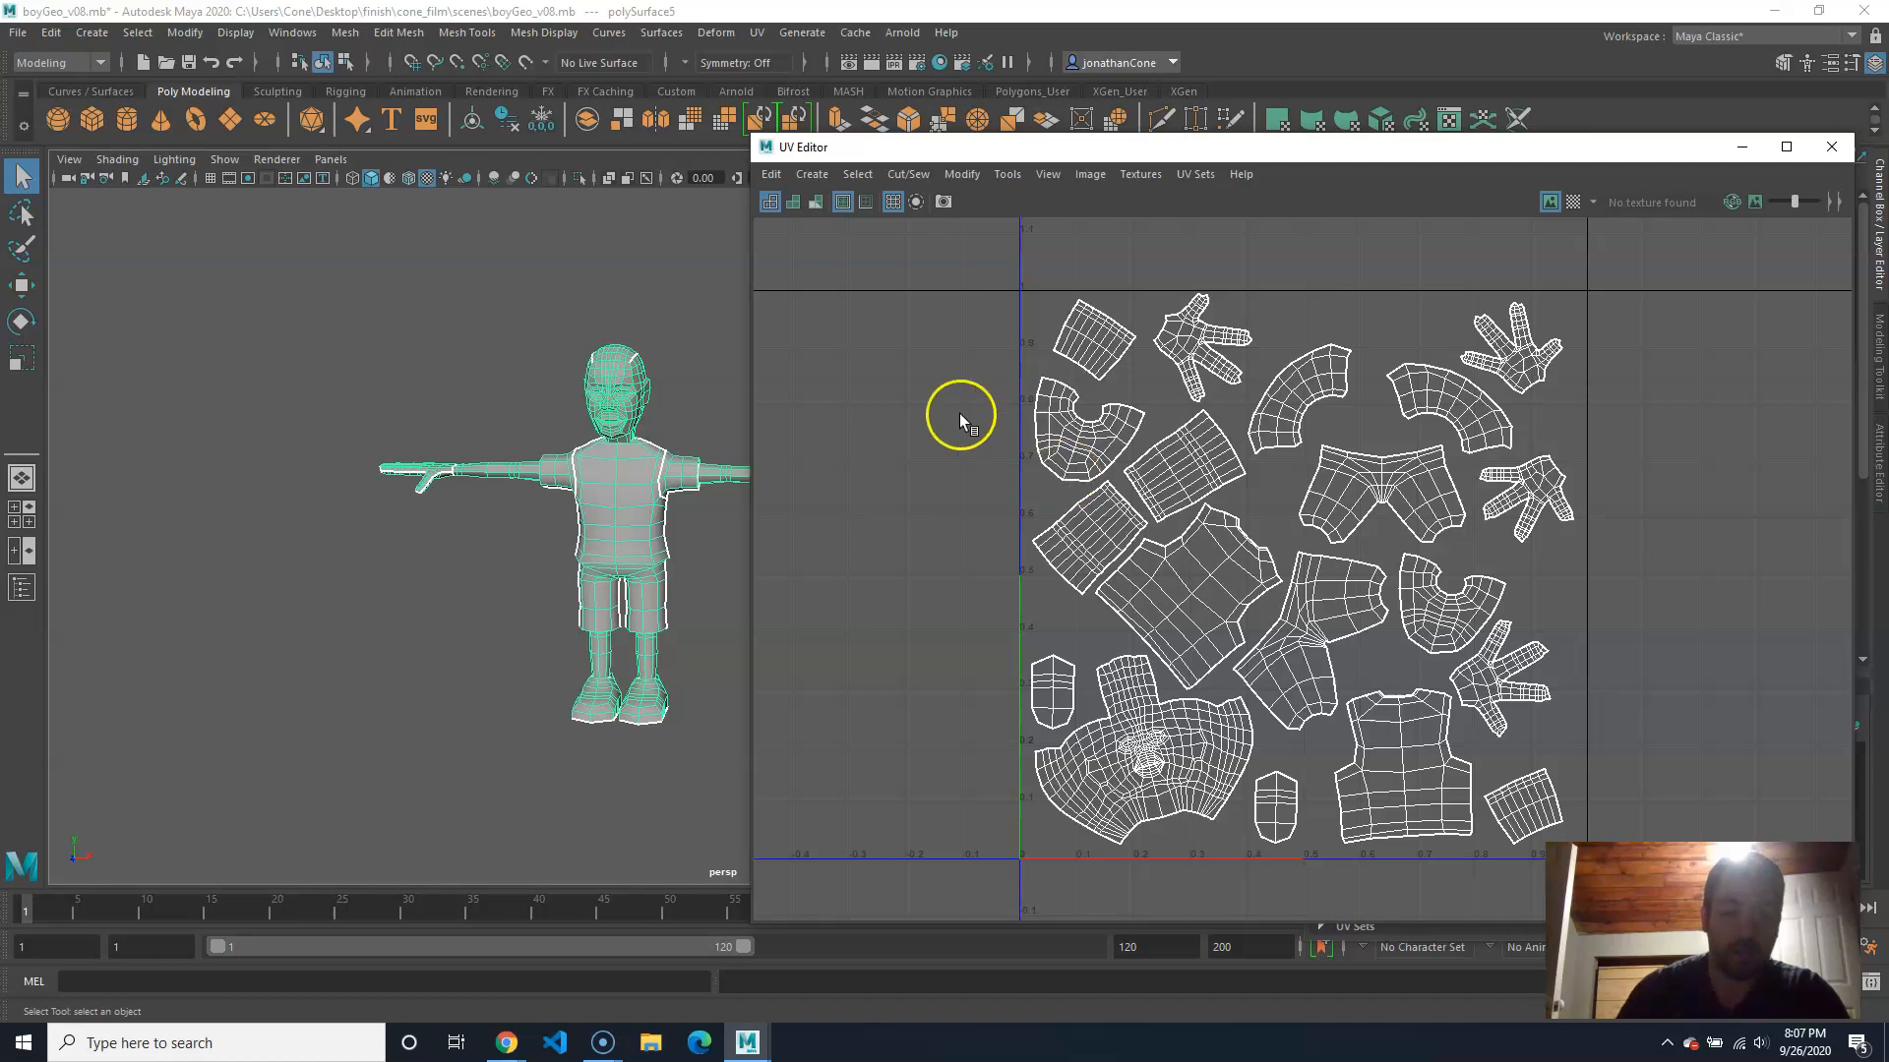
Step: Switch to Chrome and open the student and educator product list on the Autodesk education site
{"action": "mouse_move", "coordinate": [520, 1049]}
{"action": "left_click", "coordinate": [610, 969]}
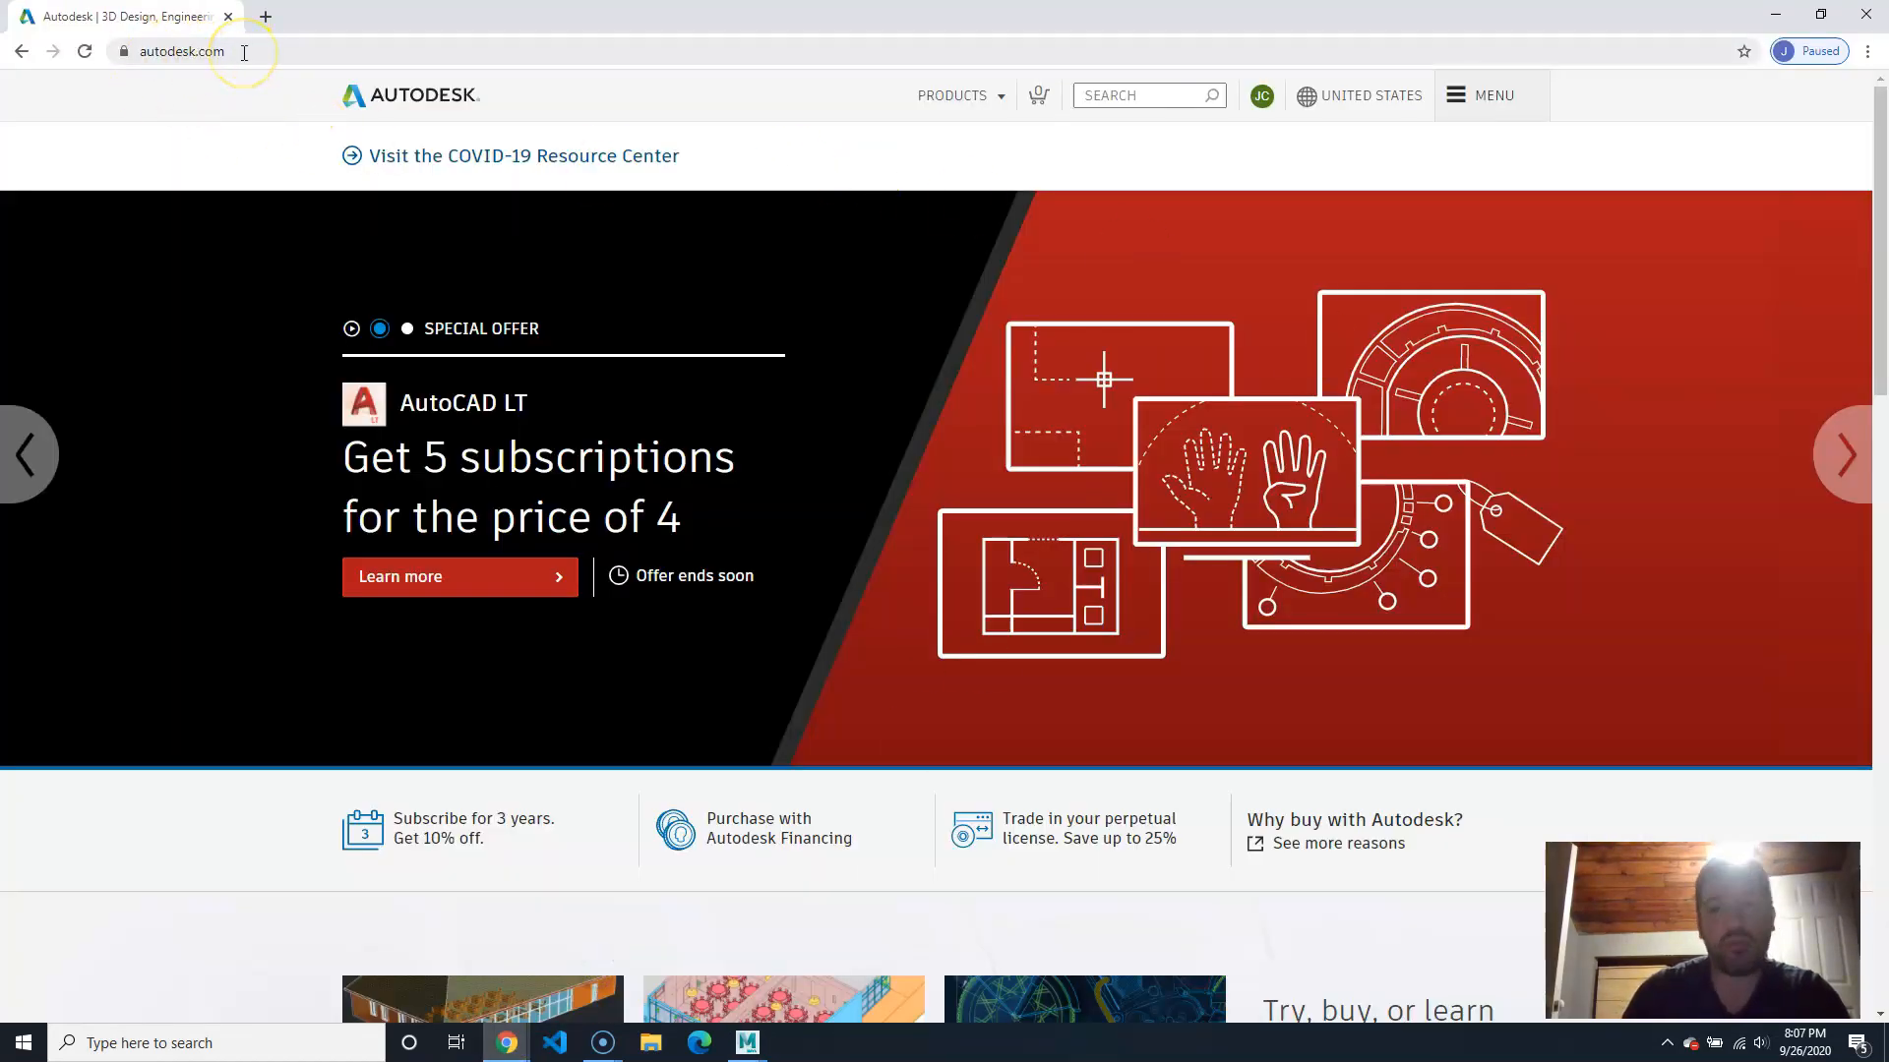
{"action": "left_click", "coordinate": [1481, 98]}
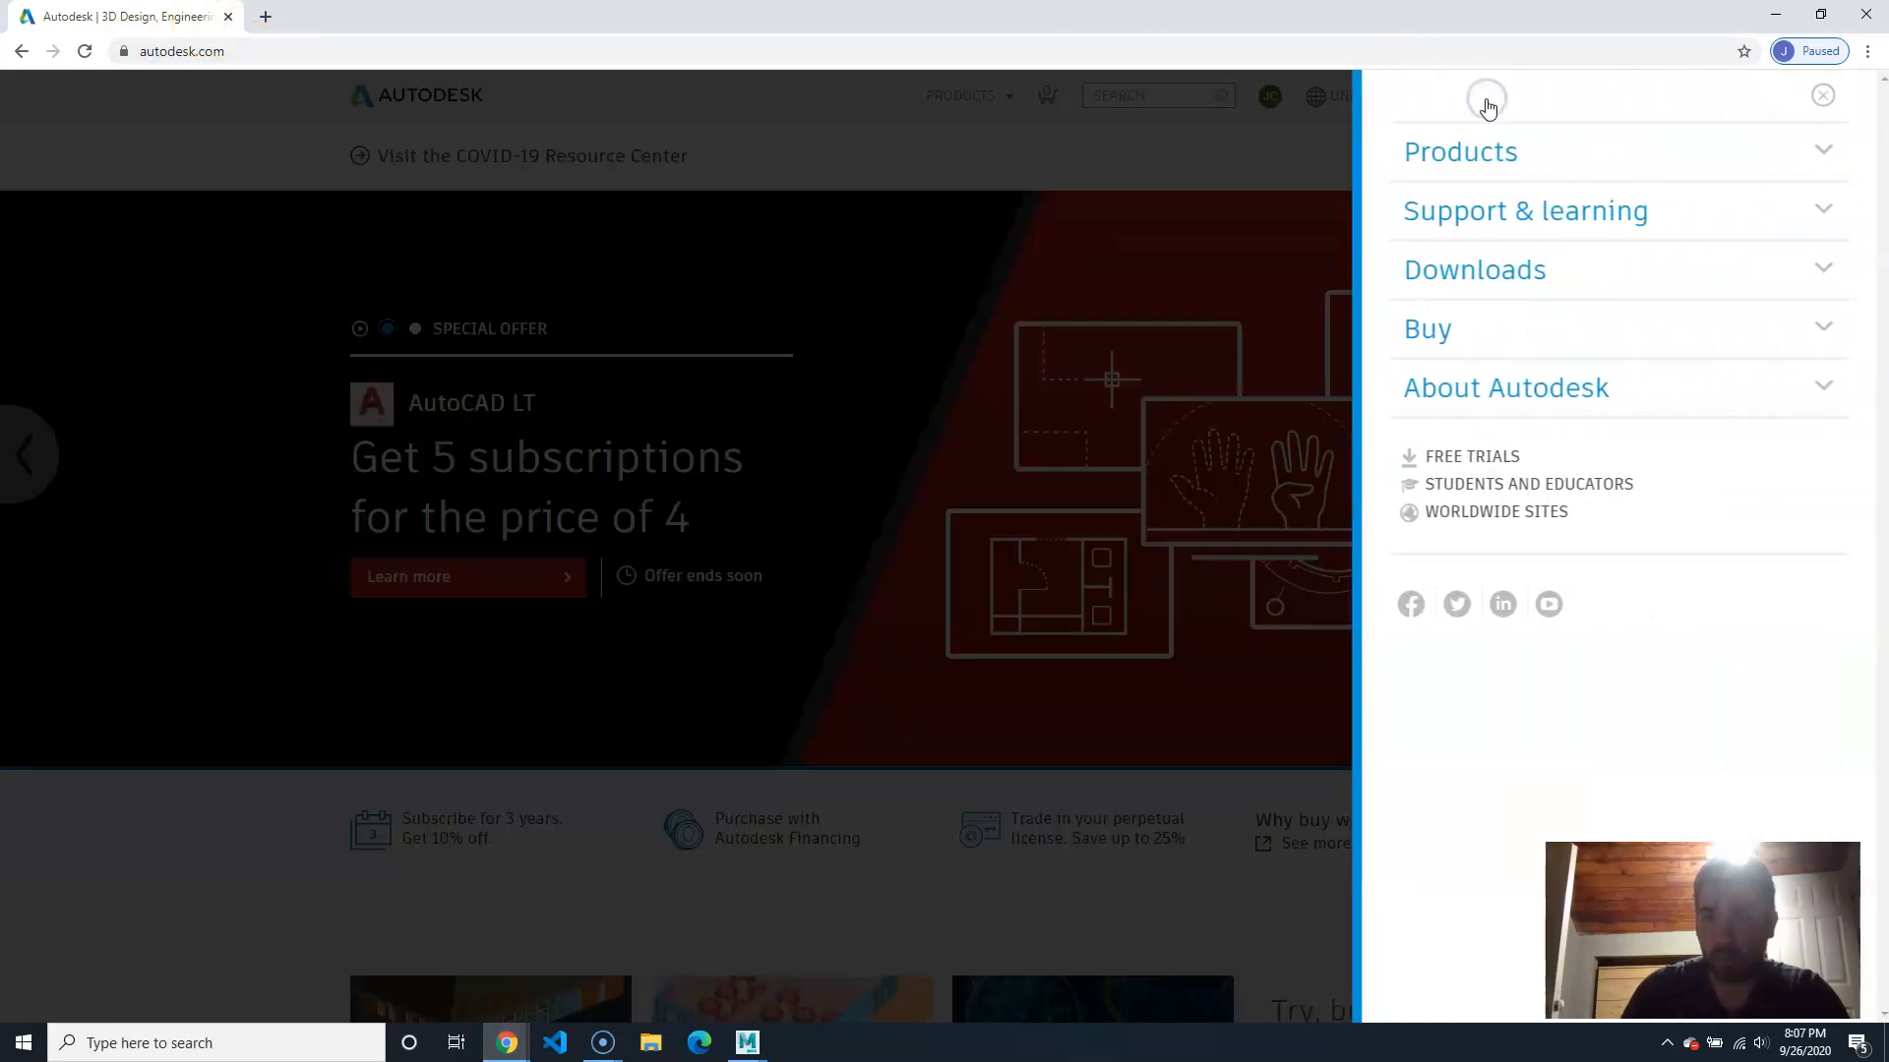
{"action": "left_click", "coordinate": [1513, 487]}
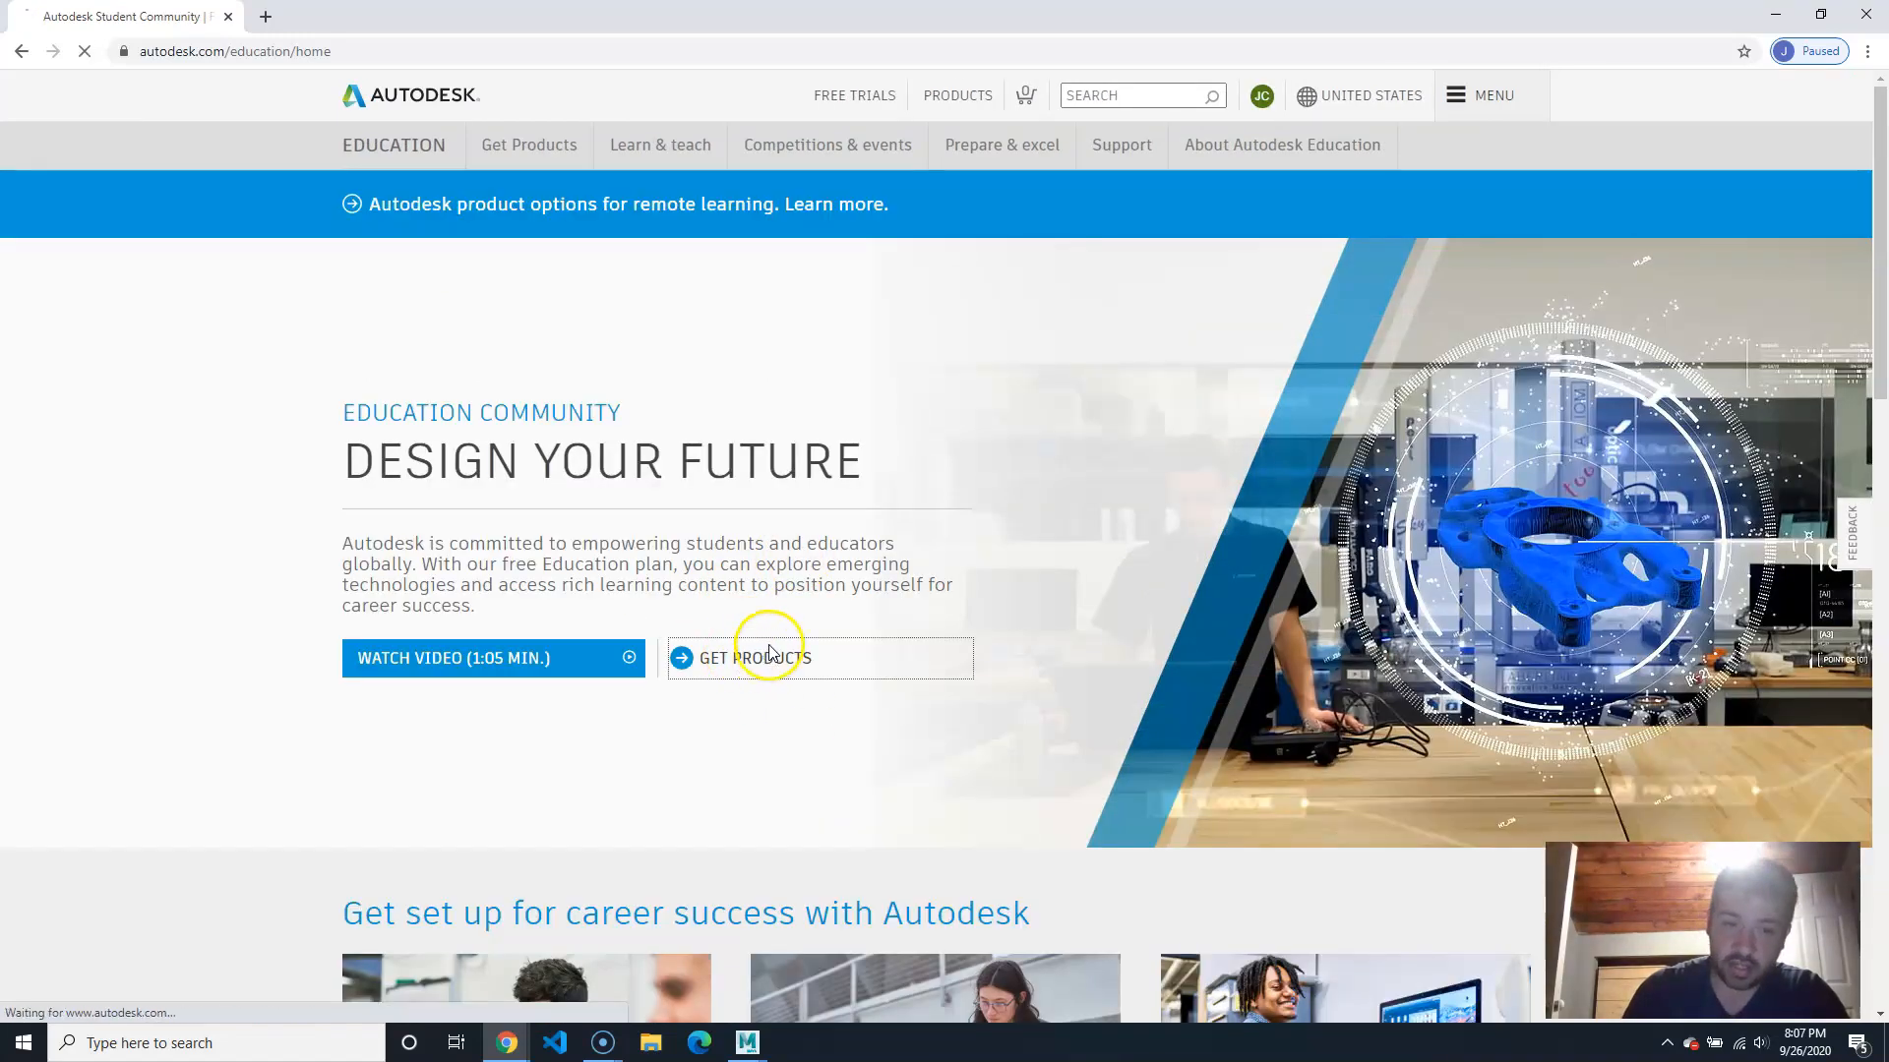
{"action": "left_click", "coordinate": [767, 653]}
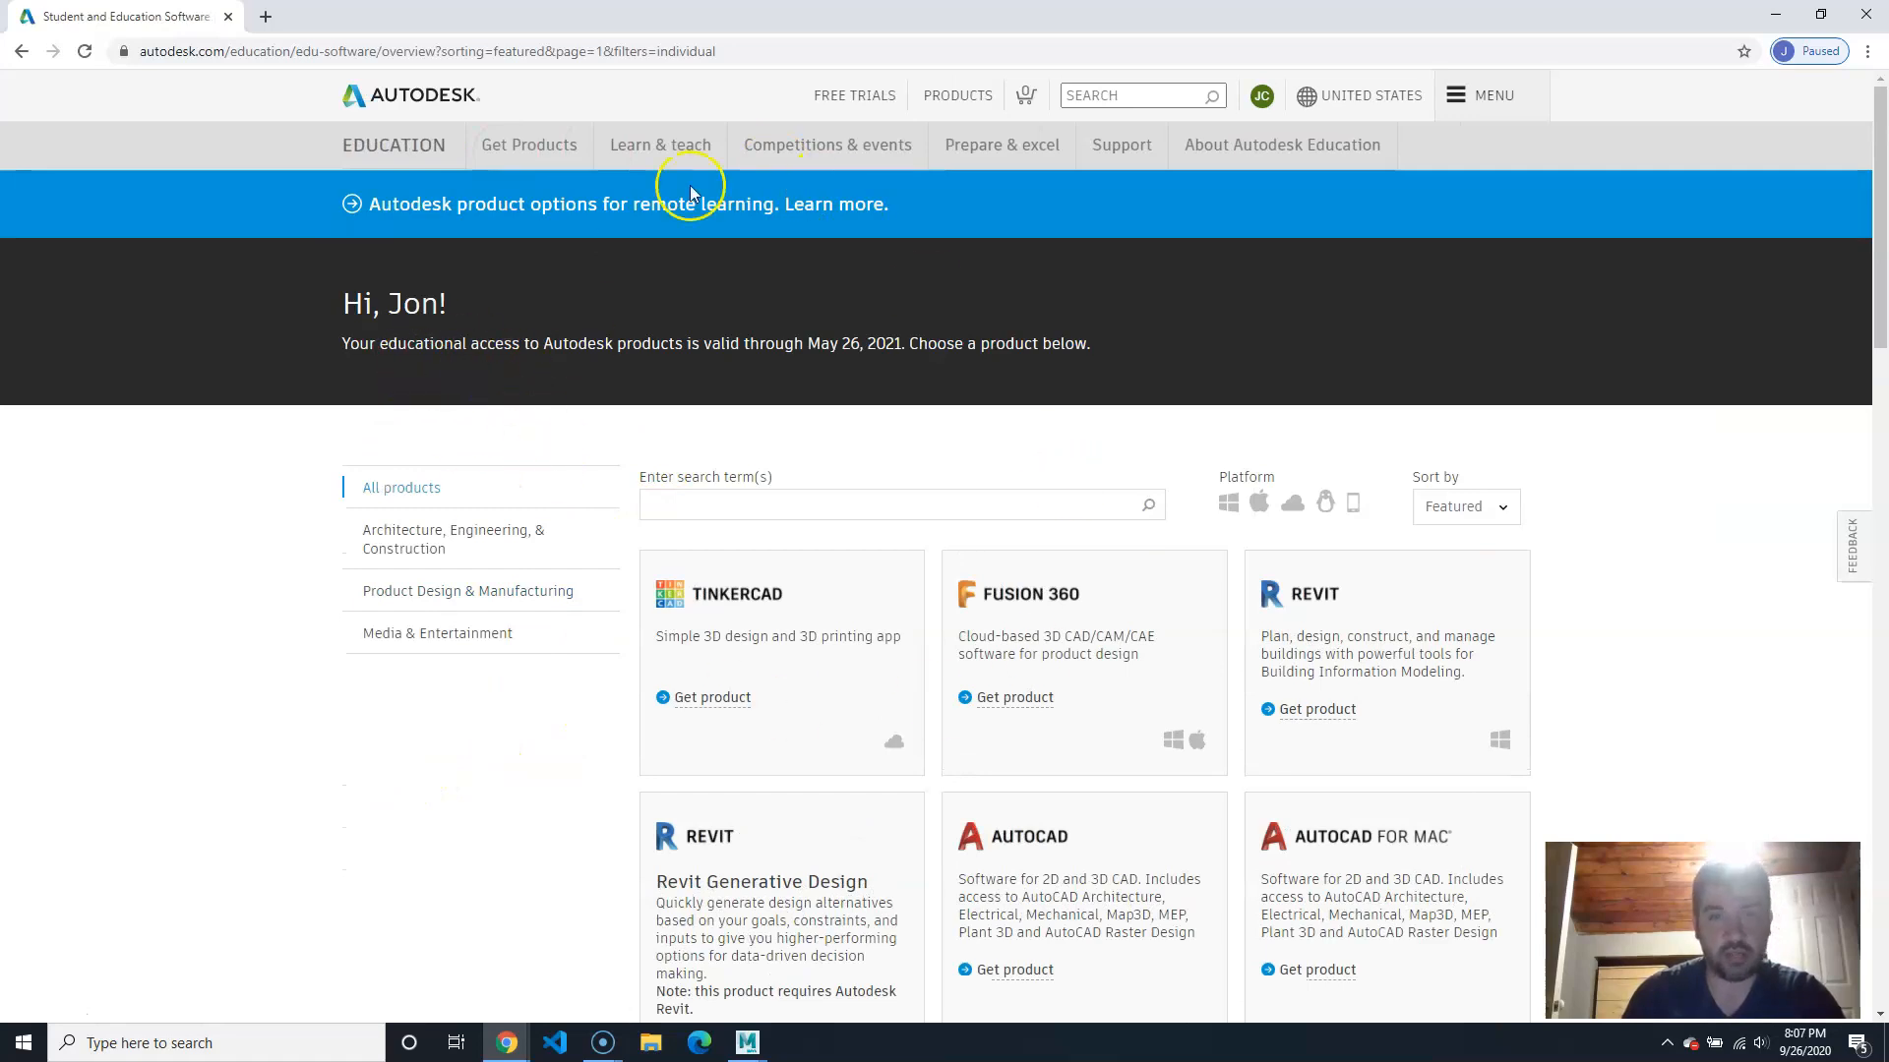
Step: Find Mudbox in the education product list and show its download options
{"action": "scroll", "coordinate": [522, 738], "scroll_direction": "down", "scroll_amount": 7}
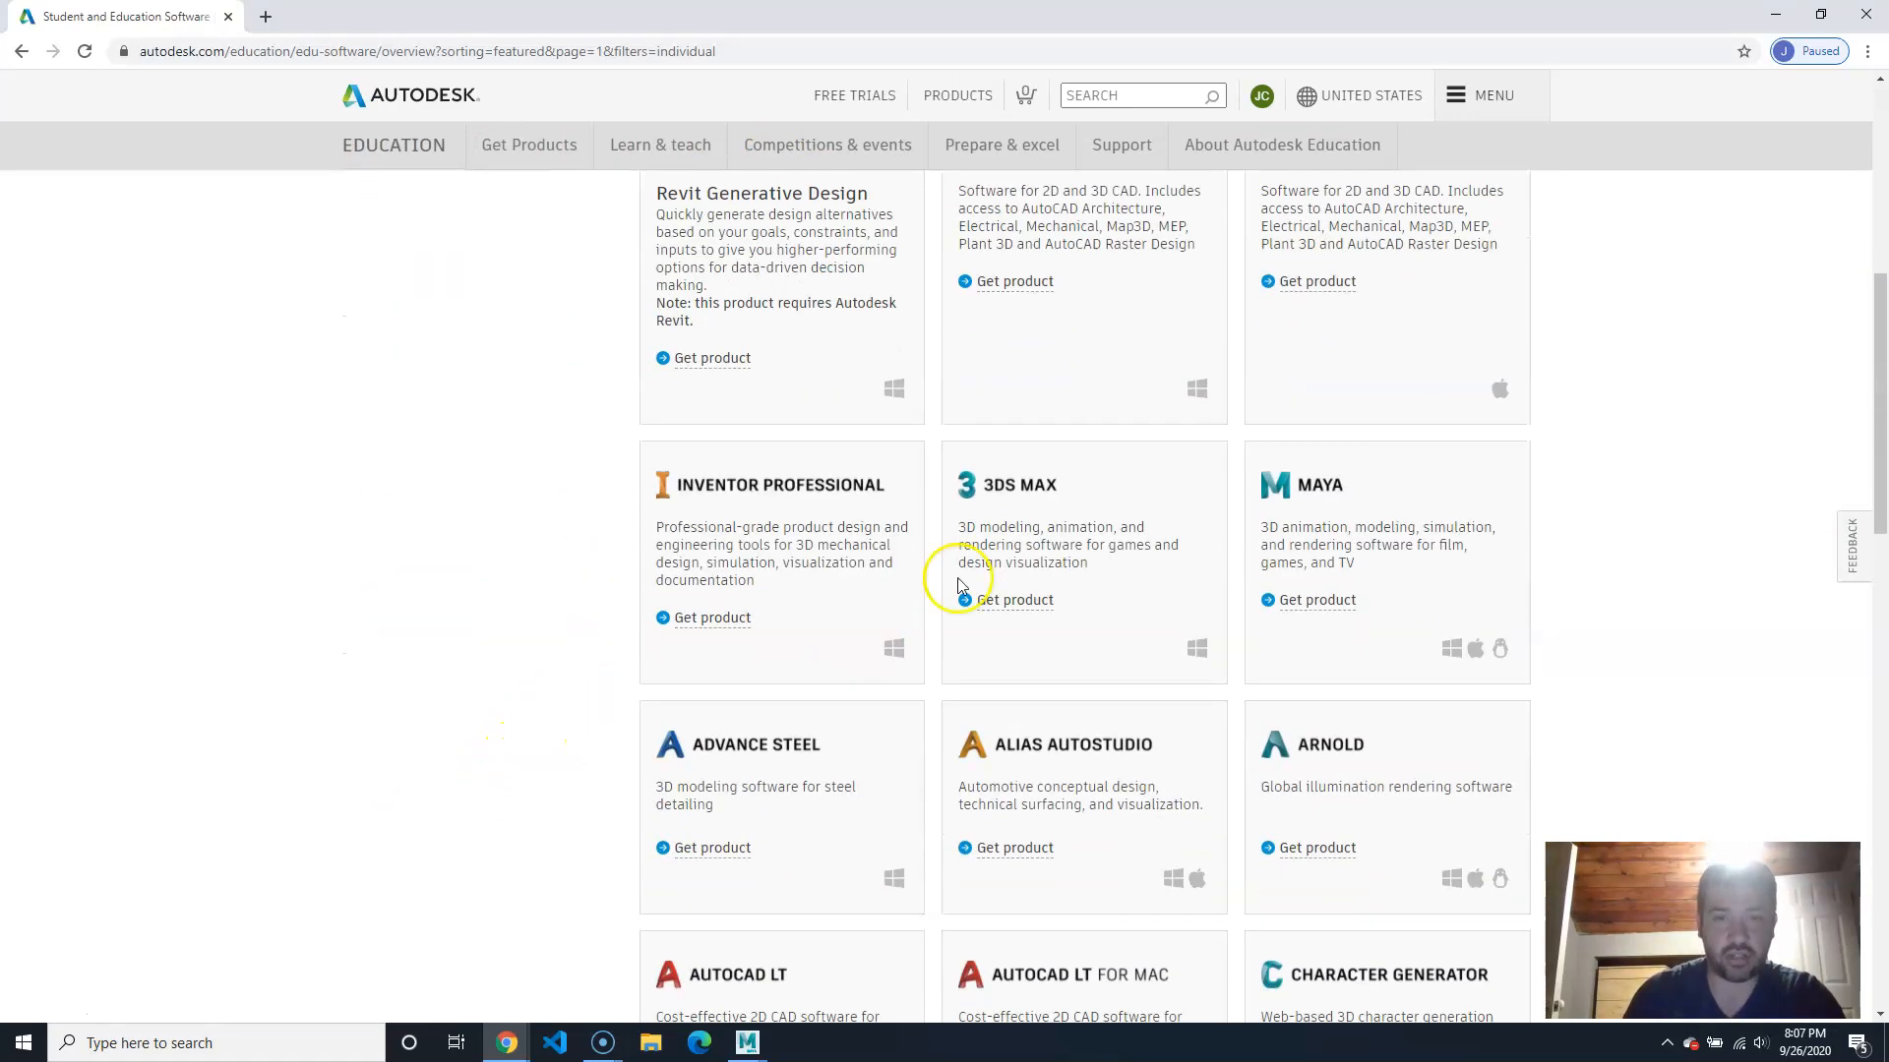
{"action": "scroll", "coordinate": [1131, 453], "scroll_direction": "down", "scroll_amount": 5}
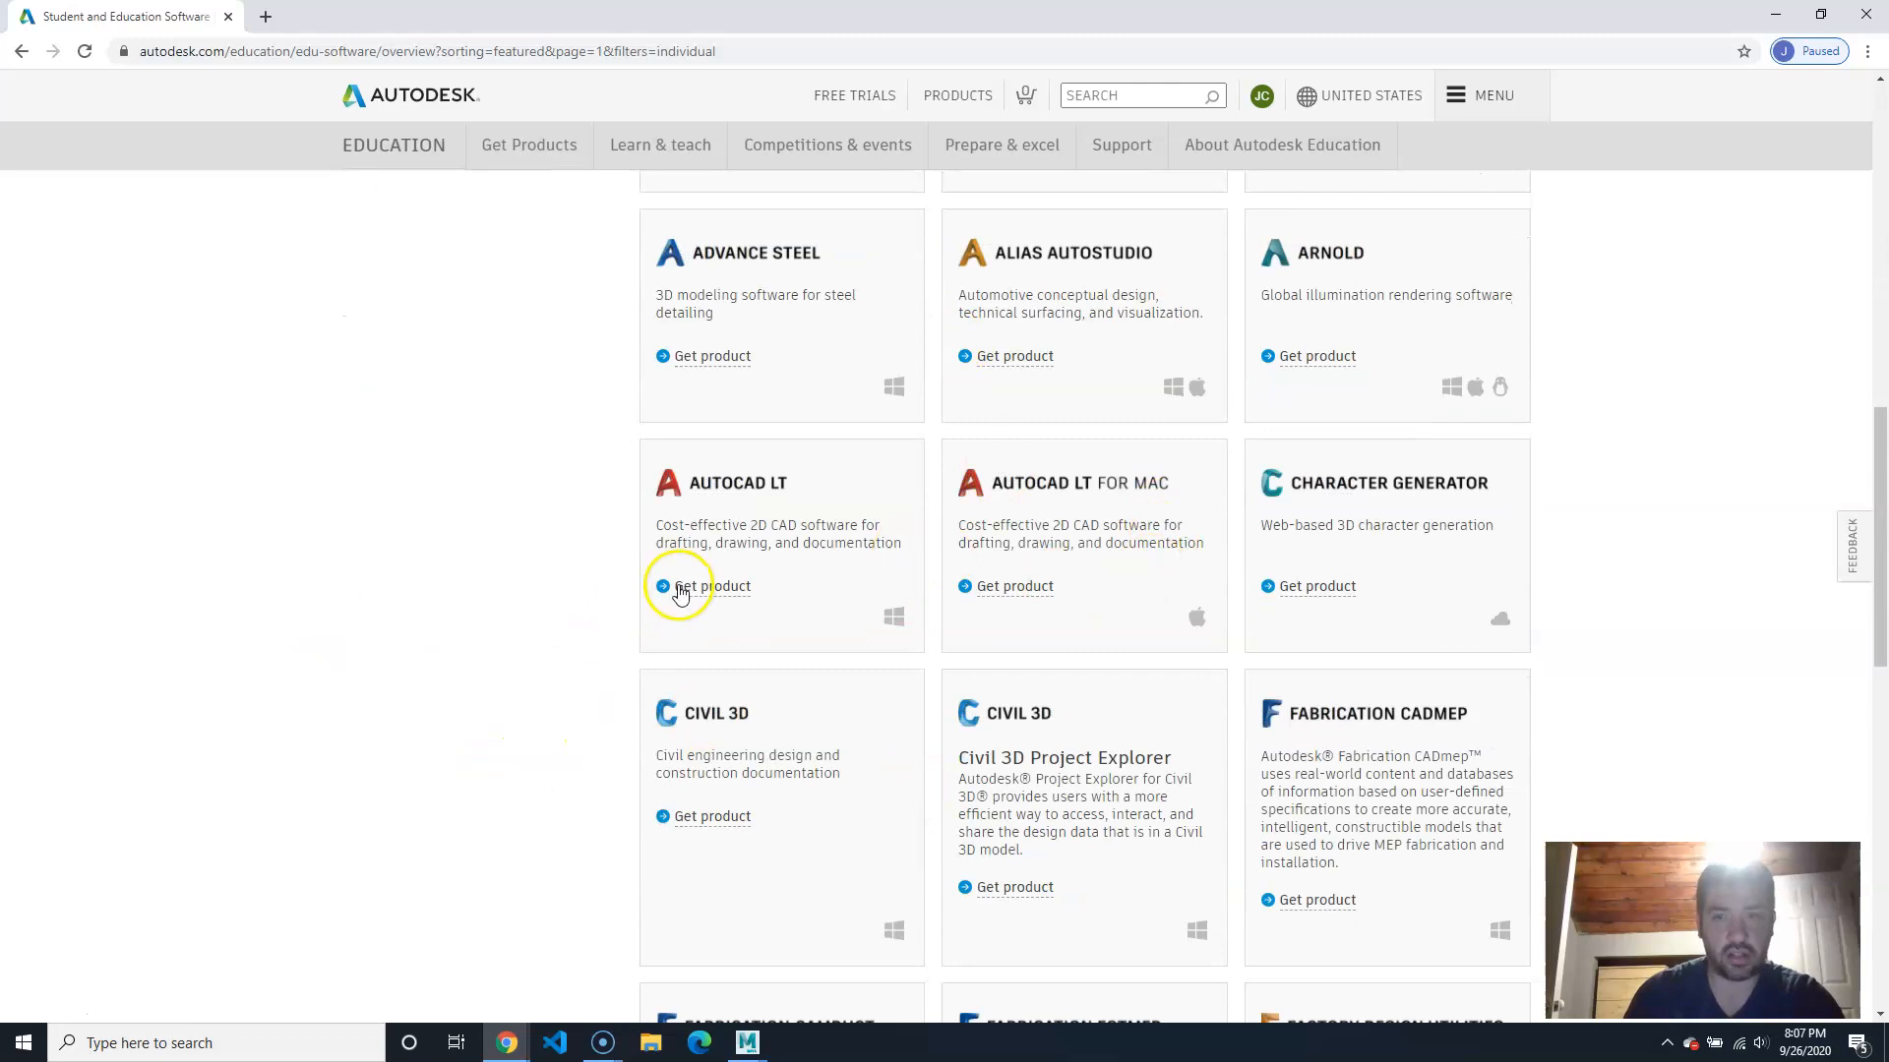
{"action": "scroll", "coordinate": [836, 610], "scroll_direction": "up", "scroll_amount": 4}
{"action": "scroll", "coordinate": [993, 629], "scroll_direction": "down", "scroll_amount": 18}
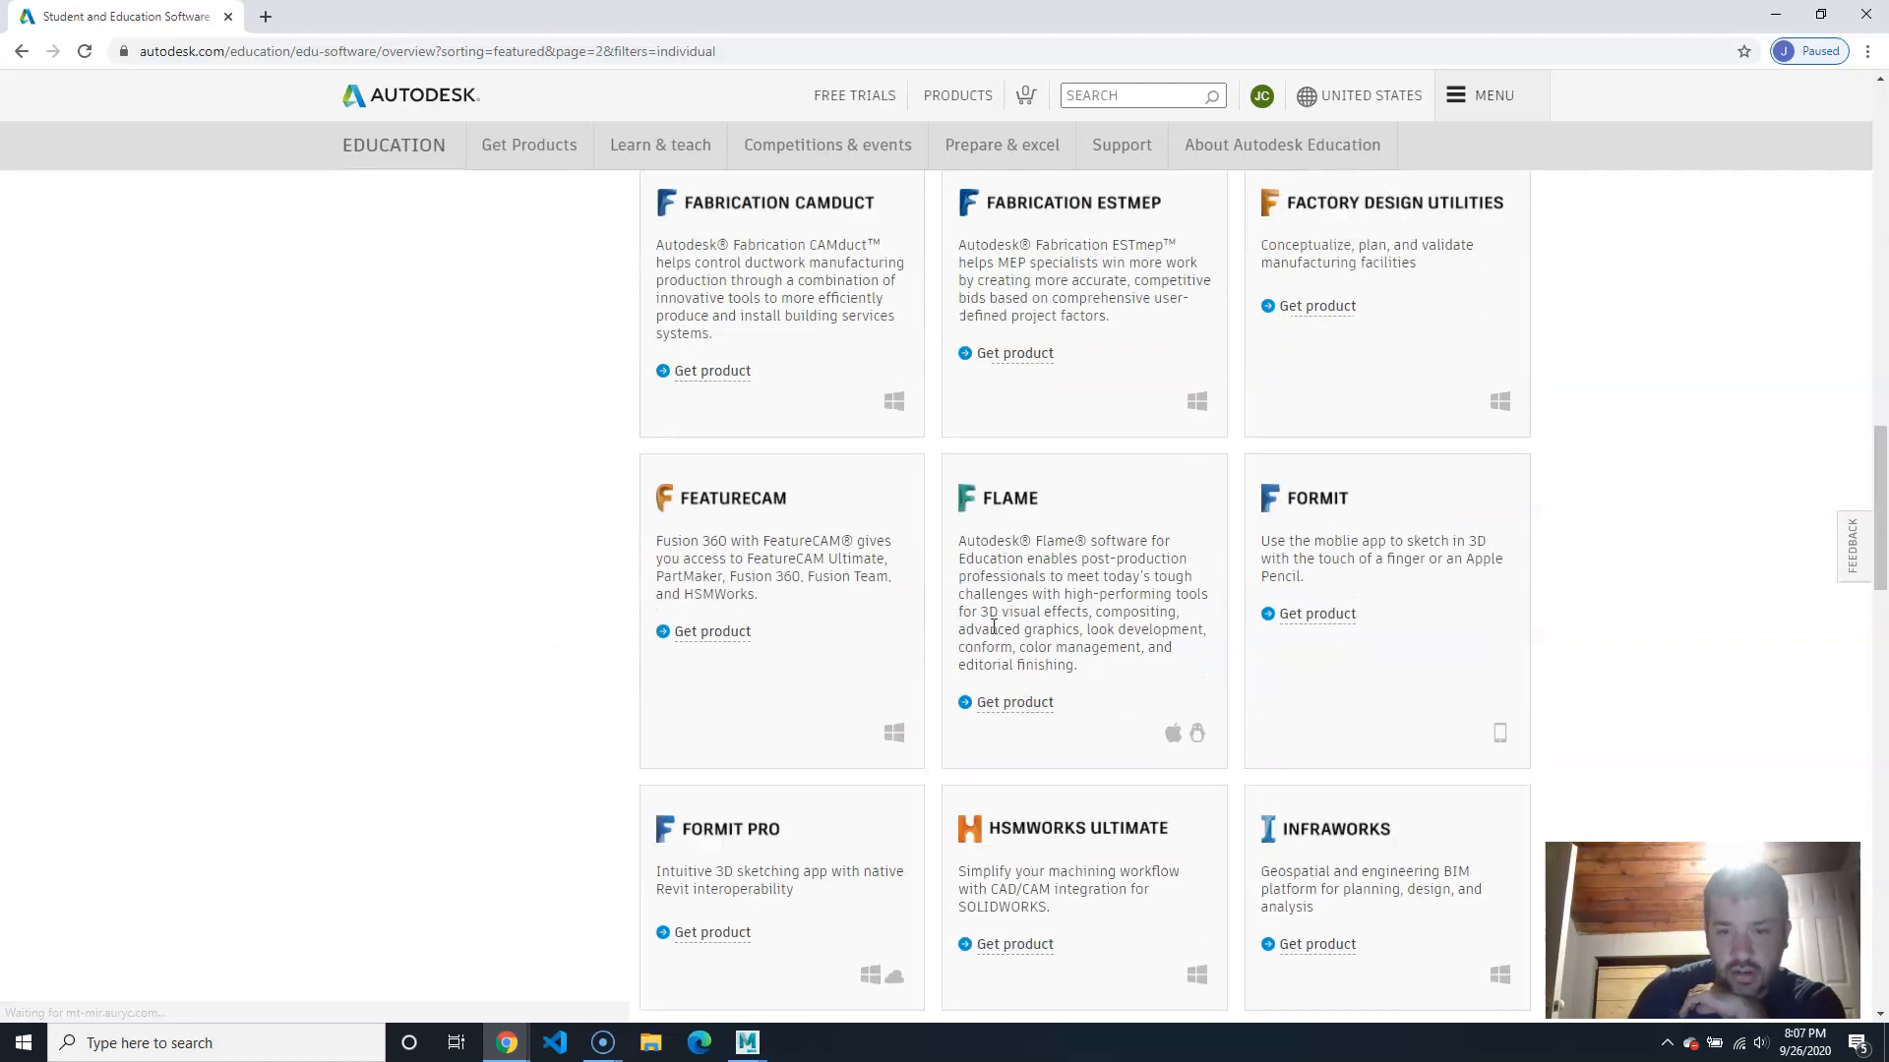
{"action": "scroll", "coordinate": [993, 630], "scroll_direction": "down", "scroll_amount": 7}
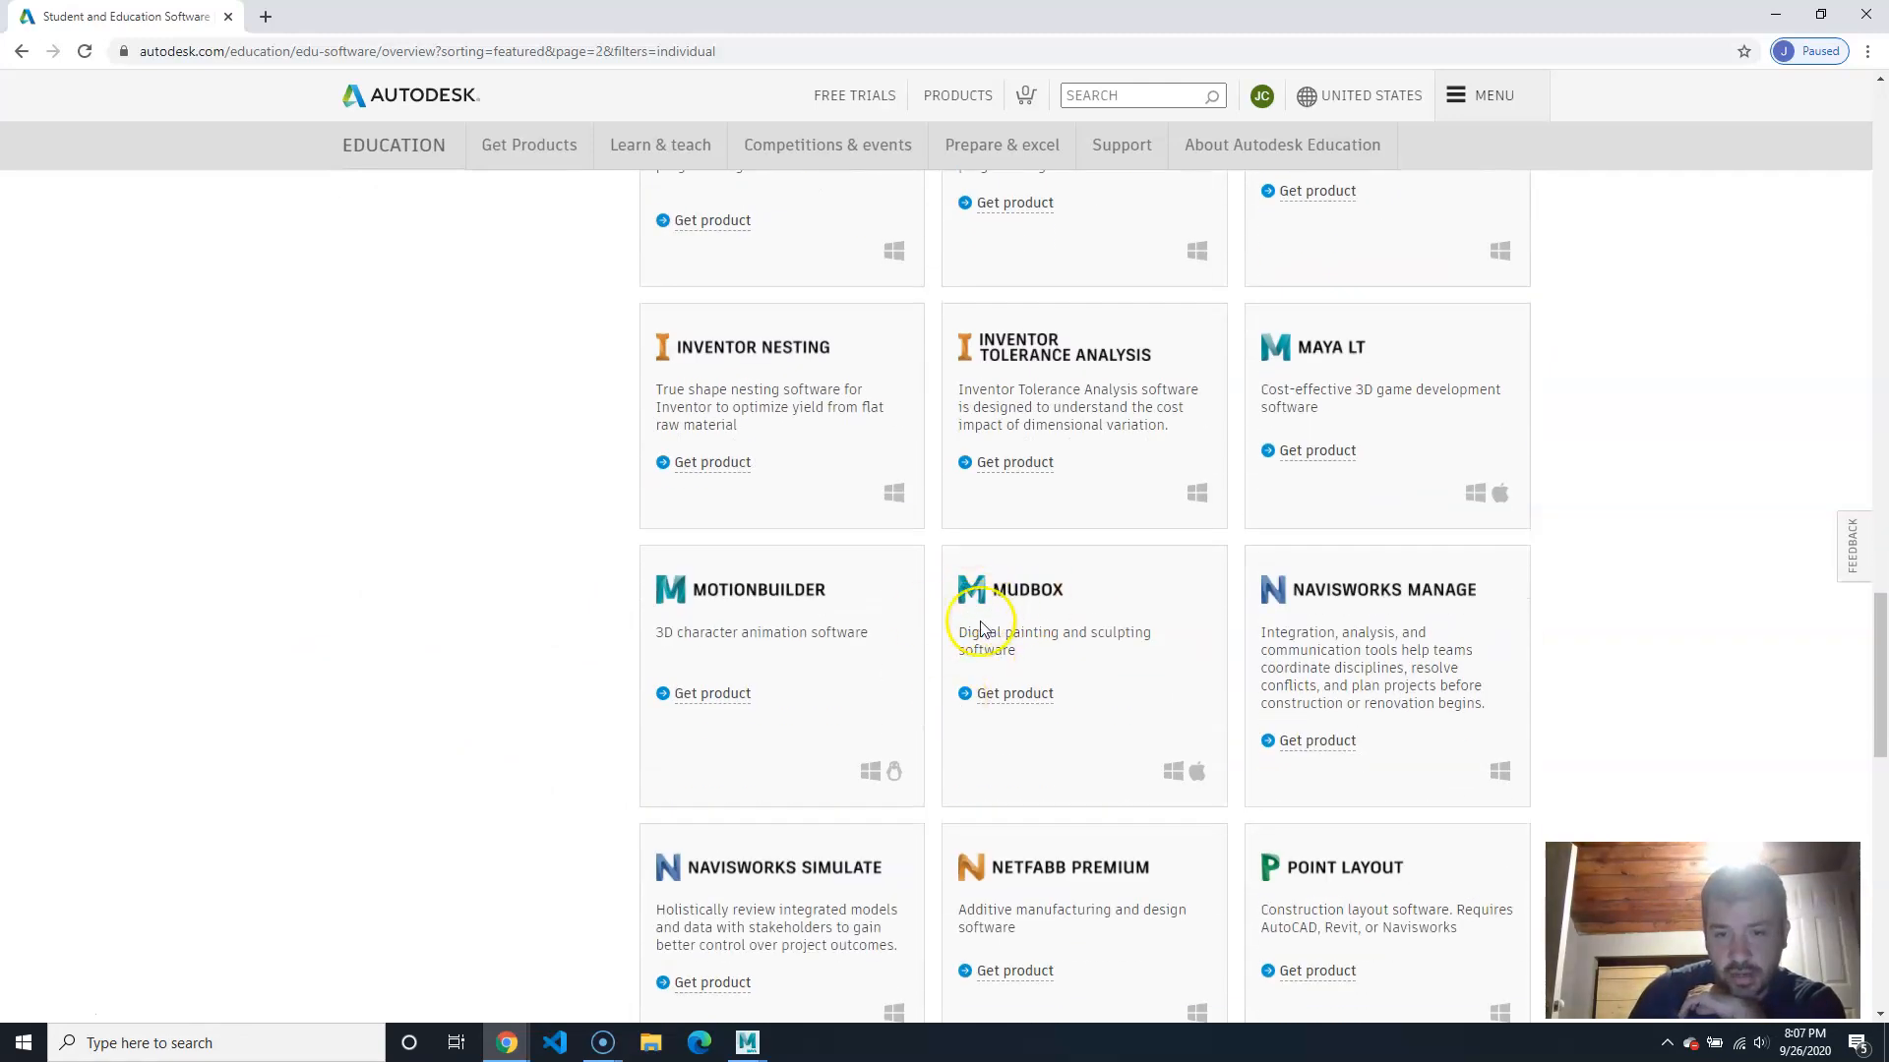
{"action": "left_click", "coordinate": [1000, 696]}
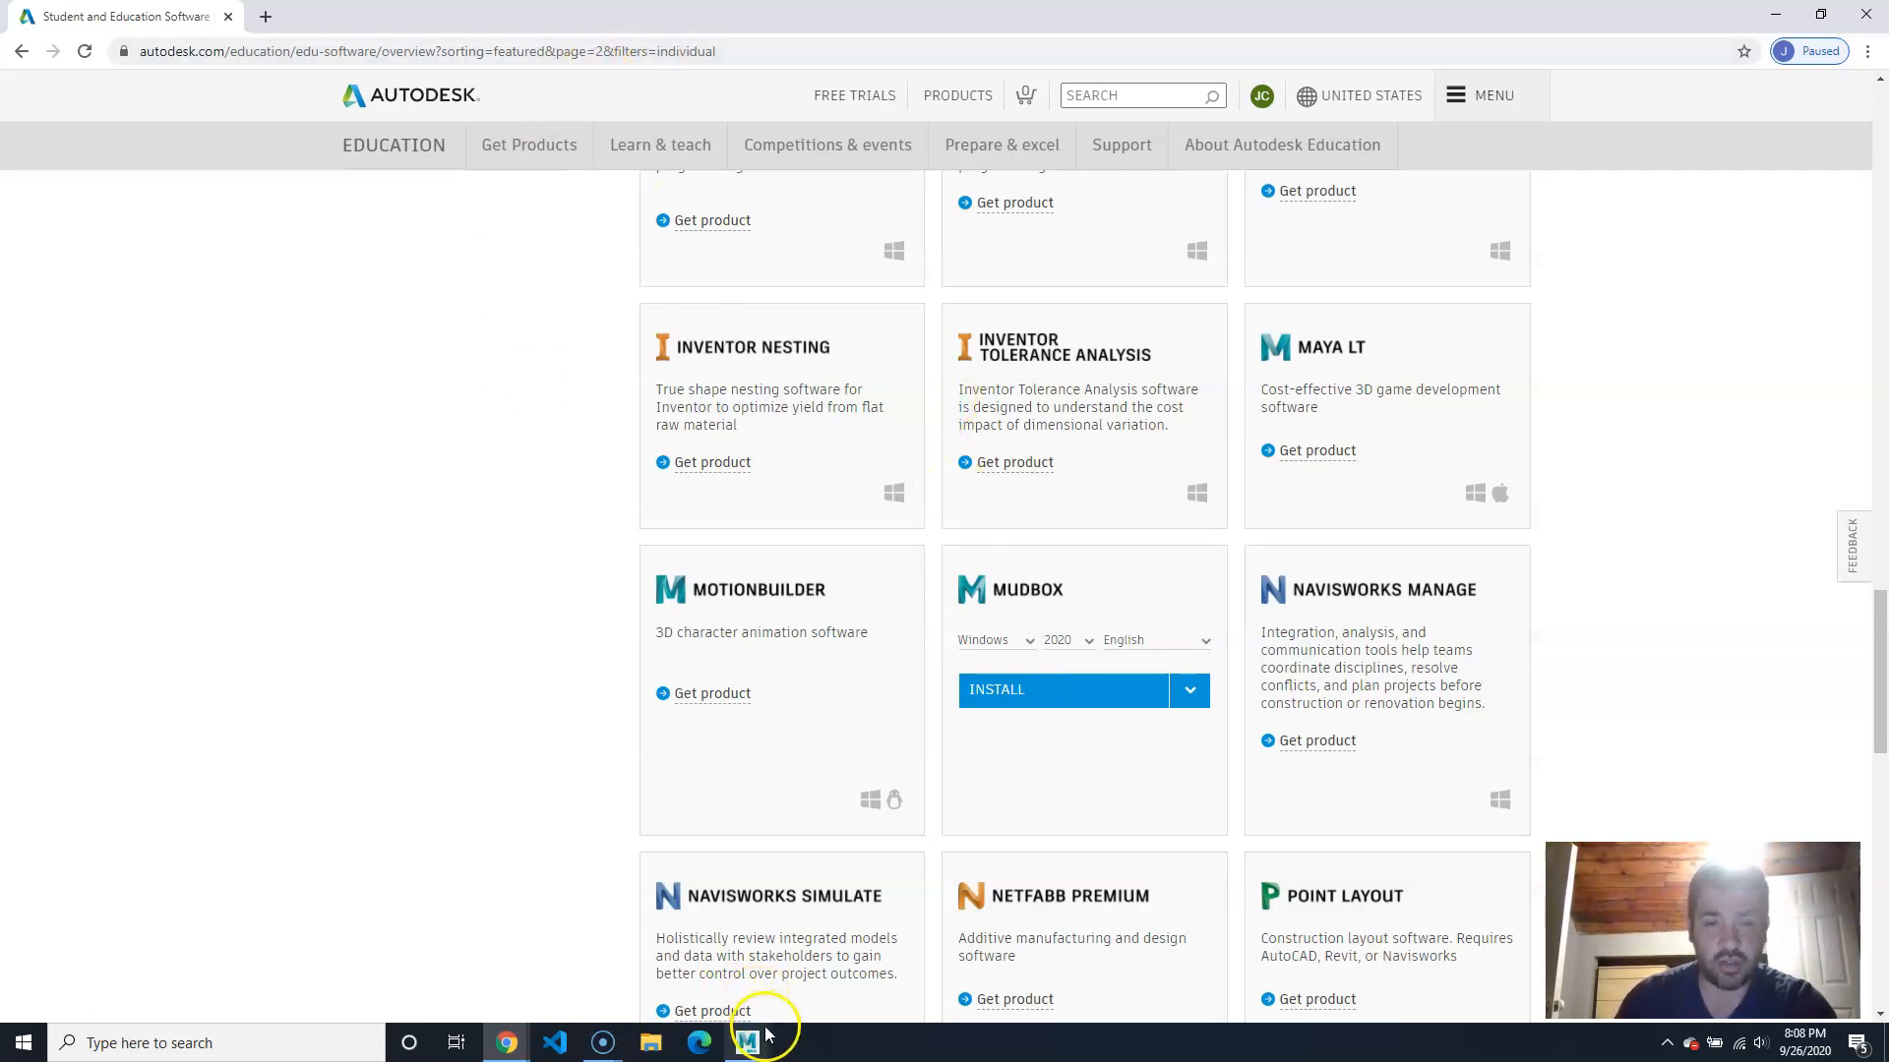
Step: Switch back to Maya and dismiss the UV Editor window to free the perspective view
{"action": "mouse_move", "coordinate": [768, 1033]}
{"action": "left_click", "coordinate": [843, 990]}
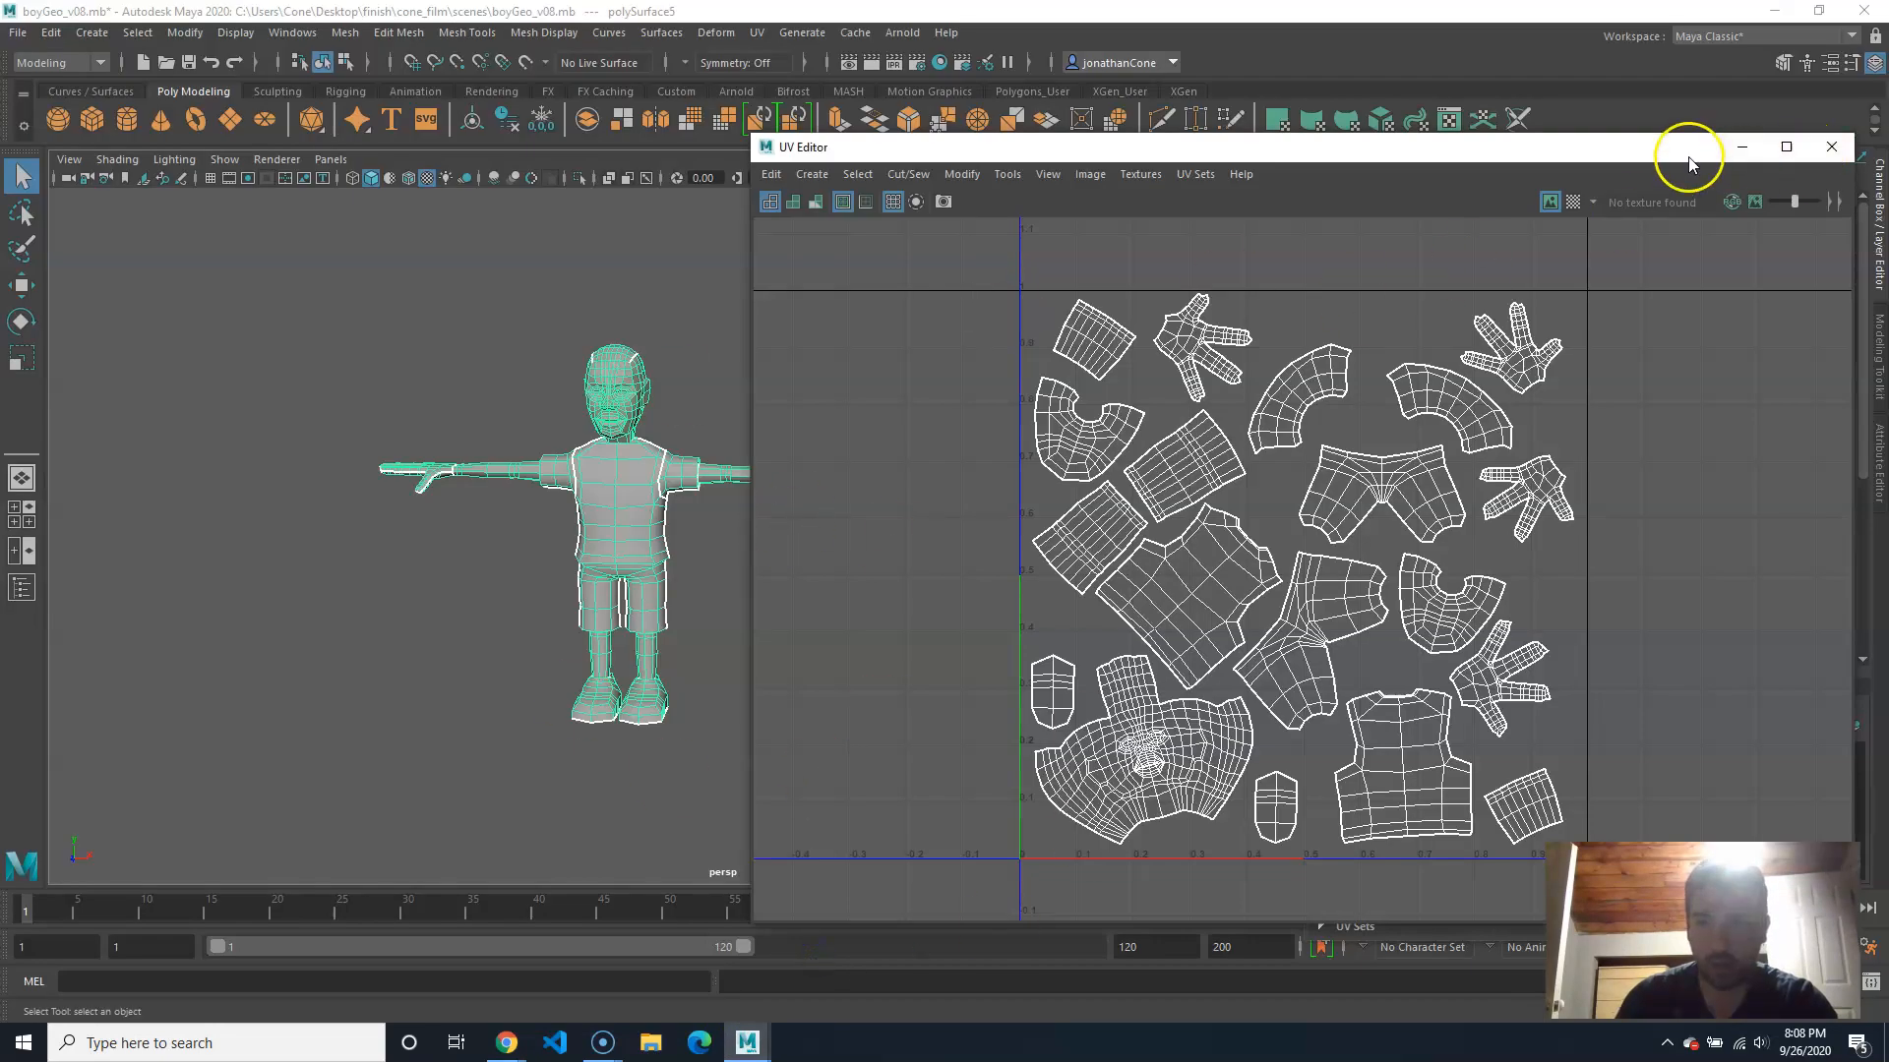
{"action": "left_click_drag", "start_coordinate": [1689, 162], "coordinate": [1463, 168]}
{"action": "left_click", "coordinate": [1471, 151]}
{"action": "left_click", "coordinate": [1559, 152]}
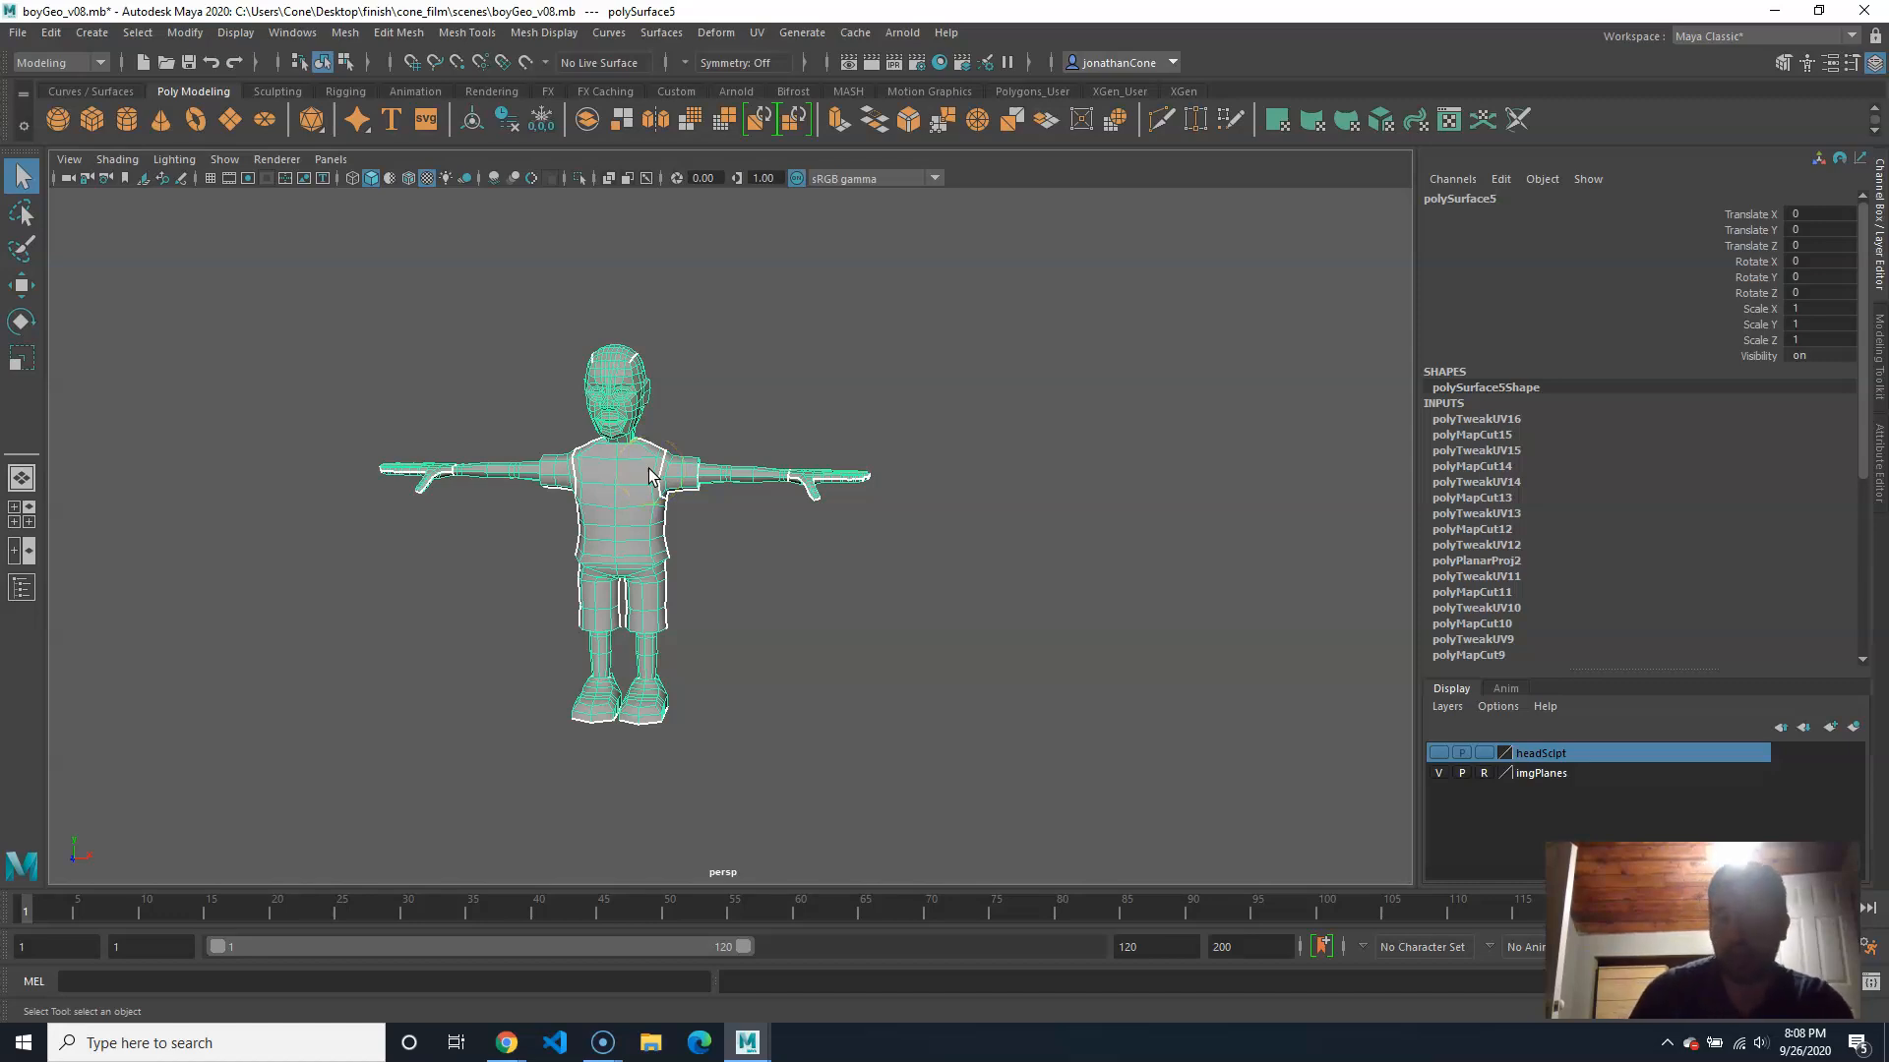
Step: Clear the UV selection and select the boy model as a whole object
{"action": "left_click", "coordinate": [687, 407]}
{"action": "left_click", "coordinate": [632, 399]}
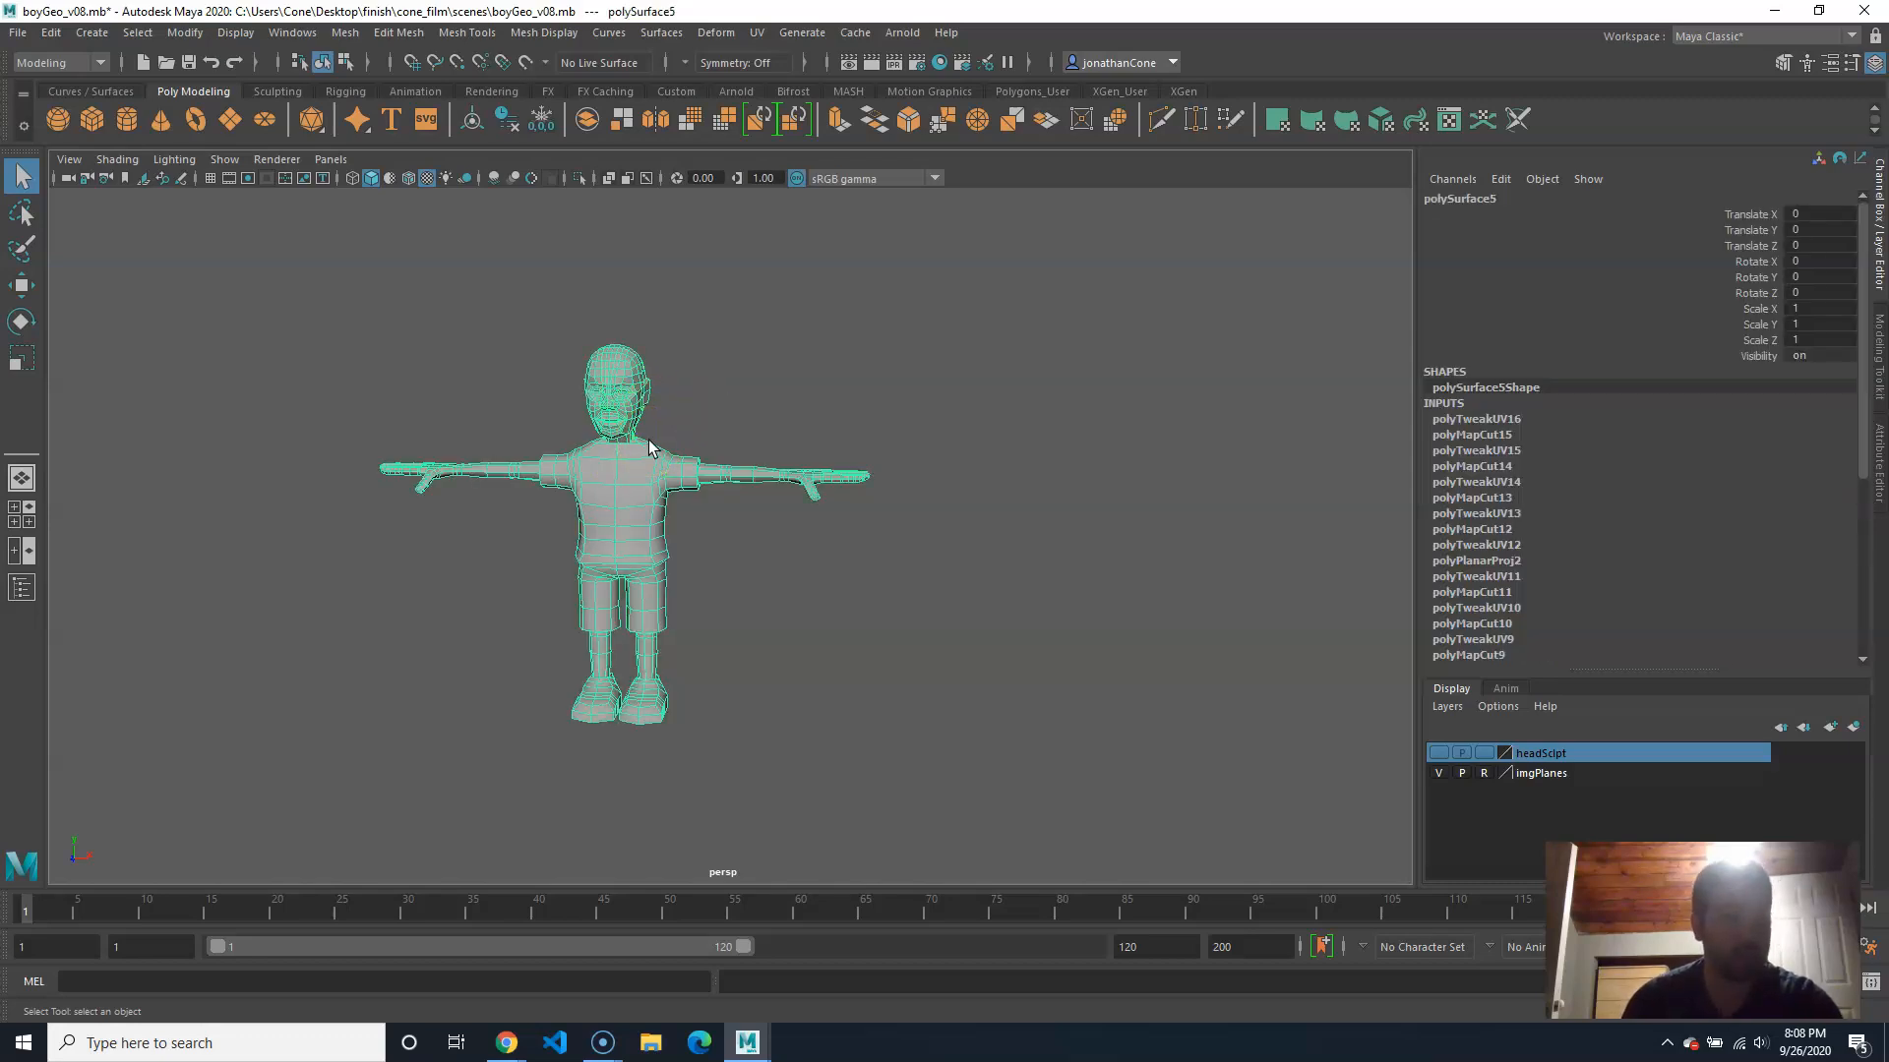
{"action": "left_click", "coordinate": [614, 430]}
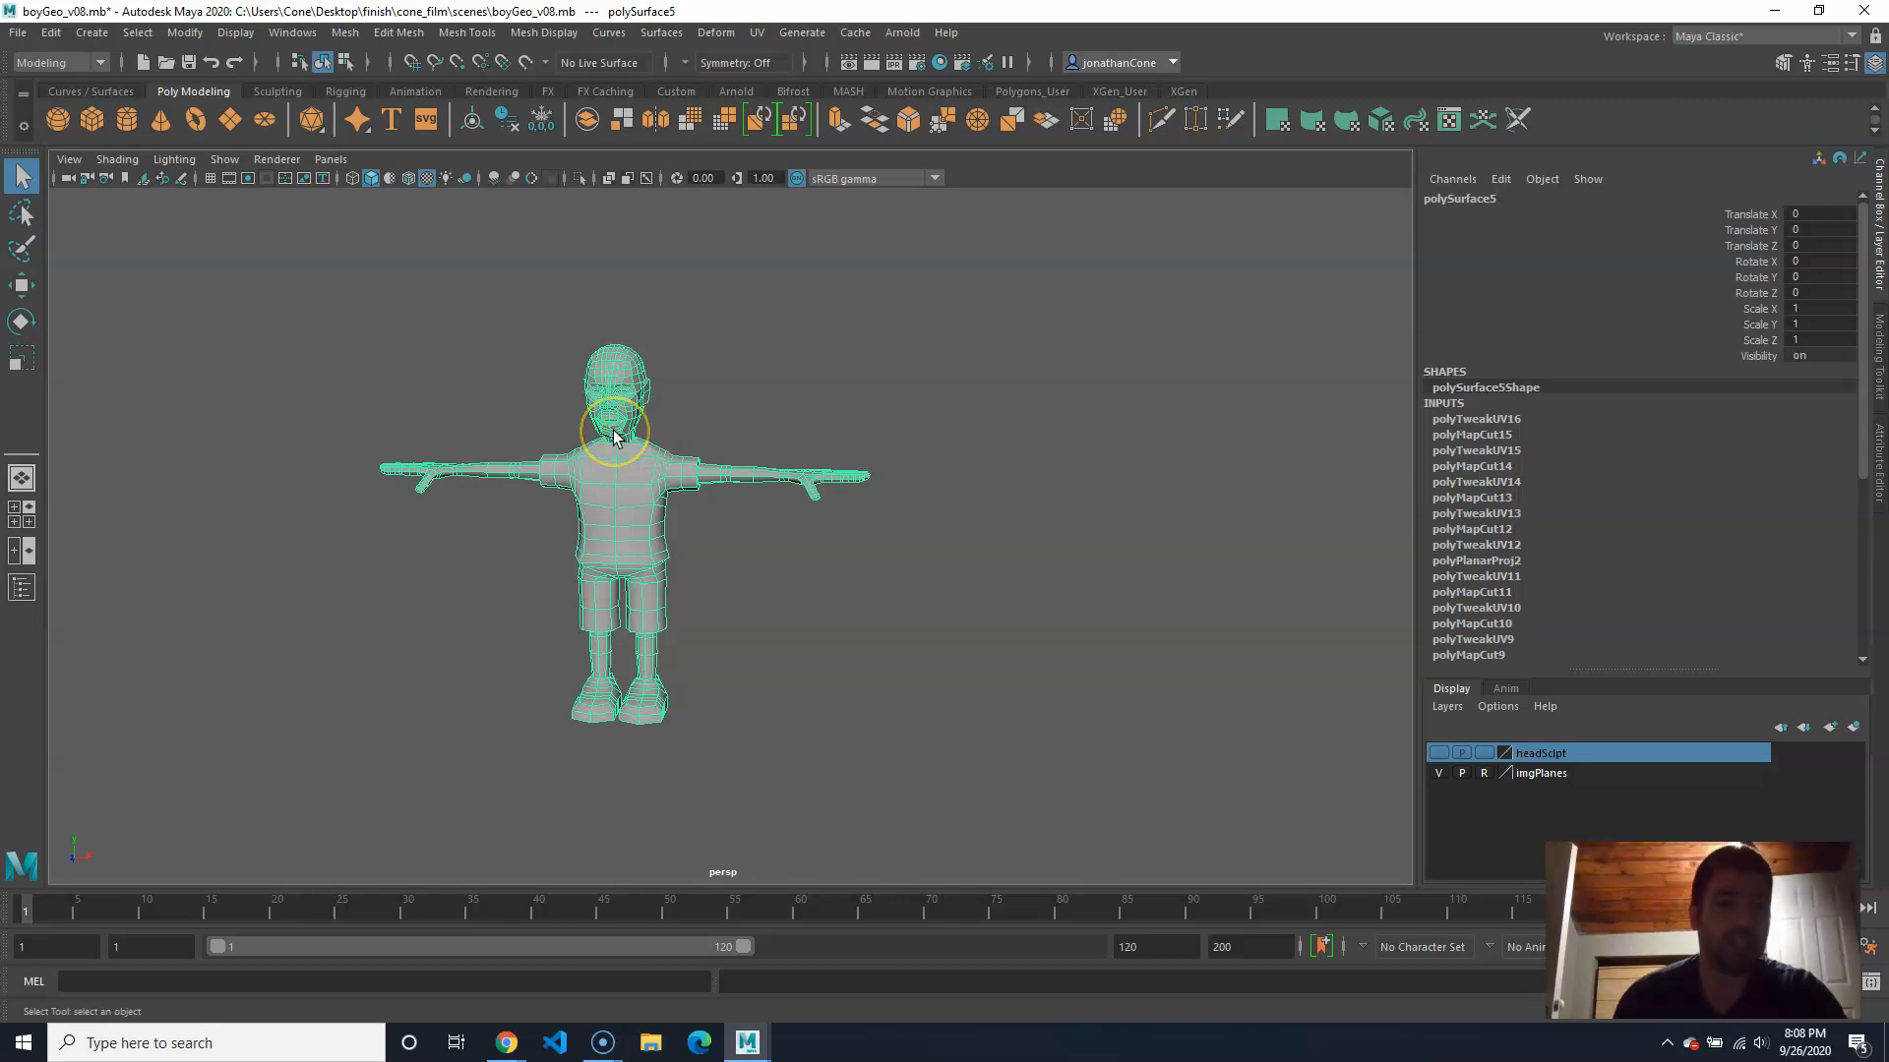
Step: Check in the Plug-in Manager whether objExport.mll is set to Loaded and Auto load
{"action": "left_click", "coordinate": [293, 32]}
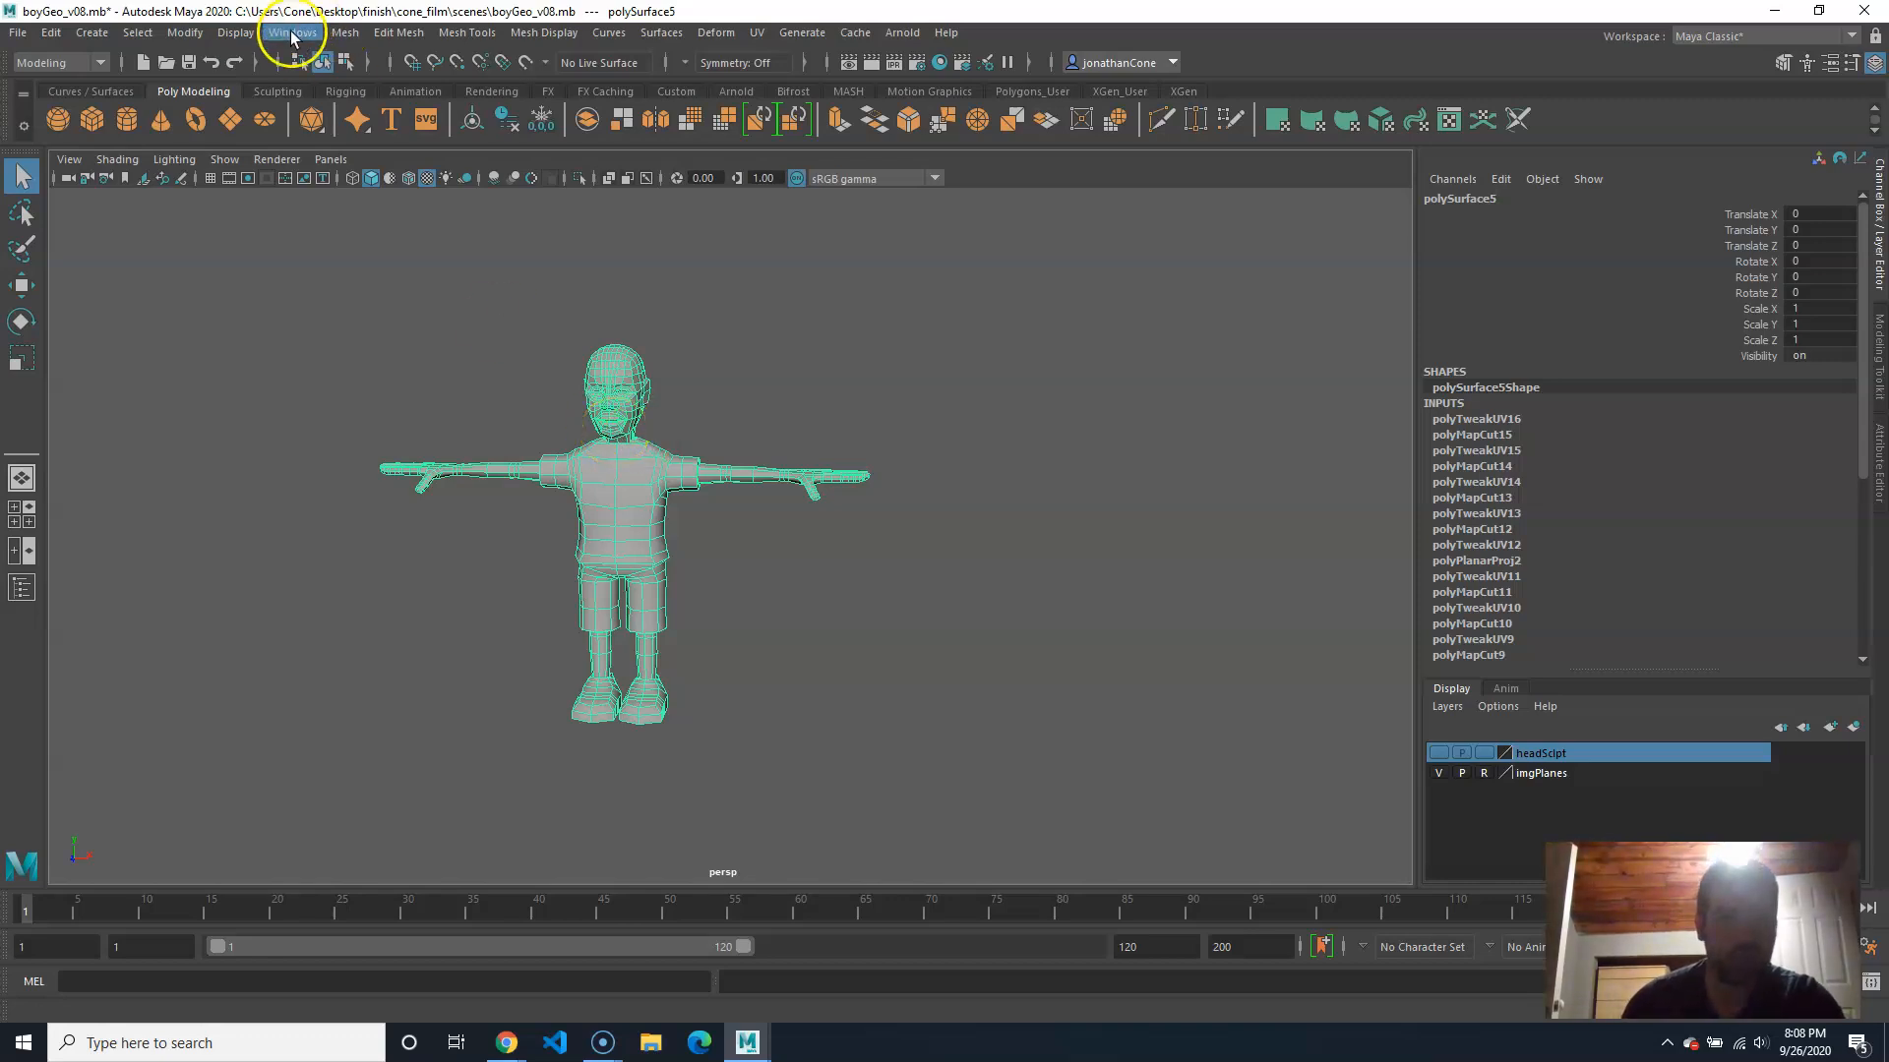
{"action": "left_click", "coordinate": [673, 324]}
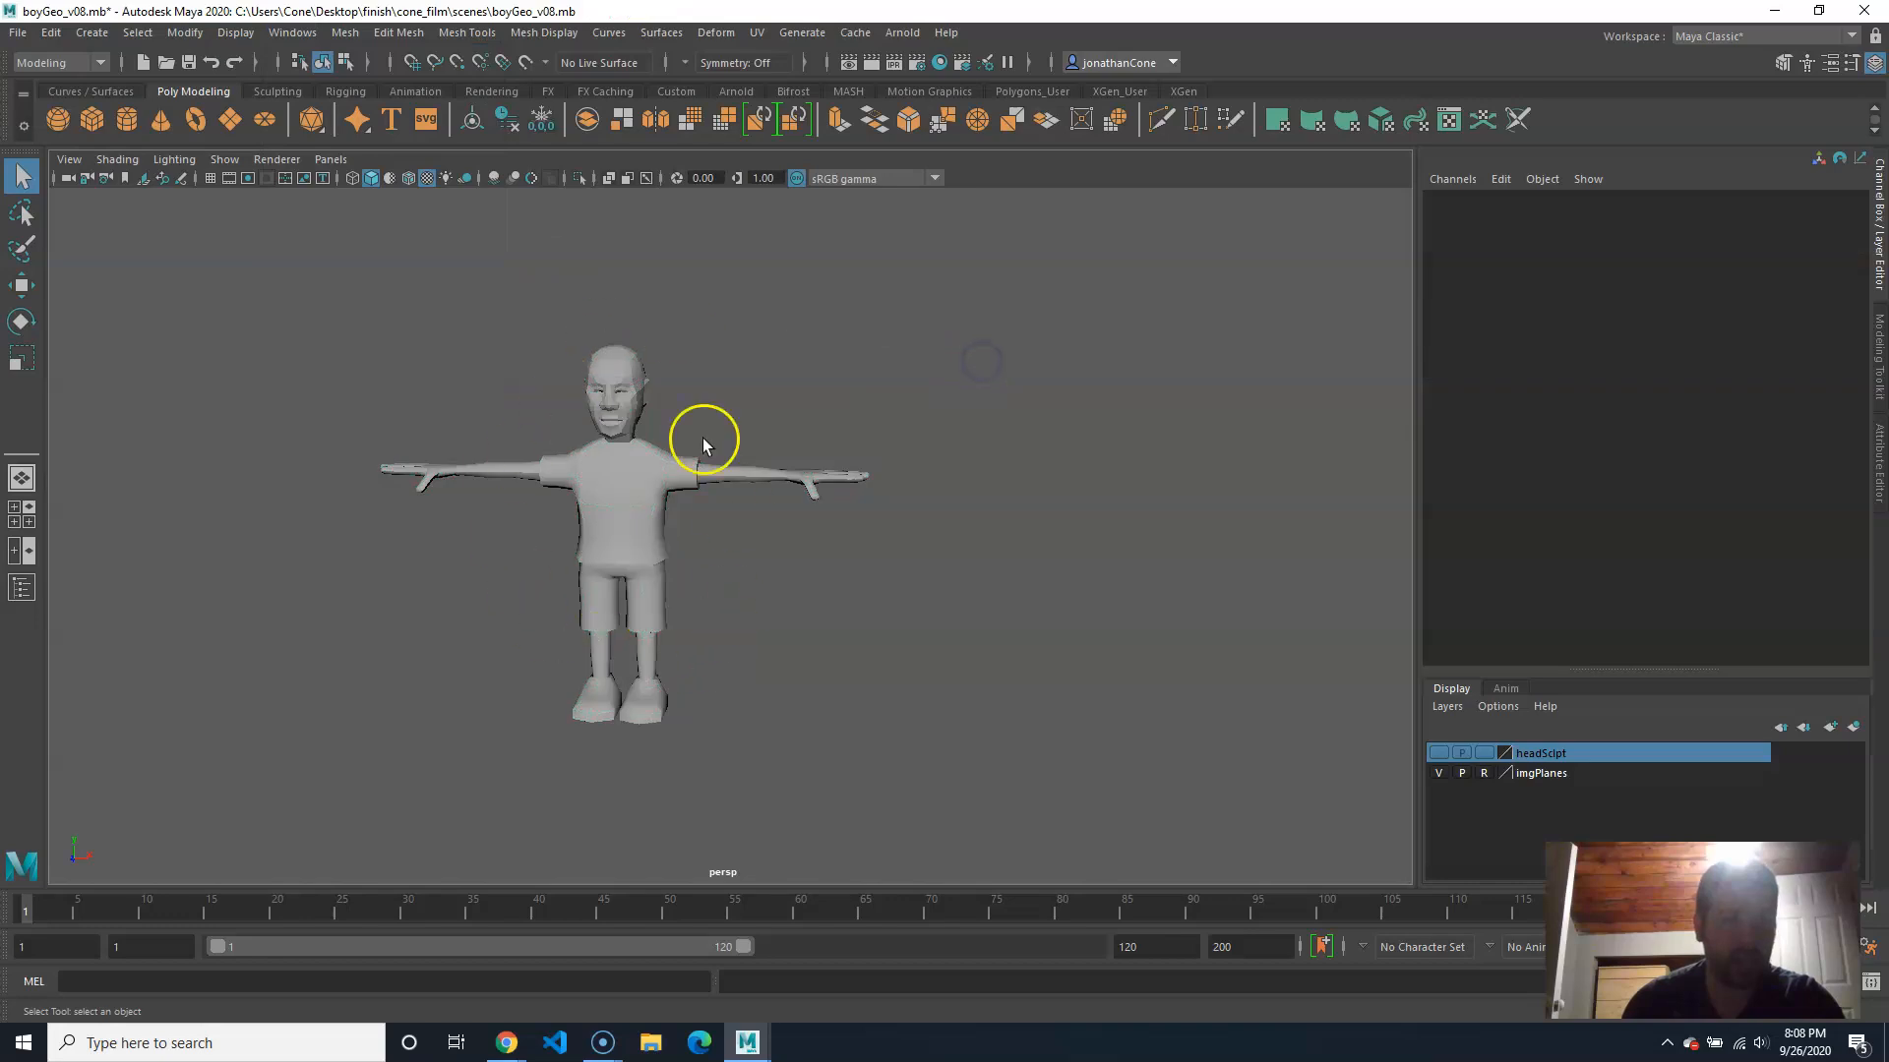
{"action": "left_click", "coordinate": [292, 33]}
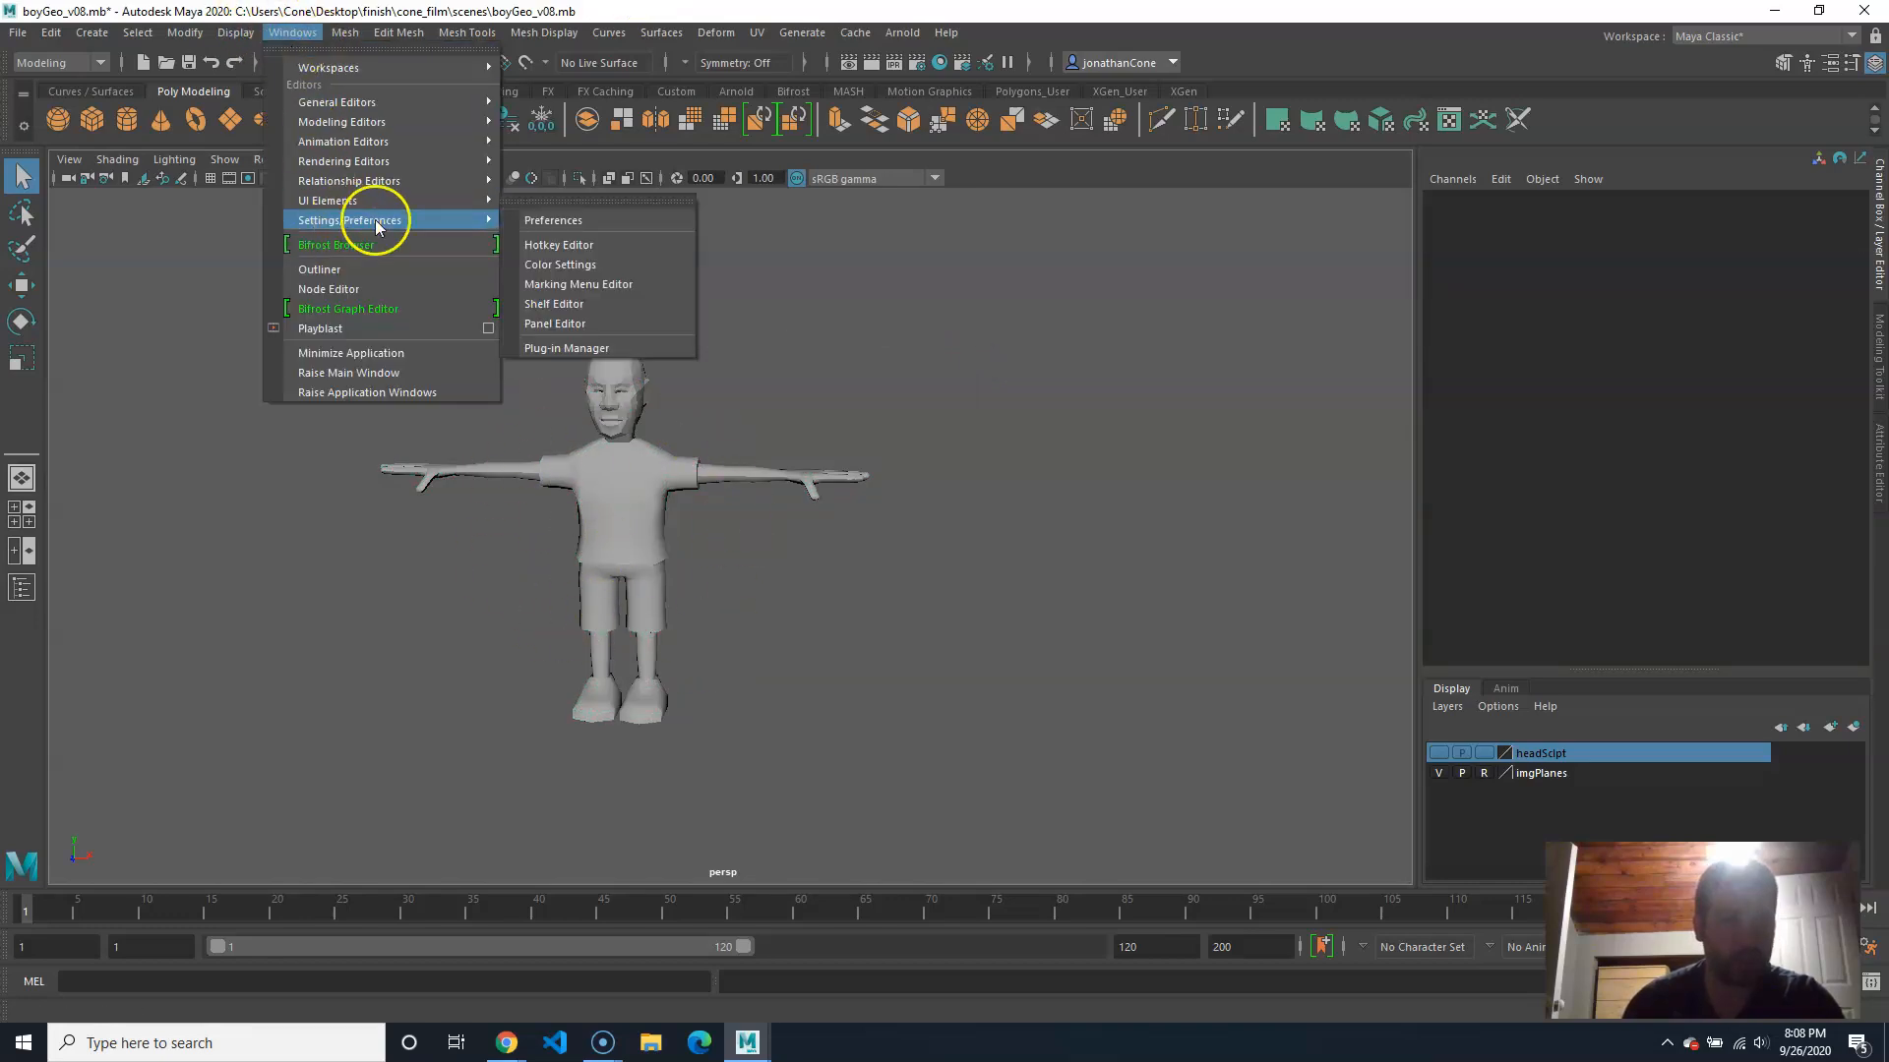
{"action": "left_click", "coordinate": [568, 352]}
{"action": "scroll", "coordinate": [777, 511], "scroll_direction": "down", "scroll_amount": 3}
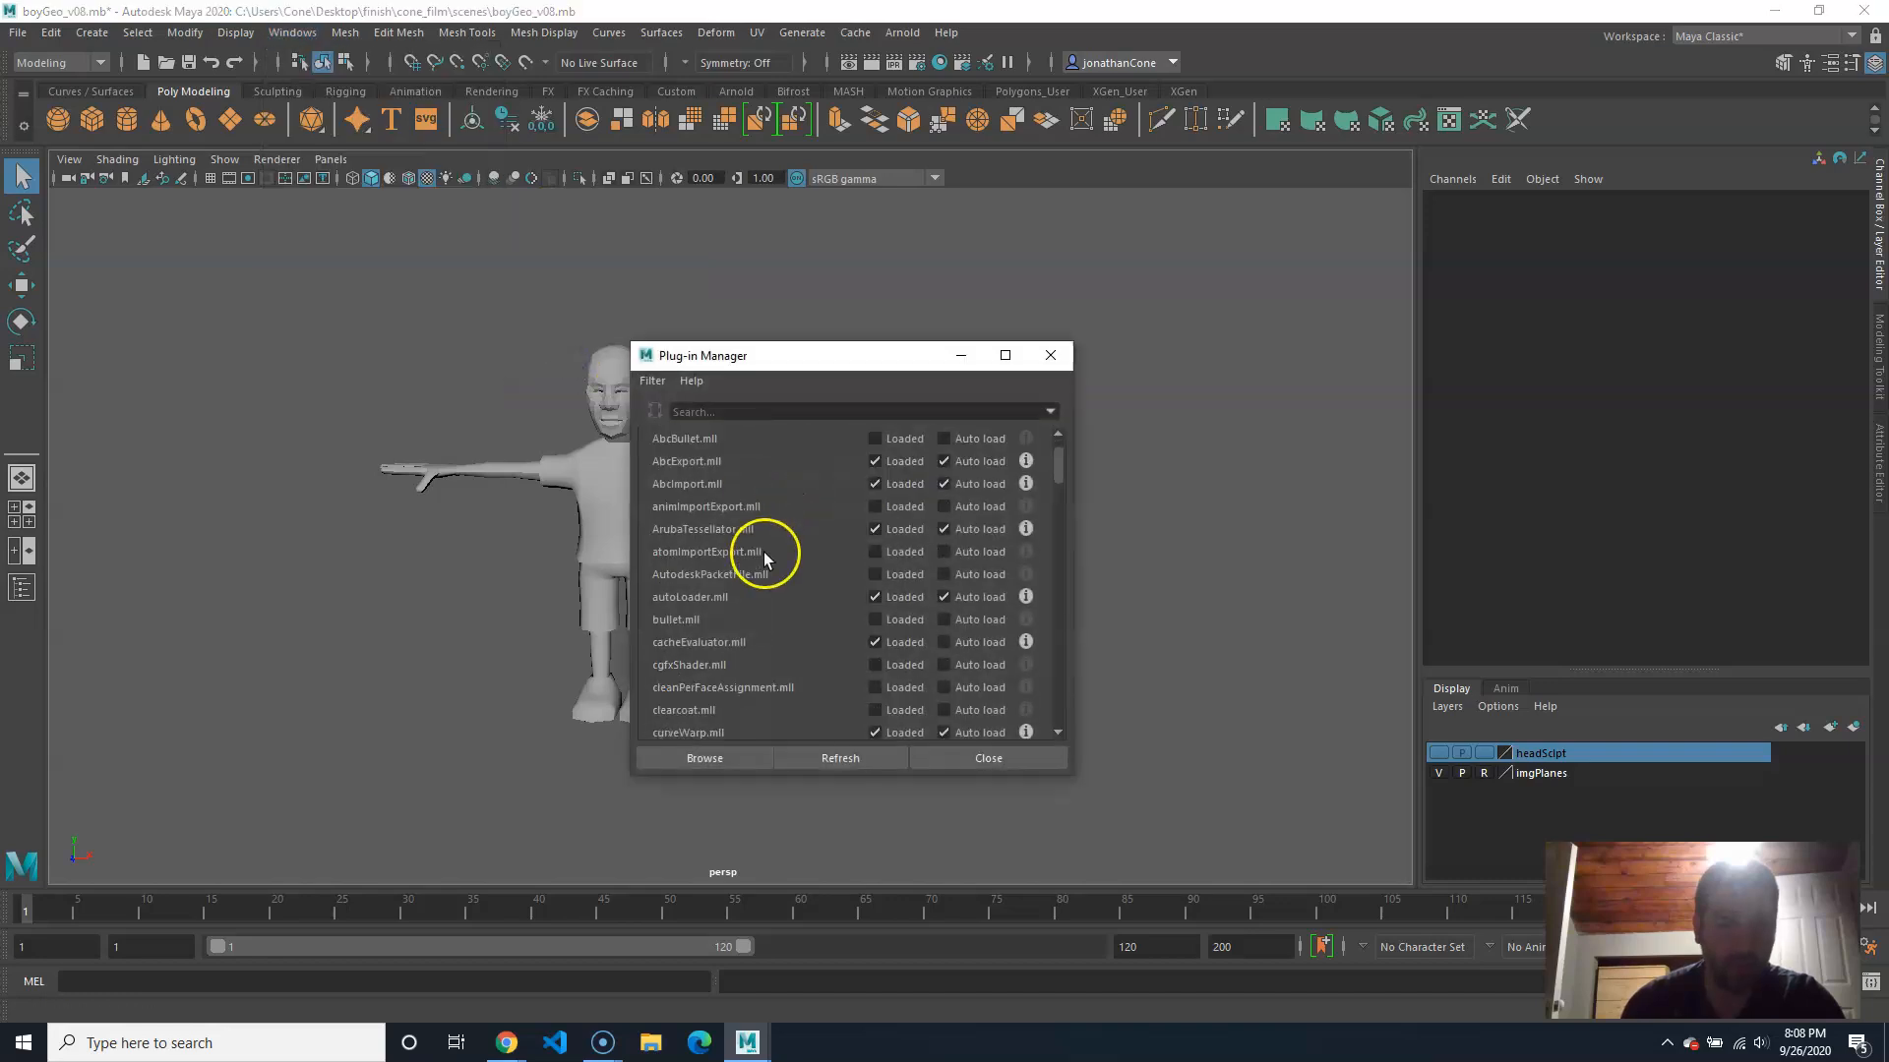
{"action": "scroll", "coordinate": [664, 676], "scroll_direction": "down", "scroll_amount": 8}
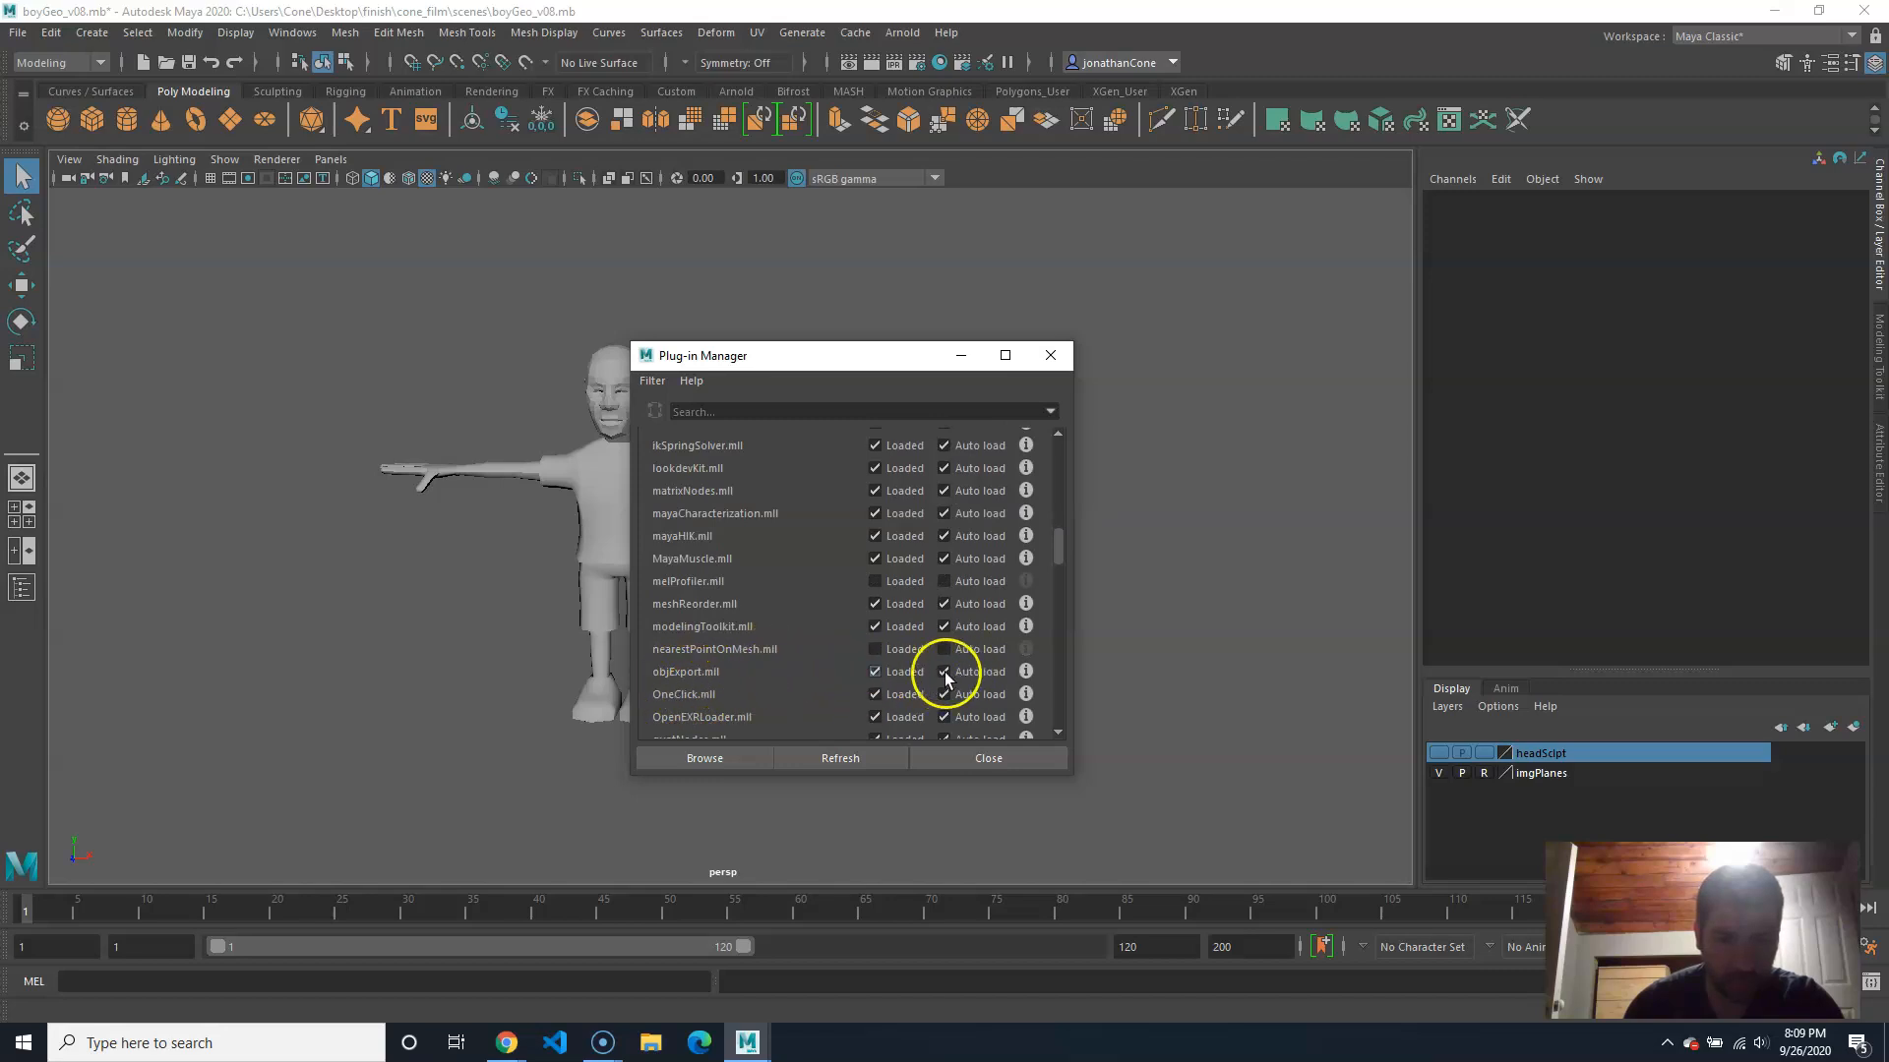
{"action": "left_click", "coordinate": [981, 755]}
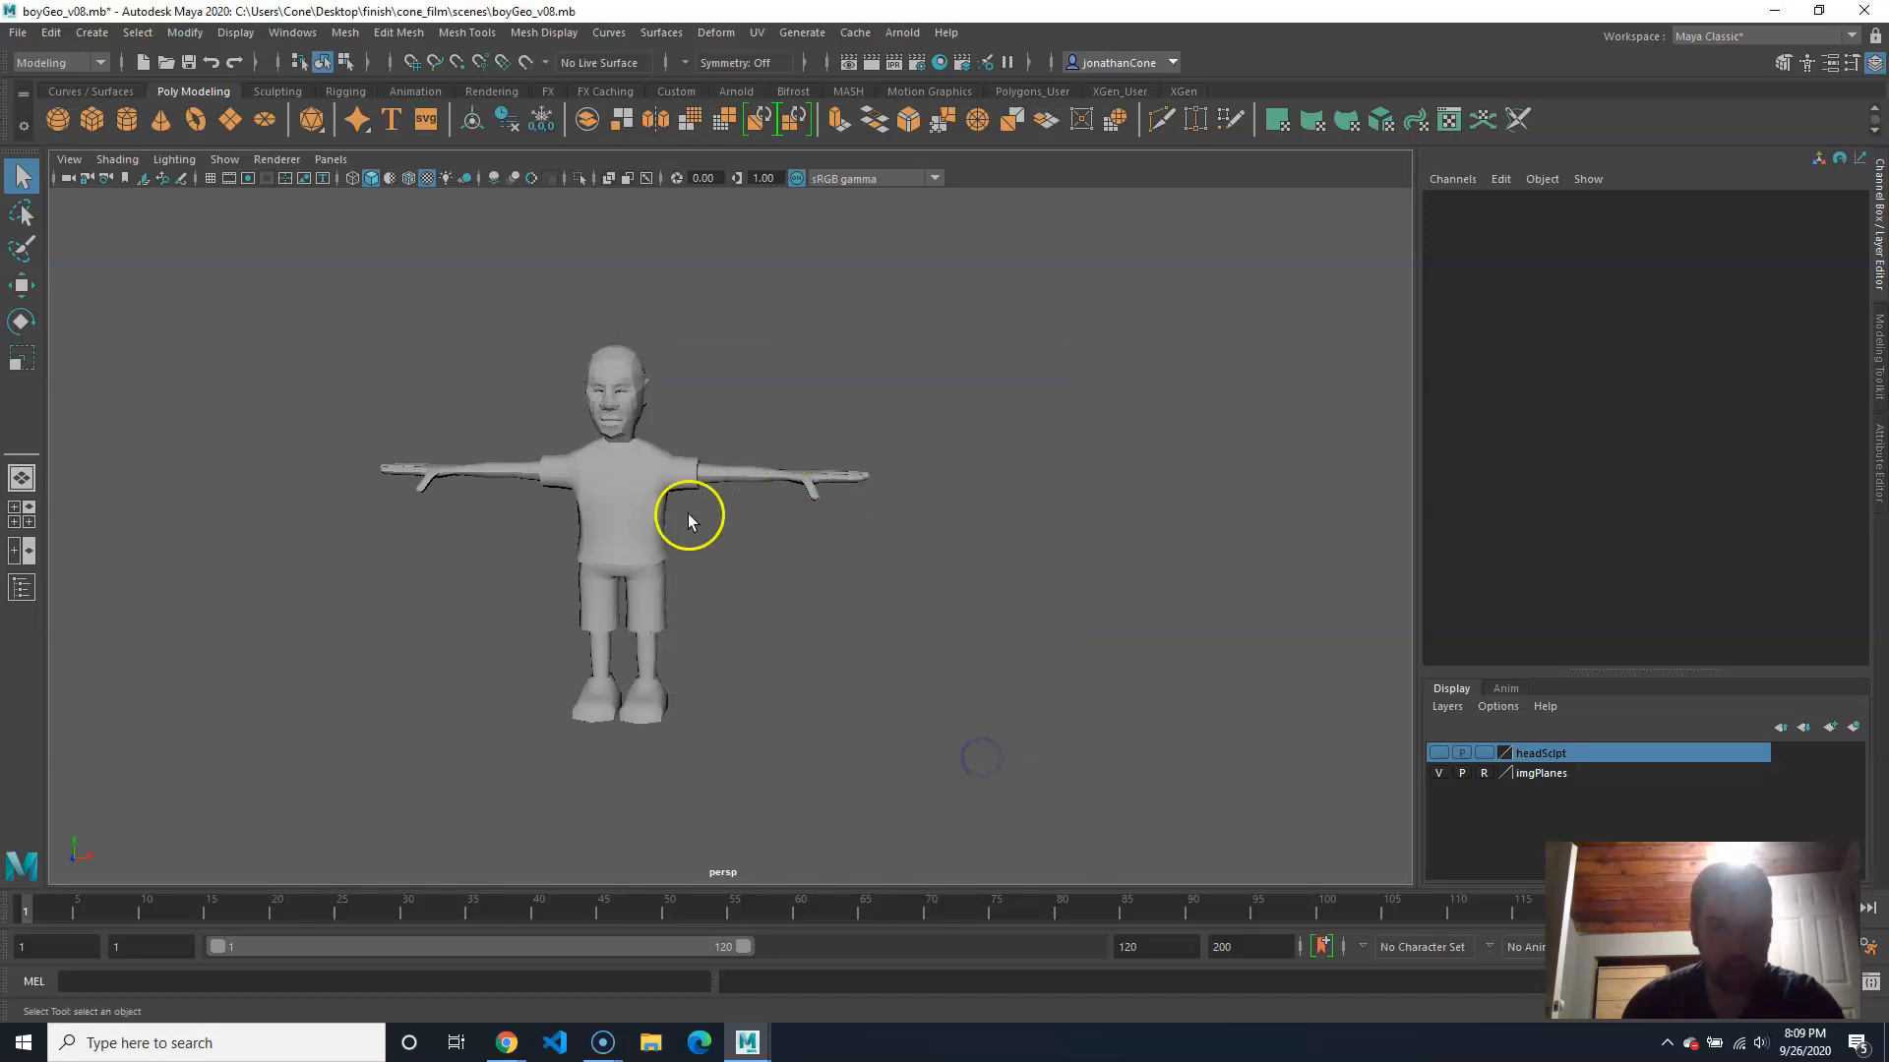
Step: Start an Export Selection of the boy model into the Desktop folder finish/cone_film/scenes
{"action": "left_click", "coordinate": [672, 484]}
{"action": "left_click", "coordinate": [18, 32]}
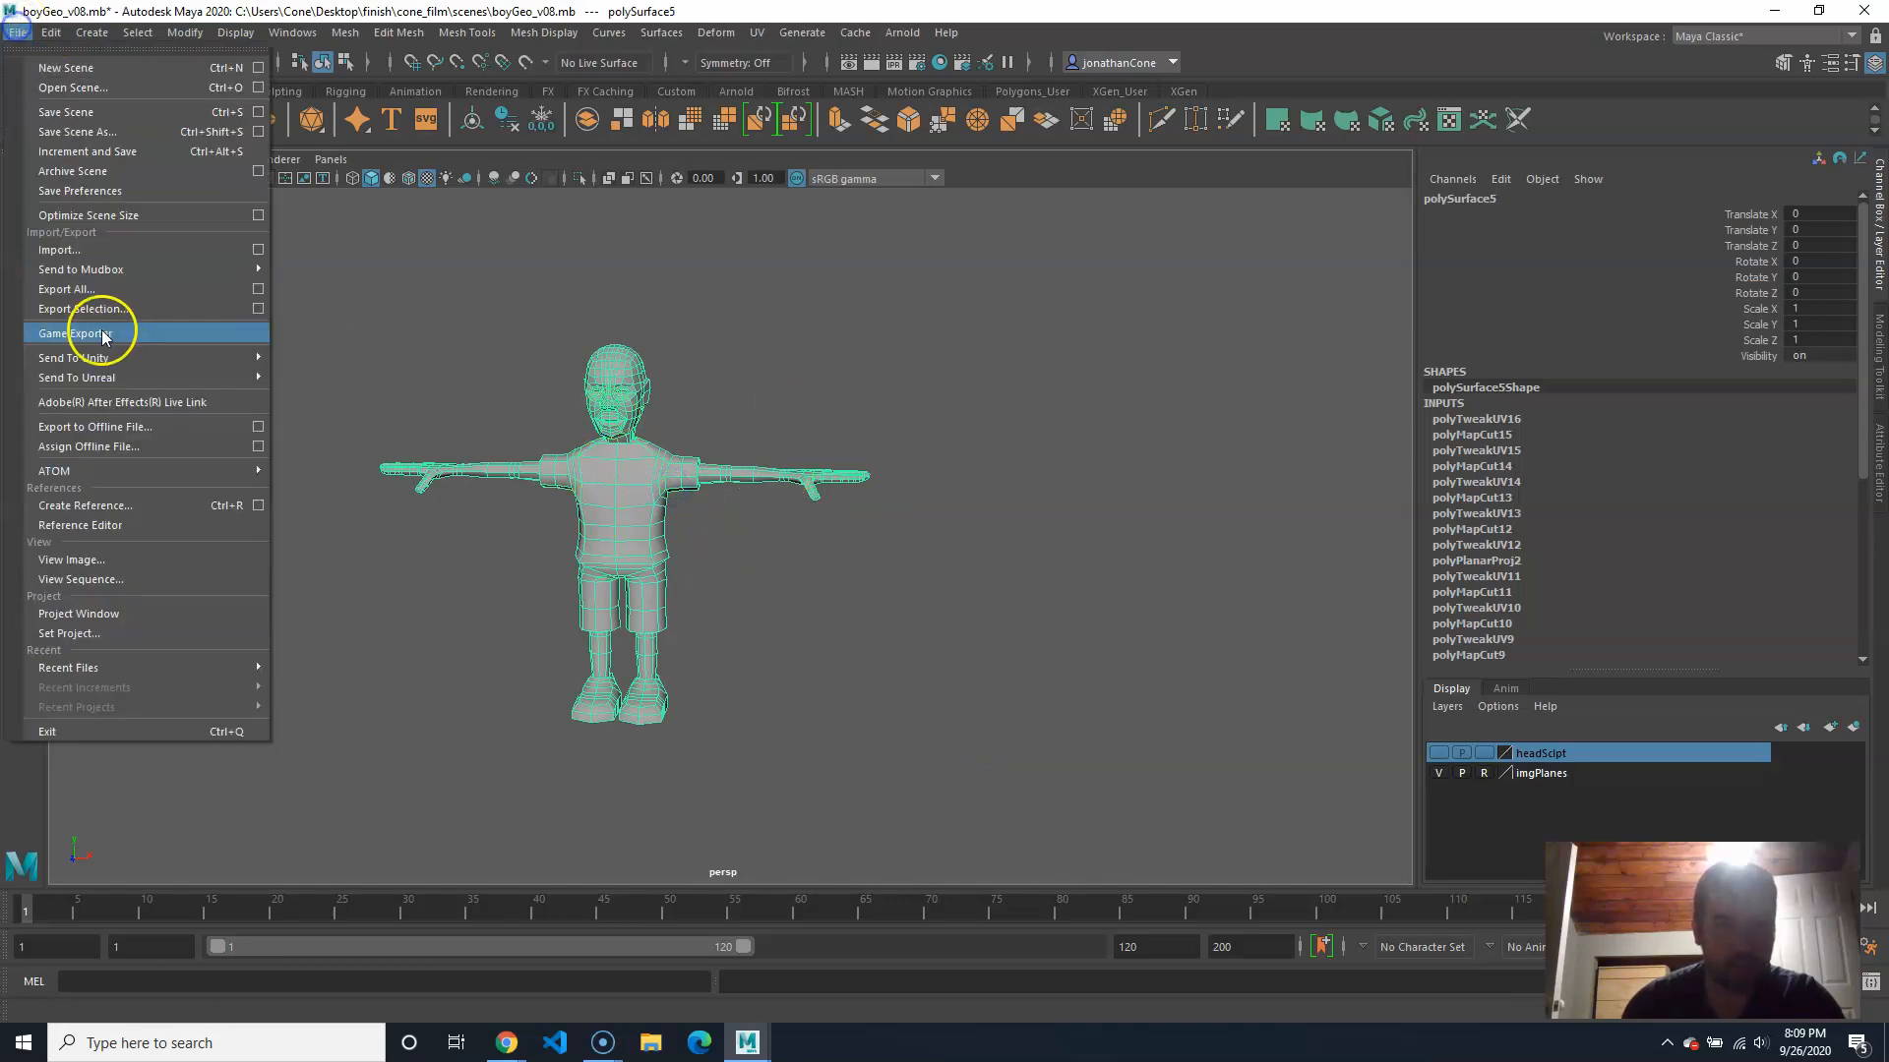
{"action": "left_click", "coordinate": [128, 309]}
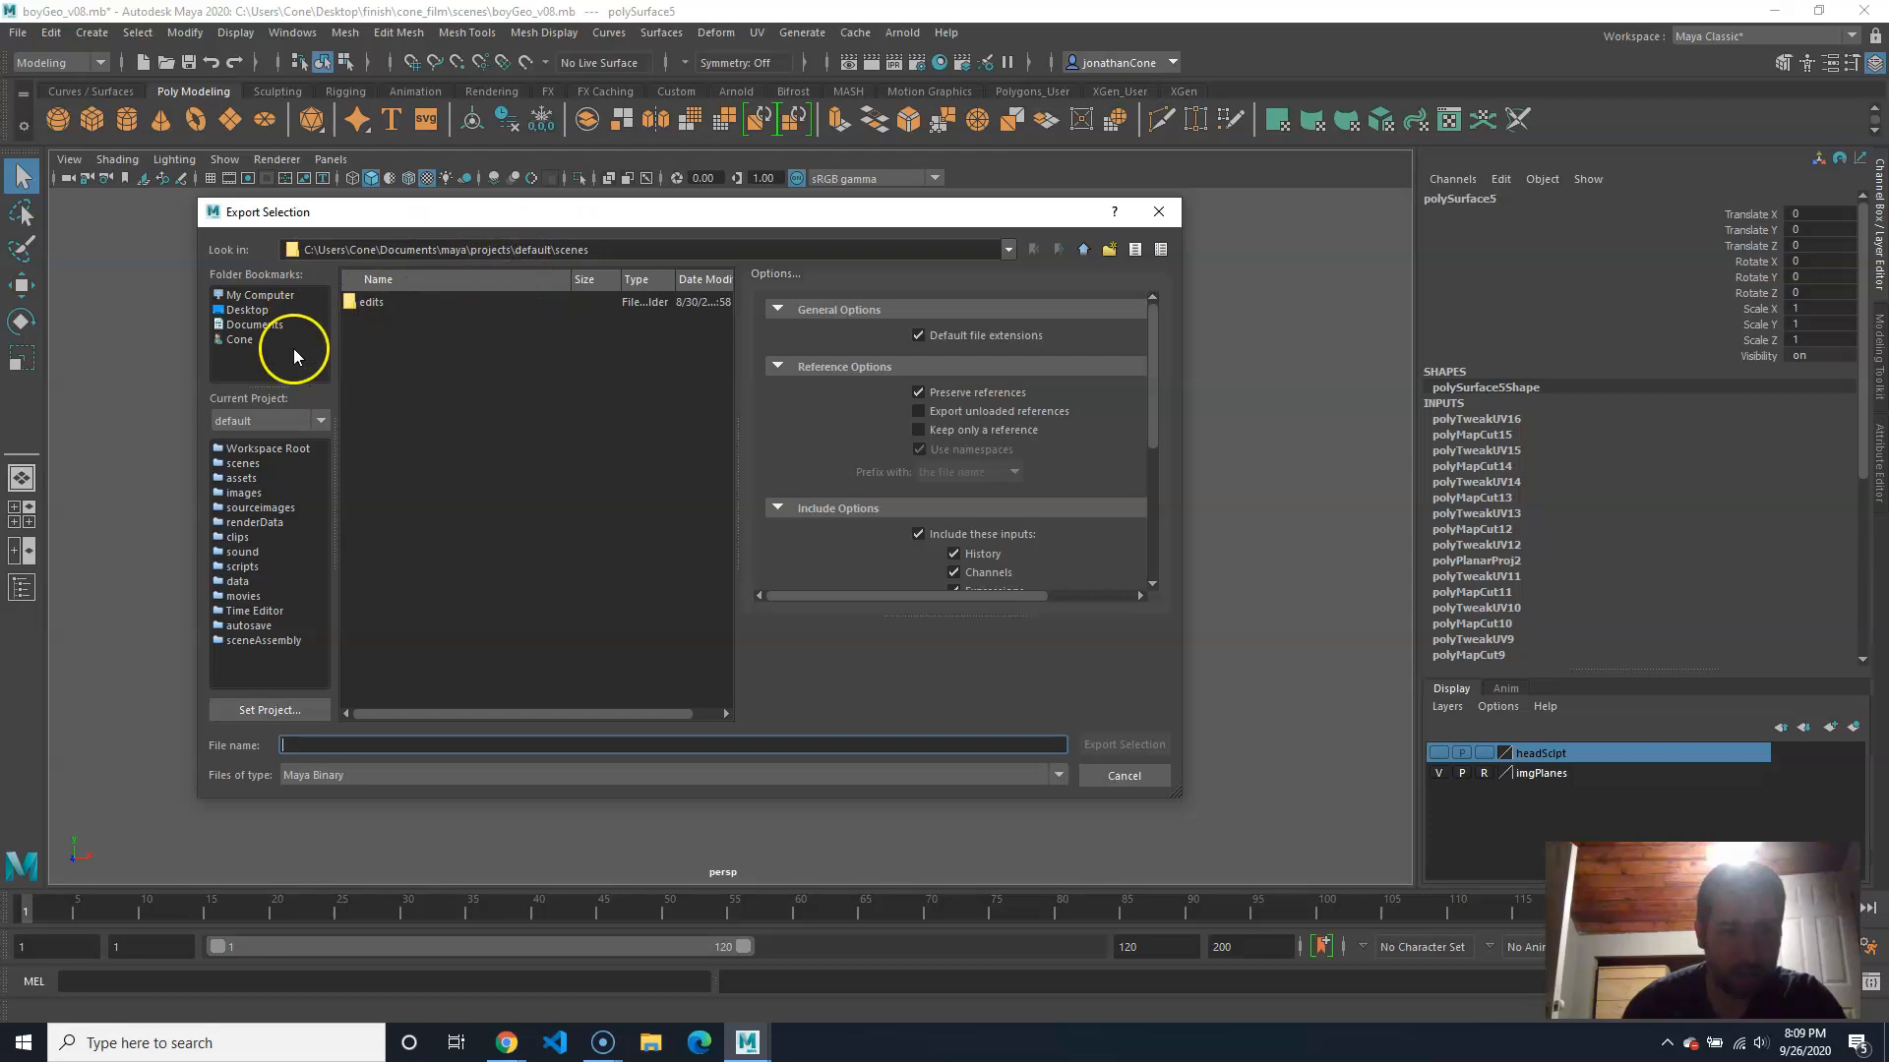
{"action": "left_click", "coordinate": [267, 311]}
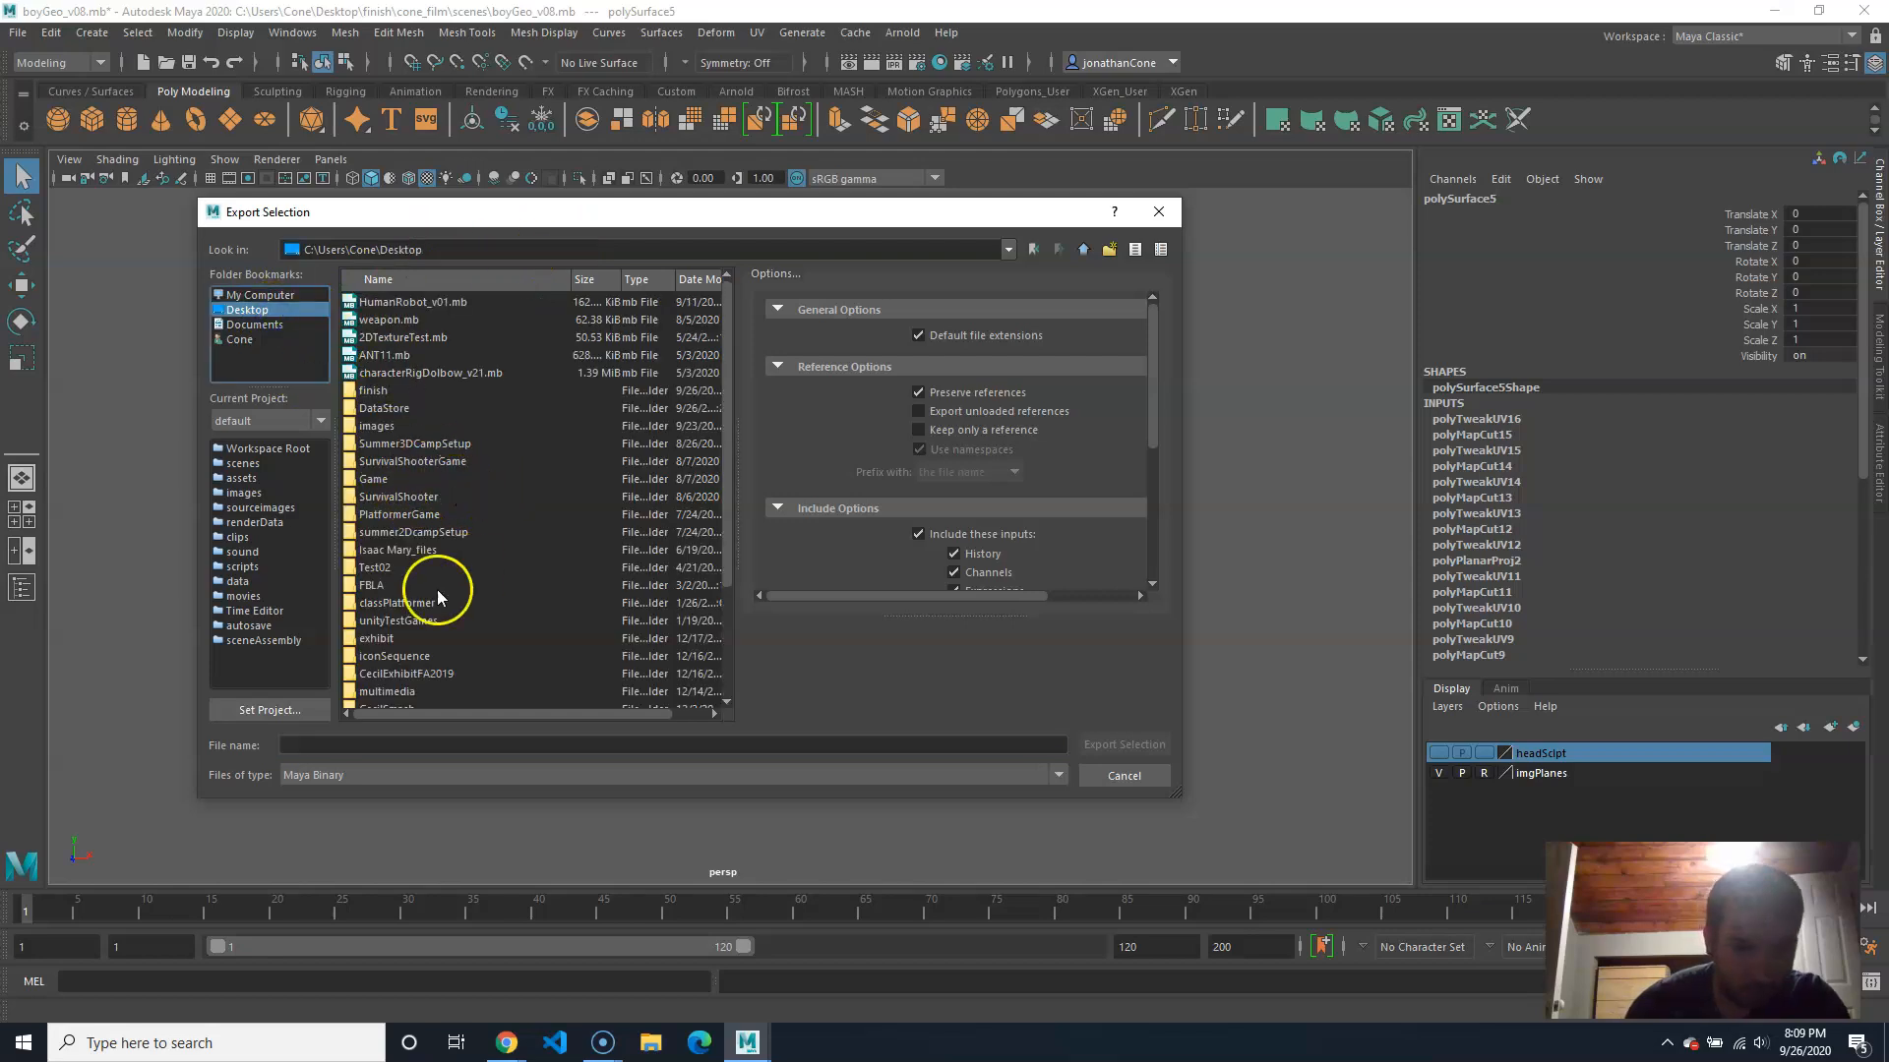
{"action": "double_click", "coordinate": [388, 391]}
{"action": "double_click", "coordinate": [374, 304]}
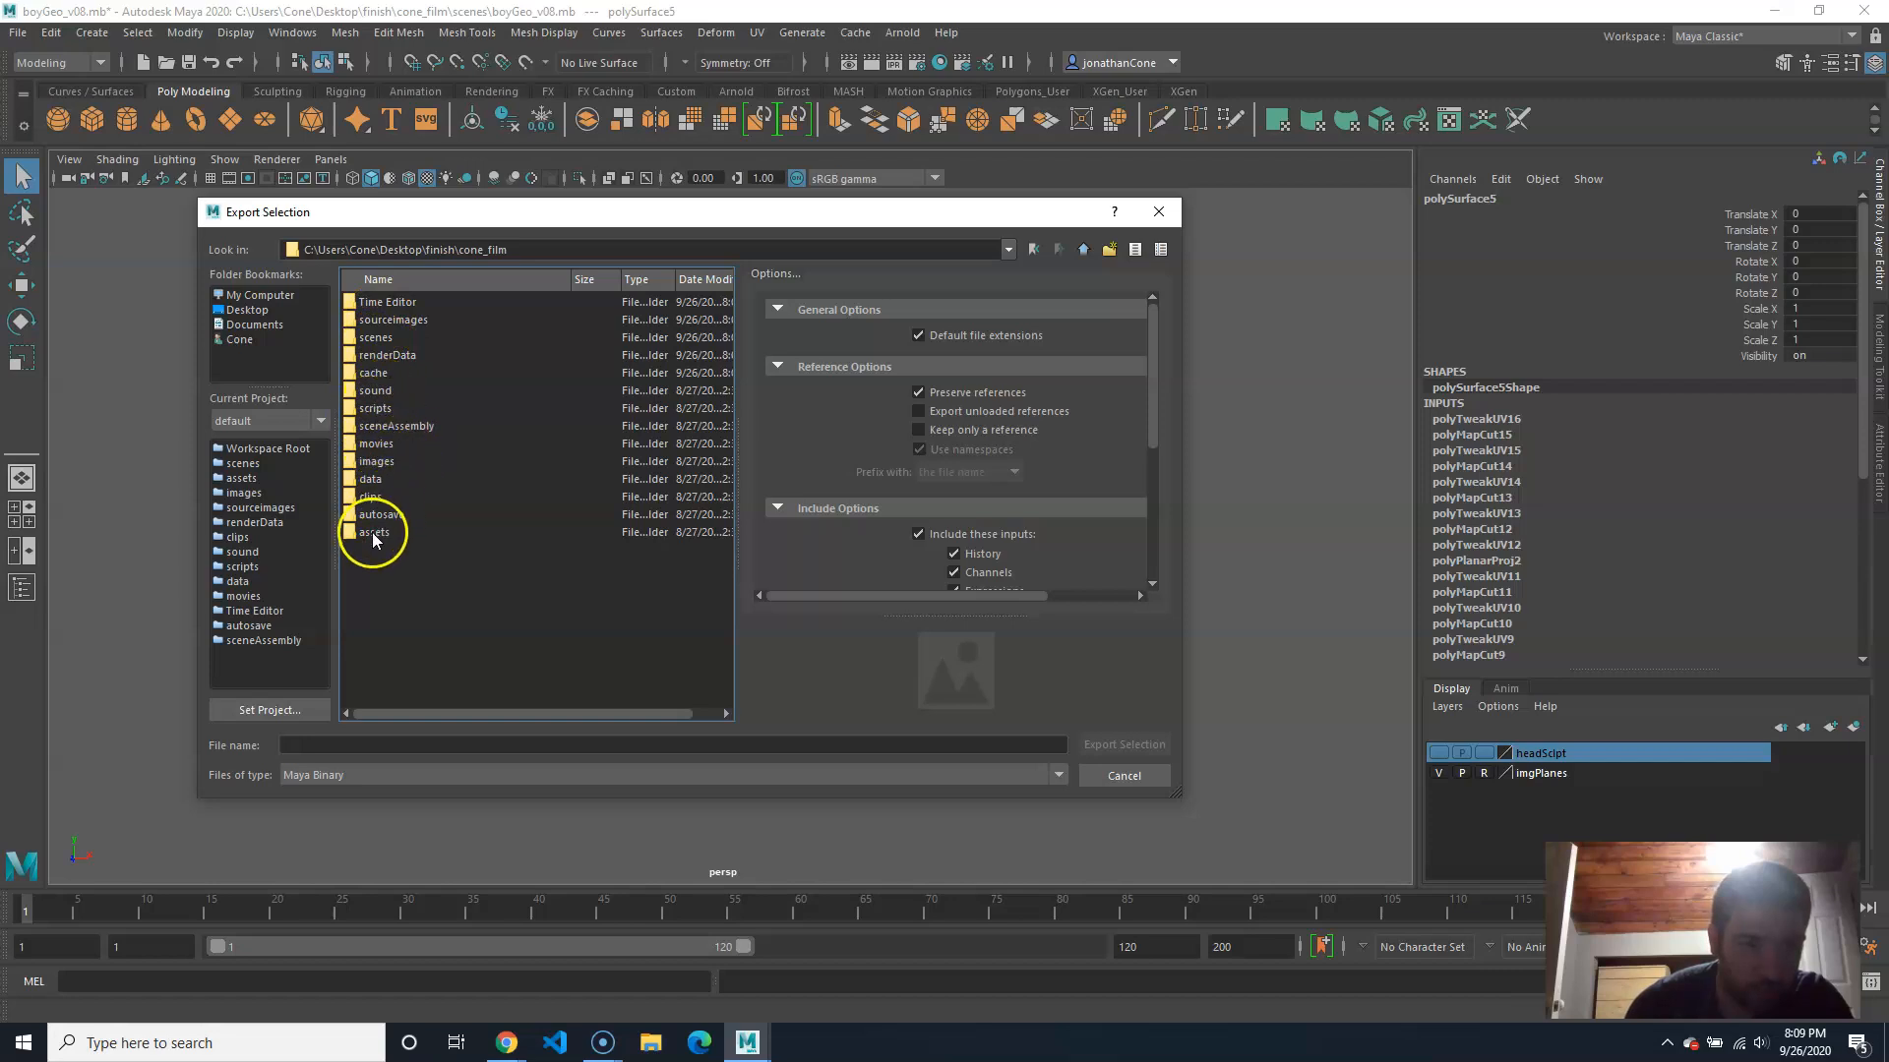
{"action": "double_click", "coordinate": [423, 335]}
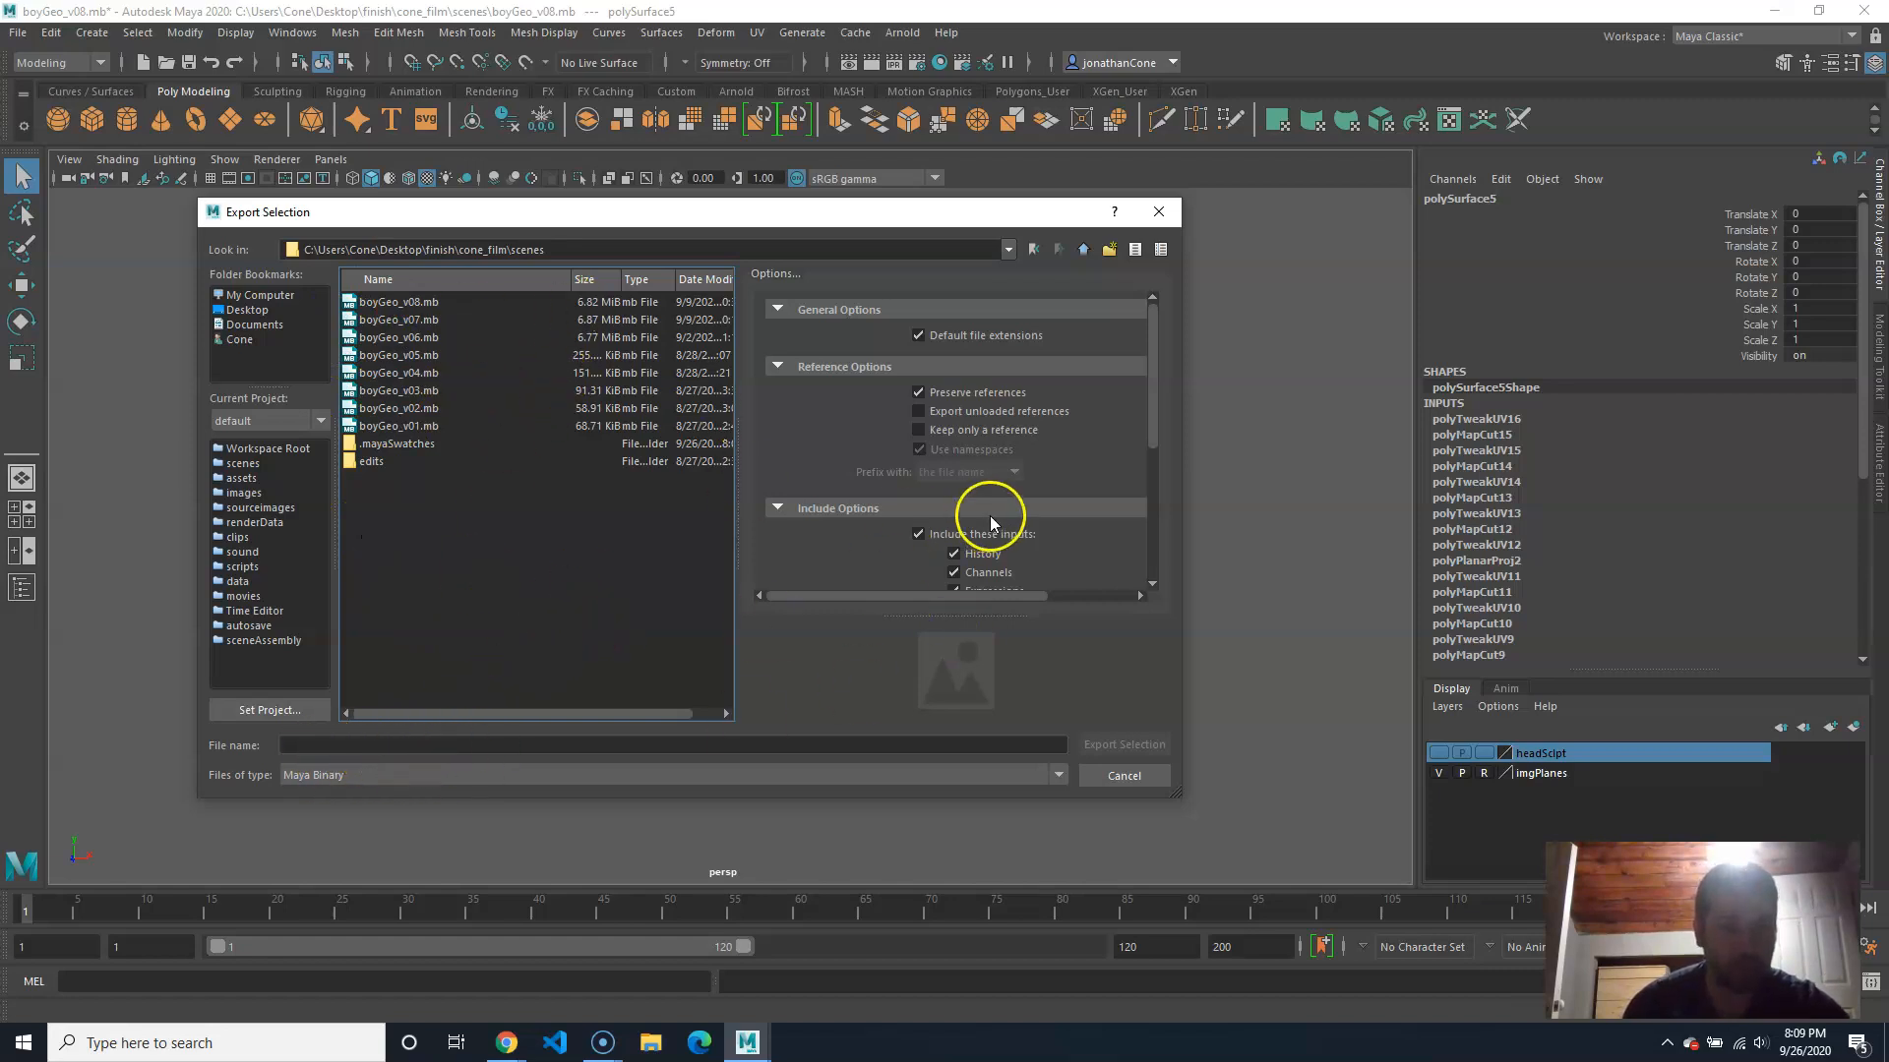
Step: Set the export type to OBJexport with groups, point groups, materials, smoothing and normals all off
{"action": "scroll", "coordinate": [987, 521], "scroll_direction": "down", "scroll_amount": 4}
{"action": "left_click", "coordinate": [454, 776]}
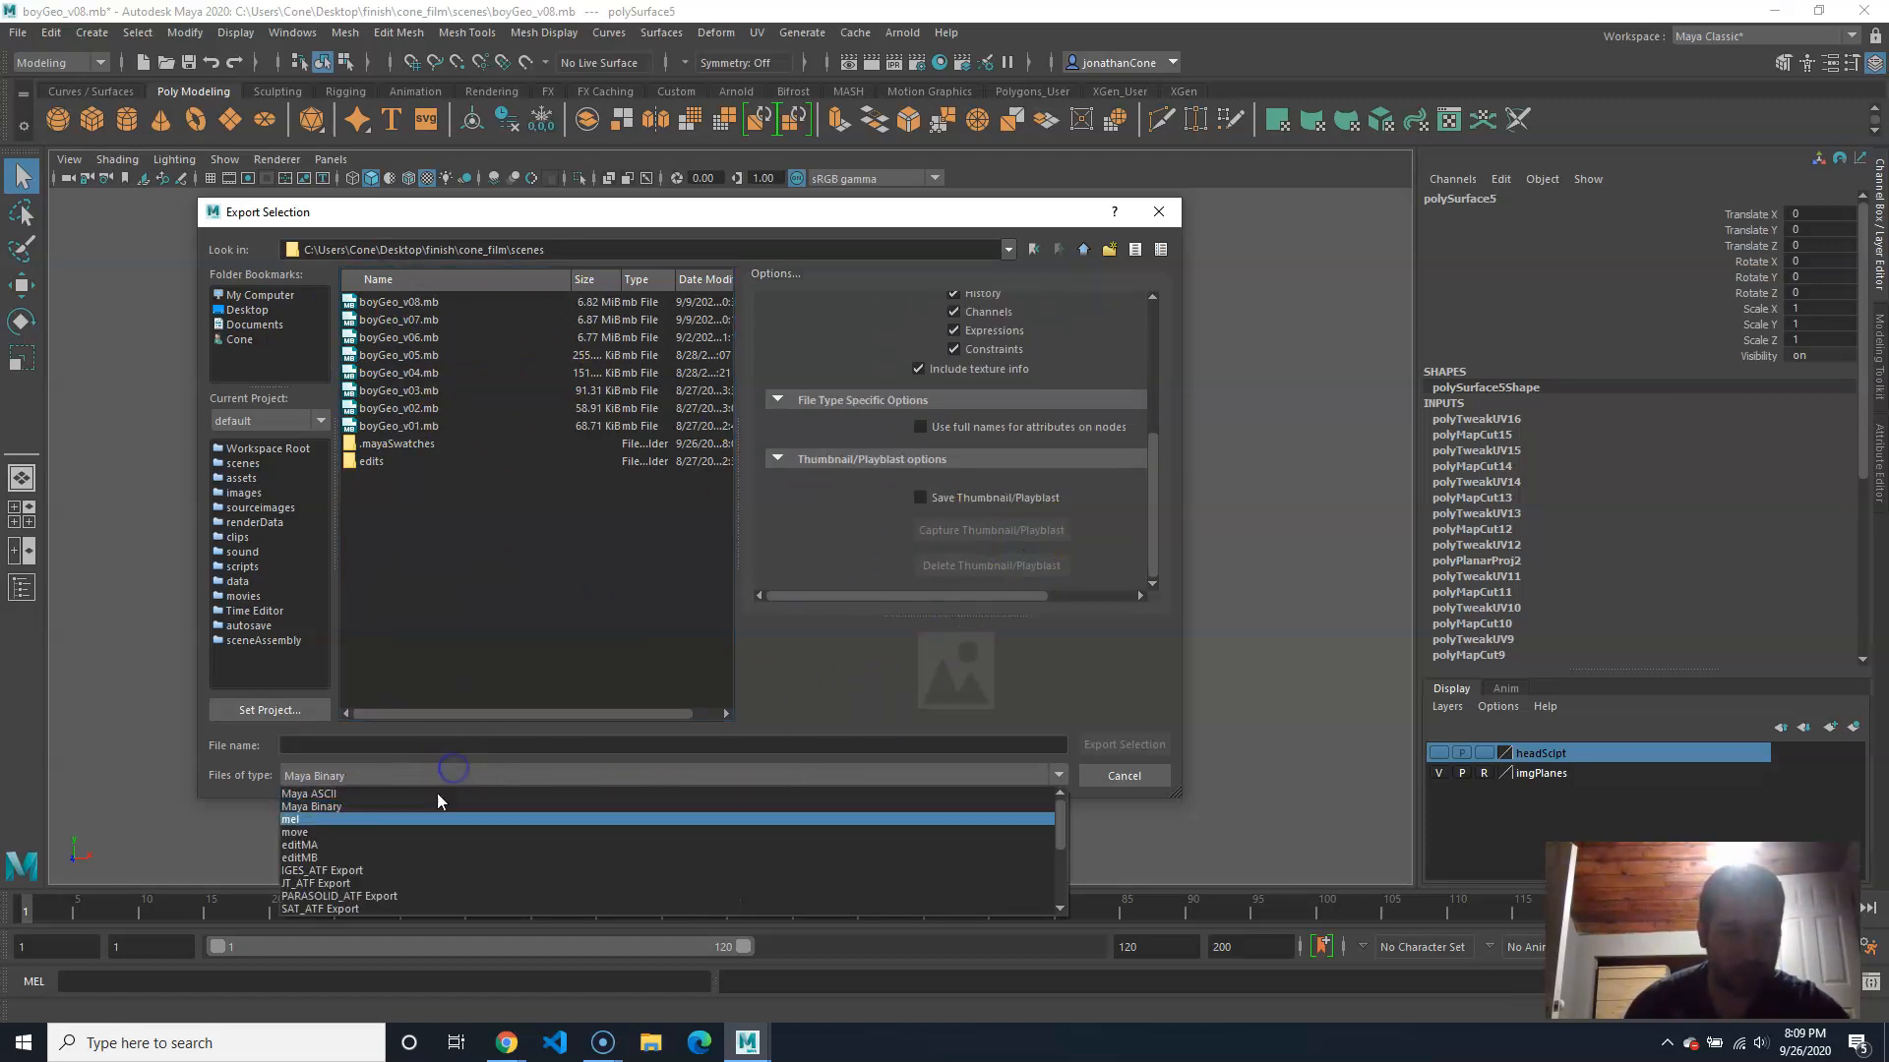
{"action": "scroll", "coordinate": [384, 856], "scroll_direction": "down", "scroll_amount": 4}
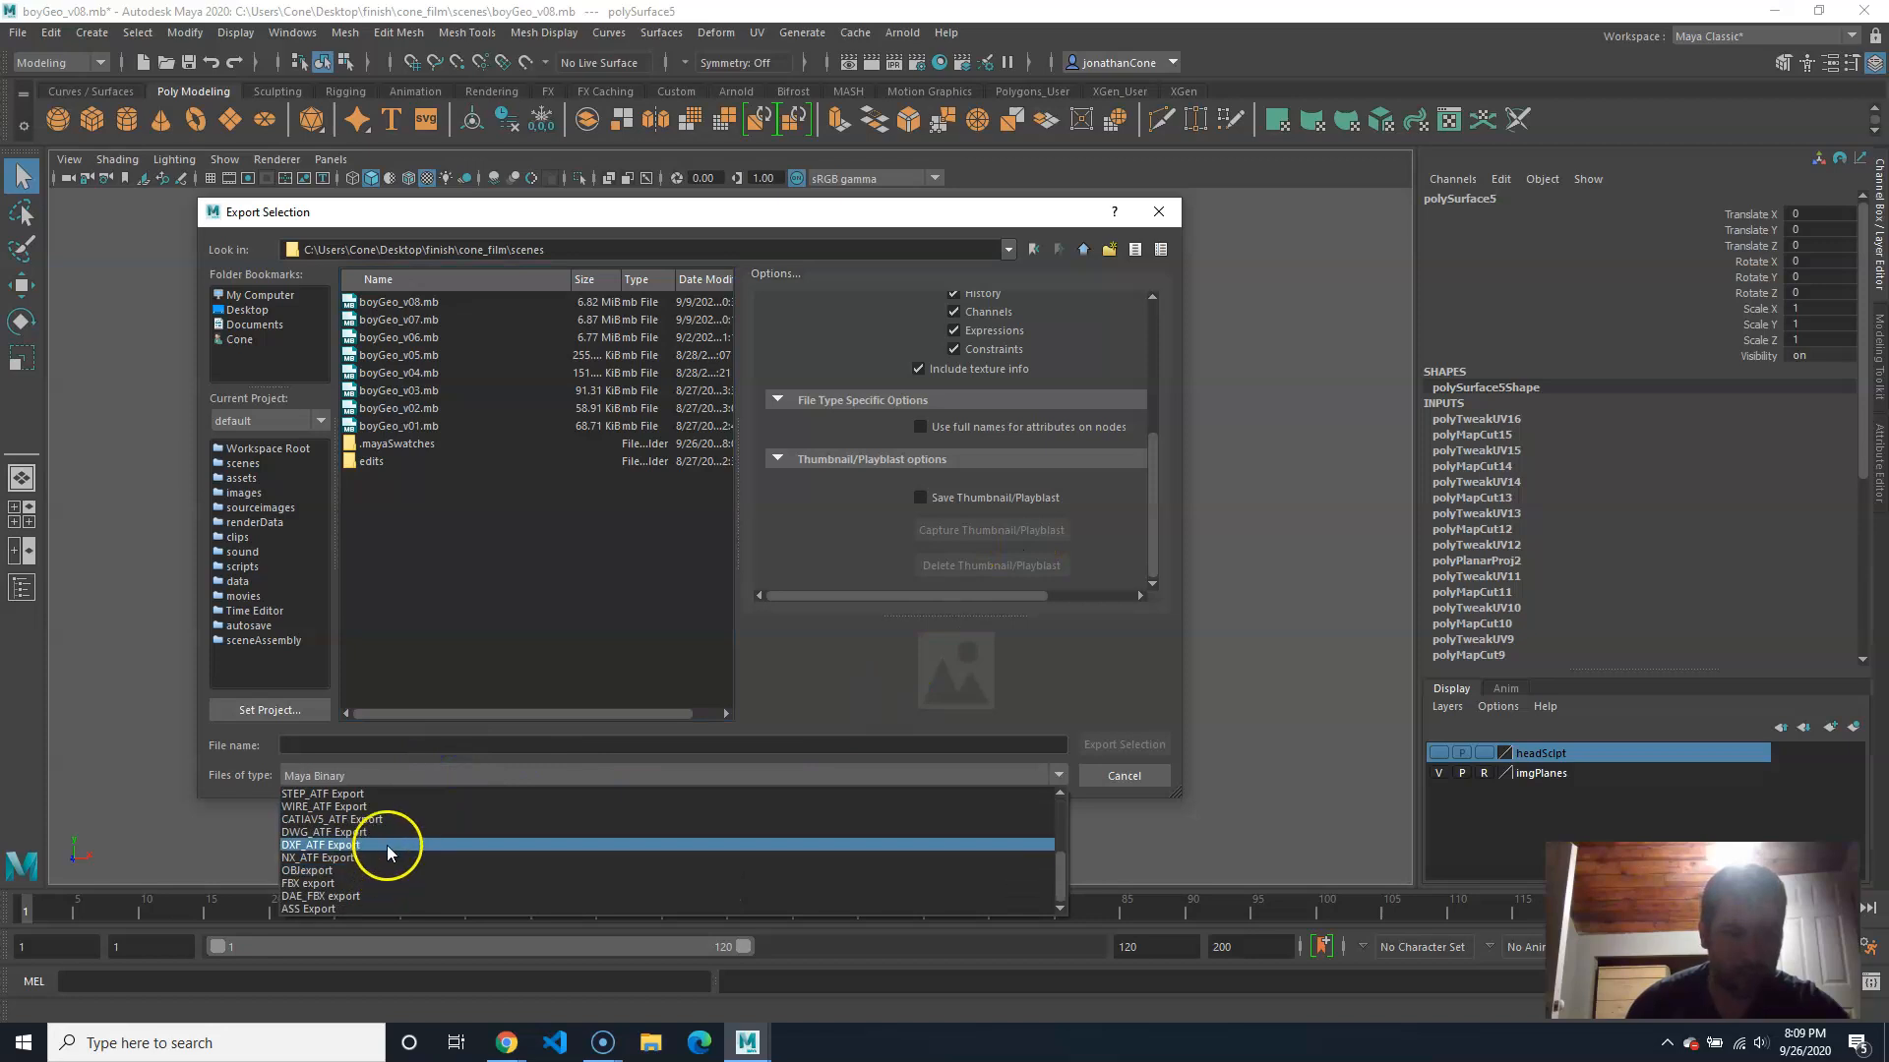
{"action": "left_click", "coordinate": [318, 870]}
{"action": "left_click", "coordinate": [1047, 448]}
{"action": "left_click", "coordinate": [1049, 466]}
{"action": "left_click", "coordinate": [1049, 486]}
{"action": "left_click", "coordinate": [1048, 506]}
{"action": "left_click", "coordinate": [1049, 525]}
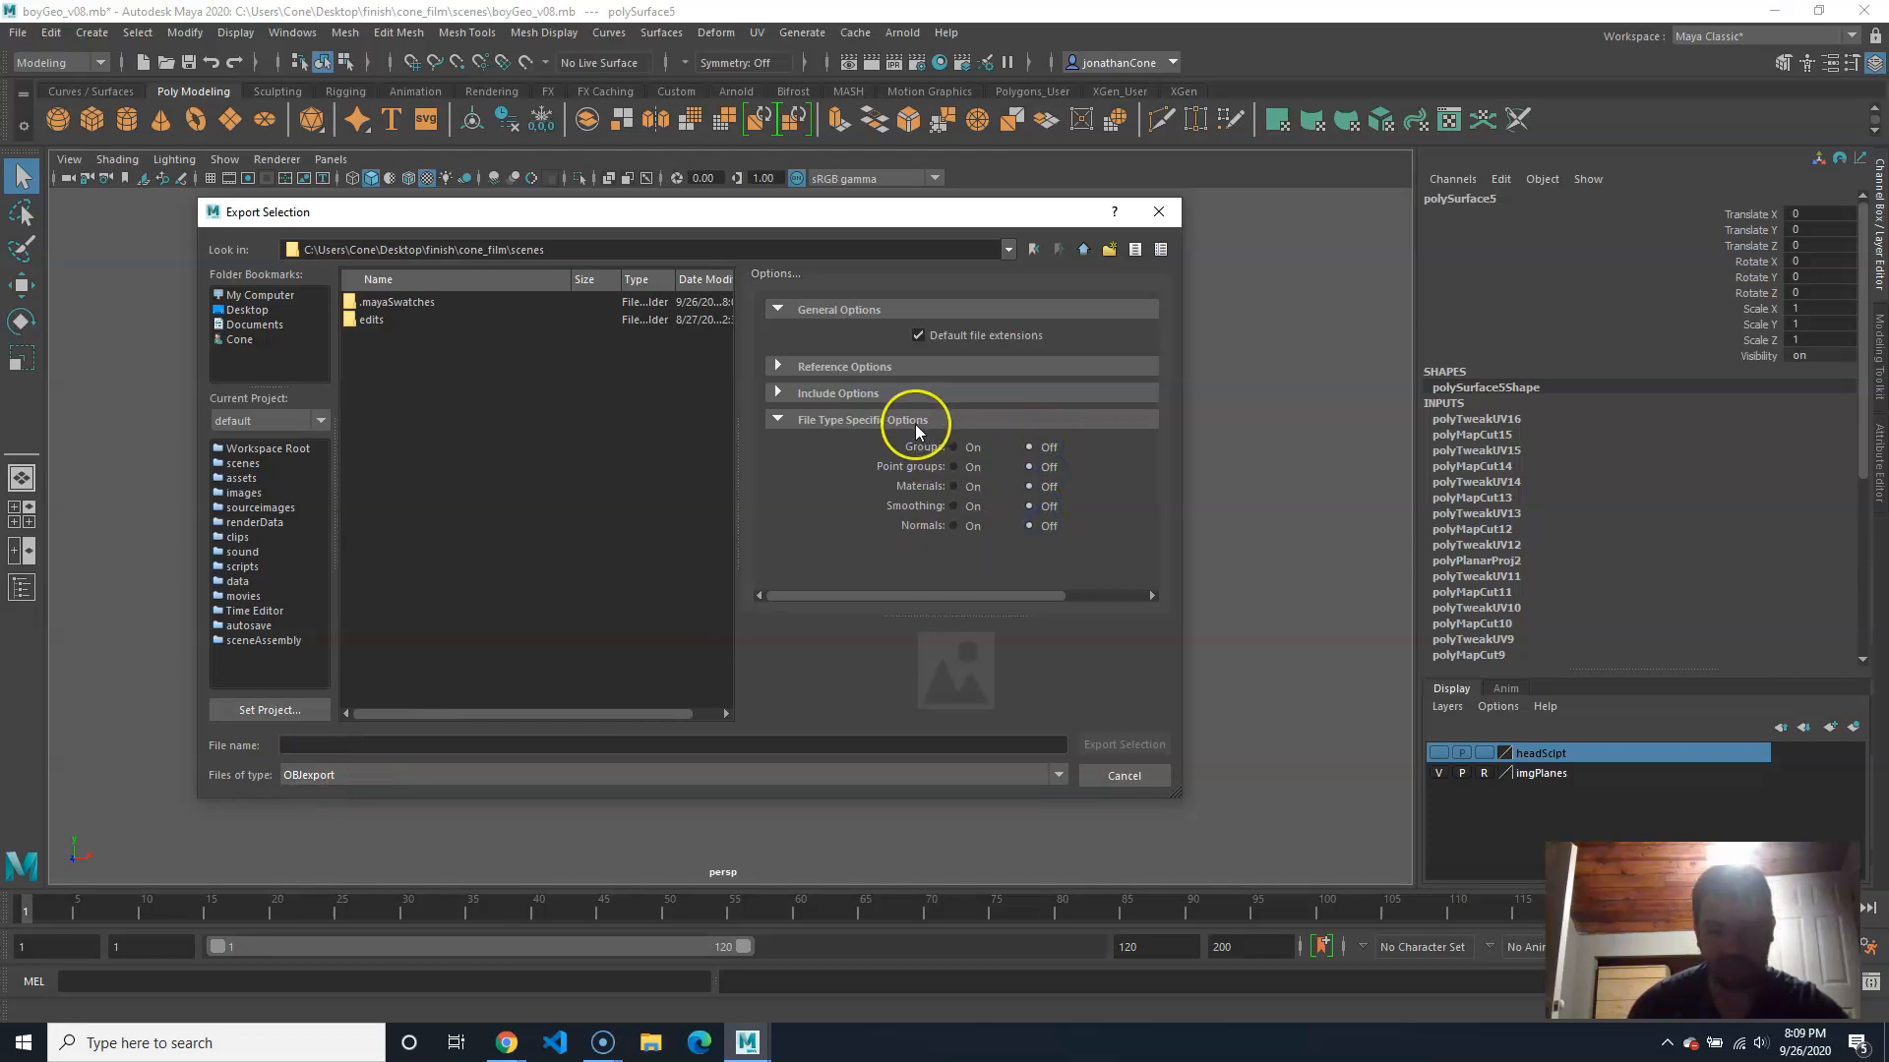
Step: Name the export file mayaToMucbox and export the selected model
{"action": "left_click", "coordinate": [524, 745]}
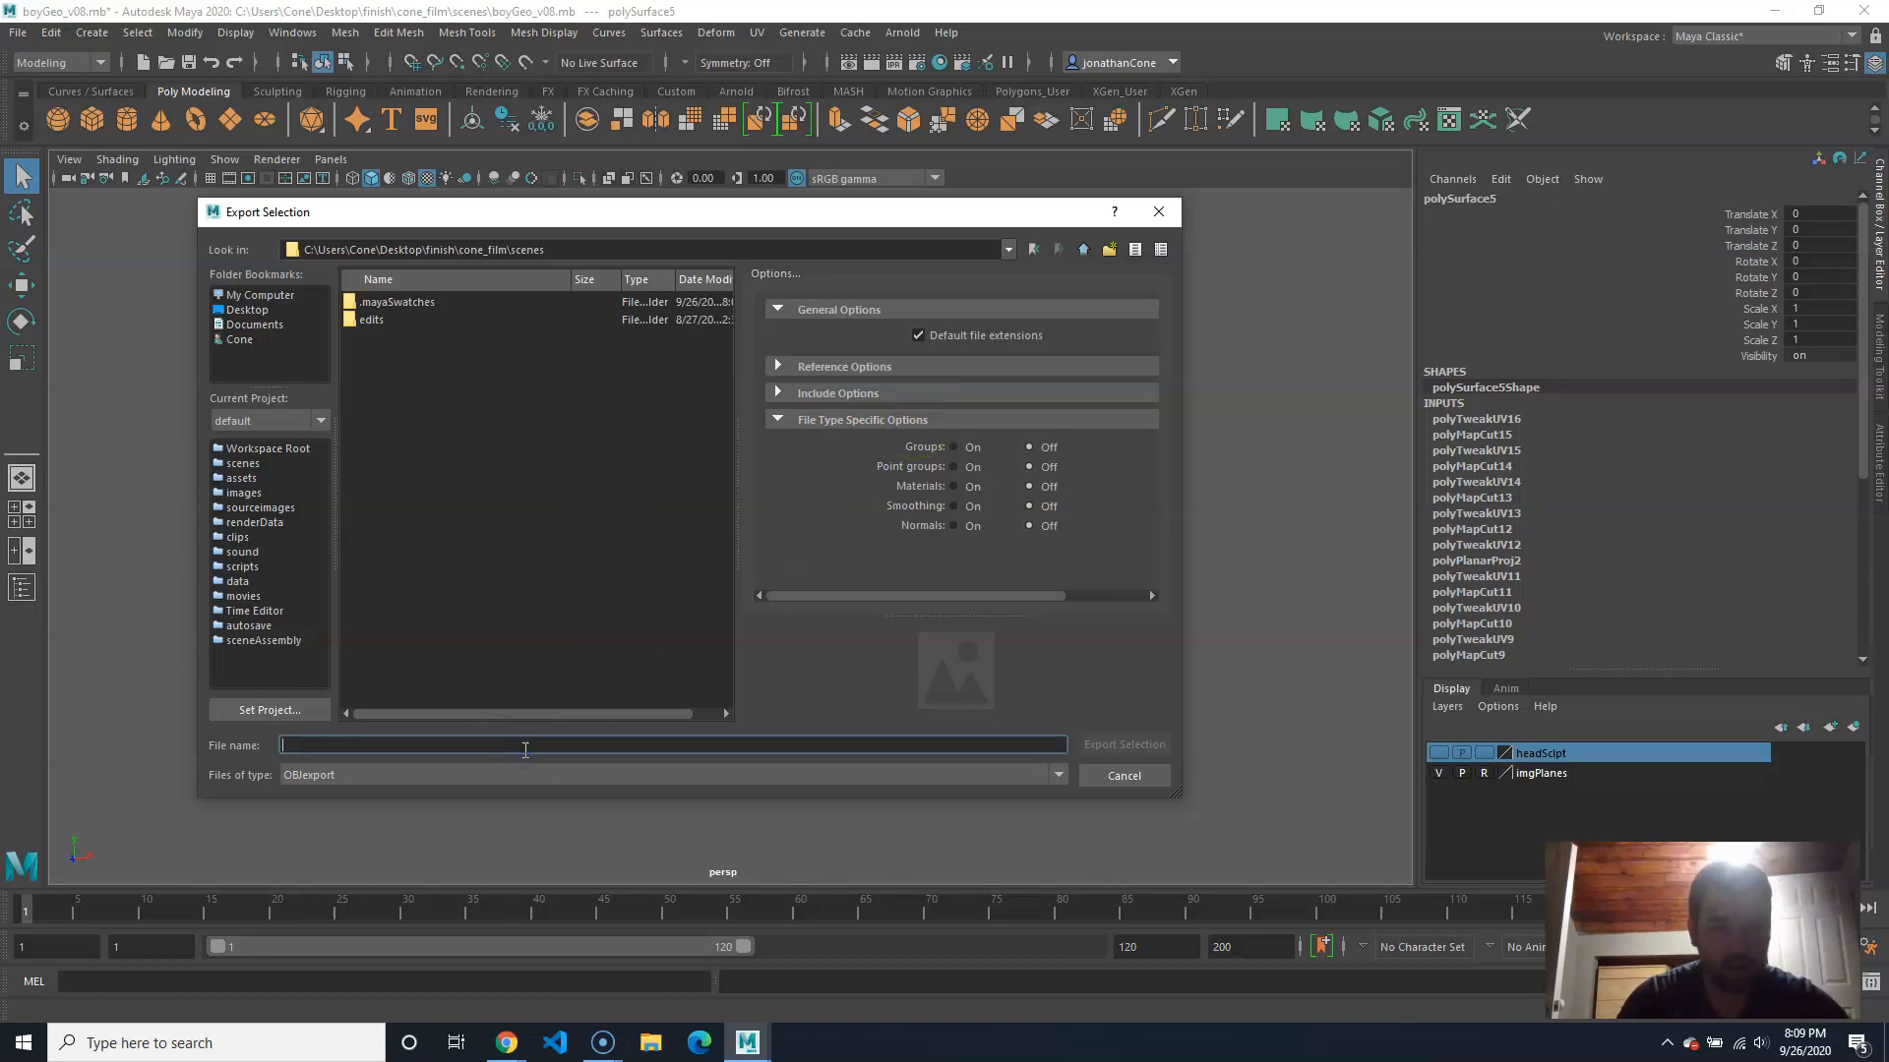
{"action": "type", "text": "modelToMucbox"}
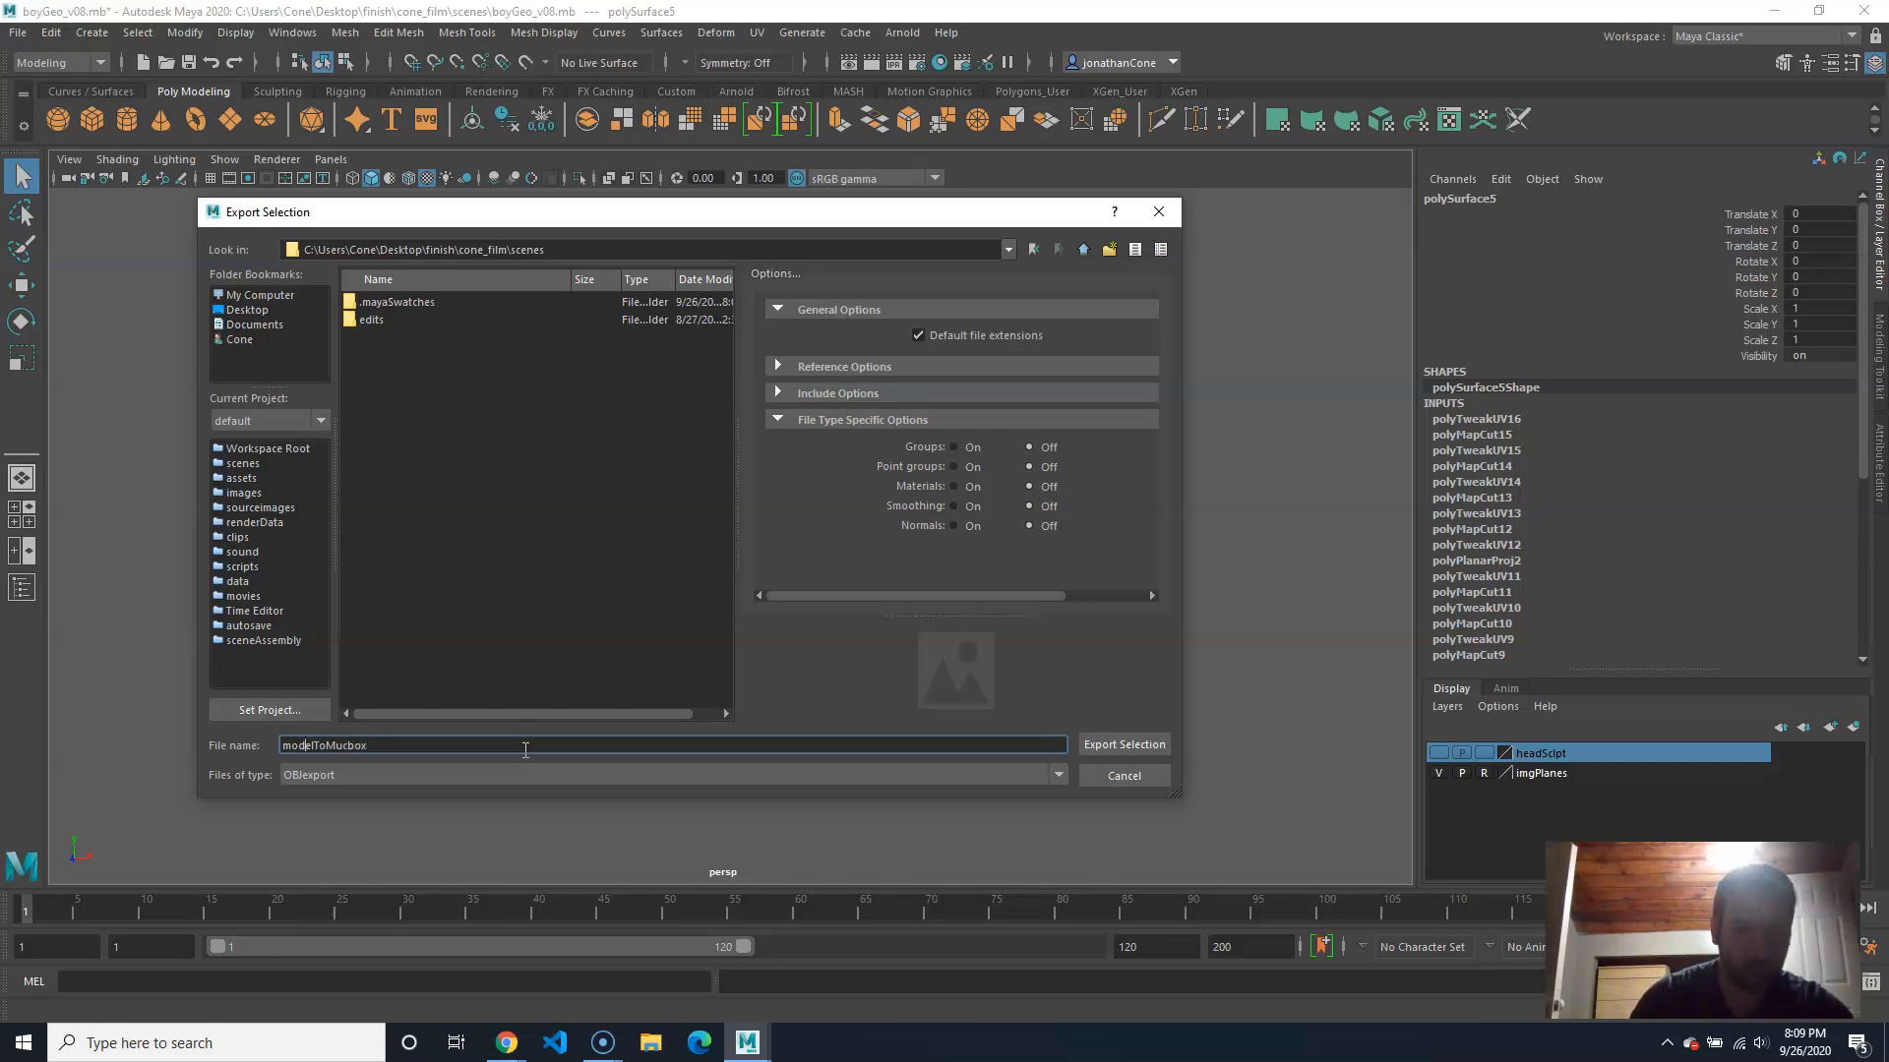
{"action": "key", "text": "Delete"}
{"action": "key", "text": "Delete"}
{"action": "key", "text": "Delete"}
{"action": "key", "text": "Delete"}
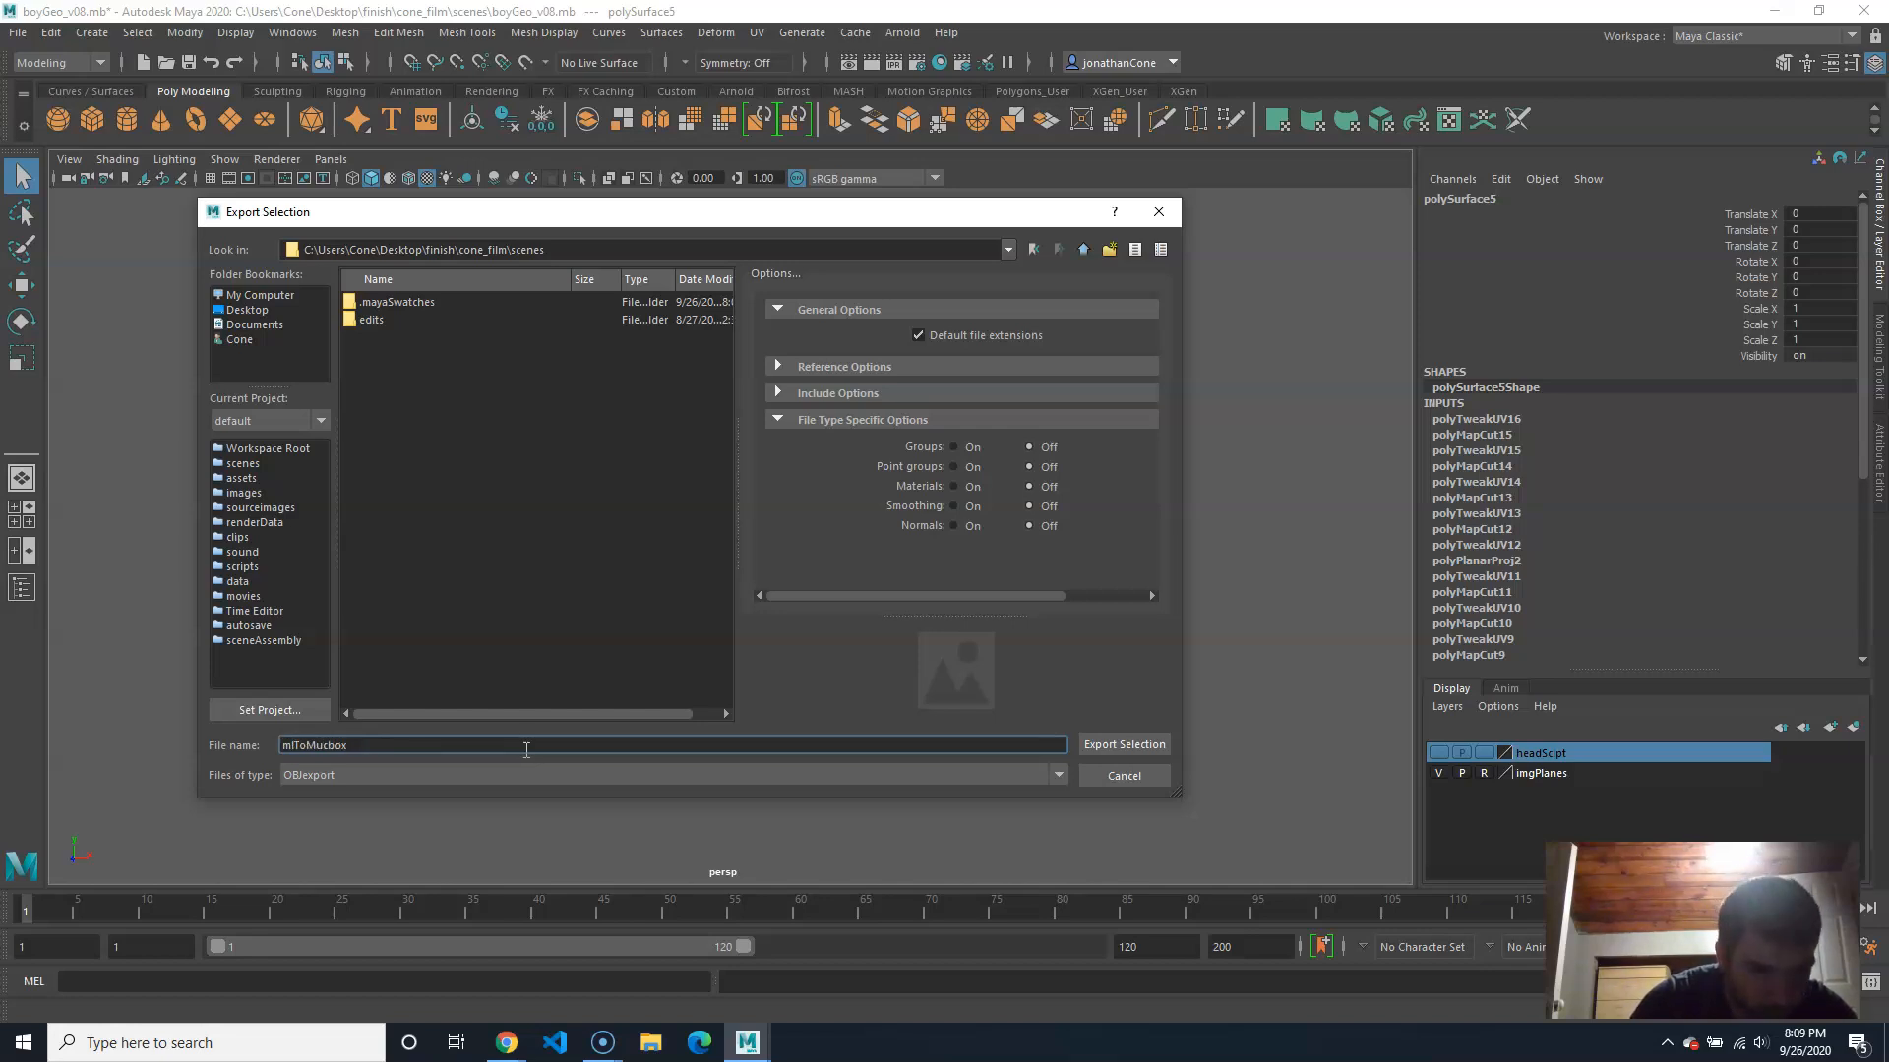
{"action": "key", "text": "Delete"}
{"action": "type", "text": "aya"}
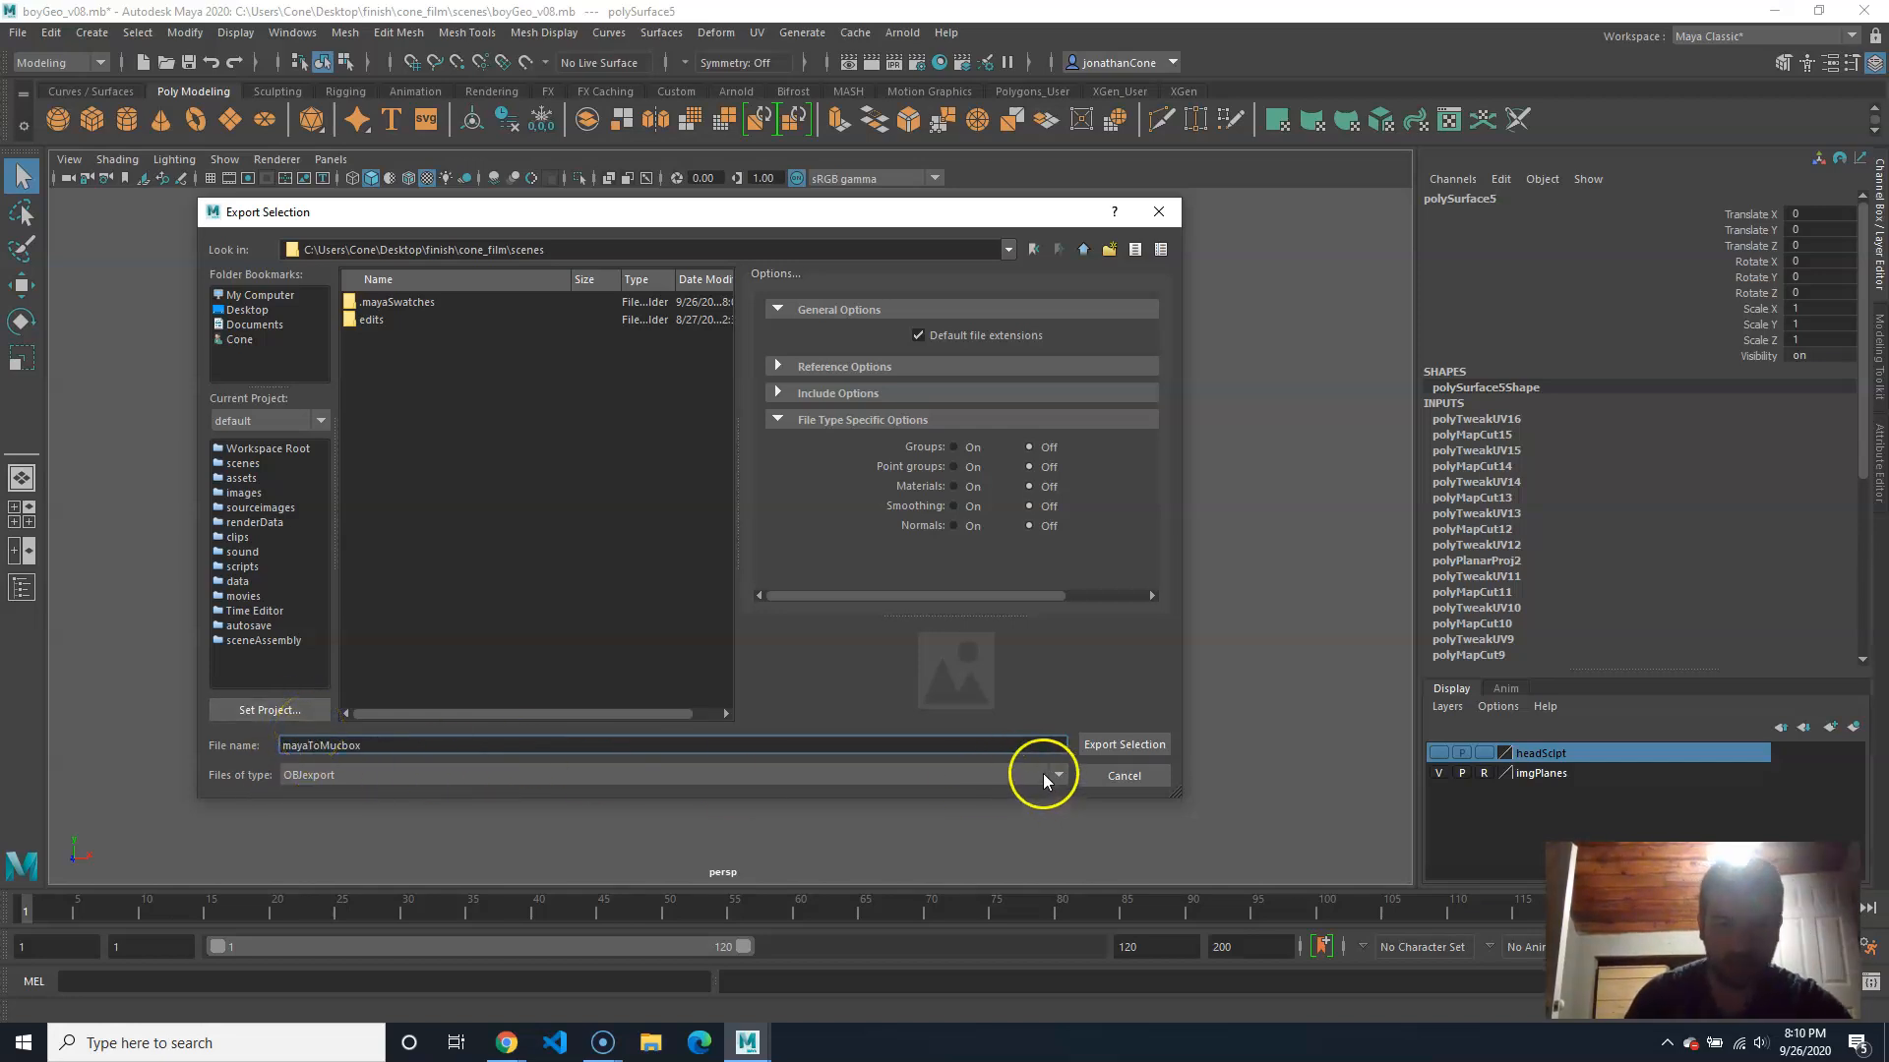
{"action": "left_click", "coordinate": [1137, 750]}
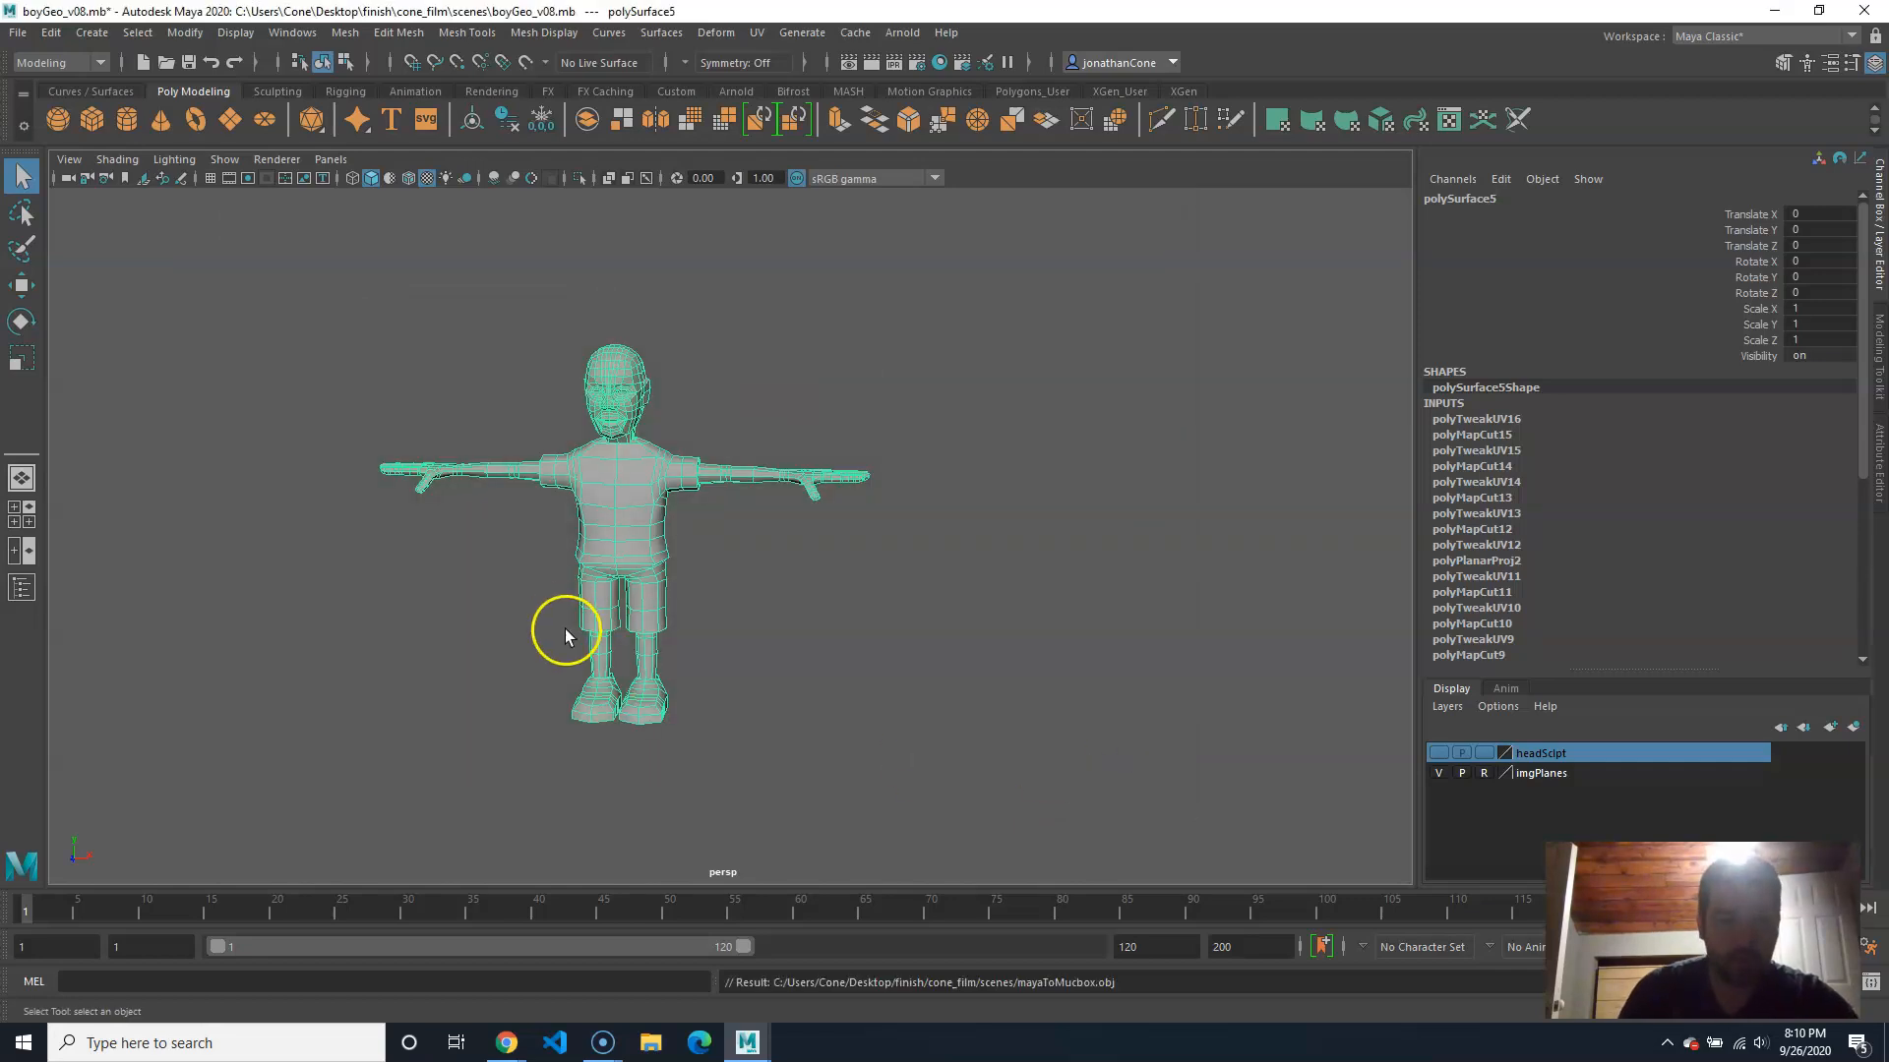
Step: Launch Mudbox 2020 and choose the Single-user license type
{"action": "left_click", "coordinate": [254, 1043]}
{"action": "type", "text": "mudbox"}
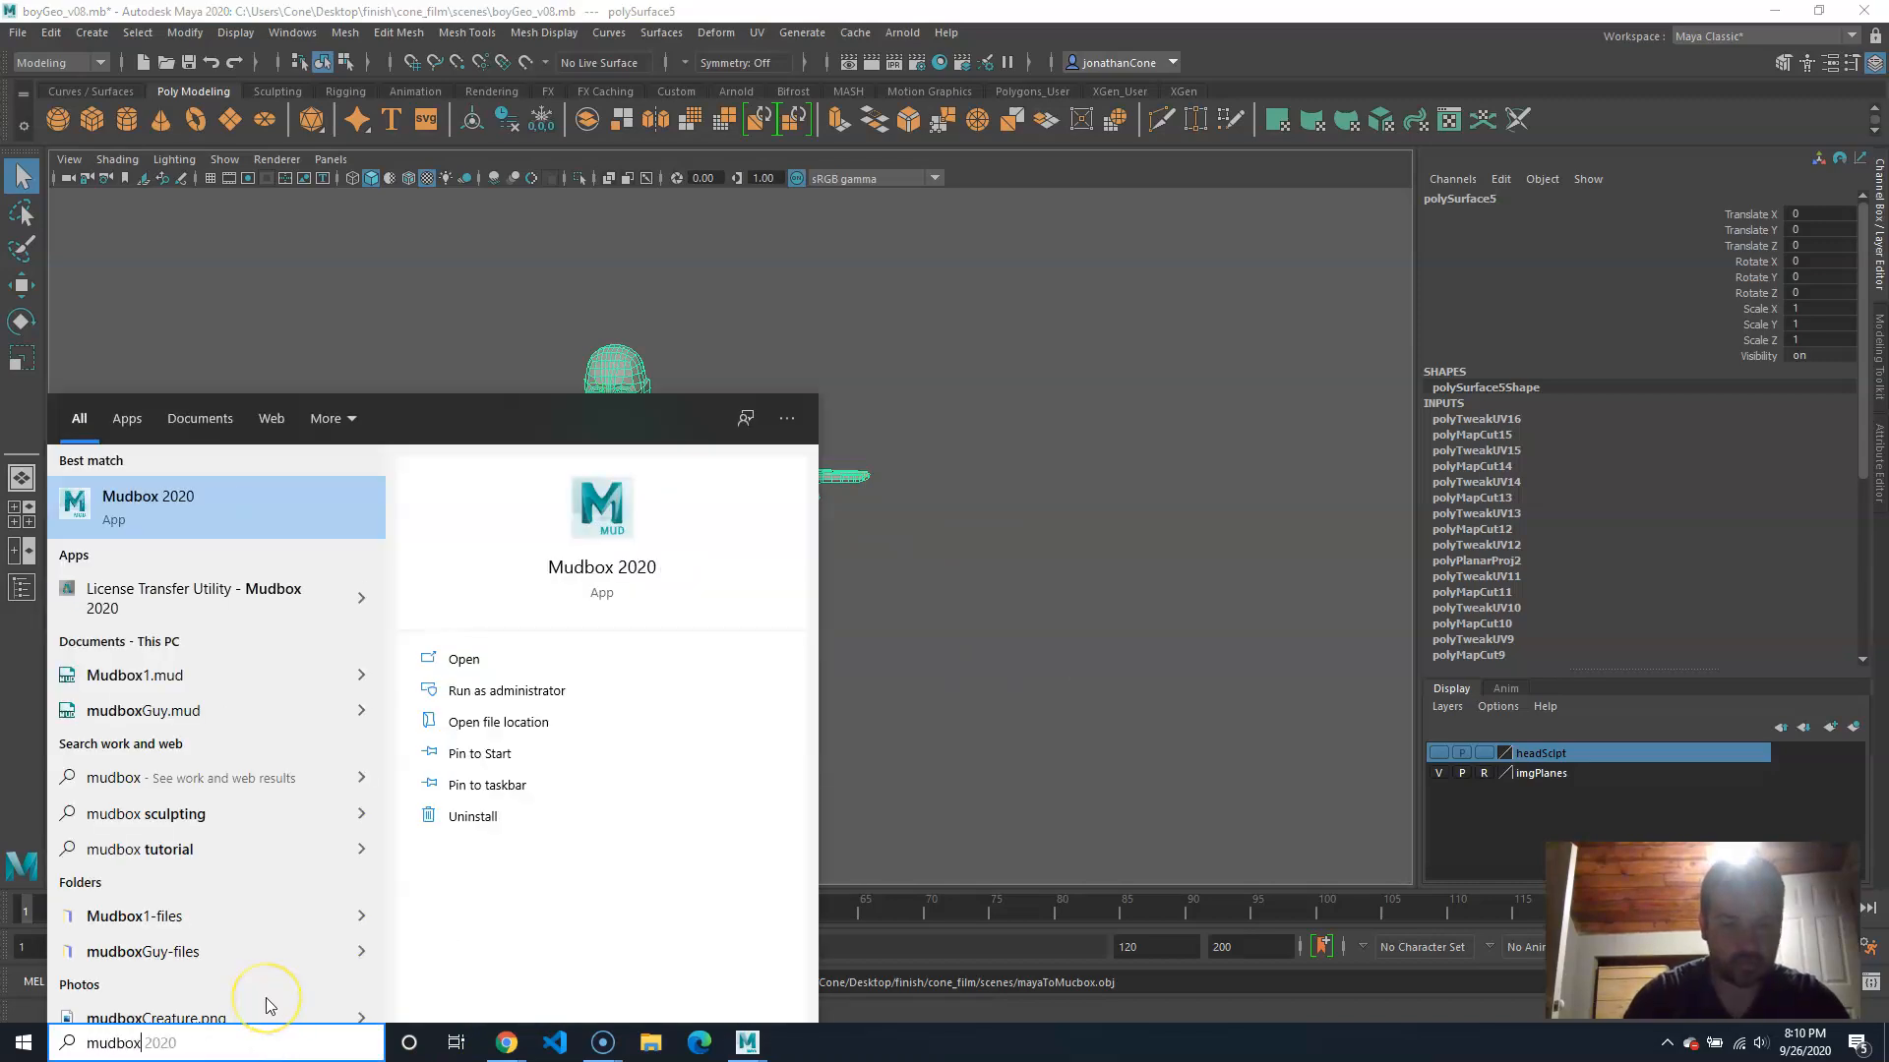
{"action": "left_click", "coordinate": [157, 521]}
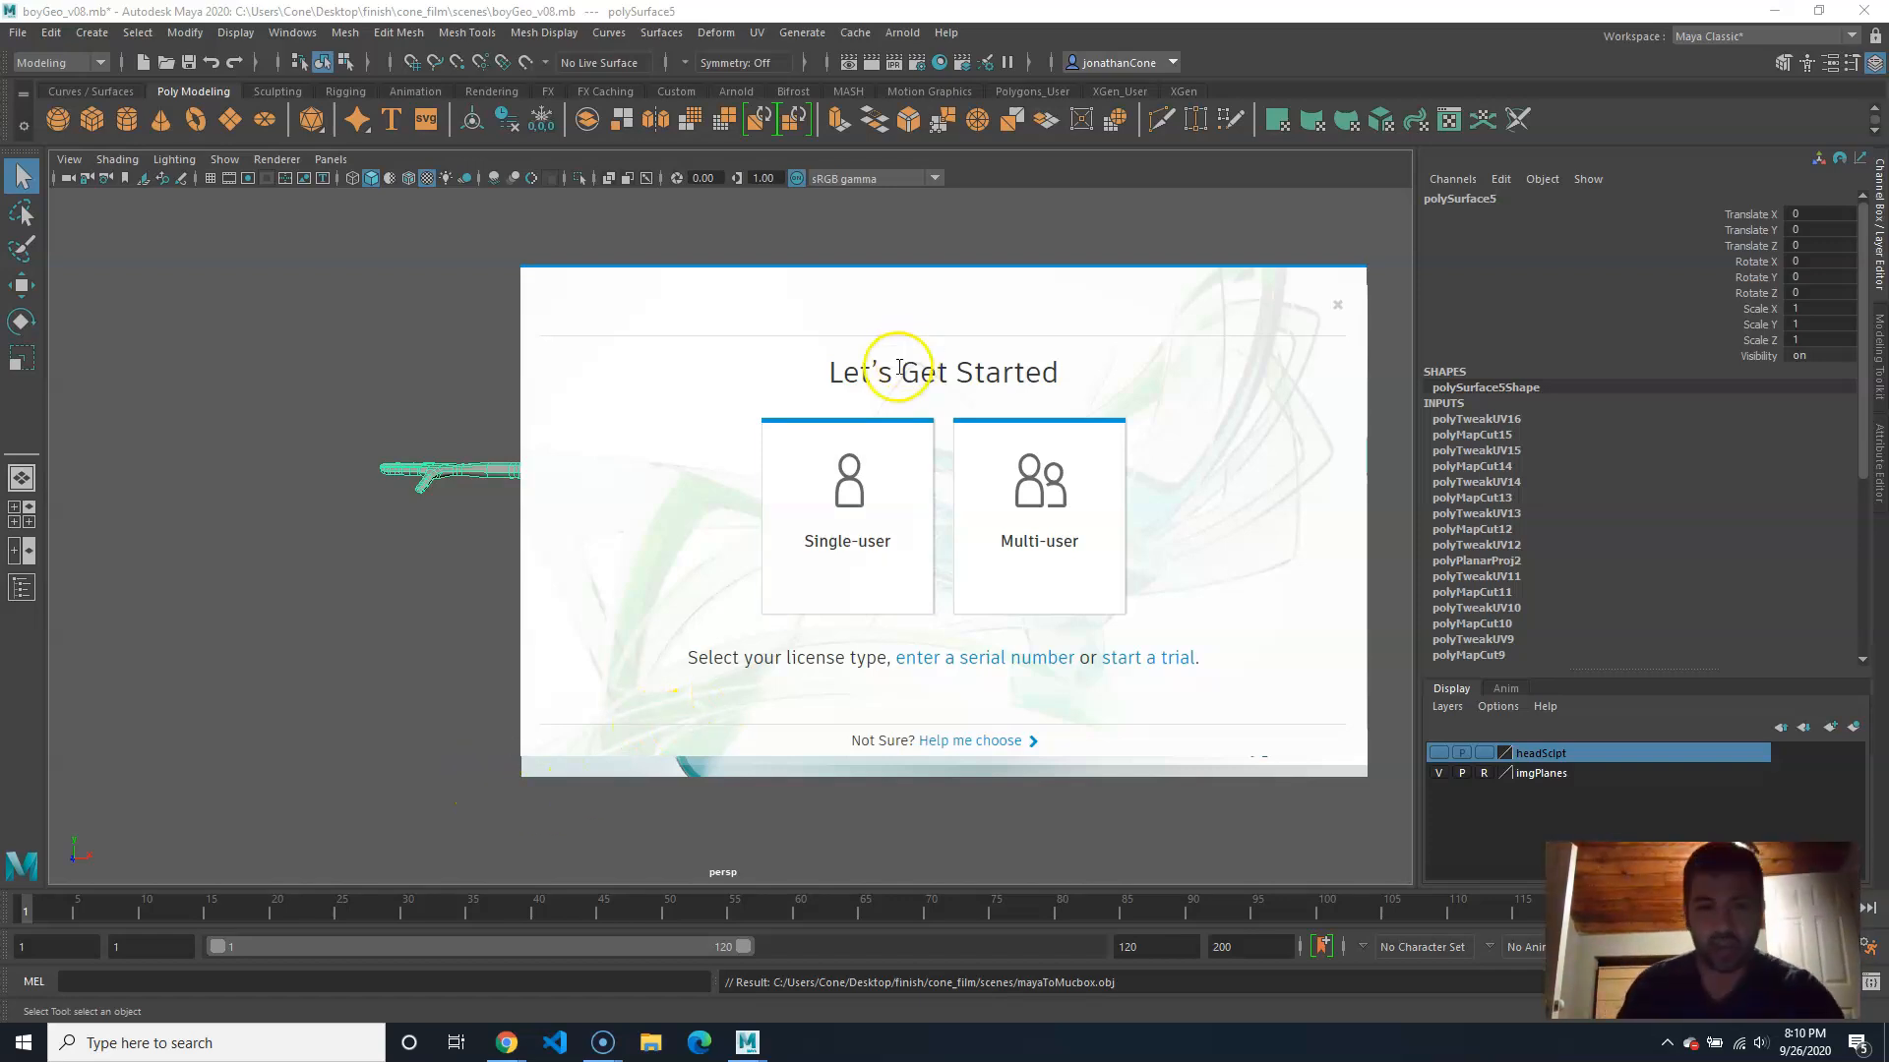
{"action": "left_click", "coordinate": [792, 498]}
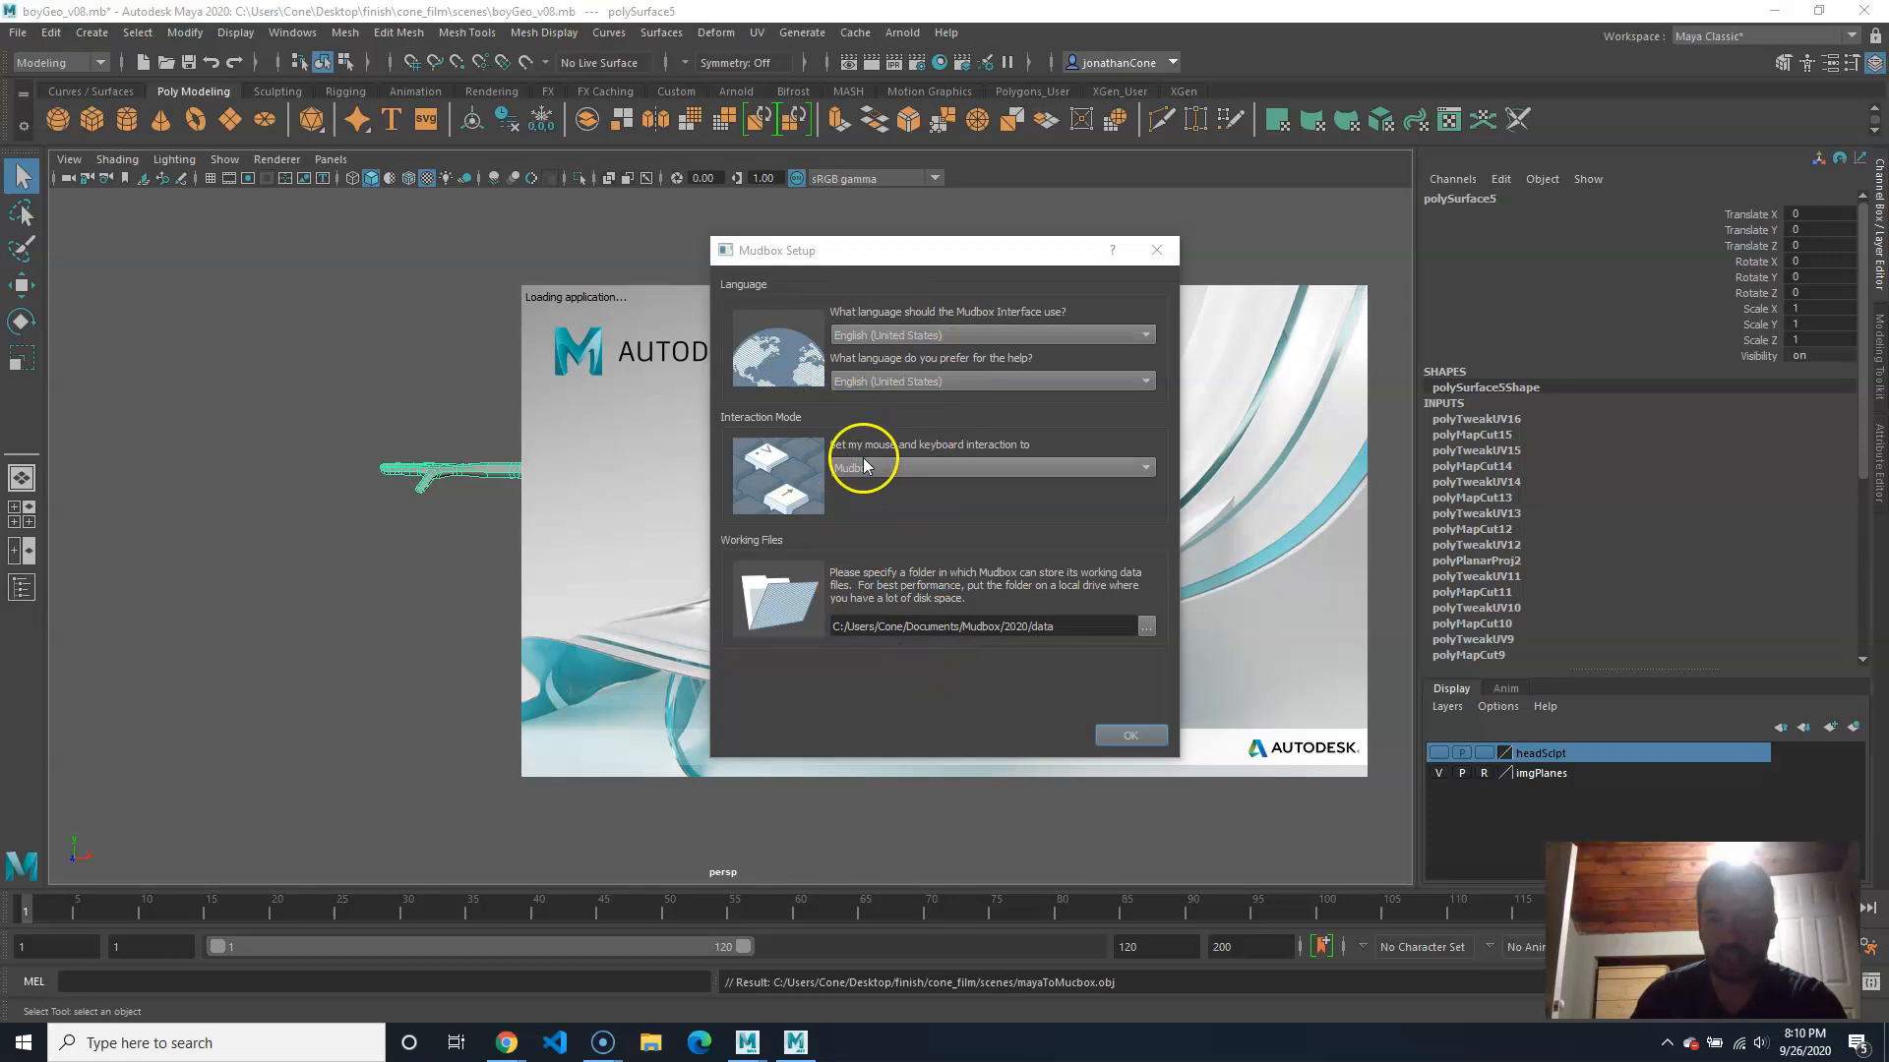
Step: Set the mouse and keyboard interaction to Maya, finish the Mudbox setup and dismiss the What's New Highlight Settings
{"action": "left_click", "coordinate": [930, 470]}
{"action": "left_click", "coordinate": [911, 488]}
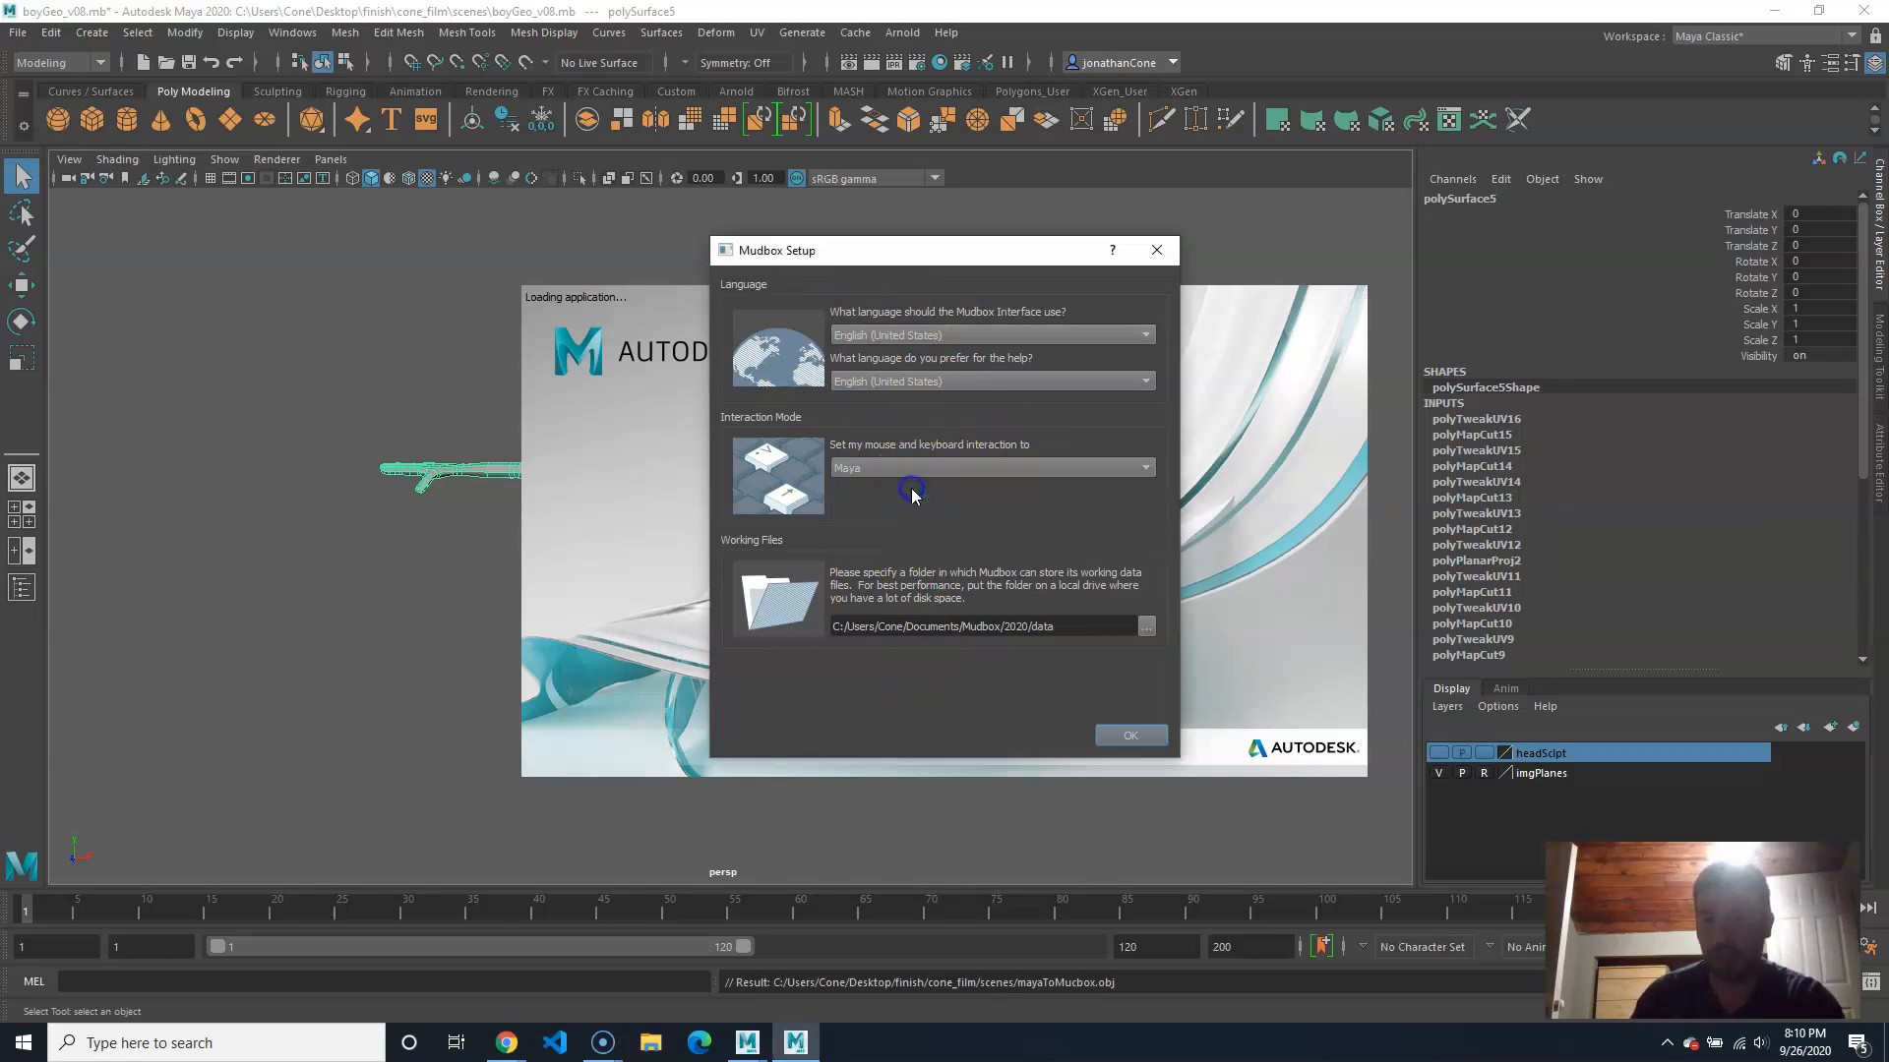
{"action": "left_click", "coordinate": [1153, 738]}
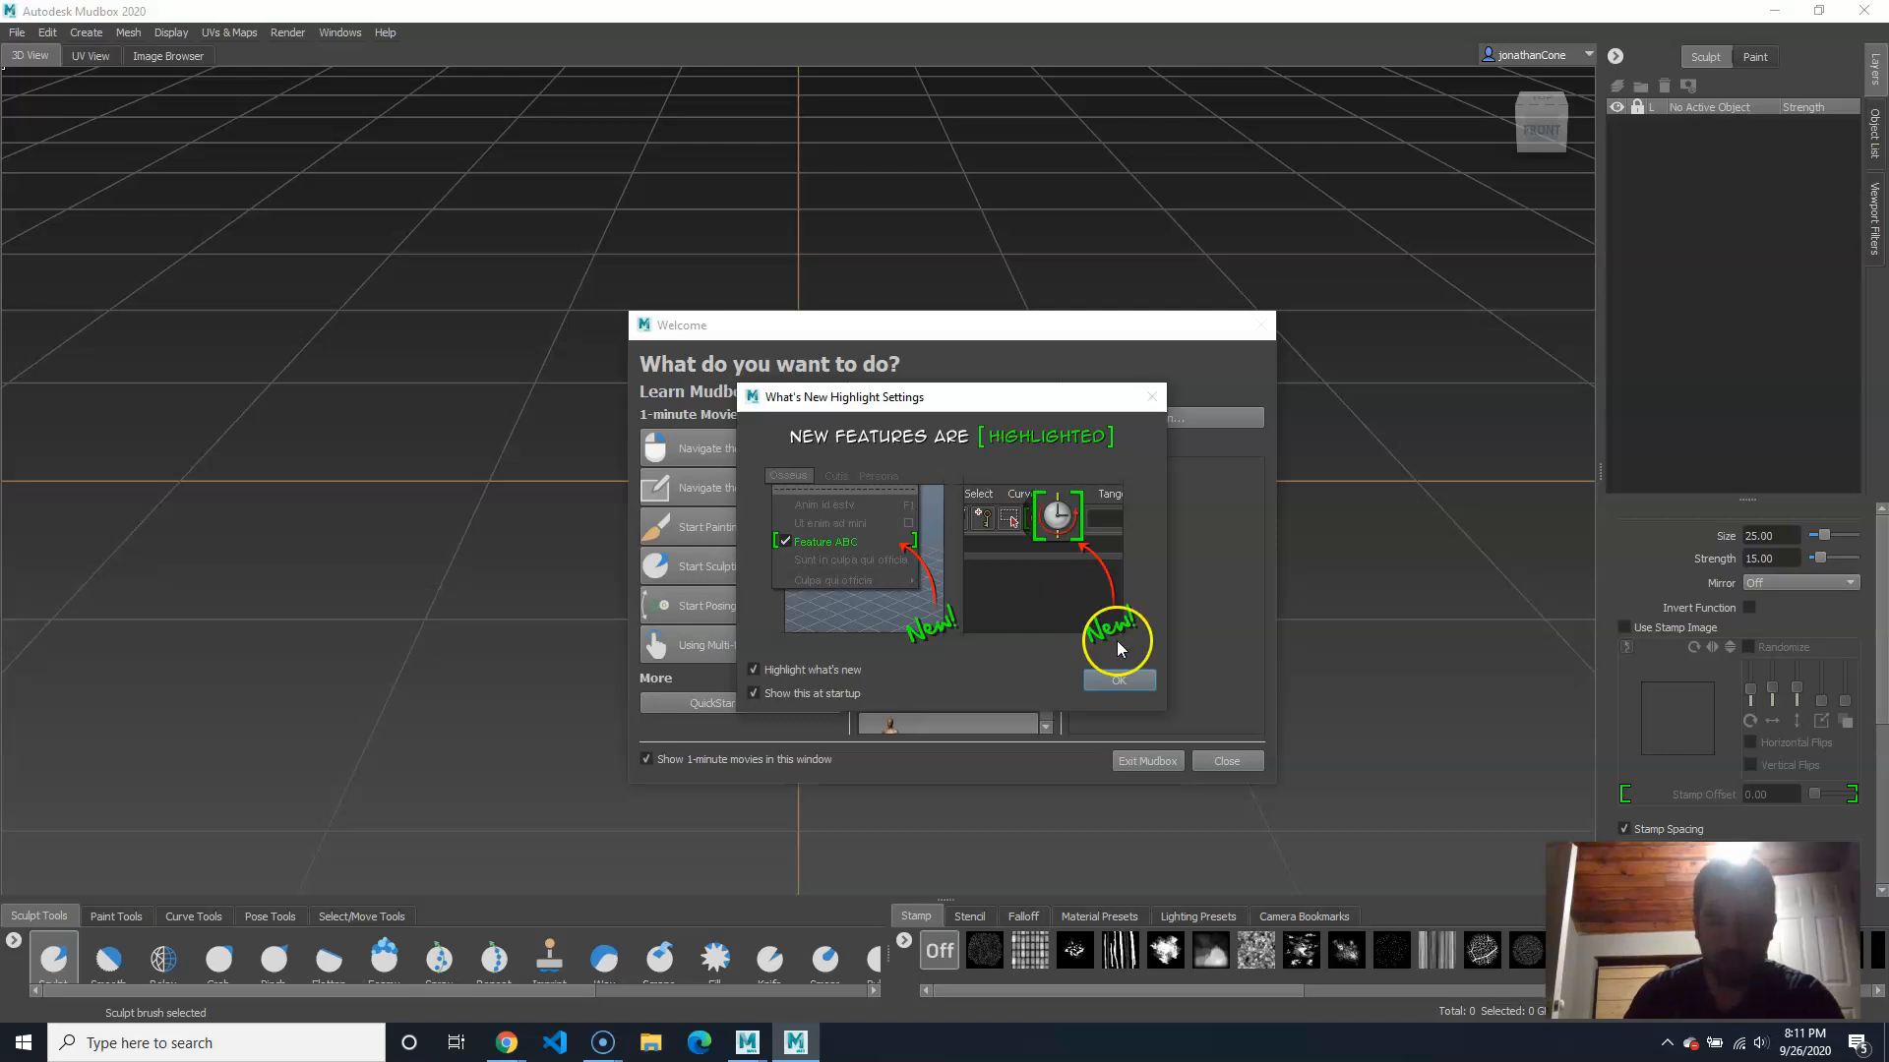
{"action": "left_click", "coordinate": [1121, 680]}
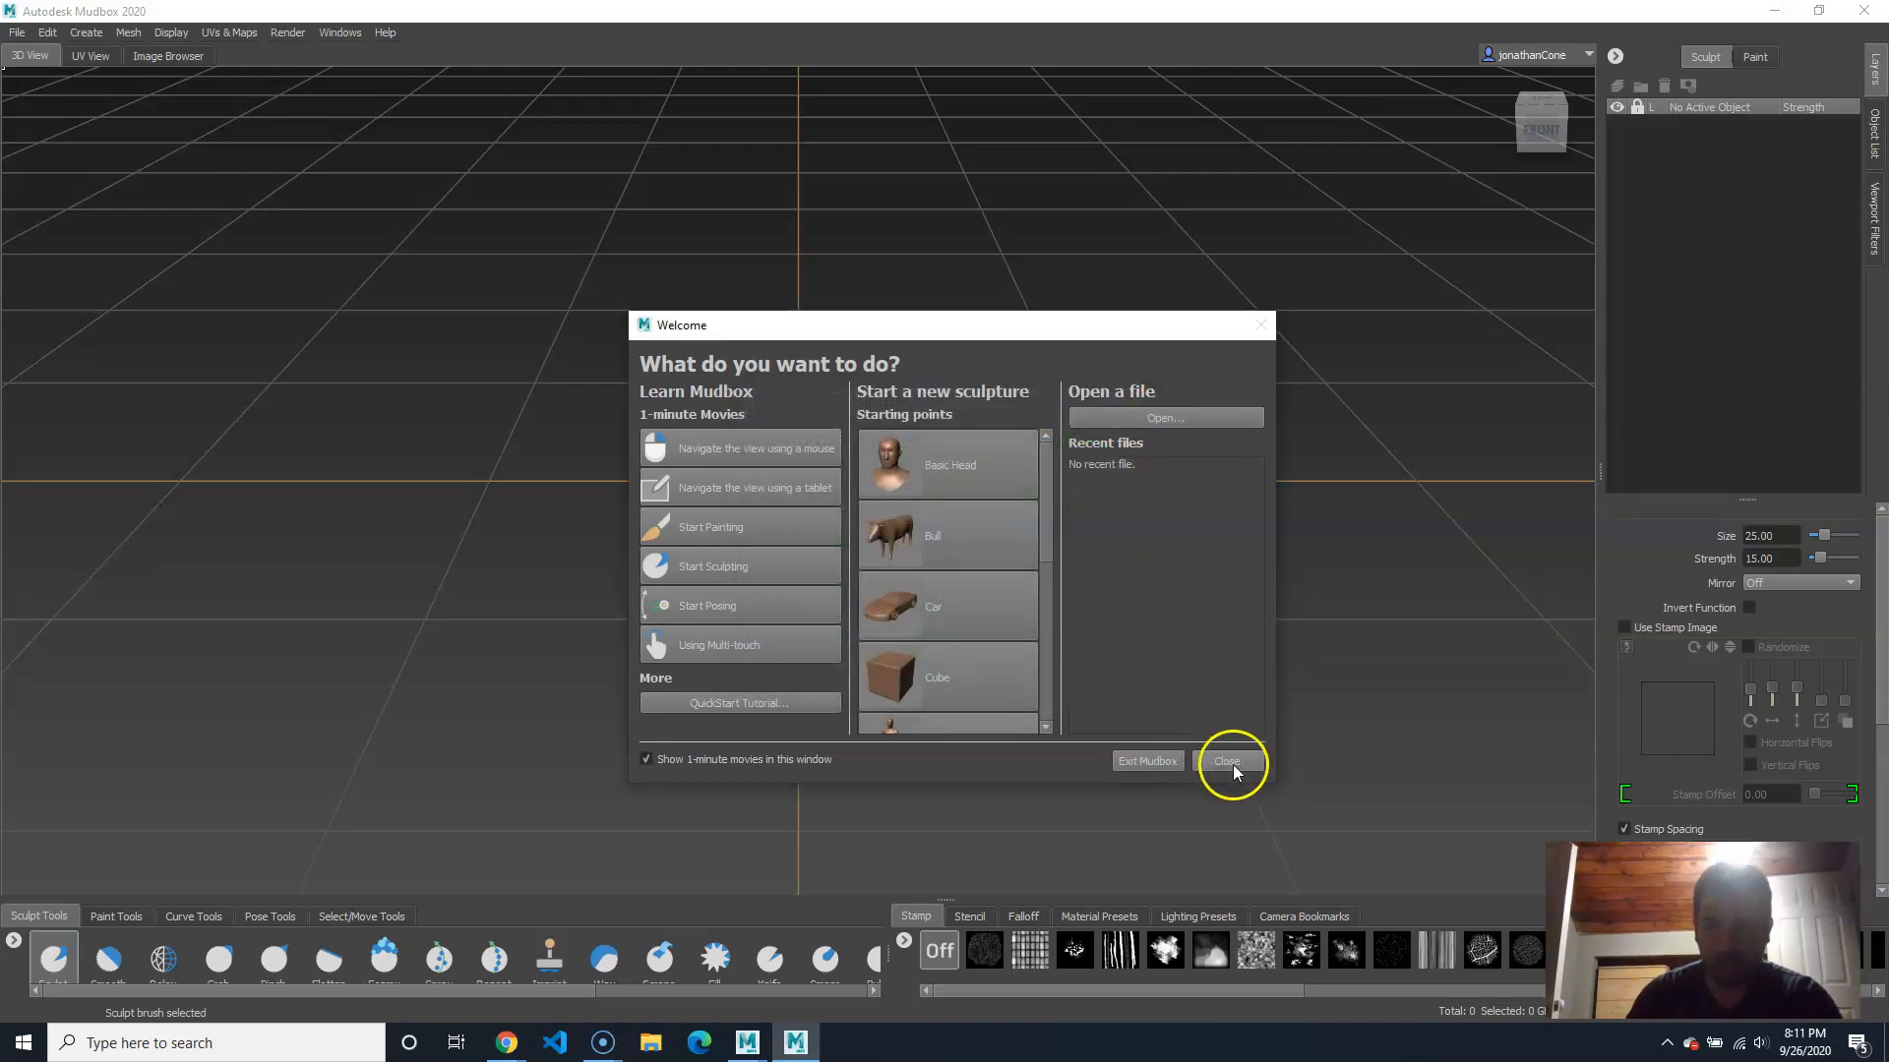
Step: Open mayaToMucbox.obj from the Desktop folder finish/cone_film/scenes
{"action": "left_click", "coordinate": [1179, 418]}
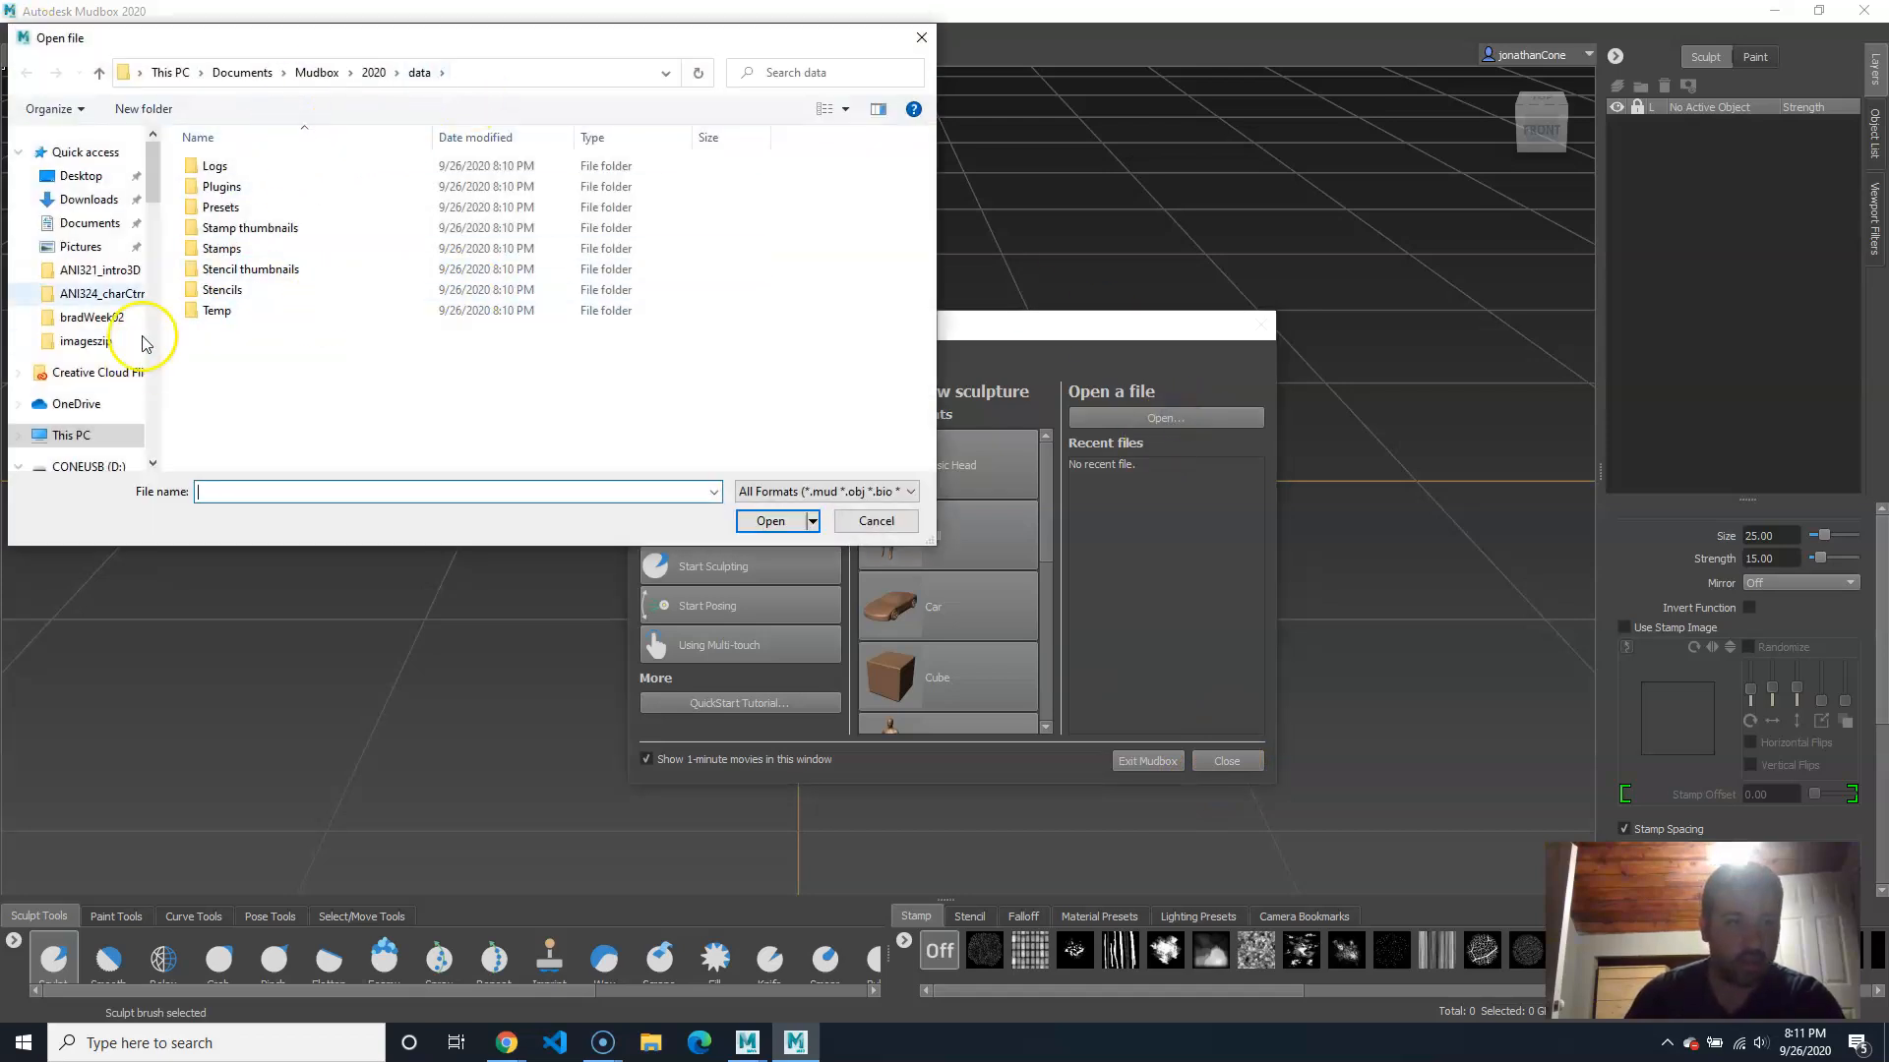
{"action": "left_click", "coordinate": [83, 176]}
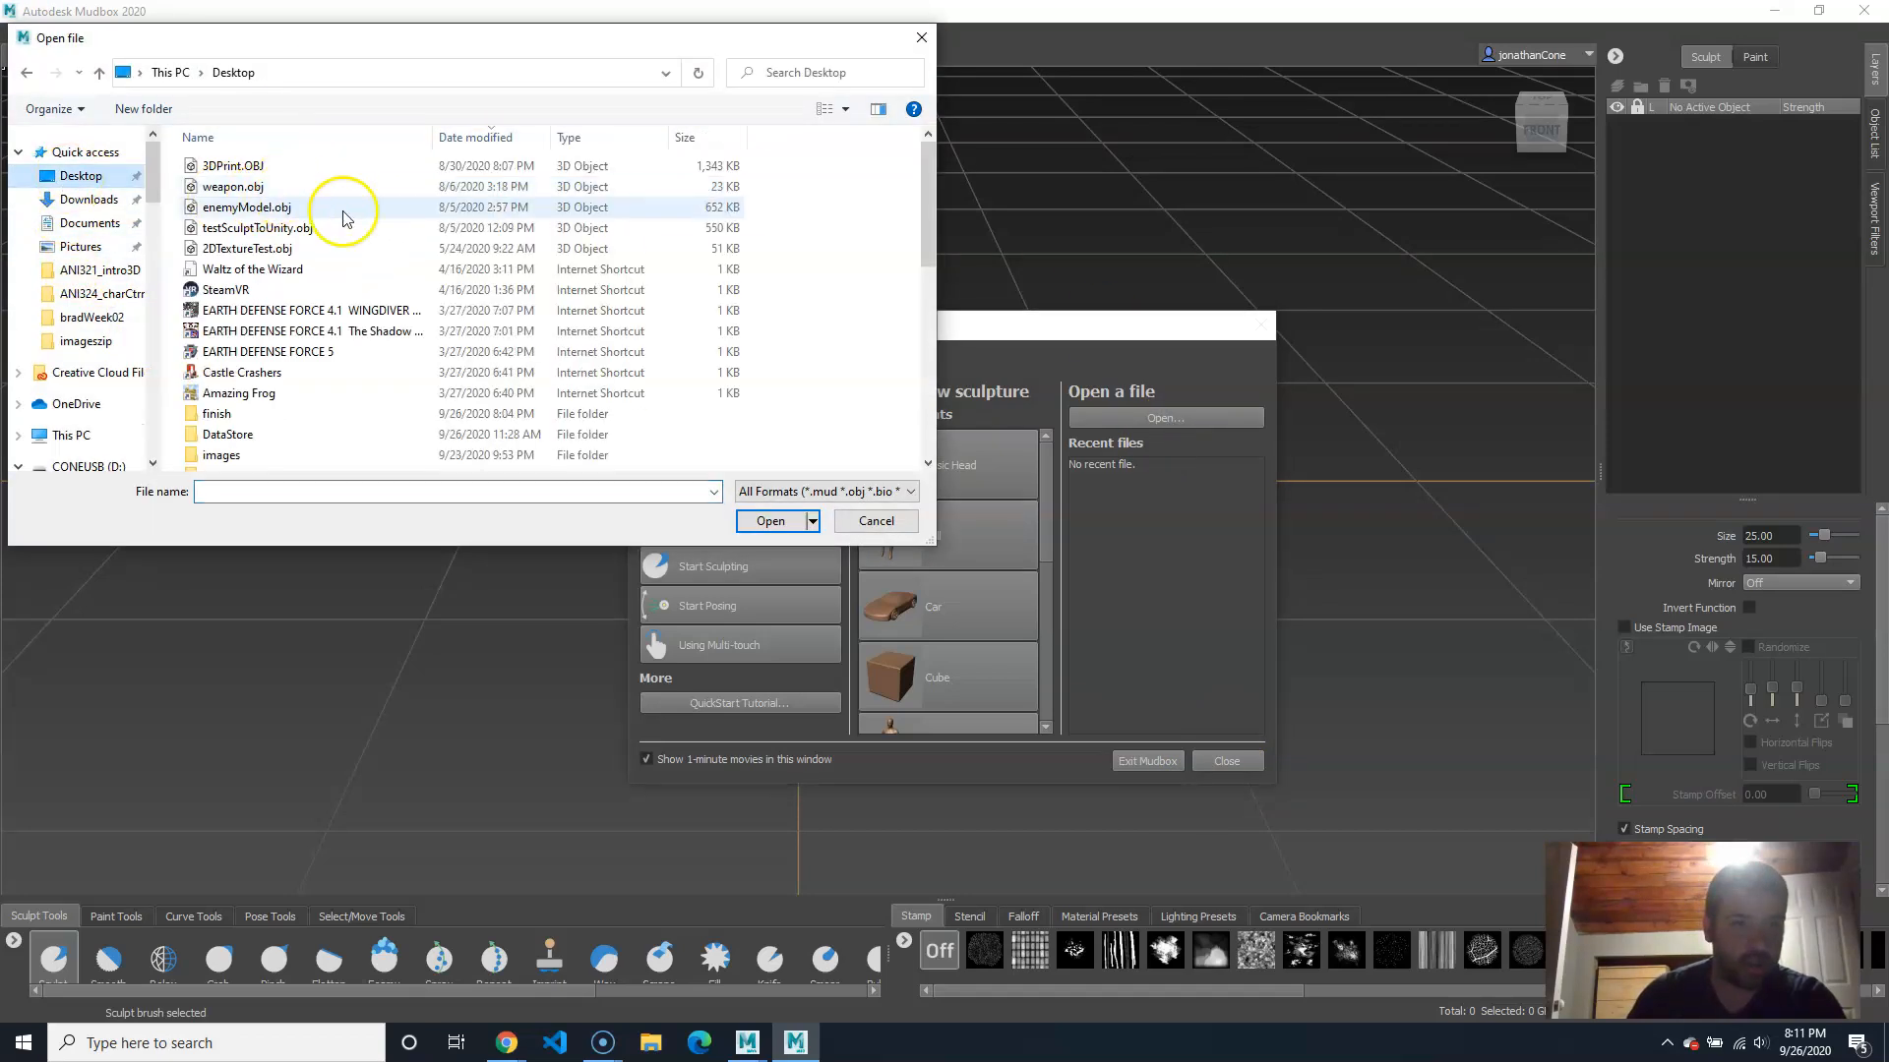
{"action": "double_click", "coordinate": [237, 412]}
{"action": "double_click", "coordinate": [212, 165]}
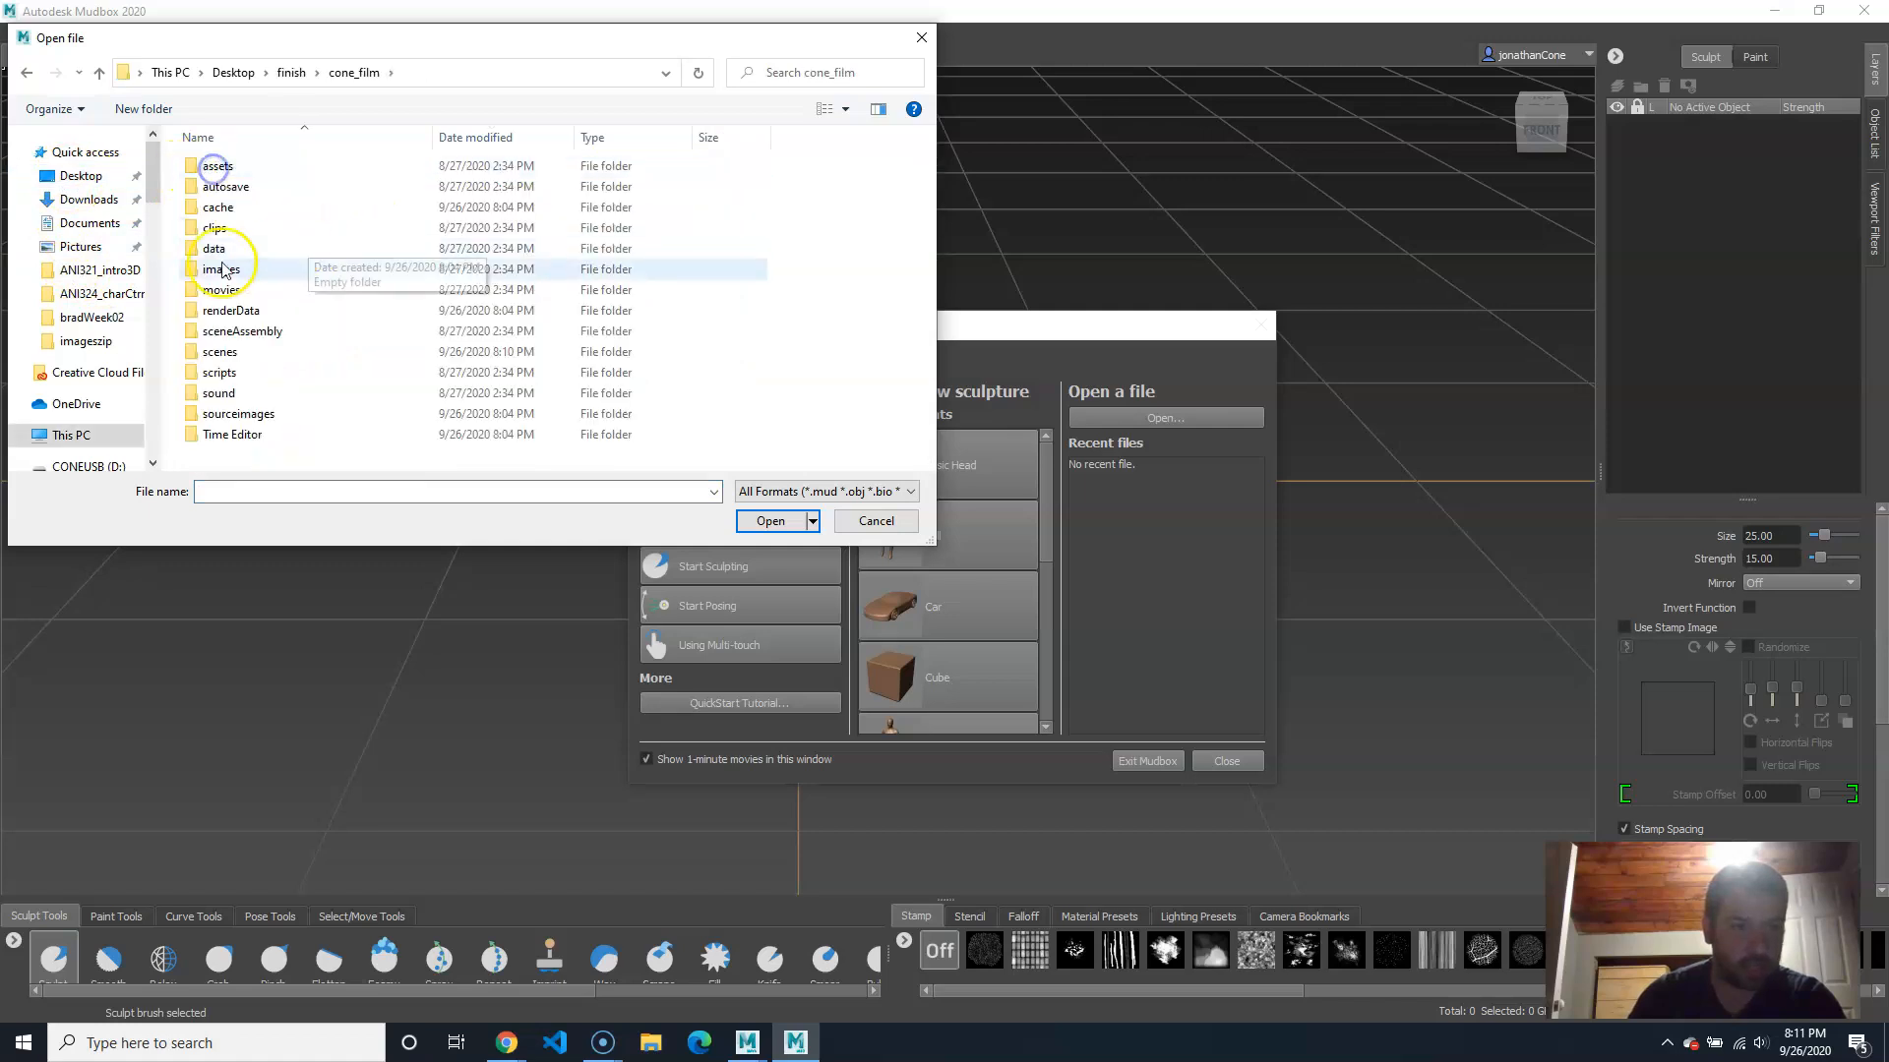
{"action": "double_click", "coordinate": [236, 352]}
{"action": "left_click", "coordinate": [236, 208]}
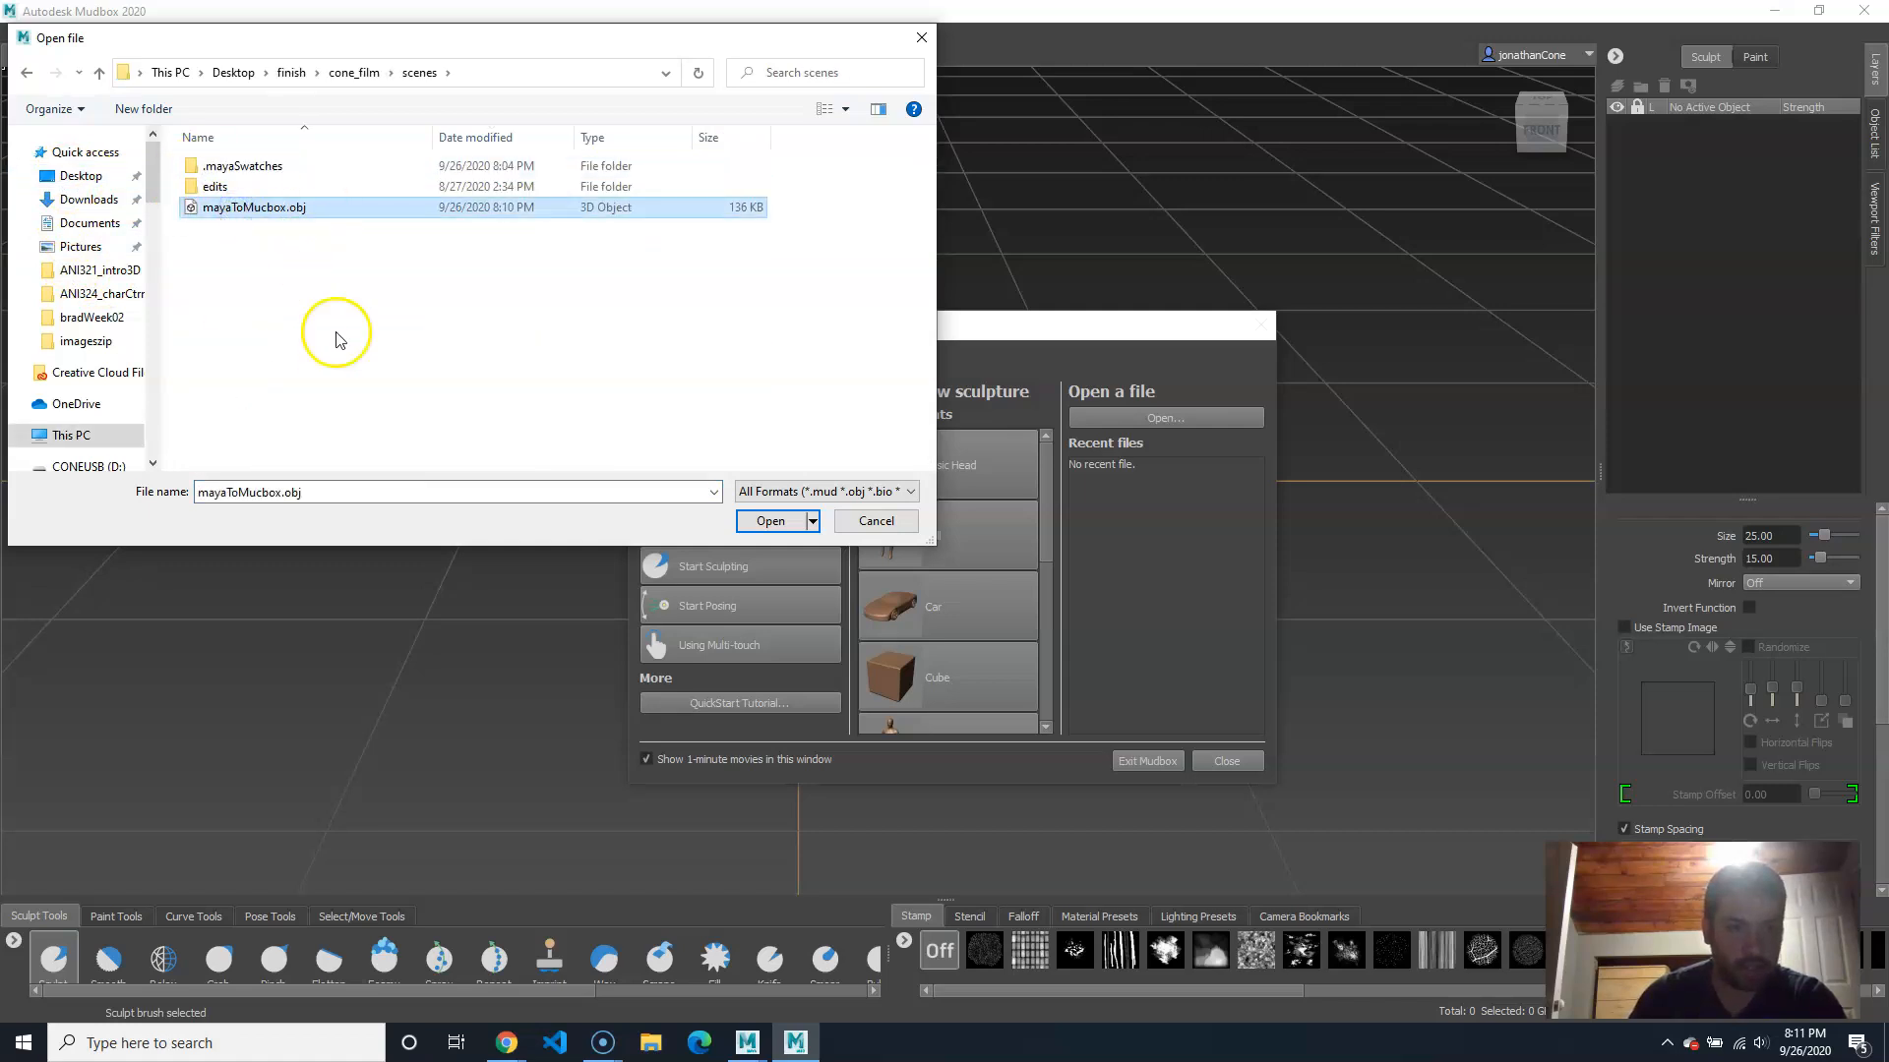
{"action": "left_click", "coordinate": [767, 521]}
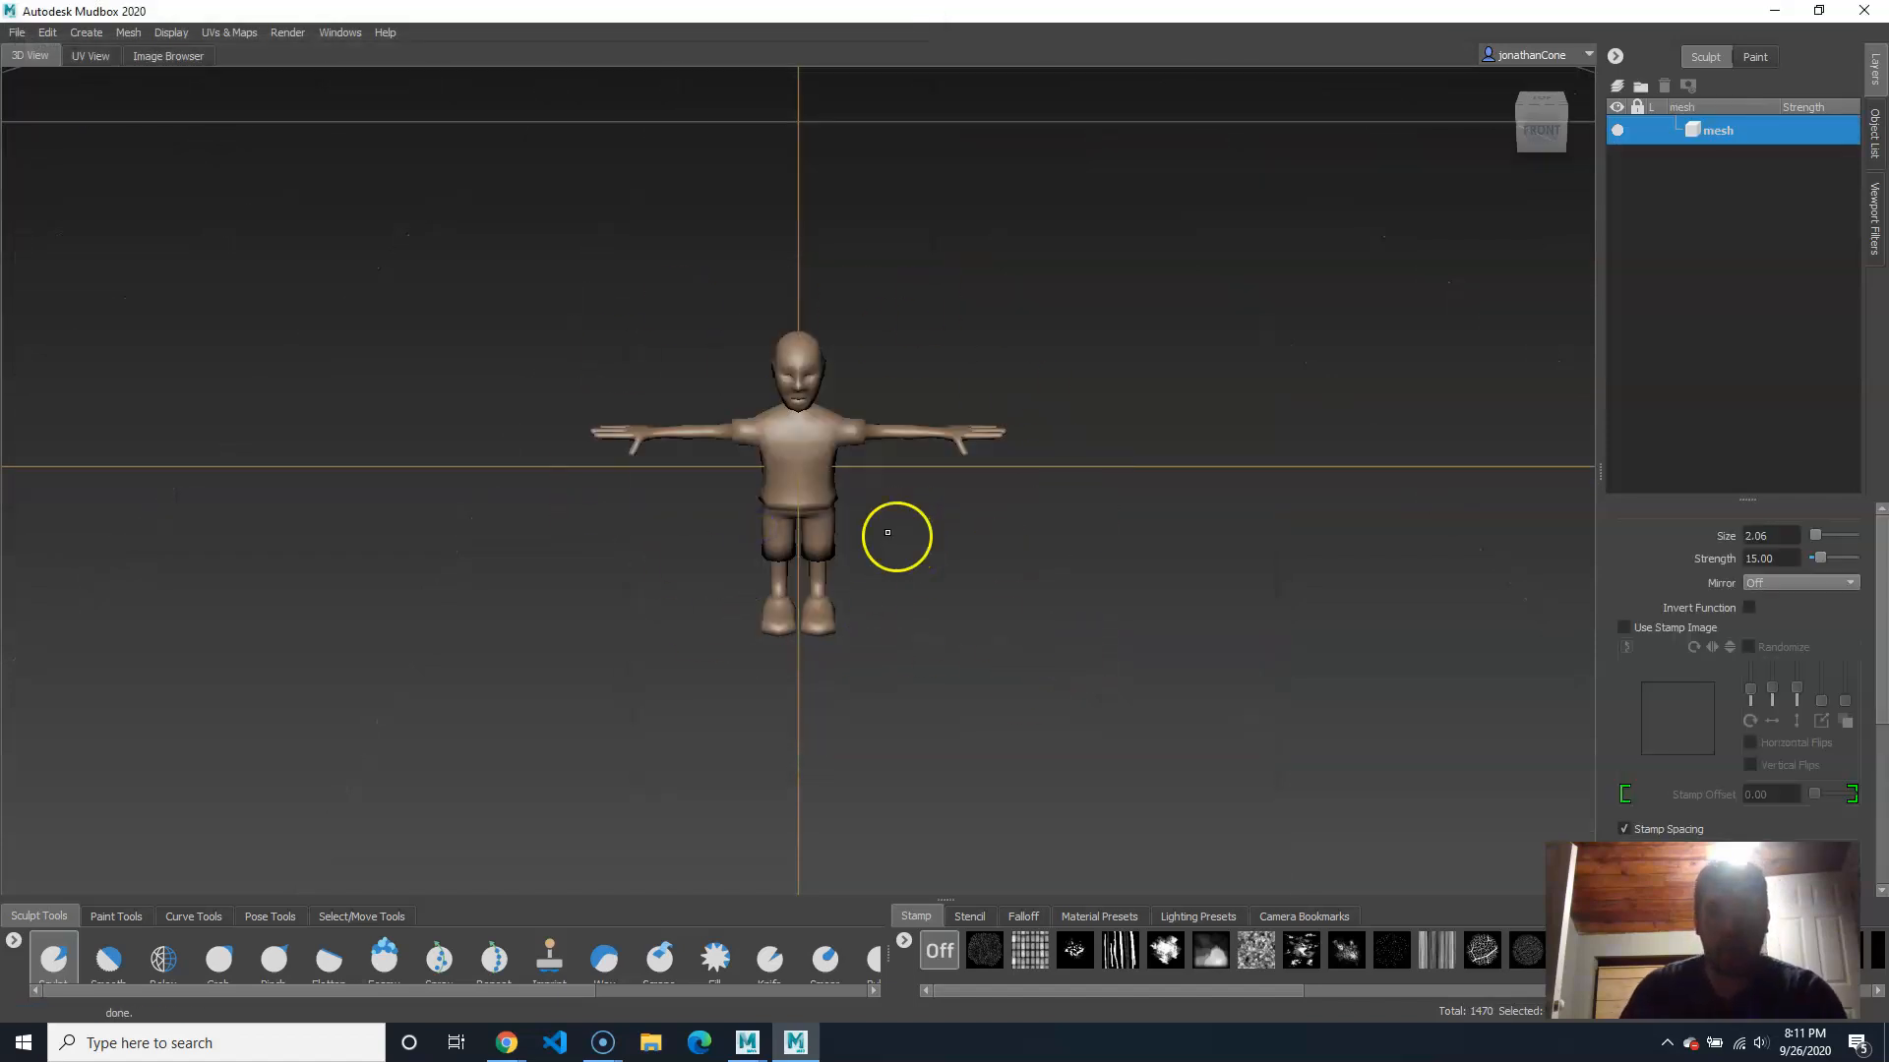
Step: Set the hotkeys to use the keyboard shortcuts from Maya and close the hotkey settings
{"action": "left_click_drag", "start_coordinate": [940, 565], "coordinate": [632, 536], "text": "alt"}
{"action": "right_click_drag", "start_coordinate": [632, 535], "coordinate": [1070, 594], "text": "alt"}
{"action": "middle_click_drag", "start_coordinate": [1070, 594], "coordinate": [972, 604], "text": "alt"}
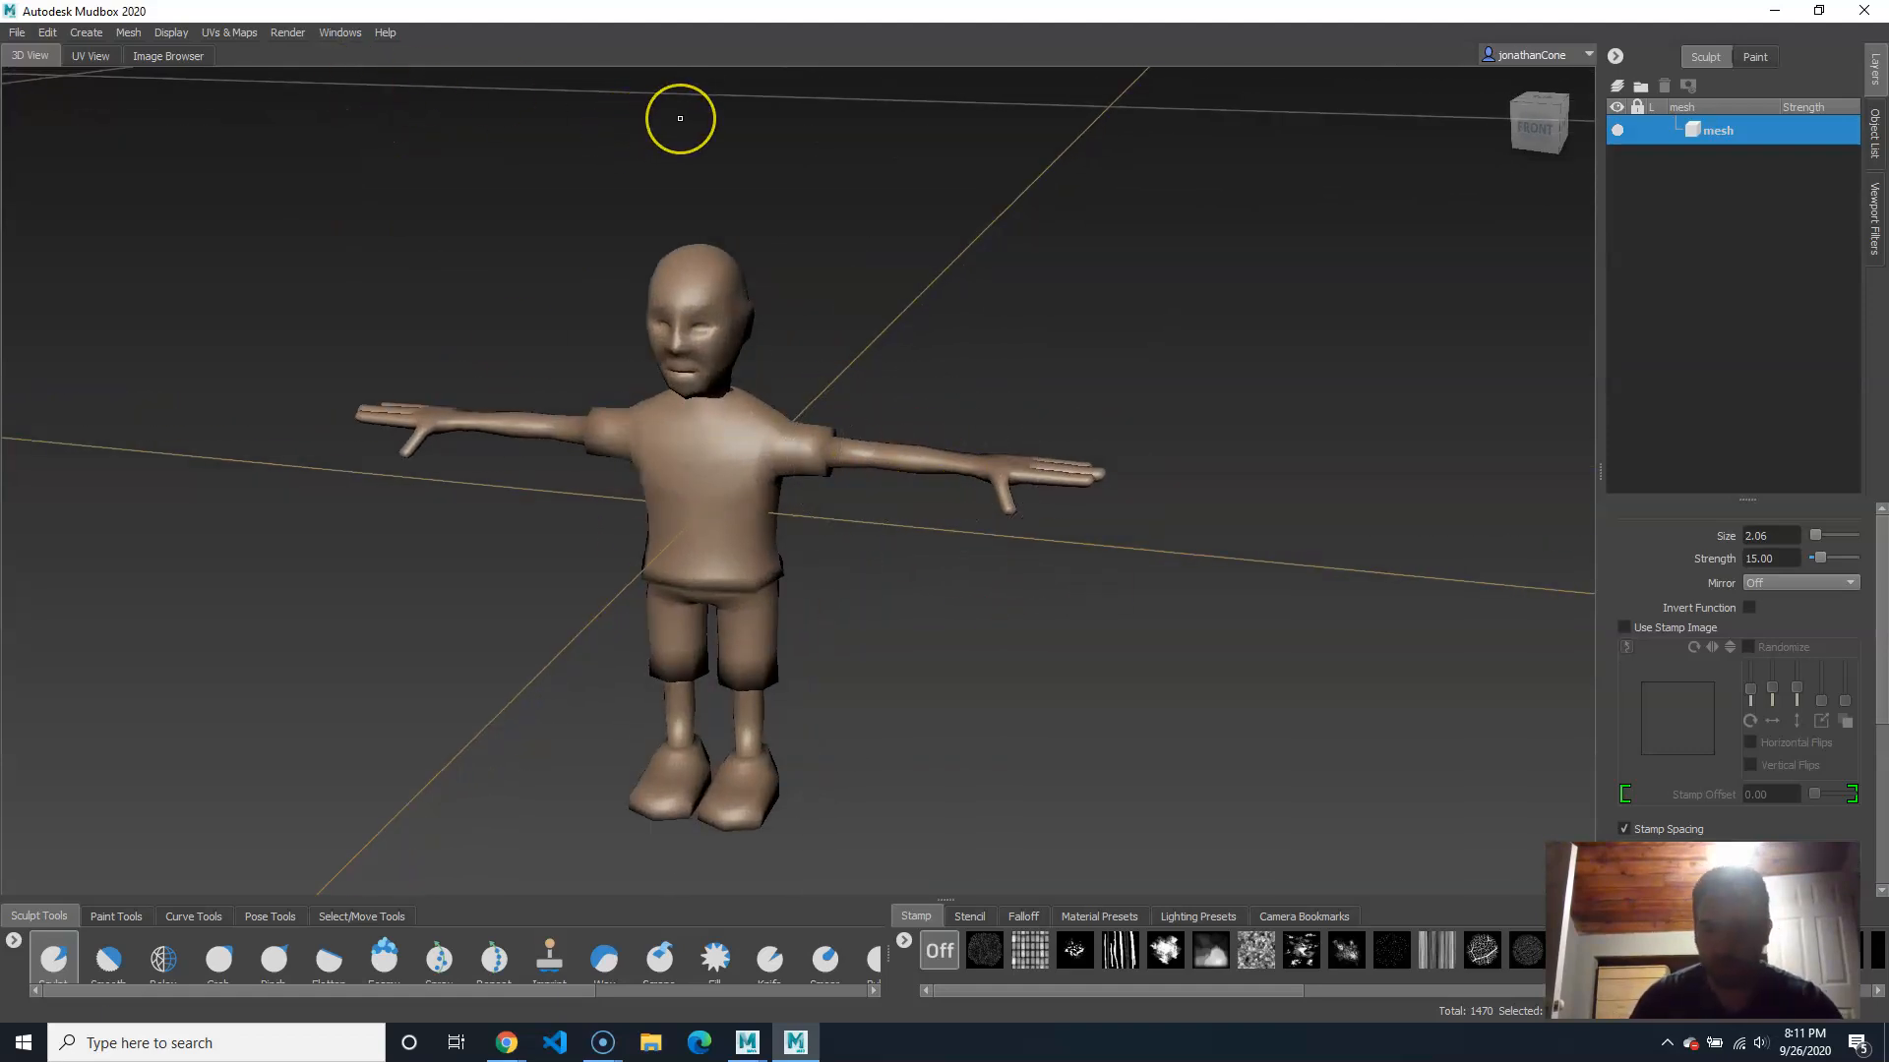
{"action": "left_click", "coordinate": [344, 33]}
{"action": "left_click", "coordinate": [376, 52]}
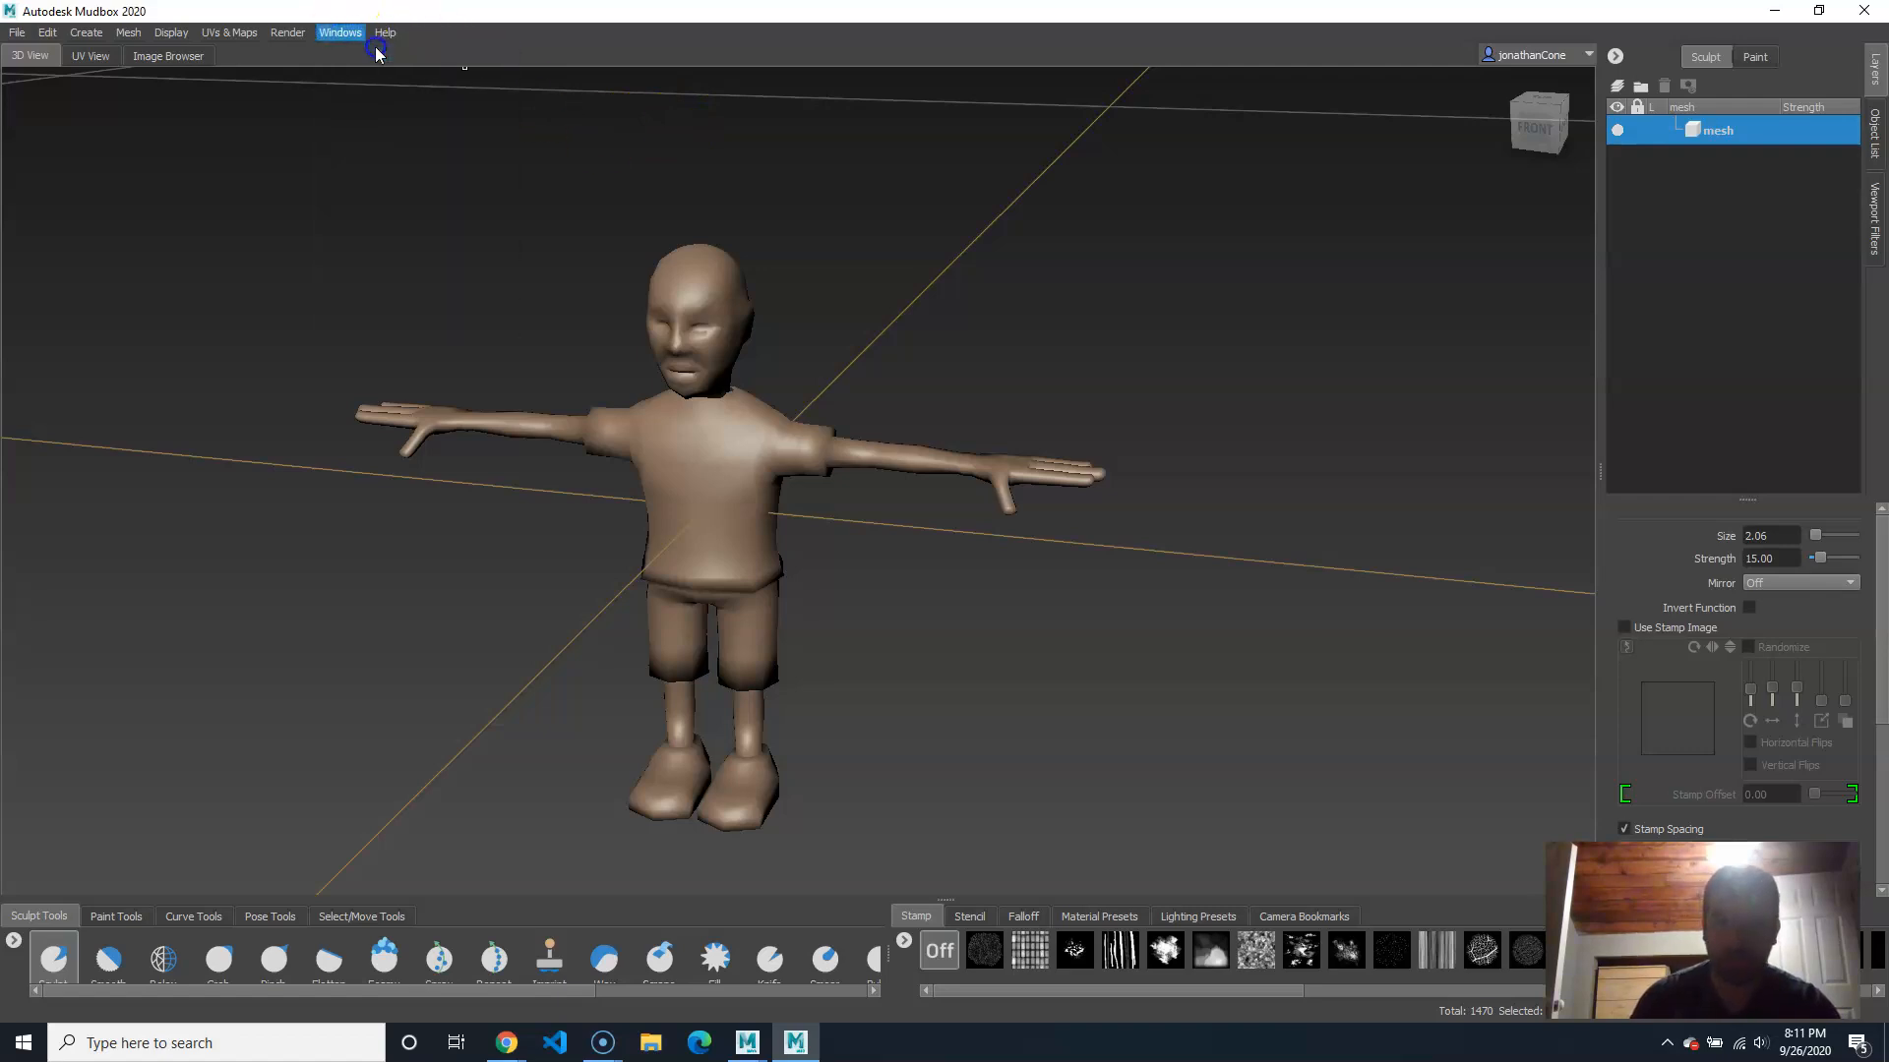
{"action": "left_click", "coordinate": [872, 229]}
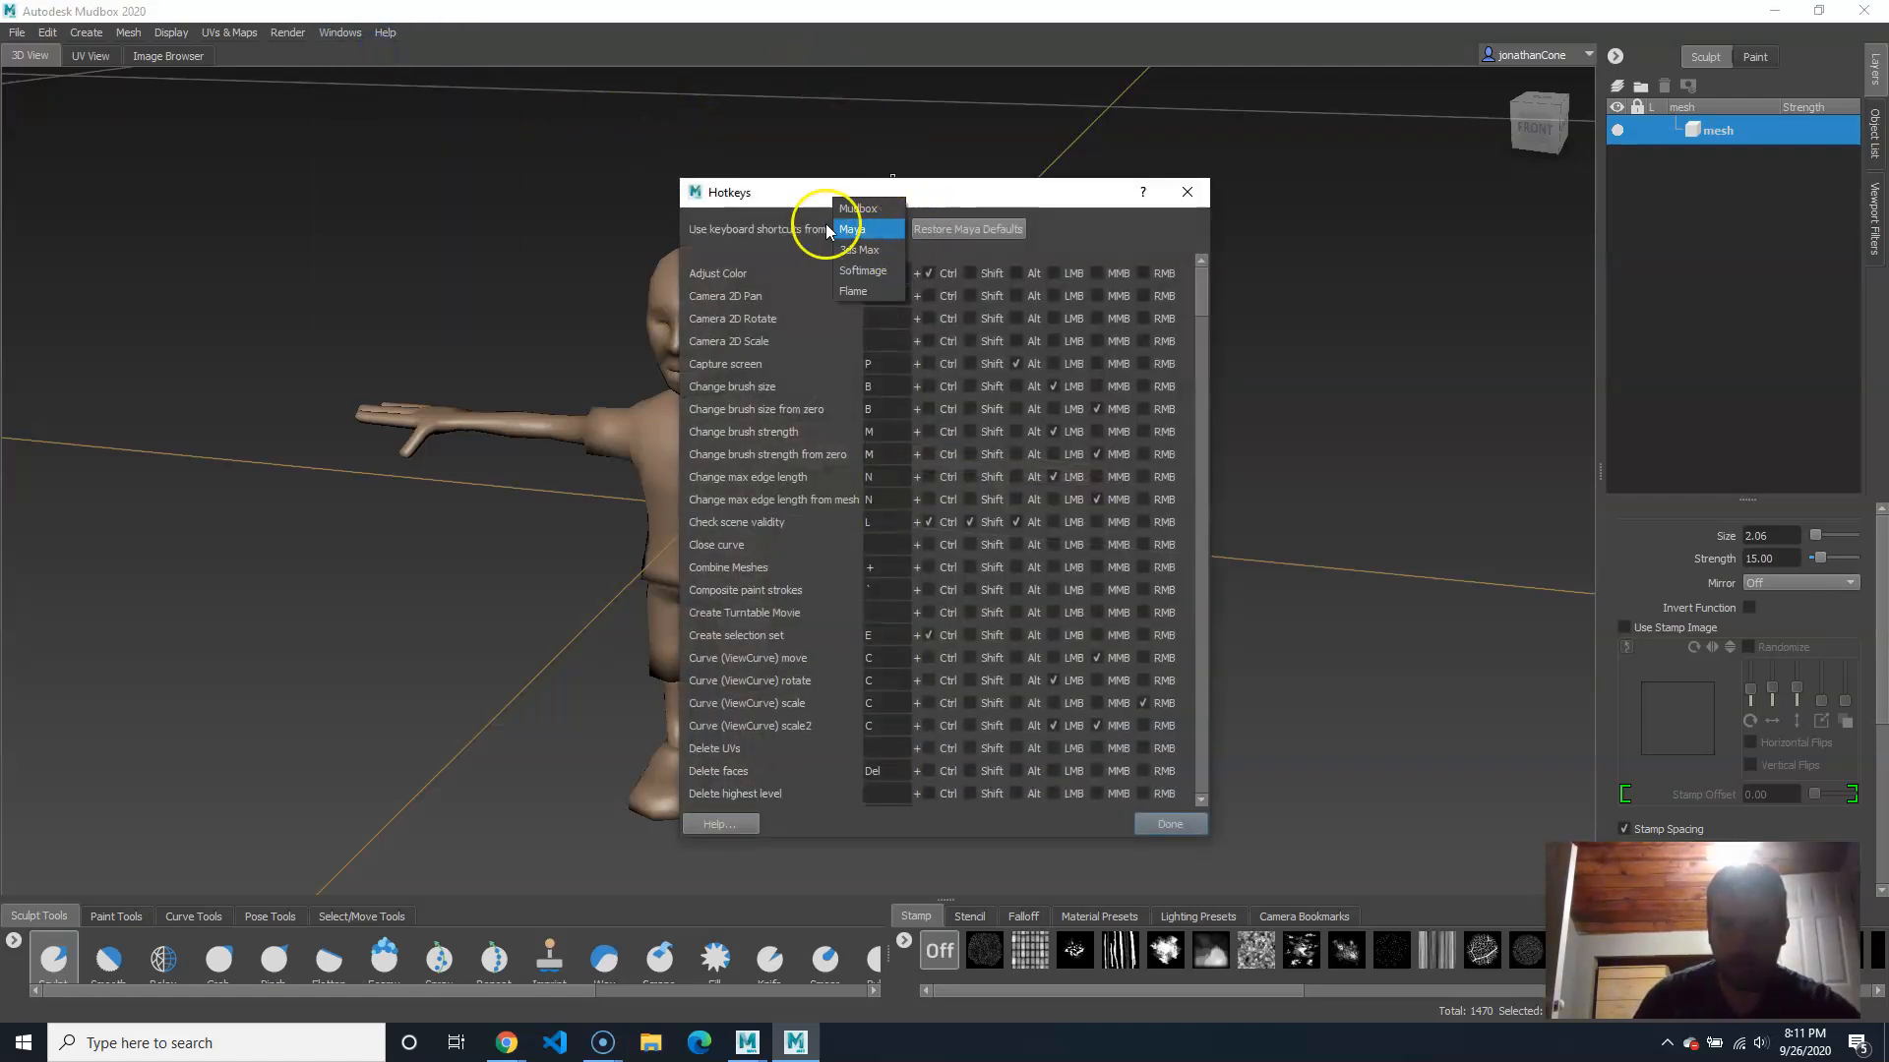
{"action": "left_click", "coordinate": [858, 229]}
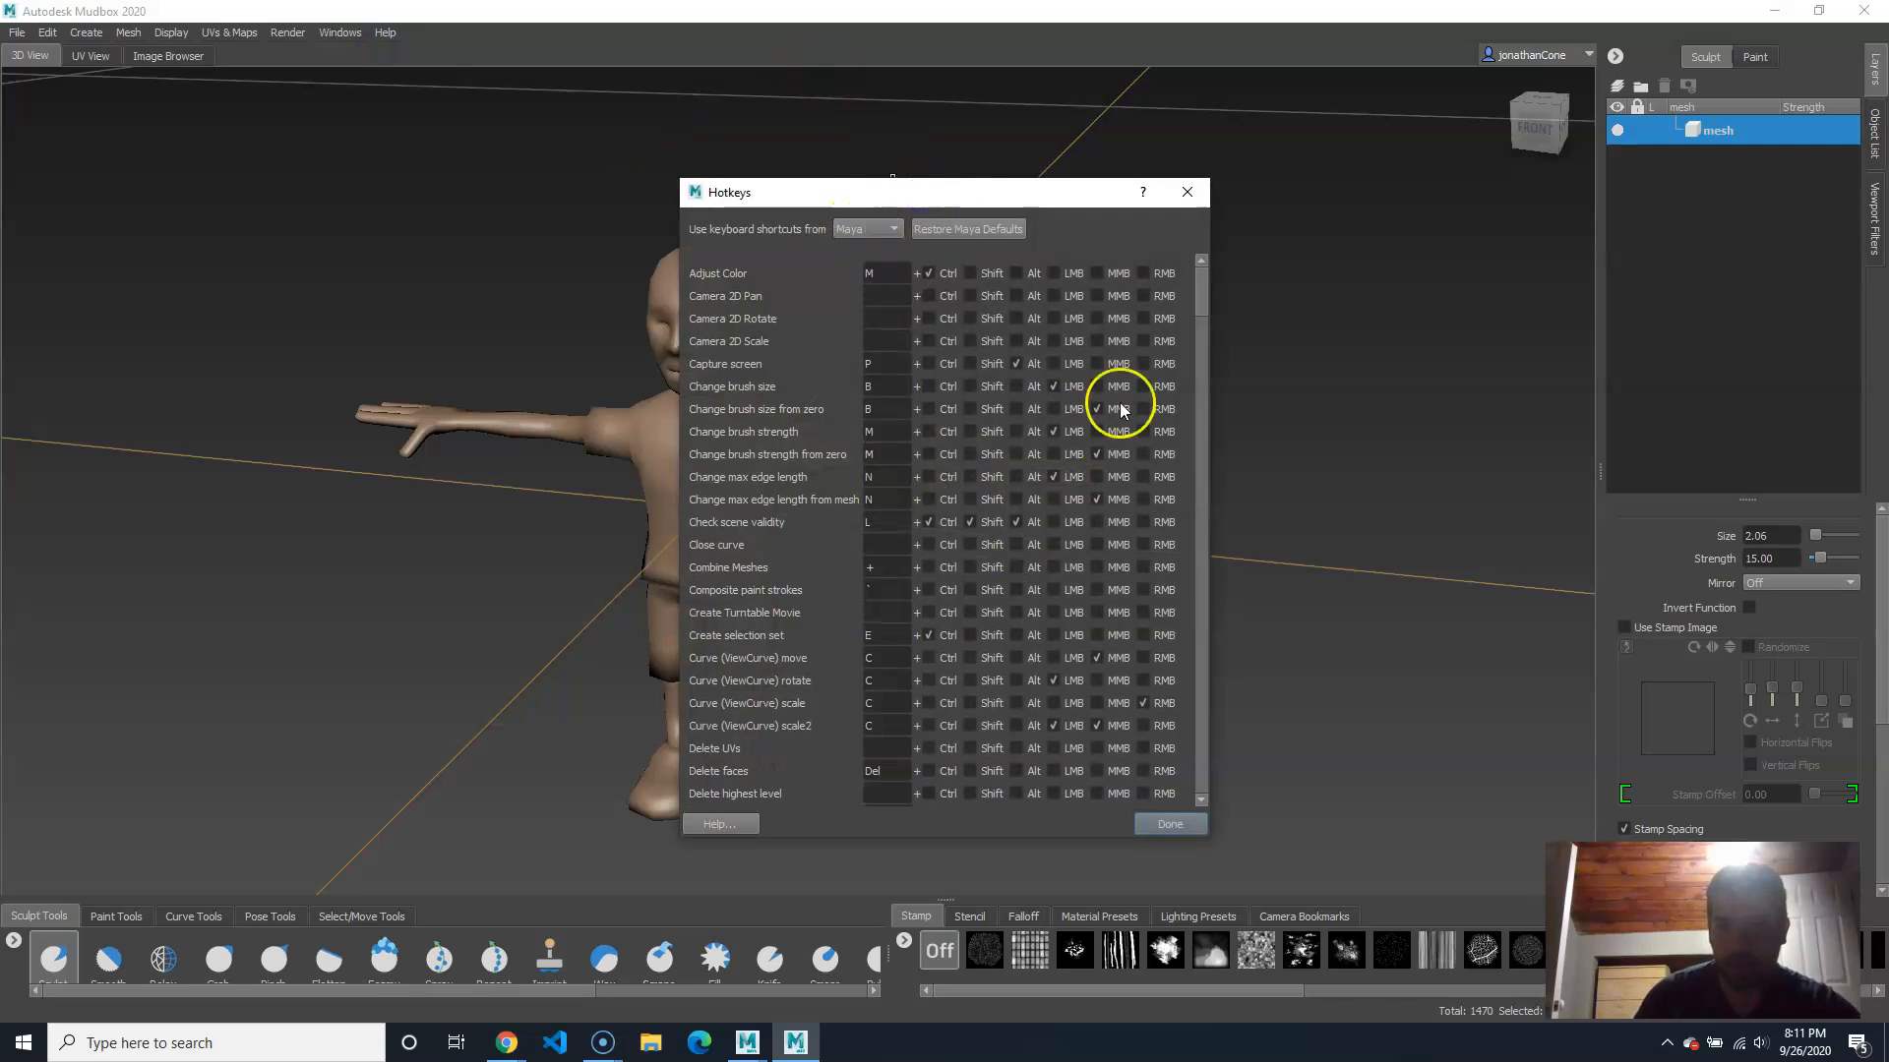
{"action": "left_click_drag", "start_coordinate": [1202, 299], "coordinate": [1164, 246]}
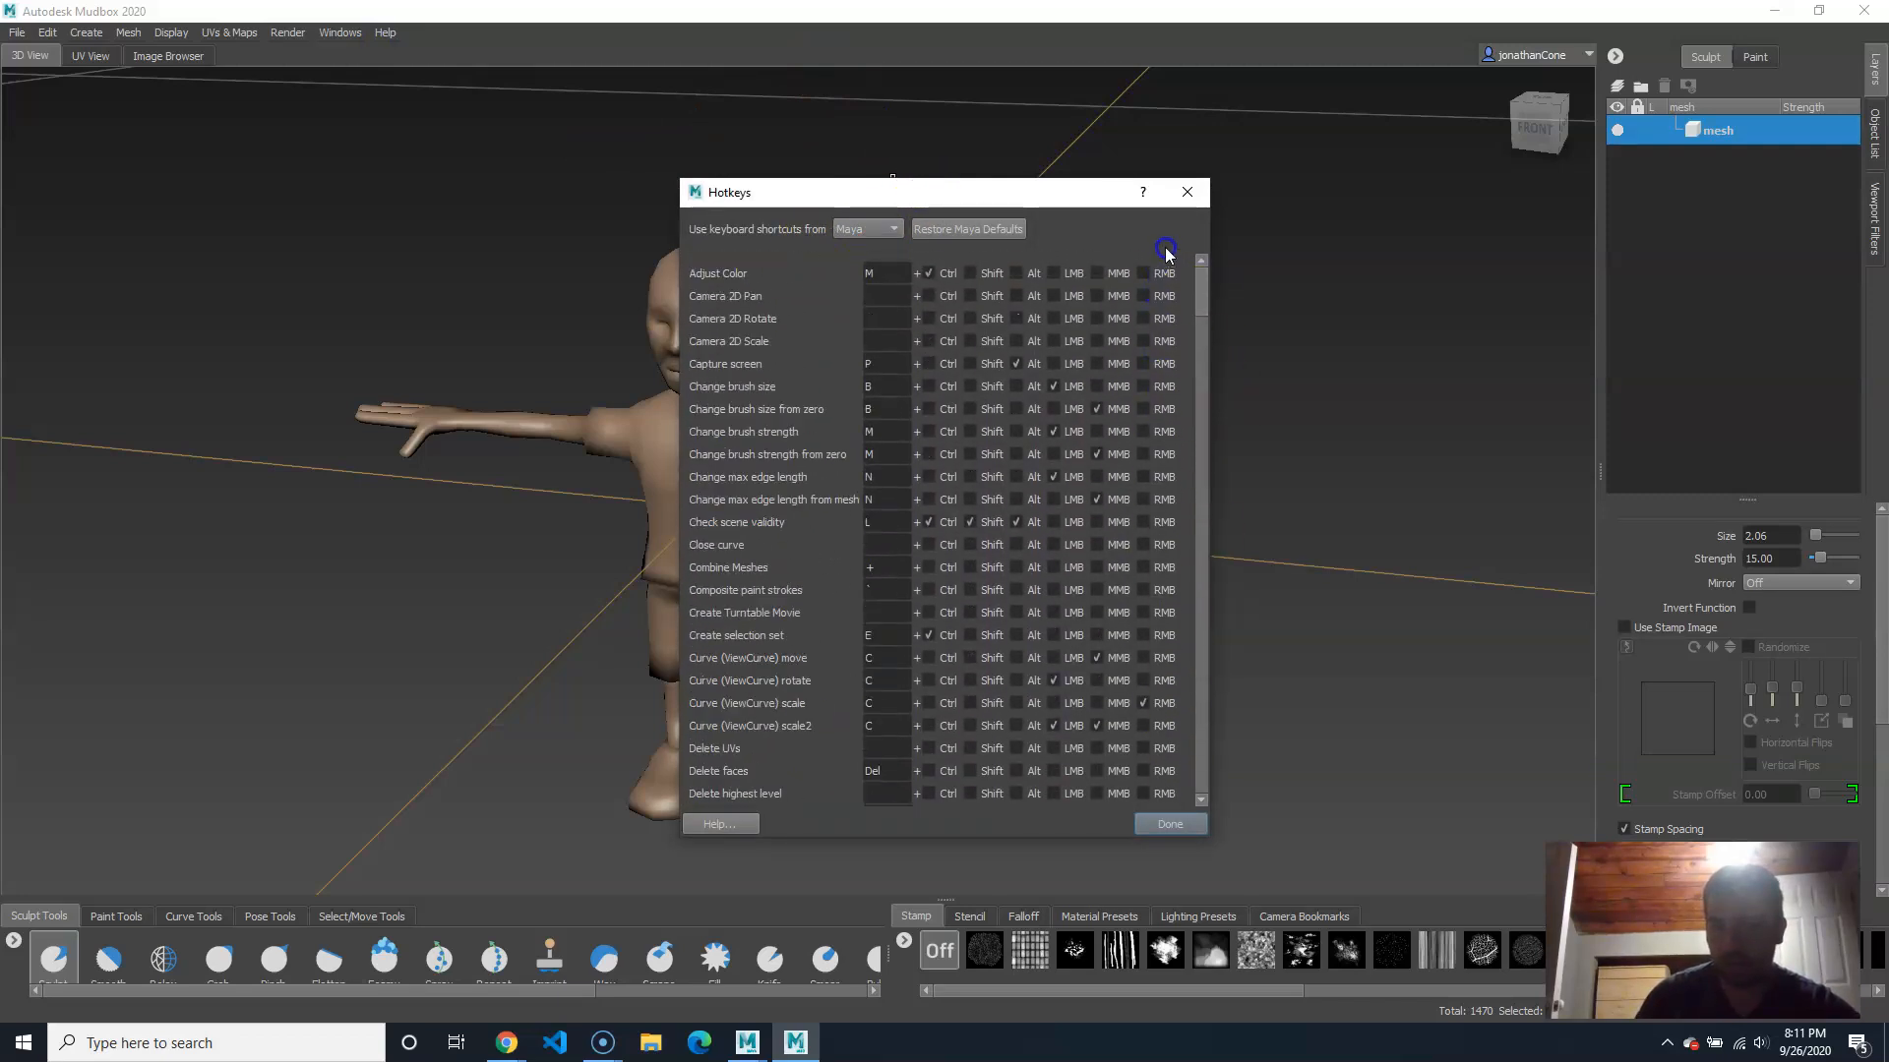
{"action": "left_click", "coordinate": [1181, 826]}
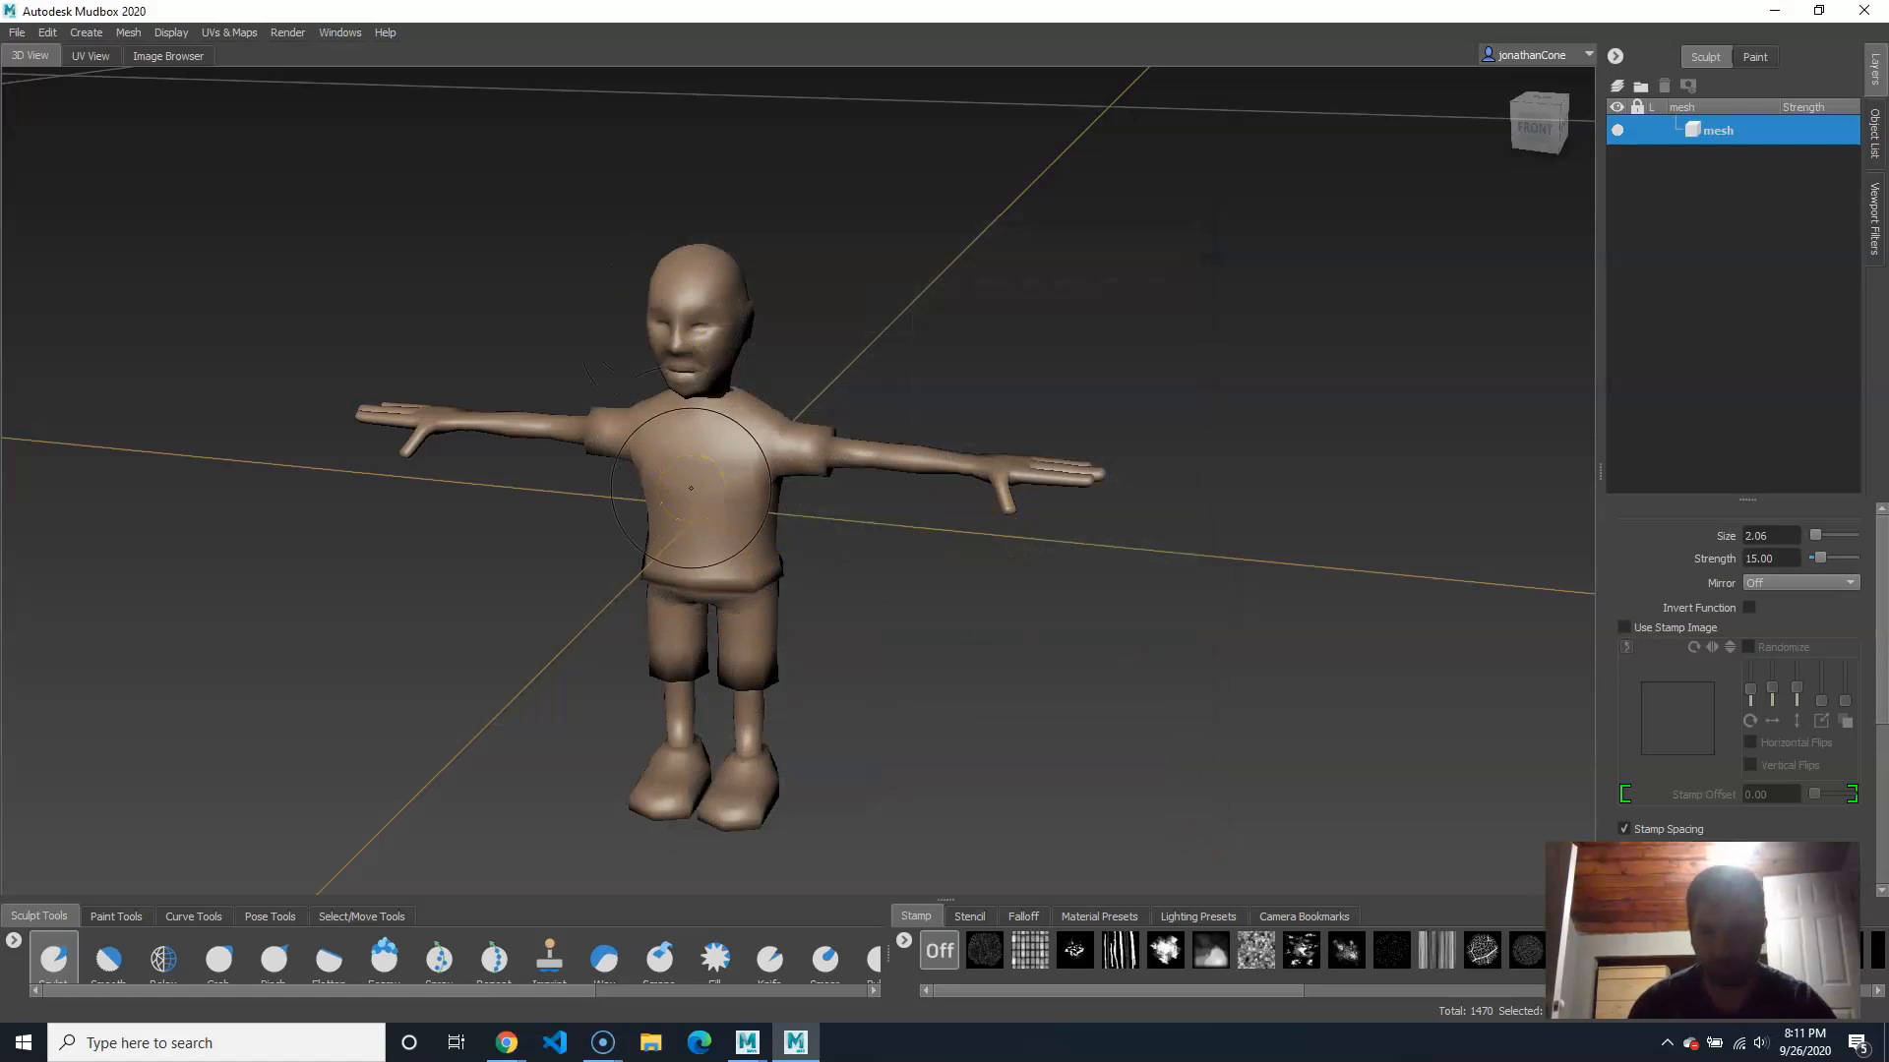
Step: Turn off the grid display in the 3D view around the boy model
{"action": "left_click_drag", "start_coordinate": [857, 641], "coordinate": [1001, 568], "text": "alt"}
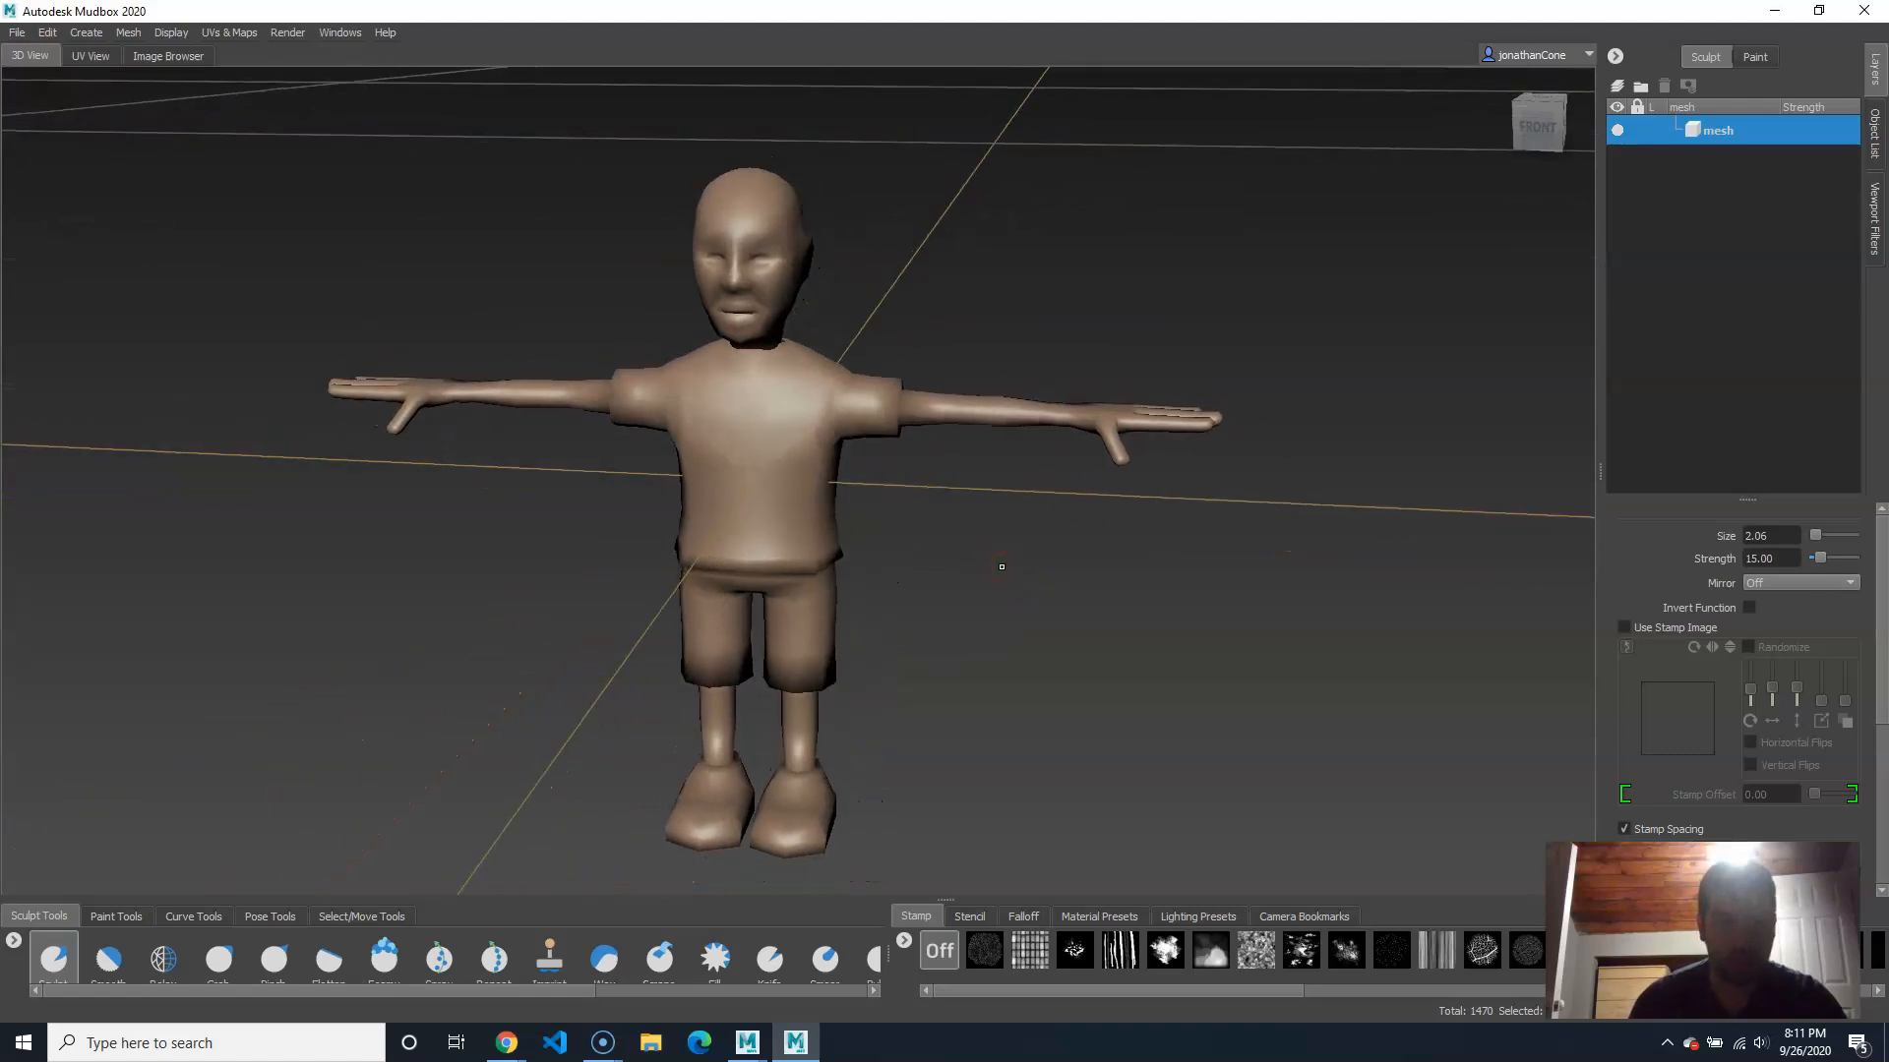
{"action": "left_click_drag", "start_coordinate": [1045, 620], "coordinate": [915, 620], "text": "alt"}
{"action": "left_click", "coordinate": [172, 32]}
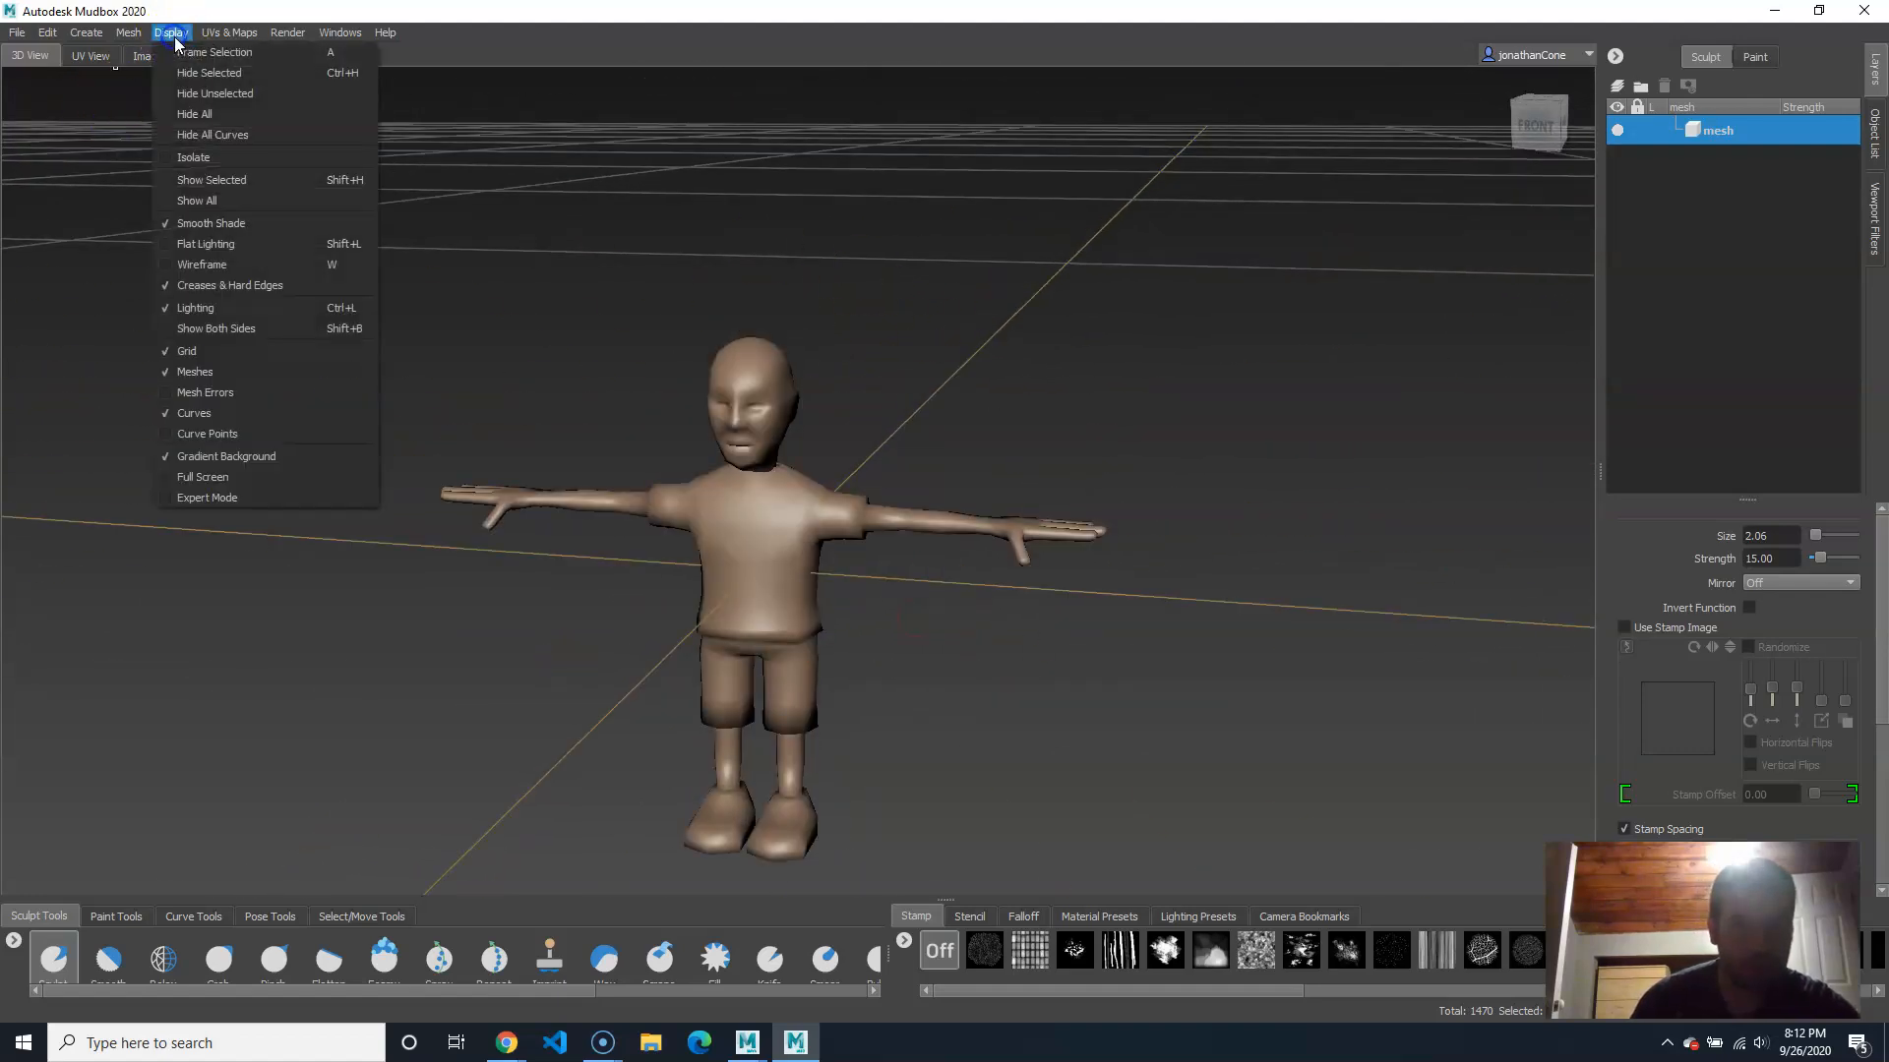
{"action": "left_click", "coordinate": [240, 350]}
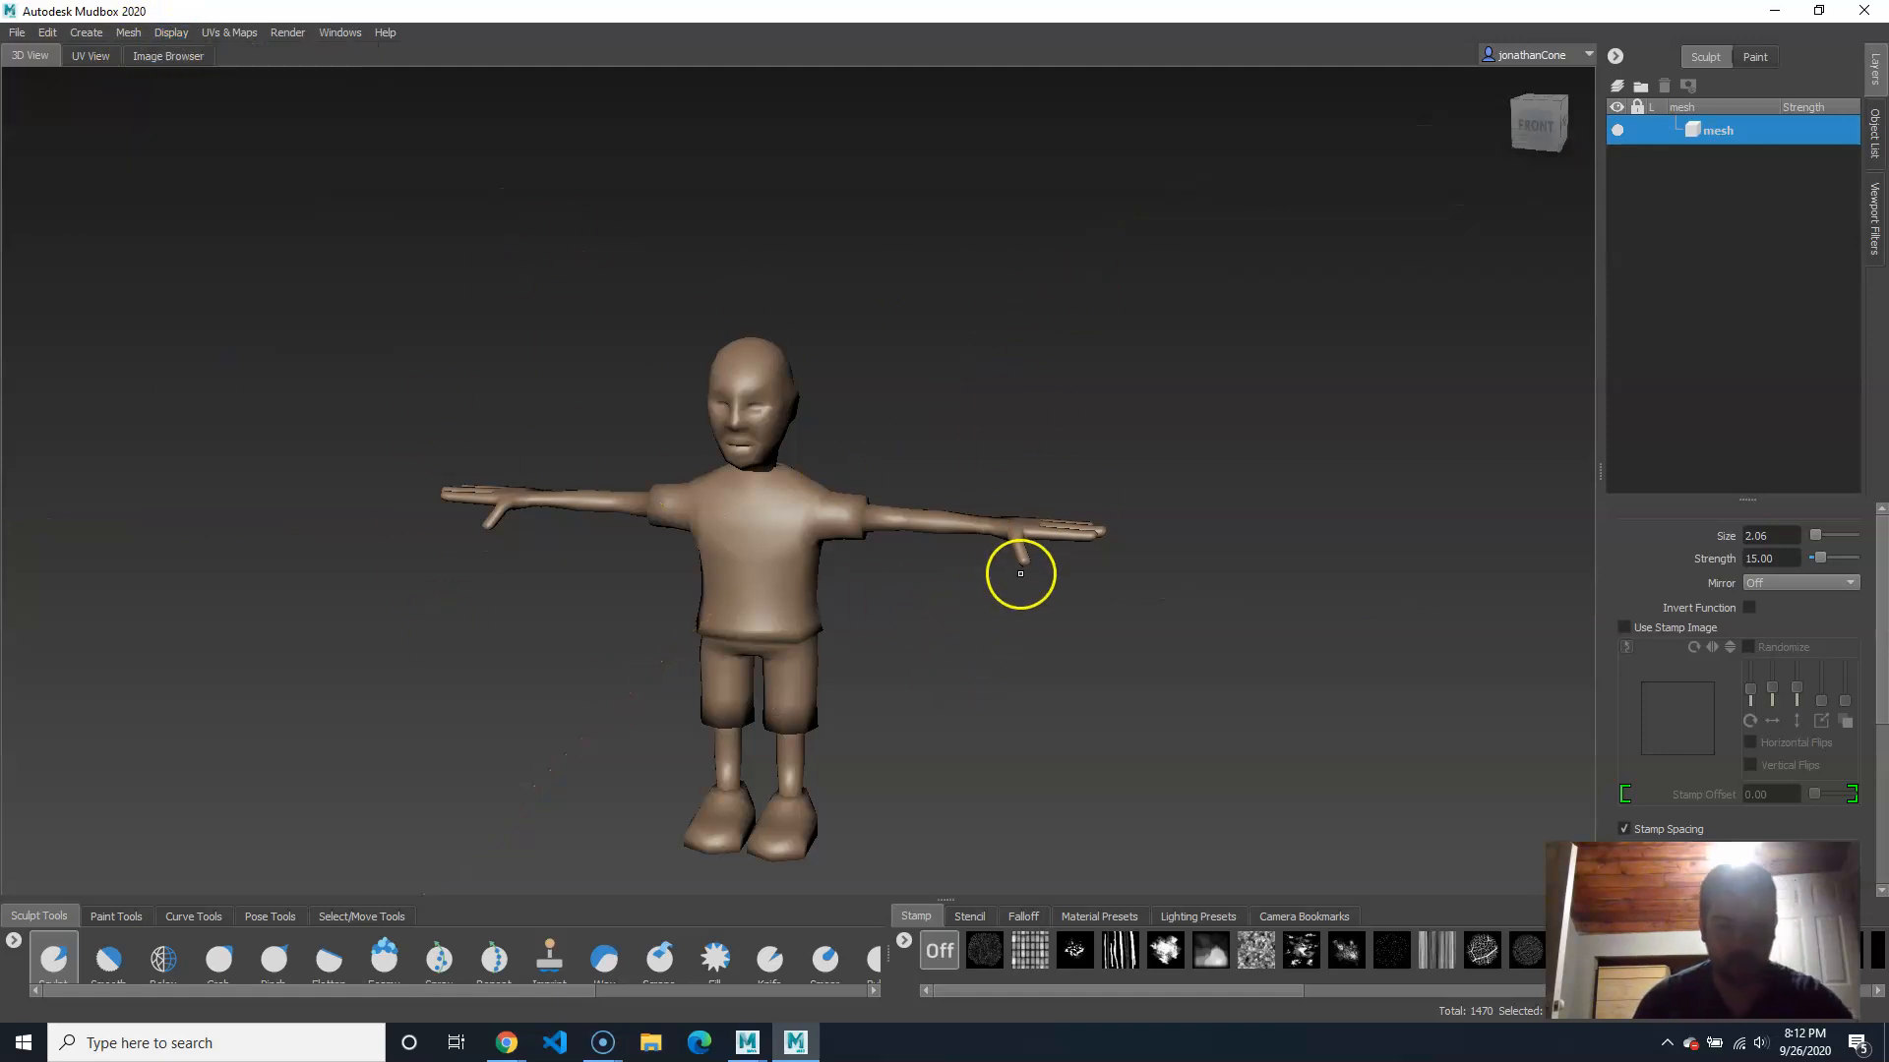
{"action": "left_click_drag", "start_coordinate": [1049, 653], "coordinate": [1017, 637], "text": "alt"}
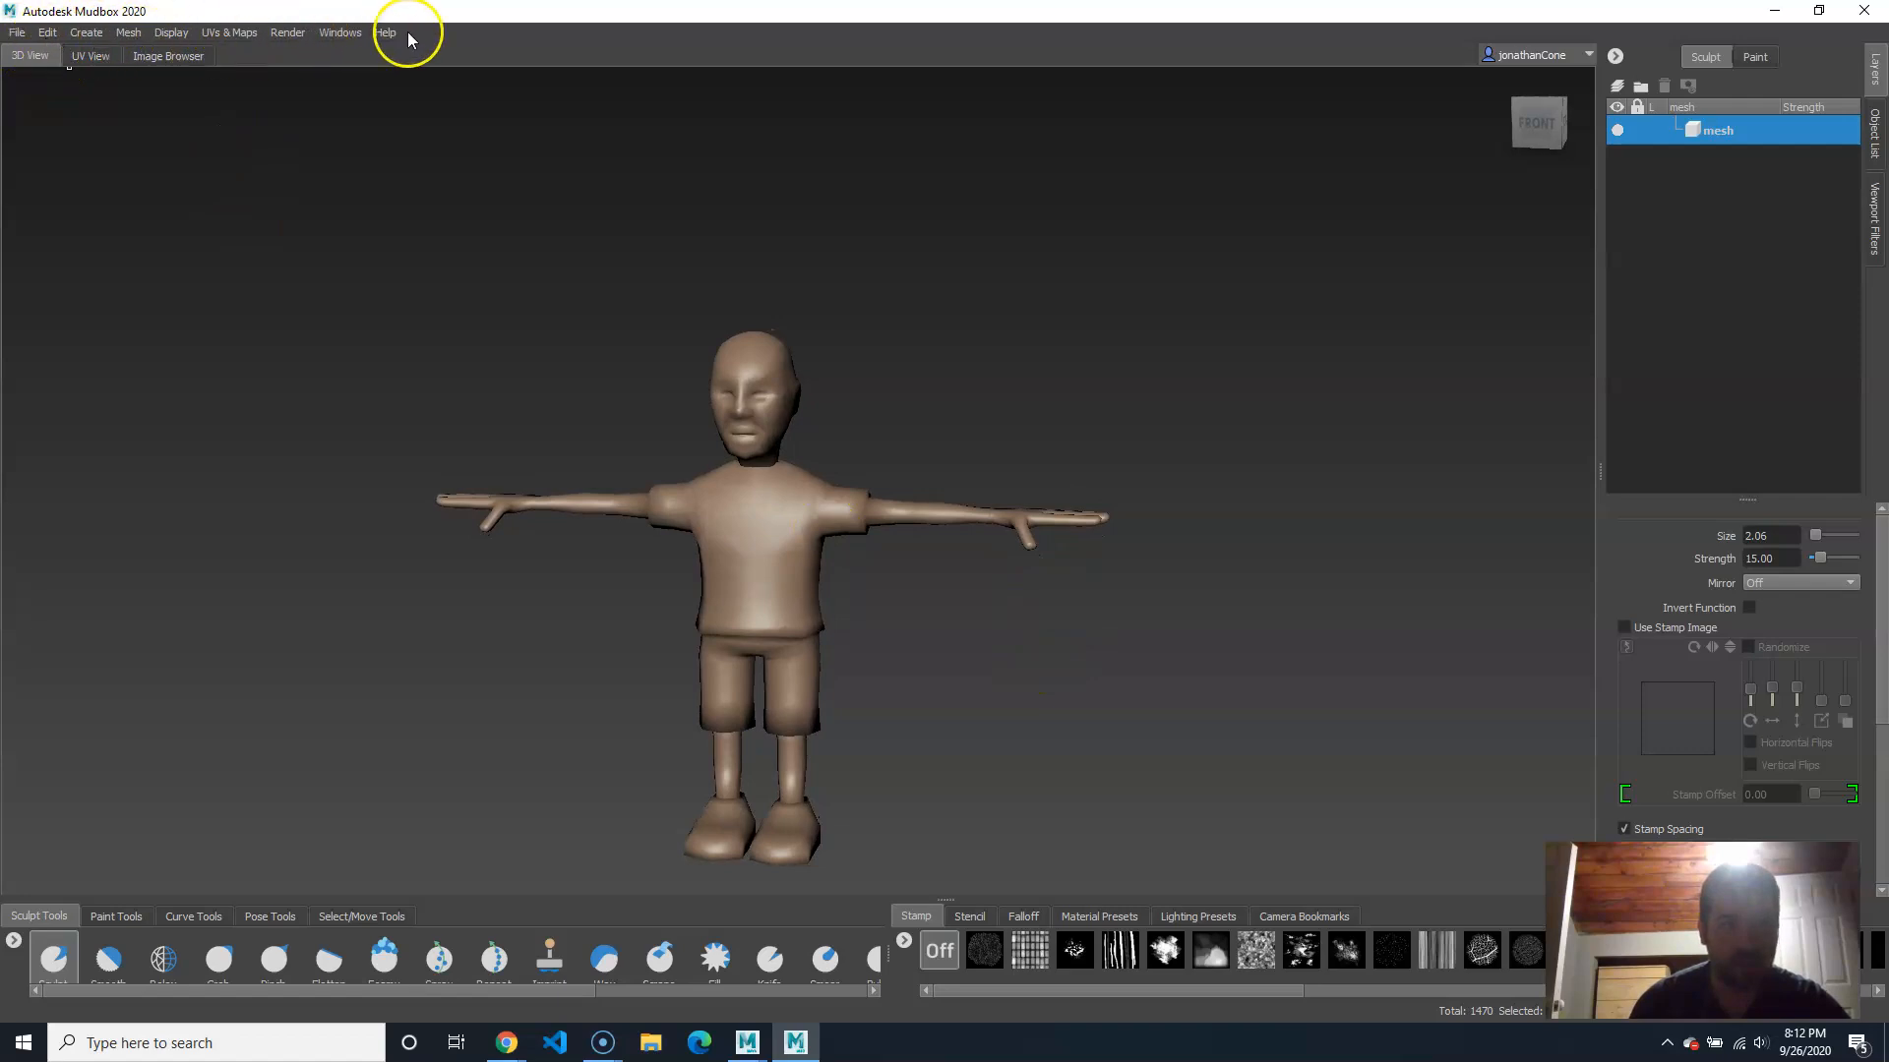
{"action": "left_click", "coordinate": [674, 445]}
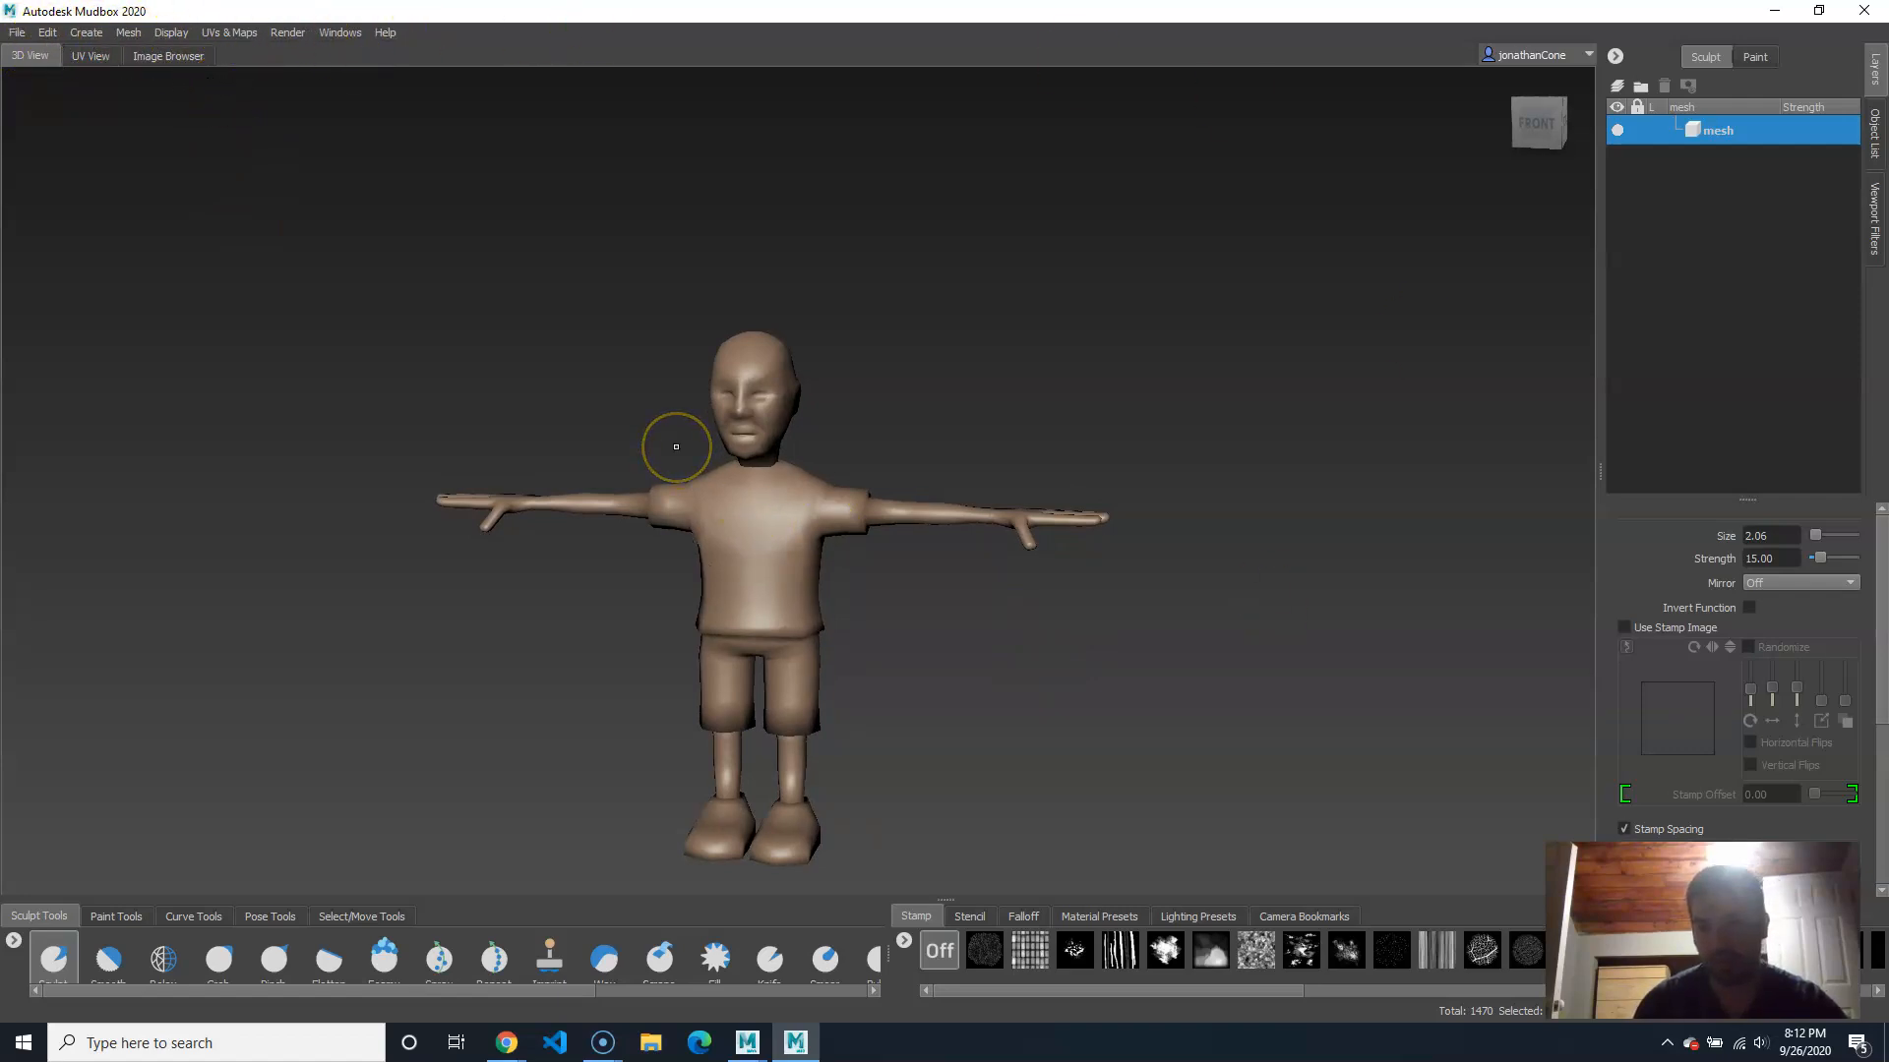
{"action": "left_click", "coordinate": [667, 434]}
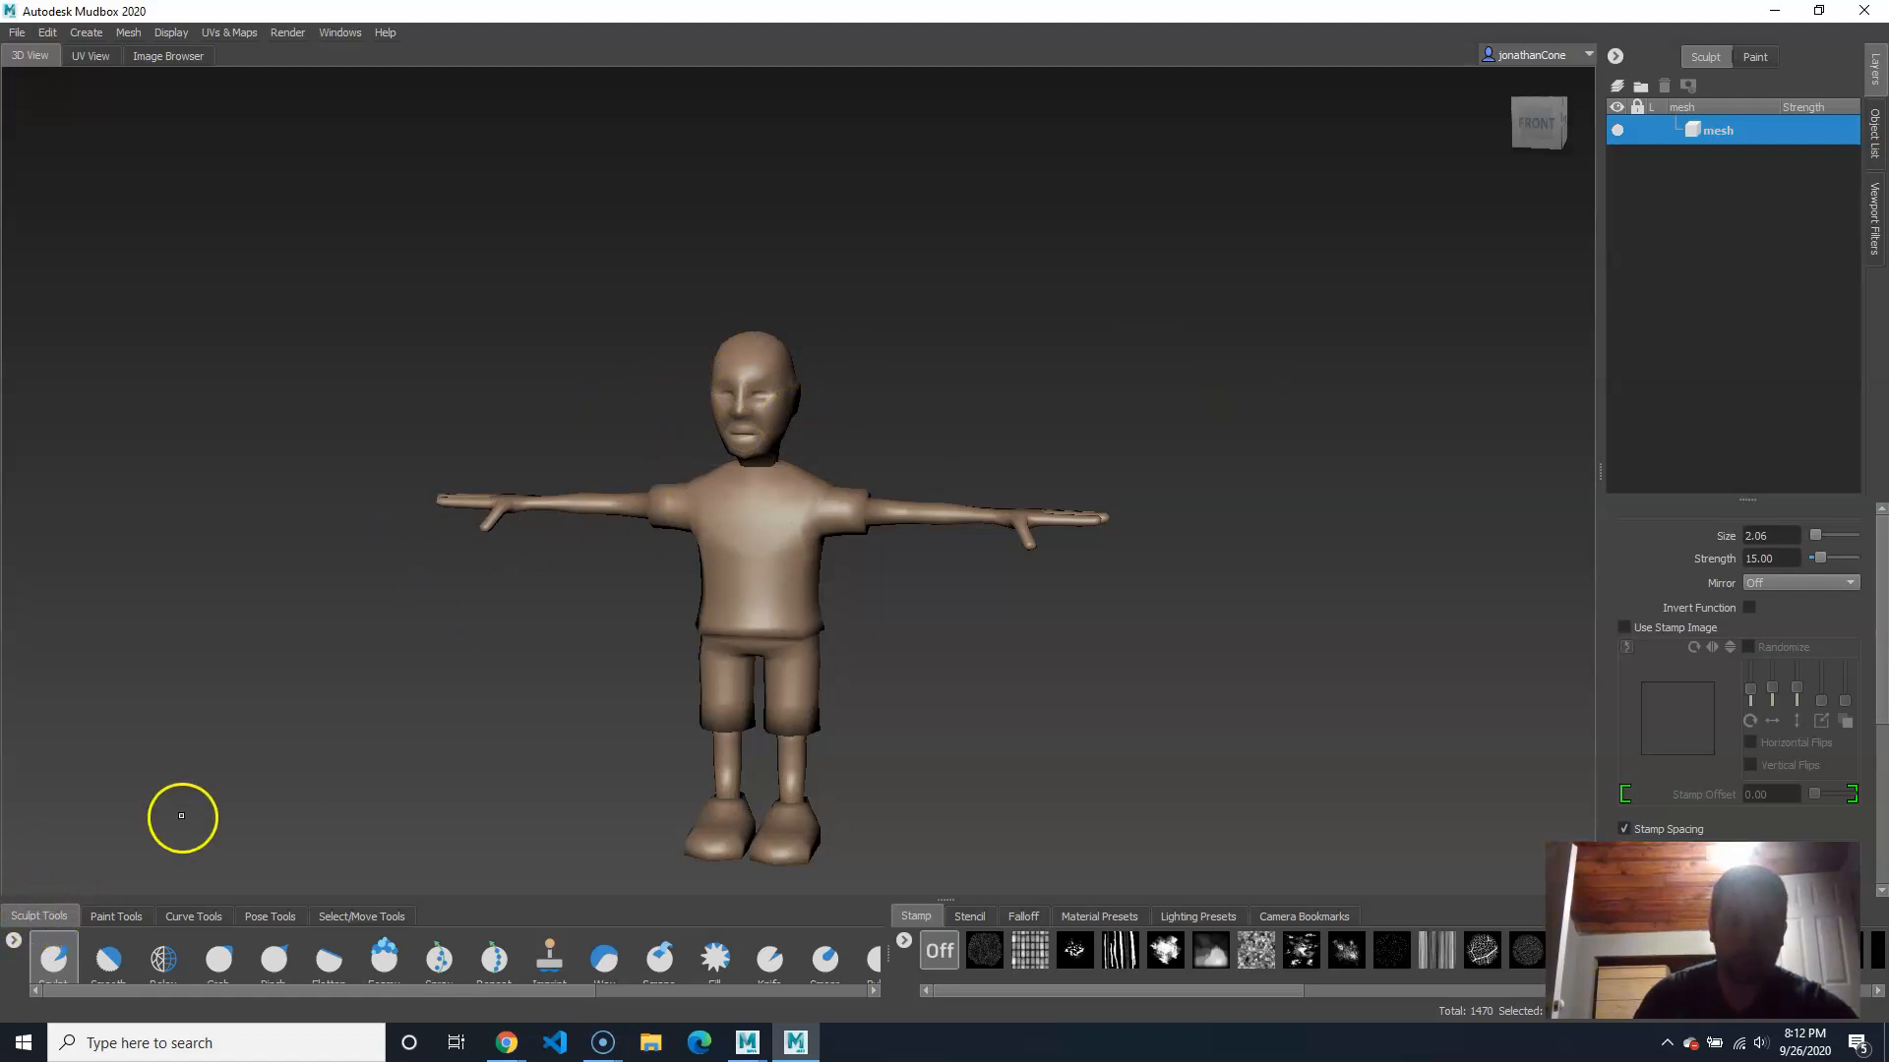
Step: Compare the sculpt and paint tool sets and their layer lists, ending on the paint layers
{"action": "left_click", "coordinate": [120, 917]}
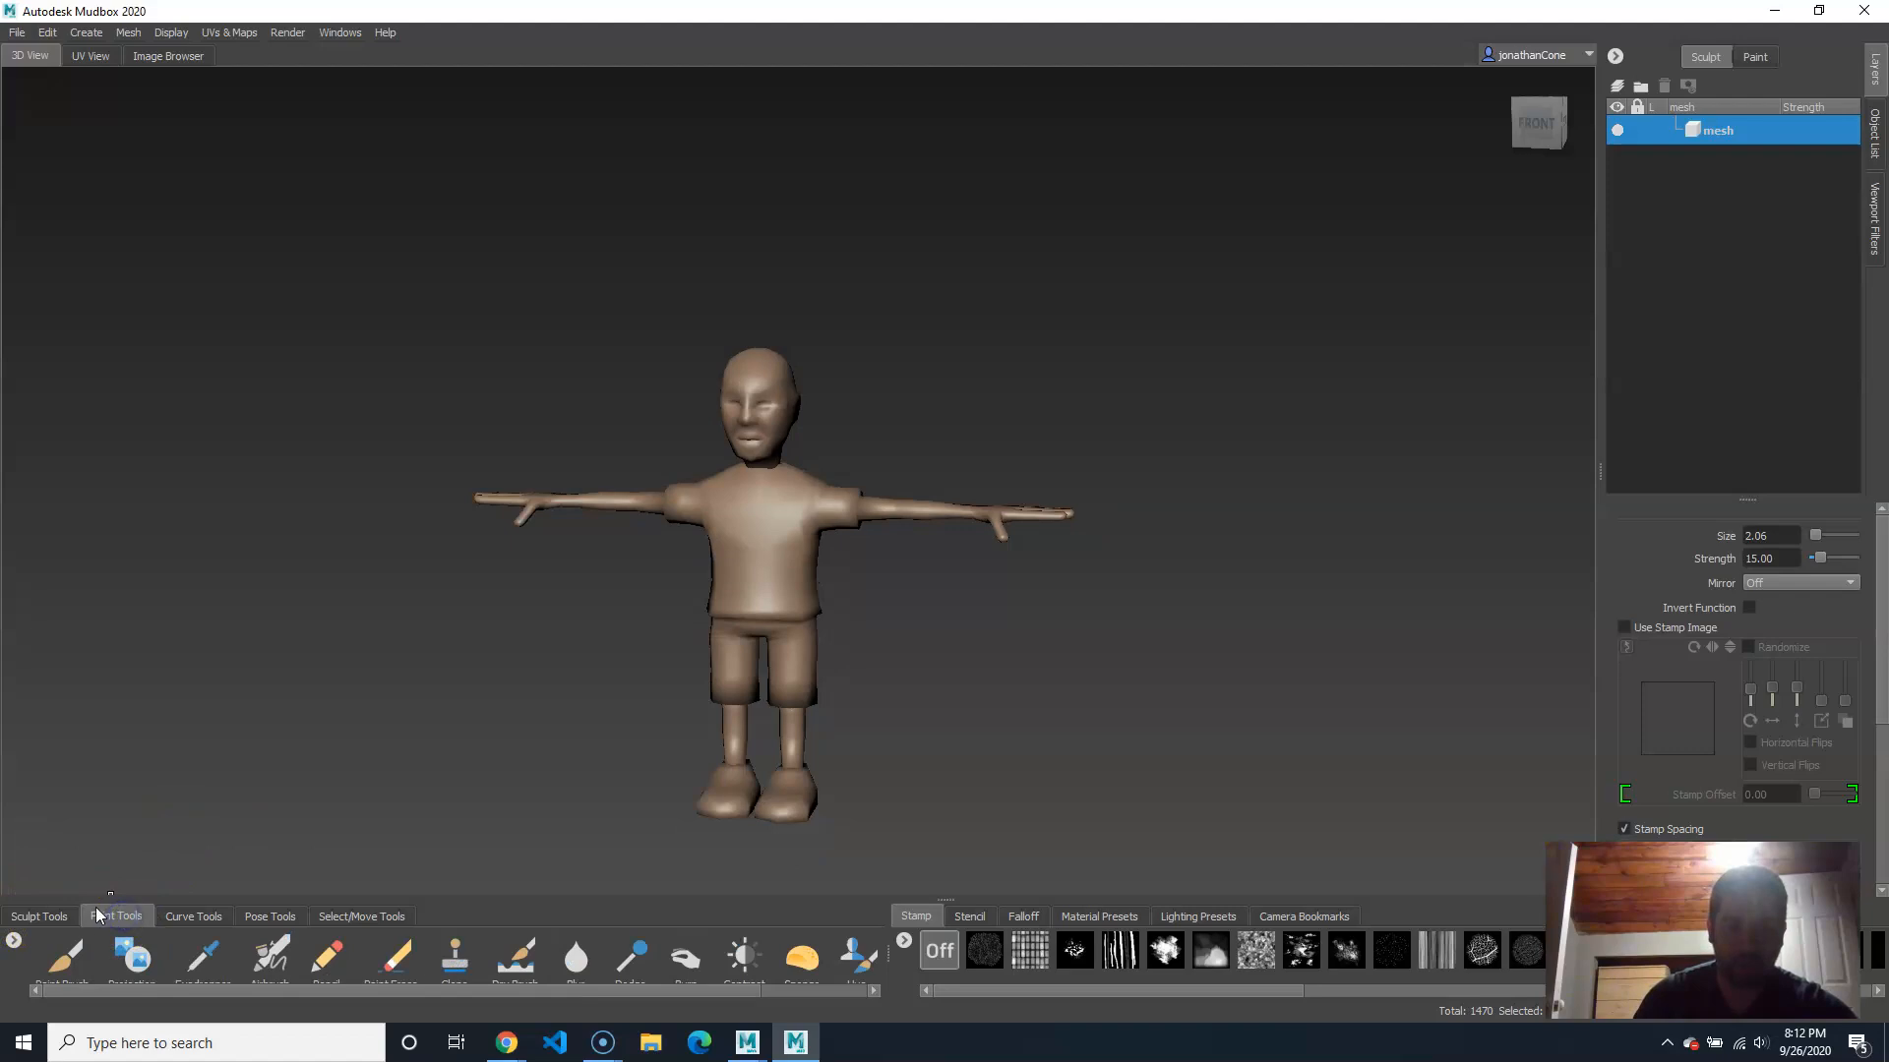
{"action": "left_click", "coordinate": [49, 964]}
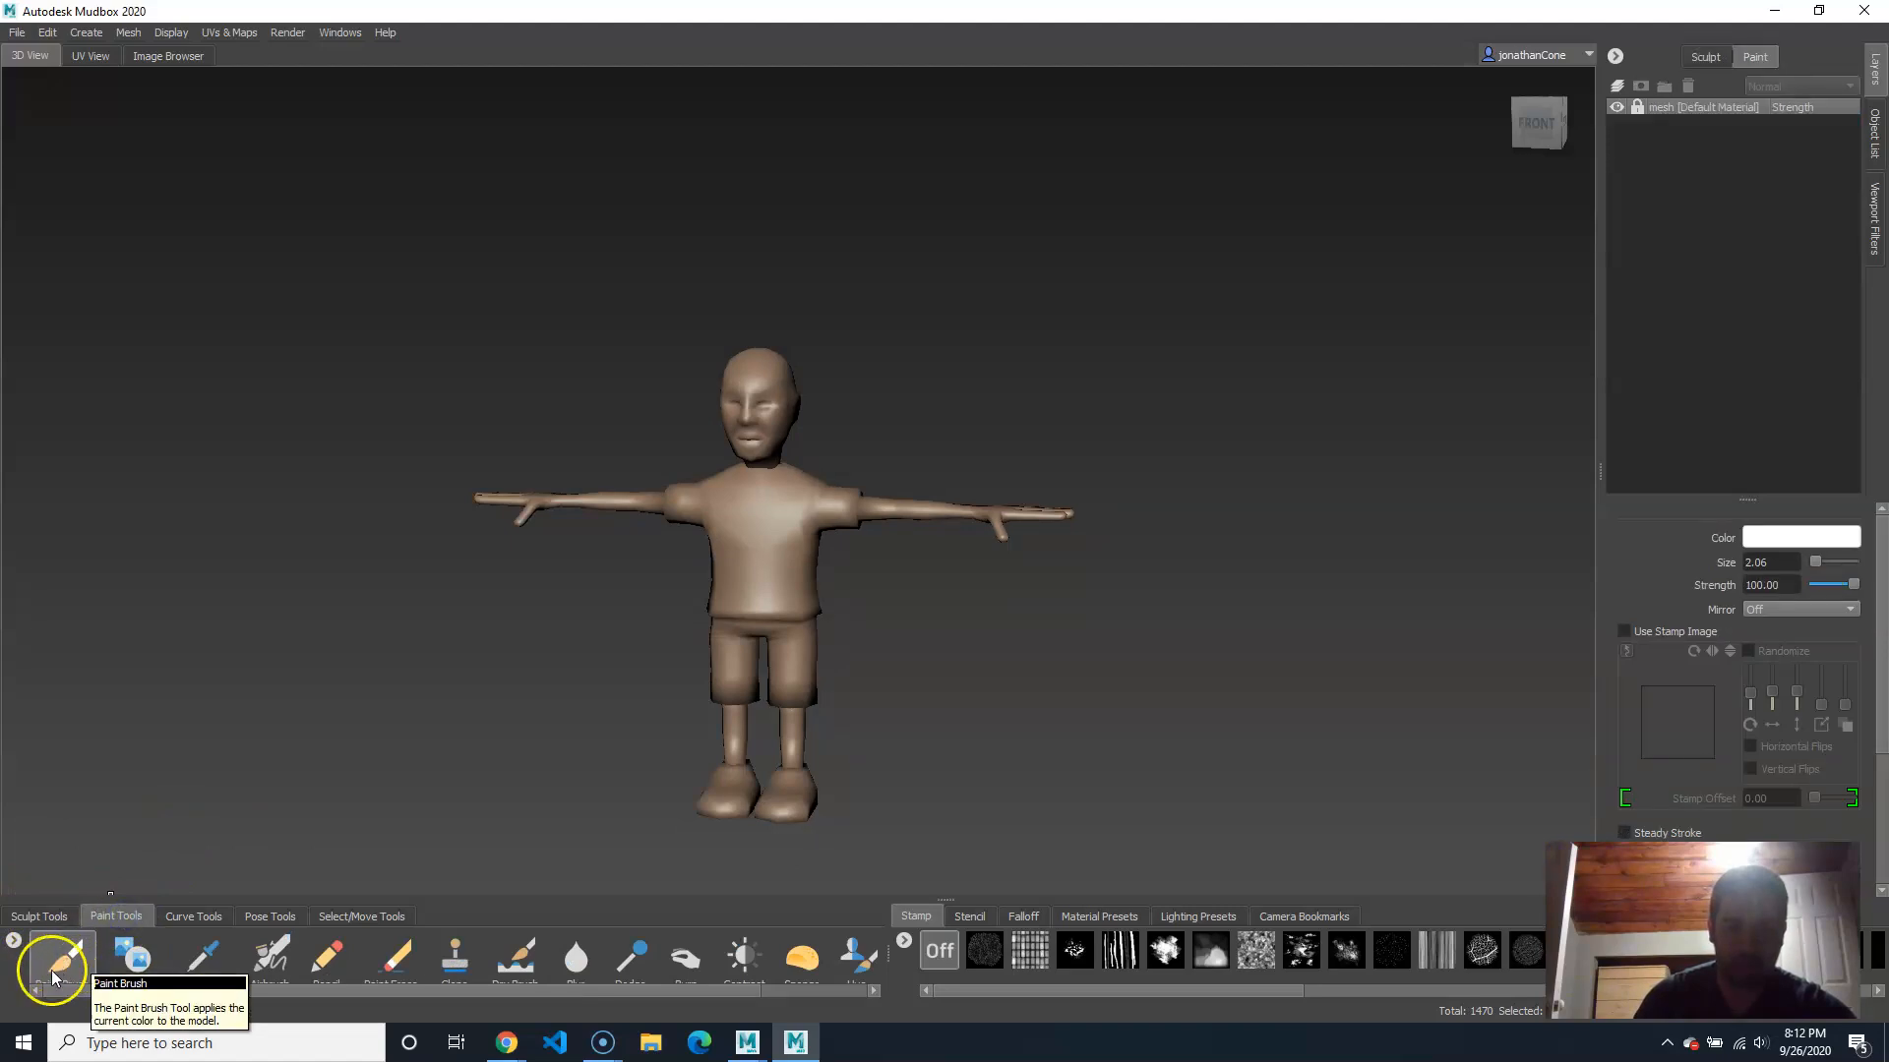
{"action": "left_click", "coordinate": [47, 917]}
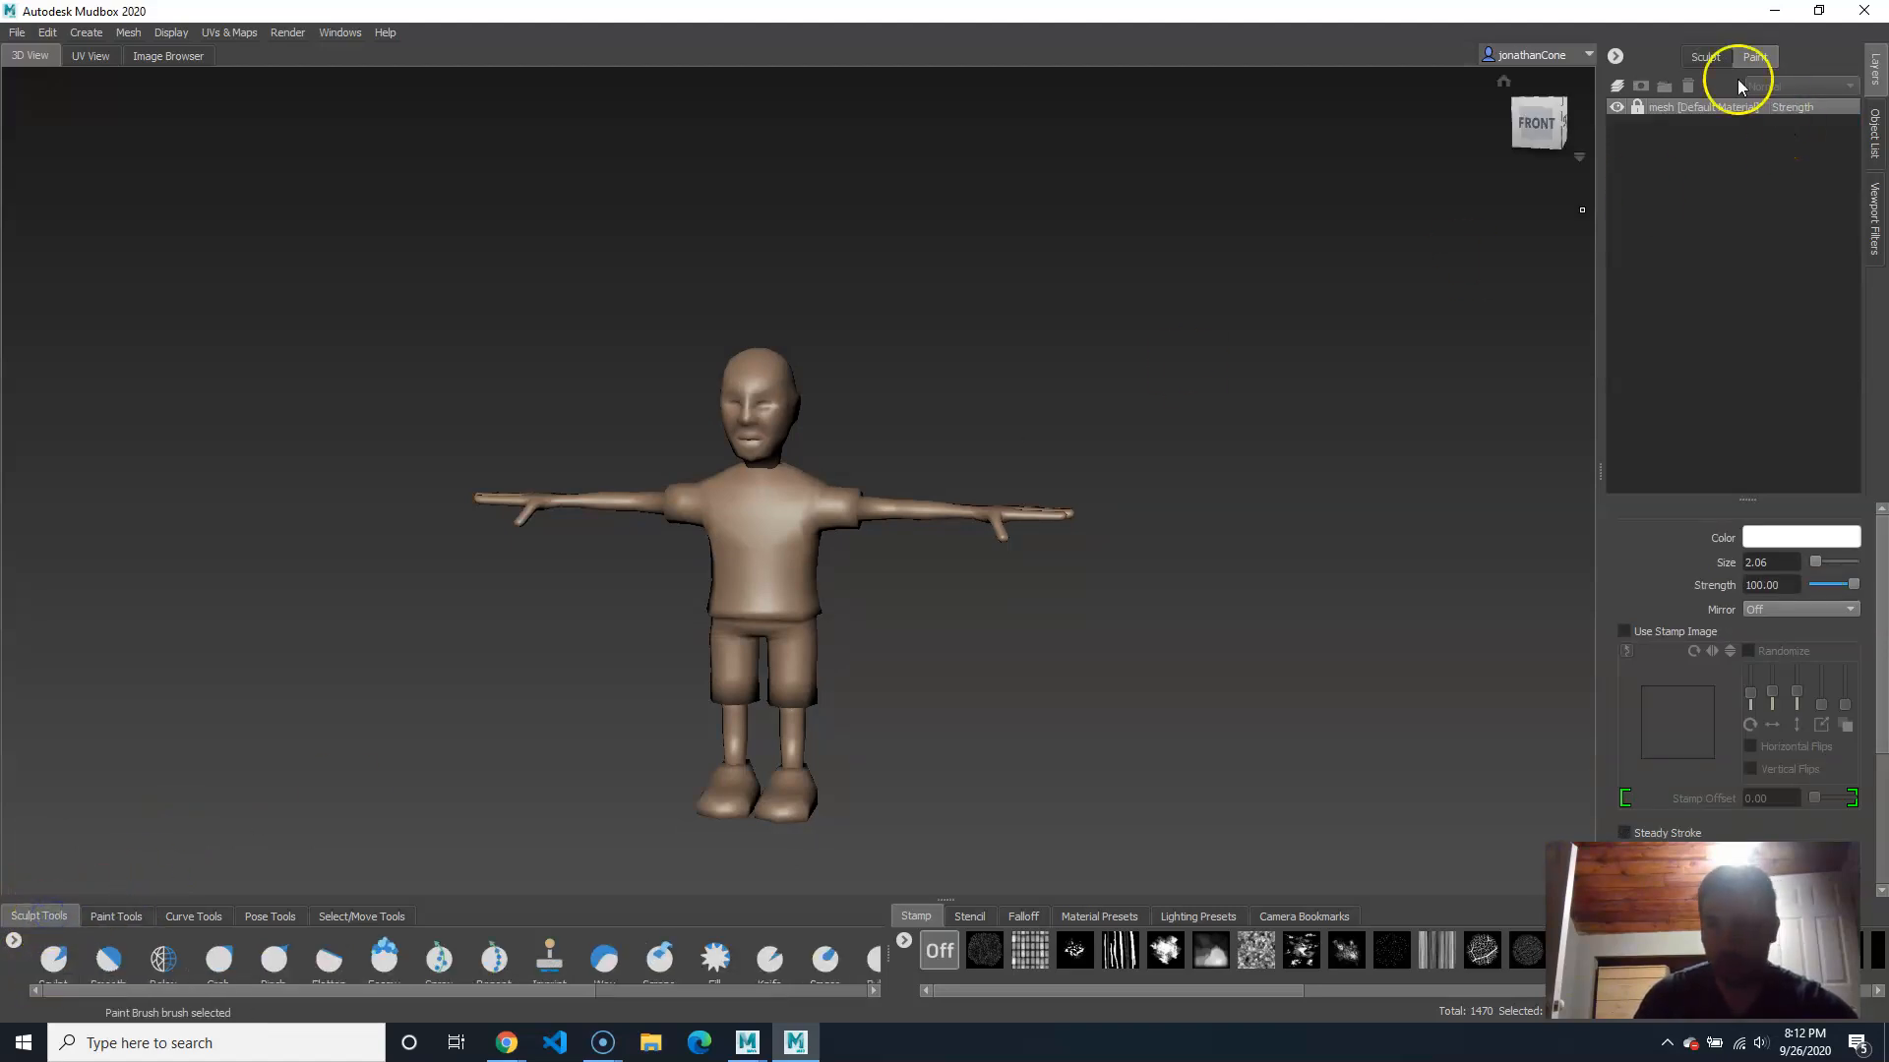
{"action": "left_click", "coordinate": [1719, 57]}
{"action": "left_click", "coordinate": [1755, 56]}
{"action": "left_click", "coordinate": [1709, 59]}
{"action": "left_click", "coordinate": [1757, 57]}
{"action": "left_click", "coordinate": [1704, 56]}
{"action": "left_click", "coordinate": [1756, 56]}
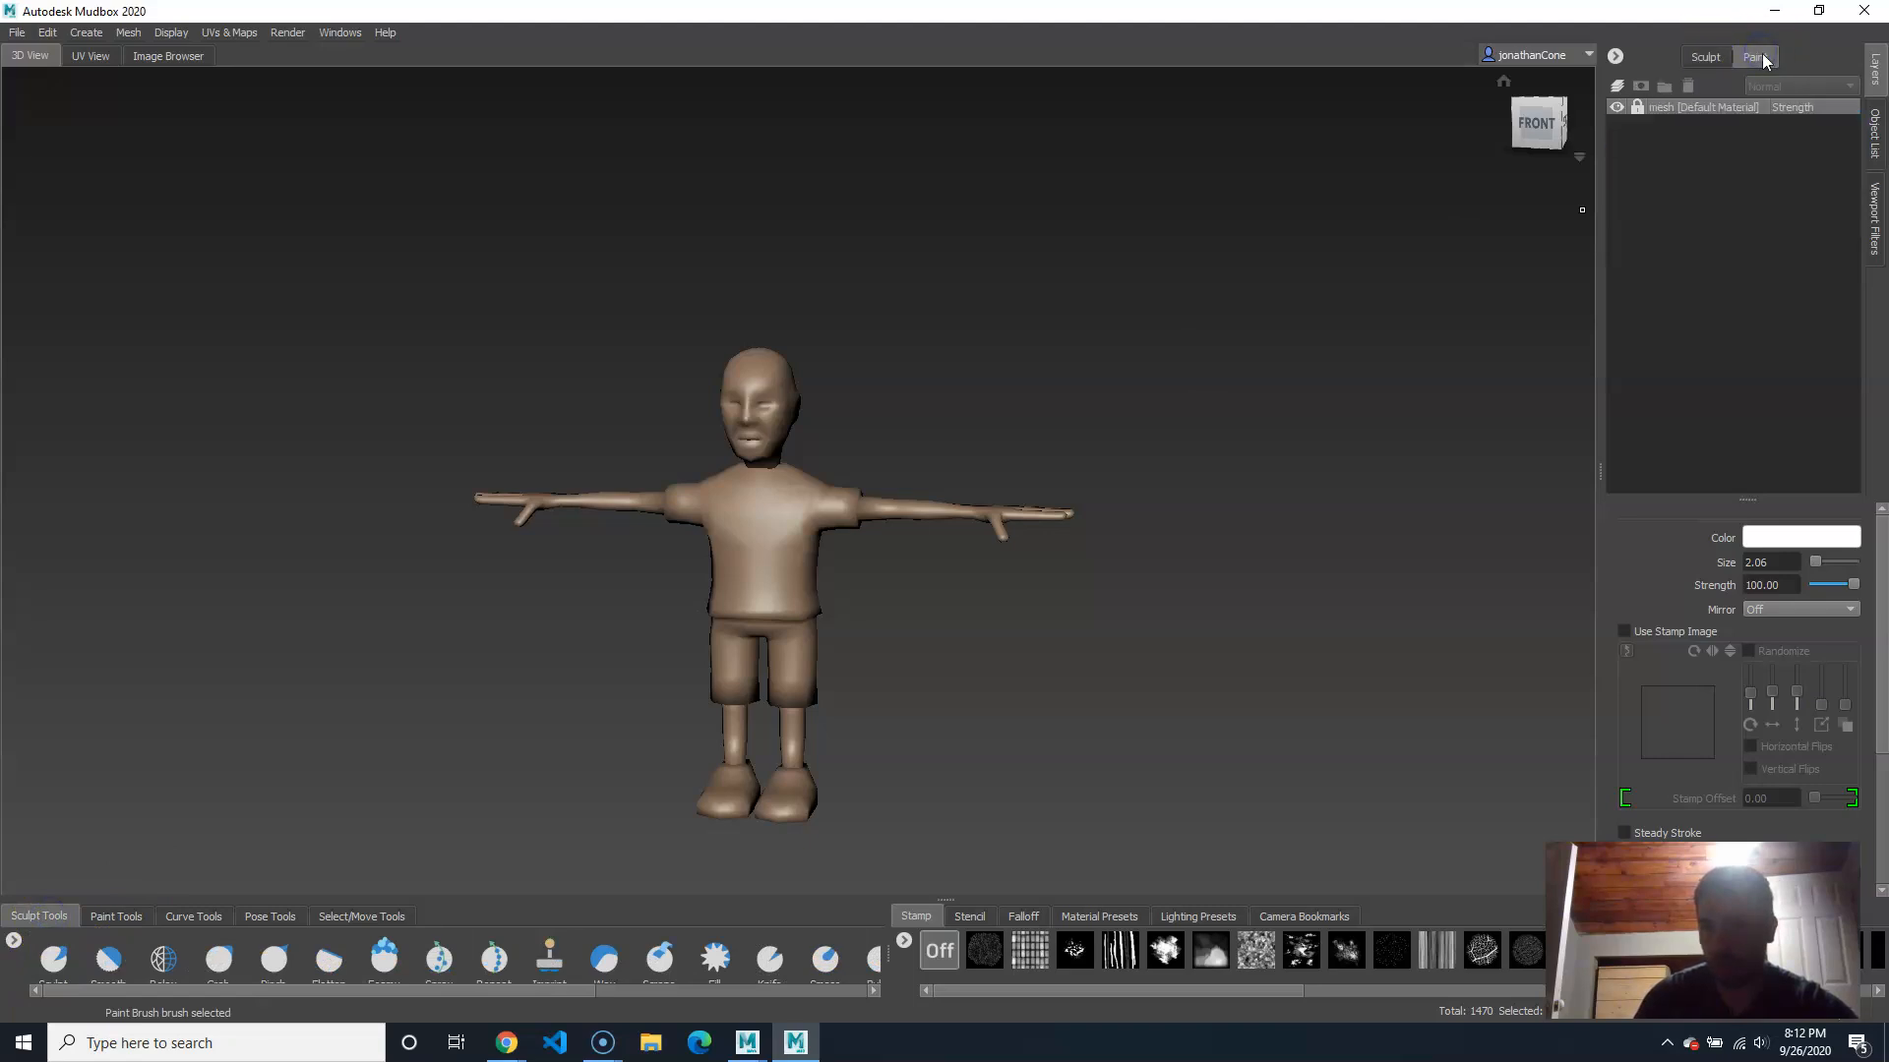
Step: Activate the Paint Brush tool and enlarge the tool and stamp tray to show the tool names and a second stamp row
{"action": "left_click", "coordinate": [116, 917]}
{"action": "left_click", "coordinate": [61, 967]}
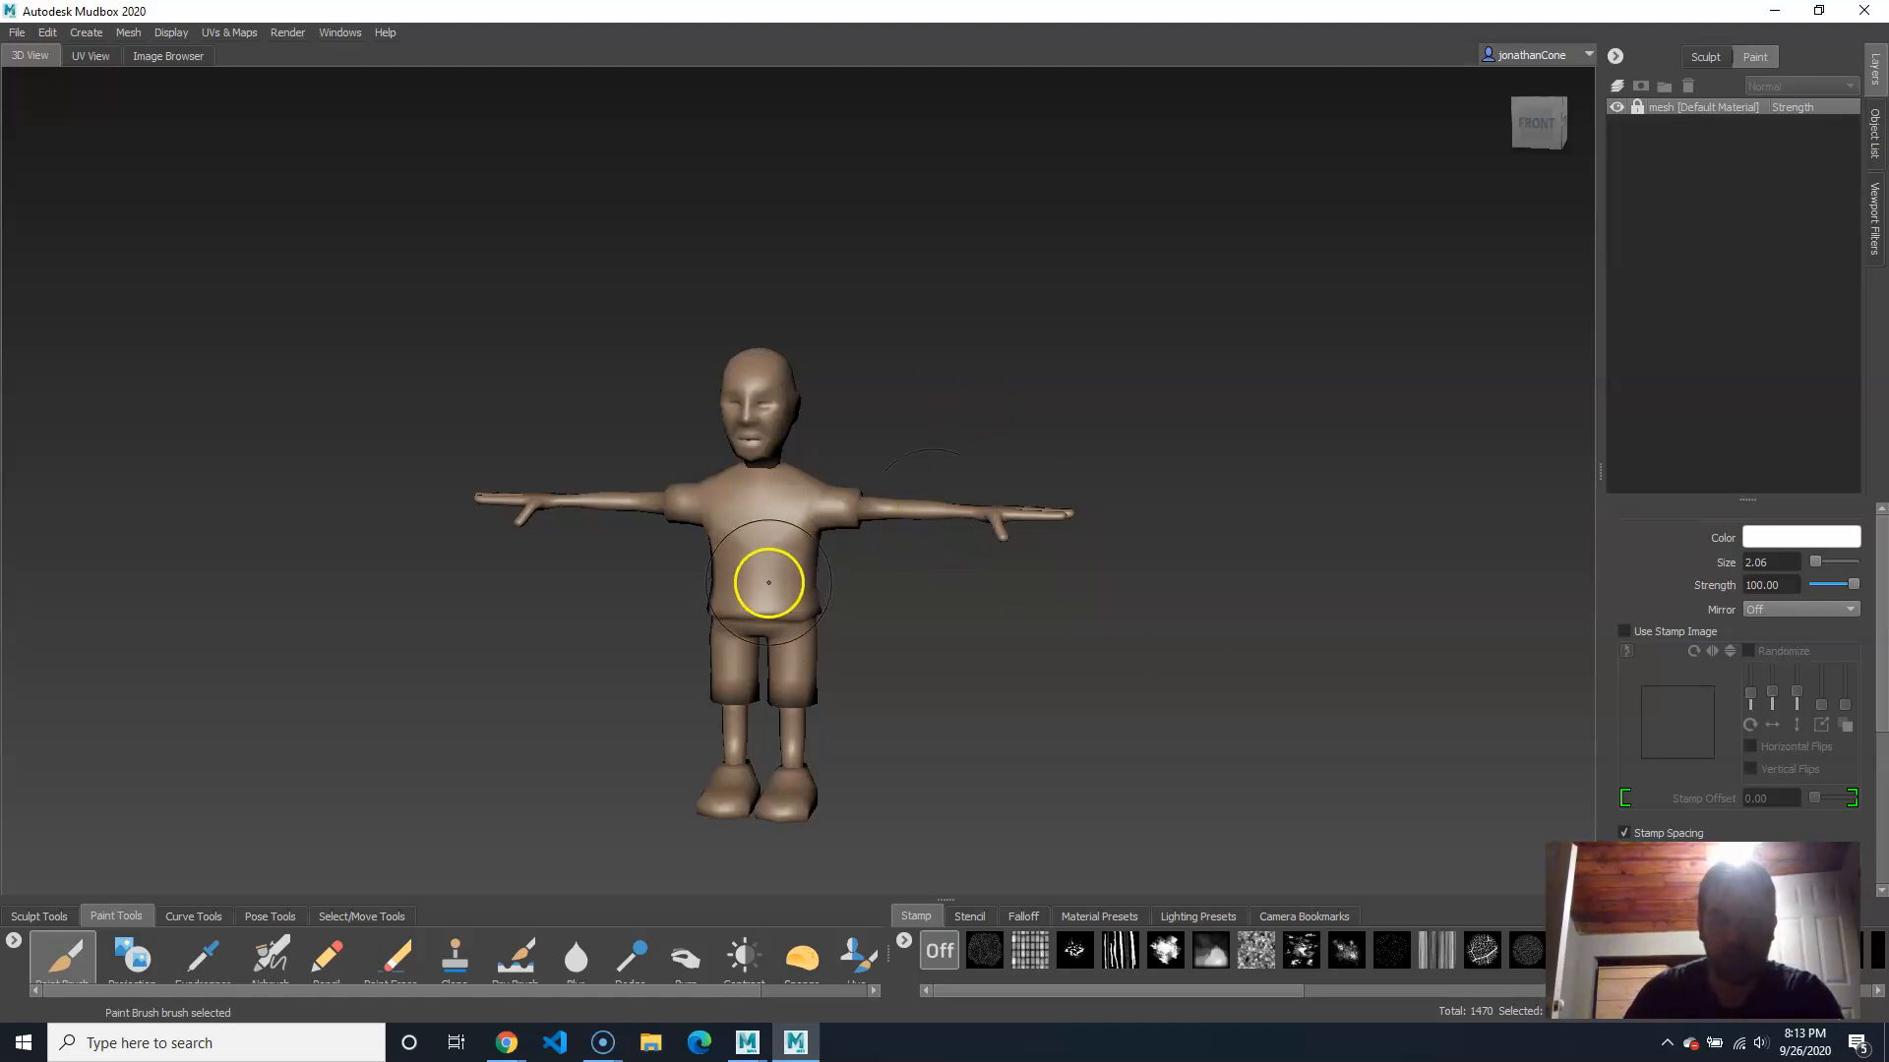
{"action": "left_click_drag", "start_coordinate": [983, 898], "coordinate": [999, 853]}
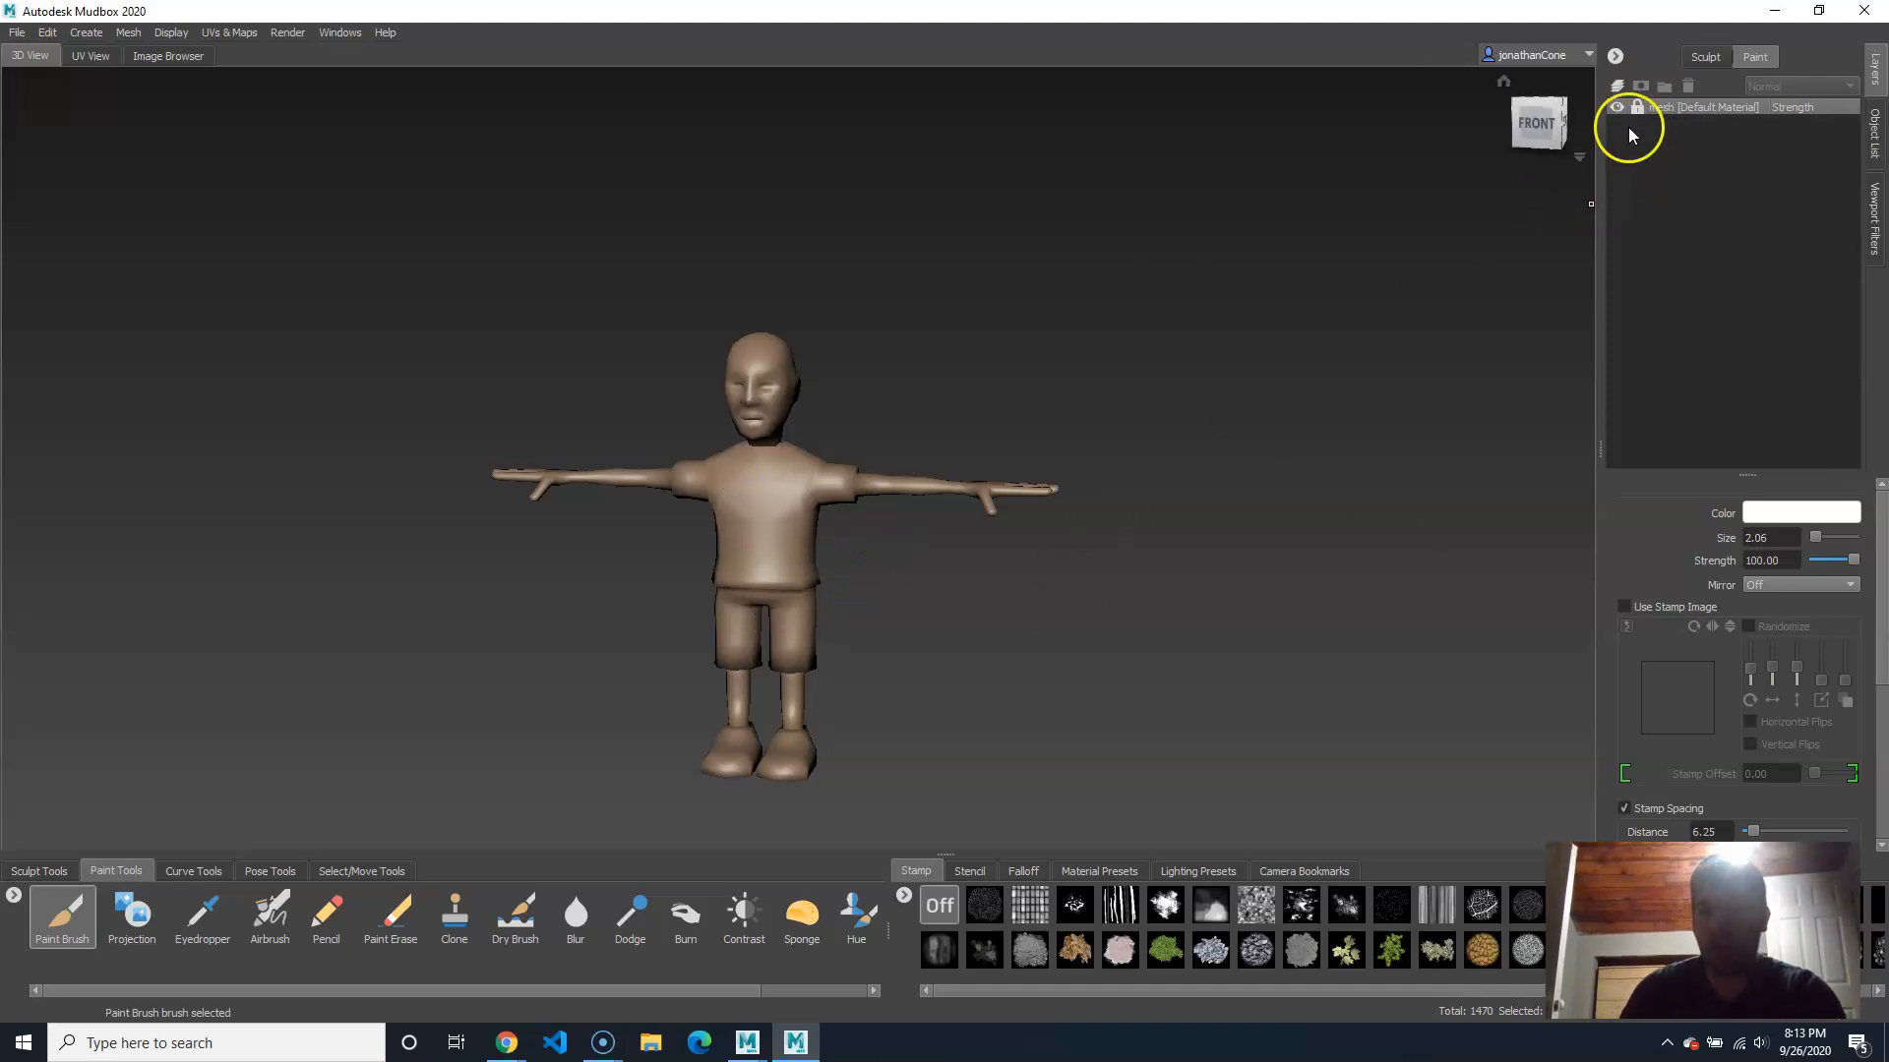
Step: Start a new paint layer named mainColors with size 2048, saved as PNG [8 bit, RGBA]
{"action": "left_click", "coordinate": [1616, 86]}
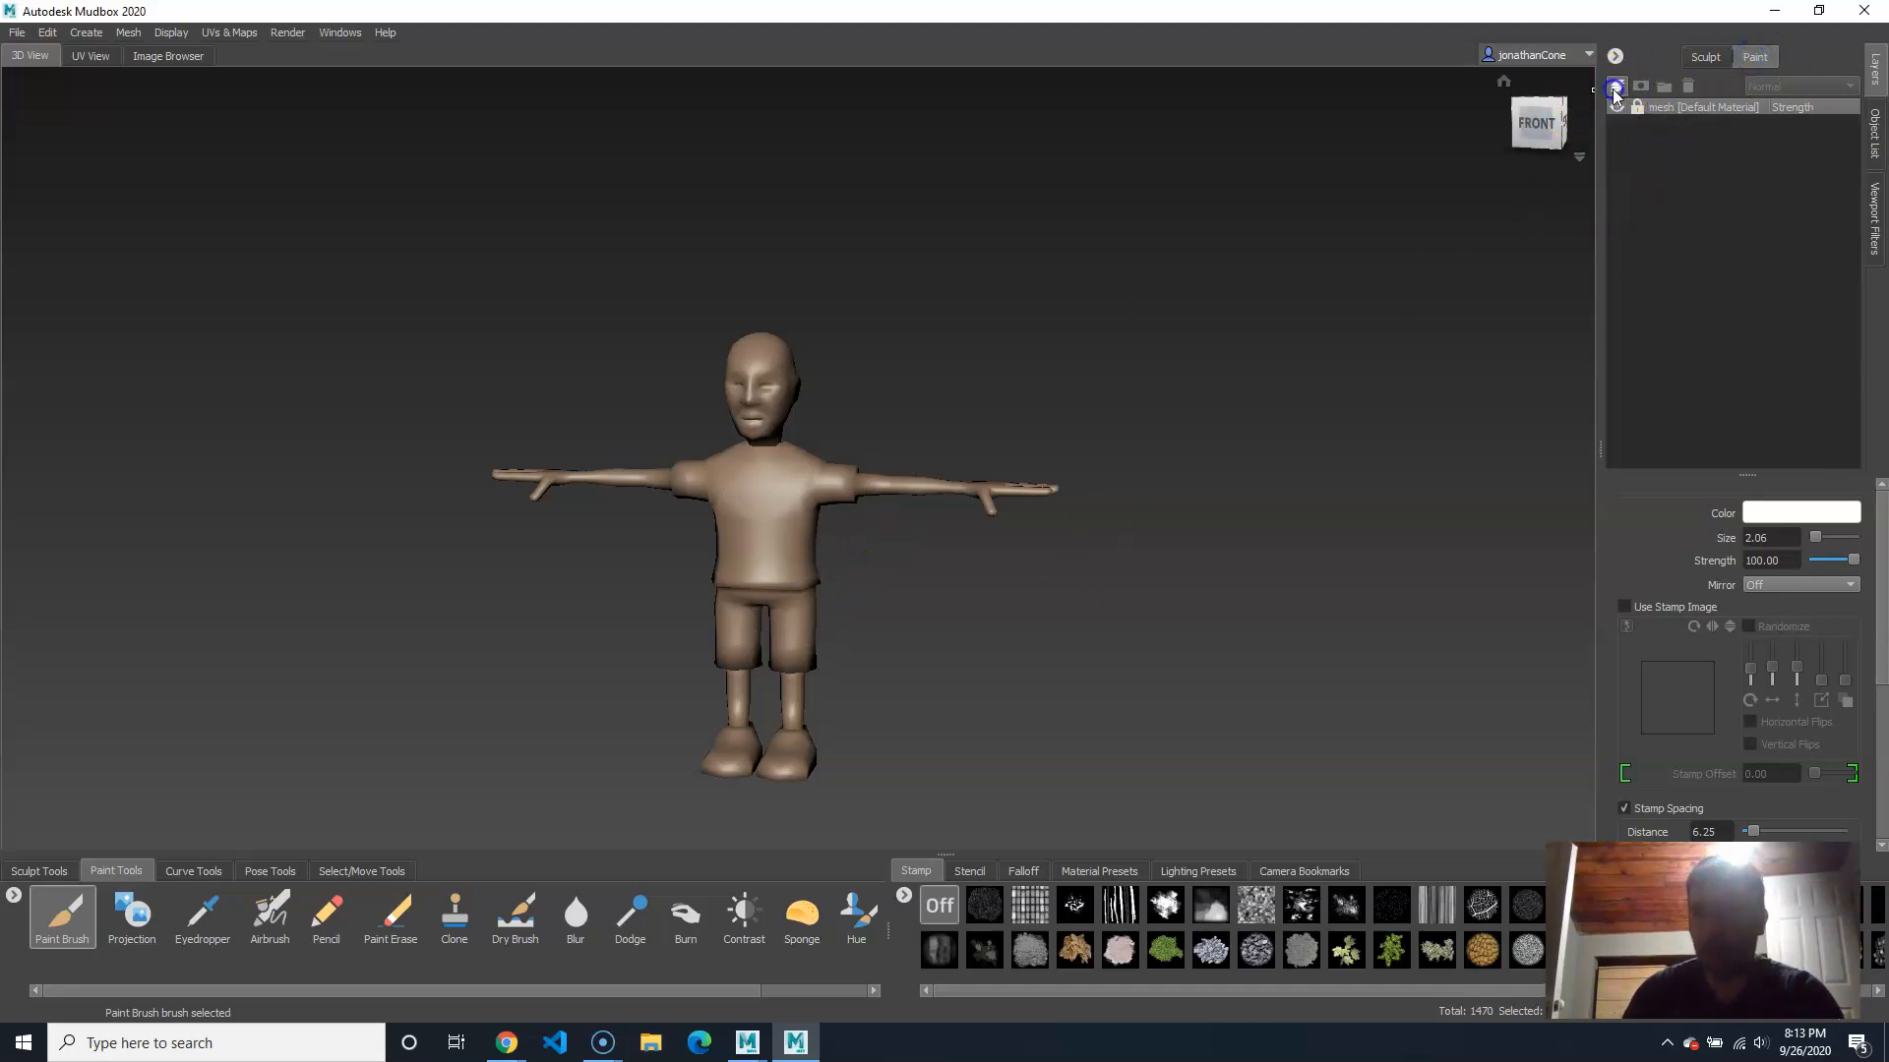
{"action": "type", "text": "mainColors"}
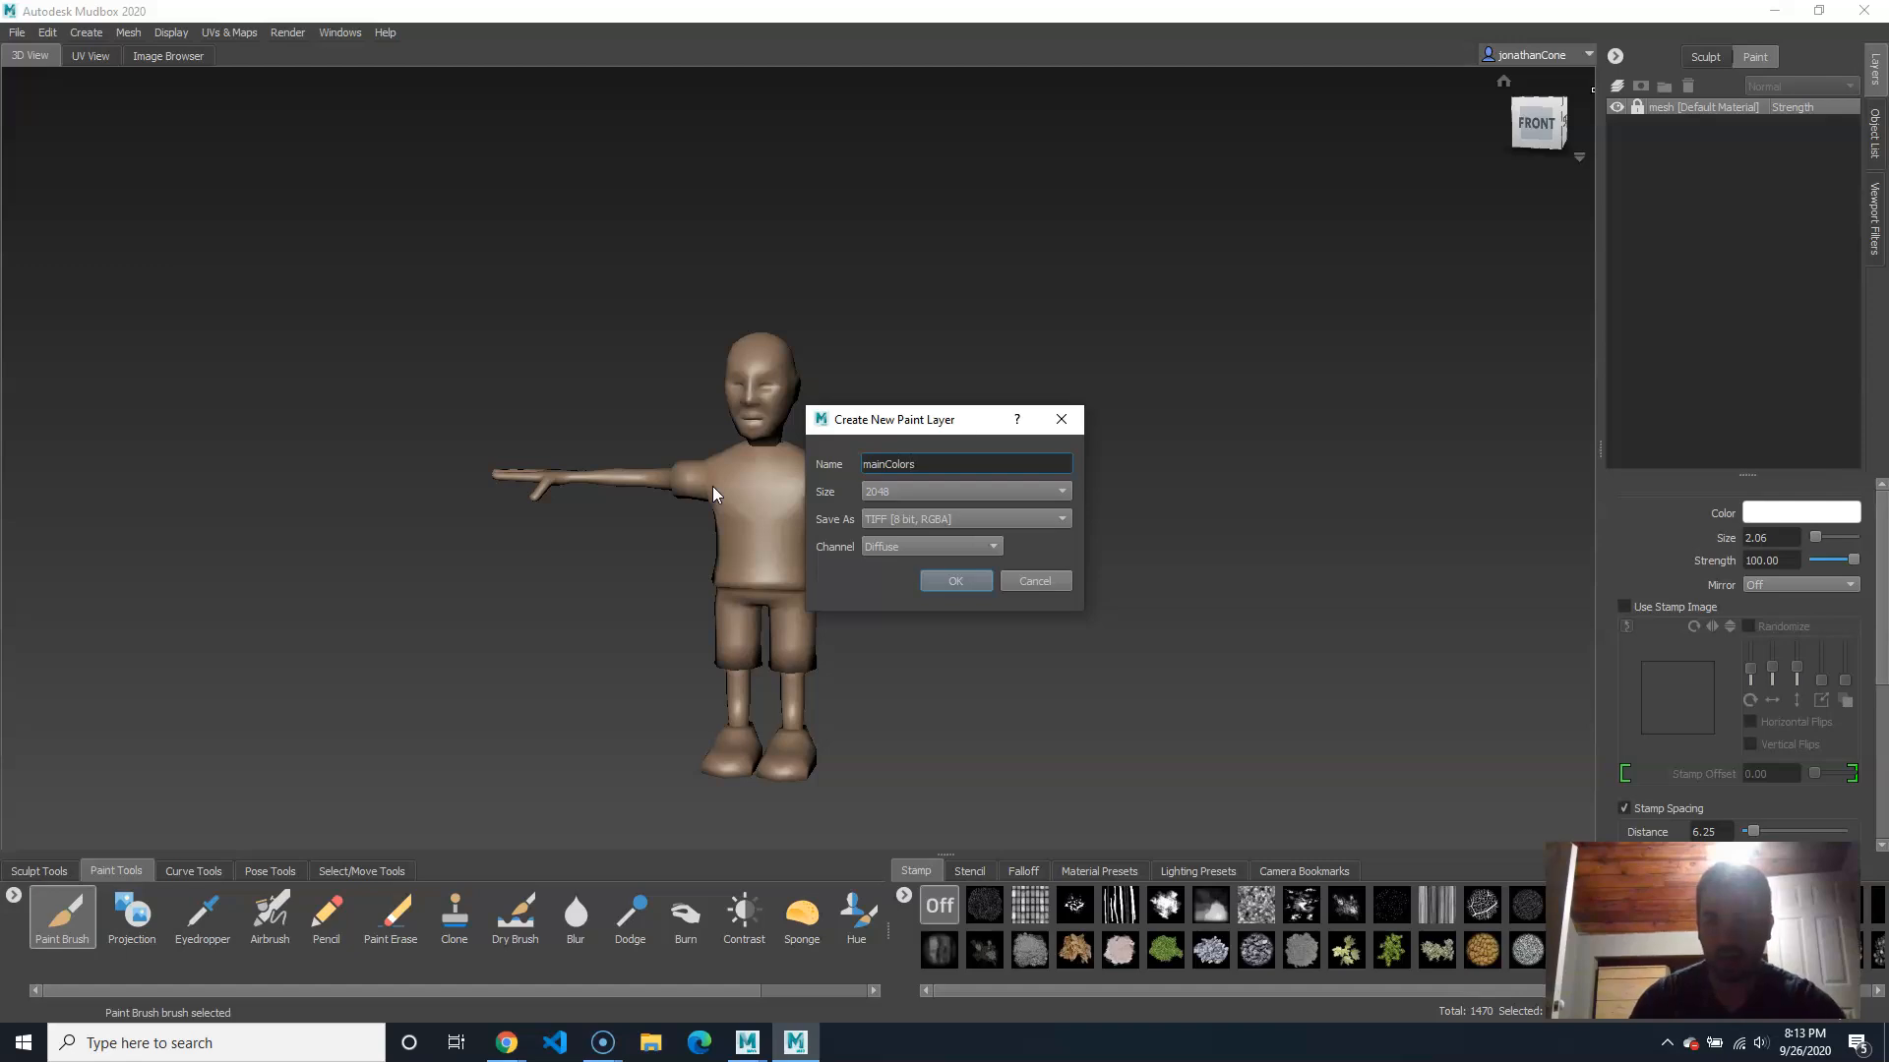
{"action": "left_click", "coordinate": [923, 491]}
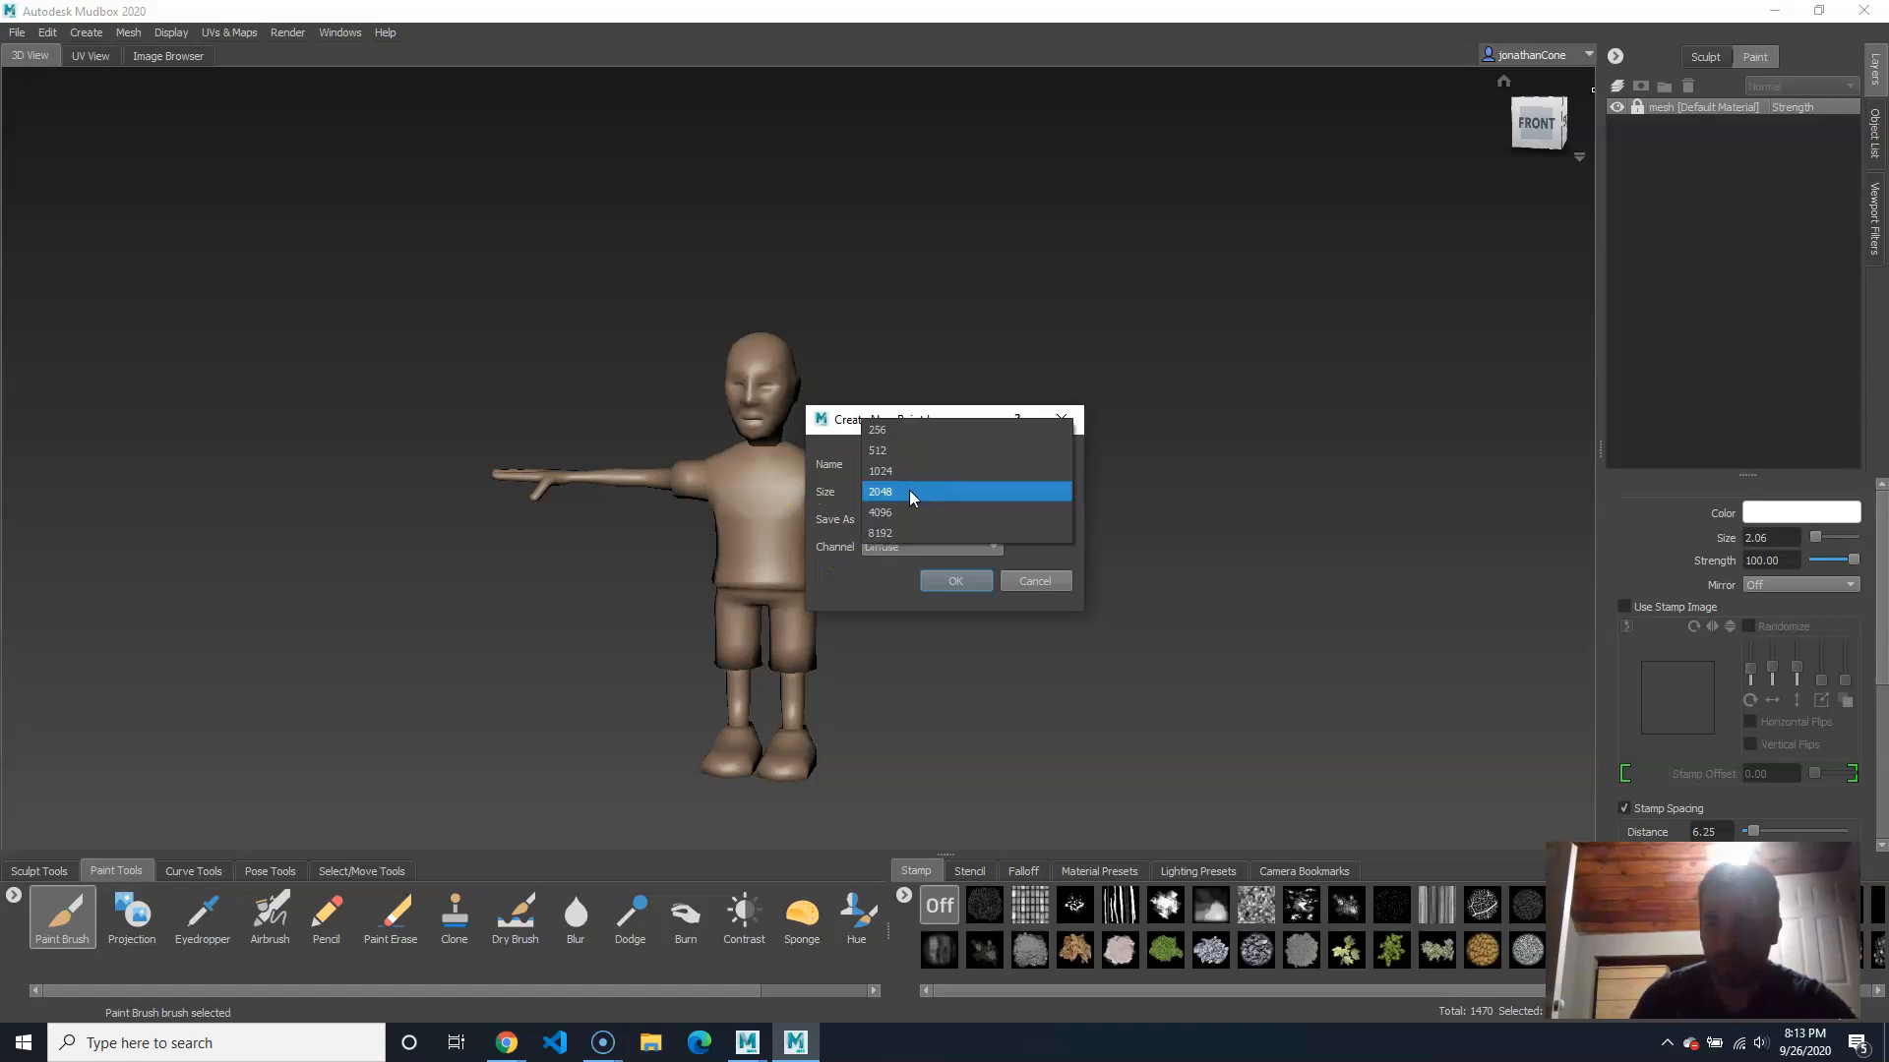
{"action": "left_click", "coordinate": [909, 491]}
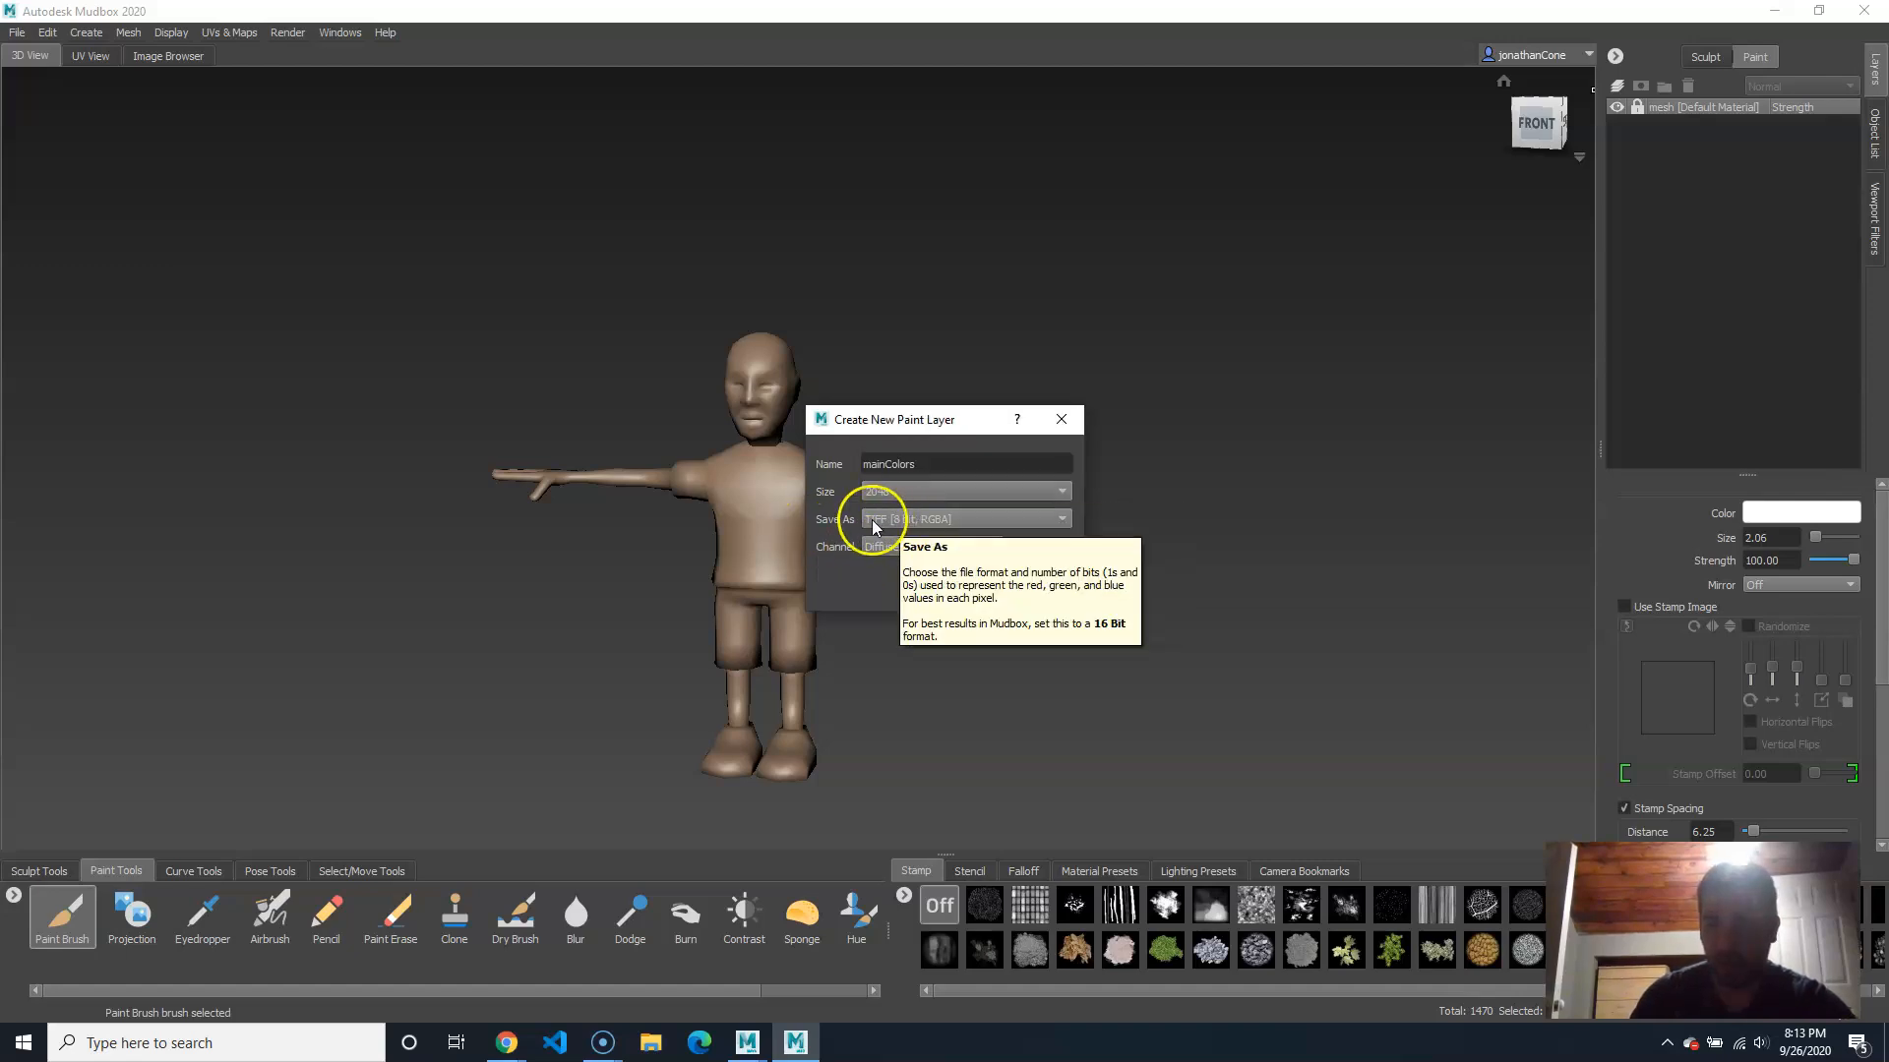
{"action": "left_click", "coordinate": [889, 516]}
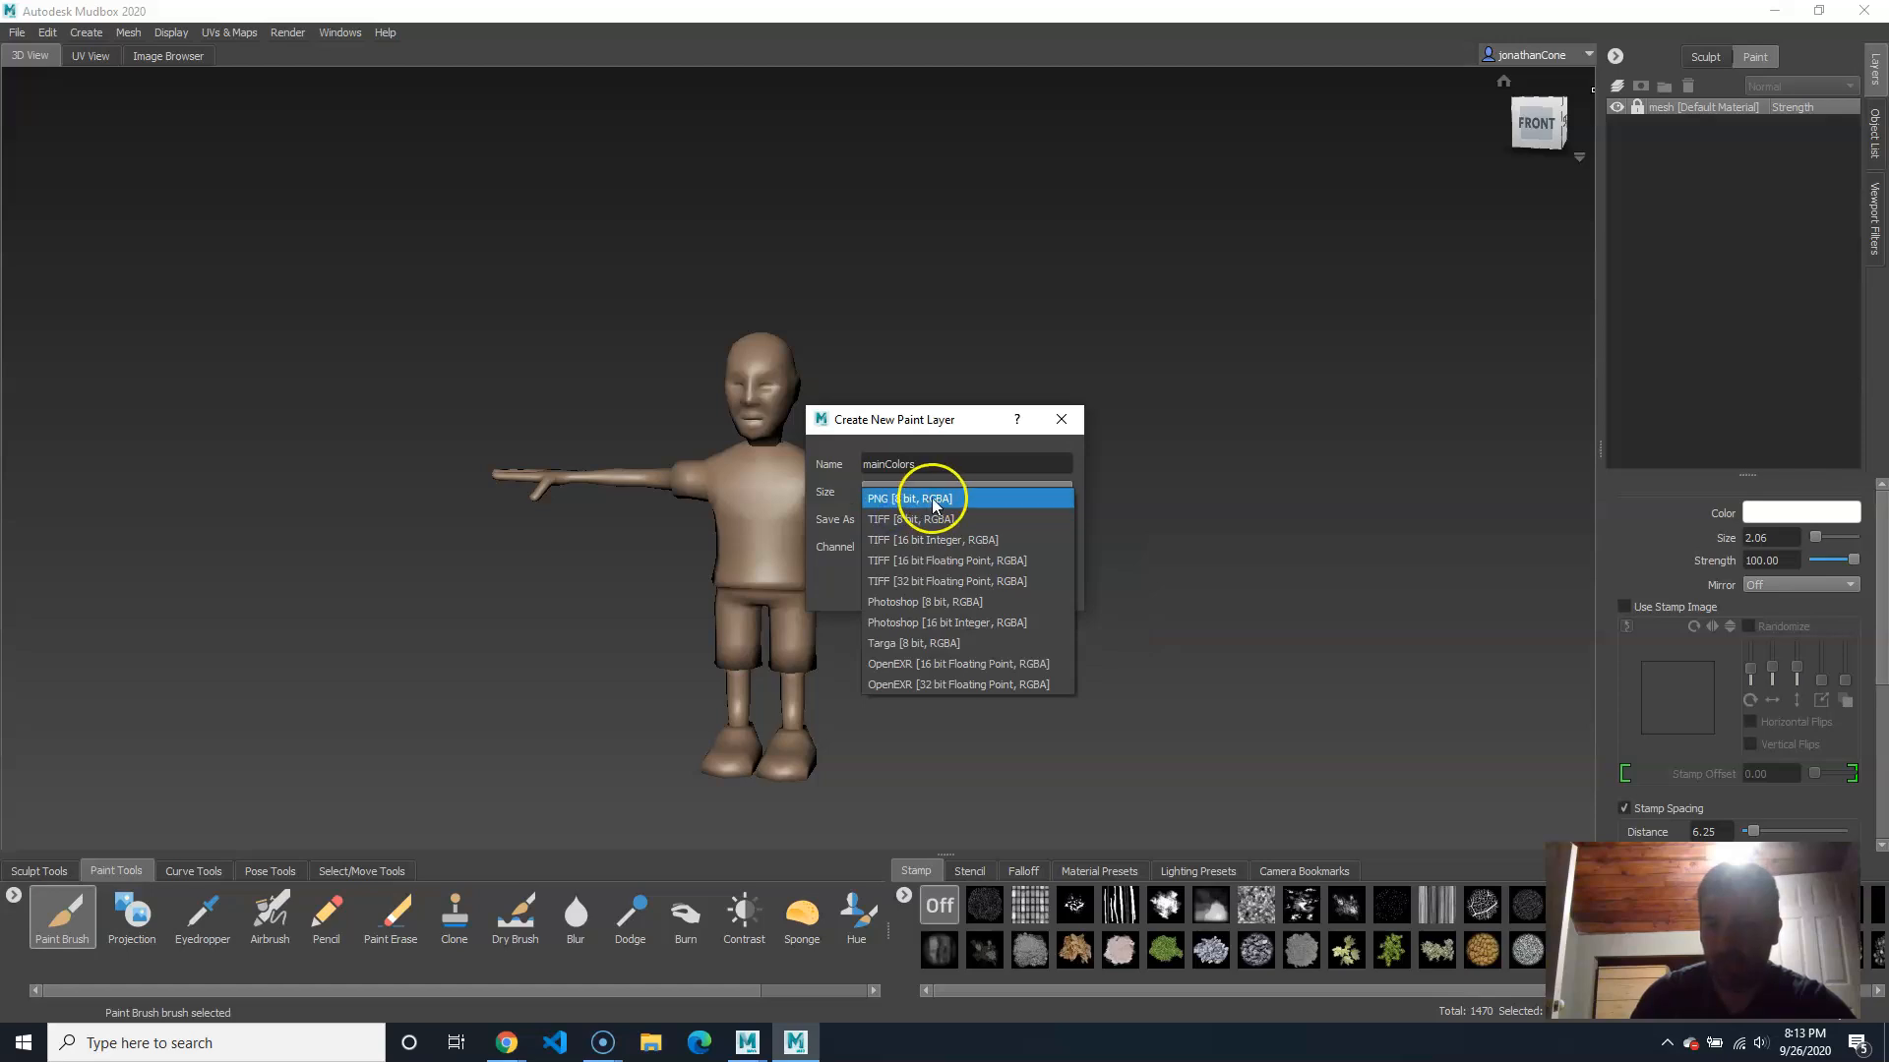
{"action": "left_click", "coordinate": [934, 502]}
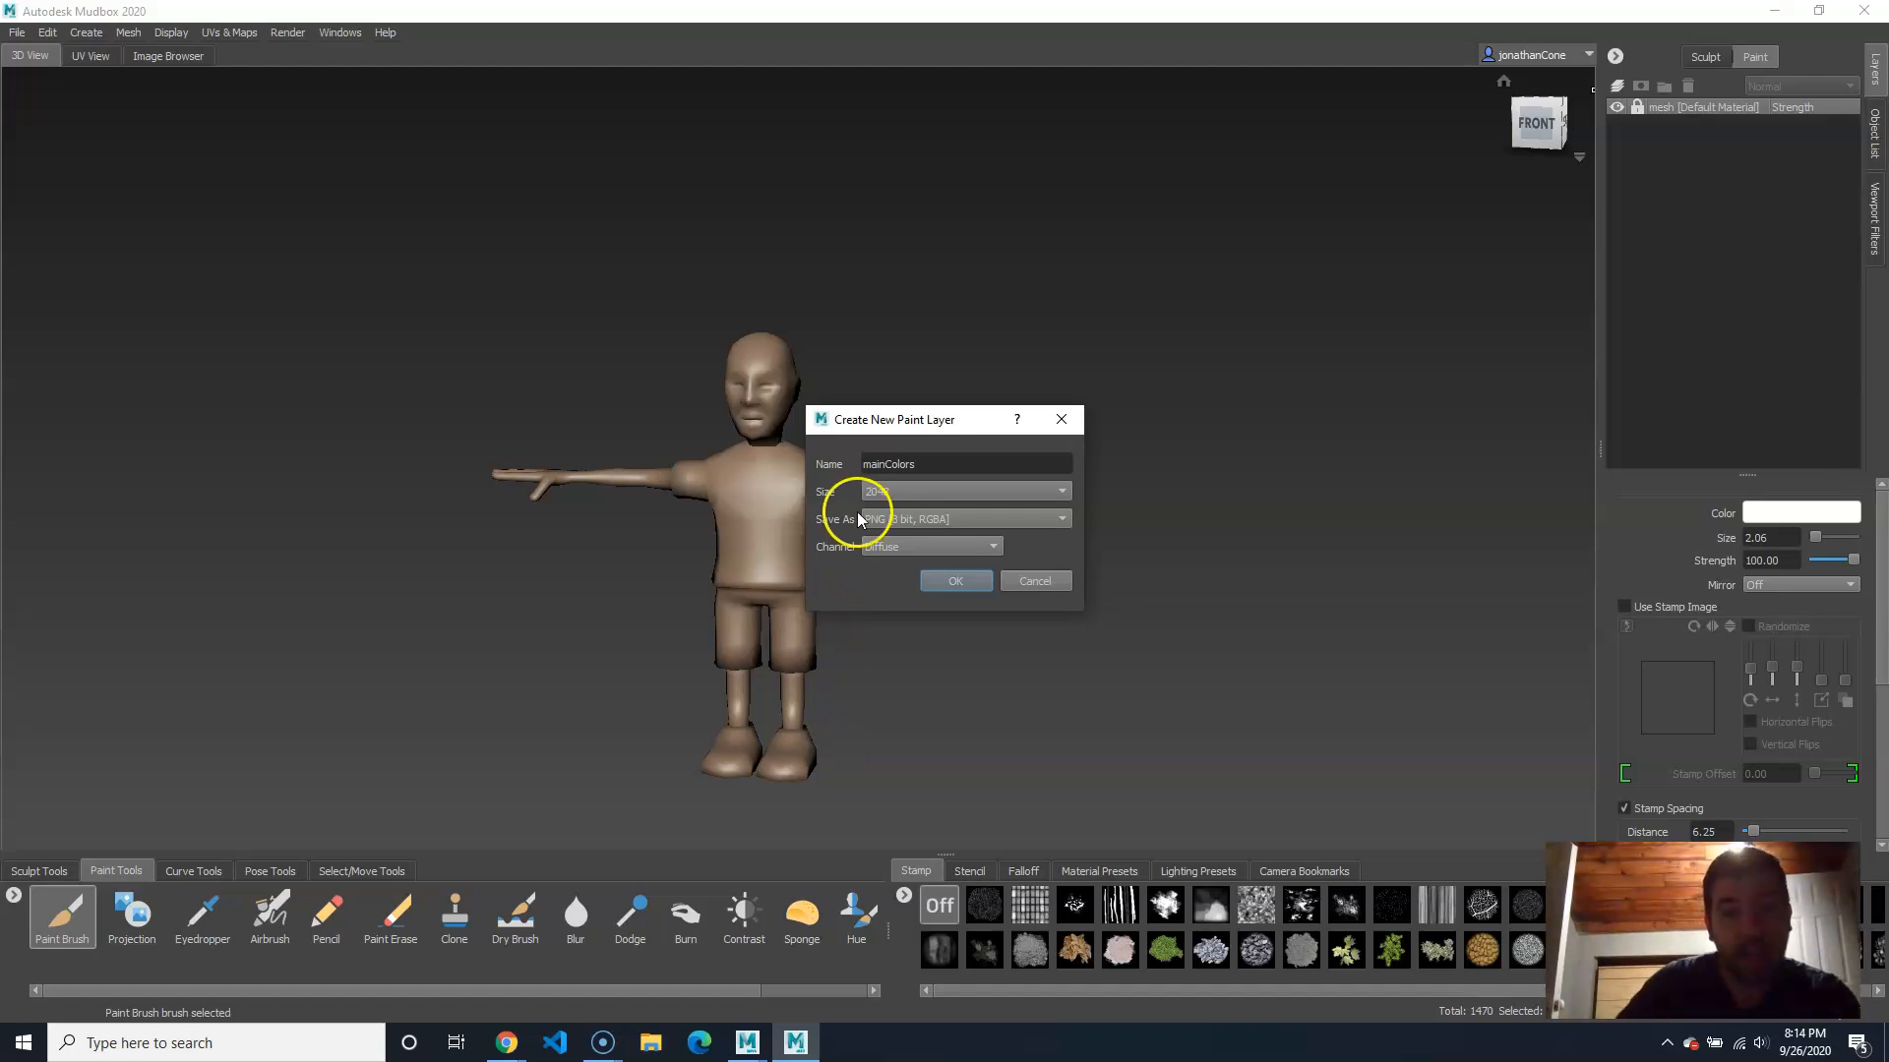
Step: Review the channel options for the new paint layer and choose Diffuse
{"action": "left_click", "coordinate": [966, 551]}
{"action": "left_click", "coordinate": [945, 547]}
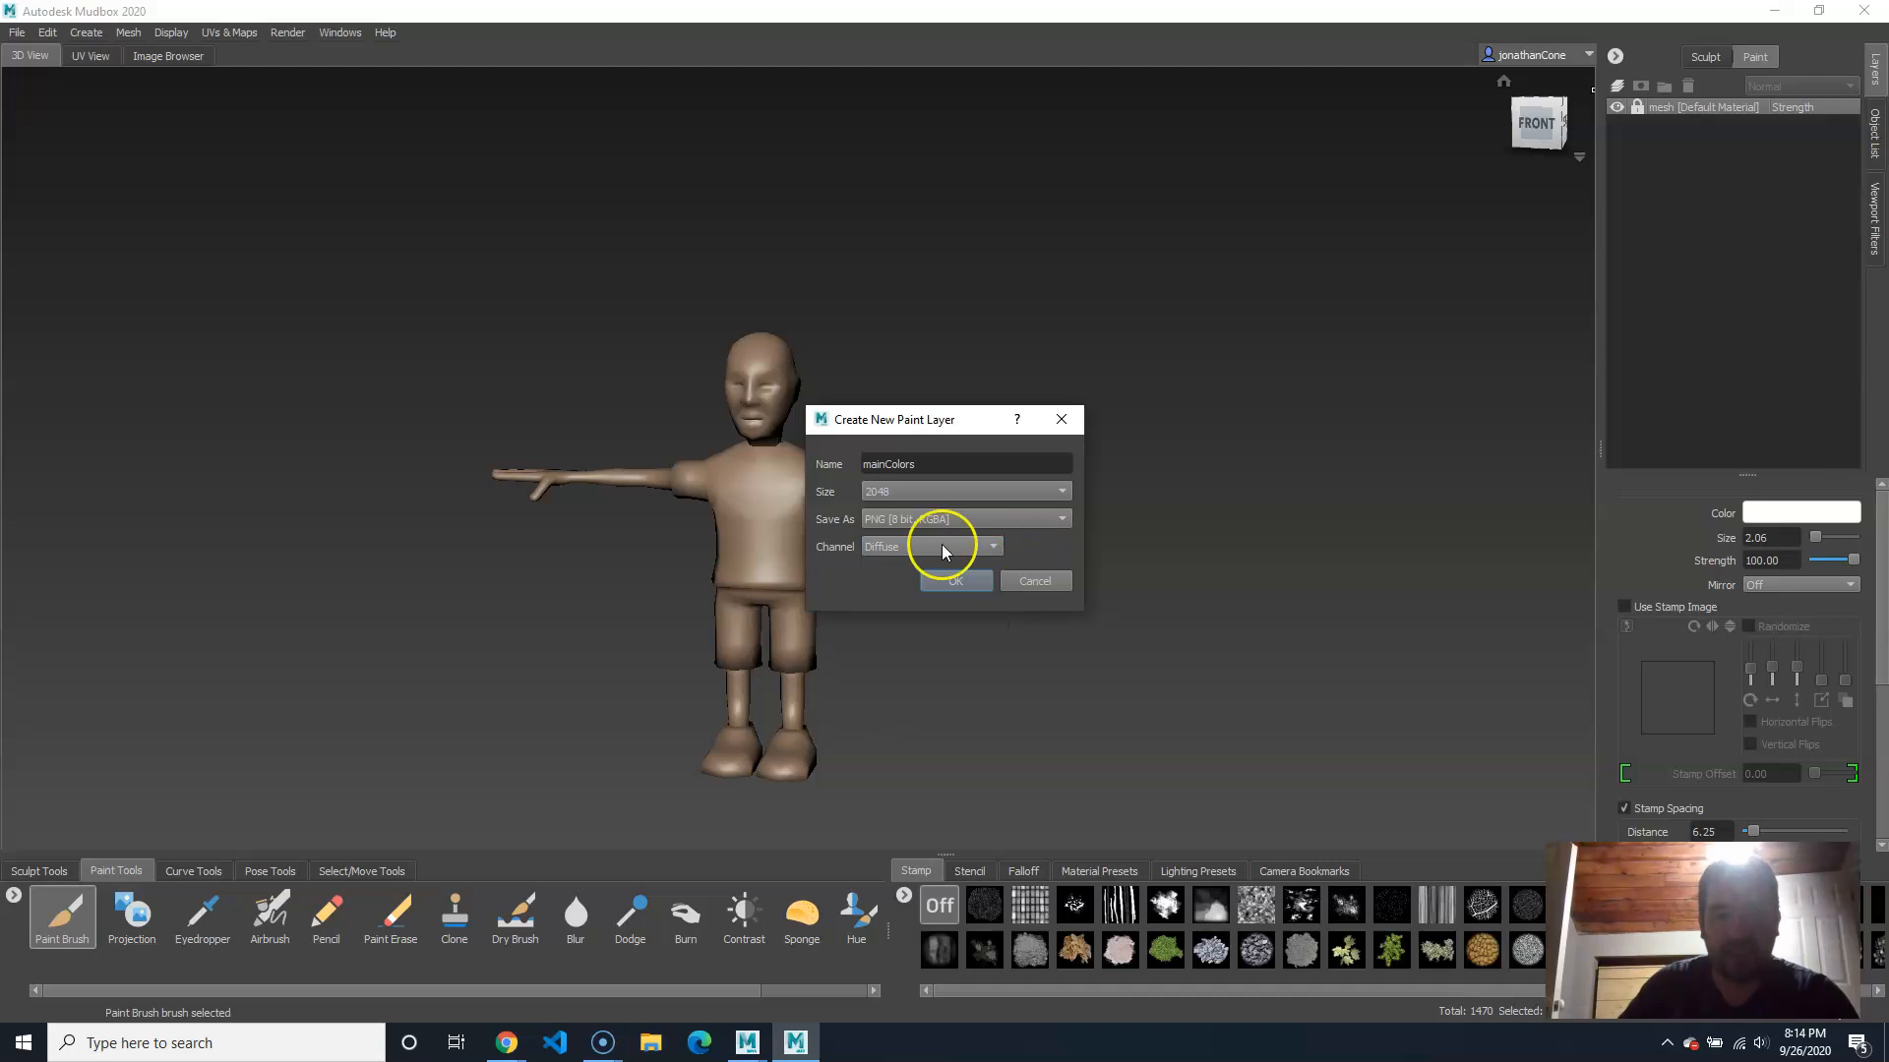
{"action": "left_click", "coordinate": [939, 545]}
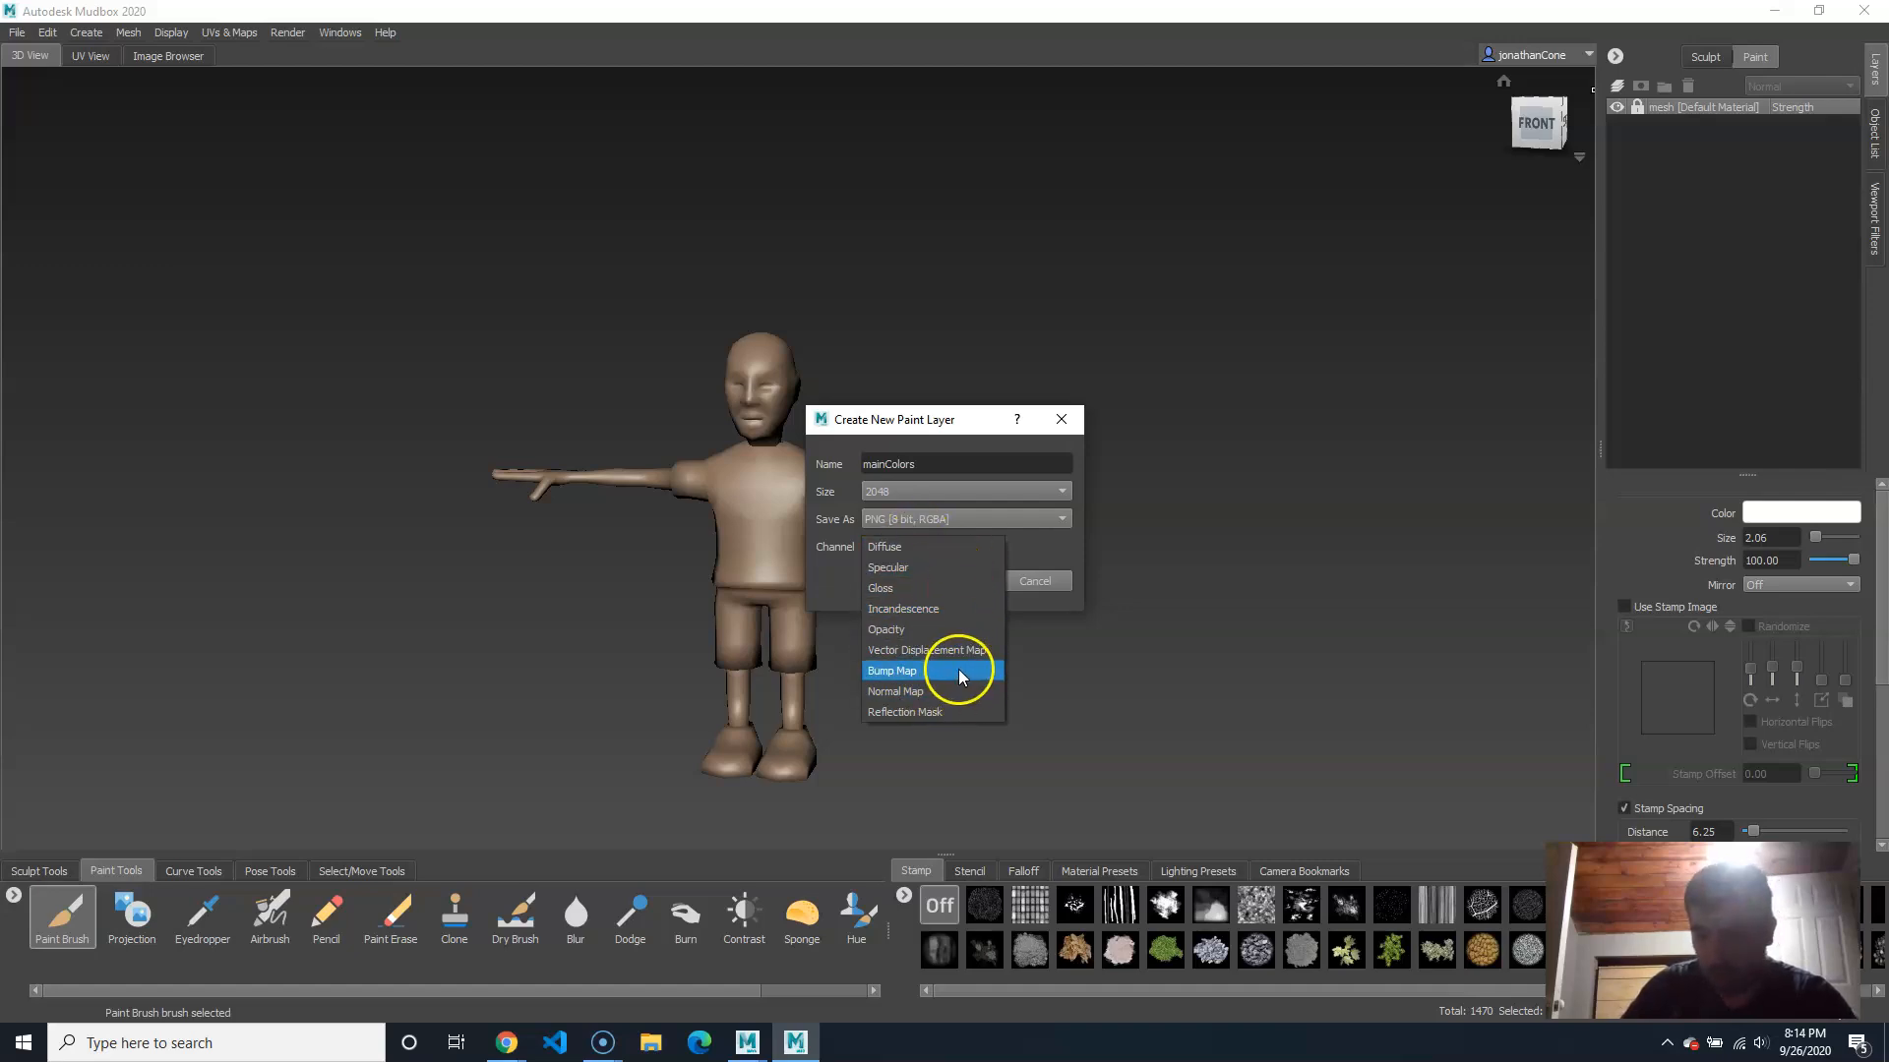
{"action": "left_click", "coordinate": [944, 547]}
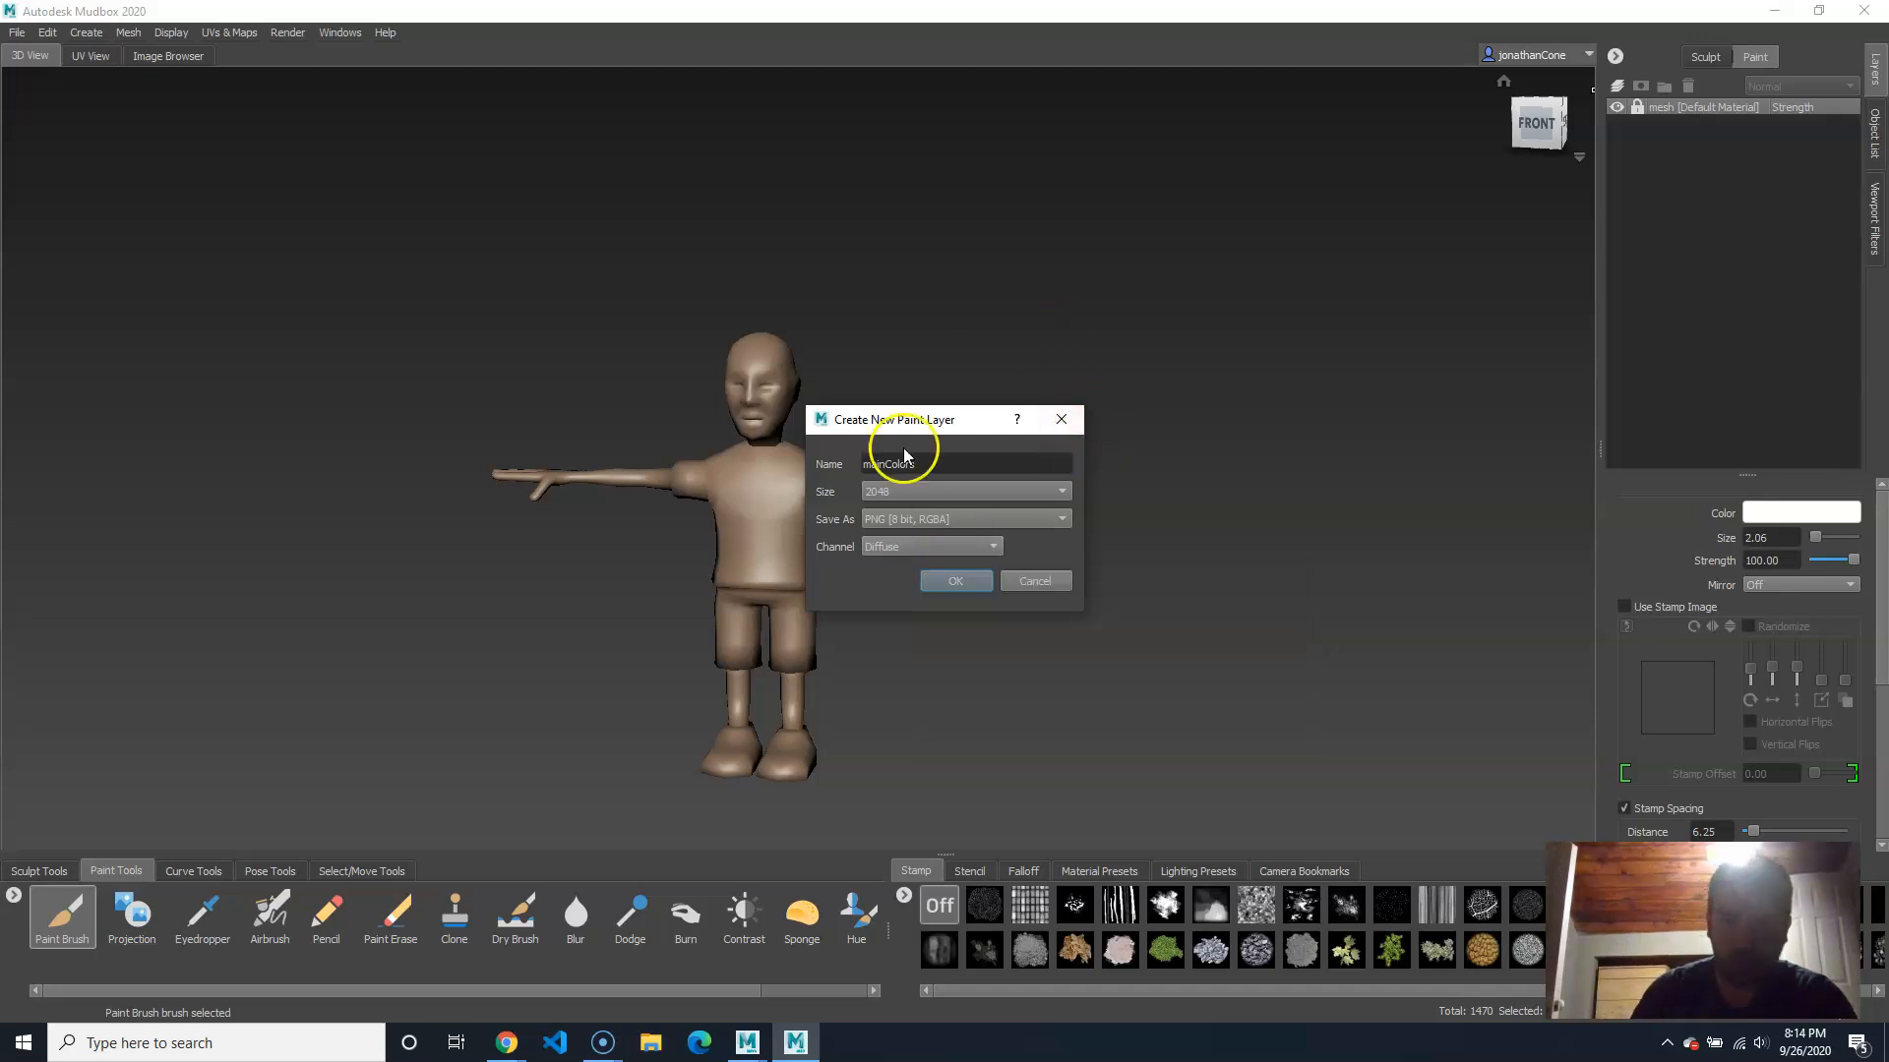
Step: Create the mainColors paint layer with the chosen diffuse settings
{"action": "left_click", "coordinate": [957, 582]}
{"action": "left_click", "coordinate": [606, 1043]}
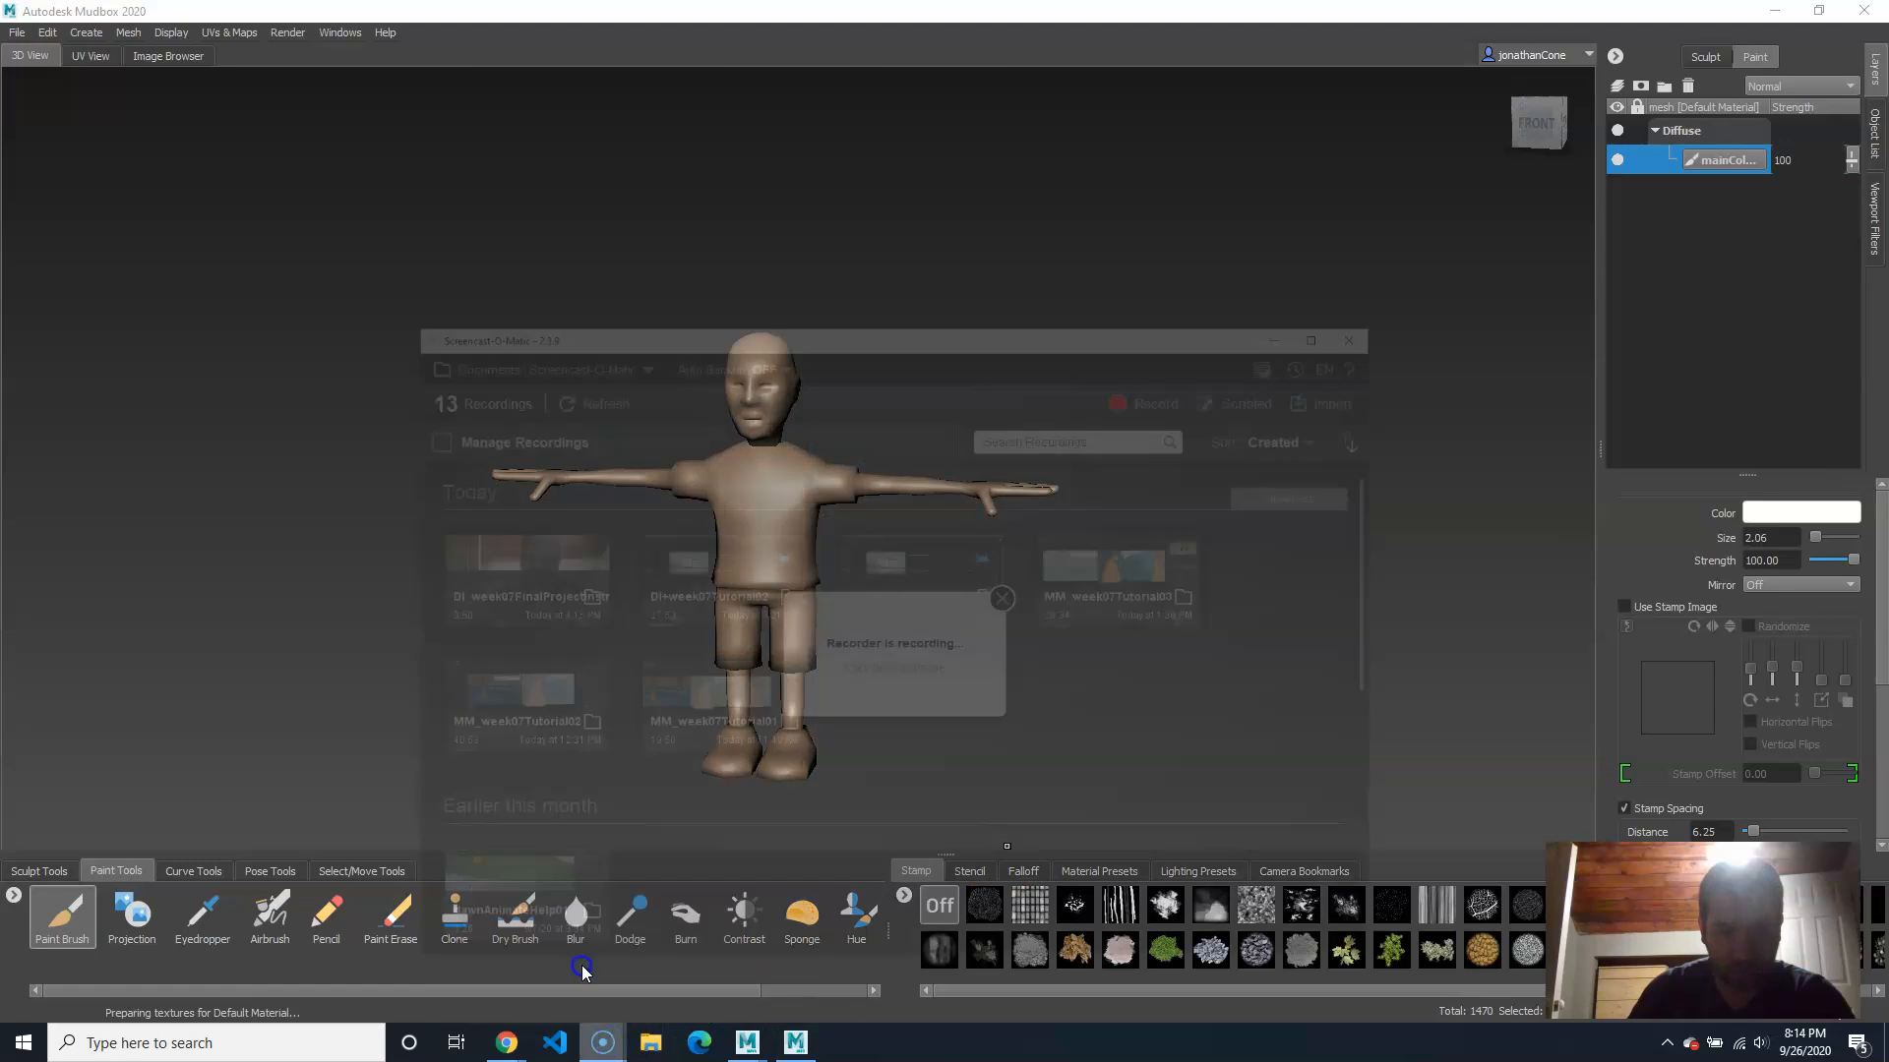
{"action": "left_click", "coordinate": [948, 566]}
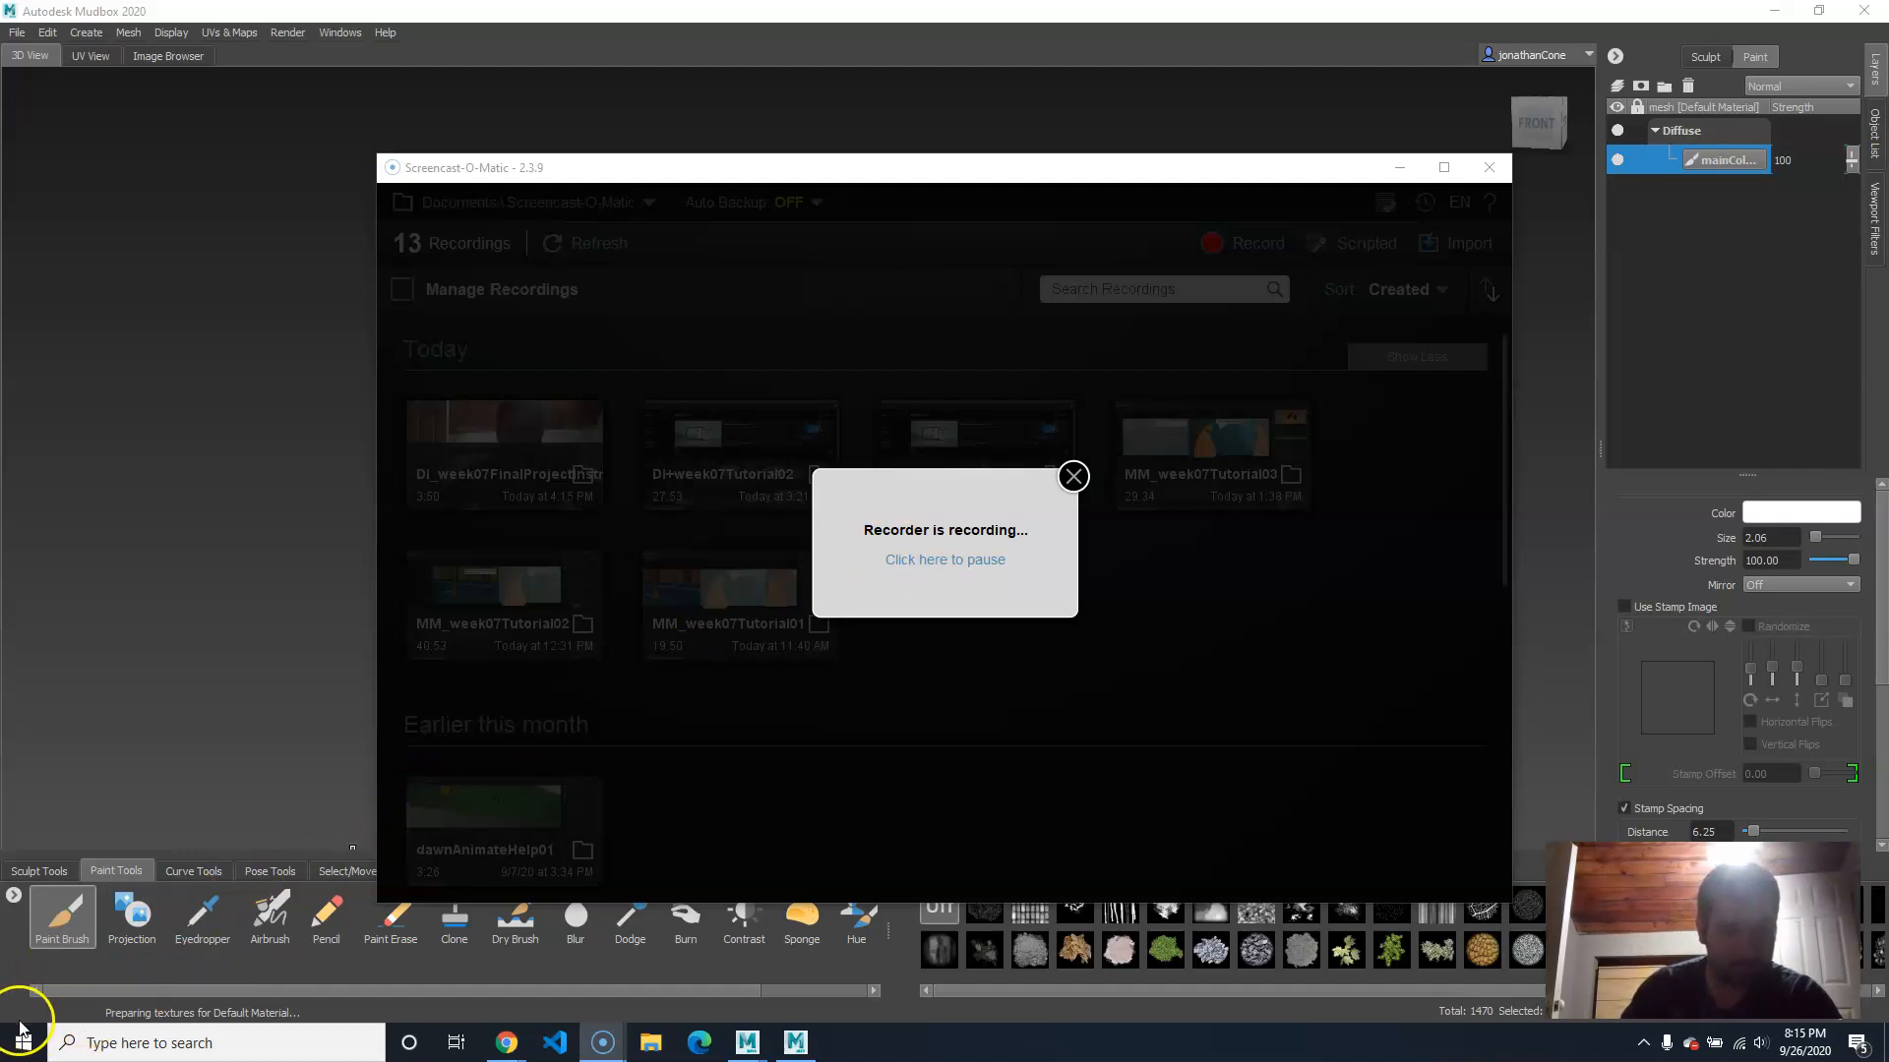
{"action": "key", "text": "alt+p"}
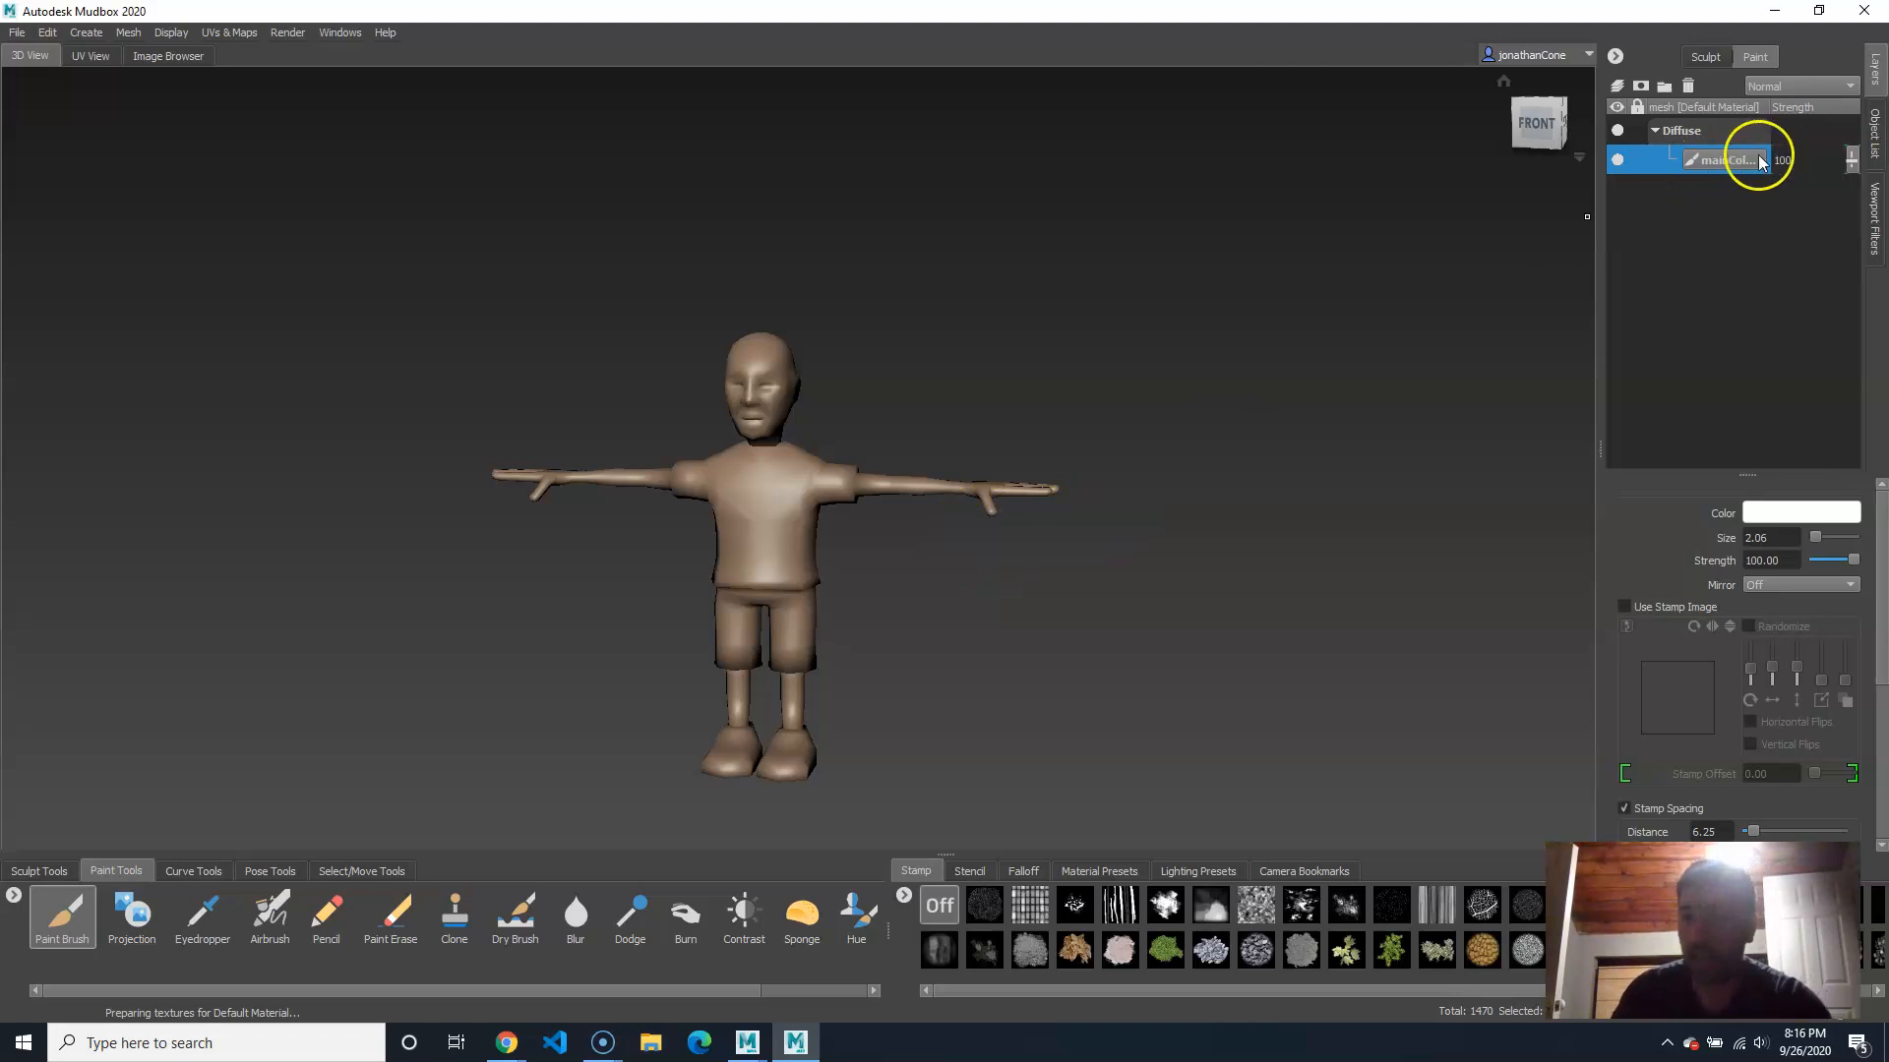
Step: Add a second diffuse paint layer with the default settings above mainColors and try out its strength slider
{"action": "left_click", "coordinate": [1616, 86]}
{"action": "left_click", "coordinate": [968, 582]}
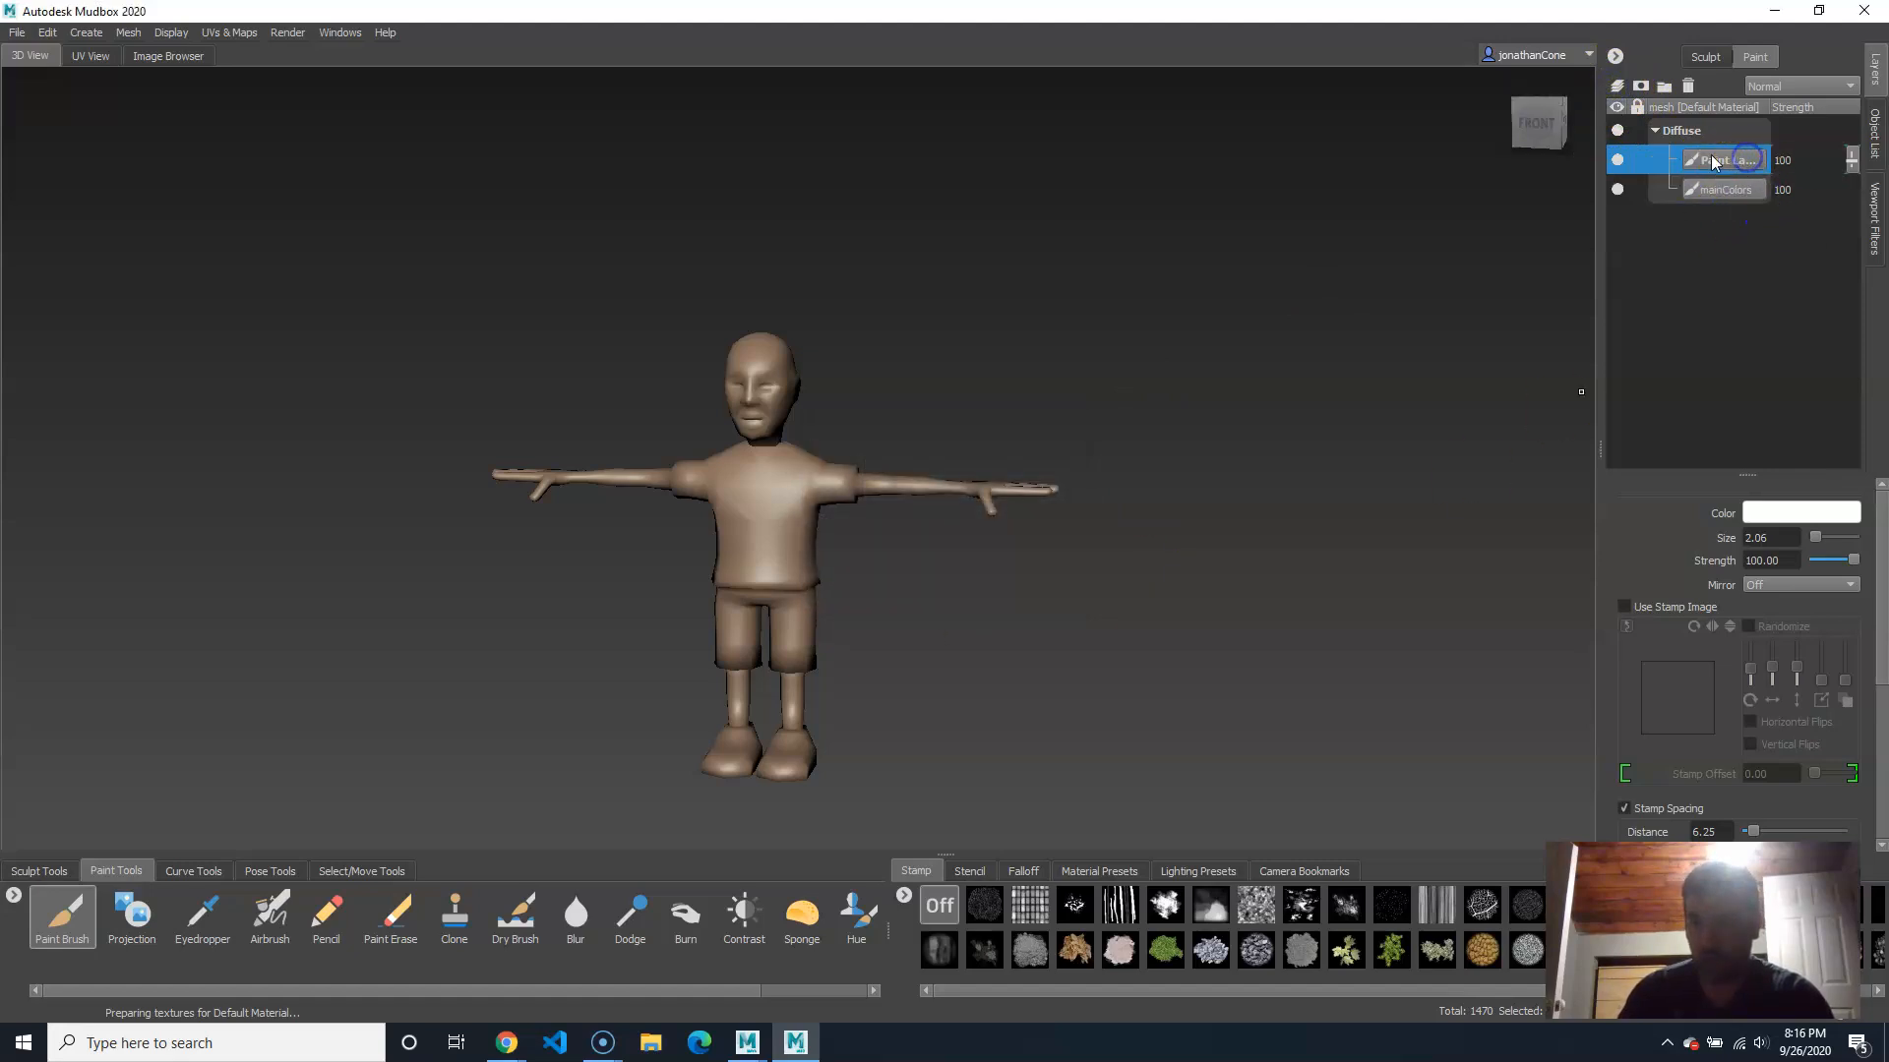
{"action": "mouse_move", "coordinate": [1691, 156]}
{"action": "left_mouse_down"}
{"action": "mouse_move", "coordinate": [1725, 202]}
{"action": "mouse_move", "coordinate": [1739, 146]}
{"action": "left_mouse_up"}
{"action": "mouse_move", "coordinate": [1851, 159]}
{"action": "left_mouse_down"}
{"action": "mouse_move", "coordinate": [1853, 227]}
{"action": "mouse_move", "coordinate": [1853, 148]}
{"action": "left_mouse_up"}
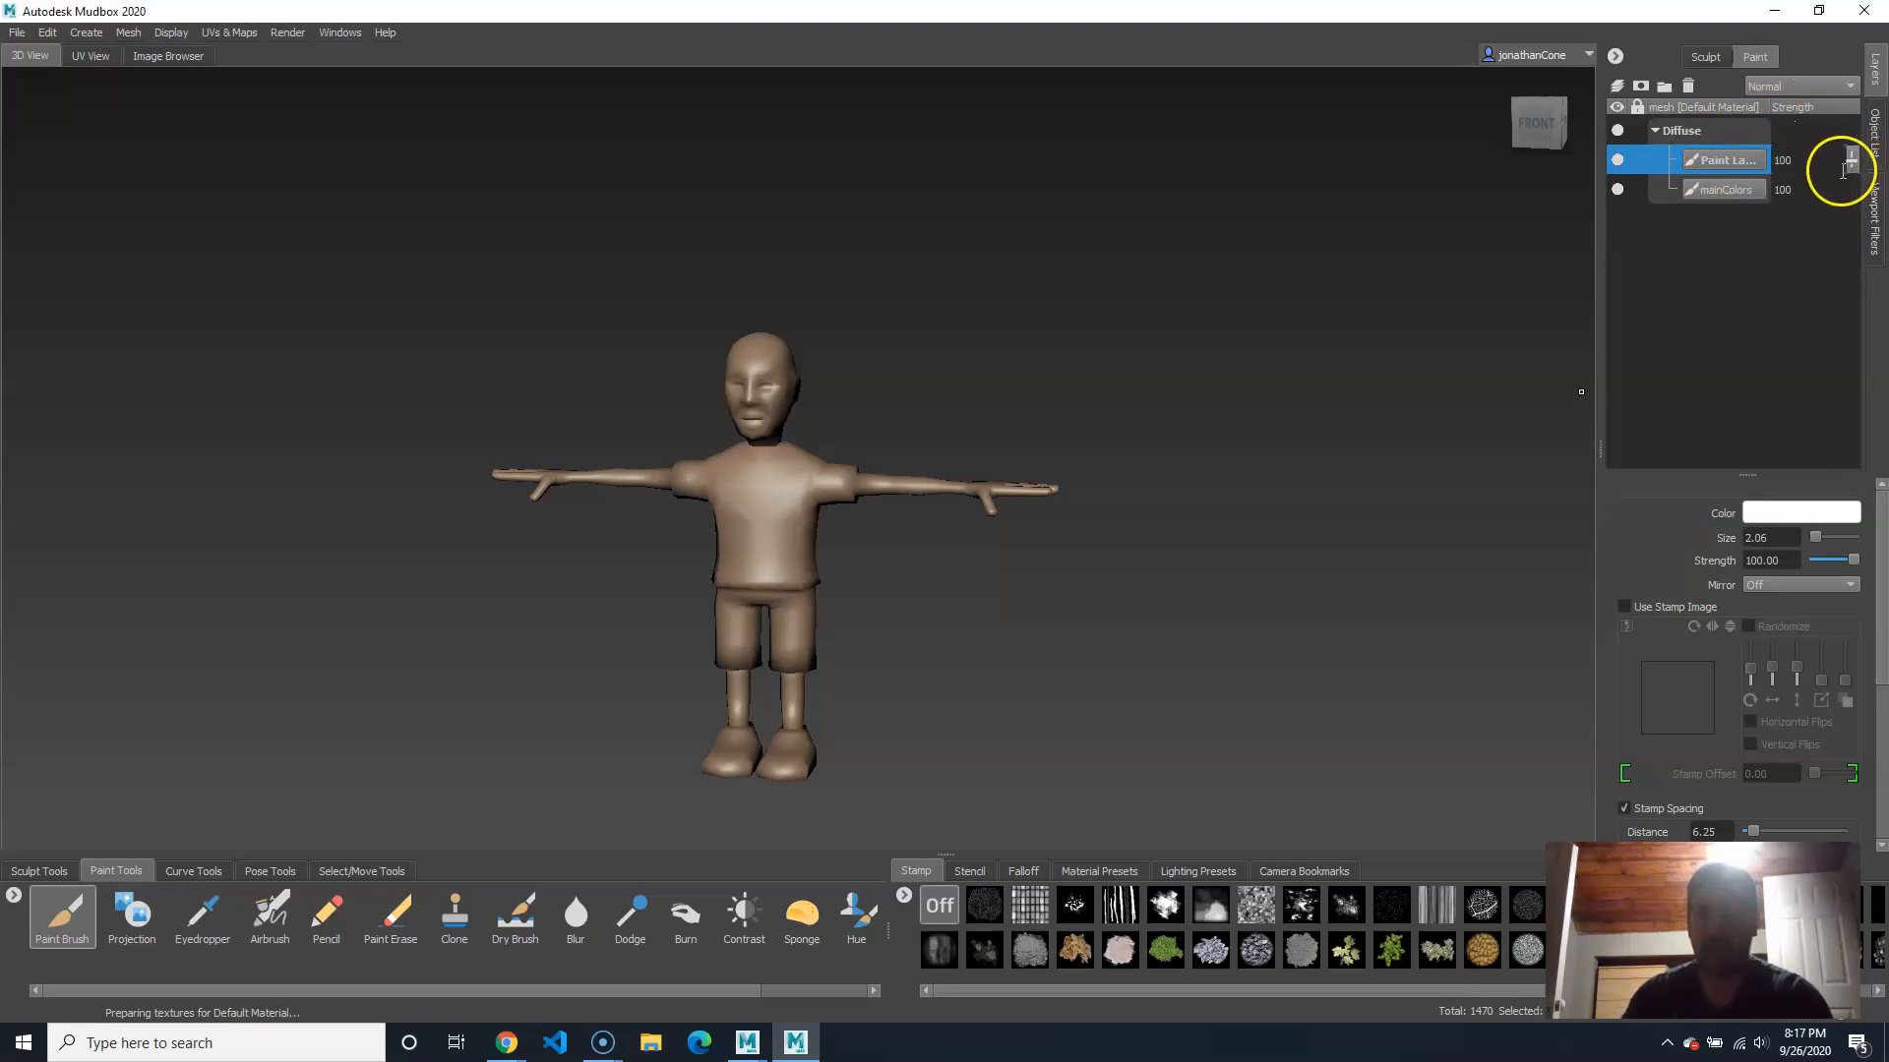
Step: Review the blend modes offered for the second paint layer and delete that layer
{"action": "left_click", "coordinate": [1820, 87]}
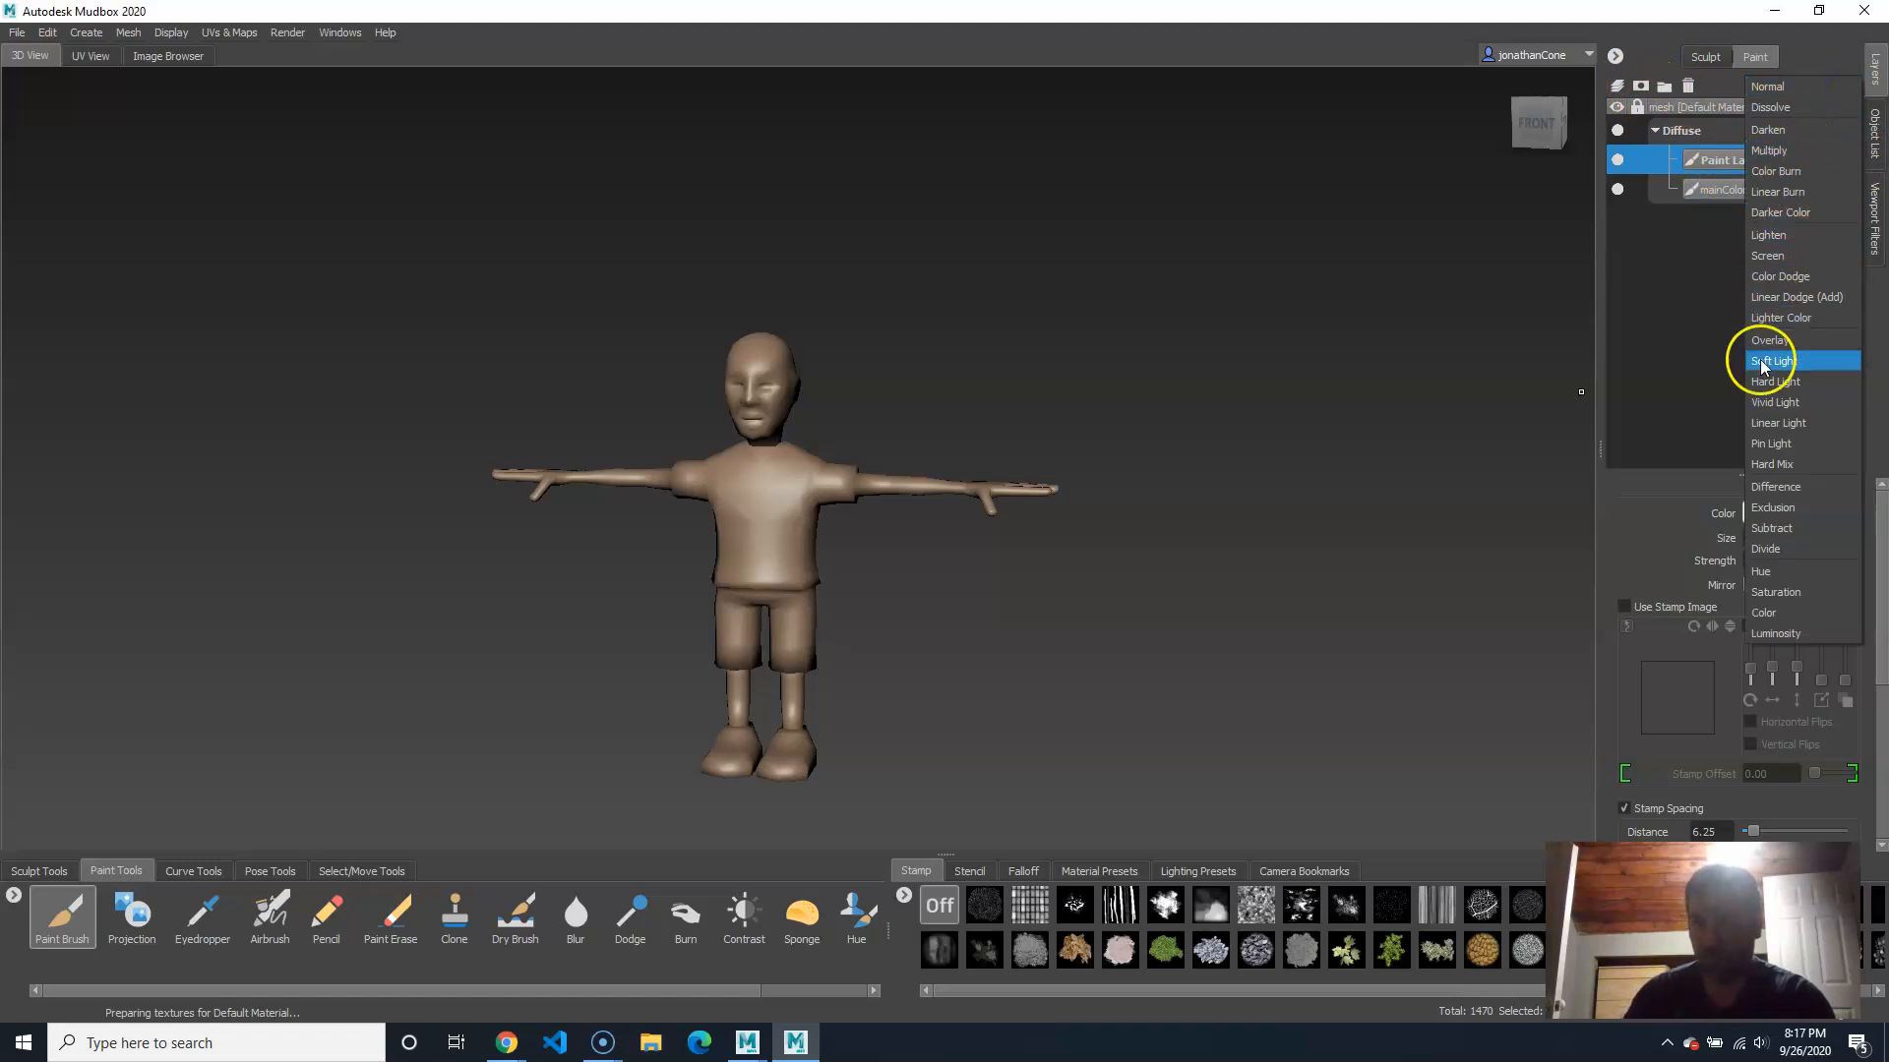
{"action": "left_click", "coordinate": [1703, 307]}
{"action": "left_click", "coordinate": [1686, 87]}
{"action": "left_click", "coordinate": [1751, 161]}
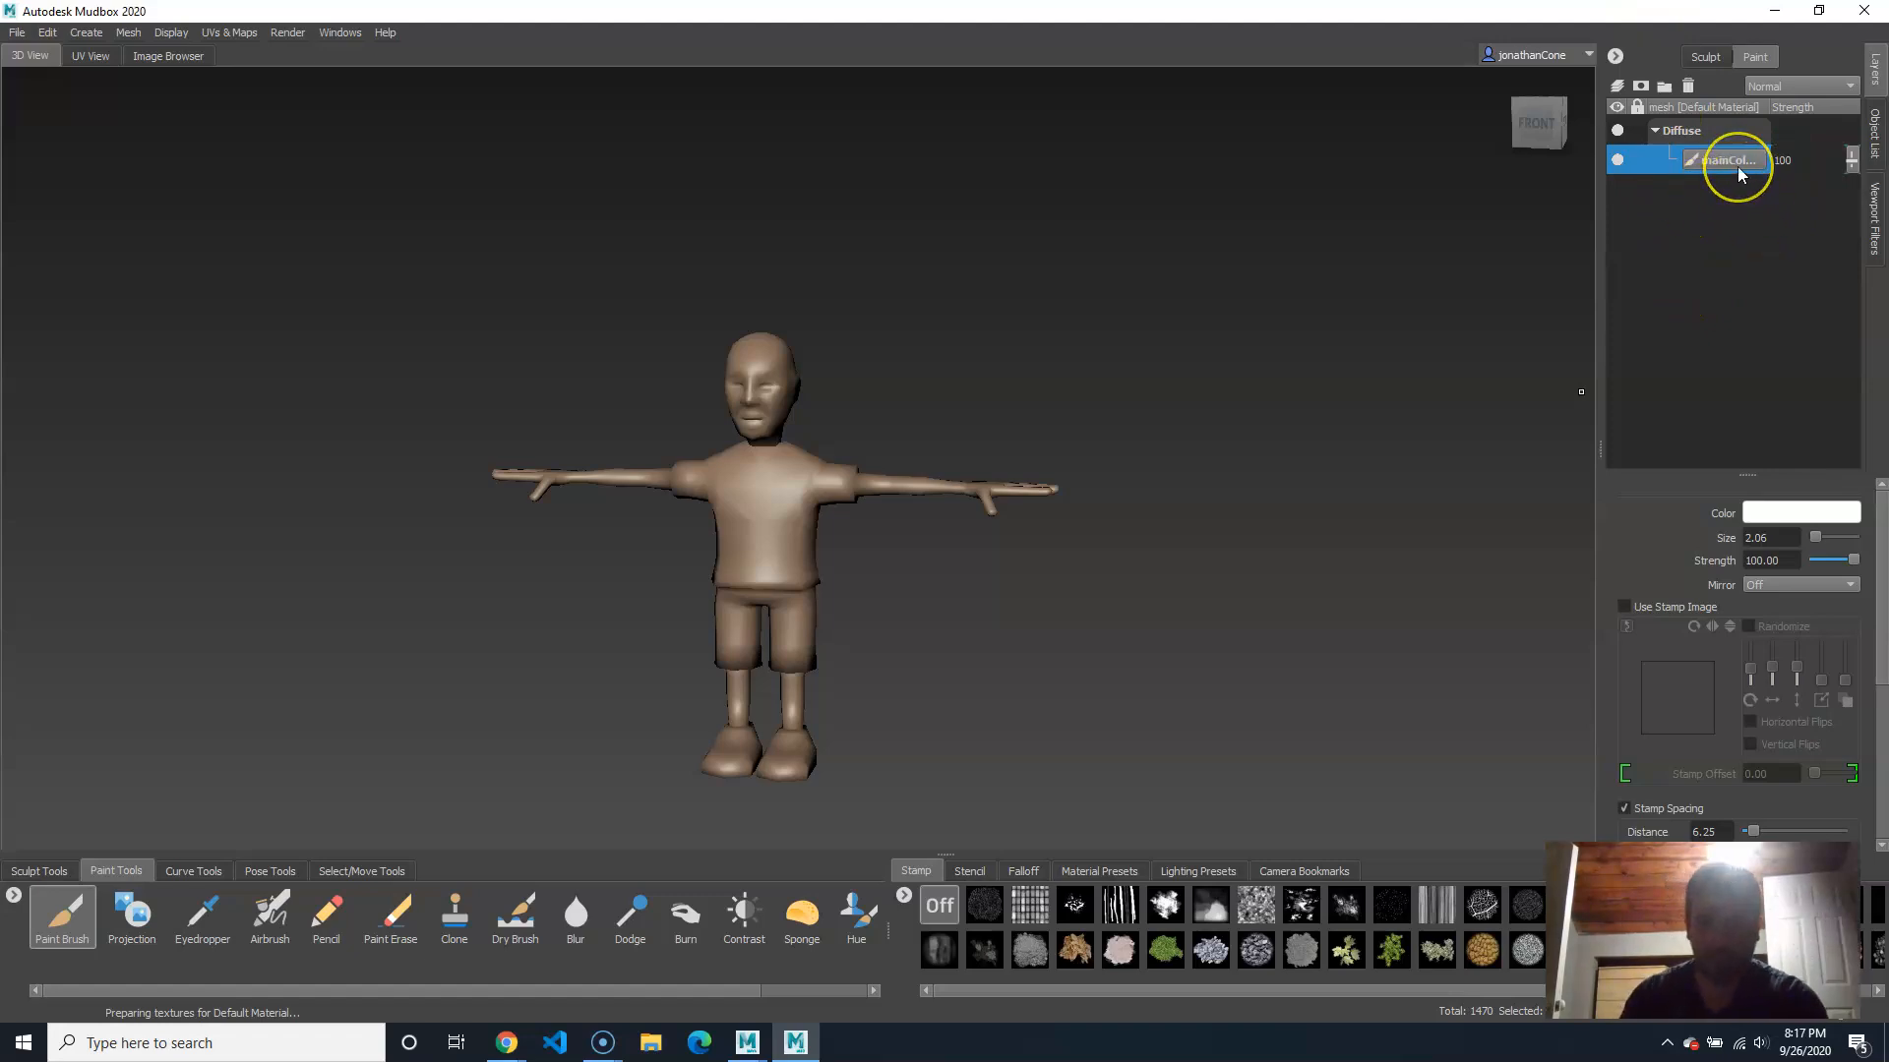
Step: Set the Paint Brush color to red-orange and mirror its strokes across X
{"action": "mouse_move", "coordinate": [1738, 170]}
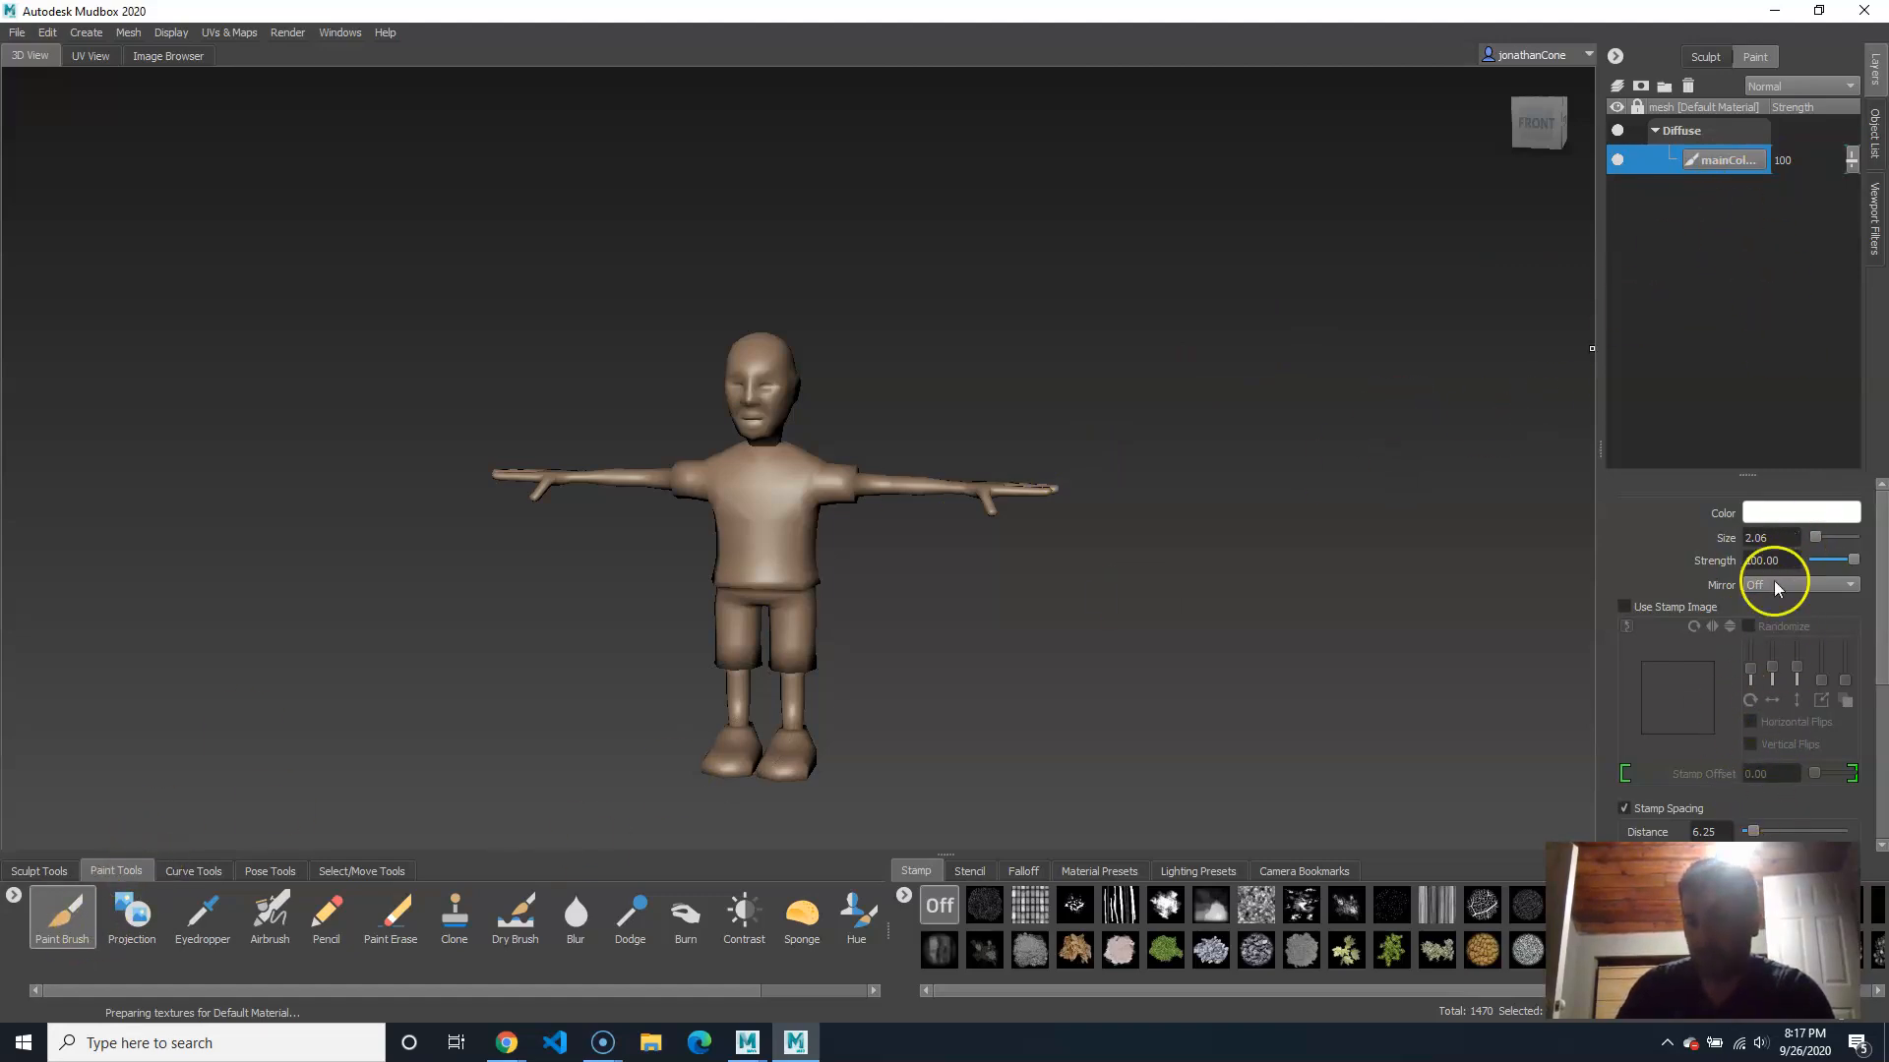
{"action": "mouse_move", "coordinate": [1883, 528]}
{"action": "left_mouse_down"}
{"action": "mouse_move", "coordinate": [1886, 718]}
{"action": "mouse_move", "coordinate": [1886, 489]}
{"action": "left_mouse_up"}
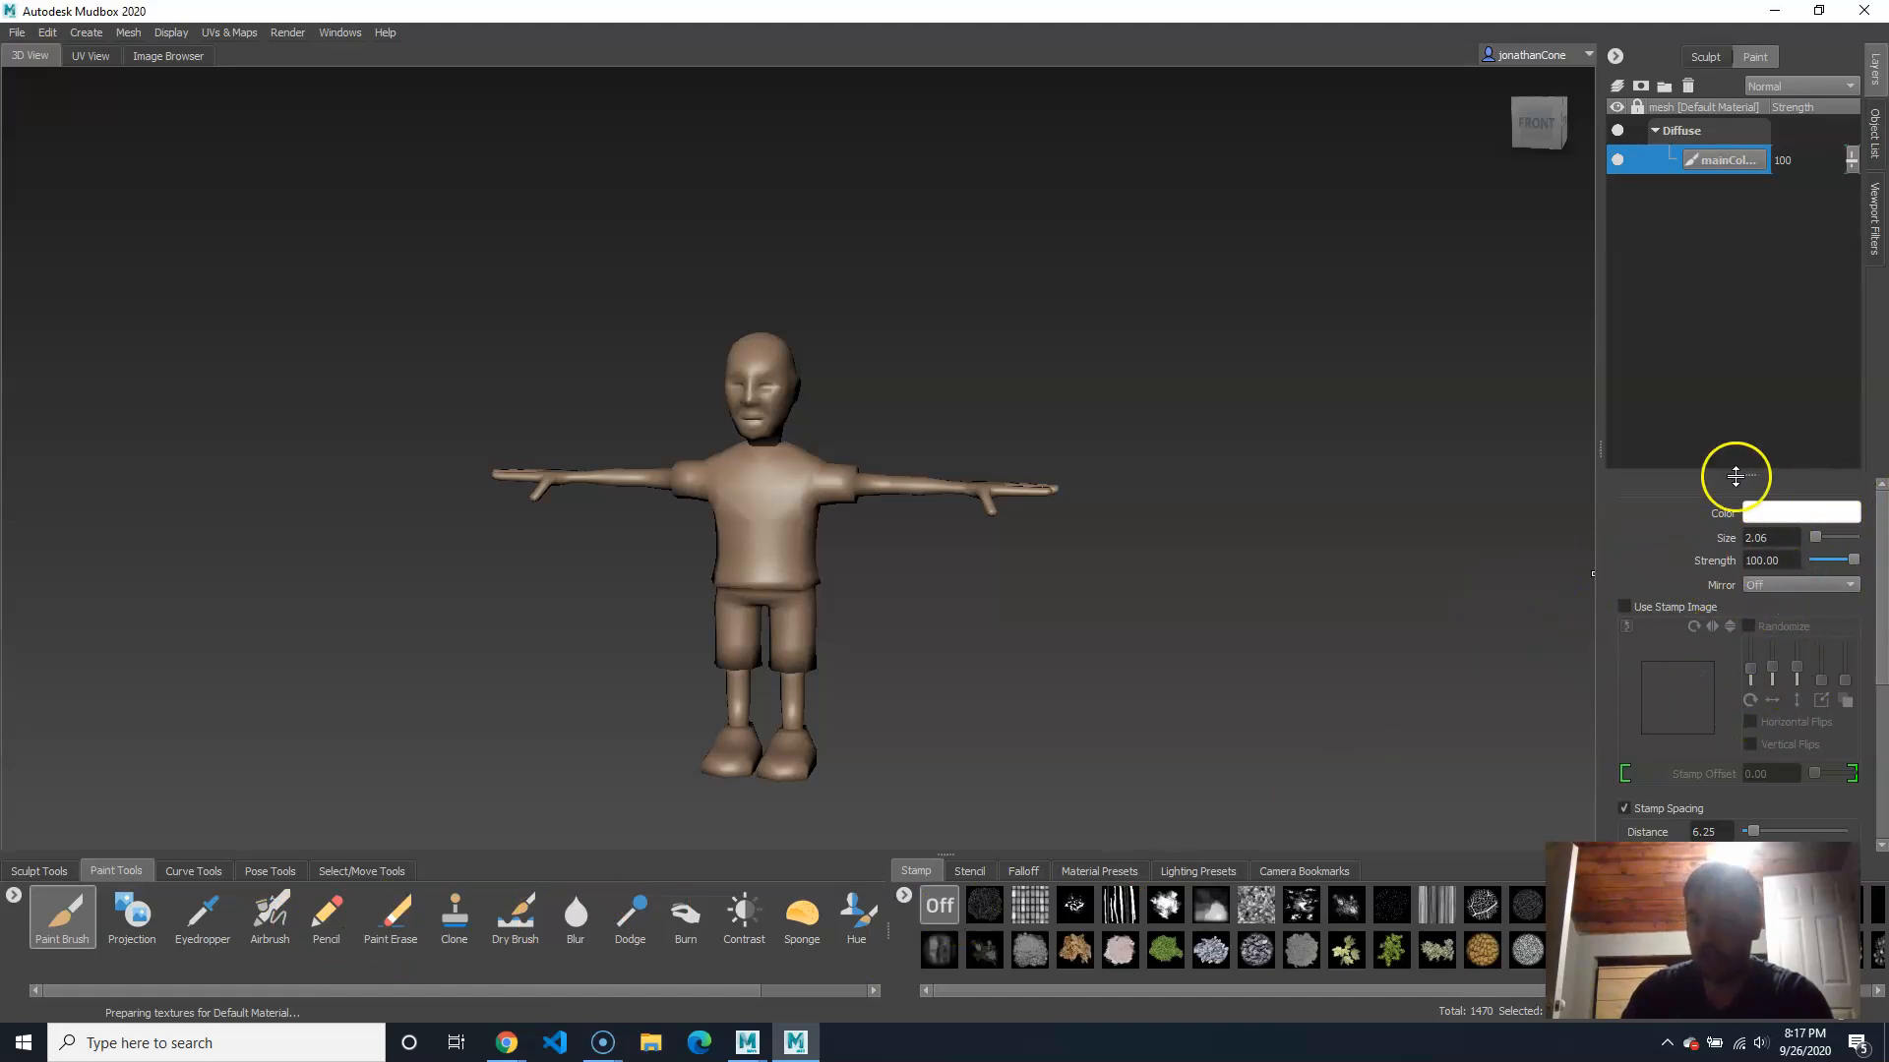
{"action": "left_click", "coordinate": [1773, 509]}
{"action": "left_click_drag", "start_coordinate": [956, 491], "coordinate": [1028, 466]}
{"action": "left_click", "coordinate": [974, 744]}
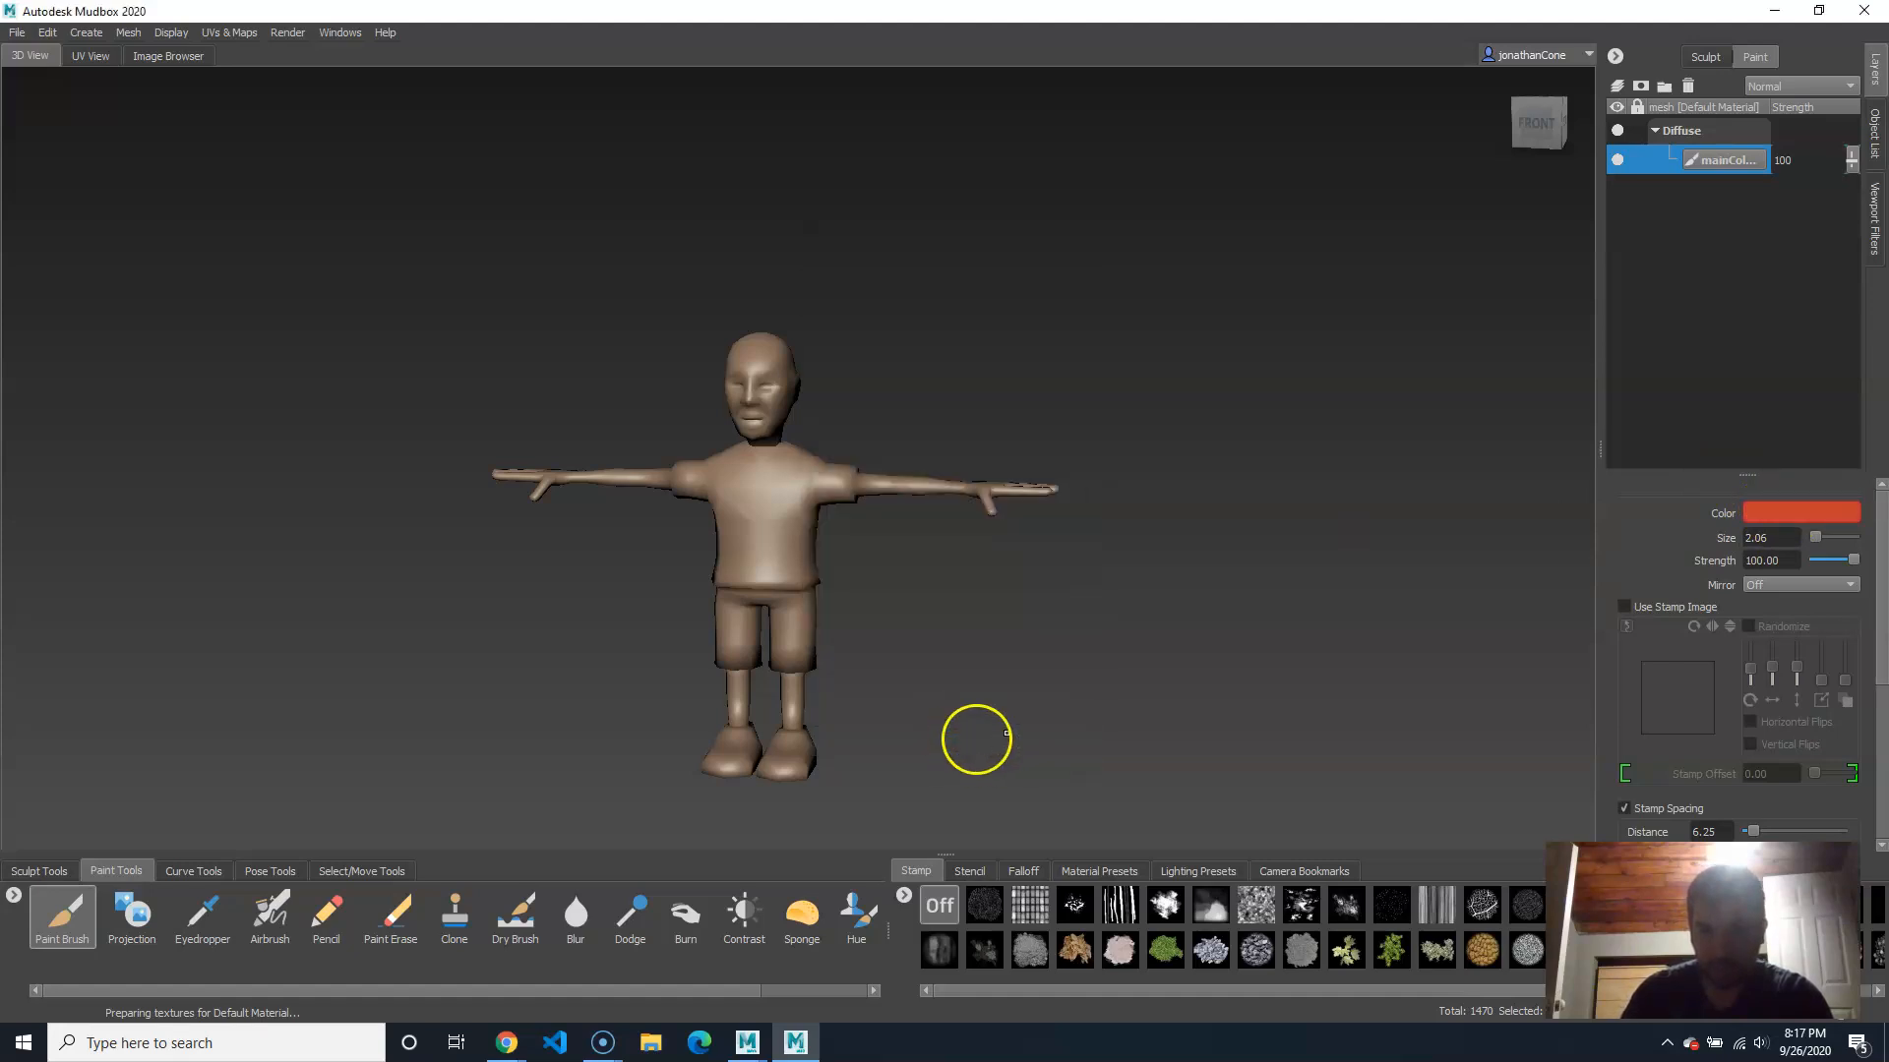
{"action": "left_click", "coordinate": [1779, 584]}
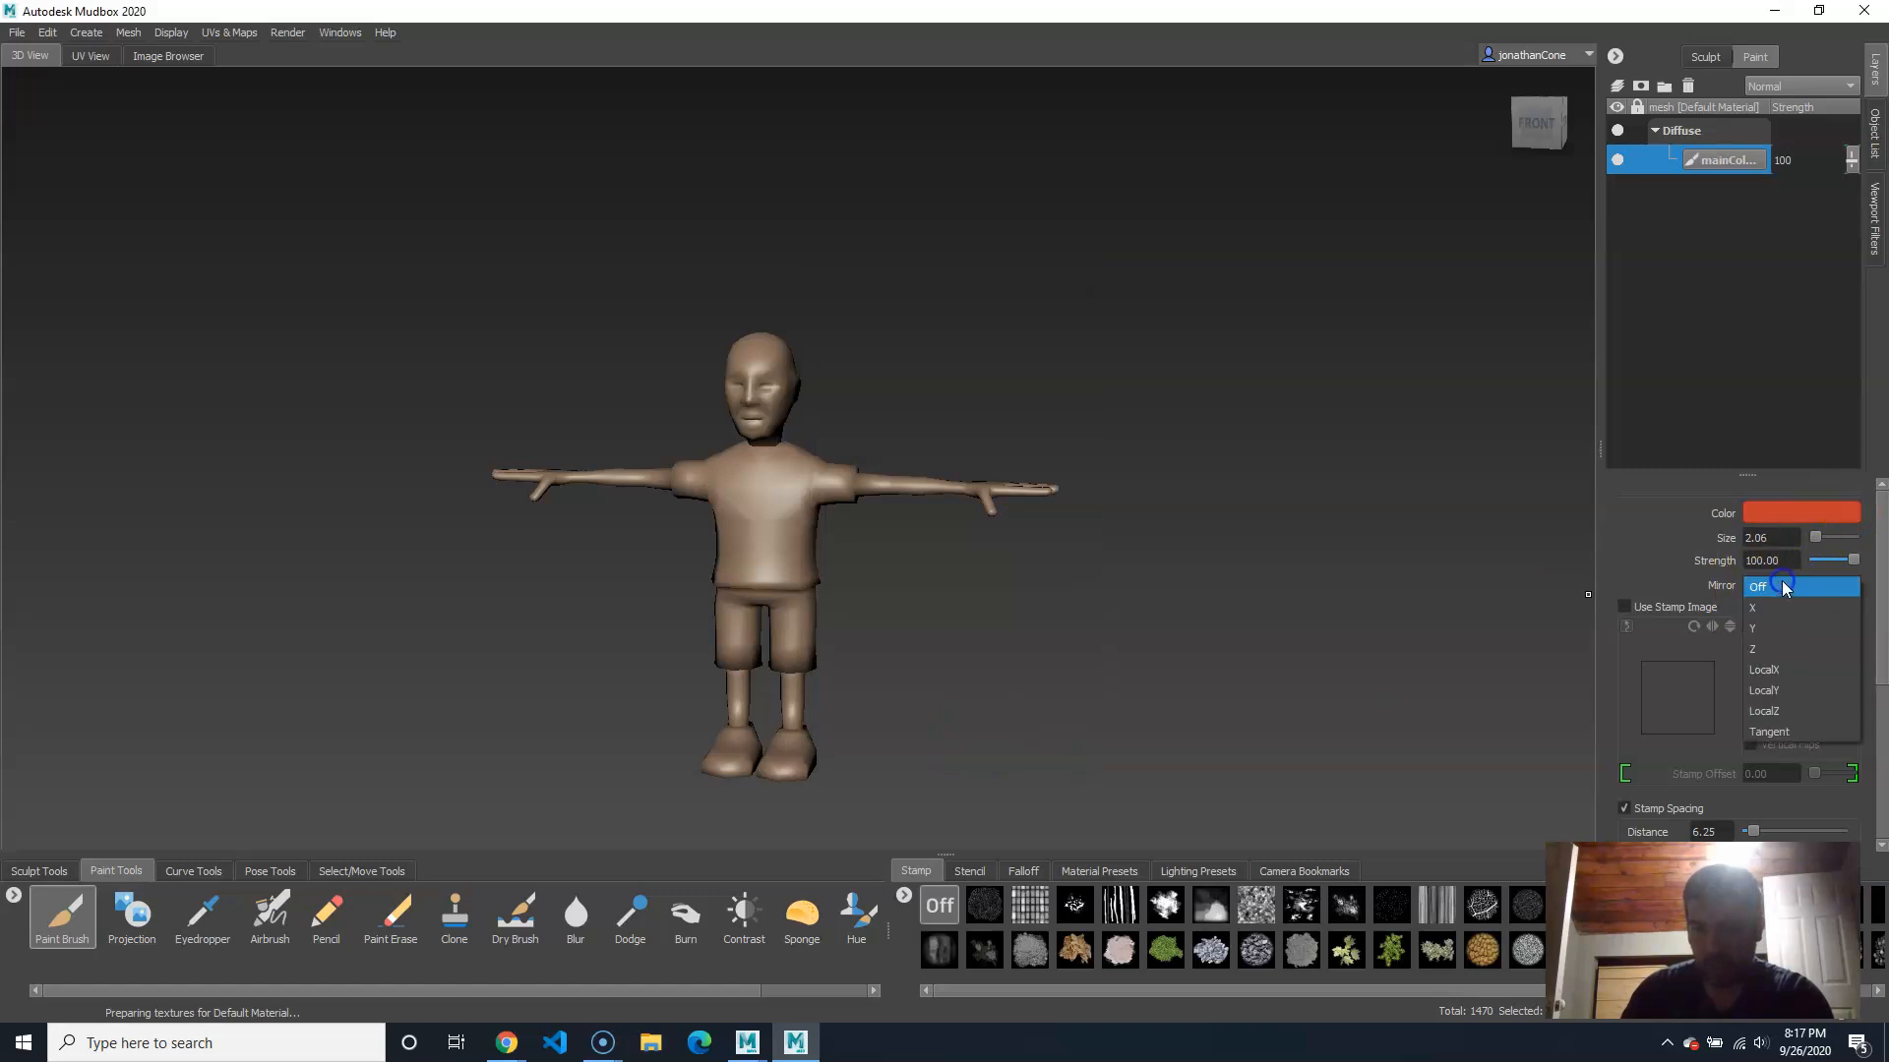
{"action": "left_click", "coordinate": [1777, 605]}
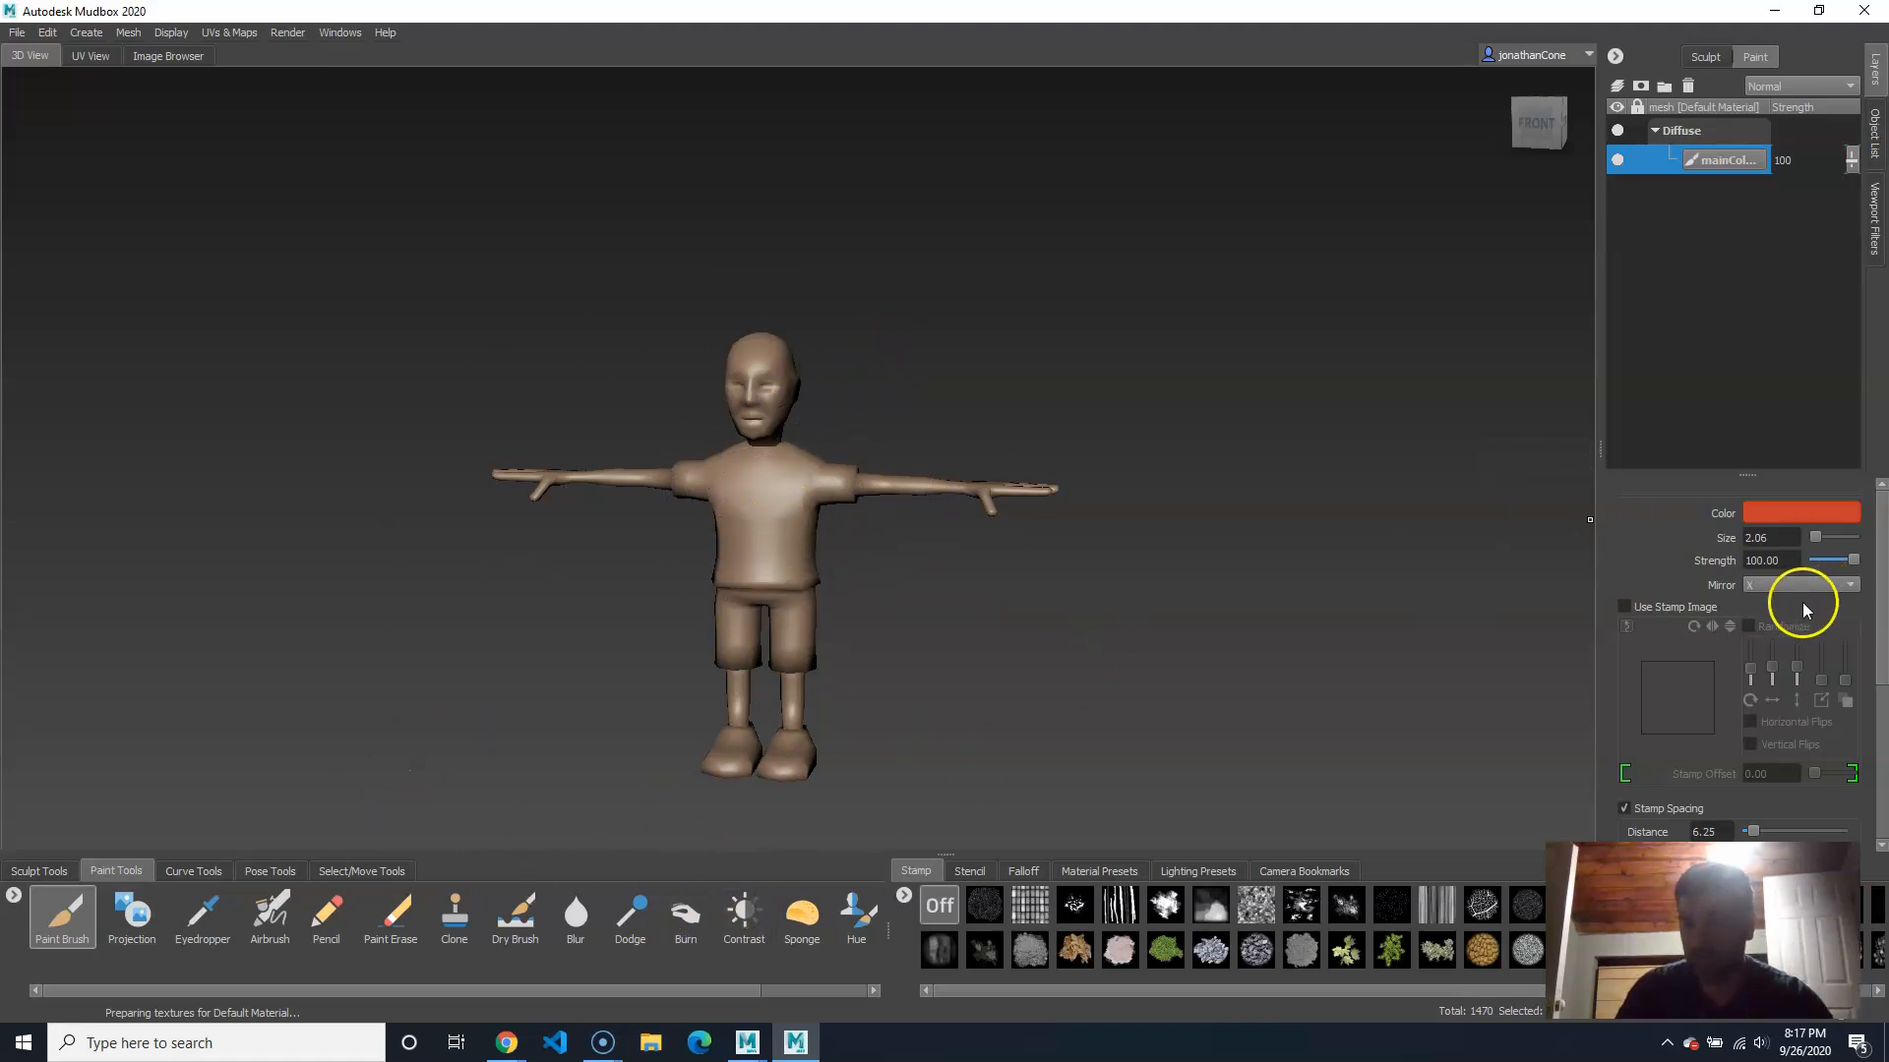
{"action": "mouse_move", "coordinate": [1882, 551]}
{"action": "left_mouse_down"}
{"action": "mouse_move", "coordinate": [1883, 707]}
{"action": "mouse_move", "coordinate": [1874, 536]}
{"action": "left_mouse_up"}
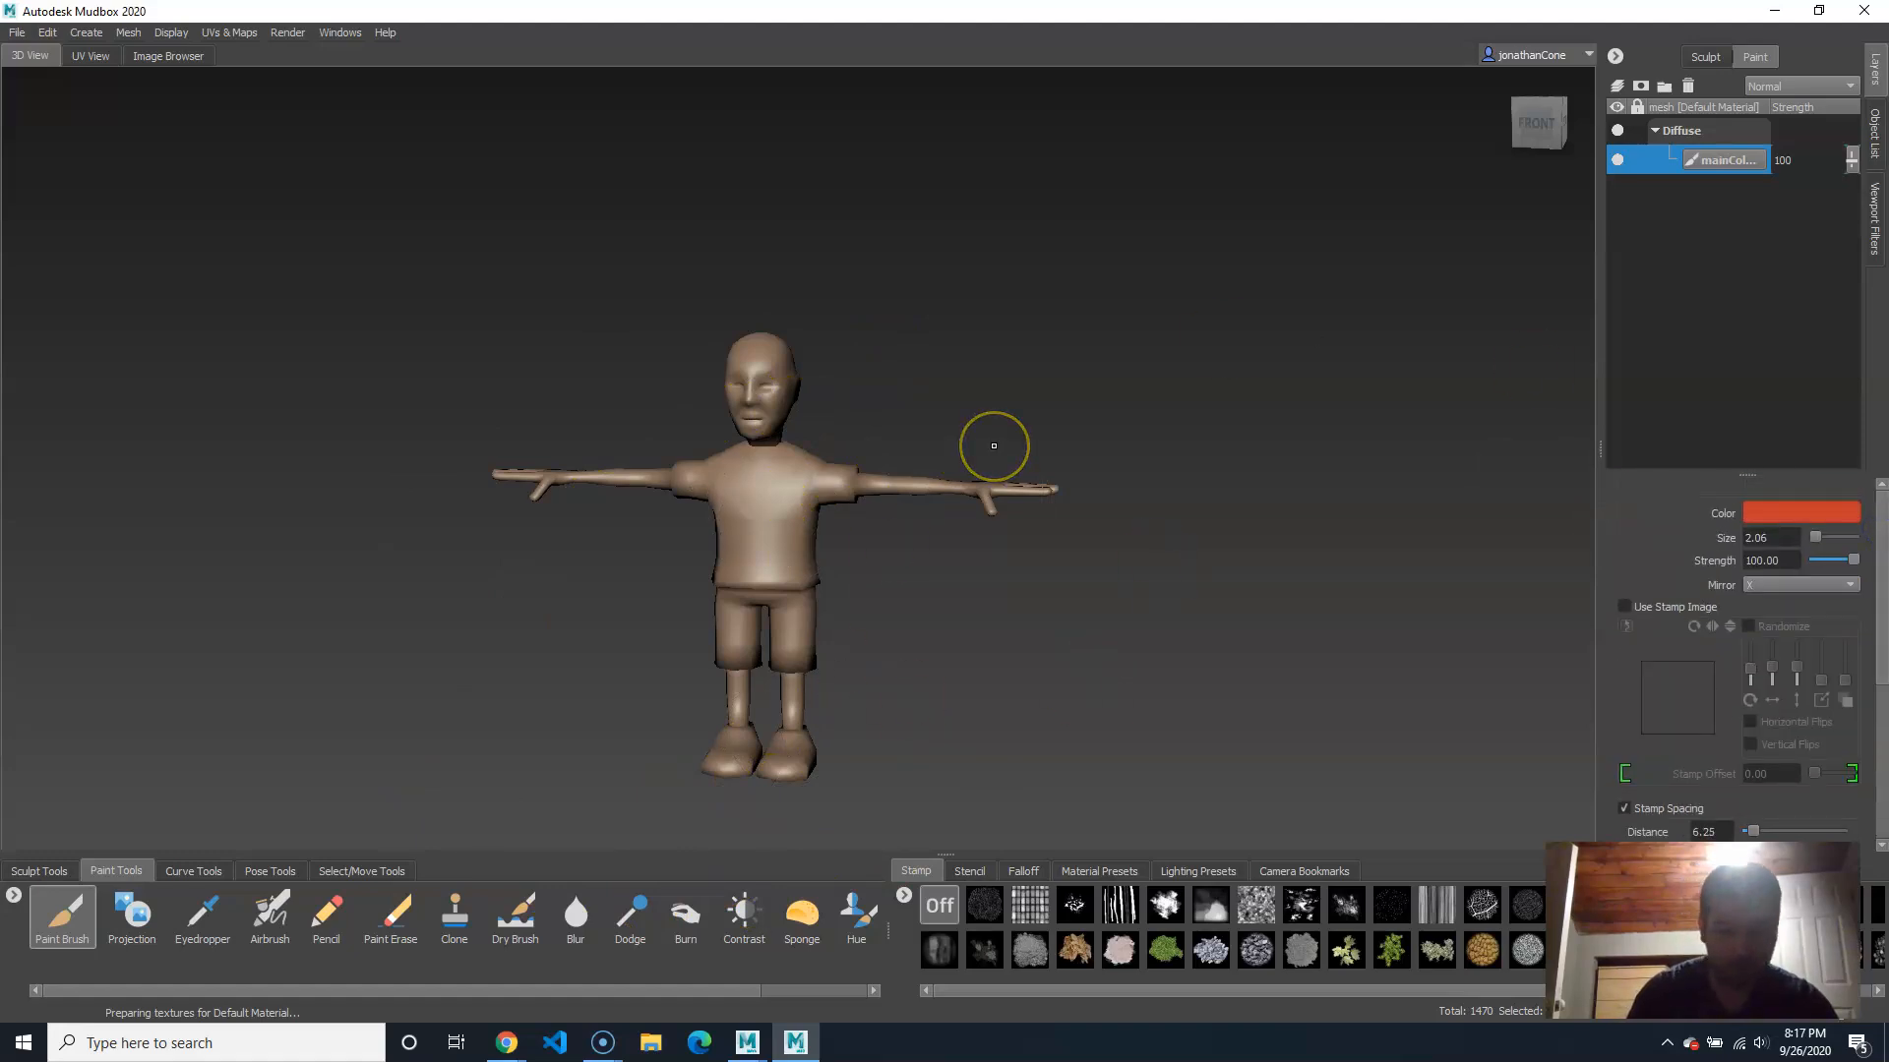
Step: Set the Paint Brush size to 1.06 and its strength to 100 for painting the upper body
{"action": "right_click_drag", "start_coordinate": [829, 513], "coordinate": [1278, 547], "text": "alt"}
{"action": "middle_click_drag", "start_coordinate": [1030, 627], "coordinate": [1058, 535], "text": "alt"}
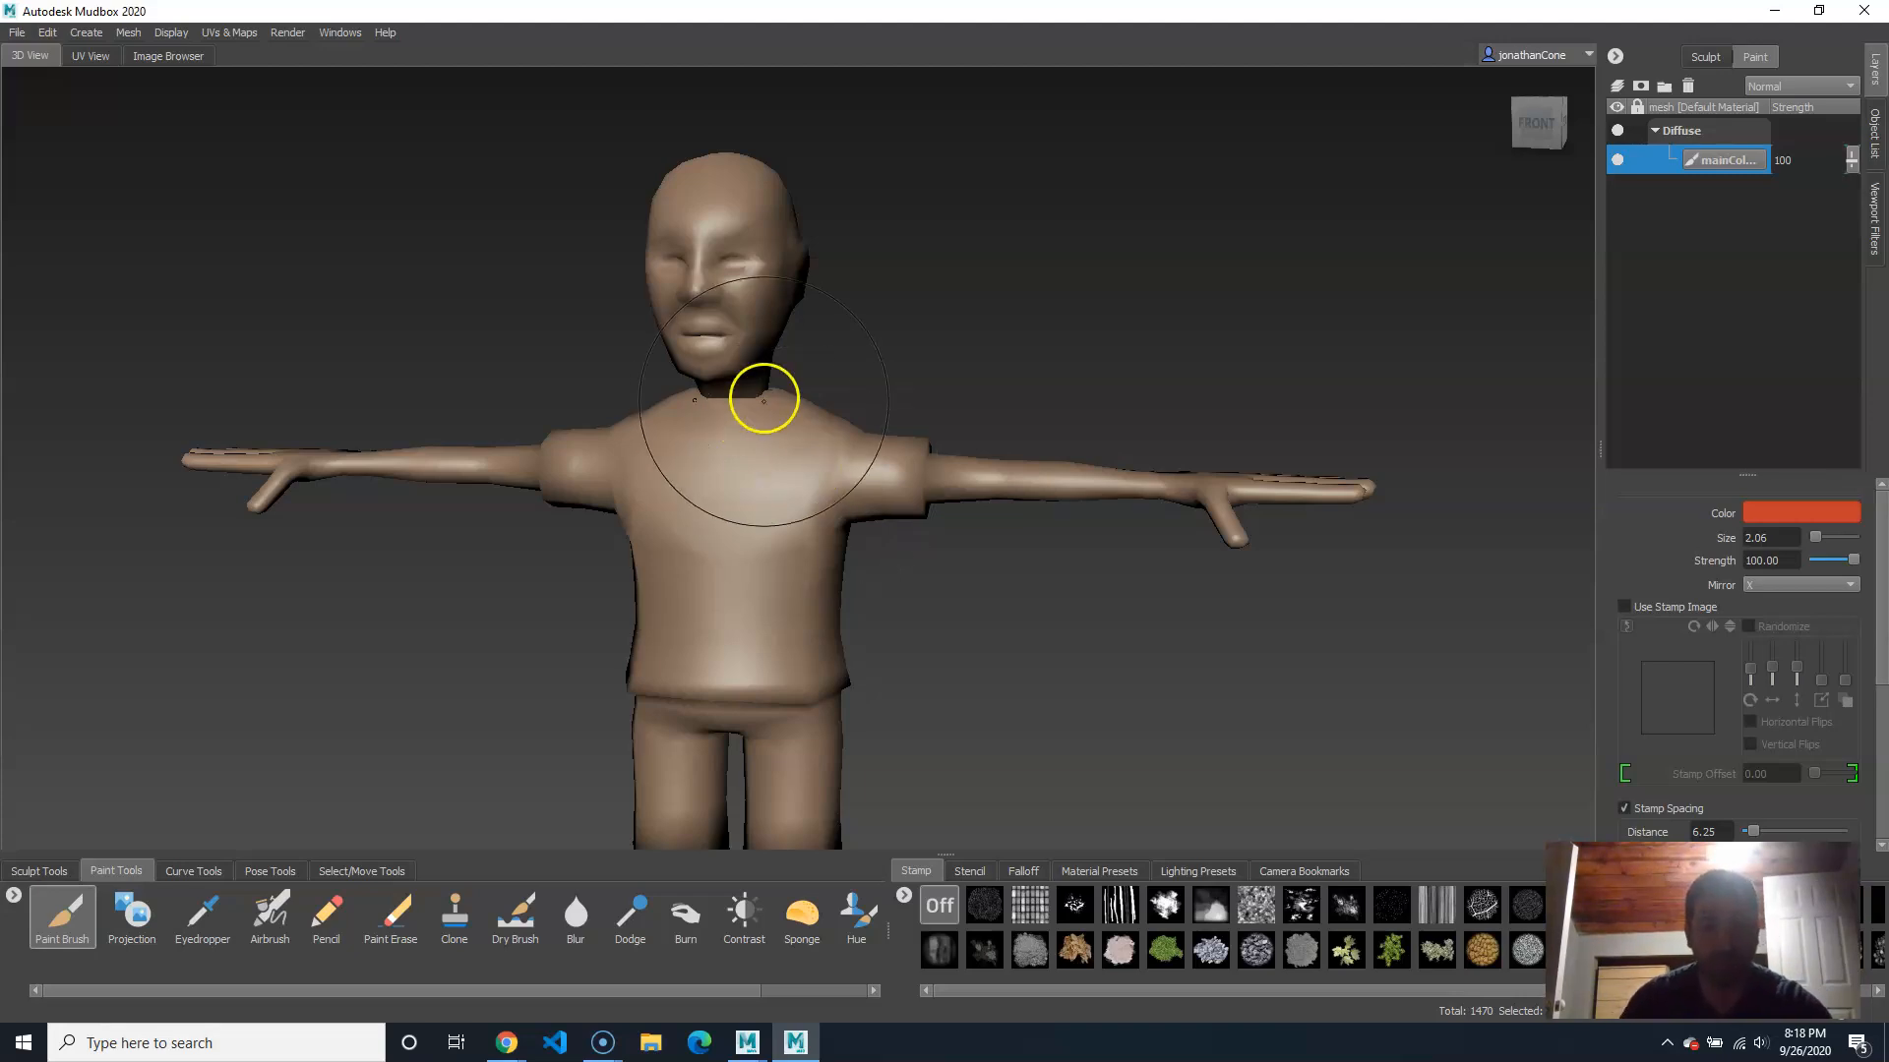
{"action": "mouse_move", "coordinate": [849, 493]}
{"action": "left_mouse_down"}
{"action": "mouse_move", "coordinate": [945, 497]}
{"action": "mouse_move", "coordinate": [783, 505]}
{"action": "left_mouse_up"}
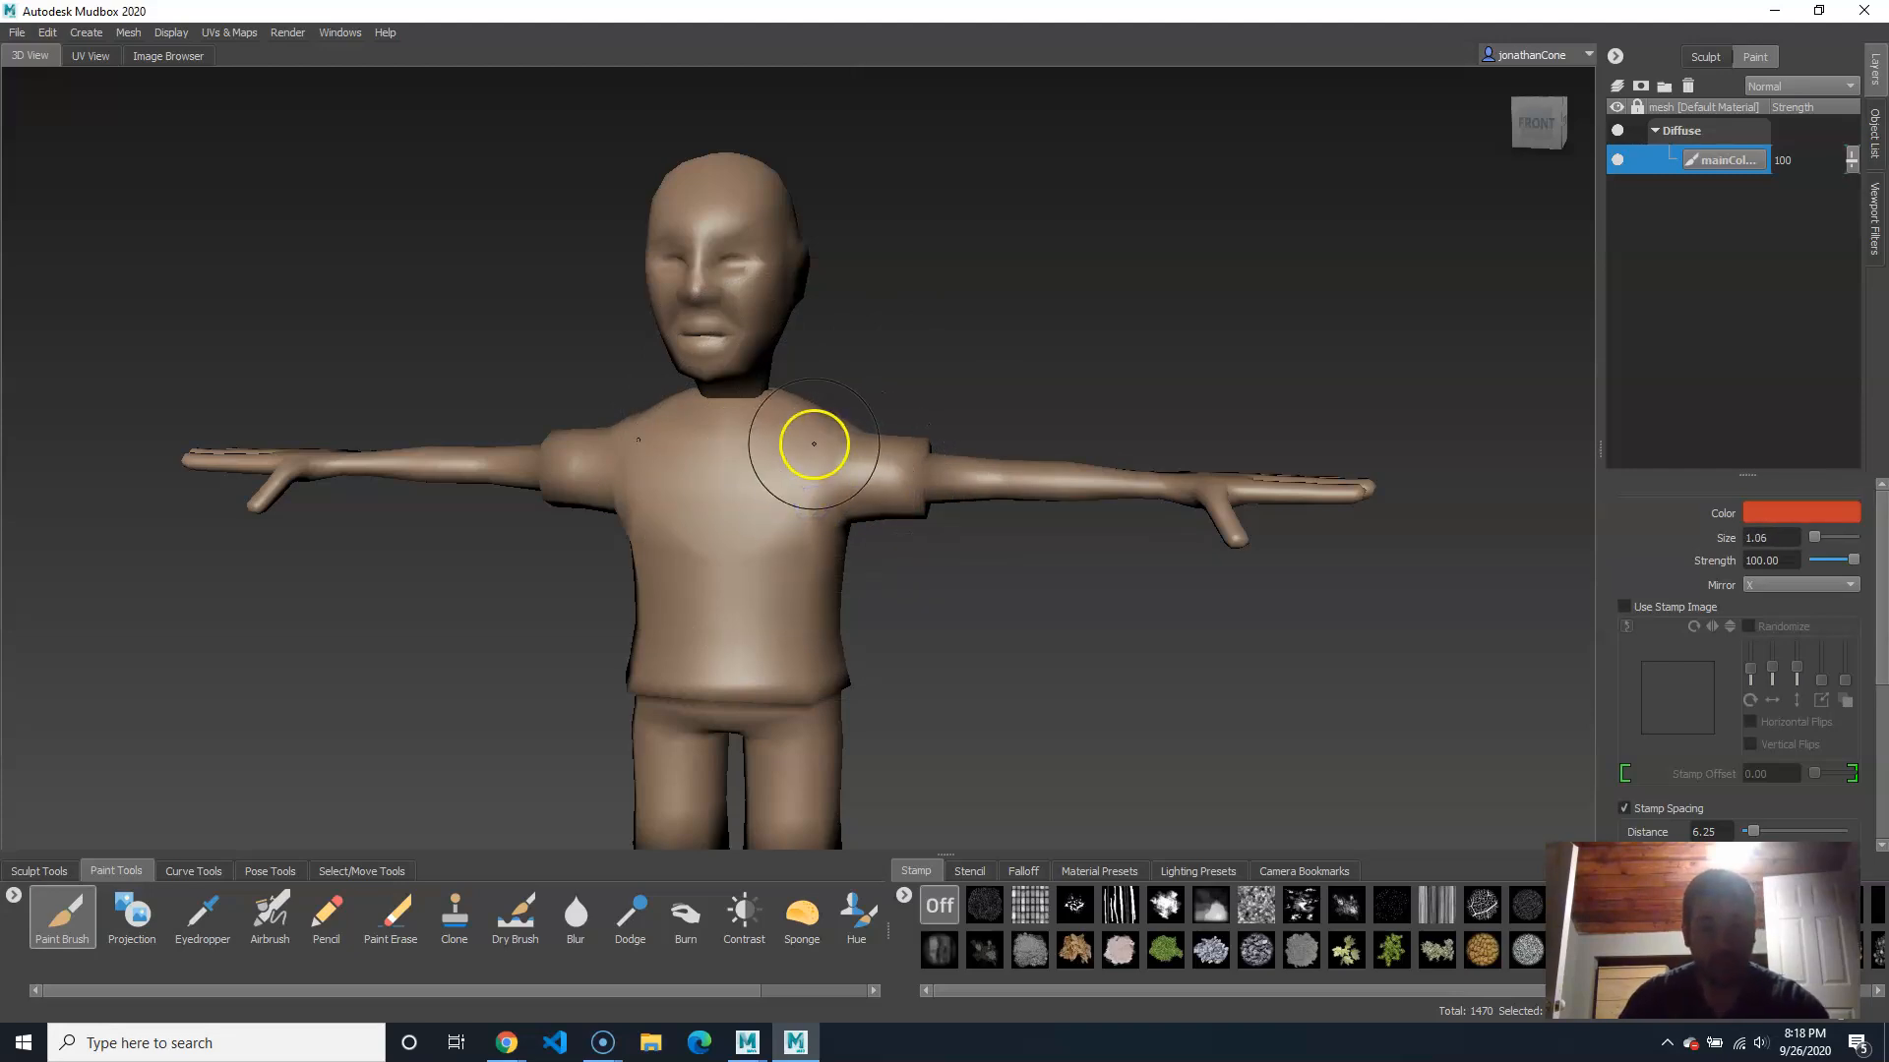
{"action": "left_click_drag", "start_coordinate": [849, 477], "coordinate": [858, 444]}
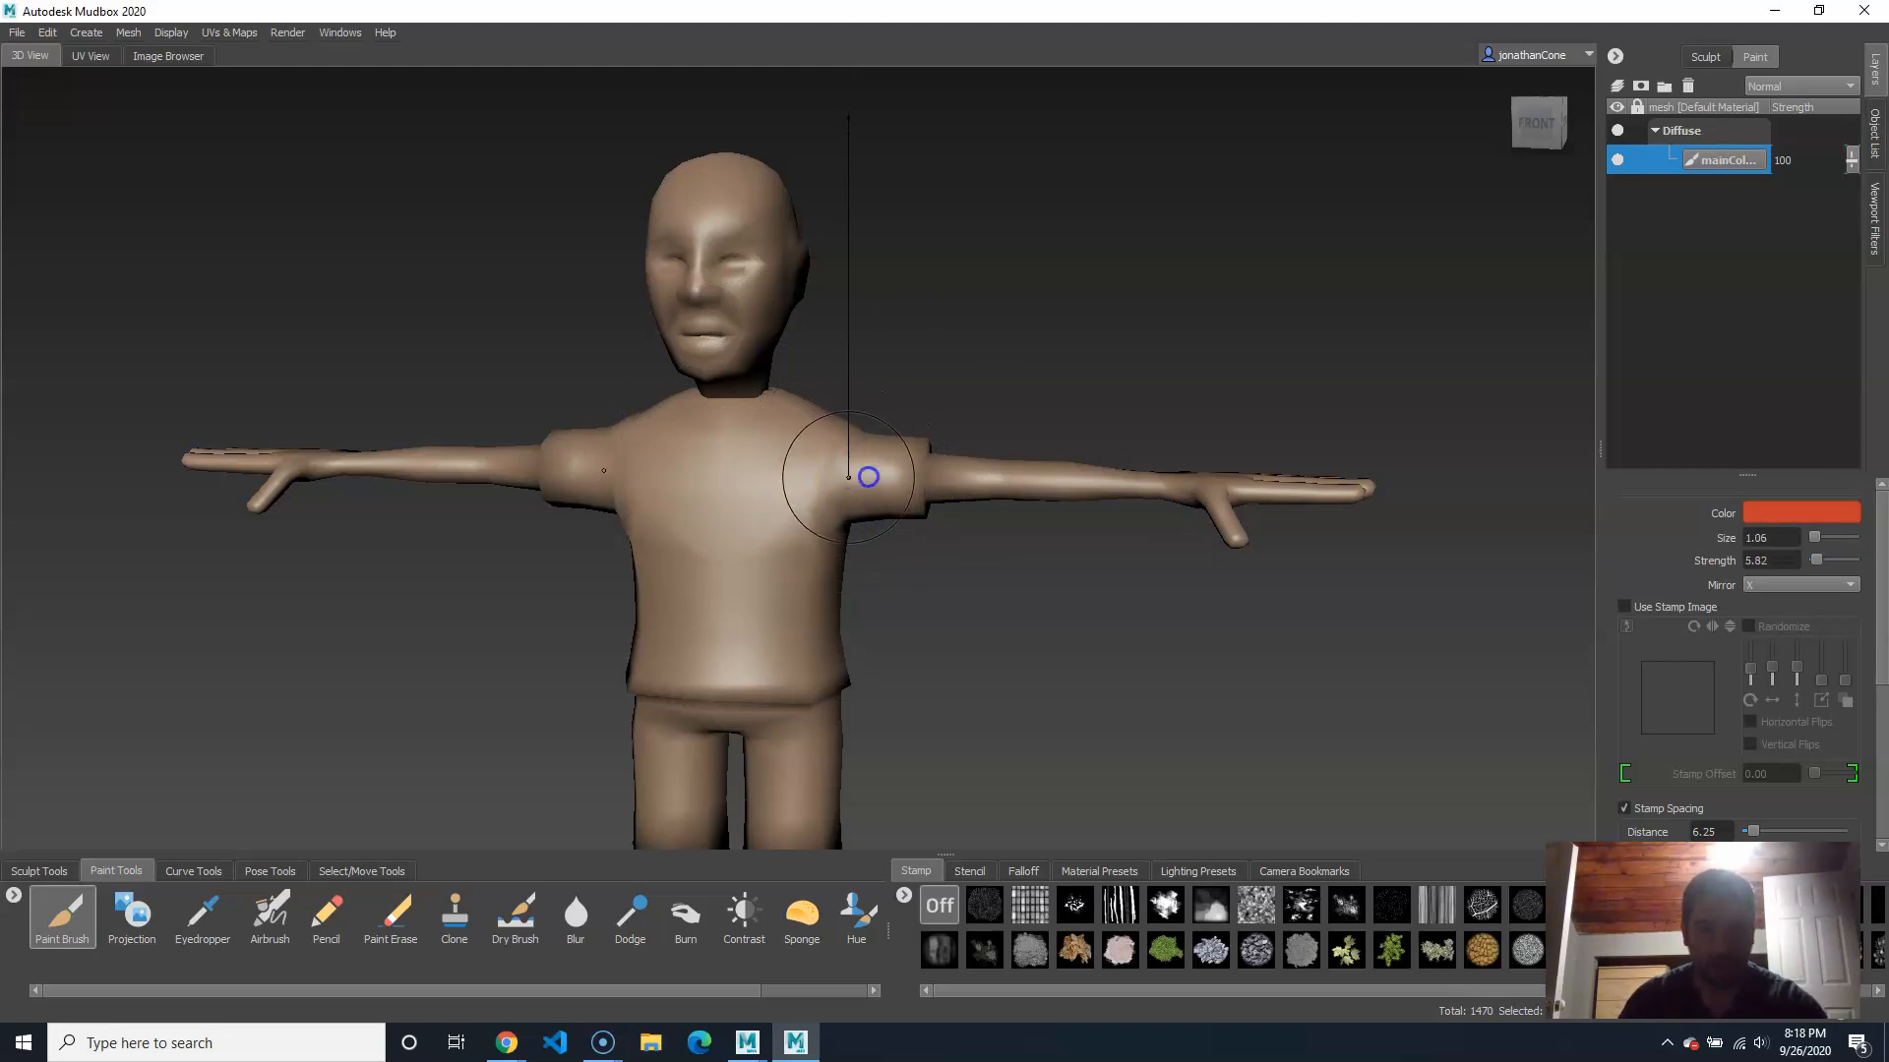
{"action": "left_click_drag", "start_coordinate": [889, 553], "coordinate": [891, 543]}
{"action": "double_click", "coordinate": [1739, 557]}
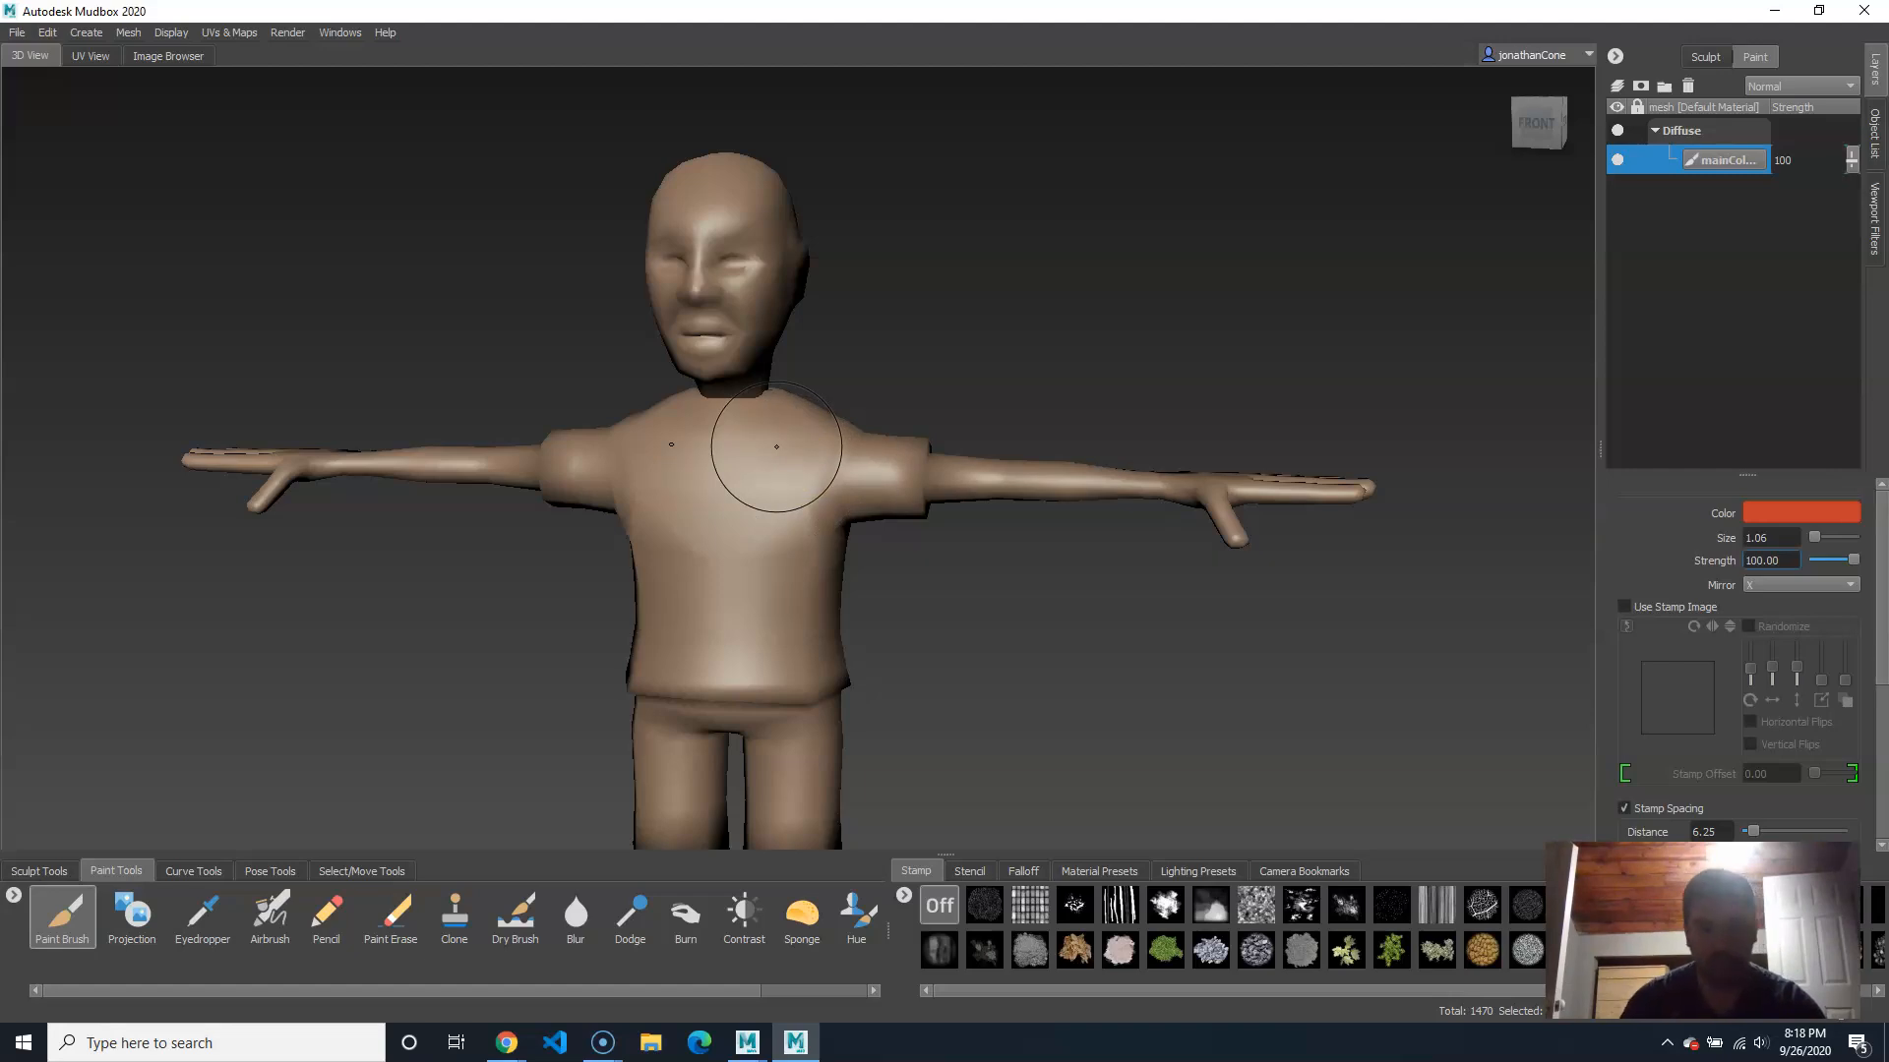
Step: Paint the front of the boy's shirt and both sleeves red-orange, continuing around the back of the sleeves
{"action": "mouse_move", "coordinate": [850, 486]}
{"action": "left_mouse_down"}
{"action": "mouse_move", "coordinate": [822, 481]}
{"action": "mouse_move", "coordinate": [733, 573]}
{"action": "mouse_move", "coordinate": [800, 635]}
{"action": "mouse_move", "coordinate": [653, 640]}
{"action": "mouse_move", "coordinate": [835, 657]}
{"action": "left_mouse_up"}
{"action": "mouse_move", "coordinate": [802, 503]}
{"action": "left_mouse_down"}
{"action": "mouse_move", "coordinate": [754, 451]}
{"action": "mouse_move", "coordinate": [780, 451]}
{"action": "mouse_move", "coordinate": [880, 546]}
{"action": "mouse_move", "coordinate": [860, 513]}
{"action": "left_mouse_up"}
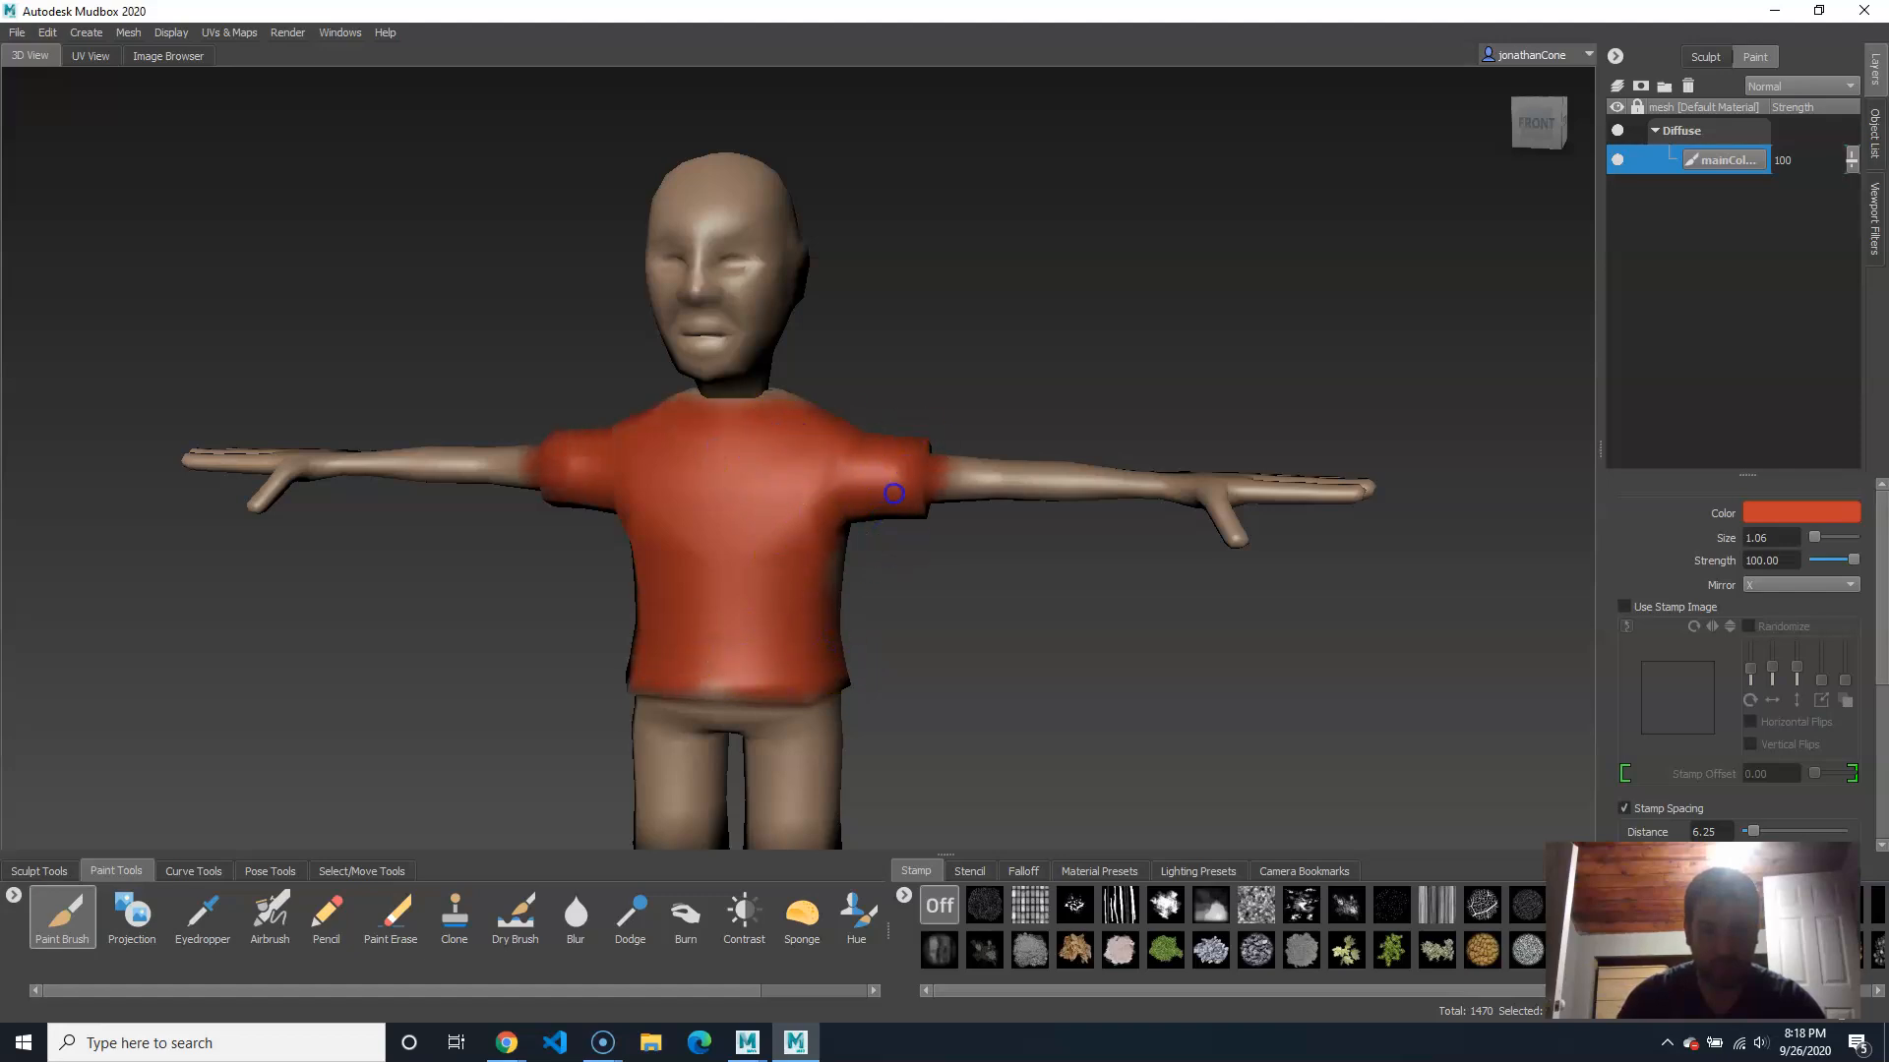
{"action": "left_click_drag", "start_coordinate": [1134, 562], "coordinate": [514, 508], "text": "alt"}
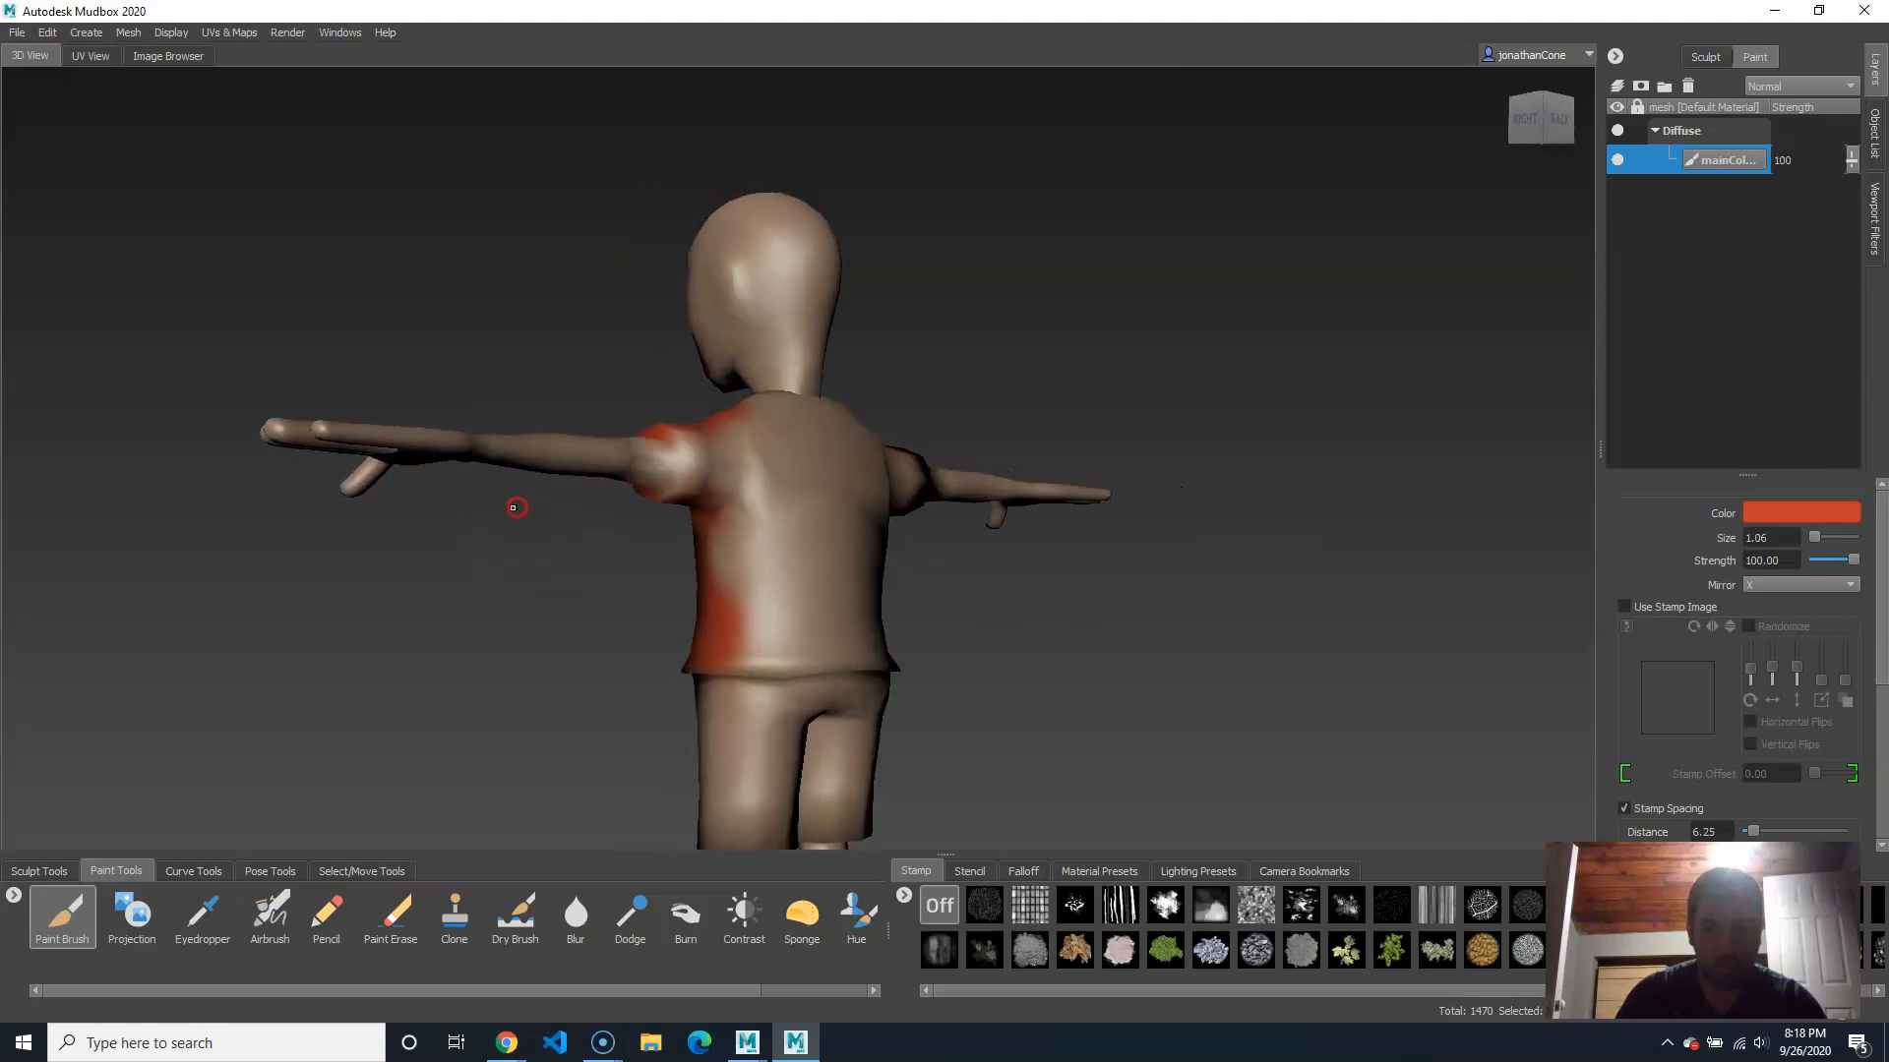
{"action": "right_click_drag", "start_coordinate": [515, 508], "coordinate": [903, 501], "text": "alt"}
{"action": "mouse_move", "coordinate": [654, 433]}
{"action": "left_mouse_down"}
{"action": "mouse_move", "coordinate": [595, 551]}
{"action": "mouse_move", "coordinate": [515, 581]}
{"action": "mouse_move", "coordinate": [582, 552]}
{"action": "left_mouse_up"}
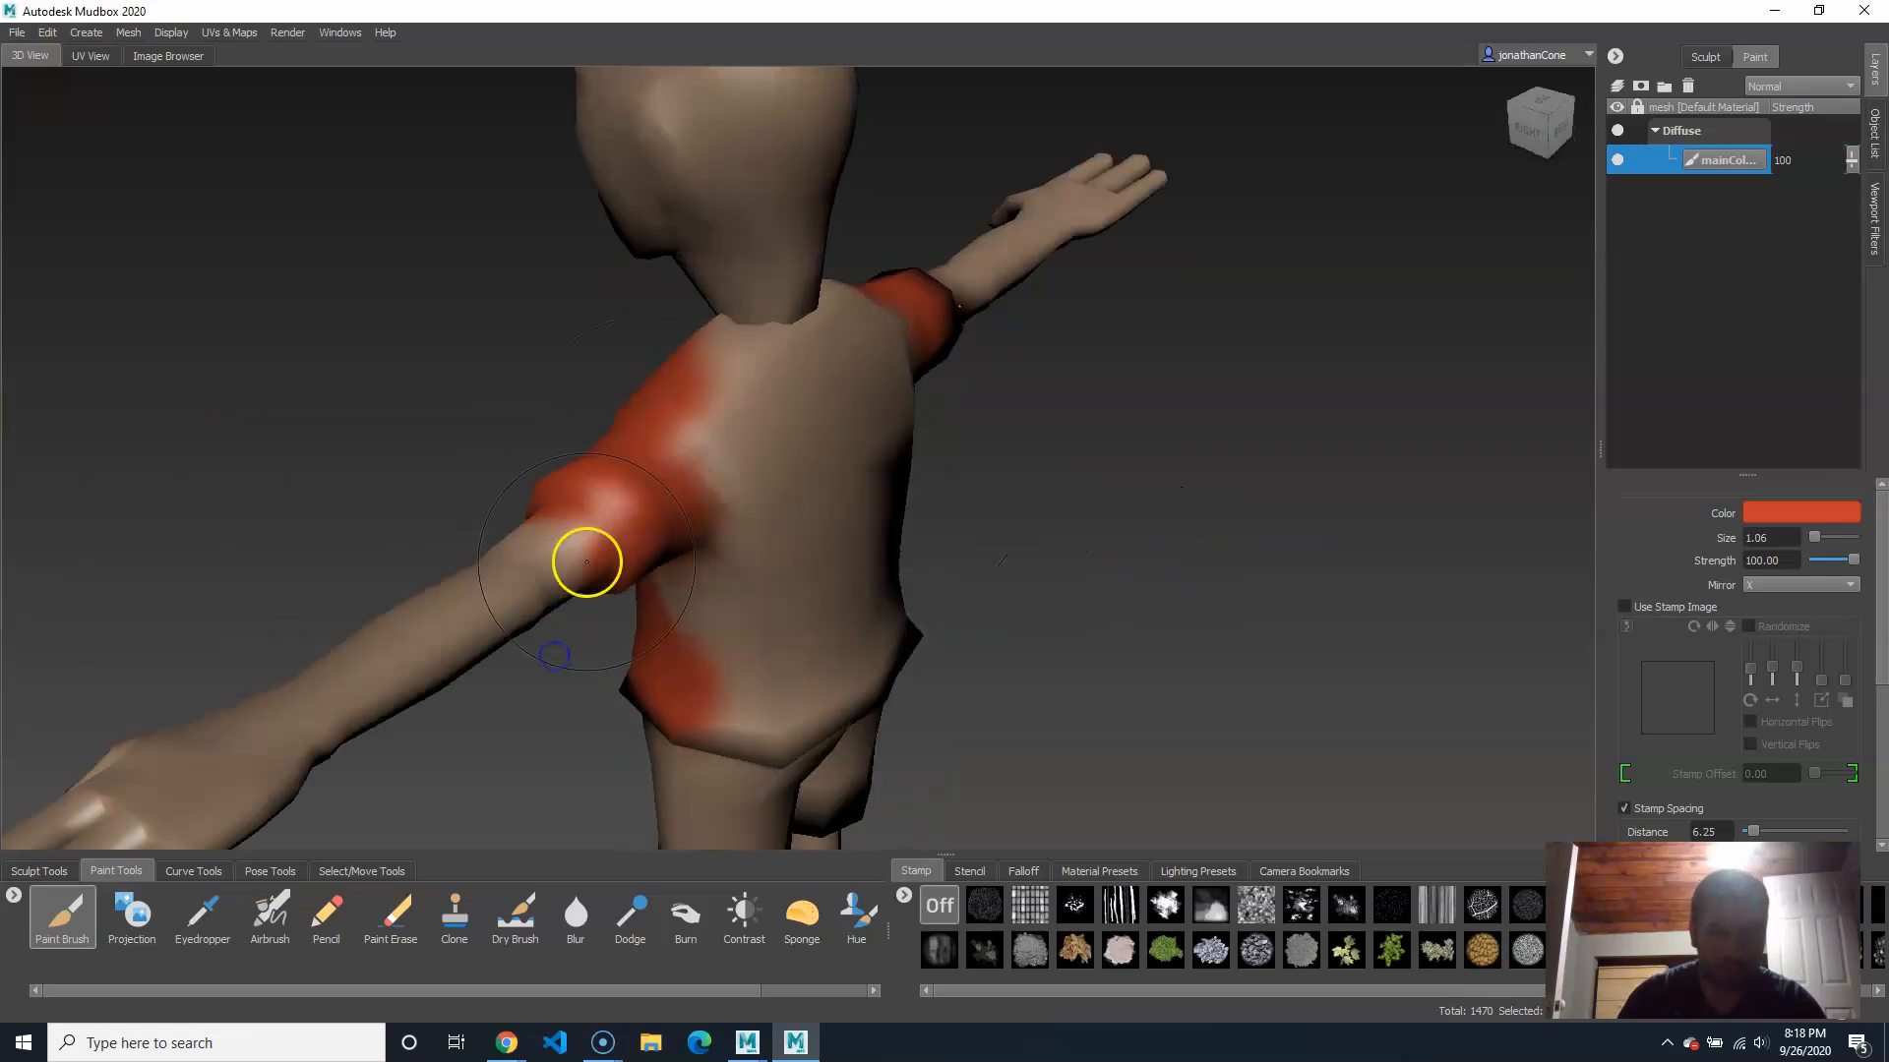
{"action": "left_click_drag", "start_coordinate": [730, 538], "coordinate": [757, 523], "text": "alt"}
{"action": "mouse_move", "coordinate": [758, 523]}
{"action": "left_mouse_down"}
{"action": "mouse_move", "coordinate": [797, 434]}
{"action": "mouse_move", "coordinate": [780, 388]}
{"action": "mouse_move", "coordinate": [513, 443]}
{"action": "mouse_move", "coordinate": [709, 358]}
{"action": "mouse_move", "coordinate": [869, 389]}
{"action": "left_mouse_up"}
Step: Flatten the model to UV space
{"action": "right_click_drag", "start_coordinate": [868, 390], "coordinate": [349, 503], "text": "alt"}
{"action": "left_click_drag", "start_coordinate": [349, 503], "coordinate": [1090, 544], "text": "alt"}
{"action": "right_click_drag", "start_coordinate": [629, 606], "coordinate": [889, 586], "text": "alt"}
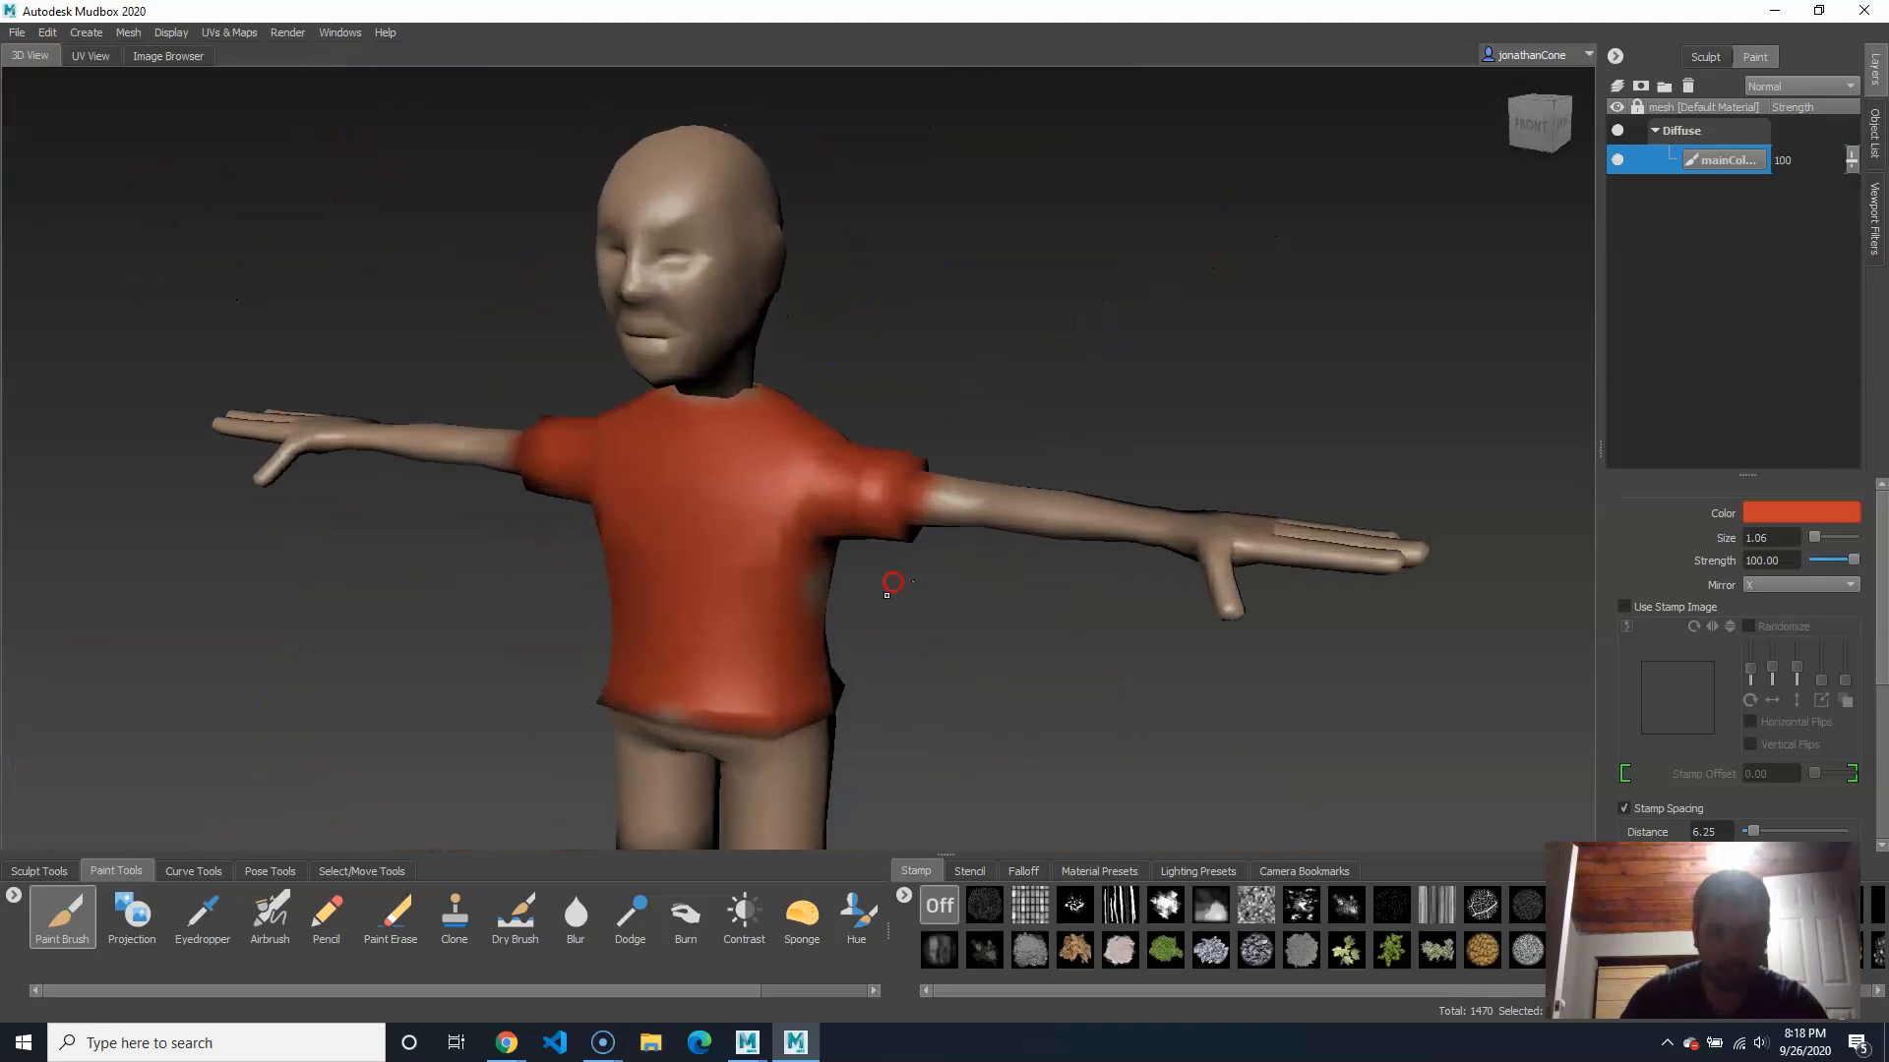
{"action": "left_click_drag", "start_coordinate": [889, 586], "coordinate": [993, 630], "text": "alt"}
{"action": "middle_click_drag", "start_coordinate": [993, 630], "coordinate": [999, 474], "text": "alt"}
{"action": "left_click_drag", "start_coordinate": [998, 474], "coordinate": [965, 511], "text": "alt"}
{"action": "middle_click_drag", "start_coordinate": [827, 342], "coordinate": [788, 537], "text": "alt"}
{"action": "mouse_move", "coordinate": [787, 537]}
{"action": "right_mouse_down", "text": "alt"}
{"action": "mouse_move", "coordinate": [920, 497]}
{"action": "mouse_move", "coordinate": [809, 538]}
{"action": "right_mouse_up", "text": "alt"}
{"action": "left_click_drag", "start_coordinate": [809, 538], "coordinate": [801, 529], "text": "alt"}
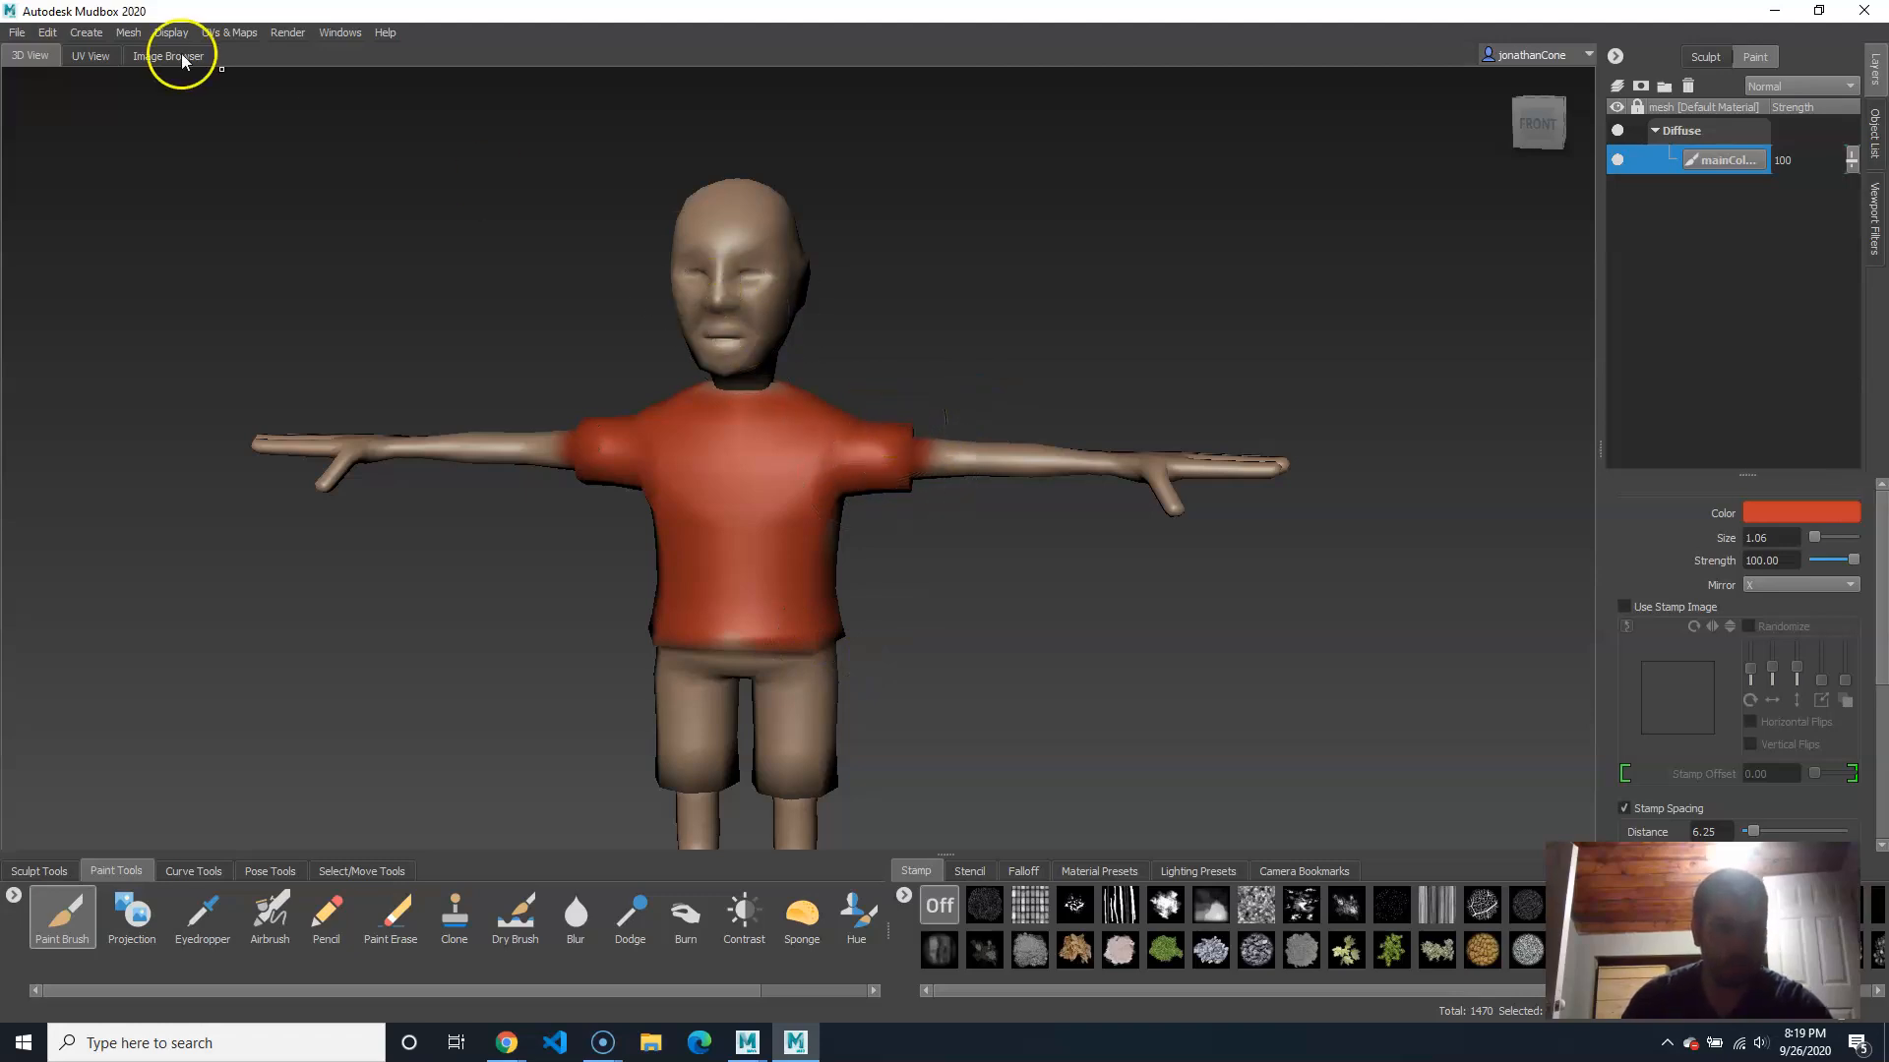
{"action": "left_click", "coordinate": [241, 33]}
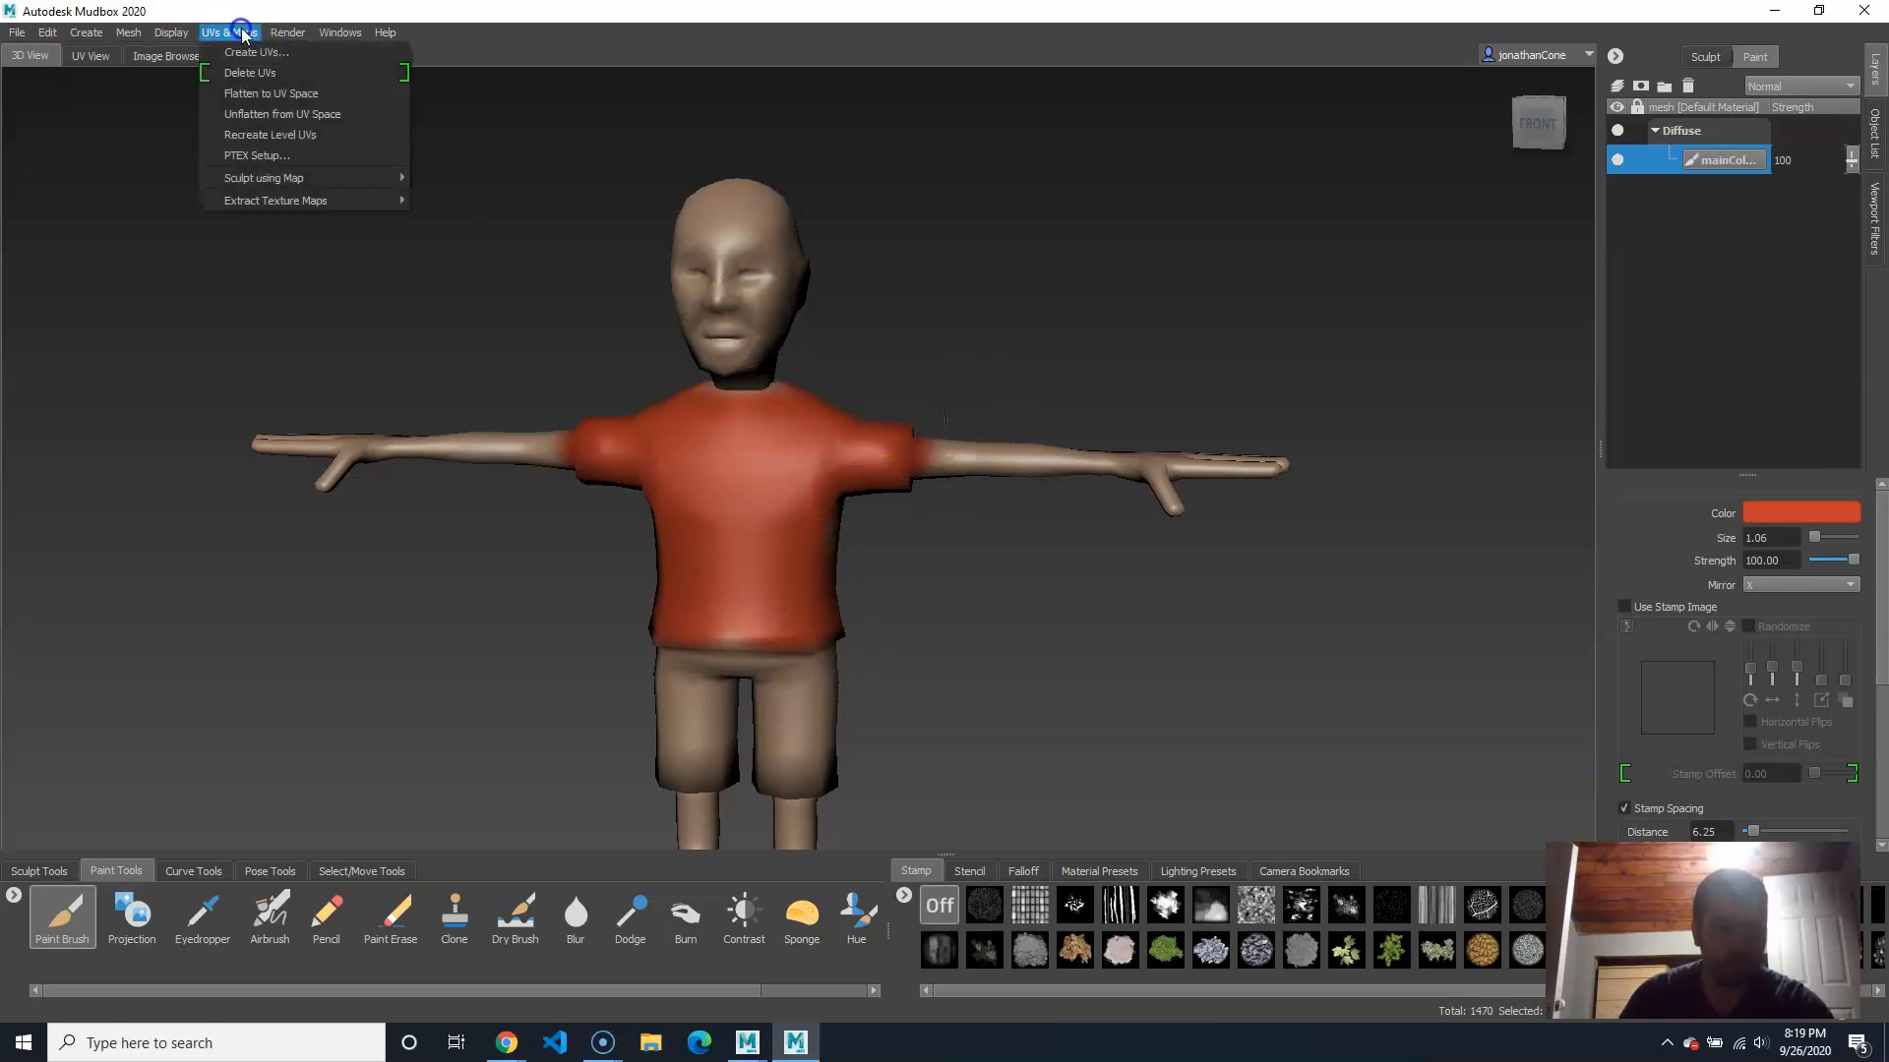
{"action": "left_click", "coordinate": [271, 94]}
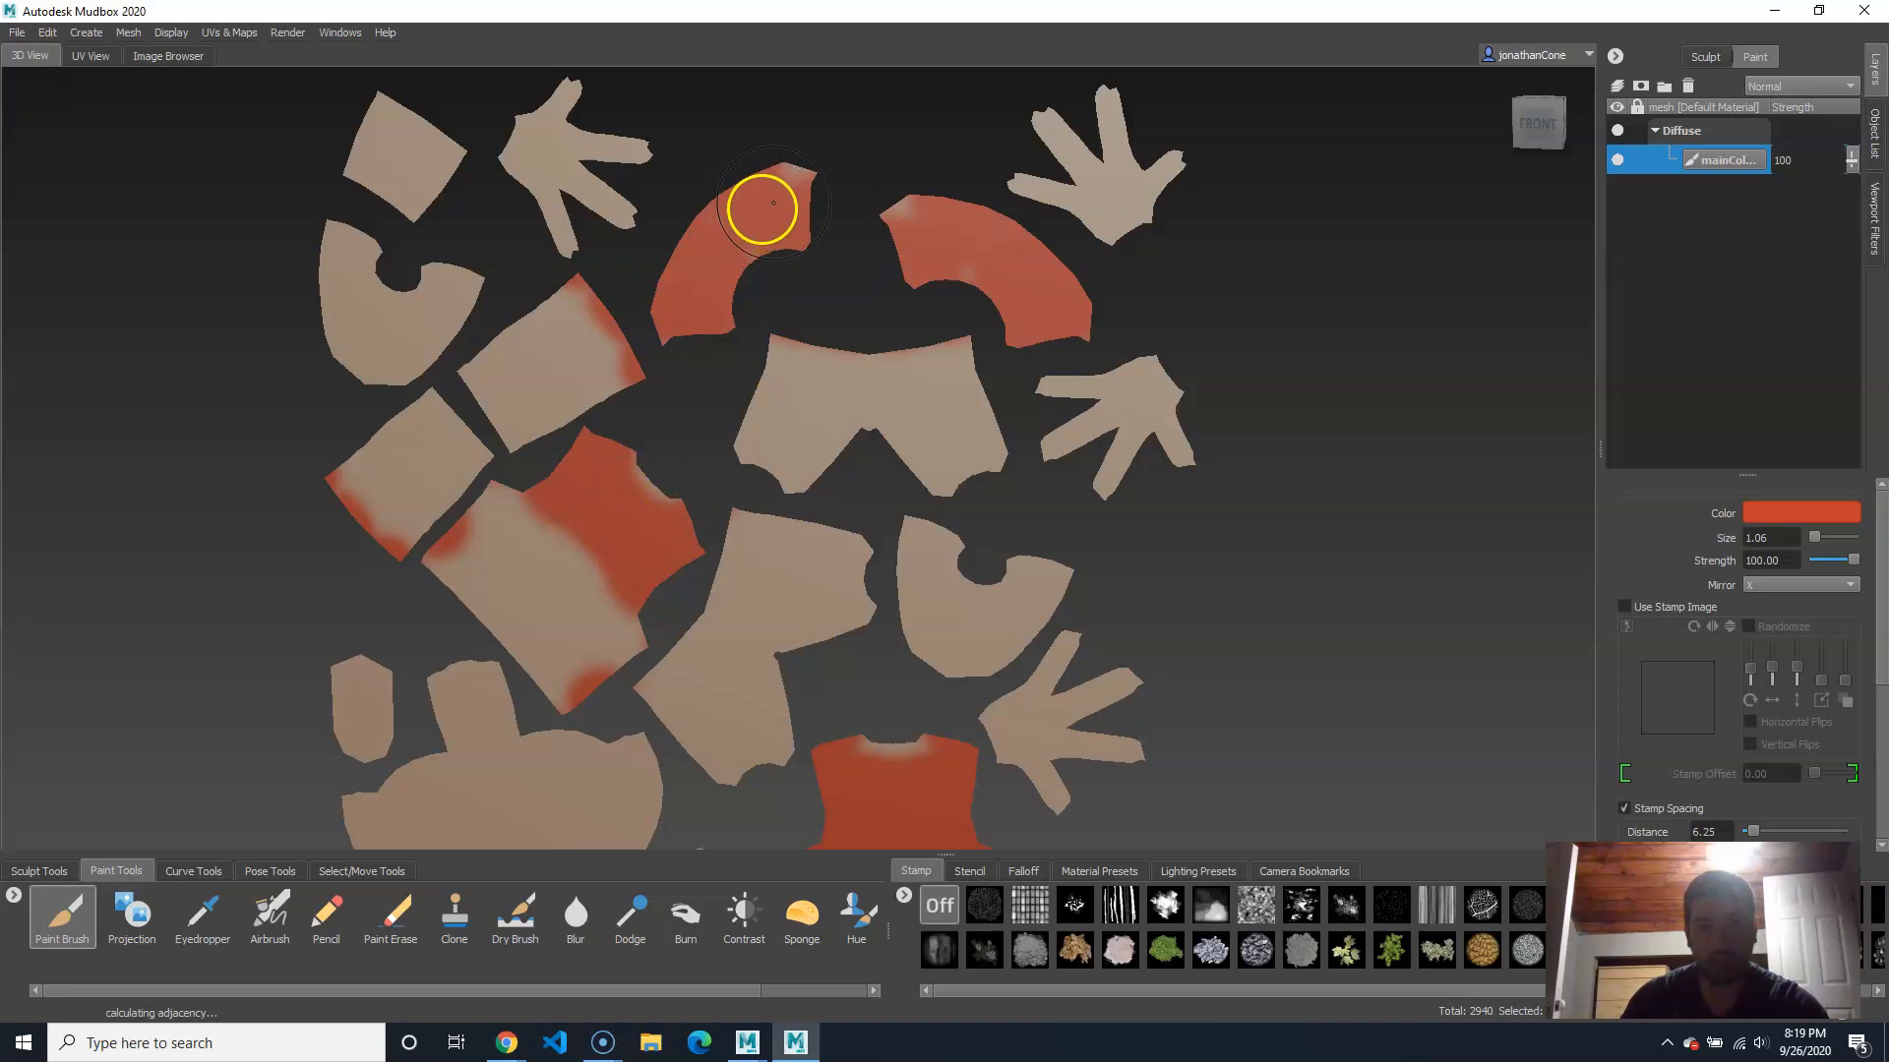
Step: Turn brush mirroring off and fill the two sleeve pieces and the partly painted shirt piece with red-orange
{"action": "left_click", "coordinate": [1741, 586]}
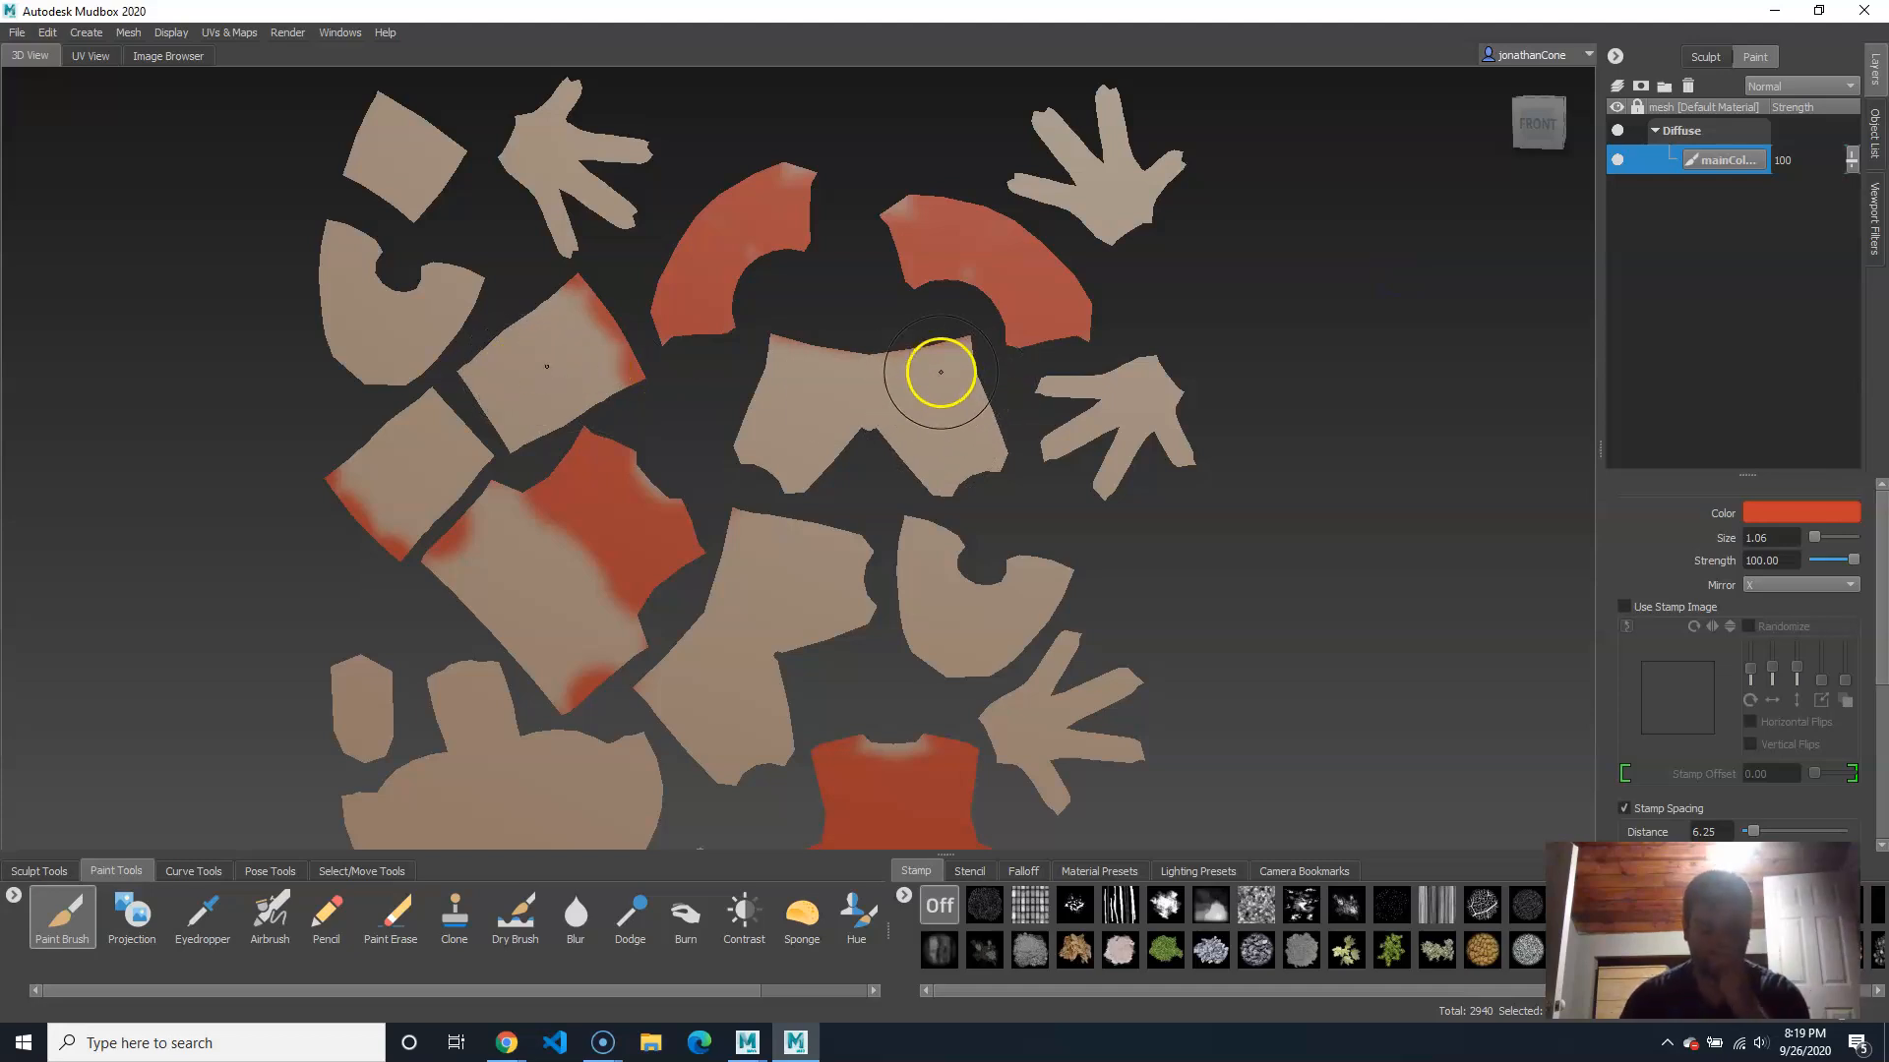
{"action": "left_click", "coordinate": [1798, 585]}
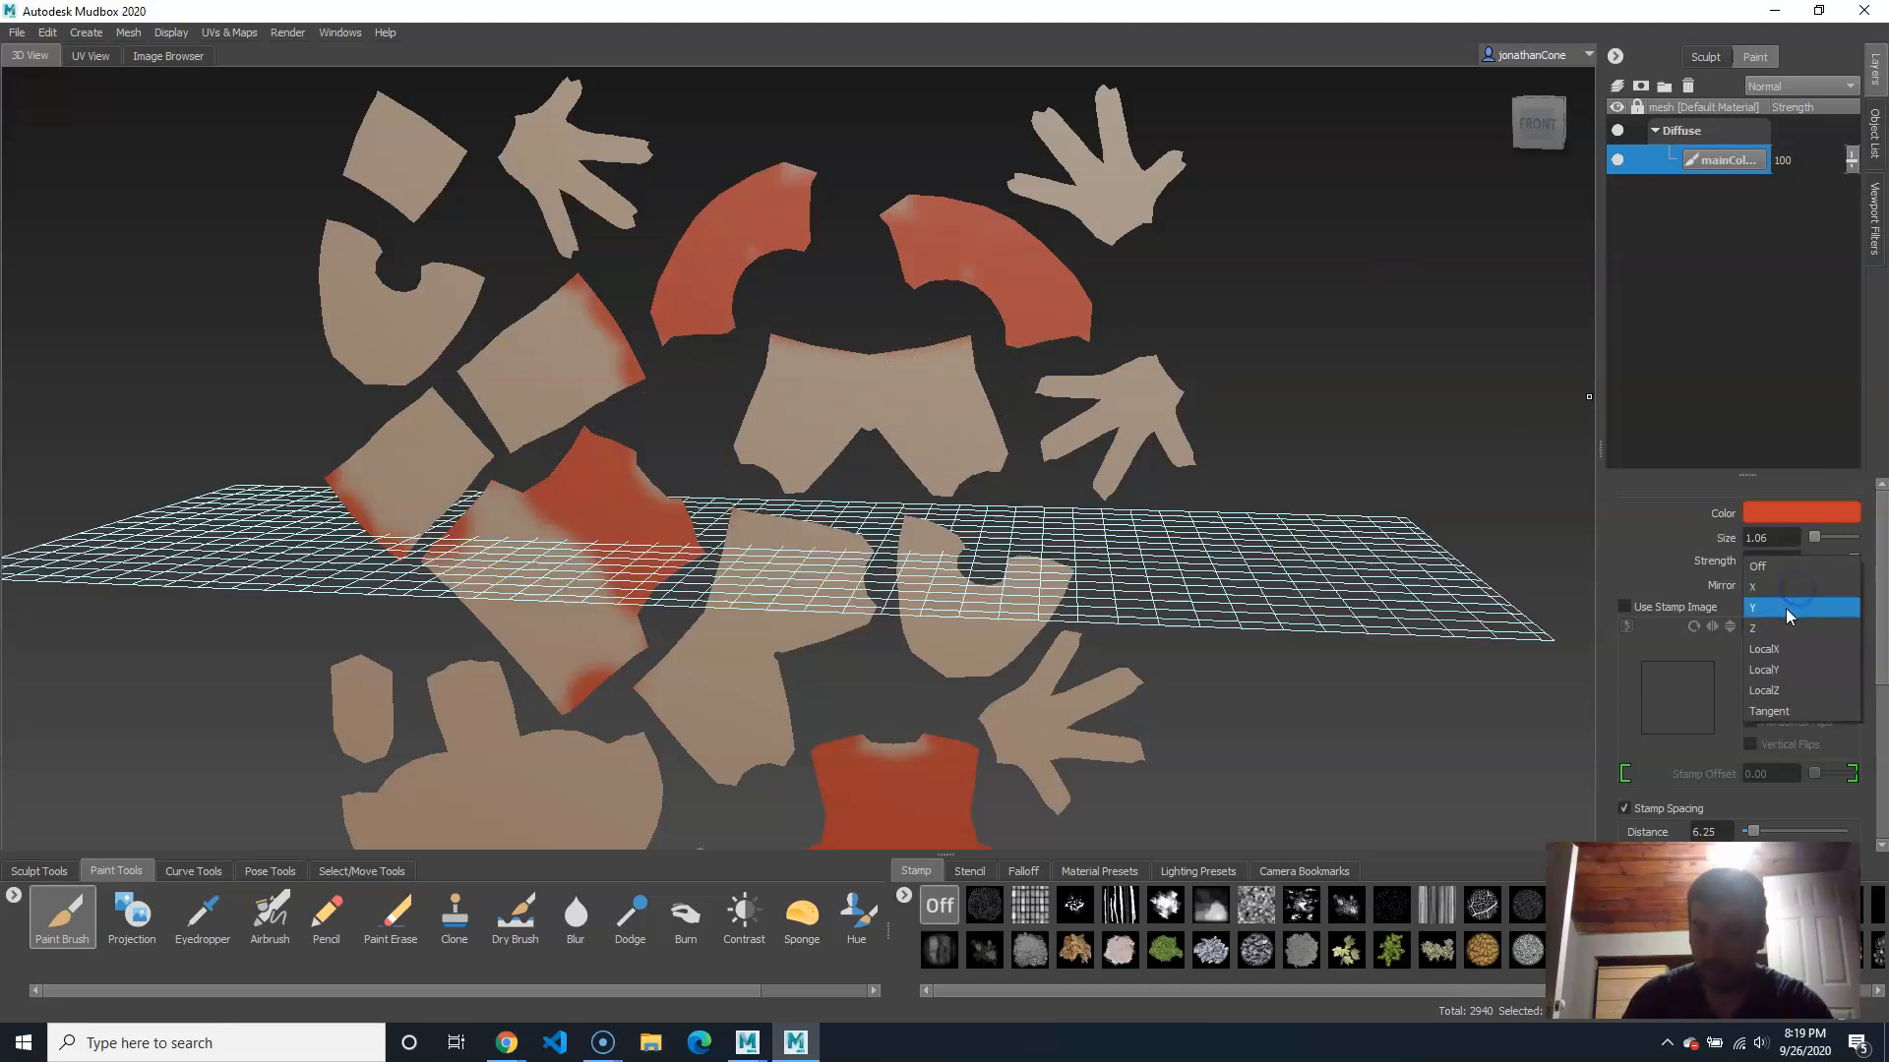
{"action": "left_click", "coordinate": [1779, 565]}
{"action": "mouse_move", "coordinate": [904, 234]}
{"action": "left_mouse_down"}
{"action": "mouse_move", "coordinate": [961, 253]}
{"action": "mouse_move", "coordinate": [909, 219]}
{"action": "left_mouse_up"}
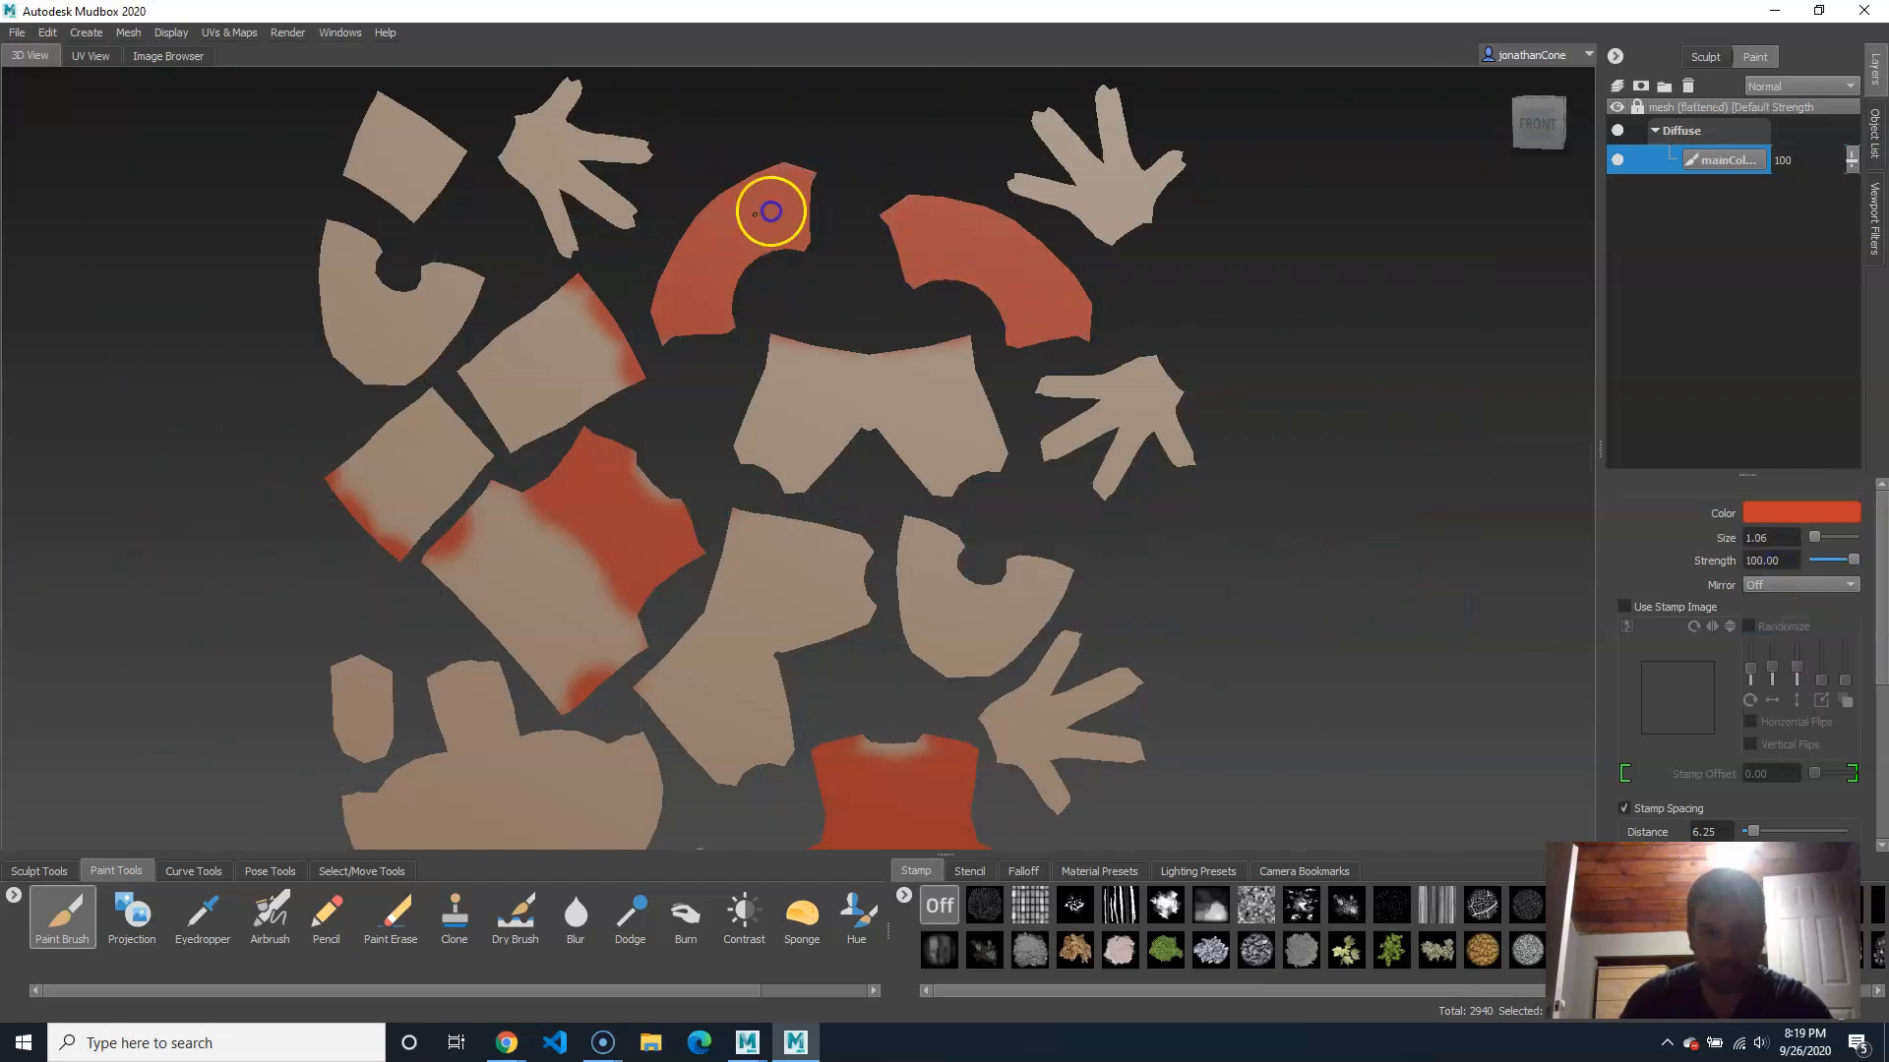
{"action": "mouse_move", "coordinate": [571, 502]}
{"action": "left_mouse_down"}
{"action": "mouse_move", "coordinate": [476, 538]}
{"action": "mouse_move", "coordinate": [561, 611]}
{"action": "mouse_move", "coordinate": [628, 635]}
{"action": "left_mouse_up"}
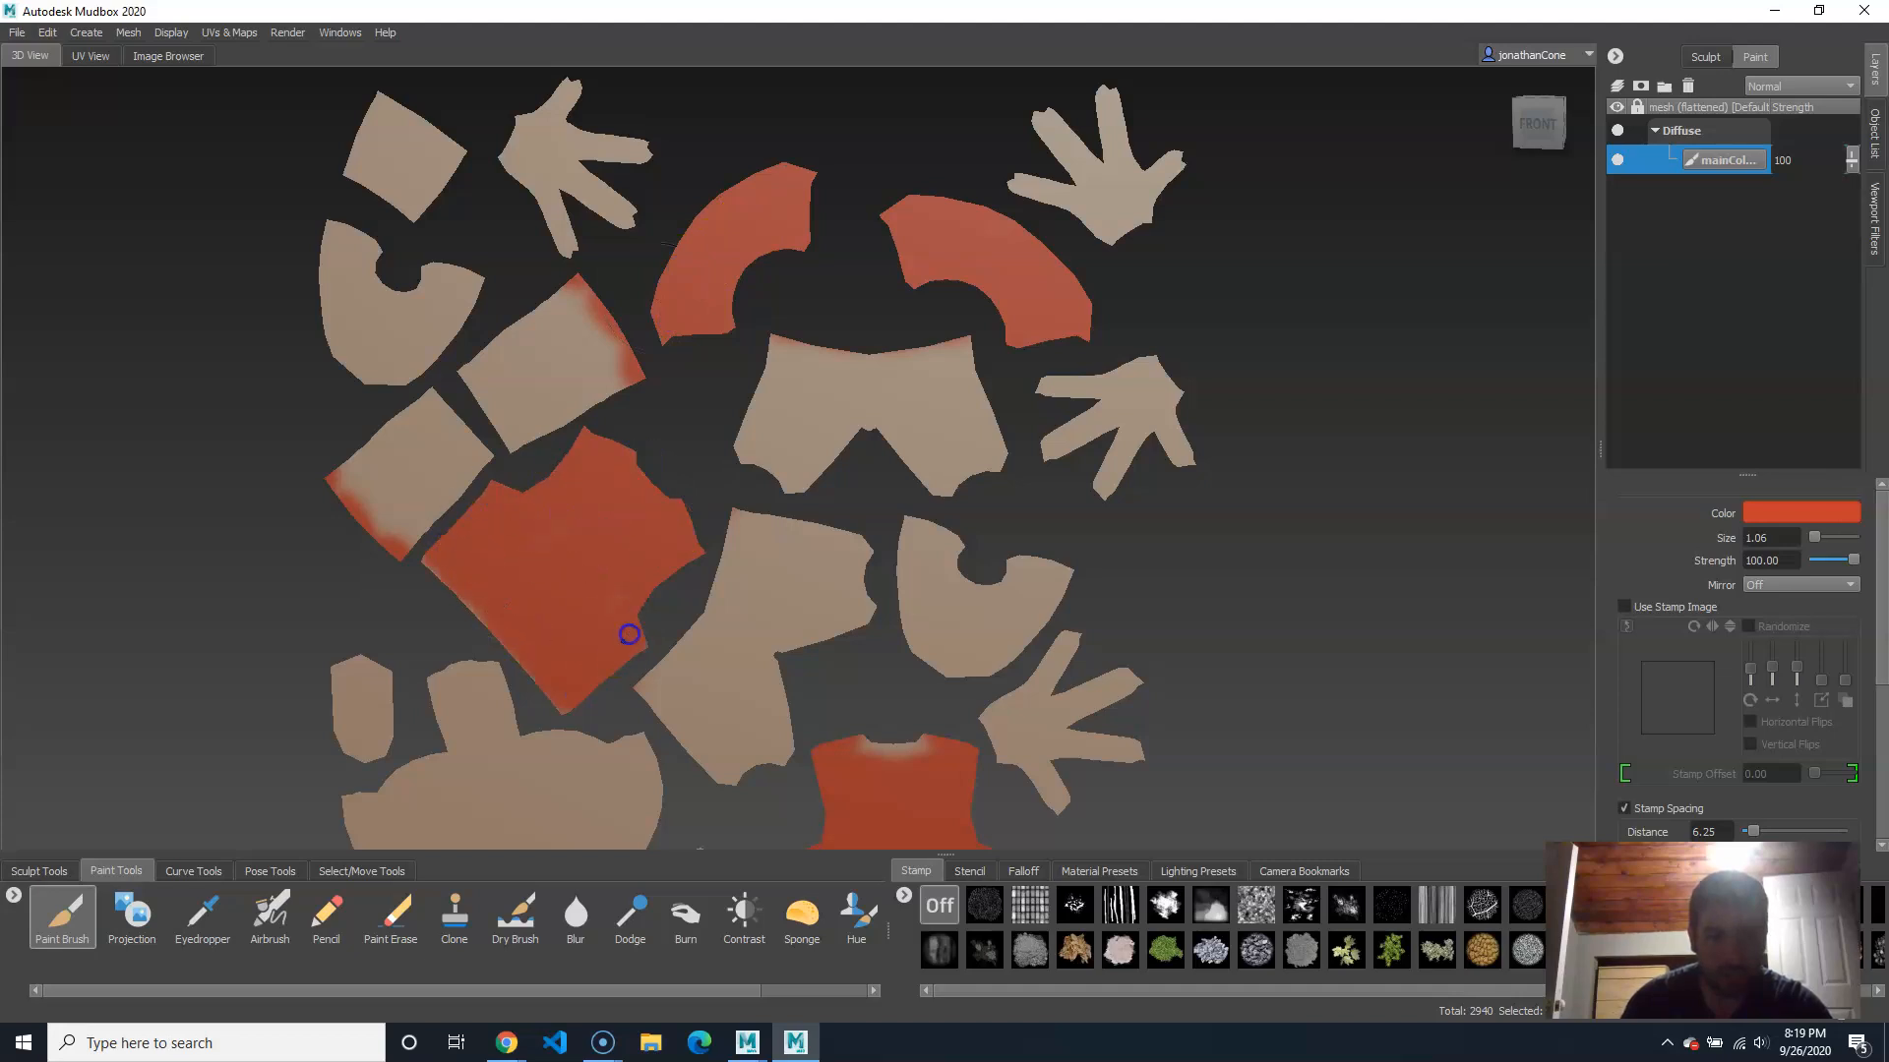
{"action": "mouse_move", "coordinate": [510, 595]}
{"action": "left_mouse_down"}
{"action": "mouse_move", "coordinate": [493, 568]}
{"action": "mouse_move", "coordinate": [623, 548]}
{"action": "mouse_move", "coordinate": [552, 581]}
{"action": "left_mouse_up"}
Step: Fill the unpainted edges of the other shirt piece at the lower end of the UV layout with red-orange
{"action": "middle_click_drag", "start_coordinate": [913, 749], "coordinate": [864, 415], "text": "alt"}
{"action": "left_click_drag", "start_coordinate": [779, 442], "coordinate": [760, 491]}
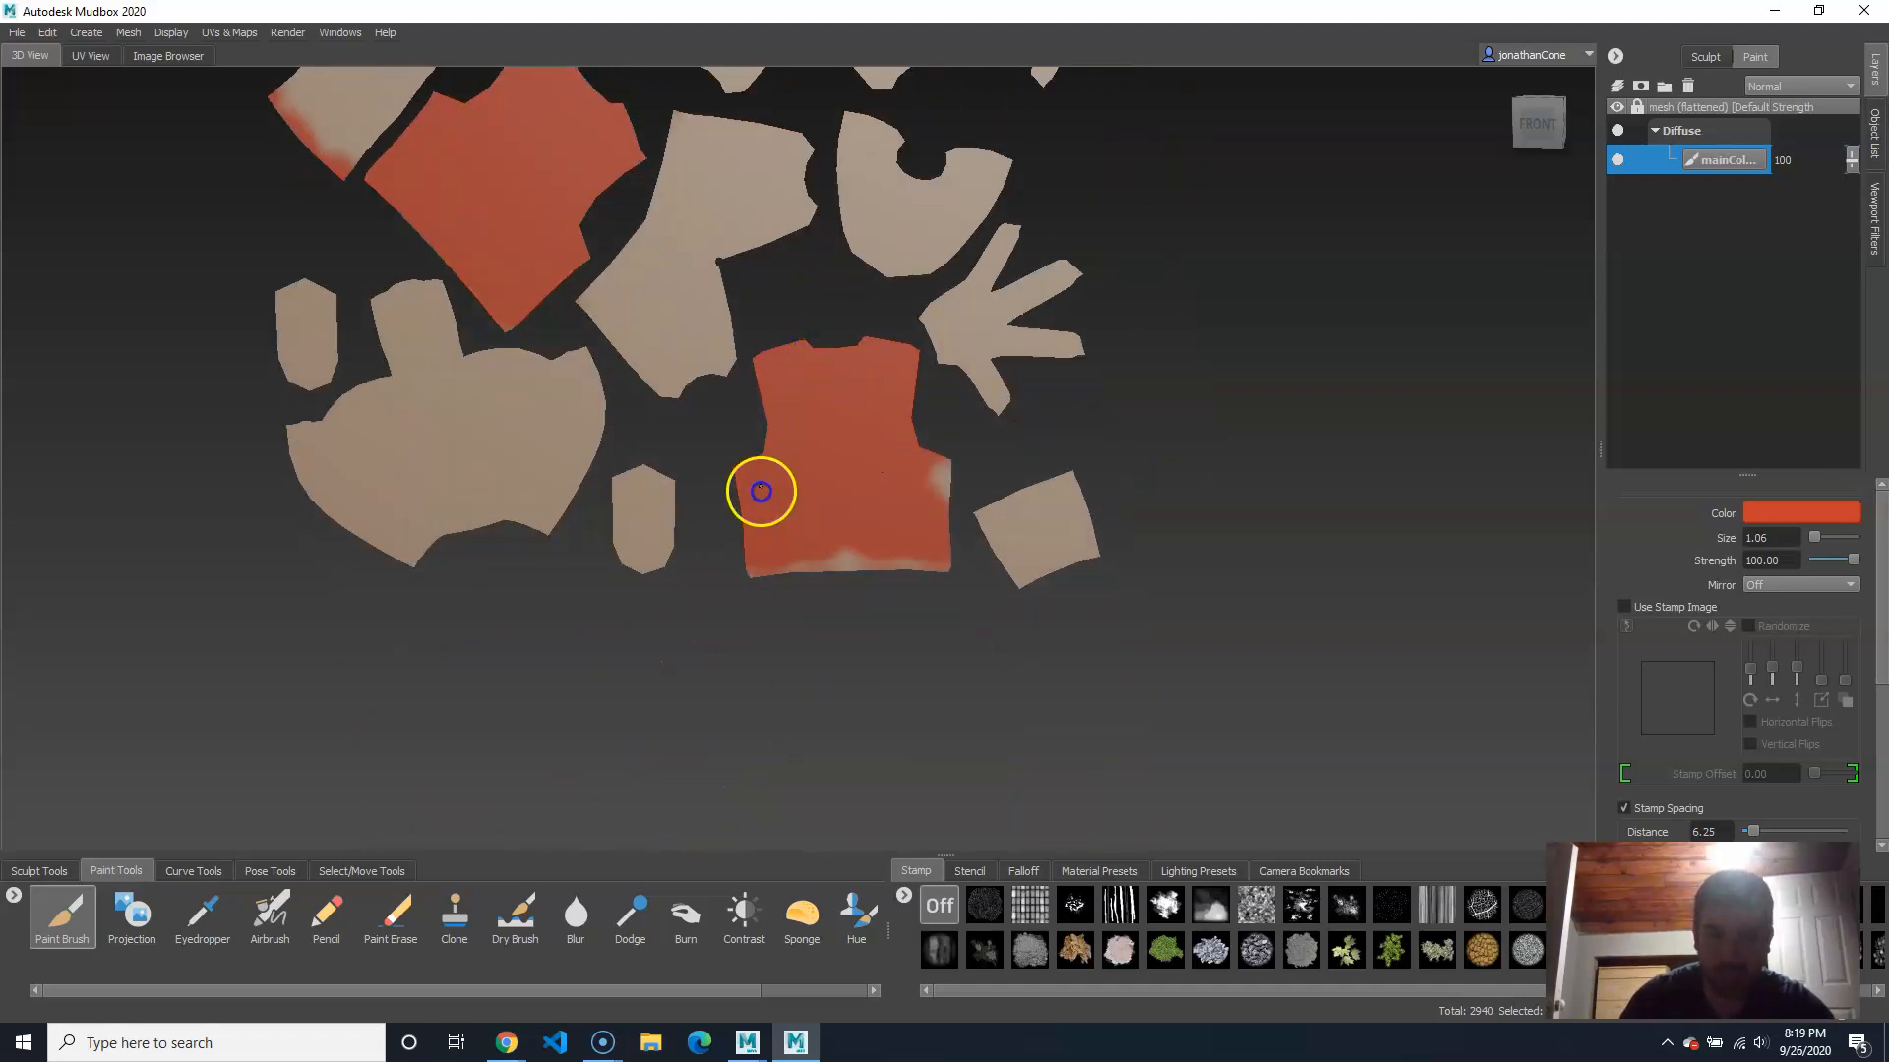
{"action": "left_click_drag", "start_coordinate": [925, 490], "coordinate": [919, 480]}
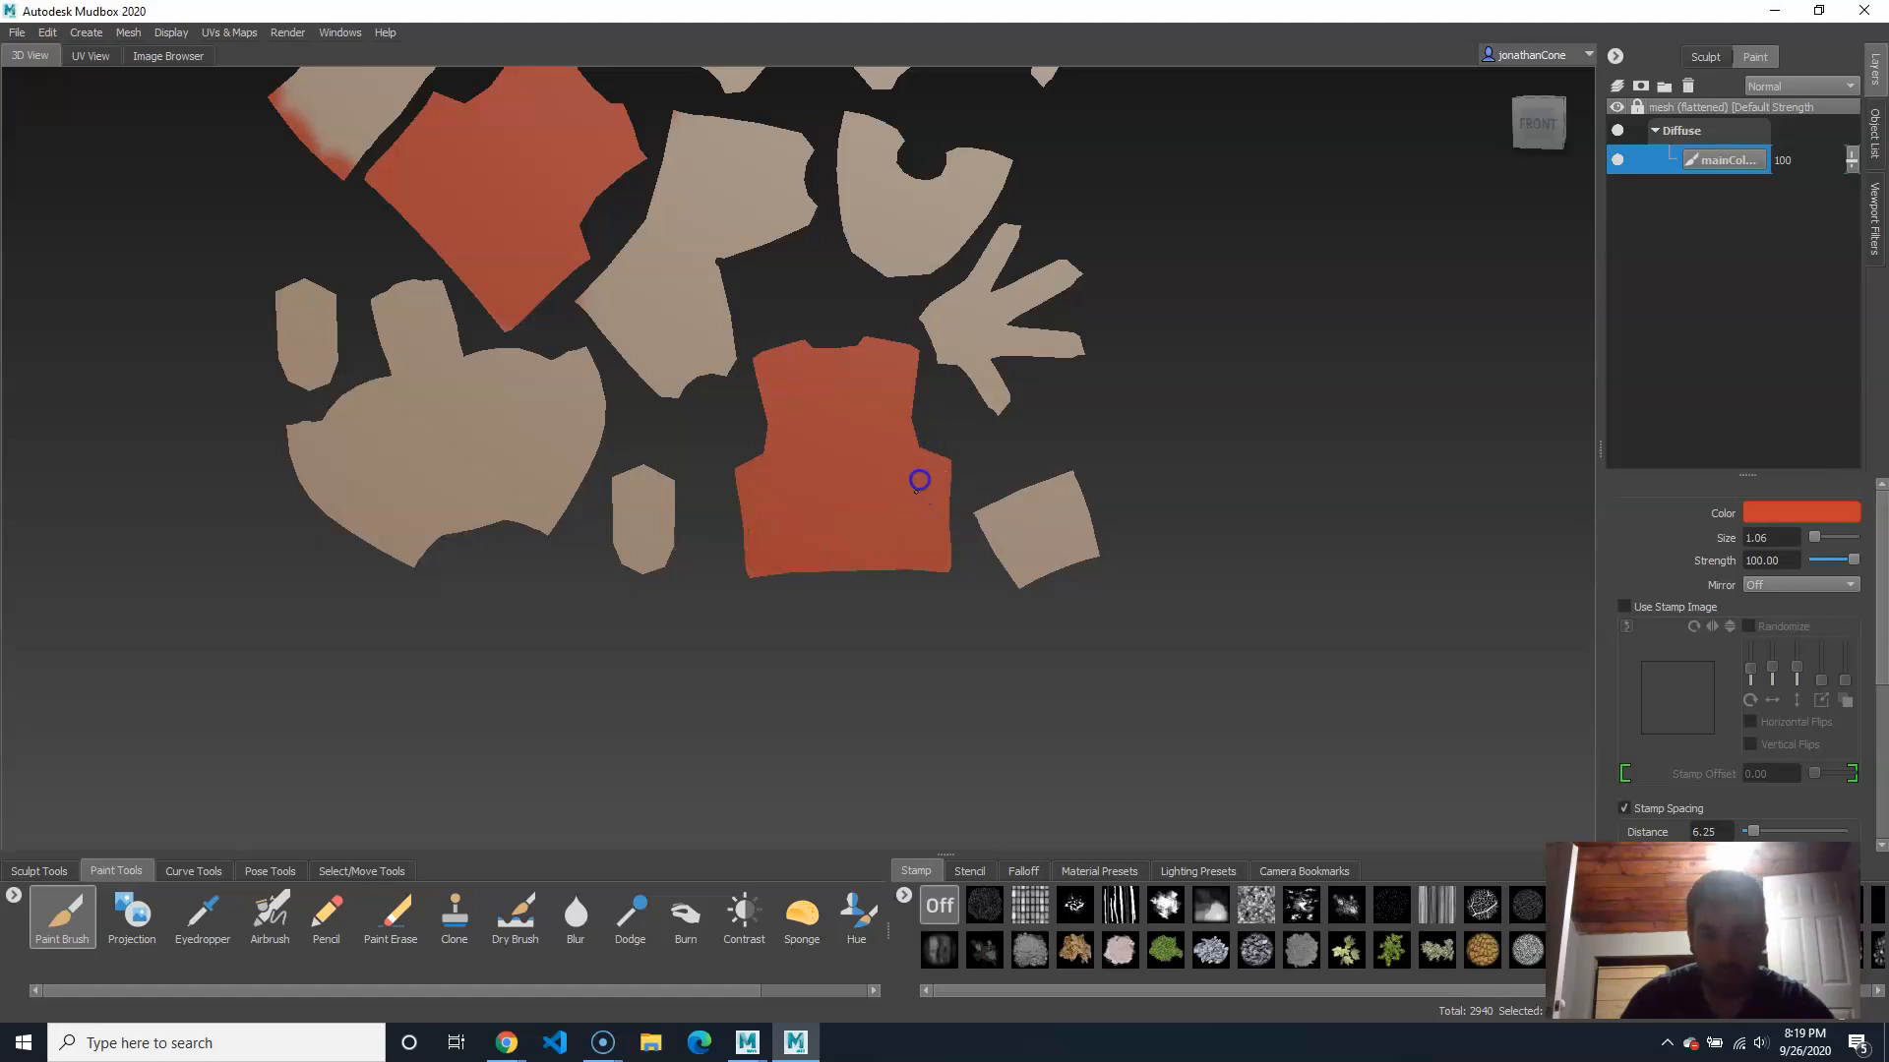
Step: Set the Paint Brush color to a light beige skin tone
{"action": "middle_click_drag", "start_coordinate": [849, 259], "coordinate": [878, 529], "text": "alt"}
{"action": "mouse_move", "coordinate": [883, 433]}
{"action": "middle_mouse_down", "text": "alt"}
{"action": "mouse_move", "coordinate": [871, 608]}
{"action": "mouse_move", "coordinate": [878, 507]}
{"action": "mouse_move", "coordinate": [770, 576]}
{"action": "mouse_move", "coordinate": [792, 536]}
{"action": "middle_mouse_up", "text": "alt"}
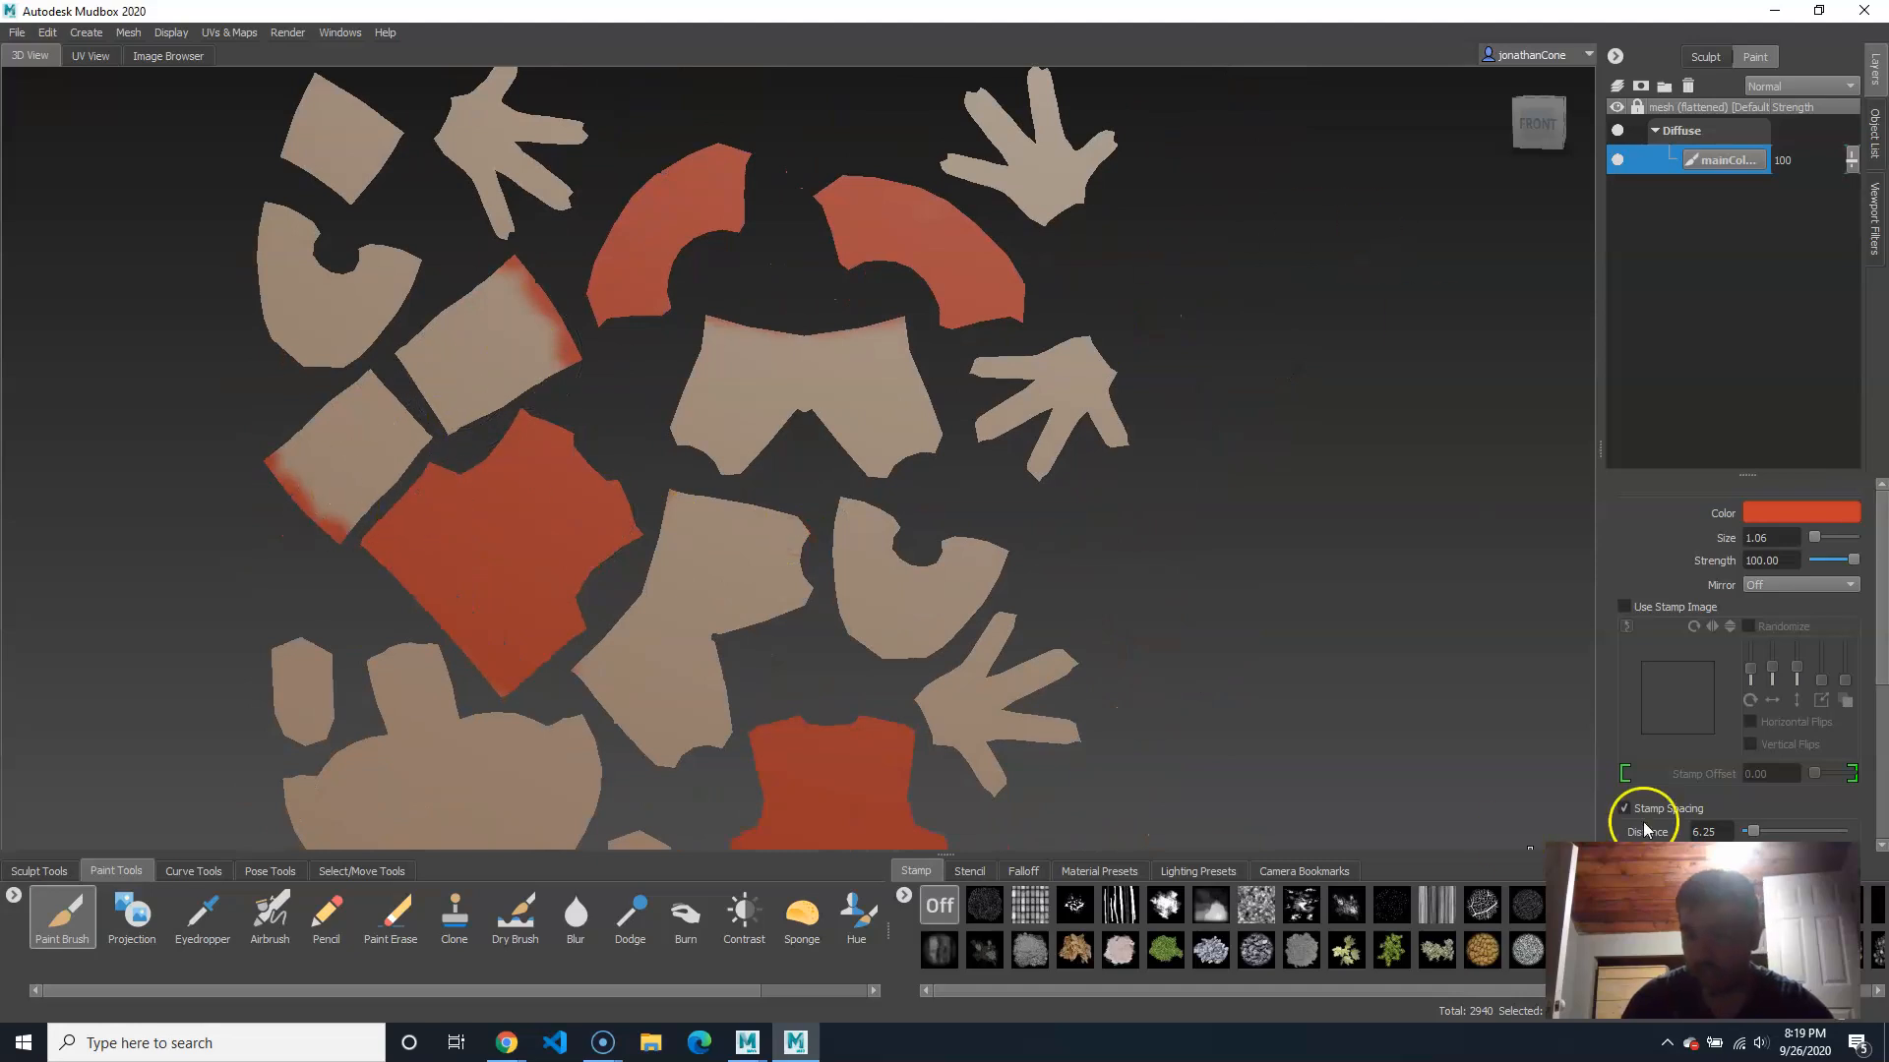
{"action": "left_click", "coordinate": [1802, 517]}
{"action": "mouse_move", "coordinate": [954, 505]}
{"action": "left_mouse_down"}
{"action": "mouse_move", "coordinate": [944, 528]}
{"action": "mouse_move", "coordinate": [922, 506]}
{"action": "mouse_move", "coordinate": [948, 527]}
{"action": "mouse_move", "coordinate": [931, 537]}
{"action": "left_mouse_up"}
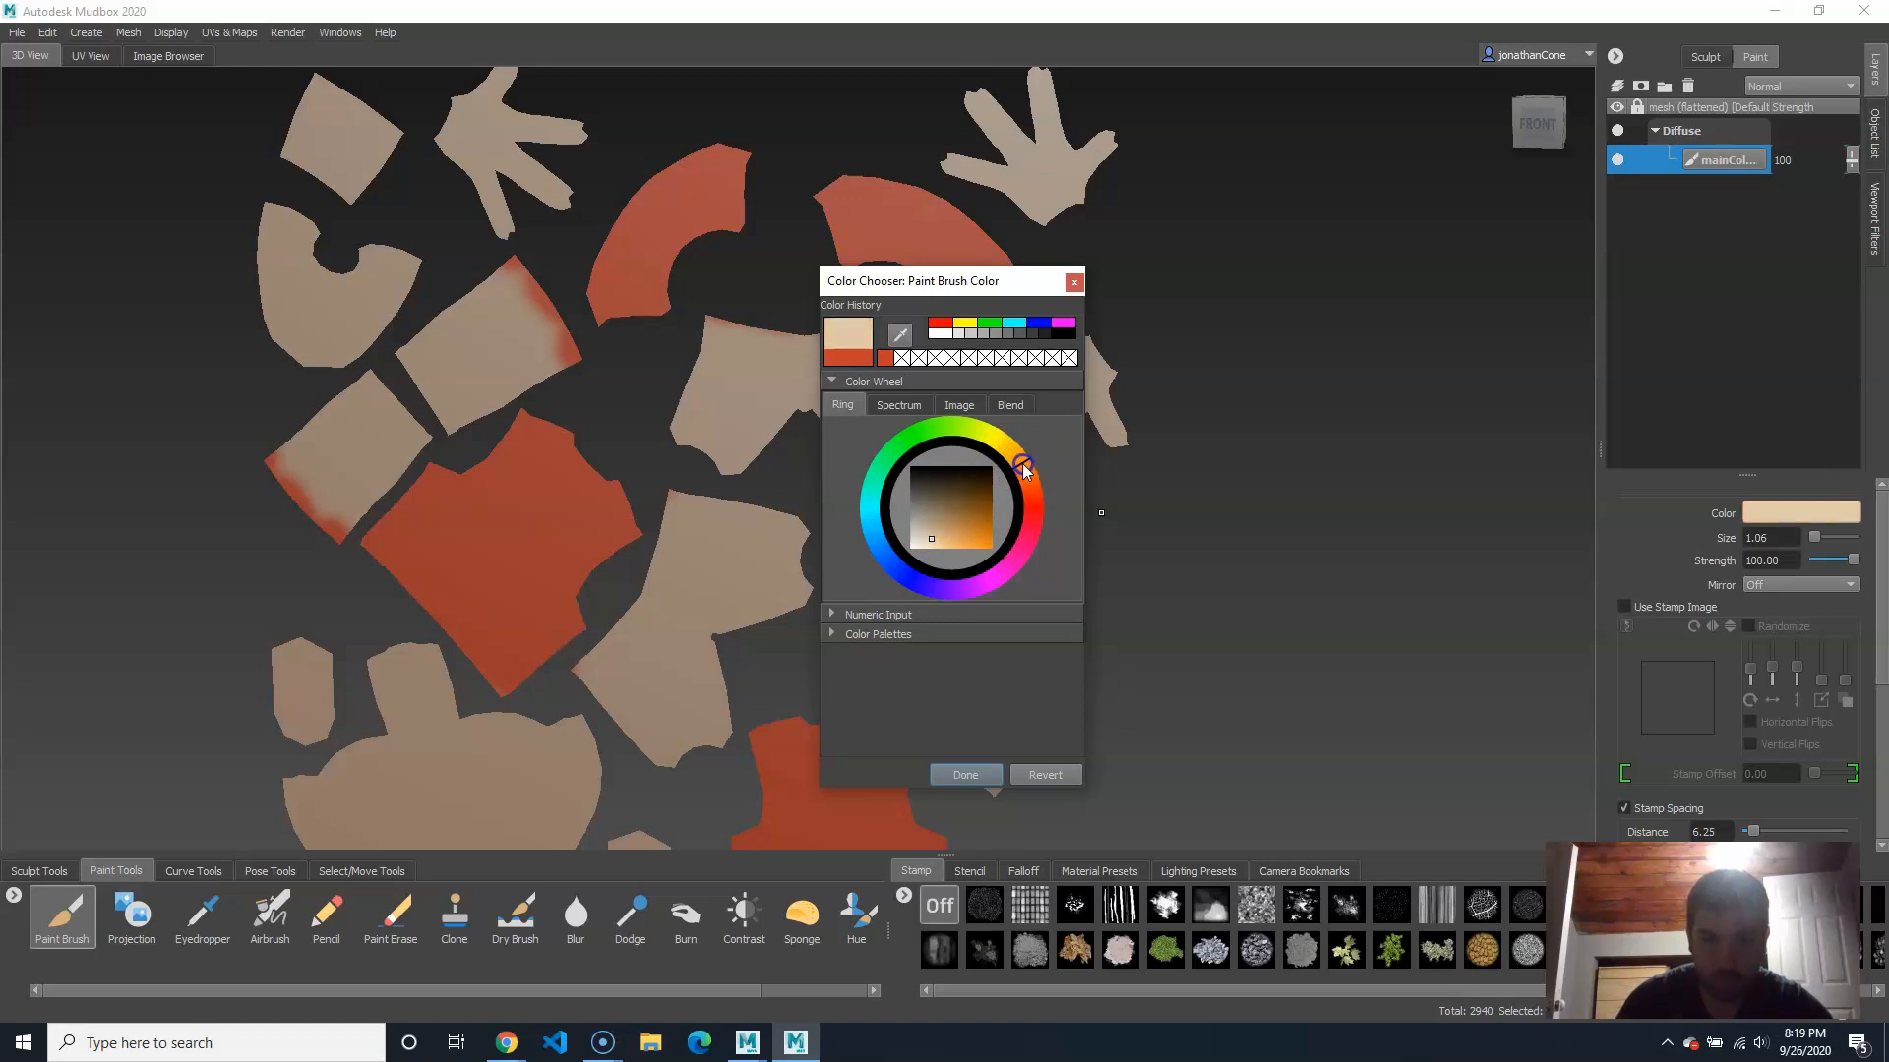
{"action": "left_click", "coordinate": [962, 782]}
Step: Paint the three uppermost hand pieces of the UV layout in the light beige skin tone
{"action": "mouse_move", "coordinate": [1070, 174]}
{"action": "left_mouse_down"}
{"action": "mouse_move", "coordinate": [1079, 138]}
{"action": "mouse_move", "coordinate": [994, 101]}
{"action": "left_mouse_up"}
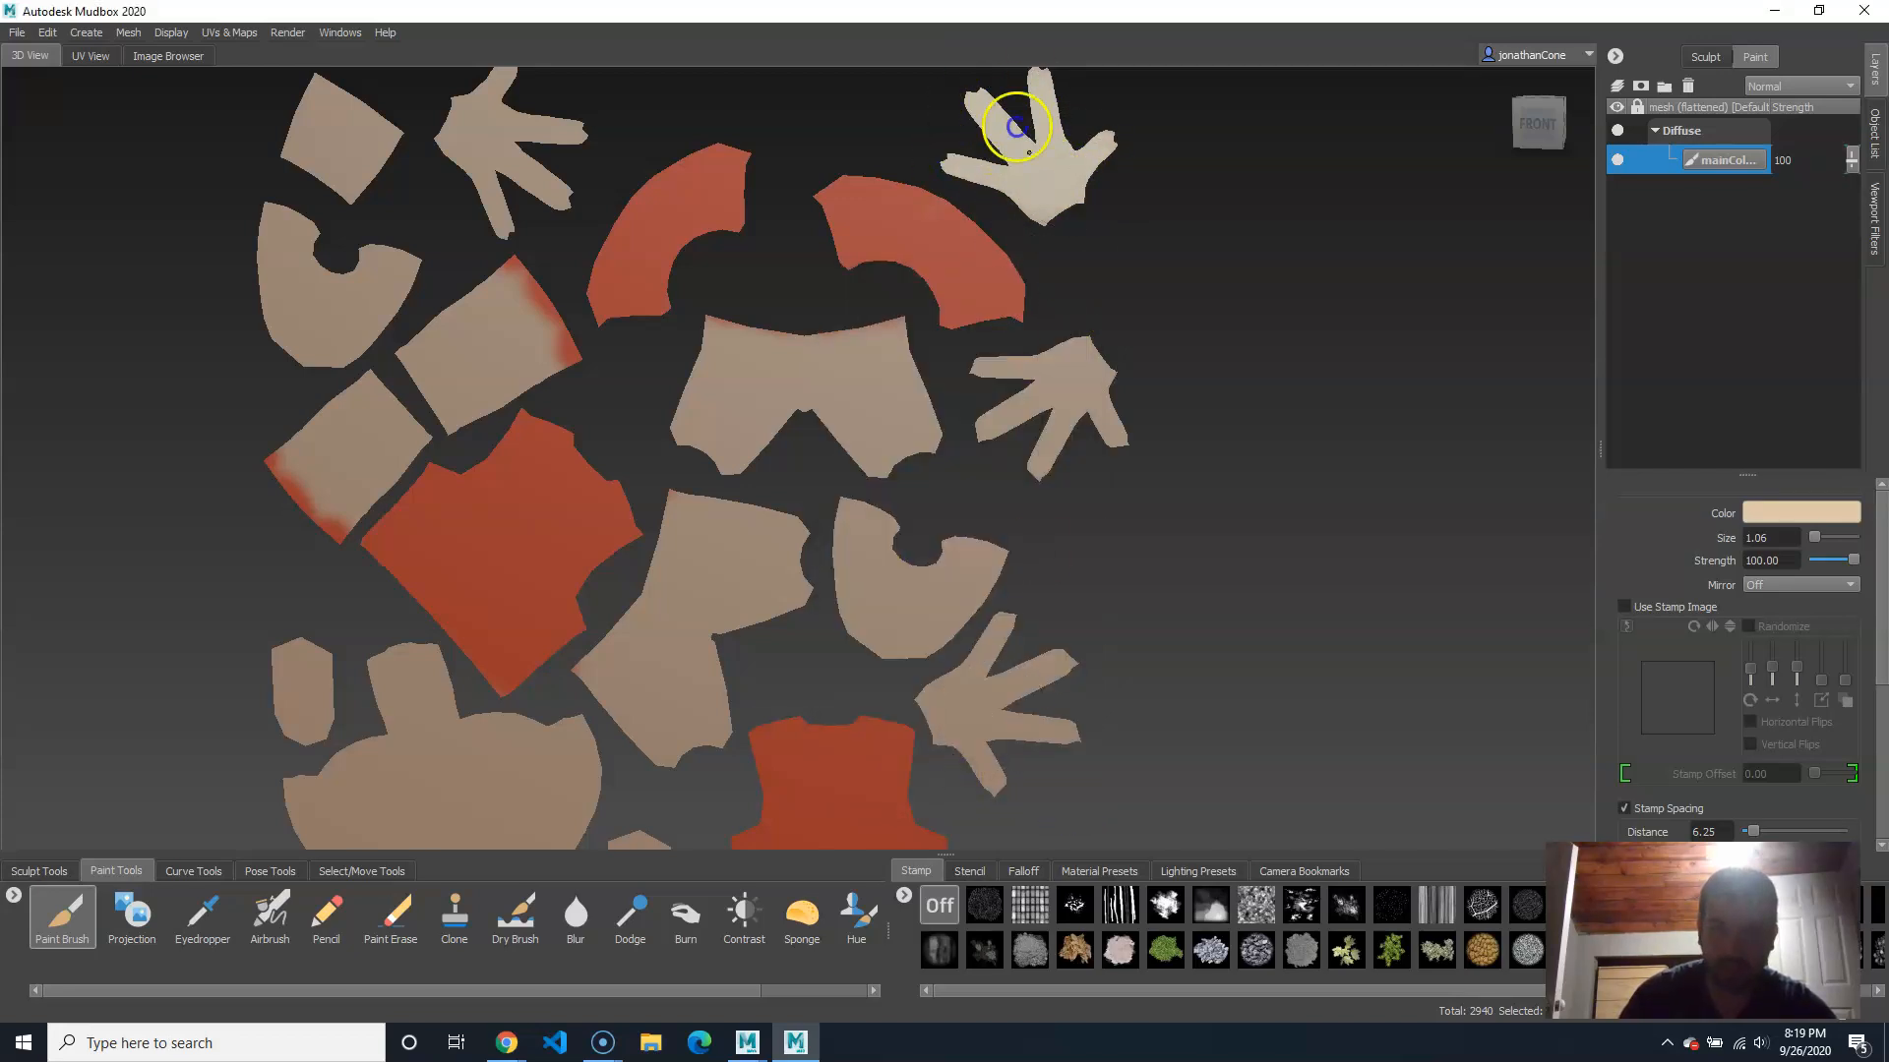
{"action": "mouse_move", "coordinate": [1042, 379]}
{"action": "left_mouse_down"}
{"action": "mouse_move", "coordinate": [1071, 371]}
{"action": "mouse_move", "coordinate": [998, 401]}
{"action": "left_mouse_up"}
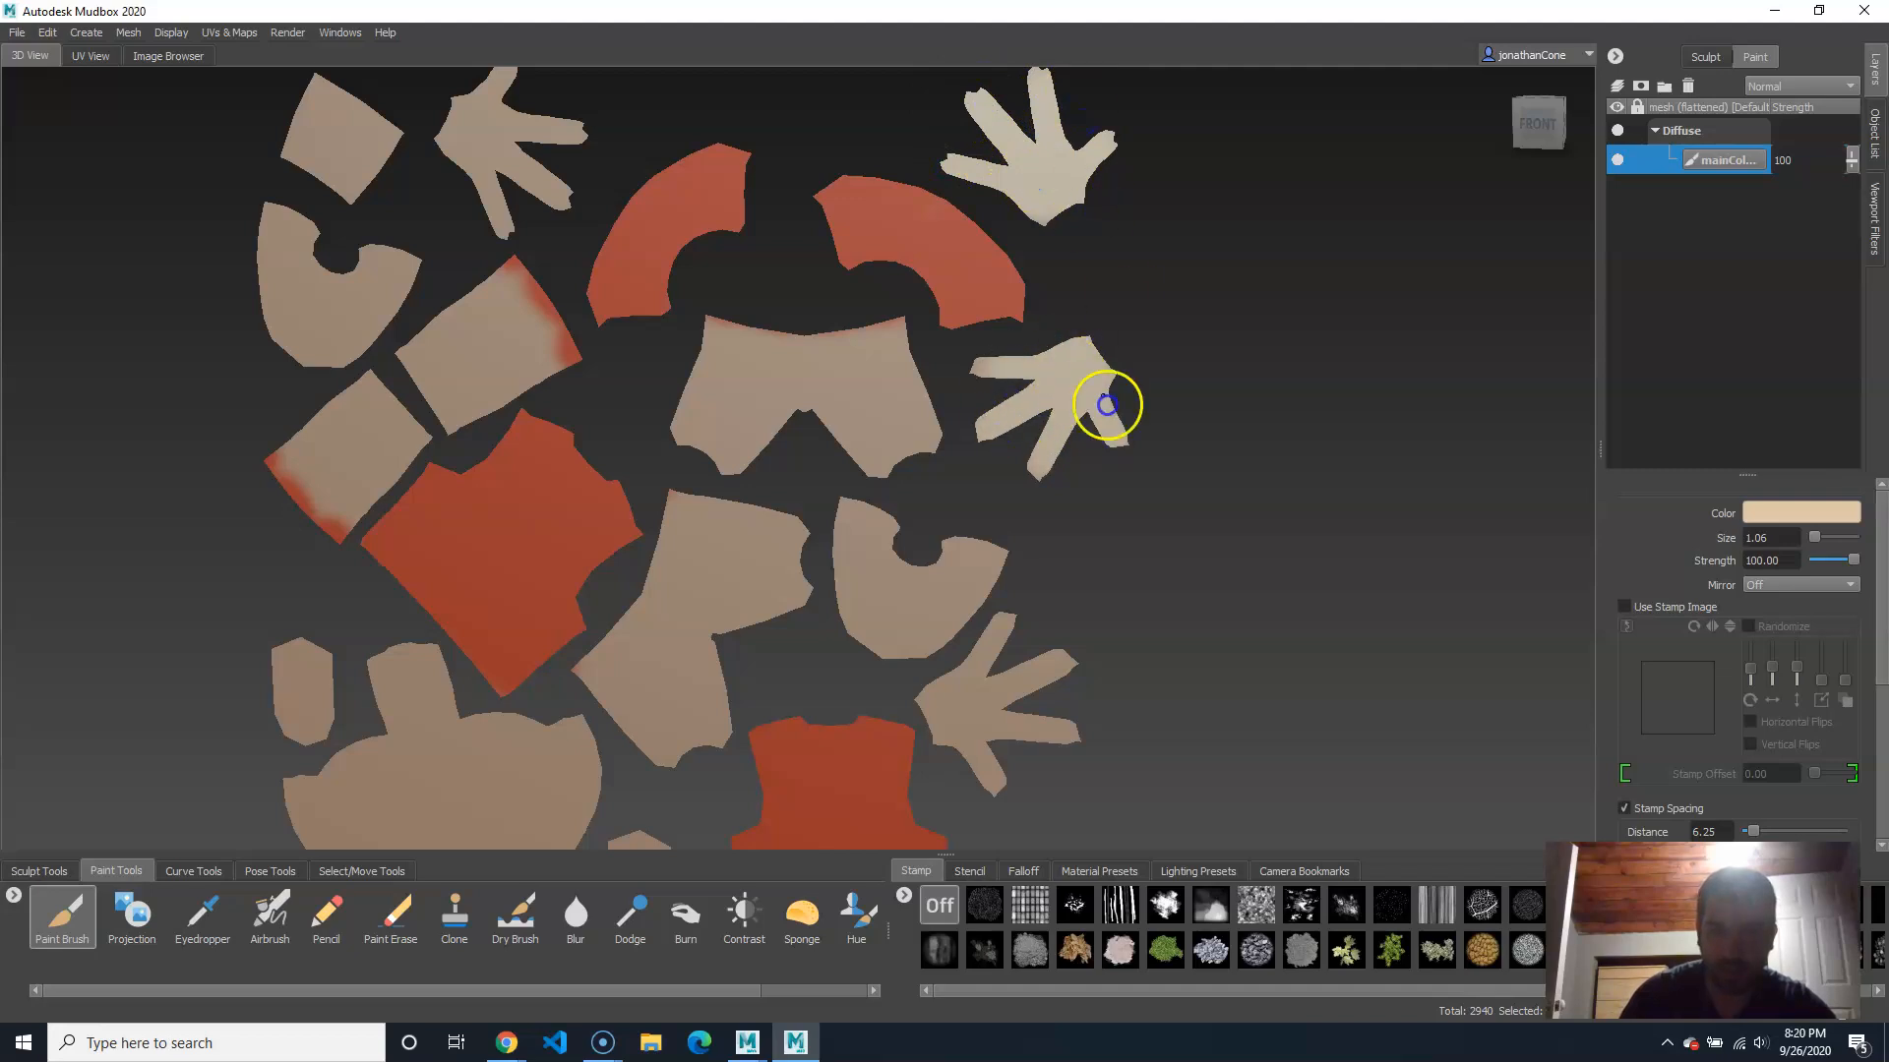
{"action": "mouse_move", "coordinate": [476, 160]}
{"action": "left_mouse_down"}
{"action": "mouse_move", "coordinate": [561, 190]}
{"action": "mouse_move", "coordinate": [483, 67]}
{"action": "mouse_move", "coordinate": [498, 93]}
{"action": "mouse_move", "coordinate": [451, 128]}
{"action": "mouse_move", "coordinate": [338, 135]}
{"action": "mouse_move", "coordinate": [352, 208]}
{"action": "left_mouse_up"}
{"action": "left_click_drag", "start_coordinate": [1214, 636], "coordinate": [1221, 609], "text": "alt"}
{"action": "middle_click_drag", "start_coordinate": [1224, 644], "coordinate": [1278, 615], "text": "alt"}
{"action": "right_click_drag", "start_coordinate": [1278, 616], "coordinate": [1121, 586], "text": "alt"}
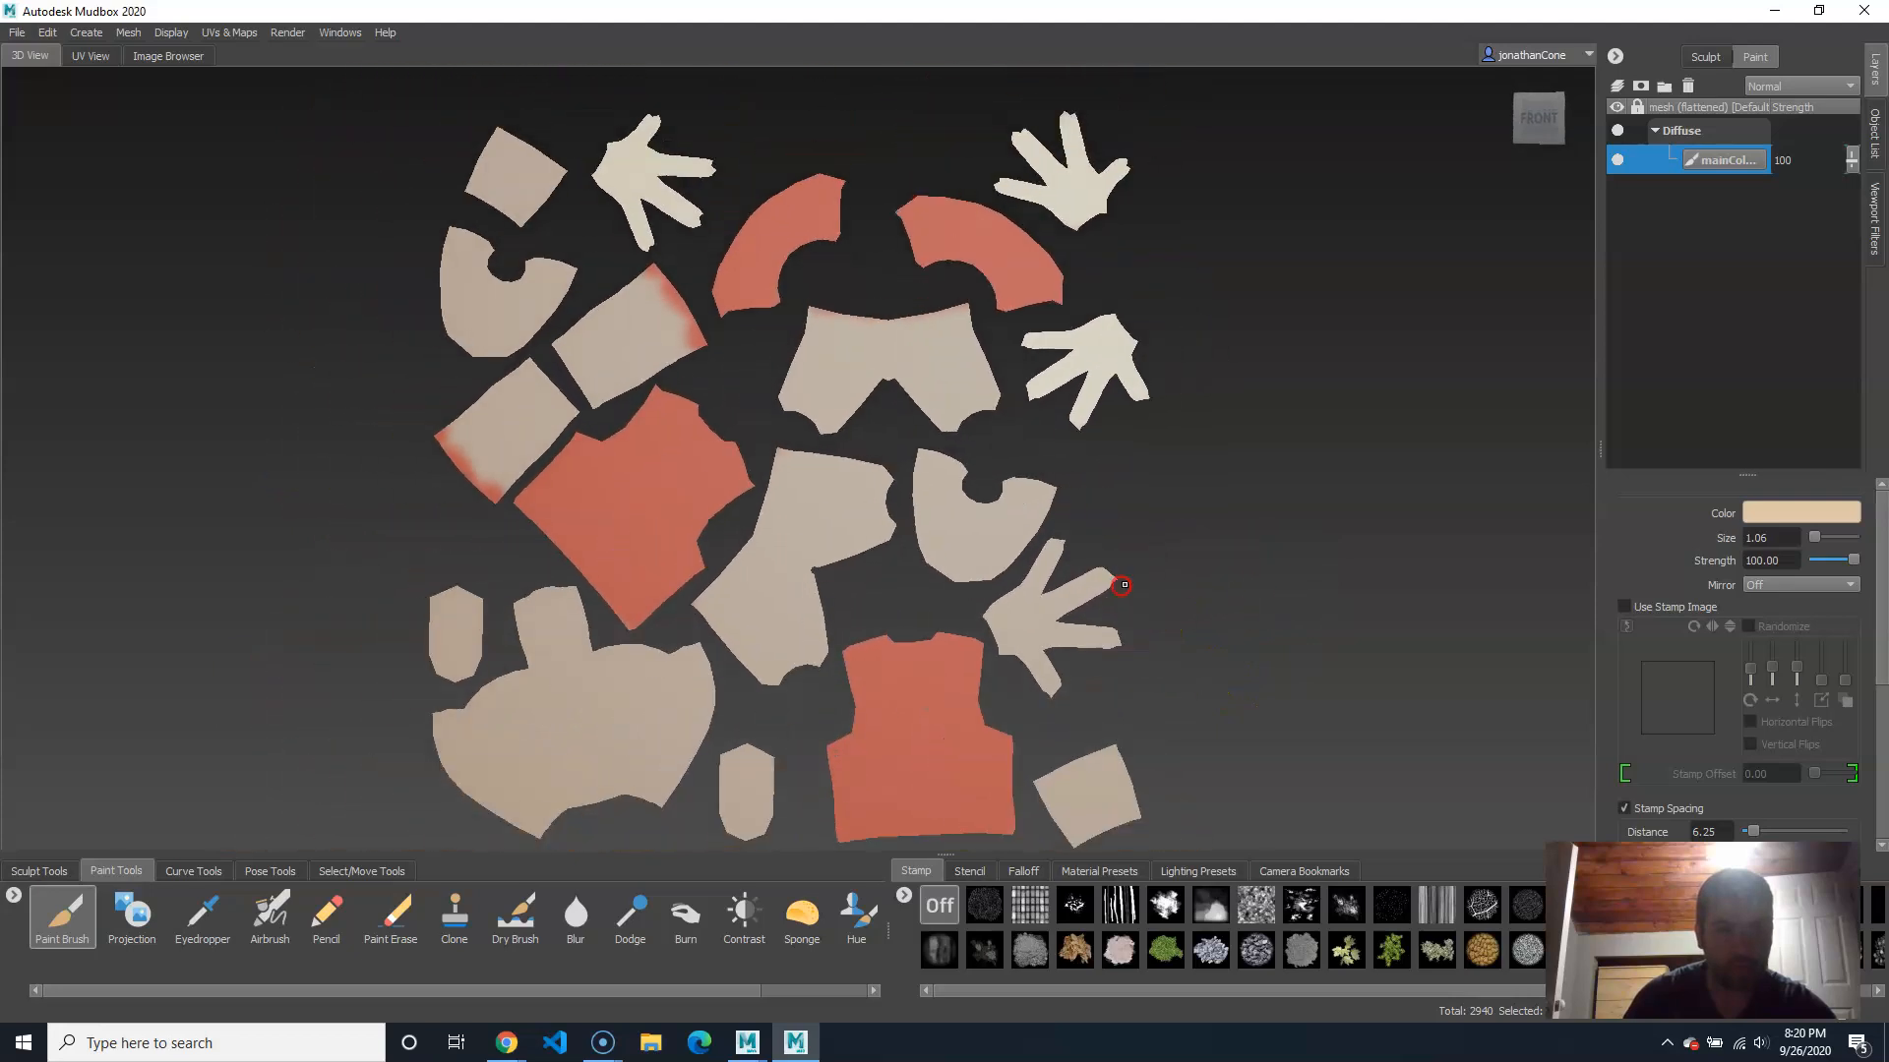
Step: Paint the large head piece of the UV layout, including its edges, in the light beige skin tone
{"action": "middle_click_drag", "start_coordinate": [1121, 586], "coordinate": [1044, 534], "text": "alt"}
{"action": "mouse_move", "coordinate": [777, 527]}
{"action": "left_mouse_down"}
{"action": "mouse_move", "coordinate": [675, 590]}
{"action": "mouse_move", "coordinate": [649, 540]}
{"action": "mouse_move", "coordinate": [541, 510]}
{"action": "mouse_move", "coordinate": [502, 574]}
{"action": "mouse_move", "coordinate": [439, 610]}
{"action": "mouse_move", "coordinate": [506, 695]}
{"action": "mouse_move", "coordinate": [592, 560]}
{"action": "left_mouse_up"}
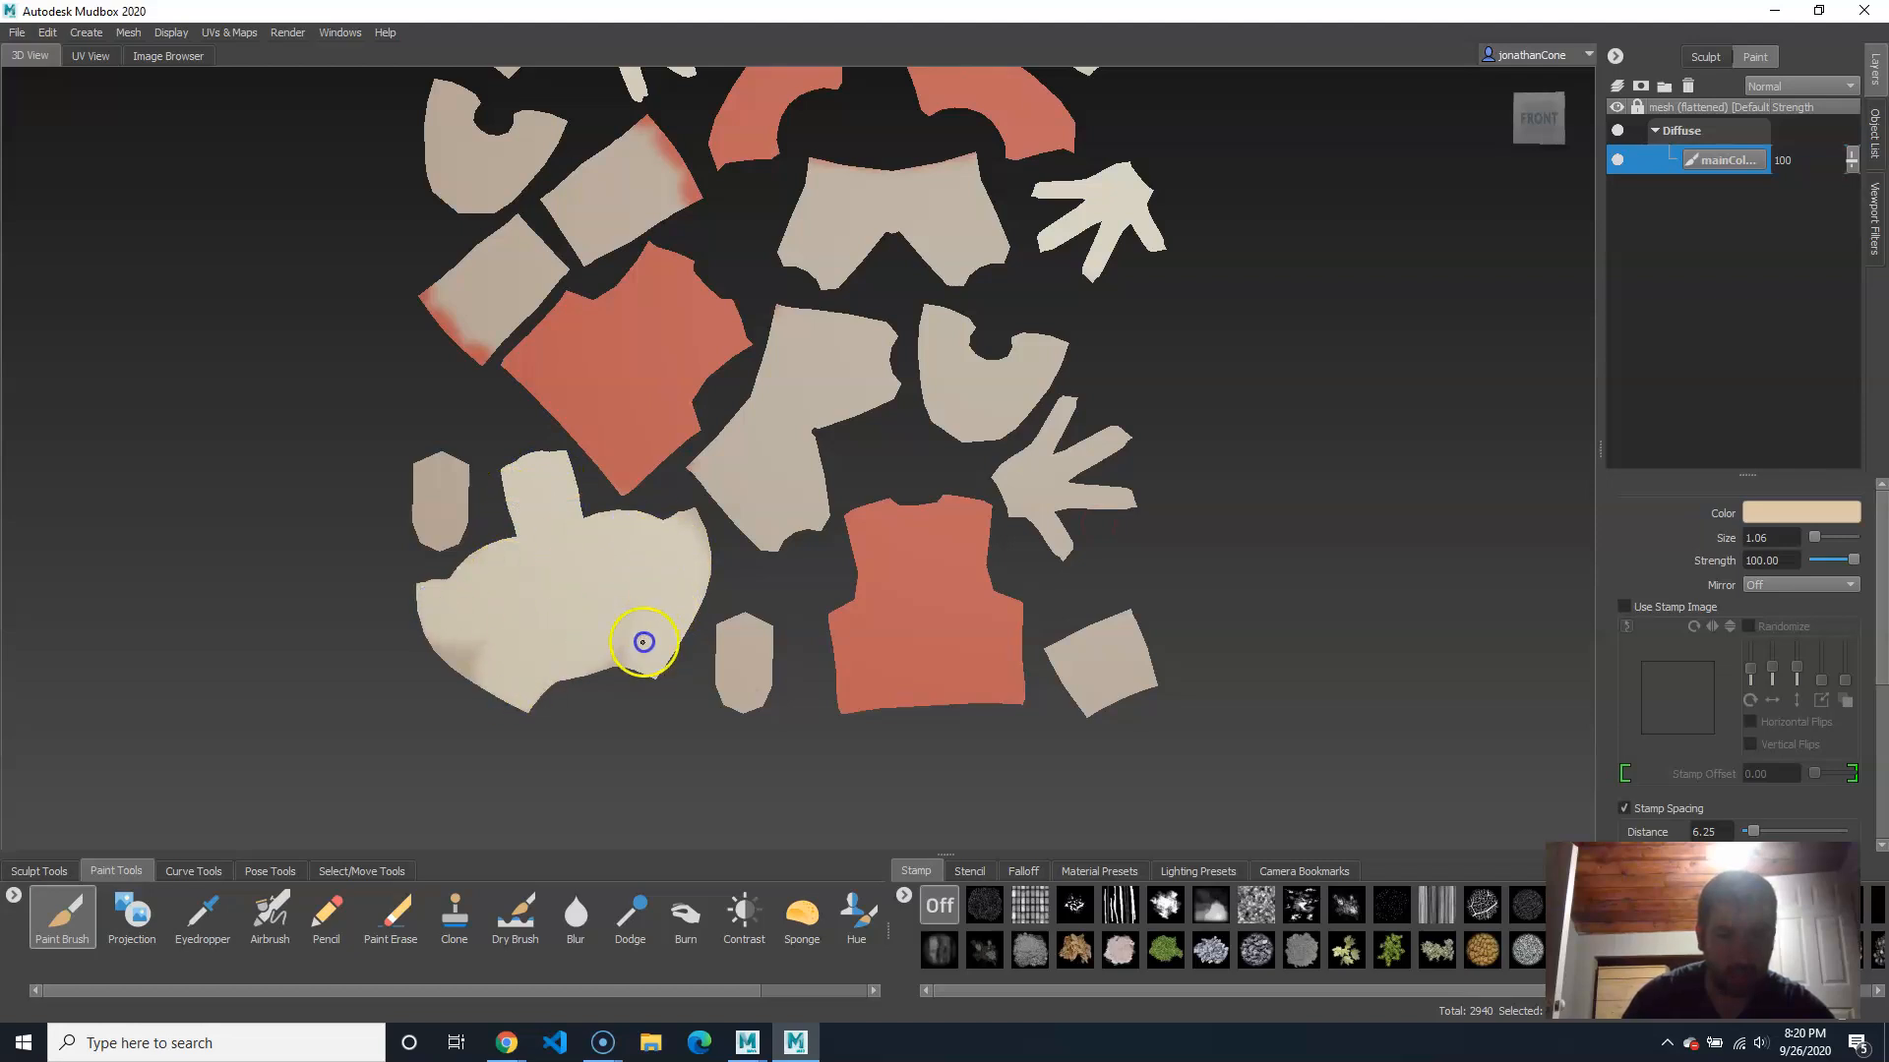
{"action": "left_click_drag", "start_coordinate": [497, 687], "coordinate": [518, 675]}
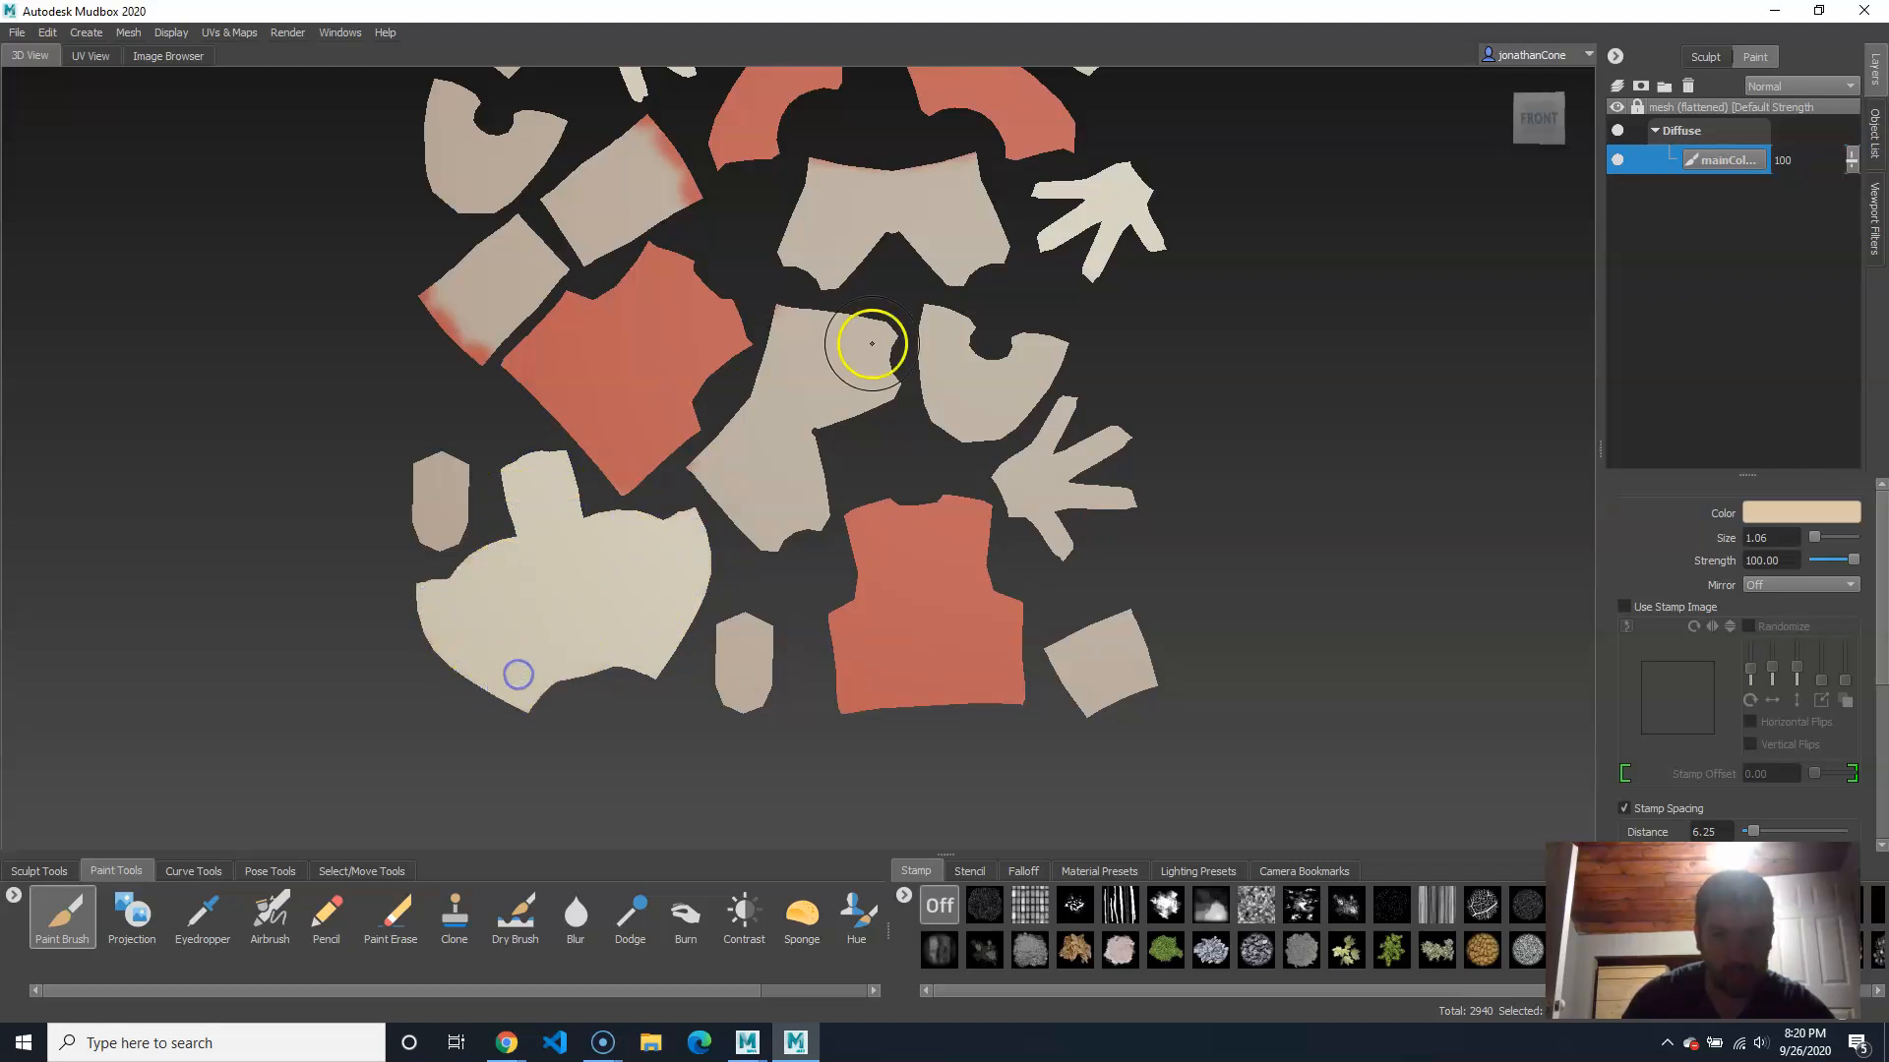
Step: Paint the two rectangular arm pieces in the light beige skin tone, covering the red-orange overspill along their edges
{"action": "middle_click_drag", "start_coordinate": [1215, 452], "coordinate": [1213, 548], "text": "alt"}
{"action": "middle_click_drag", "start_coordinate": [730, 426], "coordinate": [844, 385], "text": "alt"}
{"action": "left_click_drag", "start_coordinate": [606, 191], "coordinate": [653, 217]}
{"action": "left_click_drag", "start_coordinate": [603, 156], "coordinate": [625, 162]}
{"action": "key", "text": "ctrl+z"}
{"action": "left_click_drag", "start_coordinate": [755, 313], "coordinate": [833, 371]}
{"action": "left_click_drag", "start_coordinate": [769, 306], "coordinate": [685, 366]}
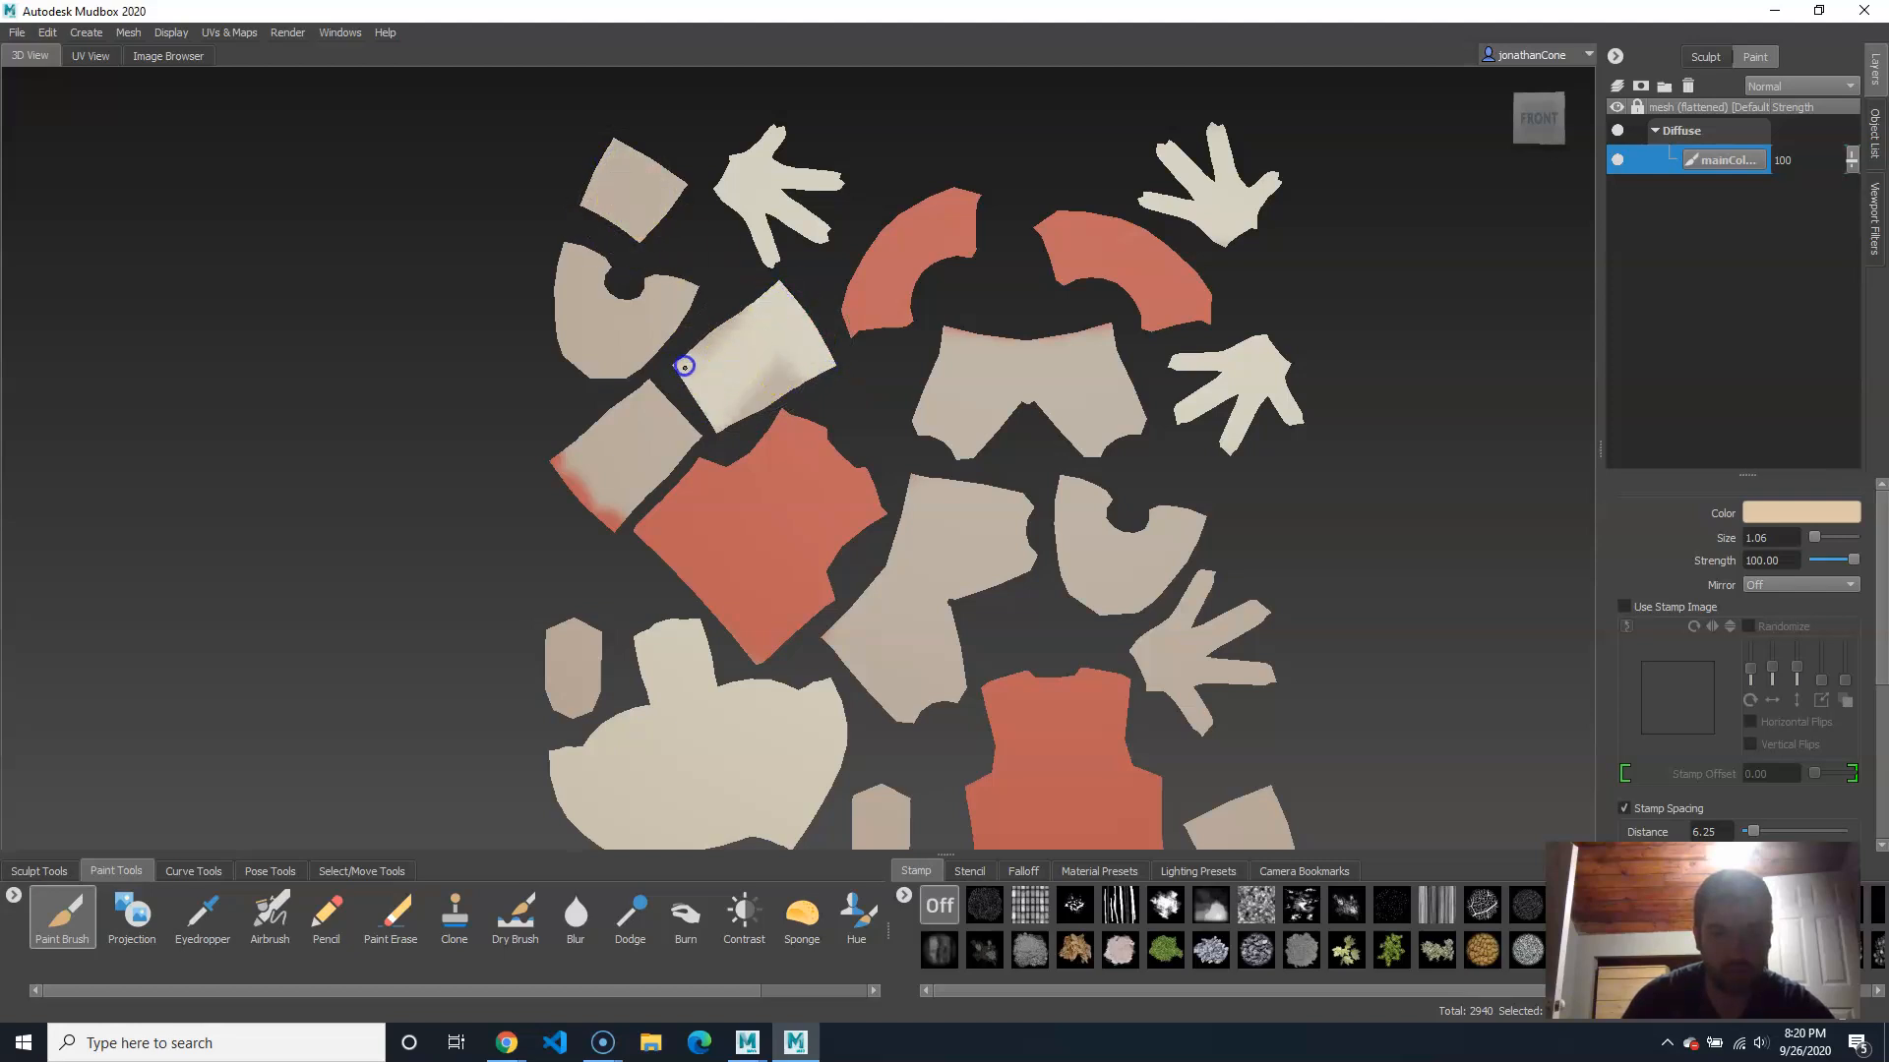
{"action": "mouse_move", "coordinate": [636, 456]}
{"action": "left_mouse_down"}
{"action": "mouse_move", "coordinate": [654, 452]}
{"action": "mouse_move", "coordinate": [611, 425]}
{"action": "left_mouse_up"}
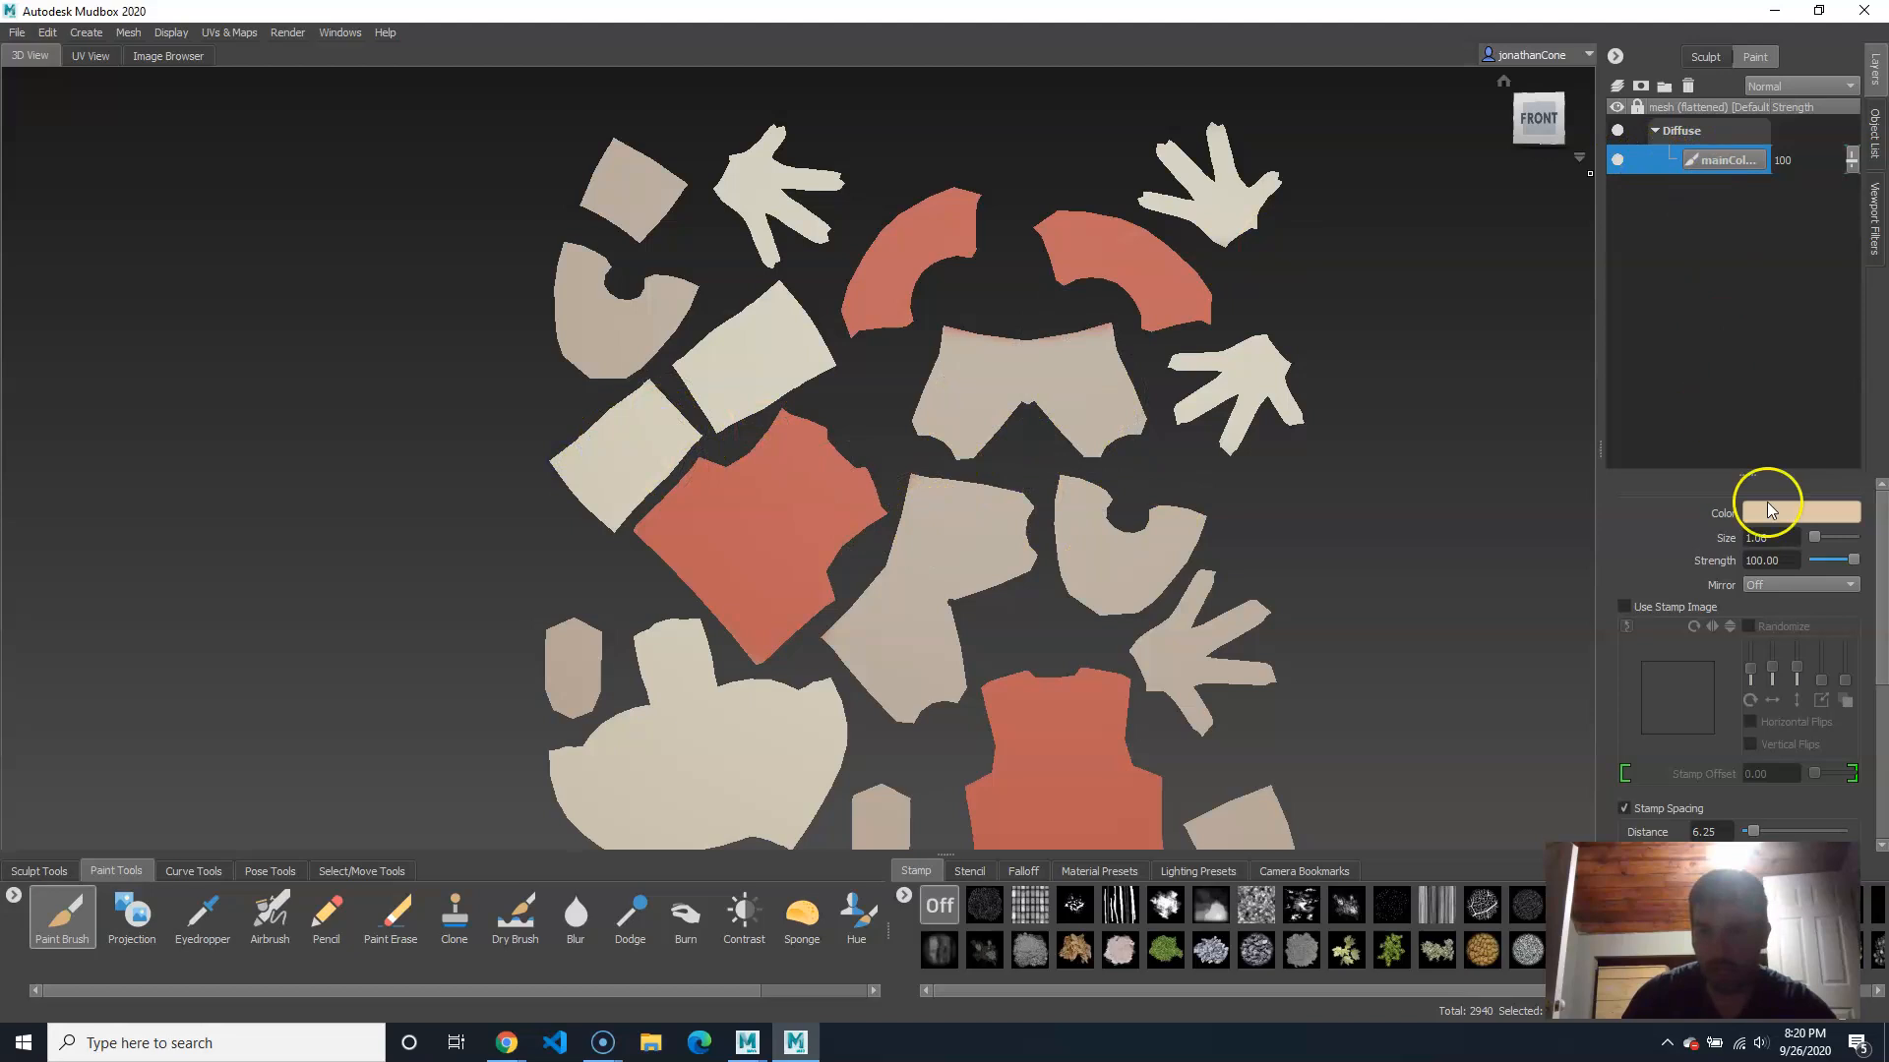
Step: Set the Paint Brush color to a medium blue and fill the two shorts pieces of the UV layout
{"action": "left_click", "coordinate": [1785, 516]}
{"action": "left_click", "coordinate": [897, 572]}
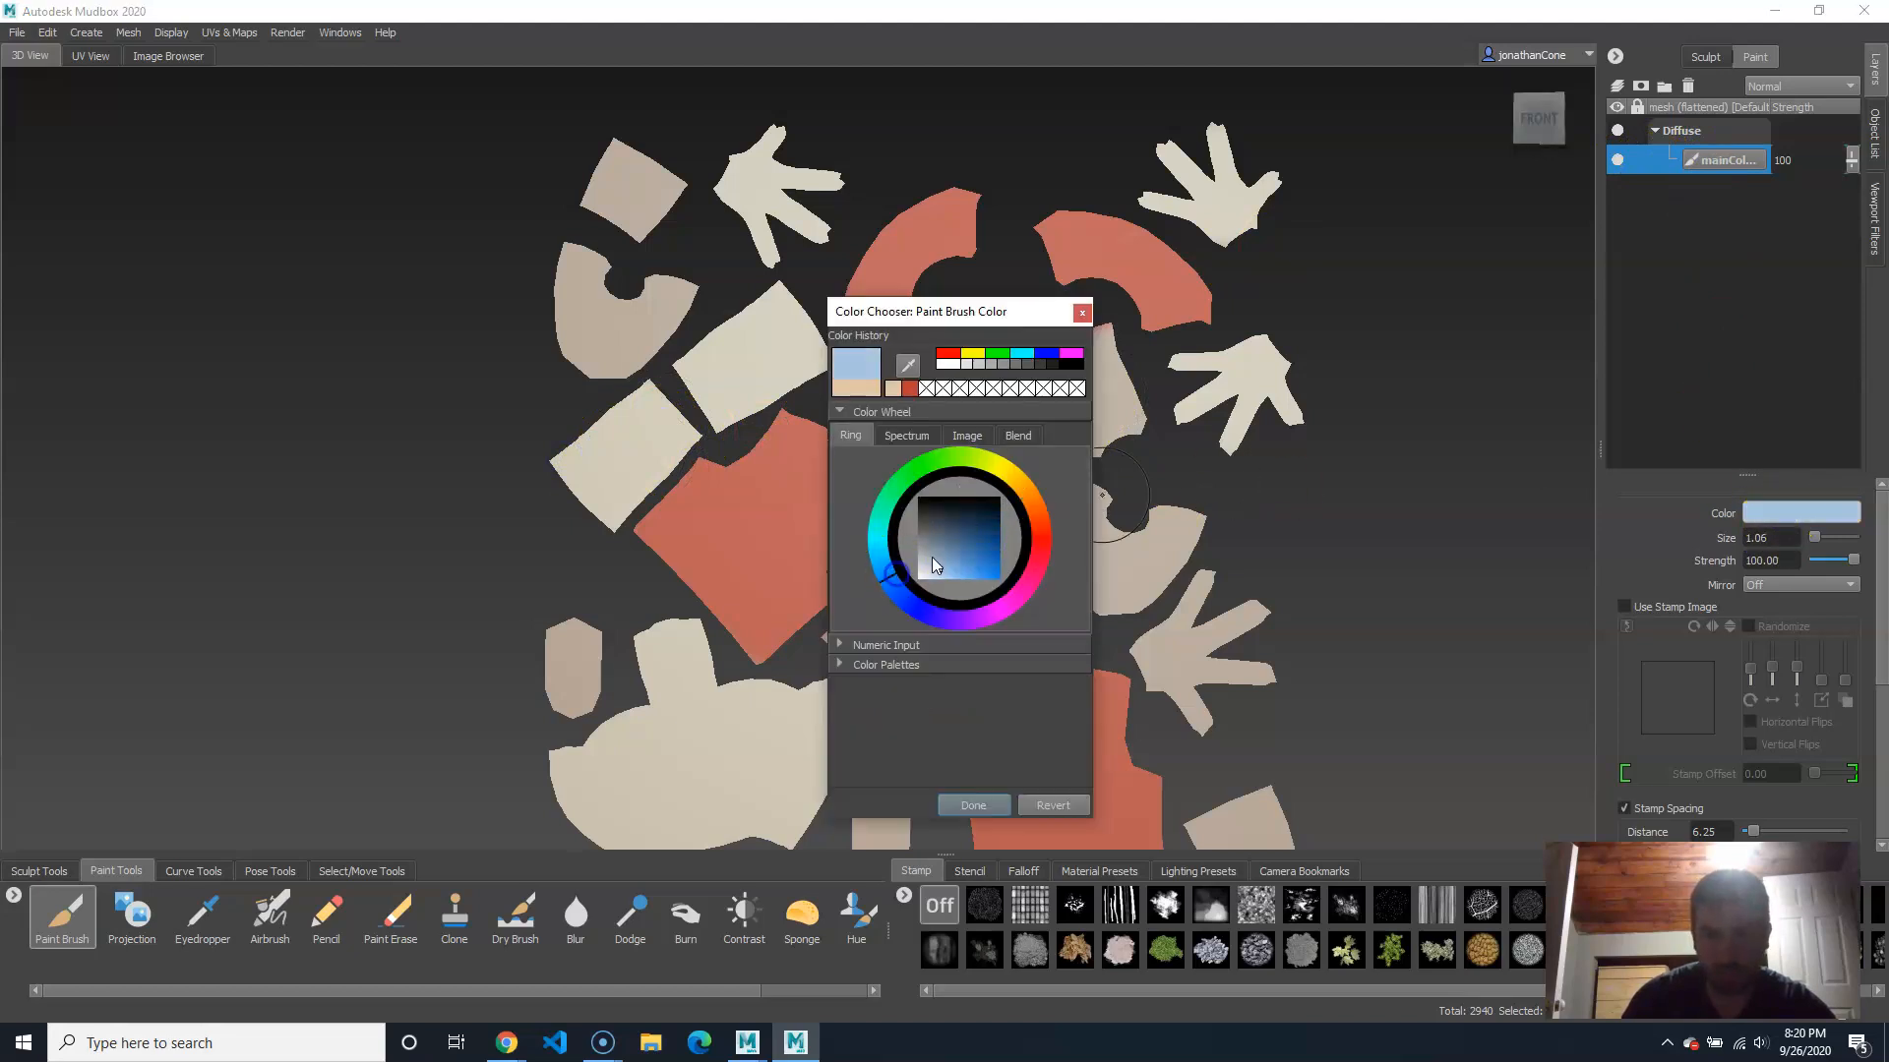
{"action": "left_click_drag", "start_coordinate": [942, 557], "coordinate": [948, 559]}
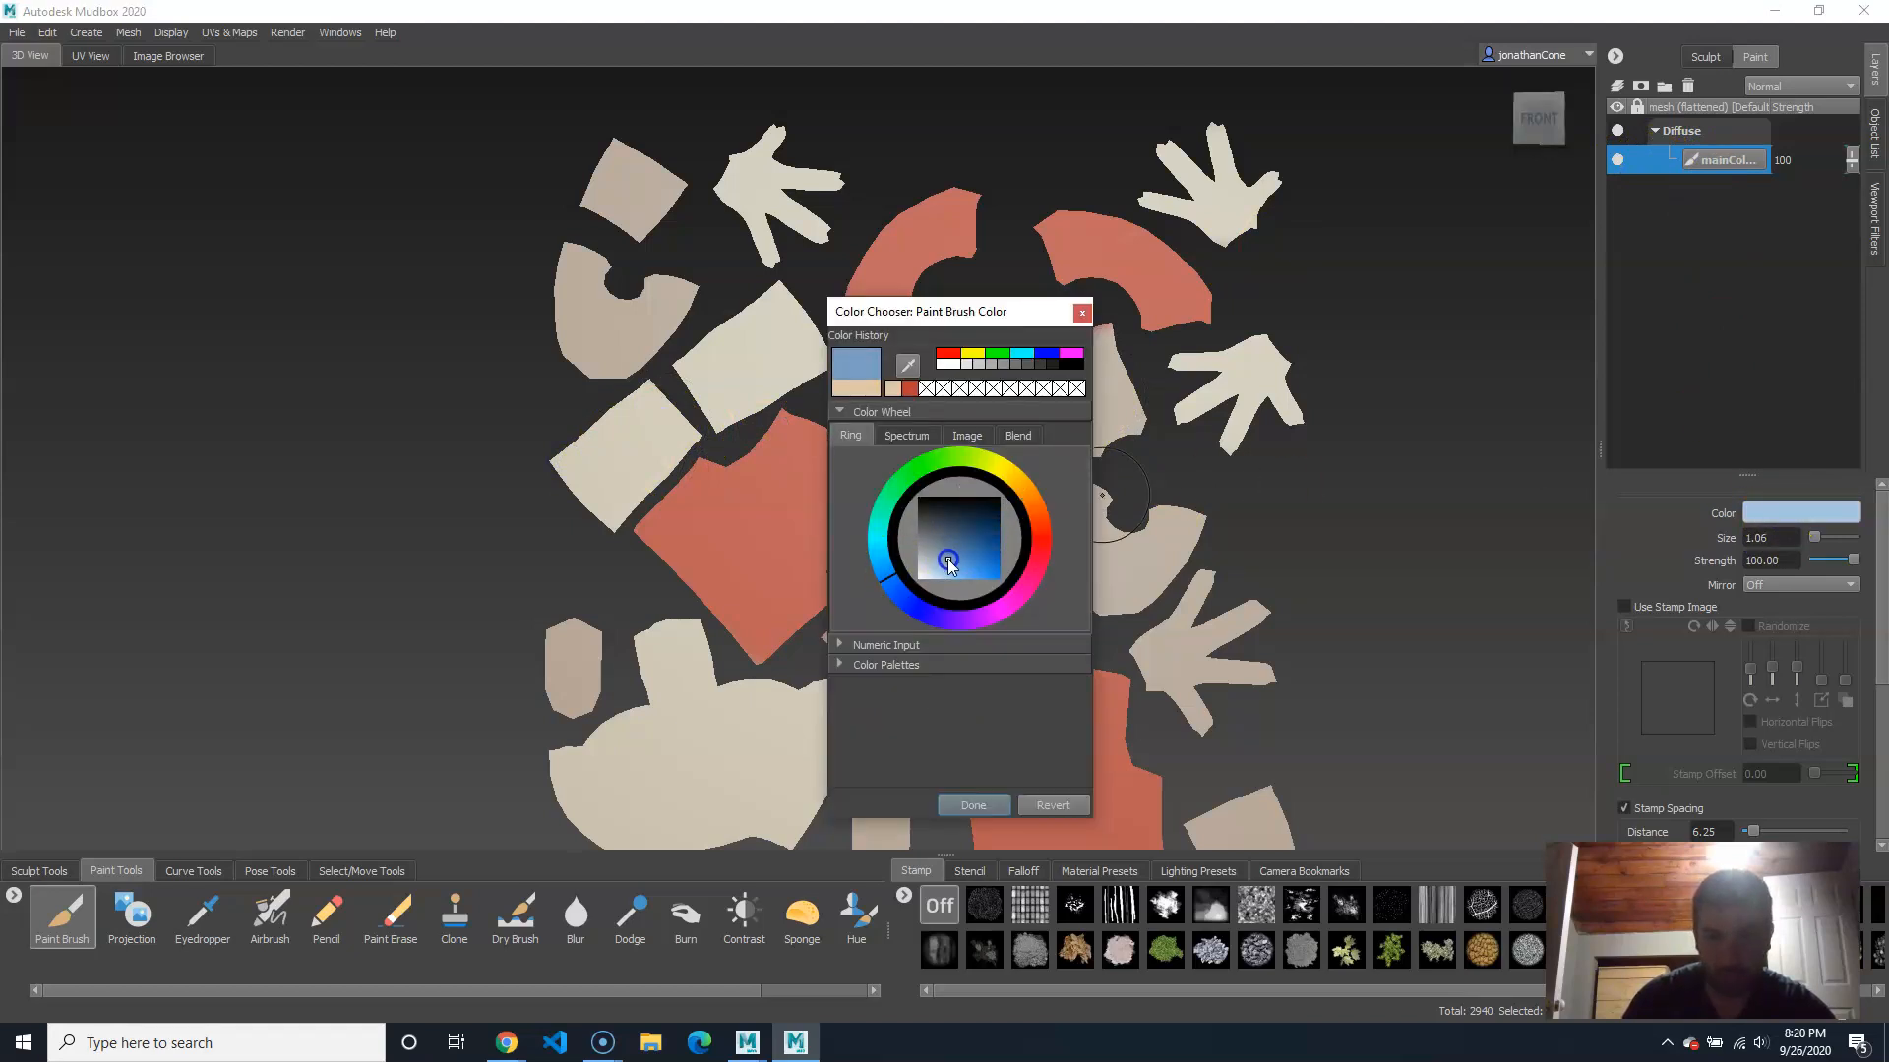
{"action": "left_click", "coordinate": [976, 802]}
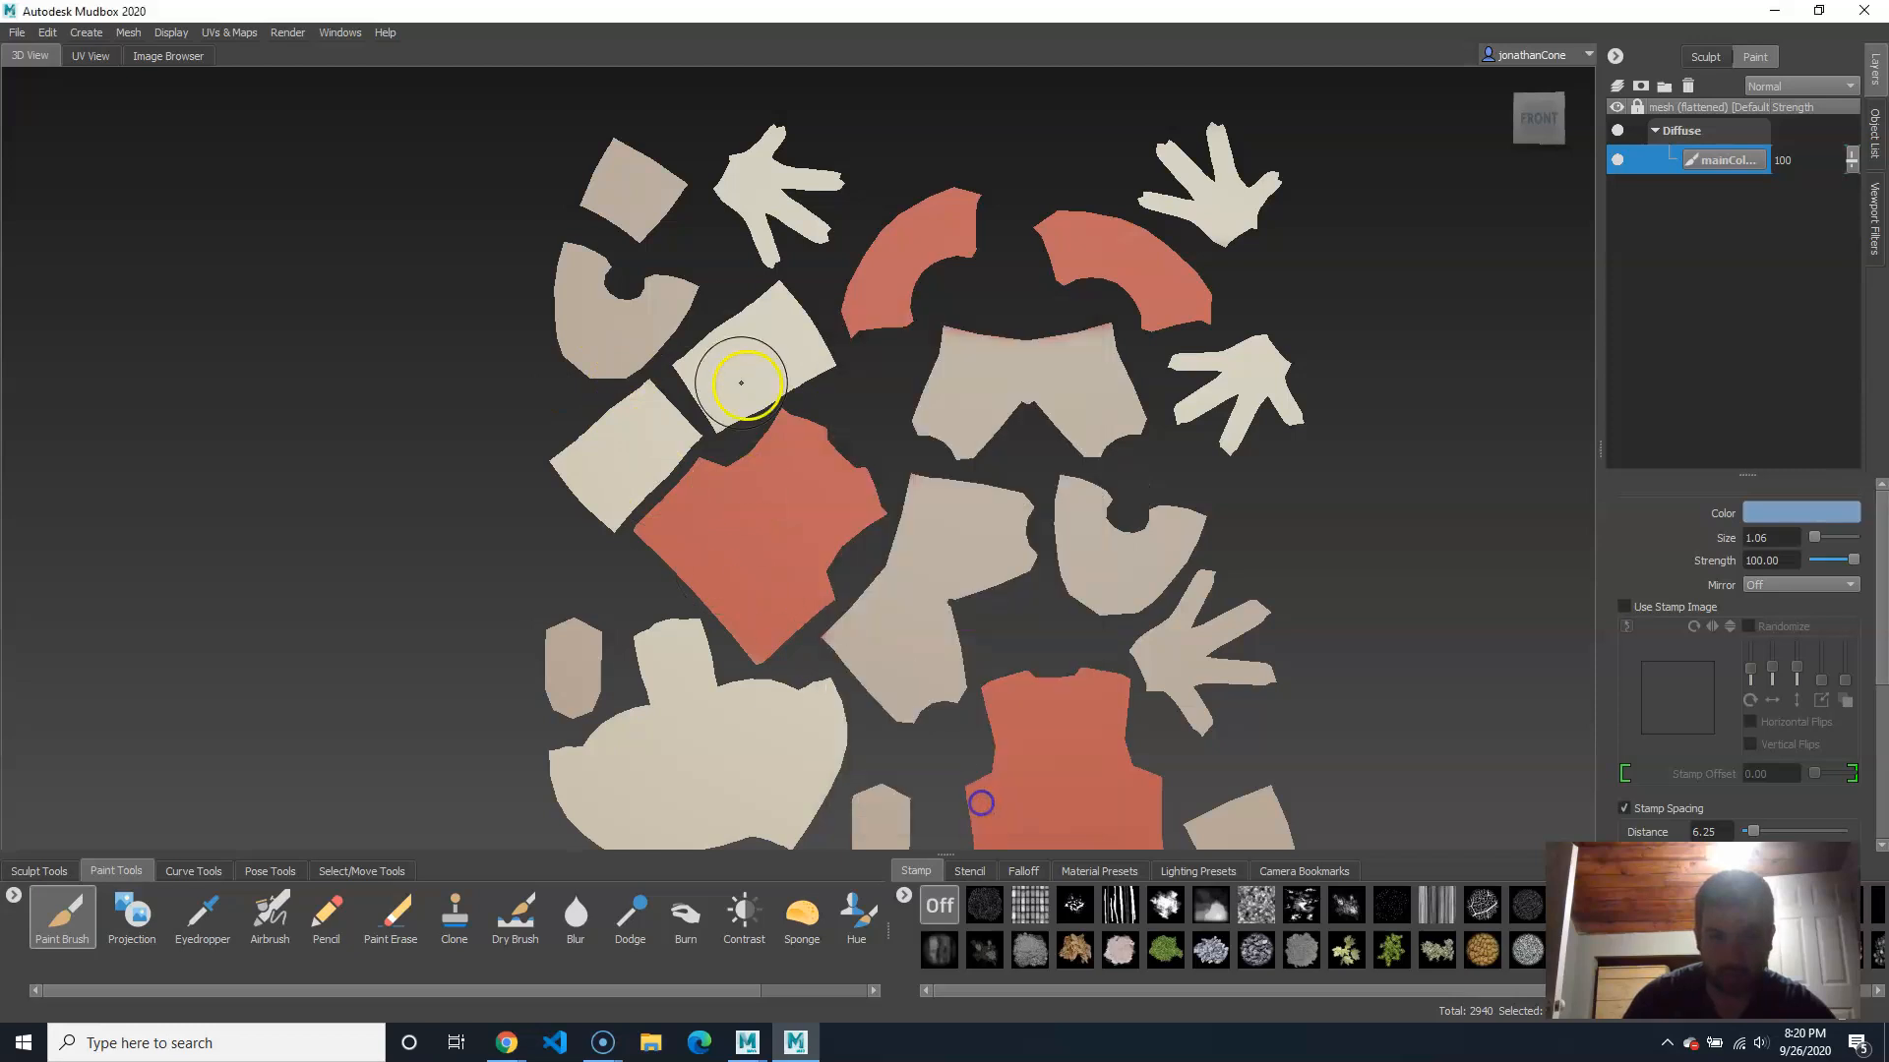
{"action": "mouse_move", "coordinate": [961, 577]}
{"action": "left_mouse_down"}
{"action": "mouse_move", "coordinate": [1012, 522]}
{"action": "mouse_move", "coordinate": [864, 628]}
{"action": "mouse_move", "coordinate": [915, 688]}
{"action": "mouse_move", "coordinate": [950, 627]}
{"action": "left_mouse_up"}
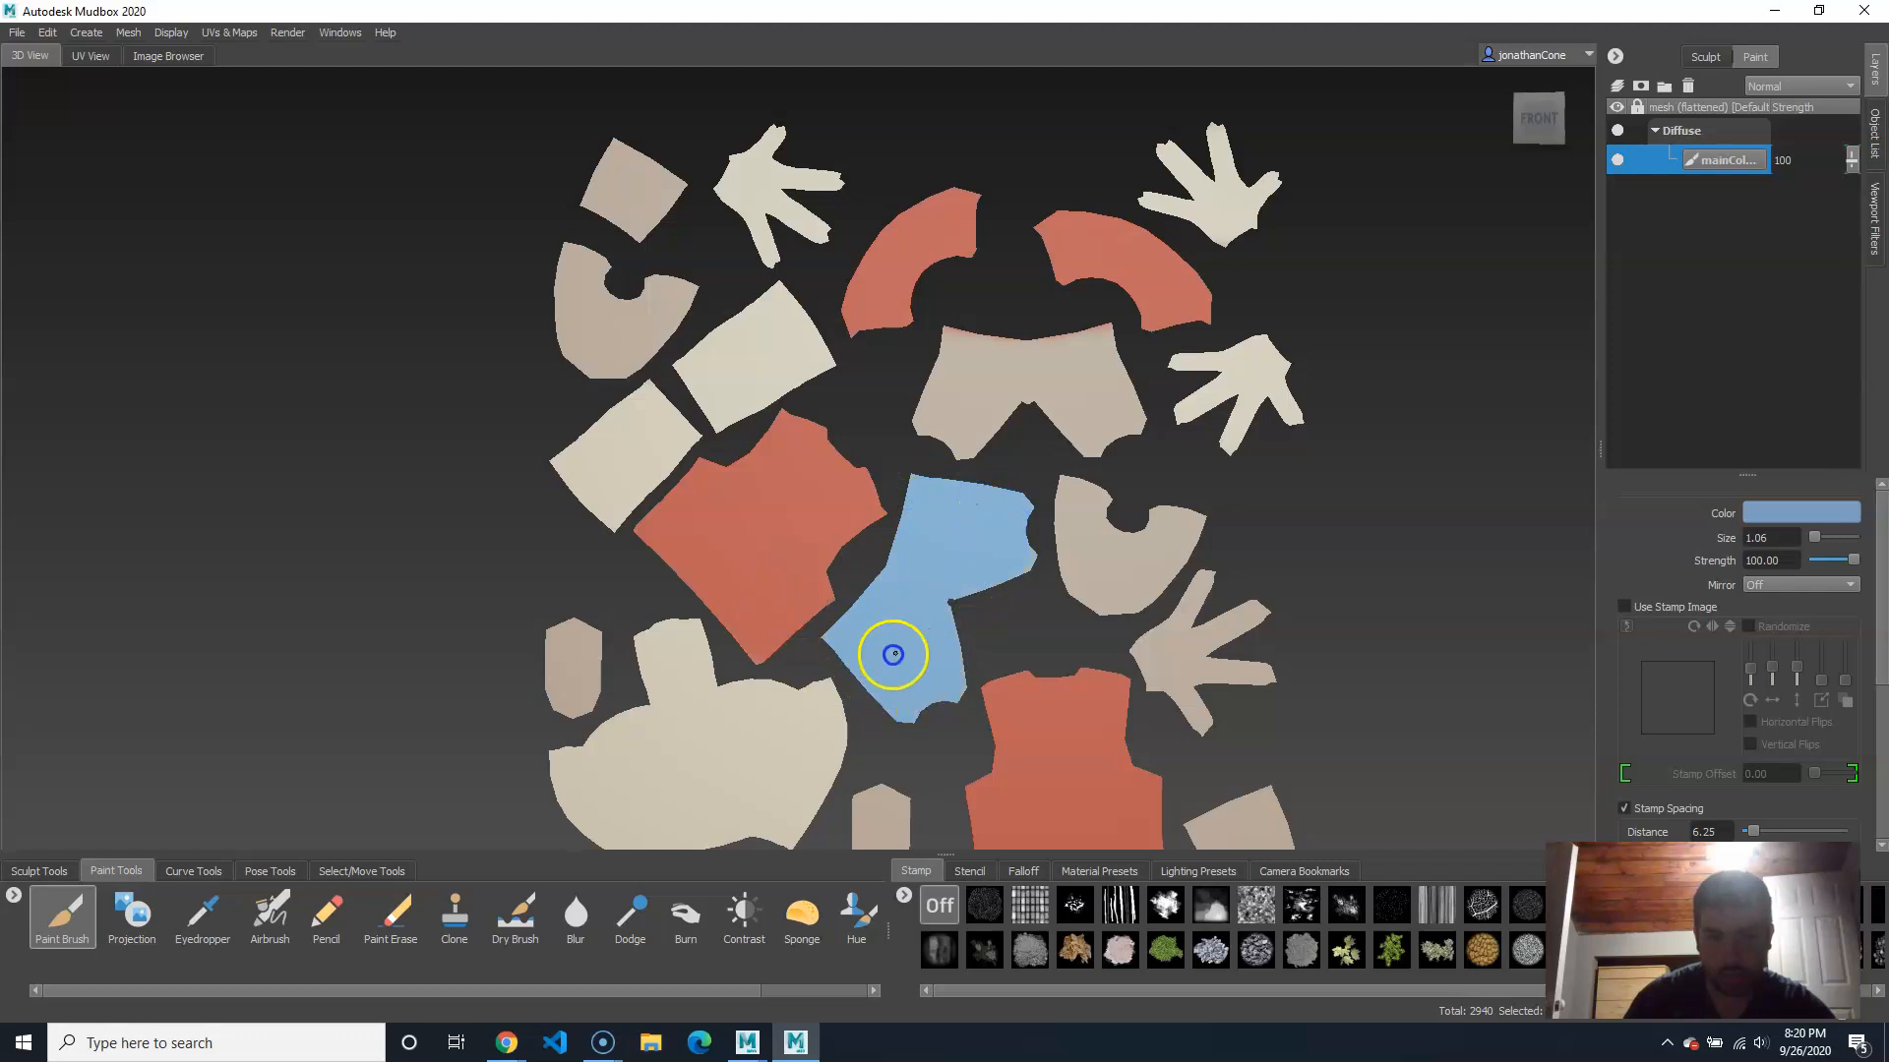
{"action": "mouse_move", "coordinate": [942, 425]}
{"action": "left_mouse_down"}
{"action": "mouse_move", "coordinate": [965, 401]}
{"action": "mouse_move", "coordinate": [948, 386]}
{"action": "mouse_move", "coordinate": [1105, 383]}
{"action": "left_mouse_up"}
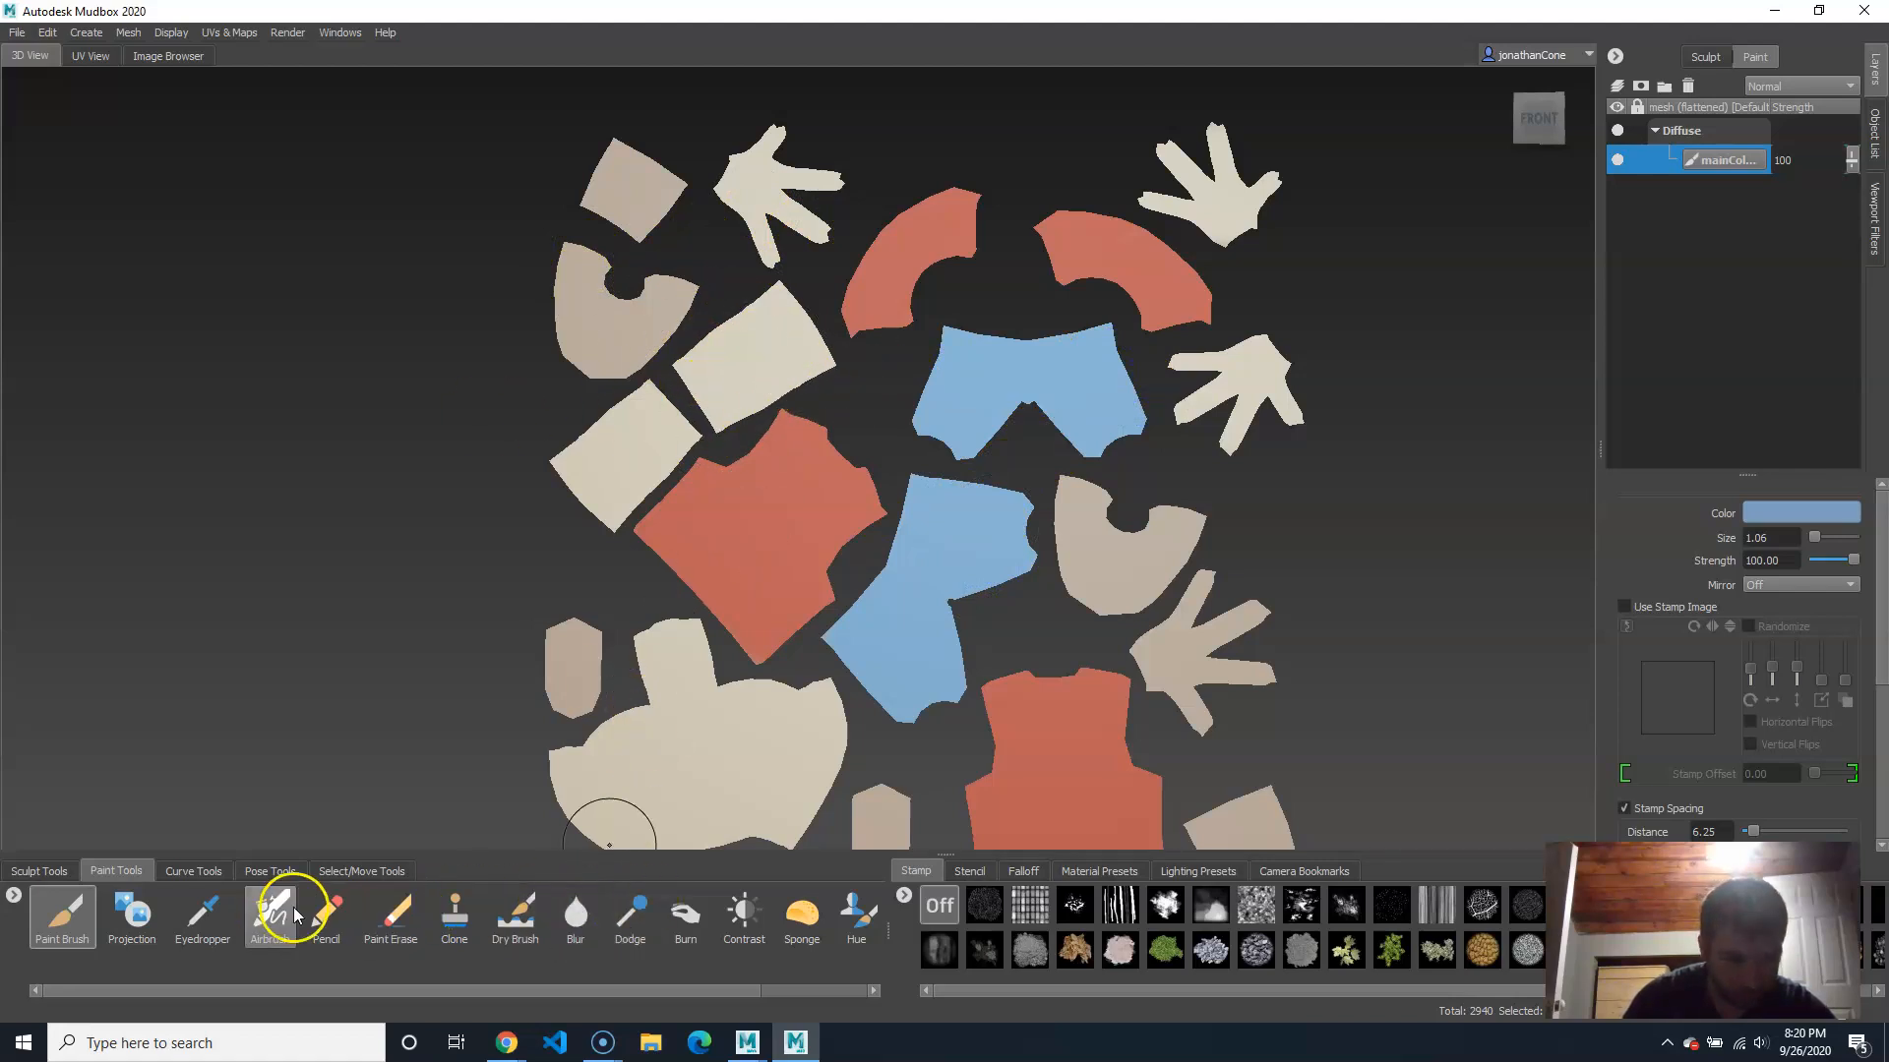
Step: Sample the skin tone from an arm piece and paint the two small square leg pieces and the remaining hand piece with it
{"action": "left_click", "coordinate": [201, 910]}
{"action": "left_click", "coordinate": [723, 373]}
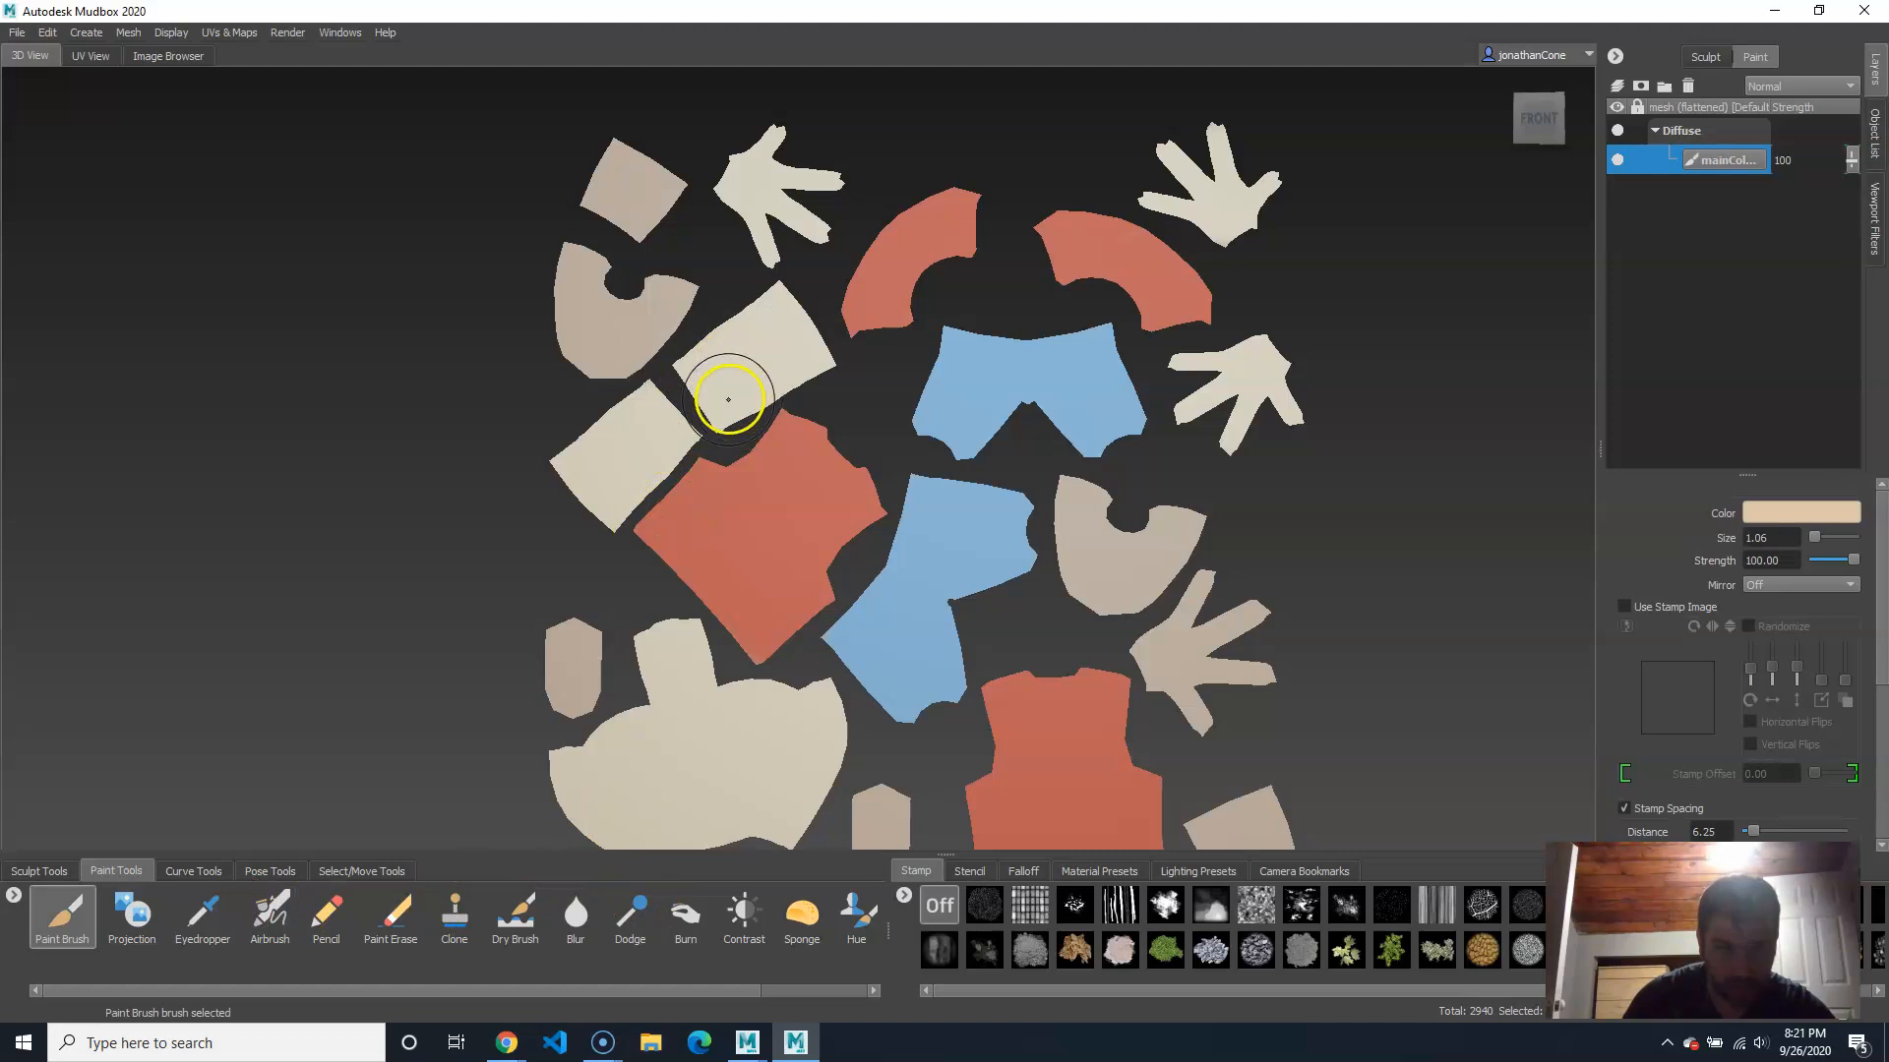
{"action": "mouse_move", "coordinate": [617, 195]}
{"action": "left_mouse_down"}
{"action": "mouse_move", "coordinate": [653, 200]}
{"action": "mouse_move", "coordinate": [593, 199]}
{"action": "left_mouse_up"}
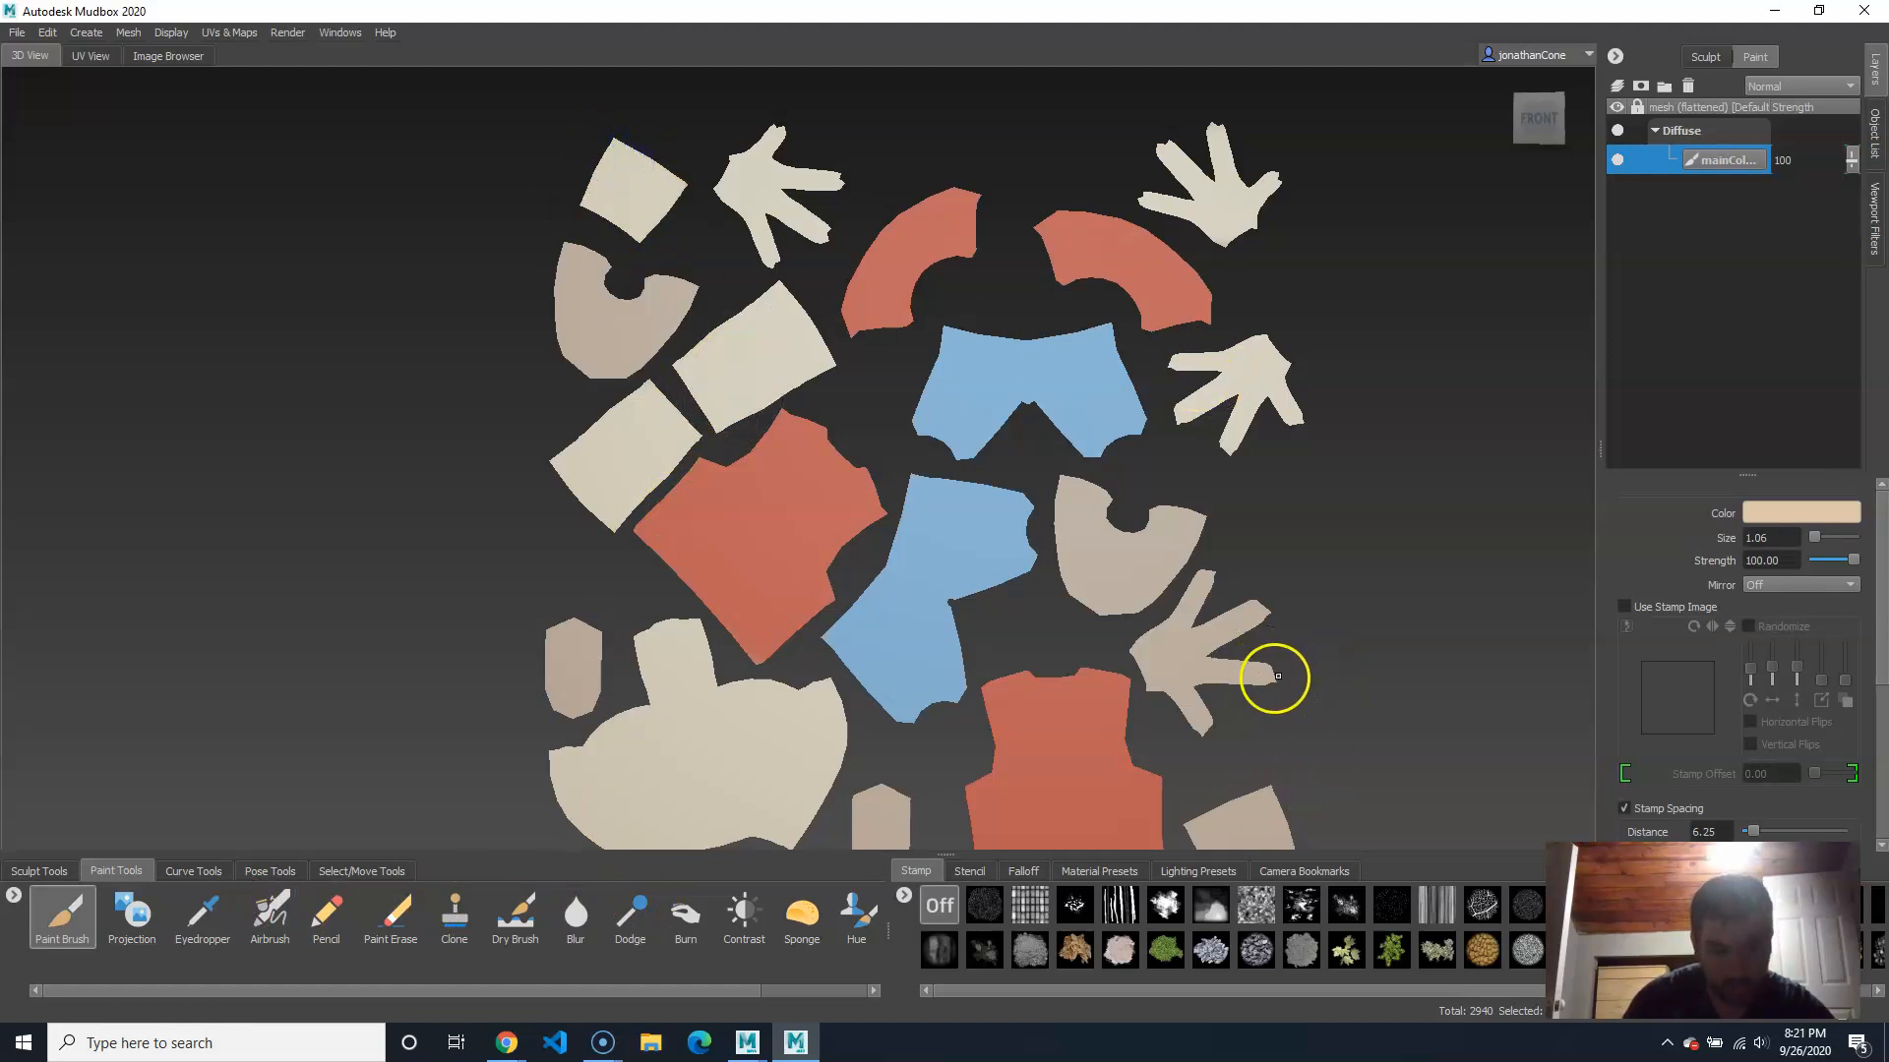
{"action": "middle_click_drag", "start_coordinate": [1345, 699], "coordinate": [1290, 557], "text": "alt"}
{"action": "mouse_move", "coordinate": [1188, 543]}
{"action": "left_mouse_down"}
{"action": "mouse_move", "coordinate": [1147, 493]}
{"action": "mouse_move", "coordinate": [1096, 560]}
{"action": "left_mouse_up"}
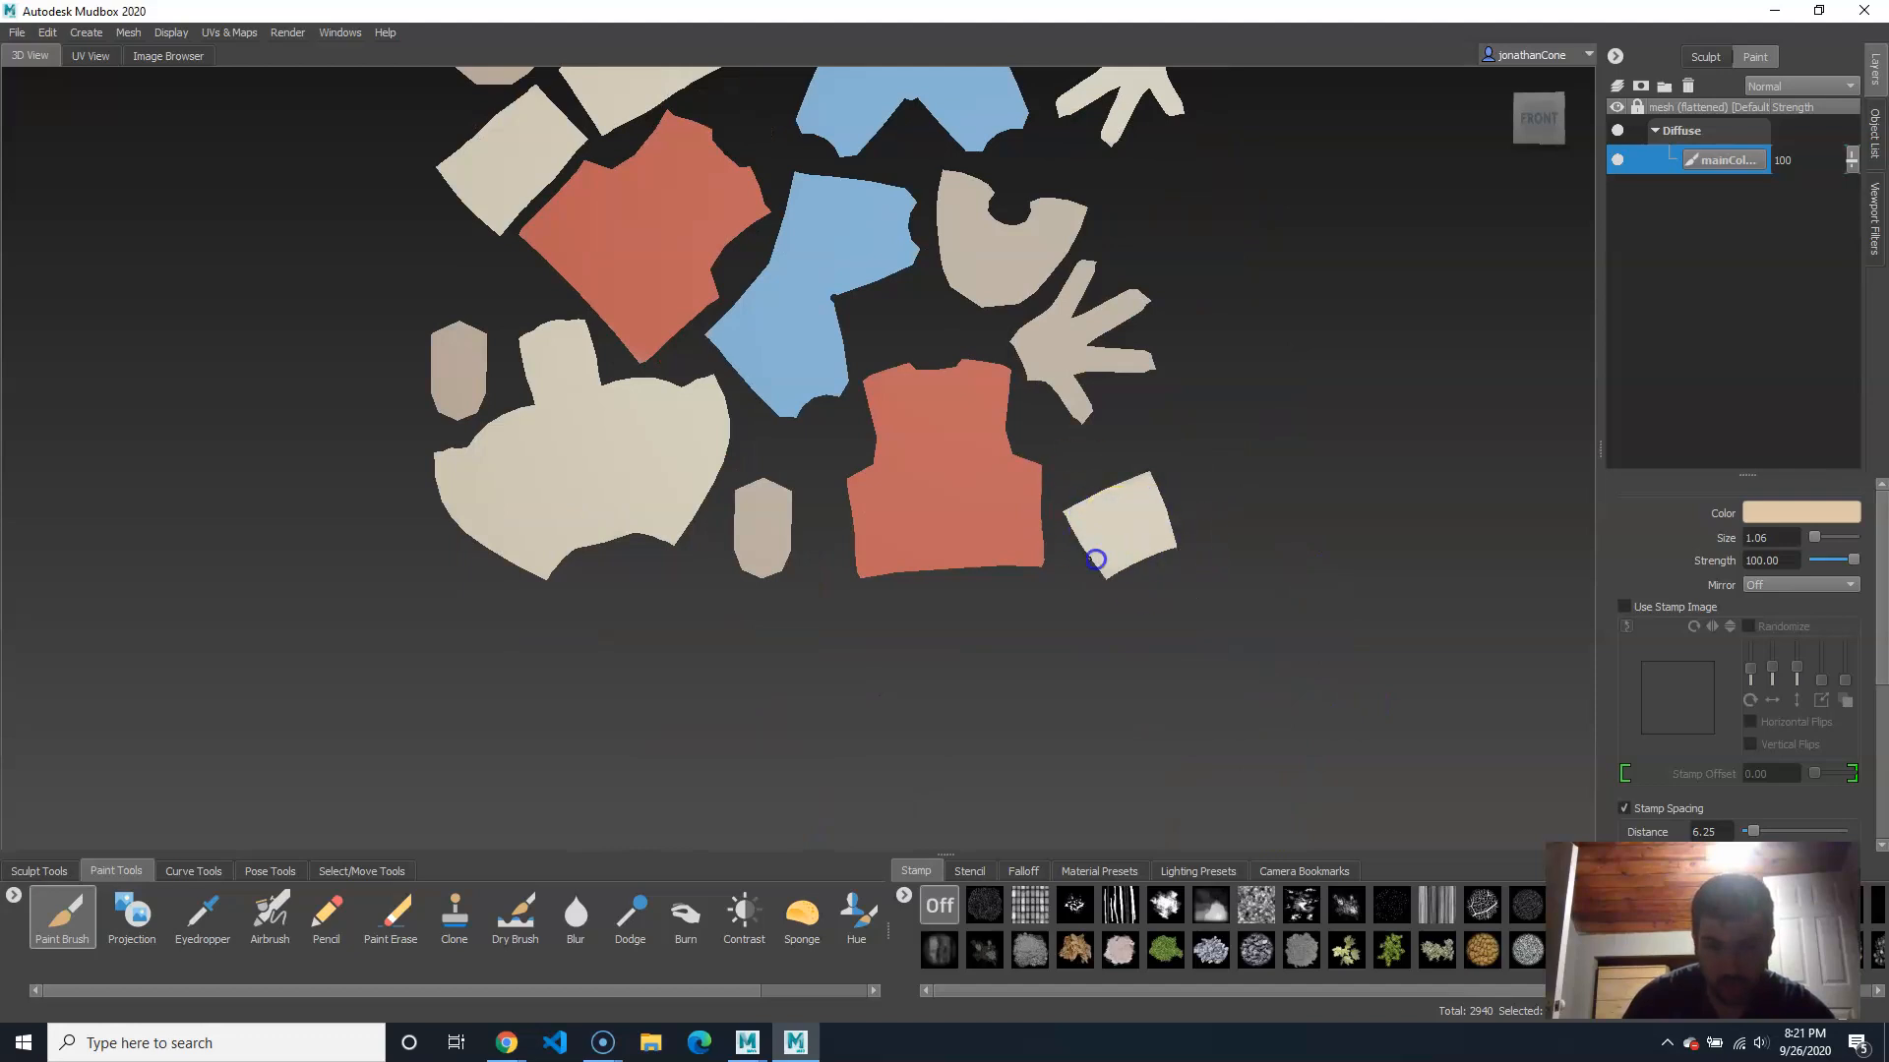
{"action": "middle_click_drag", "start_coordinate": [1011, 412], "coordinate": [1017, 527], "text": "alt"}
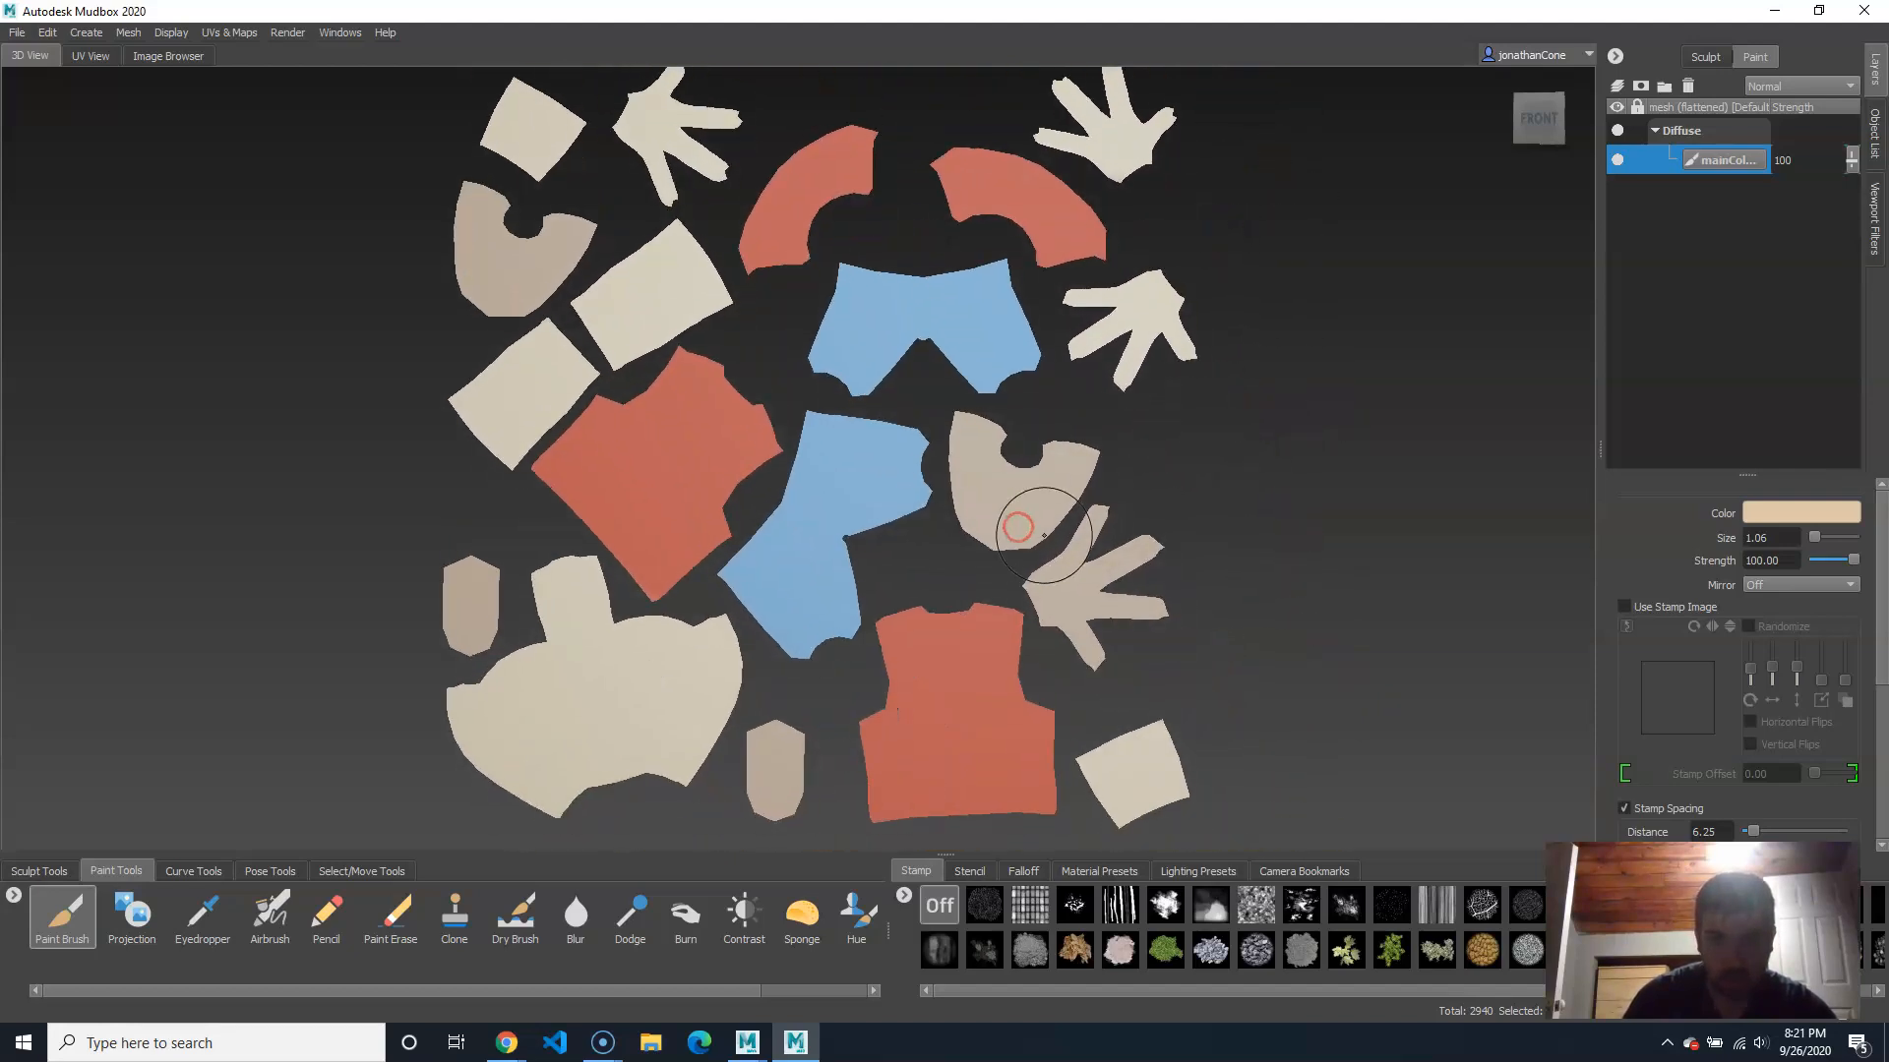
{"action": "mouse_move", "coordinate": [1160, 605]}
{"action": "left_mouse_down"}
{"action": "mouse_move", "coordinate": [1147, 548]}
{"action": "mouse_move", "coordinate": [1067, 610]}
{"action": "mouse_move", "coordinate": [1066, 561]}
{"action": "mouse_move", "coordinate": [1147, 610]}
{"action": "mouse_move", "coordinate": [1084, 595]}
{"action": "left_mouse_up"}
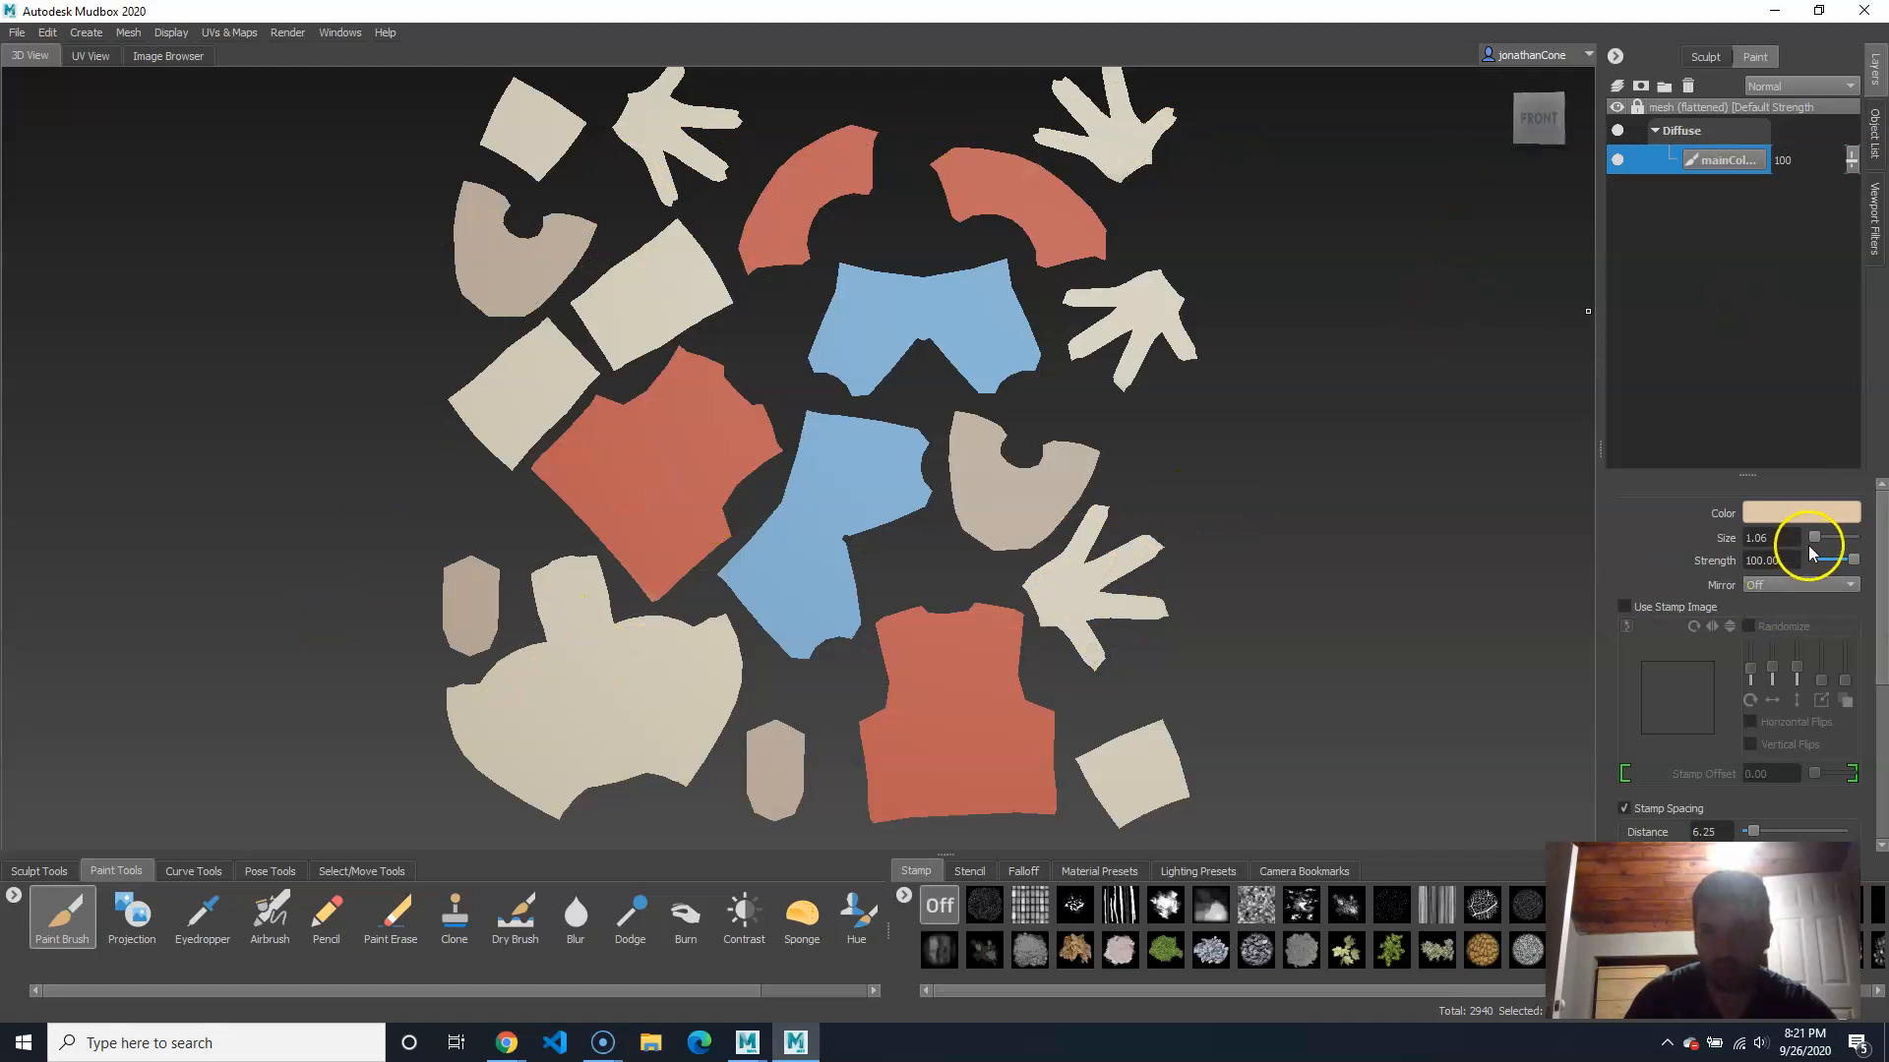
Step: Set the Paint Brush color to a dark grayish blue and fill the two elongated shoe sole pieces
{"action": "left_click", "coordinate": [1824, 516]}
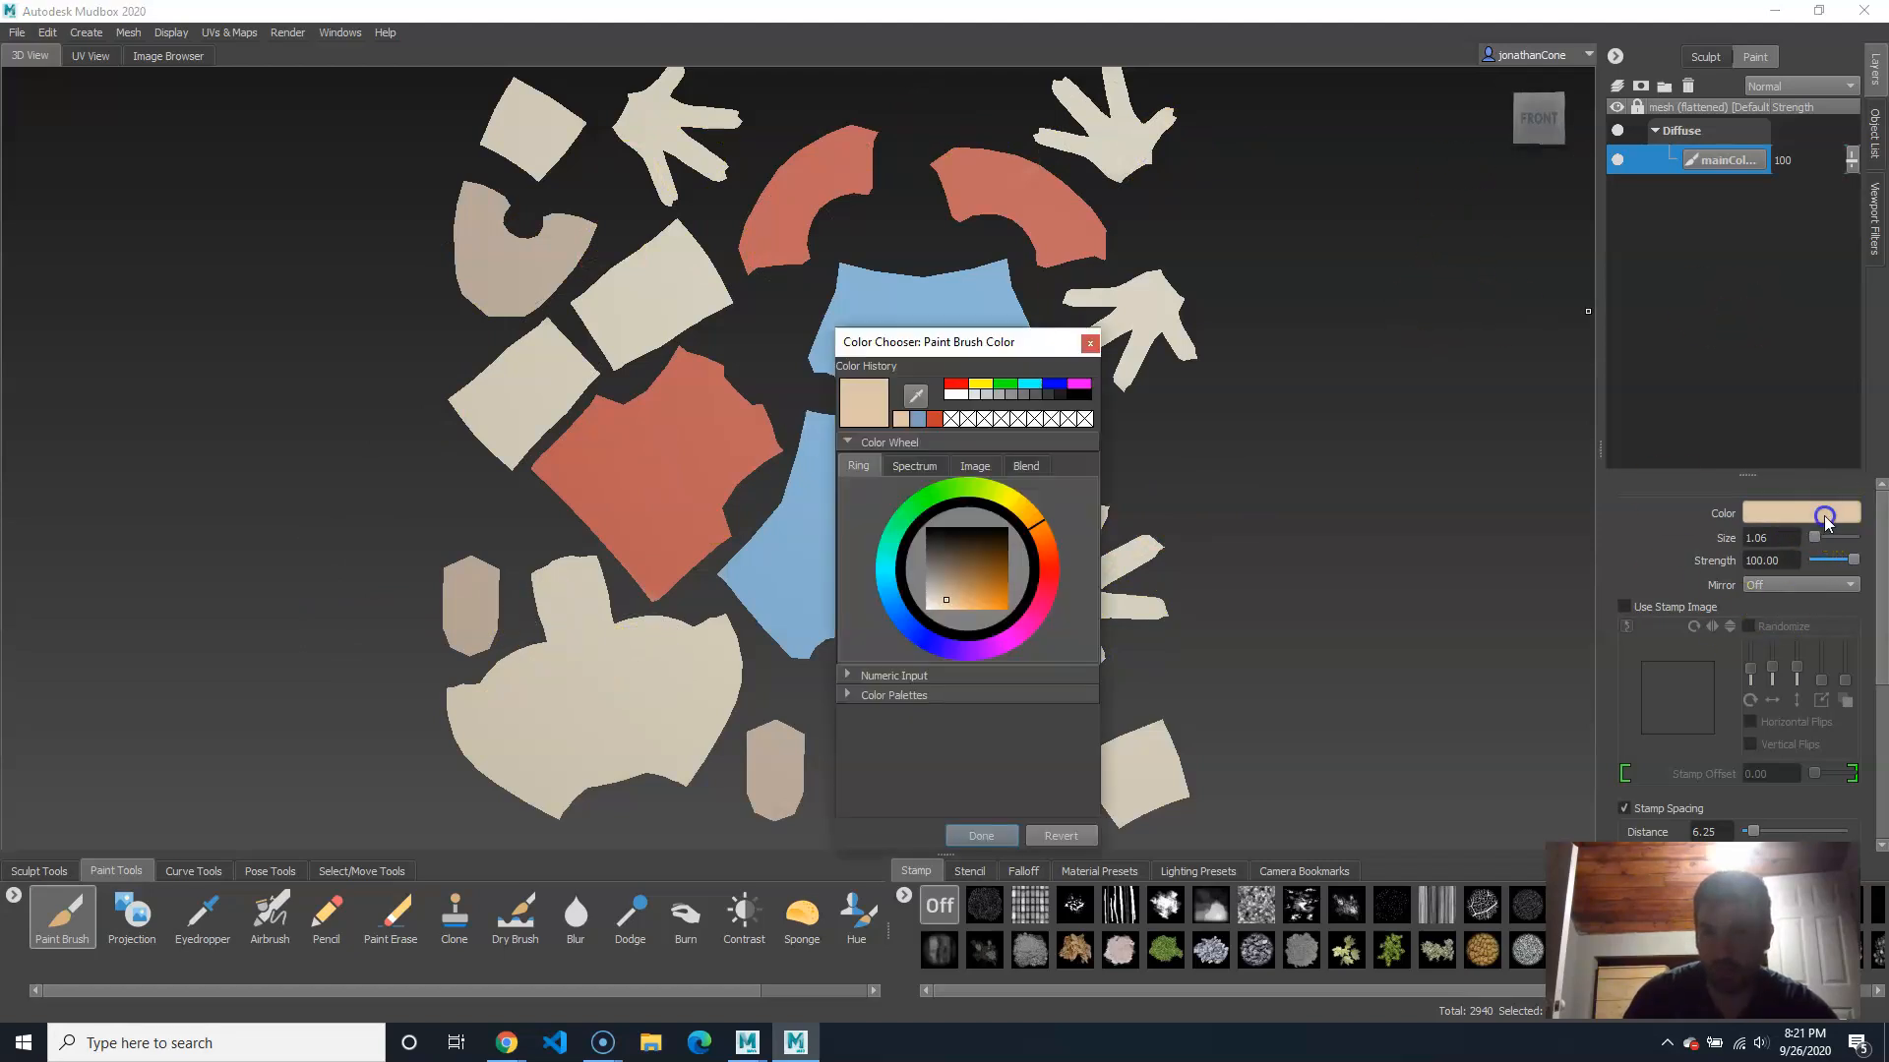
{"action": "left_click", "coordinate": [935, 560]}
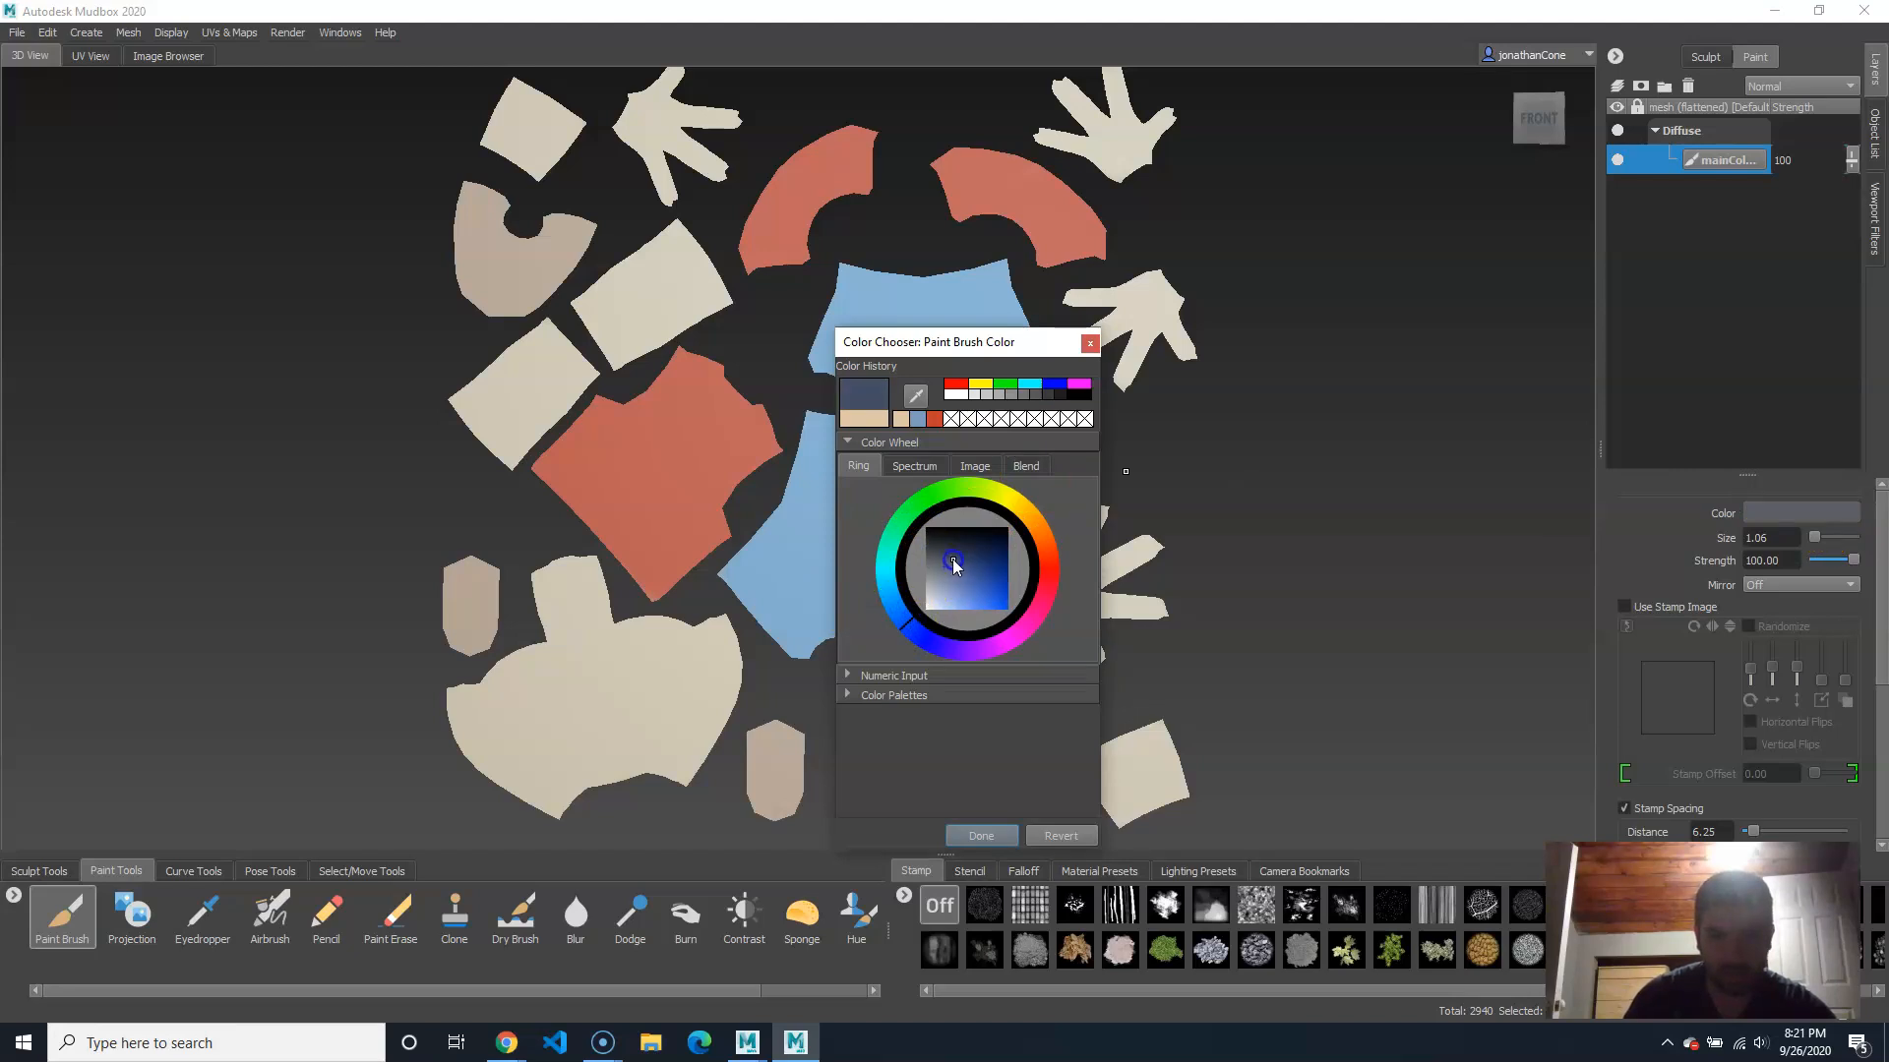
{"action": "left_click", "coordinate": [952, 559]}
{"action": "left_click", "coordinate": [982, 835]}
{"action": "mouse_move", "coordinate": [467, 611]}
{"action": "left_mouse_down"}
{"action": "mouse_move", "coordinate": [476, 598]}
{"action": "mouse_move", "coordinate": [464, 618]}
{"action": "left_mouse_up"}
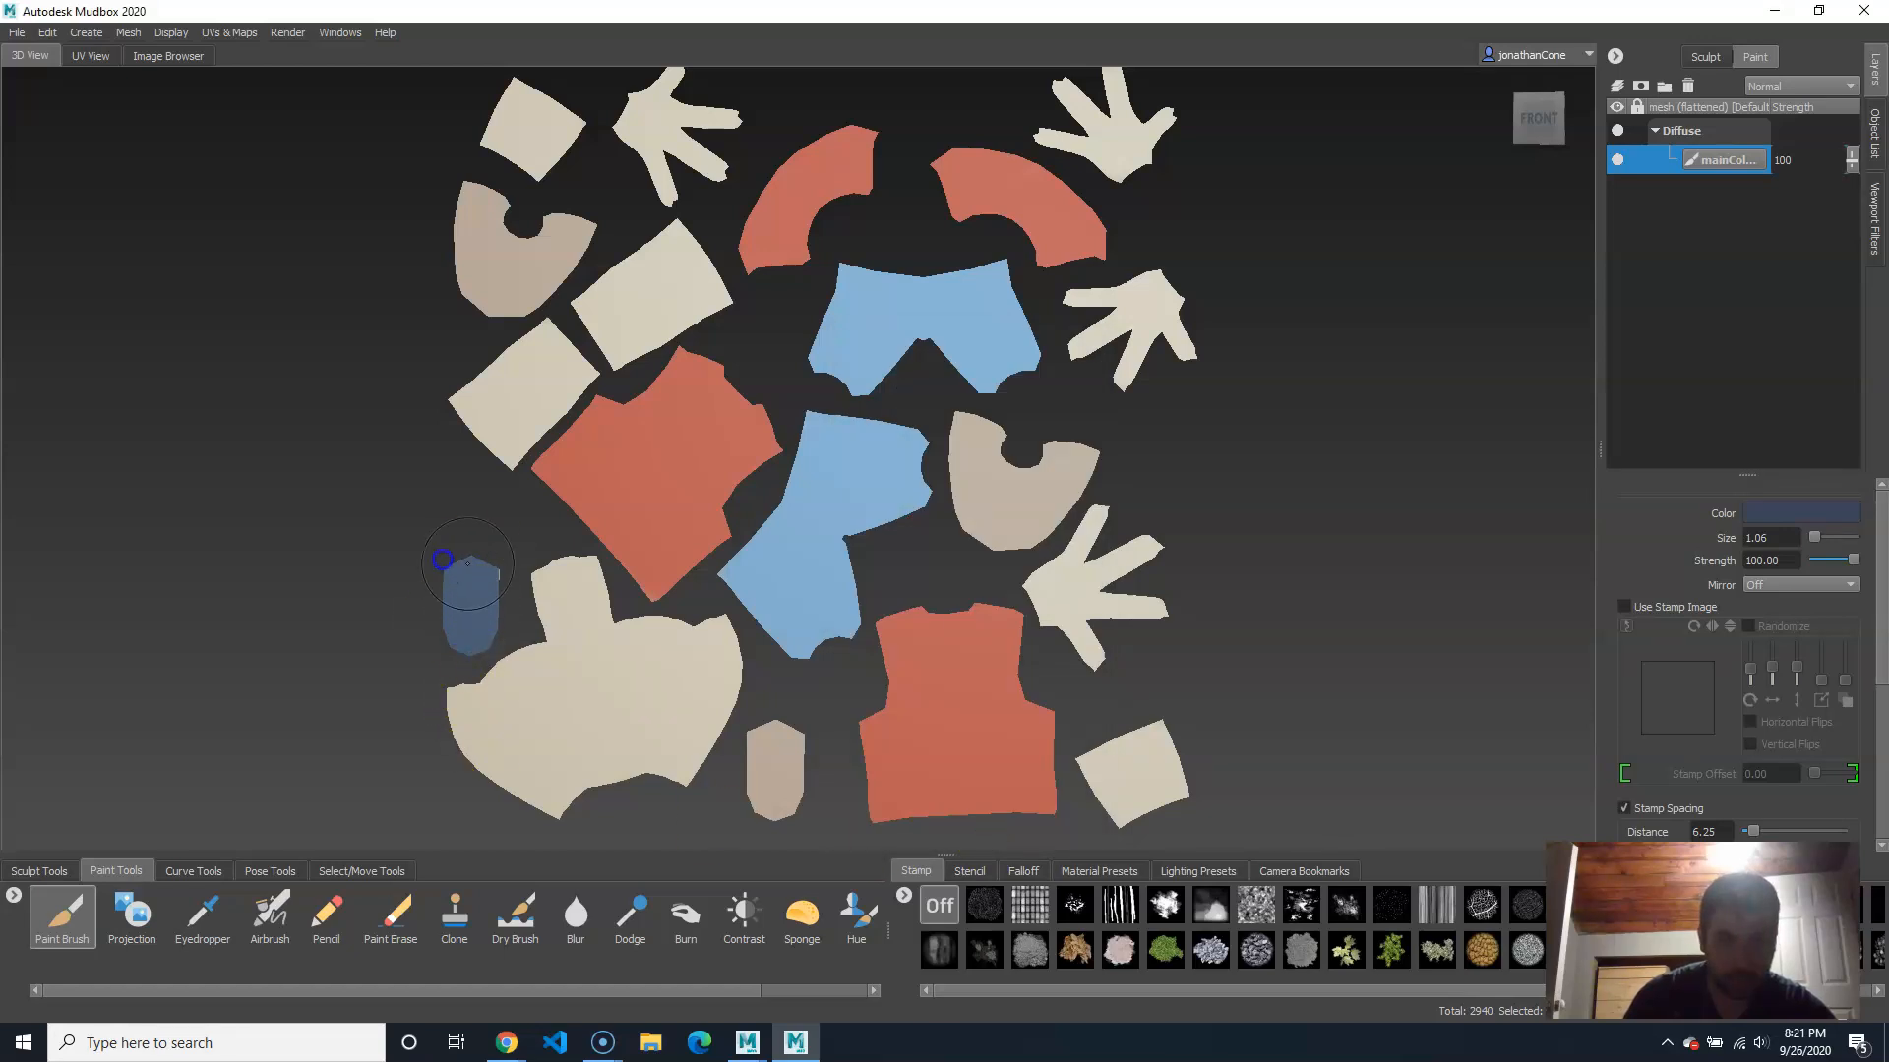
{"action": "left_click_drag", "start_coordinate": [764, 763], "coordinate": [794, 761]}
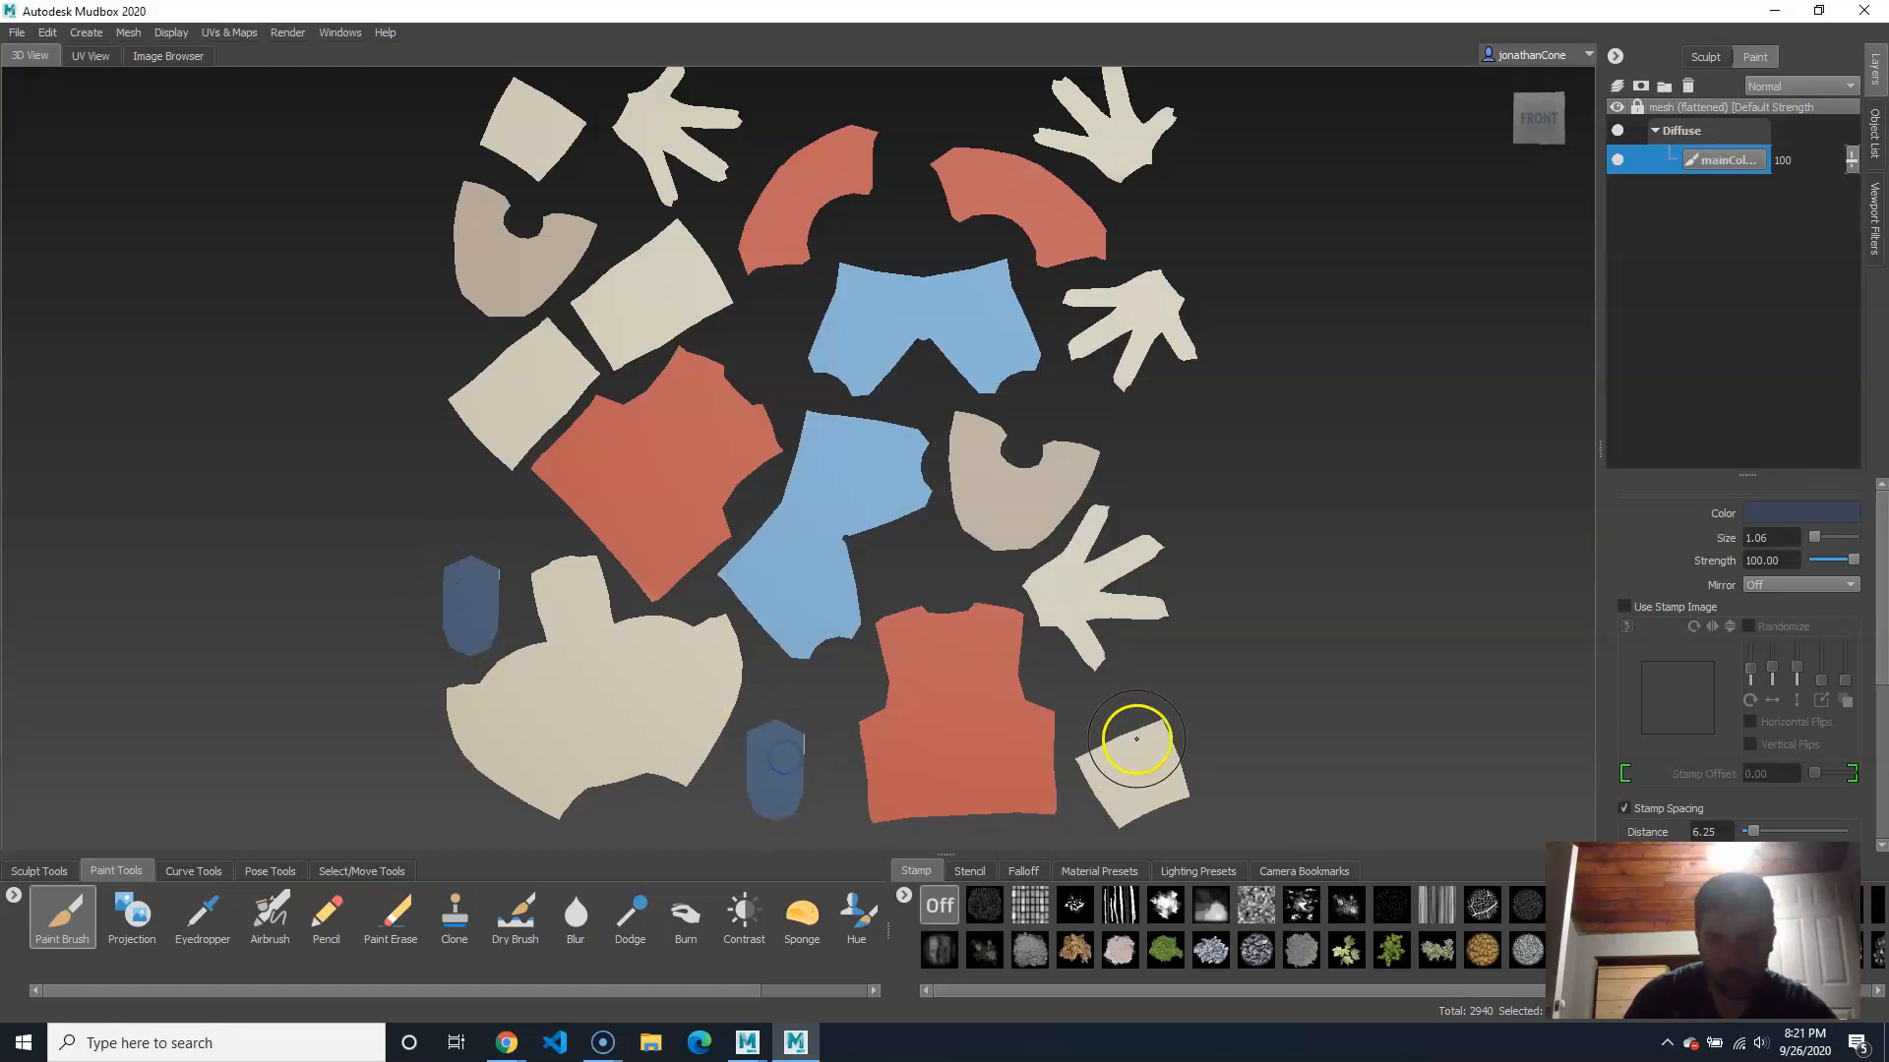
Step: Fill the two U-shaped shoe upper pieces of the UV layout with the dark grayish blue
{"action": "middle_click_drag", "start_coordinate": [1322, 765], "coordinate": [1295, 717], "text": "alt"}
{"action": "mouse_move", "coordinate": [1294, 717]}
{"action": "left_mouse_down", "text": "alt"}
{"action": "mouse_move", "coordinate": [1207, 562]}
{"action": "mouse_move", "coordinate": [1131, 551]}
{"action": "left_mouse_up", "text": "alt"}
{"action": "mouse_move", "coordinate": [1107, 536]}
{"action": "left_mouse_down"}
{"action": "mouse_move", "coordinate": [977, 560]}
{"action": "mouse_move", "coordinate": [951, 503]}
{"action": "left_mouse_up"}
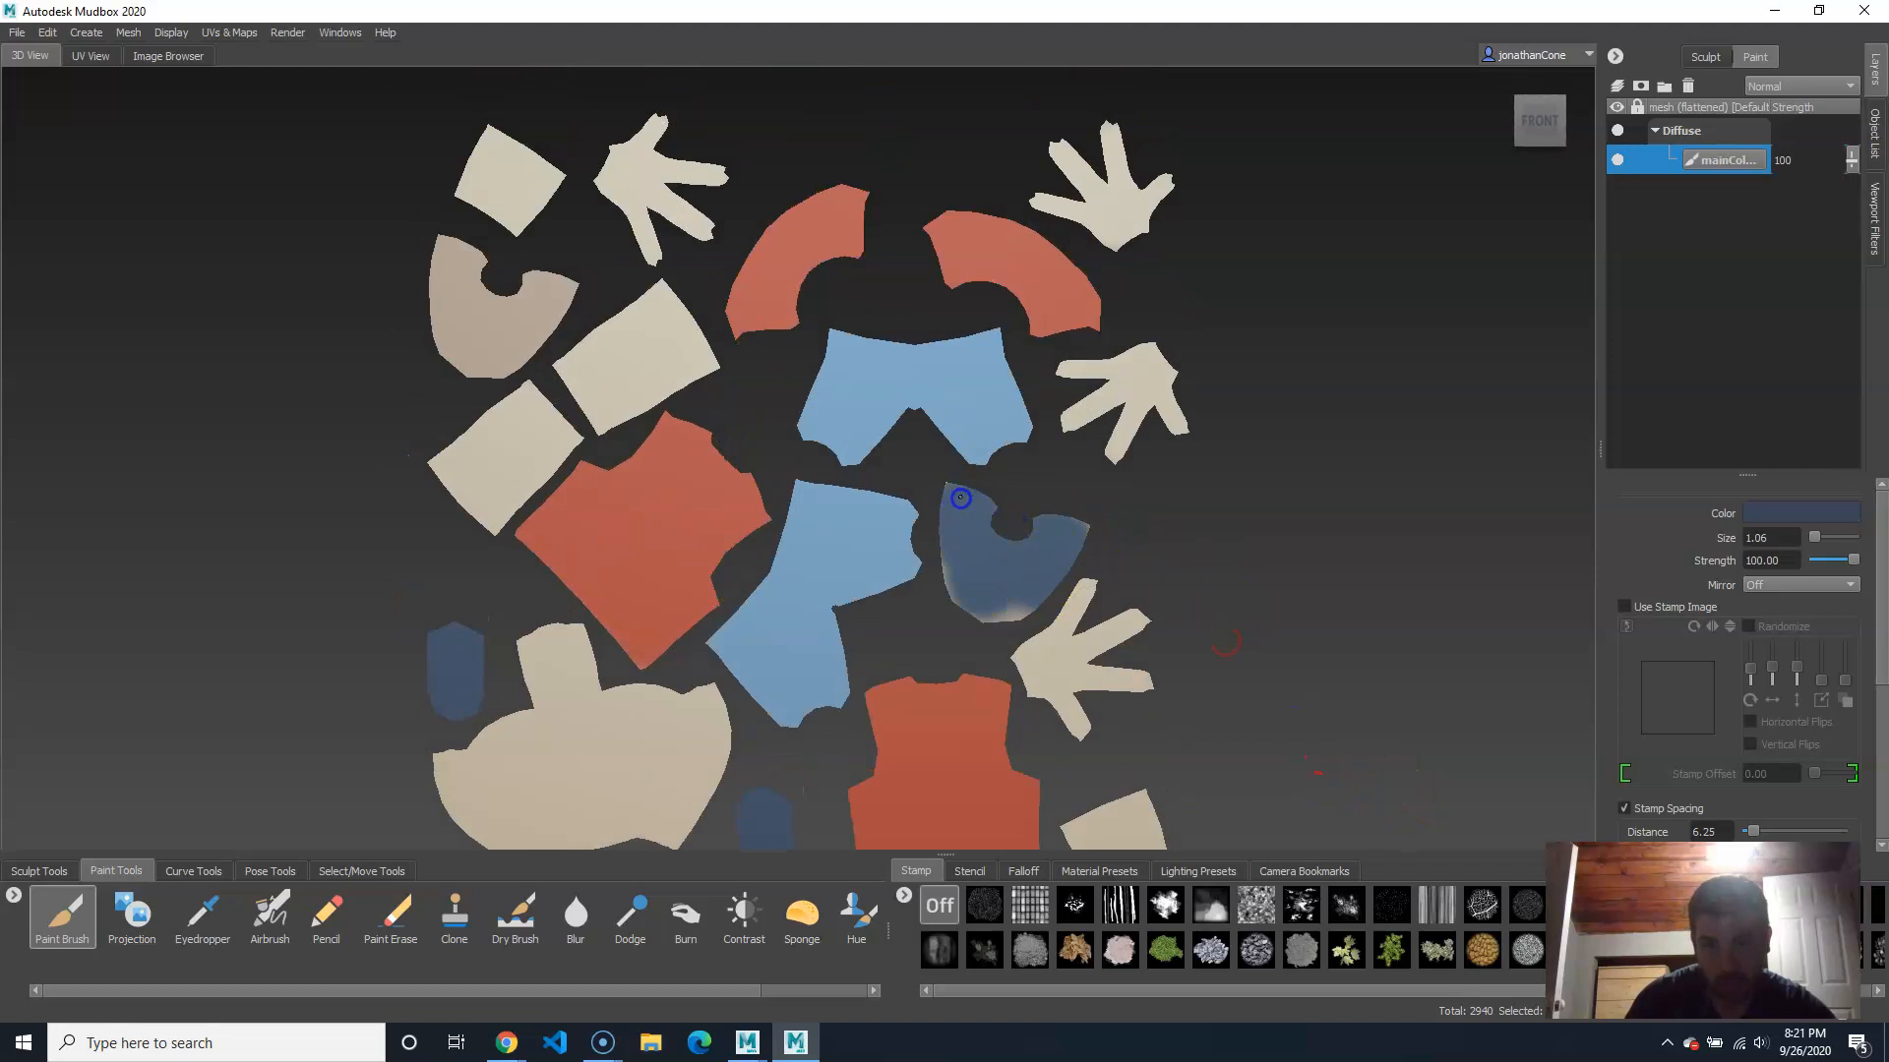
{"action": "mouse_move", "coordinate": [1003, 620]}
{"action": "left_mouse_down"}
{"action": "mouse_move", "coordinate": [1059, 532]}
{"action": "mouse_move", "coordinate": [971, 588]}
{"action": "left_mouse_up"}
{"action": "middle_click_drag", "start_coordinate": [925, 545], "coordinate": [1066, 570], "text": "alt"}
{"action": "mouse_move", "coordinate": [666, 318]}
{"action": "left_mouse_down"}
{"action": "mouse_move", "coordinate": [691, 355]}
{"action": "mouse_move", "coordinate": [637, 402]}
{"action": "mouse_move", "coordinate": [577, 339]}
{"action": "left_mouse_up"}
Step: Sample the light beige skin tone from the painted skin pieces as the Paint Brush color
{"action": "middle_click_drag", "start_coordinate": [1198, 715], "coordinate": [994, 447], "text": "alt"}
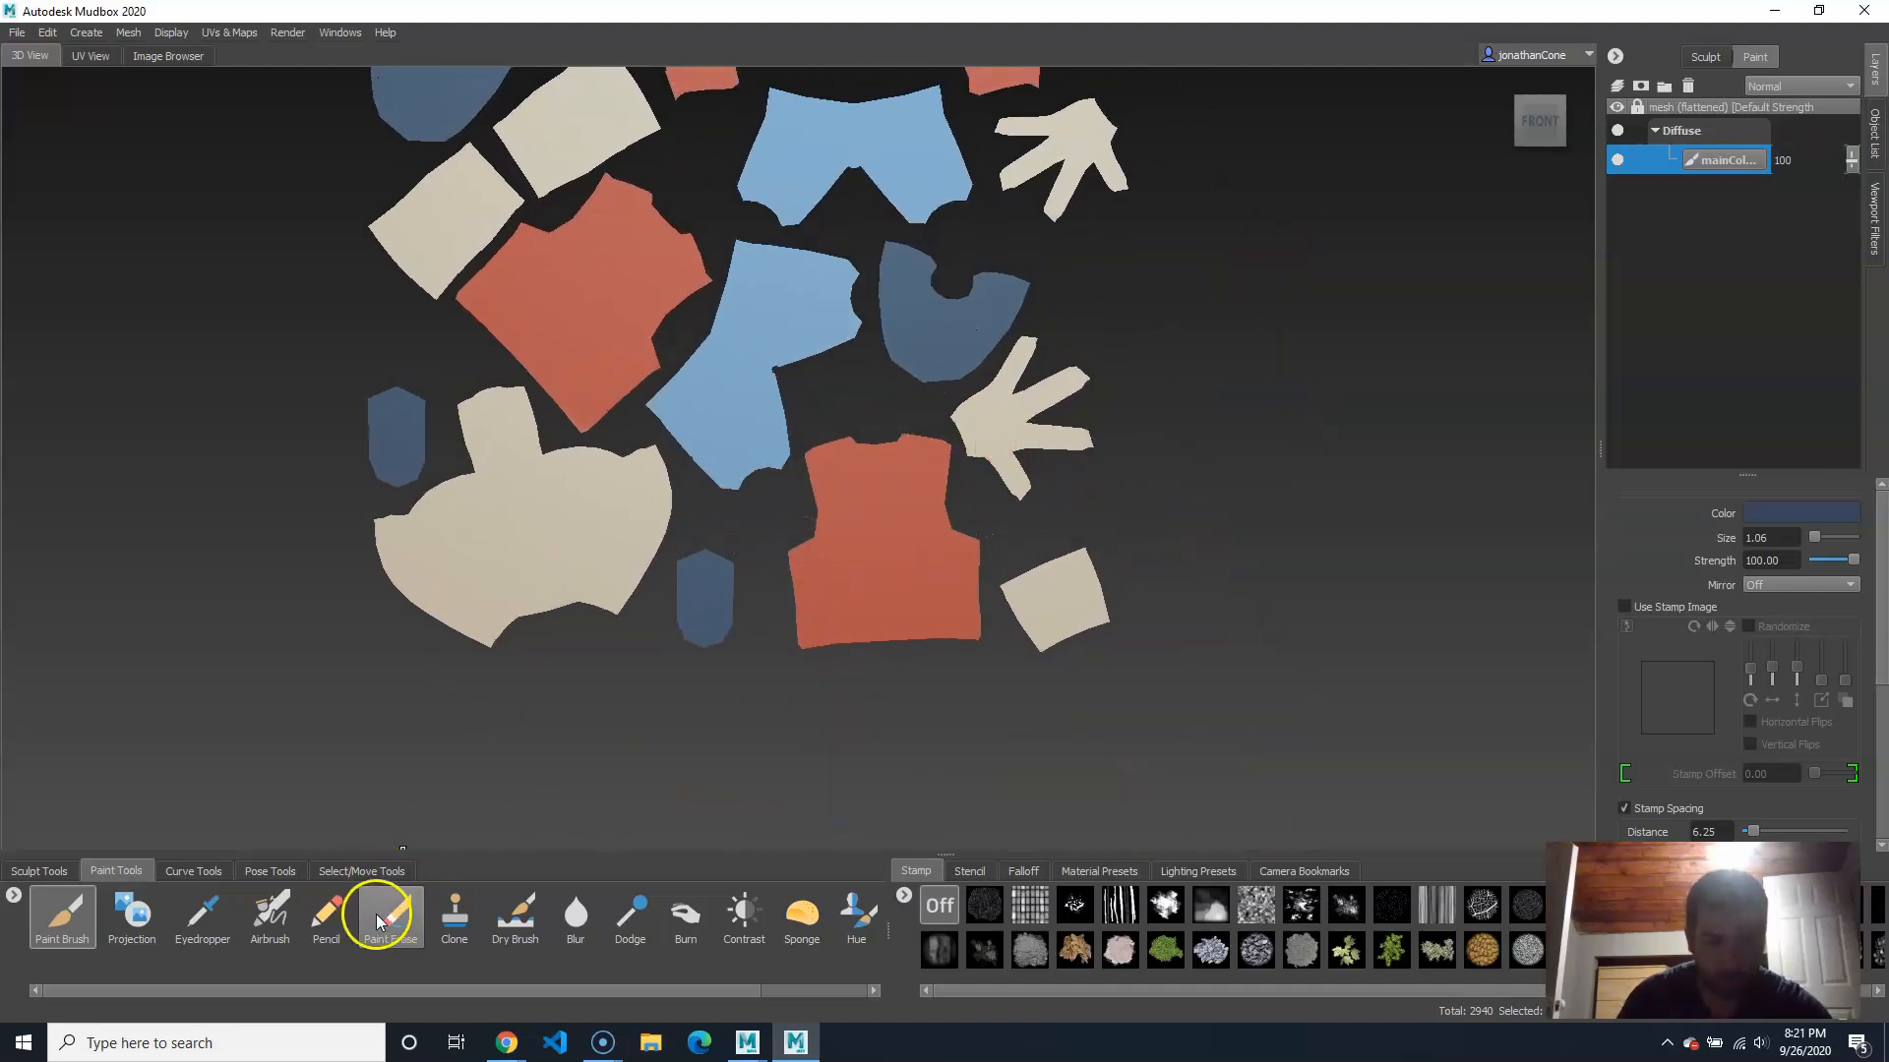
{"action": "left_click", "coordinate": [226, 923]}
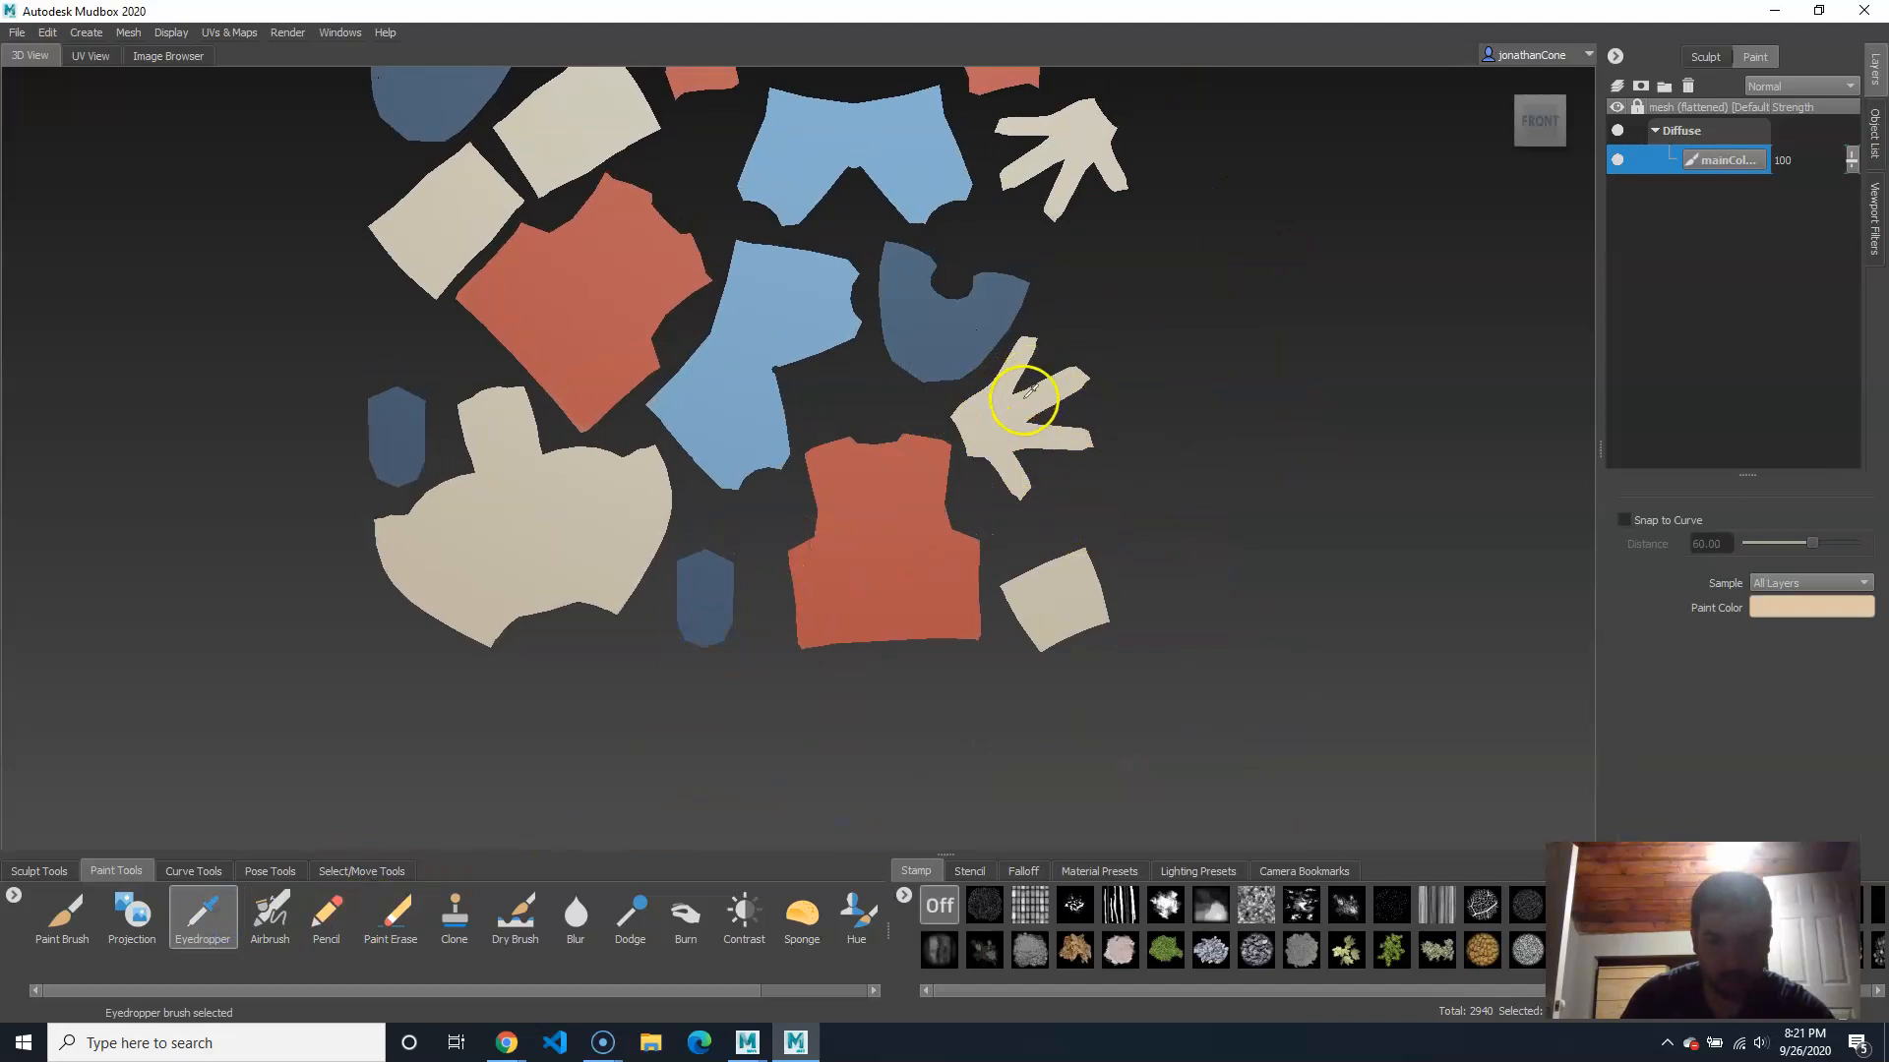
{"action": "key", "text": "1"}
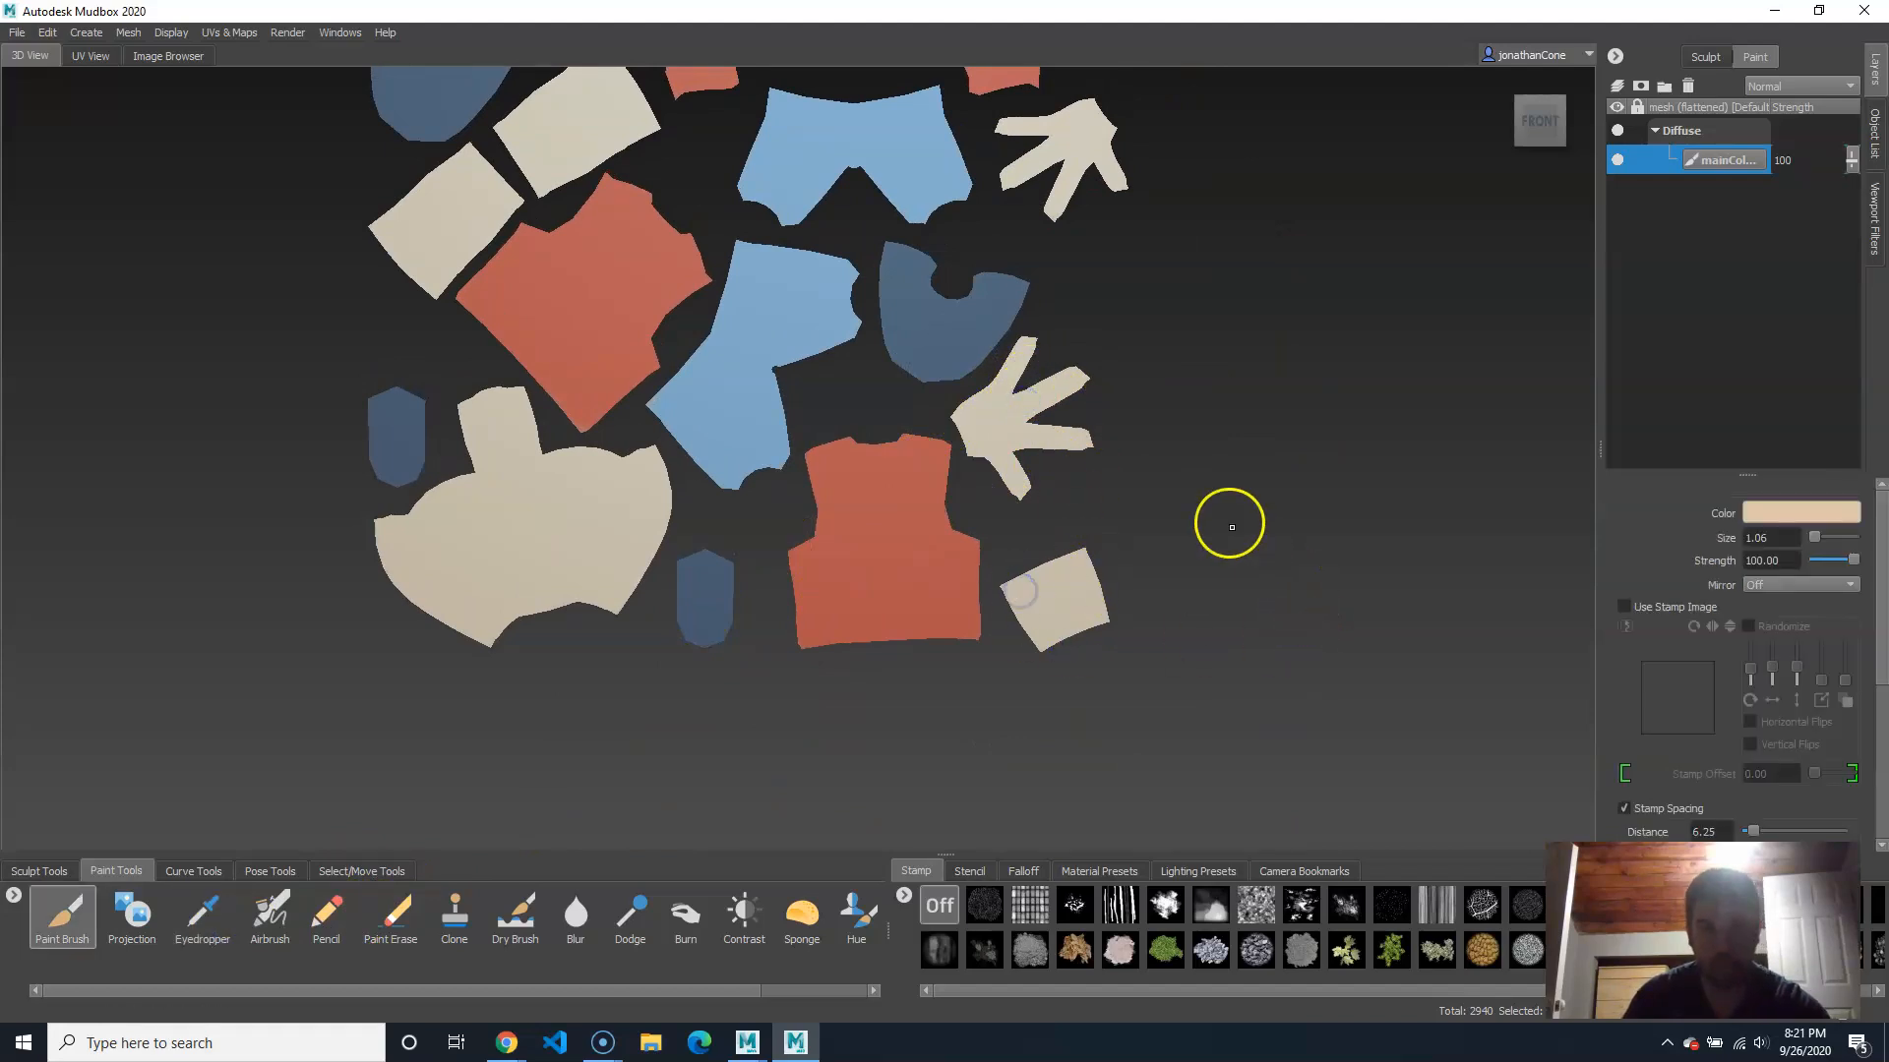
Step: Unflatten the mesh from UV space to return the boy to his 3D shape
{"action": "right_click_drag", "start_coordinate": [1256, 489], "coordinate": [1184, 519], "text": "alt"}
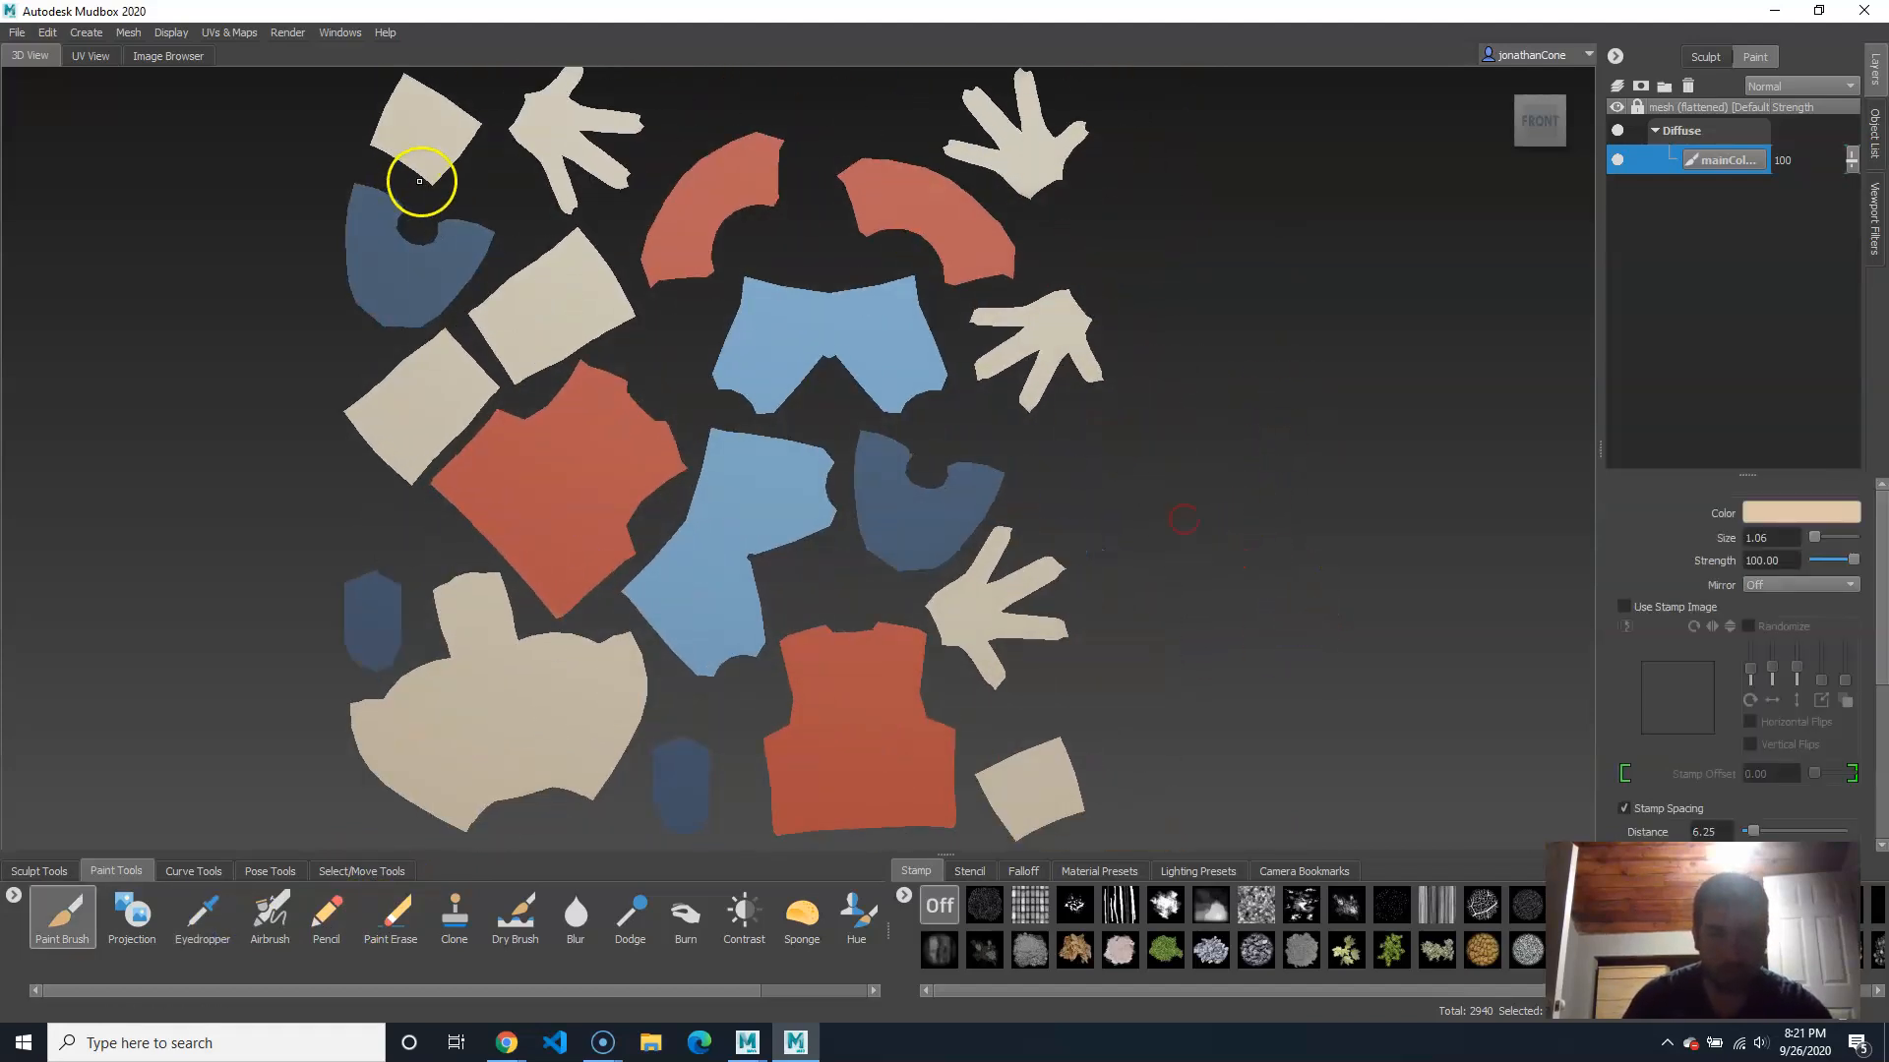
{"action": "left_click", "coordinate": [233, 35]}
{"action": "left_click", "coordinate": [272, 115]}
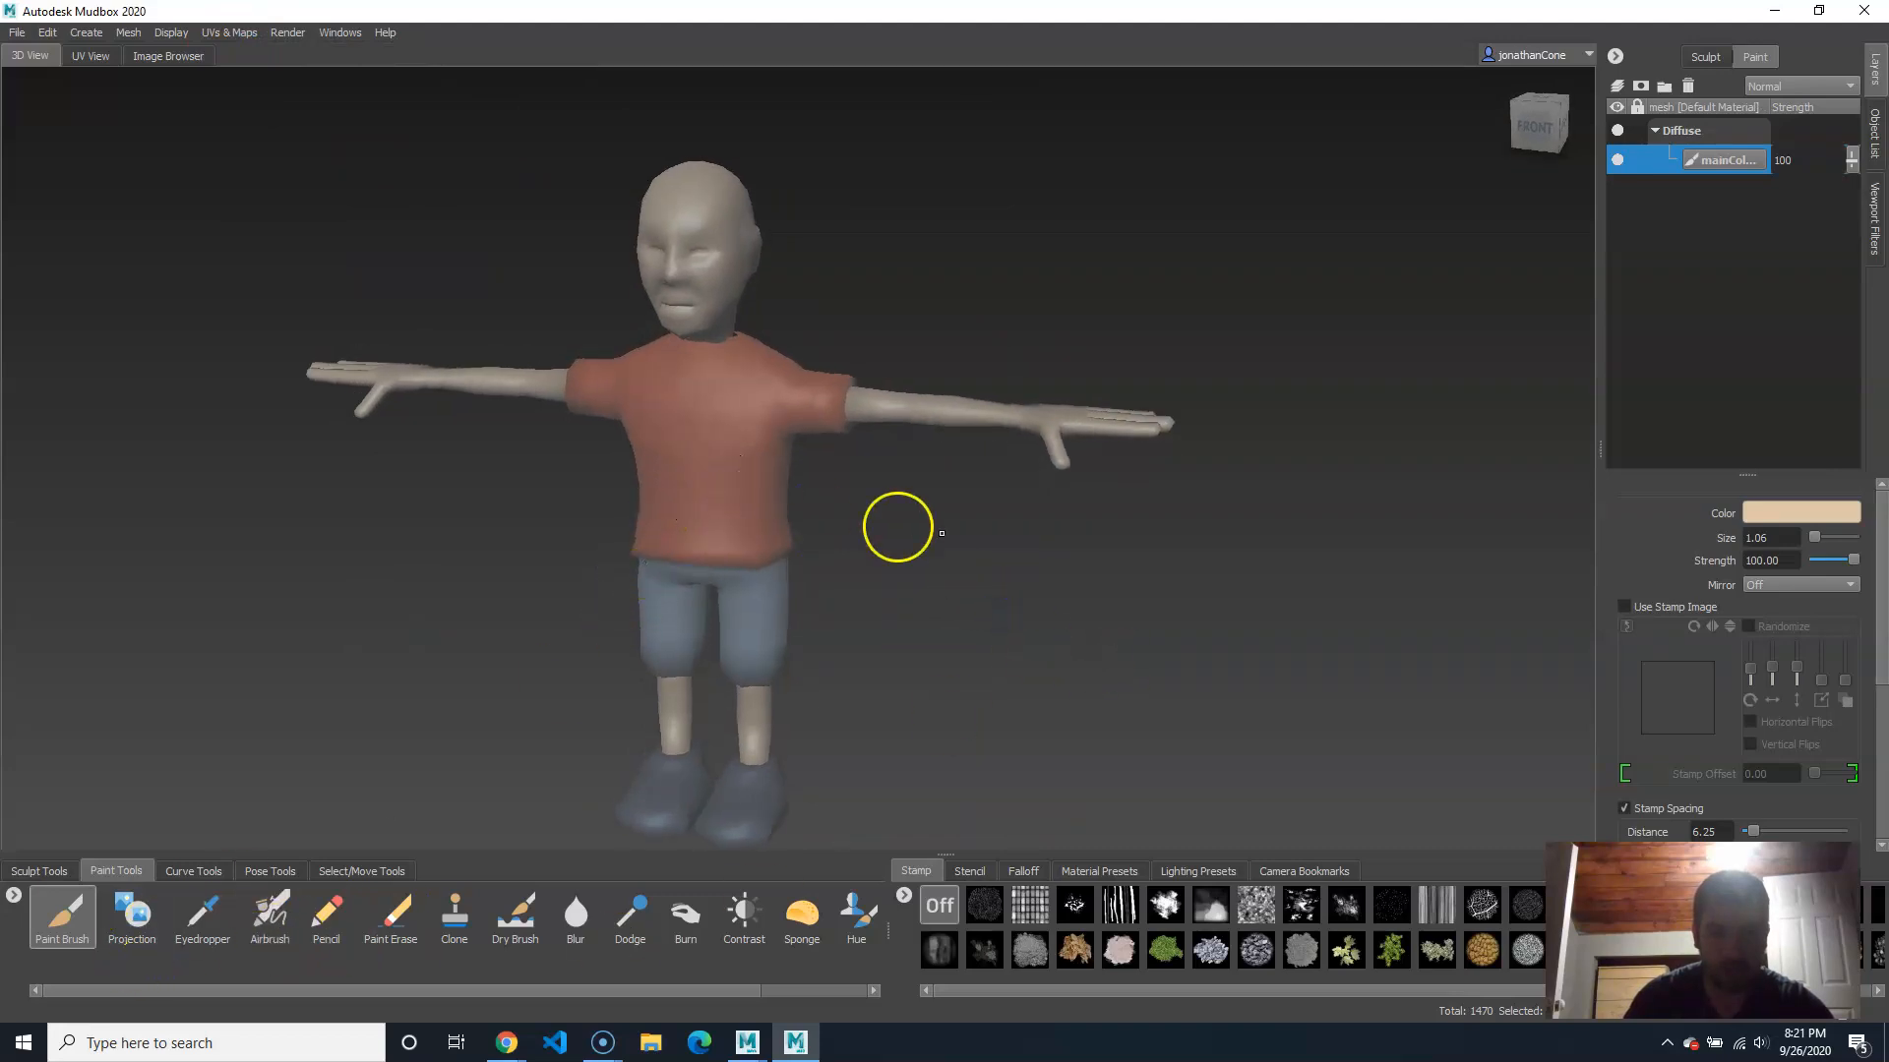
Step: Set the Paint Brush mirroring to X for the 3D model
{"action": "middle_click_drag", "start_coordinate": [897, 528], "coordinate": [957, 525], "text": "alt"}
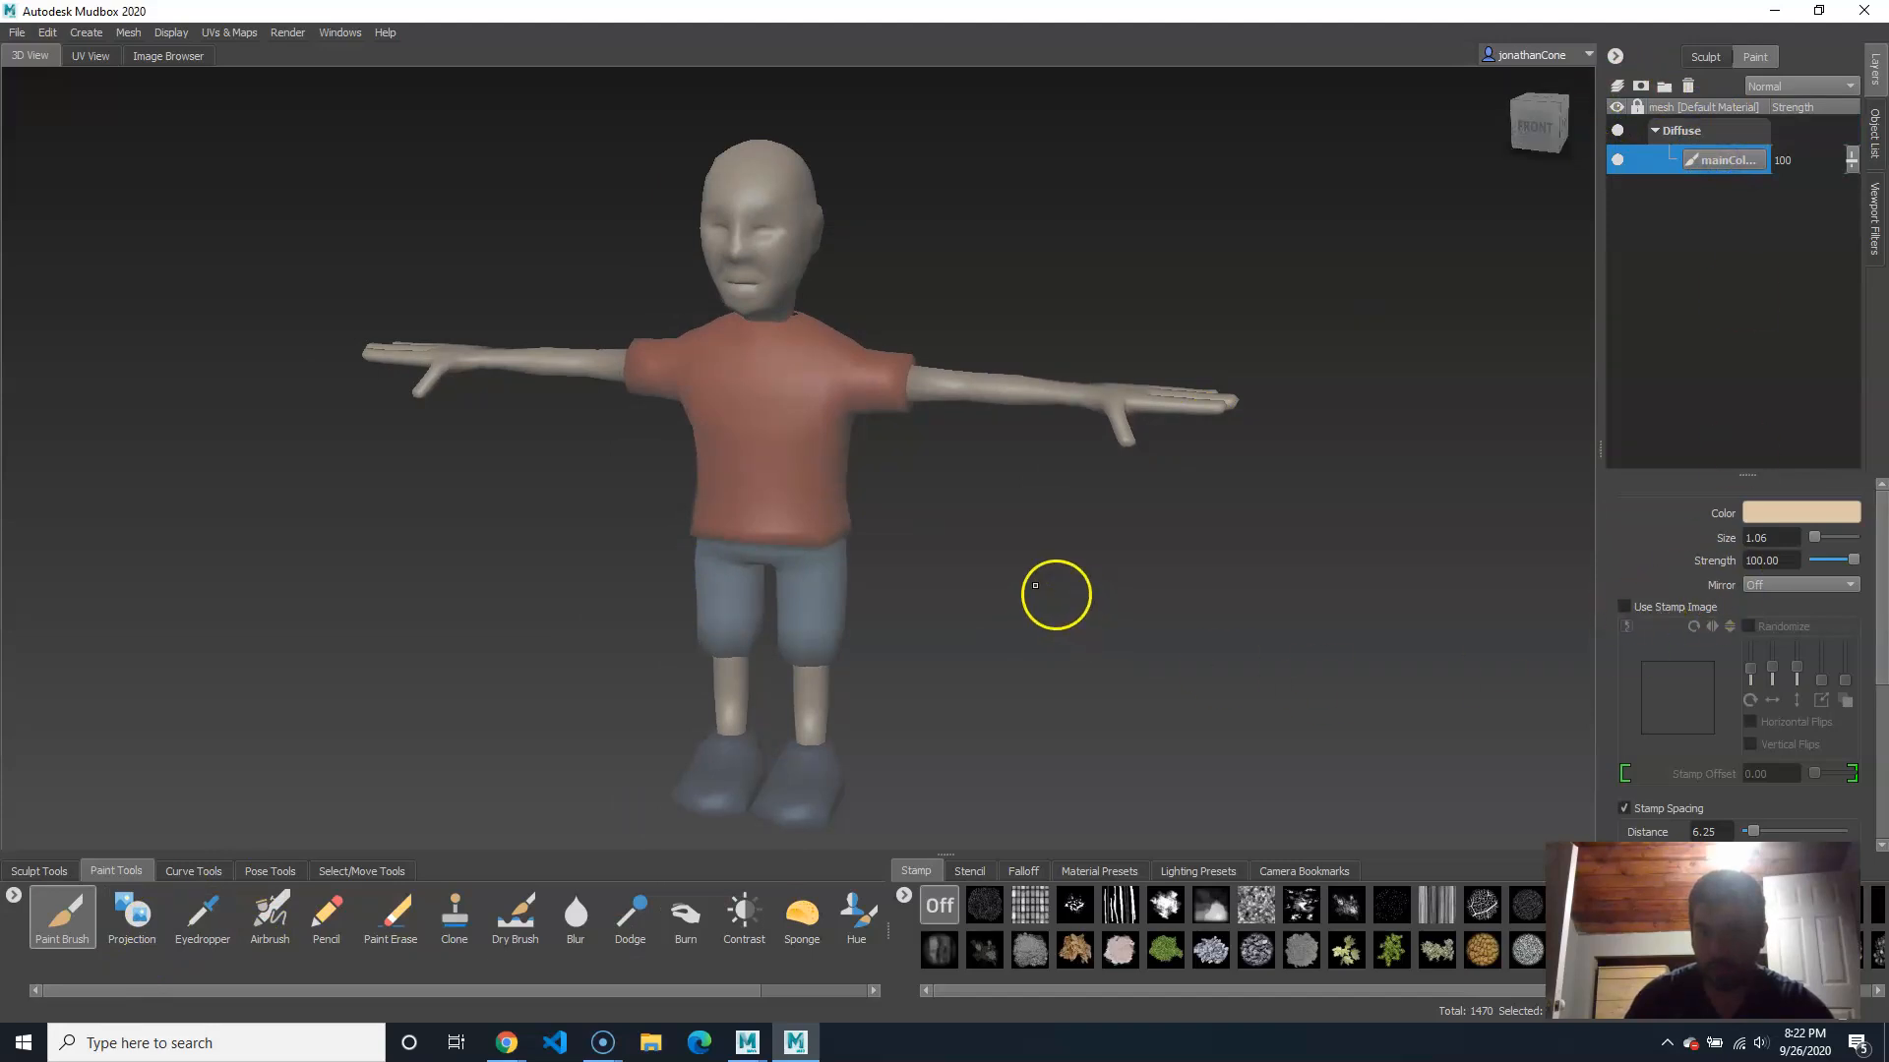
{"action": "middle_click_drag", "start_coordinate": [997, 578], "coordinate": [1057, 549], "text": "alt"}
{"action": "left_click", "coordinate": [1765, 585]}
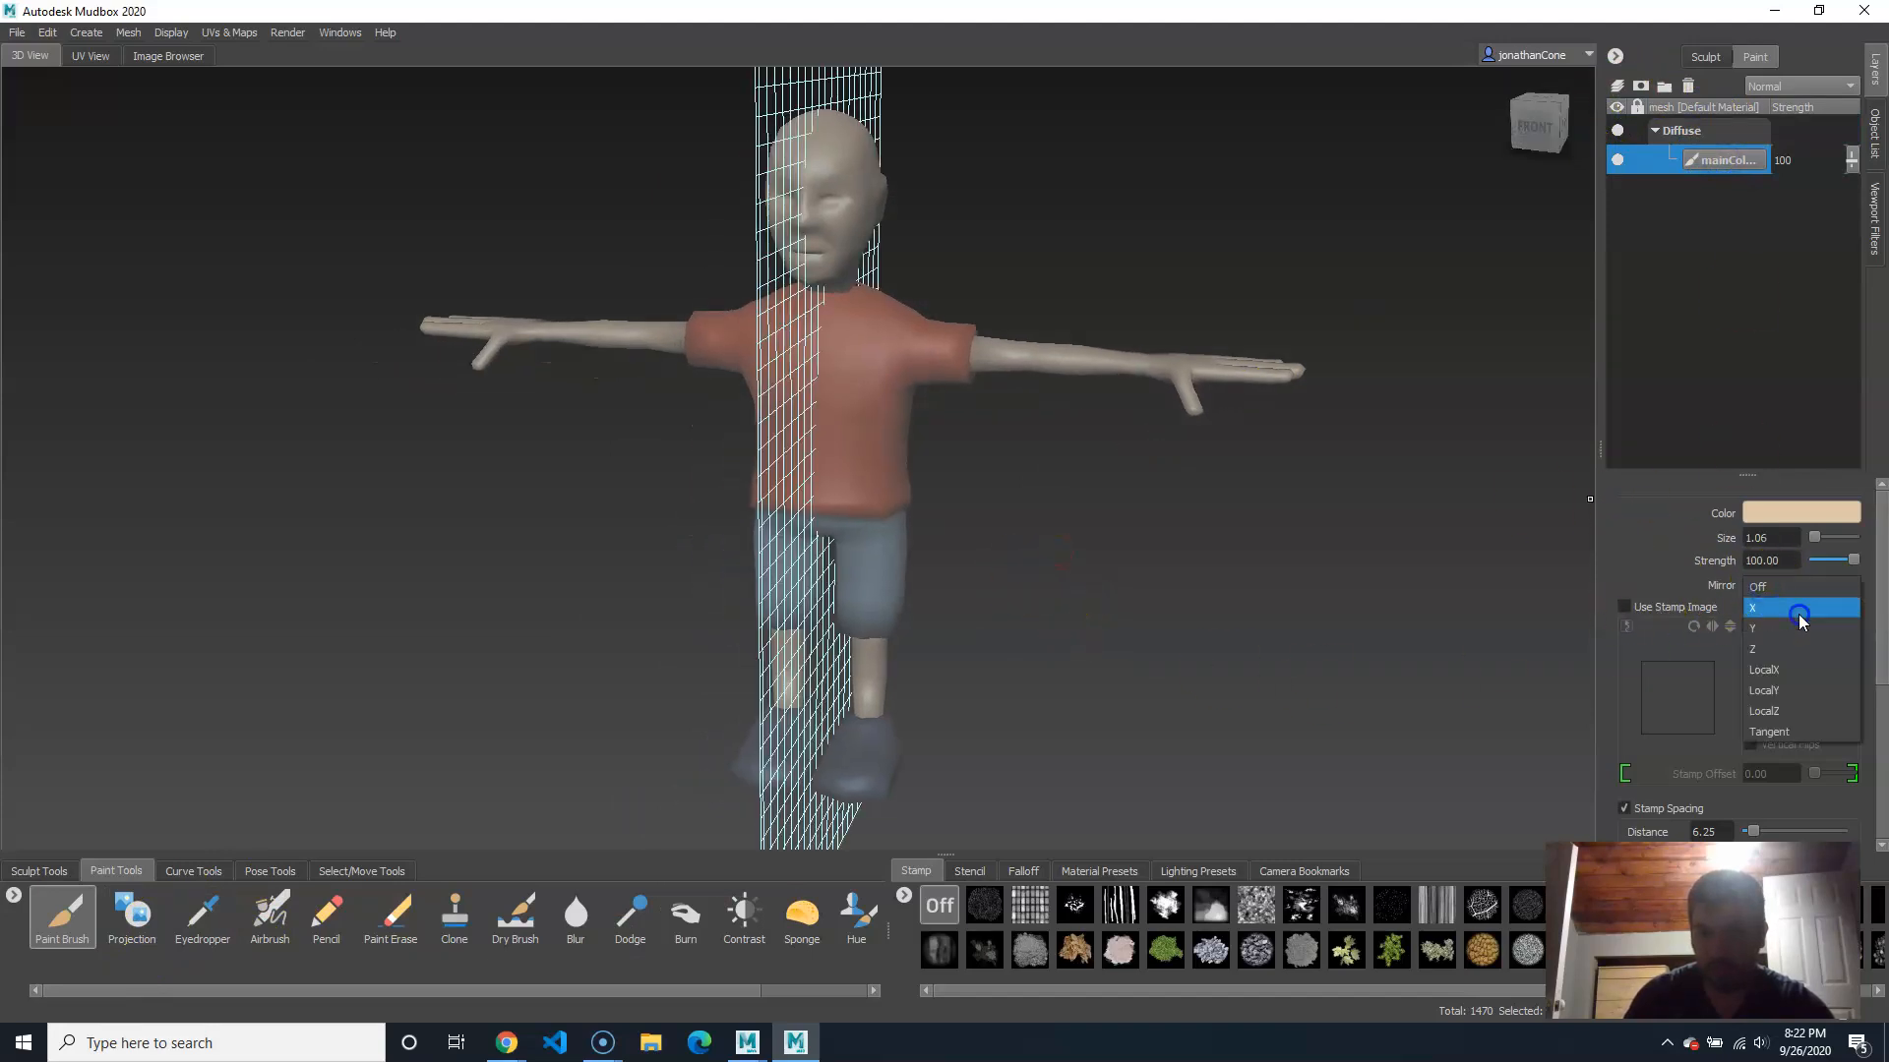
{"action": "left_click", "coordinate": [1798, 614]}
Step: Examine the base colors on the 3D boy's head, shirt, arms, shorts and shoes from the front
{"action": "mouse_move", "coordinate": [1033, 492]}
{"action": "right_mouse_down", "text": "alt"}
{"action": "mouse_move", "coordinate": [987, 576]}
{"action": "mouse_move", "coordinate": [1096, 634]}
{"action": "right_mouse_up", "text": "alt"}
{"action": "middle_click_drag", "start_coordinate": [1097, 635], "coordinate": [1054, 599], "text": "alt"}
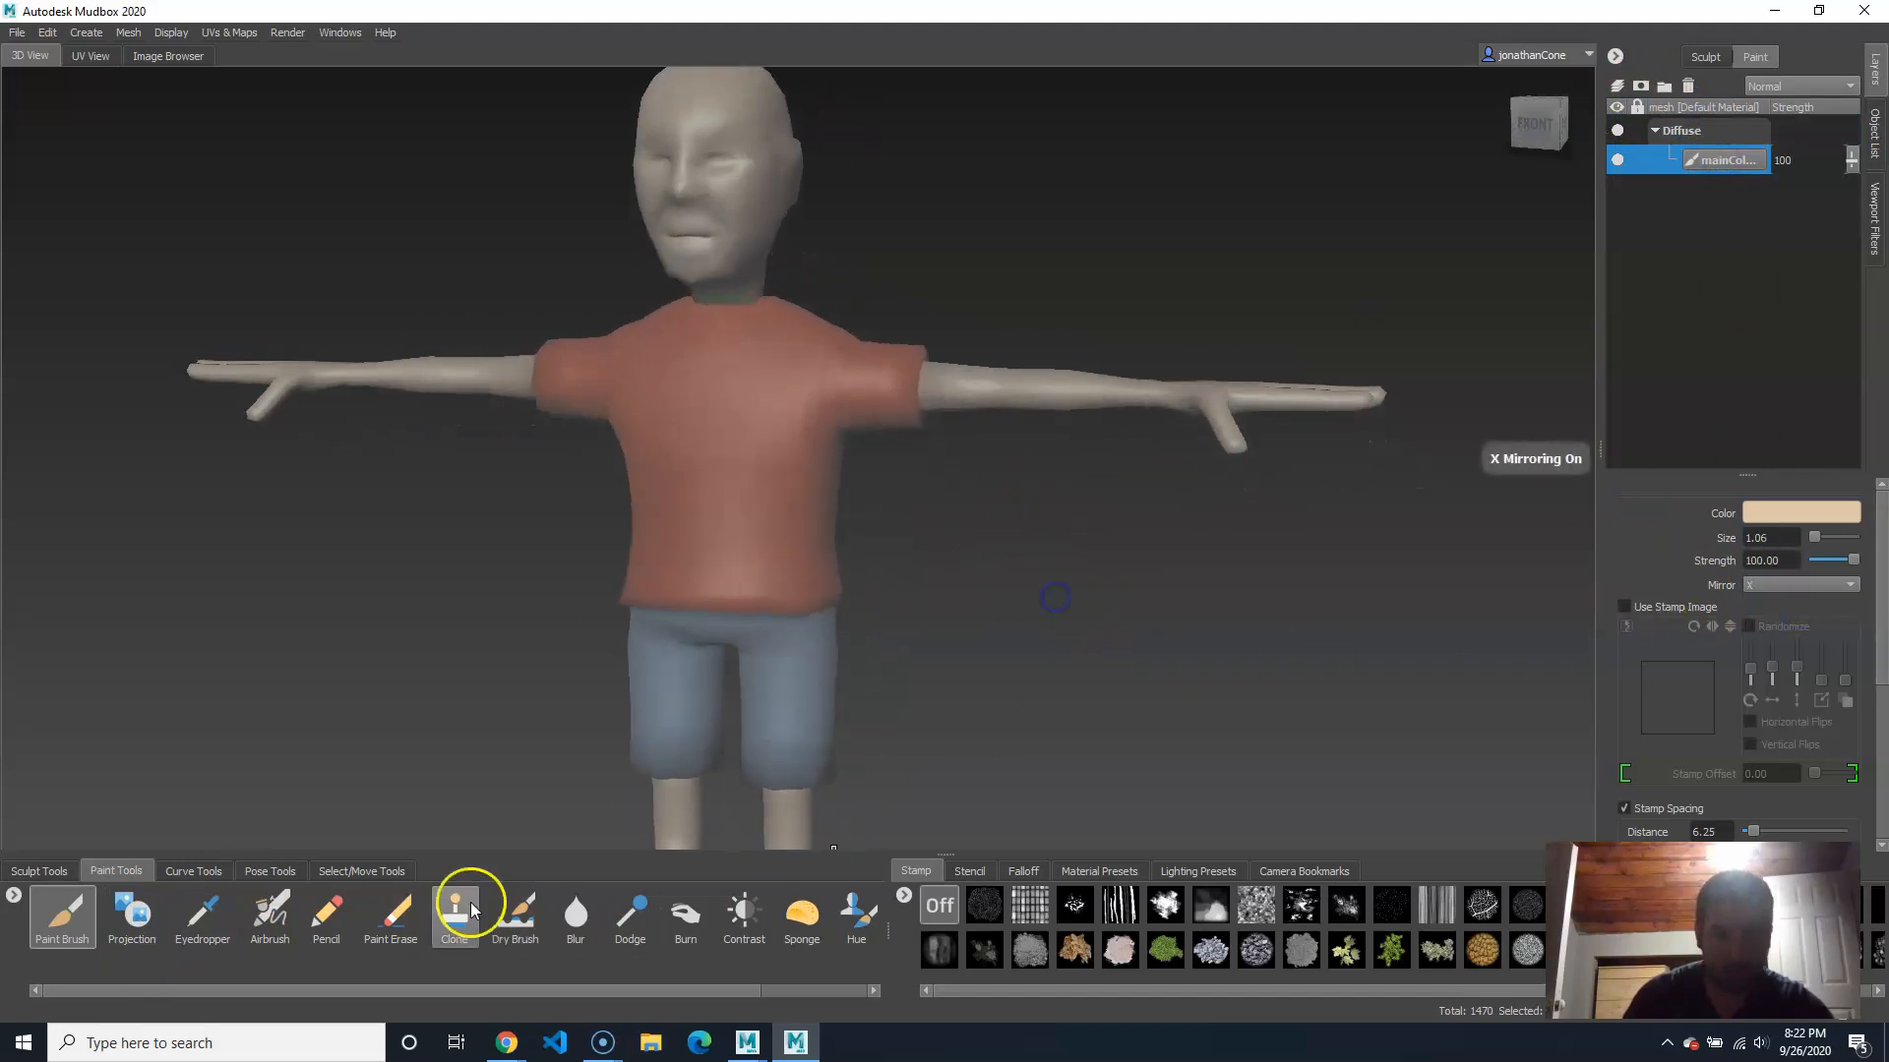
{"action": "mouse_move", "coordinate": [640, 990]}
{"action": "left_mouse_down"}
{"action": "mouse_move", "coordinate": [806, 990]}
{"action": "mouse_move", "coordinate": [718, 985]}
{"action": "left_mouse_up"}
{"action": "middle_click_drag", "start_coordinate": [899, 527], "coordinate": [890, 584], "text": "alt"}
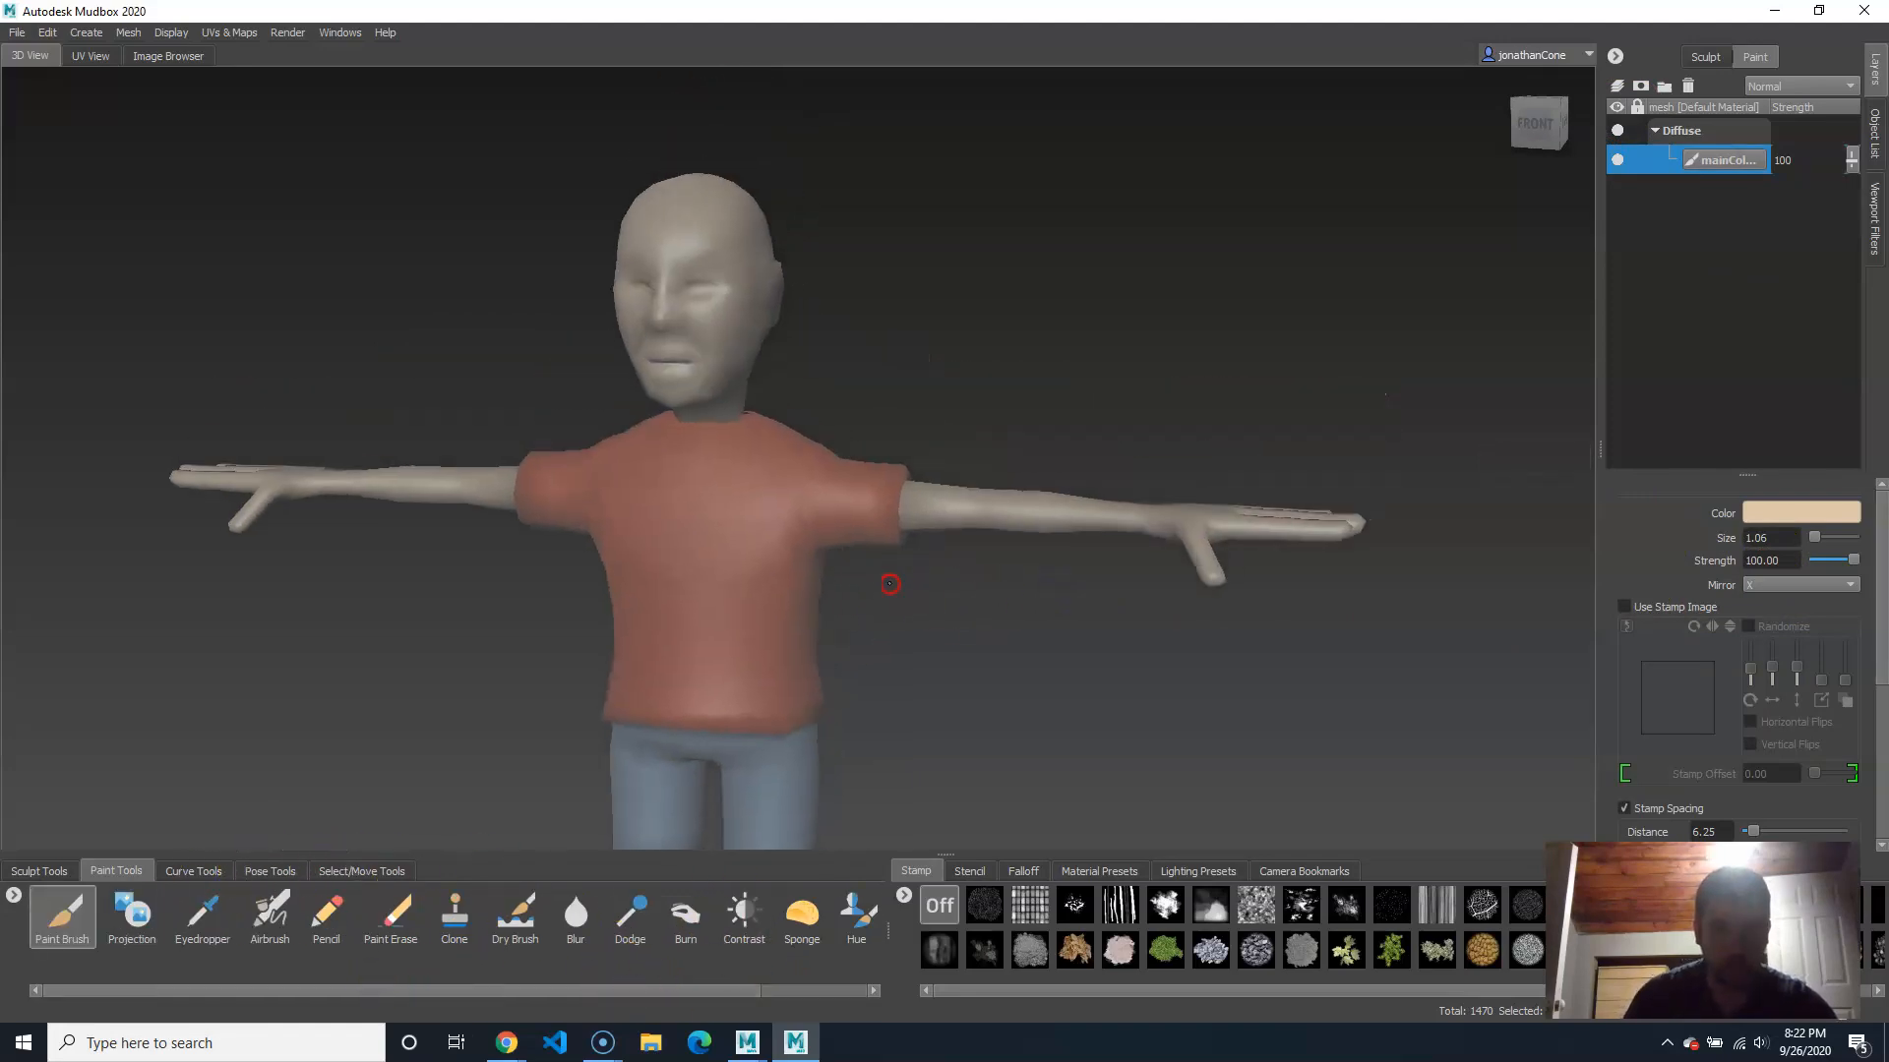
{"action": "right_click_drag", "start_coordinate": [891, 584], "coordinate": [932, 557], "text": "alt"}
{"action": "middle_click_drag", "start_coordinate": [932, 556], "coordinate": [984, 536], "text": "alt"}
{"action": "mouse_move", "coordinate": [1038, 541]}
{"action": "left_mouse_down", "text": "alt"}
{"action": "mouse_move", "coordinate": [594, 551]}
{"action": "mouse_move", "coordinate": [1066, 552]}
{"action": "left_mouse_up", "text": "alt"}
{"action": "middle_click_drag", "start_coordinate": [992, 440], "coordinate": [1021, 495], "text": "alt"}
{"action": "right_click_drag", "start_coordinate": [1021, 495], "coordinate": [965, 488], "text": "alt"}
{"action": "middle_click_drag", "start_coordinate": [965, 489], "coordinate": [963, 505], "text": "alt"}
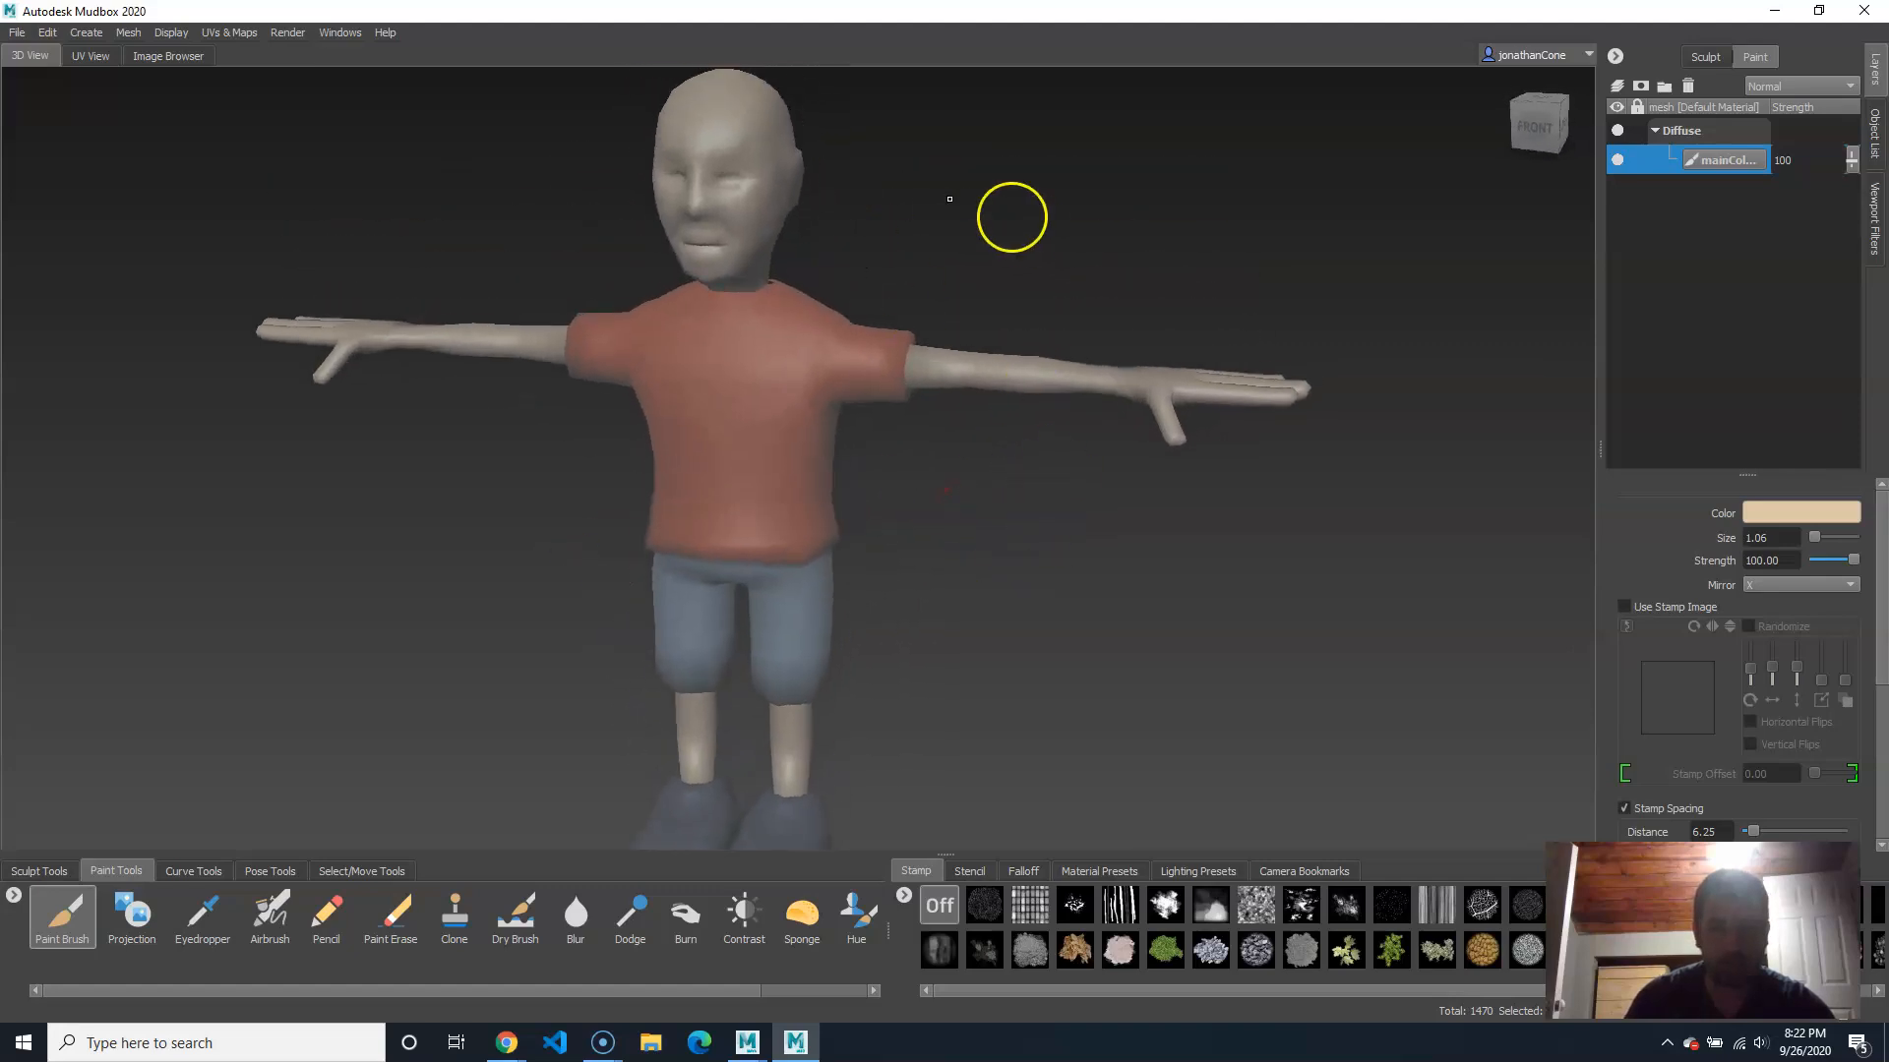
Step: Select the Default Material instead of the mesh in the scene's object list
{"action": "left_click", "coordinate": [1879, 147]}
{"action": "left_click", "coordinate": [1750, 239]}
{"action": "left_click", "coordinate": [1731, 262]}
{"action": "left_click", "coordinate": [1732, 241]}
{"action": "left_click", "coordinate": [1720, 264]}
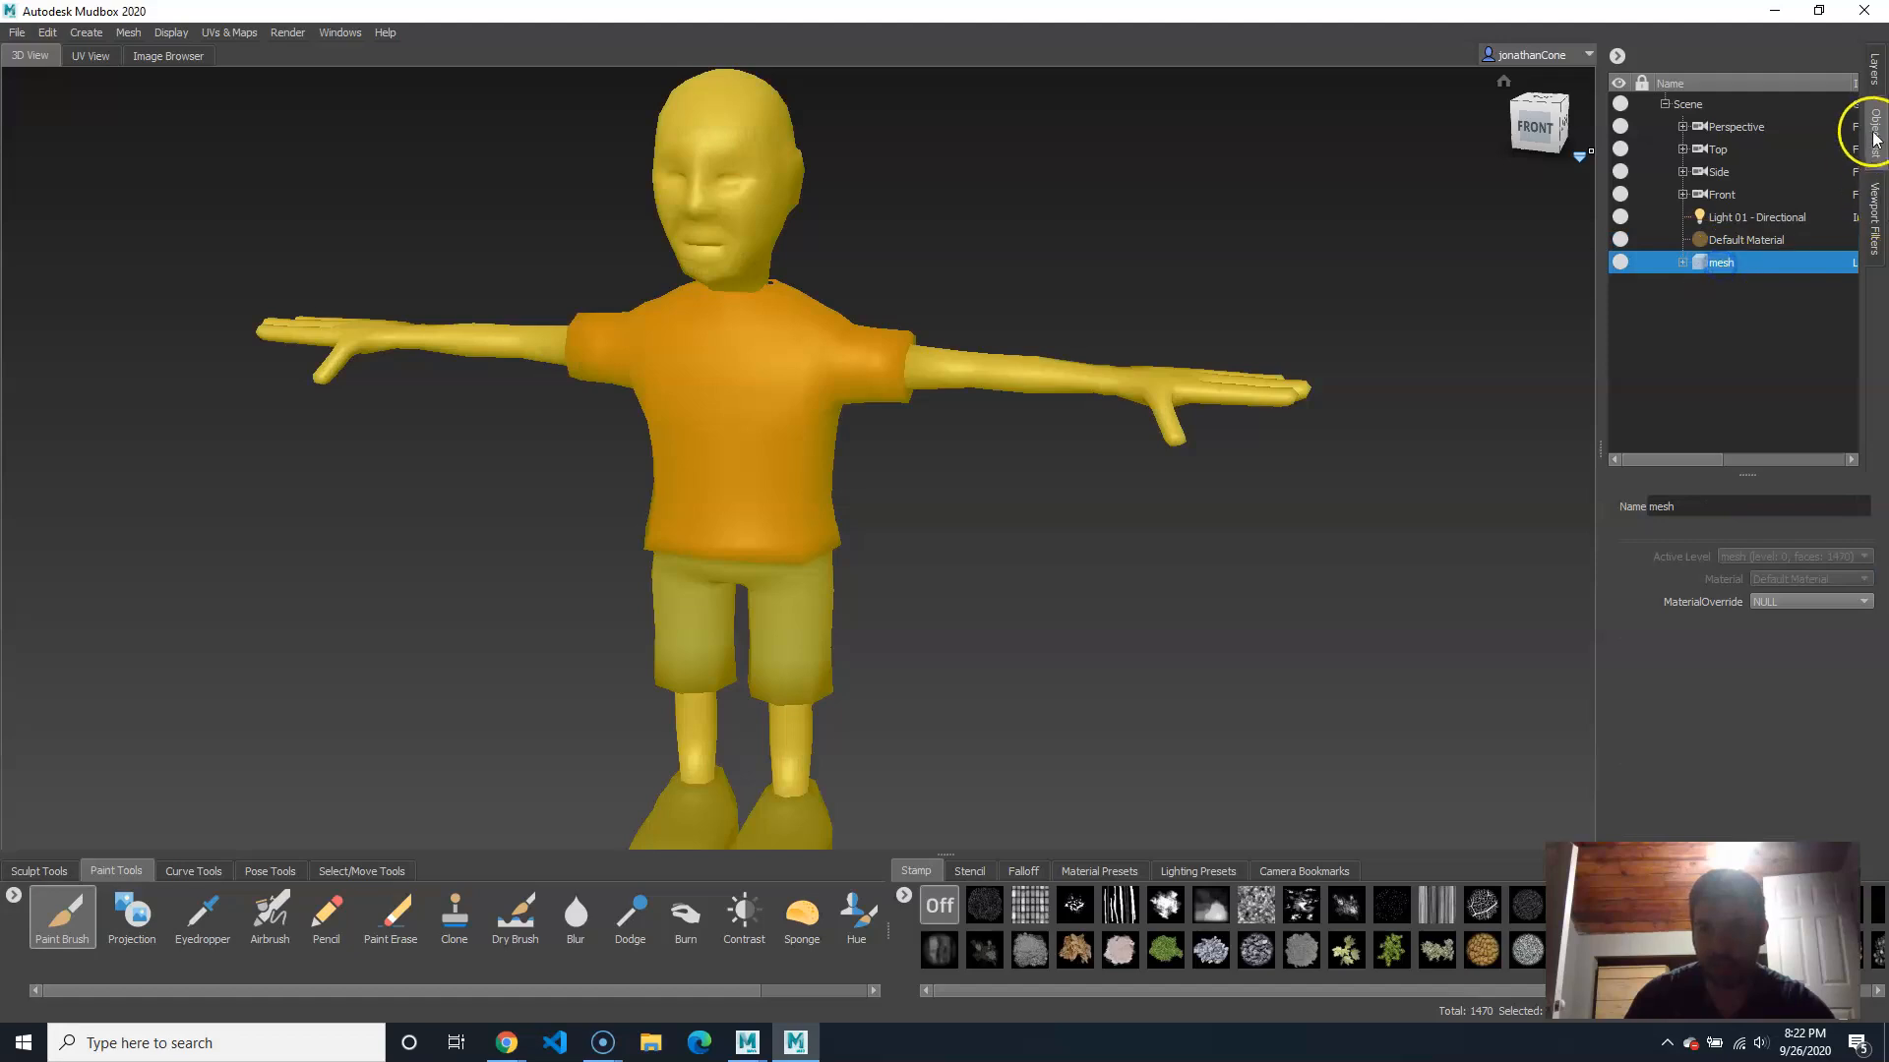
{"action": "left_click", "coordinate": [1749, 240]}
{"action": "left_click", "coordinate": [1720, 261]}
{"action": "left_click", "coordinate": [1731, 240]}
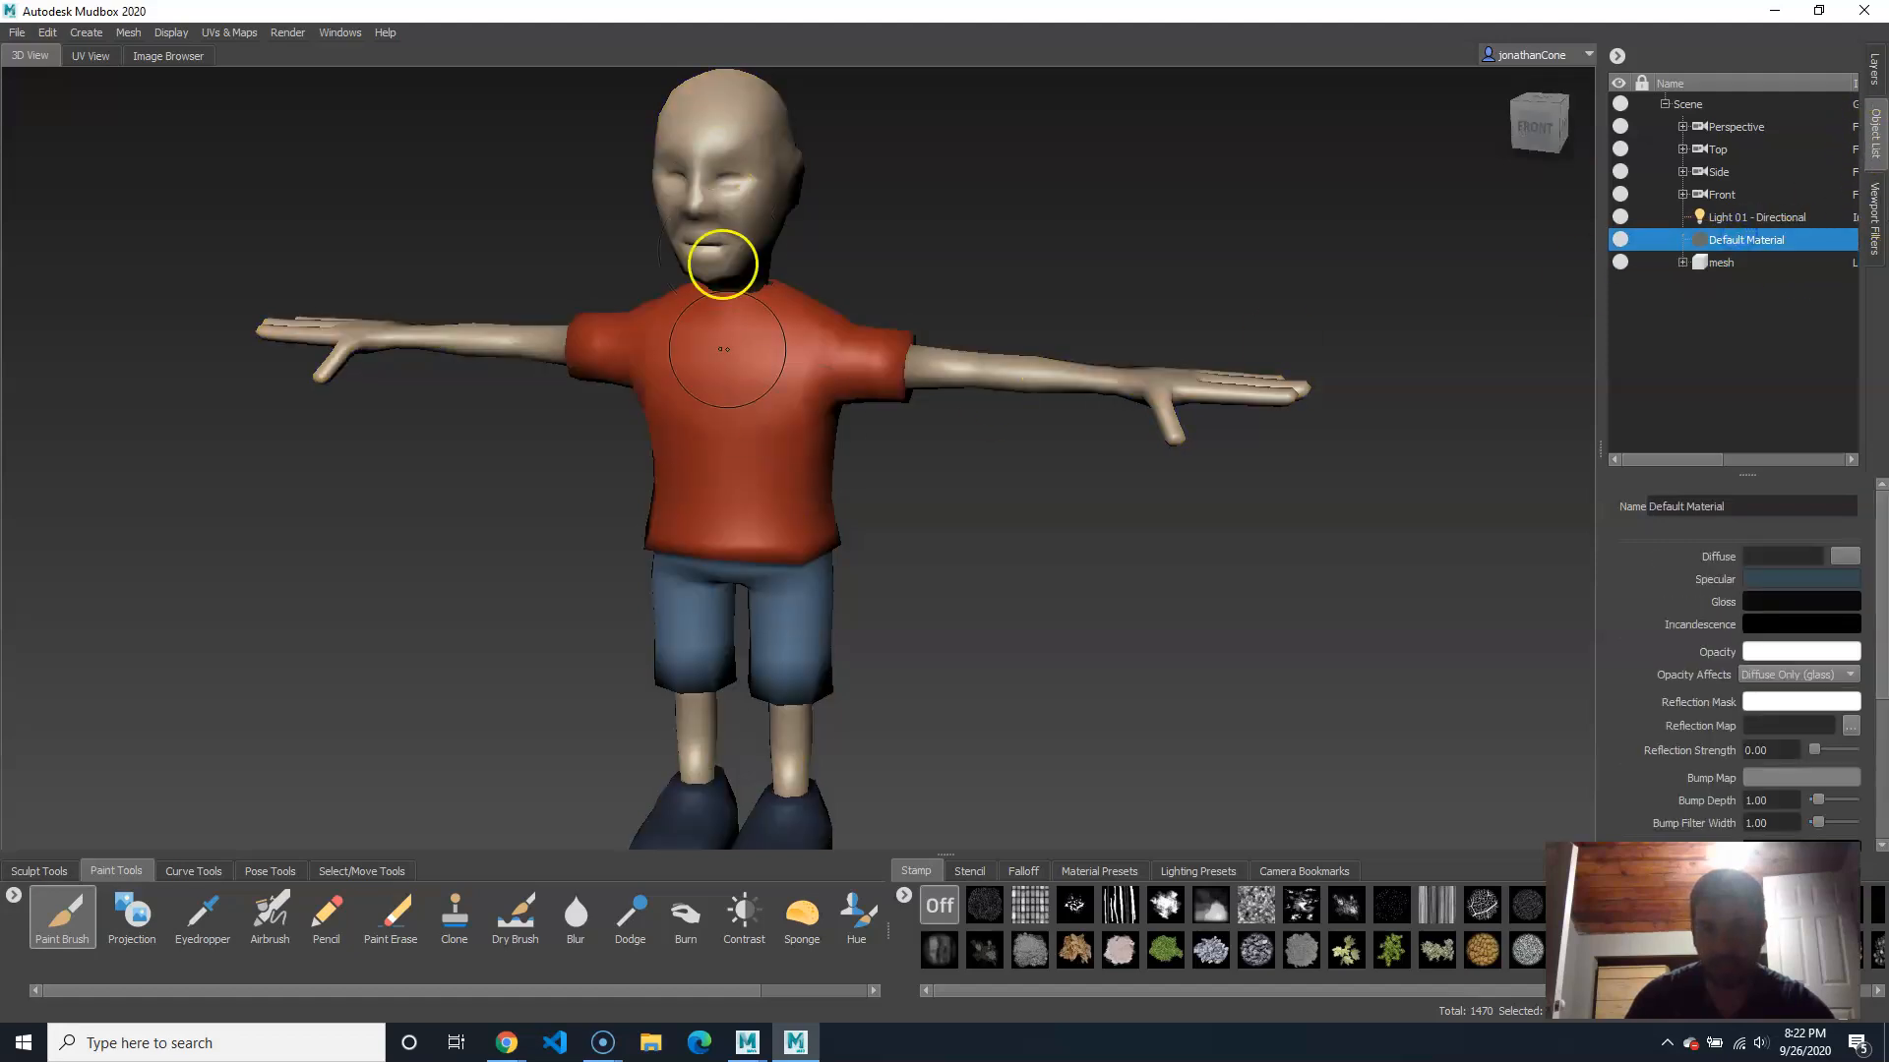
Step: Go back to the paint layers and examine the painted shirt and sleeves up close from the front
{"action": "left_click", "coordinate": [1874, 69]}
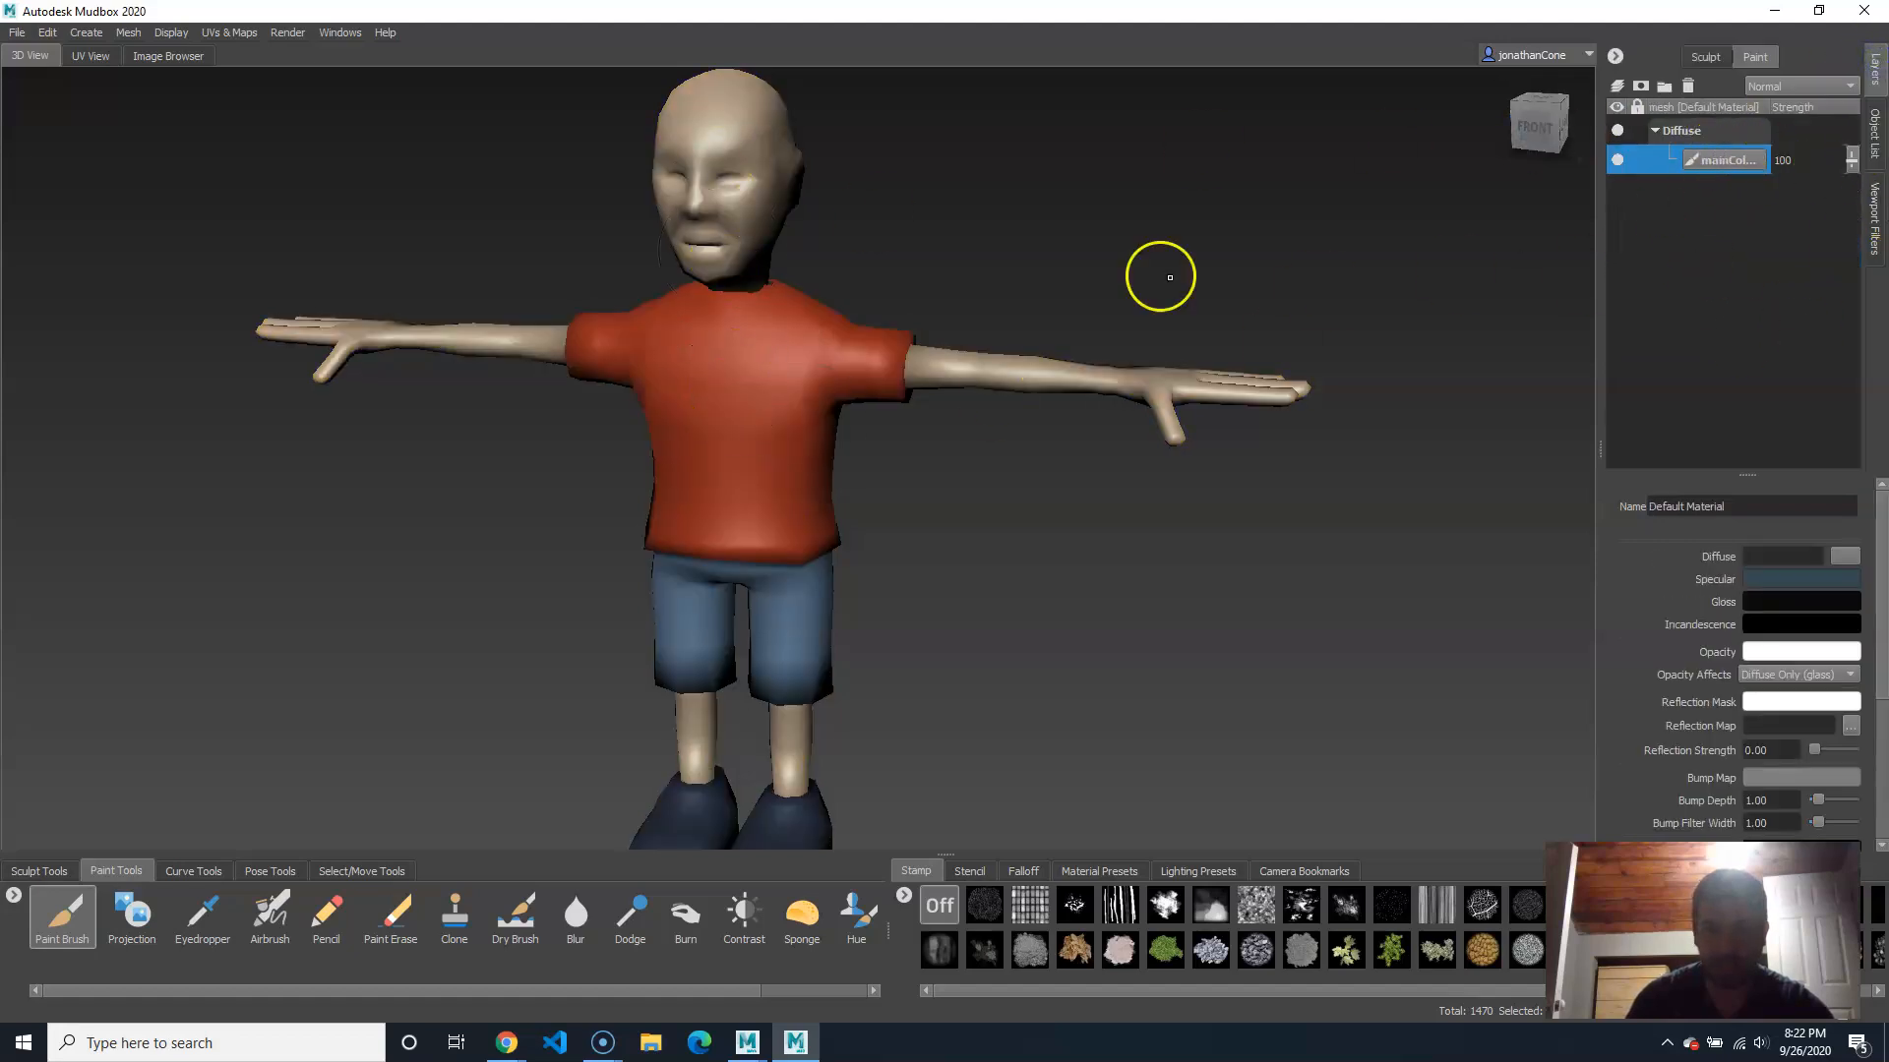
{"action": "left_click_drag", "start_coordinate": [949, 476], "coordinate": [896, 536], "text": "alt"}
{"action": "right_click_drag", "start_coordinate": [896, 536], "coordinate": [984, 515], "text": "alt"}
{"action": "middle_click_drag", "start_coordinate": [984, 515], "coordinate": [1028, 614], "text": "alt"}
{"action": "left_click_drag", "start_coordinate": [914, 553], "coordinate": [957, 545], "text": "alt"}
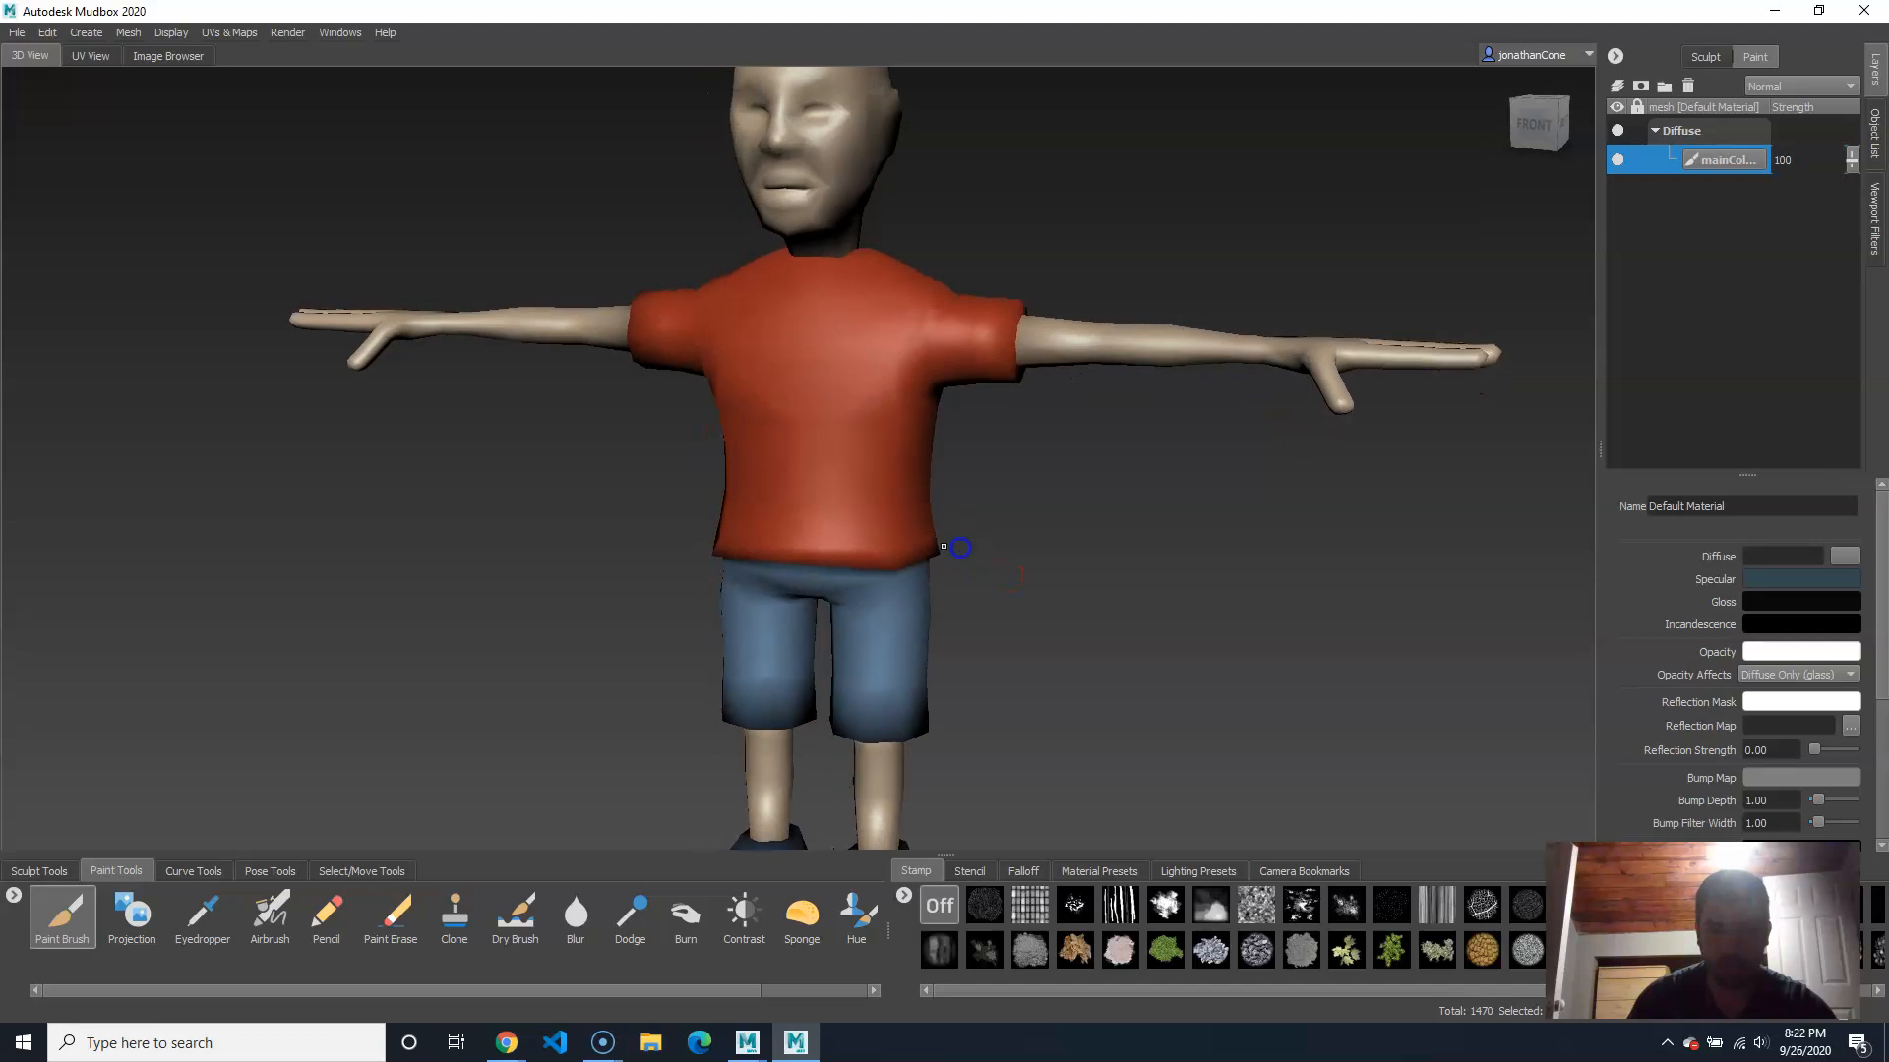
{"action": "right_click_drag", "start_coordinate": [957, 546], "coordinate": [1060, 521], "text": "alt"}
{"action": "middle_click_drag", "start_coordinate": [1061, 521], "coordinate": [991, 578], "text": "alt"}
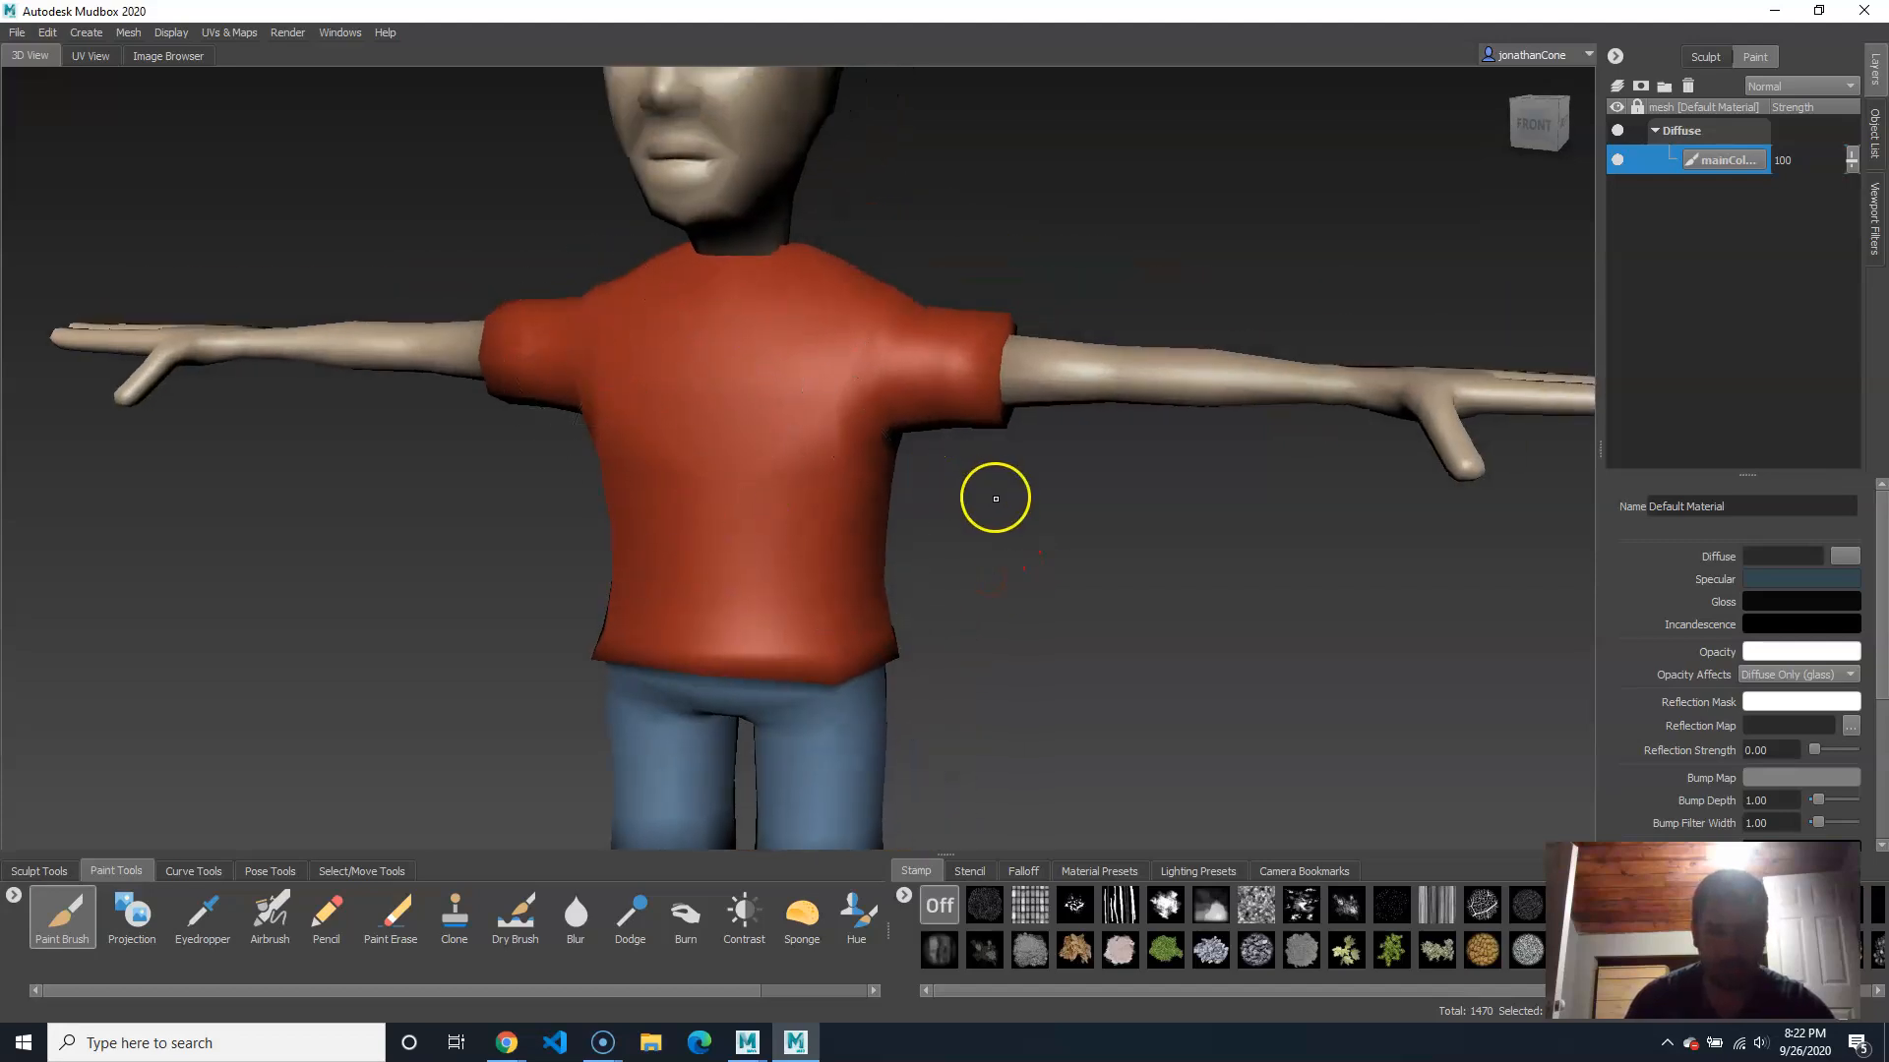
{"action": "left_click_drag", "start_coordinate": [995, 497], "coordinate": [1025, 501], "text": "alt"}
{"action": "right_click_drag", "start_coordinate": [936, 463], "coordinate": [1101, 518], "text": "alt"}
{"action": "middle_click_drag", "start_coordinate": [1101, 519], "coordinate": [1080, 527], "text": "alt"}
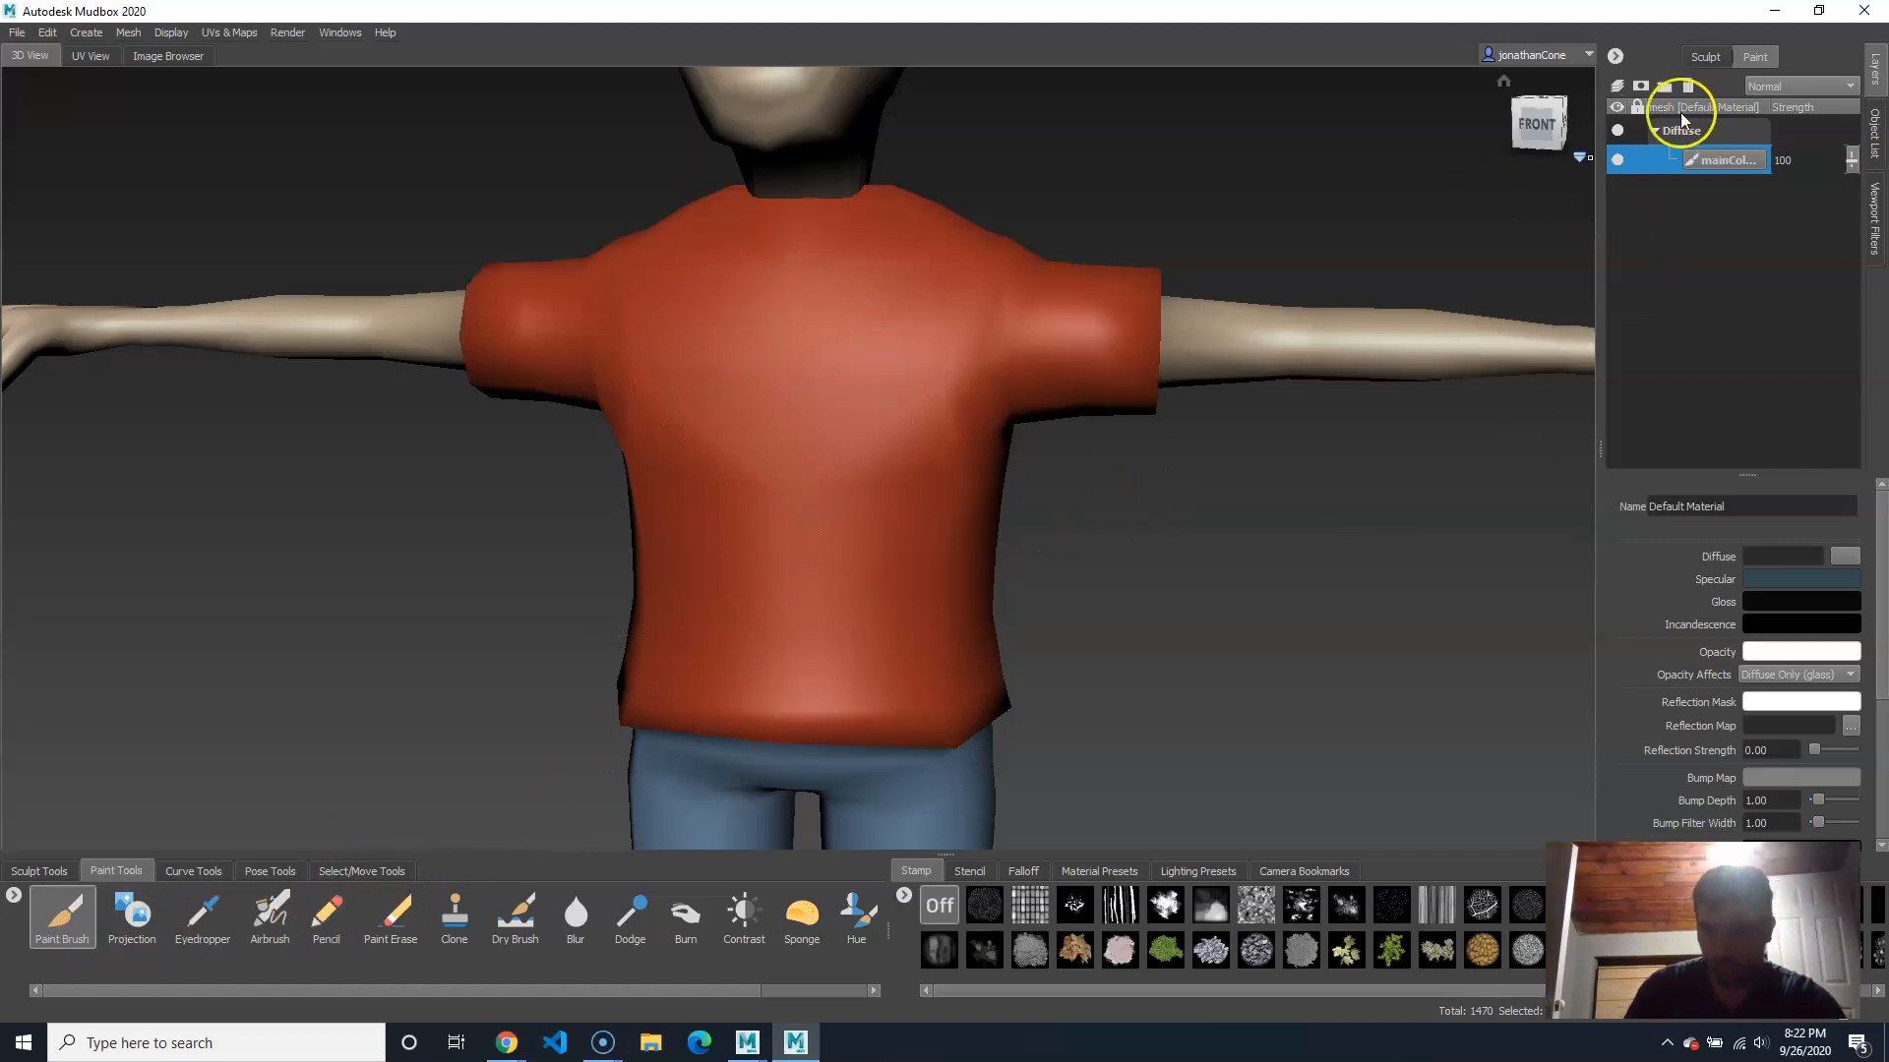
Step: Create a new diffuse paint layer named secondaryColors at size 2048, saved as PNG [8 bit, RGBA]
{"action": "left_click", "coordinate": [1618, 86]}
{"action": "left_click_drag", "start_coordinate": [927, 463], "coordinate": [686, 460]}
{"action": "type", "text": "secondary"}
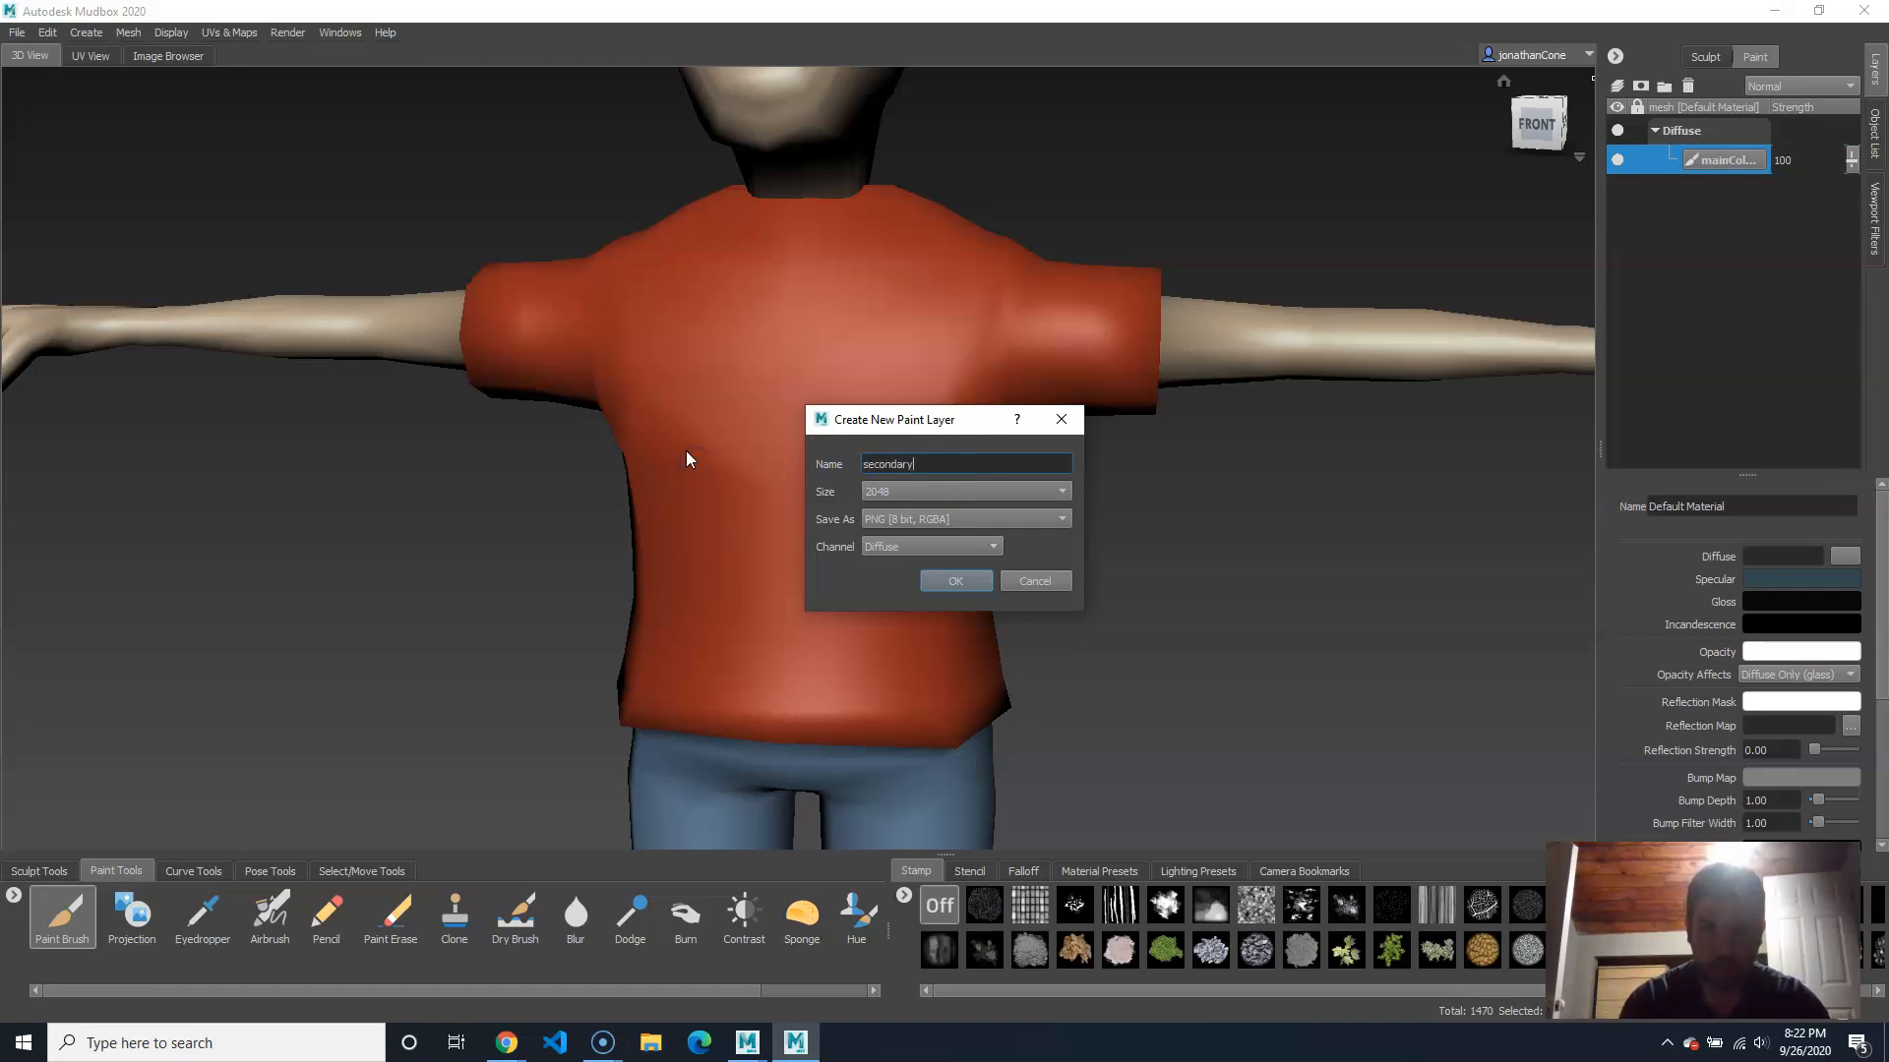
{"action": "type", "text": "Colors"}
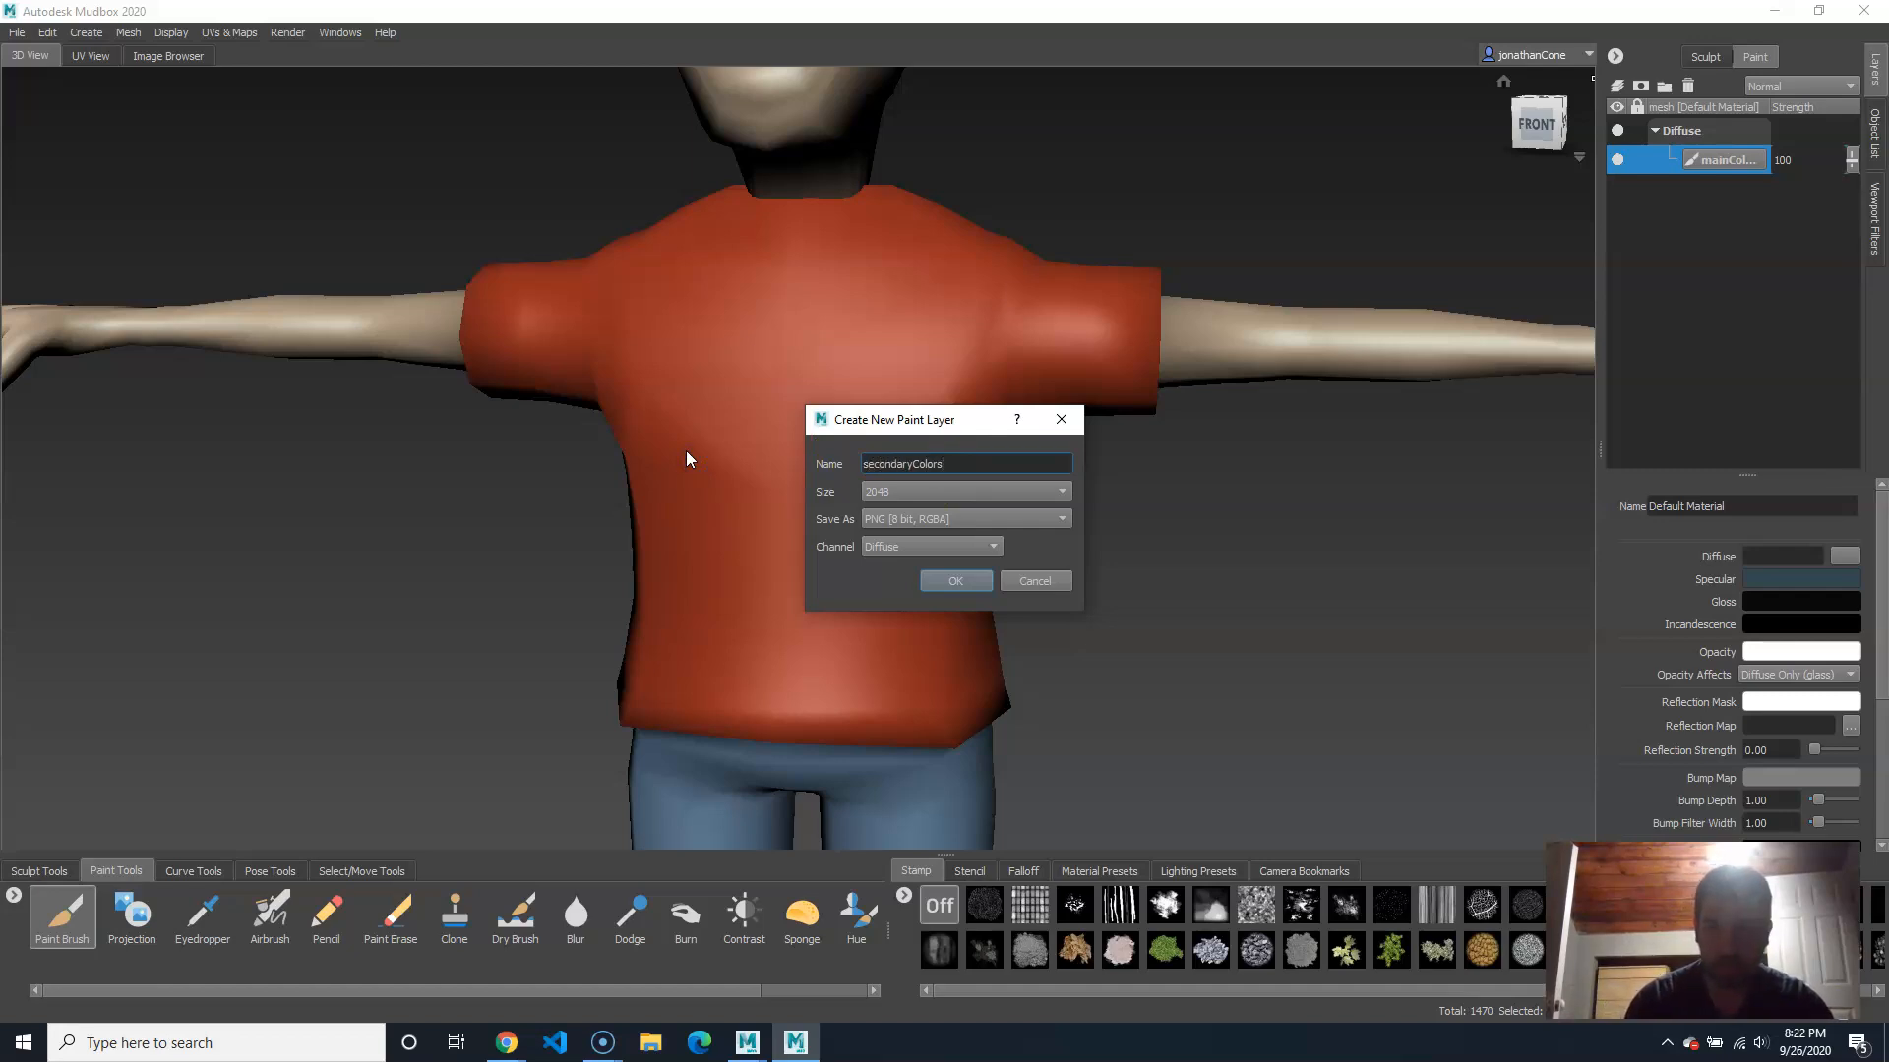
{"action": "key", "text": "Return"}
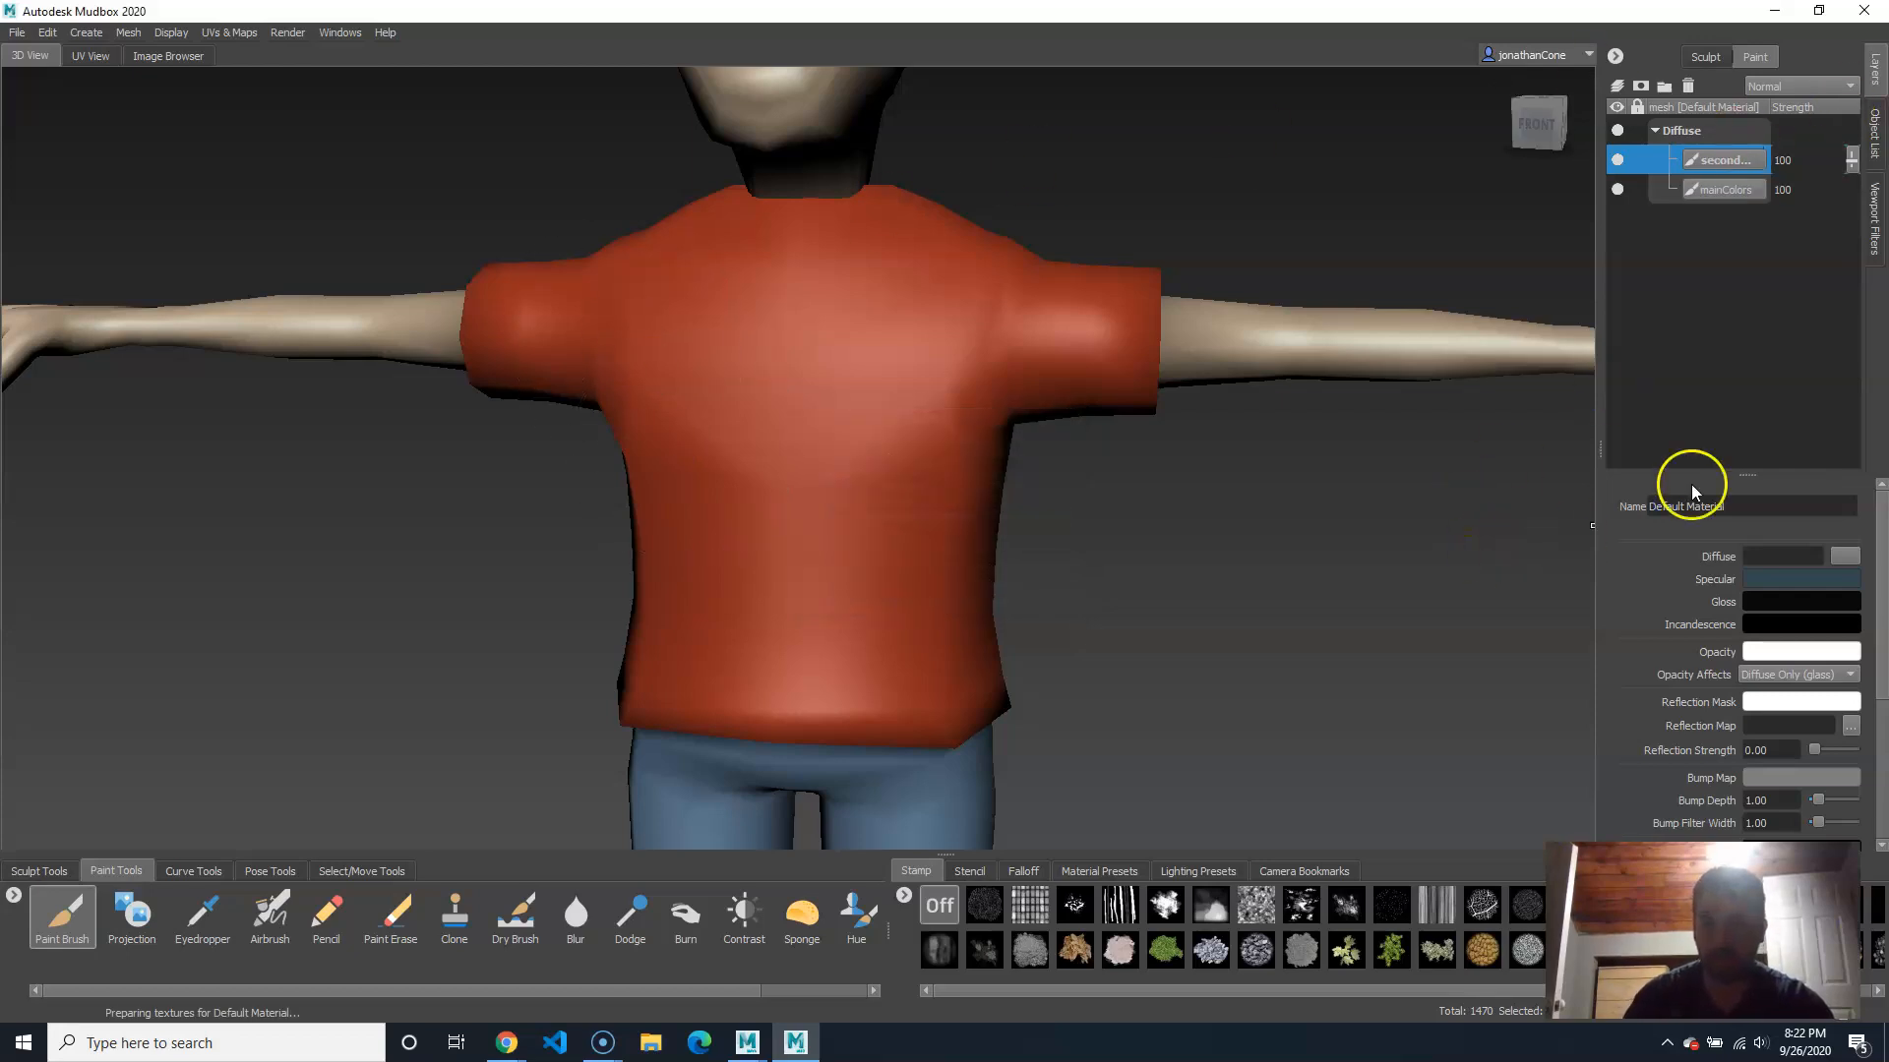
Step: Choose the Pencil brush with black color and reduce its size to 0.08
{"action": "left_click", "coordinate": [71, 923]}
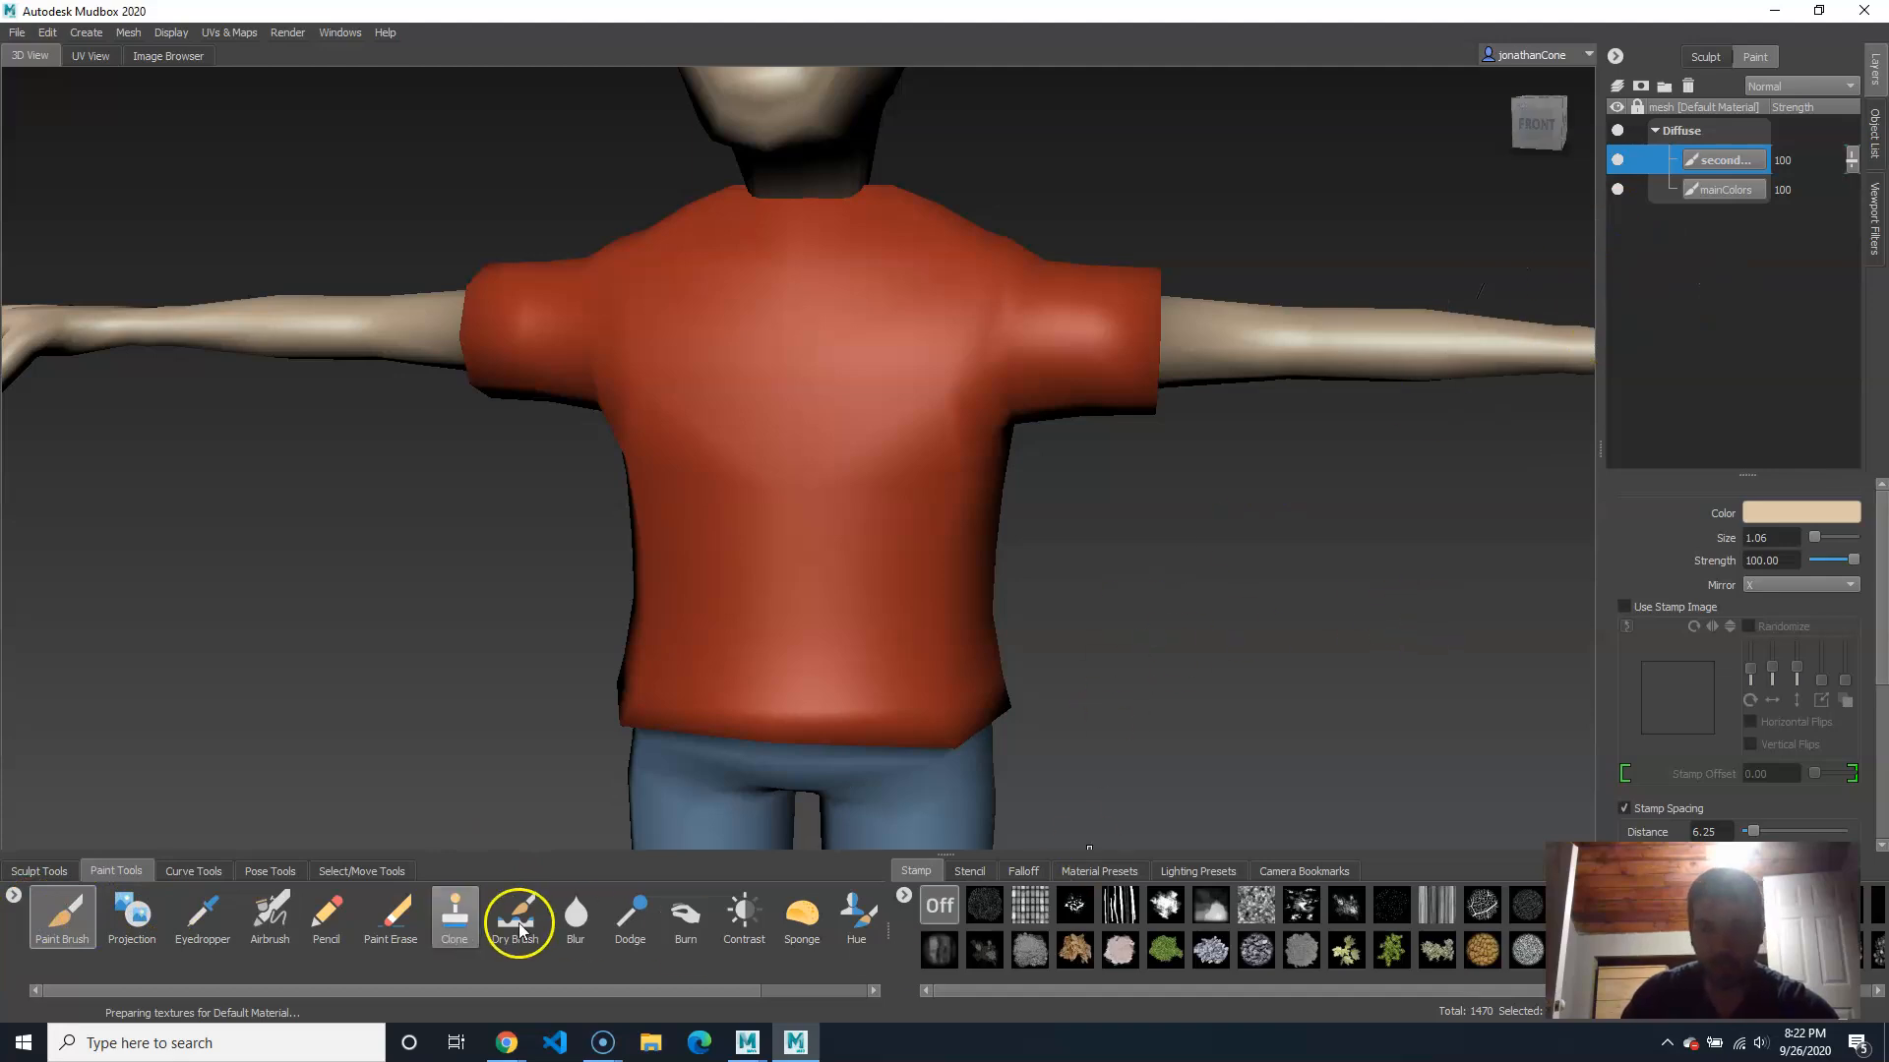
{"action": "left_click", "coordinate": [327, 923]}
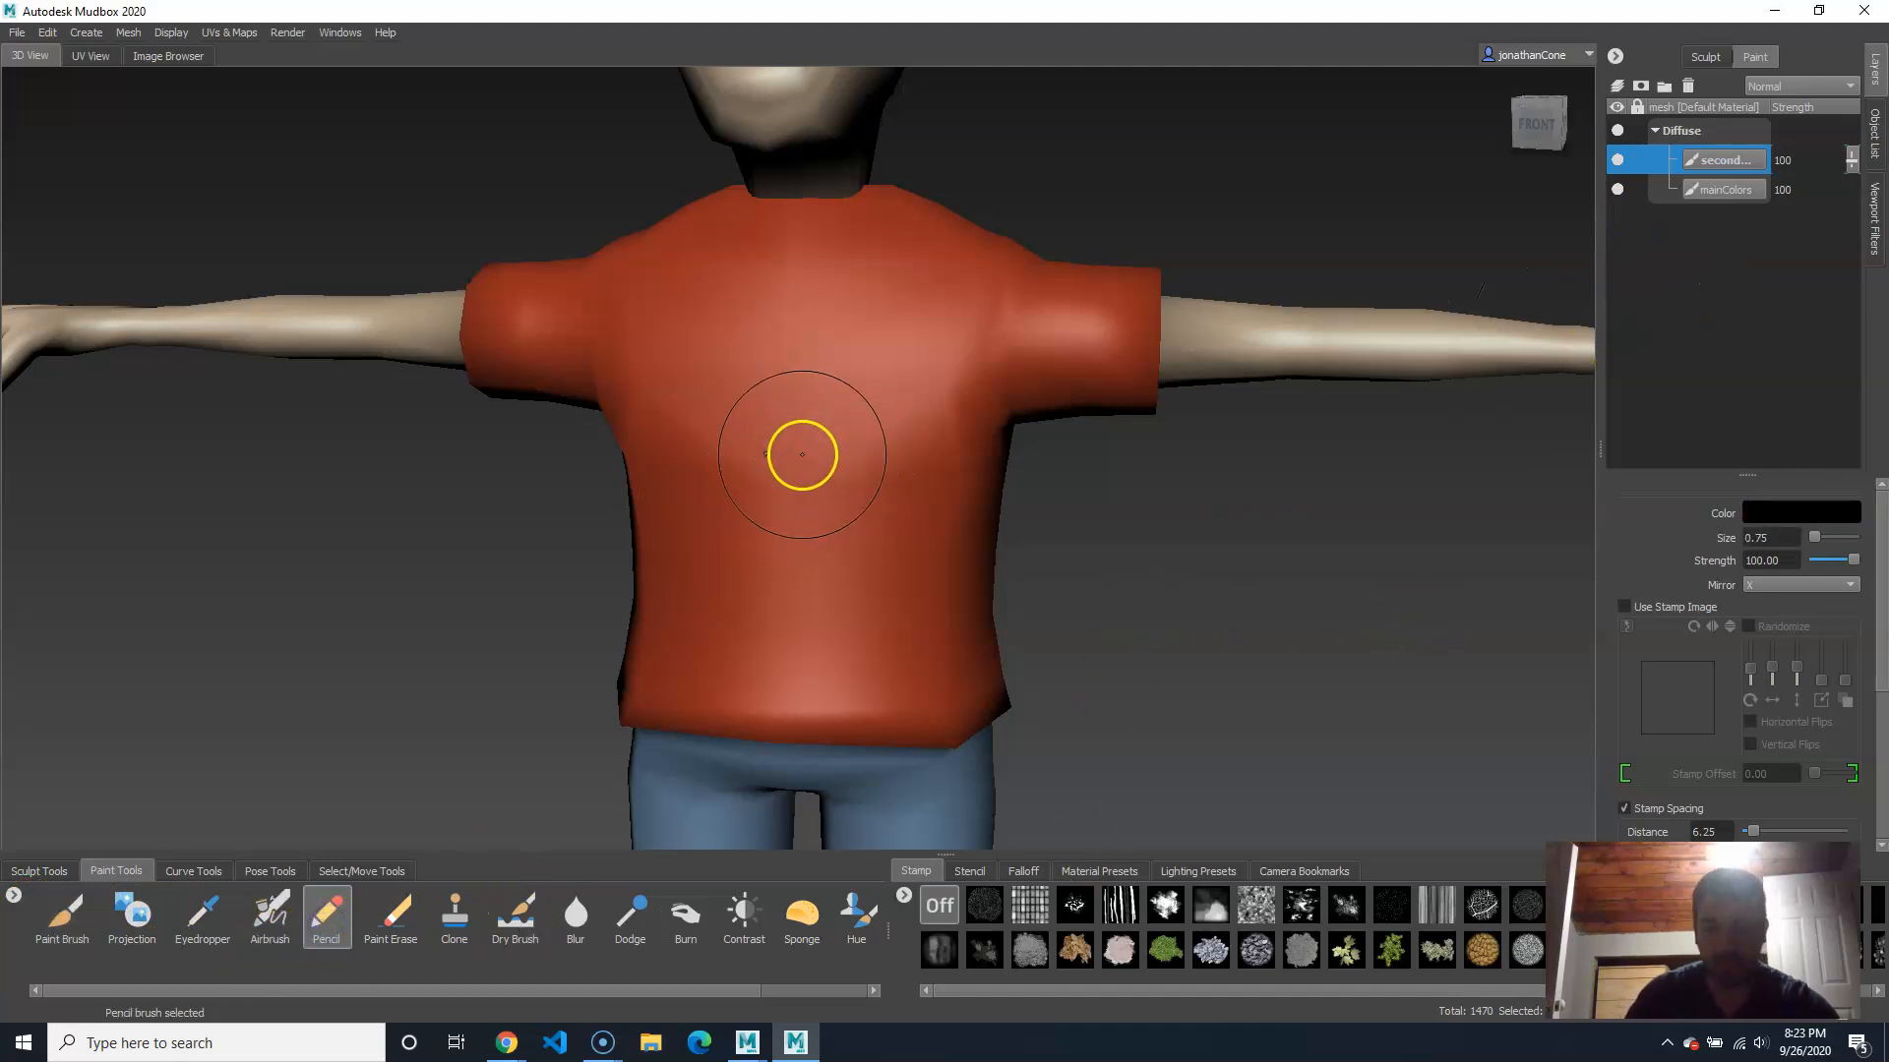
{"action": "key", "text": "bracketleft"}
{"action": "key", "text": "bracketleft"}
{"action": "key", "text": "bracketleft"}
{"action": "key", "text": "bracketleft"}
{"action": "key", "text": "bracketleft"}
{"action": "key", "text": "bracketleft"}
{"action": "key", "text": "bracketleft"}
{"action": "key", "text": "bracketleft"}
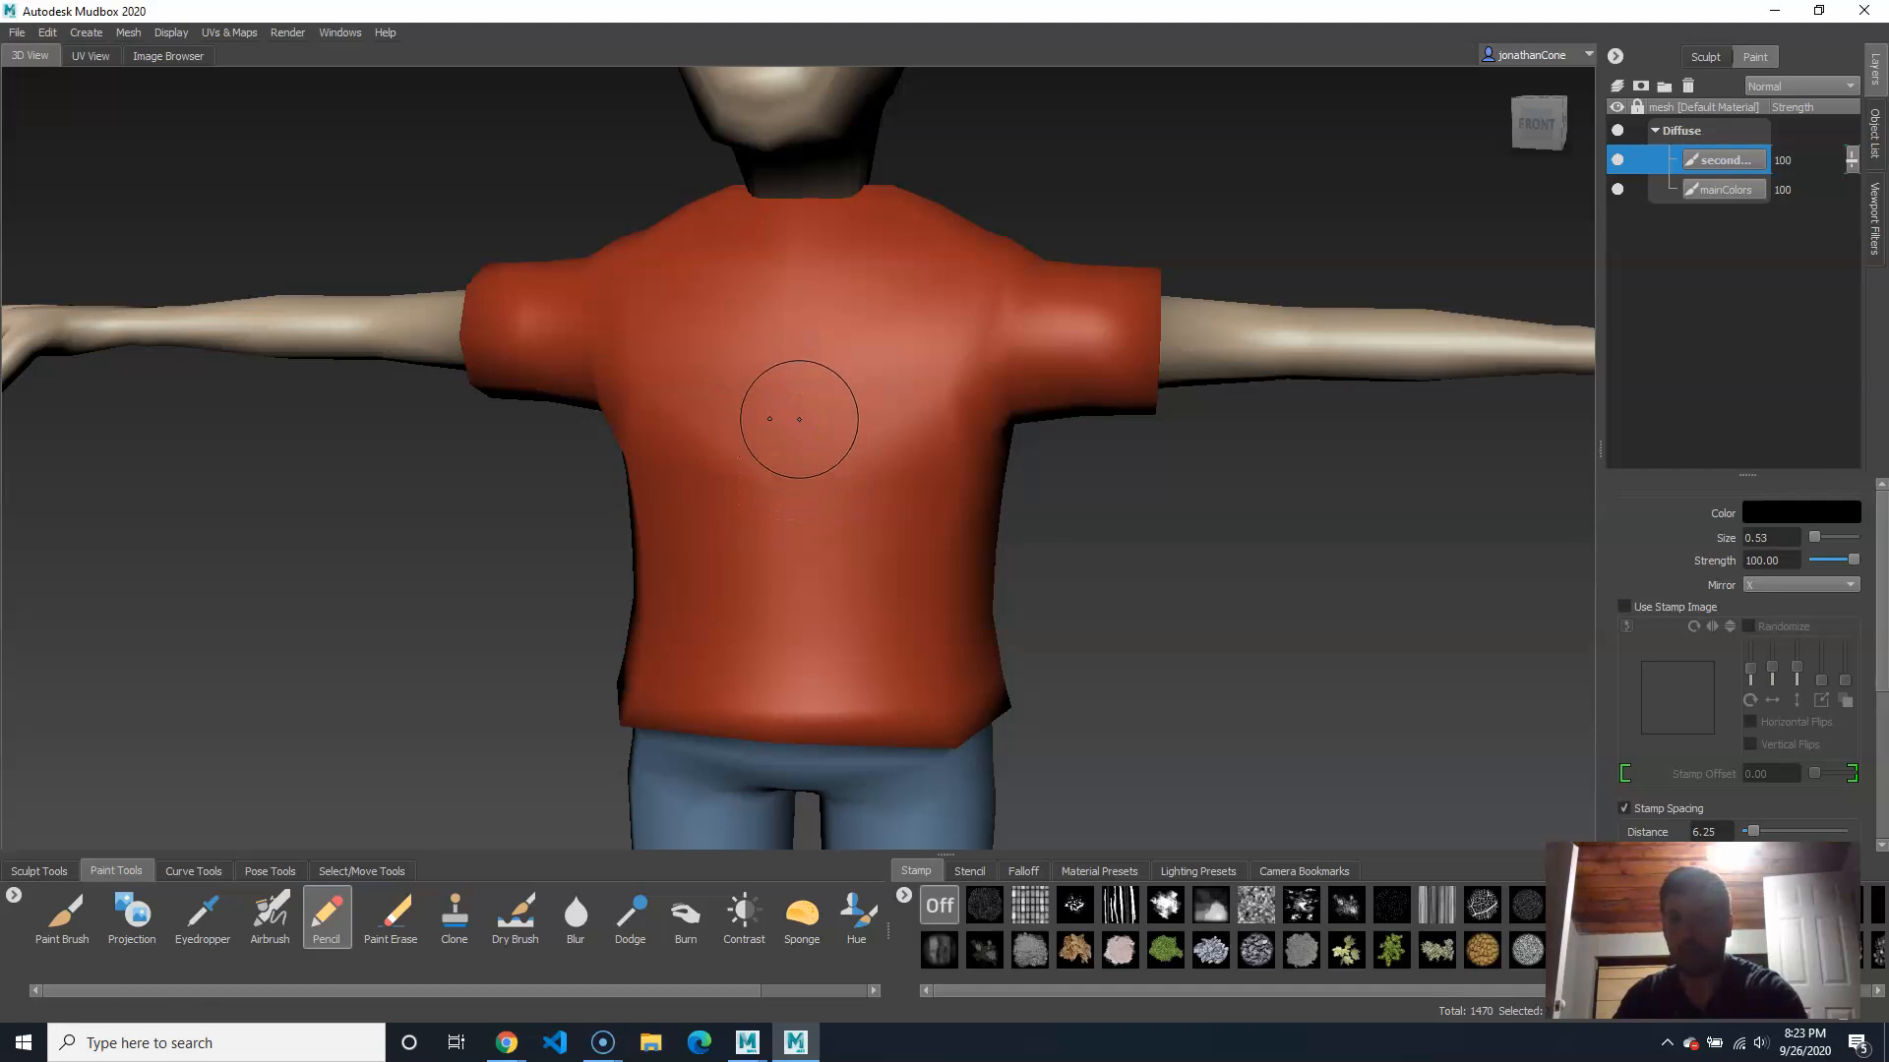
{"action": "key", "text": "bracketleft"}
{"action": "key", "text": "bracketleft"}
{"action": "key", "text": "bracketleft"}
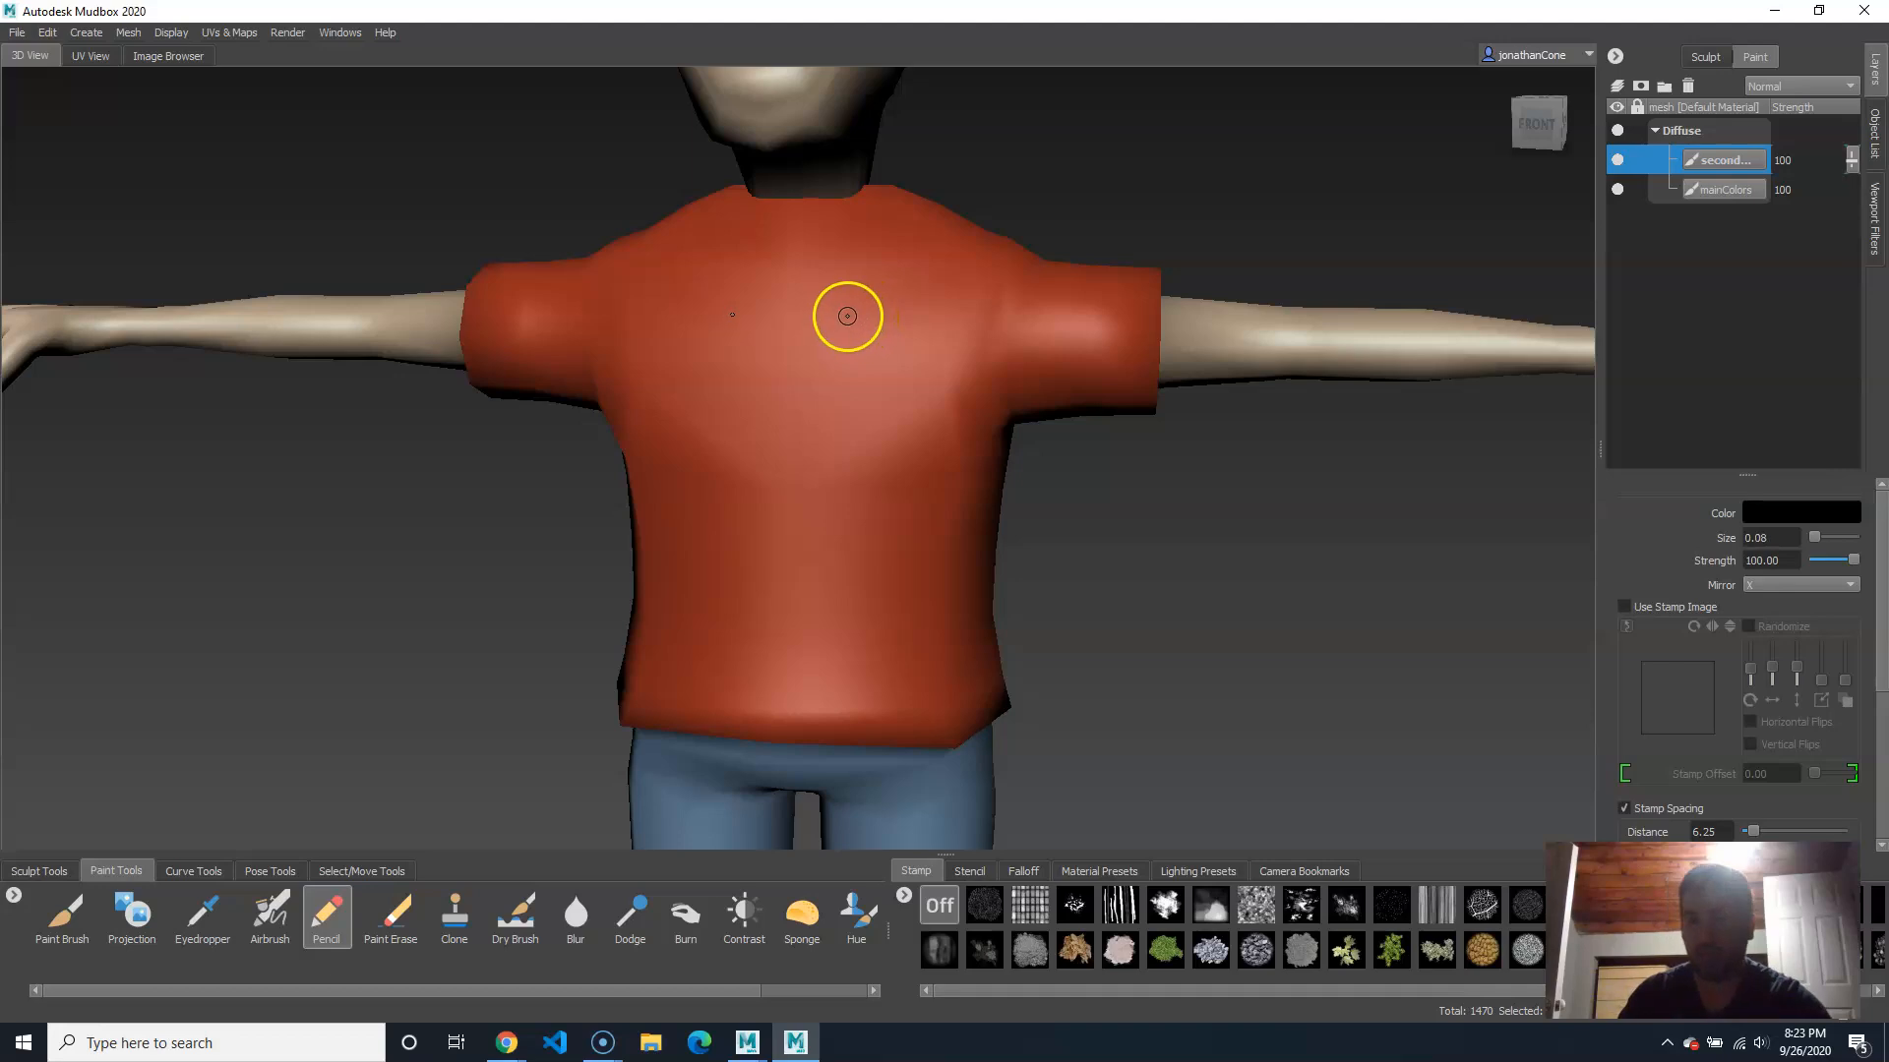
Step: Try a wavy mirrored Pencil stroke on the upper front of the shirt, inspect it up close, and undo it
{"action": "left_click_drag", "start_coordinate": [885, 289], "coordinate": [876, 351]}
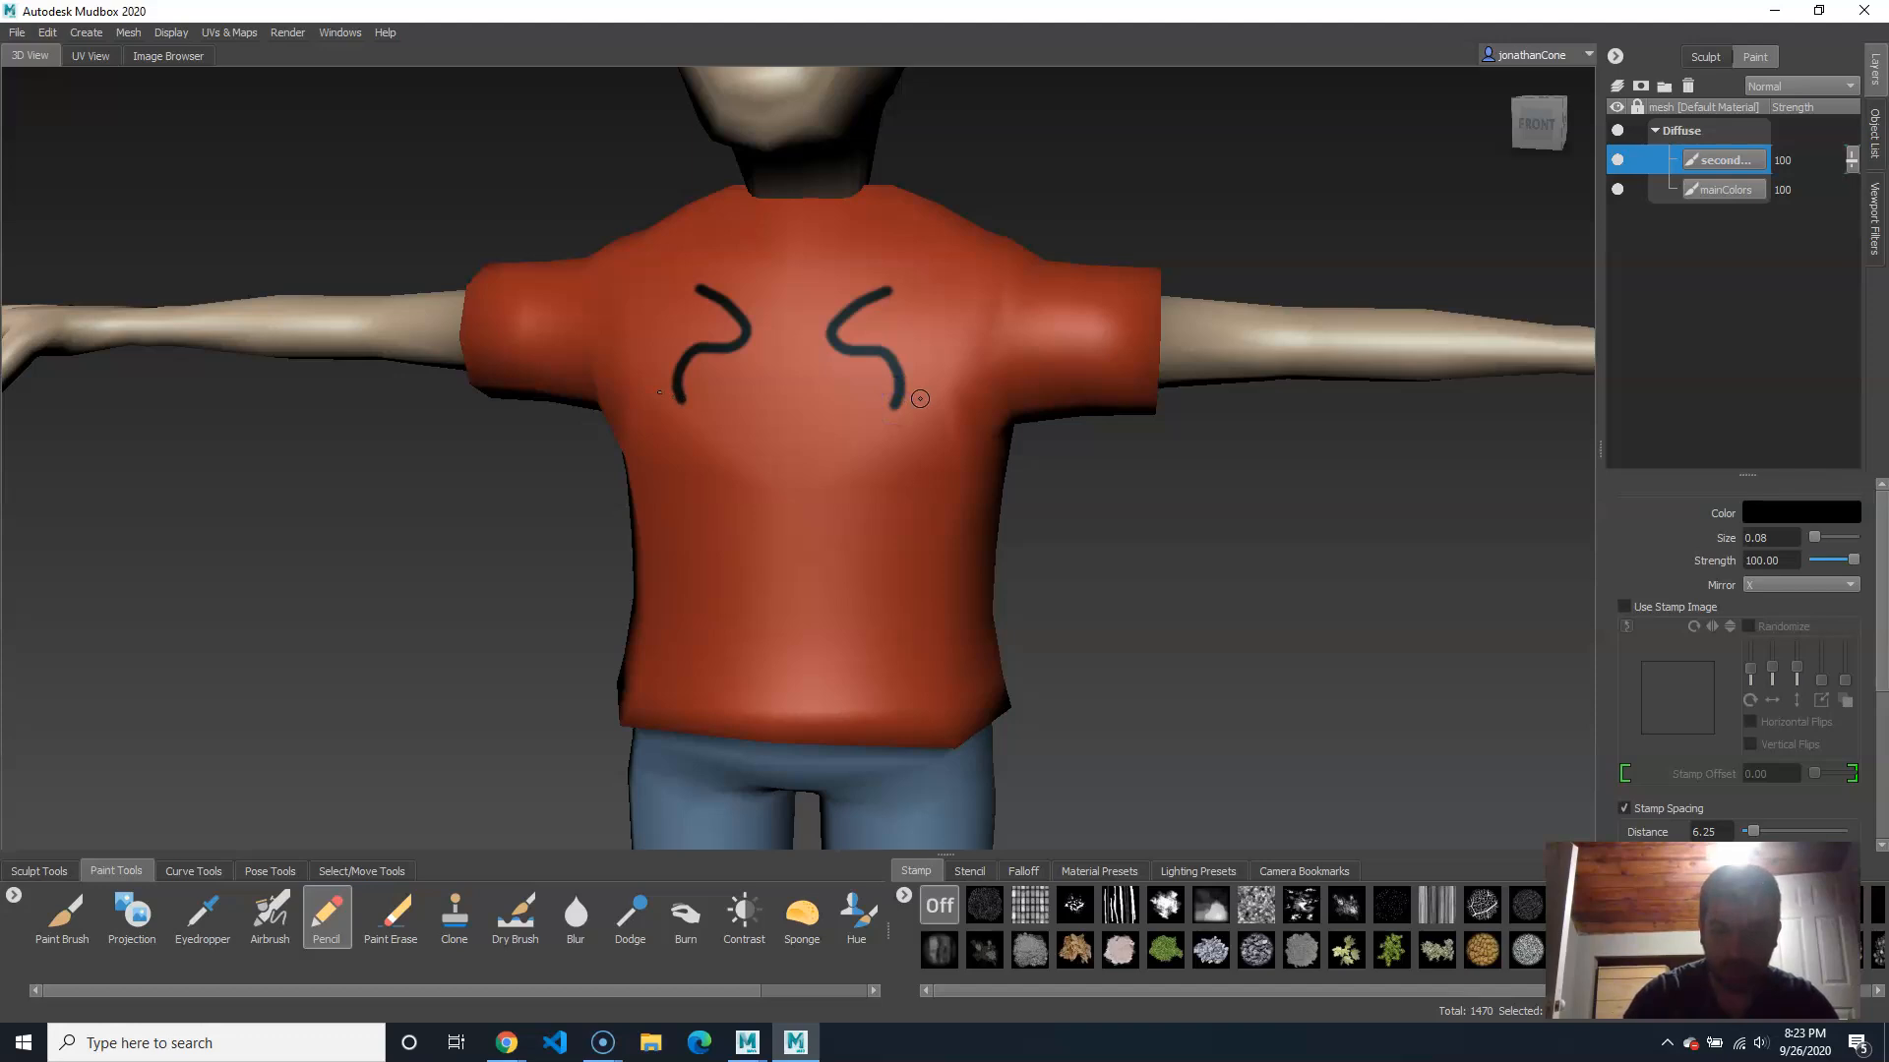
{"action": "mouse_move", "coordinate": [813, 388]}
{"action": "right_mouse_down", "text": "alt"}
{"action": "mouse_move", "coordinate": [1113, 463]}
{"action": "mouse_move", "coordinate": [1126, 409]}
{"action": "right_mouse_up", "text": "alt"}
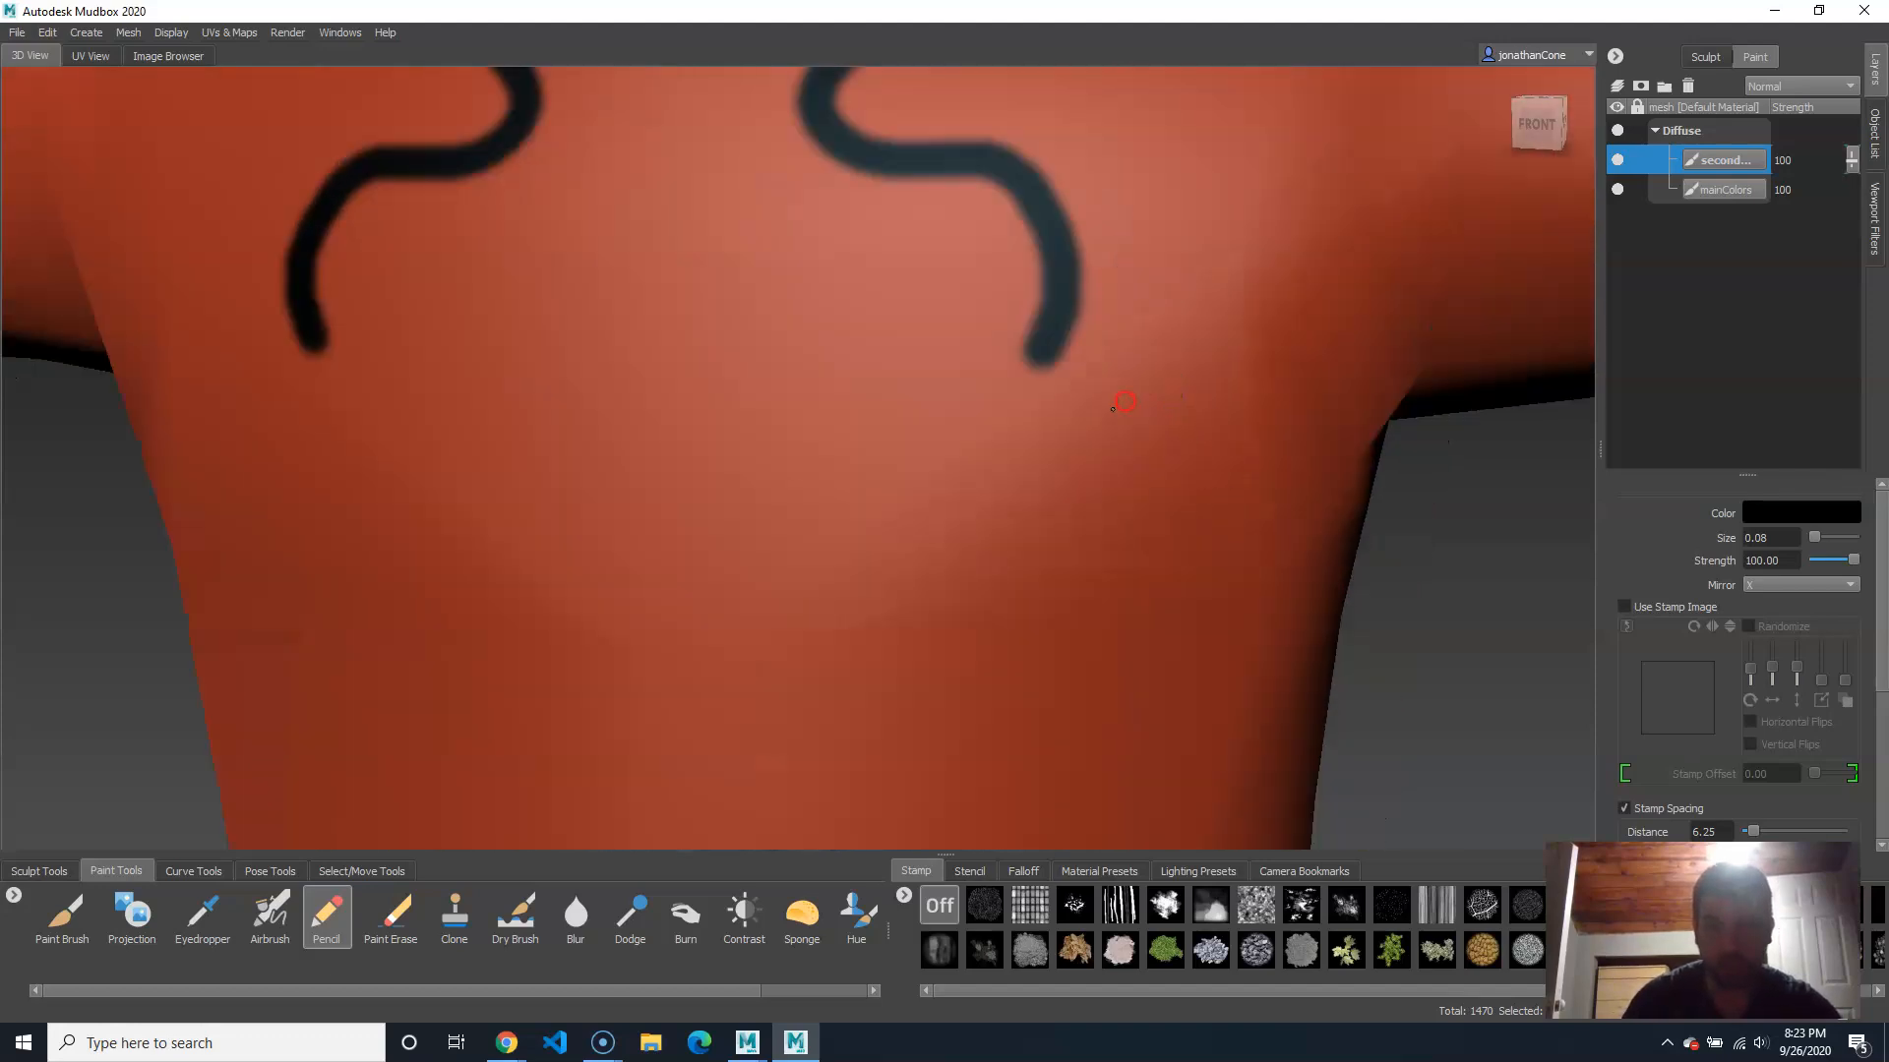
{"action": "middle_click_drag", "start_coordinate": [1125, 409], "coordinate": [900, 425], "text": "alt"}
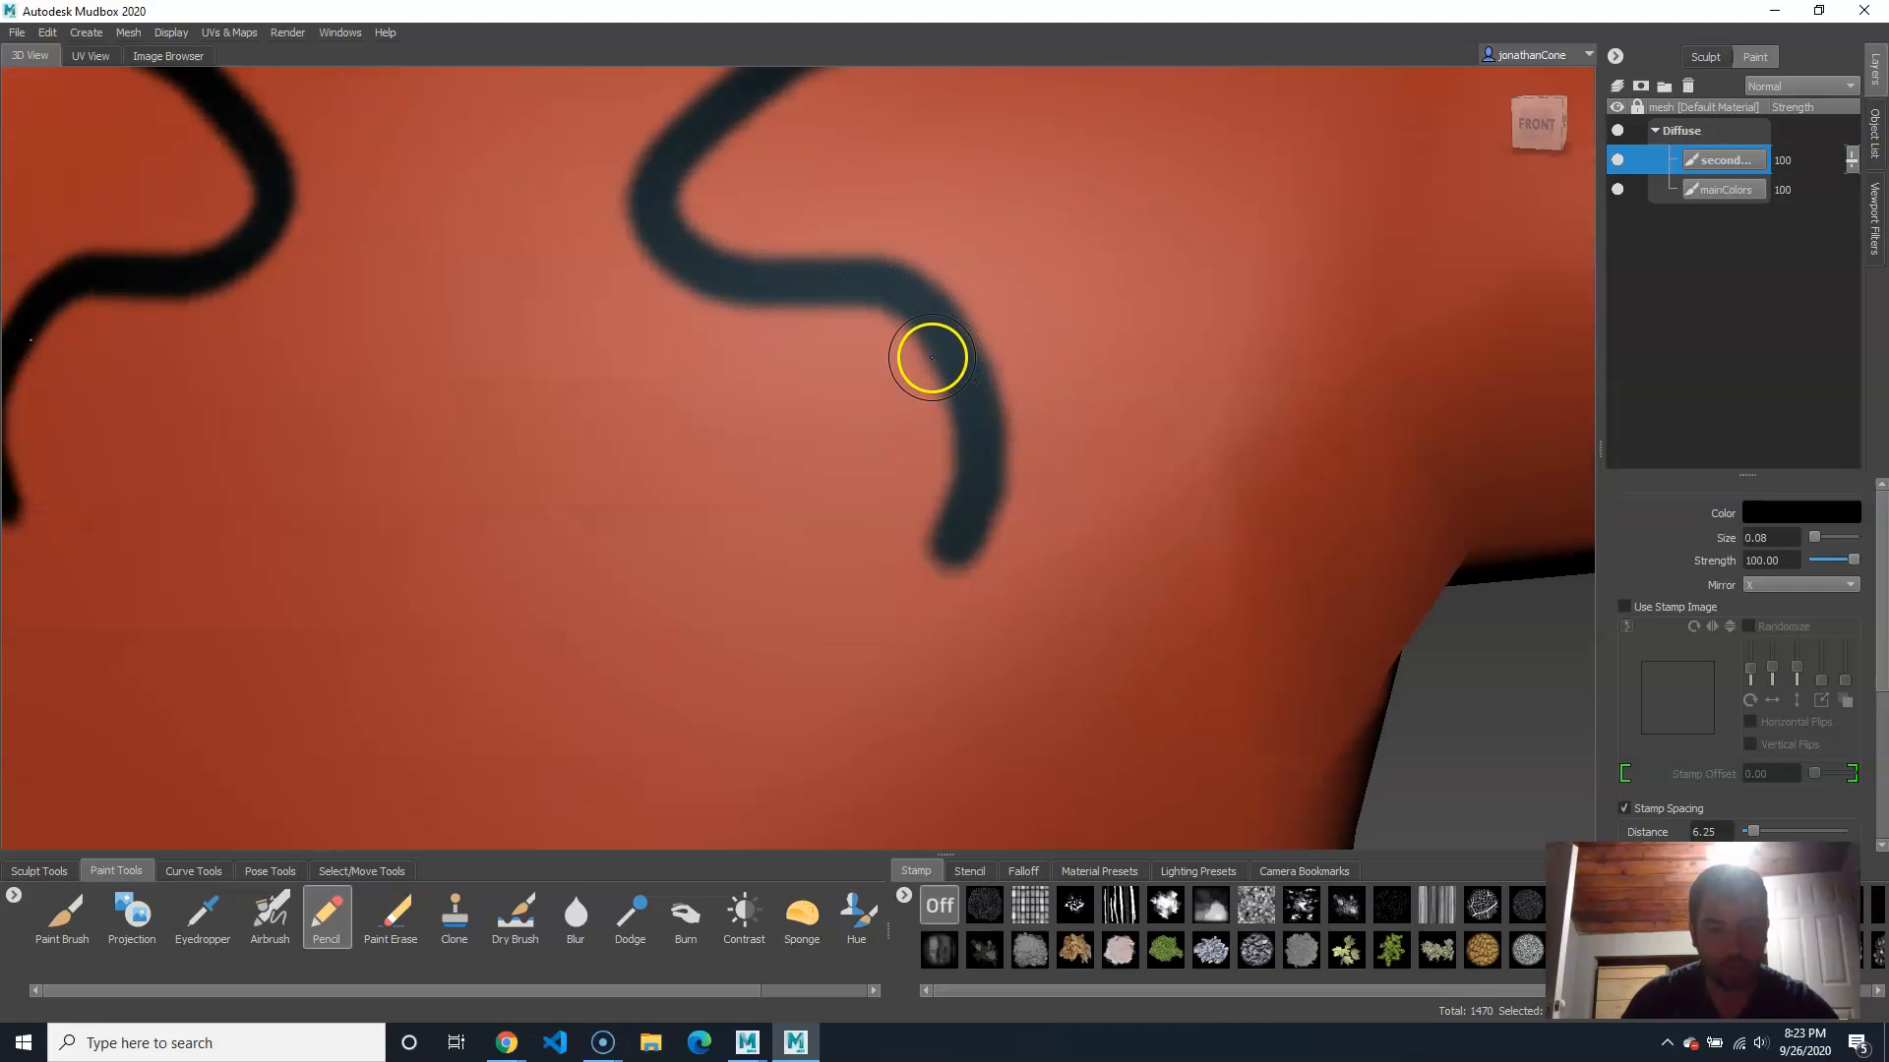
{"action": "key", "text": "ctrl+z"}
{"action": "mouse_move", "coordinate": [995, 375]}
{"action": "right_mouse_down", "text": "alt"}
{"action": "mouse_move", "coordinate": [728, 421]}
{"action": "mouse_move", "coordinate": [68, 826]}
{"action": "right_mouse_up", "text": "alt"}
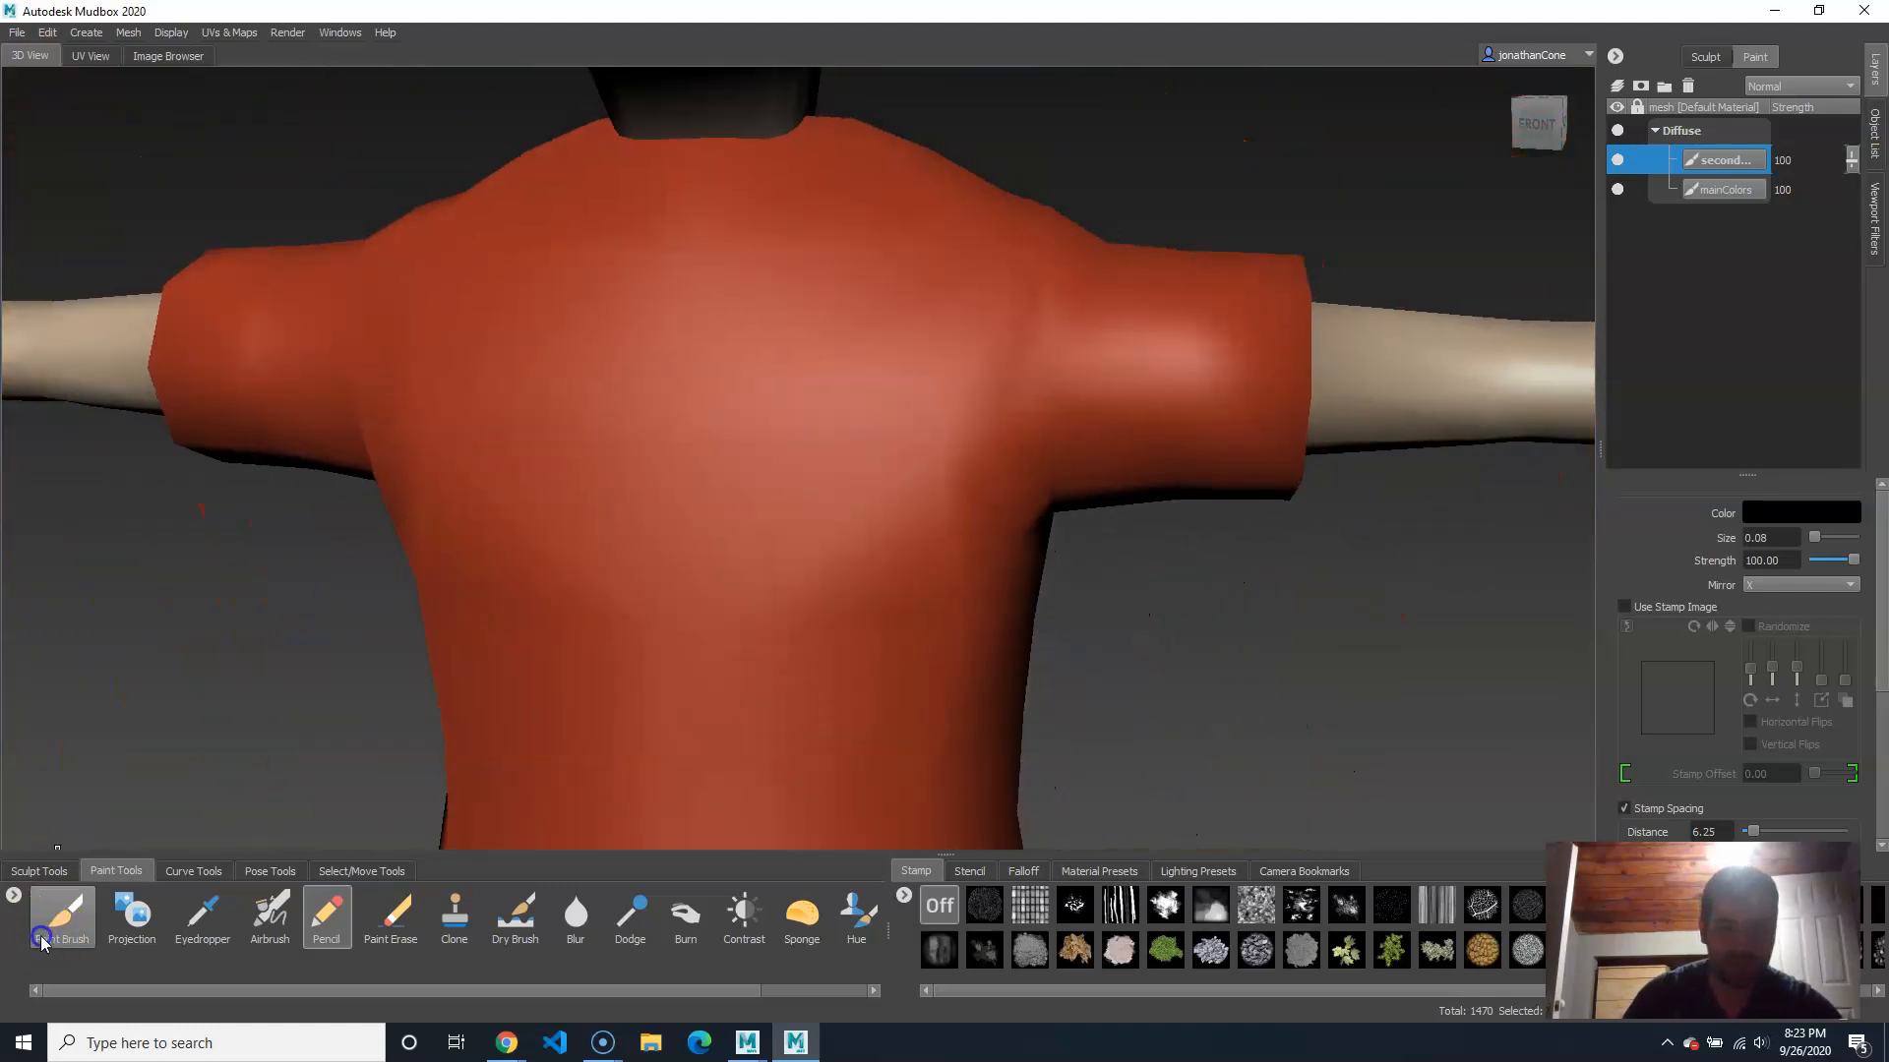
Step: Try a skin-colored Paint Brush stroke down the shirt front with the steepest concave falloff, and undo it
{"action": "left_click", "coordinate": [71, 910]}
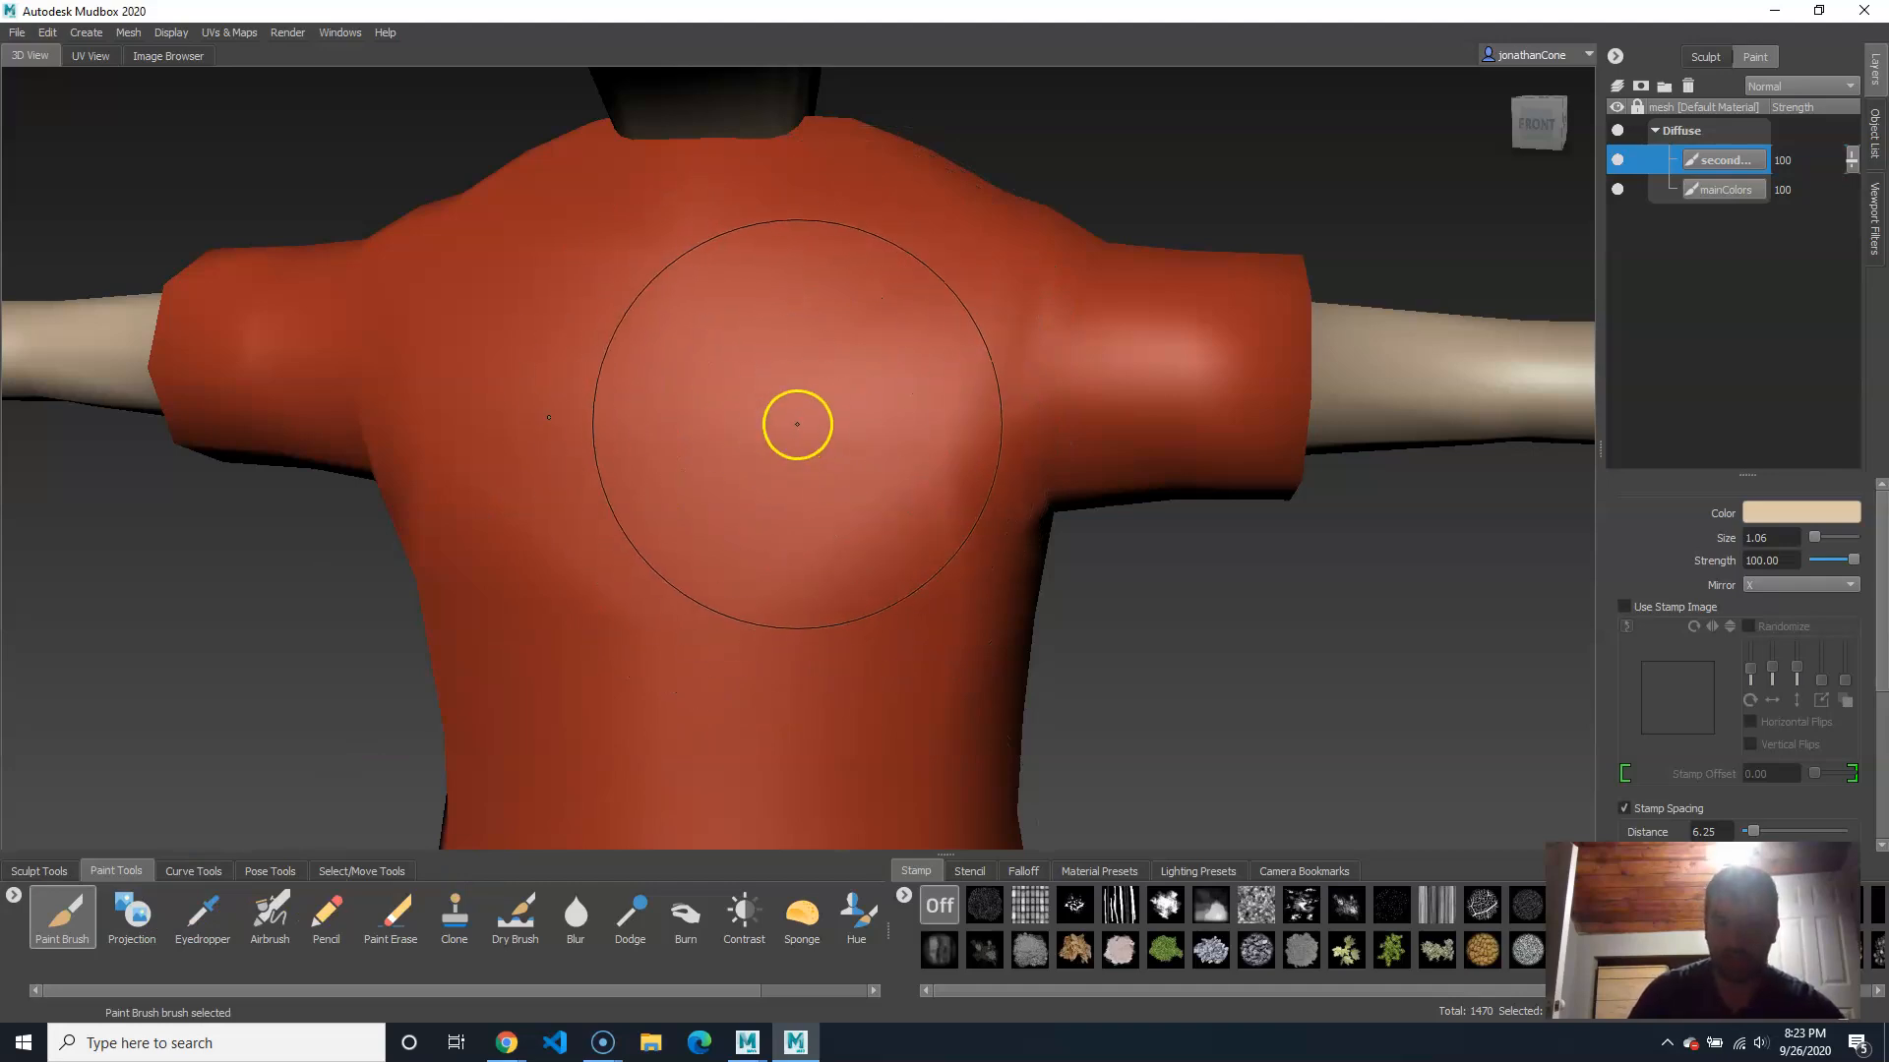
{"action": "left_click", "coordinate": [1024, 872]}
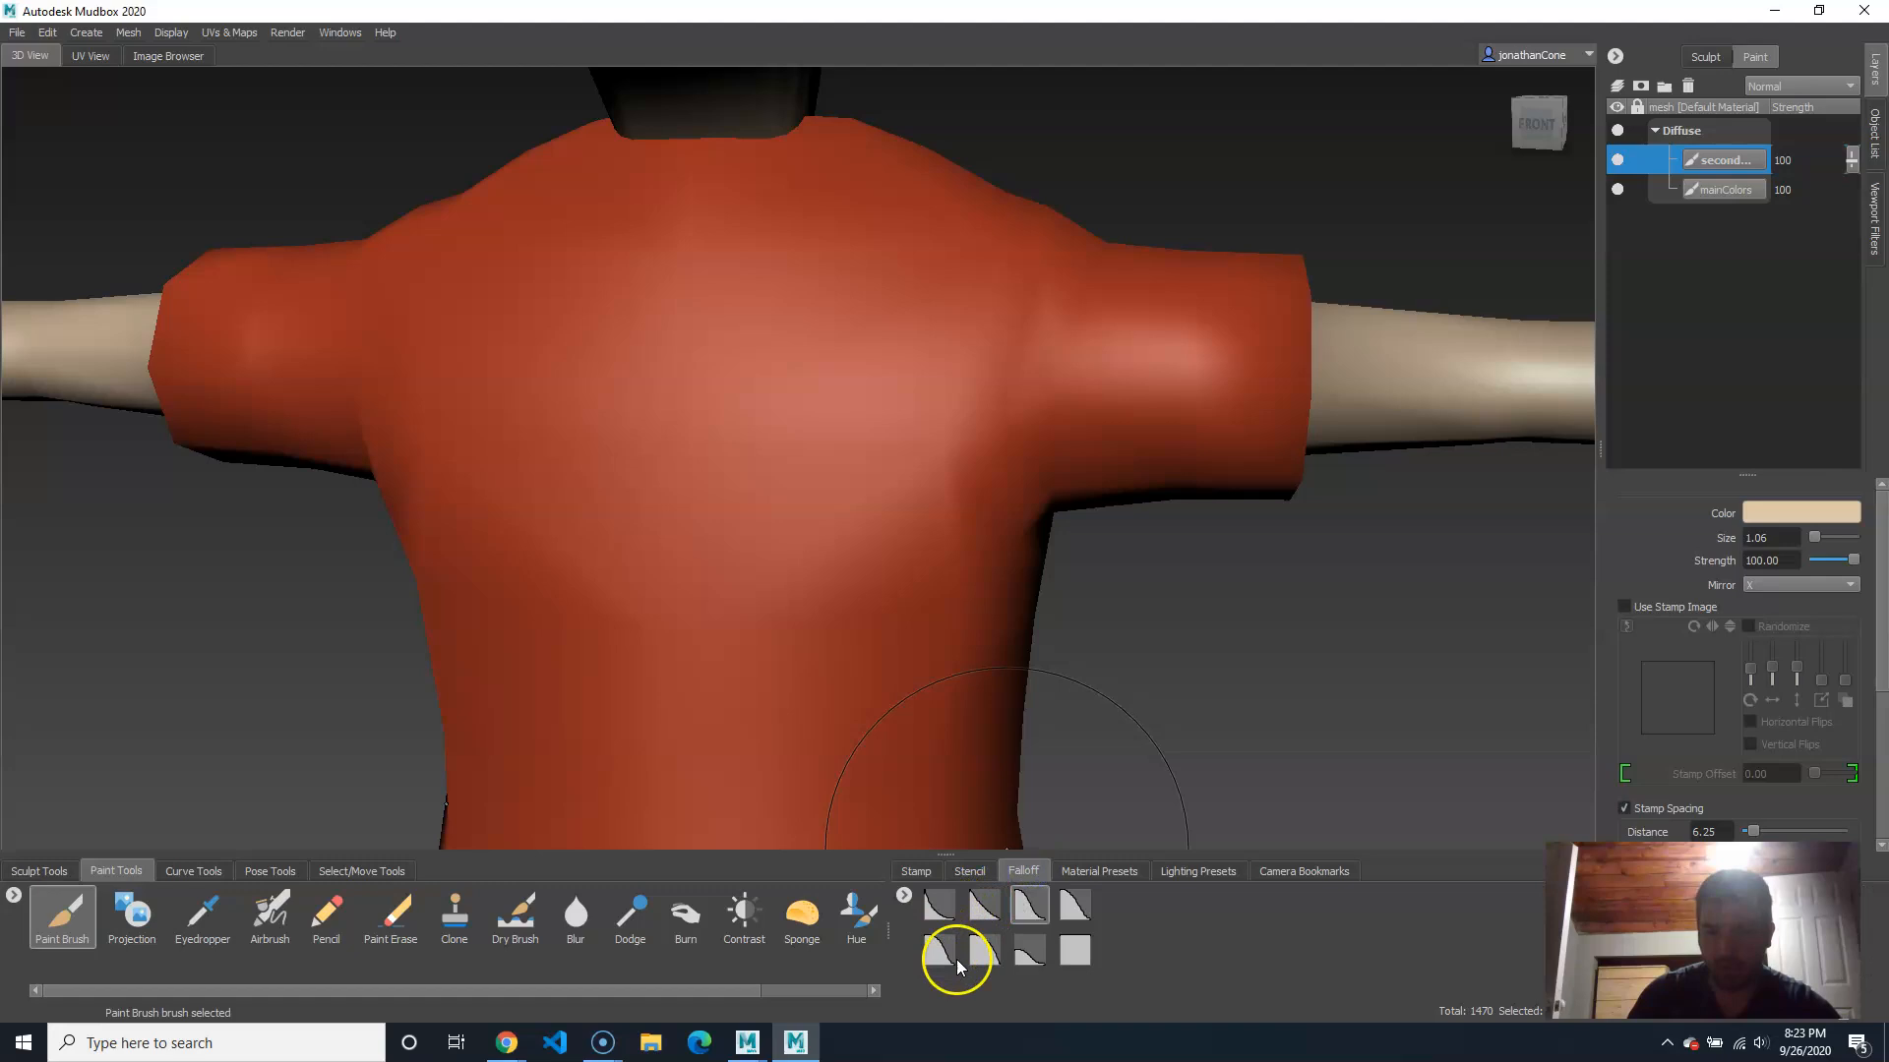
{"action": "left_click", "coordinate": [939, 906]}
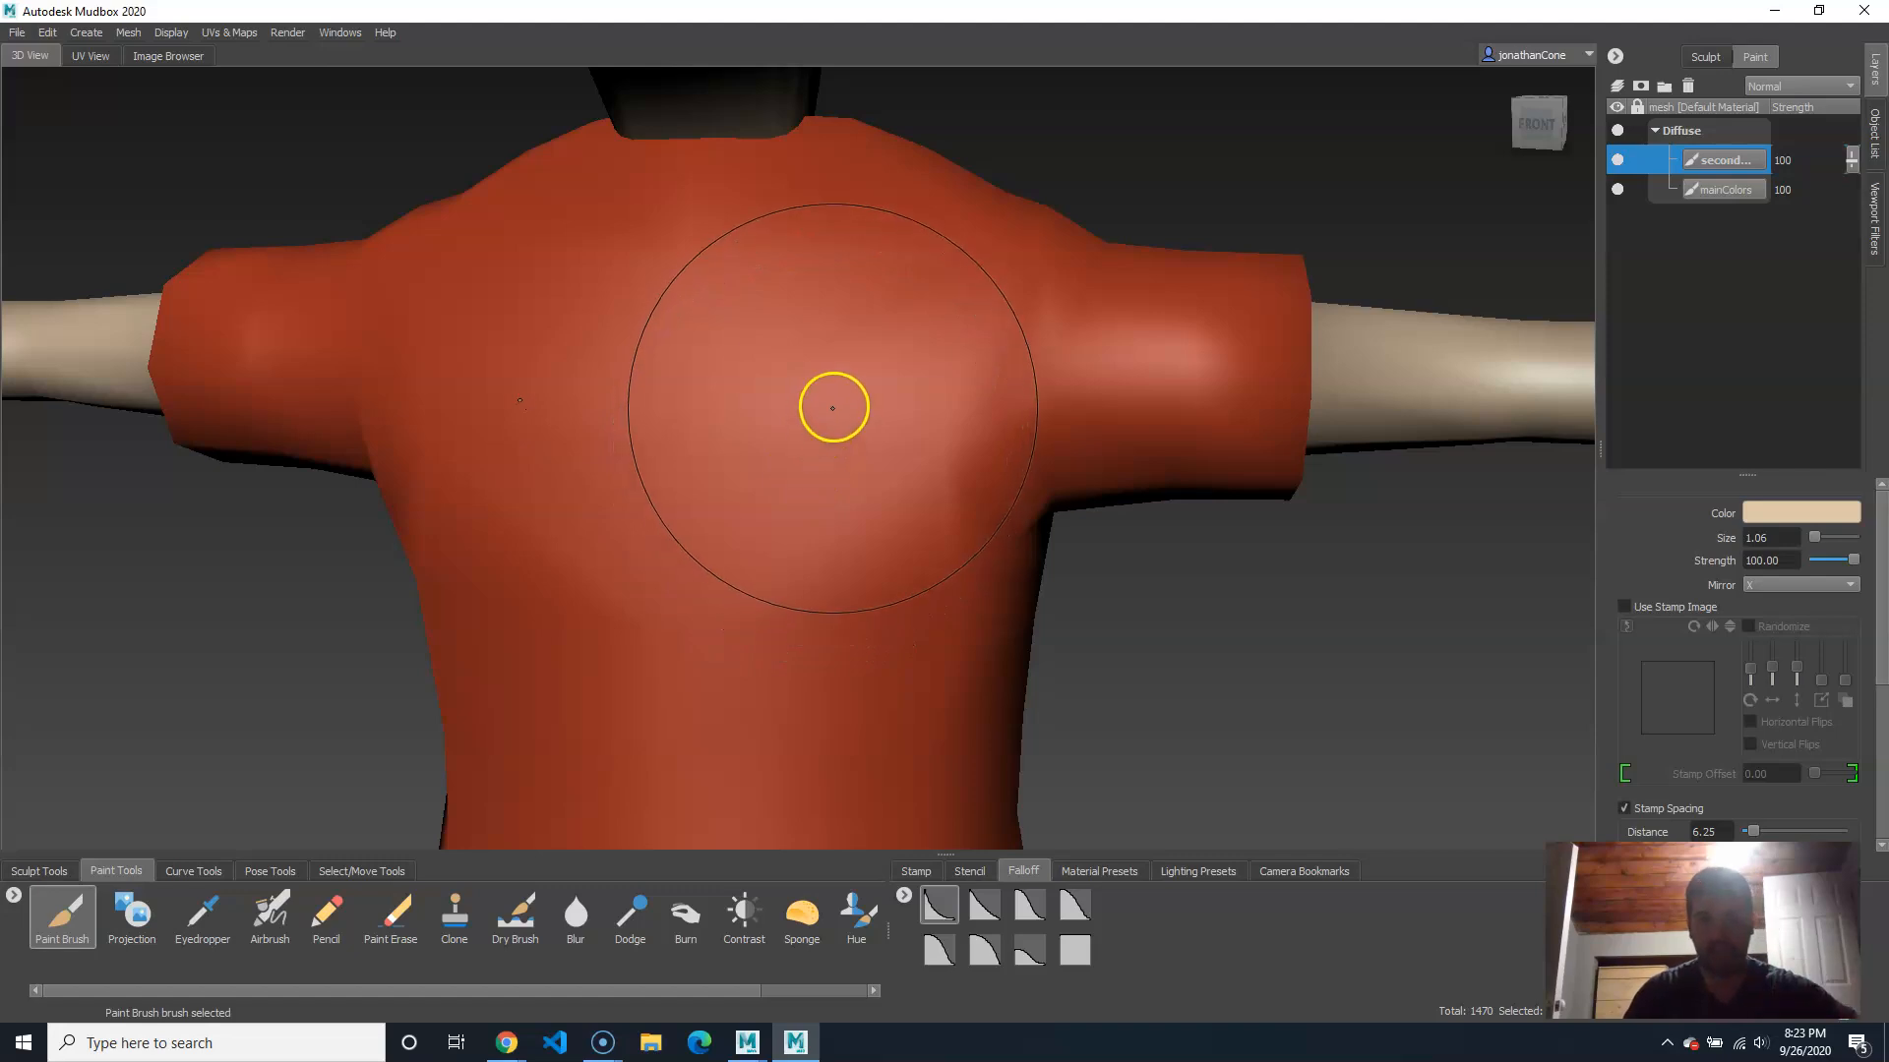
{"action": "mouse_move", "coordinate": [819, 326]}
{"action": "left_mouse_down"}
{"action": "mouse_move", "coordinate": [802, 452]}
{"action": "mouse_move", "coordinate": [857, 527]}
{"action": "left_mouse_up"}
{"action": "key", "text": "ctrl+z"}
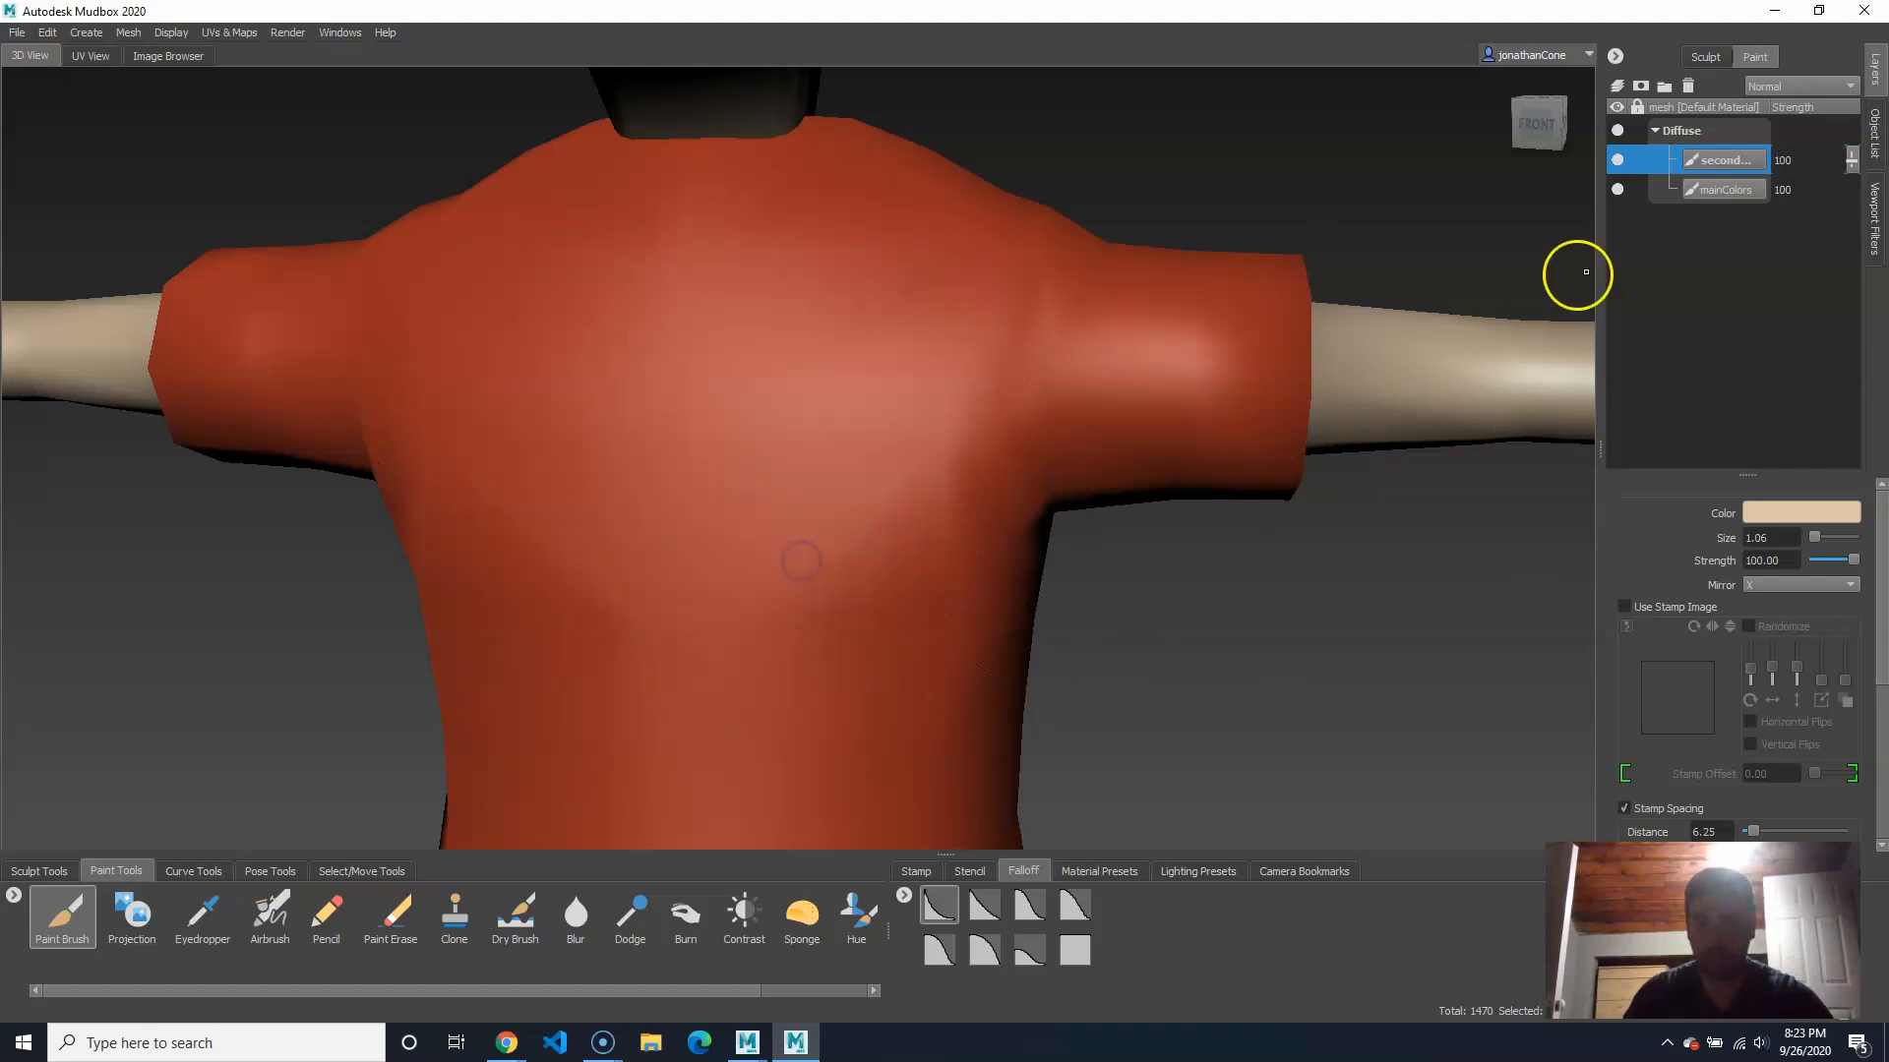
Step: Set the Paint Brush color to black
{"action": "left_click", "coordinate": [1783, 514]}
{"action": "left_click_drag", "start_coordinate": [958, 580], "coordinate": [903, 549]}
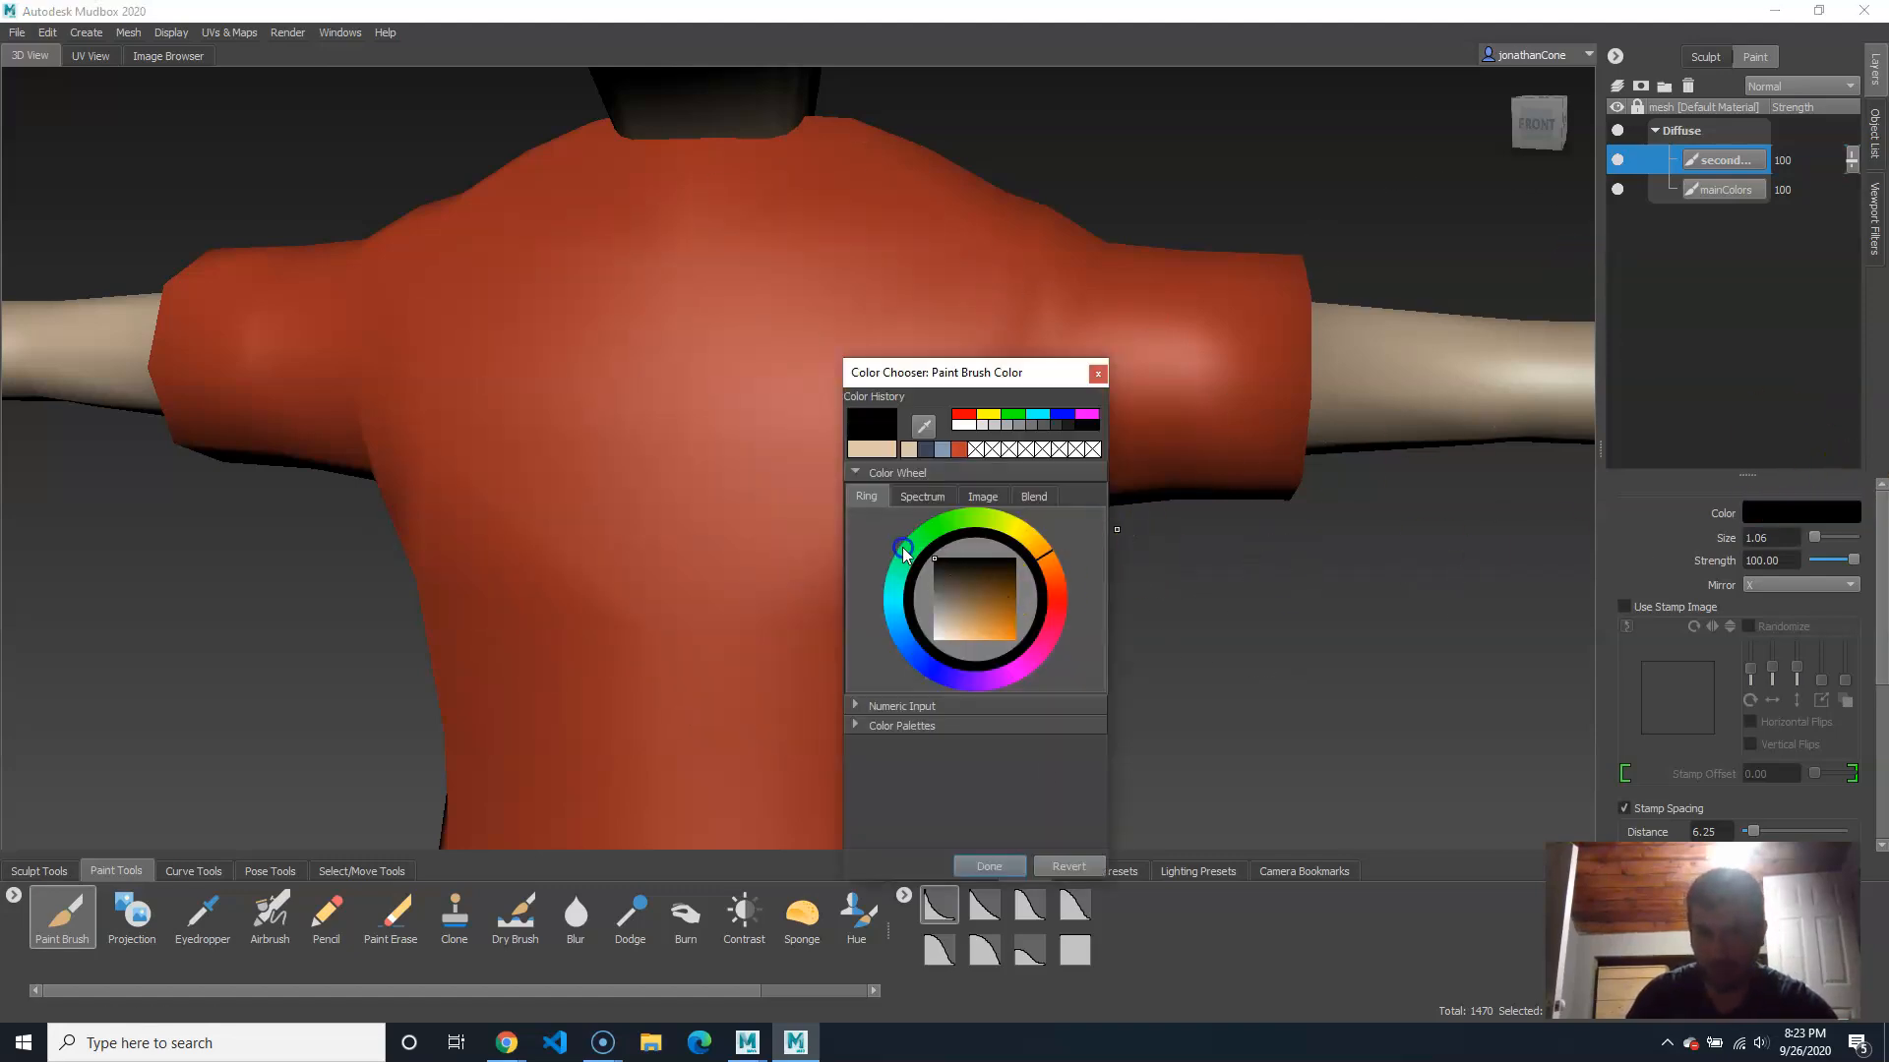
{"action": "left_click", "coordinate": [988, 866]}
Step: Reduce the brush to size 0.66, try a soft-edged black stroke down the shirt front, and undo it
{"action": "left_click_drag", "start_coordinate": [855, 428], "coordinate": [793, 439]}
{"action": "mouse_move", "coordinate": [822, 266]}
{"action": "left_mouse_down"}
{"action": "mouse_move", "coordinate": [795, 447]}
{"action": "mouse_move", "coordinate": [802, 595]}
{"action": "left_mouse_up"}
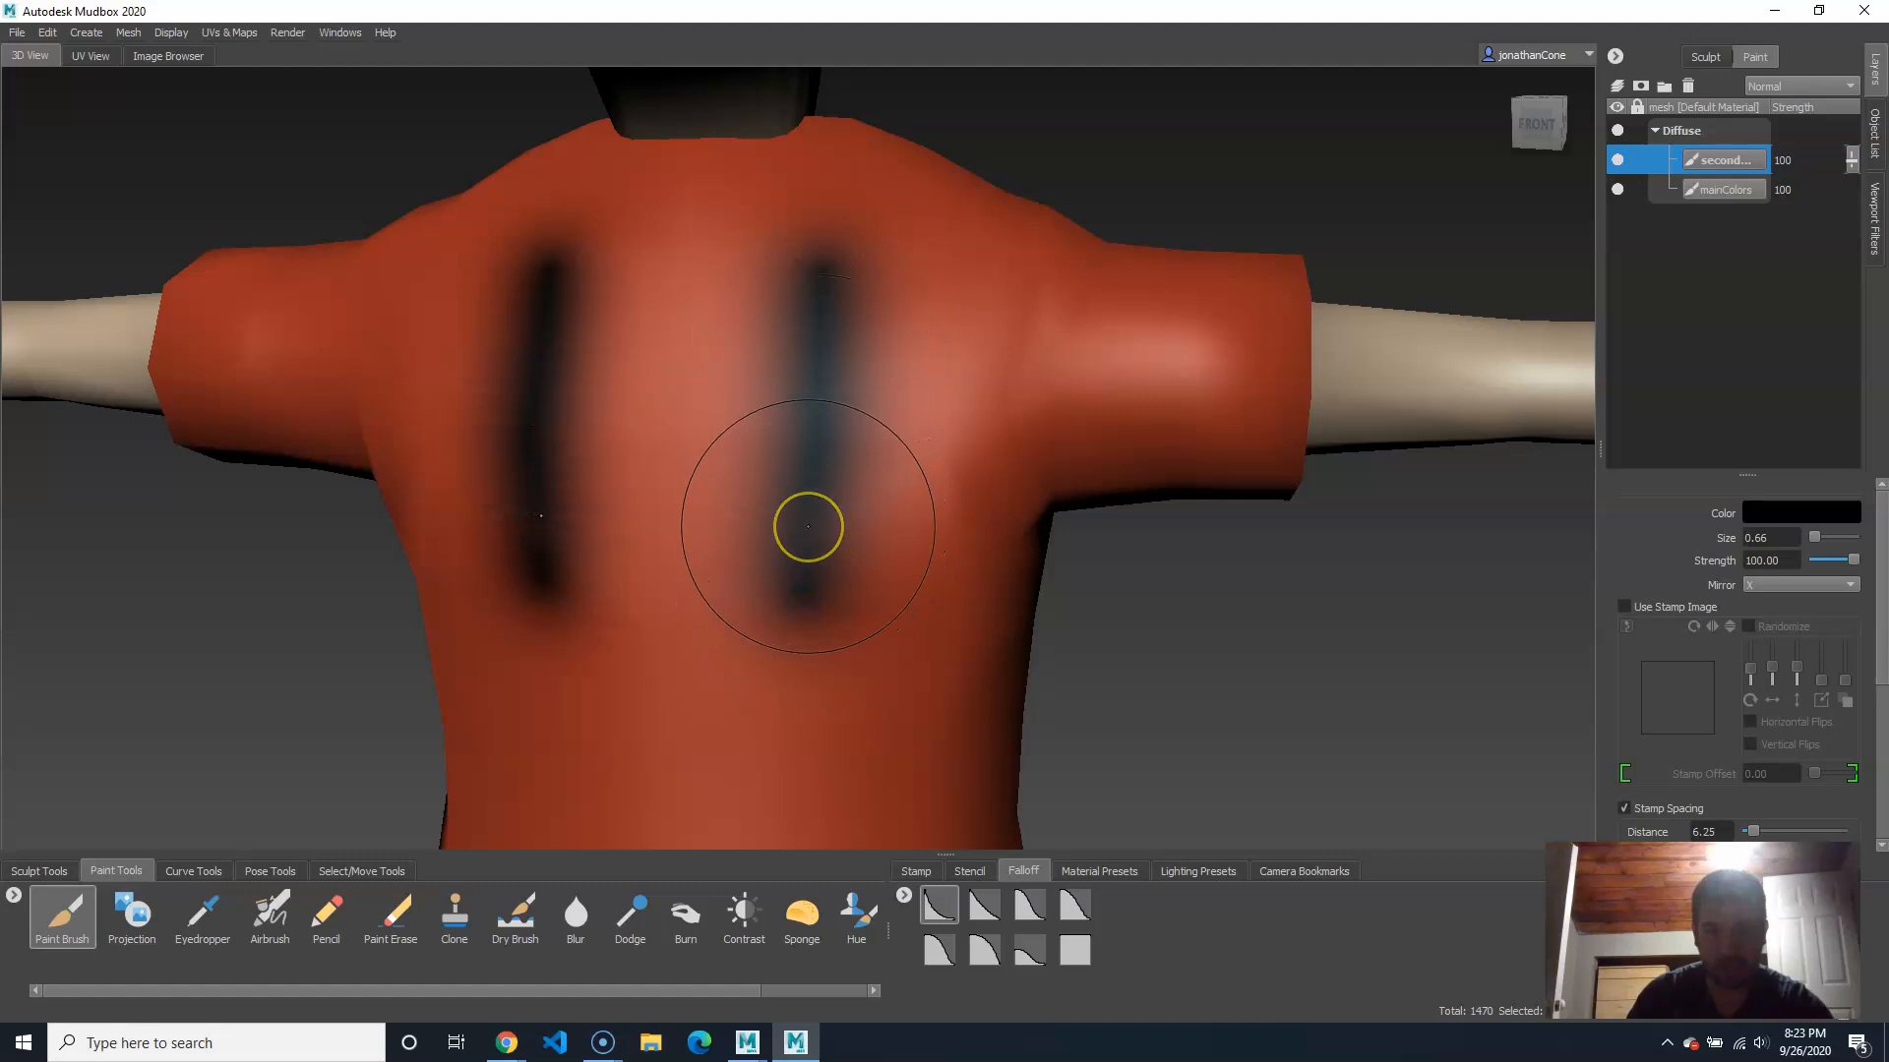
{"action": "key", "text": "ctrl+z"}
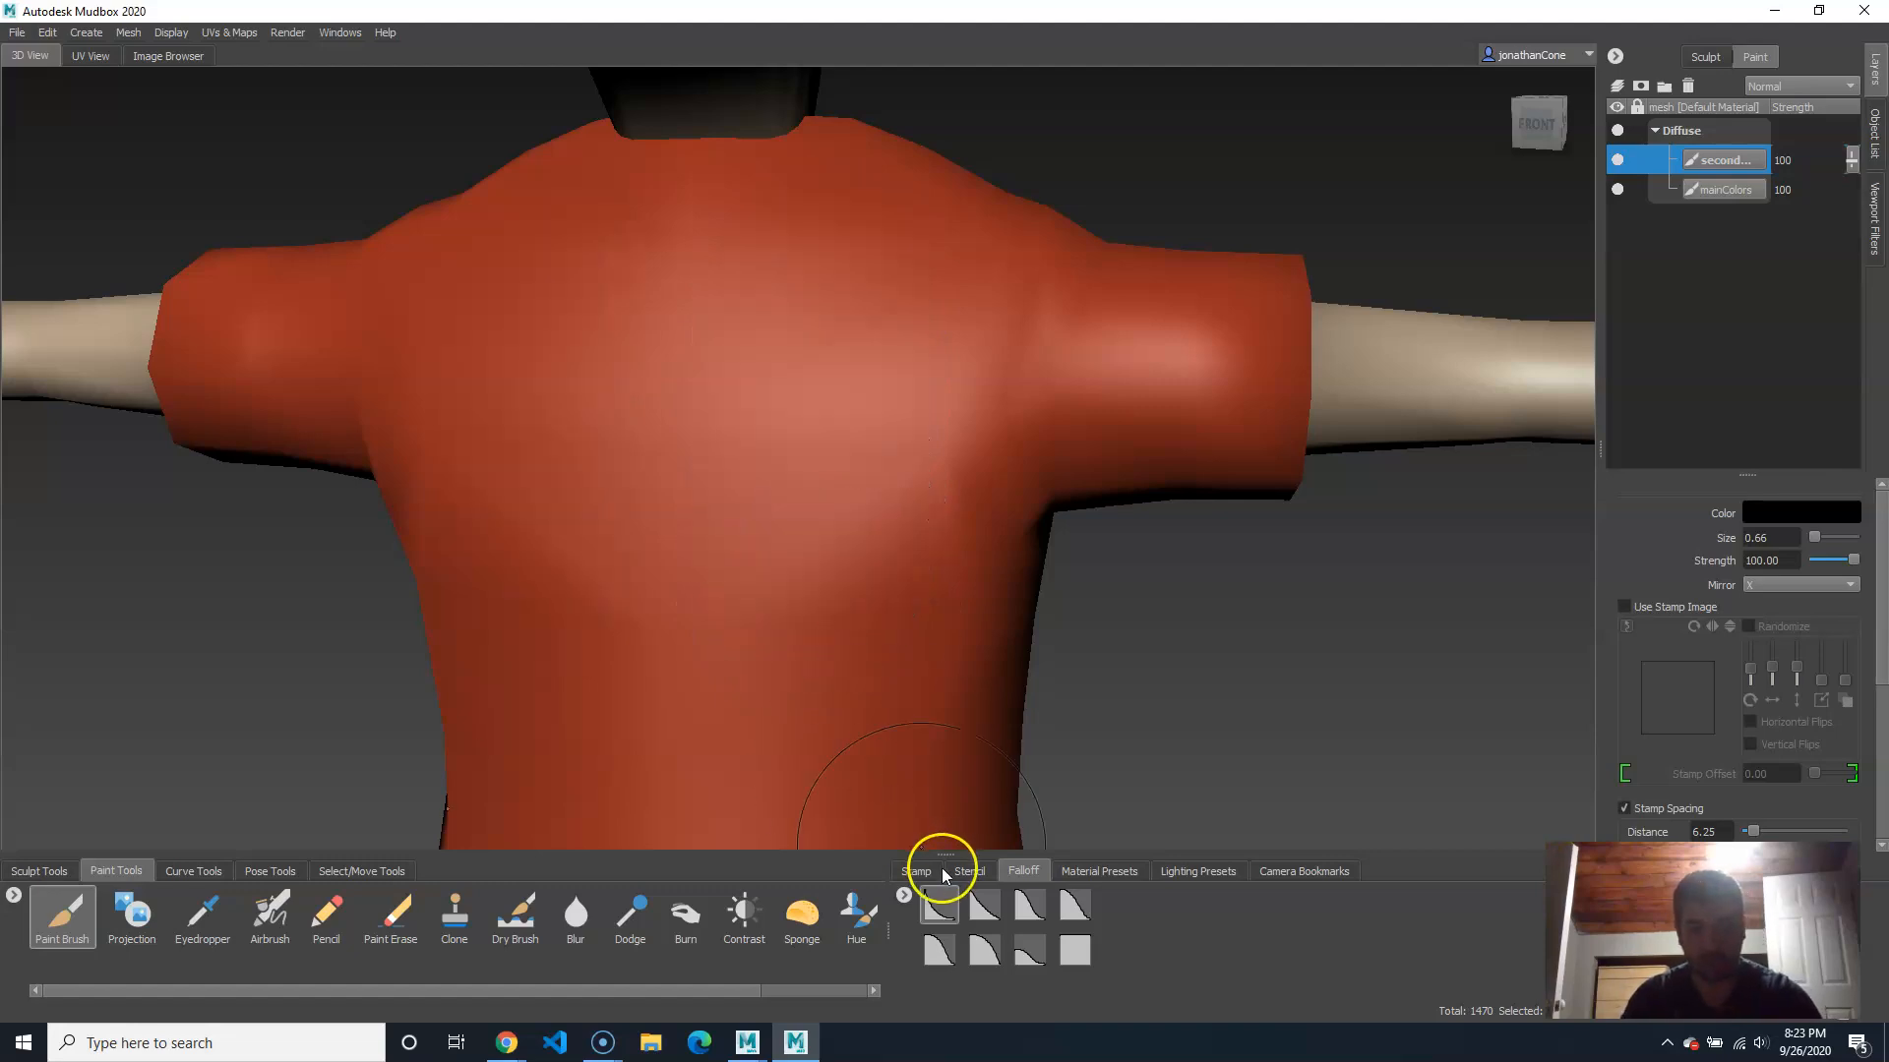
Step: Try a hard-edged black stroke down the shirt with the flat square falloff, and undo it
{"action": "left_click", "coordinate": [1074, 951]}
{"action": "left_click_drag", "start_coordinate": [832, 334], "coordinate": [820, 622]}
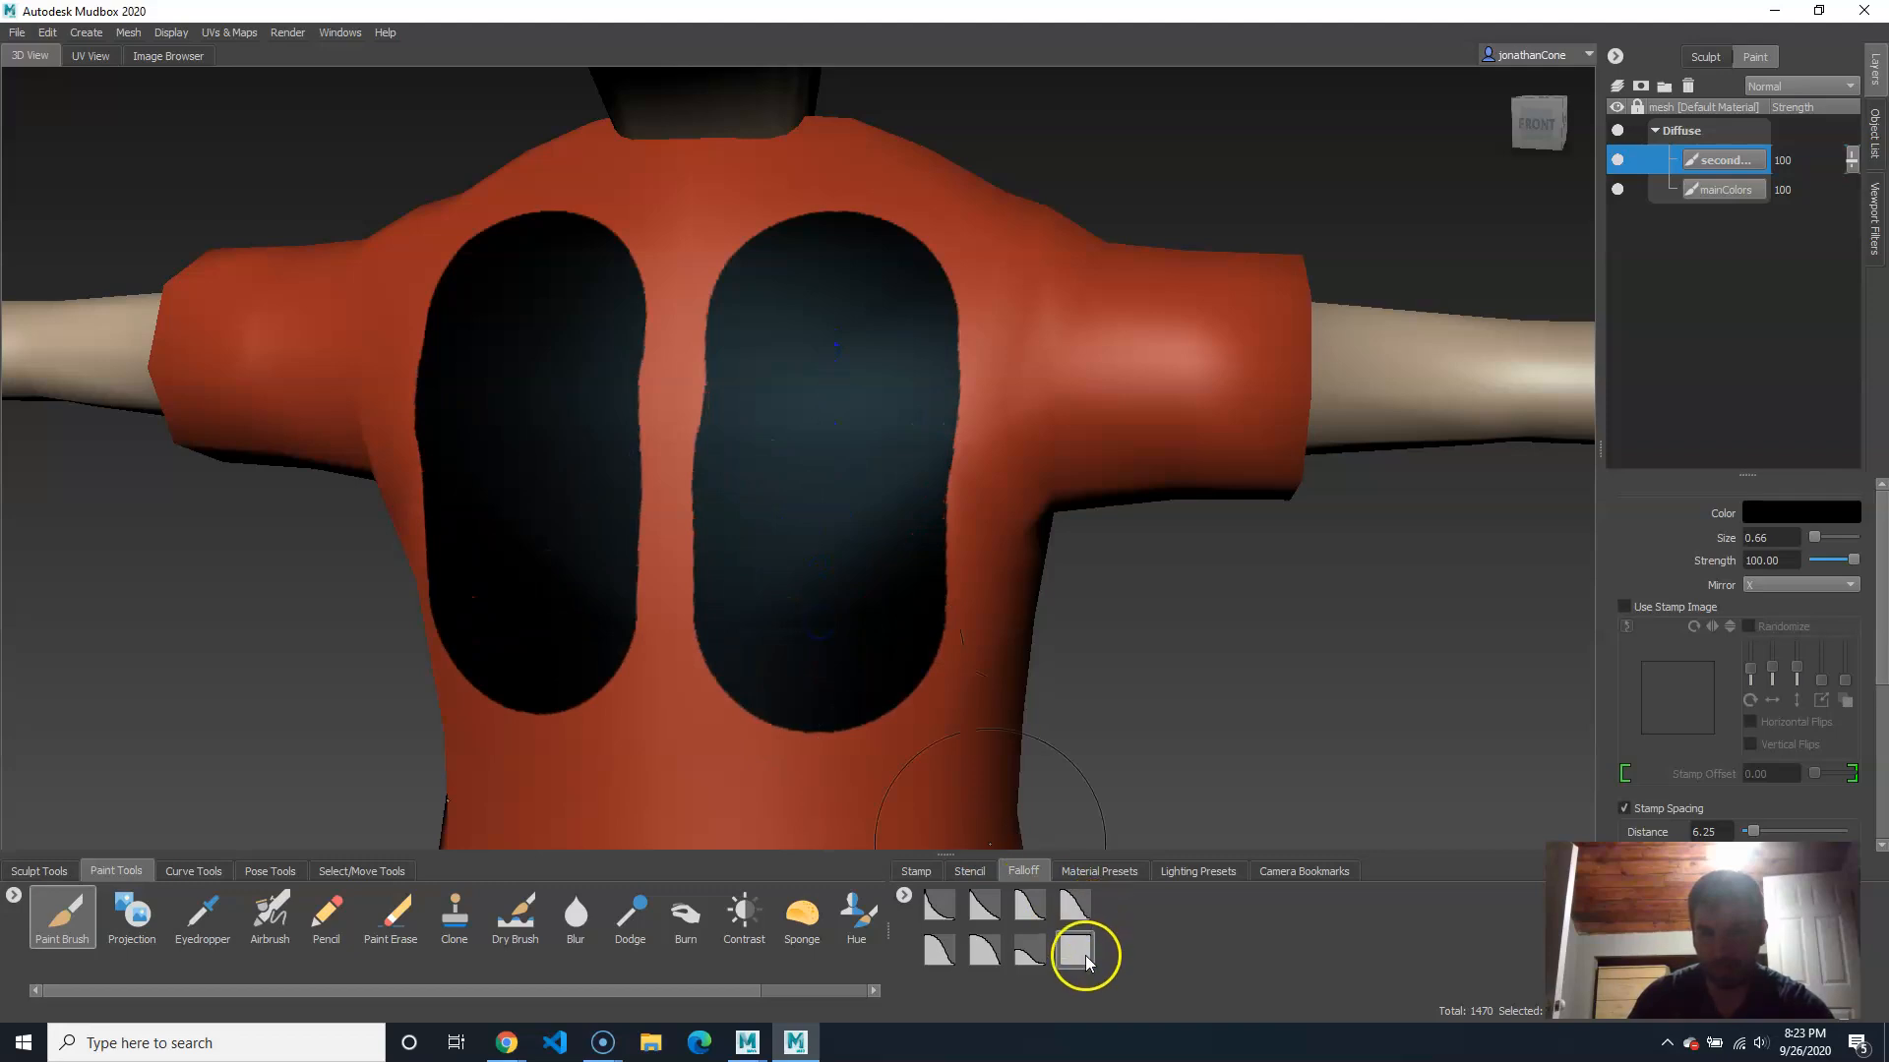
{"action": "key", "text": "ctrl+z"}
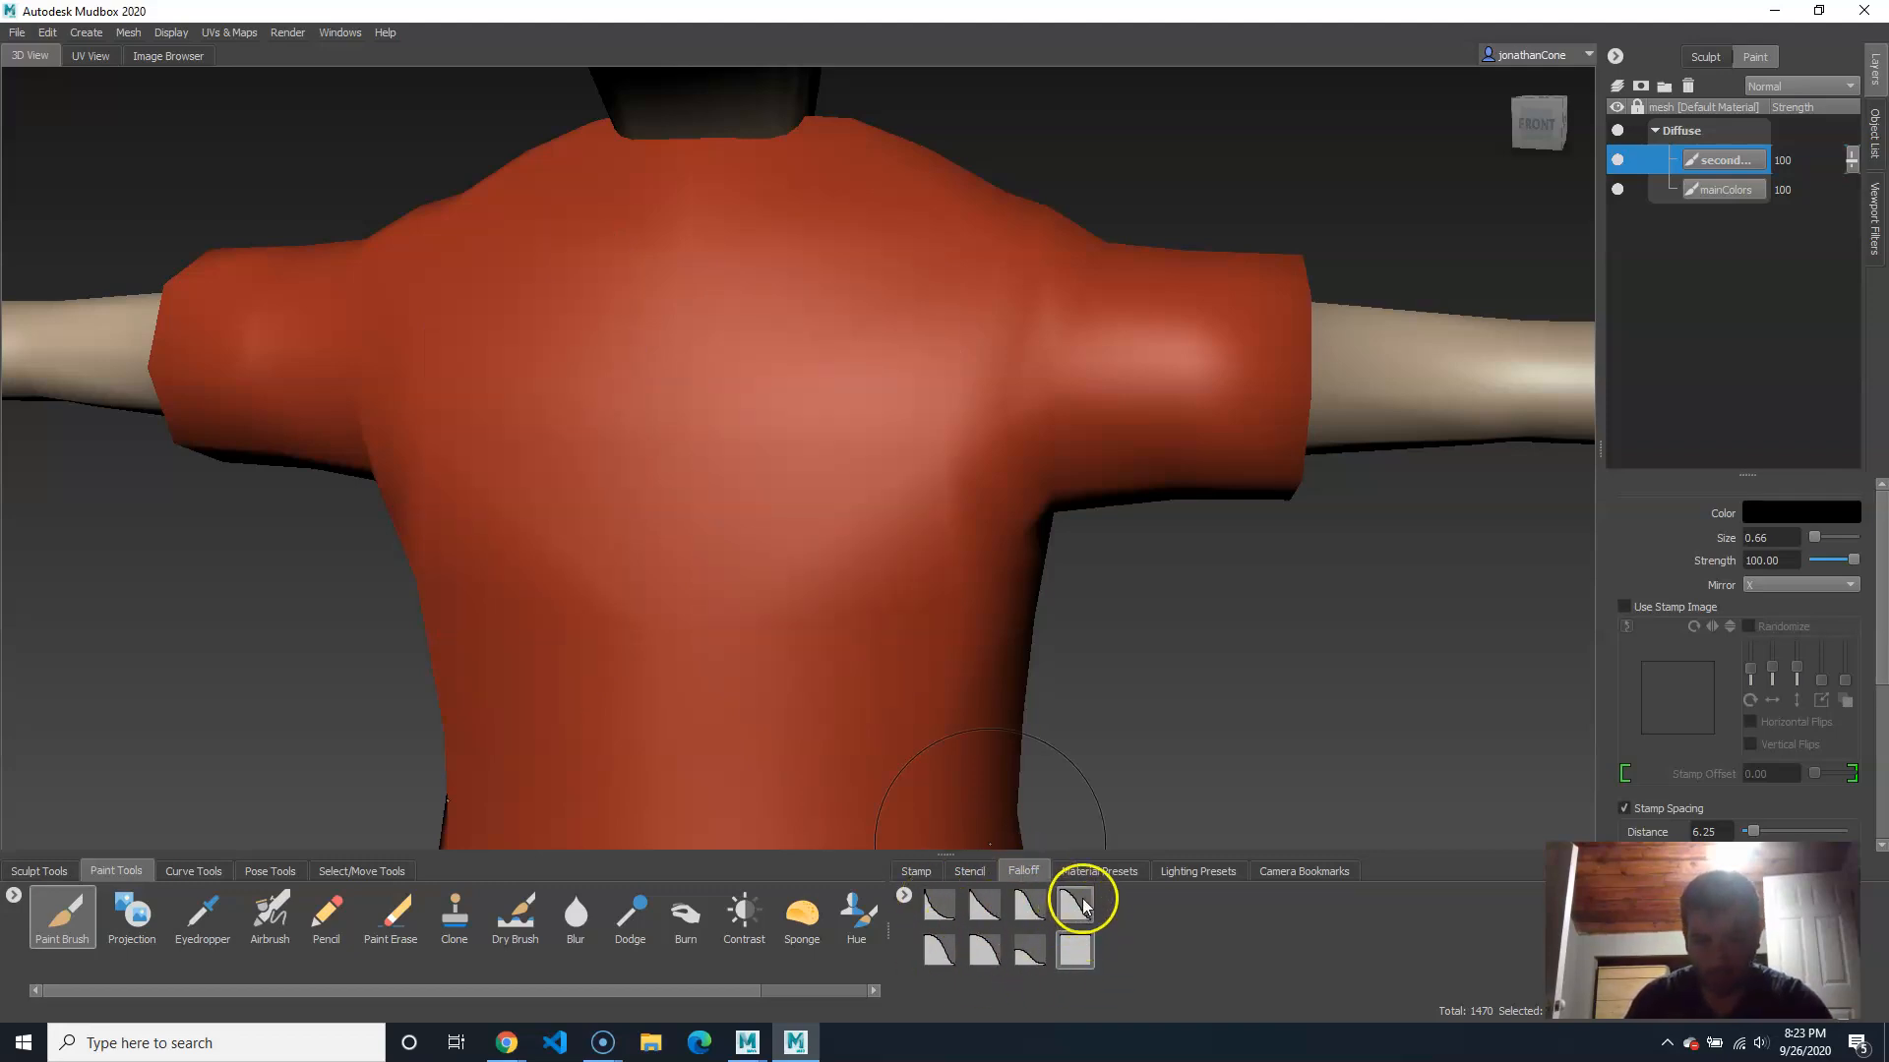
Step: Switch the Paint Brush to the rounded convex falloff, test it with a vertical stroke on the shirt, and undo the stroke
{"action": "left_click", "coordinate": [984, 950]}
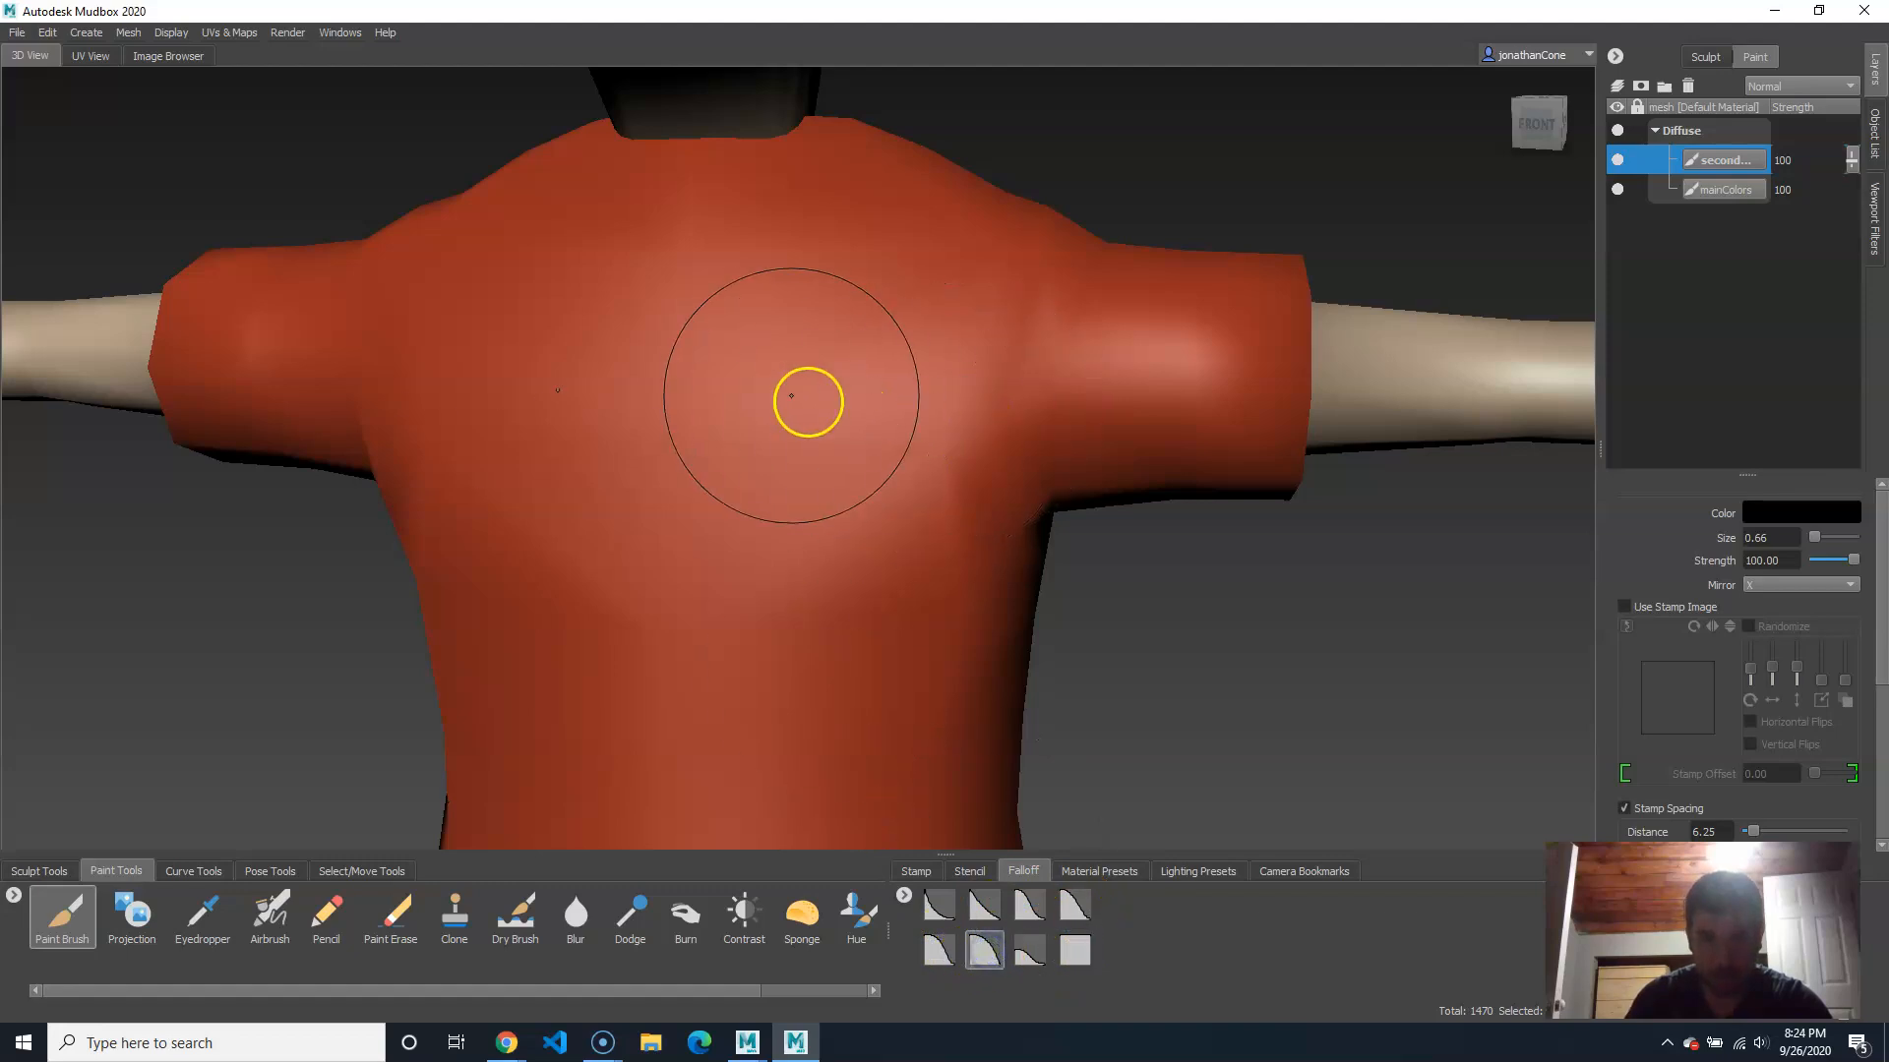
{"action": "left_click_drag", "start_coordinate": [808, 401], "coordinate": [805, 689]}
{"action": "key", "text": "ctrl+z"}
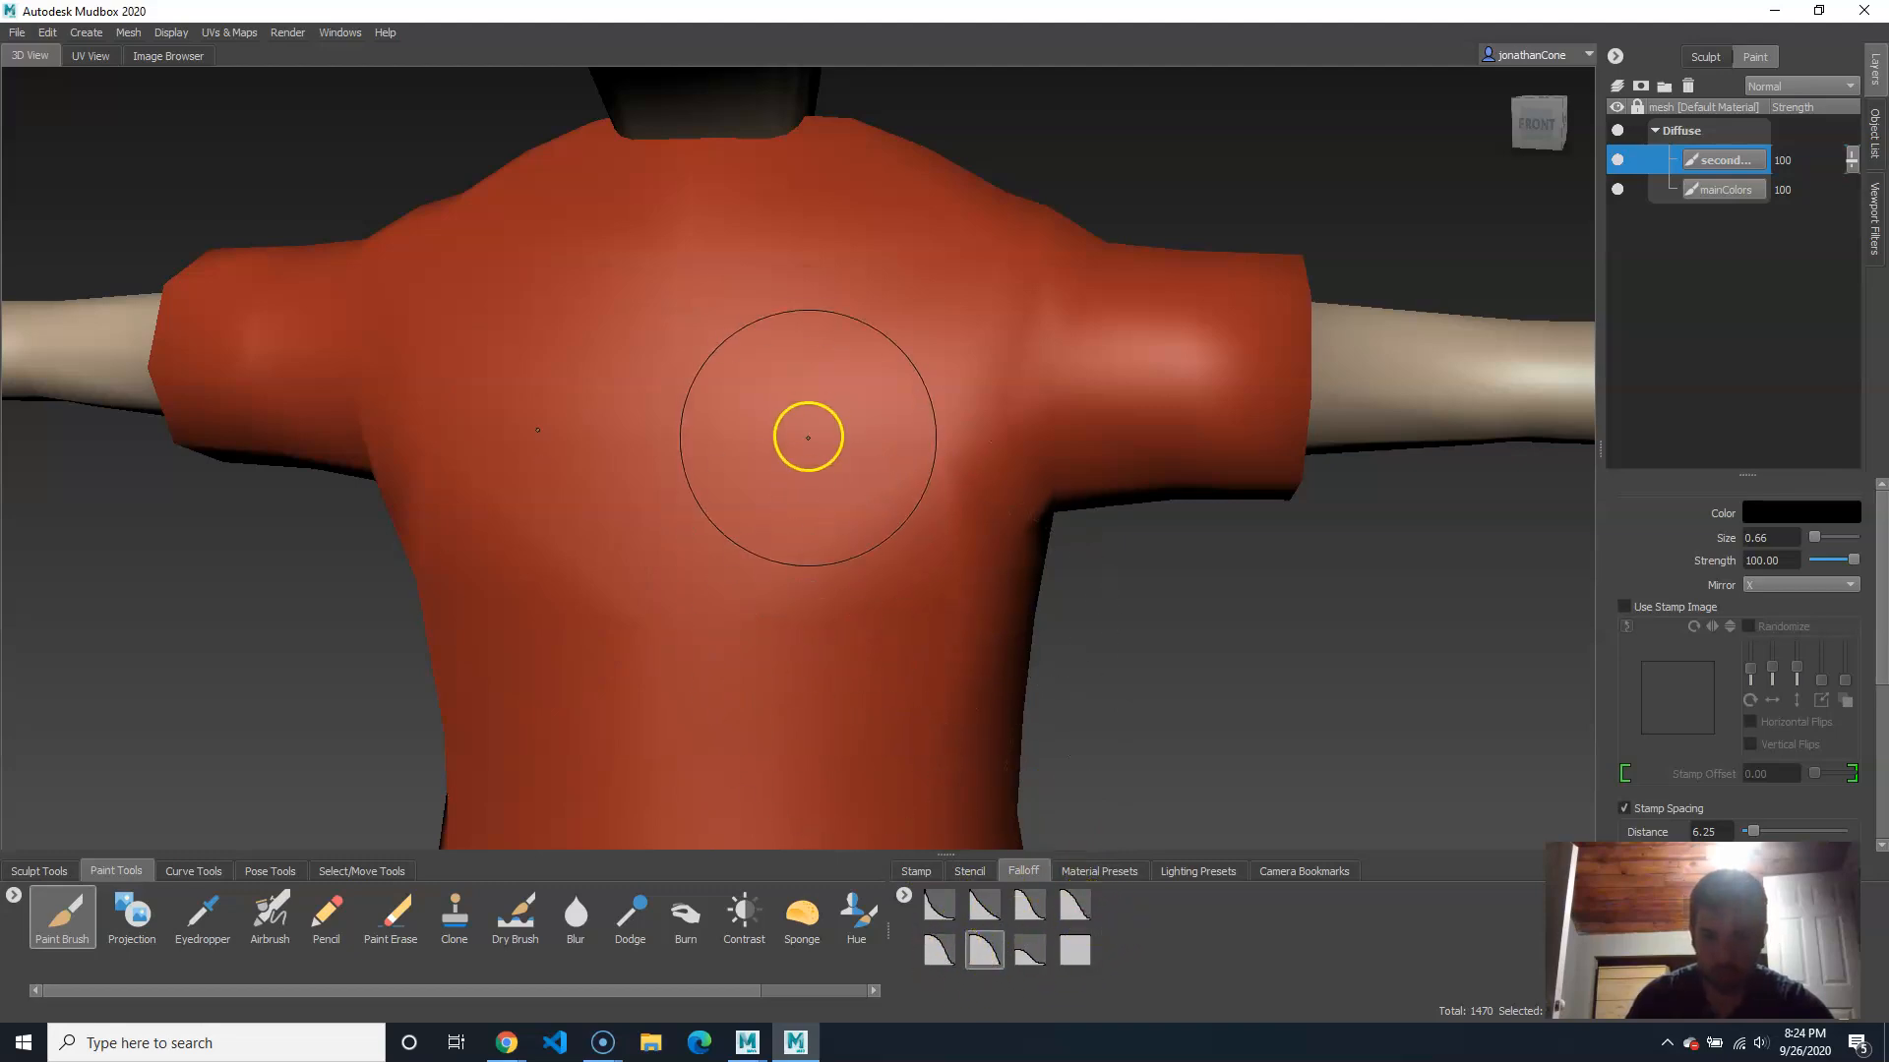
Step: Reduce the brush to size 0.03 and paint a black Spider-Man mask outline with two large eyes and forehead arcs on the shirt front
{"action": "left_click_drag", "start_coordinate": [892, 374], "coordinate": [821, 374]}
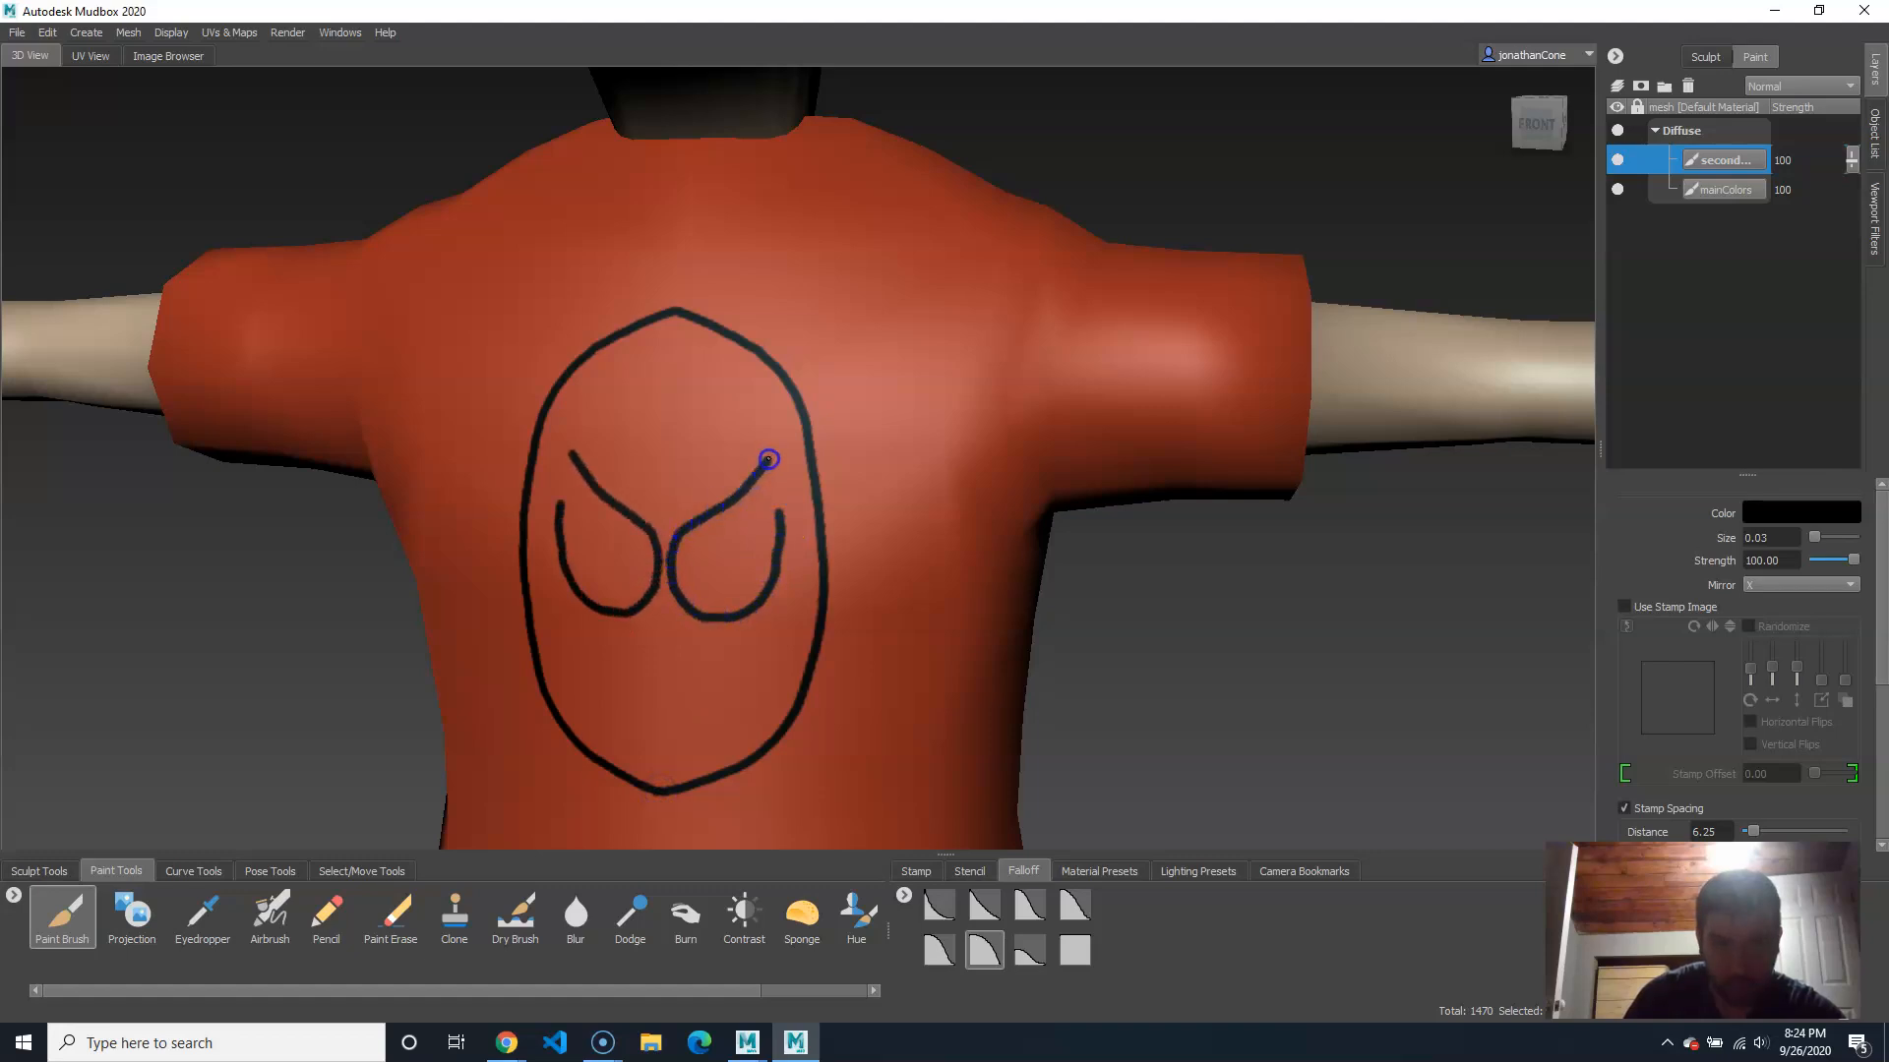
{"action": "left_click_drag", "start_coordinate": [784, 508], "coordinate": [785, 512]}
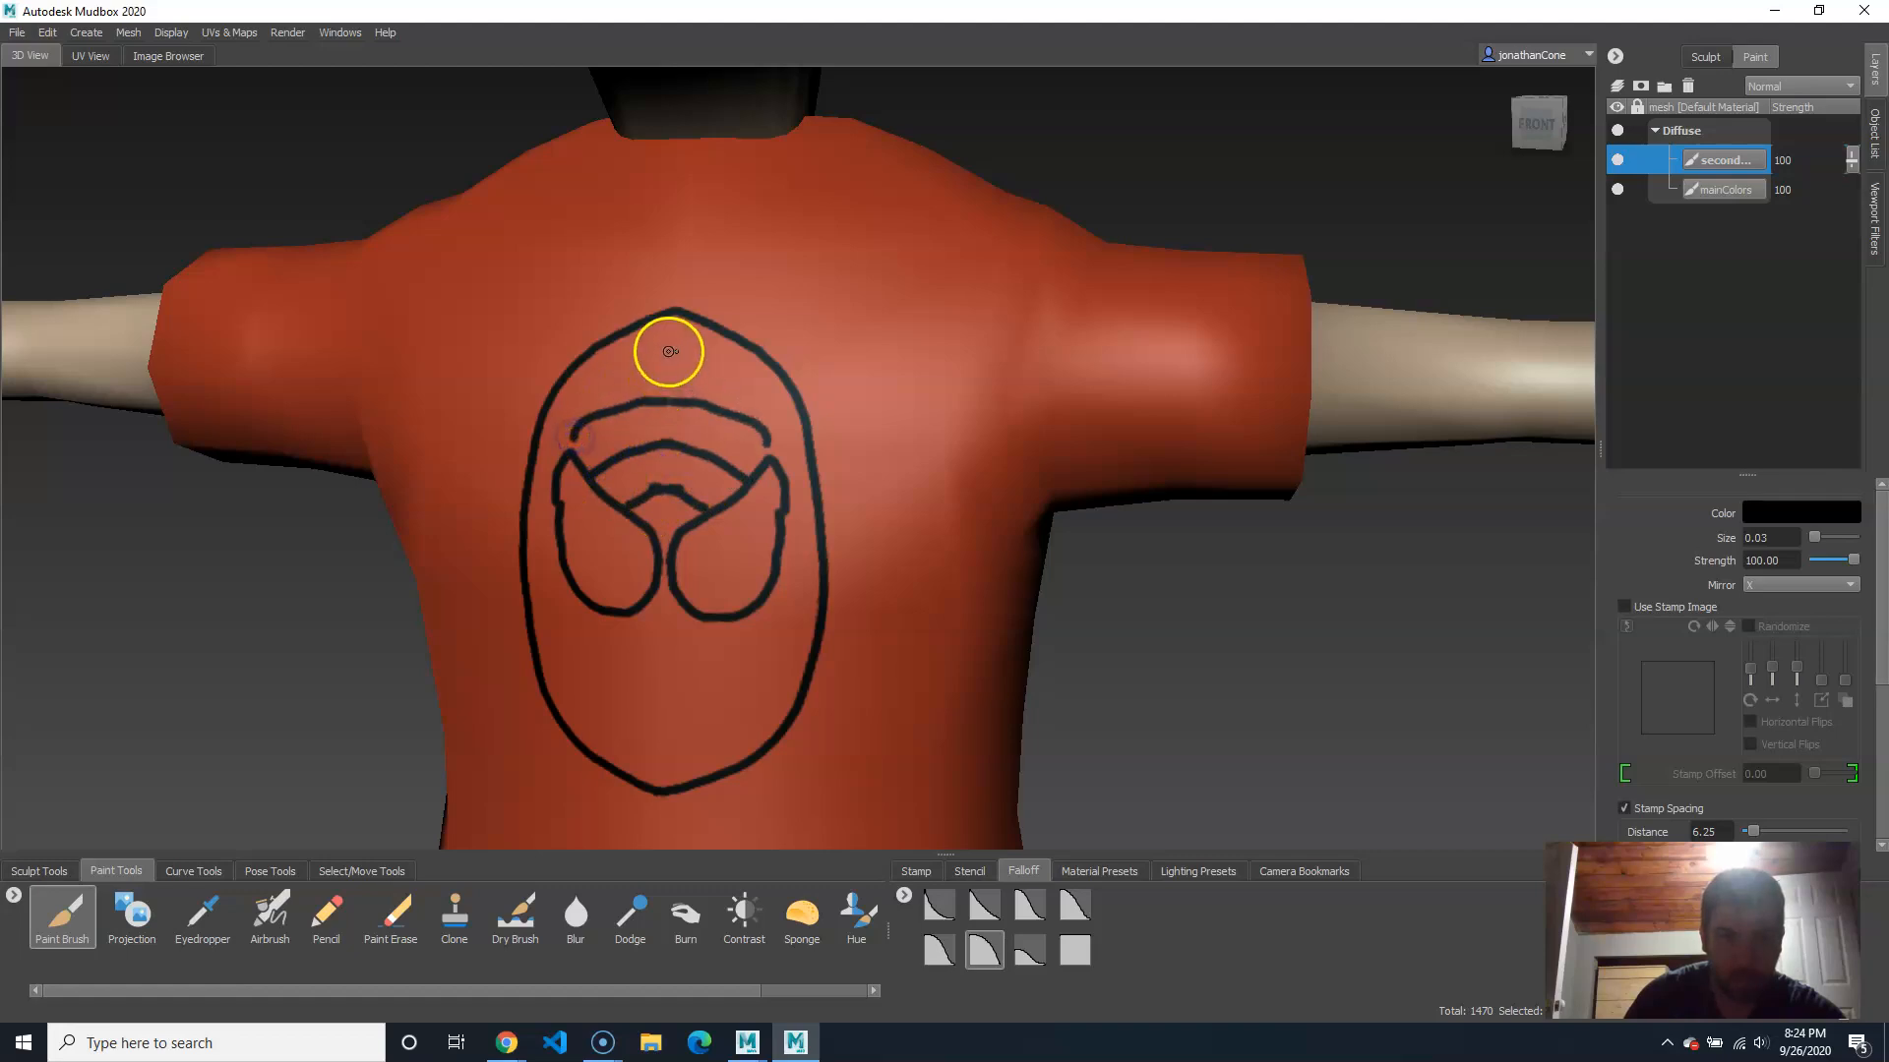
Step: Paint the remaining mirrored black web lines across the mask's forehead, cheeks and lower face
{"action": "left_click_drag", "start_coordinate": [668, 347], "coordinate": [568, 386]}
{"action": "left_click_drag", "start_coordinate": [661, 513], "coordinate": [637, 347]}
{"action": "left_click_drag", "start_coordinate": [644, 504], "coordinate": [597, 433]}
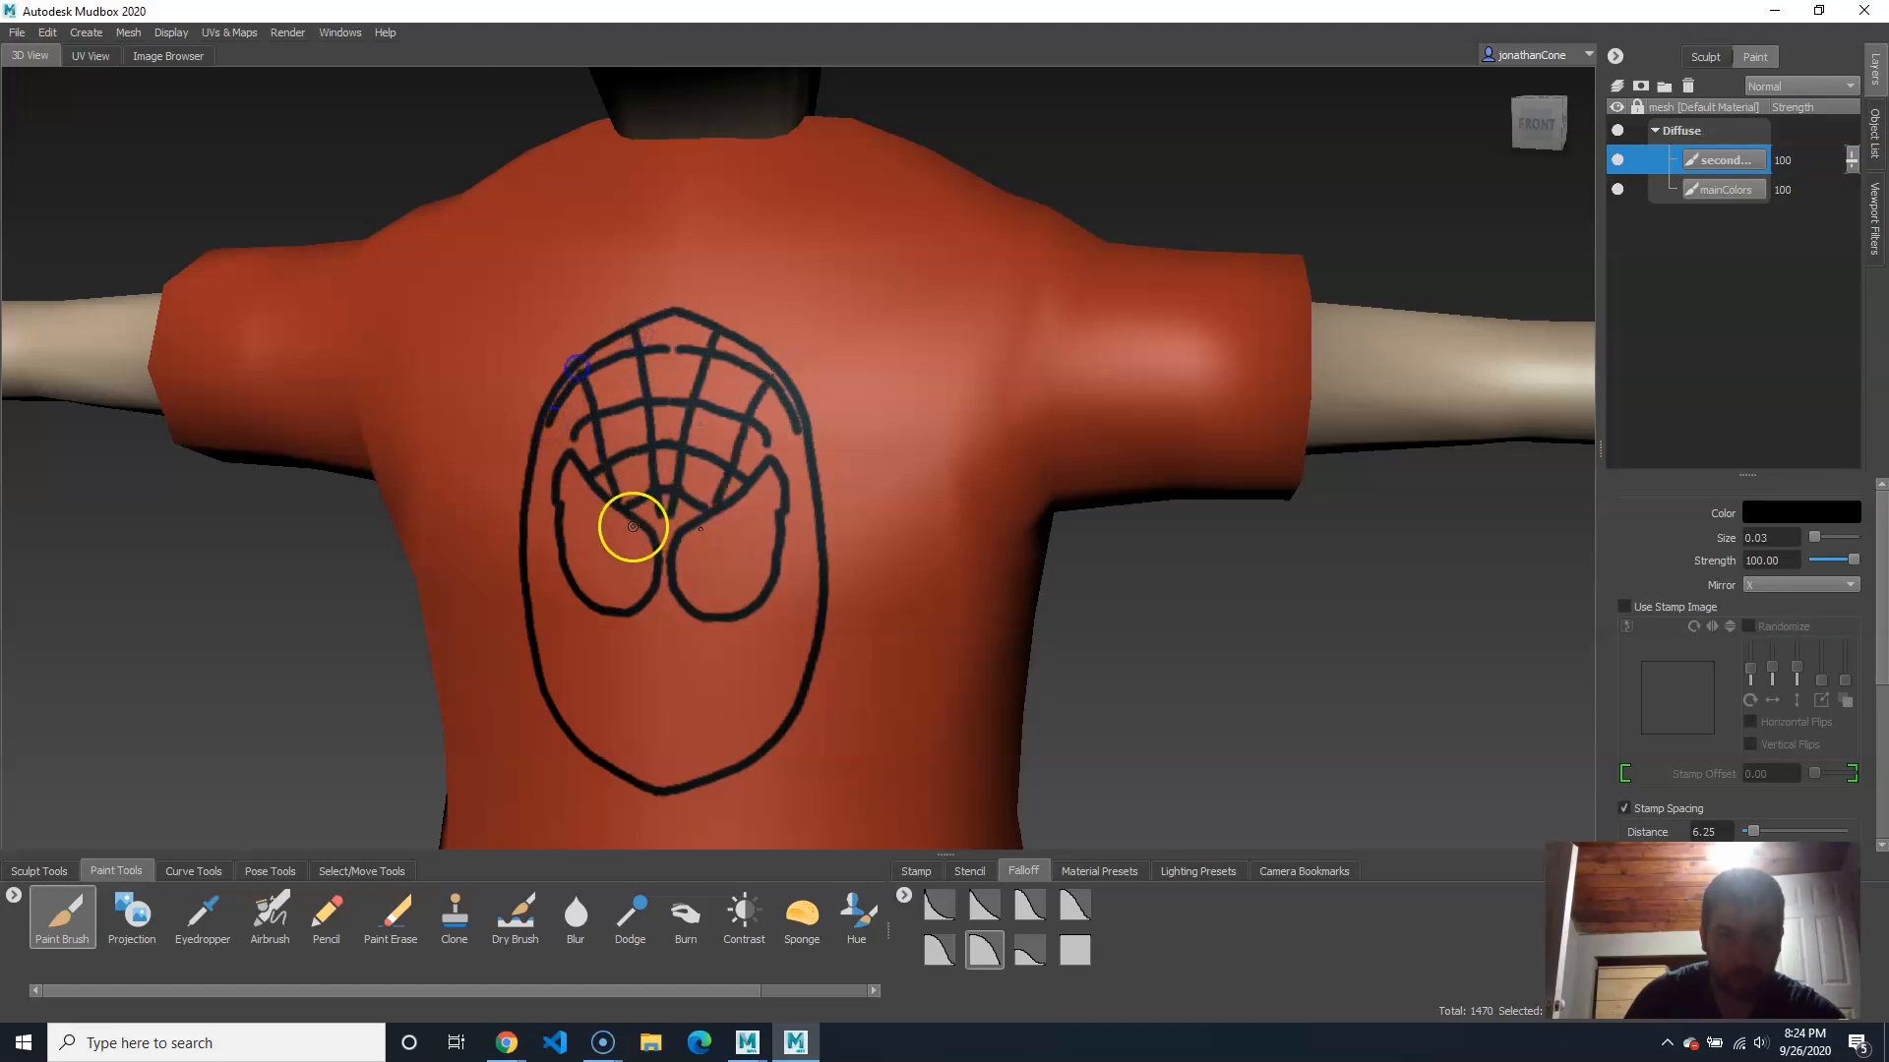
{"action": "mouse_move", "coordinate": [677, 630]}
{"action": "left_mouse_down"}
{"action": "mouse_move", "coordinate": [684, 677]}
{"action": "mouse_move", "coordinate": [595, 652]}
{"action": "left_mouse_up"}
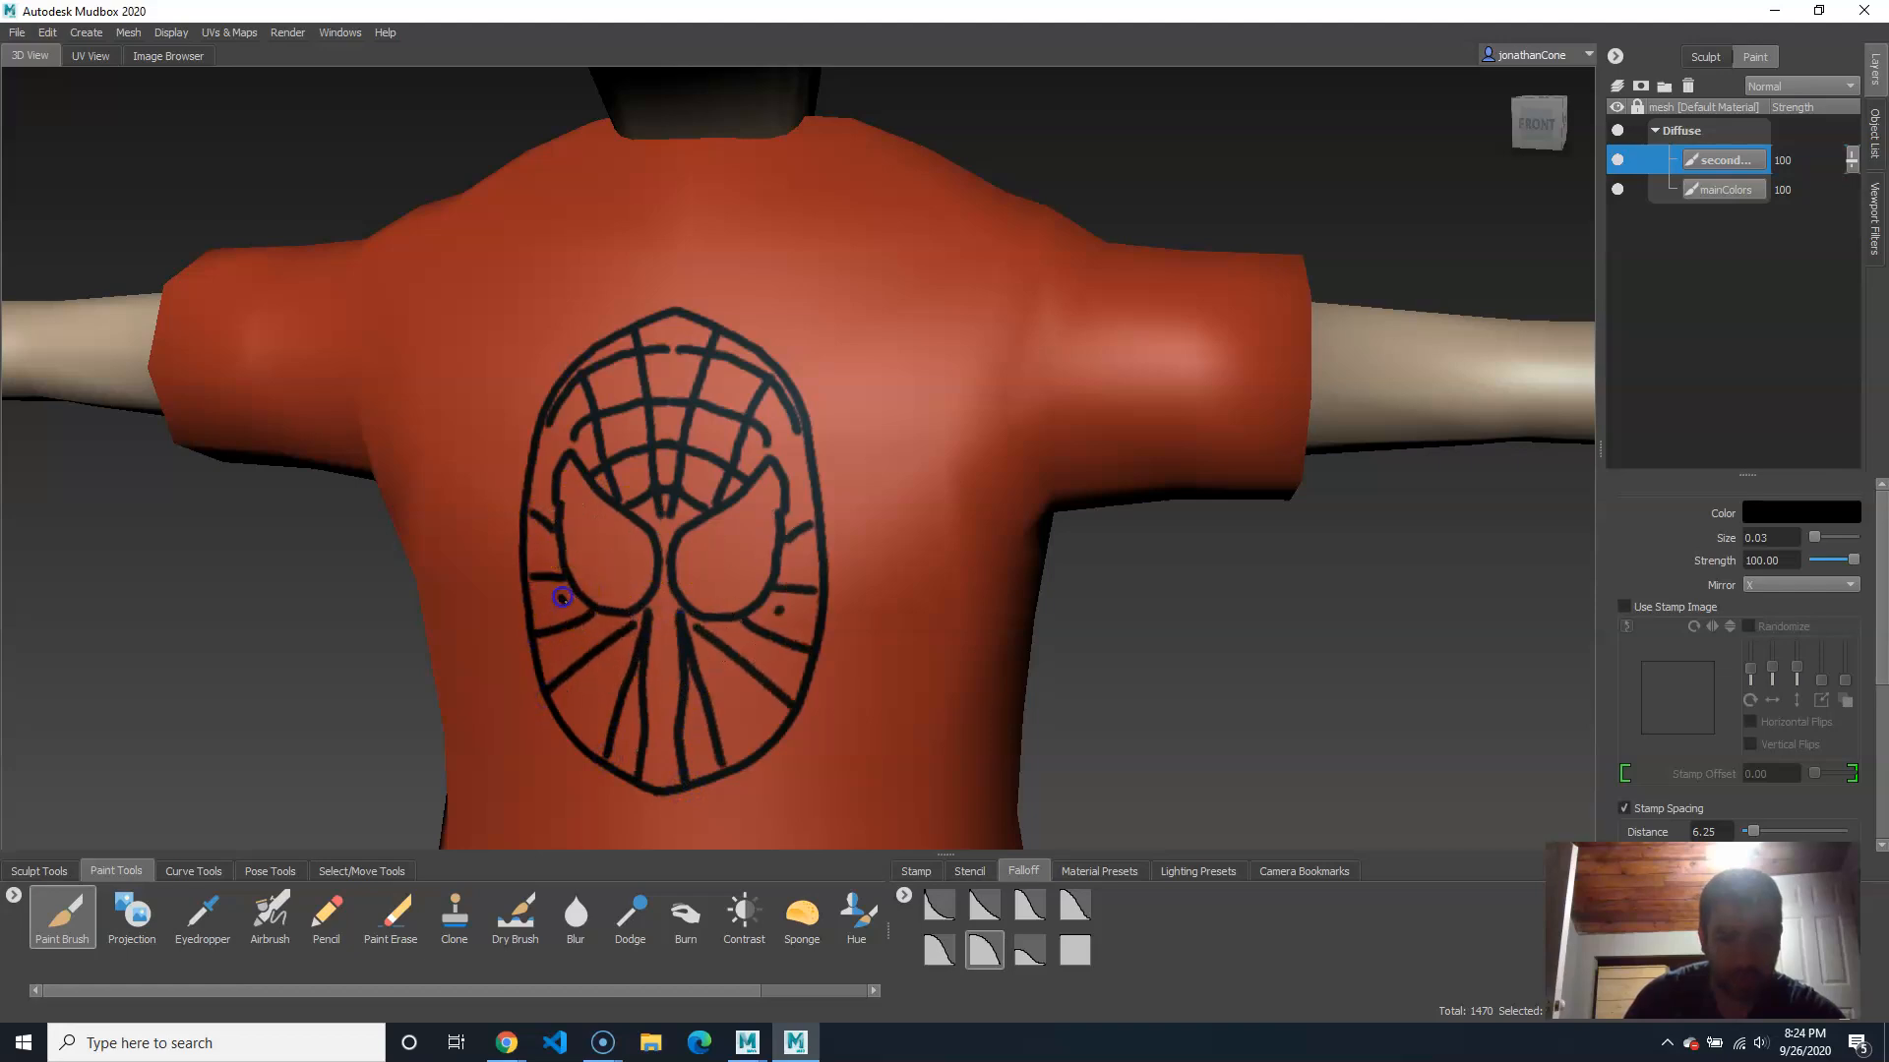
{"action": "left_click_drag", "start_coordinate": [549, 590], "coordinate": [555, 641]}
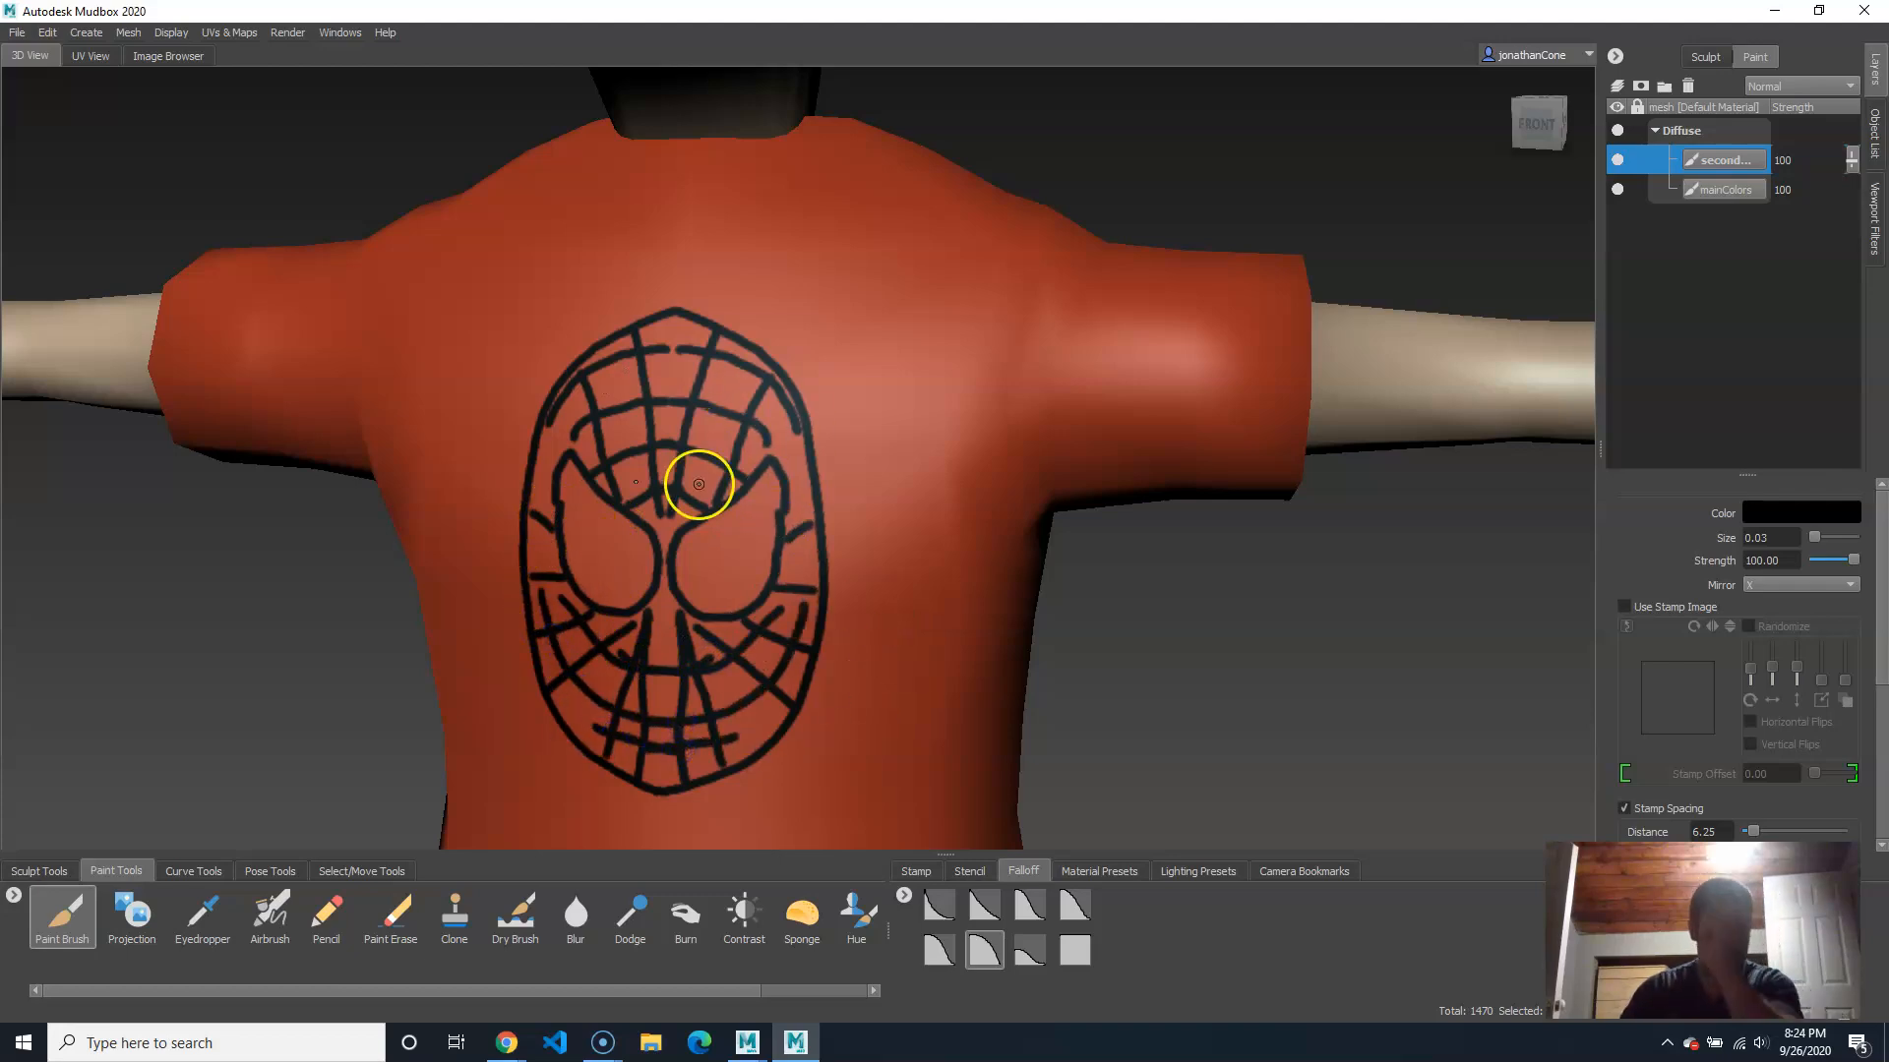
Step: Set the Paint Brush color to white for painting details on the shoes
{"action": "scroll", "coordinate": [850, 551], "scroll_direction": "down", "scroll_amount": 3}
{"action": "middle_click_drag", "start_coordinate": [862, 629], "coordinate": [787, 359], "text": "alt"}
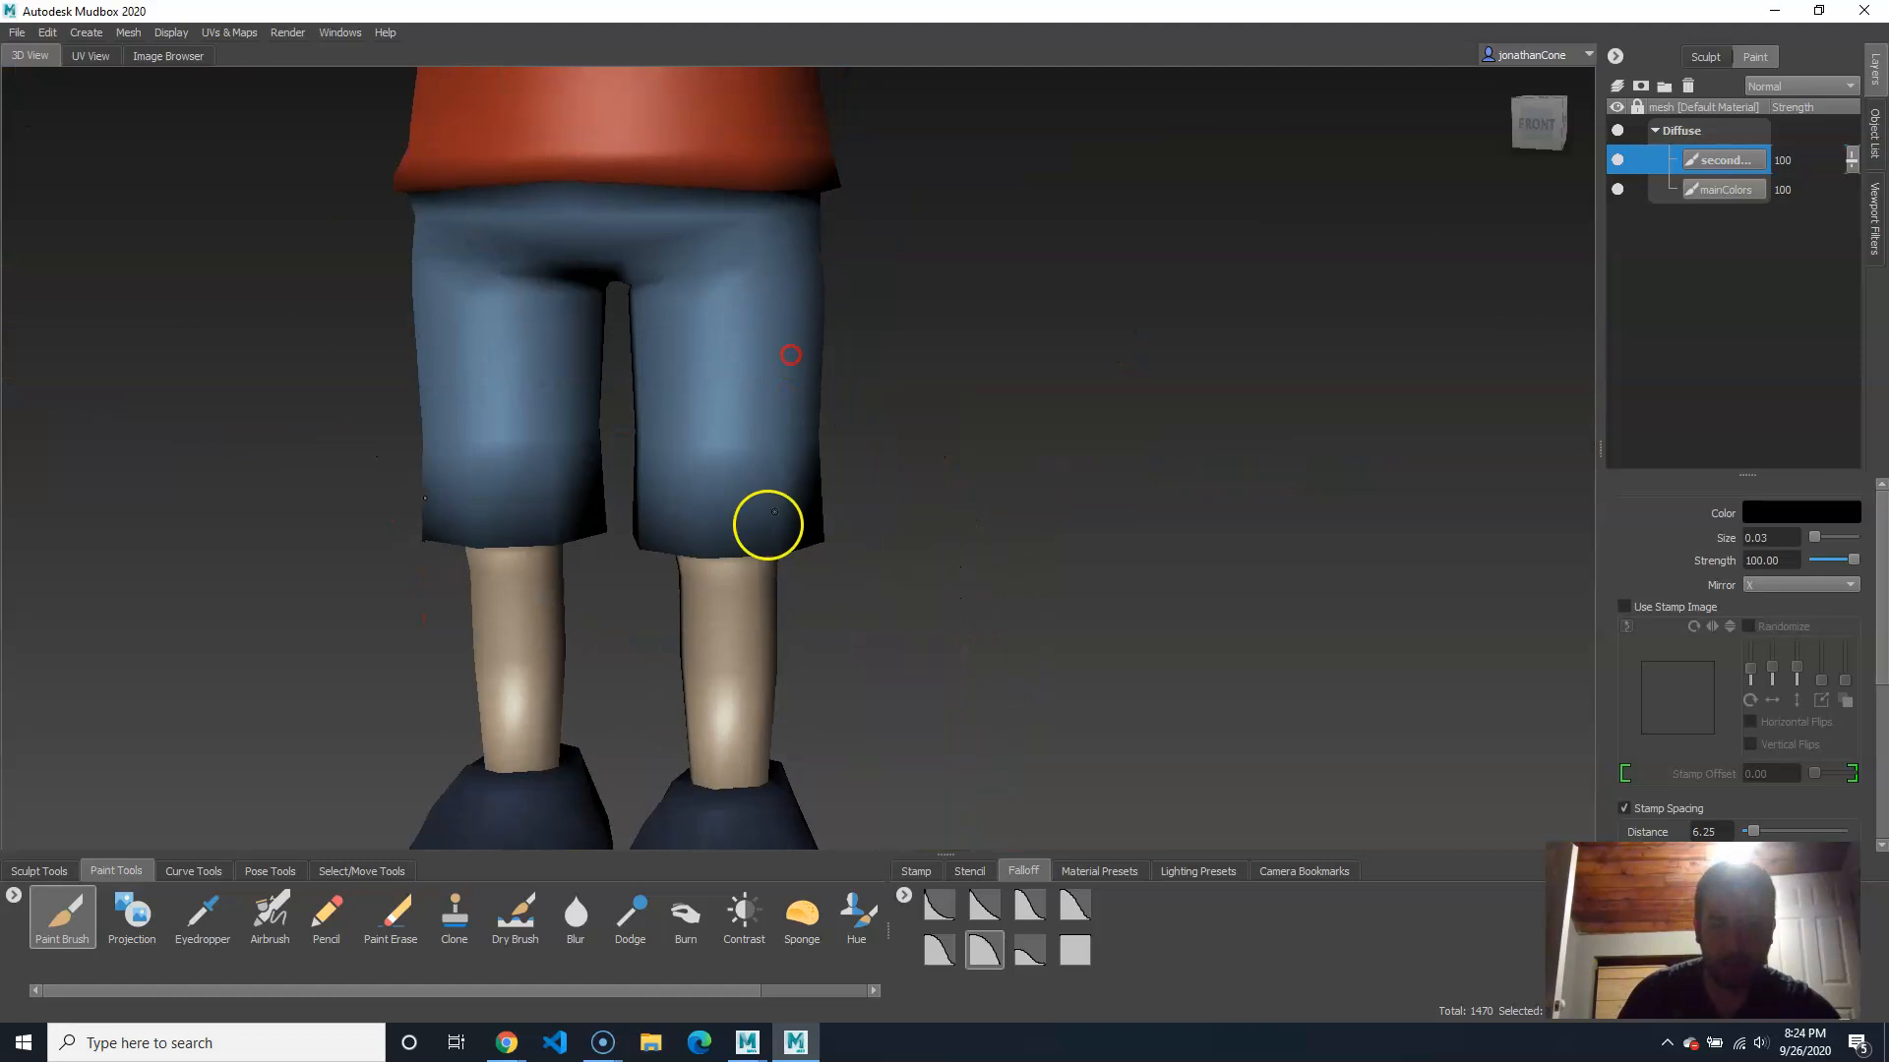
{"action": "middle_click_drag", "start_coordinate": [795, 630], "coordinate": [837, 469], "text": "alt"}
{"action": "left_click_drag", "start_coordinate": [837, 469], "coordinate": [830, 511], "text": "alt"}
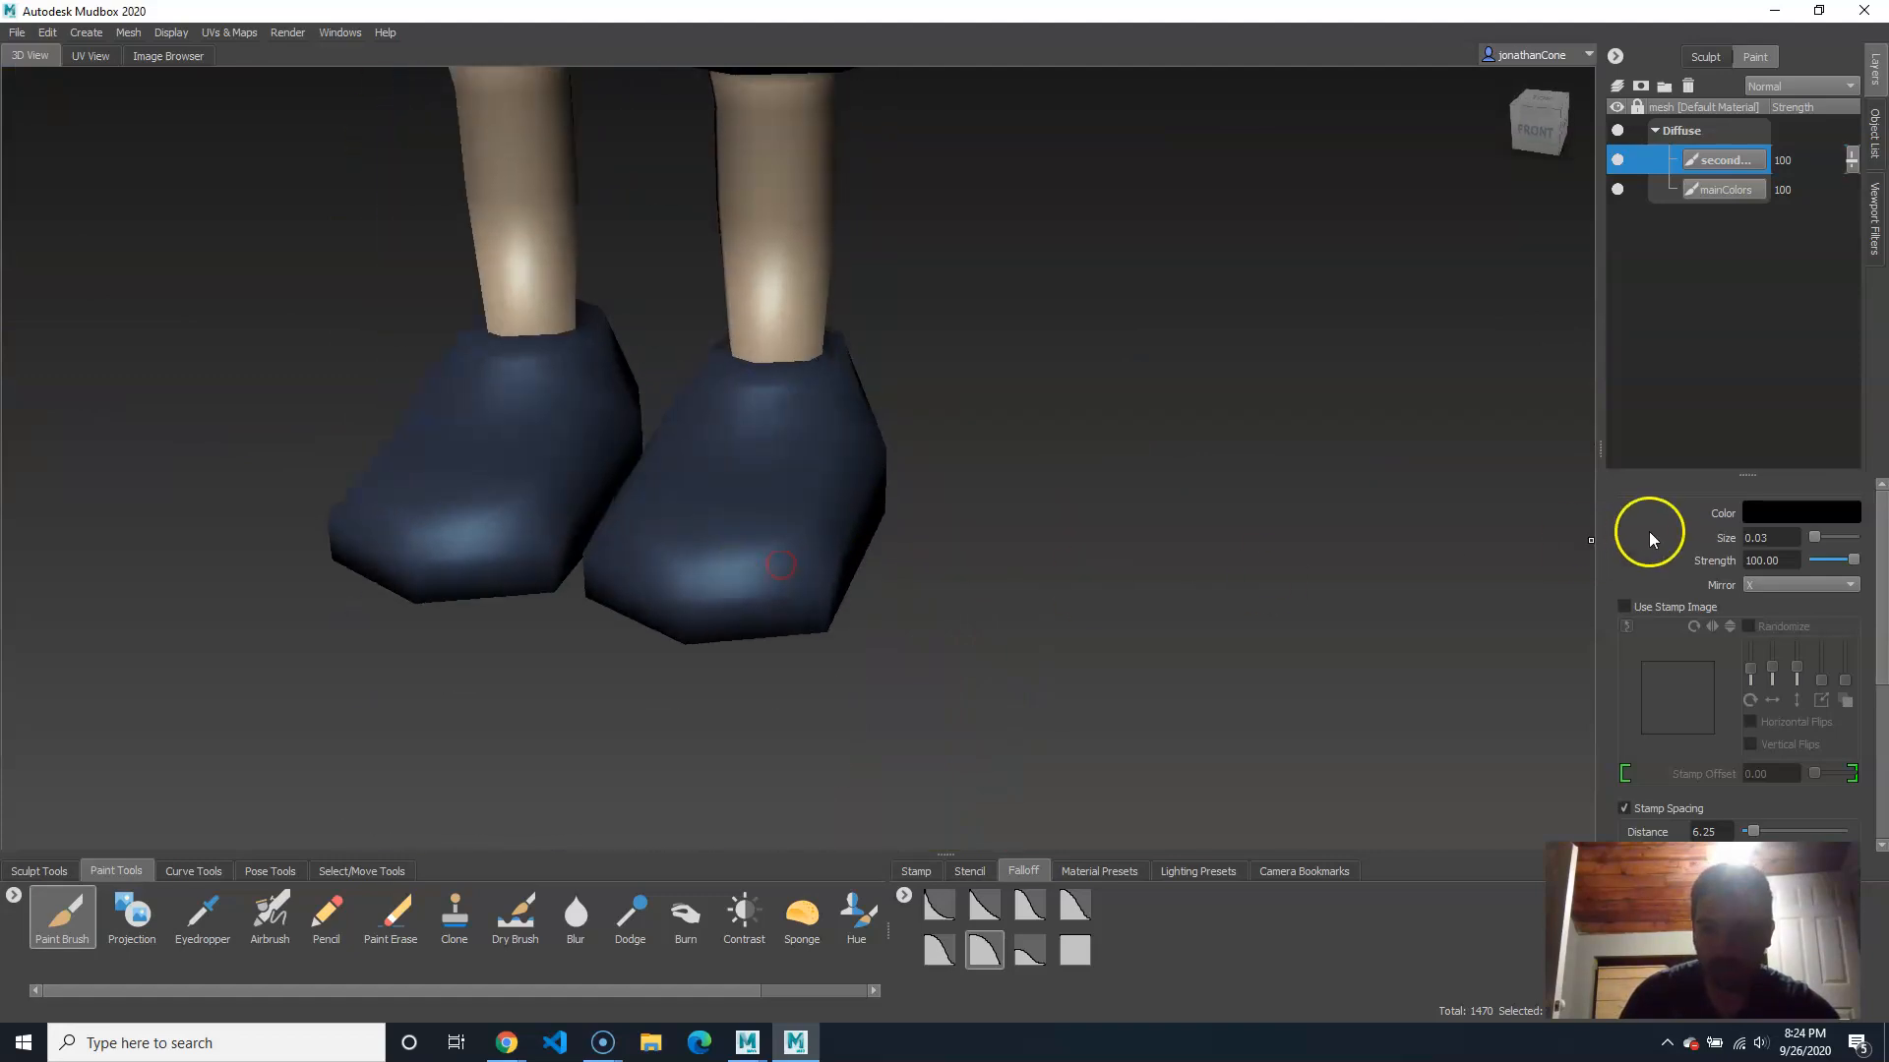
{"action": "left_click", "coordinate": [1777, 513]}
{"action": "left_click_drag", "start_coordinate": [979, 618], "coordinate": [929, 696]}
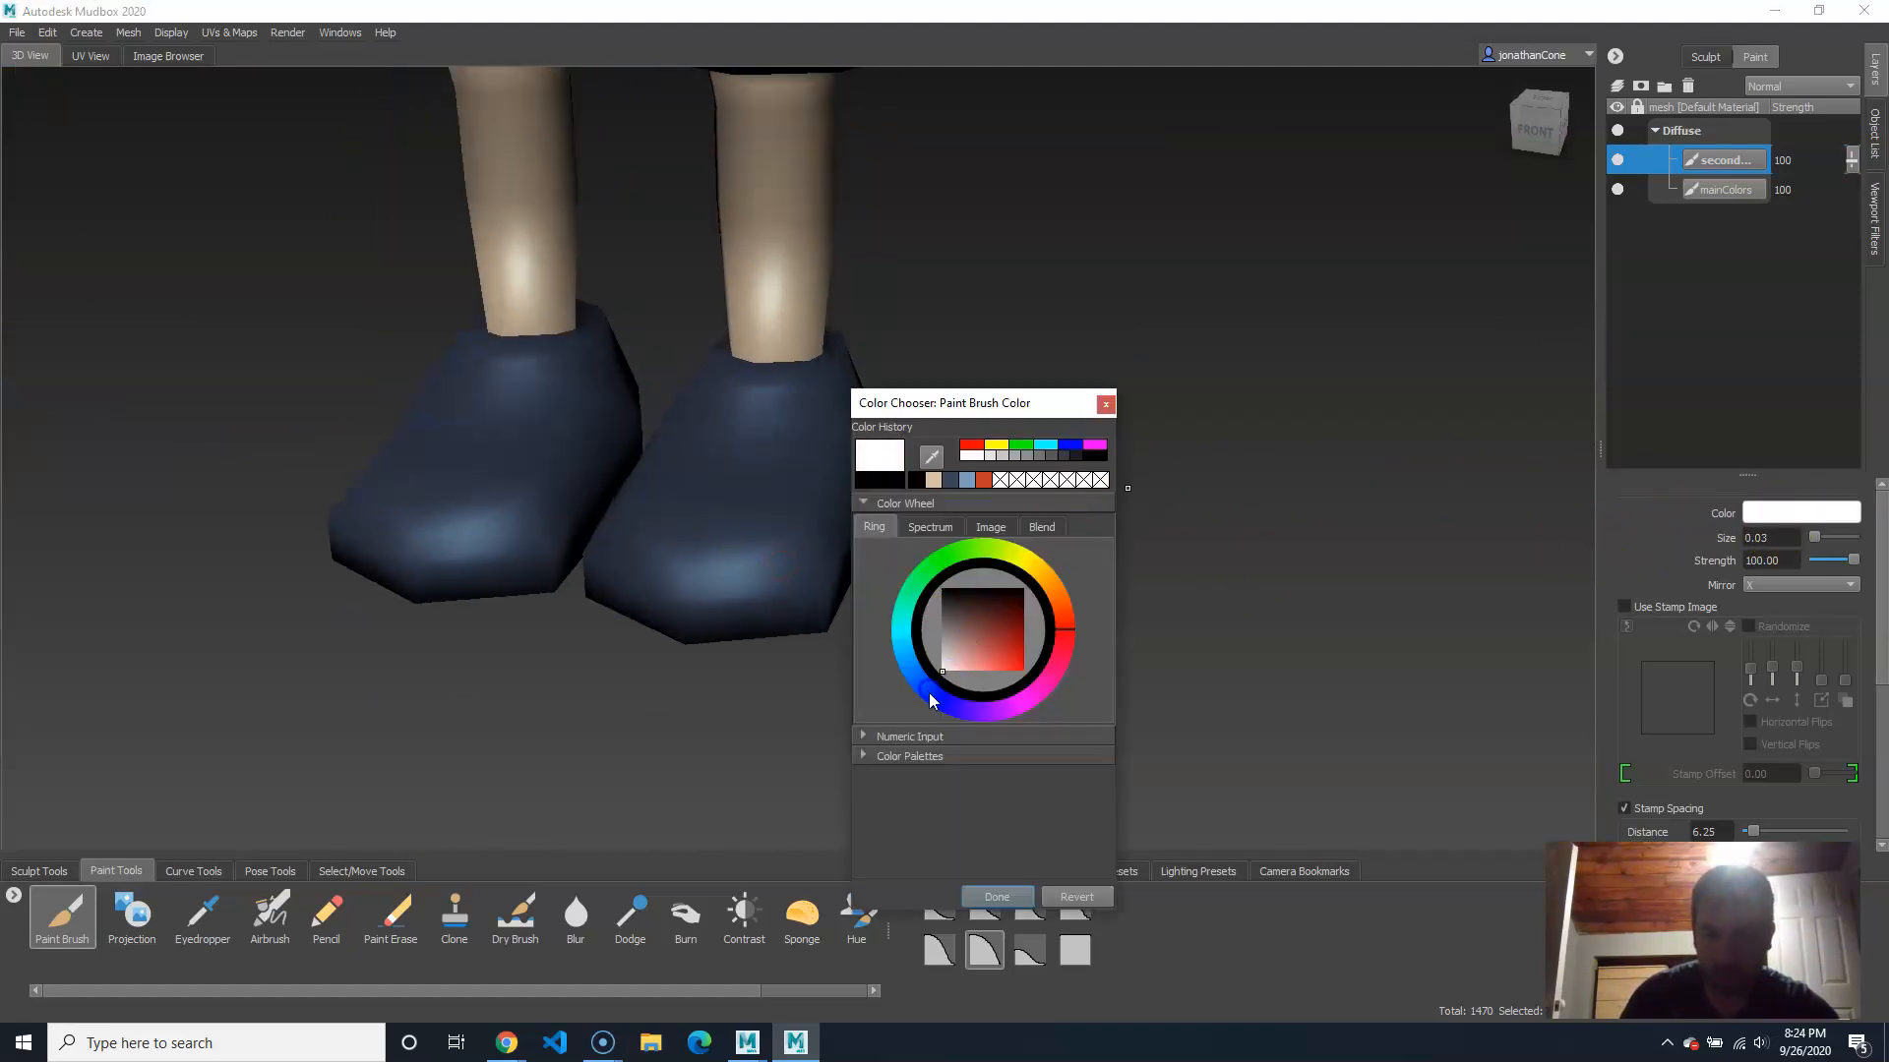
{"action": "left_click", "coordinate": [1009, 890]}
Step: Paint mirrored crisscross white laces on top of both shoes with brush size 0.06
{"action": "mouse_move", "coordinate": [773, 543]}
{"action": "left_mouse_down", "text": "alt"}
{"action": "mouse_move", "coordinate": [780, 570]}
{"action": "mouse_move", "coordinate": [695, 600]}
{"action": "left_mouse_up", "text": "alt"}
{"action": "left_click_drag", "start_coordinate": [706, 469], "coordinate": [717, 470]}
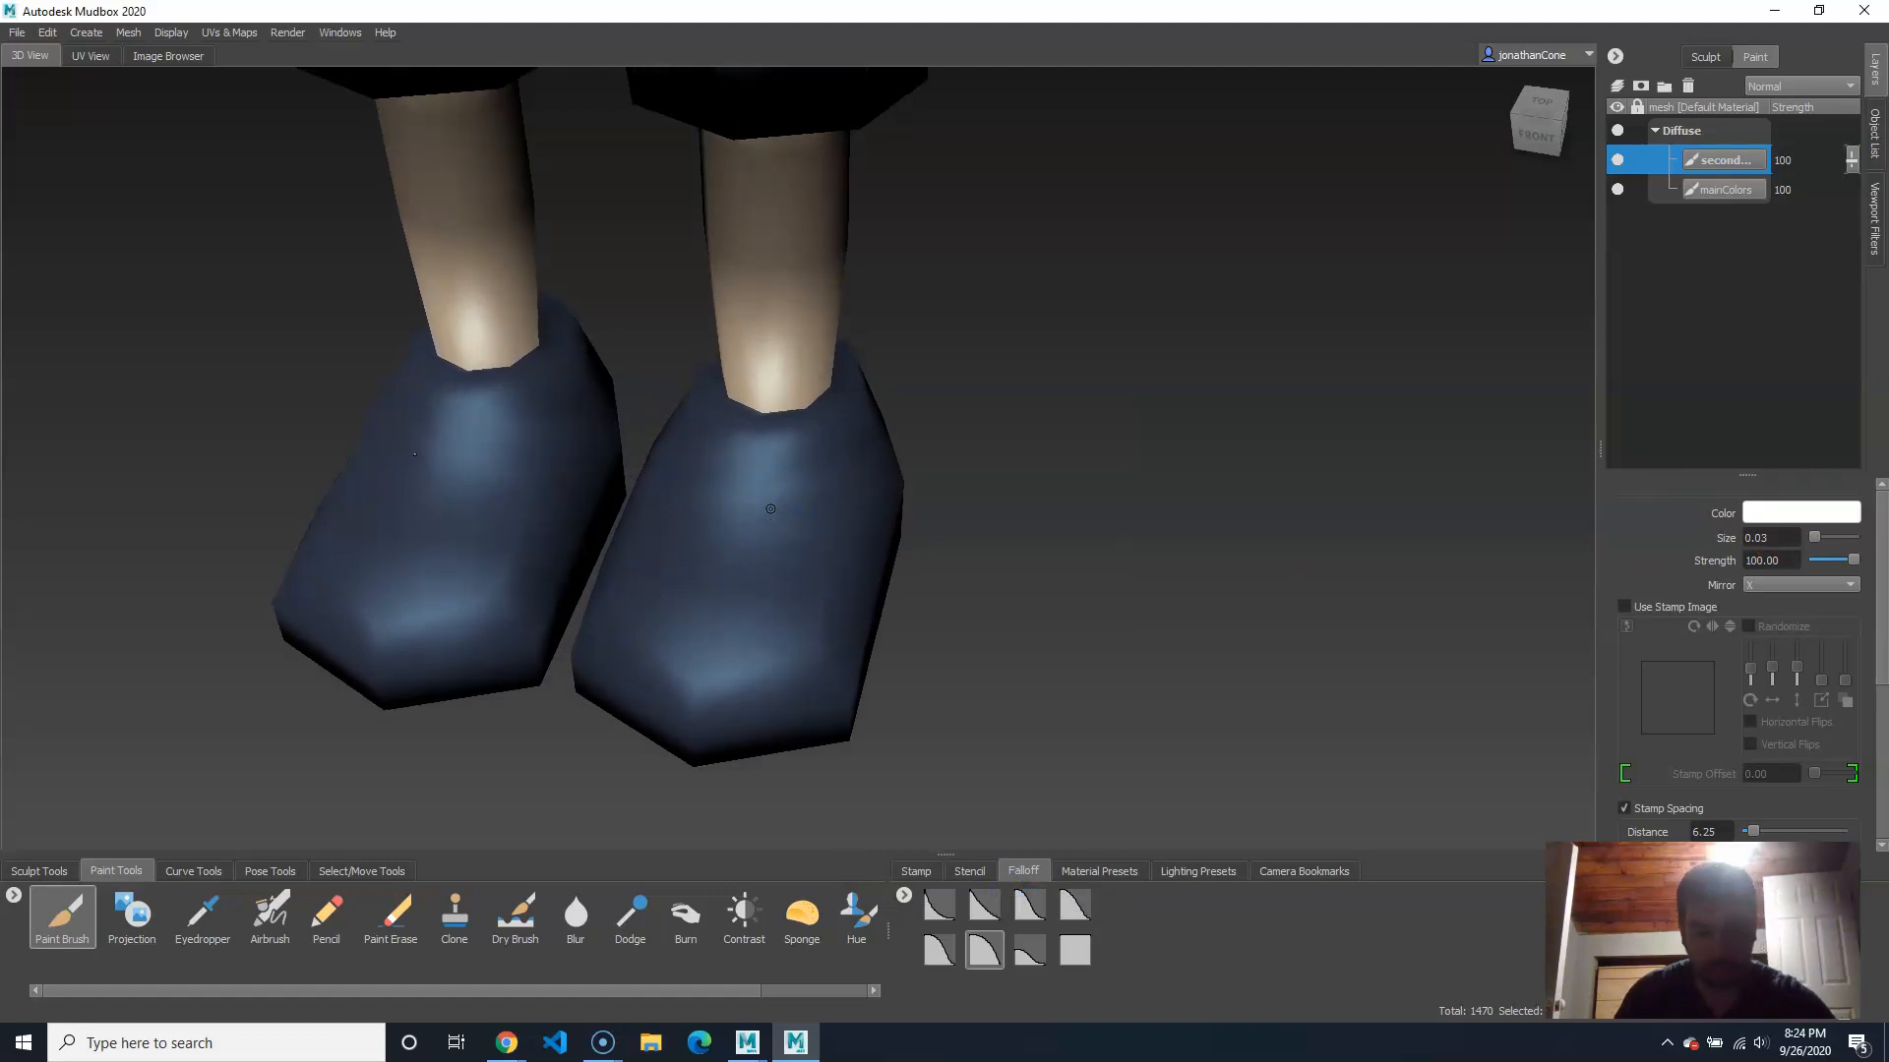
{"action": "mouse_move", "coordinate": [689, 479]}
{"action": "left_mouse_down"}
{"action": "mouse_move", "coordinate": [767, 512]}
{"action": "mouse_move", "coordinate": [737, 505]}
{"action": "mouse_move", "coordinate": [689, 537]}
{"action": "mouse_move", "coordinate": [782, 575]}
{"action": "mouse_move", "coordinate": [674, 617]}
{"action": "mouse_move", "coordinate": [756, 644]}
{"action": "left_mouse_up"}
Step: Examine the painted mask emblem and shoelaces on the whole figure from the front and at an angle
{"action": "mouse_move", "coordinate": [847, 570]}
{"action": "left_mouse_down", "text": "alt"}
{"action": "mouse_move", "coordinate": [809, 505]}
{"action": "mouse_move", "coordinate": [816, 474]}
{"action": "mouse_move", "coordinate": [708, 447]}
{"action": "mouse_move", "coordinate": [729, 488]}
{"action": "mouse_move", "coordinate": [747, 480]}
{"action": "left_mouse_up", "text": "alt"}
{"action": "right_click_drag", "start_coordinate": [865, 374], "coordinate": [665, 379], "text": "alt"}
{"action": "middle_click_drag", "start_coordinate": [669, 382], "coordinate": [687, 575], "text": "alt"}
{"action": "right_click_drag", "start_coordinate": [865, 458], "coordinate": [793, 455], "text": "alt"}
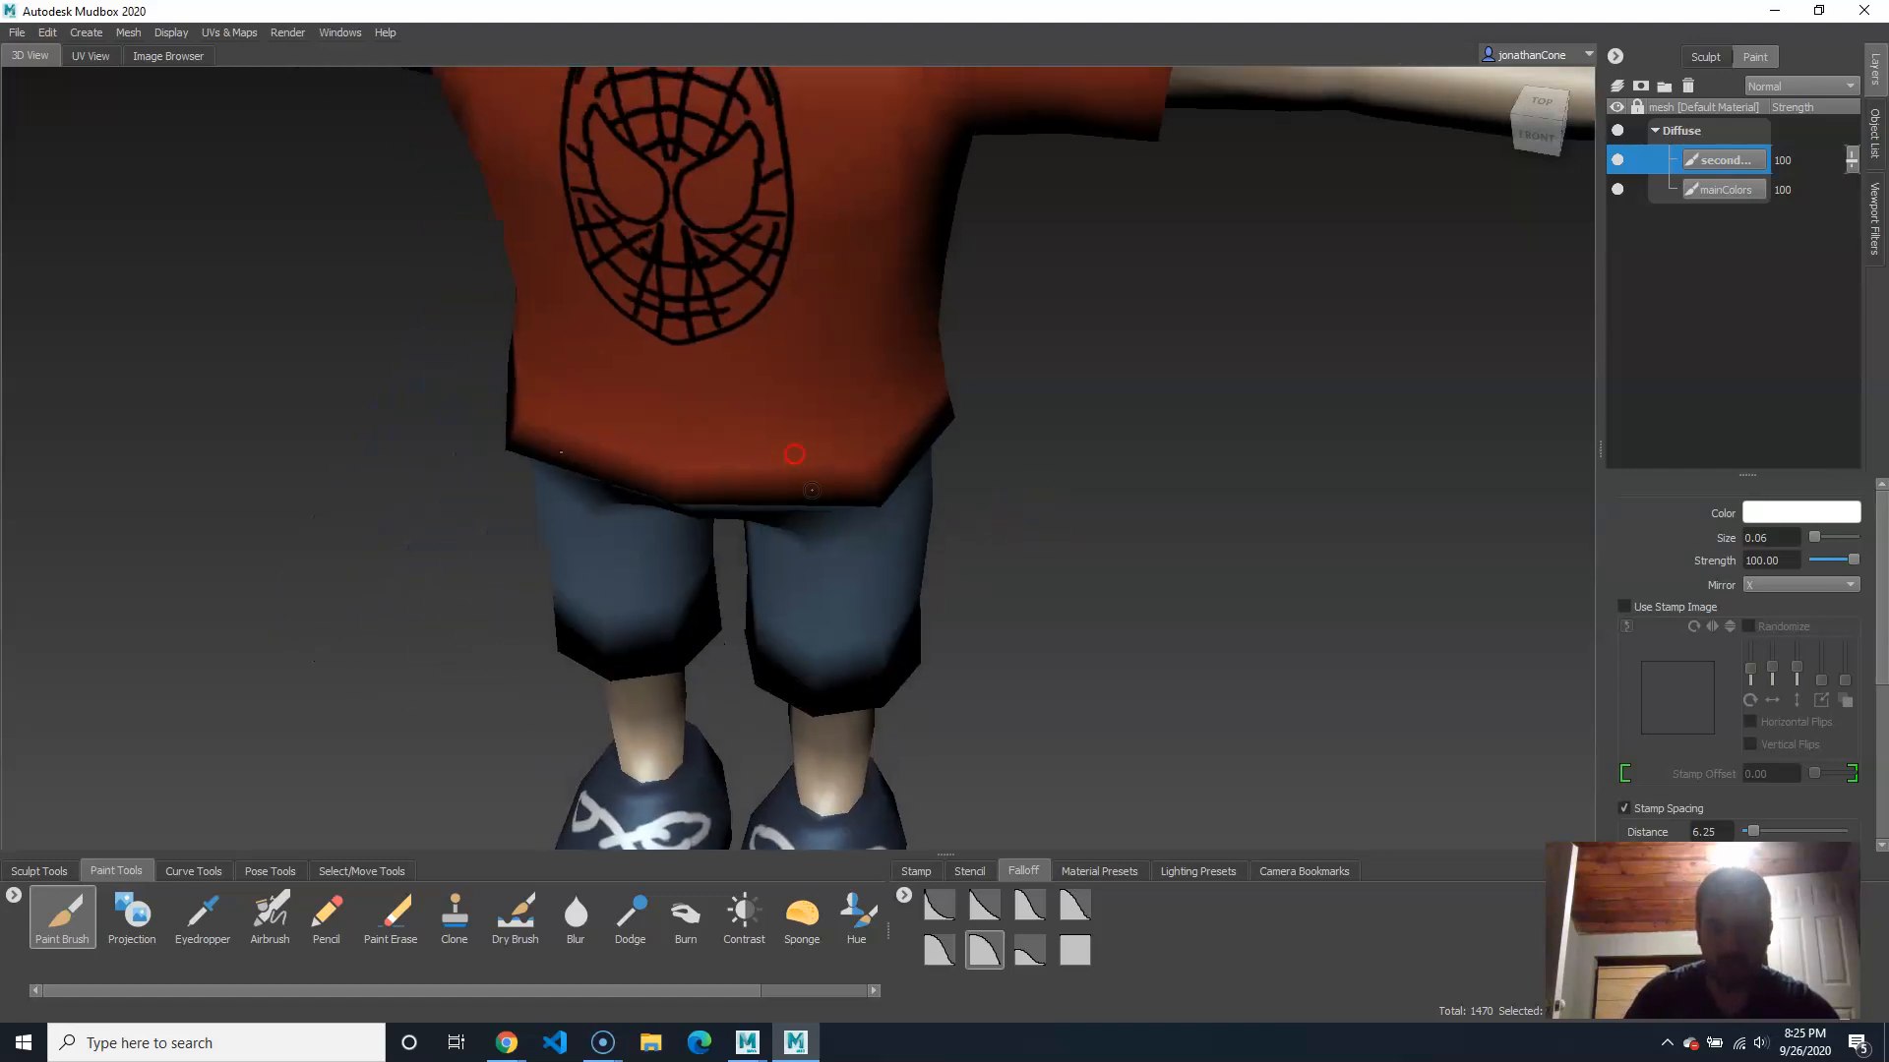
{"action": "middle_click_drag", "start_coordinate": [827, 639], "coordinate": [800, 506], "text": "alt"}
{"action": "right_click_drag", "start_coordinate": [802, 551], "coordinate": [668, 550], "text": "alt"}
{"action": "left_click_drag", "start_coordinate": [599, 439], "coordinate": [679, 433], "text": "alt"}
{"action": "middle_click_drag", "start_coordinate": [640, 433], "coordinate": [802, 433], "text": "alt"}
{"action": "left_click_drag", "start_coordinate": [802, 433], "coordinate": [695, 413], "text": "alt"}
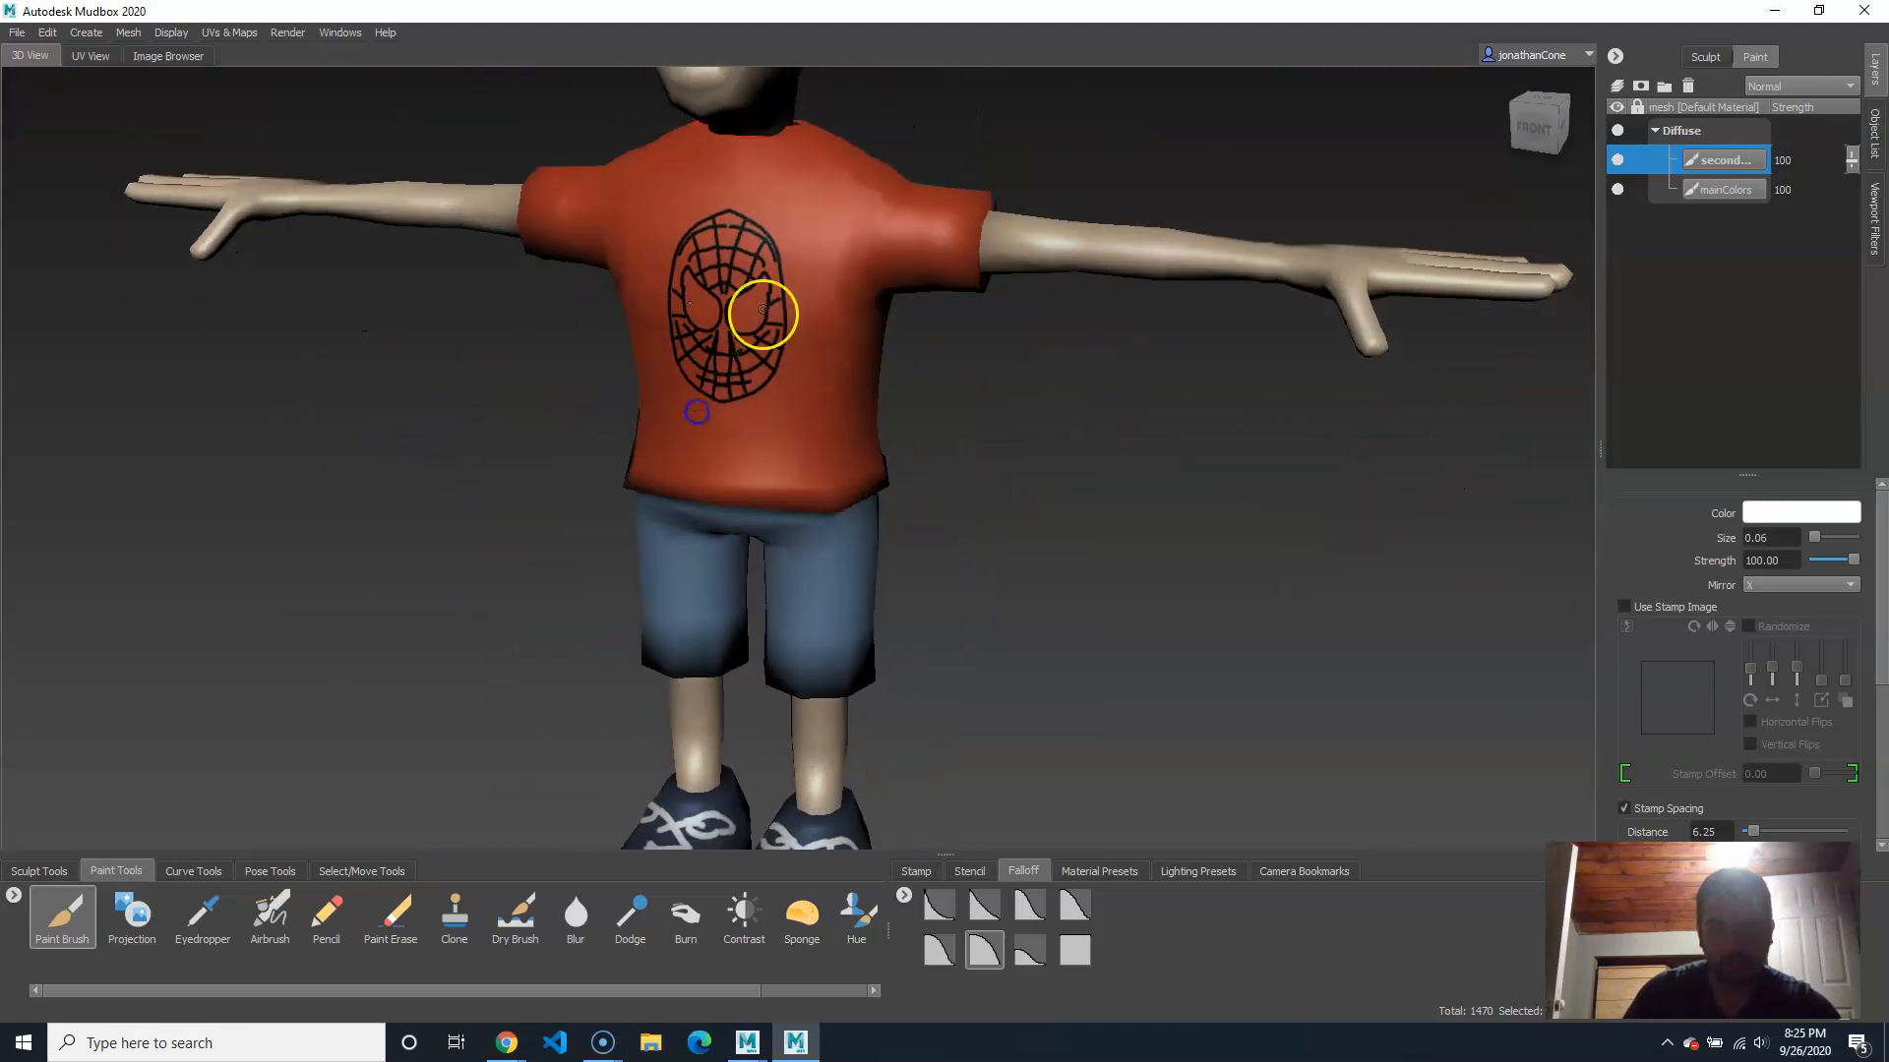
Step: Set the Paint Brush color to a dark yellowish brown for painting facial hair on the head
{"action": "middle_click_drag", "start_coordinate": [763, 316], "coordinate": [836, 728], "text": "alt"}
{"action": "right_click_drag", "start_coordinate": [737, 472], "coordinate": [839, 468], "text": "alt"}
{"action": "left_click_drag", "start_coordinate": [839, 468], "coordinate": [831, 393], "text": "alt"}
{"action": "right_click_drag", "start_coordinate": [821, 473], "coordinate": [969, 472], "text": "alt"}
{"action": "middle_click_drag", "start_coordinate": [900, 236], "coordinate": [837, 502], "text": "alt"}
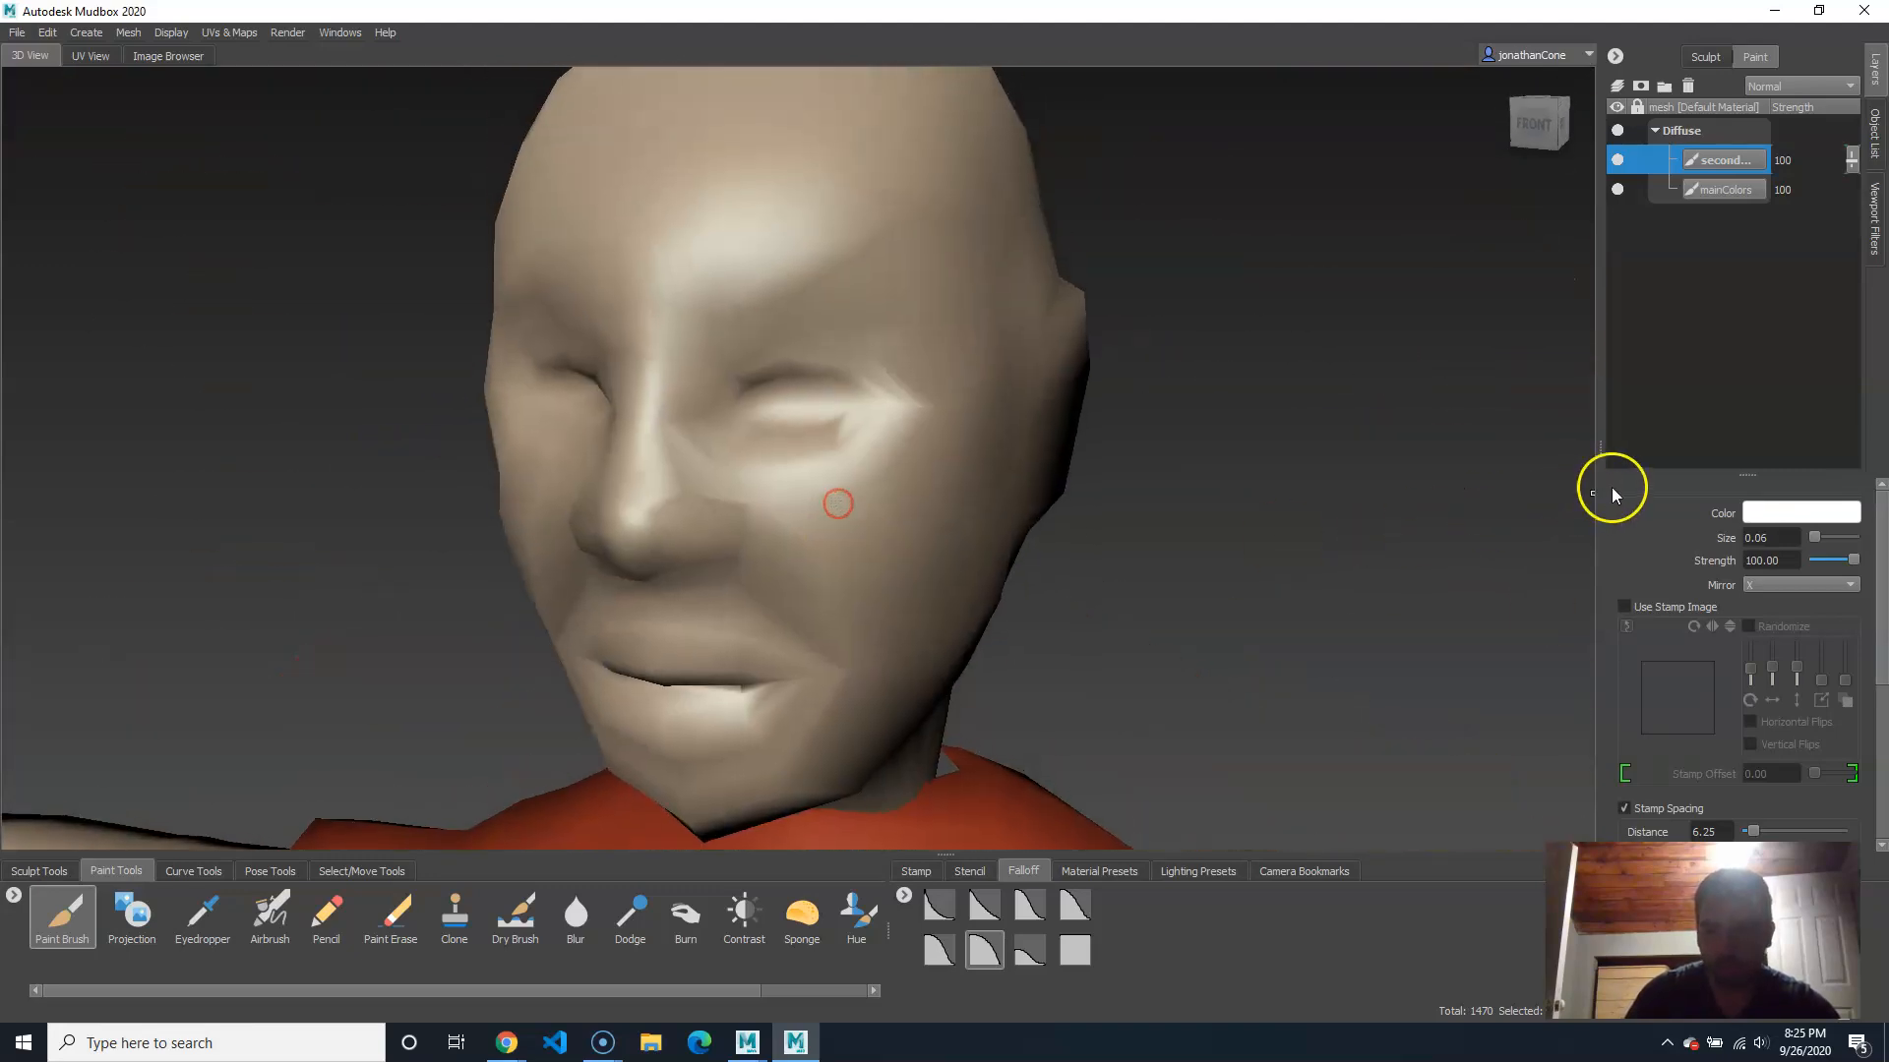
{"action": "left_click", "coordinate": [1768, 512]}
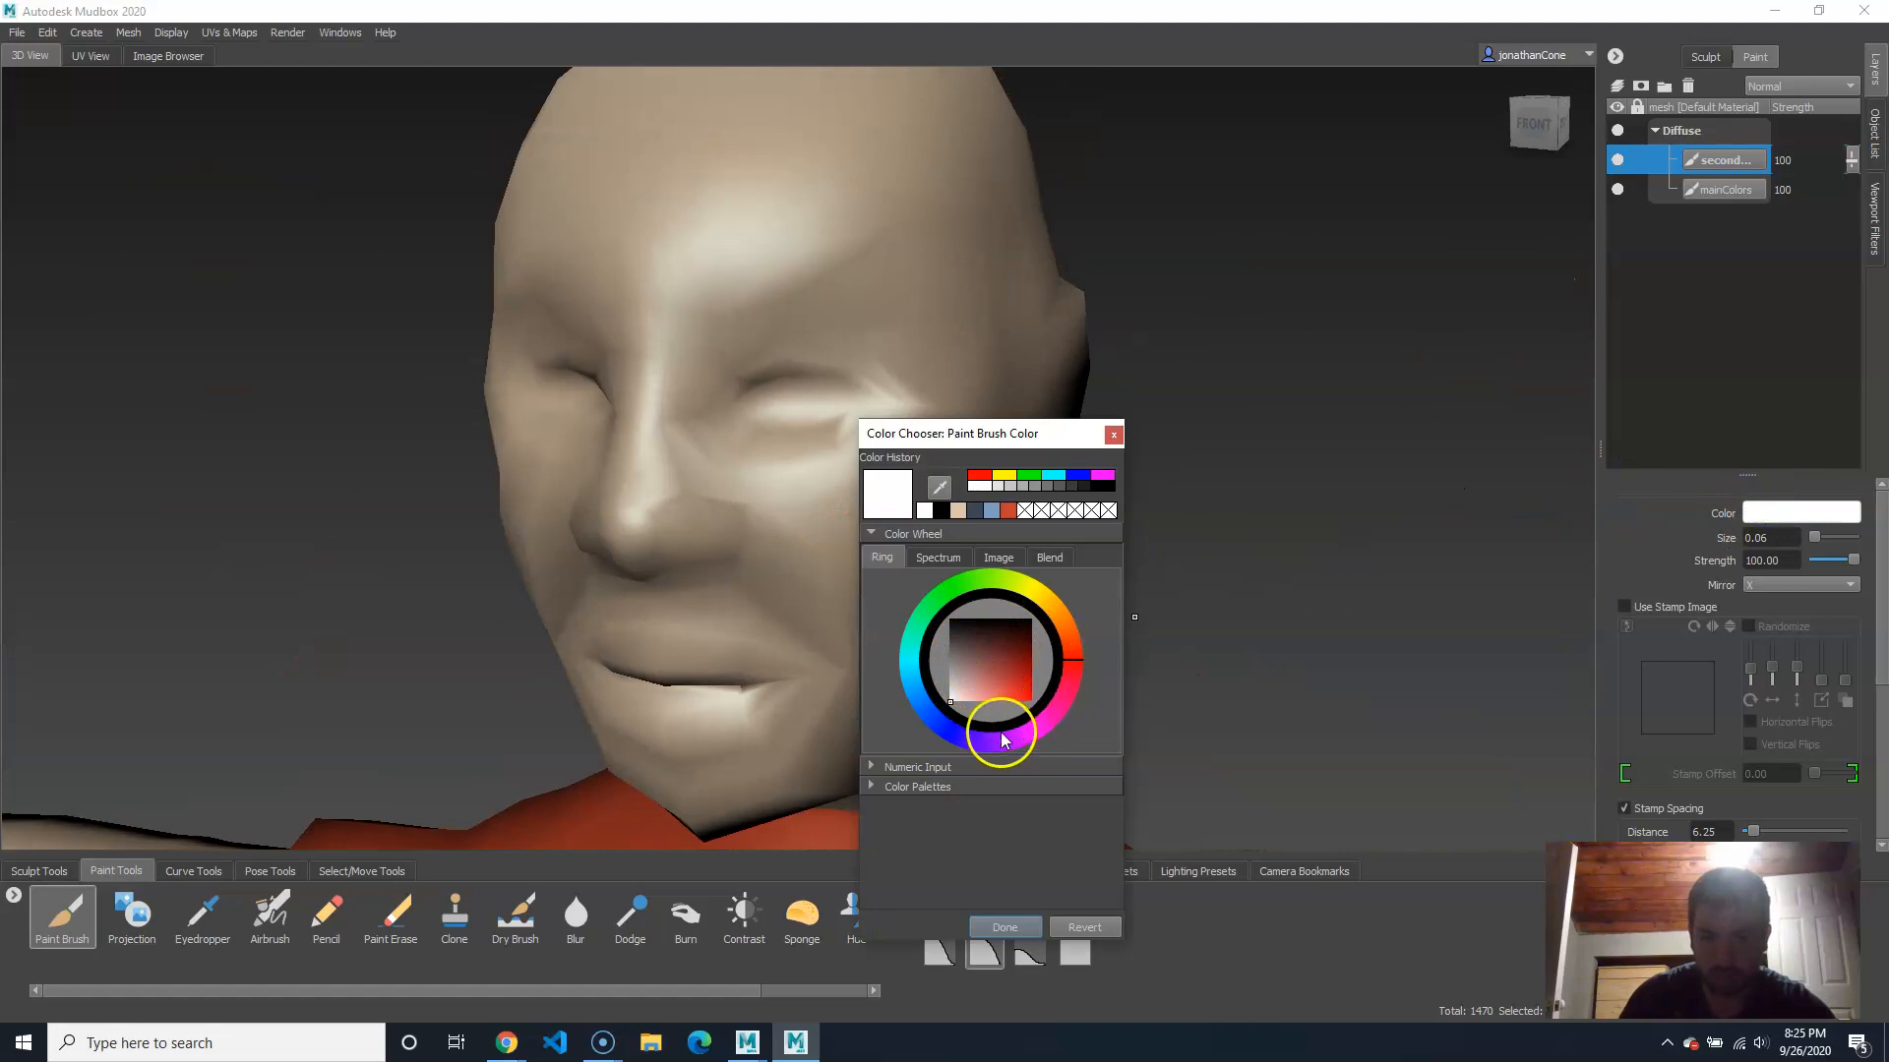
{"action": "left_click", "coordinate": [985, 669]}
{"action": "left_click", "coordinate": [1072, 641]}
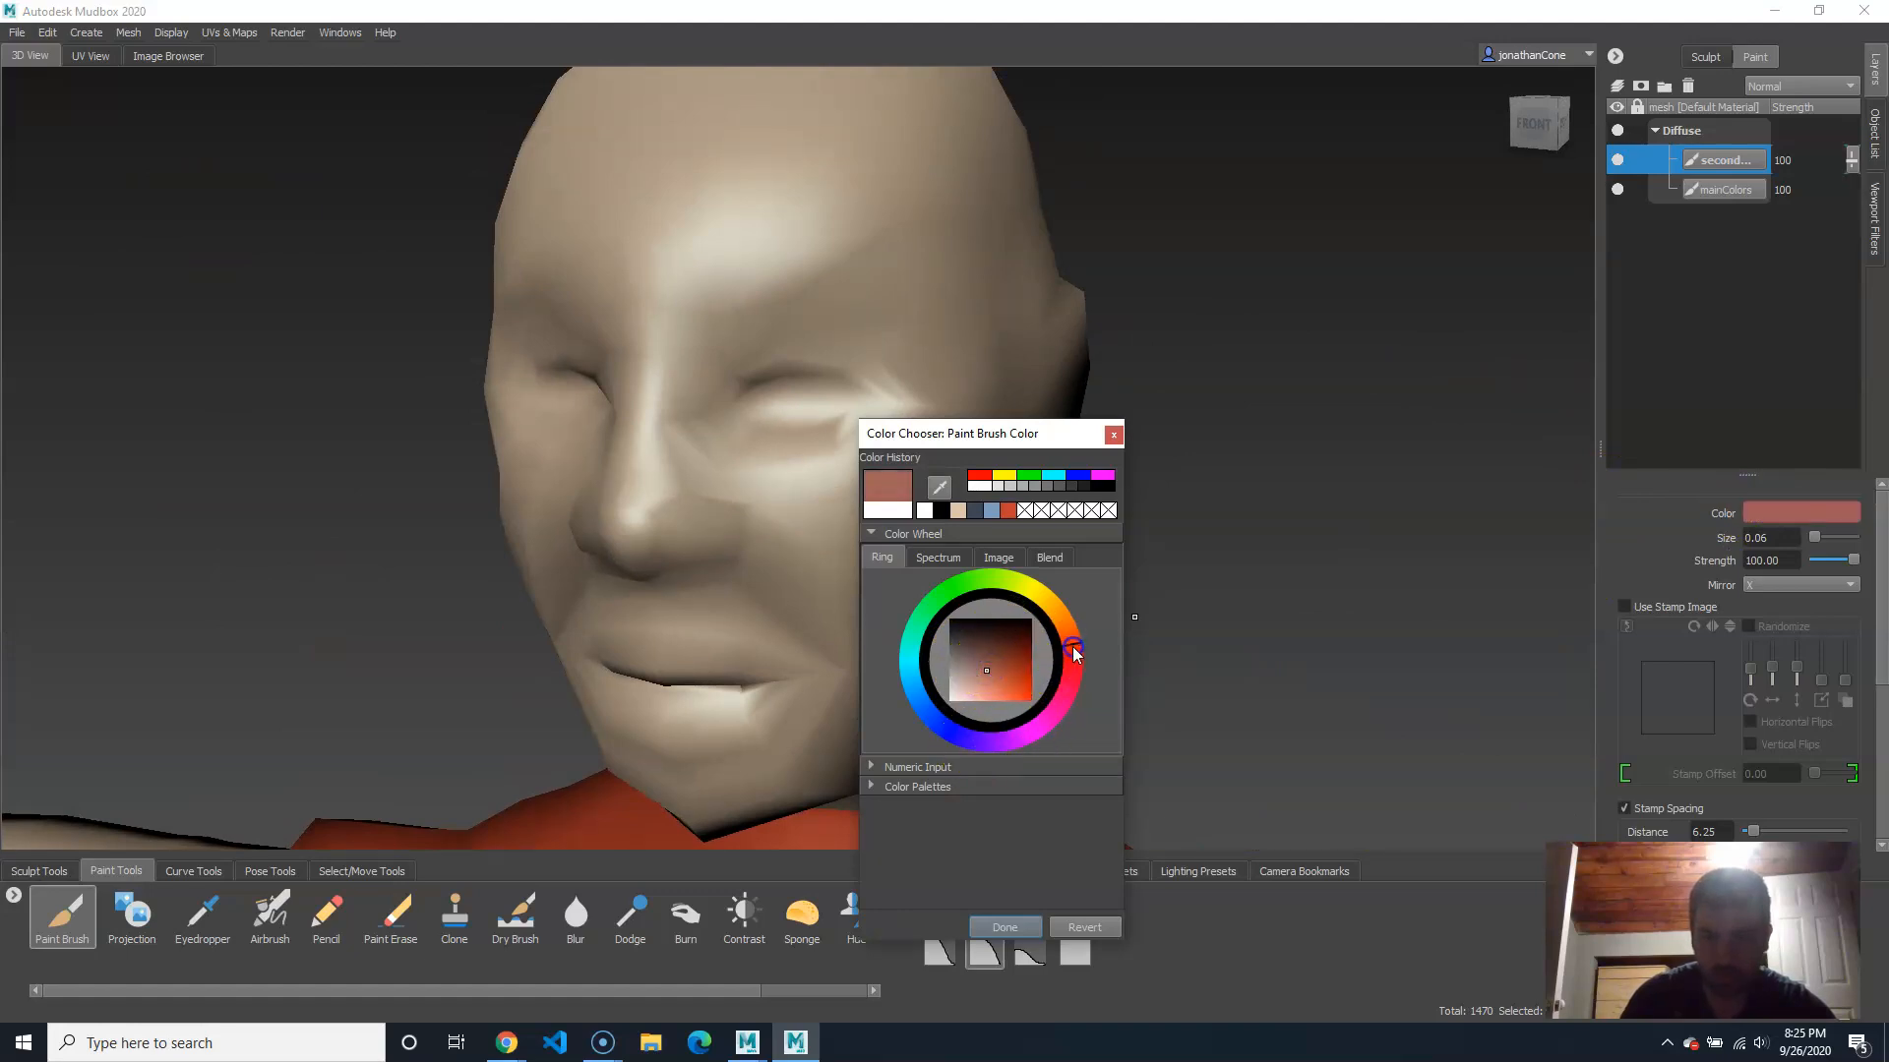
{"action": "left_click_drag", "start_coordinate": [971, 669], "coordinate": [1054, 611]}
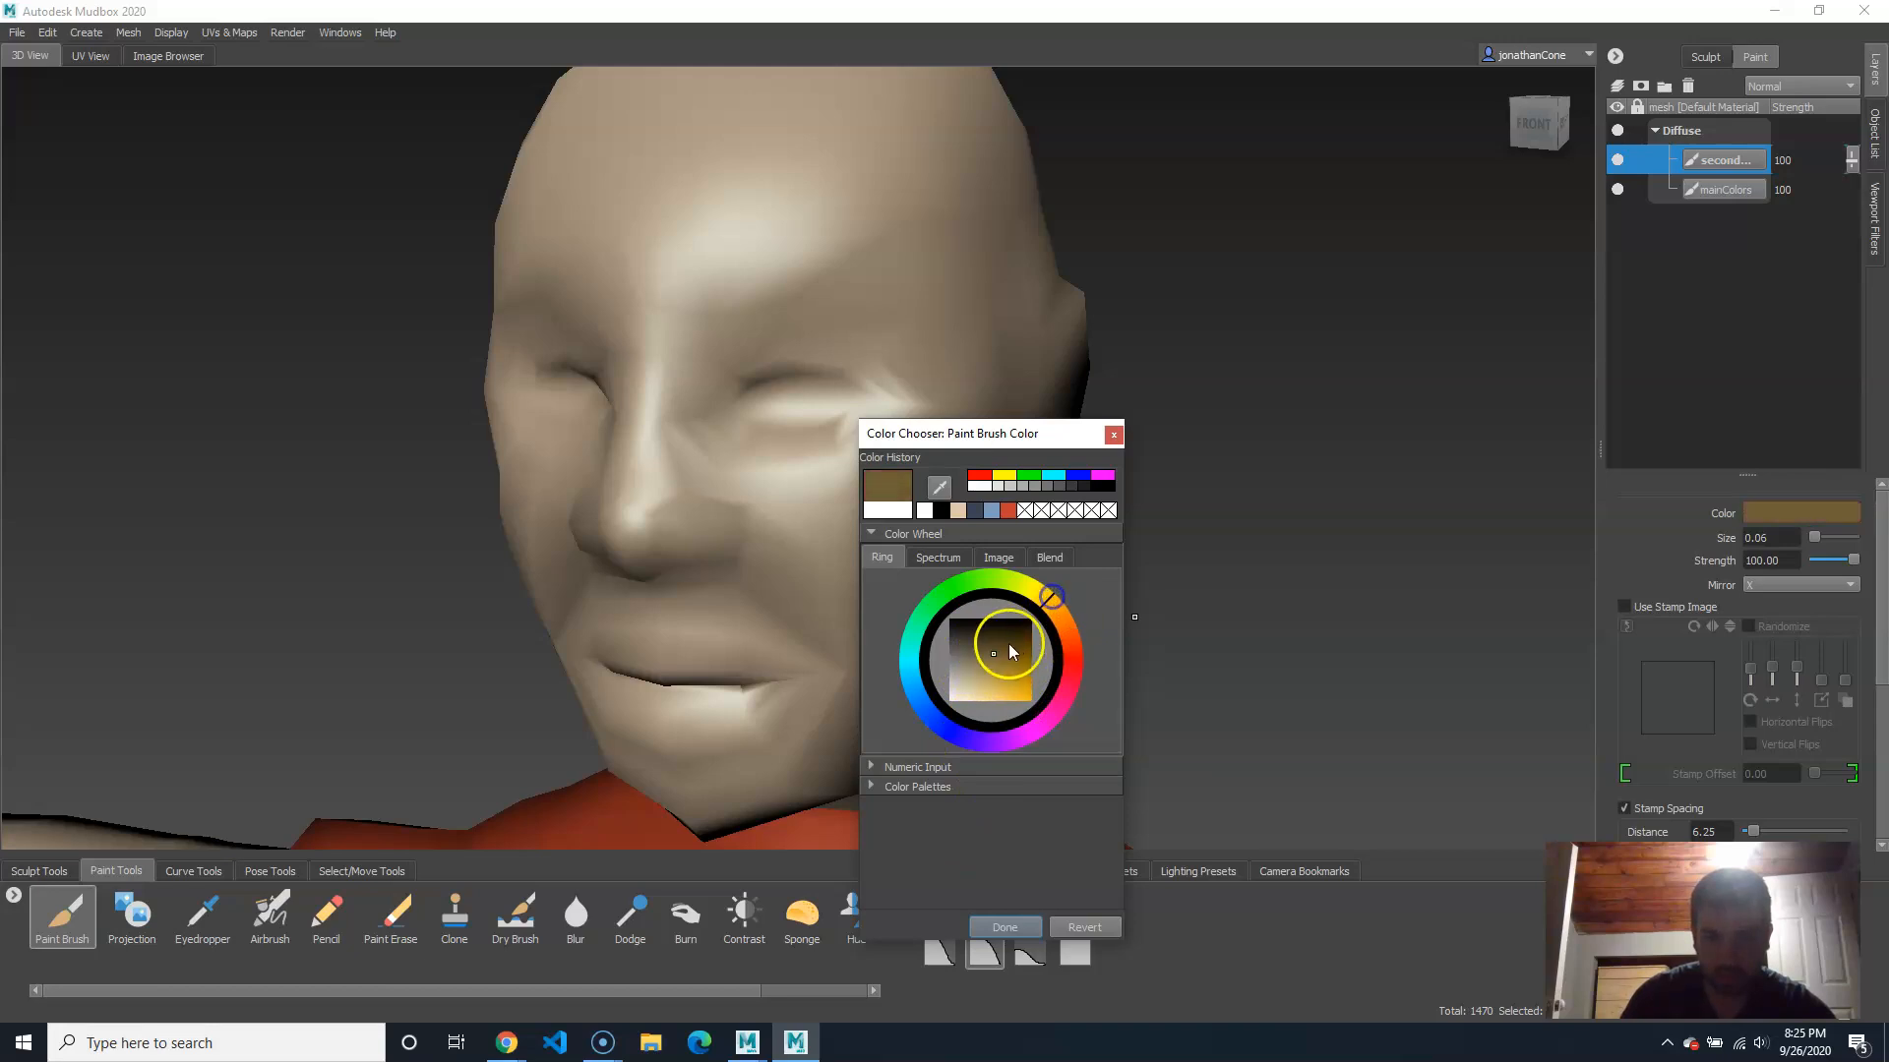
{"action": "left_click", "coordinate": [1005, 926]}
Step: Paint mirrored brown eyebrows above both eyes with brush size 0.06
{"action": "mouse_move", "coordinate": [906, 401]}
{"action": "left_mouse_down", "text": "alt"}
{"action": "mouse_move", "coordinate": [879, 495]}
{"action": "mouse_move", "coordinate": [843, 498]}
{"action": "mouse_move", "coordinate": [935, 514]}
{"action": "left_mouse_up", "text": "alt"}
{"action": "right_click_drag", "start_coordinate": [1117, 575], "coordinate": [936, 573], "text": "alt"}
{"action": "left_click_drag", "start_coordinate": [936, 573], "coordinate": [938, 531], "text": "alt"}
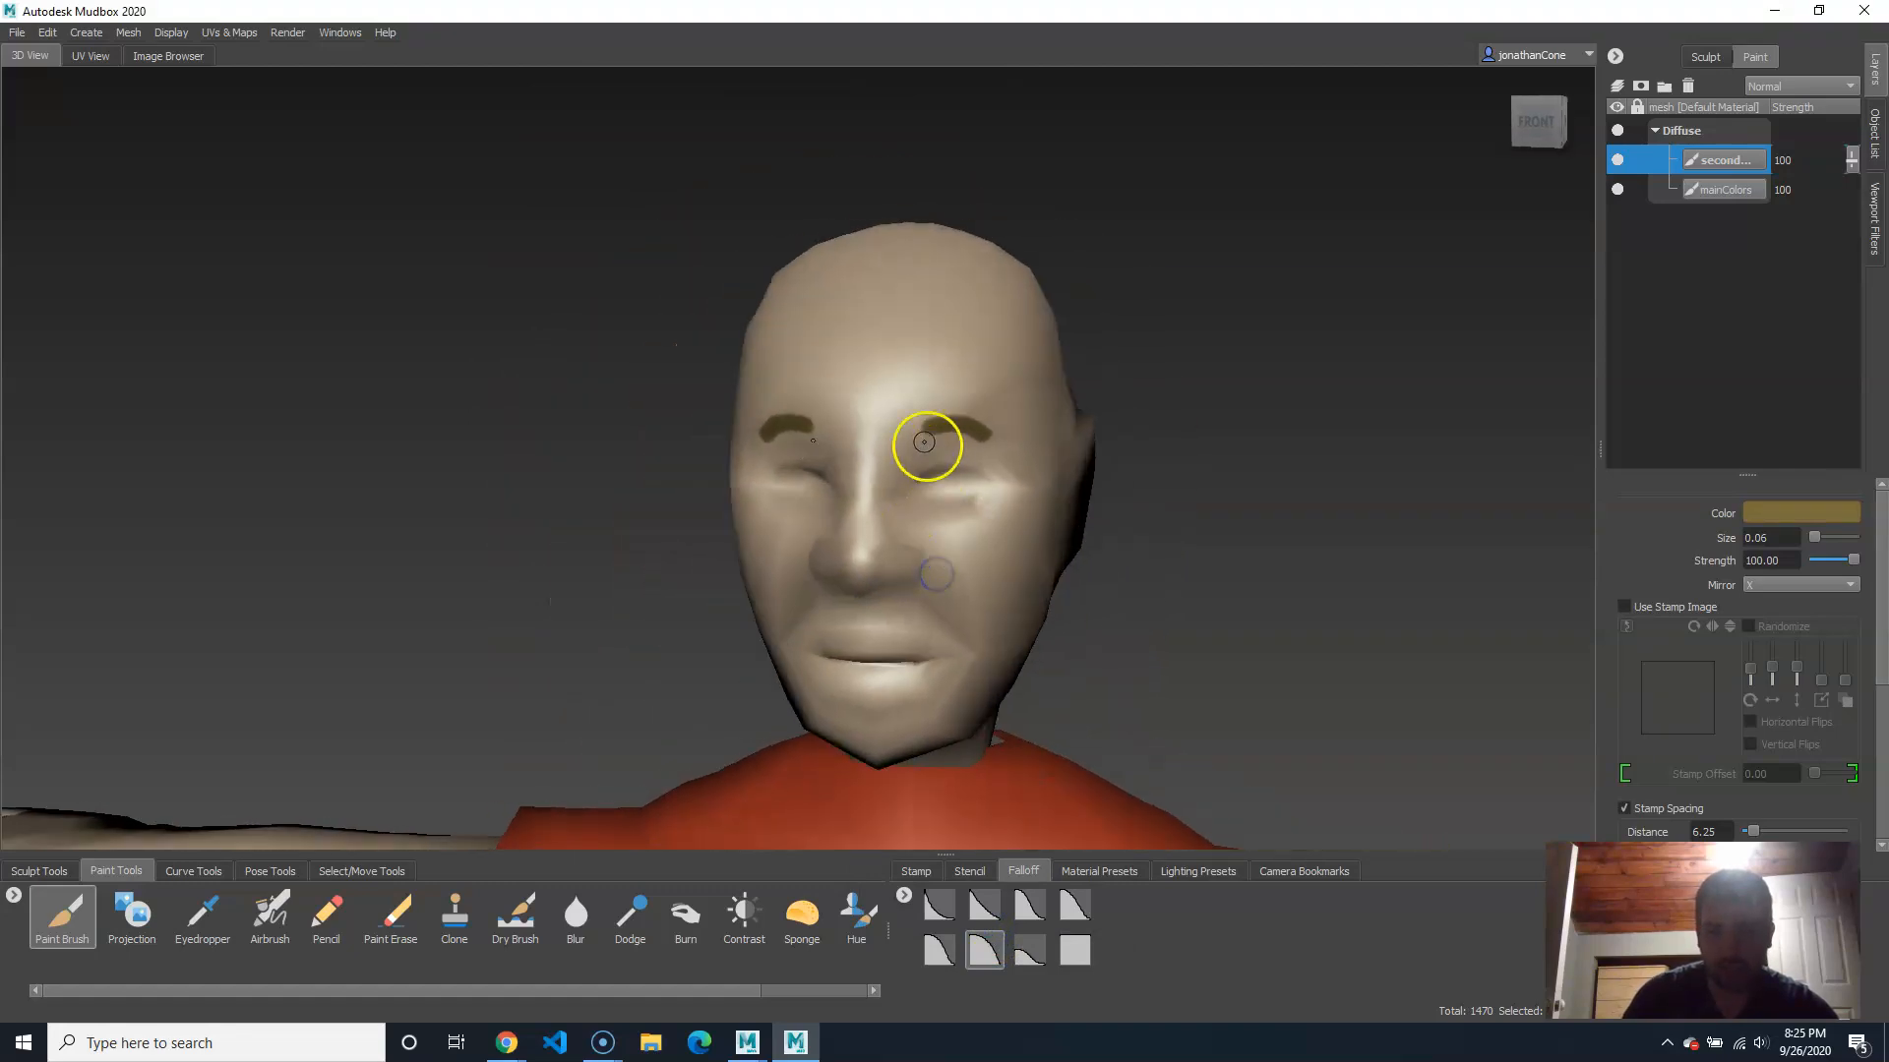
{"action": "left_click_drag", "start_coordinate": [924, 431], "coordinate": [996, 437]}
Step: Examine the painted eyebrows up close and the whole figure from the front and the side
{"action": "right_click_drag", "start_coordinate": [1157, 594], "coordinate": [1010, 581], "text": "alt"}
{"action": "left_click_drag", "start_coordinate": [1009, 581], "coordinate": [961, 577], "text": "alt"}
{"action": "right_click_drag", "start_coordinate": [827, 557], "coordinate": [932, 547], "text": "alt"}
{"action": "middle_click_drag", "start_coordinate": [890, 674], "coordinate": [932, 476], "text": "alt"}
{"action": "right_click_drag", "start_coordinate": [930, 478], "coordinate": [628, 489], "text": "alt"}
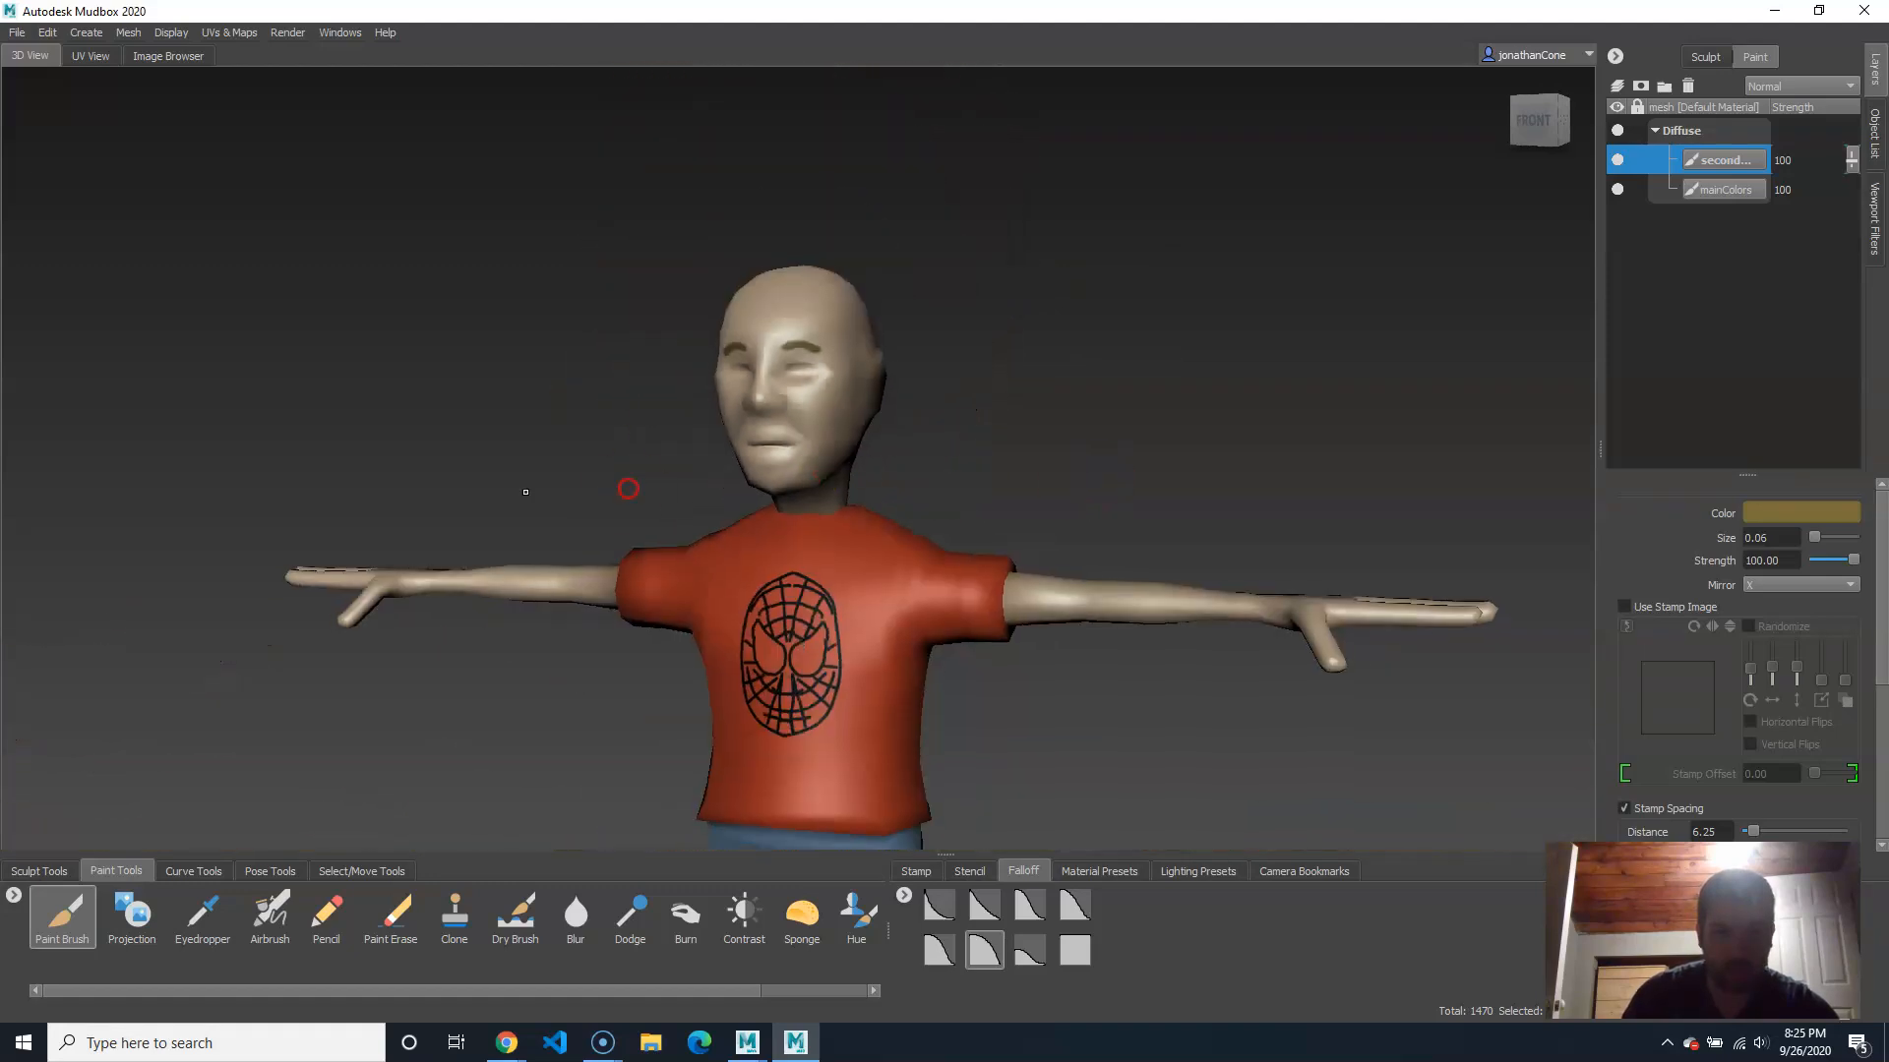
{"action": "middle_click_drag", "start_coordinate": [880, 733], "coordinate": [866, 433], "text": "alt"}
{"action": "right_click_drag", "start_coordinate": [869, 402], "coordinate": [772, 494], "text": "alt"}
{"action": "left_click_drag", "start_coordinate": [772, 494], "coordinate": [641, 510], "text": "alt"}
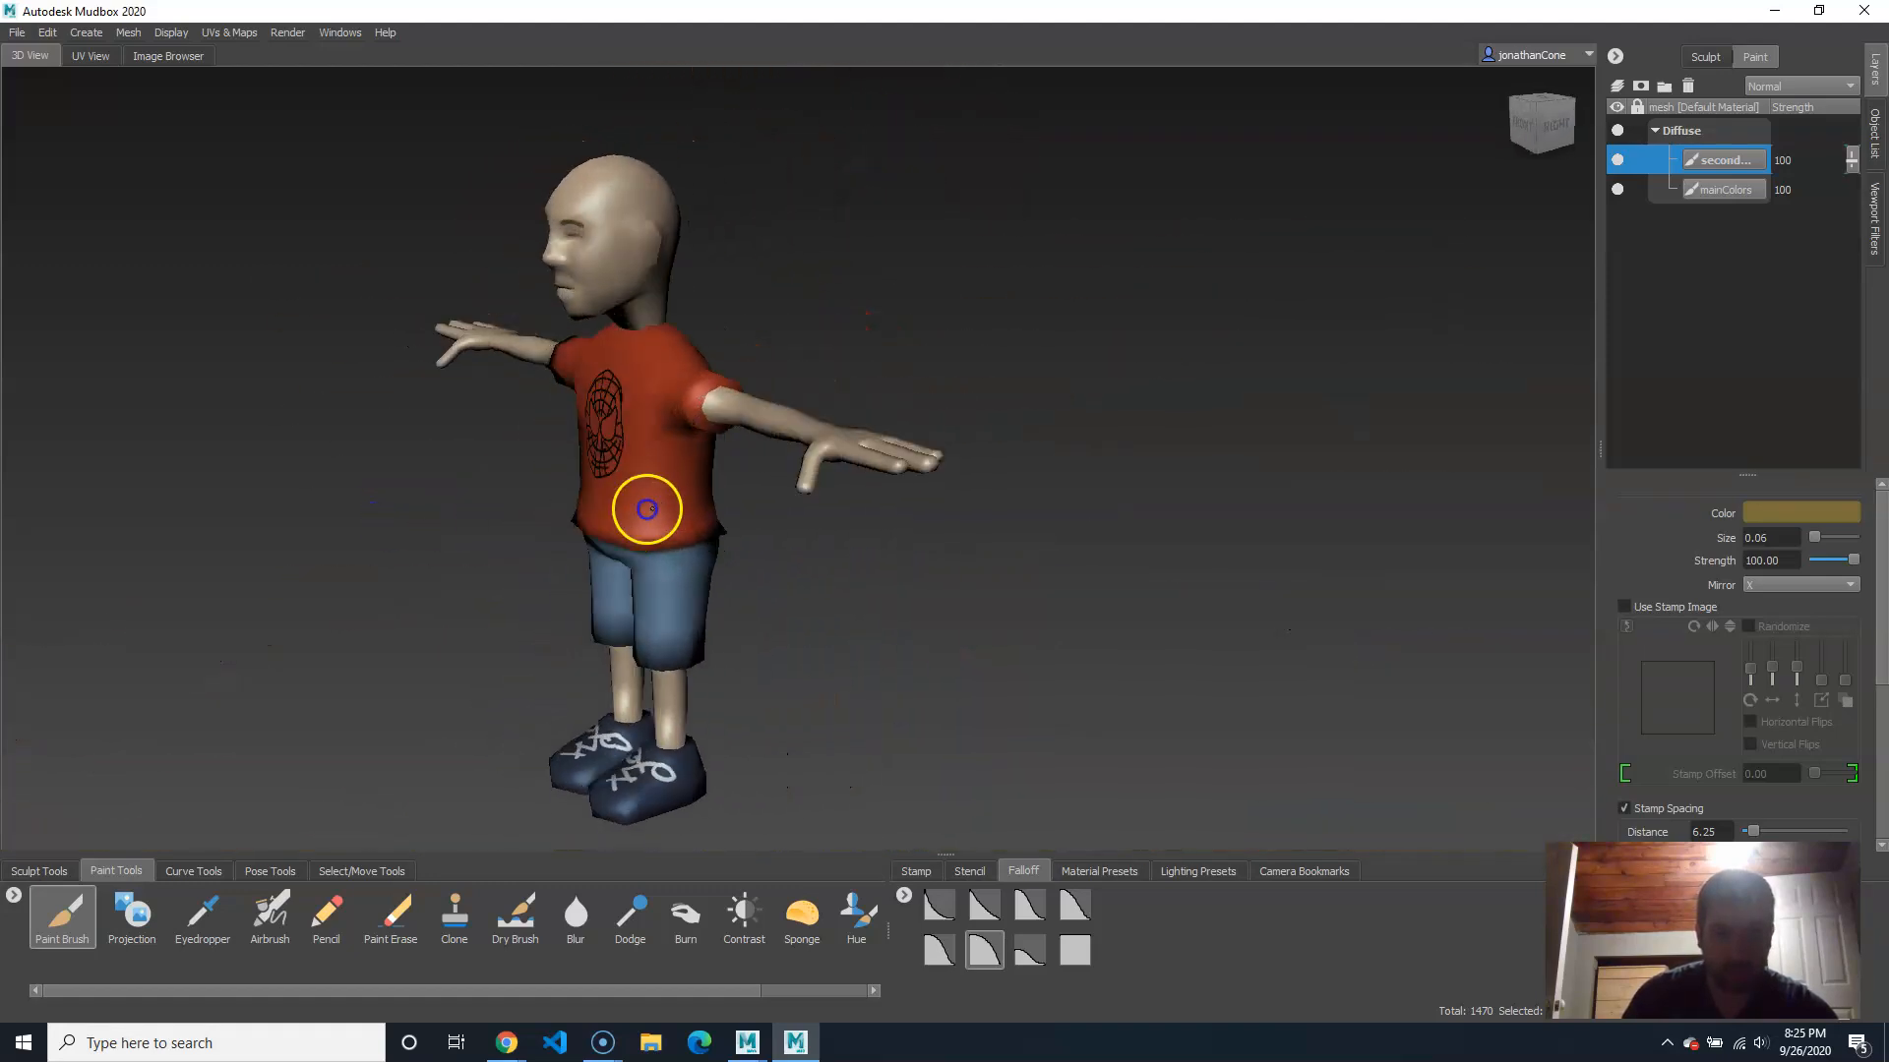
{"action": "right_click_drag", "start_coordinate": [642, 511], "coordinate": [762, 490], "text": "alt"}
{"action": "left_click_drag", "start_coordinate": [762, 490], "coordinate": [866, 494], "text": "alt"}
Step: Sample the blue of the shorts with the Eyedropper as the Paint Brush color
{"action": "right_click_drag", "start_coordinate": [688, 510], "coordinate": [826, 511], "text": "alt"}
{"action": "middle_click_drag", "start_coordinate": [826, 580], "coordinate": [836, 423], "text": "alt"}
{"action": "left_click_drag", "start_coordinate": [881, 476], "coordinate": [704, 484], "text": "alt"}
{"action": "right_click_drag", "start_coordinate": [704, 484], "coordinate": [777, 485], "text": "alt"}
{"action": "middle_click_drag", "start_coordinate": [777, 485], "coordinate": [797, 491], "text": "alt"}
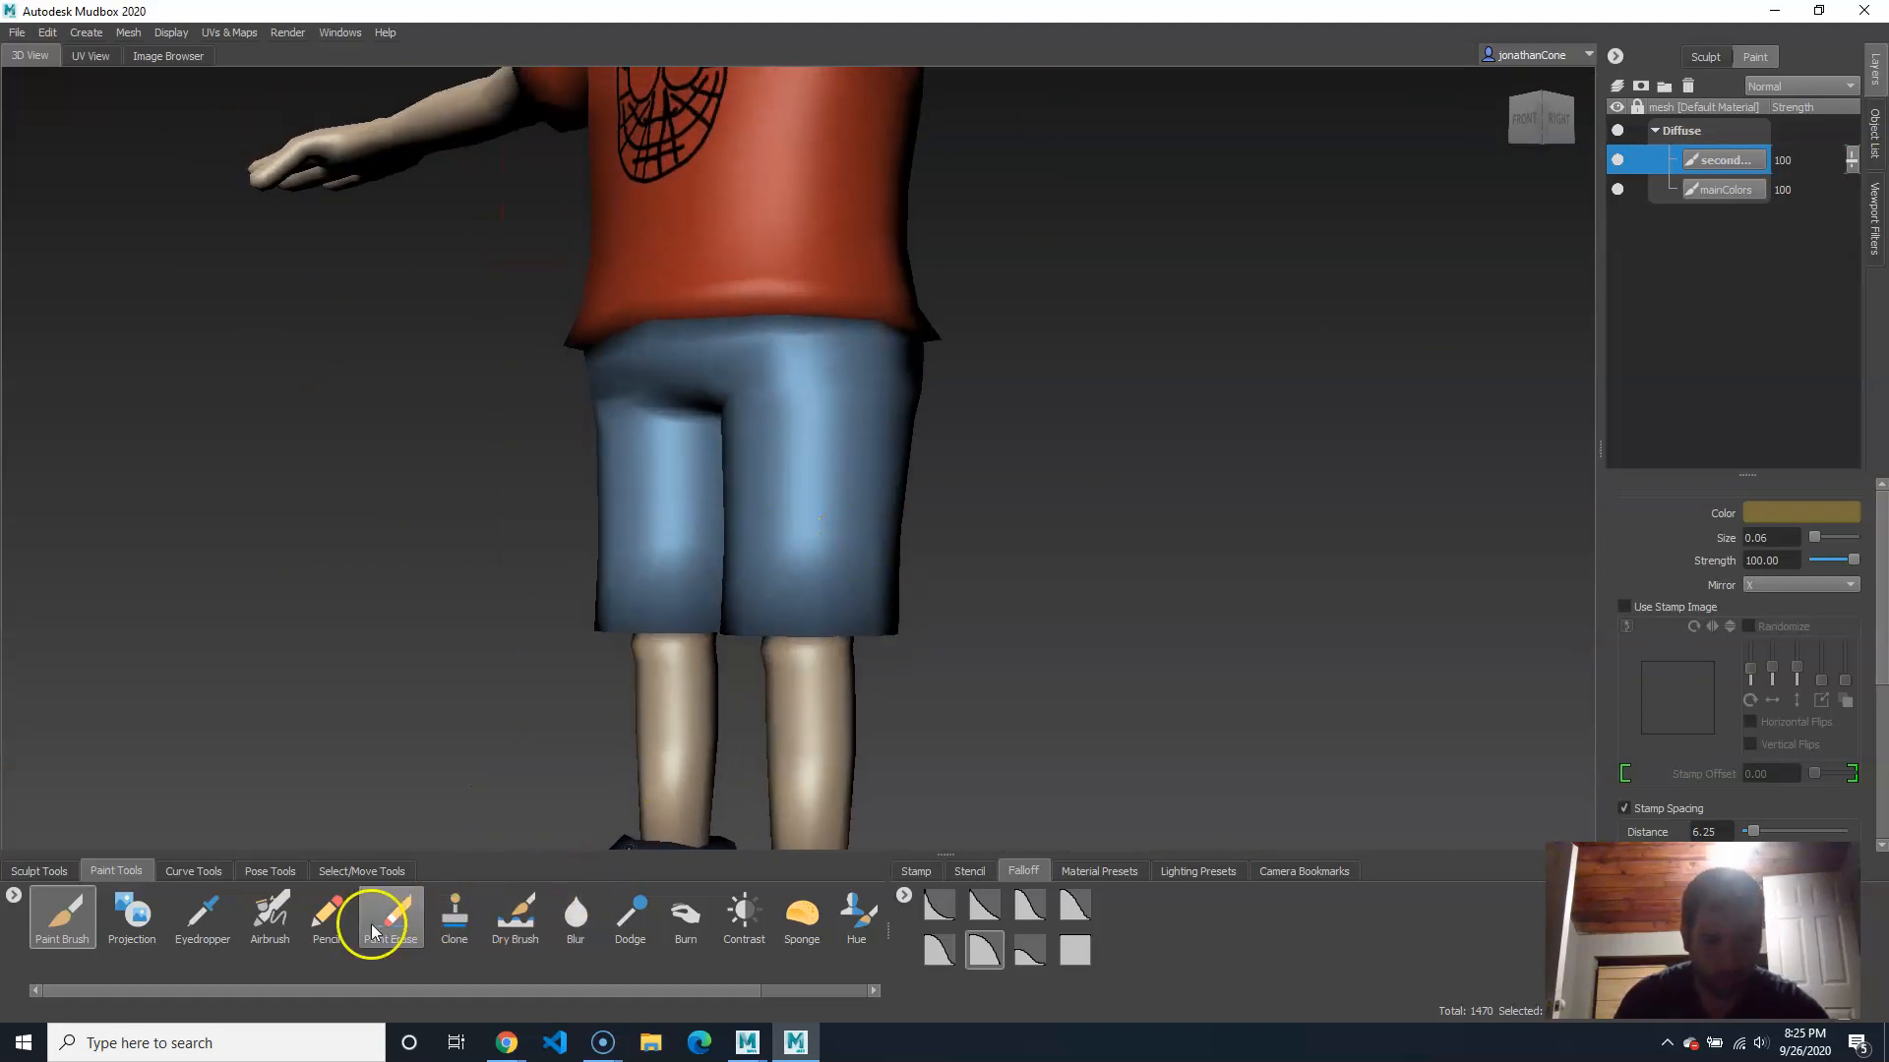
{"action": "left_click", "coordinate": [201, 920]}
{"action": "left_click", "coordinate": [772, 434]}
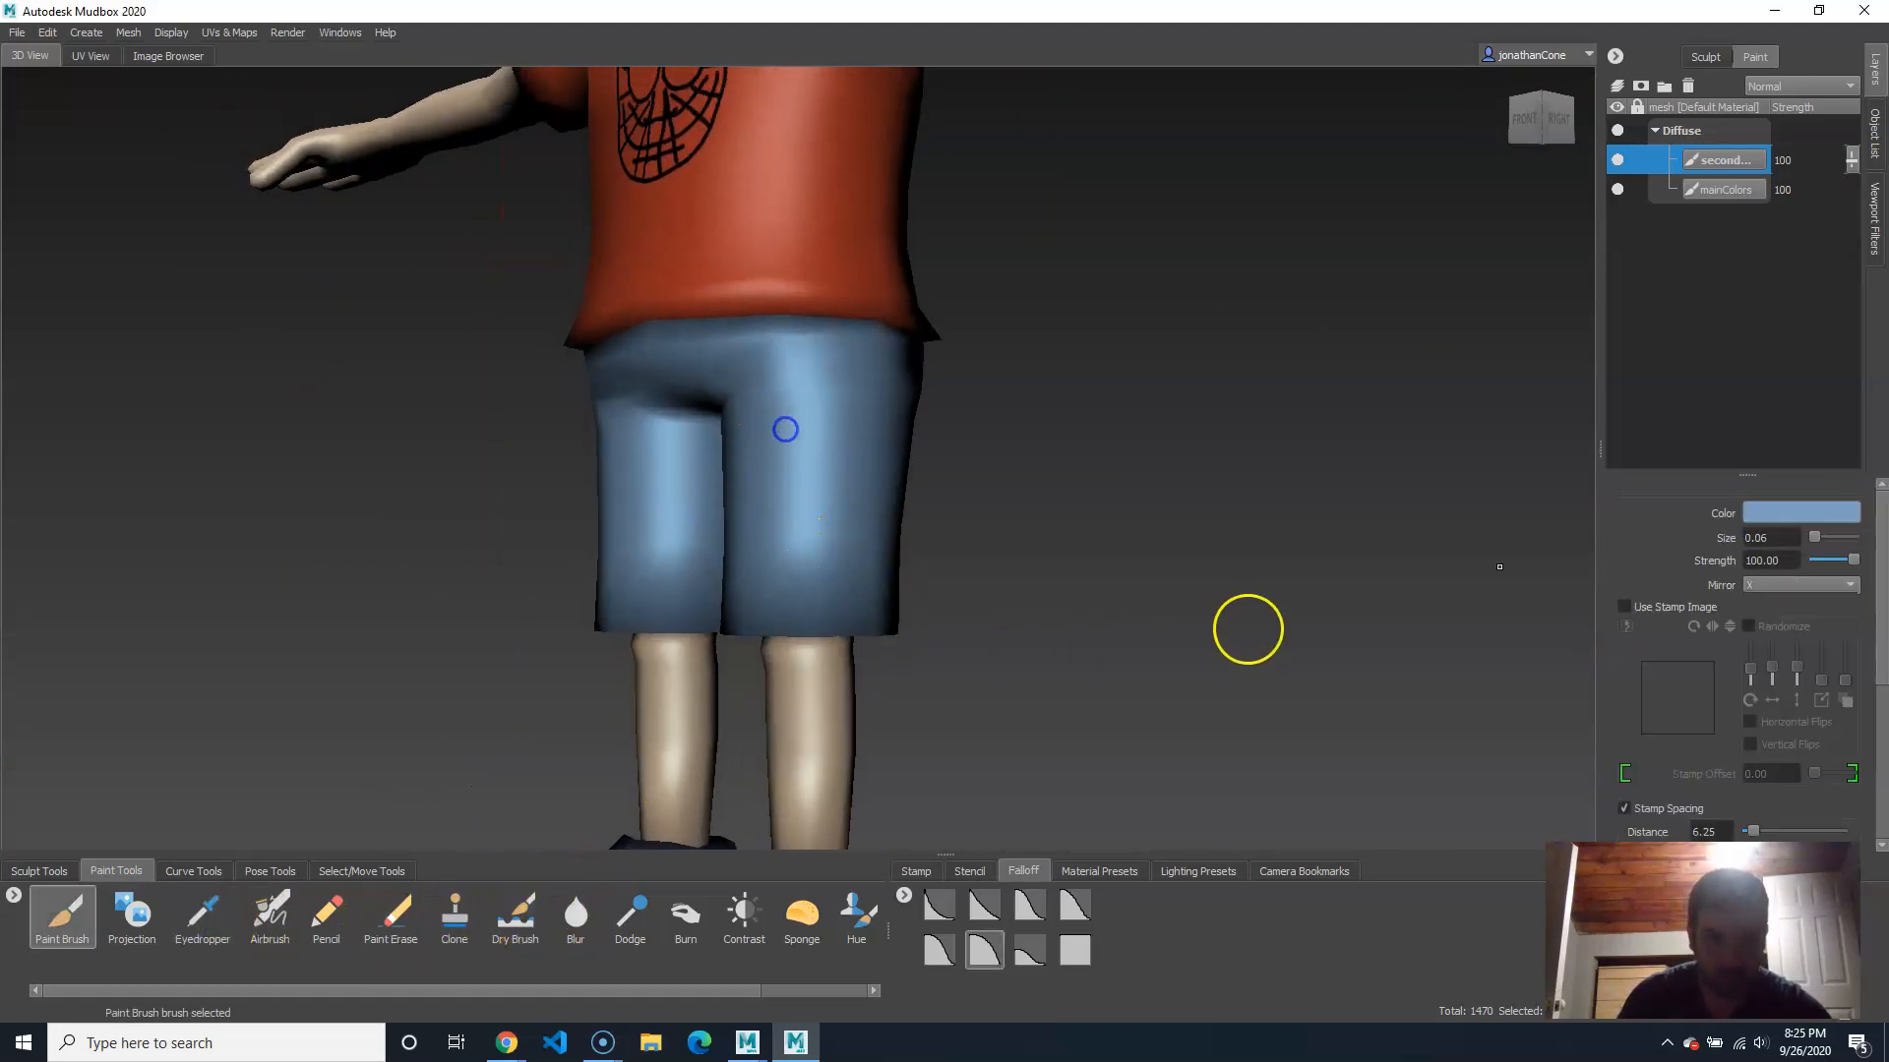
Step: Darken the sampled blue and paint mirrored pocket curves at the hips and a fly line on the front of the shorts
{"action": "left_click", "coordinate": [1839, 521]}
{"action": "left_click", "coordinate": [985, 695]}
{"action": "left_click_drag", "start_coordinate": [984, 694], "coordinate": [865, 684]}
{"action": "left_click", "coordinate": [1003, 954]}
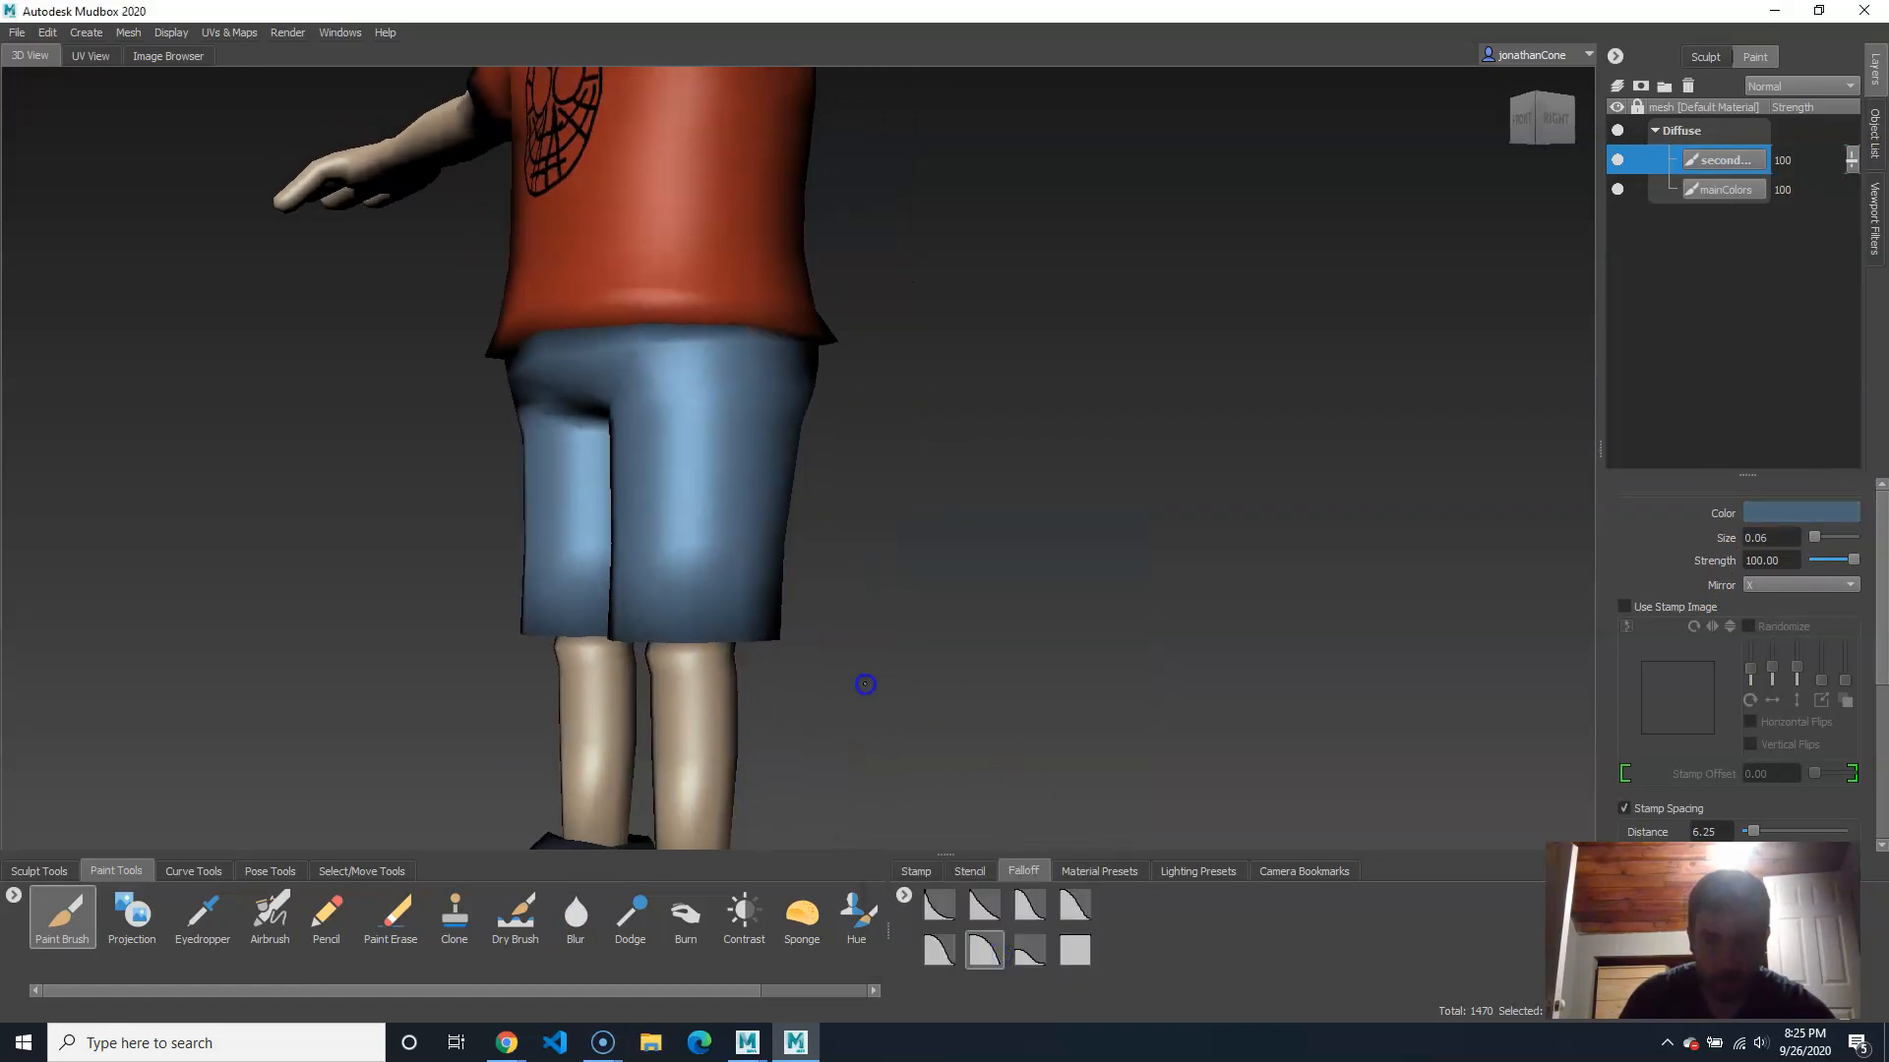
{"action": "right_click_drag", "start_coordinate": [693, 588], "coordinate": [755, 611], "text": "alt"}
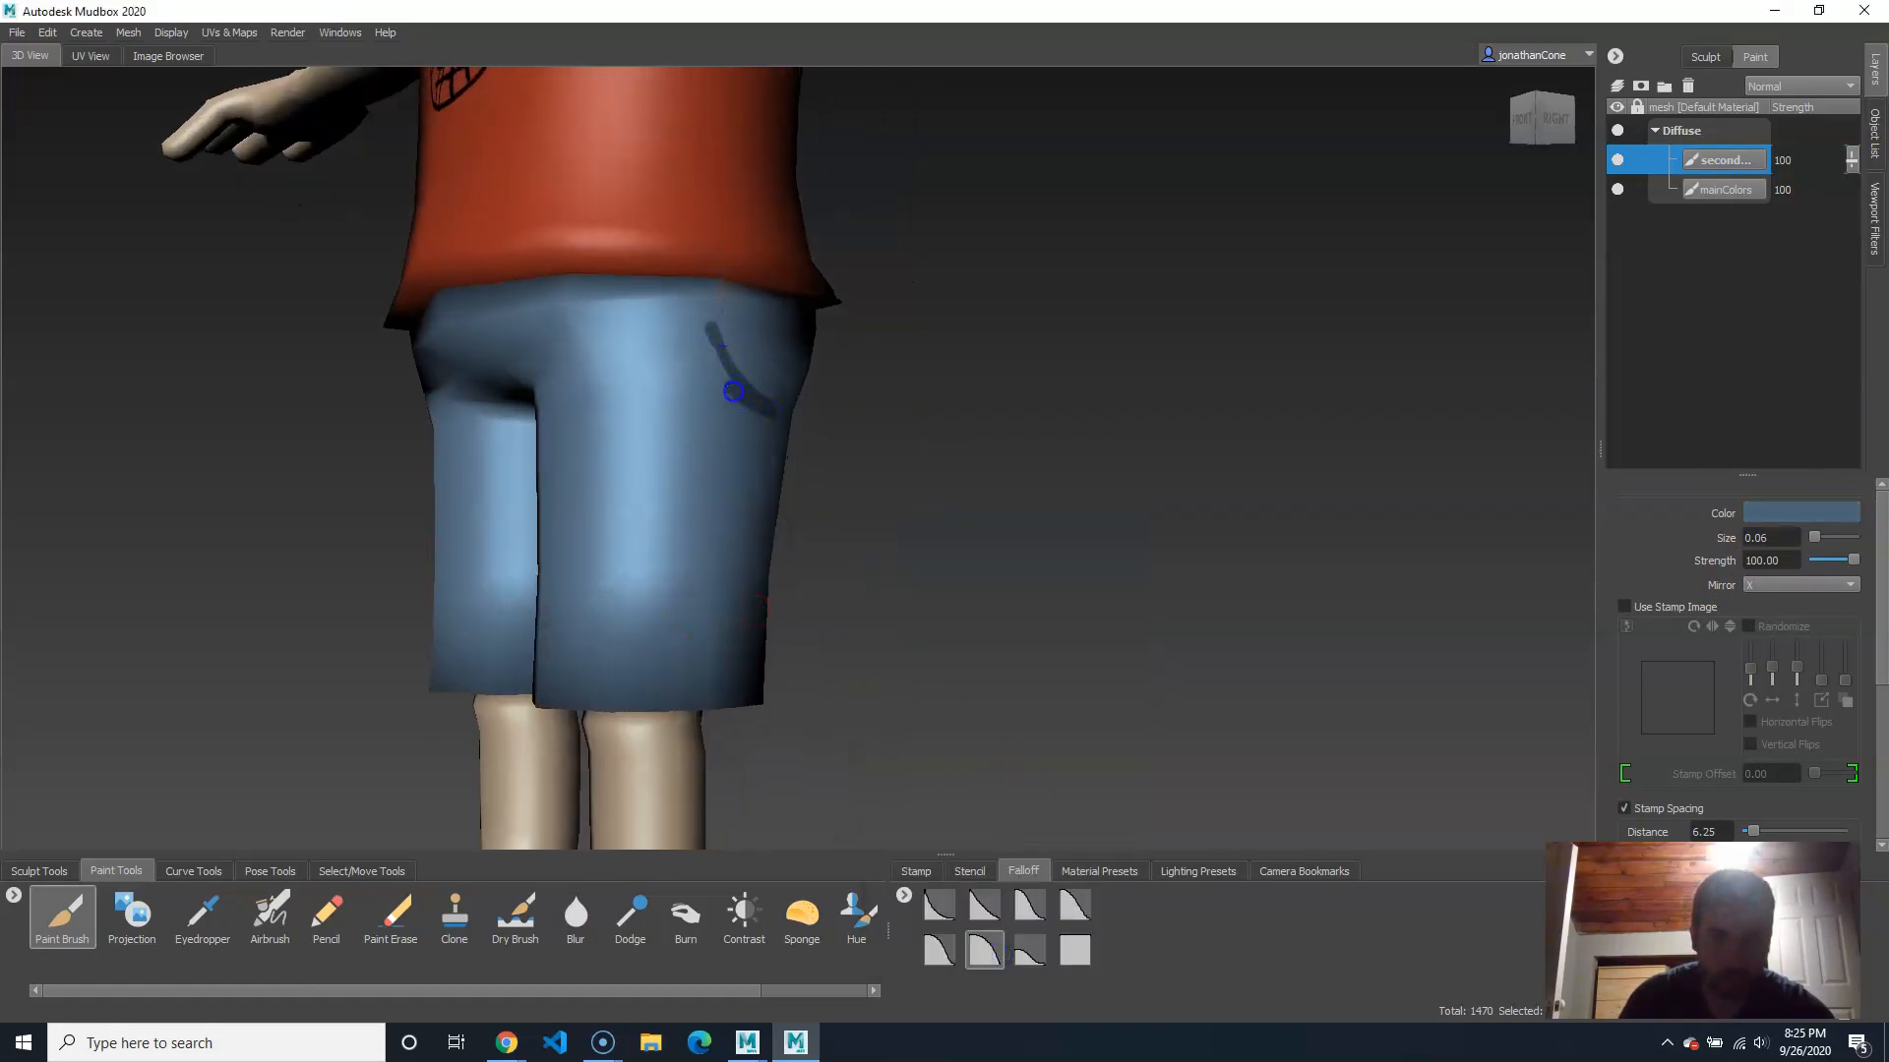
{"action": "mouse_move", "coordinate": [708, 325]}
{"action": "left_mouse_down", "text": "alt"}
{"action": "mouse_move", "coordinate": [692, 439]}
{"action": "mouse_move", "coordinate": [953, 422]}
{"action": "mouse_move", "coordinate": [965, 371]}
{"action": "mouse_move", "coordinate": [935, 433]}
{"action": "mouse_move", "coordinate": [950, 484]}
{"action": "left_mouse_up", "text": "alt"}
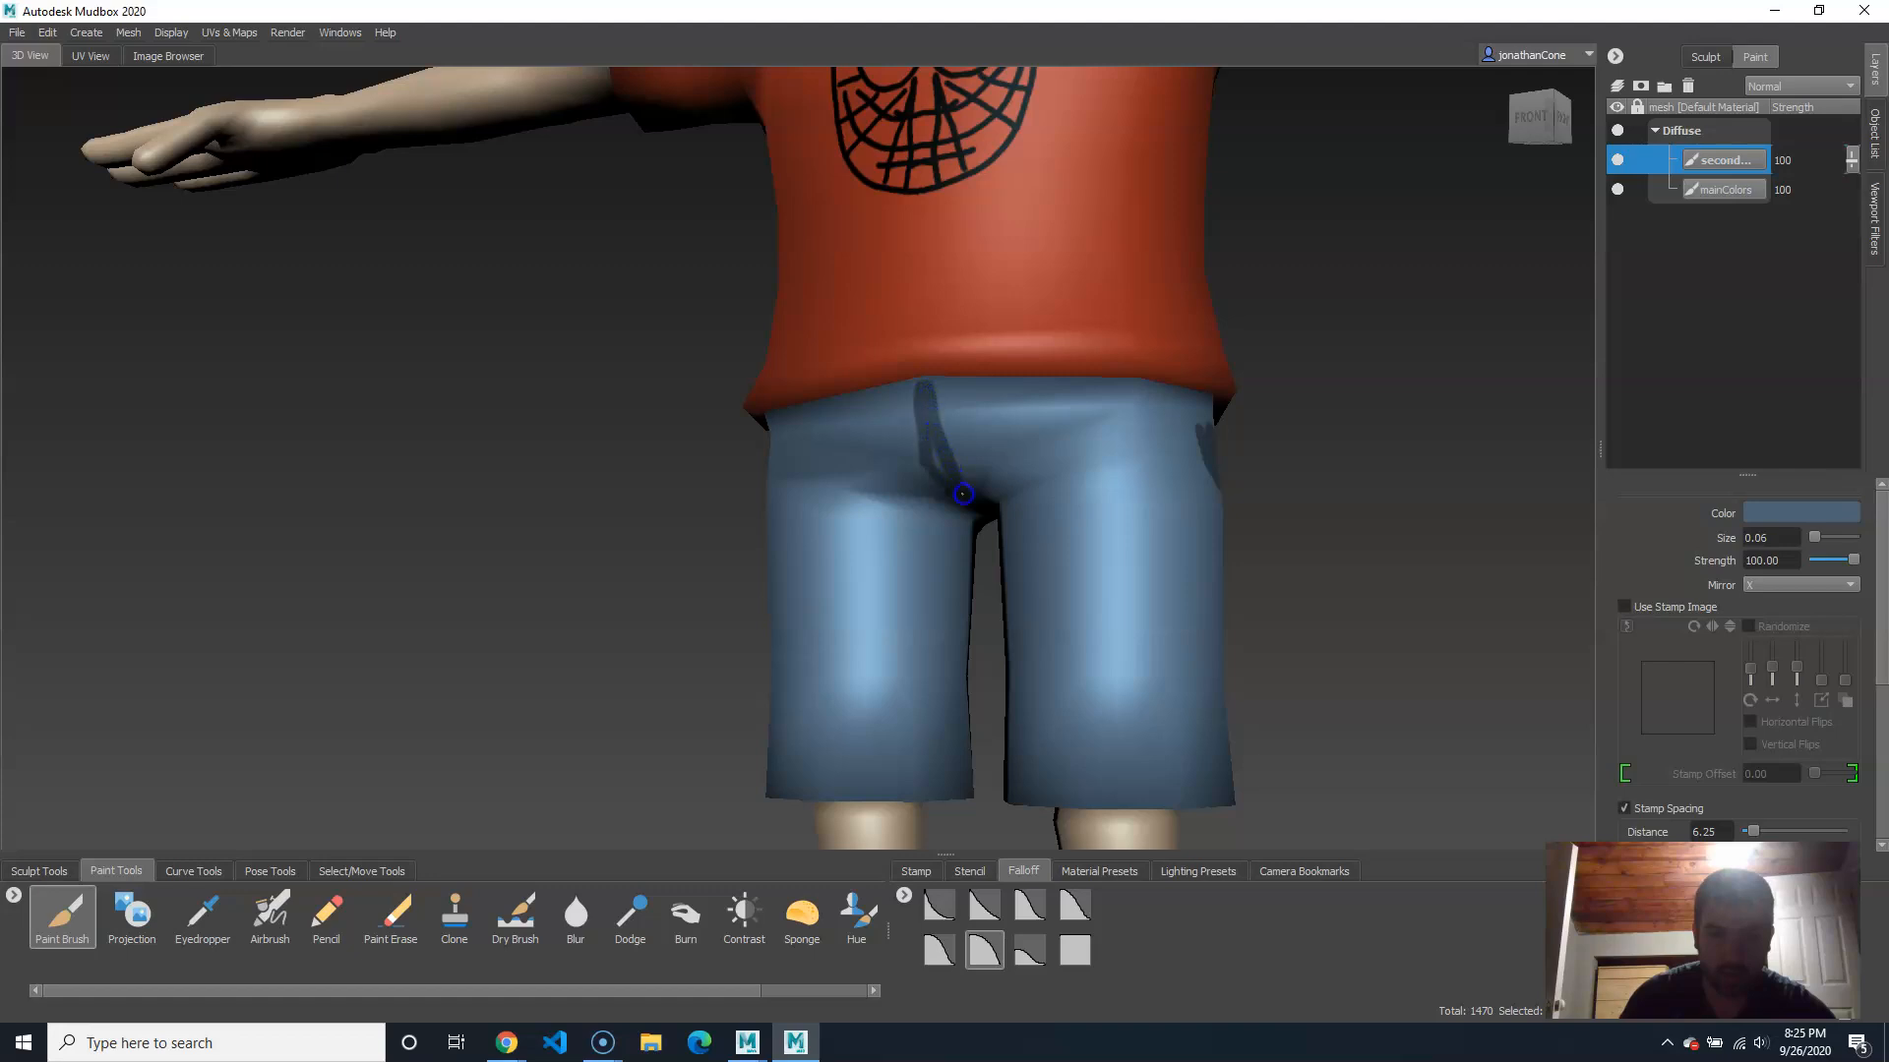
Step: Examine the painted shorts, shirt and head from several angles
{"action": "right_click_drag", "start_coordinate": [1194, 552], "coordinate": [1035, 598], "text": "alt"}
{"action": "left_click_drag", "start_coordinate": [1035, 598], "coordinate": [1024, 552], "text": "alt"}
{"action": "middle_click_drag", "start_coordinate": [1024, 552], "coordinate": [1013, 577], "text": "alt"}
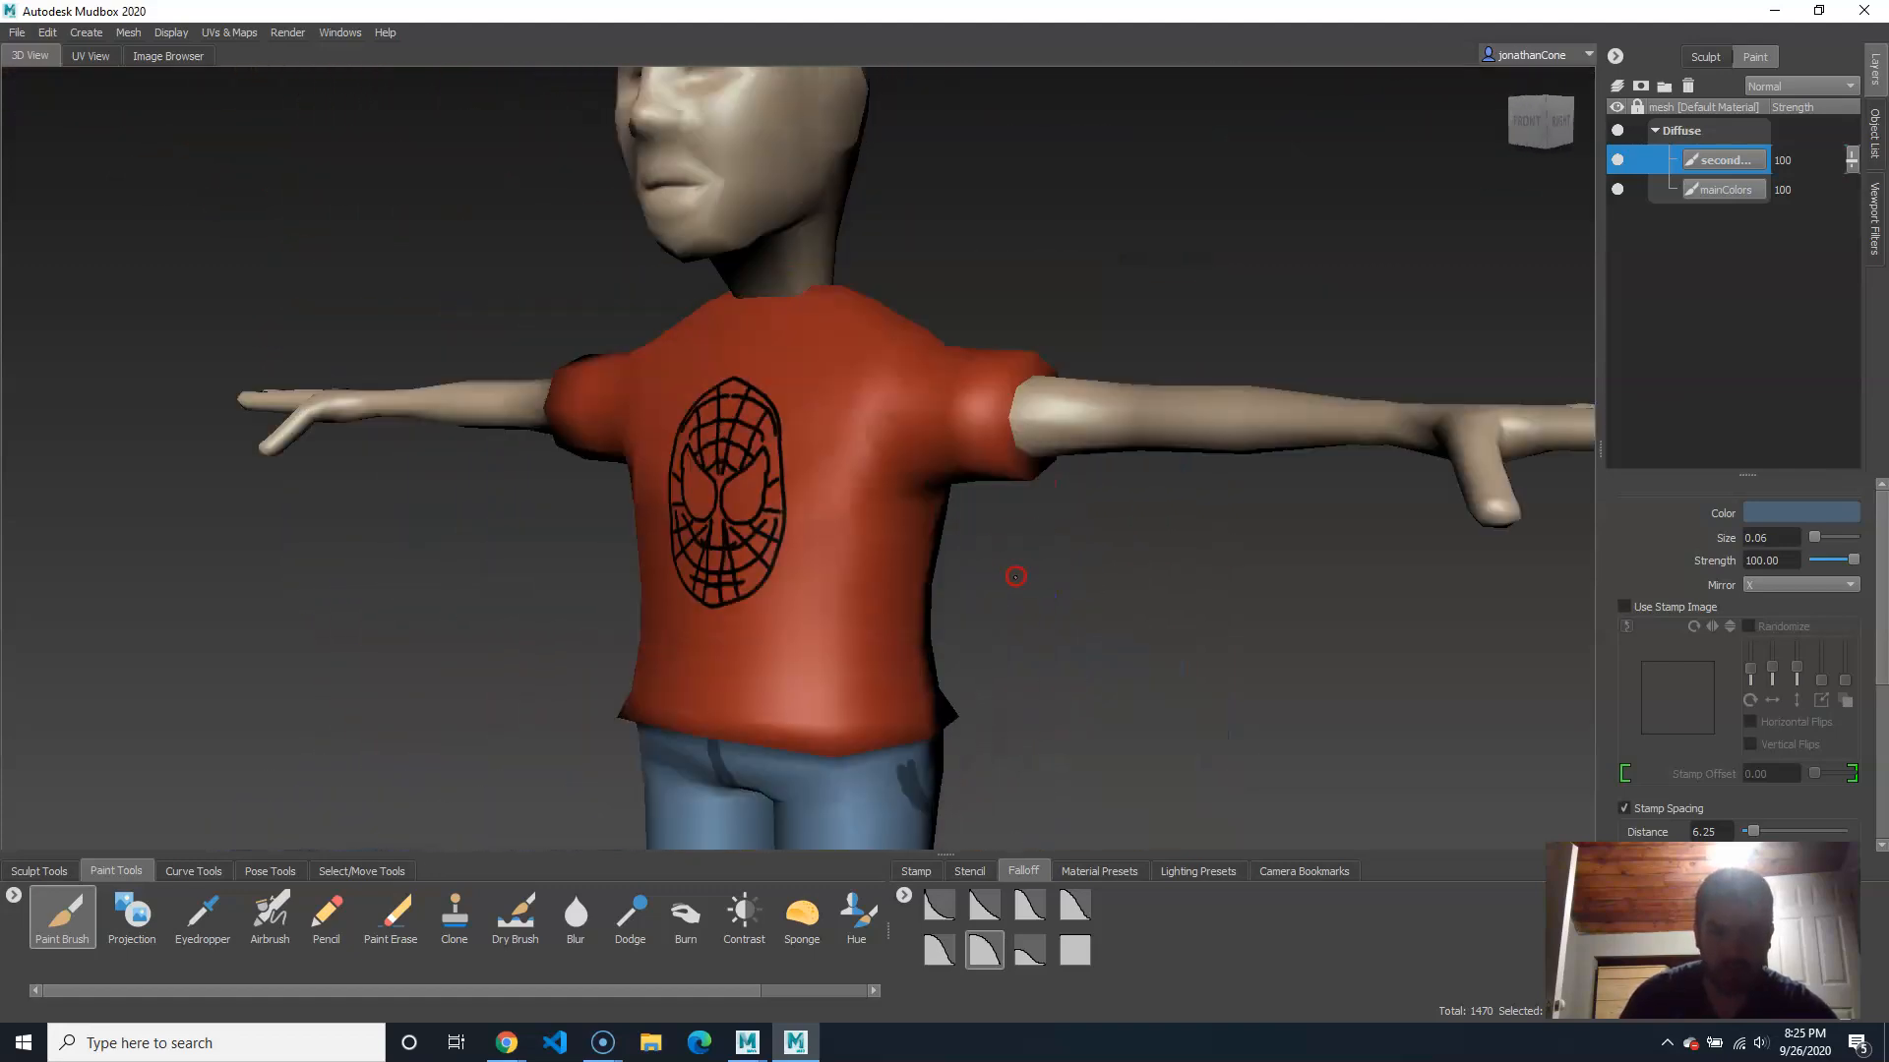
{"action": "right_click_drag", "start_coordinate": [1013, 577], "coordinate": [843, 542], "text": "alt"}
{"action": "left_click_drag", "start_coordinate": [842, 542], "coordinate": [993, 550], "text": "alt"}
{"action": "right_click_drag", "start_coordinate": [993, 551], "coordinate": [1062, 541], "text": "alt"}
{"action": "left_click_drag", "start_coordinate": [1063, 541], "coordinate": [866, 501], "text": "alt"}
{"action": "right_click_drag", "start_coordinate": [865, 501], "coordinate": [950, 448], "text": "alt"}
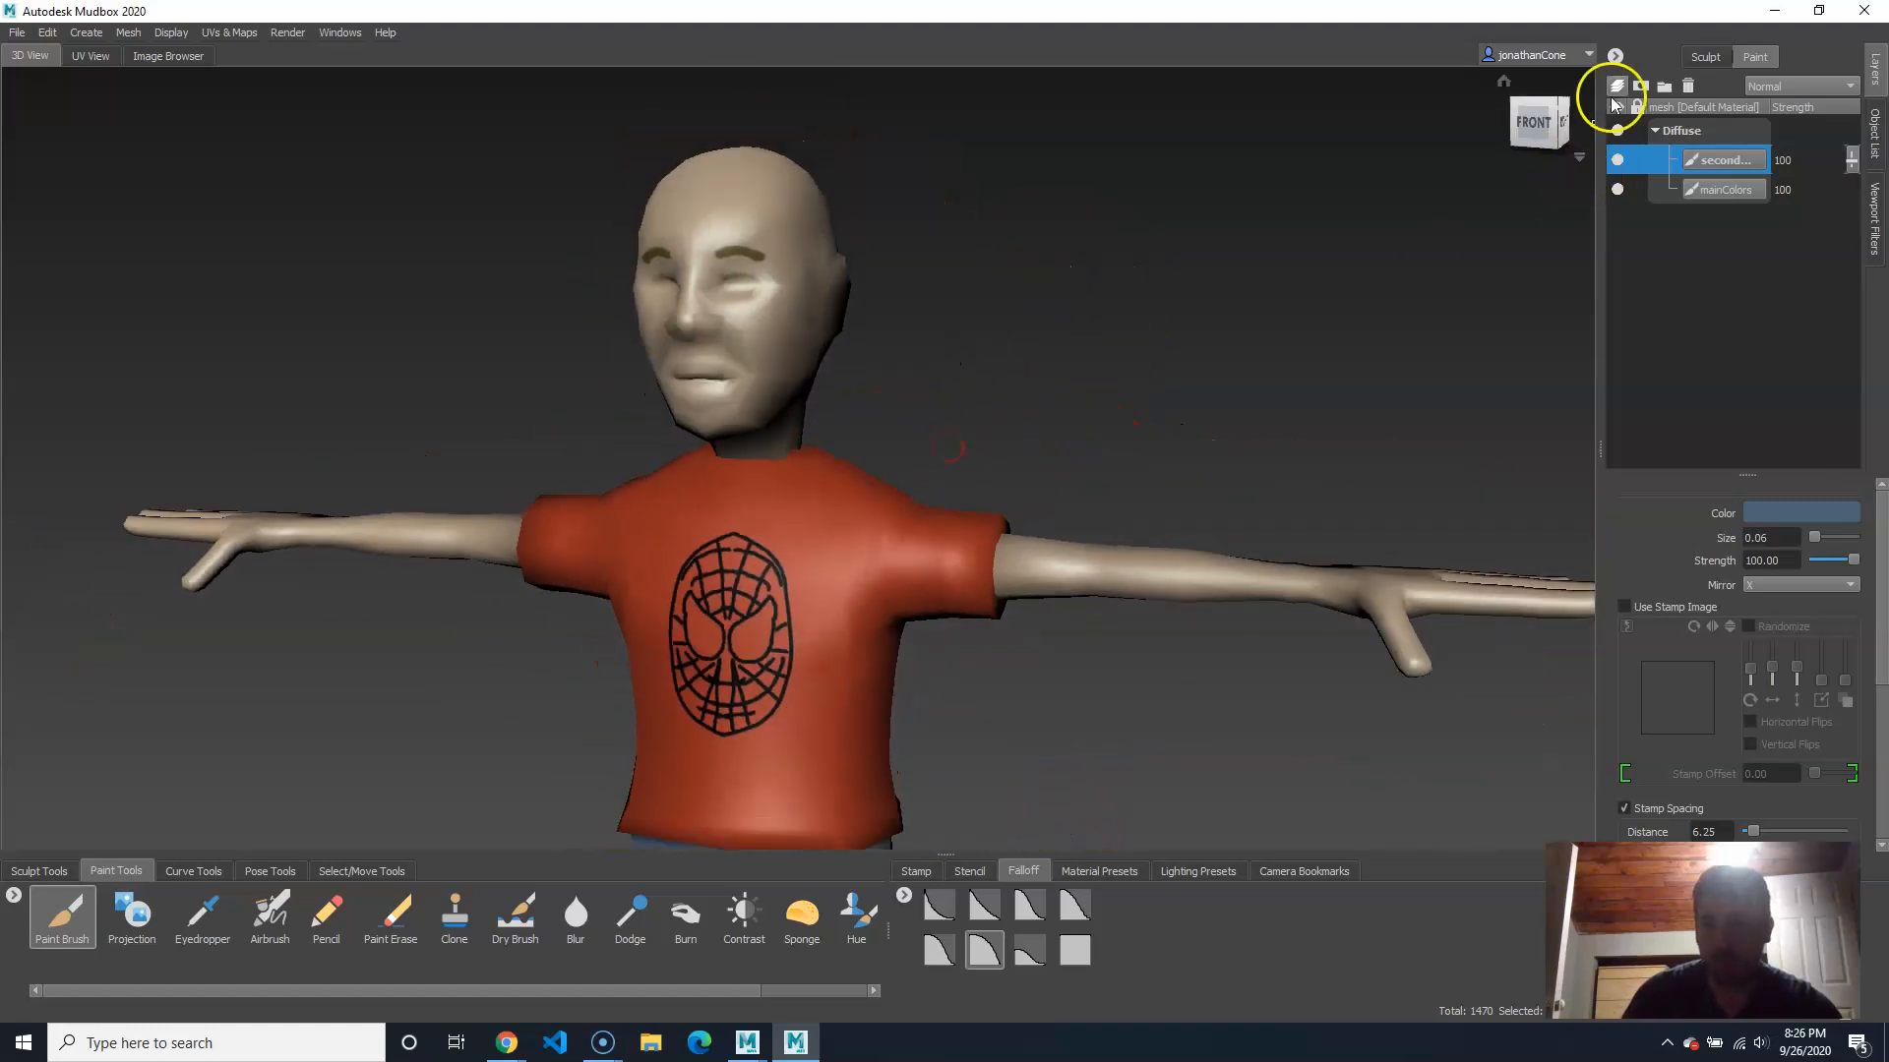
Step: Create a new 2048 diffuse paint layer named variation, saved as PNG [8 bit, RGBA]
{"action": "left_click", "coordinate": [1618, 85]}
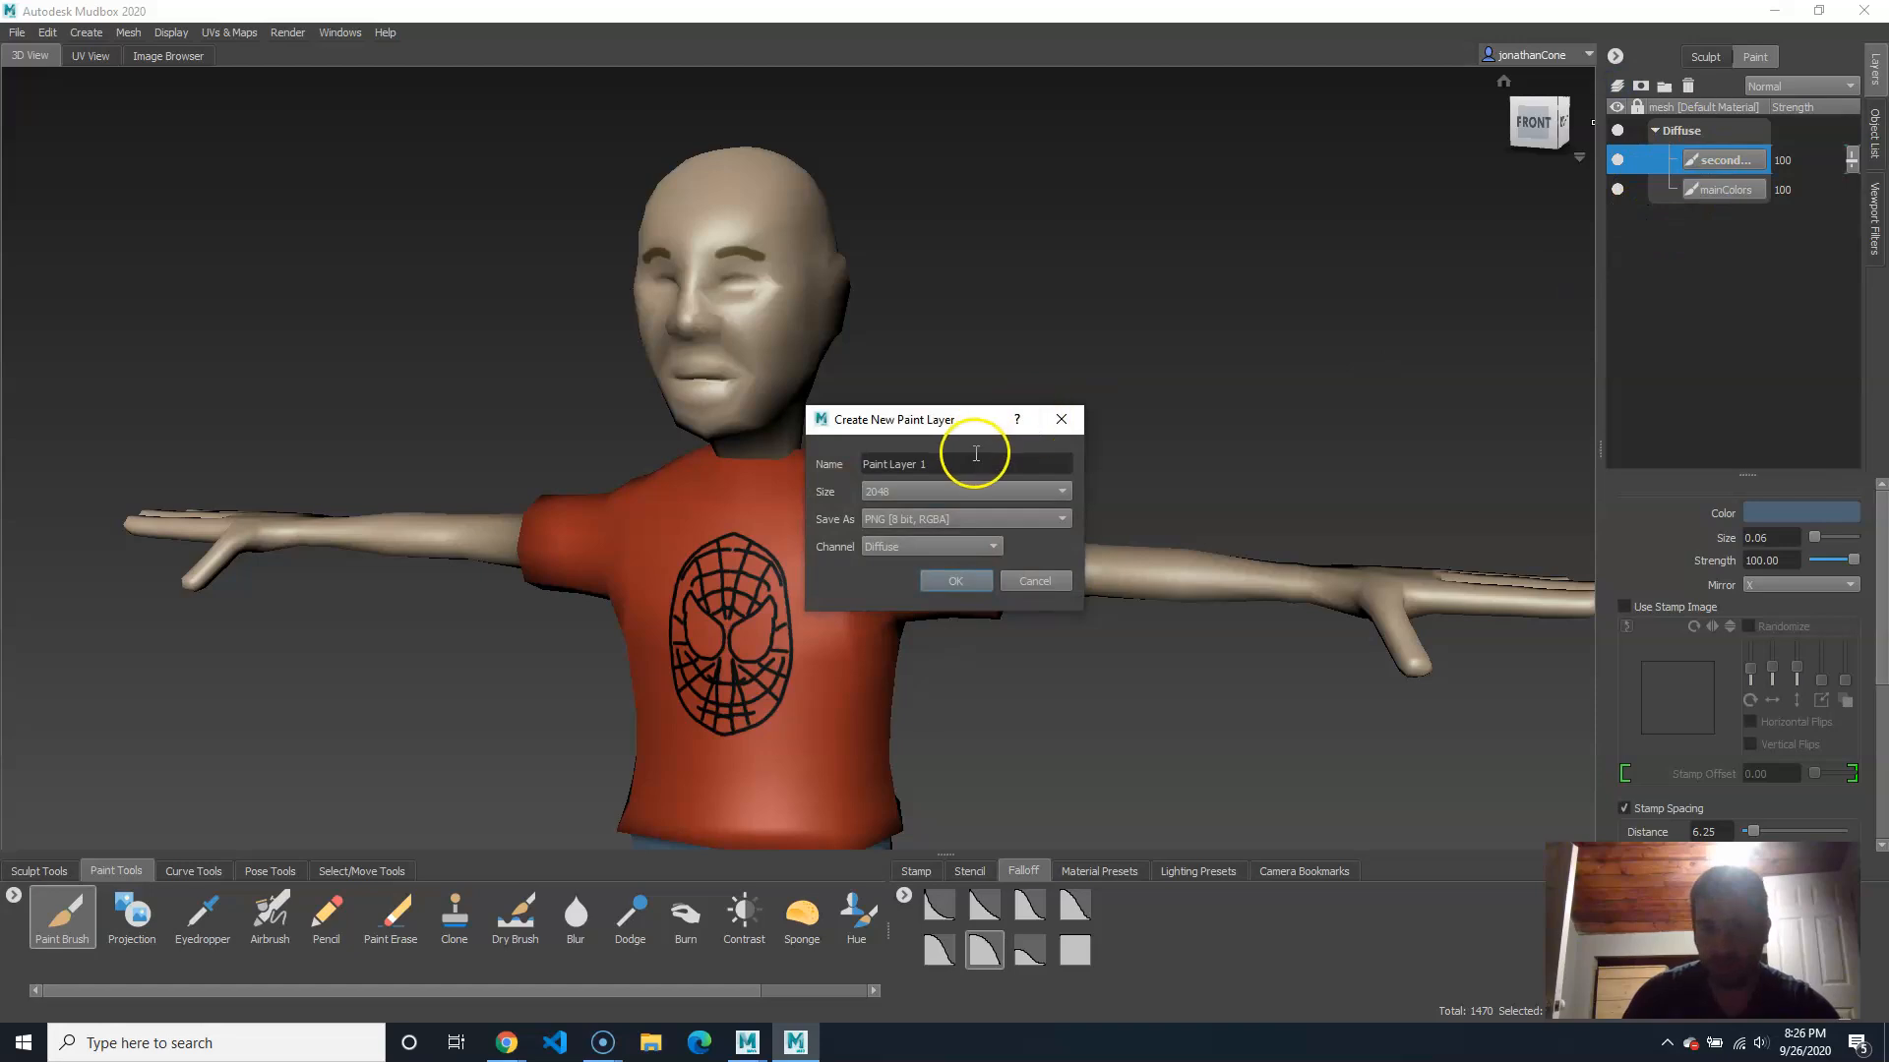
{"action": "type", "text": "variation"}
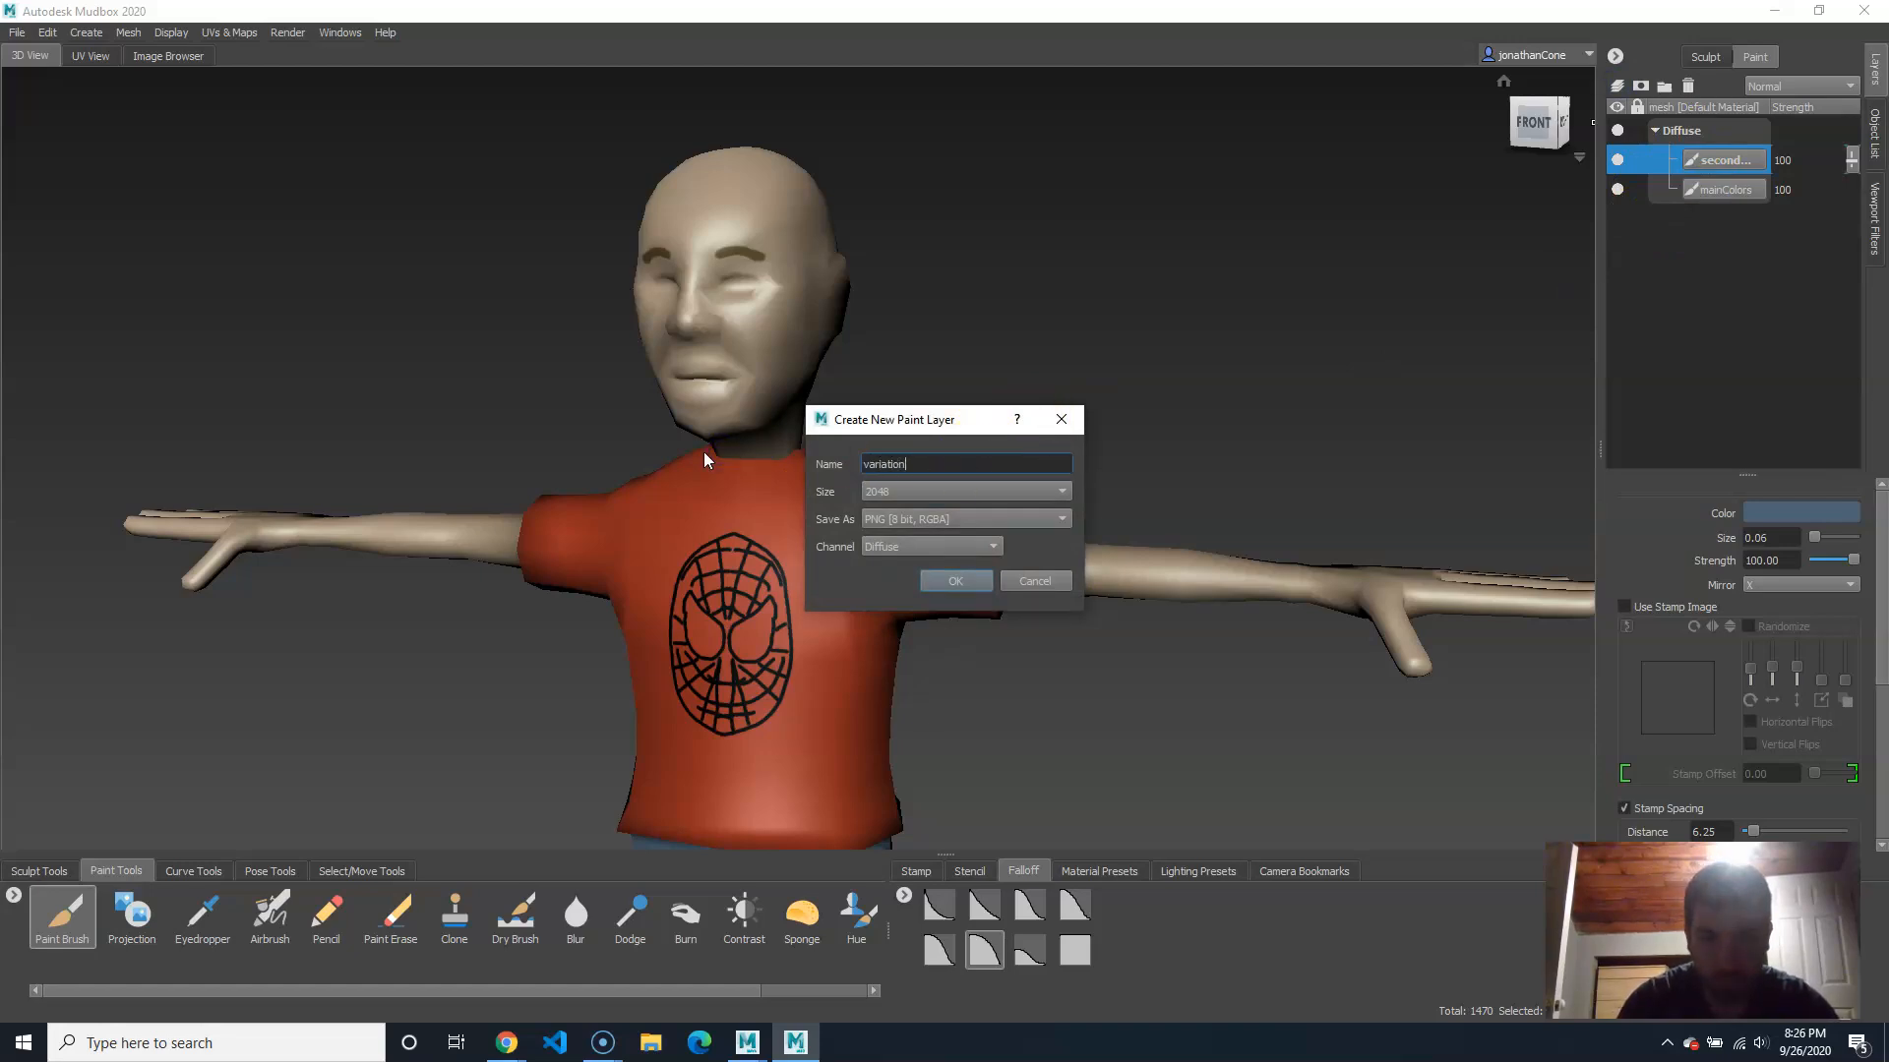
{"action": "key", "text": "Return"}
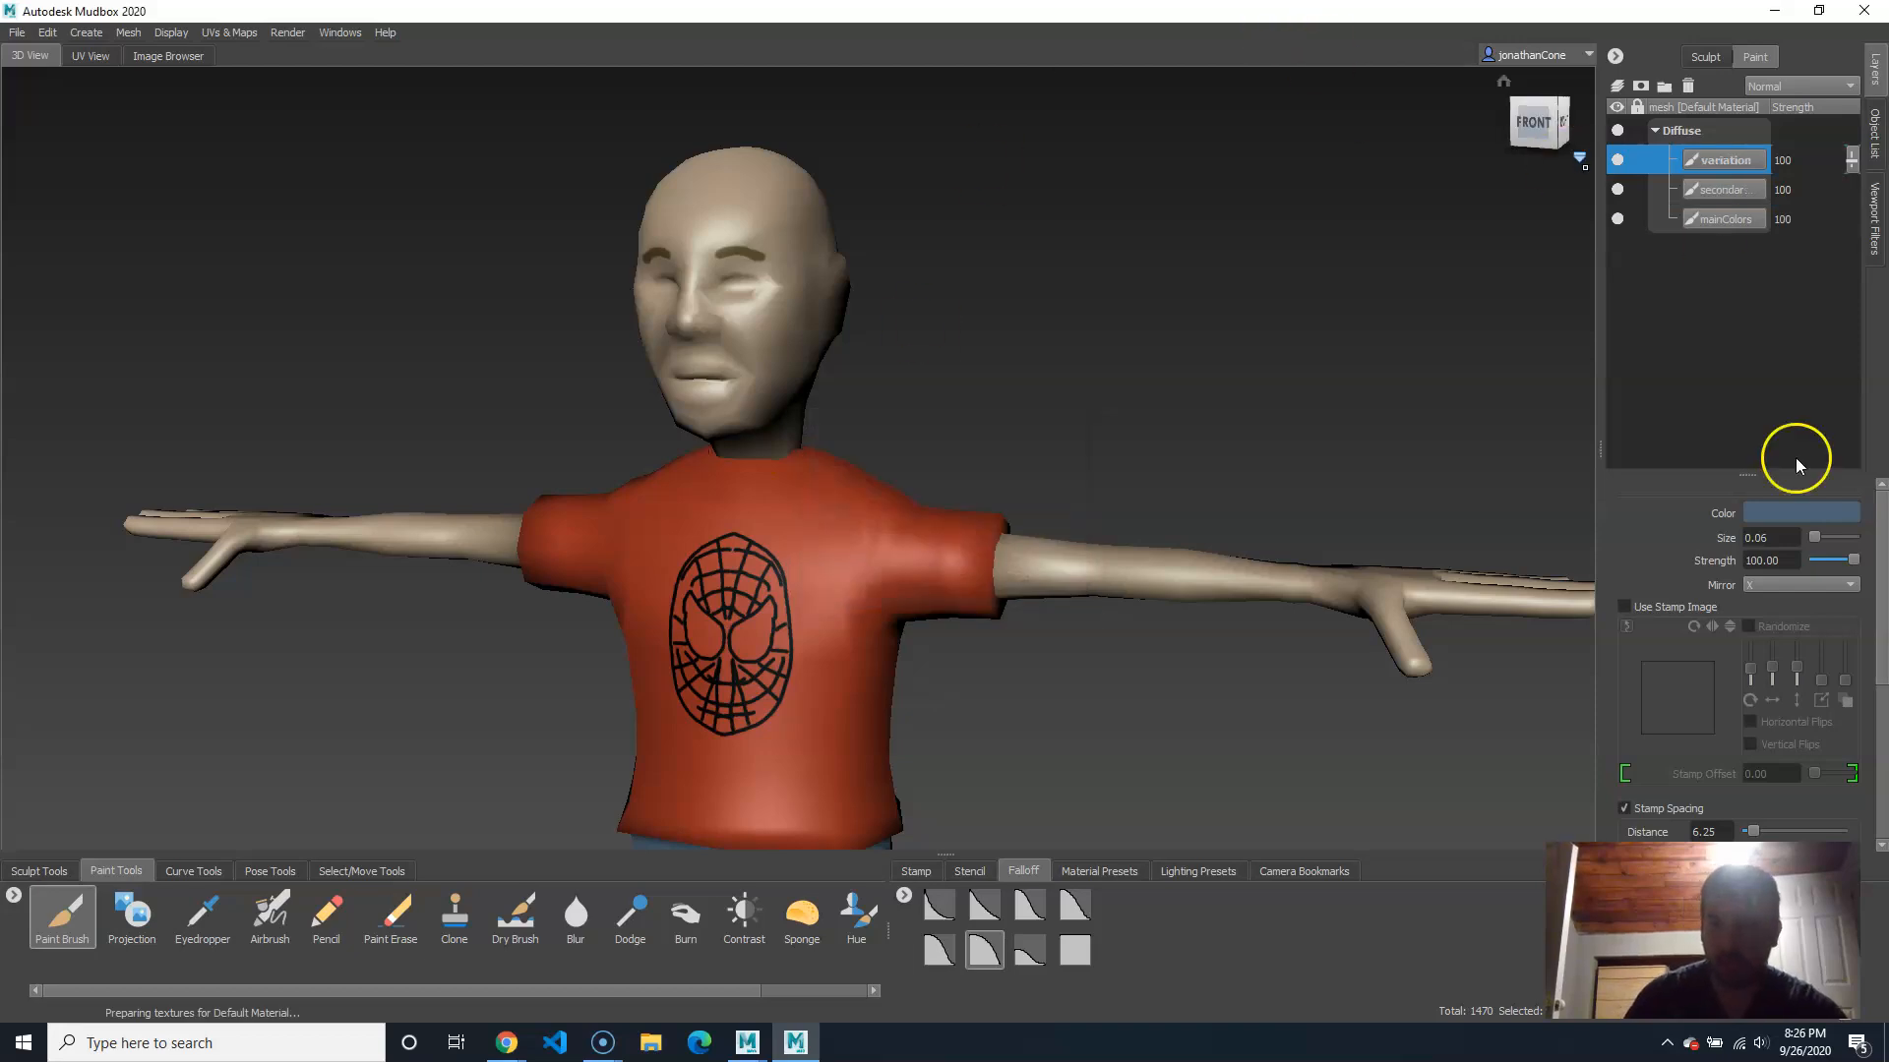
Step: Set the Paint Brush color to black, working close to the face on the variation layer
{"action": "right_click_drag", "start_coordinate": [856, 323], "coordinate": [981, 385], "text": "alt"}
{"action": "mouse_move", "coordinate": [935, 285]}
{"action": "middle_mouse_down", "text": "alt"}
{"action": "mouse_move", "coordinate": [936, 370]}
{"action": "mouse_move", "coordinate": [869, 411]}
{"action": "mouse_move", "coordinate": [865, 344]}
{"action": "middle_mouse_up", "text": "alt"}
{"action": "right_click_drag", "start_coordinate": [749, 345], "coordinate": [807, 384], "text": "alt"}
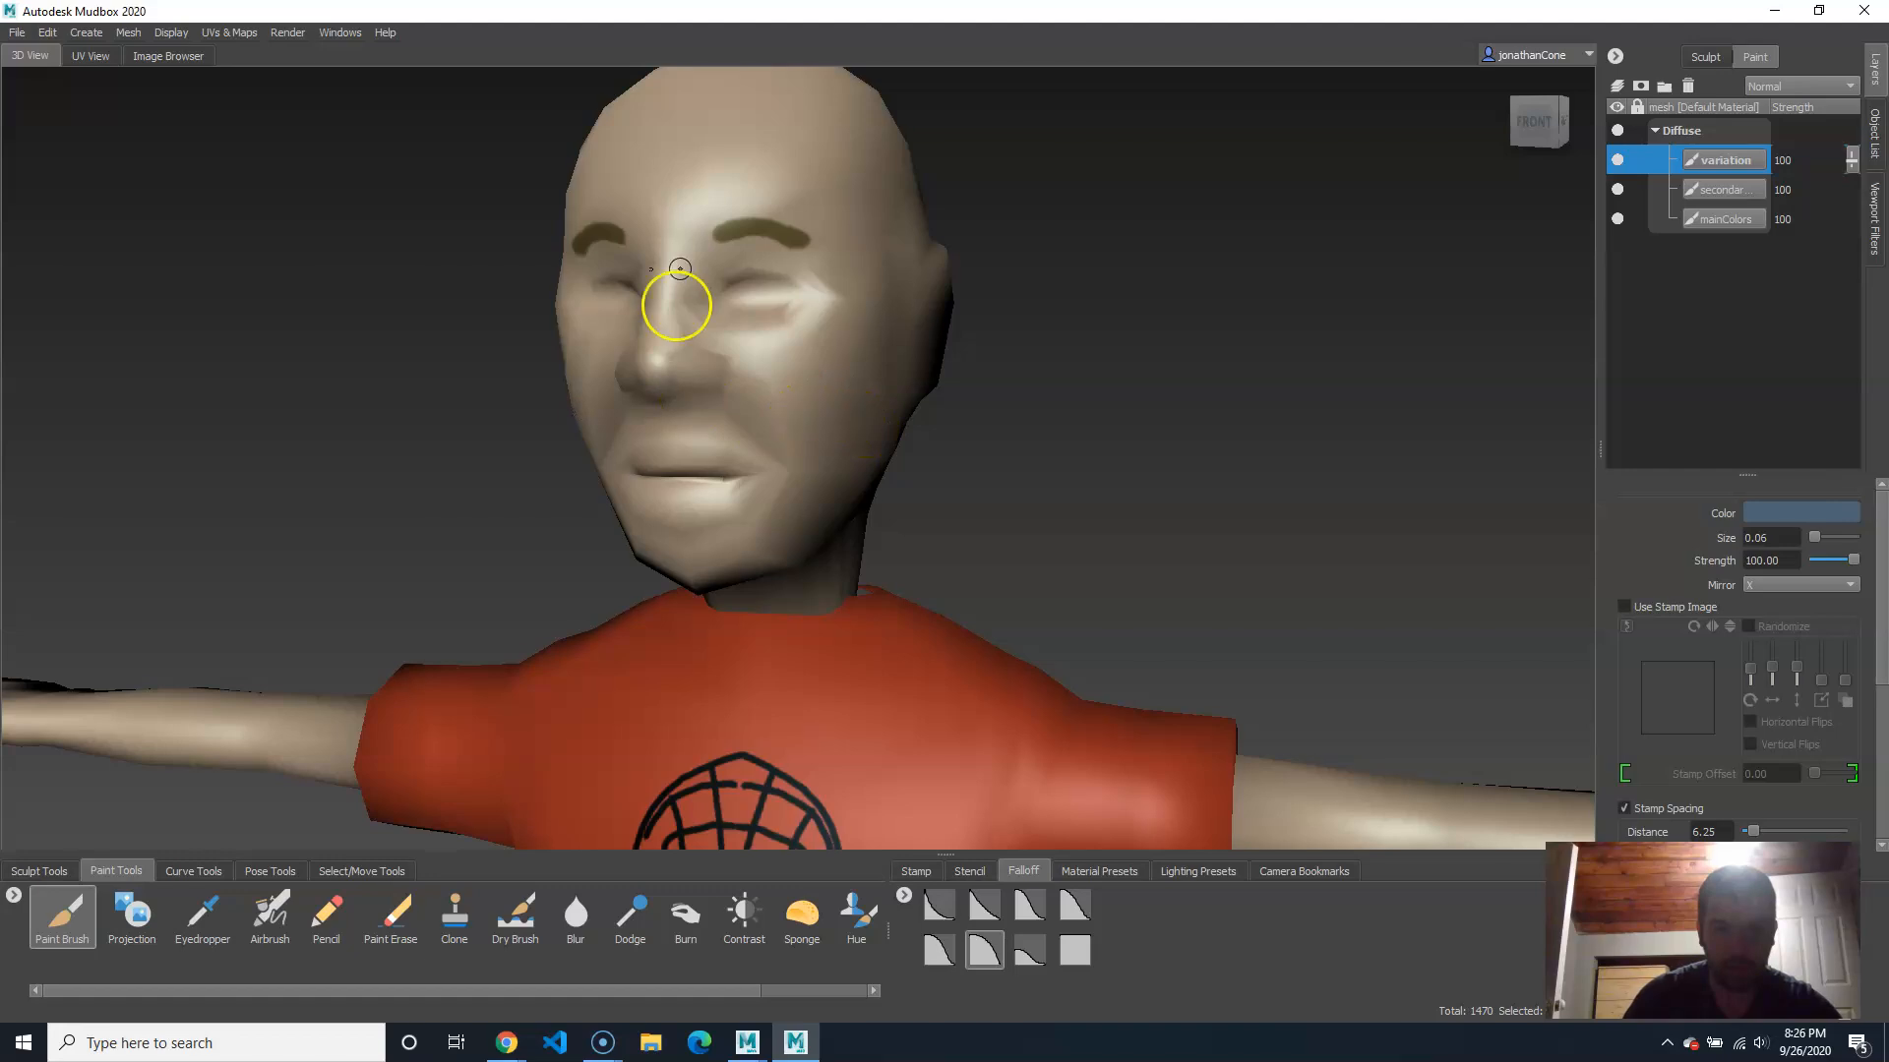
{"action": "mouse_move", "coordinate": [726, 295]}
{"action": "left_mouse_down", "text": "alt"}
{"action": "mouse_move", "coordinate": [772, 354]}
{"action": "mouse_move", "coordinate": [717, 346]}
{"action": "left_mouse_up", "text": "alt"}
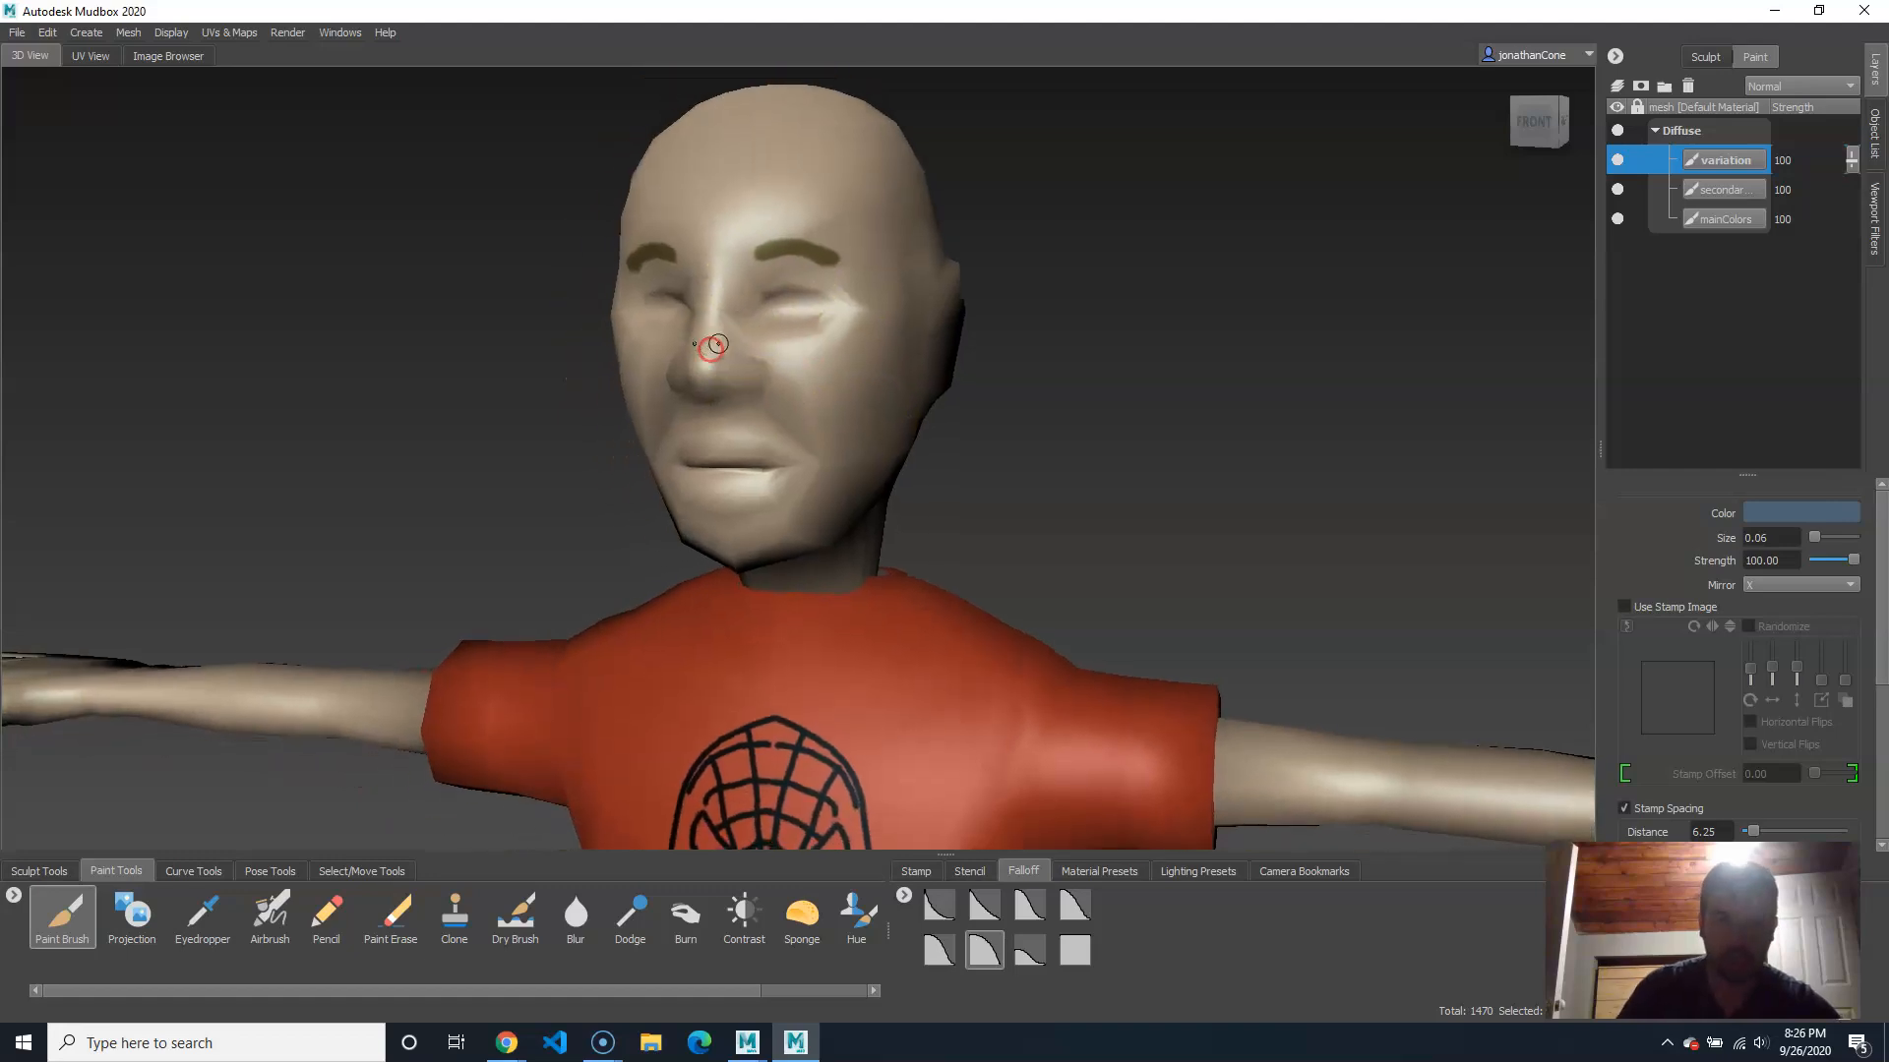
{"action": "left_click", "coordinate": [1793, 507]}
{"action": "left_click_drag", "start_coordinate": [1006, 714], "coordinate": [966, 679]}
{"action": "left_click", "coordinate": [1021, 987]}
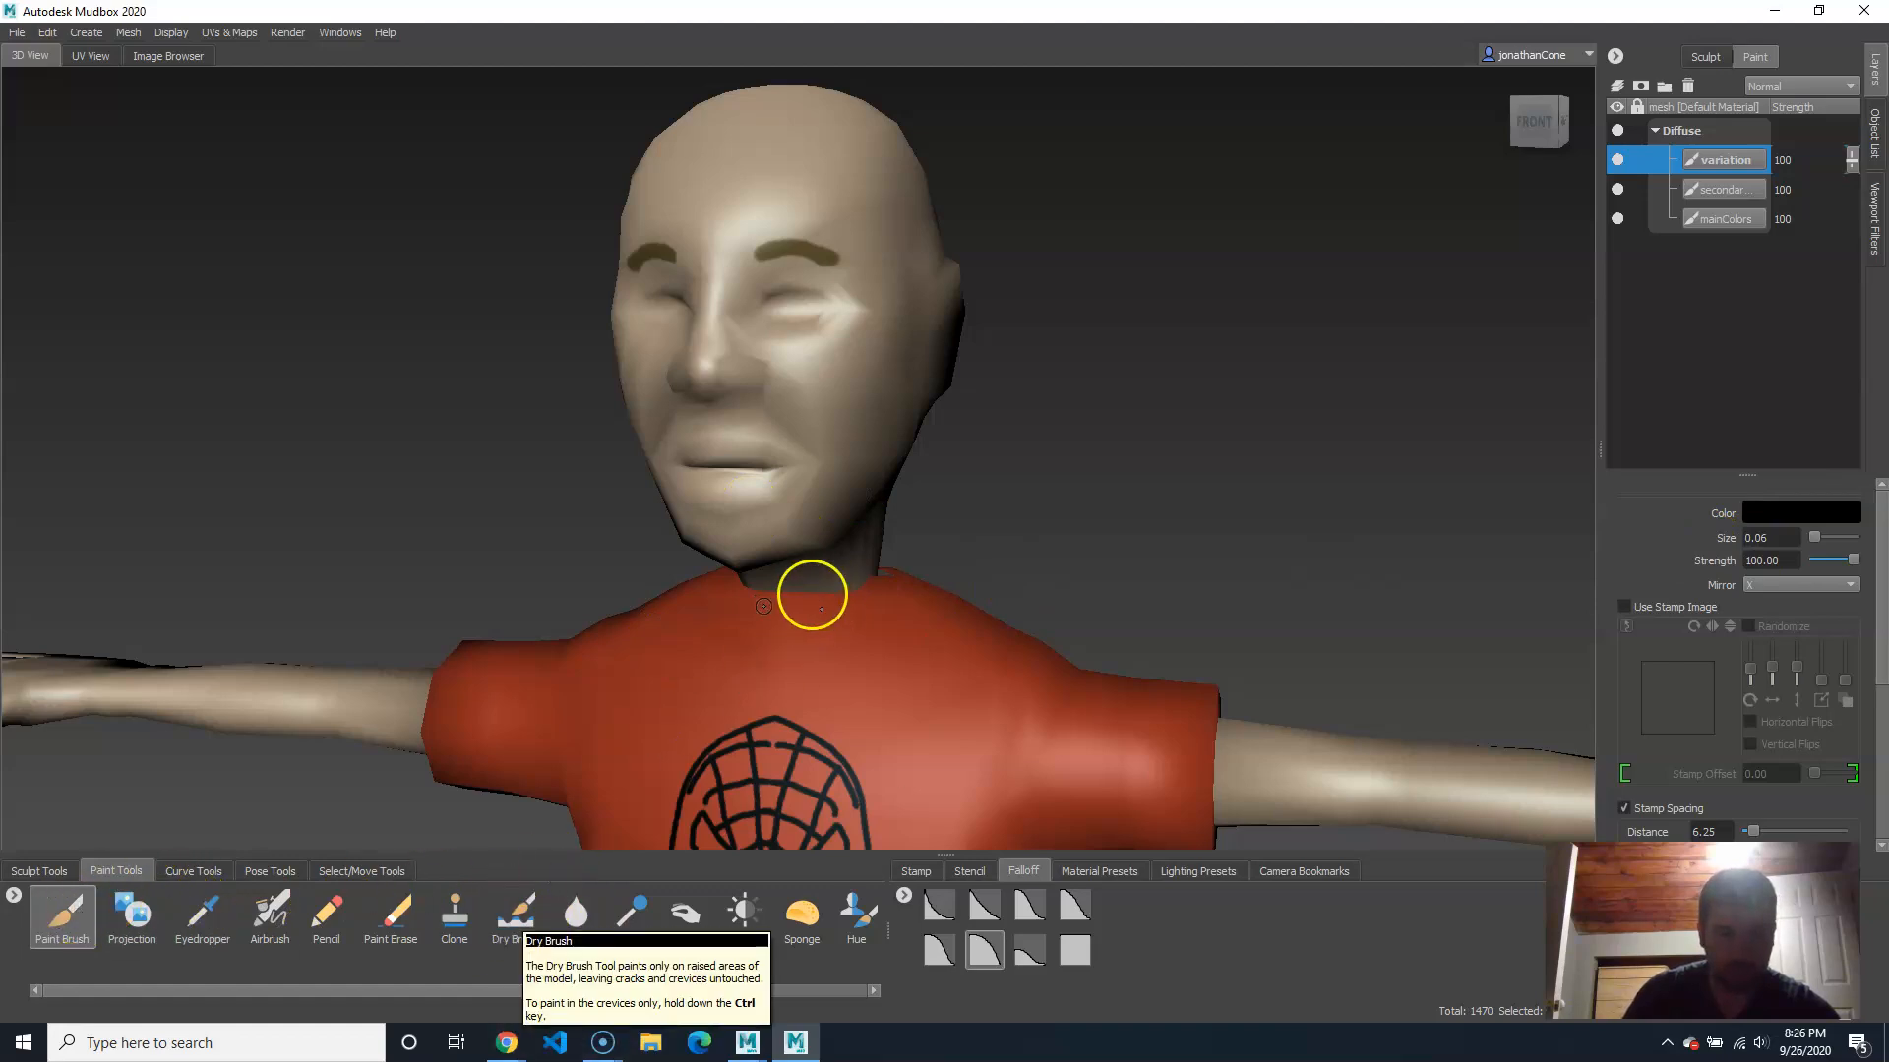
Step: Brush white over the raised areas around the eyes with the Dry Brush, enlarging the brush size to 0.53
{"action": "right_click_drag", "start_coordinate": [809, 594], "coordinate": [775, 482], "text": "alt"}
{"action": "mouse_move", "coordinate": [776, 482]}
{"action": "middle_mouse_down", "text": "alt"}
{"action": "mouse_move", "coordinate": [747, 637]}
{"action": "mouse_move", "coordinate": [745, 590]}
{"action": "middle_mouse_up", "text": "alt"}
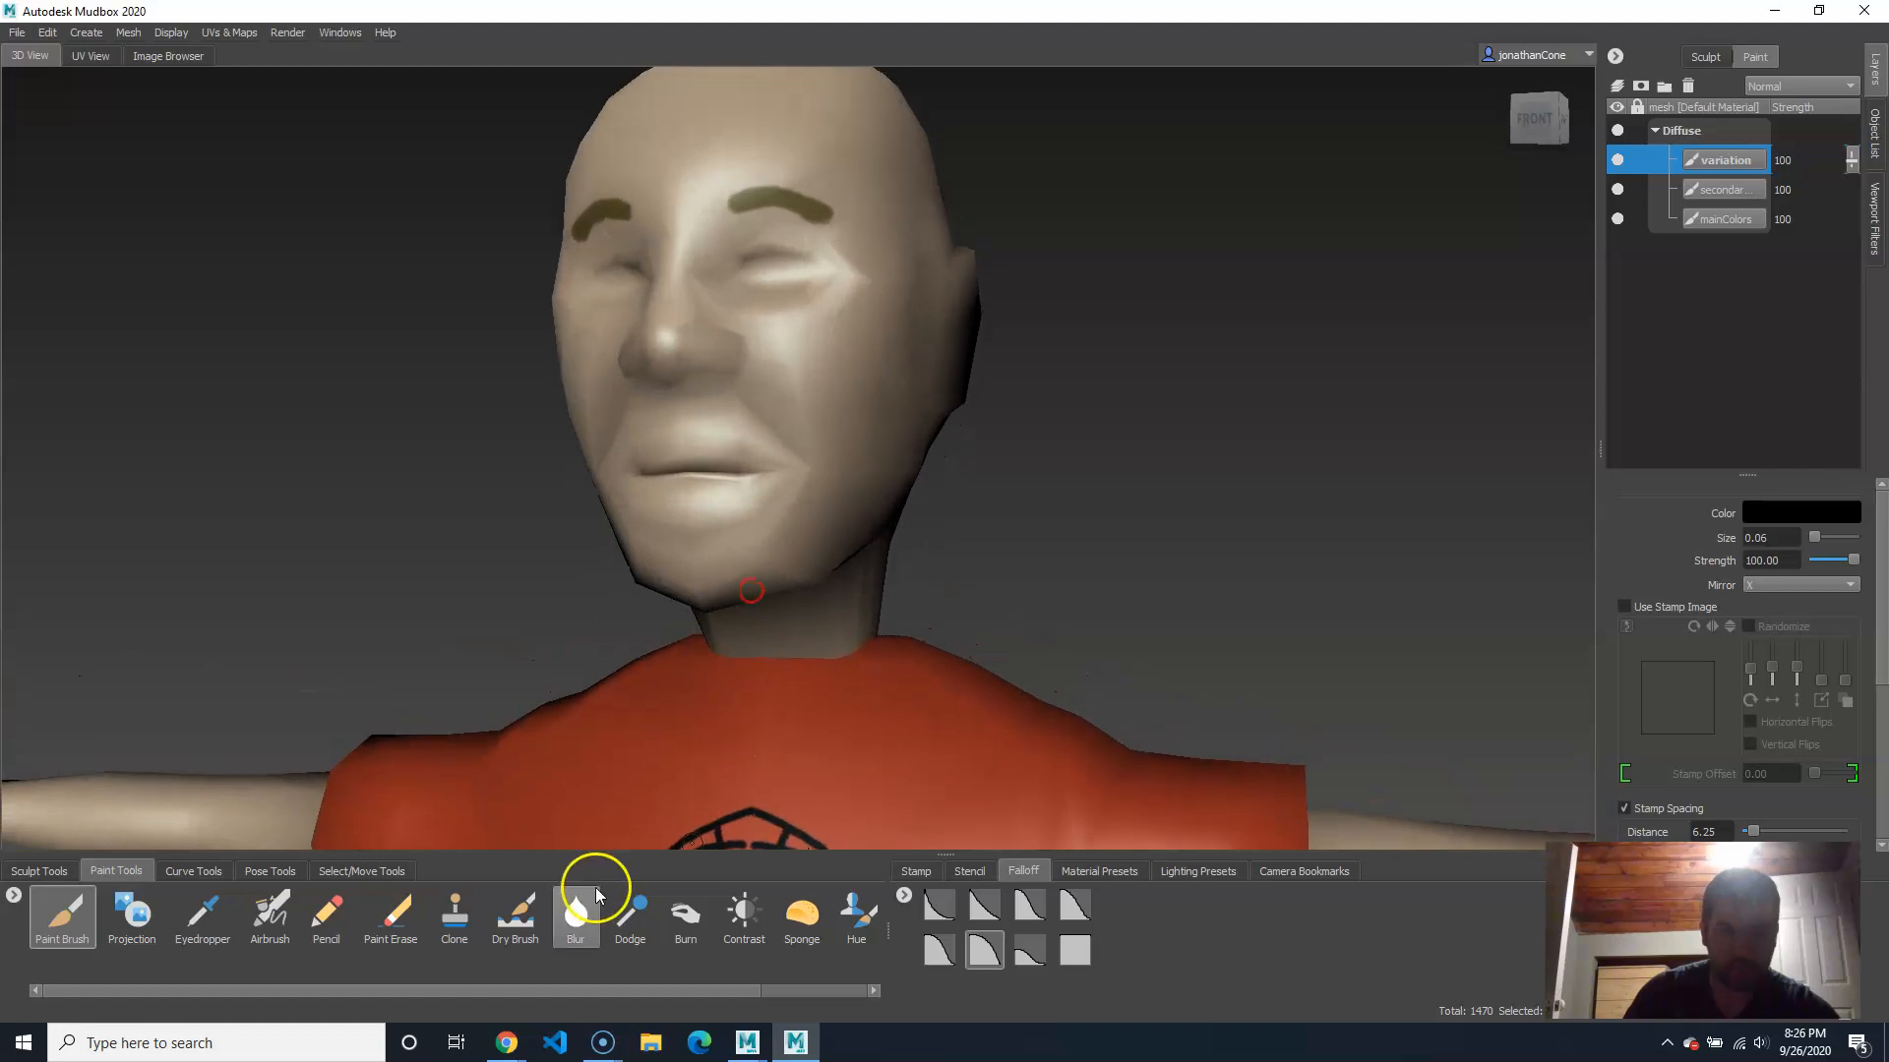
{"action": "left_click", "coordinate": [514, 915]}
{"action": "middle_click_drag", "start_coordinate": [772, 329], "coordinate": [772, 422], "text": "alt"}
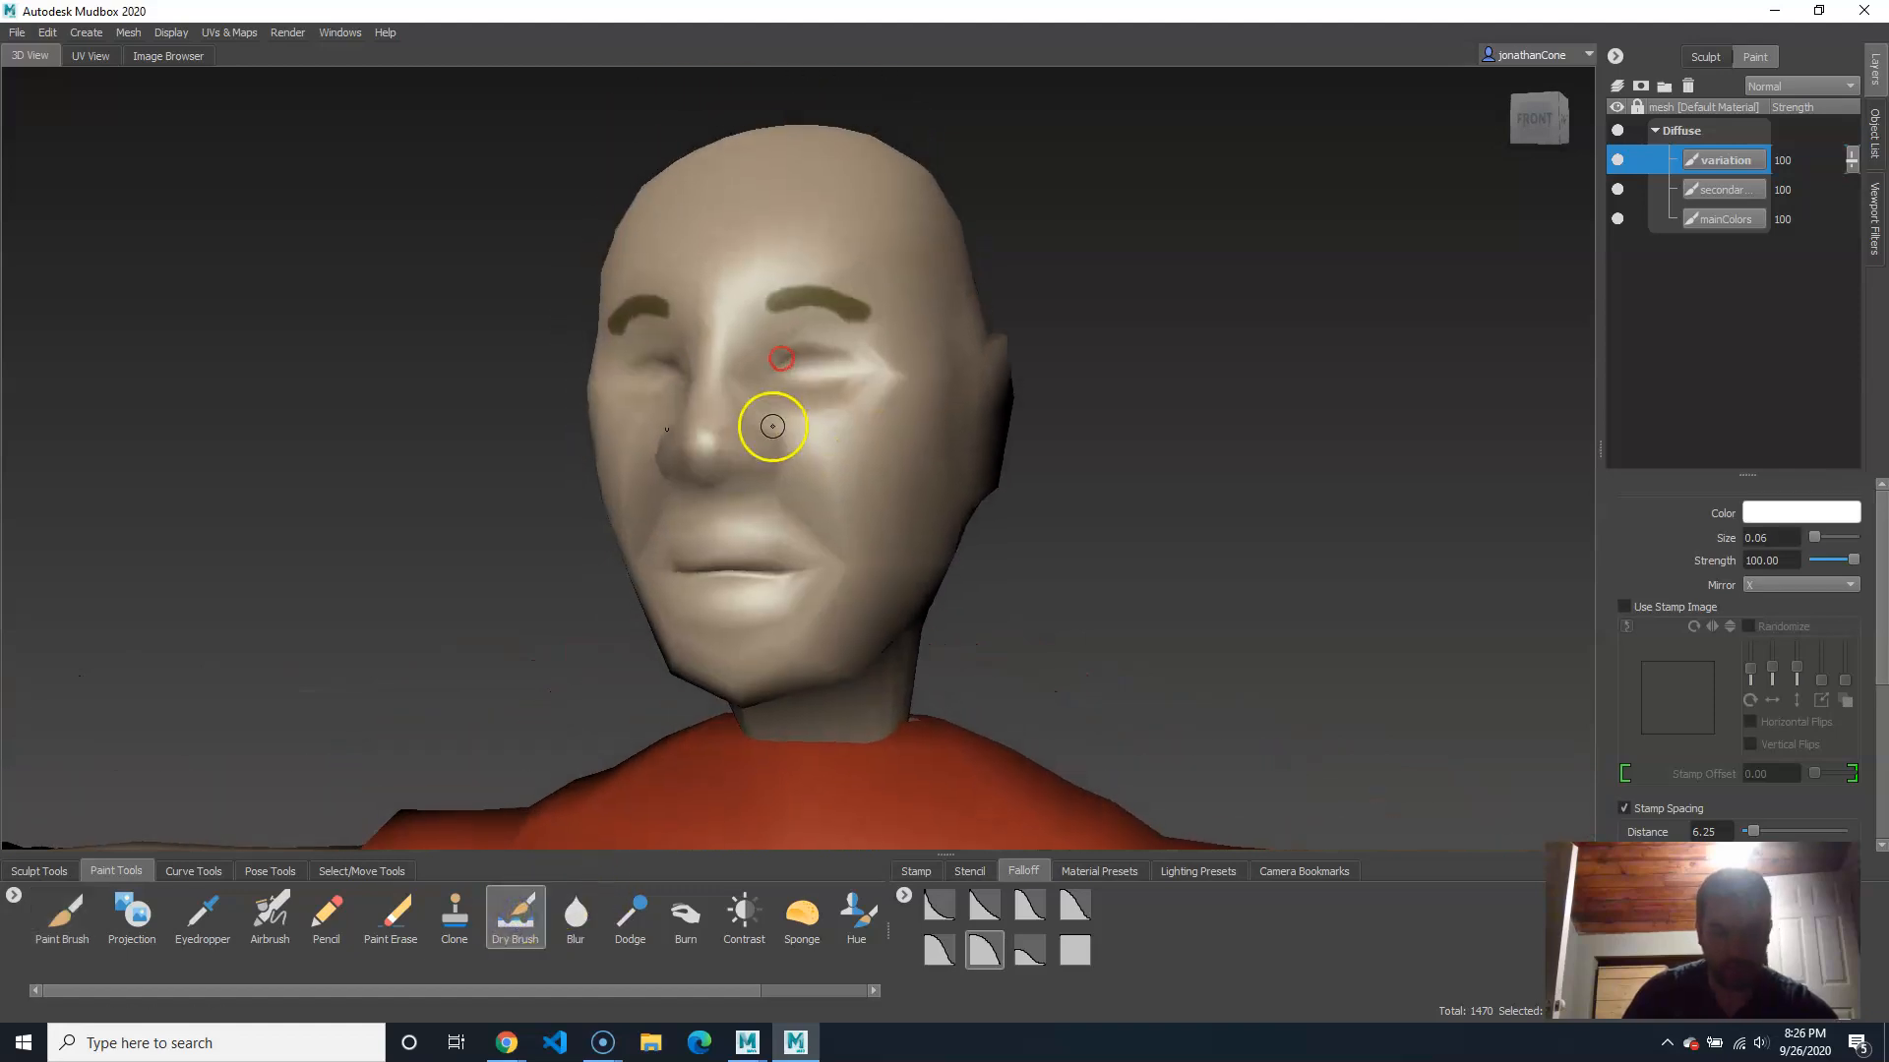
{"action": "left_click_drag", "start_coordinate": [777, 388], "coordinate": [864, 391]}
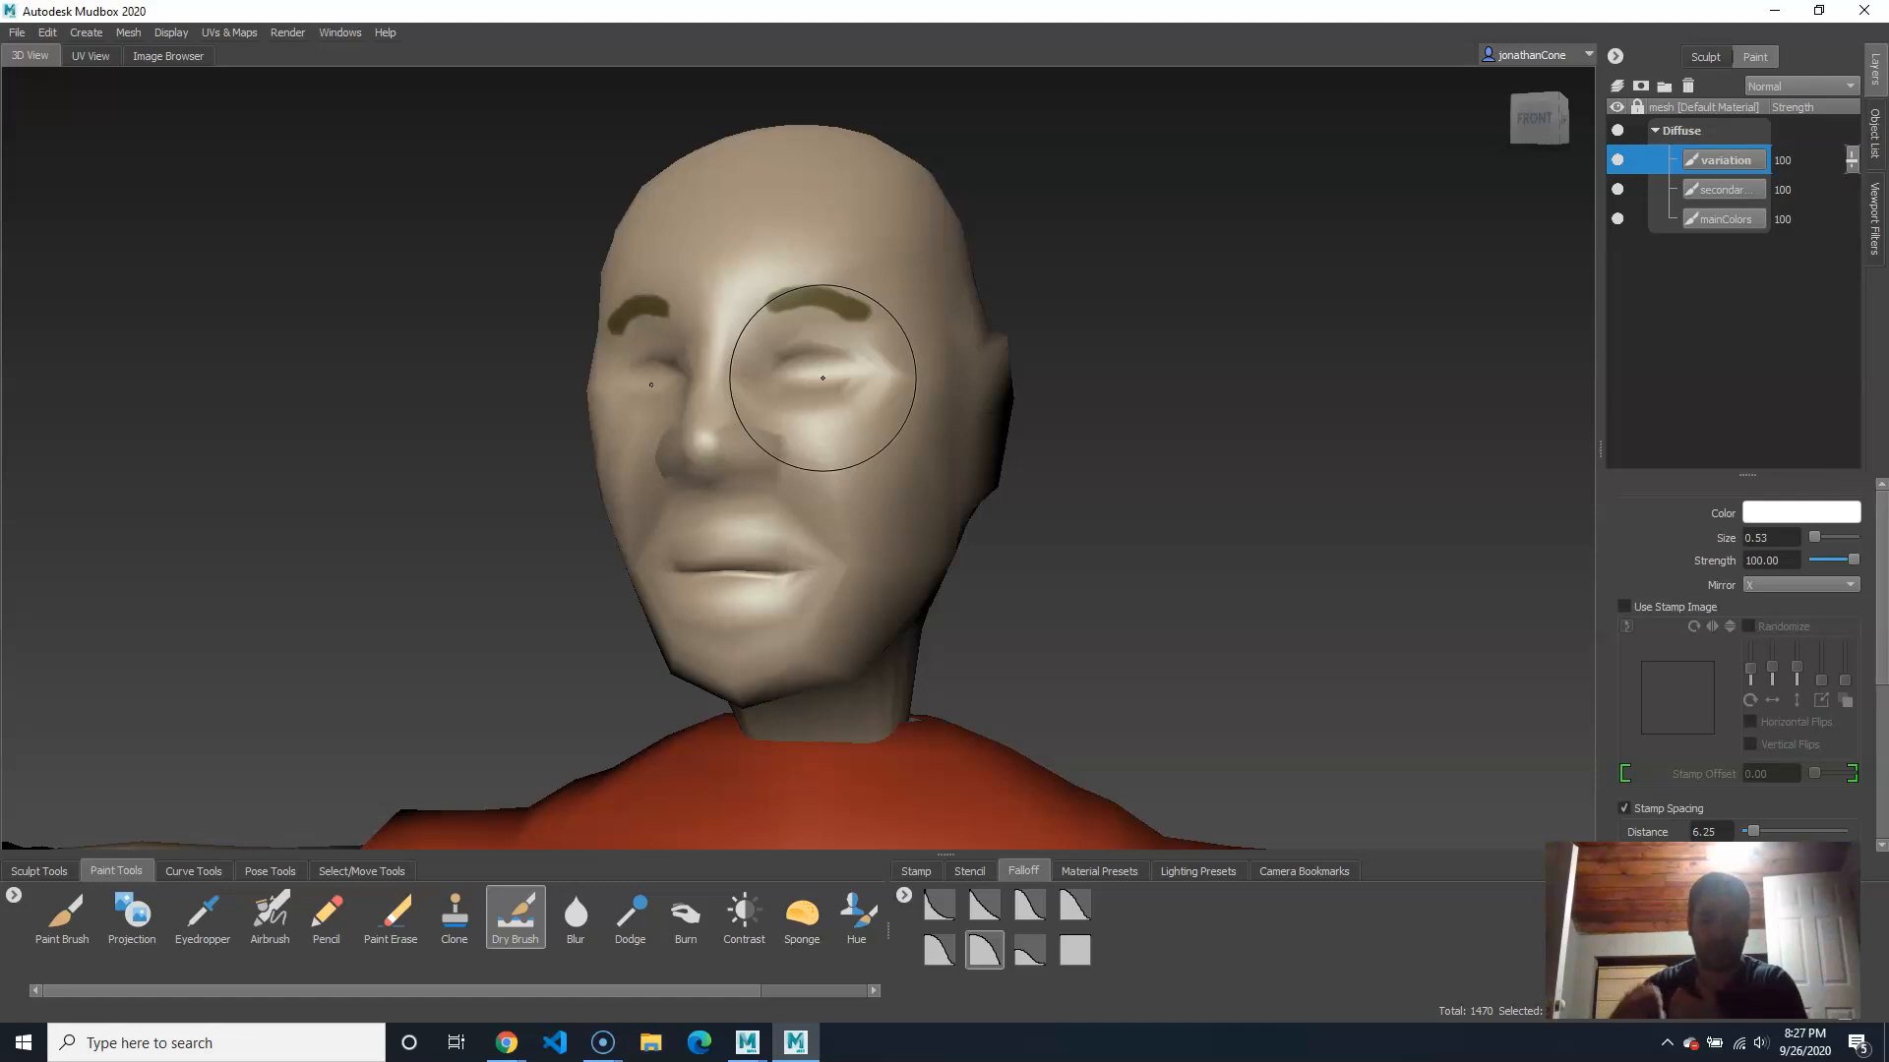
{"action": "left_click_drag", "start_coordinate": [823, 378], "coordinate": [894, 387]}
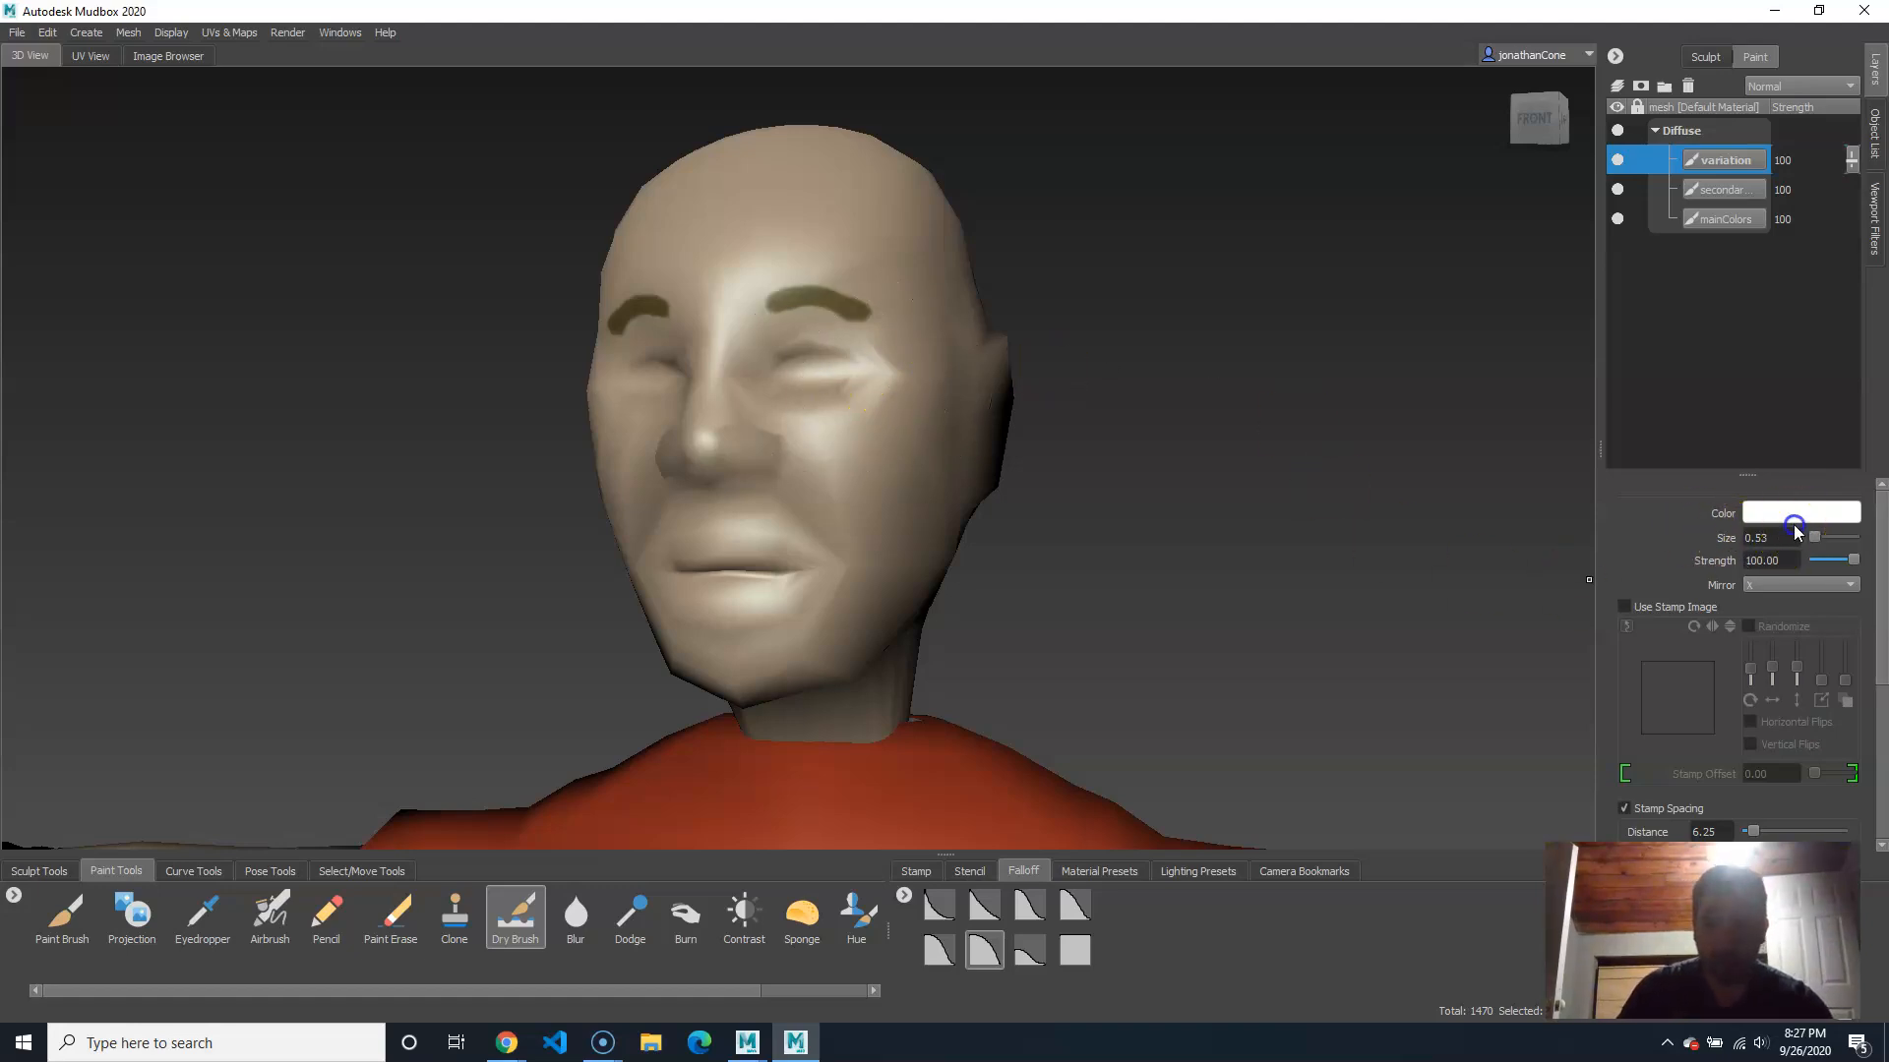
Step: Try a white Dry Brush stroke over the face and eyebrows, and undo it
{"action": "left_click", "coordinate": [1804, 511]}
{"action": "left_click_drag", "start_coordinate": [993, 773], "coordinate": [960, 809]}
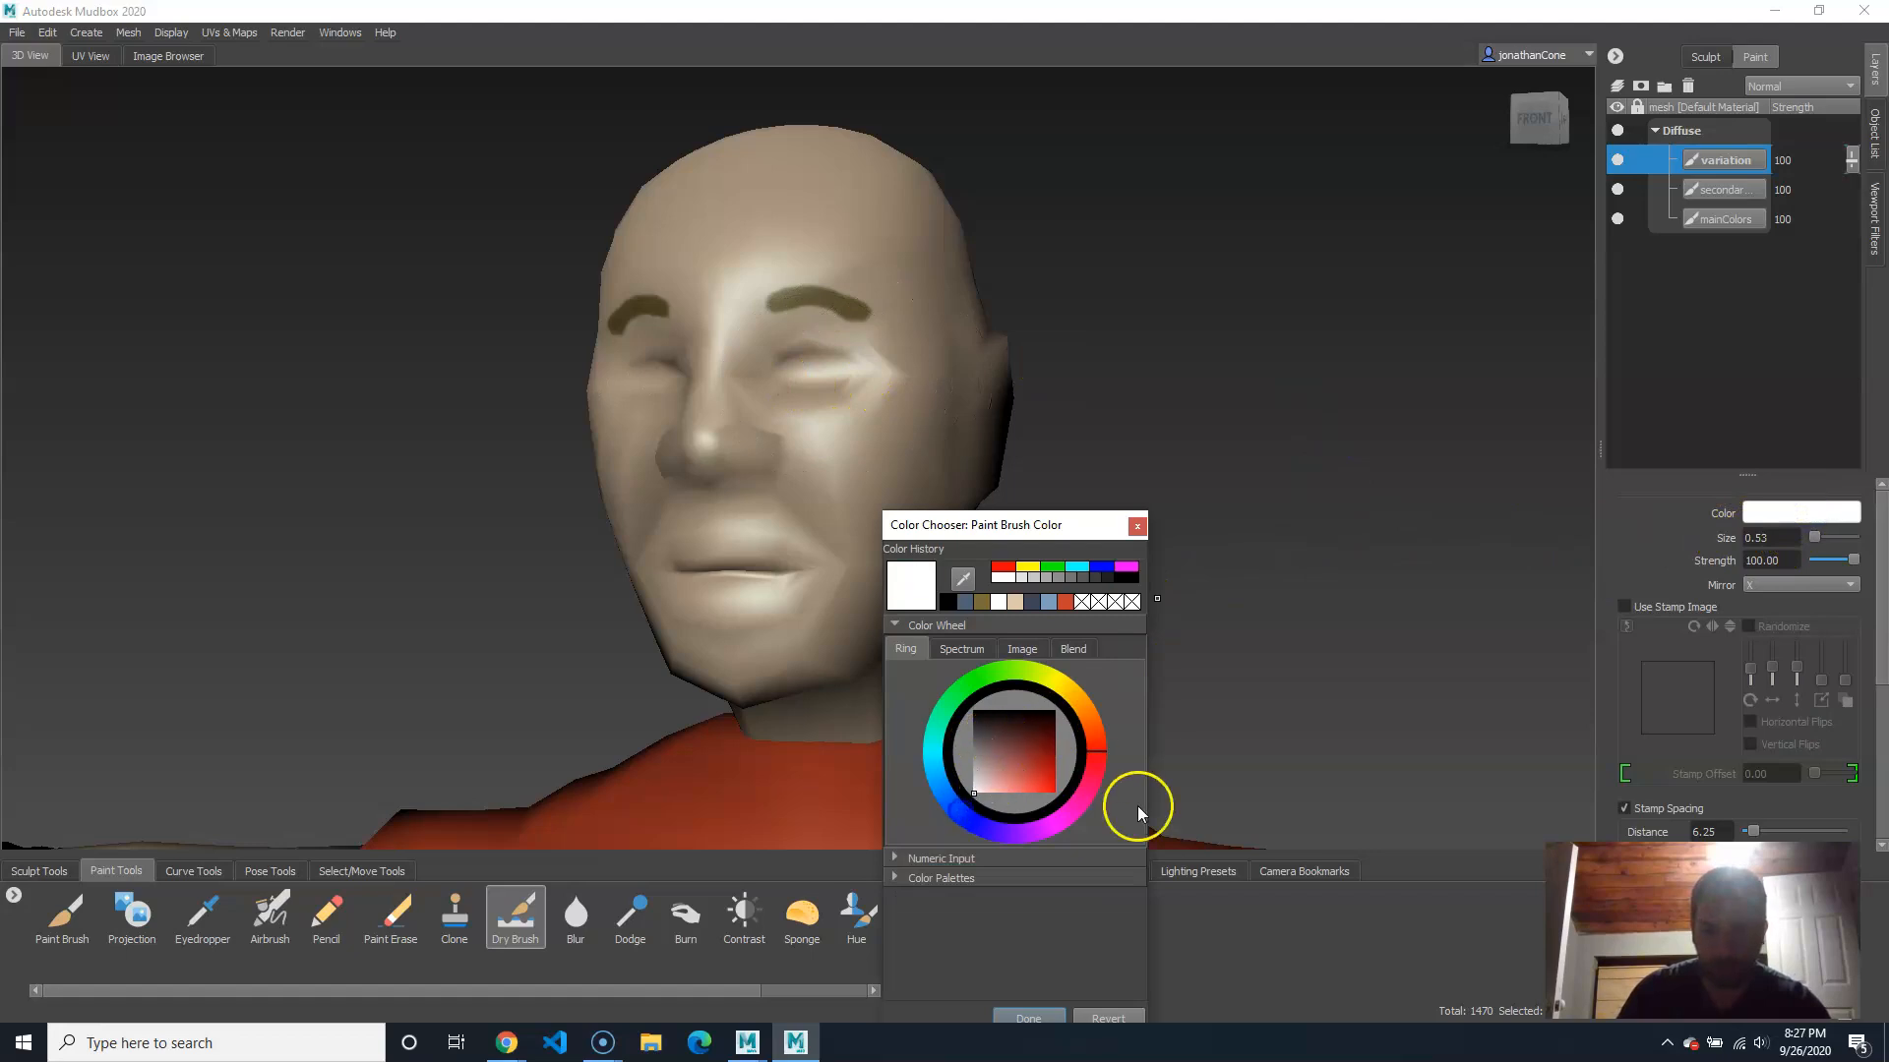
{"action": "left_click", "coordinate": [1044, 1020]}
{"action": "right_click_drag", "start_coordinate": [951, 584], "coordinate": [1029, 582], "text": "alt"}
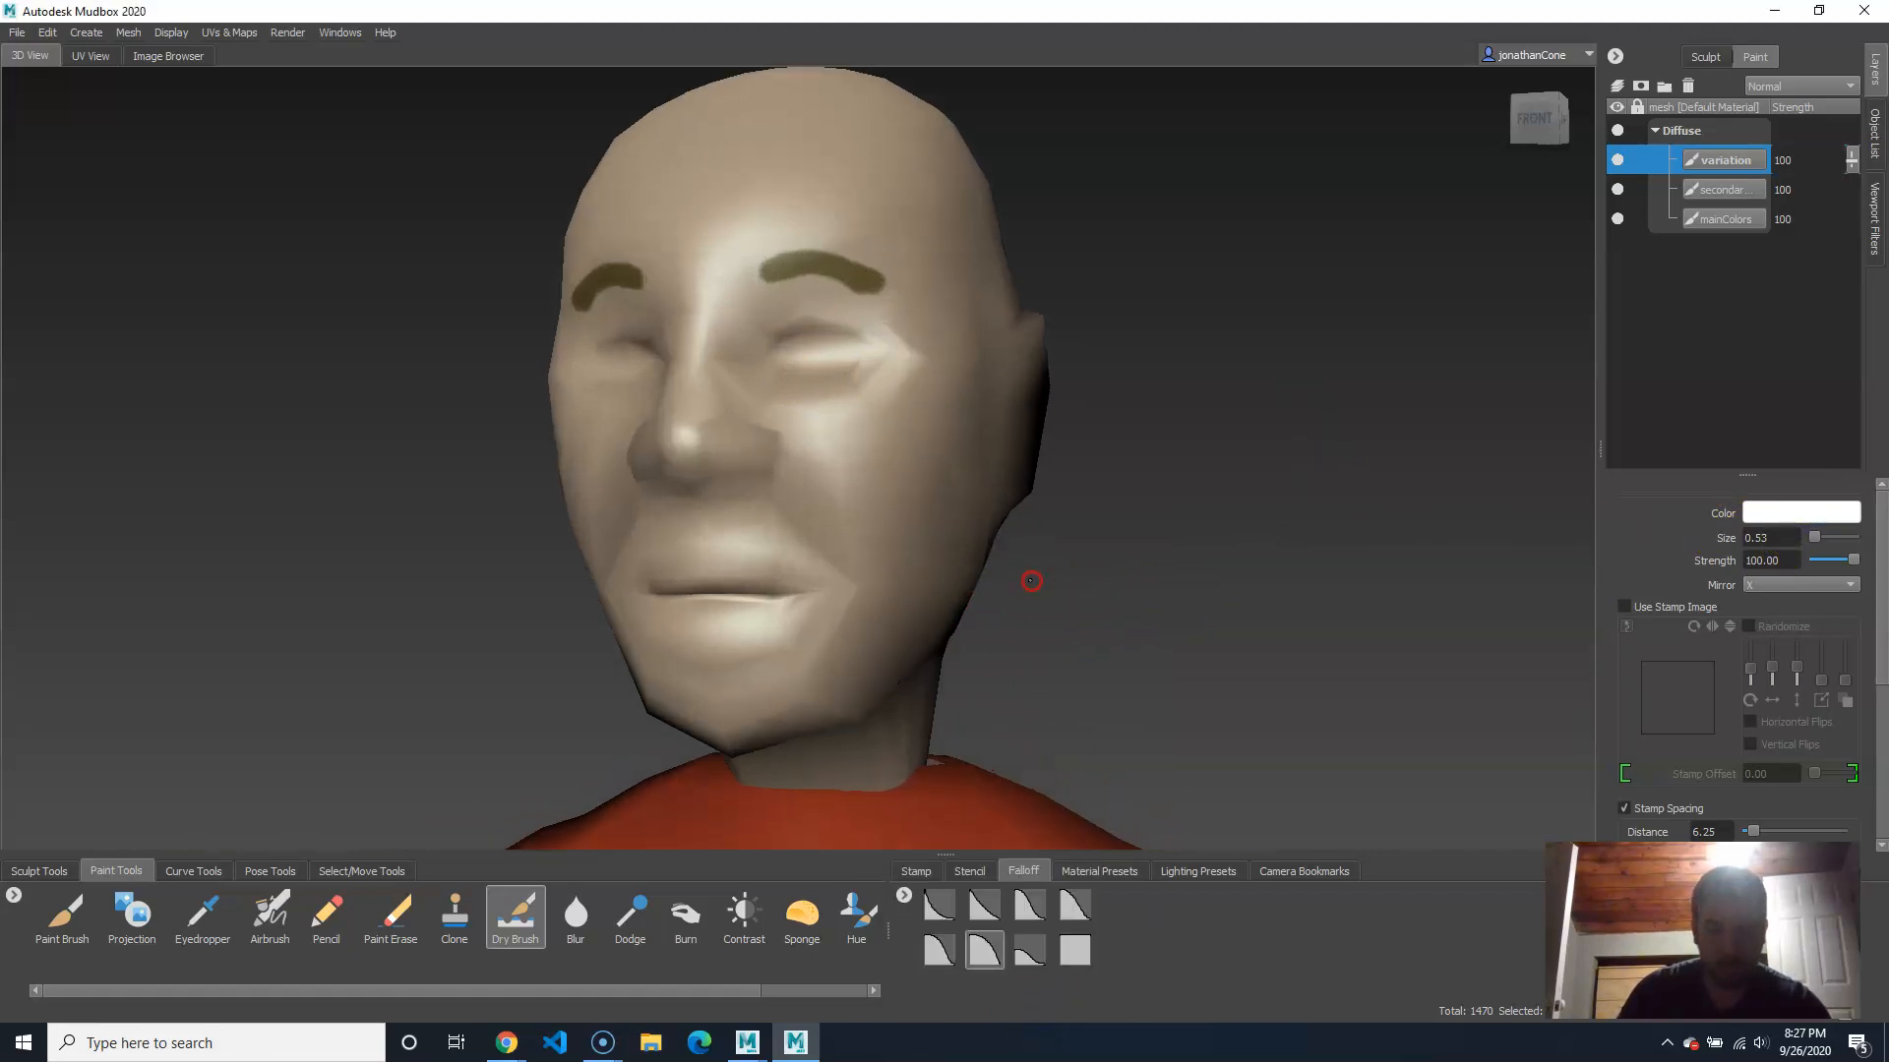
{"action": "middle_click_drag", "start_coordinate": [1013, 649], "coordinate": [1089, 605], "text": "alt"}
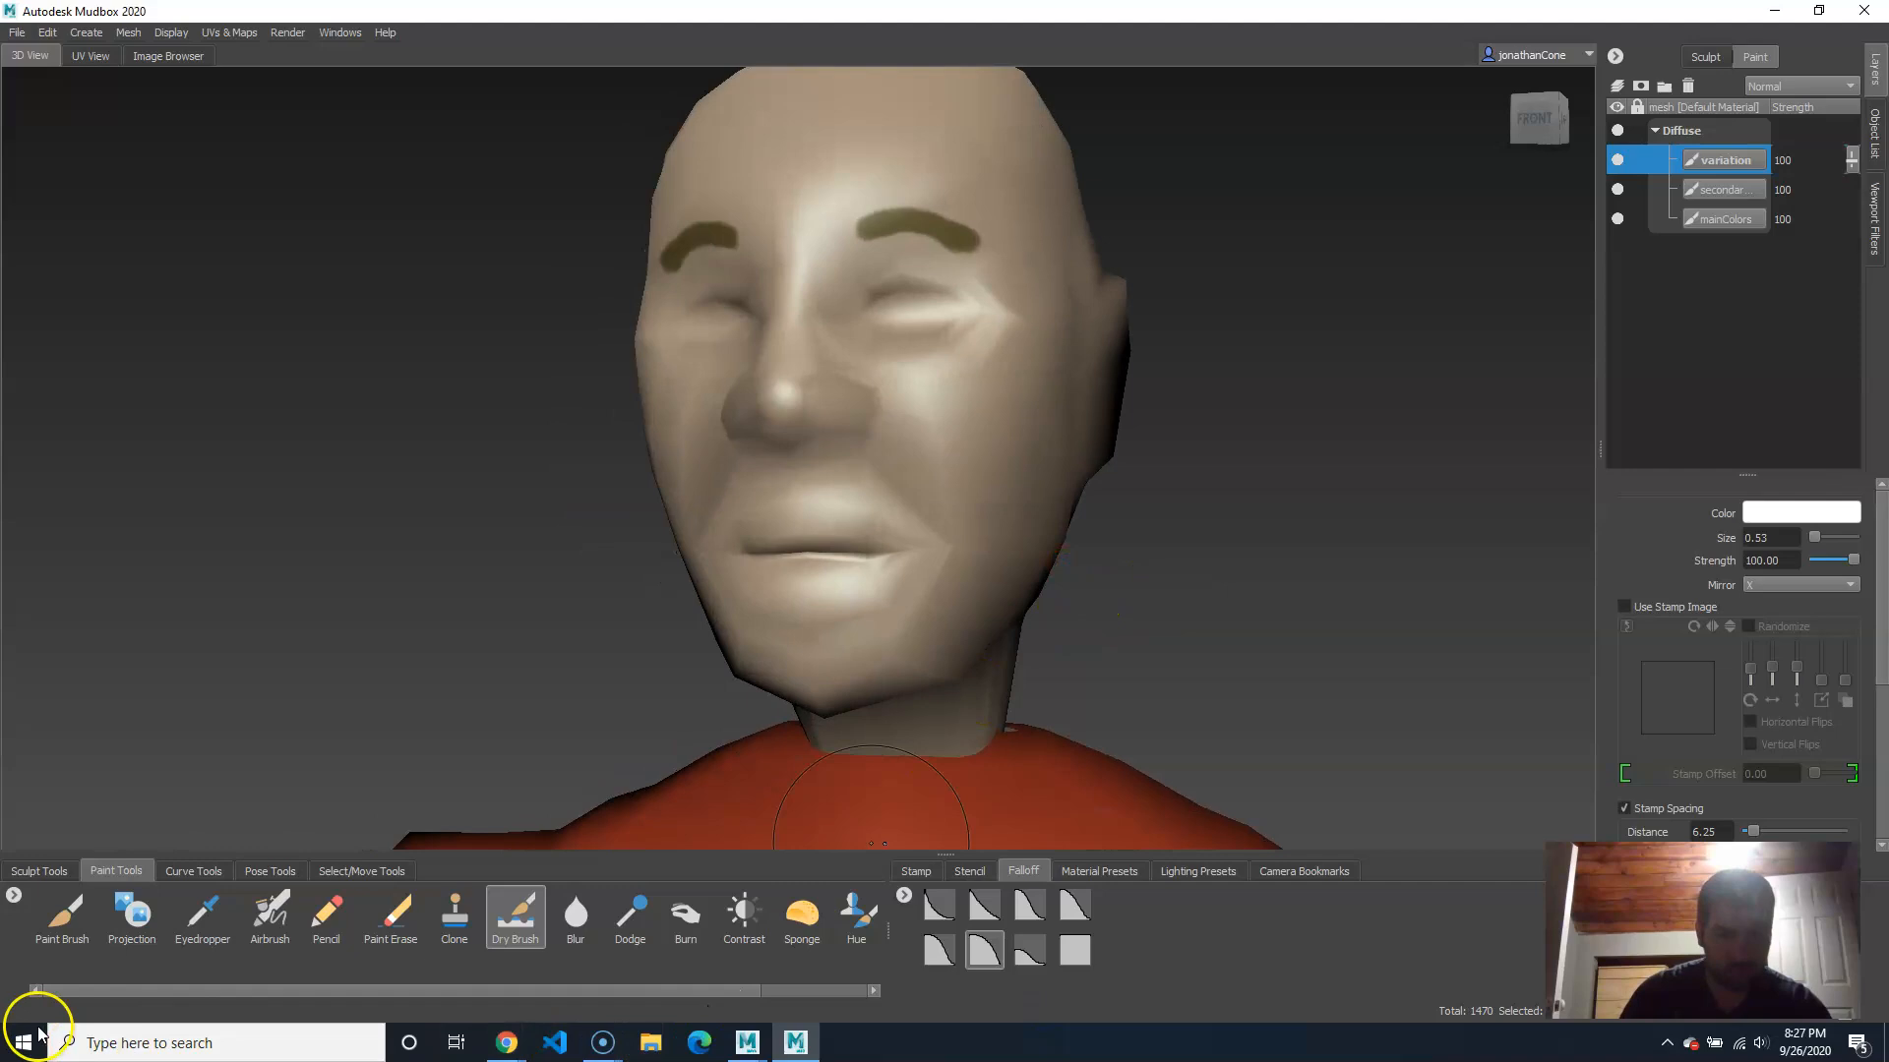
{"action": "middle_click_drag", "start_coordinate": [993, 549], "coordinate": [1030, 681], "text": "alt"}
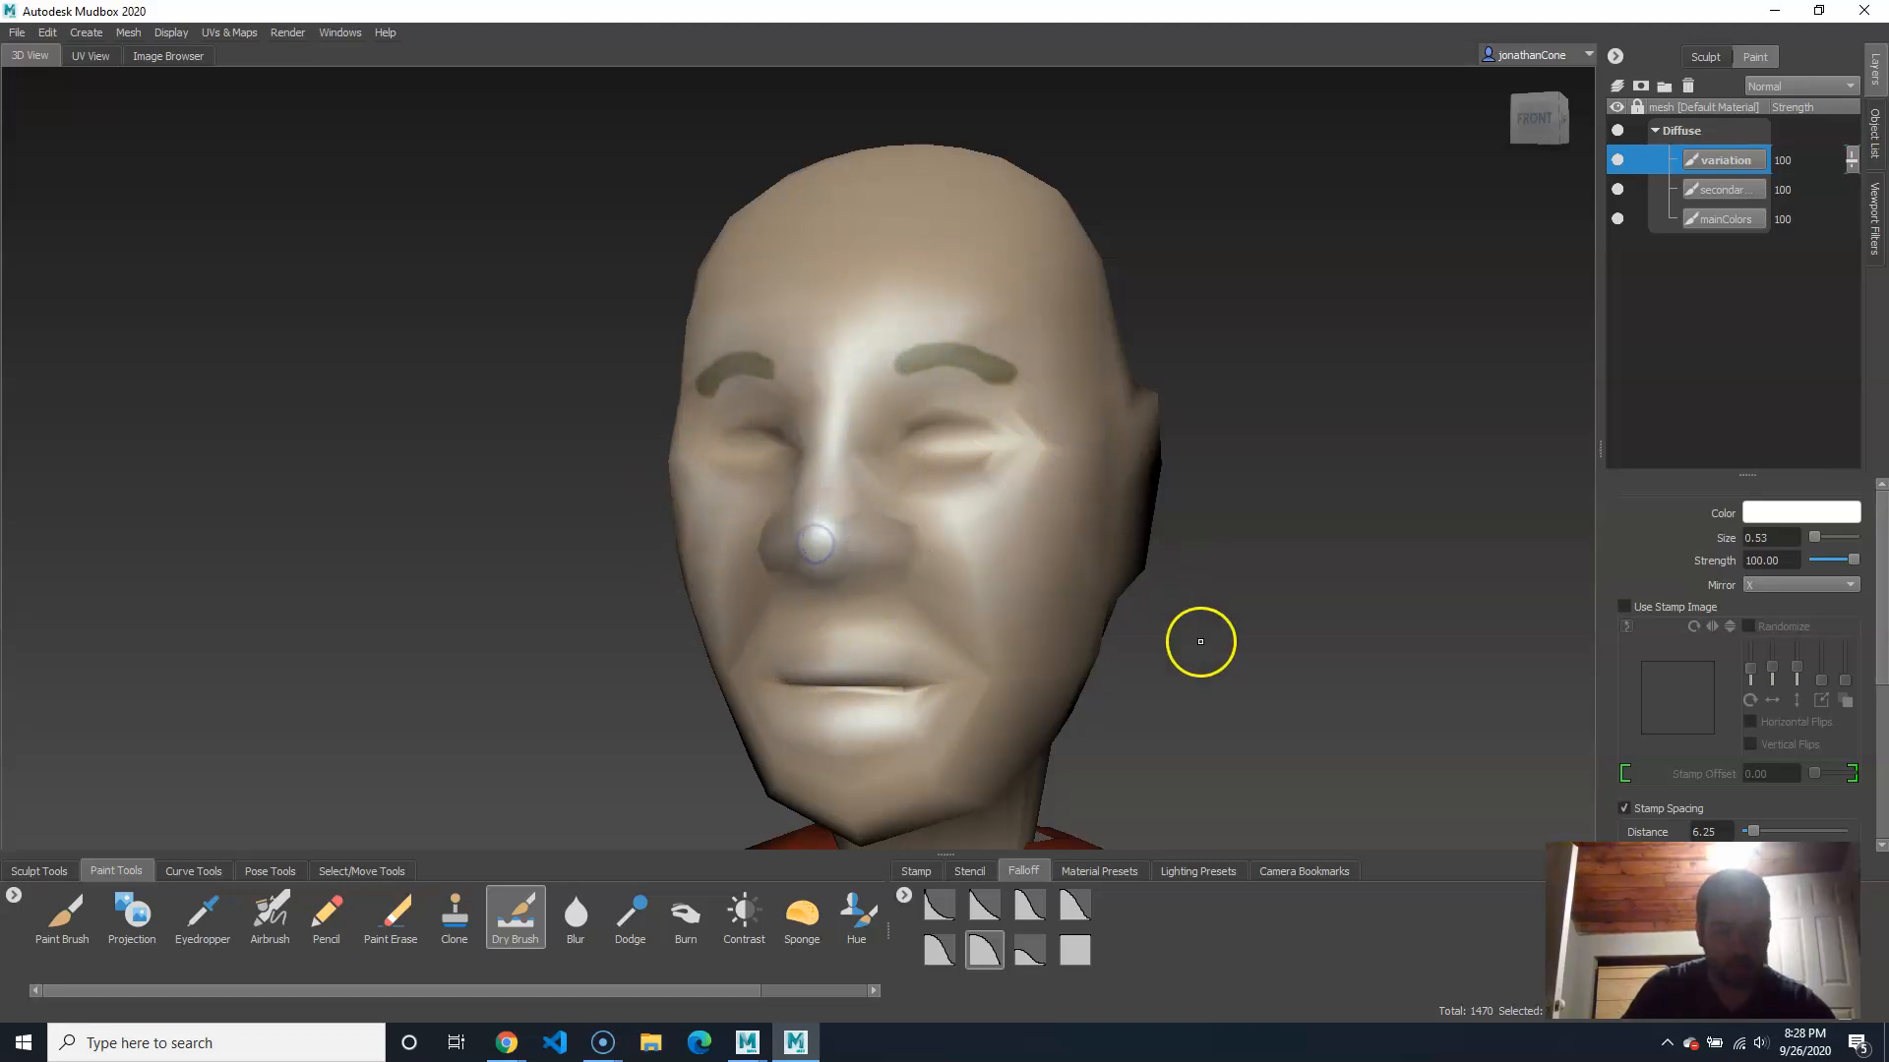
{"action": "key", "text": "ctrl+z"}
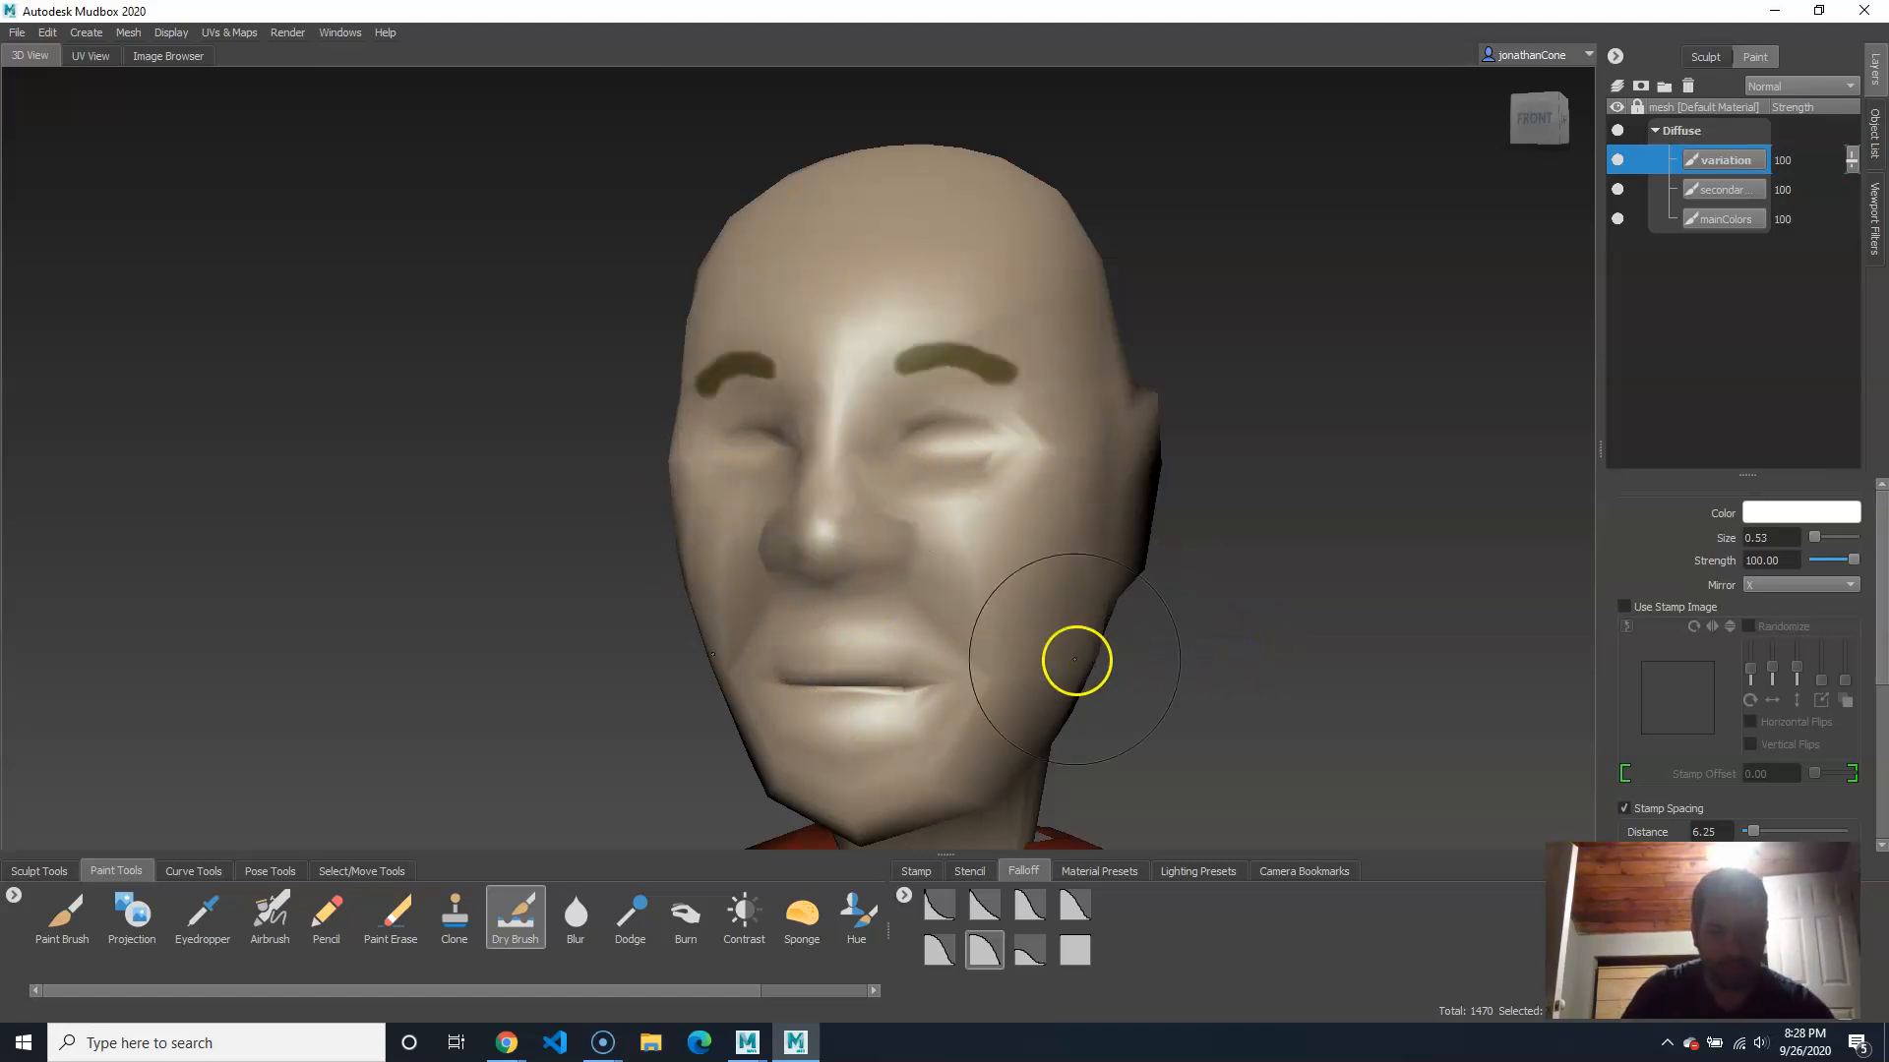
Step: Brush white over the side of the face in profile with the Dry Brush at size 0.53
{"action": "left_click_drag", "start_coordinate": [843, 481], "coordinate": [935, 599], "text": "alt"}
{"action": "right_click_drag", "start_coordinate": [935, 599], "coordinate": [932, 615], "text": "alt"}
{"action": "left_click_drag", "start_coordinate": [931, 616], "coordinate": [876, 522], "text": "alt"}
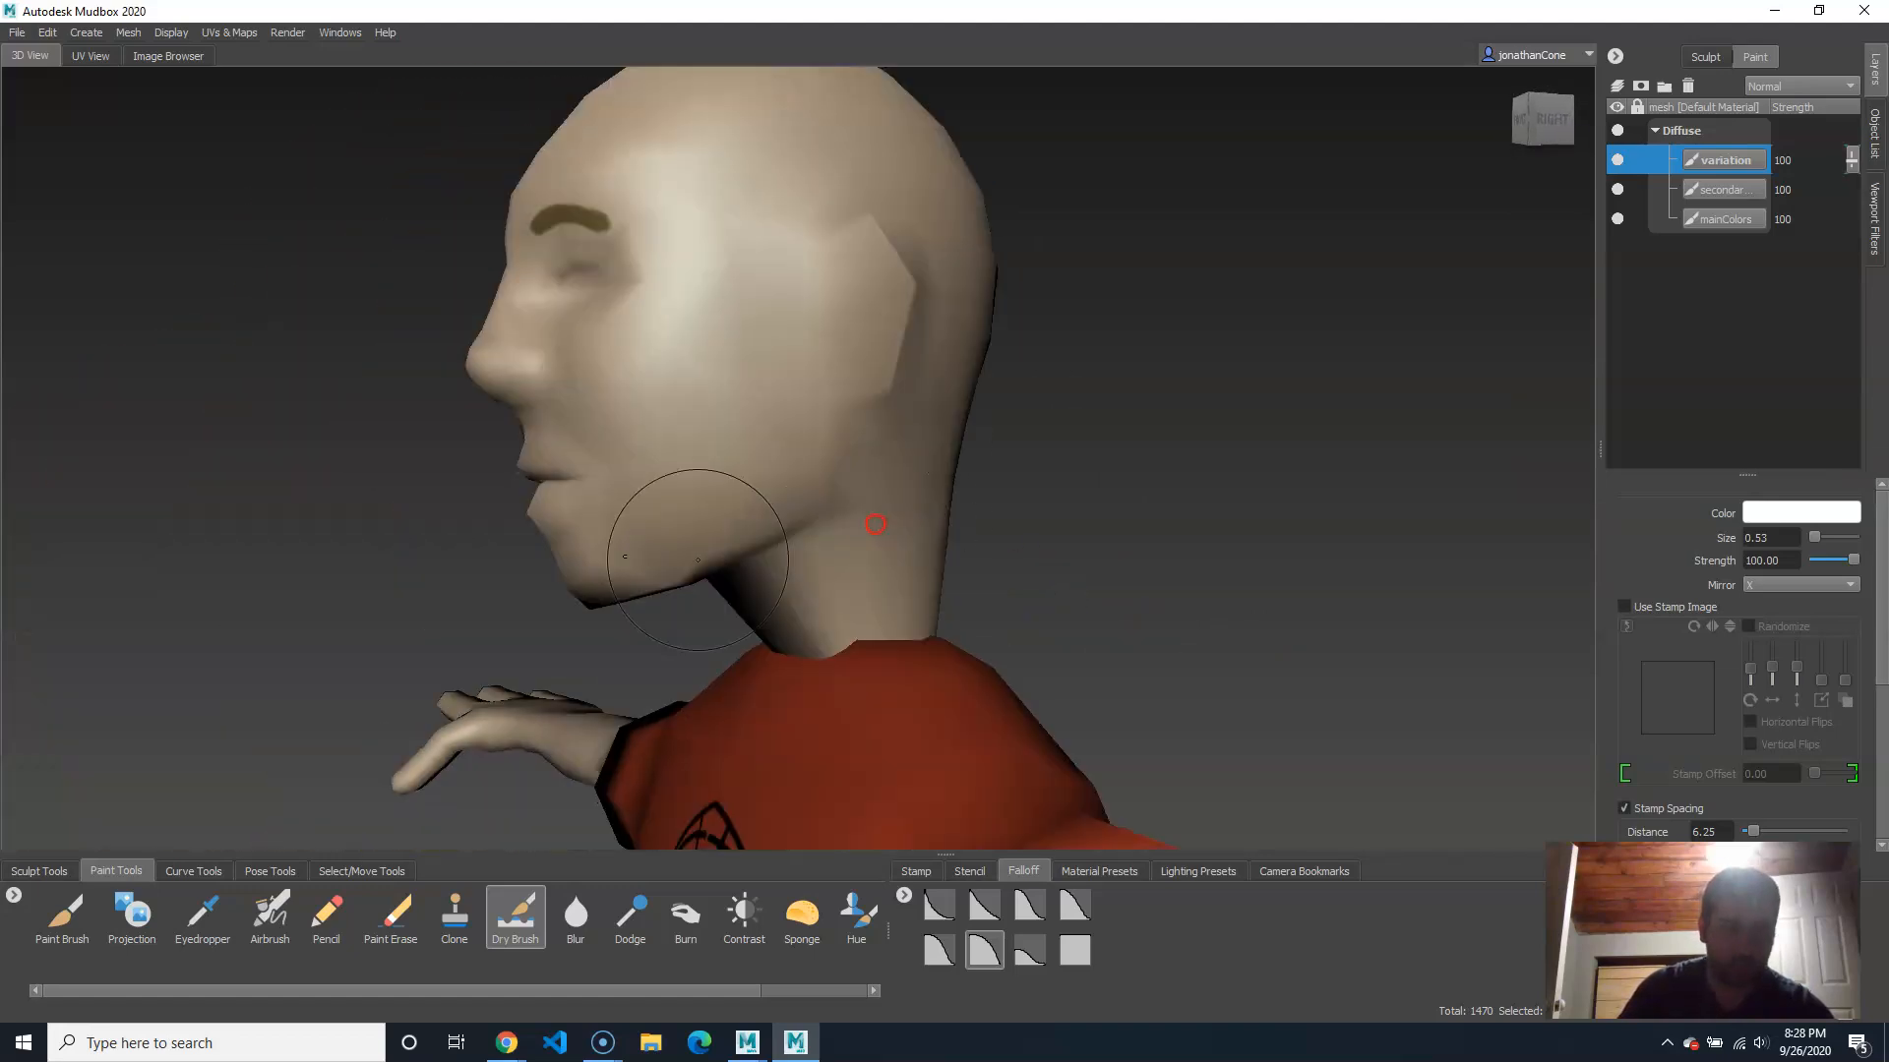
{"action": "right_click_drag", "start_coordinate": [876, 522], "coordinate": [816, 647], "text": "alt"}
{"action": "left_click_drag", "start_coordinate": [817, 647], "coordinate": [803, 634], "text": "alt"}
{"action": "right_click_drag", "start_coordinate": [803, 635], "coordinate": [750, 641], "text": "alt"}
{"action": "mouse_move", "coordinate": [547, 321]}
{"action": "left_mouse_down"}
{"action": "mouse_move", "coordinate": [561, 450]}
{"action": "mouse_move", "coordinate": [563, 298]}
{"action": "left_mouse_up"}
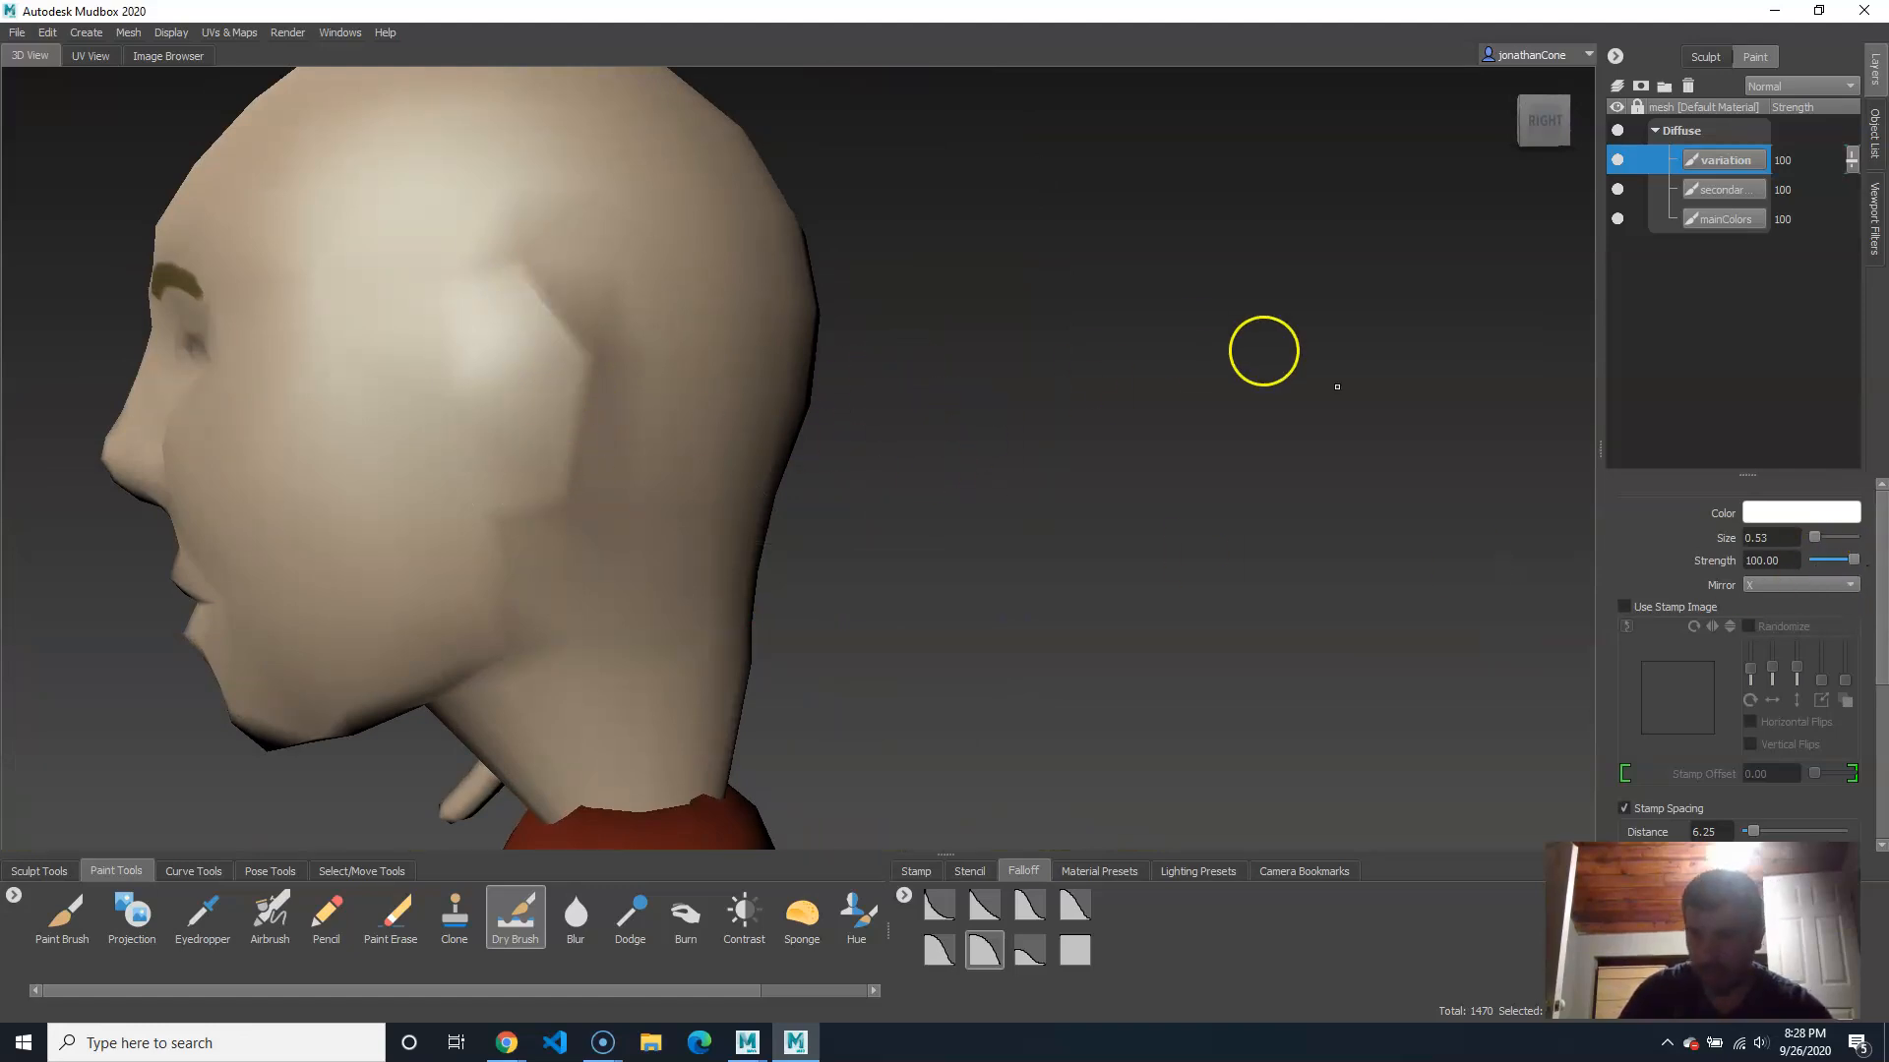
Step: Change the Dry Brush color to black
{"action": "left_click", "coordinate": [1769, 511]}
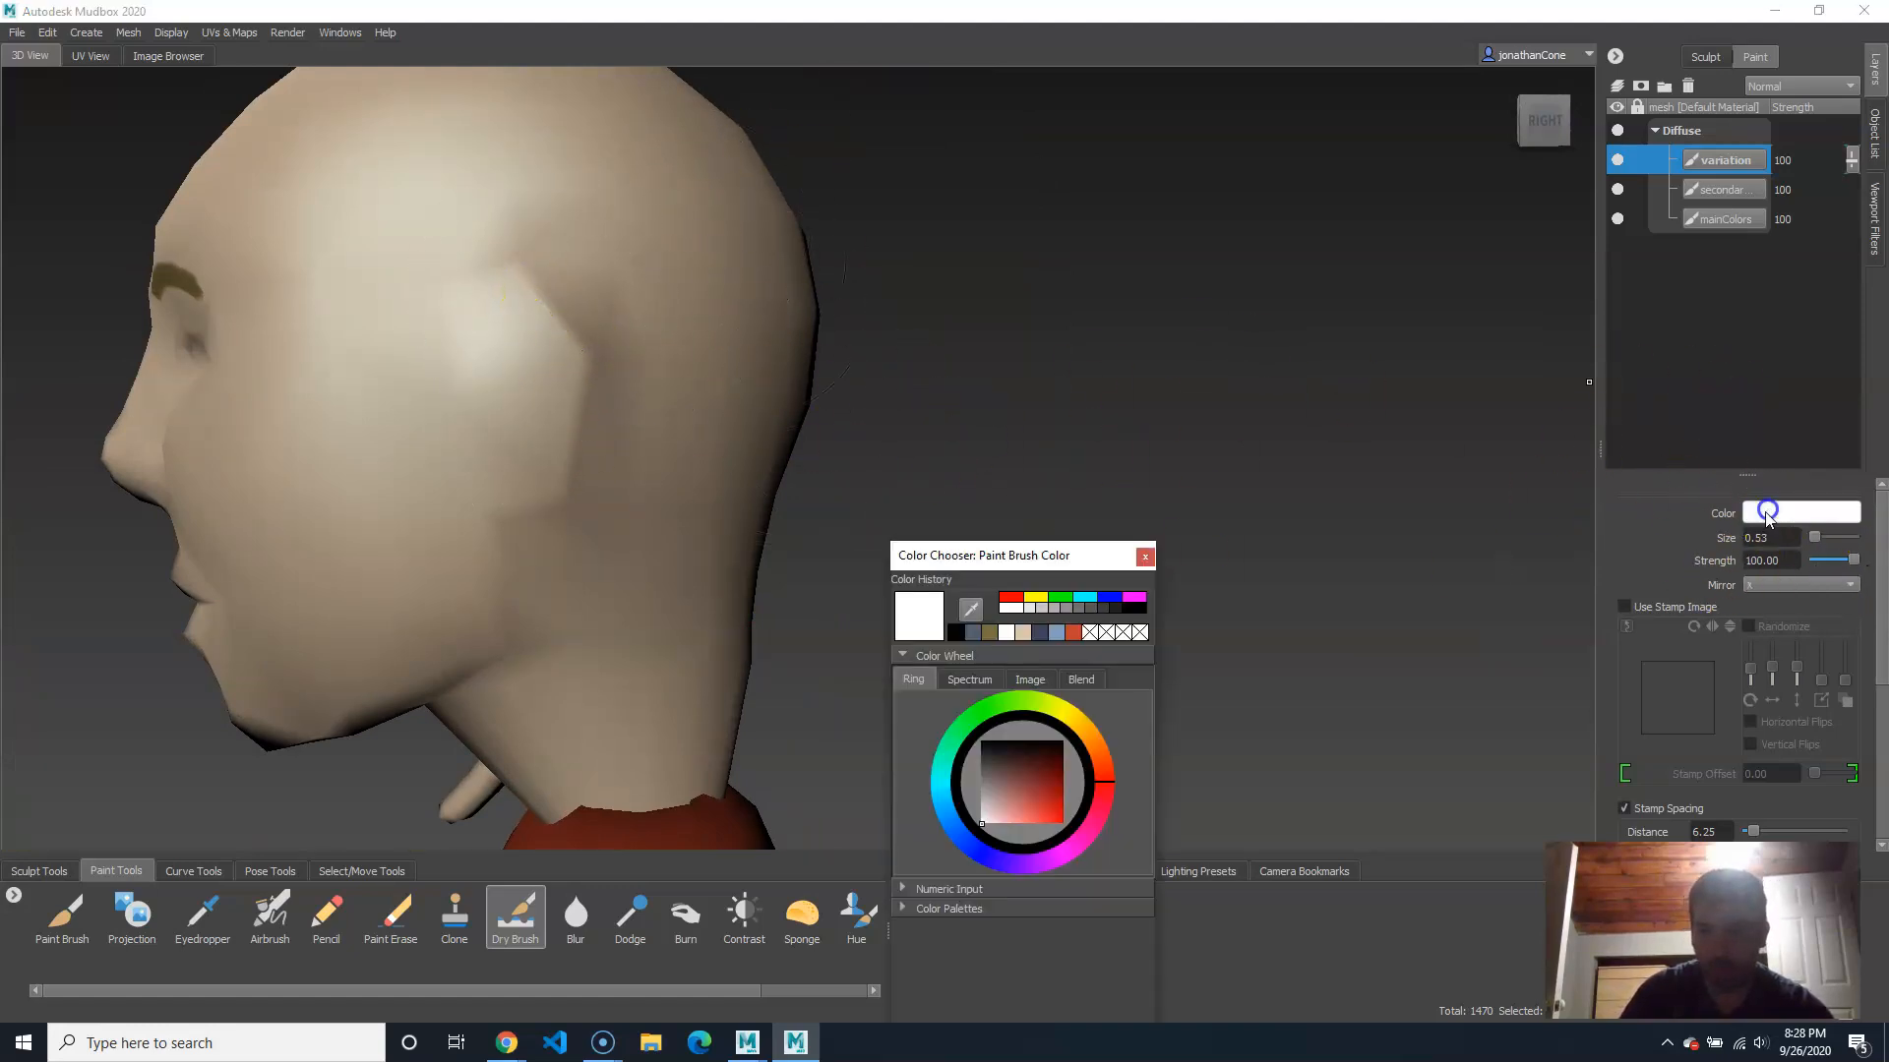
{"action": "left_click_drag", "start_coordinate": [1062, 770], "coordinate": [898, 725]}
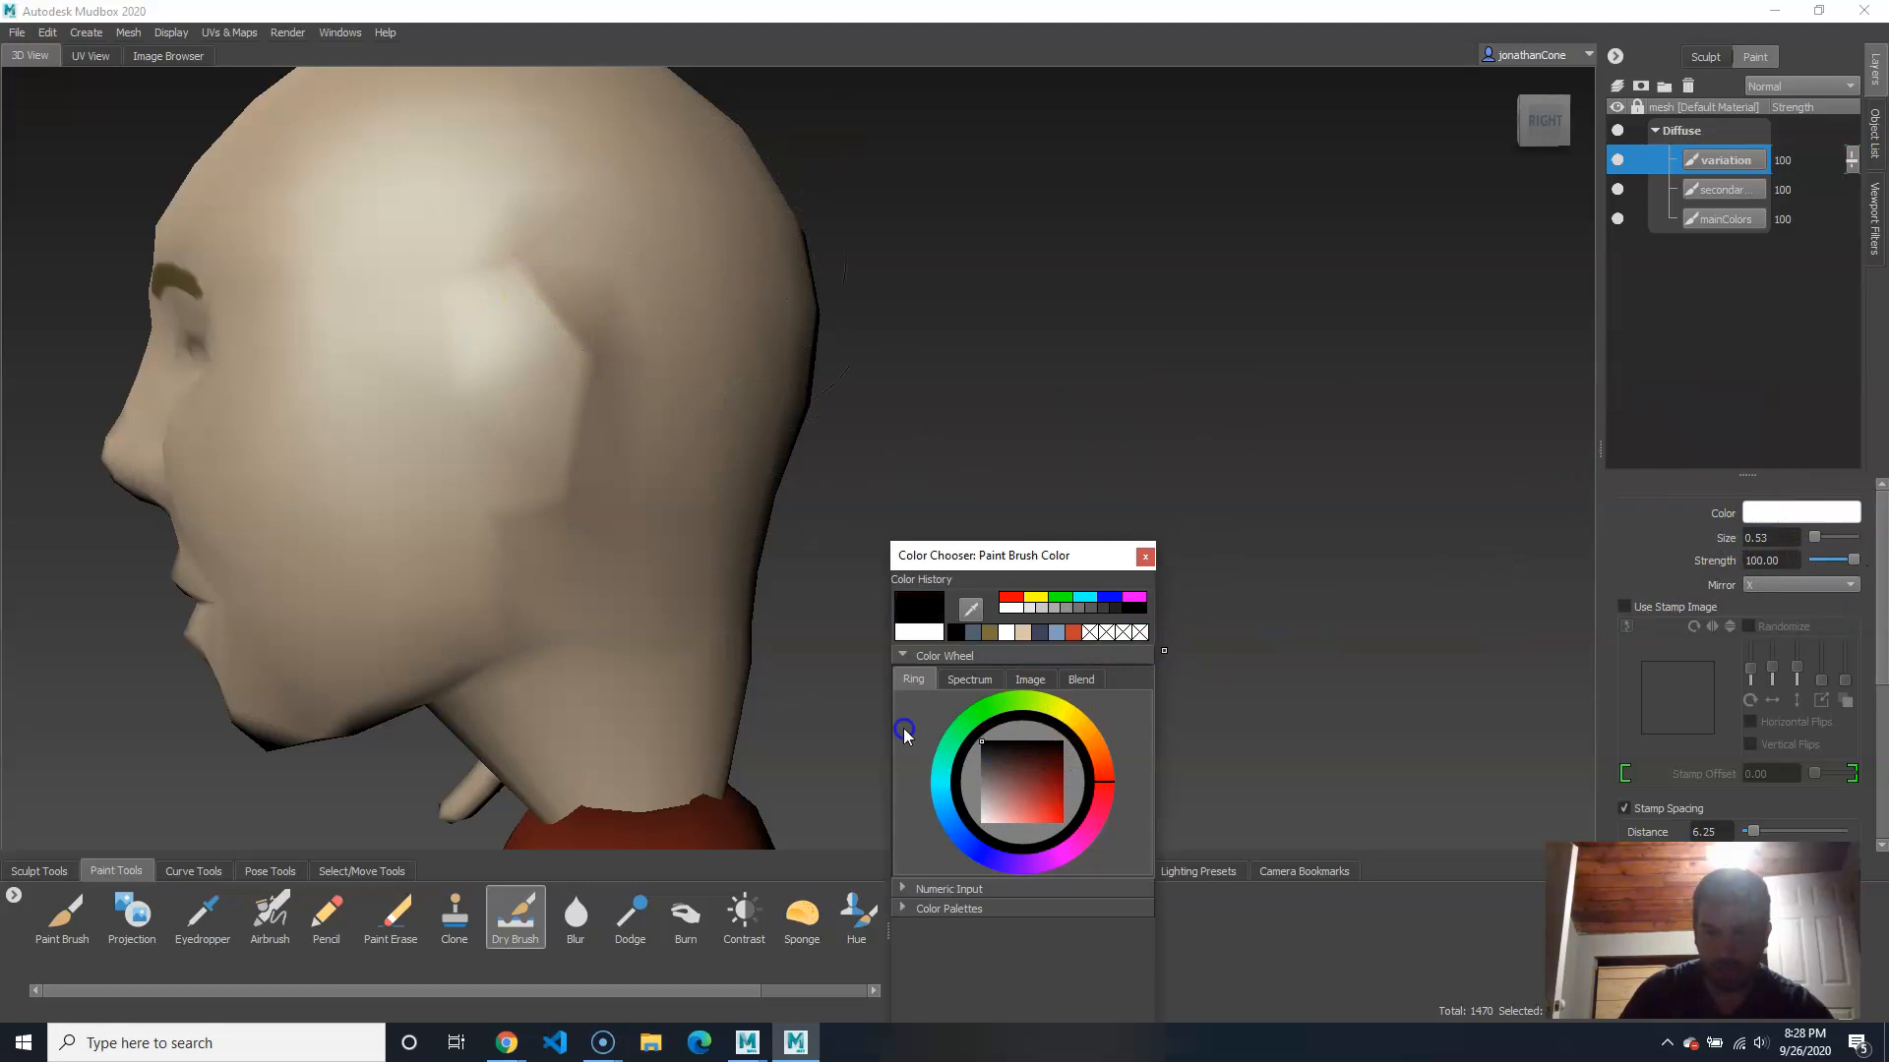
{"action": "left_click", "coordinate": [1145, 556]}
Step: Brush black shading around the eyes, beside the nose and onto the neck with the Dry Brush at size 0.53
{"action": "mouse_move", "coordinate": [904, 654]}
{"action": "left_mouse_down", "text": "alt"}
{"action": "mouse_move", "coordinate": [708, 540]}
{"action": "mouse_move", "coordinate": [865, 548]}
{"action": "mouse_move", "coordinate": [1126, 392]}
{"action": "mouse_move", "coordinate": [951, 456]}
{"action": "mouse_move", "coordinate": [995, 548]}
{"action": "mouse_move", "coordinate": [1163, 603]}
{"action": "mouse_move", "coordinate": [954, 520]}
{"action": "left_mouse_up", "text": "alt"}
{"action": "left_click", "coordinate": [834, 388]}
{"action": "left_click_drag", "start_coordinate": [1024, 264], "coordinate": [1049, 434]}
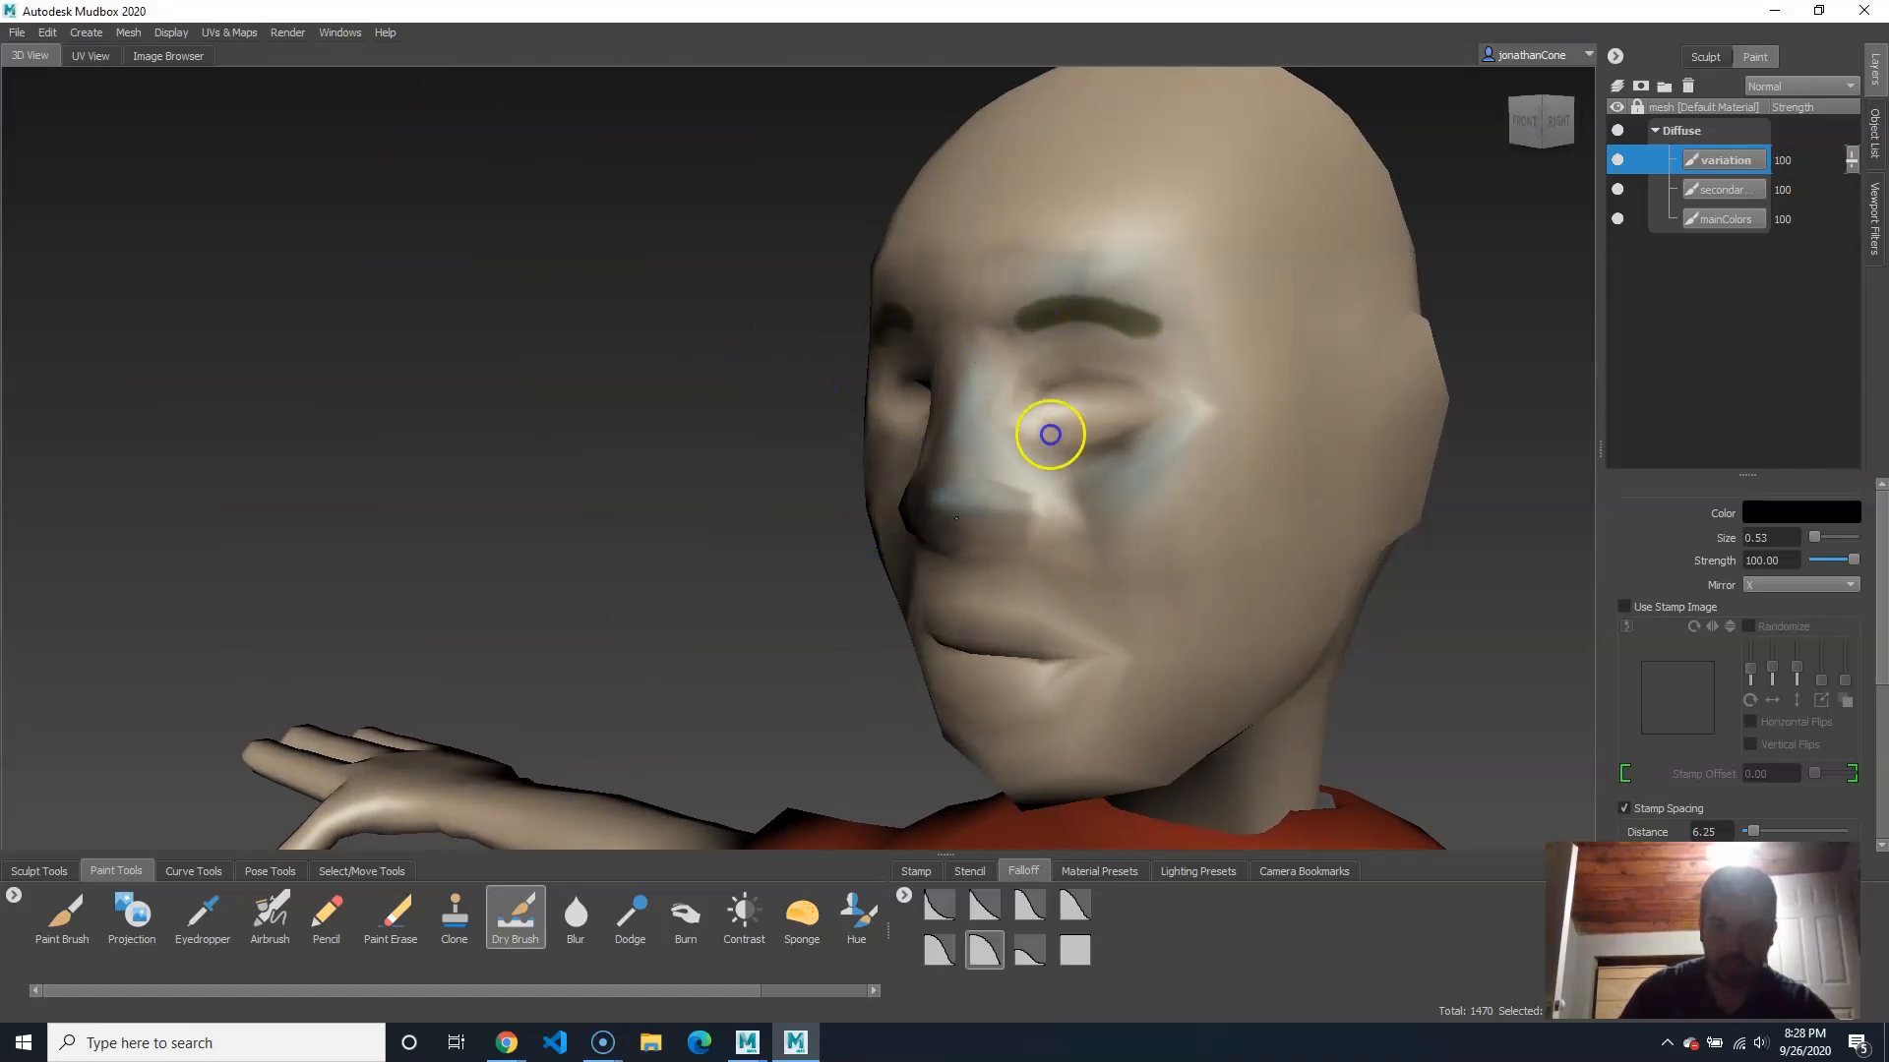
{"action": "left_click_drag", "start_coordinate": [1204, 753], "coordinate": [1229, 774]}
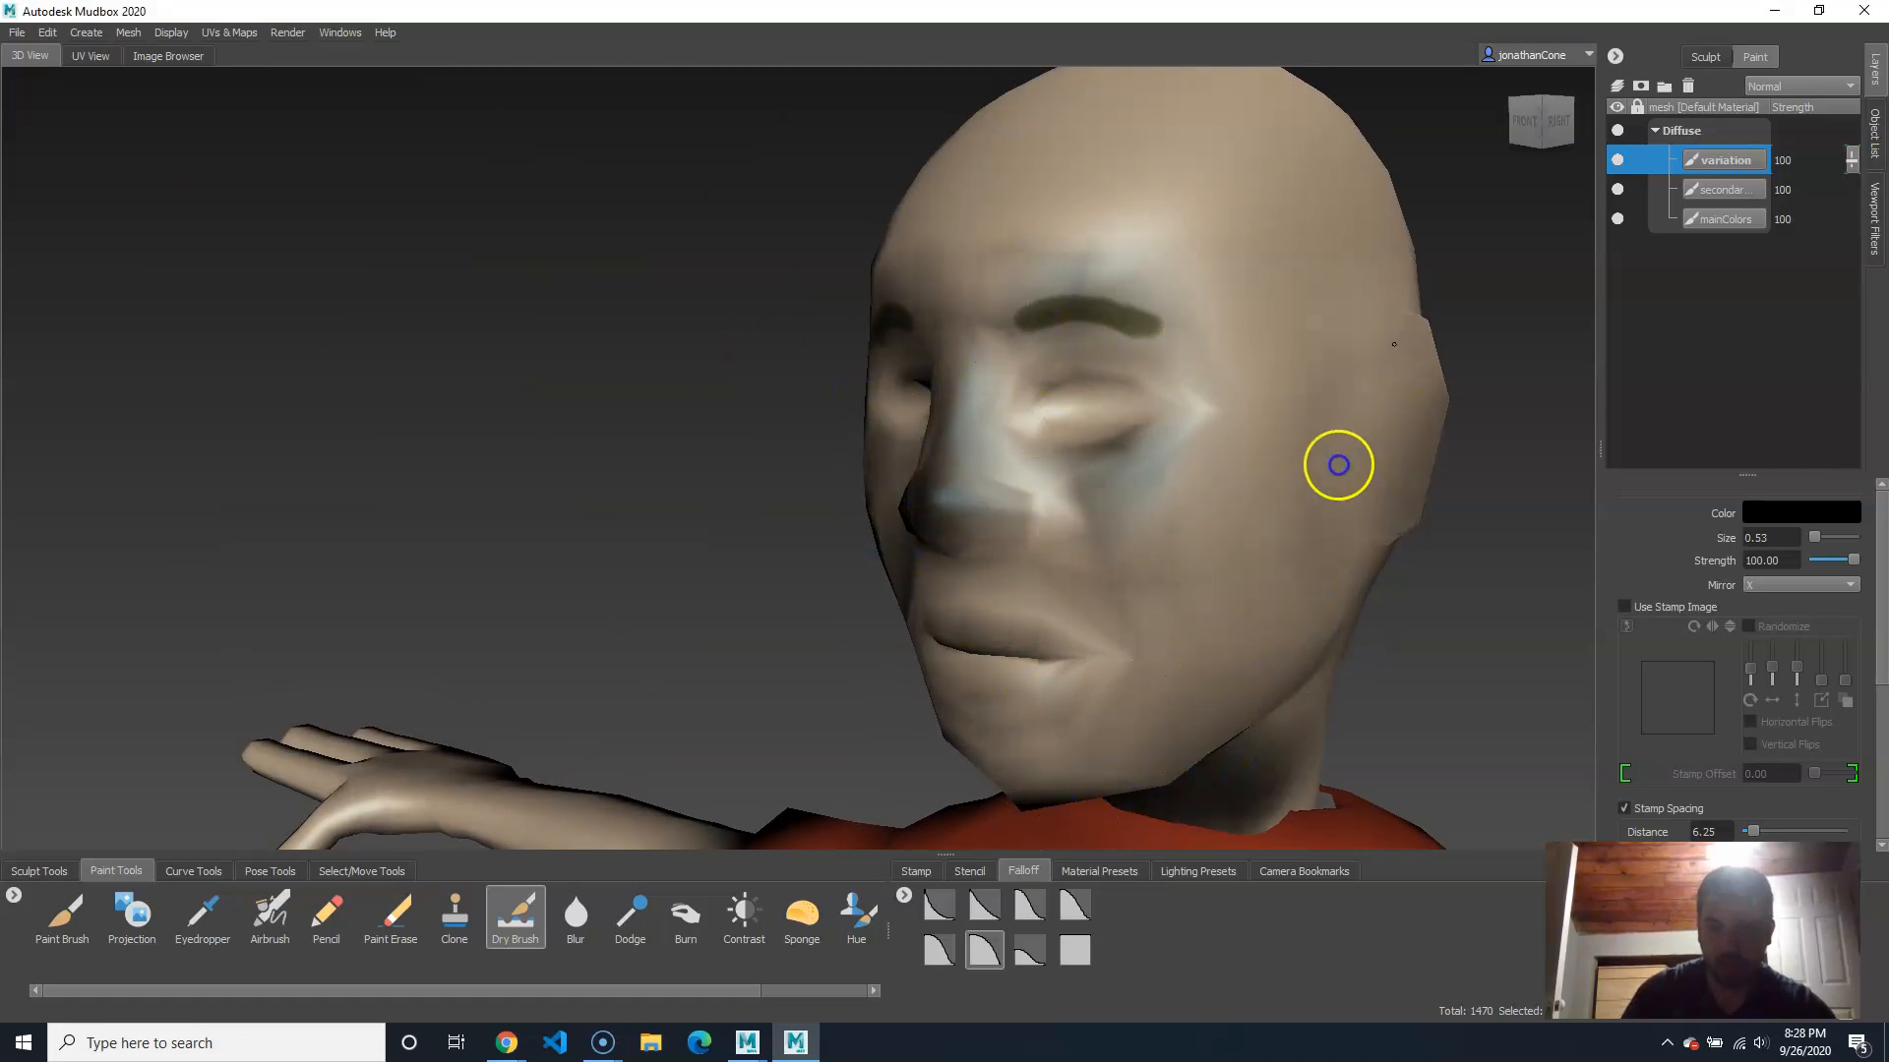
Step: Try more black Dry Brush shading behind the ear, around the mouth and on the jaw
{"action": "mouse_move", "coordinate": [1370, 535]}
{"action": "left_mouse_down", "text": "alt"}
{"action": "mouse_move", "coordinate": [1410, 727]}
{"action": "mouse_move", "coordinate": [1273, 721]}
{"action": "left_mouse_up", "text": "alt"}
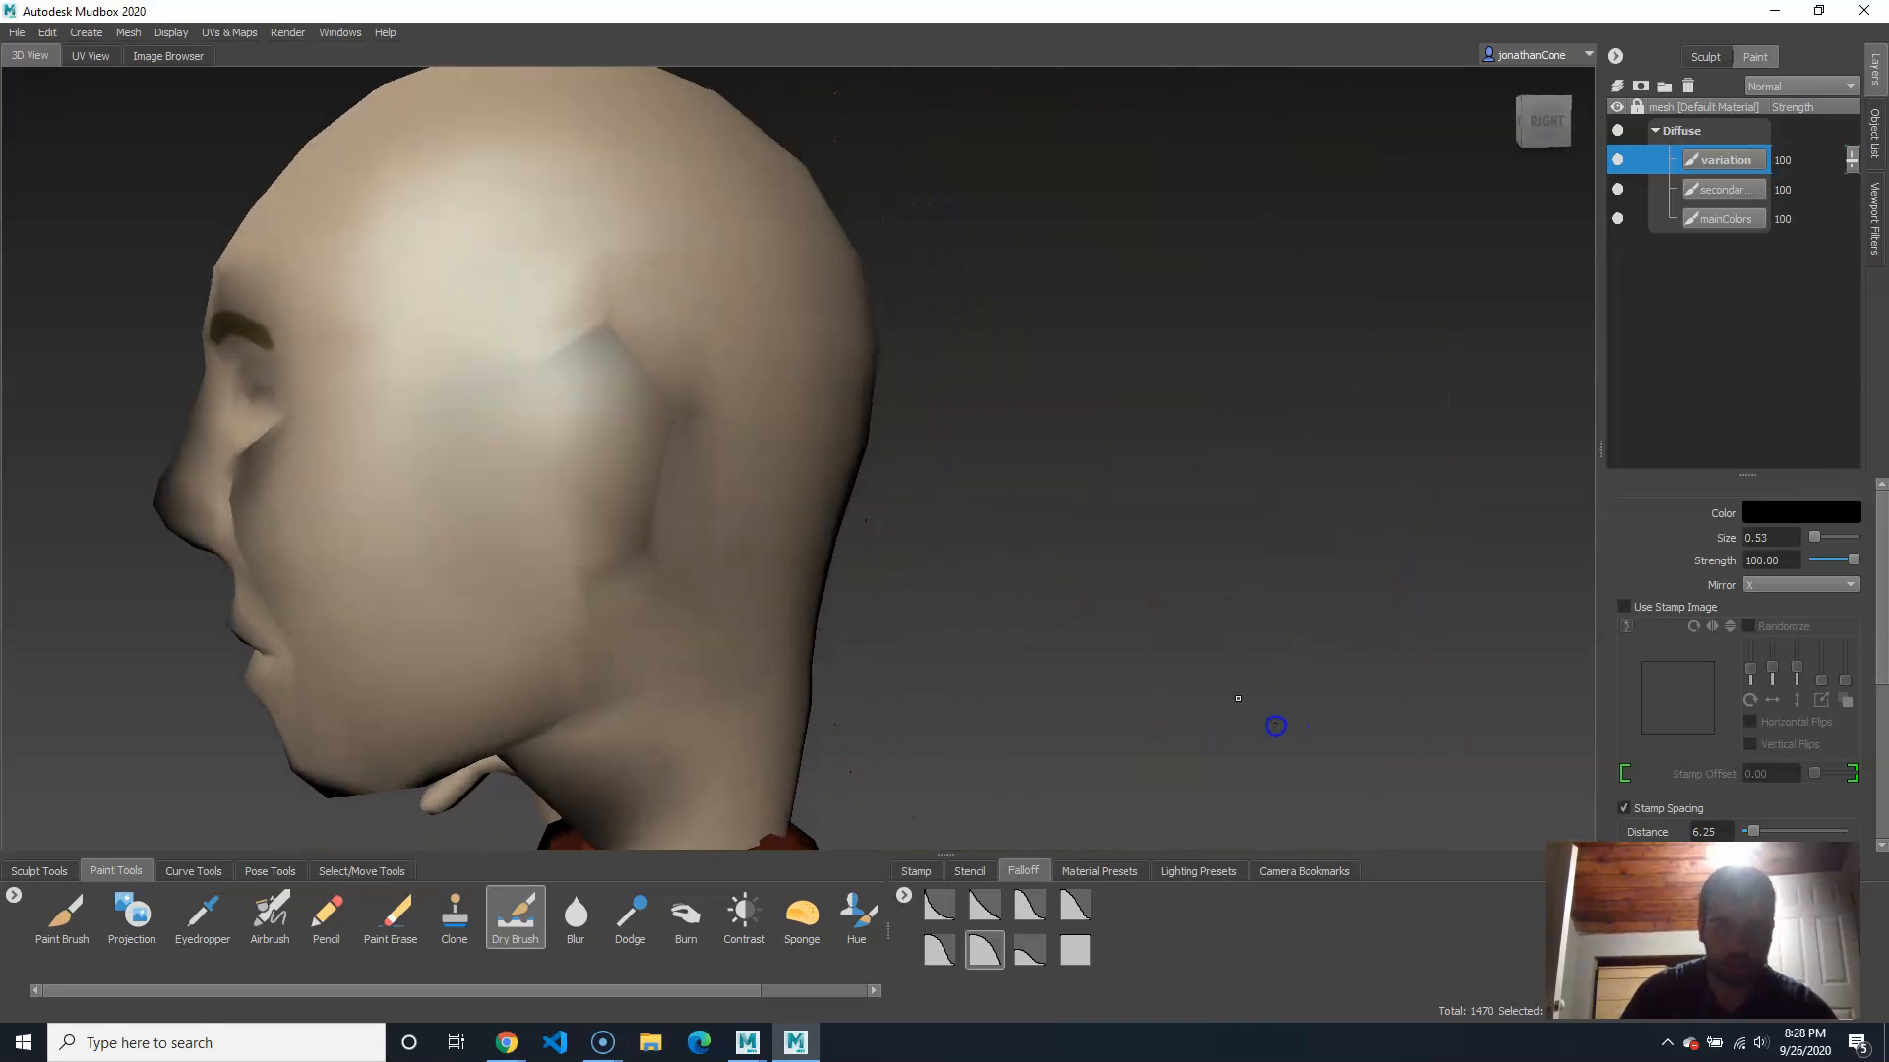
{"action": "left_click_drag", "start_coordinate": [684, 351], "coordinate": [906, 602]}
{"action": "key", "text": "ctrl+z"}
{"action": "left_click_drag", "start_coordinate": [1132, 608], "coordinate": [1257, 559], "text": "alt"}
{"action": "left_click_drag", "start_coordinate": [1576, 556], "coordinate": [920, 594], "text": "alt"}
{"action": "right_click_drag", "start_coordinate": [919, 594], "coordinate": [878, 533], "text": "alt"}
{"action": "mouse_move", "coordinate": [879, 533]}
{"action": "left_mouse_down"}
{"action": "mouse_move", "coordinate": [927, 380]}
{"action": "mouse_move", "coordinate": [890, 401]}
{"action": "mouse_move", "coordinate": [898, 434]}
{"action": "mouse_move", "coordinate": [944, 414]}
{"action": "mouse_move", "coordinate": [839, 505]}
{"action": "mouse_move", "coordinate": [807, 619]}
{"action": "left_mouse_up"}
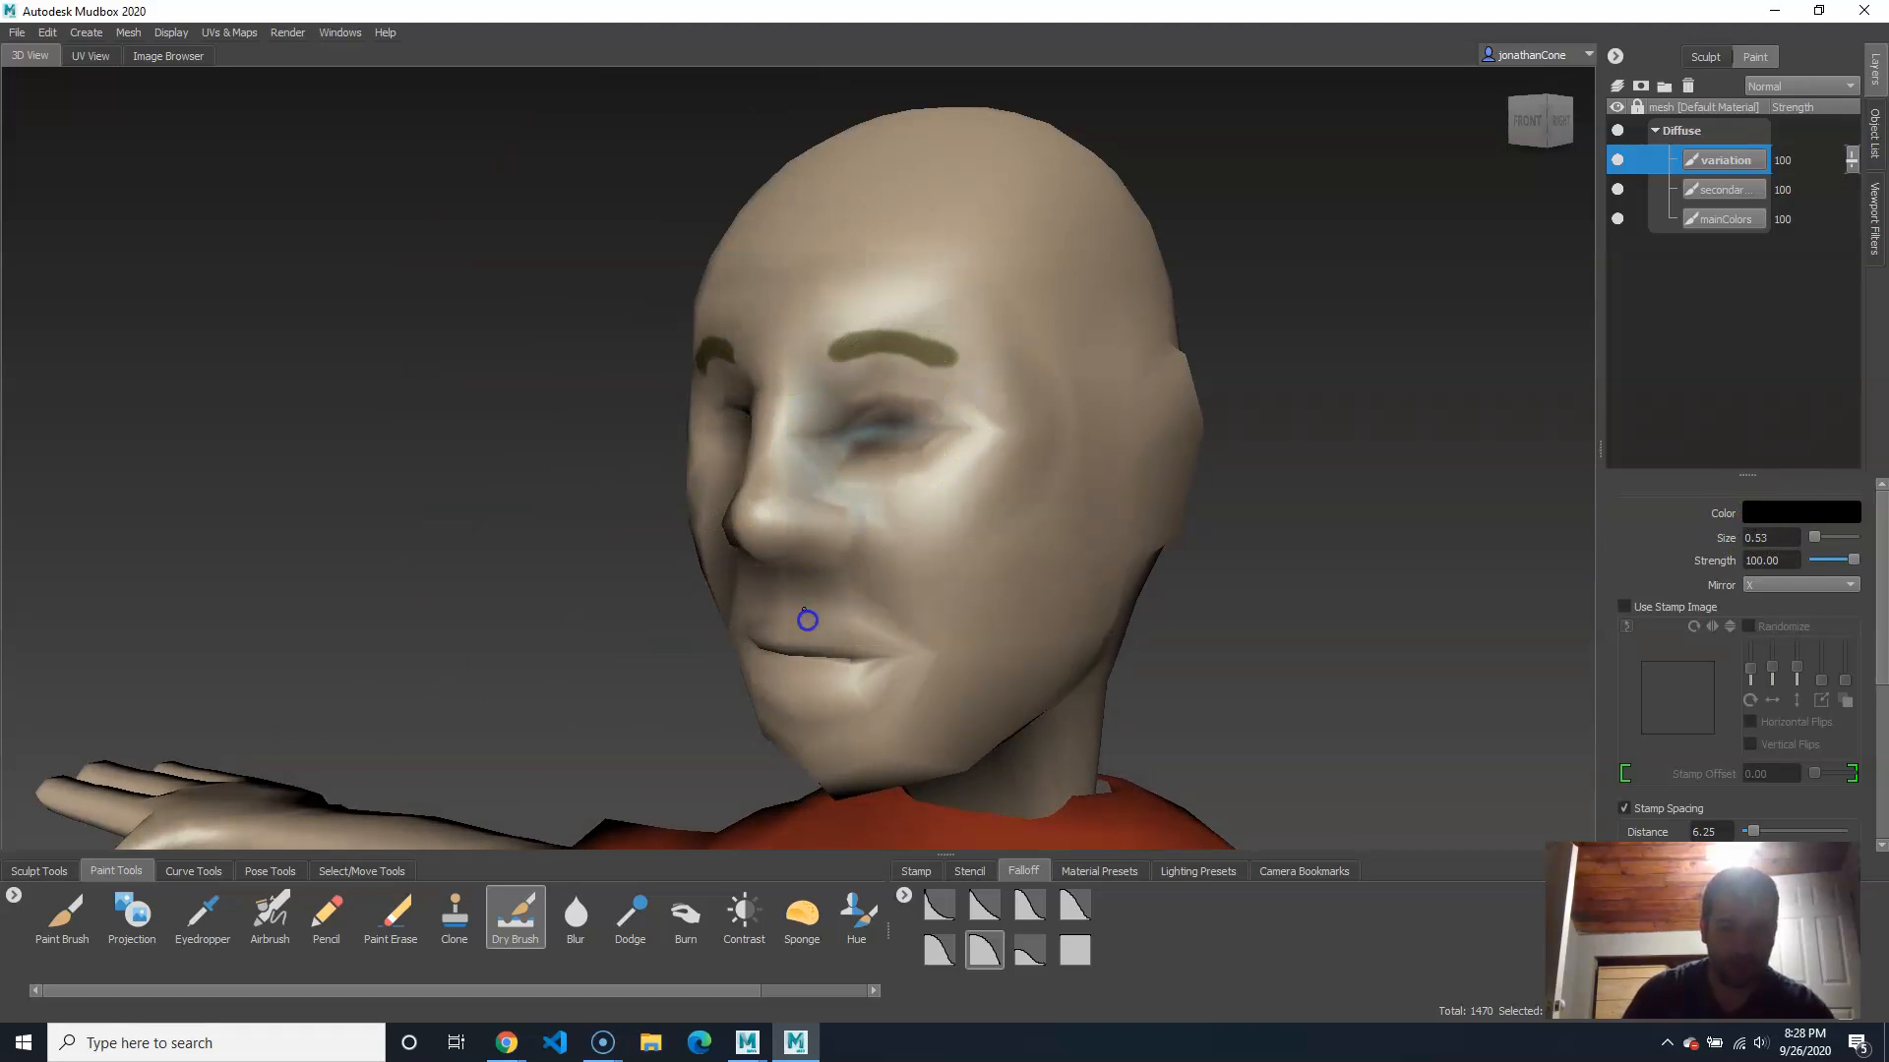
{"action": "mouse_move", "coordinate": [898, 708]}
{"action": "left_mouse_down"}
{"action": "mouse_move", "coordinate": [1042, 653]}
{"action": "mouse_move", "coordinate": [758, 318]}
{"action": "mouse_move", "coordinate": [830, 198]}
{"action": "mouse_move", "coordinate": [1138, 303]}
{"action": "mouse_move", "coordinate": [970, 611]}
{"action": "mouse_move", "coordinate": [1278, 680]}
{"action": "left_mouse_up"}
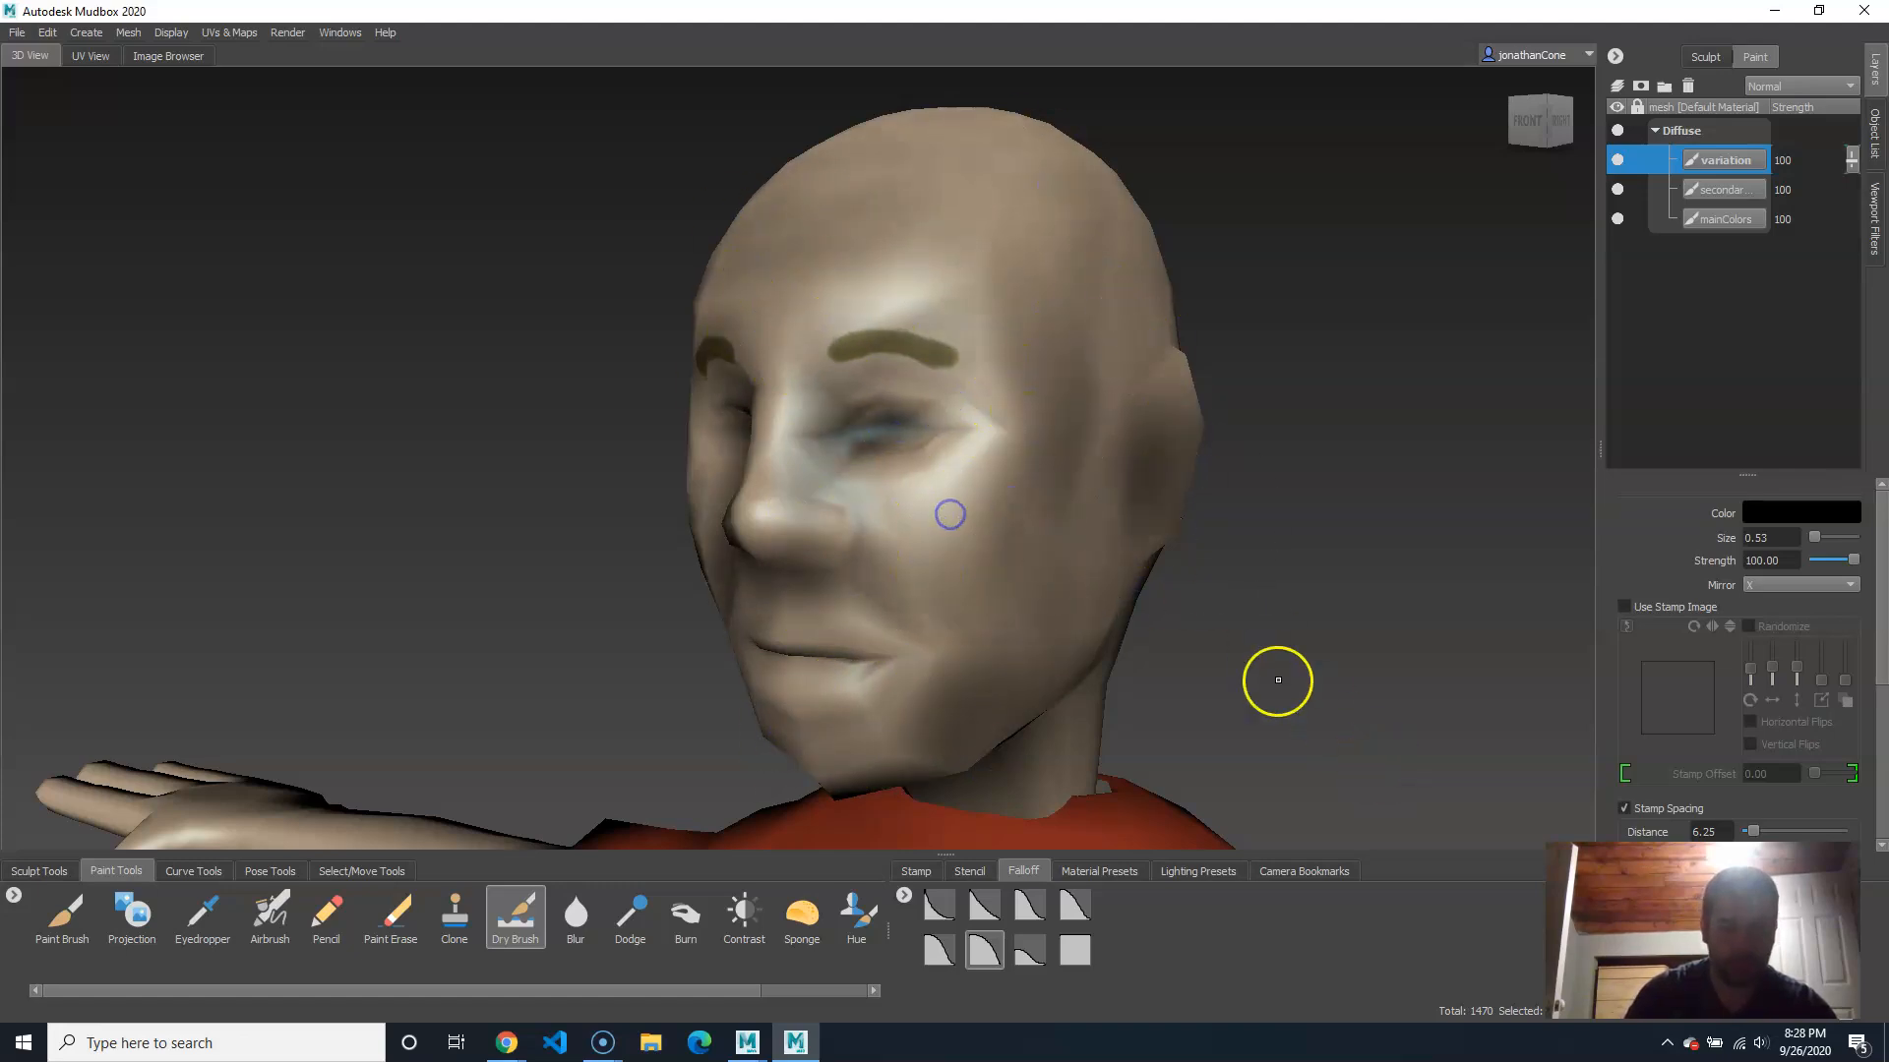
Step: Try a black Dry Brush stroke over the eye and cheek, and undo the black shading on the face
{"action": "left_click_drag", "start_coordinate": [1147, 706], "coordinate": [1252, 687], "text": "alt"}
{"action": "middle_click_drag", "start_coordinate": [1382, 629], "coordinate": [1160, 660], "text": "alt"}
{"action": "left_click_drag", "start_coordinate": [1160, 660], "coordinate": [1042, 583], "text": "alt"}
{"action": "right_click_drag", "start_coordinate": [1041, 583], "coordinate": [1013, 588], "text": "alt"}
{"action": "mouse_move", "coordinate": [787, 285]}
{"action": "left_mouse_down"}
{"action": "mouse_move", "coordinate": [742, 400]}
{"action": "mouse_move", "coordinate": [805, 438]}
{"action": "mouse_move", "coordinate": [890, 436]}
{"action": "left_mouse_up"}
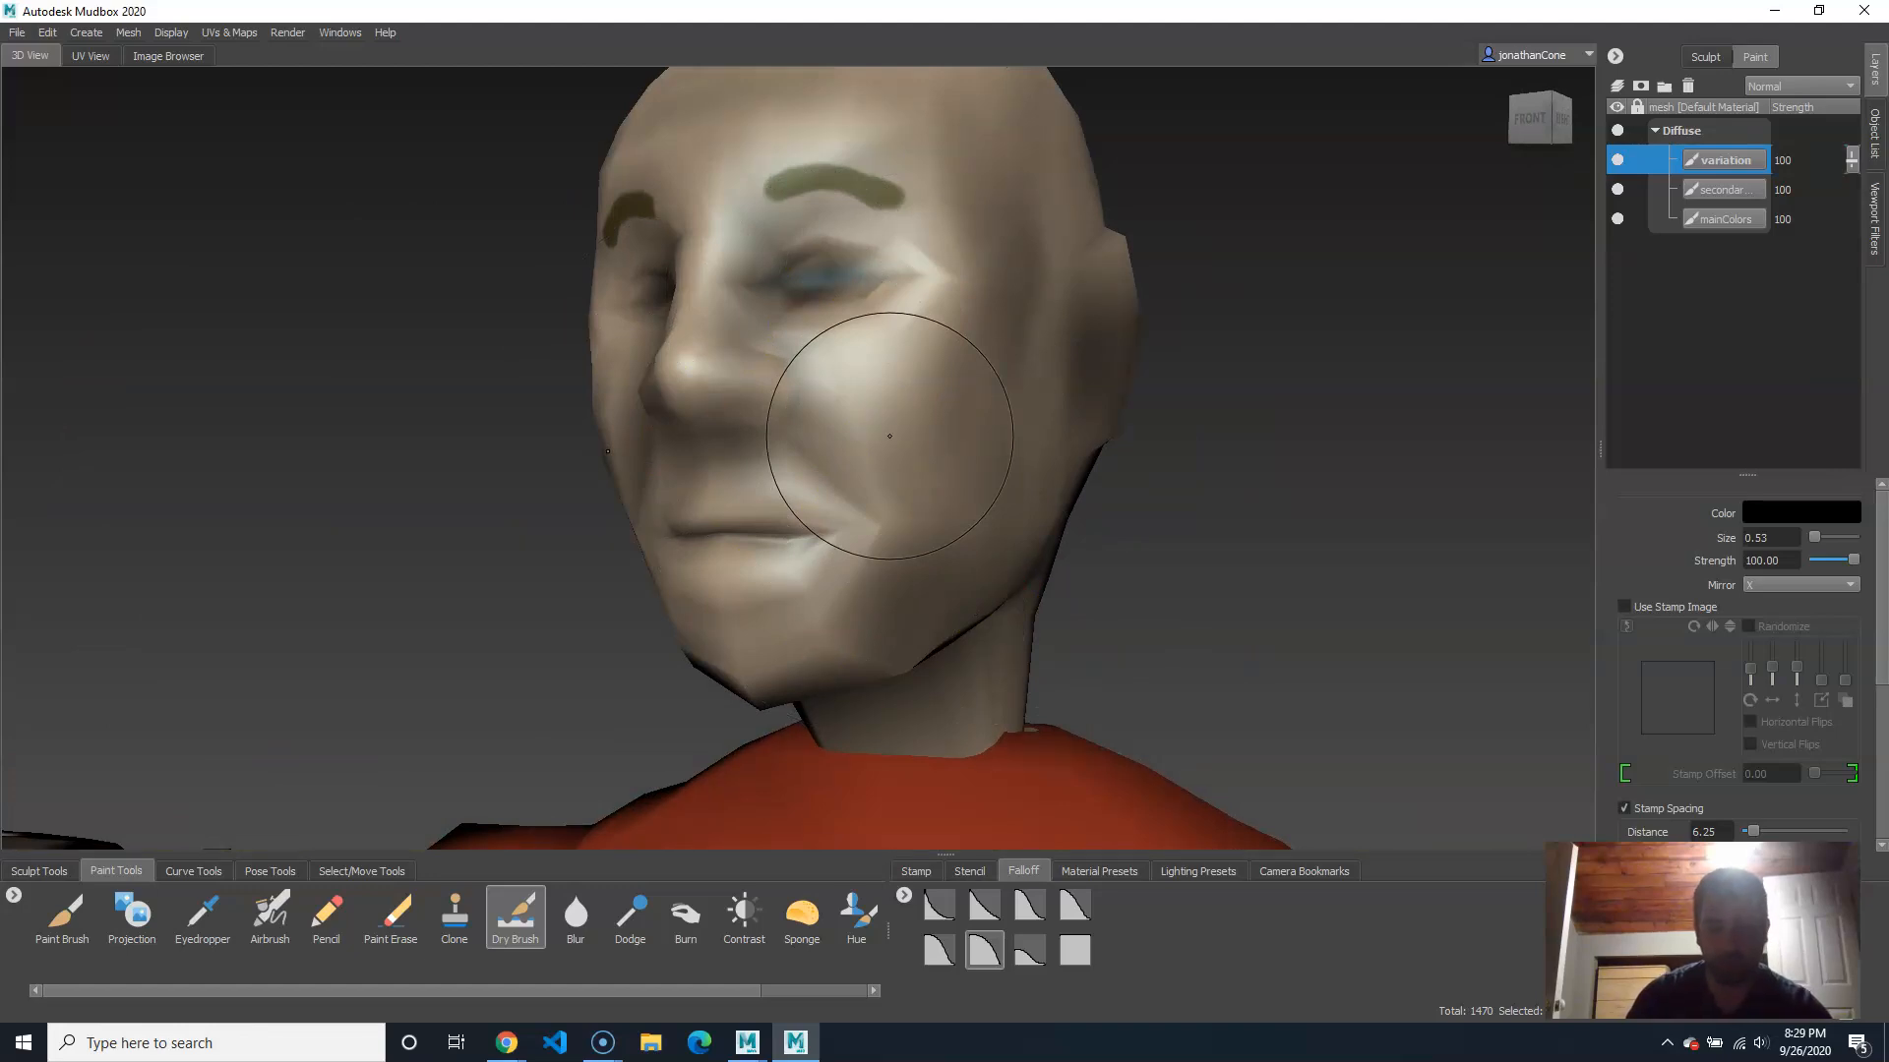
{"action": "key", "text": "ctrl+z"}
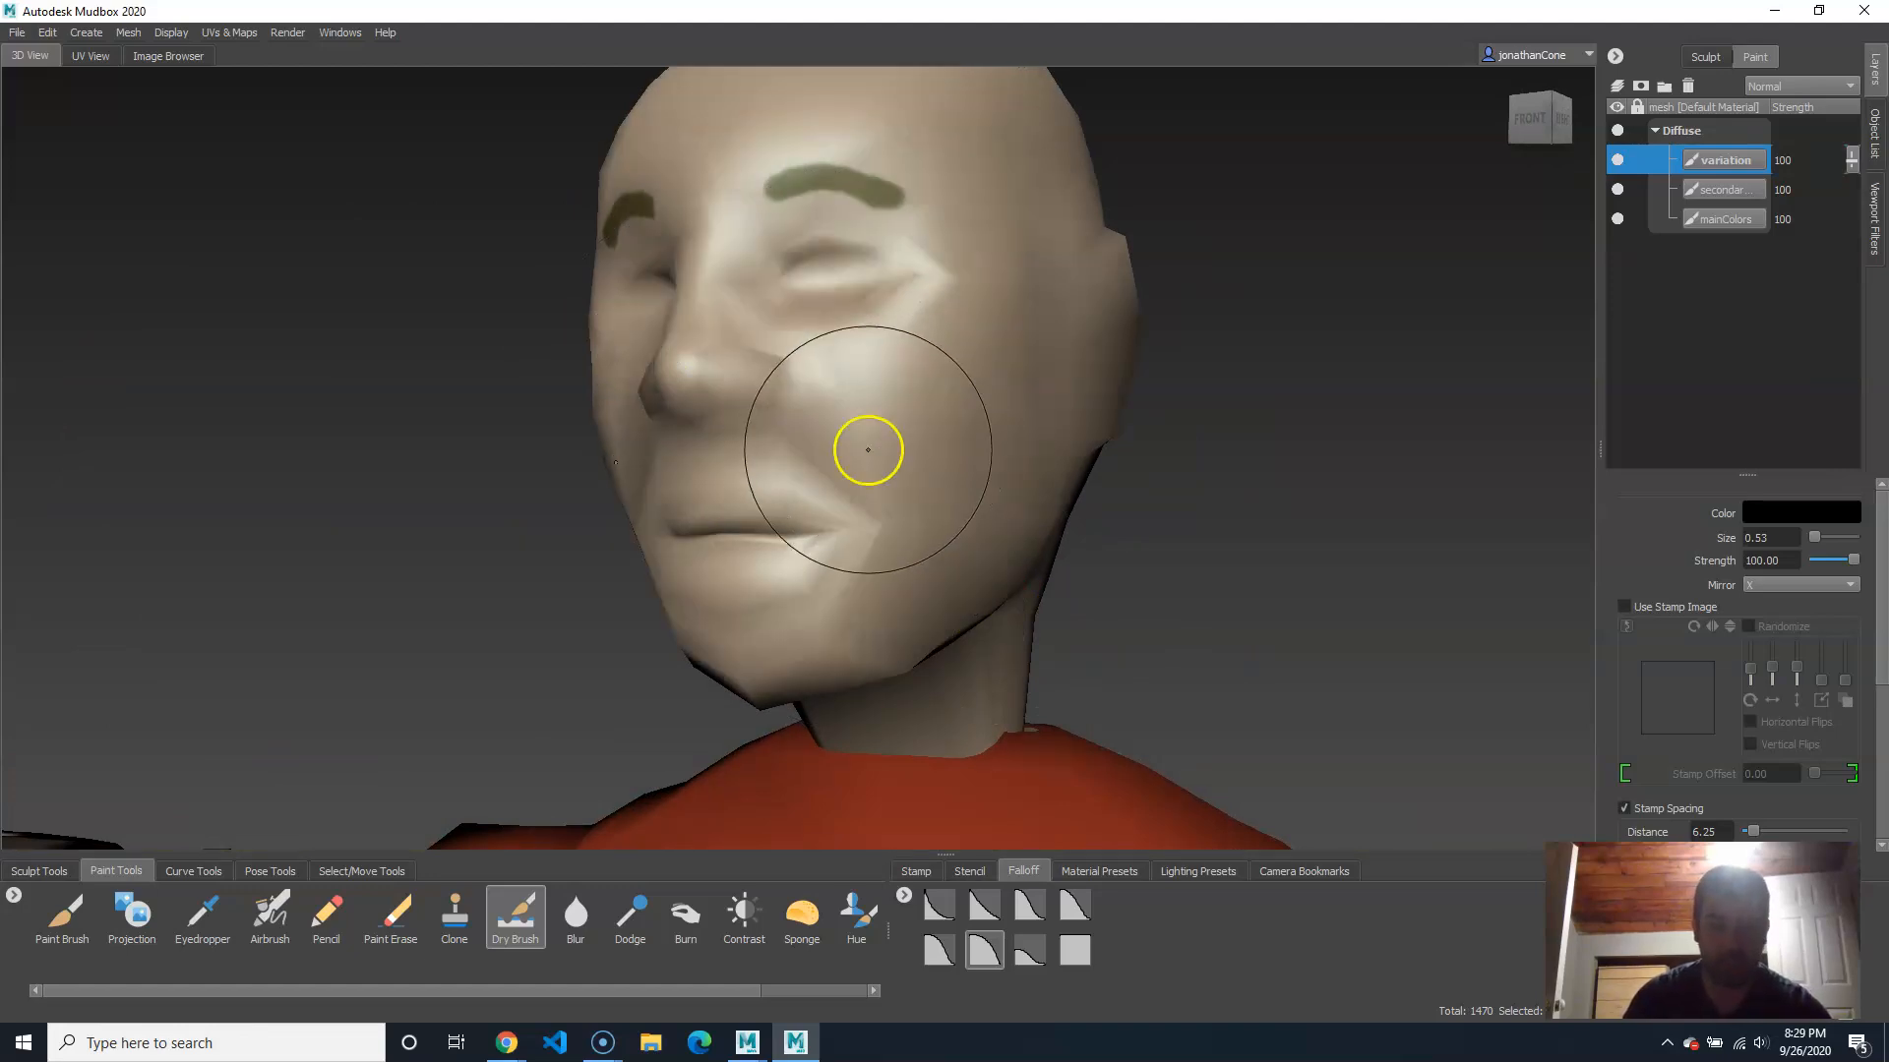
Step: Switch to the Paint Brush and set its color to a dark brown based on the skin tone sampled from the face
{"action": "right_click_drag", "start_coordinate": [951, 463], "coordinate": [862, 491], "text": "alt"}
{"action": "middle_click_drag", "start_coordinate": [861, 491], "coordinate": [863, 520], "text": "alt"}
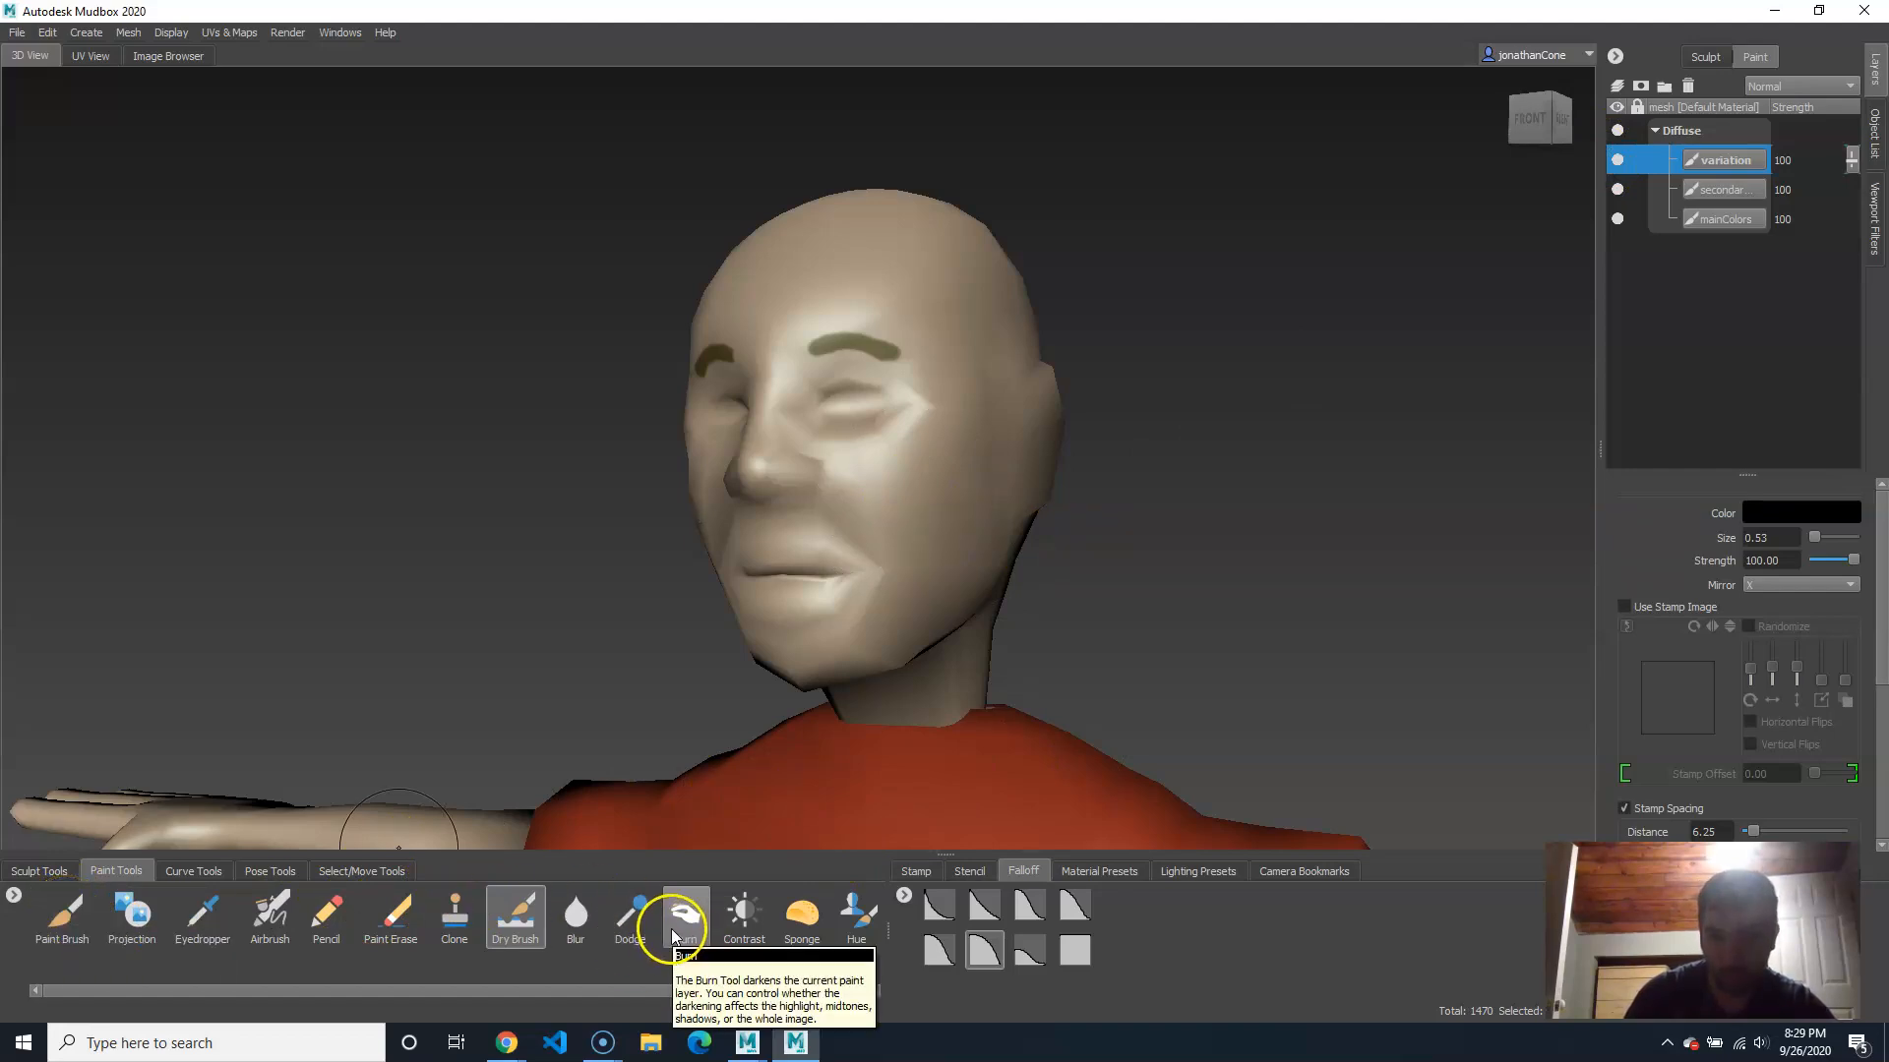
{"action": "left_click", "coordinate": [62, 915]}
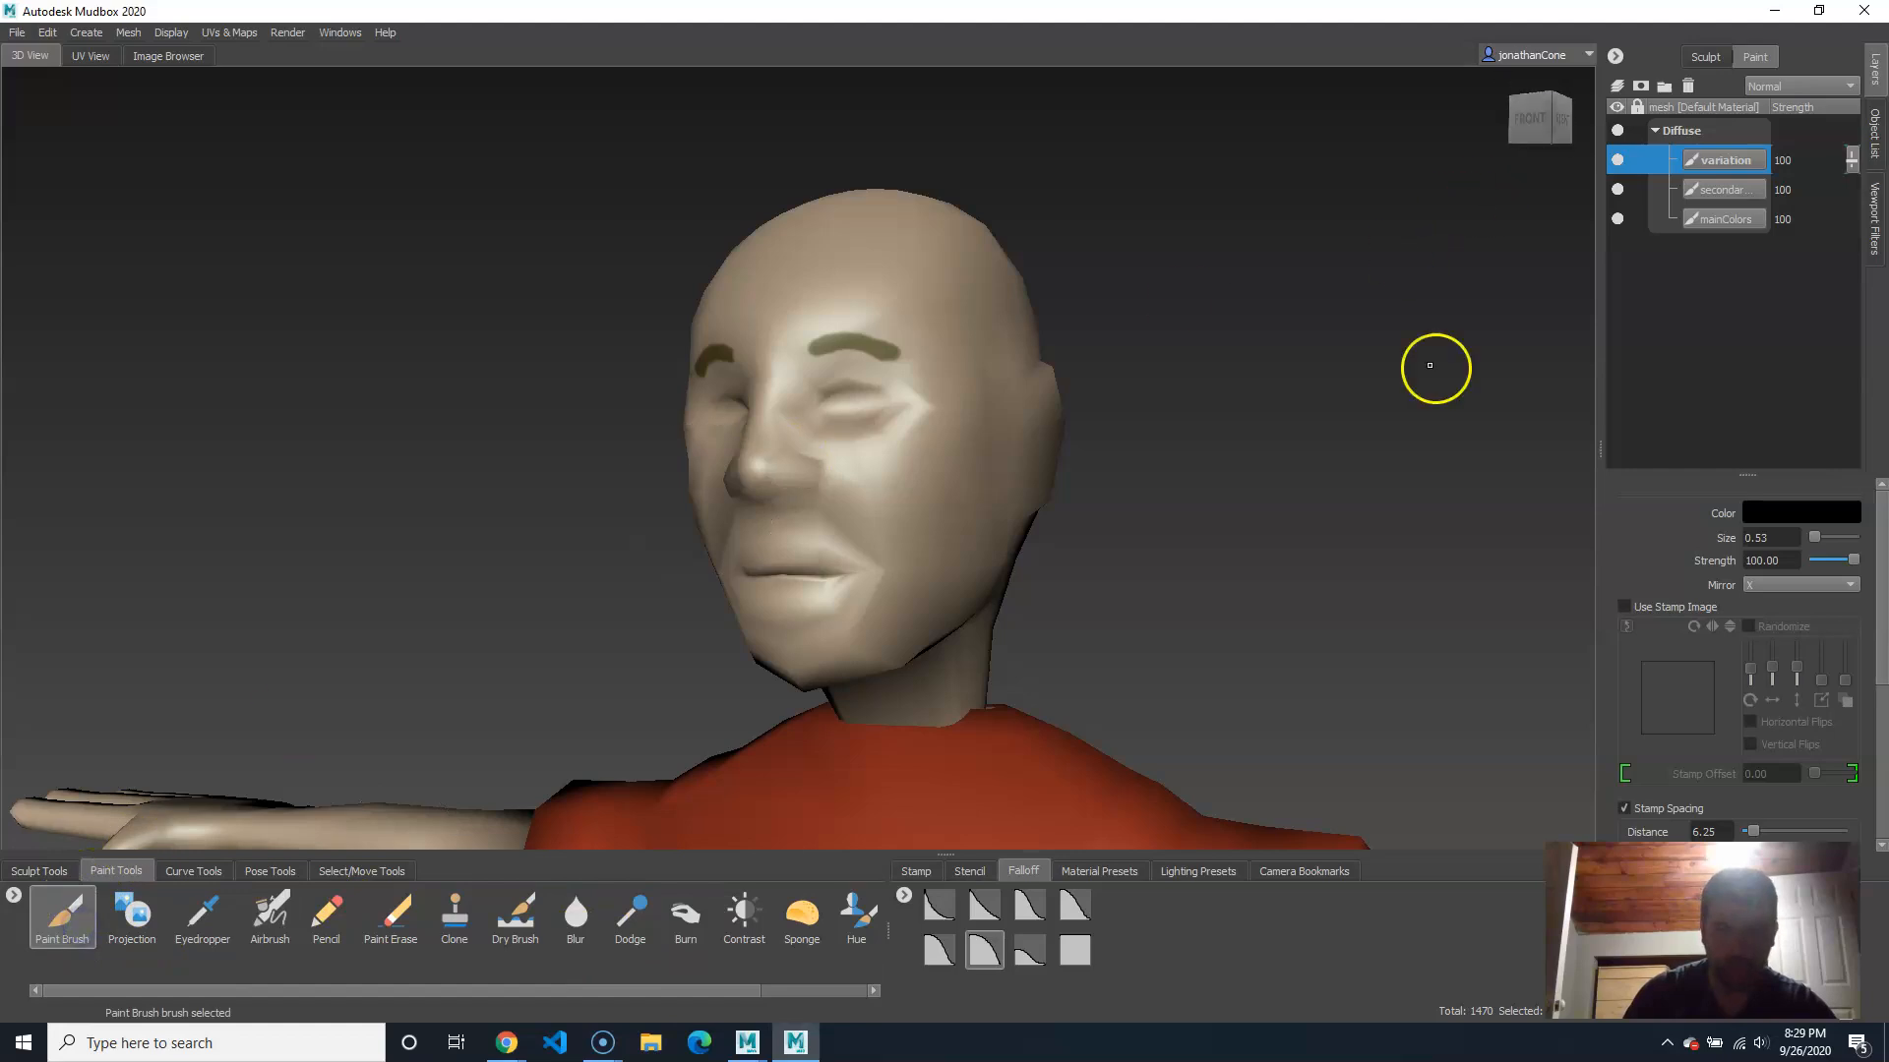
{"action": "left_click", "coordinate": [1827, 510]}
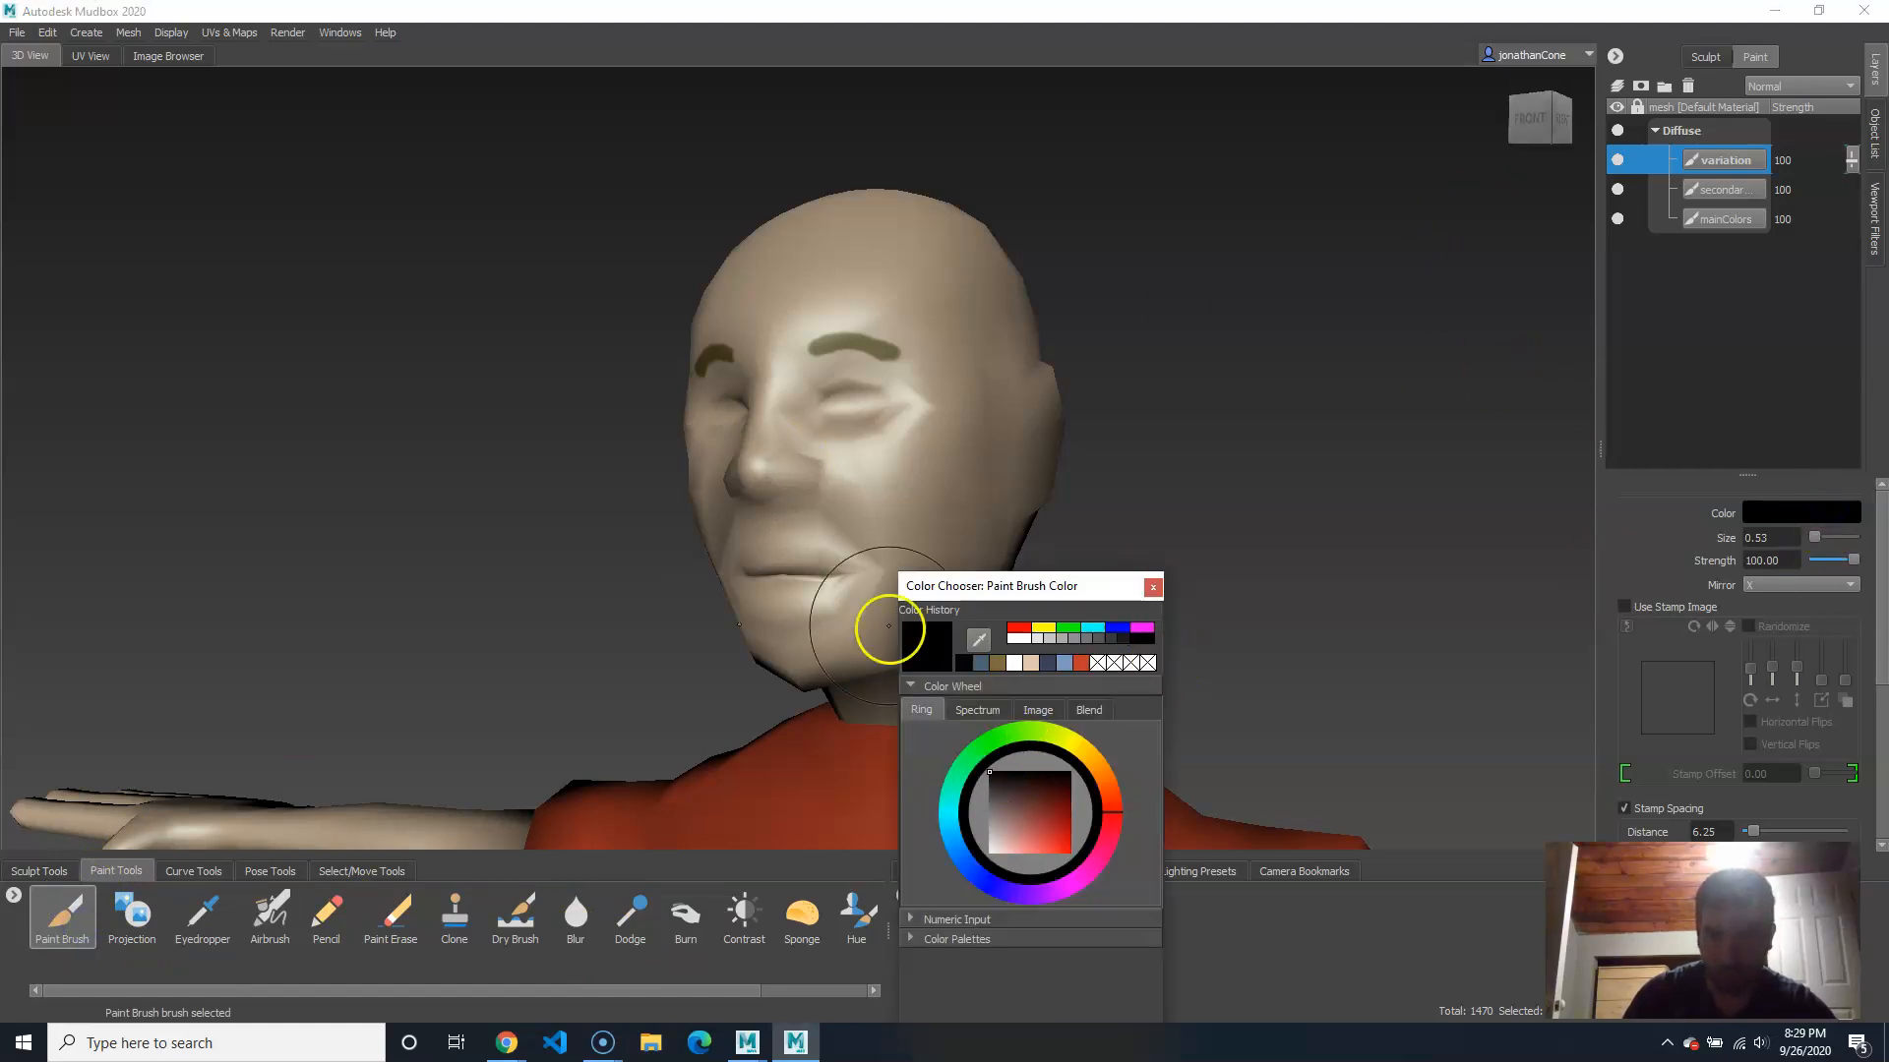
{"action": "left_click", "coordinate": [978, 640]}
{"action": "left_click", "coordinate": [935, 378]}
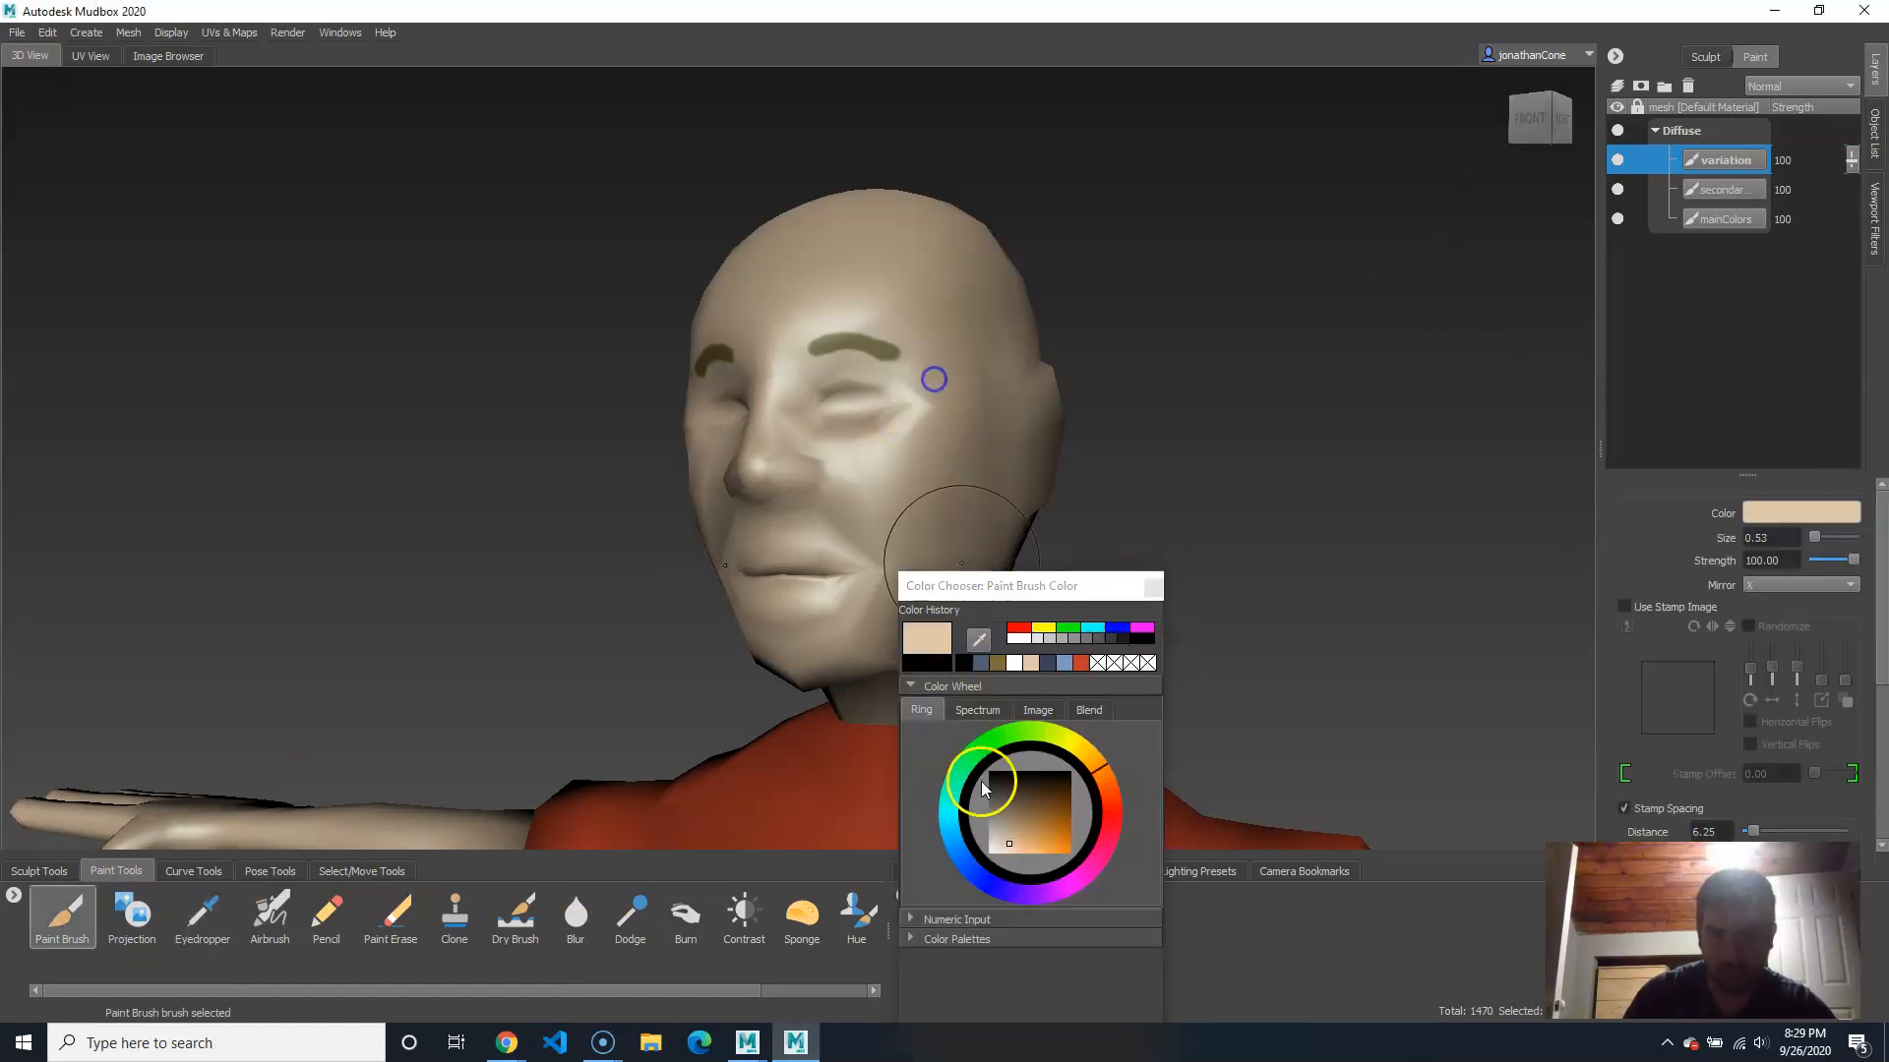
{"action": "left_click_drag", "start_coordinate": [1011, 844], "coordinate": [1006, 800]}
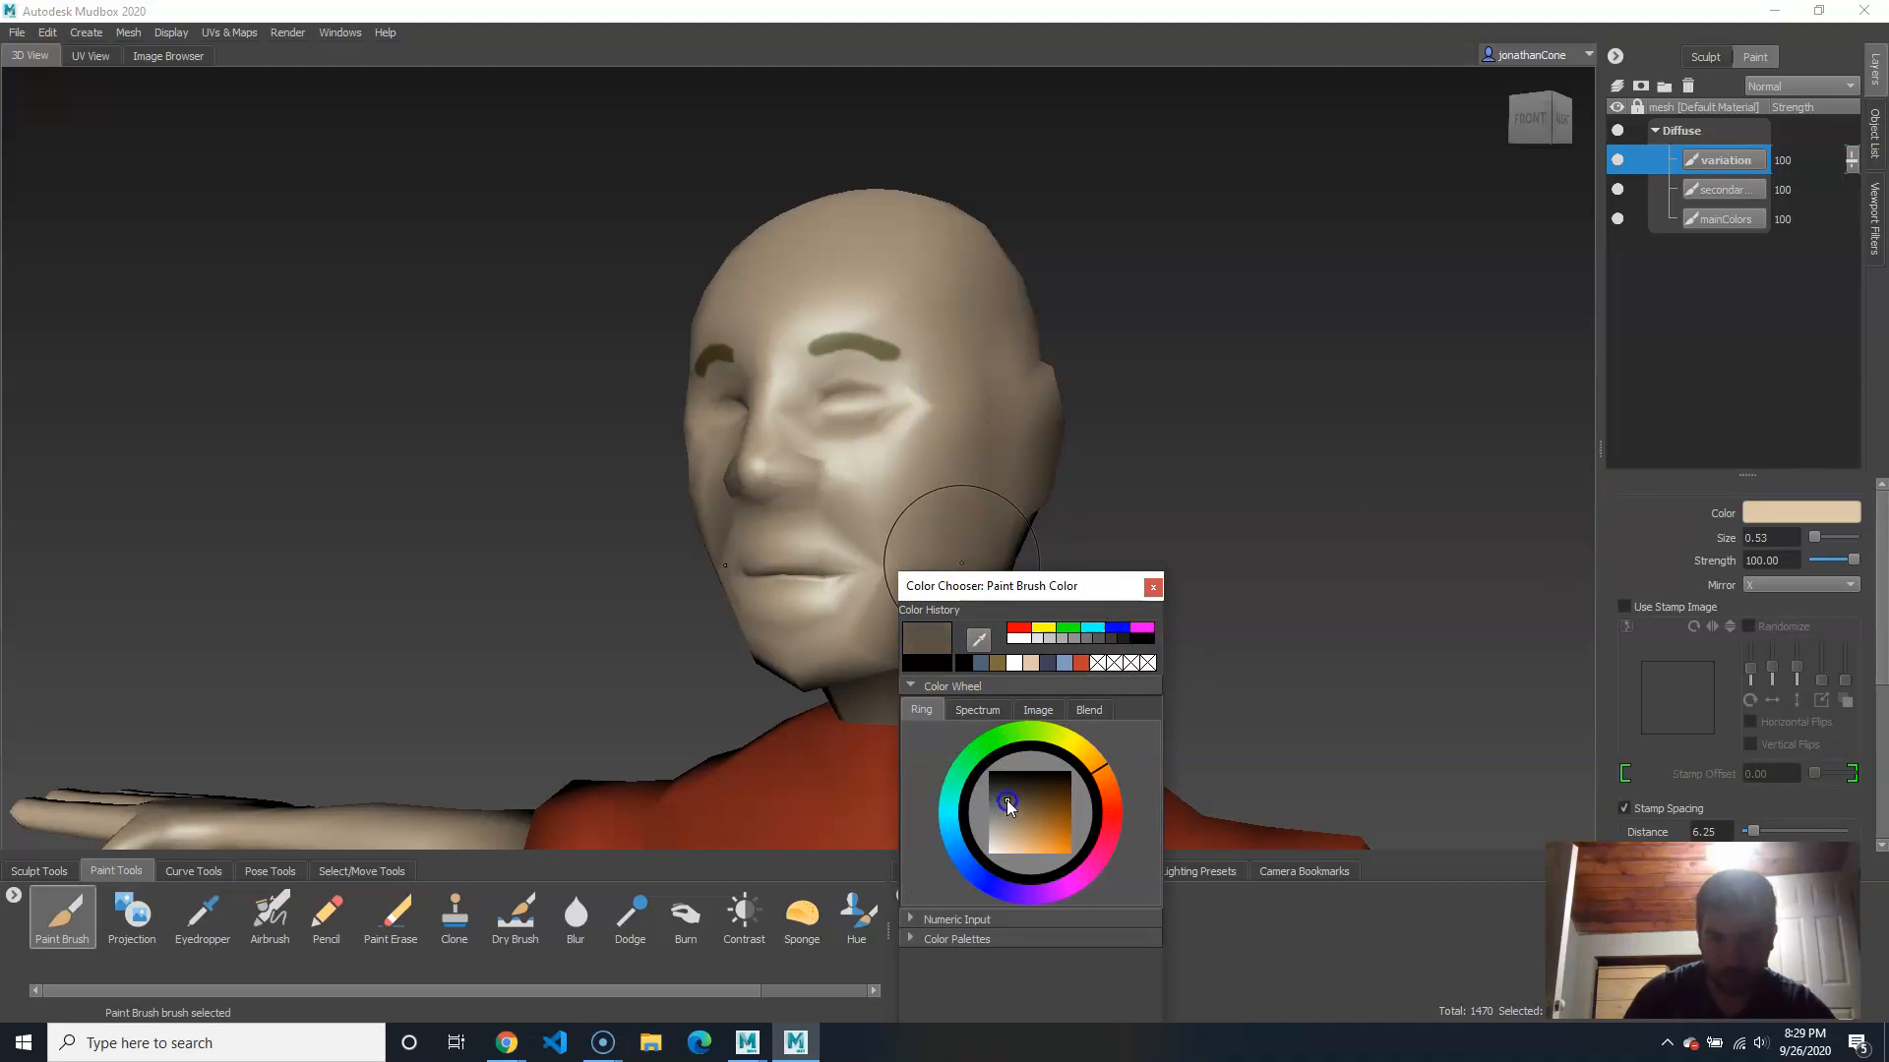
{"action": "left_click", "coordinate": [1151, 587]}
Step: Set the Paint Brush size to 0.12 for shading the facial features
{"action": "scroll", "coordinate": [885, 505], "scroll_direction": "up", "scroll_amount": 5}
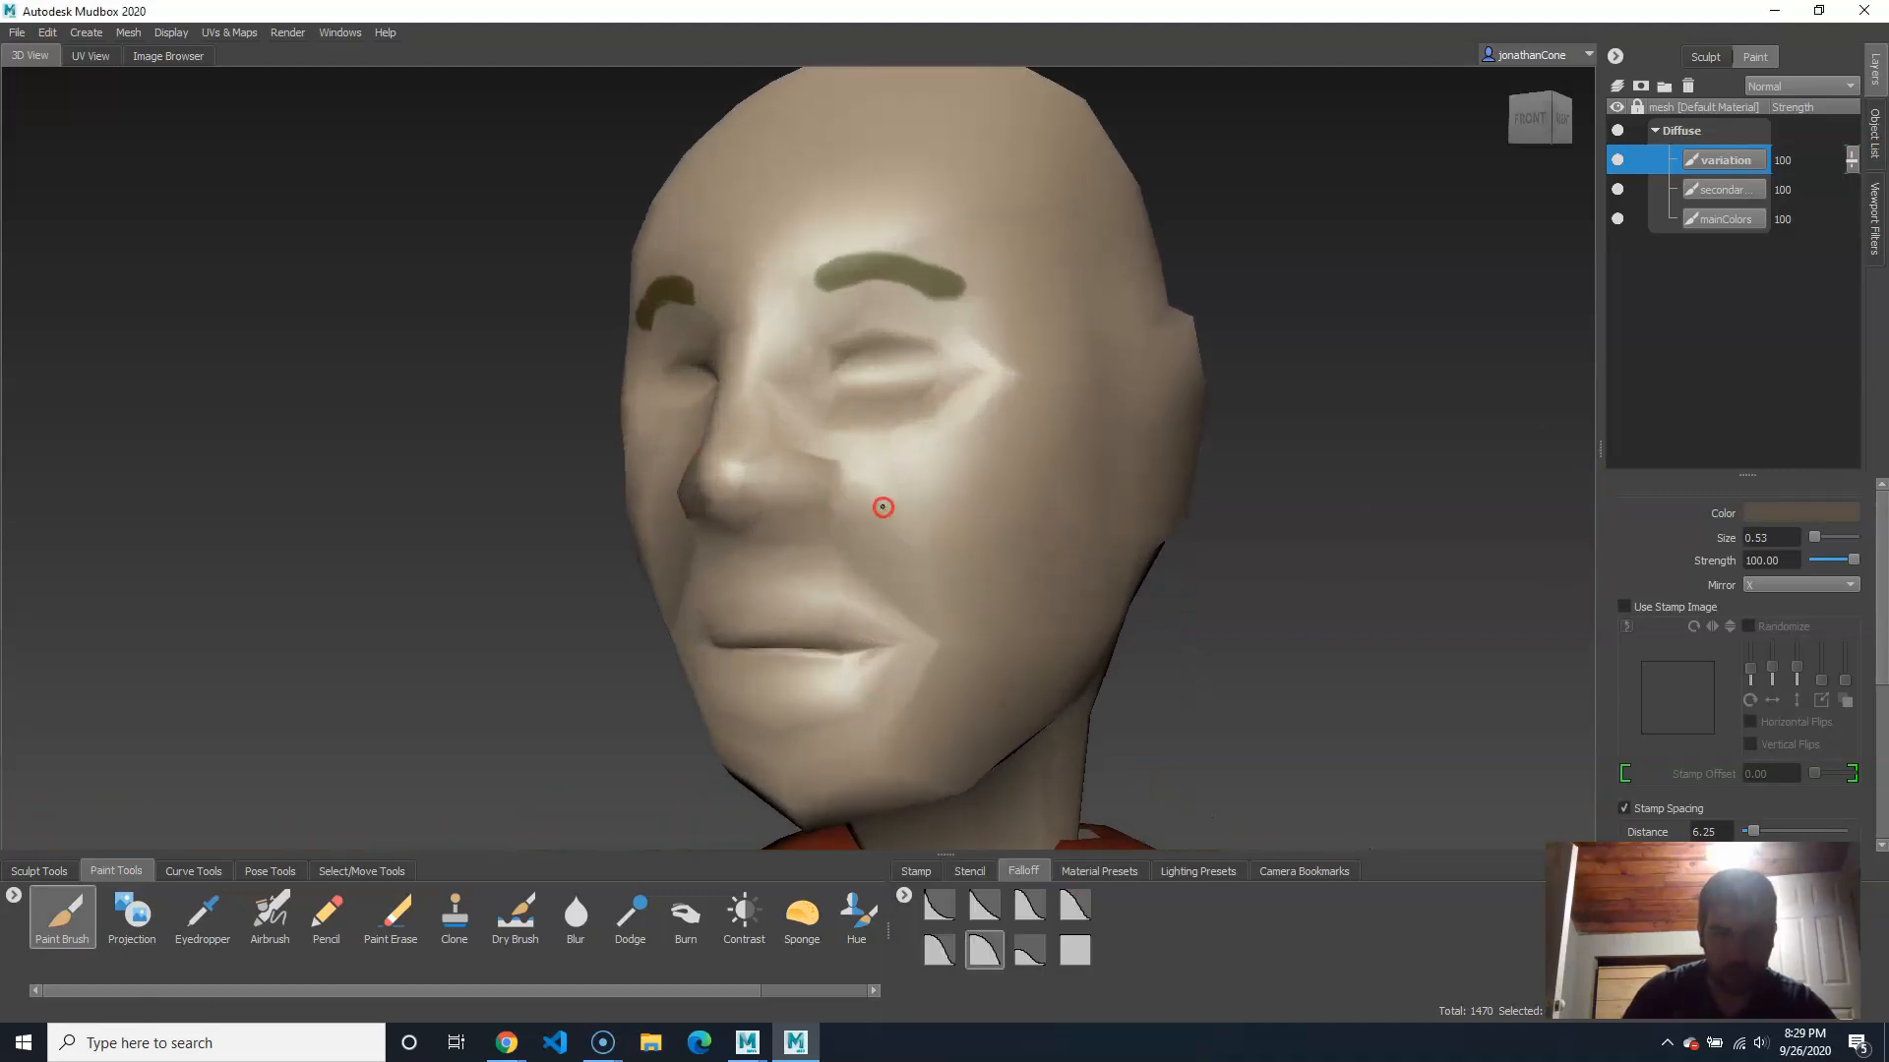
{"action": "key", "text": "b"}
{"action": "left_click_drag", "start_coordinate": [907, 461], "coordinate": [812, 474]}
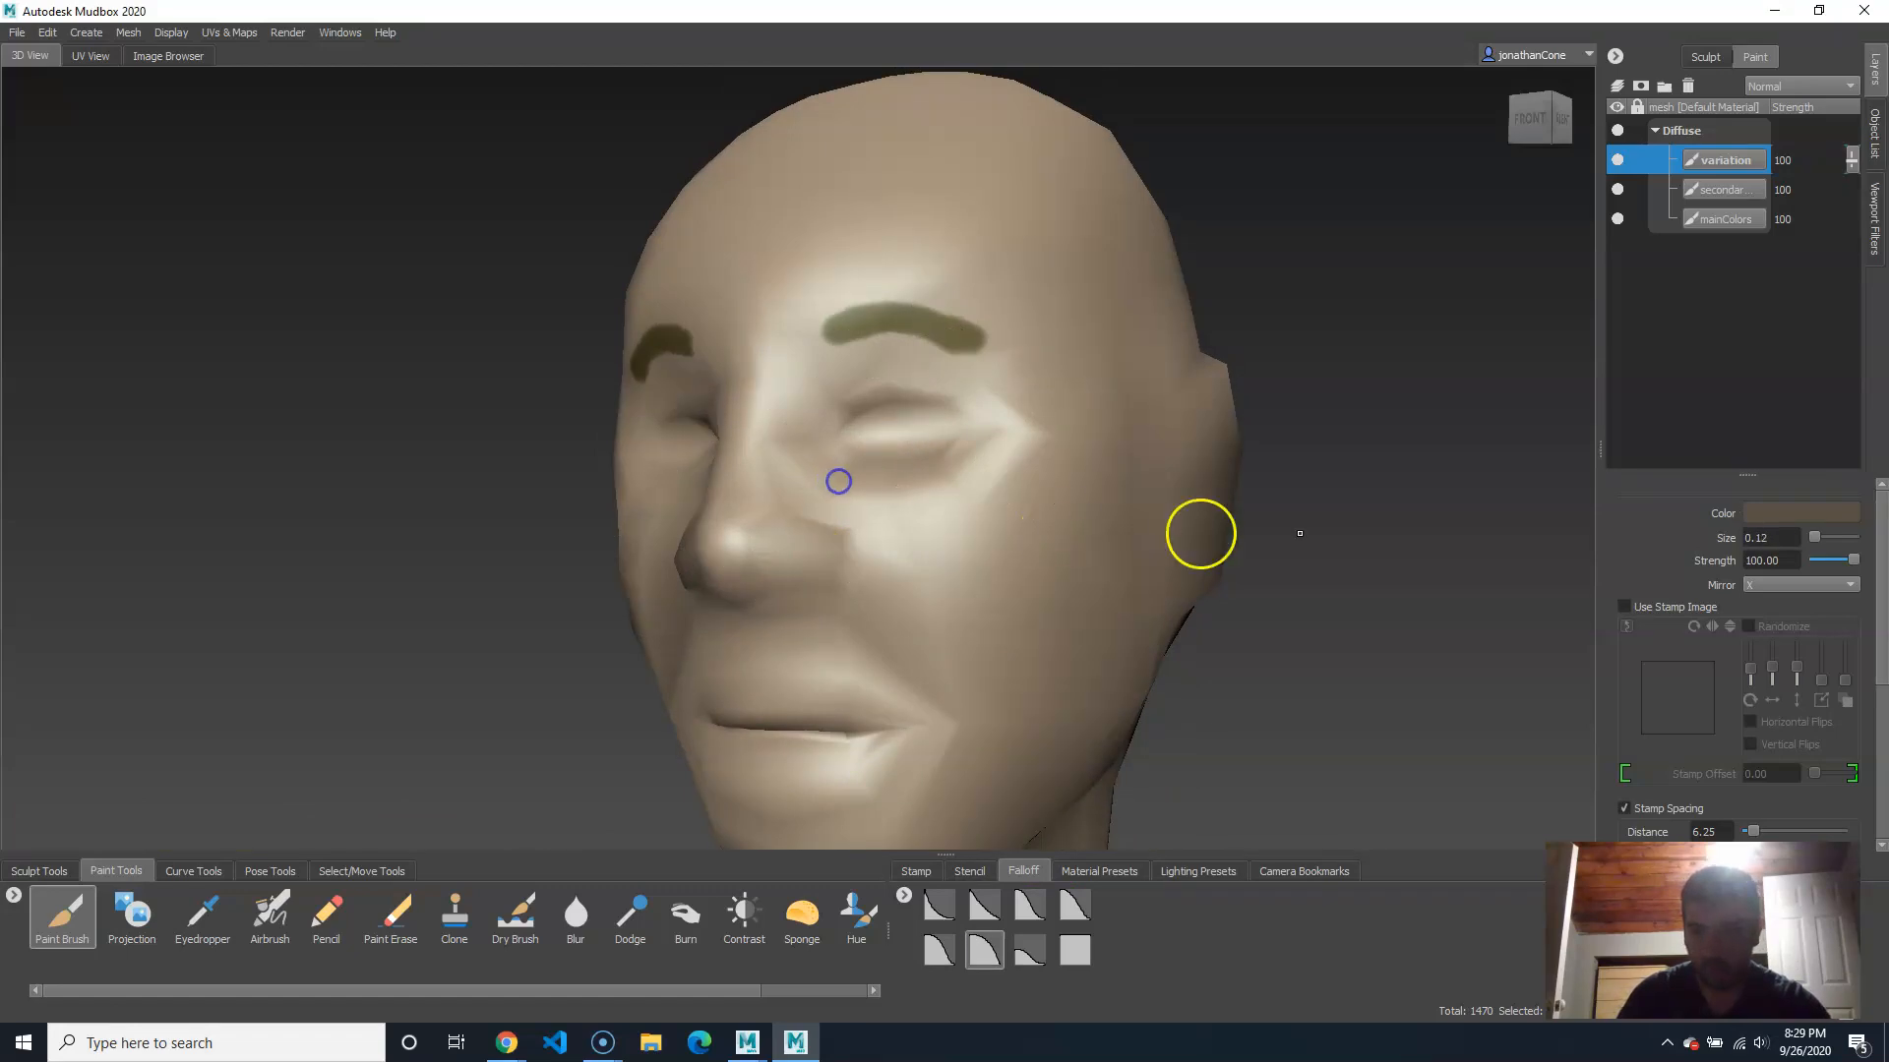
Step: Try a dark brown stroke under the eye at reduced brush strength, and undo it
{"action": "left_click_drag", "start_coordinate": [1832, 558], "coordinate": [1827, 559]}
{"action": "left_click_drag", "start_coordinate": [872, 439], "coordinate": [983, 464]}
{"action": "key", "text": "ctrl+z"}
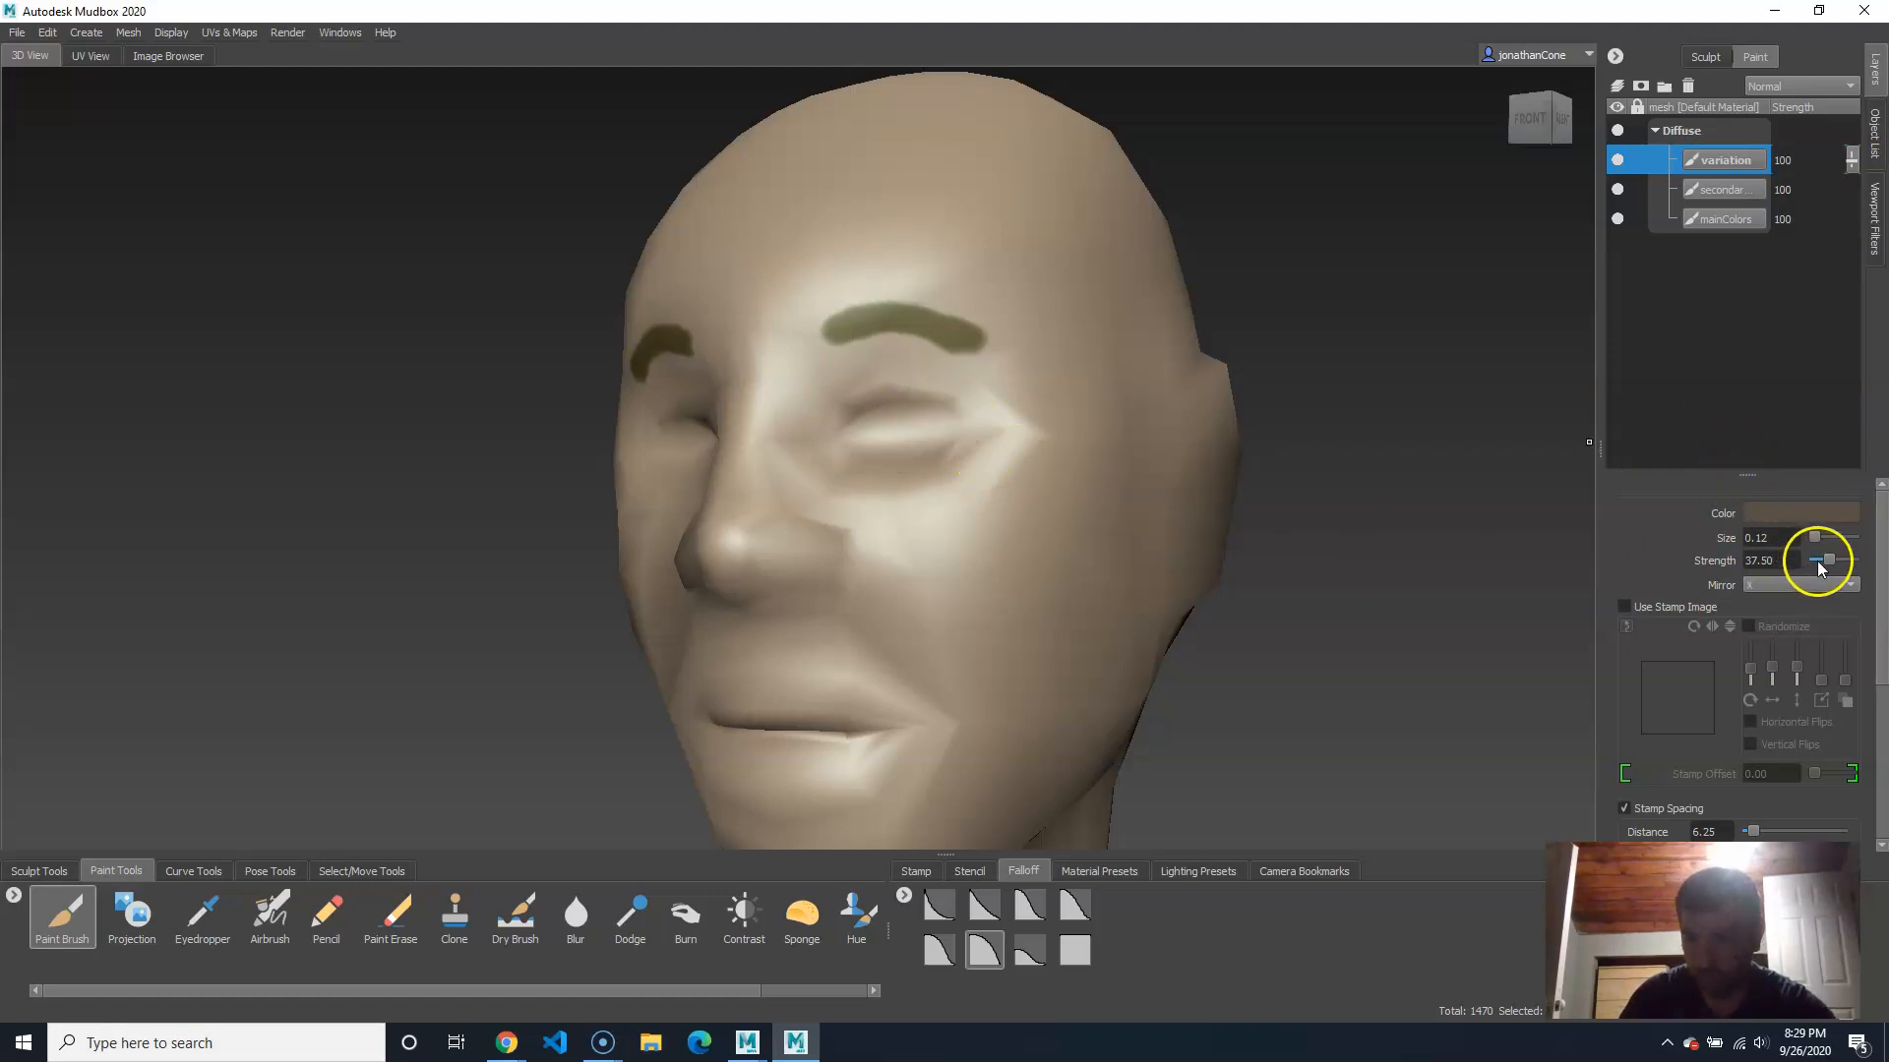
Step: Set the Paint Brush strength to 5 and paint dark brown shading around the eye socket
{"action": "double_click", "coordinate": [1759, 561]}
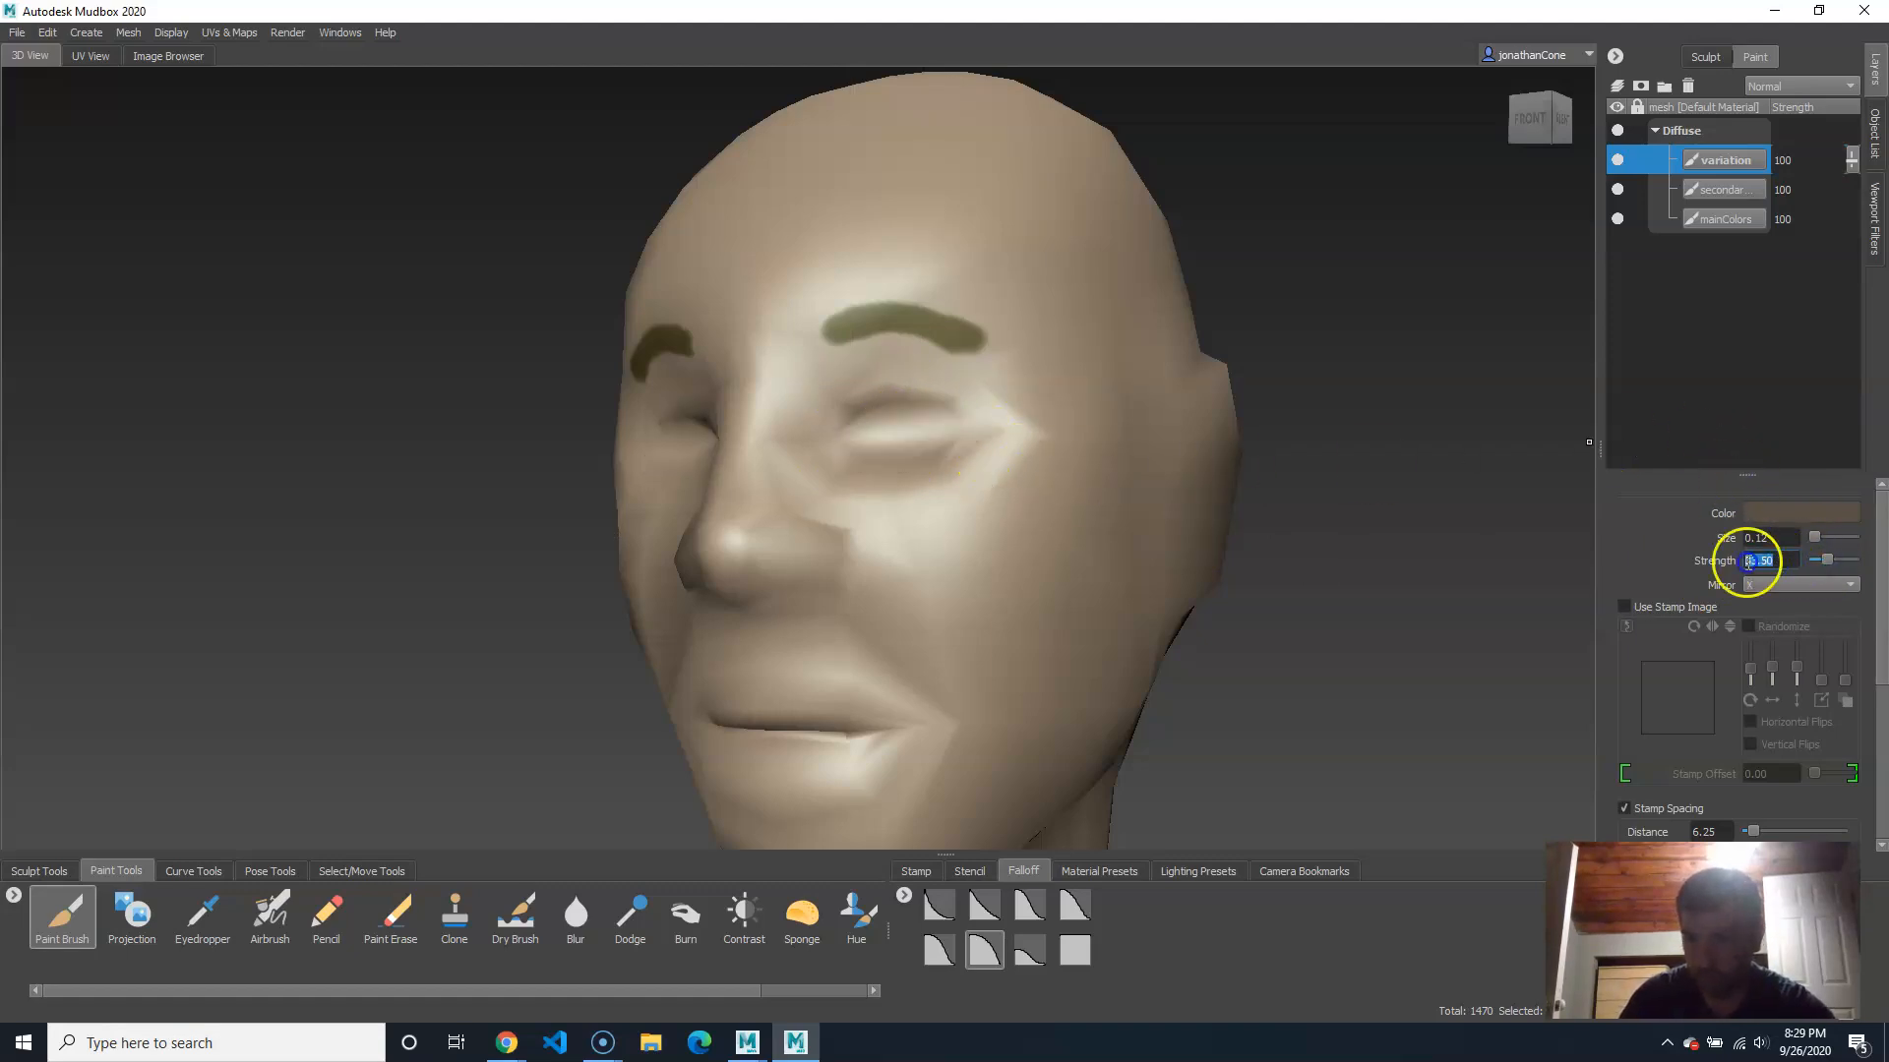
{"action": "mouse_move", "coordinate": [855, 393]}
{"action": "left_mouse_down"}
{"action": "mouse_move", "coordinate": [865, 442]}
{"action": "mouse_move", "coordinate": [922, 416]}
{"action": "mouse_move", "coordinate": [880, 471]}
{"action": "left_mouse_up"}
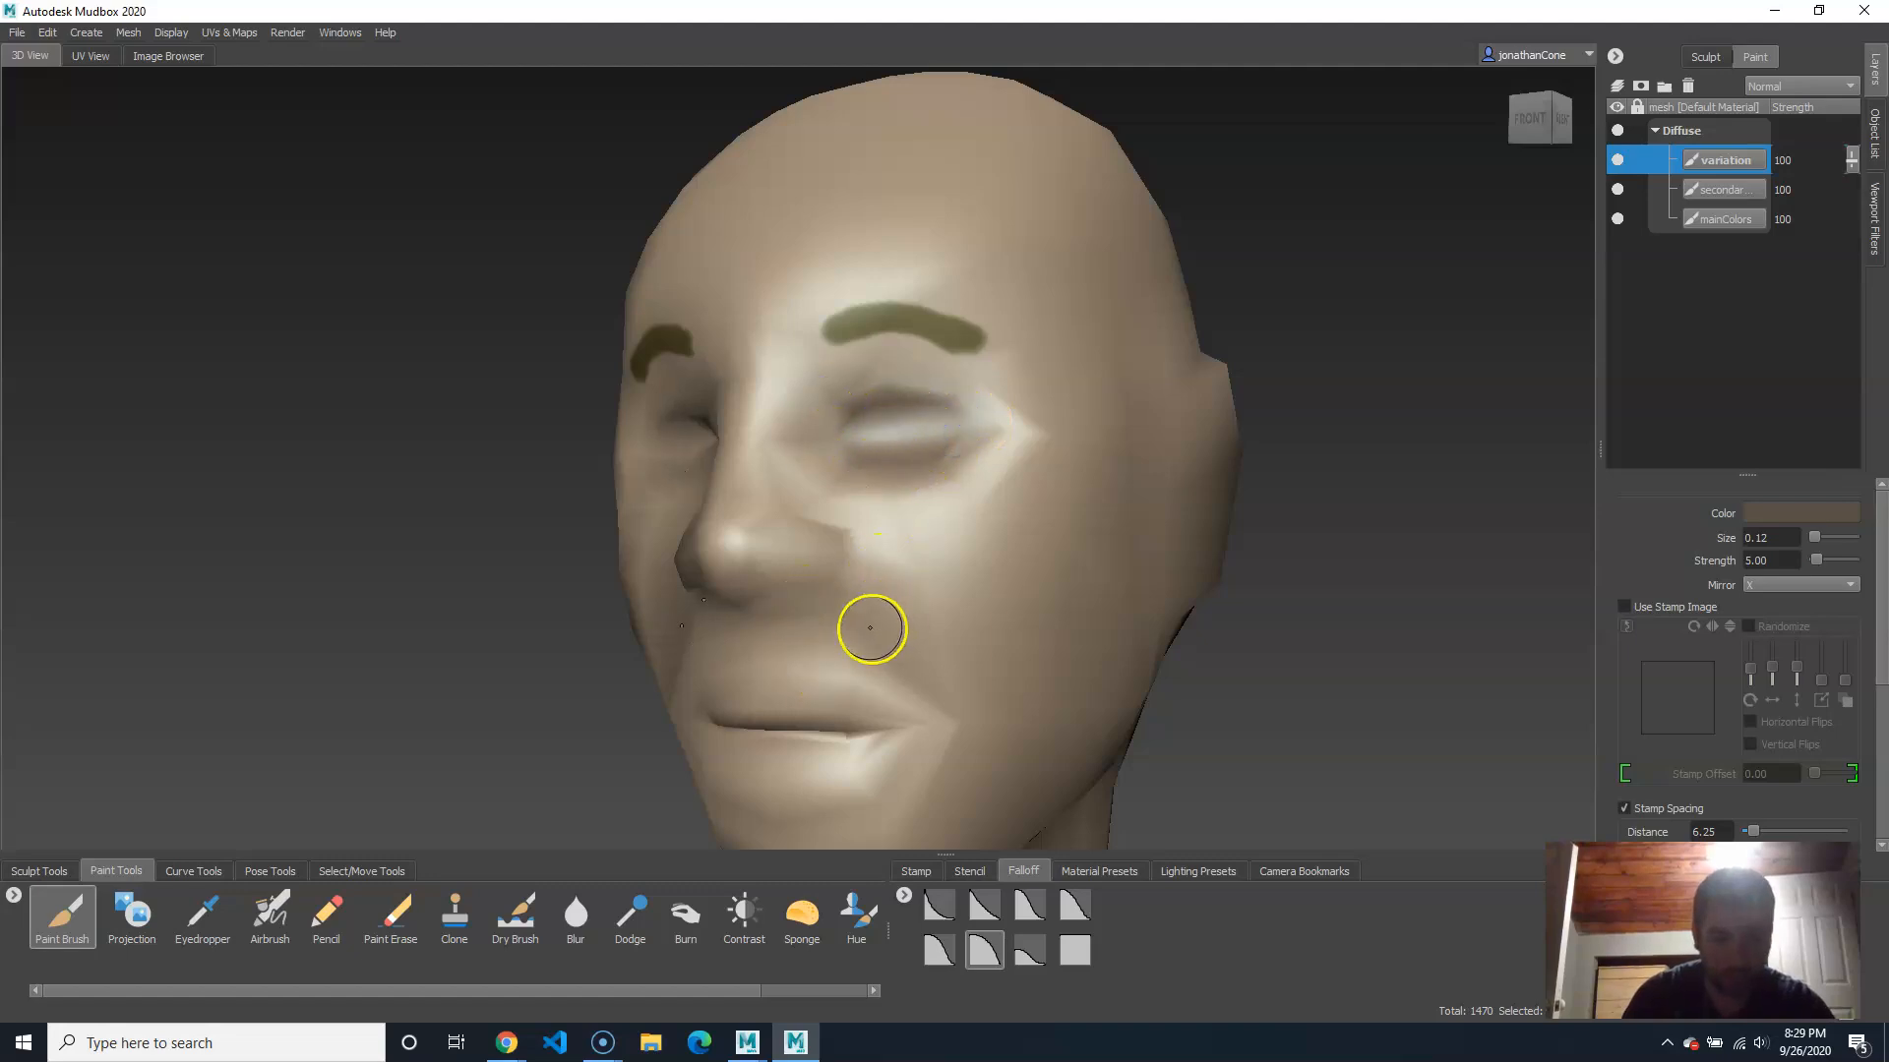
{"action": "left_click_drag", "start_coordinate": [869, 649], "coordinate": [882, 589], "text": "alt"}
{"action": "mouse_move", "coordinate": [836, 362]}
{"action": "left_mouse_down"}
{"action": "mouse_move", "coordinate": [775, 375]}
{"action": "mouse_move", "coordinate": [810, 376]}
{"action": "left_mouse_up"}
Step: Paint dark brown shading on the inner ear and along the ear's edges at strength 5
{"action": "mouse_move", "coordinate": [1230, 506]}
{"action": "left_mouse_down", "text": "alt"}
{"action": "mouse_move", "coordinate": [1142, 561]}
{"action": "mouse_move", "coordinate": [1046, 552]}
{"action": "left_mouse_up", "text": "alt"}
{"action": "left_click_drag", "start_coordinate": [672, 381], "coordinate": [678, 352]}
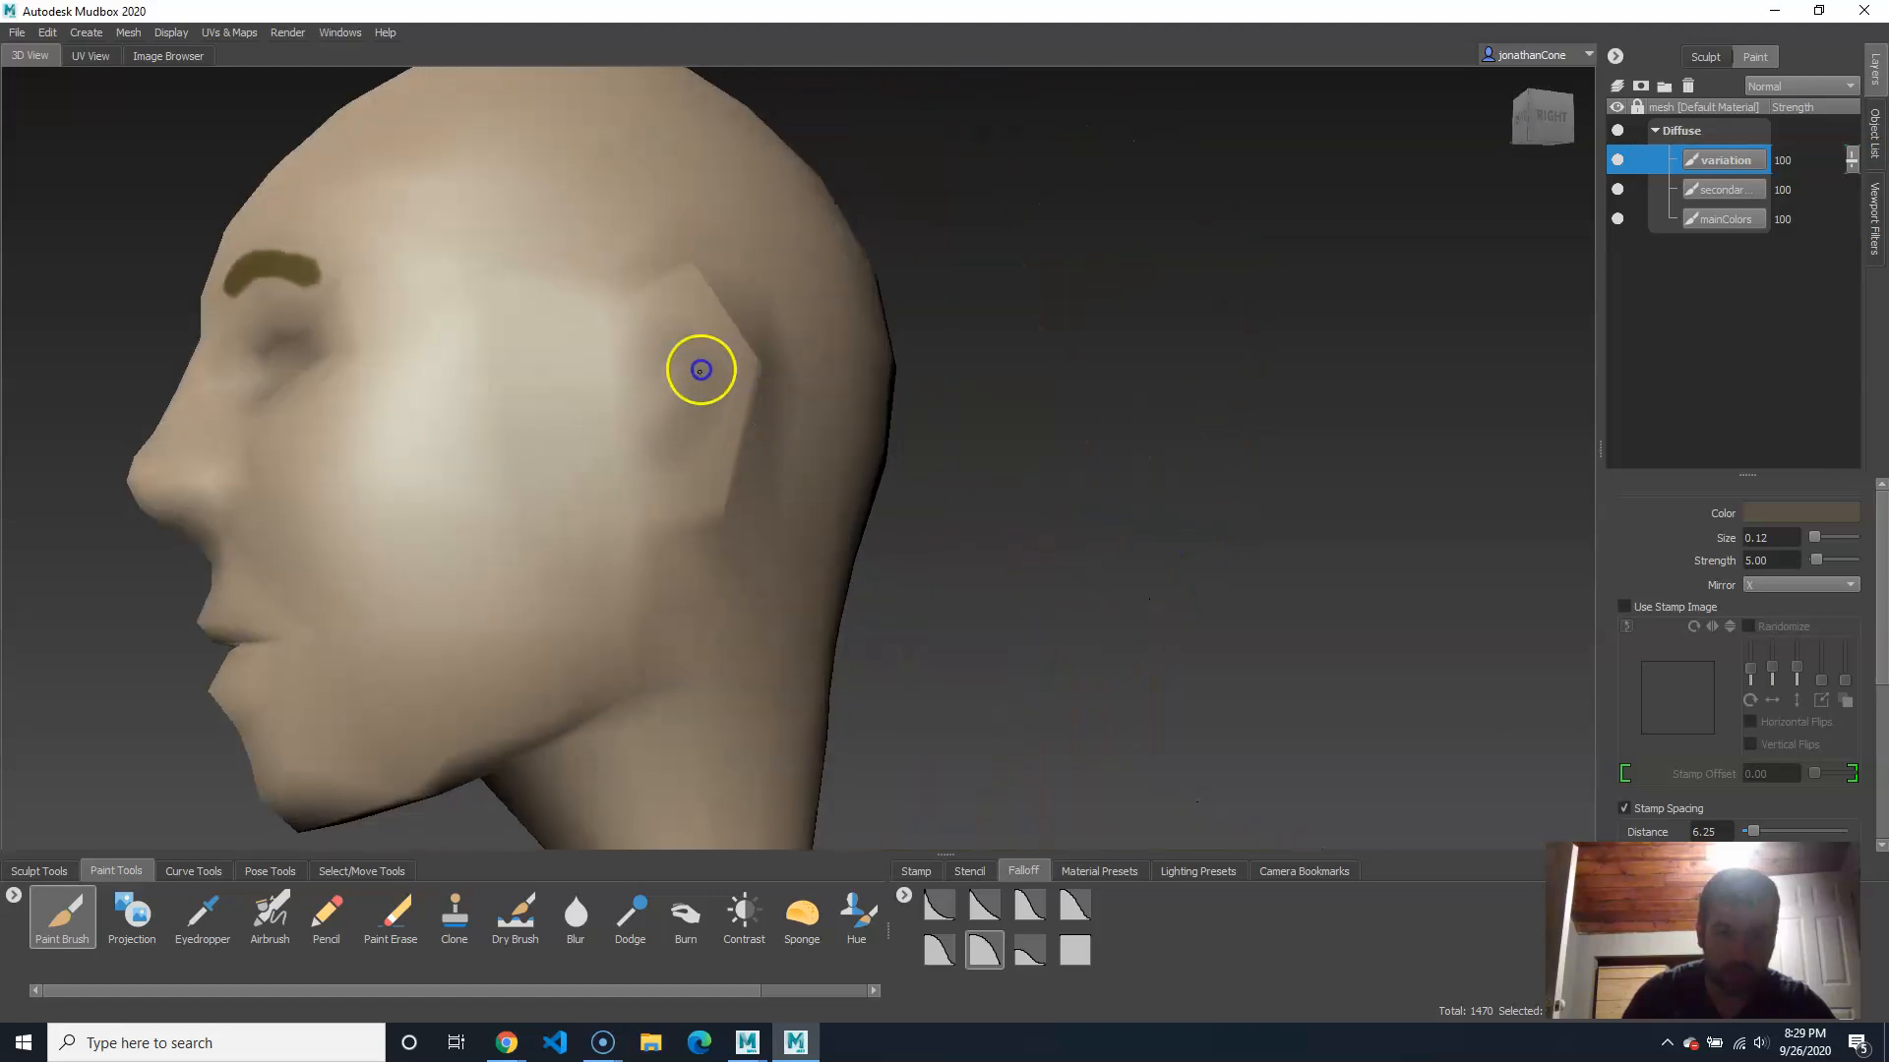
{"action": "mouse_move", "coordinate": [730, 553]}
{"action": "left_mouse_down", "text": "alt"}
{"action": "mouse_move", "coordinate": [705, 565]}
{"action": "mouse_move", "coordinate": [603, 476]}
{"action": "left_mouse_up", "text": "alt"}
{"action": "mouse_move", "coordinate": [559, 379]}
{"action": "left_mouse_down"}
{"action": "mouse_move", "coordinate": [622, 298]}
{"action": "mouse_move", "coordinate": [596, 433]}
{"action": "mouse_move", "coordinate": [750, 451]}
{"action": "left_mouse_up"}
Step: Paint dark brown shading under the jaw and onto the upper neck
{"action": "middle_click_drag", "start_coordinate": [751, 451], "coordinate": [1042, 600], "text": "alt"}
{"action": "mouse_move", "coordinate": [1050, 439]}
{"action": "left_mouse_down"}
{"action": "mouse_move", "coordinate": [970, 498]}
{"action": "mouse_move", "coordinate": [942, 476]}
{"action": "mouse_move", "coordinate": [1039, 401]}
{"action": "left_mouse_up"}
{"action": "mouse_move", "coordinate": [996, 465]}
{"action": "left_mouse_down"}
{"action": "mouse_move", "coordinate": [1013, 459]}
{"action": "mouse_move", "coordinate": [978, 463]}
{"action": "mouse_move", "coordinate": [1052, 480]}
{"action": "left_mouse_up"}
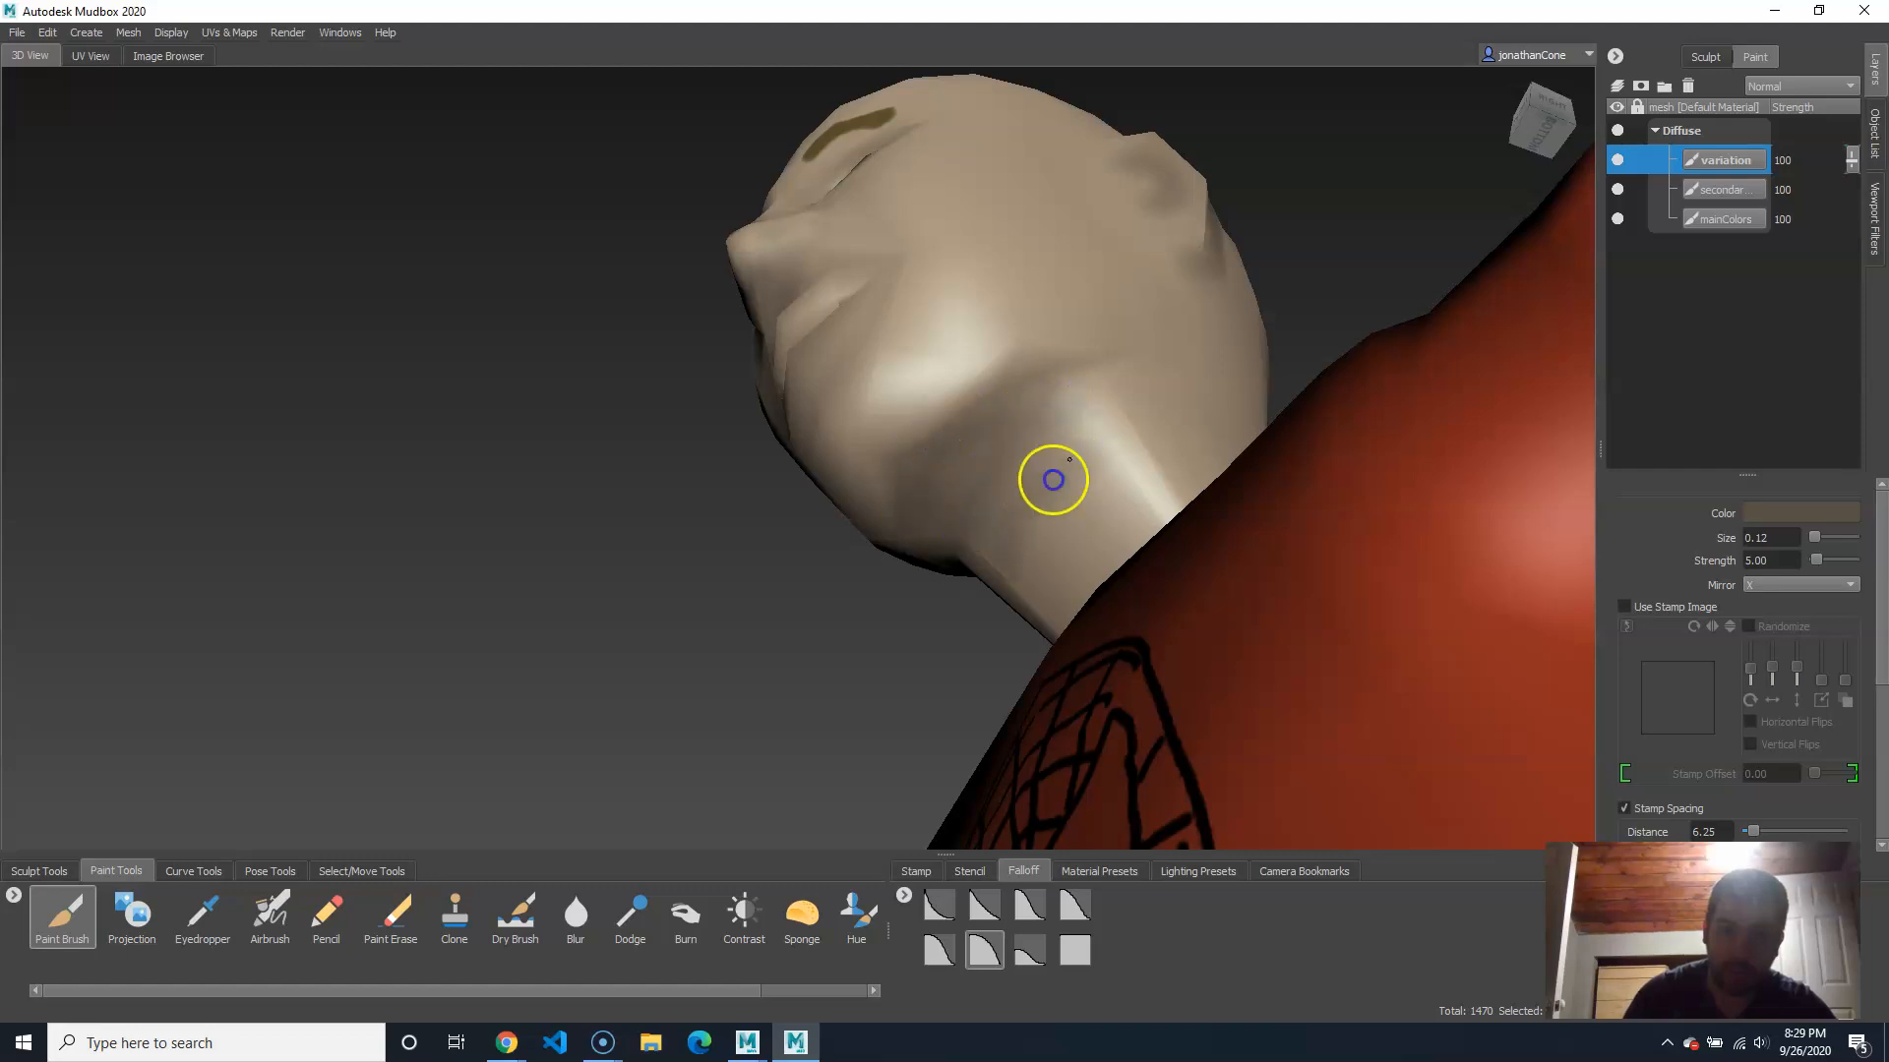
Step: Reduce the Paint Brush size to 0.05 for finer shading
{"action": "left_click_drag", "start_coordinate": [935, 462], "coordinate": [1151, 476], "text": "alt"}
{"action": "middle_click_drag", "start_coordinate": [826, 728], "coordinate": [843, 417], "text": "alt"}
{"action": "right_click_drag", "start_coordinate": [843, 417], "coordinate": [1166, 457], "text": "alt"}
{"action": "middle_click_drag", "start_coordinate": [1166, 457], "coordinate": [1154, 471], "text": "alt"}
{"action": "key", "text": "b"}
{"action": "mouse_move", "coordinate": [978, 410]}
{"action": "left_mouse_down"}
{"action": "mouse_move", "coordinate": [843, 426]}
{"action": "mouse_move", "coordinate": [1083, 434]}
{"action": "mouse_move", "coordinate": [817, 419]}
{"action": "mouse_move", "coordinate": [944, 590]}
{"action": "mouse_move", "coordinate": [1131, 490]}
{"action": "left_mouse_up"}
Step: Examine the shading around the eyes, nose and mouth from several angles
{"action": "mouse_move", "coordinate": [1131, 489]}
{"action": "right_mouse_down", "text": "alt"}
{"action": "mouse_move", "coordinate": [822, 472]}
{"action": "mouse_move", "coordinate": [807, 418]}
{"action": "right_mouse_up", "text": "alt"}
{"action": "middle_click_drag", "start_coordinate": [806, 418], "coordinate": [839, 518], "text": "alt"}
{"action": "left_click_drag", "start_coordinate": [839, 519], "coordinate": [536, 521], "text": "alt"}
{"action": "right_click_drag", "start_coordinate": [536, 522], "coordinate": [687, 476], "text": "alt"}
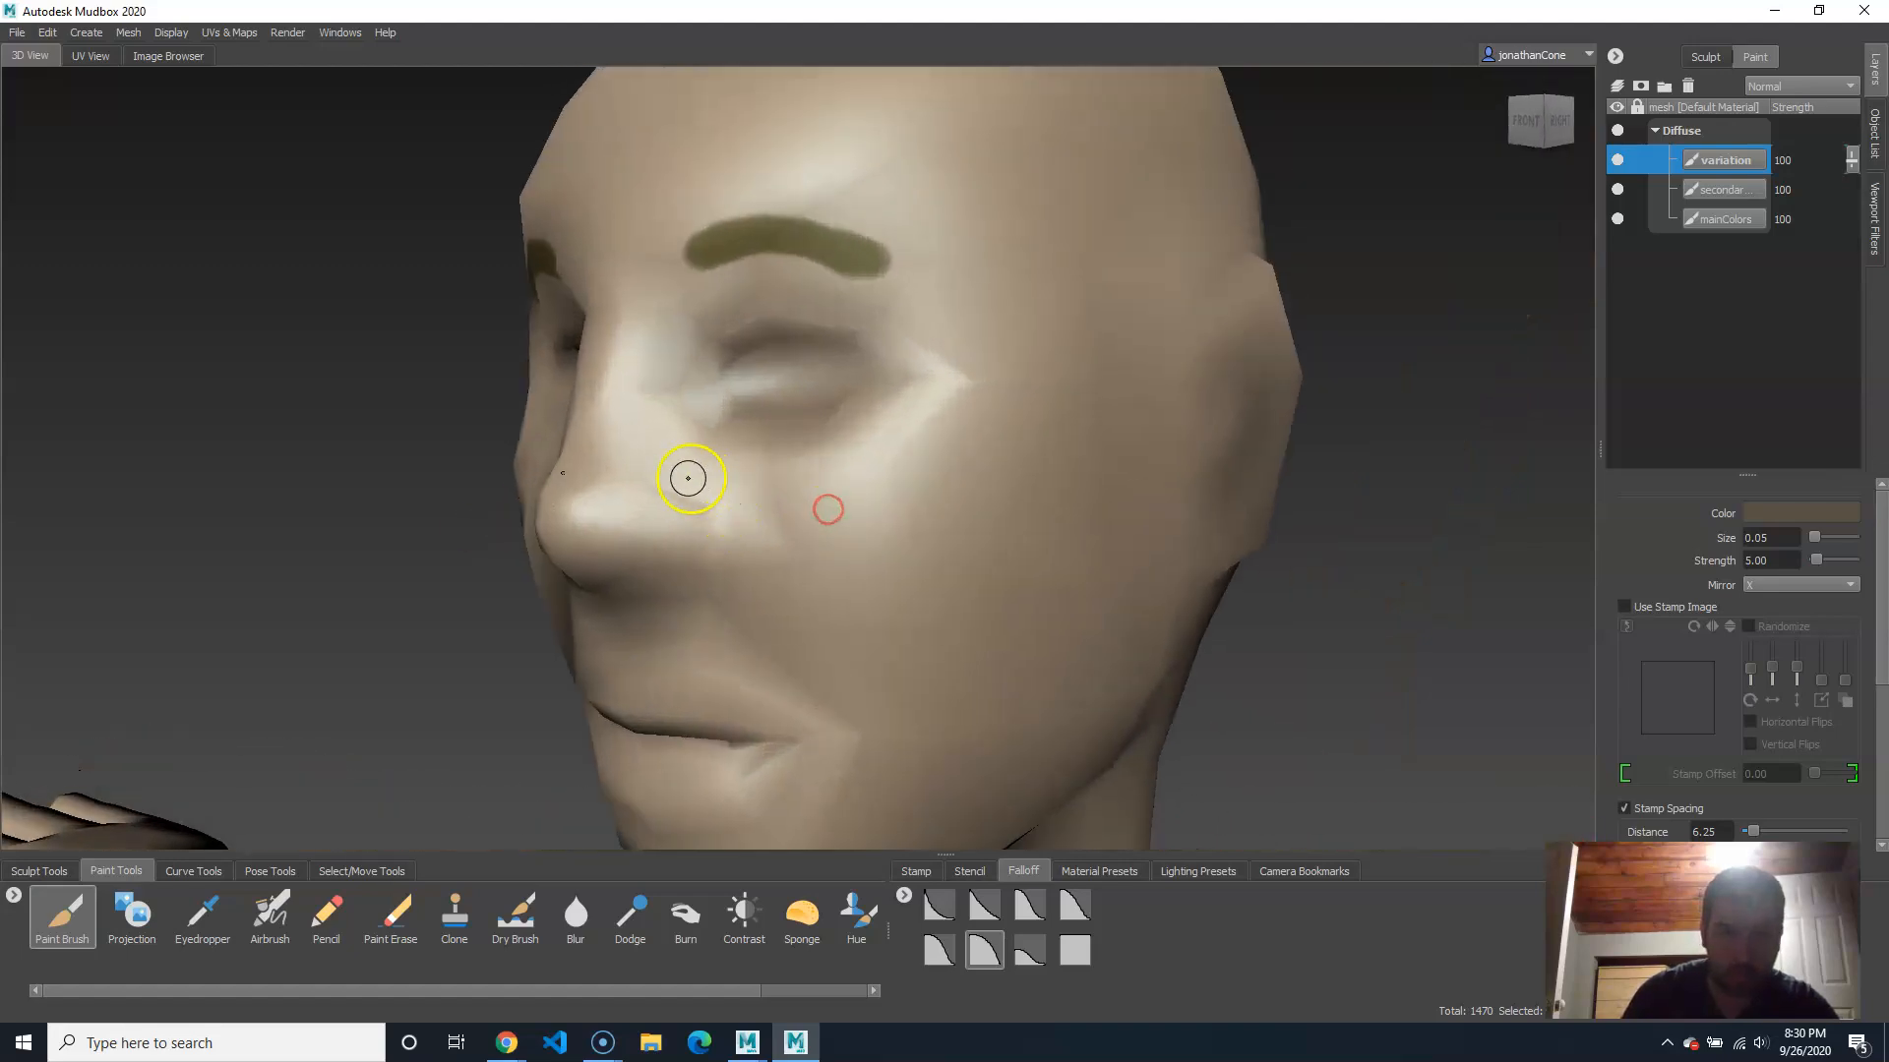
{"action": "left_click_drag", "start_coordinate": [724, 562], "coordinate": [1030, 350], "text": "alt"}
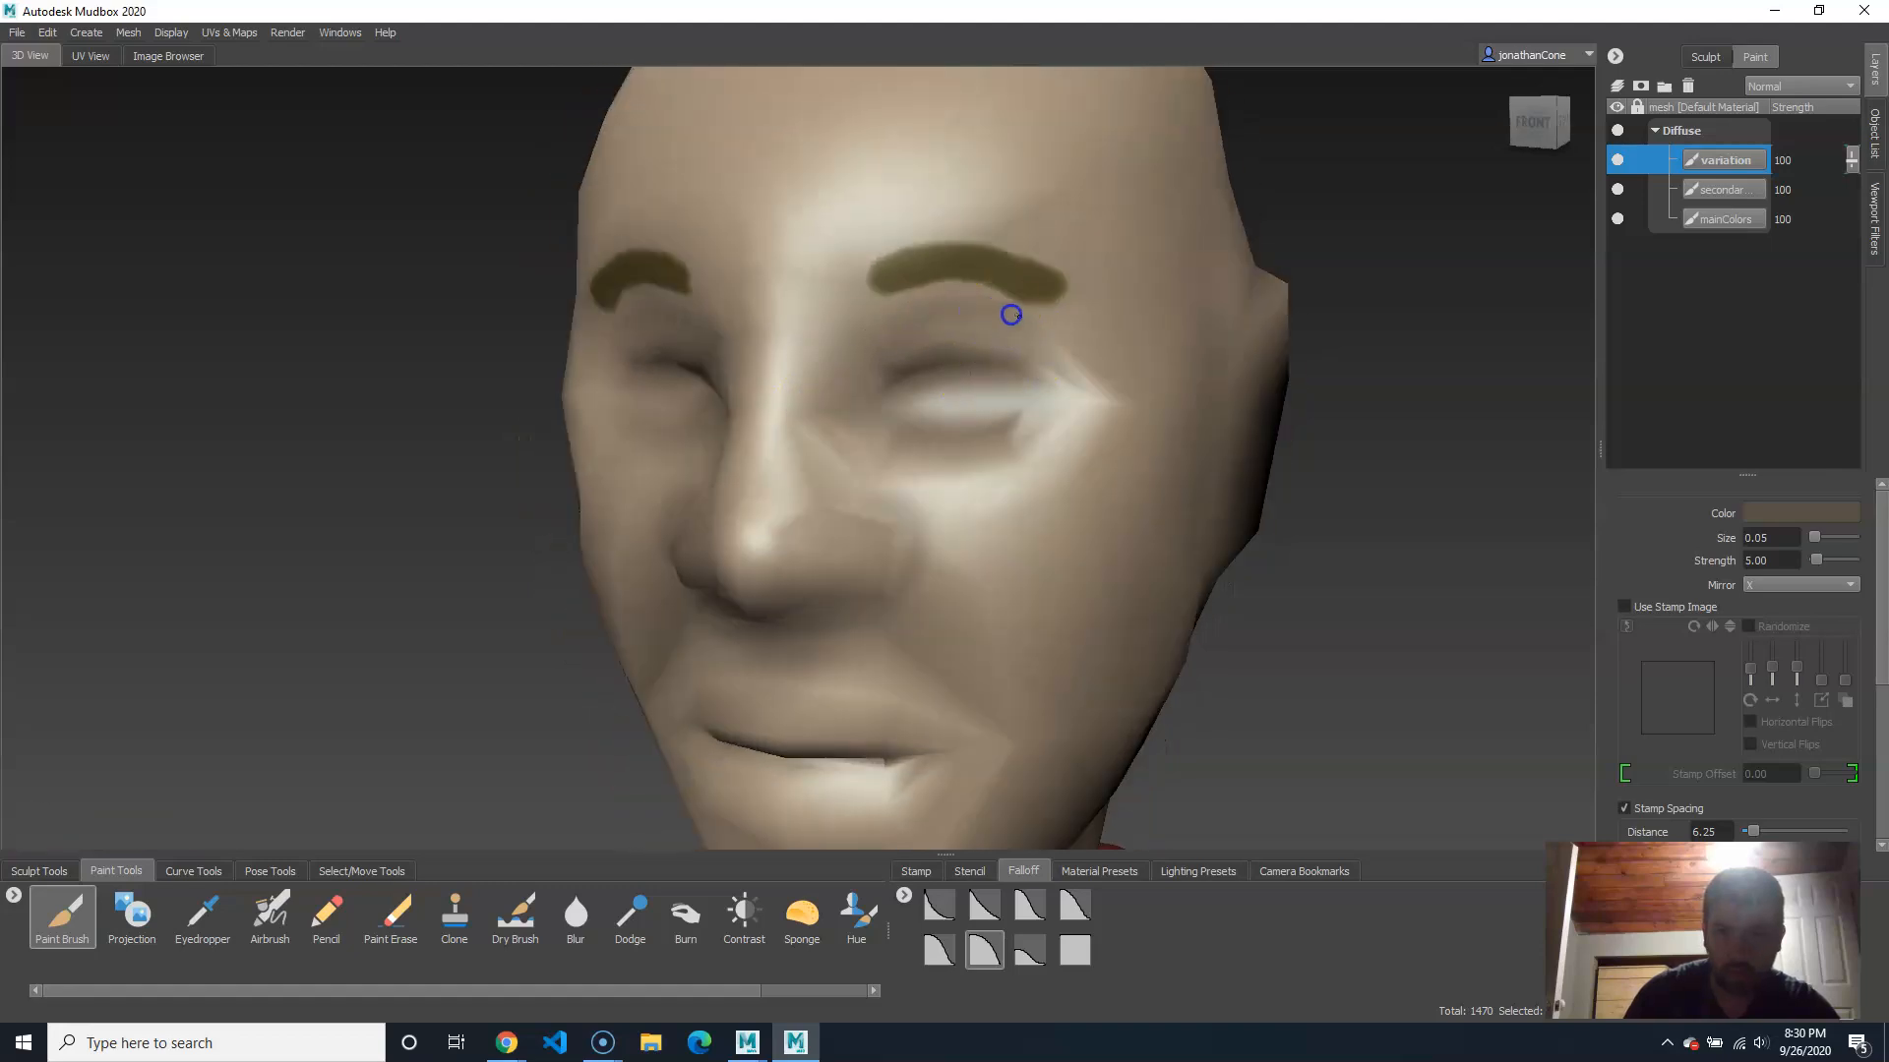
{"action": "left_click_drag", "start_coordinate": [859, 346], "coordinate": [1012, 434], "text": "alt"}
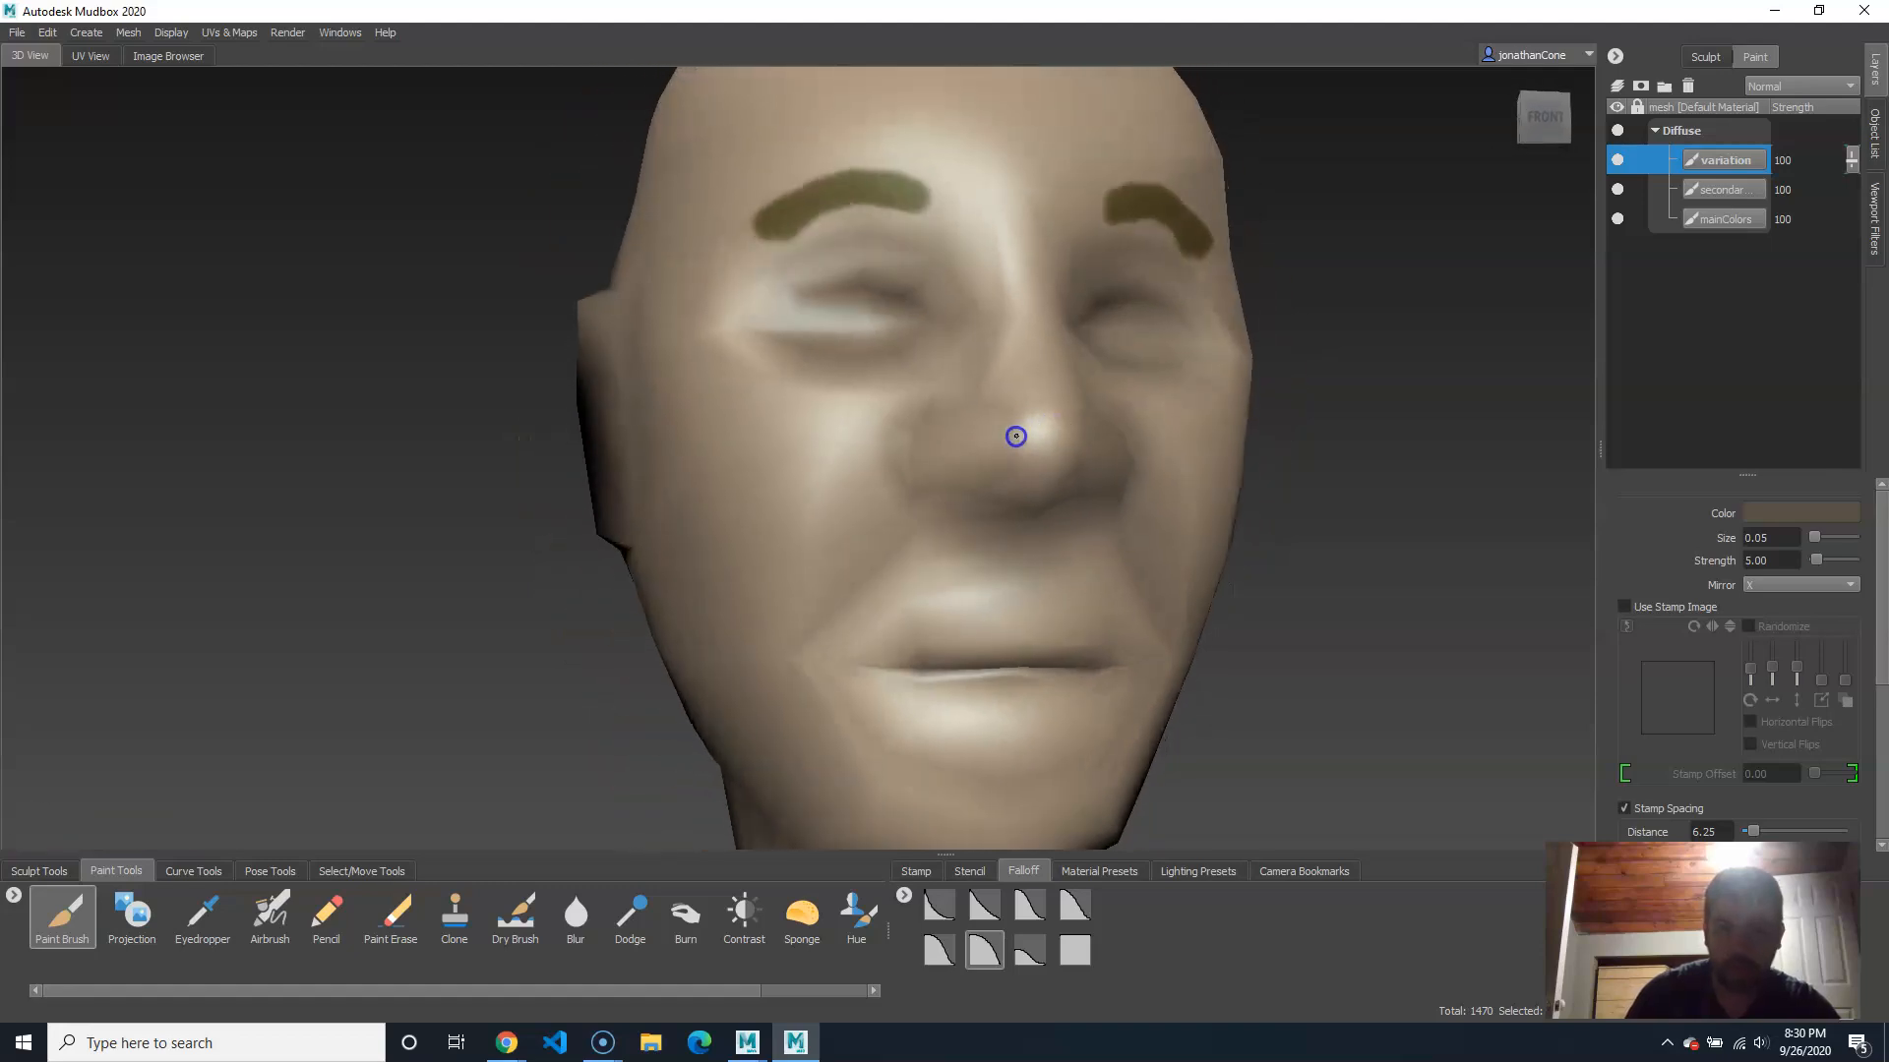
{"action": "right_click_drag", "start_coordinate": [1012, 434], "coordinate": [1024, 511], "text": "alt"}
{"action": "left_click_drag", "start_coordinate": [1024, 511], "coordinate": [839, 527], "text": "alt"}
{"action": "right_click_drag", "start_coordinate": [839, 527], "coordinate": [911, 529], "text": "alt"}
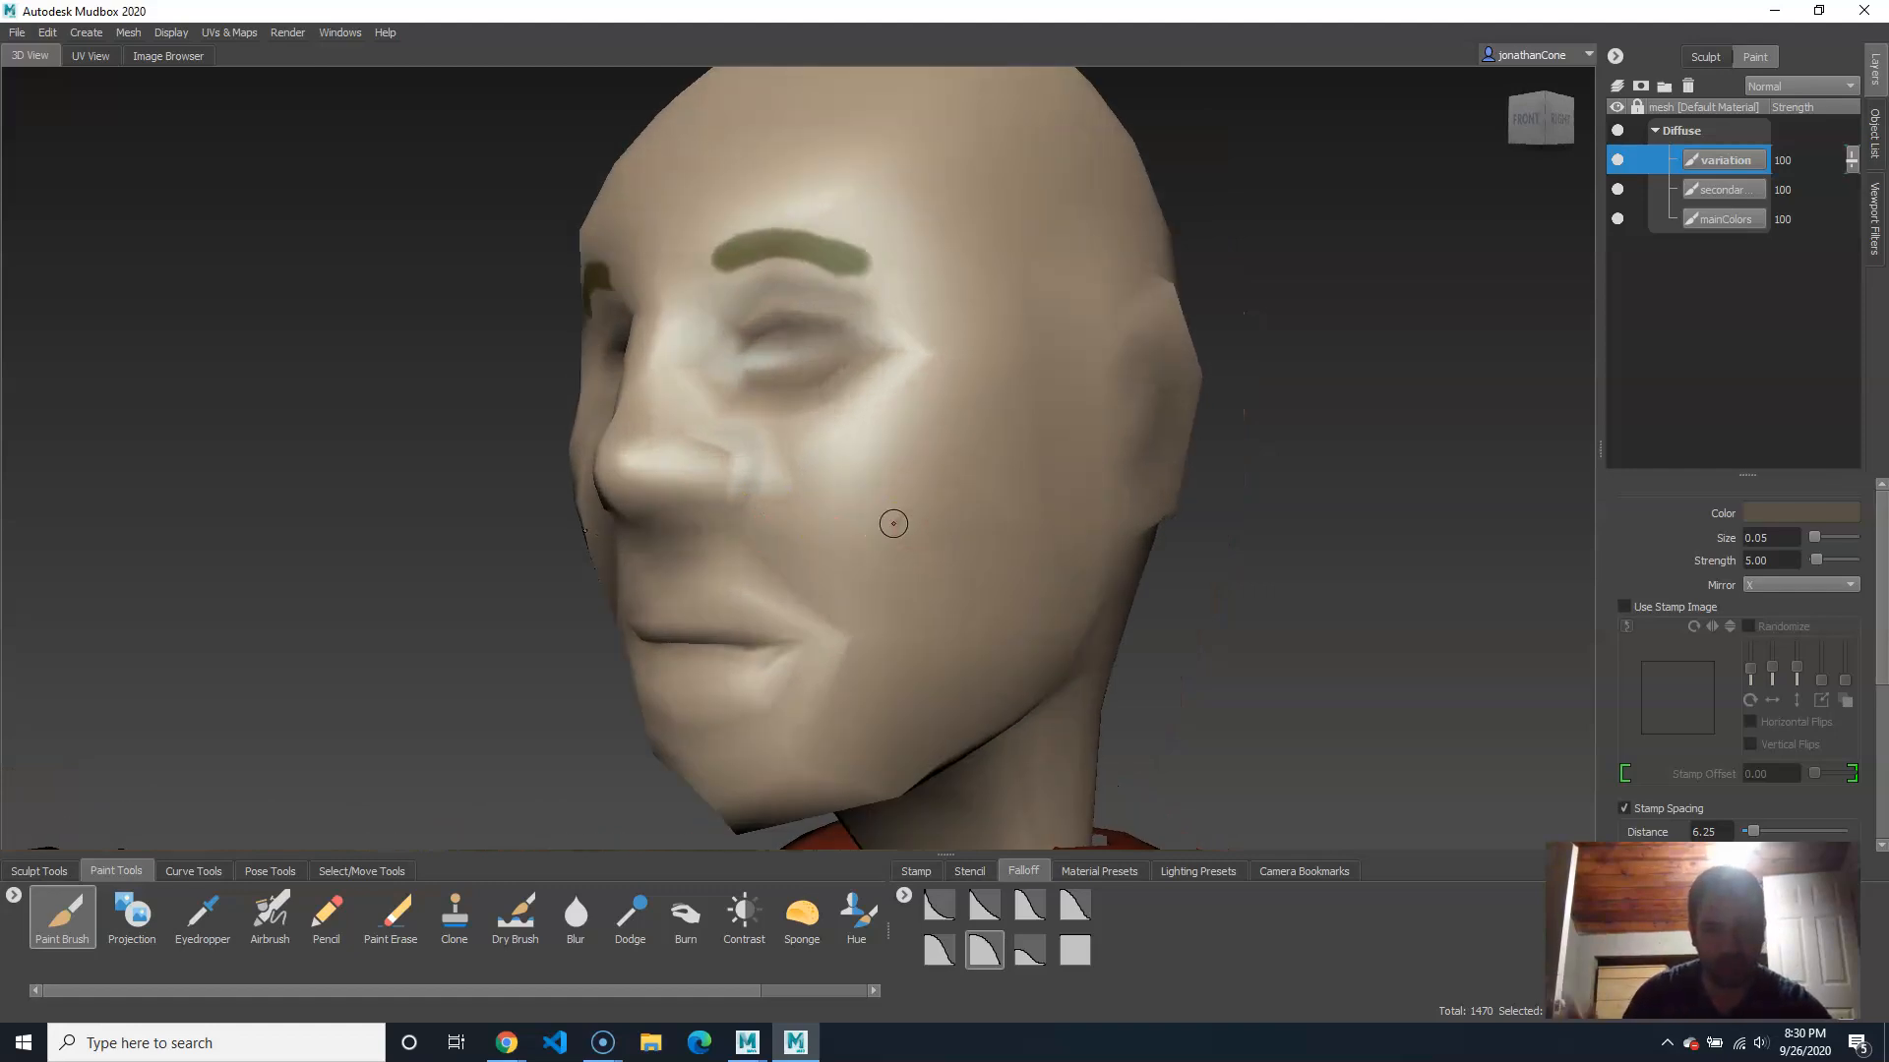
{"action": "left_click_drag", "start_coordinate": [893, 523], "coordinate": [932, 505], "text": "alt"}
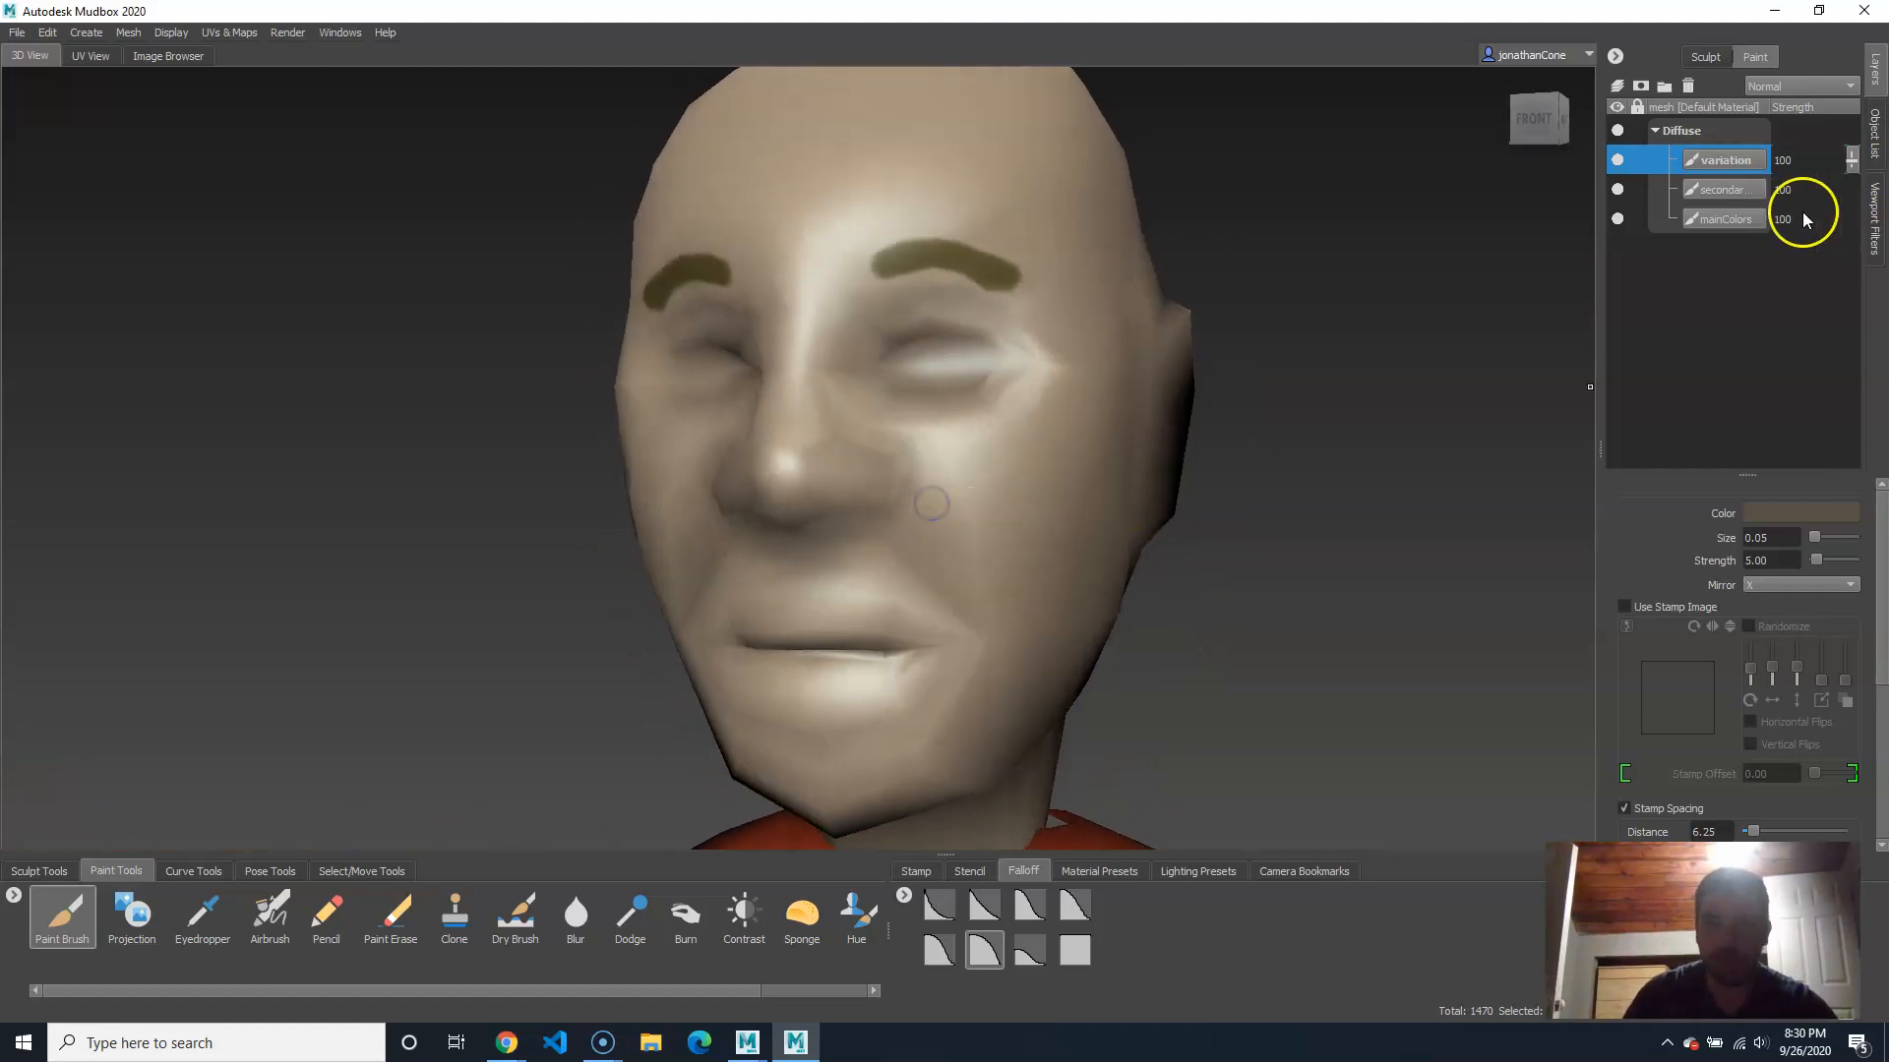
Step: Change the Paint Brush color to orange and set its strength to 2.50
{"action": "left_click", "coordinate": [1802, 513]}
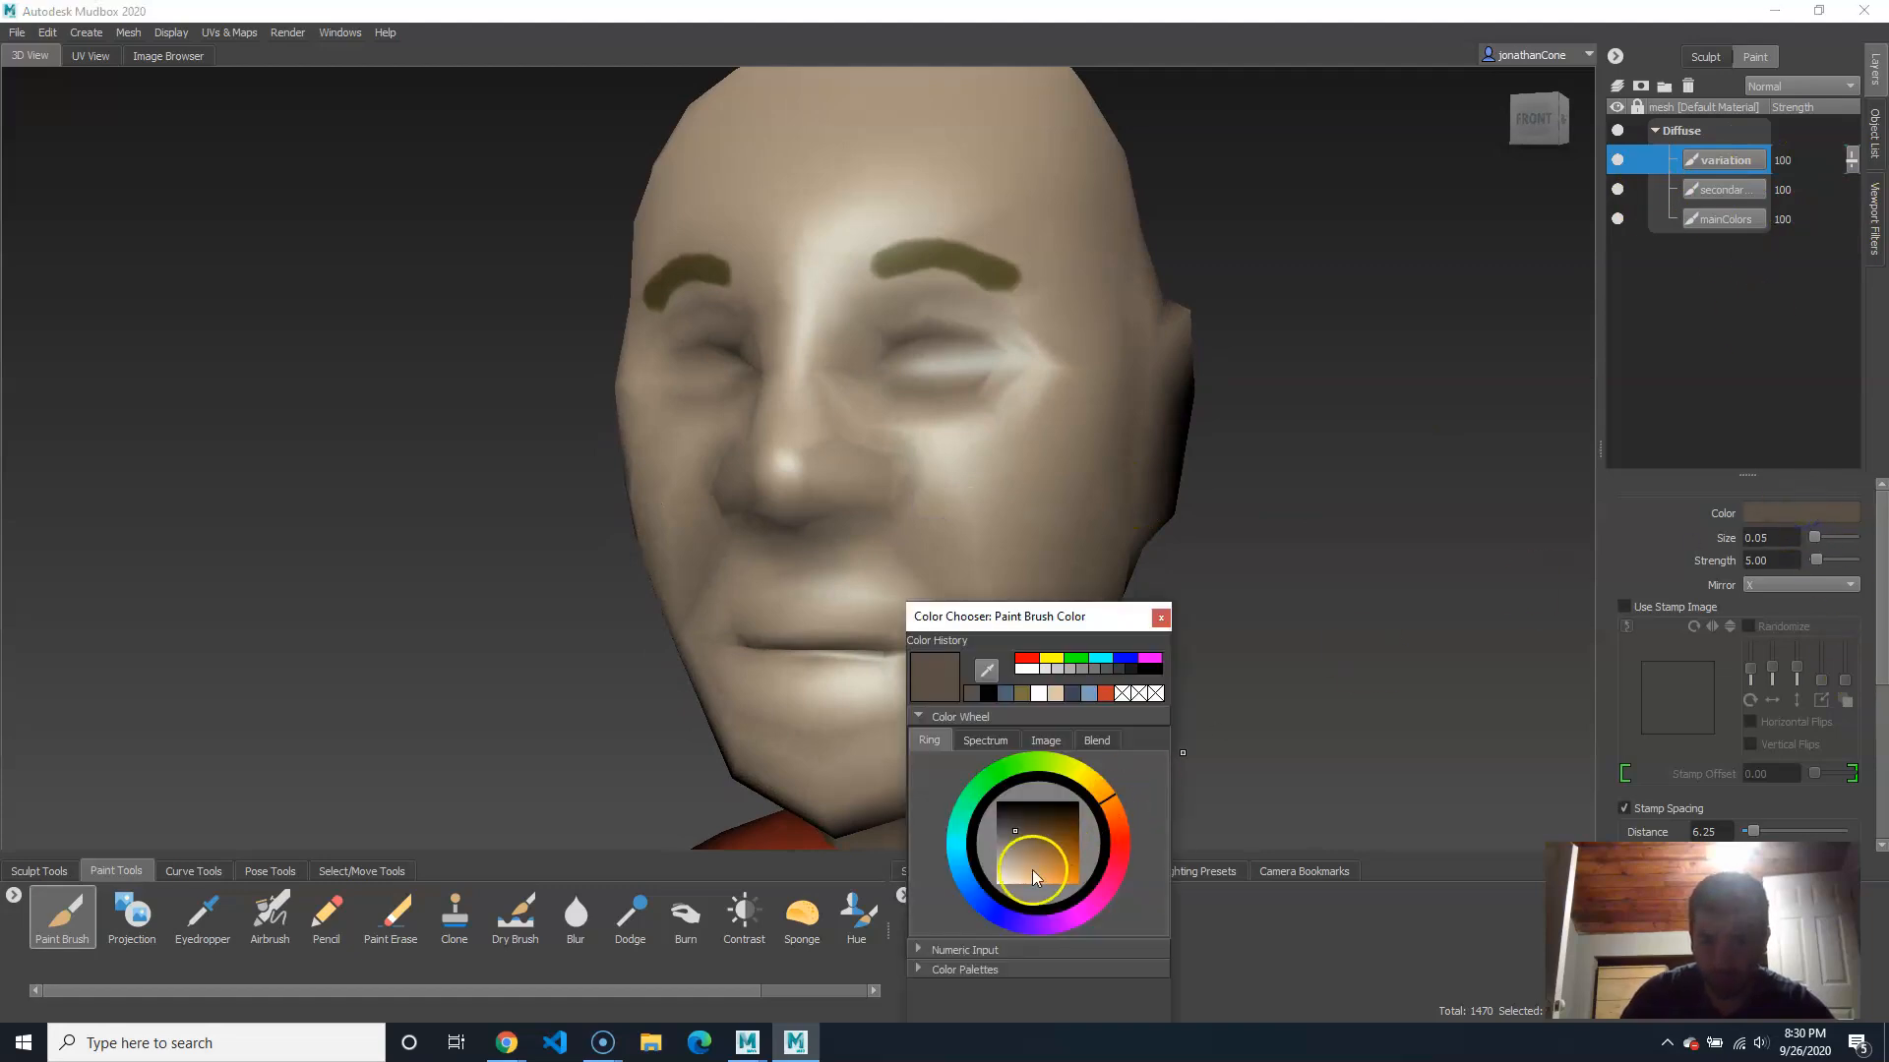
{"action": "left_click_drag", "start_coordinate": [1049, 860], "coordinate": [1048, 870]}
{"action": "left_click", "coordinate": [1689, 338]}
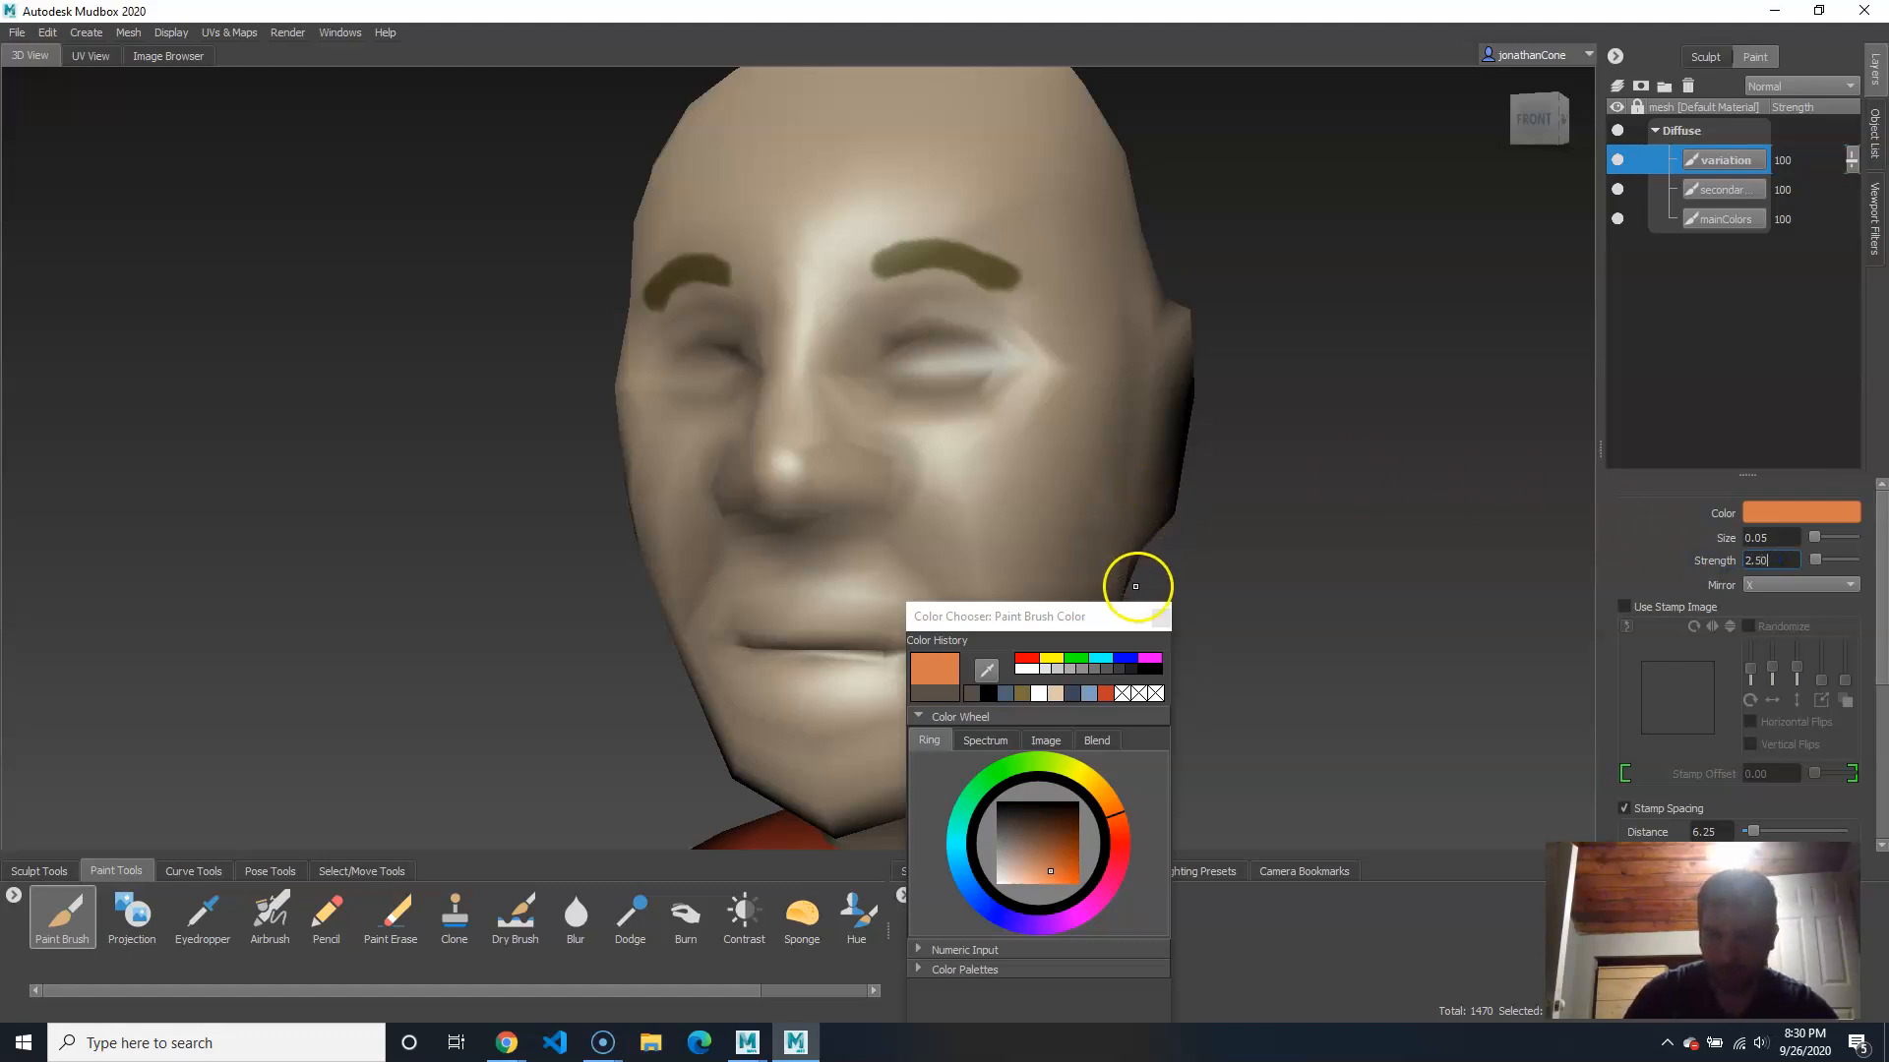
{"action": "left_click", "coordinate": [1160, 617]}
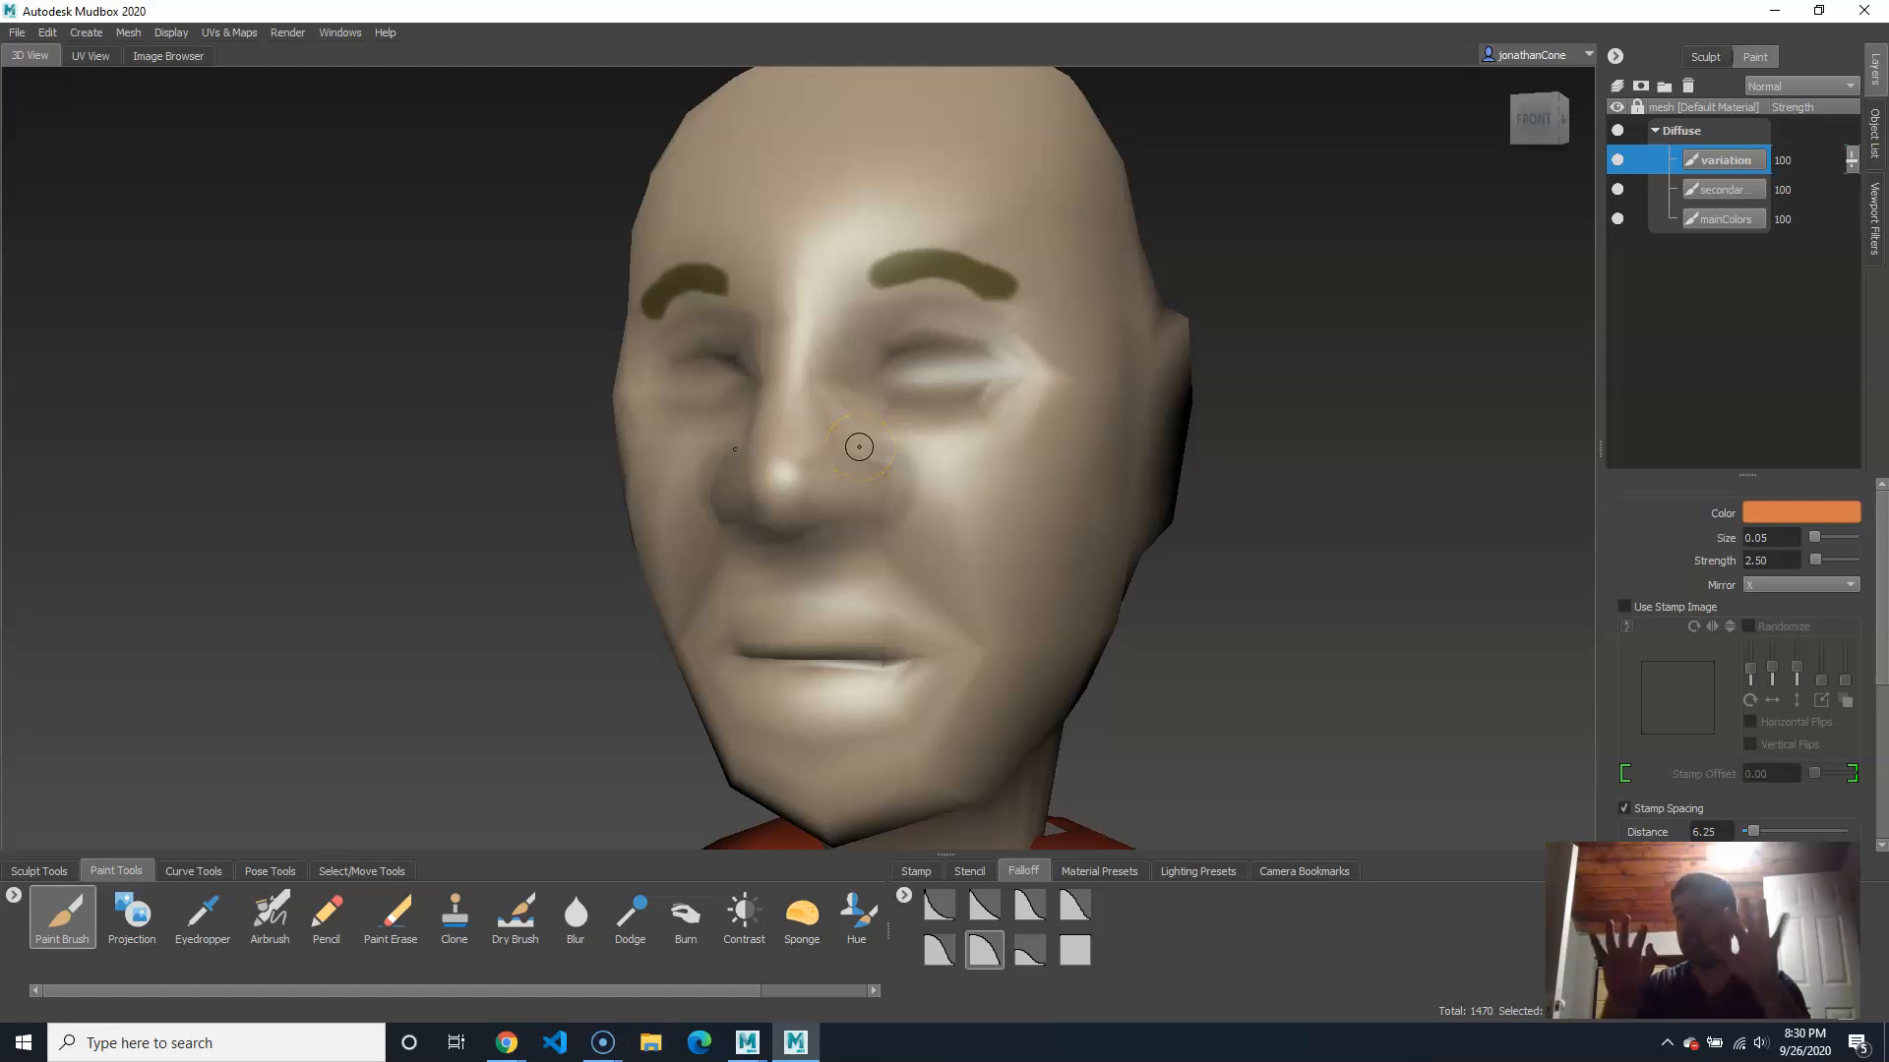
Step: Tint the nose, brow, mouth area and cheek with orange at brush size 0.29
{"action": "key", "text": "b"}
{"action": "left_click_drag", "start_coordinate": [829, 448], "coordinate": [894, 458]}
{"action": "mouse_move", "coordinate": [765, 493]}
{"action": "left_mouse_down"}
{"action": "mouse_move", "coordinate": [791, 495]}
{"action": "mouse_move", "coordinate": [781, 448]}
{"action": "left_mouse_up"}
{"action": "mouse_move", "coordinate": [916, 277]}
{"action": "left_mouse_down"}
{"action": "mouse_move", "coordinate": [835, 278]}
{"action": "mouse_move", "coordinate": [851, 272]}
{"action": "left_mouse_up"}
{"action": "mouse_move", "coordinate": [890, 691]}
{"action": "left_mouse_down"}
{"action": "mouse_move", "coordinate": [826, 653]}
{"action": "mouse_move", "coordinate": [728, 638]}
{"action": "left_mouse_up"}
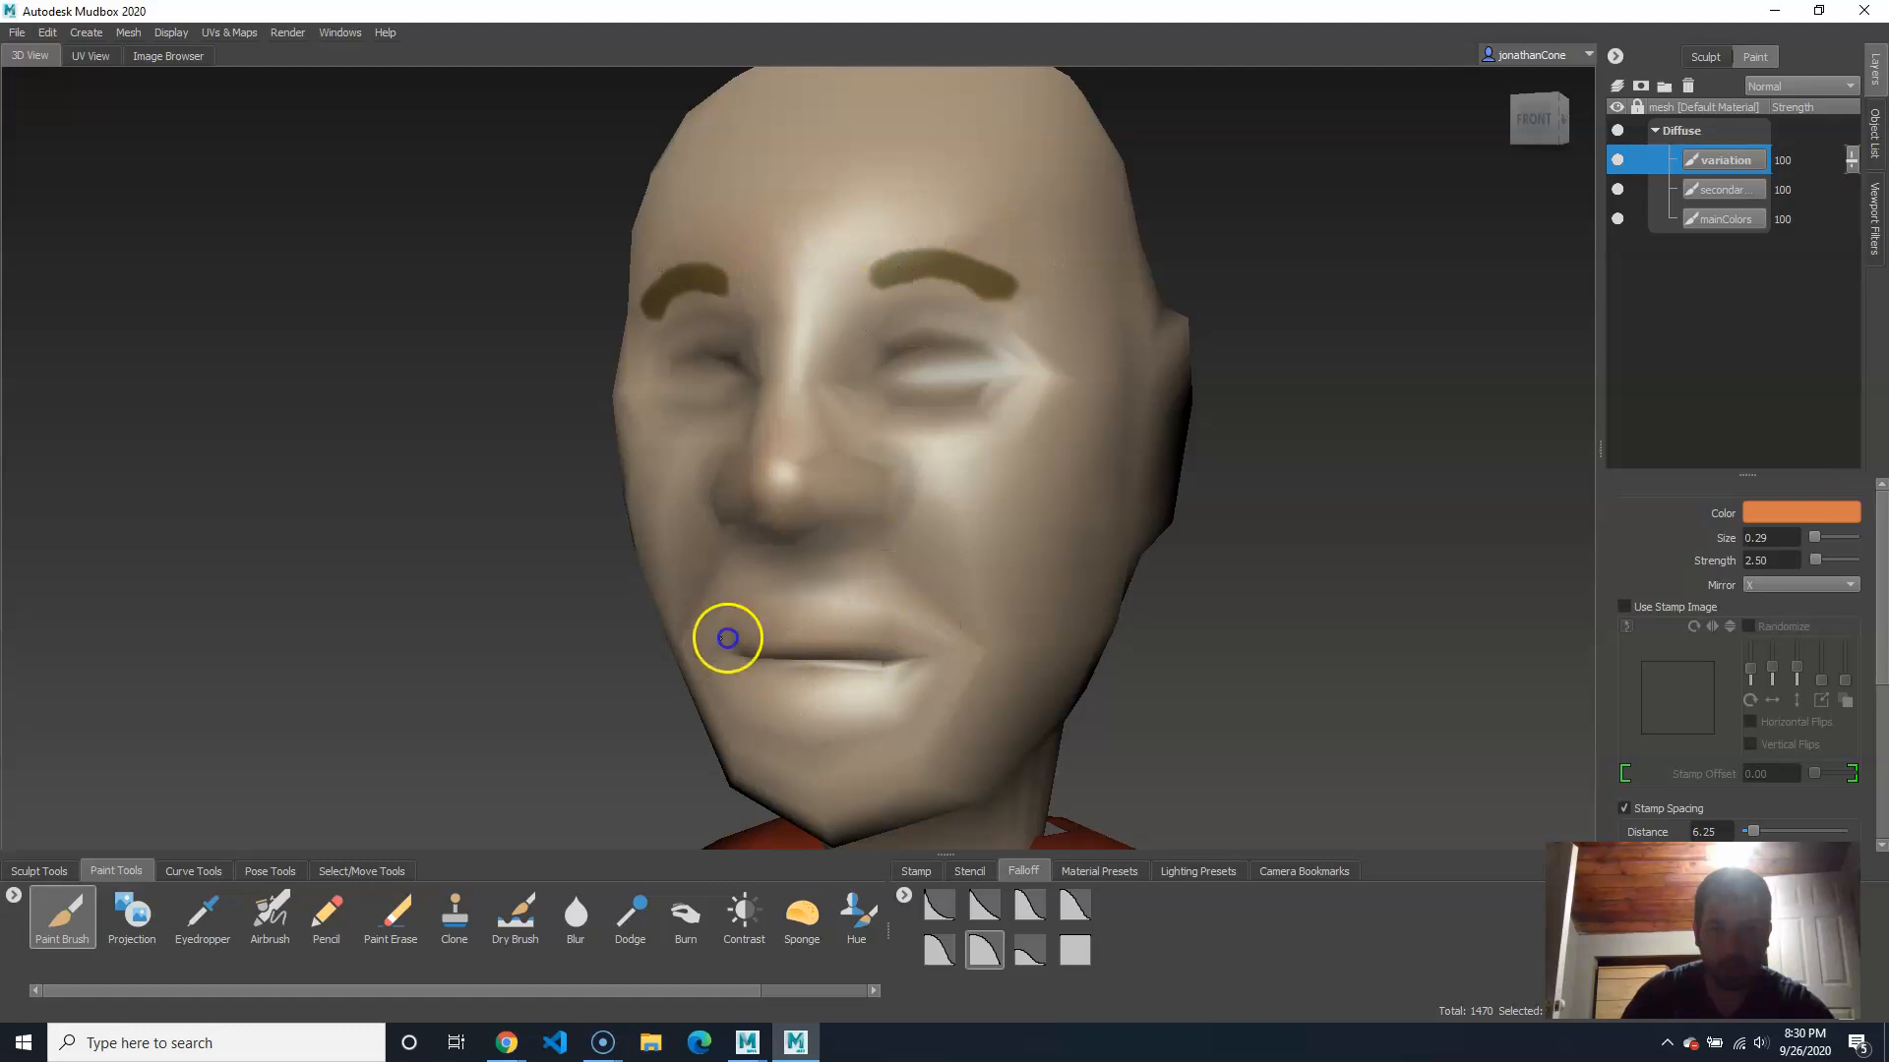
{"action": "left_click_drag", "start_coordinate": [1013, 588], "coordinate": [1077, 485]}
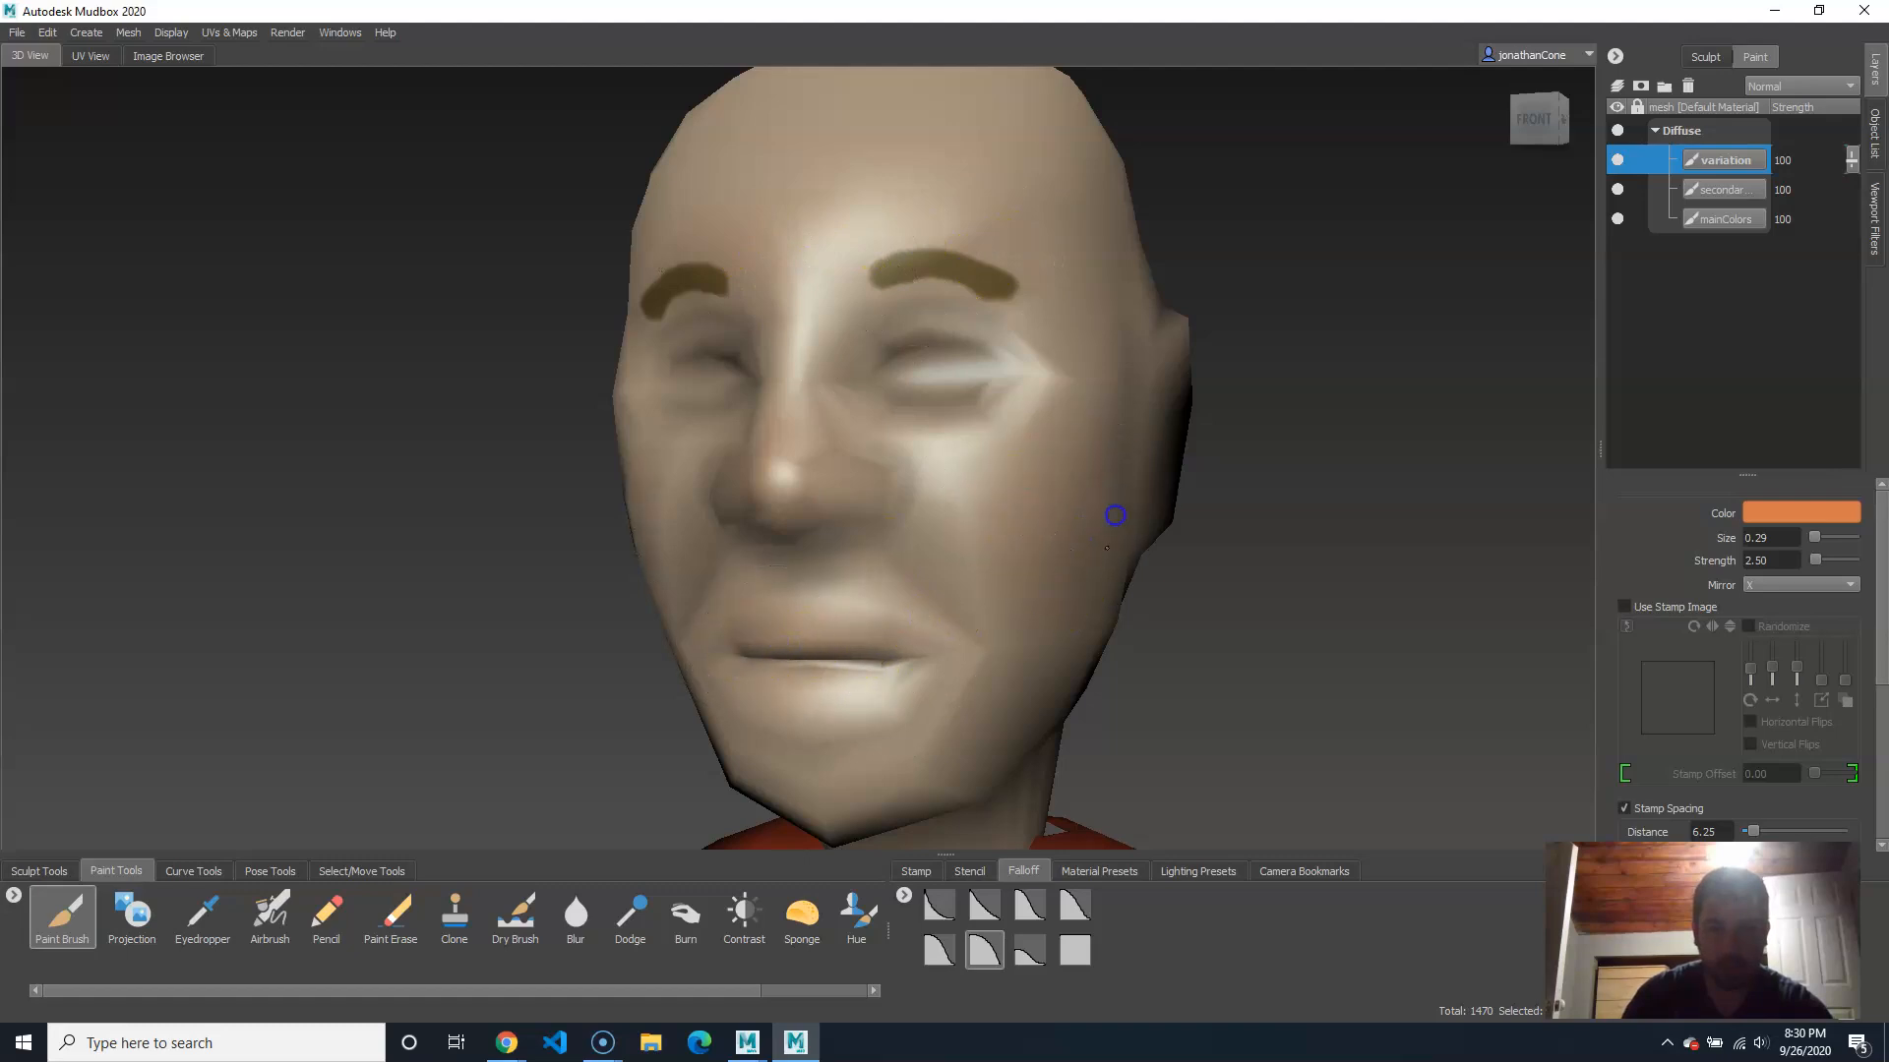
Step: Tint the ear with orange at brush size 0.15
{"action": "left_click_drag", "start_coordinate": [1161, 671], "coordinate": [1049, 611], "text": "alt"}
{"action": "left_click_drag", "start_coordinate": [965, 286], "coordinate": [957, 310], "text": "alt"}
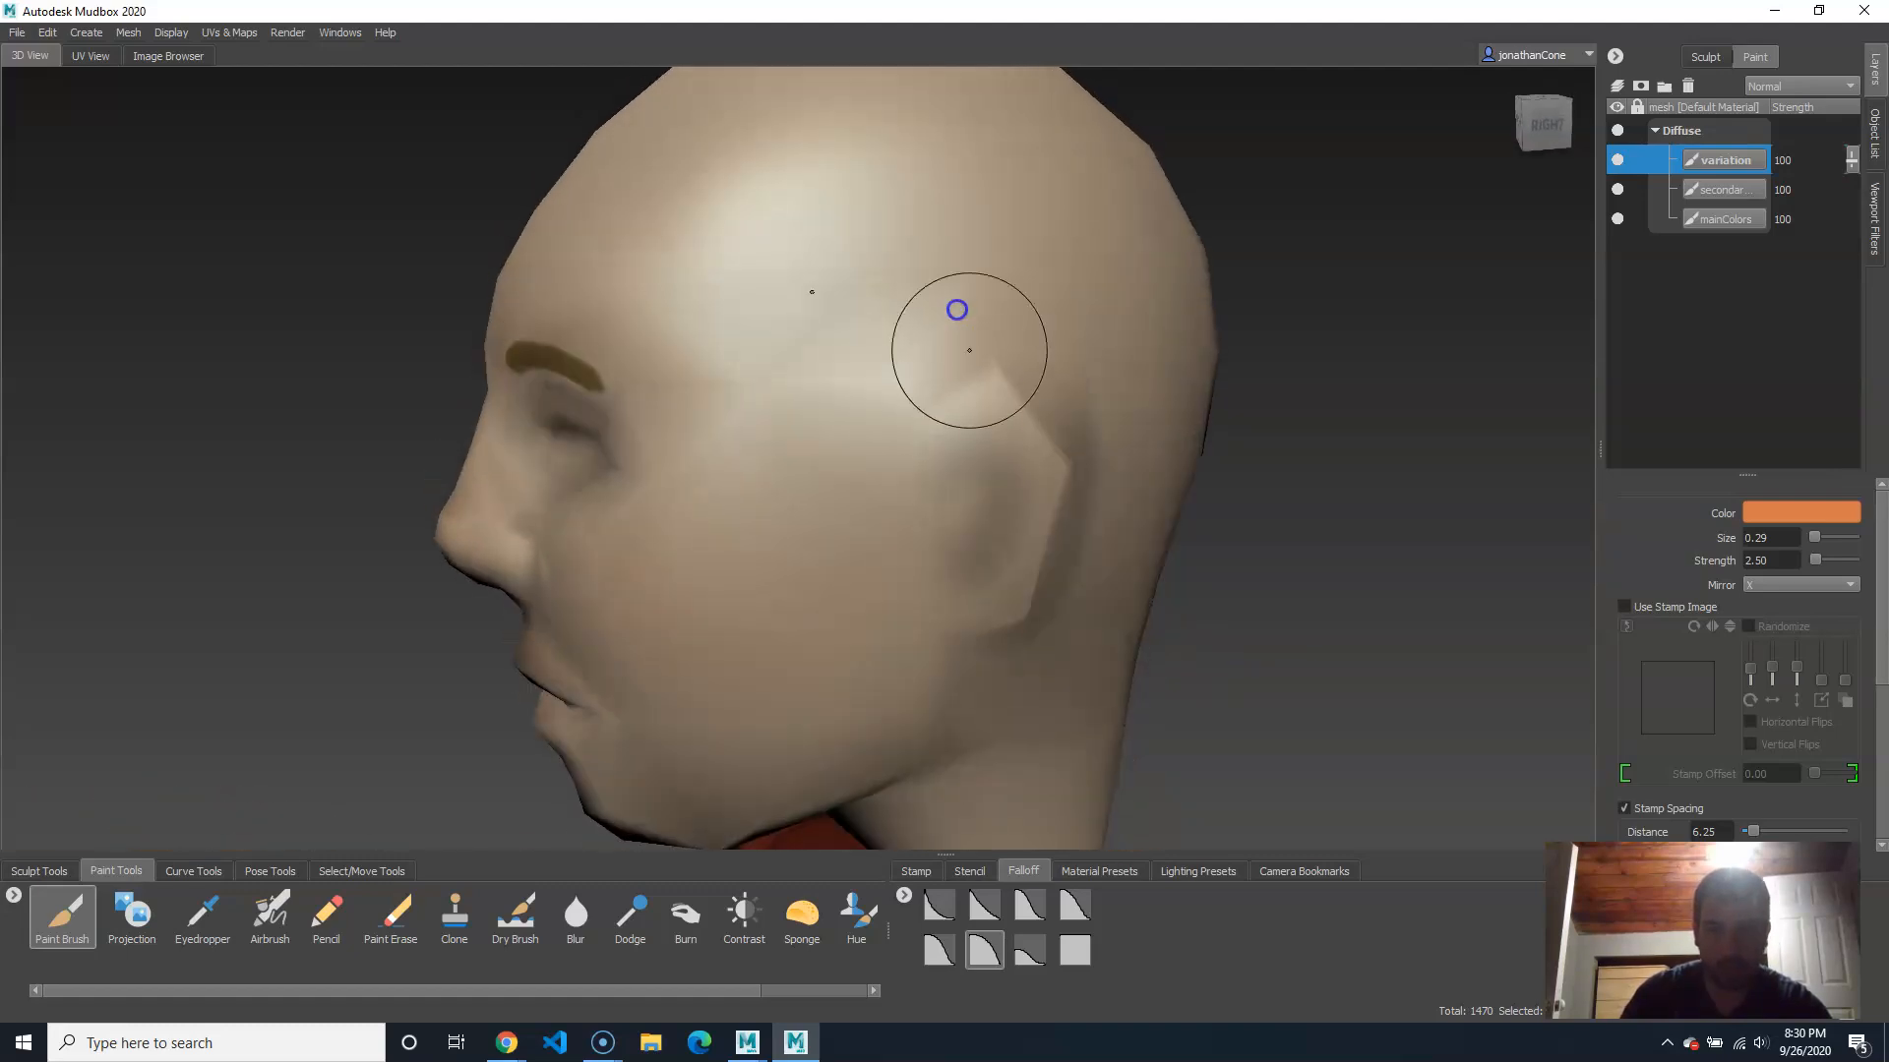
{"action": "left_click_drag", "start_coordinate": [983, 451], "coordinate": [962, 441]}
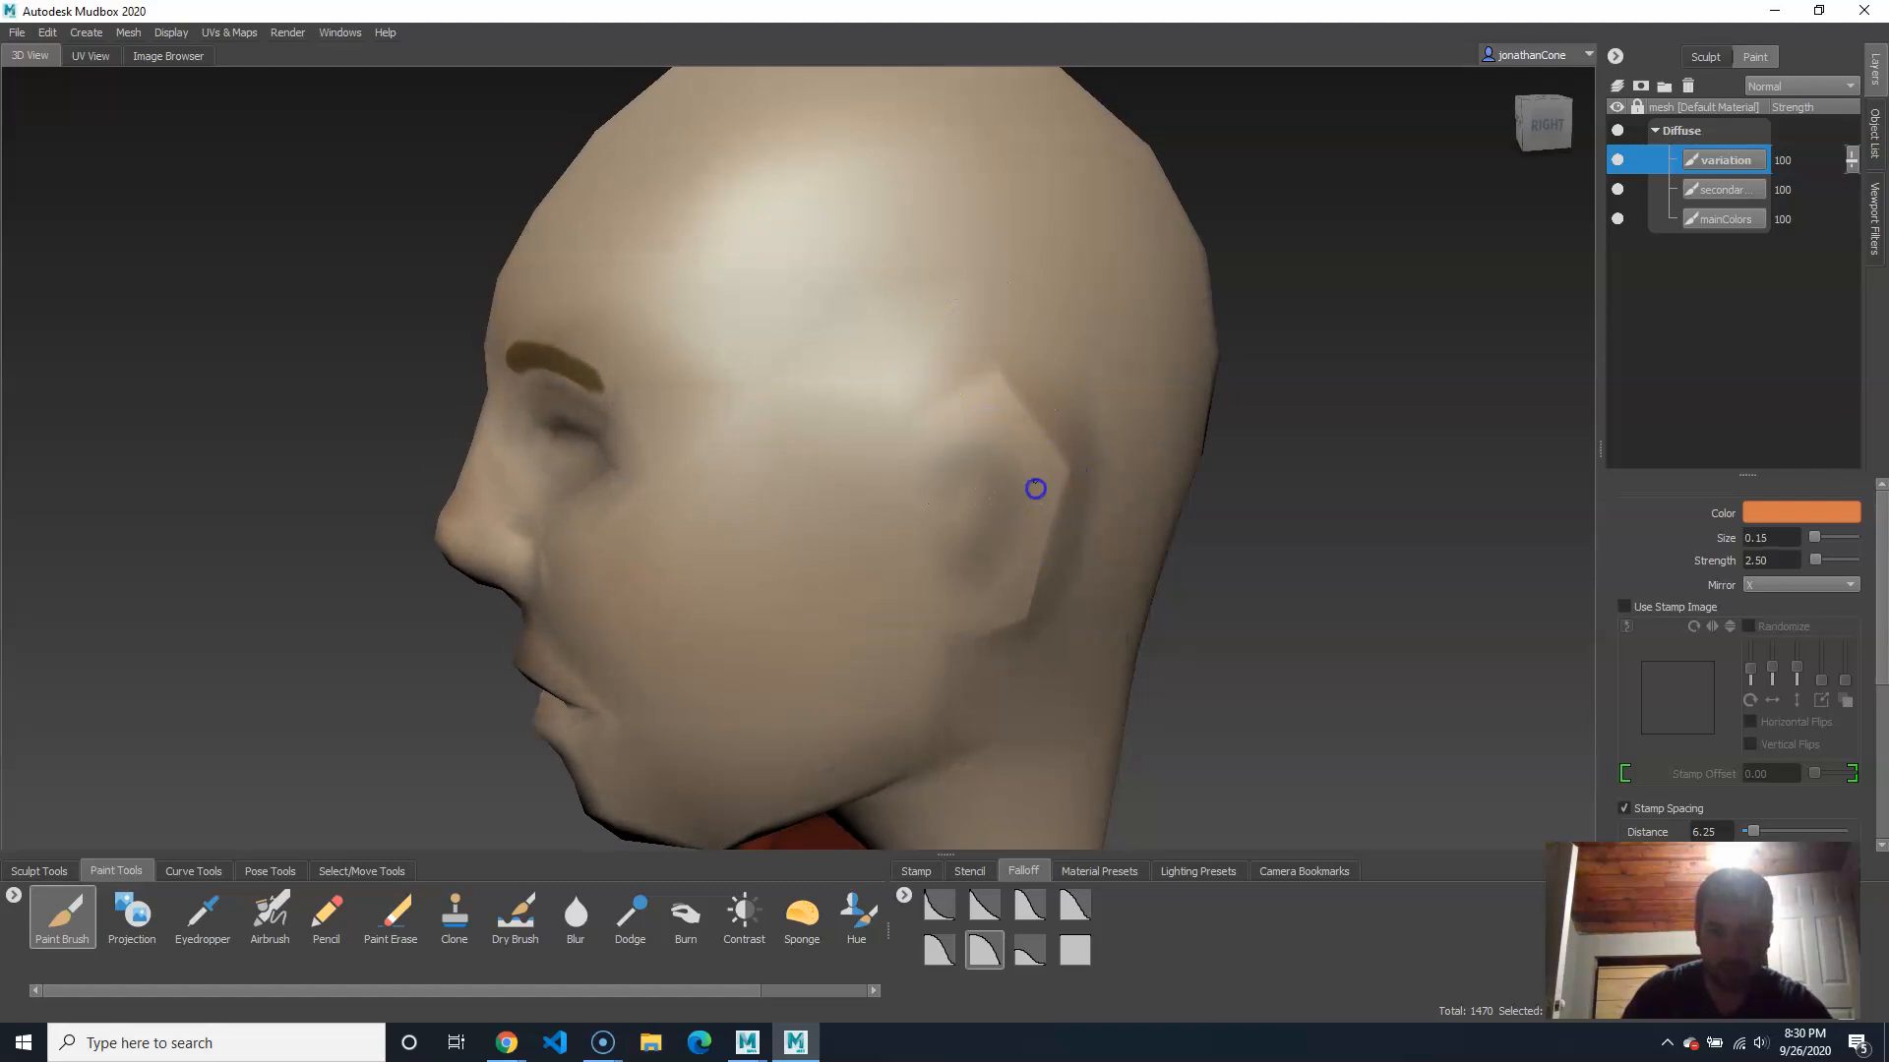
Step: Set the Paint Brush size to 0.52 and tint the elbow and fingers with orange
{"action": "left_click_drag", "start_coordinate": [976, 556], "coordinate": [1053, 498], "text": "alt"}
{"action": "right_click_drag", "start_coordinate": [1053, 498], "coordinate": [881, 581], "text": "alt"}
{"action": "mouse_move", "coordinate": [882, 581]}
{"action": "left_mouse_down", "text": "alt"}
{"action": "mouse_move", "coordinate": [938, 560]}
{"action": "mouse_move", "coordinate": [826, 489]}
{"action": "mouse_move", "coordinate": [721, 623]}
{"action": "mouse_move", "coordinate": [717, 544]}
{"action": "mouse_move", "coordinate": [790, 499]}
{"action": "mouse_move", "coordinate": [845, 508]}
{"action": "left_mouse_up", "text": "alt"}
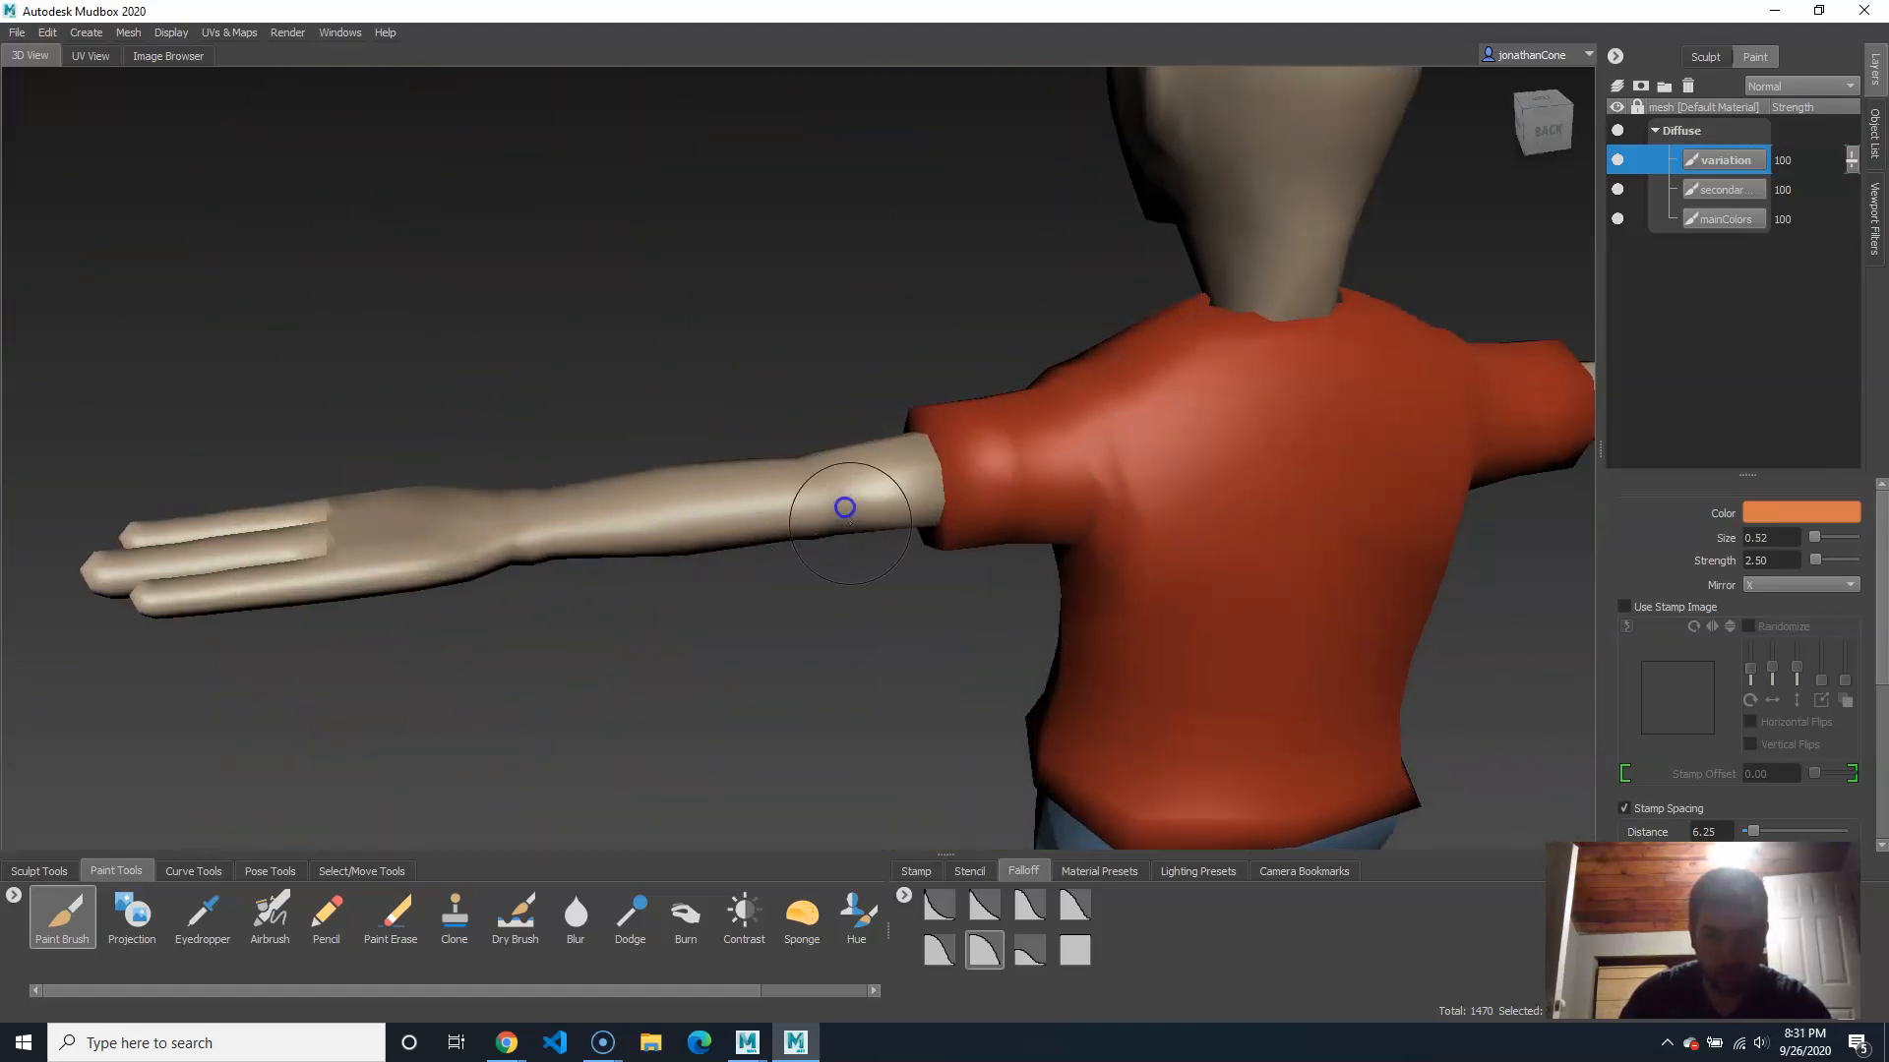
{"action": "mouse_move", "coordinate": [772, 633]}
{"action": "left_mouse_down", "text": "alt"}
{"action": "mouse_move", "coordinate": [830, 640]}
{"action": "mouse_move", "coordinate": [1231, 509]}
{"action": "left_mouse_up", "text": "alt"}
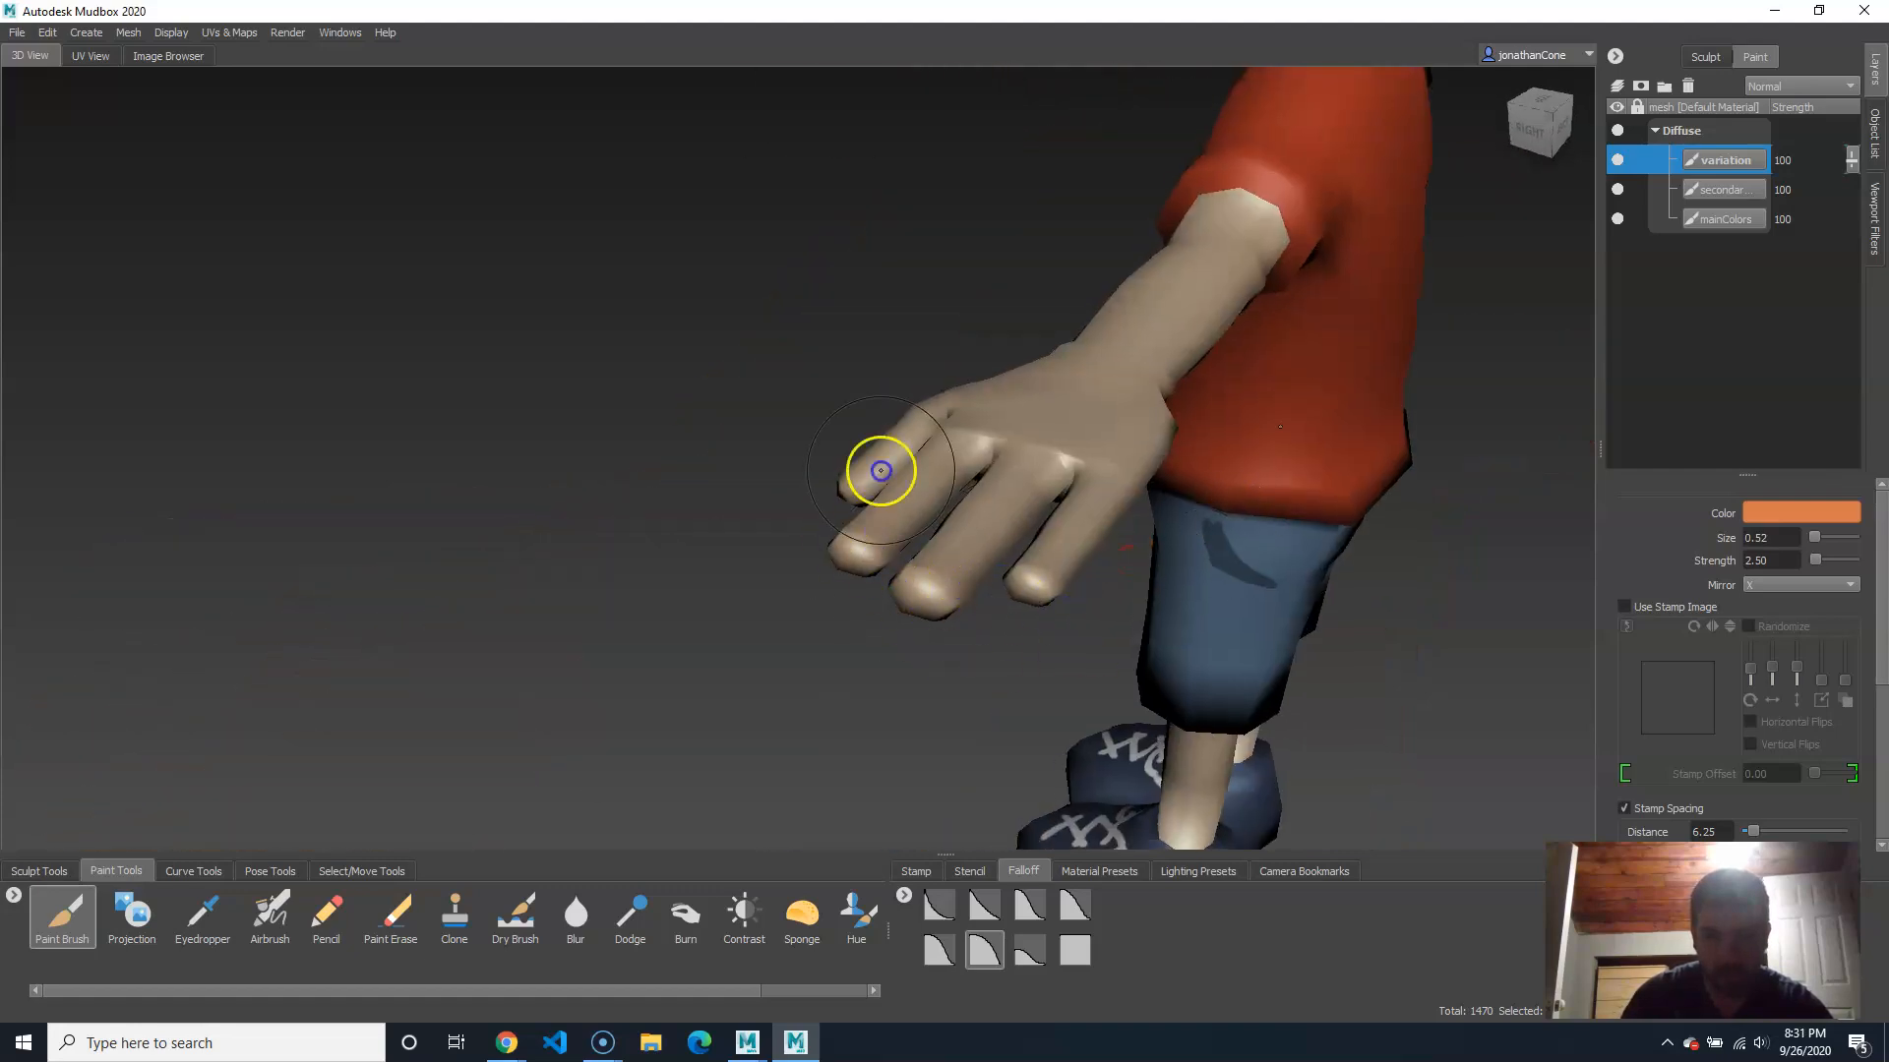
Step: Tint the bare lower legs with orange at brush size 0.52
{"action": "left_click_drag", "start_coordinate": [1021, 593], "coordinate": [925, 408], "text": "alt"}
{"action": "middle_click_drag", "start_coordinate": [956, 787], "coordinate": [1083, 299], "text": "alt"}
{"action": "right_click_drag", "start_coordinate": [1054, 485], "coordinate": [900, 455], "text": "alt"}
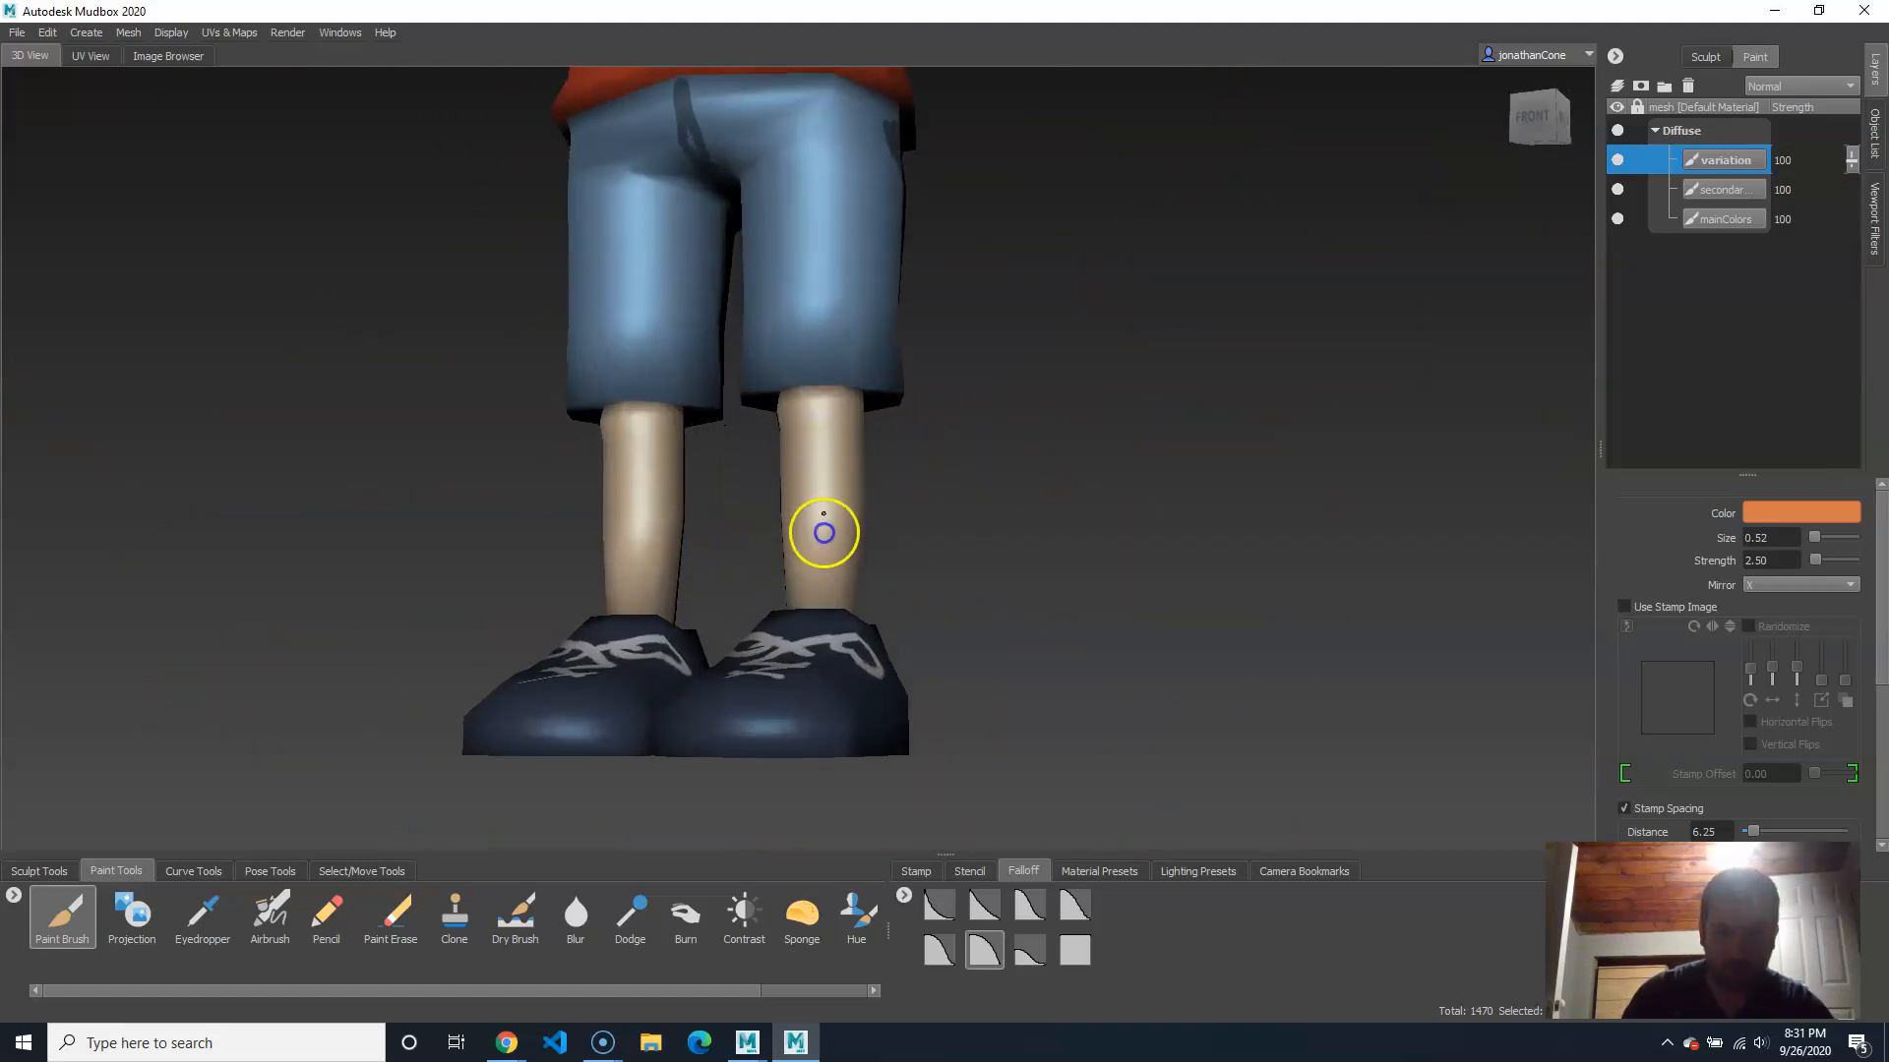
Step: Change the Paint Brush color to a dark red for shading the shirt
{"action": "right_click_drag", "start_coordinate": [890, 590], "coordinate": [819, 479], "text": "alt"}
{"action": "middle_click_drag", "start_coordinate": [870, 222], "coordinate": [914, 723], "text": "alt"}
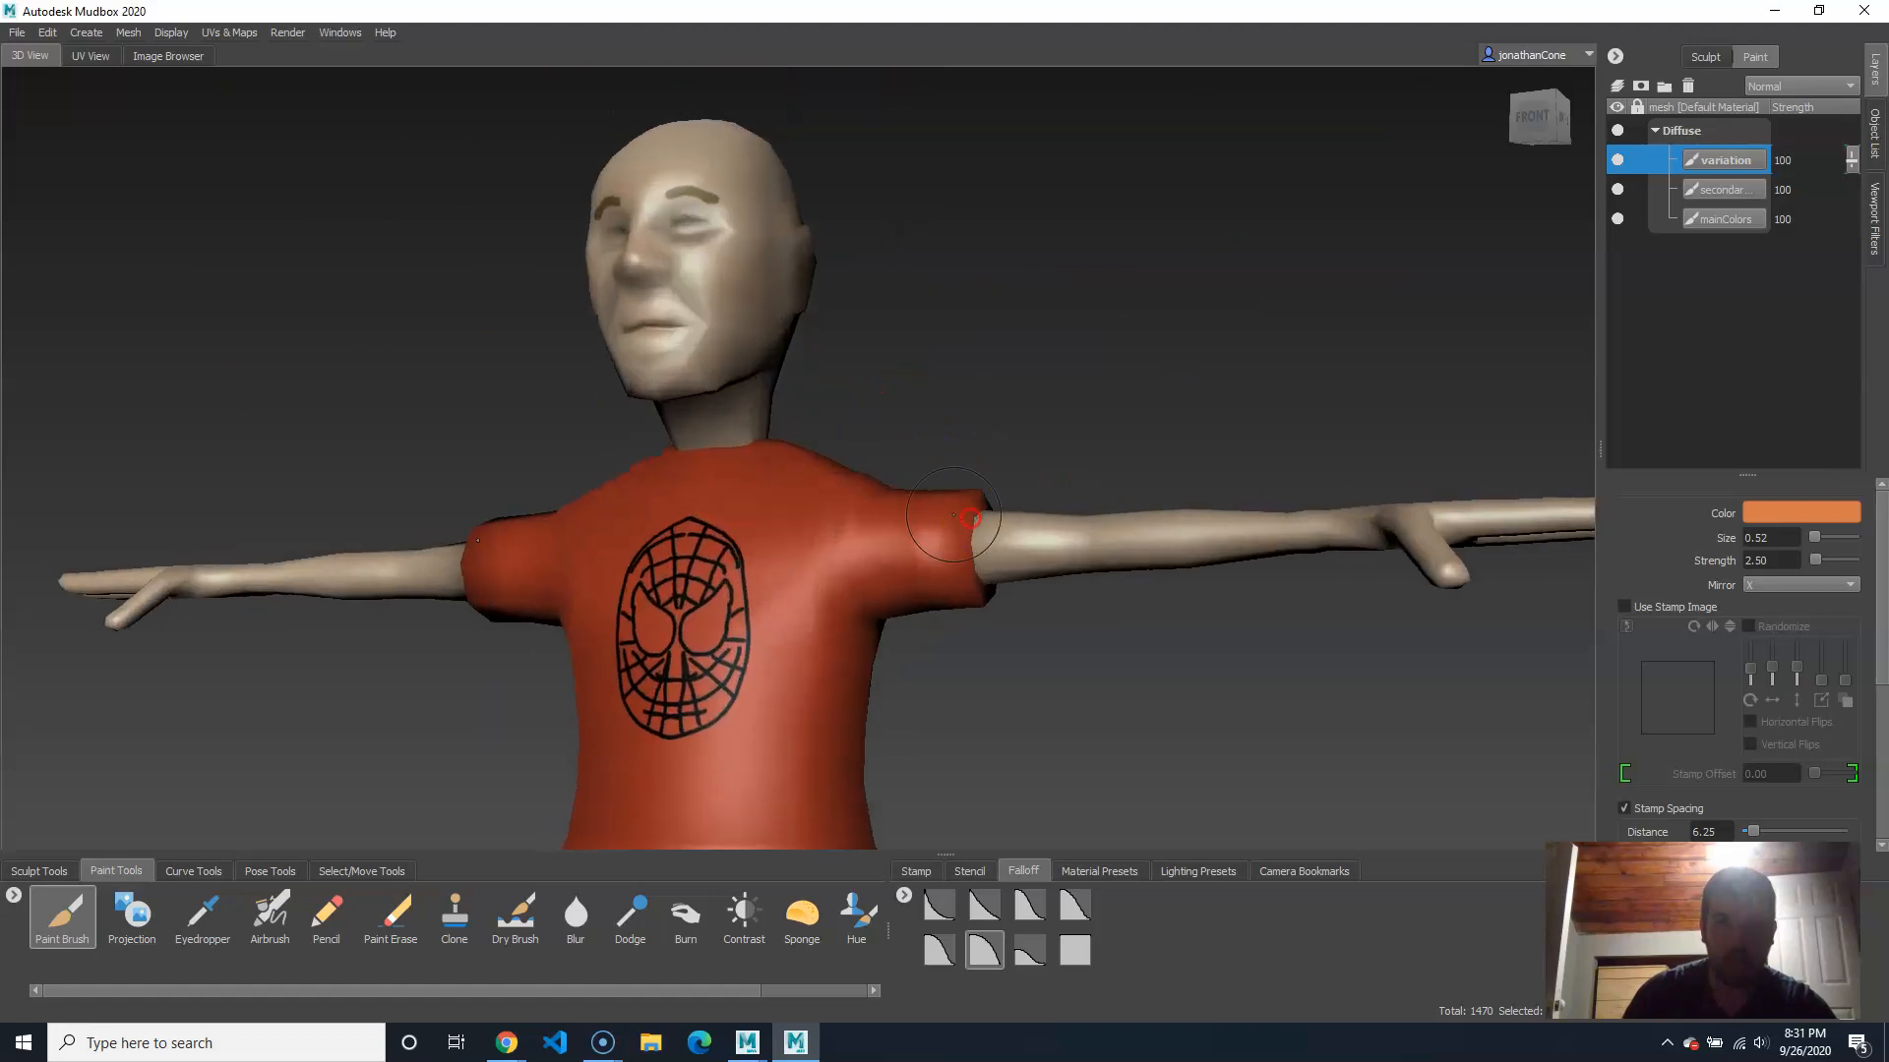
{"action": "left_click_drag", "start_coordinate": [787, 443], "coordinate": [877, 417], "text": "alt"}
{"action": "middle_click_drag", "start_coordinate": [877, 417], "coordinate": [1079, 530], "text": "alt"}
{"action": "right_click_drag", "start_coordinate": [1079, 530], "coordinate": [969, 536], "text": "alt"}
{"action": "left_click_drag", "start_coordinate": [968, 536], "coordinate": [902, 556], "text": "alt"}
{"action": "right_click_drag", "start_coordinate": [902, 557], "coordinate": [993, 580], "text": "alt"}
{"action": "middle_click_drag", "start_coordinate": [993, 581], "coordinate": [931, 379], "text": "alt"}
{"action": "left_click_drag", "start_coordinate": [993, 521], "coordinate": [937, 445], "text": "alt"}
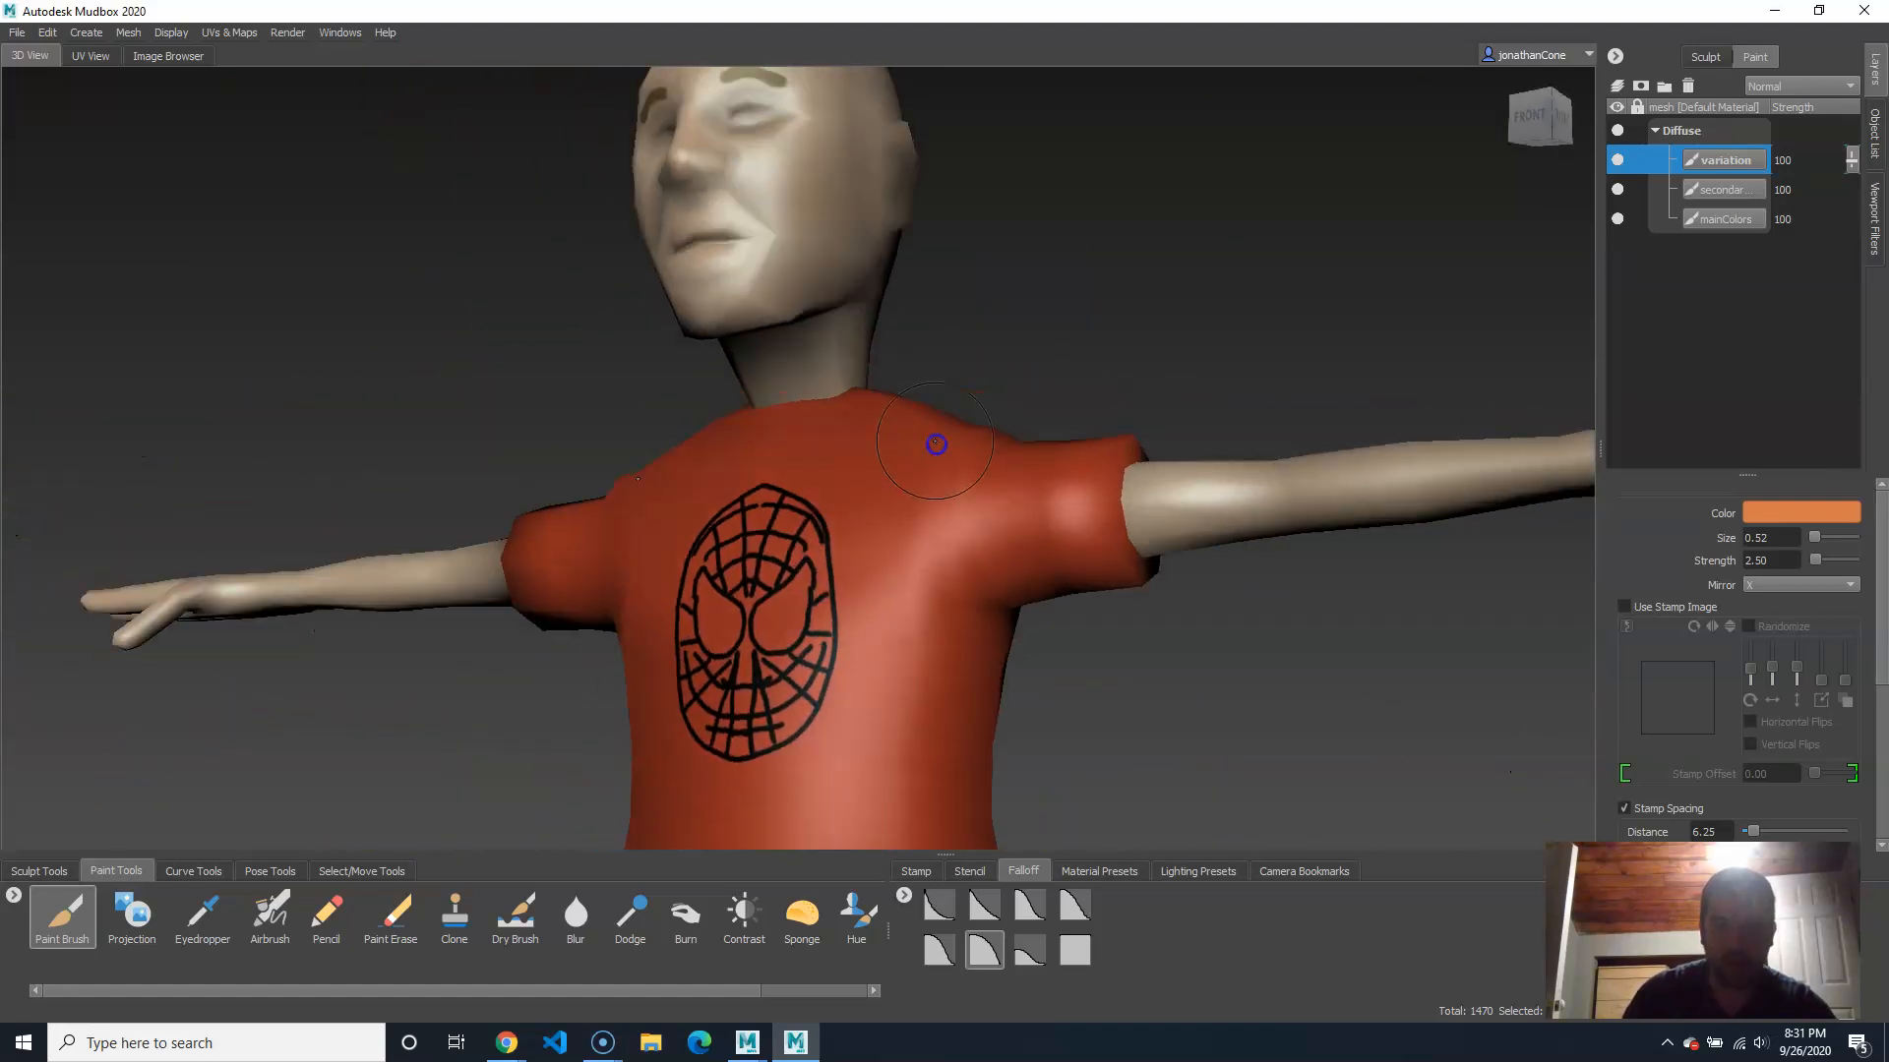
{"action": "left_click", "coordinate": [1803, 513]}
{"action": "left_click", "coordinate": [1130, 863]}
{"action": "left_click", "coordinate": [1058, 864]}
{"action": "left_click", "coordinate": [1168, 648]}
{"action": "mouse_move", "coordinate": [1169, 655]}
{"action": "left_mouse_down", "text": "alt"}
{"action": "mouse_move", "coordinate": [999, 704]}
{"action": "mouse_move", "coordinate": [1114, 673]}
{"action": "mouse_move", "coordinate": [827, 529]}
{"action": "left_mouse_up", "text": "alt"}
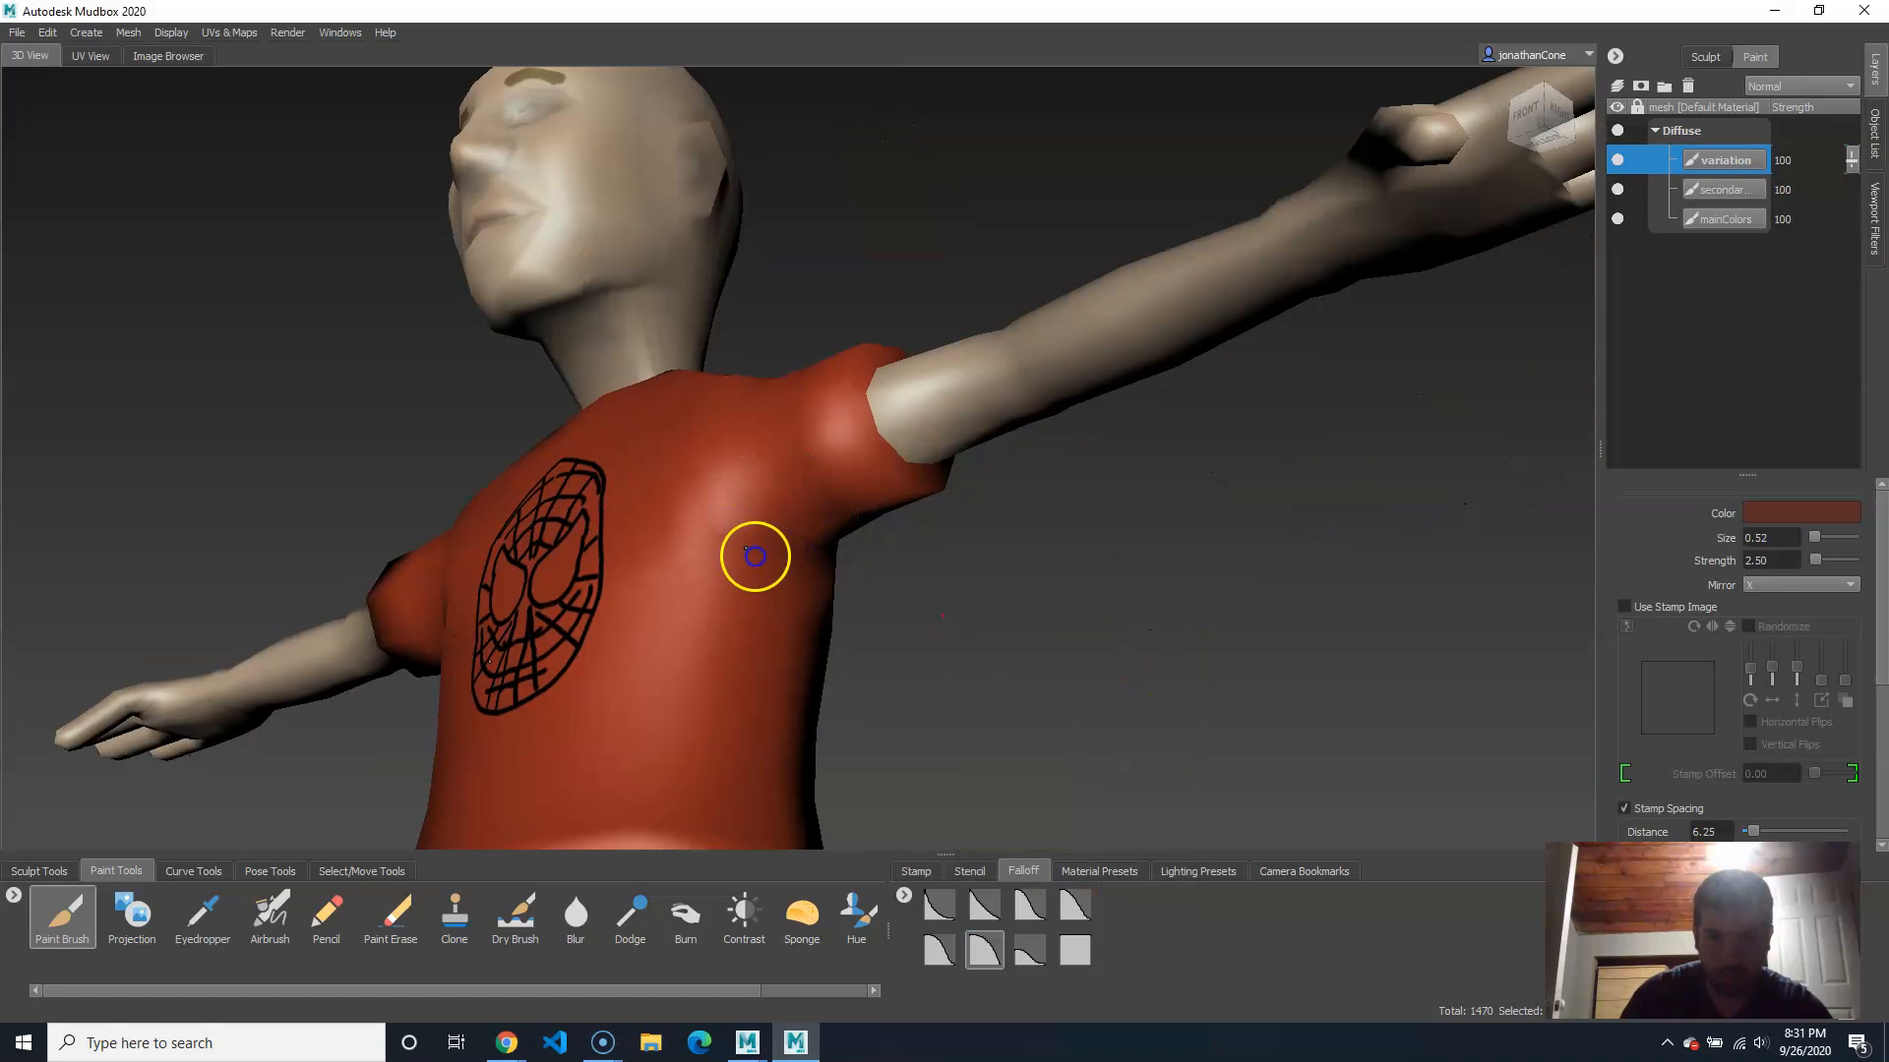
Step: Set the Paint Brush strength to 7 and shade the shirt's underarms, sides and lower front with dark red
{"action": "left_click", "coordinate": [1771, 560]}
{"action": "type", "text": "7"}
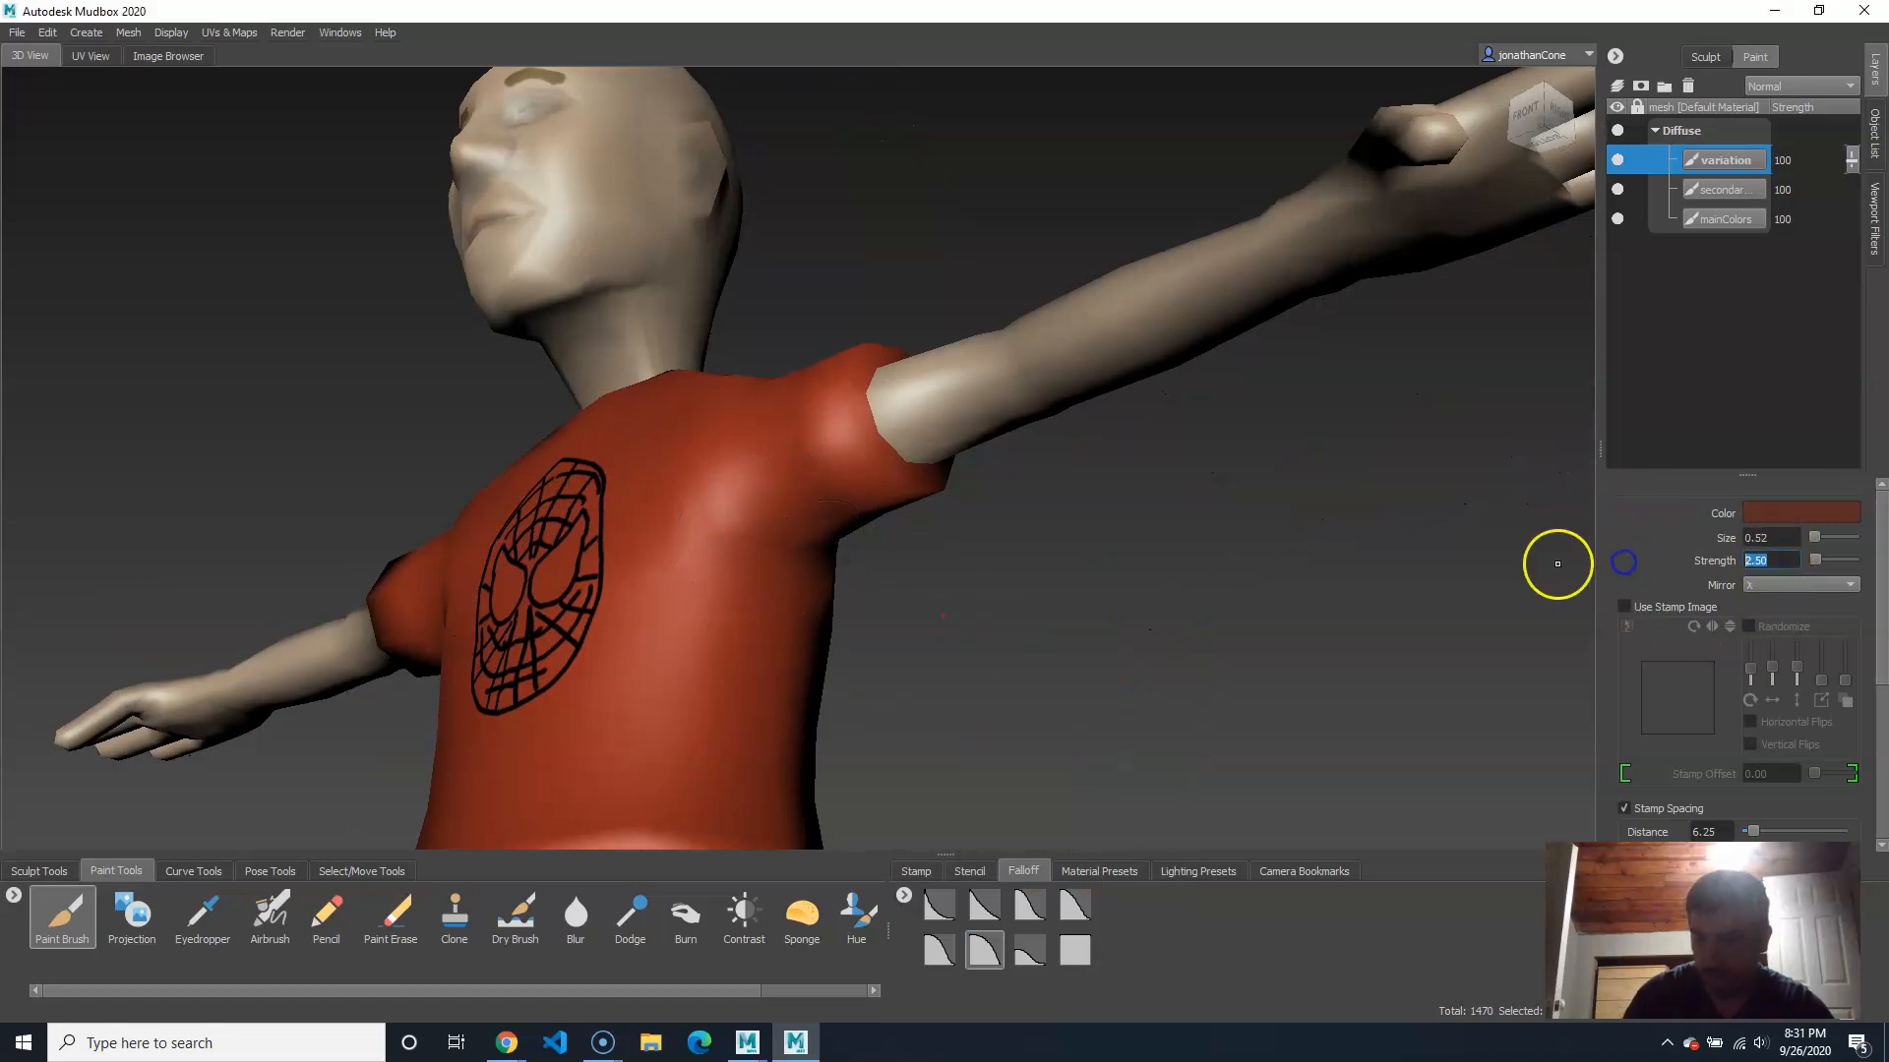
{"action": "left_click_drag", "start_coordinate": [1166, 513], "coordinate": [912, 571], "text": "alt"}
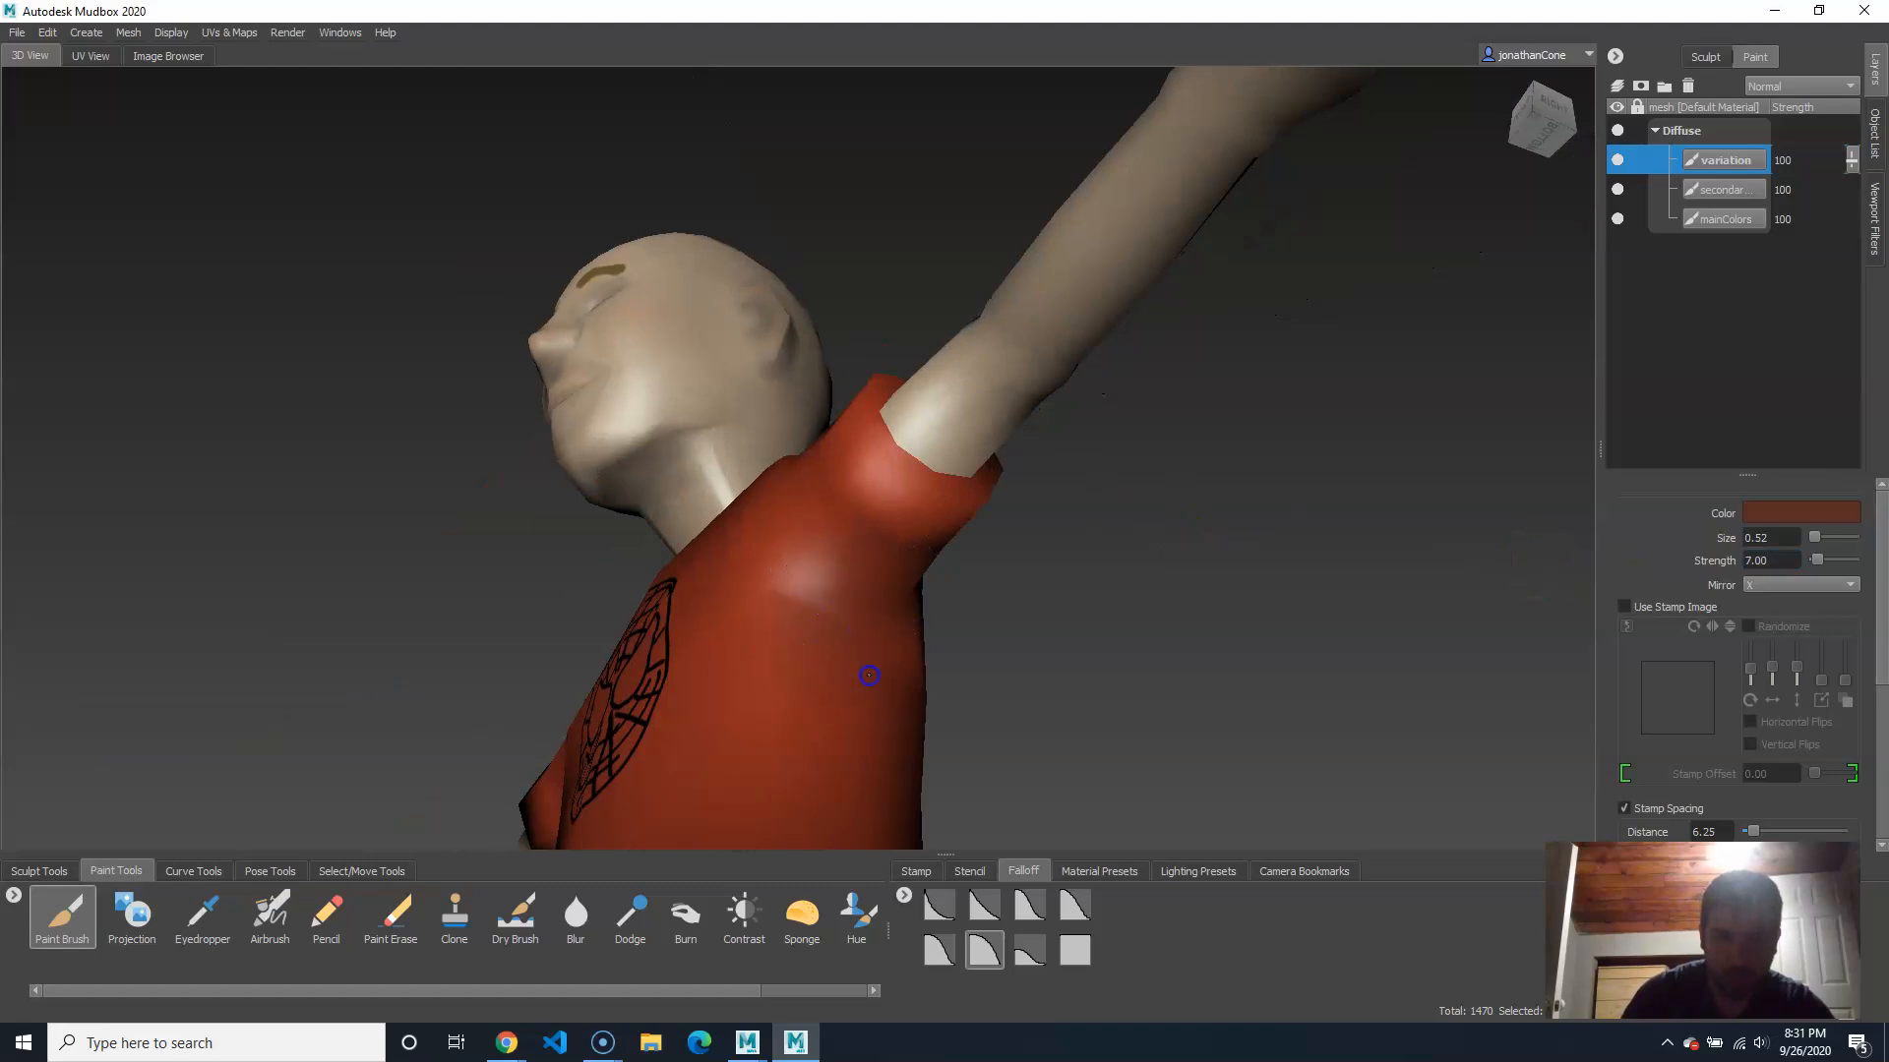
{"action": "middle_click_drag", "start_coordinate": [837, 664], "coordinate": [856, 595], "text": "alt"}
{"action": "left_click_drag", "start_coordinate": [855, 594], "coordinate": [989, 578], "text": "alt"}
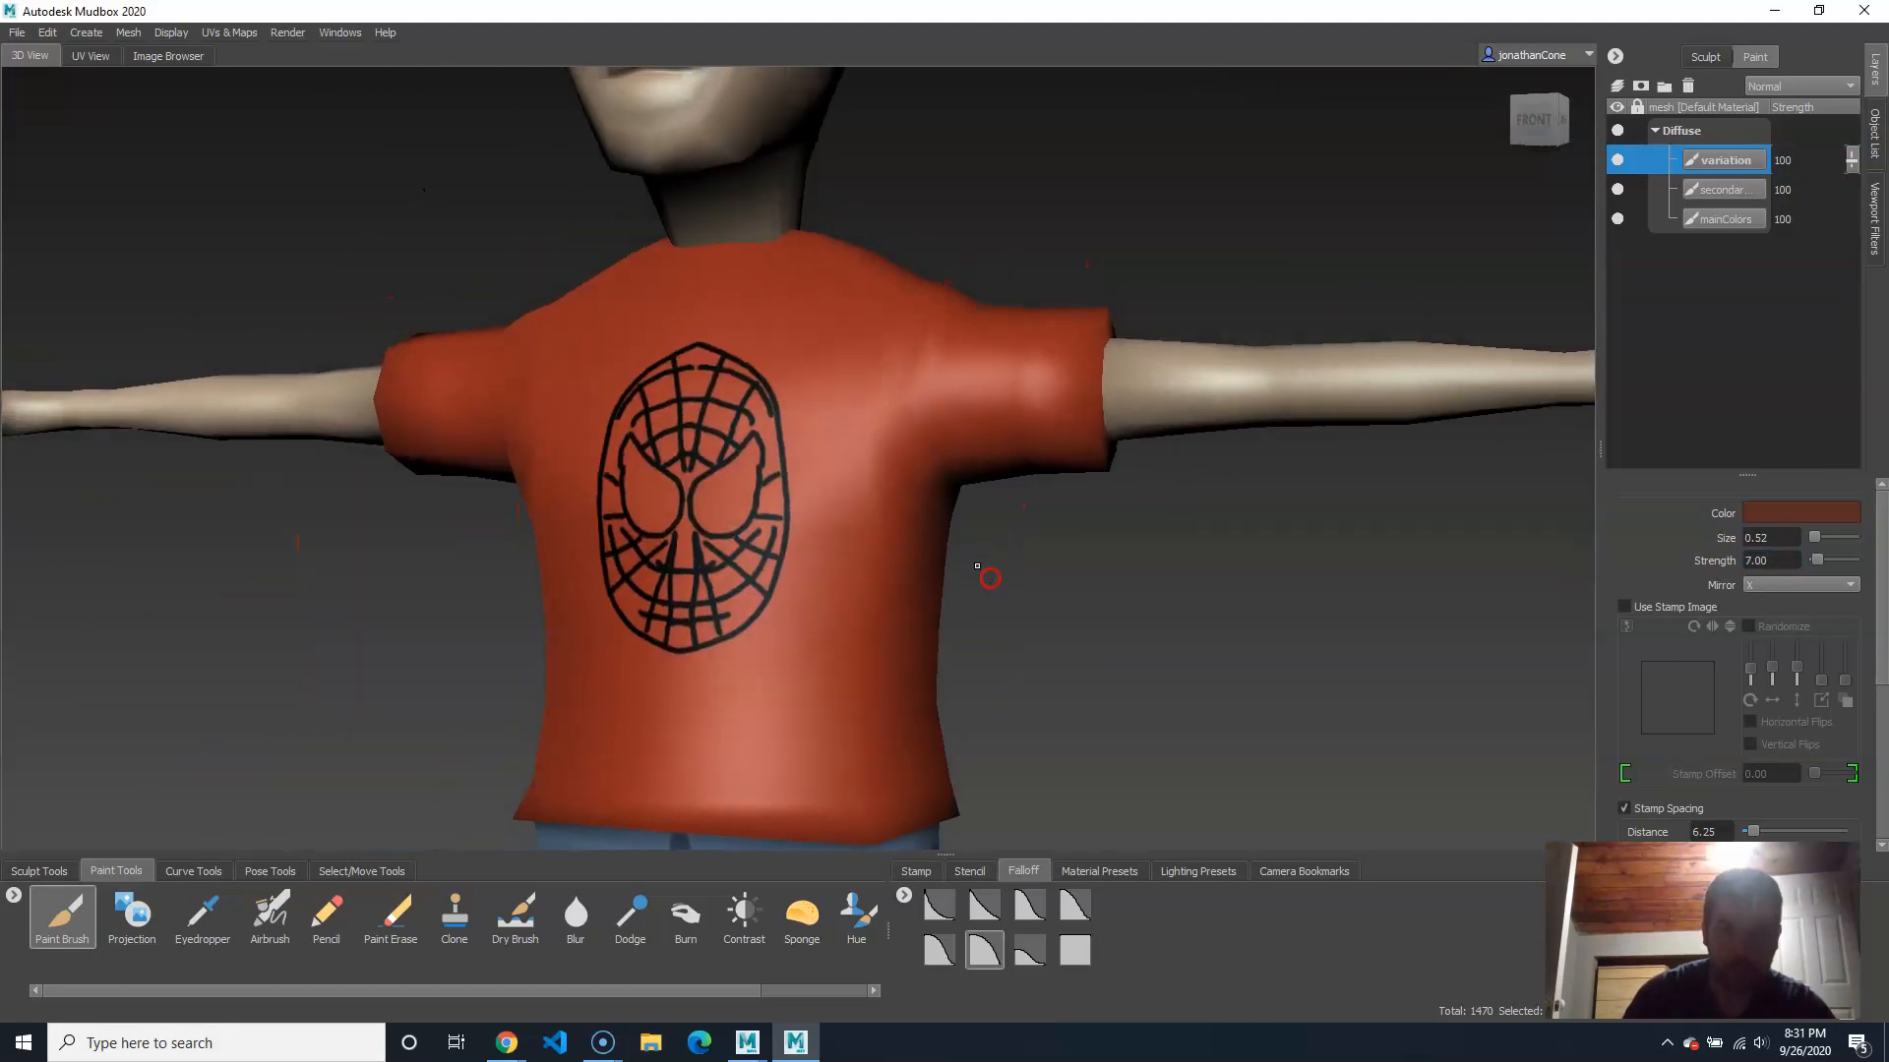
{"action": "middle_click_drag", "start_coordinate": [977, 566], "coordinate": [948, 501], "text": "alt"}
{"action": "mouse_move", "coordinate": [949, 502]}
{"action": "left_mouse_down", "text": "alt"}
{"action": "mouse_move", "coordinate": [948, 480]}
{"action": "mouse_move", "coordinate": [537, 466]}
{"action": "left_mouse_up", "text": "alt"}
{"action": "left_click_drag", "start_coordinate": [693, 389], "coordinate": [919, 377]}
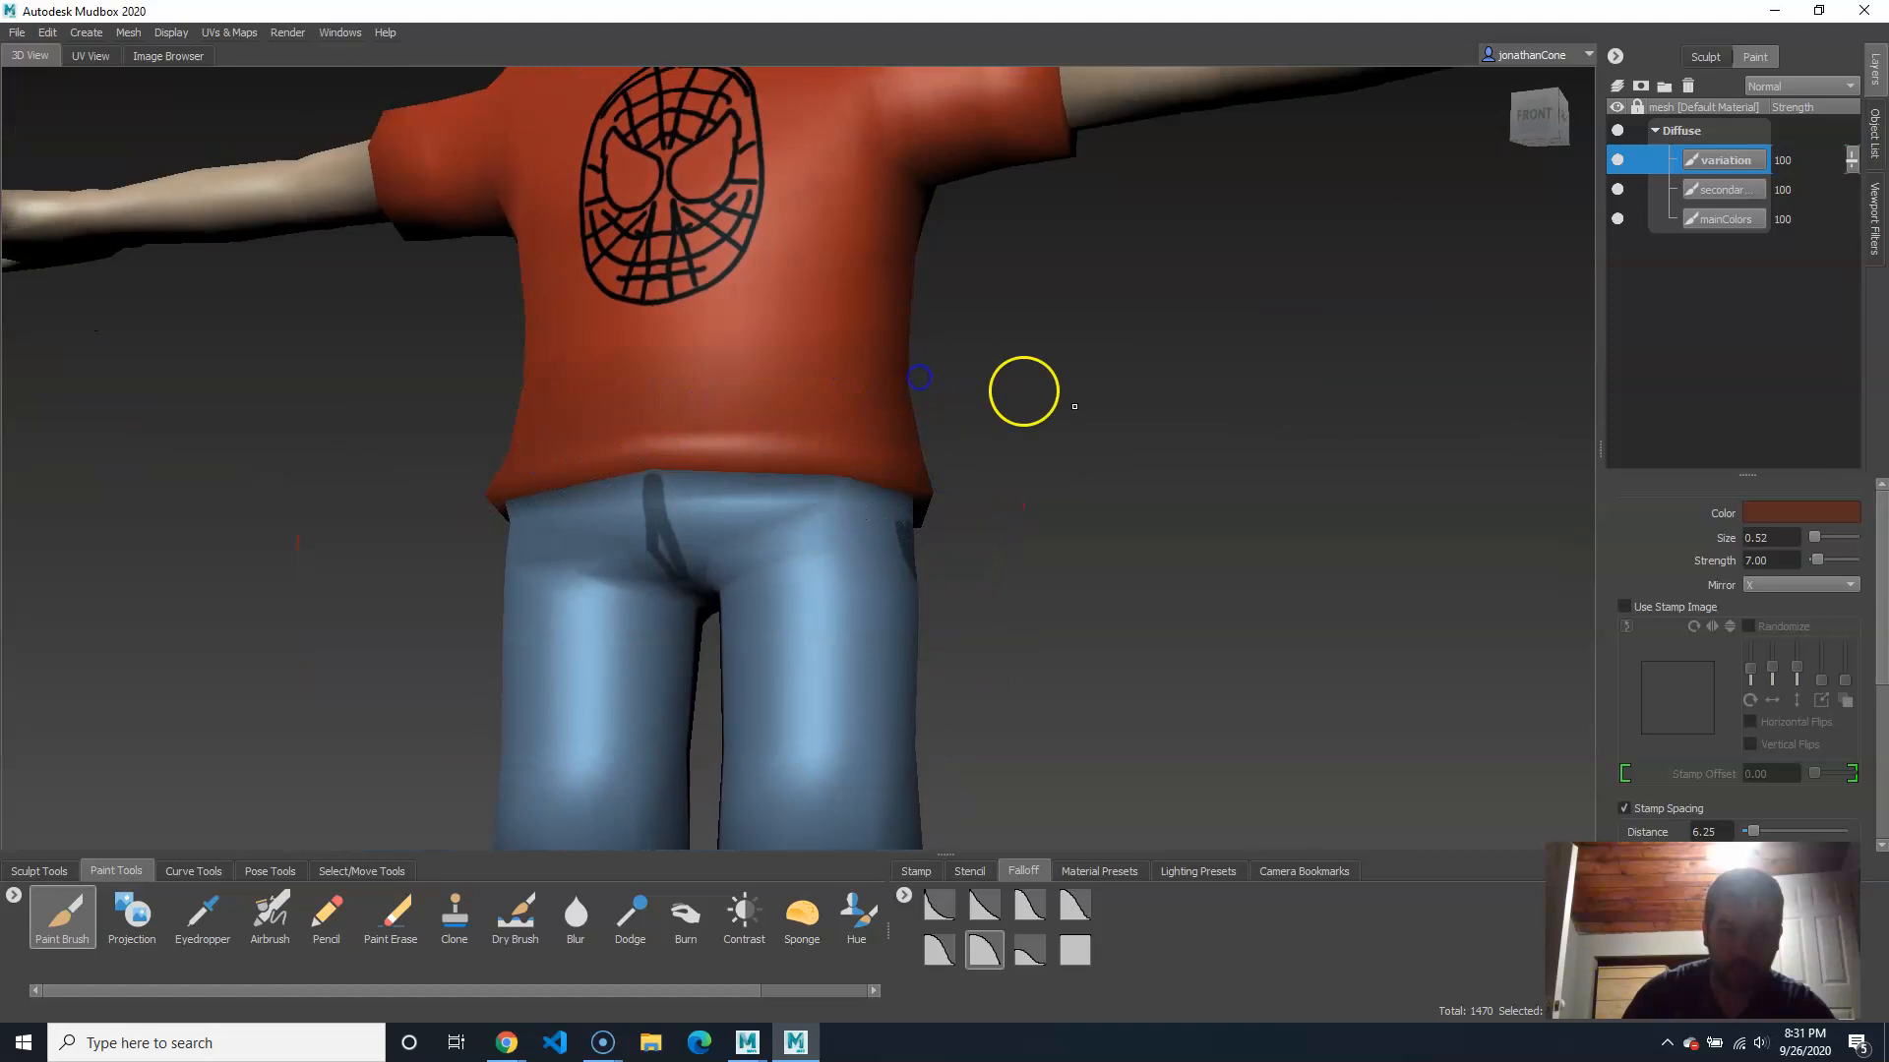
Step: Shade the back and opposite side of the shirt with dark red at brush size 0.52
{"action": "left_click_drag", "start_coordinate": [1074, 406], "coordinate": [1328, 409], "text": "alt"}
{"action": "left_click_drag", "start_coordinate": [387, 393], "coordinate": [675, 401], "text": "alt"}
{"action": "right_click_drag", "start_coordinate": [676, 397], "coordinate": [945, 432], "text": "alt"}
{"action": "left_click_drag", "start_coordinate": [905, 426], "coordinate": [693, 454], "text": "alt"}
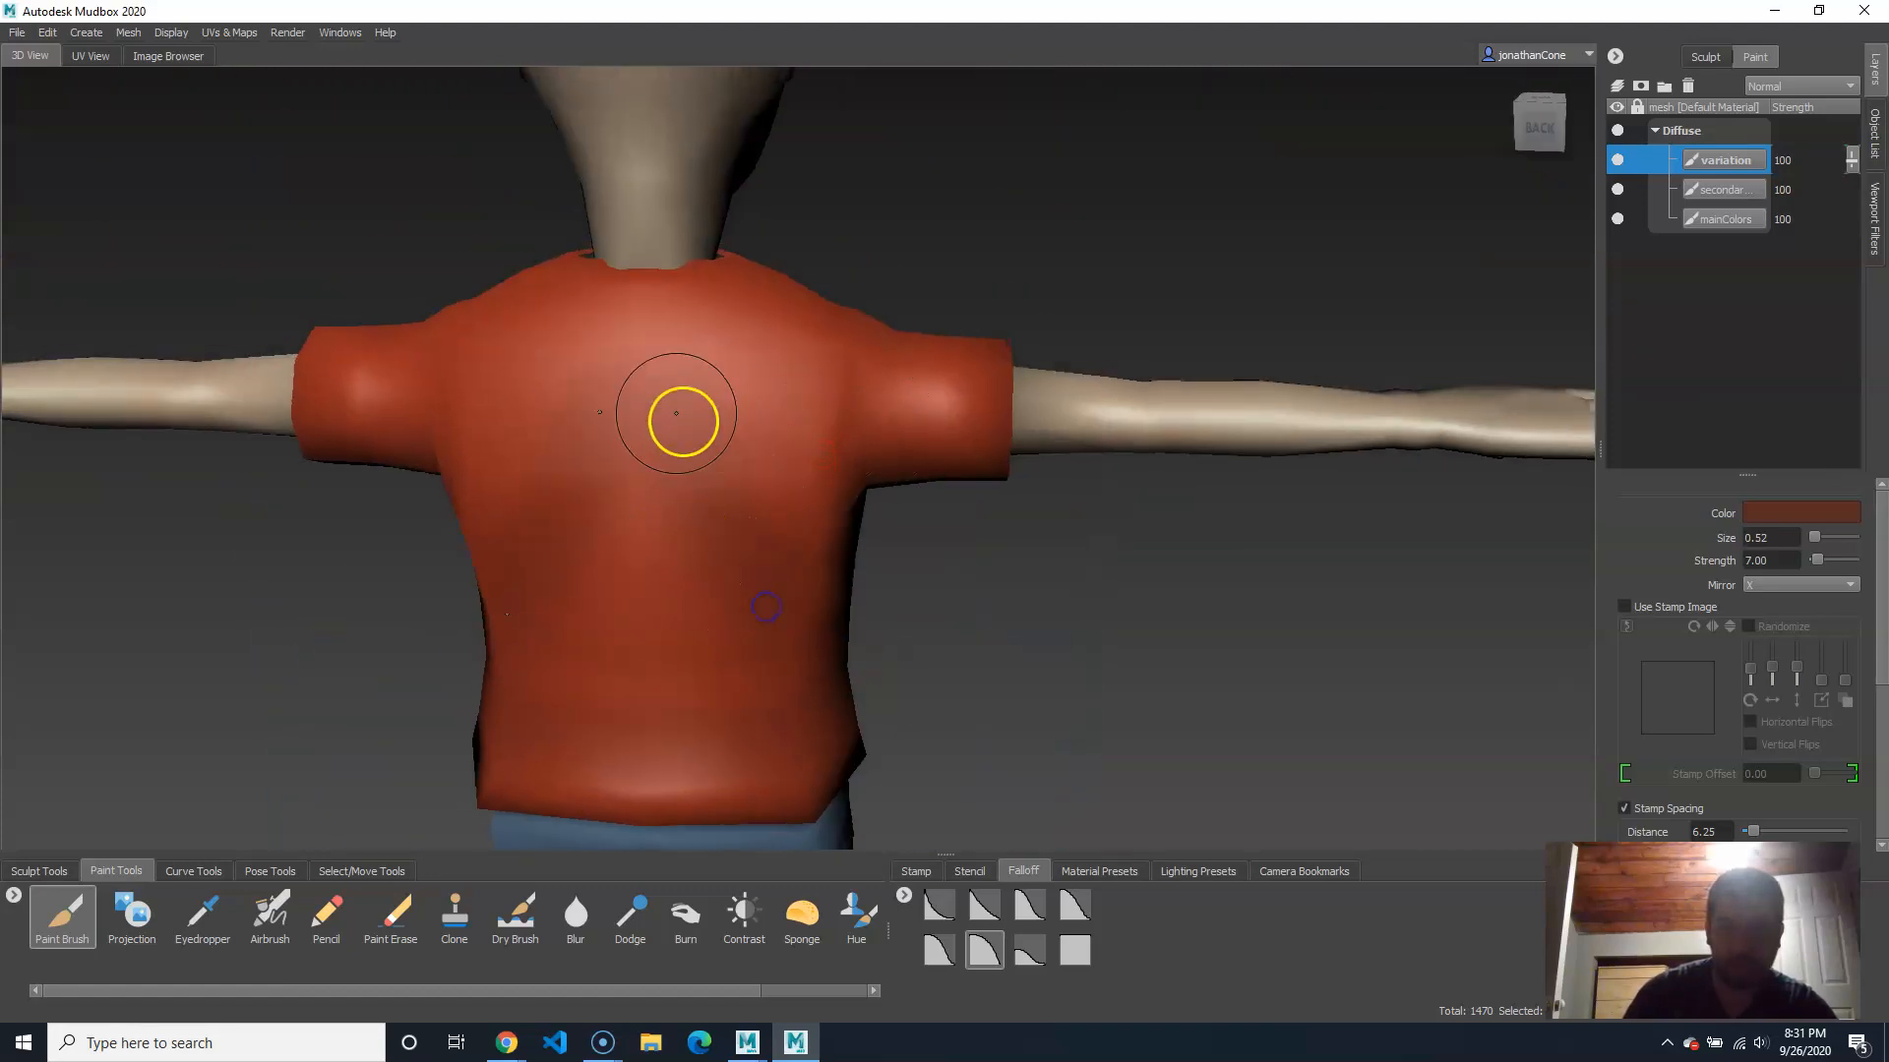
{"action": "left_click_drag", "start_coordinate": [1113, 746], "coordinate": [535, 629], "text": "alt"}
{"action": "right_click_drag", "start_coordinate": [535, 629], "coordinate": [919, 476], "text": "alt"}
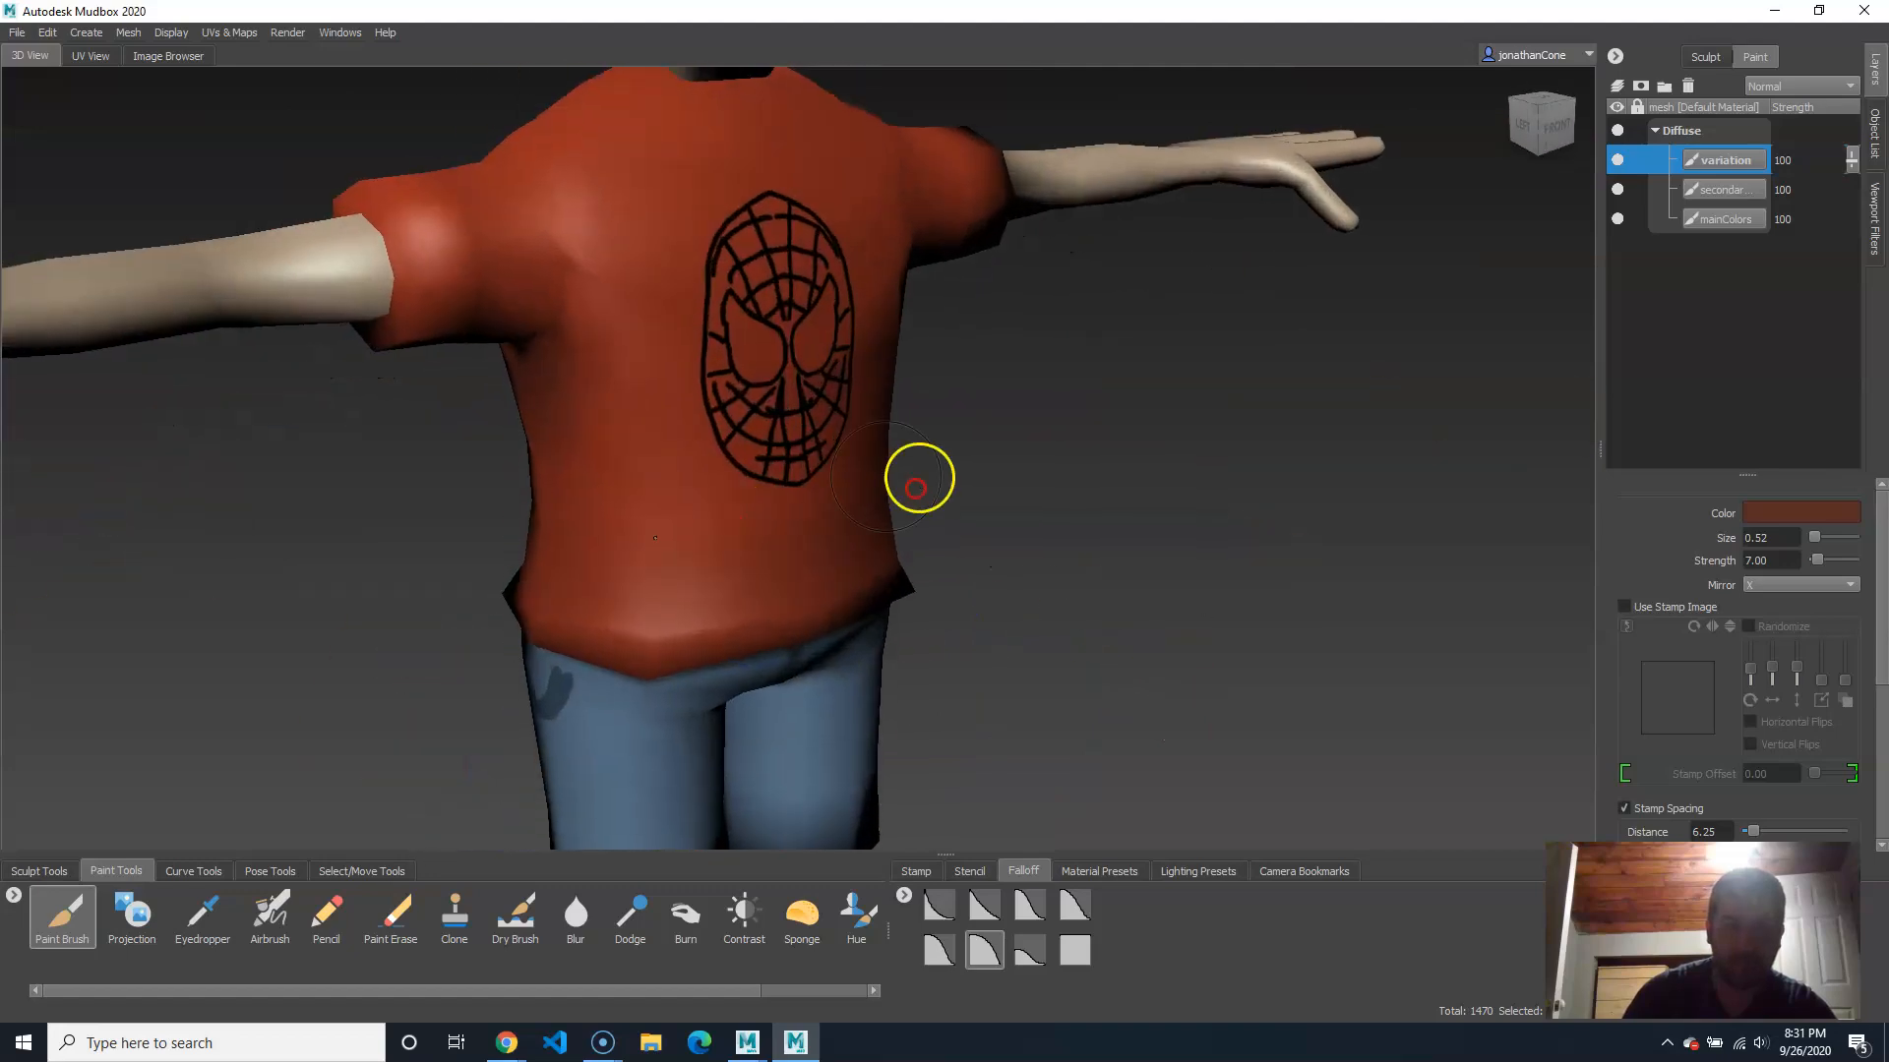
{"action": "left_click_drag", "start_coordinate": [535, 527], "coordinate": [787, 537], "text": "alt"}
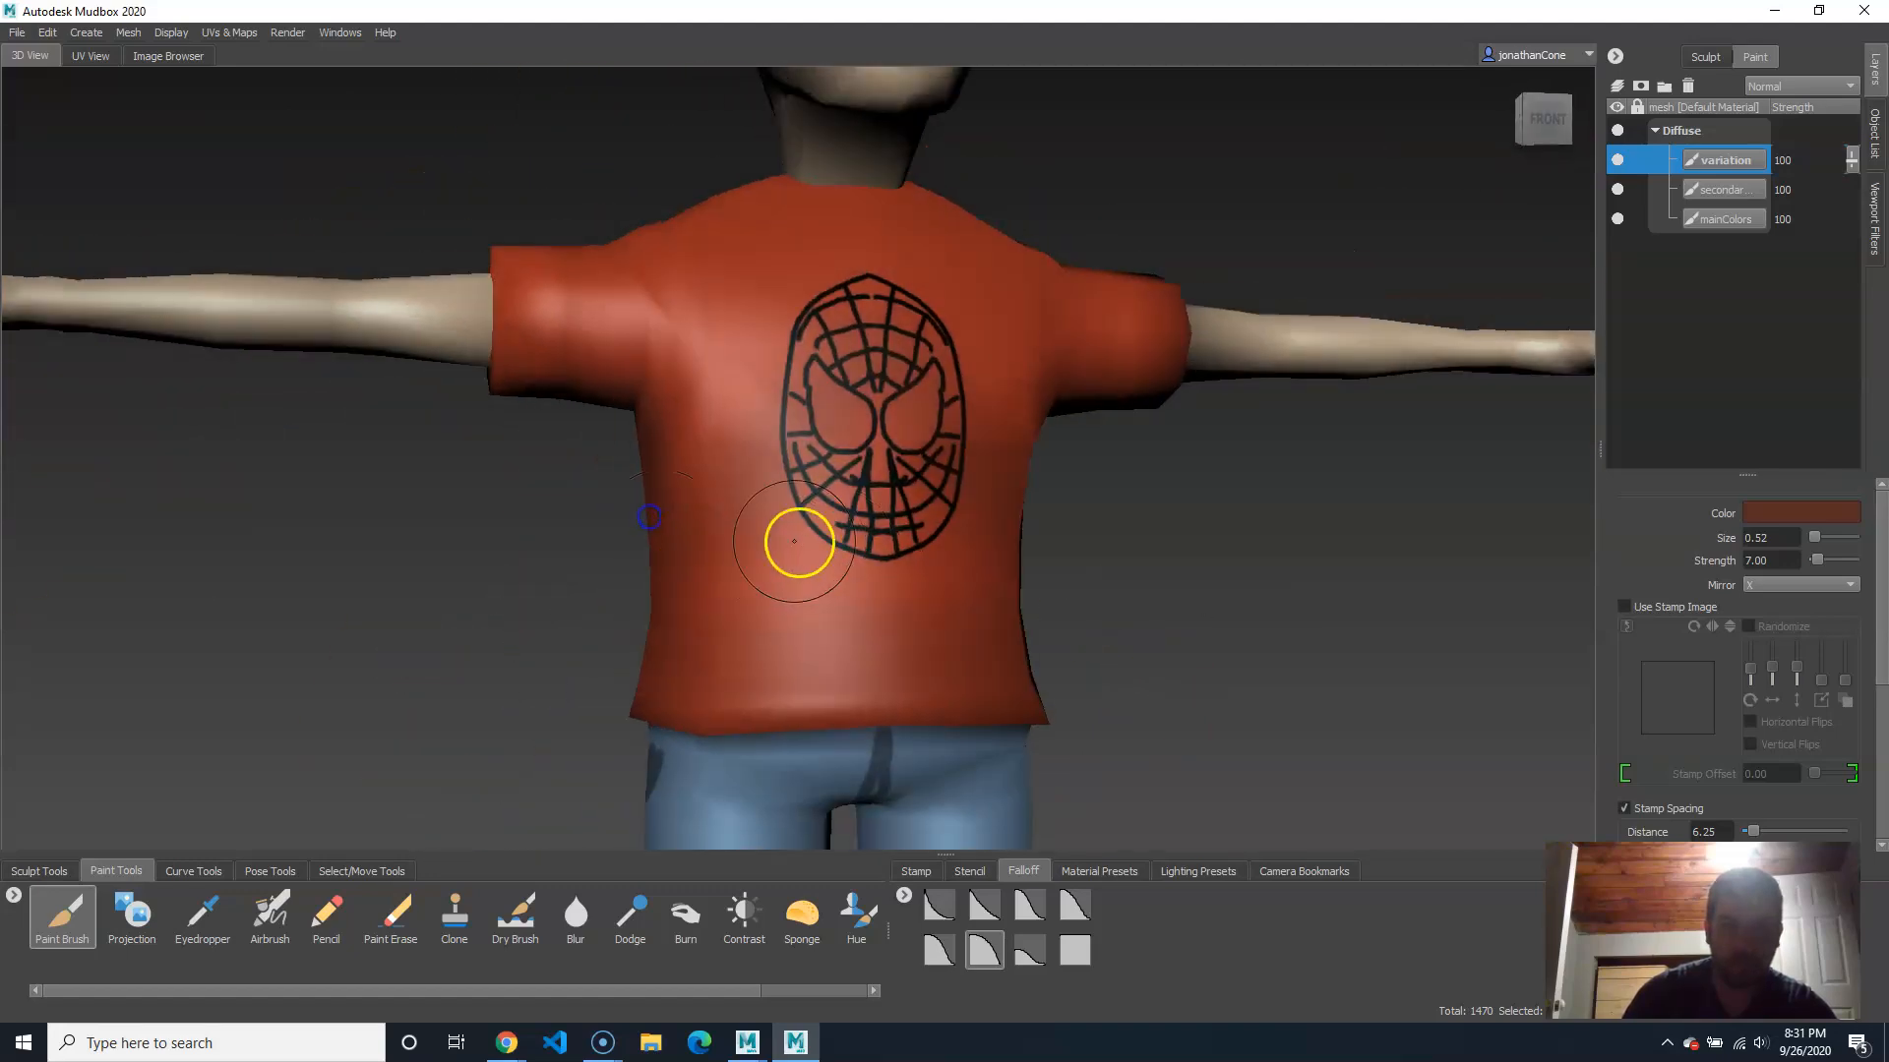
{"action": "right_click_drag", "start_coordinate": [761, 438], "coordinate": [789, 397], "text": "alt"}
{"action": "left_click_drag", "start_coordinate": [789, 397], "coordinate": [1020, 438], "text": "alt"}
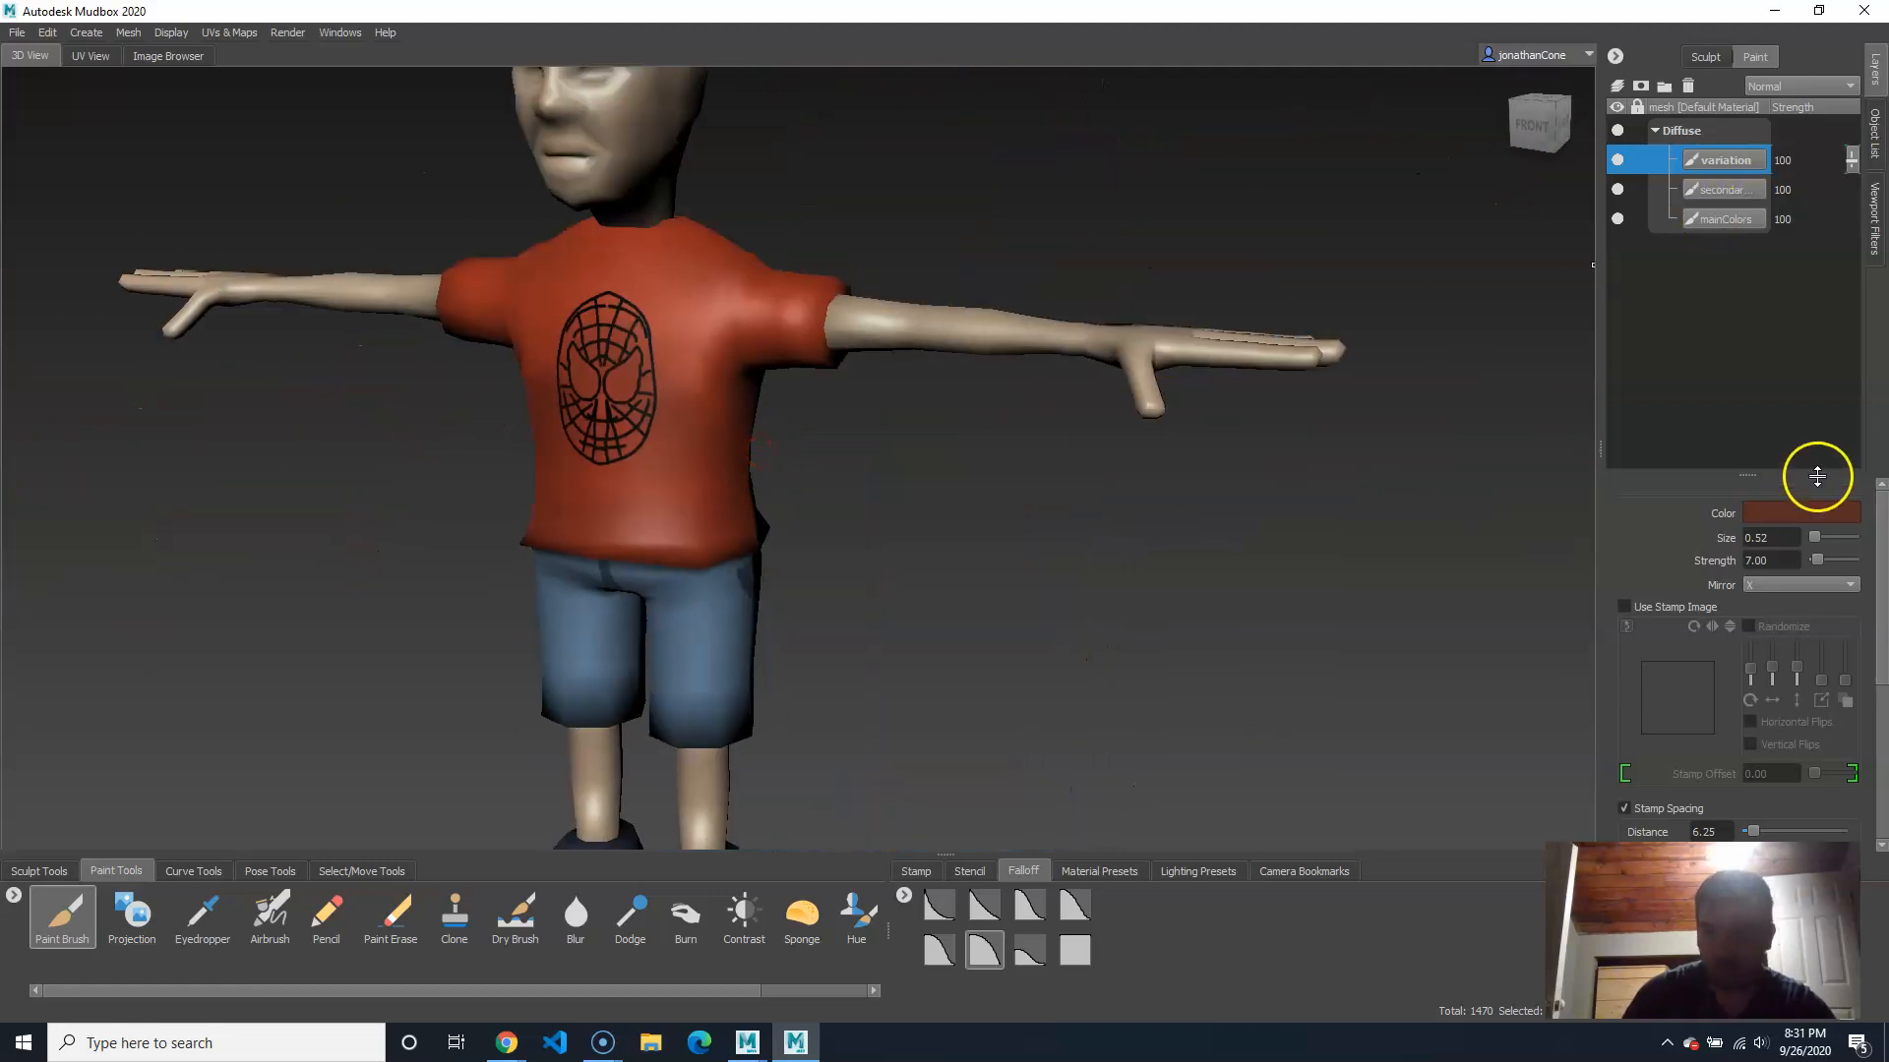
Step: Change the Paint Brush color to light salmon and highlight the shirt's shoulders, chest and back
{"action": "left_click", "coordinate": [1819, 514]}
{"action": "left_click", "coordinate": [1053, 927]}
{"action": "left_click", "coordinate": [1177, 678]}
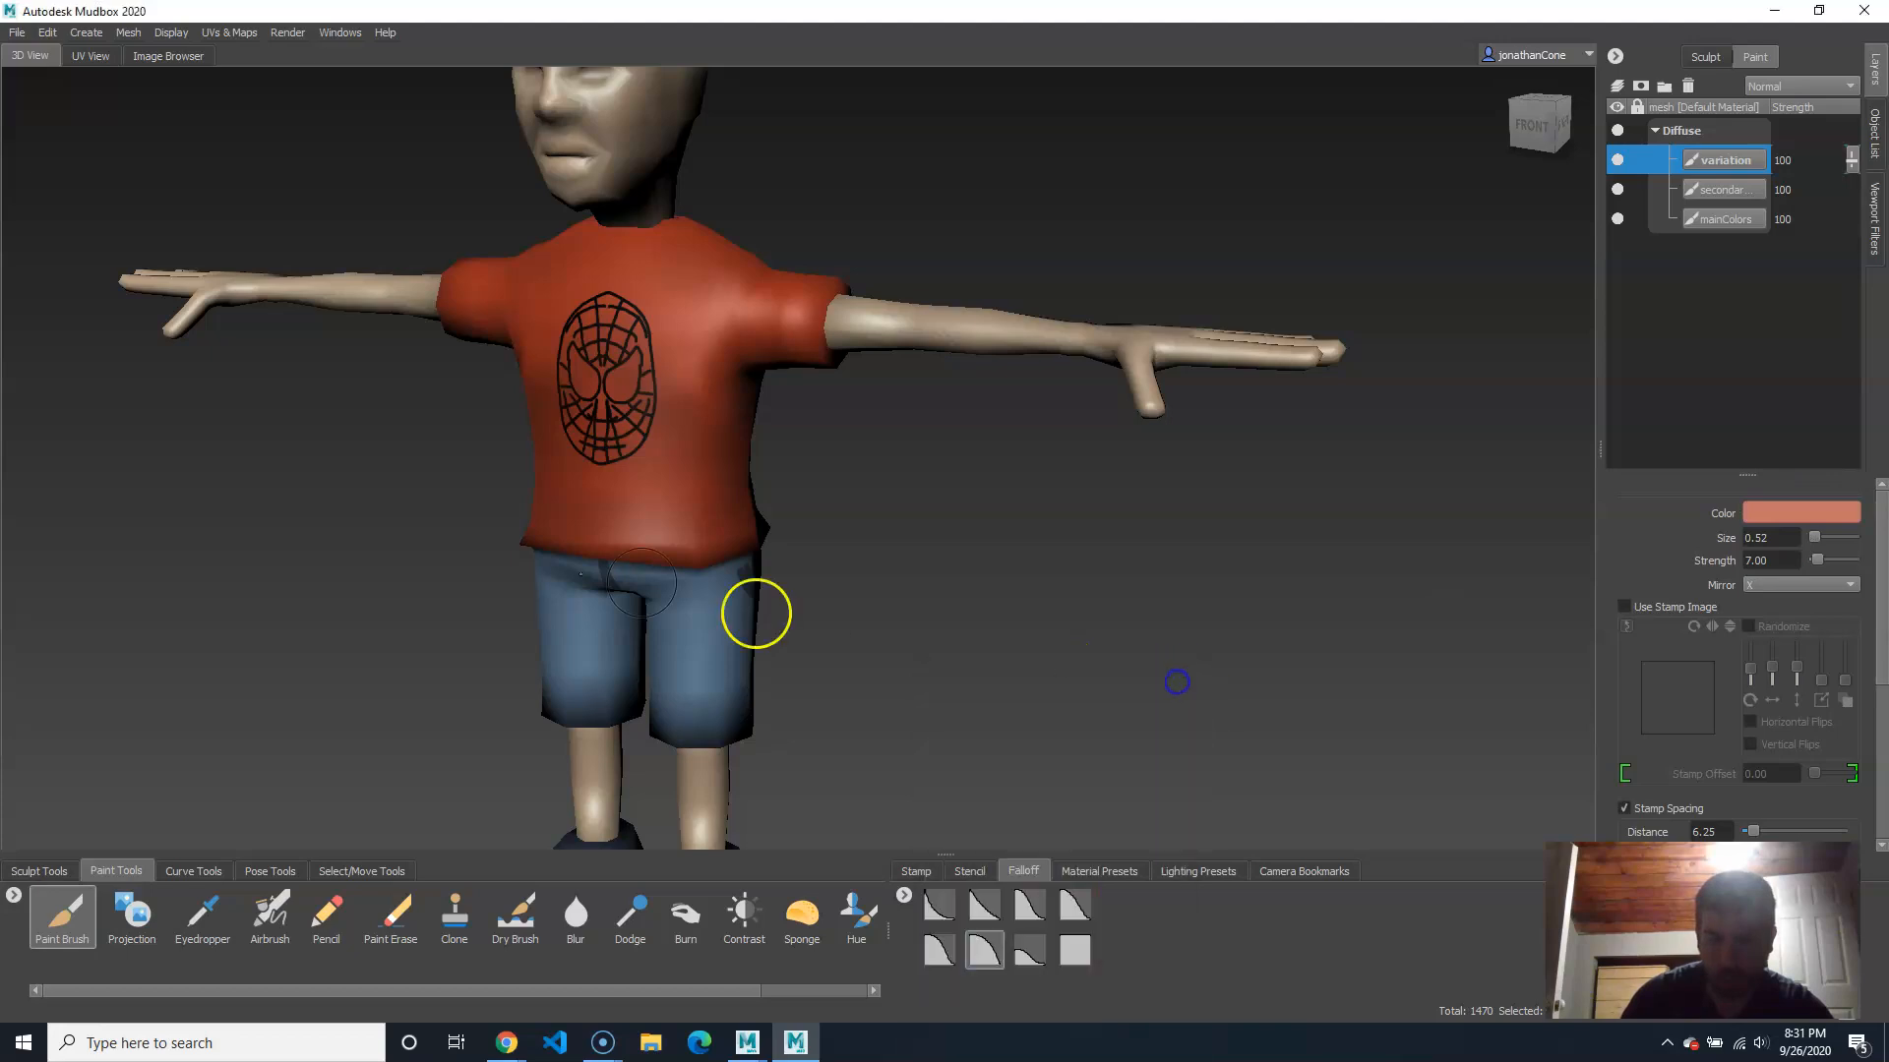
{"action": "right_click_drag", "start_coordinate": [580, 573], "coordinate": [806, 551], "text": "alt"}
{"action": "left_click_drag", "start_coordinate": [806, 550], "coordinate": [837, 628], "text": "alt"}
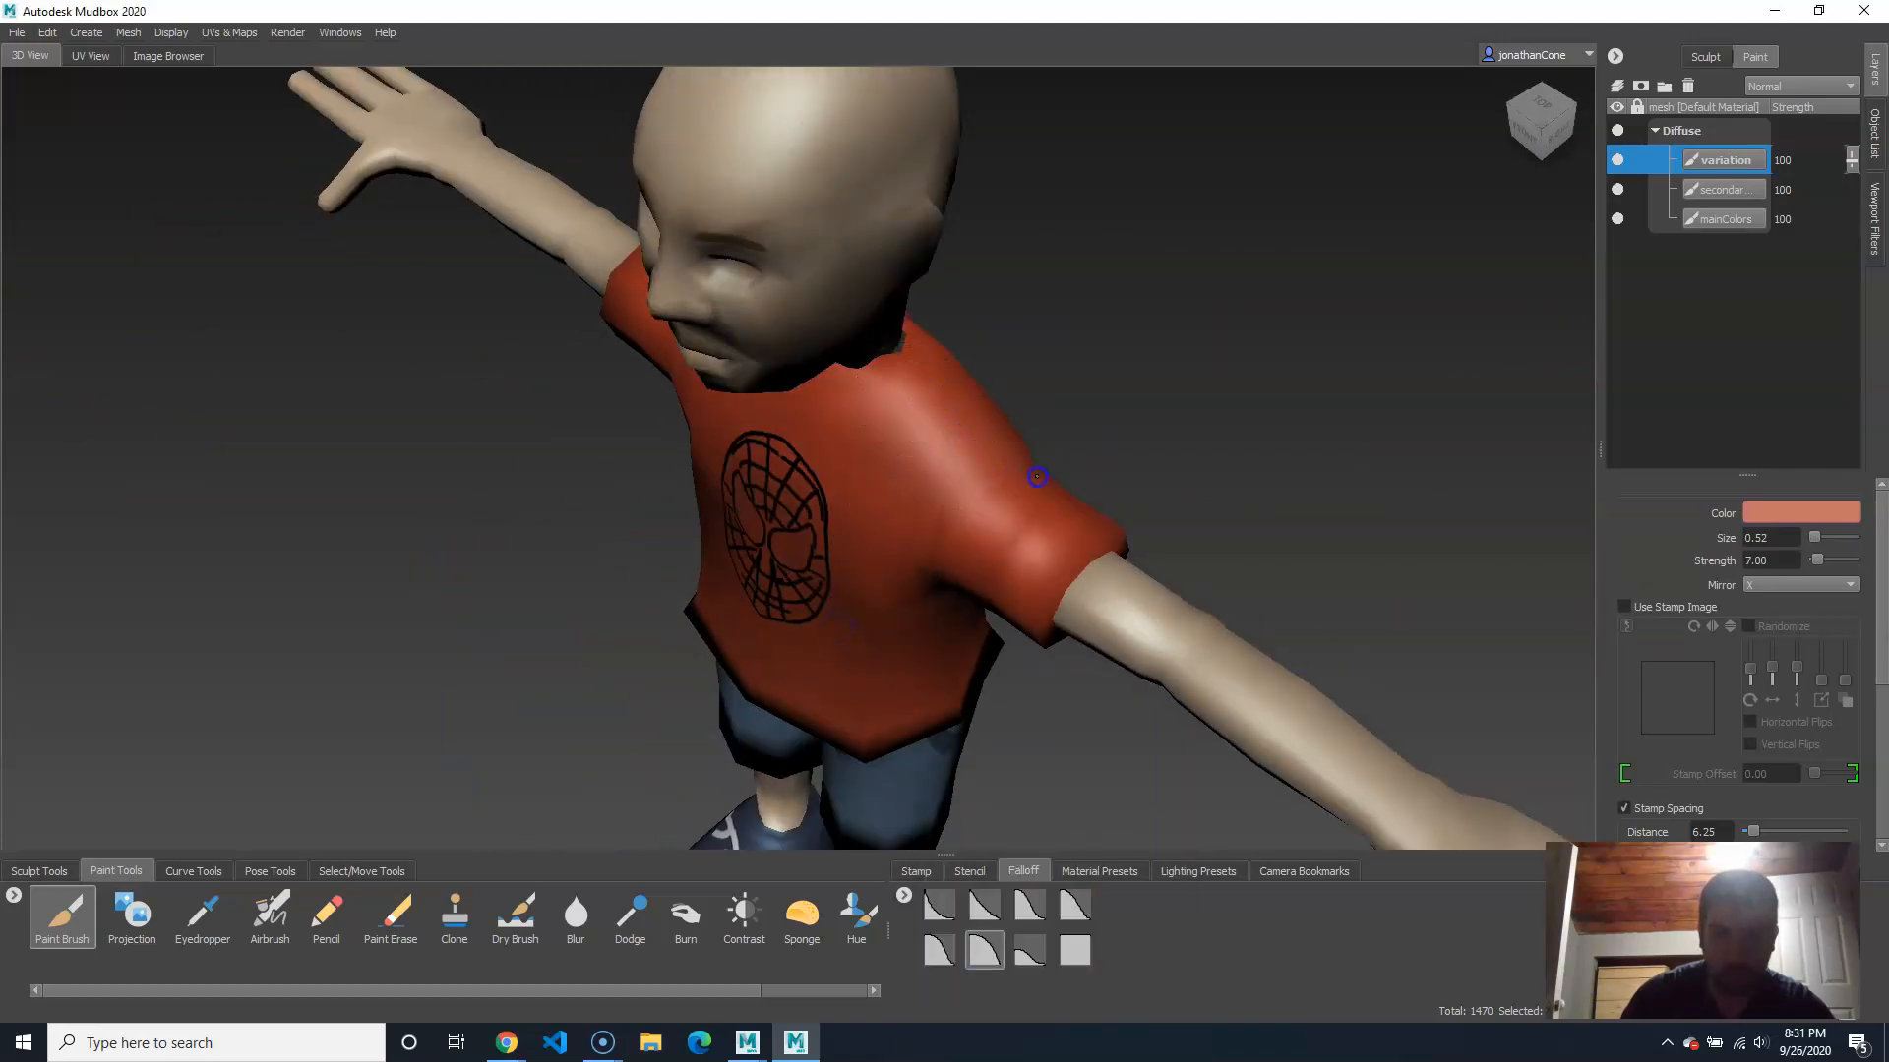
{"action": "mouse_move", "coordinate": [941, 490]}
{"action": "left_mouse_down", "text": "alt"}
{"action": "mouse_move", "coordinate": [856, 452]}
{"action": "mouse_move", "coordinate": [986, 528]}
{"action": "mouse_move", "coordinate": [683, 443]}
{"action": "left_mouse_up", "text": "alt"}
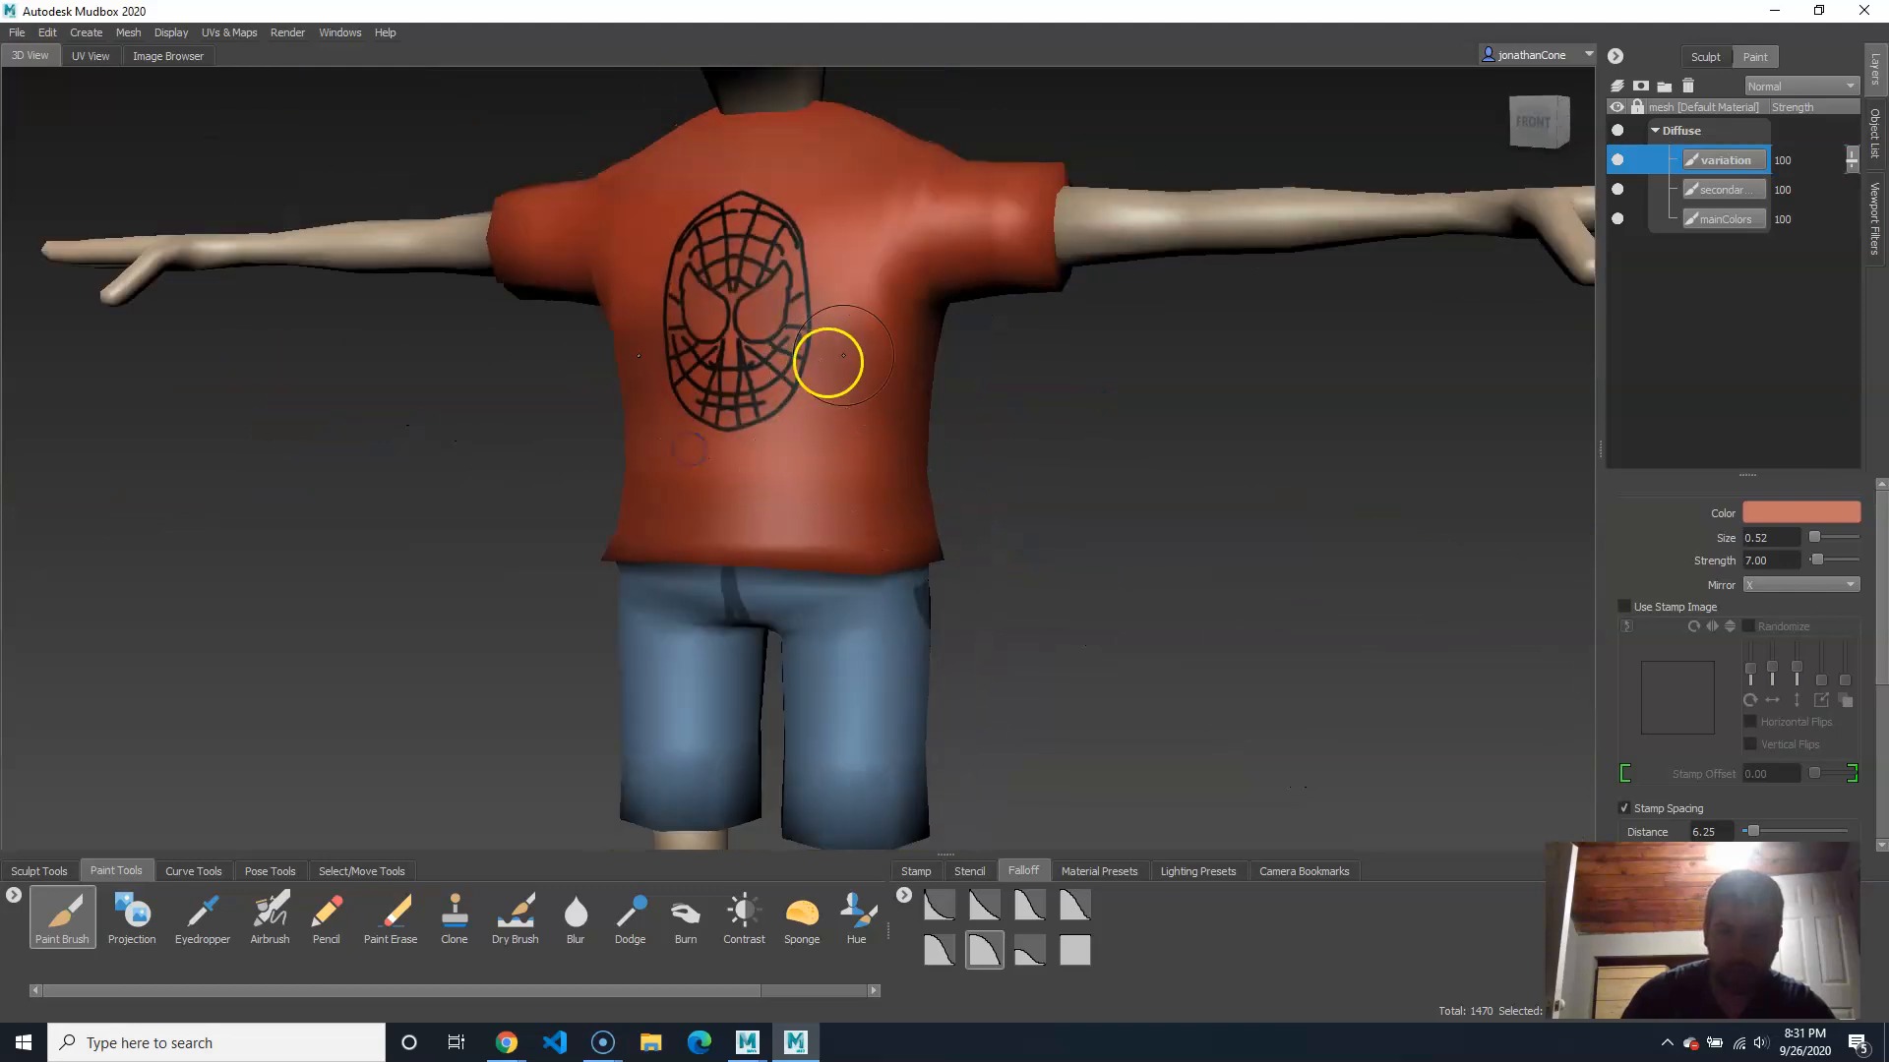
{"action": "mouse_move", "coordinate": [626, 259]}
{"action": "left_mouse_down", "text": "alt"}
{"action": "mouse_move", "coordinate": [455, 498]}
{"action": "mouse_move", "coordinate": [719, 308]}
{"action": "left_mouse_up", "text": "alt"}
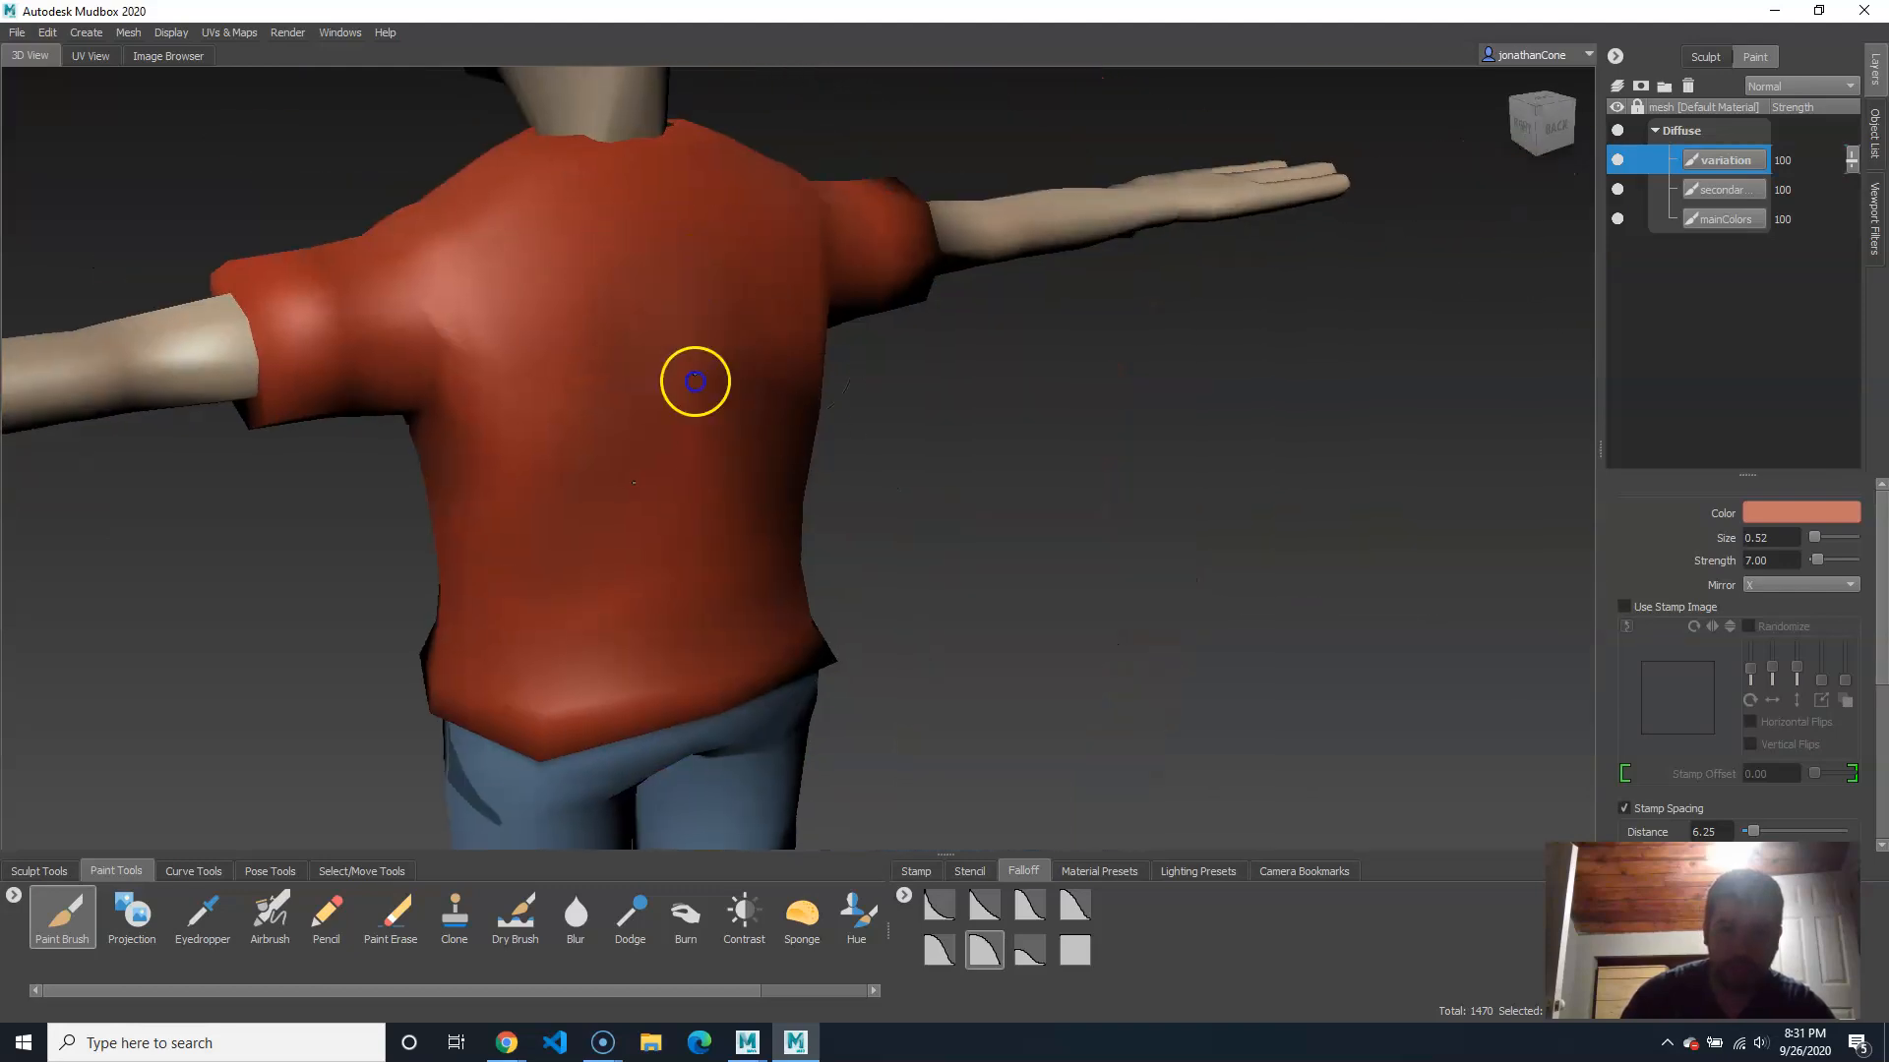
{"action": "mouse_move", "coordinate": [696, 535]}
{"action": "left_mouse_down", "text": "alt"}
{"action": "mouse_move", "coordinate": [616, 460]}
{"action": "mouse_move", "coordinate": [1222, 422]}
{"action": "mouse_move", "coordinate": [1058, 423]}
{"action": "mouse_move", "coordinate": [890, 505]}
{"action": "left_mouse_up", "text": "alt"}
{"action": "right_click_drag", "start_coordinate": [891, 504], "coordinate": [1041, 497], "text": "alt"}
Step: Sample the blue of the shorts and lighten it to a pale blue for the Paint Brush
{"action": "mouse_move", "coordinate": [906, 519]}
{"action": "middle_mouse_down", "text": "alt"}
{"action": "mouse_move", "coordinate": [936, 611]}
{"action": "mouse_move", "coordinate": [907, 441]}
{"action": "middle_mouse_up", "text": "alt"}
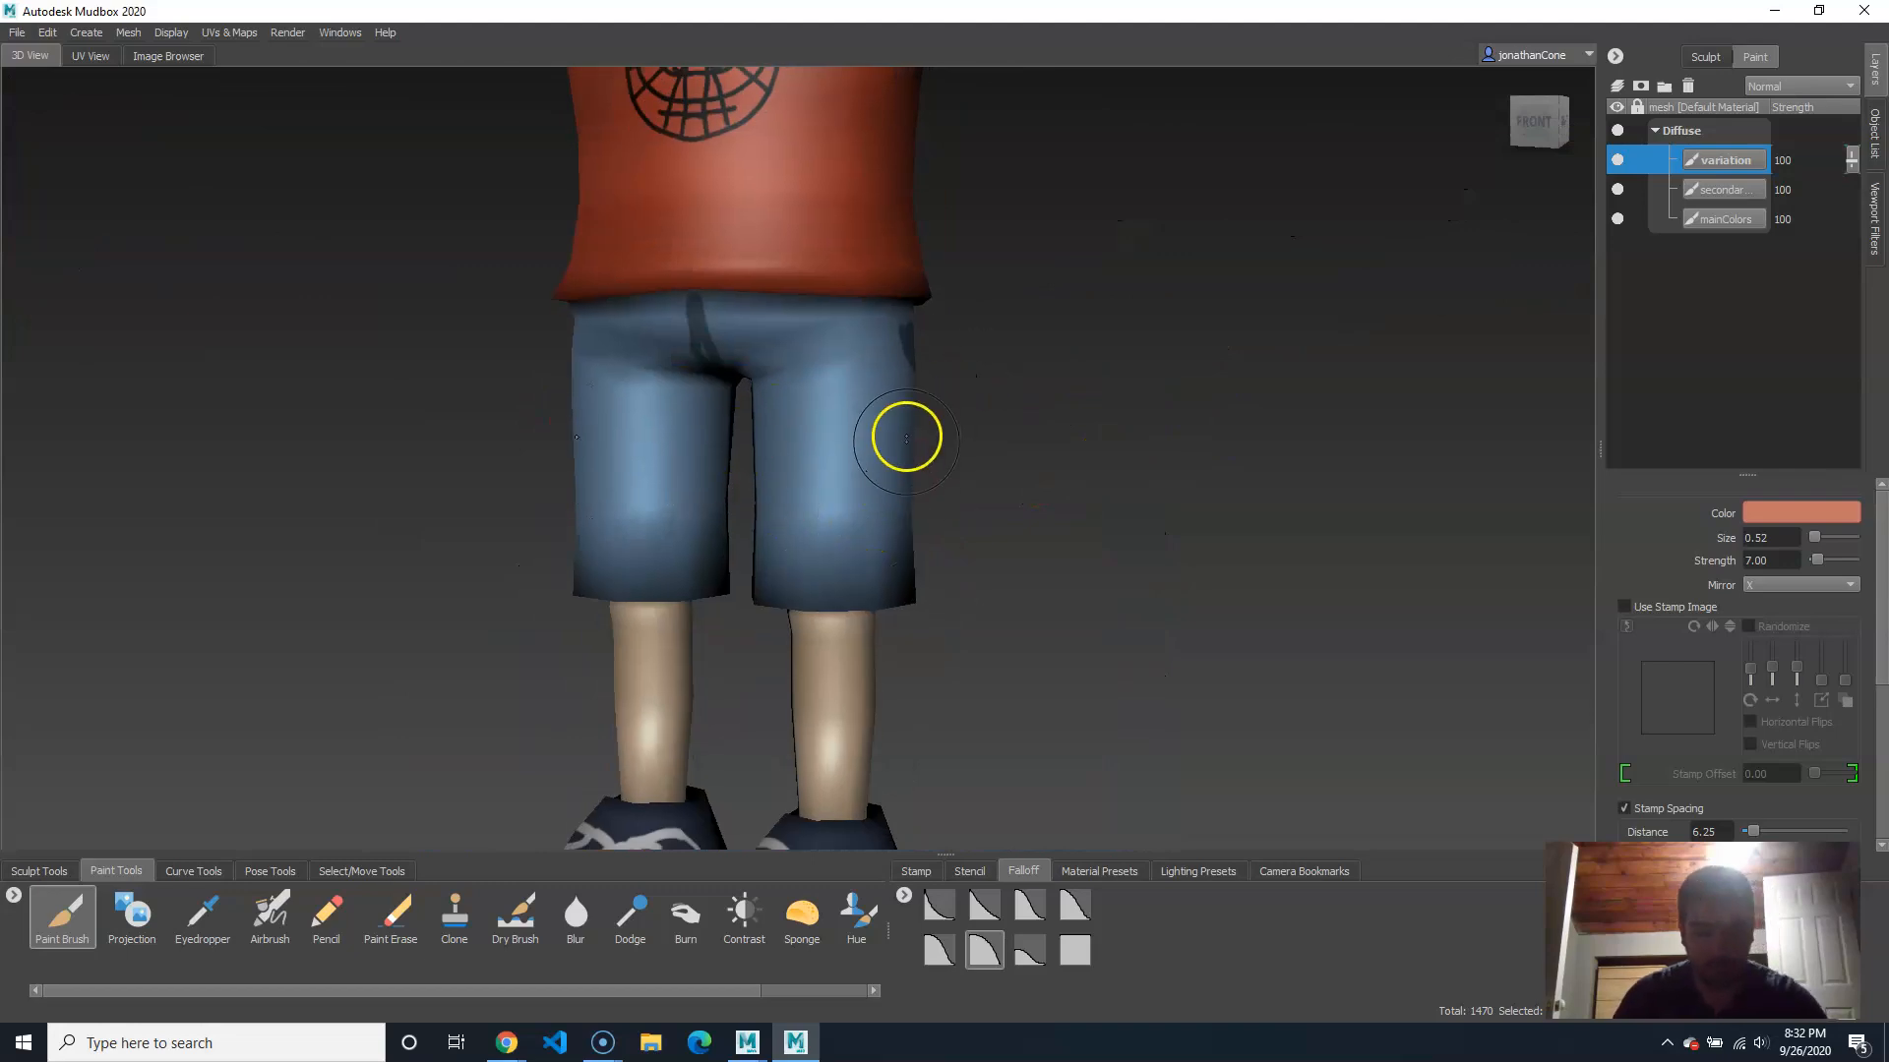
{"action": "left_click", "coordinate": [202, 912]}
{"action": "left_click", "coordinate": [874, 440]}
{"action": "left_click", "coordinate": [1810, 513]}
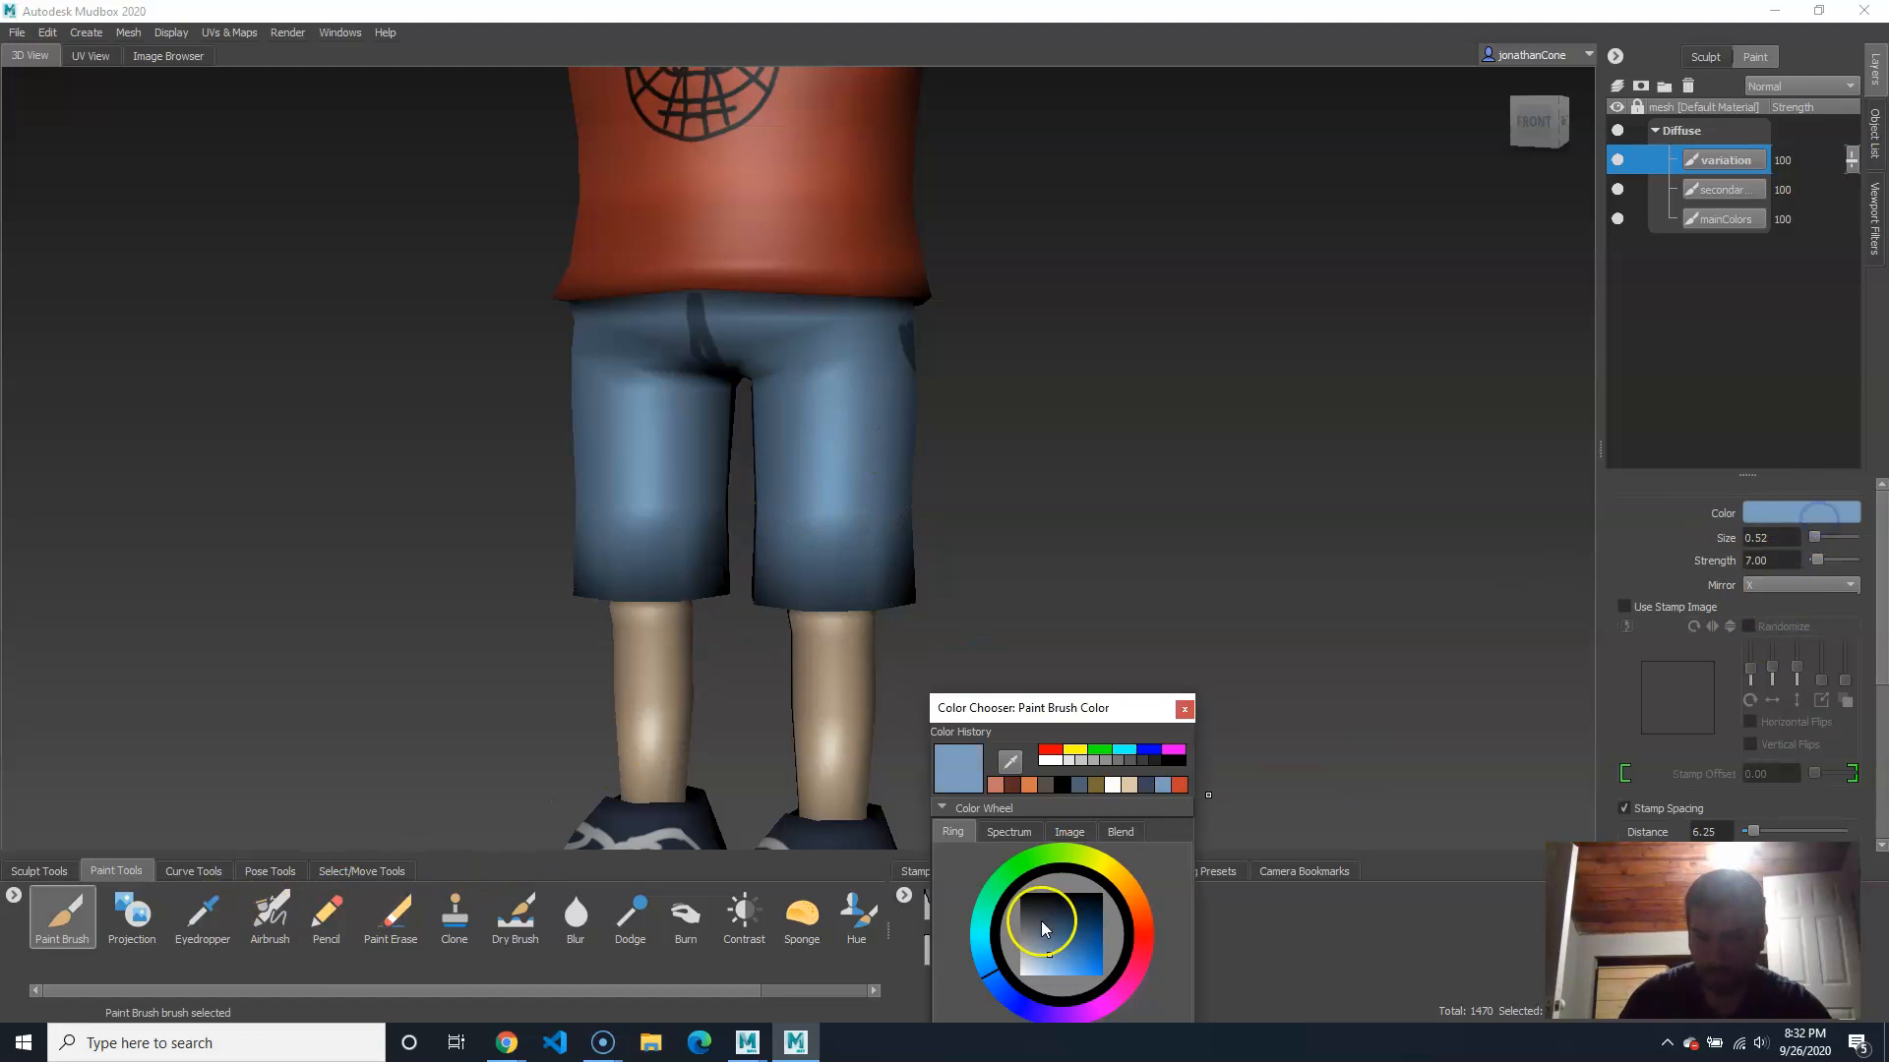
{"action": "left_click_drag", "start_coordinate": [1043, 960], "coordinate": [1031, 965]}
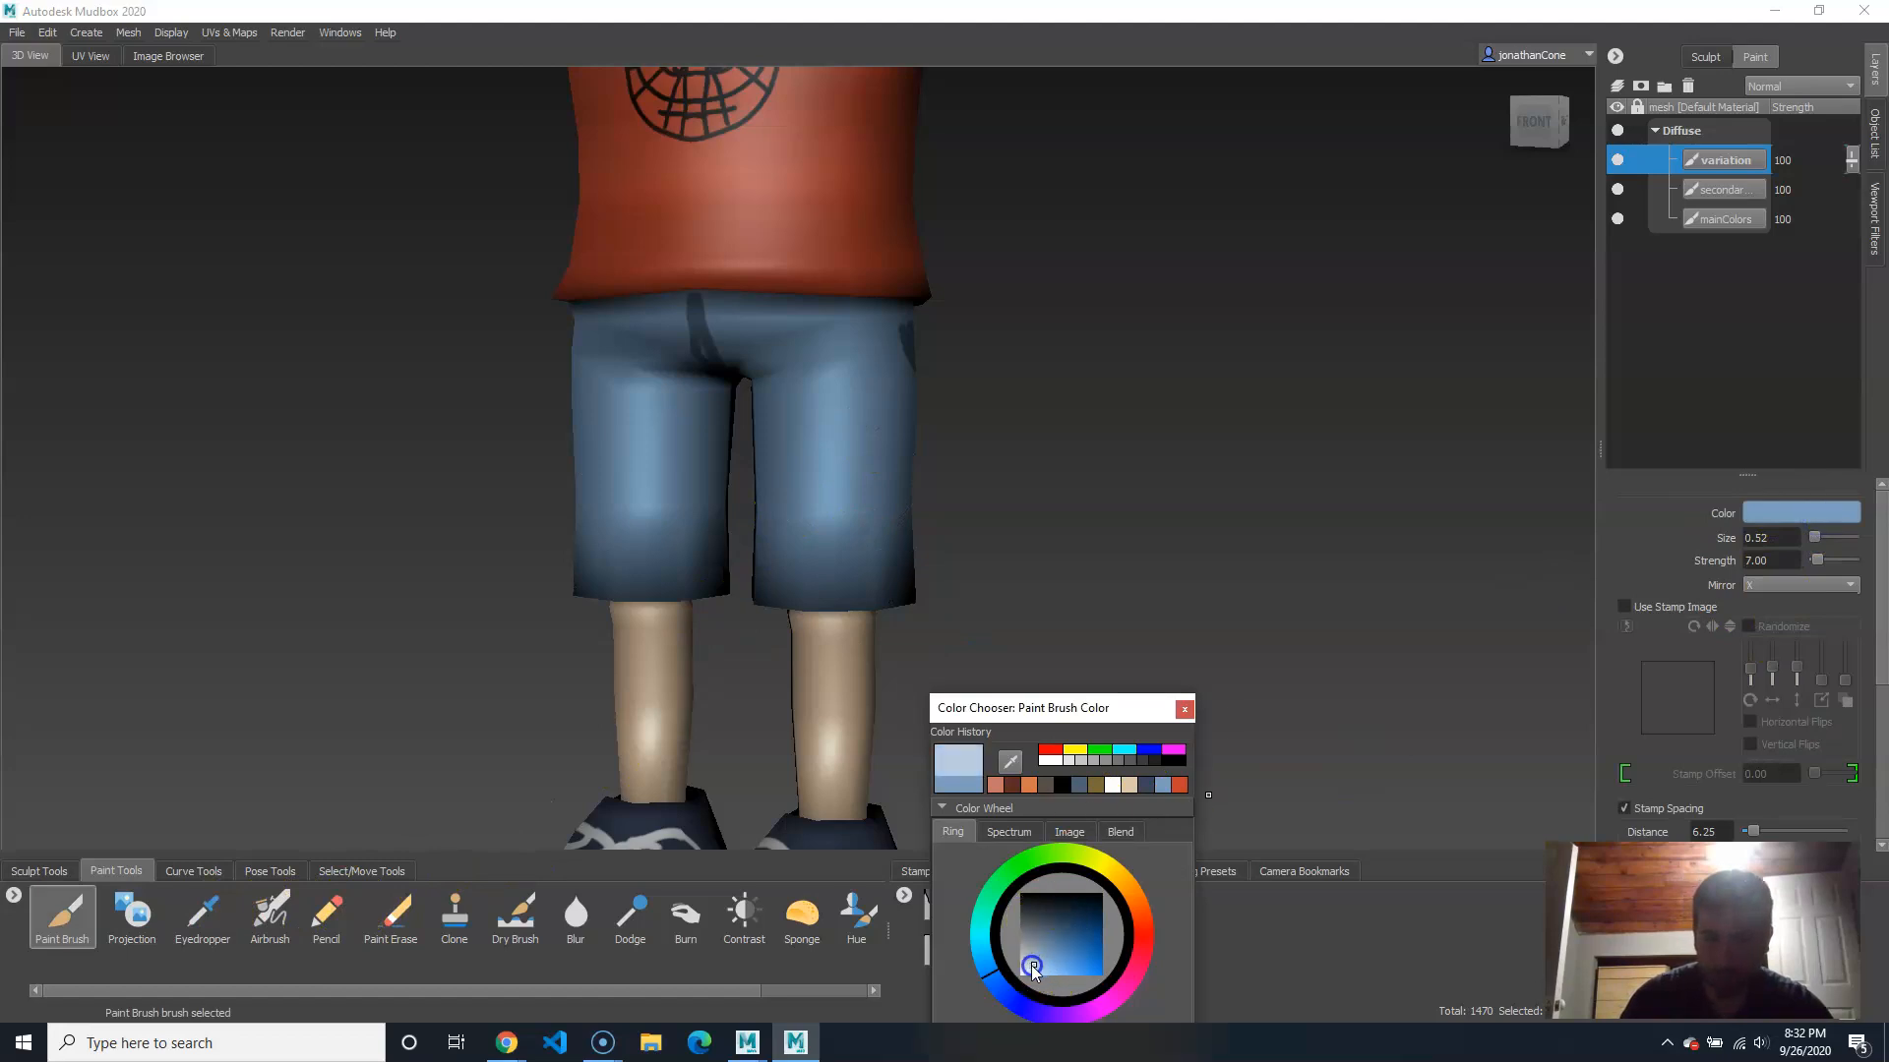
{"action": "left_click", "coordinate": [1183, 712]}
Step: Highlight the front and back of the shorts' legs with pale blue at brush size 0.52
{"action": "left_click_drag", "start_coordinate": [790, 534], "coordinate": [809, 436]}
{"action": "left_click_drag", "start_coordinate": [1058, 577], "coordinate": [746, 393], "text": "alt"}
{"action": "left_click_drag", "start_coordinate": [733, 600], "coordinate": [759, 522]}
Step: Change the Paint Brush color to a dark slate blue and shade the crotch and seat of the shorts
{"action": "left_click", "coordinate": [1811, 519]}
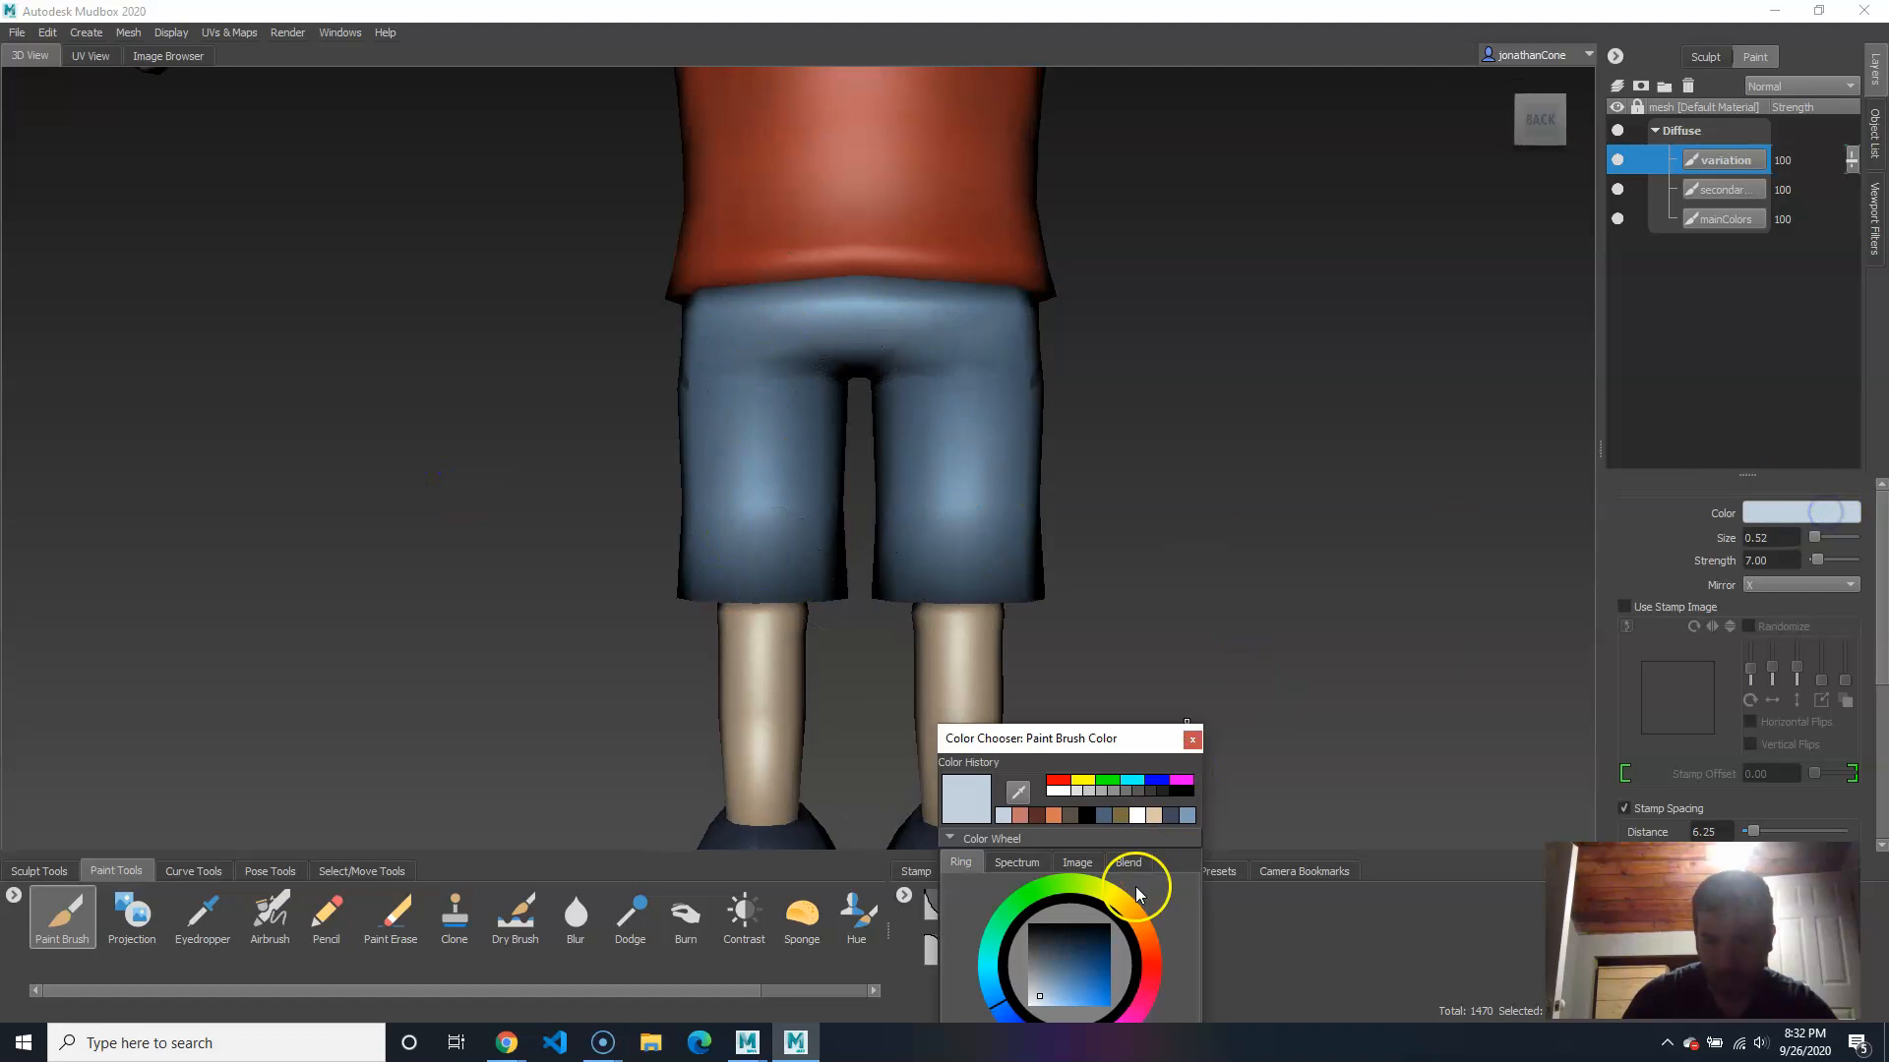
{"action": "left_click", "coordinate": [1047, 956]}
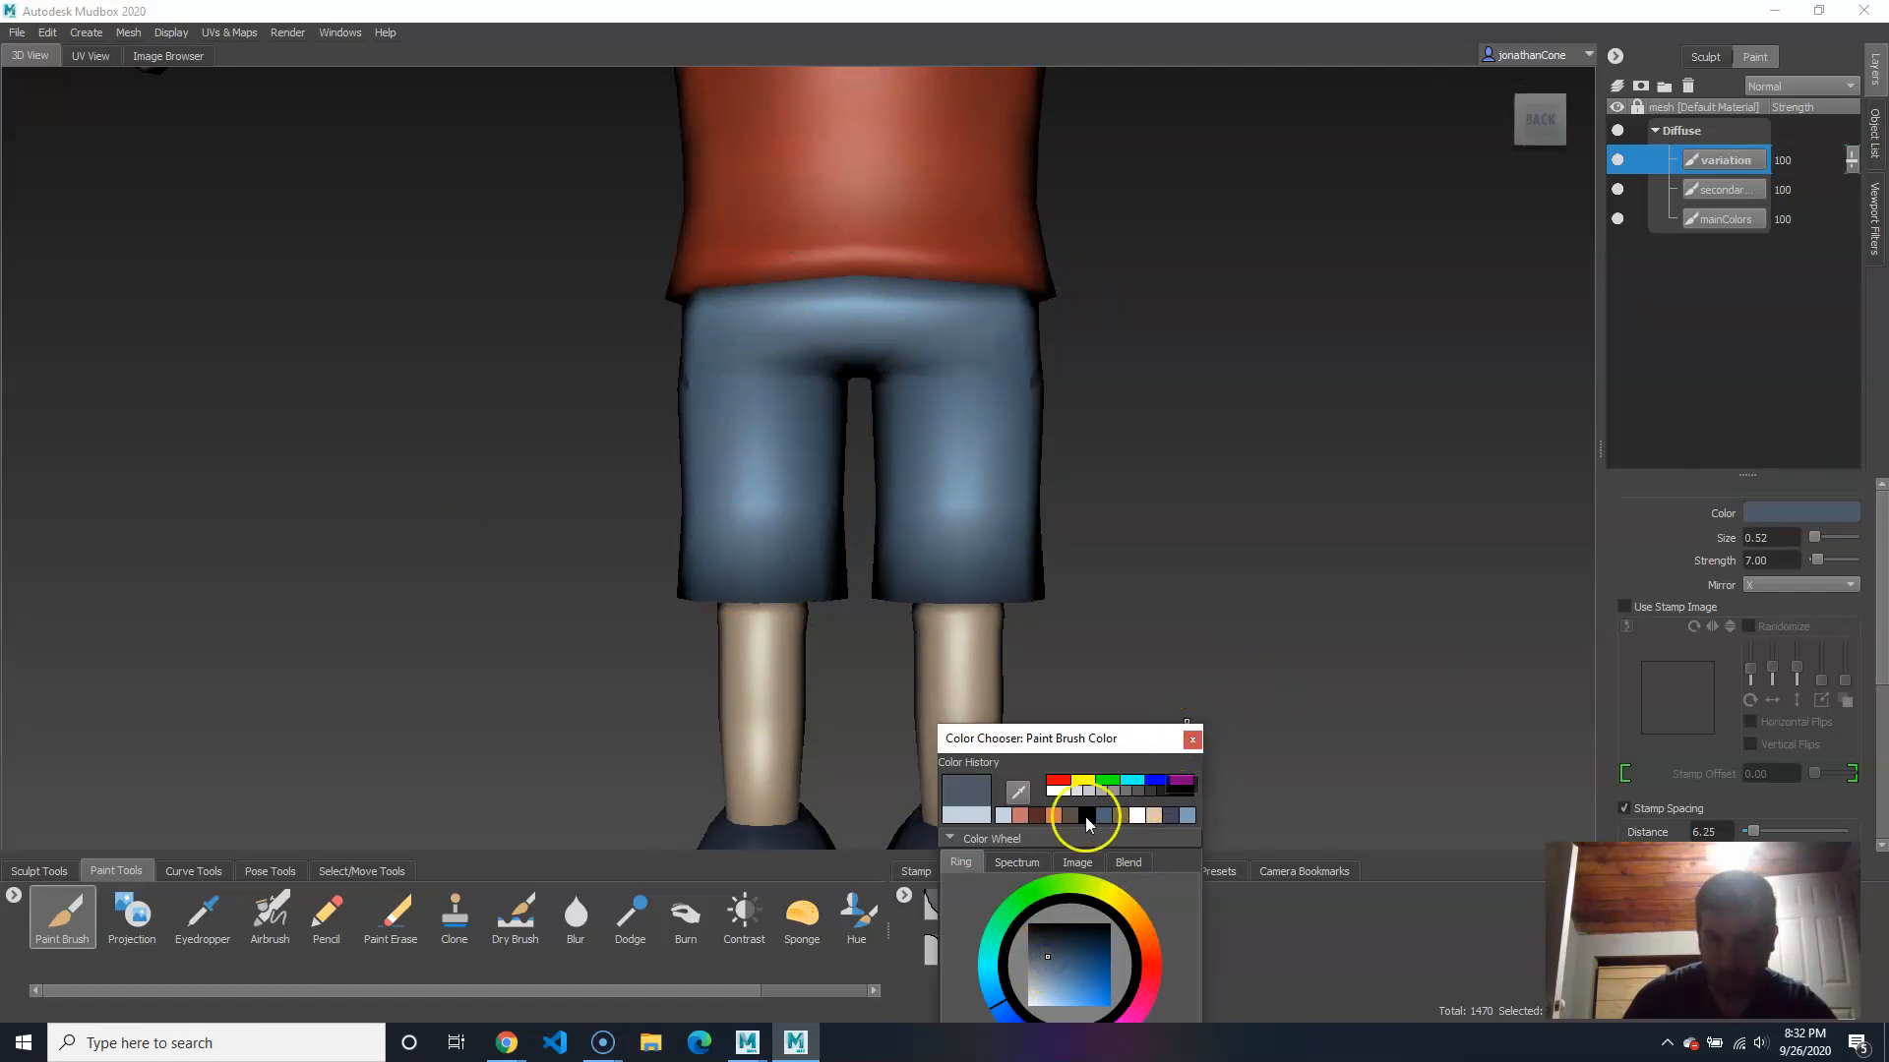
{"action": "left_click", "coordinate": [1051, 945]}
{"action": "left_click", "coordinate": [1192, 738]}
{"action": "mouse_move", "coordinate": [843, 560]}
{"action": "left_mouse_down", "text": "alt"}
{"action": "mouse_move", "coordinate": [894, 523]}
{"action": "mouse_move", "coordinate": [793, 439]}
{"action": "mouse_move", "coordinate": [840, 387]}
{"action": "mouse_move", "coordinate": [837, 501]}
{"action": "left_mouse_up", "text": "alt"}
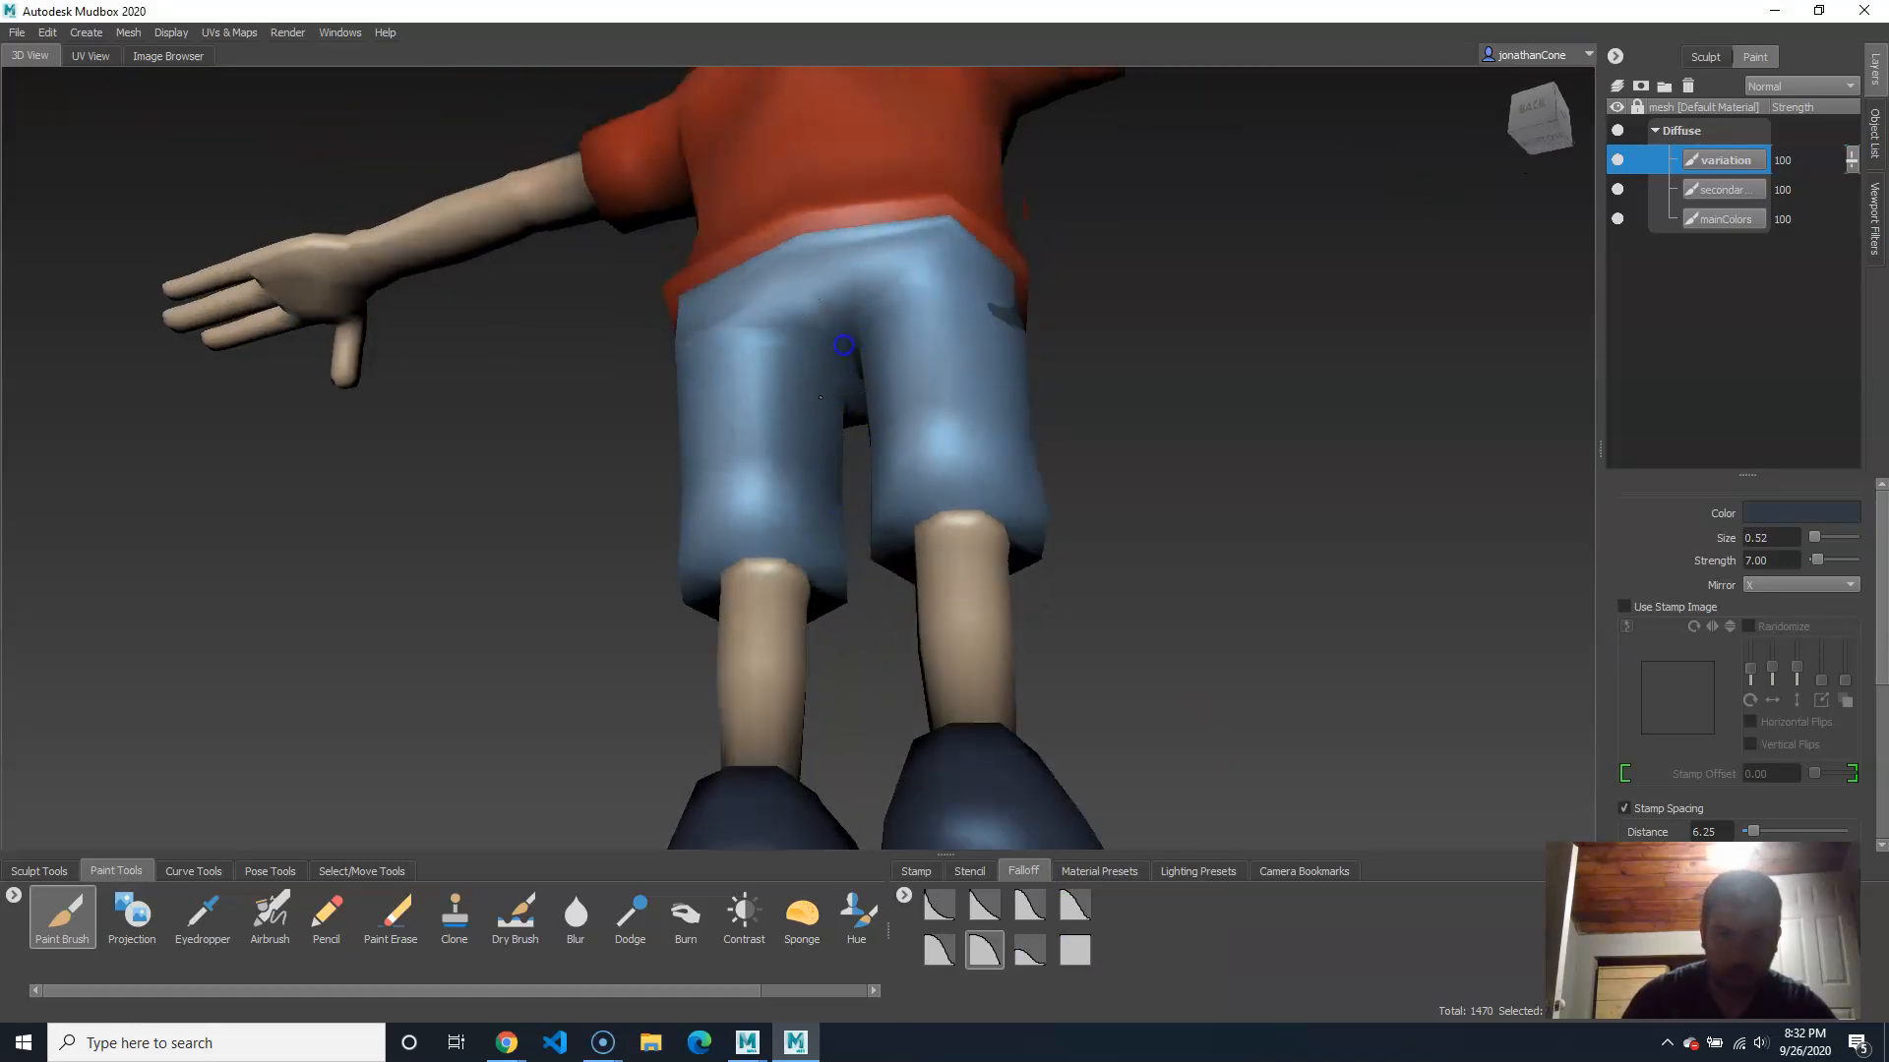
{"action": "left_click_drag", "start_coordinate": [1008, 358], "coordinate": [872, 481], "text": "alt"}
{"action": "right_click_drag", "start_coordinate": [873, 481], "coordinate": [942, 477], "text": "alt"}
{"action": "mouse_move", "coordinate": [1007, 354]}
{"action": "left_mouse_down"}
{"action": "mouse_move", "coordinate": [945, 381]}
{"action": "mouse_move", "coordinate": [996, 381]}
{"action": "left_mouse_up"}
{"action": "left_click_drag", "start_coordinate": [1092, 594], "coordinate": [771, 497], "text": "alt"}
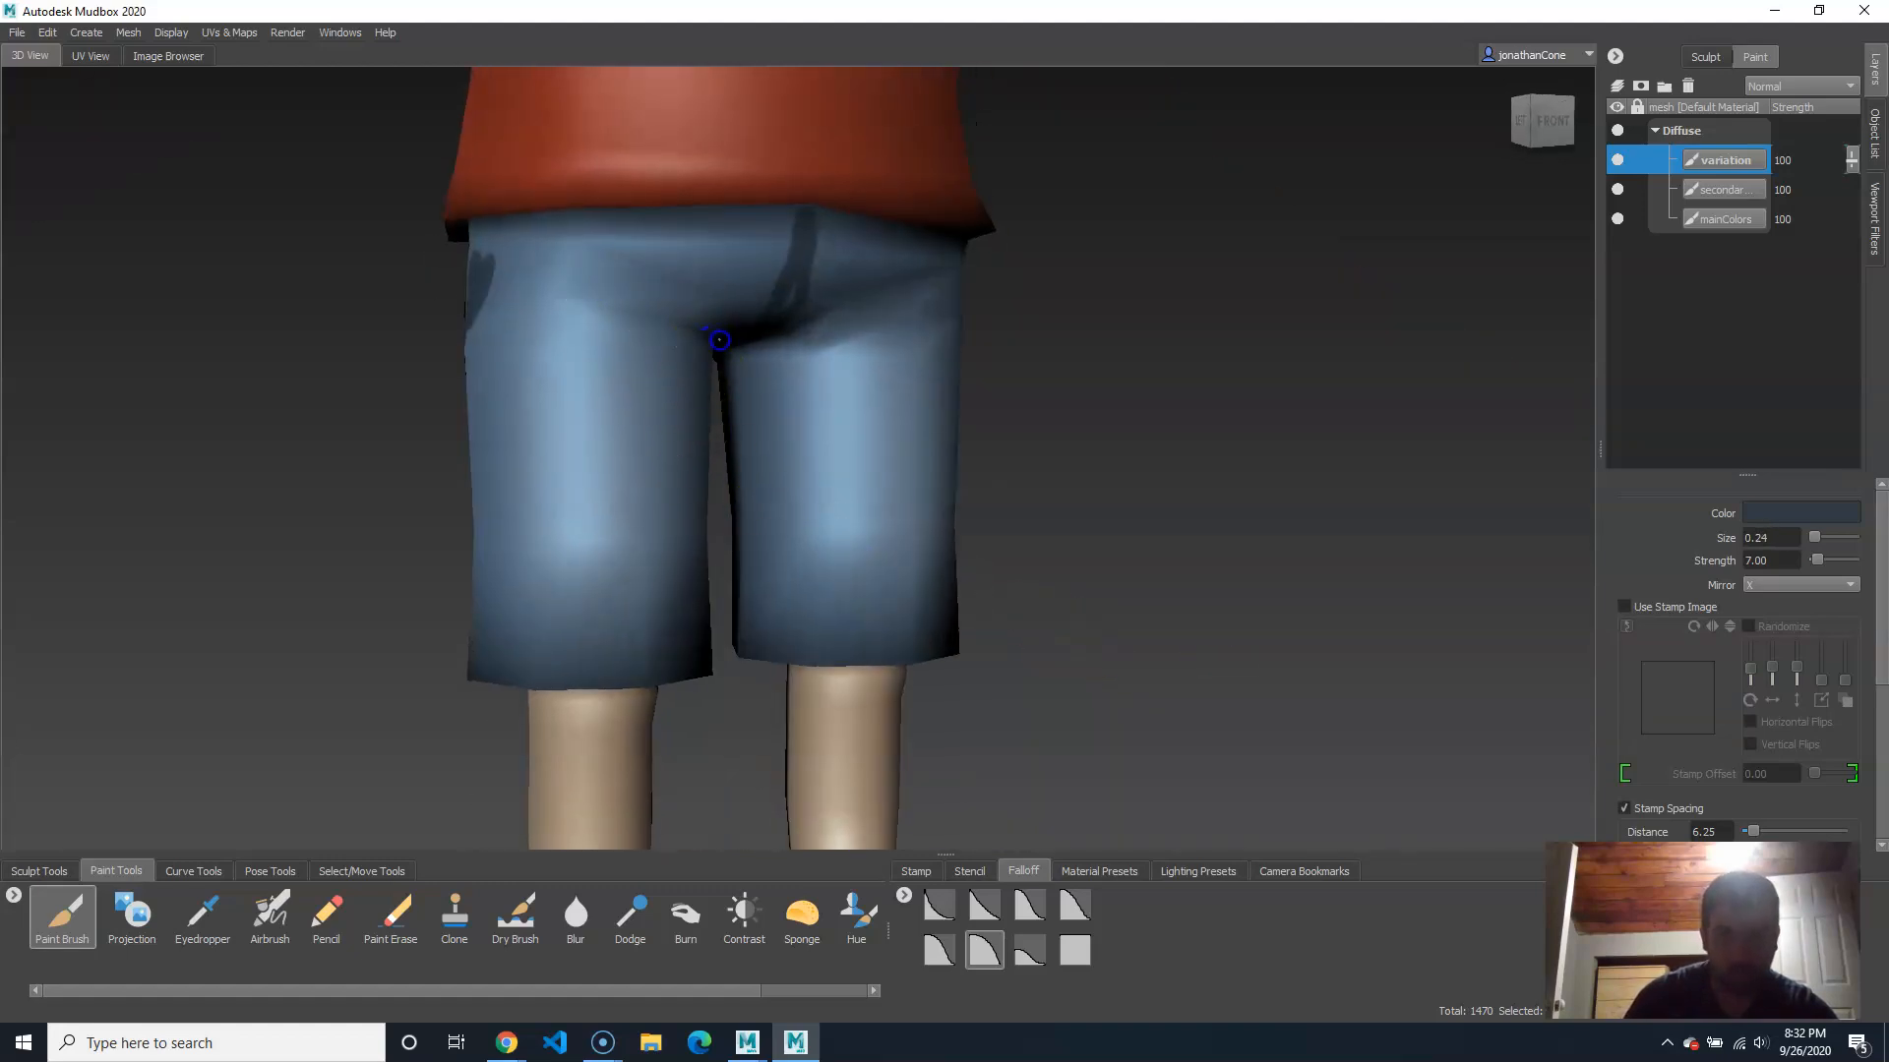
Step: Paint dark fold lines from the crotch down the thighs of the shorts at brush size 0.13
{"action": "left_click_drag", "start_coordinate": [817, 385], "coordinate": [712, 387], "text": "alt"}
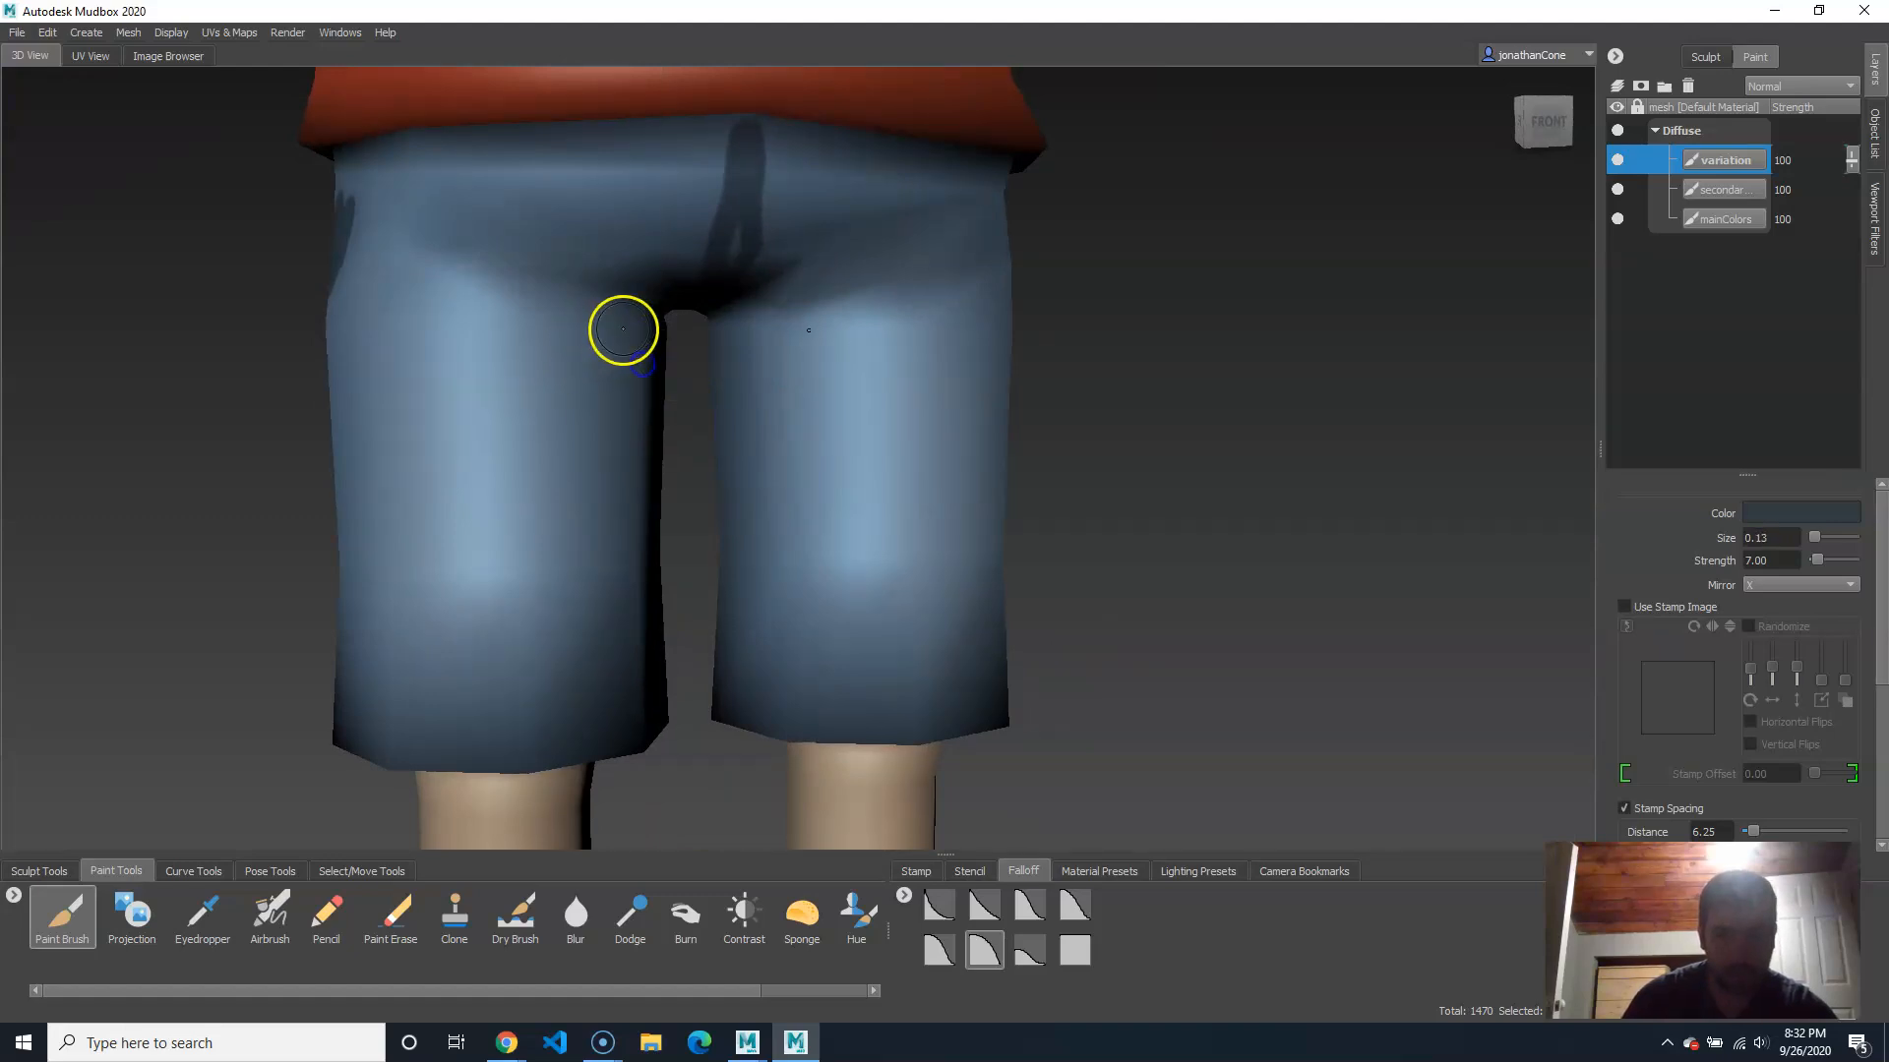
{"action": "mouse_move", "coordinate": [610, 329]}
{"action": "left_mouse_down"}
{"action": "mouse_move", "coordinate": [442, 473]}
{"action": "mouse_move", "coordinate": [522, 527]}
{"action": "left_mouse_up"}
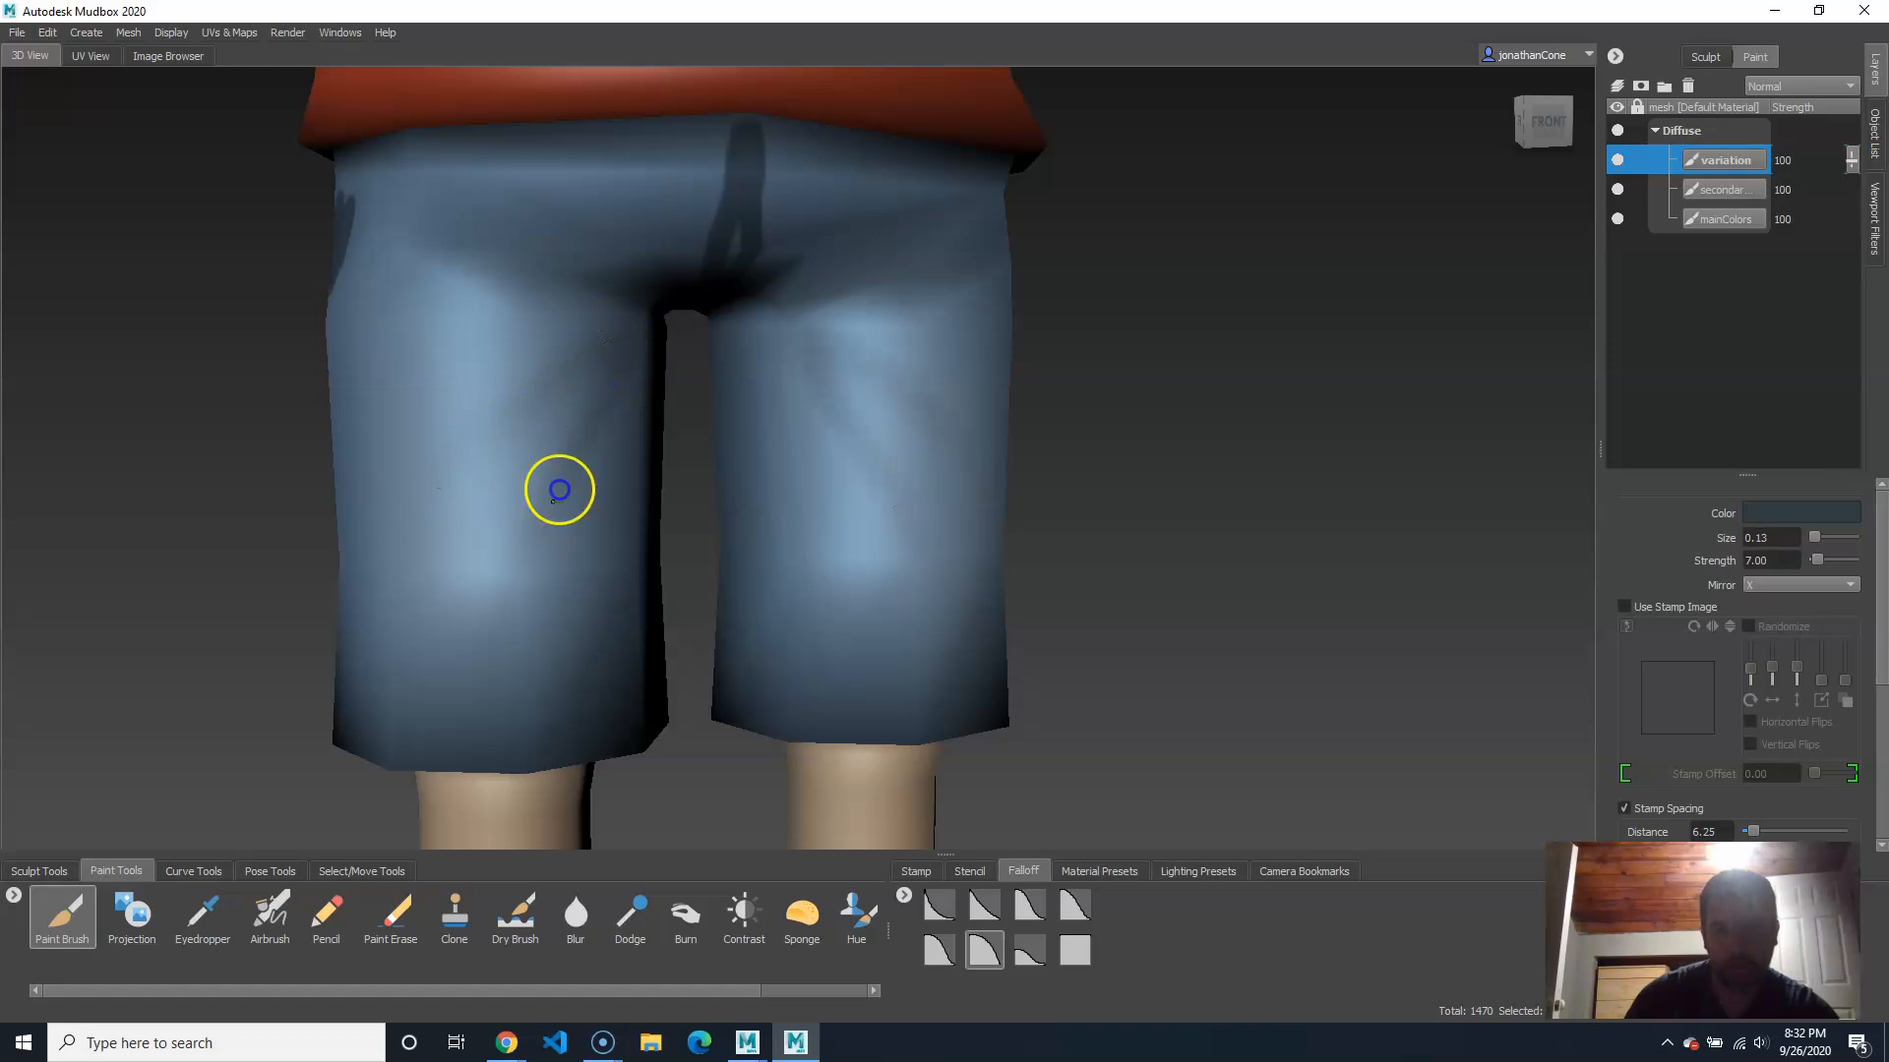
{"action": "scroll", "coordinate": [987, 485], "scroll_direction": "down", "scroll_amount": 5}
{"action": "left_click_drag", "start_coordinate": [768, 522], "coordinate": [774, 564], "text": "alt"}
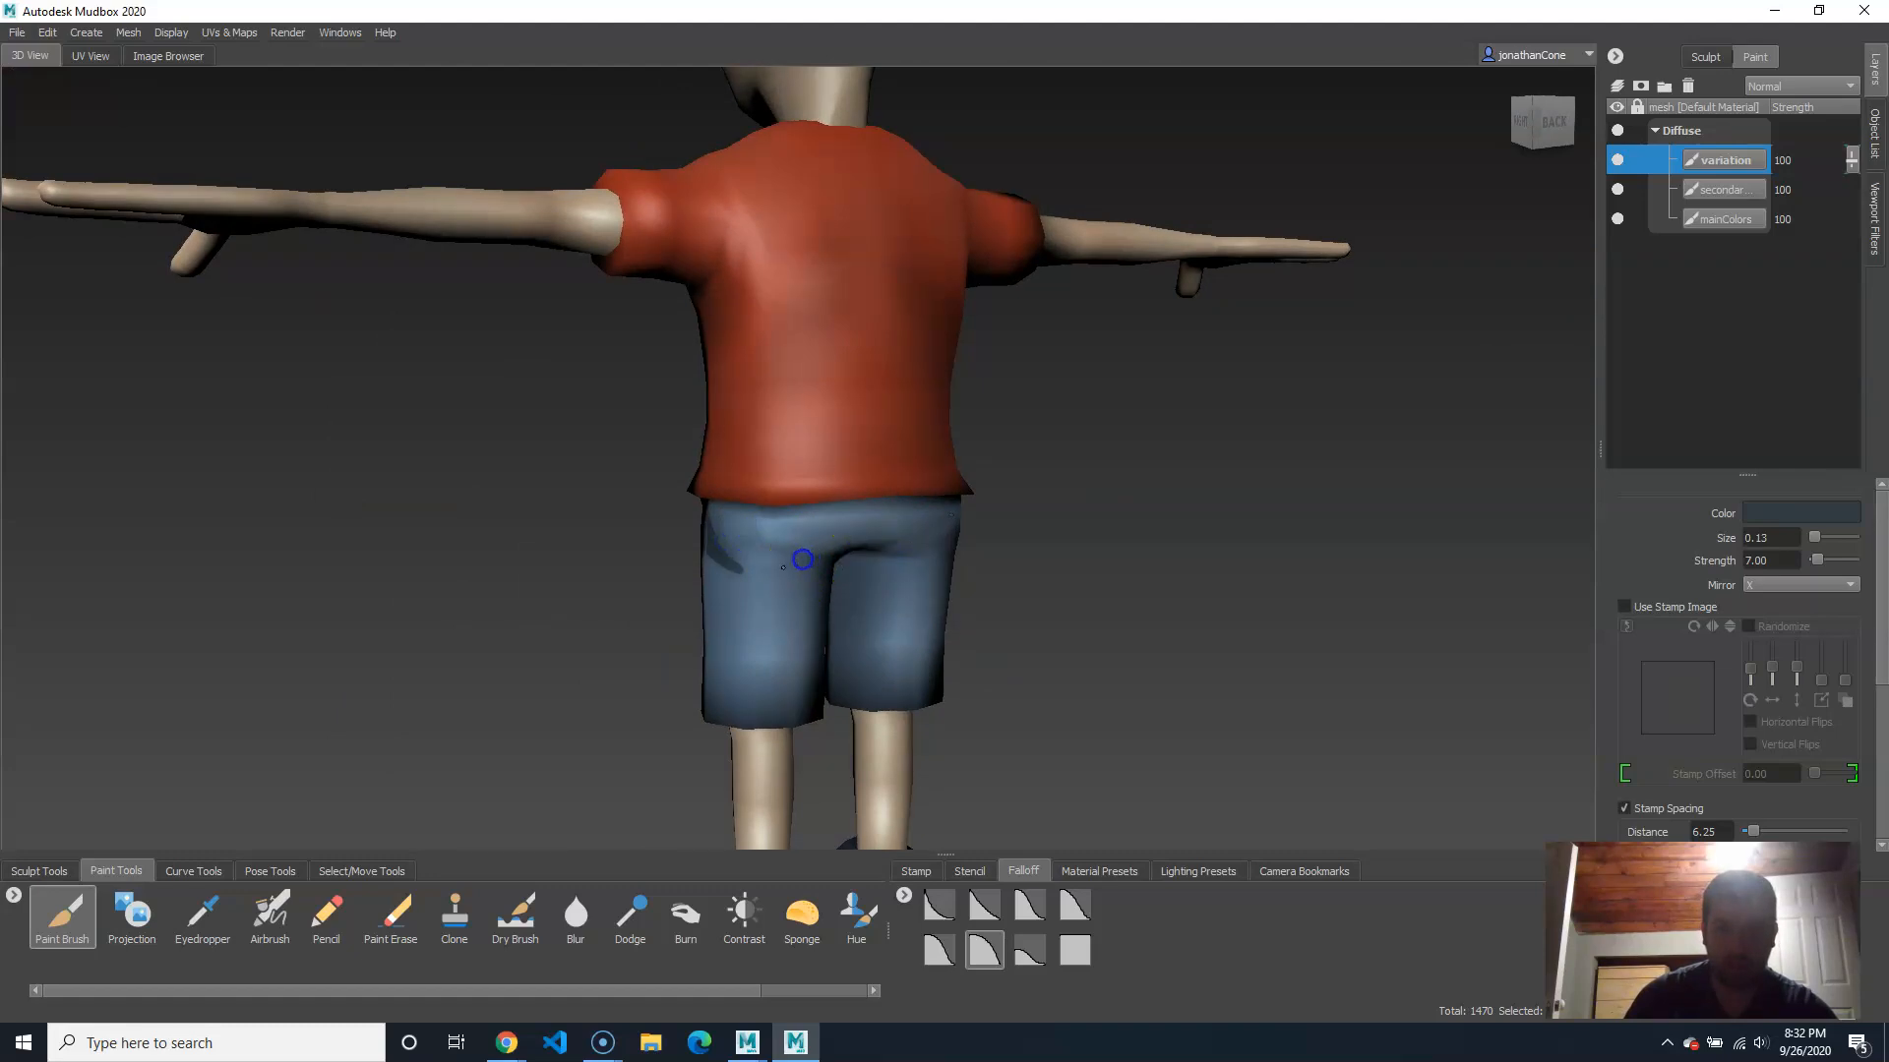
Step: Examine the color variation on the shirt, shorts and skin from several angles and distances
{"action": "left_click_drag", "start_coordinate": [744, 603], "coordinate": [932, 540], "text": "alt"}
{"action": "middle_click_drag", "start_coordinate": [974, 600], "coordinate": [965, 515], "text": "alt"}
{"action": "scroll", "coordinate": [961, 510], "scroll_direction": "up", "scroll_amount": 1}
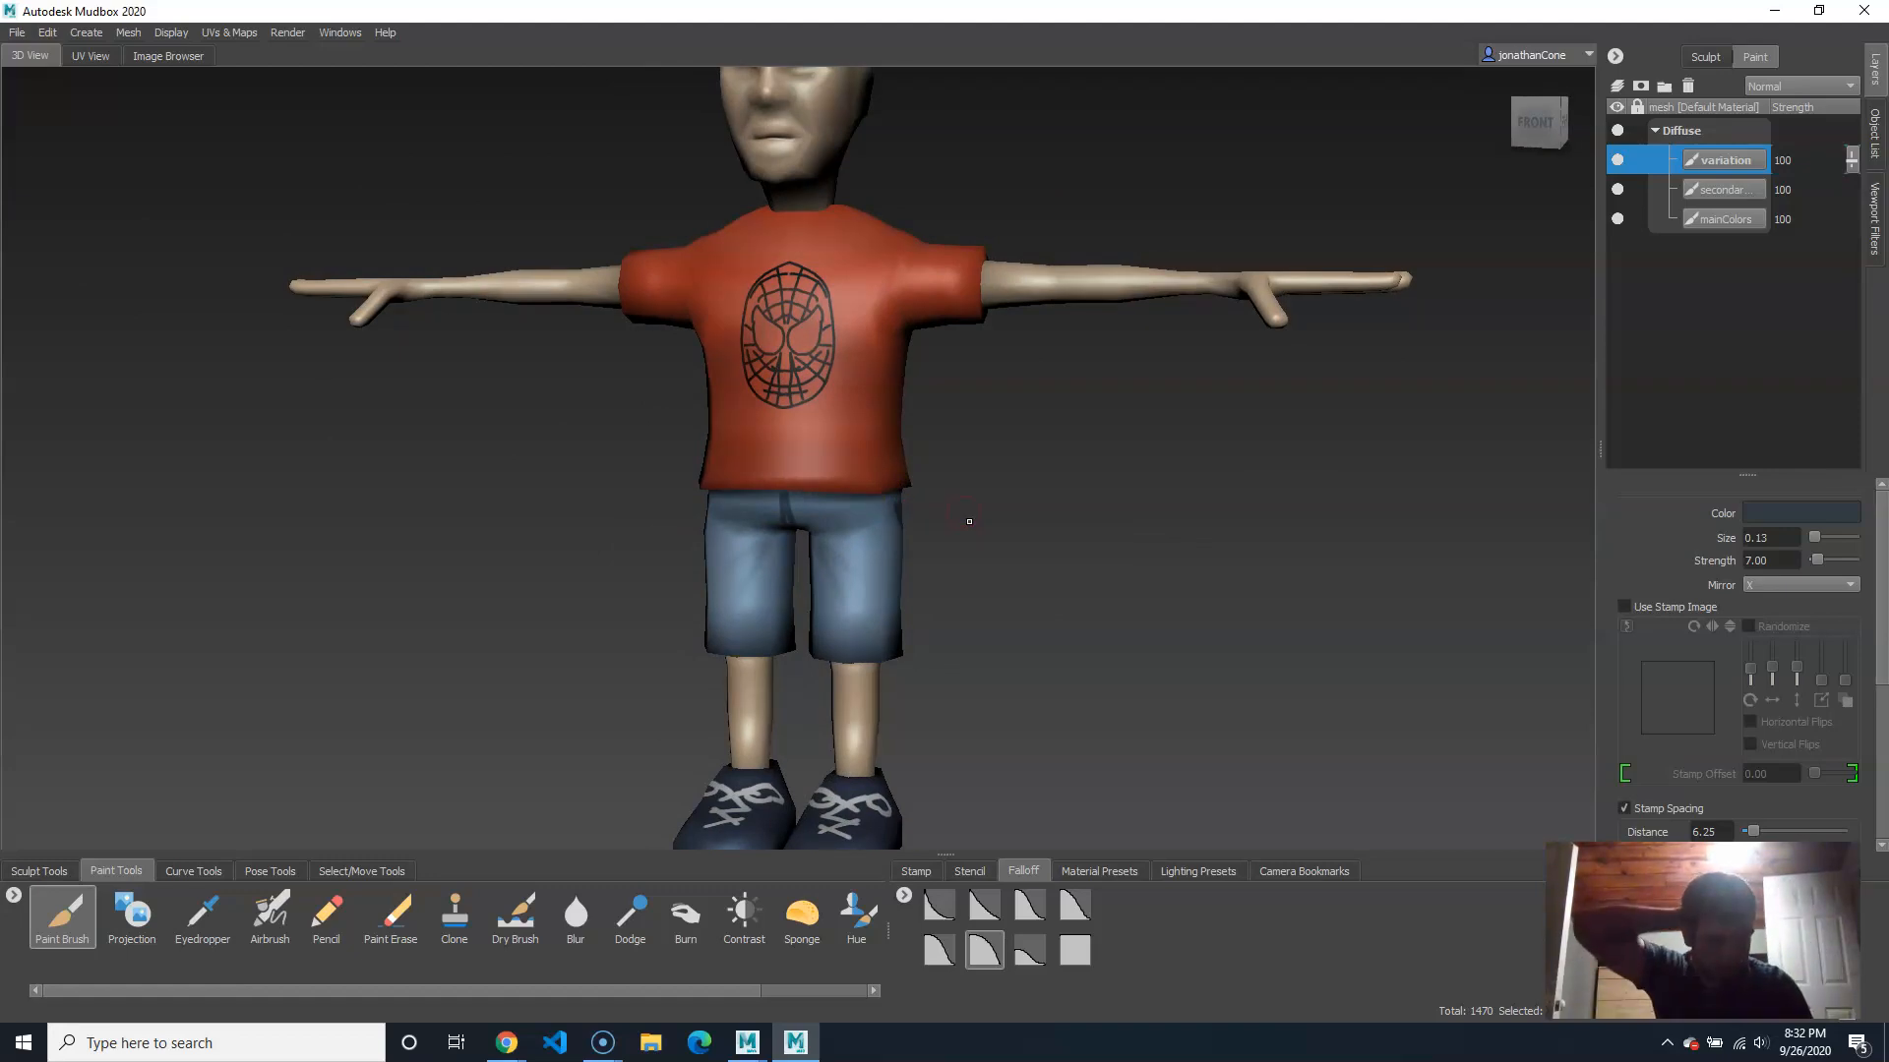
{"action": "left_click_drag", "start_coordinate": [969, 521], "coordinate": [740, 502], "text": "alt"}
{"action": "scroll", "coordinate": [1111, 639], "scroll_direction": "up", "scroll_amount": 2}
{"action": "middle_click_drag", "start_coordinate": [1119, 658], "coordinate": [1087, 481], "text": "alt"}
{"action": "scroll", "coordinate": [1088, 481], "scroll_direction": "down", "scroll_amount": 2}
{"action": "left_click_drag", "start_coordinate": [1088, 481], "coordinate": [1108, 527], "text": "alt"}
{"action": "scroll", "coordinate": [919, 512], "scroll_direction": "up", "scroll_amount": 2}
{"action": "scroll", "coordinate": [920, 512], "scroll_direction": "up", "scroll_amount": 2}
{"action": "left_click_drag", "start_coordinate": [872, 561], "coordinate": [455, 525], "text": "alt"}
{"action": "scroll", "coordinate": [455, 525], "scroll_direction": "up", "scroll_amount": 2}
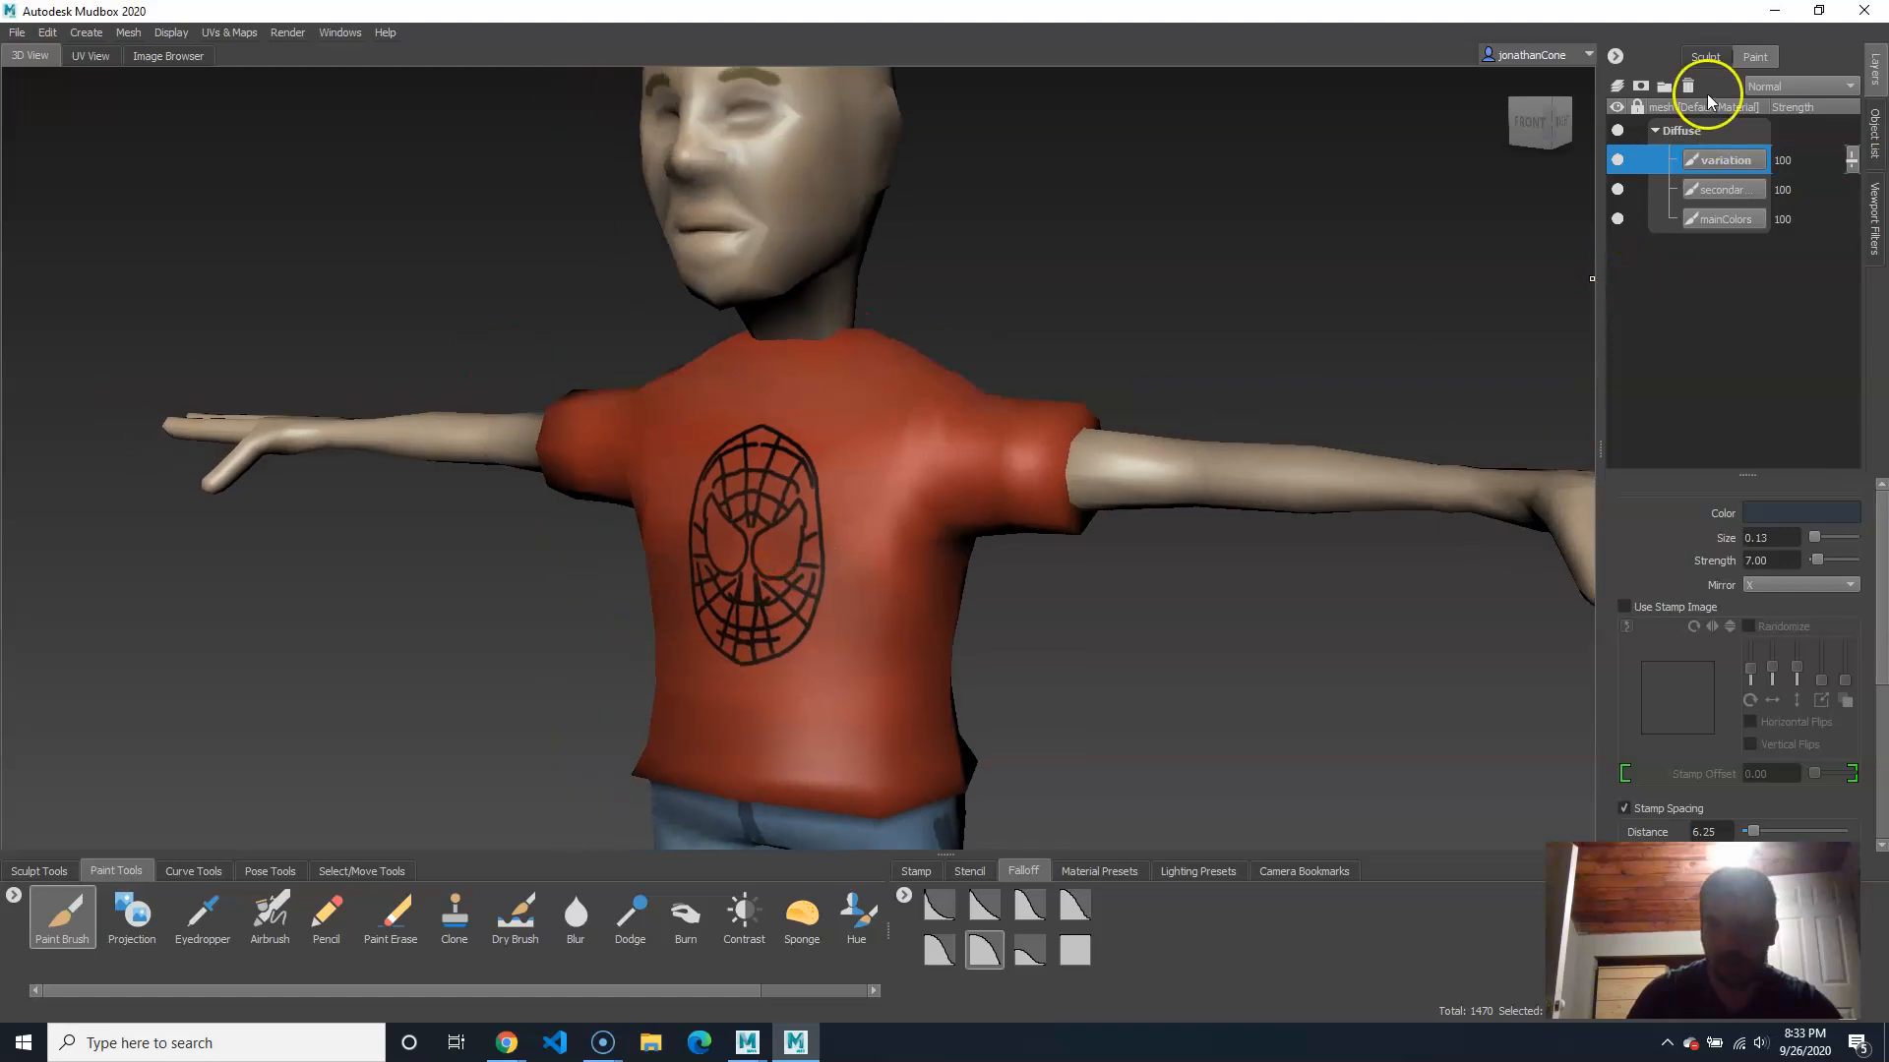
Step: Create a paint layer named specular in the Specular channel, with size 2048 and PNG [8 bit, RGBA] format
{"action": "left_click", "coordinate": [1616, 87]}
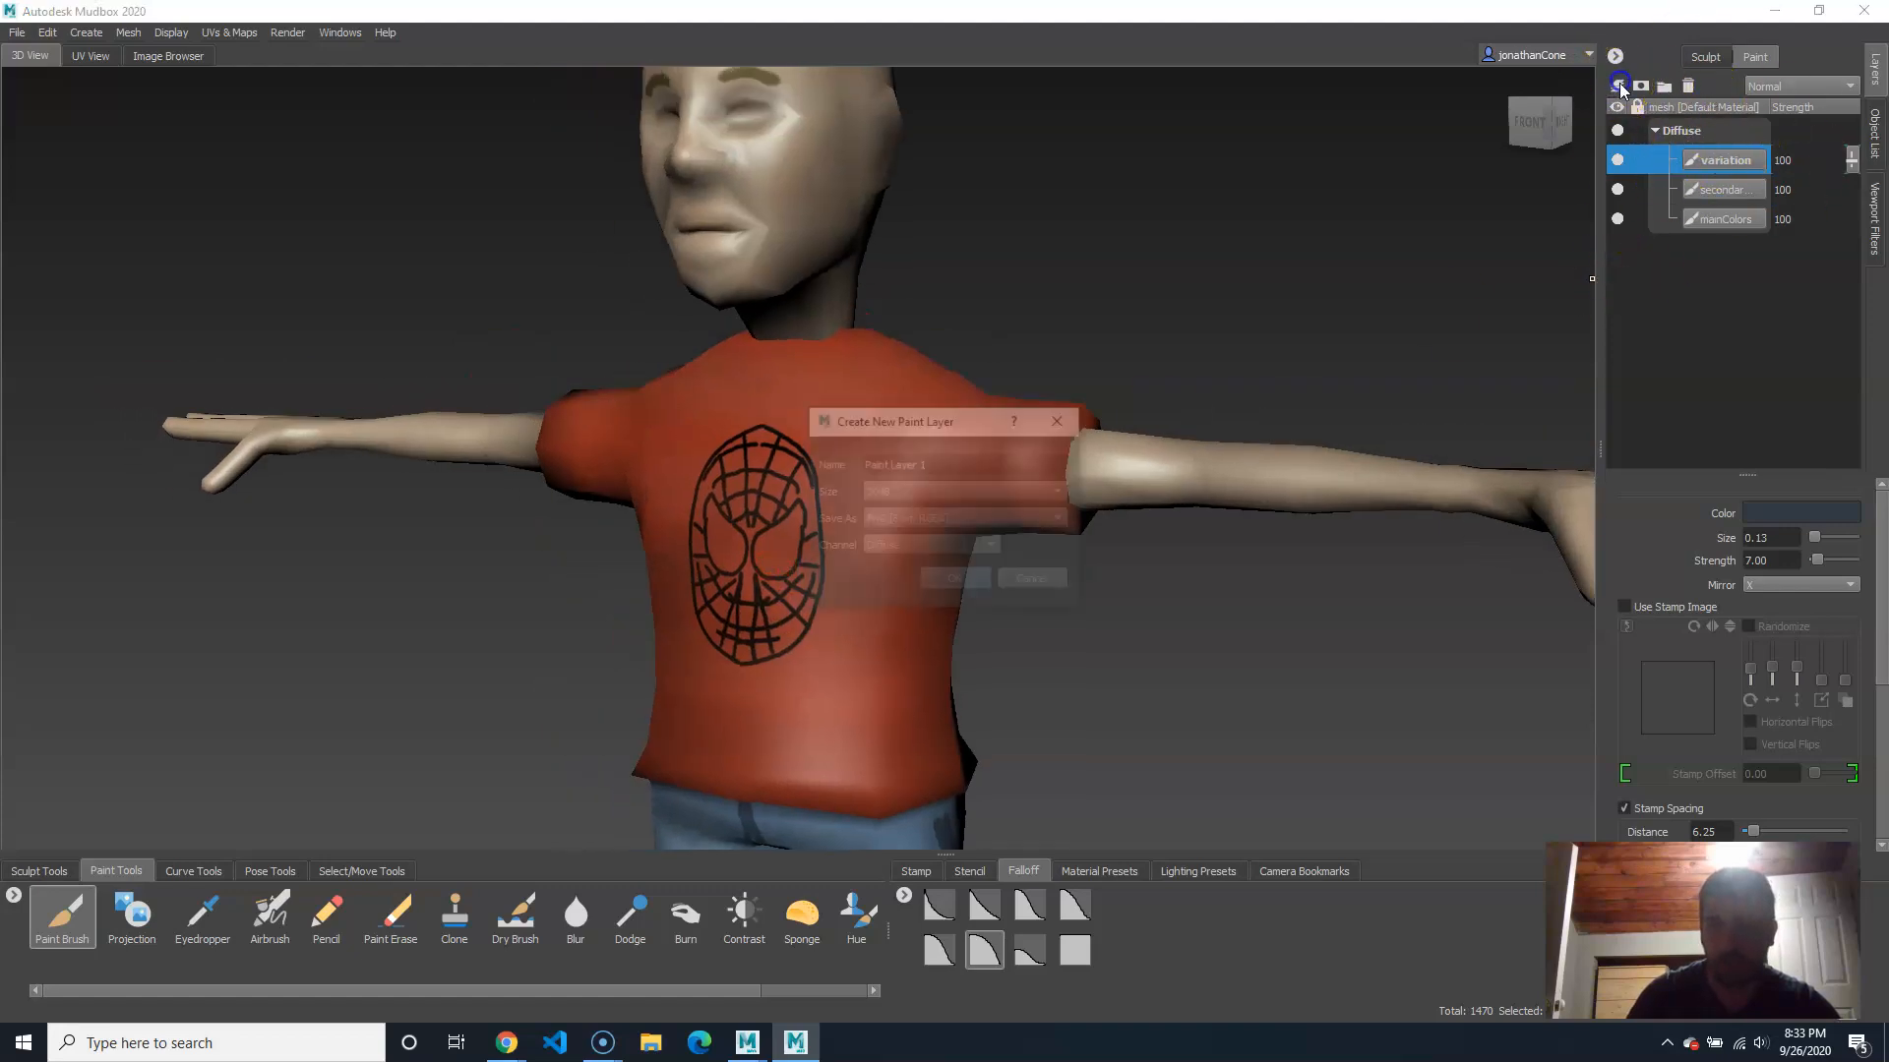
{"action": "left_click", "coordinate": [942, 549]}
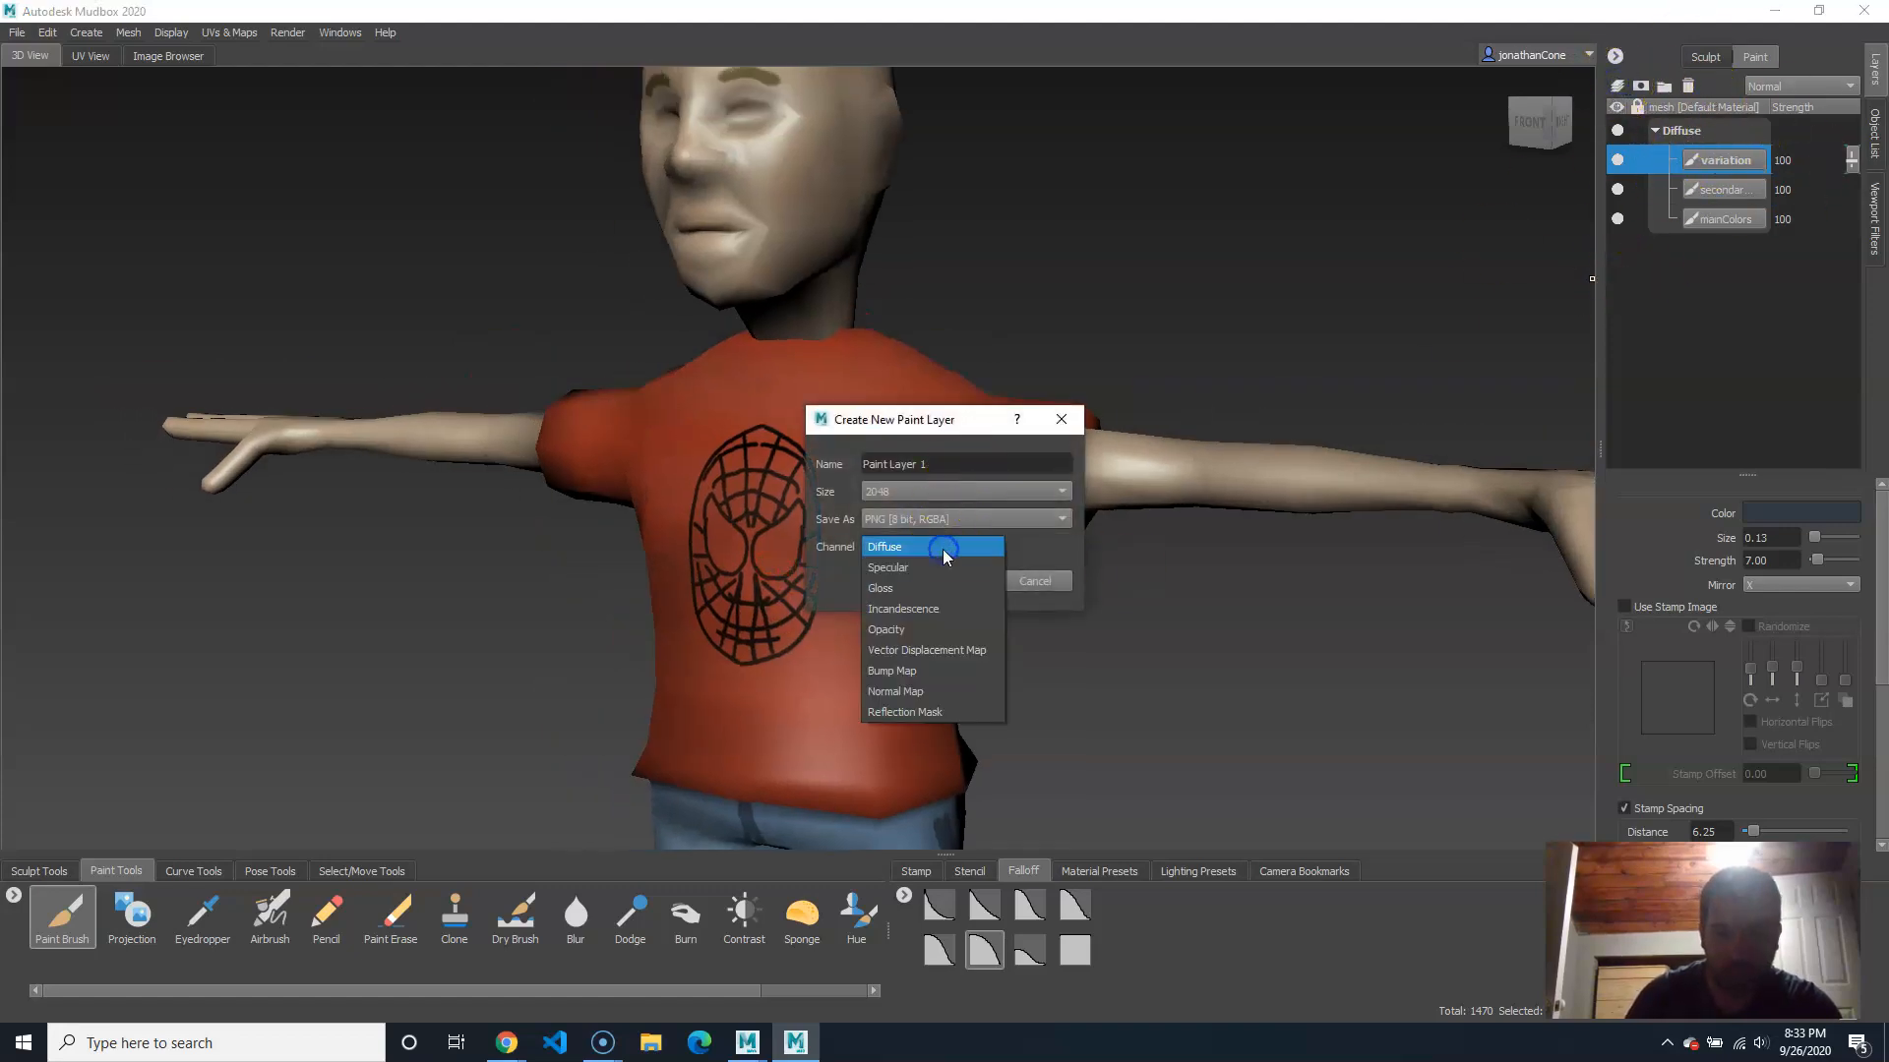
{"action": "left_click", "coordinate": [917, 570]}
{"action": "left_click_drag", "start_coordinate": [931, 465], "coordinate": [669, 421]}
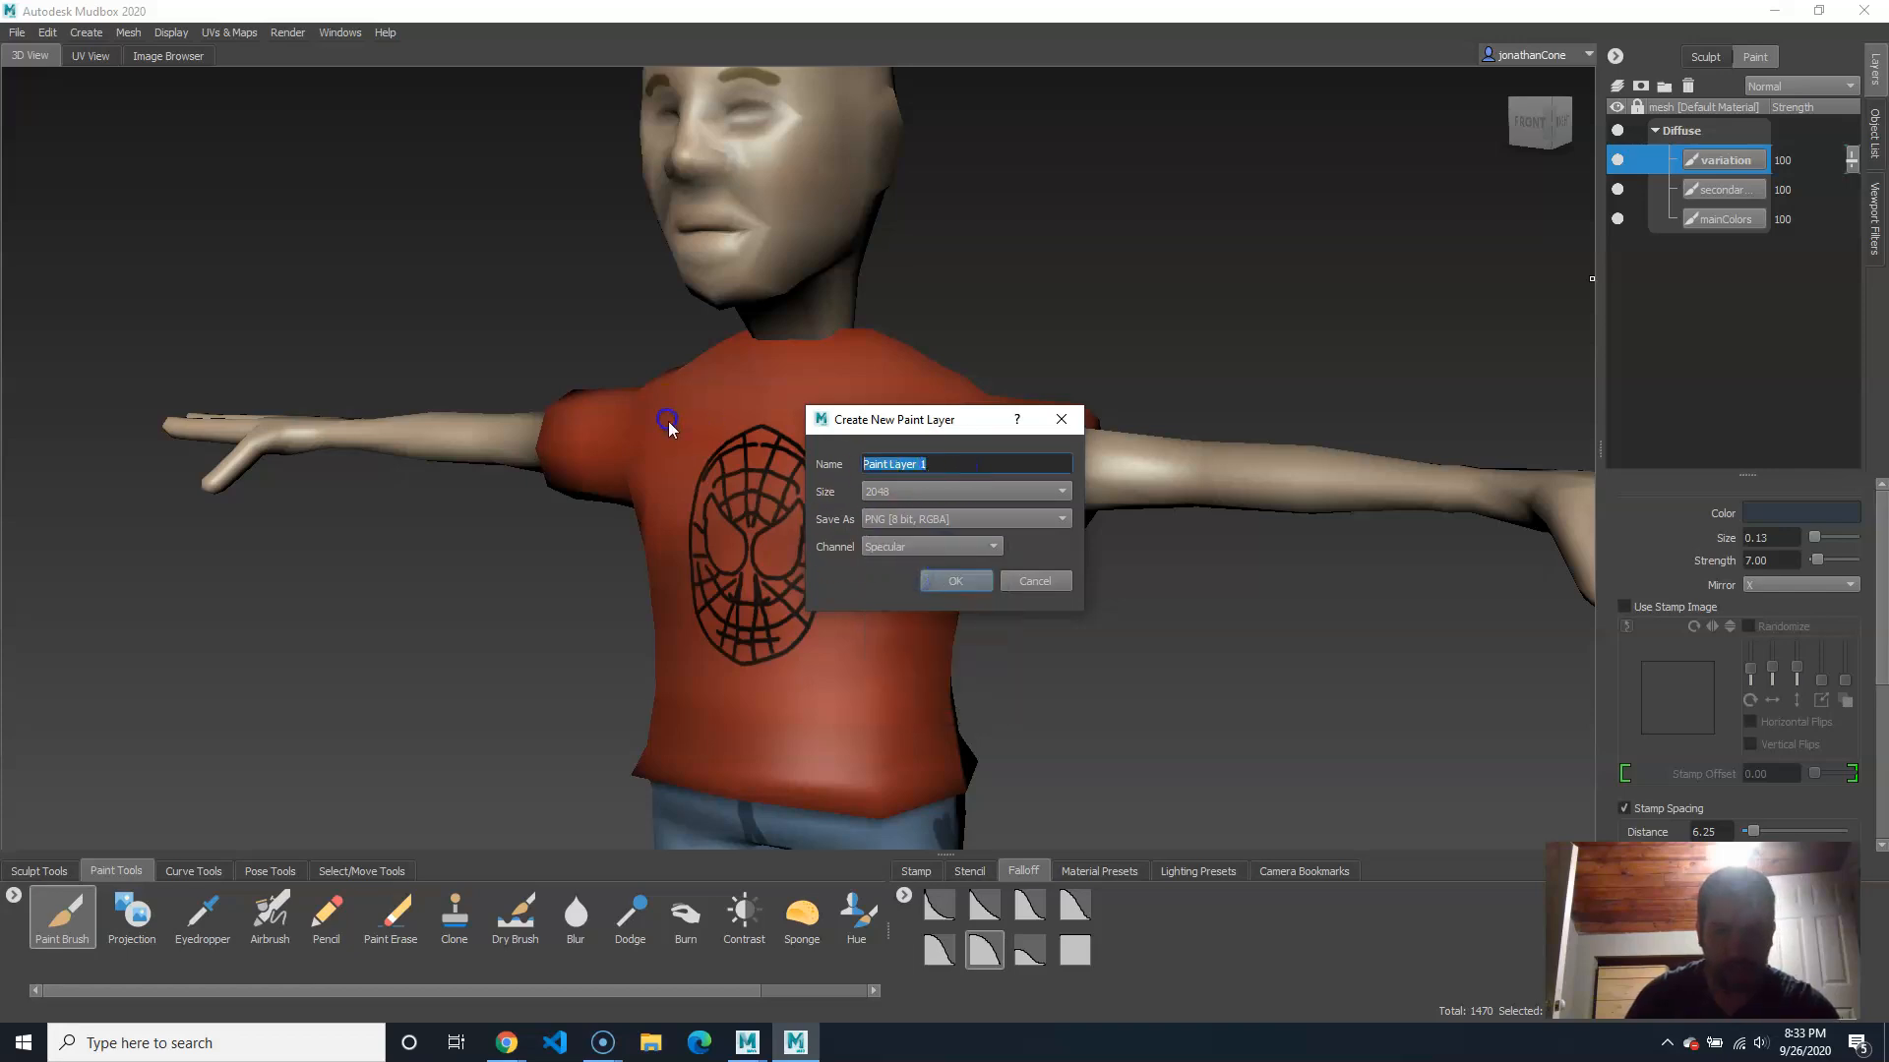
{"action": "type", "text": "specular"}
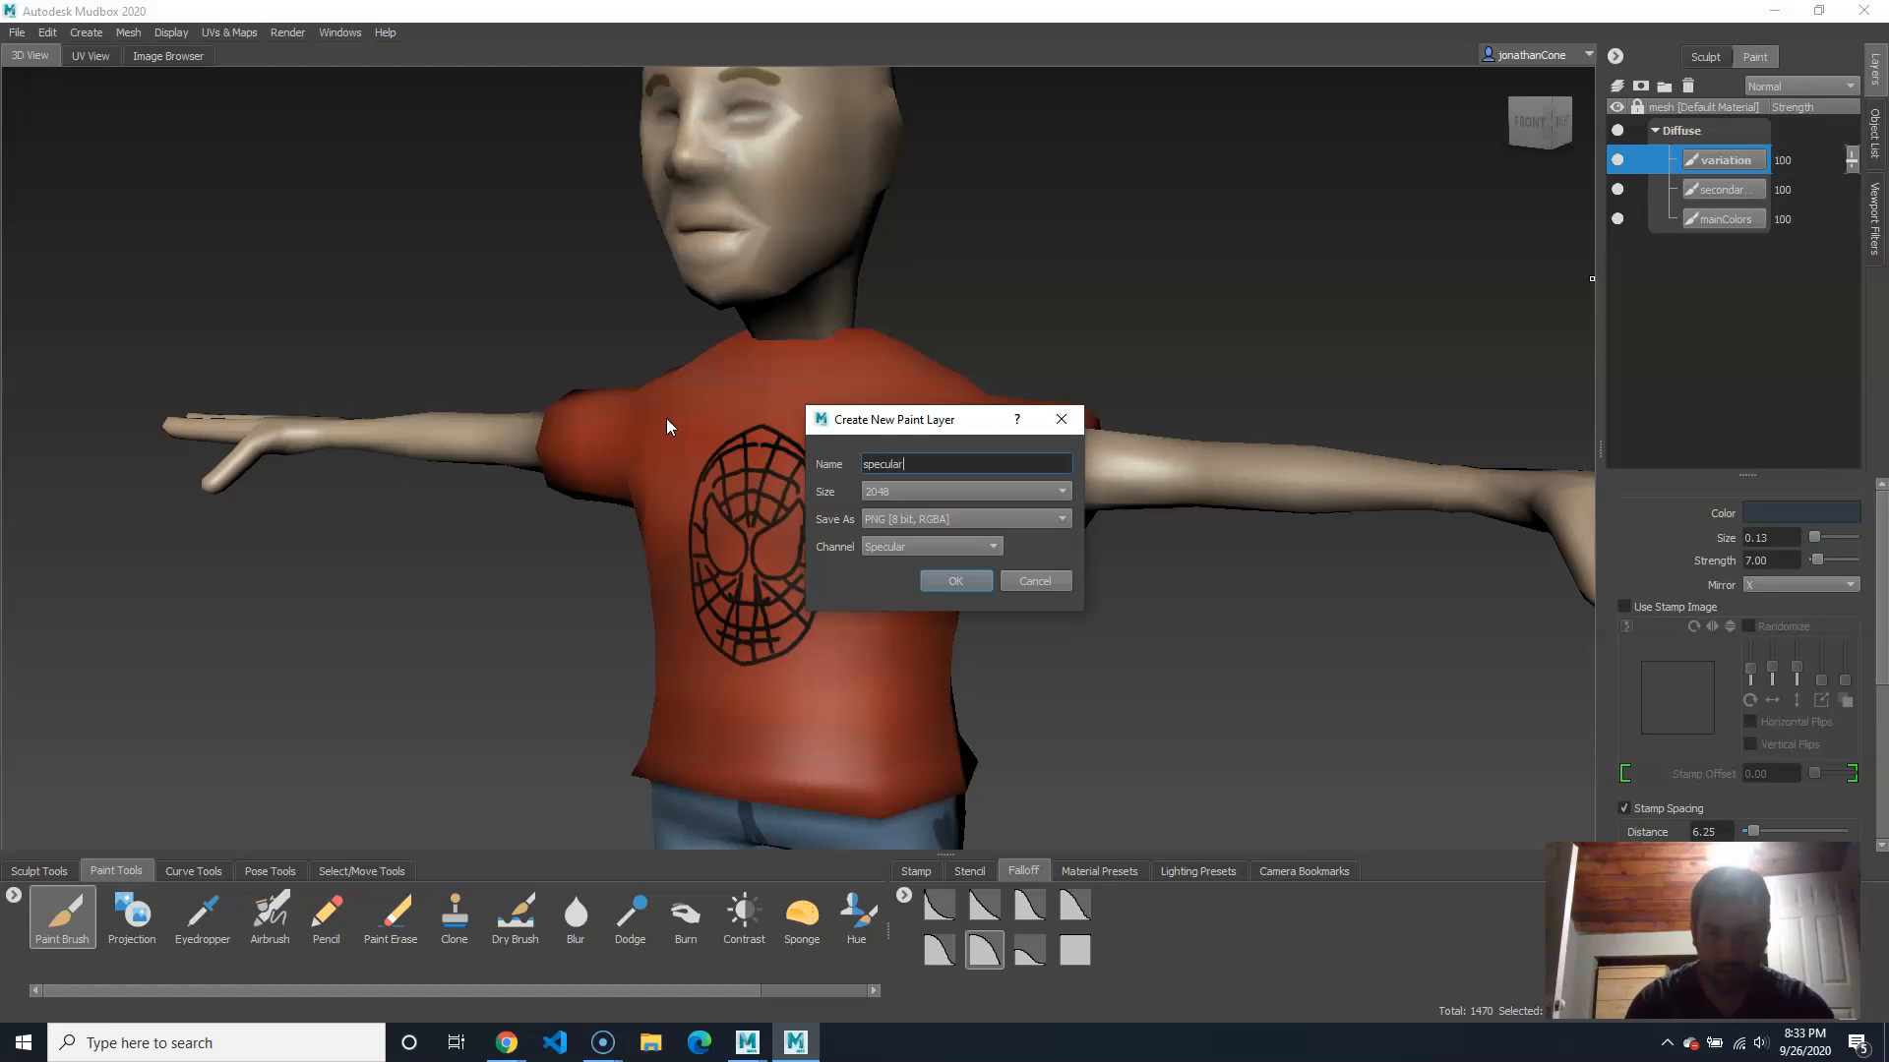
{"action": "key", "text": "Return"}
Step: Change the Paint Brush color to white for painting on the specular layer
{"action": "left_click_drag", "start_coordinate": [693, 478], "coordinate": [814, 476], "text": "alt"}
{"action": "scroll", "coordinate": [767, 464], "scroll_direction": "down", "scroll_amount": 4}
{"action": "scroll", "coordinate": [813, 476], "scroll_direction": "up", "scroll_amount": 3}
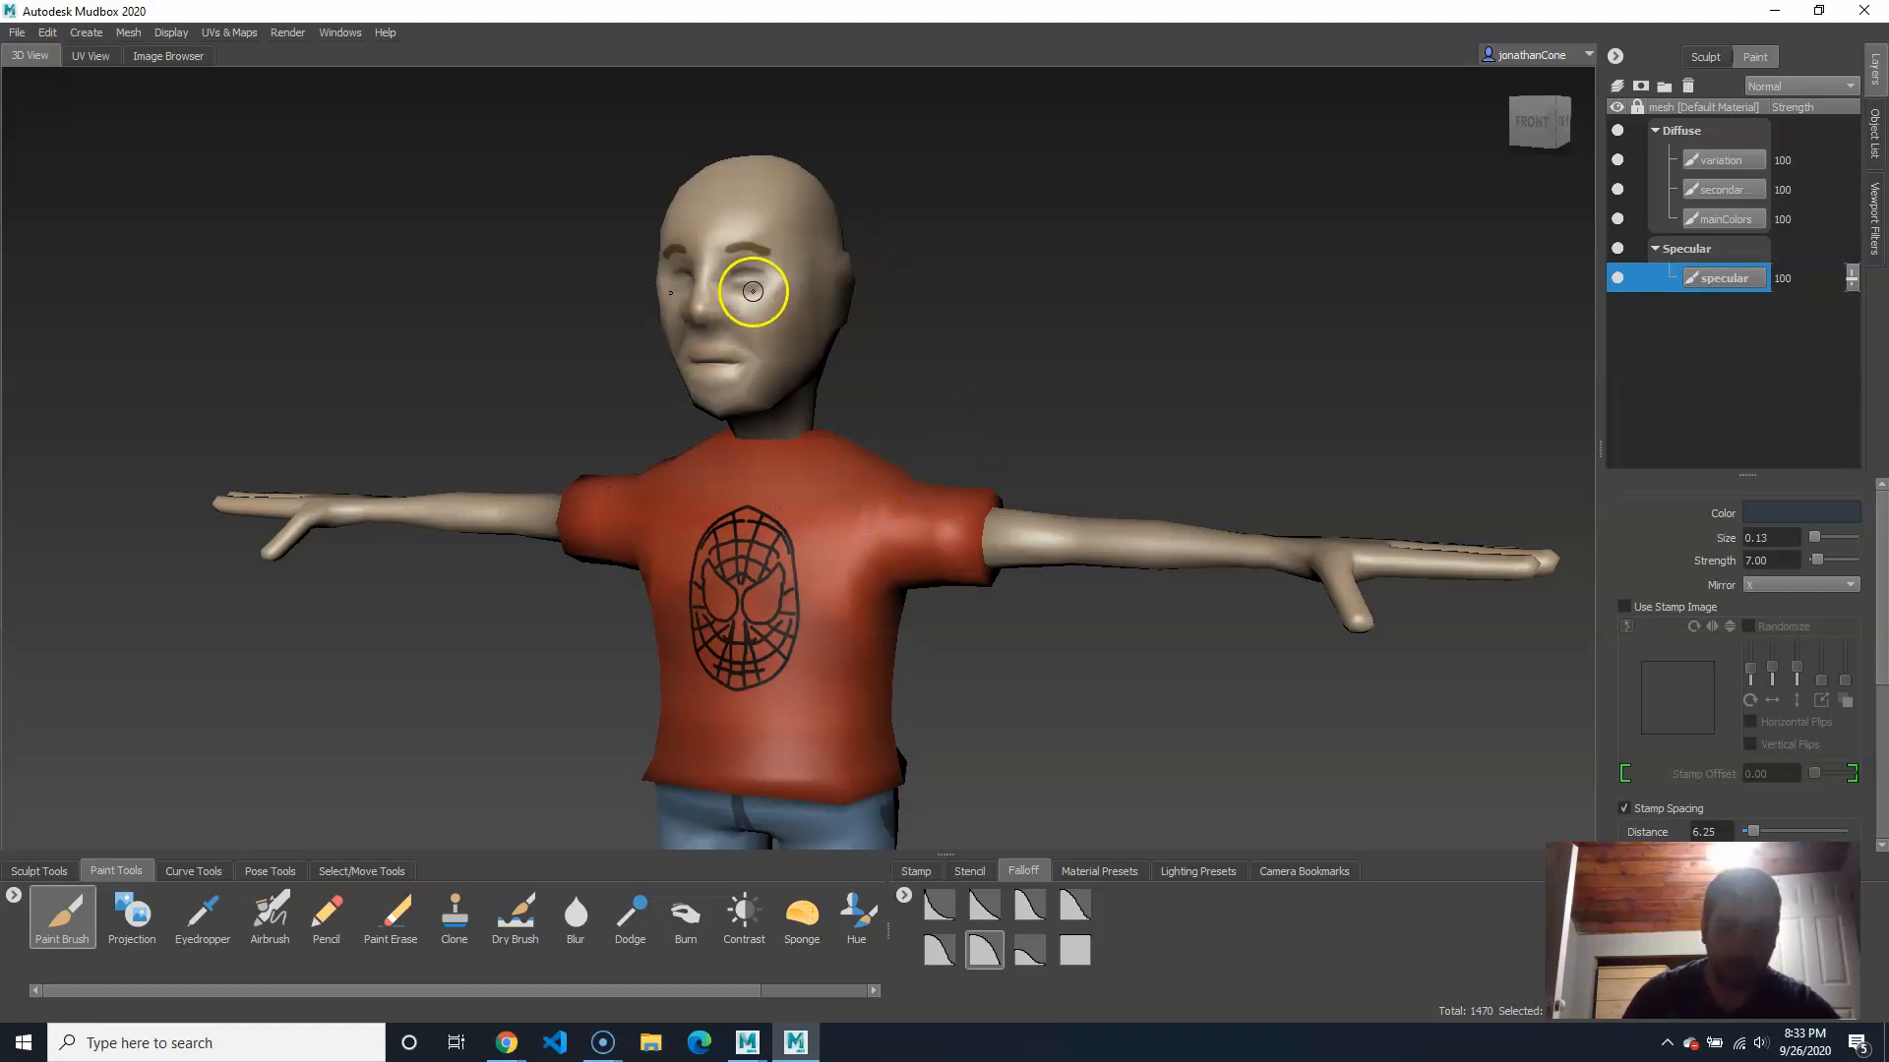
{"action": "scroll", "coordinate": [756, 320], "scroll_direction": "up", "scroll_amount": 2}
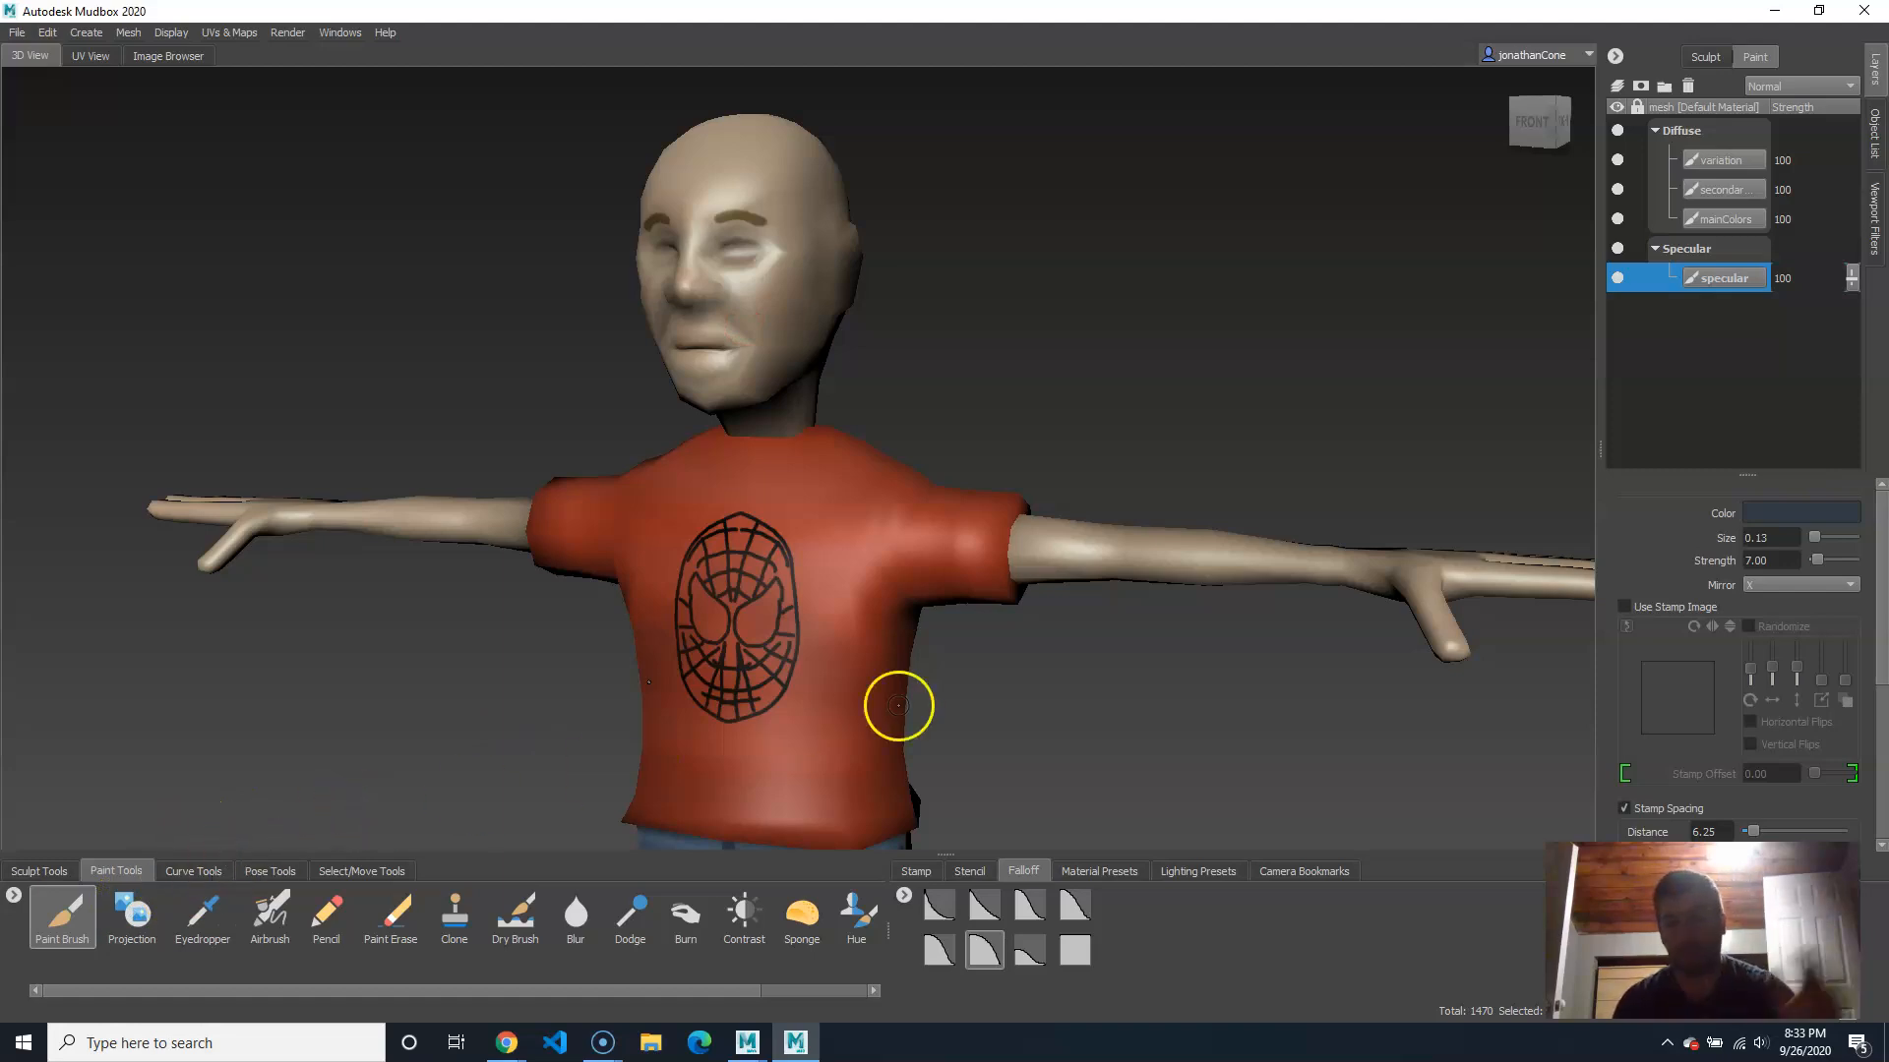
{"action": "left_click", "coordinate": [1756, 514]}
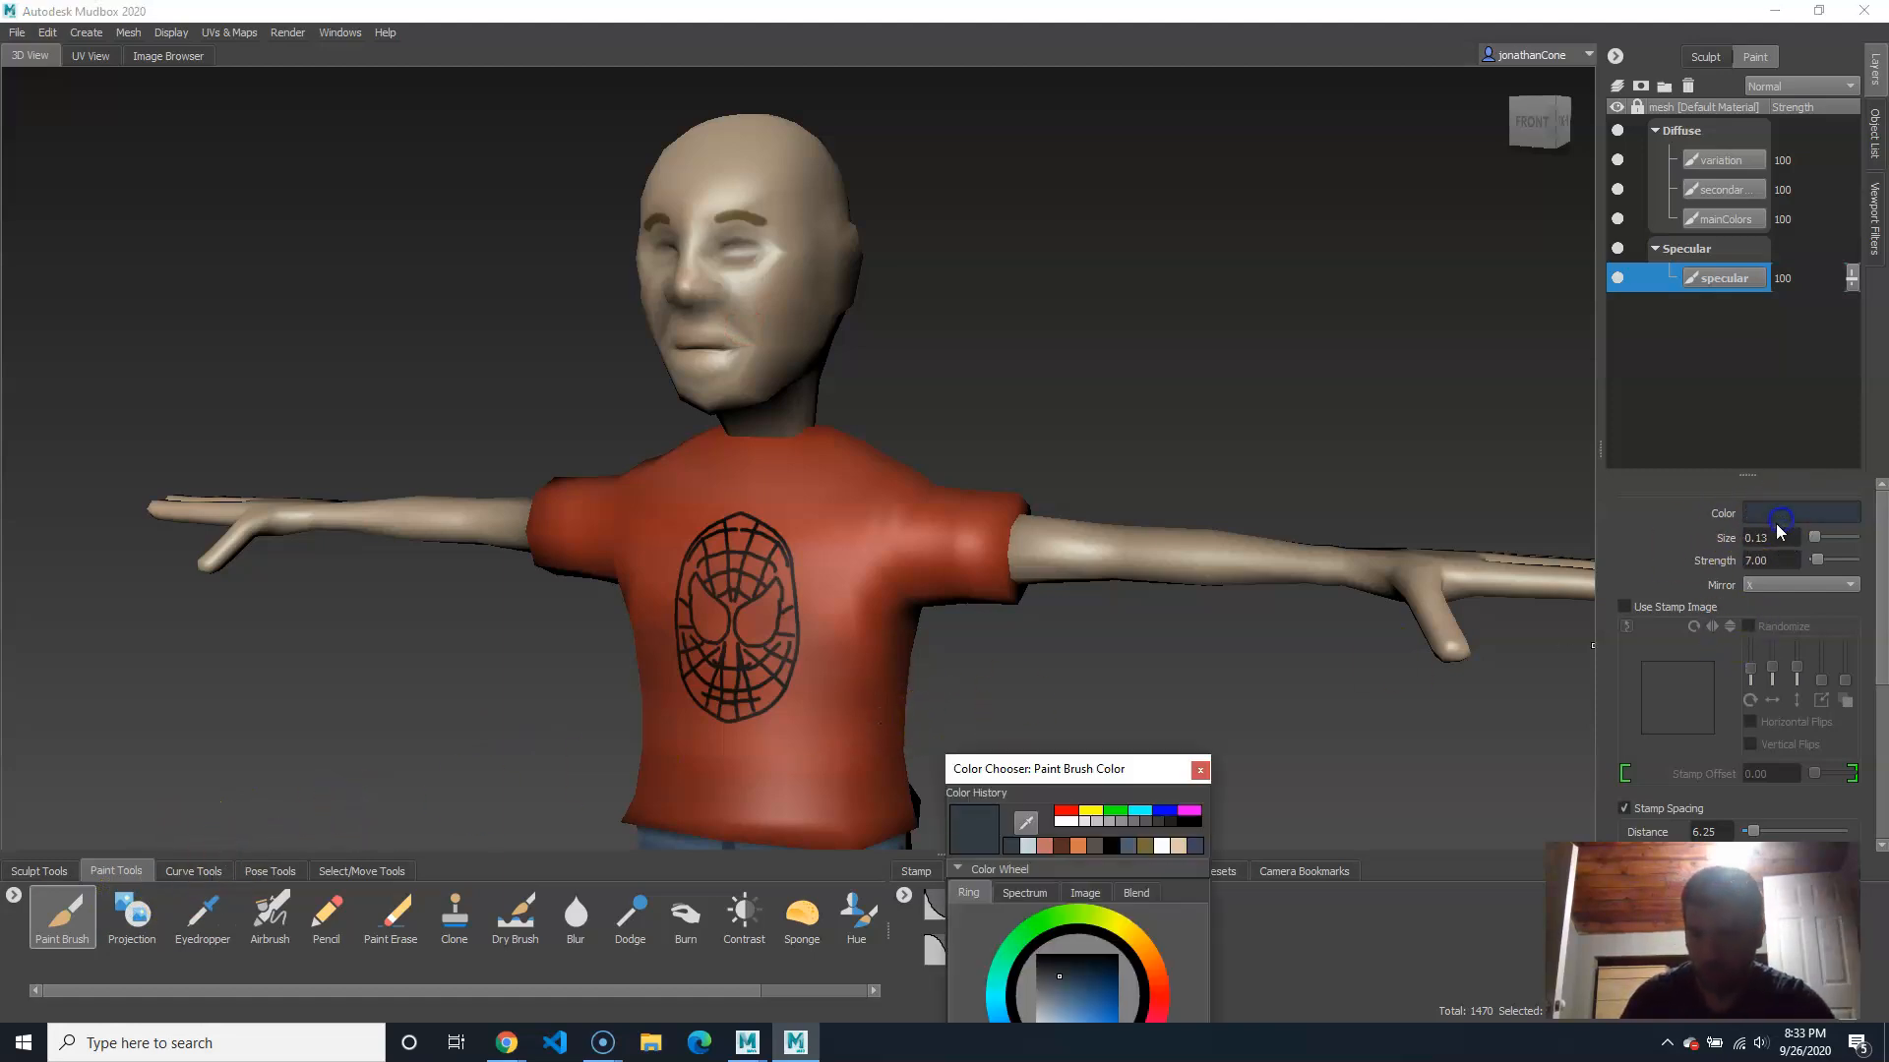
{"action": "left_click", "coordinate": [1199, 770]}
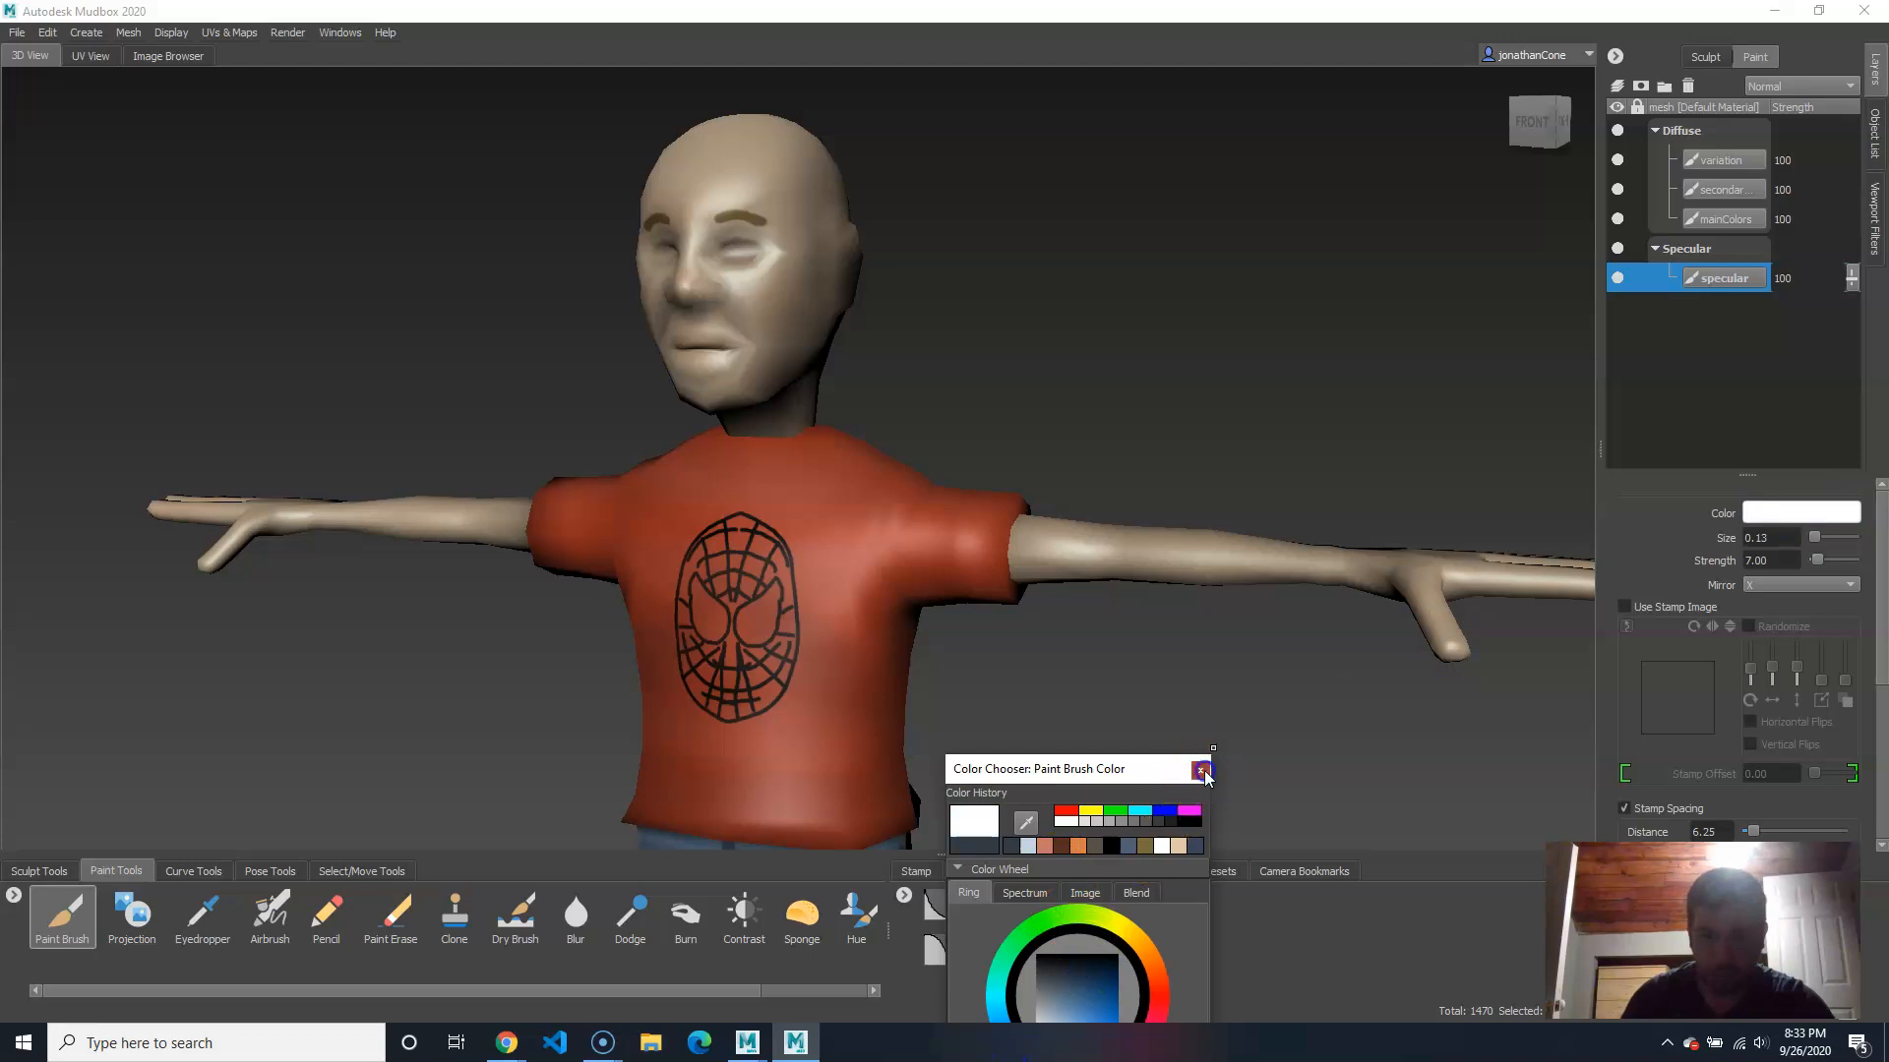
Step: Set the Paint Brush size to 1.17 and strength to 100, and paint the head white on the specular layer
{"action": "left_click_drag", "start_coordinate": [778, 302], "coordinate": [816, 293]}
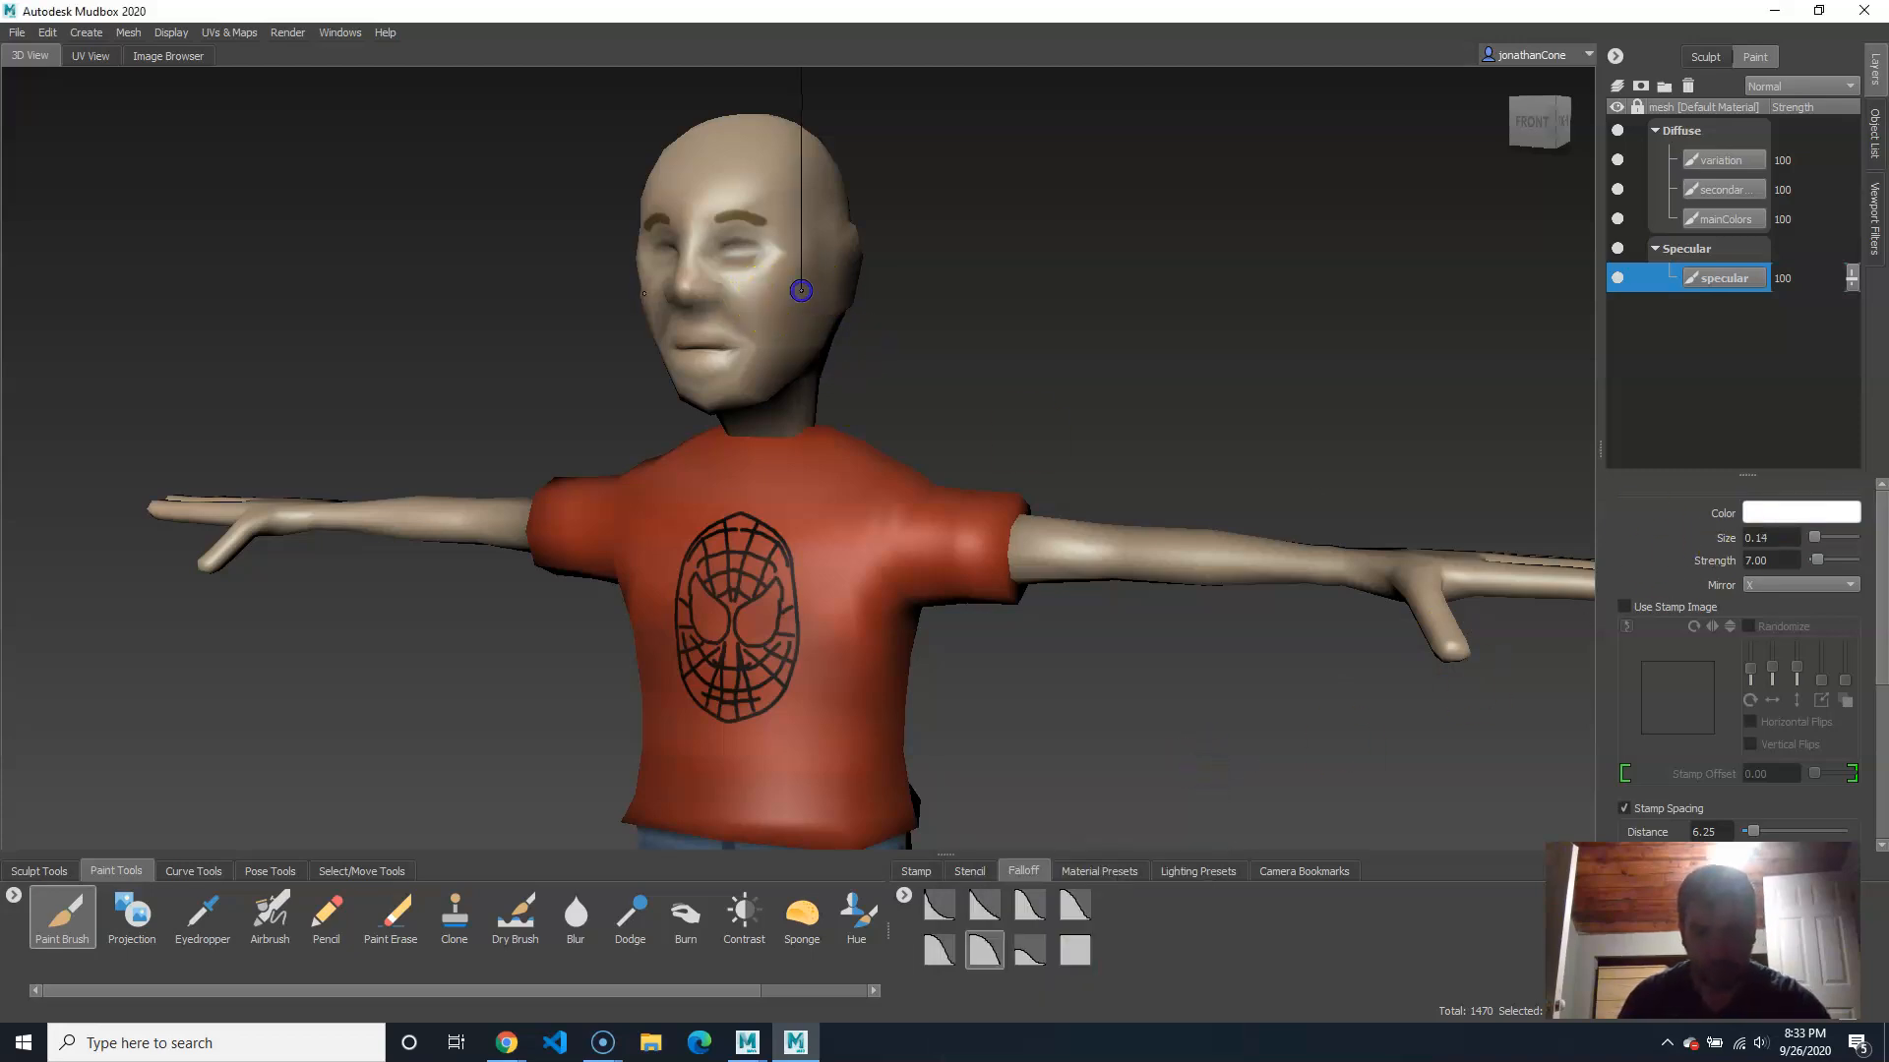
{"action": "left_click_drag", "start_coordinate": [1816, 558], "coordinate": [1853, 559]}
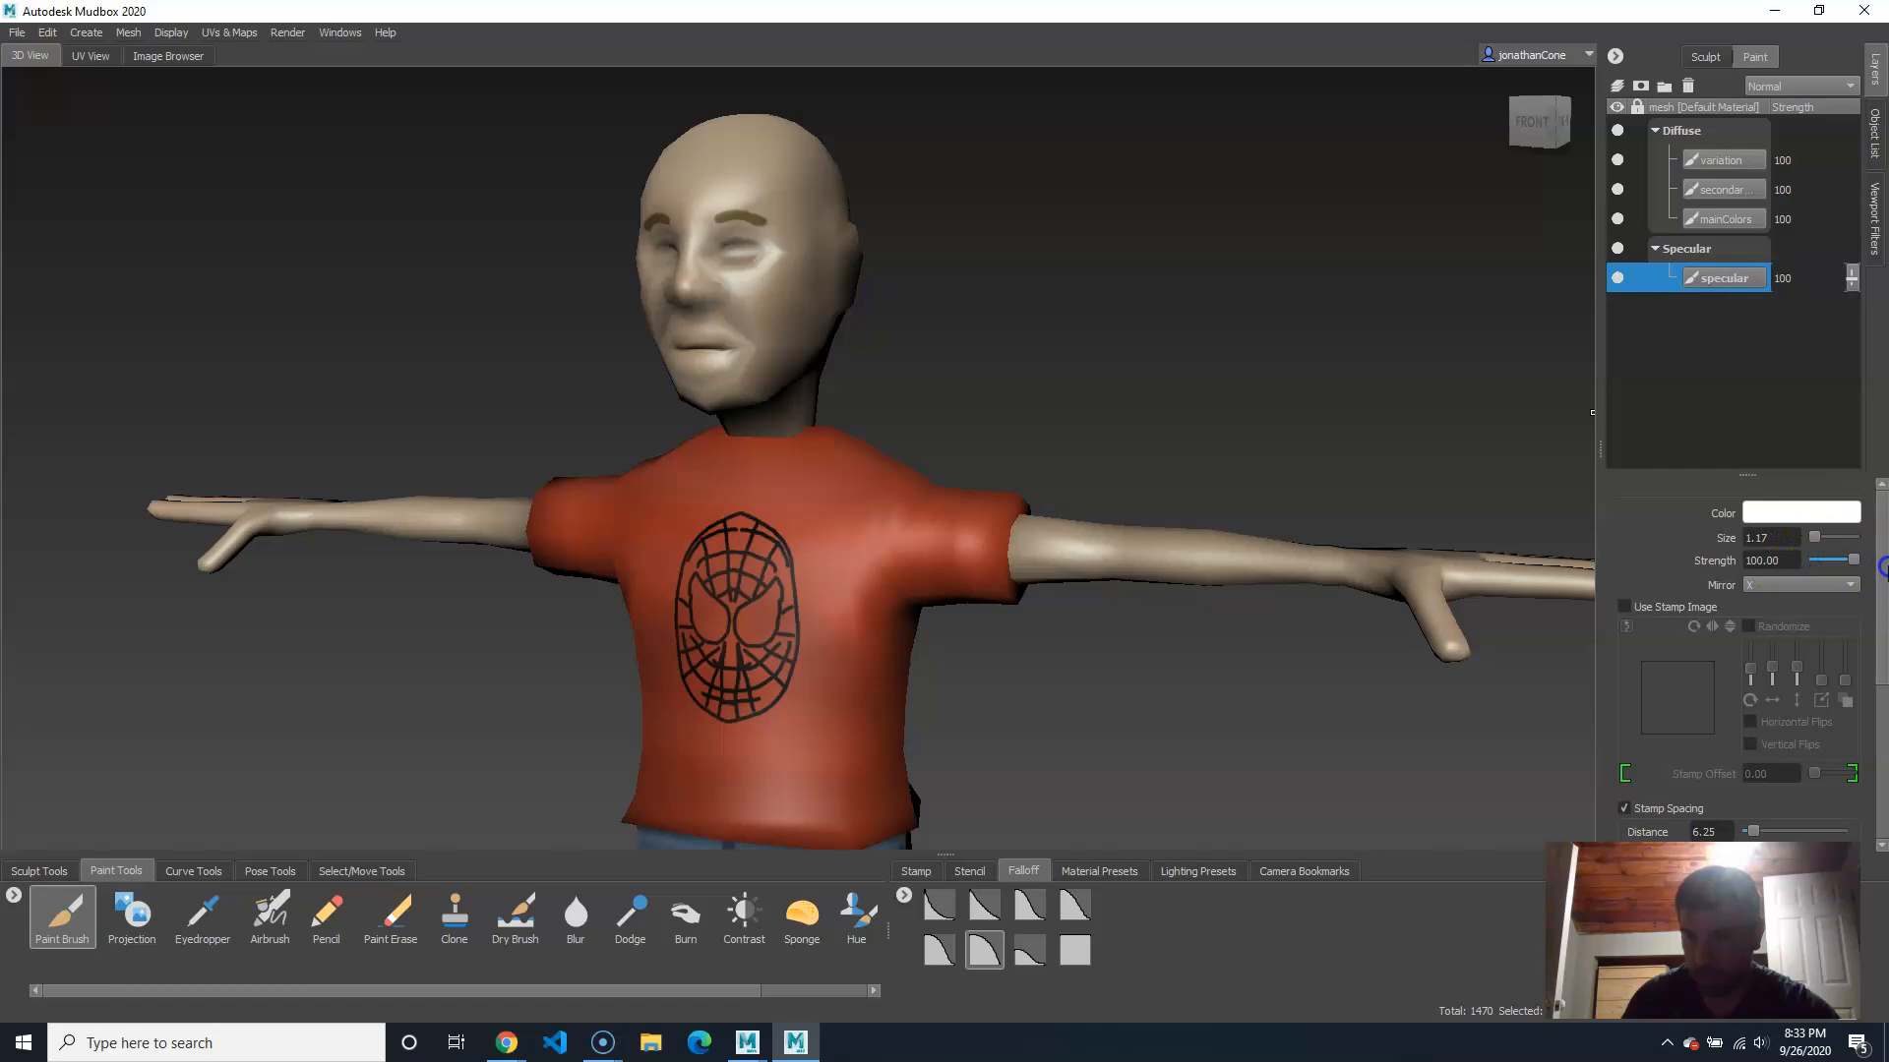
{"action": "mouse_move", "coordinate": [898, 354]}
{"action": "left_mouse_down"}
{"action": "mouse_move", "coordinate": [750, 282]}
{"action": "mouse_move", "coordinate": [738, 191]}
{"action": "mouse_move", "coordinate": [607, 304]}
{"action": "mouse_move", "coordinate": [911, 240]}
{"action": "mouse_move", "coordinate": [1070, 354]}
{"action": "left_mouse_up"}
{"action": "mouse_move", "coordinate": [1069, 354]}
{"action": "left_mouse_down", "text": "alt"}
{"action": "mouse_move", "coordinate": [1184, 269]}
{"action": "mouse_move", "coordinate": [776, 289]}
{"action": "mouse_move", "coordinate": [1298, 287]}
{"action": "mouse_move", "coordinate": [974, 279]}
{"action": "mouse_move", "coordinate": [1224, 286]}
{"action": "left_mouse_up", "text": "alt"}
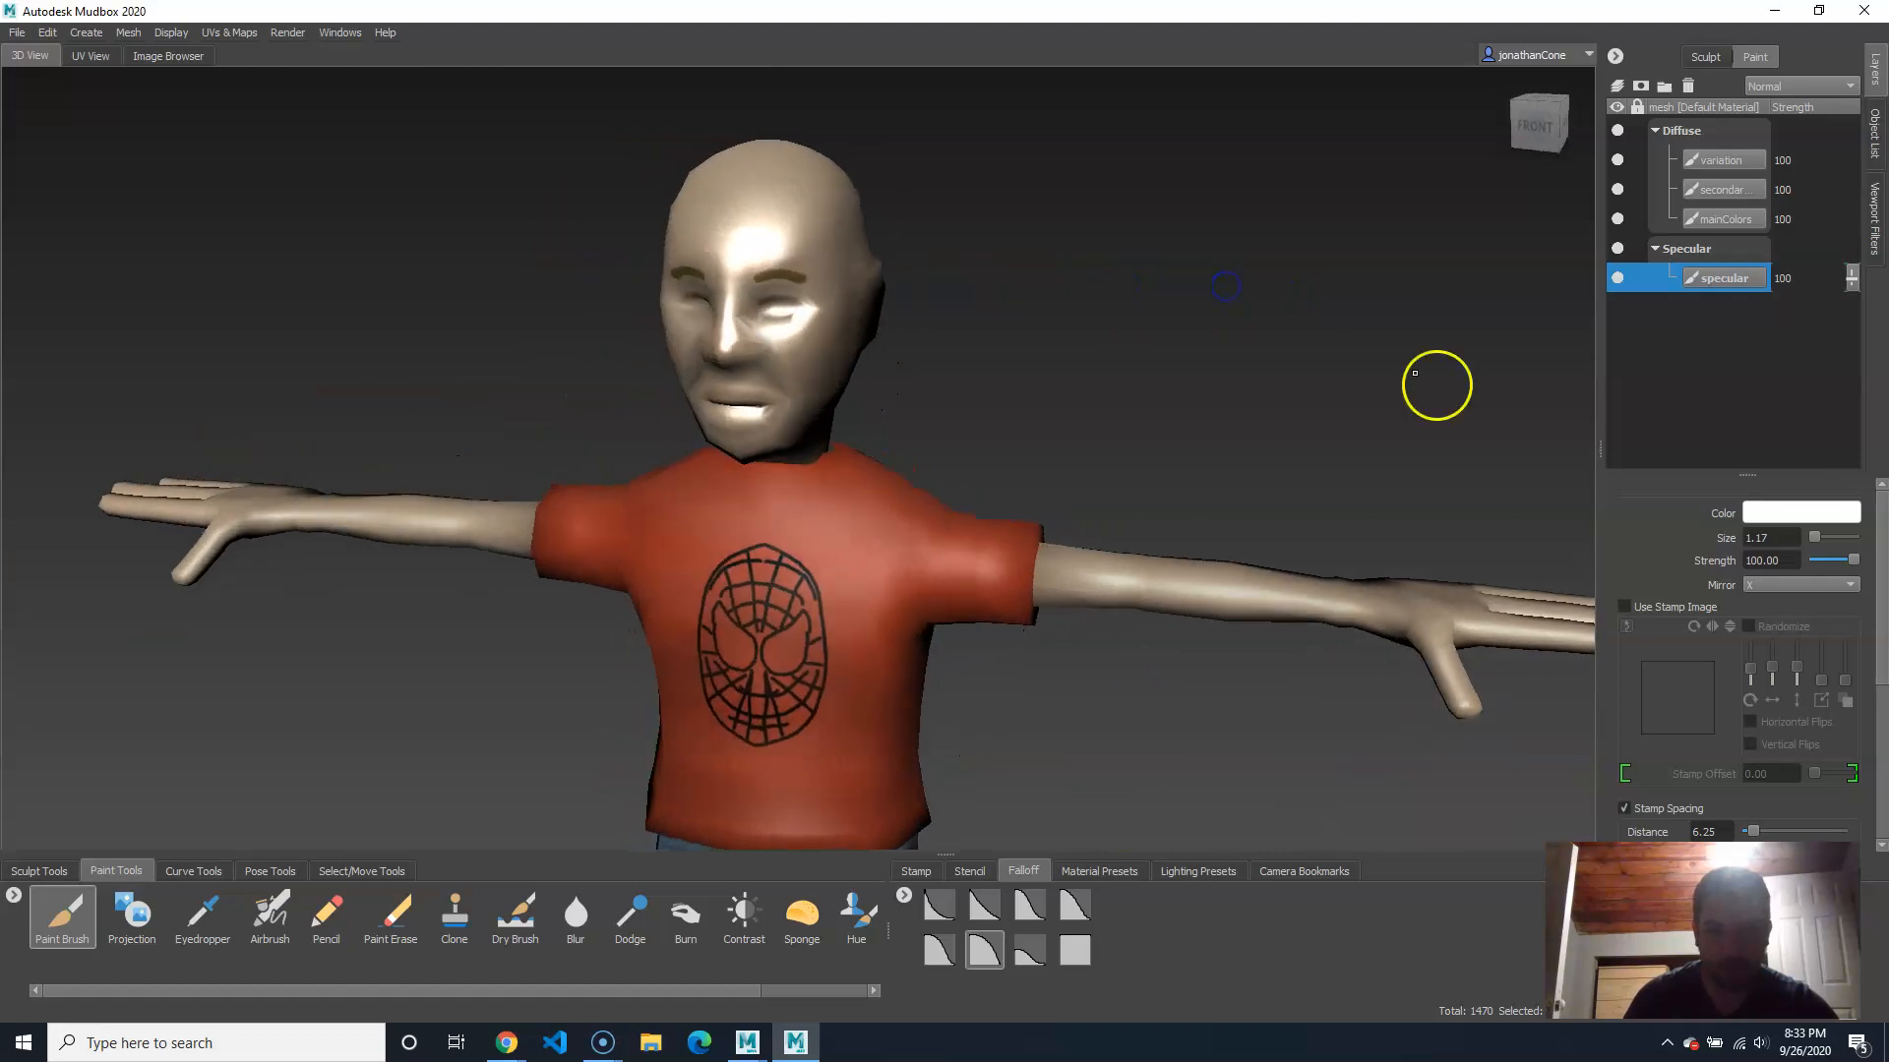
Step: Change the Paint Brush color to black for painting on the specular layer
{"action": "left_click", "coordinate": [1836, 519]}
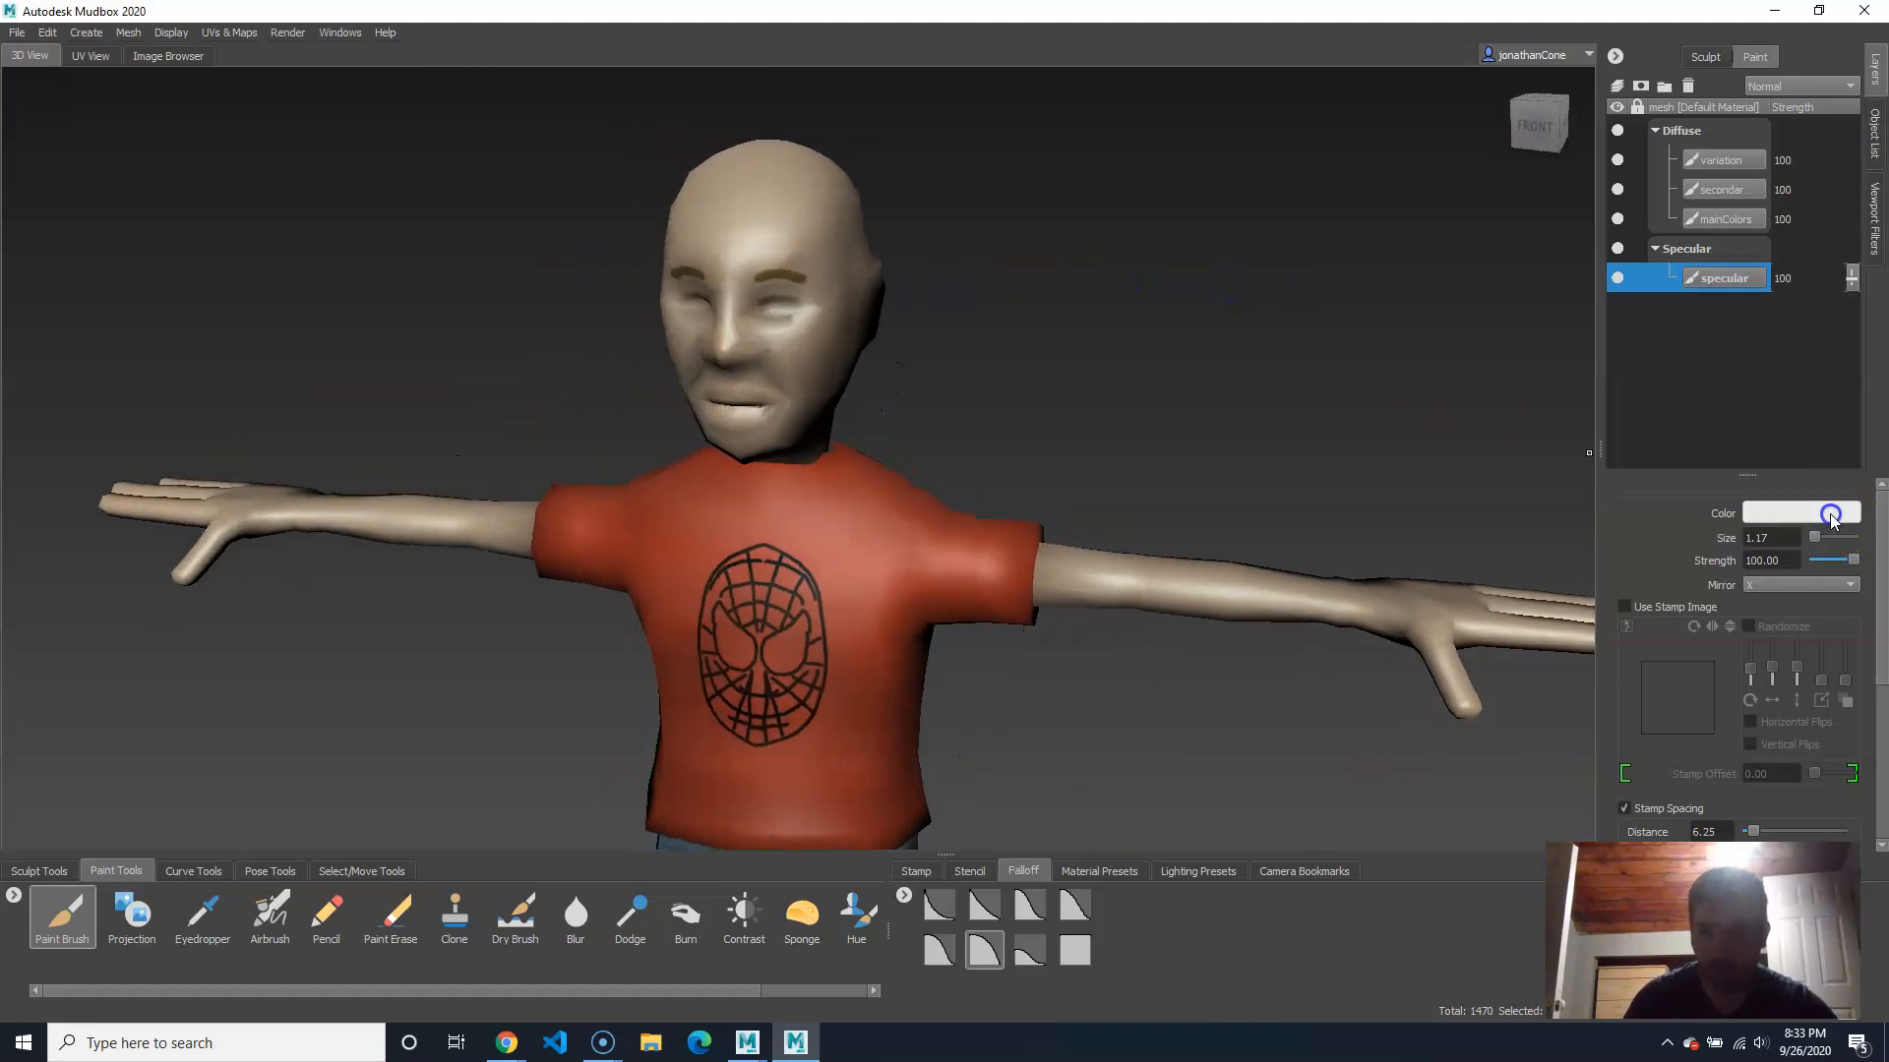
{"action": "left_click_drag", "start_coordinate": [1128, 817], "coordinate": [1246, 543]}
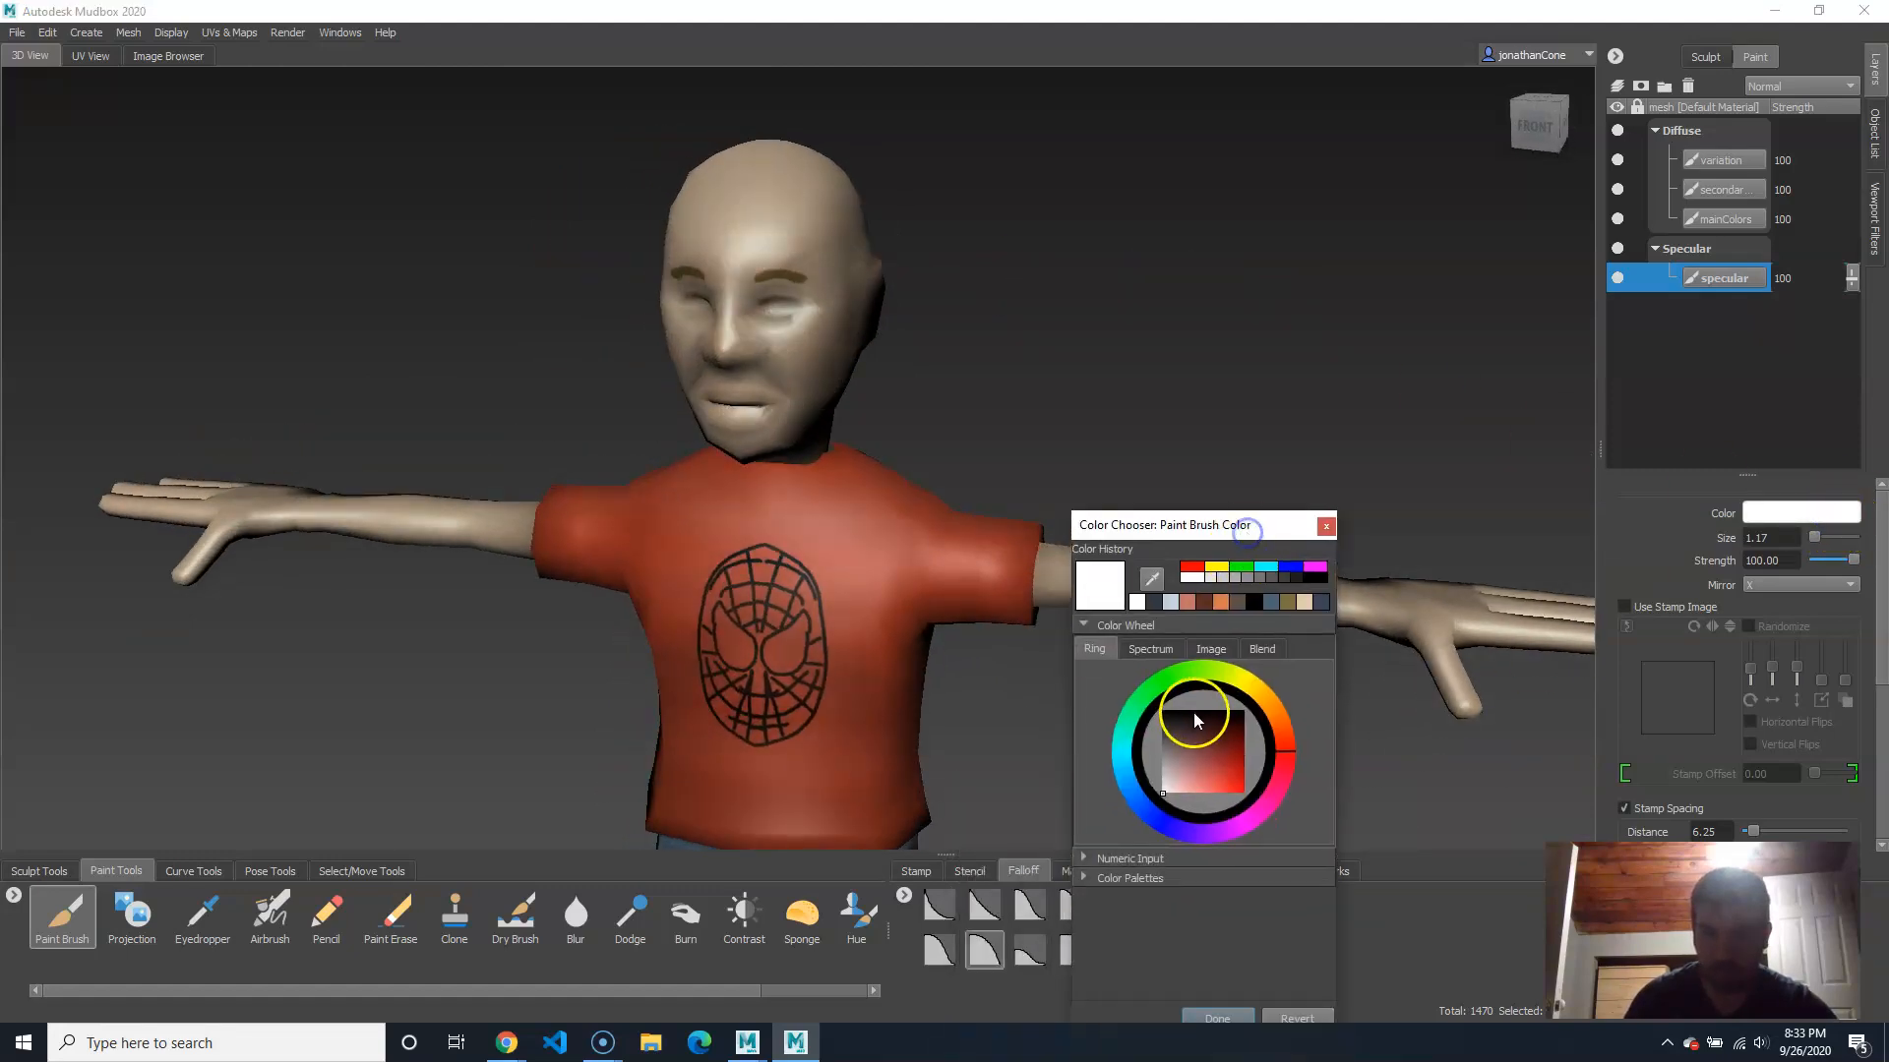
{"action": "left_click", "coordinate": [1217, 1016]}
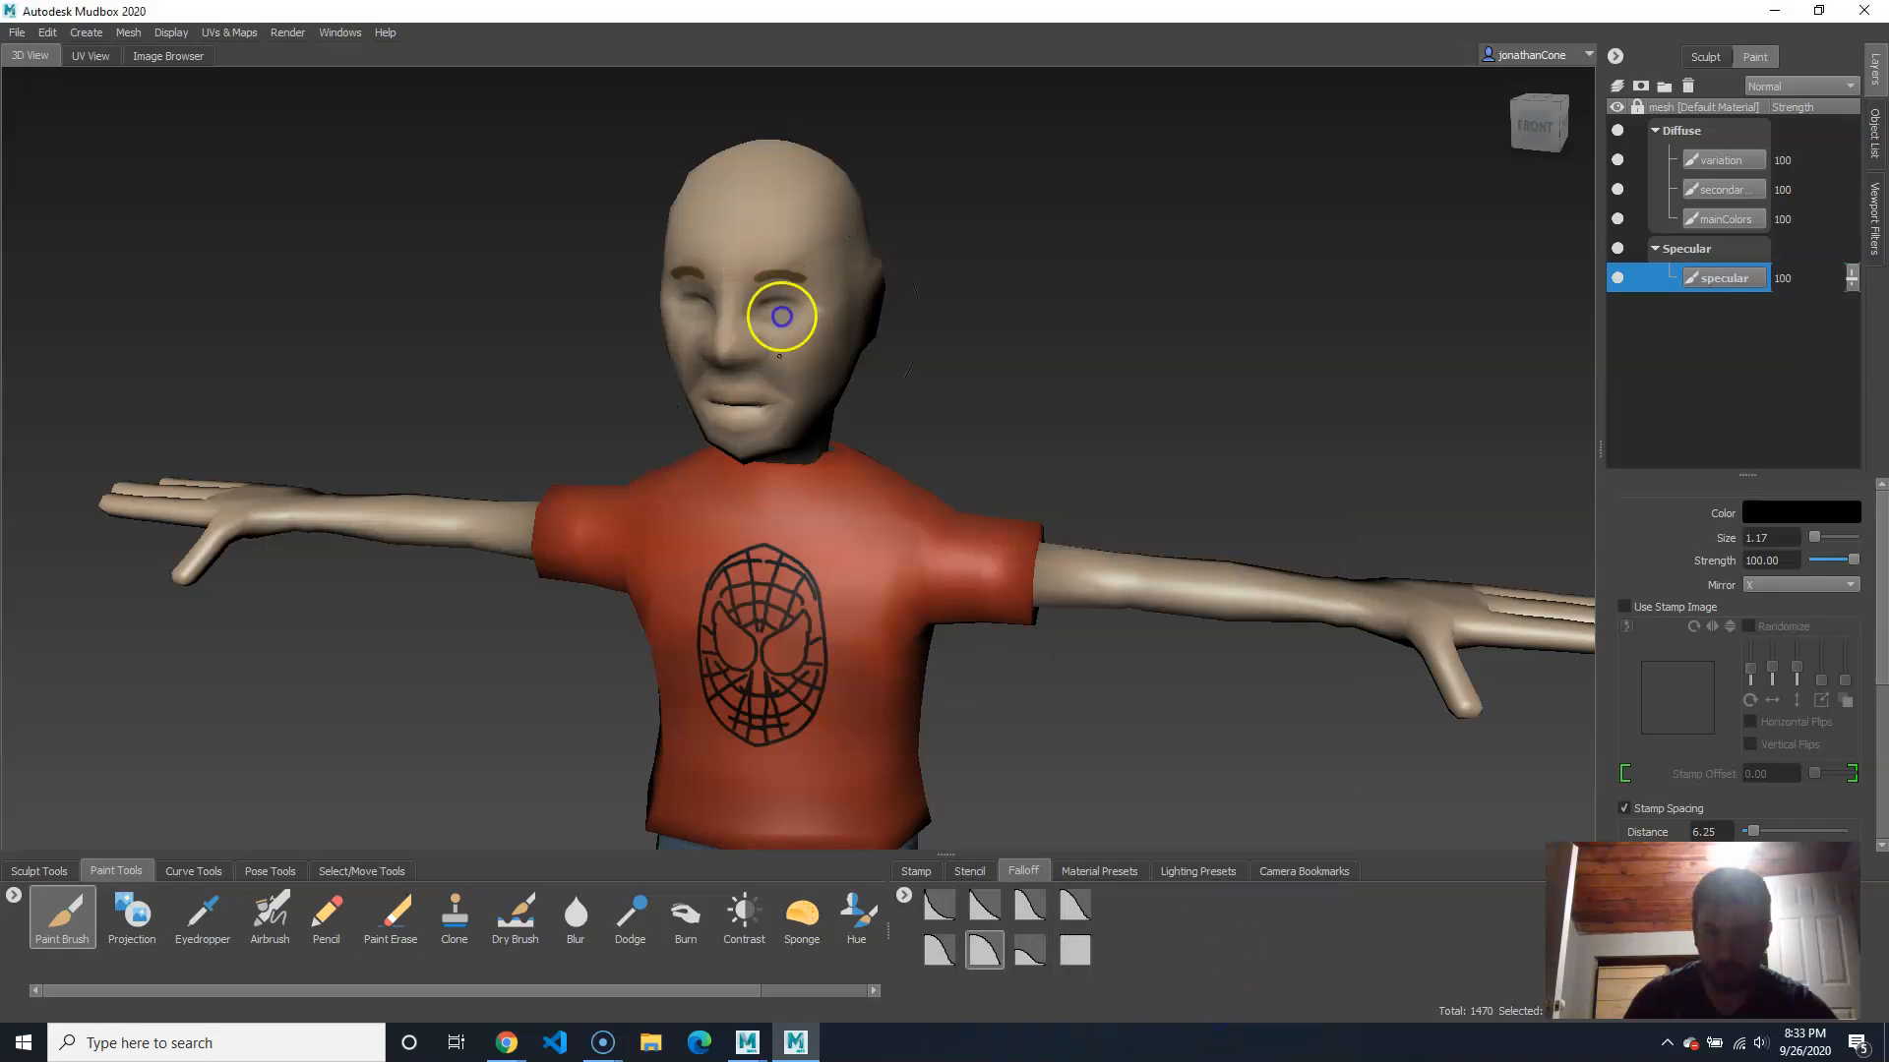
{"action": "left_click_drag", "start_coordinate": [974, 417], "coordinate": [1020, 368], "text": "alt"}
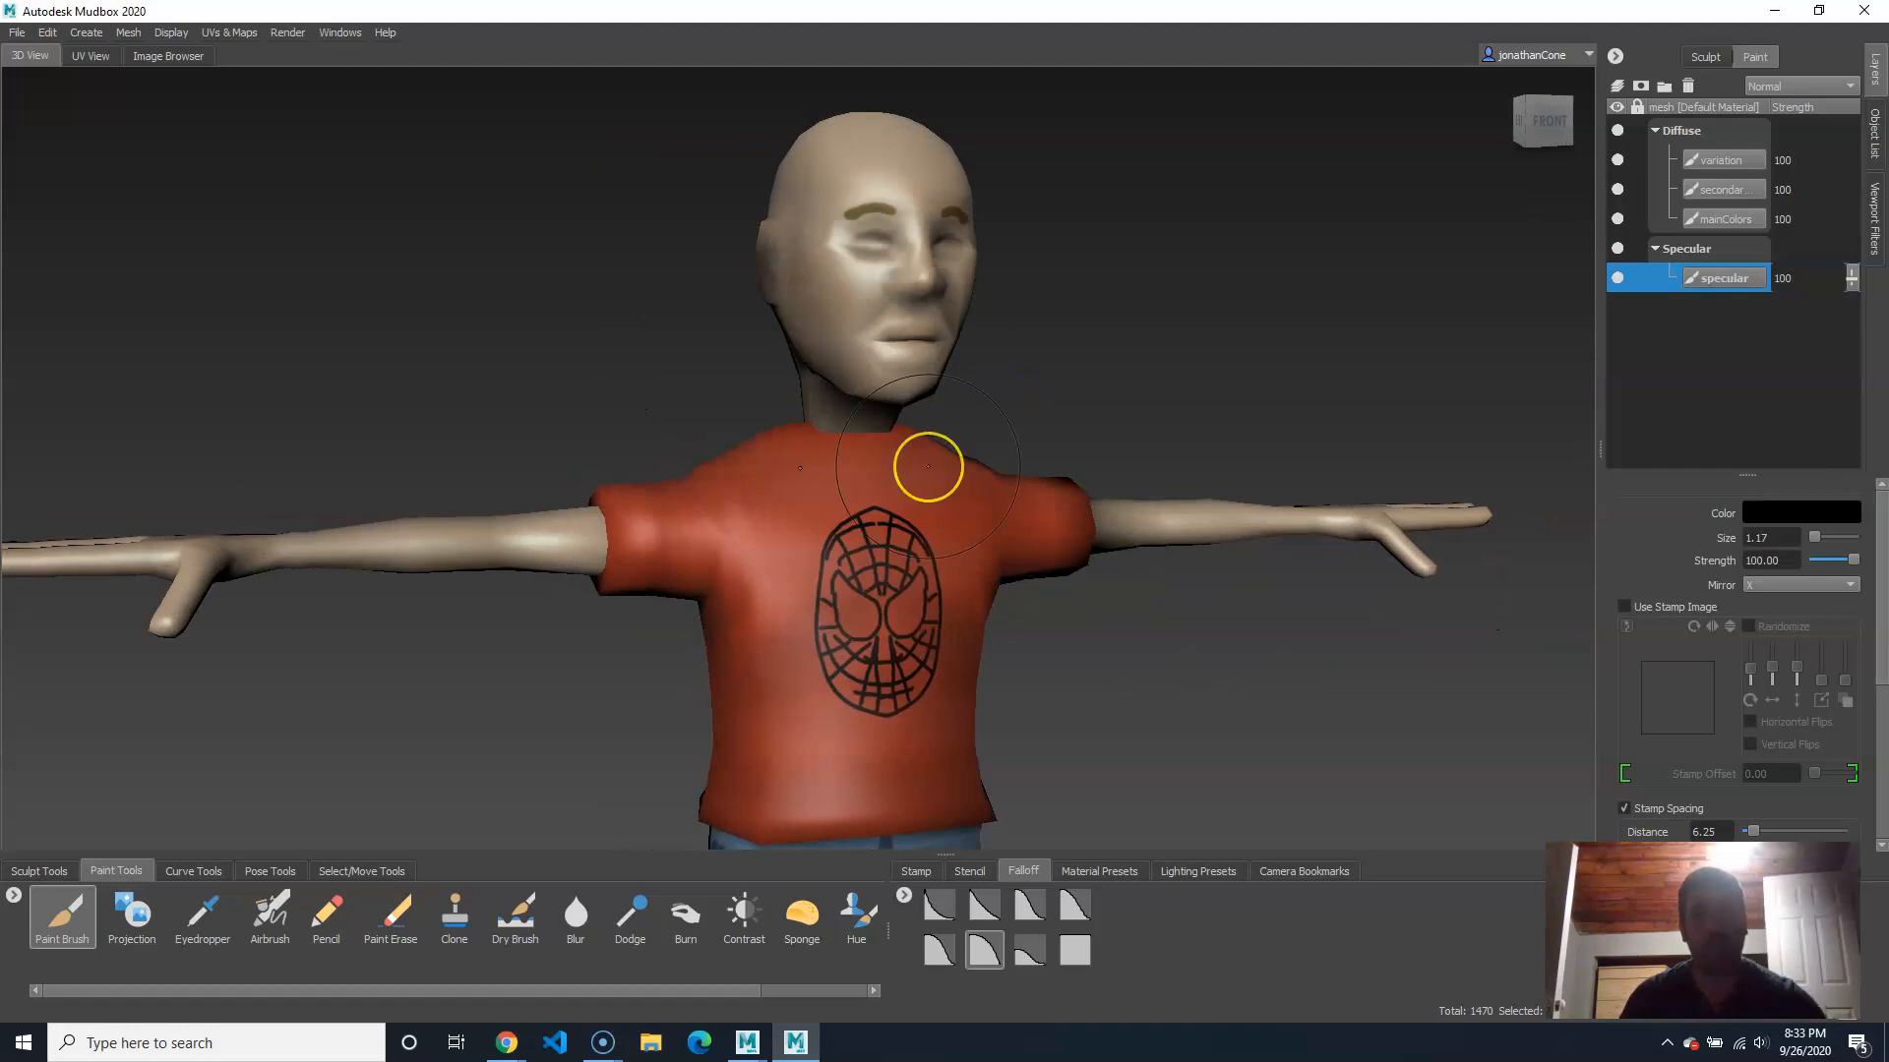
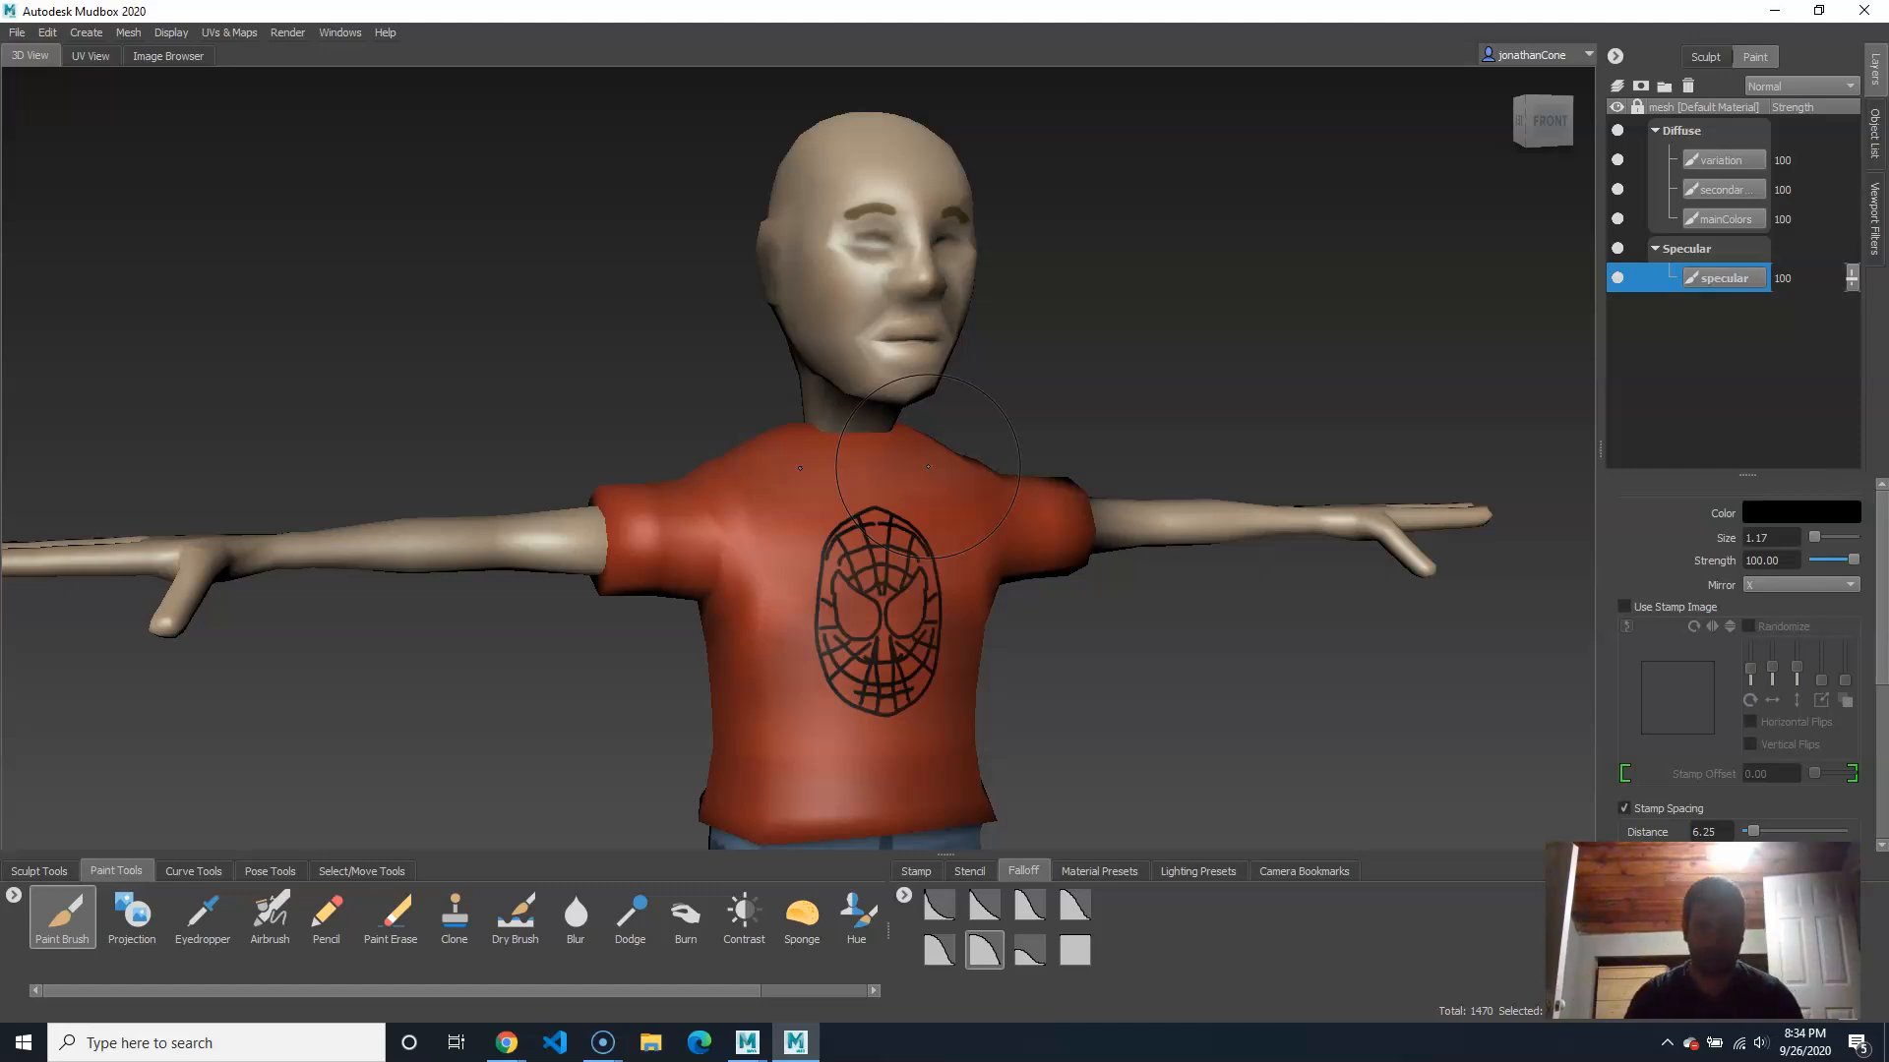
Step: Solo the specular layer as diffuse so that it is shown alone on the whole model
{"action": "left_click_drag", "start_coordinate": [940, 531], "coordinate": [885, 548], "text": "alt"}
{"action": "right_click_drag", "start_coordinate": [885, 548], "coordinate": [973, 541], "text": "alt"}
{"action": "mouse_move", "coordinate": [974, 541]}
{"action": "left_mouse_down", "text": "alt"}
{"action": "mouse_move", "coordinate": [787, 576]}
{"action": "mouse_move", "coordinate": [869, 552]}
{"action": "left_mouse_up", "text": "alt"}
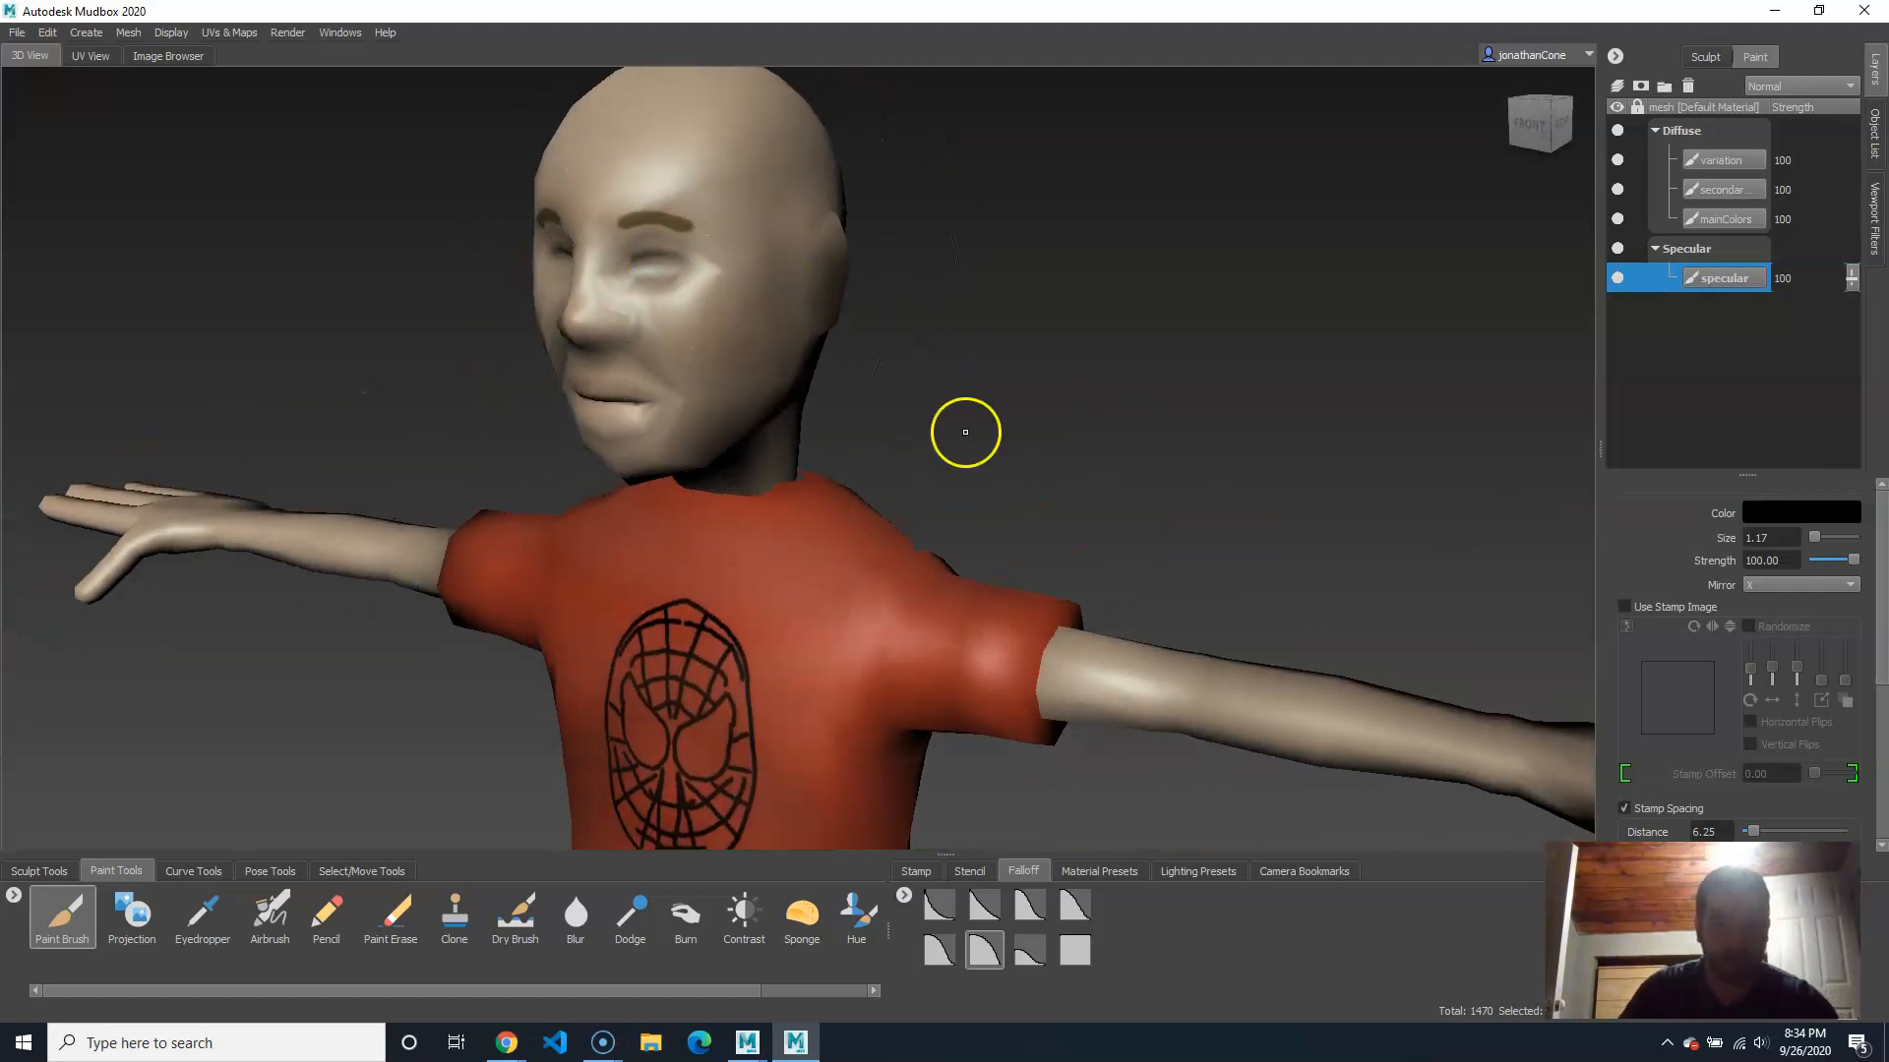
{"action": "left_click_drag", "start_coordinate": [877, 484], "coordinate": [942, 495], "text": "alt"}
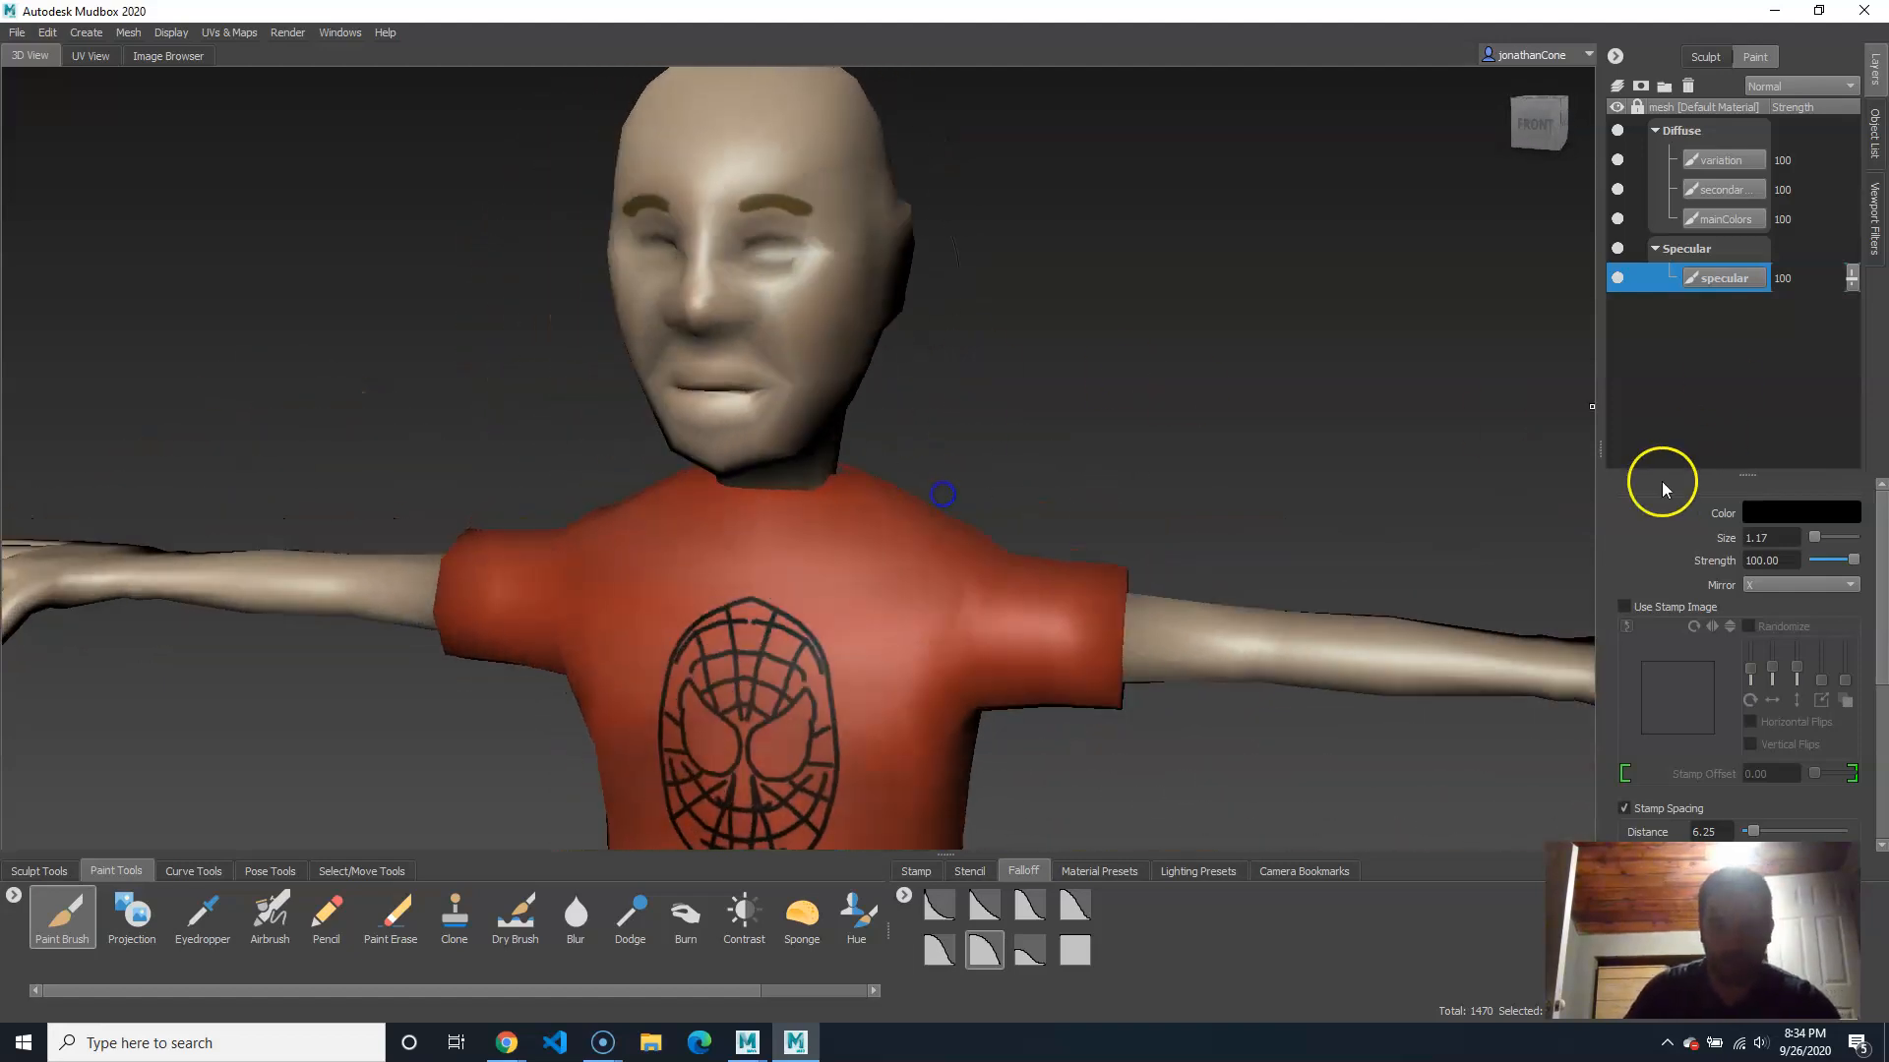
{"action": "right_click", "coordinate": [1714, 275]}
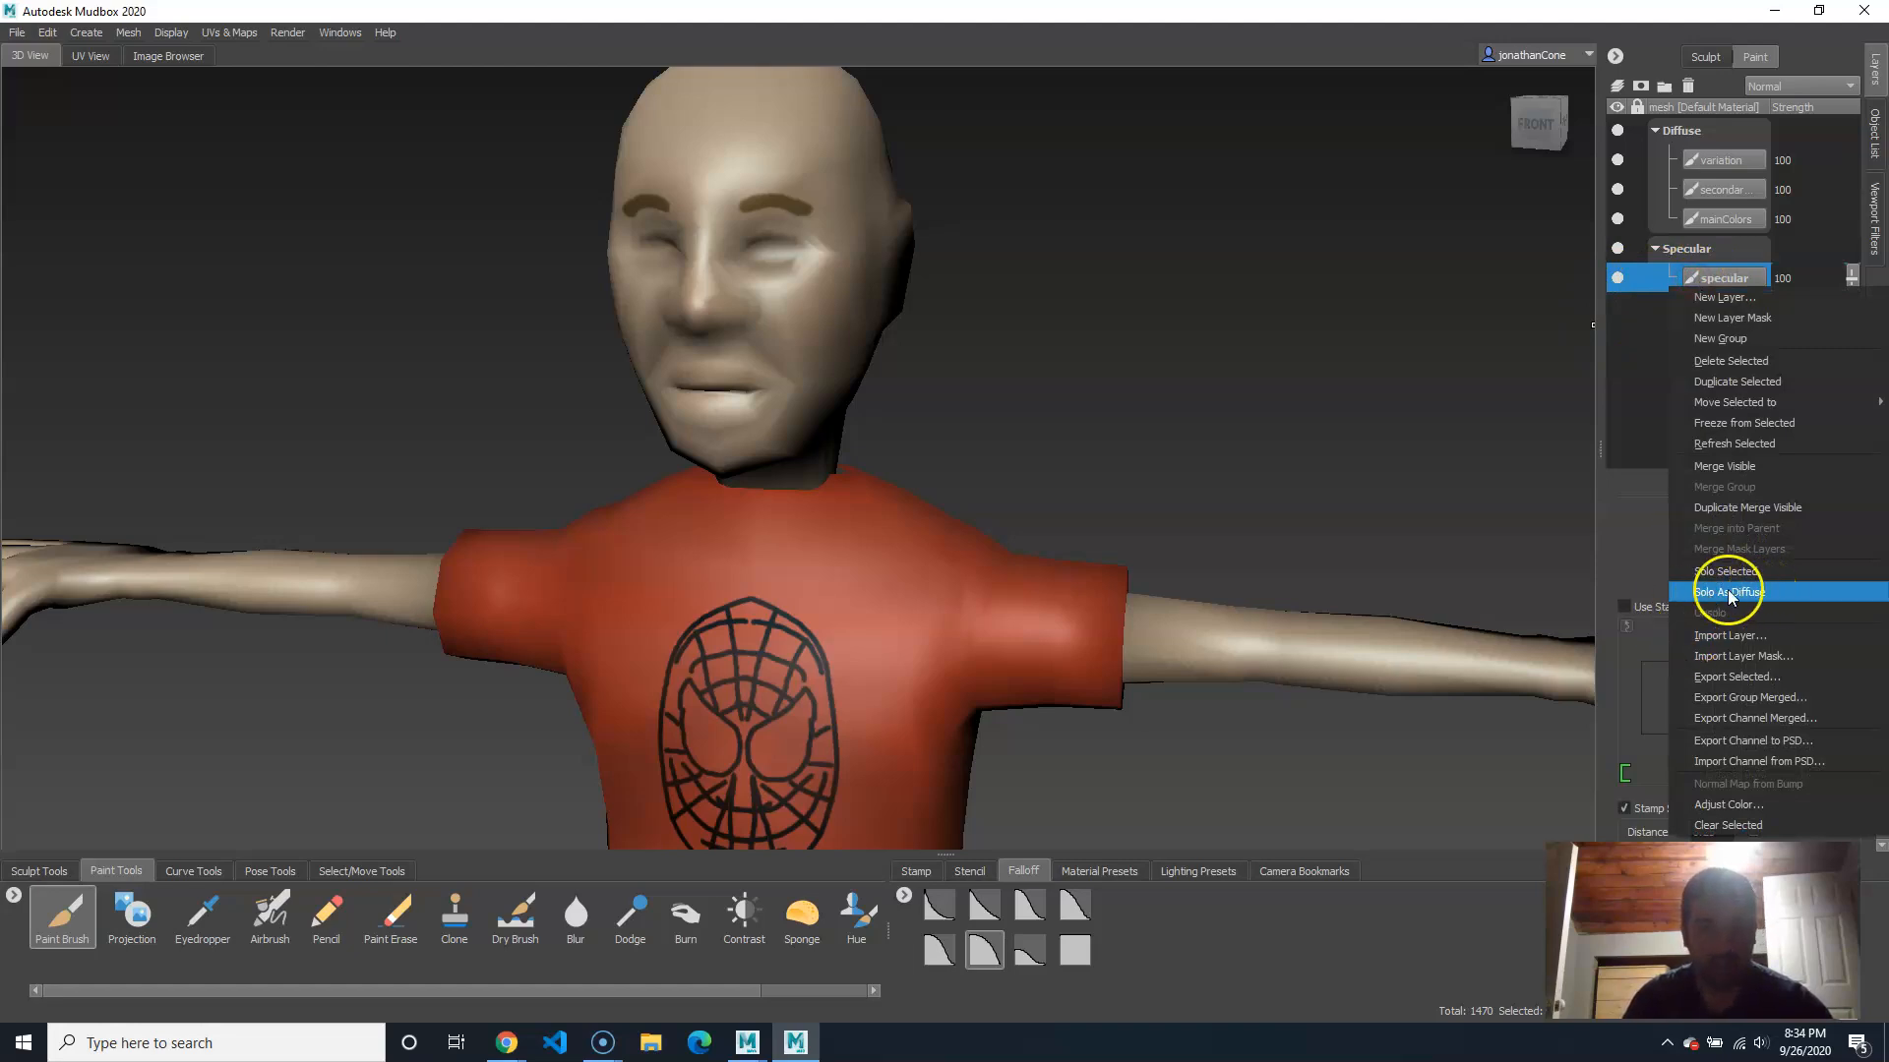
{"action": "left_click", "coordinate": [1731, 596]}
{"action": "right_click_drag", "start_coordinate": [1273, 529], "coordinate": [957, 481], "text": "alt"}
{"action": "mouse_move", "coordinate": [1003, 536]}
{"action": "left_mouse_down", "text": "alt"}
{"action": "mouse_move", "coordinate": [700, 502]}
{"action": "mouse_move", "coordinate": [1077, 535]}
{"action": "mouse_move", "coordinate": [980, 541]}
{"action": "left_mouse_up", "text": "alt"}
{"action": "right_click_drag", "start_coordinate": [855, 539], "coordinate": [898, 540], "text": "alt"}
{"action": "middle_click_drag", "start_coordinate": [898, 540], "coordinate": [892, 567], "text": "alt"}
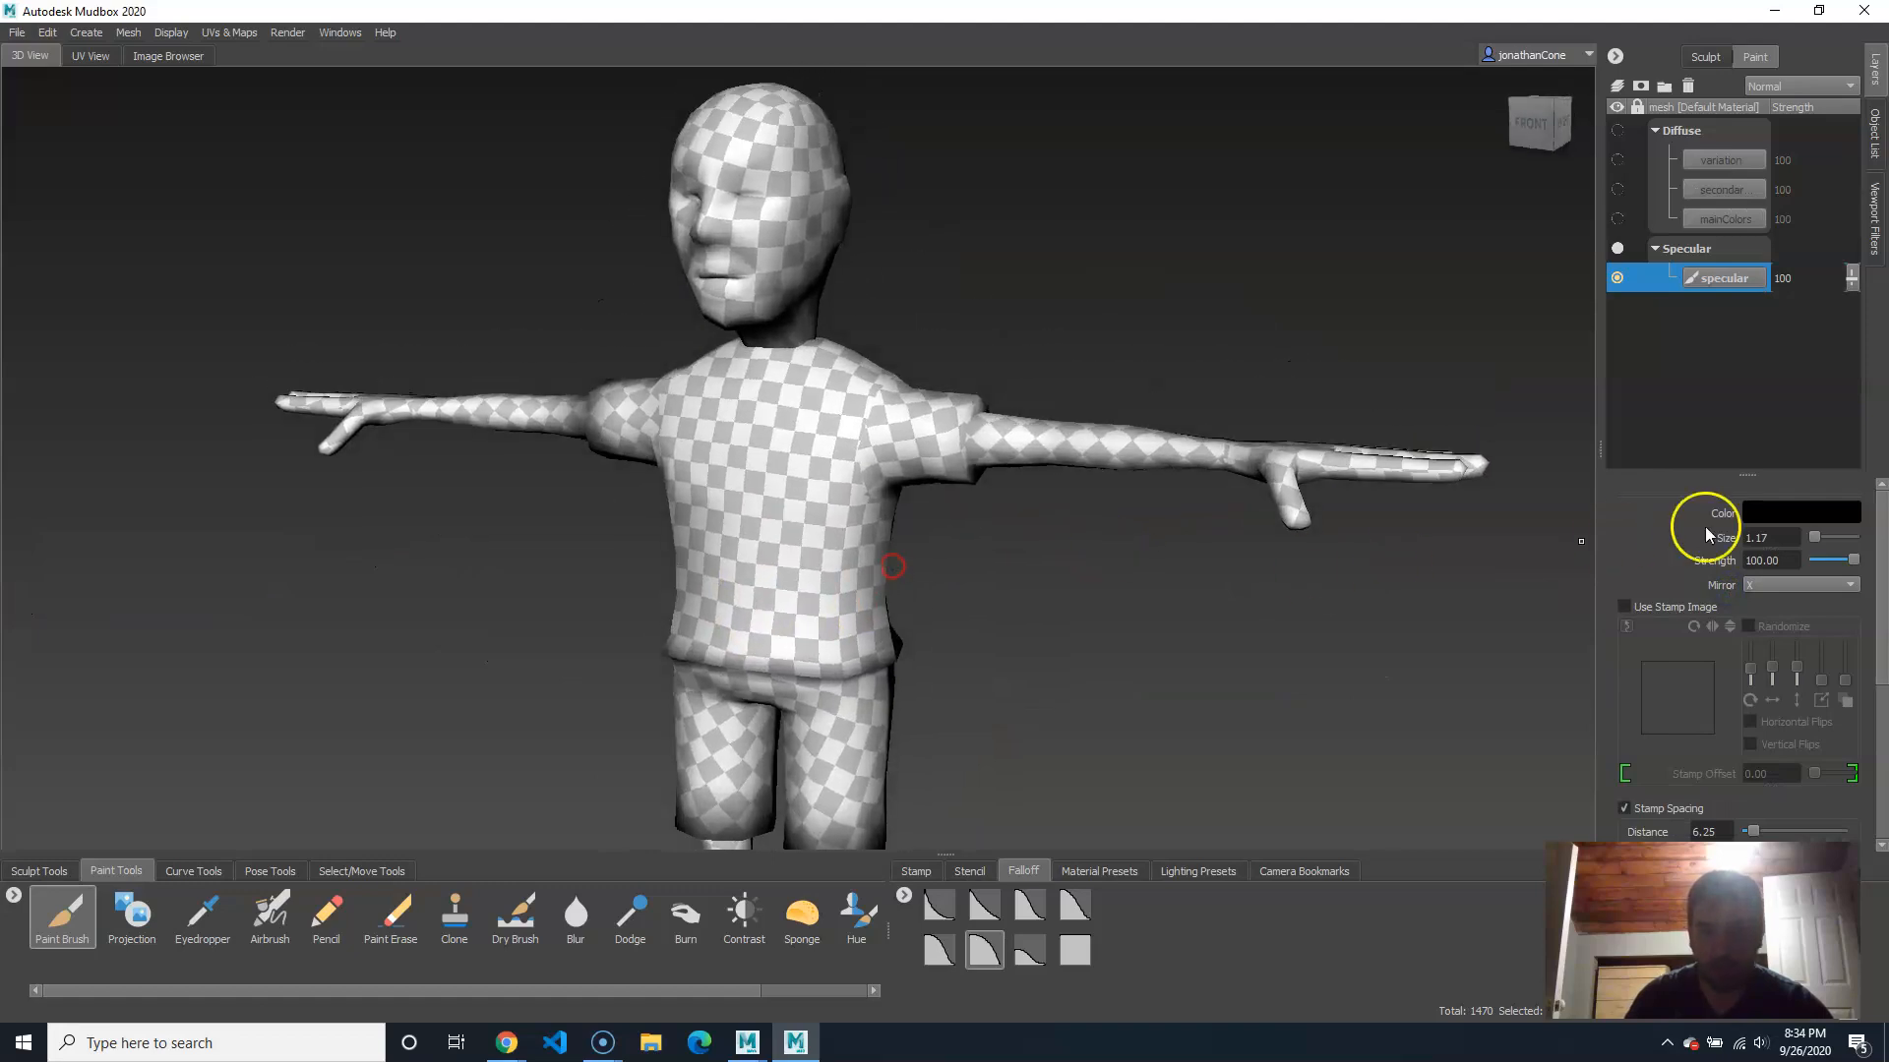
Step: Set the Paint Brush color to pure black and paint the shirt and shorts on the specular layer, front and back
{"action": "left_click", "coordinate": [1791, 512]}
{"action": "left_click_drag", "start_coordinate": [1176, 807], "coordinate": [1166, 758]}
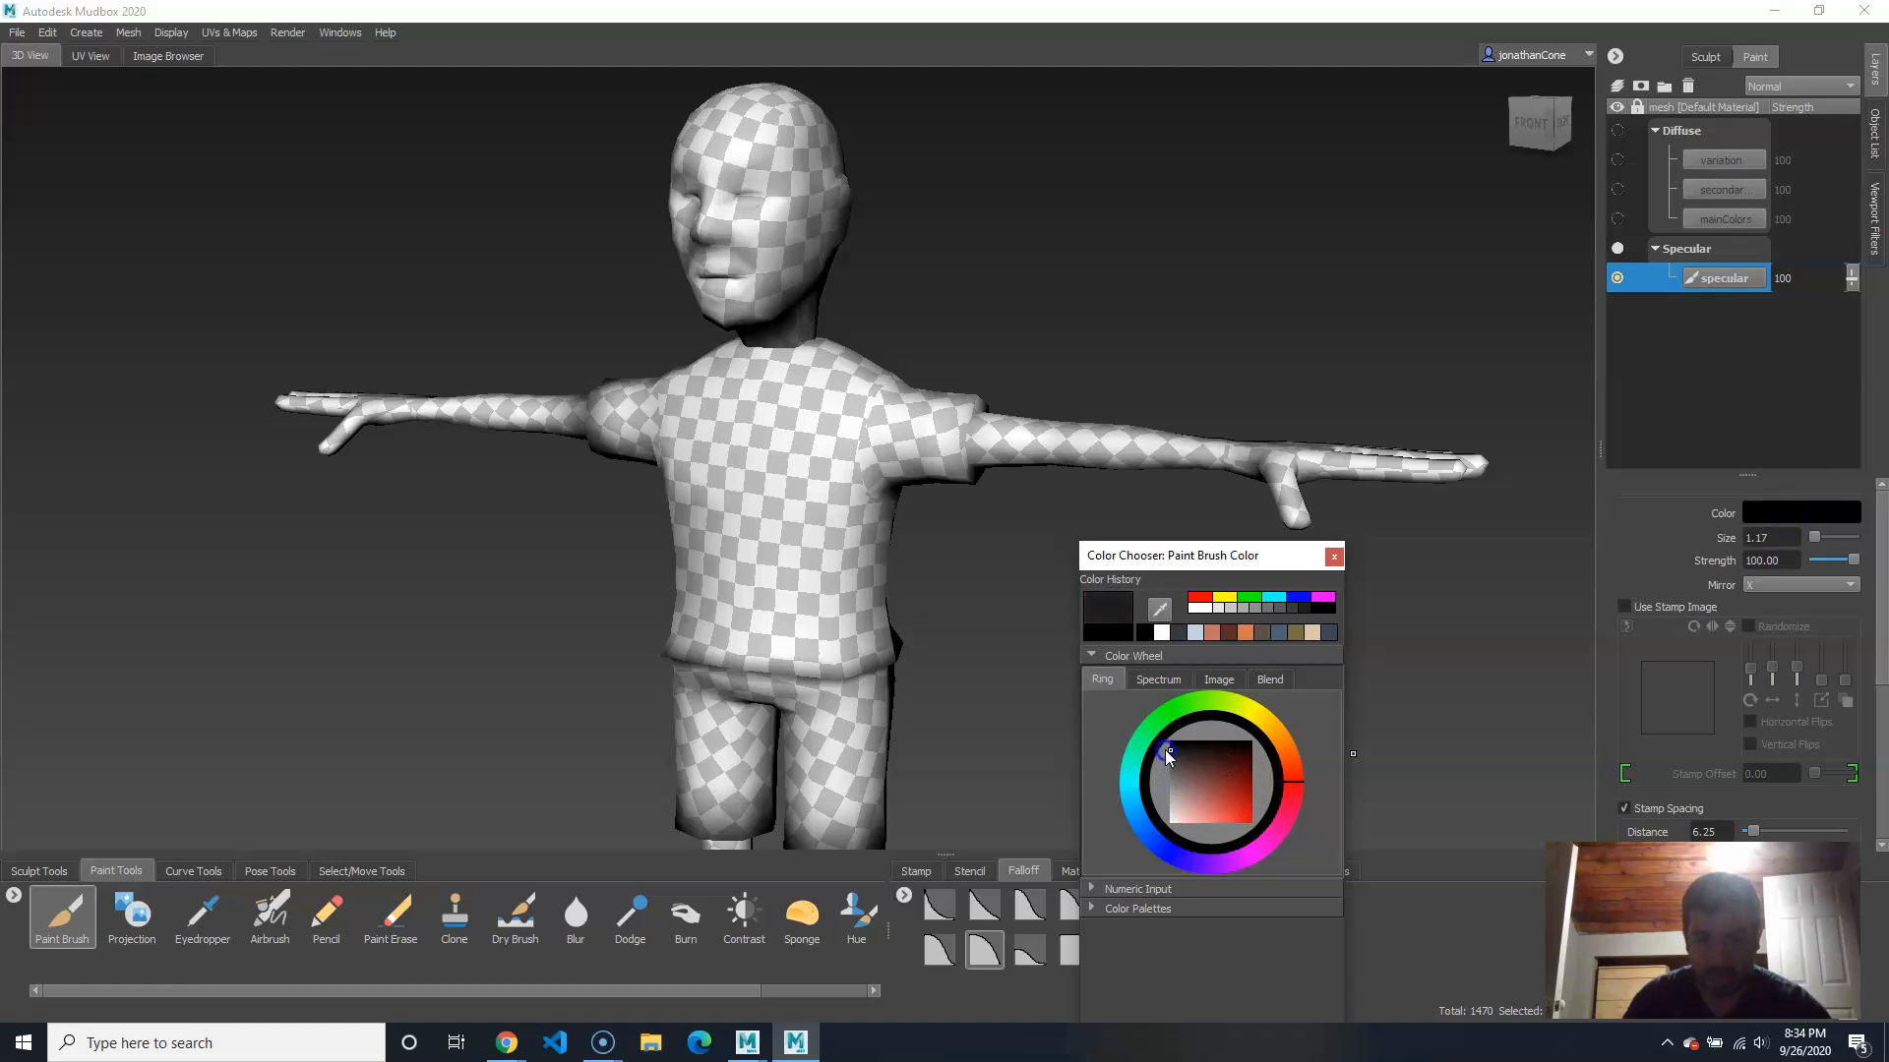
{"action": "left_click_drag", "start_coordinate": [1165, 750], "coordinate": [1165, 742]}
{"action": "left_click", "coordinate": [1334, 557]}
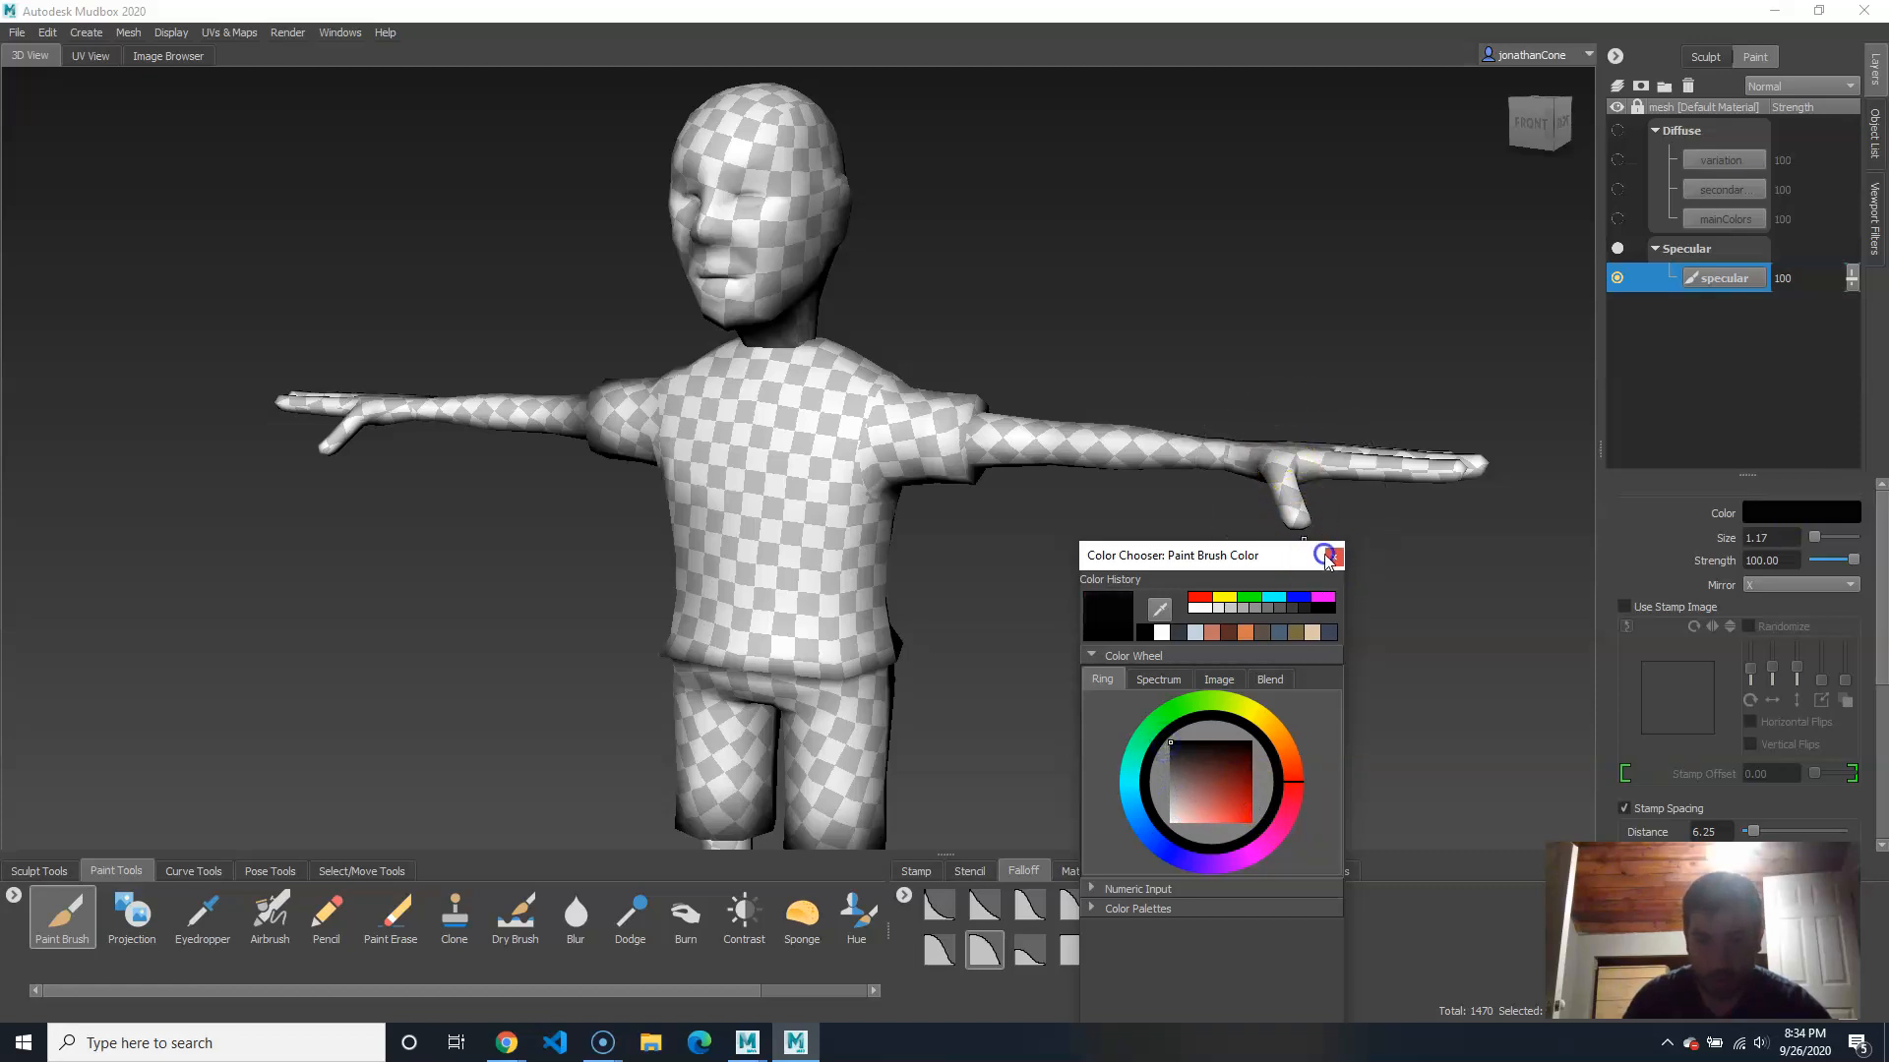
{"action": "middle_click_drag", "start_coordinate": [844, 575], "coordinate": [918, 566], "text": "alt"}
{"action": "mouse_move", "coordinate": [915, 567]}
{"action": "left_mouse_down"}
{"action": "mouse_move", "coordinate": [733, 411]}
{"action": "mouse_move", "coordinate": [865, 409]}
{"action": "mouse_move", "coordinate": [678, 431]}
{"action": "left_mouse_up"}
{"action": "left_click_drag", "start_coordinate": [476, 422], "coordinate": [978, 468], "text": "alt"}
{"action": "left_click_drag", "start_coordinate": [799, 463], "coordinate": [1003, 437], "text": "alt"}
{"action": "mouse_move", "coordinate": [997, 435]}
{"action": "left_mouse_down"}
{"action": "mouse_move", "coordinate": [1030, 427]}
{"action": "mouse_move", "coordinate": [826, 511]}
{"action": "mouse_move", "coordinate": [699, 417]}
{"action": "mouse_move", "coordinate": [717, 540]}
{"action": "mouse_move", "coordinate": [898, 674]}
{"action": "left_mouse_up"}
{"action": "middle_click_drag", "start_coordinate": [898, 676], "coordinate": [939, 328], "text": "alt"}
{"action": "left_click_drag", "start_coordinate": [847, 289], "coordinate": [846, 457]}
{"action": "left_click_drag", "start_coordinate": [1103, 454], "coordinate": [603, 416], "text": "alt"}
{"action": "left_click_drag", "start_coordinate": [933, 371], "coordinate": [889, 278]}
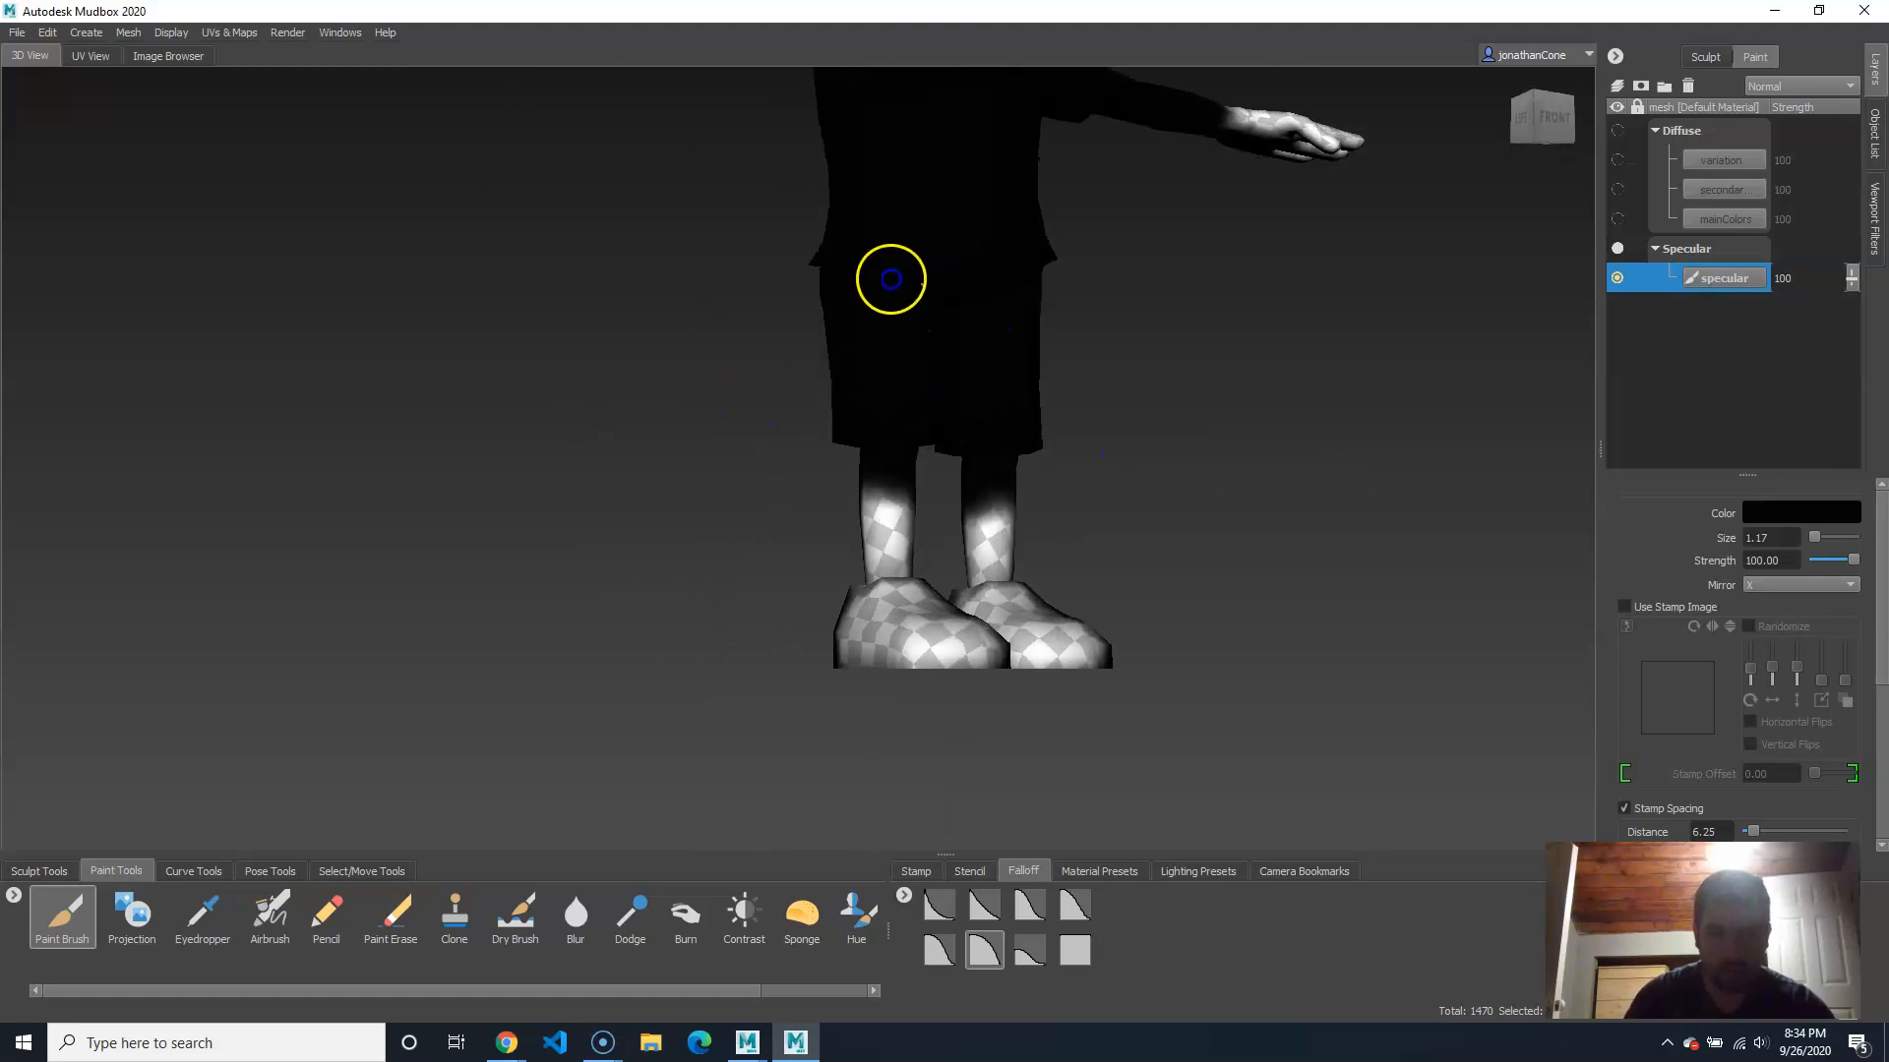
Step: Paint the shoes black on the specular layer, covering them from several sides
{"action": "middle_click_drag", "start_coordinate": [1320, 716], "coordinate": [940, 476], "text": "alt"}
{"action": "left_click_drag", "start_coordinate": [940, 477], "coordinate": [957, 577], "text": "alt"}
{"action": "mouse_move", "coordinate": [531, 489]}
{"action": "left_mouse_down"}
{"action": "mouse_move", "coordinate": [498, 428]}
{"action": "mouse_move", "coordinate": [426, 392]}
{"action": "mouse_move", "coordinate": [928, 413]}
{"action": "mouse_move", "coordinate": [885, 489]}
{"action": "mouse_move", "coordinate": [939, 388]}
{"action": "left_mouse_up"}
{"action": "mouse_move", "coordinate": [993, 560]}
{"action": "left_mouse_down", "text": "alt"}
{"action": "mouse_move", "coordinate": [1095, 450]}
{"action": "mouse_move", "coordinate": [974, 342]}
{"action": "mouse_move", "coordinate": [974, 615]}
{"action": "left_mouse_up", "text": "alt"}
{"action": "right_click_drag", "start_coordinate": [973, 615], "coordinate": [645, 459], "text": "alt"}
{"action": "middle_click_drag", "start_coordinate": [852, 413], "coordinate": [838, 758], "text": "alt"}
{"action": "left_click_drag", "start_coordinate": [778, 635], "coordinate": [699, 627], "text": "alt"}
{"action": "right_click_drag", "start_coordinate": [778, 636], "coordinate": [759, 607], "text": "alt"}
{"action": "mouse_move", "coordinate": [758, 607]}
{"action": "left_mouse_down", "text": "alt"}
{"action": "mouse_move", "coordinate": [586, 611]}
{"action": "mouse_move", "coordinate": [1045, 620]}
{"action": "mouse_move", "coordinate": [808, 609]}
{"action": "mouse_move", "coordinate": [852, 610]}
{"action": "left_mouse_up", "text": "alt"}
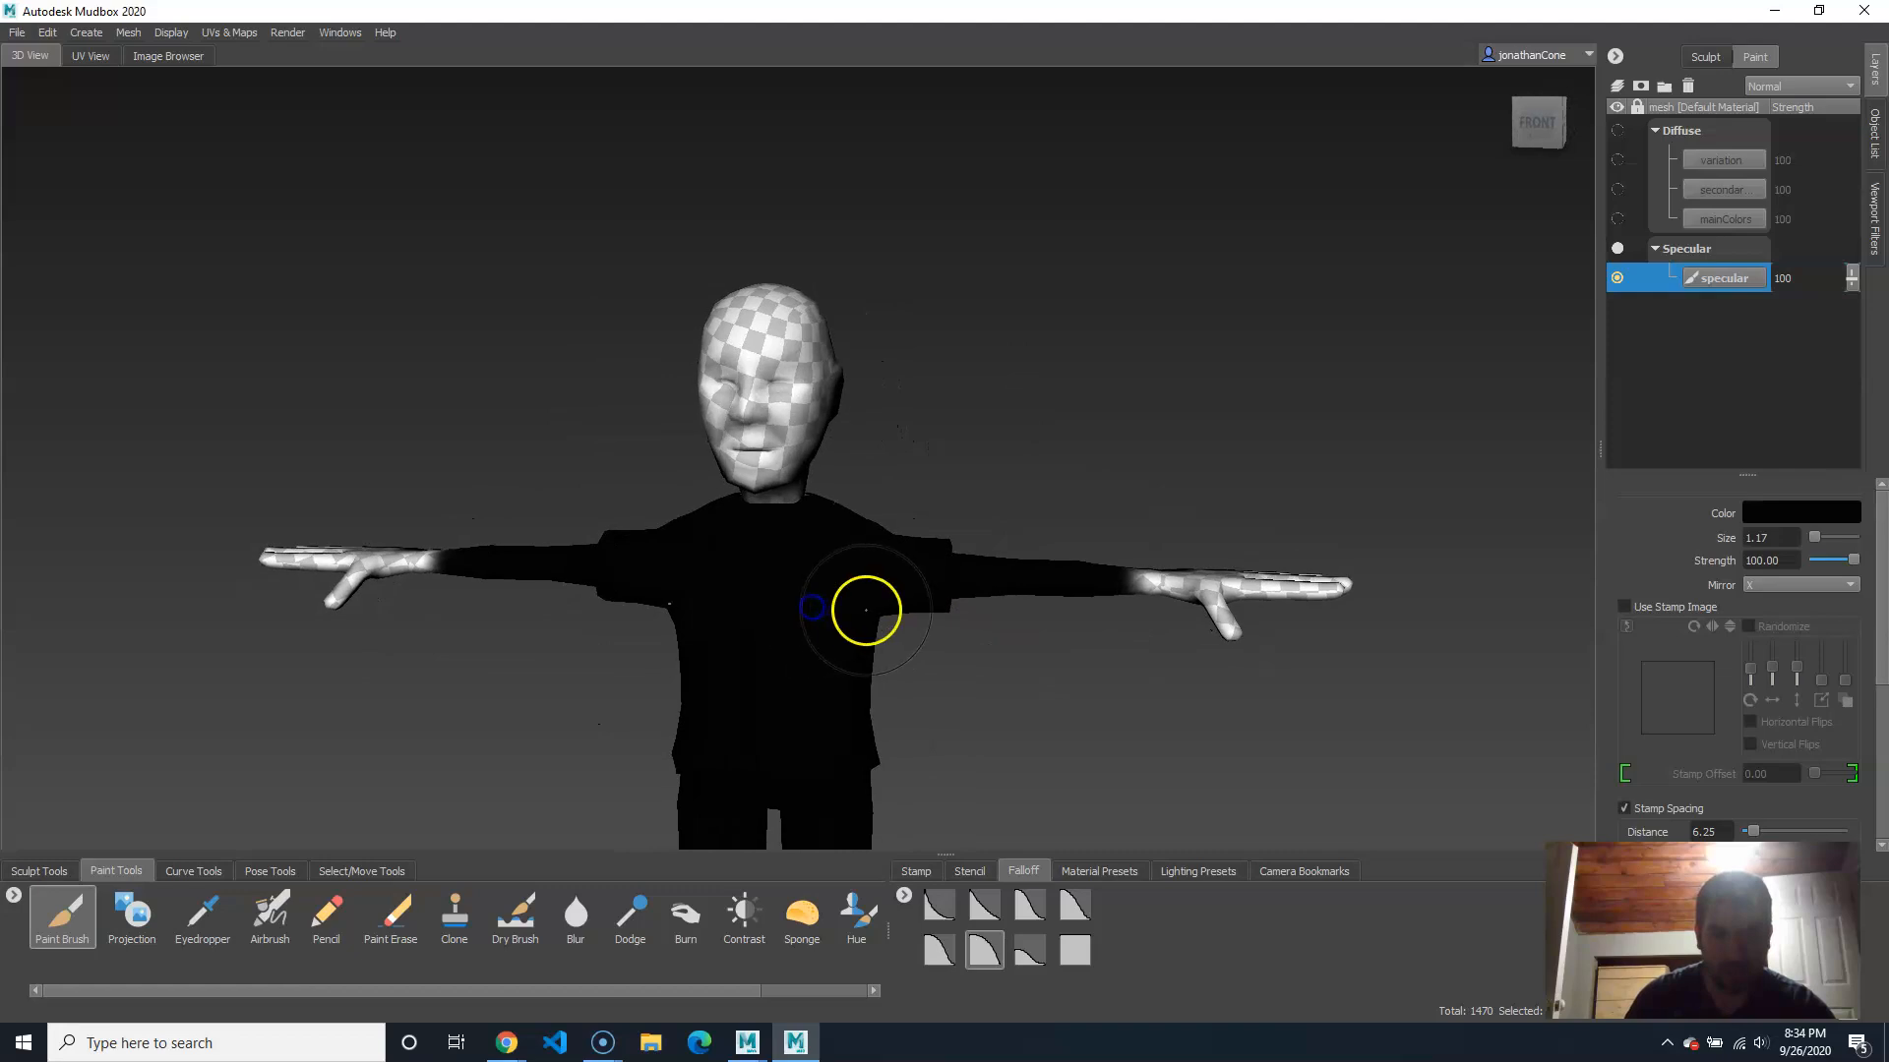
Step: Change the Paint Brush color to dark grey and paint both arms and hands on the specular layer
{"action": "middle_click_drag", "start_coordinate": [865, 610], "coordinate": [843, 551], "text": "alt"}
{"action": "right_click_drag", "start_coordinate": [843, 551], "coordinate": [905, 580], "text": "alt"}
{"action": "left_click_drag", "start_coordinate": [1184, 551], "coordinate": [1202, 558], "text": "alt"}
{"action": "left_click", "coordinate": [1766, 512]}
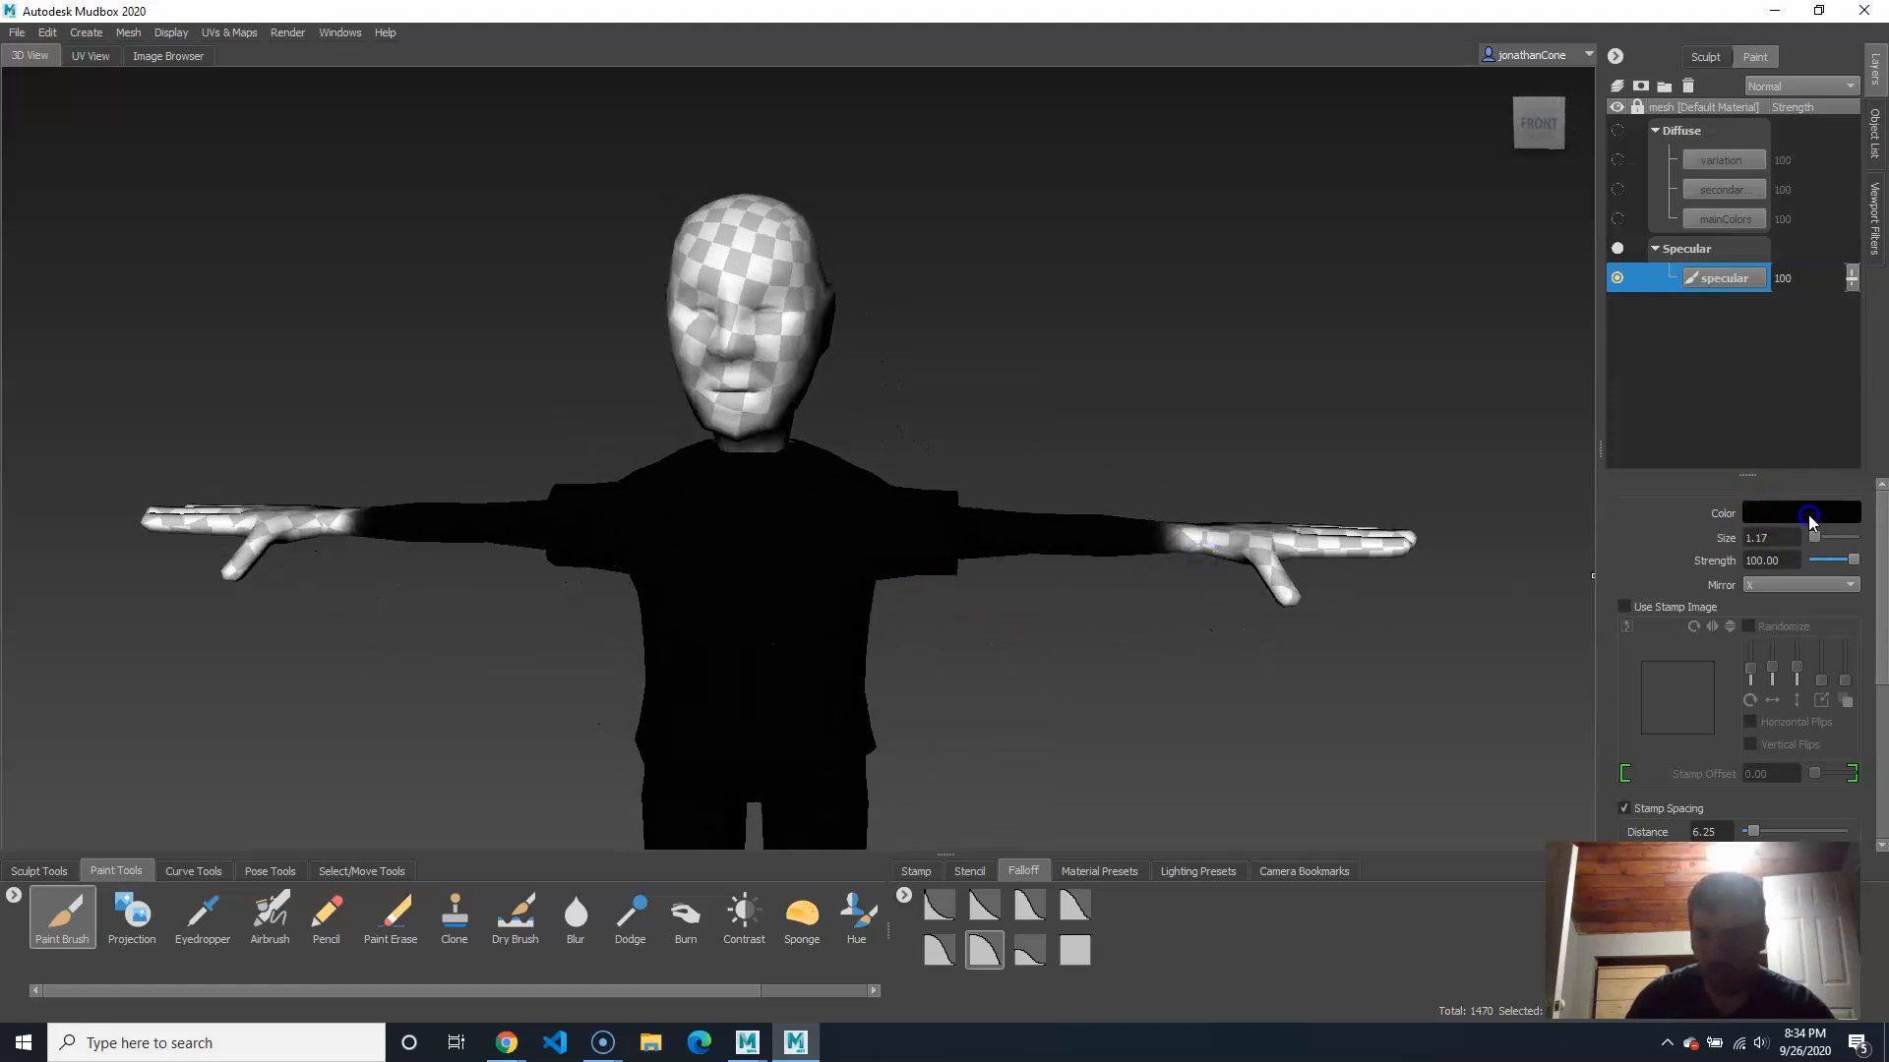
{"action": "left_click", "coordinate": [1808, 515]}
{"action": "left_click_drag", "start_coordinate": [1209, 807], "coordinate": [1172, 788]}
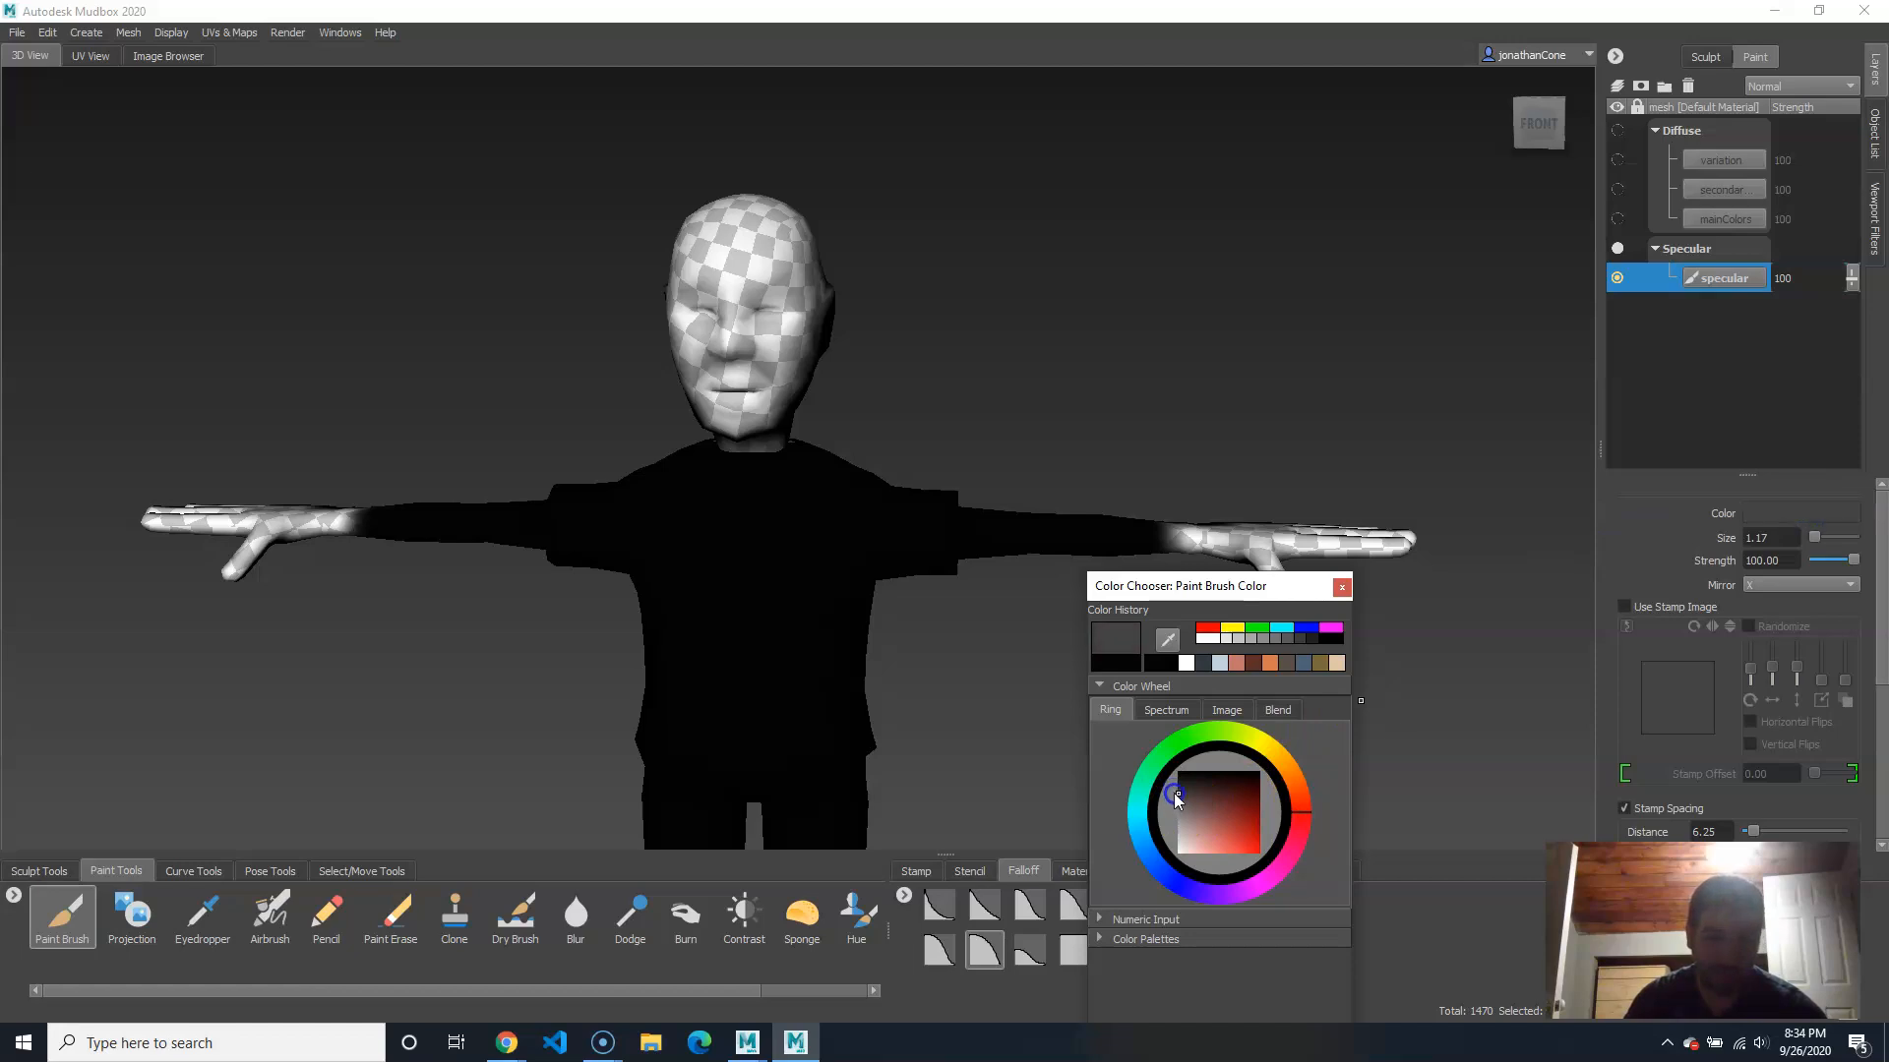
{"action": "left_click_drag", "start_coordinate": [715, 541], "coordinate": [988, 500], "text": "alt"}
{"action": "mouse_move", "coordinate": [834, 538]}
{"action": "left_mouse_down"}
{"action": "mouse_move", "coordinate": [898, 485]}
{"action": "mouse_move", "coordinate": [906, 531]}
{"action": "mouse_move", "coordinate": [844, 600]}
{"action": "left_mouse_up"}
{"action": "mouse_move", "coordinate": [679, 572]}
{"action": "left_mouse_down"}
{"action": "mouse_move", "coordinate": [738, 558]}
{"action": "mouse_move", "coordinate": [616, 574]}
{"action": "mouse_move", "coordinate": [566, 536]}
{"action": "mouse_move", "coordinate": [725, 434]}
{"action": "mouse_move", "coordinate": [651, 374]}
{"action": "left_mouse_up"}
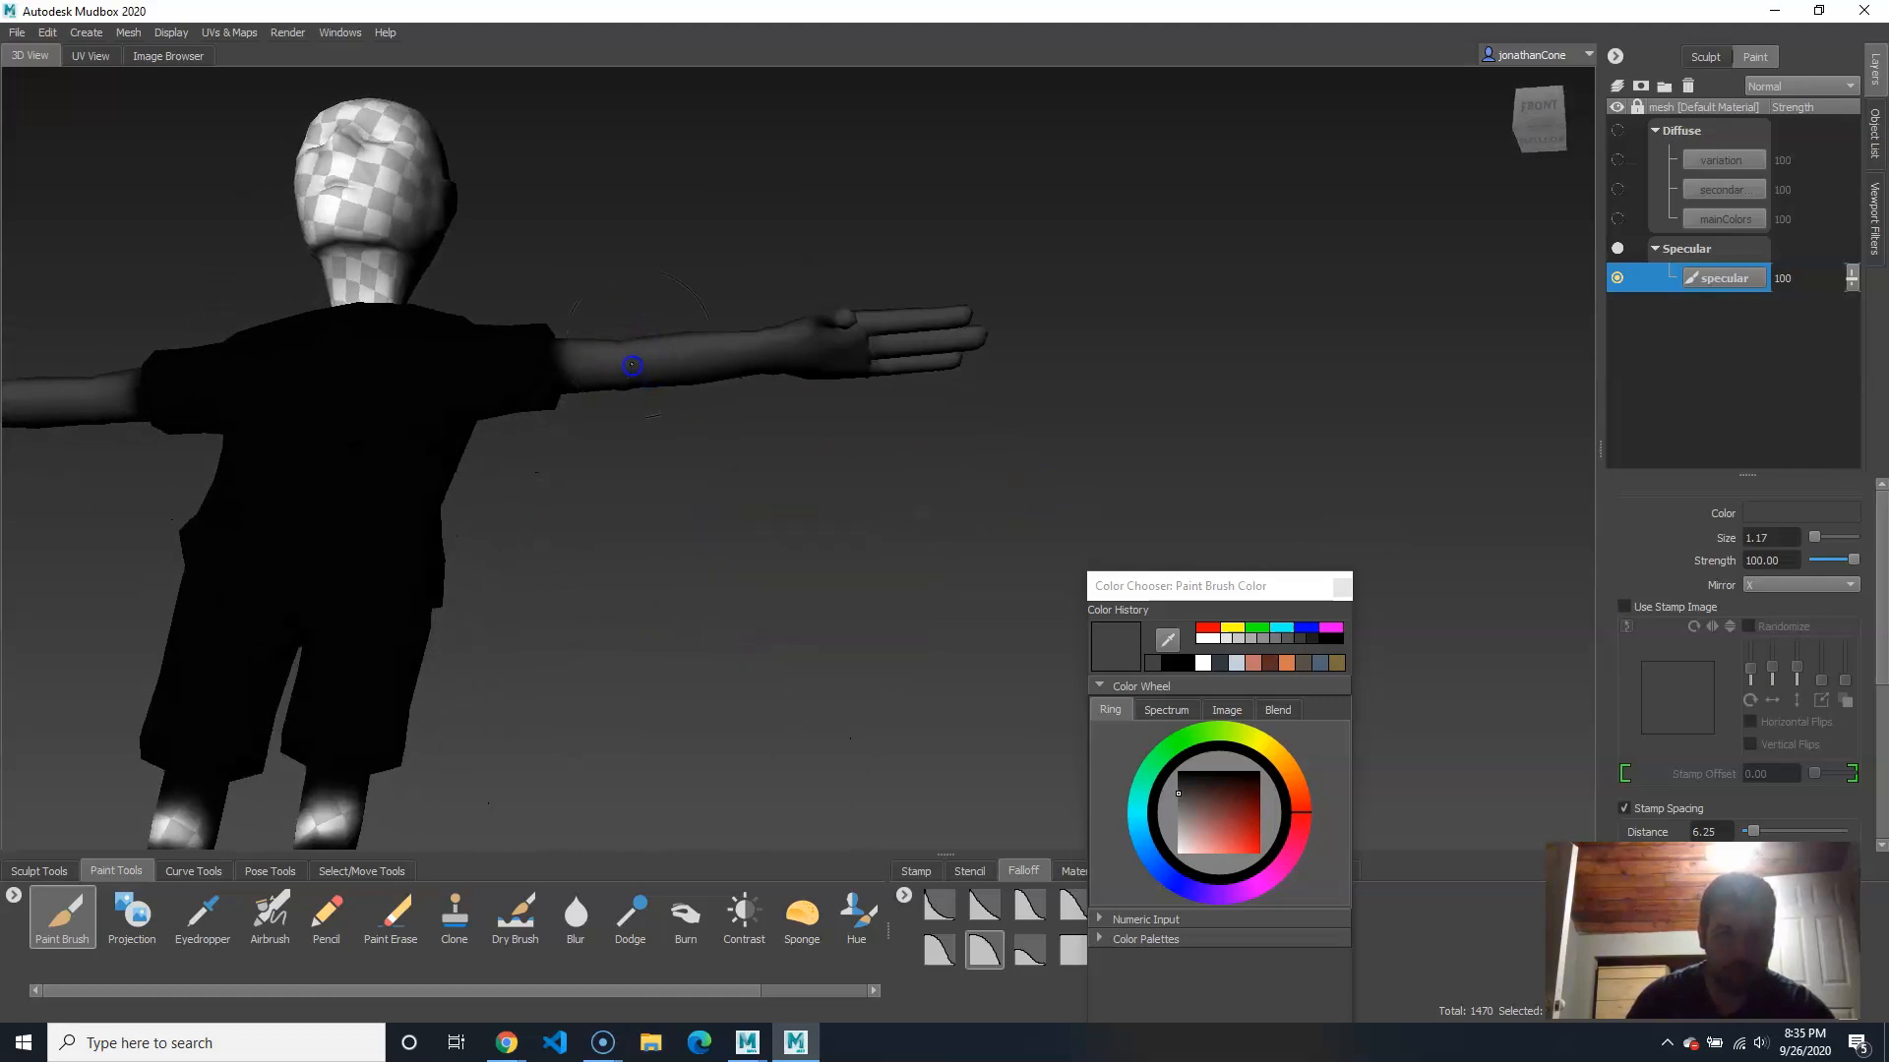
Step: Reduce the Paint Brush size to 0.52 and paint the bare legs between shorts and shoes dark grey
{"action": "middle_click_drag", "start_coordinate": [741, 477], "coordinate": [898, 379], "text": "alt"}
{"action": "left_click_drag", "start_coordinate": [898, 379], "coordinate": [856, 512], "text": "alt"}
{"action": "right_click_drag", "start_coordinate": [783, 531], "coordinate": [758, 640], "text": "alt"}
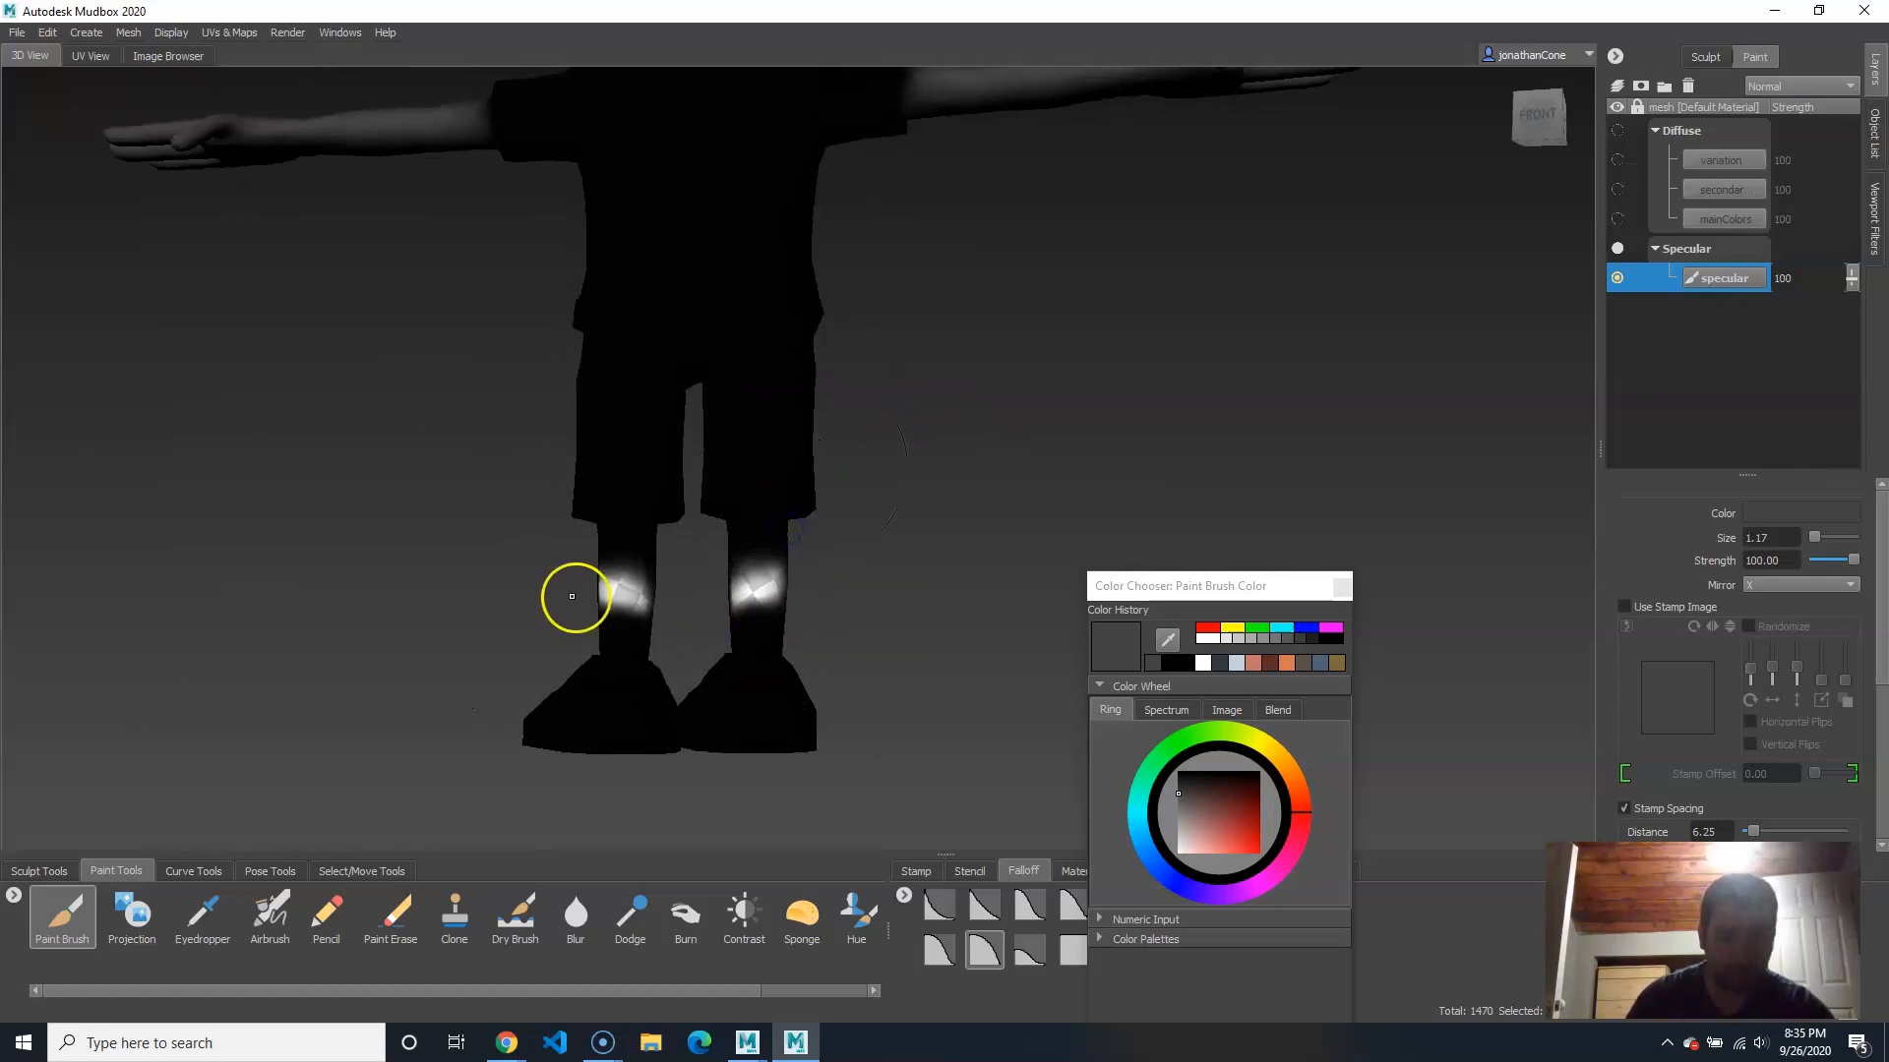
{"action": "right_click_drag", "start_coordinate": [570, 598], "coordinate": [738, 699], "text": "alt"}
{"action": "middle_click_drag", "start_coordinate": [738, 698], "coordinate": [843, 560], "text": "alt"}
{"action": "key", "text": "b"}
{"action": "left_click_drag", "start_coordinate": [869, 460], "coordinate": [796, 488]}
{"action": "mouse_move", "coordinate": [840, 430]}
{"action": "left_mouse_down"}
{"action": "mouse_move", "coordinate": [832, 449]}
{"action": "mouse_move", "coordinate": [866, 397]}
{"action": "left_mouse_up"}
{"action": "mouse_move", "coordinate": [940, 373]}
{"action": "left_mouse_down"}
{"action": "mouse_move", "coordinate": [814, 371]}
{"action": "mouse_move", "coordinate": [840, 359]}
{"action": "mouse_move", "coordinate": [845, 522]}
{"action": "left_mouse_up"}
{"action": "mouse_move", "coordinate": [1023, 517]}
{"action": "left_mouse_down", "text": "alt"}
{"action": "mouse_move", "coordinate": [1024, 456]}
{"action": "mouse_move", "coordinate": [506, 481]}
{"action": "mouse_move", "coordinate": [835, 463]}
{"action": "left_mouse_up", "text": "alt"}
{"action": "mouse_move", "coordinate": [538, 524]}
{"action": "left_mouse_down"}
{"action": "mouse_move", "coordinate": [633, 582]}
{"action": "mouse_move", "coordinate": [574, 472]}
{"action": "left_mouse_up"}
{"action": "left_click_drag", "start_coordinate": [846, 452], "coordinate": [917, 409]}
Step: Paint the head dark grey on the specular layer, including its back and sides
{"action": "left_click_drag", "start_coordinate": [776, 406], "coordinate": [641, 483], "text": "alt"}
{"action": "right_click_drag", "start_coordinate": [869, 489], "coordinate": [650, 452], "text": "alt"}
{"action": "middle_click_drag", "start_coordinate": [649, 452], "coordinate": [899, 640], "text": "alt"}
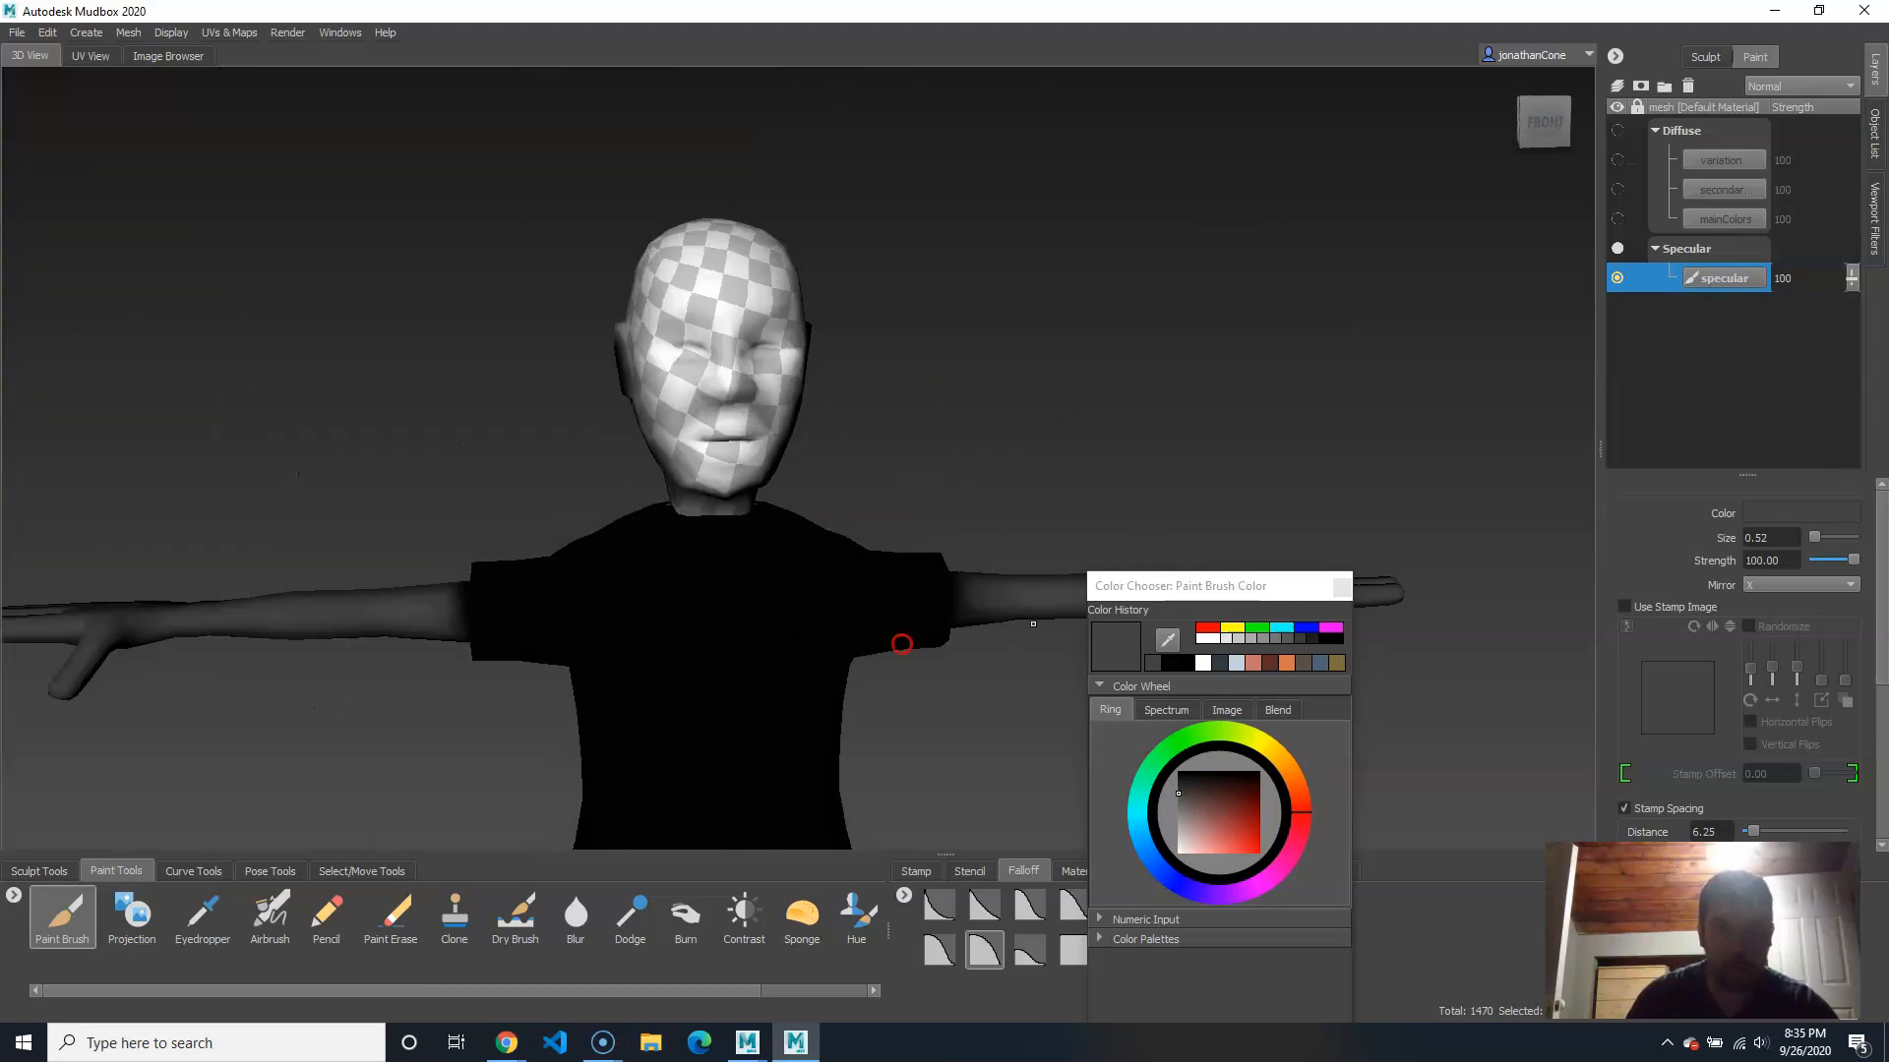
{"action": "left_click_drag", "start_coordinate": [898, 641], "coordinate": [540, 544], "text": "alt"}
{"action": "right_click_drag", "start_coordinate": [540, 544], "coordinate": [728, 512], "text": "alt"}
{"action": "middle_click_drag", "start_coordinate": [728, 511], "coordinate": [872, 578], "text": "alt"}
{"action": "left_click_drag", "start_coordinate": [805, 545], "coordinate": [262, 408], "text": "alt"}
{"action": "mouse_move", "coordinate": [423, 324]}
{"action": "left_mouse_down"}
{"action": "mouse_move", "coordinate": [577, 325]}
{"action": "mouse_move", "coordinate": [447, 363]}
{"action": "mouse_move", "coordinate": [364, 354]}
{"action": "left_mouse_up"}
{"action": "mouse_move", "coordinate": [409, 433]}
{"action": "left_mouse_down"}
{"action": "mouse_move", "coordinate": [559, 421]}
{"action": "mouse_move", "coordinate": [408, 501]}
{"action": "left_mouse_up"}
Step: Paint the neck and the underside of the chin the same dark grey all around
{"action": "right_click_drag", "start_coordinate": [369, 480], "coordinate": [557, 451], "text": "alt"}
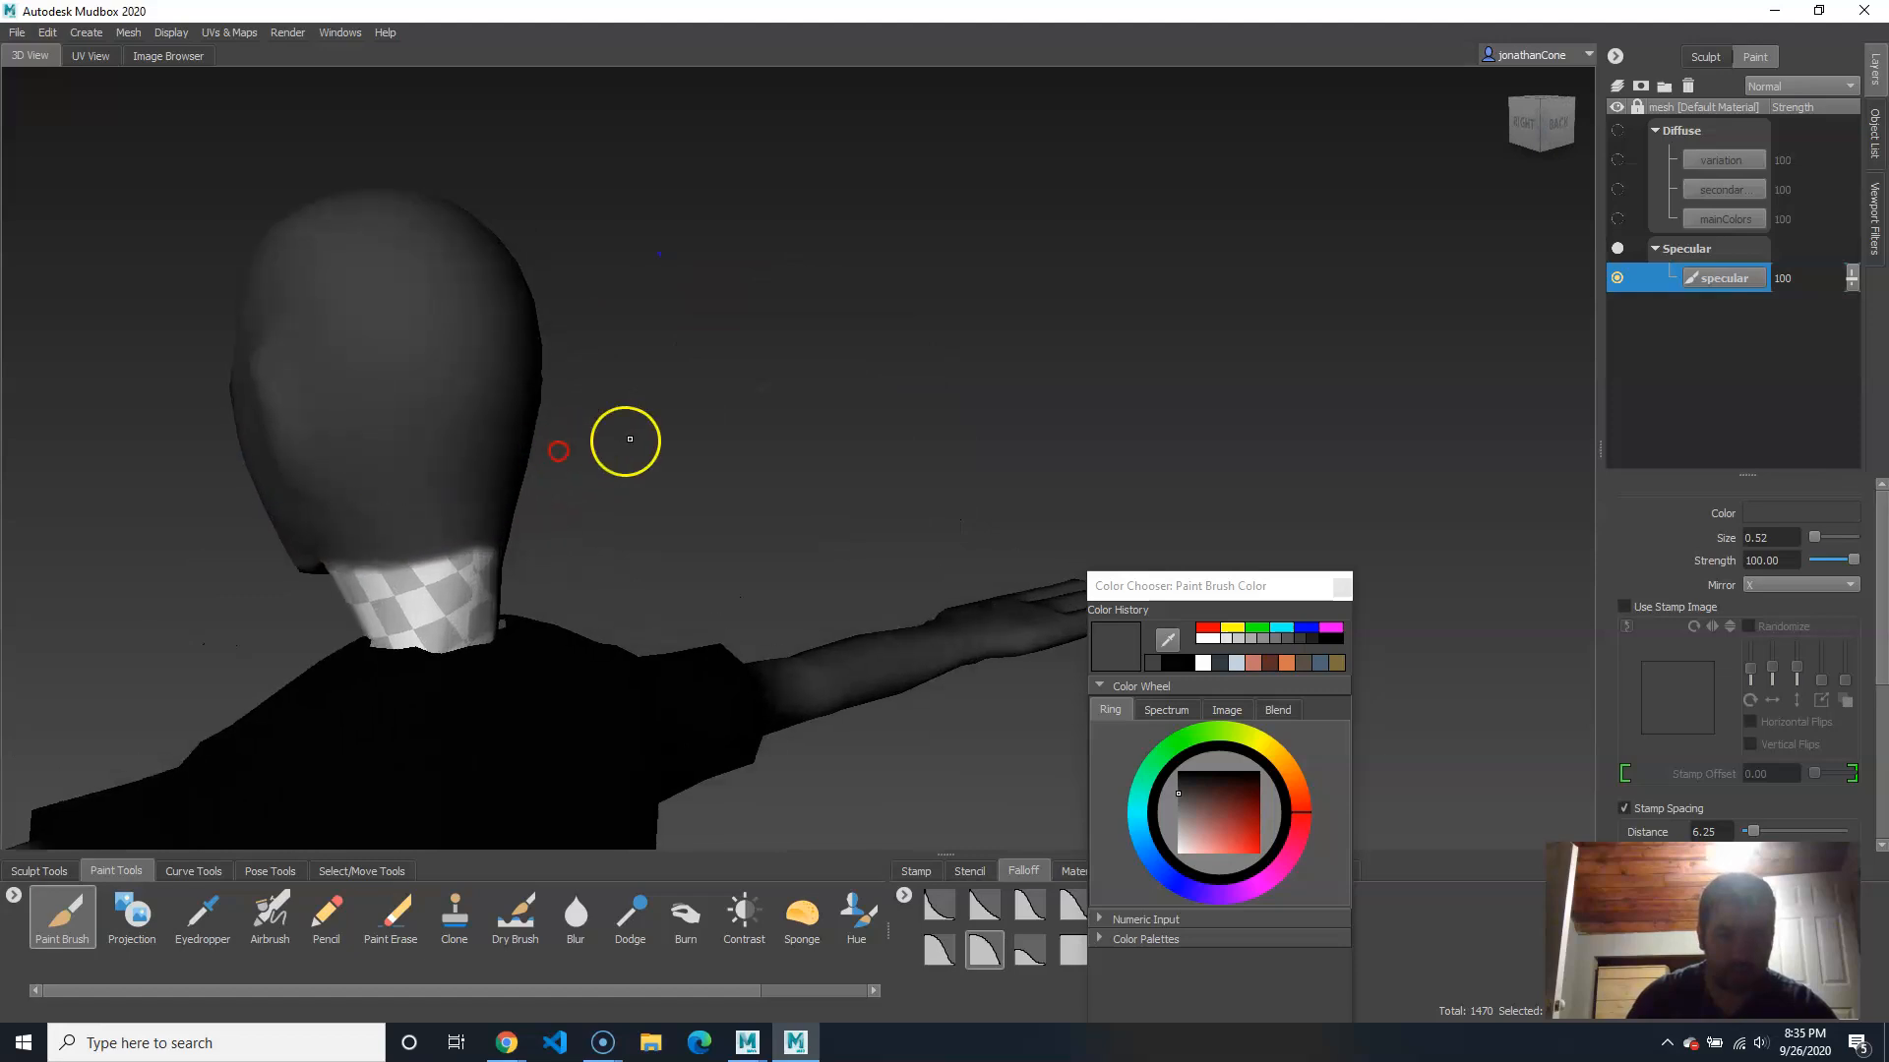
{"action": "left_click_drag", "start_coordinate": [627, 438], "coordinate": [481, 426], "text": "alt"}
{"action": "right_click_drag", "start_coordinate": [472, 426], "coordinate": [599, 435], "text": "alt"}
{"action": "mouse_move", "coordinate": [778, 434]}
{"action": "left_mouse_down"}
{"action": "mouse_move", "coordinate": [624, 421]}
{"action": "mouse_move", "coordinate": [835, 489]}
{"action": "mouse_move", "coordinate": [839, 522]}
{"action": "mouse_move", "coordinate": [733, 524]}
{"action": "mouse_move", "coordinate": [944, 439]}
{"action": "mouse_move", "coordinate": [1315, 417]}
{"action": "left_mouse_up"}
{"action": "mouse_move", "coordinate": [630, 369]}
{"action": "left_mouse_down"}
{"action": "mouse_move", "coordinate": [506, 430]}
{"action": "mouse_move", "coordinate": [637, 465]}
{"action": "left_mouse_up"}
{"action": "mouse_move", "coordinate": [417, 463]}
{"action": "left_mouse_down"}
{"action": "mouse_move", "coordinate": [363, 245]}
{"action": "mouse_move", "coordinate": [696, 261]}
{"action": "left_mouse_up"}
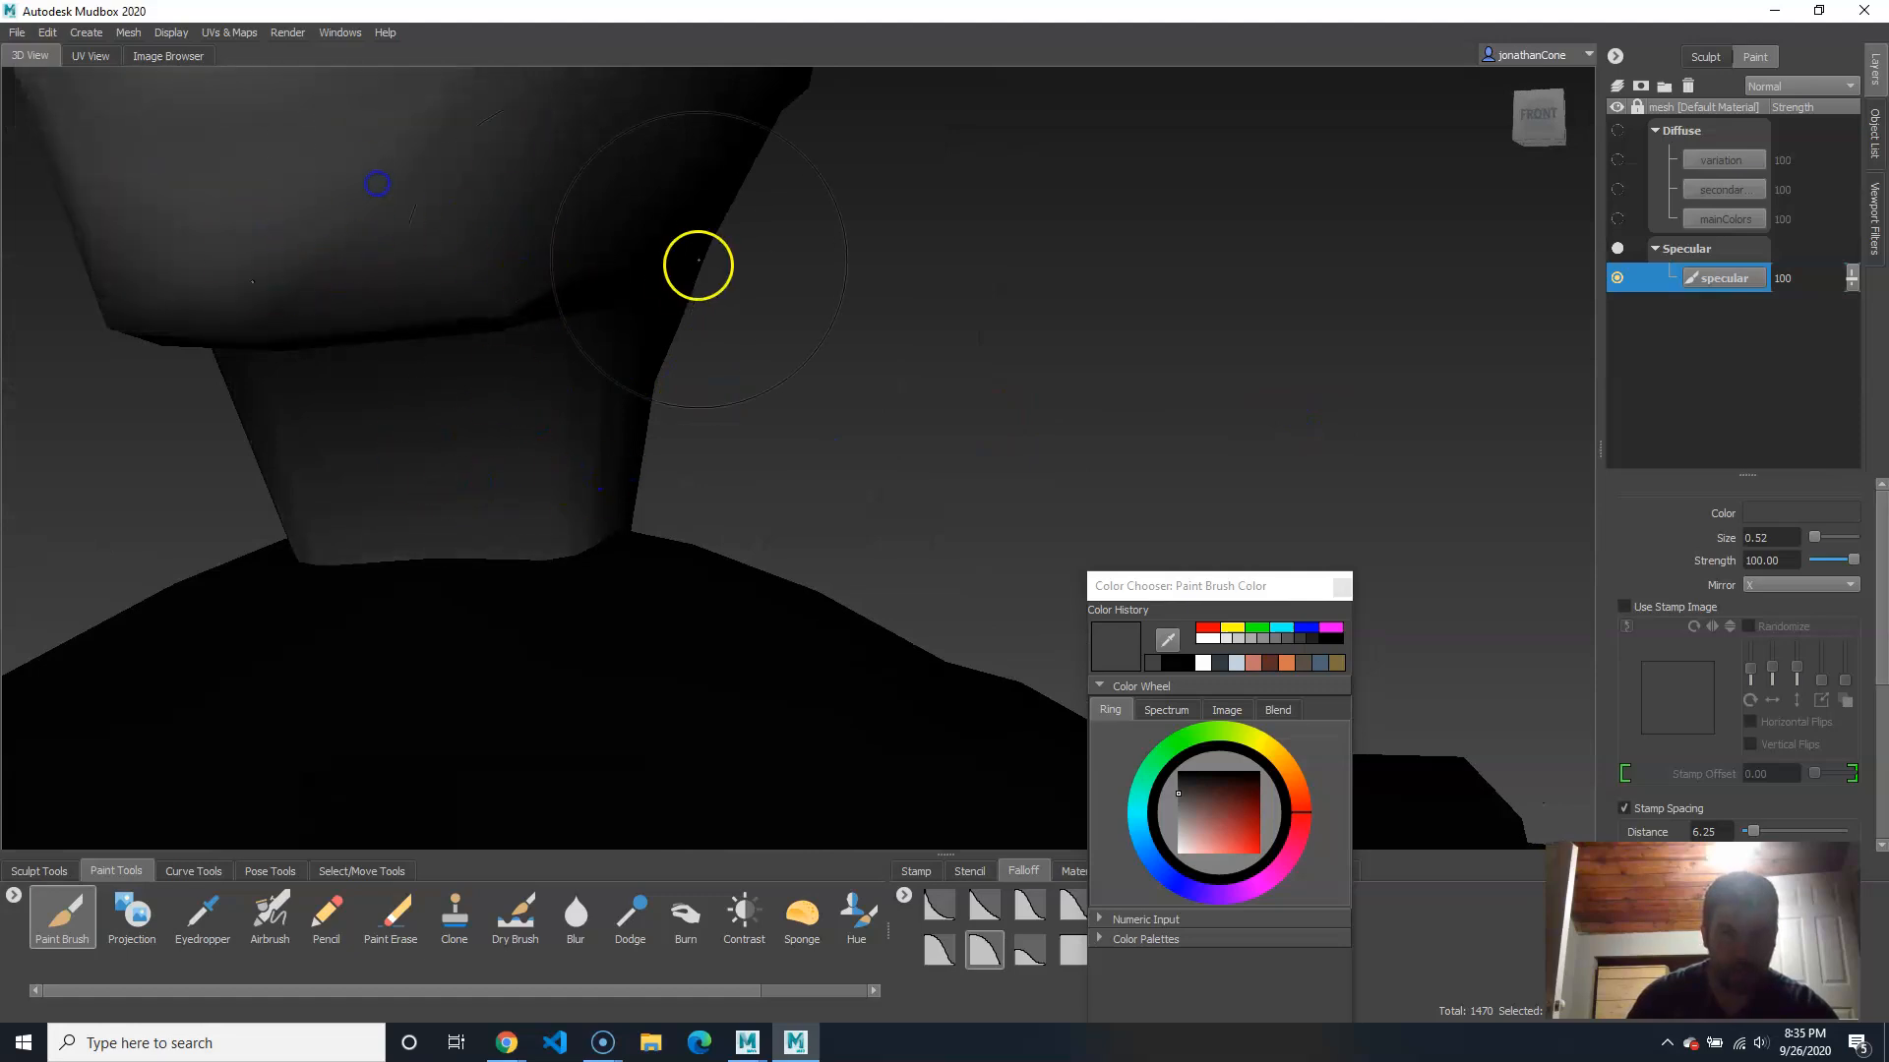
{"action": "right_click_drag", "start_coordinate": [696, 262], "coordinate": [497, 387], "text": "alt"}
{"action": "left_click_drag", "start_coordinate": [708, 288], "coordinate": [721, 280]}
{"action": "mouse_move", "coordinate": [721, 279]}
{"action": "right_mouse_down", "text": "alt"}
{"action": "mouse_move", "coordinate": [696, 358]}
{"action": "mouse_move", "coordinate": [788, 440]}
{"action": "right_mouse_up", "text": "alt"}
Step: Change the Paint Brush color to a lighter grey and reduce the brush size to 0.17 for the lips
{"action": "left_click", "coordinate": [1208, 787]}
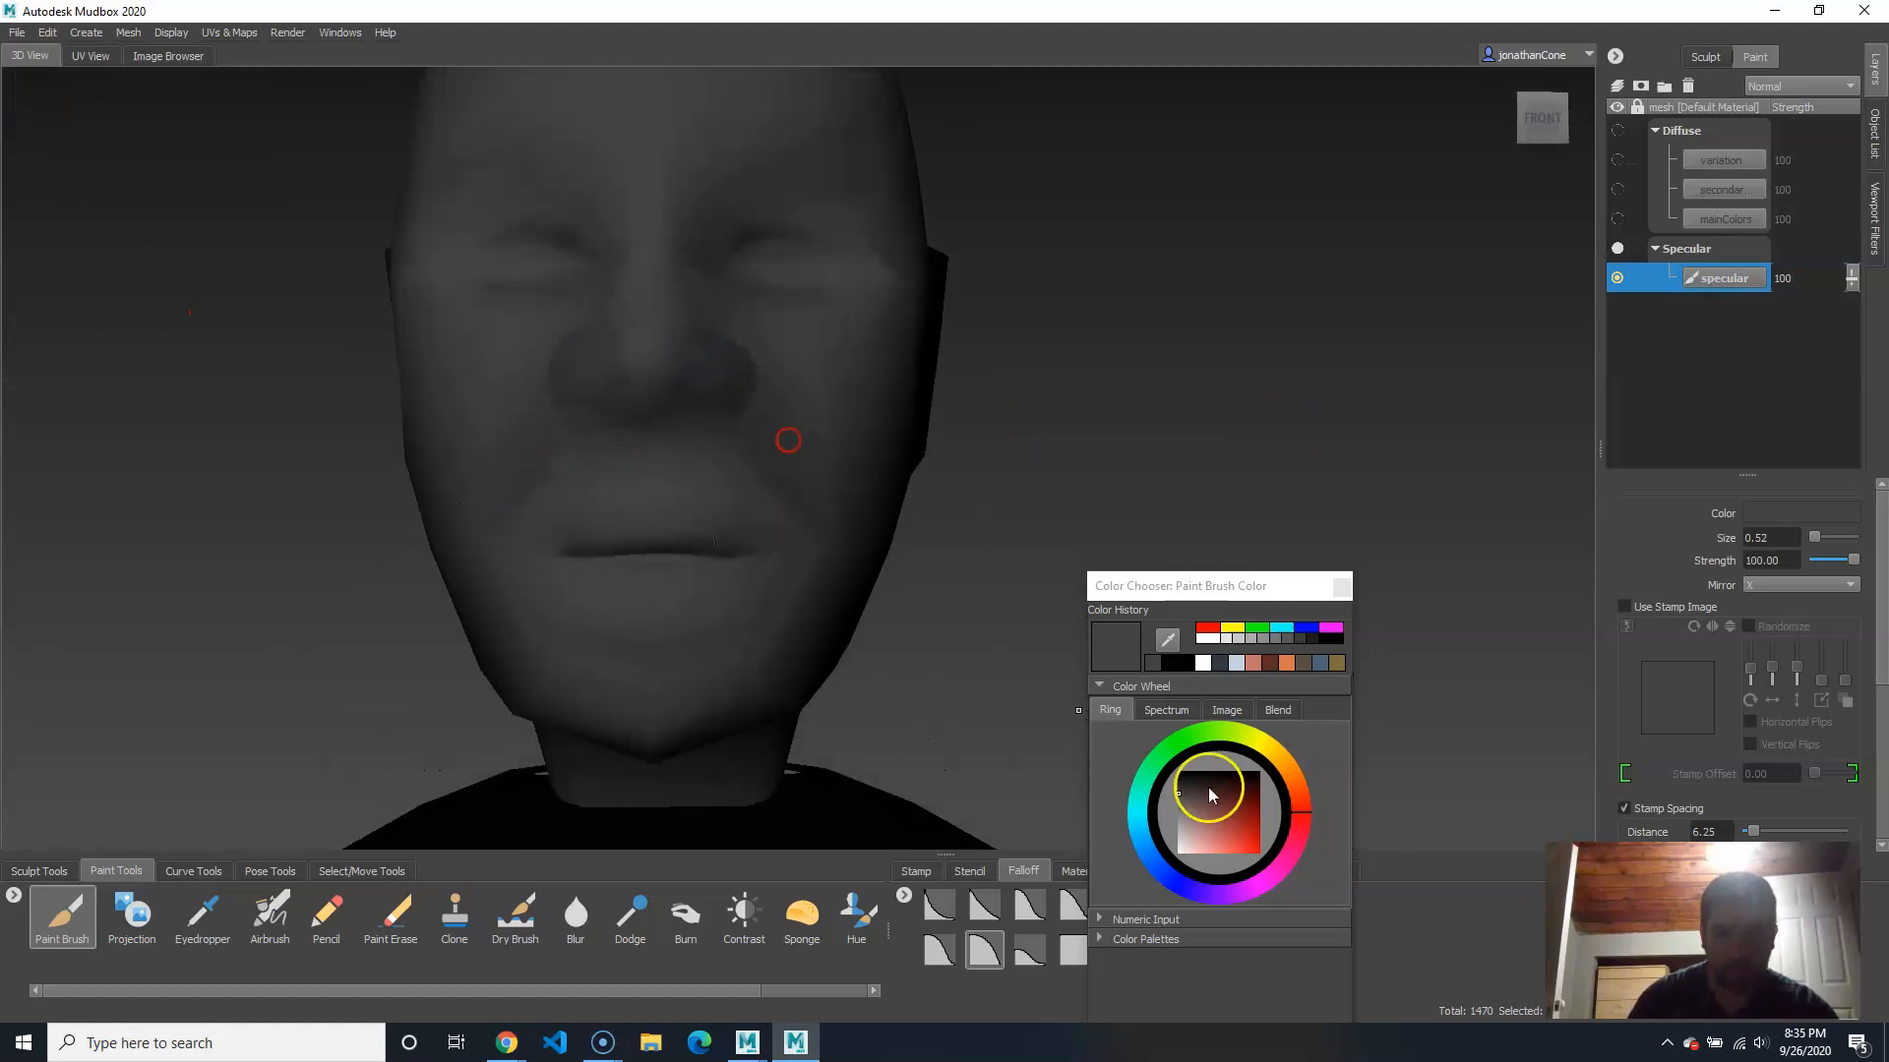
{"action": "left_click", "coordinate": [1177, 804]}
{"action": "middle_click_drag", "start_coordinate": [736, 521], "coordinate": [745, 578], "text": "alt"}
{"action": "mouse_move", "coordinate": [617, 442]}
{"action": "left_mouse_down"}
{"action": "mouse_move", "coordinate": [620, 409]}
{"action": "mouse_move", "coordinate": [574, 371]}
{"action": "mouse_move", "coordinate": [582, 413]}
{"action": "left_mouse_up"}
{"action": "mouse_move", "coordinate": [777, 398]}
{"action": "left_mouse_down", "text": "alt"}
{"action": "mouse_move", "coordinate": [788, 474]}
{"action": "mouse_move", "coordinate": [770, 475]}
{"action": "left_mouse_up", "text": "alt"}
{"action": "middle_click_drag", "start_coordinate": [807, 728], "coordinate": [790, 581], "text": "alt"}
{"action": "left_click_drag", "start_coordinate": [789, 580], "coordinate": [792, 519], "text": "alt"}
Step: Try the lighter grey on the lips, undo it, and try a darker grey instead
{"action": "mouse_move", "coordinate": [682, 398]}
{"action": "left_mouse_down"}
{"action": "mouse_move", "coordinate": [610, 403]}
{"action": "mouse_move", "coordinate": [630, 406]}
{"action": "left_mouse_up"}
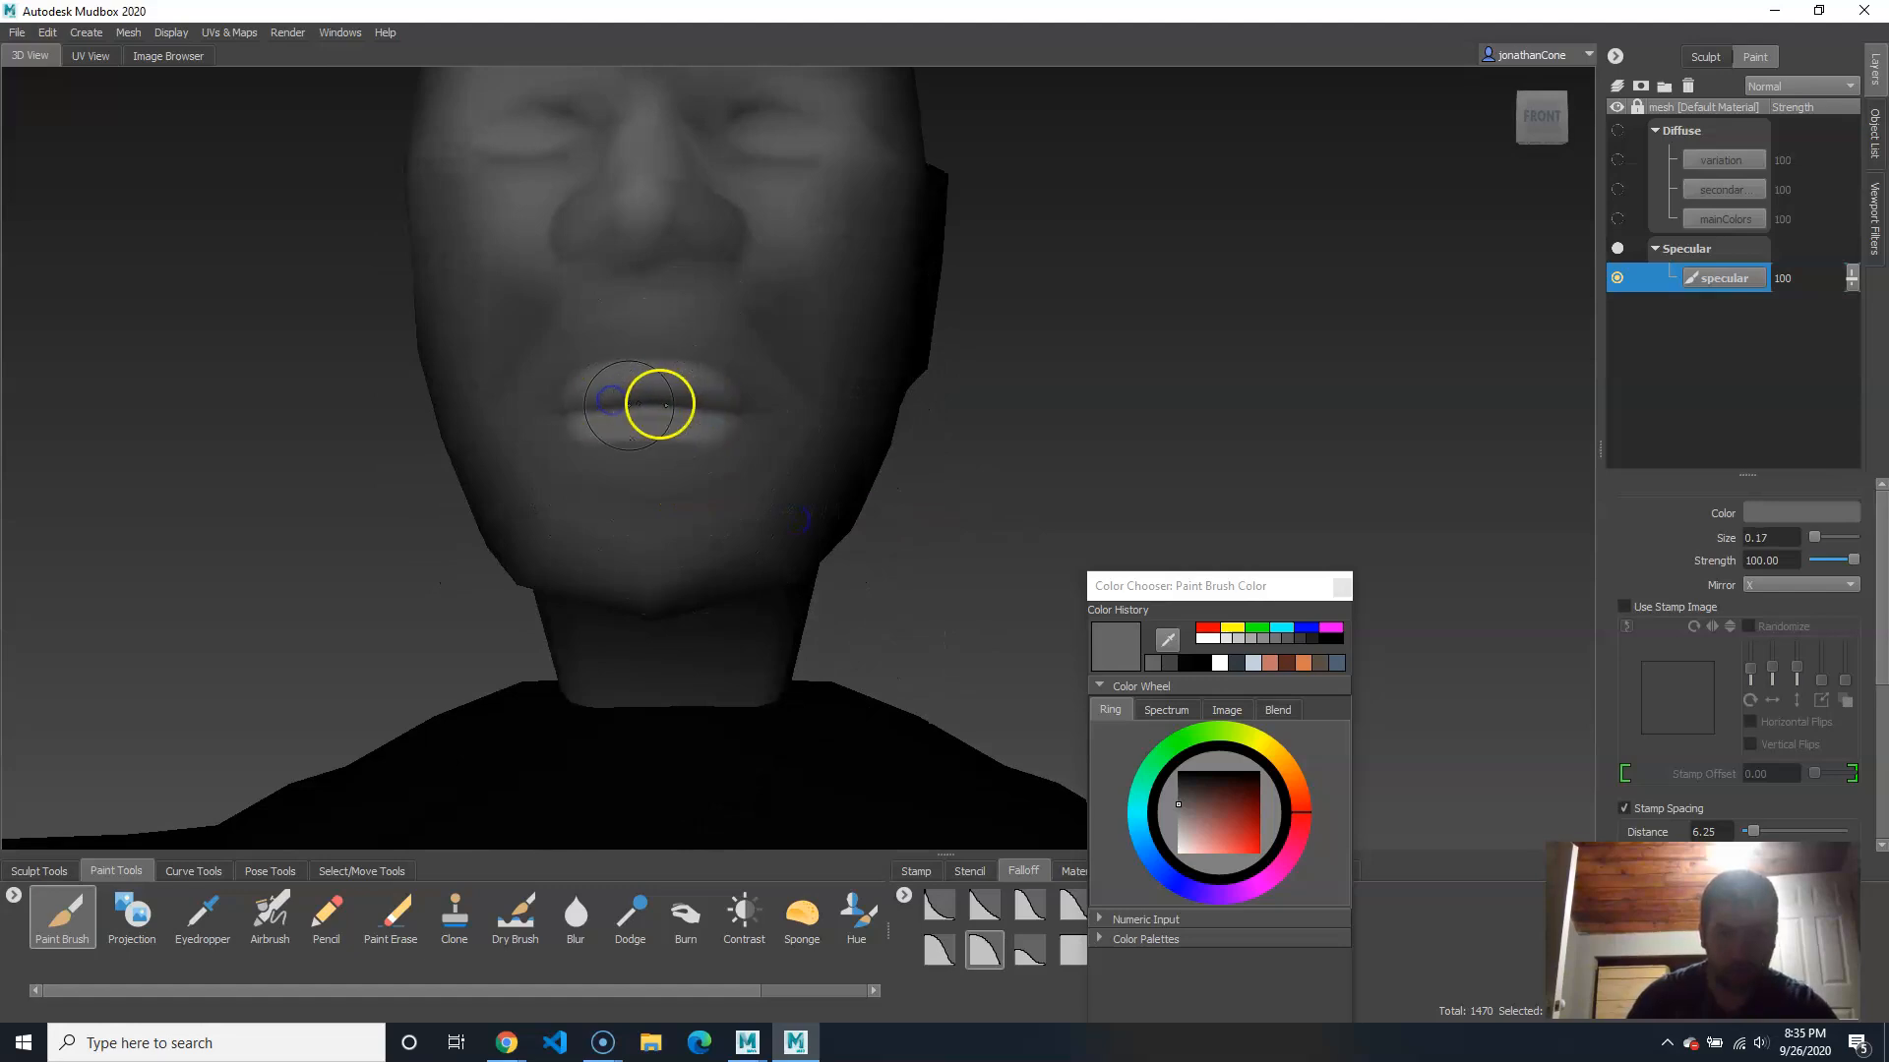
{"action": "key", "text": "ctrl+z"}
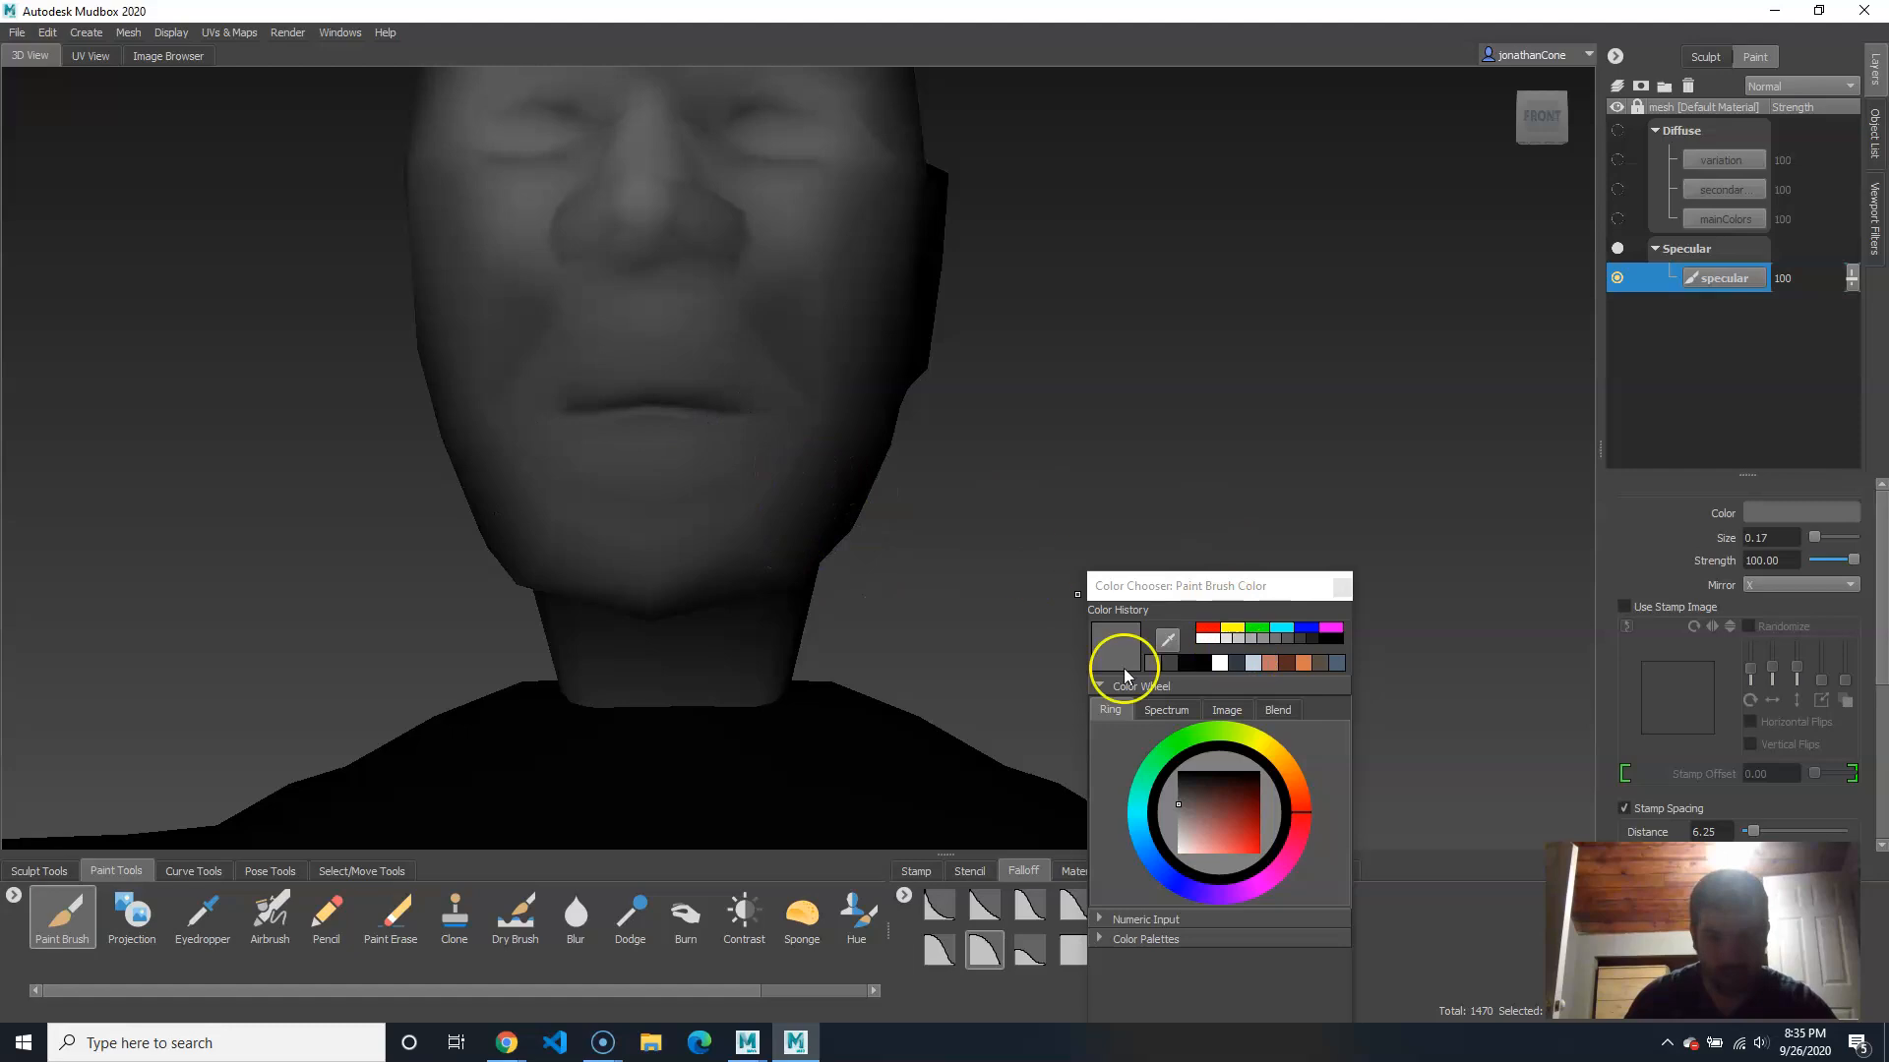
{"action": "left_click", "coordinate": [1182, 791]}
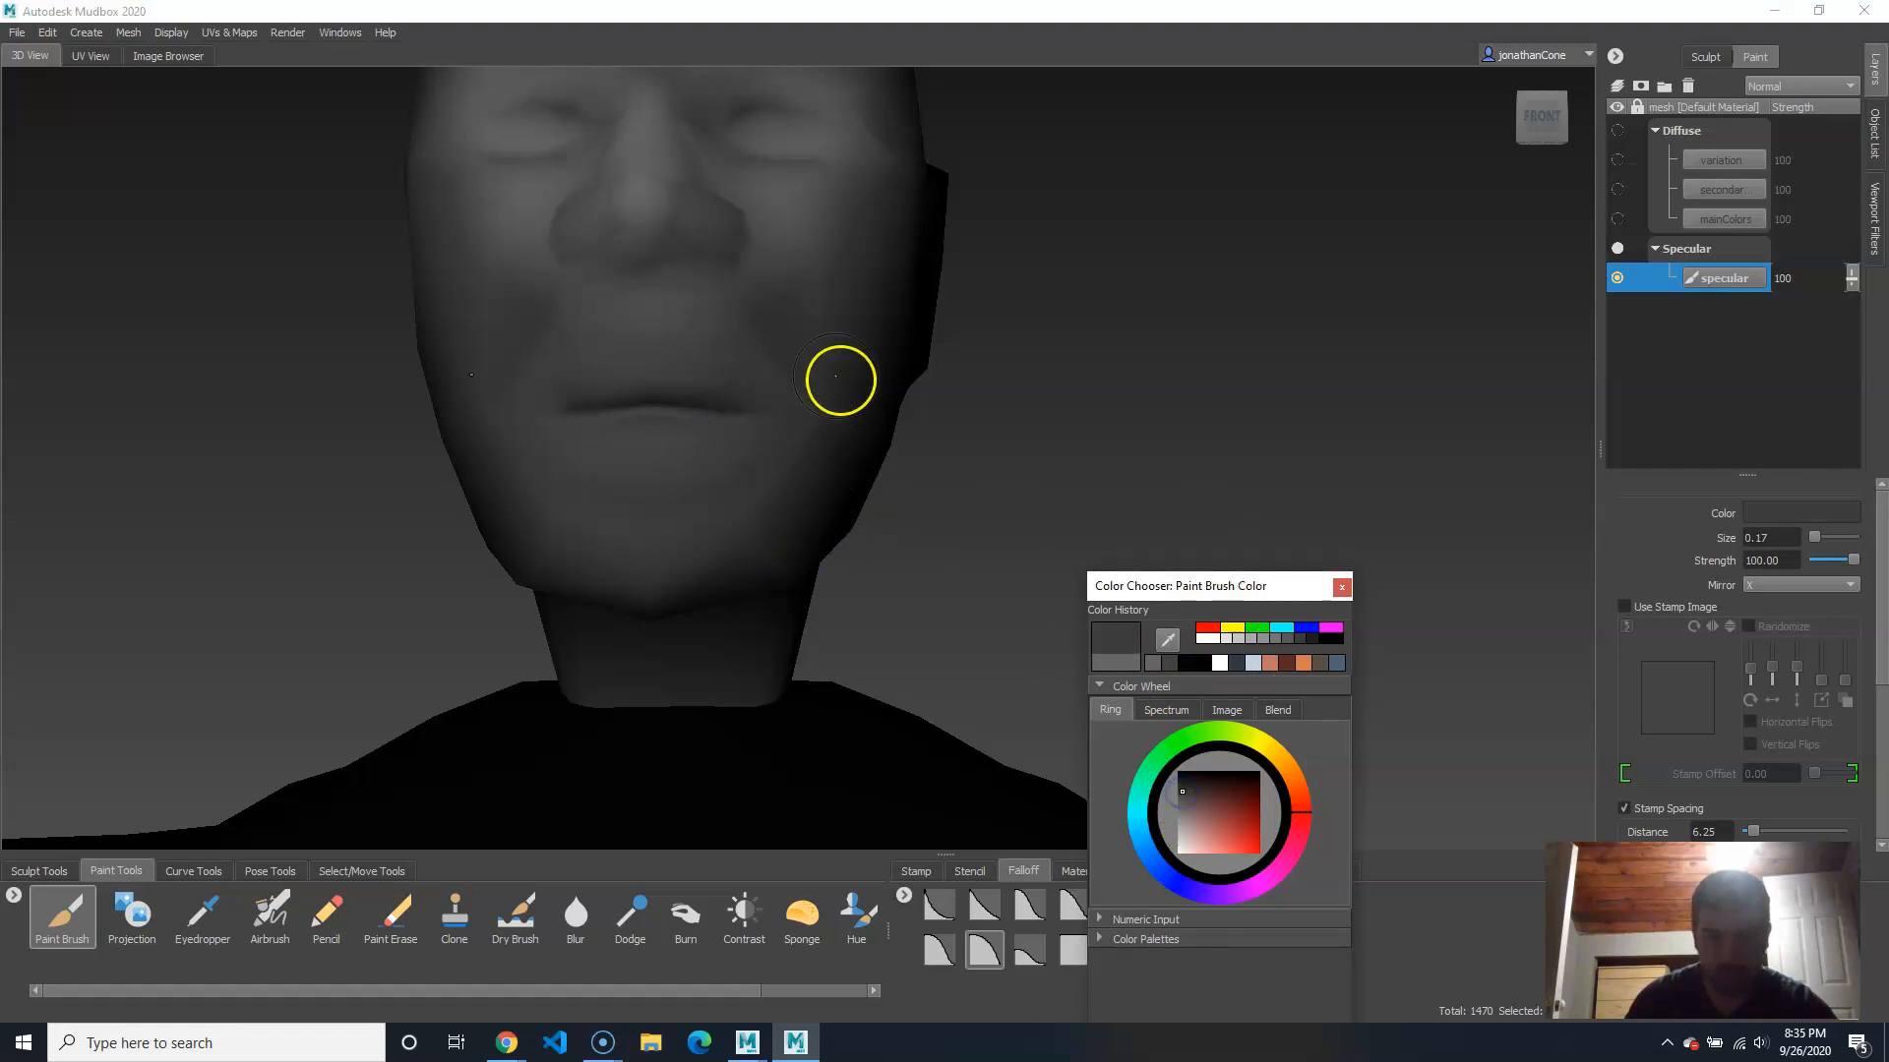
{"action": "left_click_drag", "start_coordinate": [583, 397], "coordinate": [583, 403]}
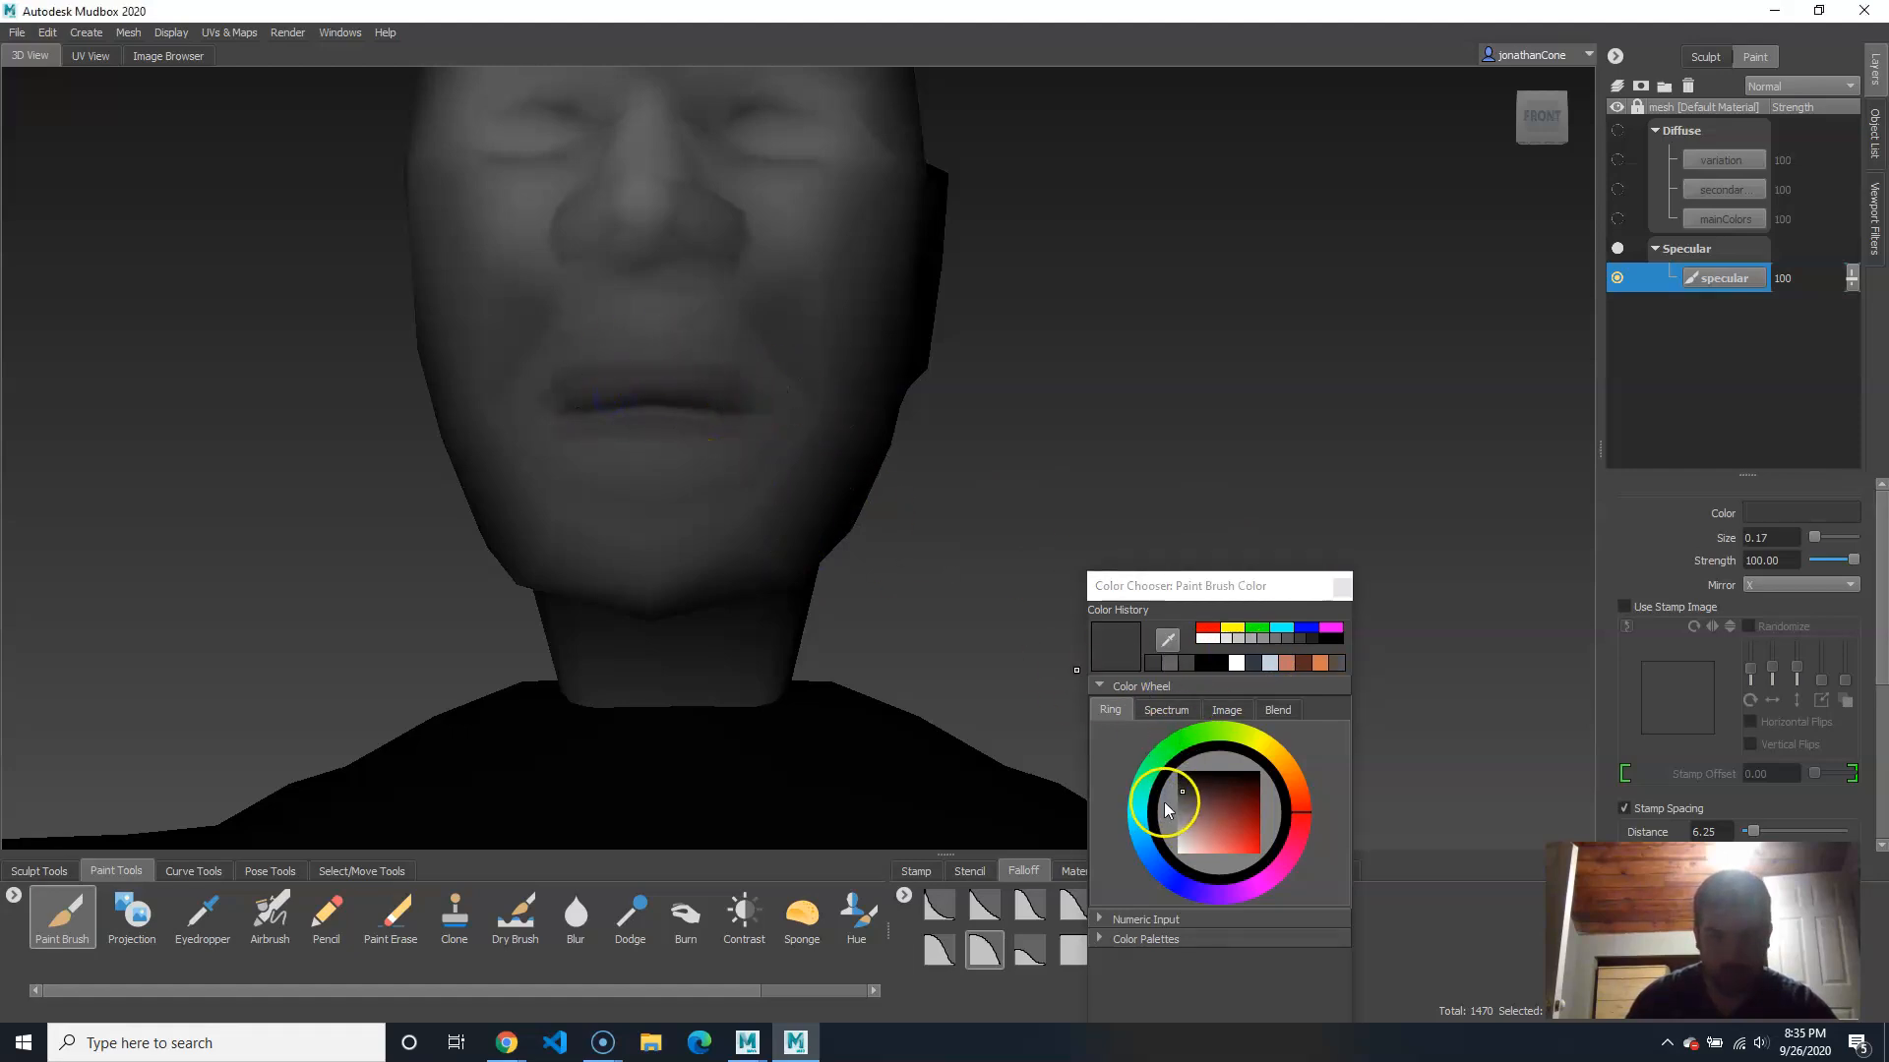
Step: Pick a grey slightly lighter than the face skin and paint the upper and lower lips with it
{"action": "left_click", "coordinate": [1178, 797]}
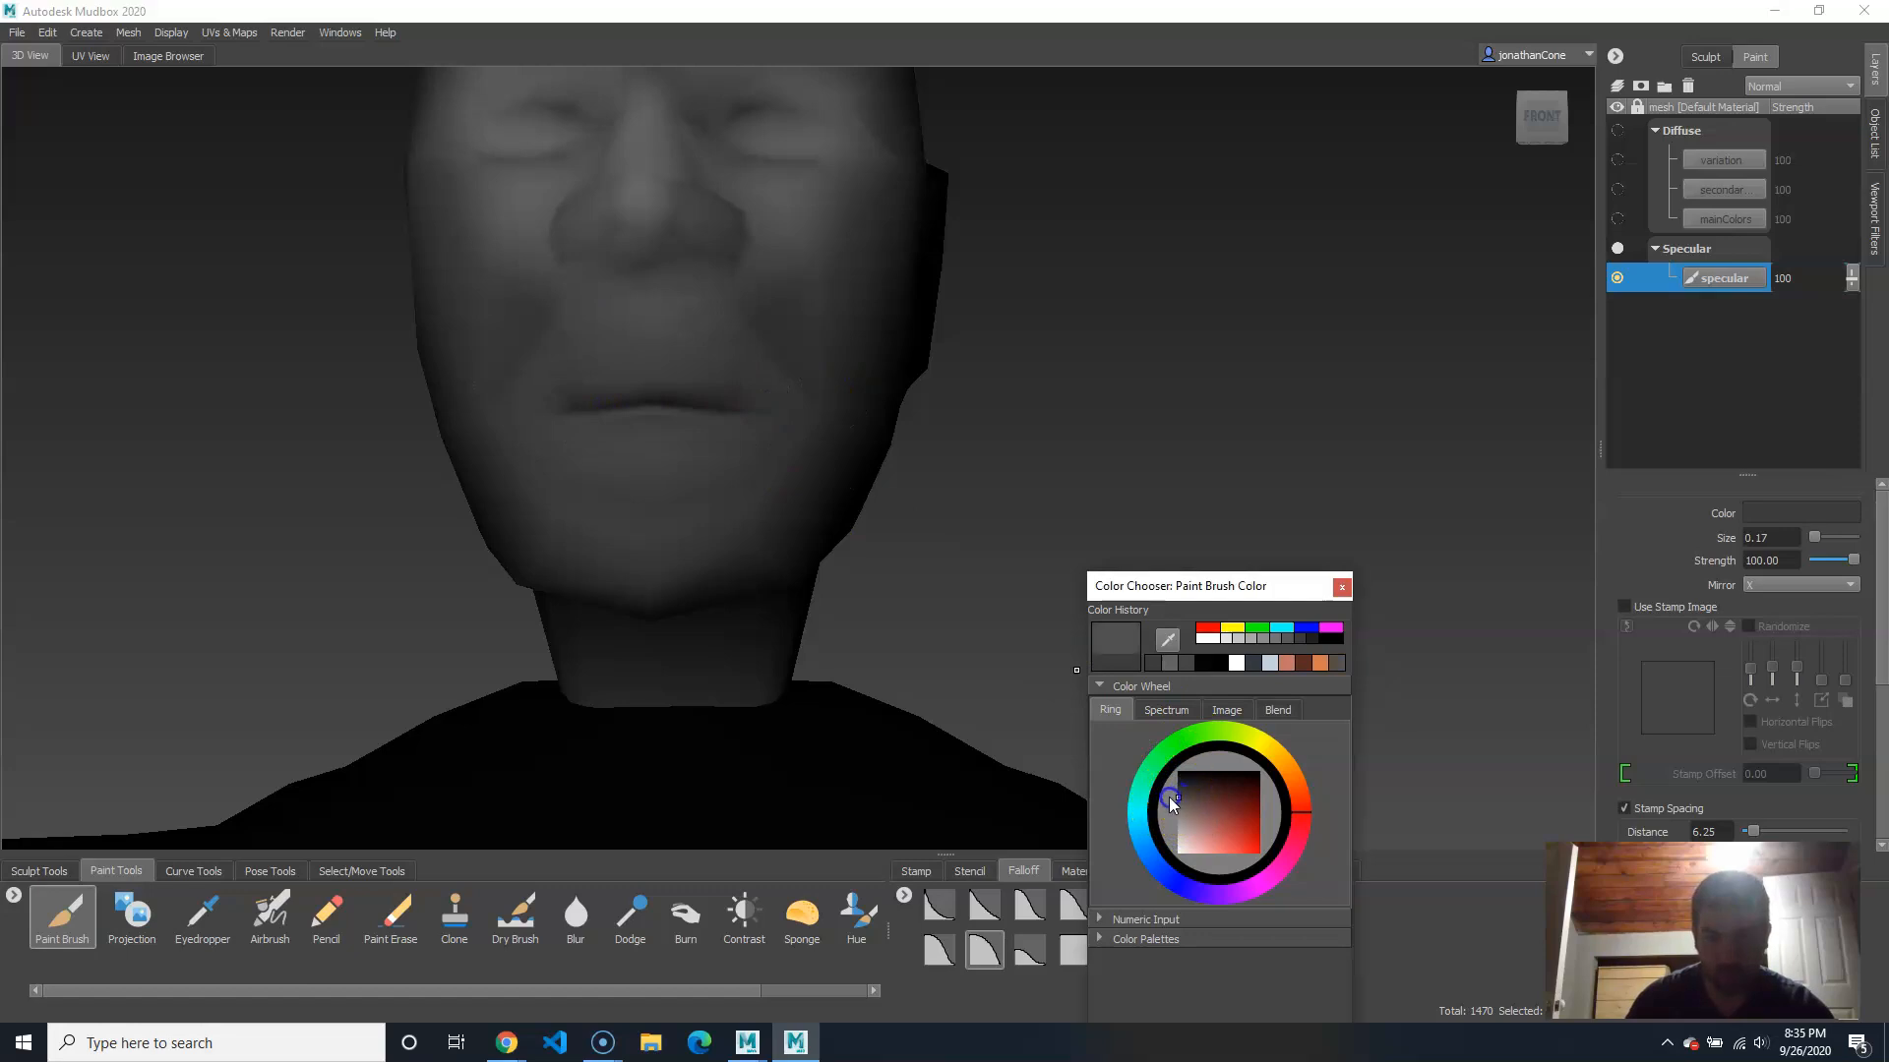
{"action": "left_click_drag", "start_coordinate": [661, 397], "coordinate": [579, 392]}
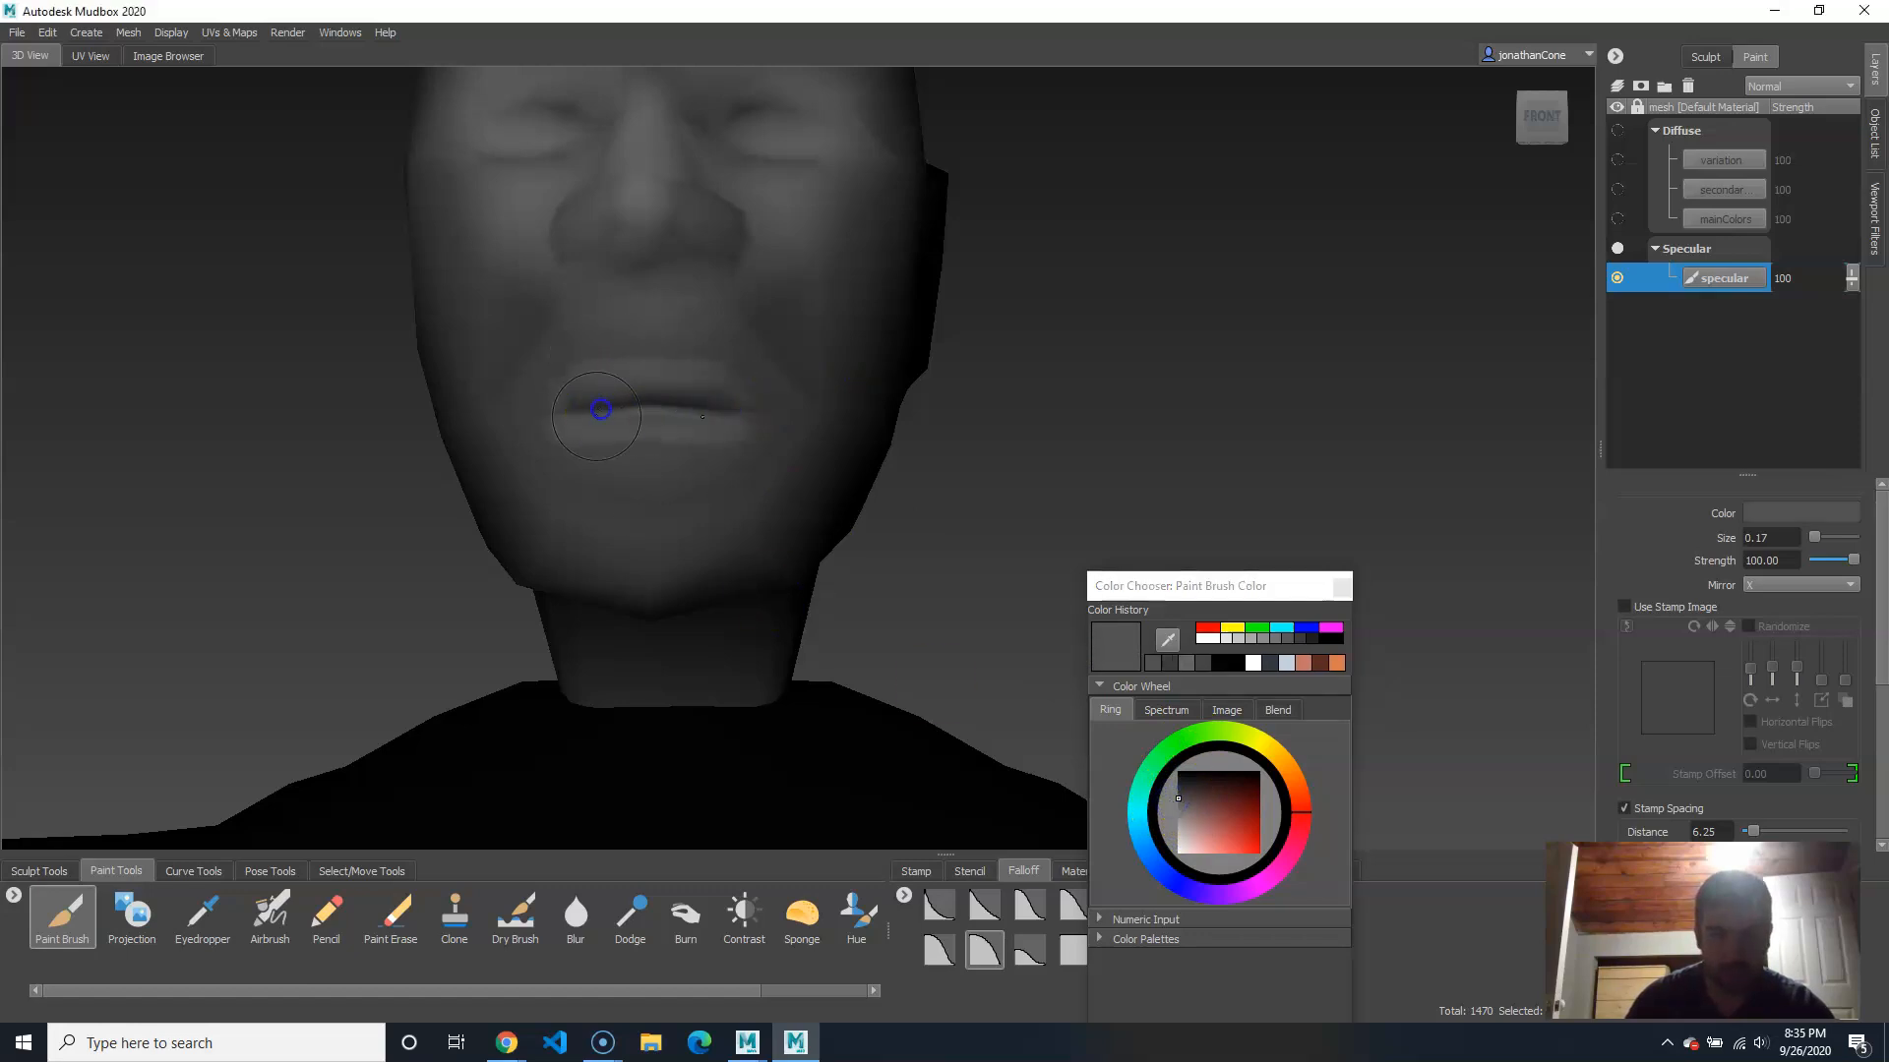
{"action": "scroll", "coordinate": [789, 402], "scroll_direction": "down", "scroll_amount": 5}
{"action": "left_click_drag", "start_coordinate": [902, 468], "coordinate": [778, 398], "text": "alt"}
{"action": "left_click_drag", "start_coordinate": [699, 449], "coordinate": [768, 435], "text": "alt"}
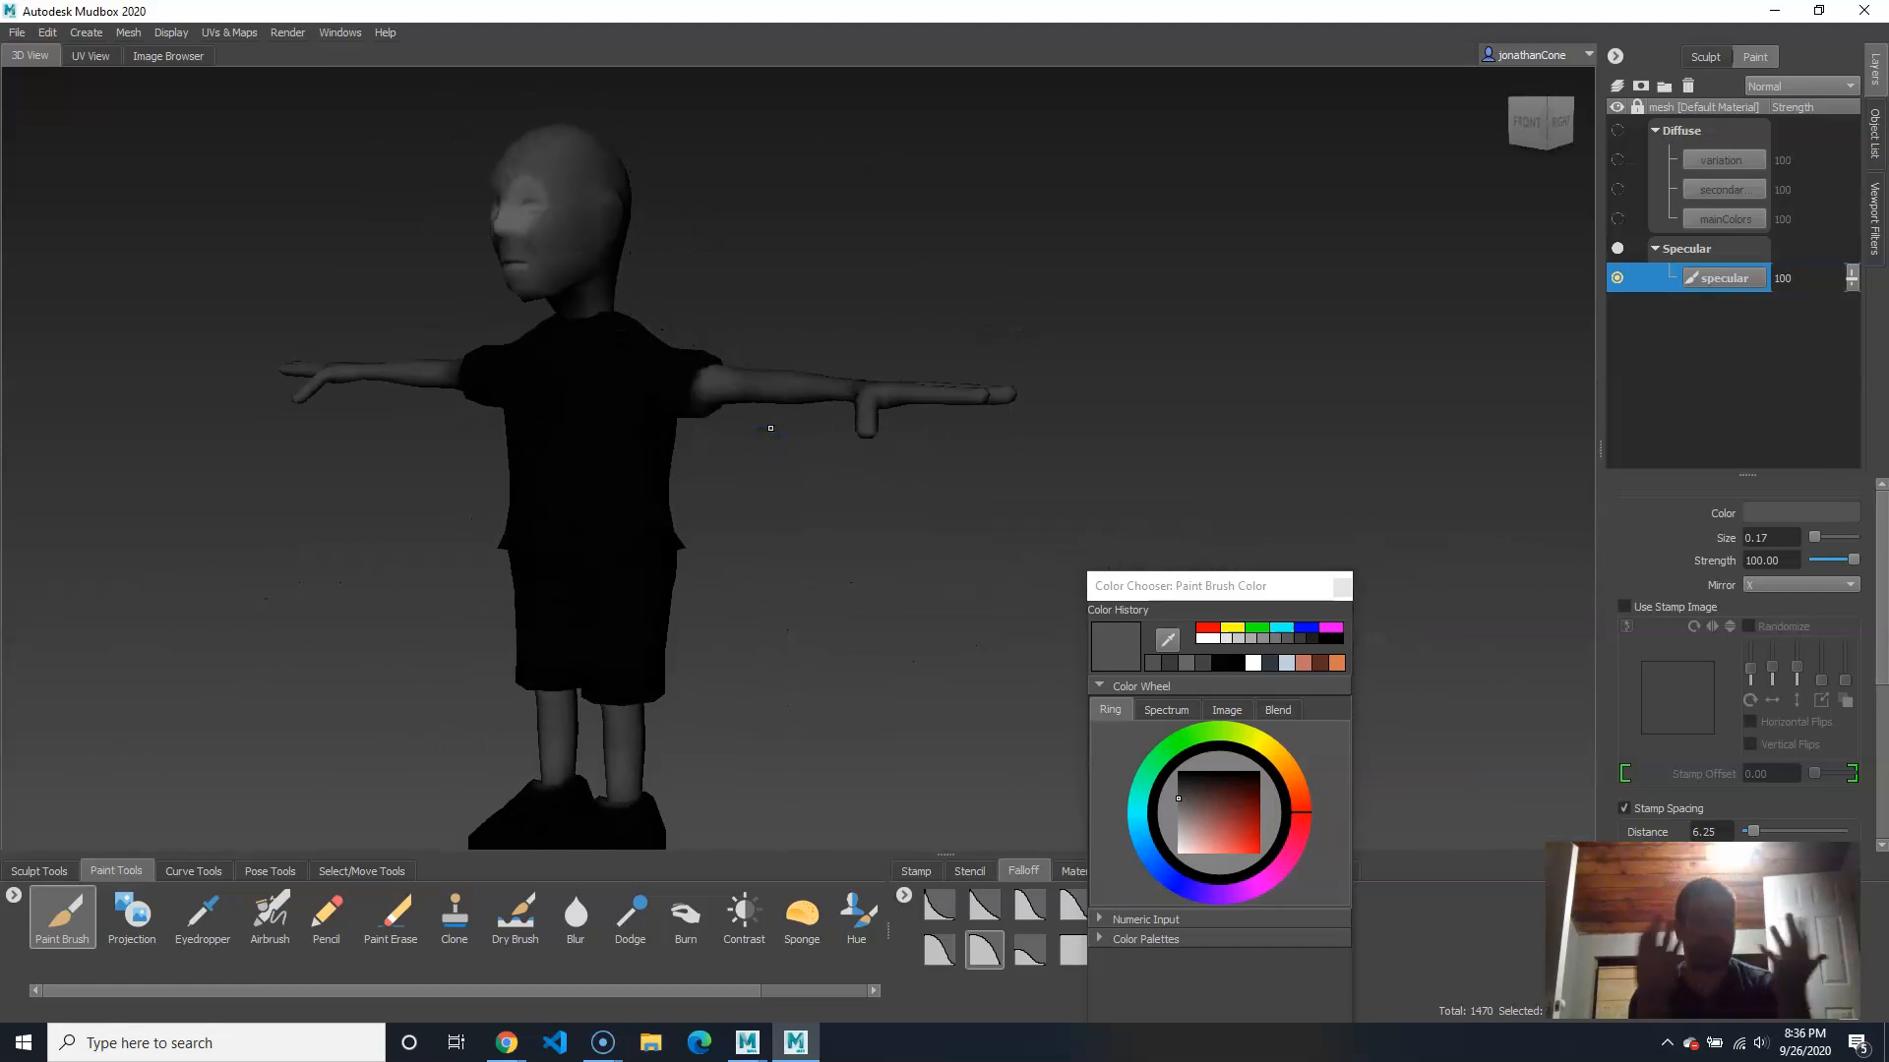
{"action": "left_click_drag", "start_coordinate": [560, 476], "coordinate": [632, 485], "text": "alt"}
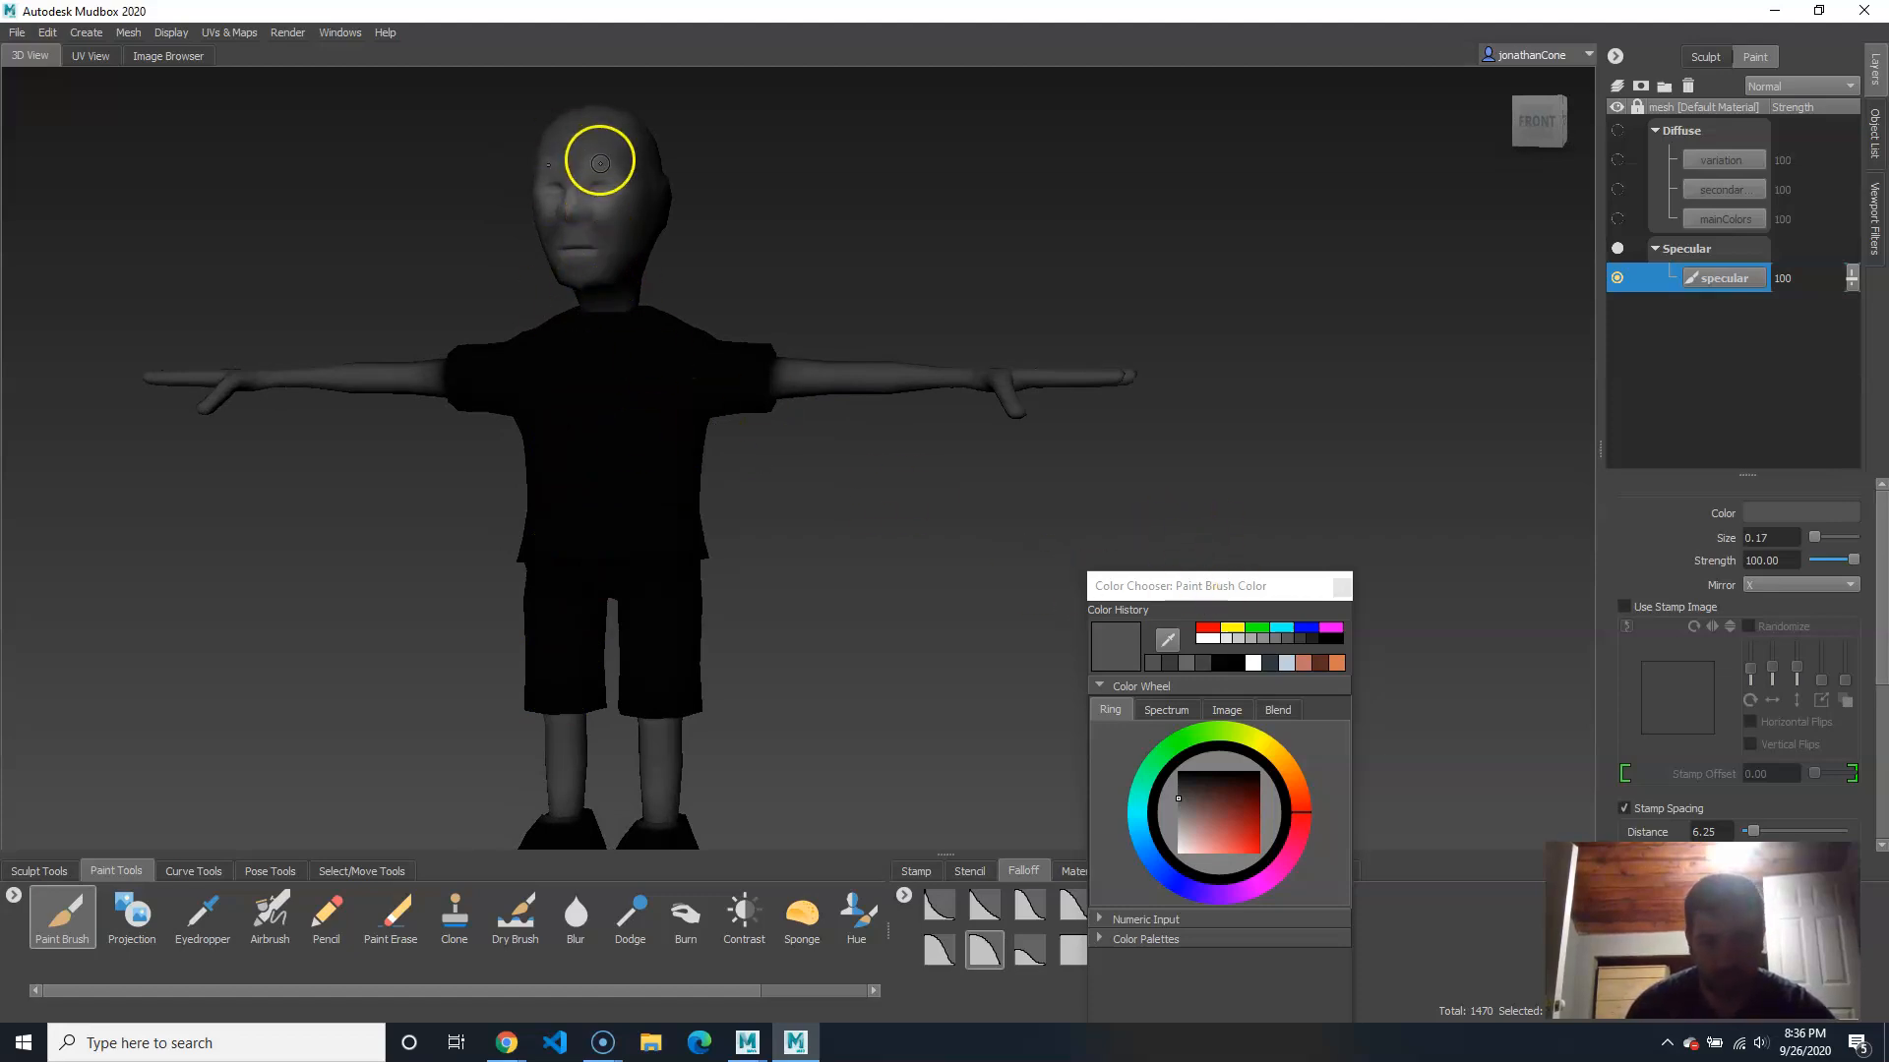
Step: Close the color chooser and unsolo the specular layer to show all paint layers again
{"action": "left_click", "coordinate": [1342, 586]}
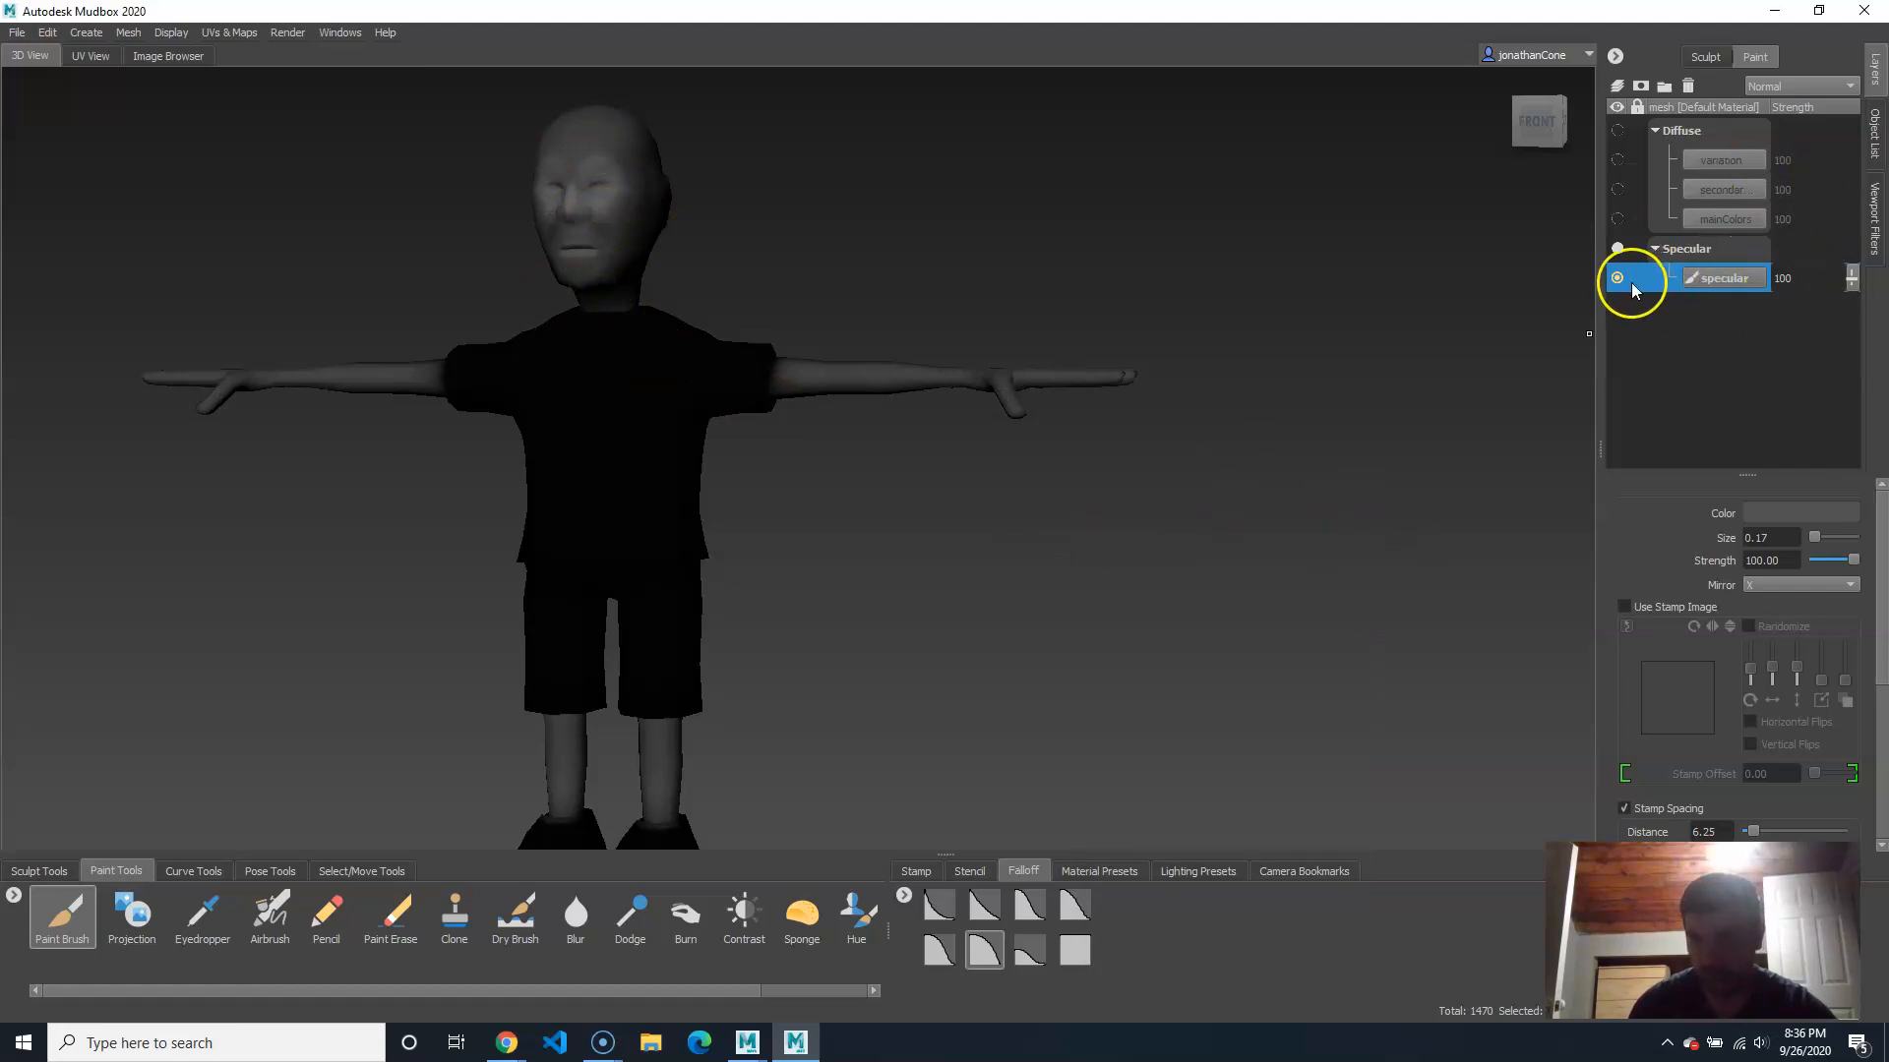
{"action": "right_click", "coordinate": [1734, 280]}
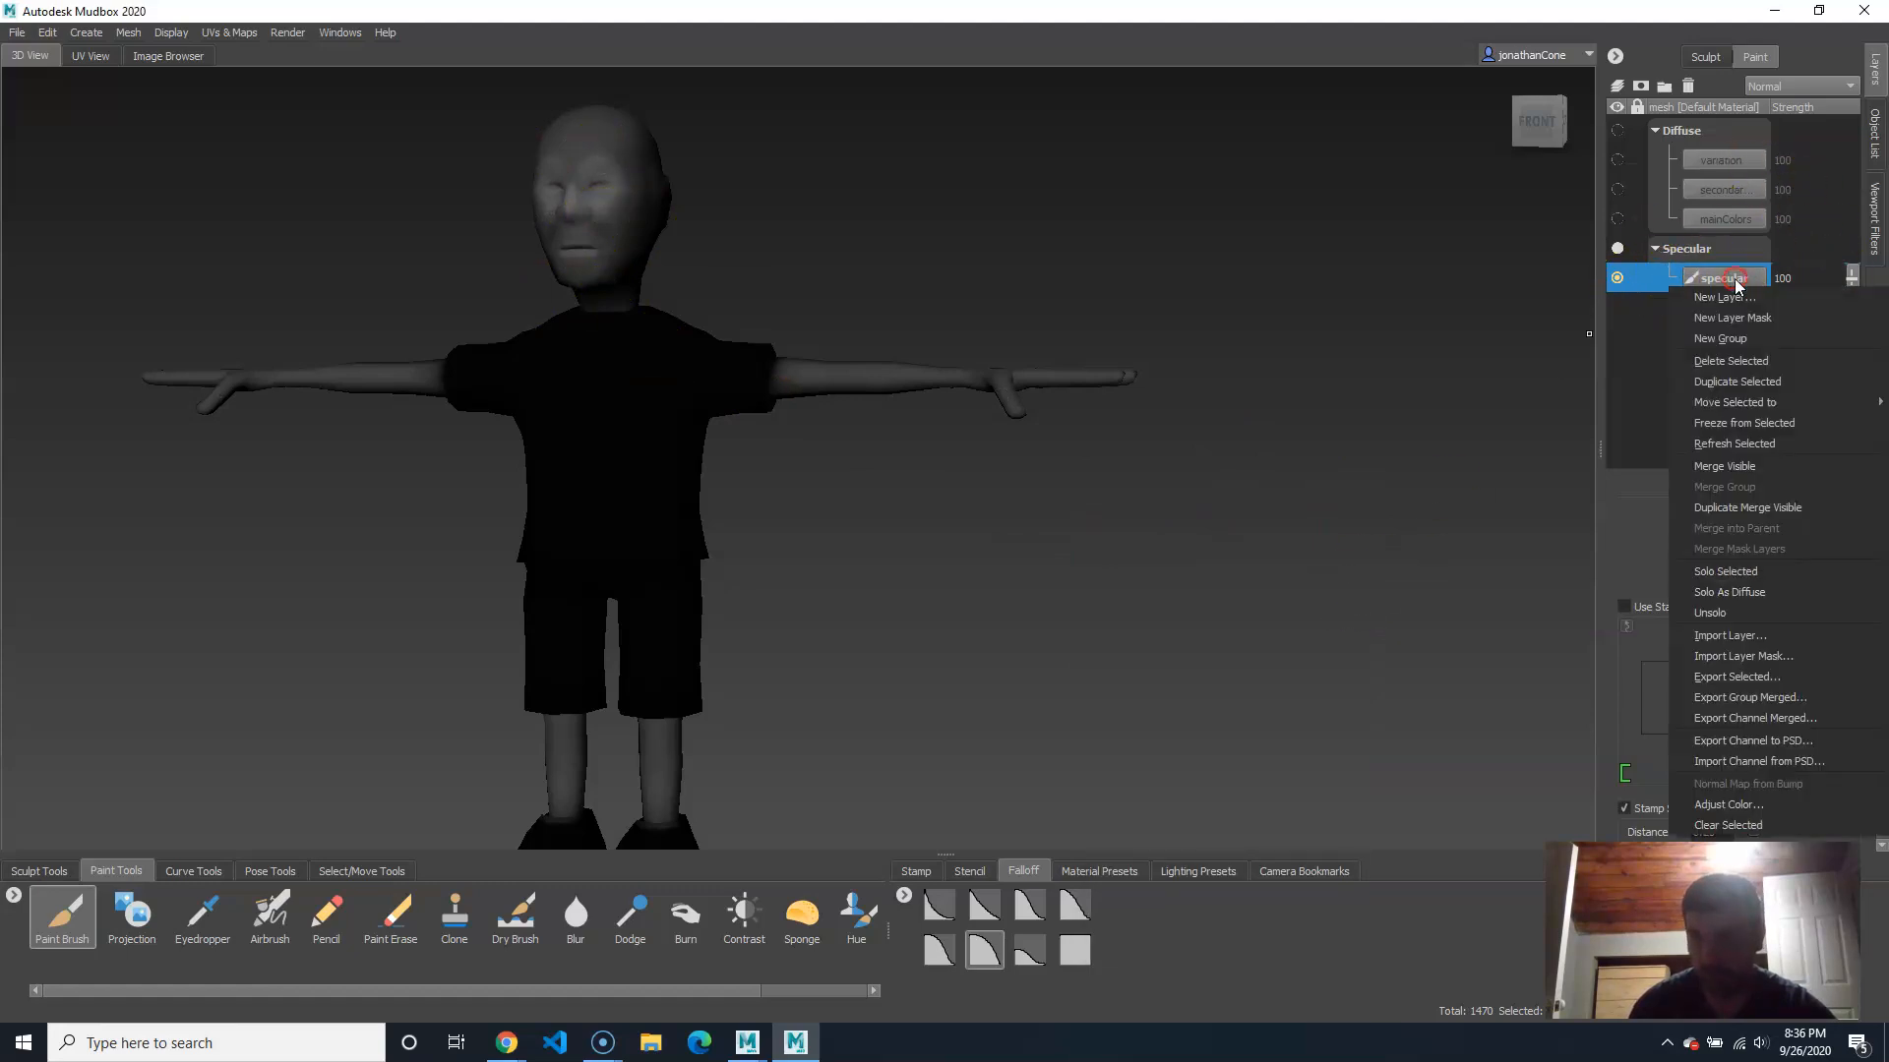
{"action": "left_click", "coordinate": [1750, 612]}
Step: Examine the shininess of the skin, shirt and shorts from several angles and distances
{"action": "left_click_drag", "start_coordinate": [763, 434], "coordinate": [678, 498], "text": "alt"}
{"action": "right_click_drag", "start_coordinate": [678, 497], "coordinate": [893, 521], "text": "alt"}
{"action": "left_click_drag", "start_coordinate": [691, 730], "coordinate": [702, 598], "text": "alt"}
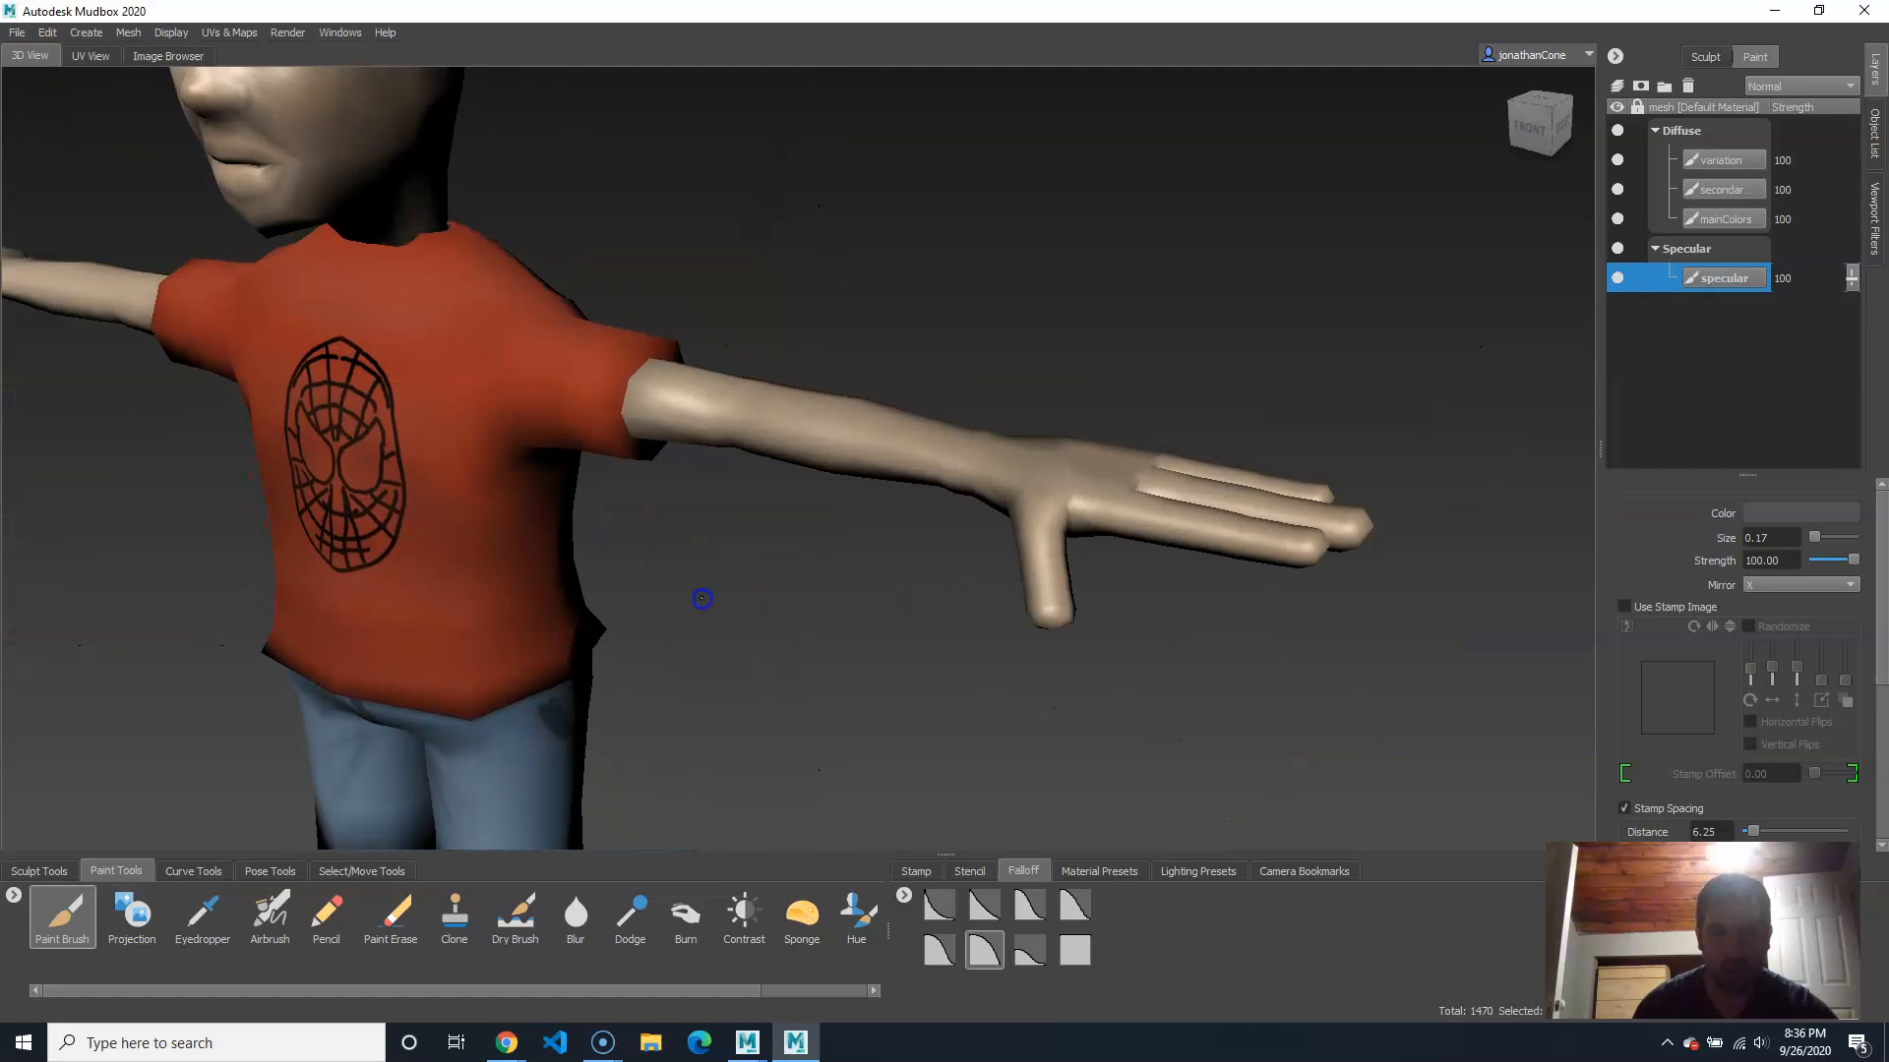
{"action": "right_click_drag", "start_coordinate": [700, 596], "coordinate": [482, 578], "text": "alt"}
{"action": "middle_click_drag", "start_coordinate": [482, 579], "coordinate": [513, 386], "text": "alt"}
{"action": "left_click_drag", "start_coordinate": [550, 512], "coordinate": [715, 530], "text": "alt"}
{"action": "middle_click_drag", "start_coordinate": [716, 530], "coordinate": [755, 767], "text": "alt"}
{"action": "right_click_drag", "start_coordinate": [797, 523], "coordinate": [865, 526], "text": "alt"}
{"action": "left_click_drag", "start_coordinate": [787, 521], "coordinate": [730, 509], "text": "alt"}
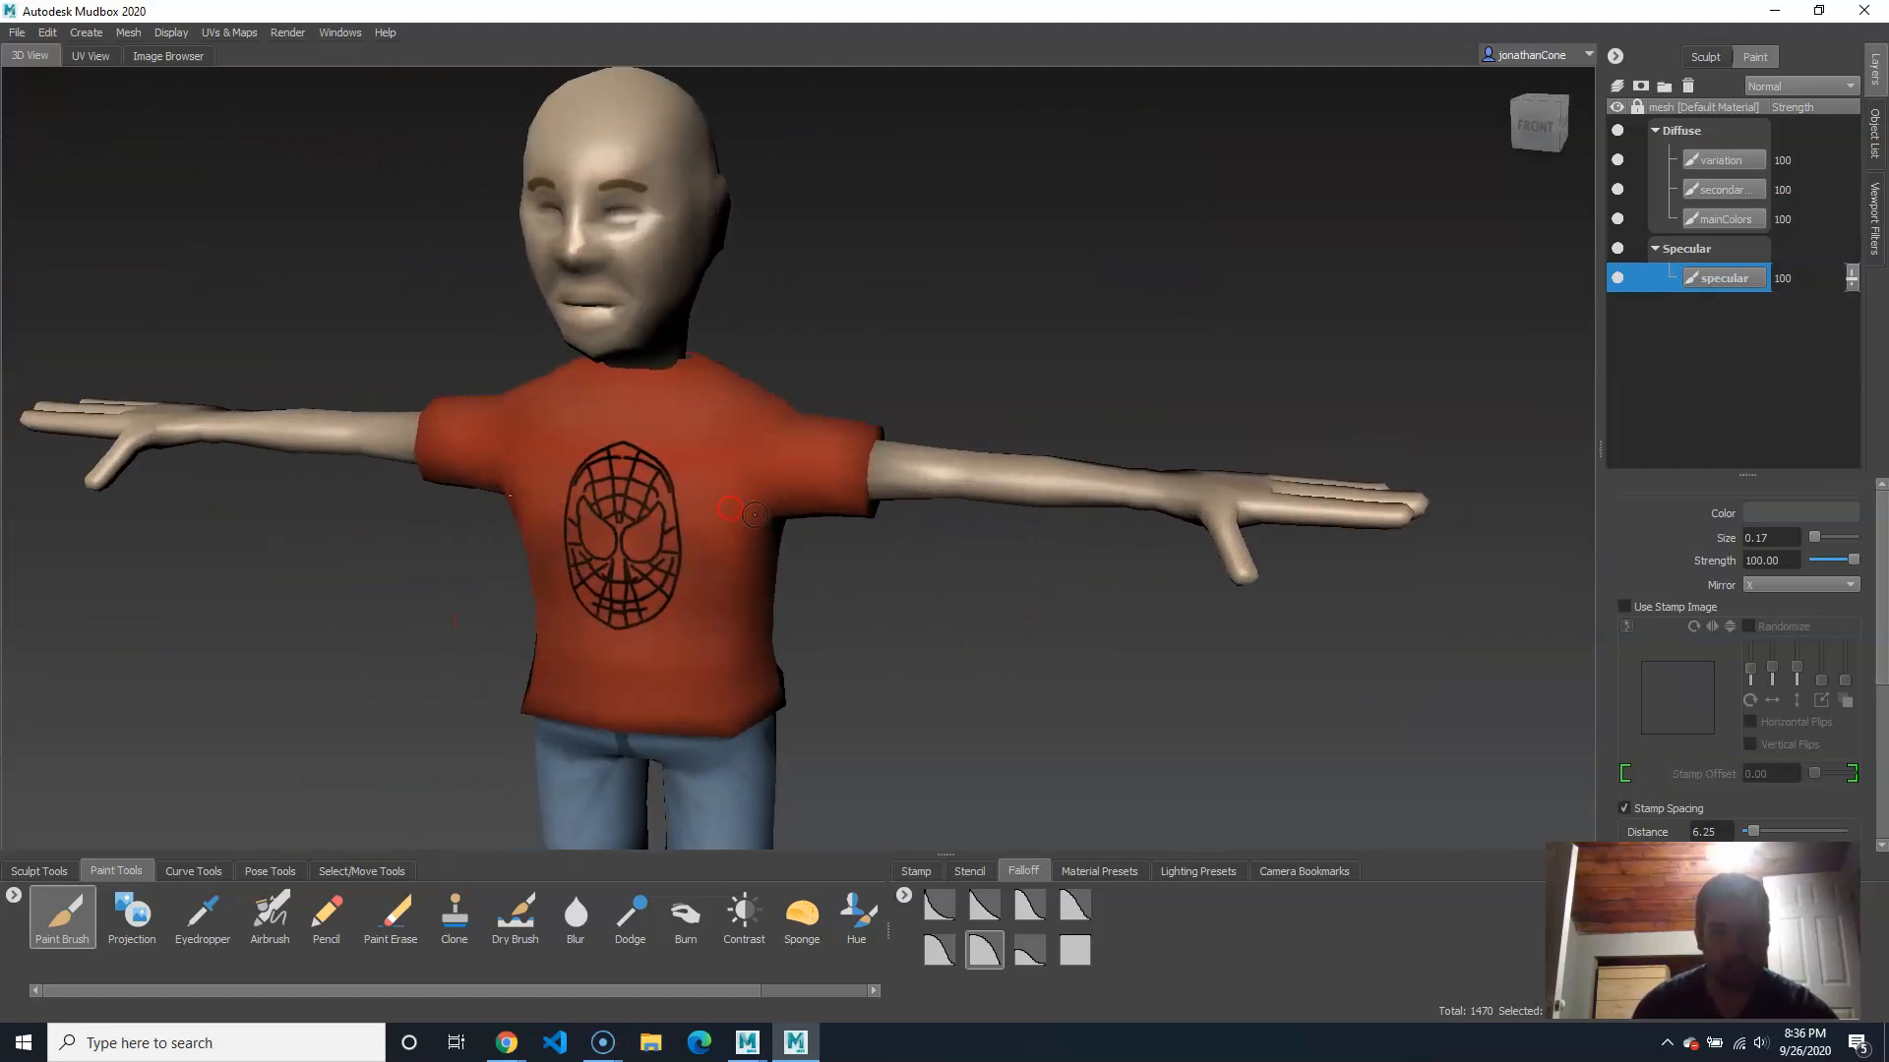
Step: Create a new paint layer named "textures" in the Bump Map channel
{"action": "left_click", "coordinate": [1619, 85]}
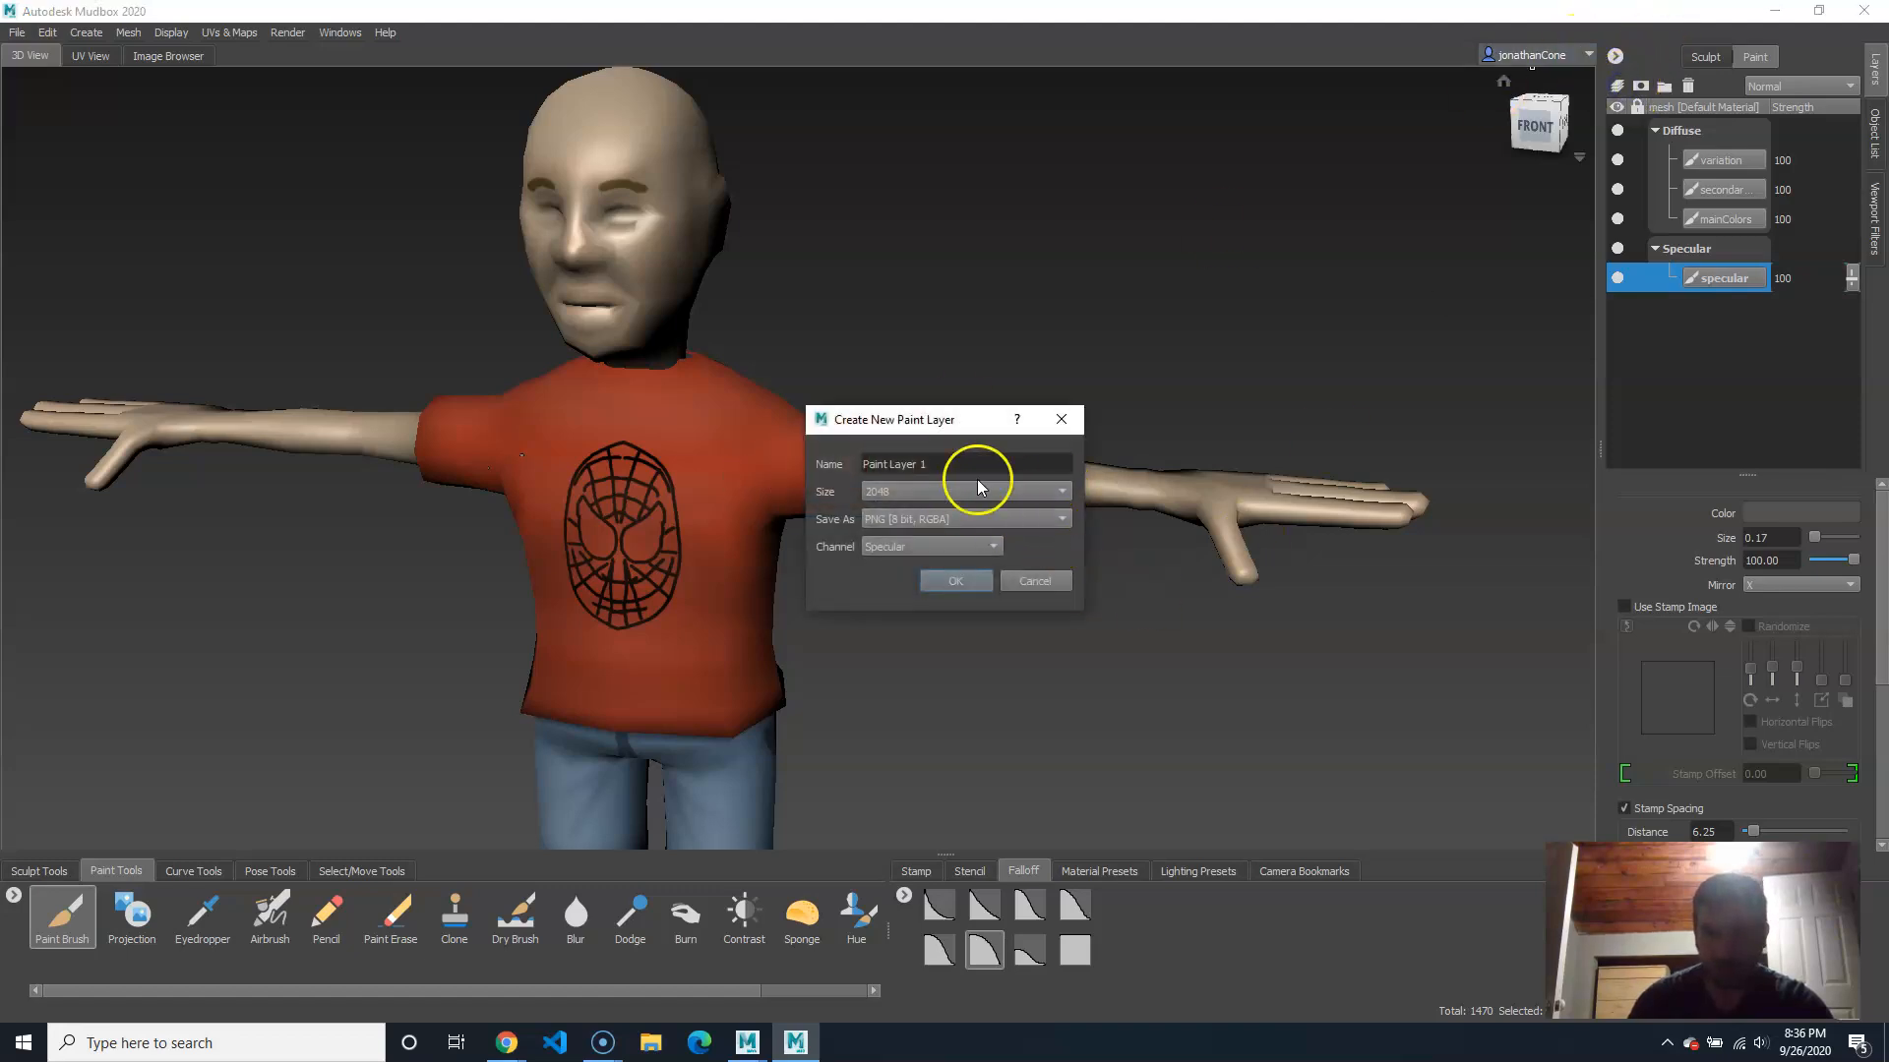
{"action": "left_click", "coordinate": [938, 552]}
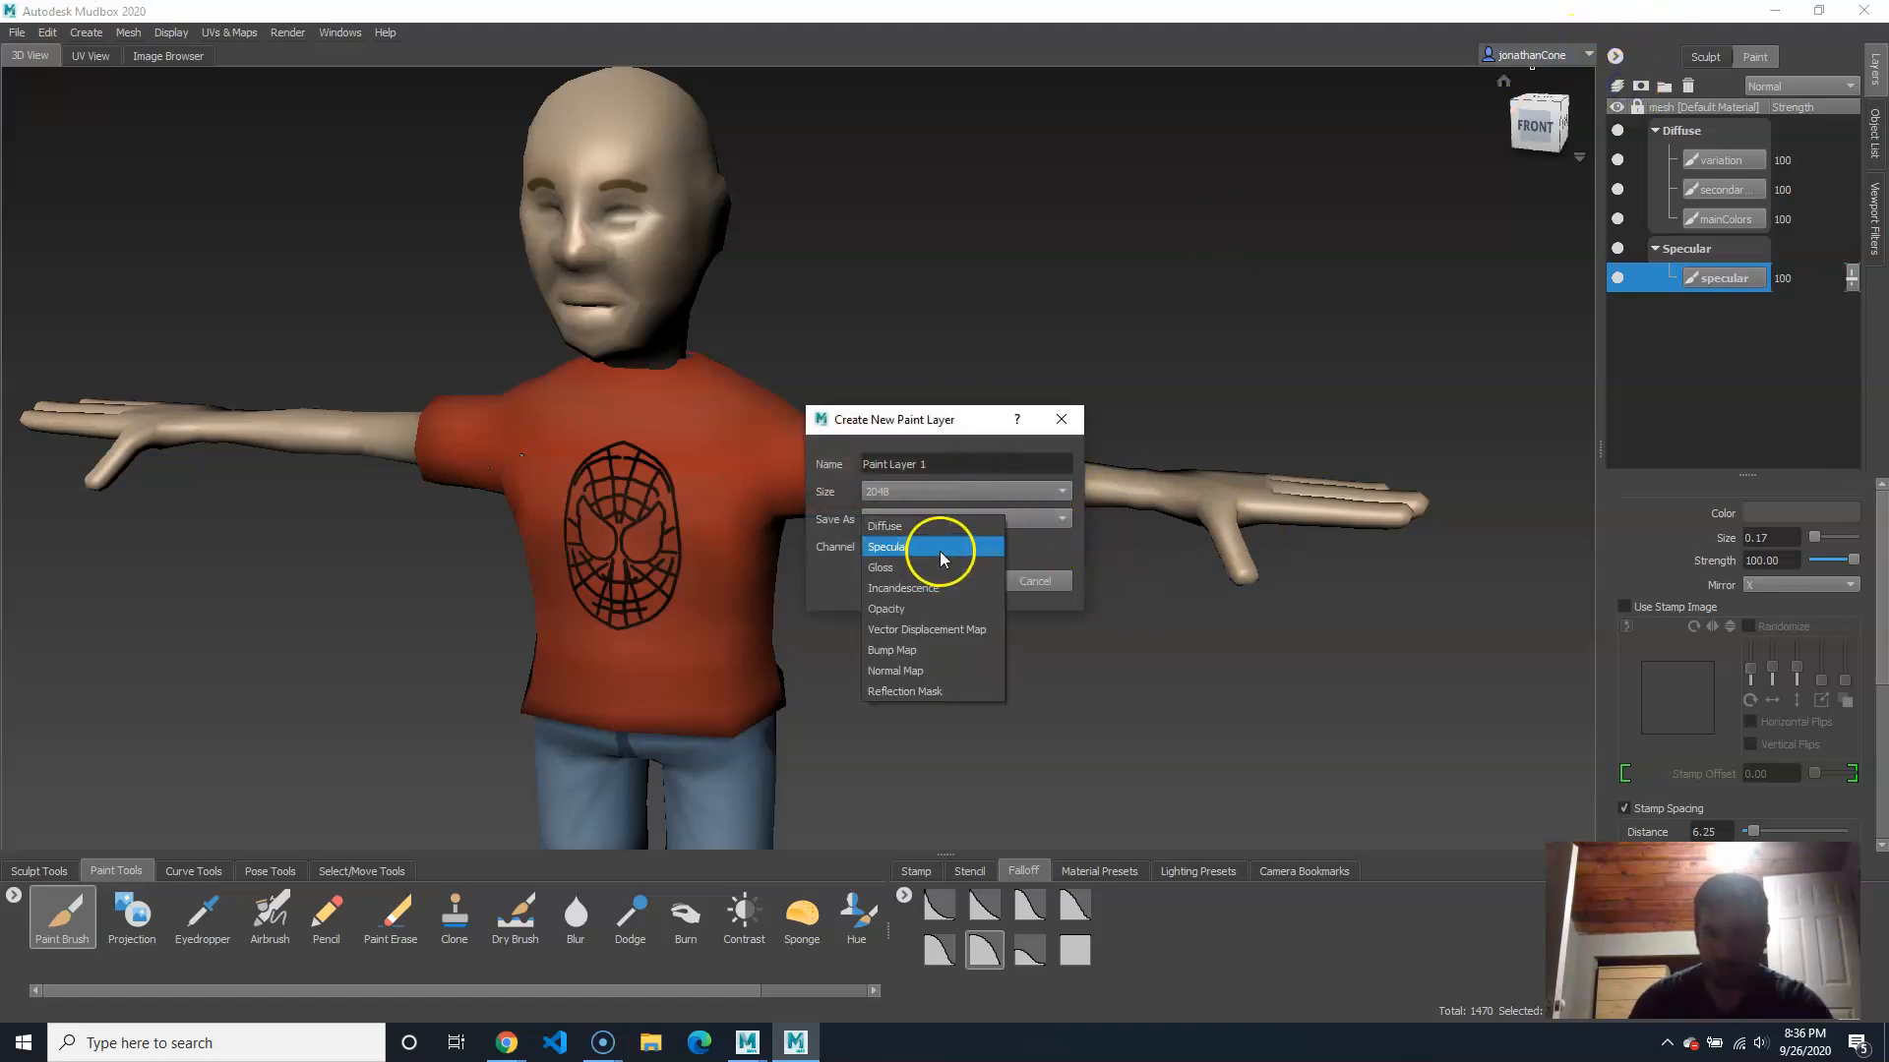
{"action": "left_click", "coordinate": [919, 652]}
{"action": "left_click_drag", "start_coordinate": [960, 463], "coordinate": [586, 442]}
{"action": "type", "text": "textures"}
{"action": "key", "text": "Return"}
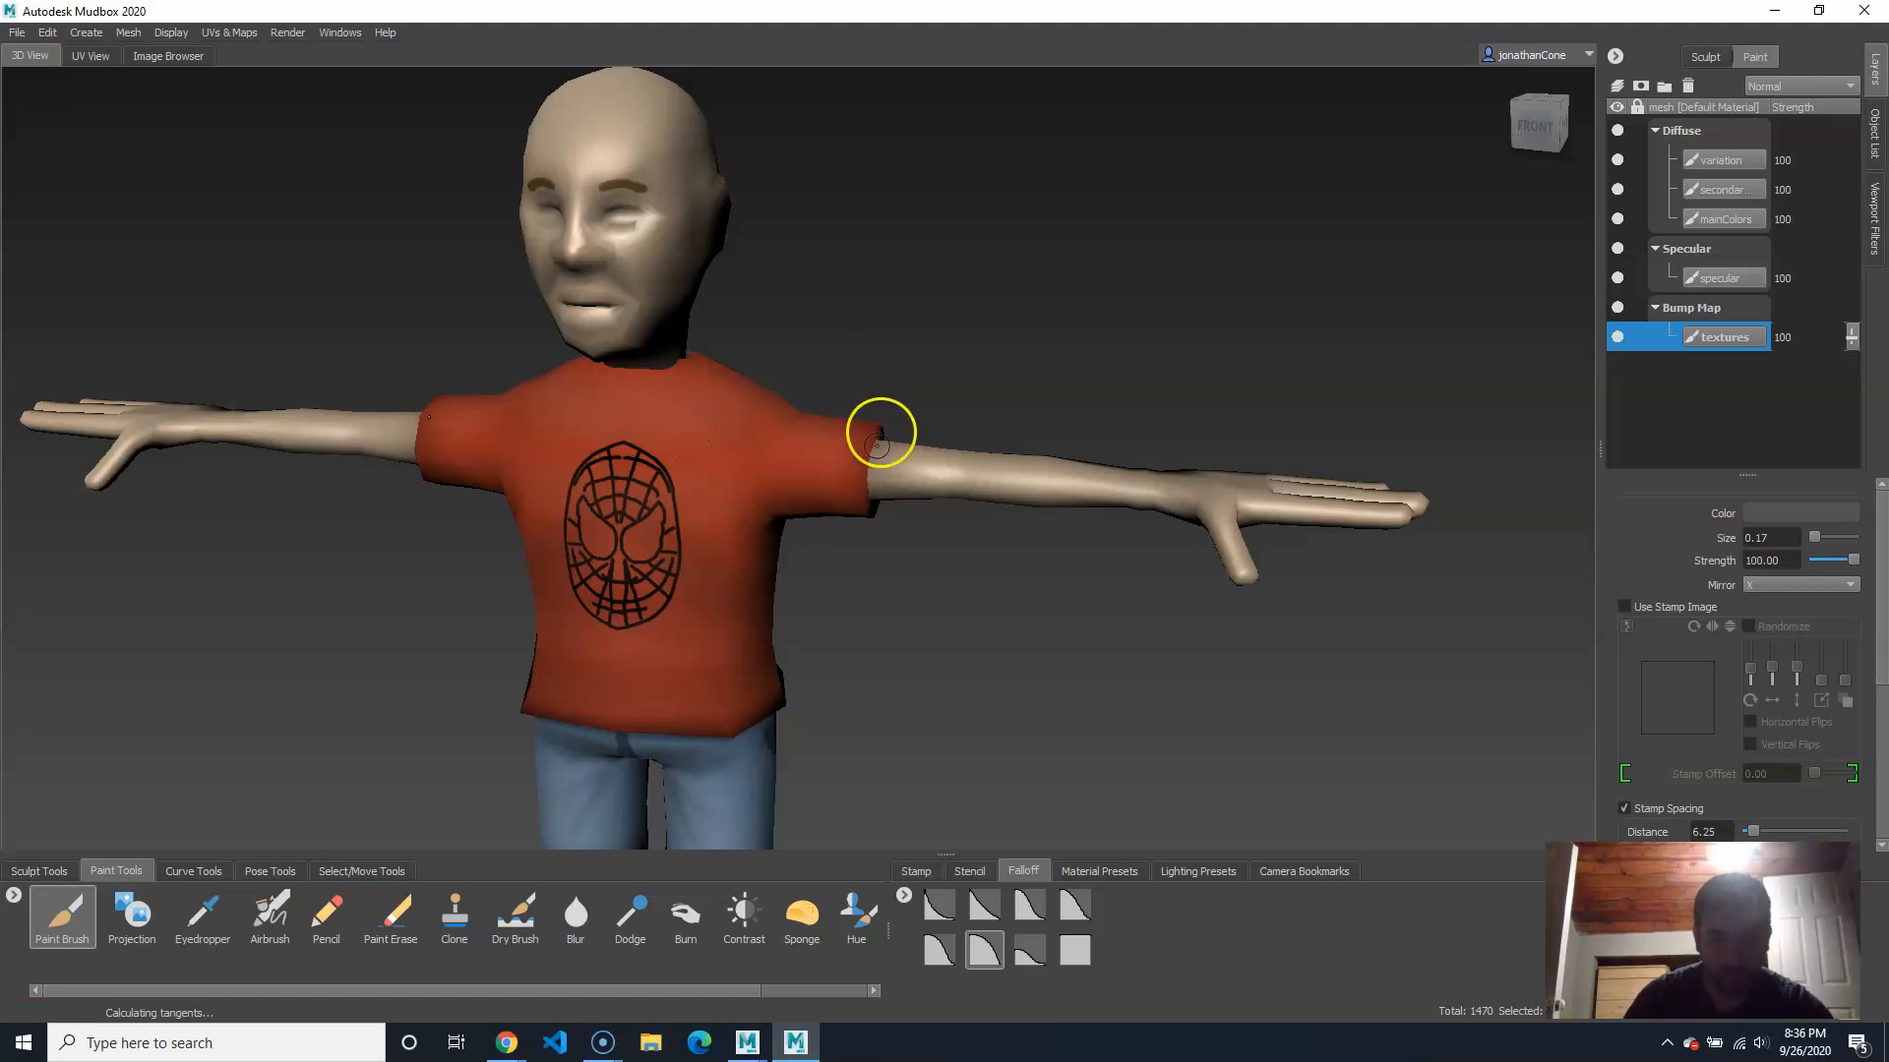
Step: Look over the character's shorts and the available paint tools
{"action": "right_click_drag", "start_coordinate": [744, 500], "coordinate": [819, 570], "text": "alt"}
{"action": "middle_click_drag", "start_coordinate": [822, 615], "coordinate": [954, 335], "text": "alt"}
{"action": "right_click_drag", "start_coordinate": [954, 335], "coordinate": [842, 435], "text": "alt"}
{"action": "left_click_drag", "start_coordinate": [842, 435], "coordinate": [915, 477], "text": "alt"}
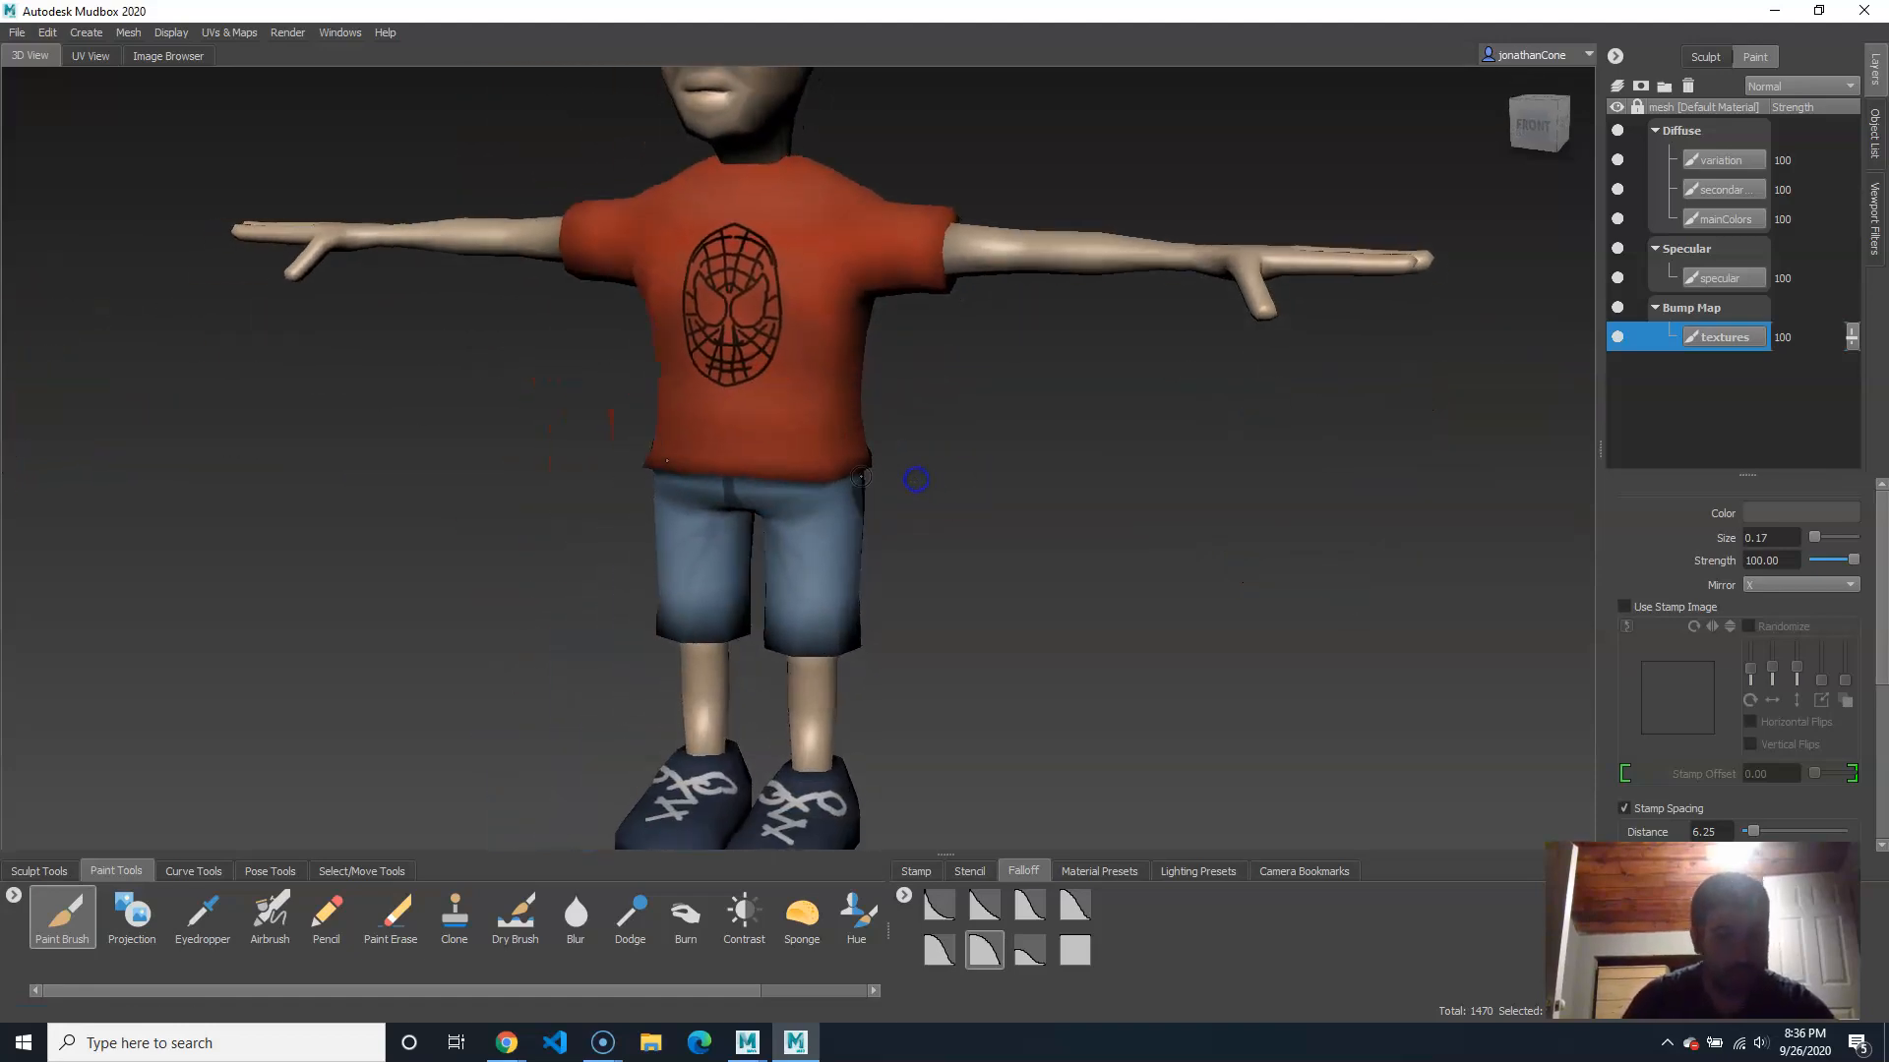
{"action": "right_click_drag", "start_coordinate": [915, 476], "coordinate": [973, 551], "text": "alt"}
{"action": "middle_click_drag", "start_coordinate": [964, 580], "coordinate": [940, 472], "text": "alt"}
{"action": "right_click_drag", "start_coordinate": [940, 472], "coordinate": [889, 463], "text": "alt"}
{"action": "middle_click_drag", "start_coordinate": [890, 463], "coordinate": [916, 507], "text": "alt"}
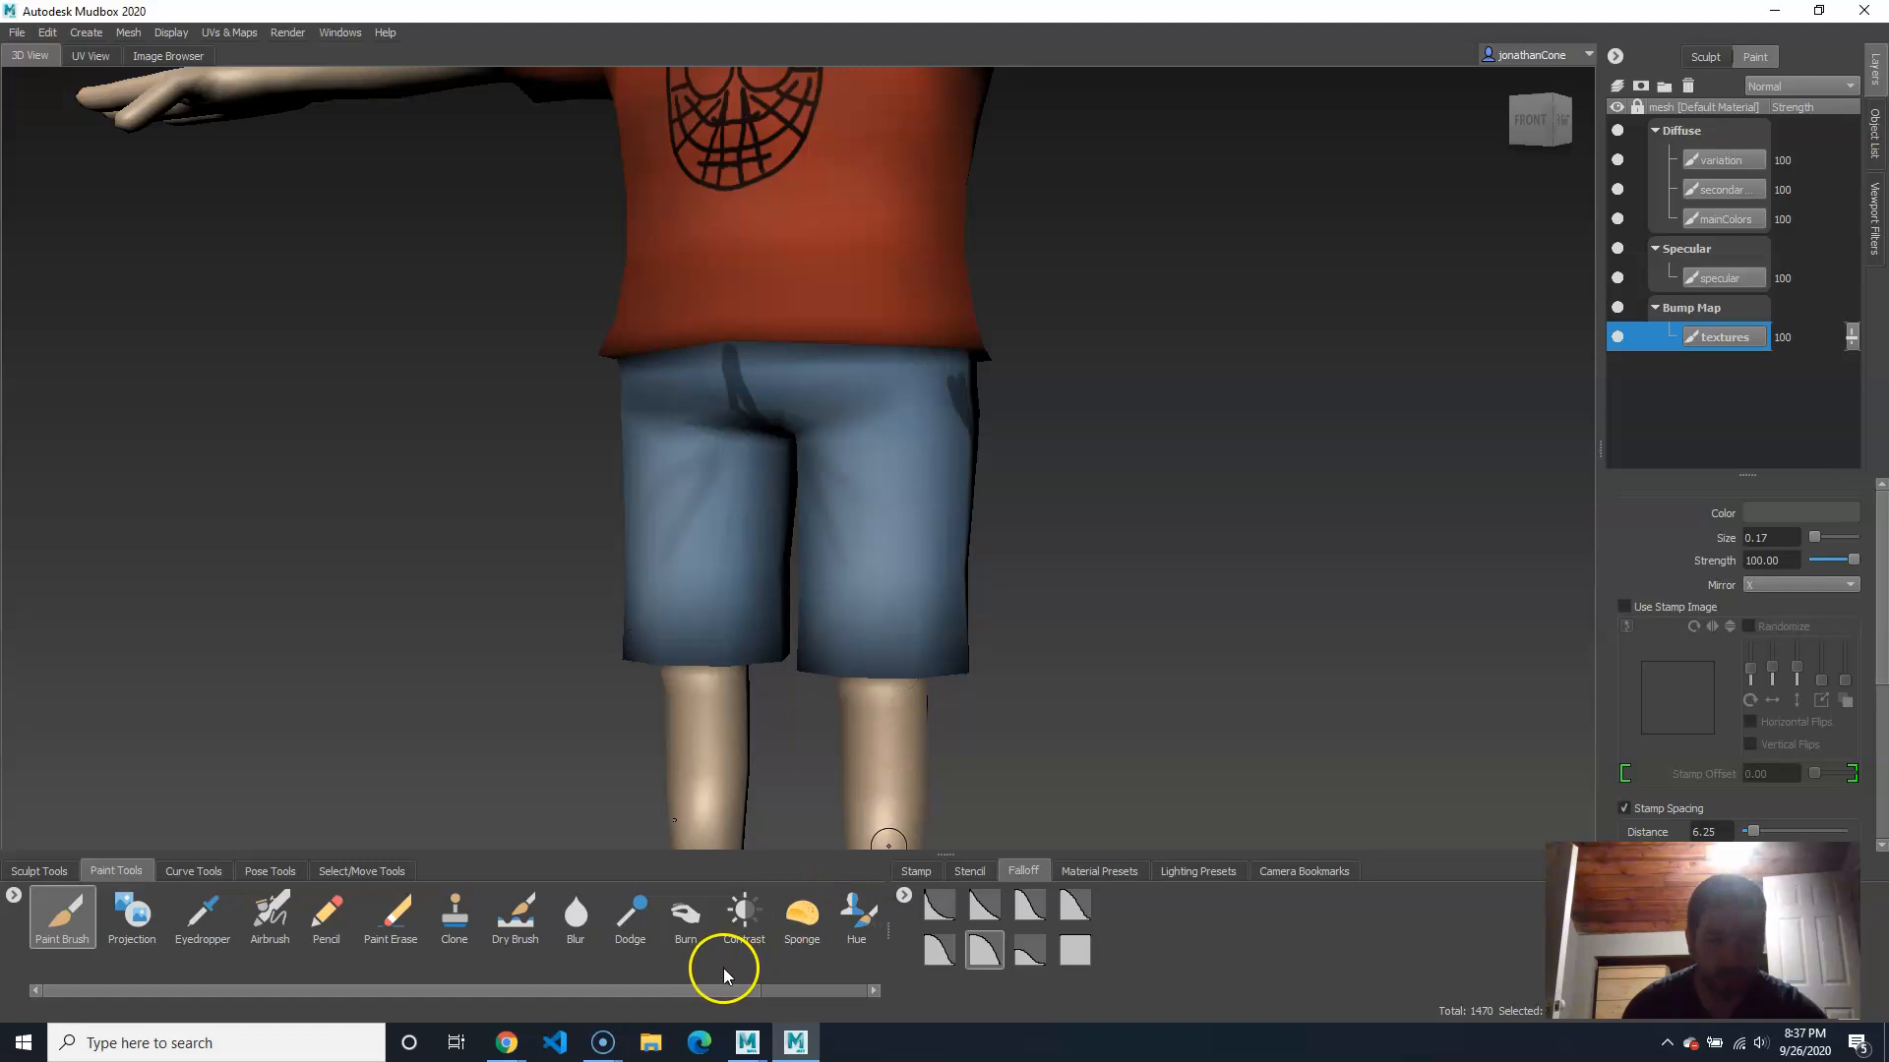
{"action": "left_click", "coordinate": [841, 988]}
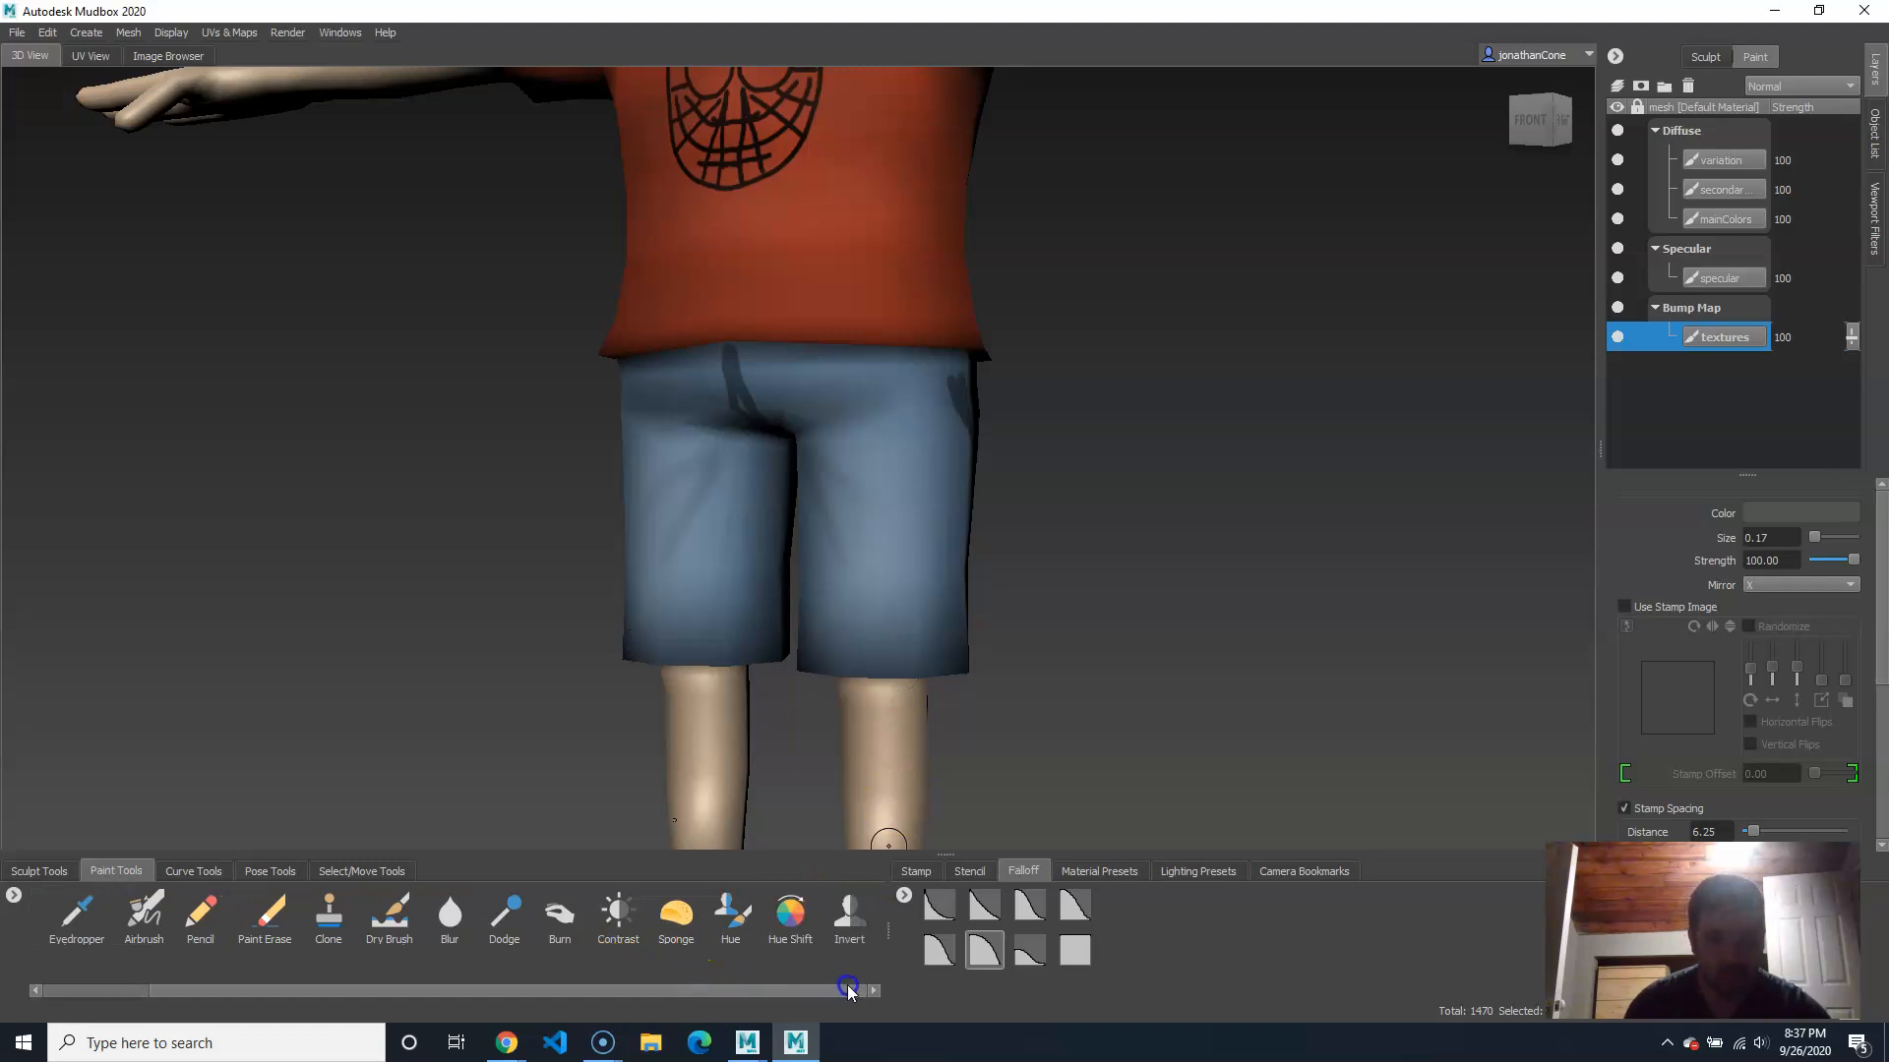
{"action": "mouse_move", "coordinate": [852, 979]}
{"action": "left_mouse_down"}
{"action": "mouse_move", "coordinate": [699, 983]}
{"action": "mouse_move", "coordinate": [800, 986]}
{"action": "mouse_move", "coordinate": [742, 1001]}
{"action": "mouse_move", "coordinate": [693, 995]}
{"action": "mouse_move", "coordinate": [866, 989]}
{"action": "mouse_move", "coordinate": [607, 989]}
{"action": "left_mouse_up"}
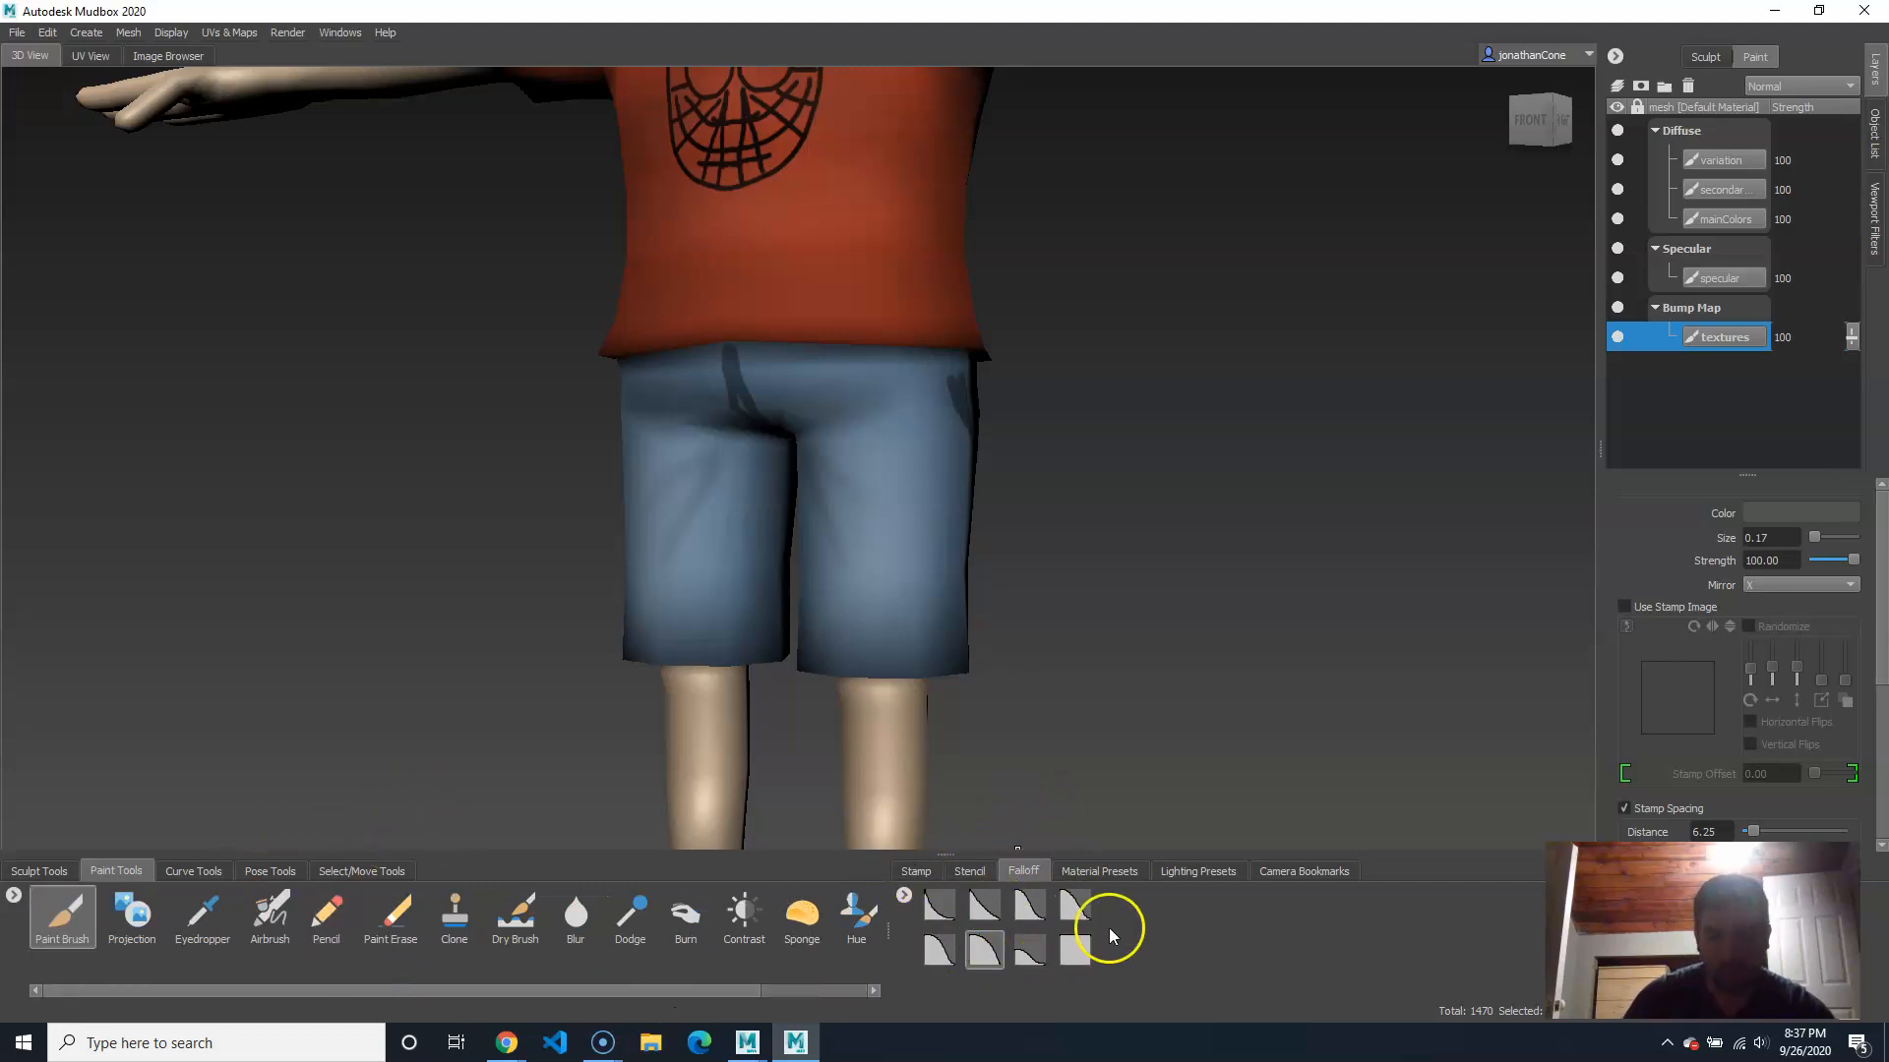
Step: Browse the material, lighting, falloff and stencil presets, ending at the stamp collection
{"action": "left_click", "coordinate": [1112, 878]}
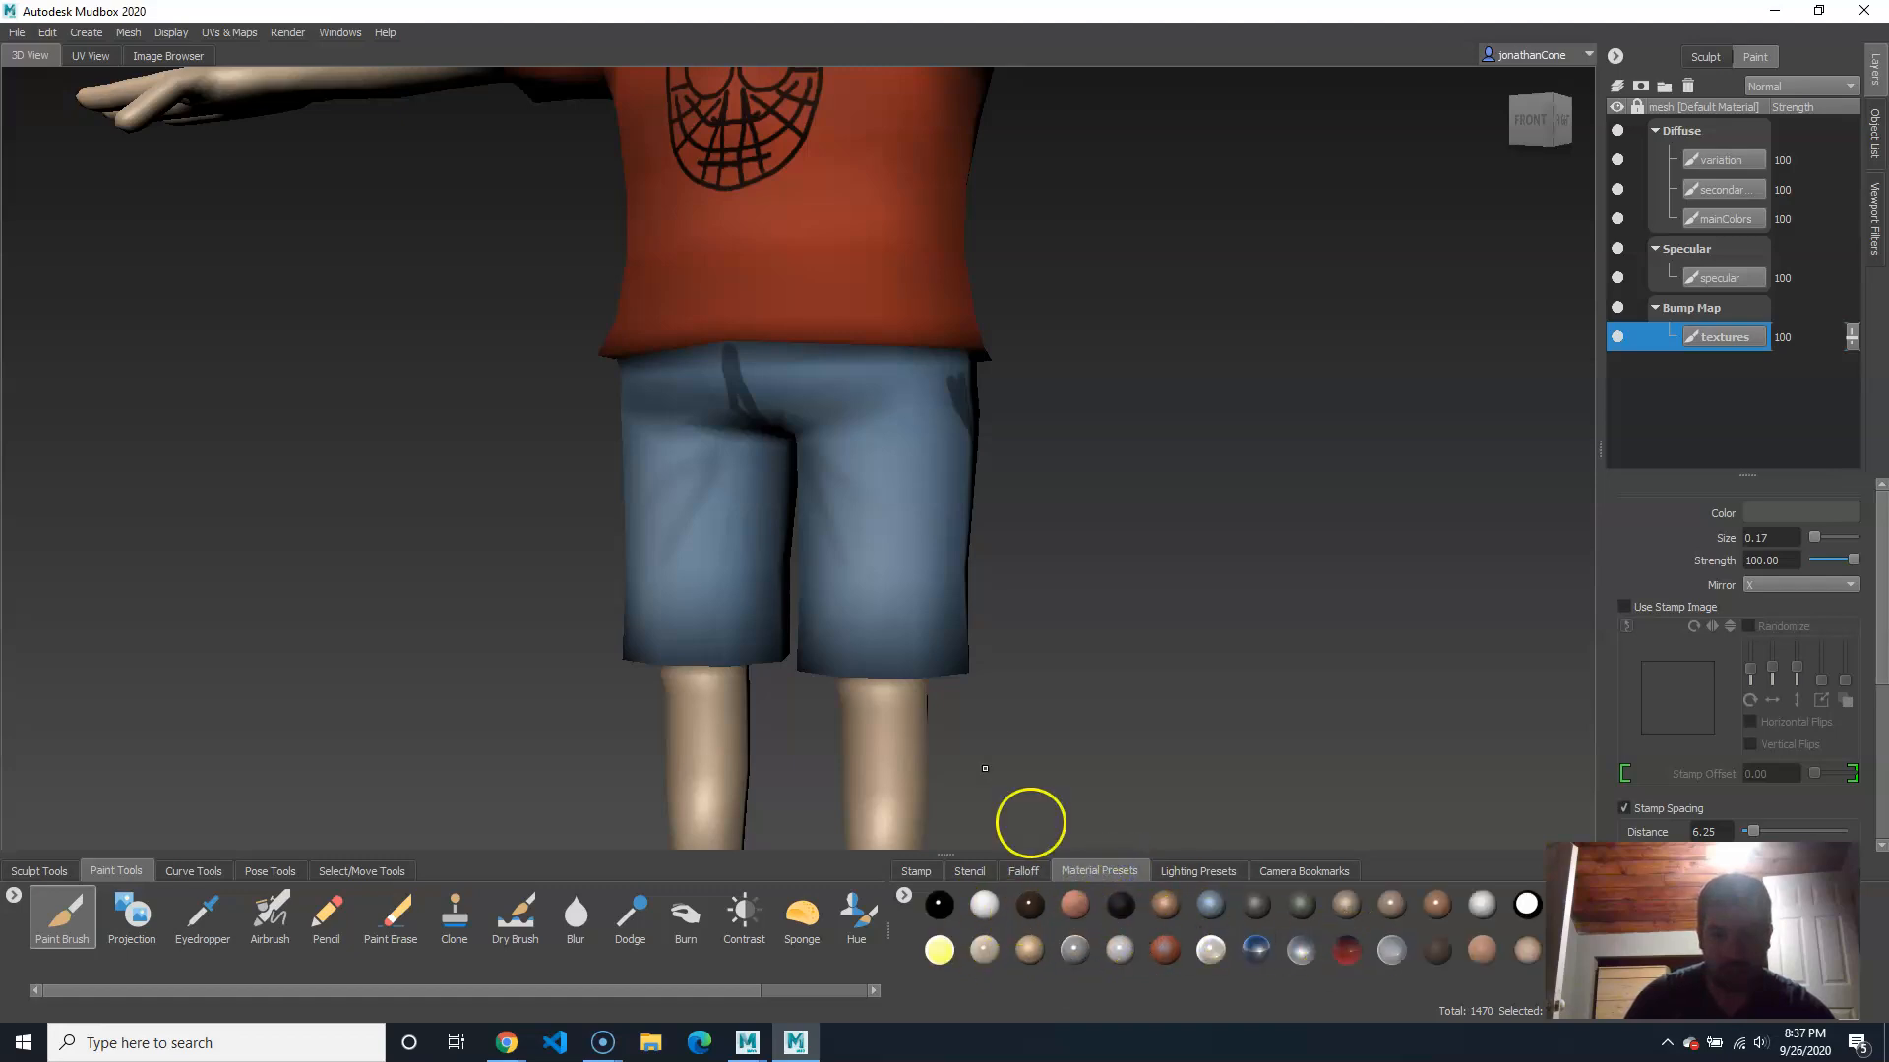
{"action": "left_click", "coordinate": [1188, 872]}
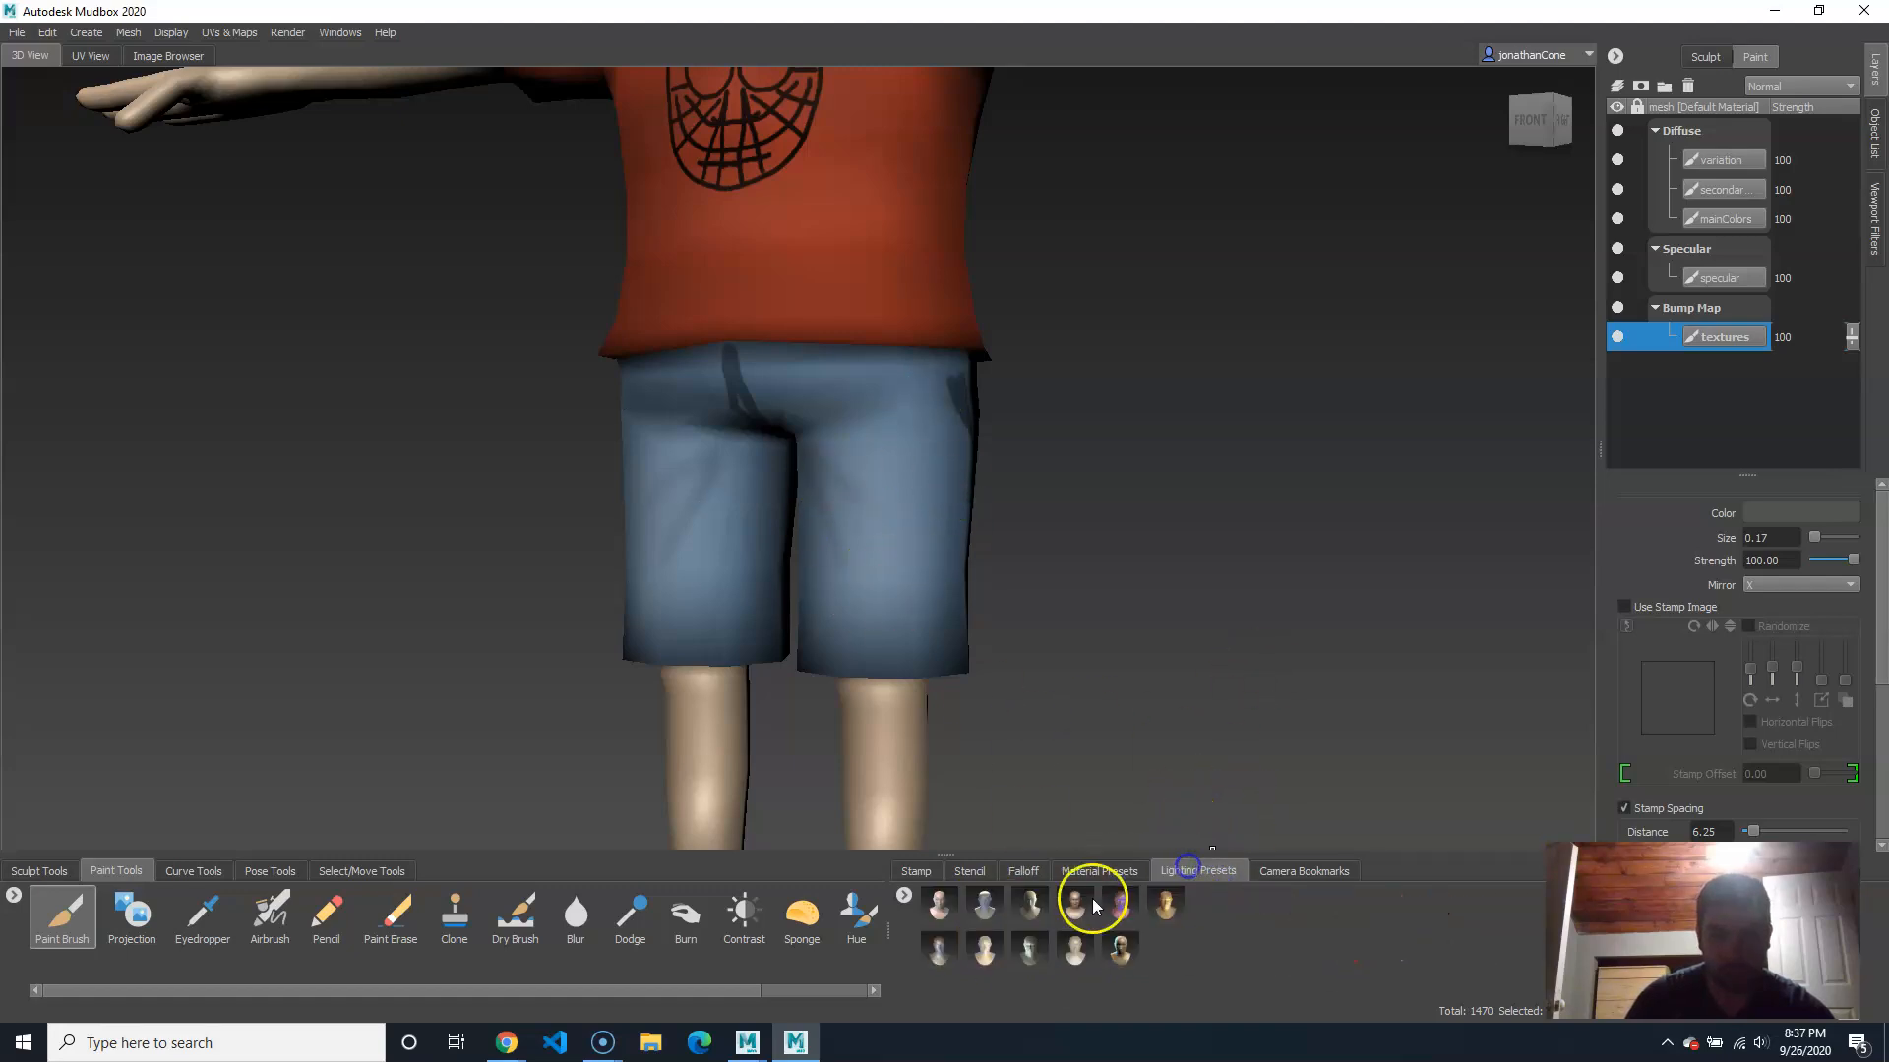
{"action": "left_click", "coordinate": [1035, 871]}
{"action": "left_click", "coordinate": [971, 875]}
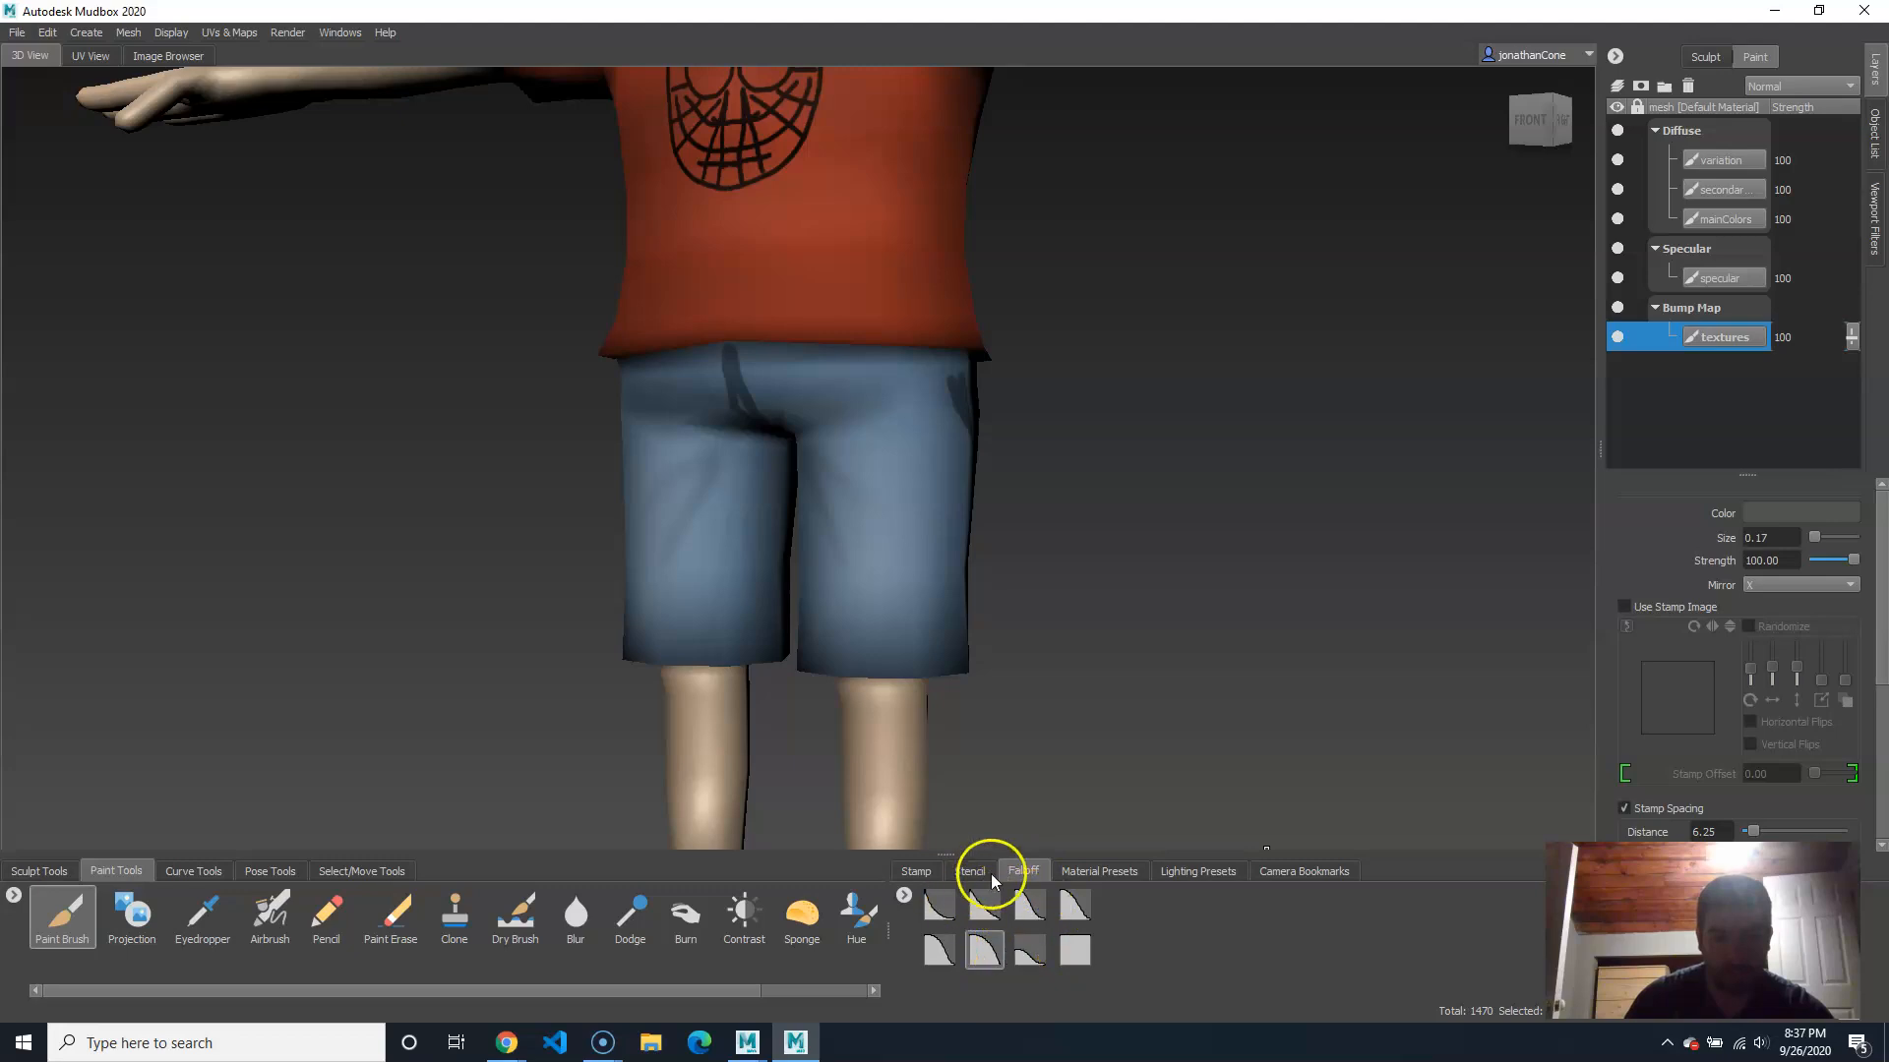
{"action": "left_click", "coordinate": [972, 870]}
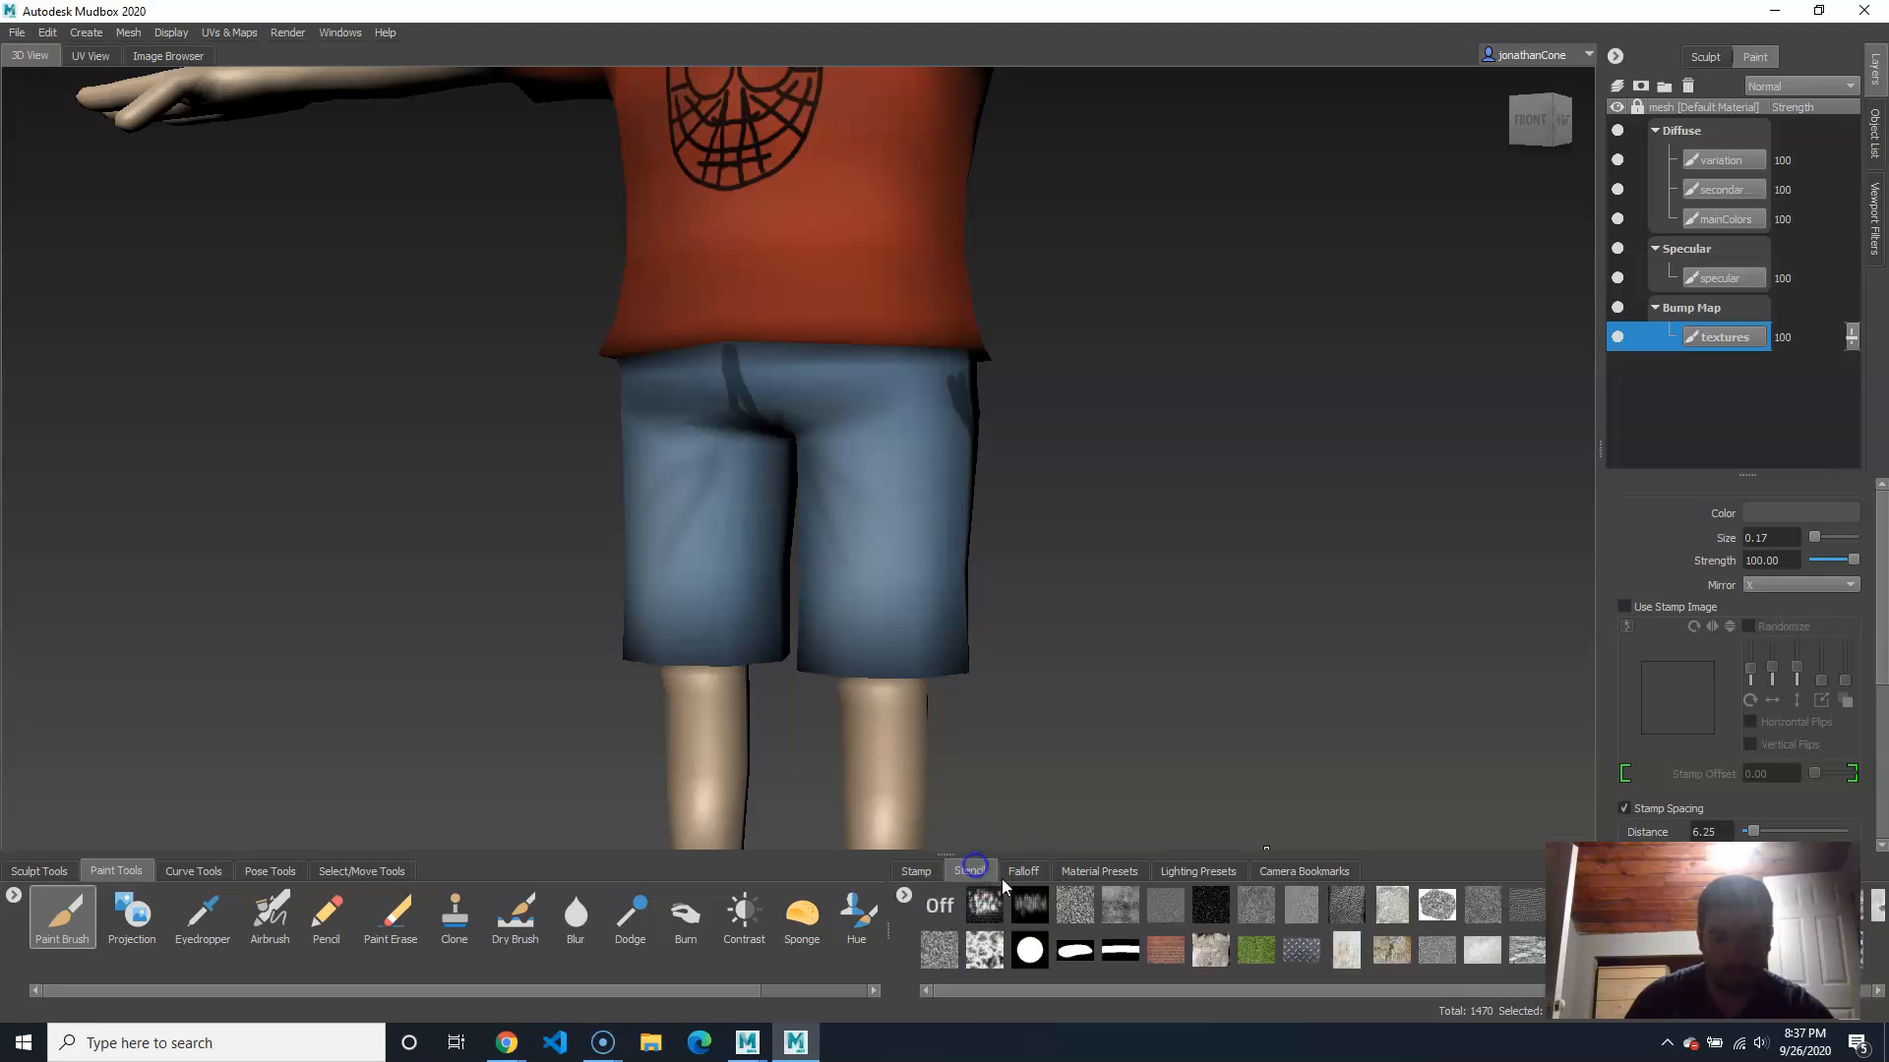
{"action": "left_click", "coordinate": [917, 874]}
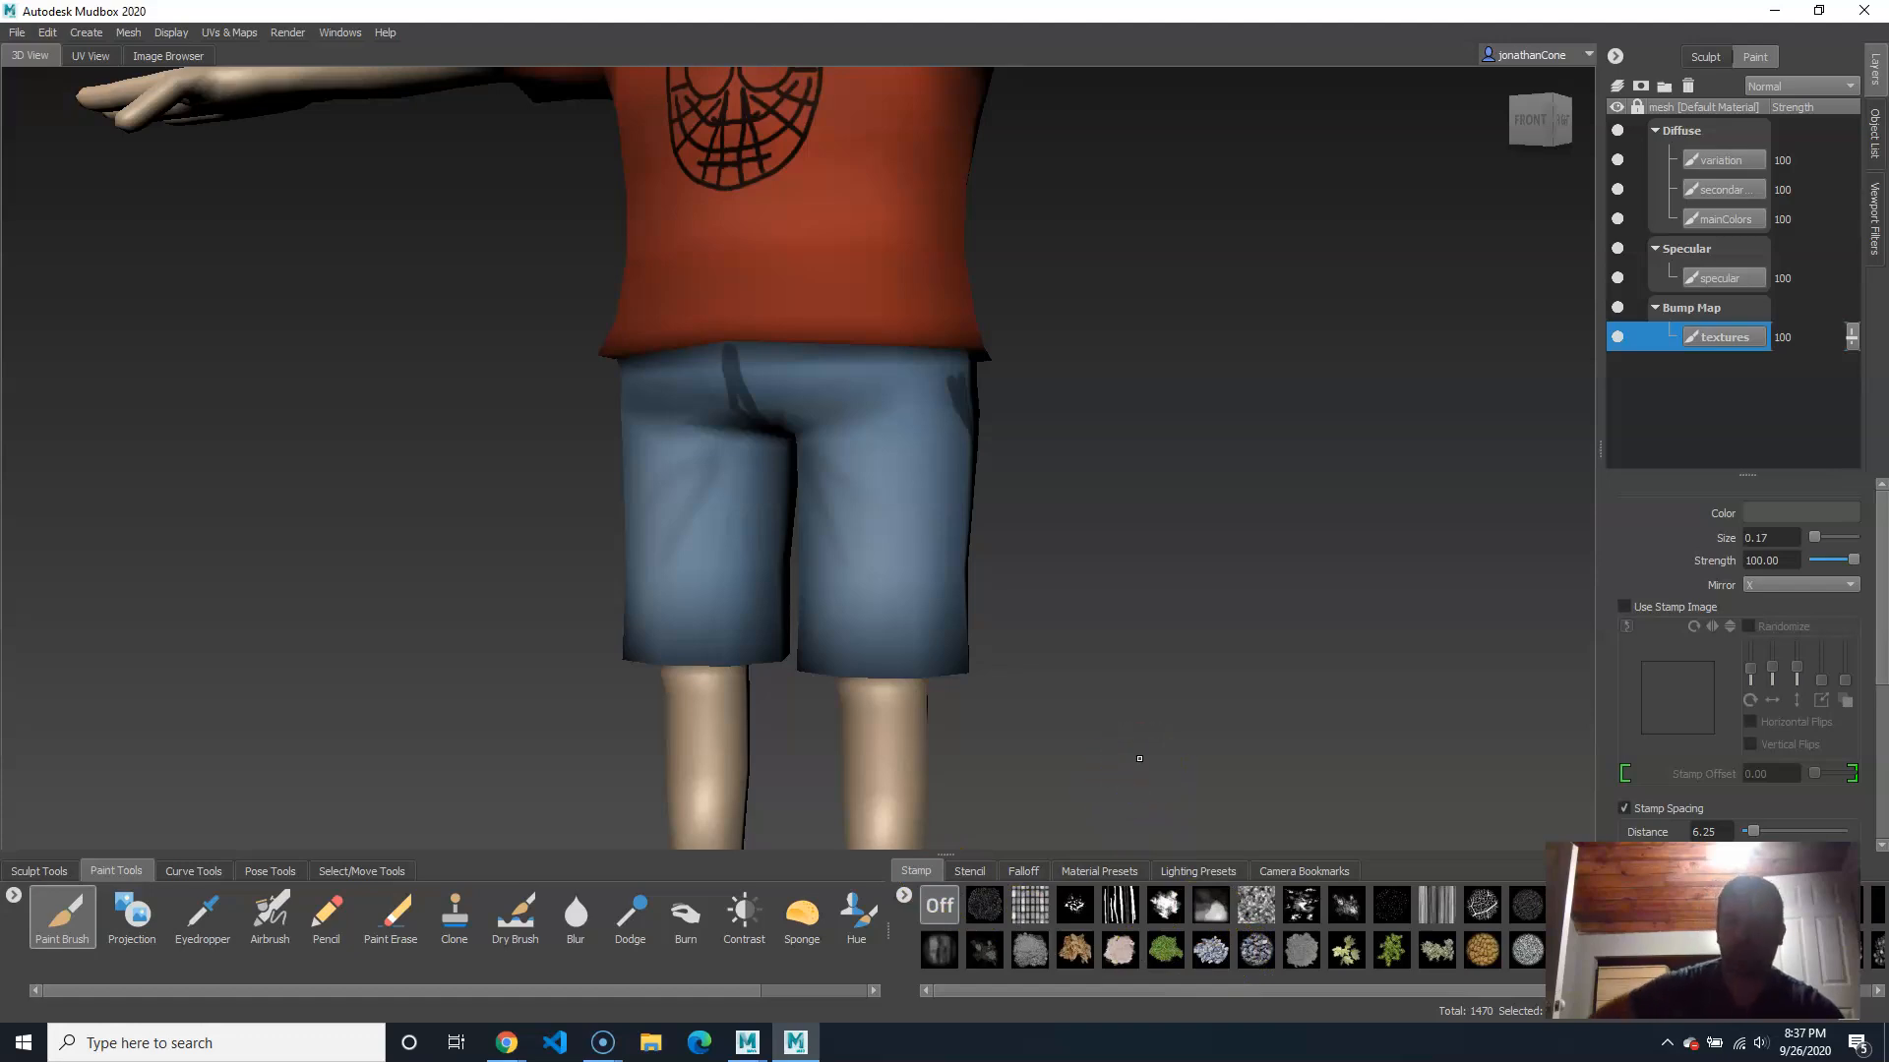
Step: Try a vertical bump stroke down the front of the shorts with the woven grid stamp and a brush size of 0.46
{"action": "left_click", "coordinate": [1027, 905]}
{"action": "left_click_drag", "start_coordinate": [1108, 705], "coordinate": [1074, 704], "text": "alt"}
{"action": "right_click_drag", "start_coordinate": [1072, 704], "coordinate": [1019, 657], "text": "alt"}
{"action": "middle_click_drag", "start_coordinate": [1019, 654], "coordinate": [986, 669], "text": "alt"}
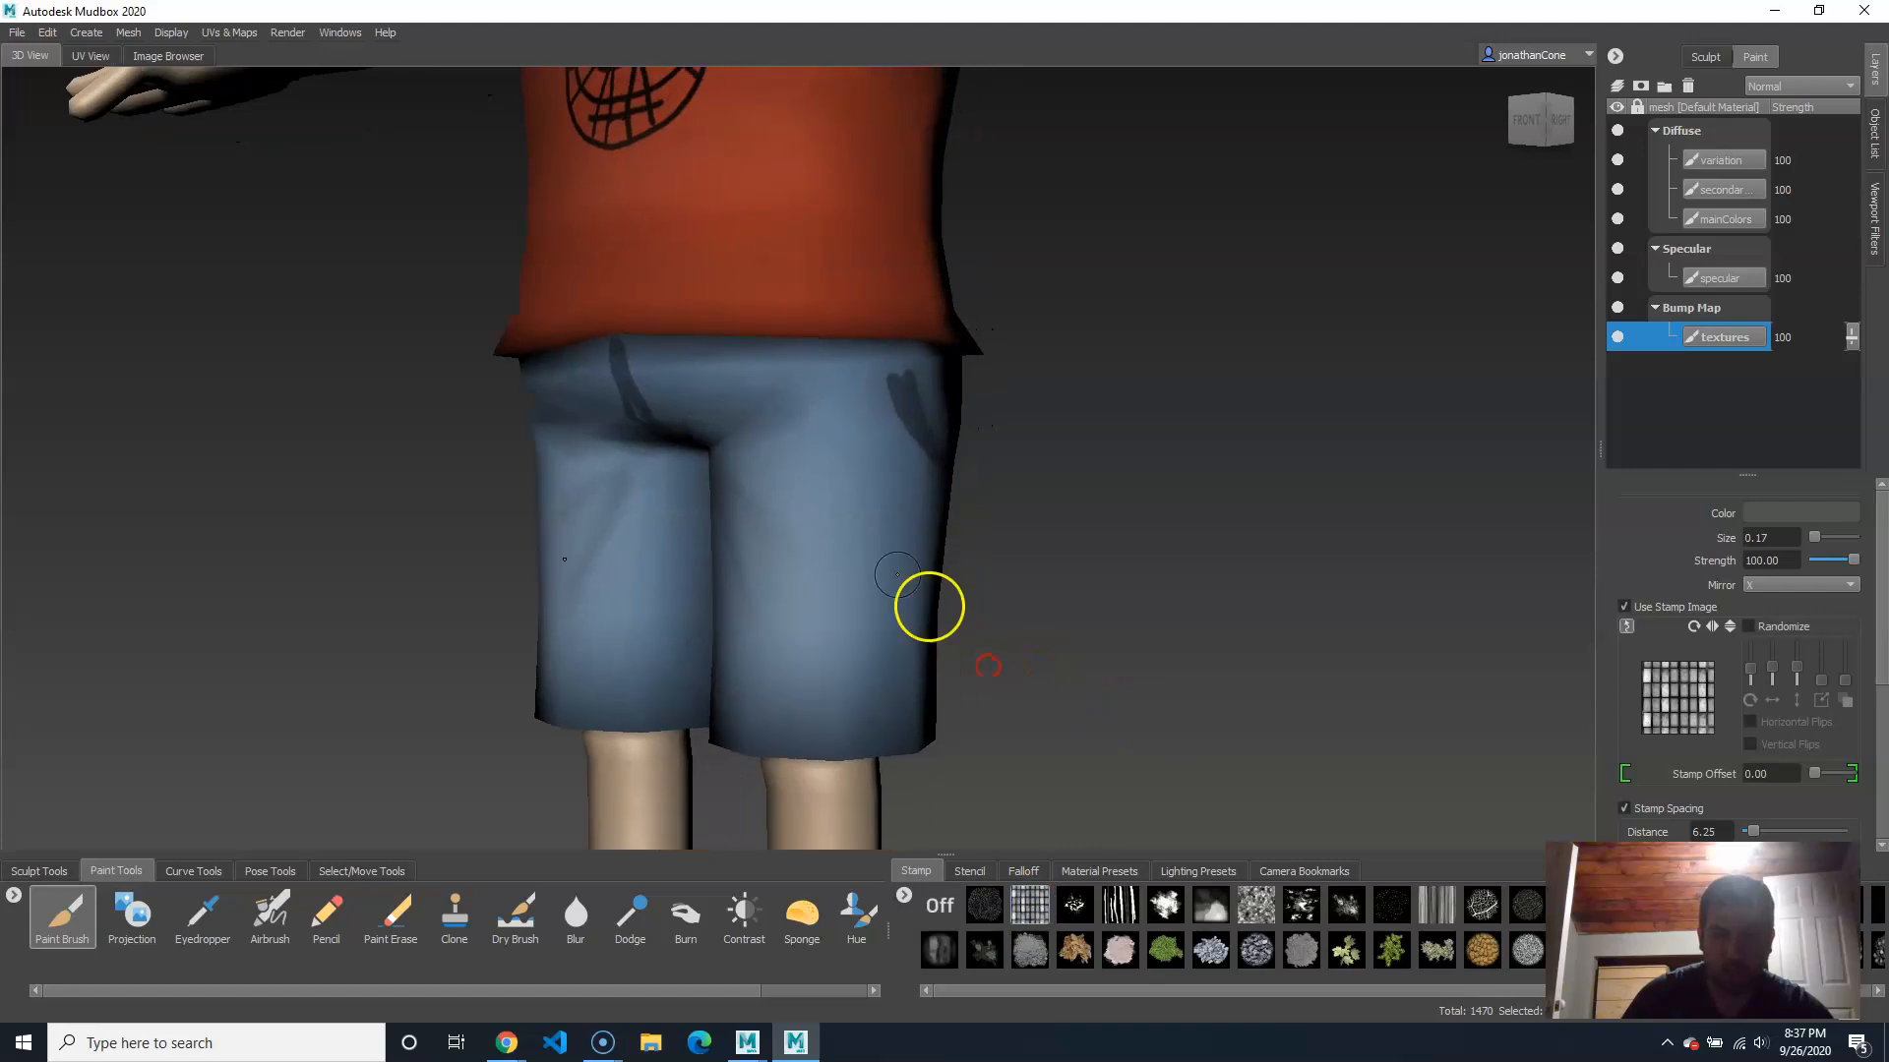
{"action": "key", "text": "b"}
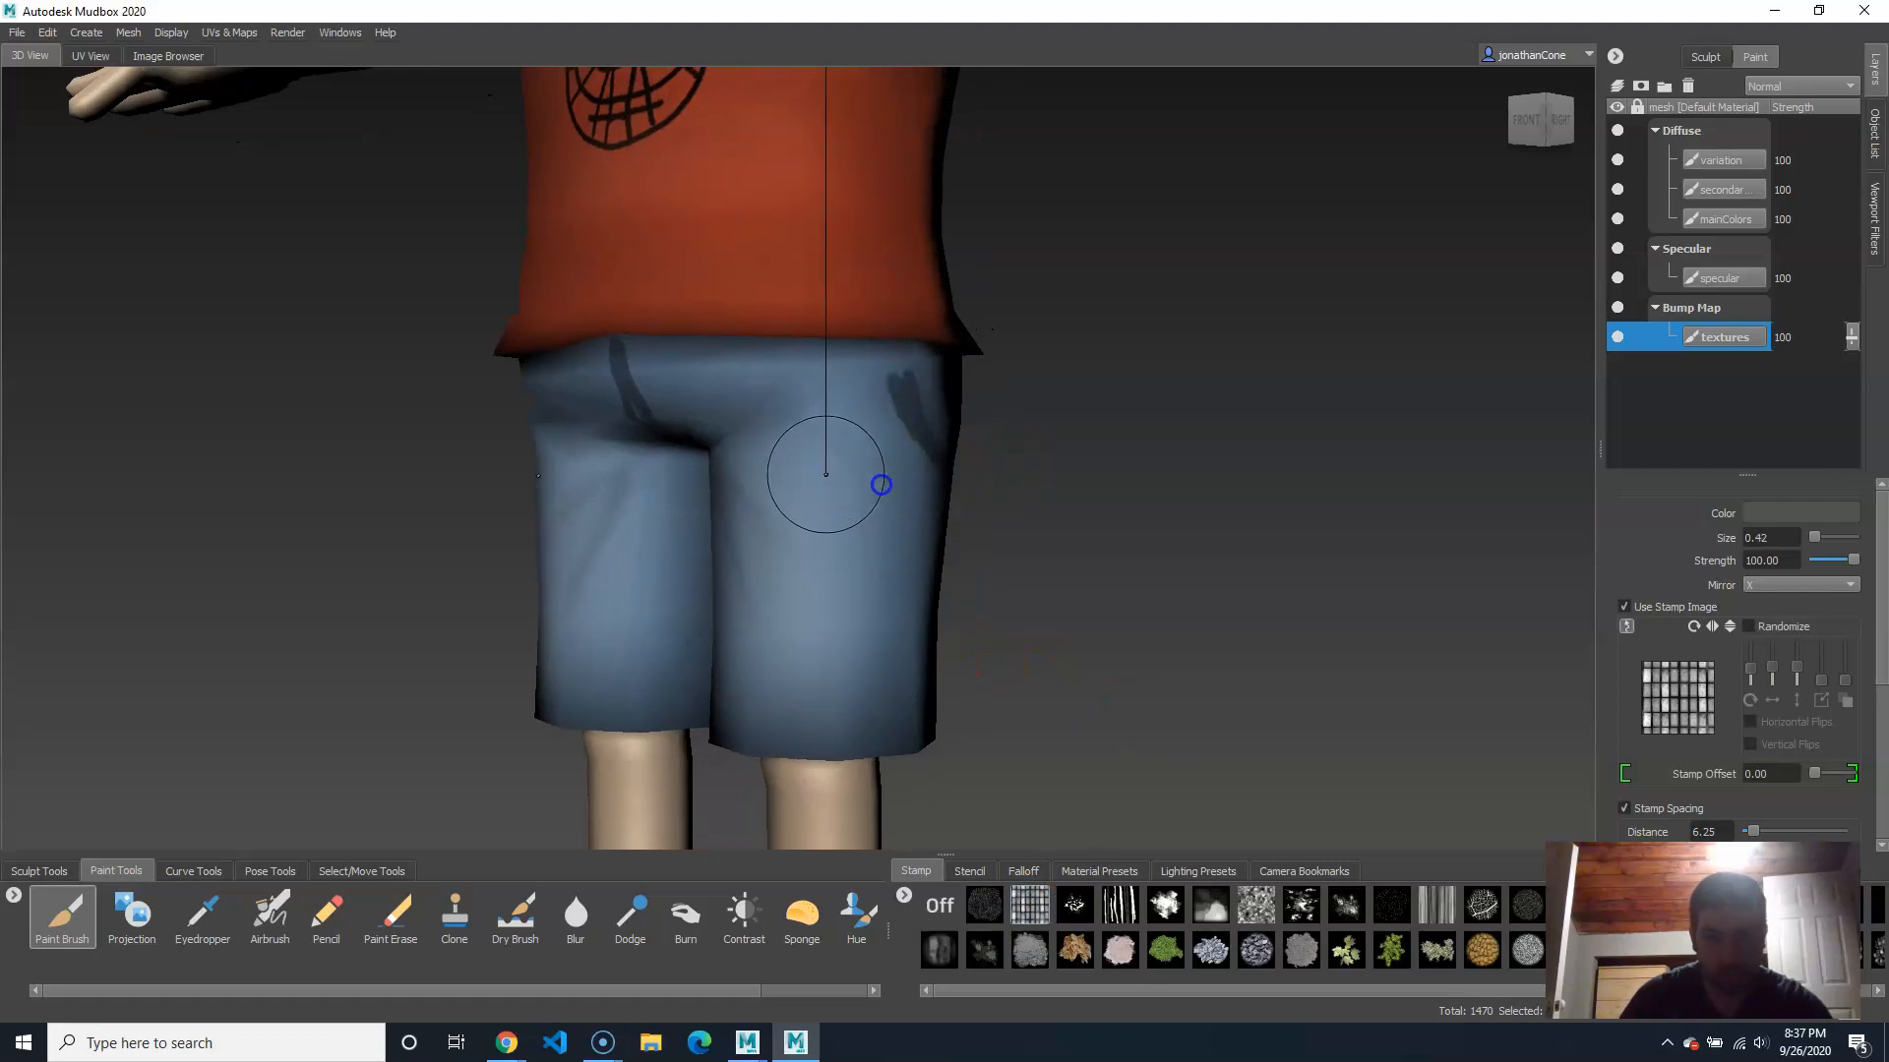
{"action": "left_click_drag", "start_coordinate": [830, 493], "coordinate": [832, 689]}
{"action": "left_click_drag", "start_coordinate": [1141, 708], "coordinate": [1064, 693], "text": "alt"}
{"action": "right_click_drag", "start_coordinate": [942, 644], "coordinate": [1001, 658], "text": "alt"}
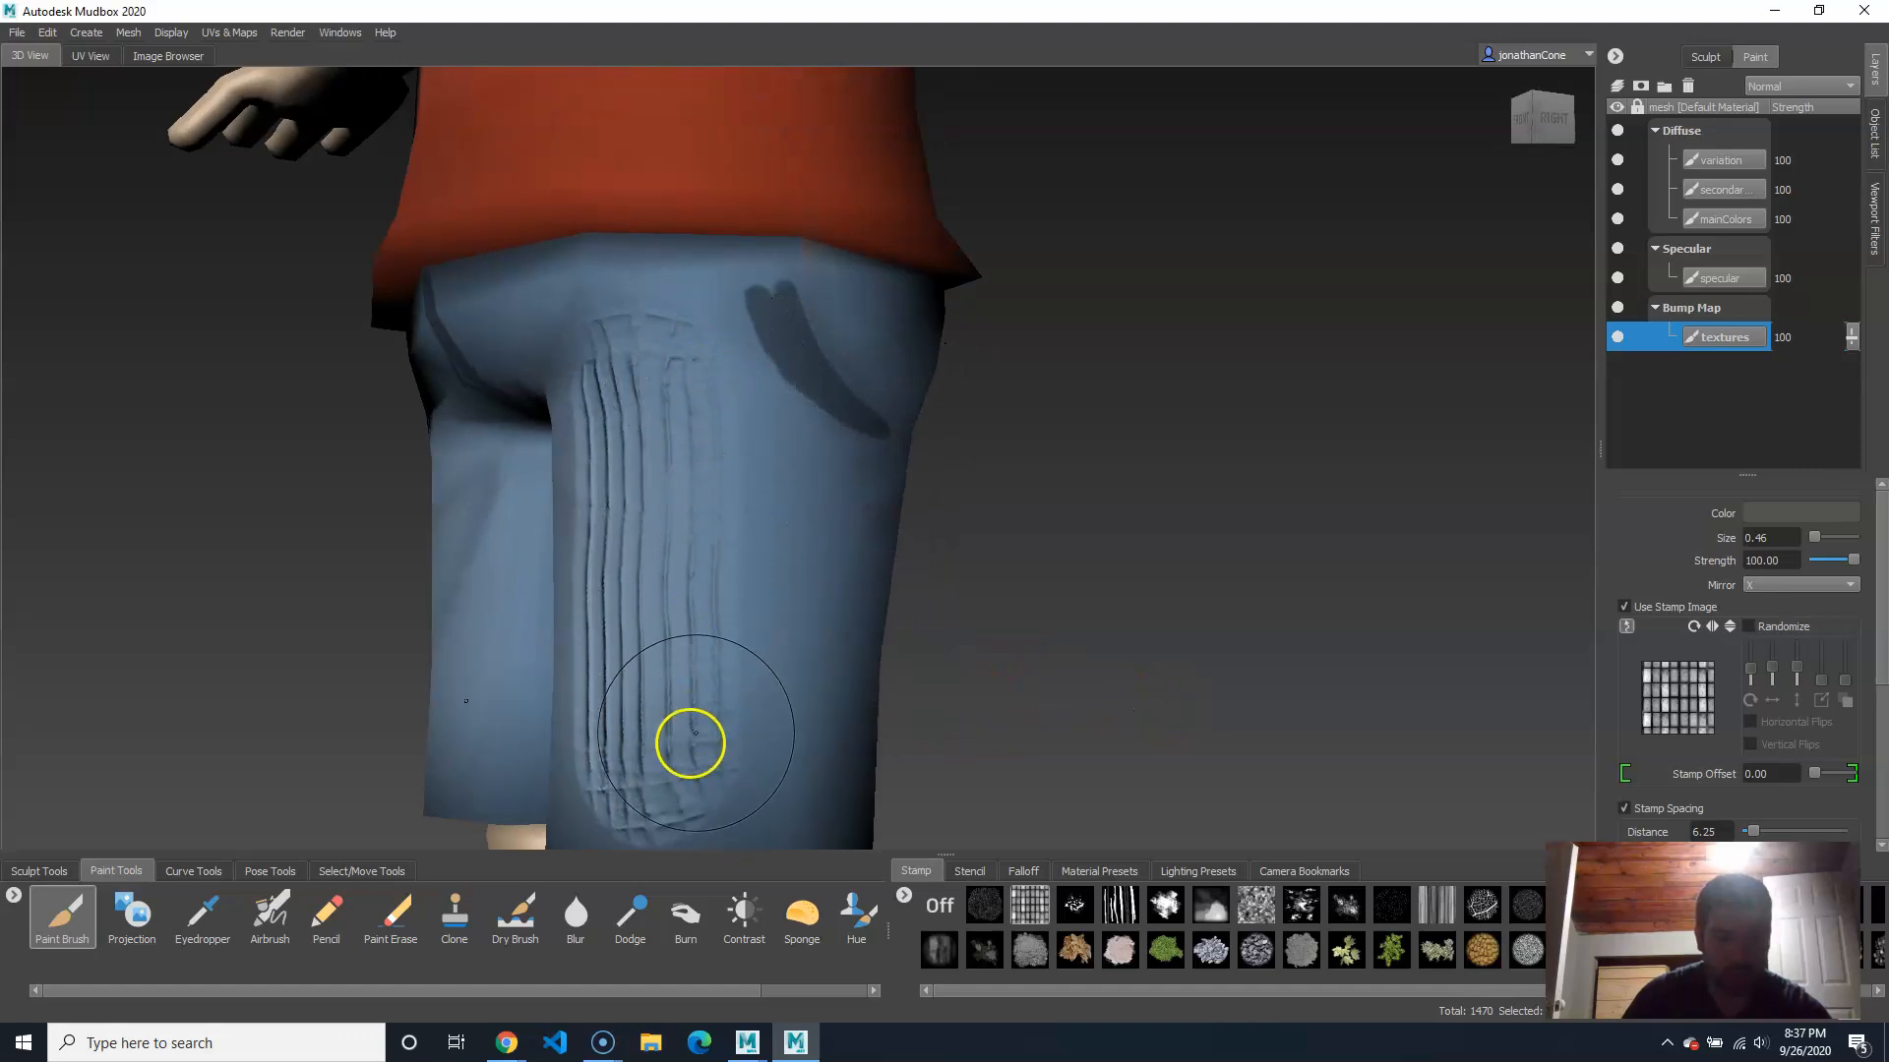
Step: Undo the grid stroke and try further grid-stamp strokes on the shorts' leg, undoing each one
{"action": "key", "text": "ctrl+z"}
{"action": "left_click_drag", "start_coordinate": [682, 337], "coordinate": [689, 649]}
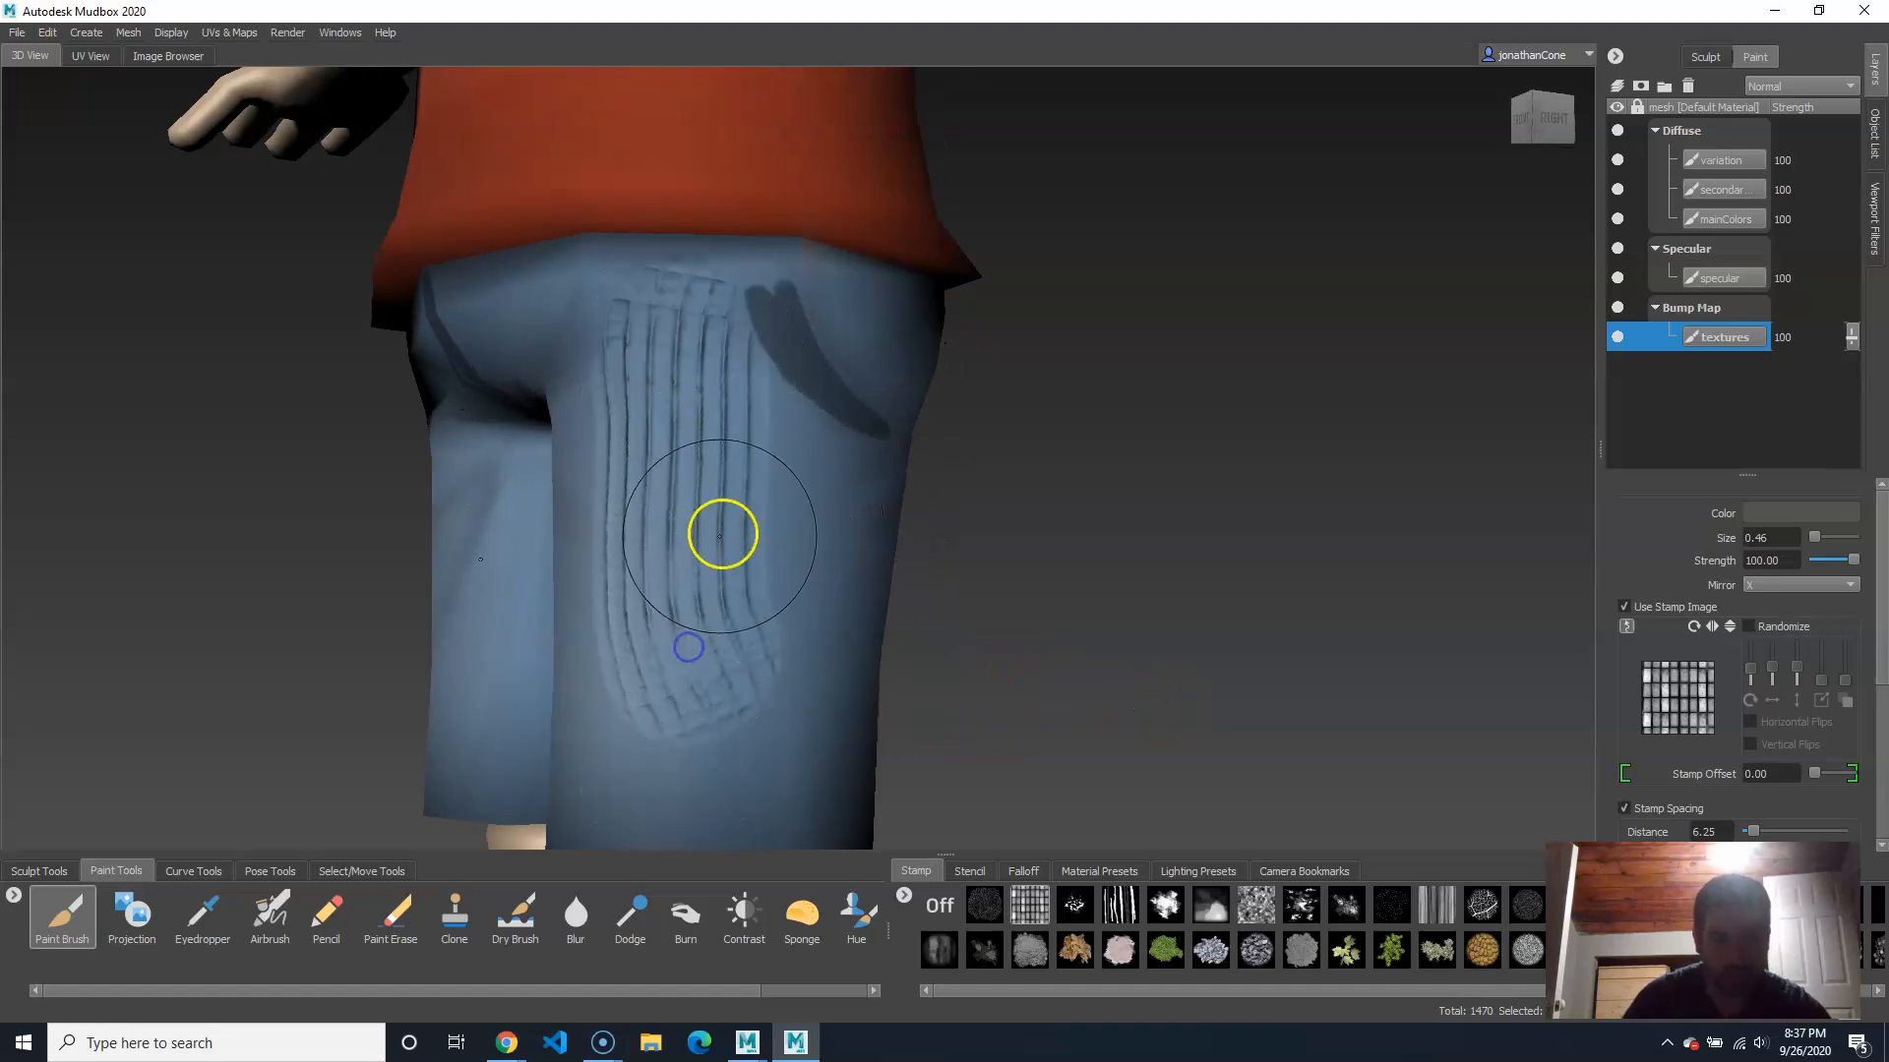
{"action": "key", "text": "ctrl+z"}
{"action": "left_click", "coordinate": [710, 462]}
{"action": "mouse_move", "coordinate": [984, 659]}
{"action": "left_mouse_down", "text": "alt"}
{"action": "mouse_move", "coordinate": [1003, 571]}
{"action": "mouse_move", "coordinate": [1029, 590]}
{"action": "left_mouse_up", "text": "alt"}
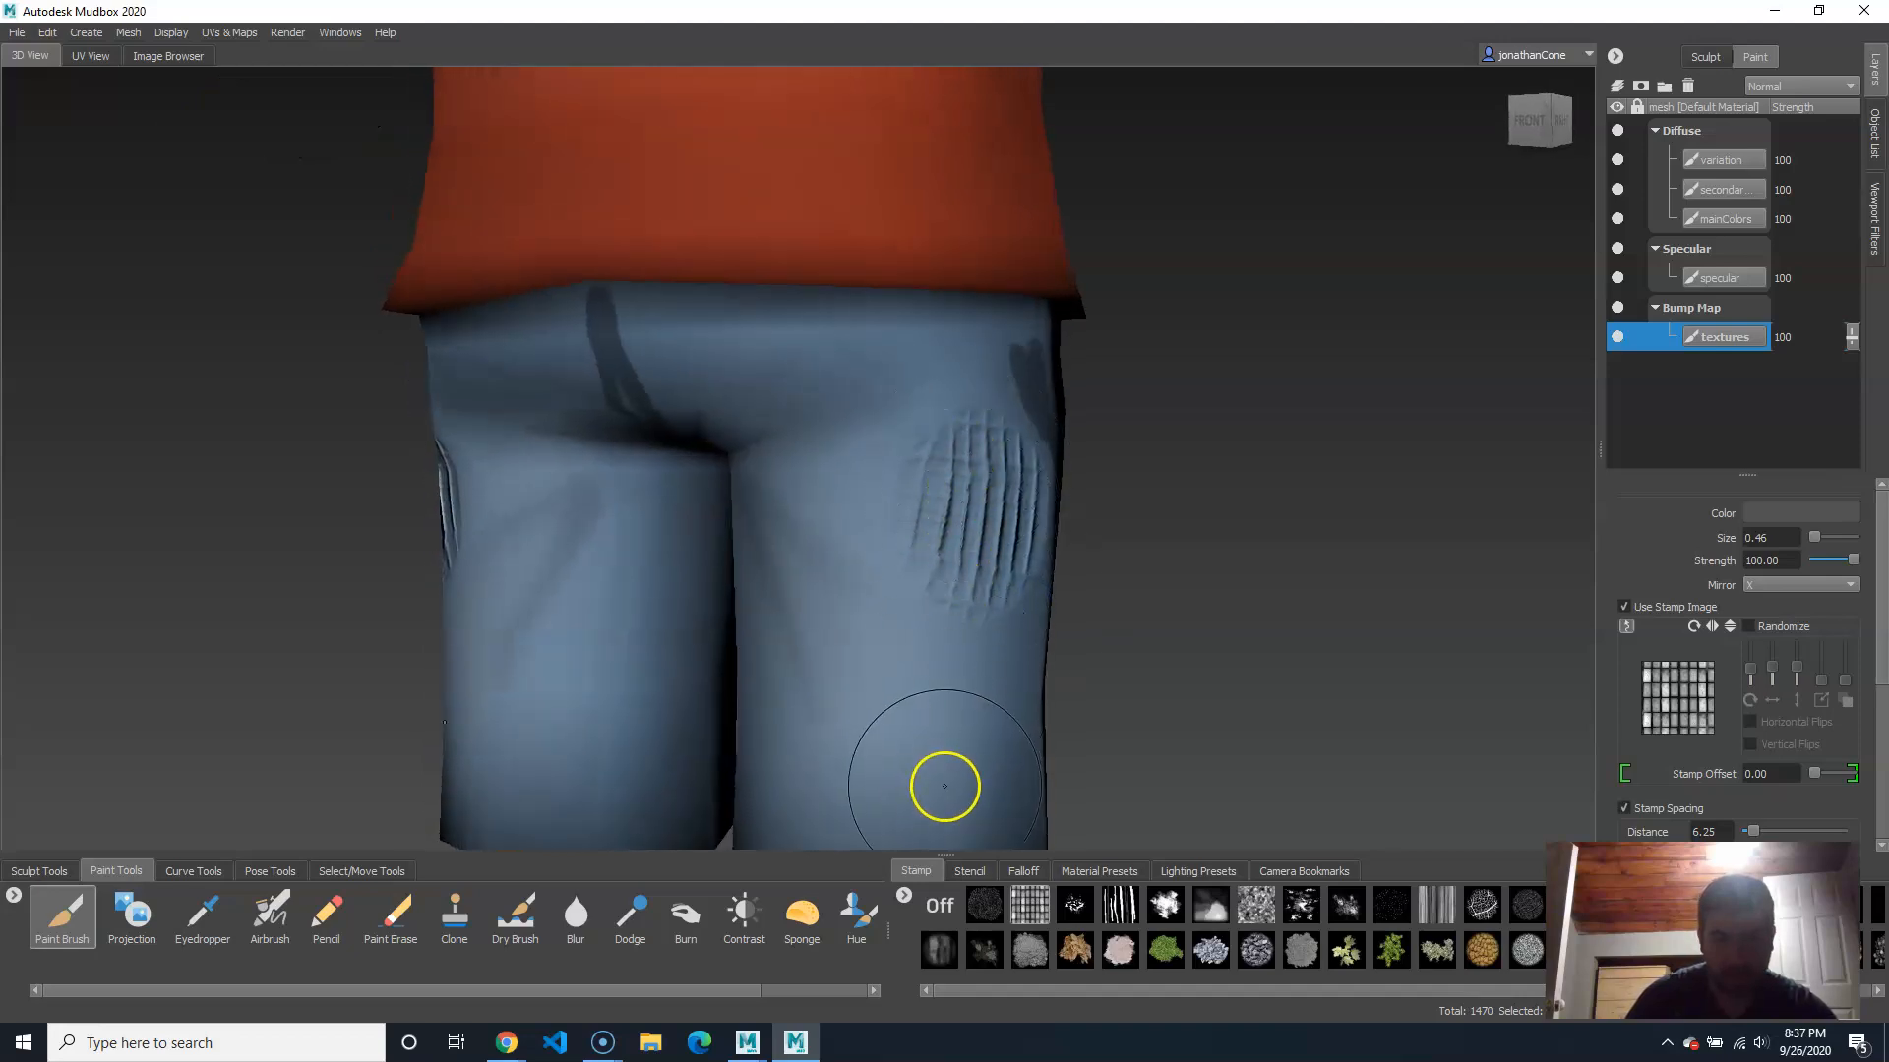
{"action": "key", "text": "ctrl+z"}
{"action": "mouse_move", "coordinate": [911, 270]}
{"action": "left_mouse_down"}
{"action": "mouse_move", "coordinate": [902, 511]}
{"action": "mouse_move", "coordinate": [945, 877]}
{"action": "left_mouse_up"}
{"action": "key", "text": "ctrl+z"}
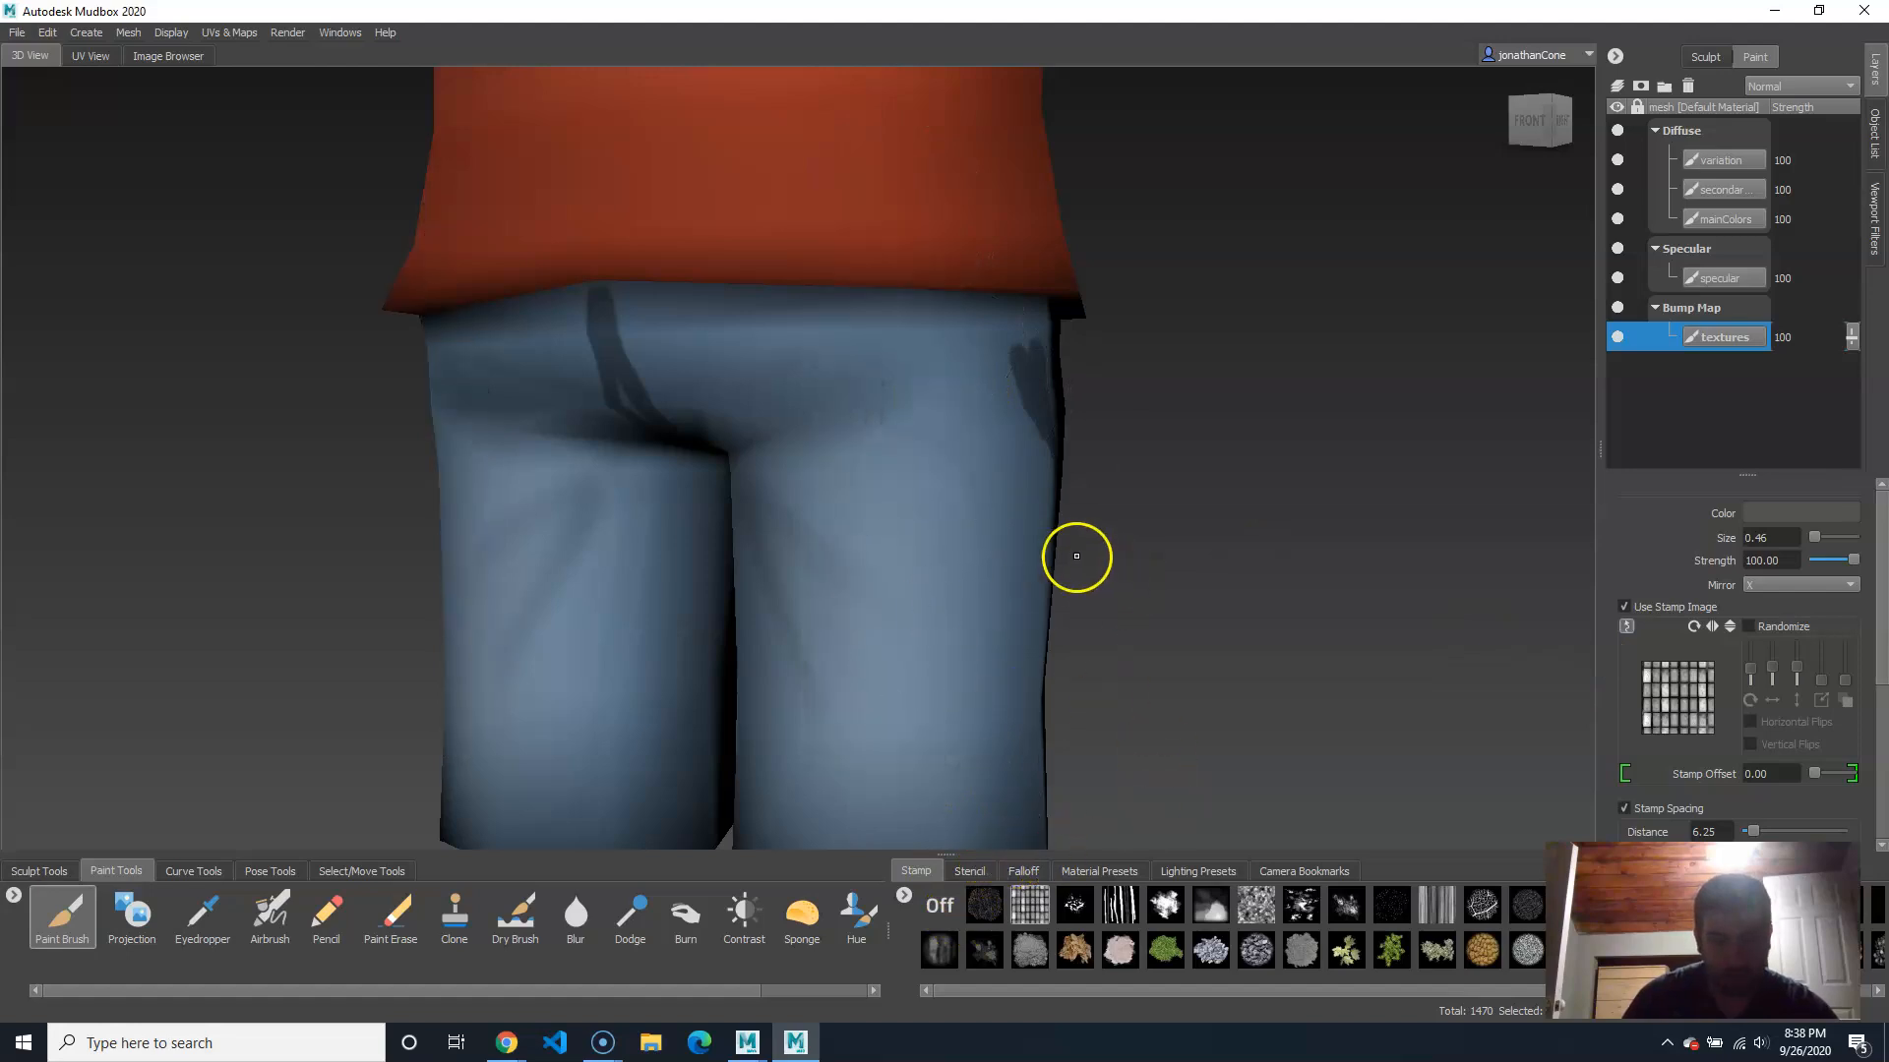
Step: Try a stroke on the shorts with the vertical stripes stamp, then undo it
{"action": "right_click_drag", "start_coordinate": [1259, 521], "coordinate": [898, 535], "text": "alt"}
{"action": "left_click_drag", "start_coordinate": [1013, 562], "coordinate": [994, 594], "text": "alt"}
{"action": "left_click", "coordinate": [1118, 899]}
{"action": "mouse_move", "coordinate": [853, 474]}
{"action": "left_mouse_down"}
{"action": "mouse_move", "coordinate": [839, 649]}
{"action": "mouse_move", "coordinate": [823, 480]}
{"action": "mouse_move", "coordinate": [767, 515]}
{"action": "mouse_move", "coordinate": [823, 649]}
{"action": "left_mouse_up"}
{"action": "right_click_drag", "start_coordinate": [691, 607], "coordinate": [933, 617], "text": "alt"}
{"action": "left_click_drag", "start_coordinate": [1100, 667], "coordinate": [957, 647], "text": "alt"}
{"action": "key", "text": "ctrl+z"}
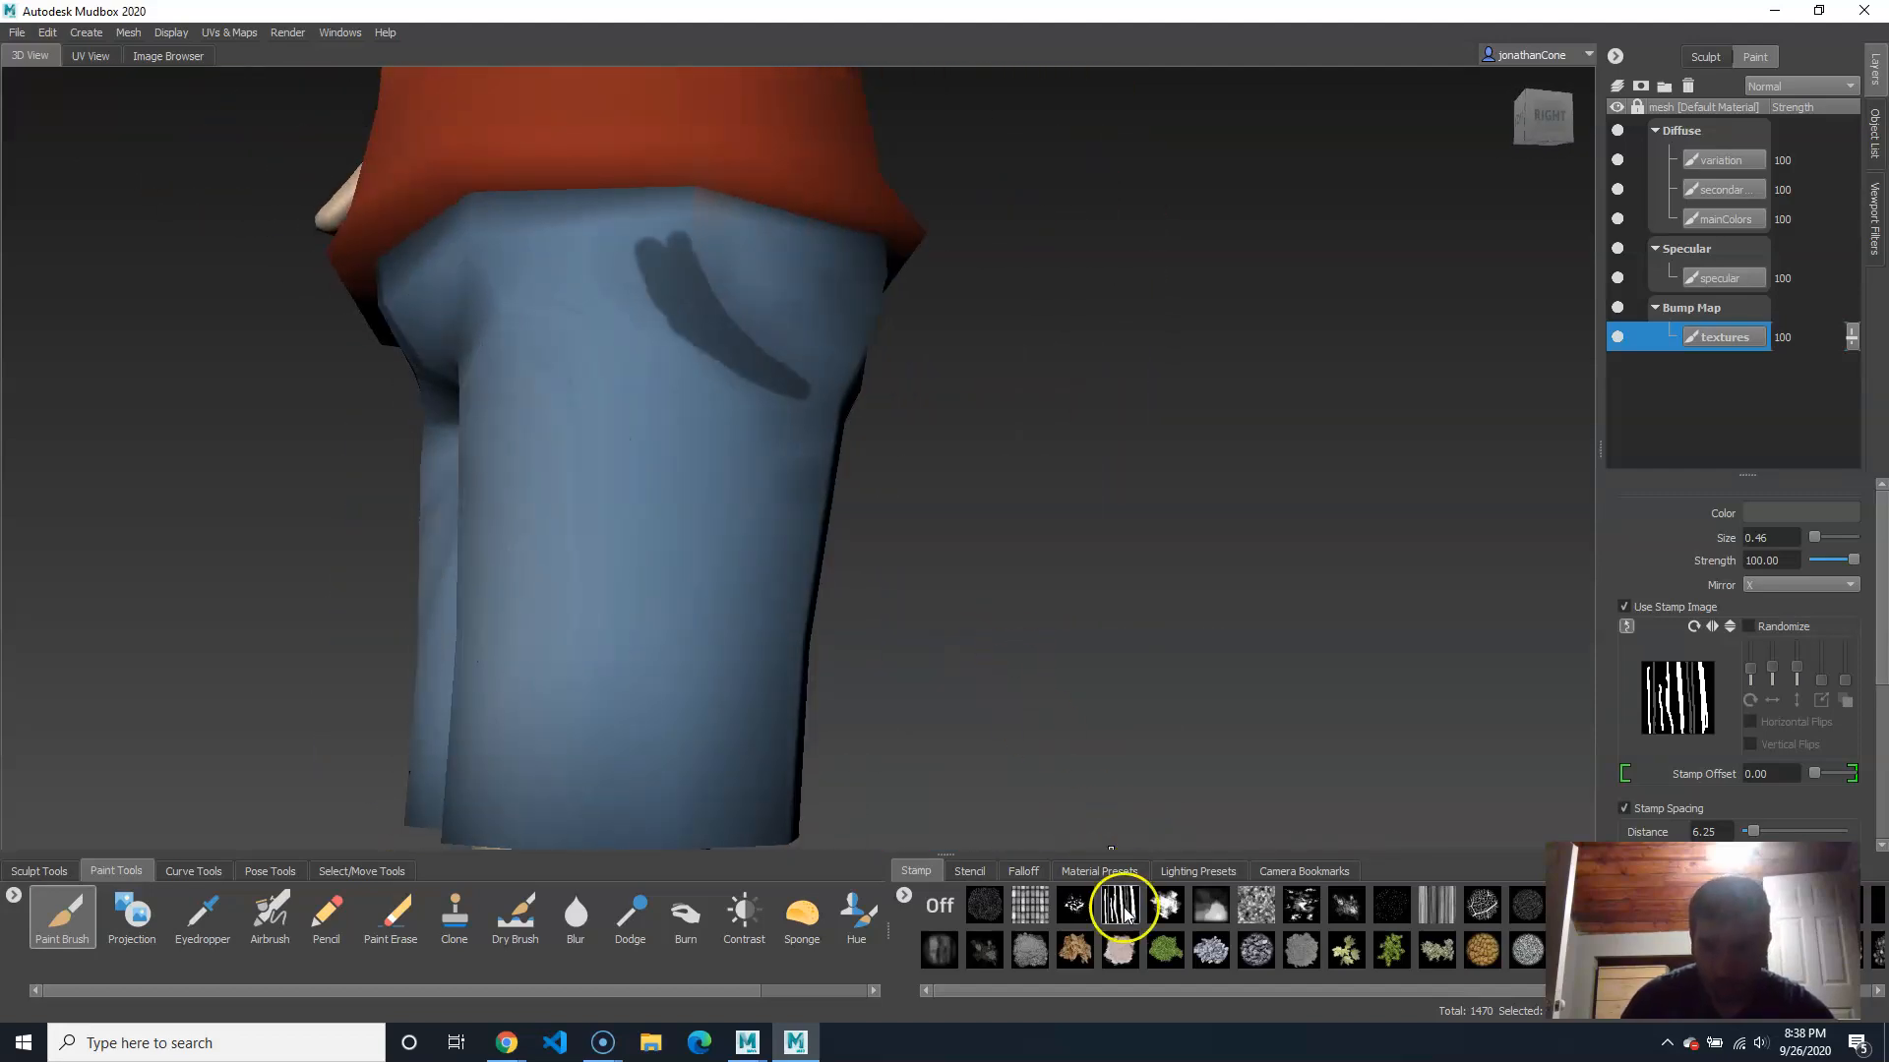
Step: Try the mottled noise stamp with a brush size of 1.33 on the lower side of the red shirt
{"action": "left_click", "coordinate": [1256, 905]}
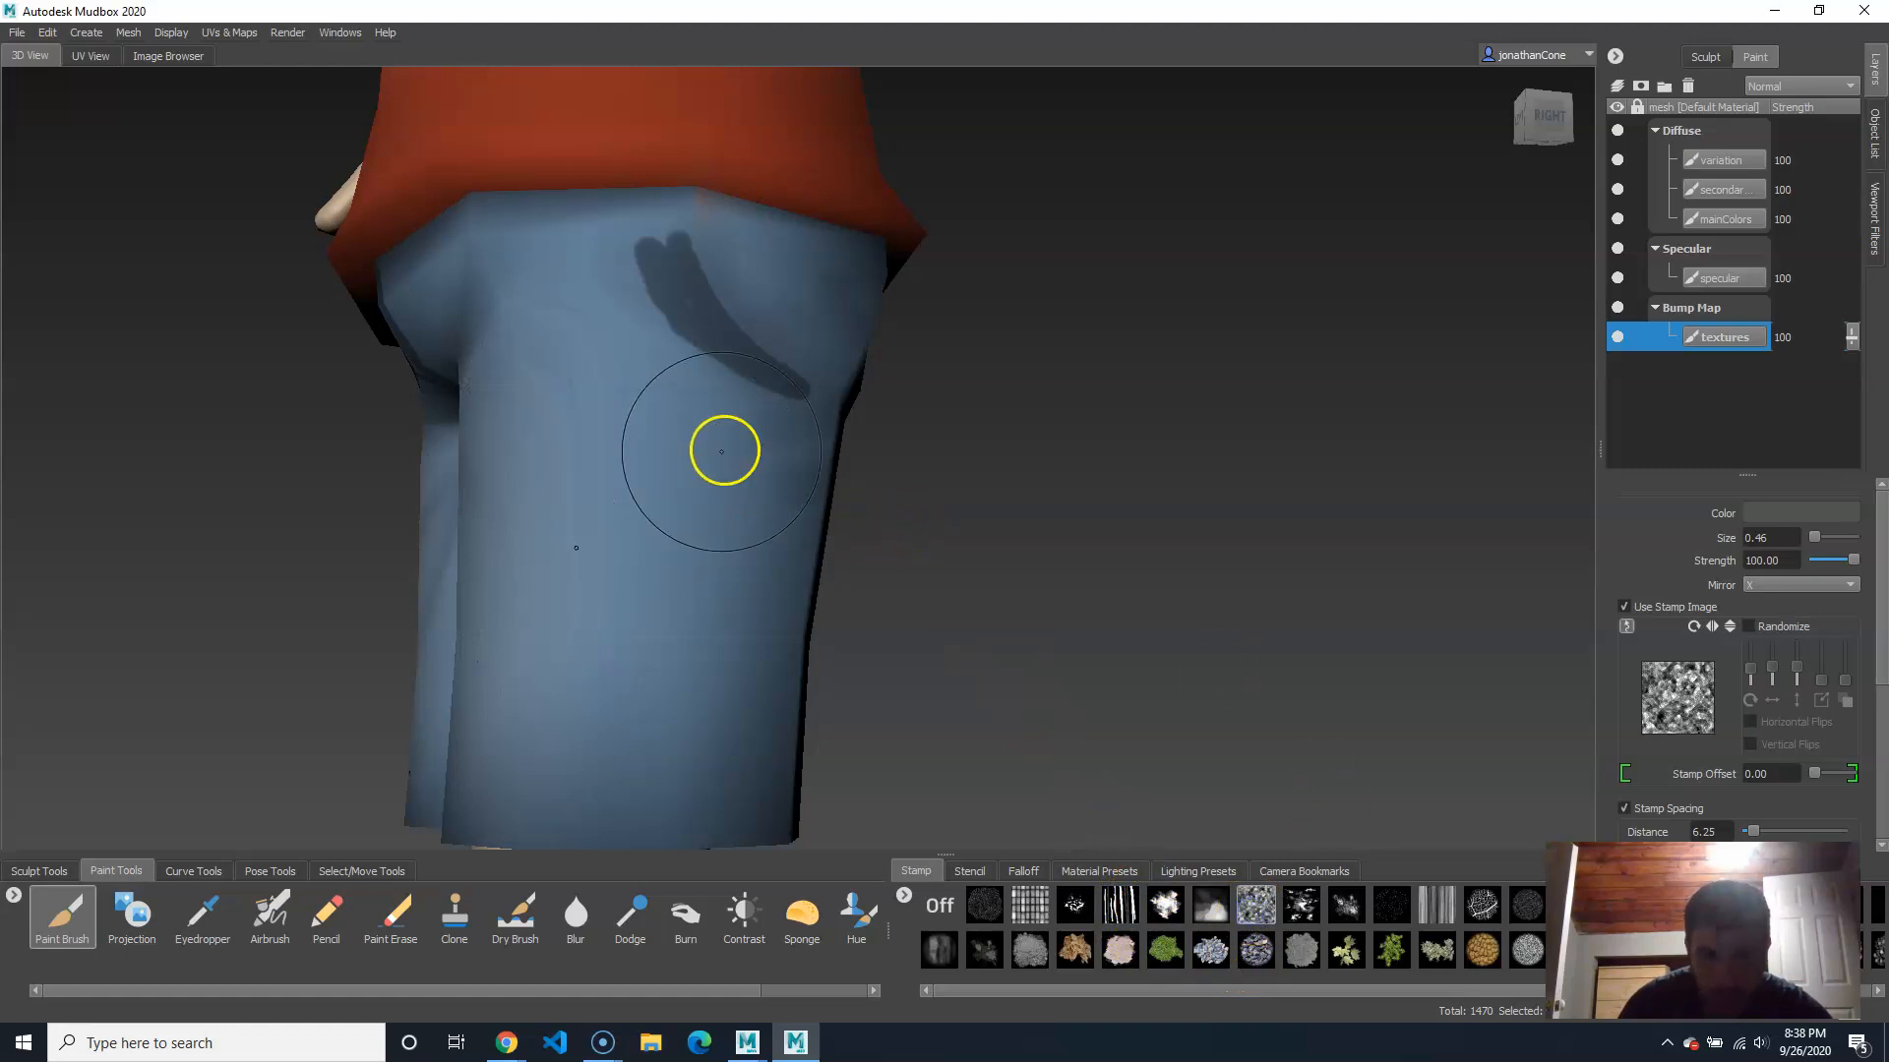
{"action": "right_click_drag", "start_coordinate": [725, 514], "coordinate": [537, 584], "text": "alt"}
{"action": "left_click_drag", "start_coordinate": [537, 584], "coordinate": [648, 594], "text": "alt"}
{"action": "key", "text": "b"}
{"action": "left_click_drag", "start_coordinate": [702, 316], "coordinate": [775, 333]}
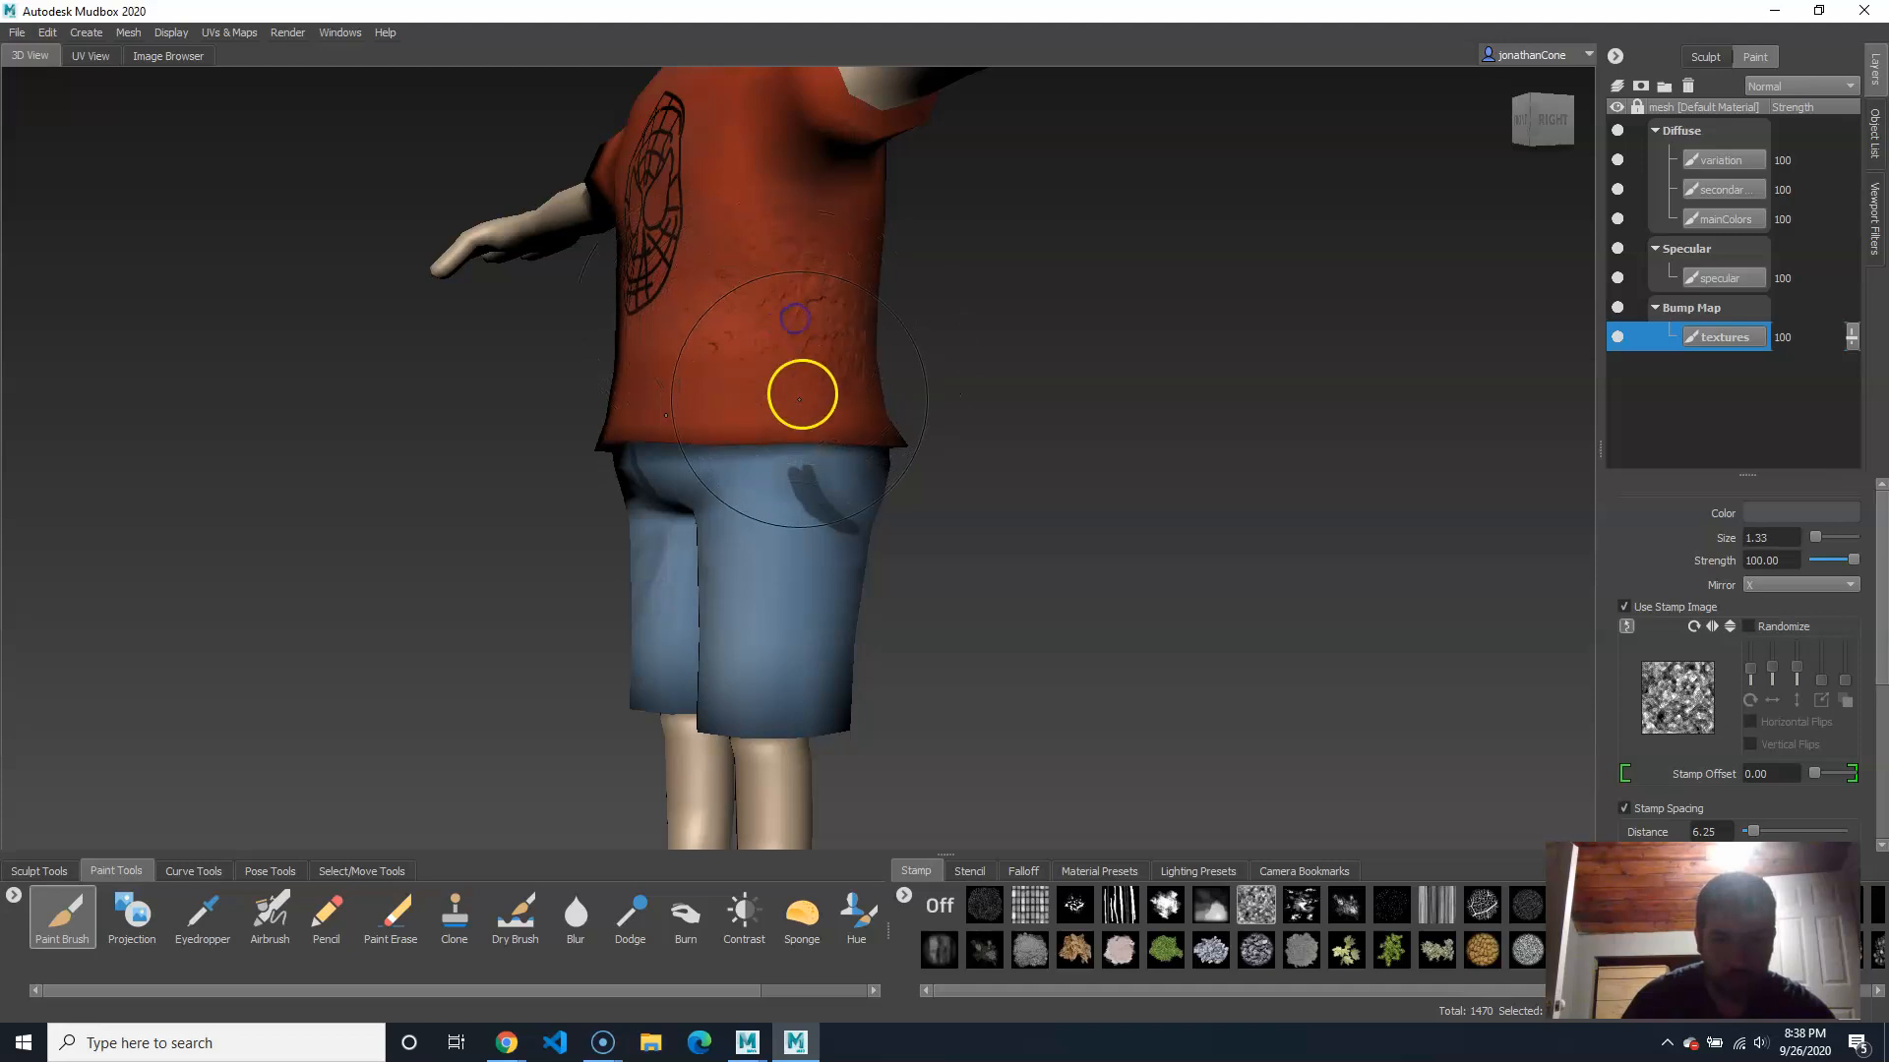
Step: Examine the bump texture on the red shirt up close and from several angles
{"action": "right_click_drag", "start_coordinate": [807, 400], "coordinate": [902, 426], "text": "alt"}
{"action": "middle_click_drag", "start_coordinate": [902, 426], "coordinate": [954, 634], "text": "alt"}
{"action": "left_click_drag", "start_coordinate": [954, 634], "coordinate": [893, 619], "text": "alt"}
{"action": "right_click_drag", "start_coordinate": [708, 590], "coordinate": [777, 595], "text": "alt"}
{"action": "left_click_drag", "start_coordinate": [777, 595], "coordinate": [907, 593], "text": "alt"}
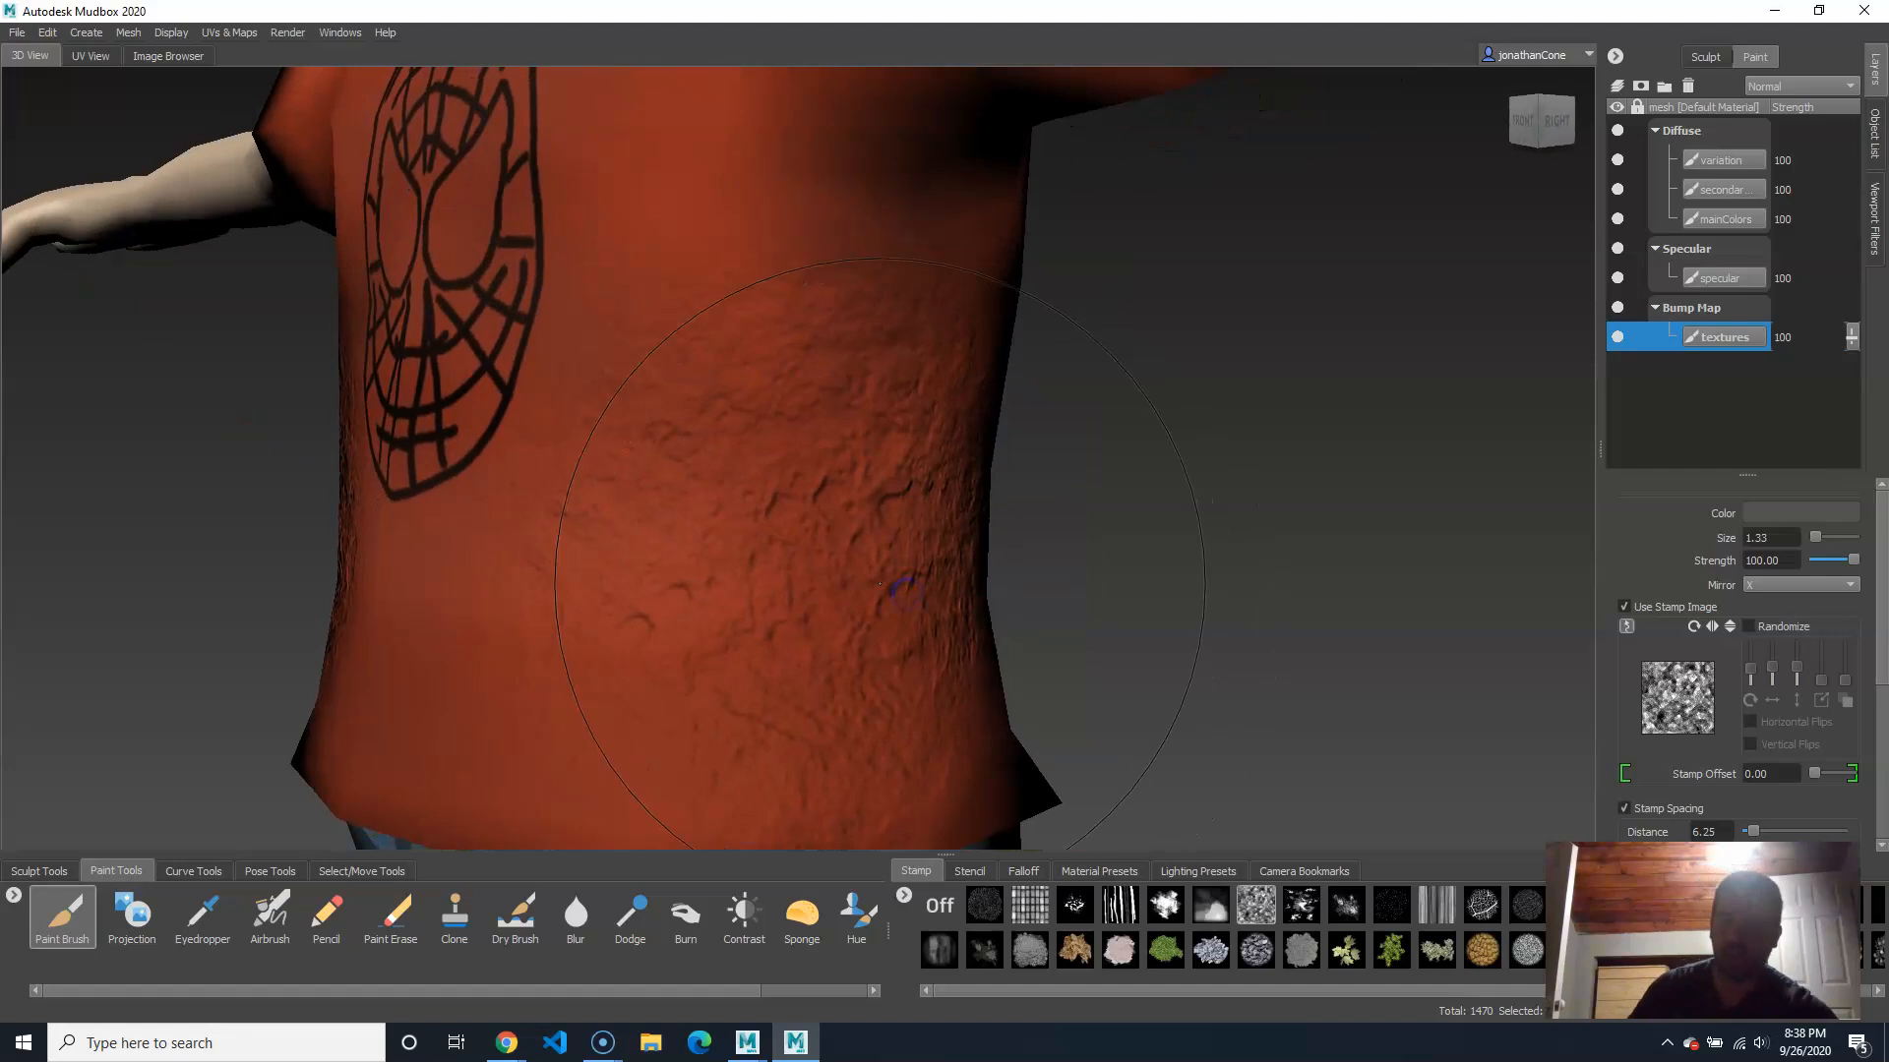
{"action": "left_click_drag", "start_coordinate": [807, 501], "coordinate": [873, 604], "text": "alt"}
{"action": "left_click_drag", "start_coordinate": [850, 643], "coordinate": [919, 599], "text": "alt"}
{"action": "right_click_drag", "start_coordinate": [918, 599], "coordinate": [1059, 607], "text": "alt"}
{"action": "mouse_move", "coordinate": [1059, 607]}
{"action": "left_mouse_down", "text": "alt"}
{"action": "mouse_move", "coordinate": [944, 552]}
{"action": "mouse_move", "coordinate": [1014, 559]}
{"action": "left_mouse_up", "text": "alt"}
{"action": "left_click_drag", "start_coordinate": [1023, 451], "coordinate": [1017, 658], "text": "alt"}
{"action": "right_click_drag", "start_coordinate": [1081, 495], "coordinate": [700, 514], "text": "alt"}
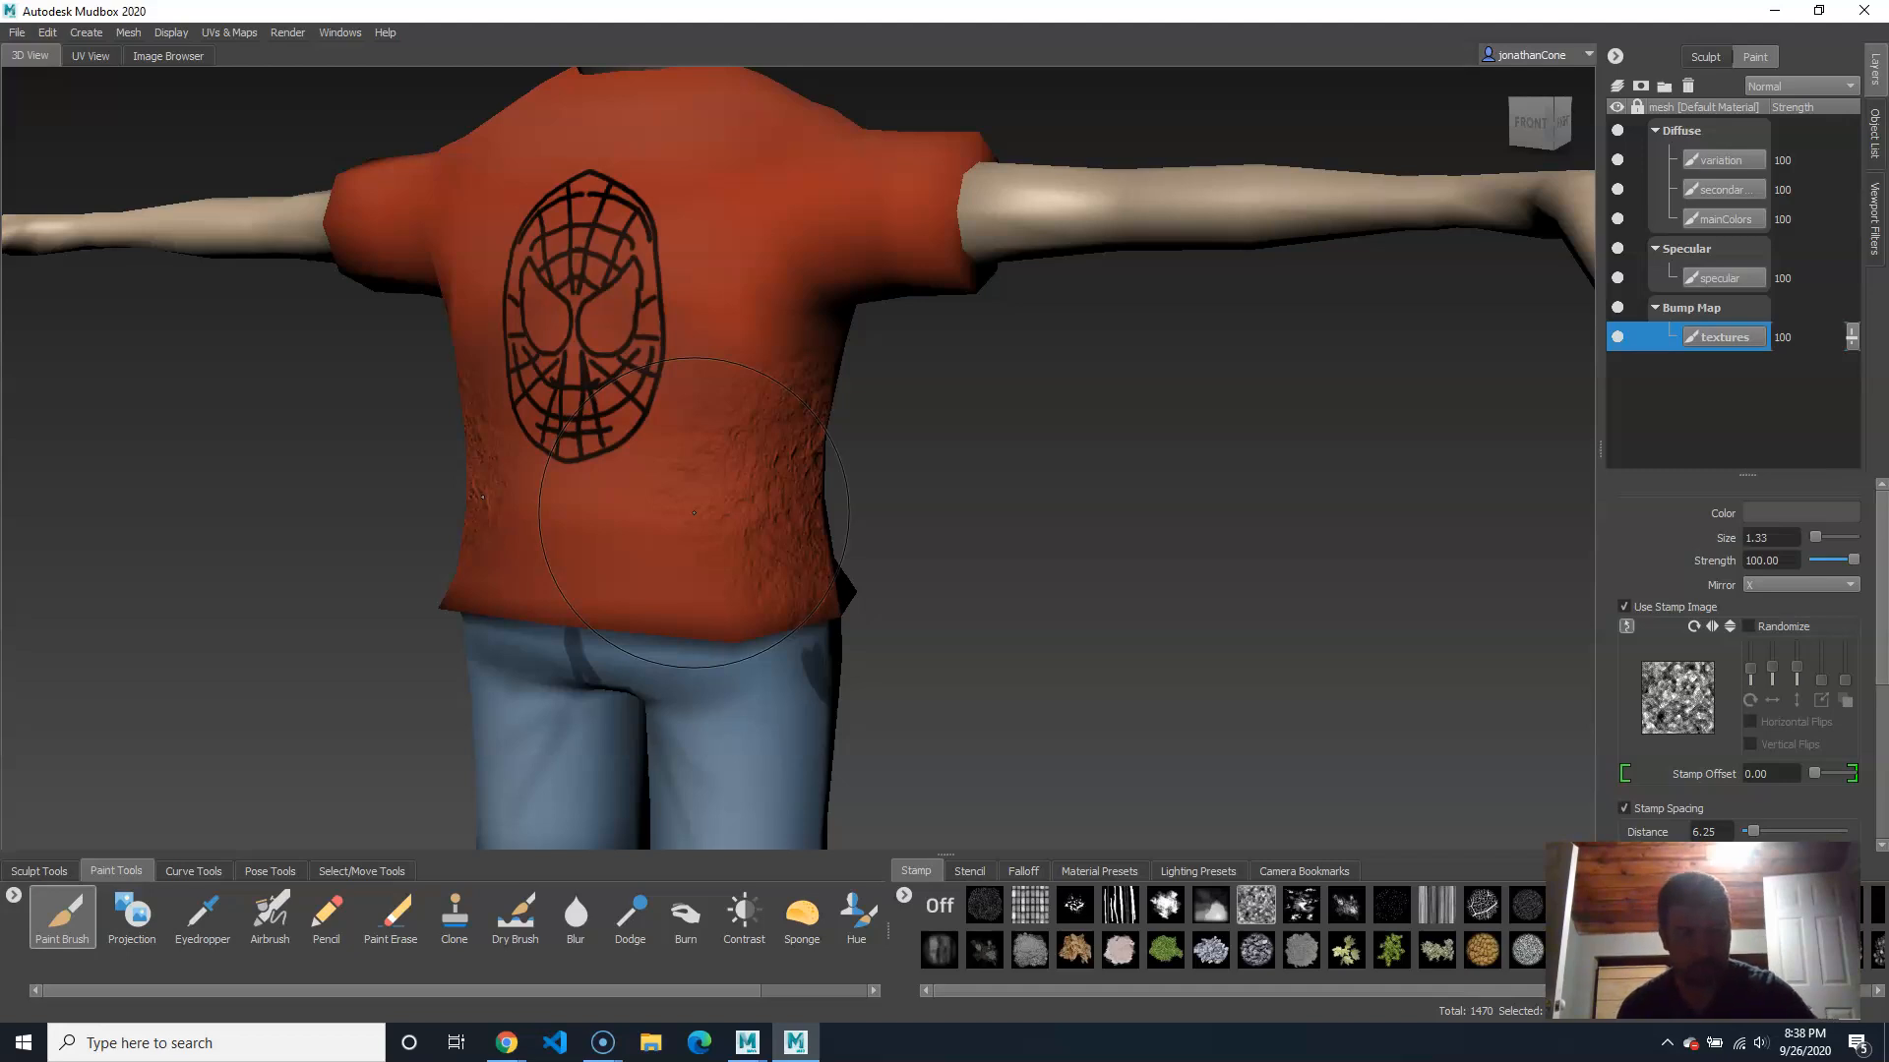
{"action": "right_click_drag", "start_coordinate": [802, 617], "coordinate": [930, 513], "text": "alt"}
{"action": "left_click_drag", "start_coordinate": [948, 625], "coordinate": [960, 523], "text": "alt"}
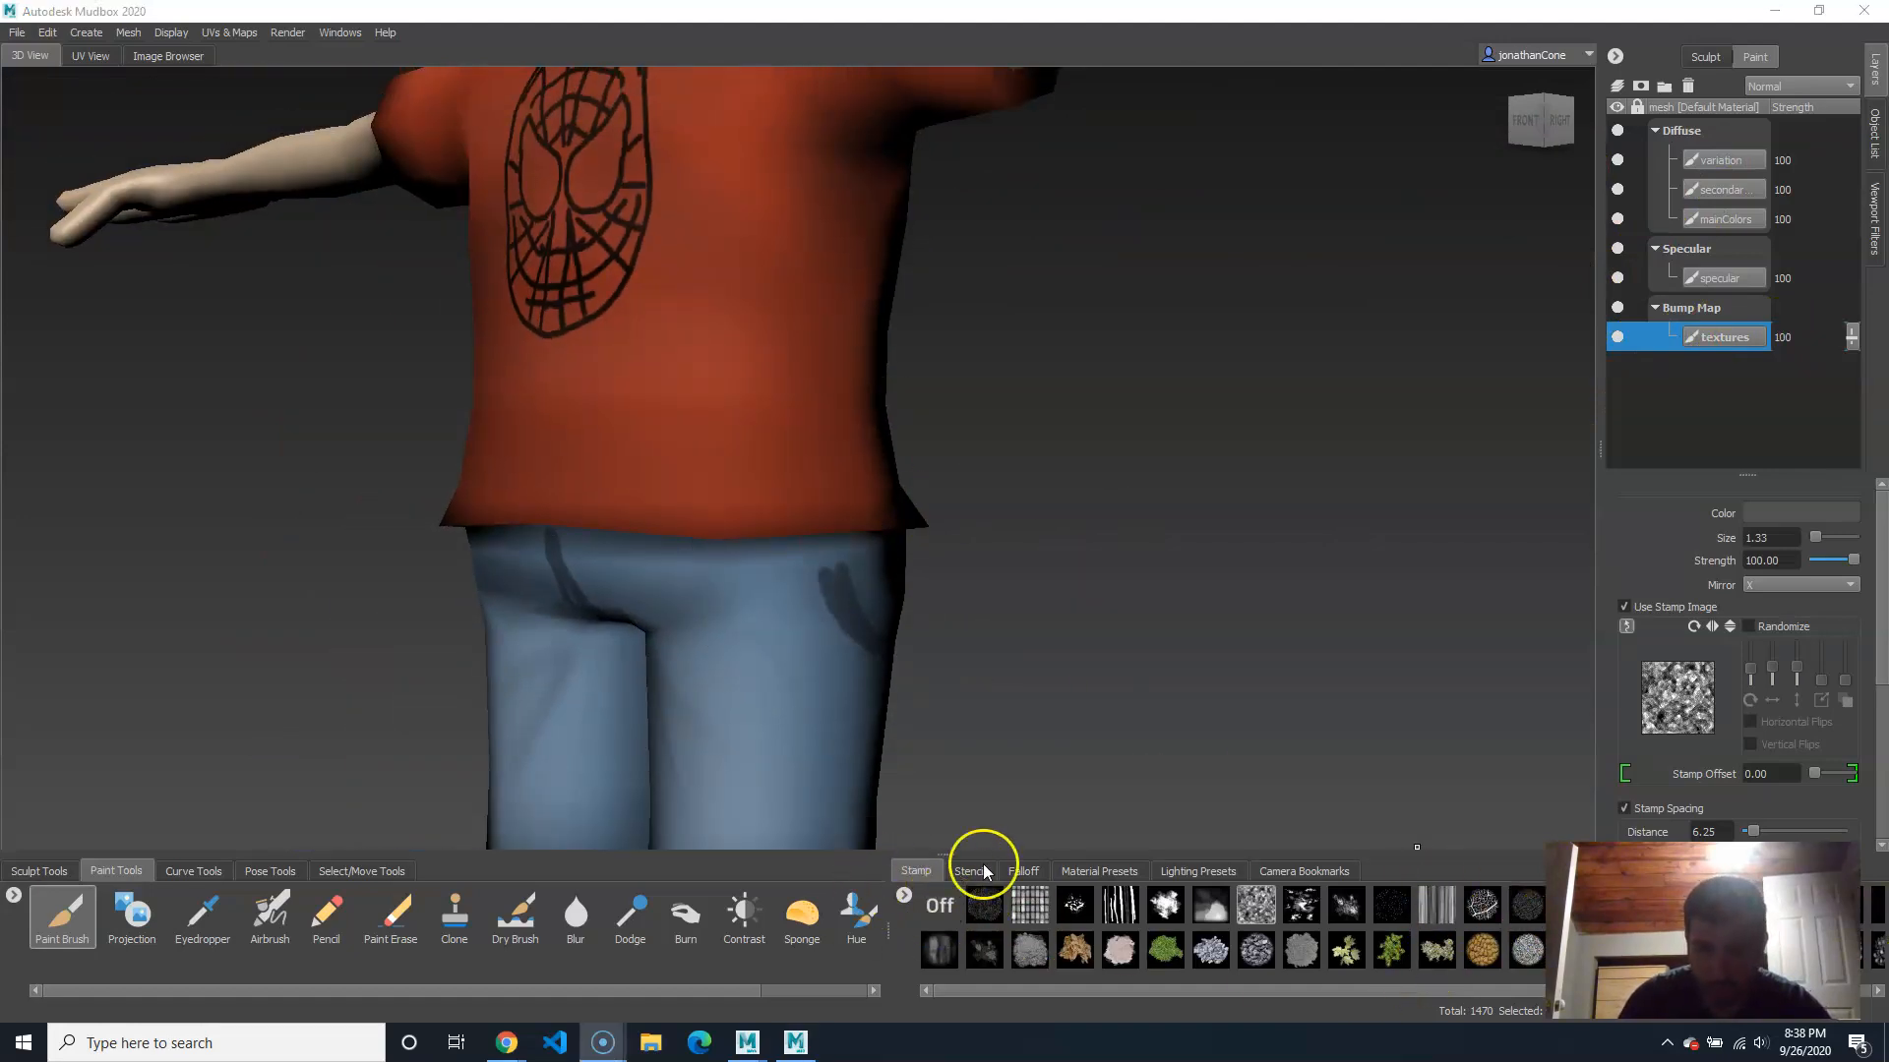
Step: Check the stamp collection's options for adding, deleting and renaming stamps
{"action": "left_click", "coordinate": [905, 896]}
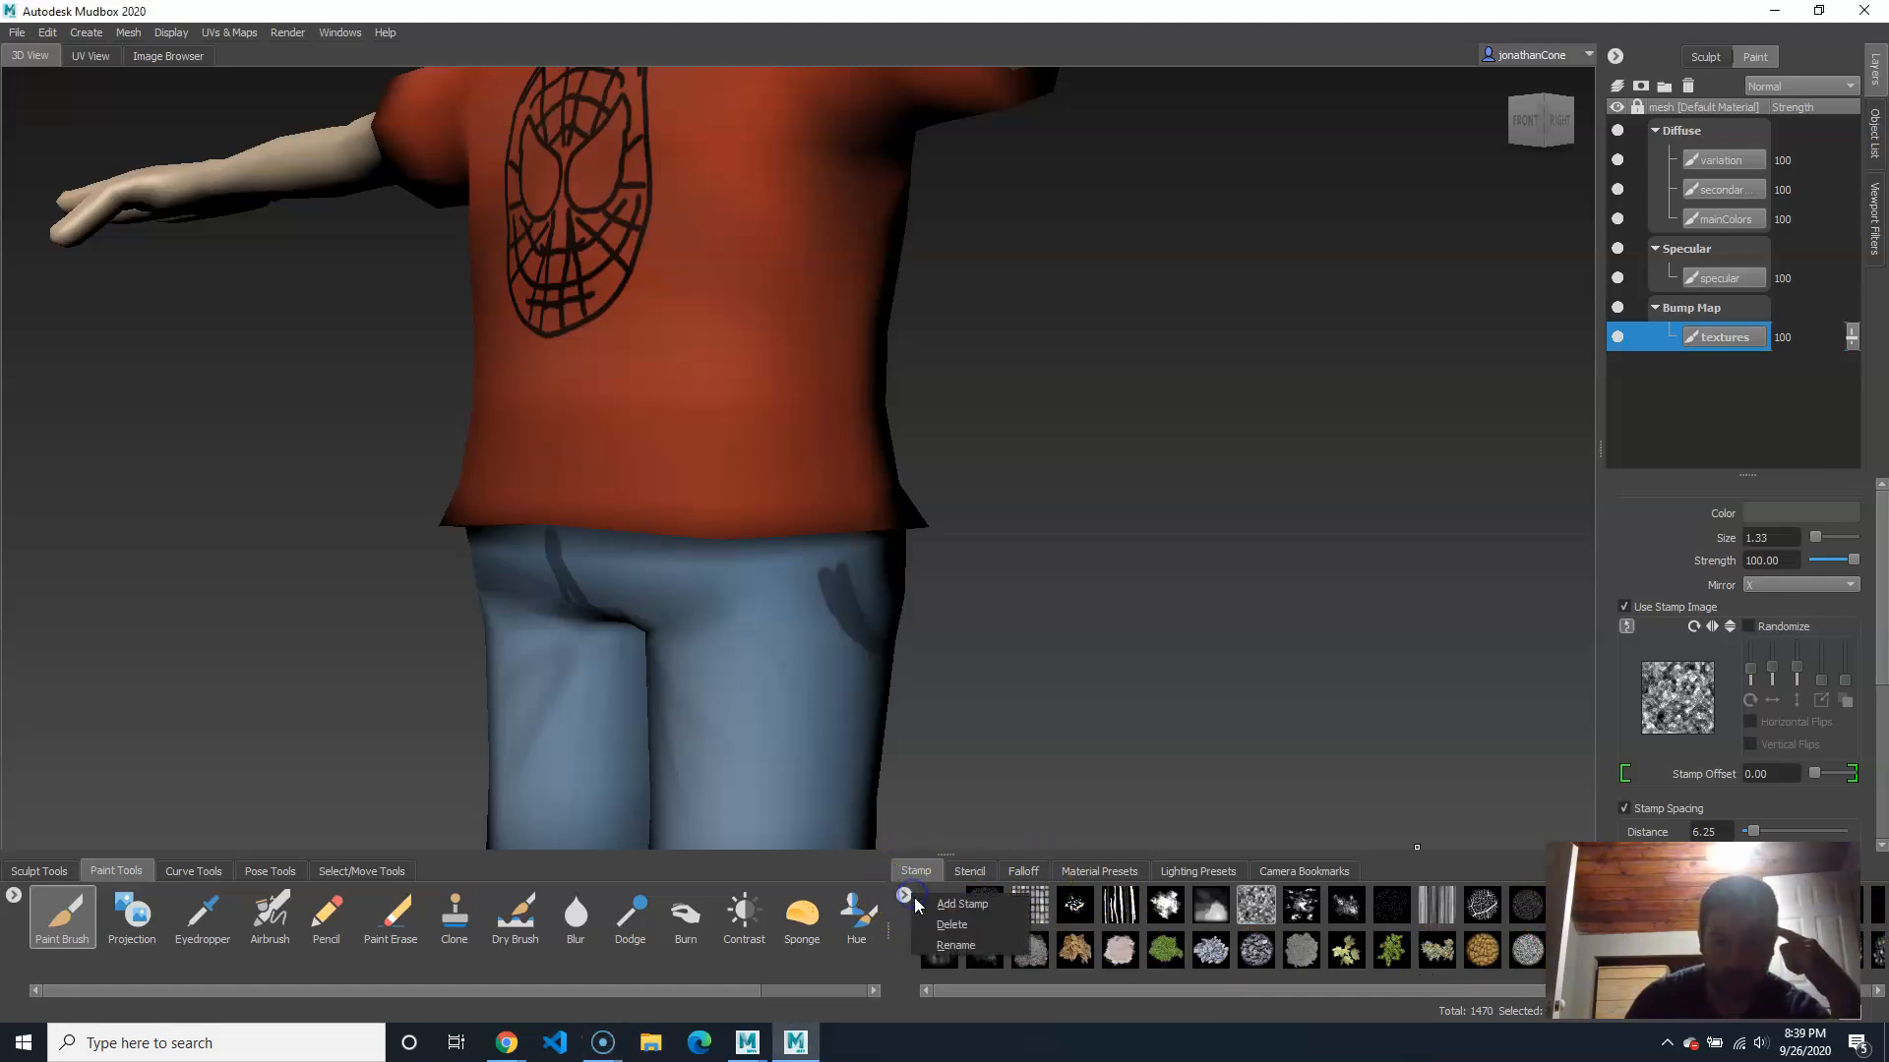
{"action": "left_click", "coordinate": [1019, 526]}
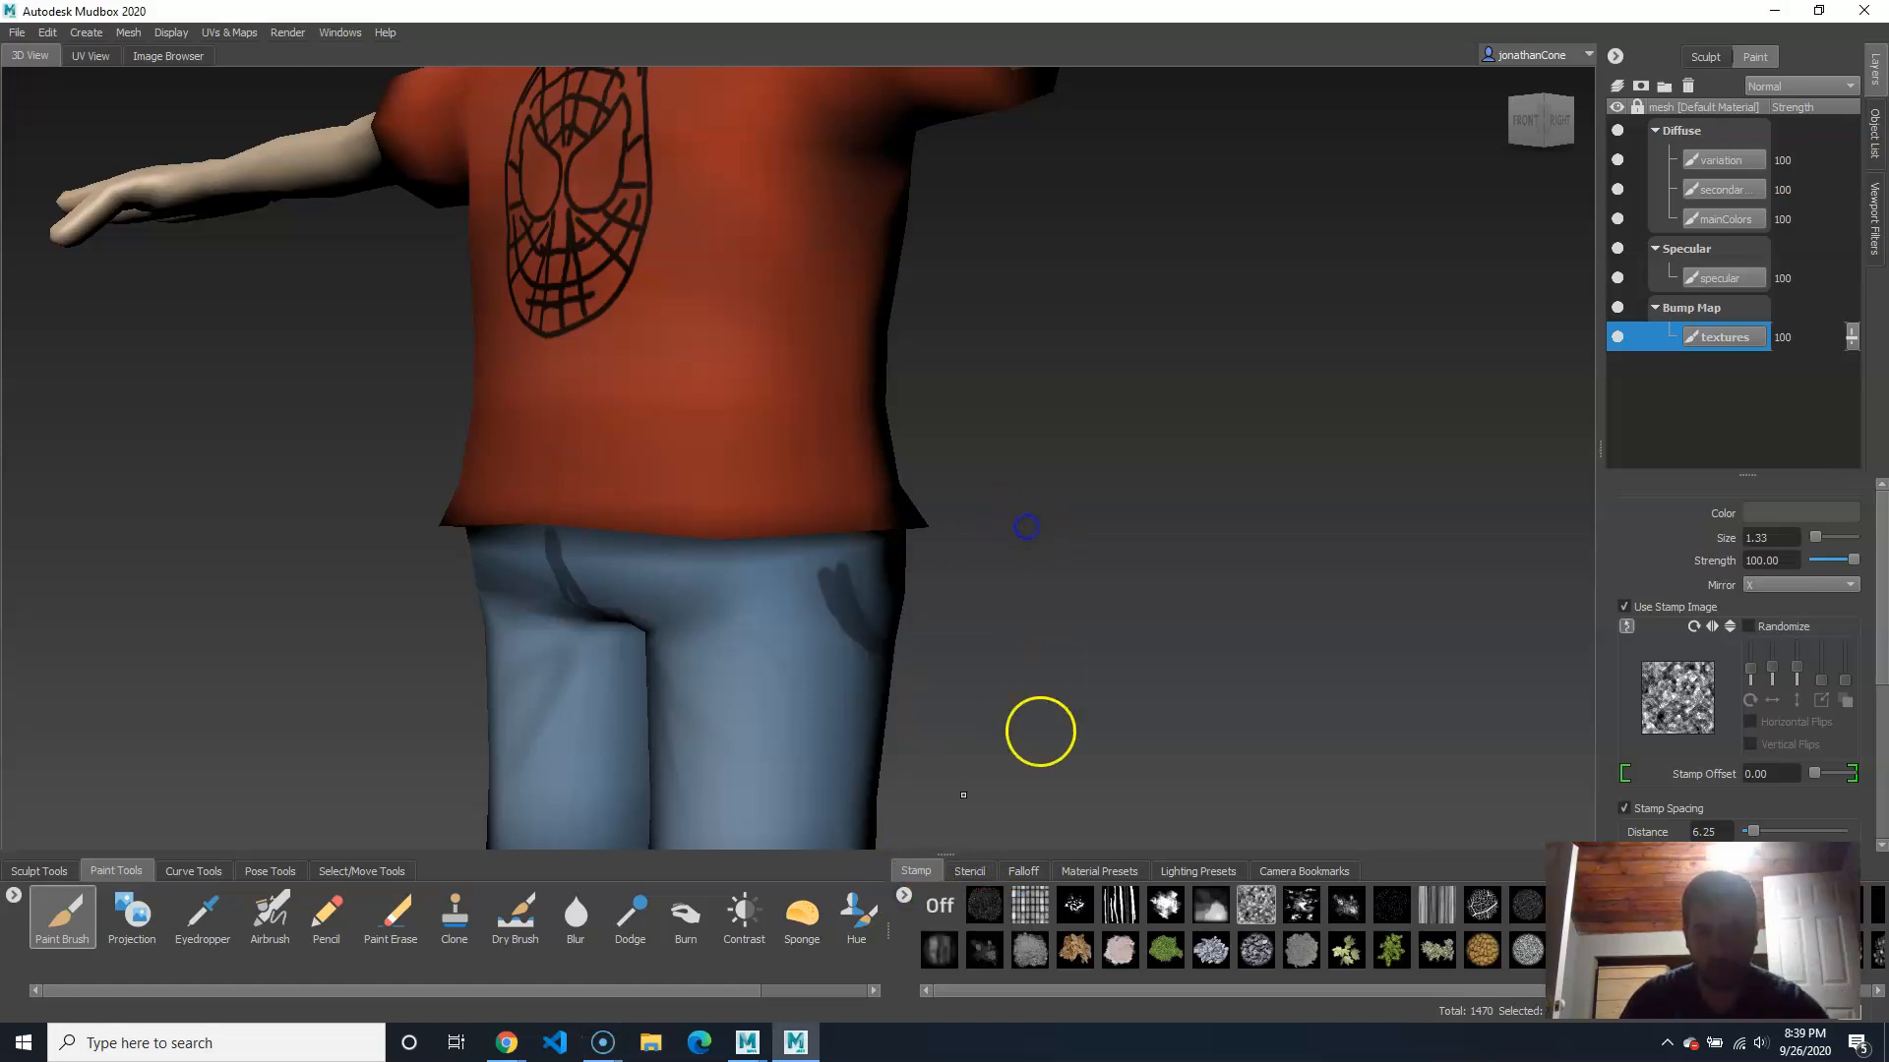
{"action": "middle_click_drag", "start_coordinate": [1006, 667], "coordinate": [1028, 537], "text": "alt"}
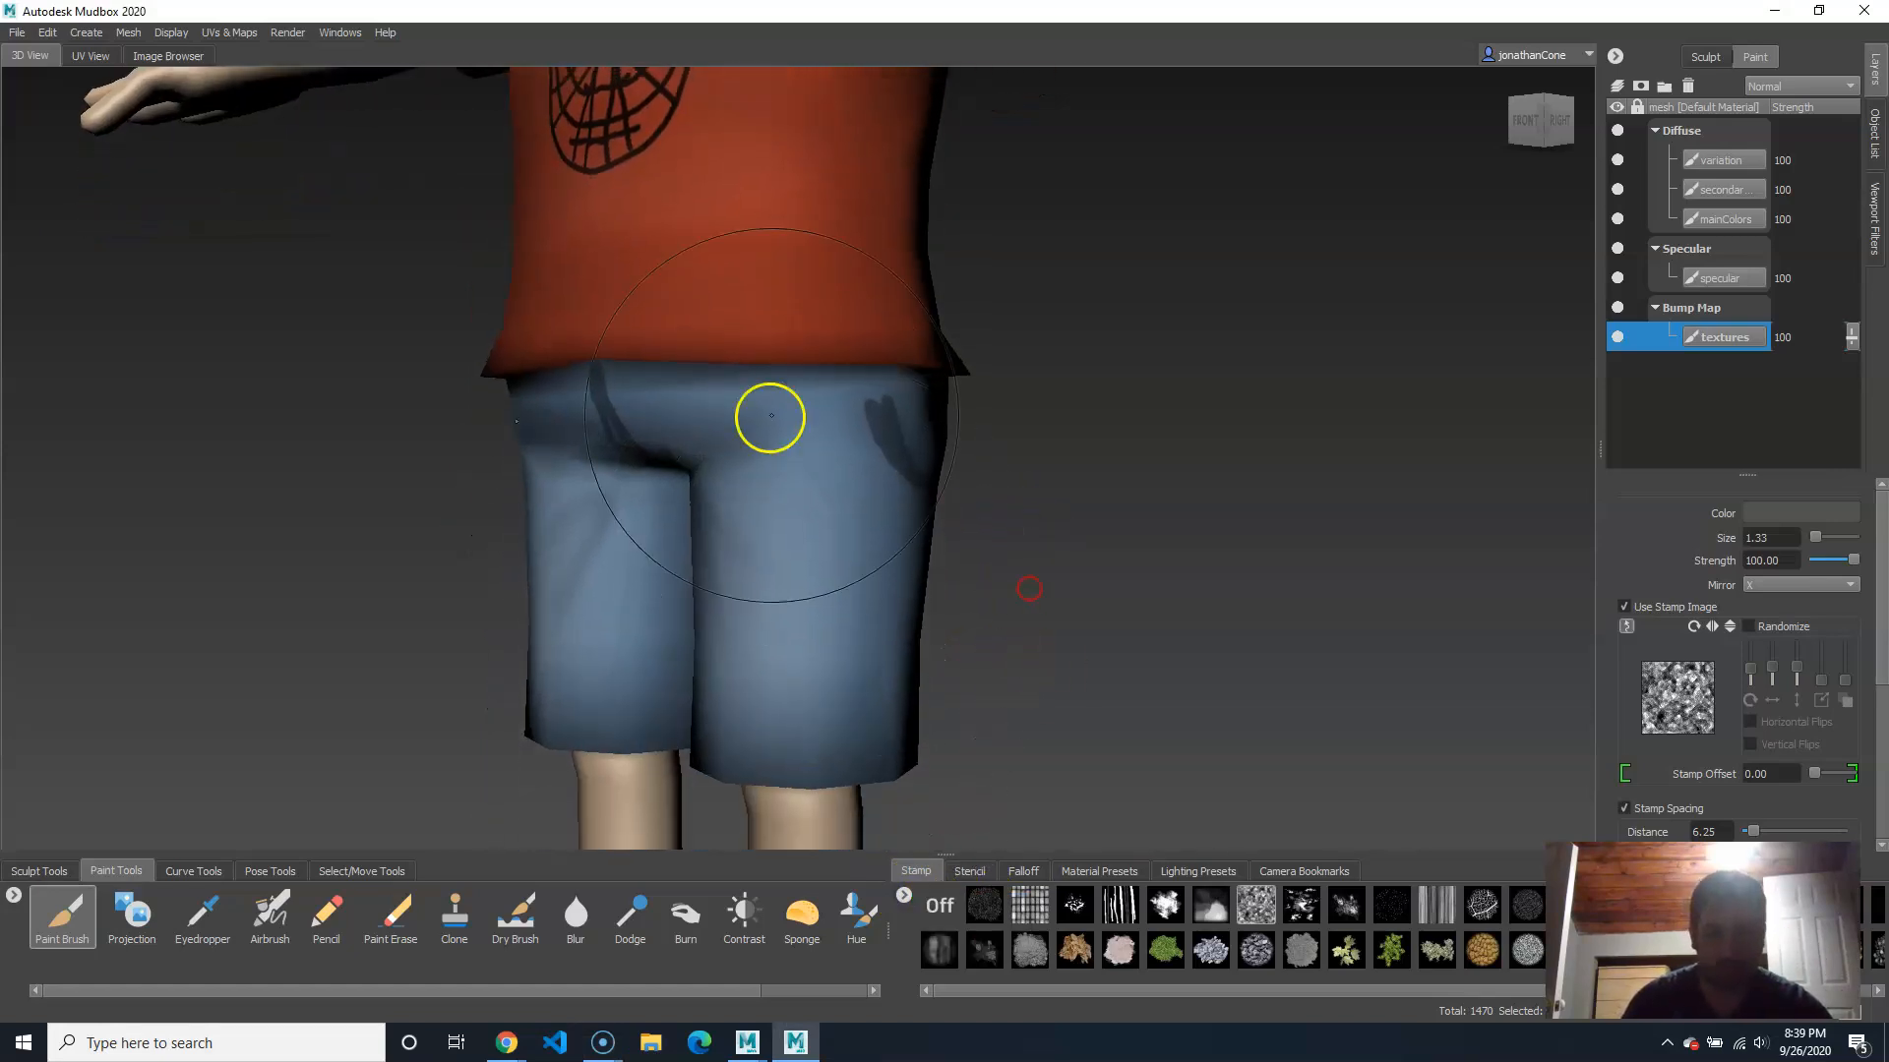
Step: Switch to Chrome and search Google Images for "jeans texture"
{"action": "left_click", "coordinate": [505, 1043]}
{"action": "left_click", "coordinate": [802, 411]}
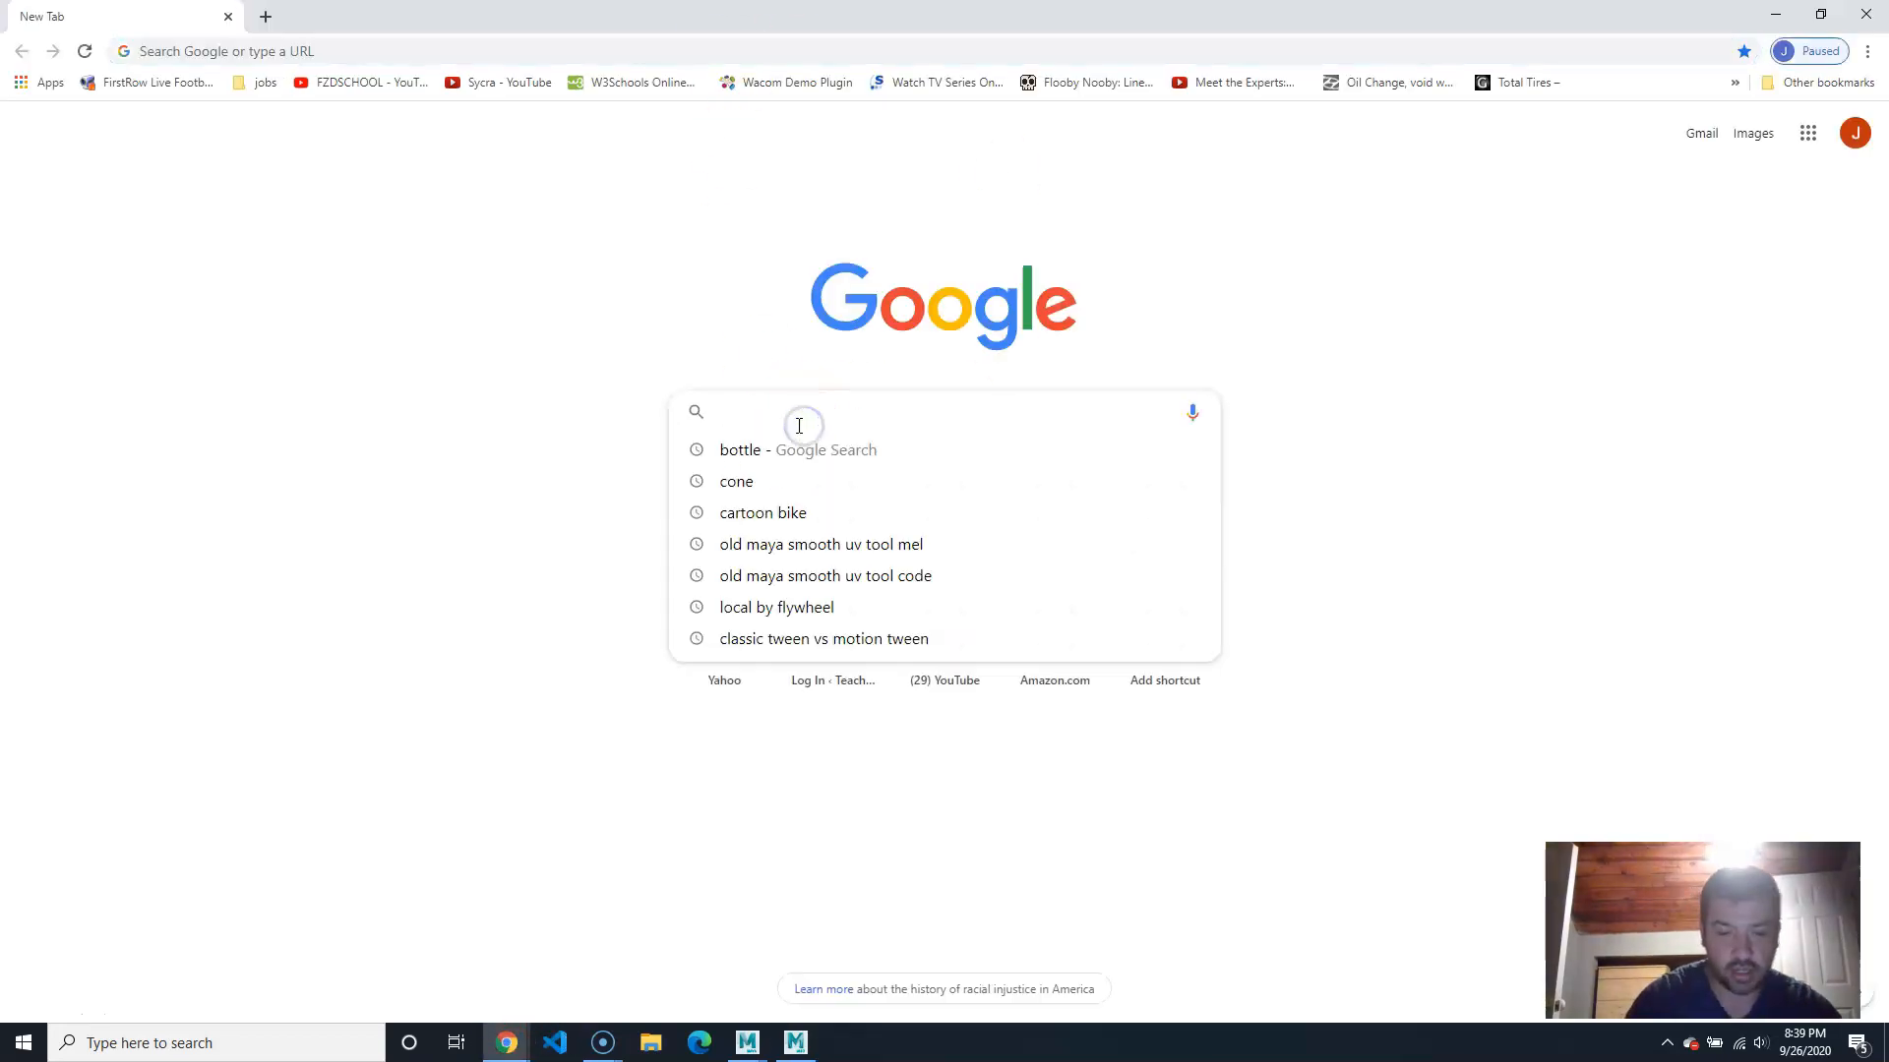
{"action": "type", "text": "jeans textu"}
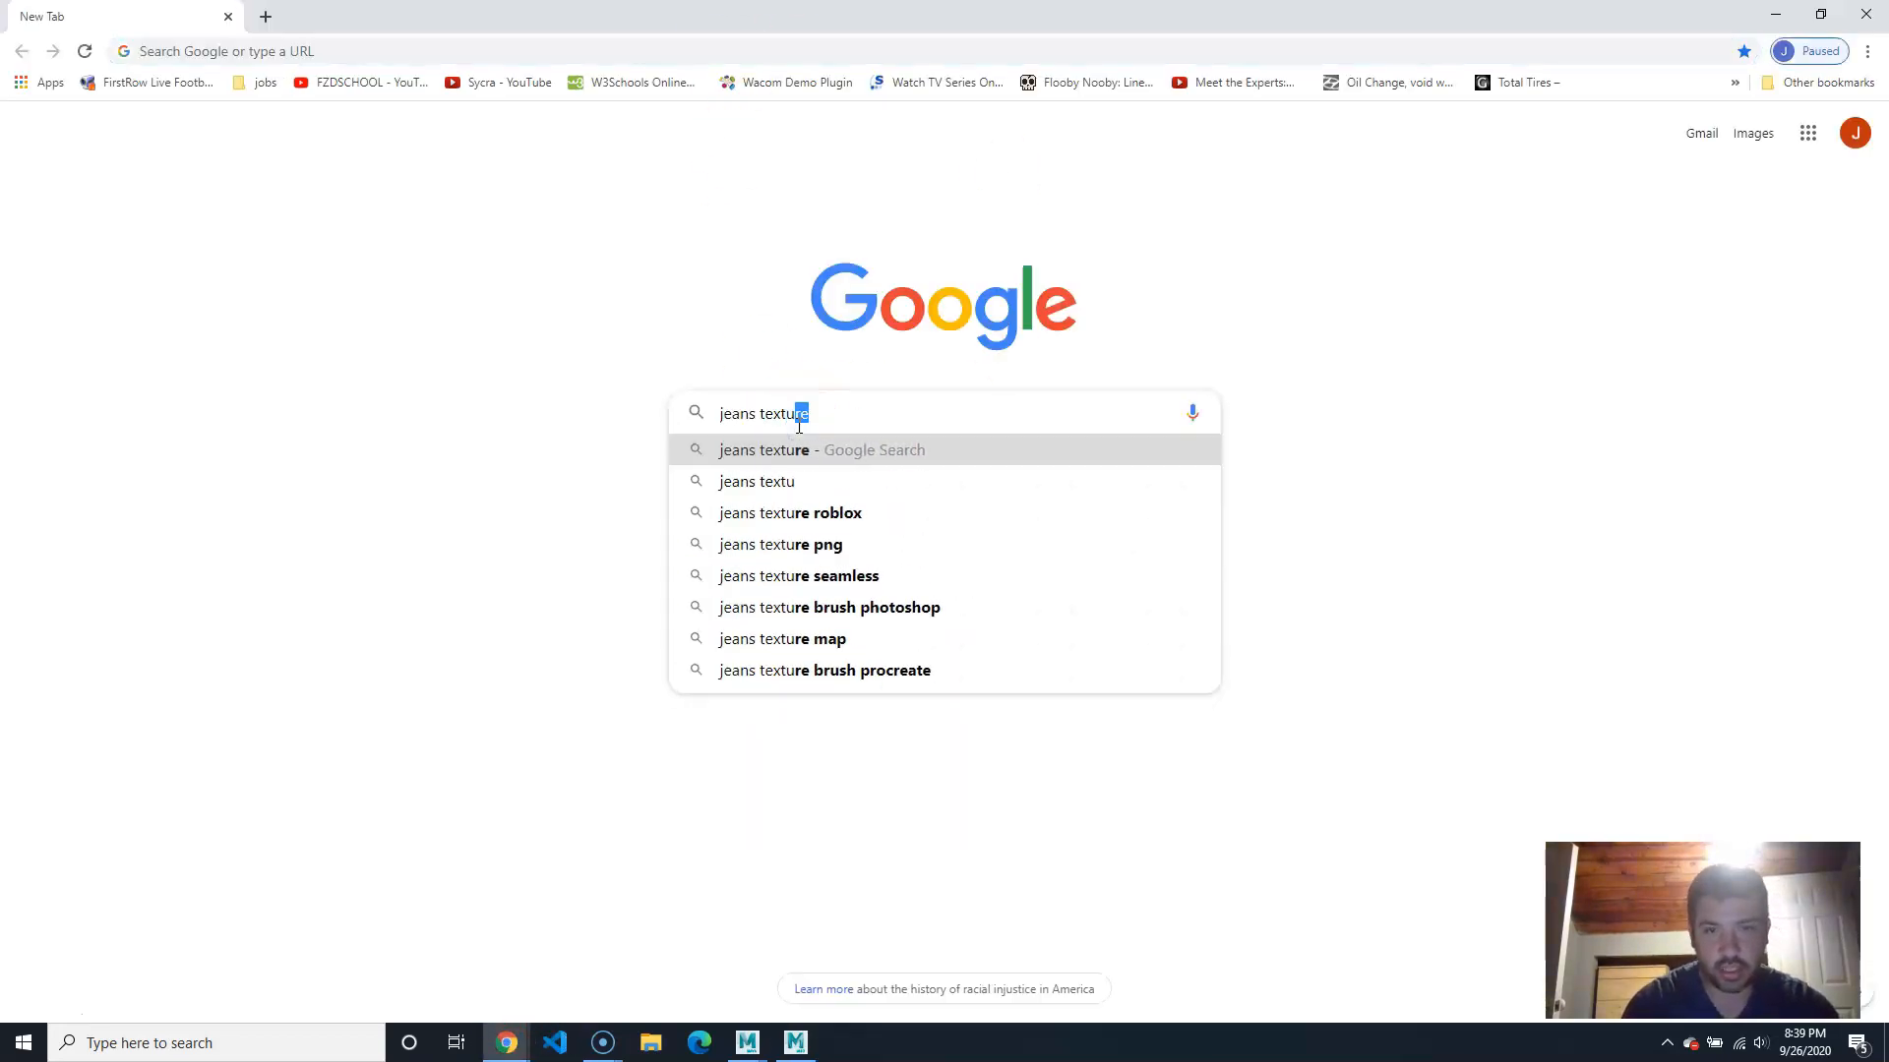
{"action": "key", "text": "Return"}
{"action": "left_click", "coordinate": [261, 163]}
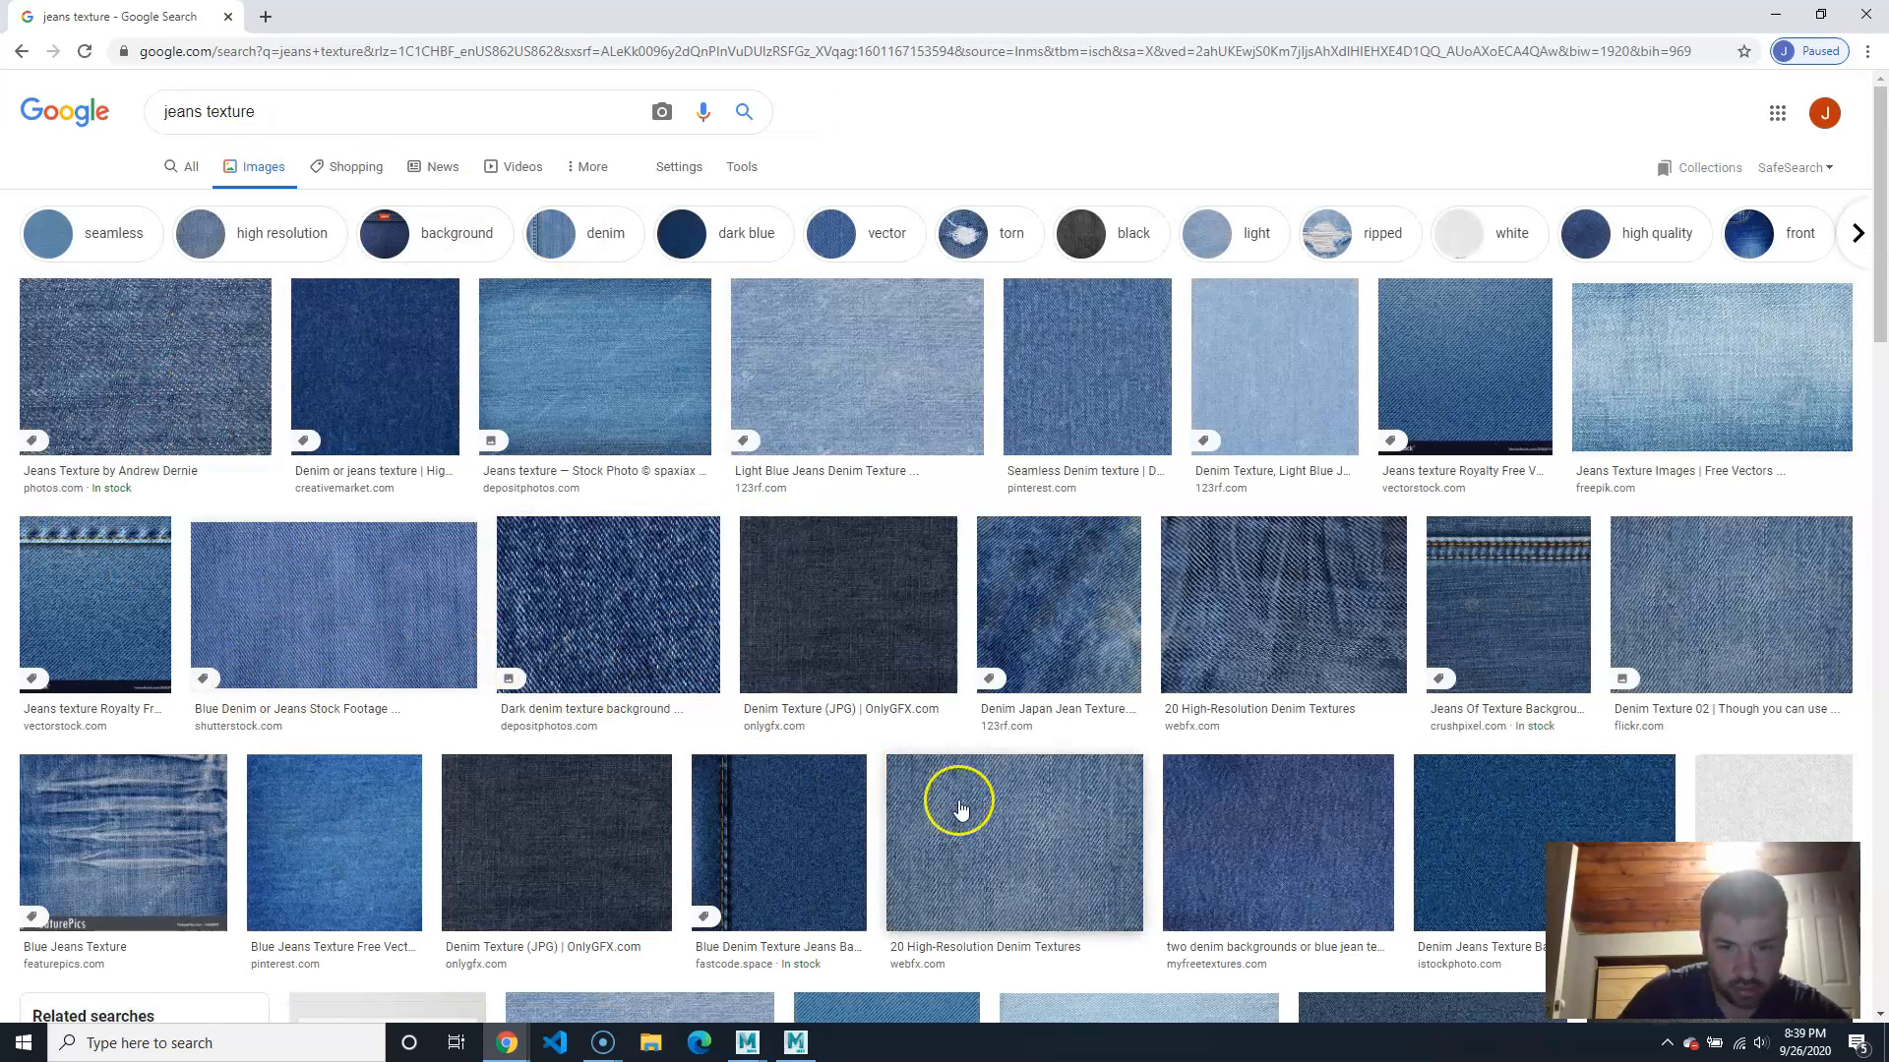
Step: Save the WebFX "20 High-Resolution Denim Textures" image to the Desktop as jeansTexture.jpg and return to Mudbox
{"action": "left_click", "coordinate": [1031, 848]}
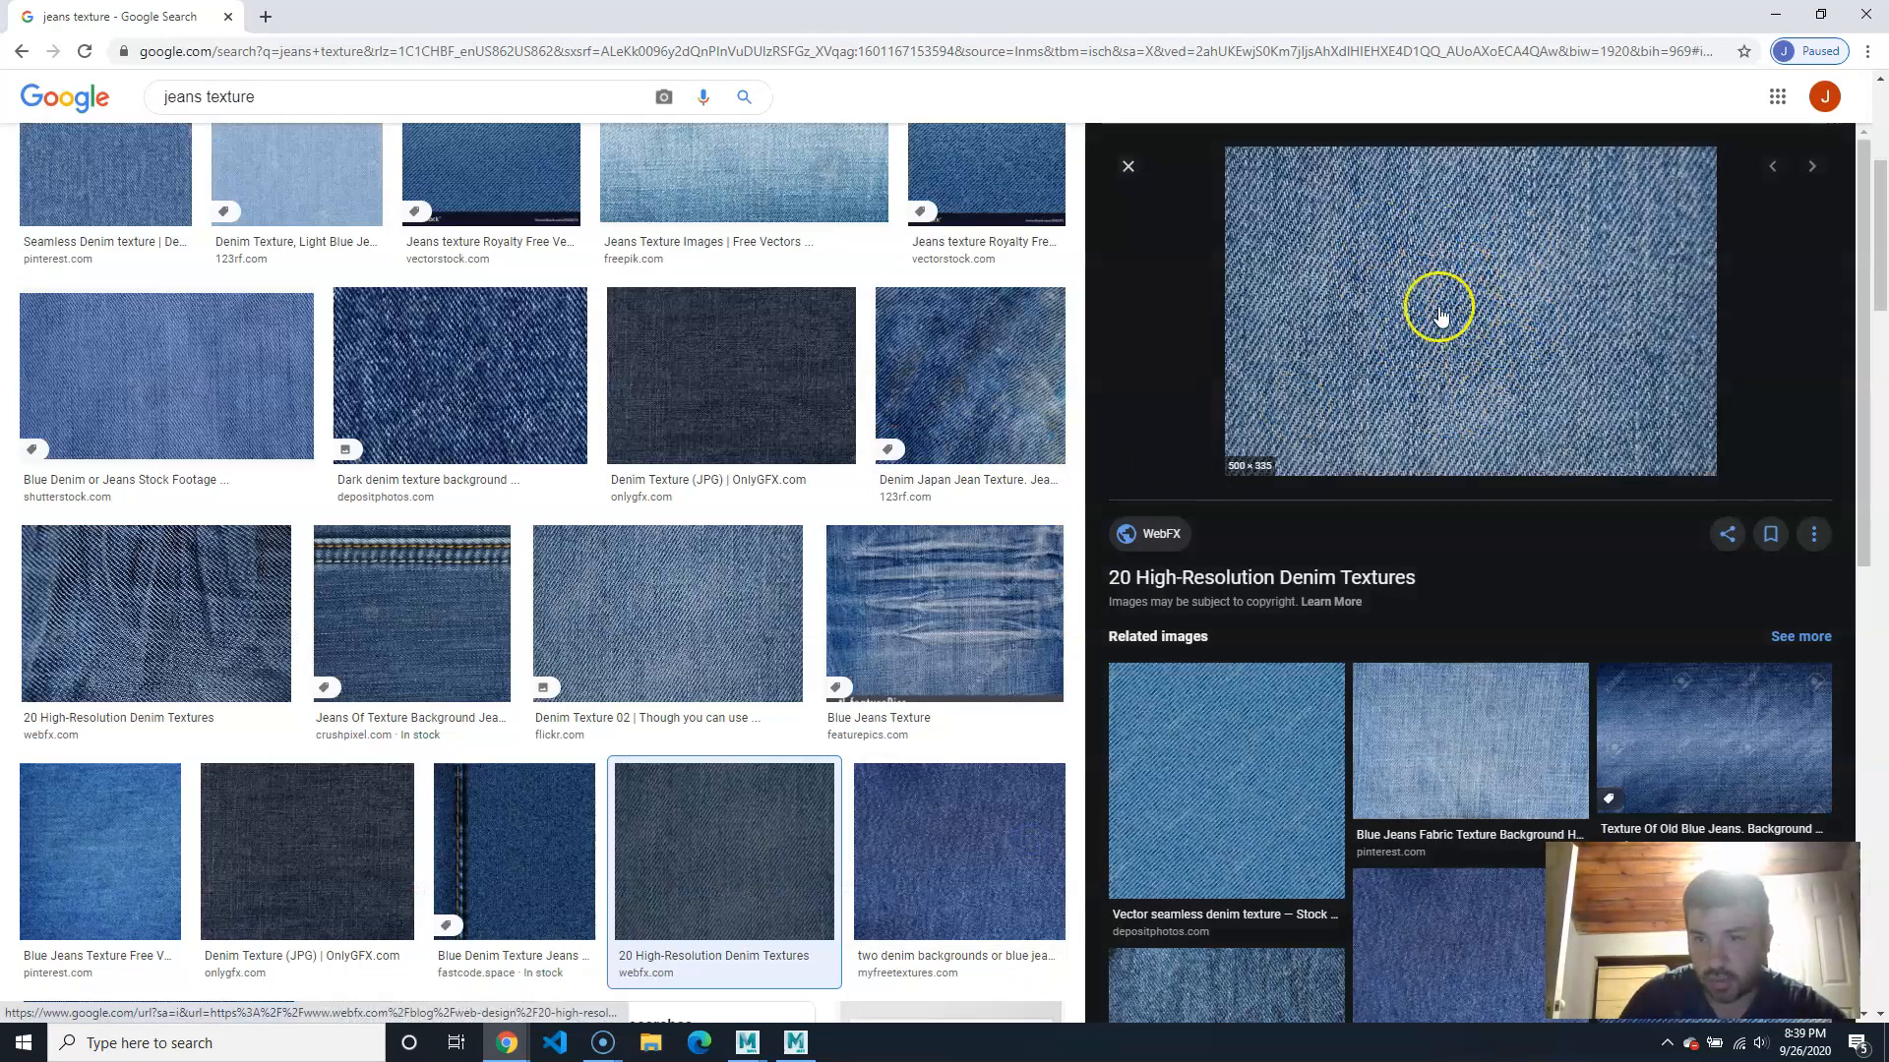
{"action": "right_click", "coordinate": [1418, 285]}
{"action": "left_click", "coordinate": [1535, 466]}
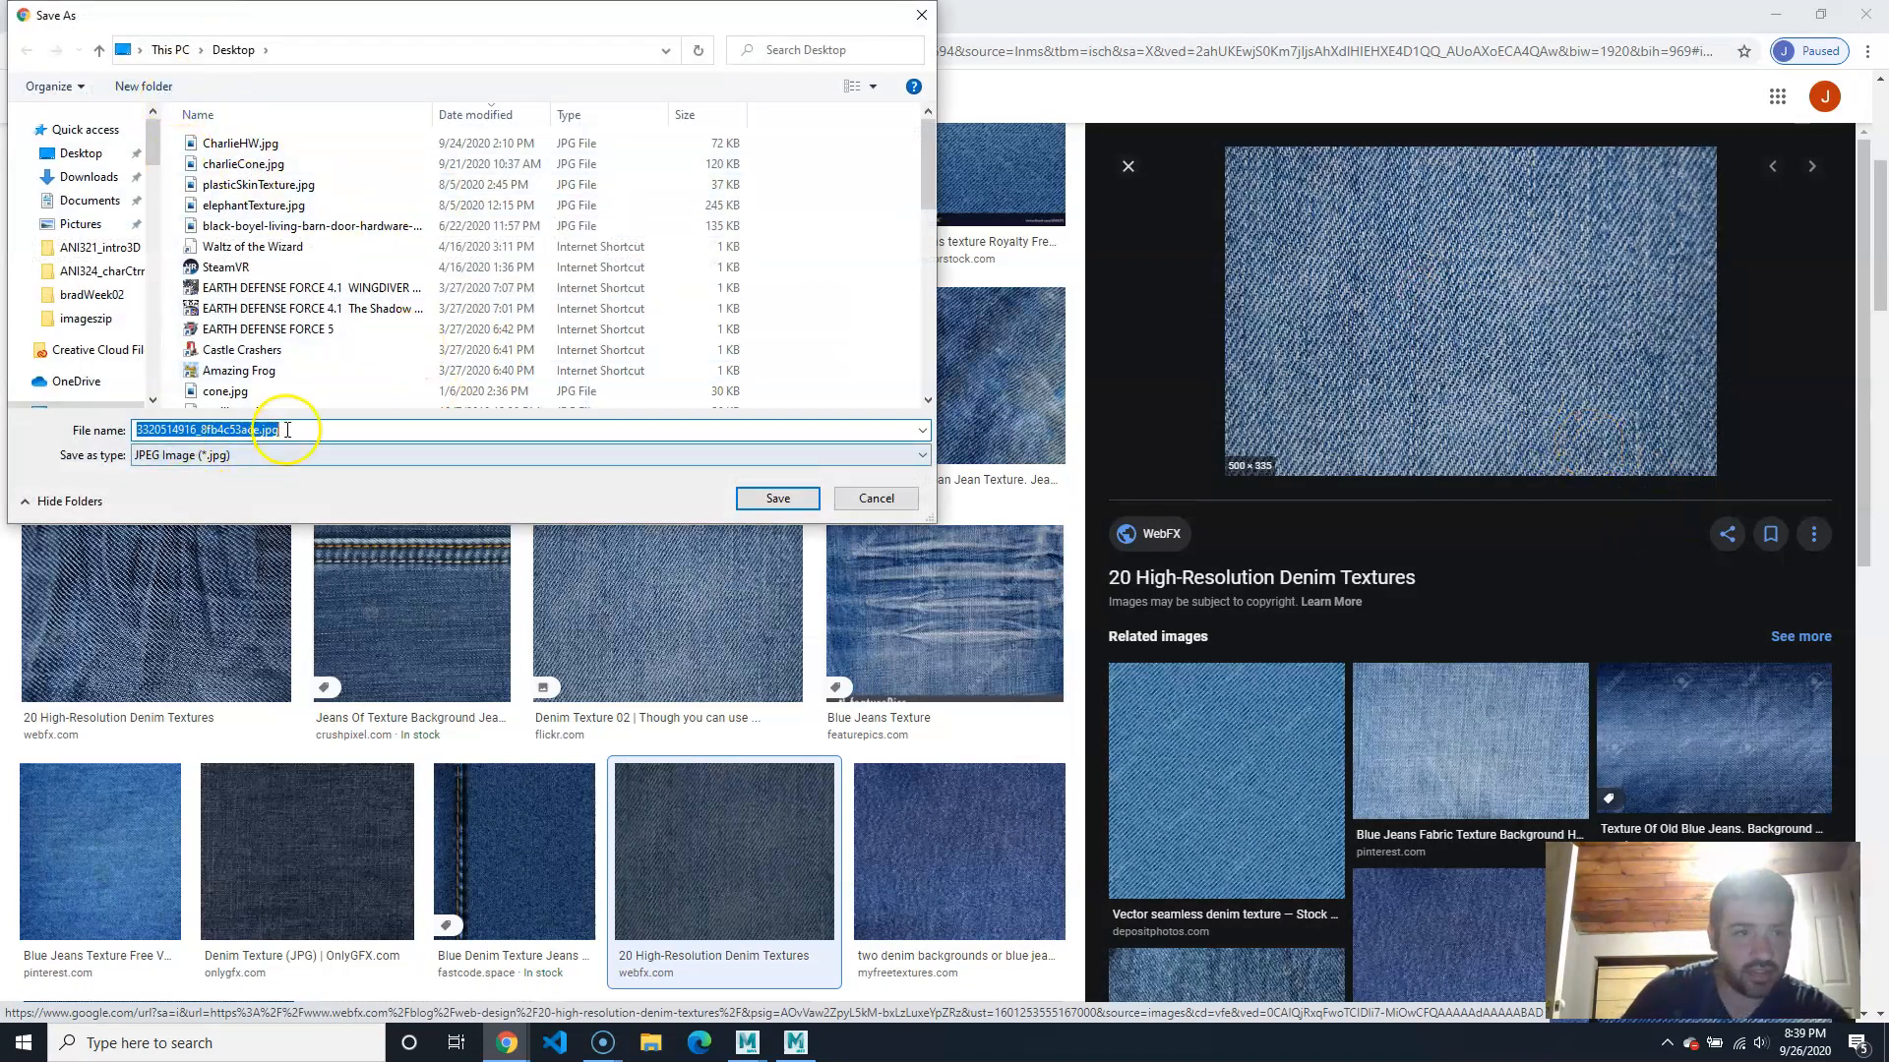
{"action": "left_click_drag", "start_coordinate": [253, 429], "coordinate": [10, 421]}
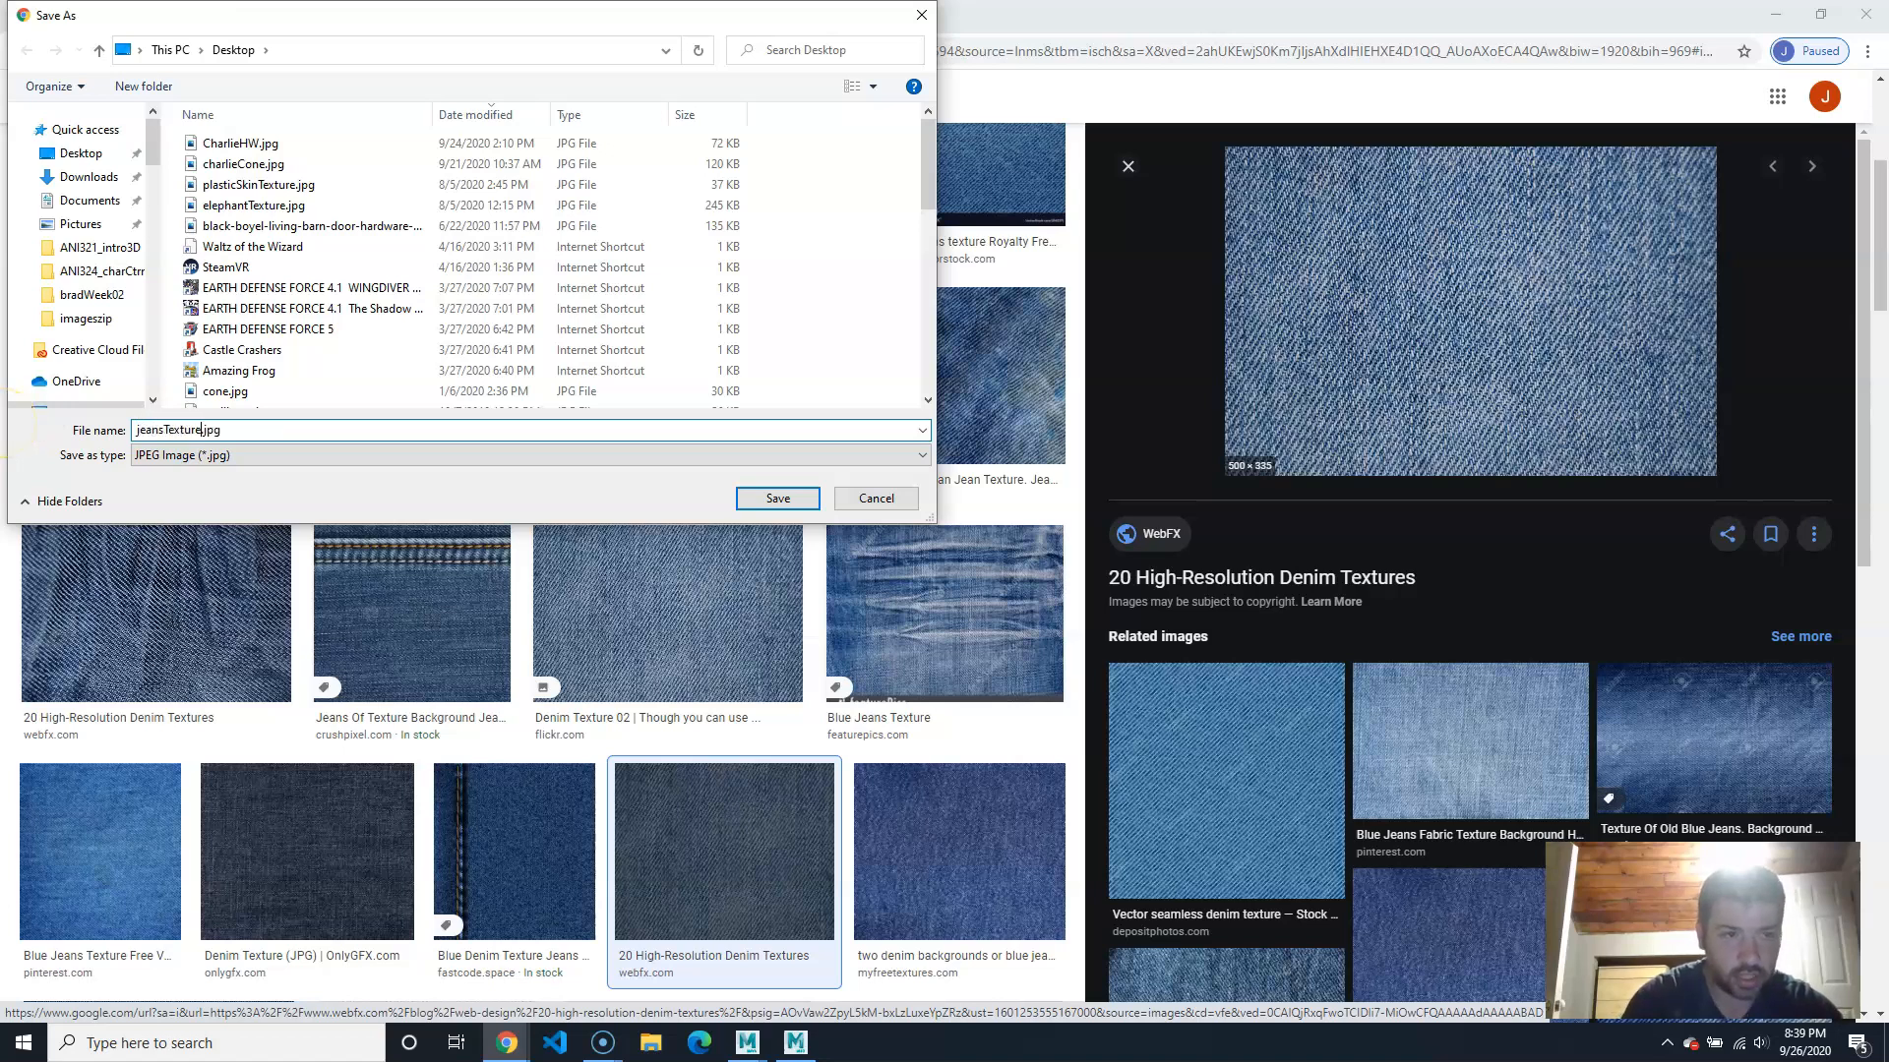
{"action": "key", "text": "Return"}
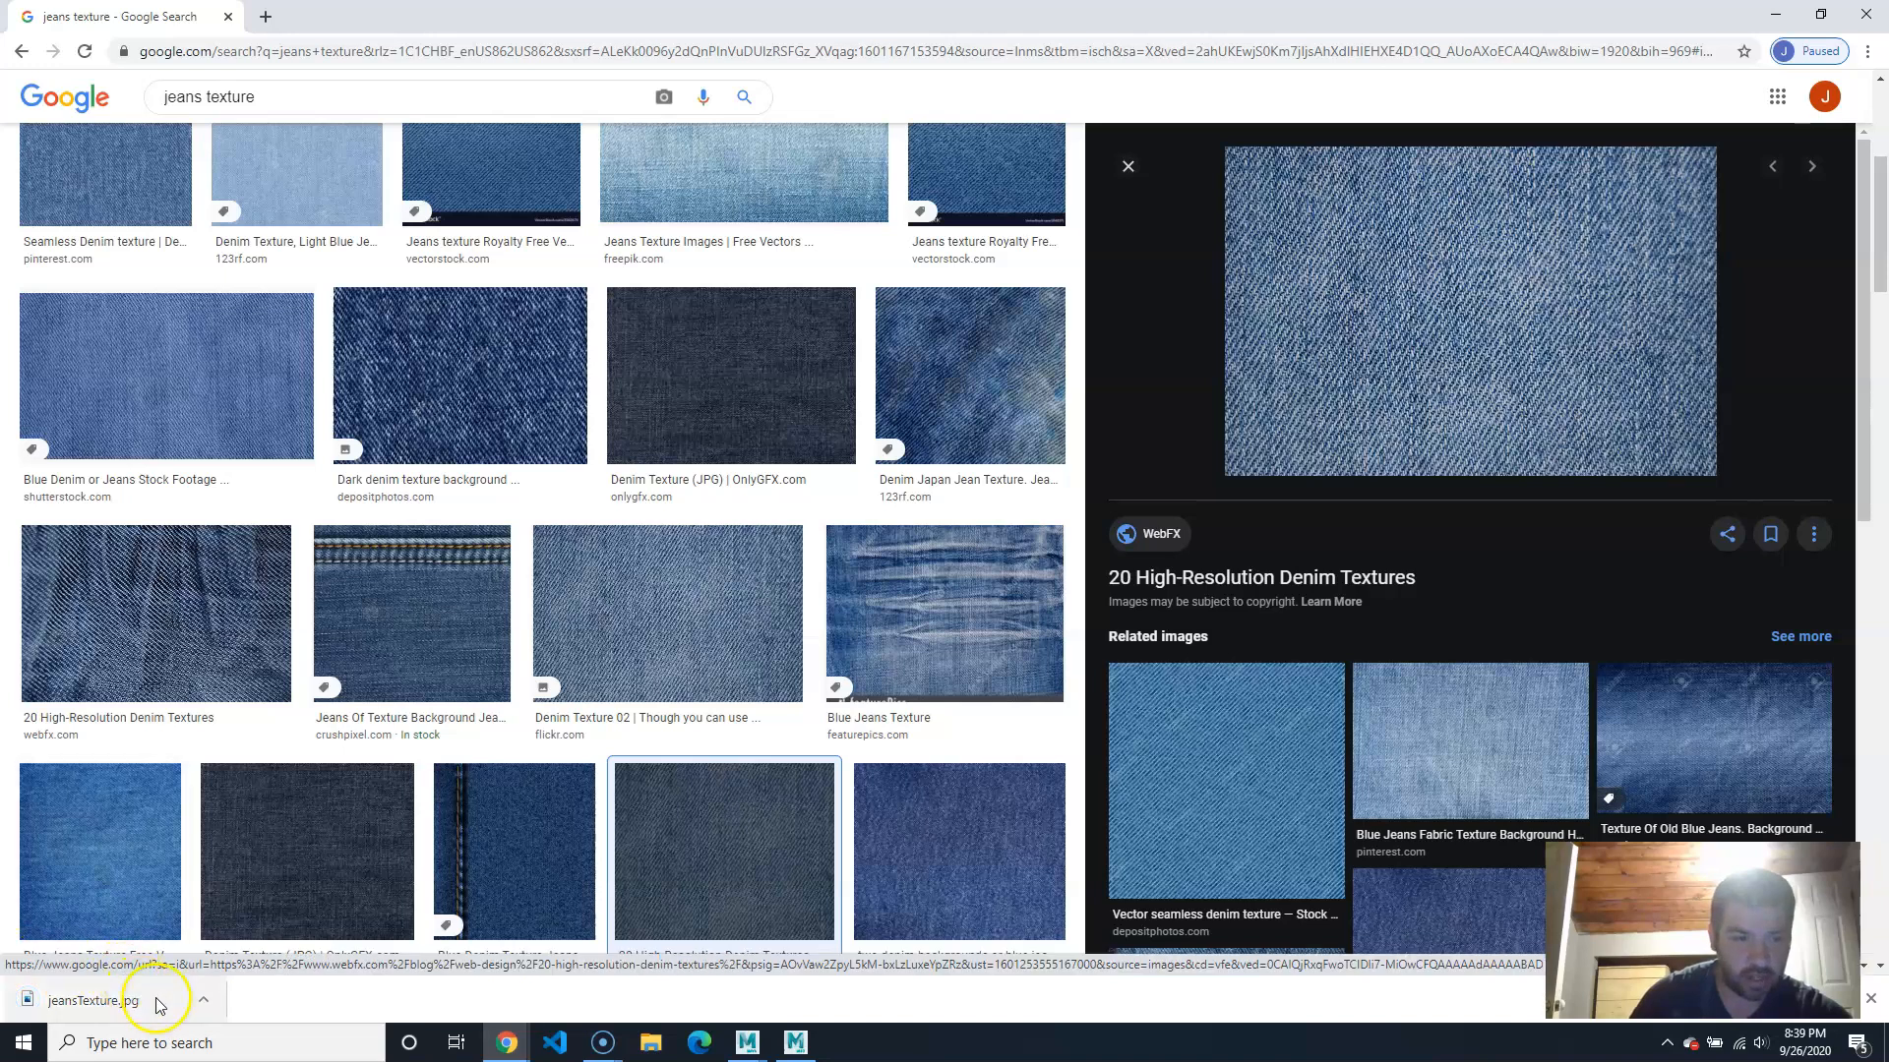
{"action": "left_click", "coordinate": [799, 1045]}
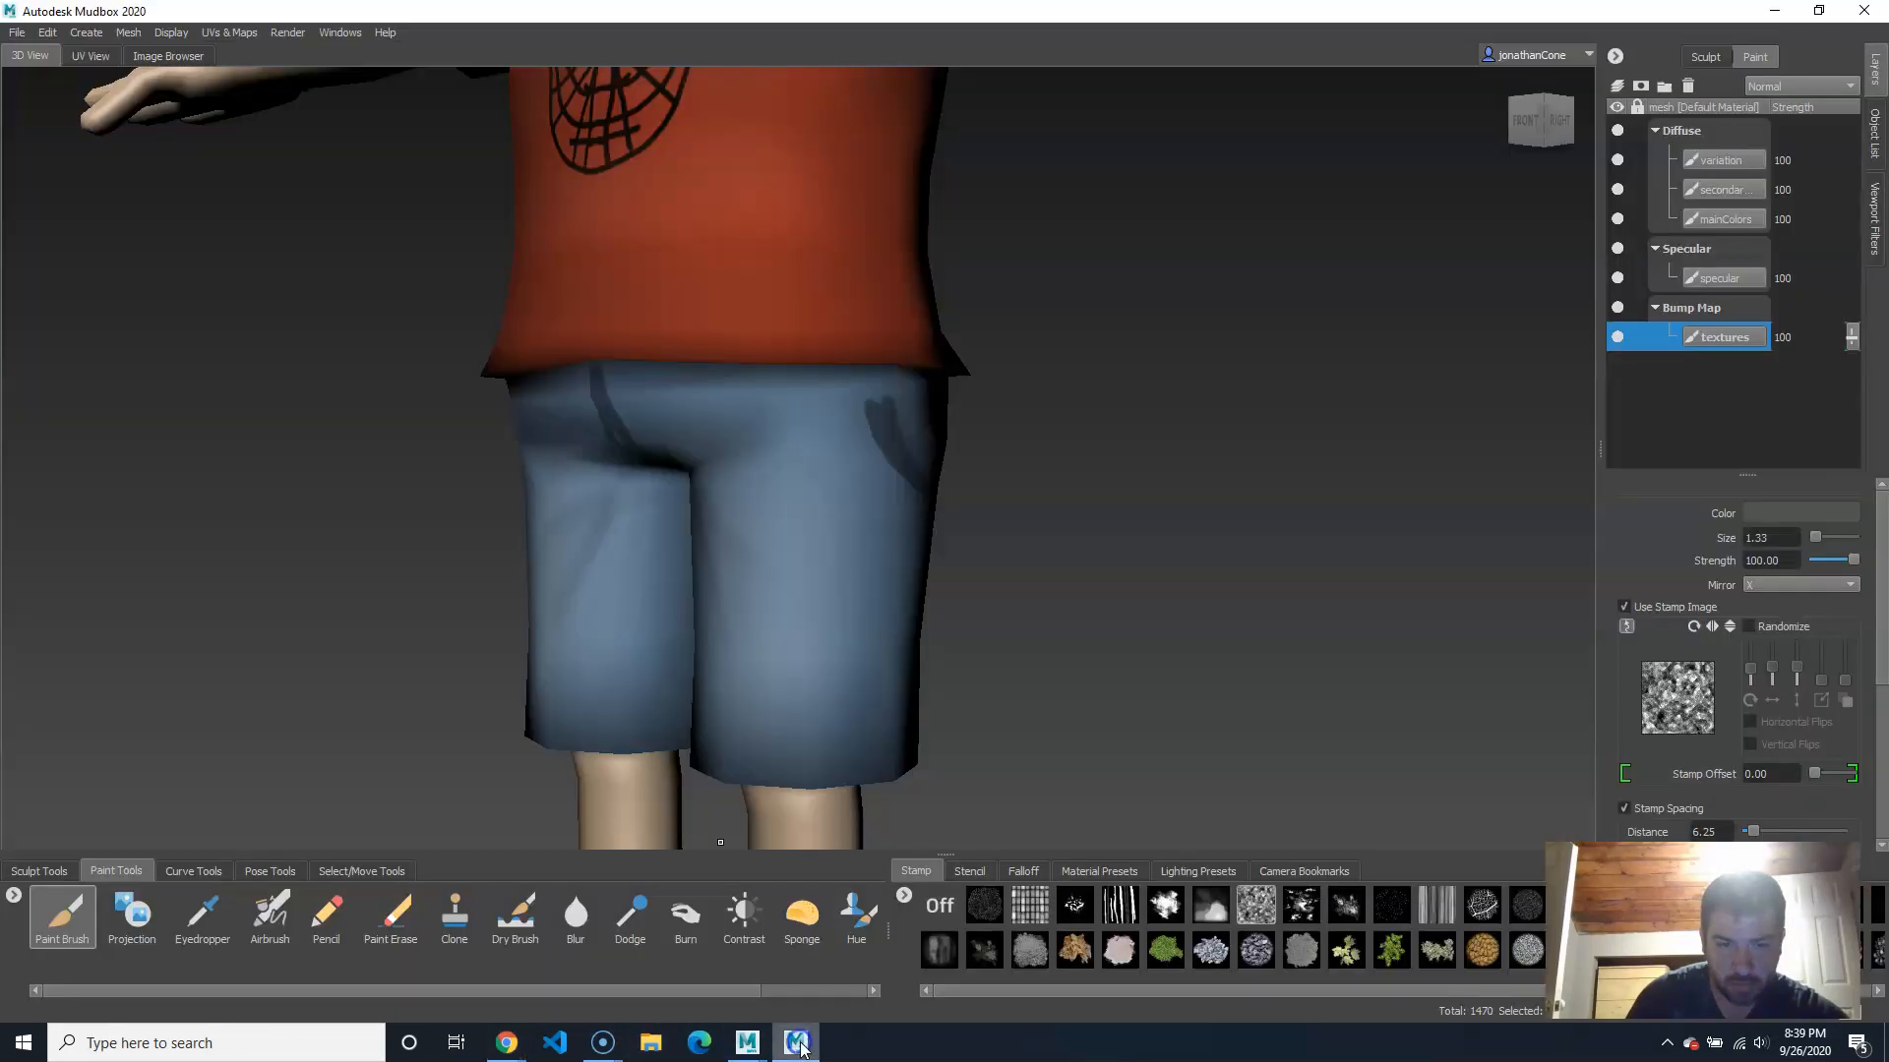
Step: Add jeansTexture.jpg from the Desktop as a new stamp and make it the brush's stamp image
{"action": "left_click", "coordinate": [903, 898]}
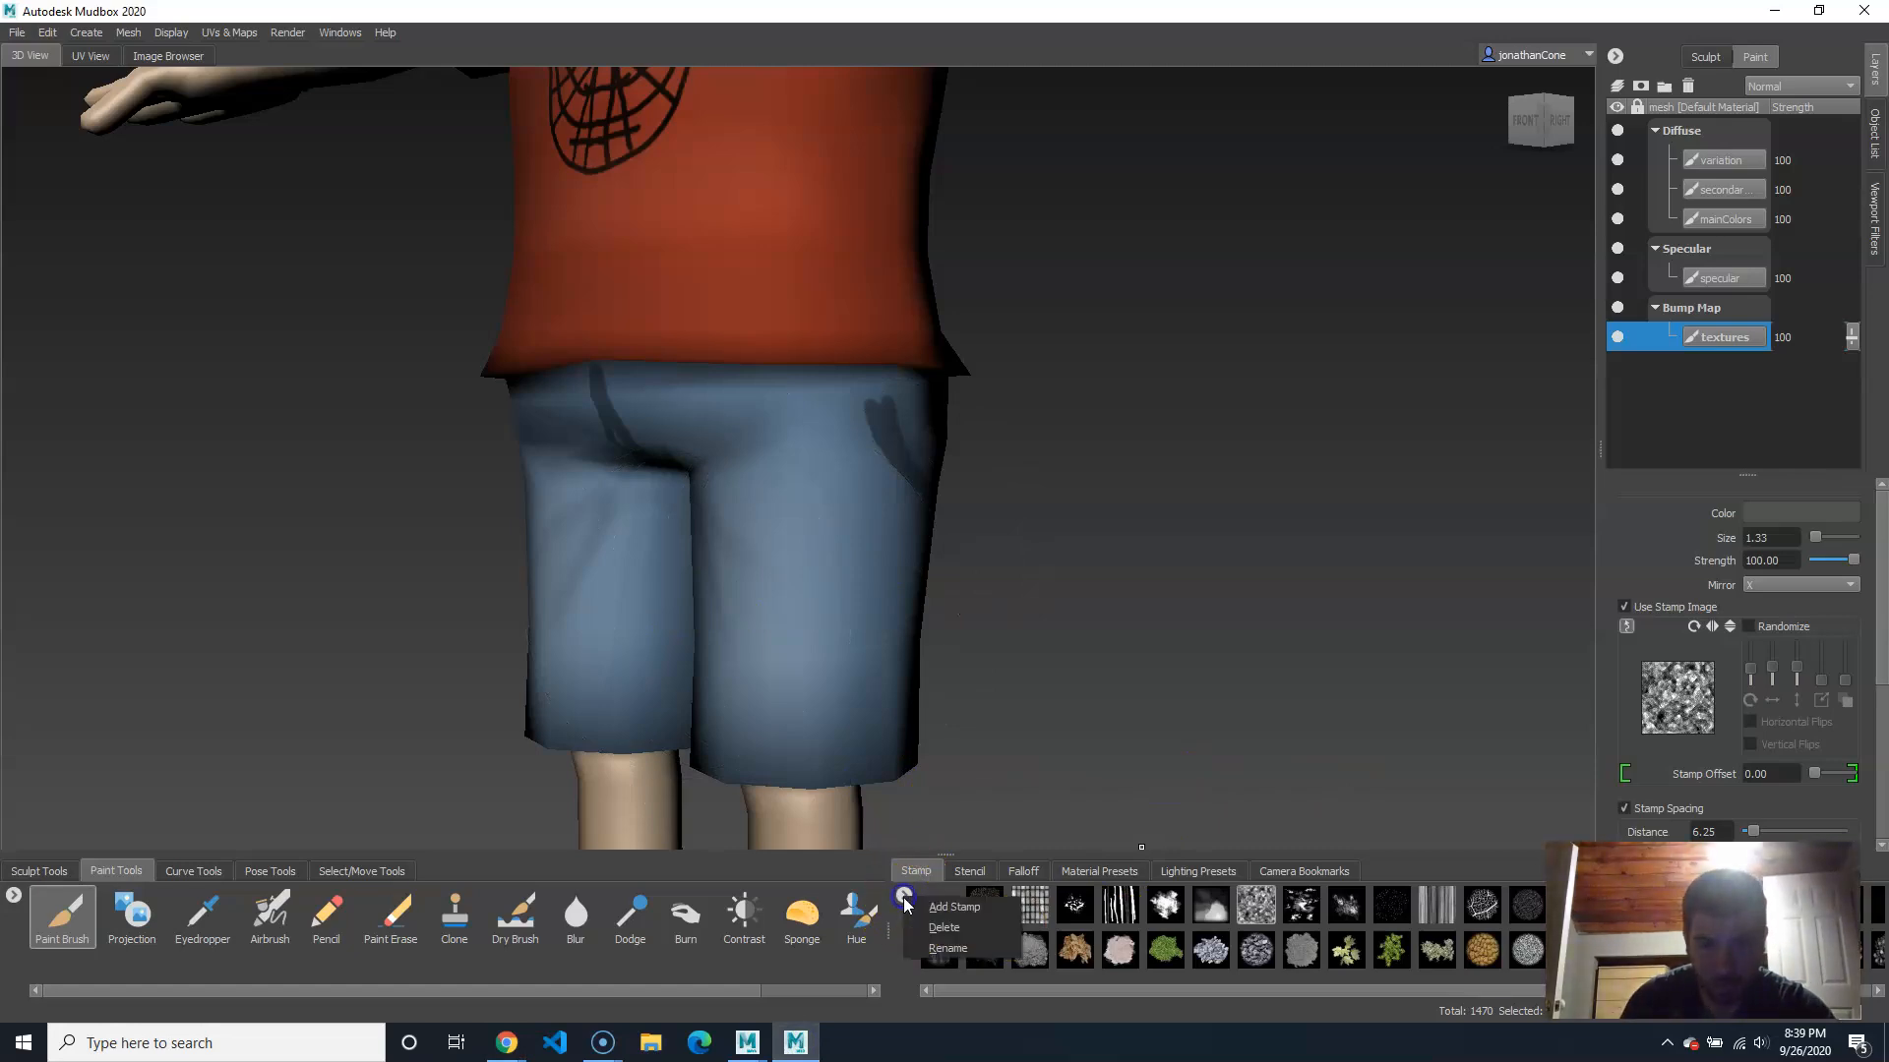
{"action": "left_click", "coordinate": [983, 914]}
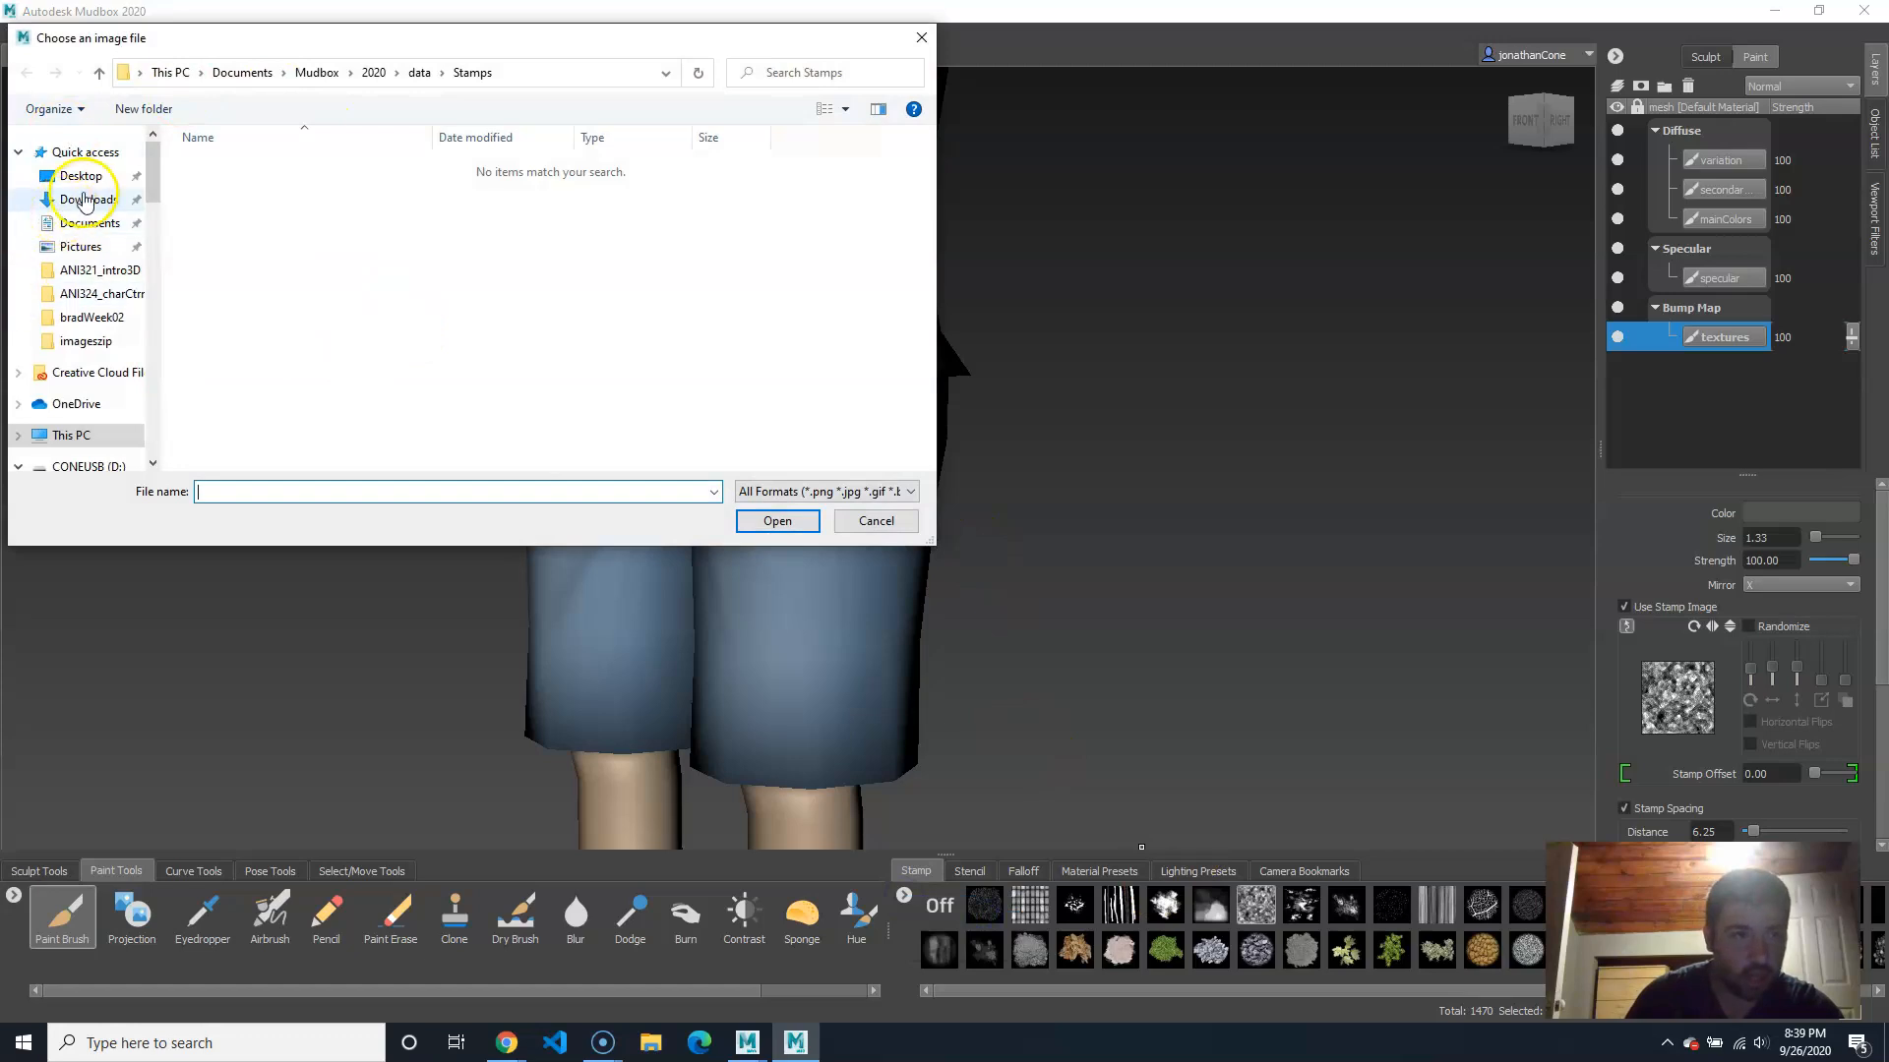
{"action": "left_click", "coordinate": [80, 177]}
{"action": "left_click", "coordinate": [241, 167]}
{"action": "left_click", "coordinate": [770, 521]}
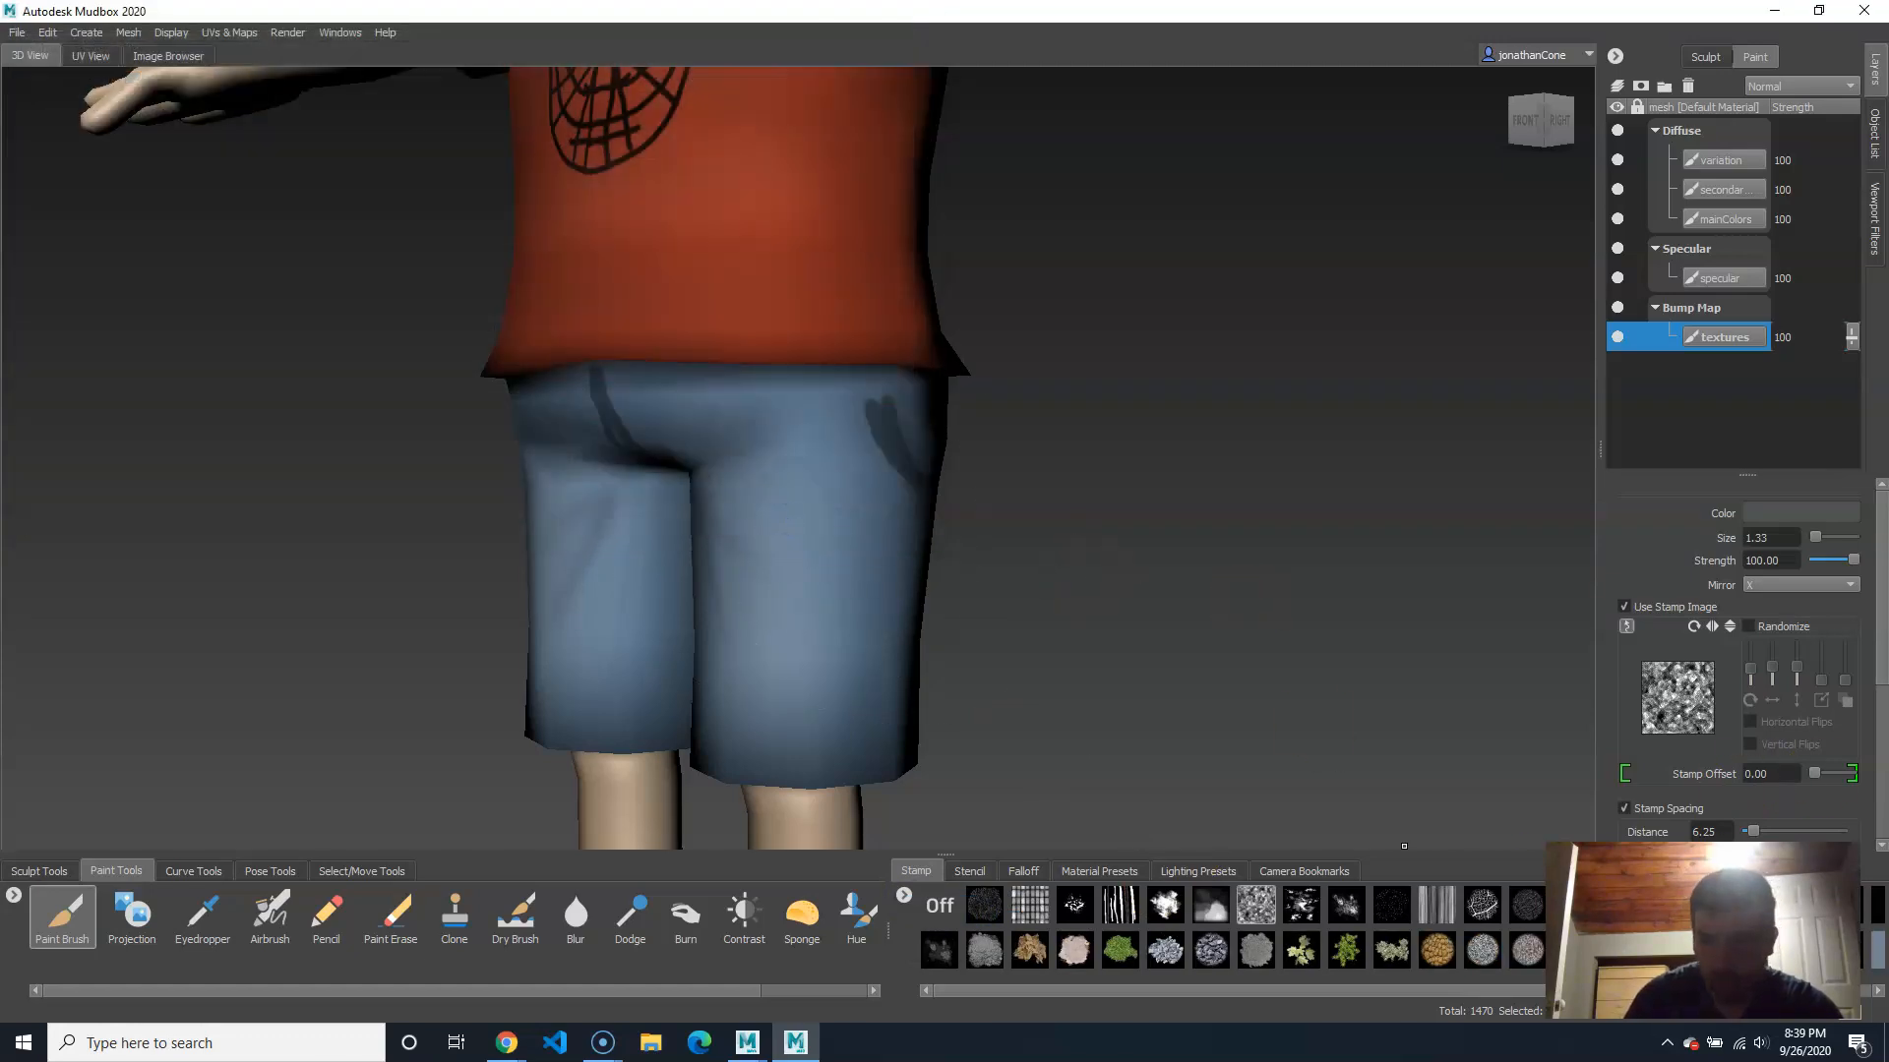
{"action": "left_click", "coordinate": [1858, 968]}
{"action": "left_click_drag", "start_coordinate": [1430, 992], "coordinate": [1672, 991]}
{"action": "left_click", "coordinate": [1857, 939]}
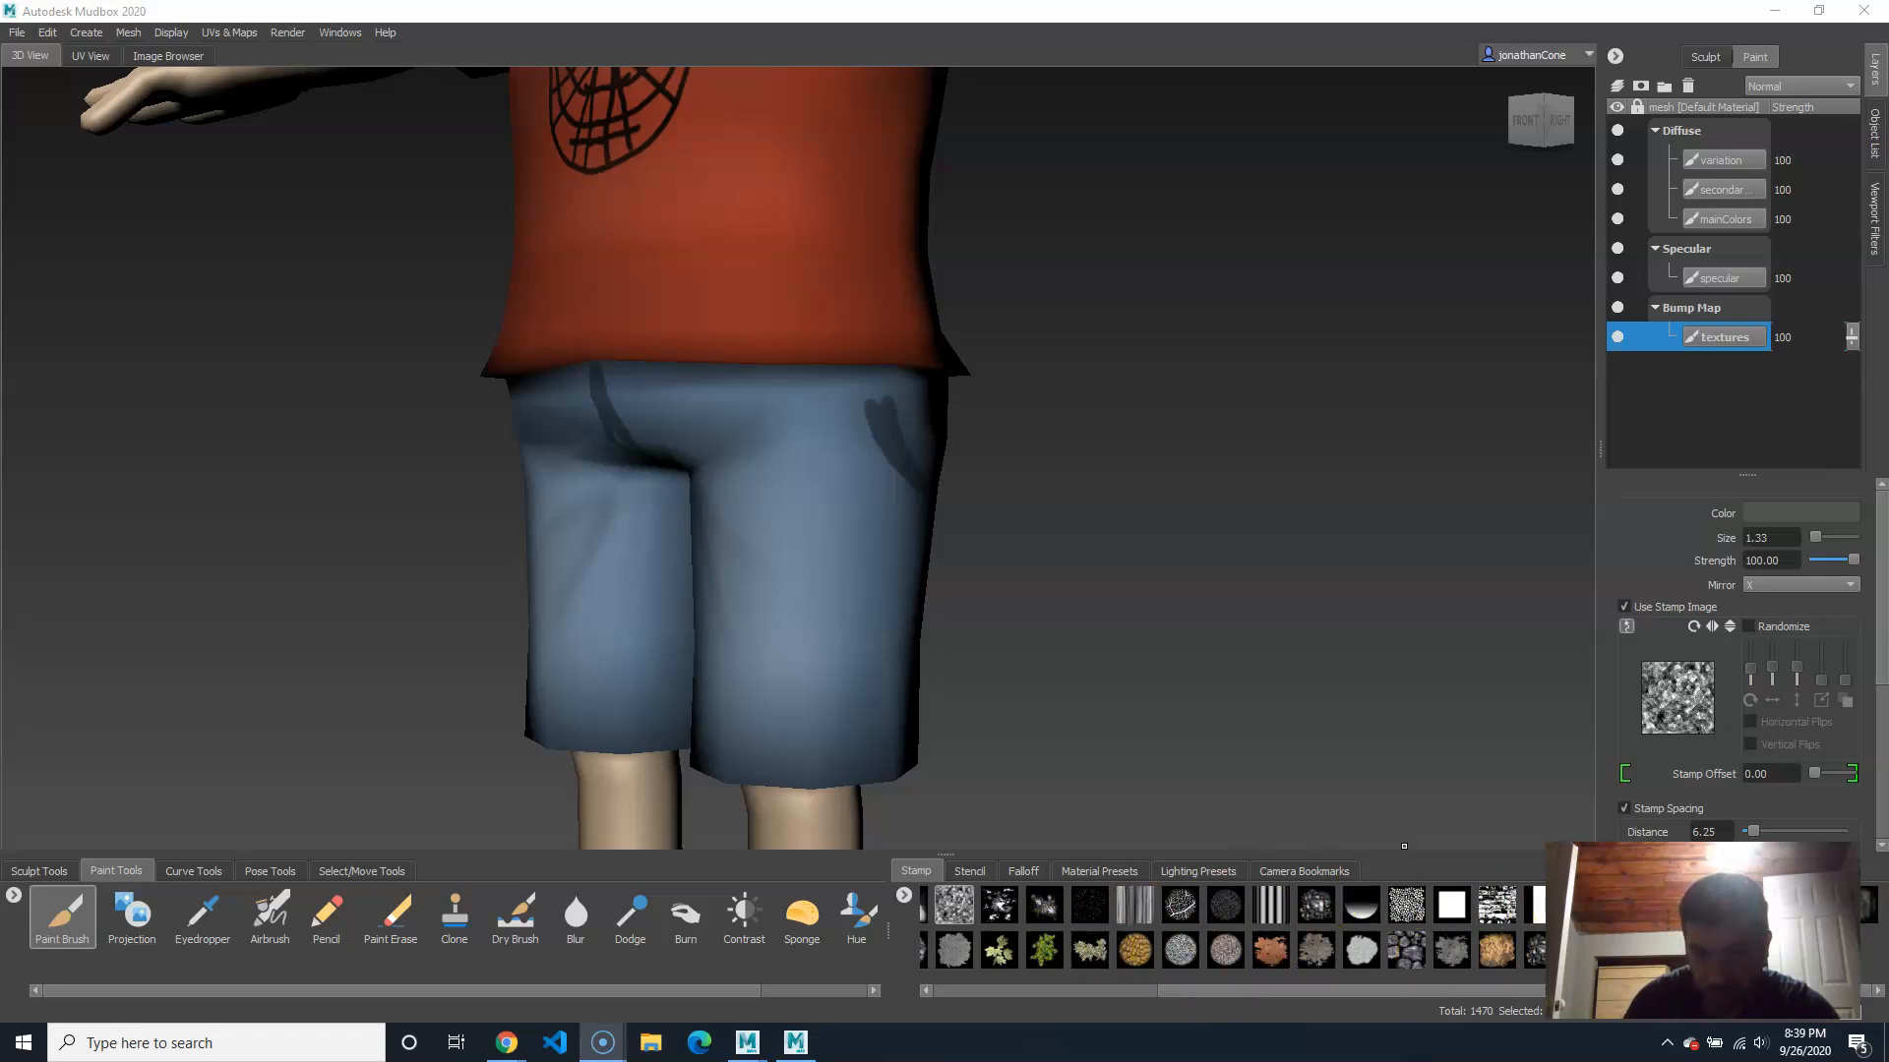
{"action": "left_click", "coordinate": [1723, 950]}
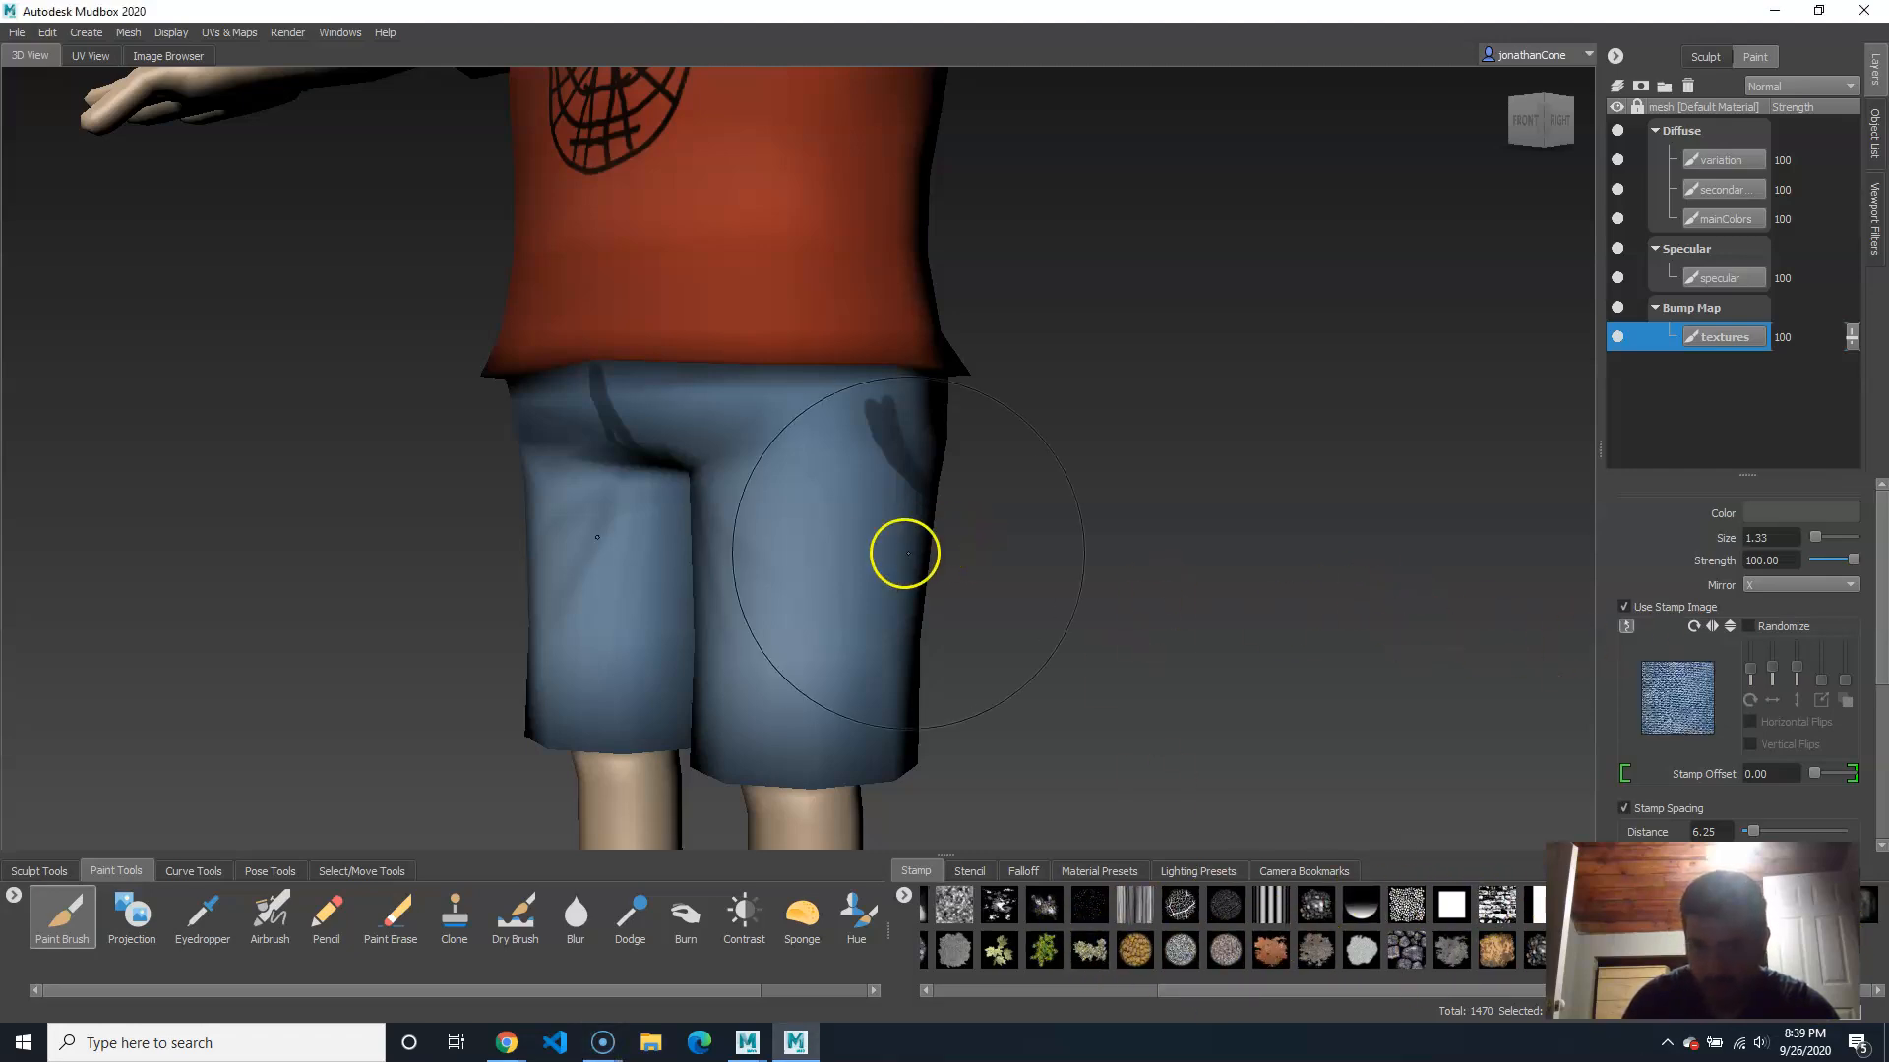
Step: Try the denim stamp with a stroke across the front of the shorts, inspect it from several angles, and undo it
{"action": "left_click_drag", "start_coordinate": [787, 563], "coordinate": [830, 567]}
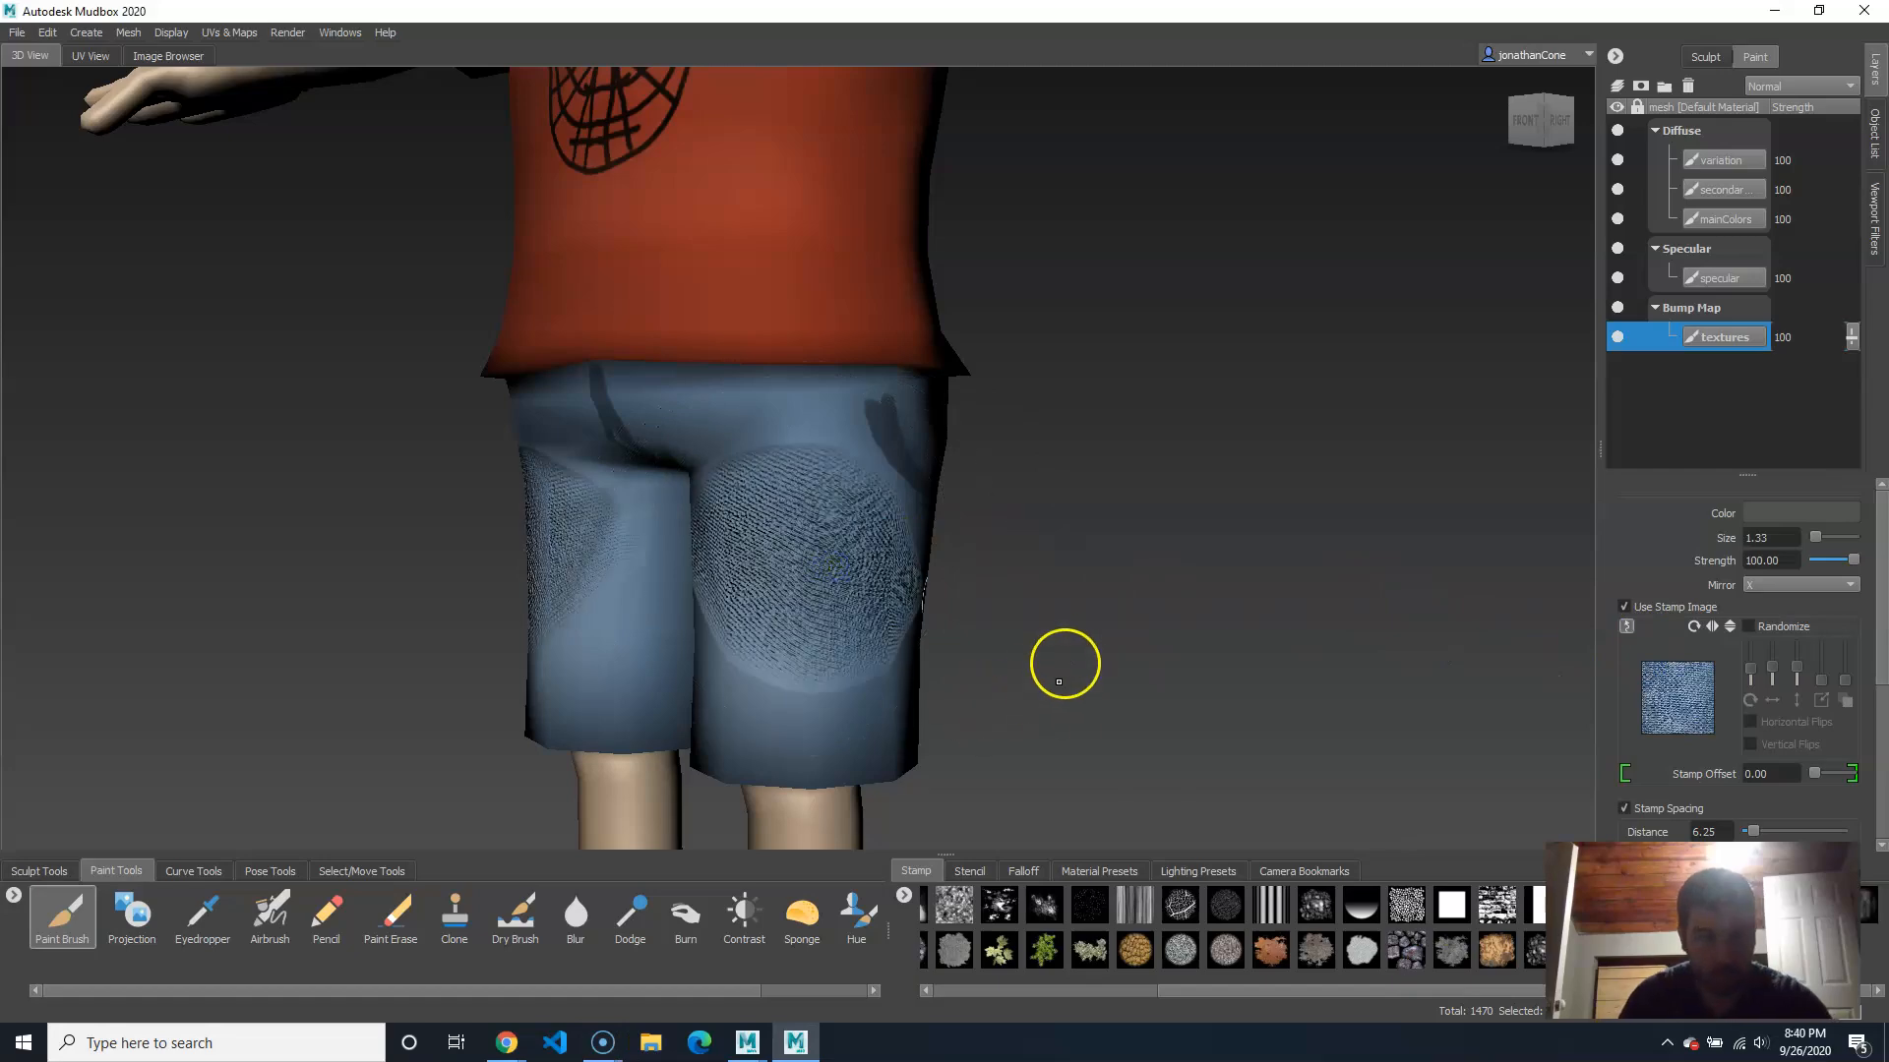
{"action": "left_click_drag", "start_coordinate": [1085, 699], "coordinate": [1003, 653], "text": "alt"}
{"action": "right_click_drag", "start_coordinate": [1003, 653], "coordinate": [1041, 637], "text": "alt"}
{"action": "left_click_drag", "start_coordinate": [1041, 637], "coordinate": [1227, 670], "text": "alt"}
{"action": "right_click_drag", "start_coordinate": [1227, 670], "coordinate": [906, 645], "text": "alt"}
{"action": "left_click_drag", "start_coordinate": [906, 645], "coordinate": [855, 644], "text": "alt"}
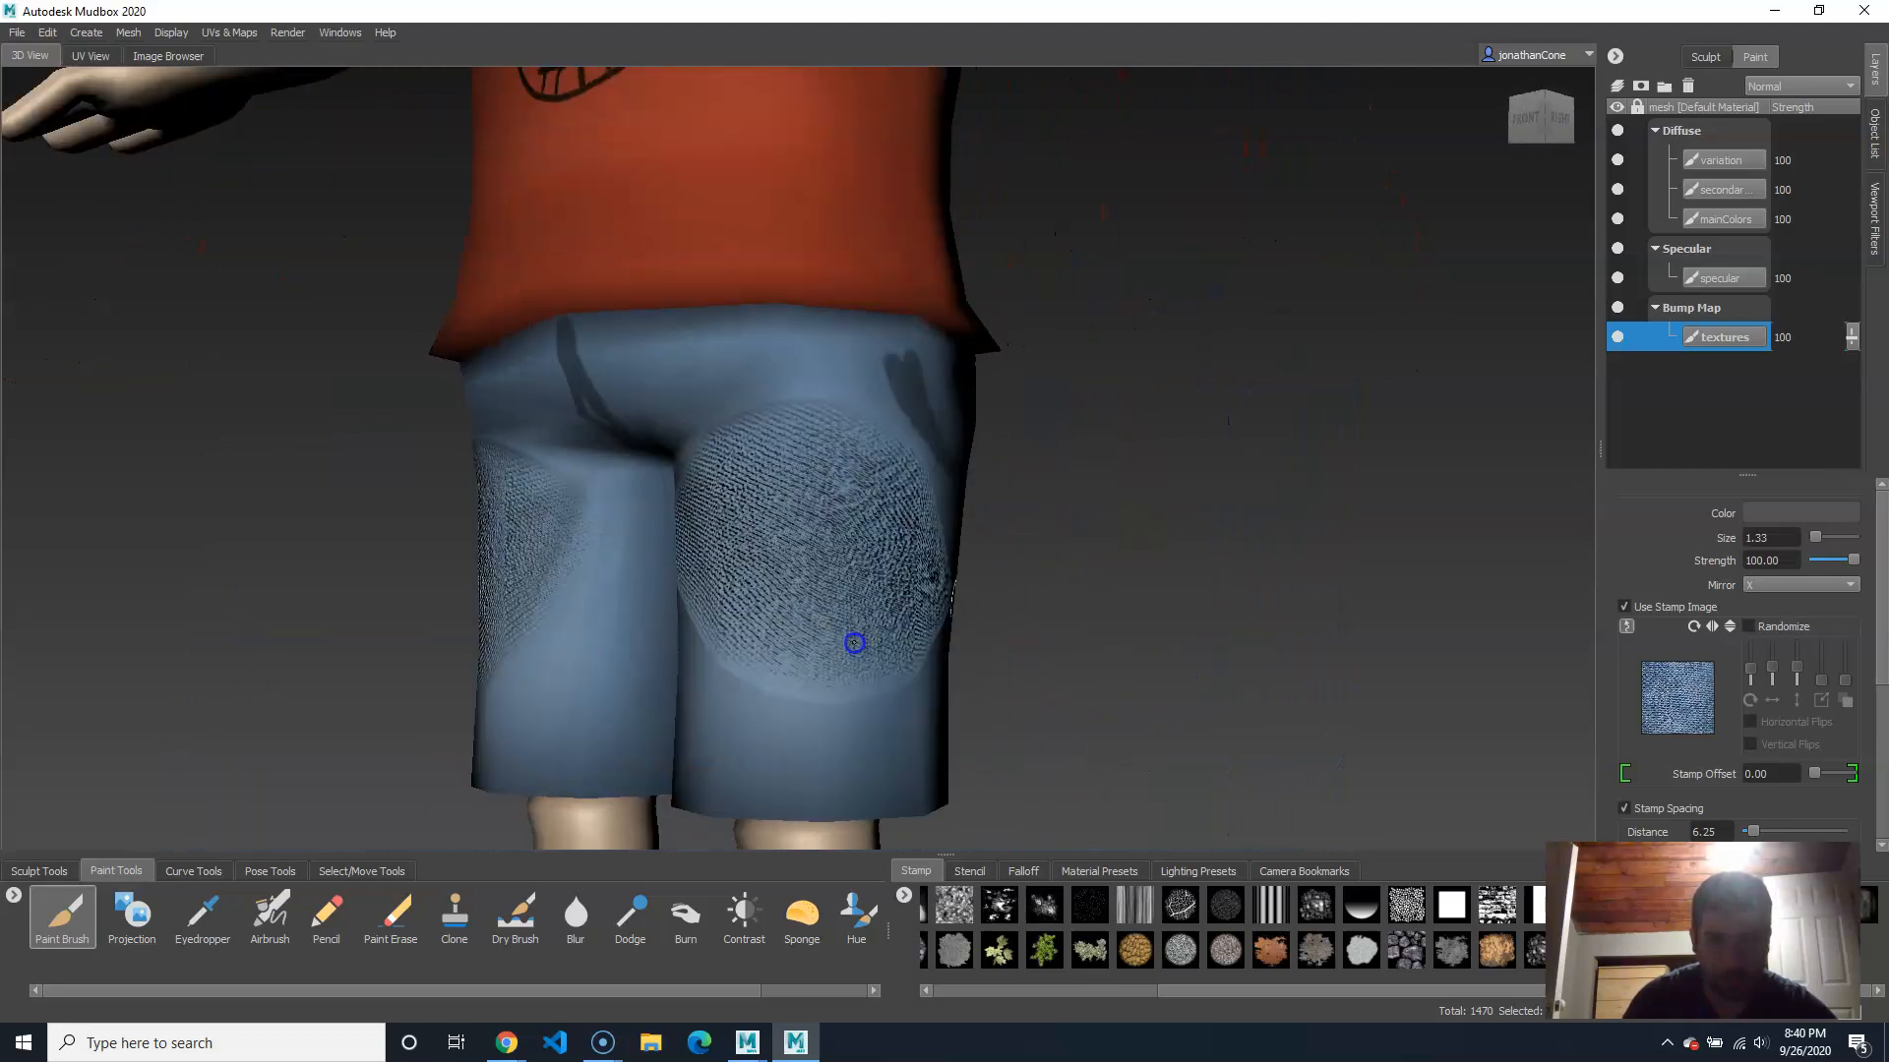
{"action": "key", "text": "ctrl+z"}
Step: Try the denim stamp with a stroke down the front of the red shirt, check it up close, and undo it
{"action": "right_click_drag", "start_coordinate": [961, 620], "coordinate": [923, 561], "text": "alt"}
{"action": "left_click_drag", "start_coordinate": [923, 560], "coordinate": [789, 628], "text": "alt"}
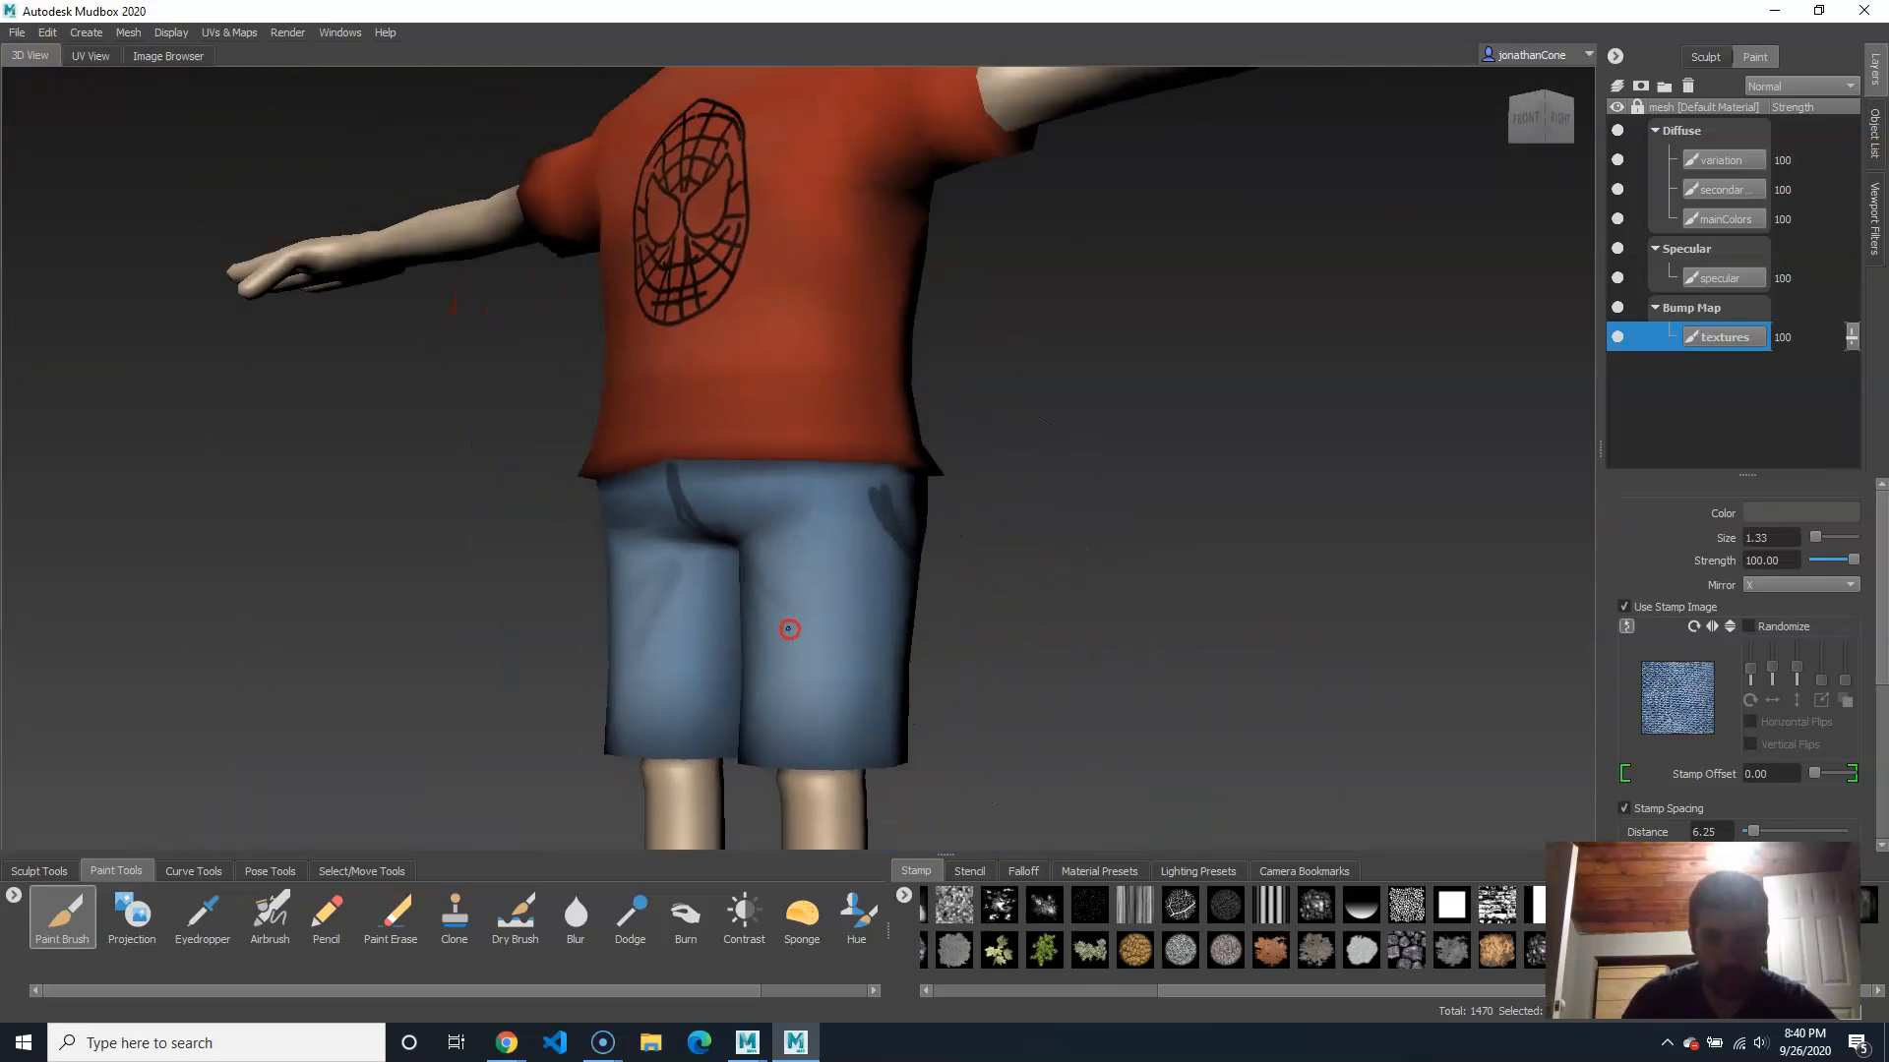
{"action": "middle_click_drag", "start_coordinate": [793, 514], "coordinate": [809, 666], "text": "alt"}
{"action": "right_click_drag", "start_coordinate": [809, 665], "coordinate": [823, 591], "text": "alt"}
{"action": "middle_click_drag", "start_coordinate": [822, 590], "coordinate": [834, 694], "text": "alt"}
{"action": "left_click_drag", "start_coordinate": [776, 430], "coordinate": [780, 640]}
{"action": "right_click_drag", "start_coordinate": [780, 640], "coordinate": [849, 539], "text": "alt"}
{"action": "left_click_drag", "start_coordinate": [850, 561], "coordinate": [1007, 594], "text": "alt"}
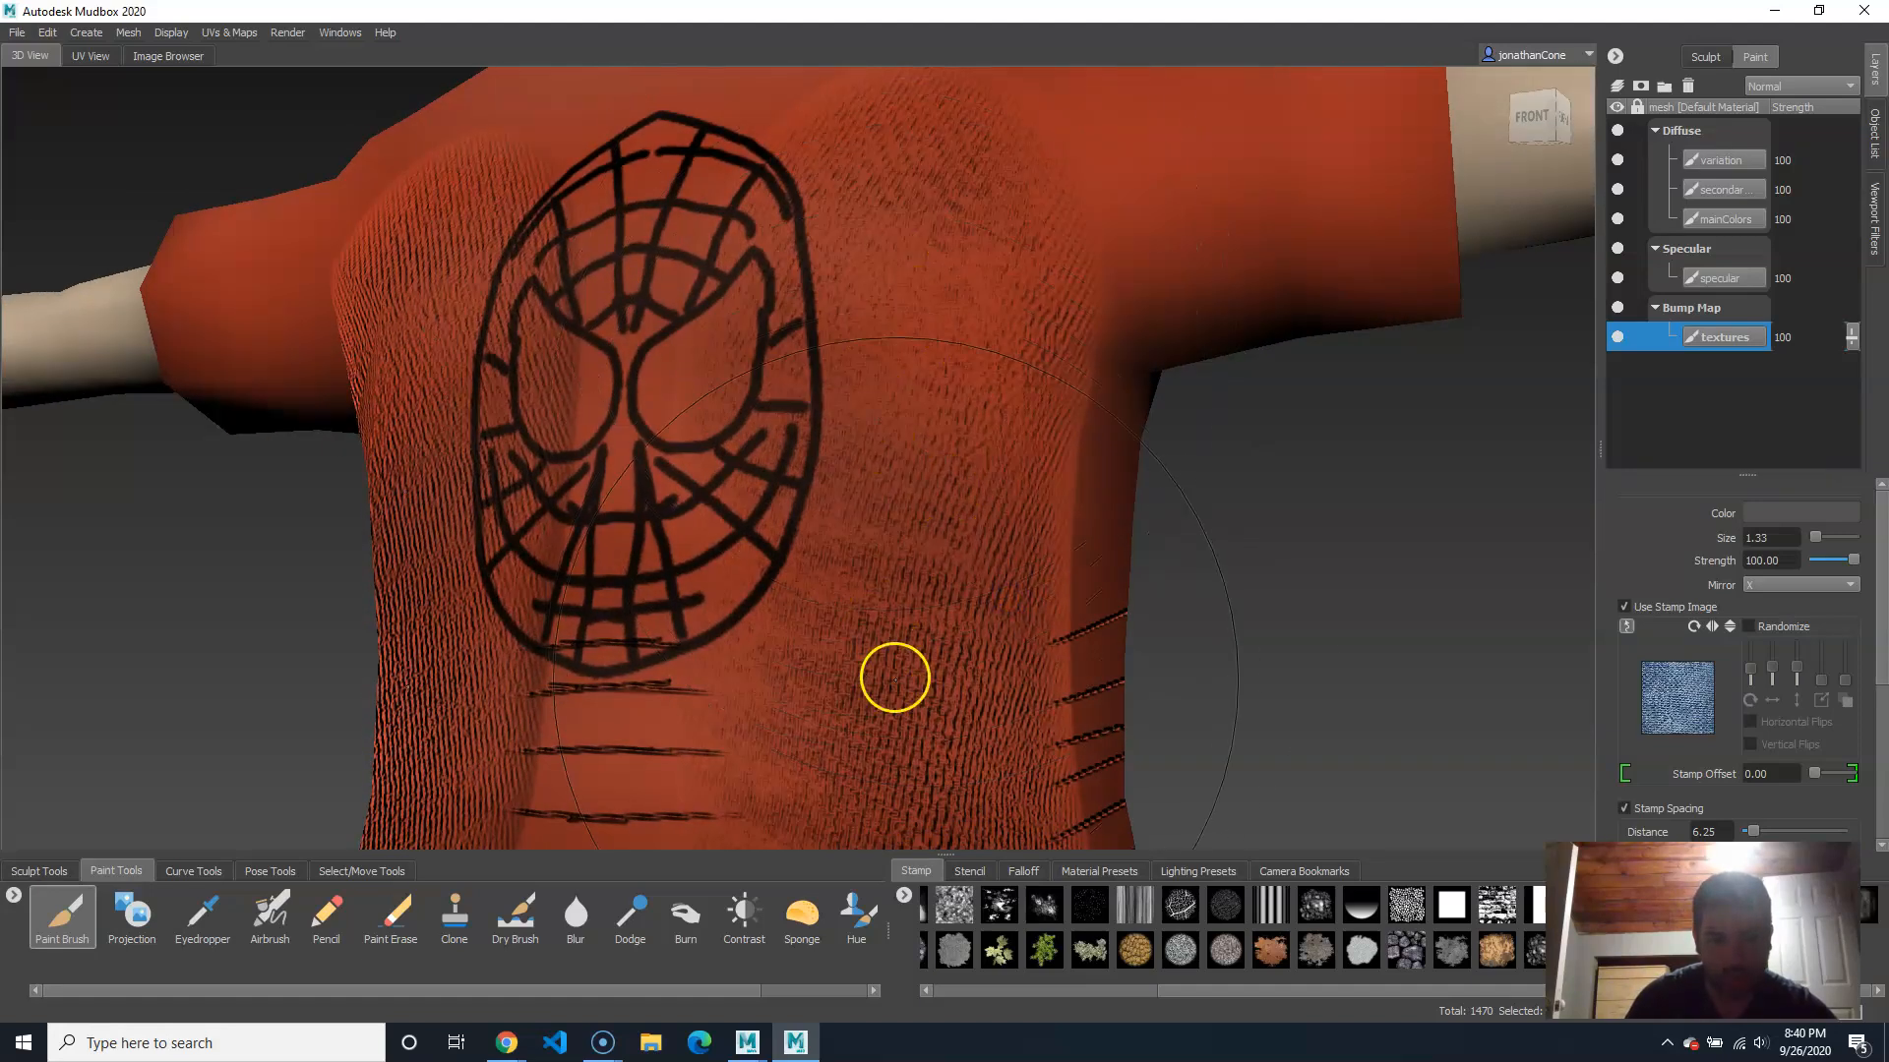
{"action": "key", "text": "ctrl+z"}
{"action": "right_click_drag", "start_coordinate": [995, 650], "coordinate": [644, 674], "text": "alt"}
{"action": "middle_click_drag", "start_coordinate": [816, 674], "coordinate": [822, 611], "text": "alt"}
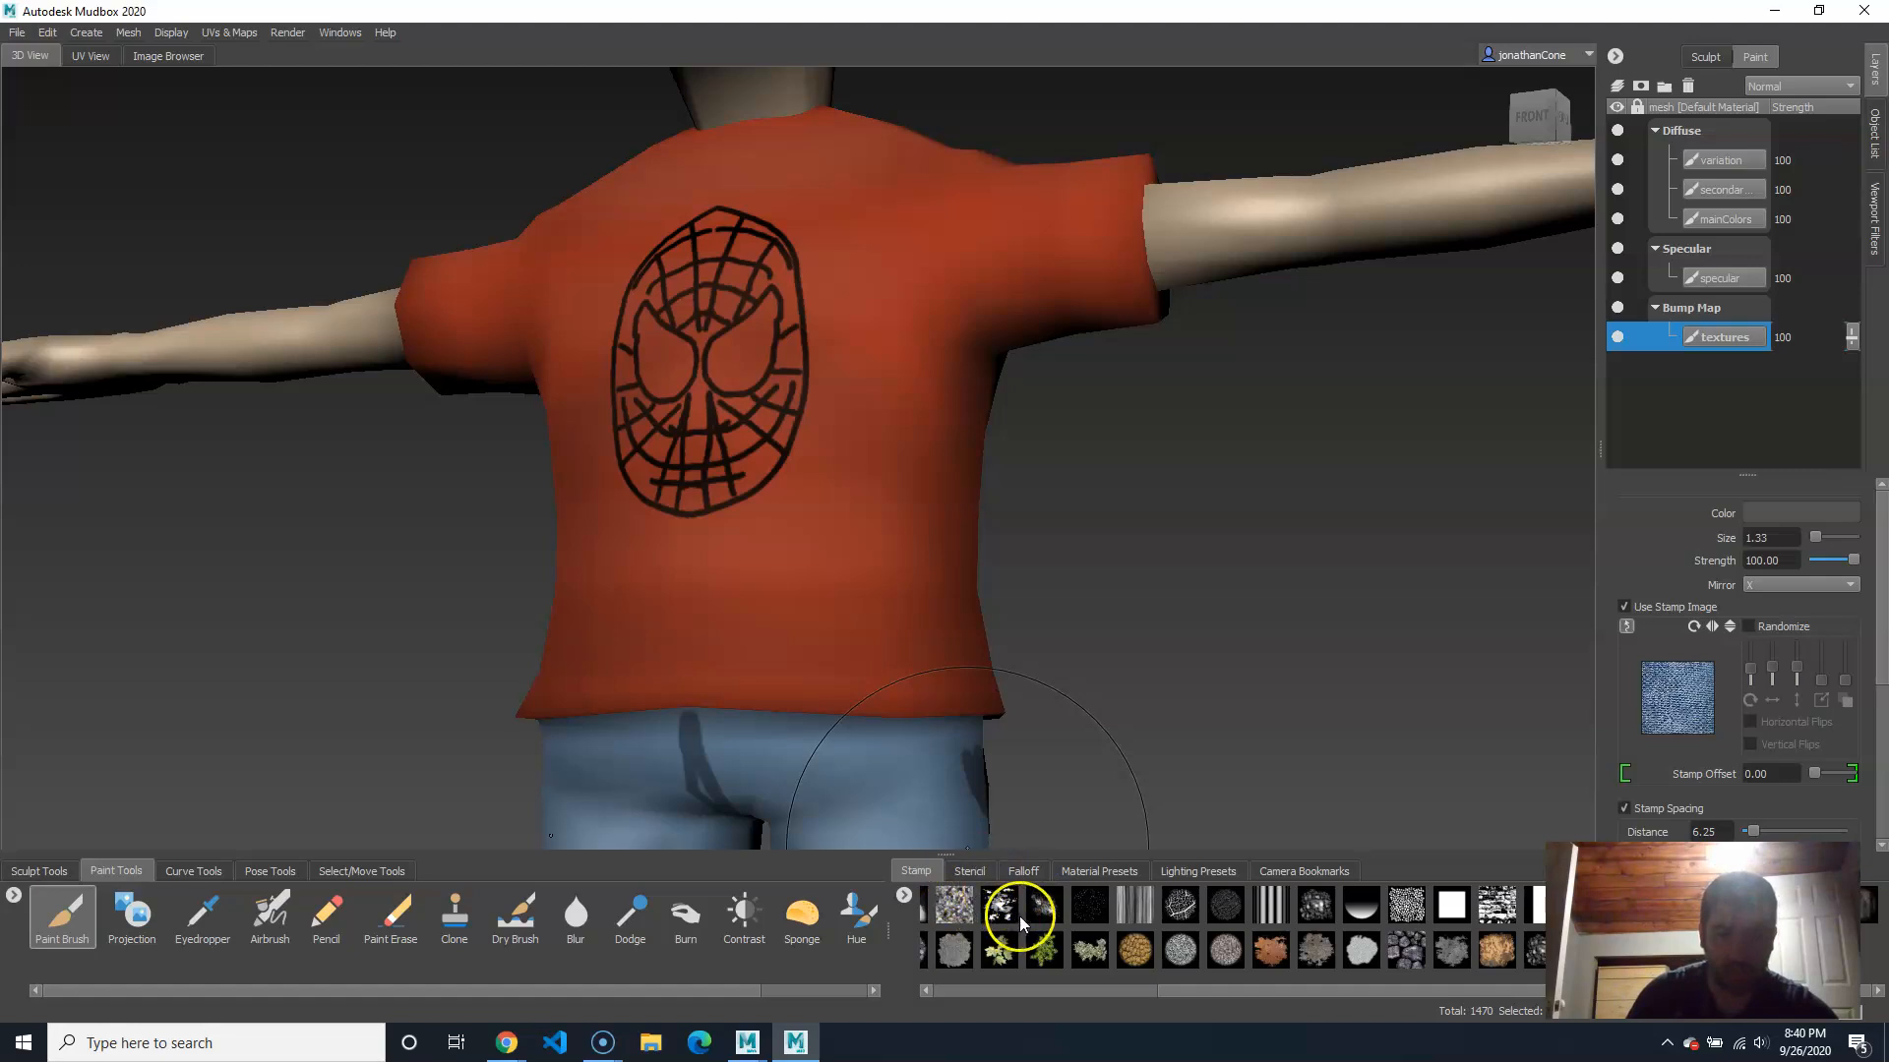
Step: Turn on Randomize for the denim stamp, test it with a stroke down the shirt front, and undo the stroke
{"action": "left_click", "coordinate": [1749, 626]}
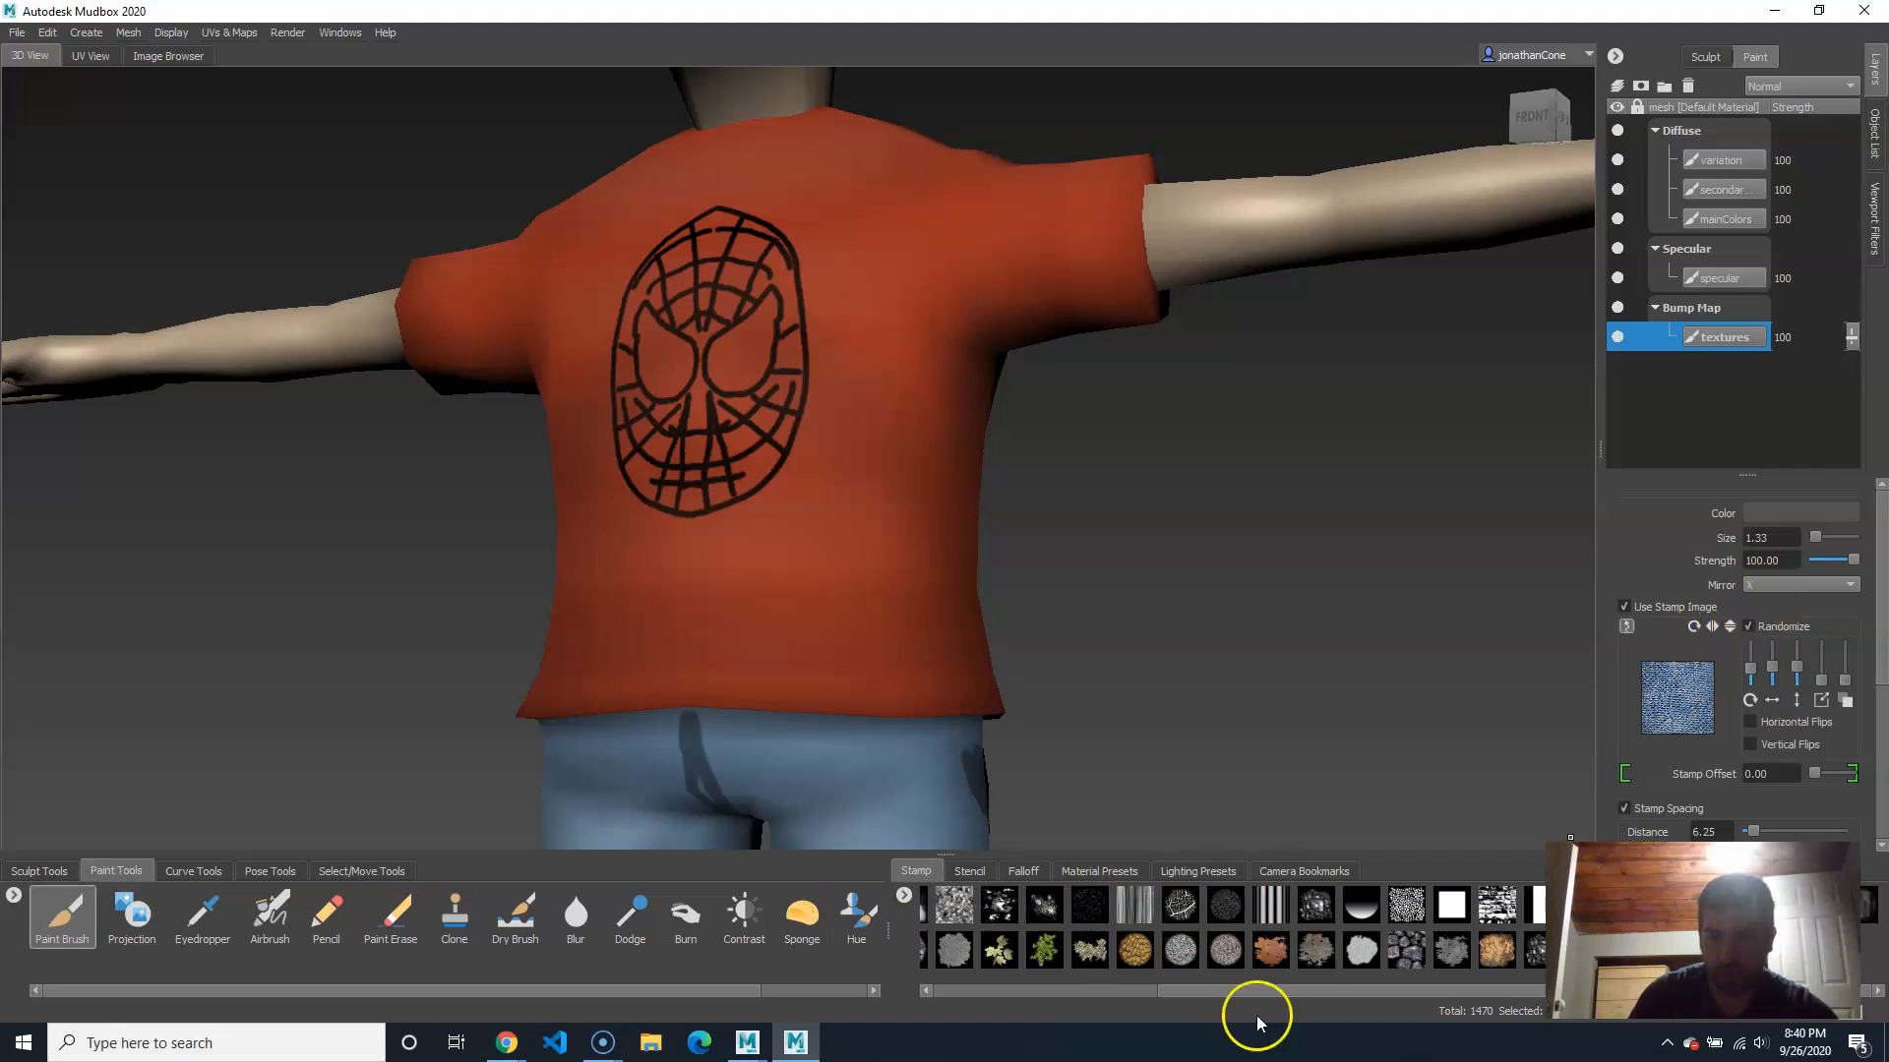
{"action": "mouse_move", "coordinate": [861, 293]}
{"action": "left_mouse_down"}
{"action": "mouse_move", "coordinate": [771, 374]}
{"action": "mouse_move", "coordinate": [936, 417]}
{"action": "mouse_move", "coordinate": [812, 594]}
{"action": "left_mouse_up"}
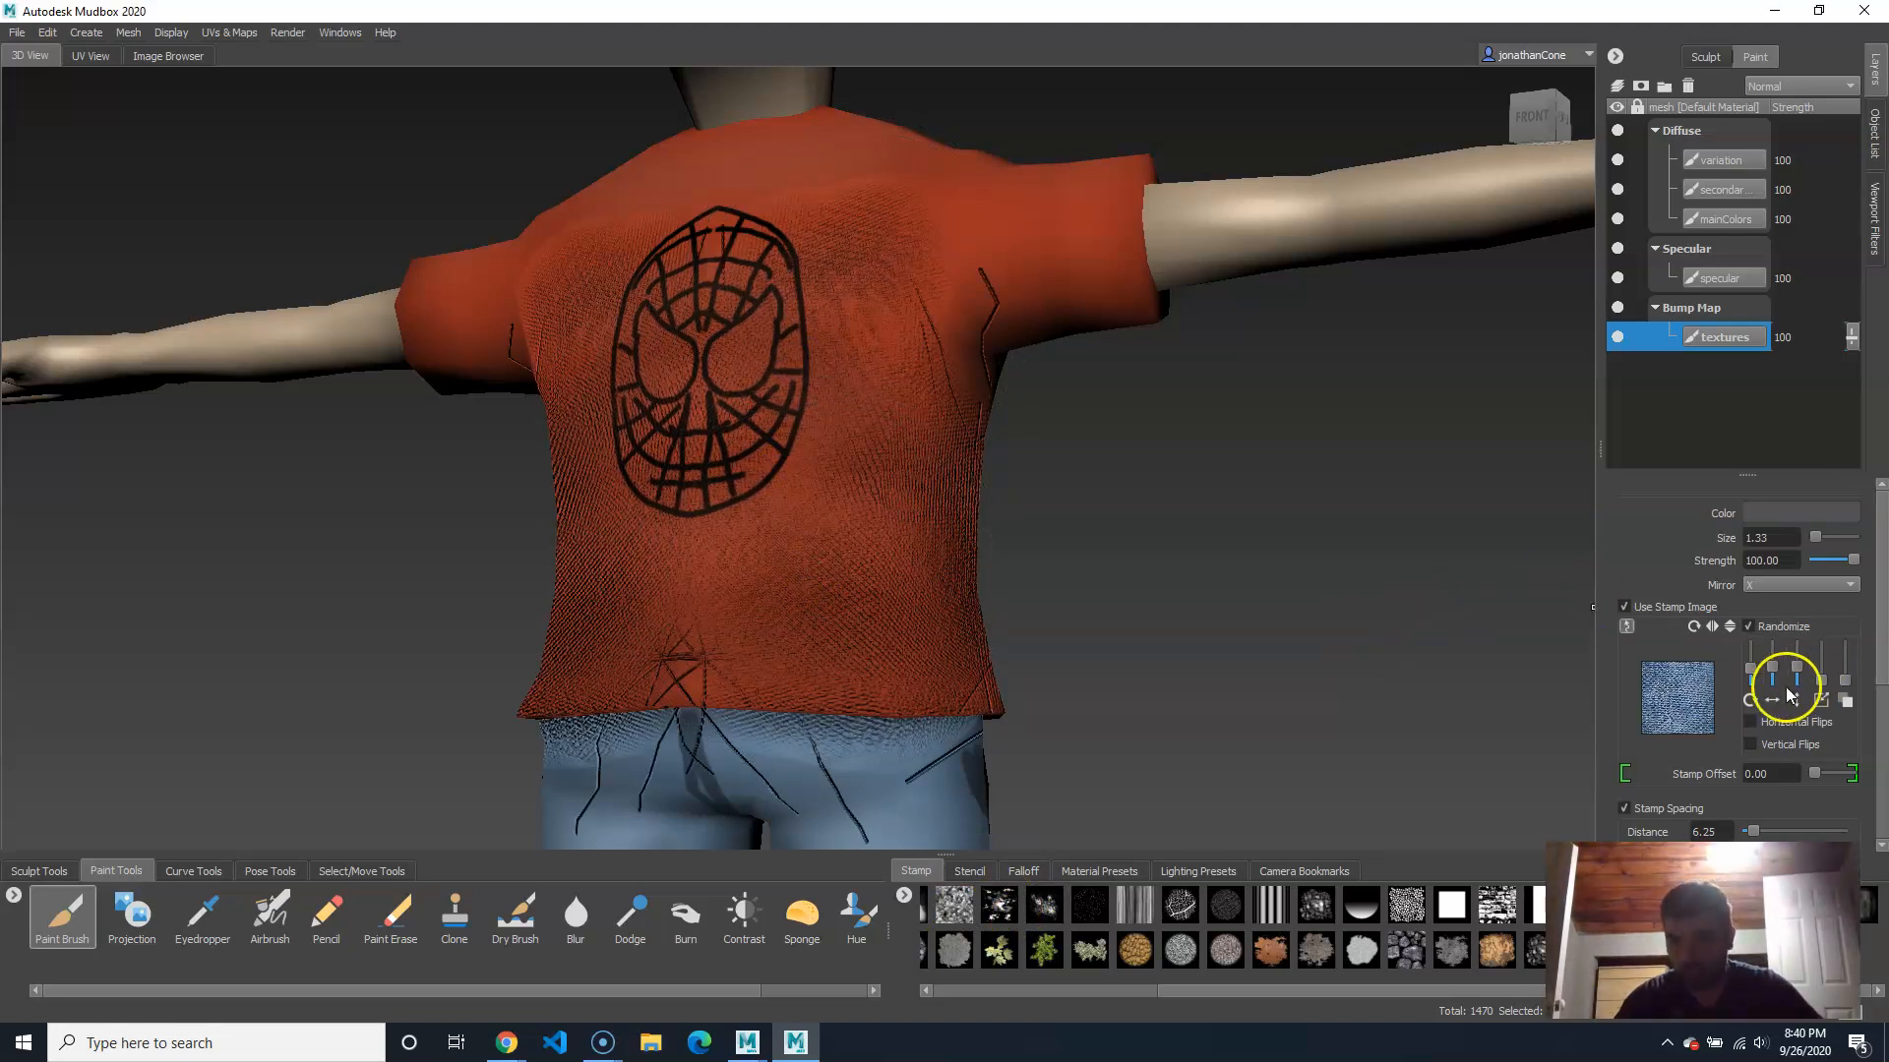
{"action": "key", "text": "ctrl+z"}
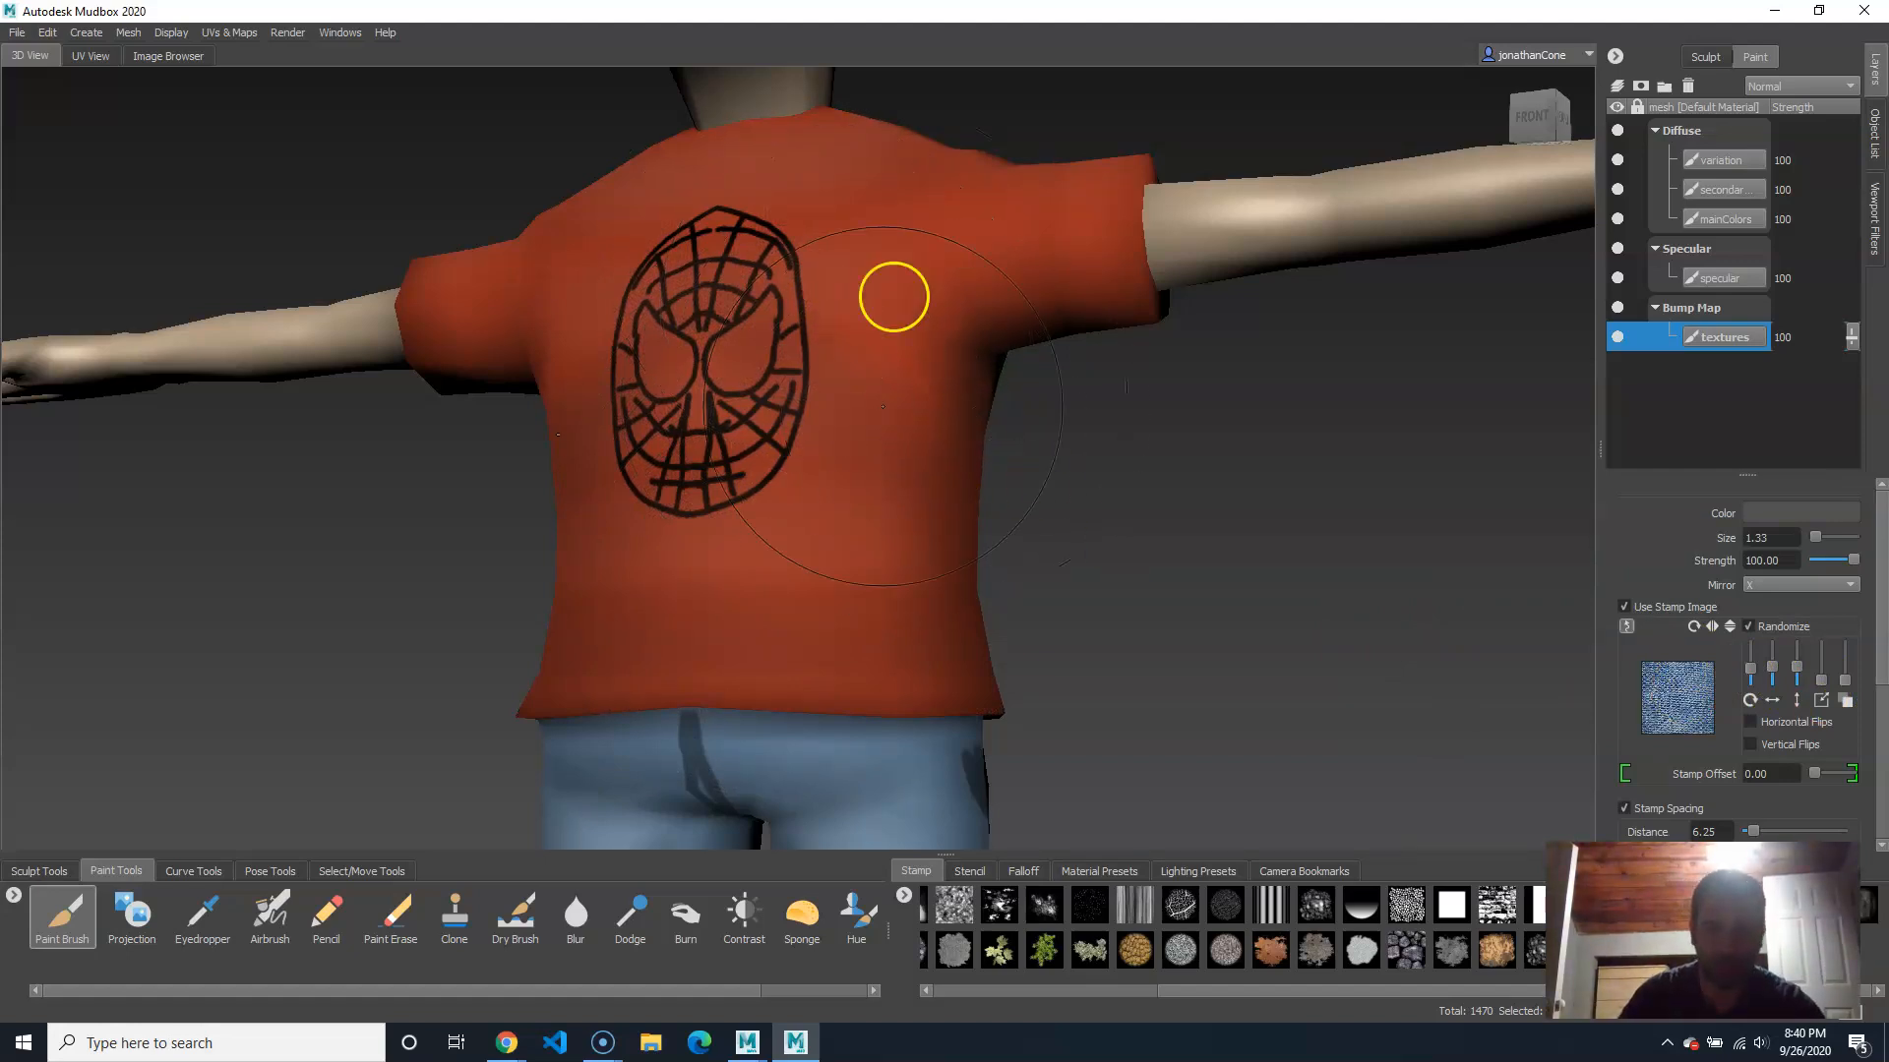
Step: Try the leaf-vein stamp with a stroke down the front of the shirt, and undo it
{"action": "middle_click_drag", "start_coordinate": [1103, 673], "coordinate": [1134, 533], "text": "alt"}
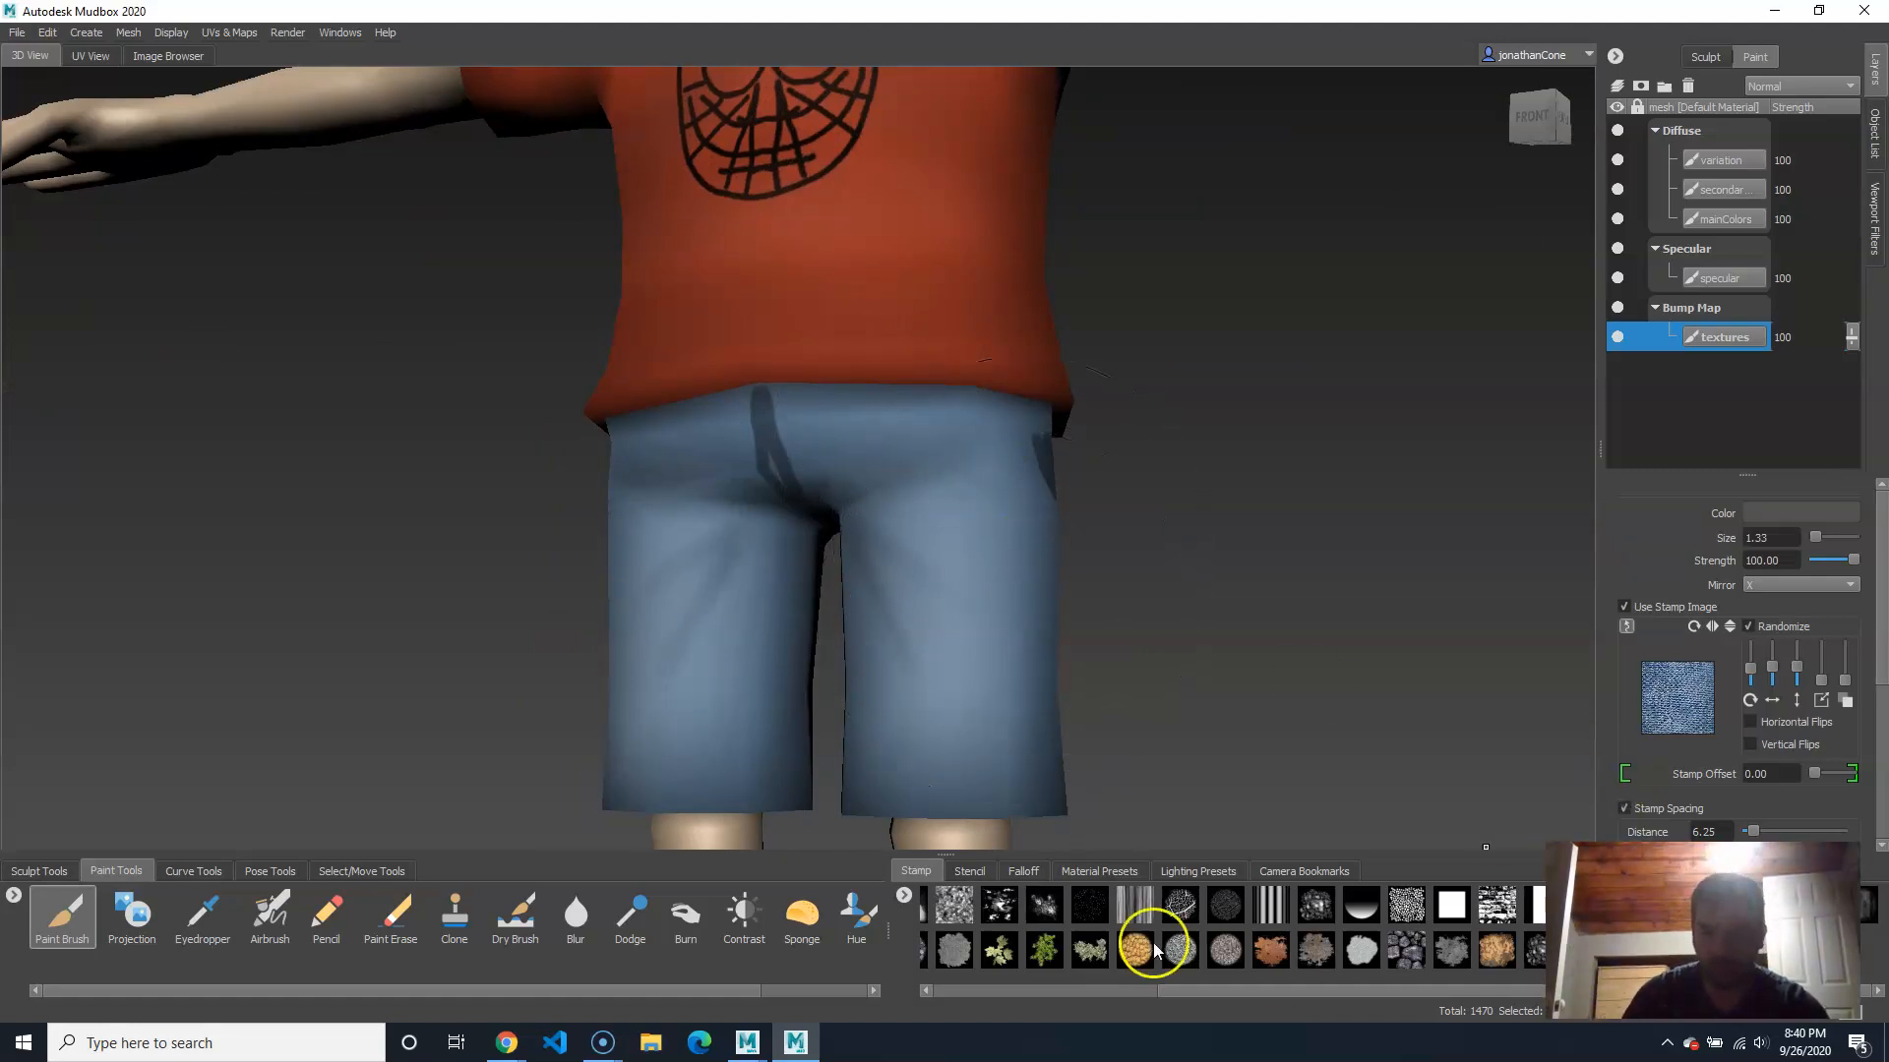
{"action": "left_click", "coordinate": [1176, 913]}
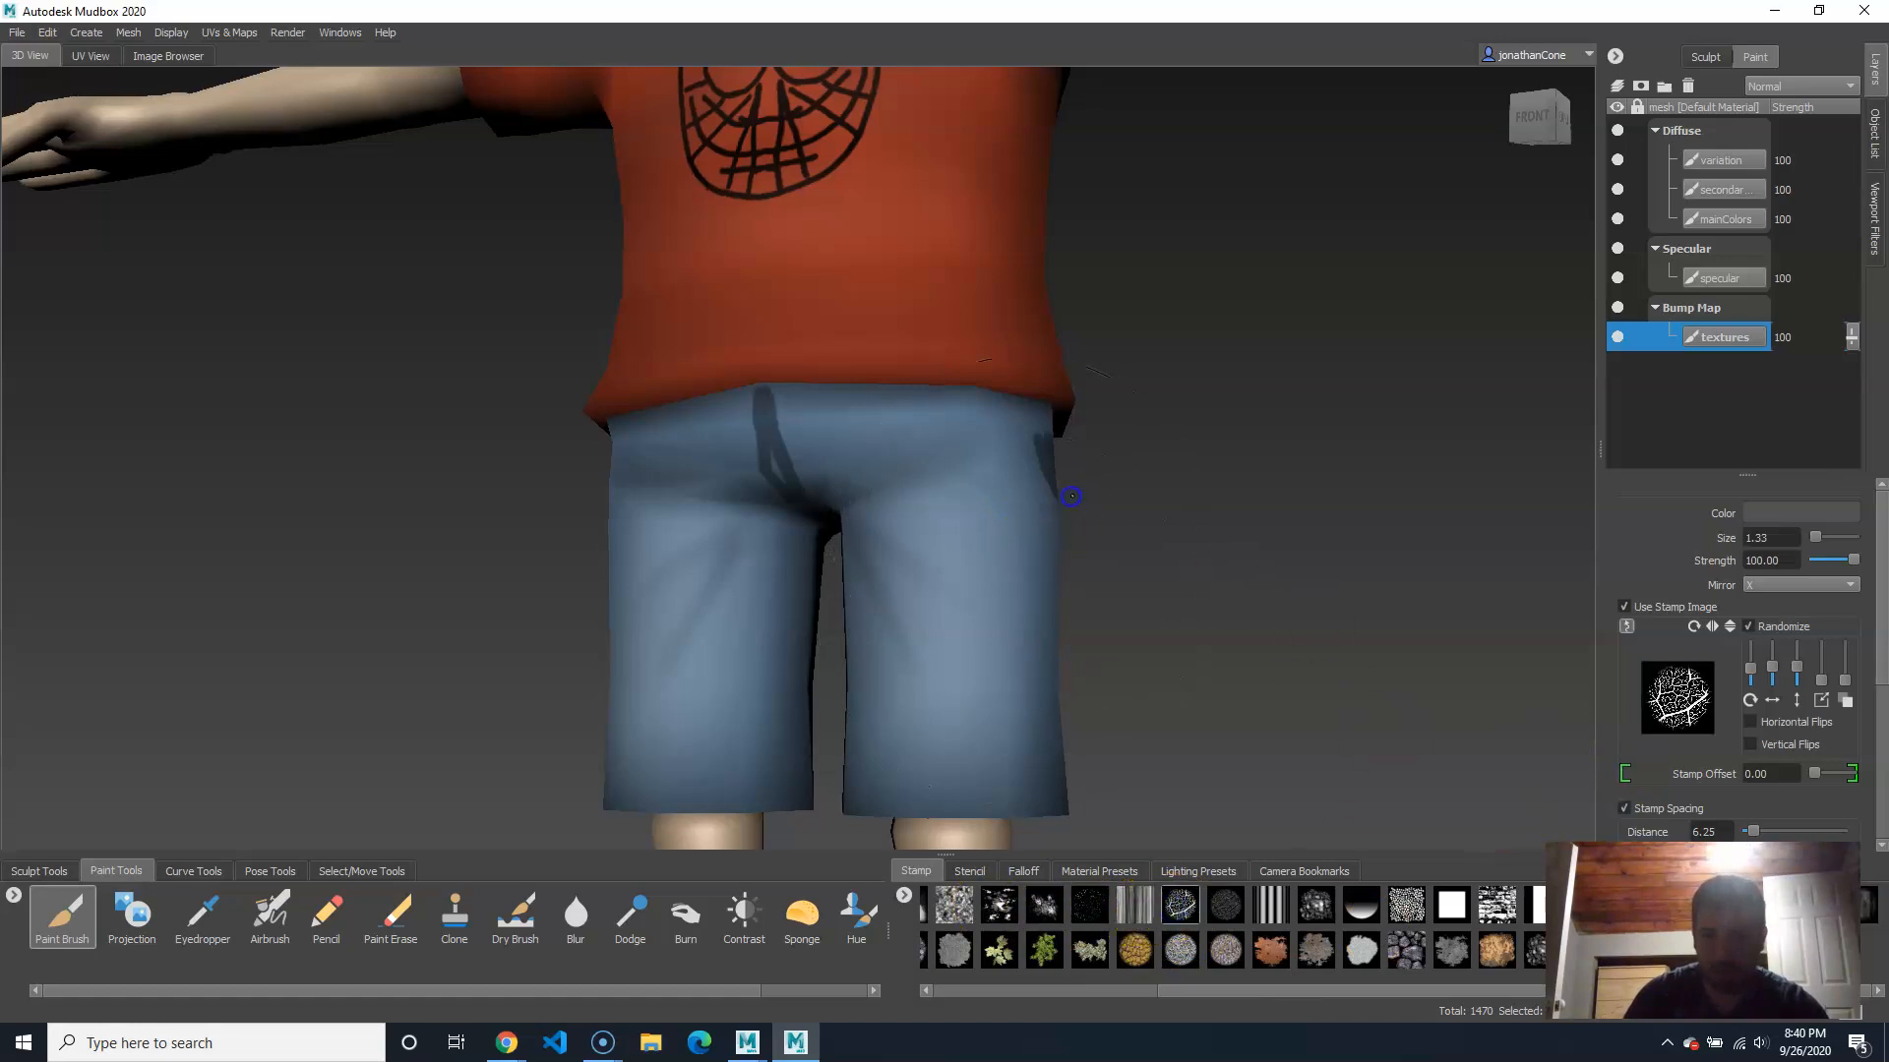
{"action": "middle_click_drag", "start_coordinate": [1072, 498], "coordinate": [1033, 718], "text": "alt"}
{"action": "mouse_move", "coordinate": [991, 190]}
{"action": "left_mouse_down"}
{"action": "mouse_move", "coordinate": [867, 290]}
{"action": "mouse_move", "coordinate": [1083, 535]}
{"action": "mouse_move", "coordinate": [1019, 641]}
{"action": "left_mouse_up"}
{"action": "left_click_drag", "start_coordinate": [1154, 662], "coordinate": [974, 636], "text": "alt"}
{"action": "right_click_drag", "start_coordinate": [805, 590], "coordinate": [1019, 673], "text": "alt"}
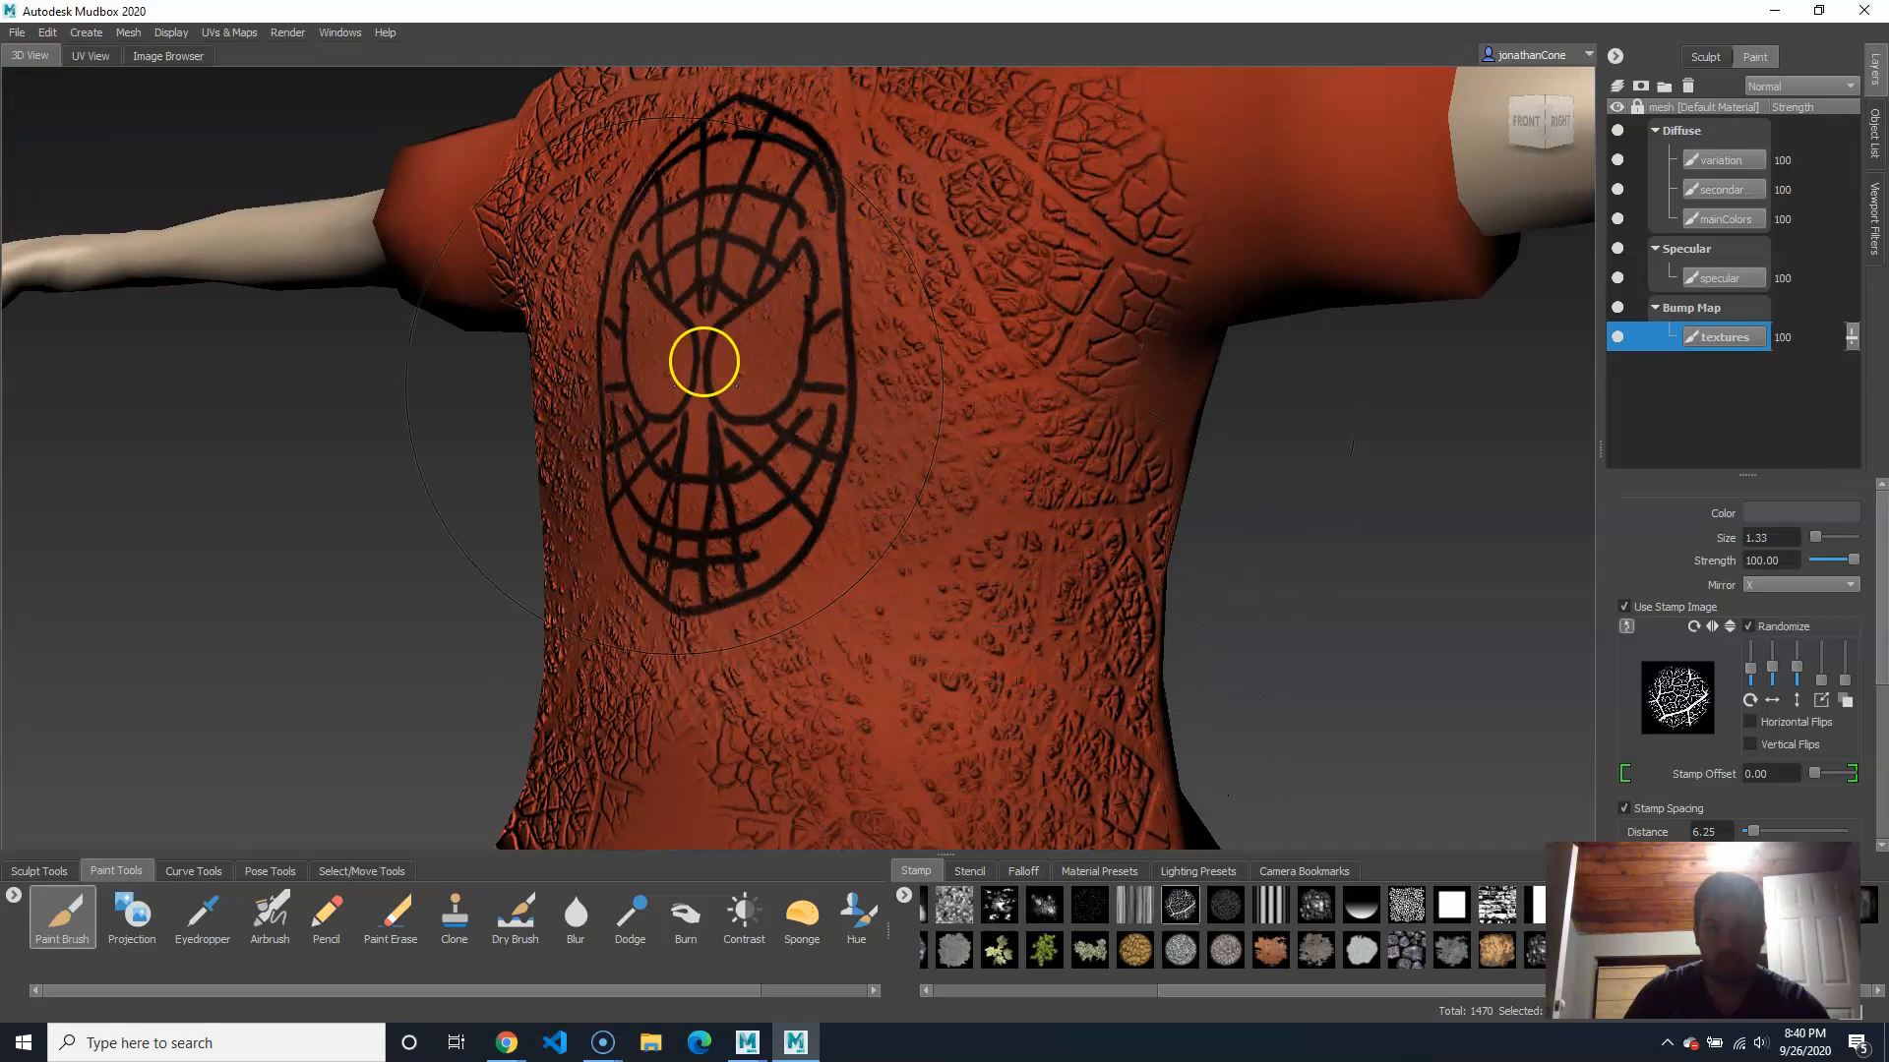
{"action": "key", "text": "ctrl+z"}
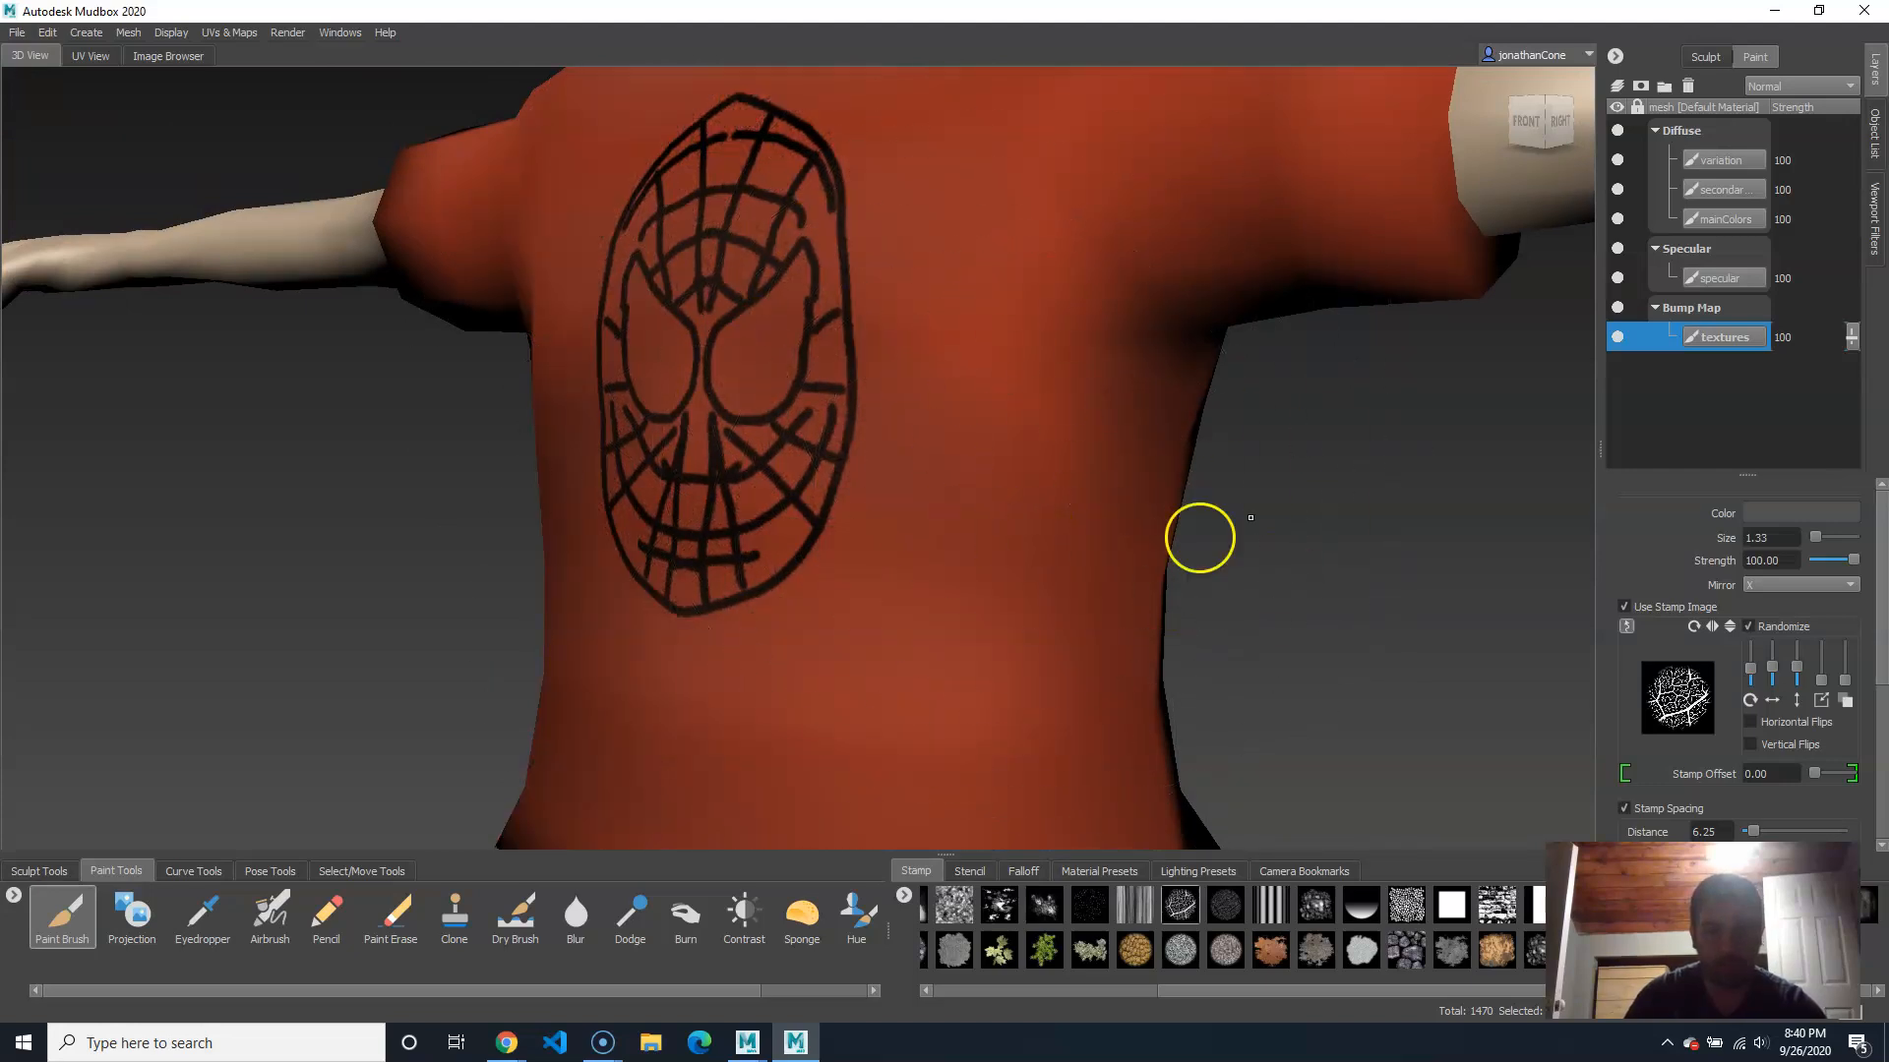
{"action": "right_click_drag", "start_coordinate": [1300, 594], "coordinate": [1069, 595], "text": "alt"}
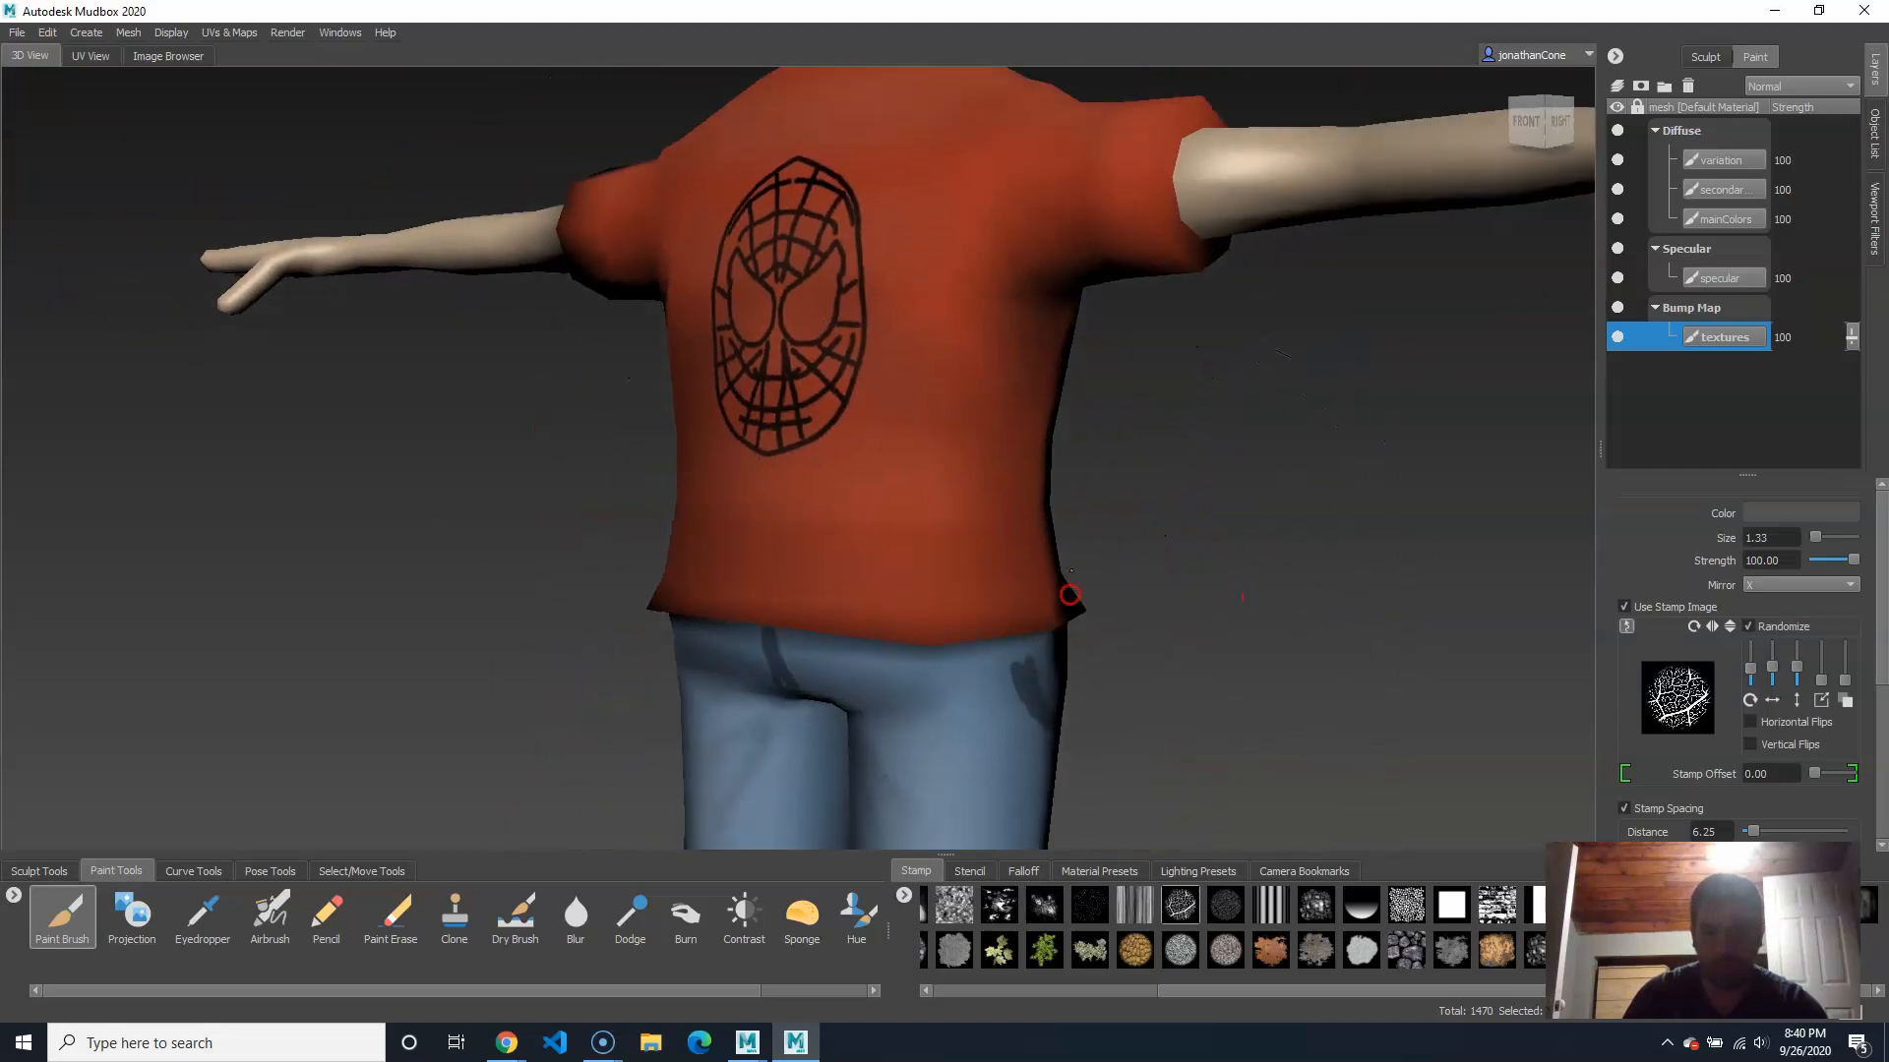
Step: Turn off the stamp image and load the diamond-plate metal stencil over the character
{"action": "left_click_drag", "start_coordinate": [1411, 993], "coordinate": [1086, 980]}
{"action": "left_click", "coordinate": [938, 910]}
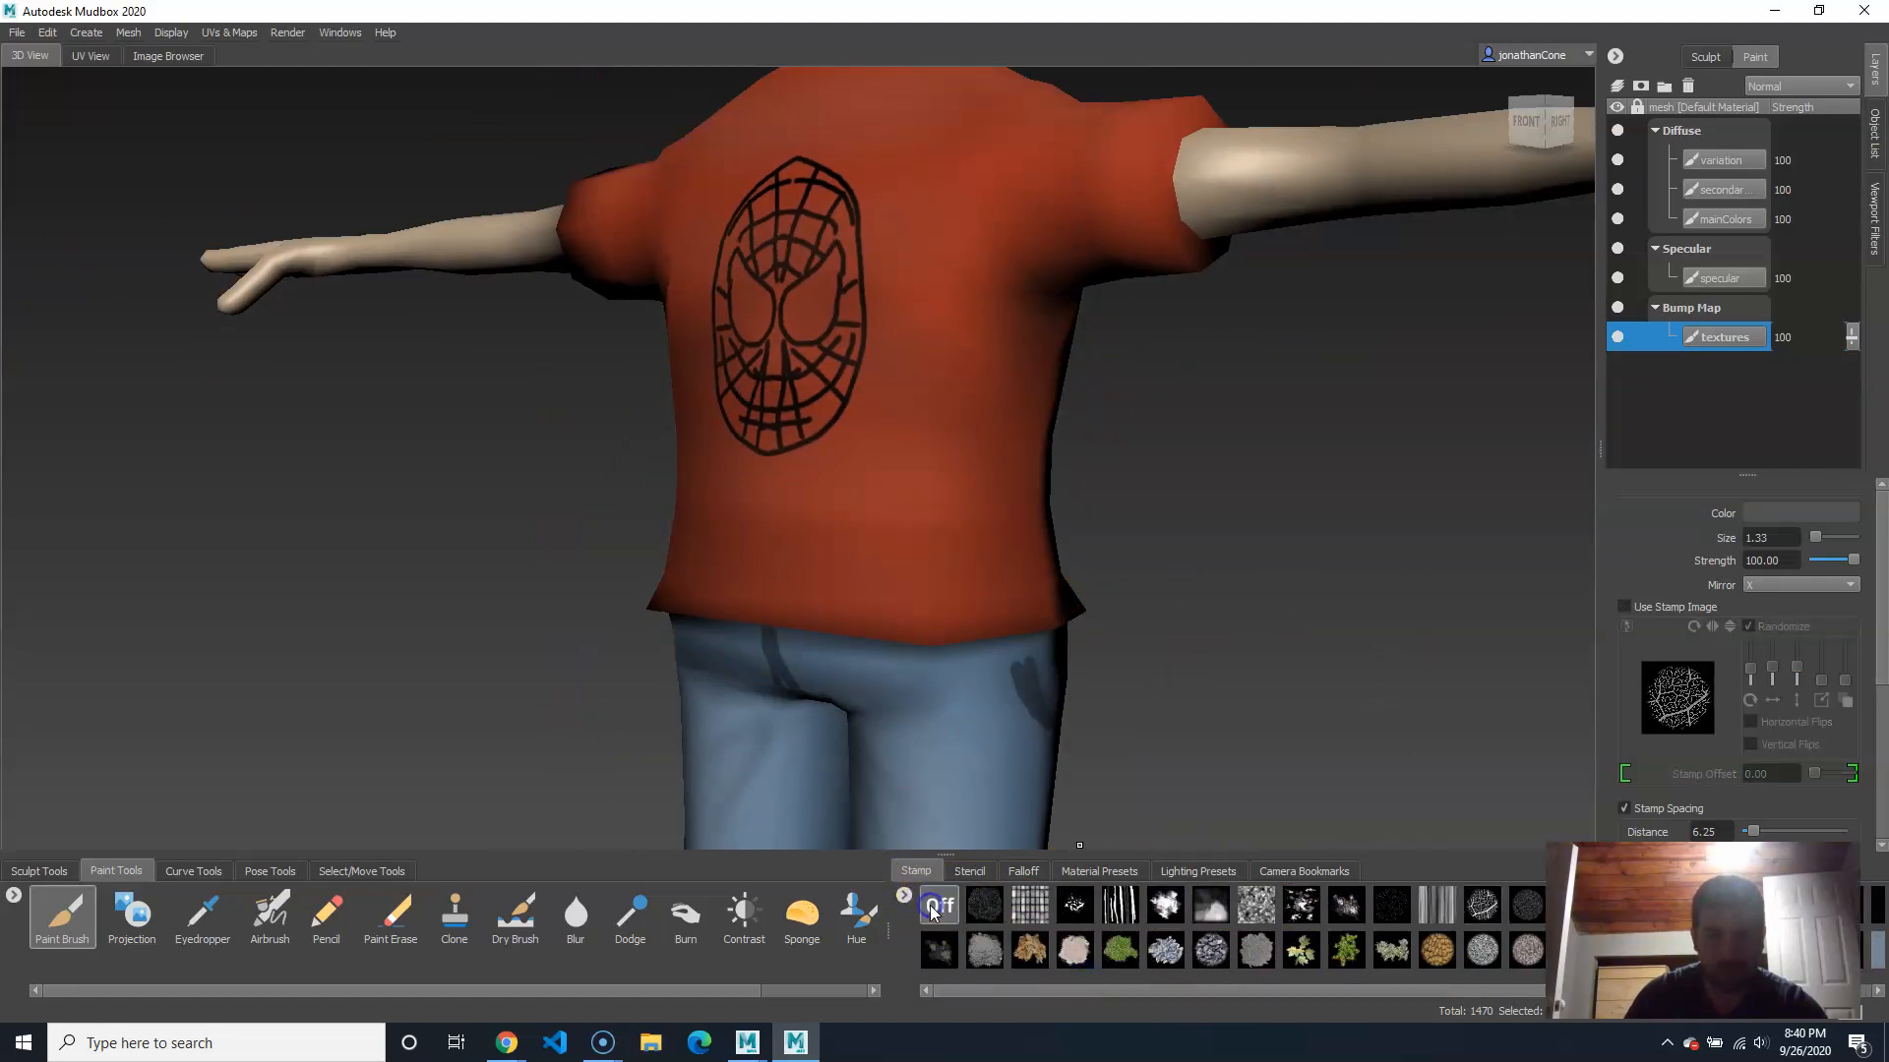
{"action": "left_click", "coordinate": [967, 872]}
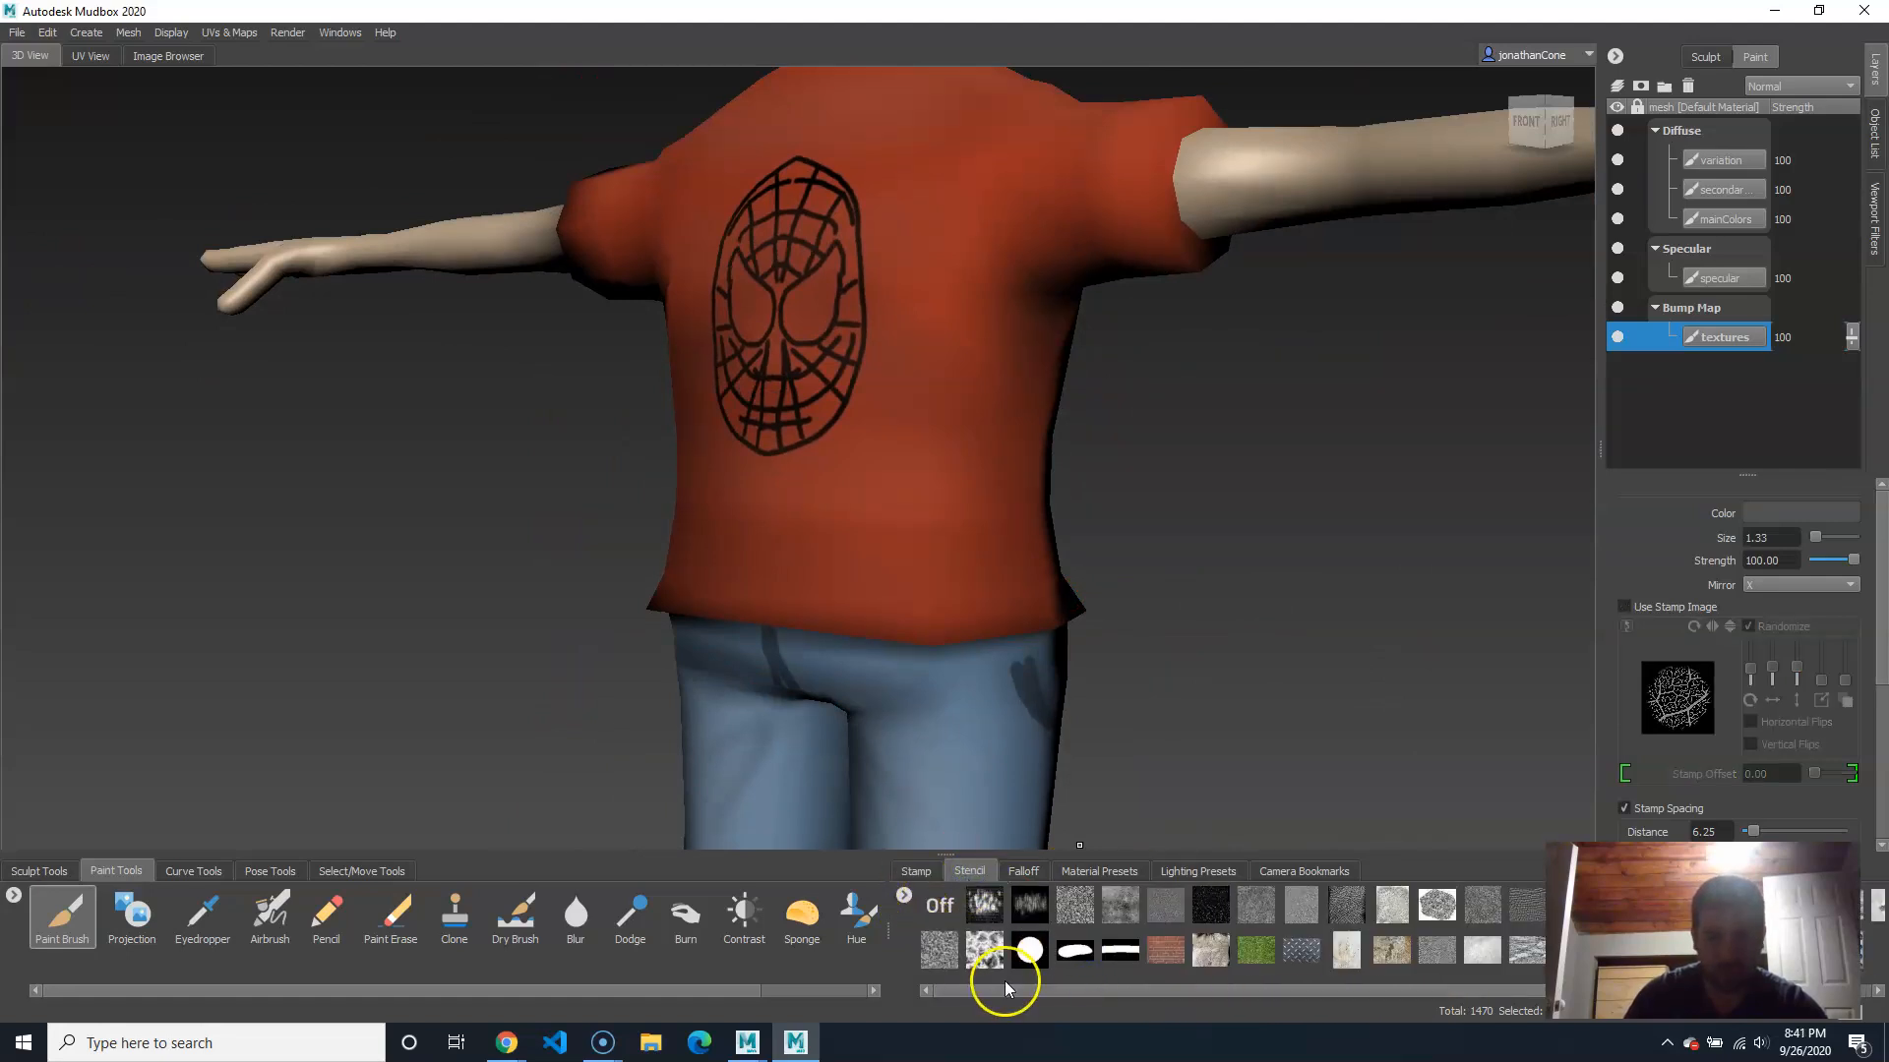
{"action": "left_click_drag", "start_coordinate": [1011, 989], "coordinate": [1267, 979]}
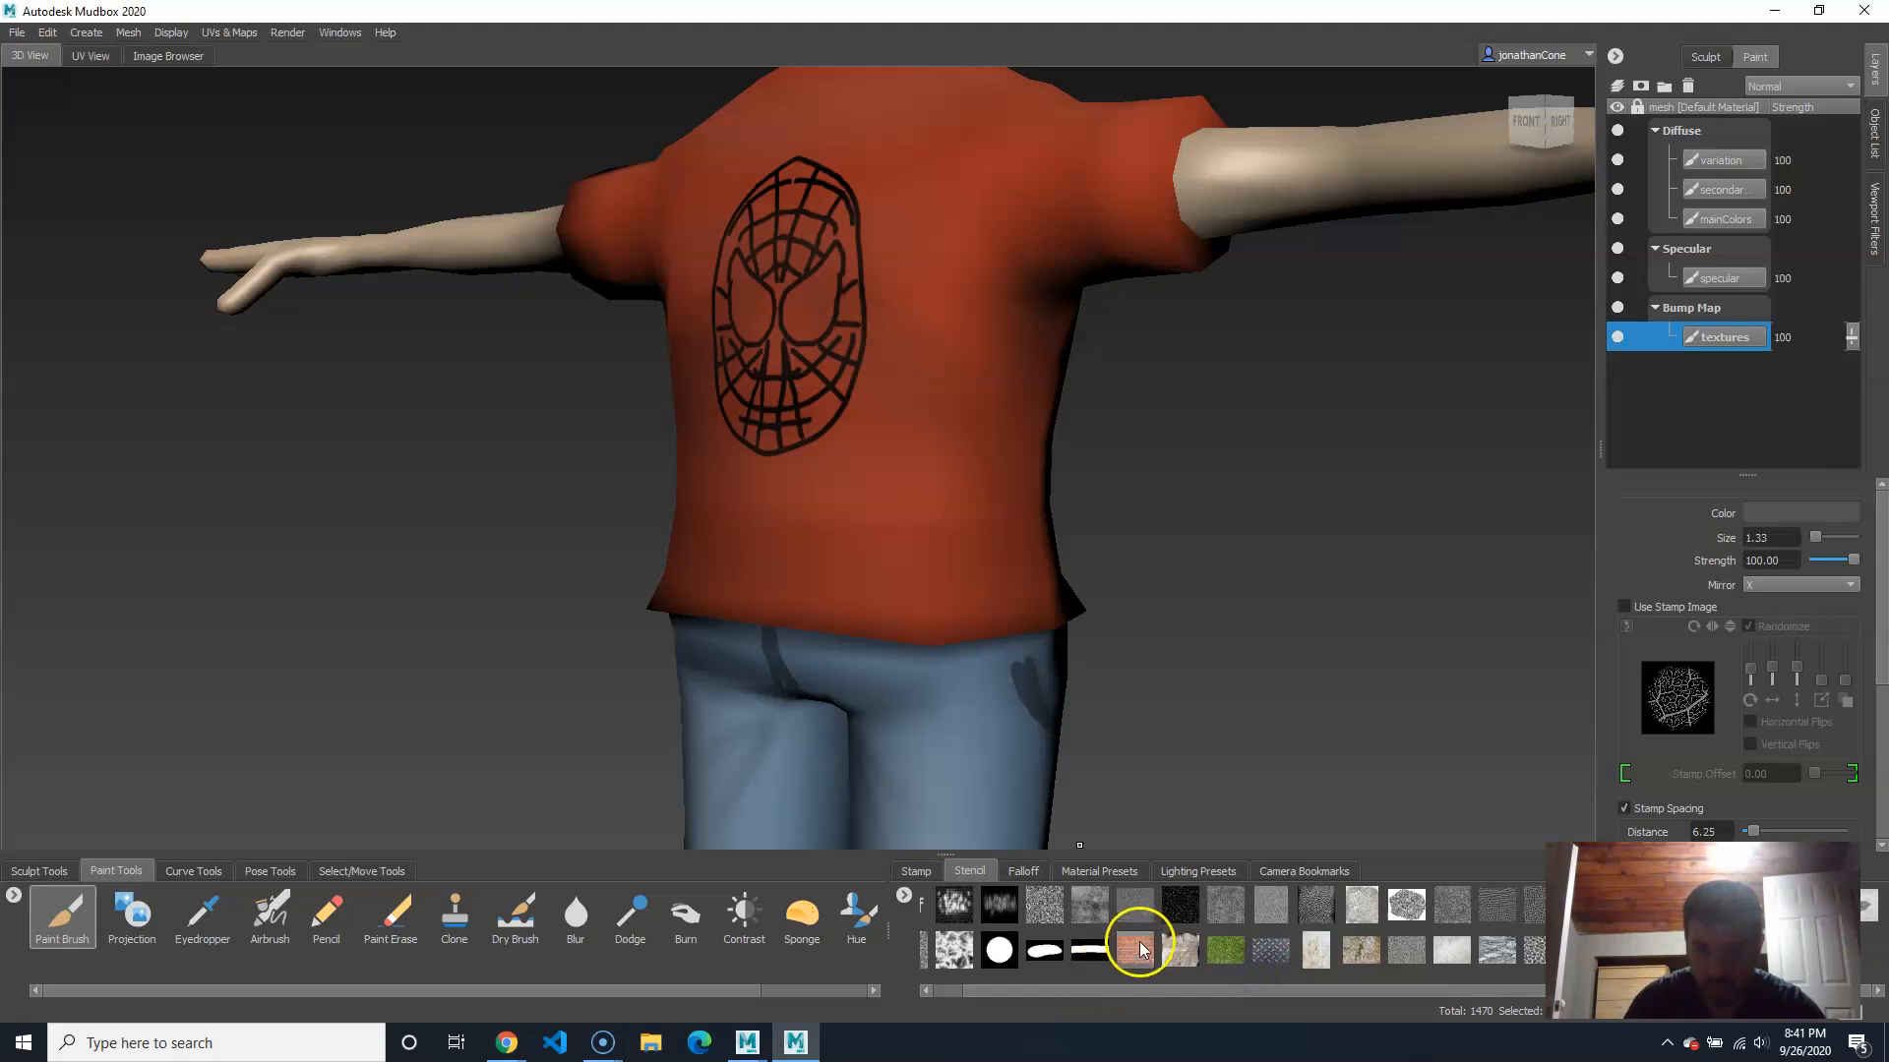
{"action": "left_click", "coordinate": [1275, 952]}
{"action": "mouse_move", "coordinate": [987, 608]}
{"action": "left_mouse_down", "text": "alt"}
{"action": "mouse_move", "coordinate": [1057, 609]}
{"action": "mouse_move", "coordinate": [932, 439]}
{"action": "left_mouse_up", "text": "alt"}
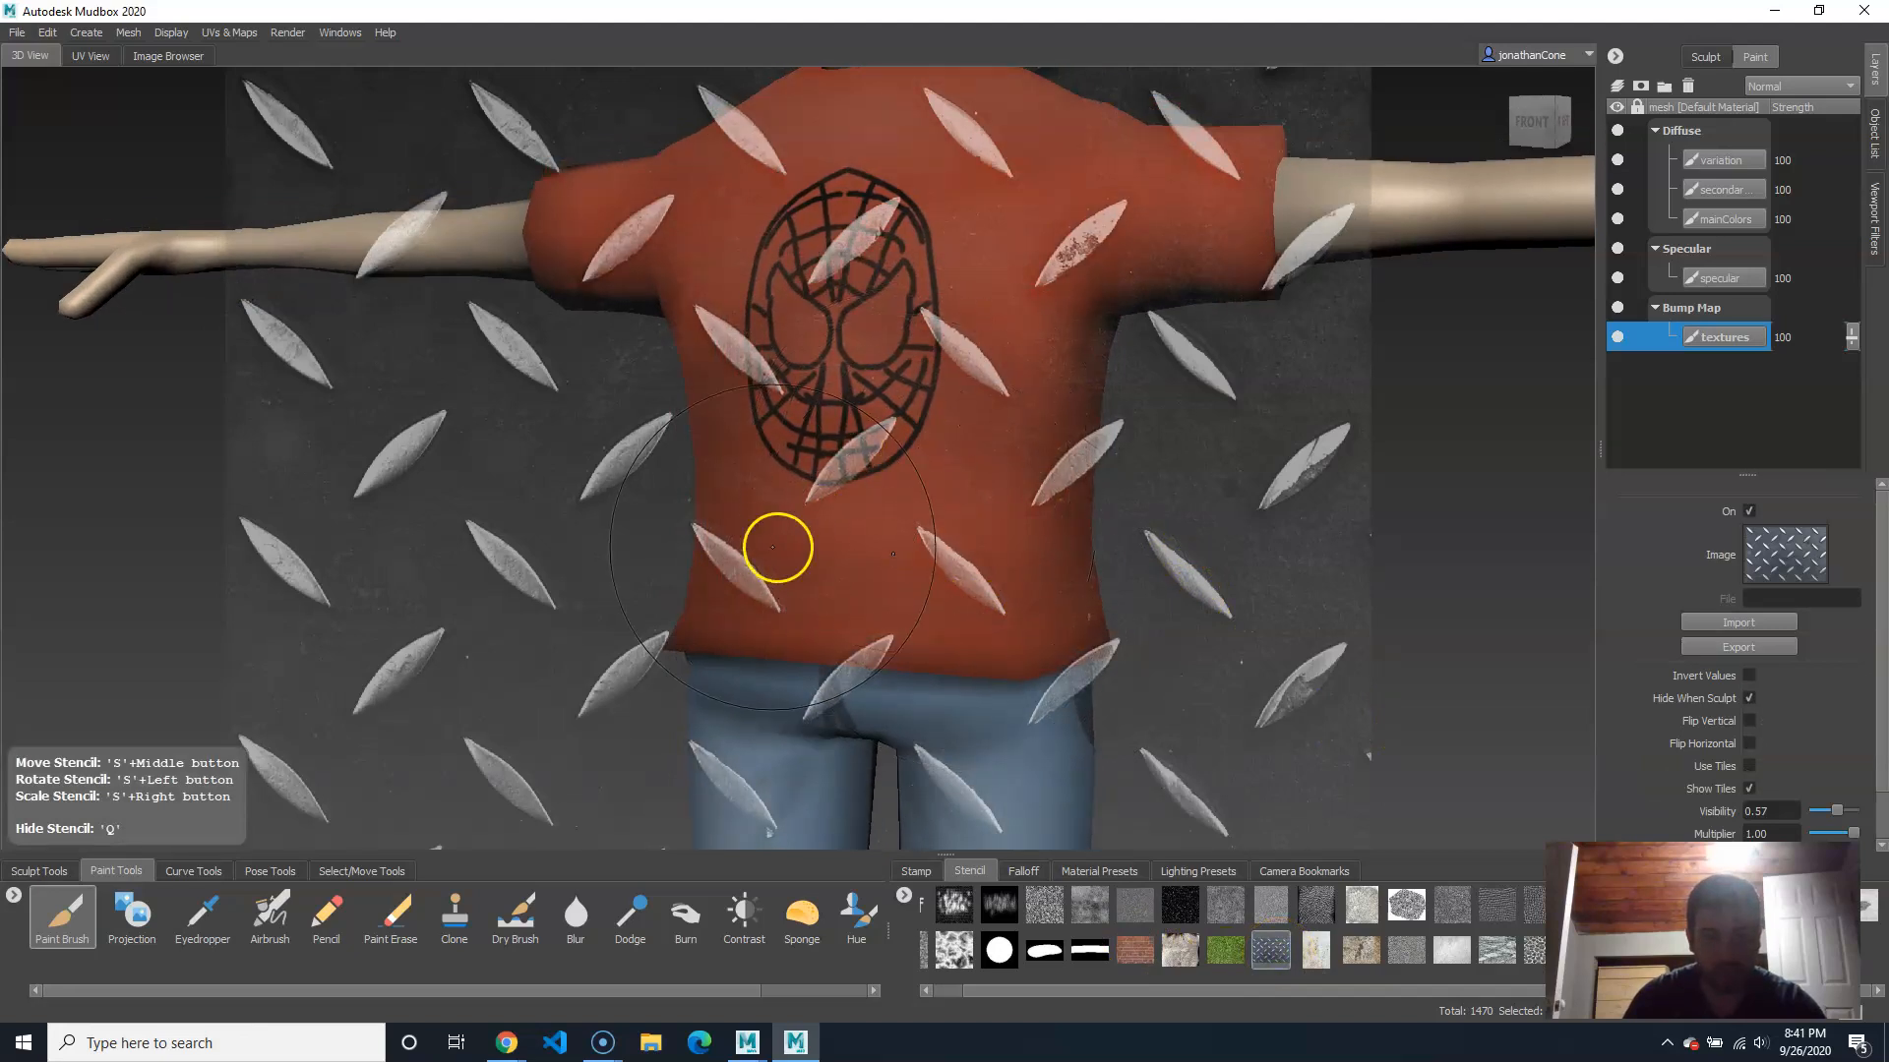
Step: Scale, move and rotate the stencil so it covers the middle and lower front of the shirt
{"action": "right_click_drag", "start_coordinate": [972, 509], "coordinate": [554, 512]}
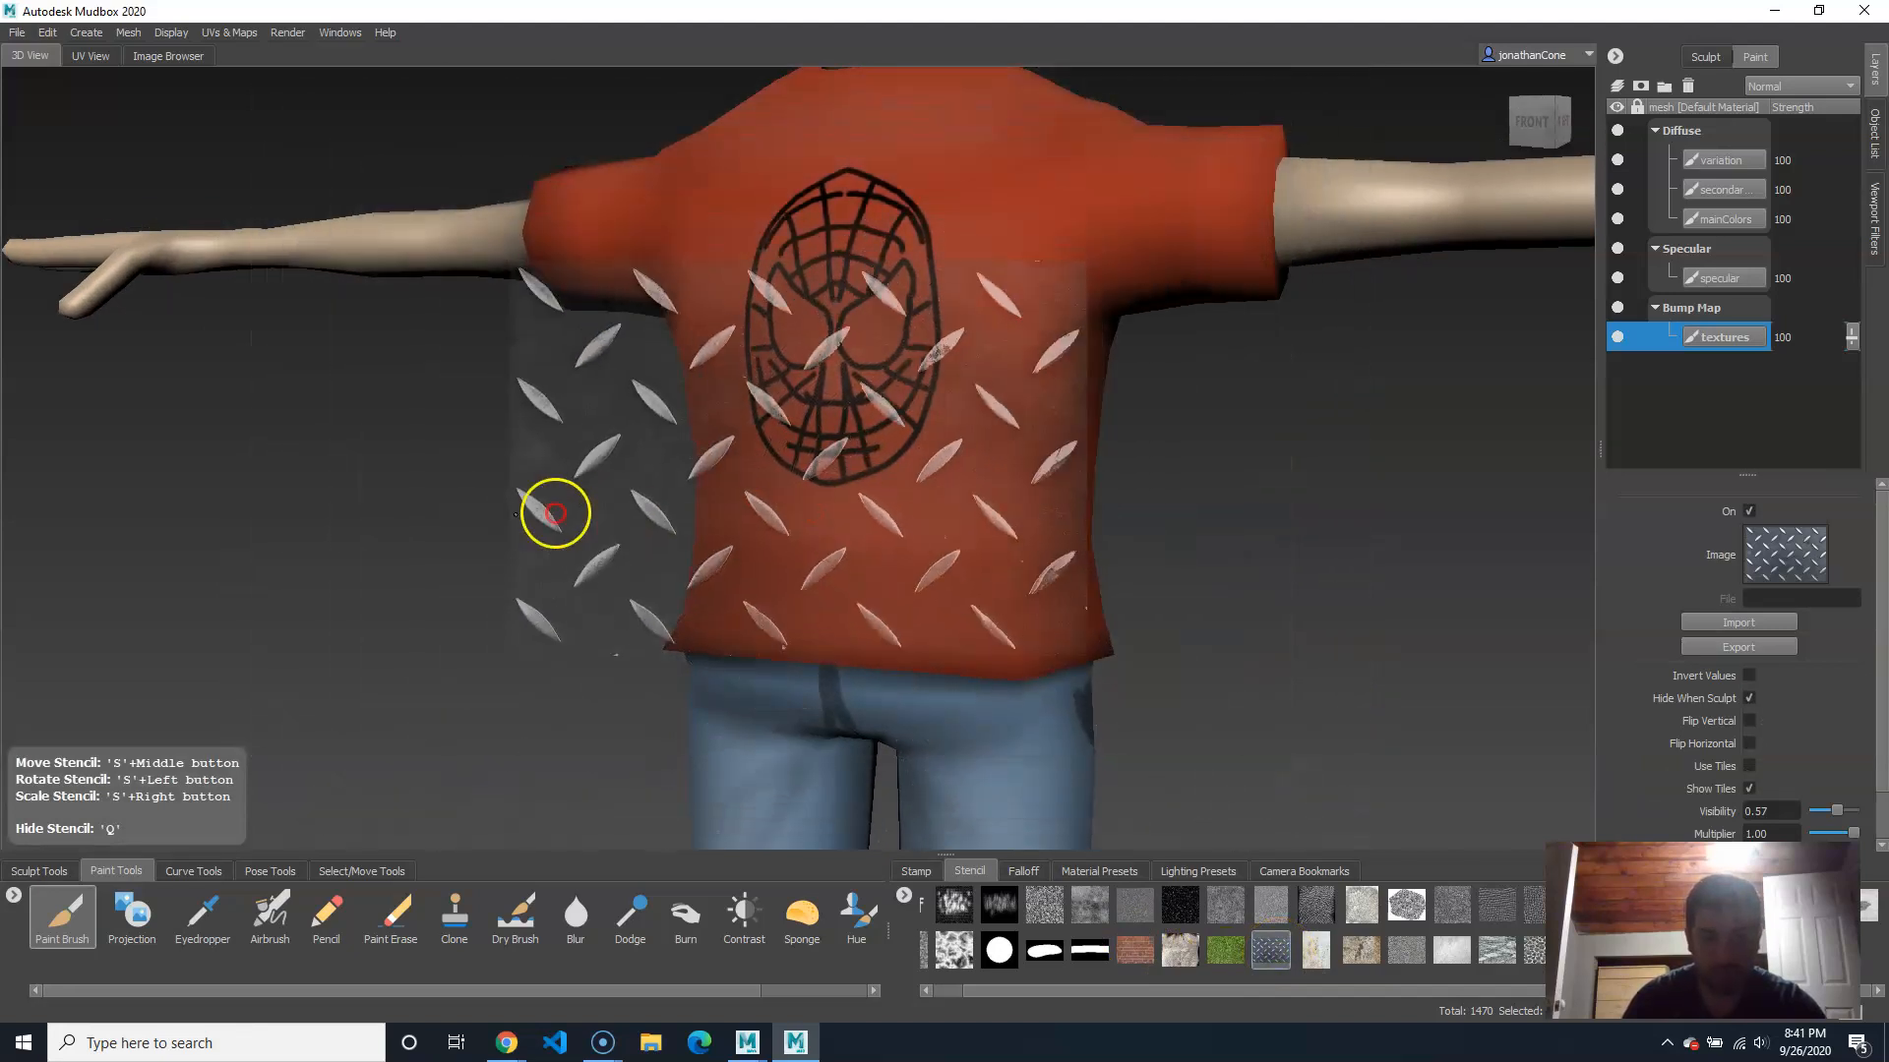
{"action": "middle_click_drag", "start_coordinate": [591, 548], "coordinate": [699, 494]}
{"action": "mouse_move", "coordinate": [700, 494]}
{"action": "left_mouse_down"}
{"action": "mouse_move", "coordinate": [699, 443]}
{"action": "mouse_move", "coordinate": [708, 510]}
{"action": "left_mouse_up"}
{"action": "mouse_move", "coordinate": [708, 510]}
{"action": "middle_mouse_down"}
{"action": "mouse_move", "coordinate": [661, 506]}
{"action": "mouse_move", "coordinate": [707, 502]}
{"action": "middle_mouse_up"}
{"action": "right_click_drag", "start_coordinate": [827, 501], "coordinate": [834, 424]}
{"action": "left_click_drag", "start_coordinate": [906, 425], "coordinate": [895, 484]}
{"action": "mouse_move", "coordinate": [791, 451]}
{"action": "left_mouse_down"}
{"action": "mouse_move", "coordinate": [829, 518]}
{"action": "mouse_move", "coordinate": [800, 522]}
{"action": "left_mouse_up"}
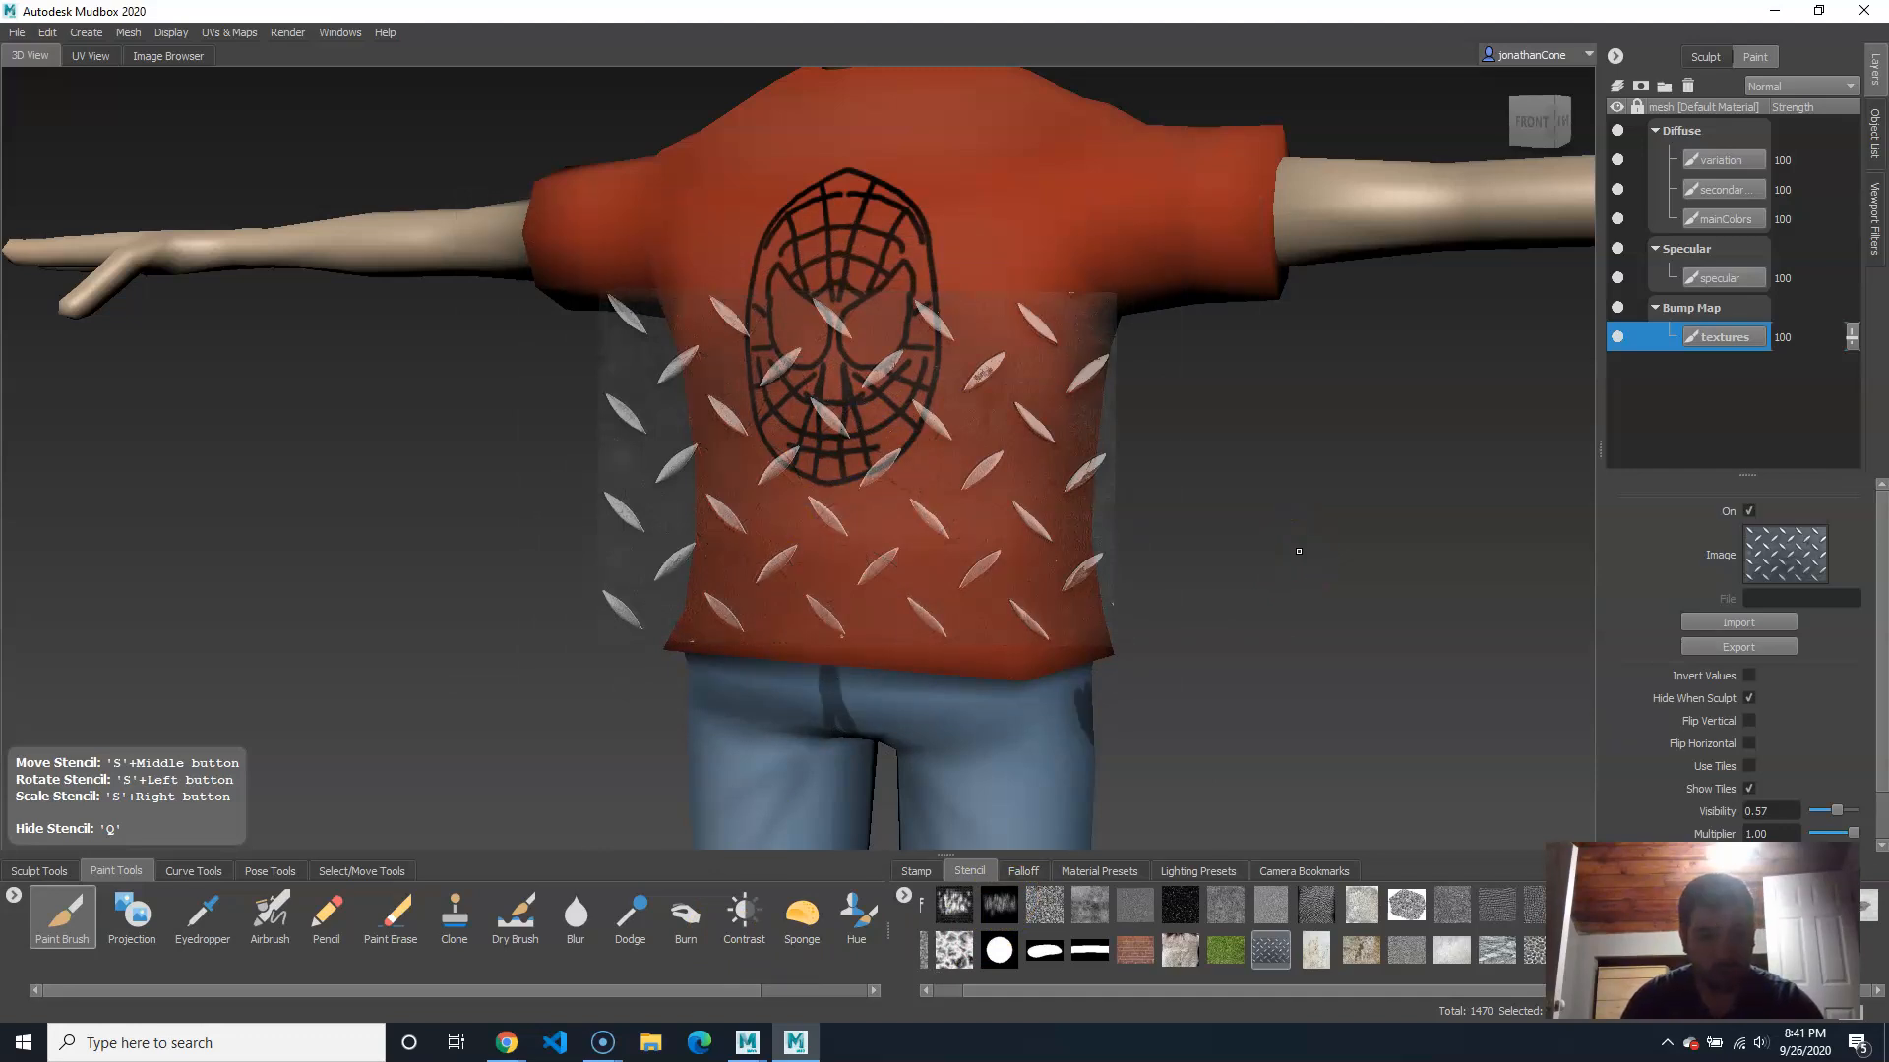
Step: Add jeansTexture.jpg from the Desktop as a new stencil and activate it in place of the diamond plate
{"action": "key", "text": "q"}
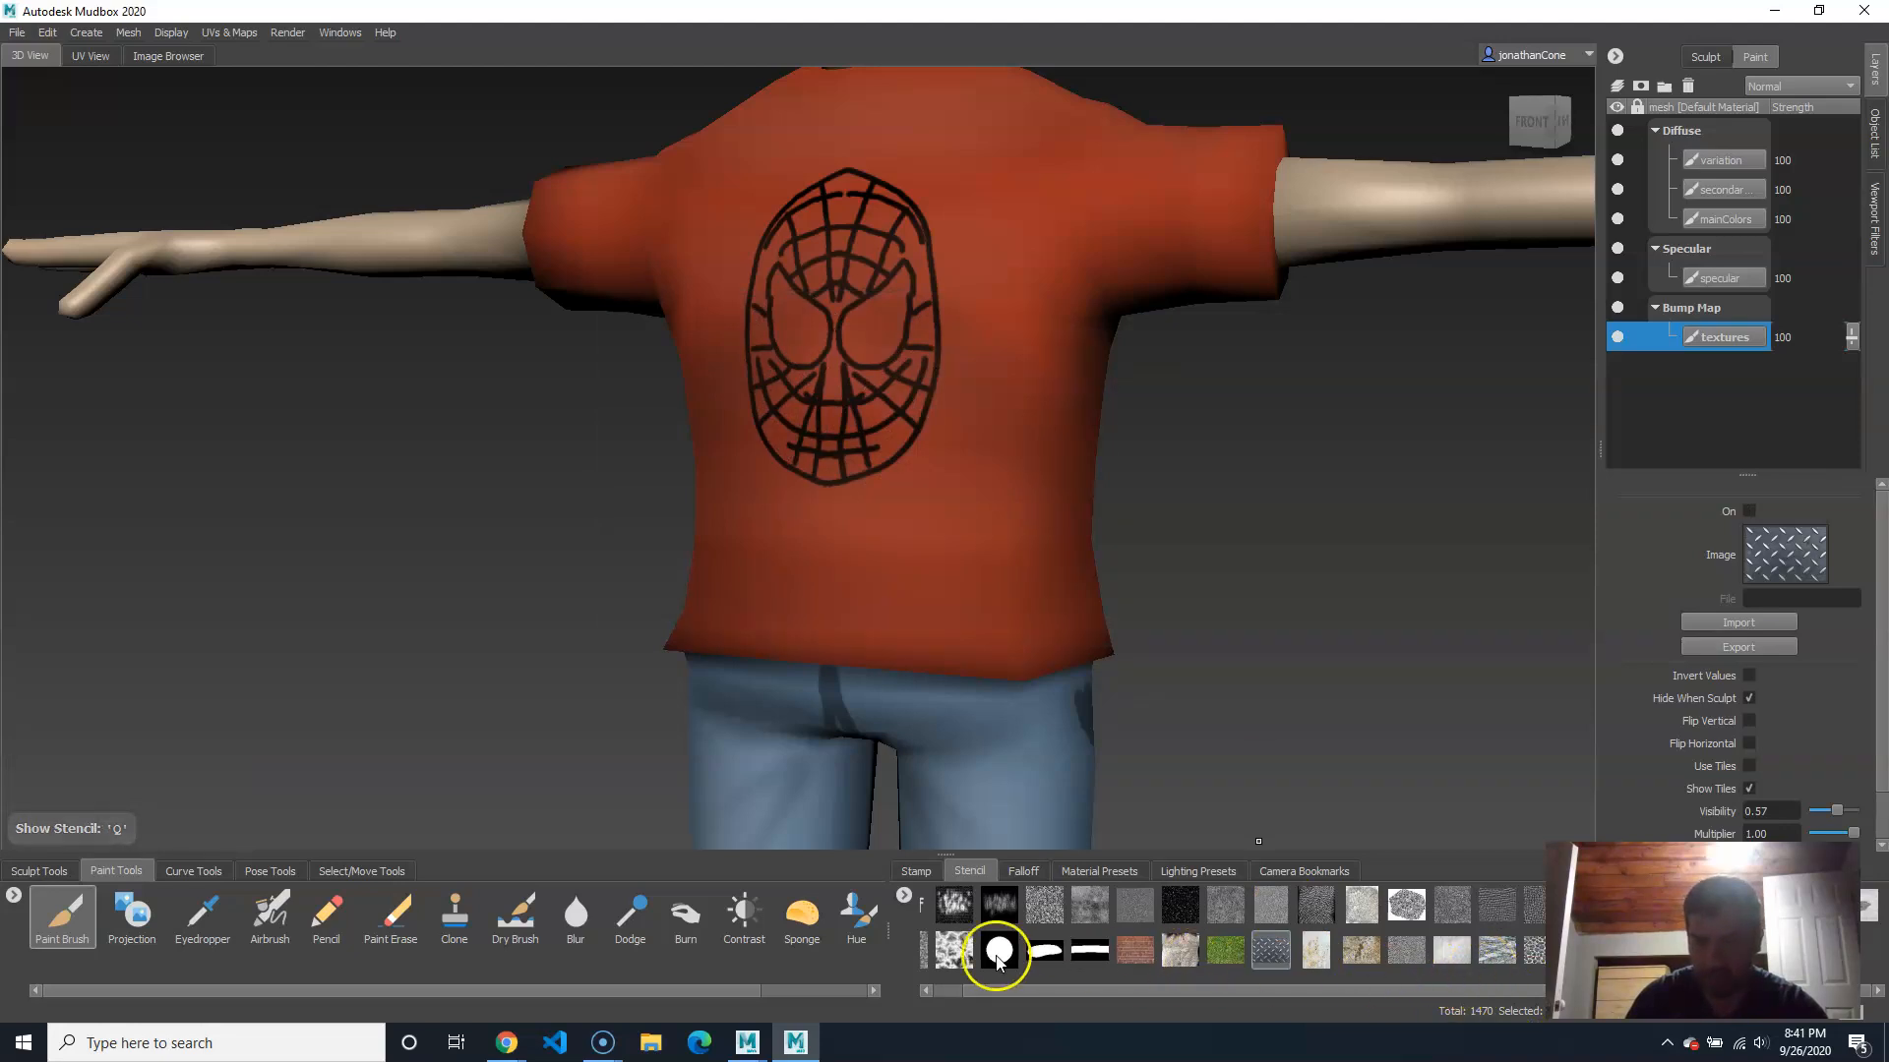
{"action": "left_click", "coordinate": [904, 896]}
{"action": "left_click", "coordinate": [959, 910]}
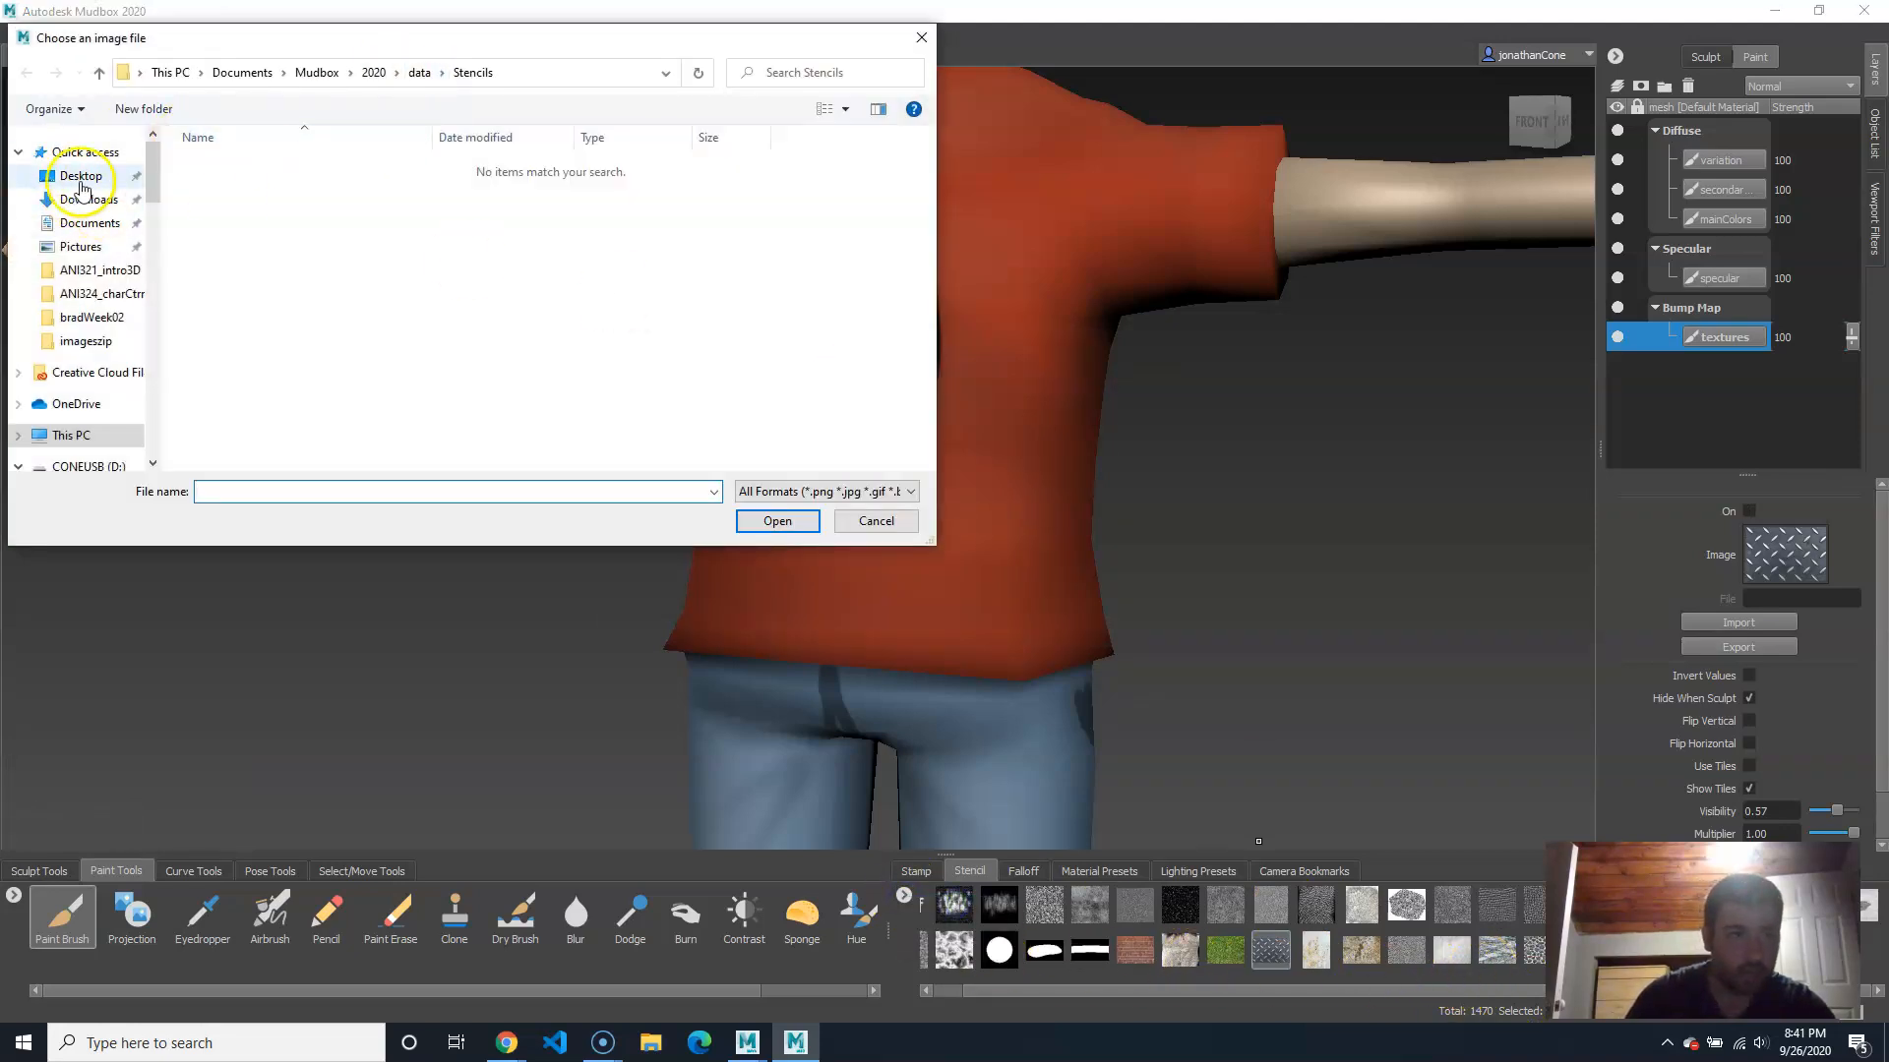
{"action": "left_click", "coordinate": [80, 179]}
{"action": "left_click", "coordinate": [264, 155]}
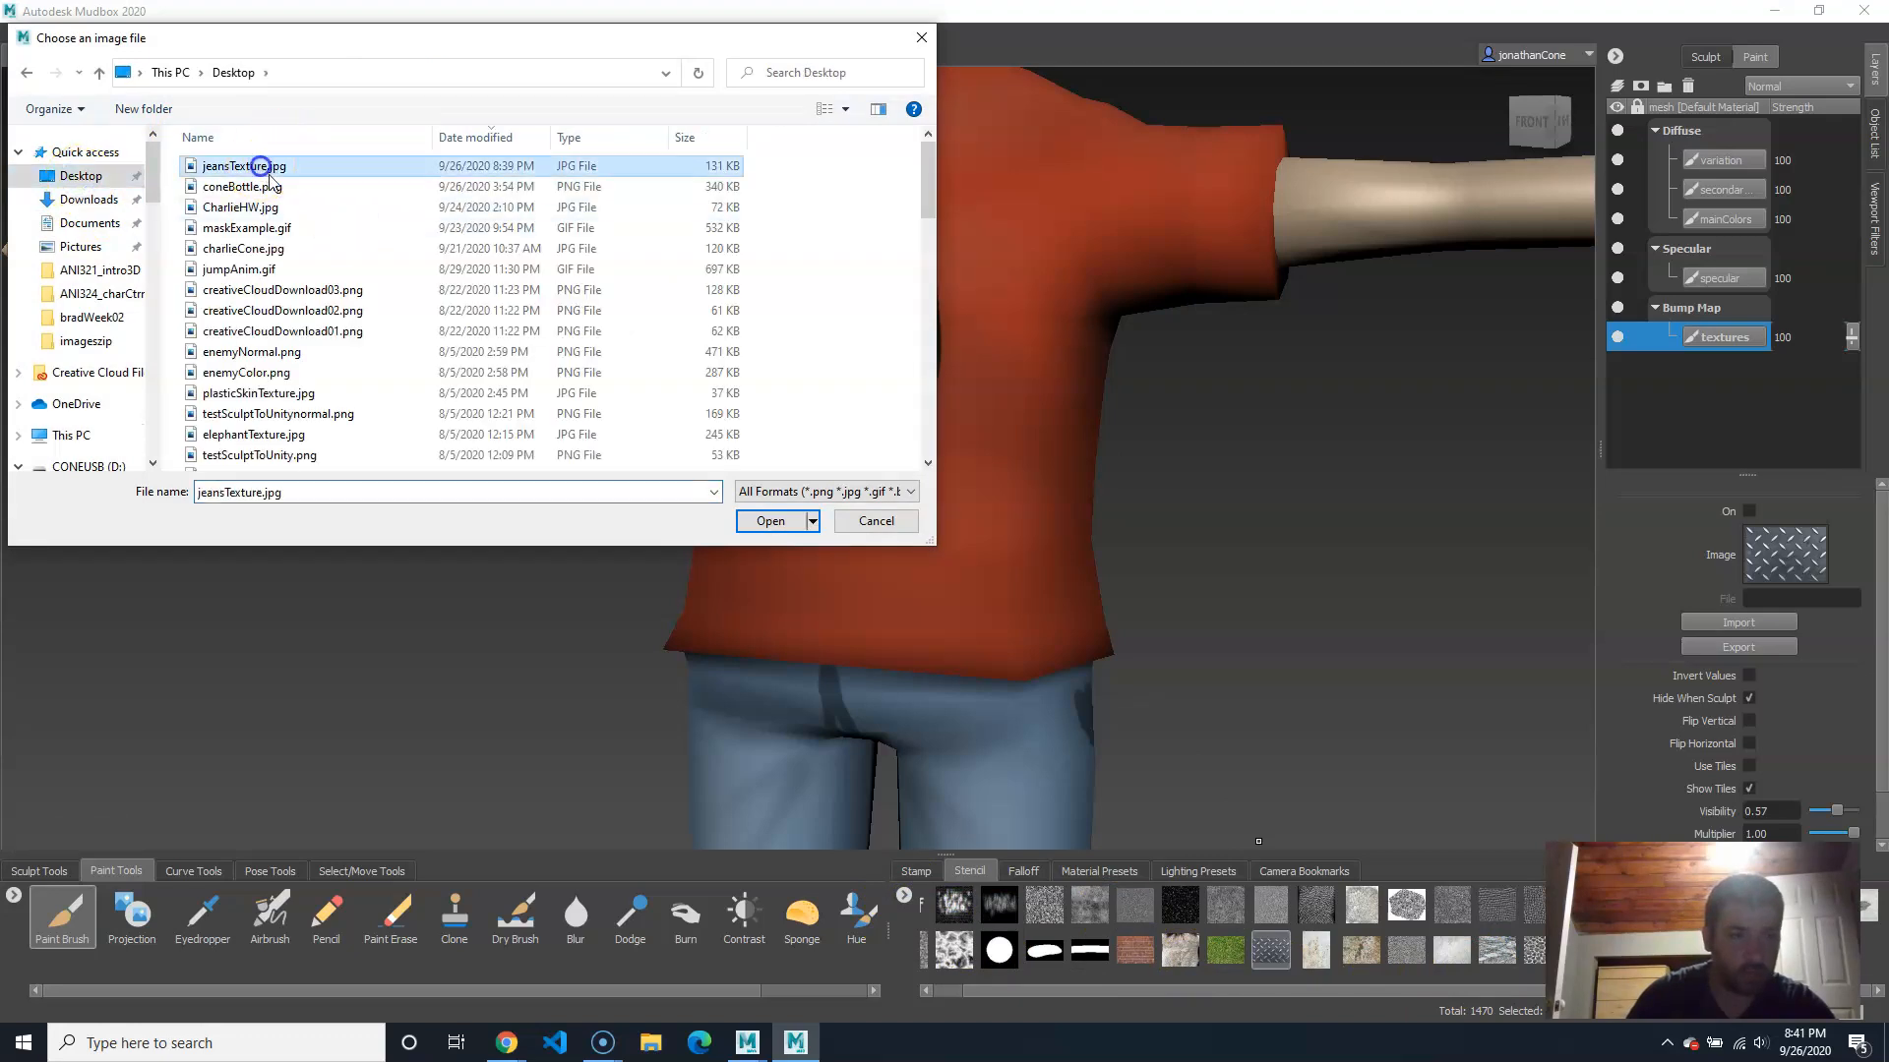
{"action": "left_click", "coordinate": [777, 520]}
{"action": "left_click", "coordinate": [1856, 949]}
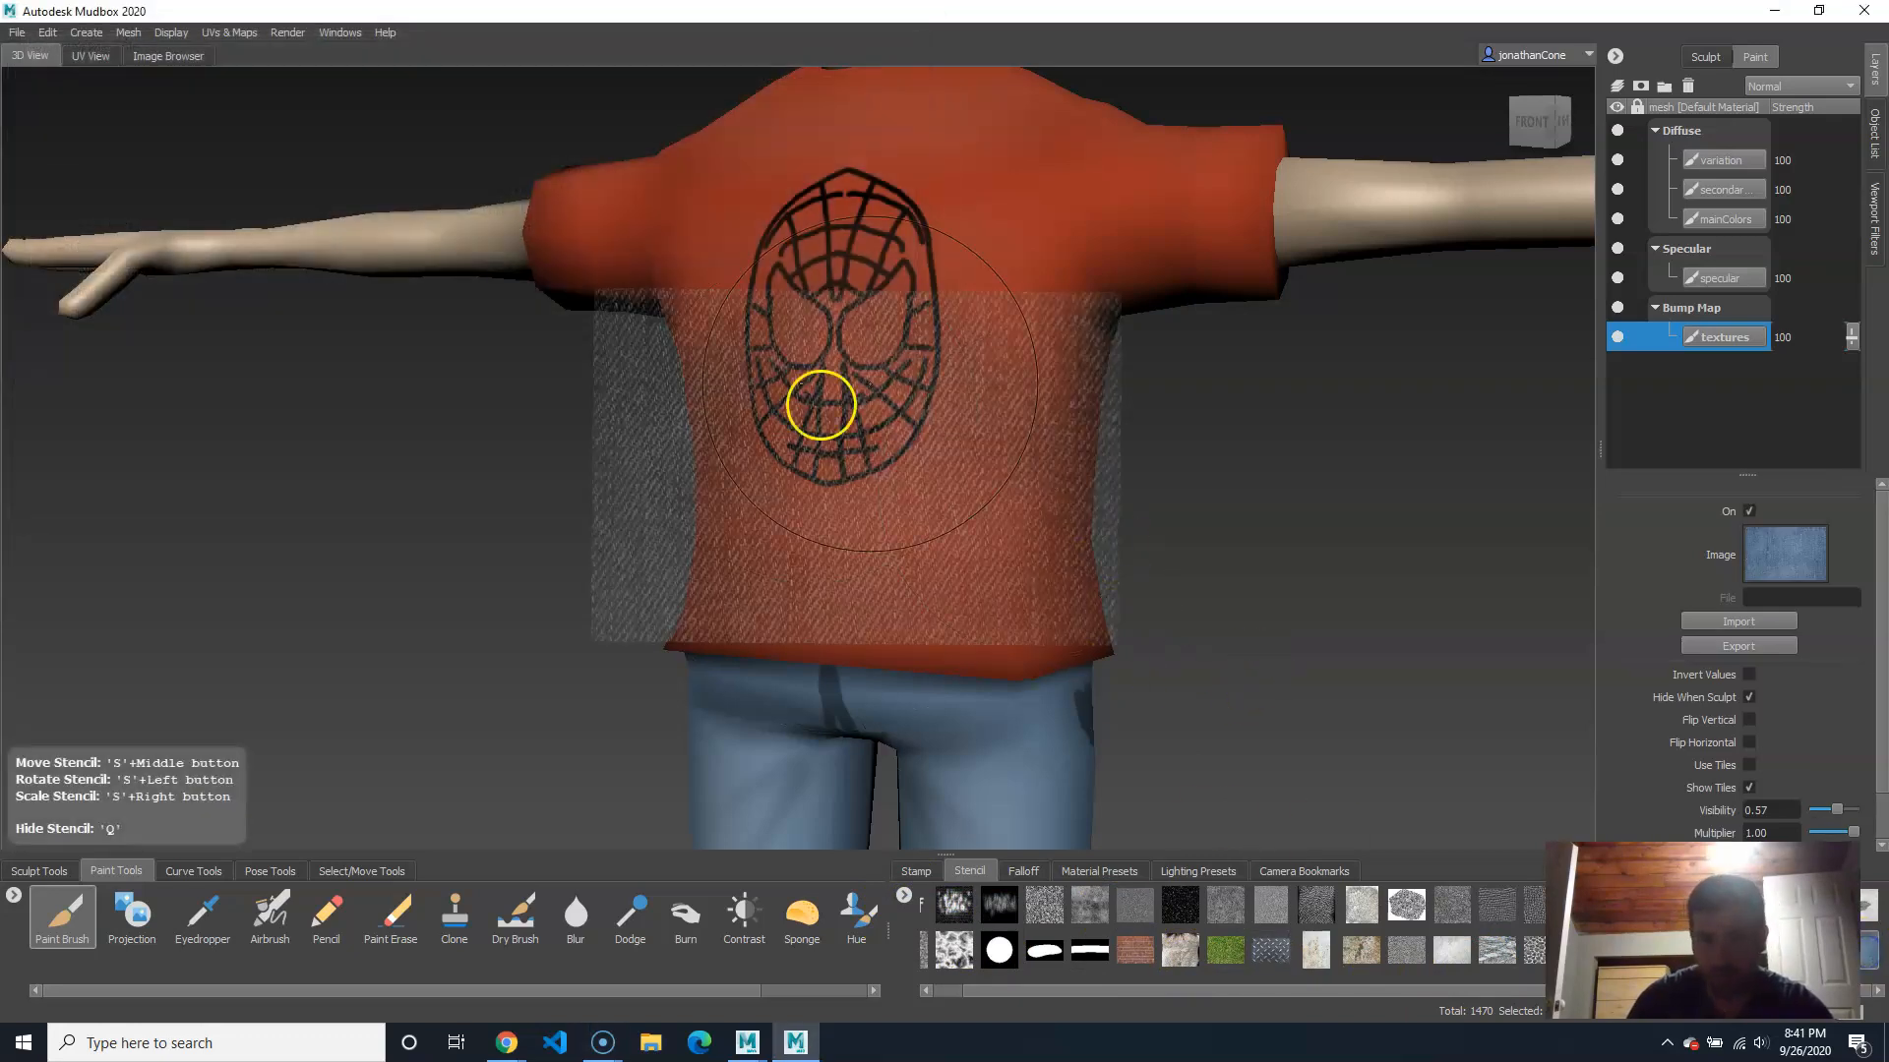
Step: Try painting the denim stencil over the front of both shorts legs down to the hems, and undo the strokes
{"action": "middle_click_drag", "start_coordinate": [1172, 539], "coordinate": [1102, 396], "text": "alt"}
{"action": "mouse_move", "coordinate": [1102, 395]}
{"action": "left_mouse_down", "text": "alt"}
{"action": "mouse_move", "coordinate": [1142, 404]}
{"action": "mouse_move", "coordinate": [1096, 451]}
{"action": "mouse_move", "coordinate": [1155, 438]}
{"action": "mouse_move", "coordinate": [1147, 484]}
{"action": "mouse_move", "coordinate": [933, 473]}
{"action": "left_mouse_up", "text": "alt"}
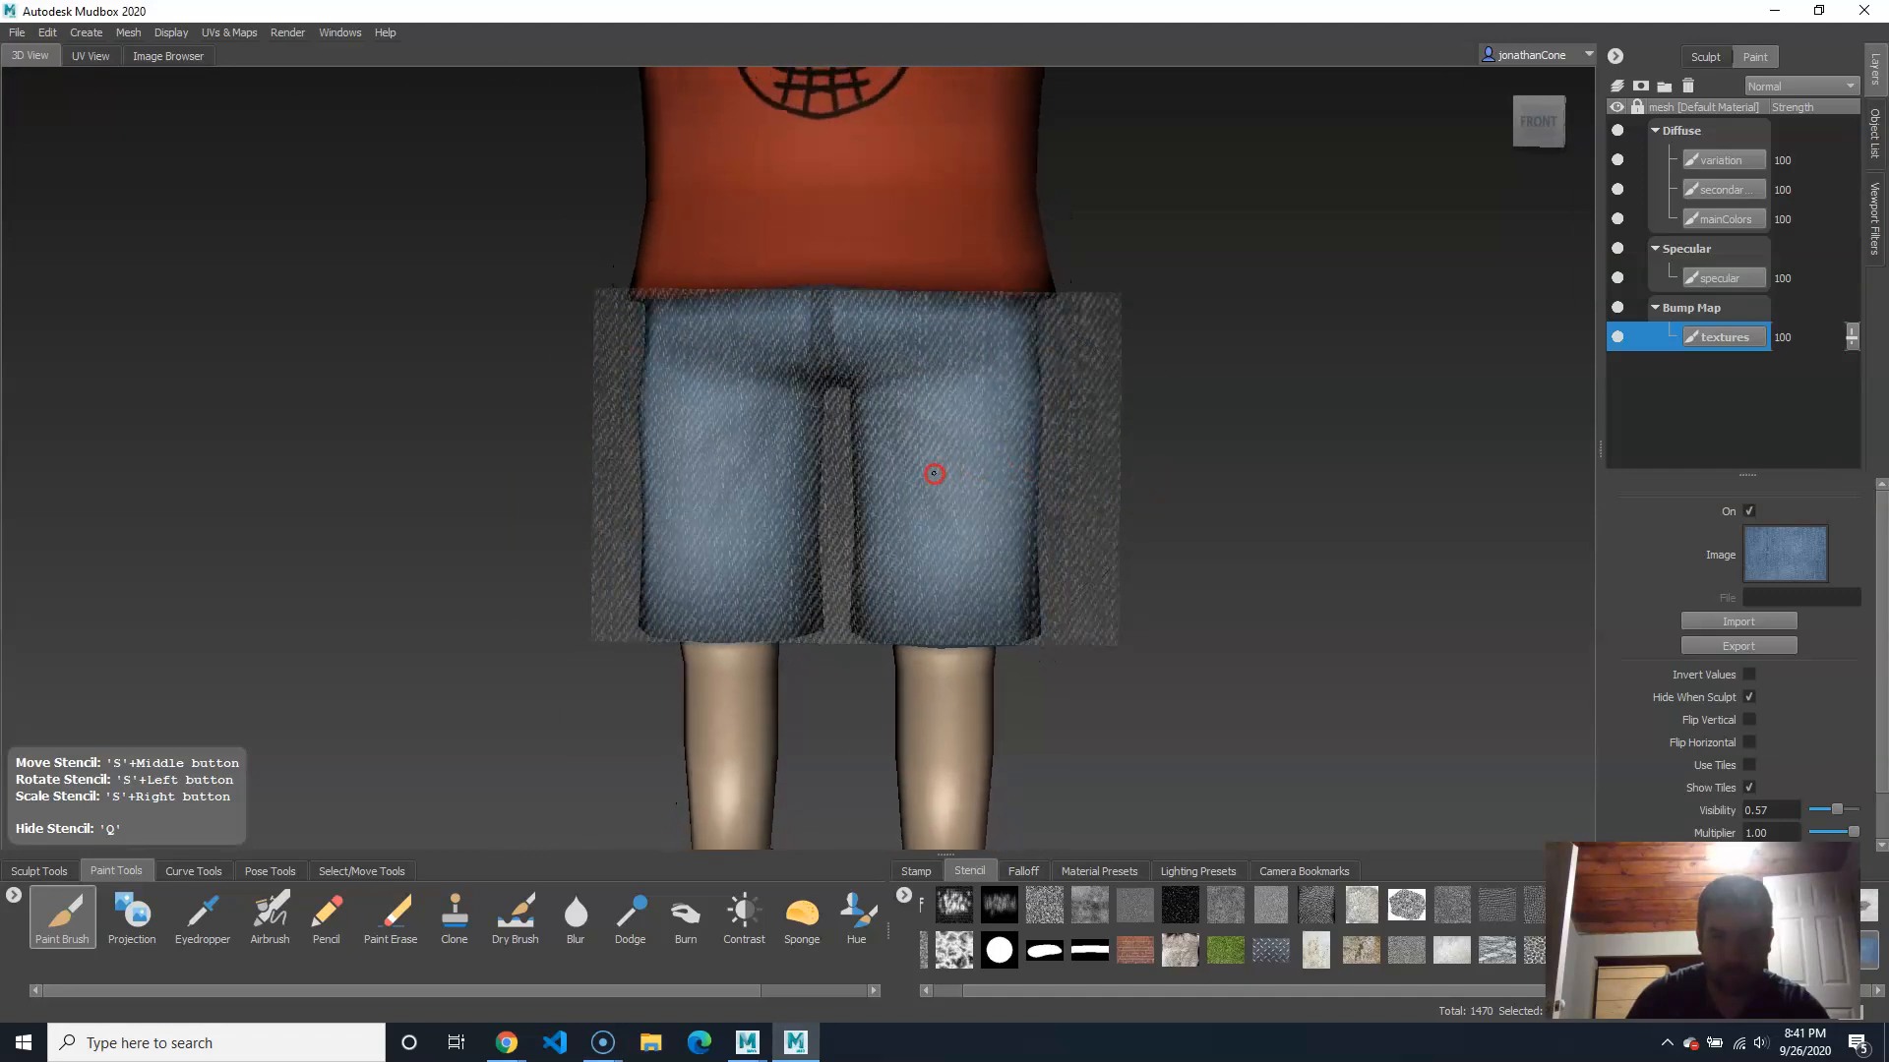
{"action": "key", "text": "q"}
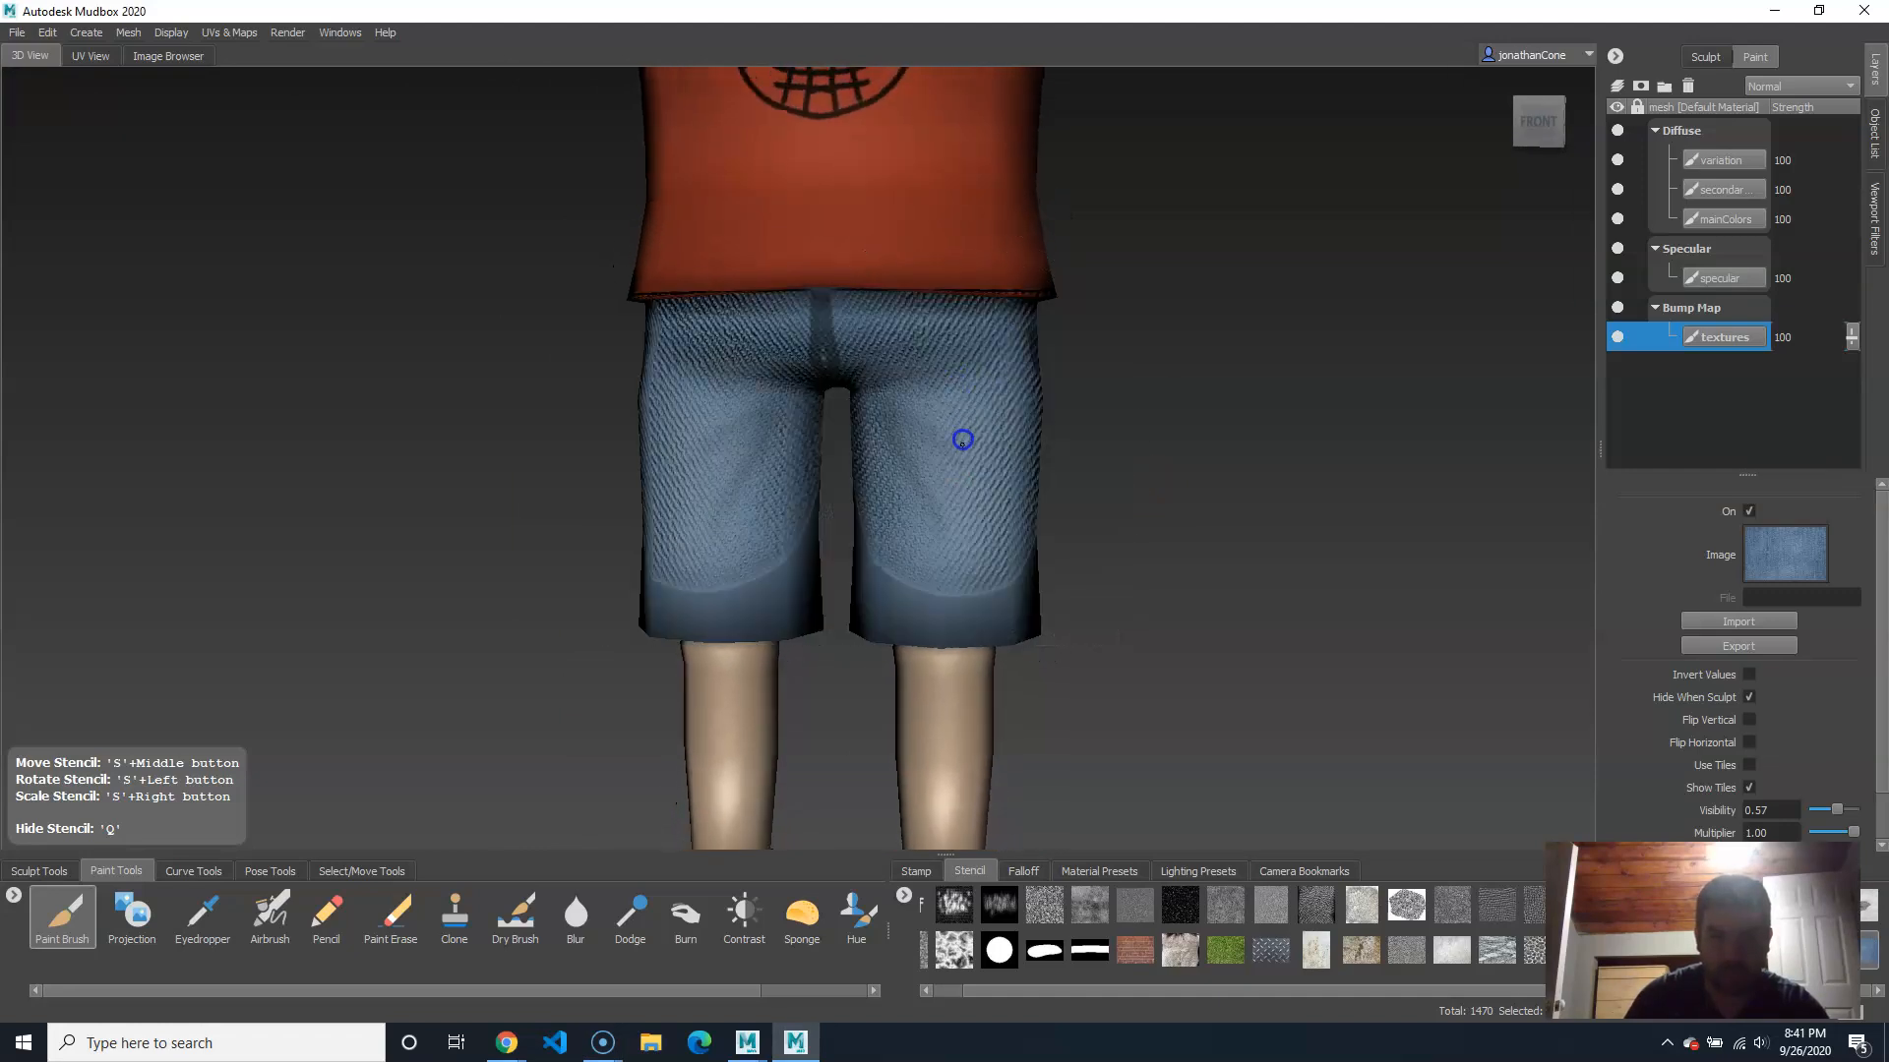
{"action": "key", "text": "q"}
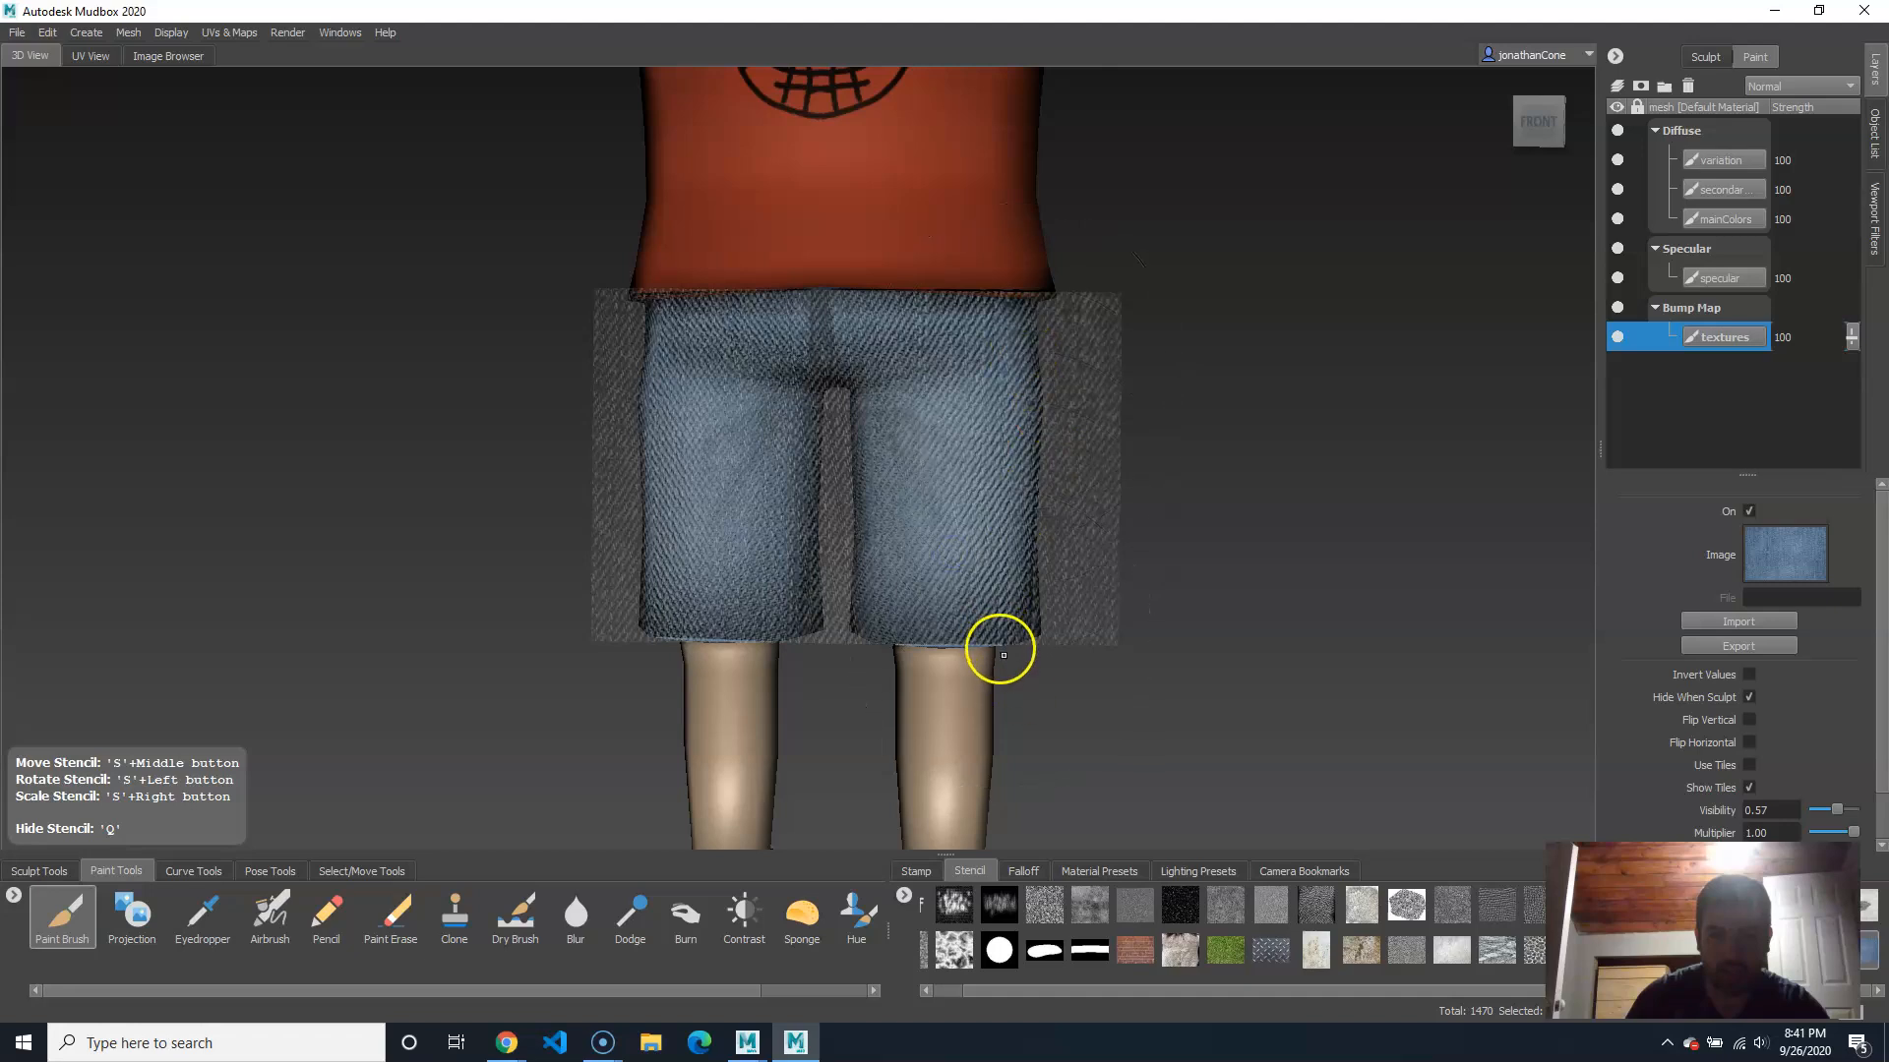
{"action": "key", "text": "q"}
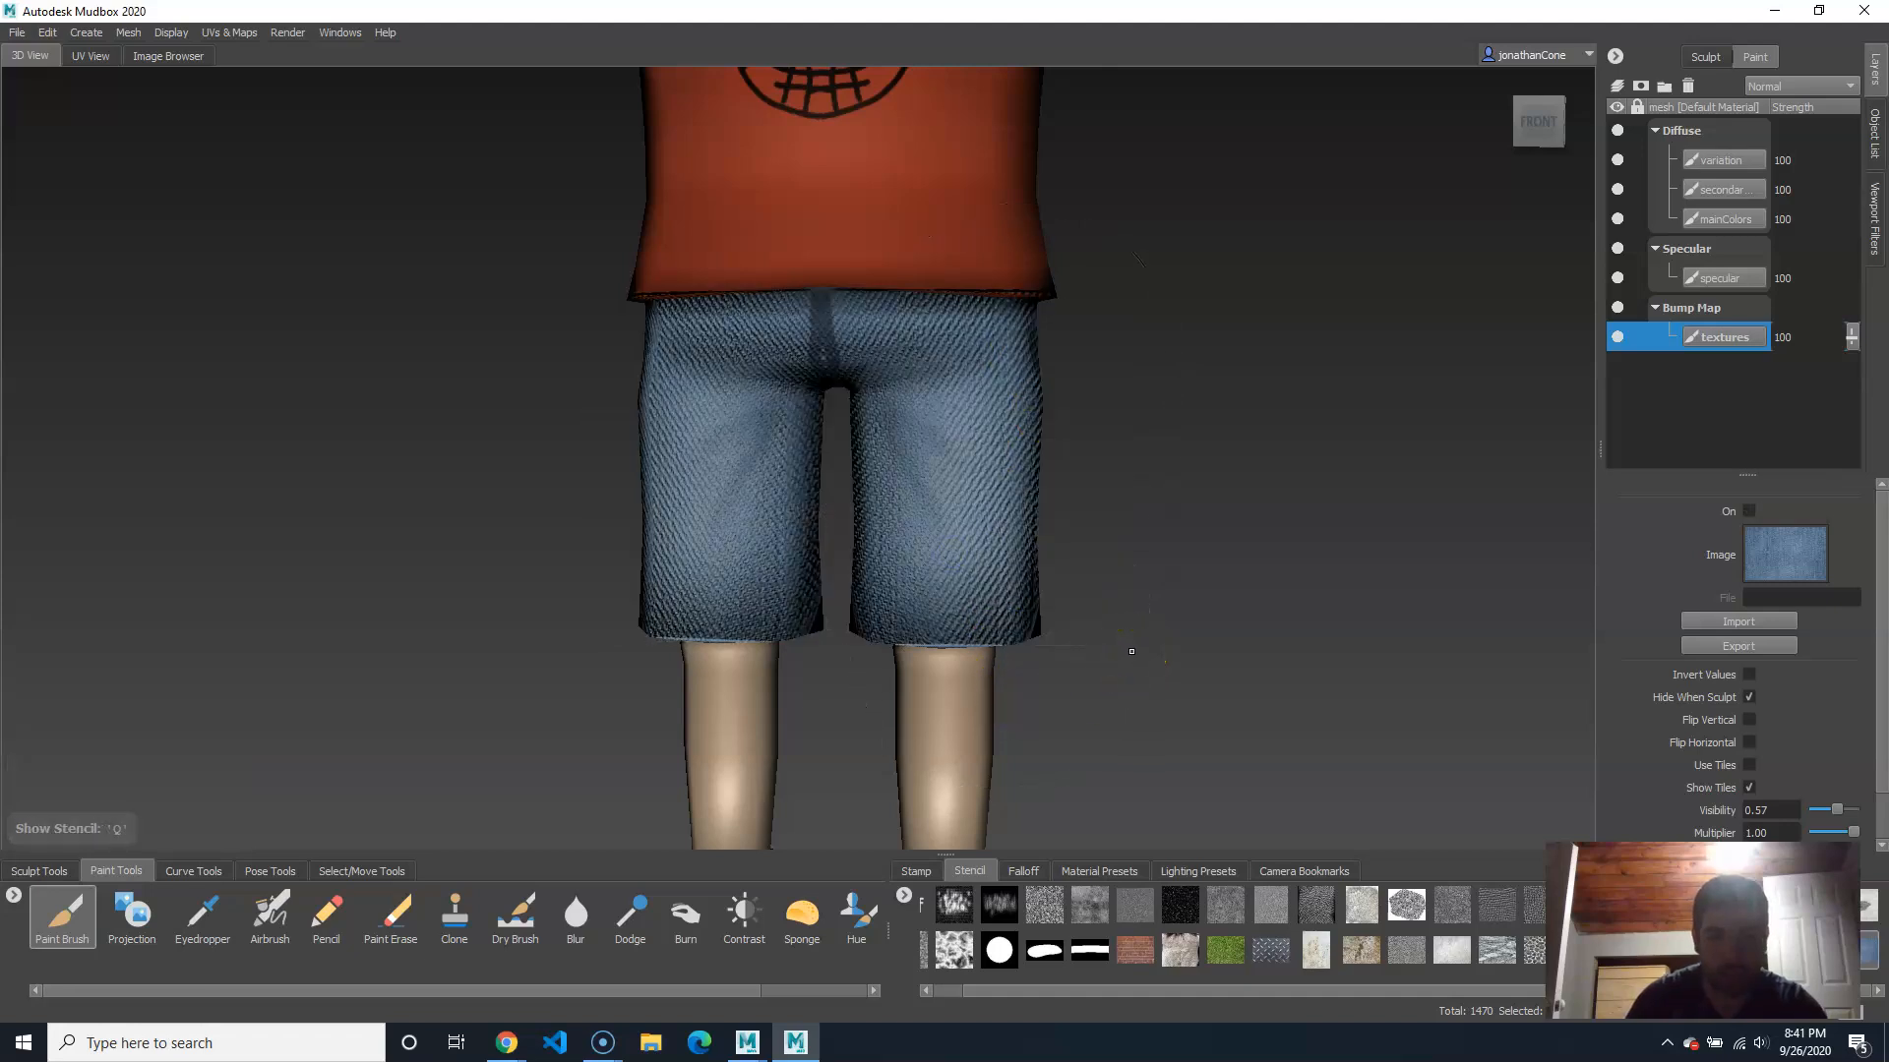
{"action": "left_click_drag", "start_coordinate": [1219, 540], "coordinate": [1254, 559], "text": "alt"}
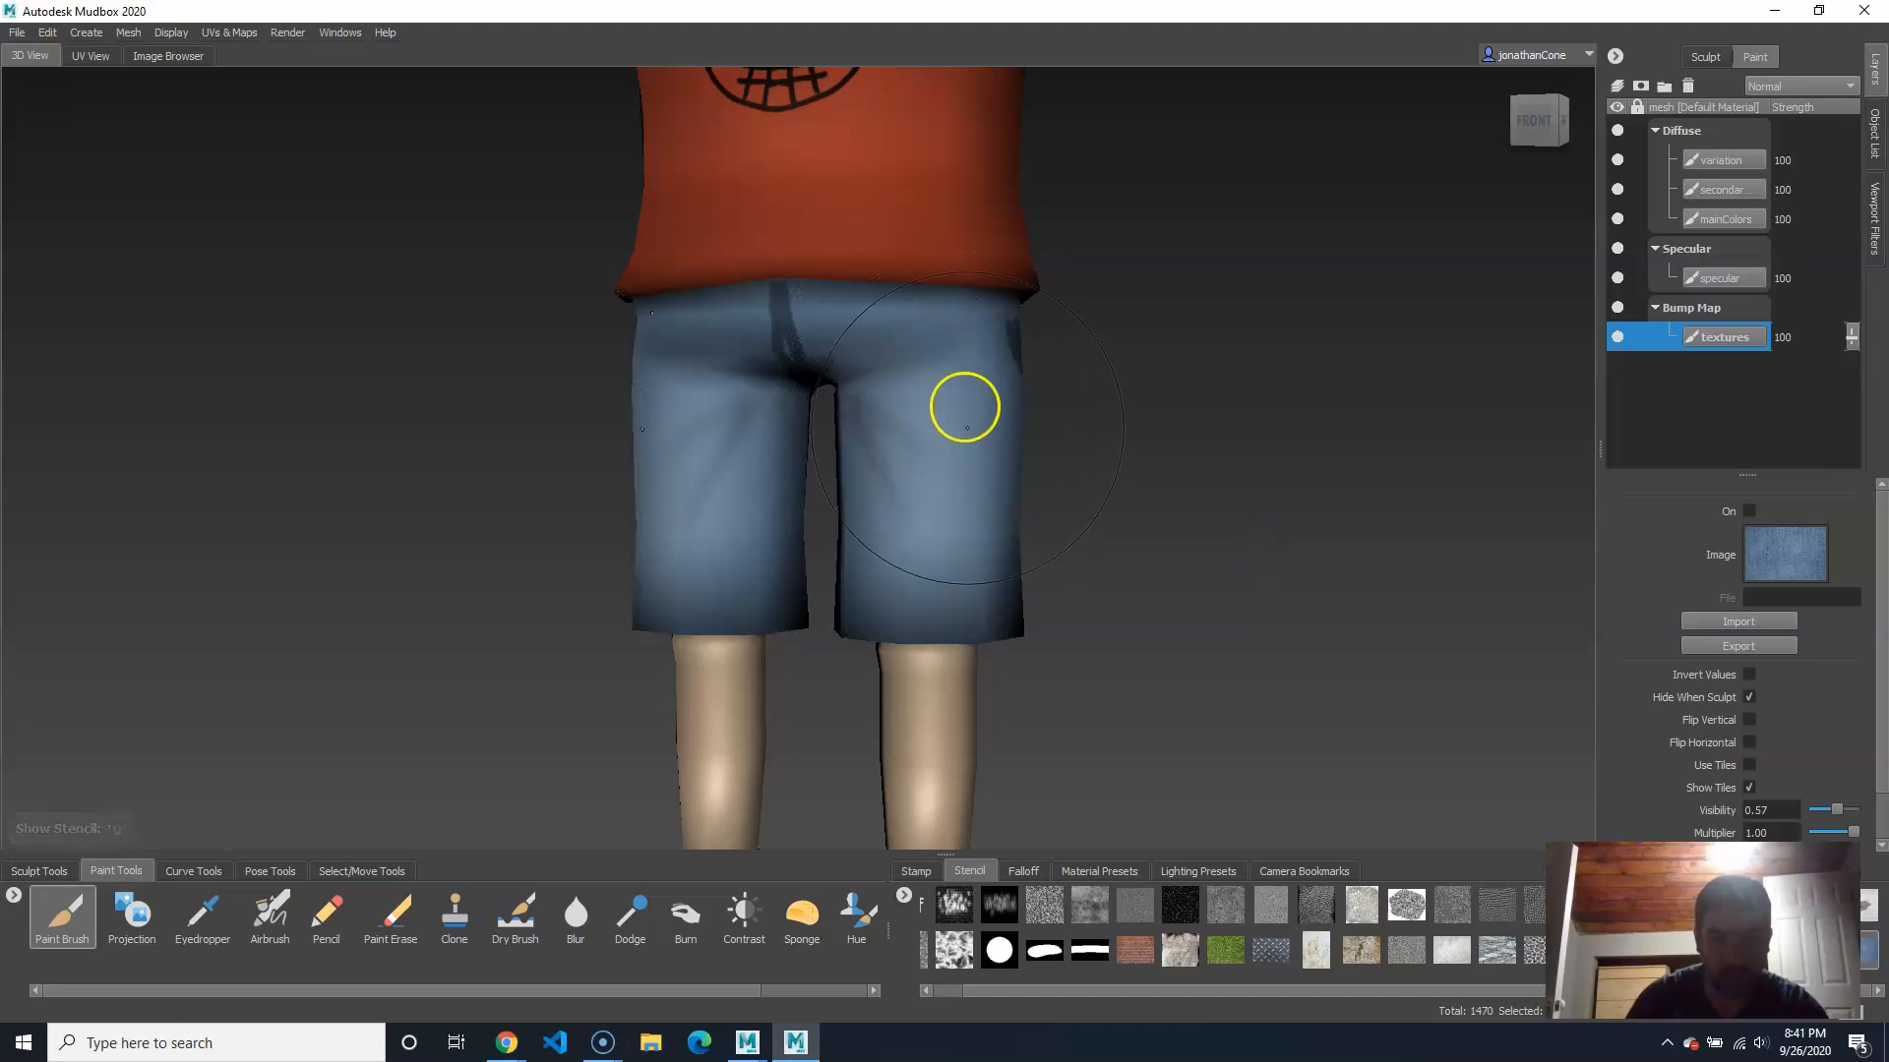
Step: Lower the Paint Brush strength to 27.50 and reactivate the denim stencil over the shorts
{"action": "left_click", "coordinate": [62, 915]}
{"action": "left_click_drag", "start_coordinate": [1849, 564], "coordinate": [1820, 559]}
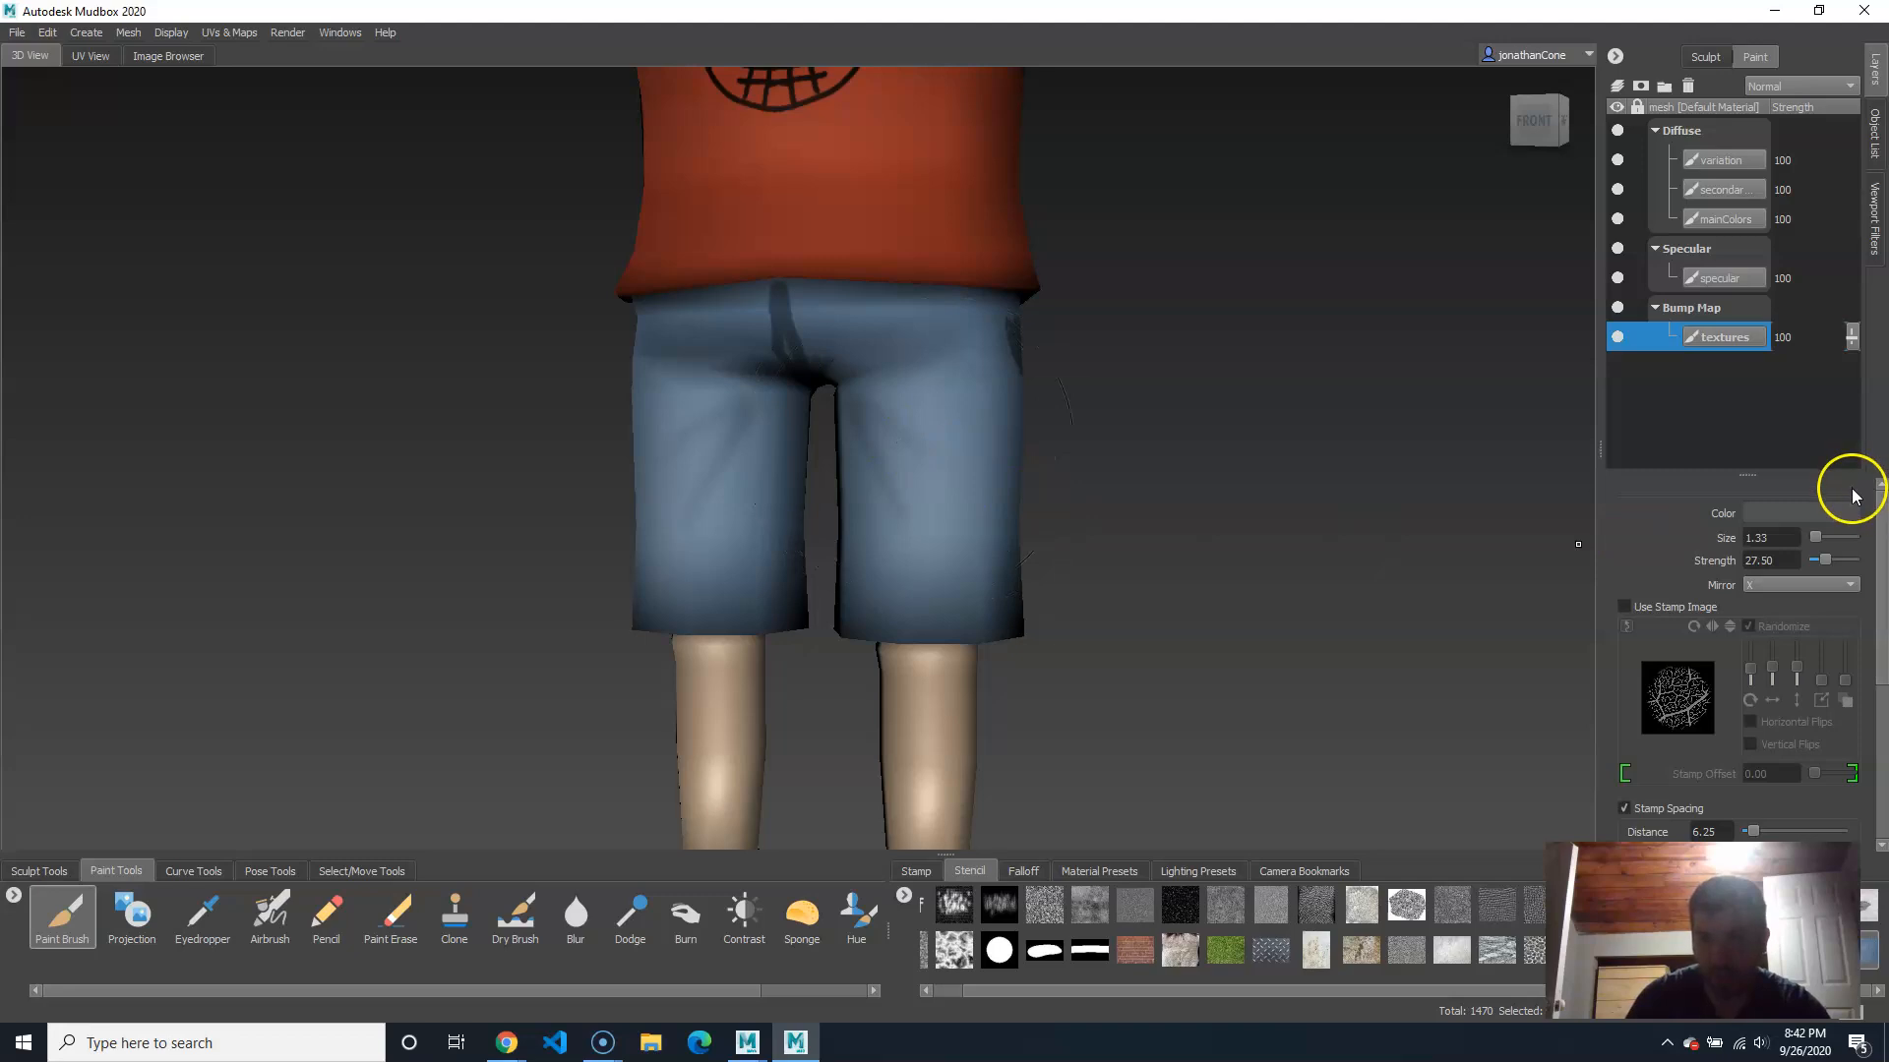
{"action": "left_click", "coordinate": [1872, 956]}
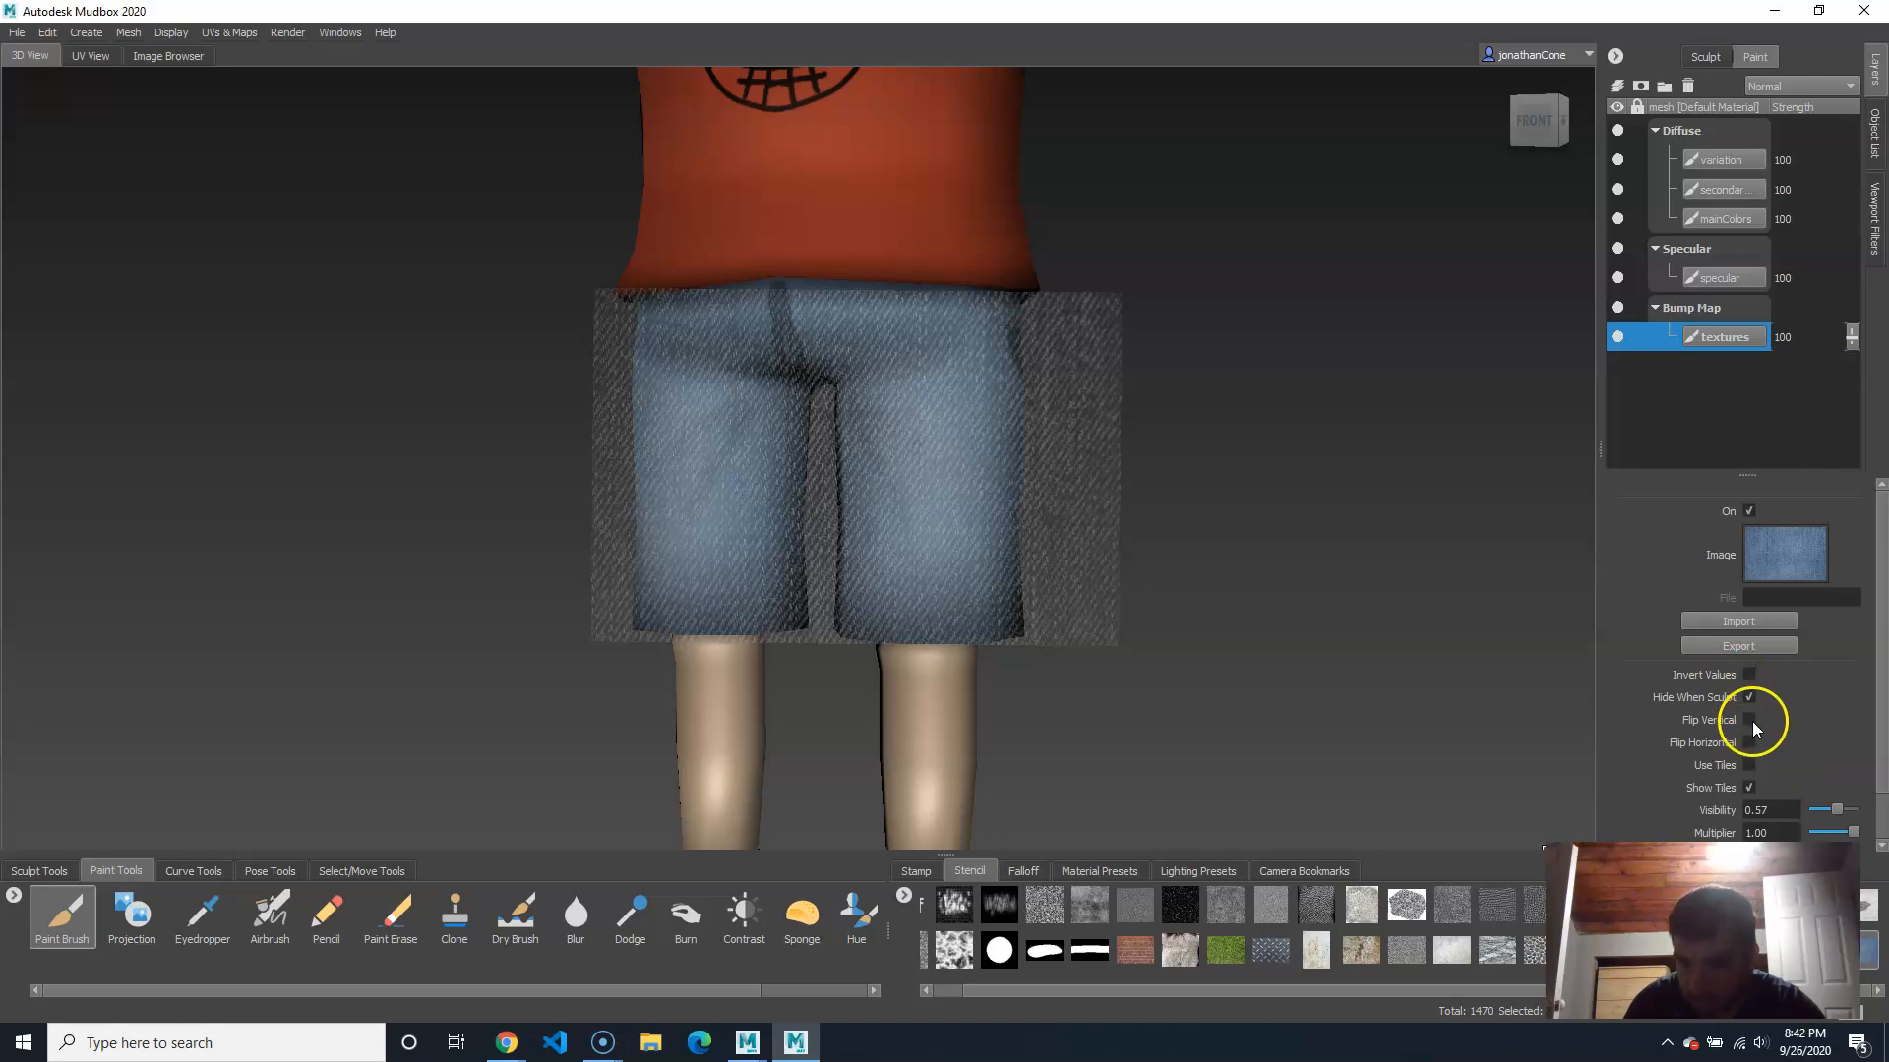
Step: Turn on tiling for the denim stencil with its tiles shown, so the pattern repeats across the whole view
{"action": "left_click", "coordinate": [1750, 764]}
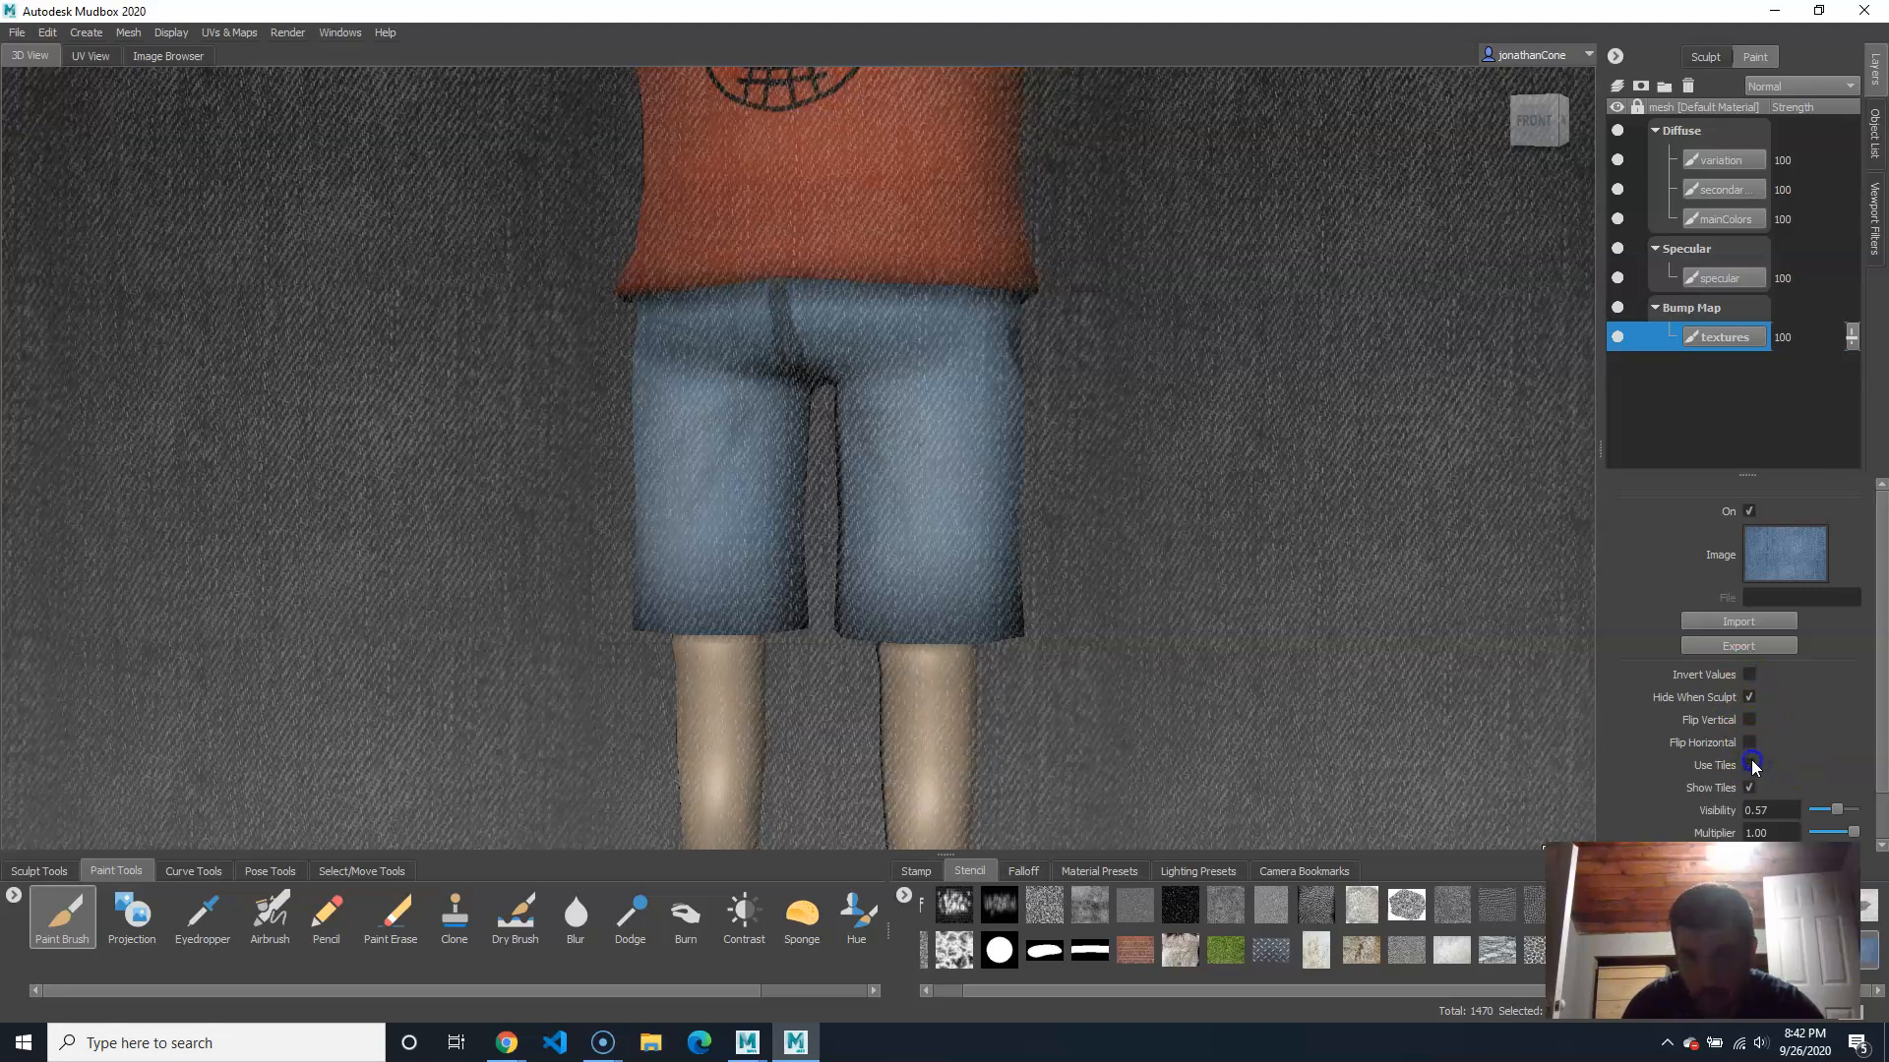
{"action": "left_click", "coordinate": [1750, 763]}
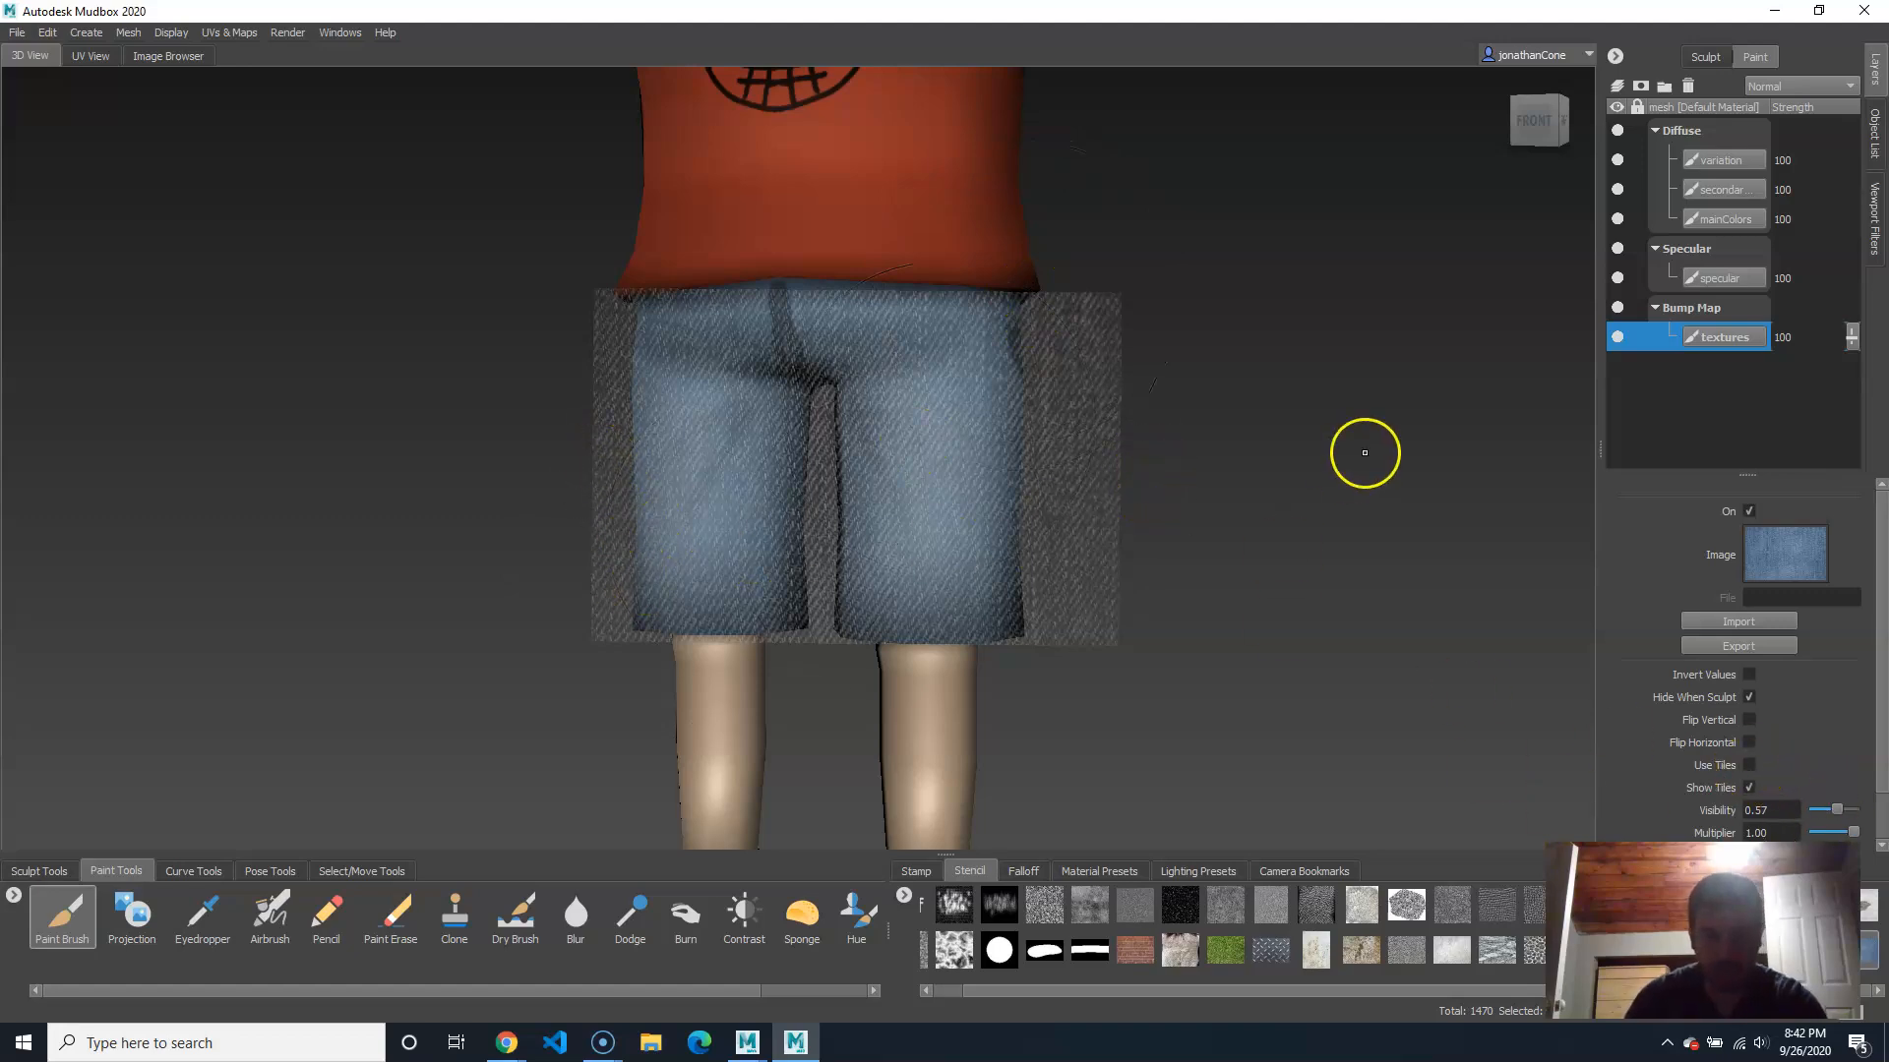
{"action": "middle_click_drag", "start_coordinate": [1095, 506], "coordinate": [1160, 610], "text": "alt"}
{"action": "mouse_move", "coordinate": [1077, 626]}
{"action": "left_mouse_down"}
{"action": "mouse_move", "coordinate": [993, 632]}
{"action": "mouse_move", "coordinate": [977, 615]}
{"action": "mouse_move", "coordinate": [986, 493]}
{"action": "mouse_move", "coordinate": [902, 405]}
{"action": "mouse_move", "coordinate": [954, 362]}
{"action": "left_mouse_up"}
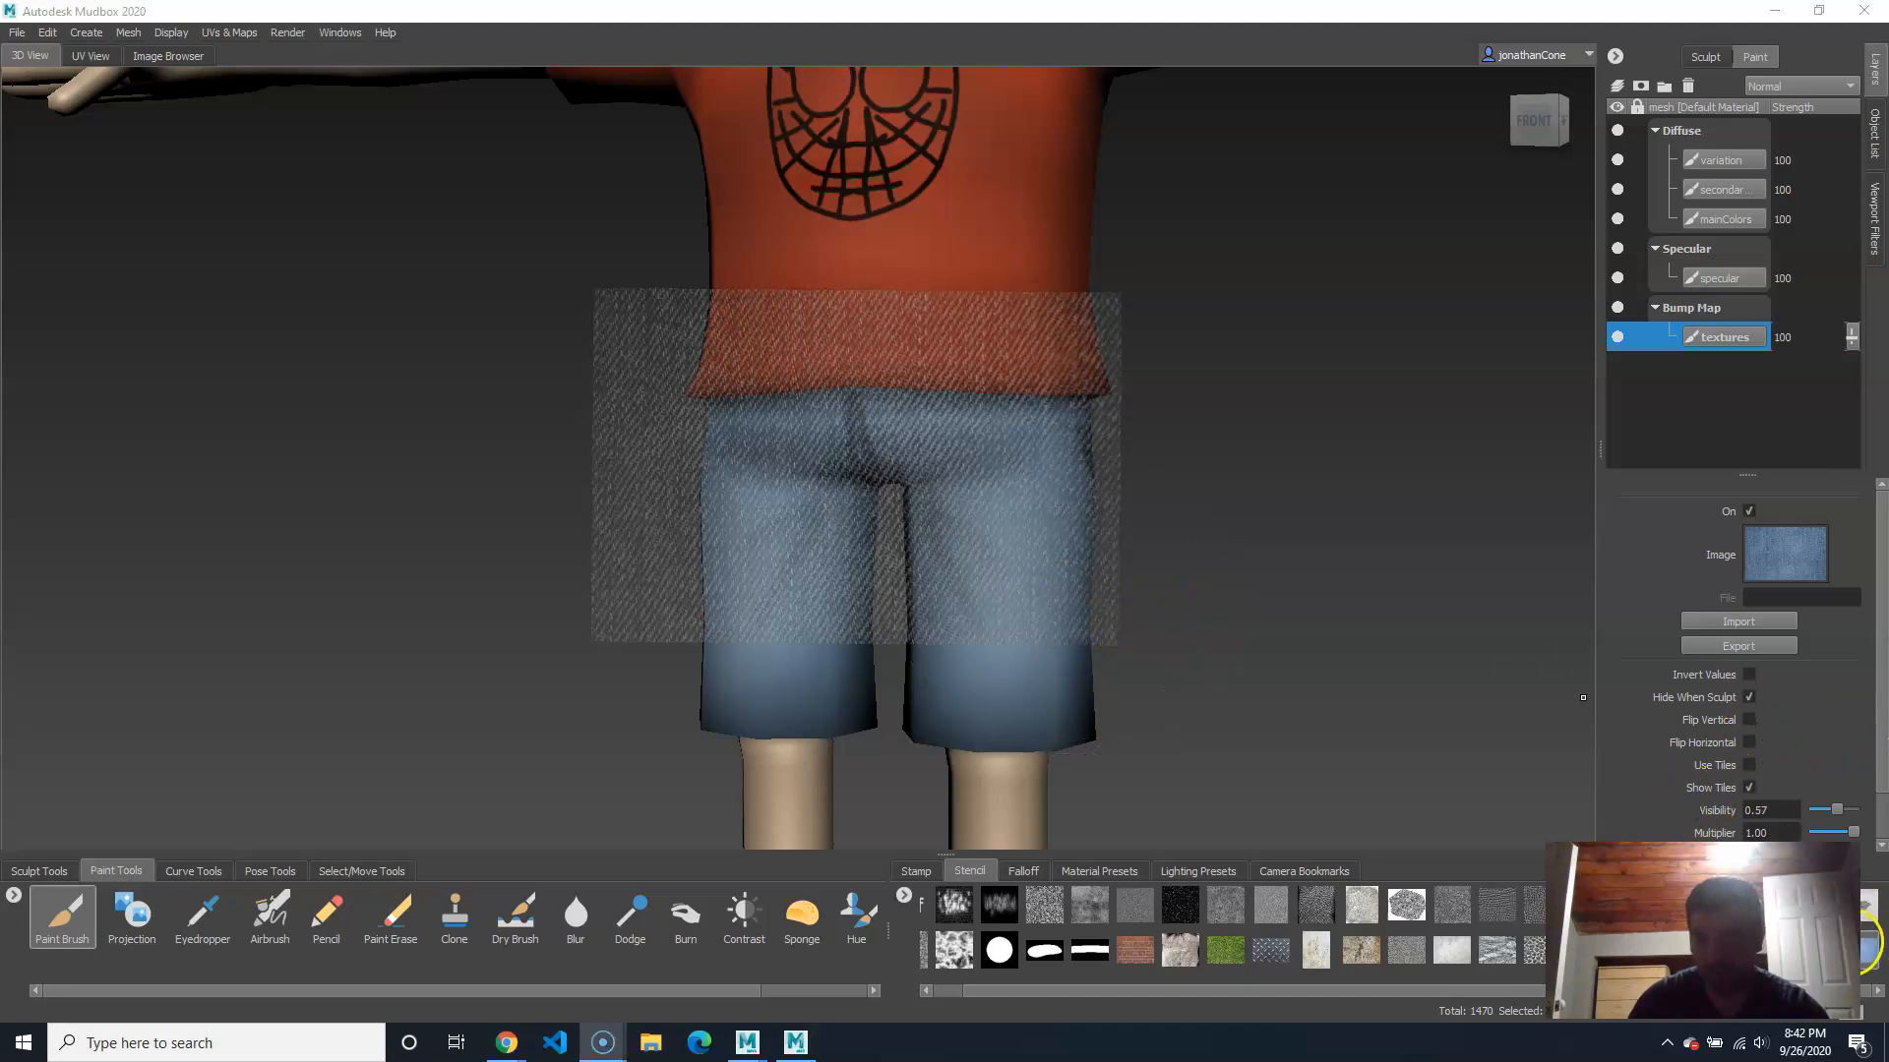
{"action": "left_click", "coordinate": [62, 914]}
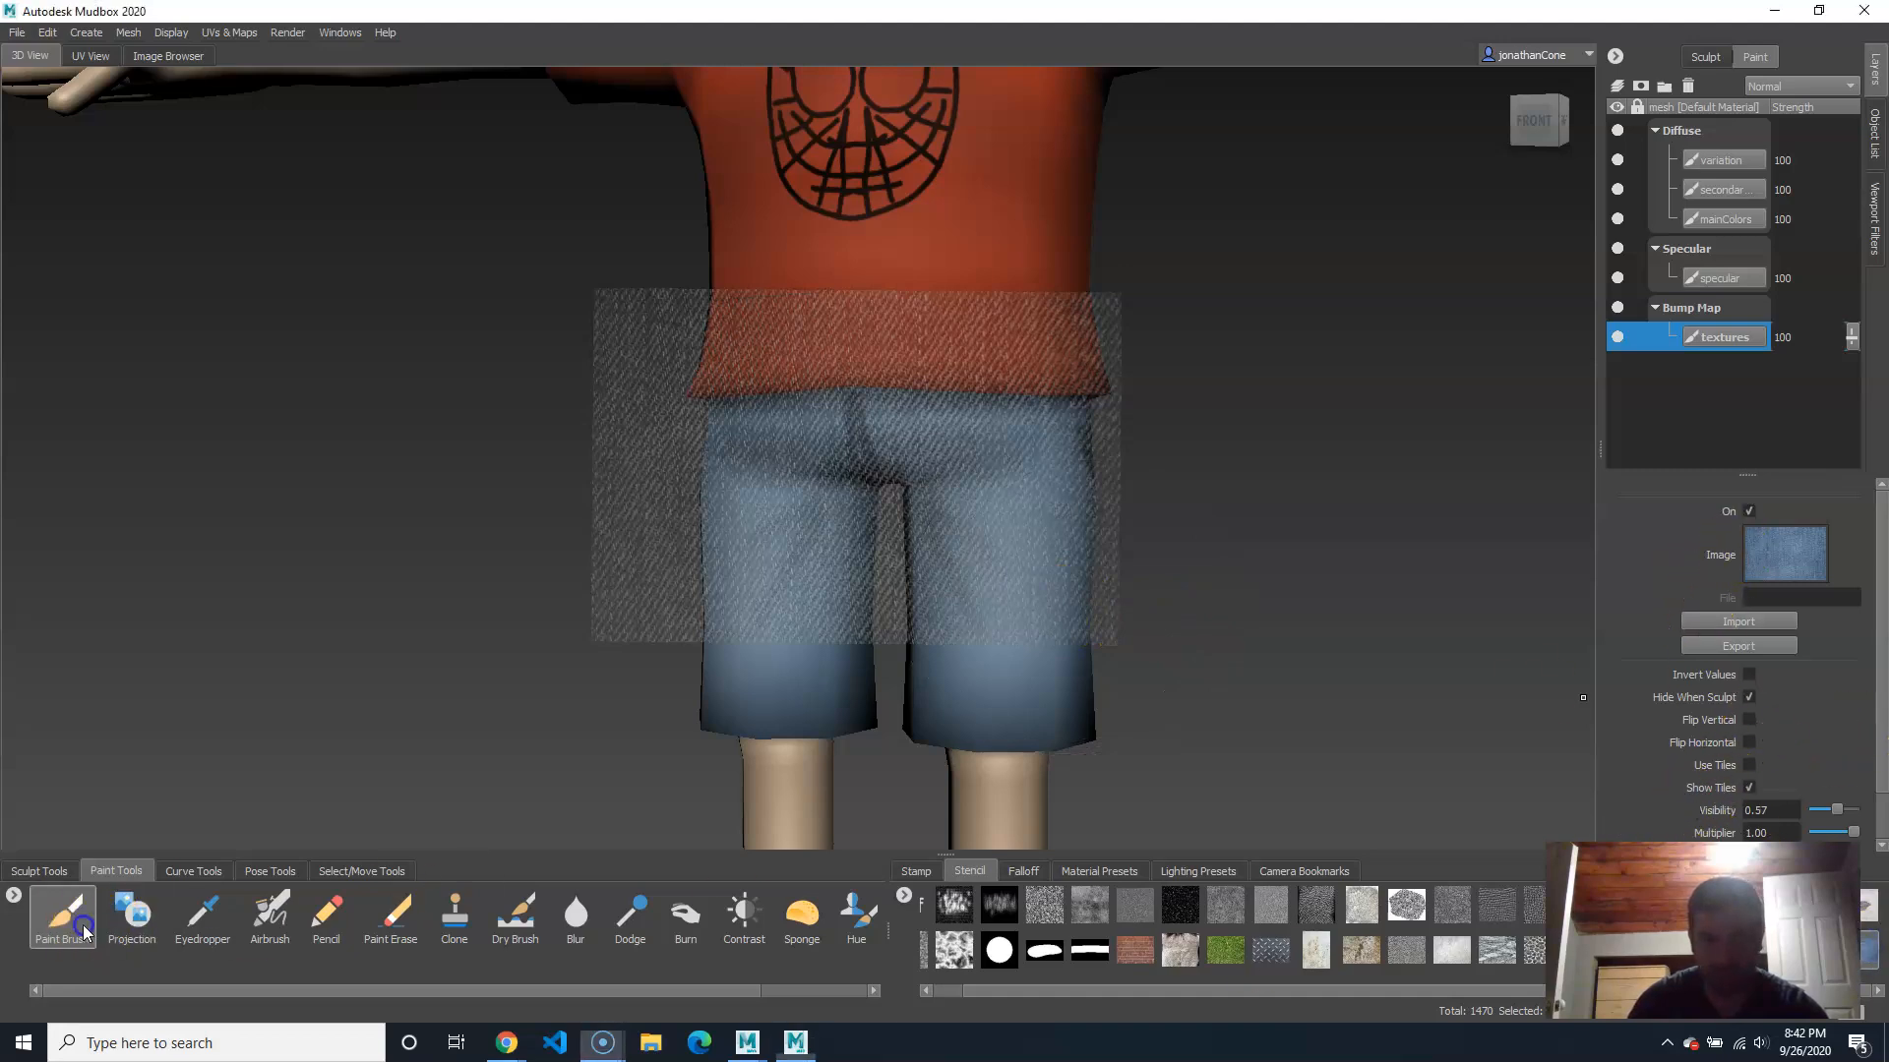
{"action": "left_click", "coordinate": [1869, 952]}
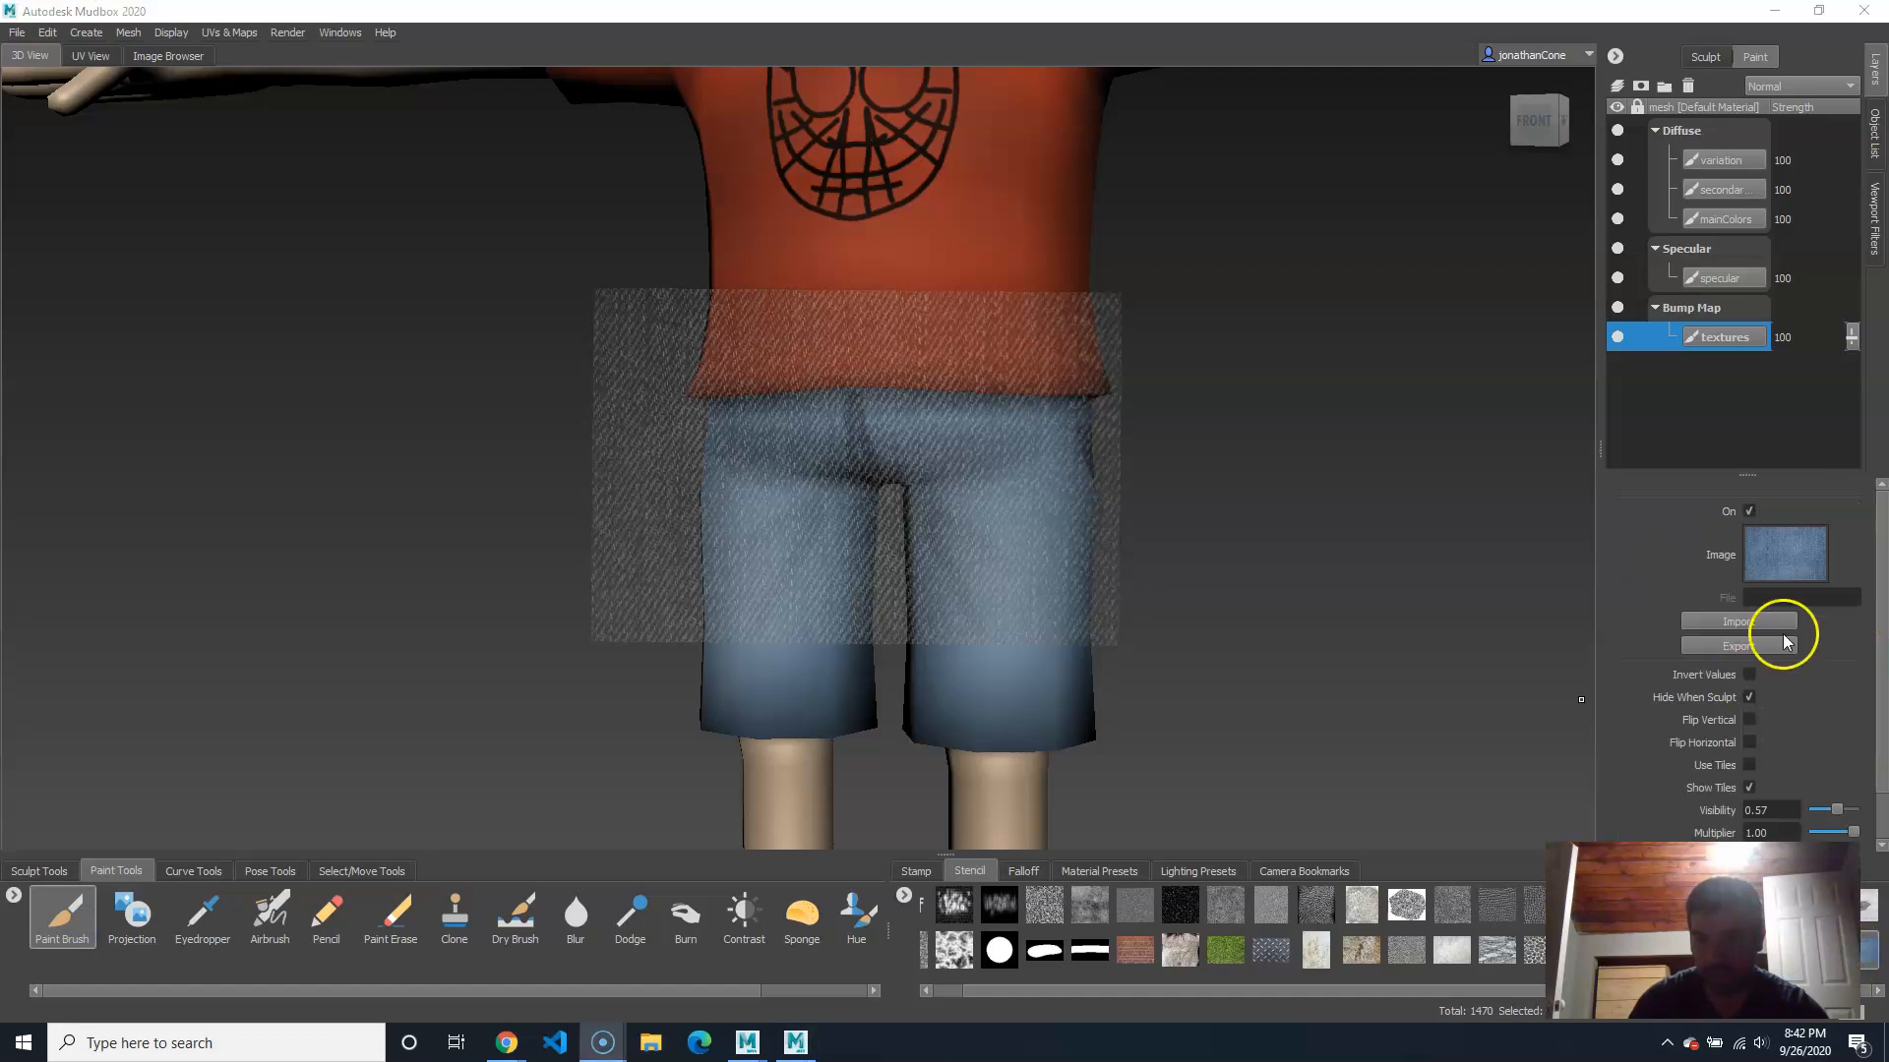
{"action": "left_click", "coordinate": [1749, 767]}
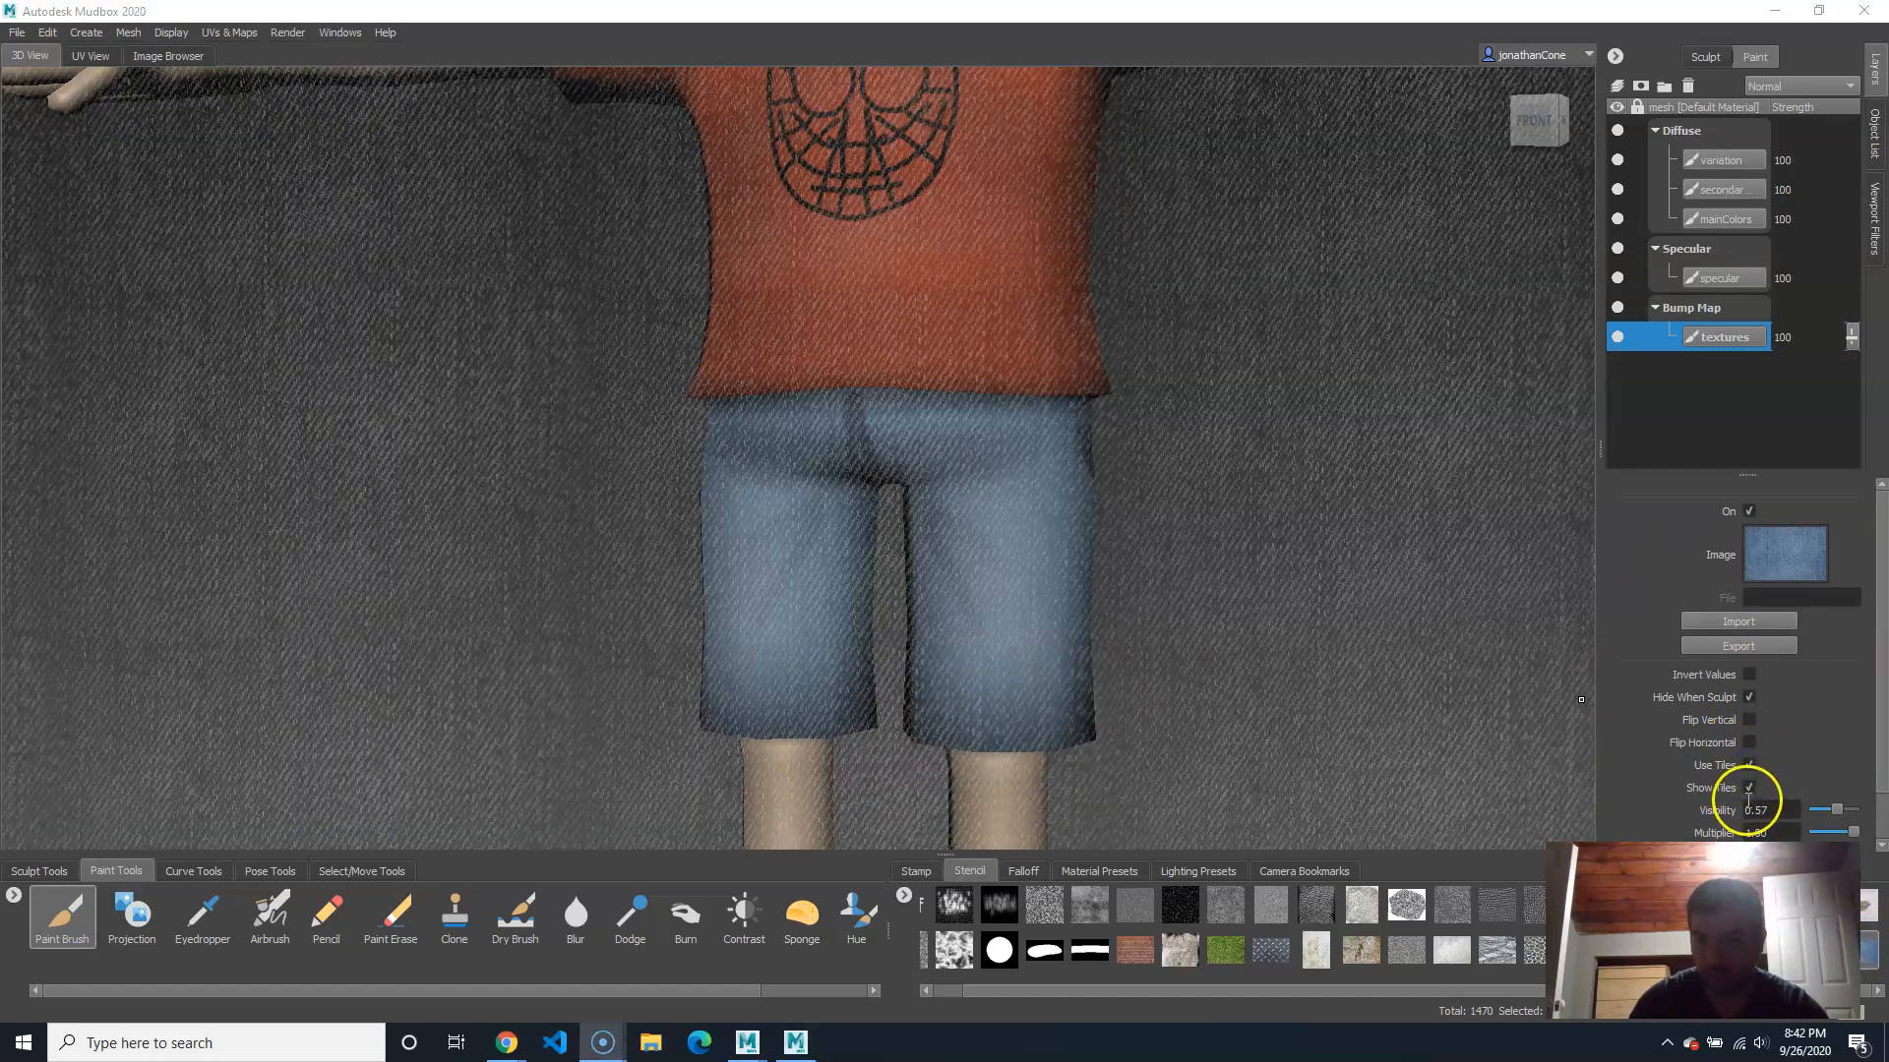
{"action": "left_click", "coordinate": [1751, 789]}
{"action": "left_click", "coordinate": [1751, 788]}
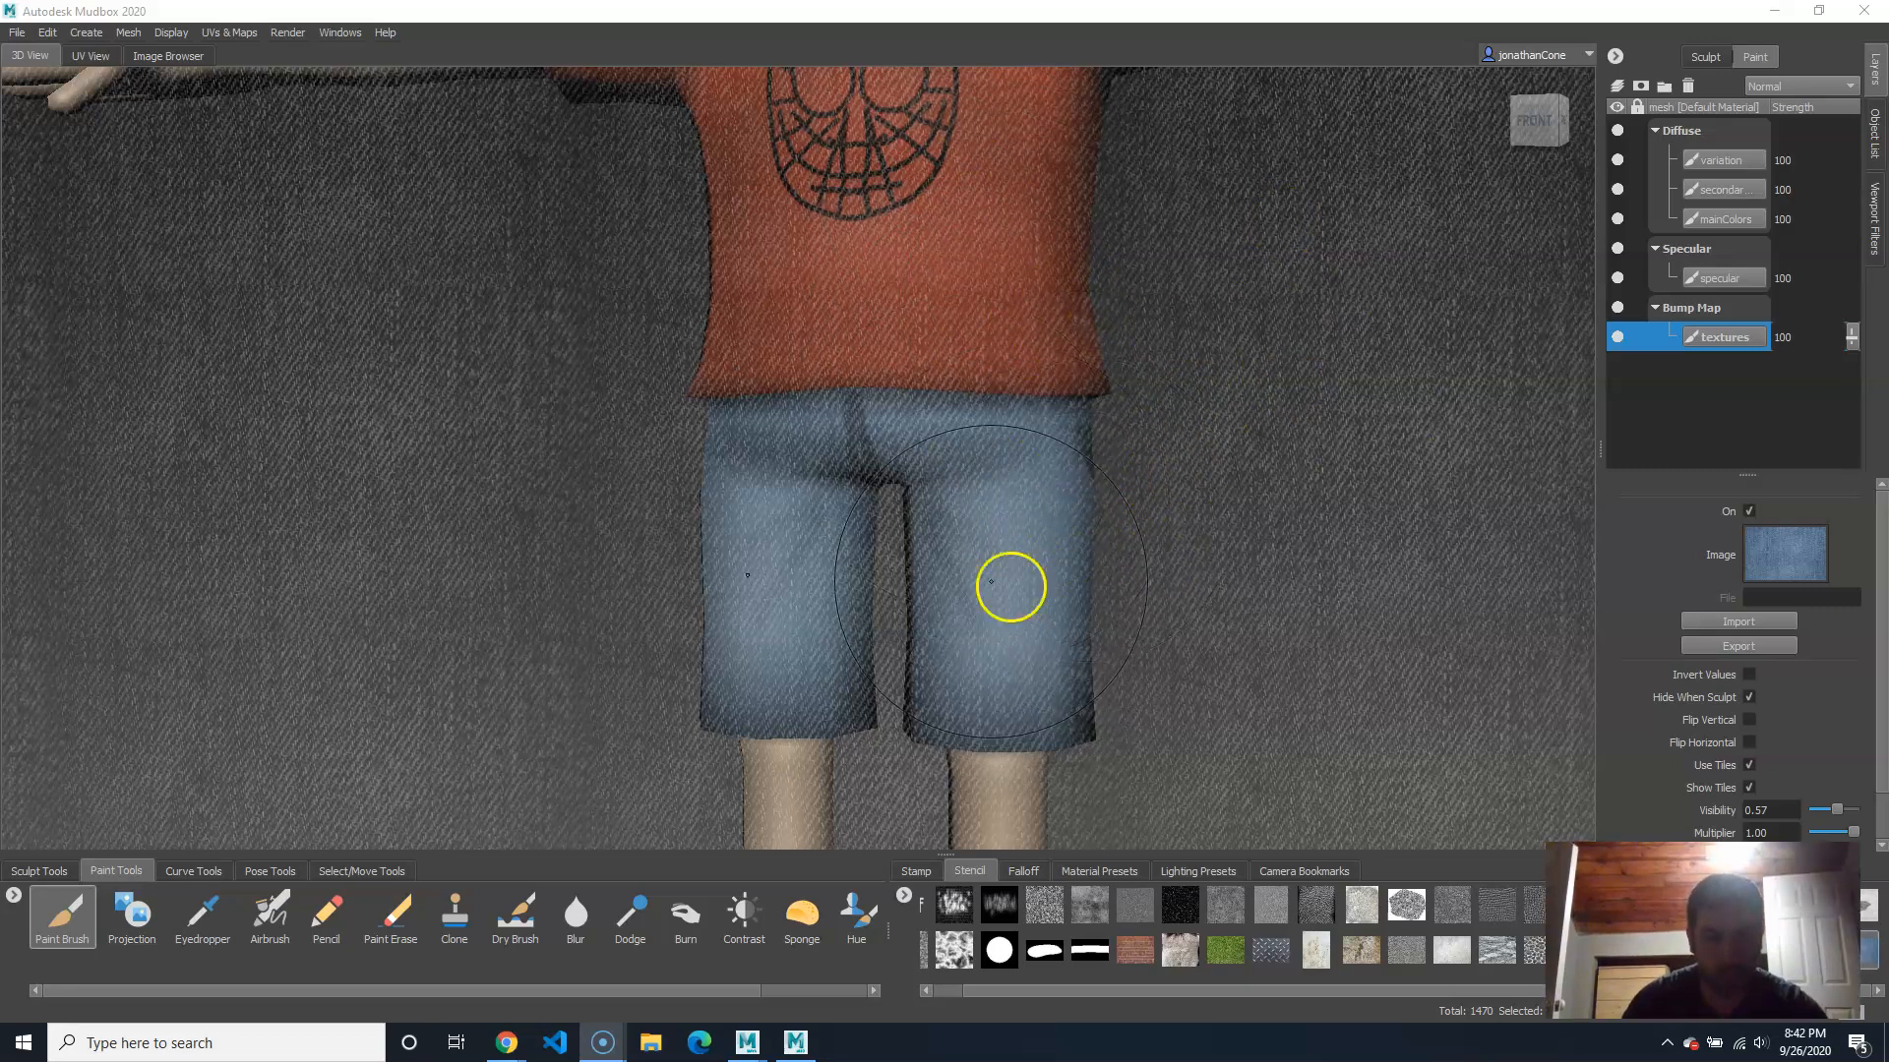
Step: Scale down the tiled denim stencil until it forms a finer weave over the shorts
{"action": "left_click_drag", "start_coordinate": [1230, 562], "coordinate": [1117, 568]}
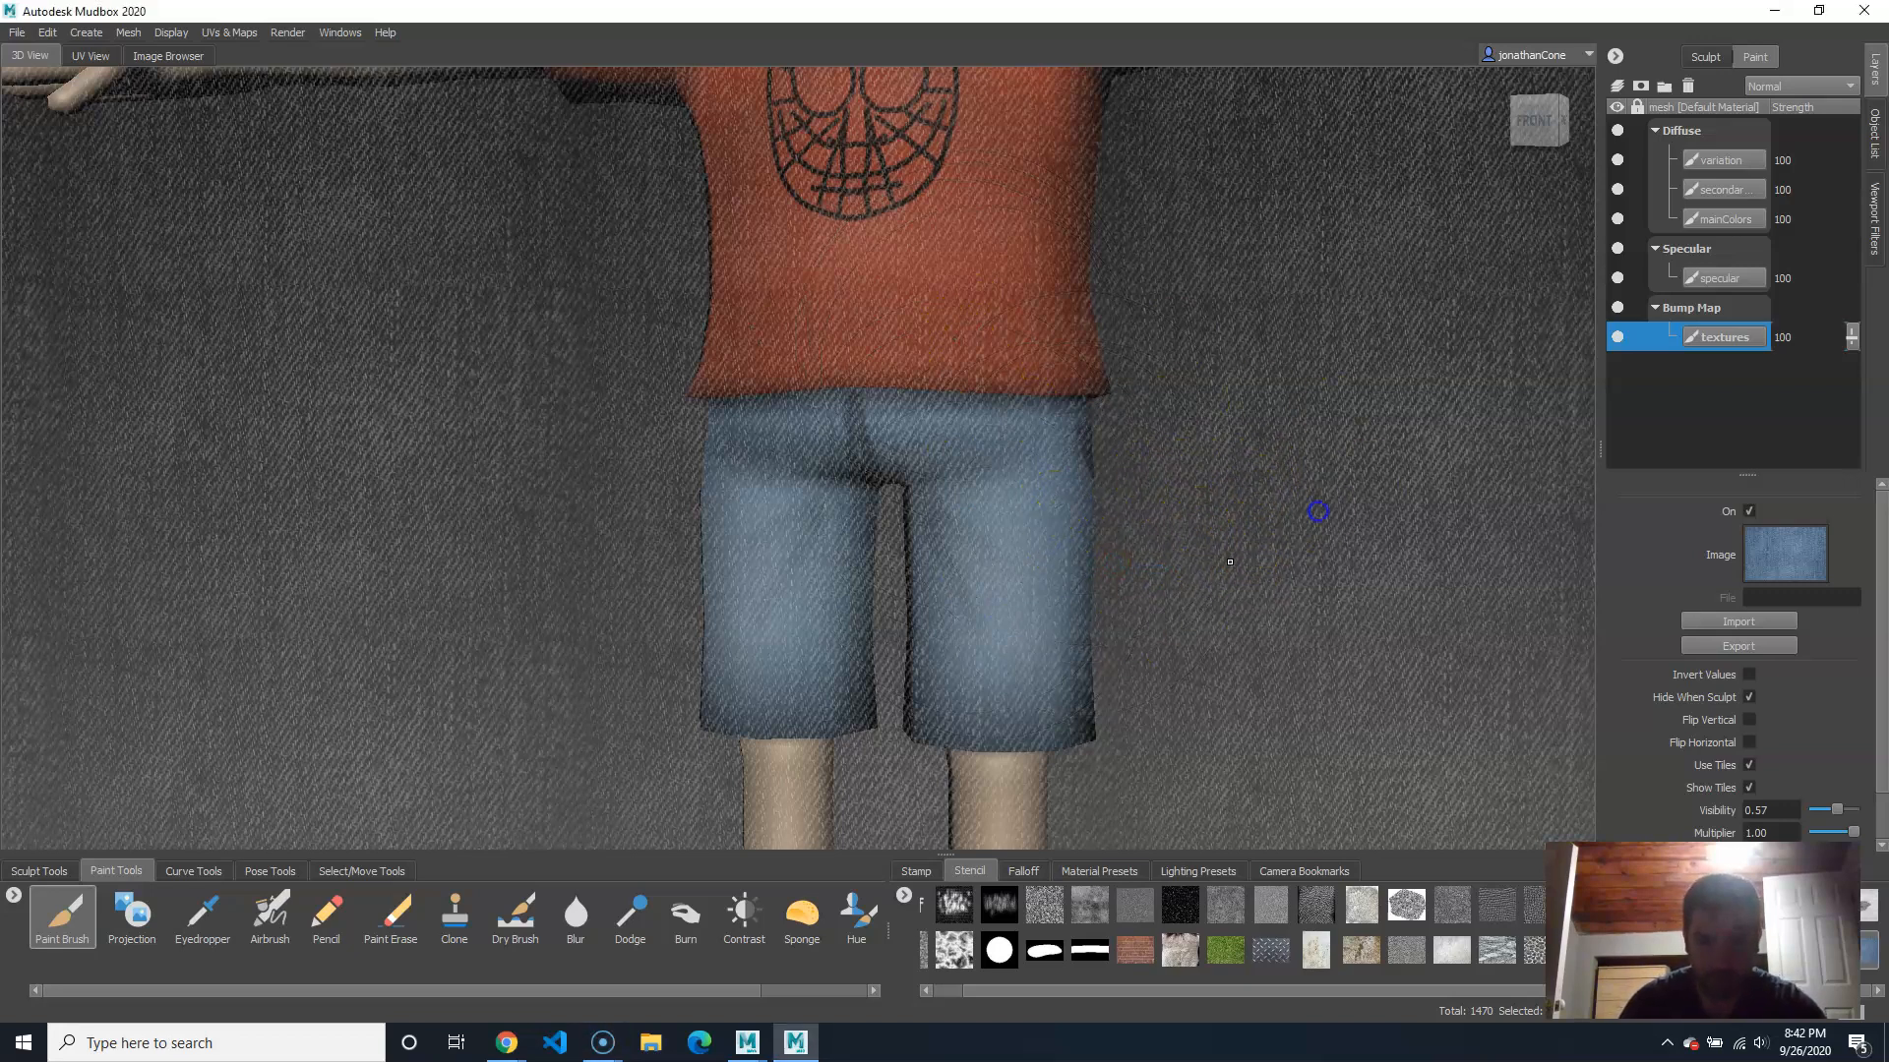
{"action": "left_click", "coordinate": [67, 910]}
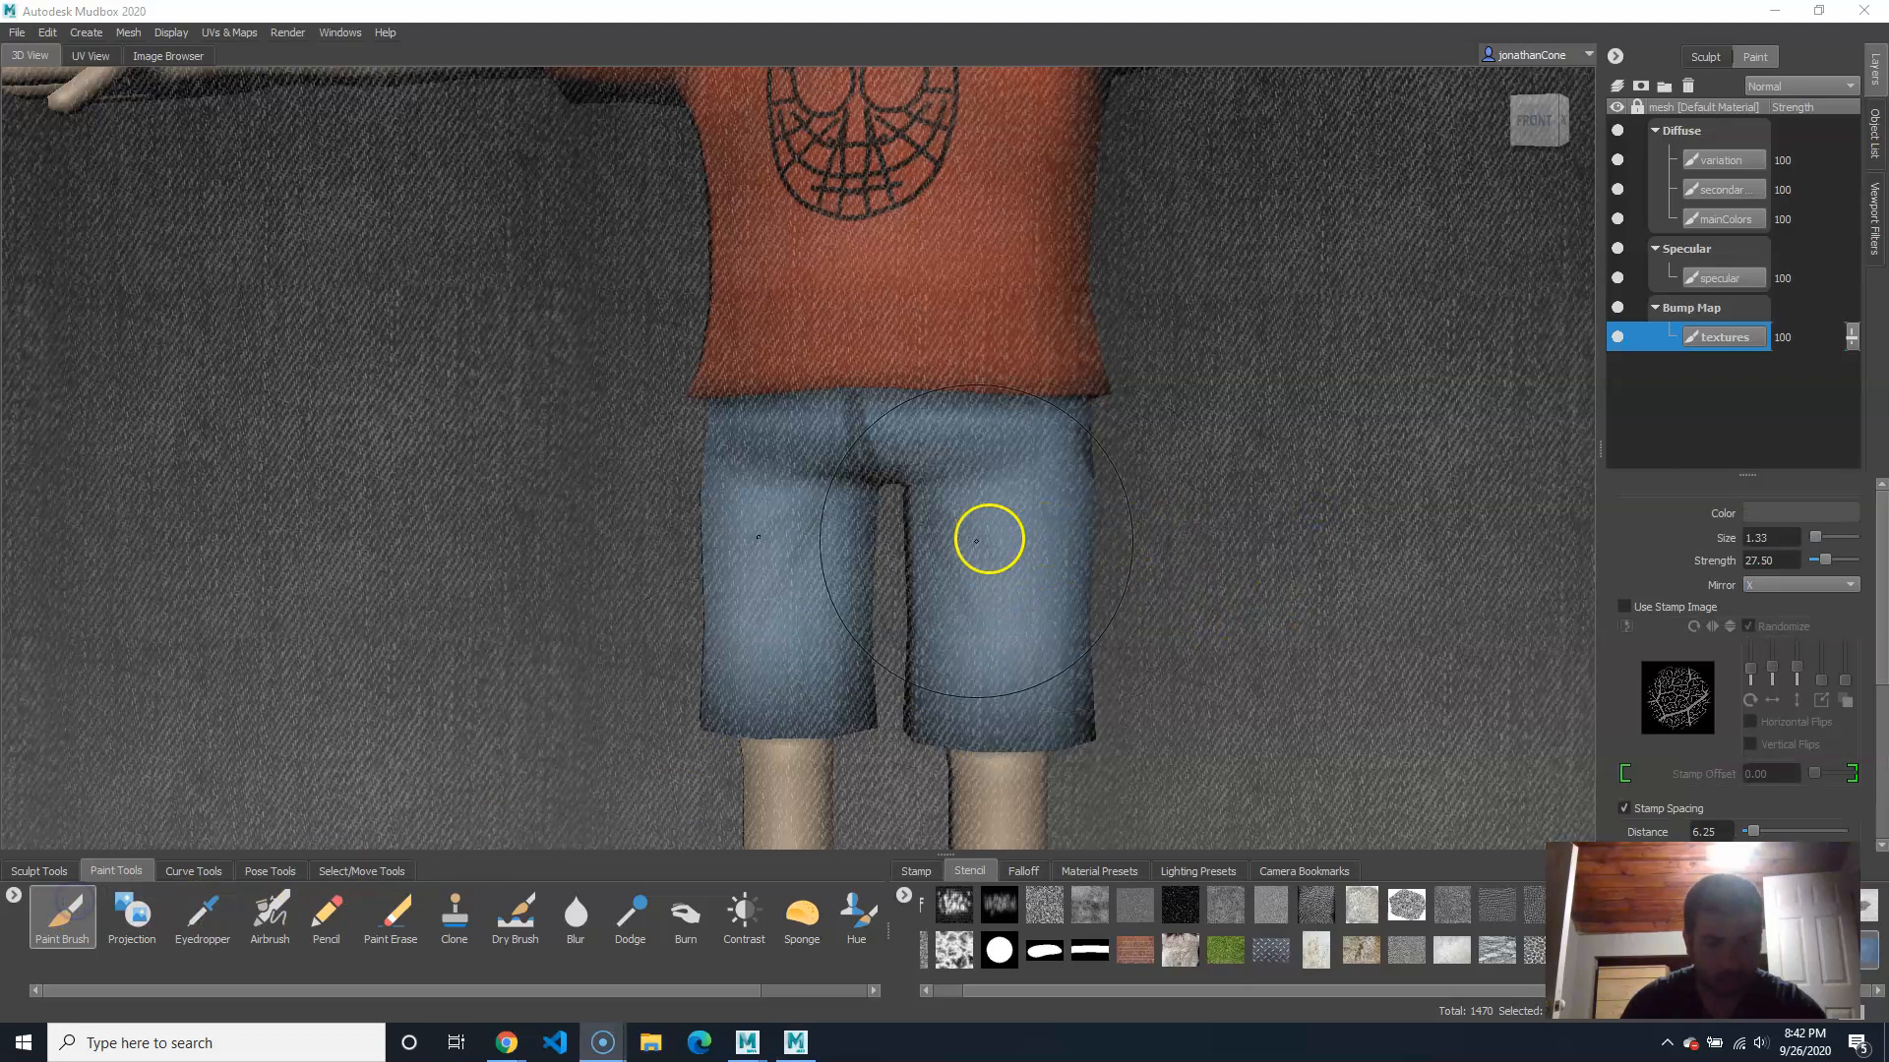
{"action": "left_click_drag", "start_coordinate": [1221, 564], "coordinate": [1206, 571]}
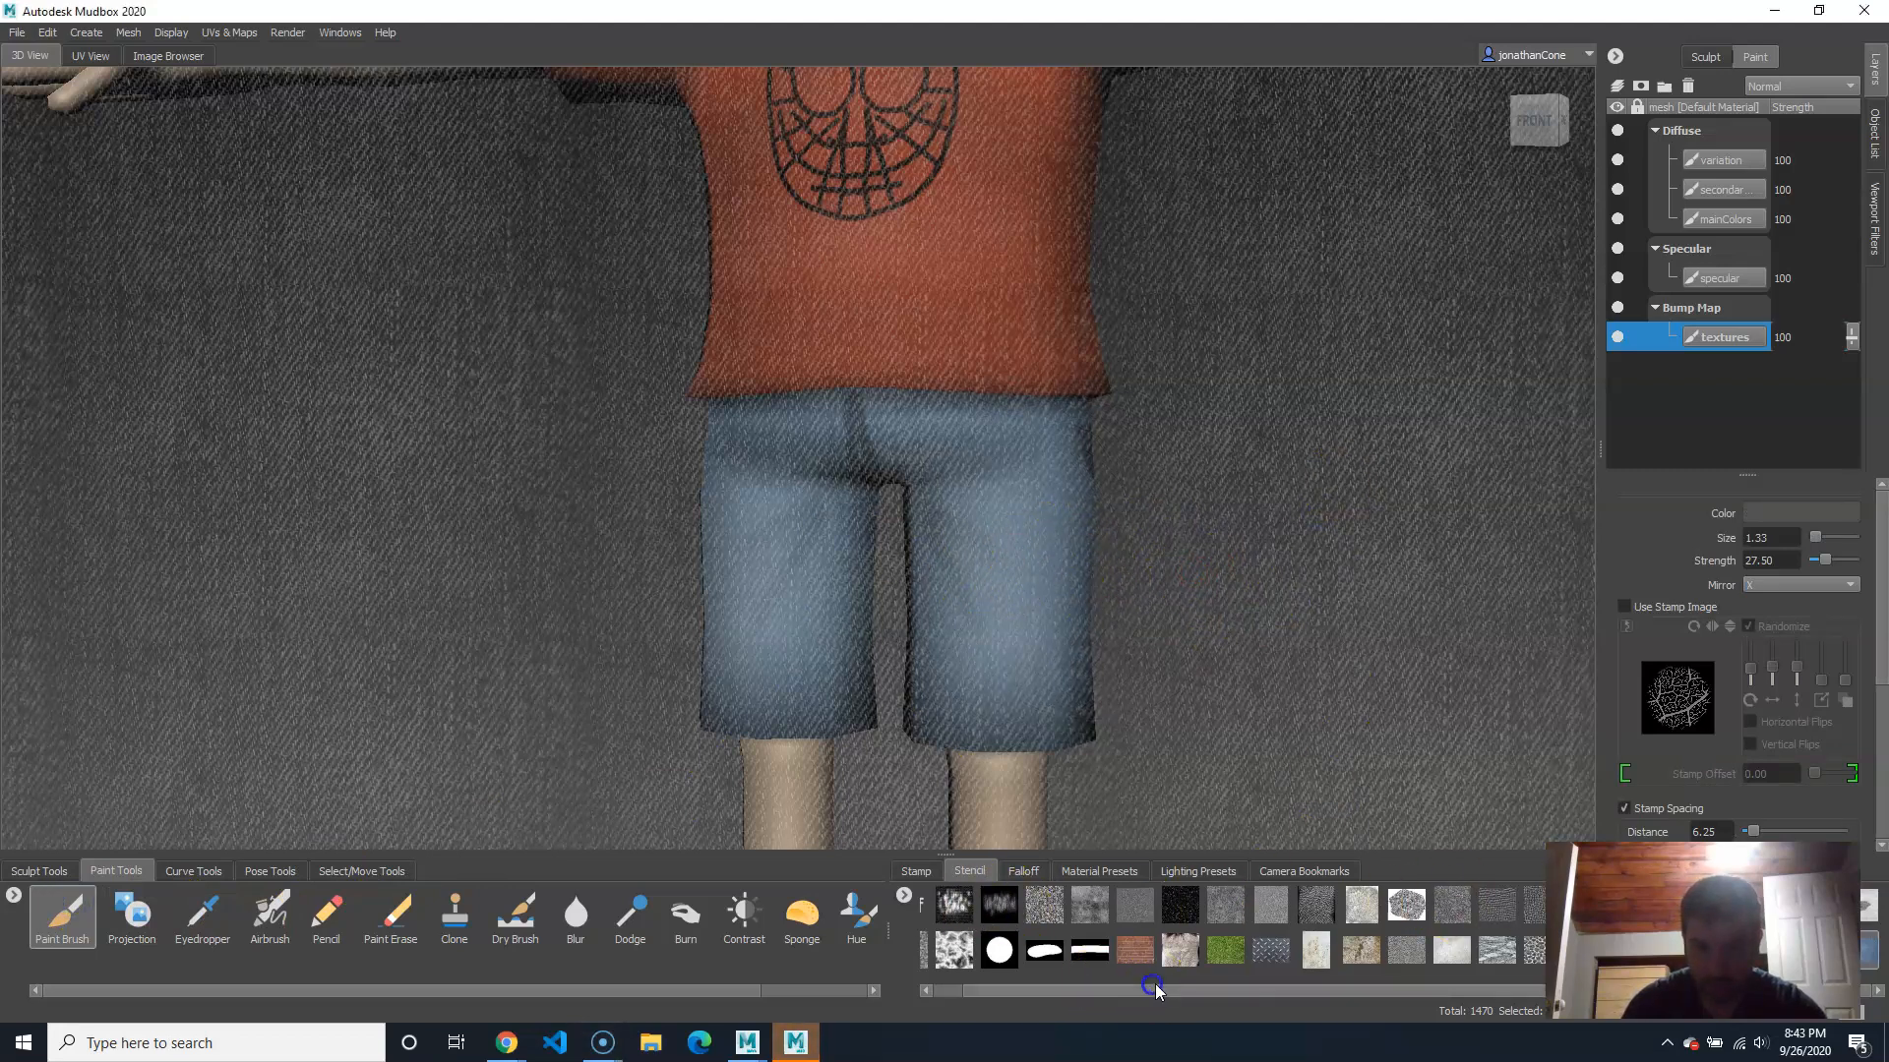
{"action": "key", "text": "q"}
{"action": "key", "text": "q"}
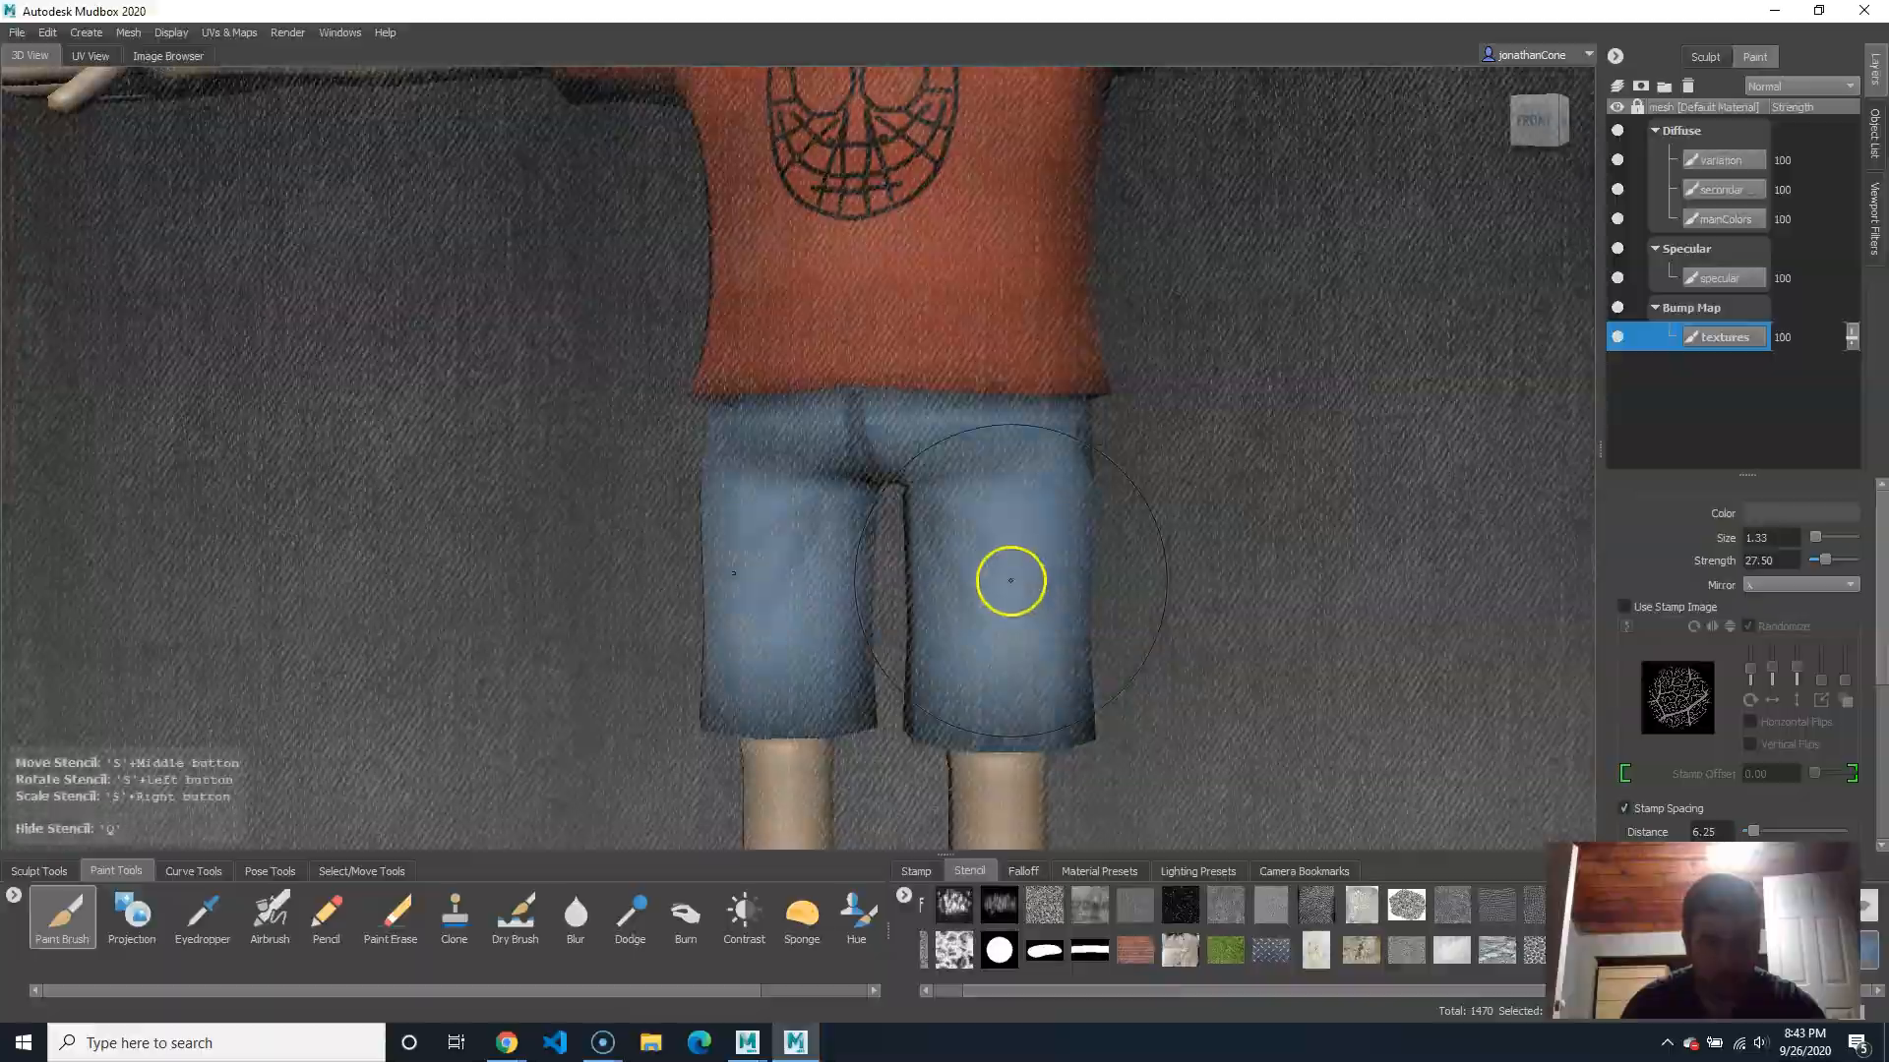
{"action": "right_click_drag", "start_coordinate": [1048, 551], "coordinate": [325, 565]}
{"action": "right_click_drag", "start_coordinate": [874, 558], "coordinate": [738, 584]}
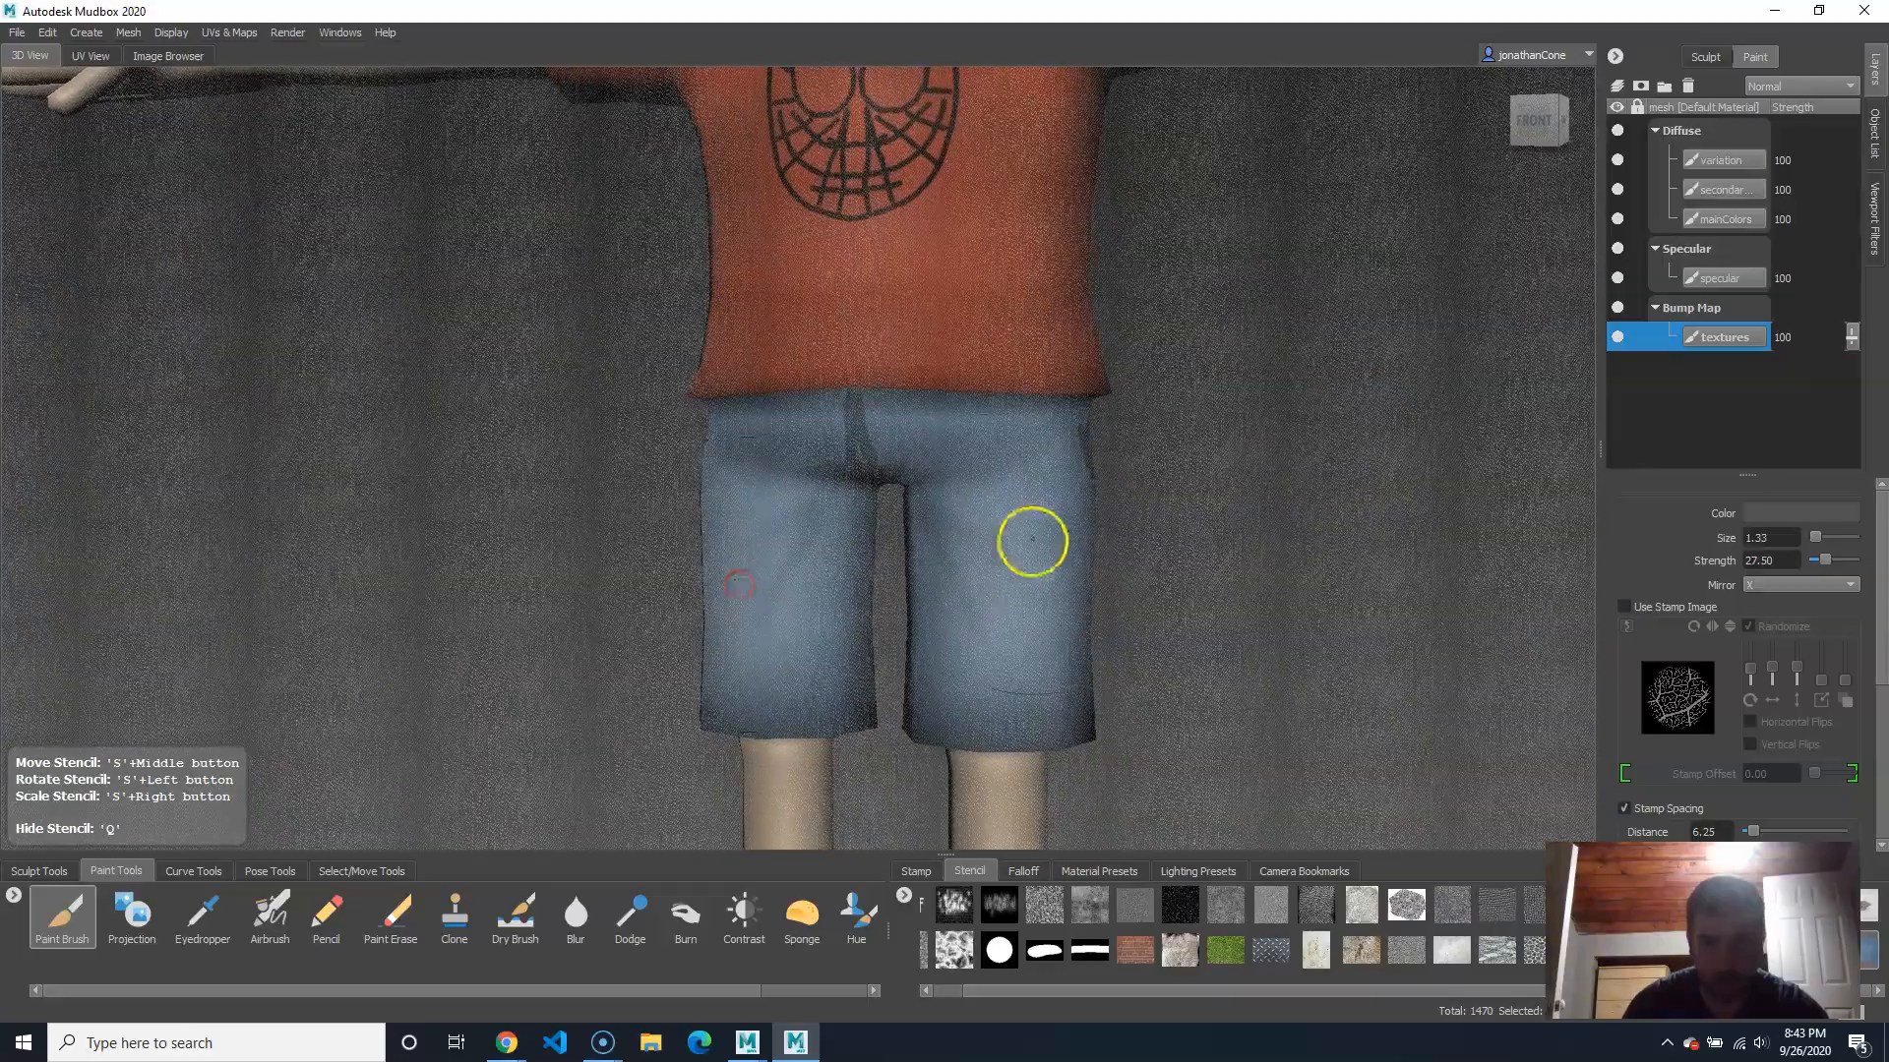
{"action": "key", "text": "q"}
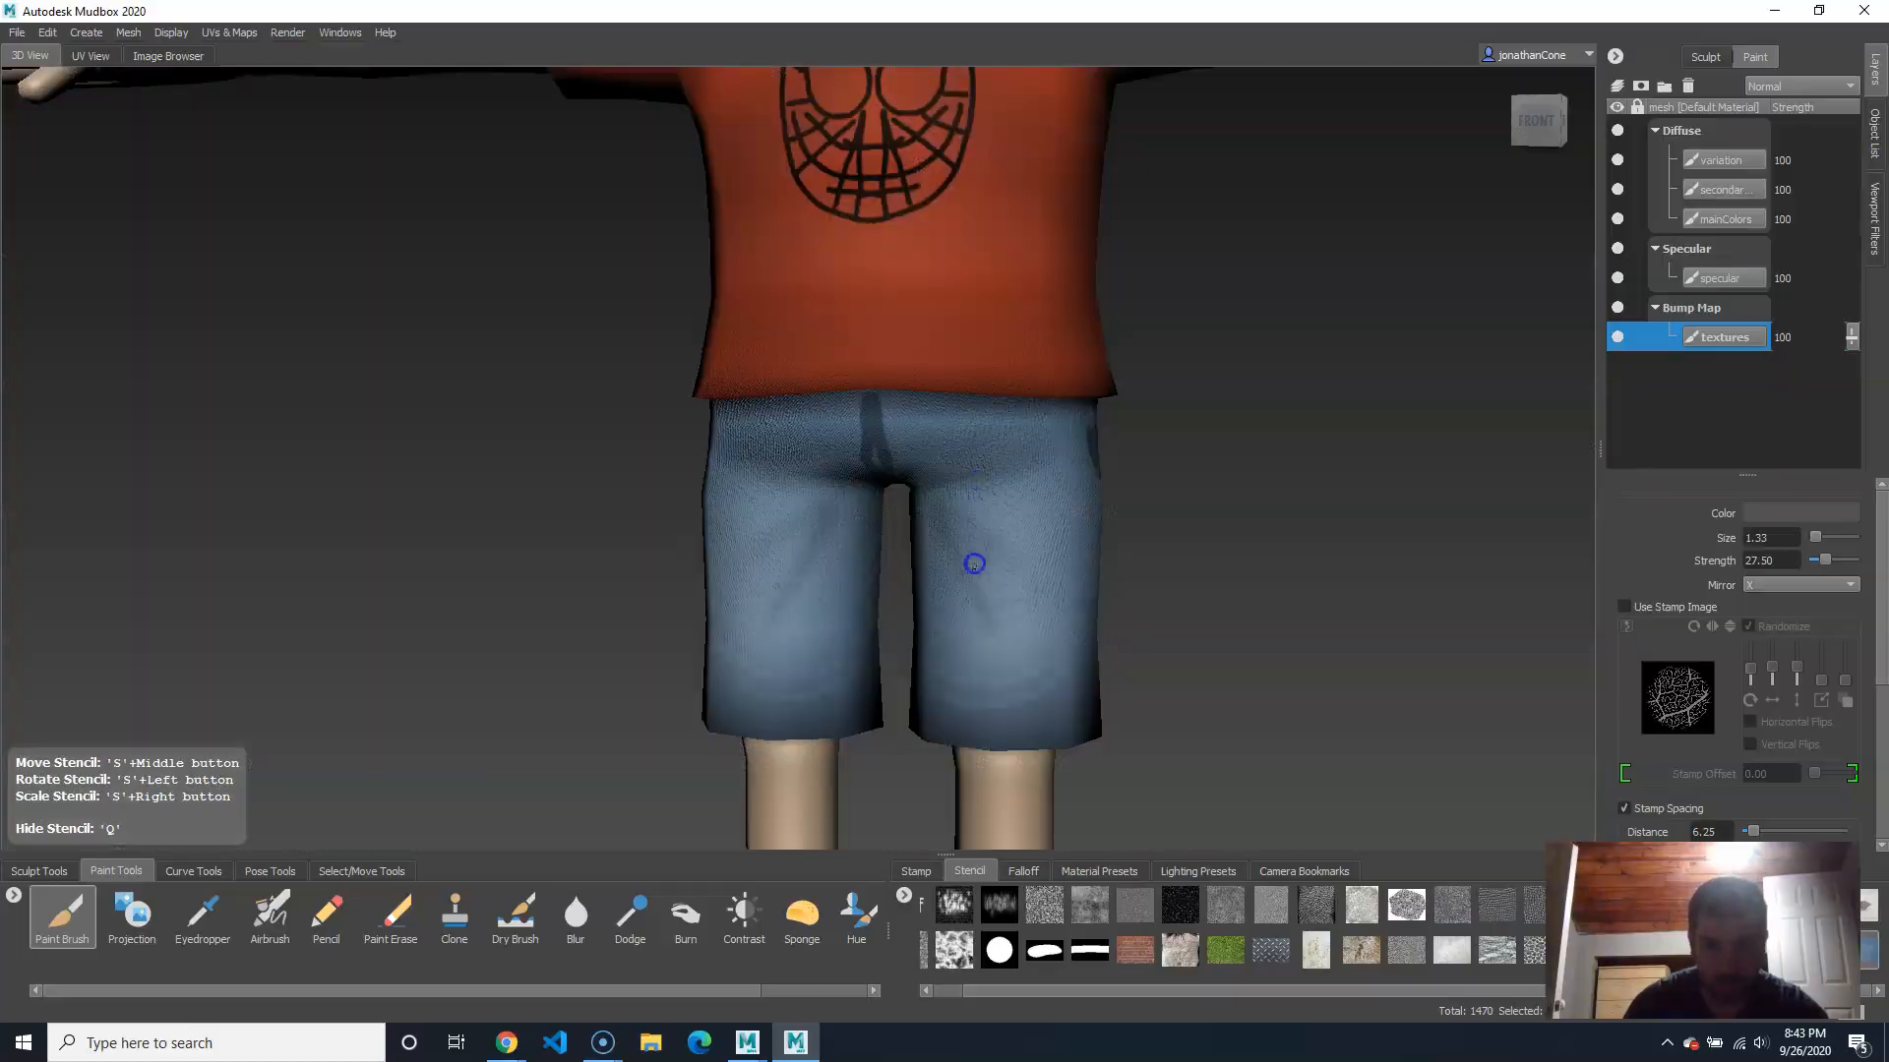
{"action": "key", "text": "q"}
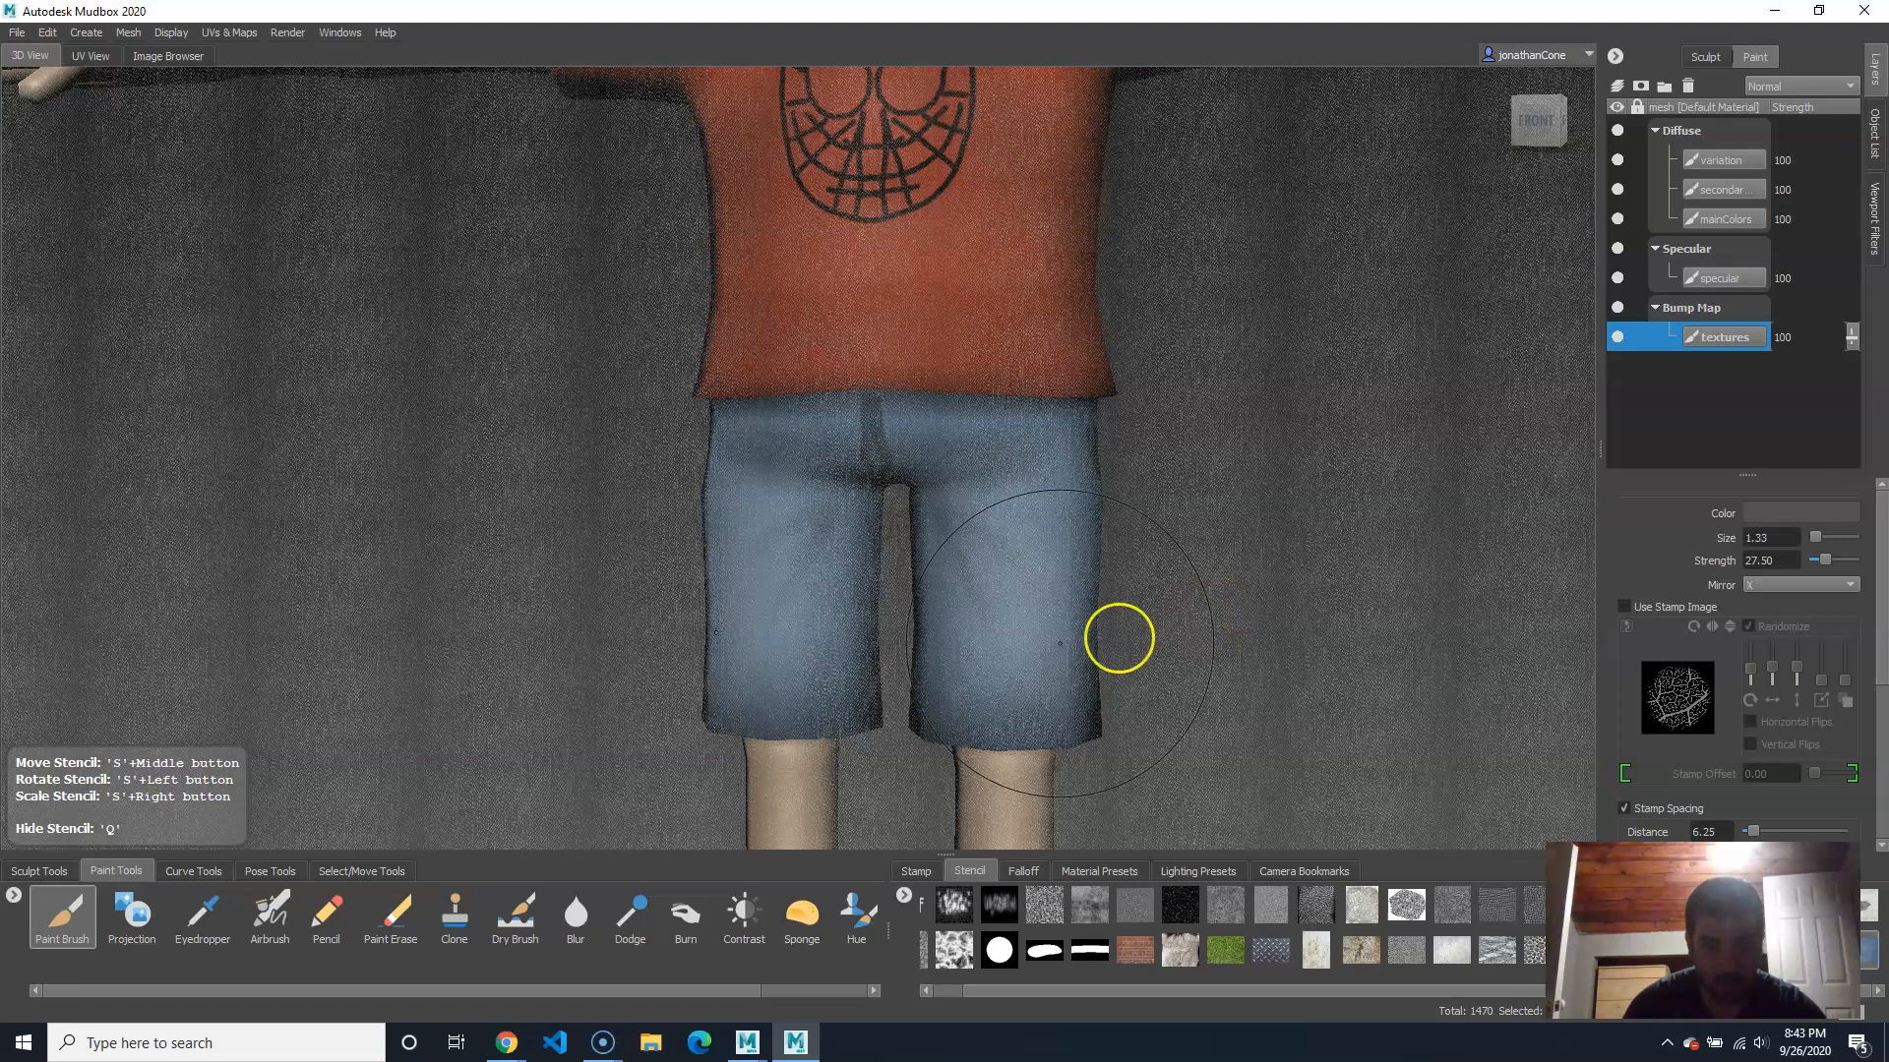
Step: Set the Paint Brush to size 0.67 and strength 10.00, and paint the denim stencil over the front of both shorts legs
{"action": "left_click_drag", "start_coordinate": [1021, 503], "coordinate": [968, 515]}
{"action": "left_click_drag", "start_coordinate": [1786, 560], "coordinate": [1598, 550]}
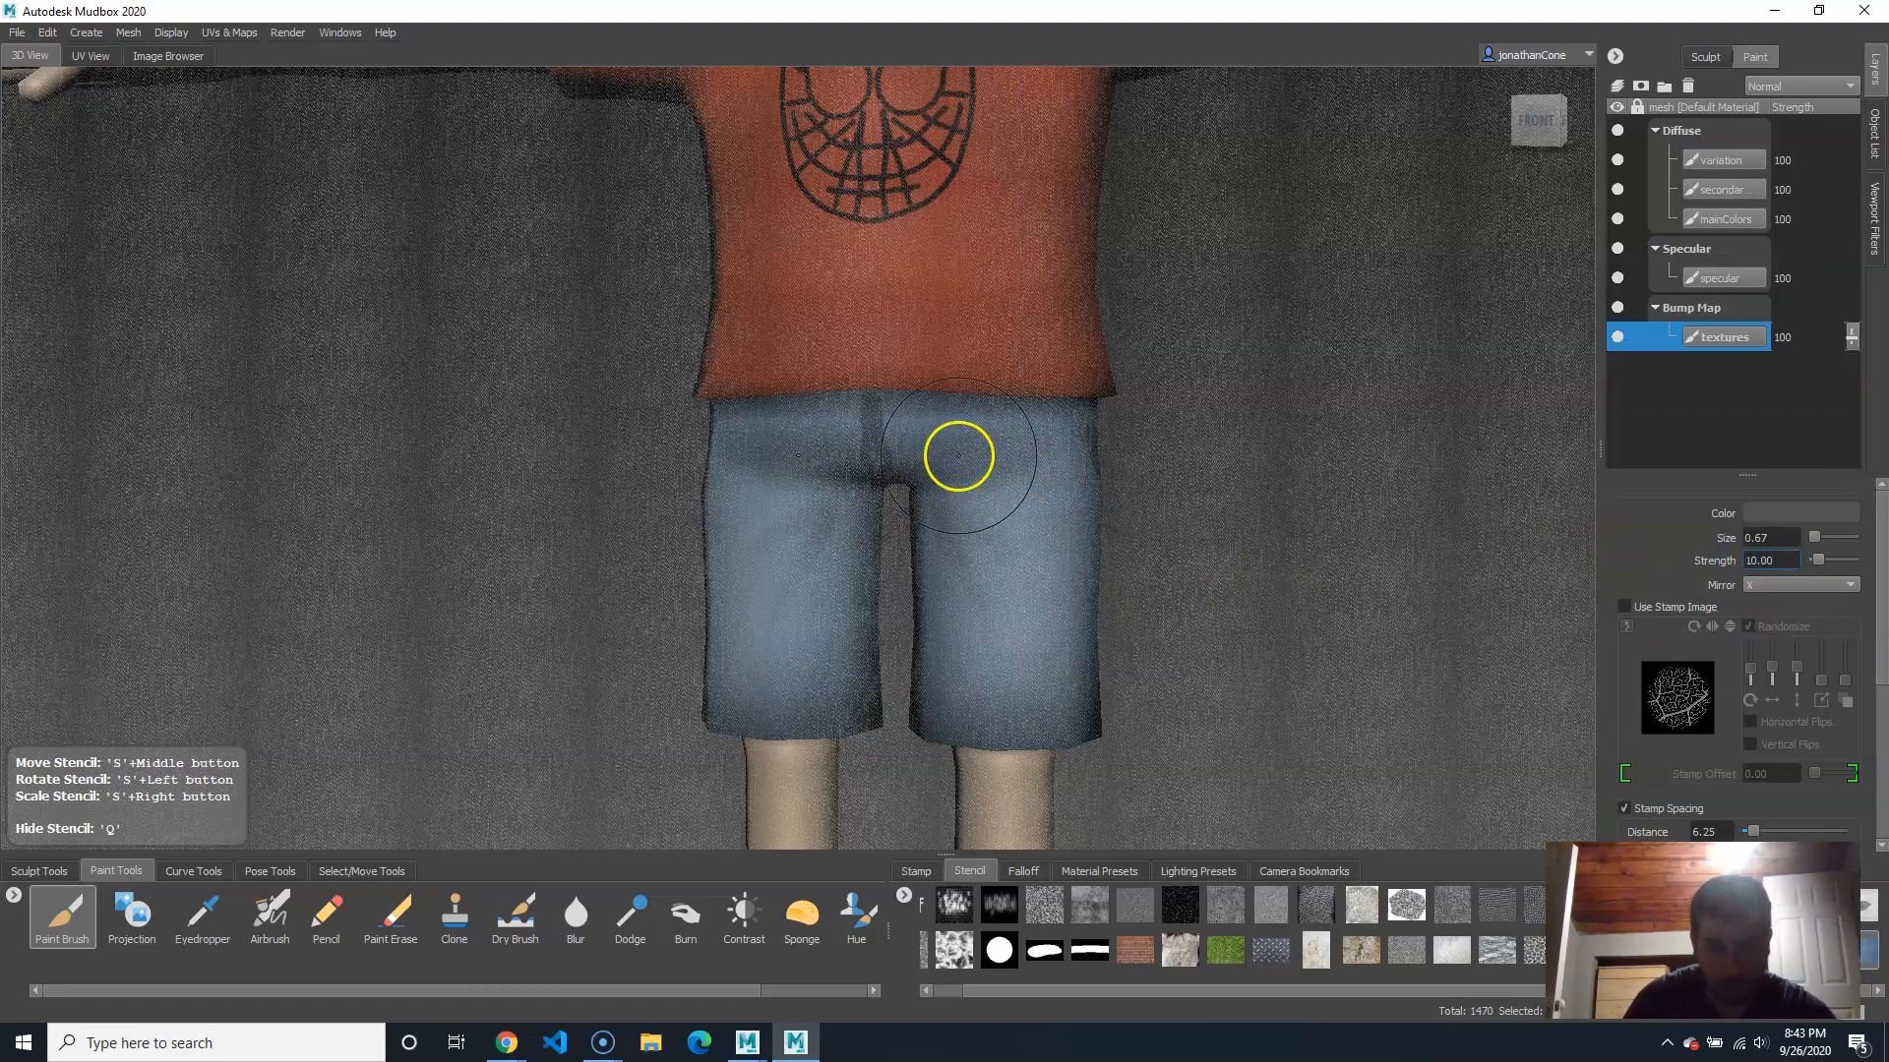
{"action": "key", "text": "q"}
{"action": "mouse_move", "coordinate": [979, 578]}
{"action": "left_mouse_down"}
{"action": "mouse_move", "coordinate": [1041, 552]}
{"action": "mouse_move", "coordinate": [1061, 682]}
{"action": "left_mouse_up"}
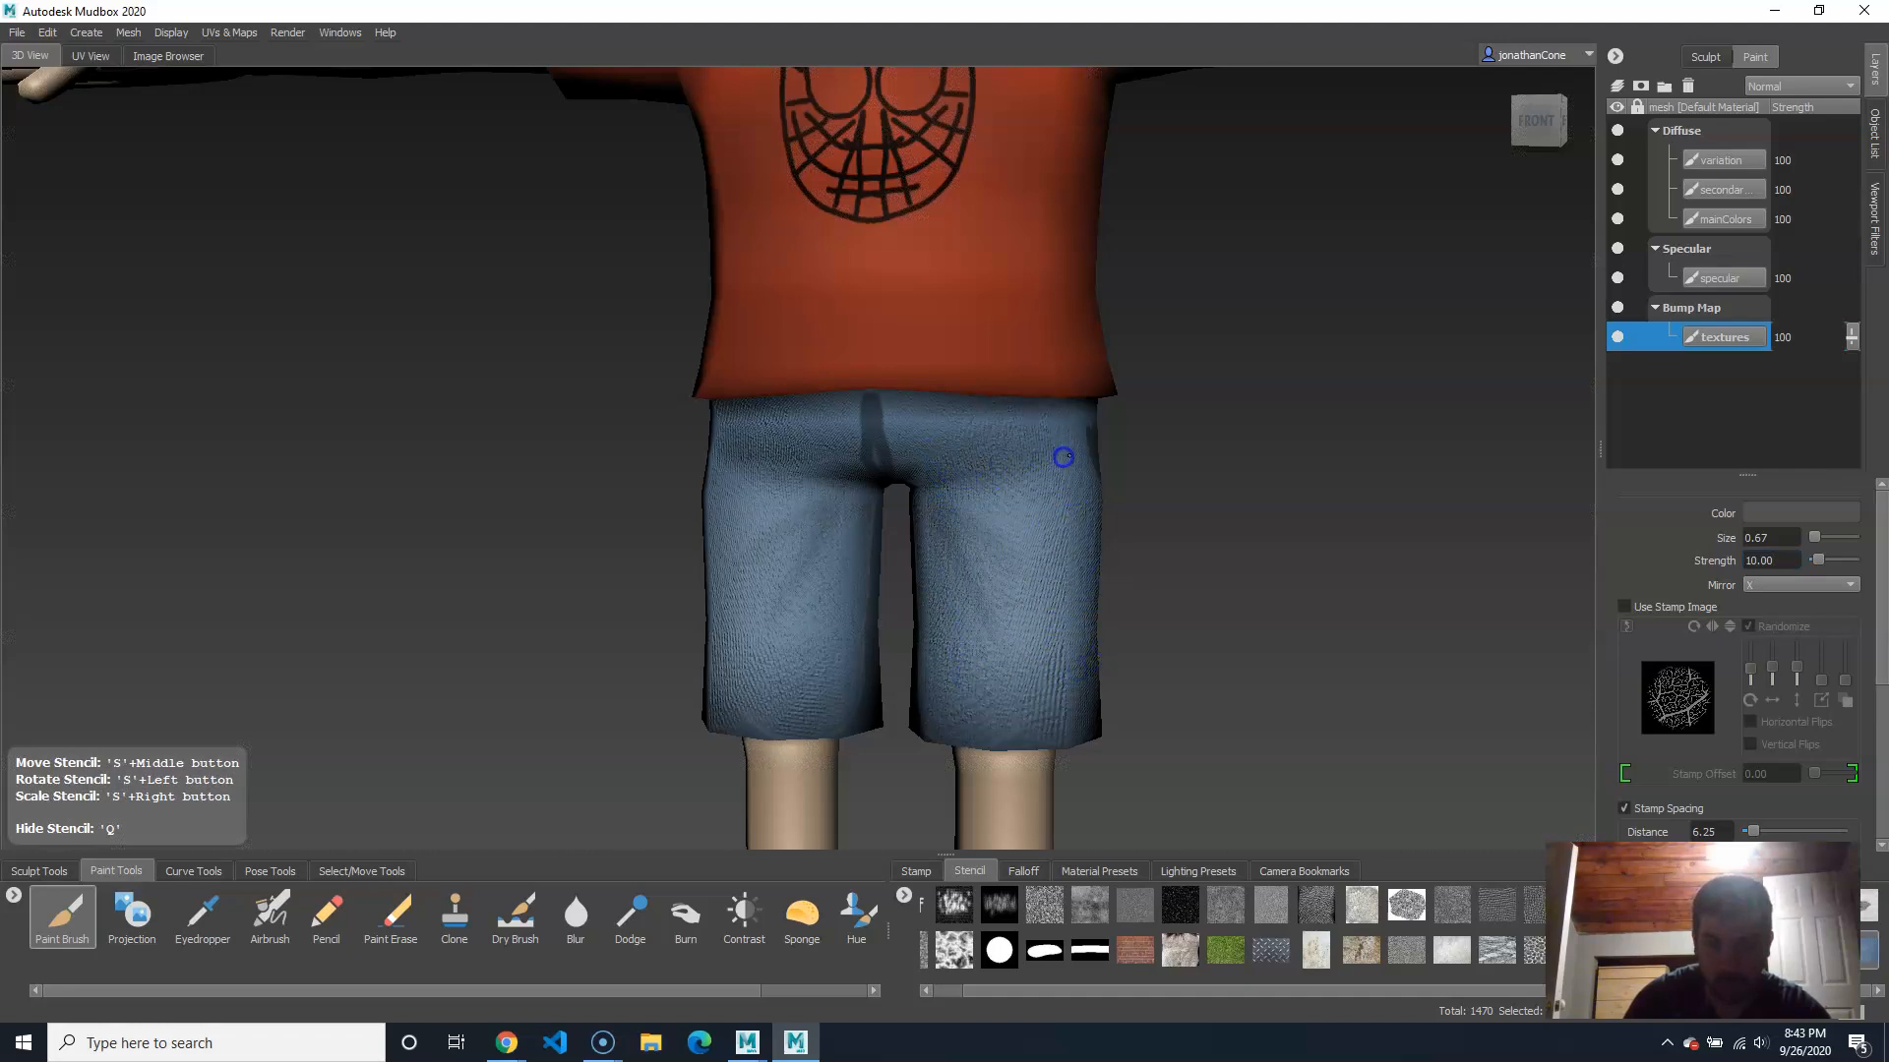
Step: Paint the denim stencil over the side and back of the shorts, from the waist down to the hems
{"action": "key", "text": "q"}
{"action": "left_click_drag", "start_coordinate": [1265, 620], "coordinate": [1005, 628], "text": "alt"}
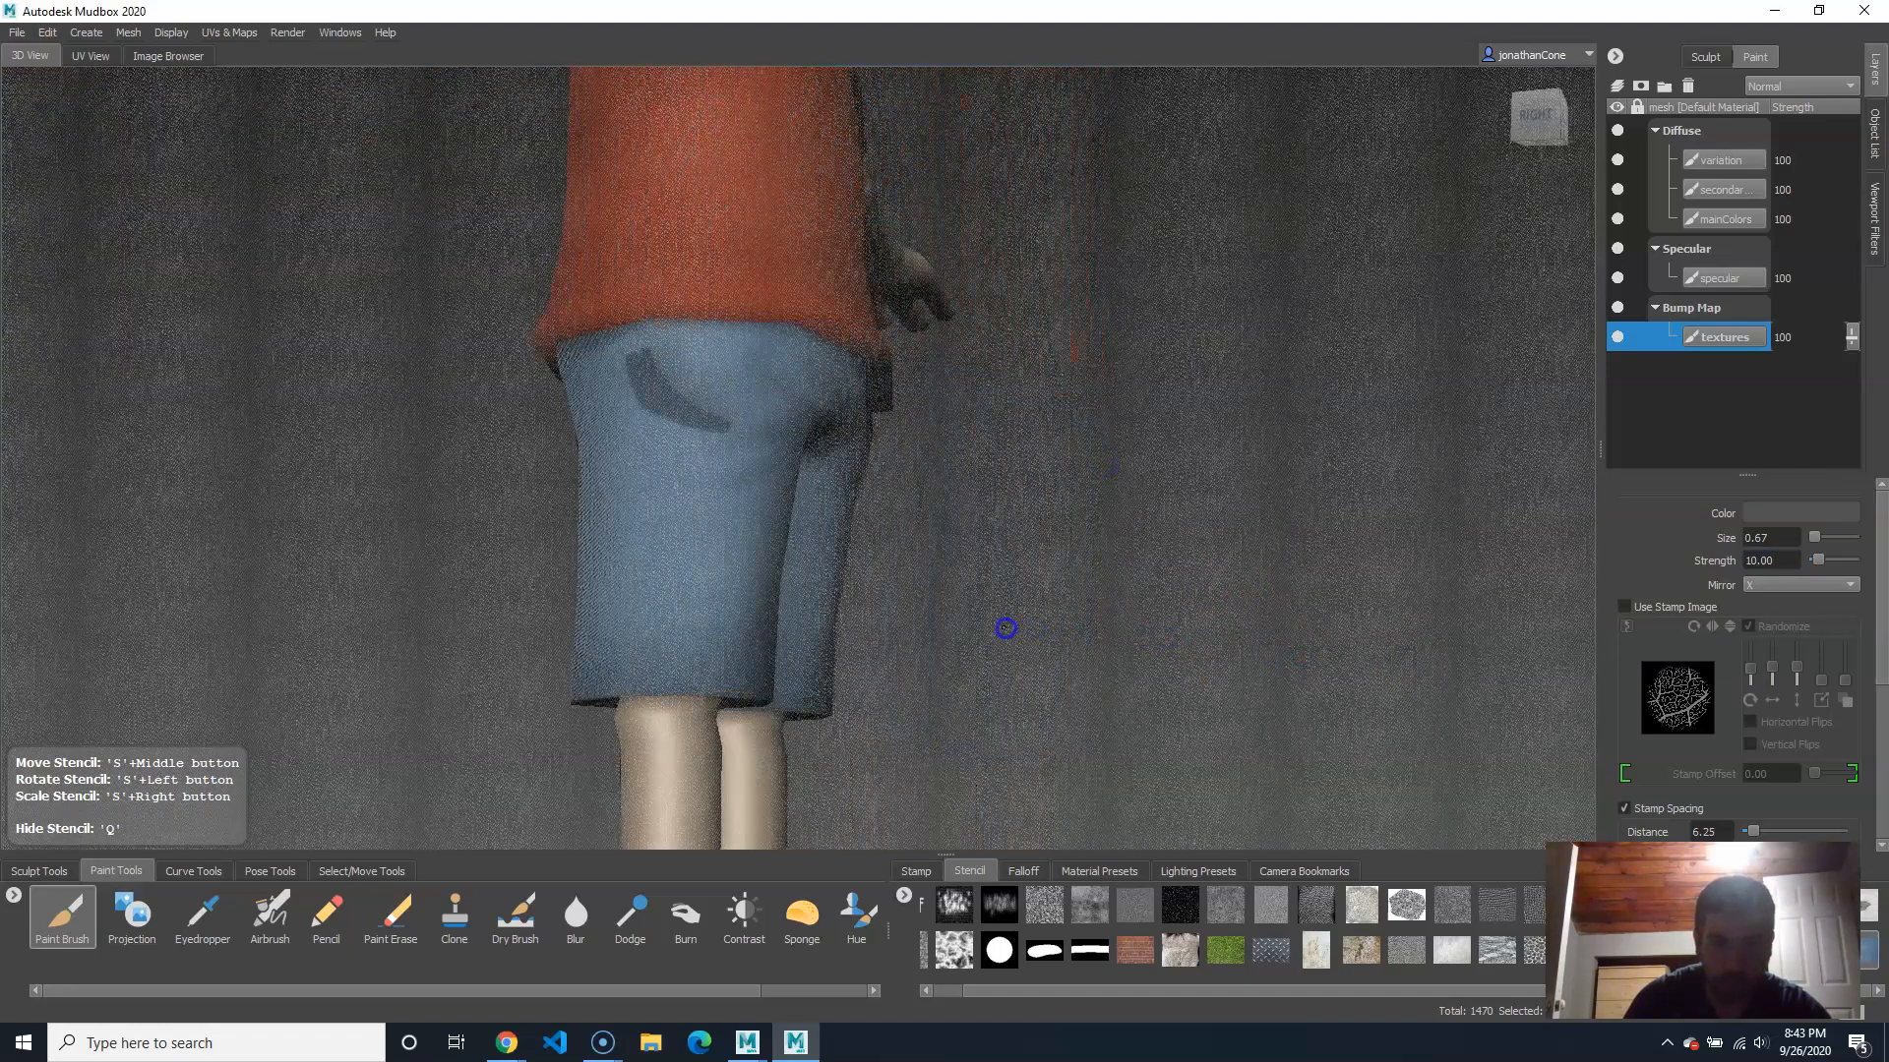
{"action": "key", "text": "q"}
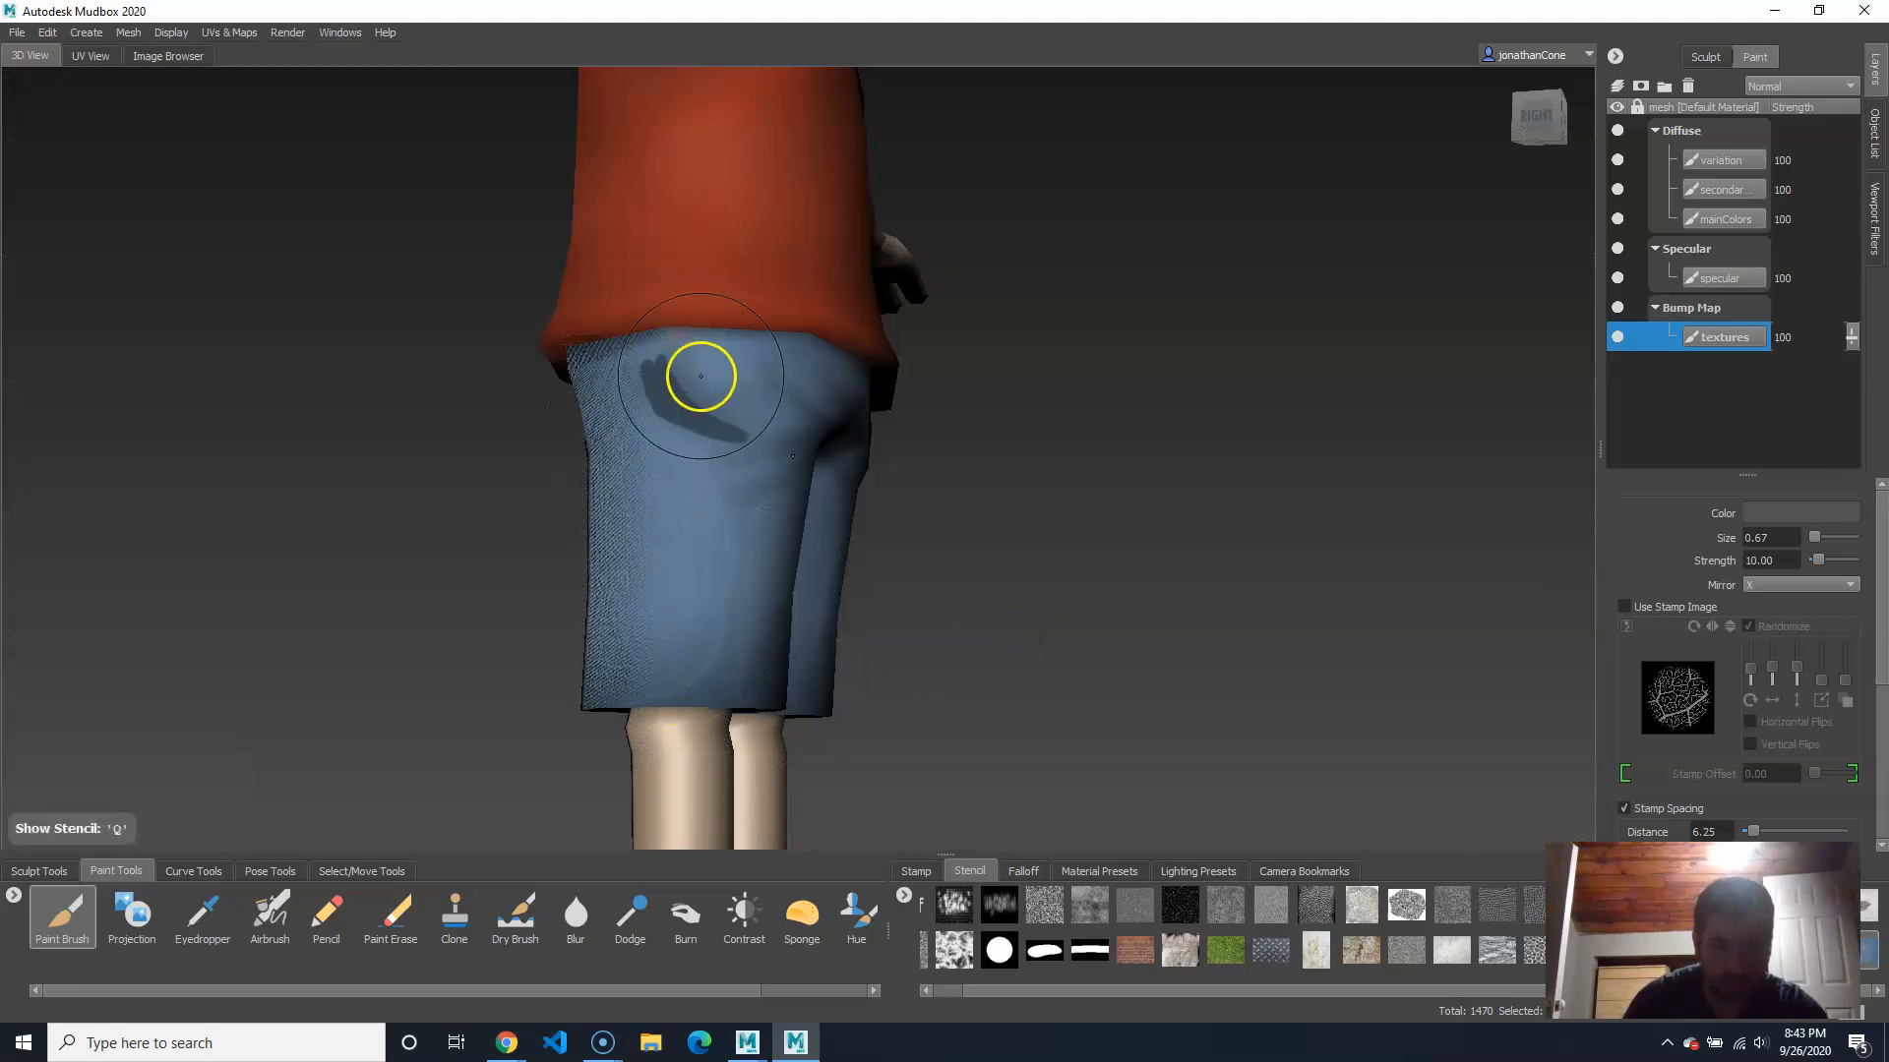
{"action": "key", "text": "q"}
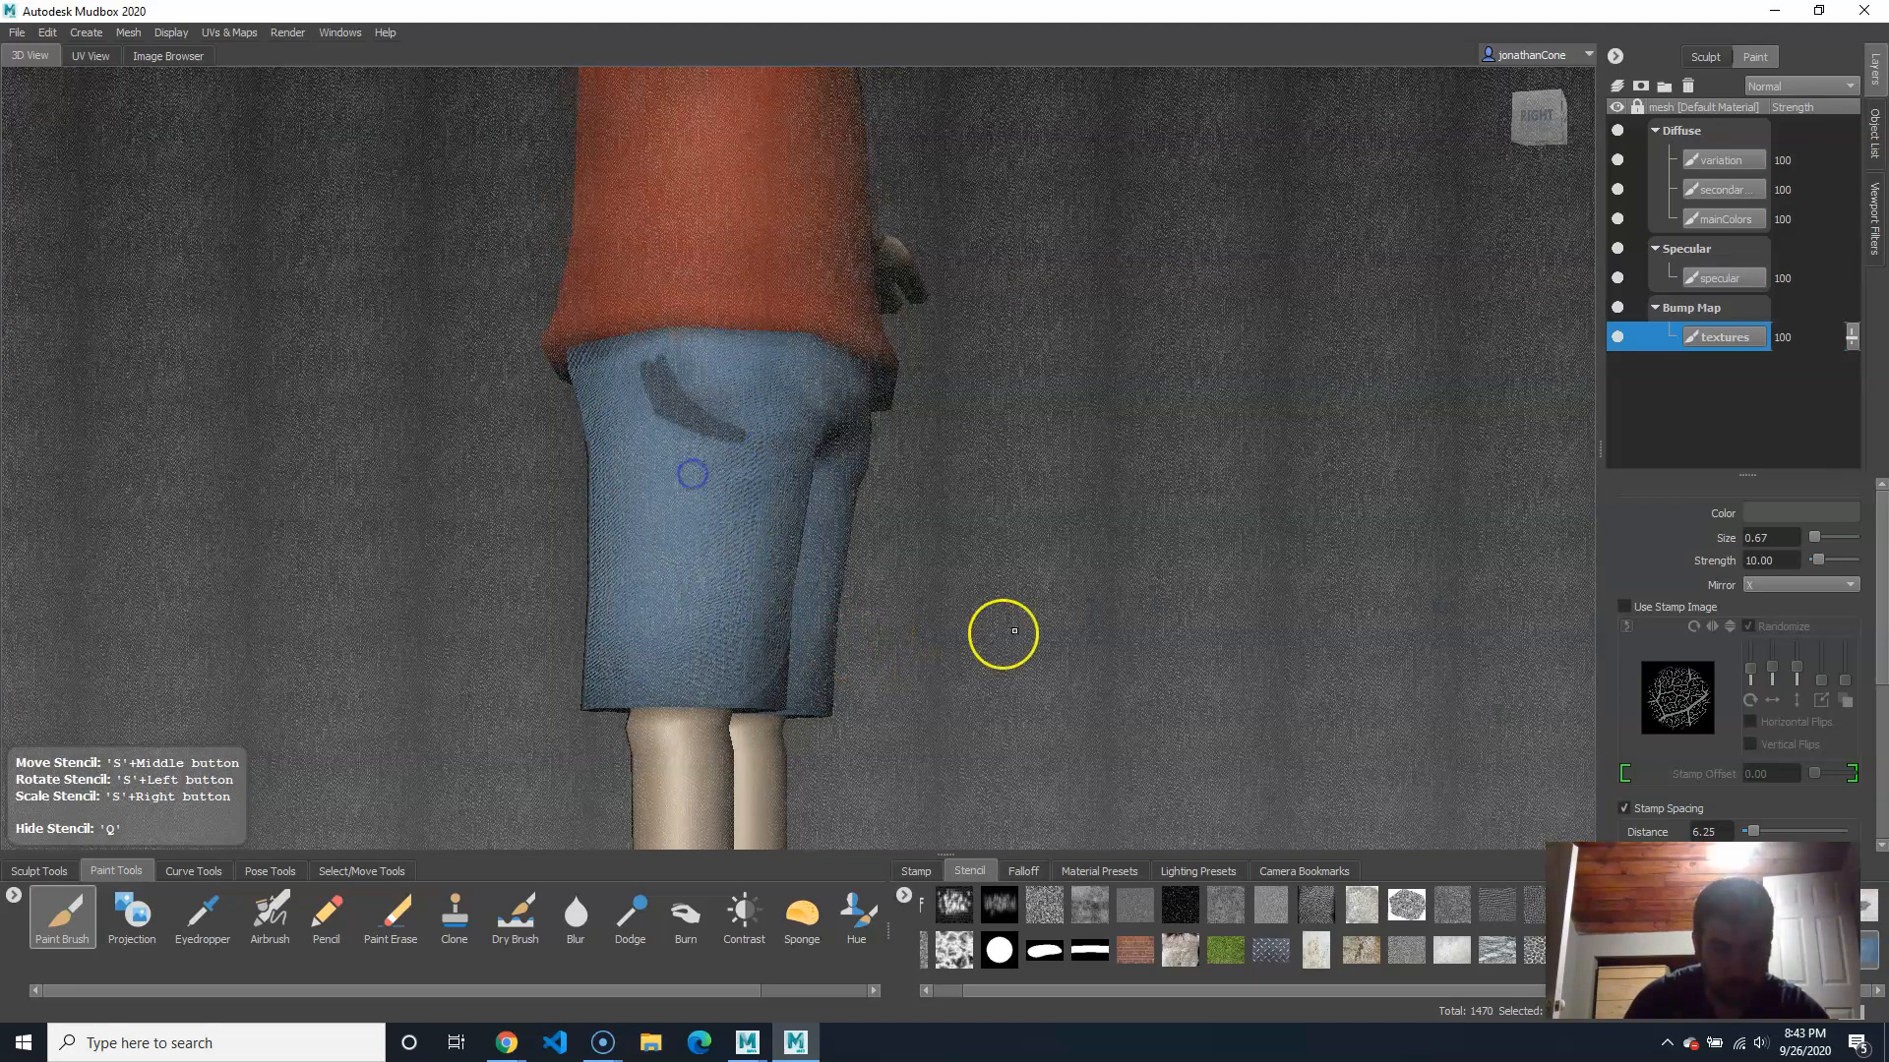
{"action": "mouse_move", "coordinate": [999, 633]}
{"action": "left_mouse_down", "text": "alt"}
{"action": "mouse_move", "coordinate": [1053, 666]}
{"action": "mouse_move", "coordinate": [763, 667]}
{"action": "left_mouse_up", "text": "alt"}
{"action": "left_click_drag", "start_coordinate": [603, 466], "coordinate": [613, 453]}
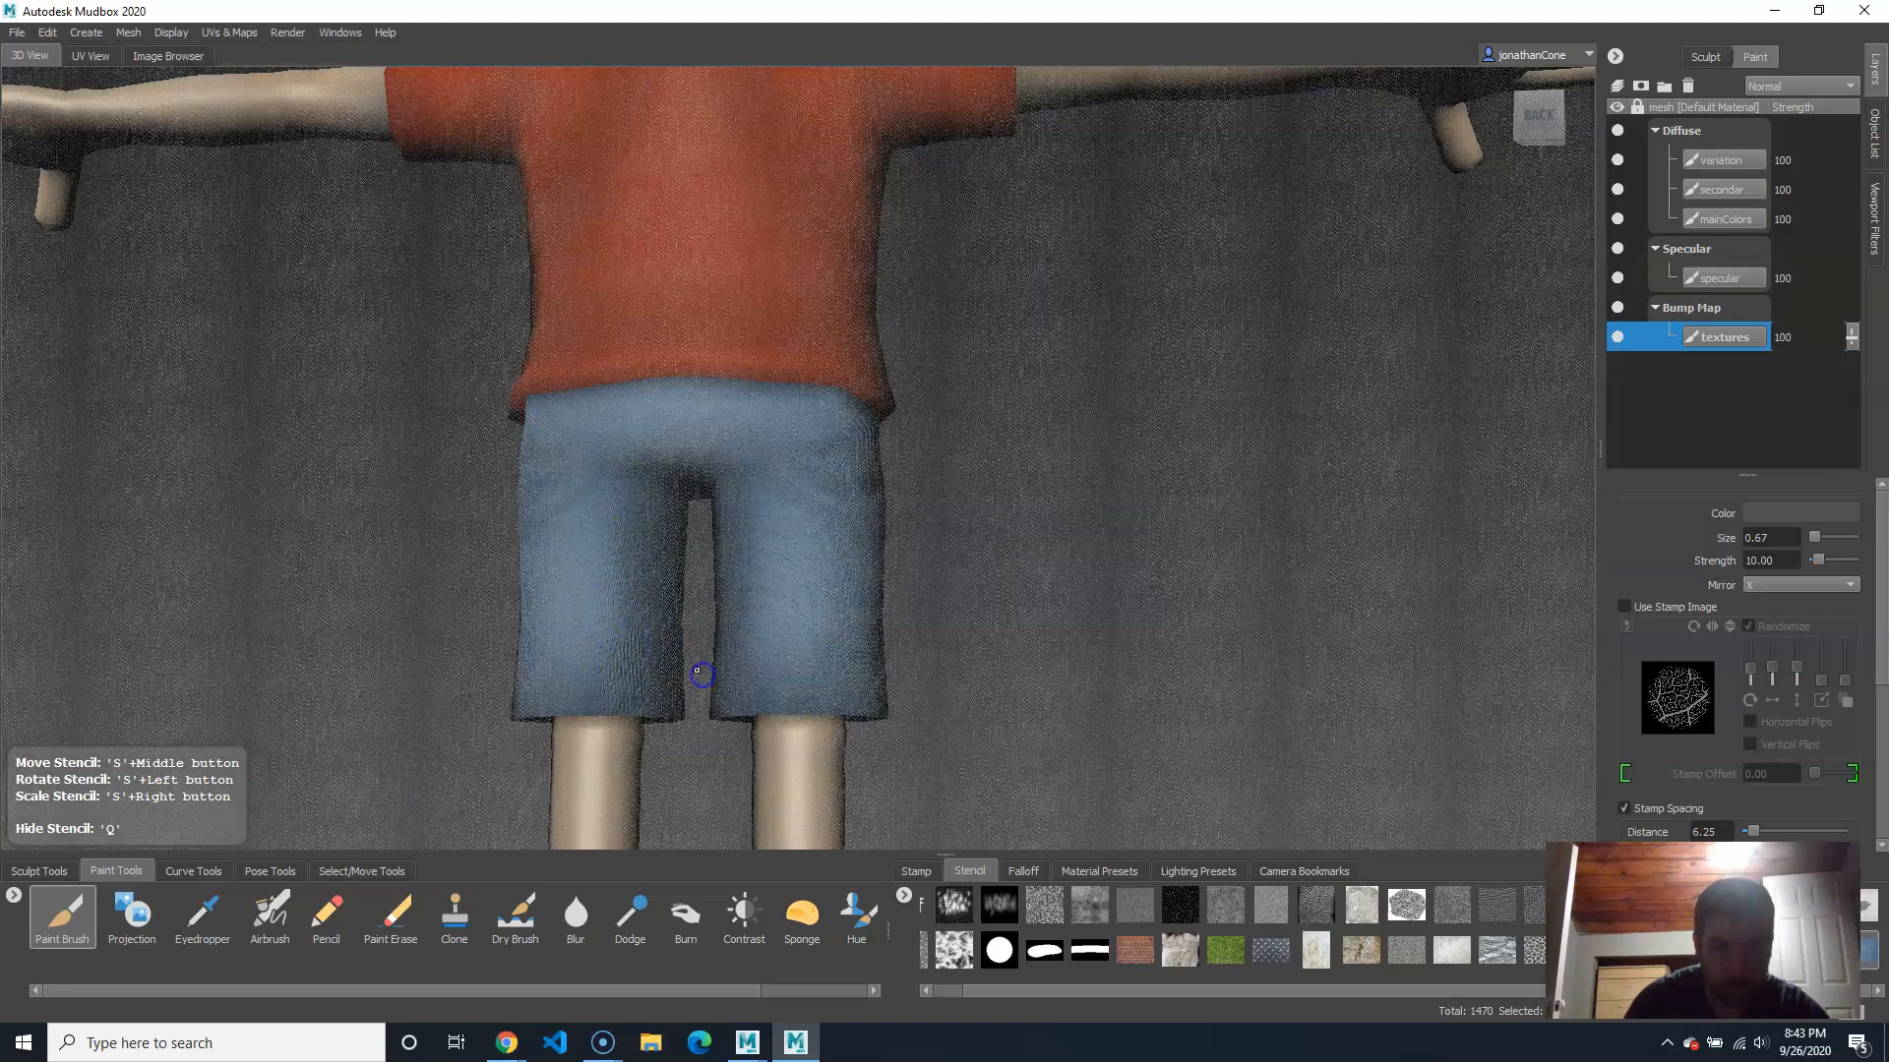
{"action": "left_click_drag", "start_coordinate": [682, 675], "coordinate": [915, 577], "text": "alt"}
Step: Hide the stencil and examine the painted denim bump texture from the back, front and sides, including close up around the pocket
{"action": "key", "text": "q"}
{"action": "right_click_drag", "start_coordinate": [914, 578], "coordinate": [1230, 553], "text": "alt"}
{"action": "left_click_drag", "start_coordinate": [1230, 553], "coordinate": [1201, 527], "text": "alt"}
{"action": "right_click_drag", "start_coordinate": [1201, 527], "coordinate": [541, 472], "text": "alt"}
{"action": "middle_click_drag", "start_coordinate": [598, 382], "coordinate": [657, 507], "text": "alt"}
{"action": "left_click_drag", "start_coordinate": [777, 551], "coordinate": [675, 564], "text": "alt"}
{"action": "right_click_drag", "start_coordinate": [675, 564], "coordinate": [1057, 463], "text": "alt"}
{"action": "middle_click_drag", "start_coordinate": [1058, 438], "coordinate": [949, 640], "text": "alt"}
{"action": "left_click_drag", "start_coordinate": [948, 641], "coordinate": [1112, 630], "text": "alt"}
{"action": "right_click_drag", "start_coordinate": [1112, 630], "coordinate": [939, 571], "text": "alt"}
{"action": "middle_click_drag", "start_coordinate": [869, 531], "coordinate": [873, 636], "text": "alt"}
{"action": "right_click_drag", "start_coordinate": [1072, 644], "coordinate": [982, 654], "text": "alt"}
{"action": "left_click_drag", "start_coordinate": [983, 653], "coordinate": [881, 666], "text": "alt"}
{"action": "middle_click_drag", "start_coordinate": [941, 743], "coordinate": [974, 610], "text": "alt"}
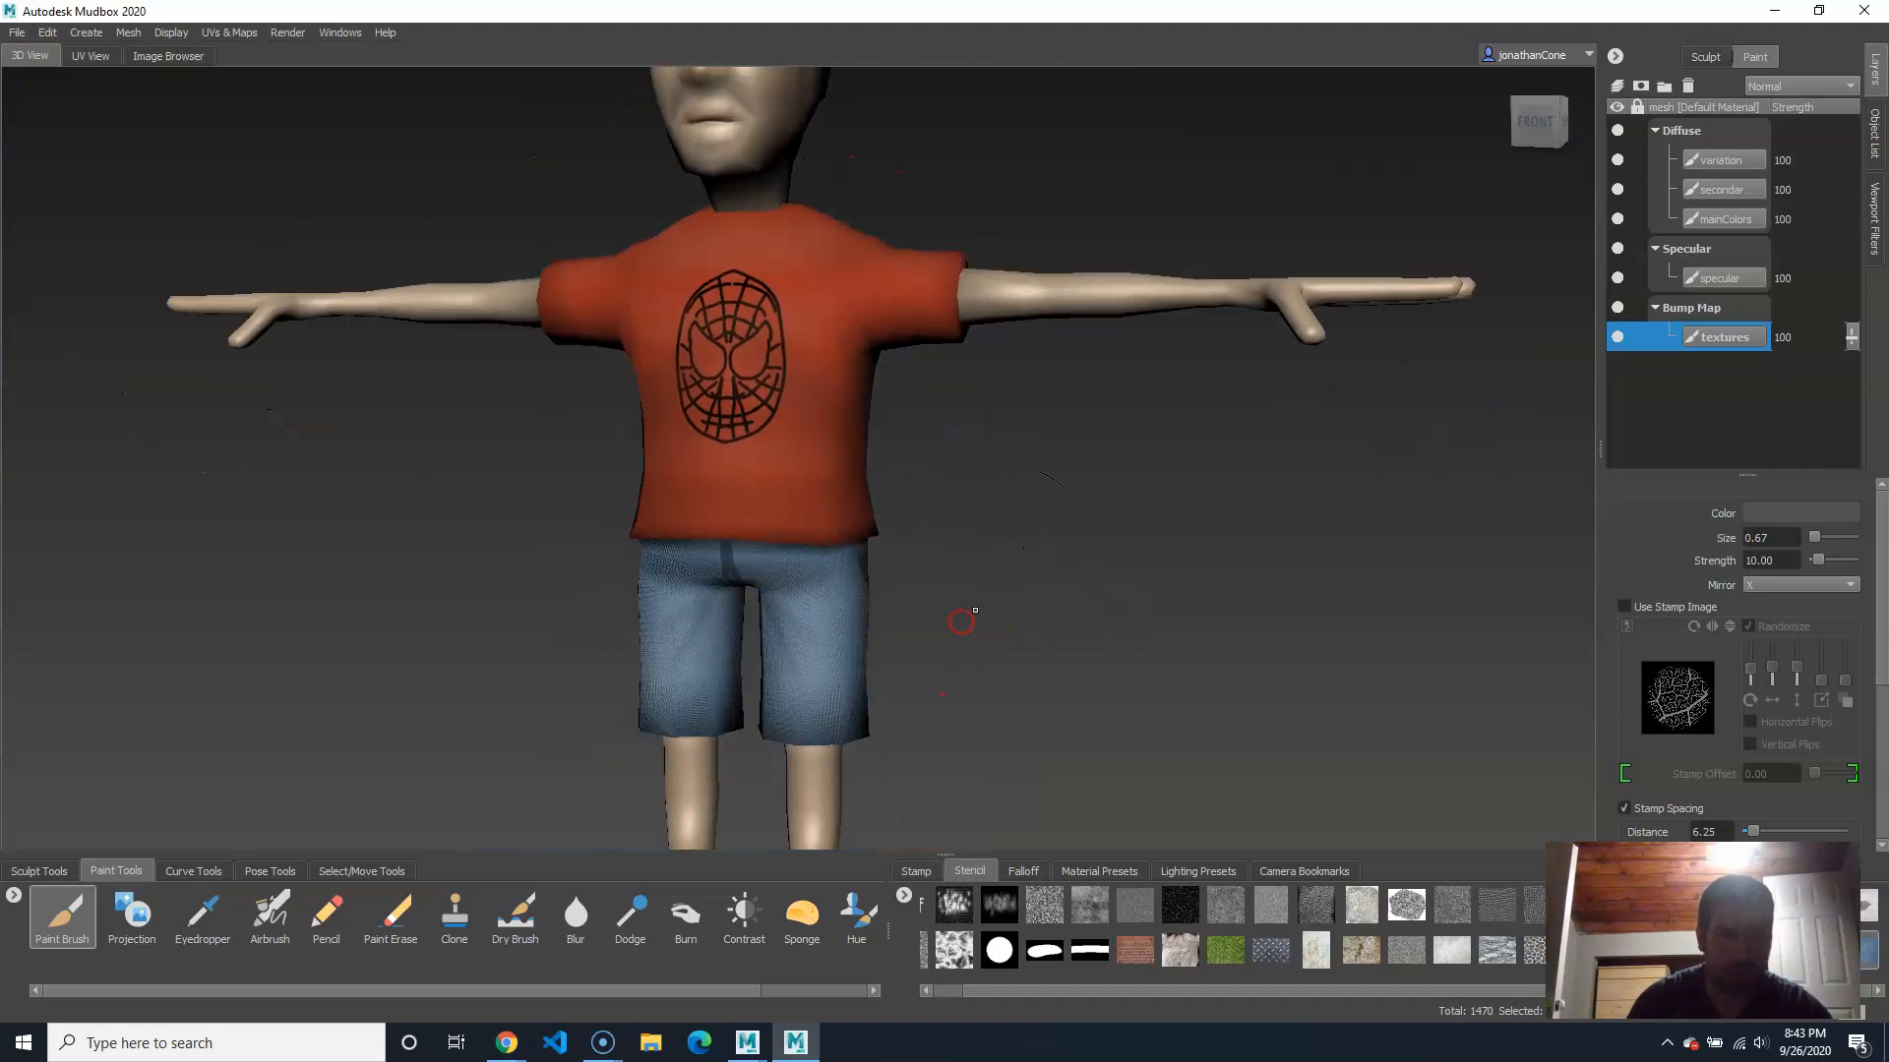
{"action": "right_click_drag", "start_coordinate": [961, 622], "coordinate": [1105, 599], "text": "alt"}
{"action": "left_click_drag", "start_coordinate": [1104, 599], "coordinate": [968, 652], "text": "alt"}
{"action": "middle_click_drag", "start_coordinate": [969, 652], "coordinate": [947, 555], "text": "alt"}
{"action": "left_click_drag", "start_coordinate": [944, 600], "coordinate": [629, 625], "text": "alt"}
{"action": "right_click_drag", "start_coordinate": [629, 626], "coordinate": [974, 623], "text": "alt"}
{"action": "middle_click_drag", "start_coordinate": [974, 623], "coordinate": [995, 561], "text": "alt"}
{"action": "right_click_drag", "start_coordinate": [603, 548], "coordinate": [917, 530], "text": "alt"}
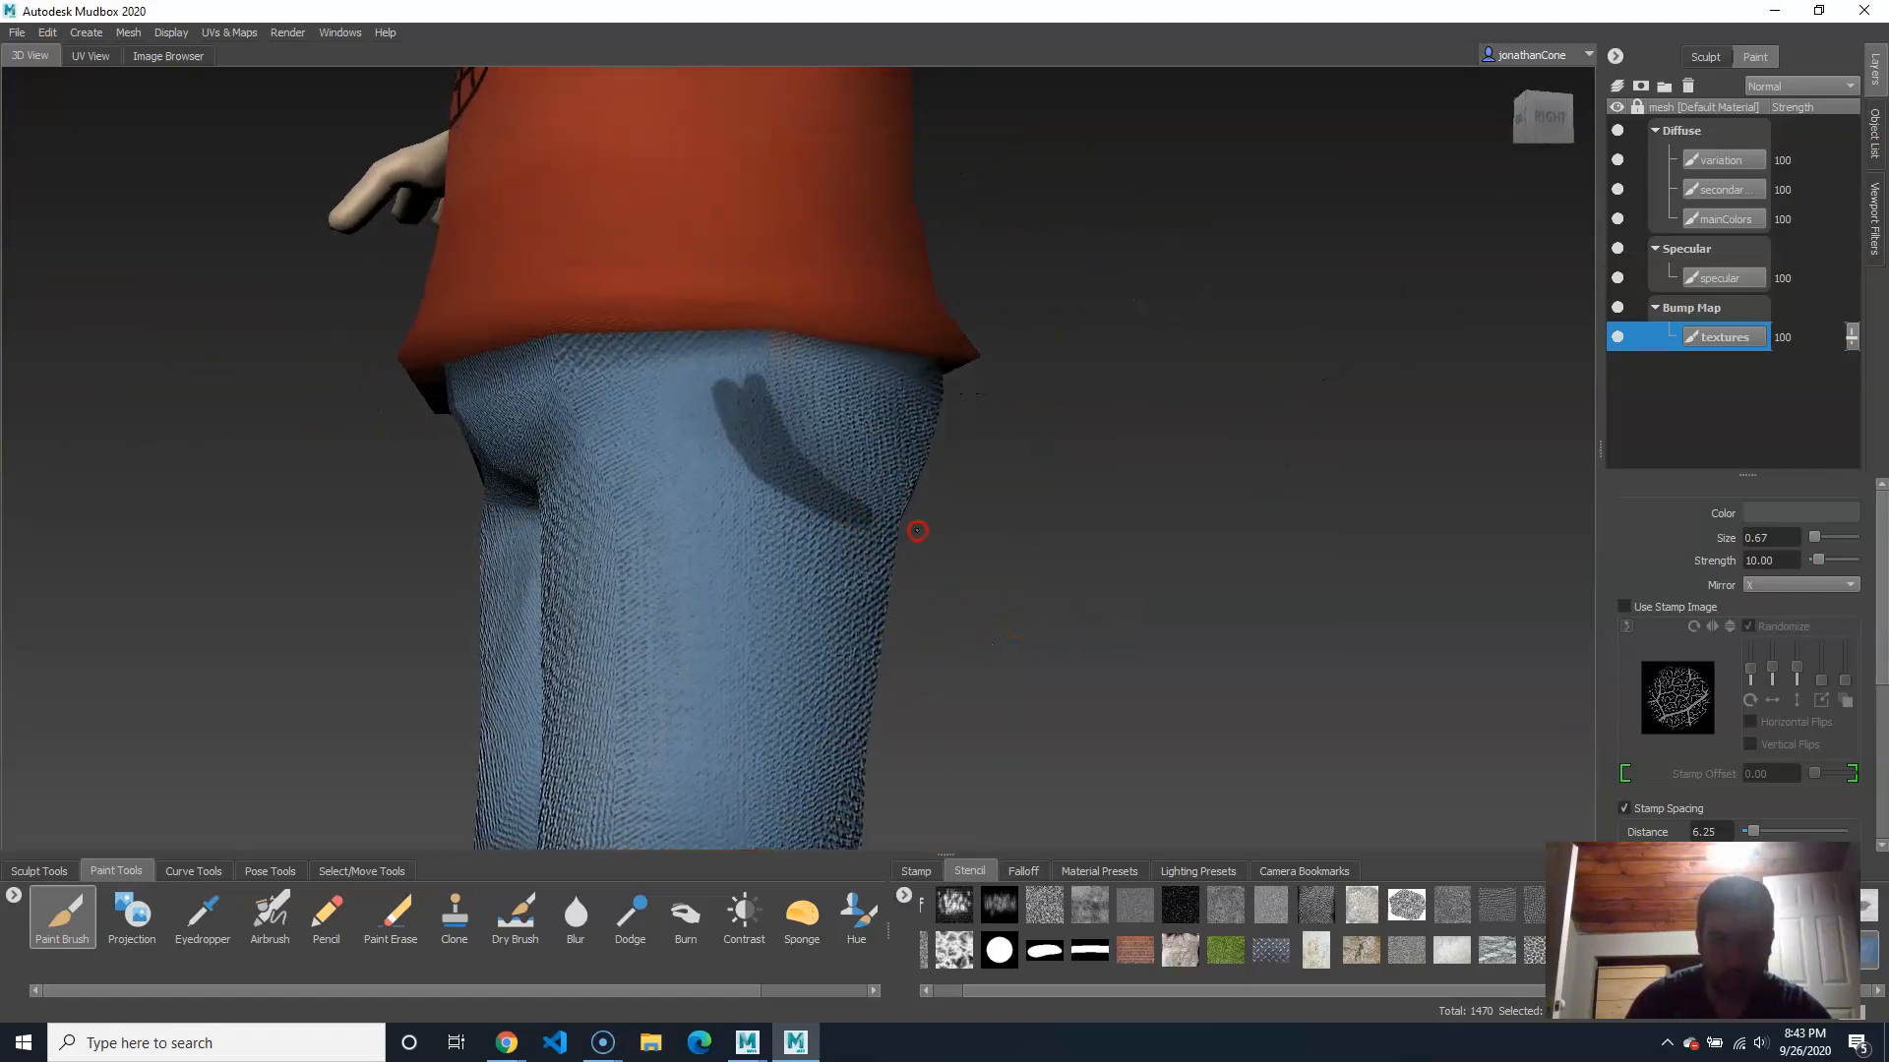
{"action": "left_click_drag", "start_coordinate": [917, 530], "coordinate": [903, 566], "text": "alt"}
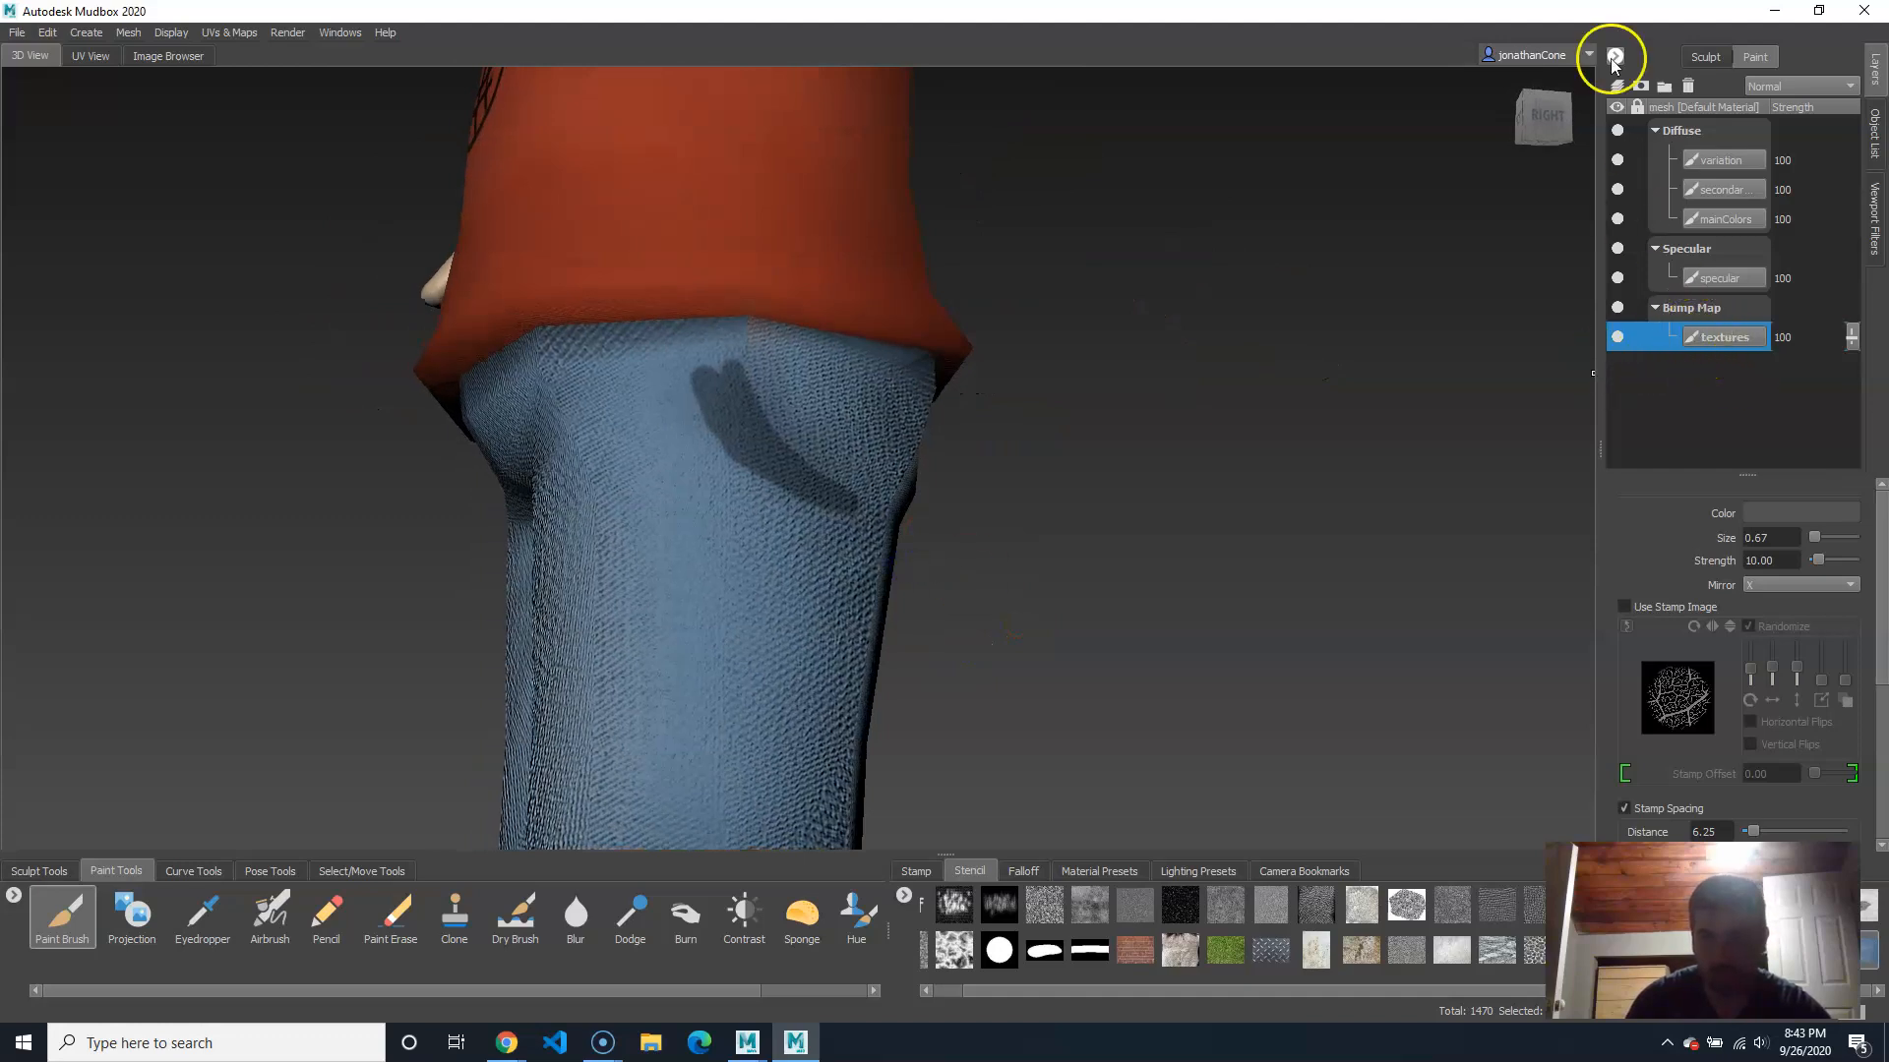
Step: Create a new 2048 PNG paint layer named details in the Bump Map channel
{"action": "left_click", "coordinate": [1618, 86]}
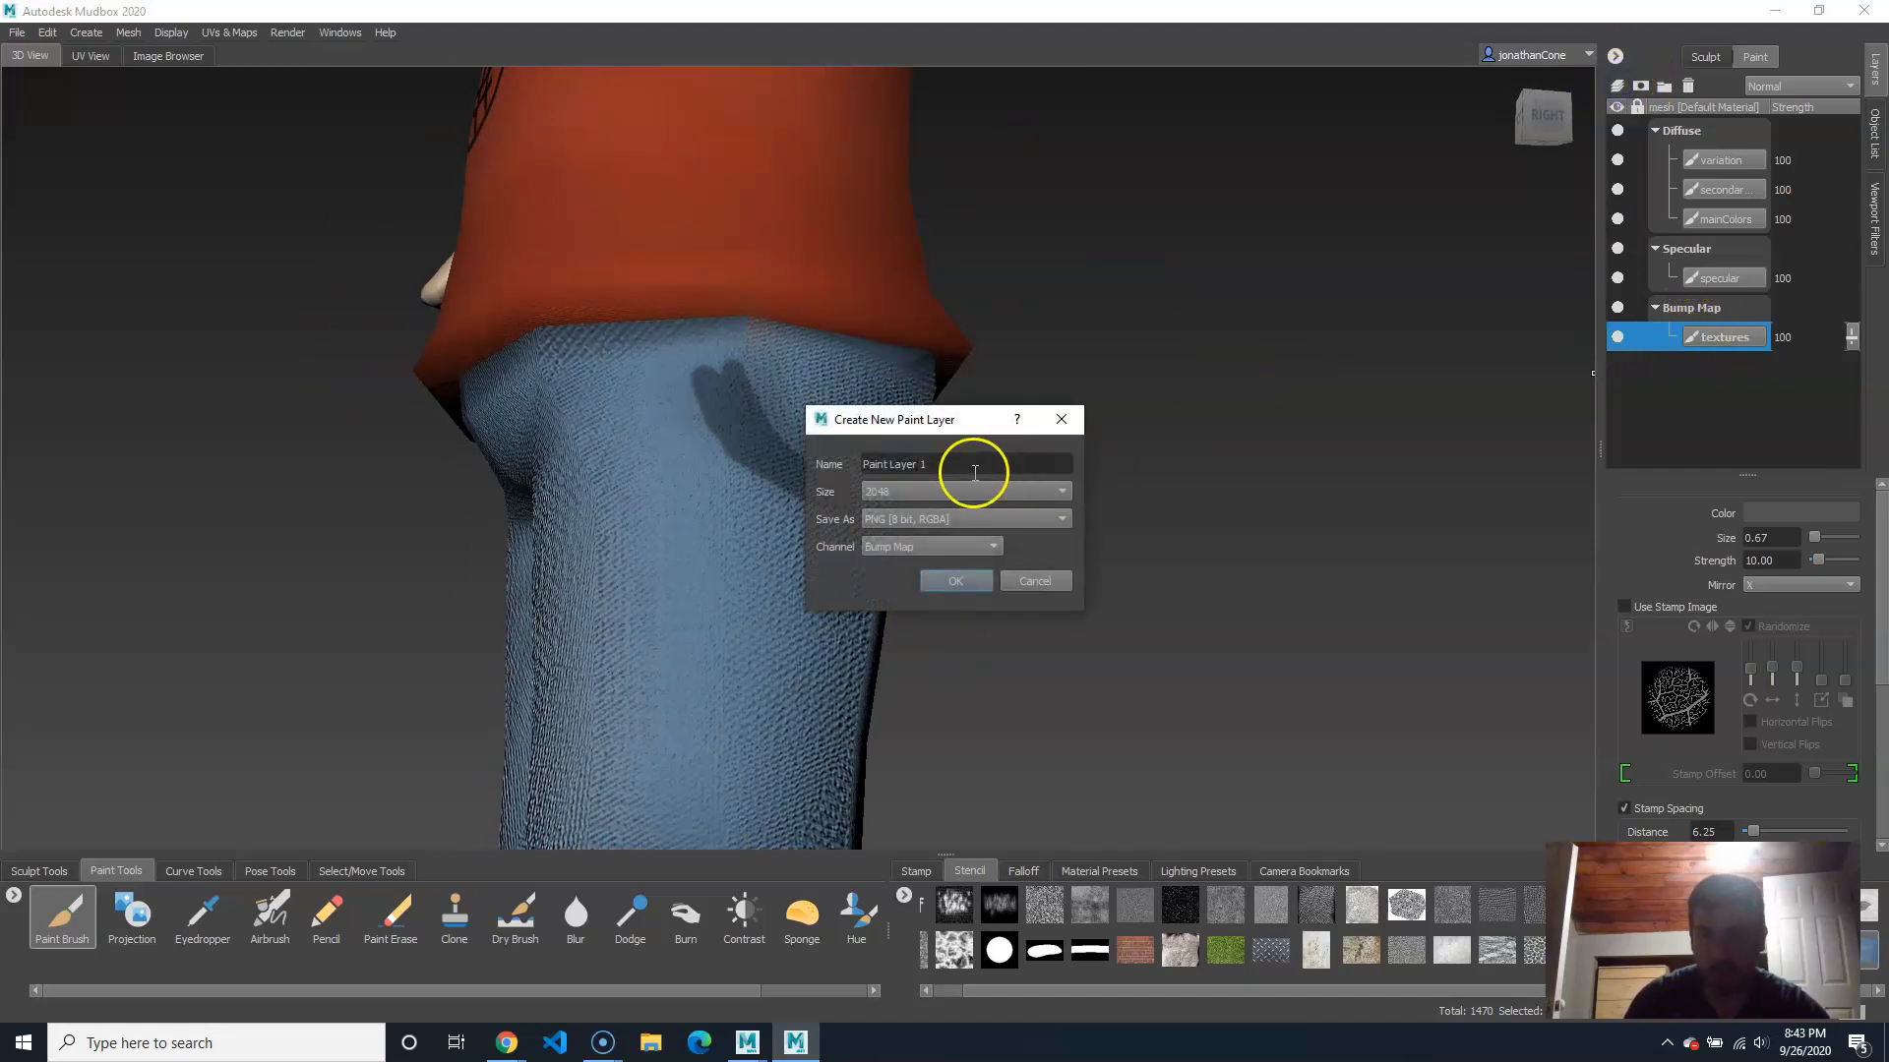
{"action": "type", "text": "details"}
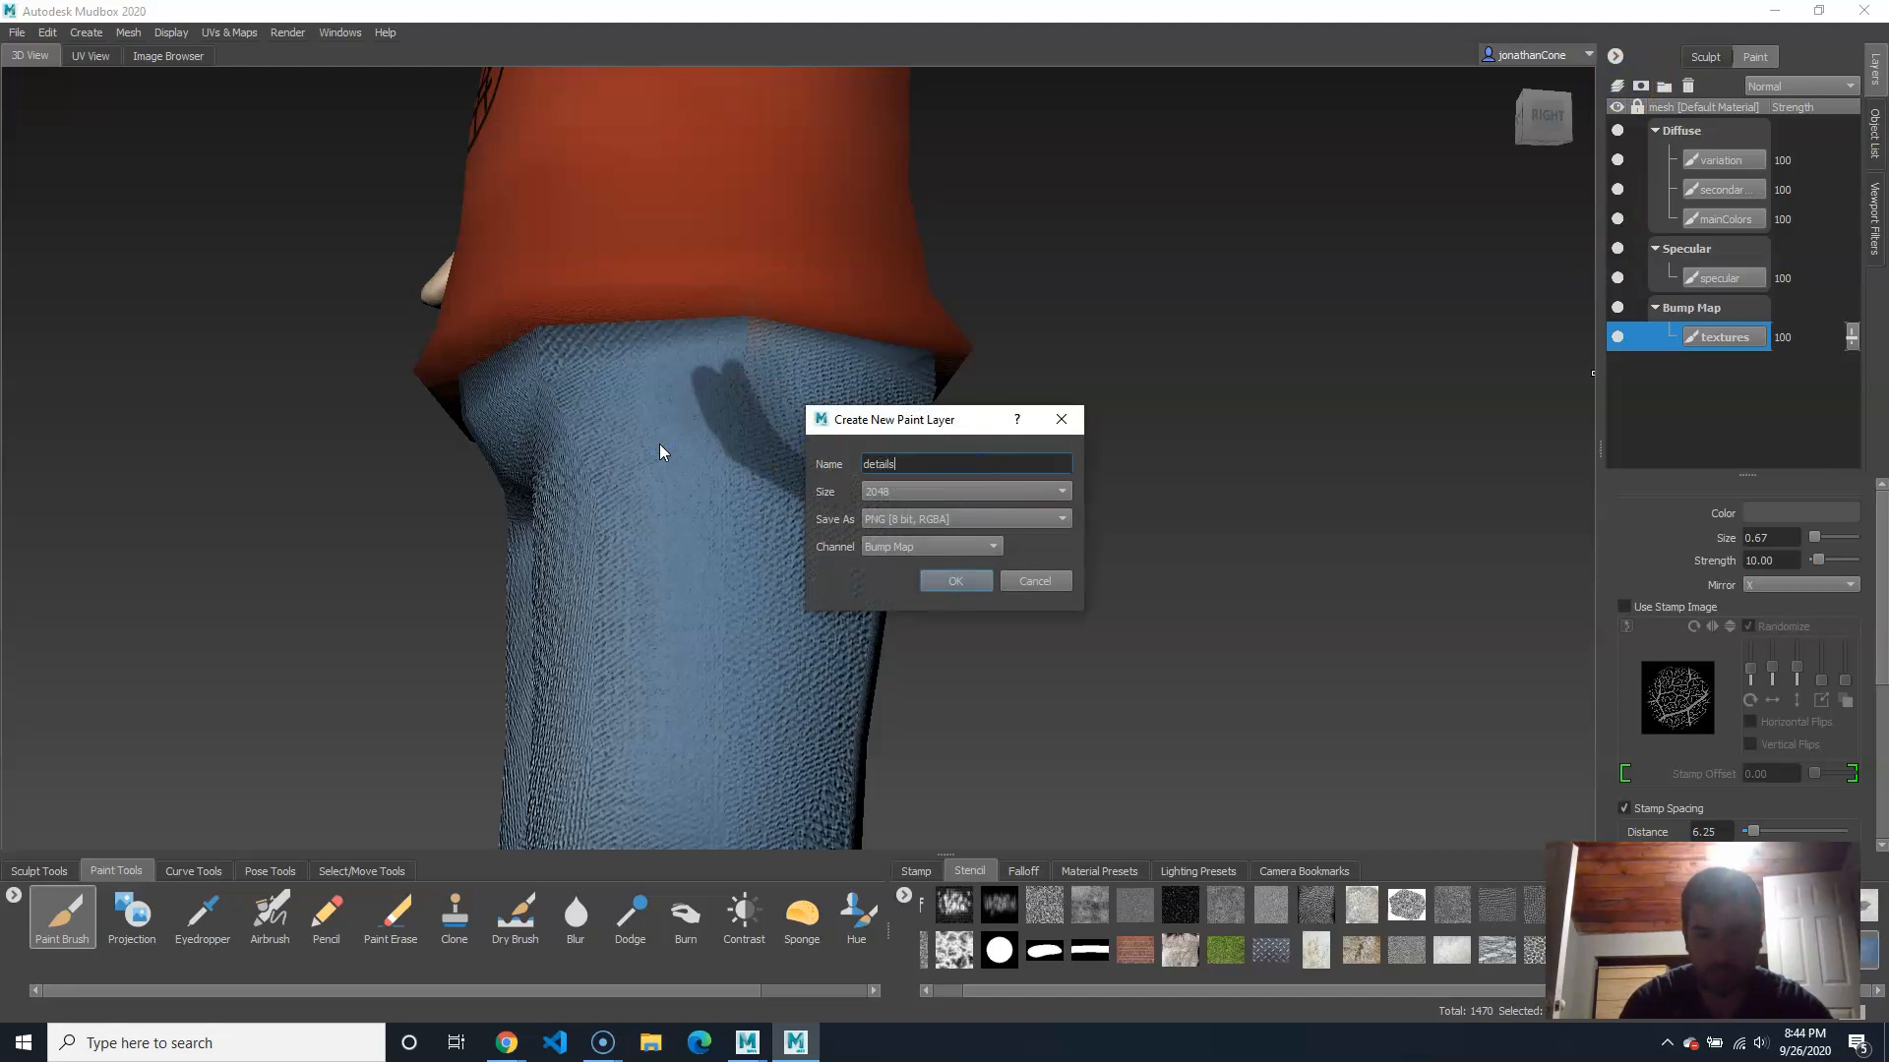
{"action": "key", "text": "Return"}
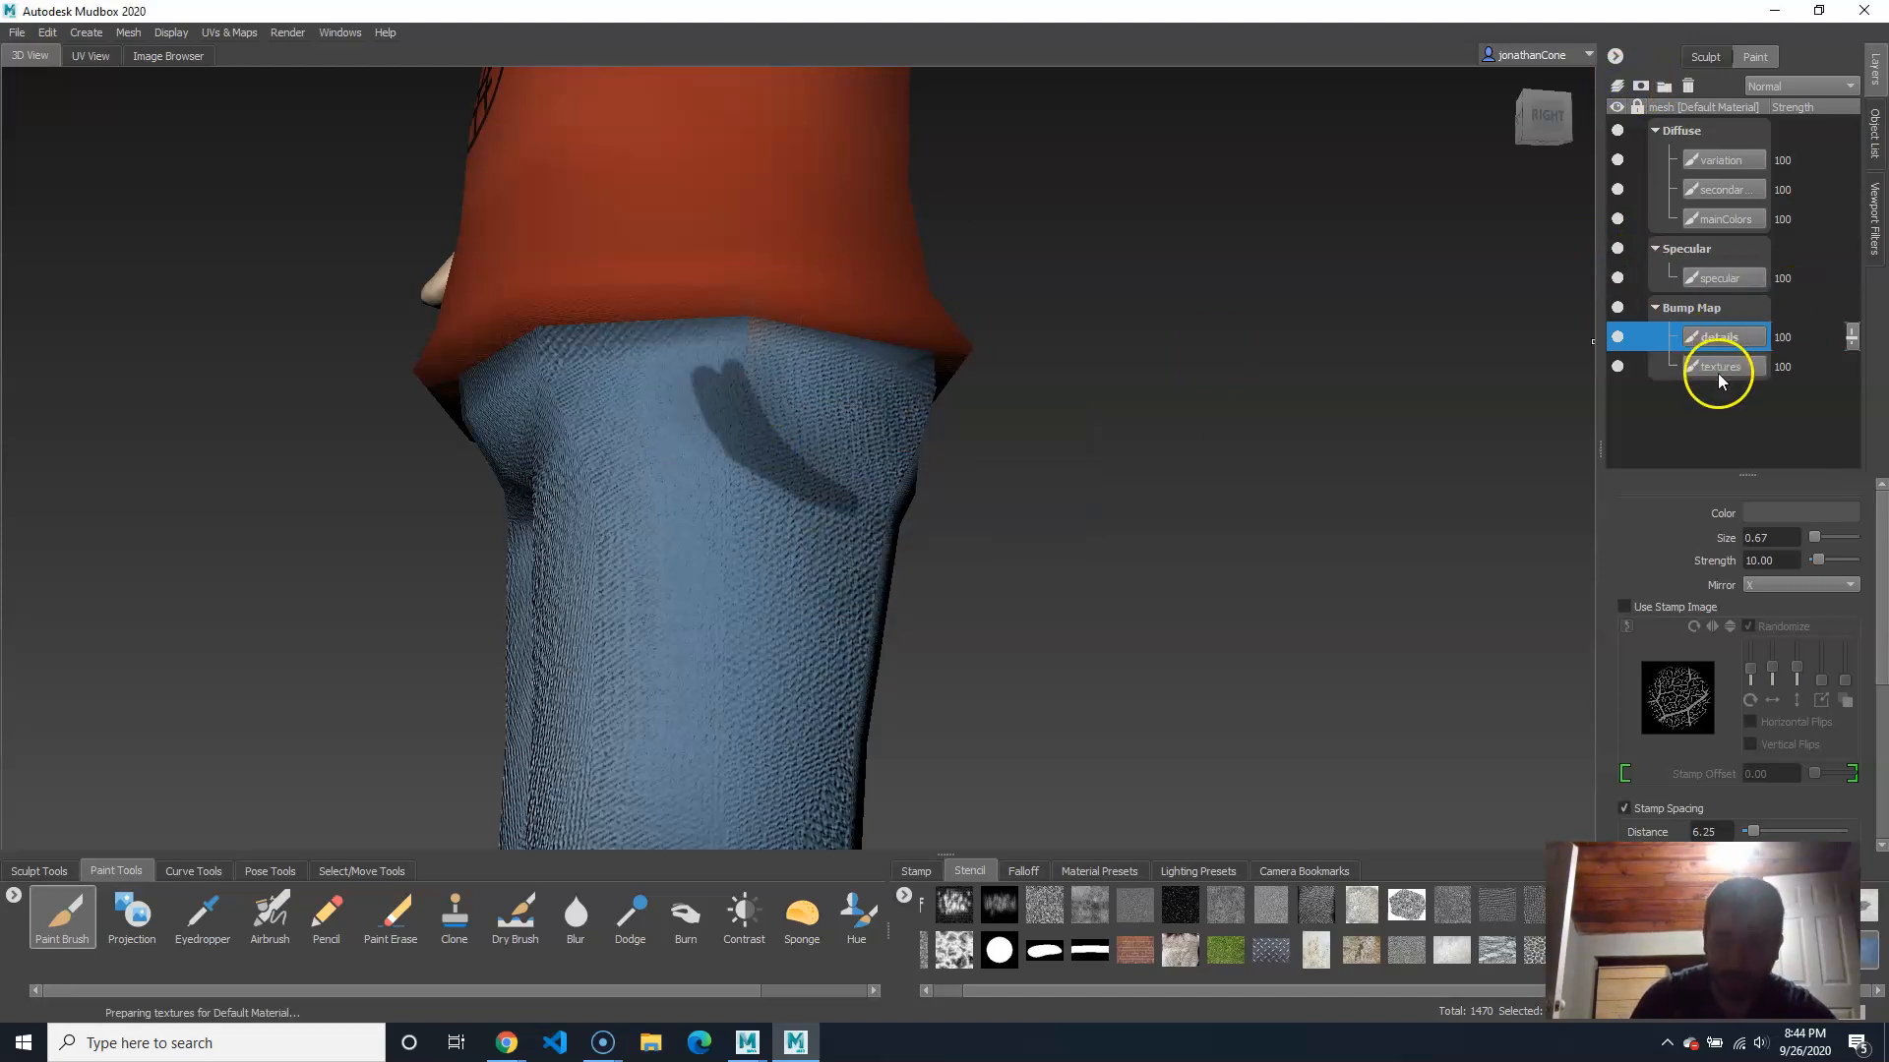
Step: Turn off the denim stencil and return to the Paint Brush settings
{"action": "mouse_move", "coordinate": [1033, 594]}
{"action": "left_mouse_down", "text": "alt"}
{"action": "mouse_move", "coordinate": [970, 616]}
{"action": "mouse_move", "coordinate": [1048, 618]}
{"action": "left_mouse_up", "text": "alt"}
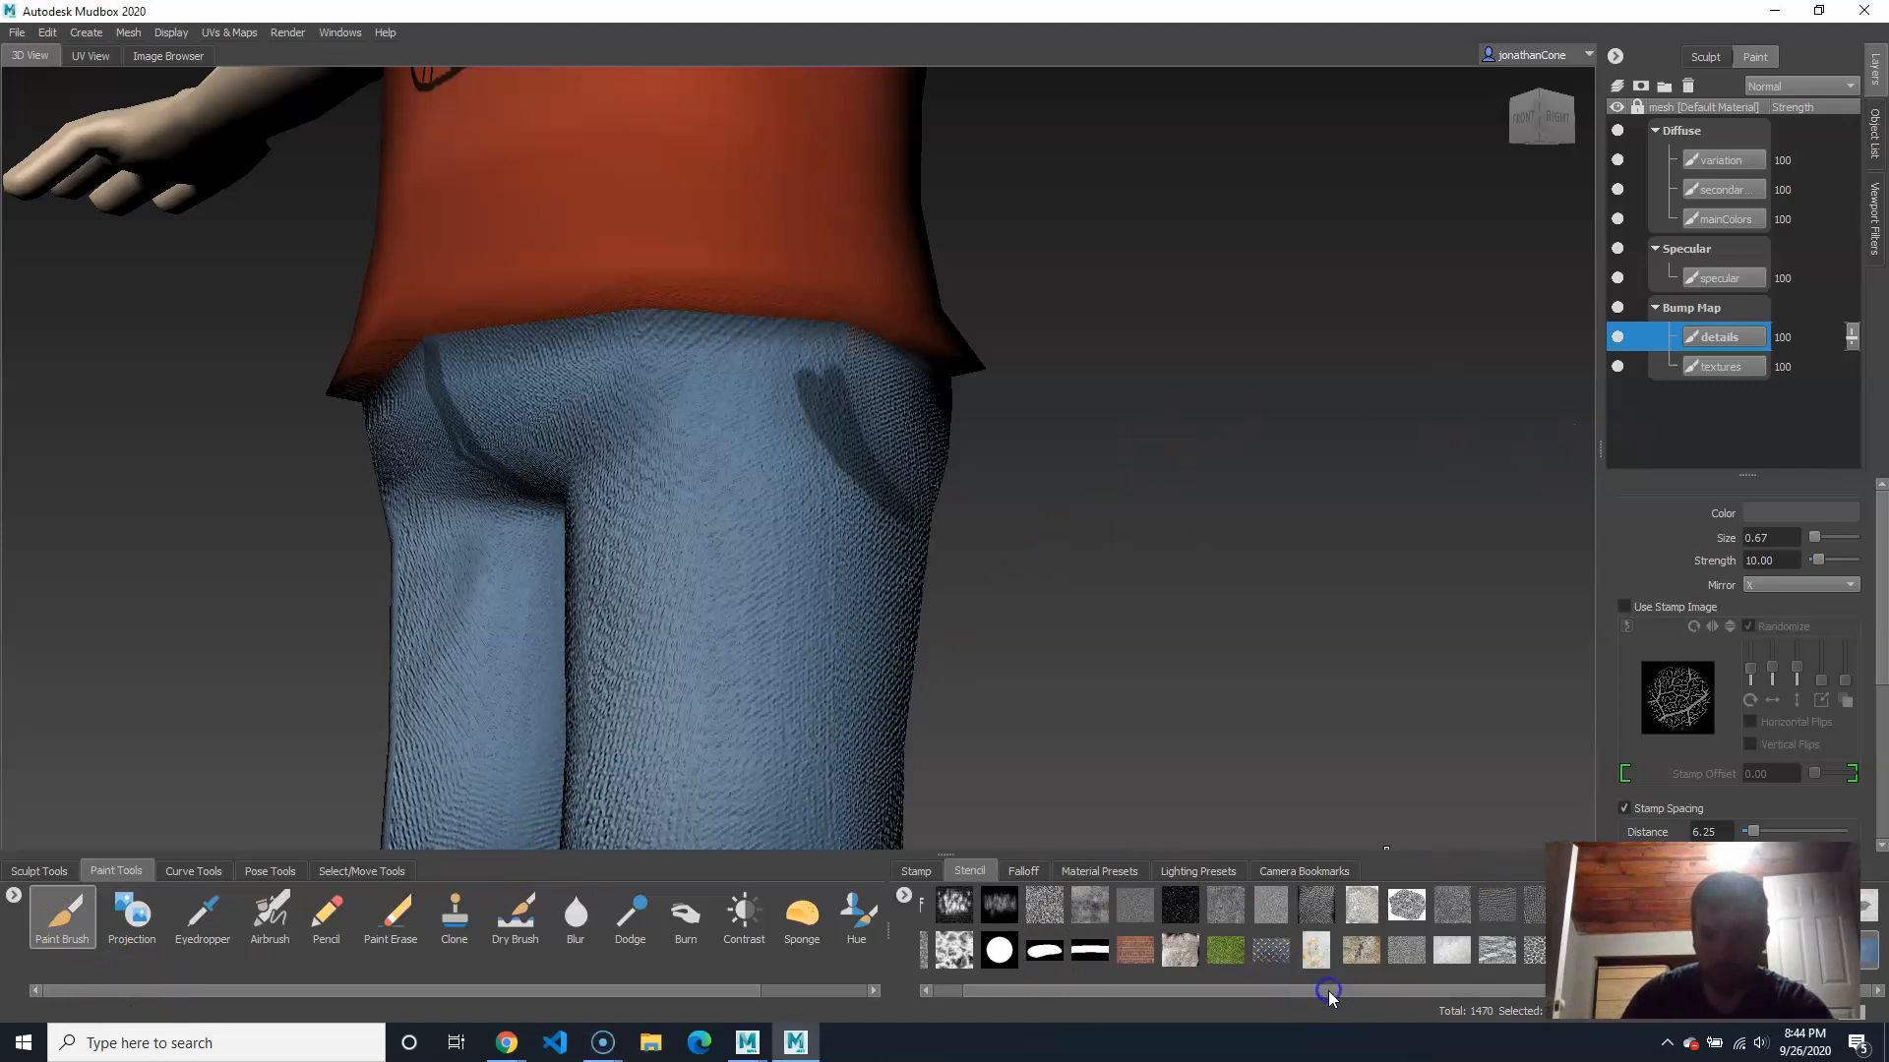
{"action": "left_click", "coordinate": [1394, 994]}
{"action": "left_click_drag", "start_coordinate": [1394, 993], "coordinate": [1149, 993]}
{"action": "right_click", "coordinate": [1149, 994]}
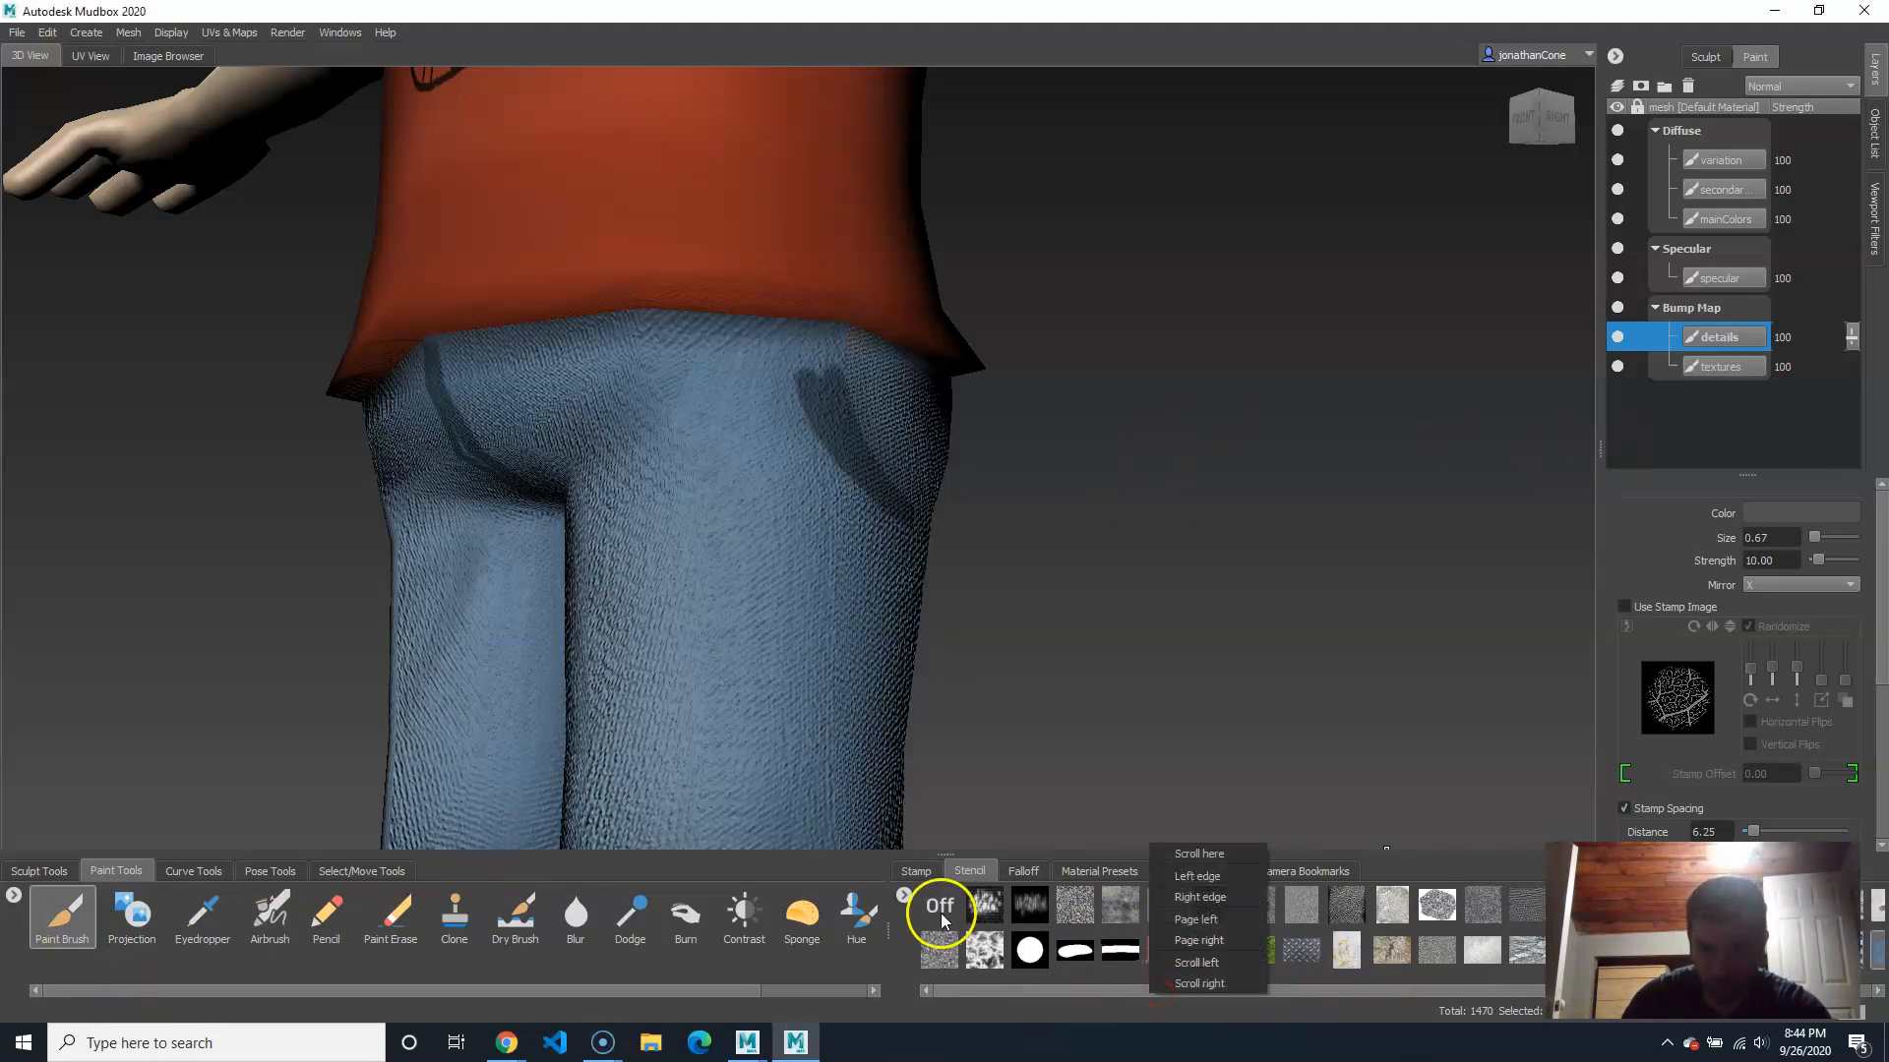
{"action": "left_click", "coordinate": [935, 905]}
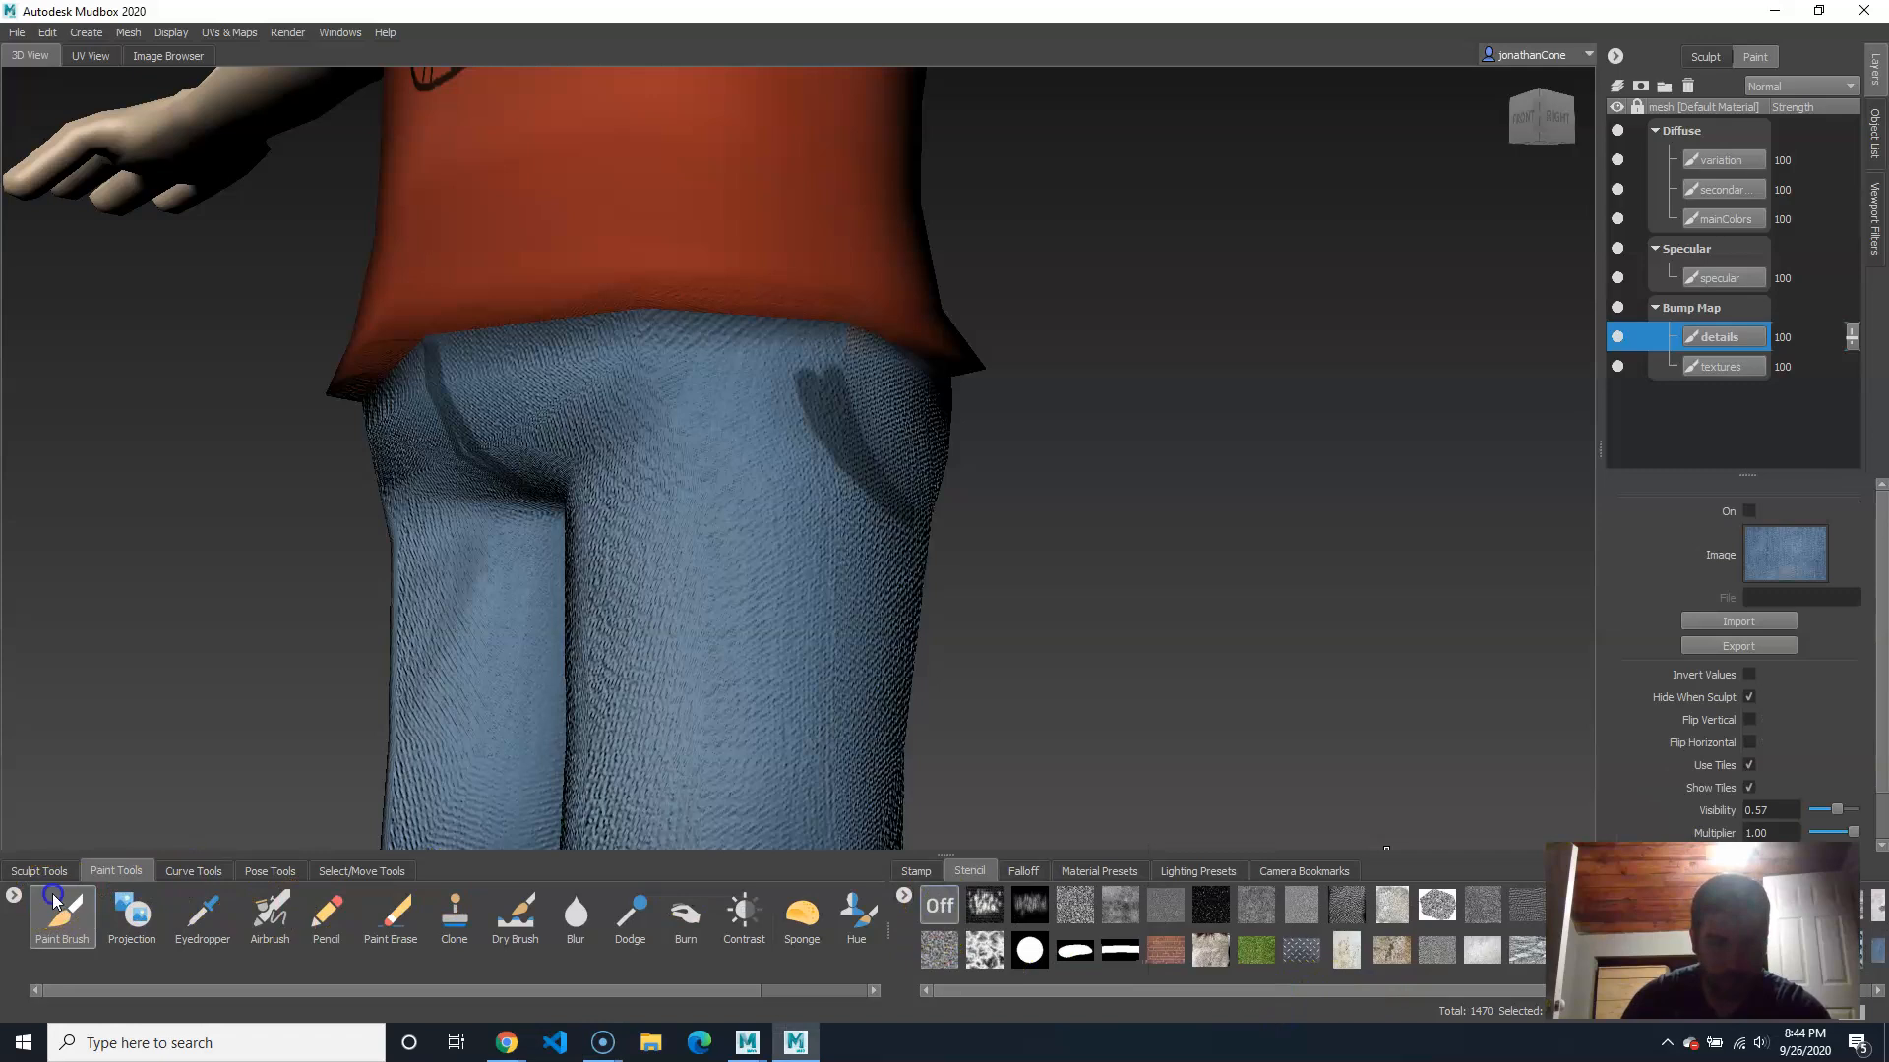
{"action": "left_click", "coordinate": [63, 940]}
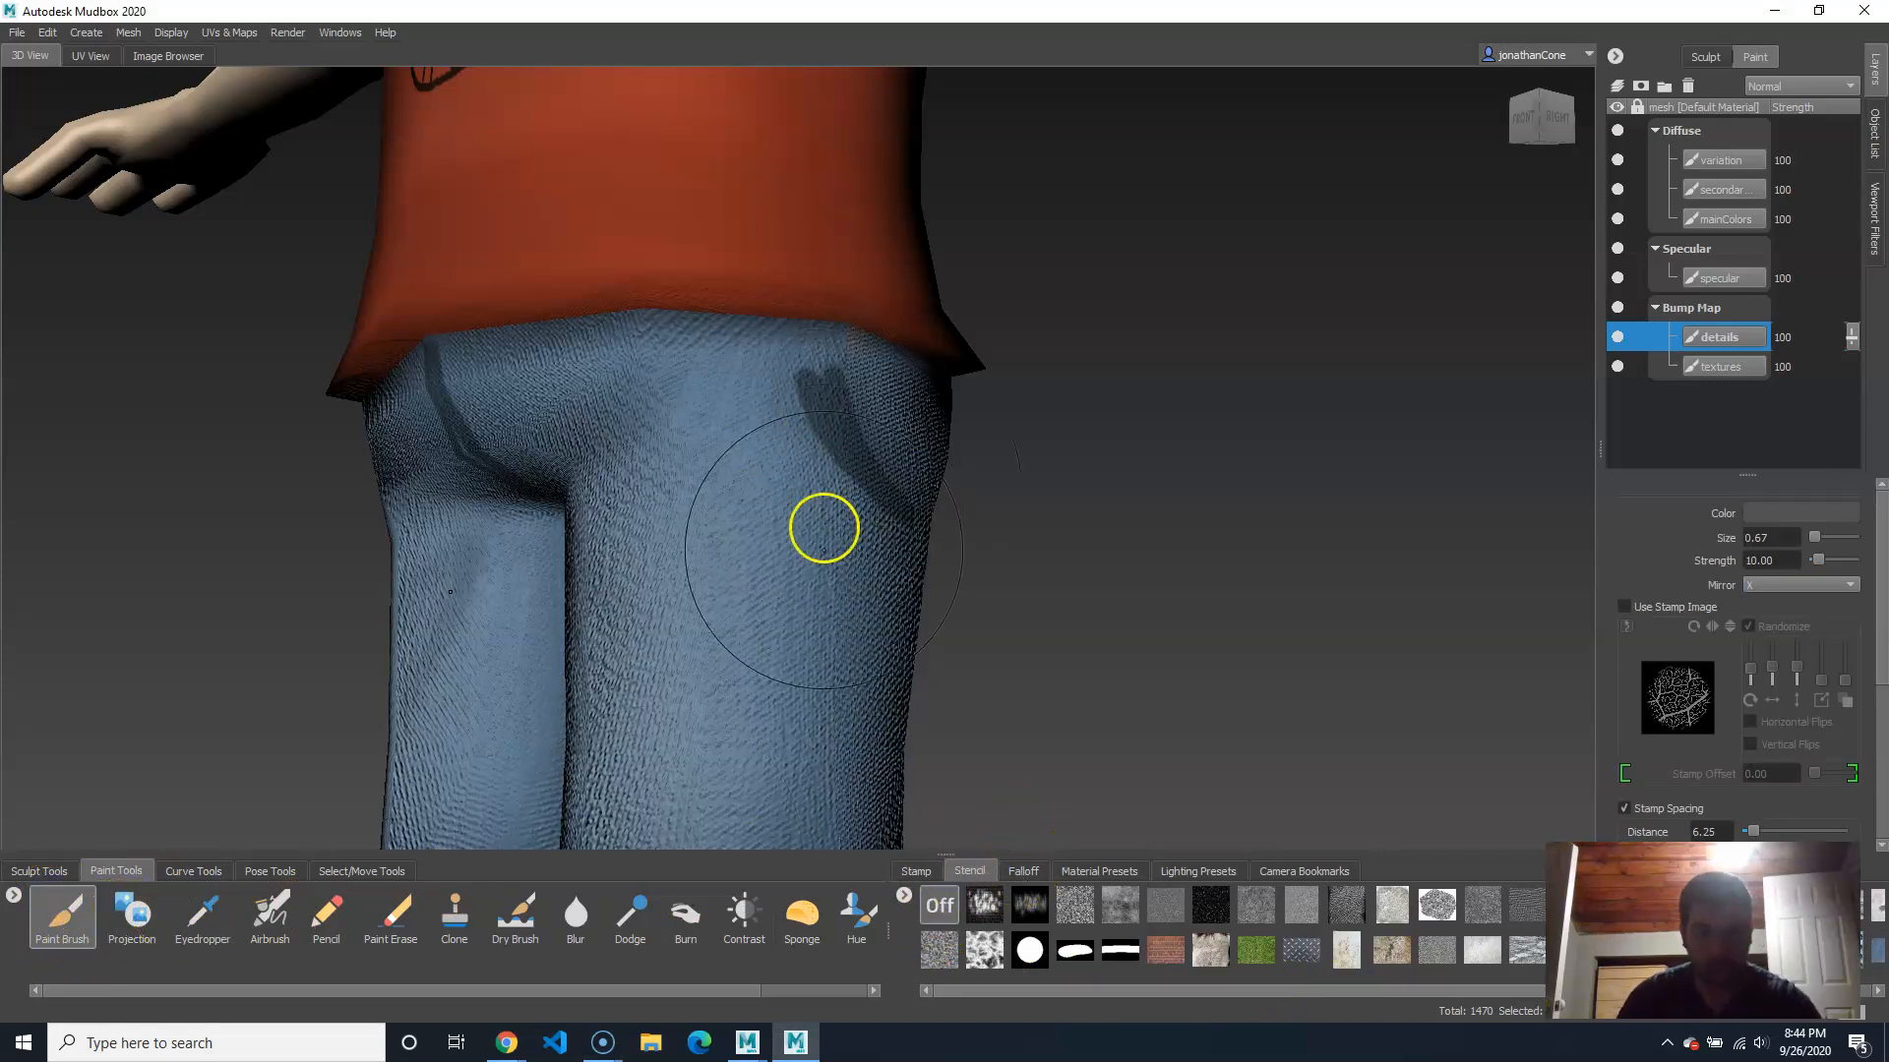
Step: Set the Paint Brush to light gray and size 0.12, and try painting a fine line along the pocket edge
{"action": "right_click_drag", "start_coordinate": [736, 531], "coordinate": [788, 556], "text": "alt"}
{"action": "left_click_drag", "start_coordinate": [788, 557], "coordinate": [902, 614], "text": "alt"}
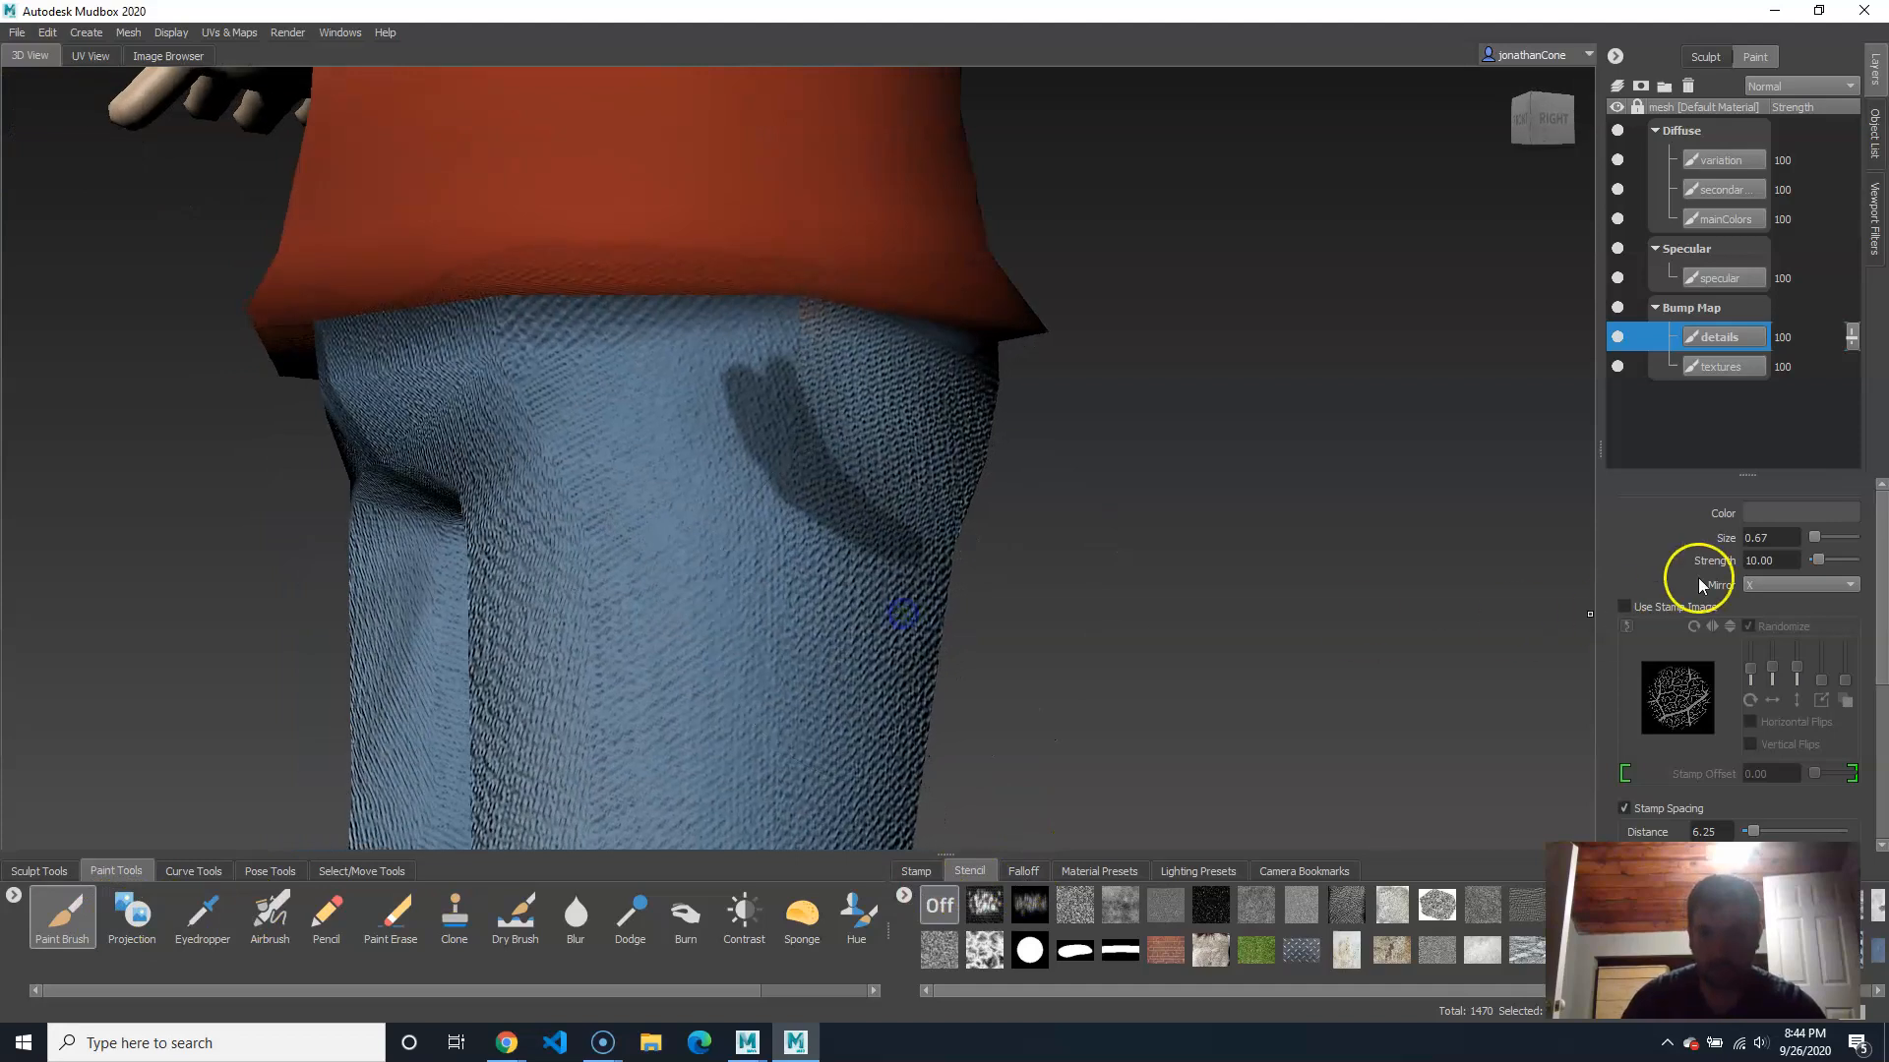
{"action": "left_click", "coordinate": [1786, 513]}
{"action": "left_click", "coordinate": [1187, 853]}
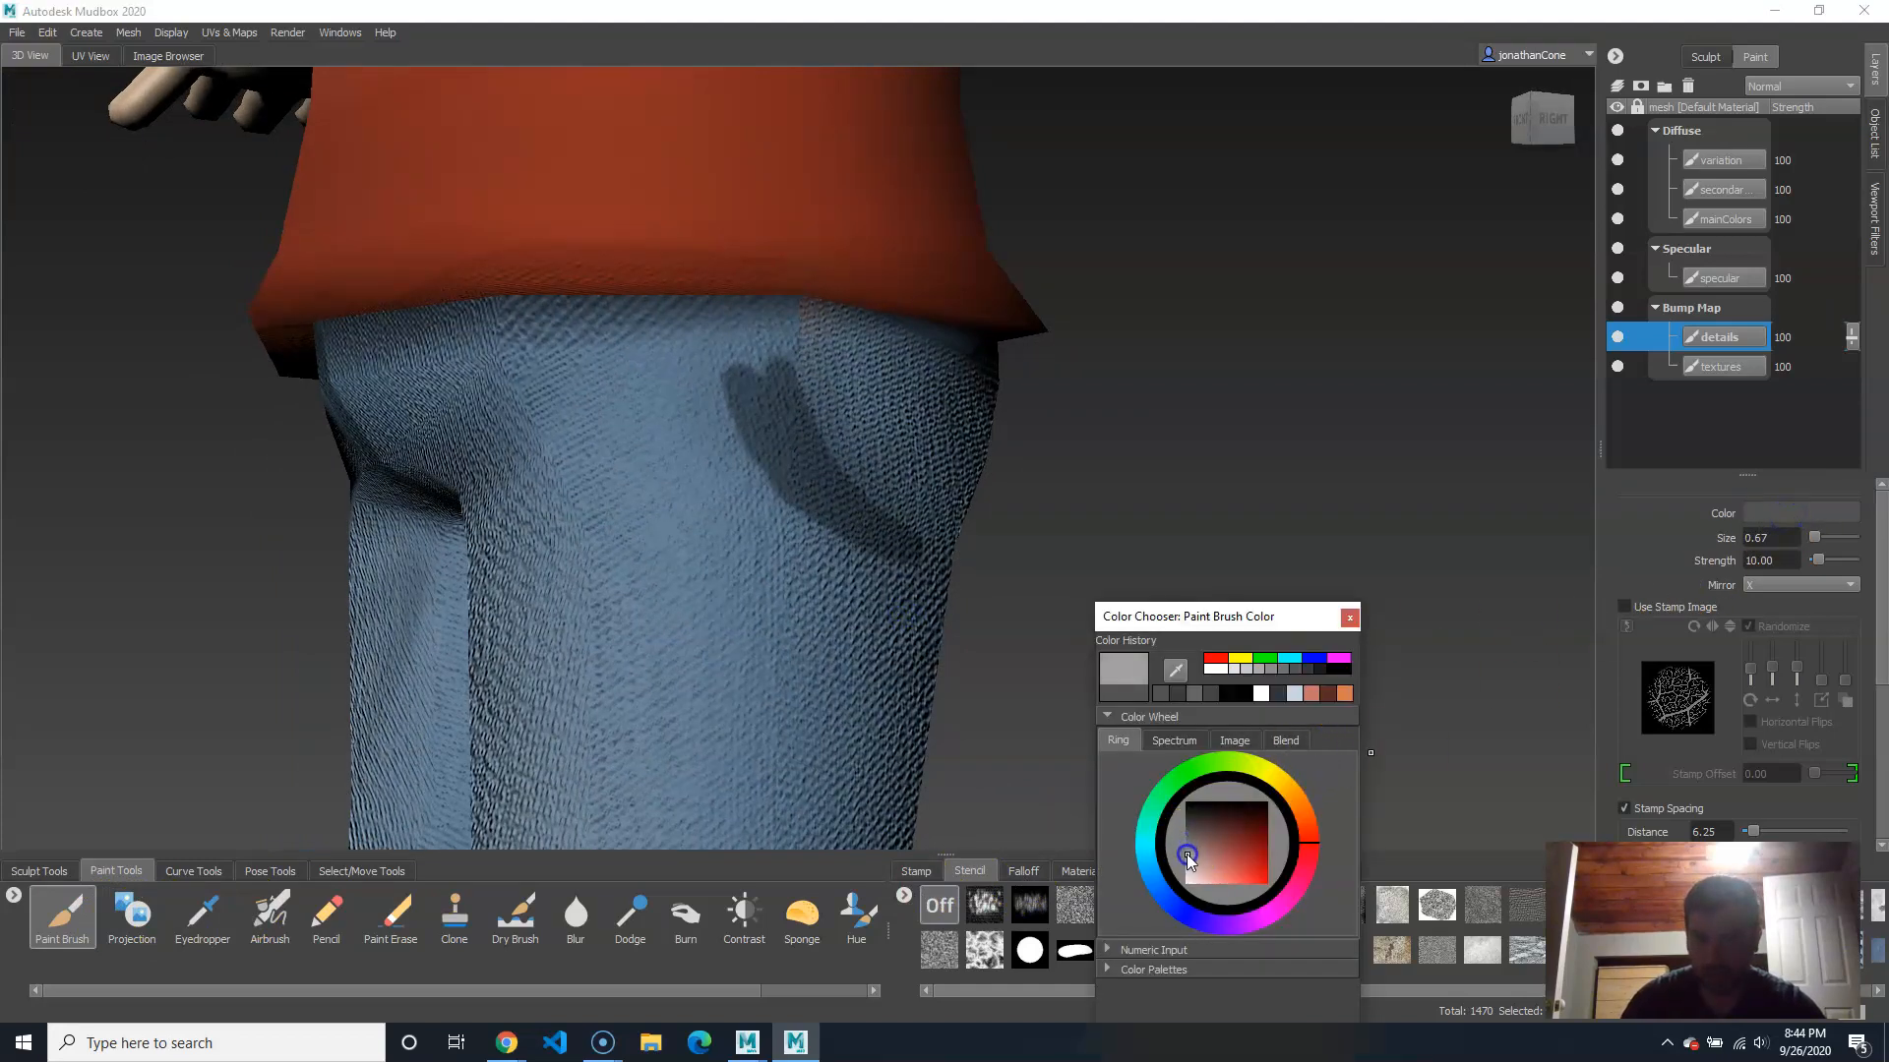
{"action": "left_click_drag", "start_coordinate": [1260, 565], "coordinate": [1196, 468], "text": "alt"}
{"action": "mouse_move", "coordinate": [807, 549]}
{"action": "left_mouse_down"}
{"action": "mouse_move", "coordinate": [810, 523]}
{"action": "mouse_move", "coordinate": [839, 552]}
{"action": "mouse_move", "coordinate": [729, 587]}
{"action": "left_mouse_up"}
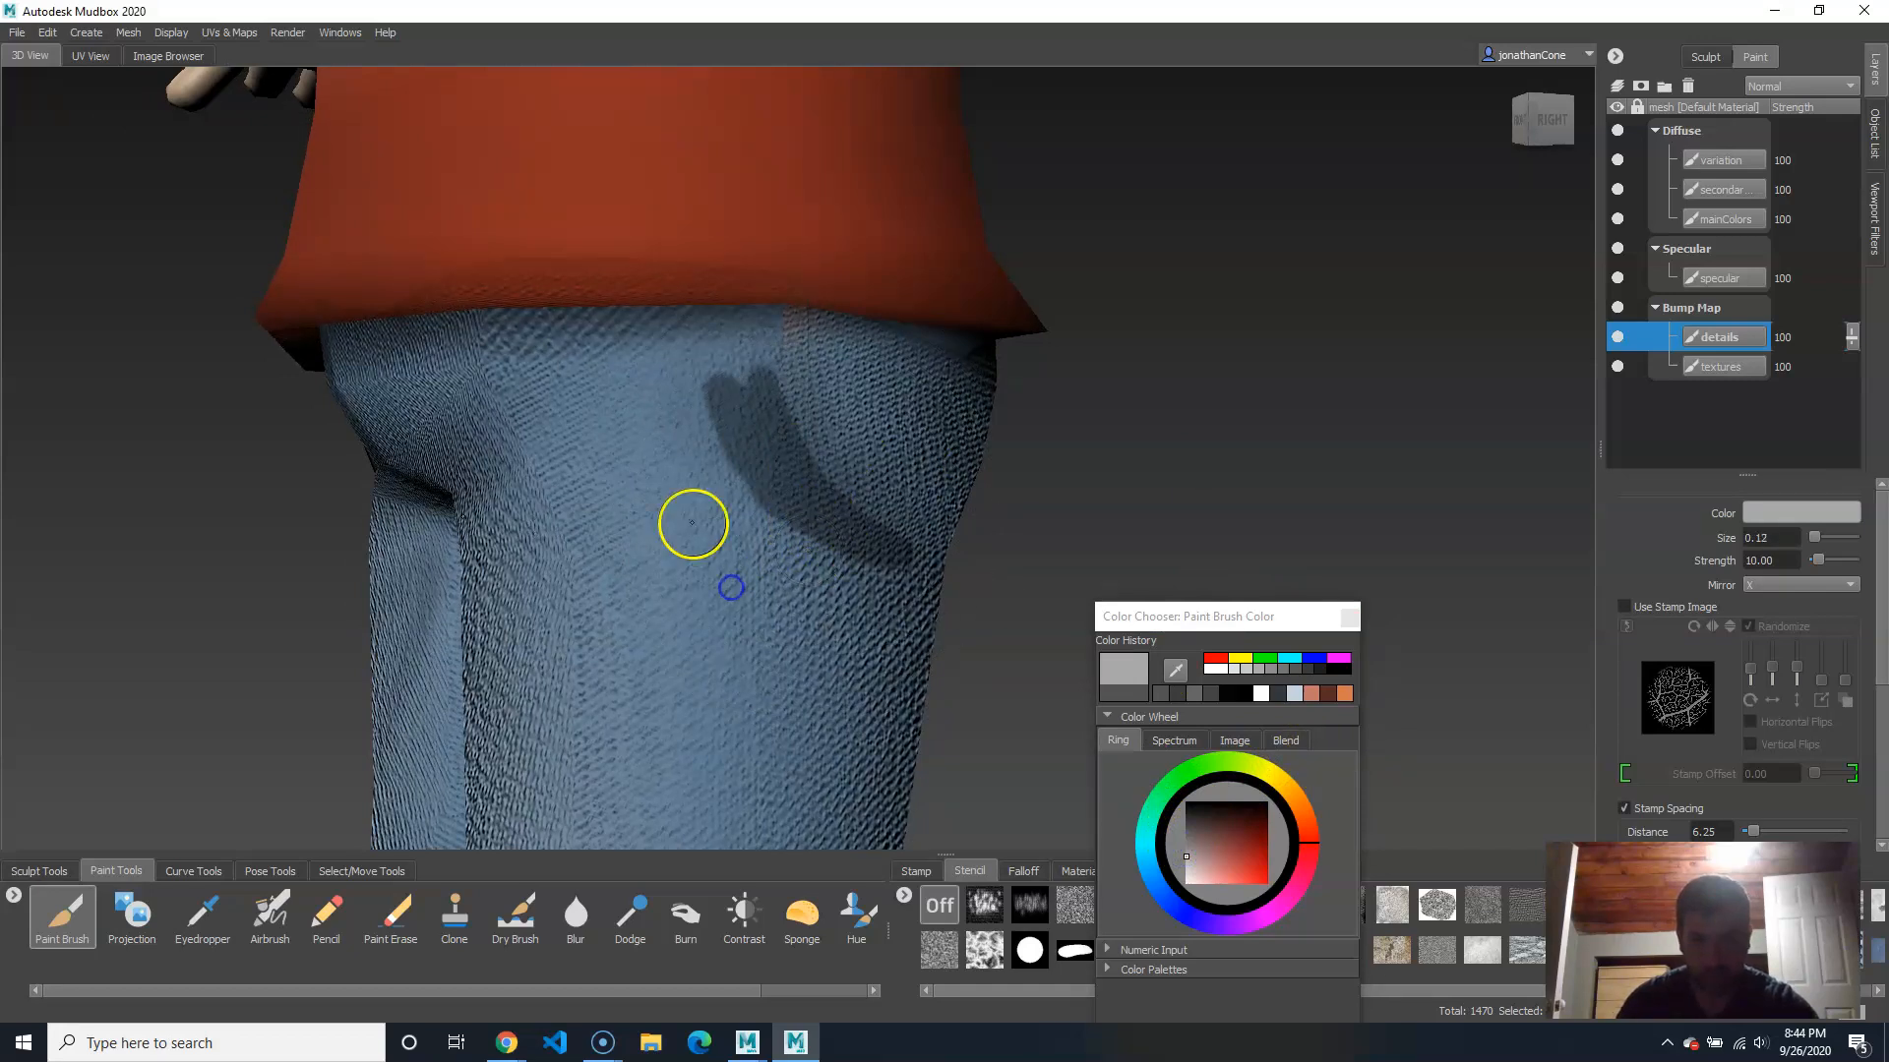
{"action": "left_click_drag", "start_coordinate": [705, 392], "coordinate": [704, 399]}
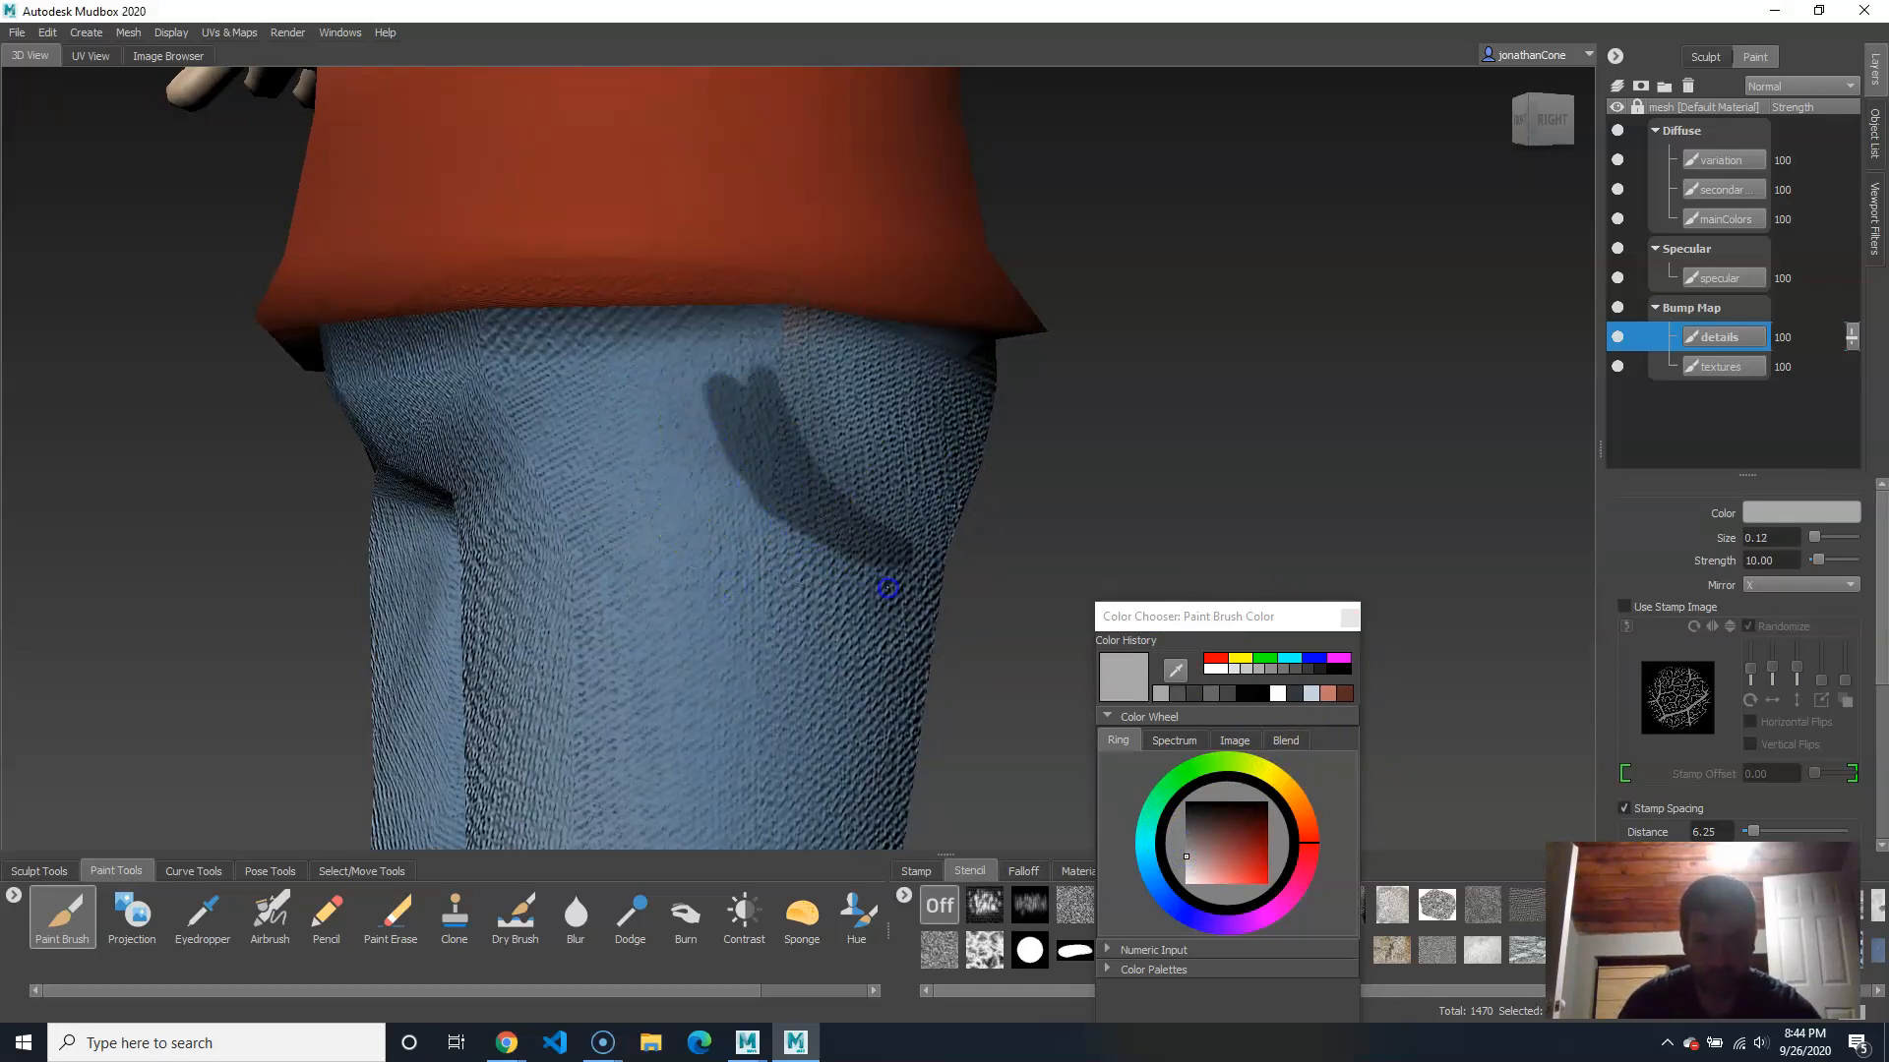
Step: Paint a white line around the outside of the side pocket and a black line along its inner edge
{"action": "left_click", "coordinate": [1185, 869]}
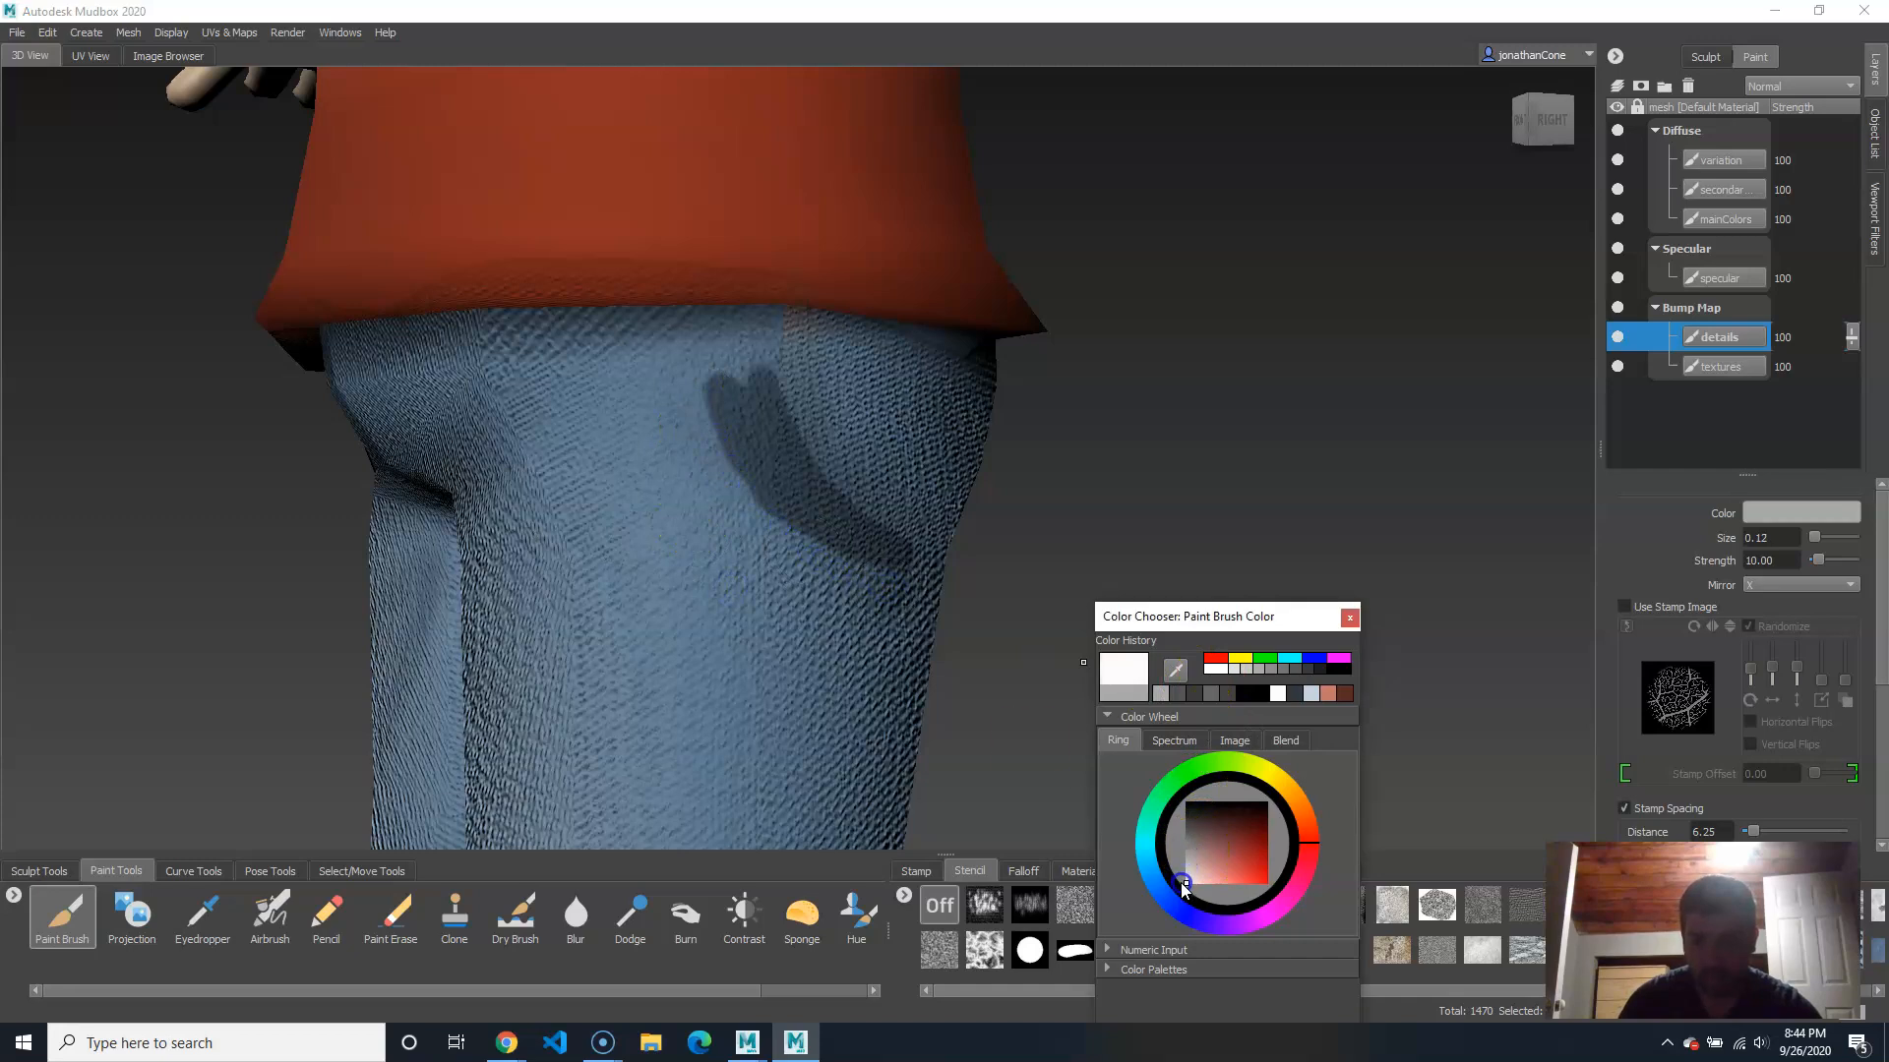
{"action": "left_click_drag", "start_coordinate": [1181, 882], "coordinate": [1186, 883]}
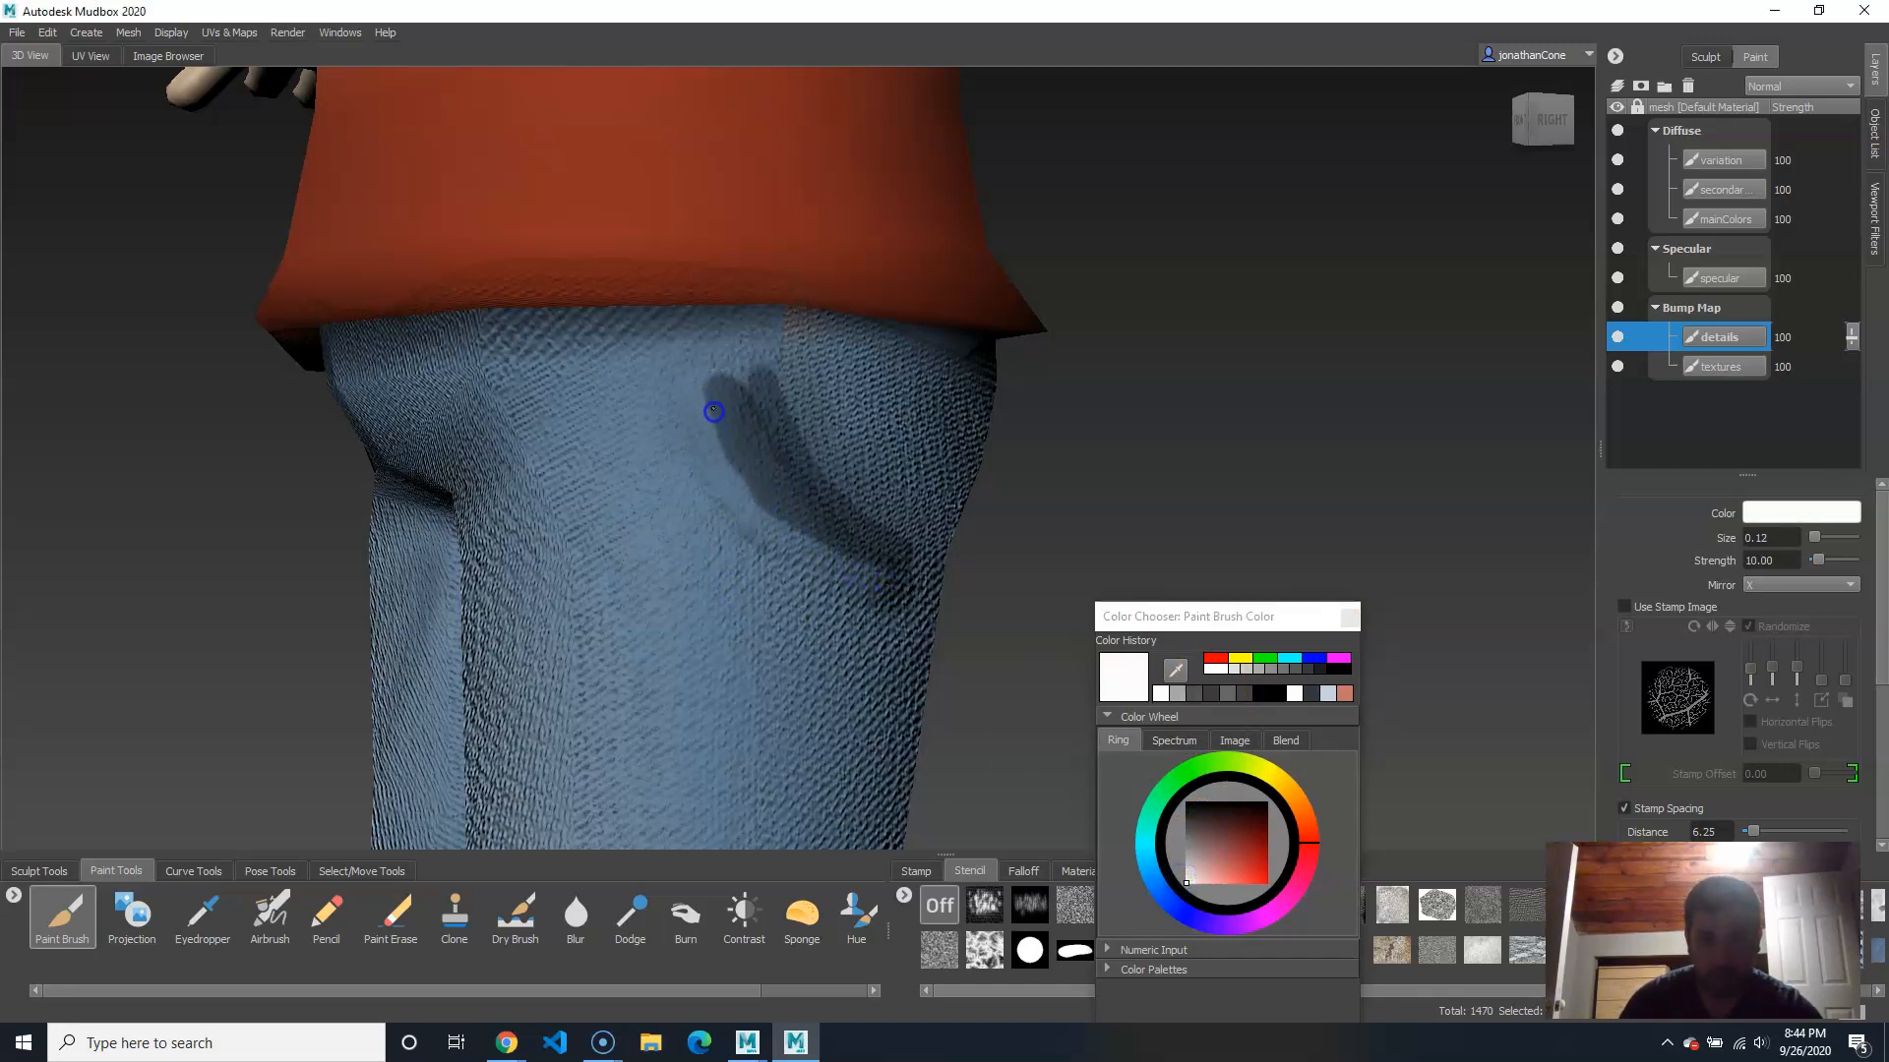
{"action": "mouse_move", "coordinate": [944, 544]}
{"action": "left_mouse_down", "text": "alt"}
{"action": "mouse_move", "coordinate": [841, 588]}
{"action": "mouse_move", "coordinate": [687, 578]}
{"action": "mouse_move", "coordinate": [1088, 557]}
{"action": "mouse_move", "coordinate": [860, 574]}
{"action": "left_mouse_up", "text": "alt"}
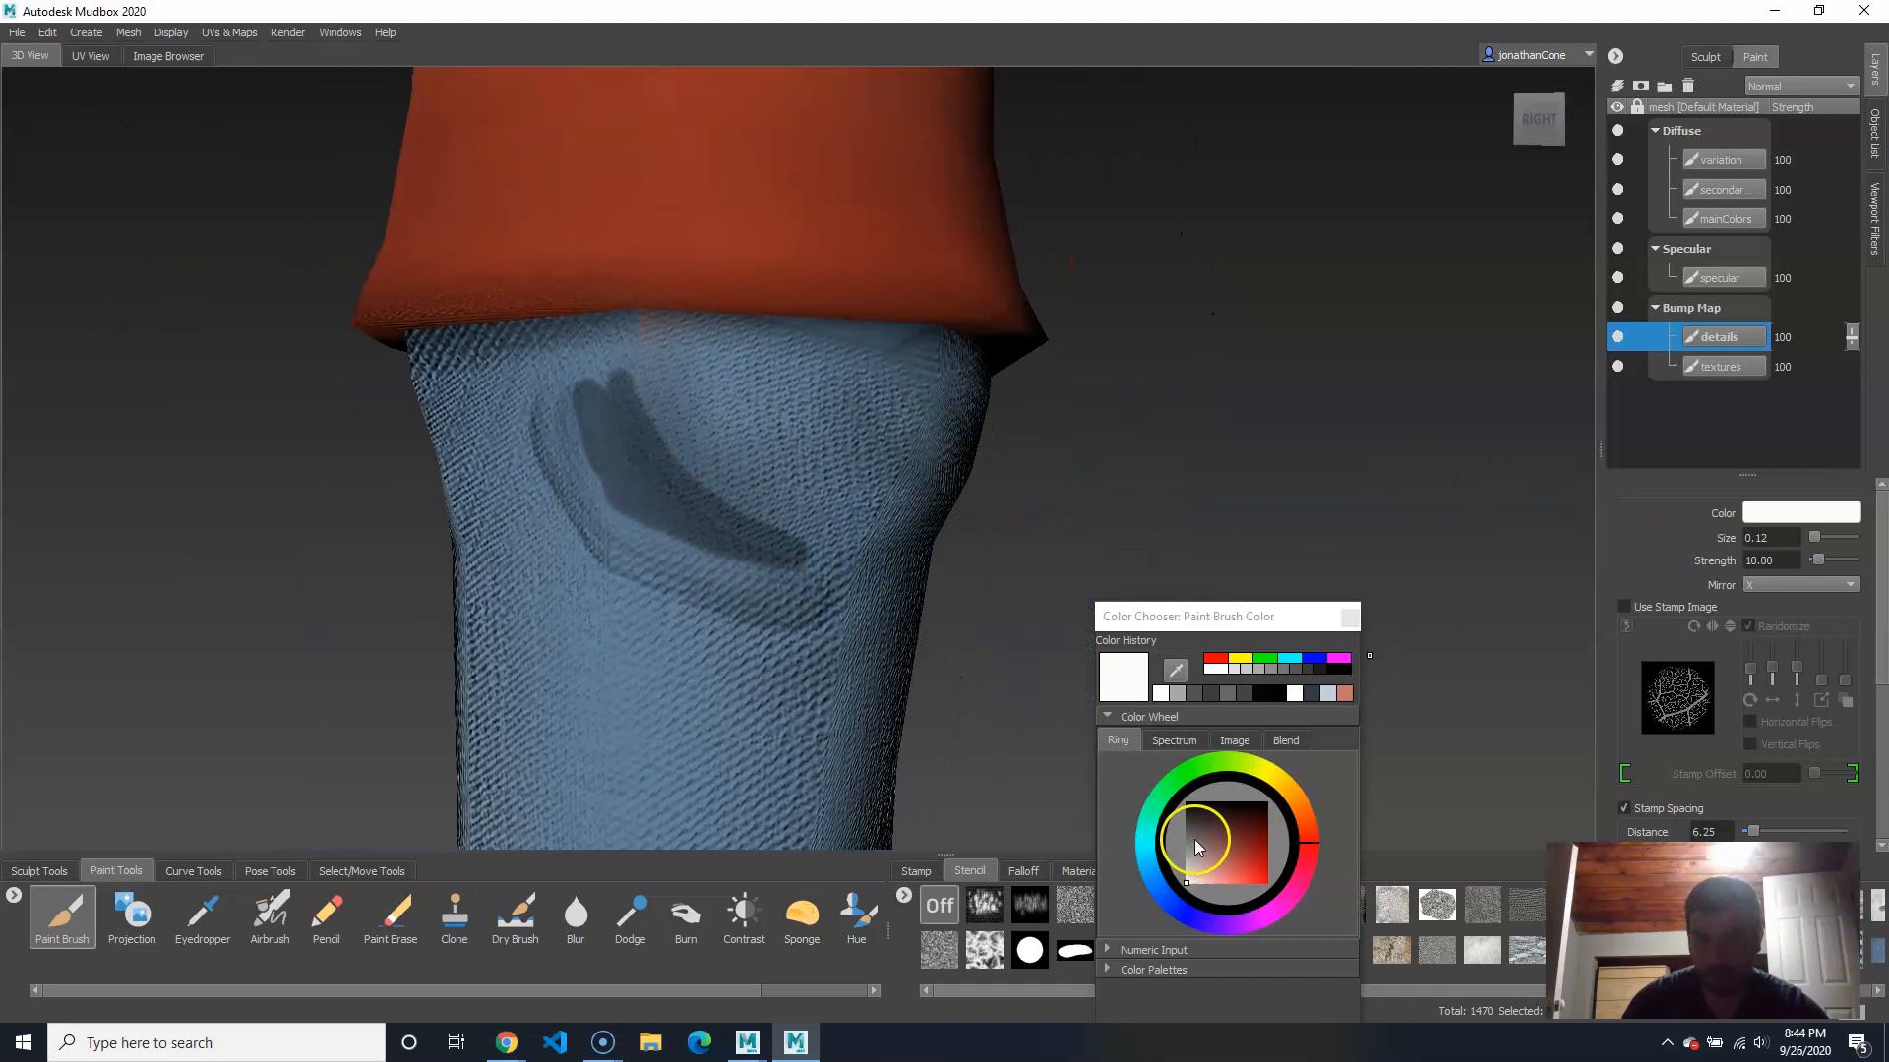
{"action": "left_click_drag", "start_coordinate": [1194, 840], "coordinate": [1179, 805]}
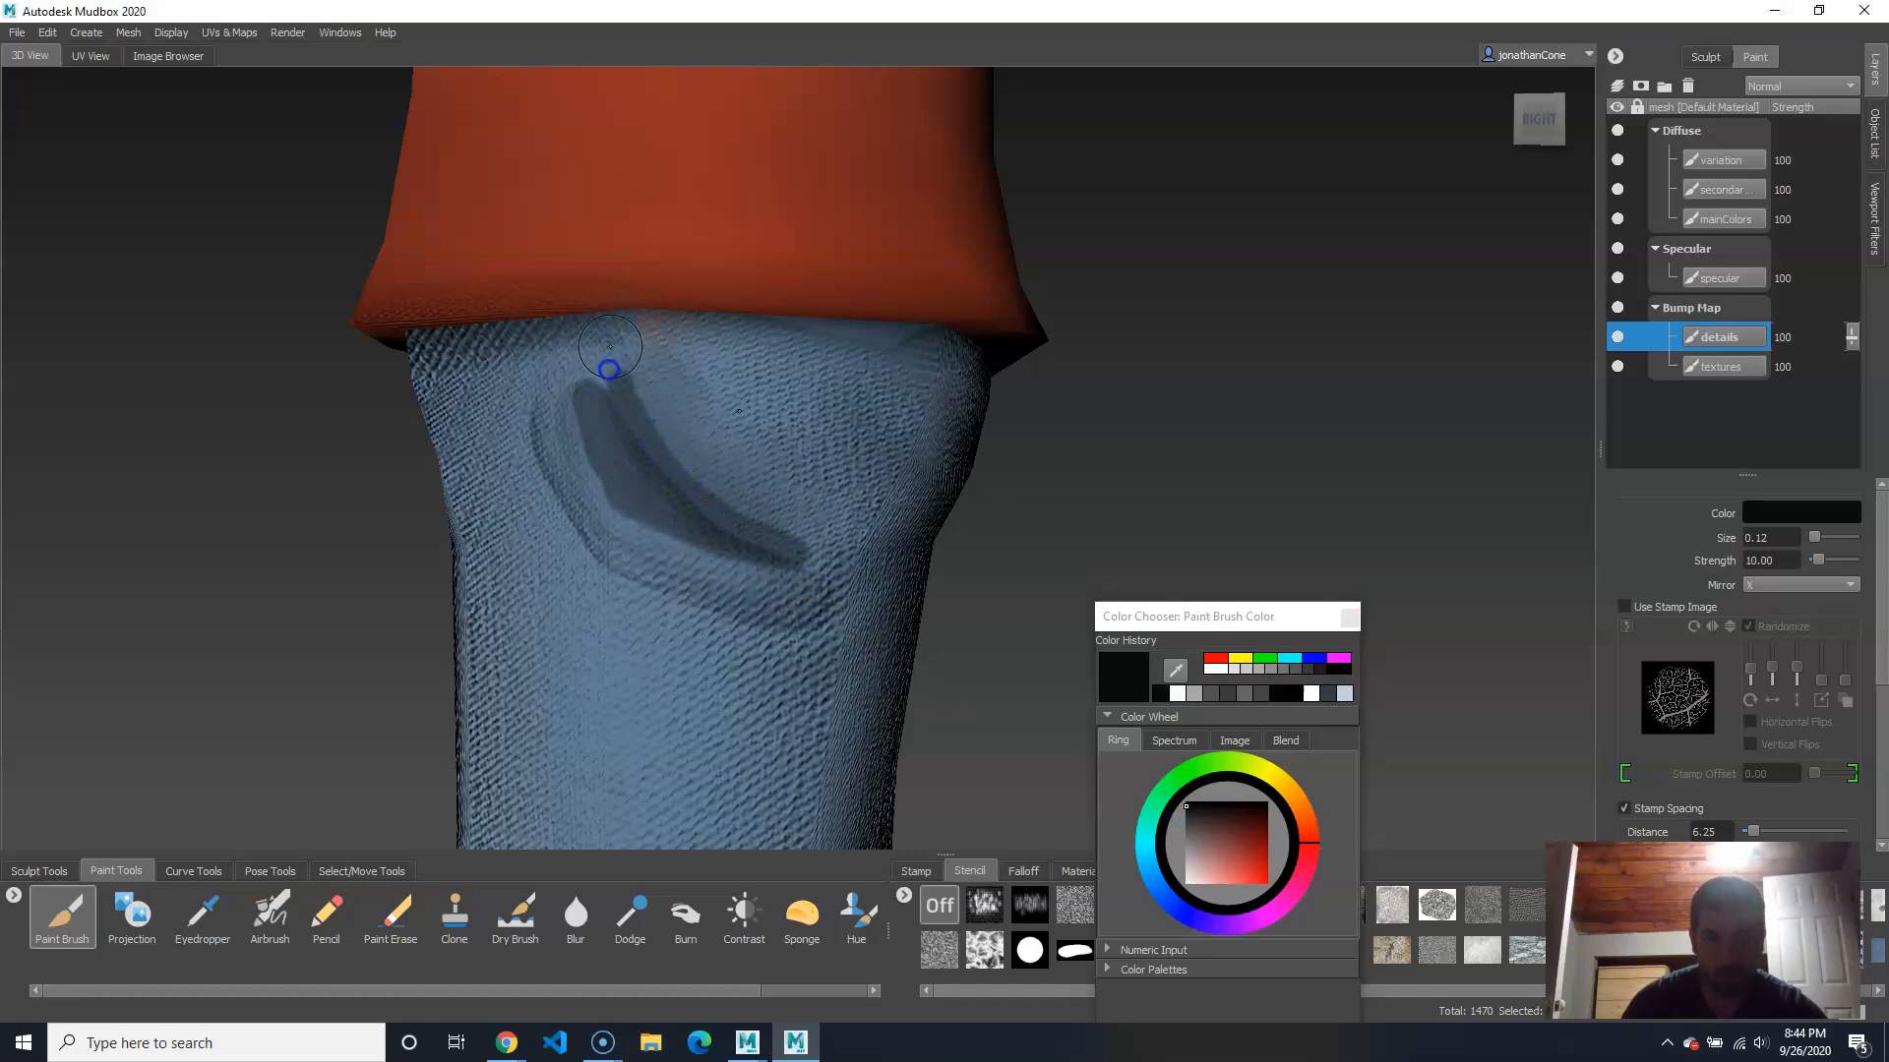
Step: Paint the fly on the front of the shorts with black and light gray strokes at brush size 0.04
{"action": "left_click_drag", "start_coordinate": [682, 486], "coordinate": [1223, 535], "text": "alt"}
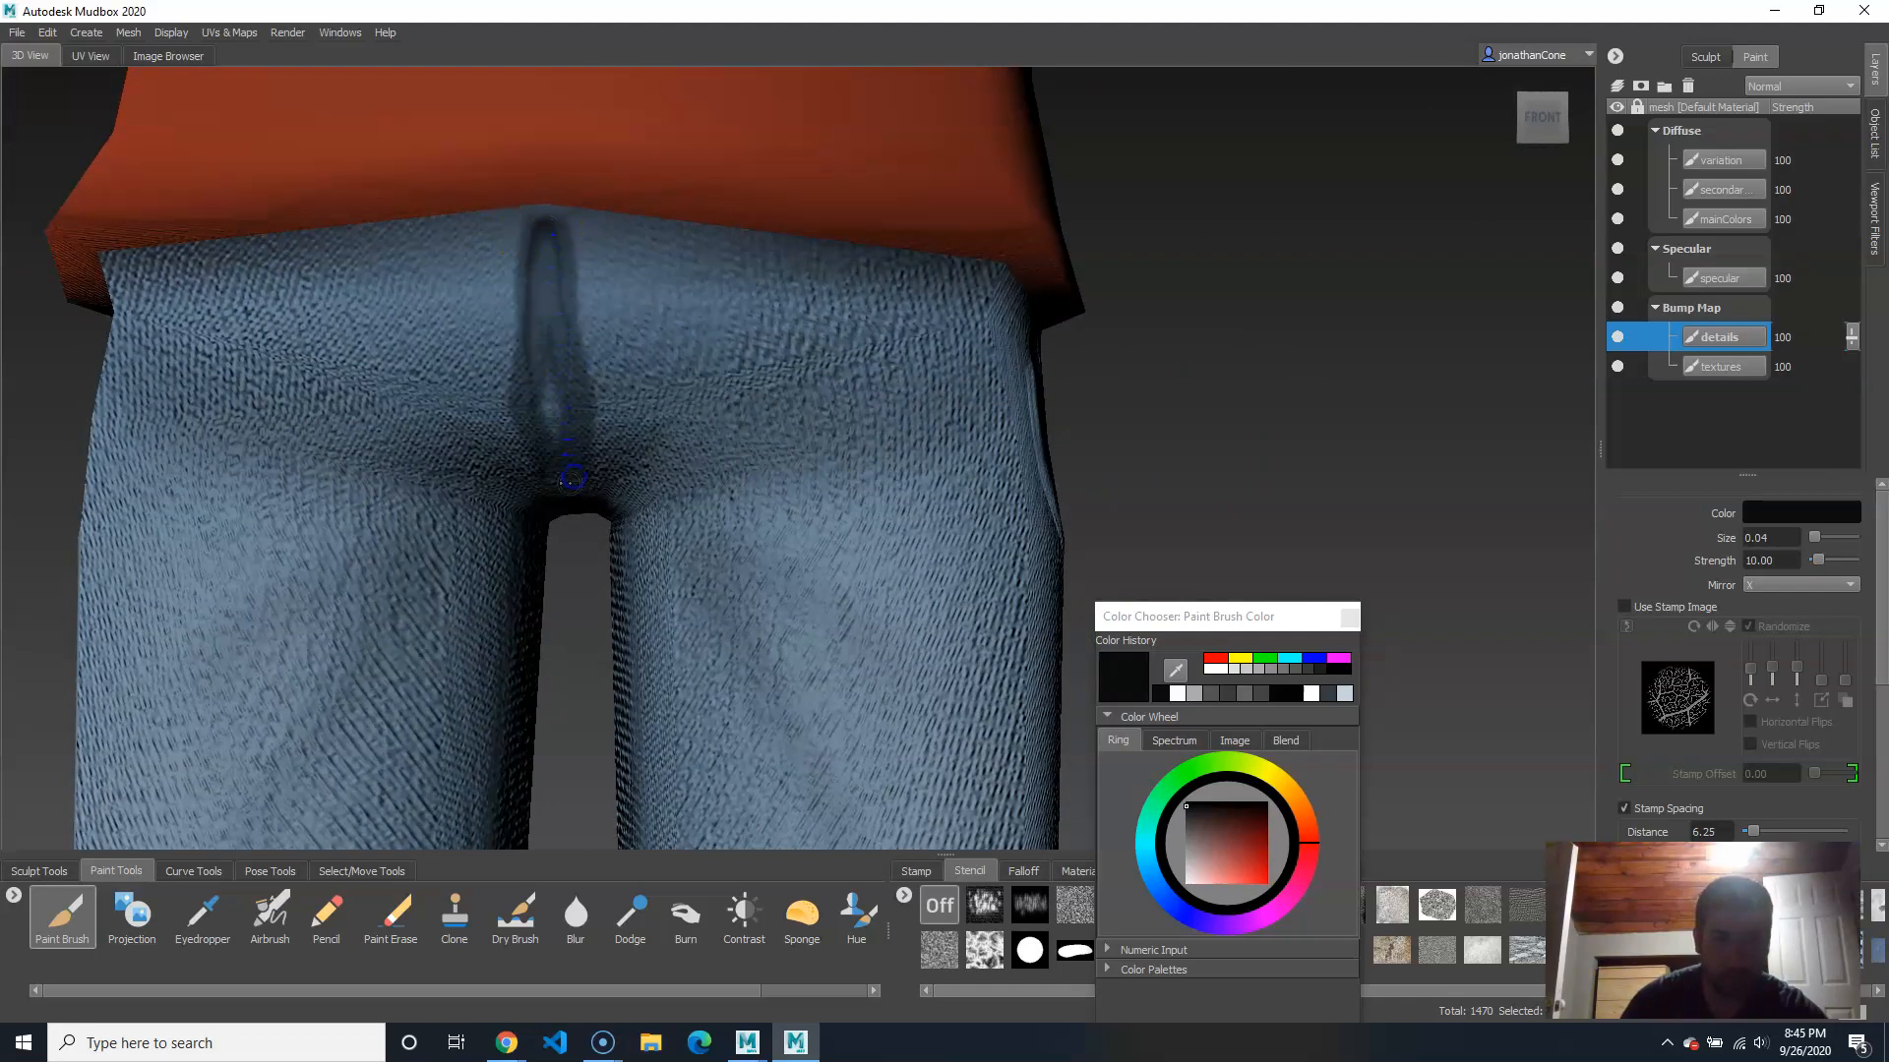
{"action": "left_click_drag", "start_coordinate": [1183, 814], "coordinate": [1187, 873]}
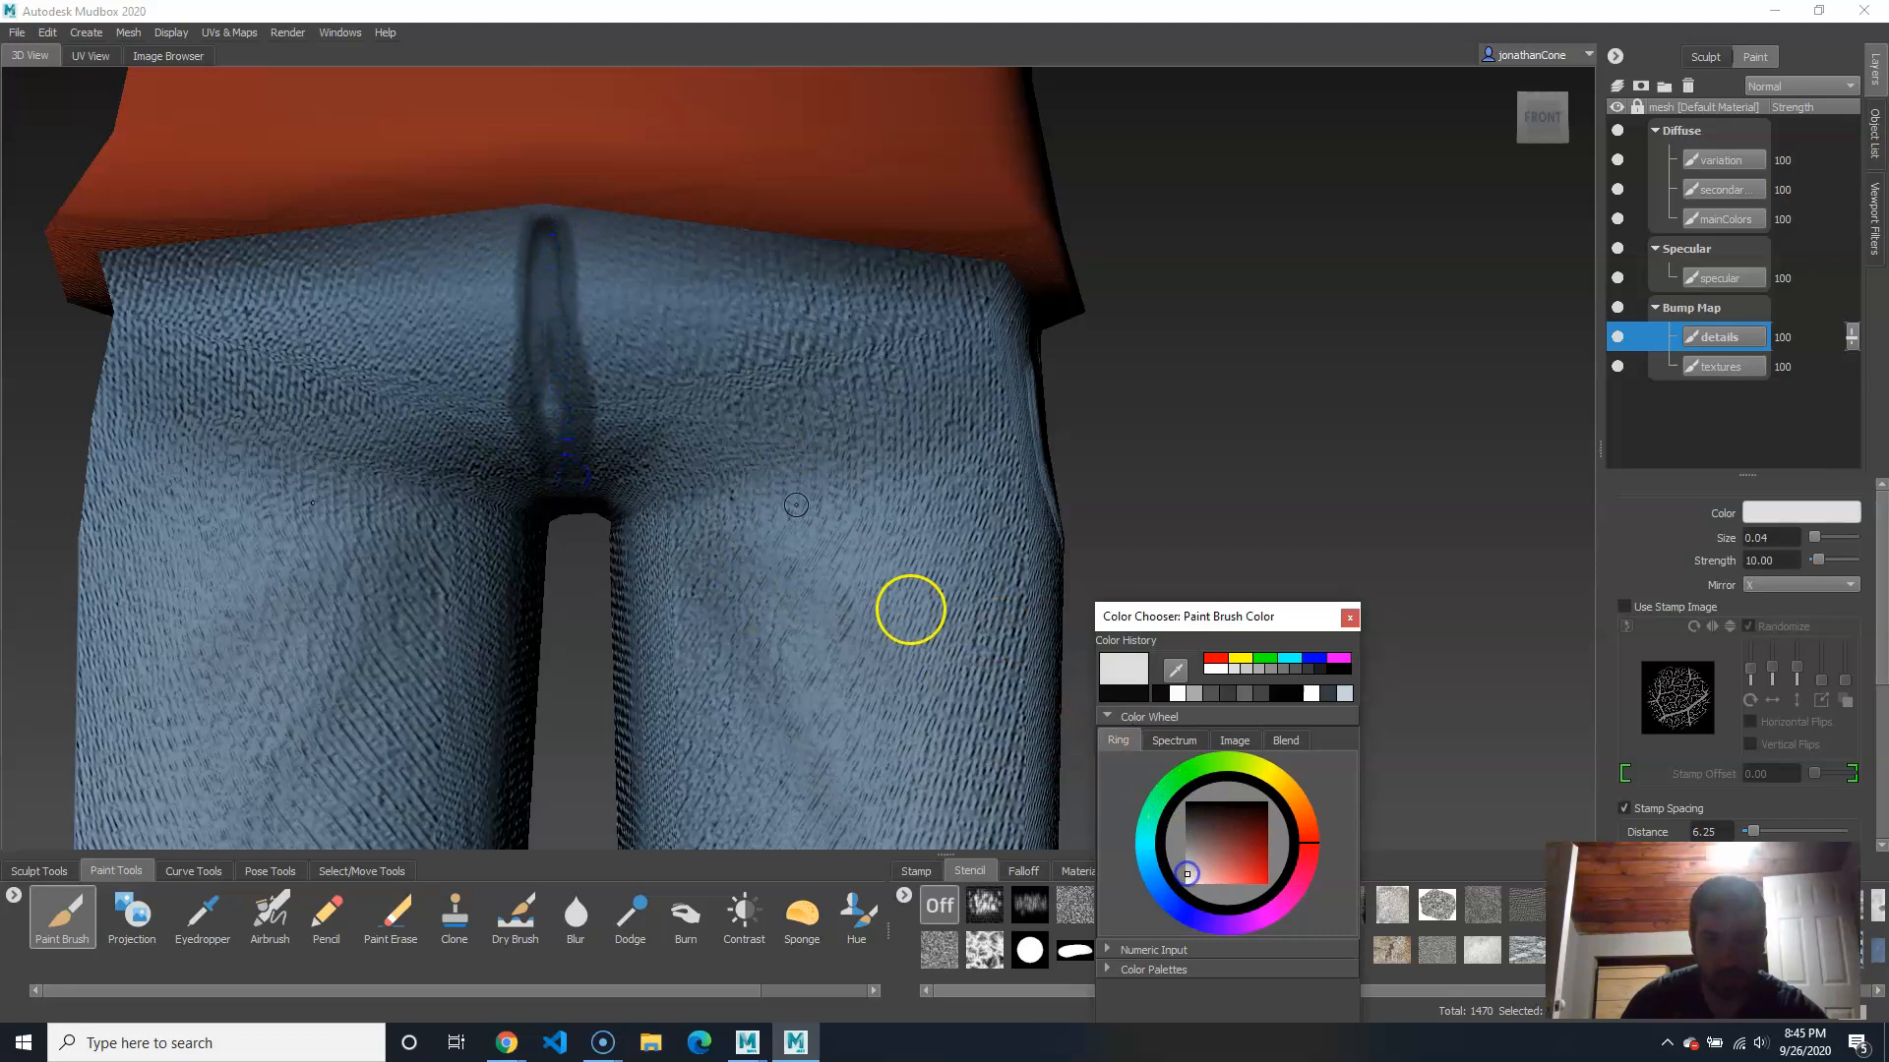
{"action": "left_click_drag", "start_coordinate": [564, 227], "coordinate": [571, 324]}
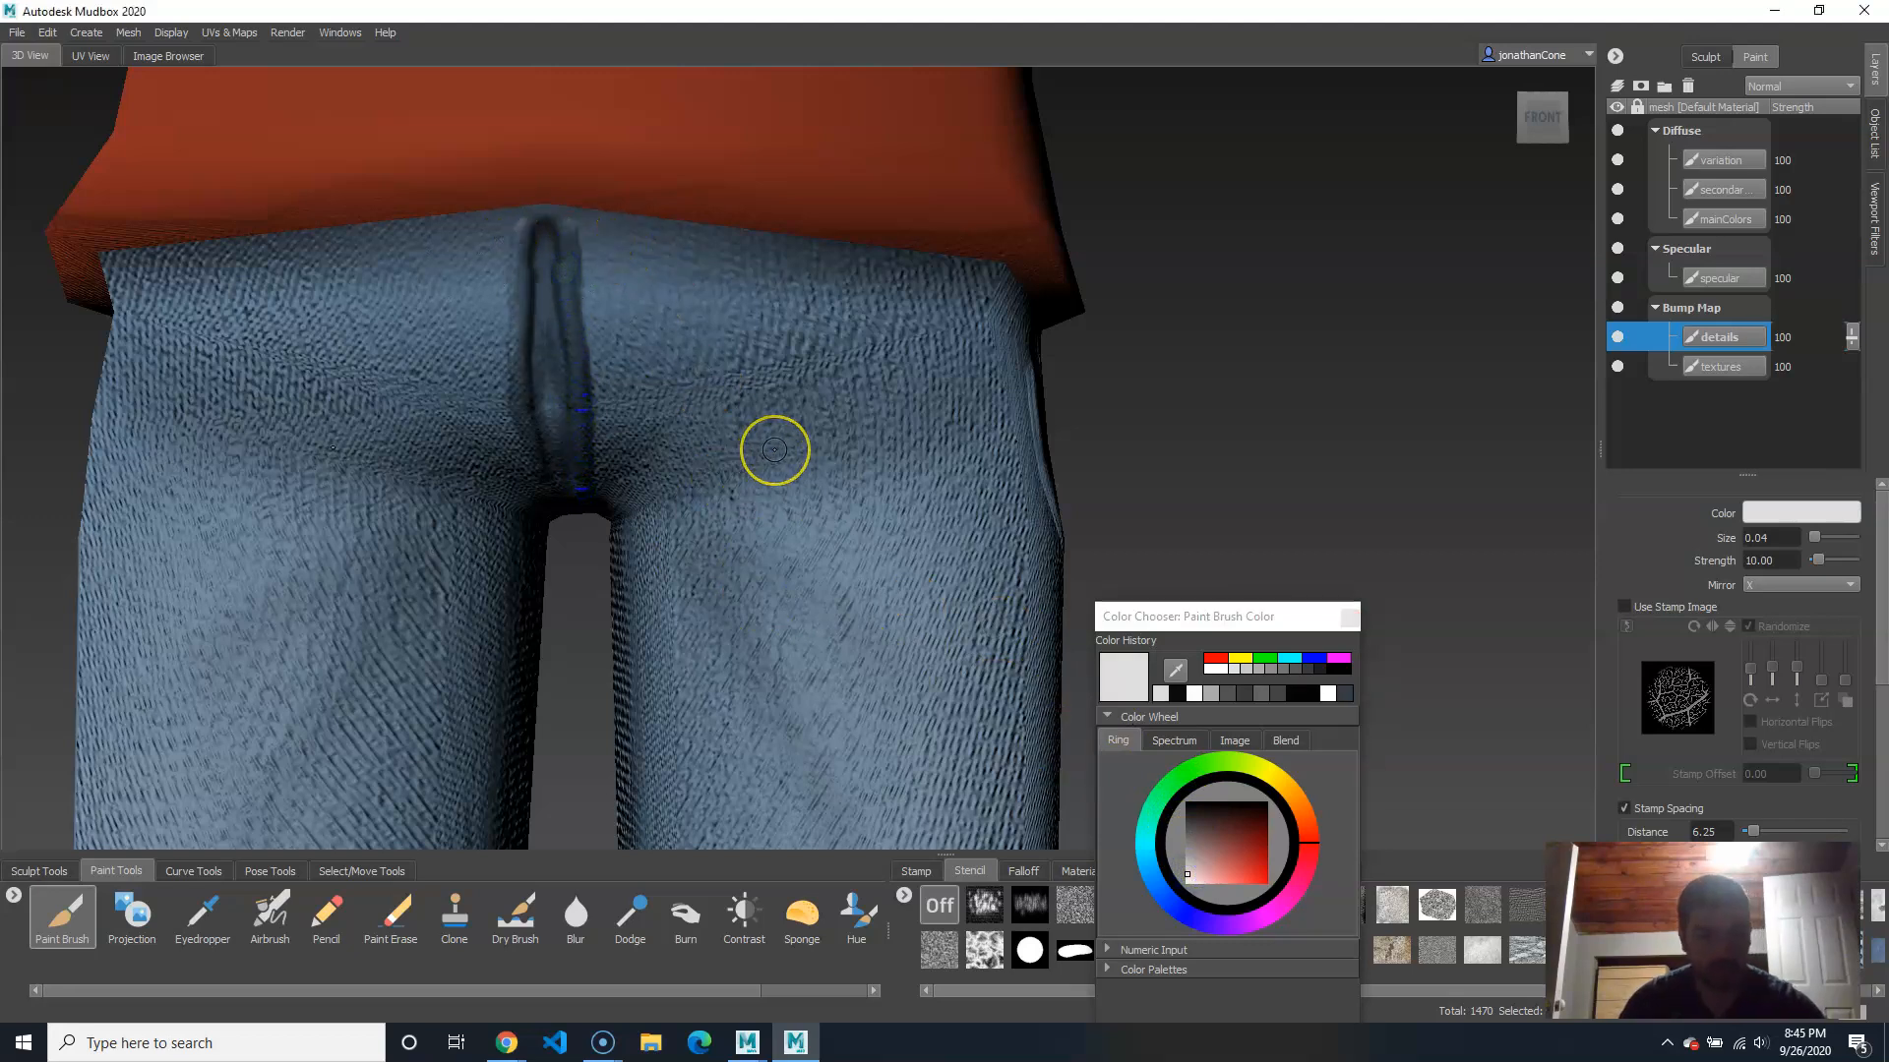
Step: Set the brush to black, size 0.06 and the first falloff preset, and paint a seam down the outer side of the shorts leg
{"action": "left_click_drag", "start_coordinate": [925, 389], "coordinate": [747, 389], "text": "alt"}
{"action": "right_click_drag", "start_coordinate": [747, 388], "coordinate": [516, 380], "text": "alt"}
{"action": "middle_click_drag", "start_coordinate": [777, 467], "coordinate": [754, 296], "text": "alt"}
{"action": "right_click_drag", "start_coordinate": [573, 346], "coordinate": [514, 434], "text": "alt"}
{"action": "left_click_drag", "start_coordinate": [514, 434], "coordinate": [620, 286], "text": "alt"}
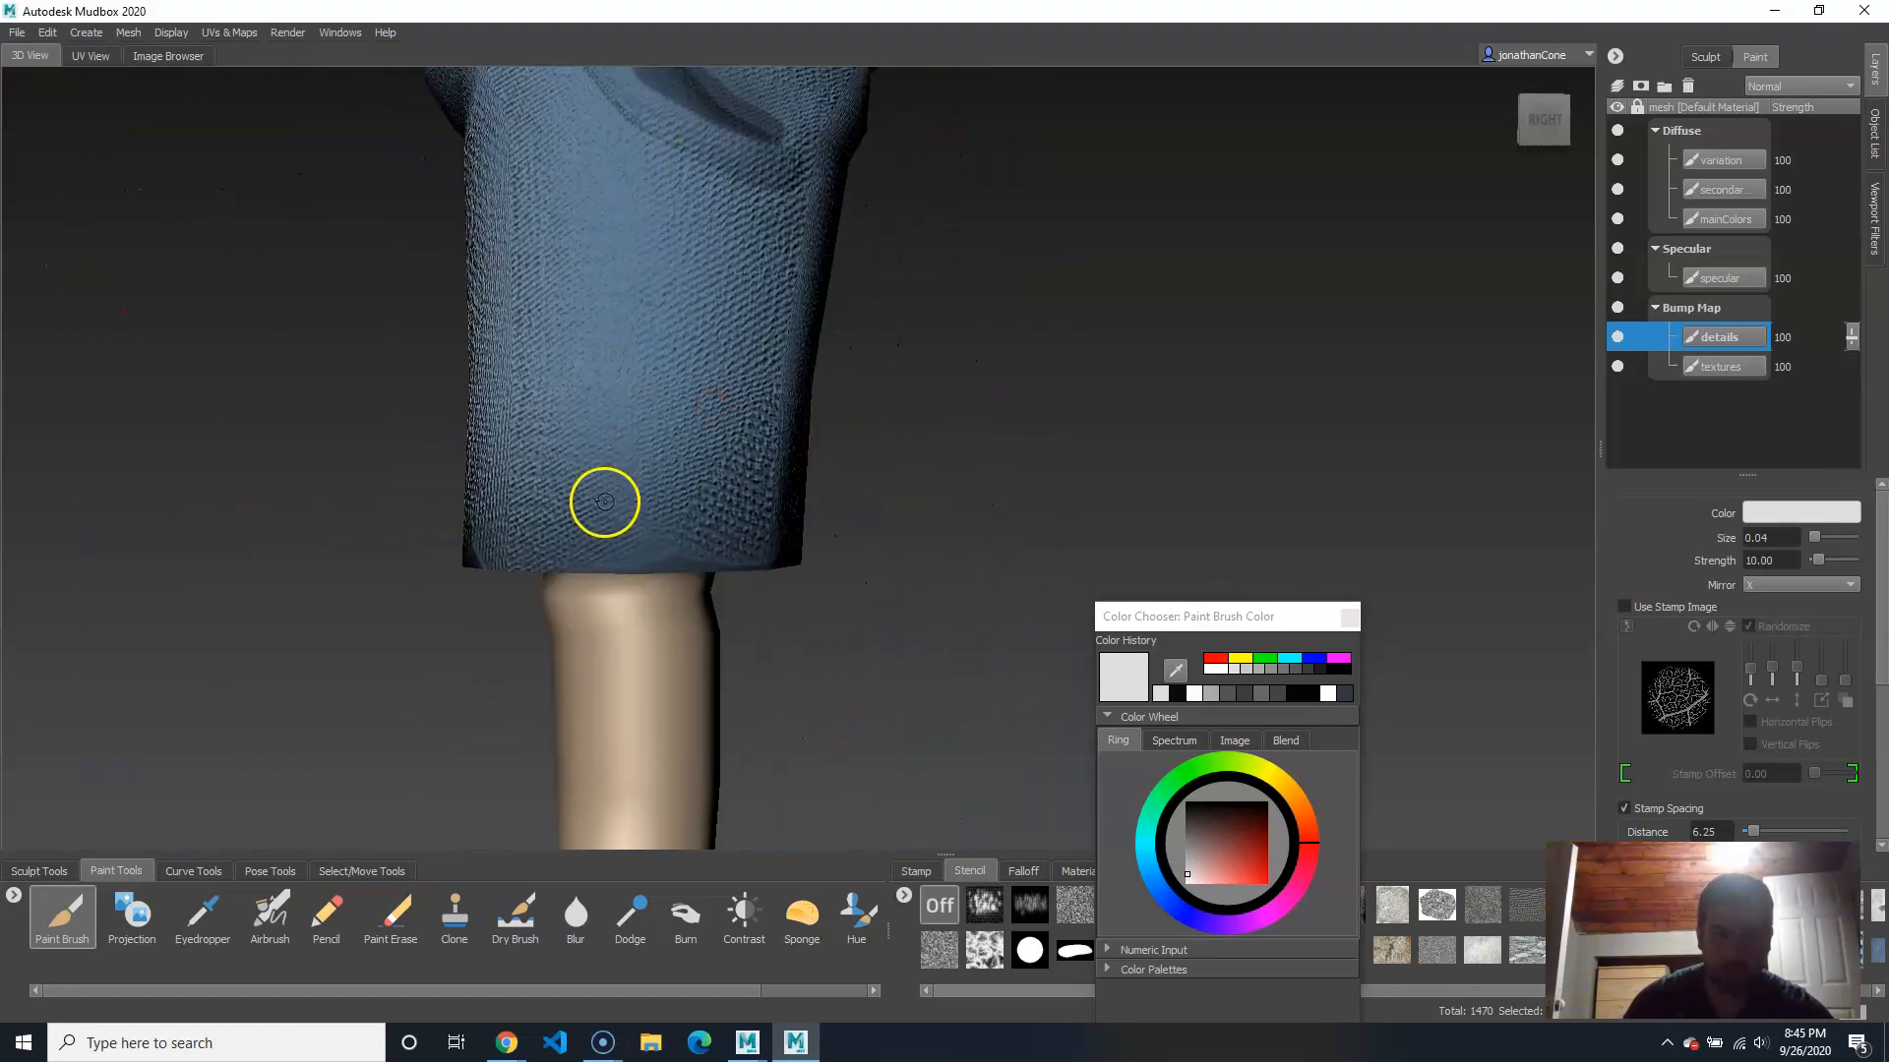
{"action": "left_click", "coordinate": [1185, 802]}
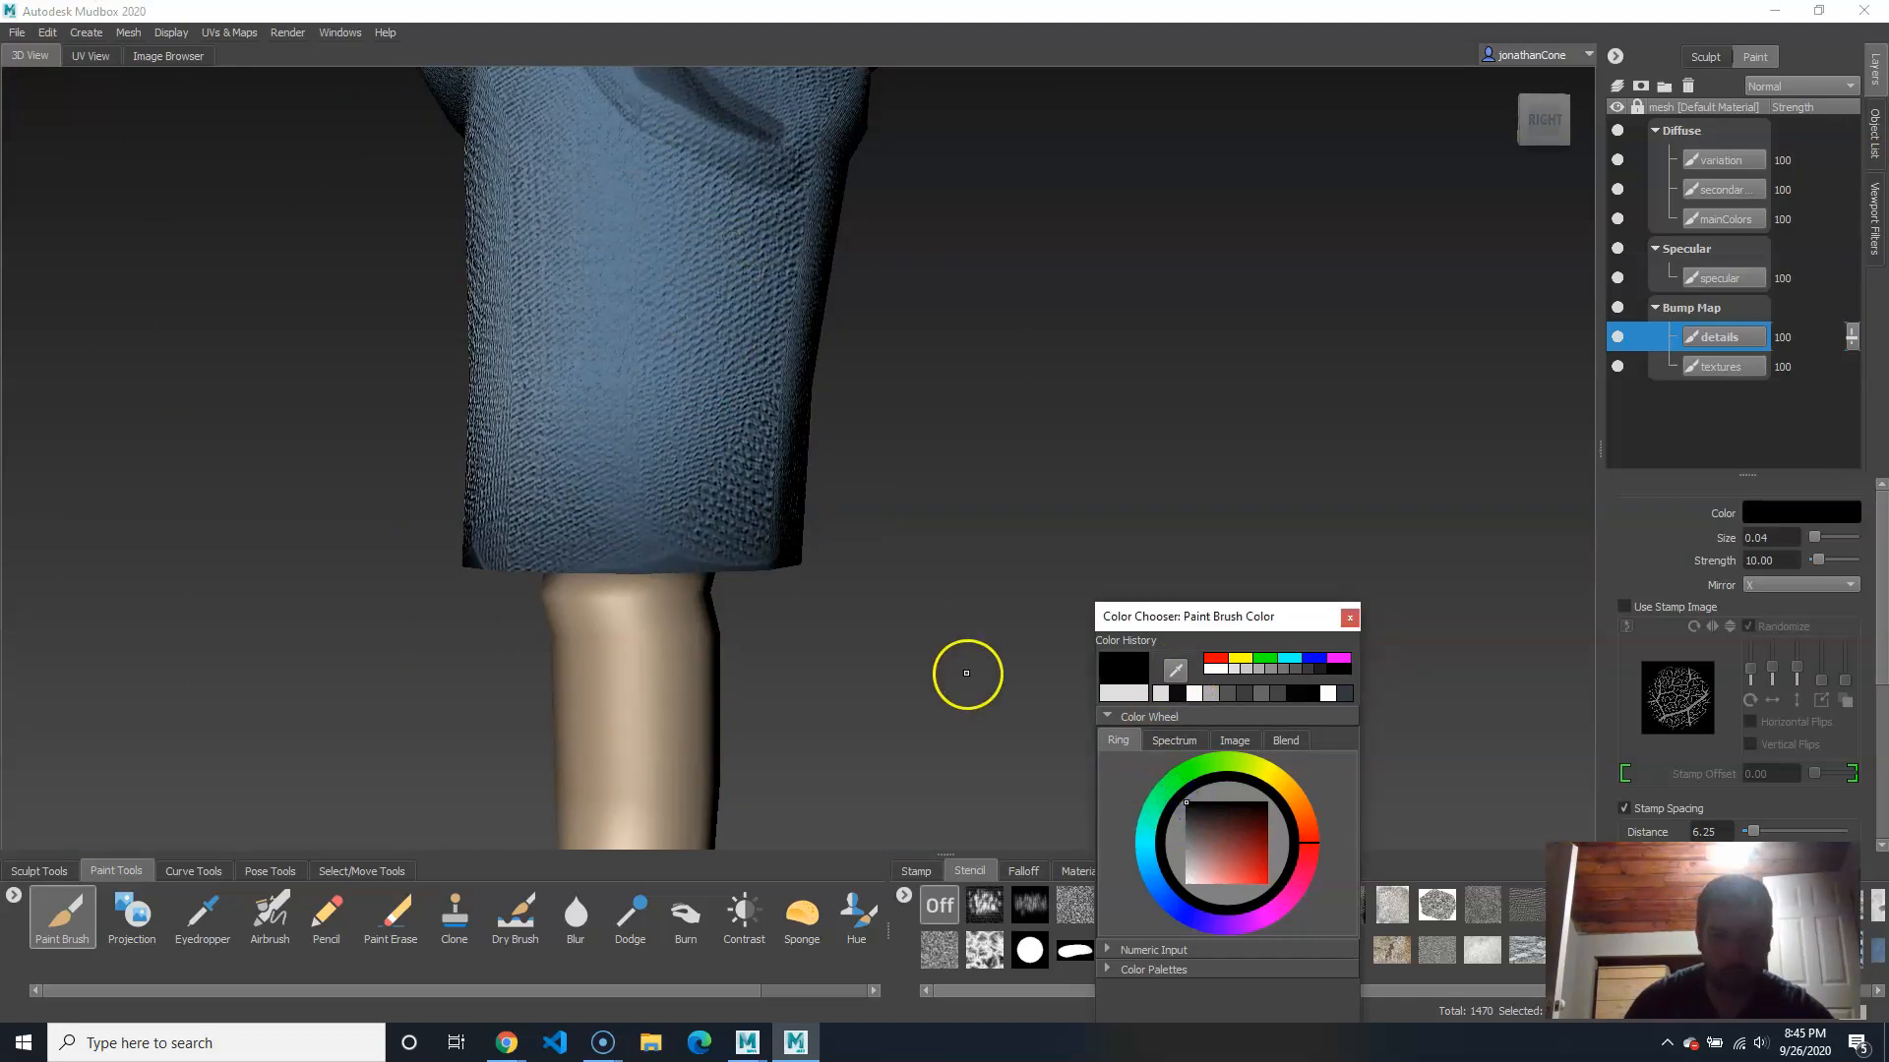
{"action": "left_click", "coordinate": [1023, 872]}
{"action": "left_click", "coordinate": [938, 908]}
{"action": "middle_click_drag", "start_coordinate": [674, 246], "coordinate": [682, 377], "text": "alt"}
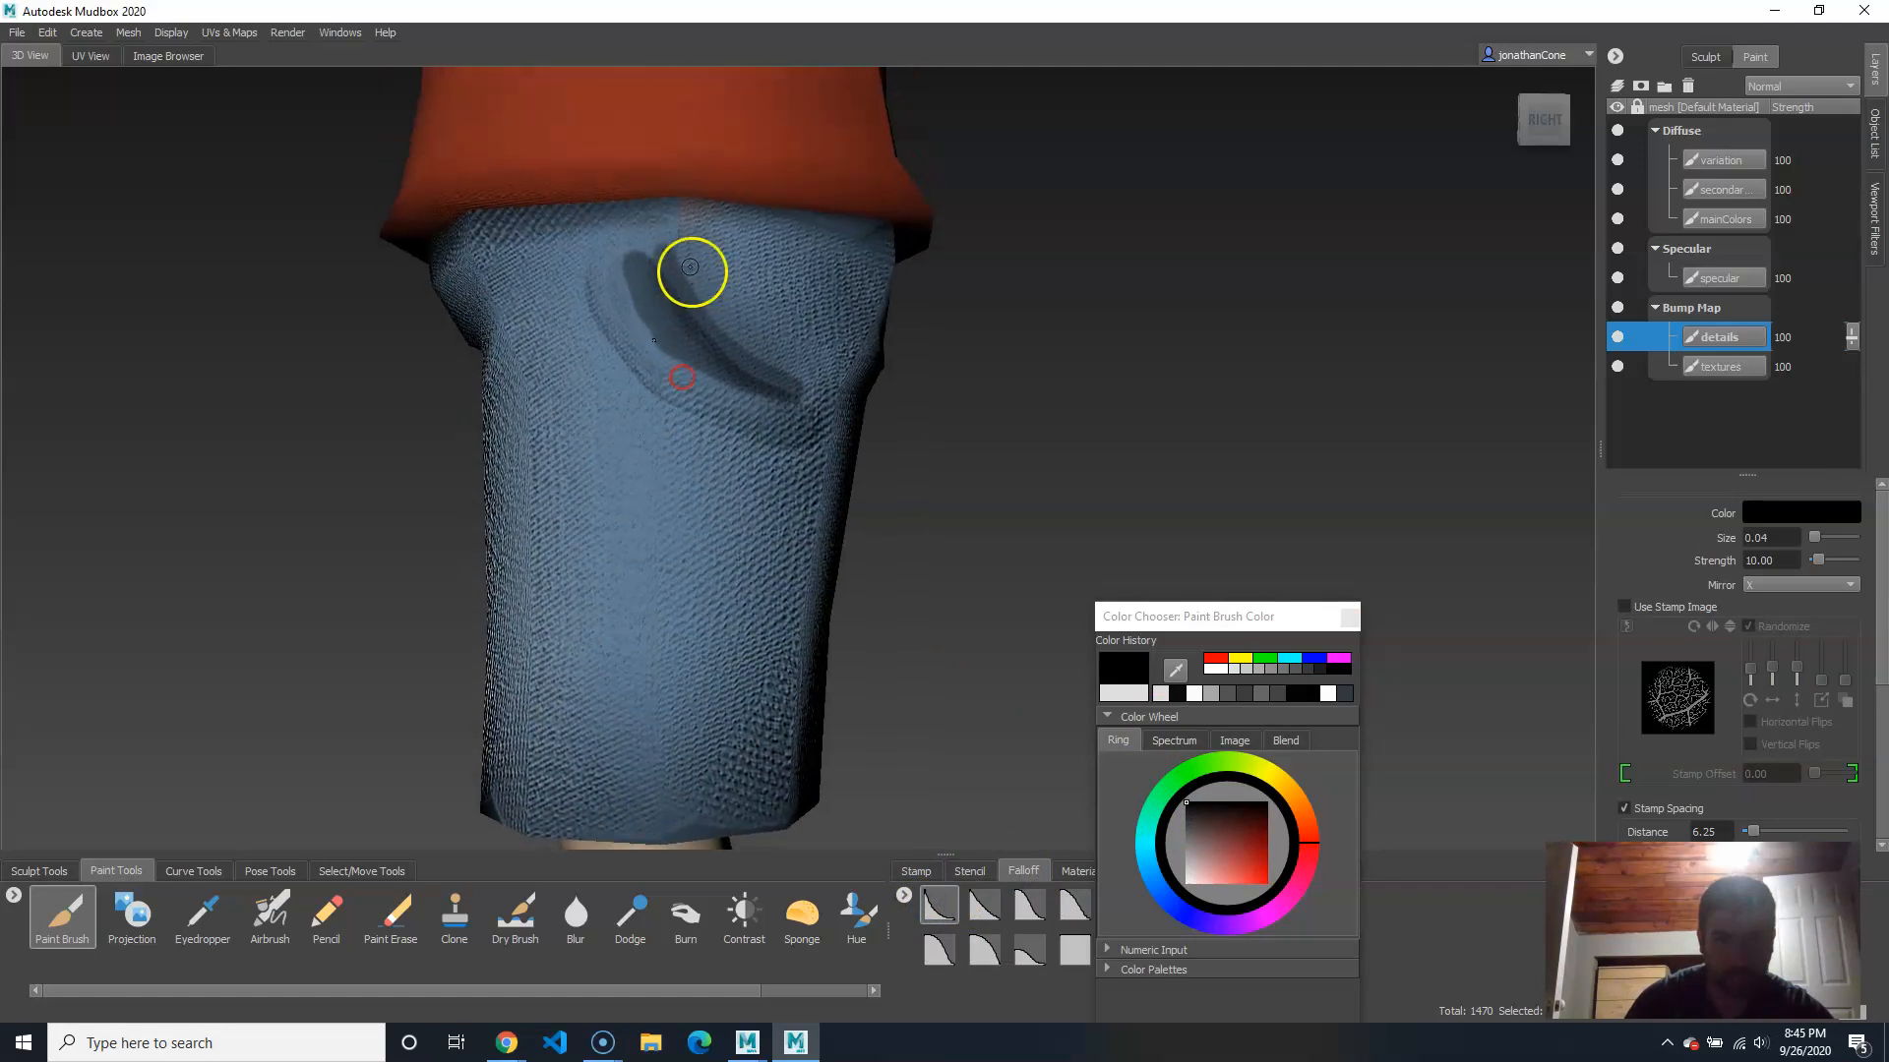
{"action": "key", "text": "m"}
{"action": "left_click_drag", "start_coordinate": [702, 291], "coordinate": [717, 295]}
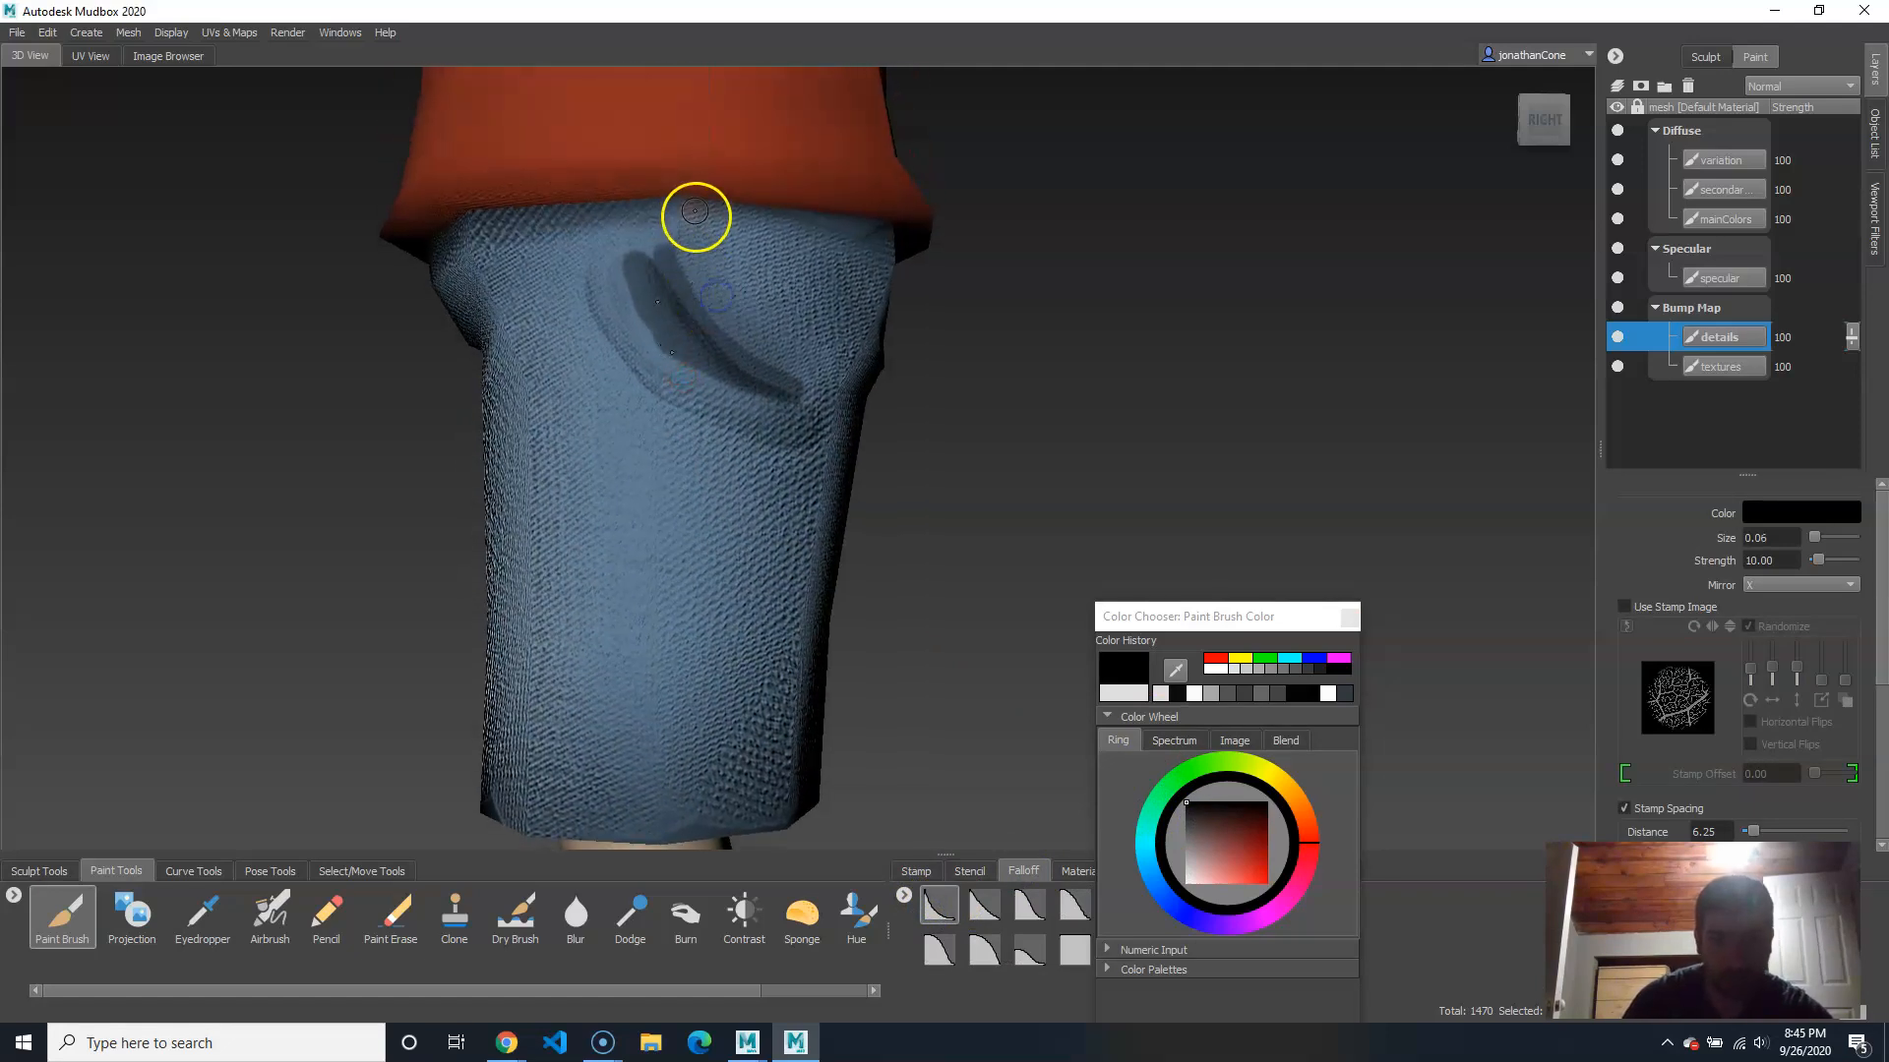
{"action": "left_click_drag", "start_coordinate": [682, 202], "coordinate": [678, 250]}
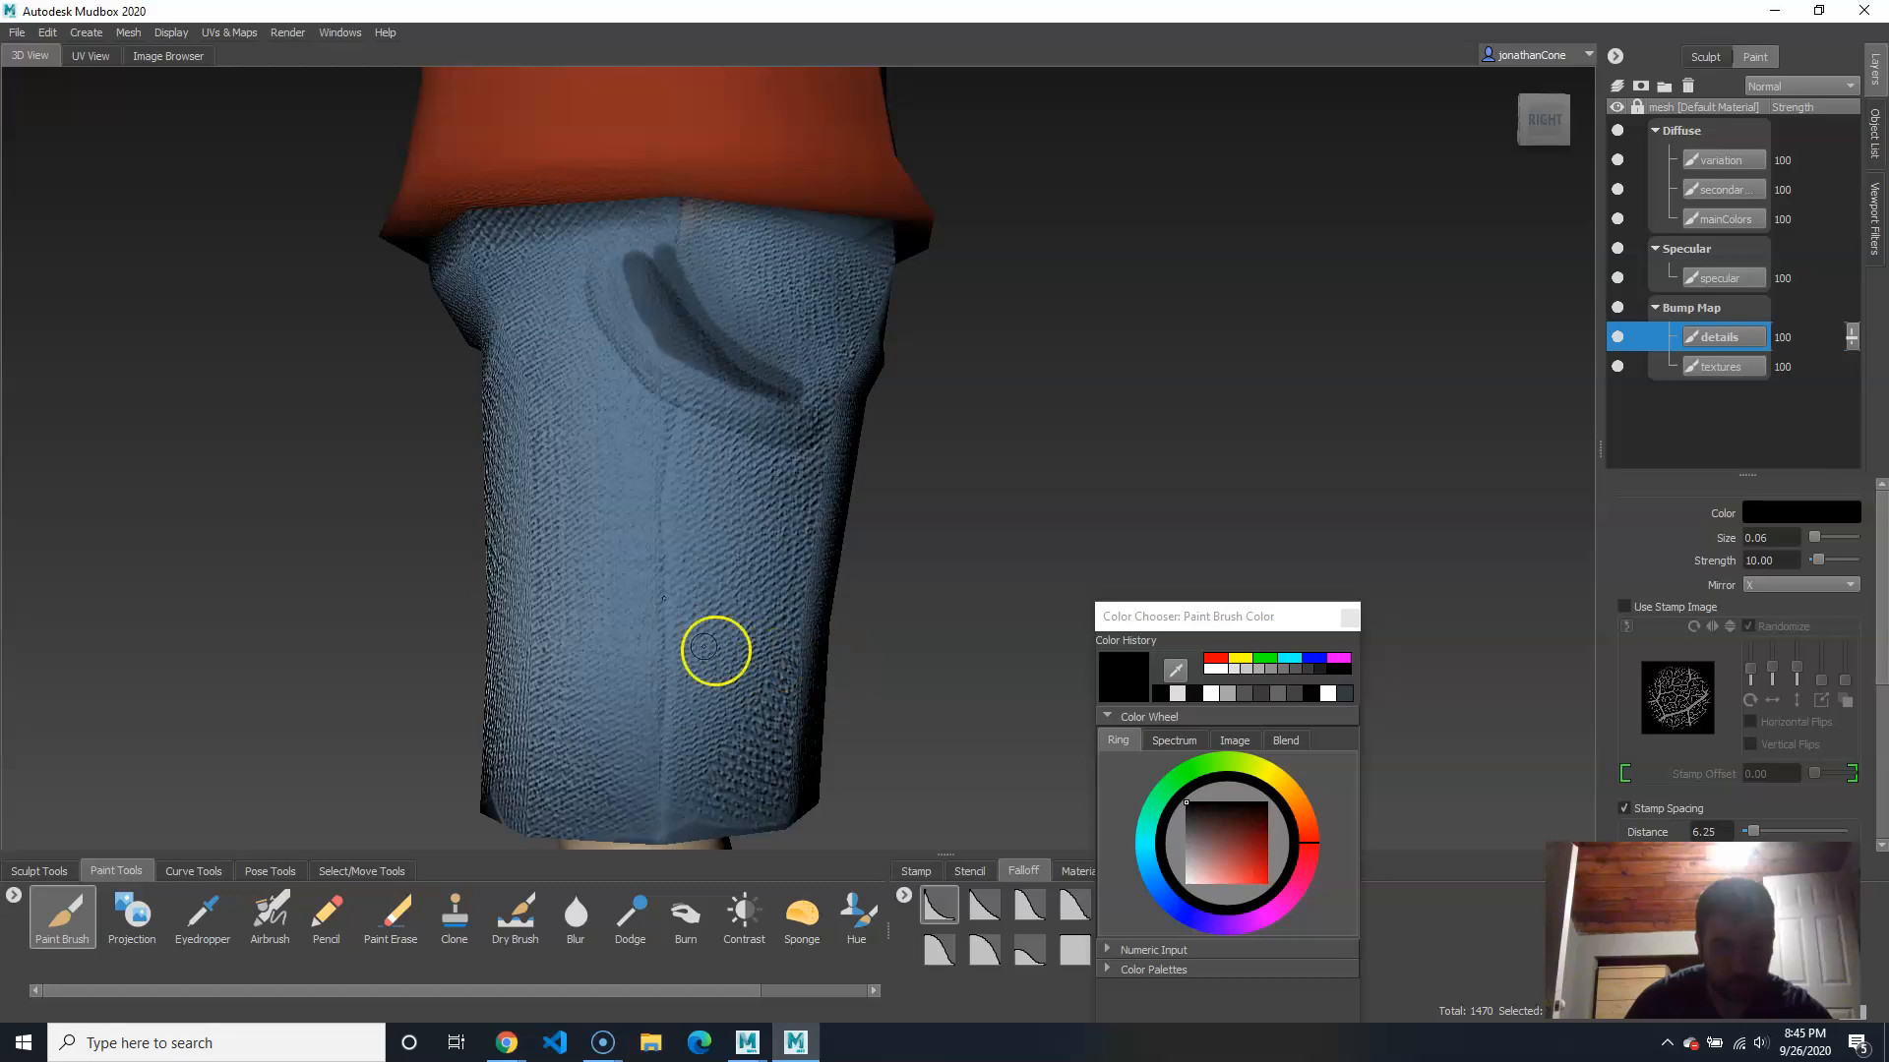
Step: Paint a black seam line down the inner side of the shorts leg to the hem
{"action": "right_click_drag", "start_coordinate": [717, 649], "coordinate": [669, 650], "text": "alt"}
{"action": "left_click_drag", "start_coordinate": [669, 650], "coordinate": [640, 649], "text": "alt"}
{"action": "middle_click_drag", "start_coordinate": [826, 679], "coordinate": [840, 570], "text": "alt"}
{"action": "left_click_drag", "start_coordinate": [547, 611], "coordinate": [728, 614], "text": "alt"}
{"action": "middle_click_drag", "start_coordinate": [561, 506], "coordinate": [765, 493], "text": "alt"}
{"action": "right_click_drag", "start_coordinate": [766, 494], "coordinate": [620, 257], "text": "alt"}
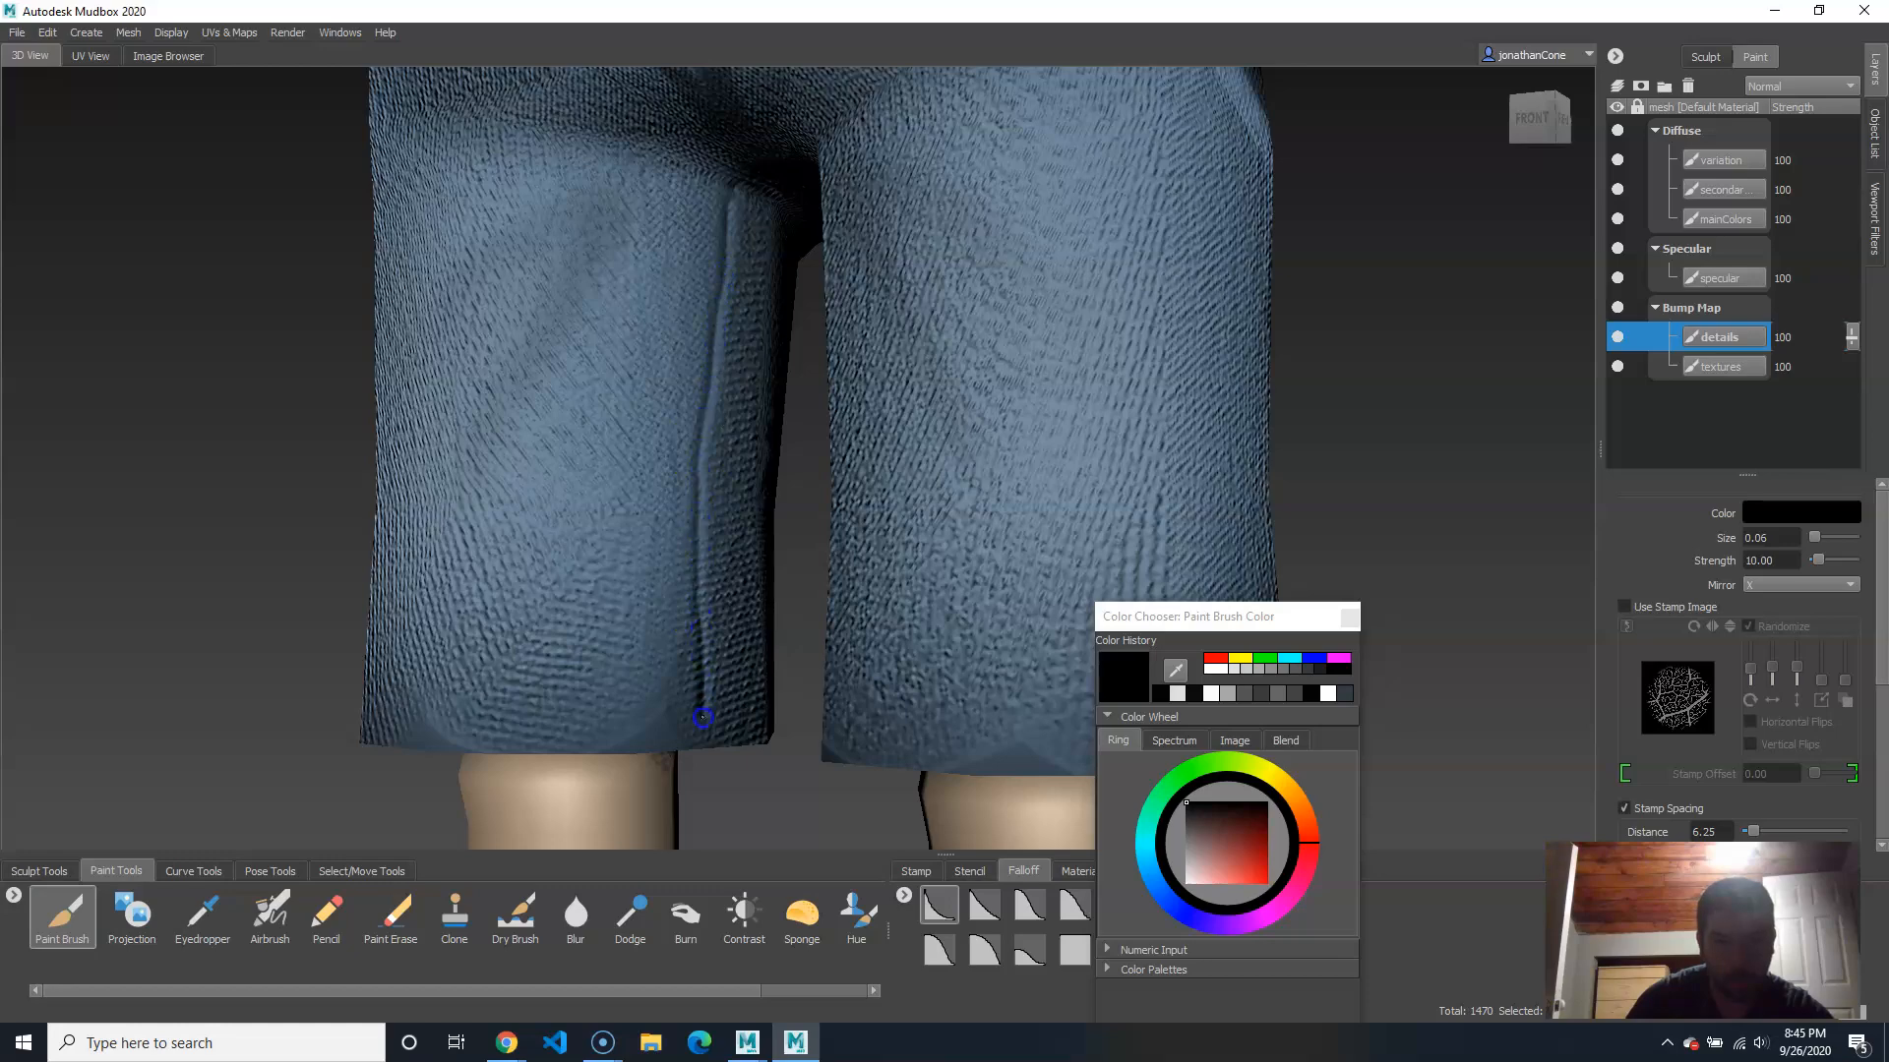
Step: Paint a black seam around the shirt's armhole where the sleeve meets the body, over the shoulder and under the arm
{"action": "left_click_drag", "start_coordinate": [775, 738], "coordinate": [963, 722], "text": "alt"}
{"action": "right_click_drag", "start_coordinate": [963, 722], "coordinate": [632, 452], "text": "alt"}
{"action": "middle_click_drag", "start_coordinate": [632, 451], "coordinate": [620, 586], "text": "alt"}
{"action": "right_click_drag", "start_coordinate": [620, 586], "coordinate": [801, 535], "text": "alt"}
{"action": "mouse_move", "coordinate": [800, 535]}
{"action": "left_mouse_down", "text": "alt"}
{"action": "mouse_move", "coordinate": [552, 409]}
{"action": "mouse_move", "coordinate": [646, 350]}
{"action": "left_mouse_up", "text": "alt"}
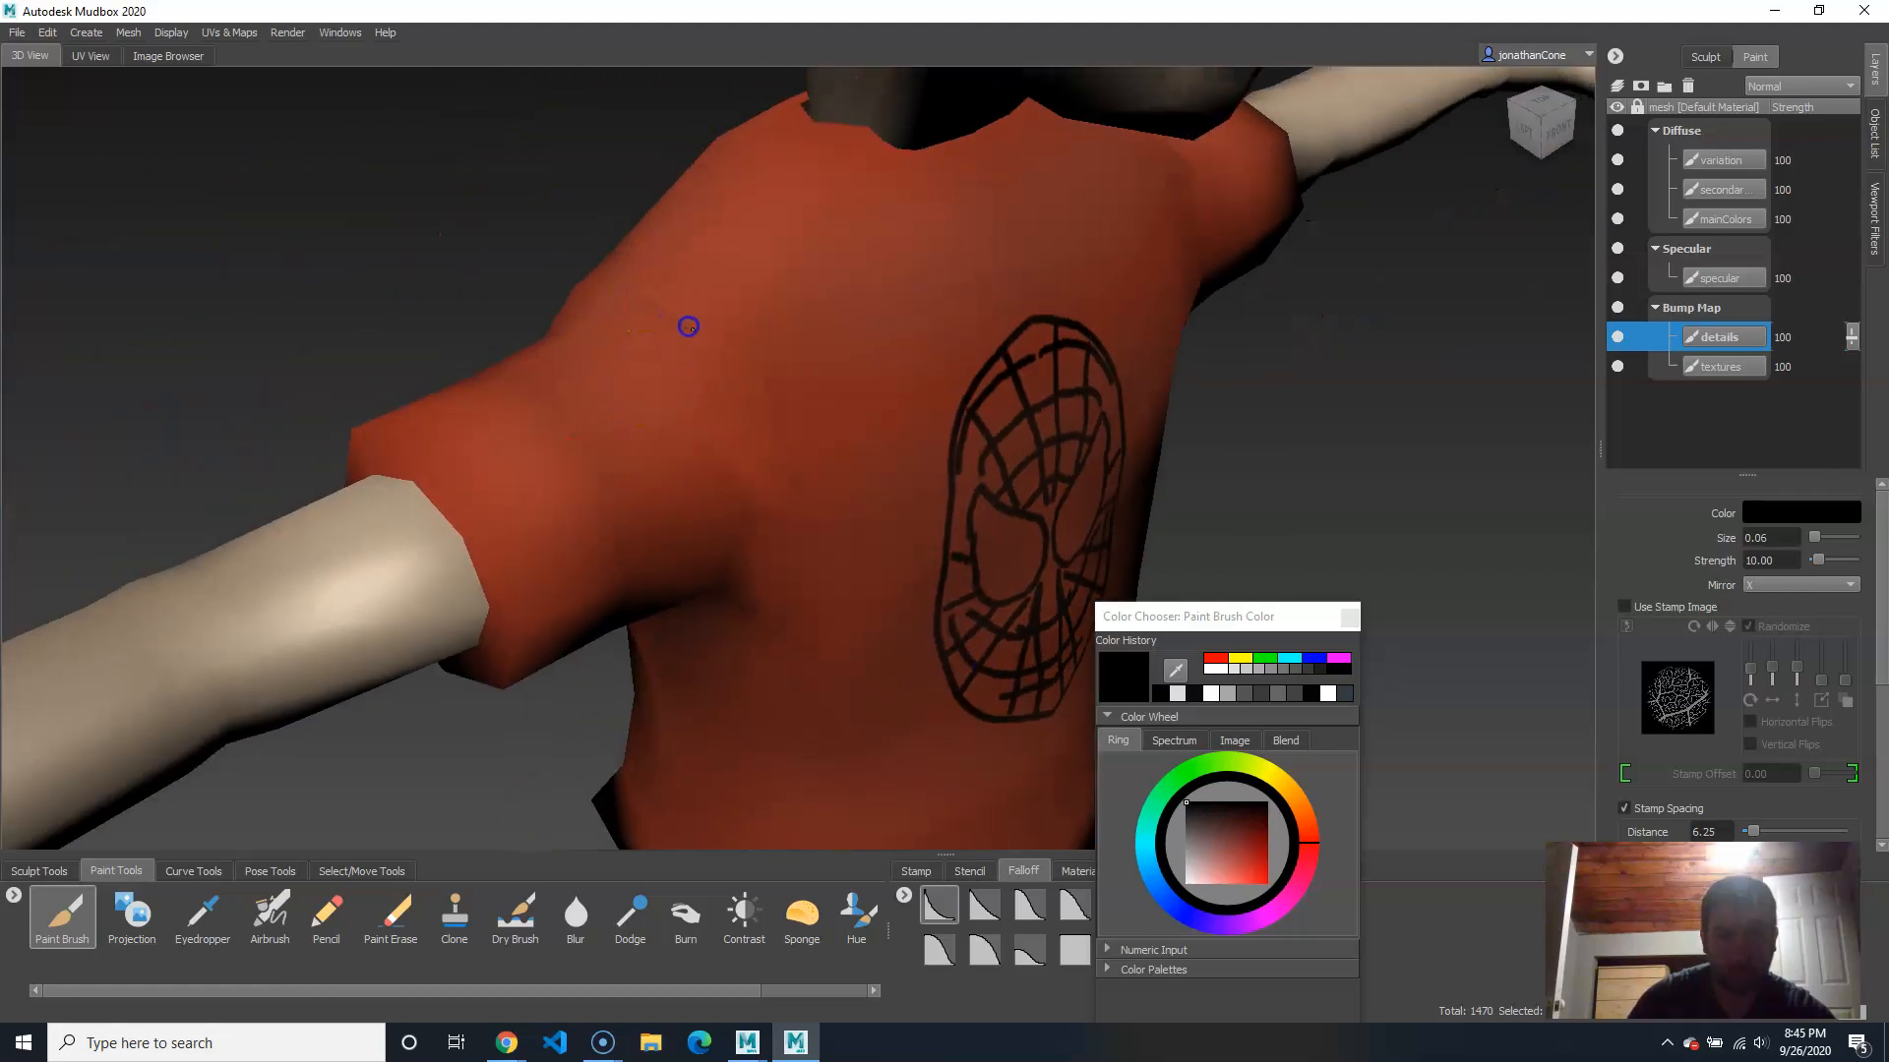
{"action": "mouse_move", "coordinate": [720, 608]}
{"action": "left_mouse_down", "text": "alt"}
{"action": "mouse_move", "coordinate": [839, 552]}
{"action": "mouse_move", "coordinate": [1038, 392]}
{"action": "left_mouse_up", "text": "alt"}
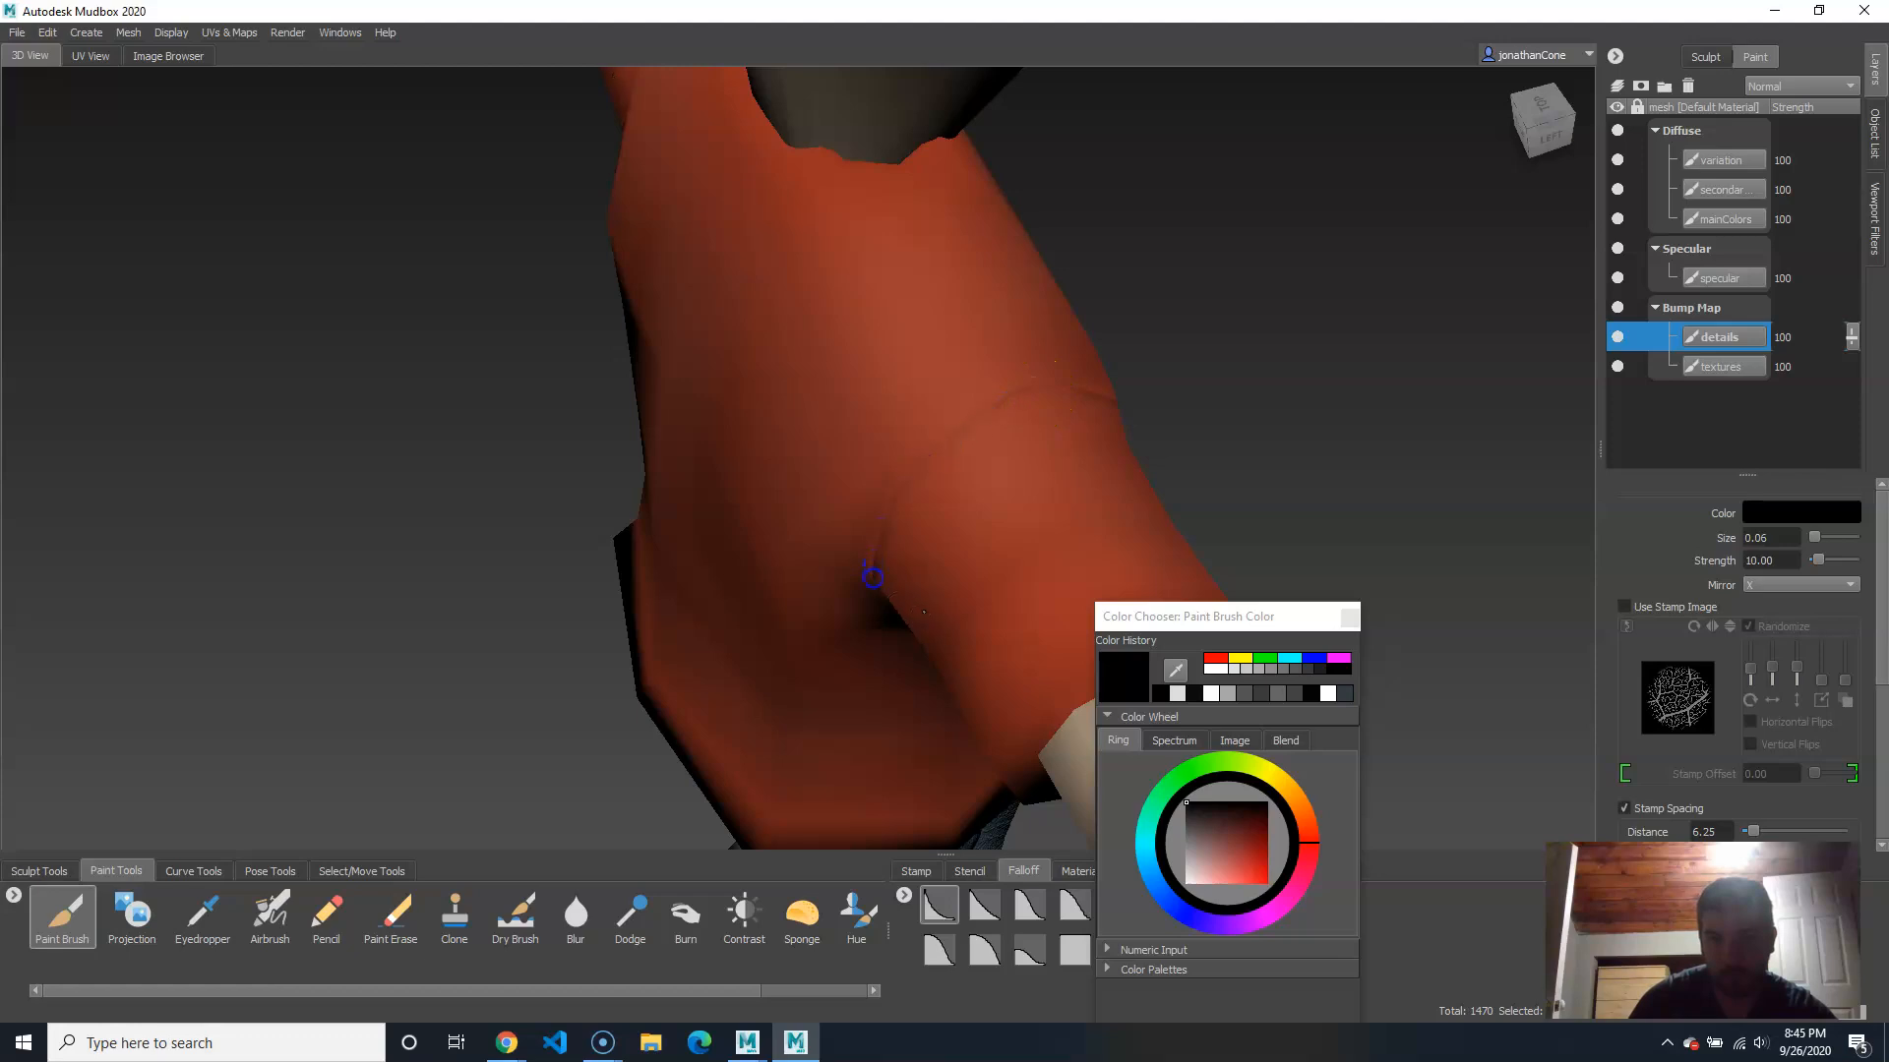
{"action": "left_click_drag", "start_coordinate": [872, 577], "coordinate": [836, 339], "text": "alt"}
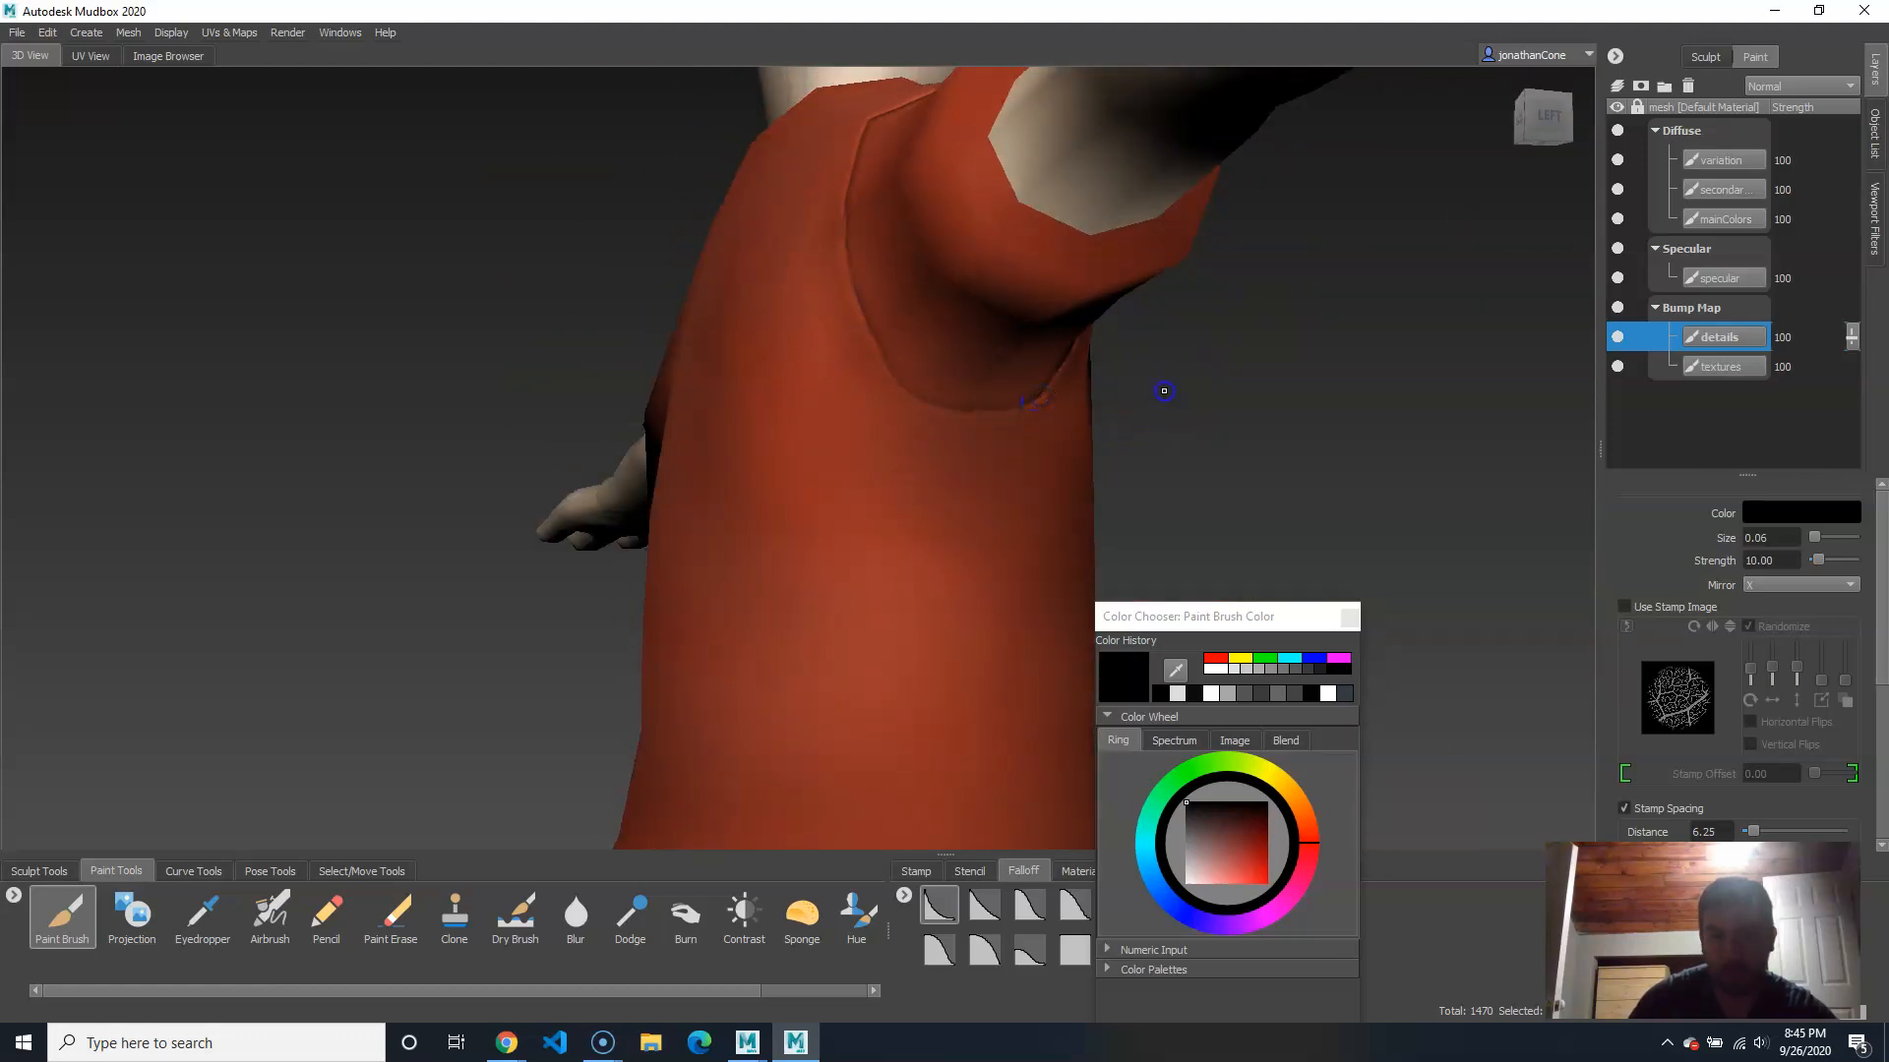
Step: Try painting black wrinkle lines under the character's eyes
{"action": "left_click_drag", "start_coordinate": [1164, 390], "coordinate": [754, 434], "text": "alt"}
{"action": "right_click_drag", "start_coordinate": [755, 434], "coordinate": [675, 376], "text": "alt"}
{"action": "mouse_move", "coordinate": [675, 376]}
{"action": "left_mouse_down", "text": "alt"}
{"action": "mouse_move", "coordinate": [771, 389]}
{"action": "mouse_move", "coordinate": [476, 355]}
{"action": "mouse_move", "coordinate": [1433, 363]}
{"action": "mouse_move", "coordinate": [983, 328]}
{"action": "mouse_move", "coordinate": [668, 375]}
{"action": "left_mouse_up", "text": "alt"}
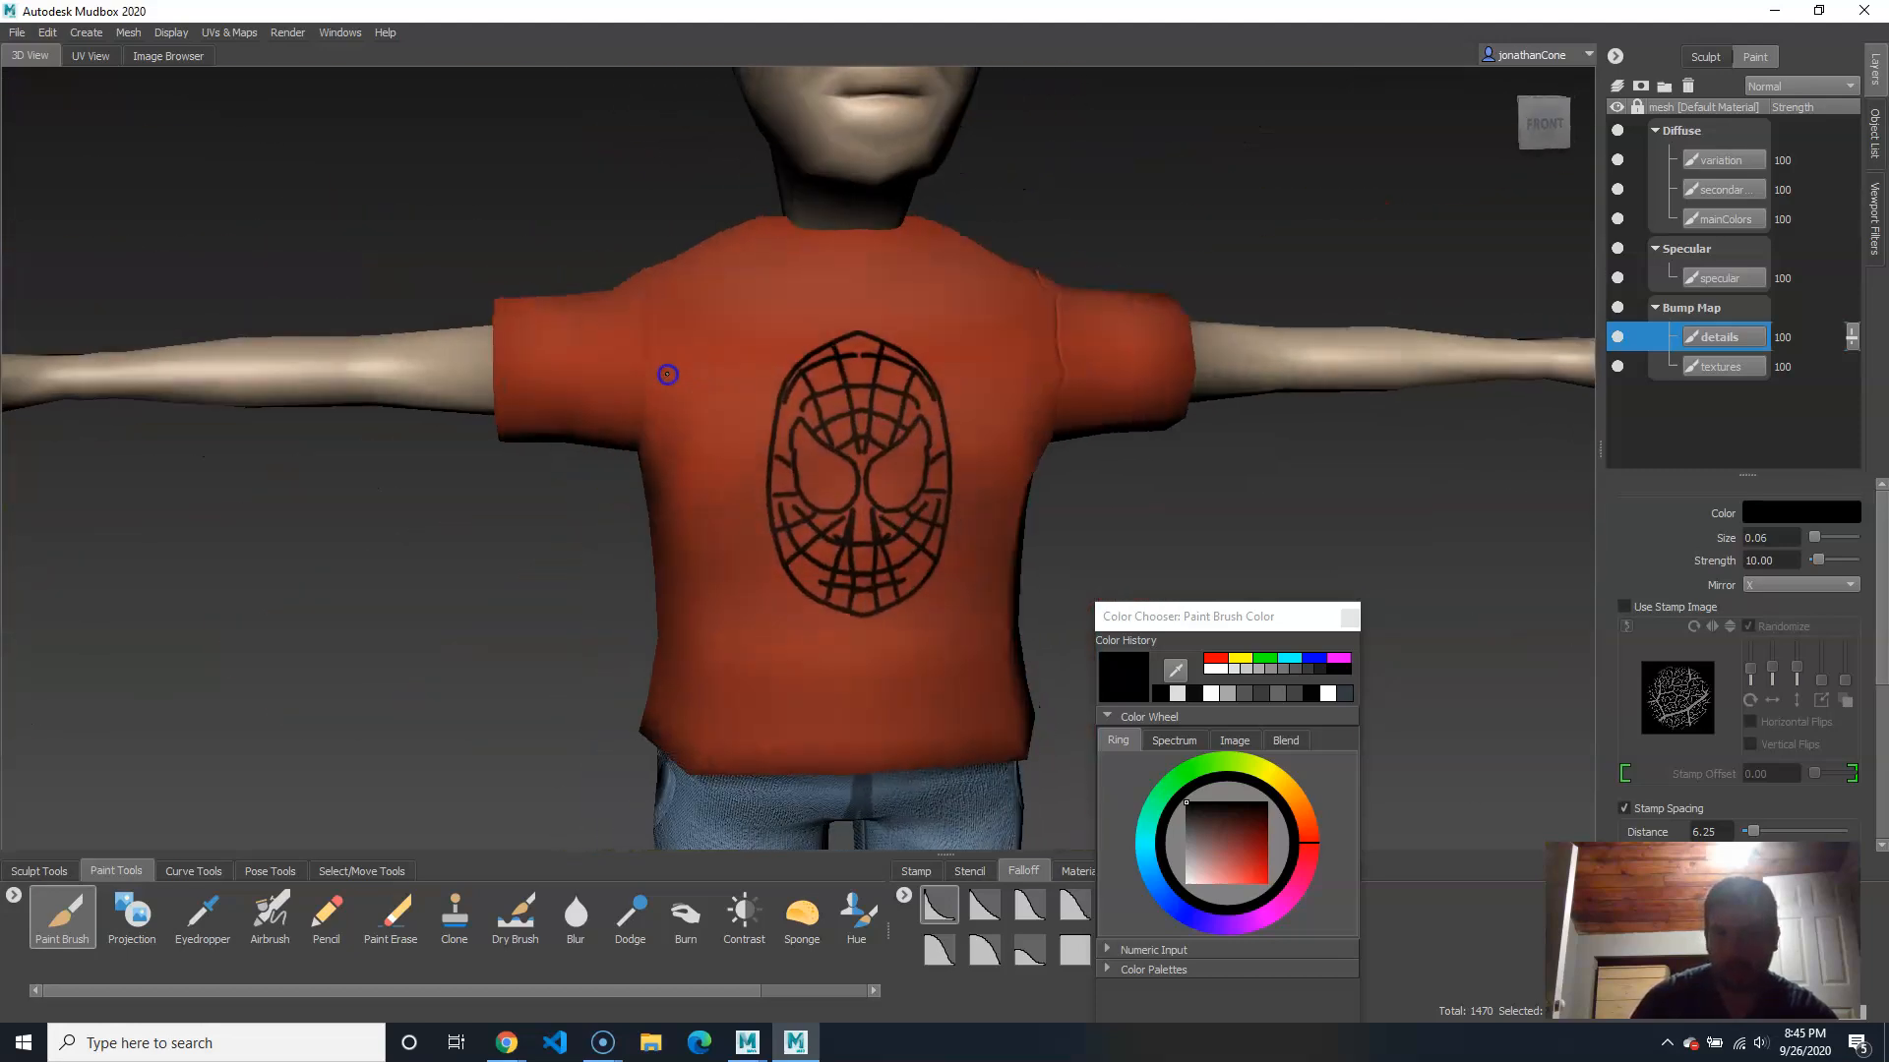
{"action": "middle_click_drag", "start_coordinate": [1051, 328], "coordinate": [961, 459], "text": "alt"}
{"action": "left_click_drag", "start_coordinate": [969, 462], "coordinate": [898, 481], "text": "alt"}
{"action": "right_click_drag", "start_coordinate": [754, 459], "coordinate": [837, 393], "text": "alt"}
{"action": "middle_click_drag", "start_coordinate": [827, 369], "coordinate": [868, 485], "text": "alt"}
{"action": "right_click_drag", "start_coordinate": [689, 497], "coordinate": [759, 507], "text": "alt"}
{"action": "mouse_move", "coordinate": [628, 408]}
{"action": "left_mouse_down"}
{"action": "mouse_move", "coordinate": [695, 437]}
{"action": "mouse_move", "coordinate": [624, 540]}
{"action": "mouse_move", "coordinate": [779, 533]}
{"action": "left_mouse_up"}
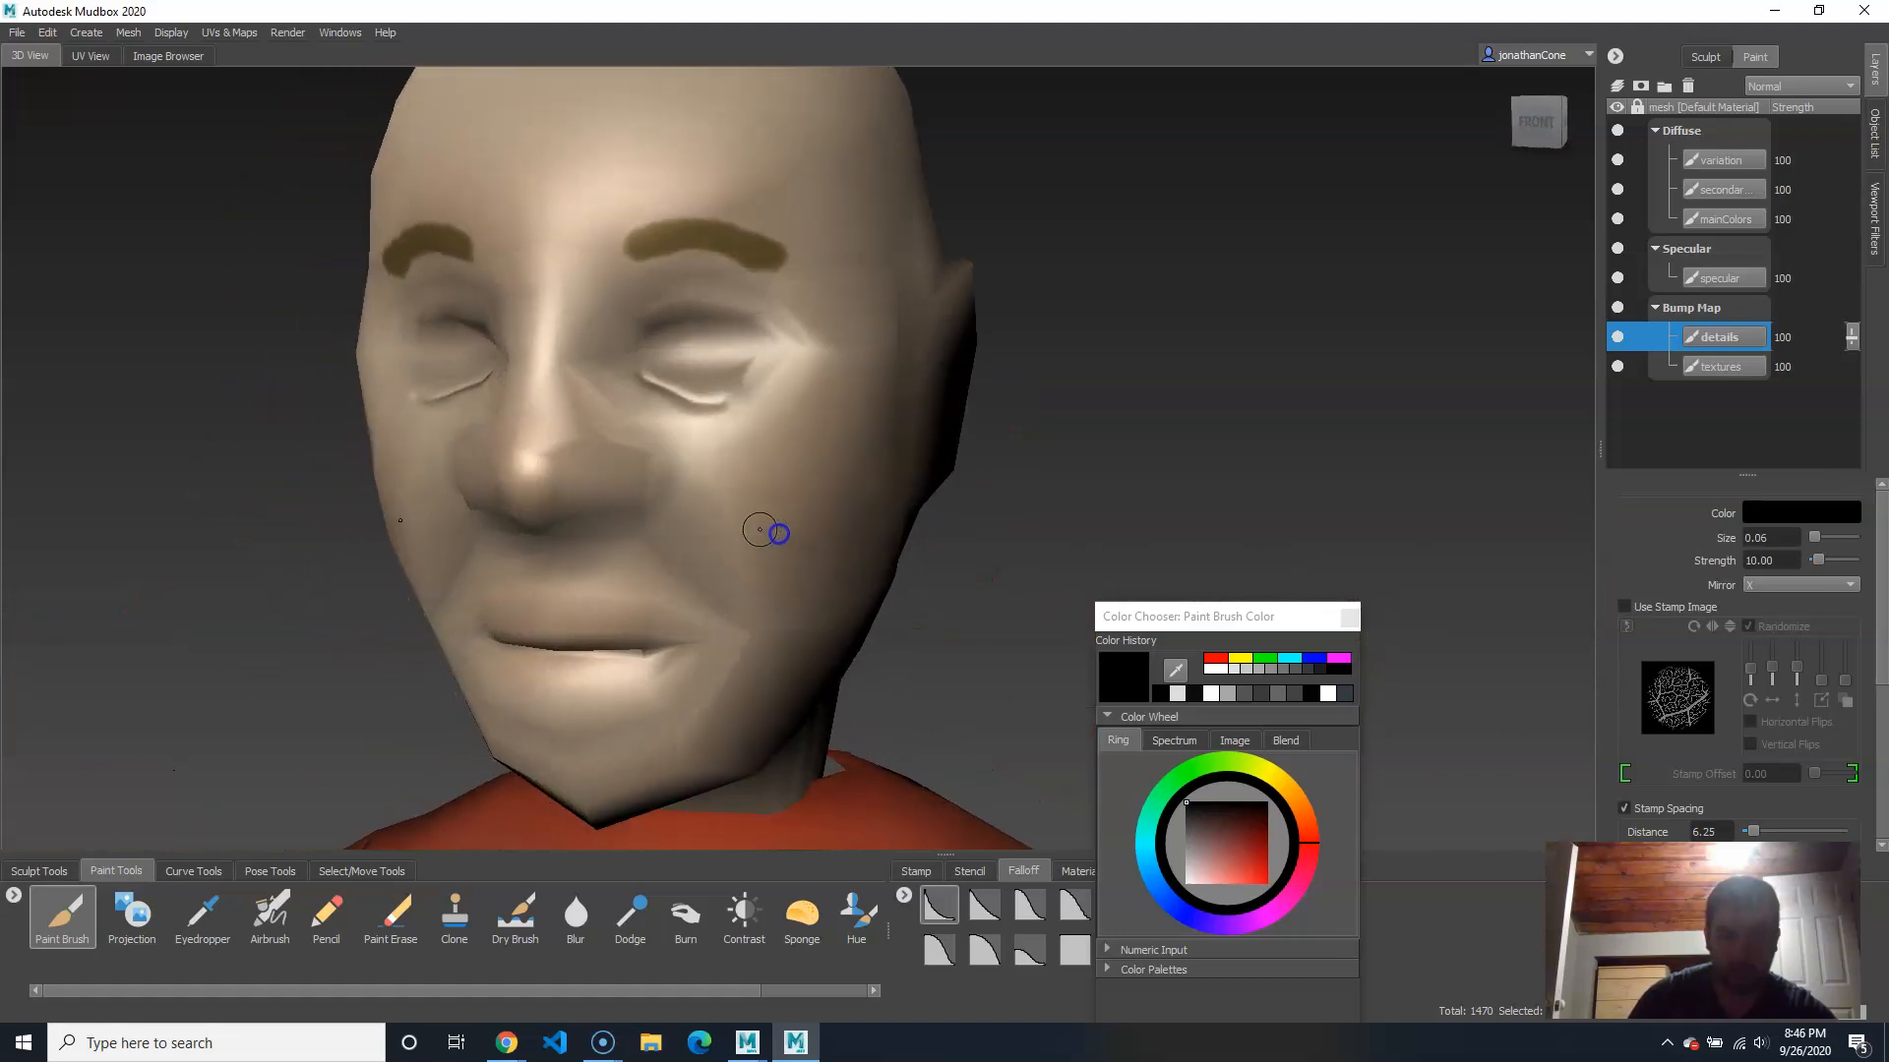
Step: Set the brush to light gray with the fourth falloff preset and paint crease strokes on the cheeks beside the mouth
{"action": "right_click_drag", "start_coordinate": [734, 502], "coordinate": [512, 502], "text": "alt"}
{"action": "middle_click_drag", "start_coordinate": [750, 505], "coordinate": [738, 266], "text": "alt"}
{"action": "right_click_drag", "start_coordinate": [818, 544], "coordinate": [634, 512], "text": "alt"}
{"action": "left_click_drag", "start_coordinate": [629, 508], "coordinate": [693, 504], "text": "alt"}
{"action": "right_click_drag", "start_coordinate": [693, 504], "coordinate": [753, 506], "text": "alt"}
{"action": "middle_click_drag", "start_coordinate": [754, 506], "coordinate": [759, 639], "text": "alt"}
{"action": "left_click", "coordinate": [1184, 863]}
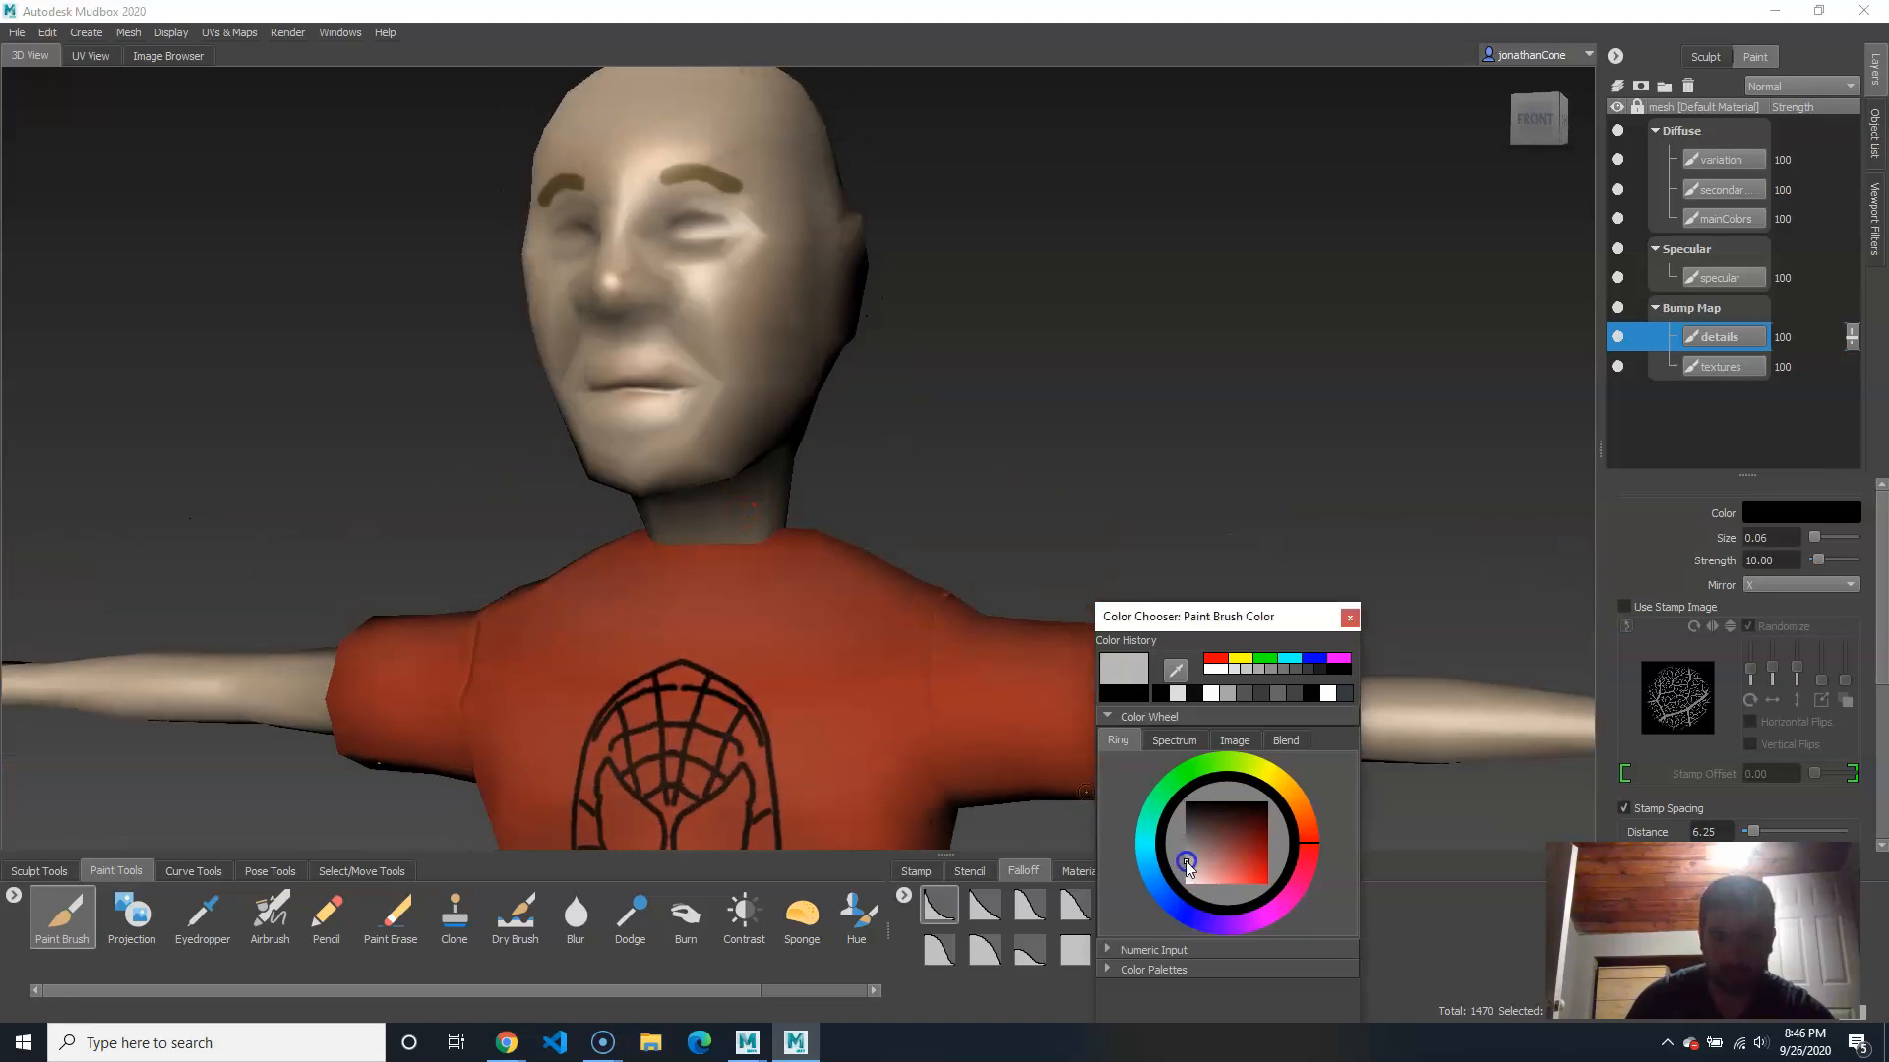
{"action": "right_click_drag", "start_coordinate": [563, 534], "coordinate": [828, 583], "text": "alt"}
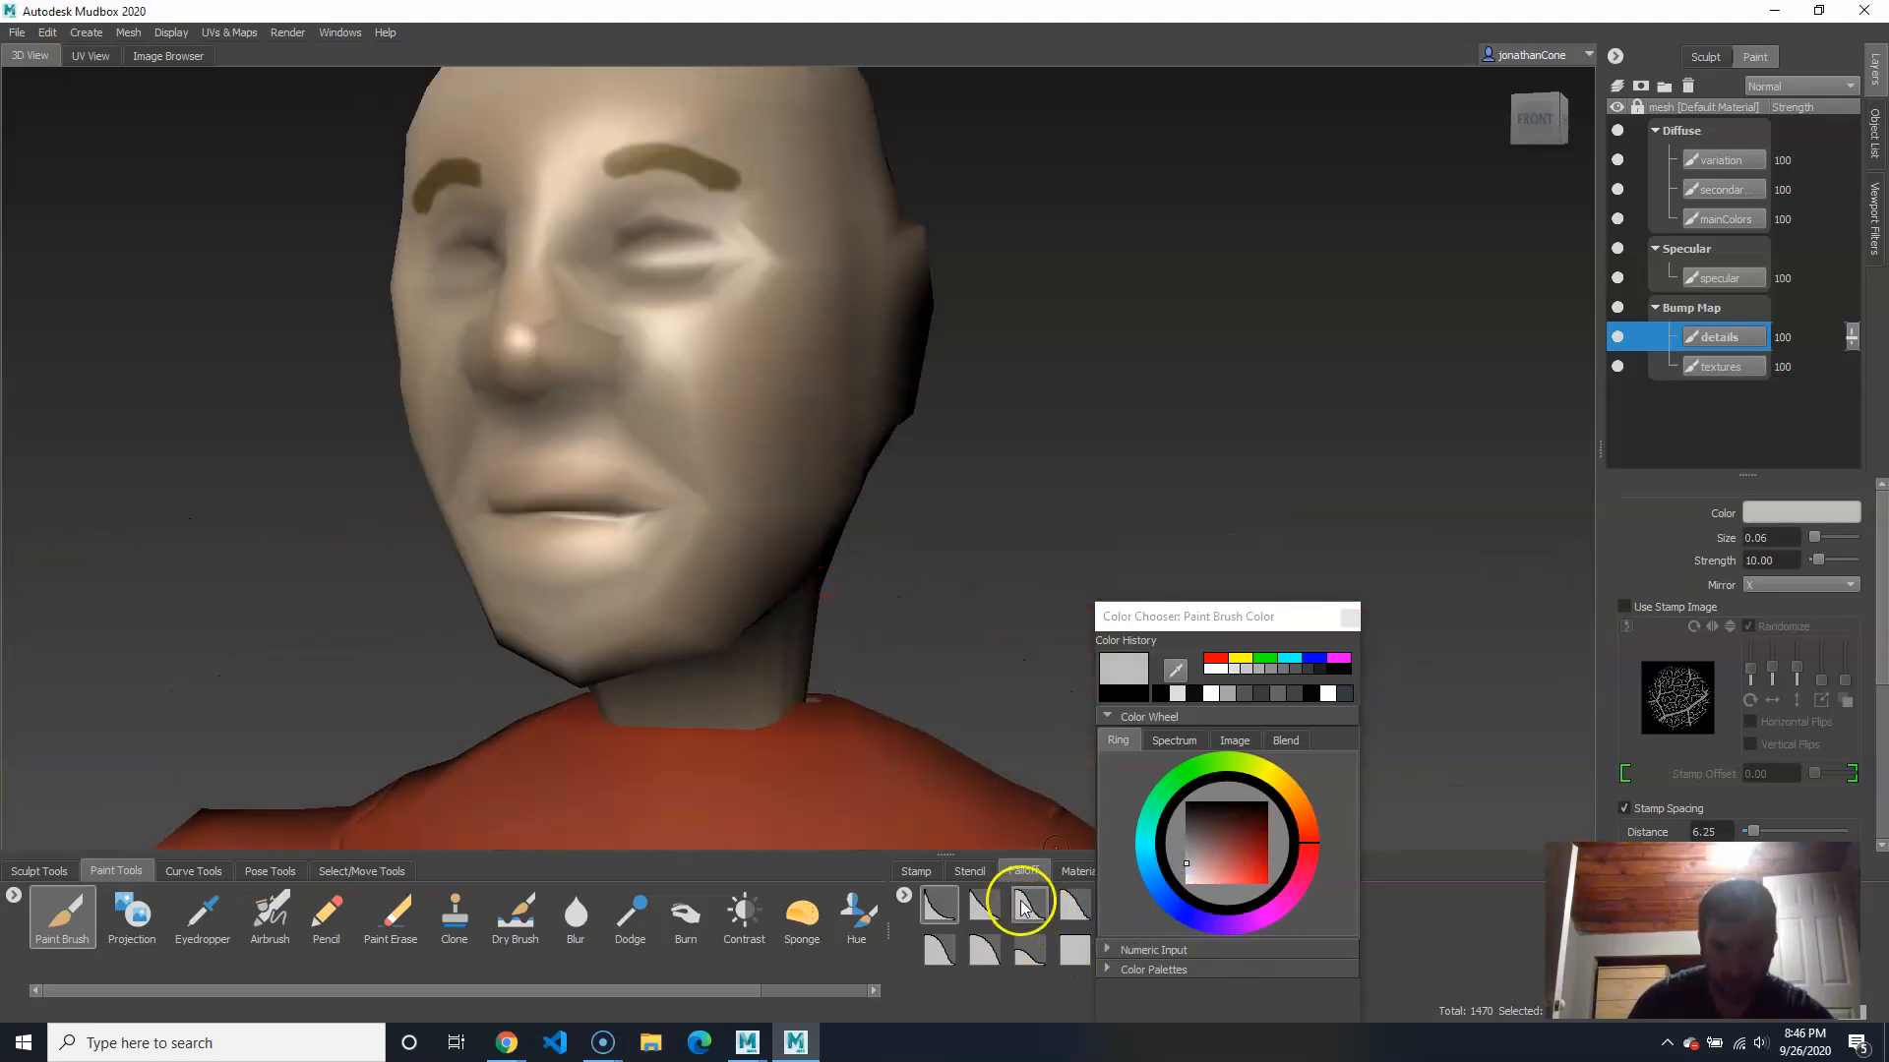
{"action": "left_click", "coordinate": [1072, 903]}
{"action": "left_click_drag", "start_coordinate": [680, 373], "coordinate": [709, 443]}
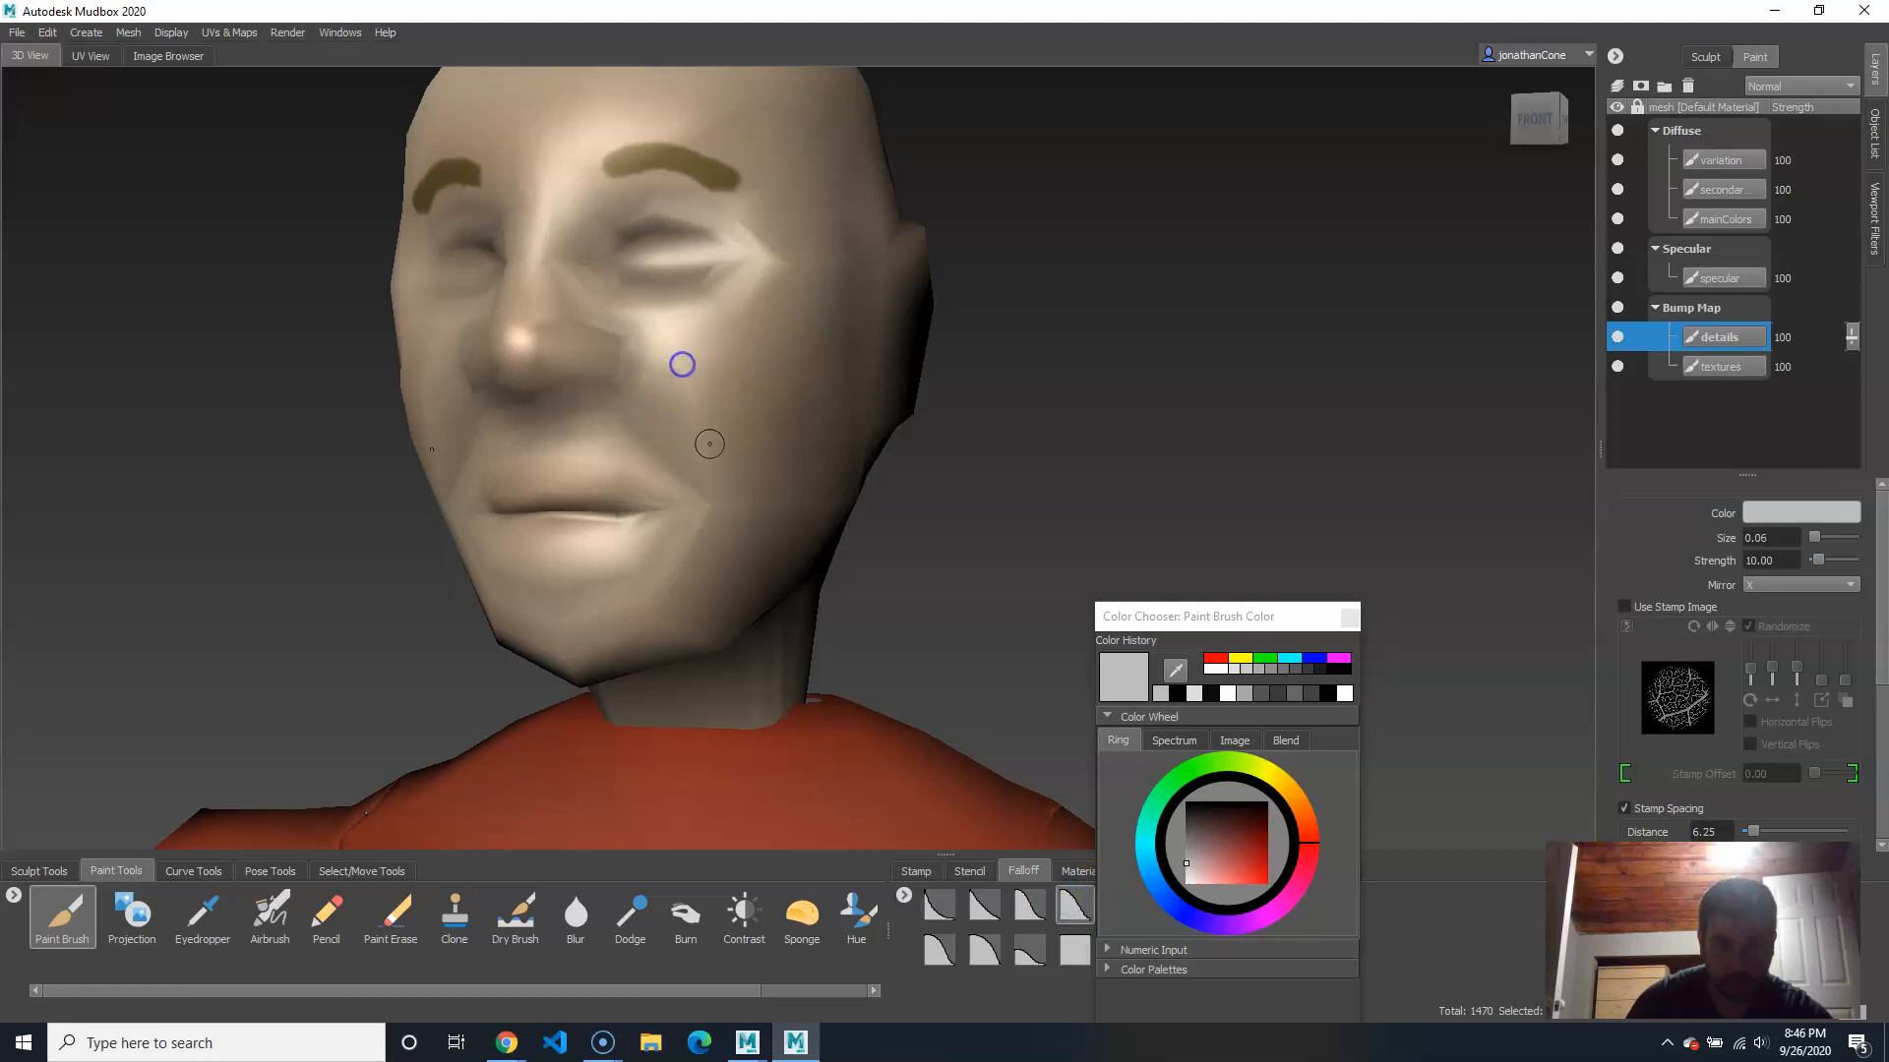
{"action": "right_click_drag", "start_coordinate": [551, 454], "coordinate": [865, 446], "text": "alt"}
{"action": "right_click_drag", "start_coordinate": [673, 467], "coordinate": [536, 482], "text": "alt"}
{"action": "left_click_drag", "start_coordinate": [536, 482], "coordinate": [580, 490], "text": "alt"}
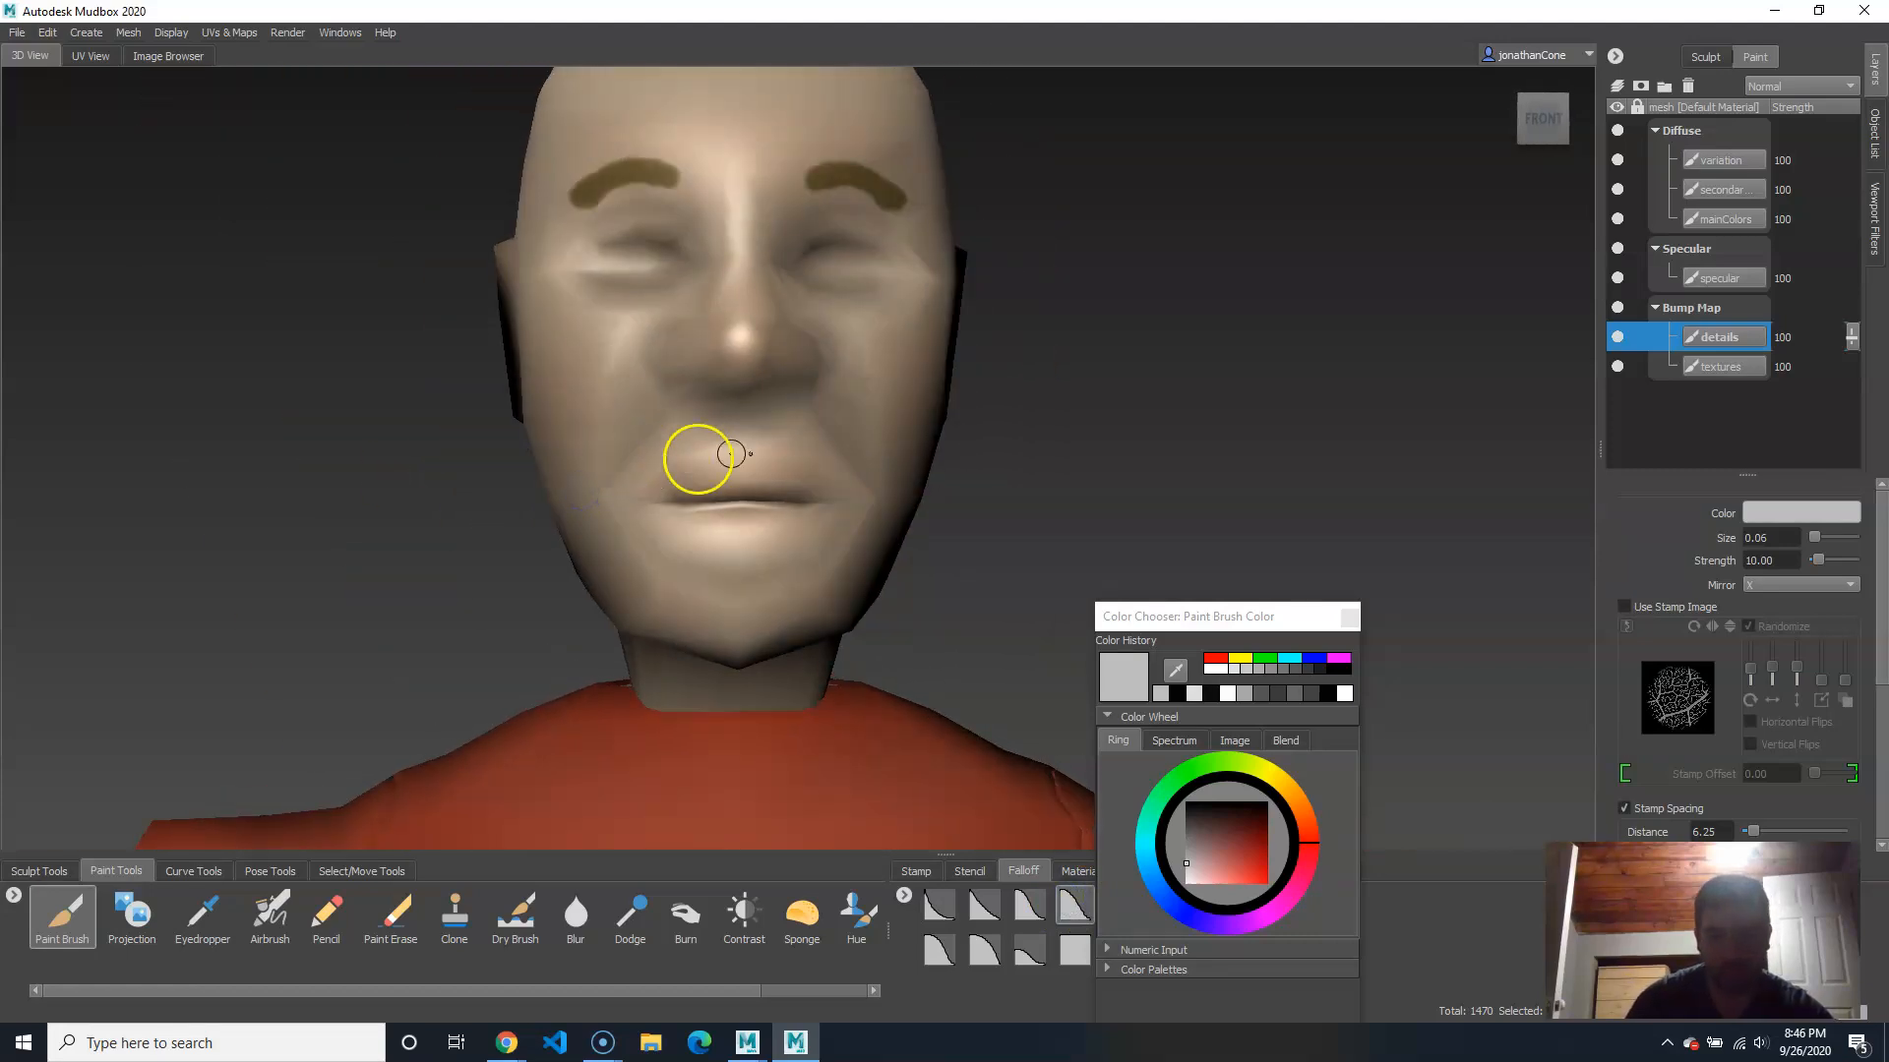
Step: Examine the painted bump details from the face down over the shirt and shorts to the legs
{"action": "right_click_drag", "start_coordinate": [1099, 529], "coordinate": [945, 551], "text": "alt"}
{"action": "middle_click_drag", "start_coordinate": [944, 708], "coordinate": [915, 532], "text": "alt"}
{"action": "right_click_drag", "start_coordinate": [915, 531], "coordinate": [814, 565], "text": "alt"}
{"action": "middle_click_drag", "start_coordinate": [871, 649], "coordinate": [848, 296], "text": "alt"}
{"action": "right_click_drag", "start_coordinate": [945, 510], "coordinate": [1047, 494], "text": "alt"}
{"action": "left_click_drag", "start_coordinate": [1048, 494], "coordinate": [965, 489], "text": "alt"}
{"action": "middle_click_drag", "start_coordinate": [787, 394], "coordinate": [817, 502], "text": "alt"}
{"action": "left_click_drag", "start_coordinate": [817, 501], "coordinate": [626, 538], "text": "alt"}
{"action": "middle_click_drag", "start_coordinate": [627, 538], "coordinate": [610, 330], "text": "alt"}
{"action": "right_click_drag", "start_coordinate": [540, 493], "coordinate": [679, 477], "text": "alt"}
{"action": "left_click_drag", "start_coordinate": [678, 477], "coordinate": [699, 430], "text": "alt"}
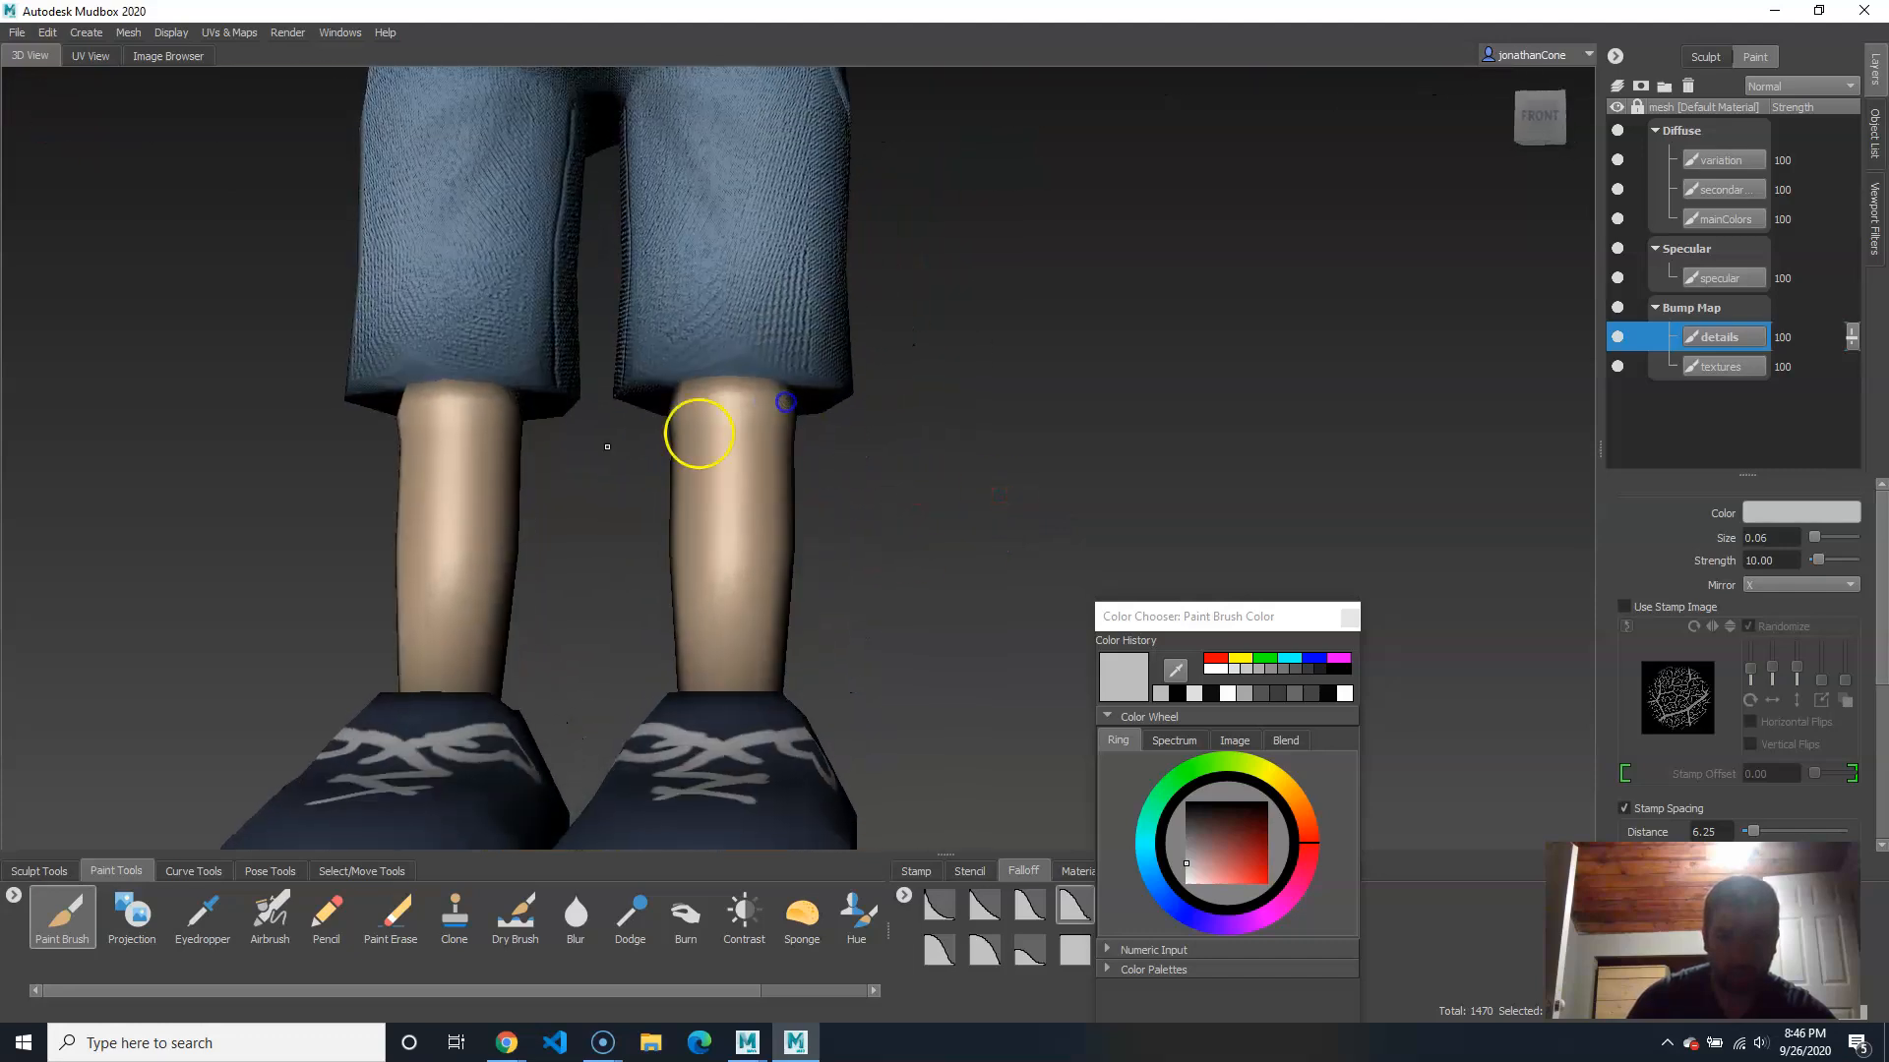
Step: Set the brush to near-black with the second falloff preset, paint wrinkle creases across the knees and undo the last stroke
{"action": "right_click_drag", "start_coordinate": [699, 429], "coordinate": [755, 448], "text": "alt"}
{"action": "left_click_drag", "start_coordinate": [755, 447], "coordinate": [670, 485], "text": "alt"}
{"action": "right_click_drag", "start_coordinate": [670, 485], "coordinate": [580, 468], "text": "alt"}
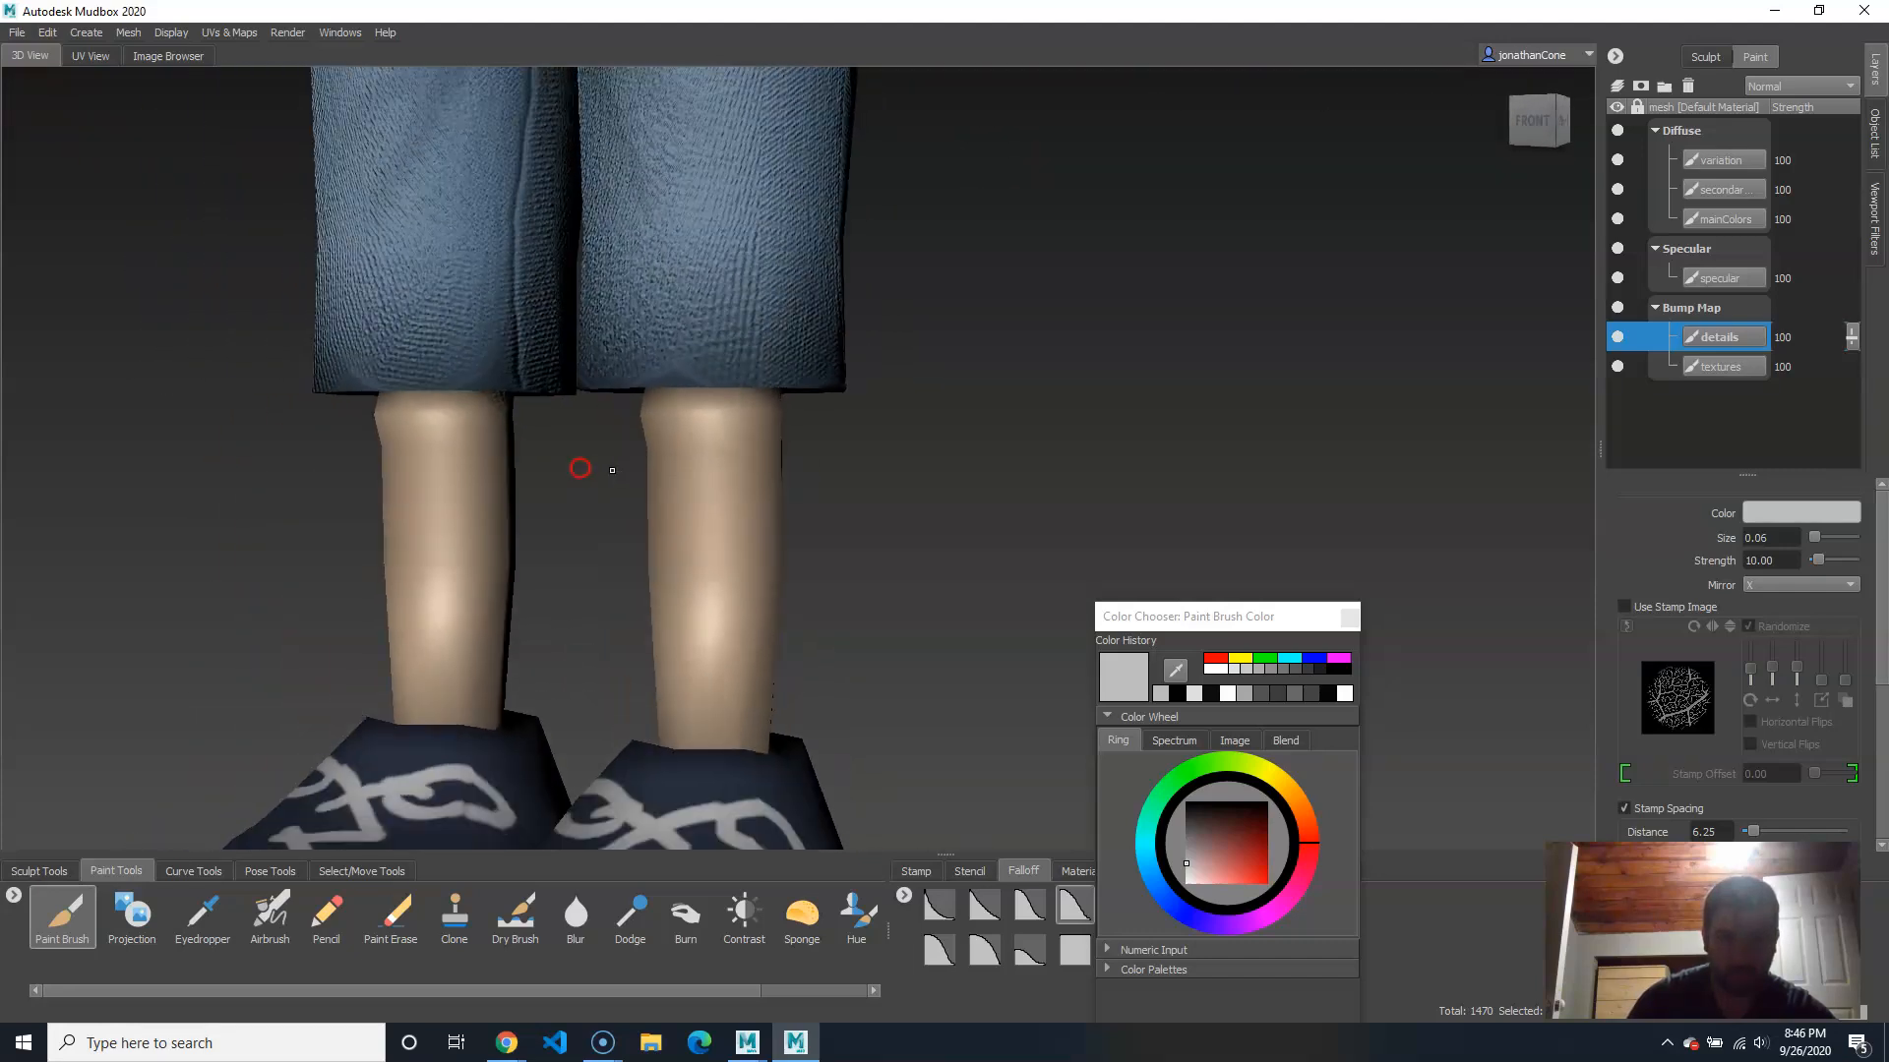
{"action": "left_click_drag", "start_coordinate": [580, 468], "coordinate": [669, 470], "text": "alt"}
{"action": "right_click_drag", "start_coordinate": [669, 470], "coordinate": [814, 468], "text": "alt"}
{"action": "middle_click_drag", "start_coordinate": [814, 468], "coordinate": [832, 456], "text": "alt"}
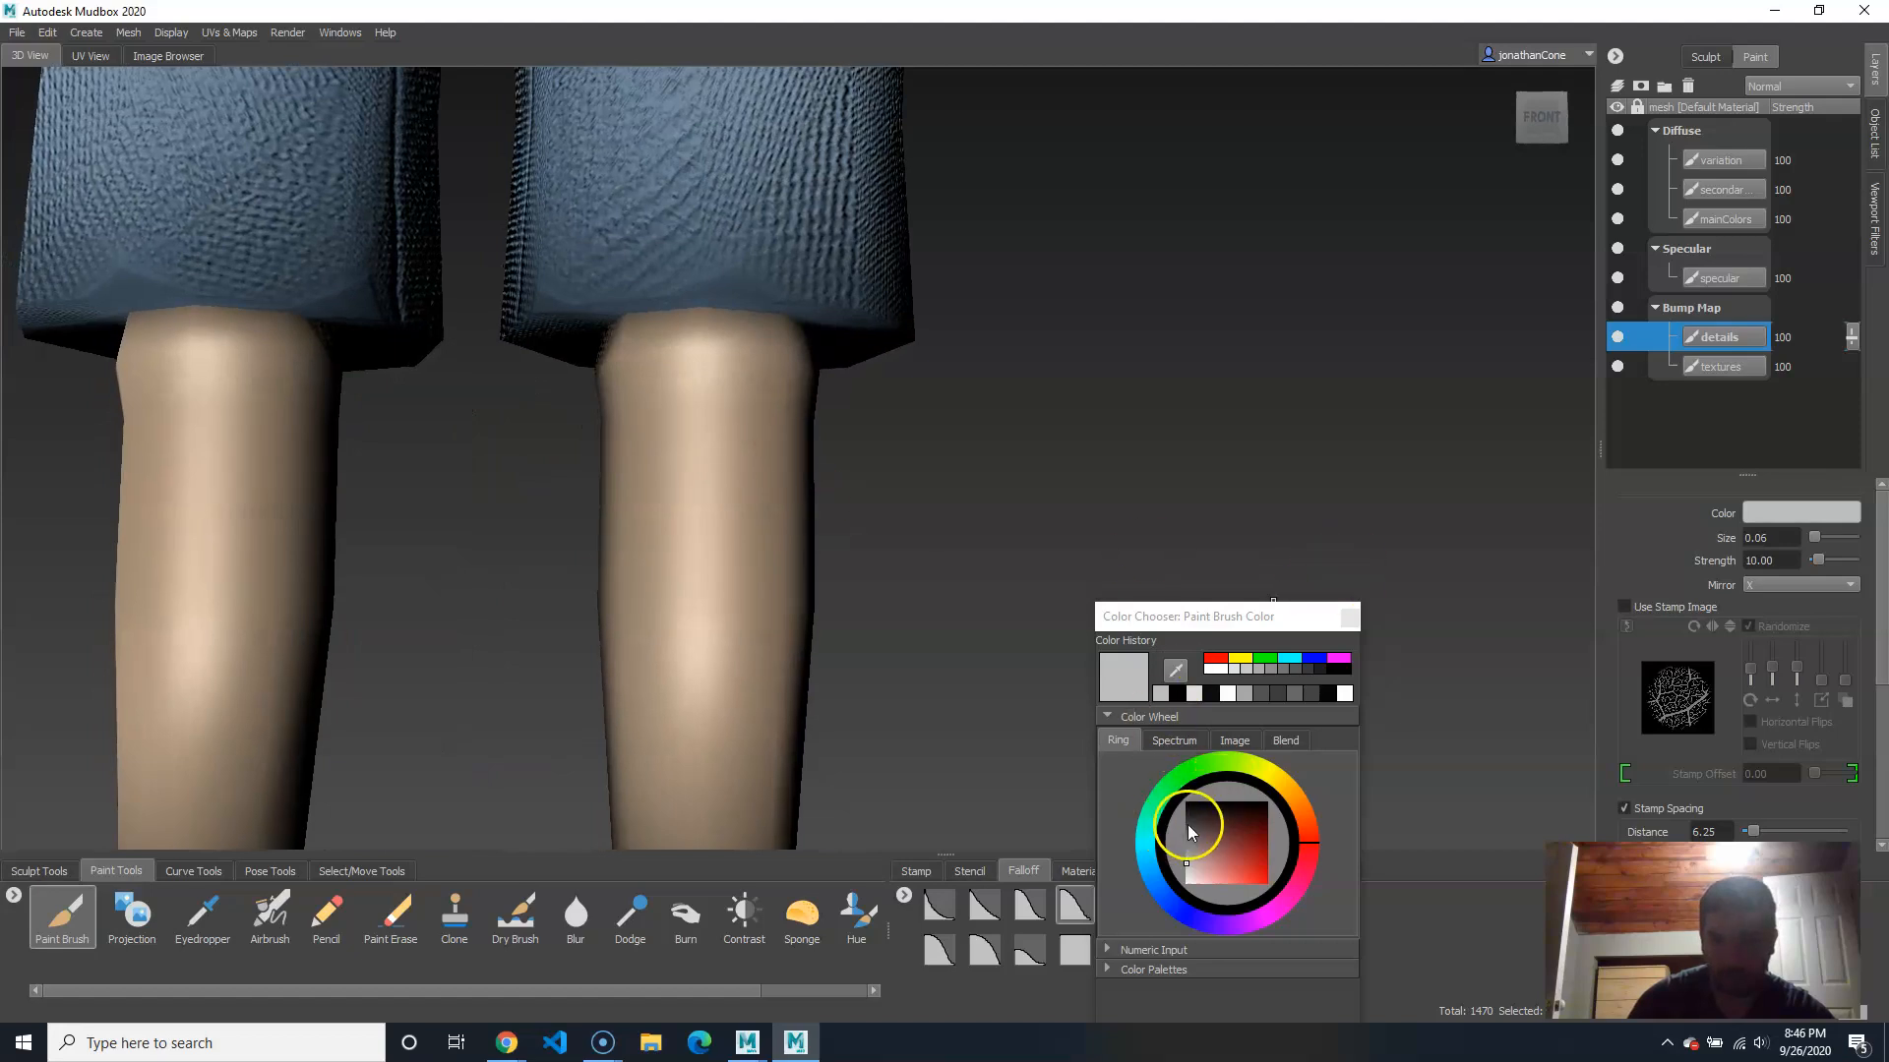
{"action": "left_click_drag", "start_coordinate": [1188, 829], "coordinate": [1186, 819]}
{"action": "left_click", "coordinate": [985, 905]}
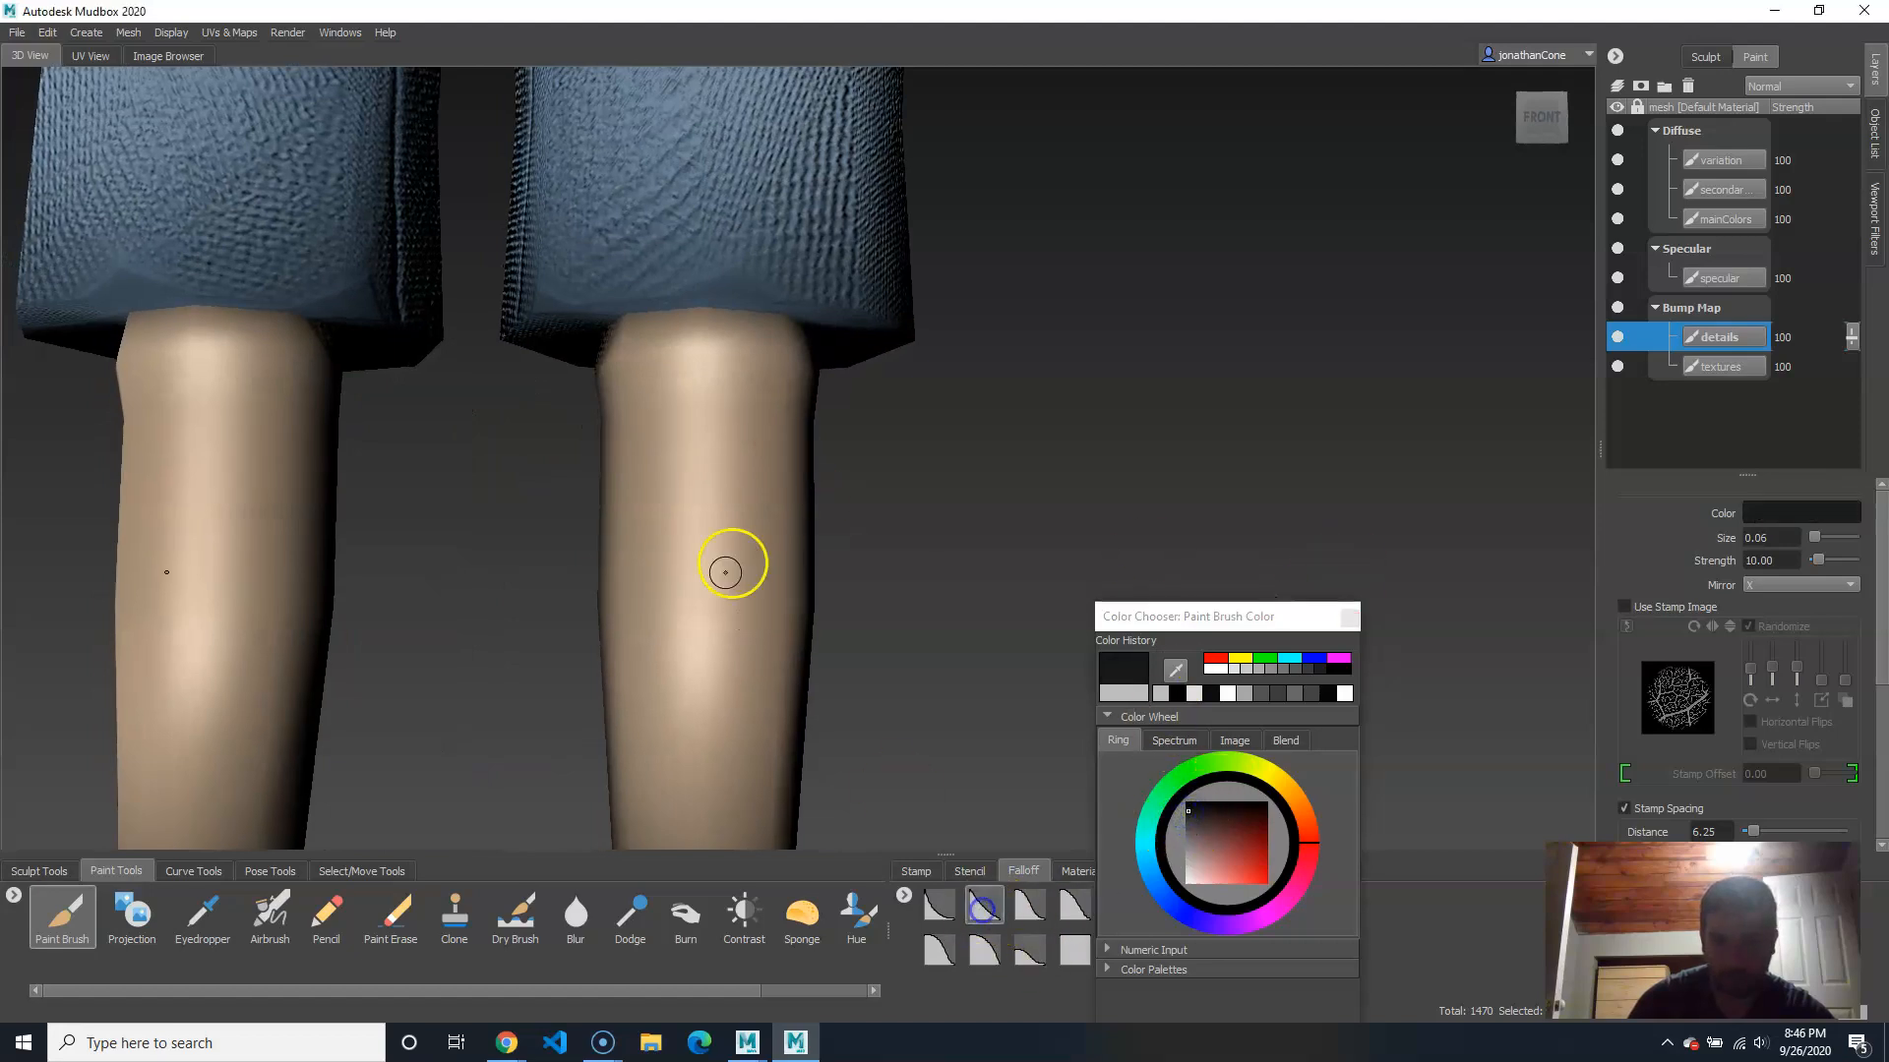
{"action": "mouse_move", "coordinate": [632, 384]}
{"action": "left_mouse_down"}
{"action": "mouse_move", "coordinate": [728, 383]}
{"action": "mouse_move", "coordinate": [590, 446]}
{"action": "mouse_move", "coordinate": [882, 451]}
{"action": "mouse_move", "coordinate": [842, 401]}
{"action": "mouse_move", "coordinate": [717, 409]}
{"action": "mouse_move", "coordinate": [842, 346]}
{"action": "left_mouse_up"}
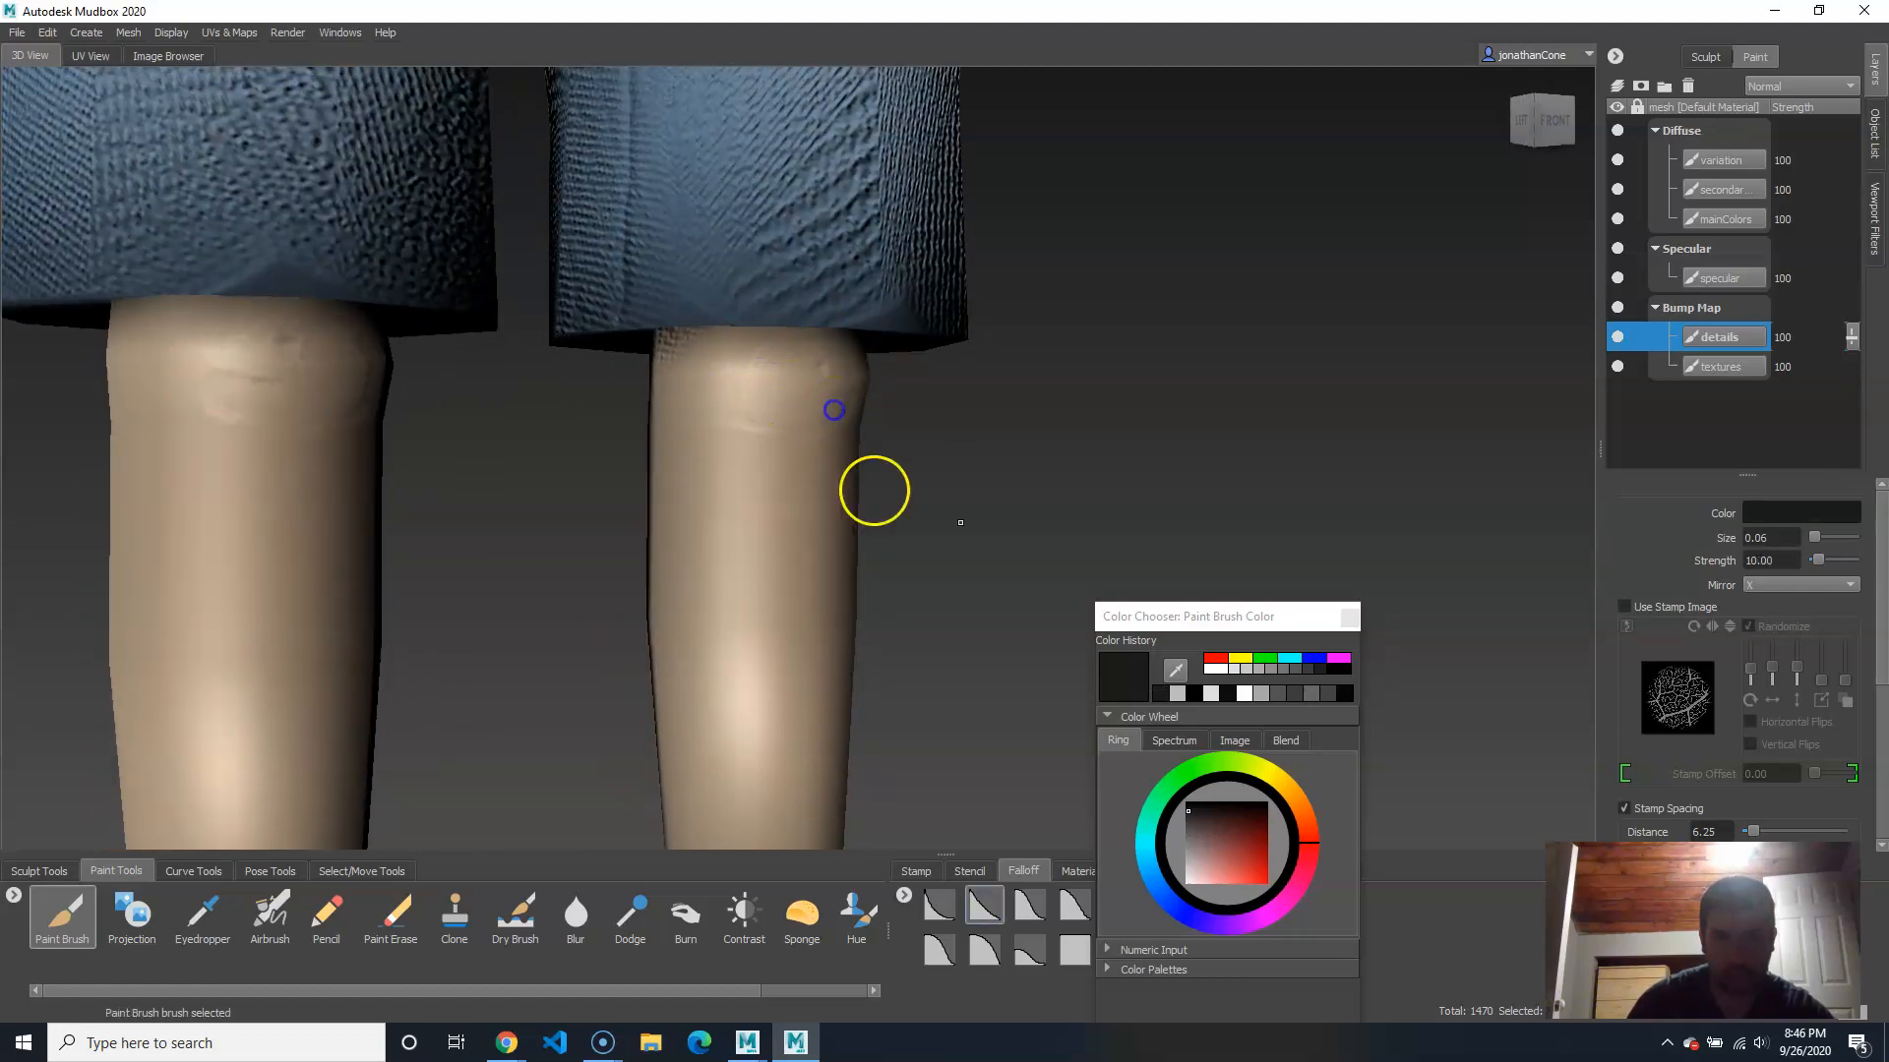
{"action": "key", "text": "ctrl+z"}
{"action": "left_click_drag", "start_coordinate": [999, 509], "coordinate": [804, 502], "text": "alt"}
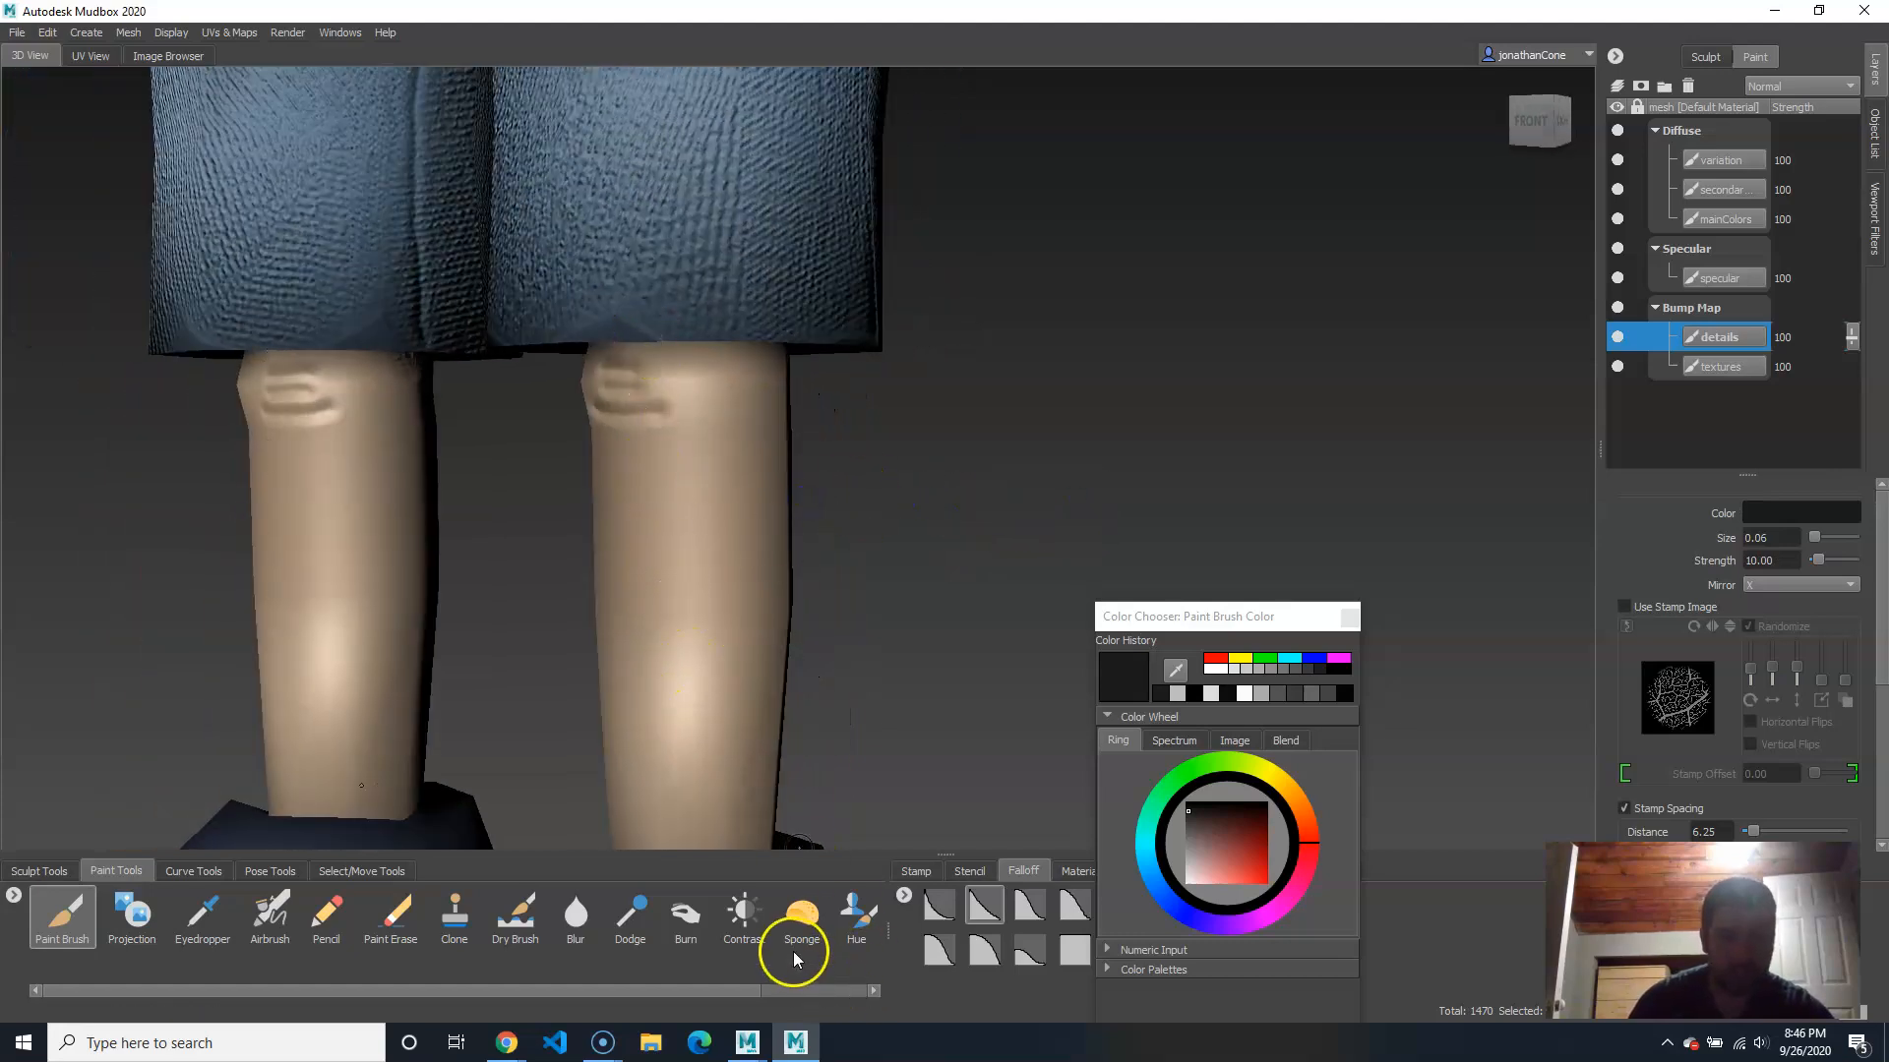
Step: Erase parts of the painted knee wrinkles on the details layer with Paint Erase
{"action": "left_click", "coordinate": [394, 913]}
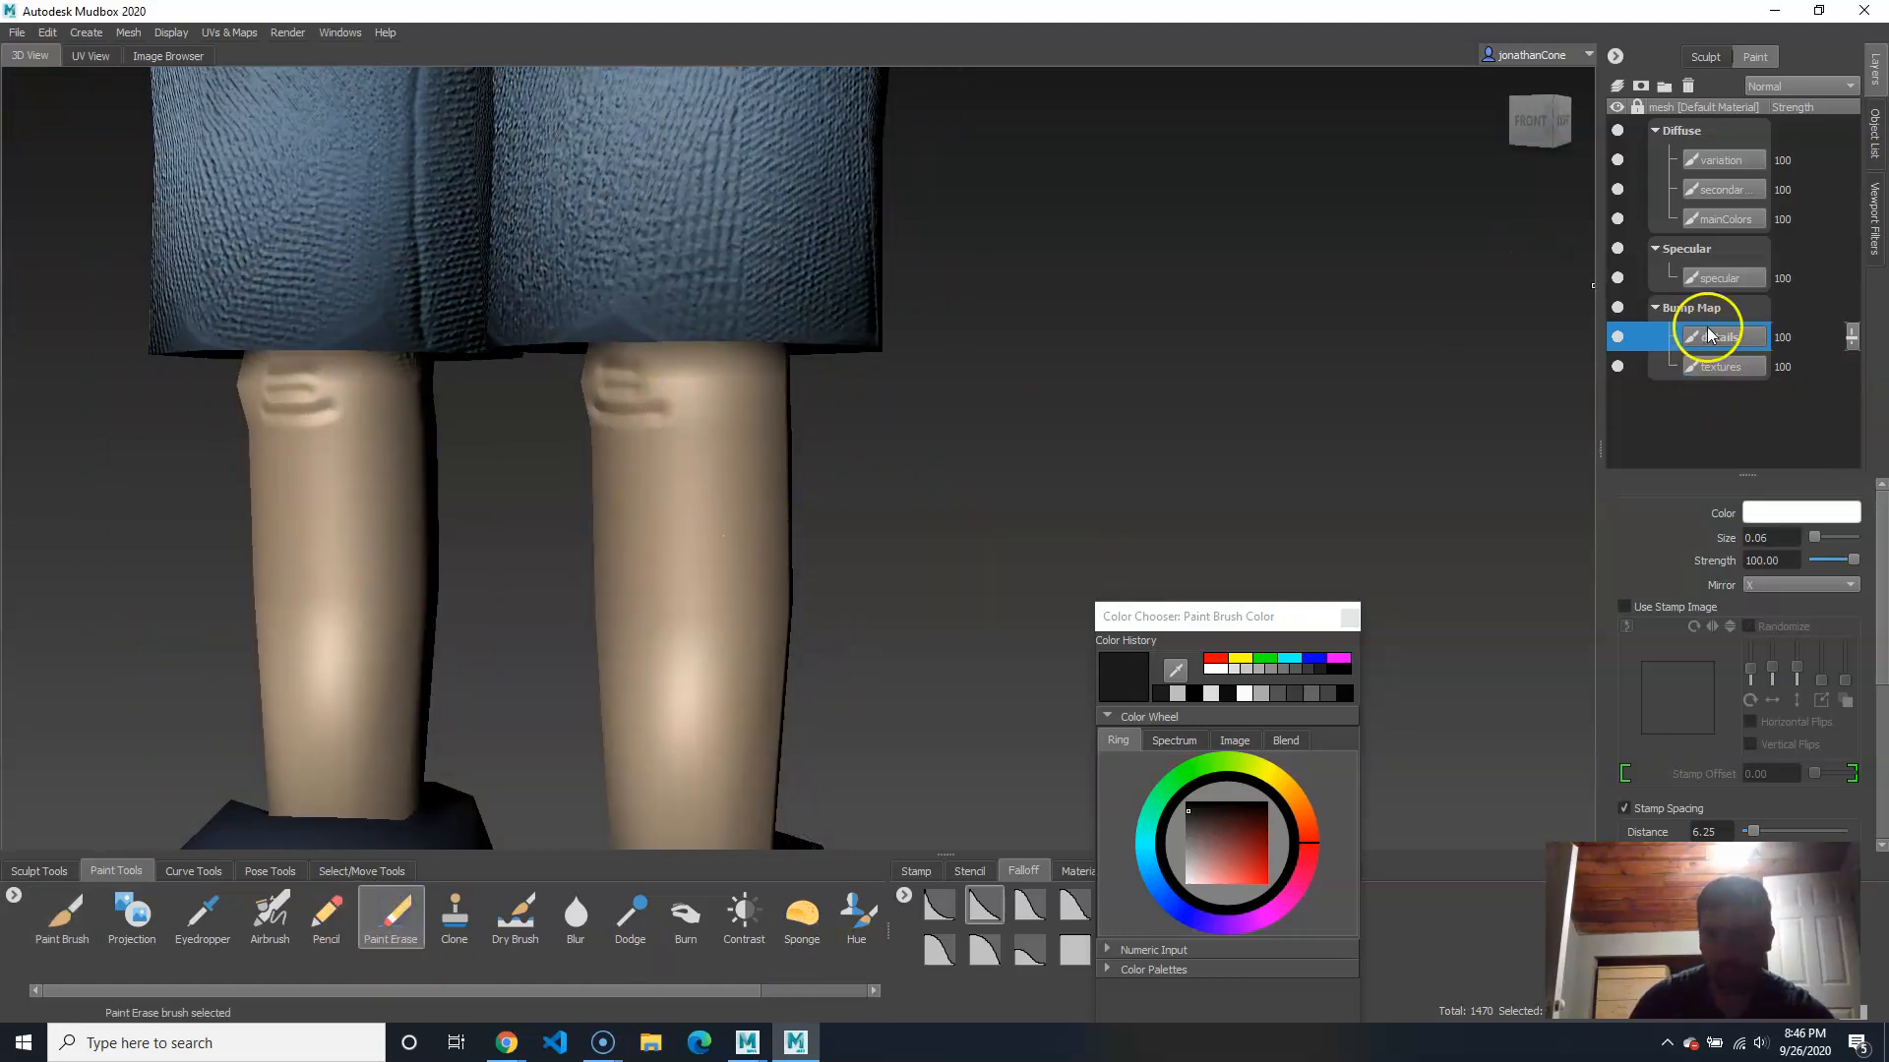
{"action": "left_click_drag", "start_coordinate": [683, 392], "coordinate": [617, 447]}
{"action": "mouse_move", "coordinate": [697, 389]}
{"action": "left_mouse_down"}
{"action": "mouse_move", "coordinate": [691, 358]}
{"action": "mouse_move", "coordinate": [602, 365]}
{"action": "left_mouse_up"}
Step: Erase the denim bump that spills onto the shirt's bottom hem on the textures layer
{"action": "right_click_drag", "start_coordinate": [984, 379], "coordinate": [795, 319], "text": "alt"}
{"action": "left_click_drag", "start_coordinate": [795, 320], "coordinate": [755, 511], "text": "alt"}
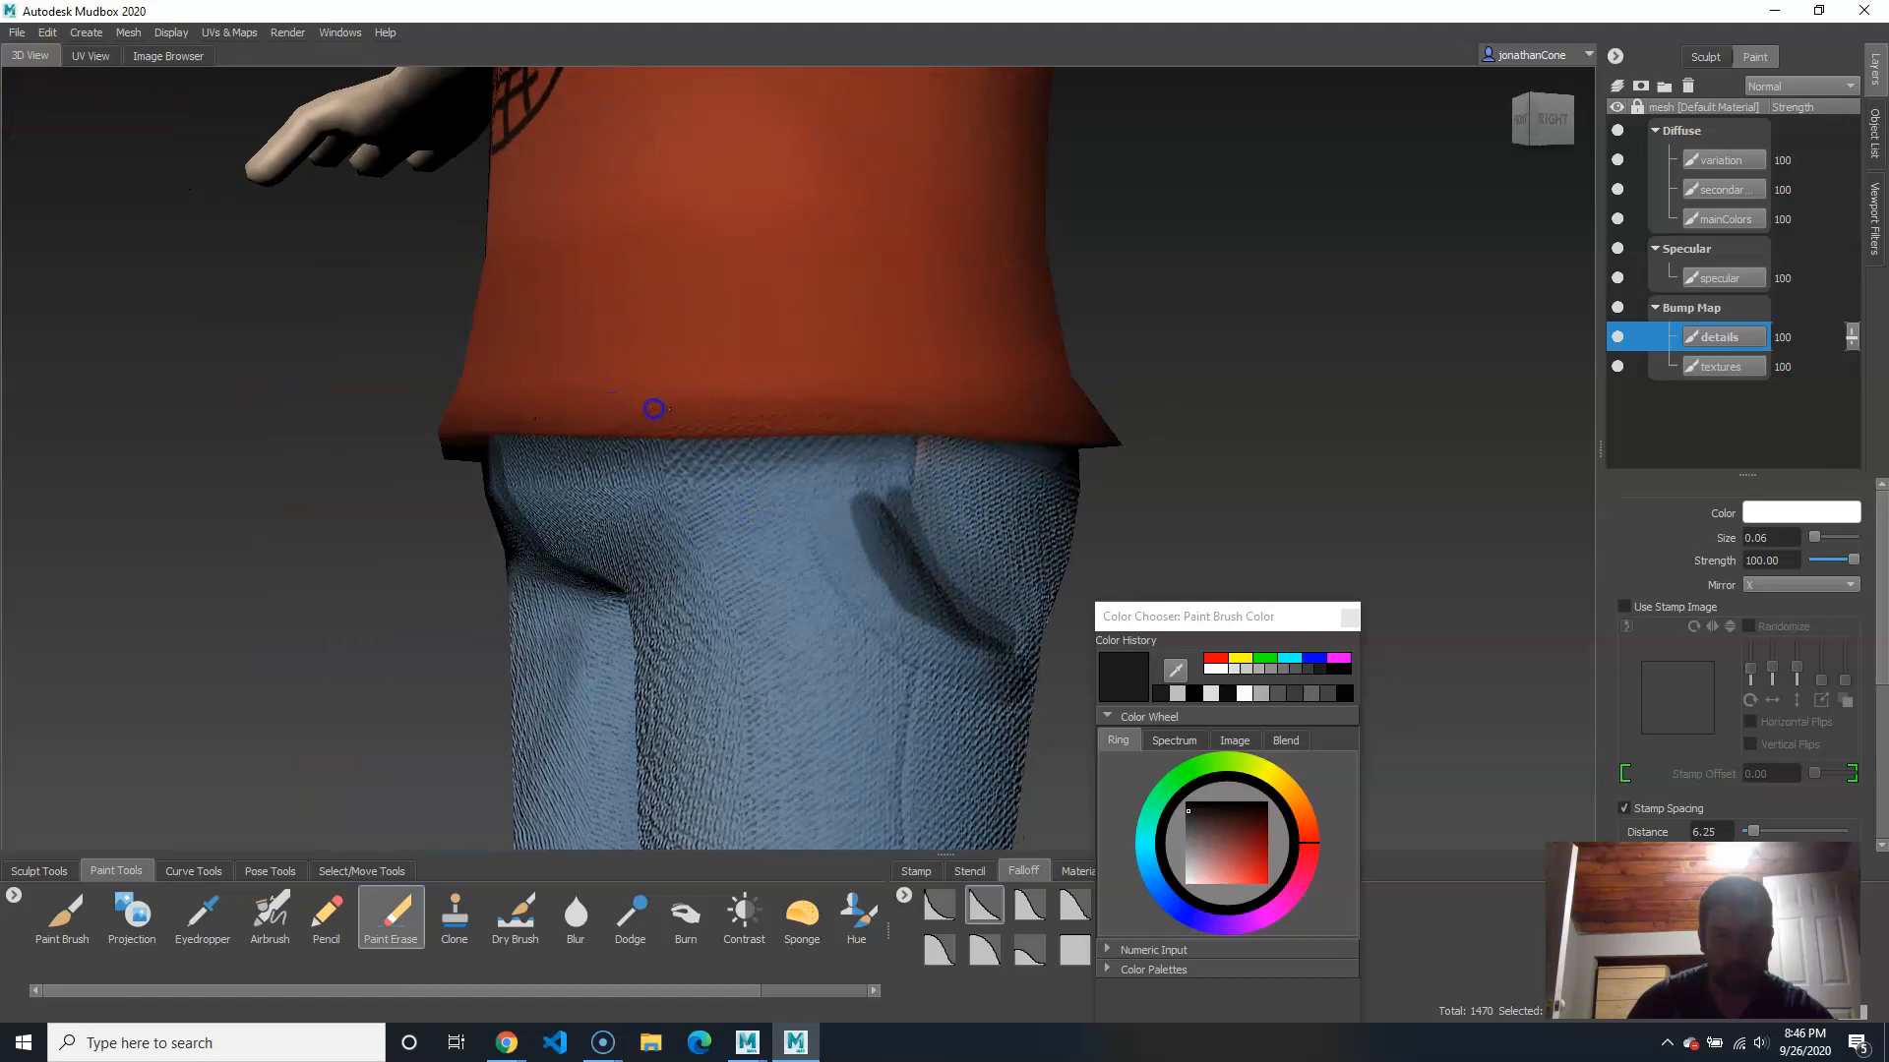
{"action": "left_click", "coordinate": [1723, 366]}
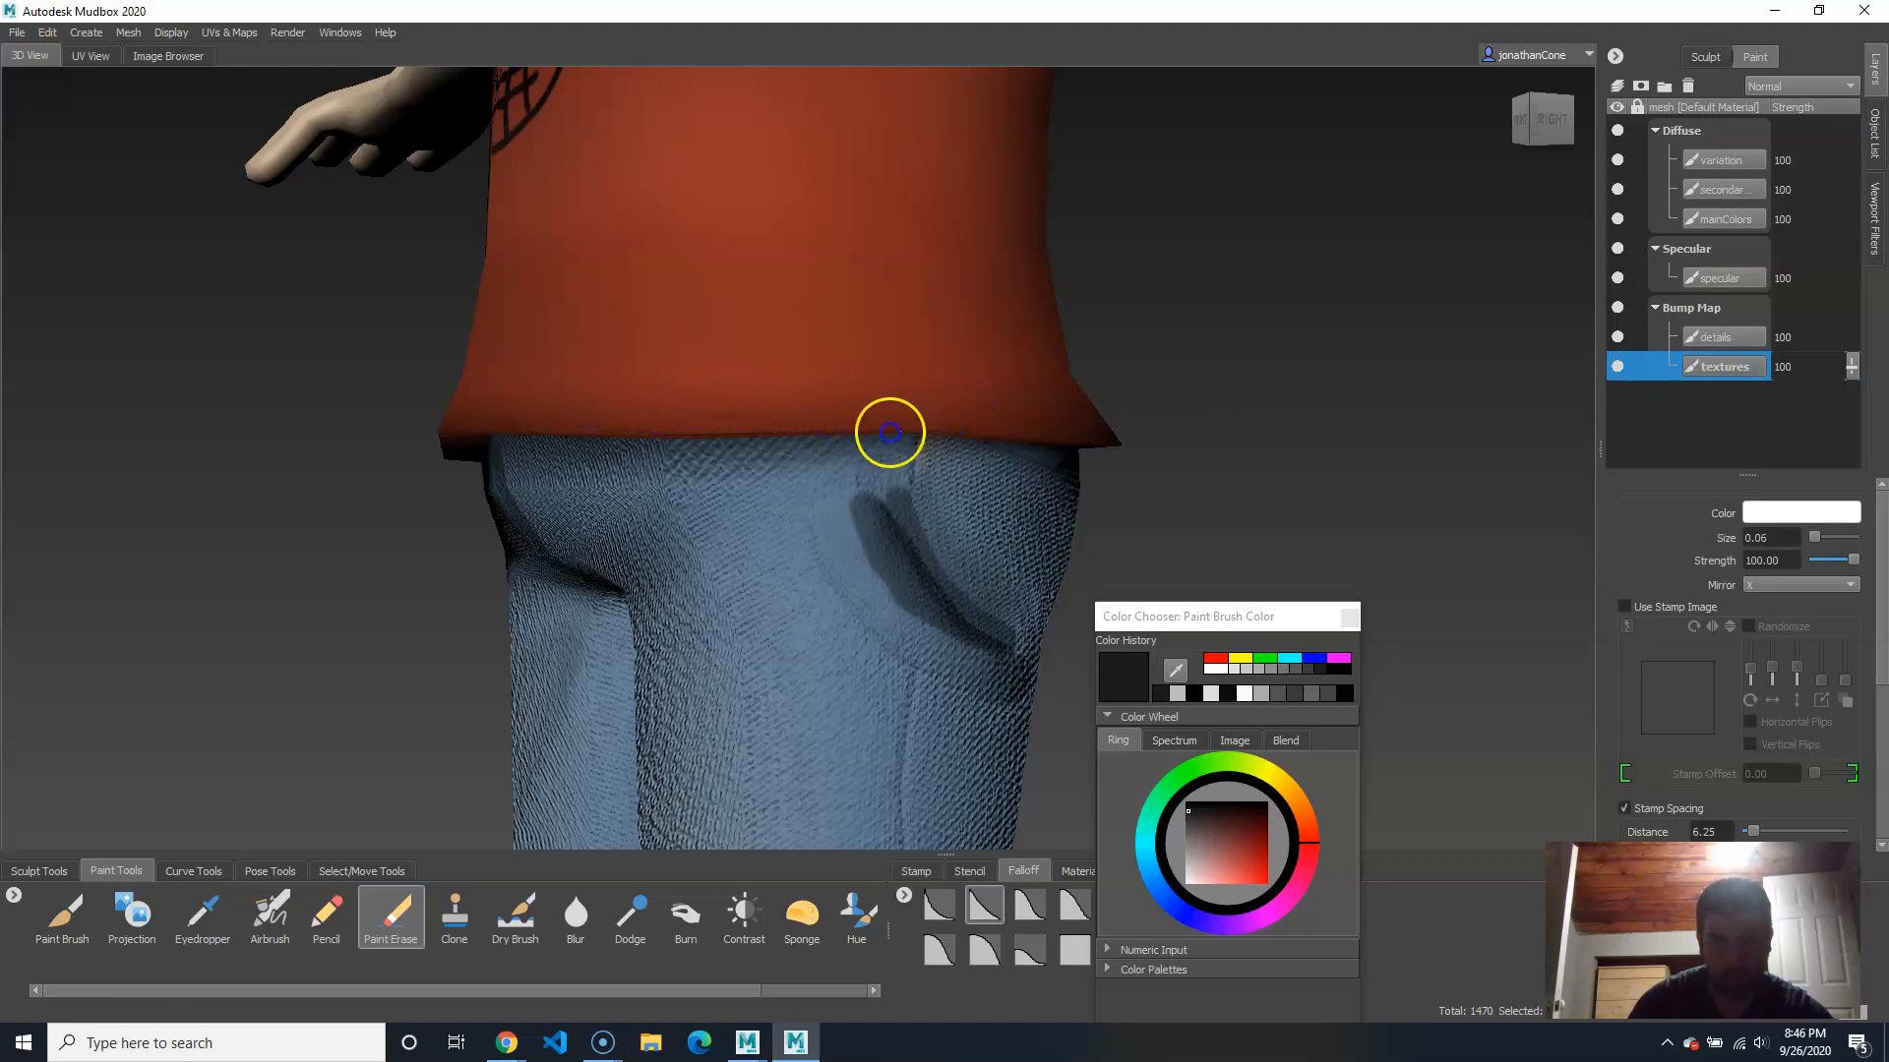
{"action": "left_click_drag", "start_coordinate": [576, 433], "coordinate": [691, 405], "text": "alt"}
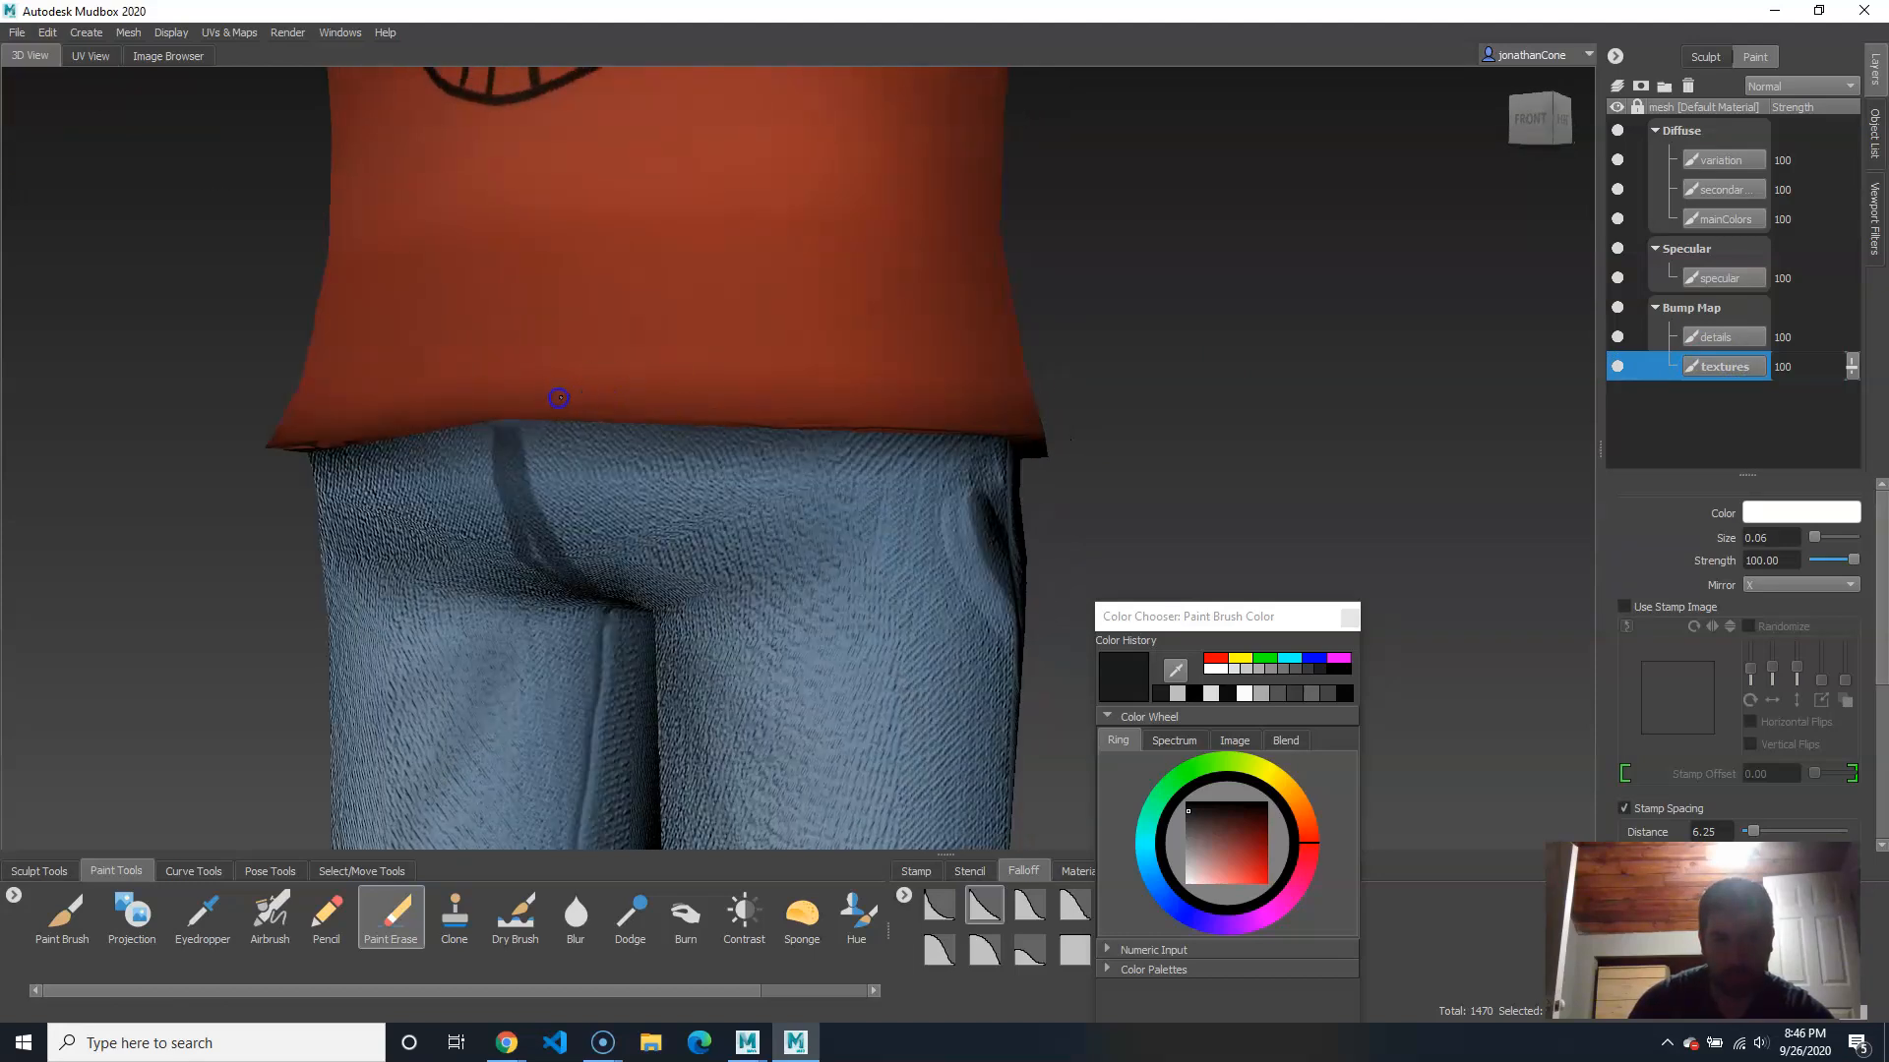
Step: Toggle the textures layer's visibility off and on, and examine the shorts and the whole character
{"action": "left_click", "coordinate": [1617, 367]}
{"action": "left_click", "coordinate": [1617, 366]}
{"action": "left_click_drag", "start_coordinate": [1016, 482], "coordinate": [1088, 451], "text": "alt"}
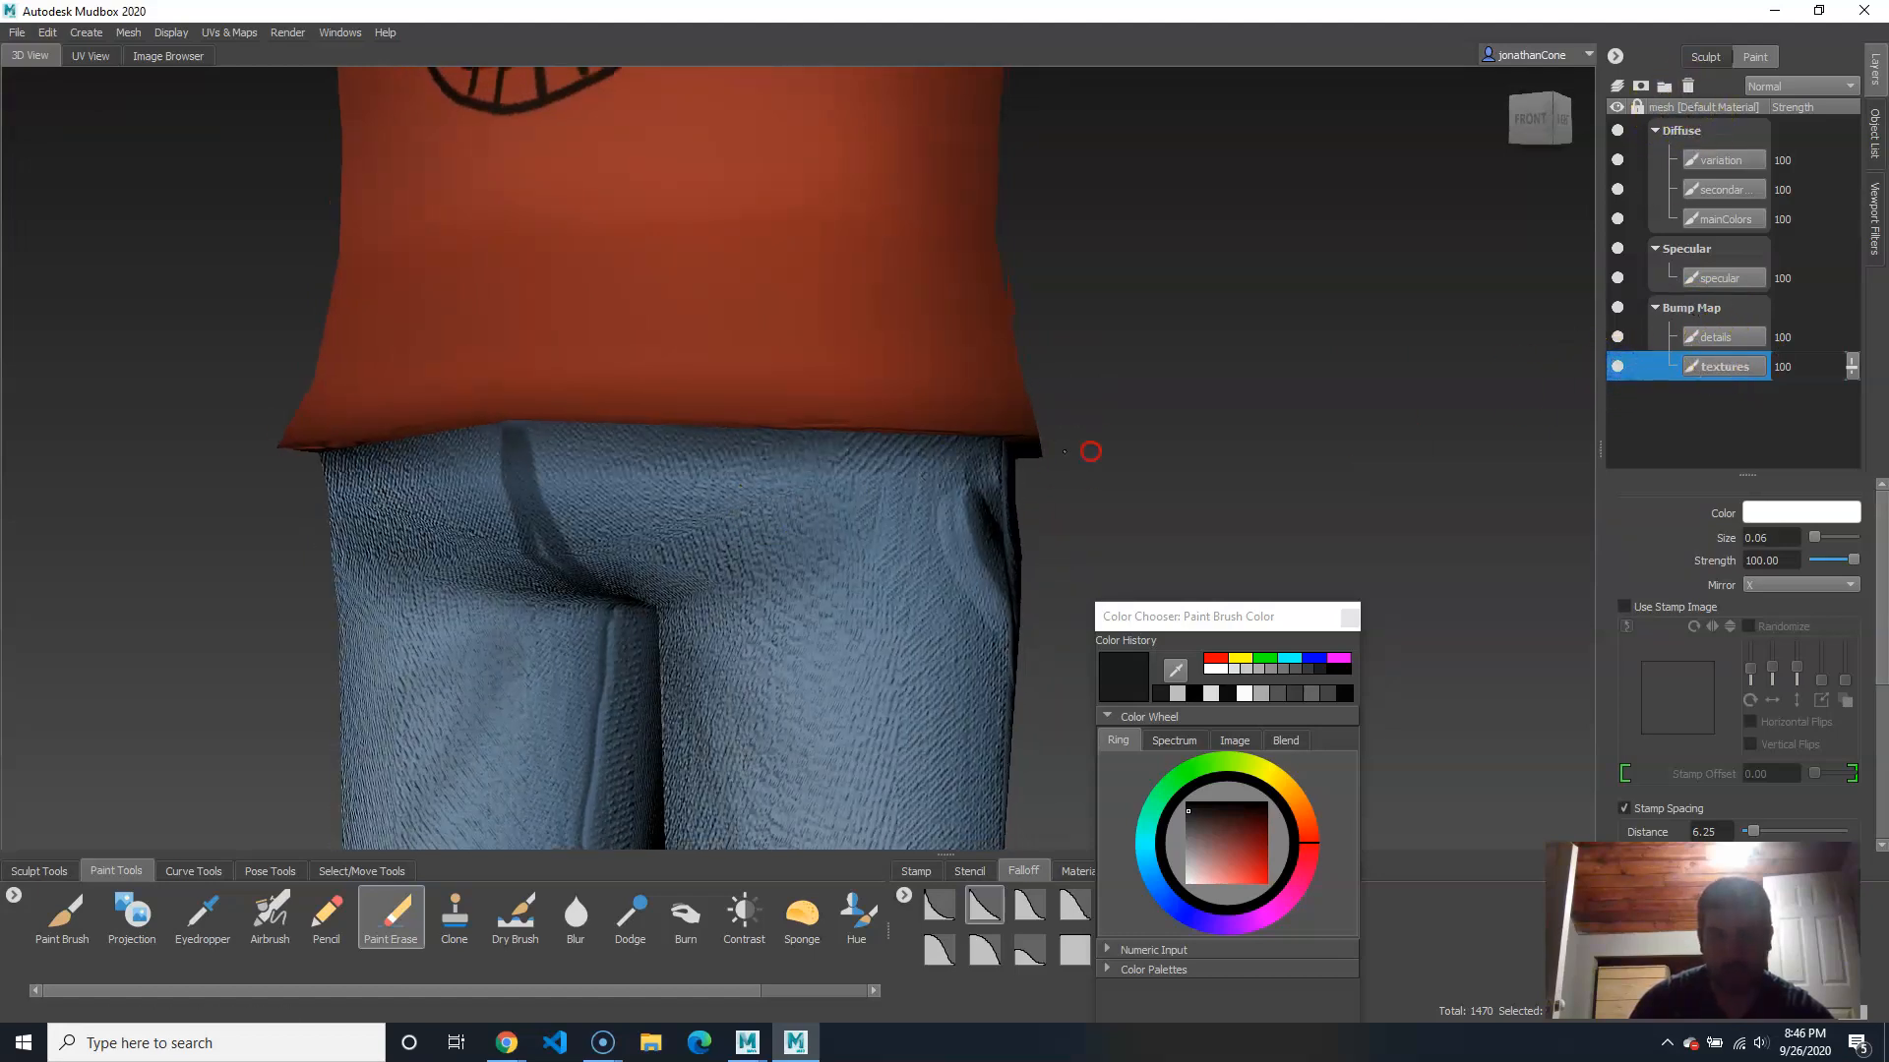
{"action": "right_click_drag", "start_coordinate": [1088, 451], "coordinate": [552, 472], "text": "alt"}
{"action": "middle_click_drag", "start_coordinate": [552, 472], "coordinate": [369, 704], "text": "alt"}
{"action": "right_click_drag", "start_coordinate": [1019, 538], "coordinate": [686, 534], "text": "alt"}
{"action": "middle_click_drag", "start_coordinate": [742, 508], "coordinate": [858, 358], "text": "alt"}
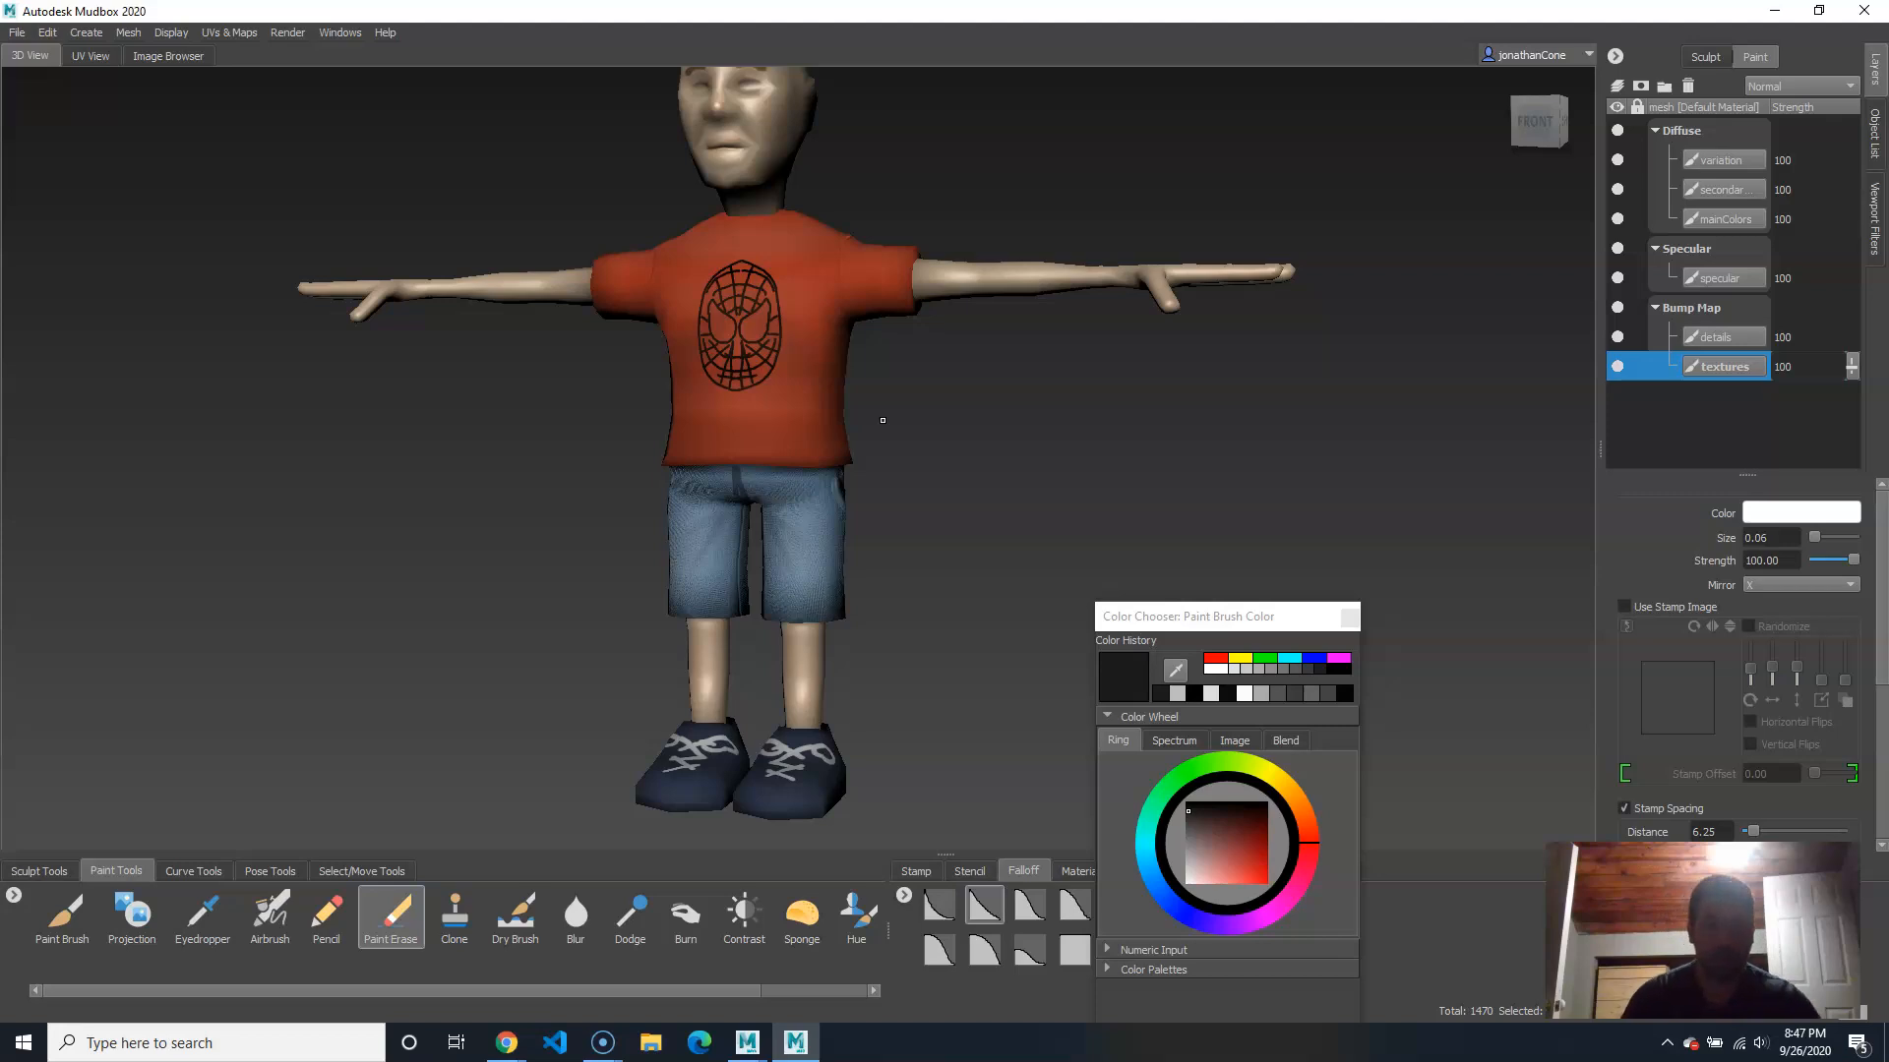
{"action": "middle_click_drag", "start_coordinate": [888, 302], "coordinate": [897, 375], "text": "alt"}
{"action": "mouse_move", "coordinate": [1023, 428]}
{"action": "left_mouse_down", "text": "alt"}
{"action": "mouse_move", "coordinate": [683, 469]}
{"action": "mouse_move", "coordinate": [342, 417]}
{"action": "mouse_move", "coordinate": [1201, 404]}
{"action": "mouse_move", "coordinate": [882, 476]}
{"action": "mouse_move", "coordinate": [1006, 461]}
{"action": "left_mouse_up", "text": "alt"}
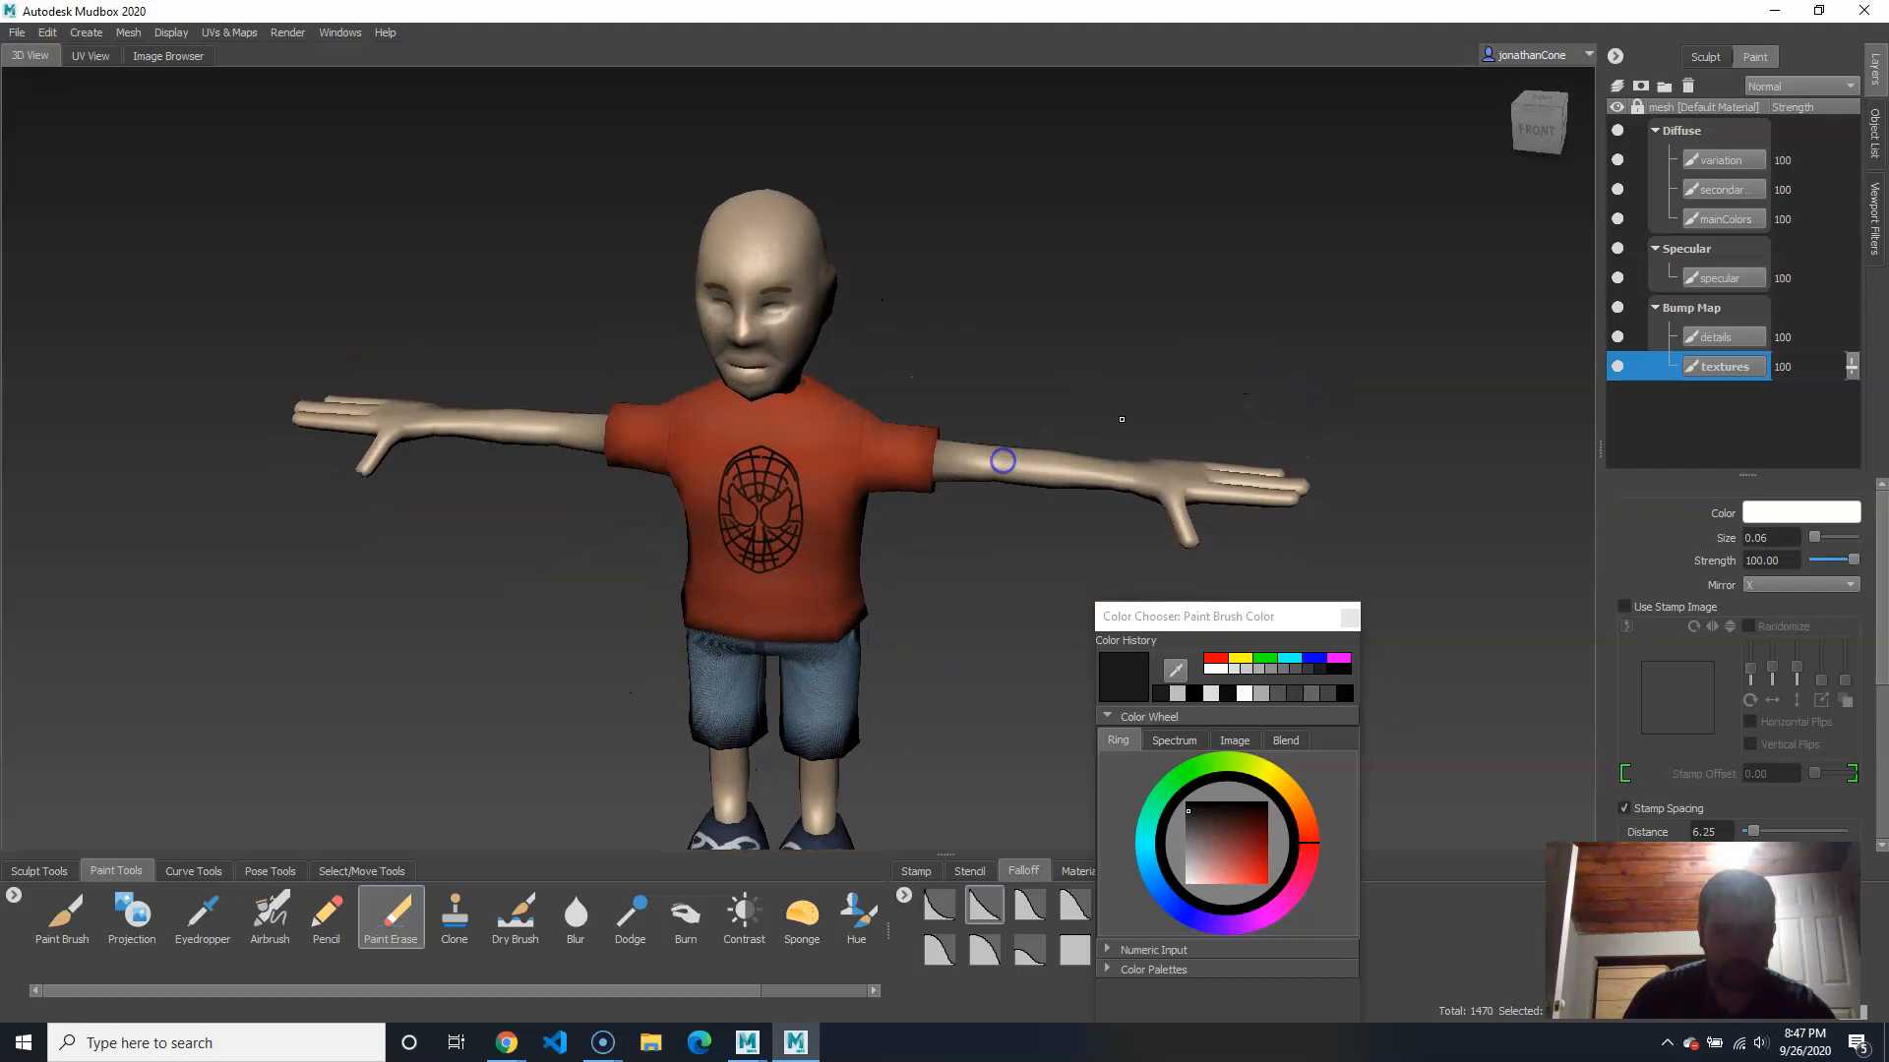
Step: Examine the shirt from the front around to the character's back
{"action": "right_click_drag", "start_coordinate": [1005, 460], "coordinate": [871, 408], "text": "alt"}
{"action": "left_click_drag", "start_coordinate": [870, 408], "coordinate": [944, 417], "text": "alt"}
{"action": "right_click_drag", "start_coordinate": [944, 417], "coordinate": [803, 411], "text": "alt"}
{"action": "middle_click_drag", "start_coordinate": [804, 411], "coordinate": [588, 591], "text": "alt"}
{"action": "right_click_drag", "start_coordinate": [836, 482], "coordinate": [957, 472], "text": "alt"}
{"action": "left_click_drag", "start_coordinate": [880, 483], "coordinate": [974, 502], "text": "alt"}
{"action": "right_click_drag", "start_coordinate": [974, 502], "coordinate": [1121, 531], "text": "alt"}
{"action": "middle_click_drag", "start_coordinate": [816, 580], "coordinate": [864, 473], "text": "alt"}
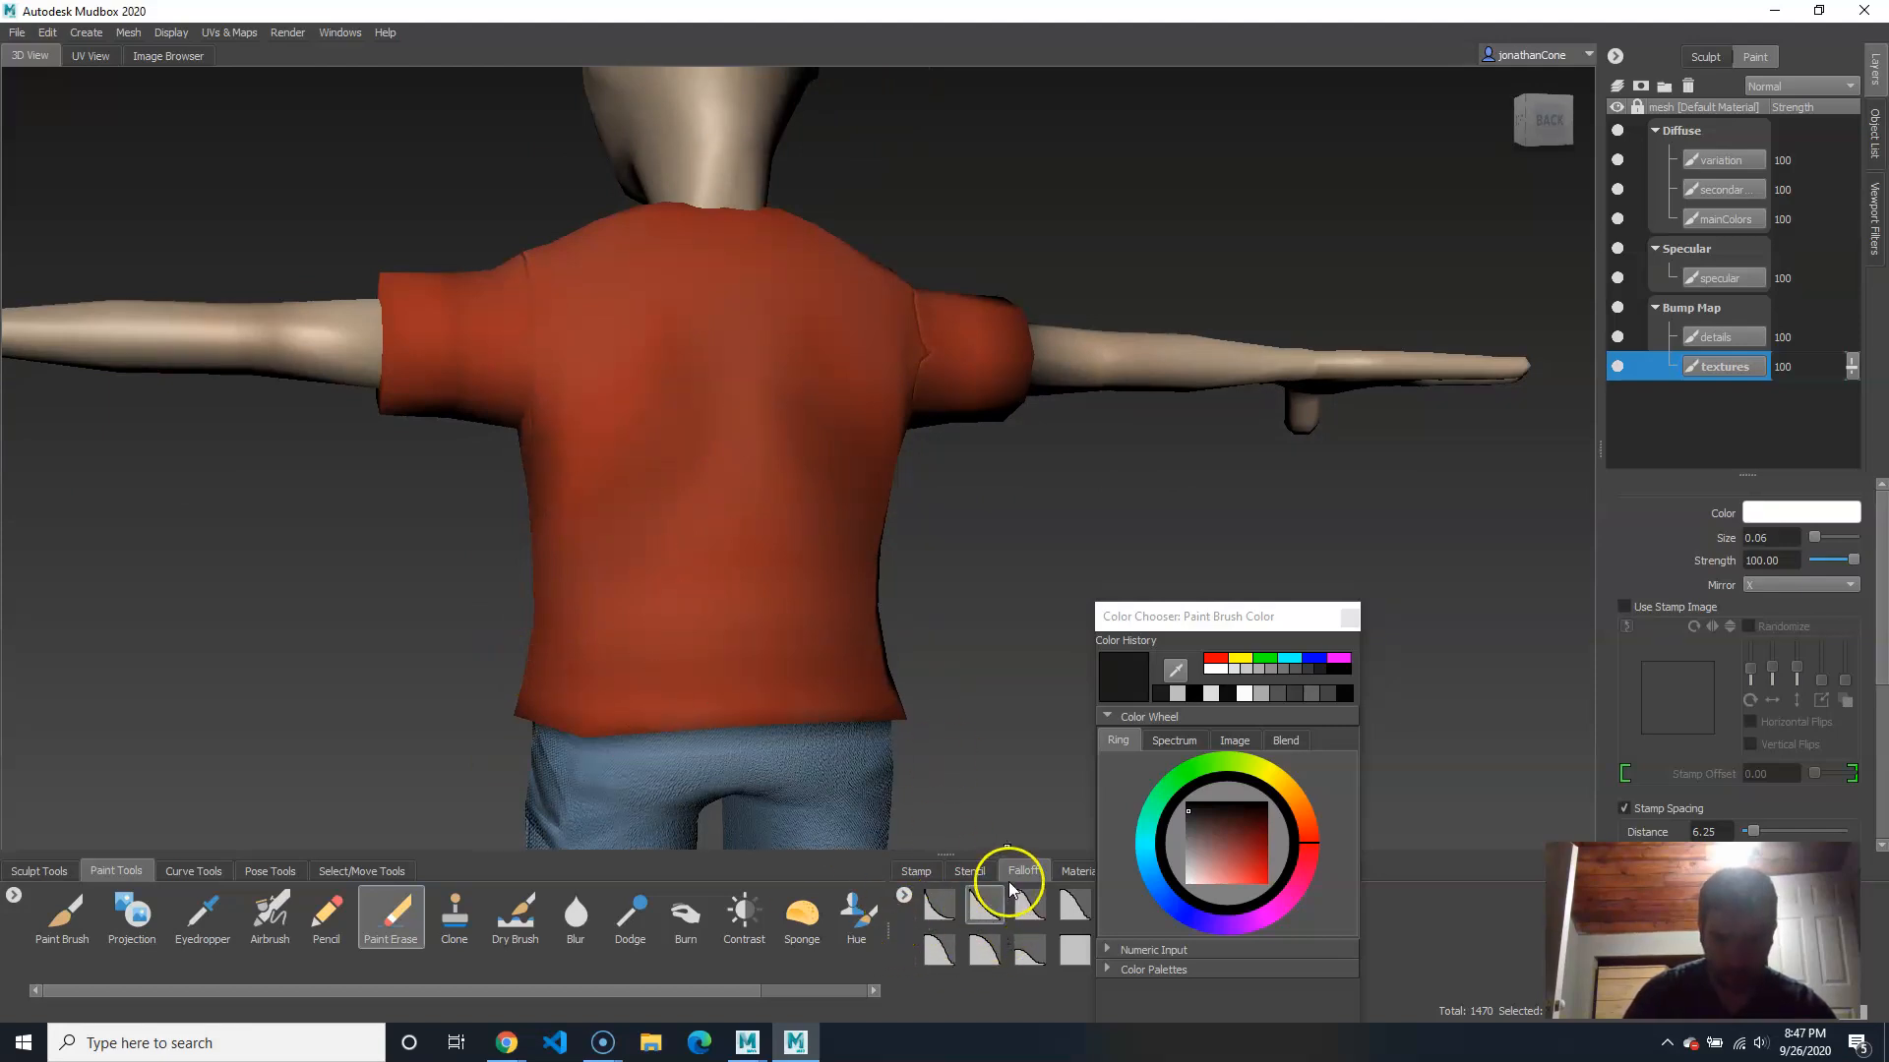
Step: Choose the third falloff preset for Paint Erase, enlarge the brush to 0.43, and activate Paint Brush on the details layer
{"action": "left_click", "coordinate": [1030, 903]}
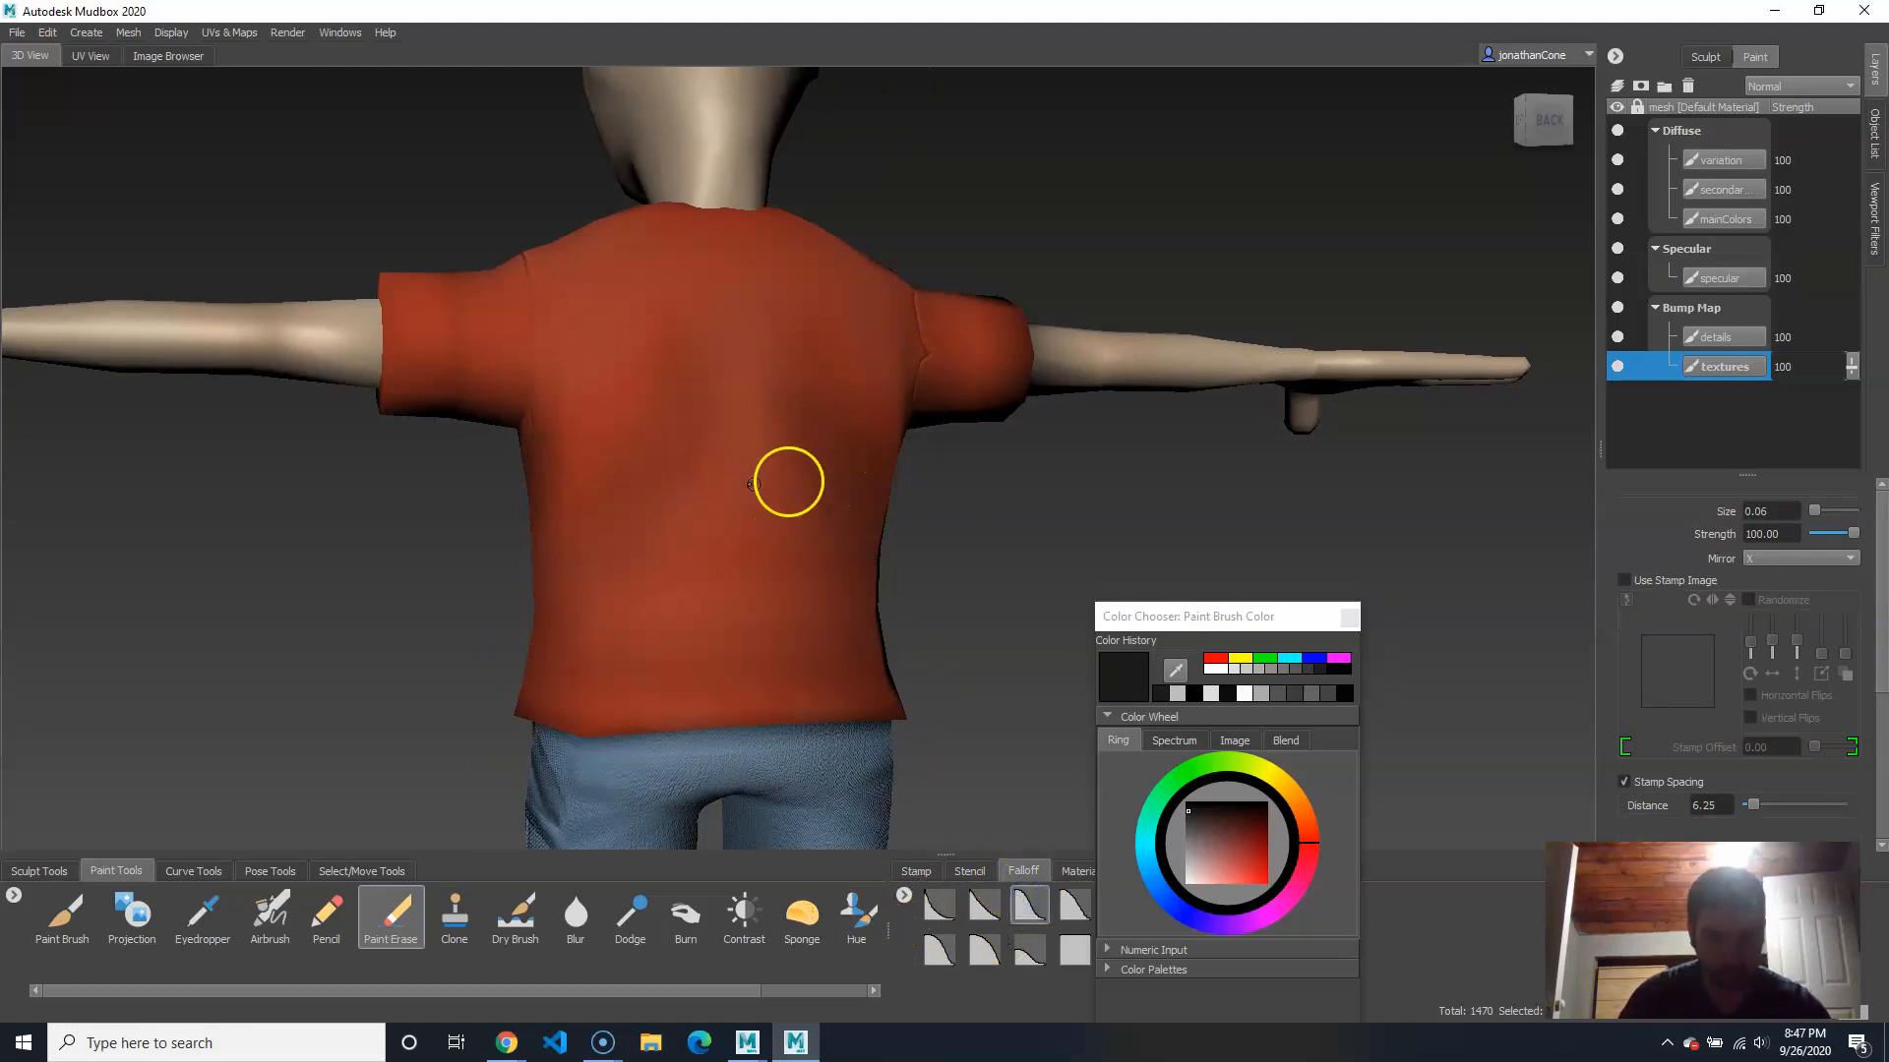
{"action": "mouse_move", "coordinate": [717, 439]}
{"action": "left_mouse_down"}
{"action": "mouse_move", "coordinate": [684, 430]}
{"action": "mouse_move", "coordinate": [713, 420]}
{"action": "left_mouse_up"}
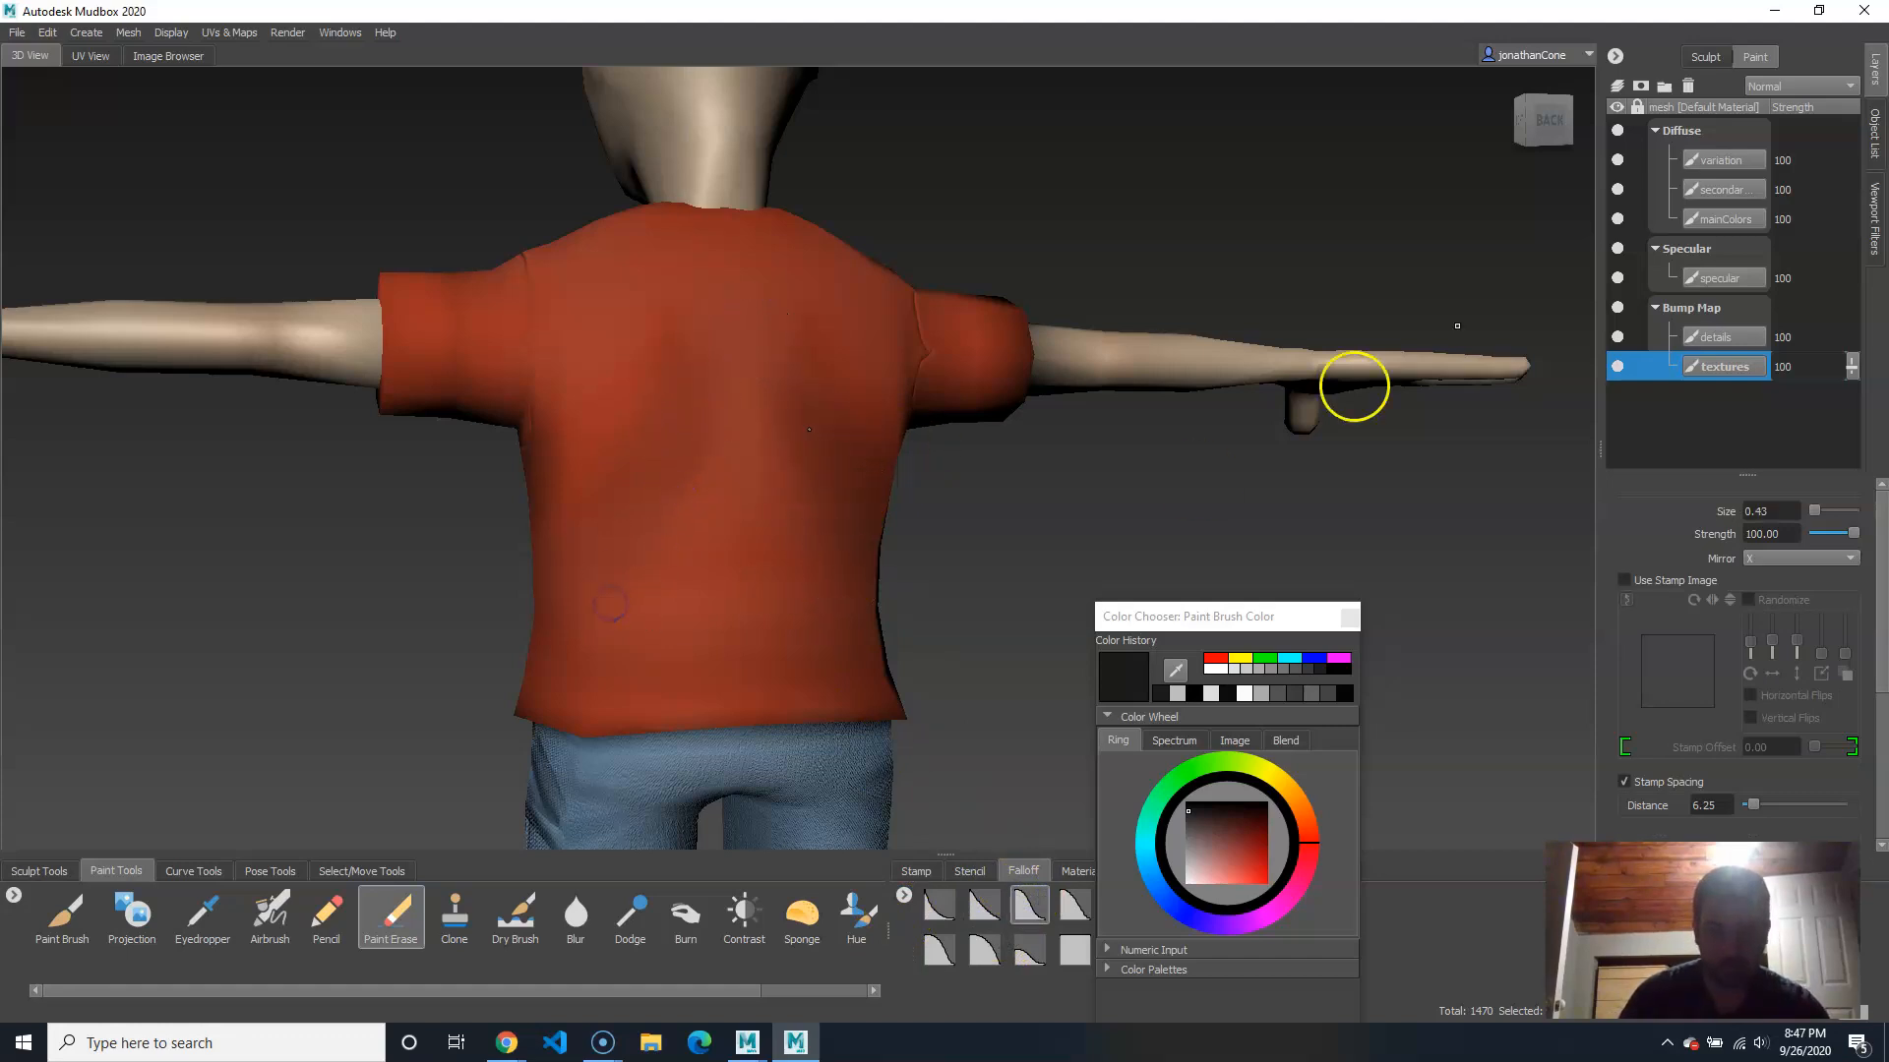
{"action": "left_click", "coordinate": [1717, 336]}
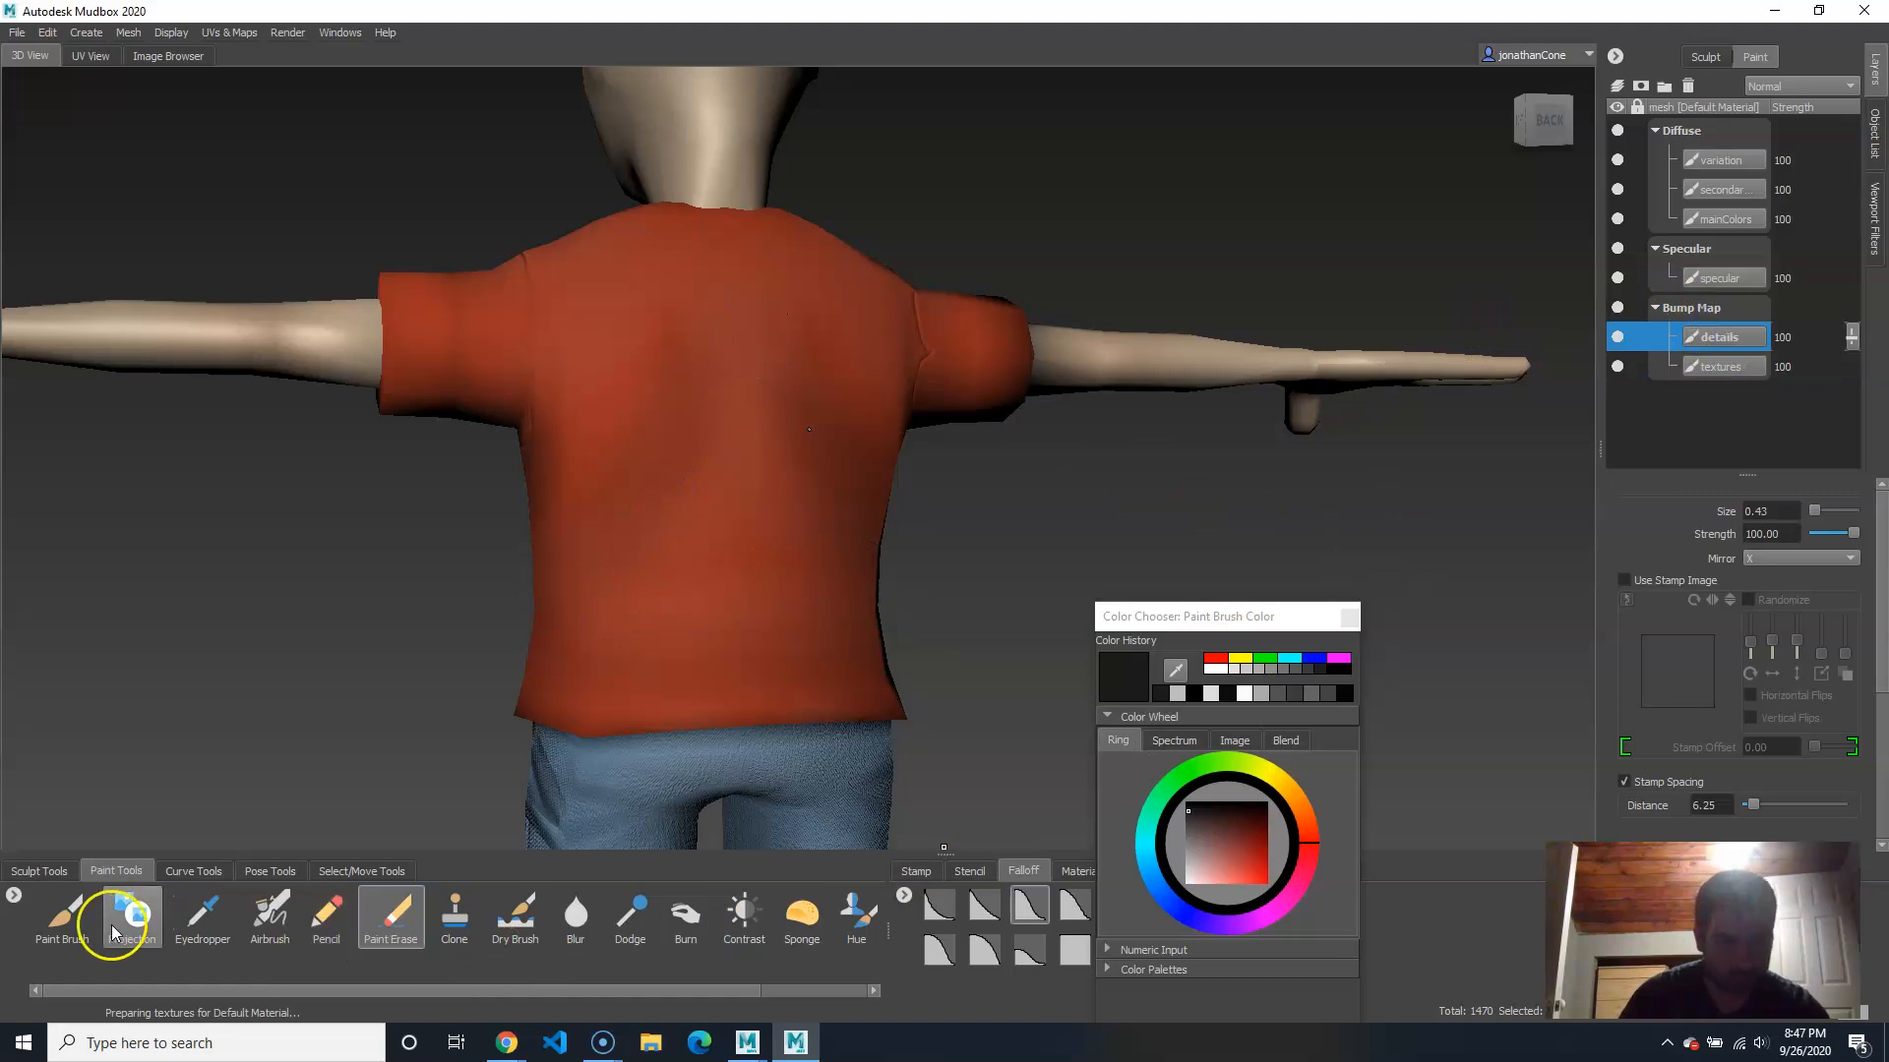
{"action": "left_click", "coordinate": [62, 915]}
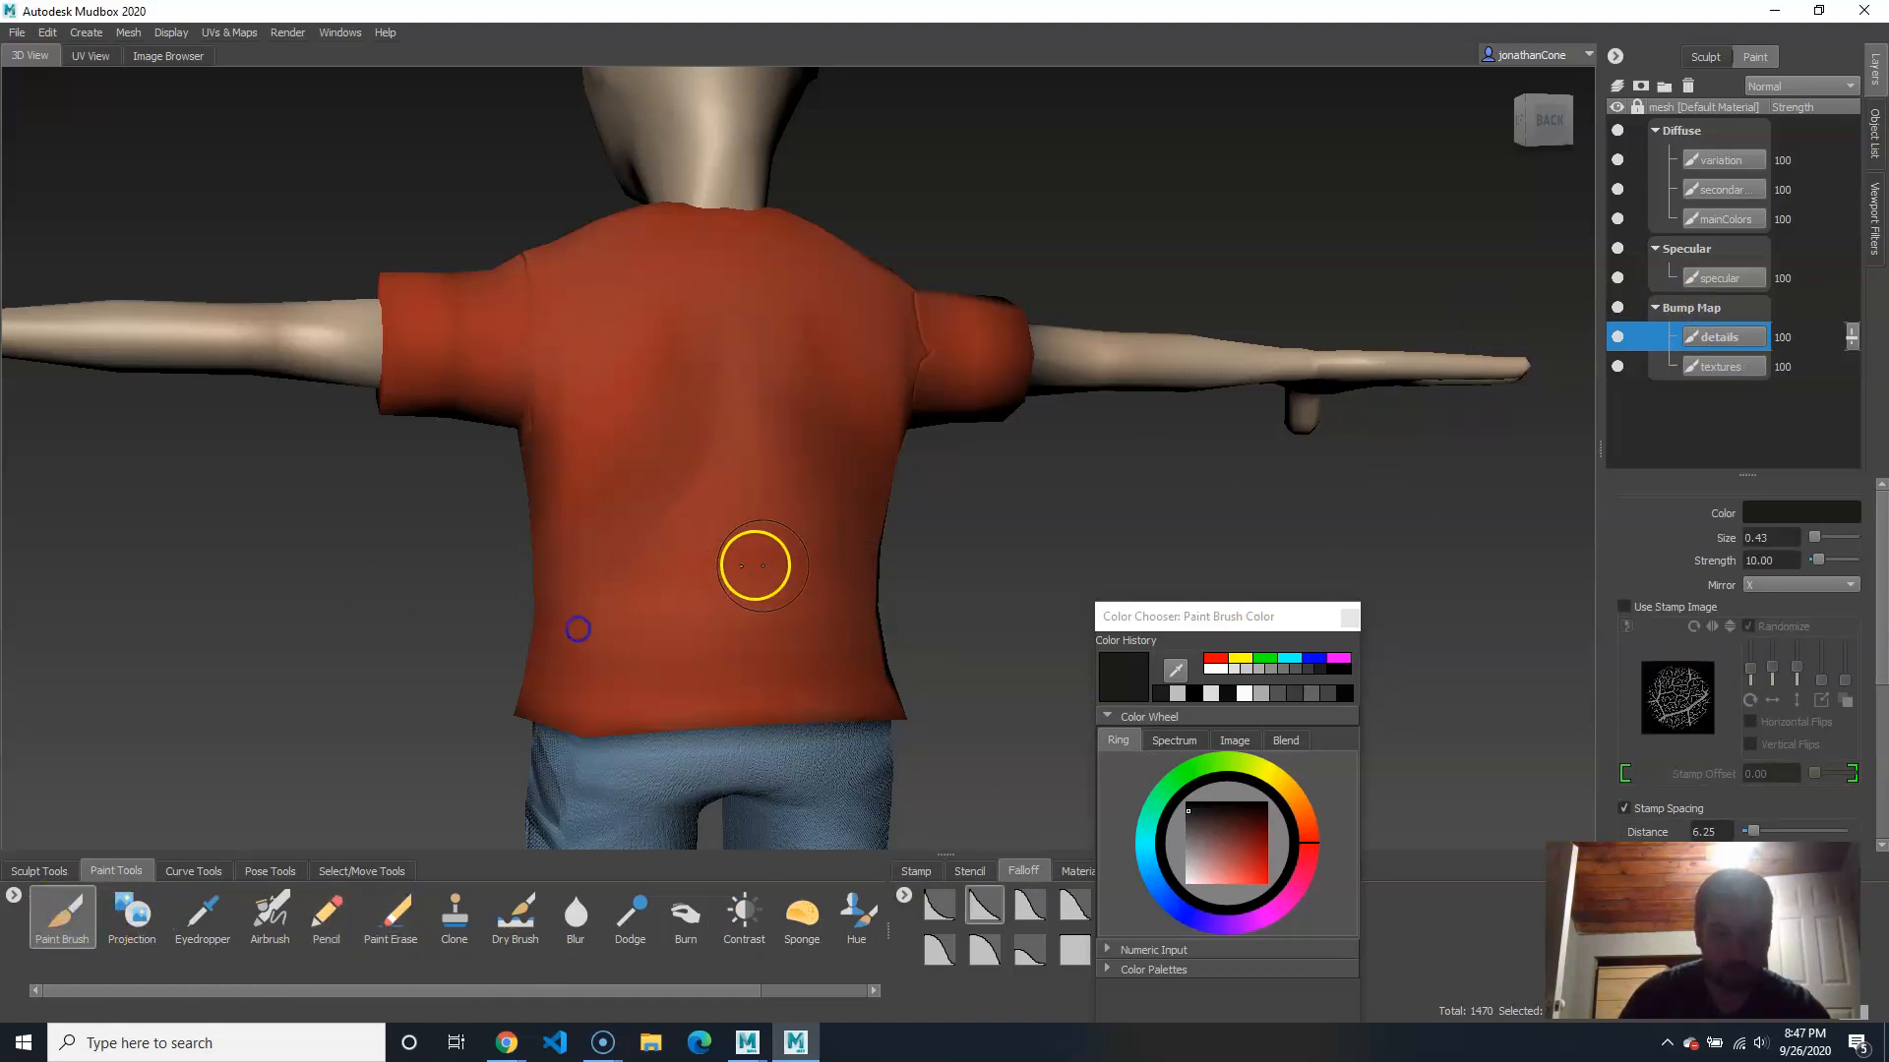
Step: Examine the shirt's back, sleeve seams, sides and printed front, and review the whole character down to the shoes
{"action": "left_click_drag", "start_coordinate": [896, 615], "coordinate": [857, 529], "text": "alt"}
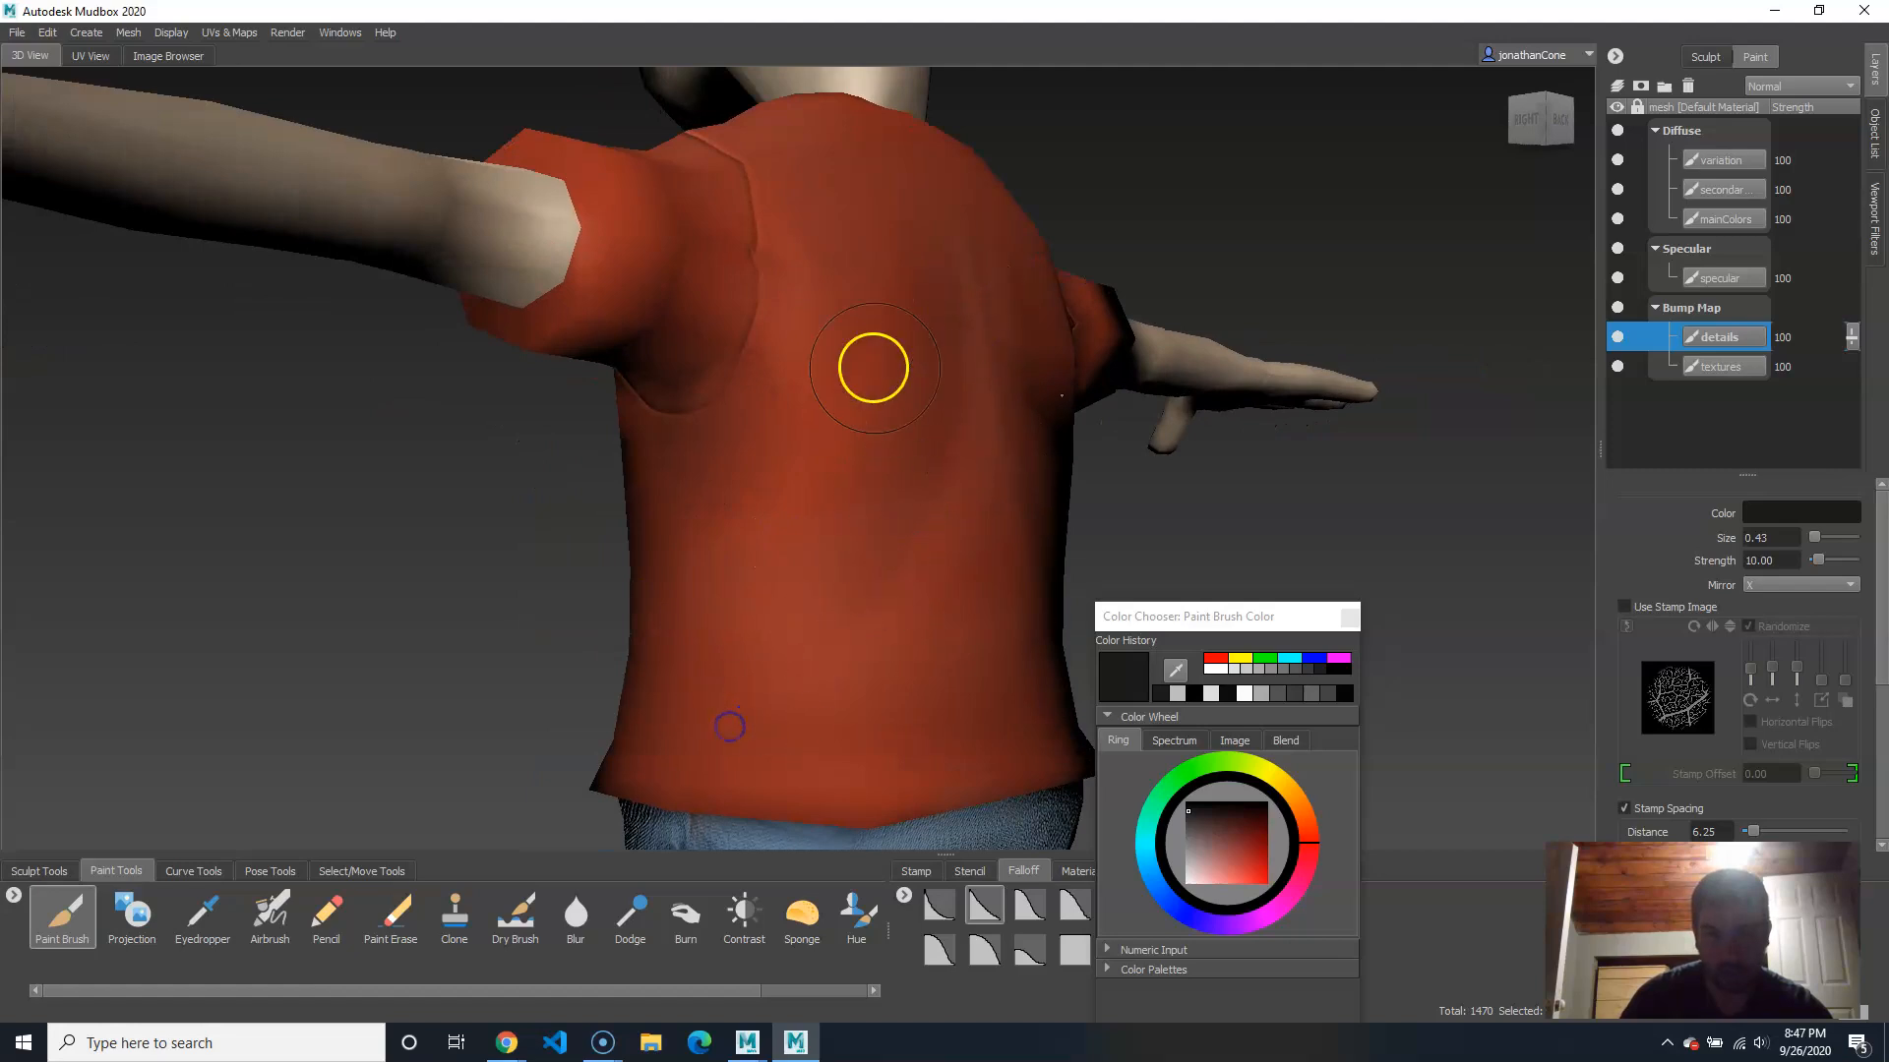
{"action": "left_click_drag", "start_coordinate": [800, 409], "coordinate": [915, 474], "text": "alt"}
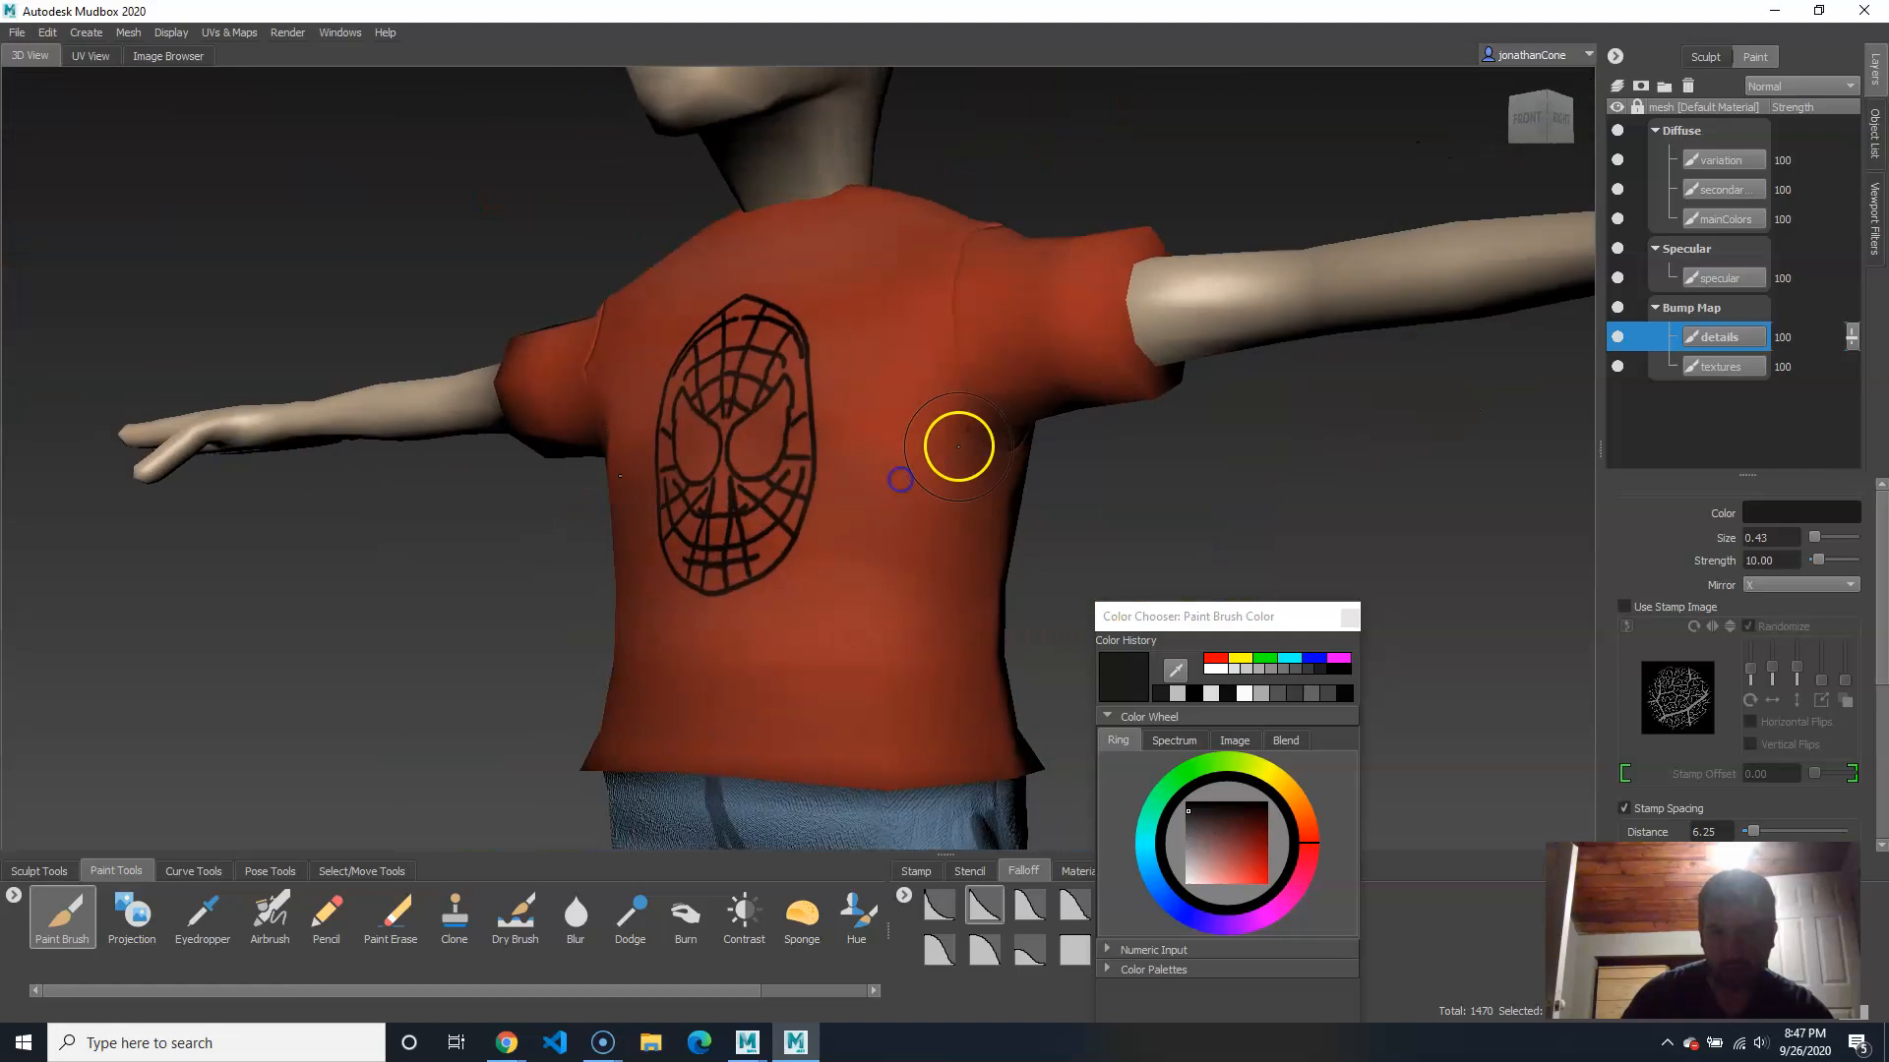
{"action": "left_click_drag", "start_coordinate": [806, 674], "coordinate": [995, 434], "text": "alt"}
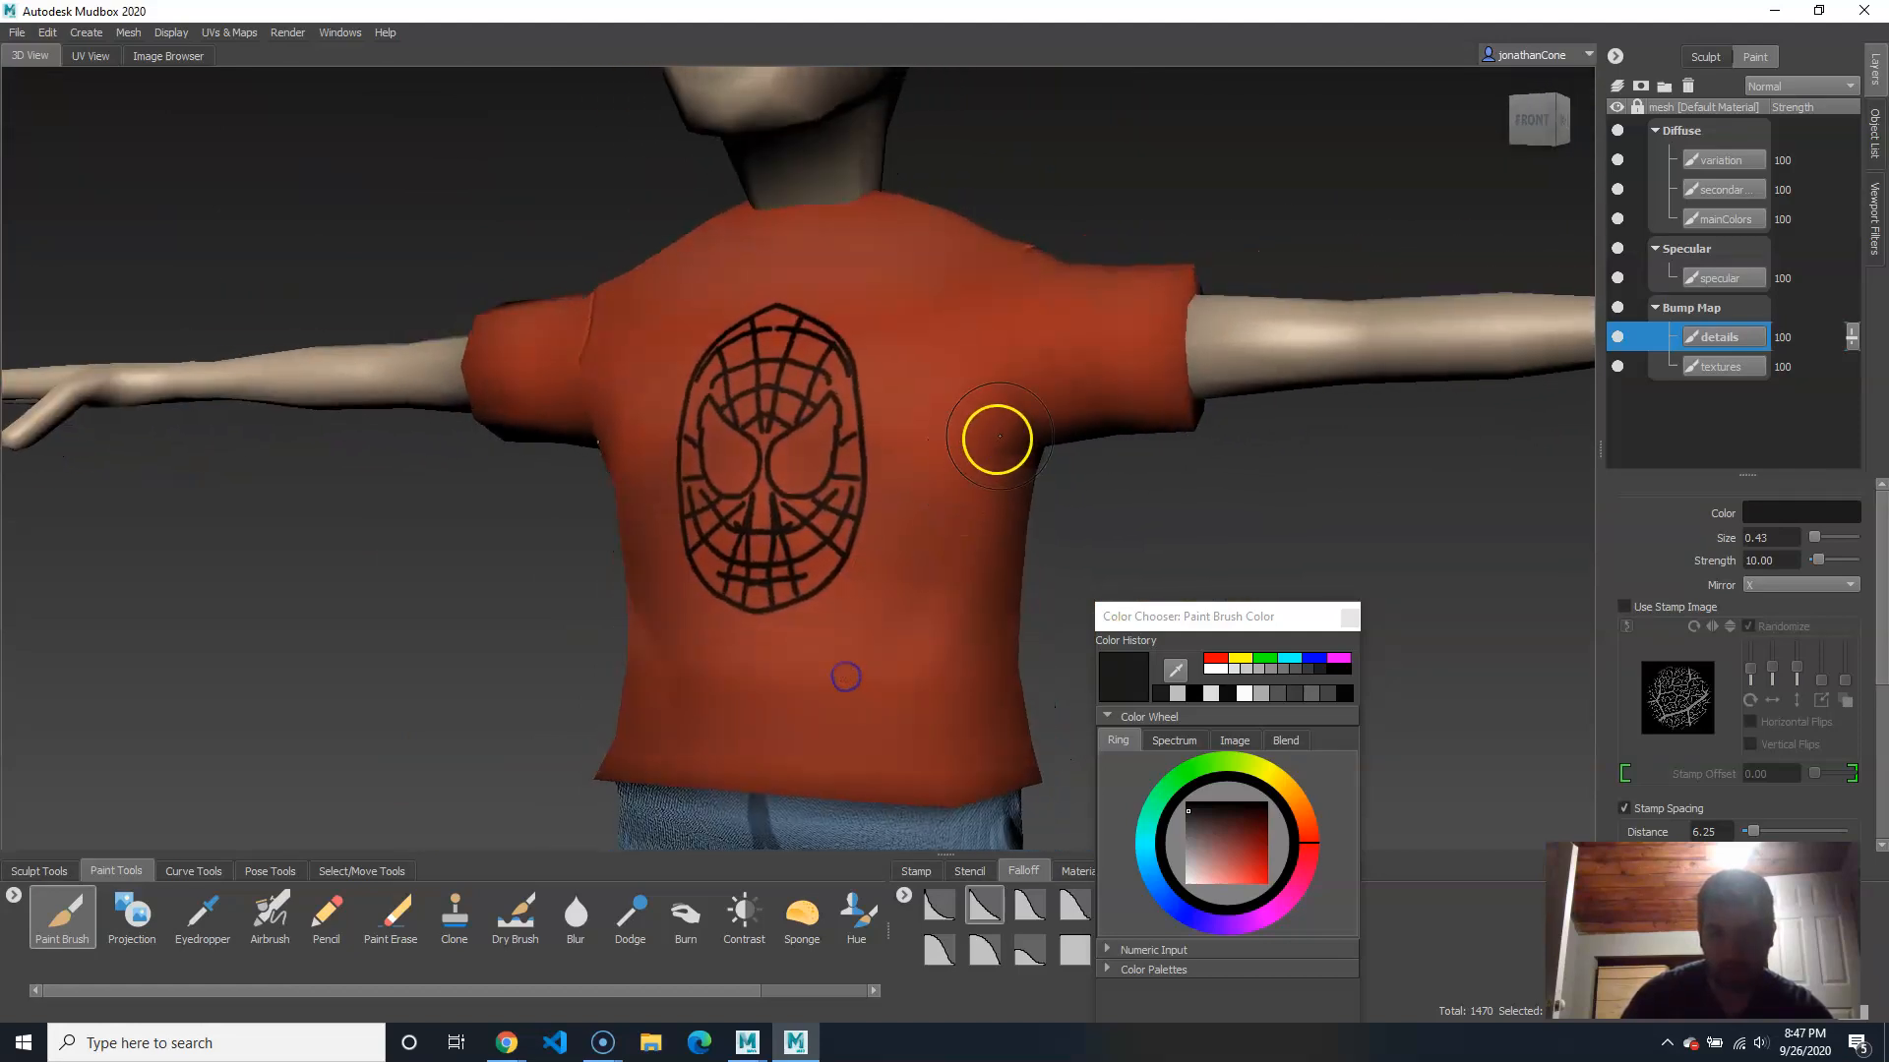
{"action": "left_click_drag", "start_coordinate": [911, 581], "coordinate": [885, 470], "text": "alt"}
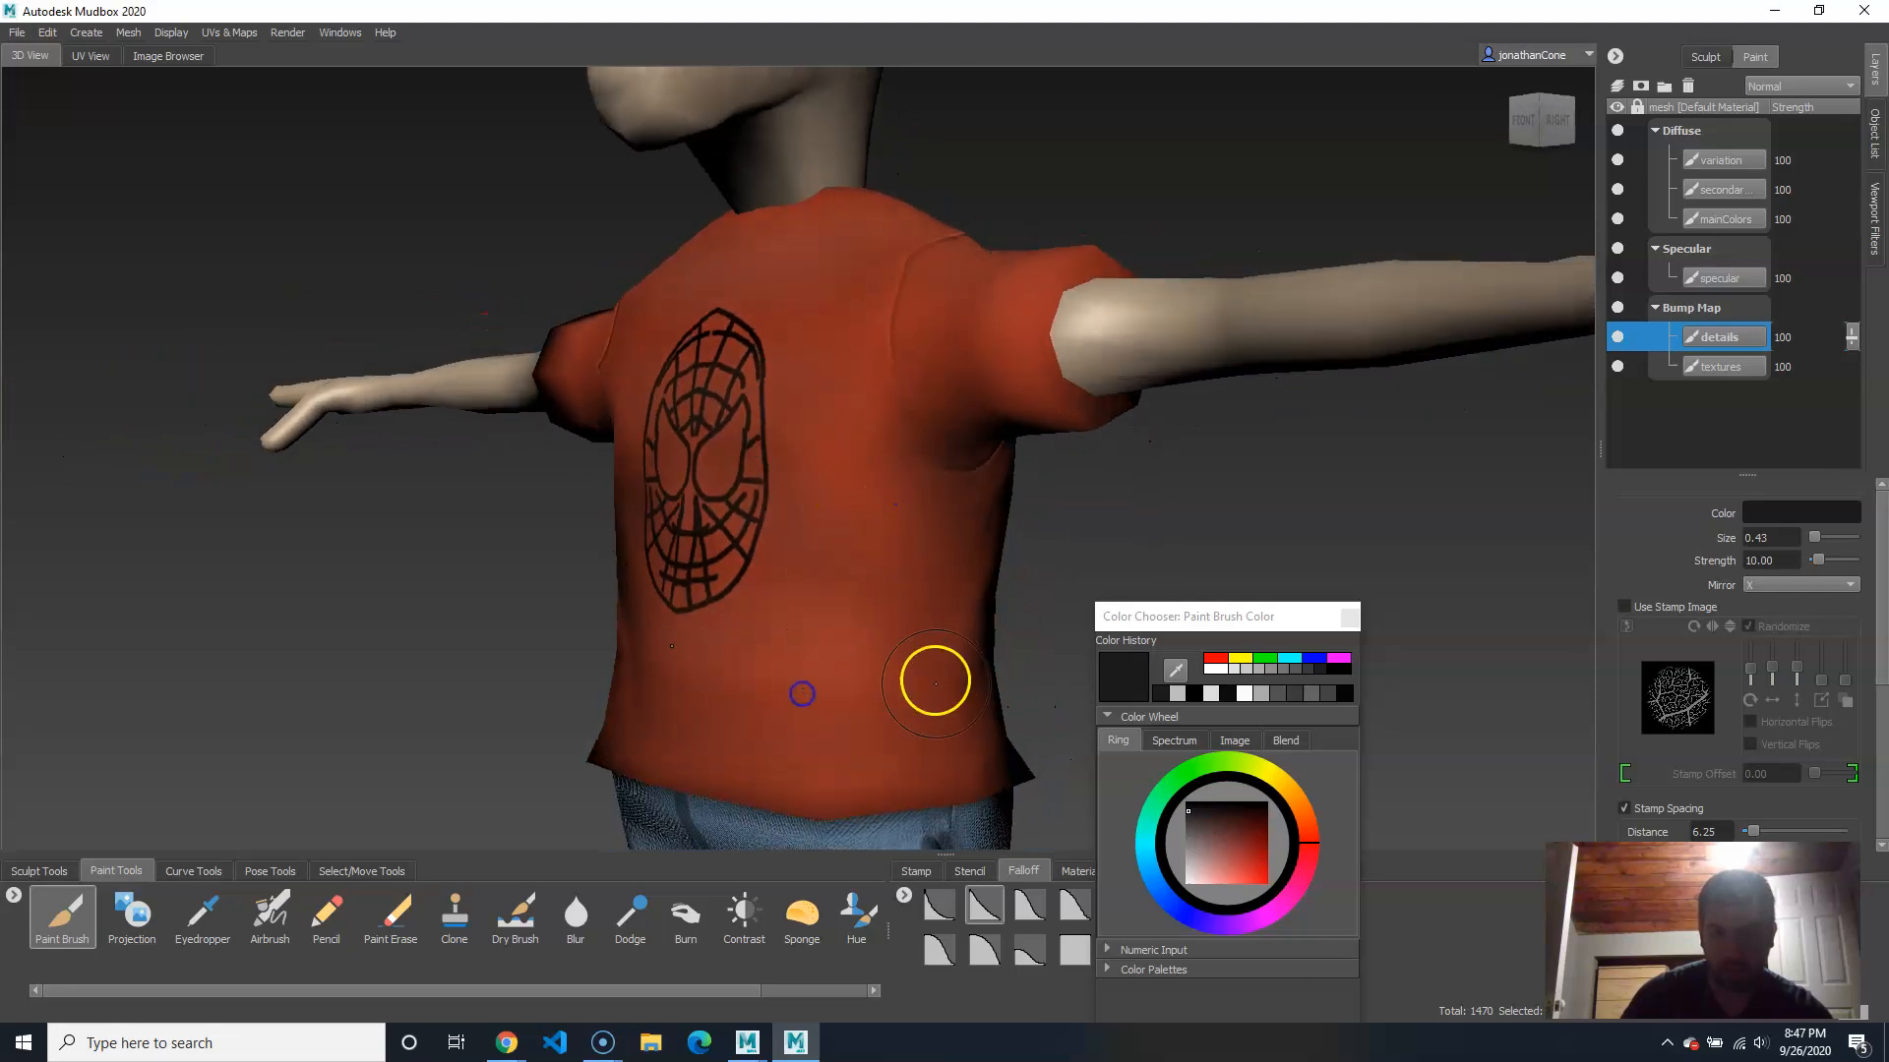
{"action": "right_click_drag", "start_coordinate": [936, 681], "coordinate": [704, 564], "text": "alt"}
{"action": "left_click_drag", "start_coordinate": [705, 564], "coordinate": [865, 615], "text": "alt"}
{"action": "right_click_drag", "start_coordinate": [865, 615], "coordinate": [965, 528], "text": "alt"}
{"action": "left_click_drag", "start_coordinate": [965, 527], "coordinate": [915, 547], "text": "alt"}
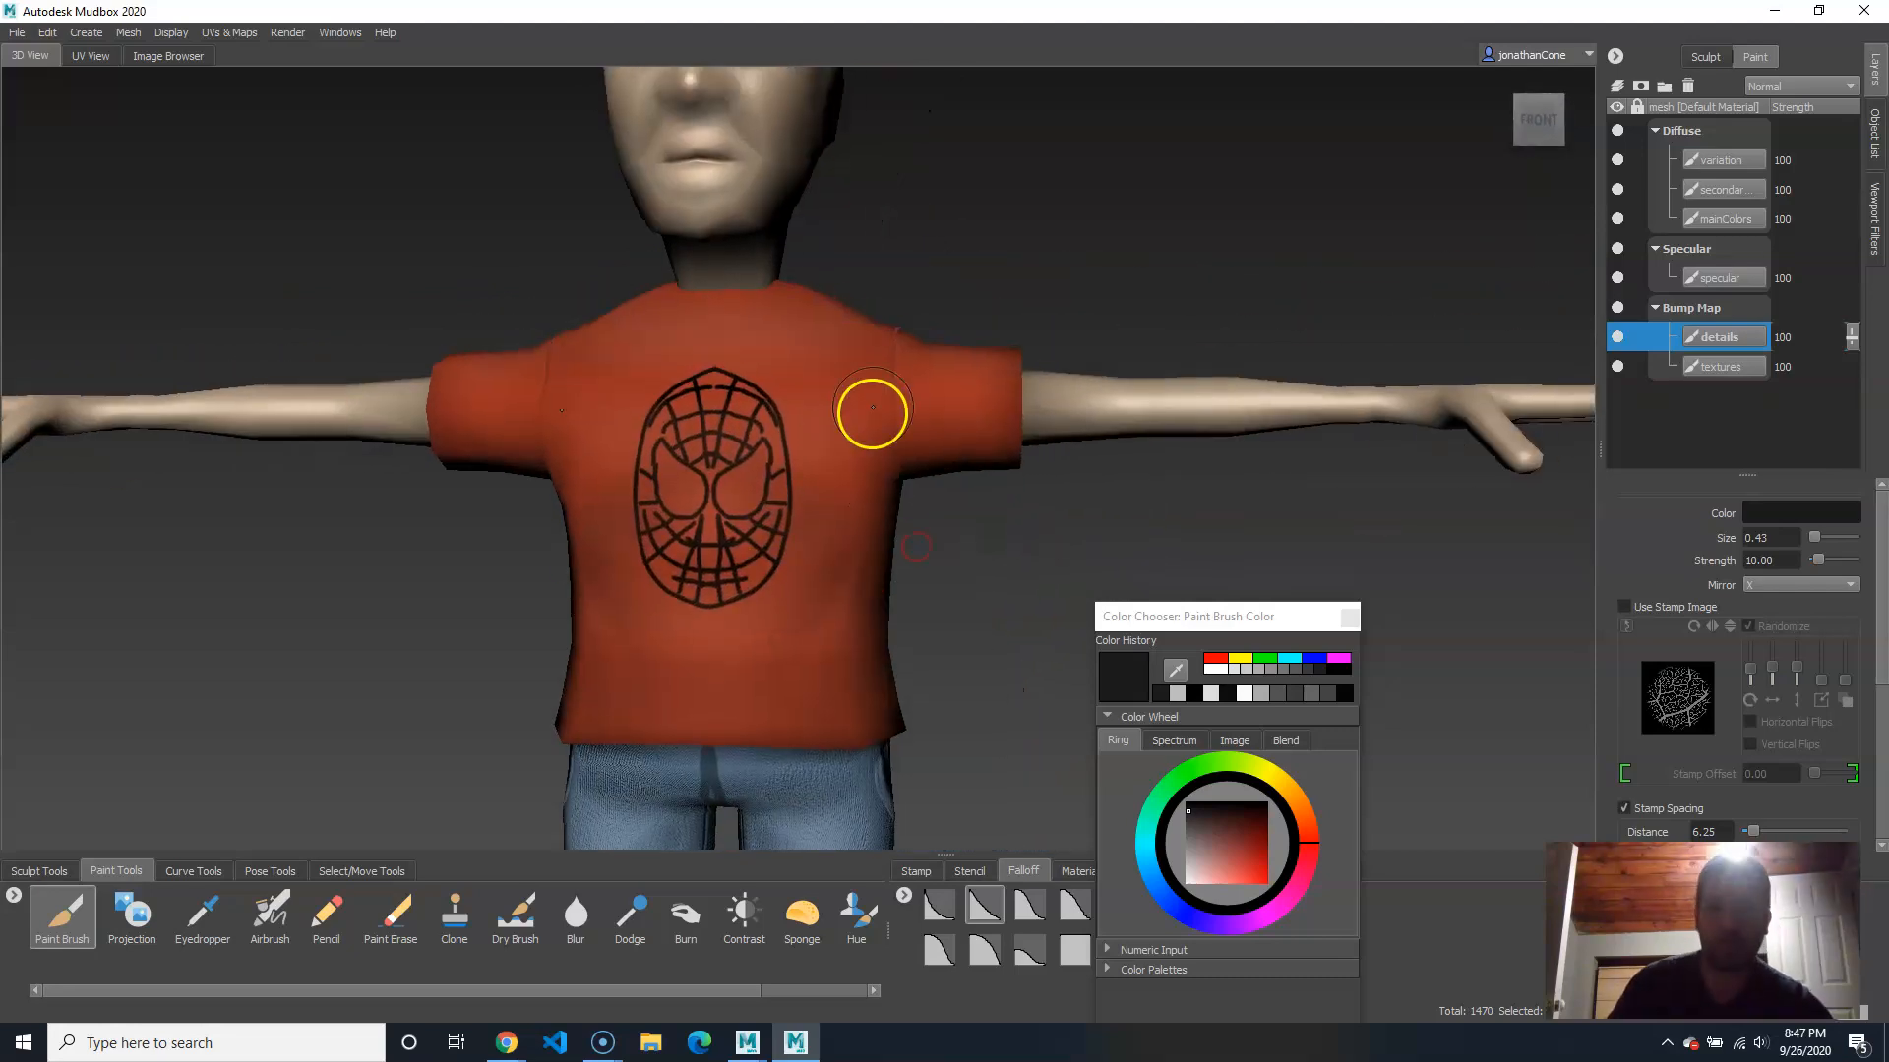
{"action": "left_click_drag", "start_coordinate": [862, 306], "coordinate": [1020, 325], "text": "alt"}
{"action": "right_click_drag", "start_coordinate": [1020, 325], "coordinate": [932, 413], "text": "alt"}
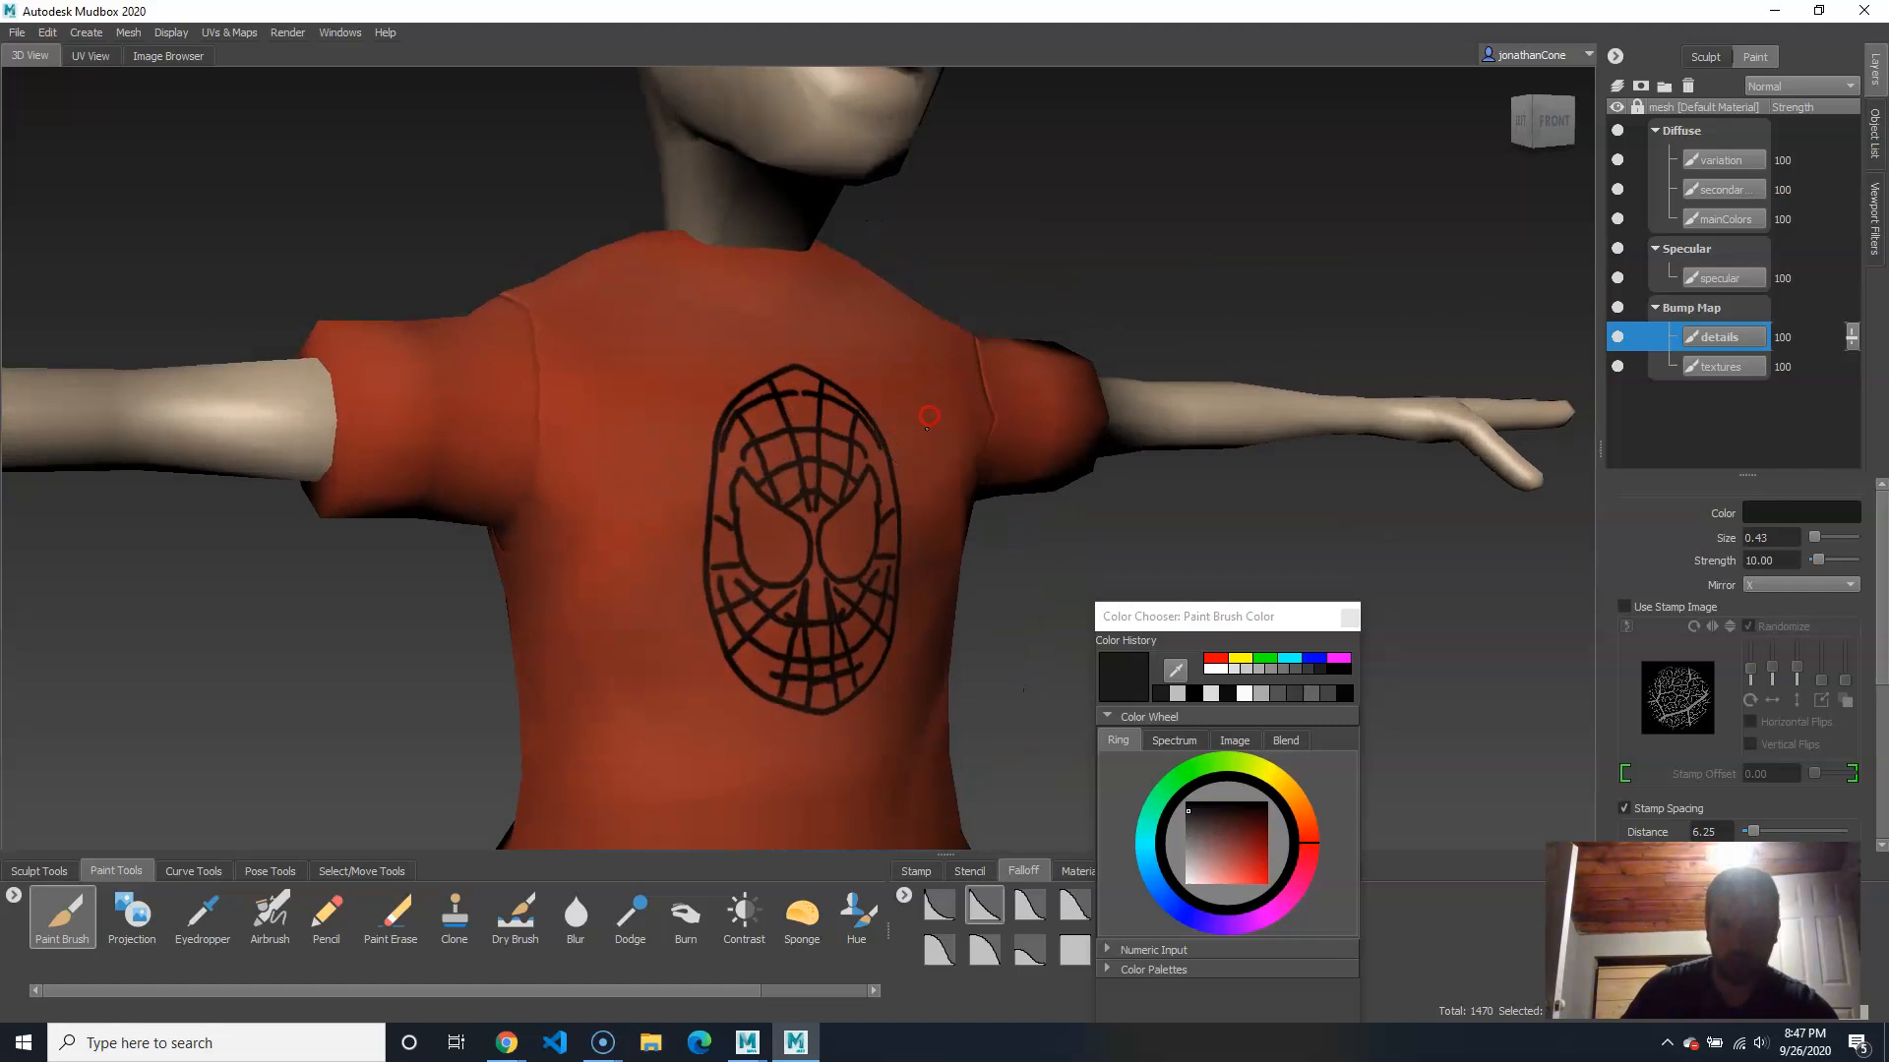
{"action": "left_click_drag", "start_coordinate": [931, 414], "coordinate": [866, 364], "text": "alt"}
{"action": "middle_click_drag", "start_coordinate": [866, 364], "coordinate": [876, 552], "text": "alt"}
{"action": "right_click_drag", "start_coordinate": [876, 552], "coordinate": [856, 565], "text": "alt"}
{"action": "left_click_drag", "start_coordinate": [856, 566], "coordinate": [759, 546], "text": "alt"}
{"action": "right_click_drag", "start_coordinate": [759, 546], "coordinate": [723, 689], "text": "alt"}
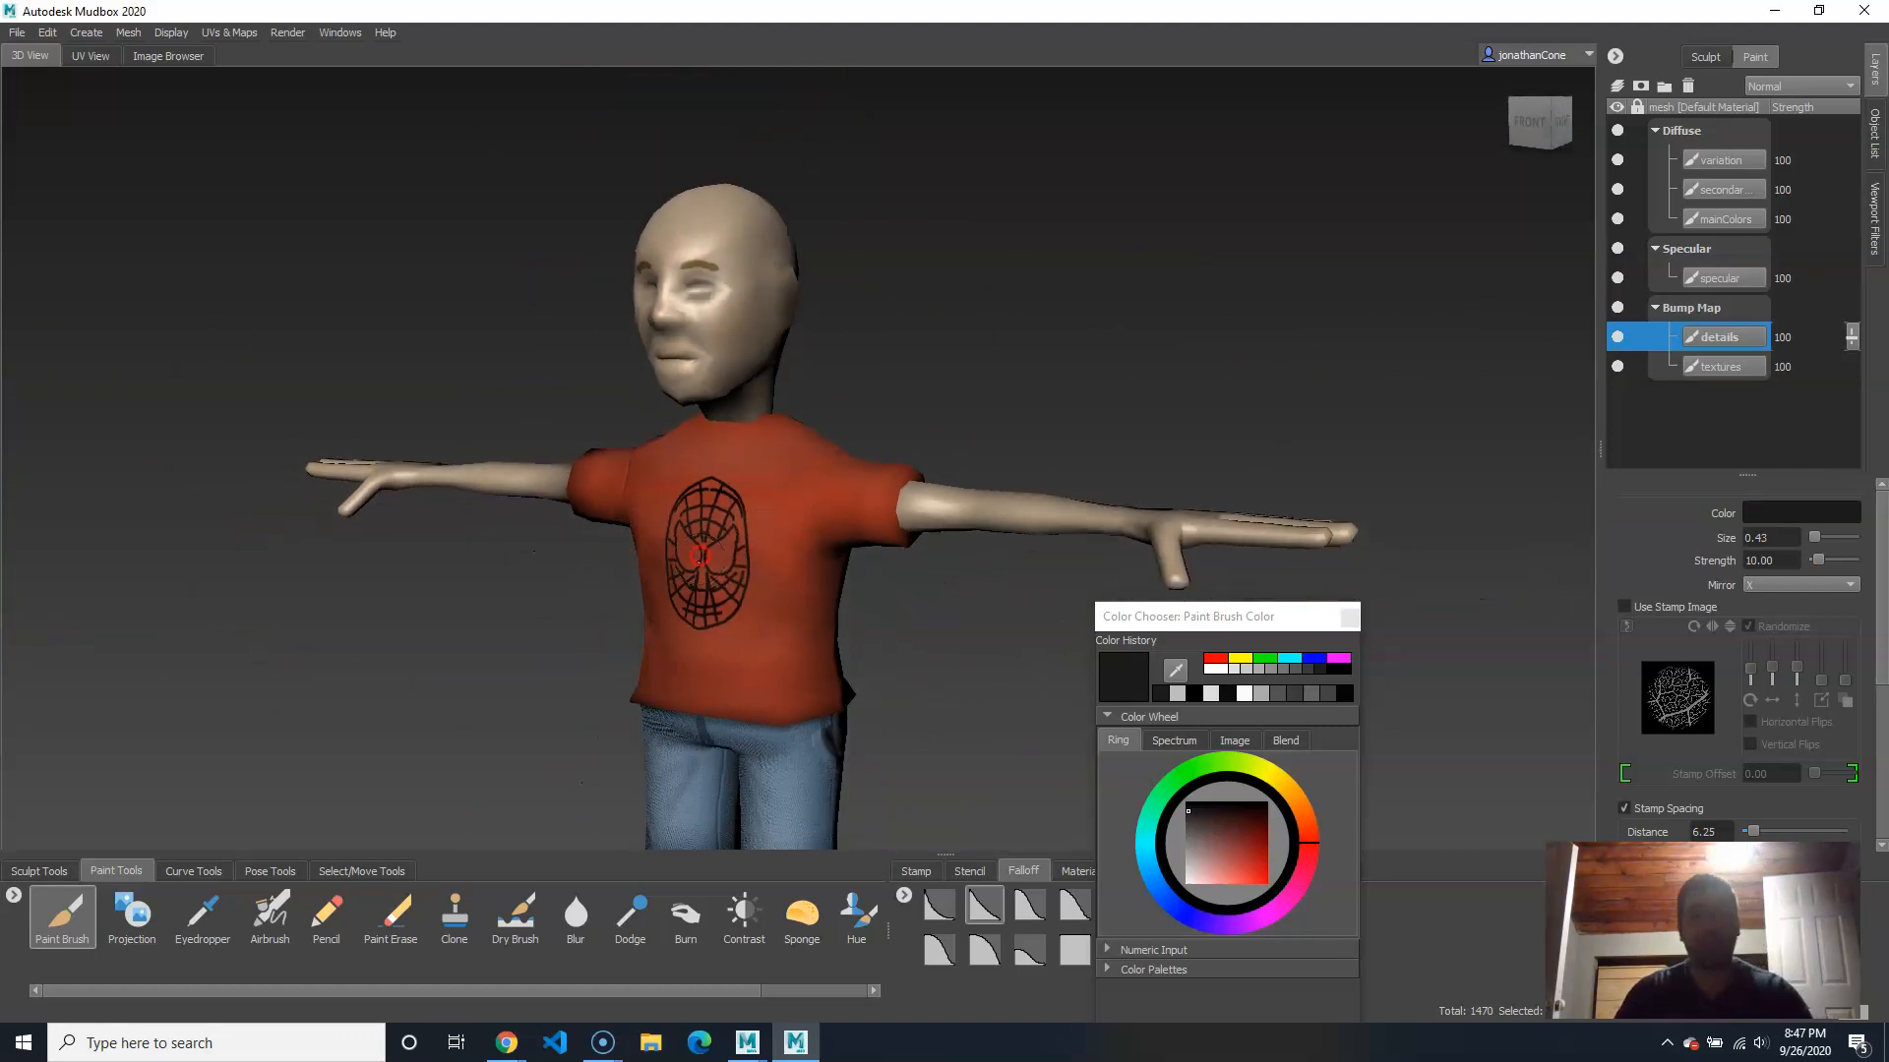
{"action": "middle_click_drag", "start_coordinate": [726, 707], "coordinate": [673, 443], "text": "alt"}
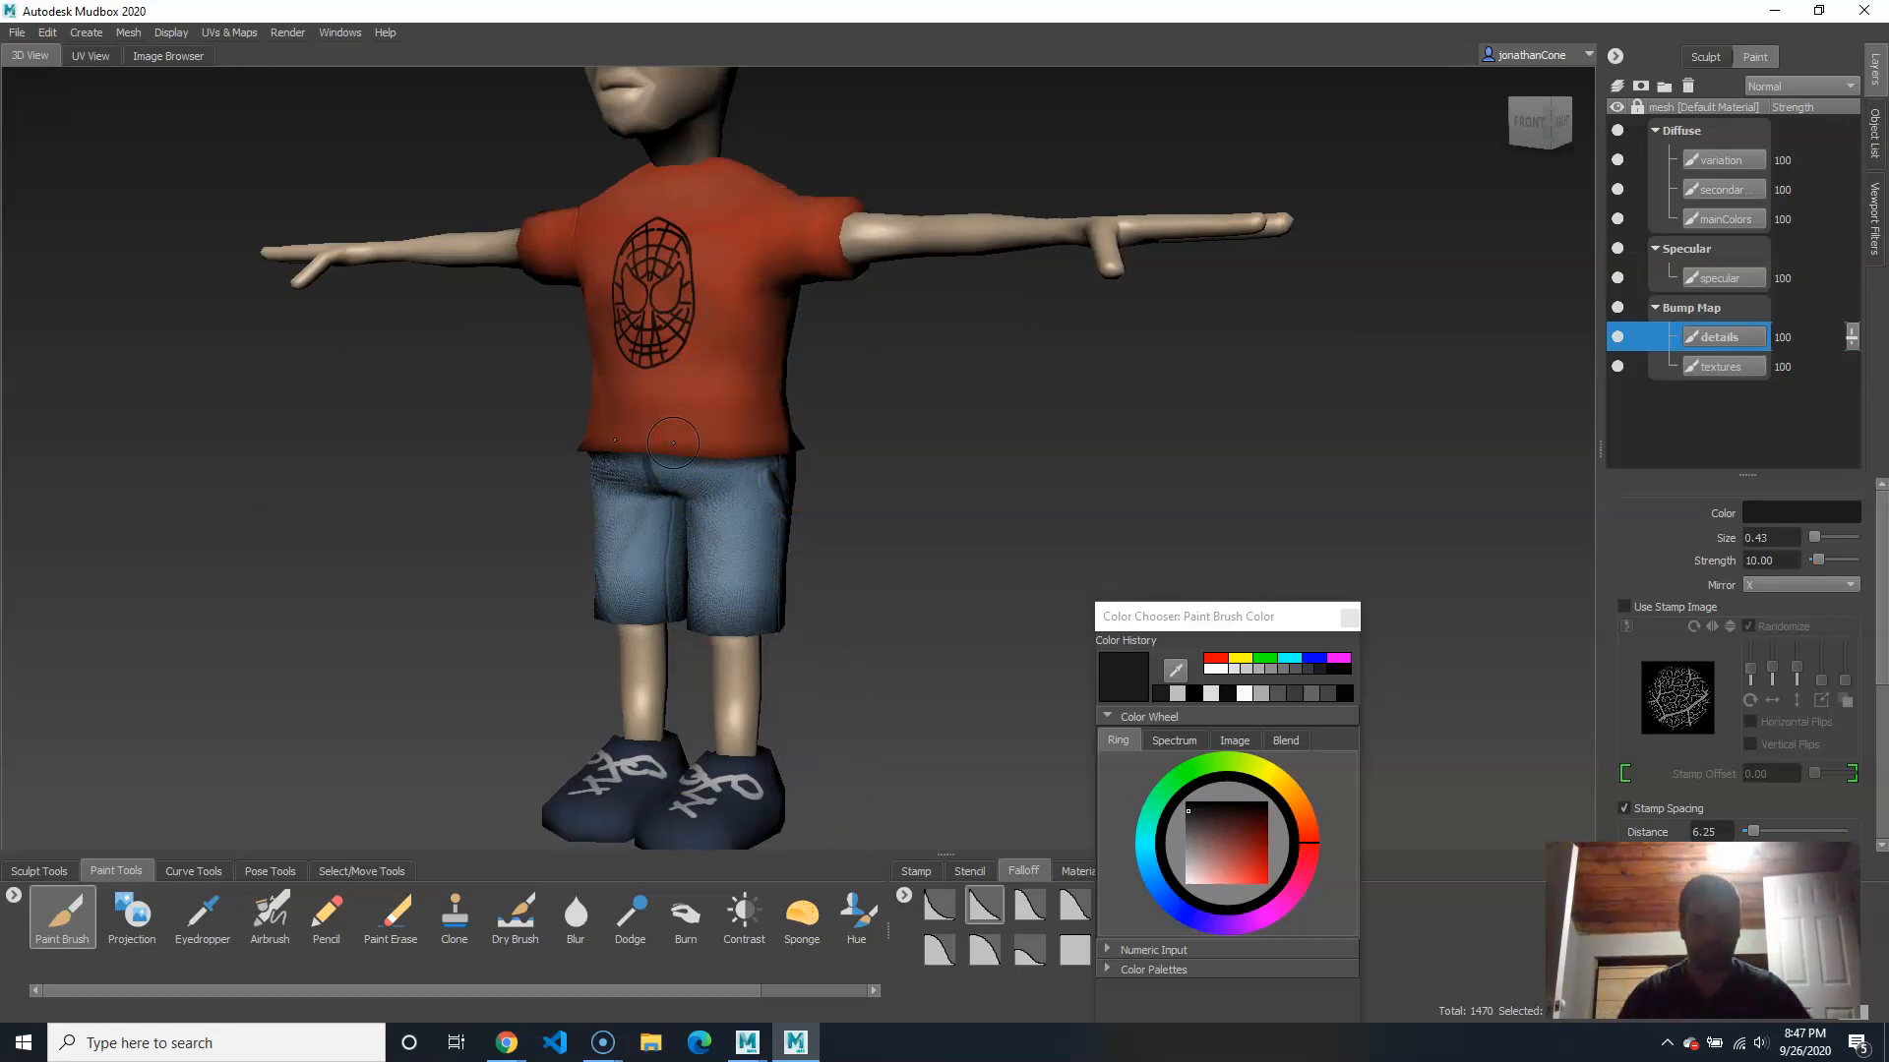
Step: Close the paint brush Color Chooser and bring the character's head and torso into view
{"action": "left_click", "coordinate": [1350, 617]}
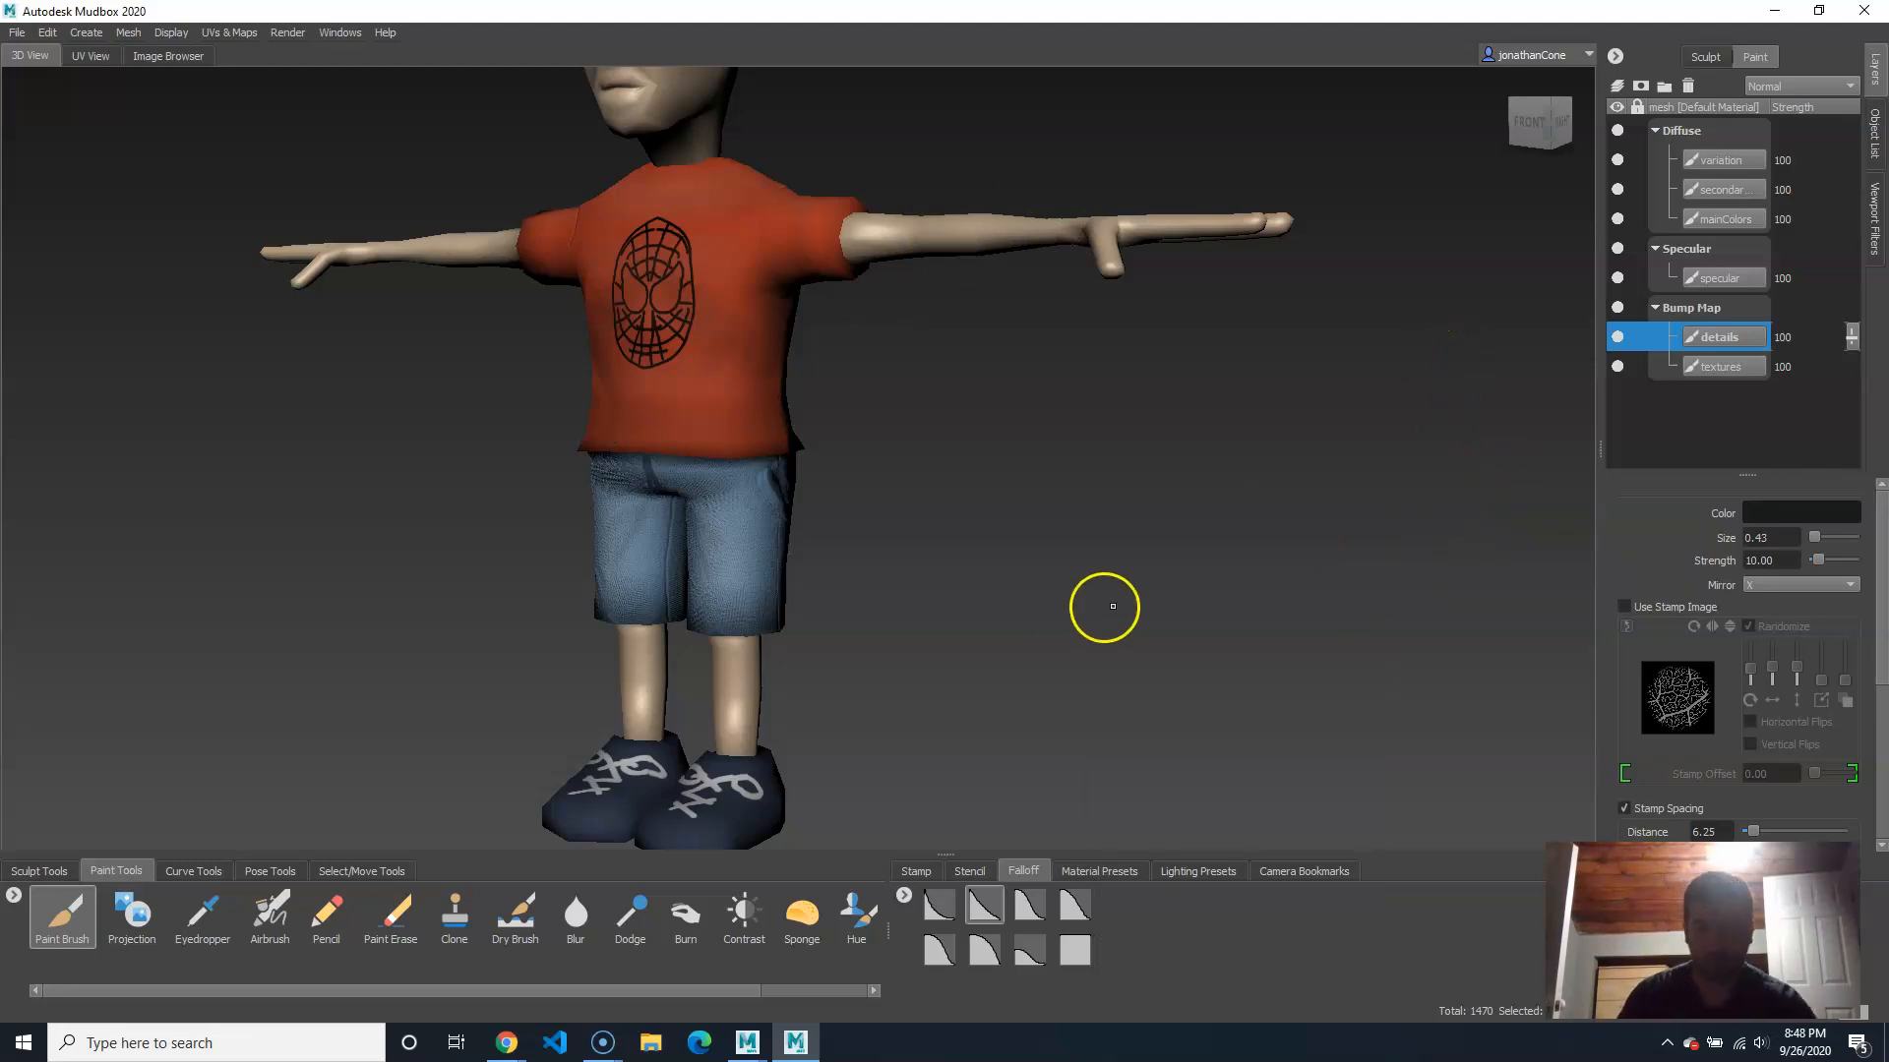
{"action": "middle_click_drag", "start_coordinate": [997, 466], "coordinate": [1049, 552], "text": "alt"}
{"action": "middle_click_drag", "start_coordinate": [1006, 429], "coordinate": [1079, 558], "text": "alt"}
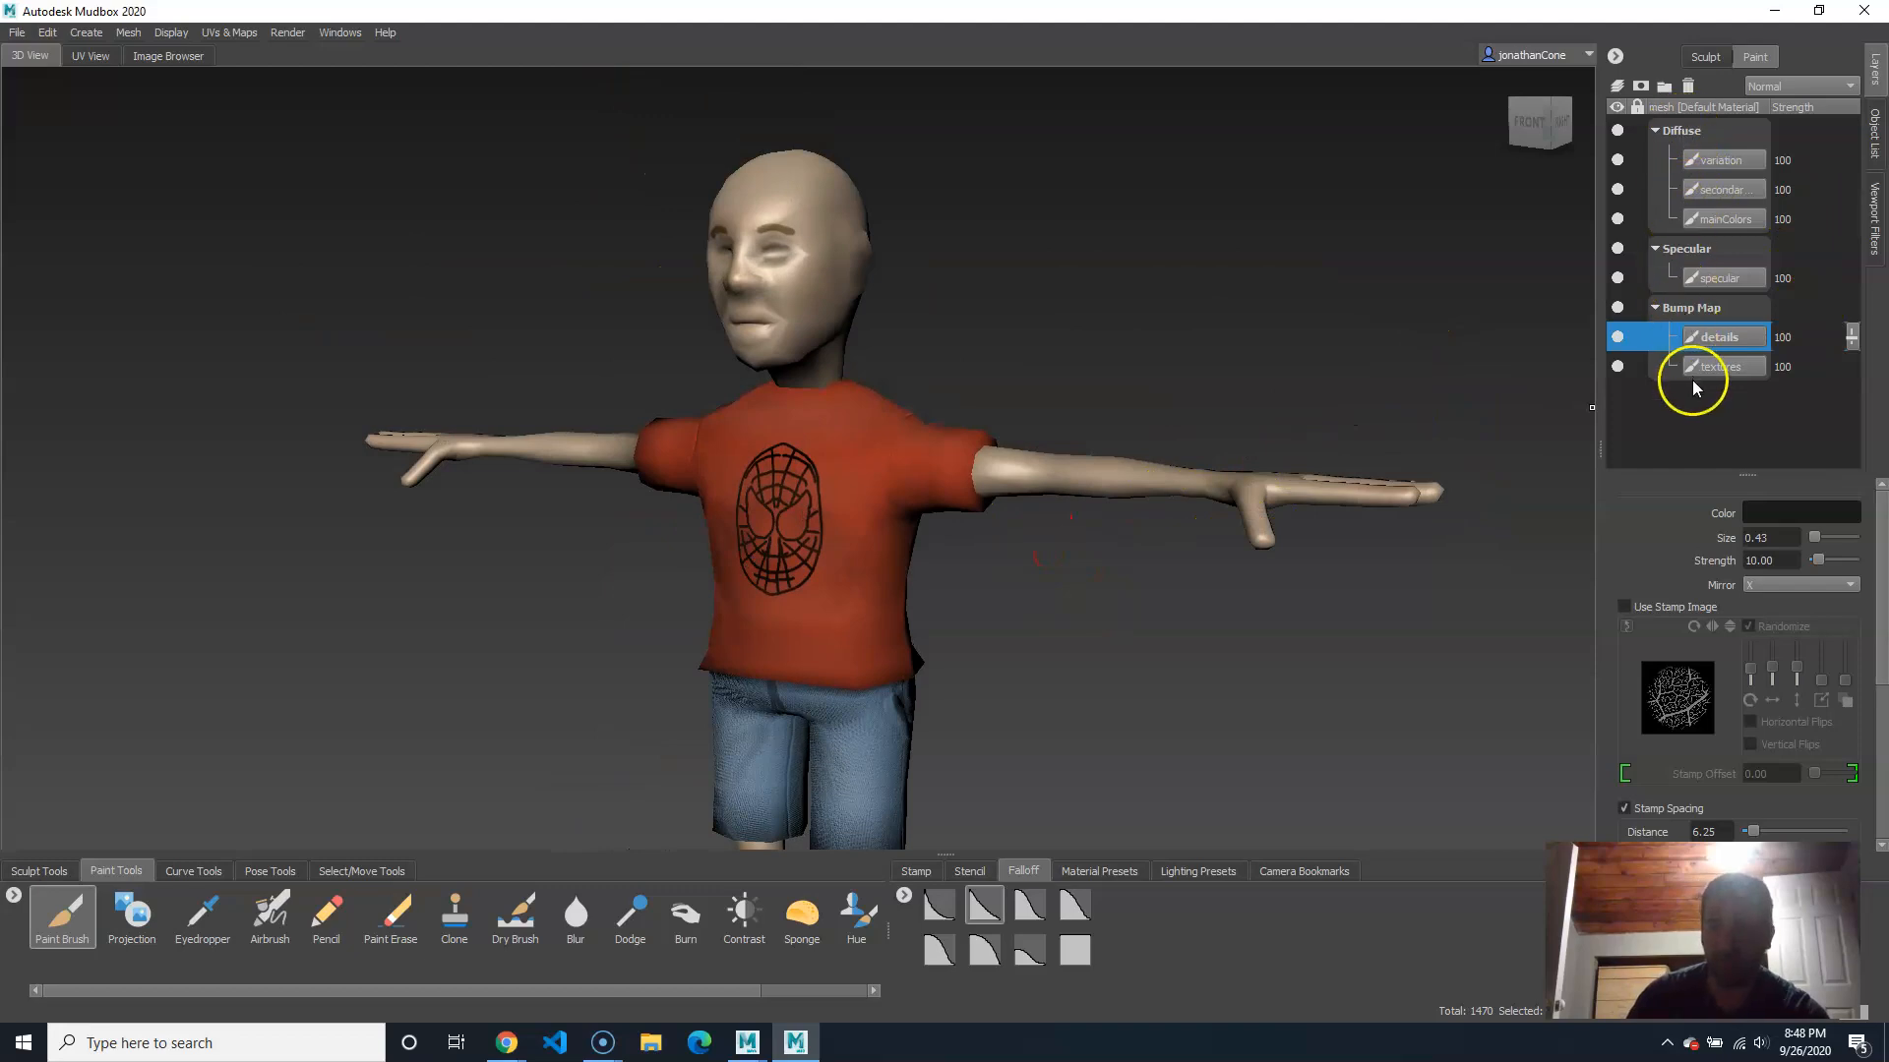
Step: Start a merged export of the Diffuse channel and browse to the Desktop's finish/cone_film/sourceimages folder
{"action": "right_click", "coordinate": [1685, 133]}
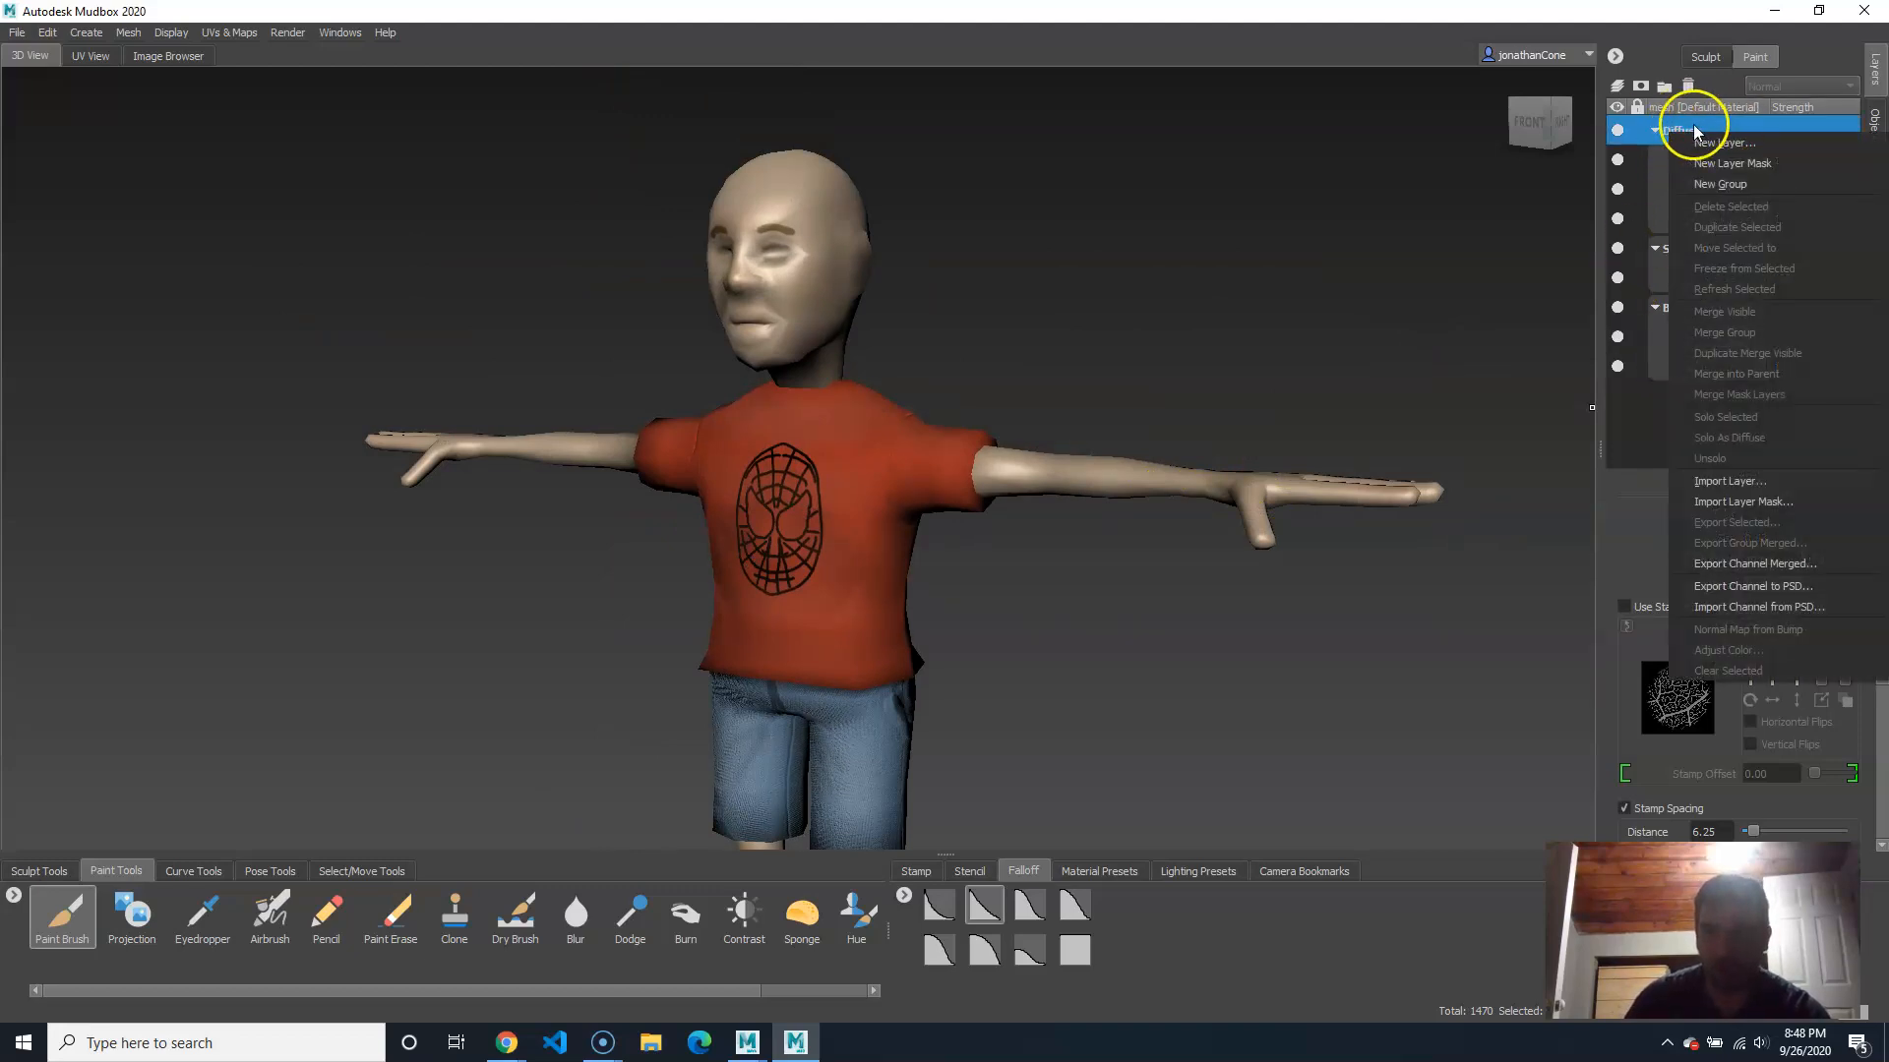
{"action": "left_click", "coordinate": [1777, 566]}
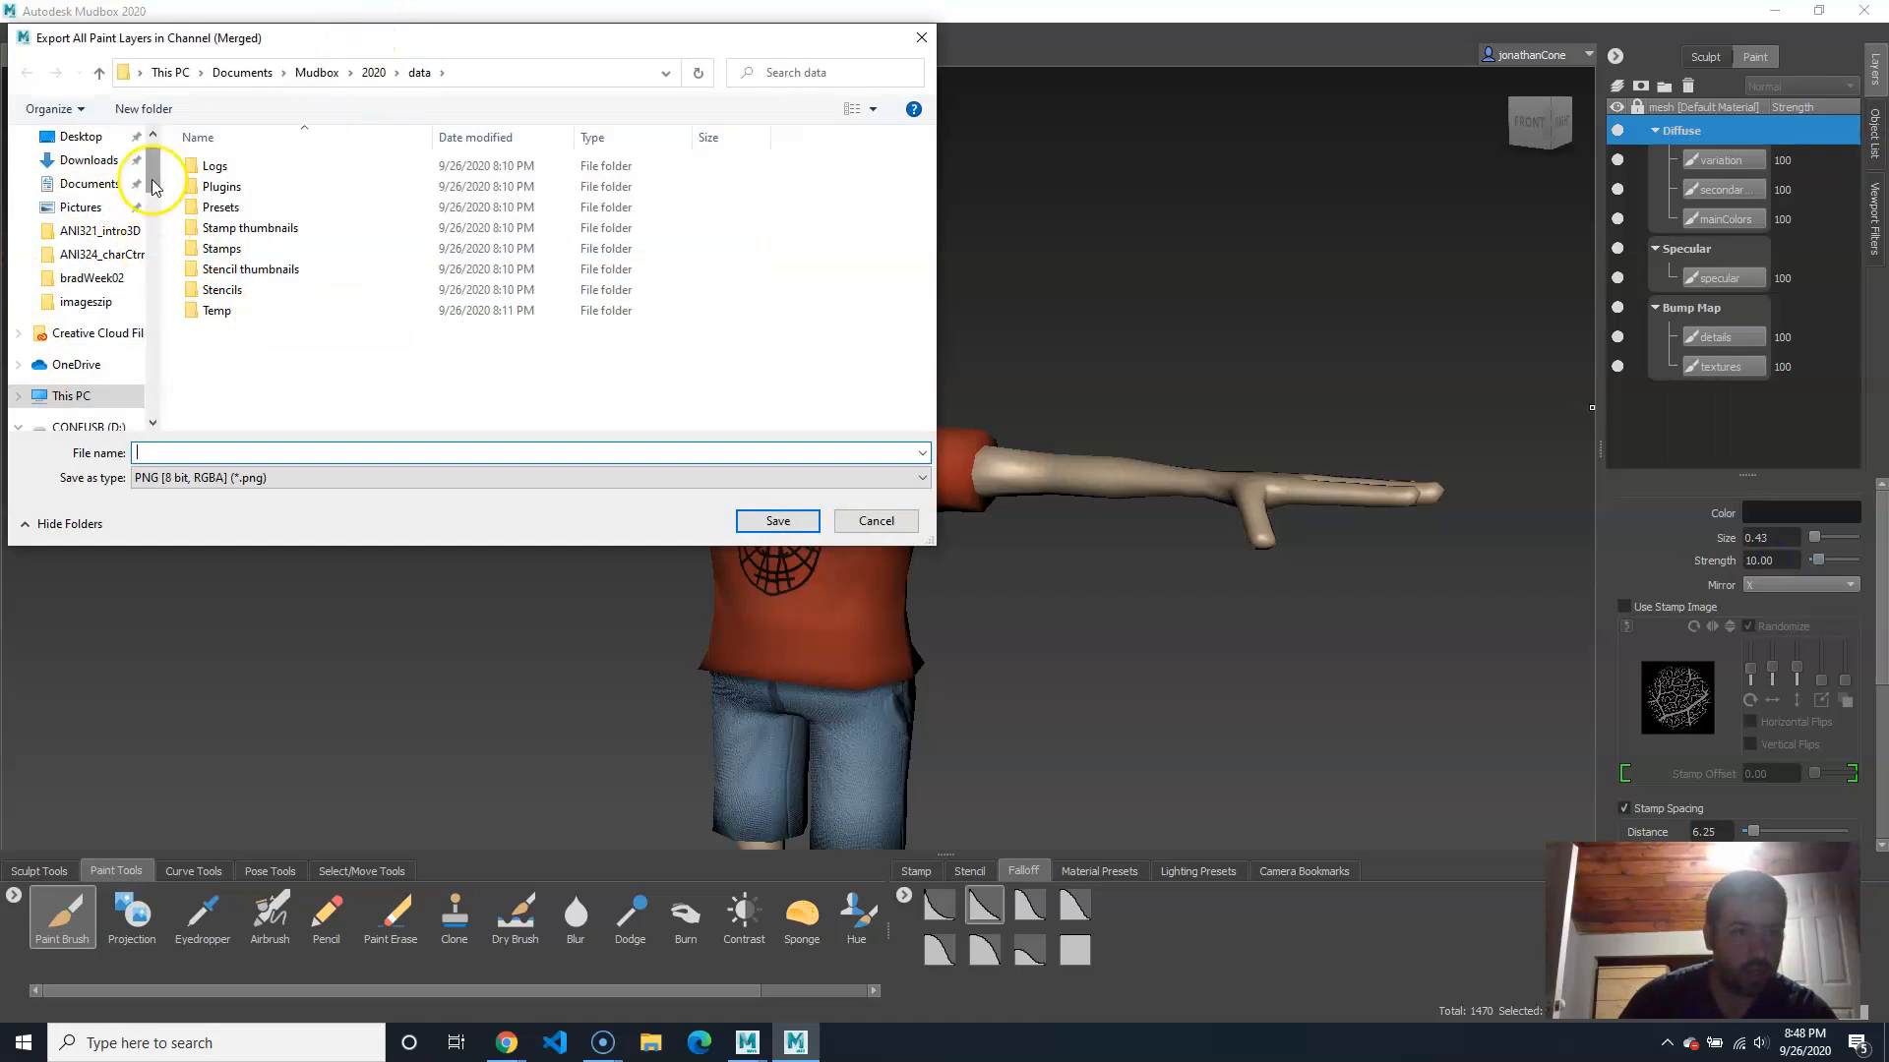
{"action": "left_click_drag", "start_coordinate": [73, 138], "coordinate": [74, 138]}
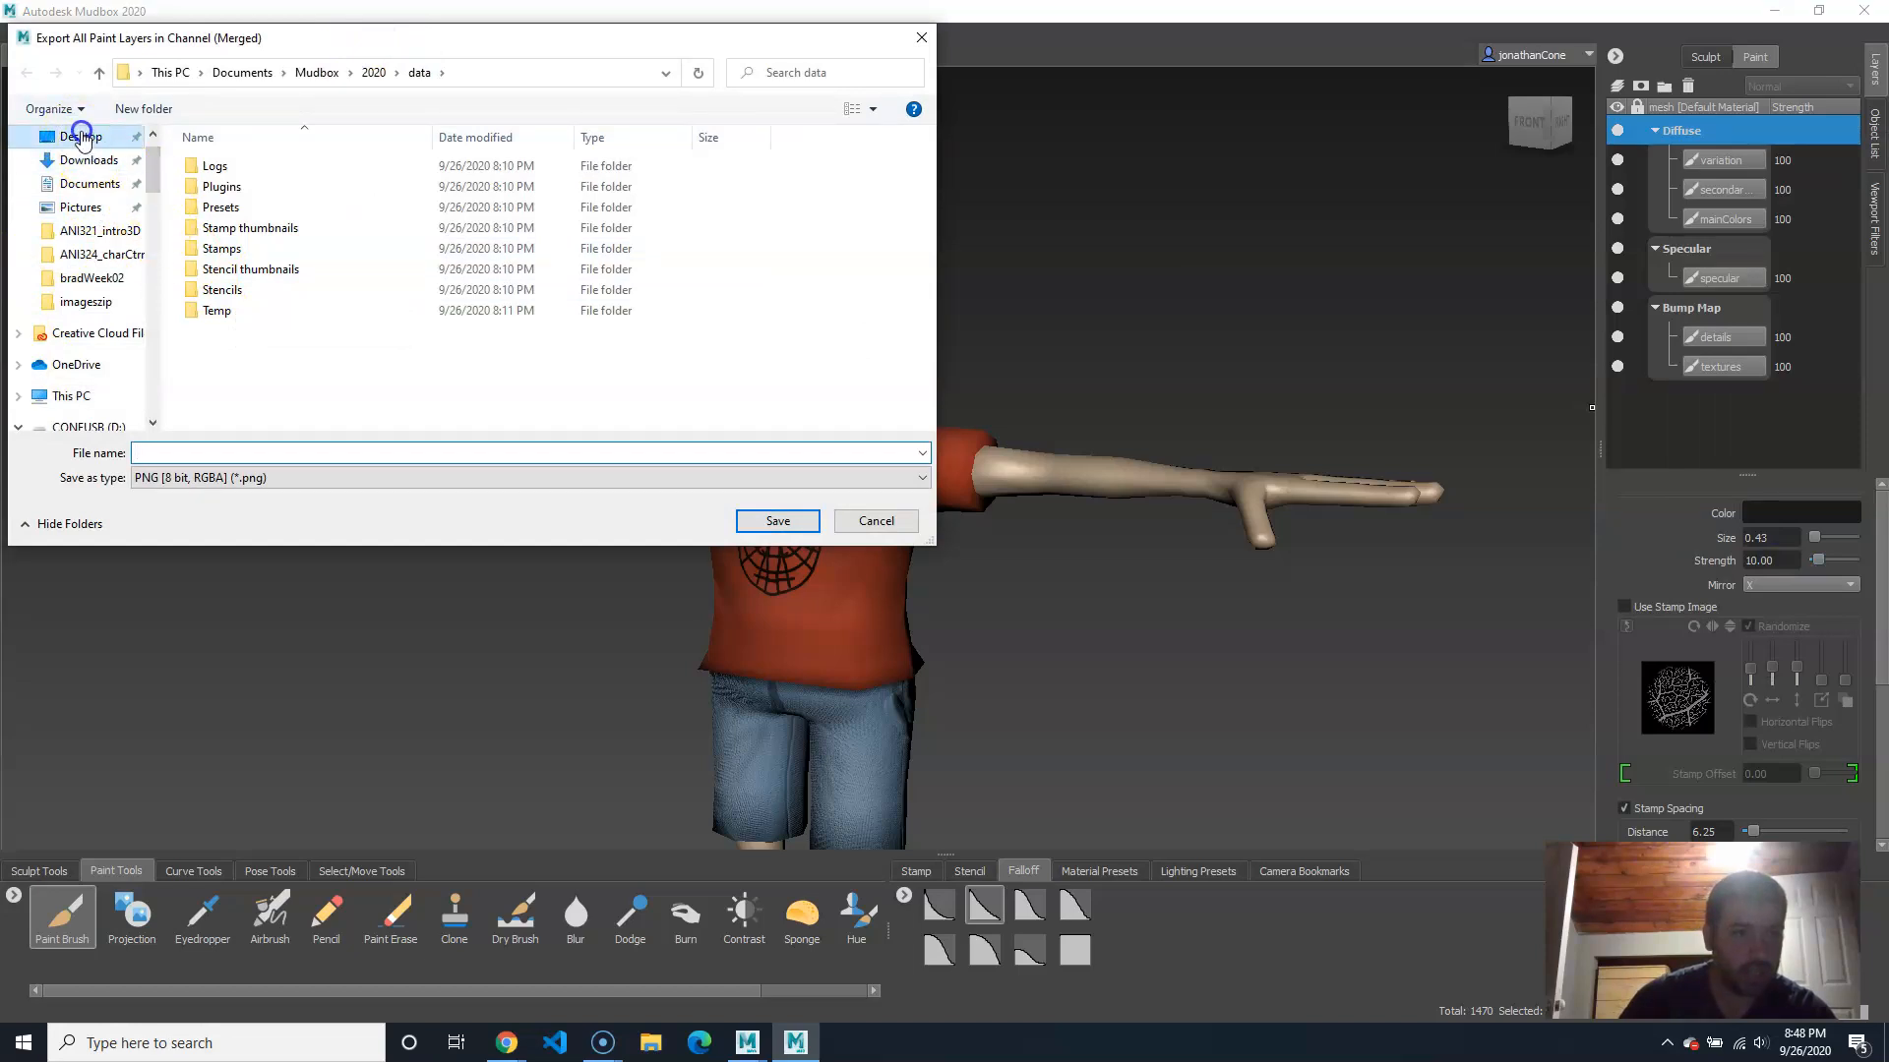
{"action": "scroll", "coordinate": [328, 327], "scroll_direction": "down", "scroll_amount": 10}
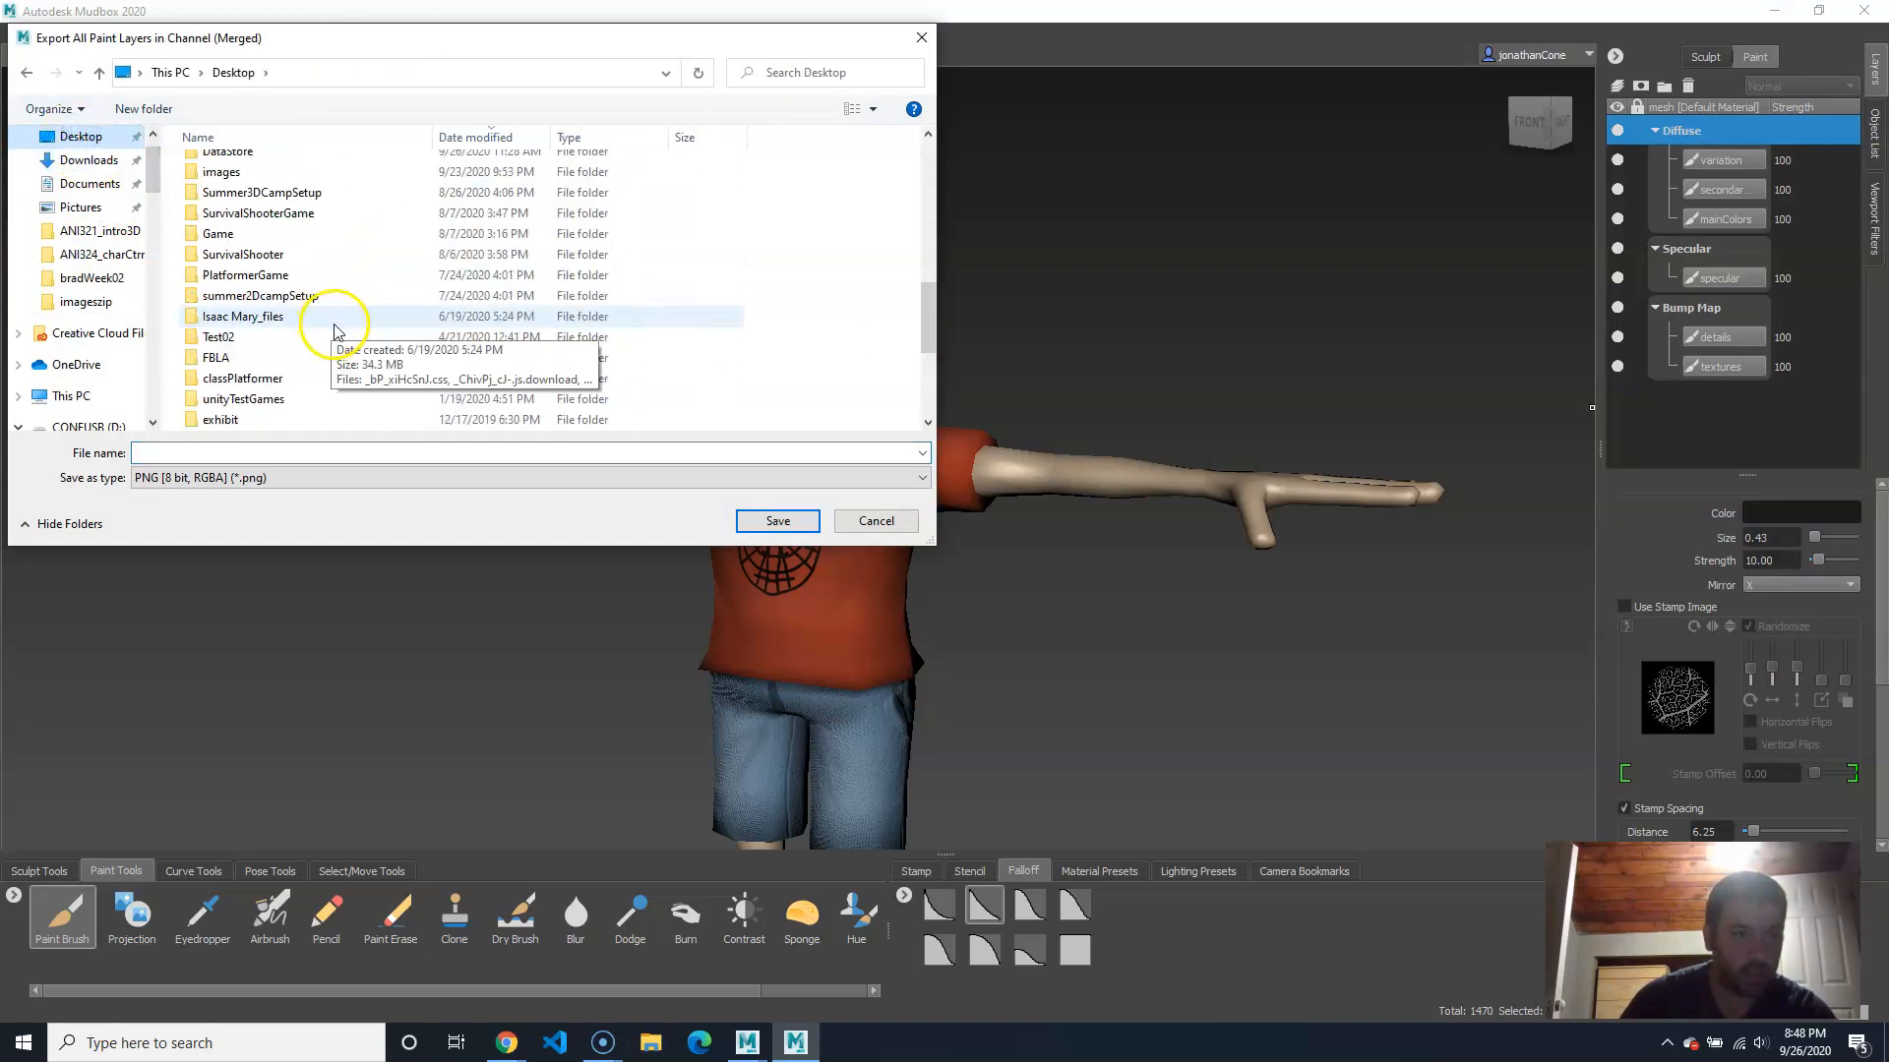
{"action": "double_click", "coordinate": [239, 181]}
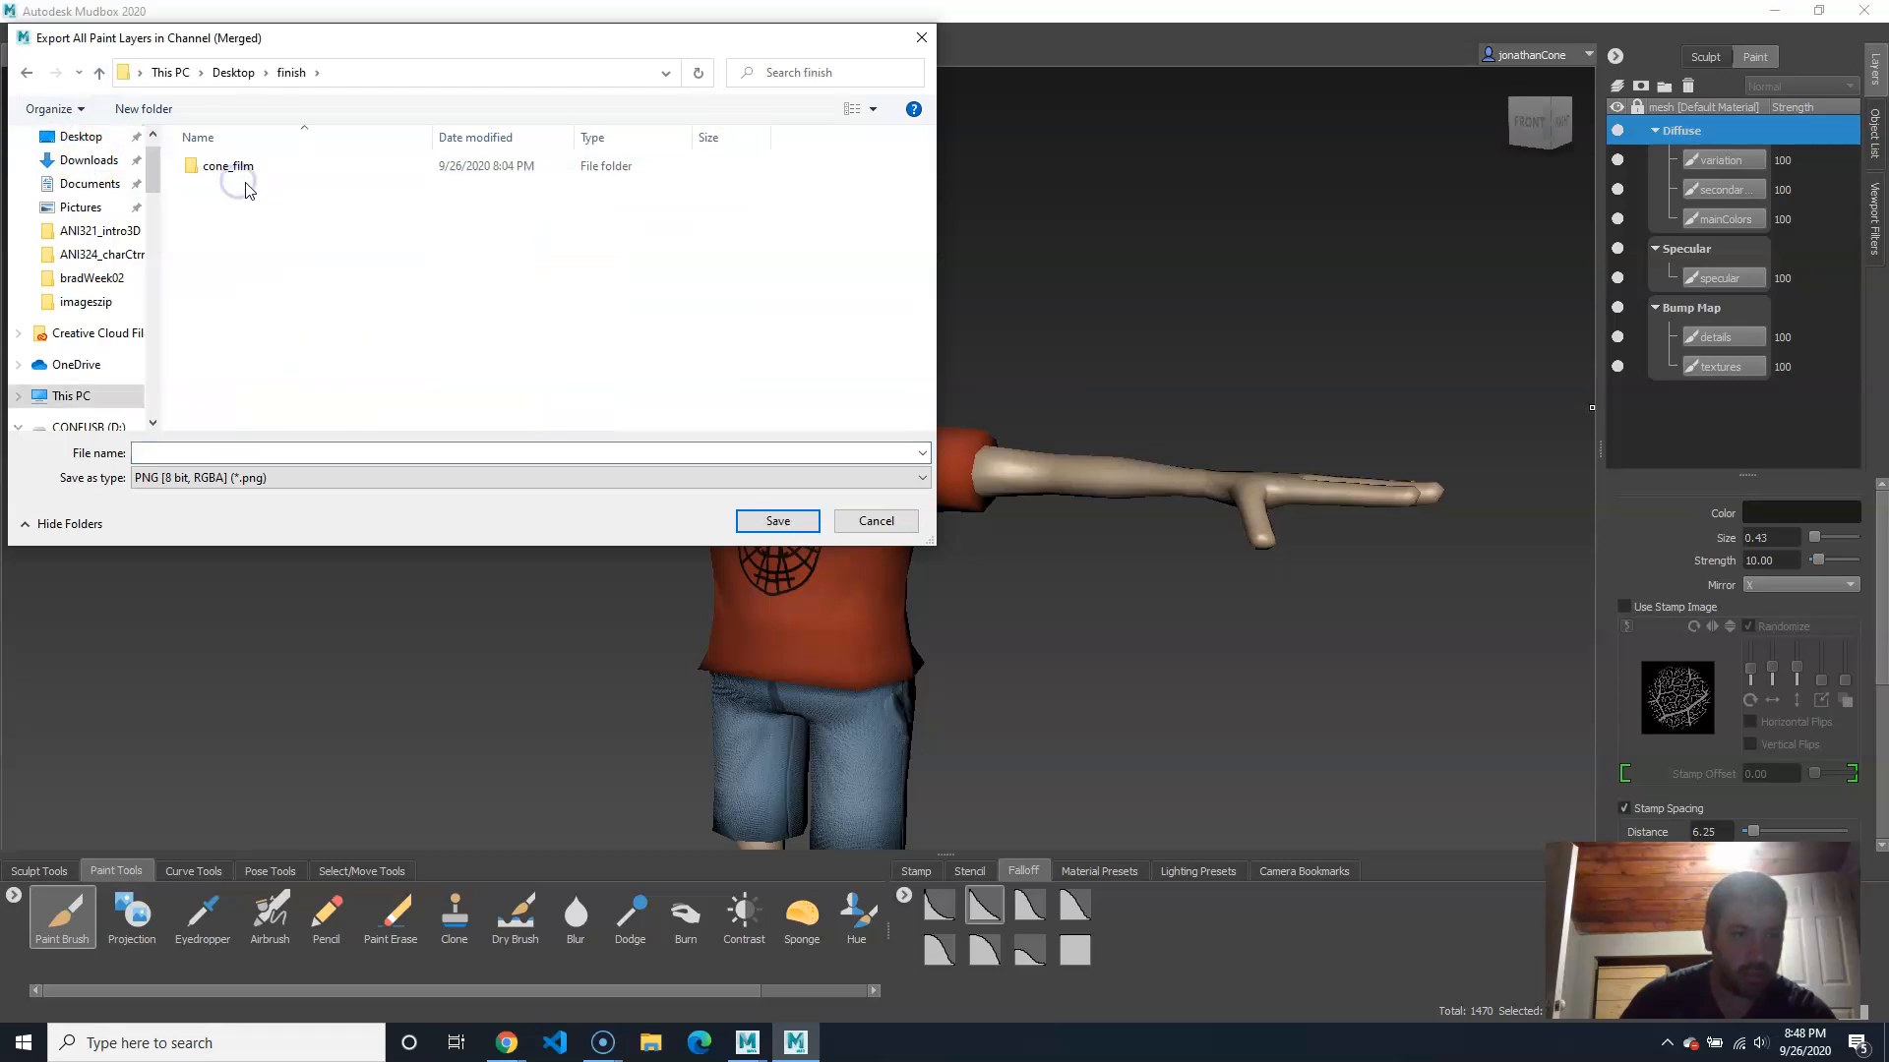
{"action": "double_click", "coordinate": [236, 168]}
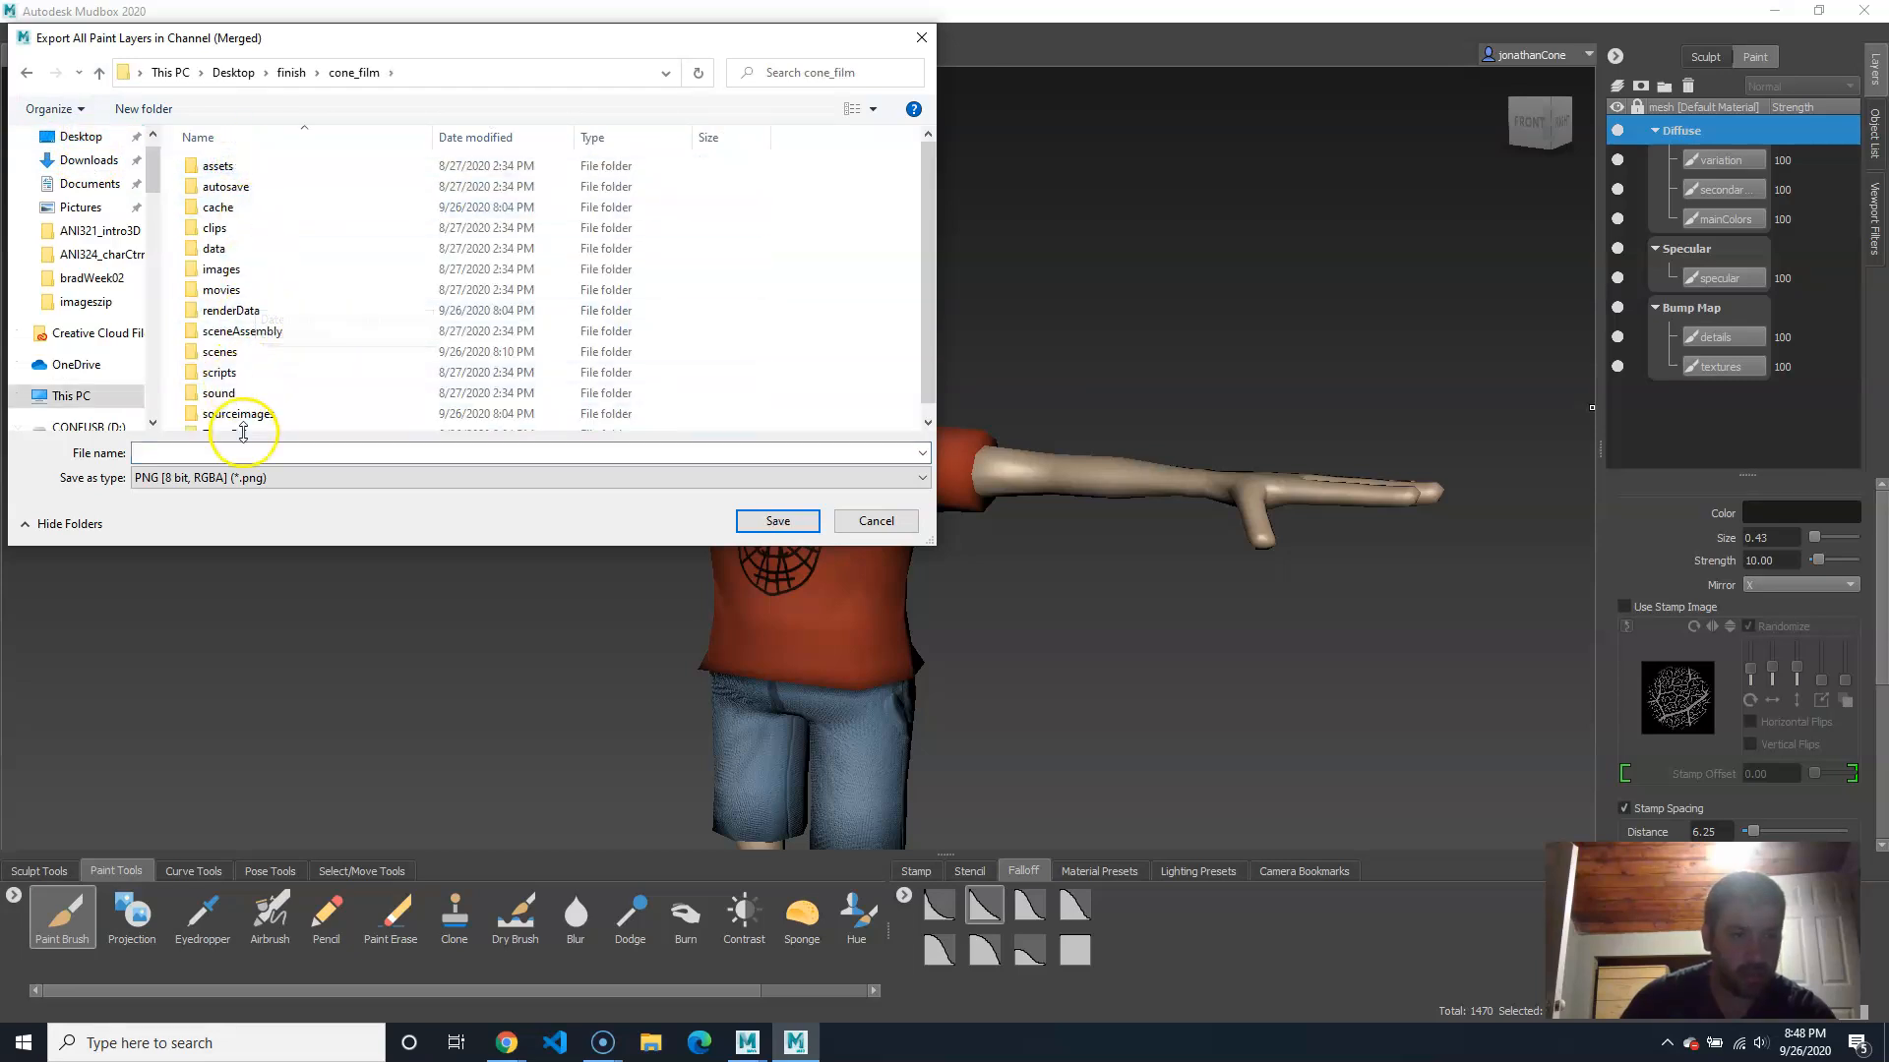
{"action": "scroll", "coordinate": [267, 418], "scroll_direction": "down", "scroll_amount": 1}
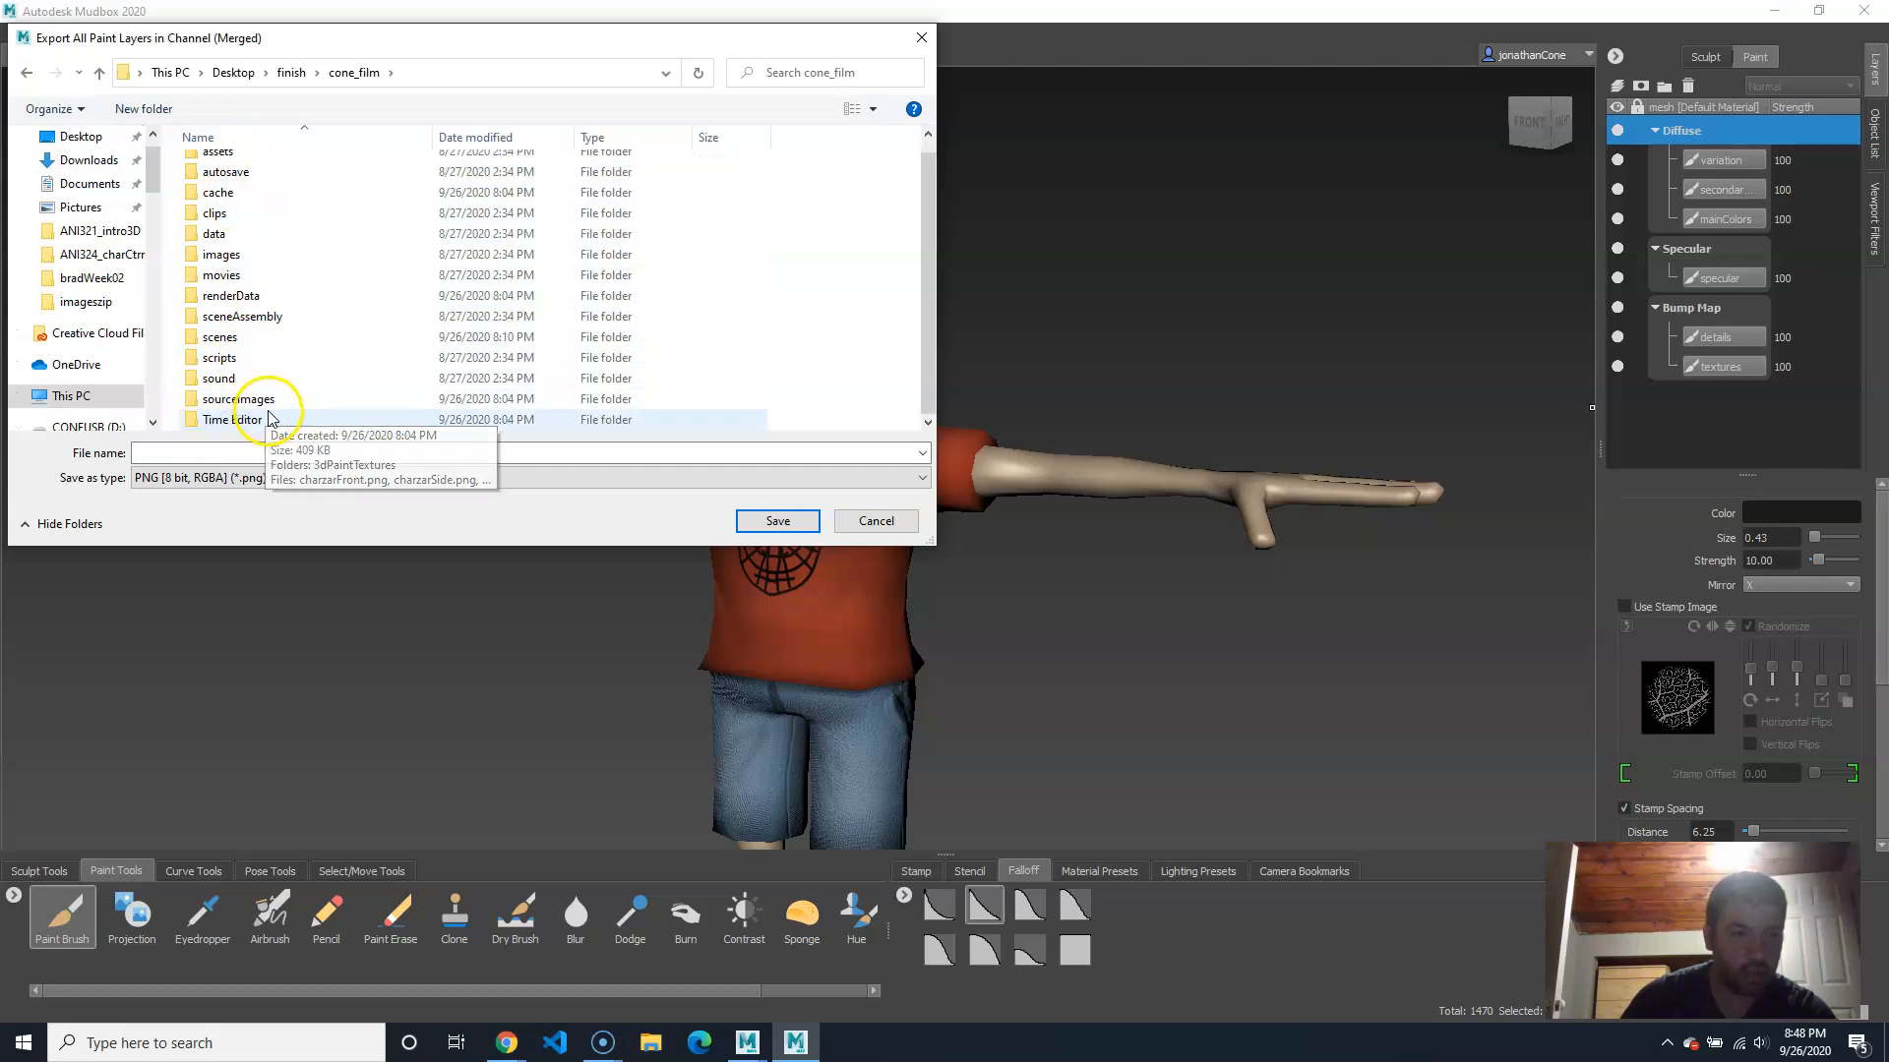
{"action": "double_click", "coordinate": [258, 398]}
Step: Save the merged Diffuse export as a PNG named char_color
{"action": "left_click", "coordinate": [194, 453]}
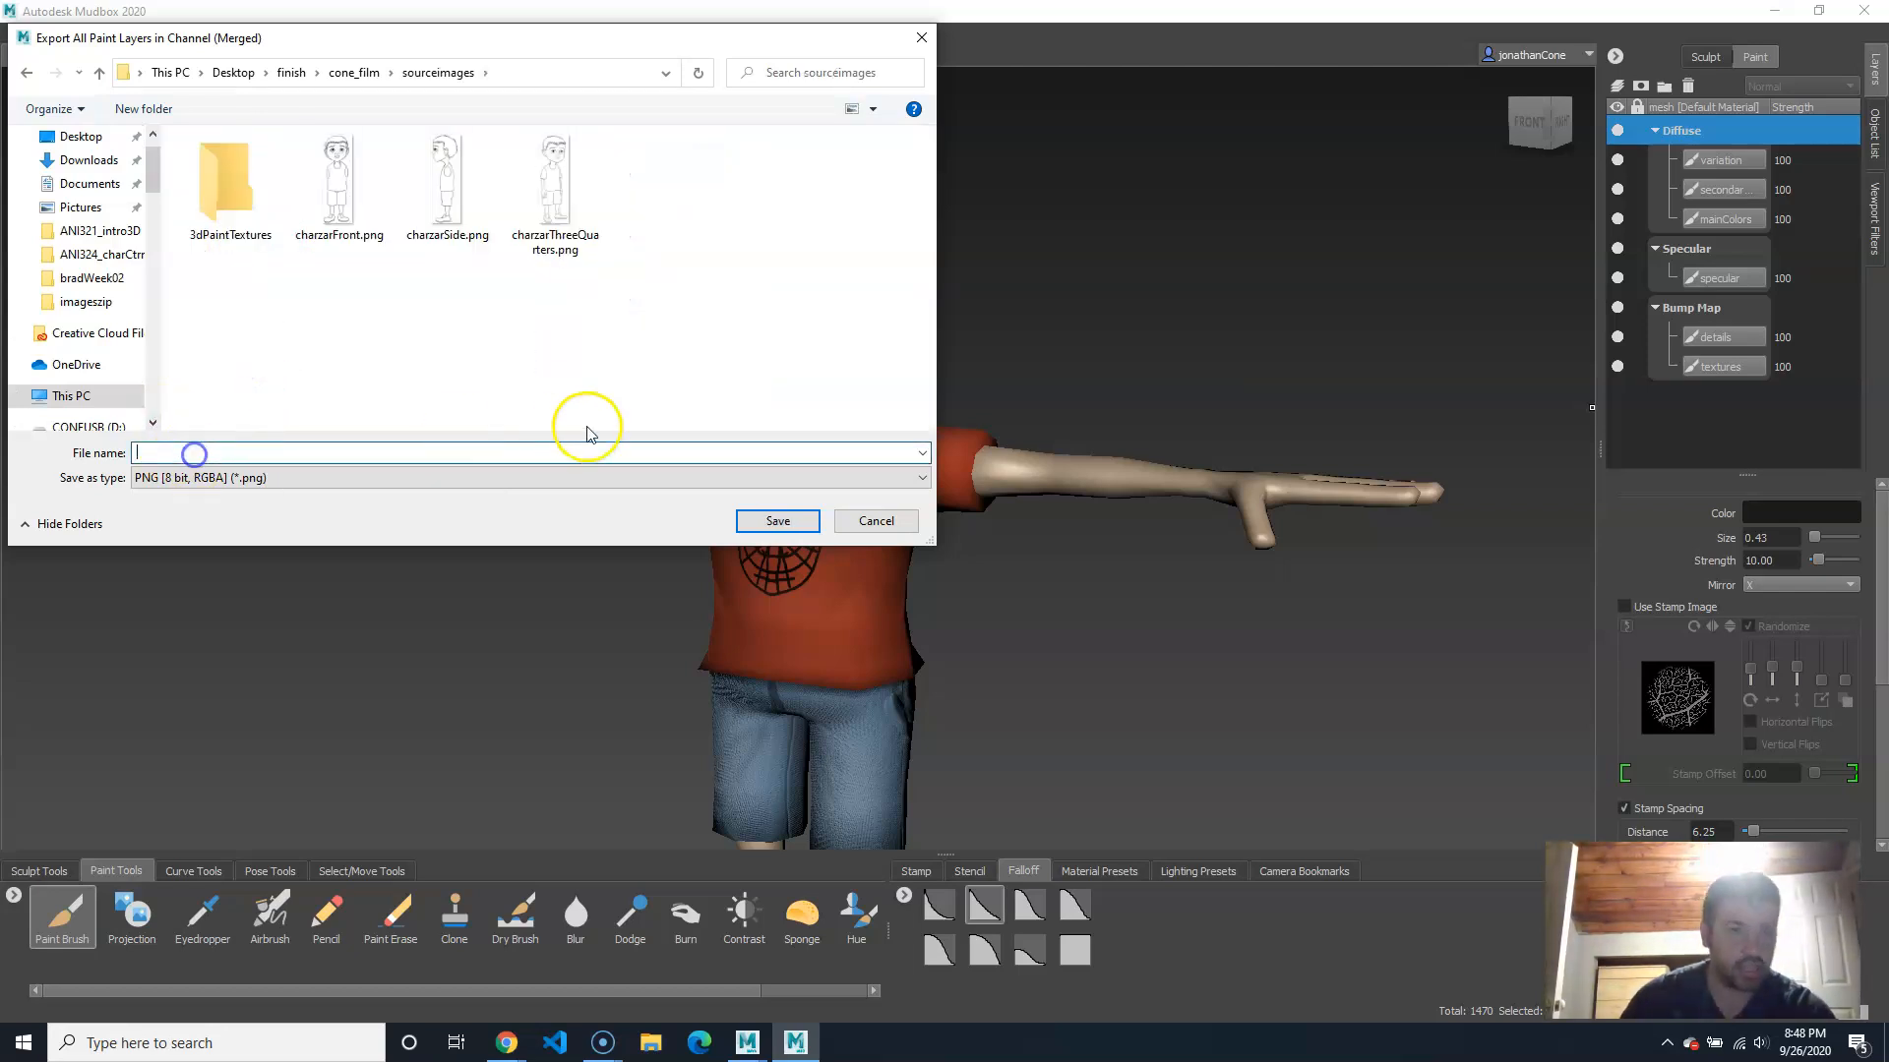
{"action": "type", "text": "char"}
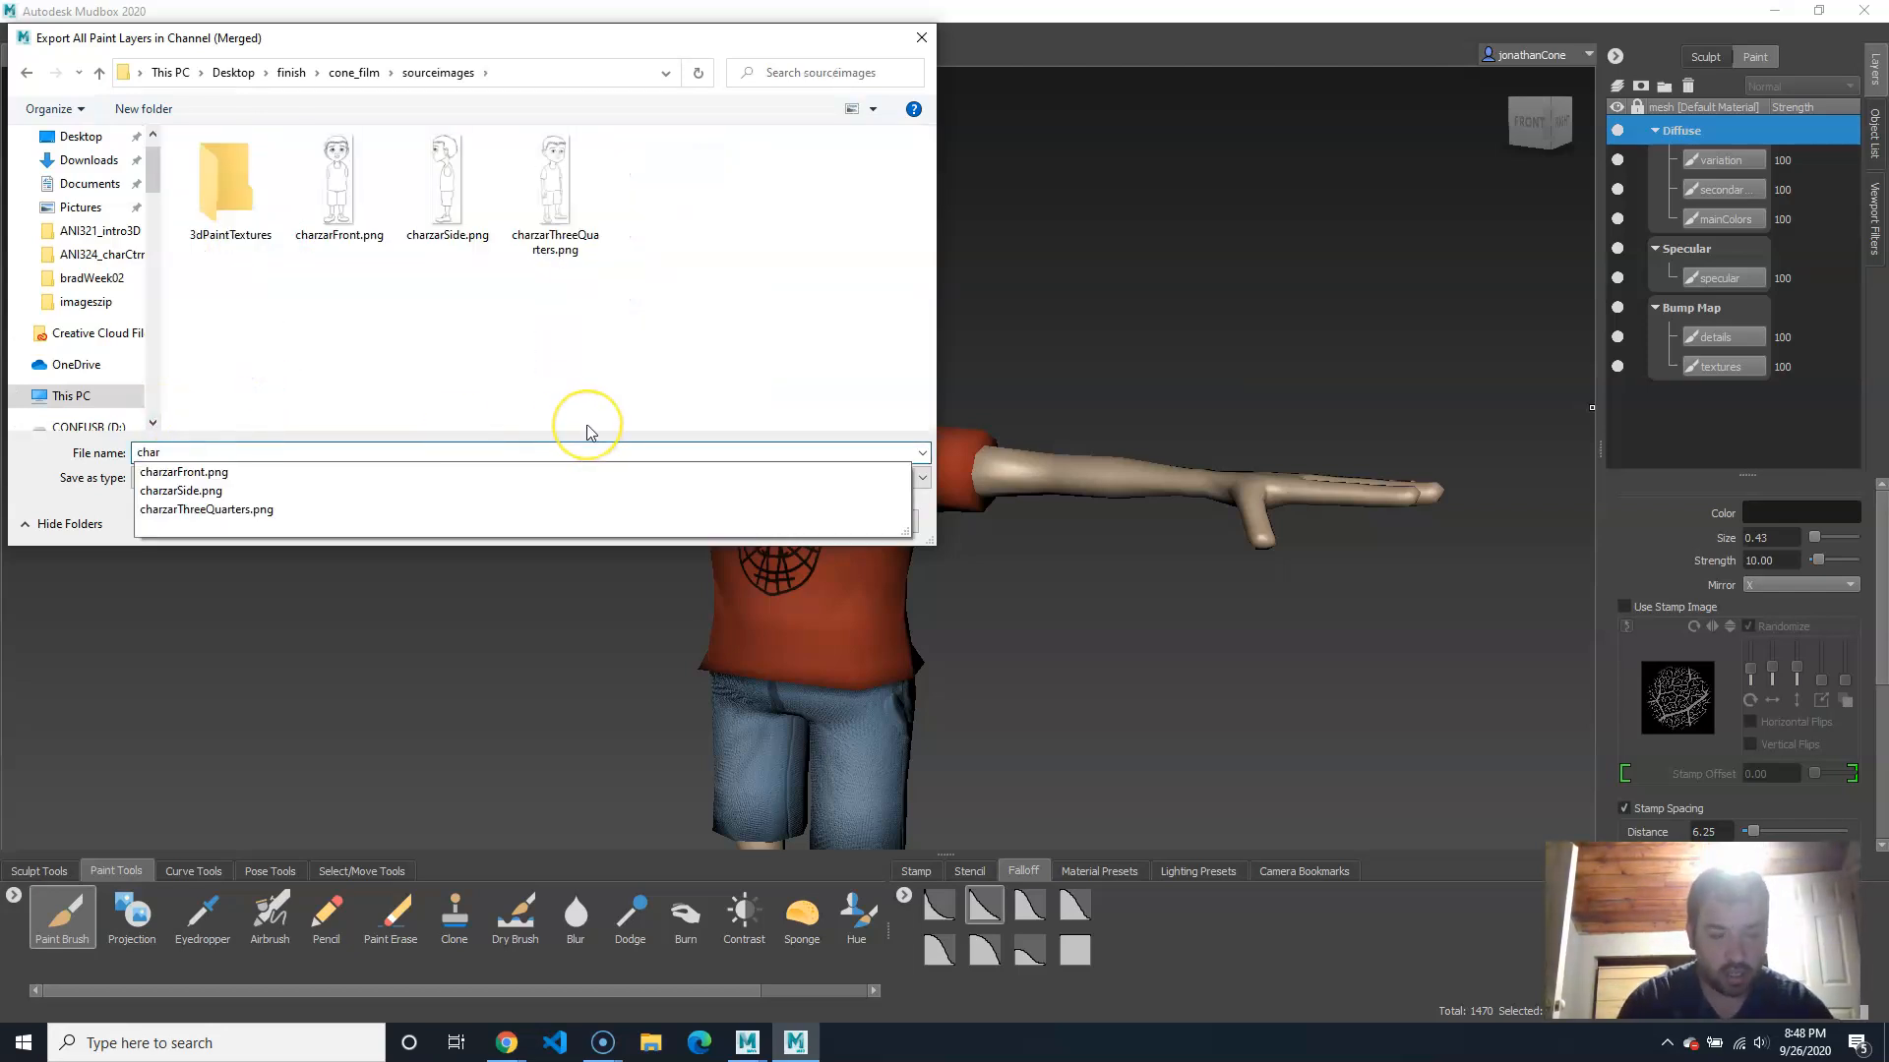
{"action": "type", "text": "_color"}
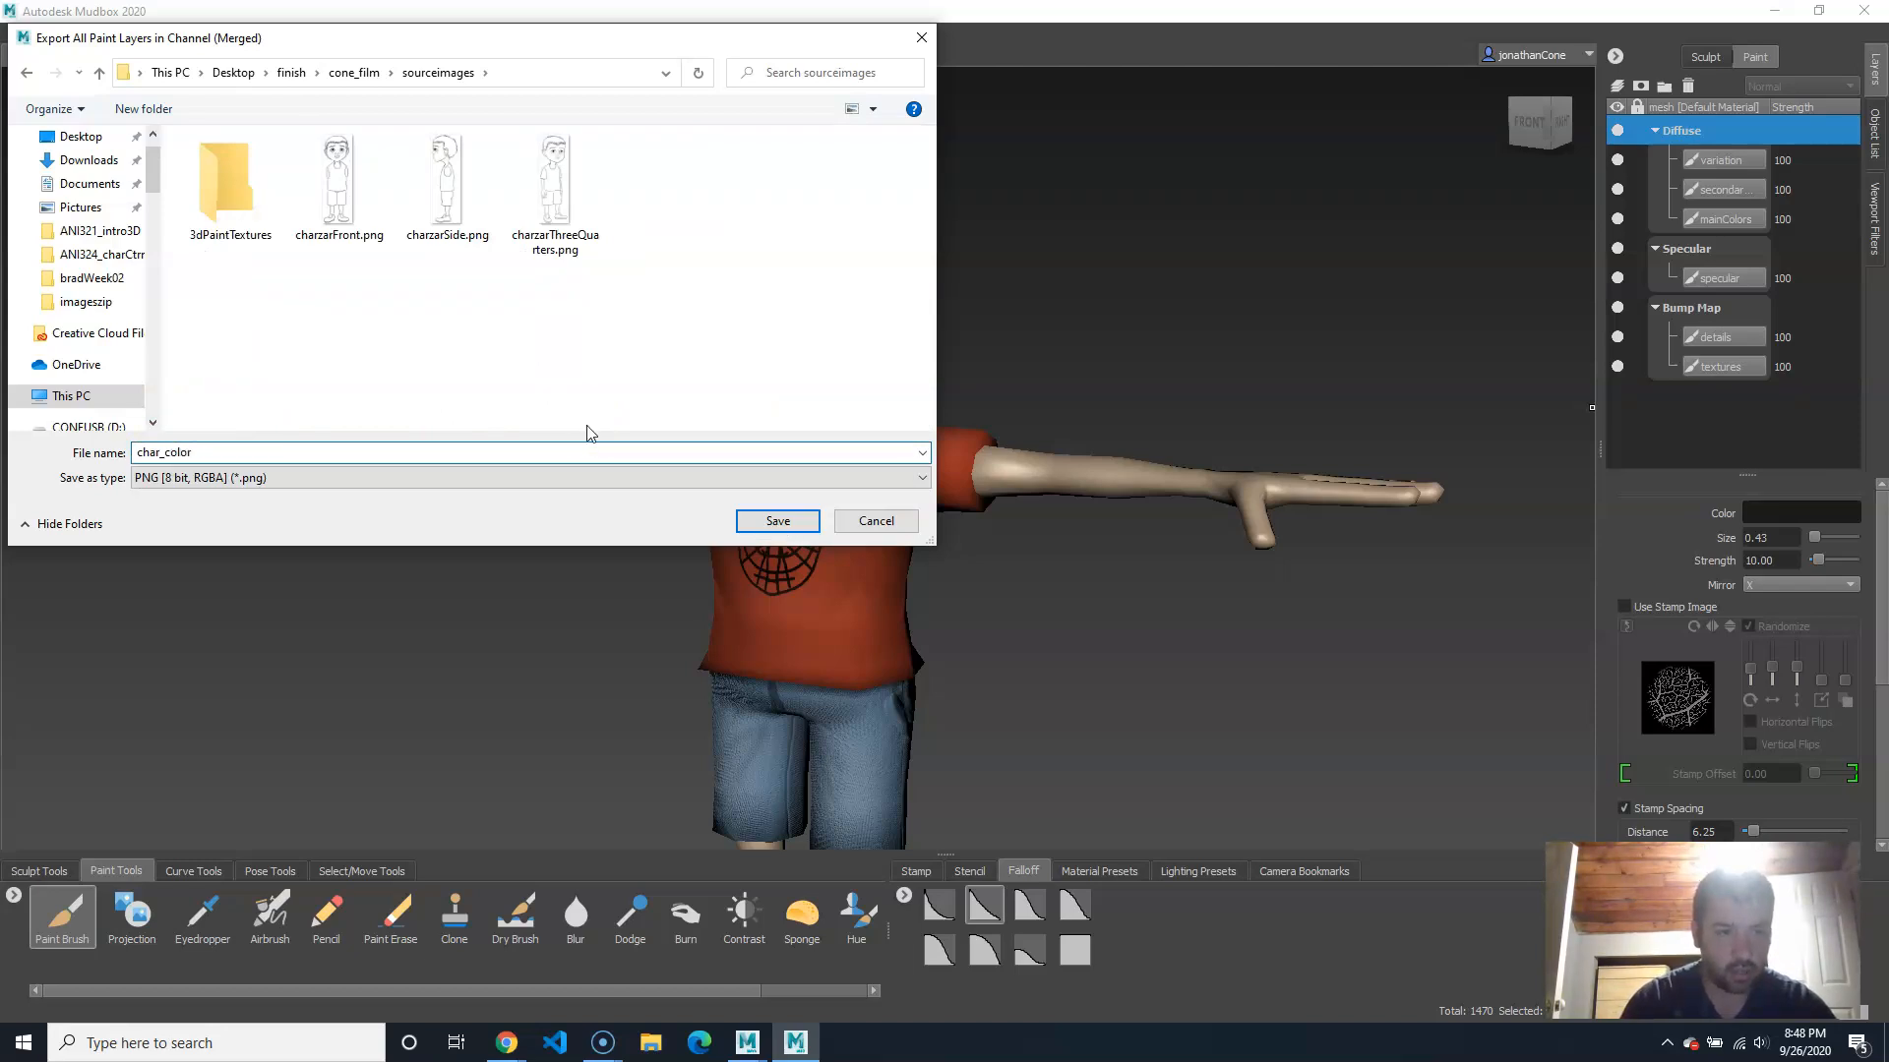
{"action": "key", "text": "Return"}
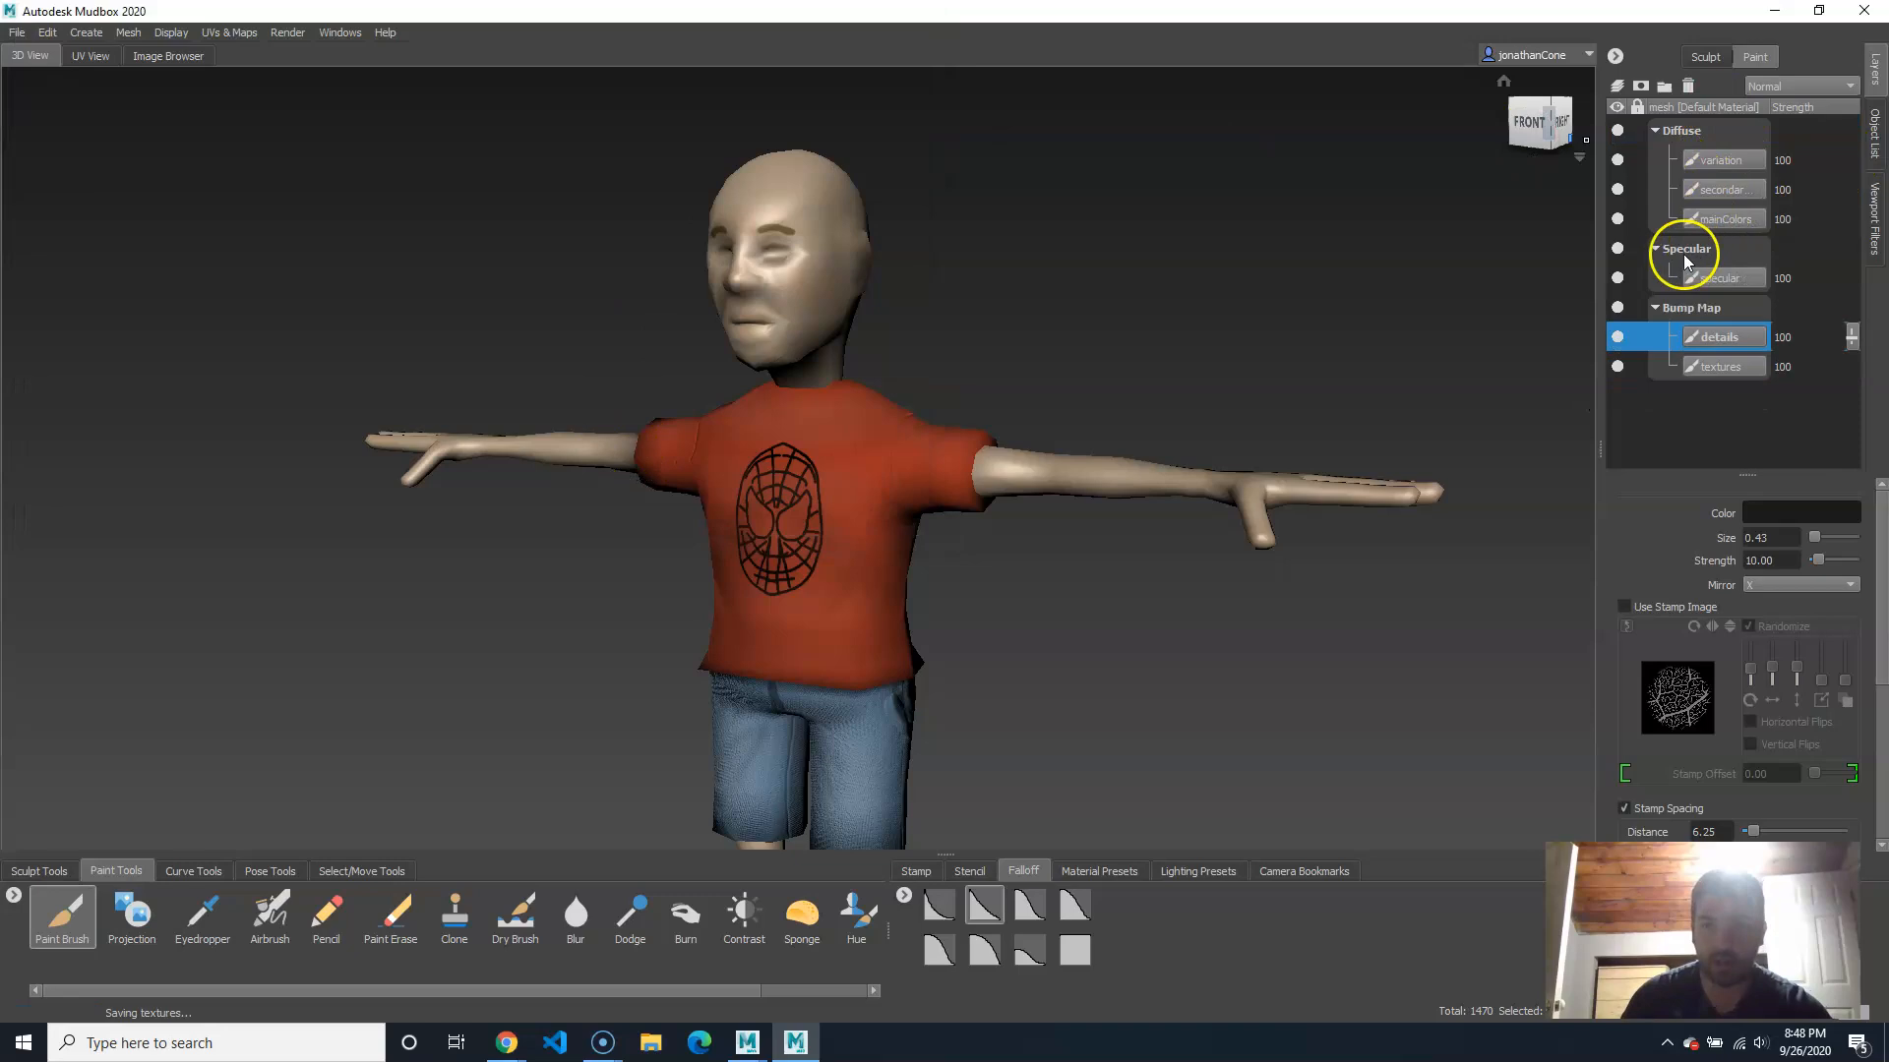
{"action": "right_click", "coordinate": [1685, 135]}
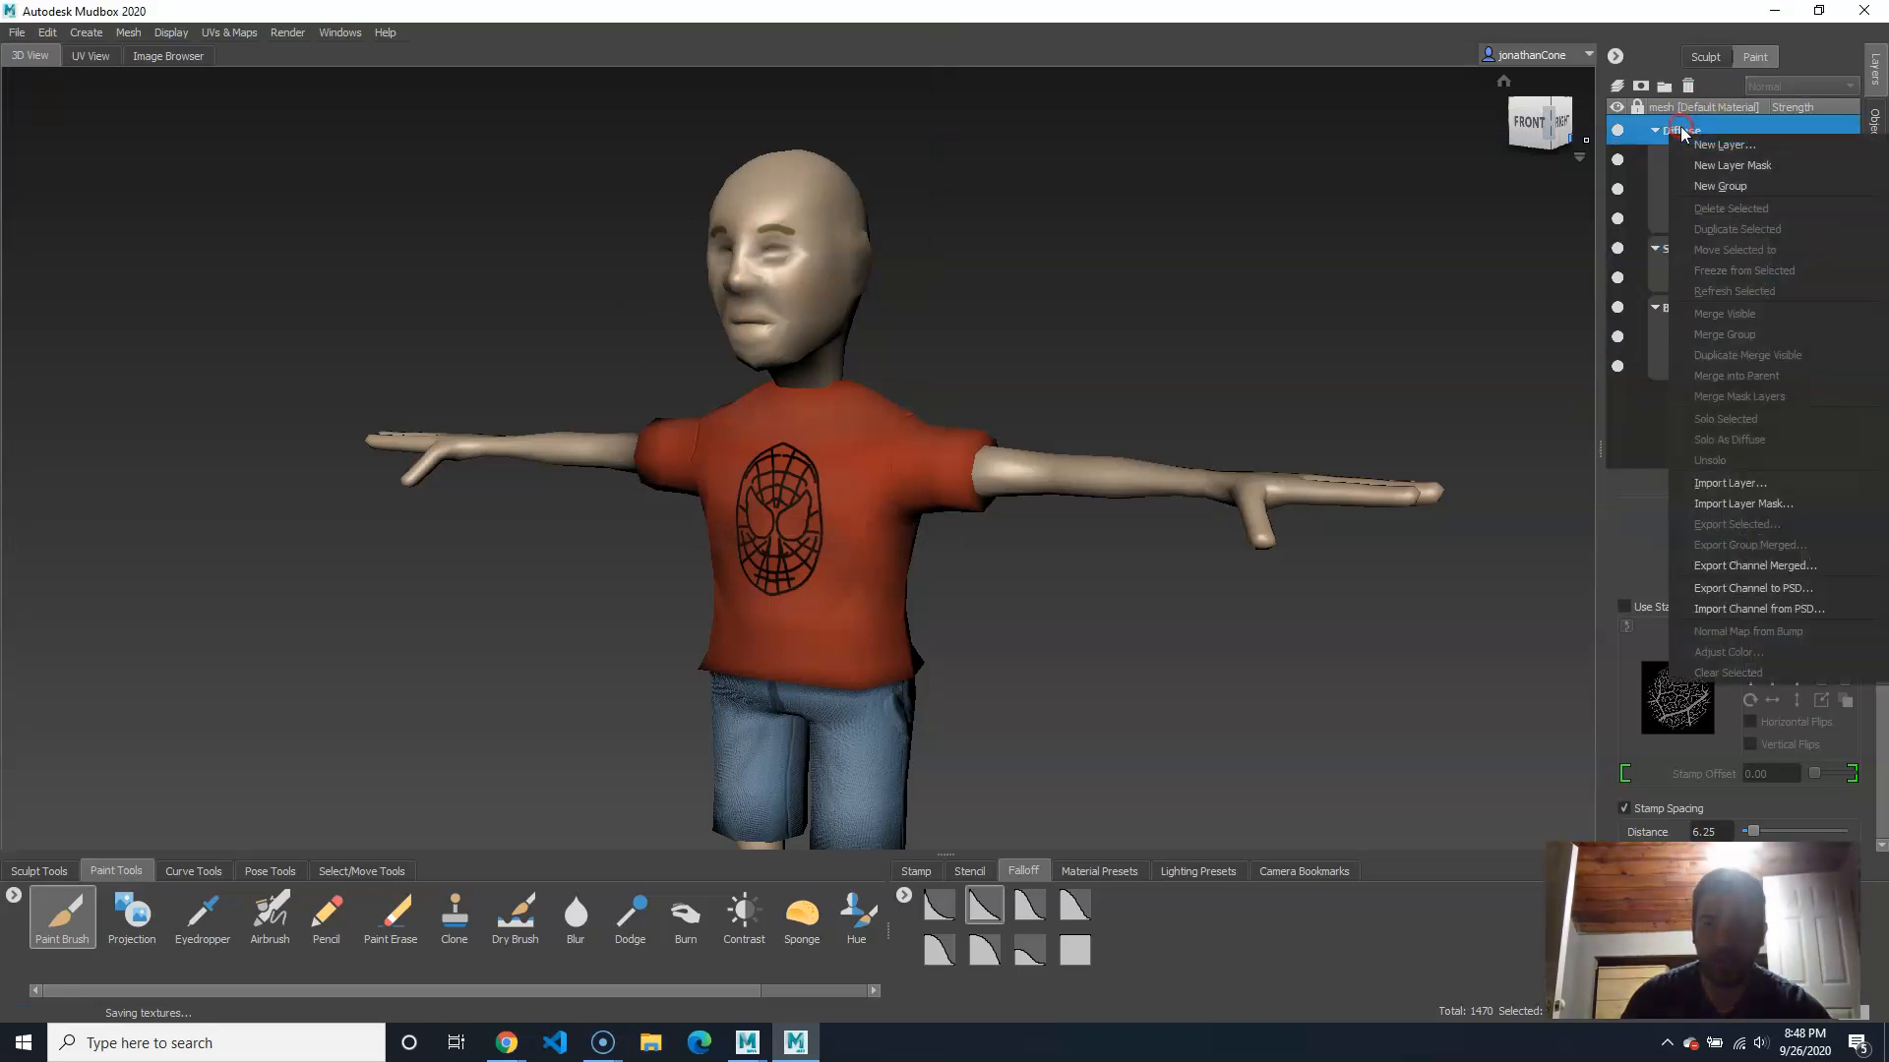
{"action": "left_click", "coordinate": [1722, 159]}
{"action": "right_click", "coordinate": [1722, 162]}
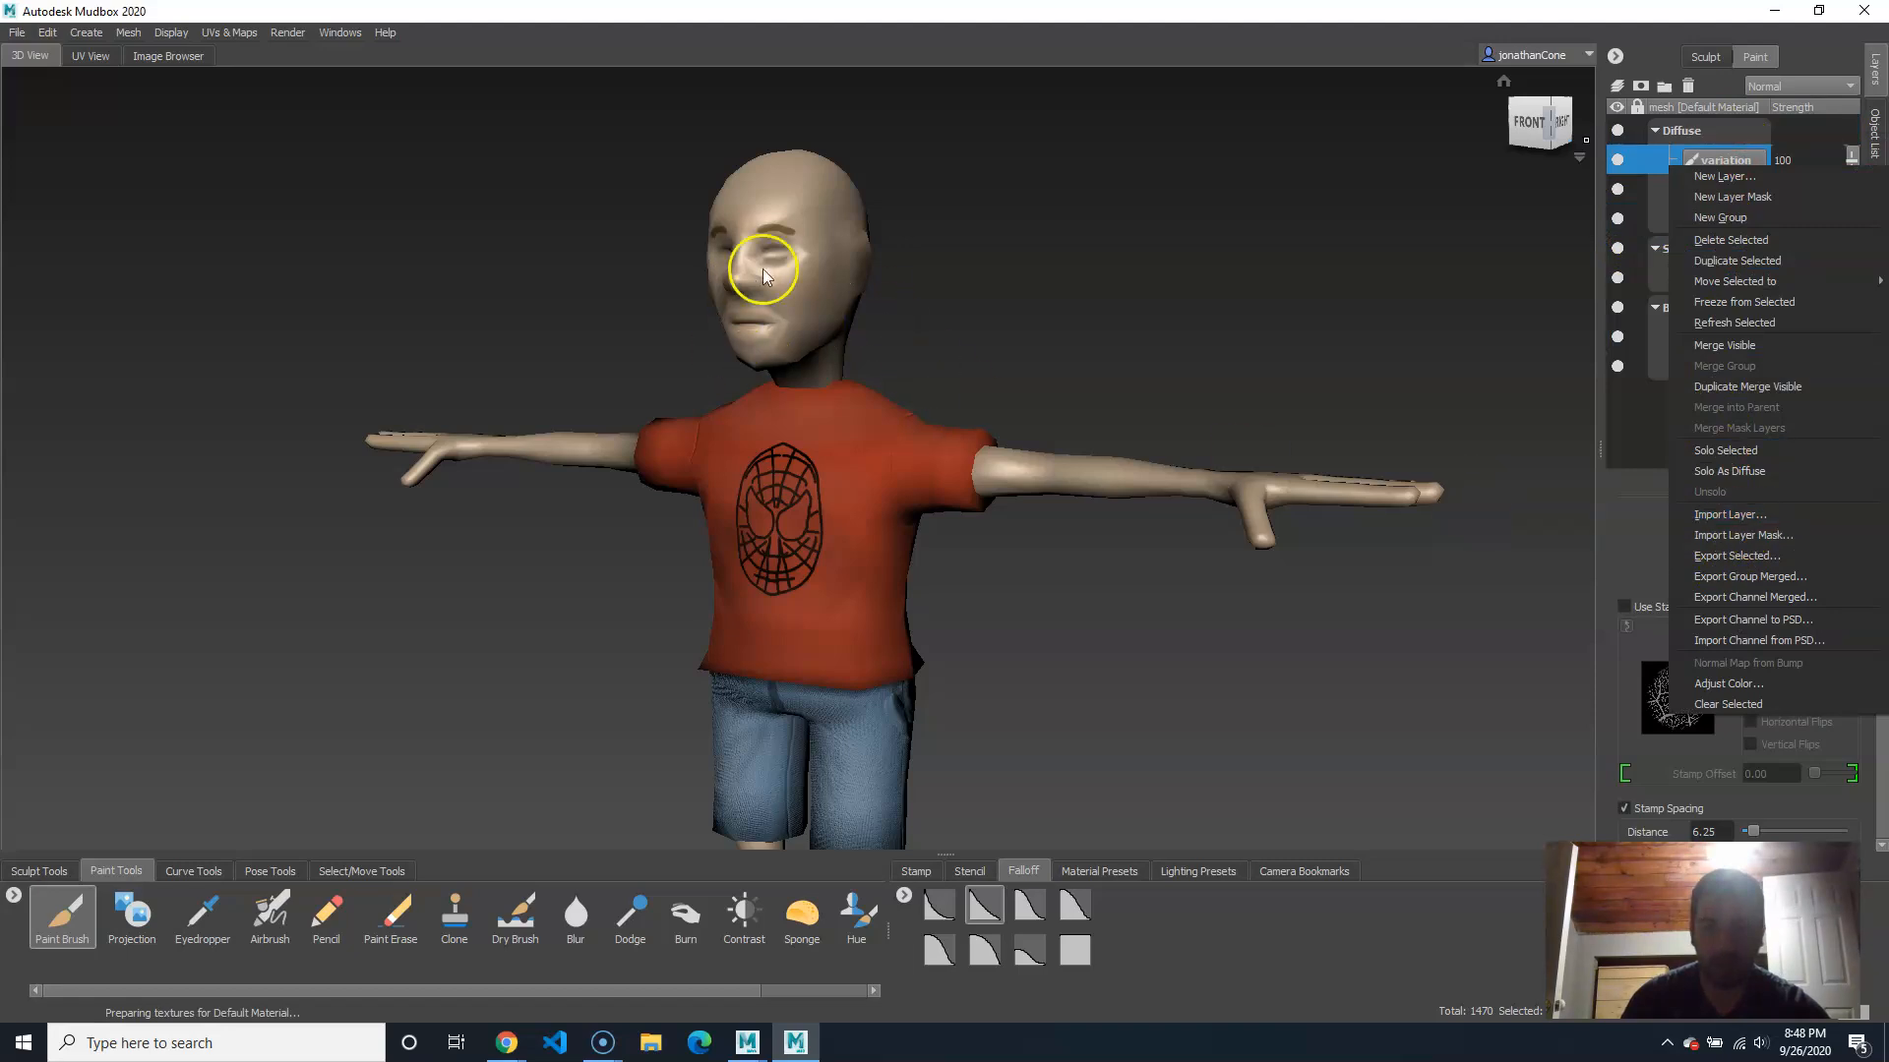
{"action": "left_click", "coordinate": [1641, 425]}
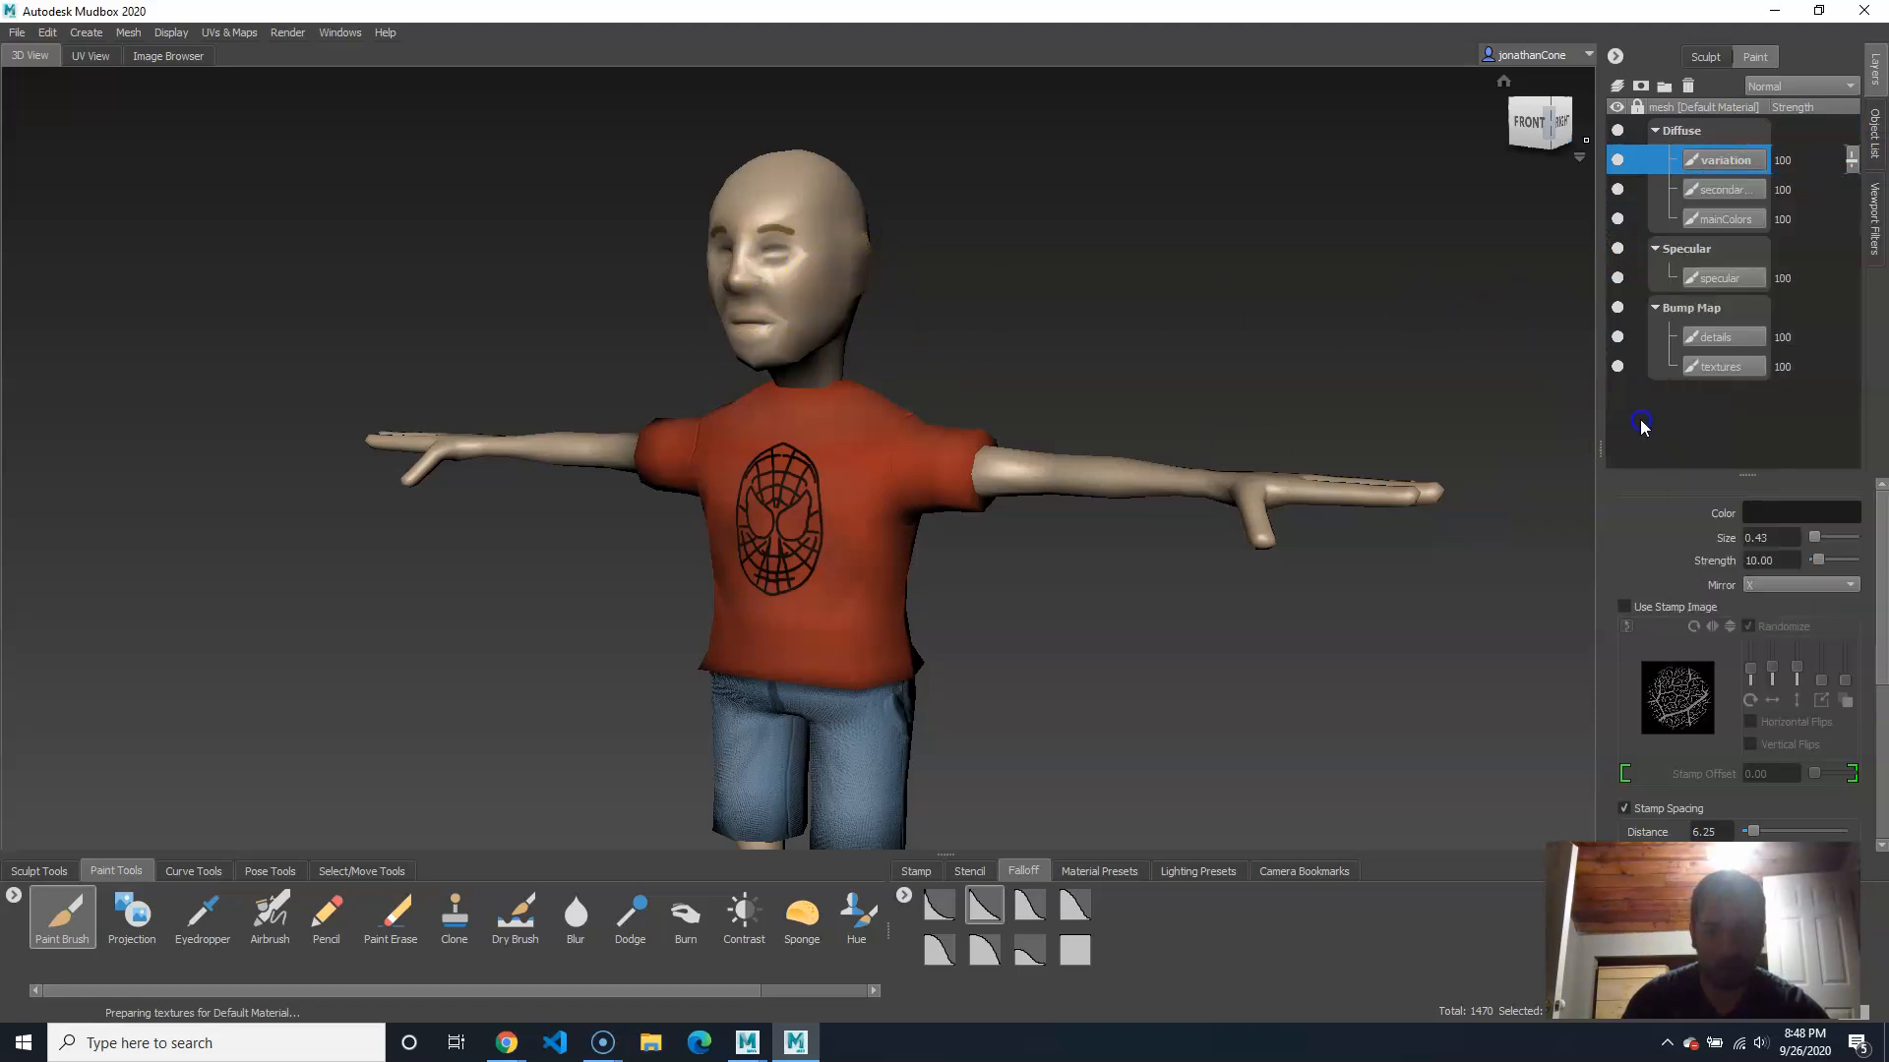
{"action": "right_click", "coordinate": [1691, 131]}
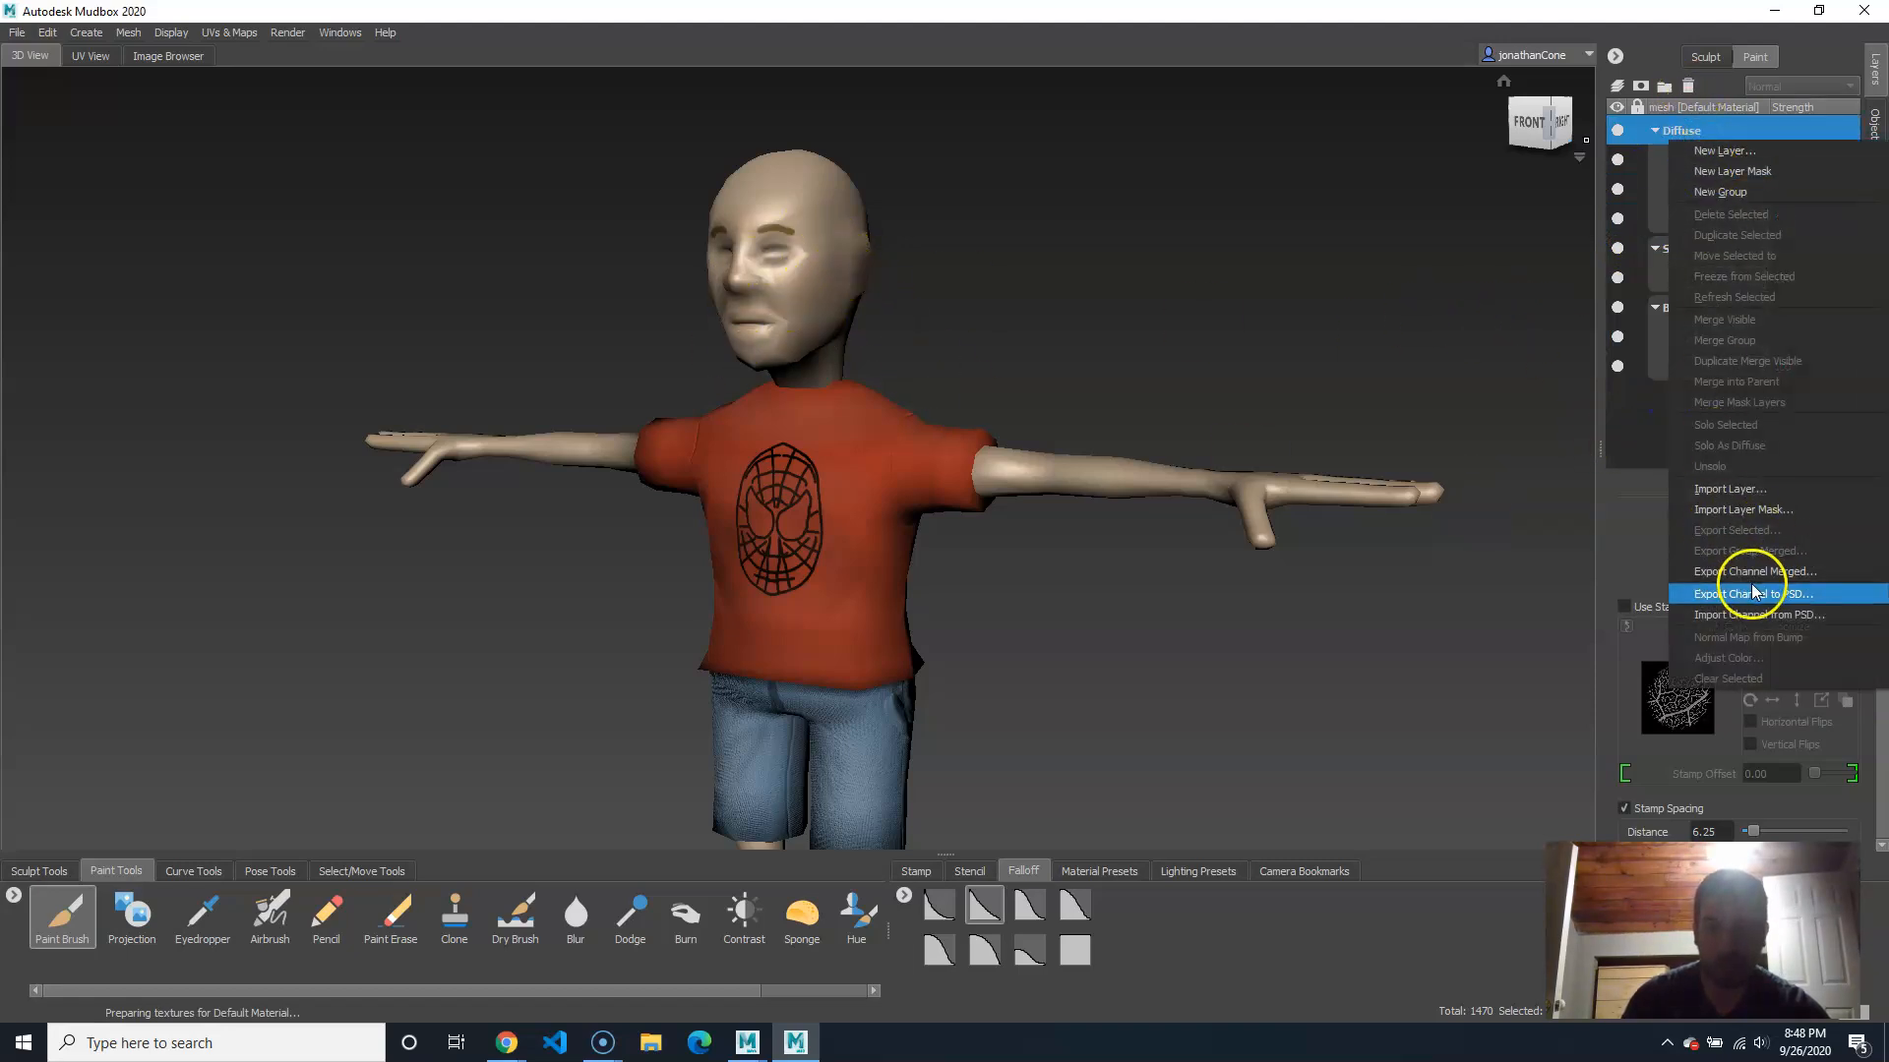
{"action": "left_click", "coordinate": [1633, 449]}
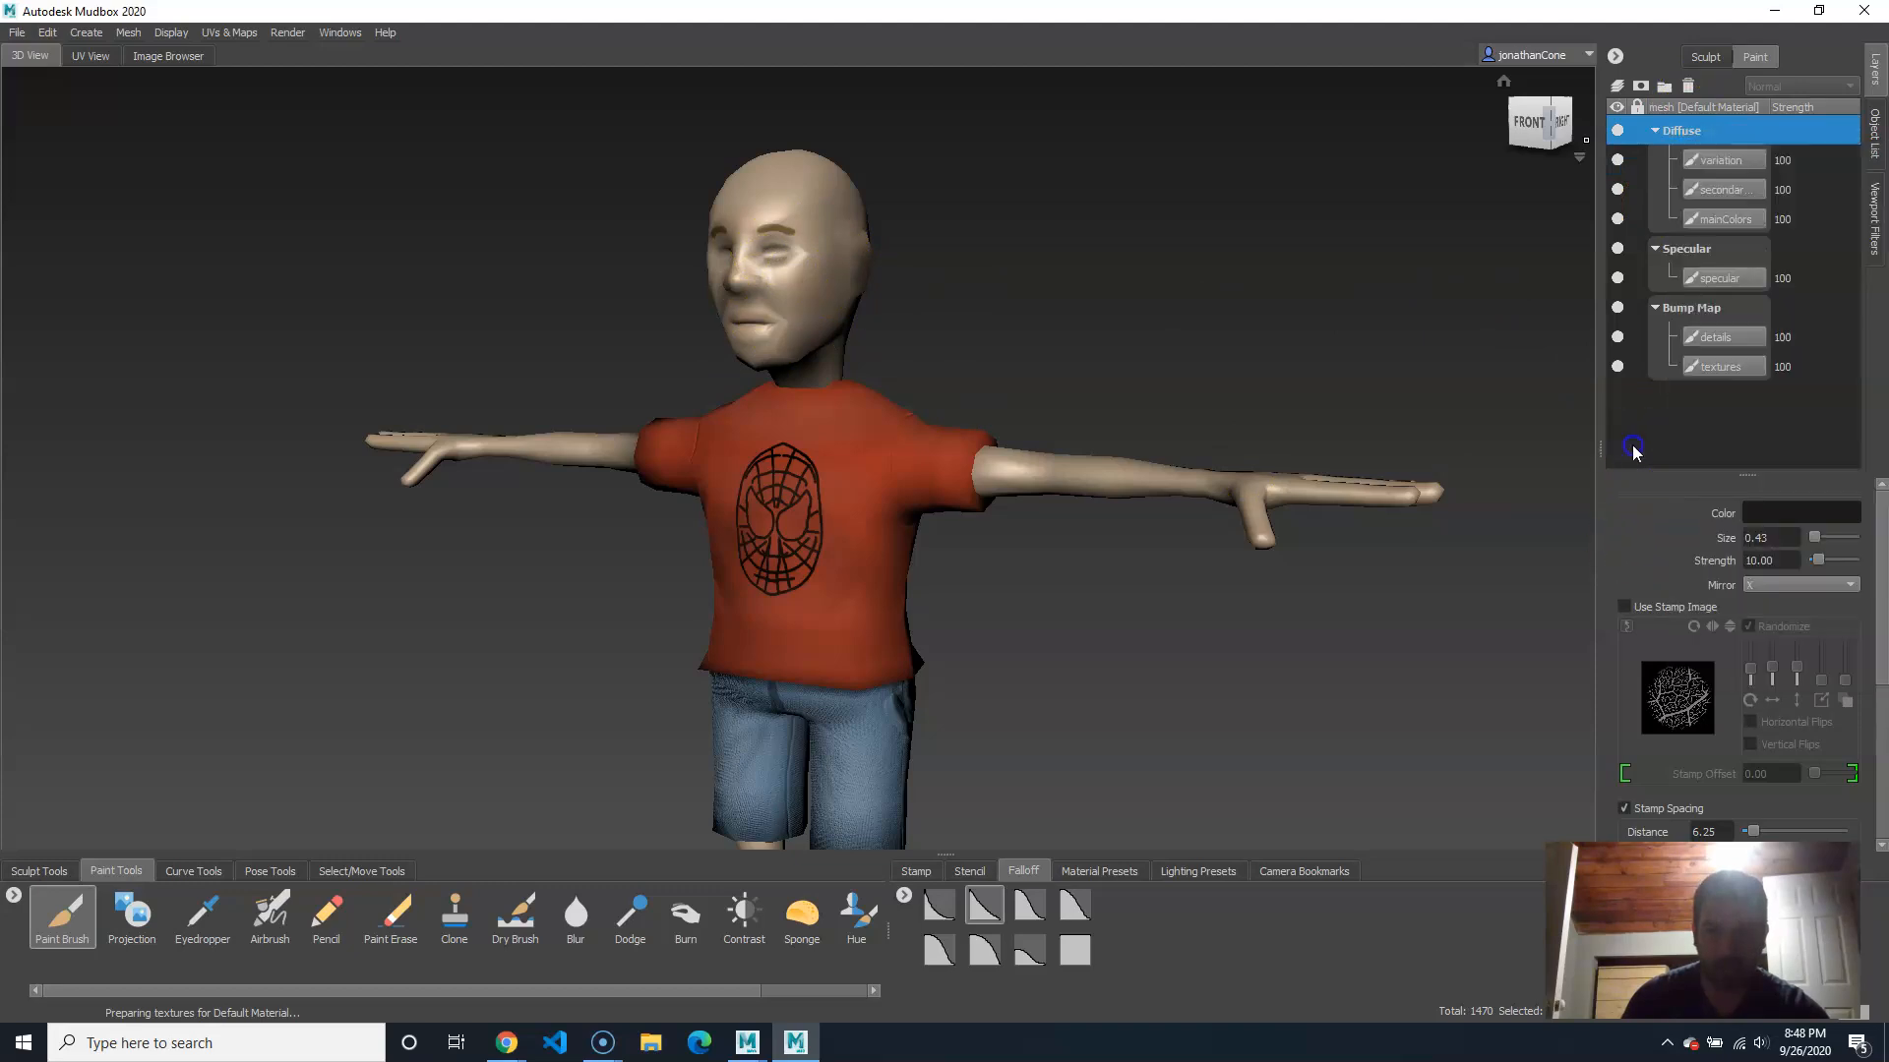
Step: Export the merged Specular channel as a PNG to the sourceimages folder, with a file name beginning with char_s
{"action": "right_click", "coordinate": [1699, 251]}
{"action": "left_click", "coordinate": [1728, 682]}
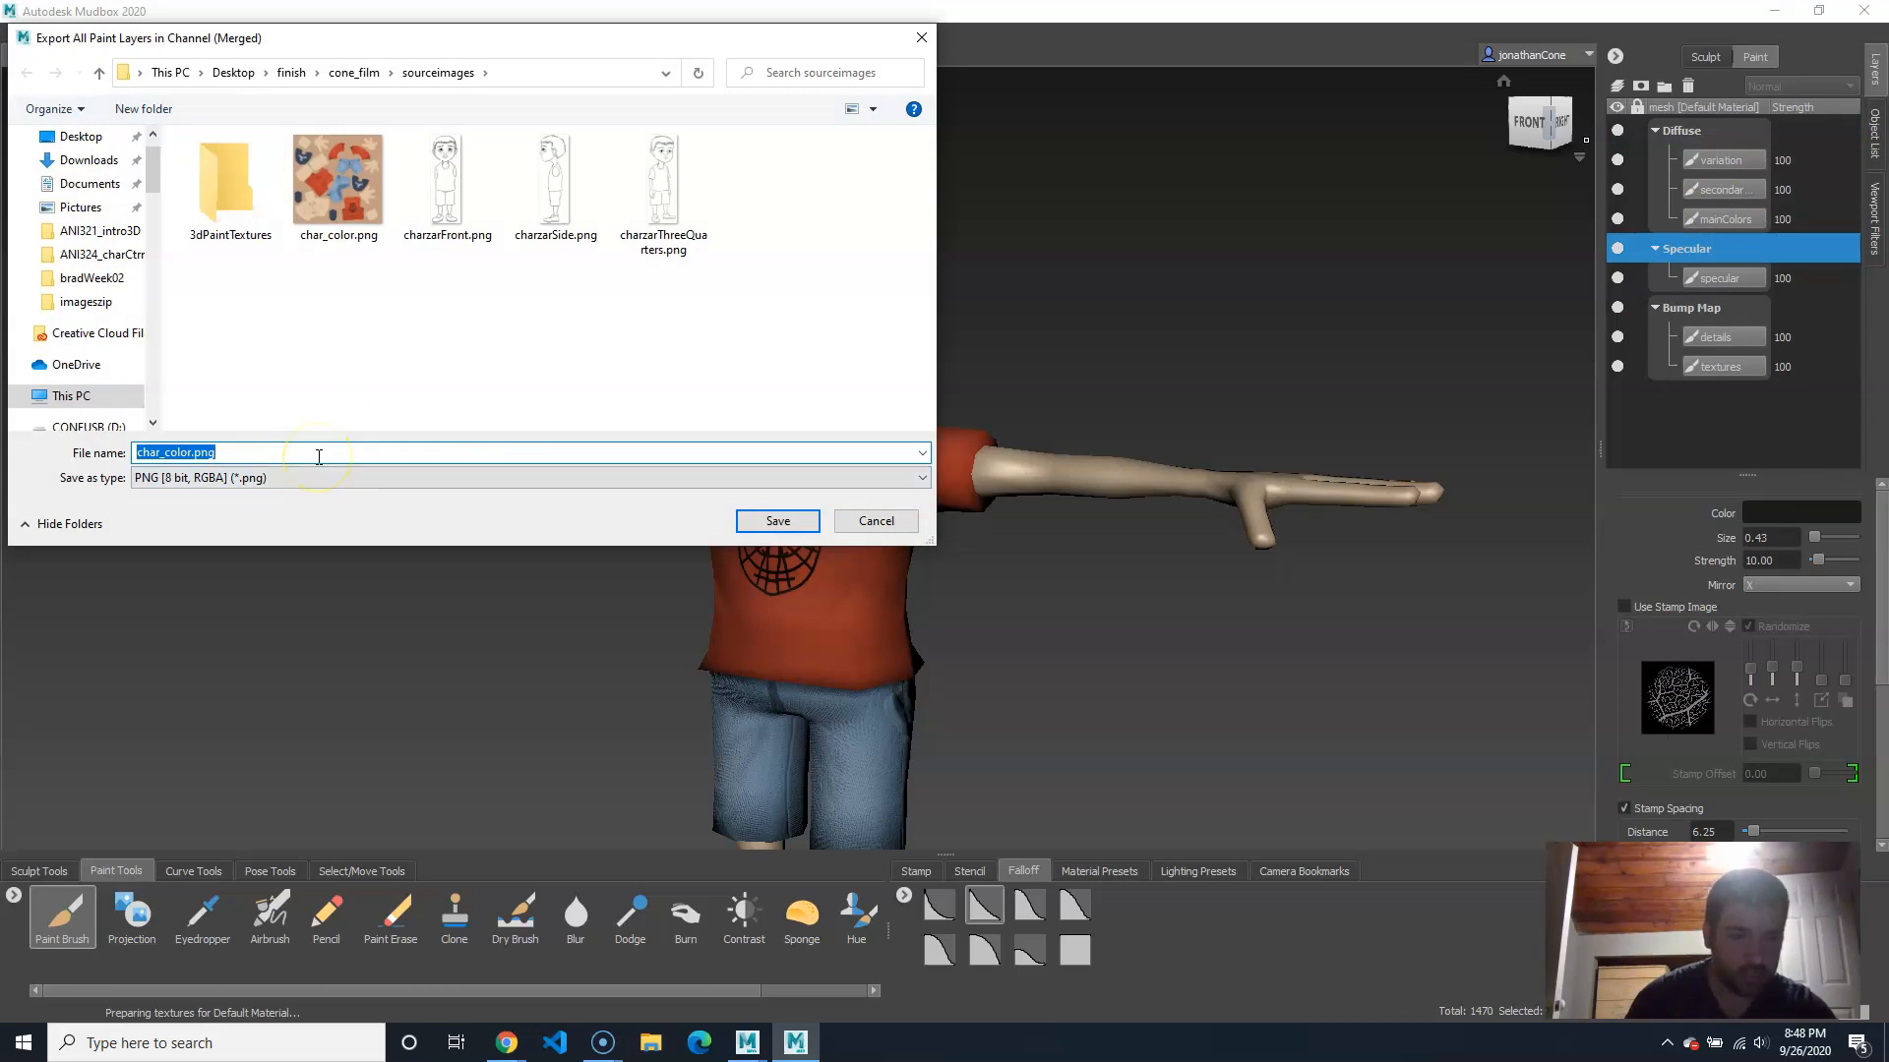
{"action": "key", "text": "BackSpace"}
{"action": "key", "text": "BackSpace"}
{"action": "key", "text": "BackSpace"}
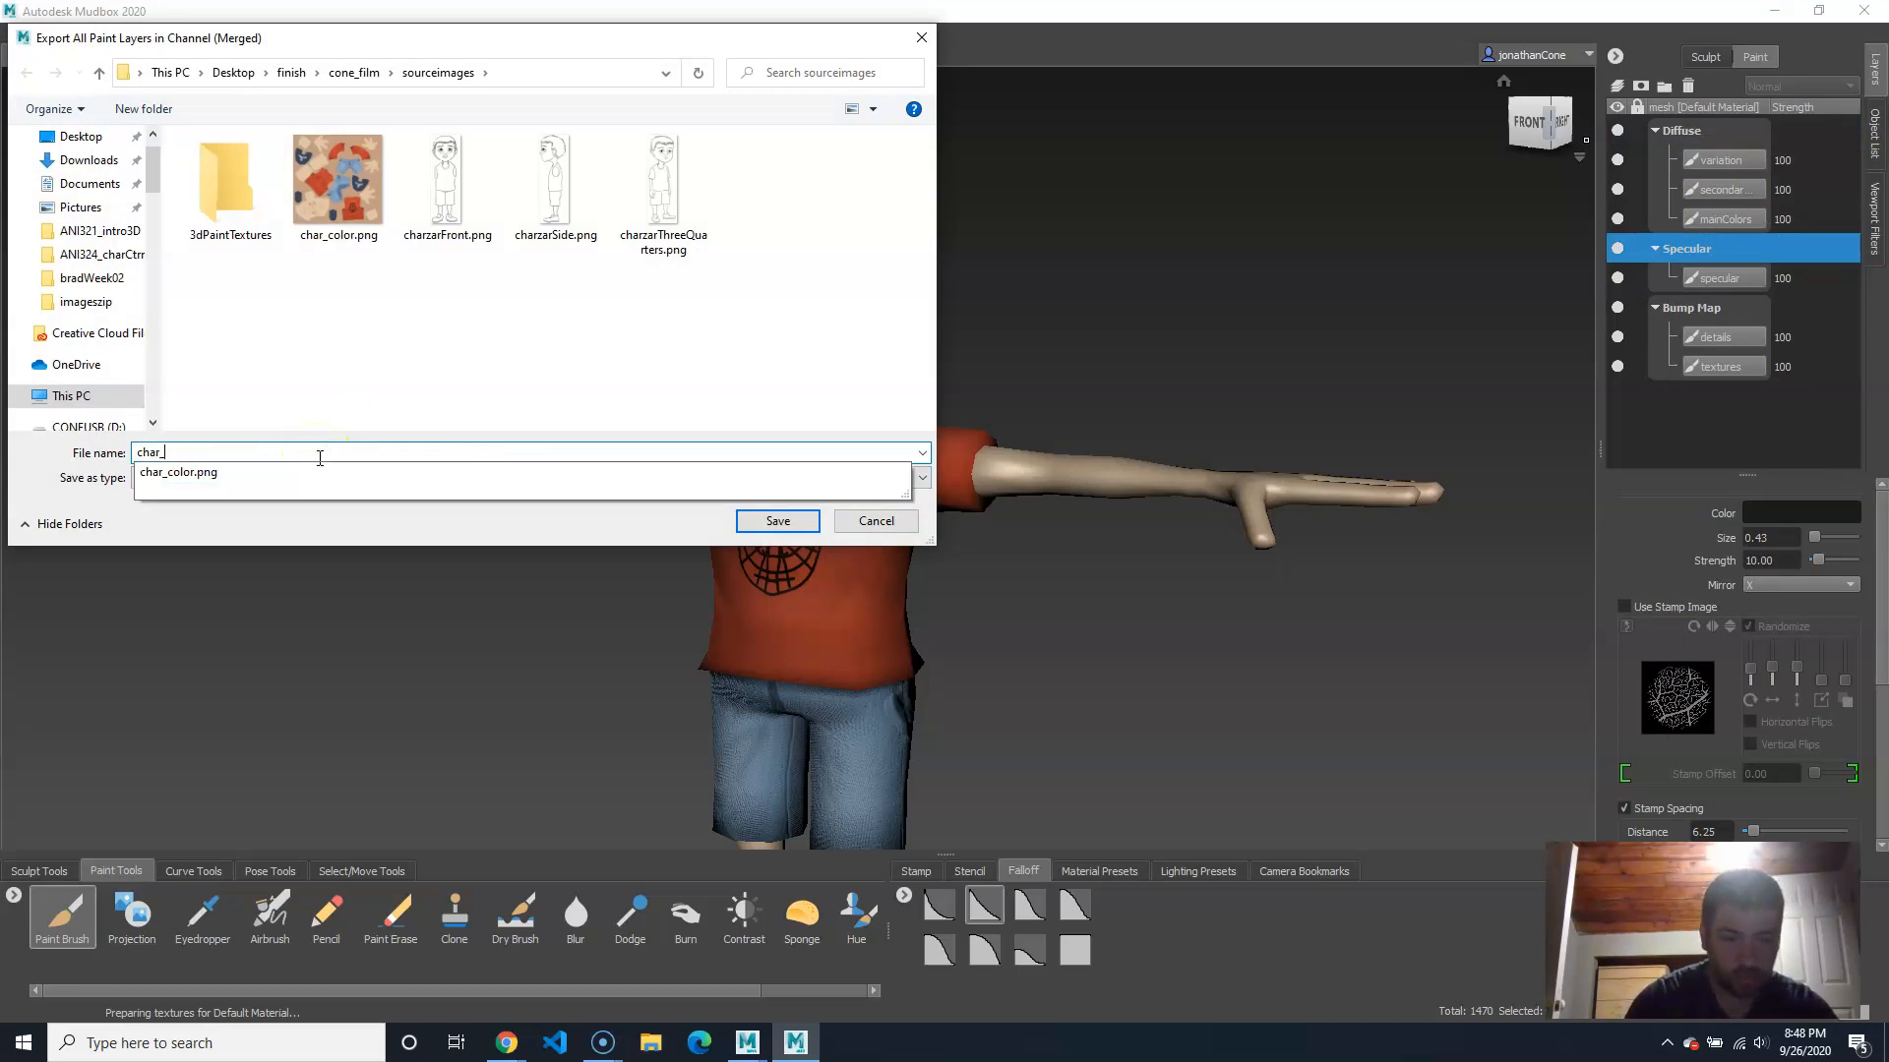
{"action": "type", "text": "s"}
{"action": "key", "text": "Return"}
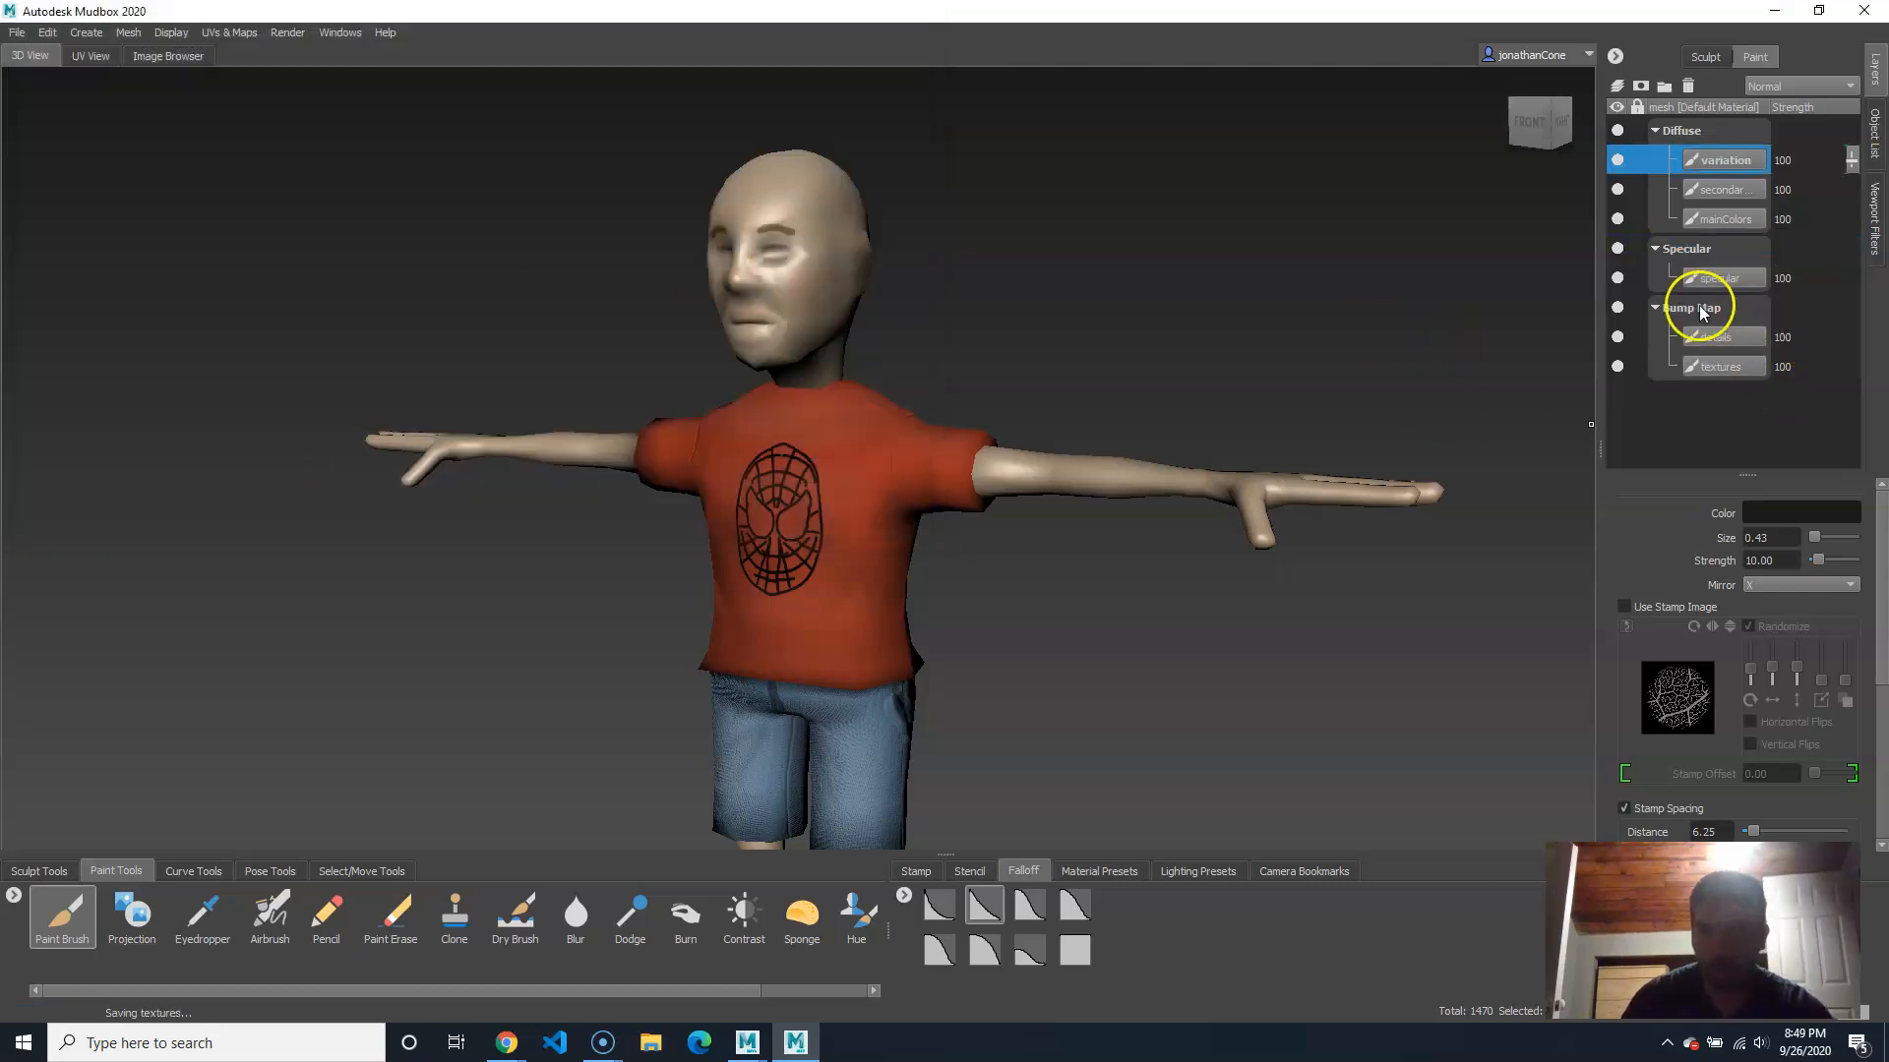
Step: Try to start a merged export of the Bump Map channel
{"action": "right_click", "coordinate": [1702, 308]}
{"action": "key", "text": "Escape"}
{"action": "right_click", "coordinate": [1719, 308]}
{"action": "left_click", "coordinate": [1745, 750]}
{"action": "right_click", "coordinate": [1704, 308]}
{"action": "left_click", "coordinate": [1721, 751]}
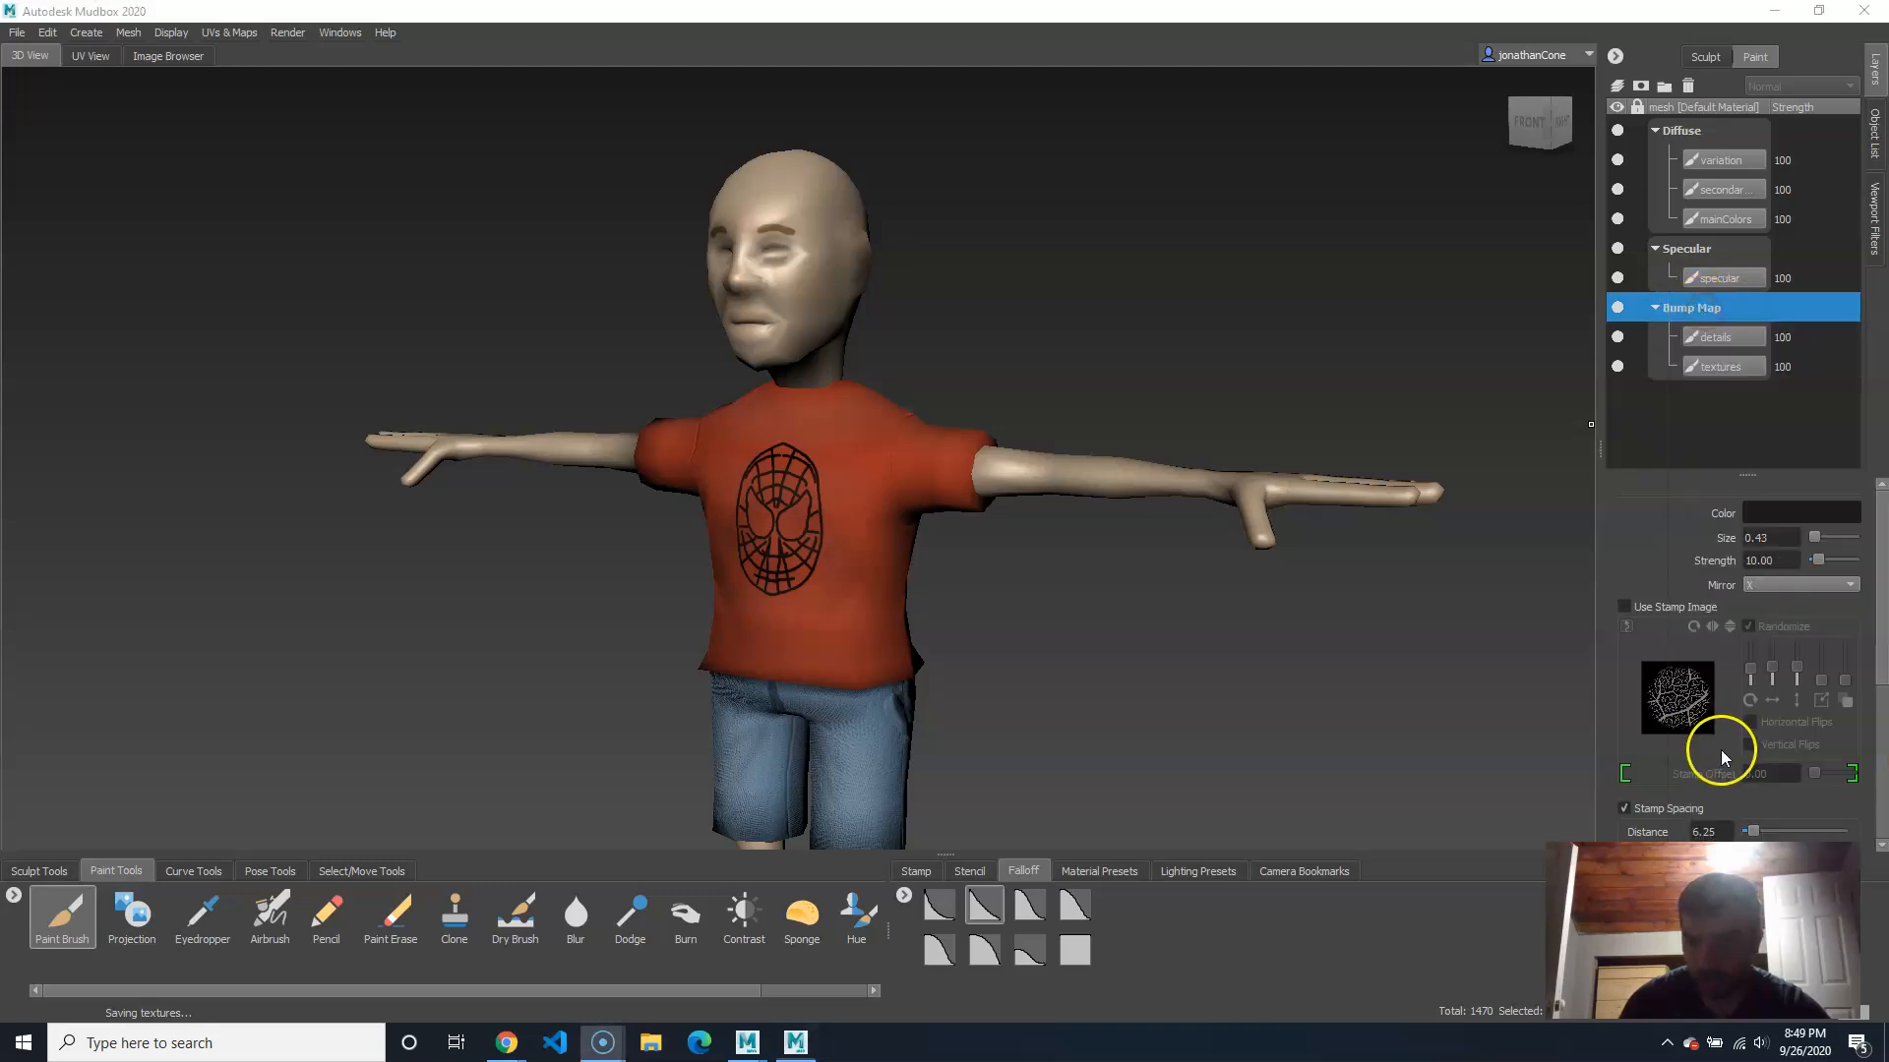
{"action": "right_click", "coordinate": [1656, 310]}
{"action": "left_click", "coordinate": [1664, 350]}
{"action": "right_click", "coordinate": [1709, 308]}
{"action": "left_click", "coordinate": [1731, 687]}
{"action": "right_click", "coordinate": [1752, 308]}
{"action": "key", "text": "alt+p"}
{"action": "right_click", "coordinate": [1696, 309]}
{"action": "key", "text": "alt+p"}
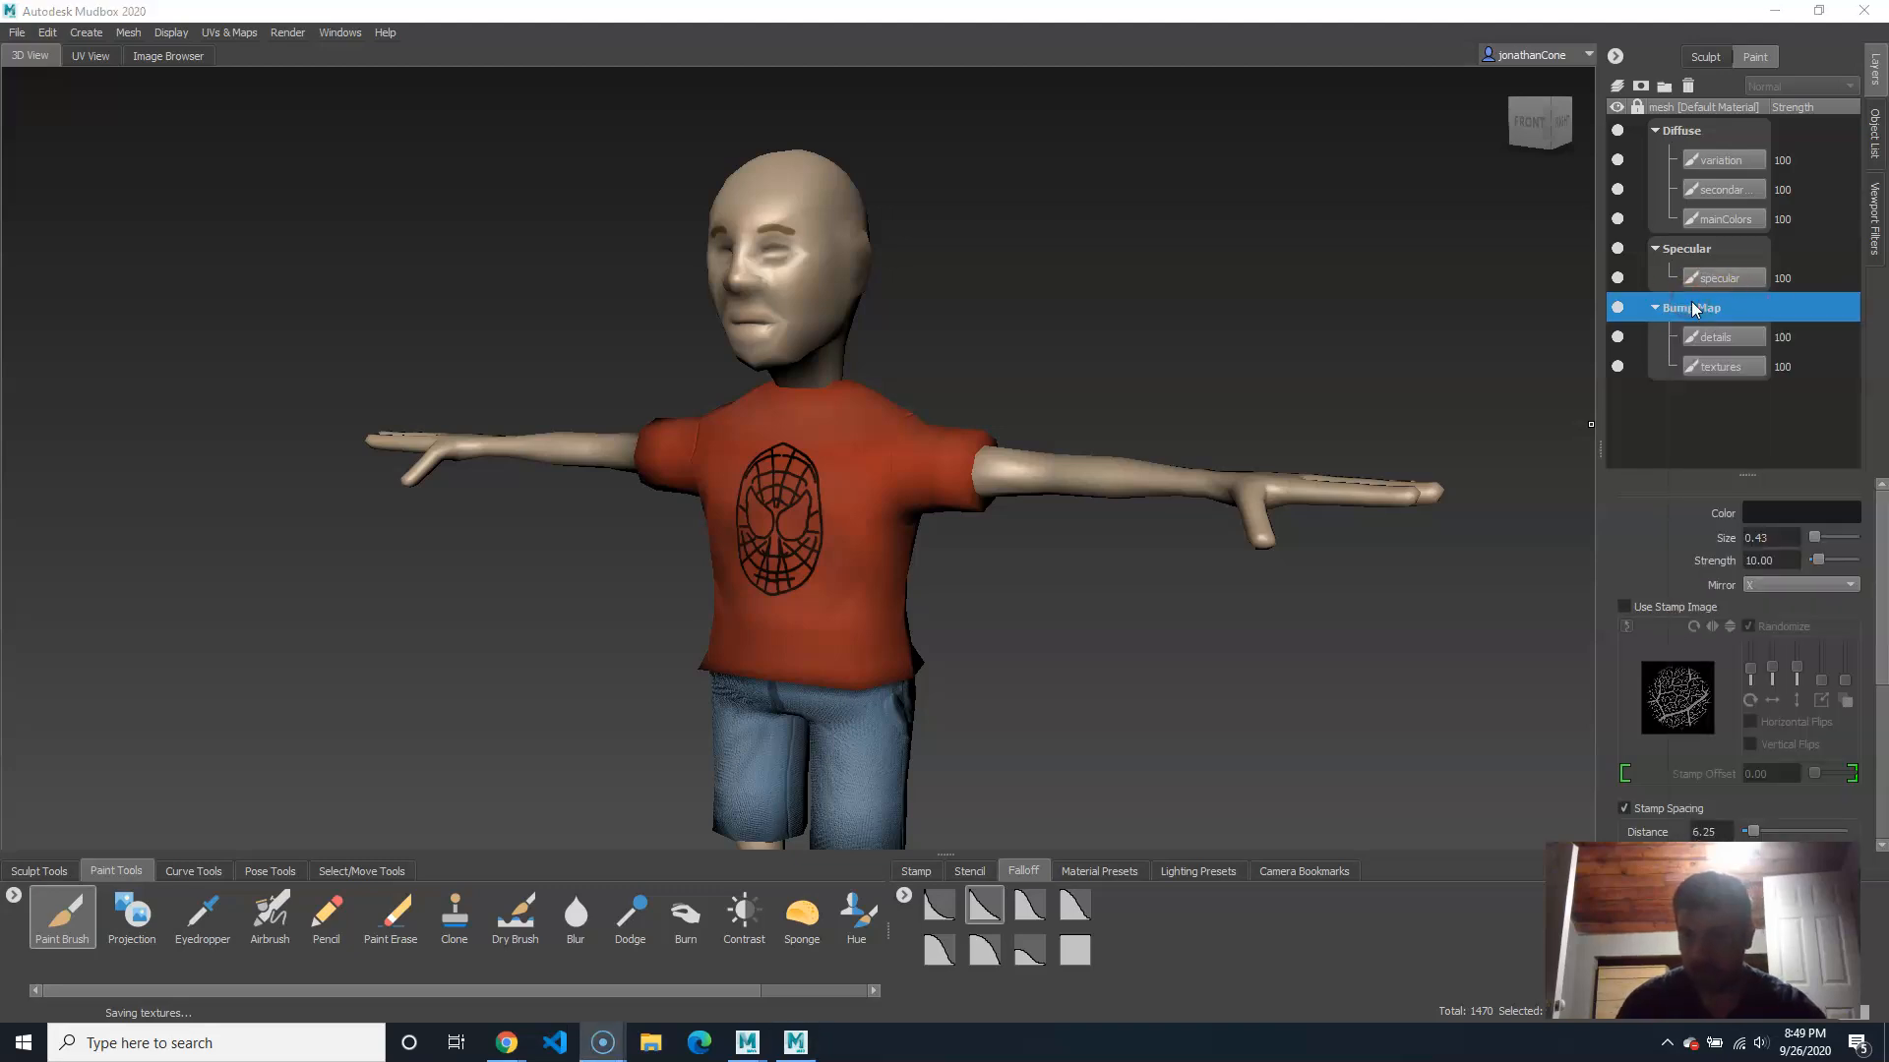
{"action": "left_click_drag", "start_coordinate": [1468, 639], "coordinate": [1602, 430], "text": "alt"}
{"action": "right_click", "coordinate": [1694, 311]}
{"action": "key", "text": "alt+p"}
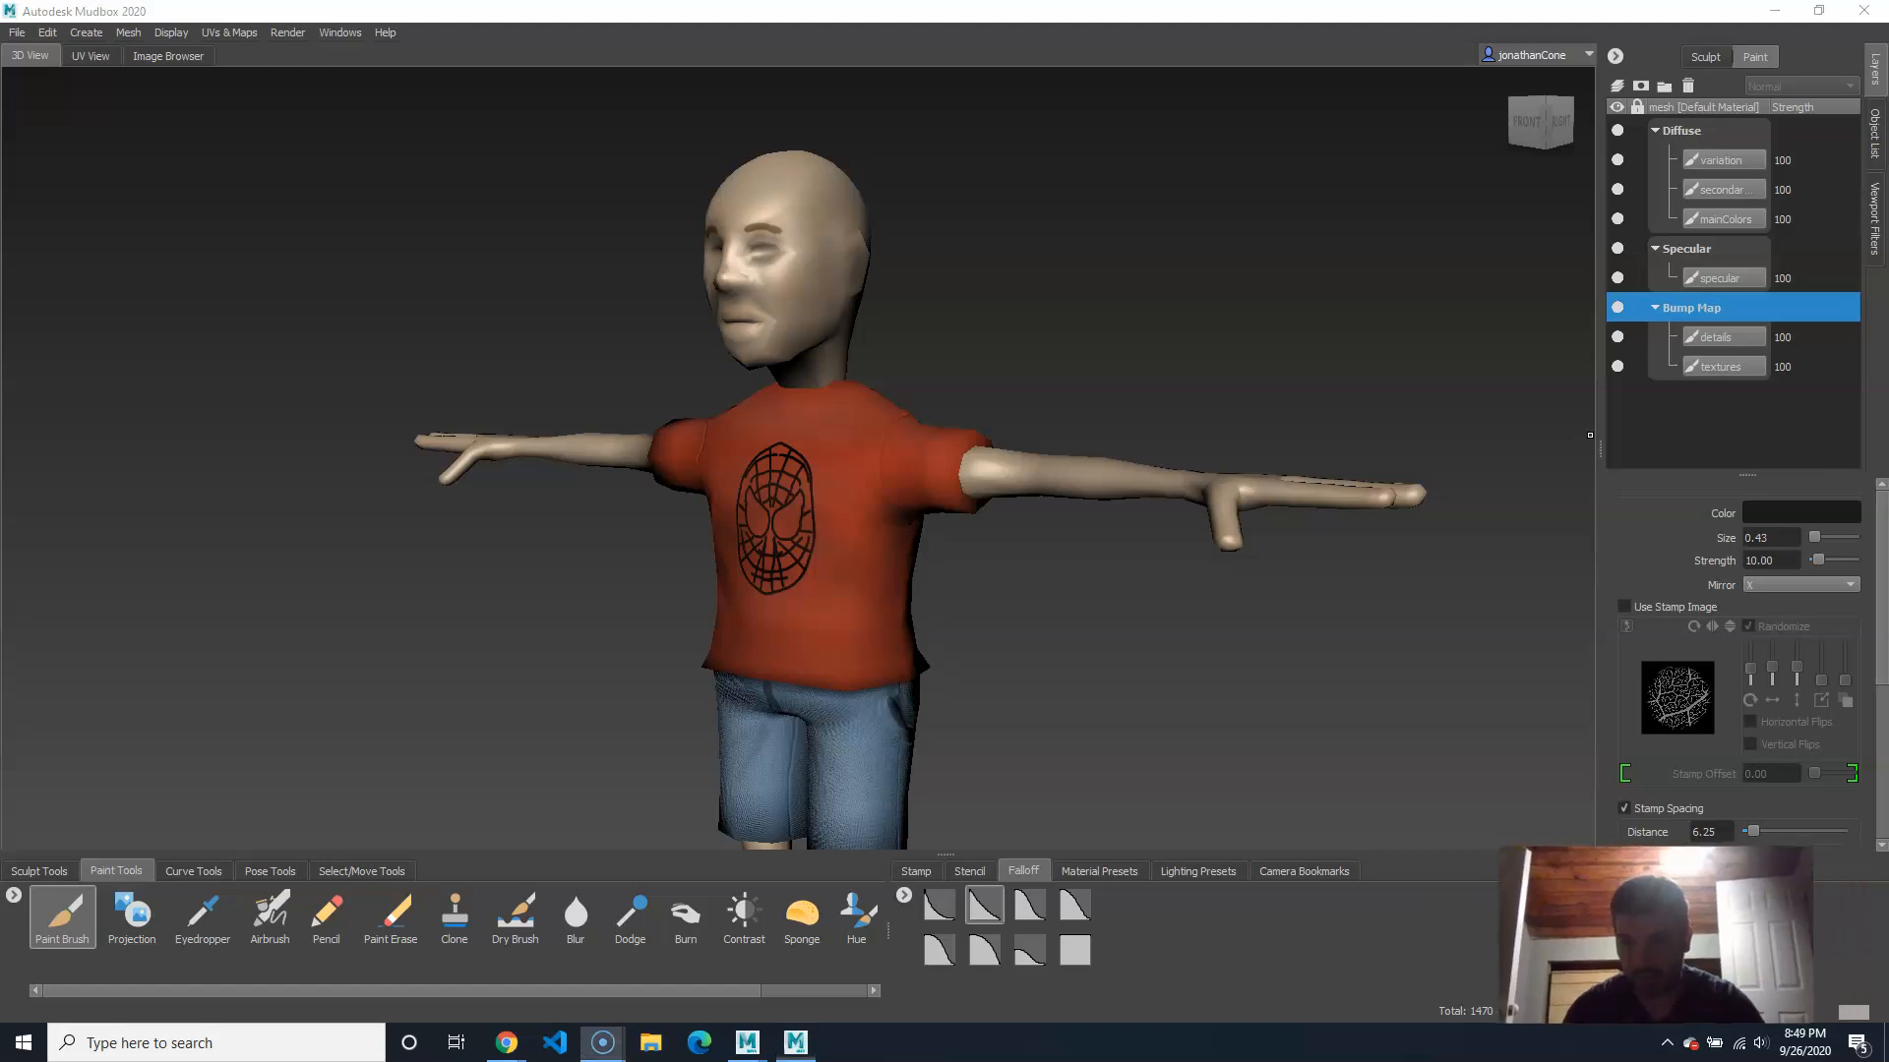
{"action": "right_click", "coordinate": [1704, 310]}
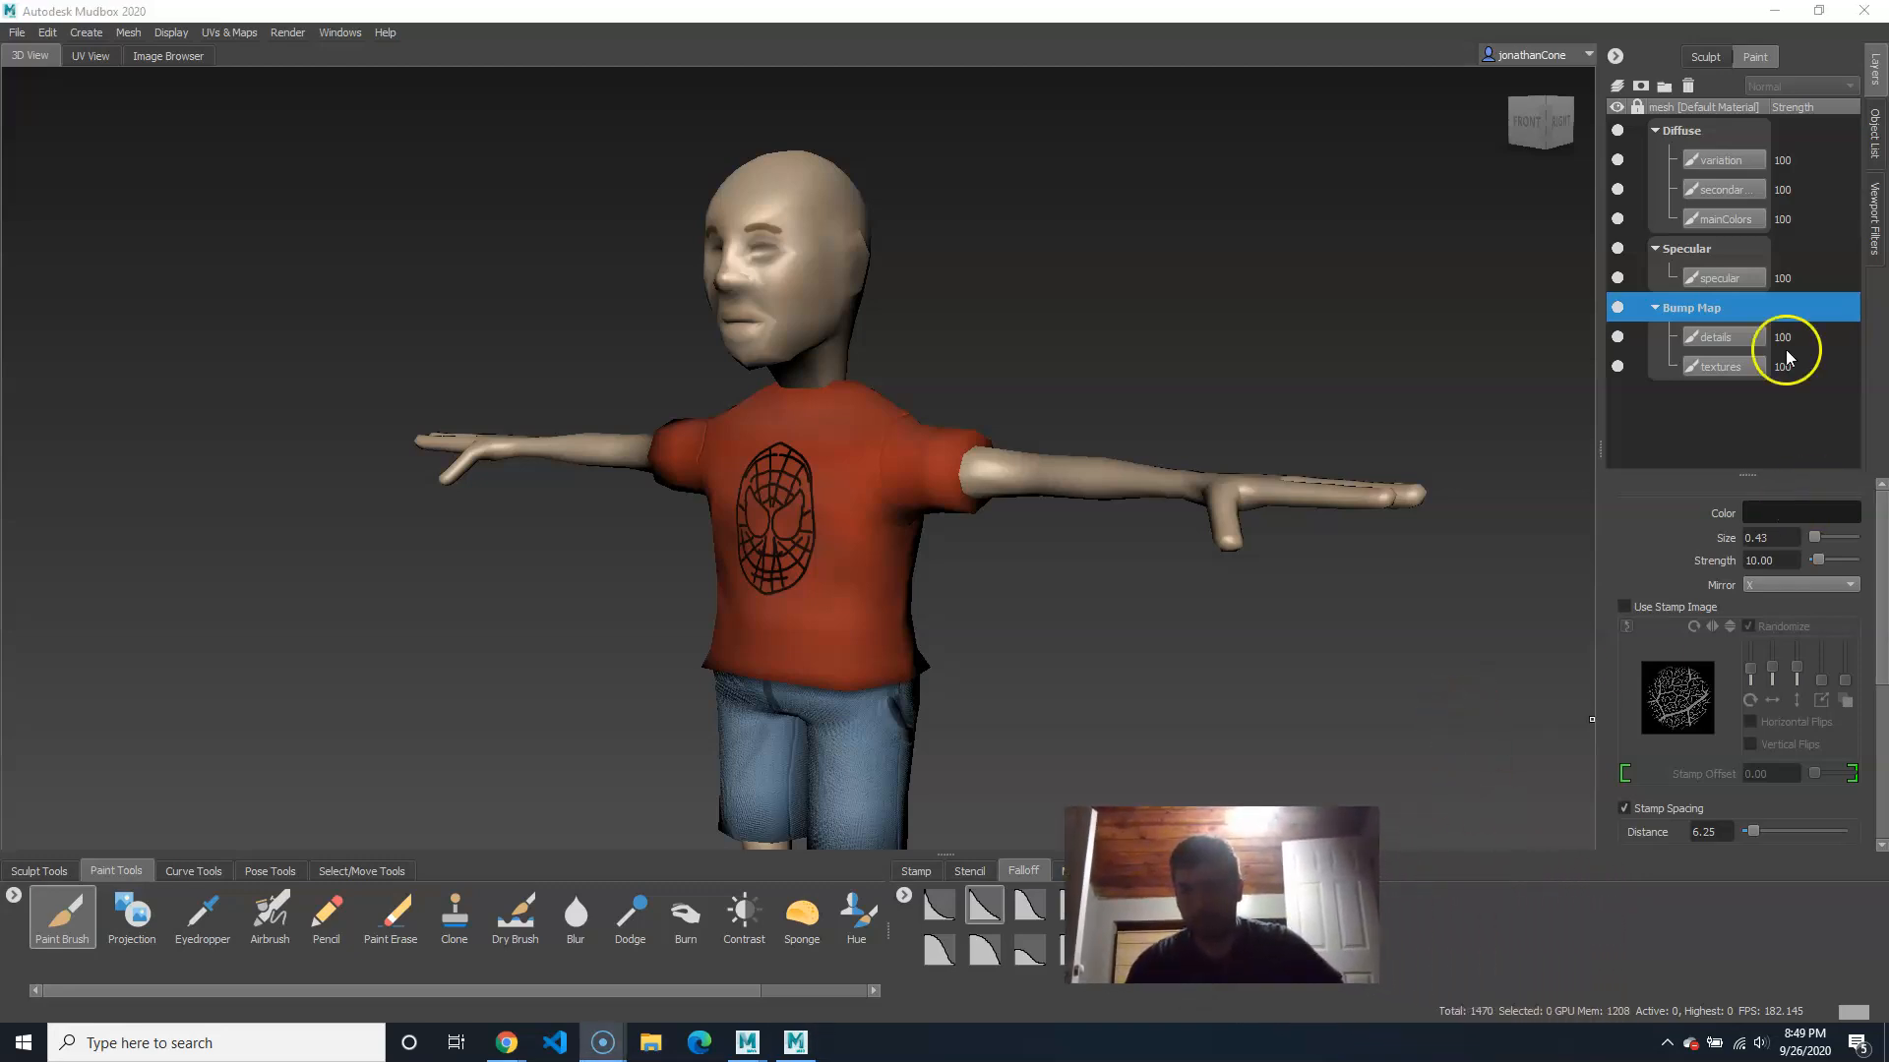
Step: Export the merged Bump Map channel as a PNG named char_bump to the sourceimages folder
{"action": "right_click", "coordinate": [1699, 303]}
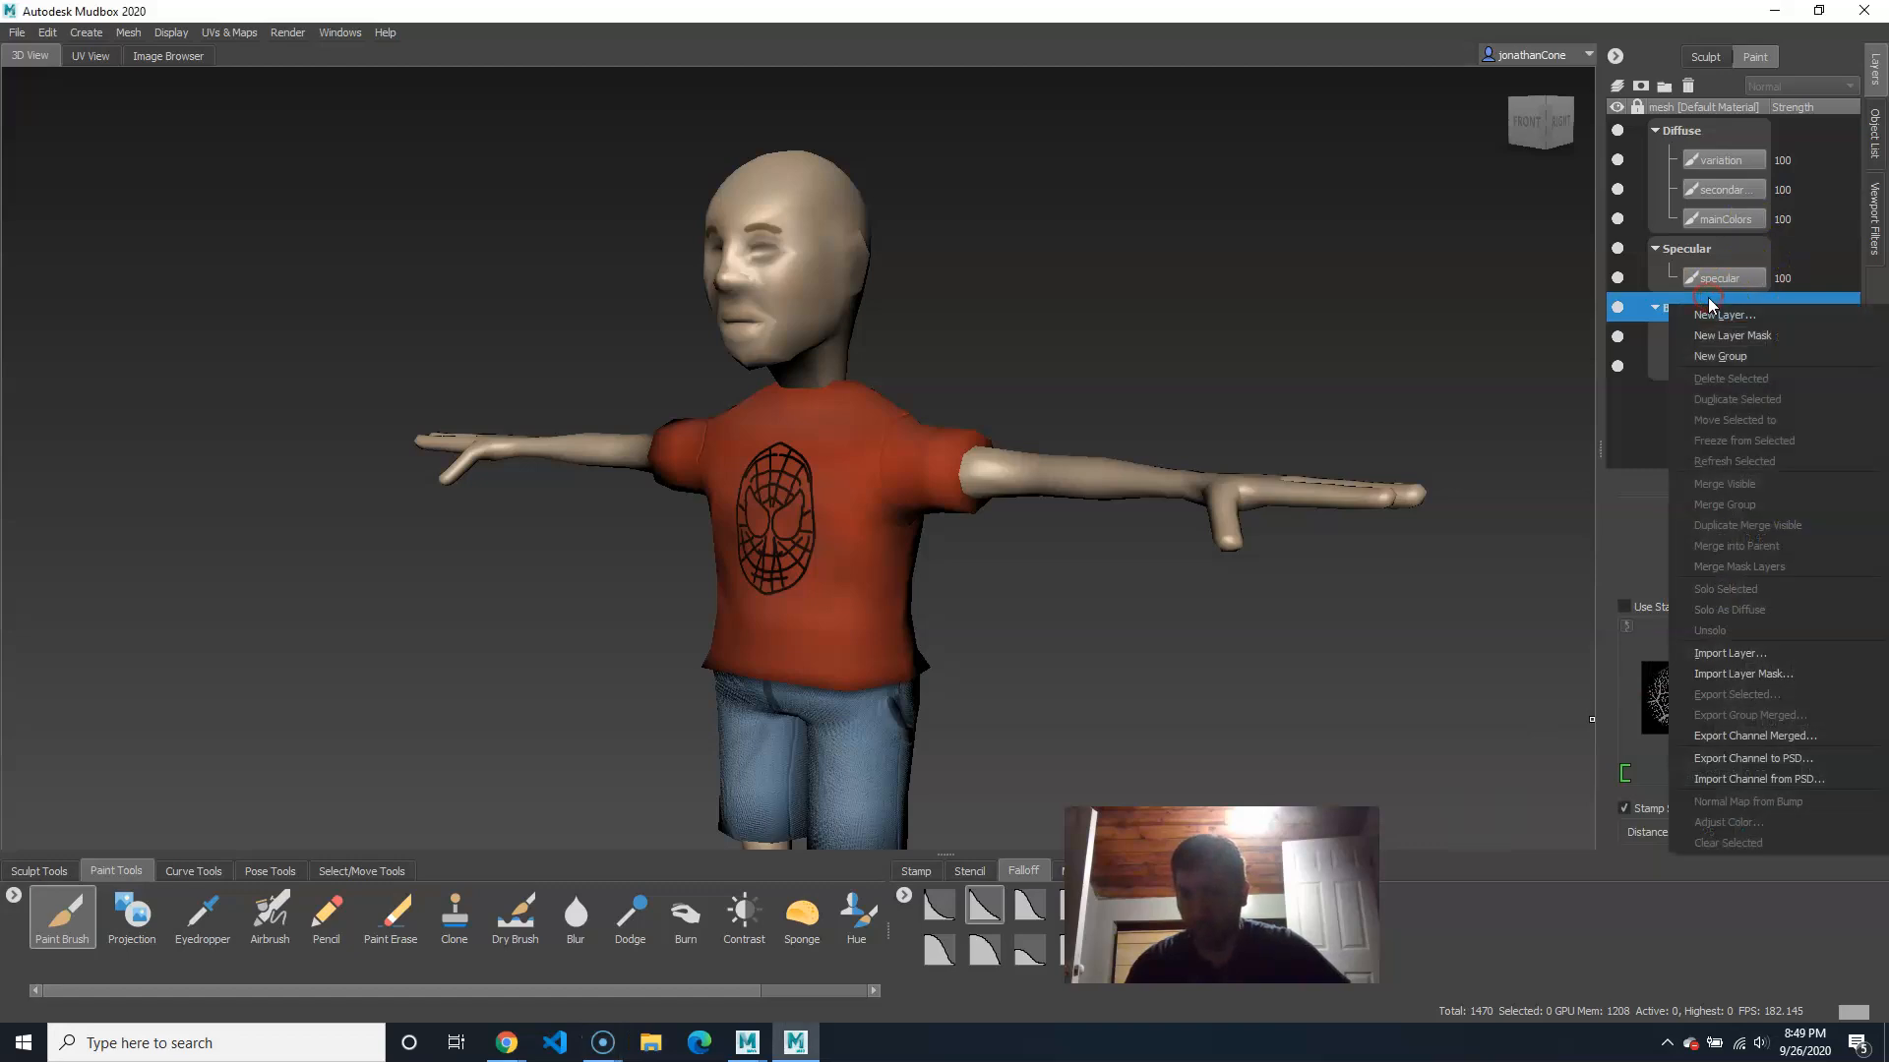
{"action": "left_click", "coordinate": [1770, 736]}
{"action": "left_click", "coordinate": [313, 455]}
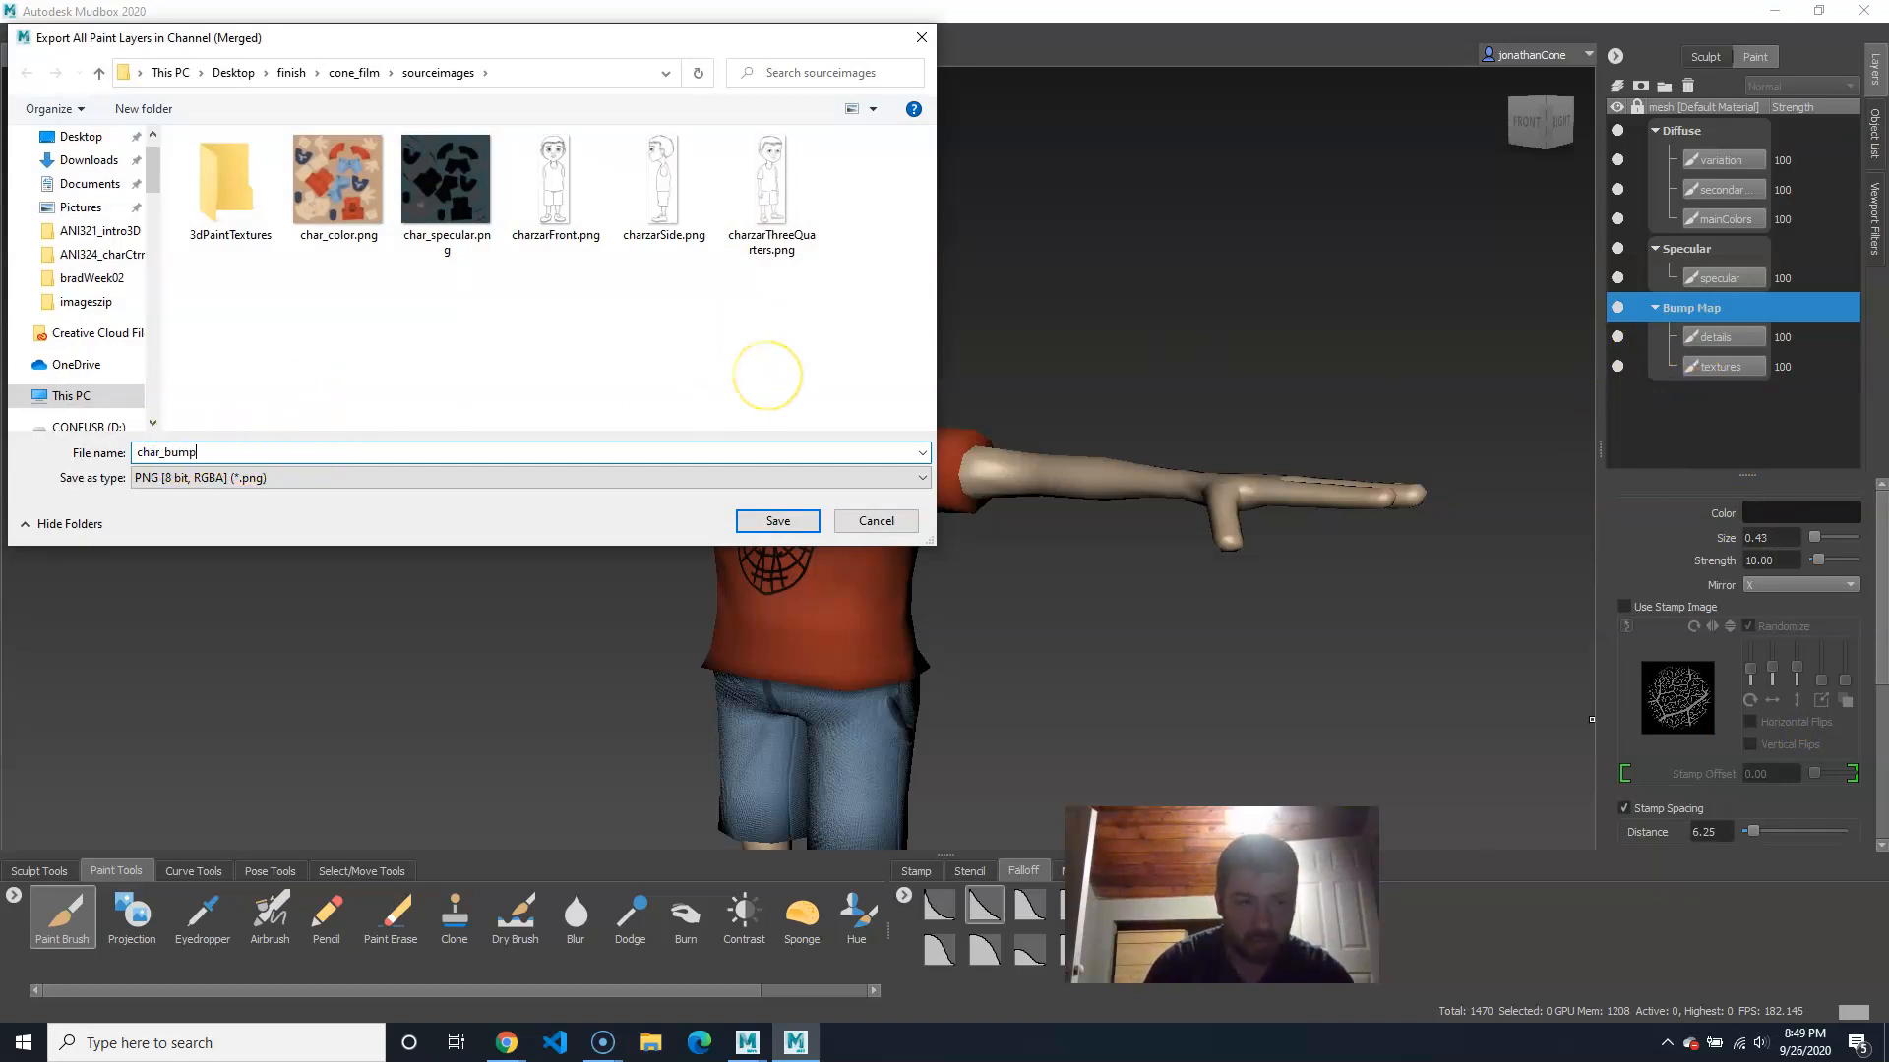
{"action": "key", "text": "Return"}
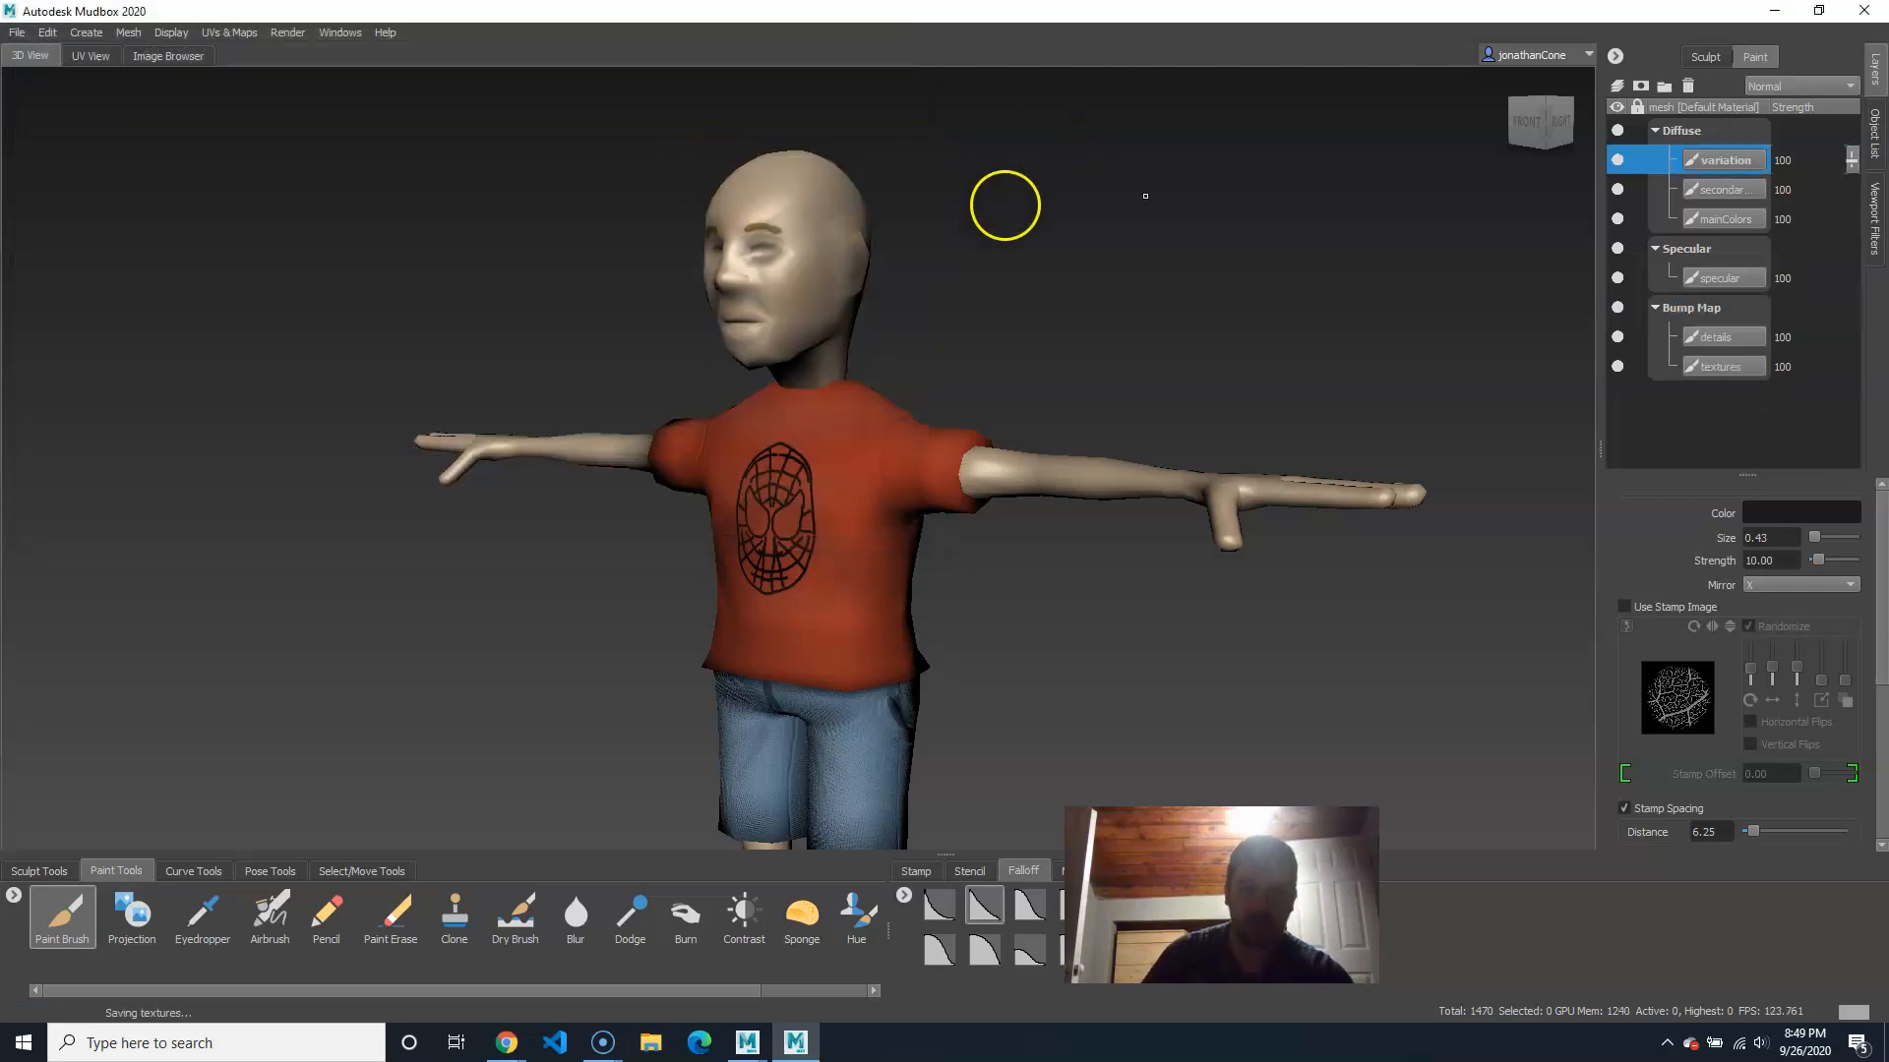
Step: Clear the Mudbox, browser, Maya and screen recorder windows out of the way to reach the desktop
{"action": "left_click", "coordinate": [1806, 12]}
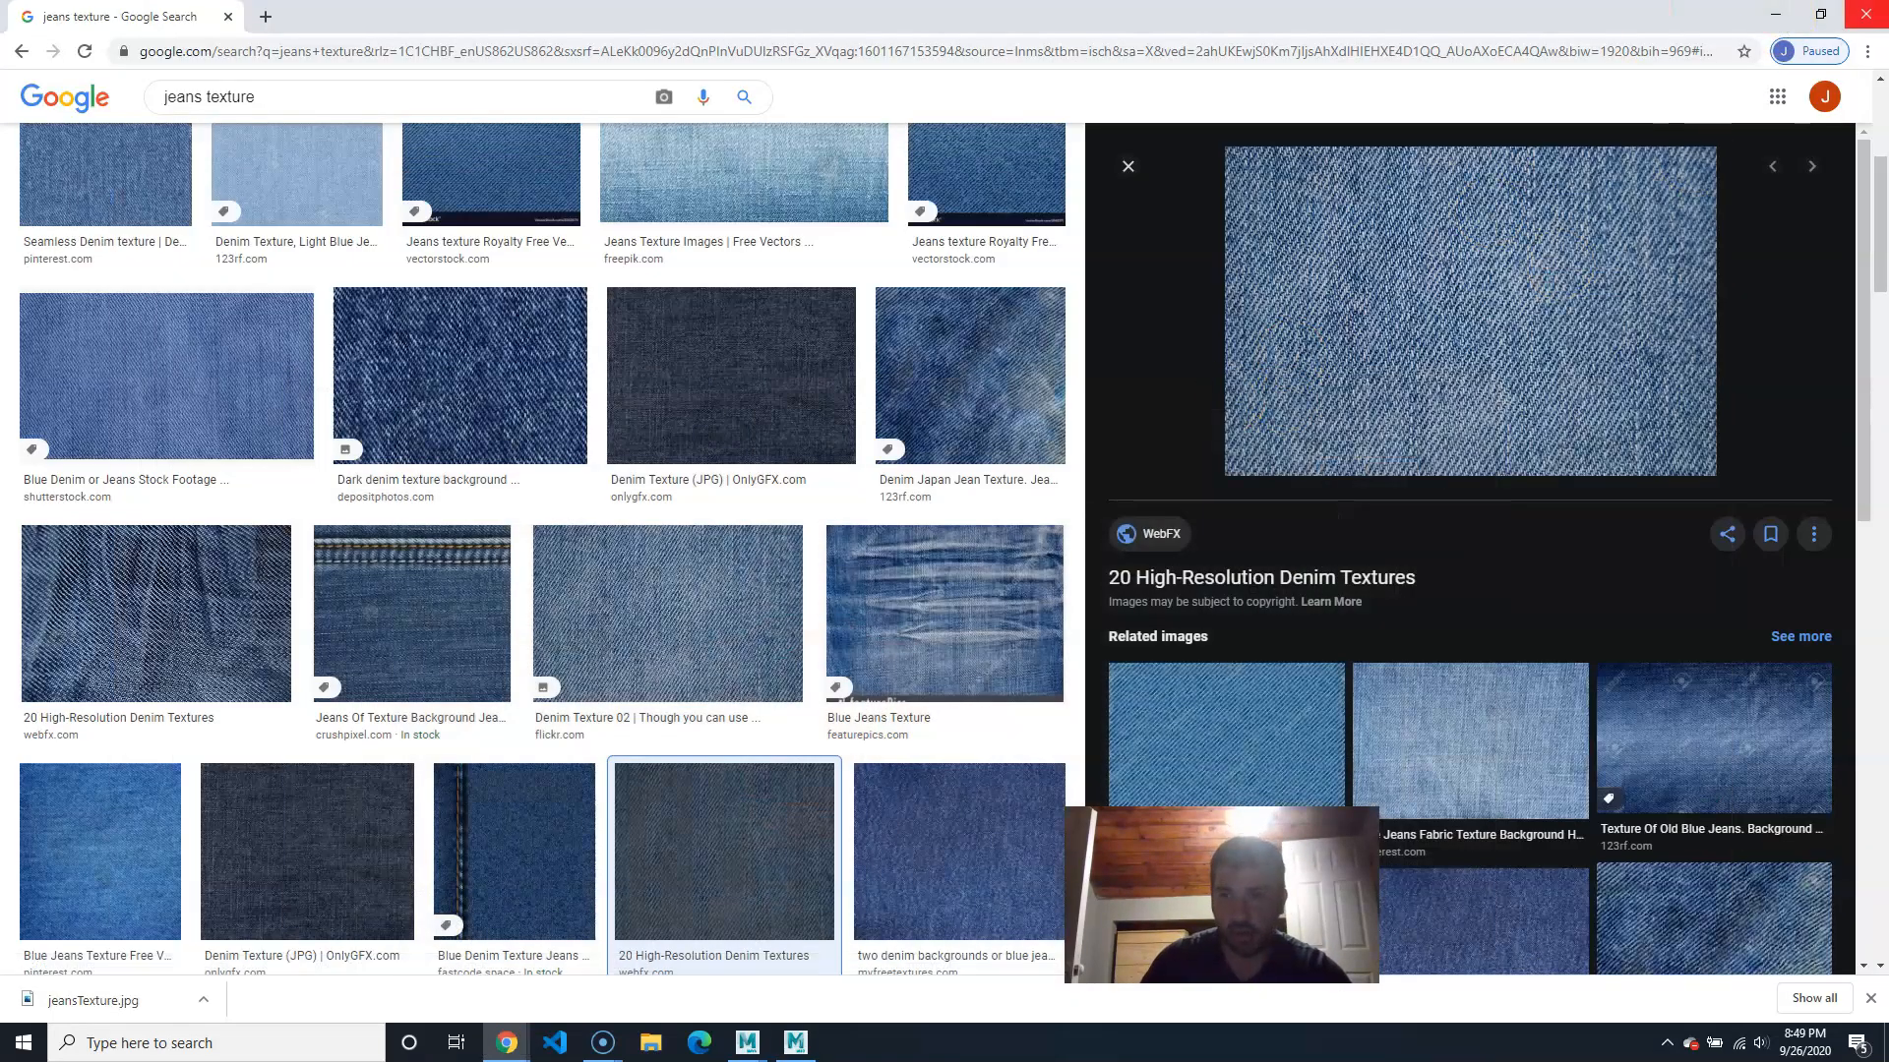
{"action": "left_click", "coordinate": [1865, 14]}
{"action": "left_click", "coordinate": [1776, 14]}
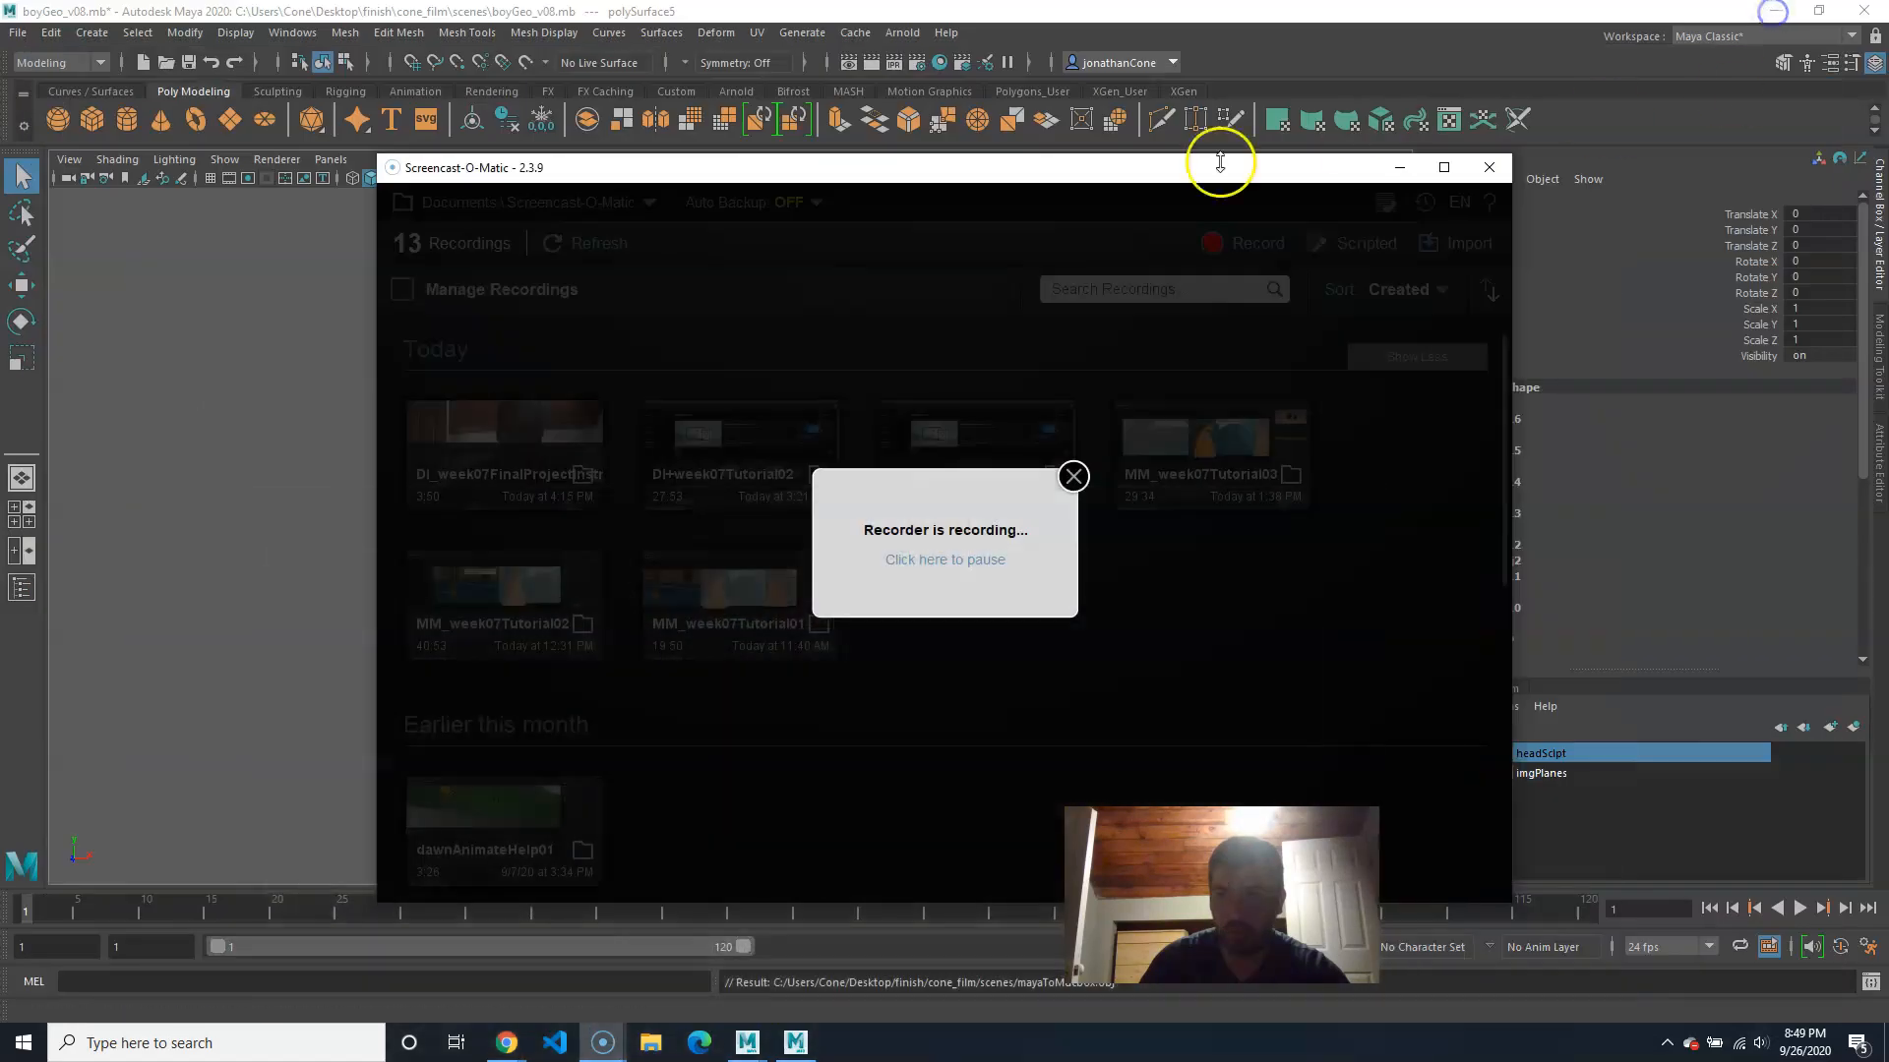
{"action": "left_click", "coordinate": [1774, 12]}
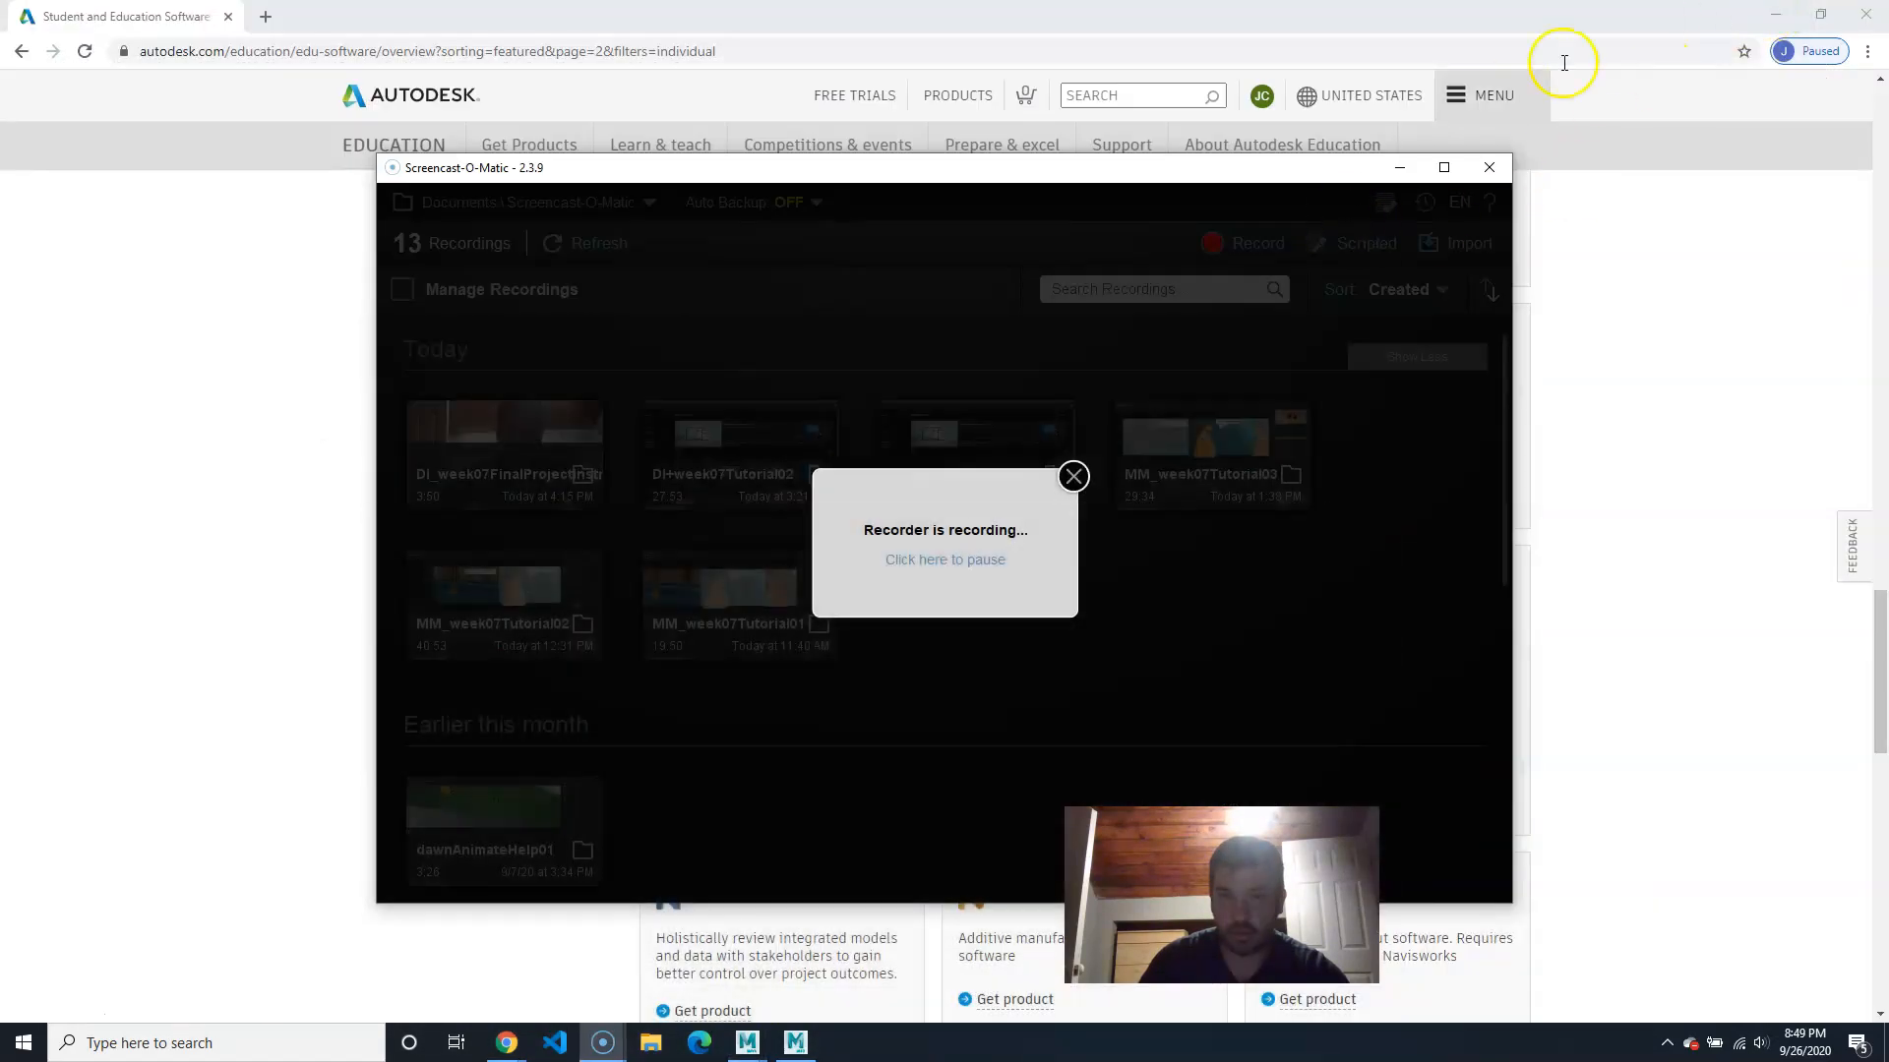
{"action": "left_click", "coordinate": [1771, 12]}
{"action": "left_click", "coordinate": [1398, 167]}
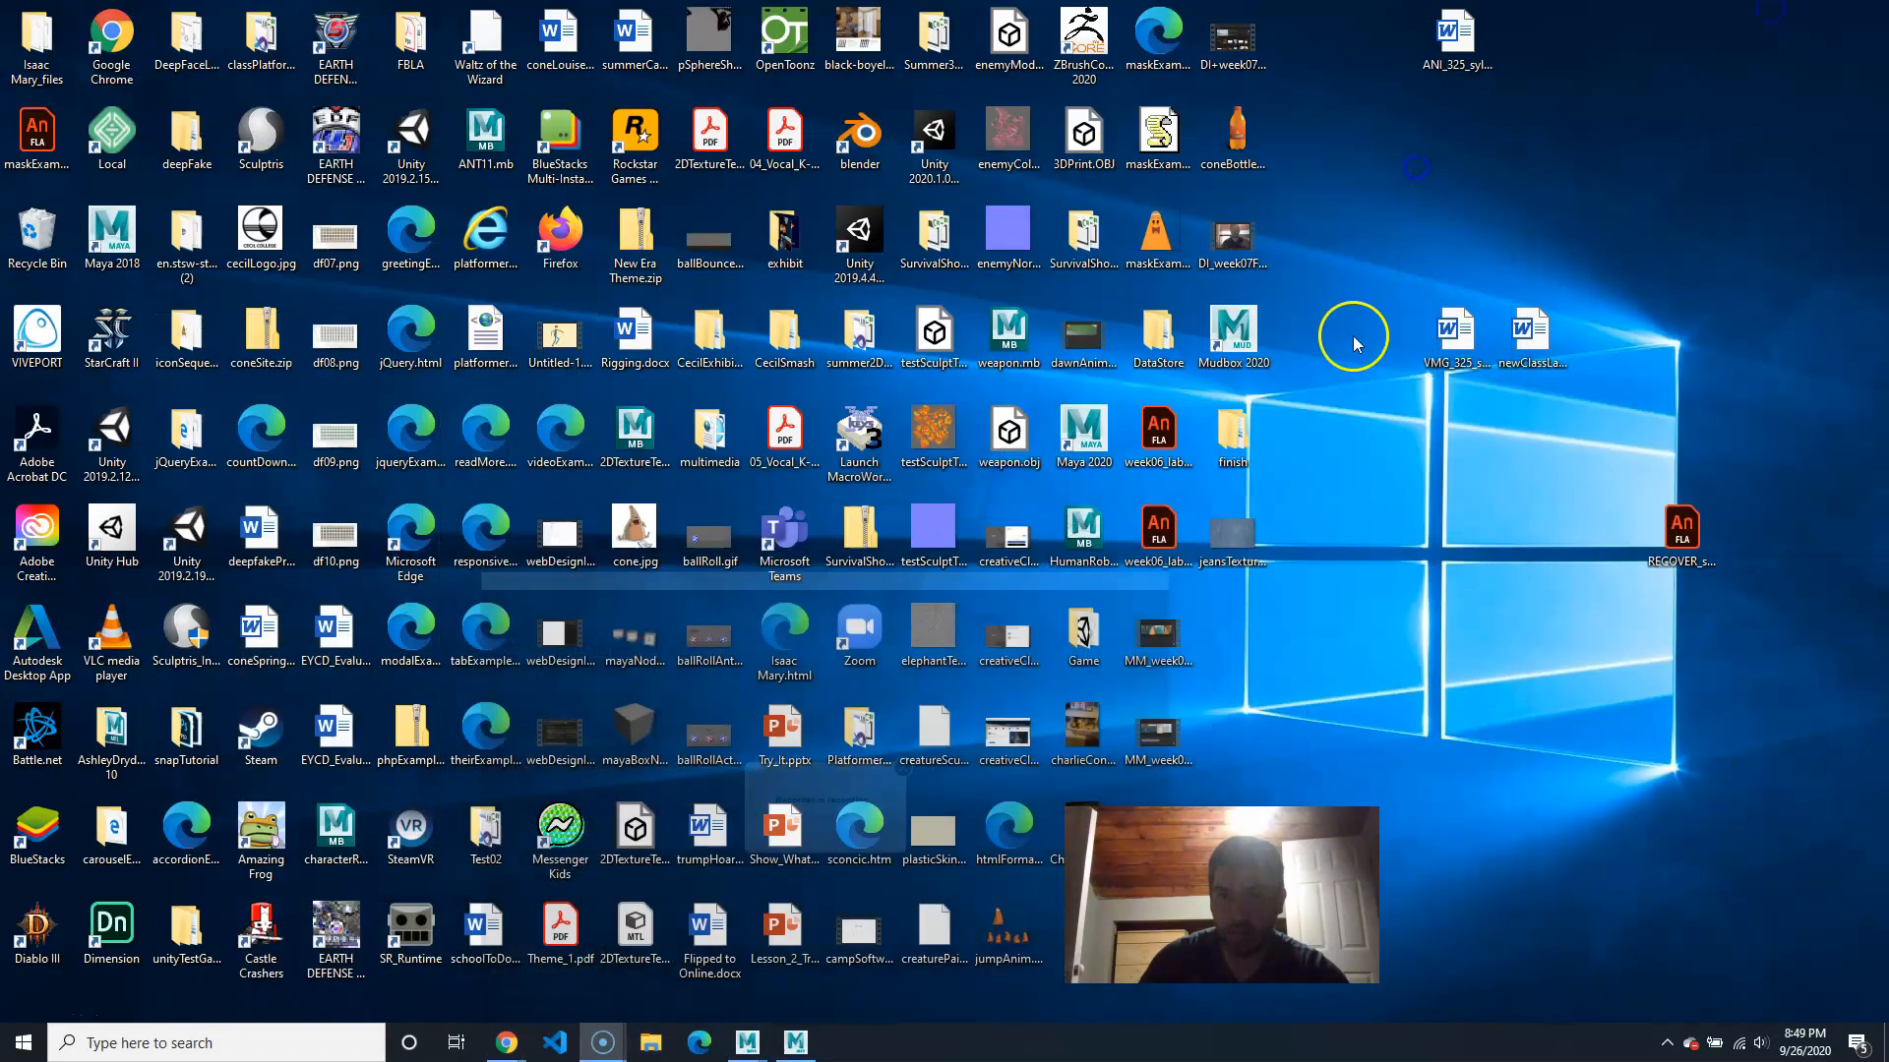
Step: Open the finish/cone_film/sourceimages folder and check the exported char_bump, char_color and char_specular images
{"action": "double_click", "coordinate": [1232, 433]}
{"action": "double_click", "coordinate": [489, 411]}
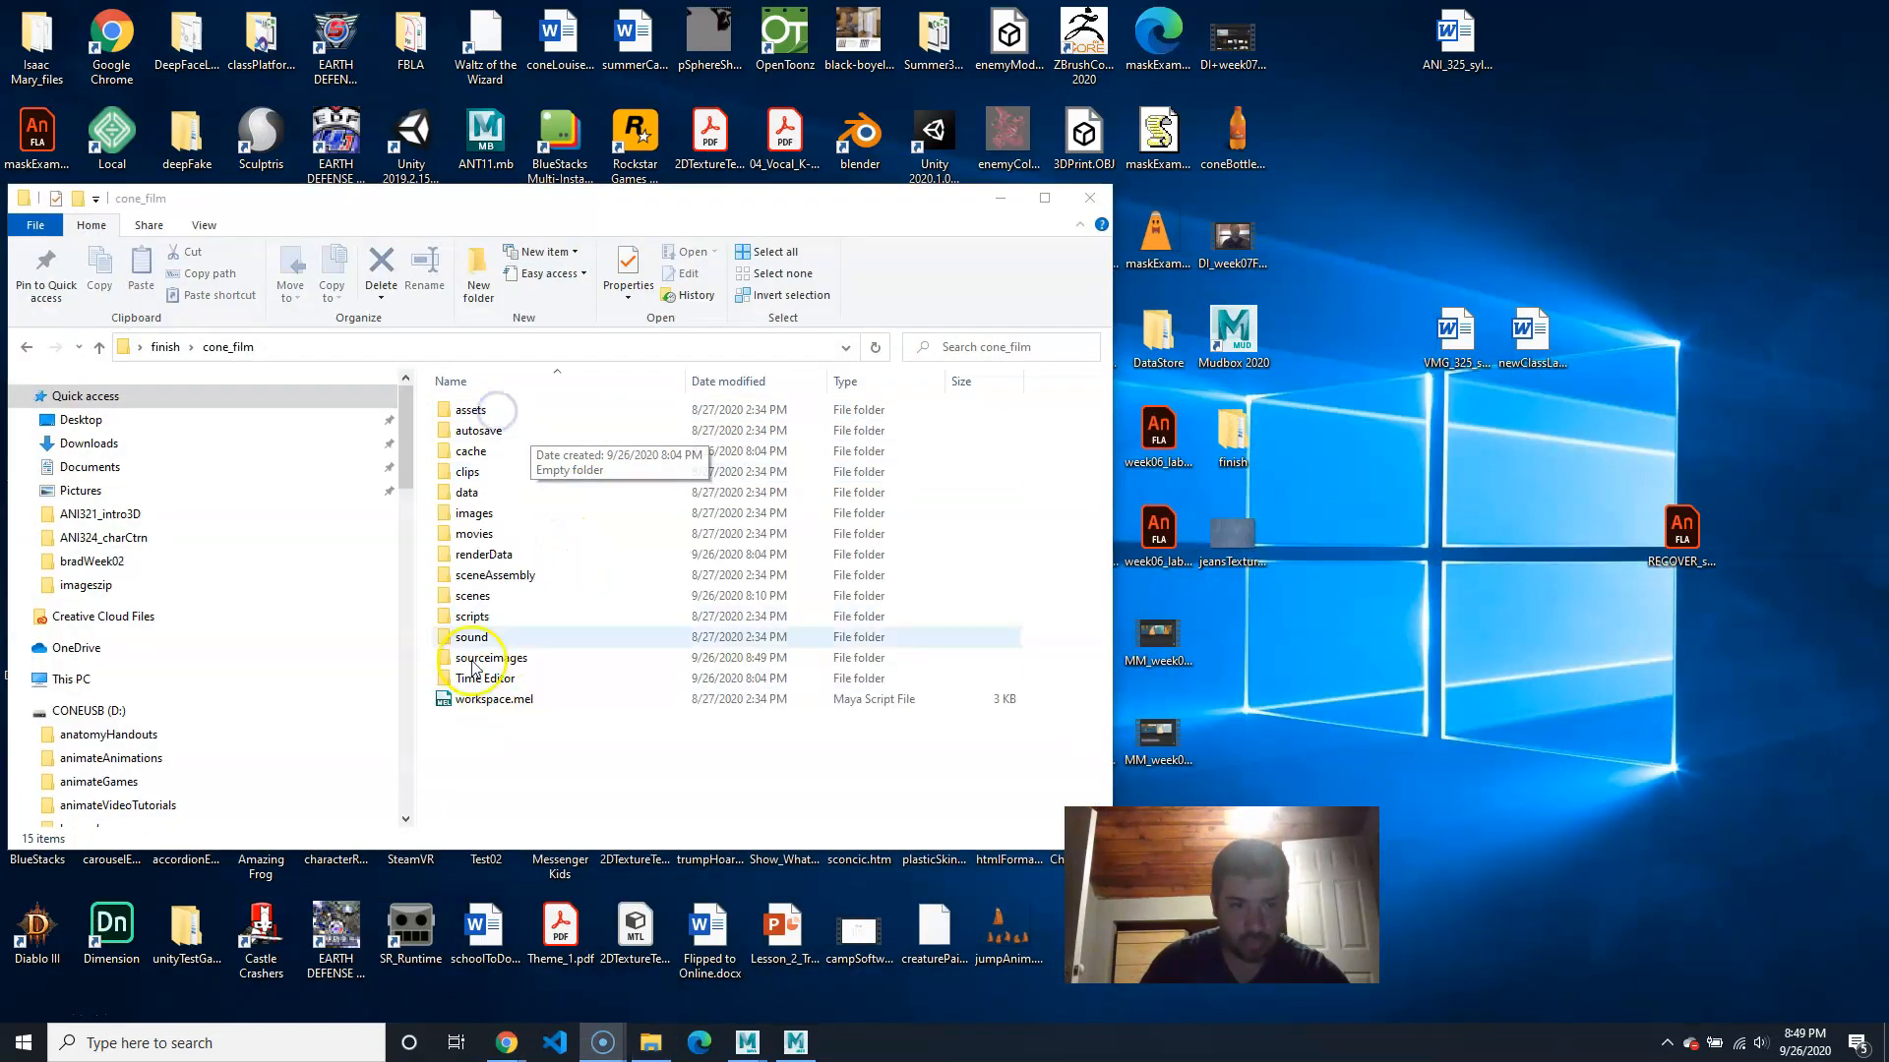
{"action": "double_click", "coordinate": [531, 661]}
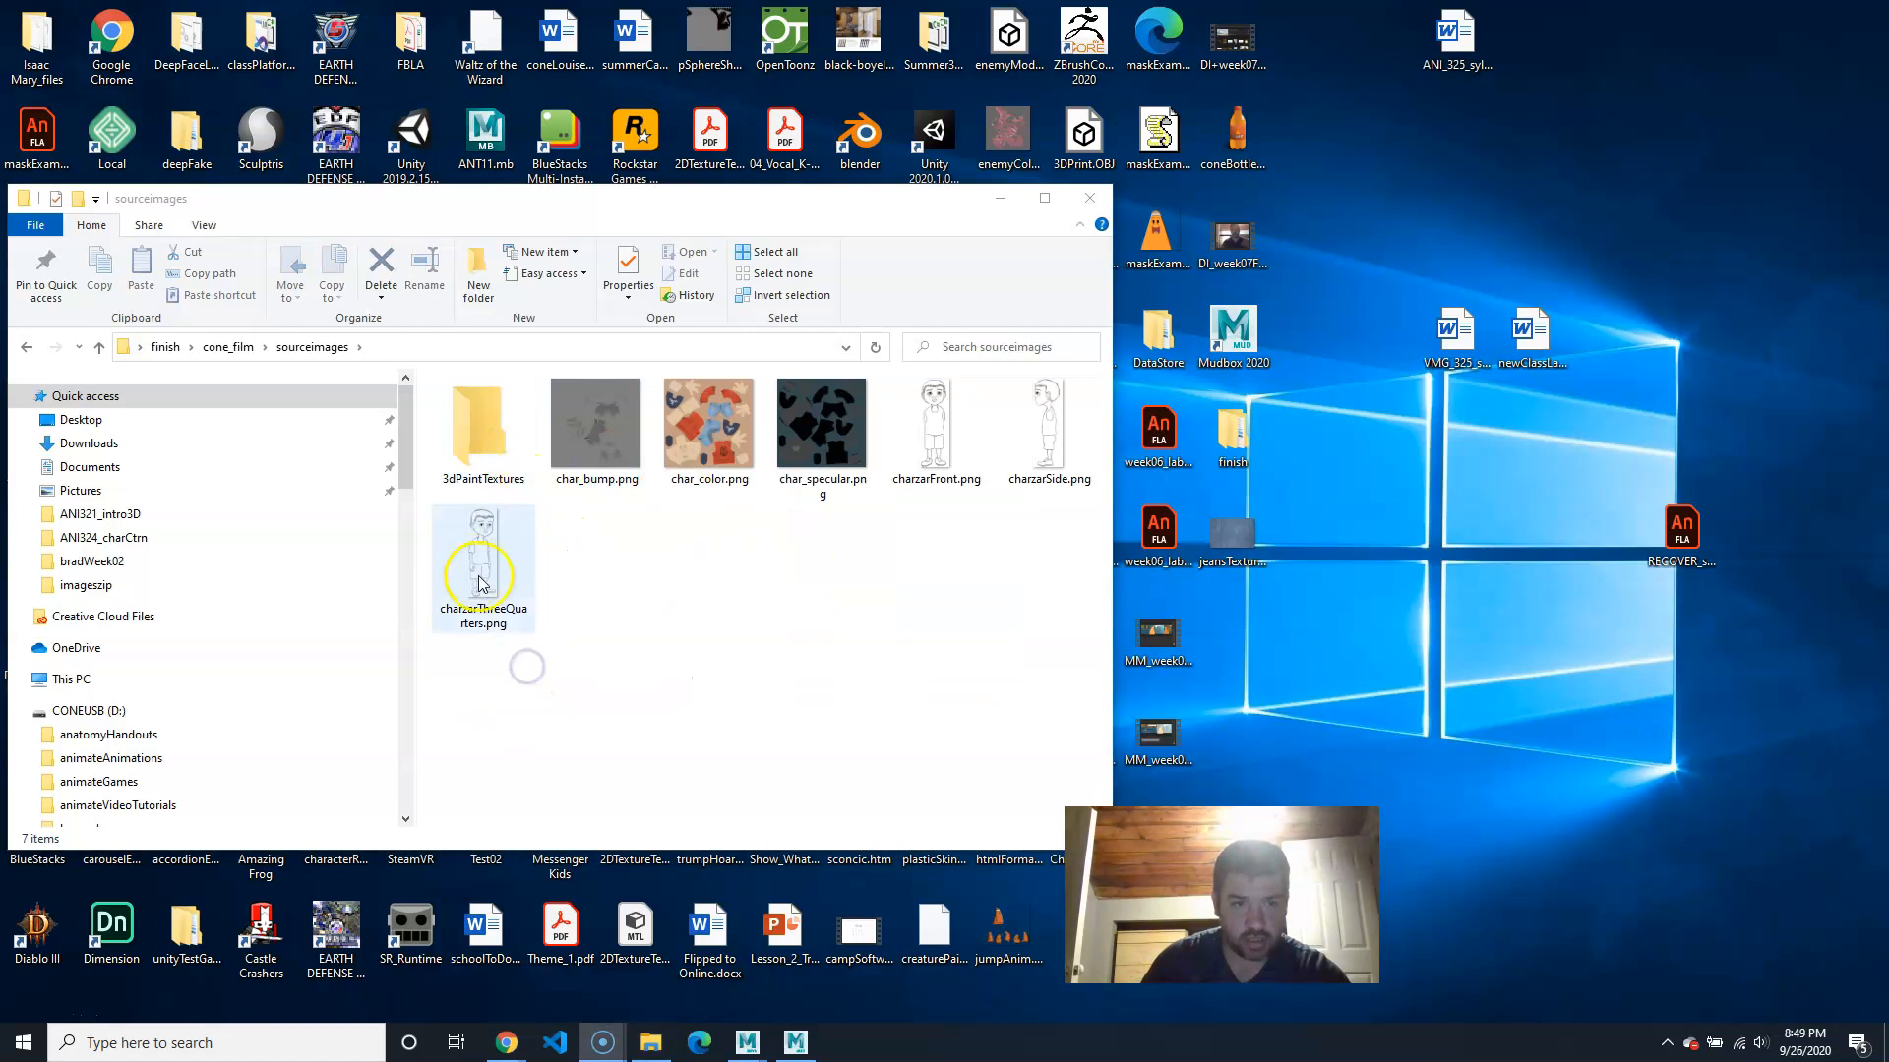
{"action": "left_click", "coordinate": [621, 466]}
{"action": "left_click", "coordinate": [699, 458]}
{"action": "left_click", "coordinate": [807, 433]}
{"action": "left_click", "coordinate": [704, 429]}
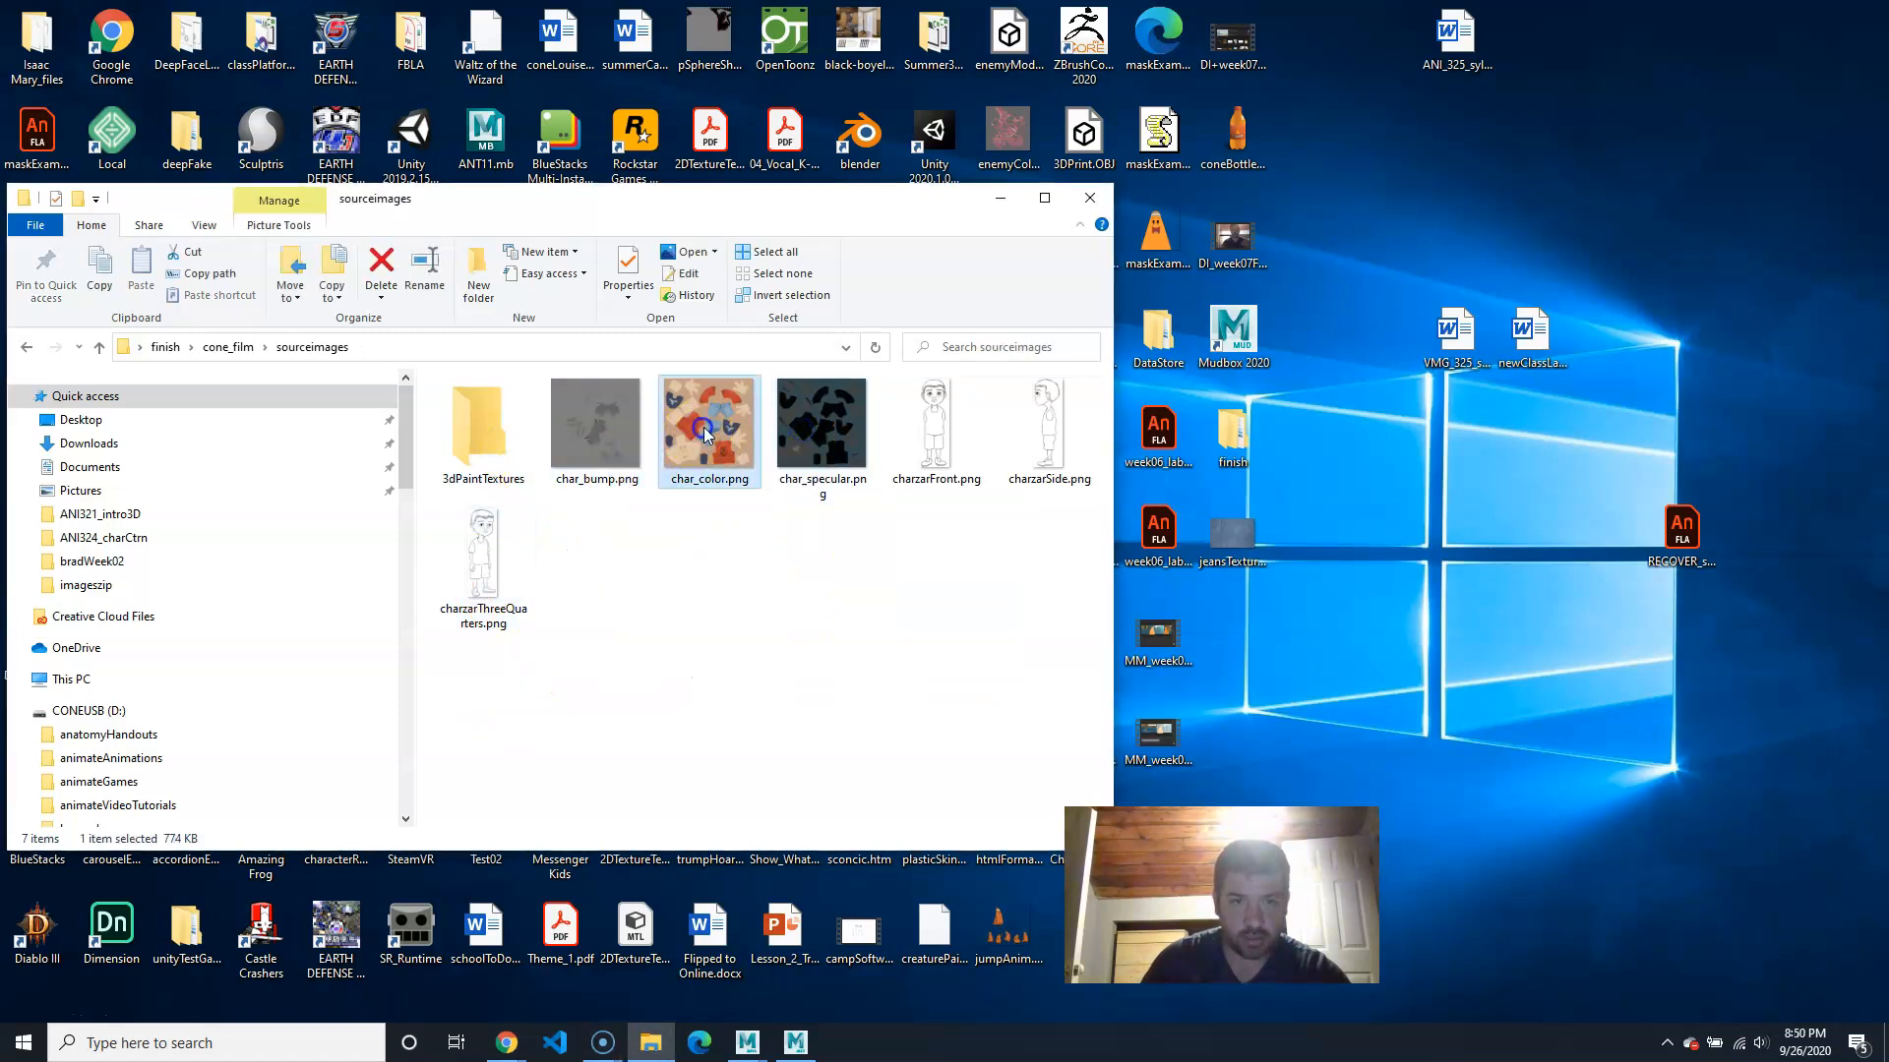
{"action": "left_click", "coordinate": [613, 442]}
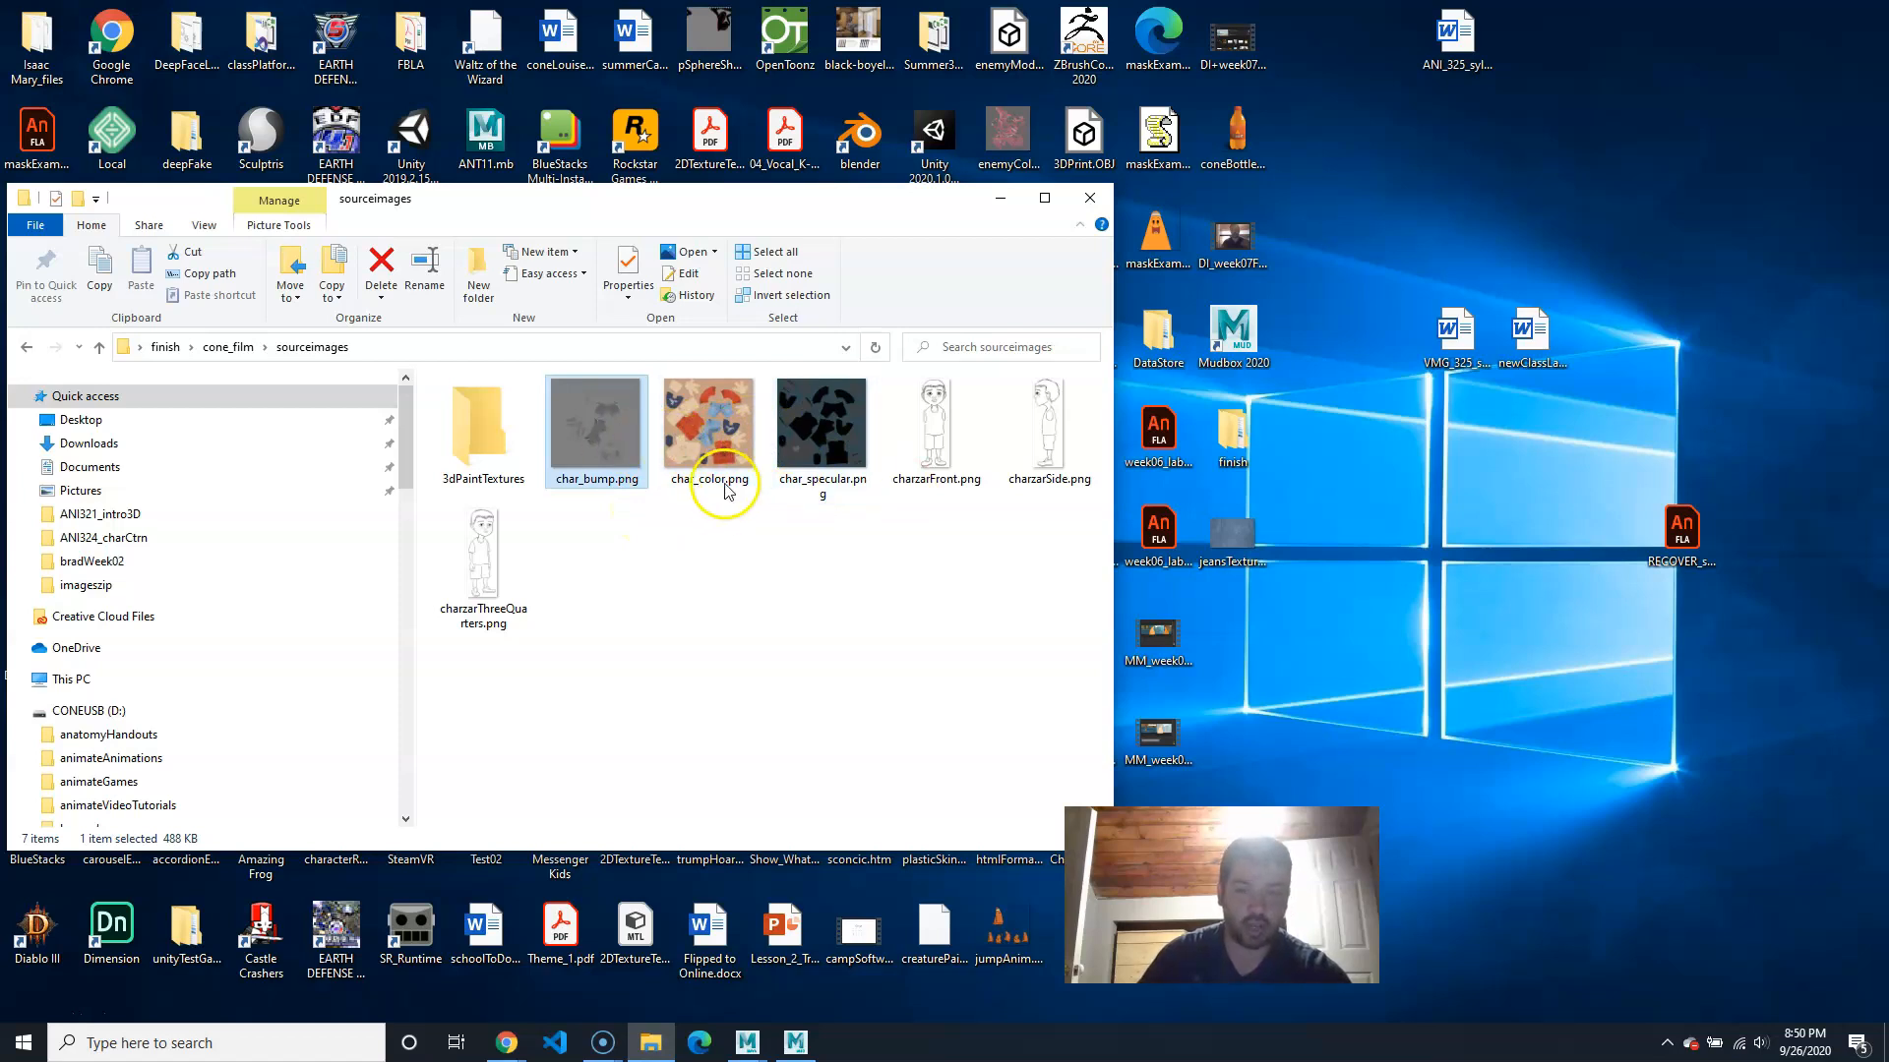
Step: Switch to Mudbox, save the scene as a Mudbox file named charMudbox in the scenes folder, and close the program
{"action": "left_click", "coordinate": [823, 1049]}
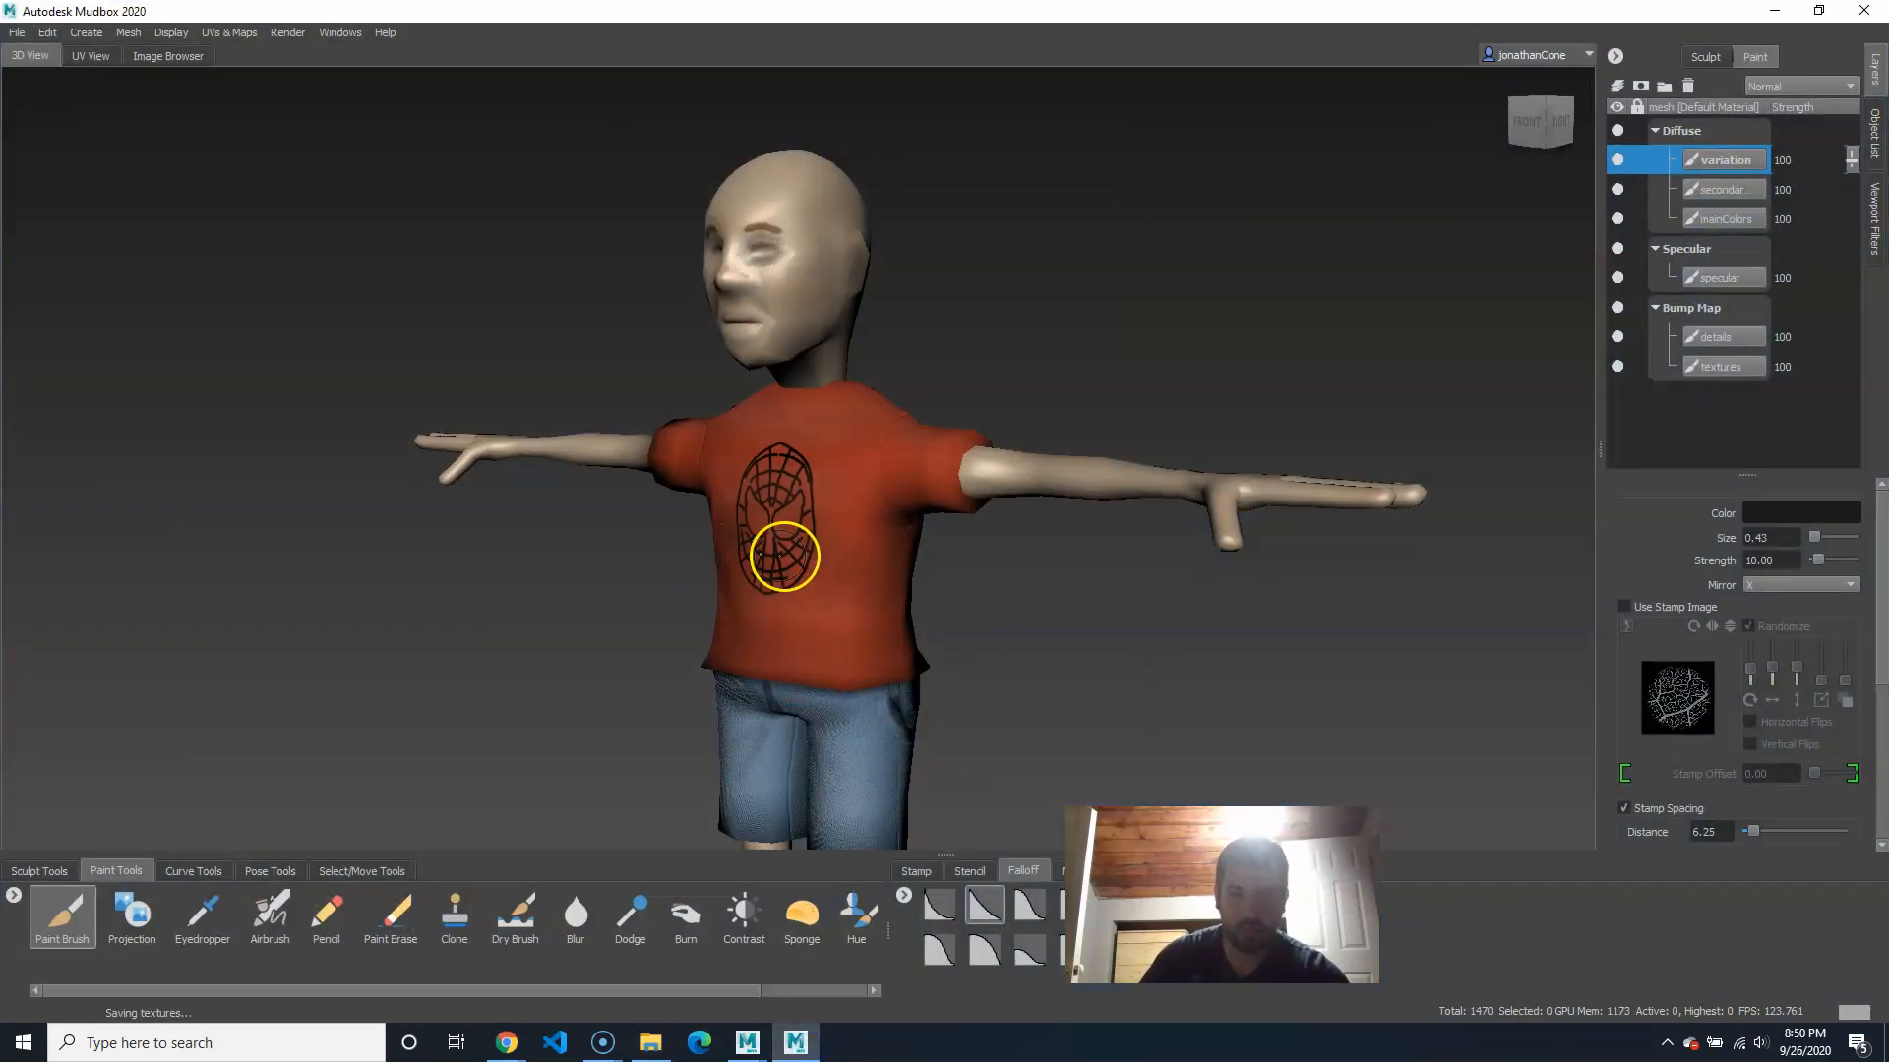
{"action": "left_click", "coordinate": [19, 34]}
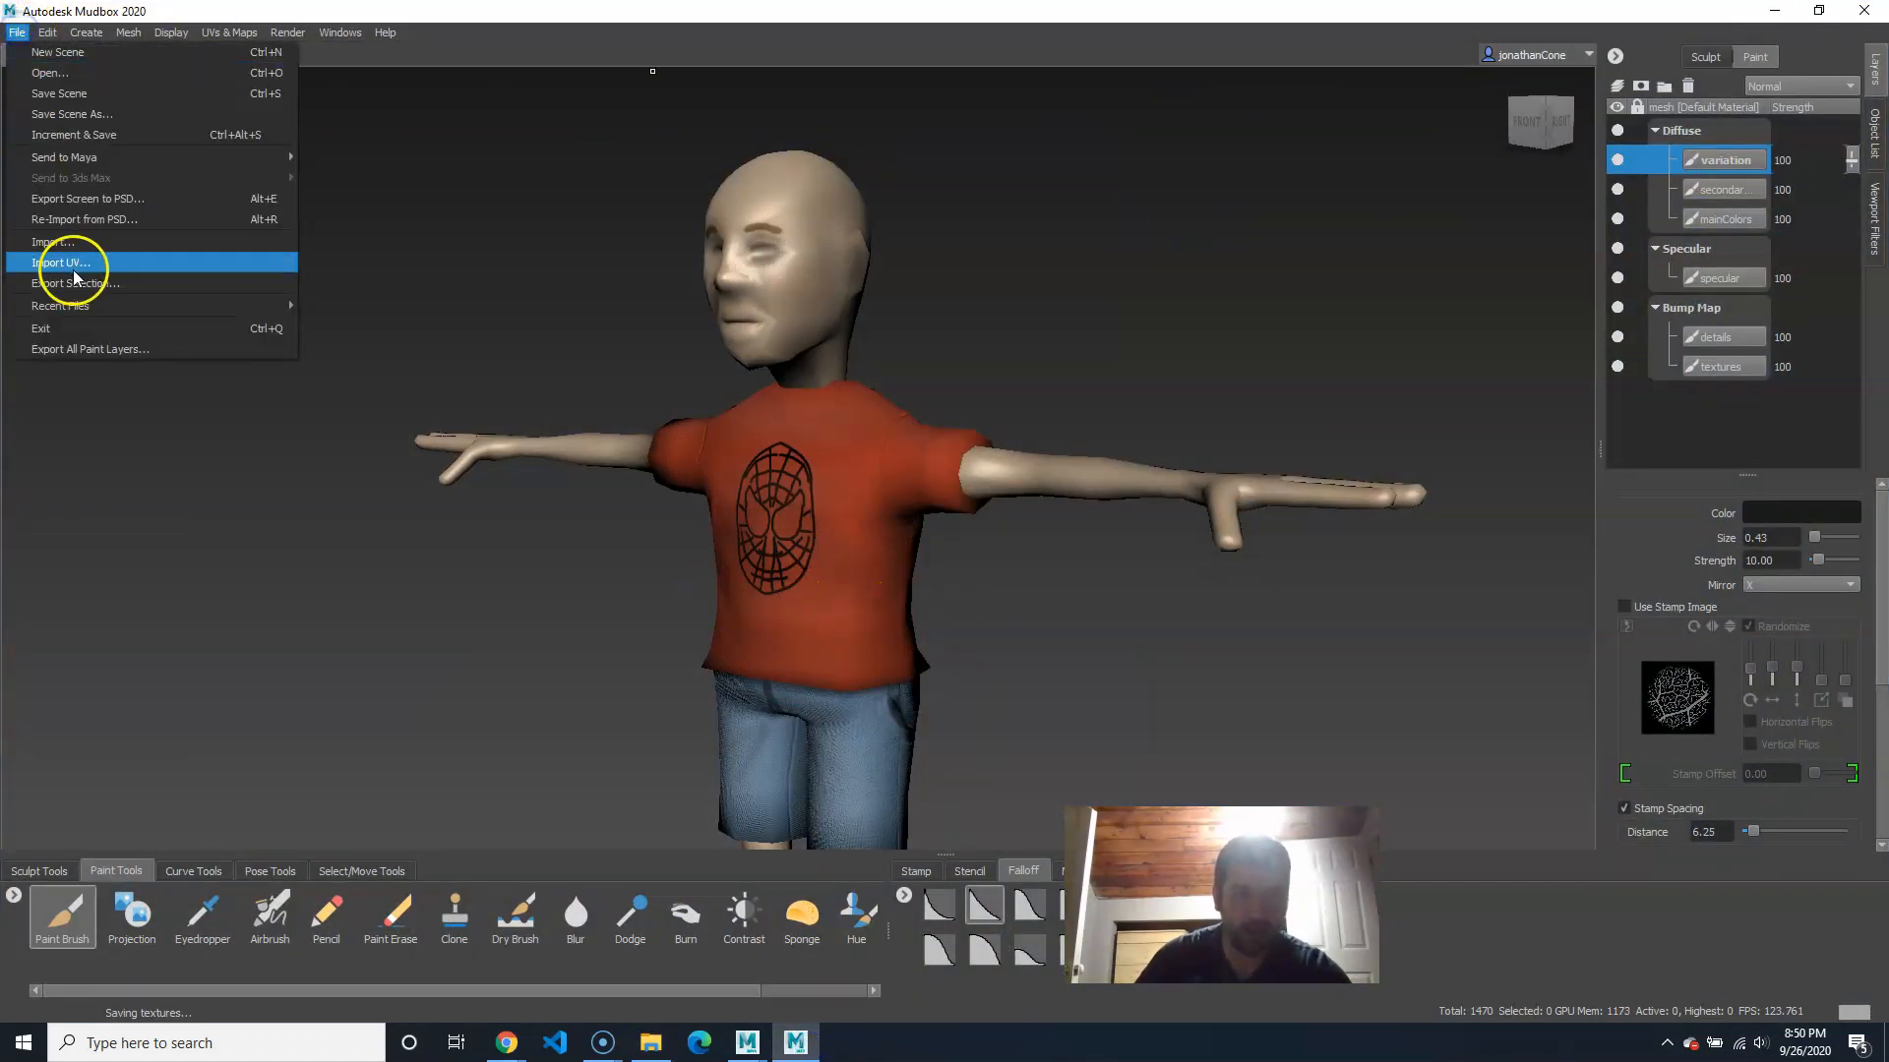
{"action": "left_click", "coordinate": [91, 118]}
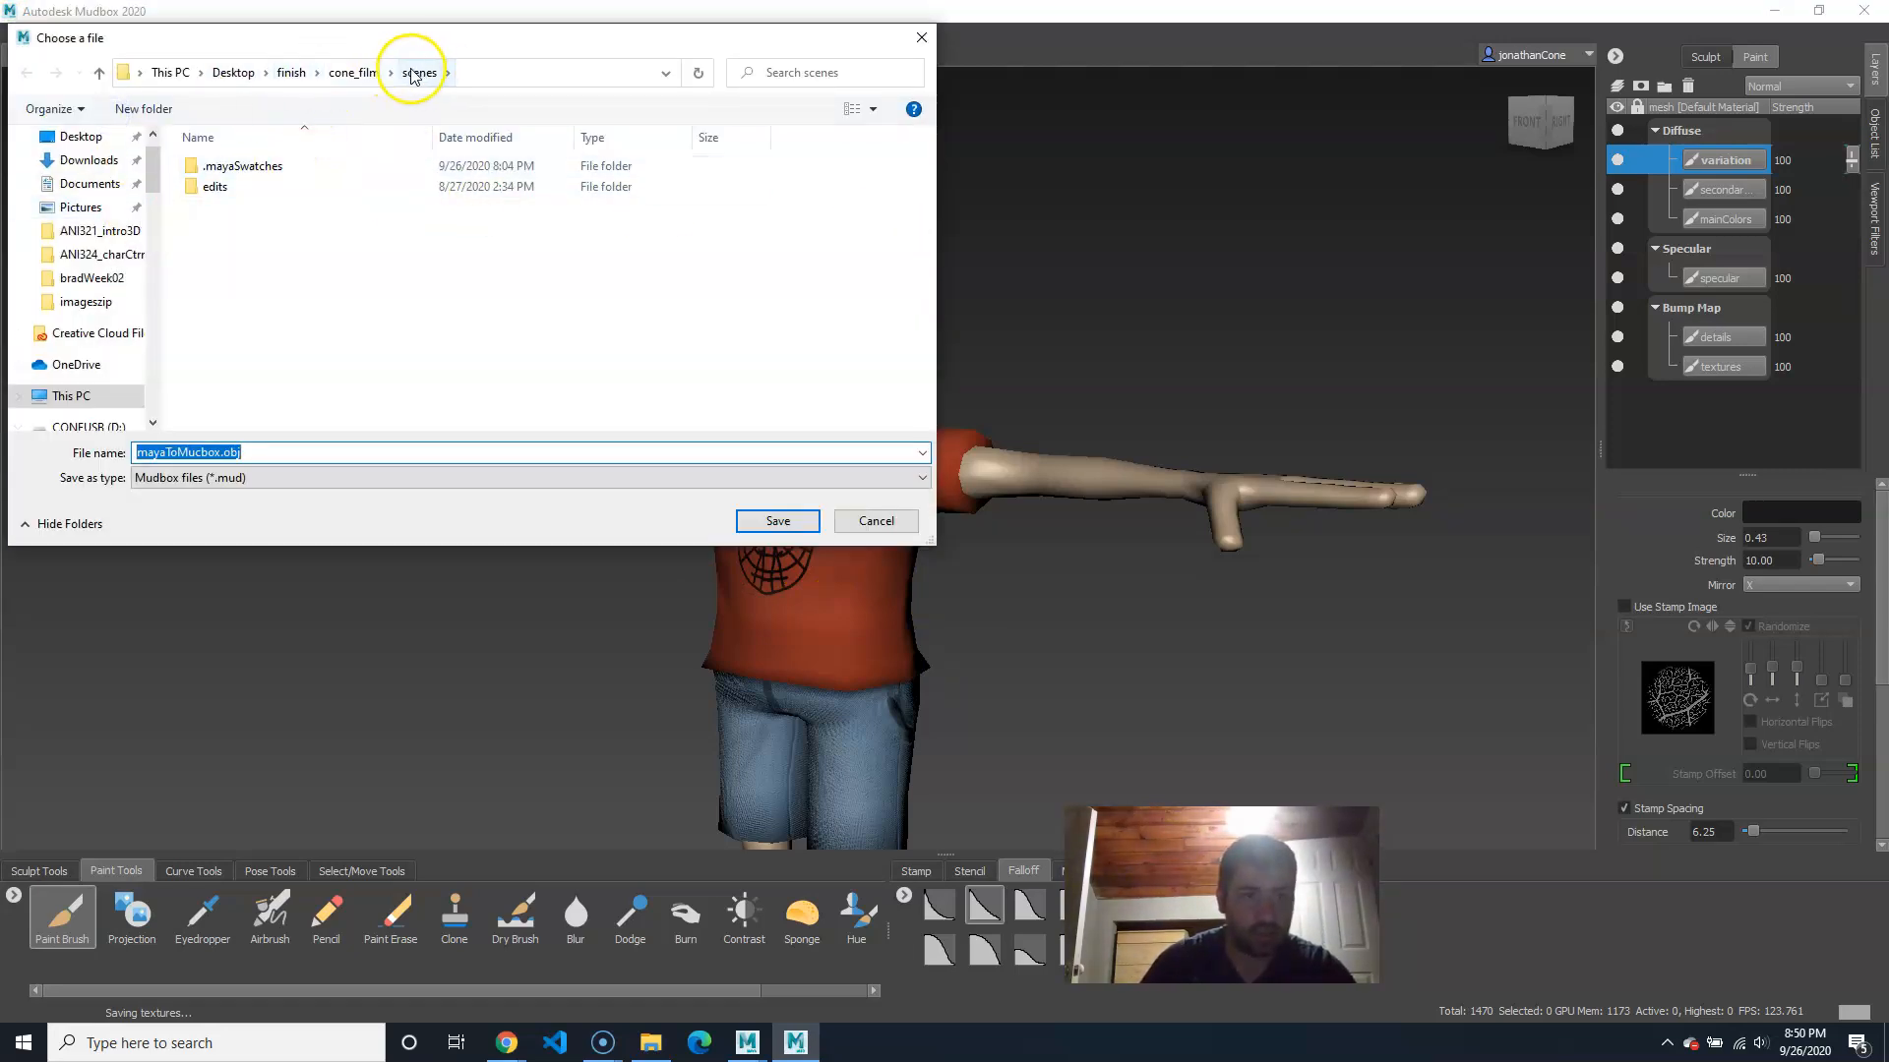
{"action": "left_click", "coordinate": [251, 453]}
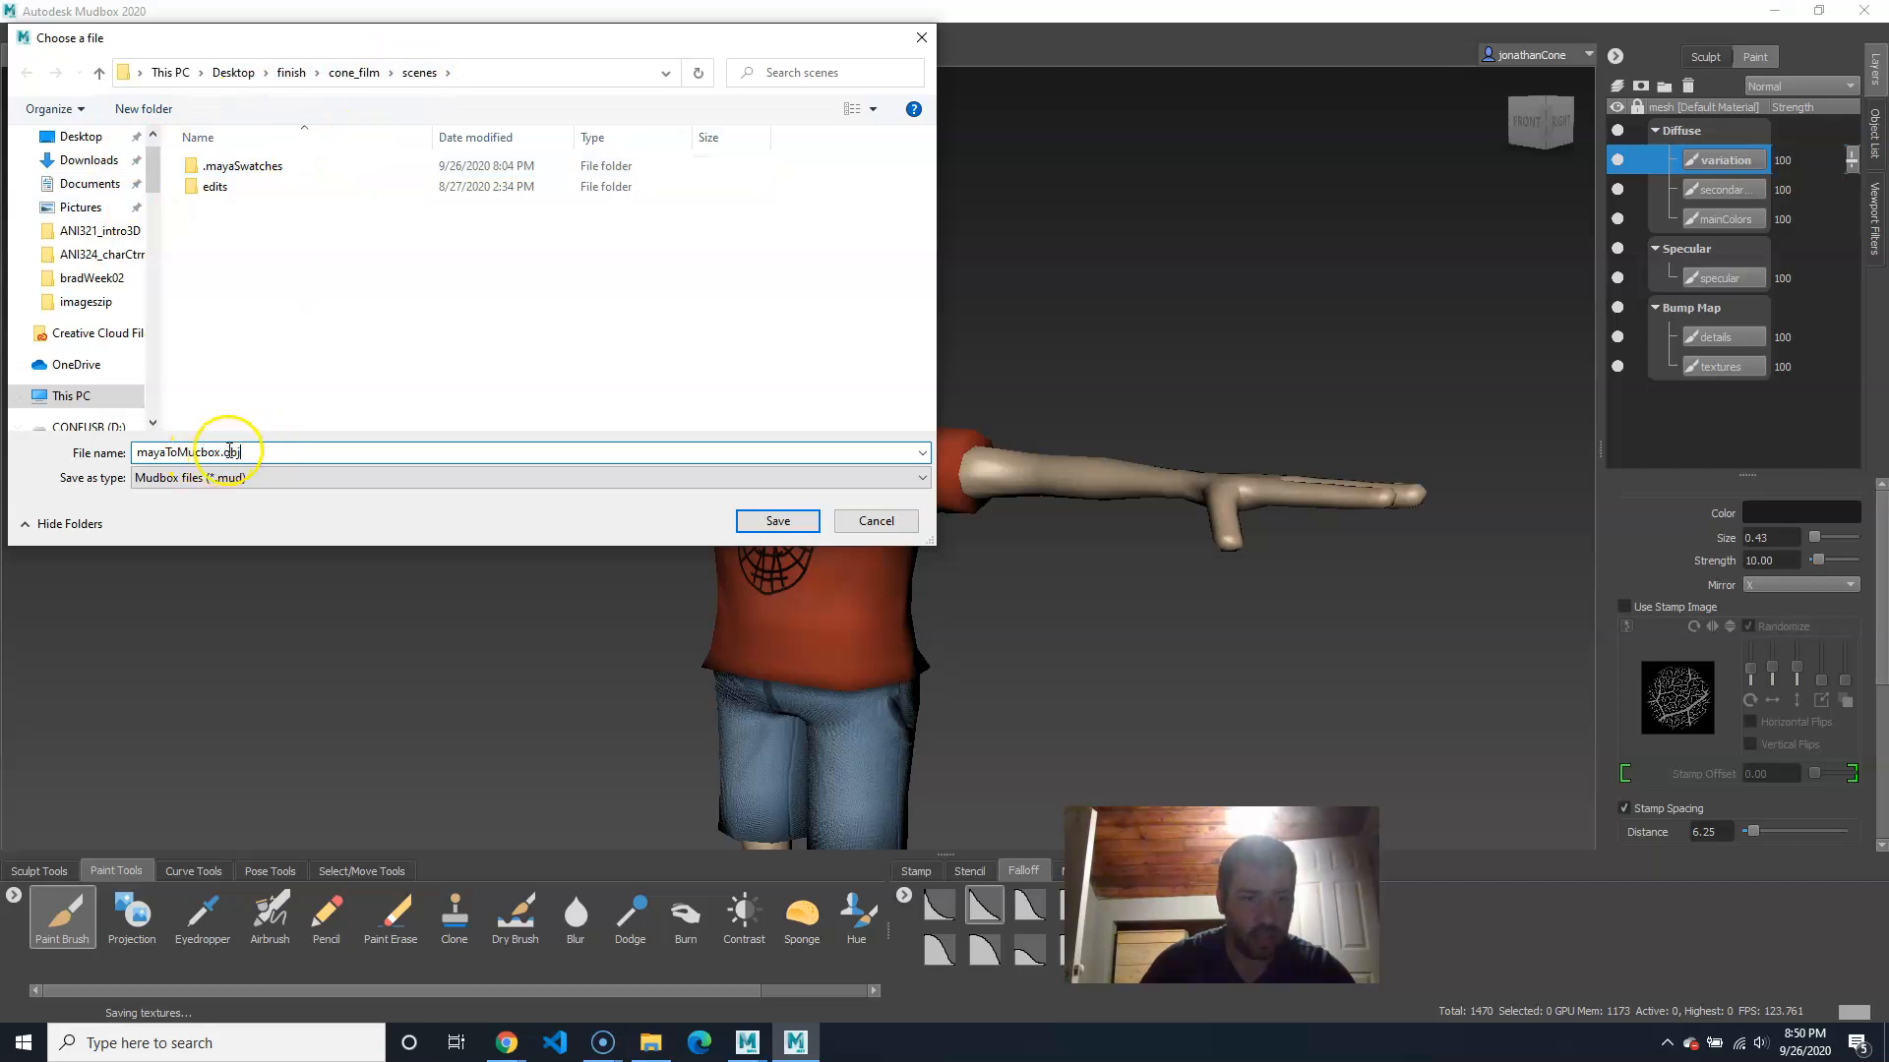
{"action": "left_click_drag", "start_coordinate": [300, 450], "coordinate": [10, 430]}
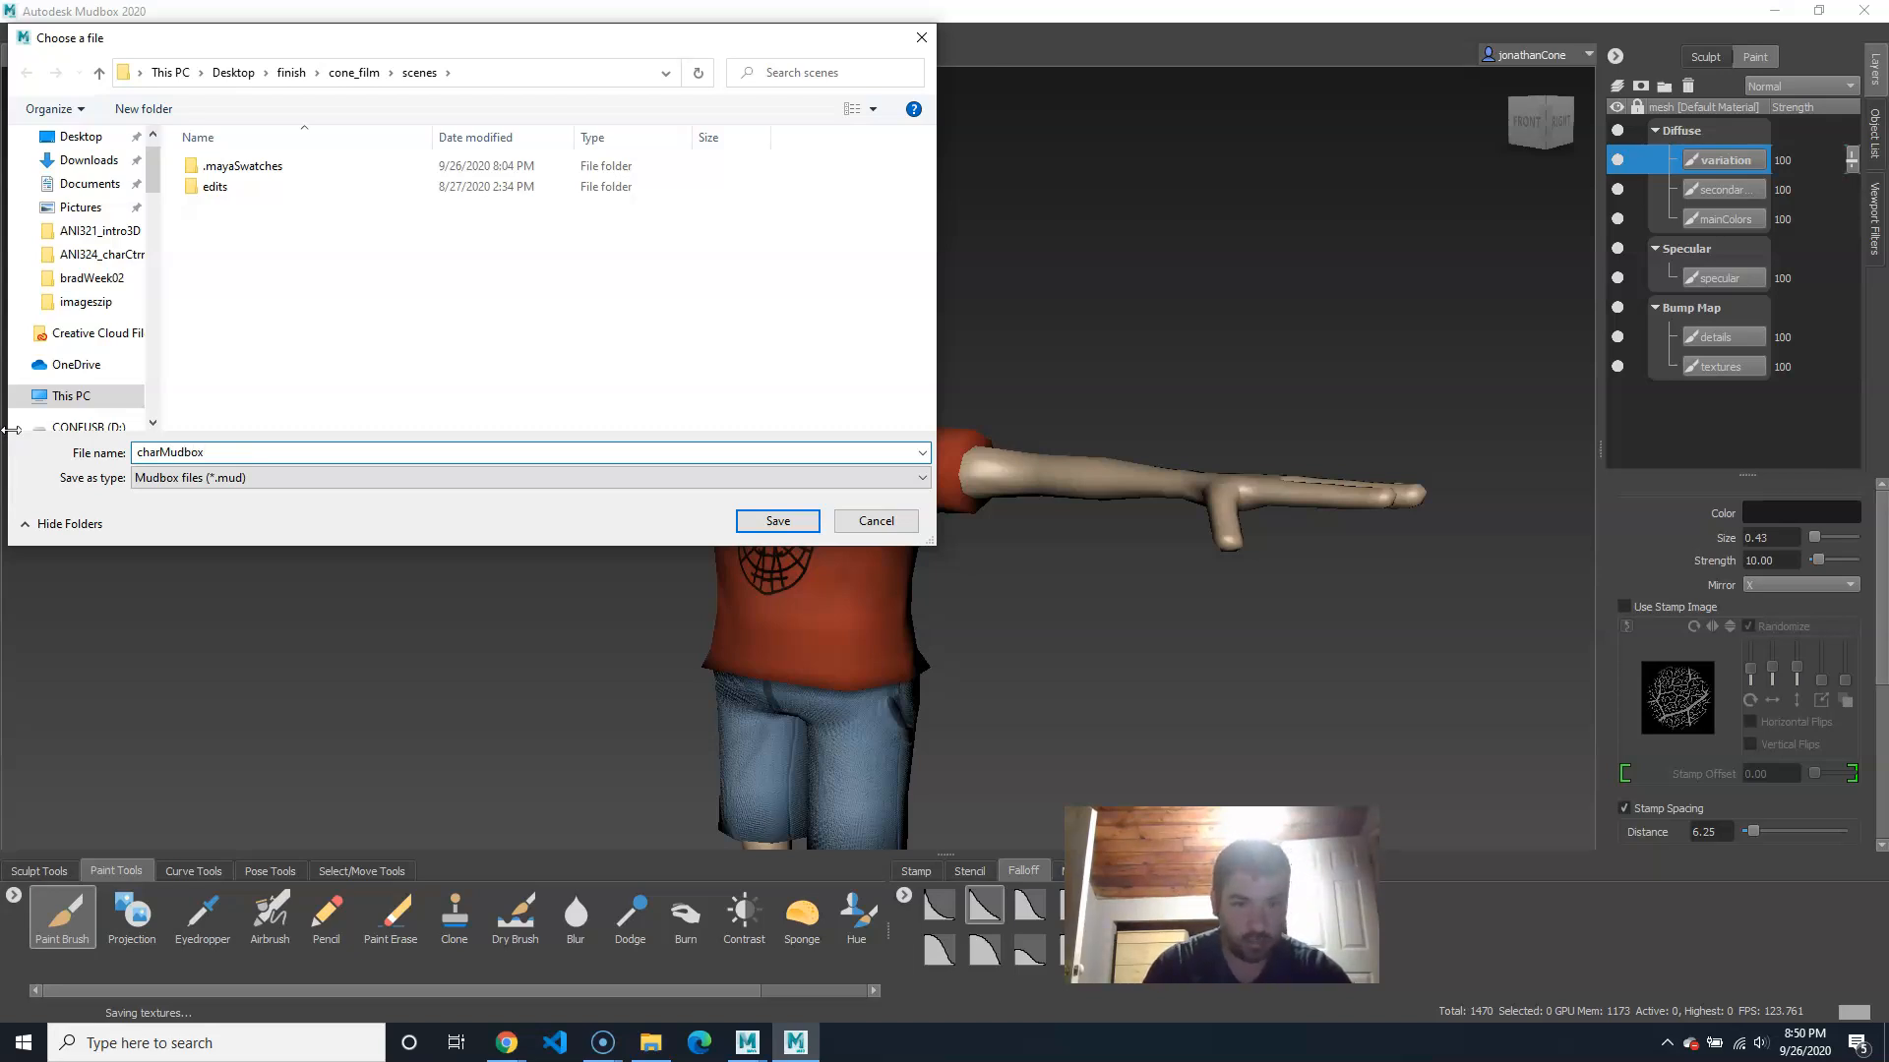
{"action": "key", "text": "Return"}
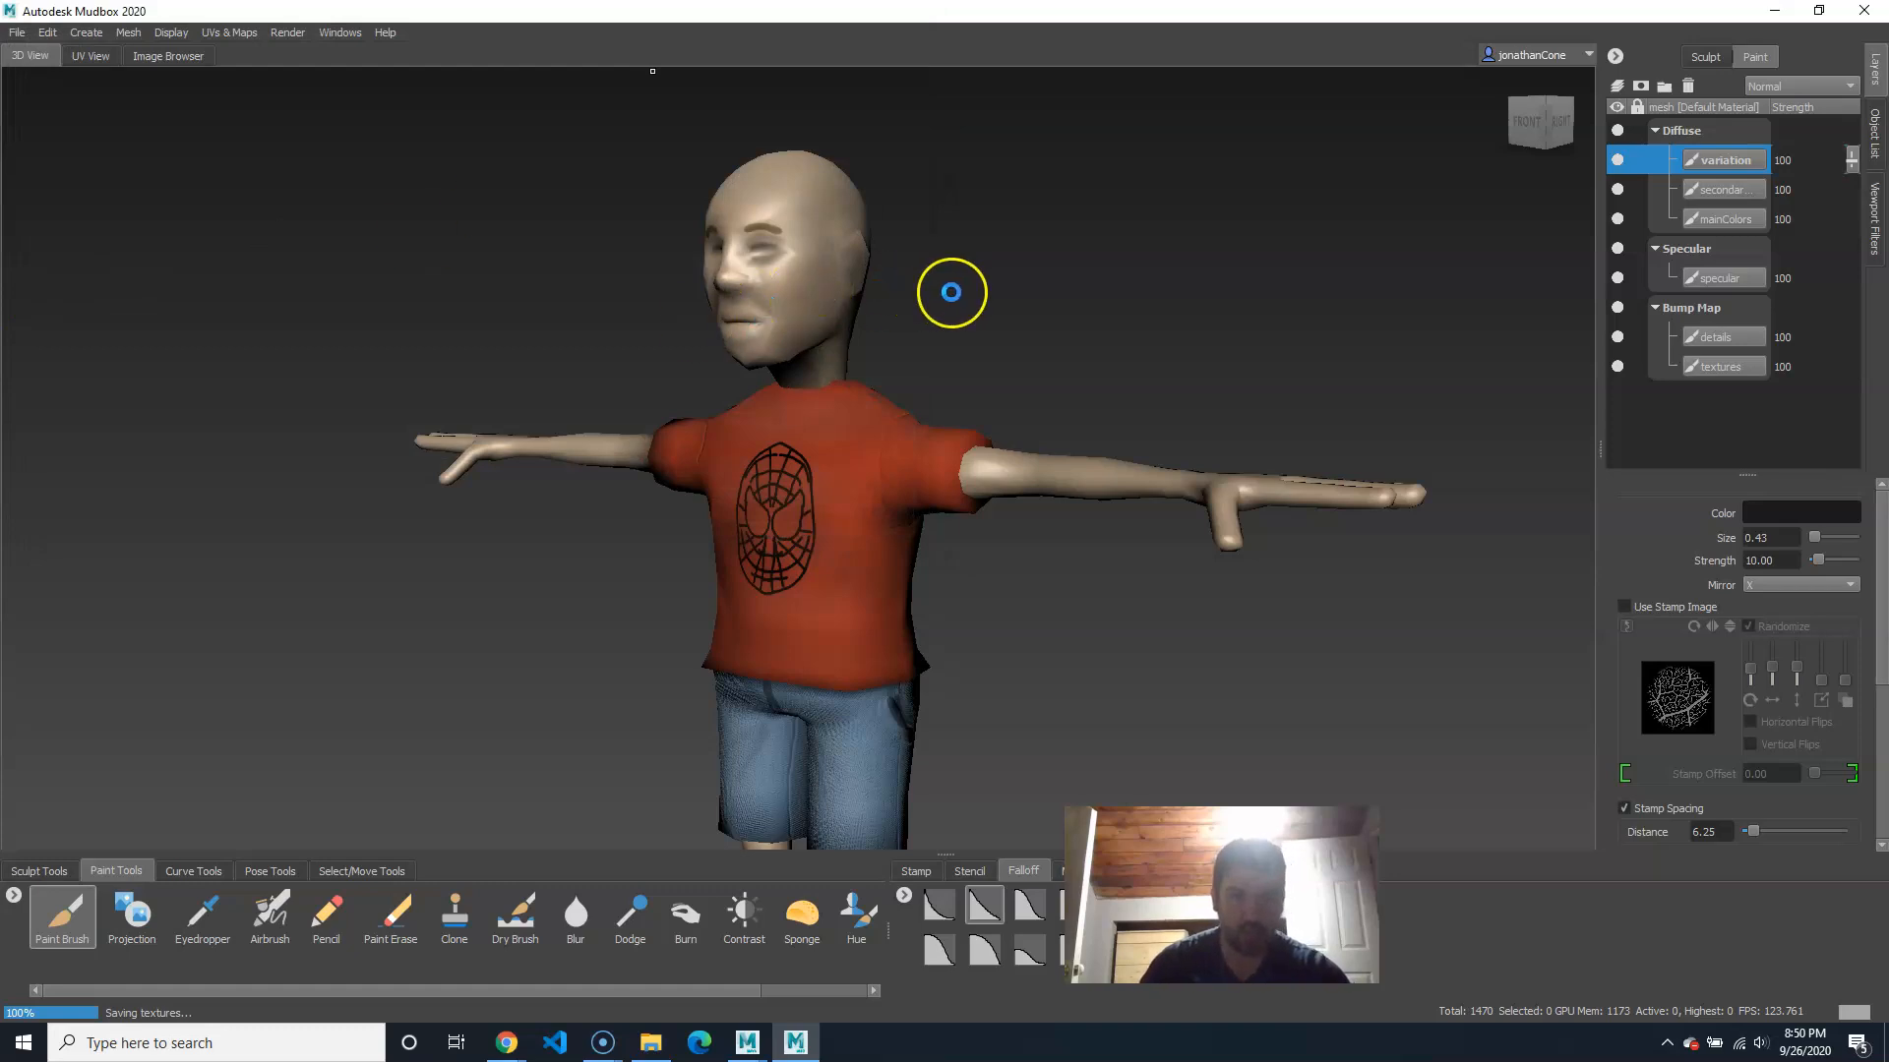
{"action": "left_click", "coordinate": [1859, 12]}
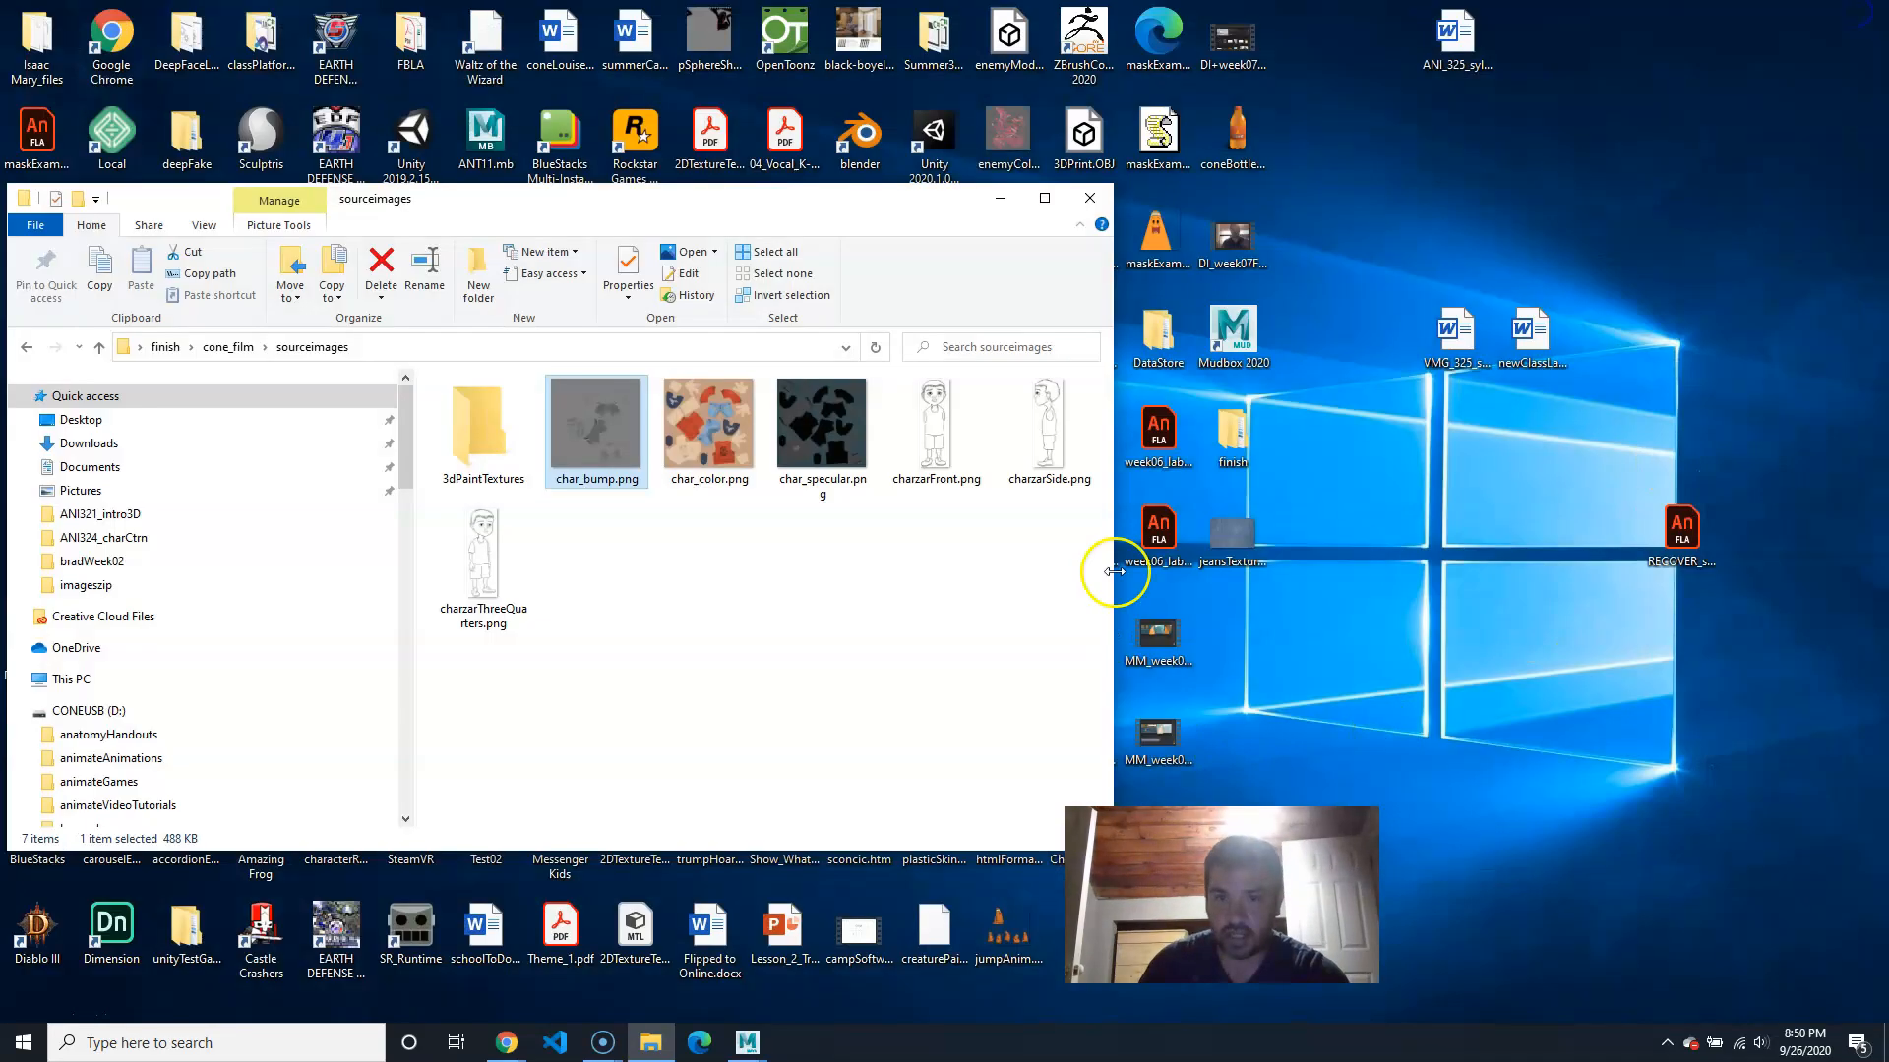
Step: Switch to Maya and examine the shading of the character's head, neck and torso up close
{"action": "left_click", "coordinate": [746, 1043]}
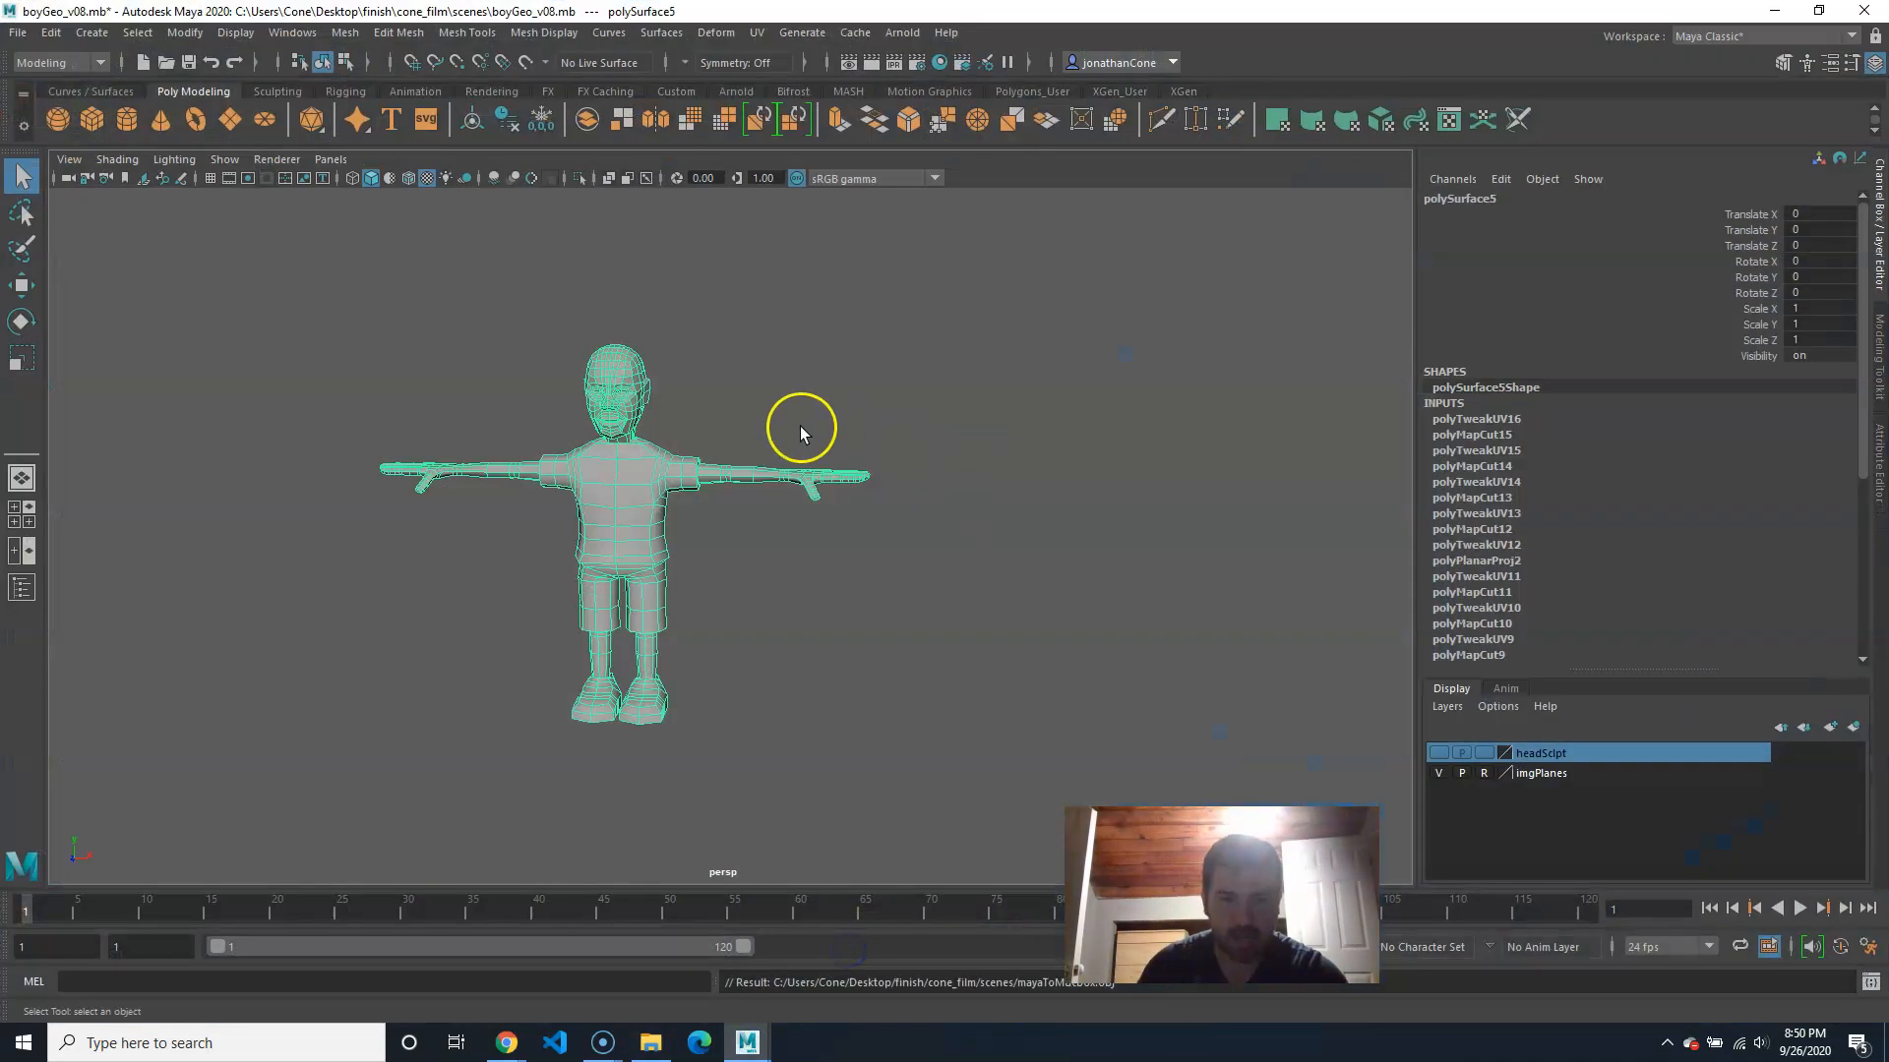
{"action": "left_click", "coordinate": [800, 427]}
{"action": "left_click", "coordinate": [641, 493]}
{"action": "right_click_drag", "start_coordinate": [652, 502], "coordinate": [734, 527], "text": "alt"}
{"action": "left_click_drag", "start_coordinate": [733, 527], "coordinate": [502, 540], "text": "alt"}
{"action": "right_click_drag", "start_coordinate": [502, 540], "coordinate": [900, 588], "text": "alt"}
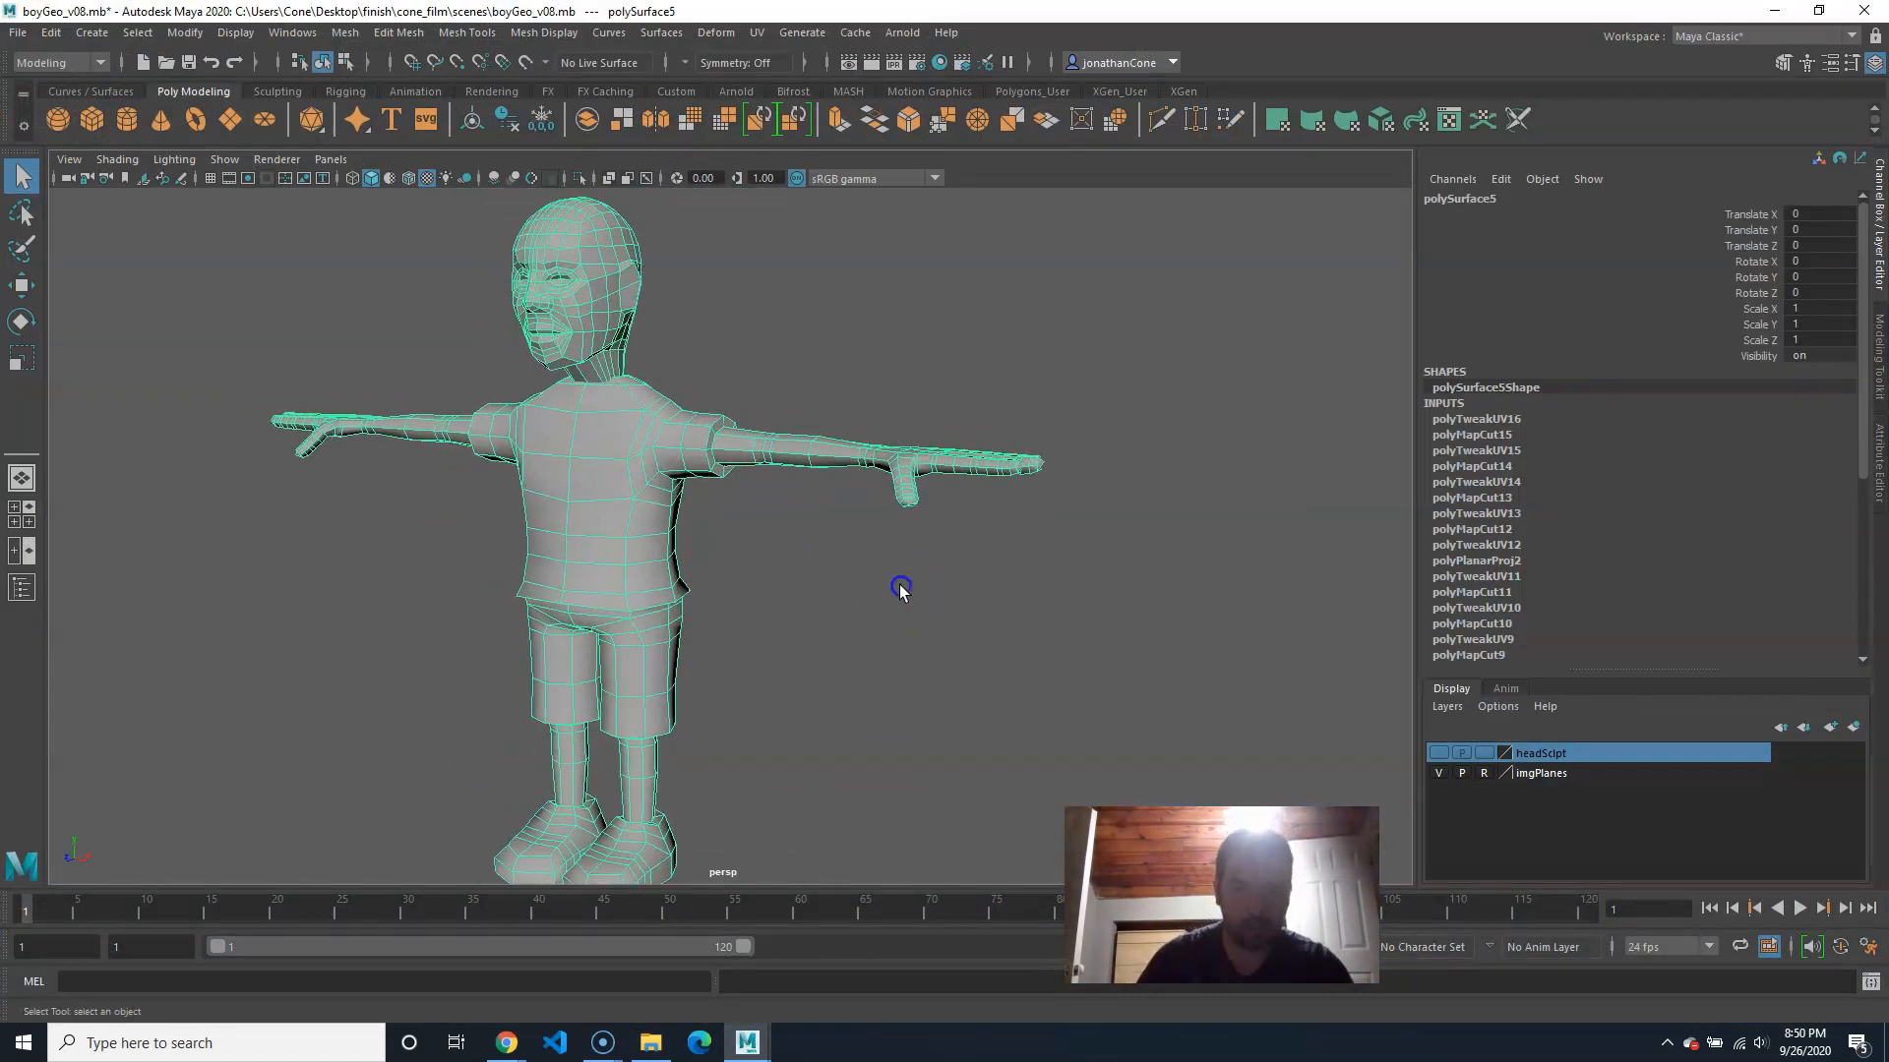
{"action": "left_click", "coordinate": [900, 588]}
{"action": "left_click_drag", "start_coordinate": [629, 522], "coordinate": [665, 505], "text": "alt"}
{"action": "right_click_drag", "start_coordinate": [665, 505], "coordinate": [725, 581], "text": "alt"}
{"action": "left_click_drag", "start_coordinate": [725, 581], "coordinate": [771, 615], "text": "alt"}
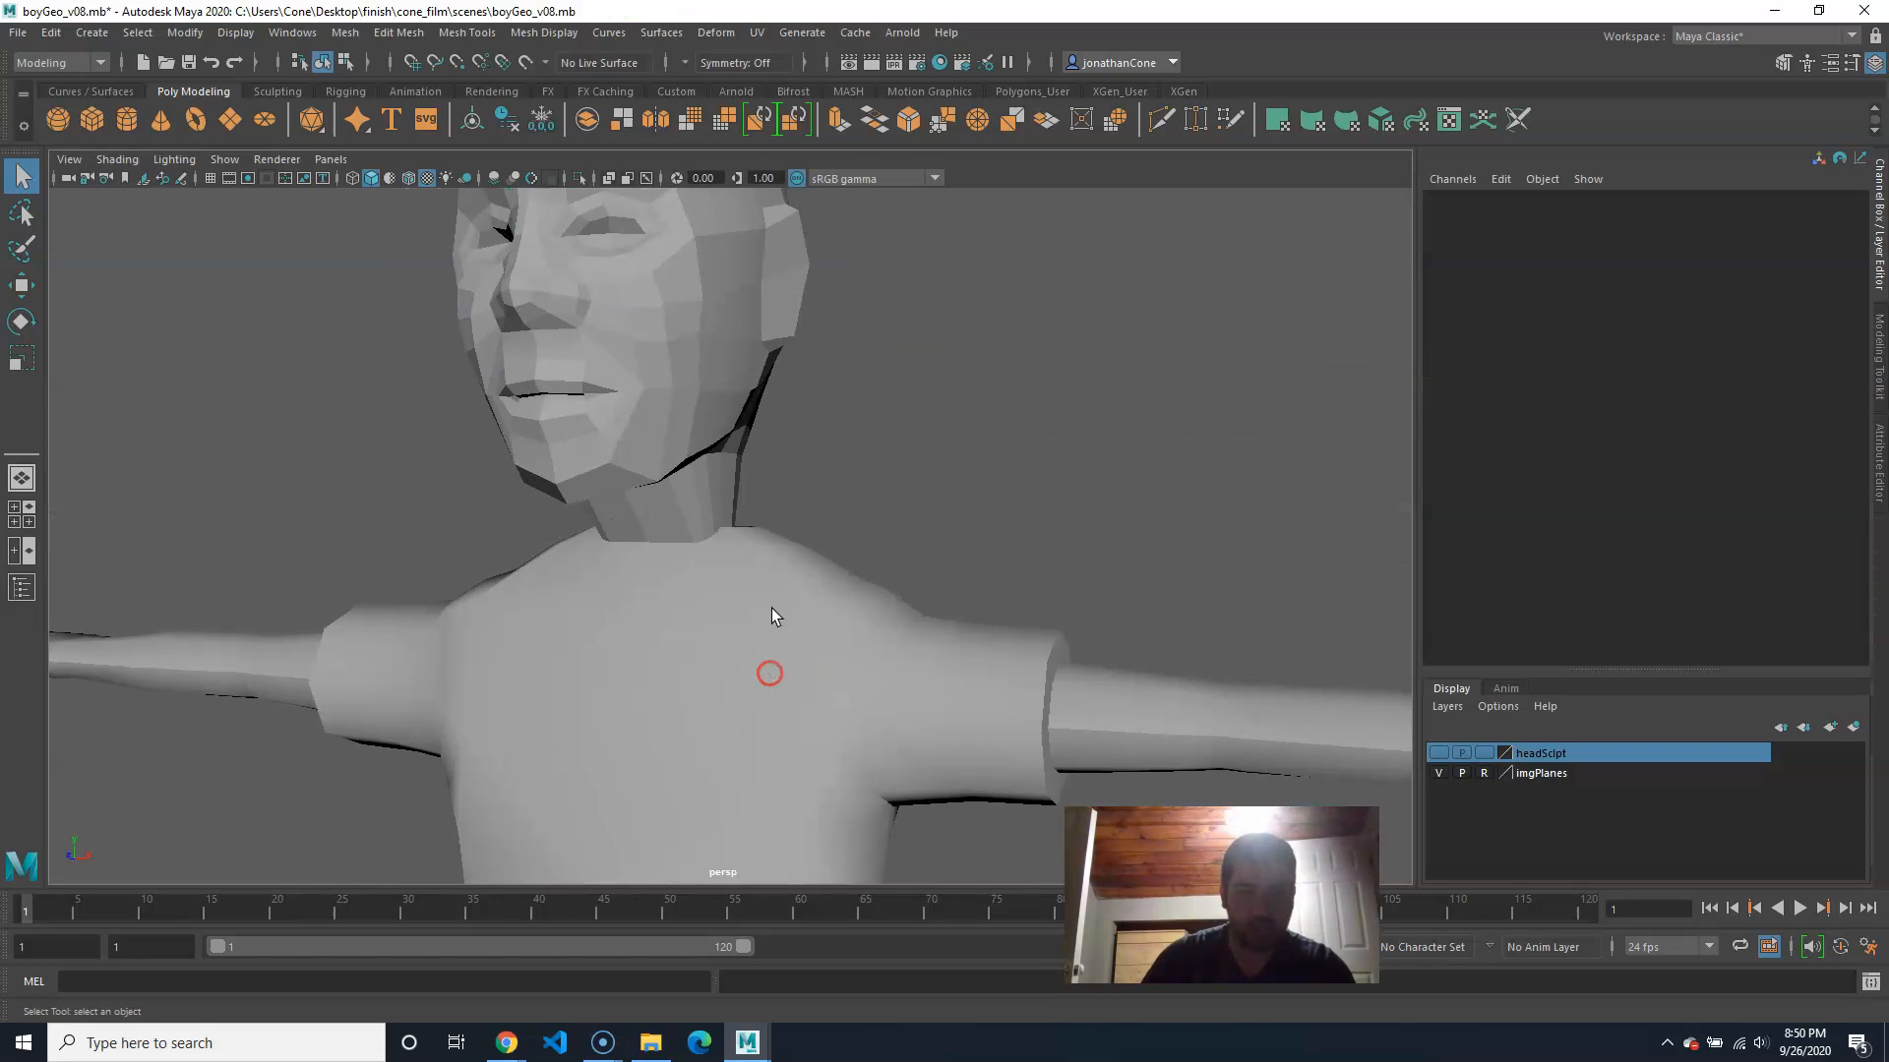
{"action": "middle_click_drag", "start_coordinate": [657, 295], "coordinate": [767, 494], "text": "alt"}
{"action": "left_click", "coordinate": [676, 372]}
{"action": "left_click", "coordinate": [888, 292]}
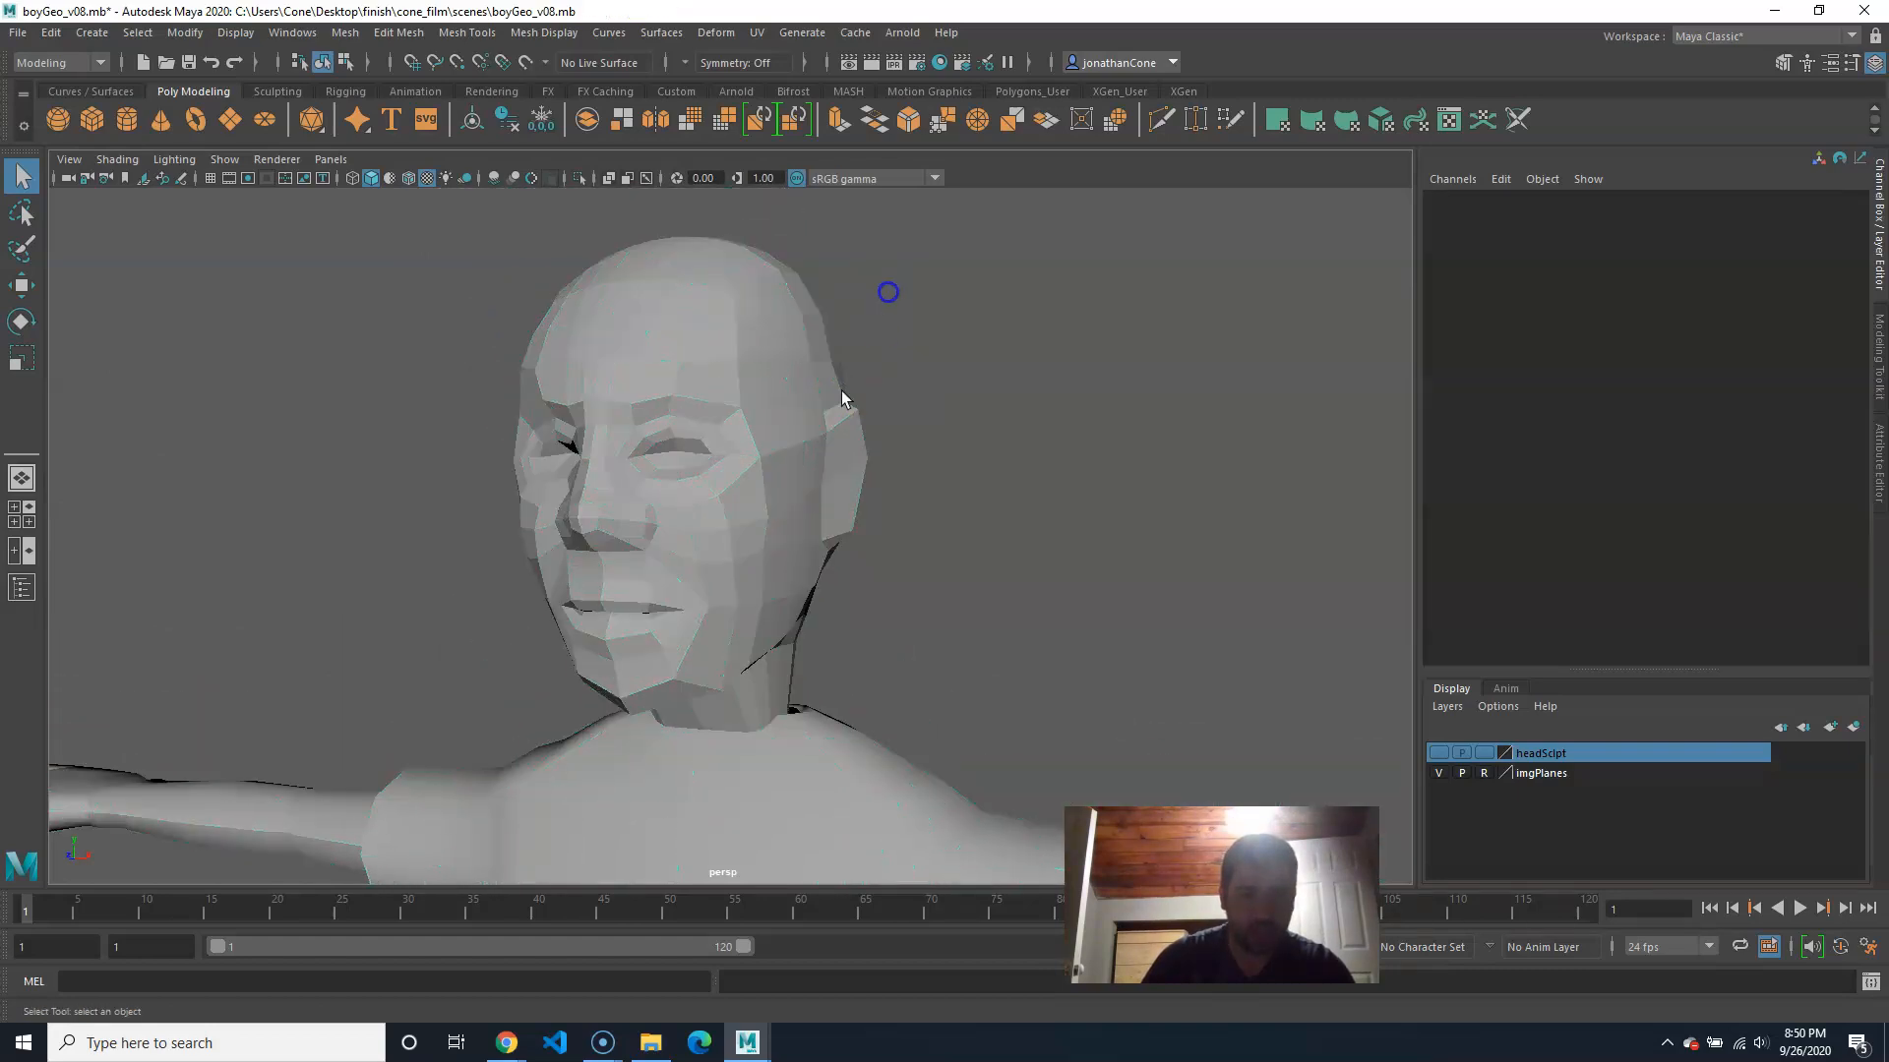
{"action": "middle_click_drag", "start_coordinate": [708, 600], "coordinate": [929, 552], "text": "alt"}
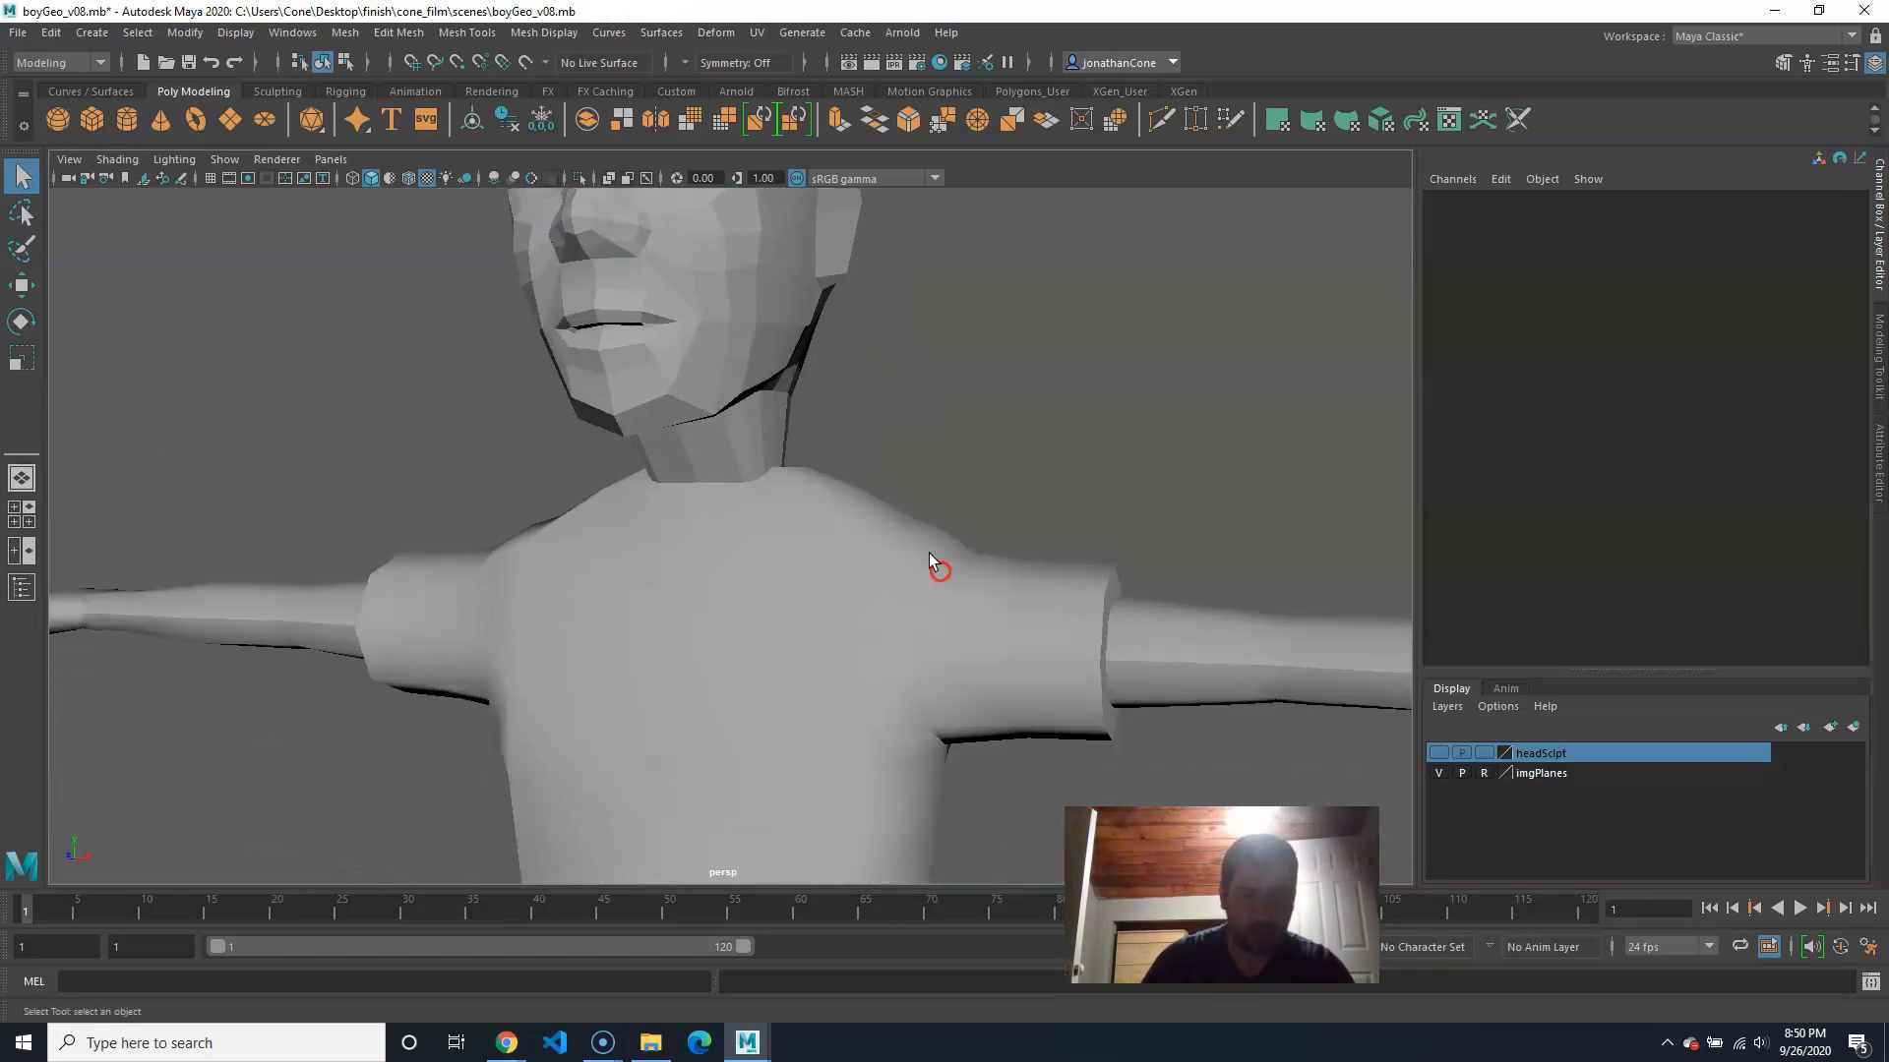
{"action": "left_click", "coordinate": [727, 597]}
{"action": "left_click", "coordinate": [892, 437]}
{"action": "middle_click_drag", "start_coordinate": [686, 404], "coordinate": [709, 540], "text": "alt"}
Step: Select the whole character mesh and apply Soften Edge to its normals
{"action": "left_click", "coordinate": [755, 398]}
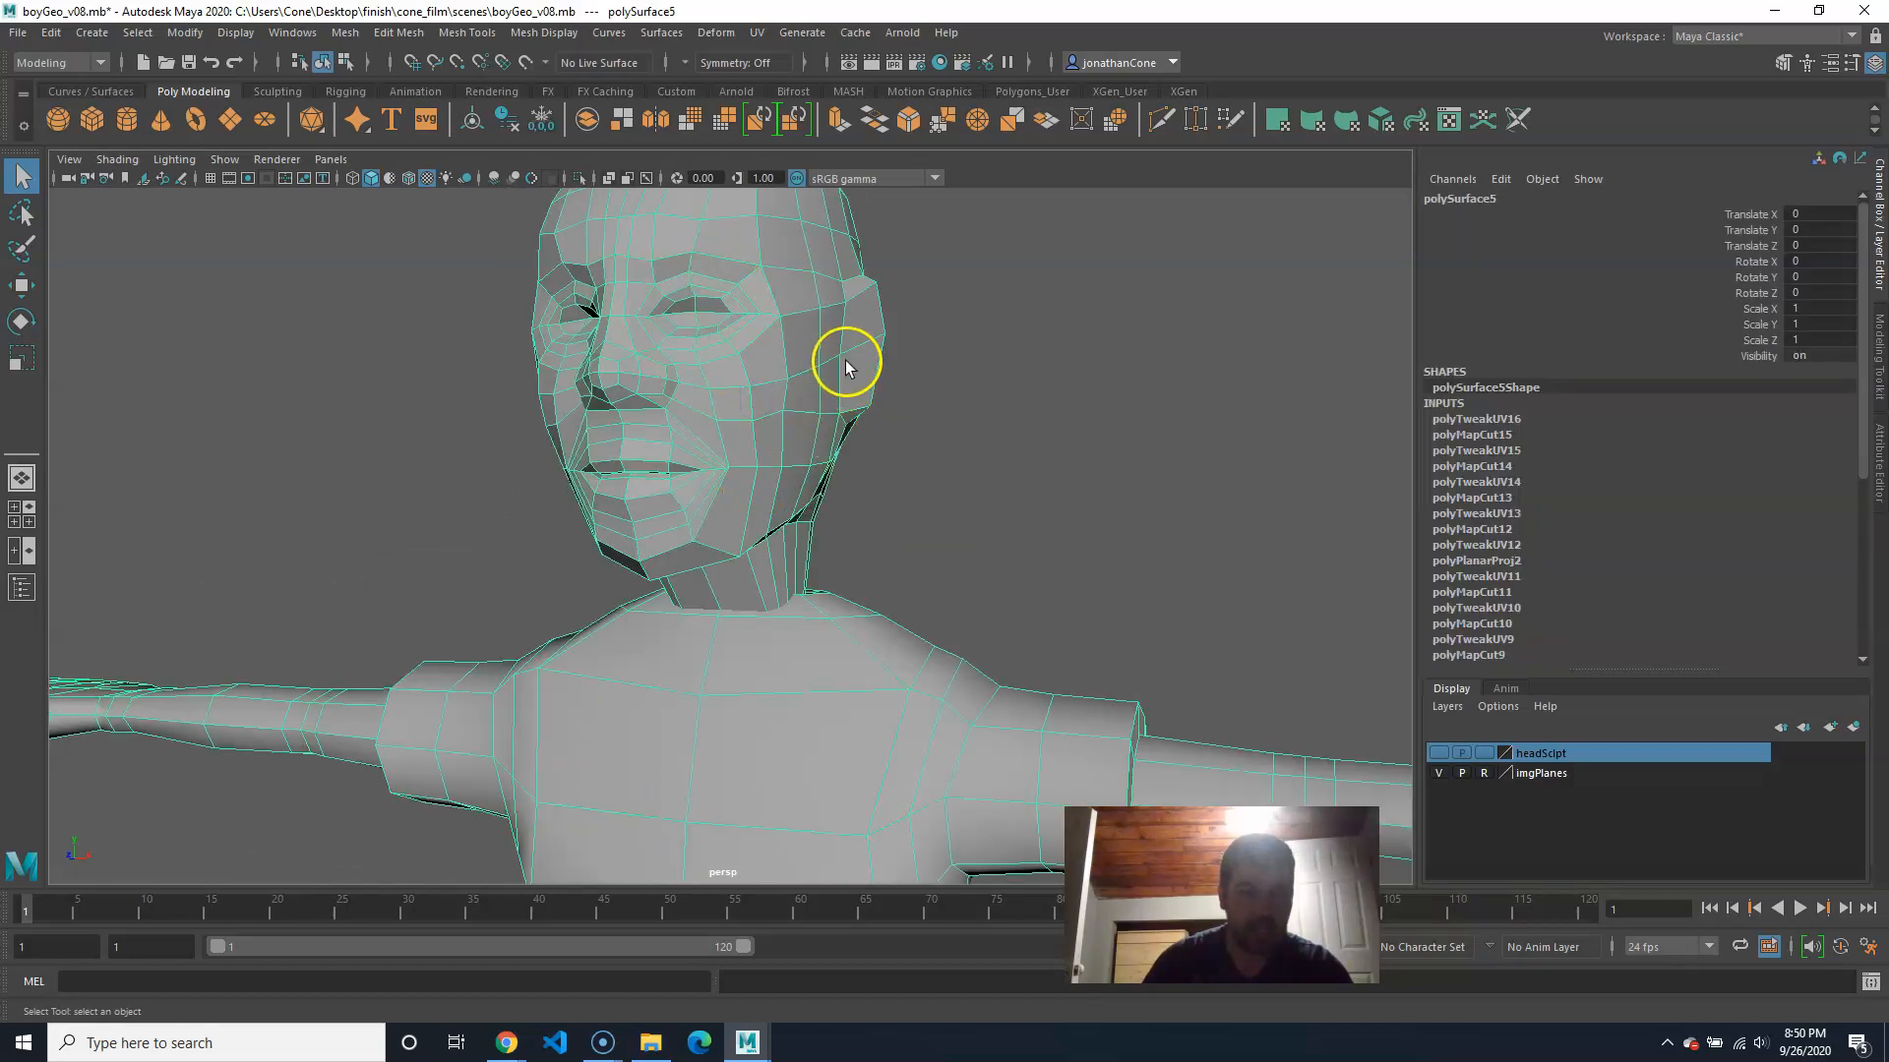
{"action": "middle_click_drag", "start_coordinate": [886, 480], "coordinate": [869, 391], "text": "alt"}
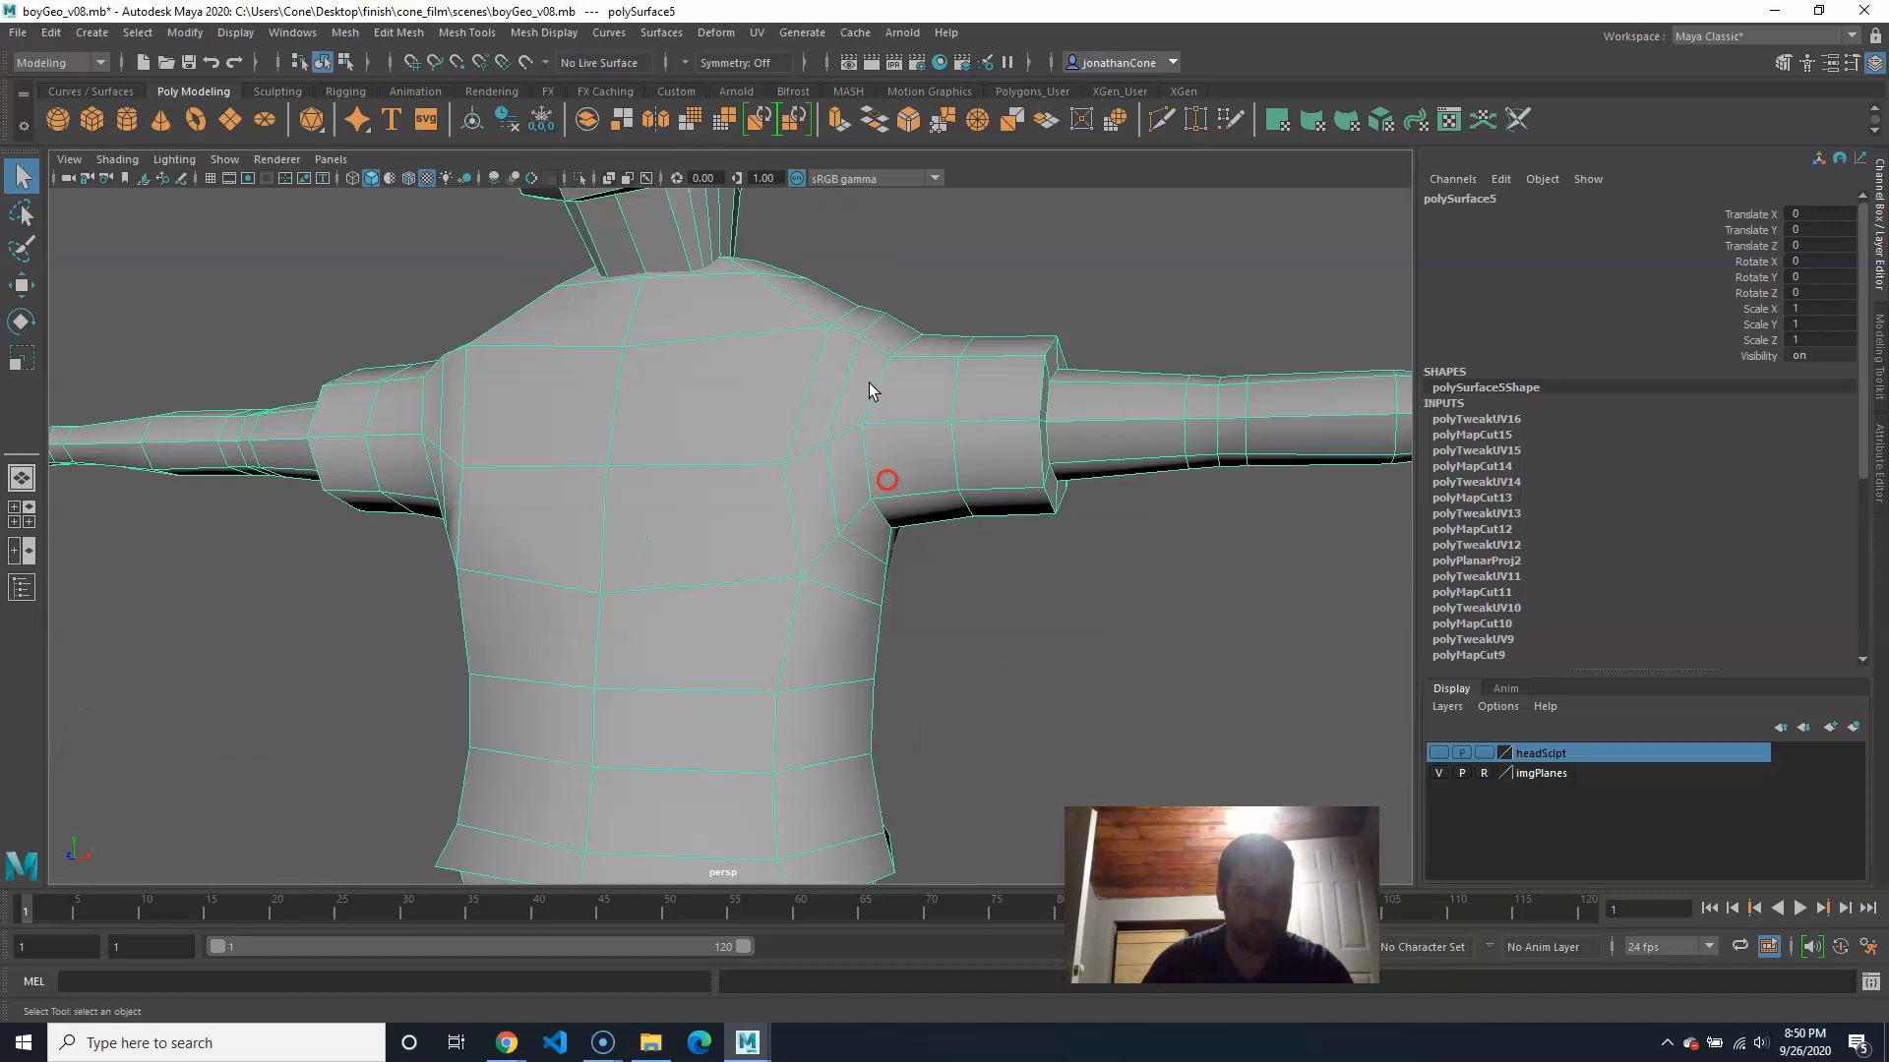
{"action": "scroll", "coordinate": [694, 629], "scroll_direction": "down", "scroll_amount": 5}
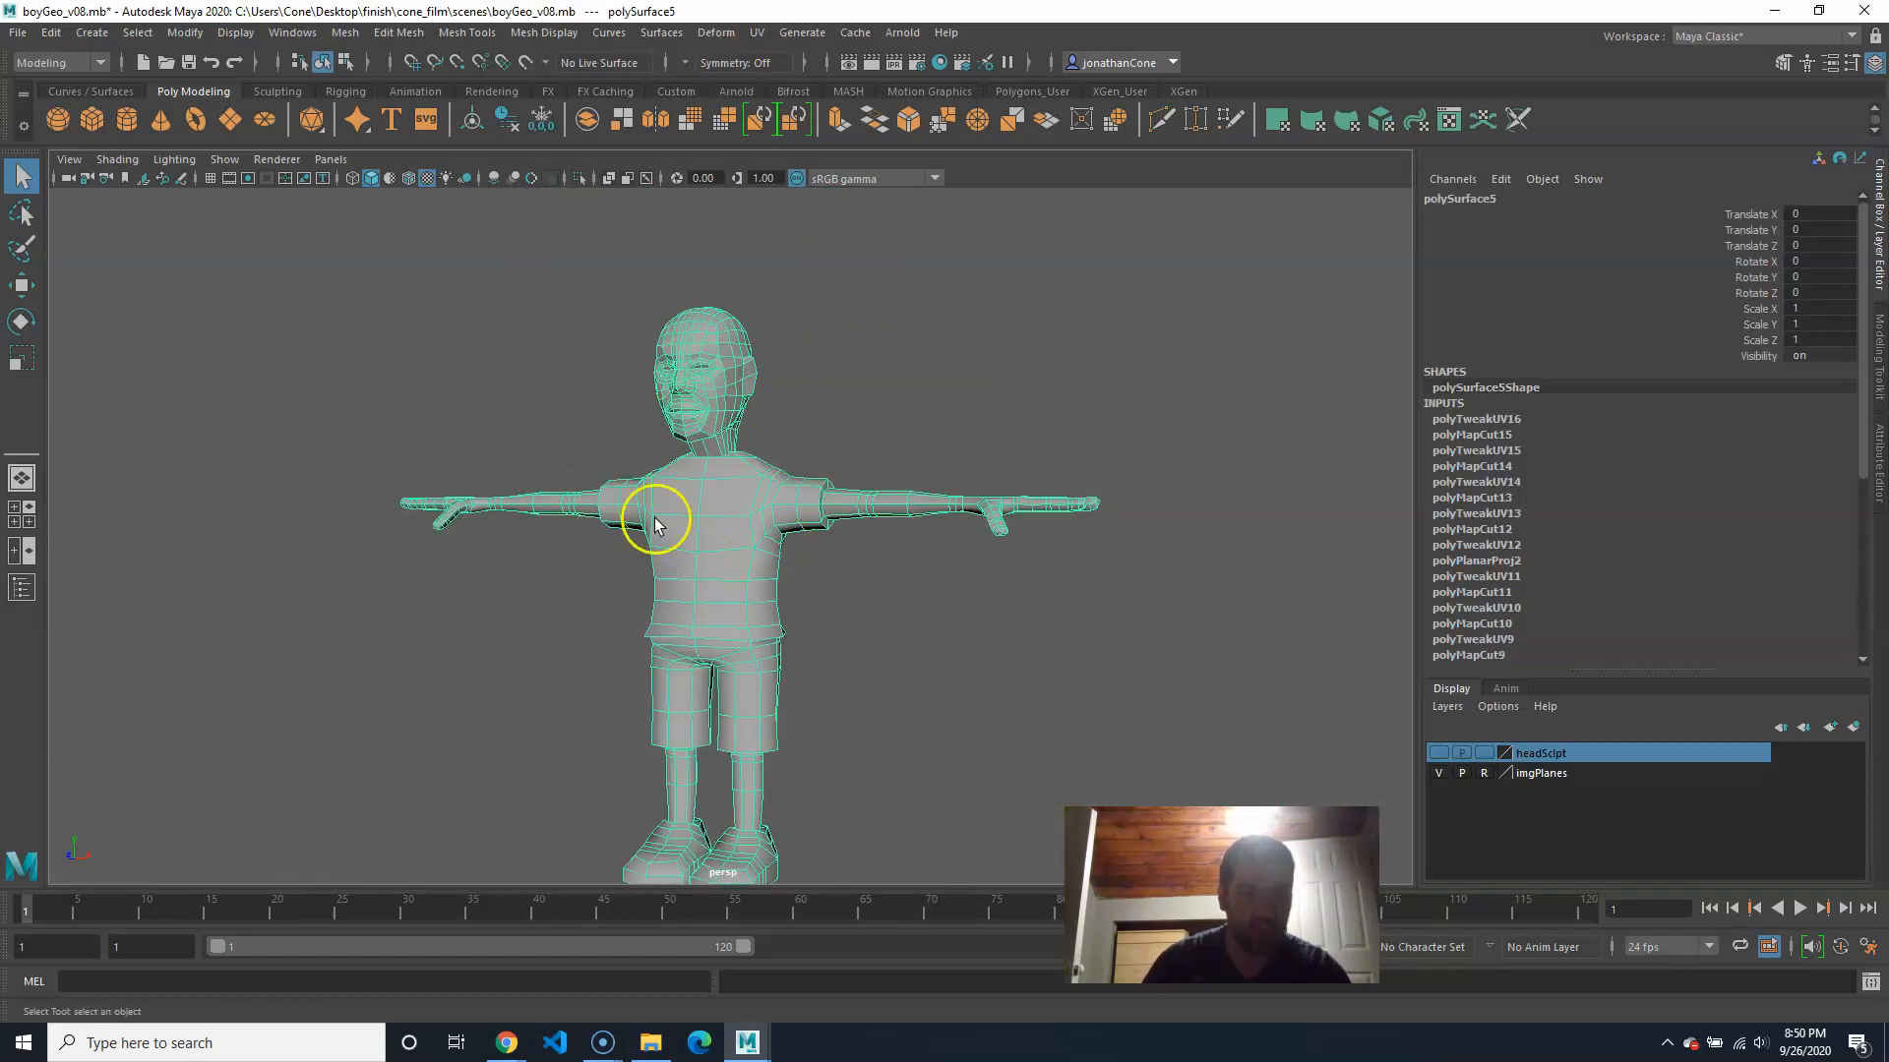
{"action": "left_click", "coordinate": [71, 63]}
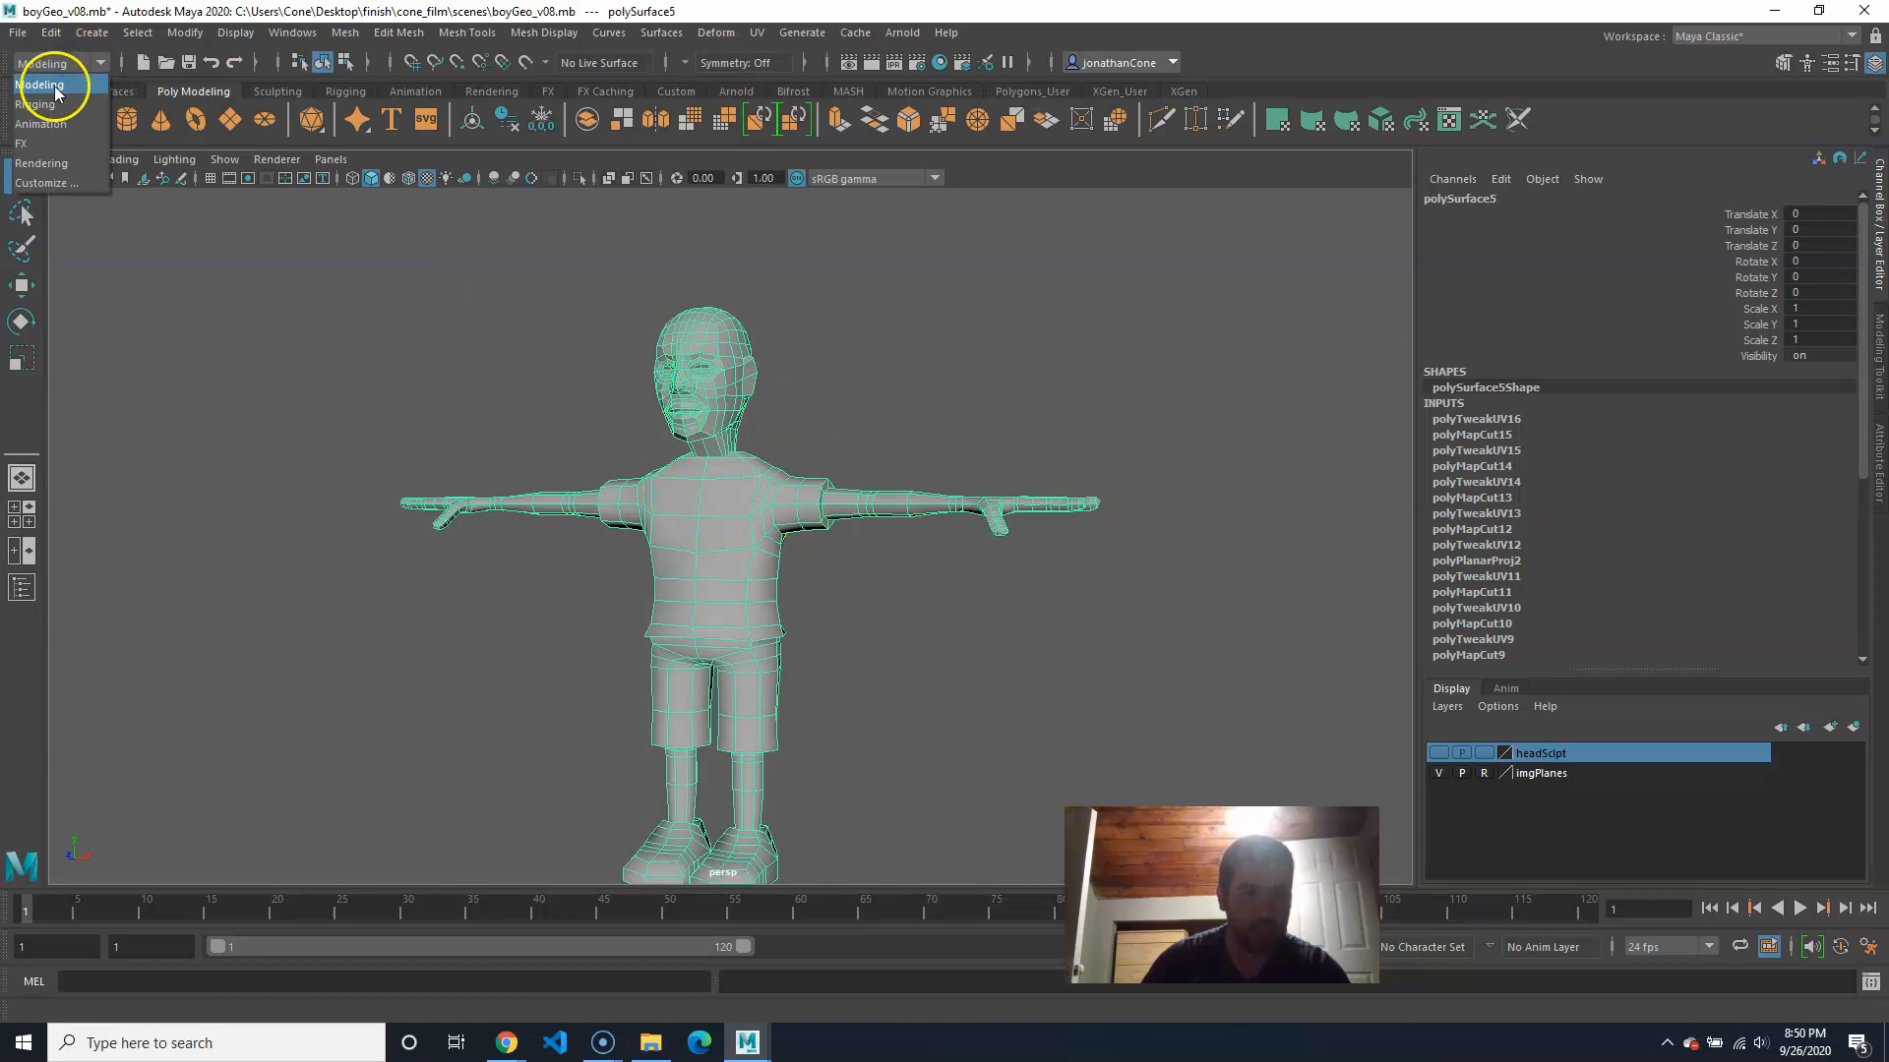
{"action": "left_click", "coordinate": [56, 86]}
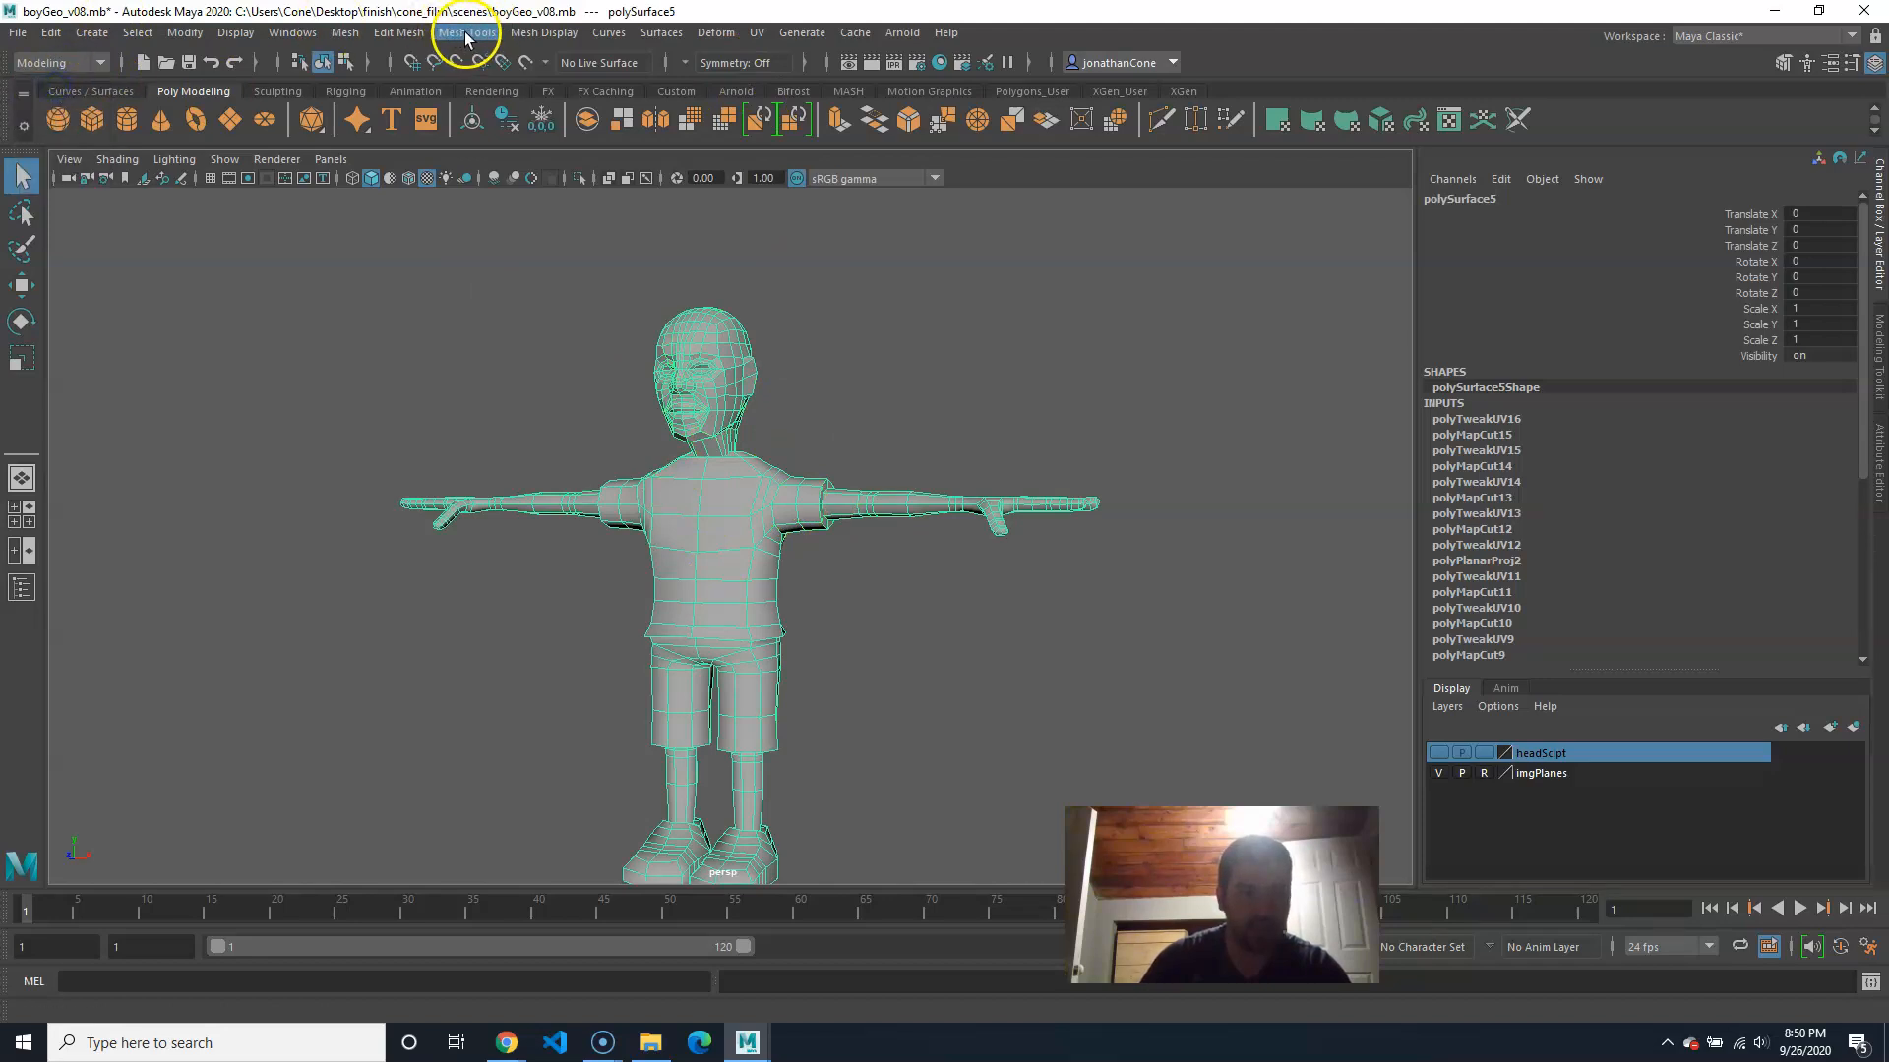
{"action": "left_click", "coordinate": [544, 32]}
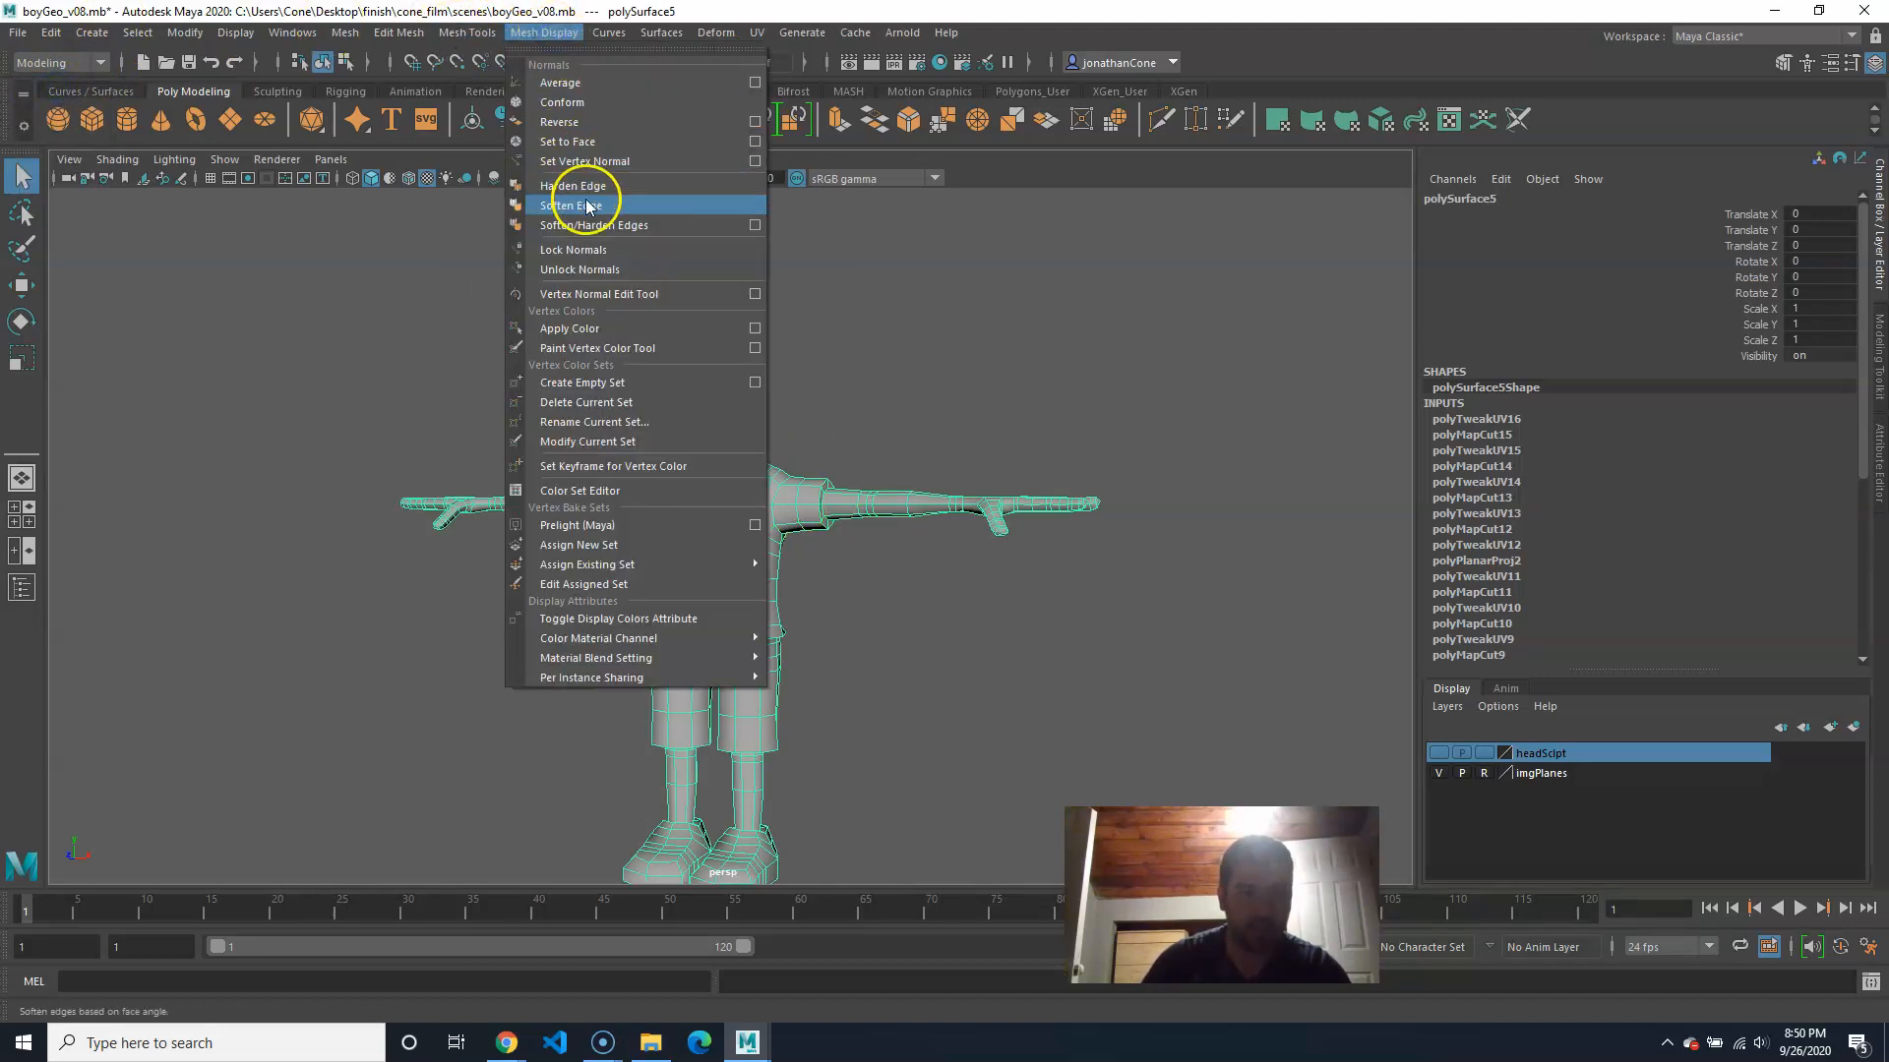
{"action": "left_click", "coordinate": [590, 208]}
{"action": "left_click", "coordinate": [901, 419]}
{"action": "right_click_drag", "start_coordinate": [654, 580], "coordinate": [898, 568], "text": "alt"}
{"action": "left_click", "coordinate": [776, 568]}
{"action": "right_click_drag", "start_coordinate": [899, 435], "coordinate": [799, 438], "text": "alt"}
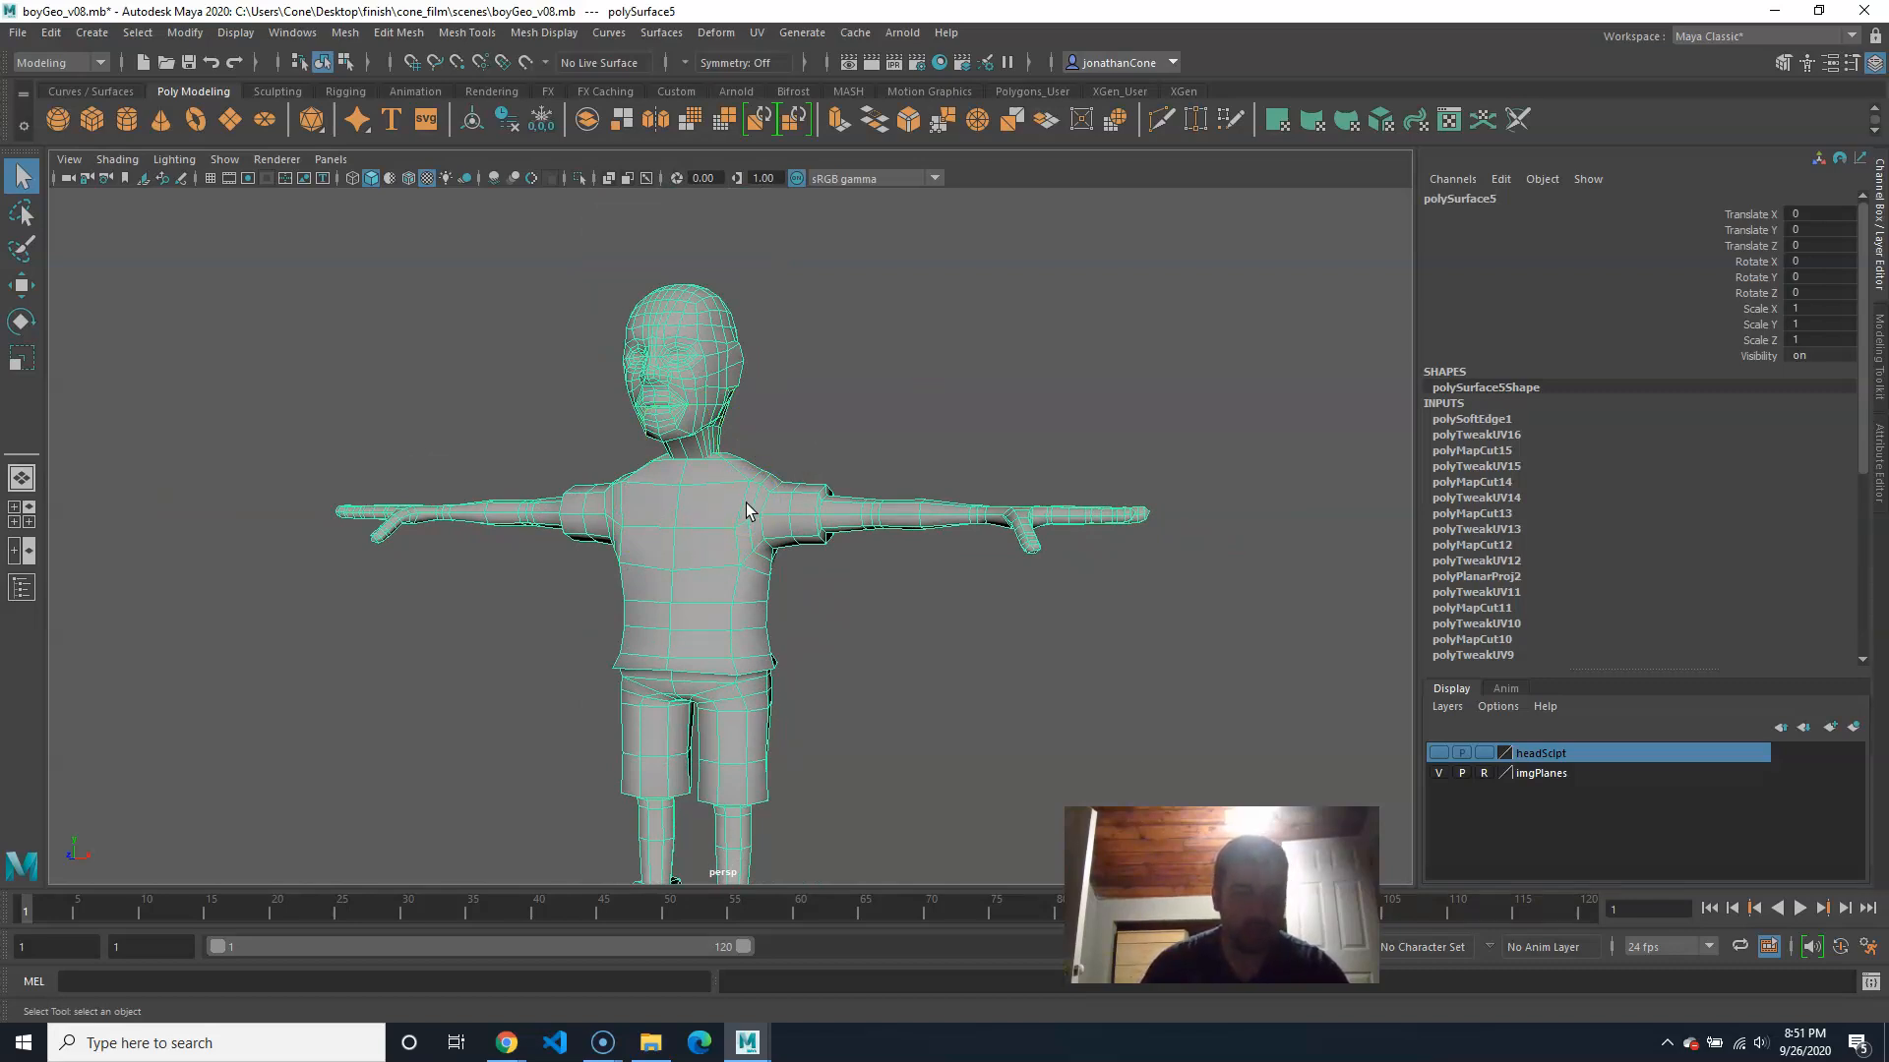
Step: Open the Hypershade window for creating and editing materials
{"action": "left_click", "coordinate": [936, 63]}
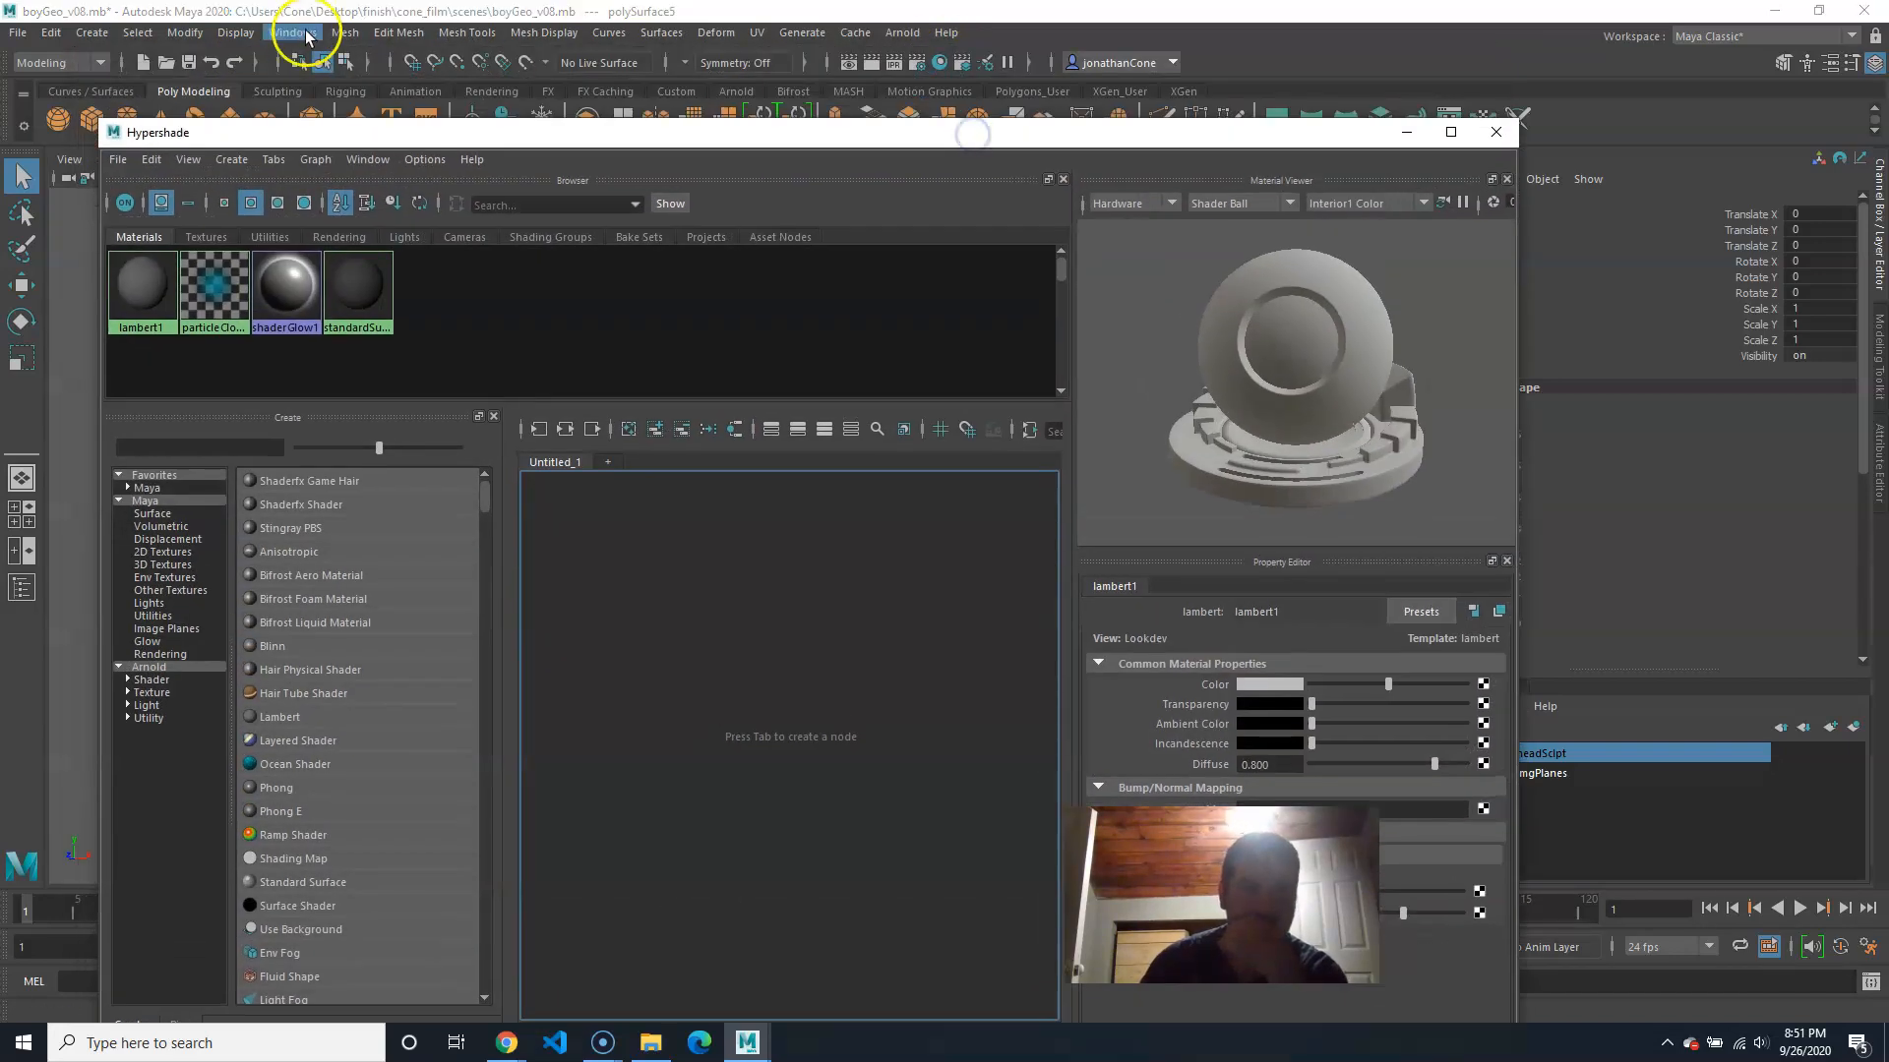
{"action": "left_click", "coordinate": [295, 32]}
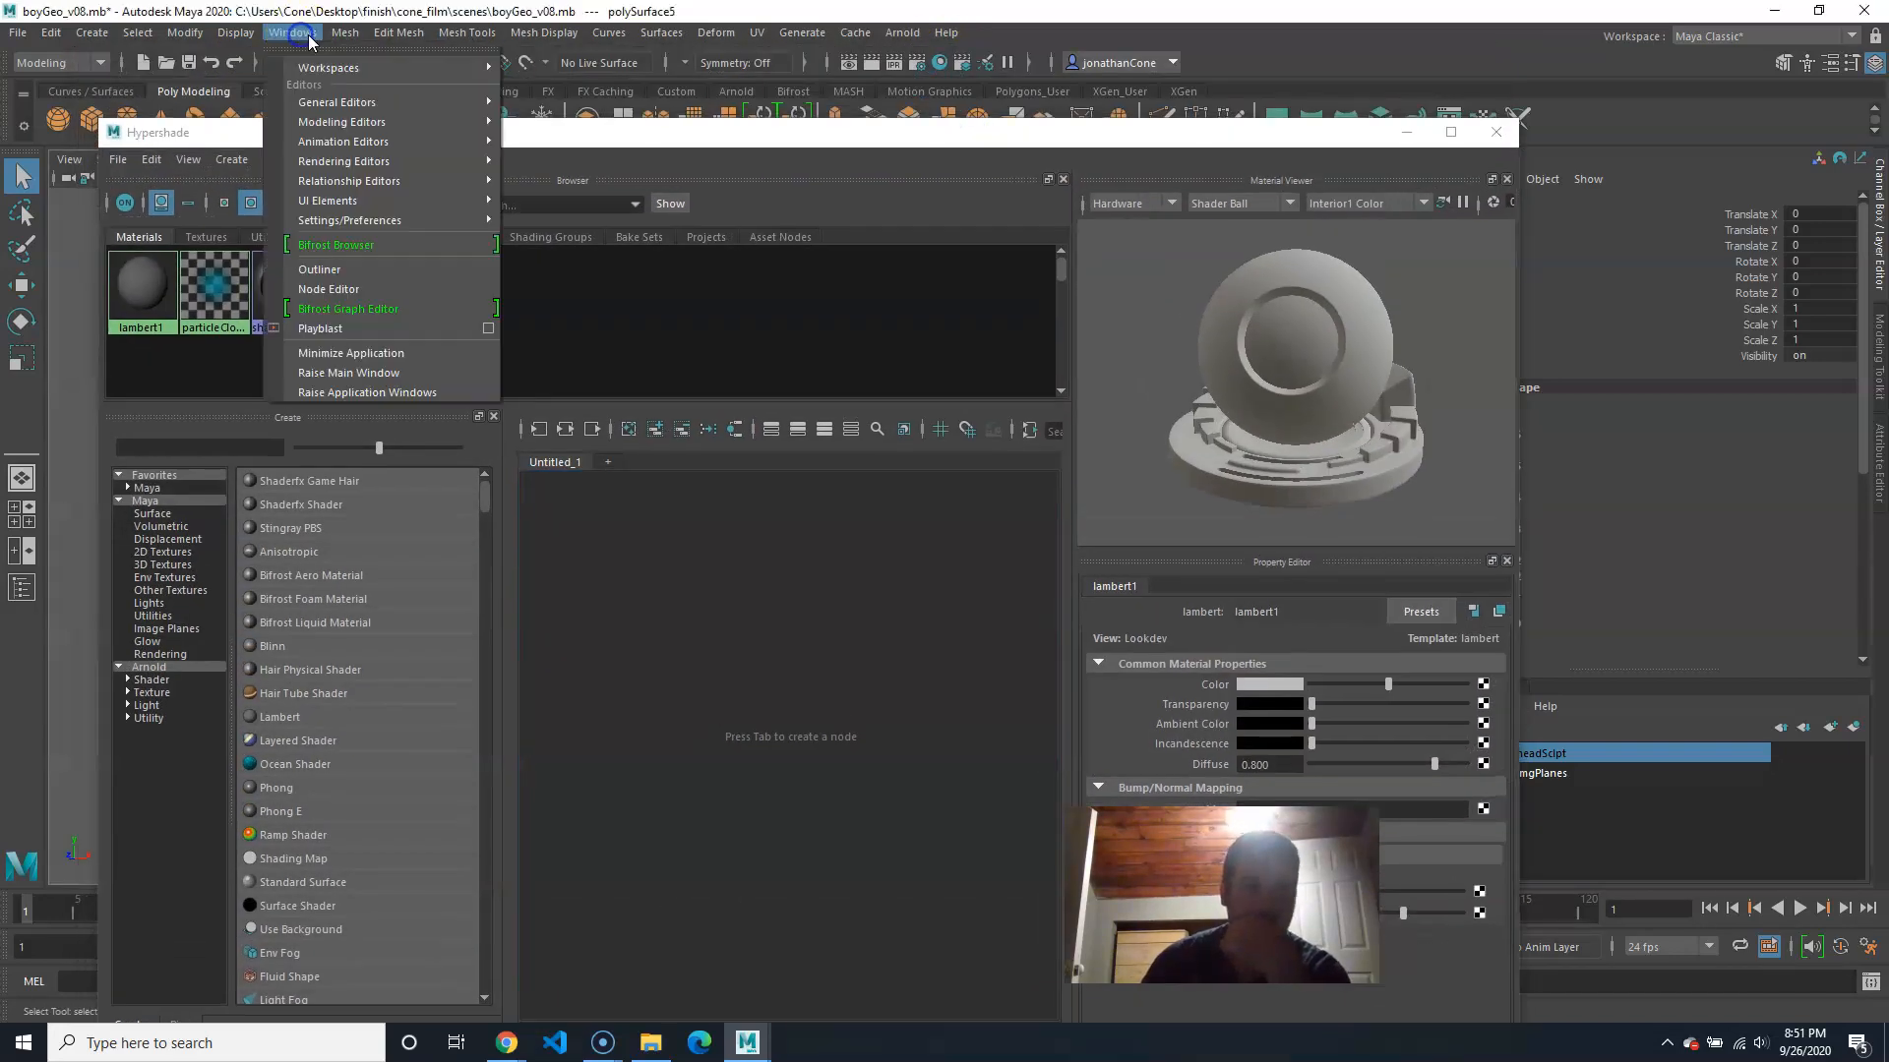
{"action": "mouse_move", "coordinate": [394, 165]}
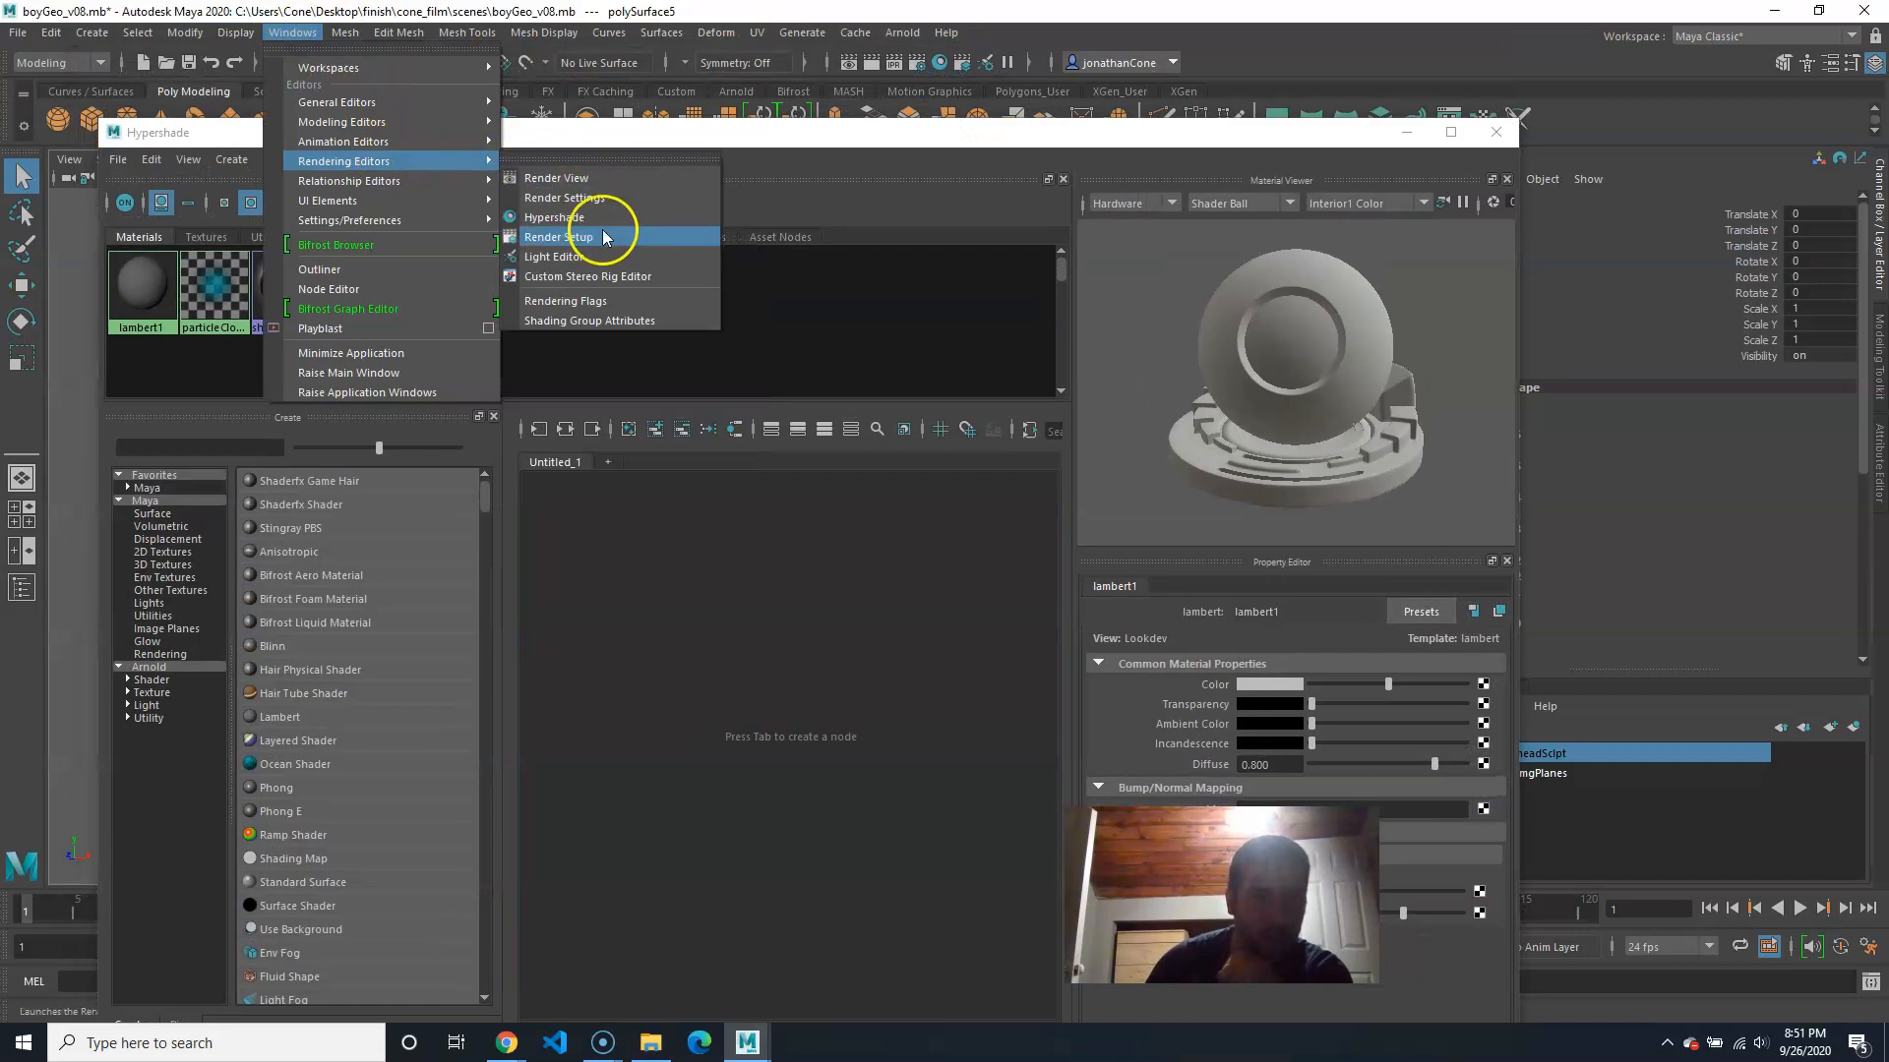
{"action": "left_click", "coordinate": [940, 137]}
{"action": "left_click_drag", "start_coordinate": [940, 137], "coordinate": [999, 81]}
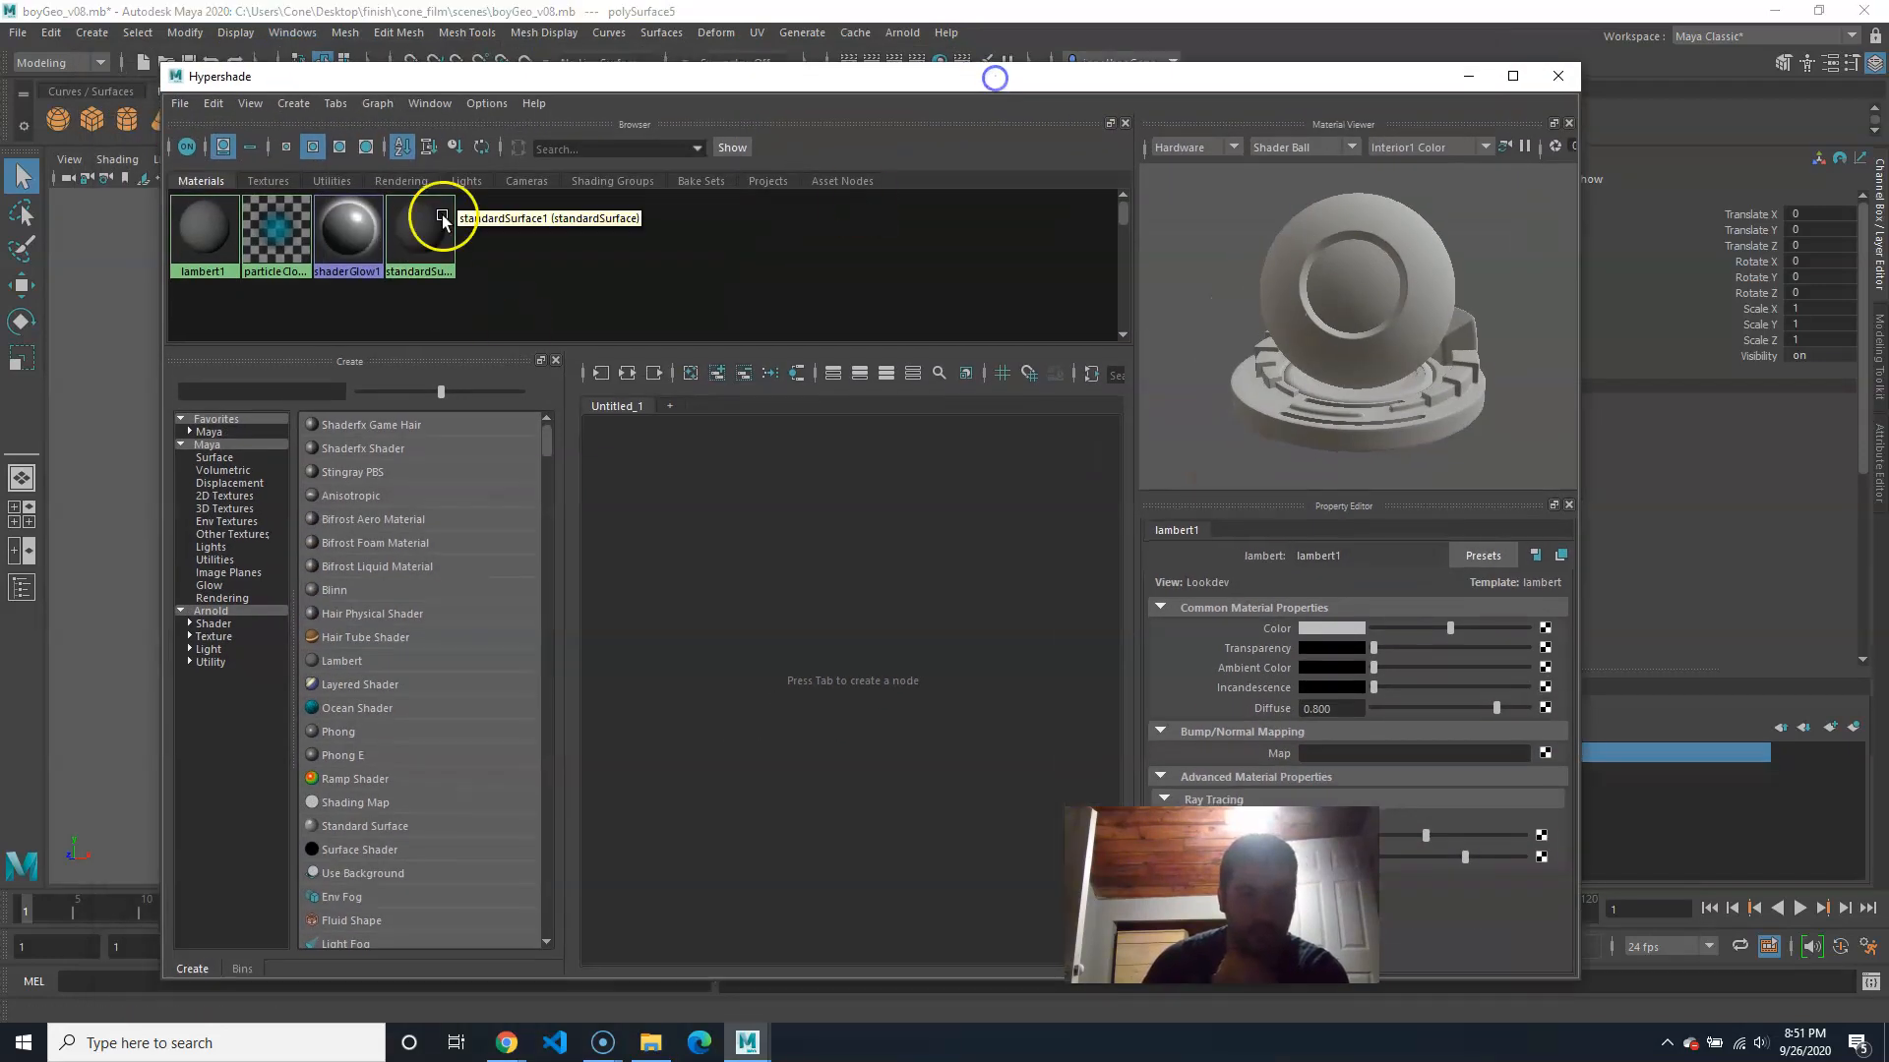
Step: Create a Blinn material and name it char_mat
{"action": "left_click", "coordinate": [336, 590]}
{"action": "left_click_drag", "start_coordinate": [1362, 553], "coordinate": [1263, 549]}
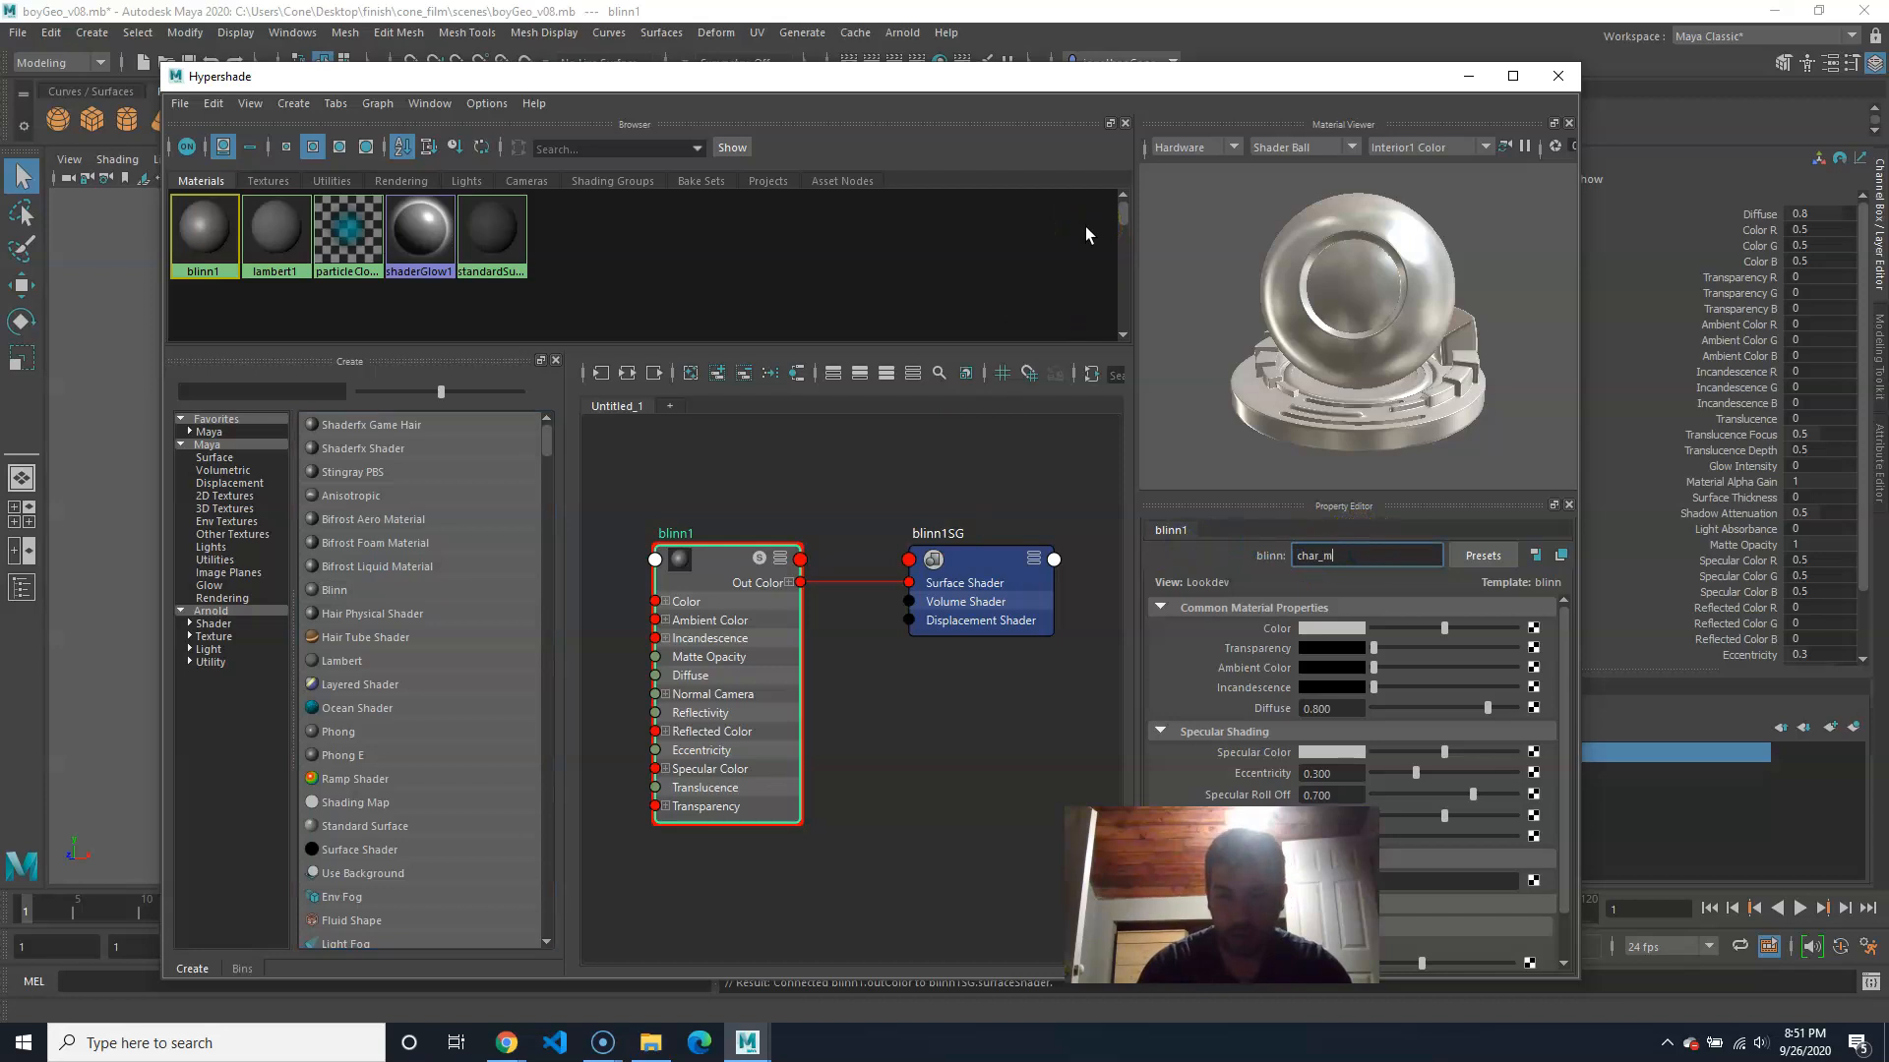
{"action": "key", "text": "Return"}
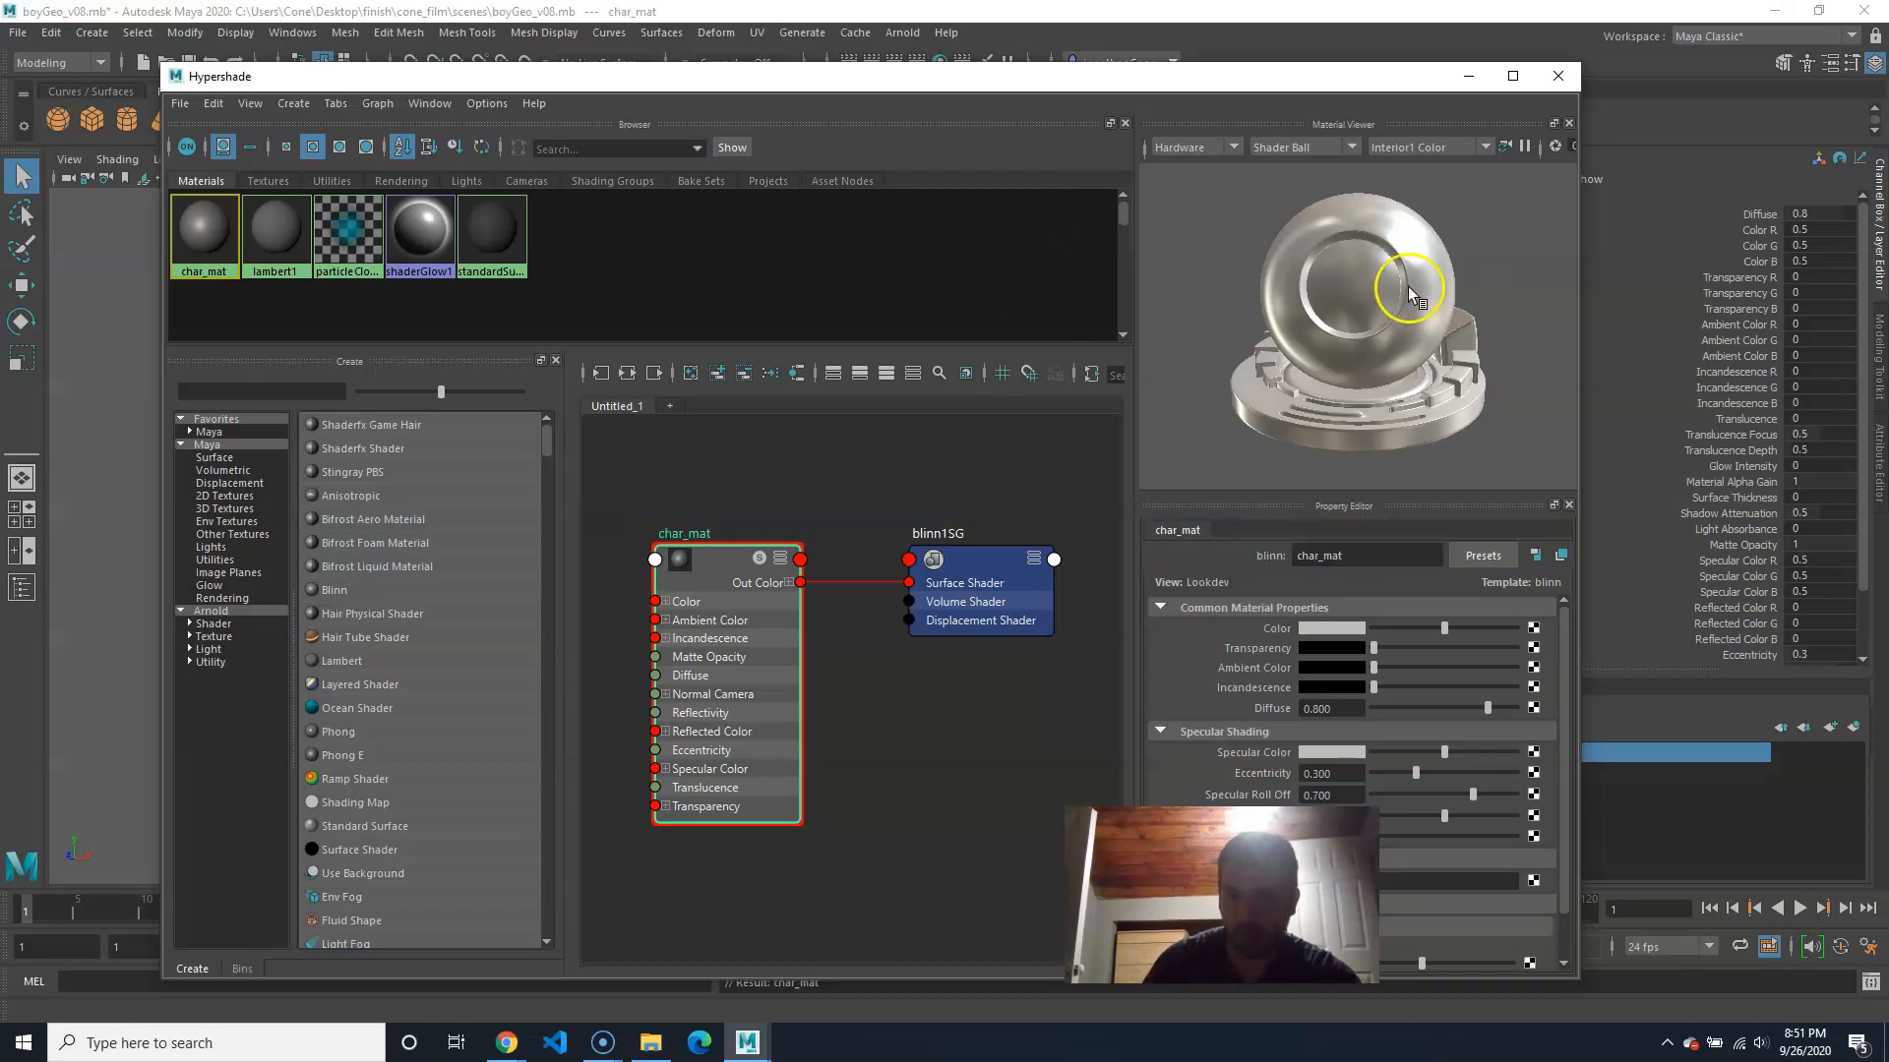
Step: Bring the character into view beside the Hypershade and assign char_mat to the character mesh
{"action": "left_click_drag", "start_coordinate": [1359, 75], "coordinate": [1798, 74]}
{"action": "middle_click_drag", "start_coordinate": [541, 433], "coordinate": [307, 406], "text": "alt"}
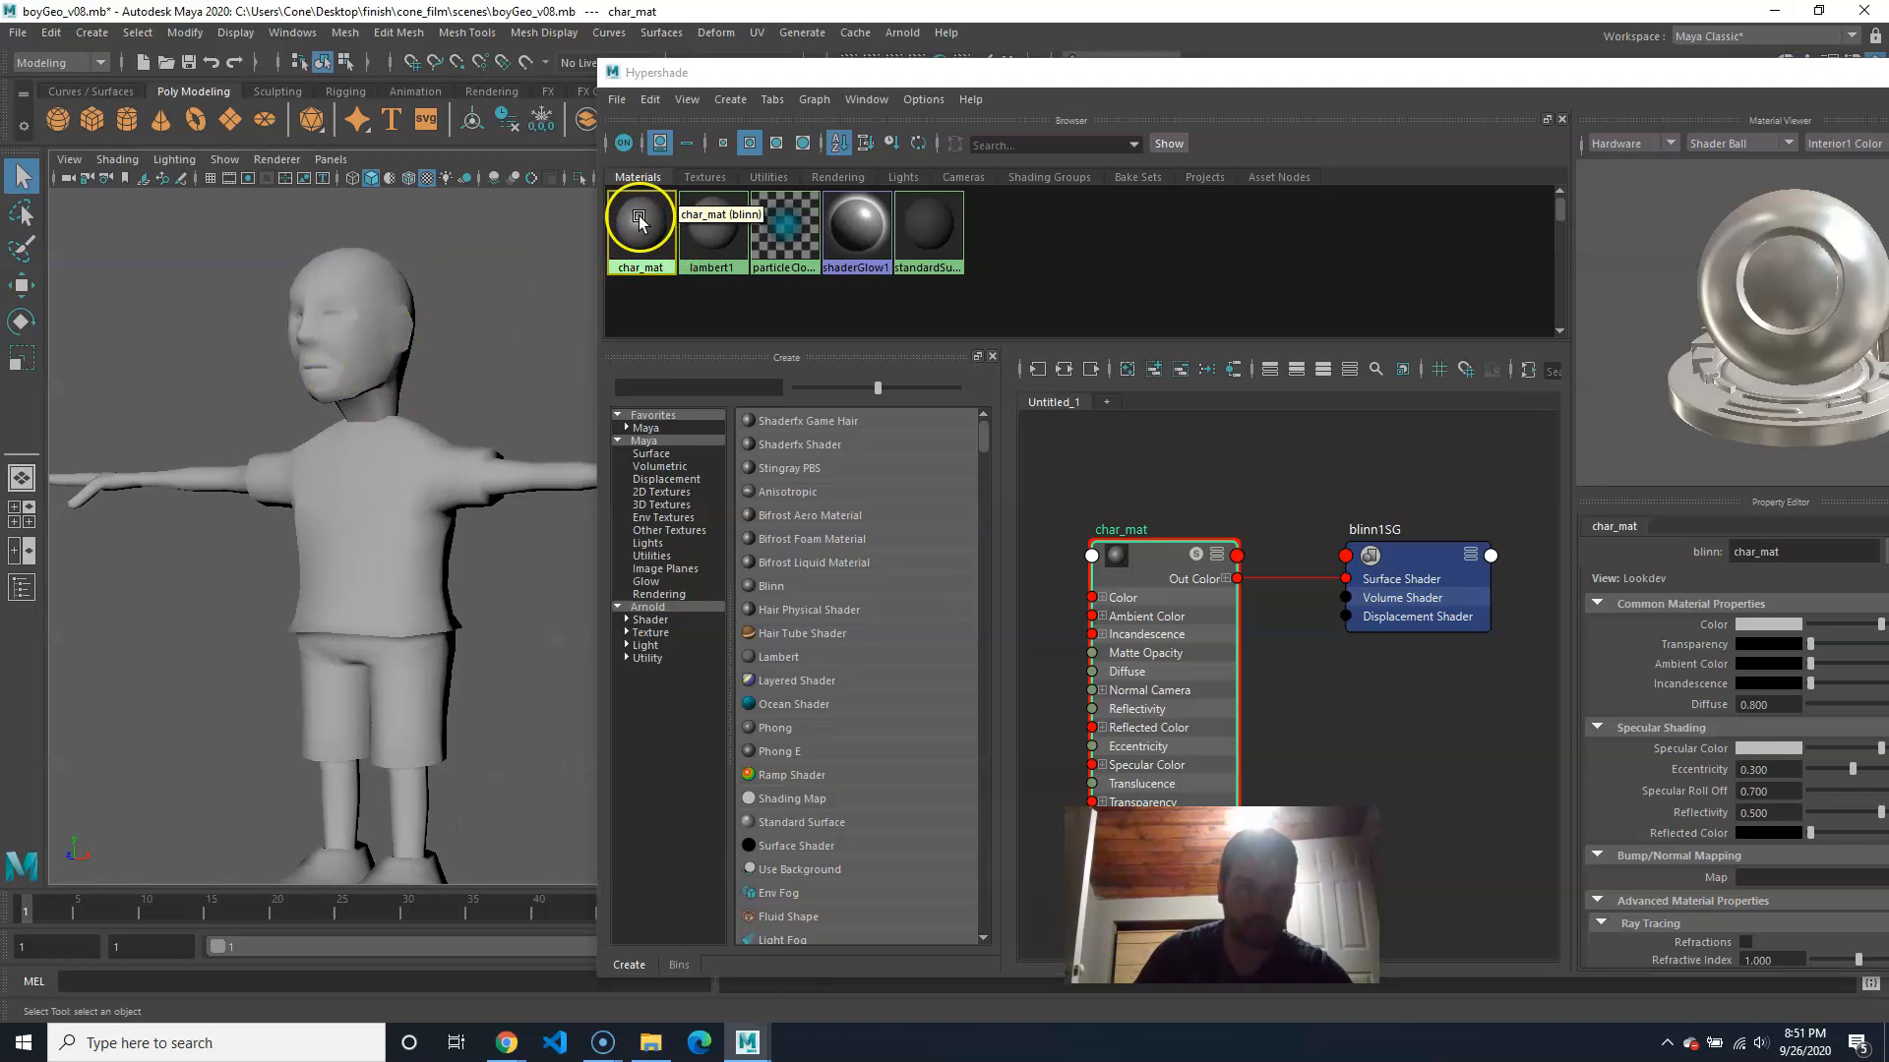
{"action": "middle_click_drag", "start_coordinate": [641, 228], "coordinate": [576, 276]}
{"action": "middle_click_drag", "start_coordinate": [362, 366], "coordinate": [360, 357]}
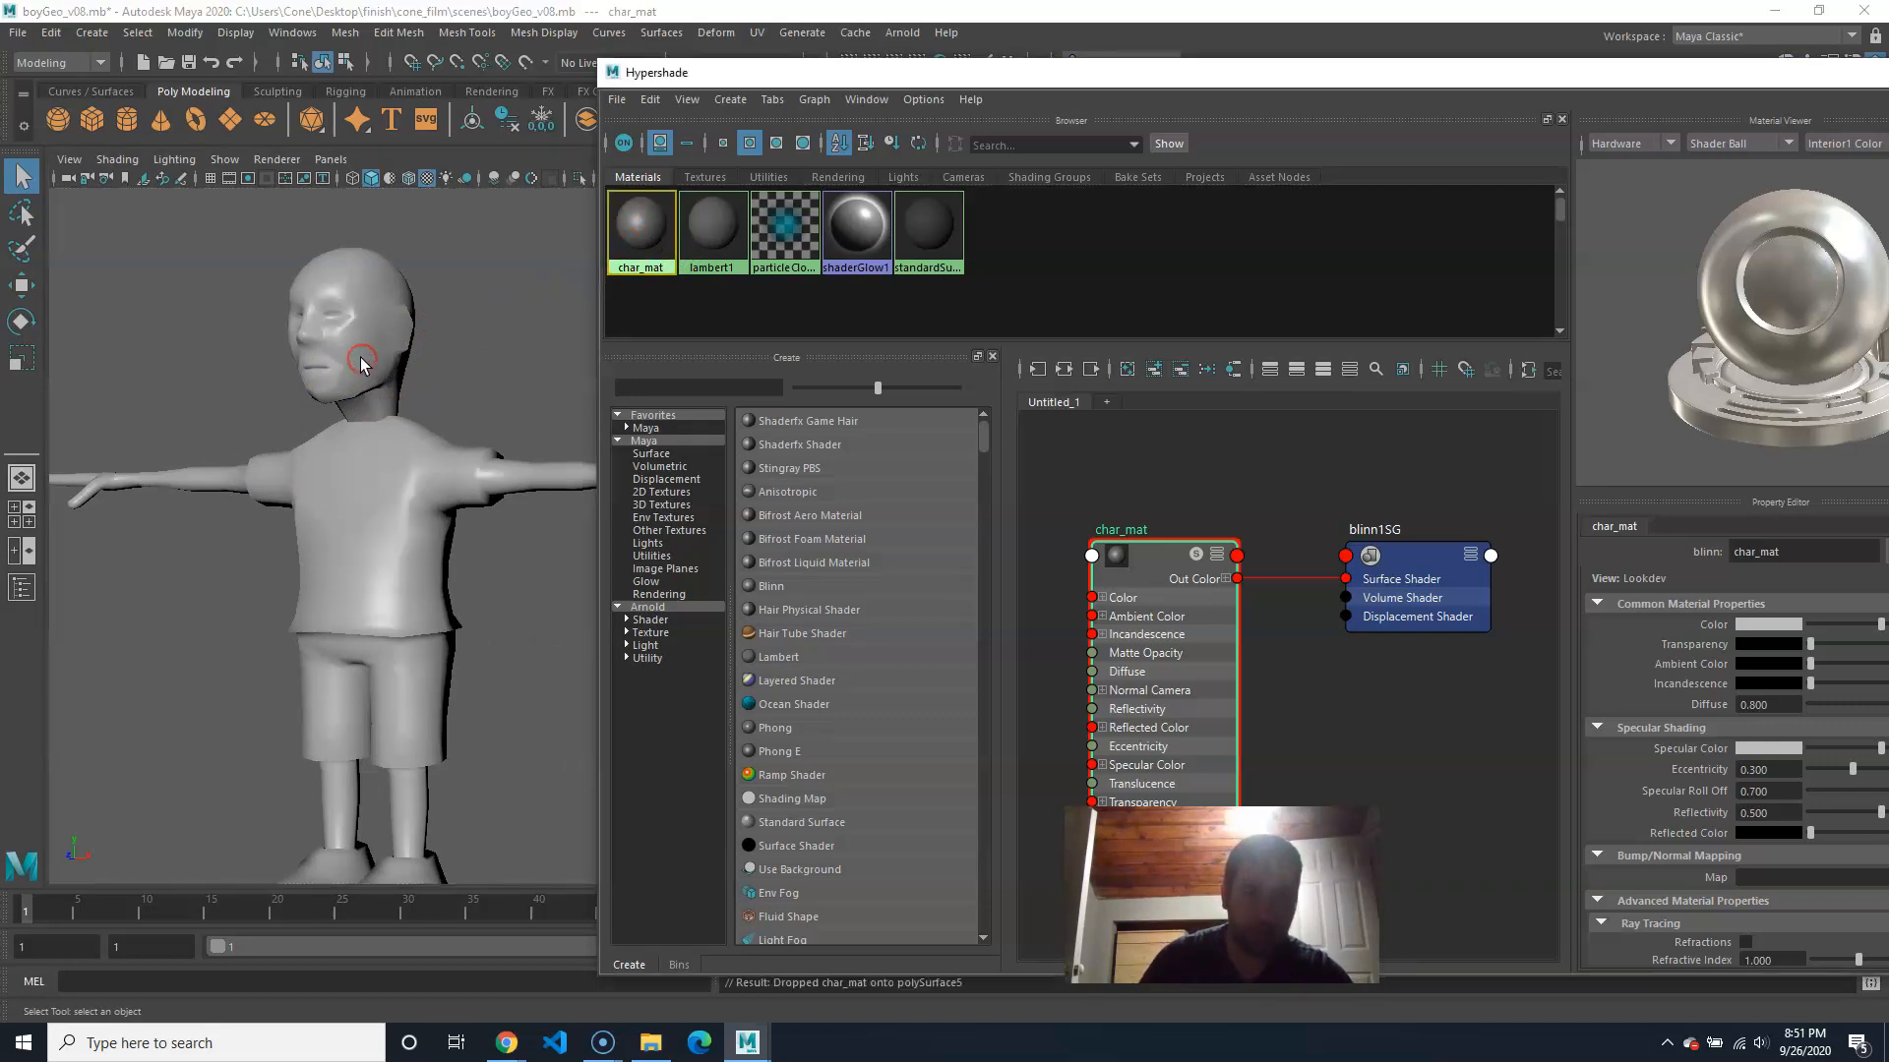
Step: Select the whole character mesh, assign char_mat to the selection and clear the selection
{"action": "left_click", "coordinate": [413, 388]}
{"action": "left_click", "coordinate": [357, 415]}
{"action": "left_click", "coordinate": [631, 224]}
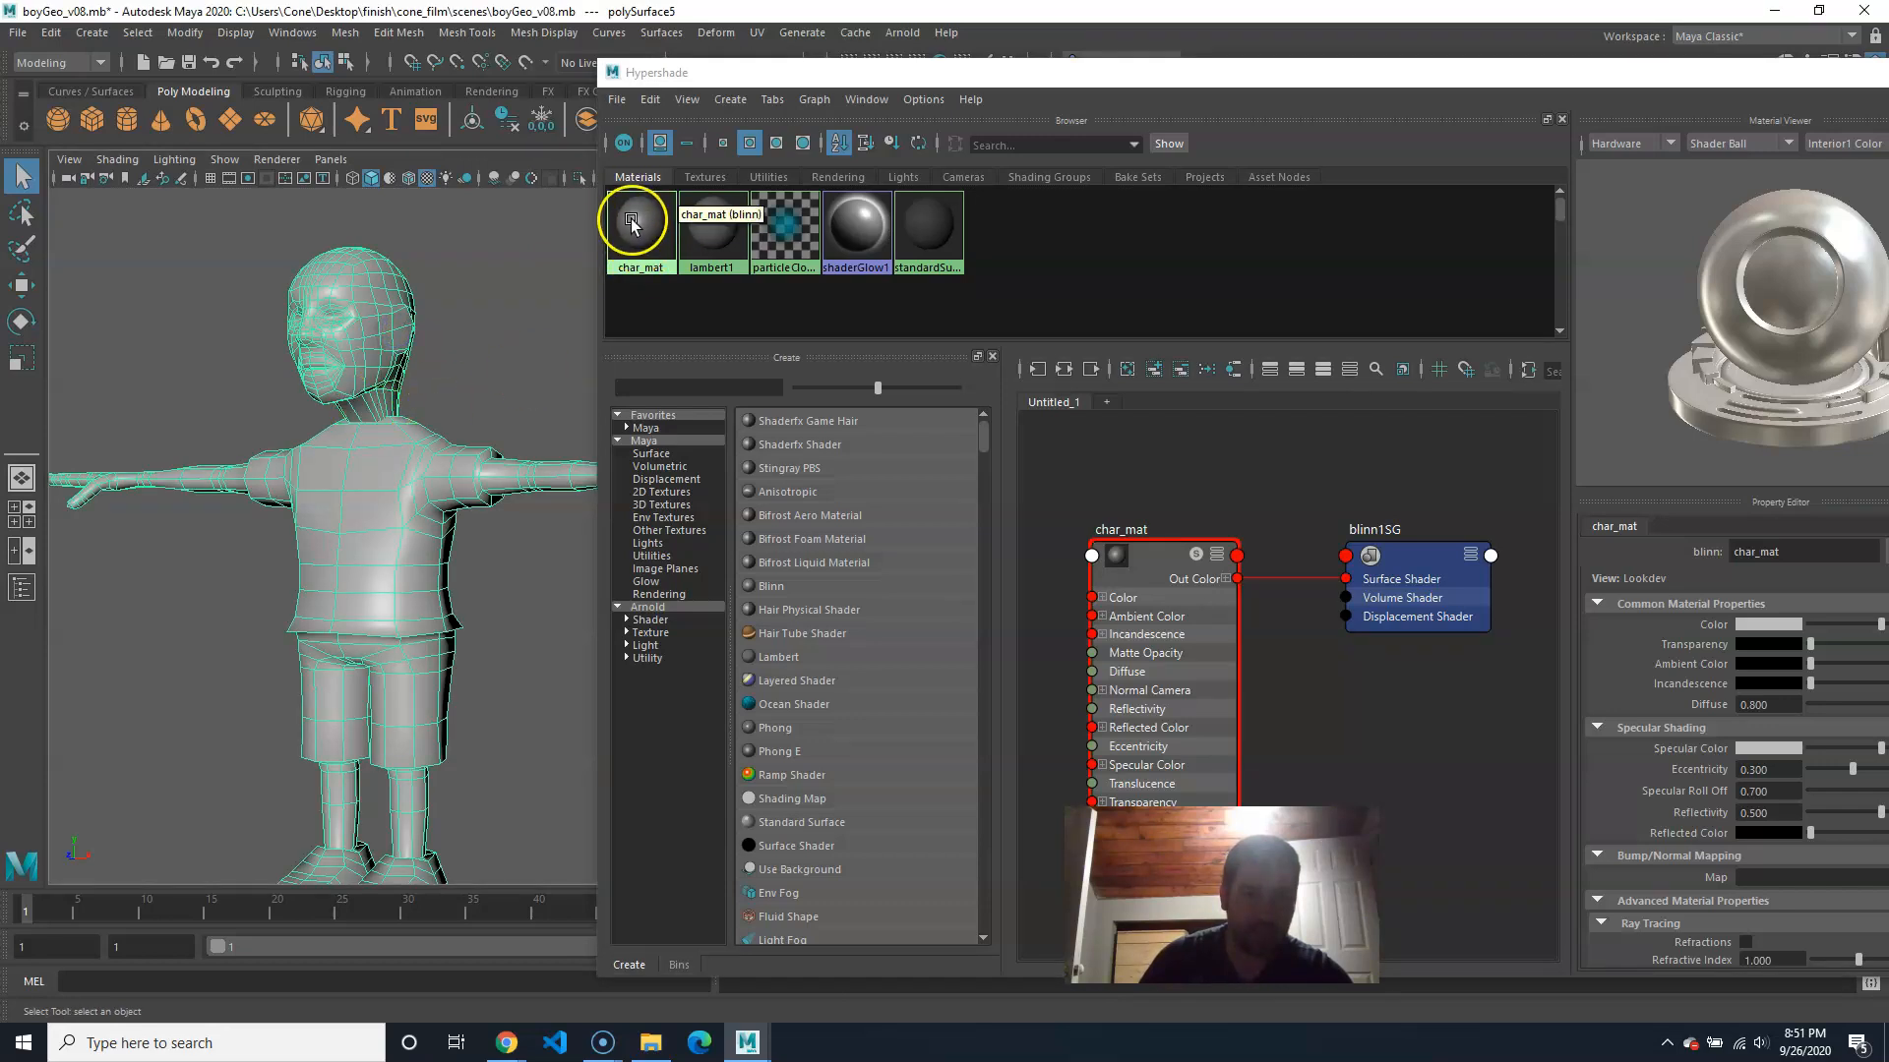
{"action": "right_click", "coordinate": [632, 230]}
{"action": "right_click_drag", "start_coordinate": [632, 230], "coordinate": [652, 194]}
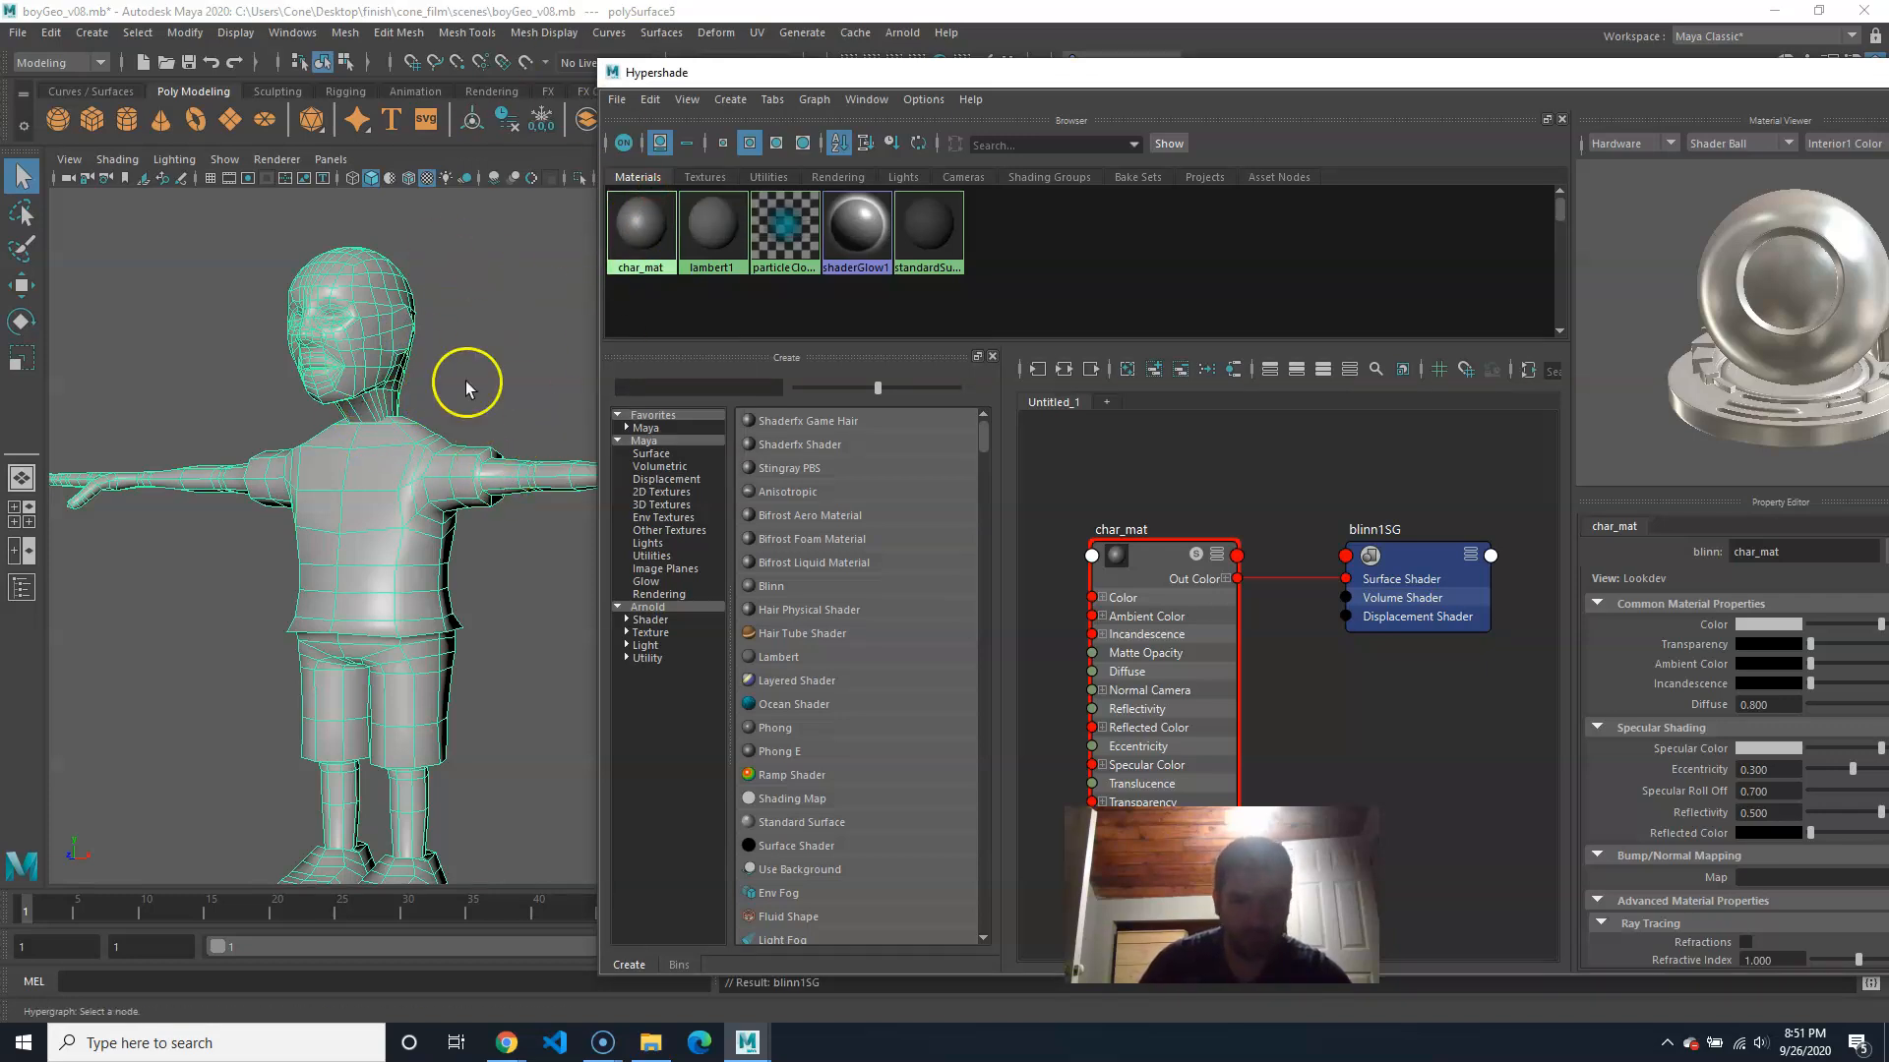
{"action": "right_click", "coordinate": [340, 485]}
{"action": "right_click_drag", "start_coordinate": [341, 489], "coordinate": [509, 984]}
{"action": "left_click_drag", "start_coordinate": [371, 514], "coordinate": [357, 495], "text": "alt"}
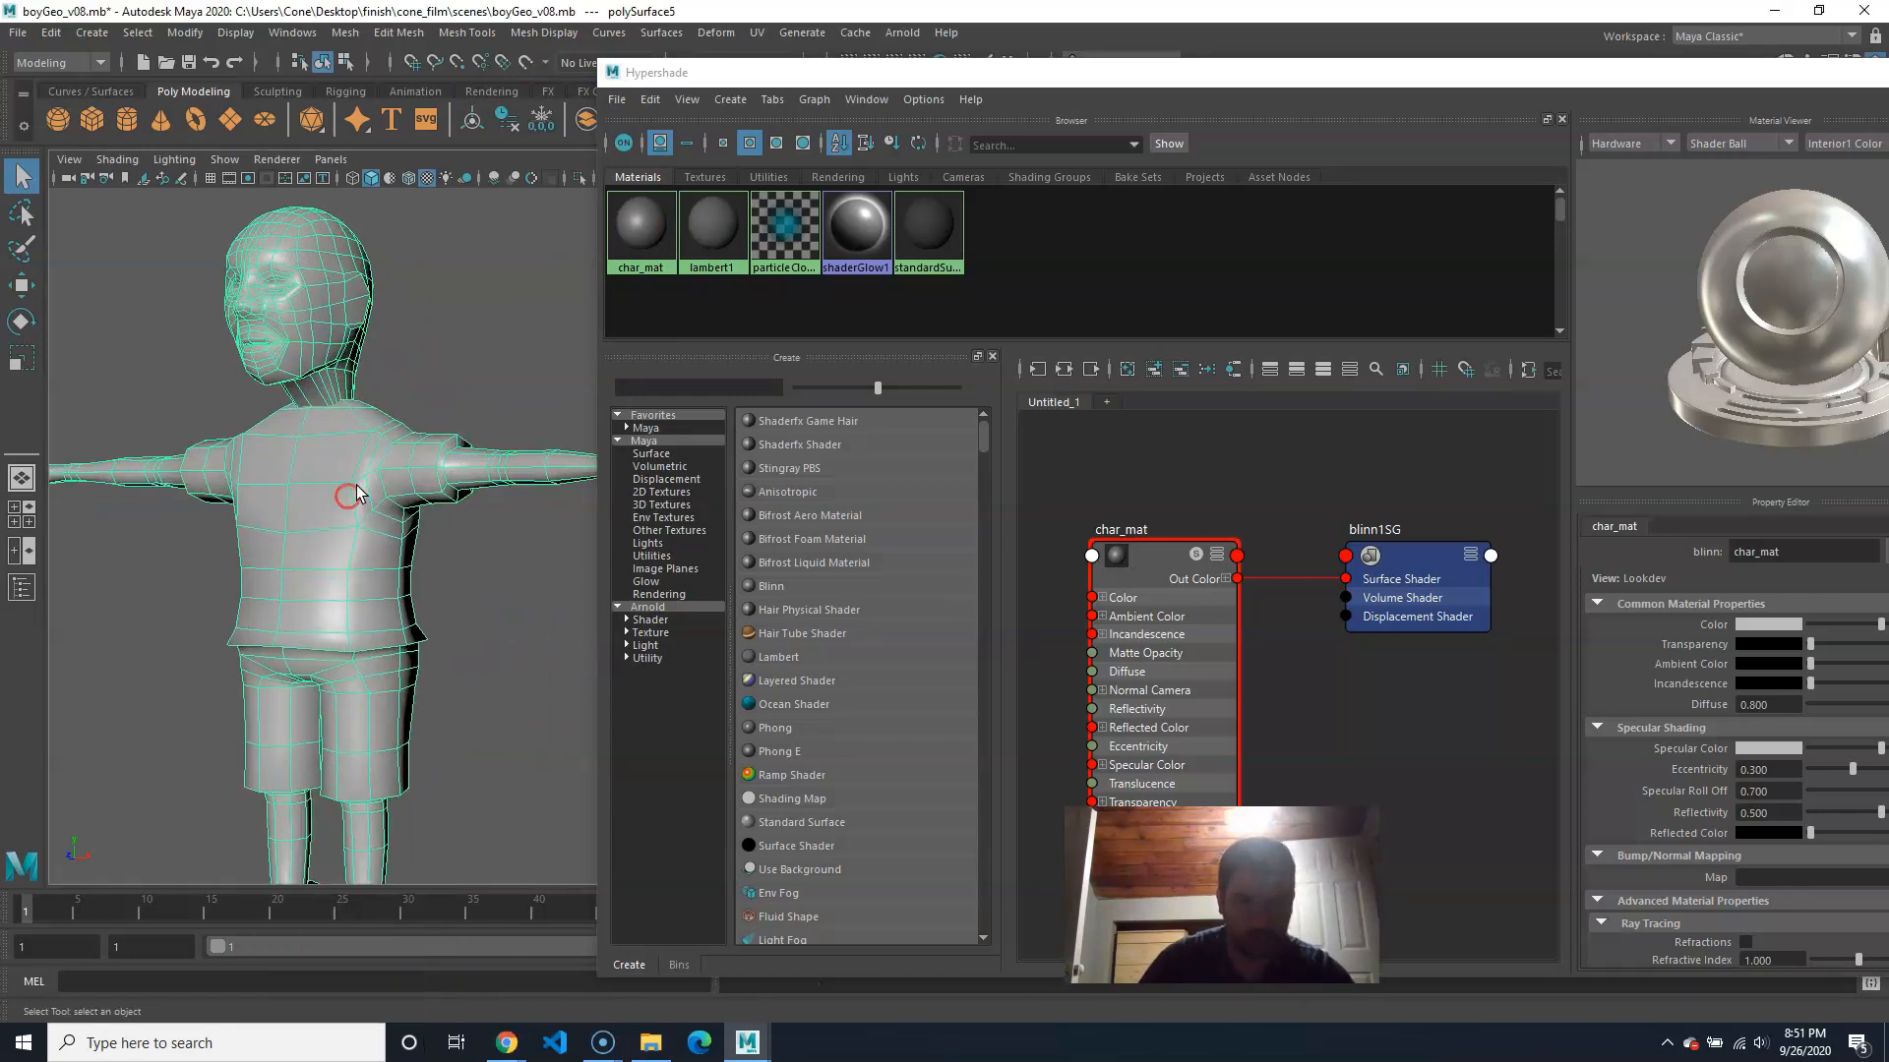
{"action": "left_click", "coordinate": [1104, 260]}
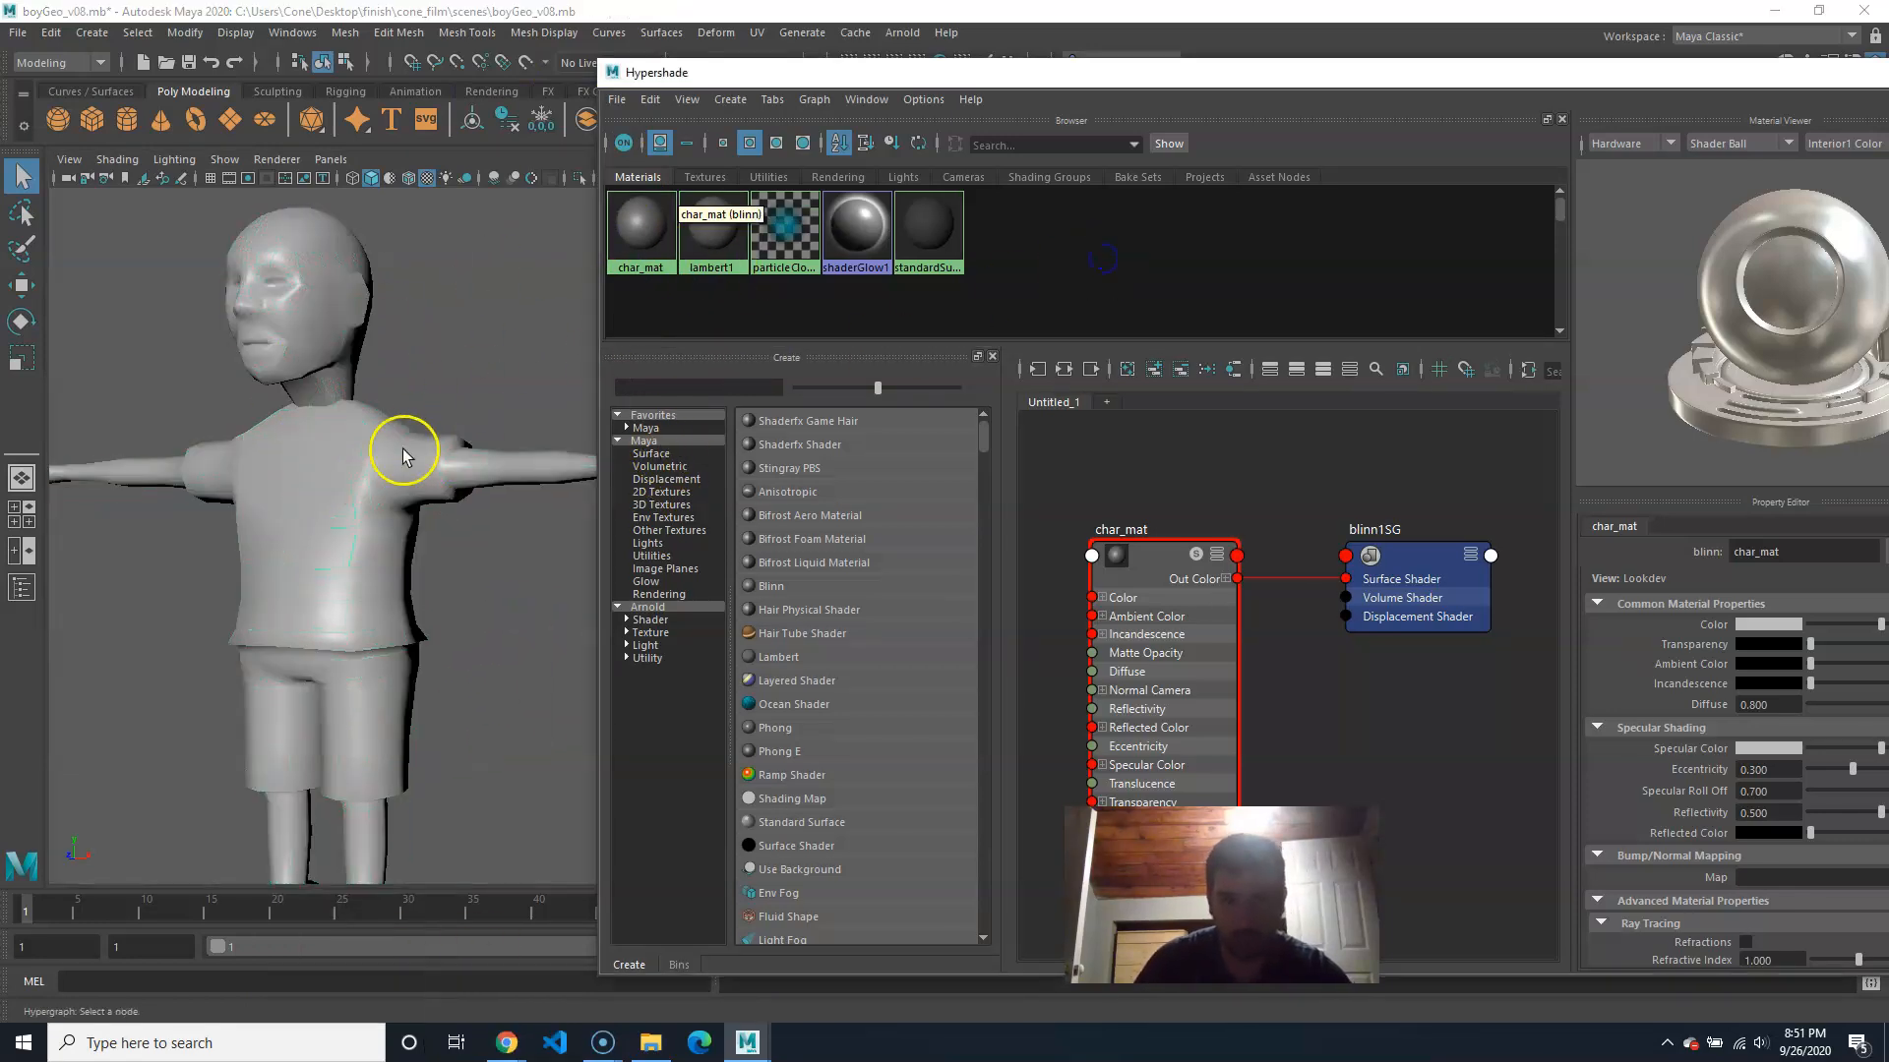
{"action": "left_click_drag", "start_coordinate": [389, 585], "coordinate": [438, 620], "text": "alt"}
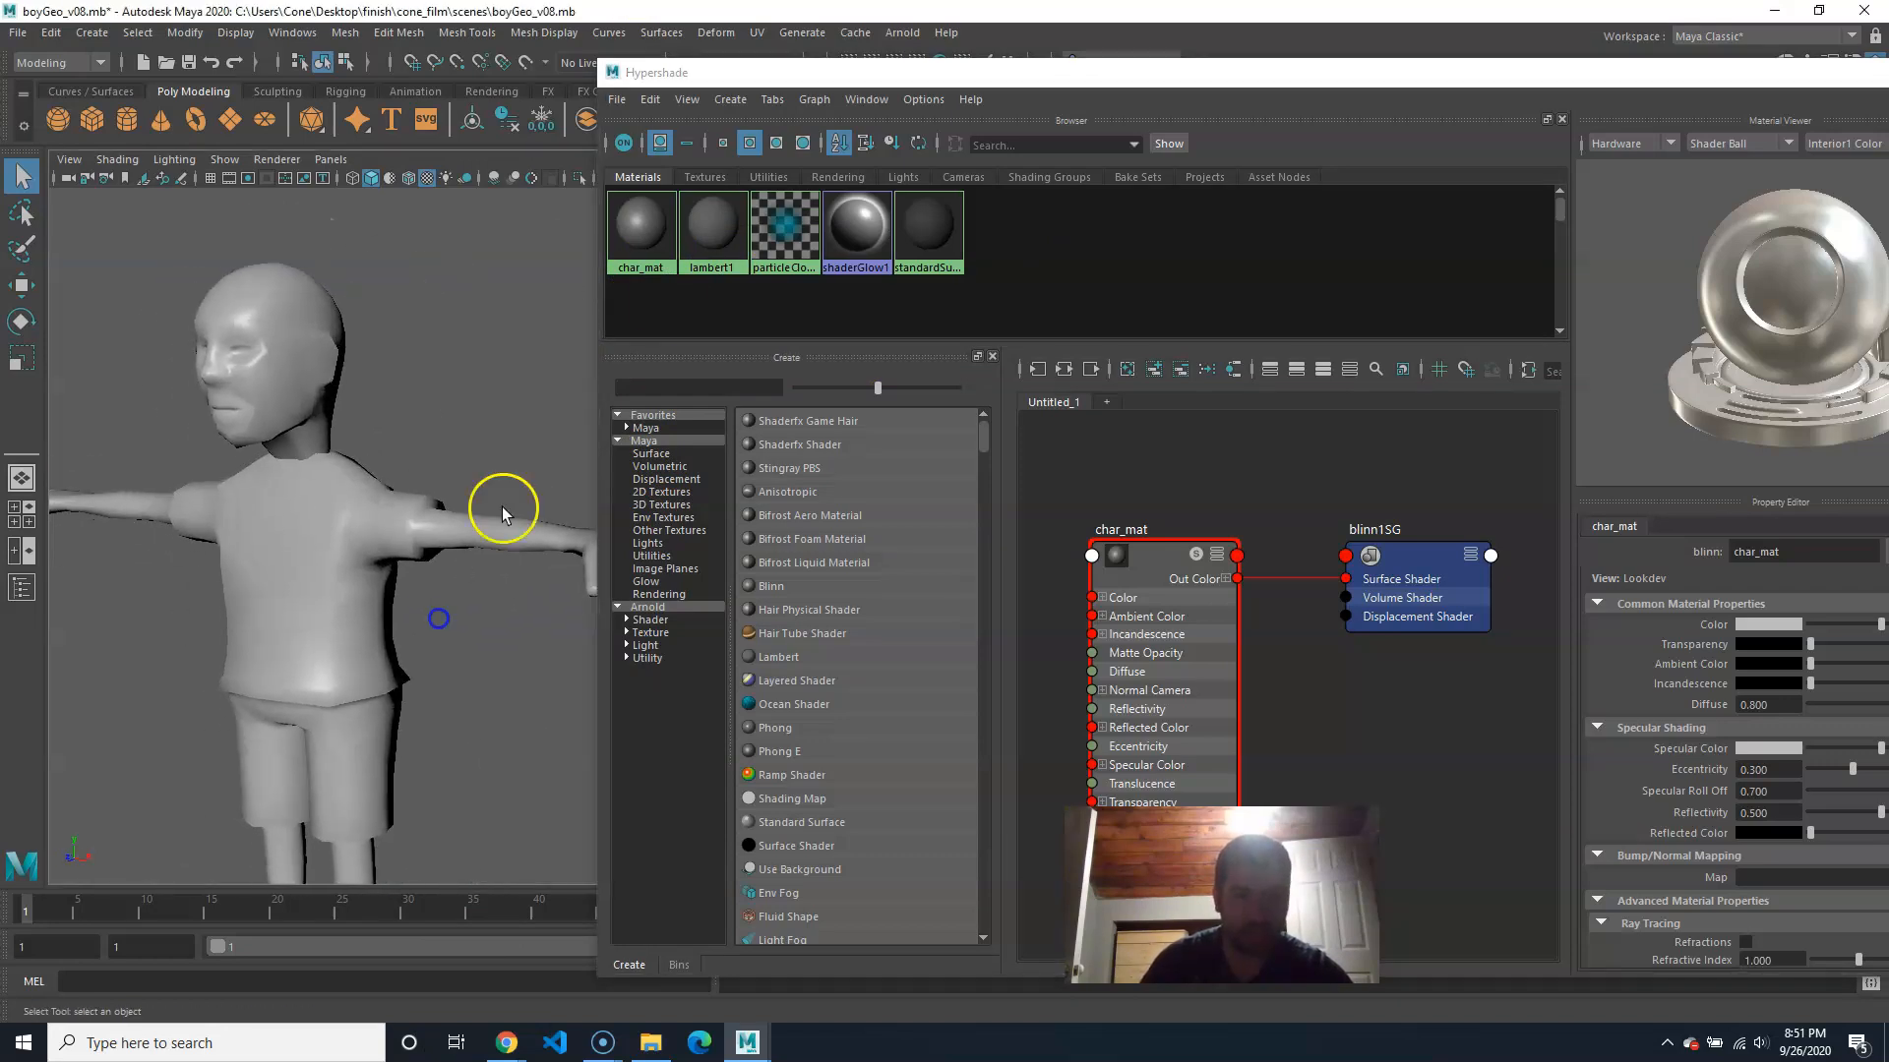
Step: Select char_mat and set its Color to red to test the assignment on the character
{"action": "left_click", "coordinate": [327, 496]}
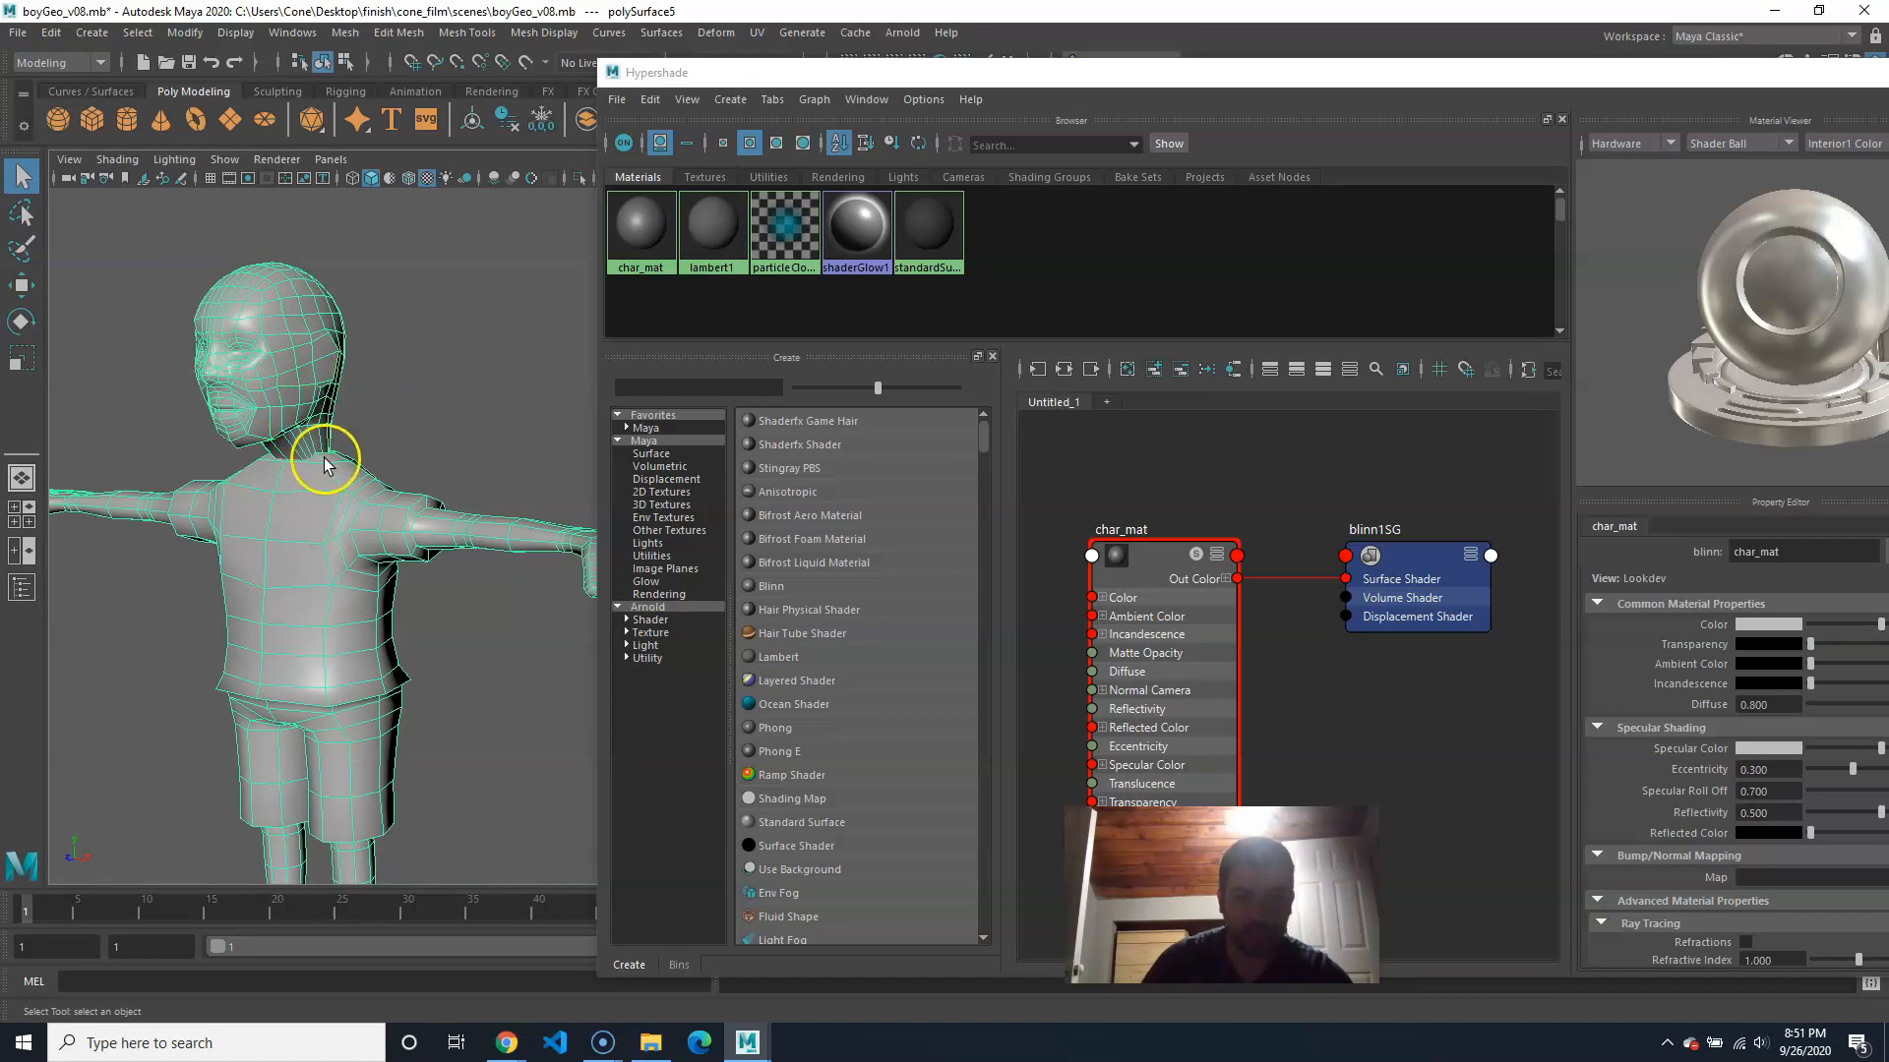
{"action": "left_click", "coordinate": [656, 202]}
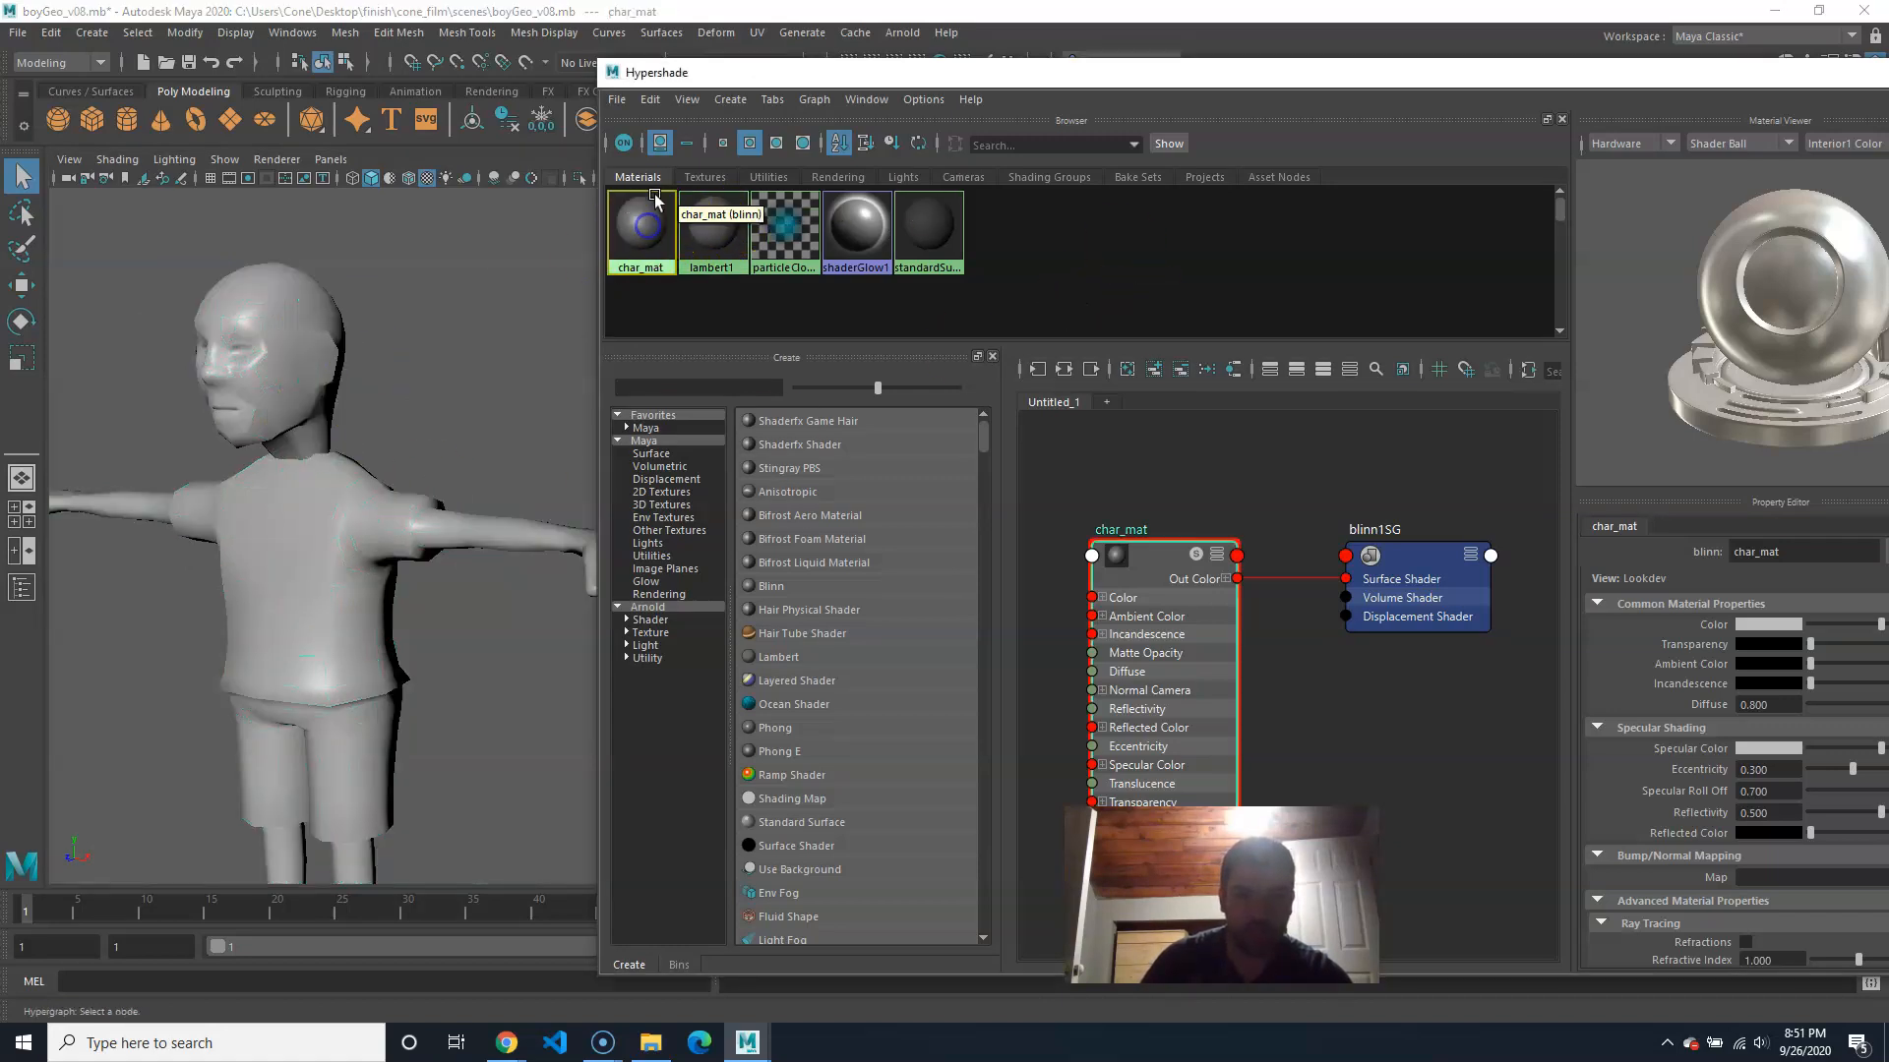
{"action": "left_click_drag", "start_coordinate": [1350, 75], "coordinate": [1102, 65]}
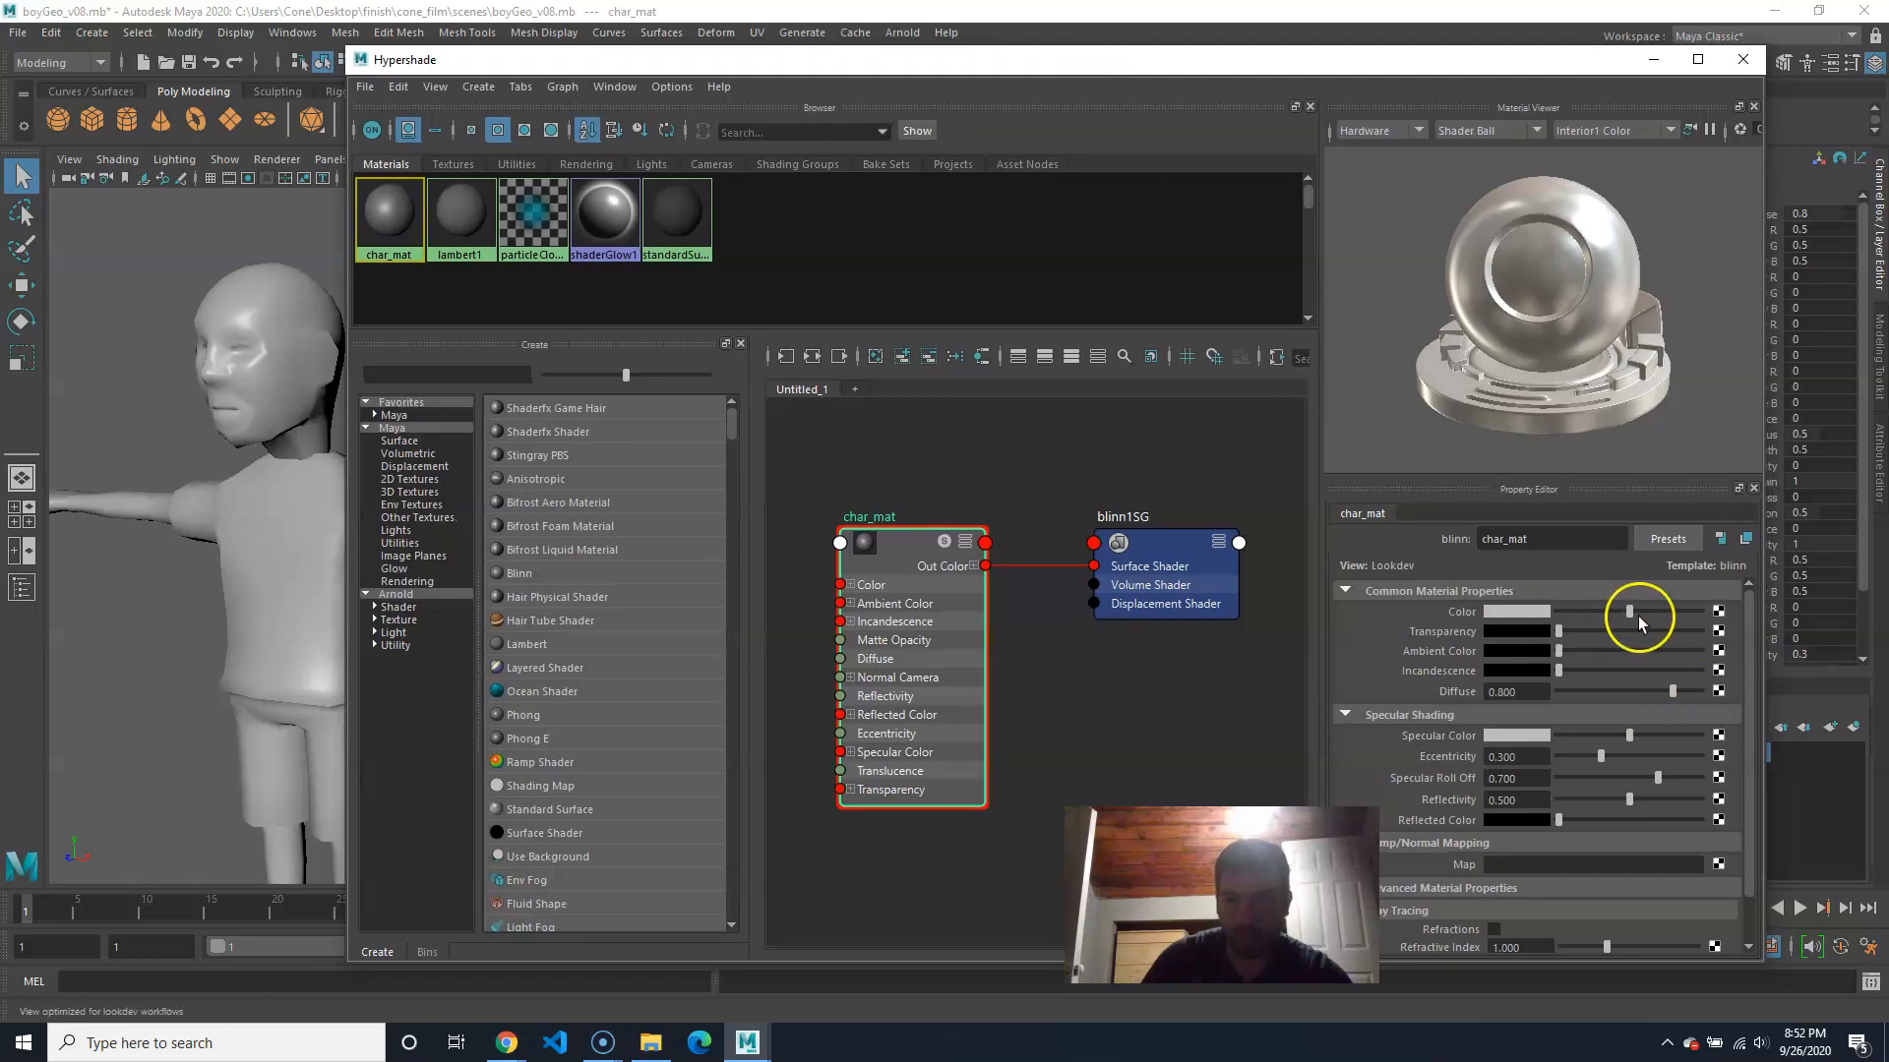
{"action": "left_click", "coordinate": [1526, 604]}
{"action": "left_click", "coordinate": [1439, 643]}
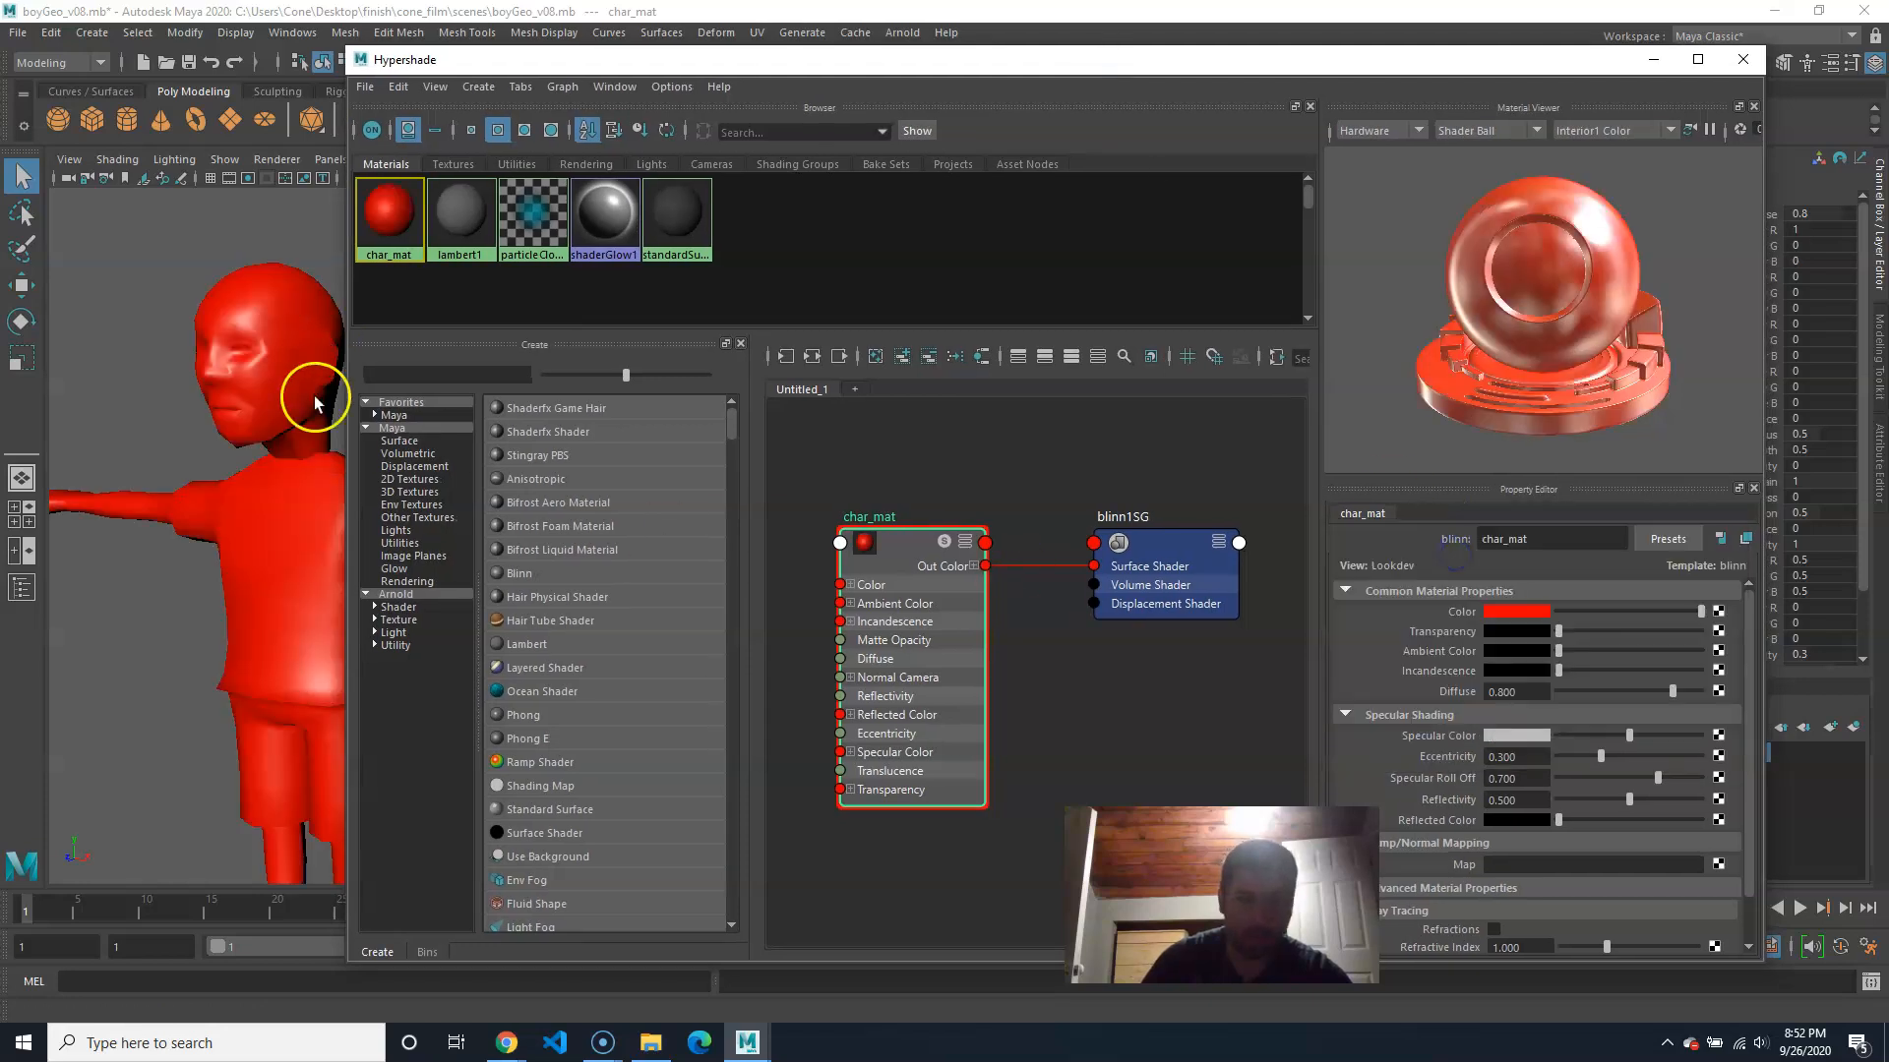
{"action": "left_click", "coordinate": [1517, 611]}
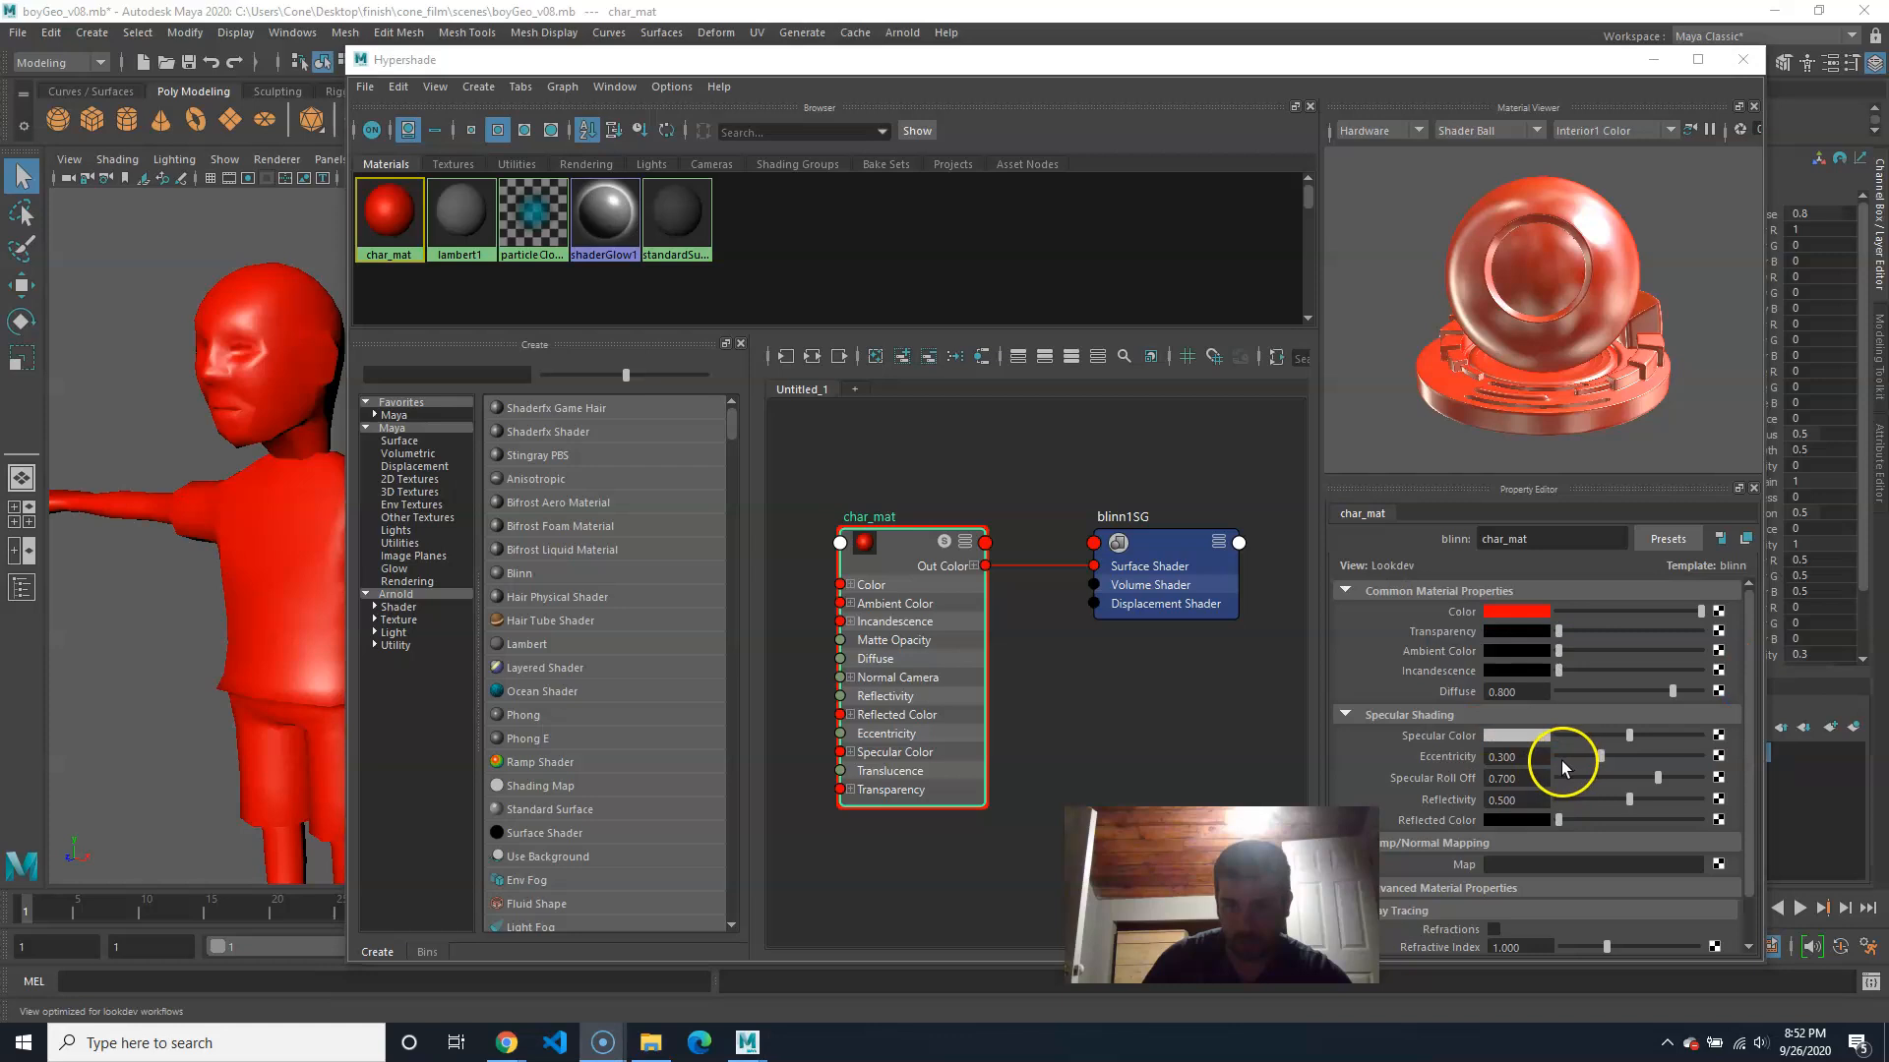
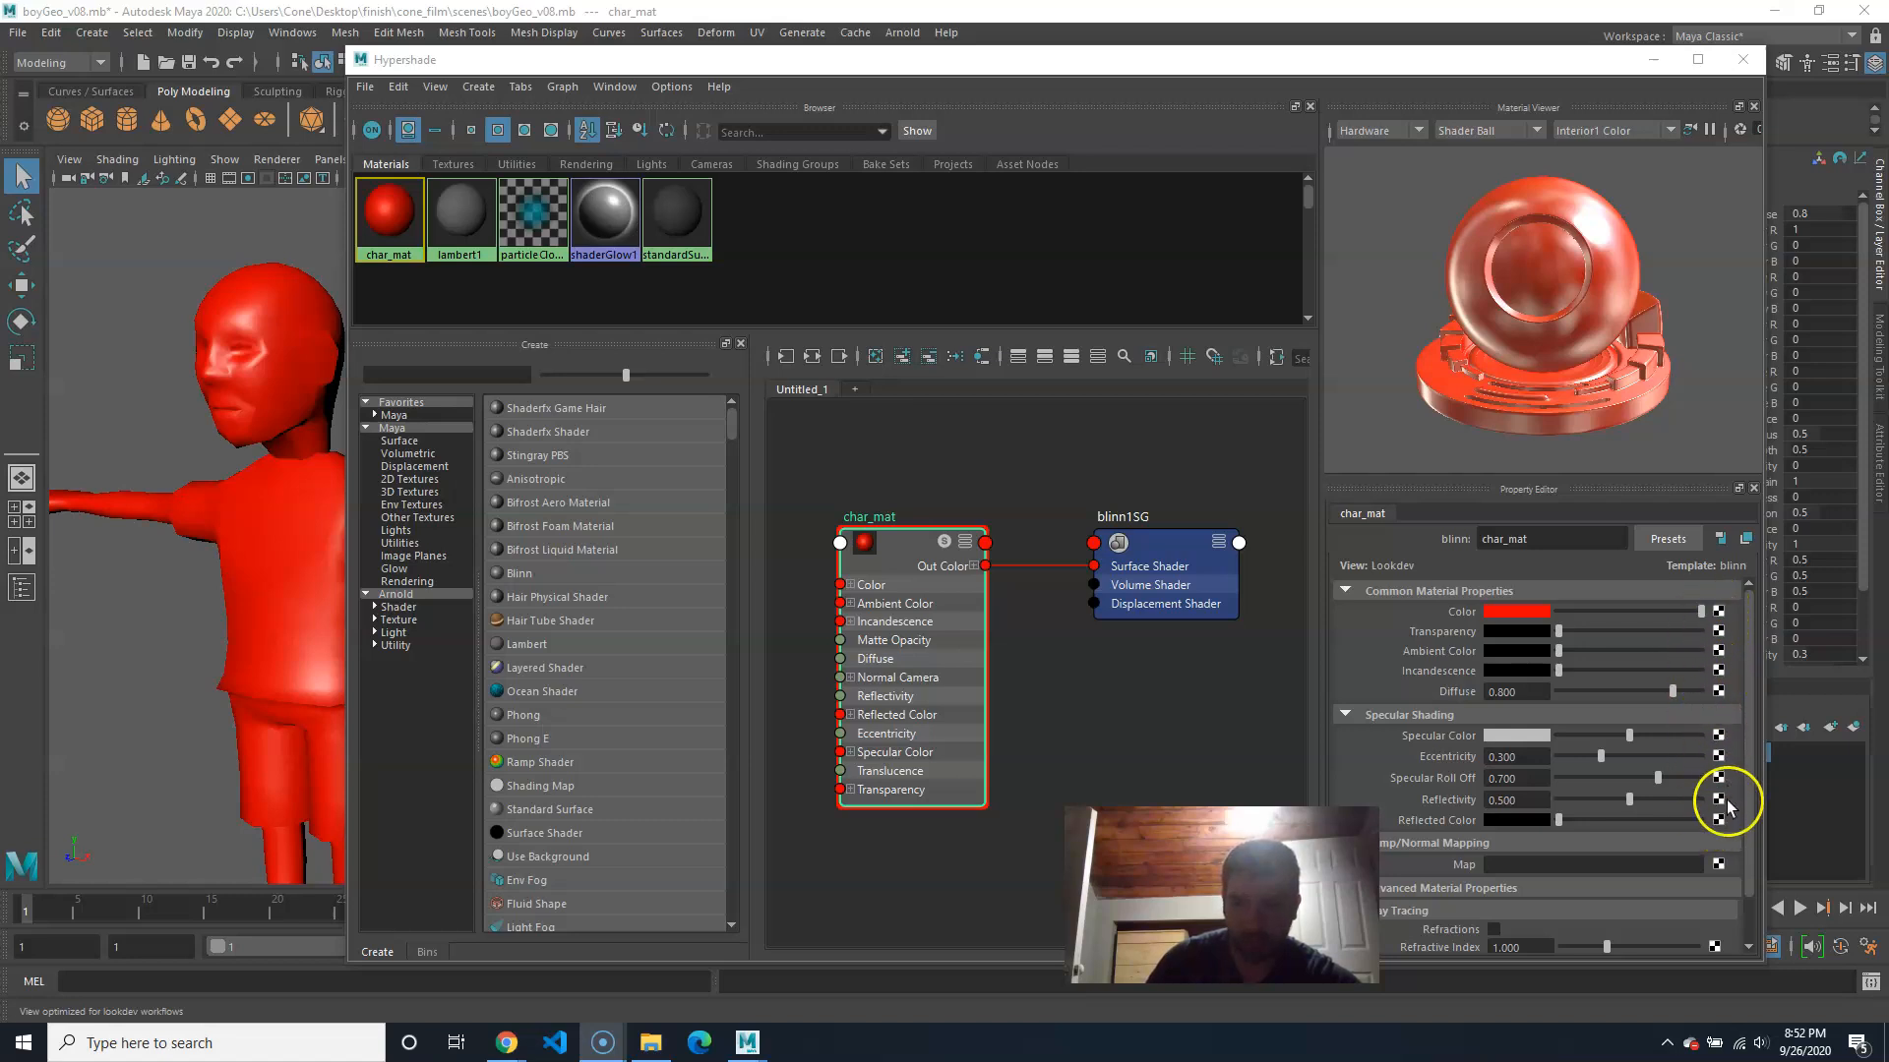
Step: Connect a File texture to char_mat's Color and load char_color.png from the Desktop's finish/cone_film/sourceimages folder
{"action": "left_click", "coordinate": [1718, 612]}
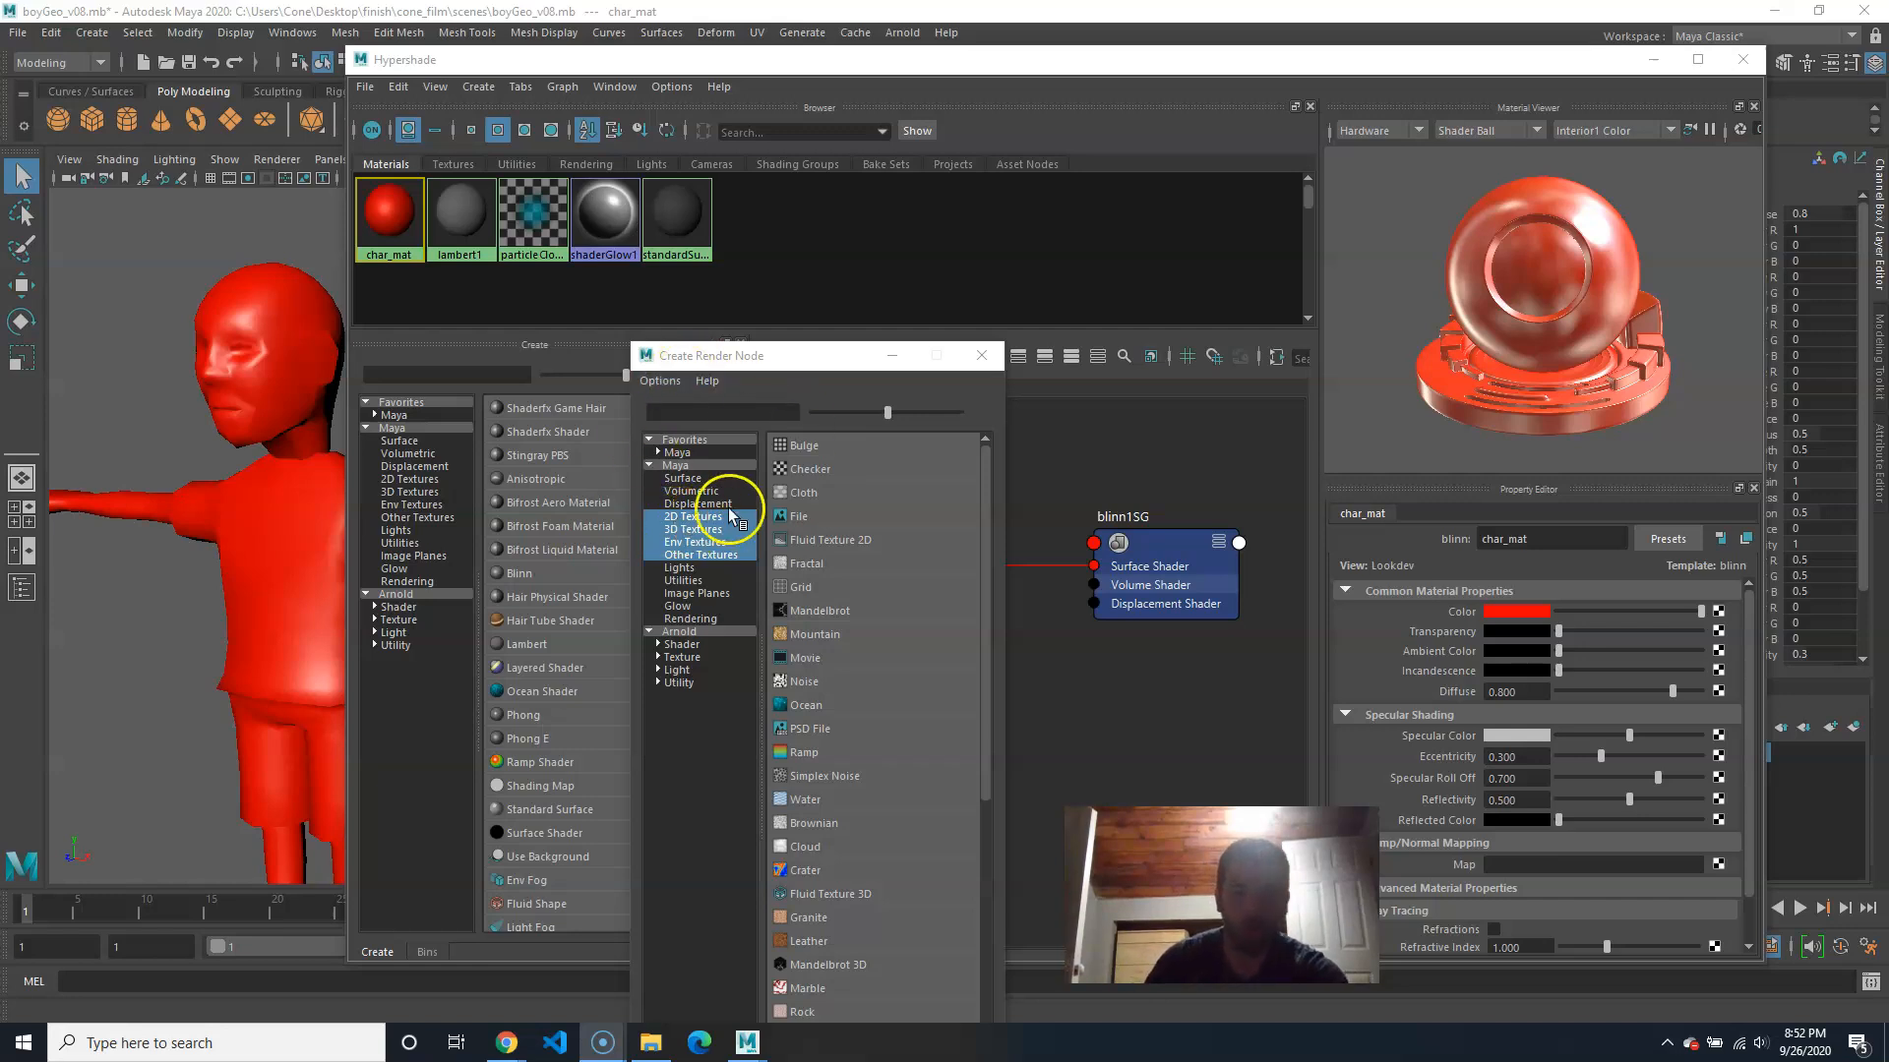
{"action": "left_click", "coordinate": [813, 518]}
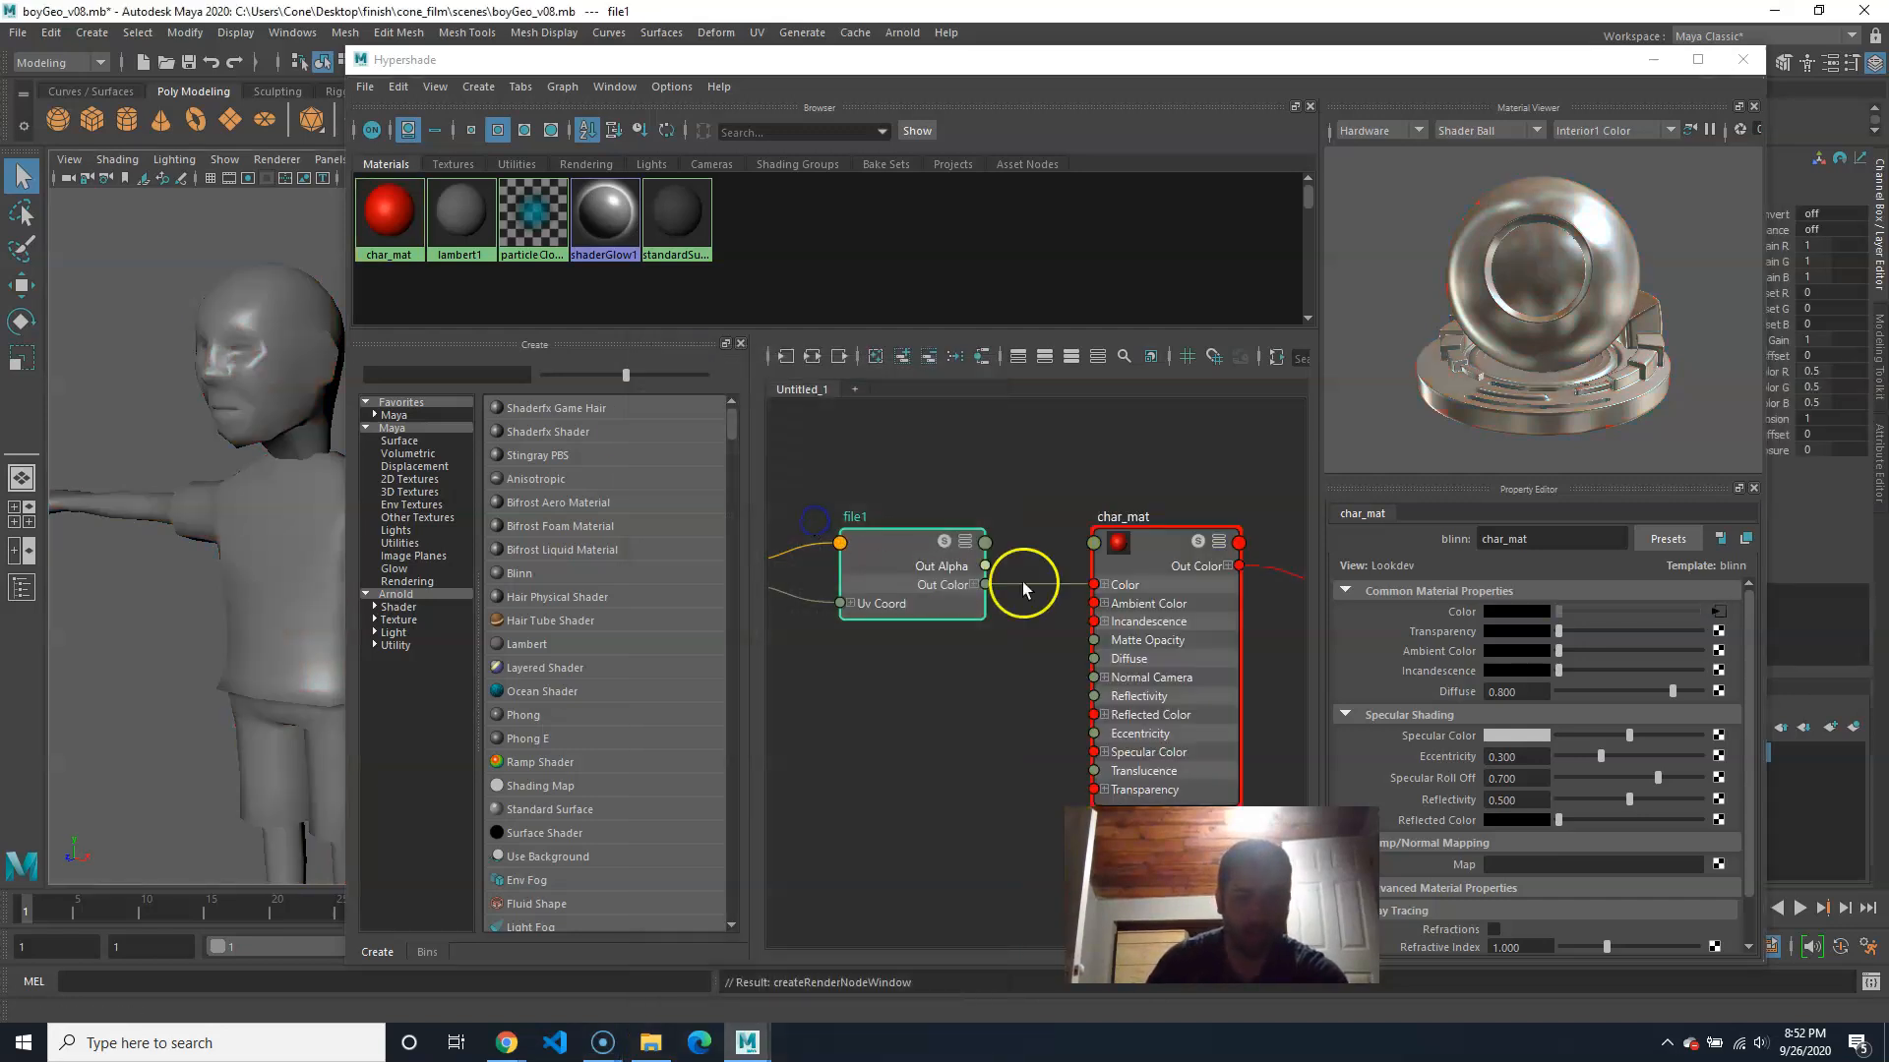
{"action": "left_click", "coordinate": [1734, 675]}
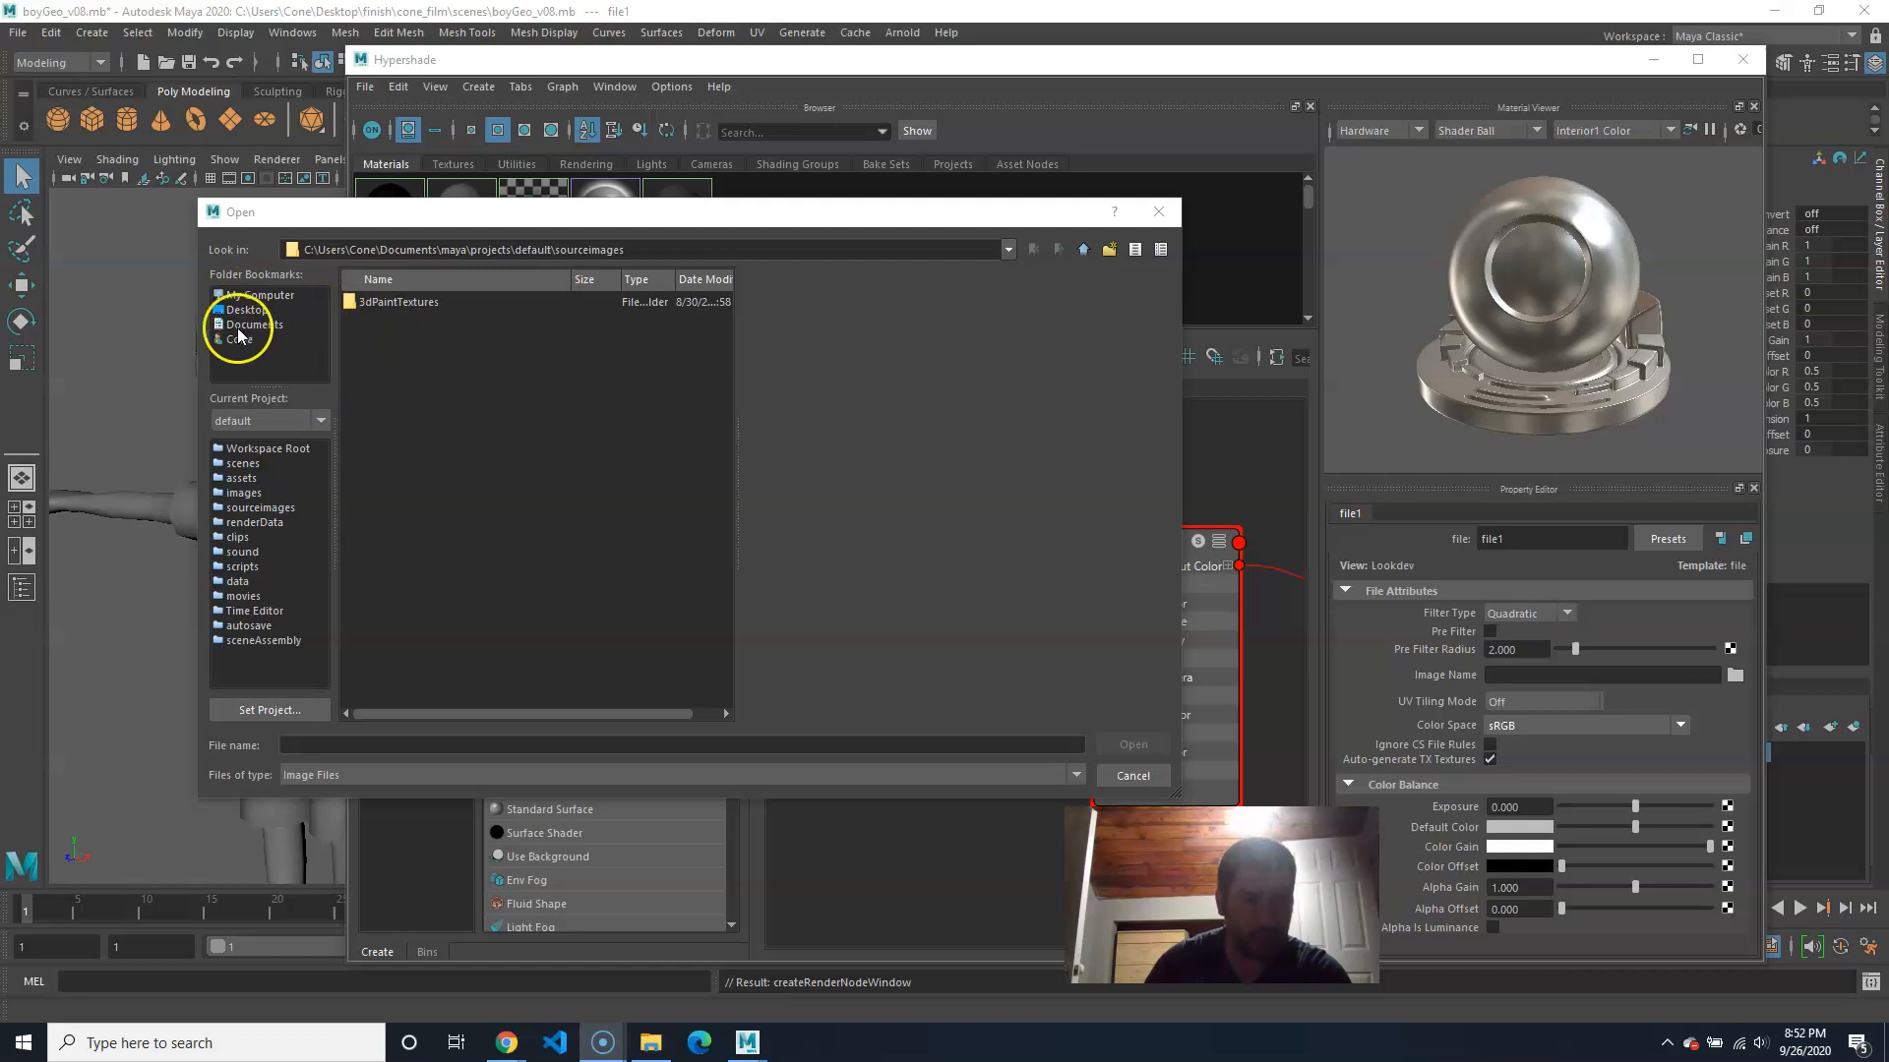
{"action": "left_click", "coordinate": [261, 310]}
{"action": "scroll", "coordinate": [438, 590], "scroll_direction": "down", "scroll_amount": 5}
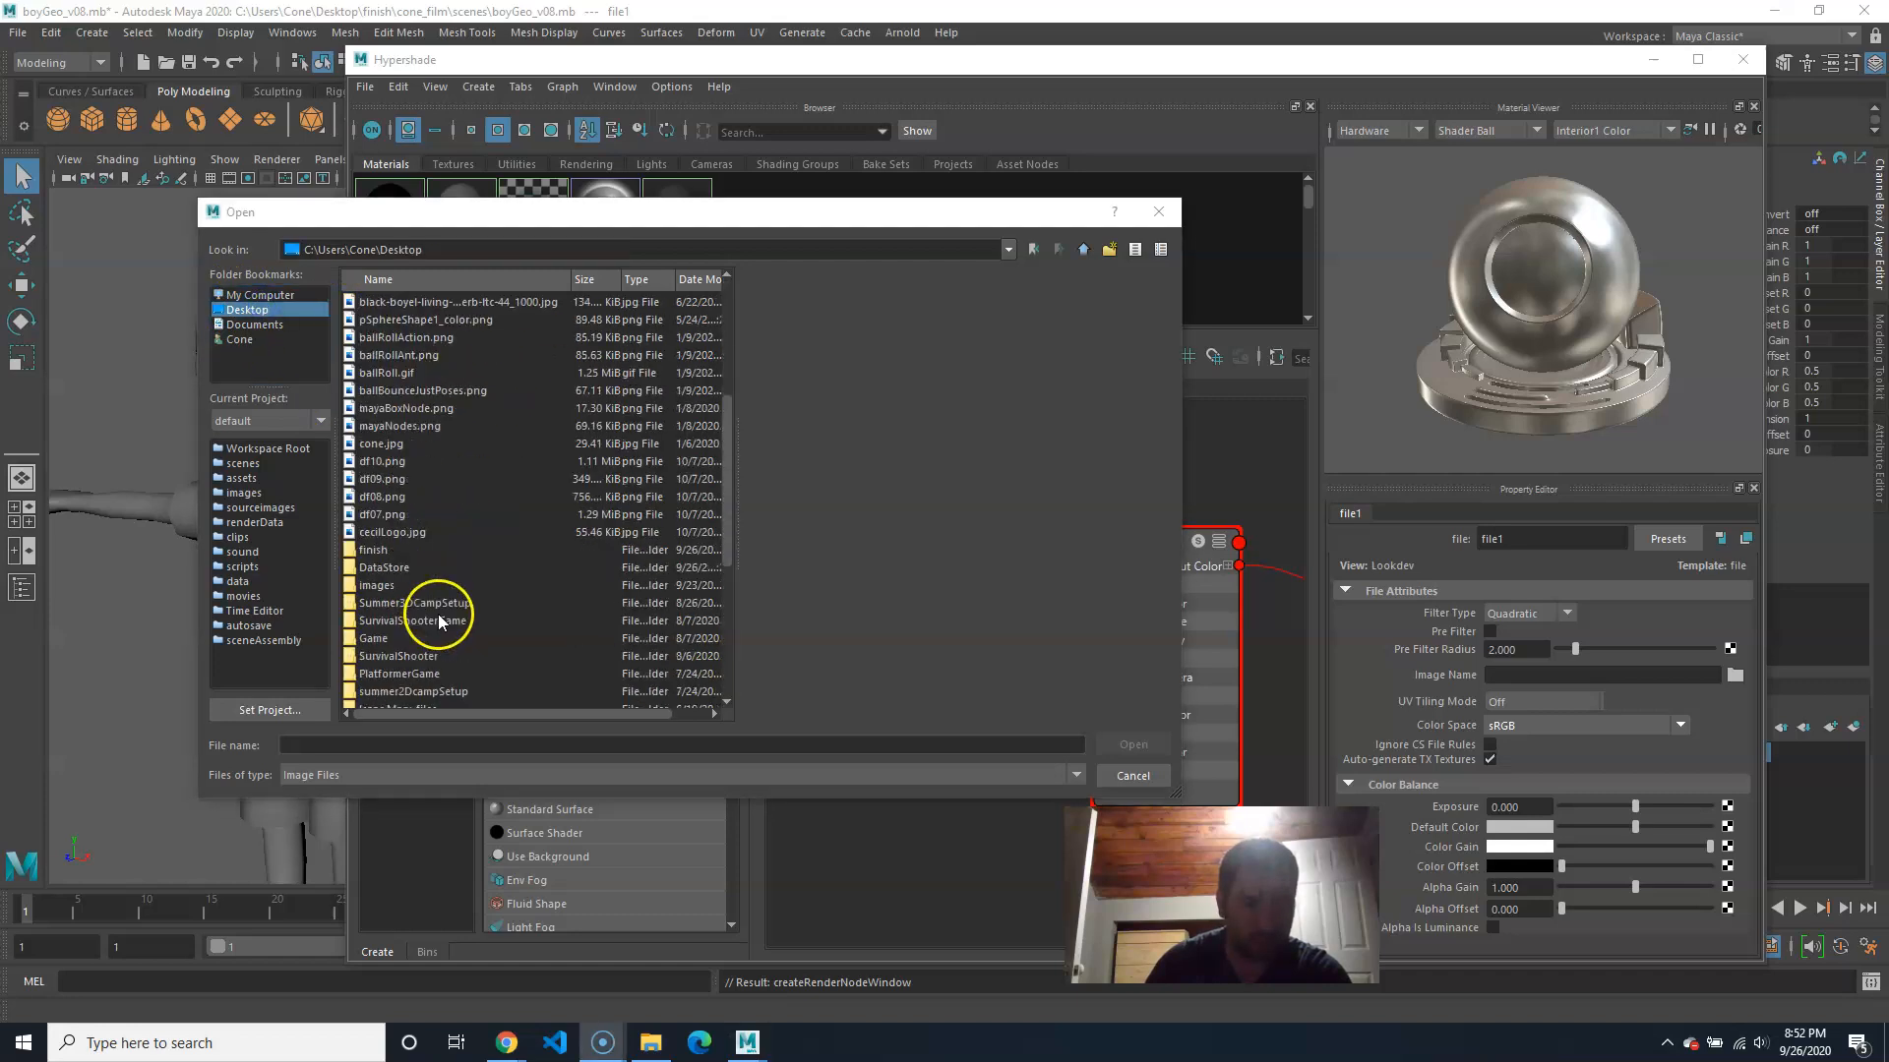
{"action": "left_click", "coordinate": [379, 551]}
{"action": "double_click", "coordinate": [379, 551]}
{"action": "double_click", "coordinate": [375, 302]}
{"action": "left_click", "coordinate": [394, 321]}
{"action": "double_click", "coordinate": [394, 321]}
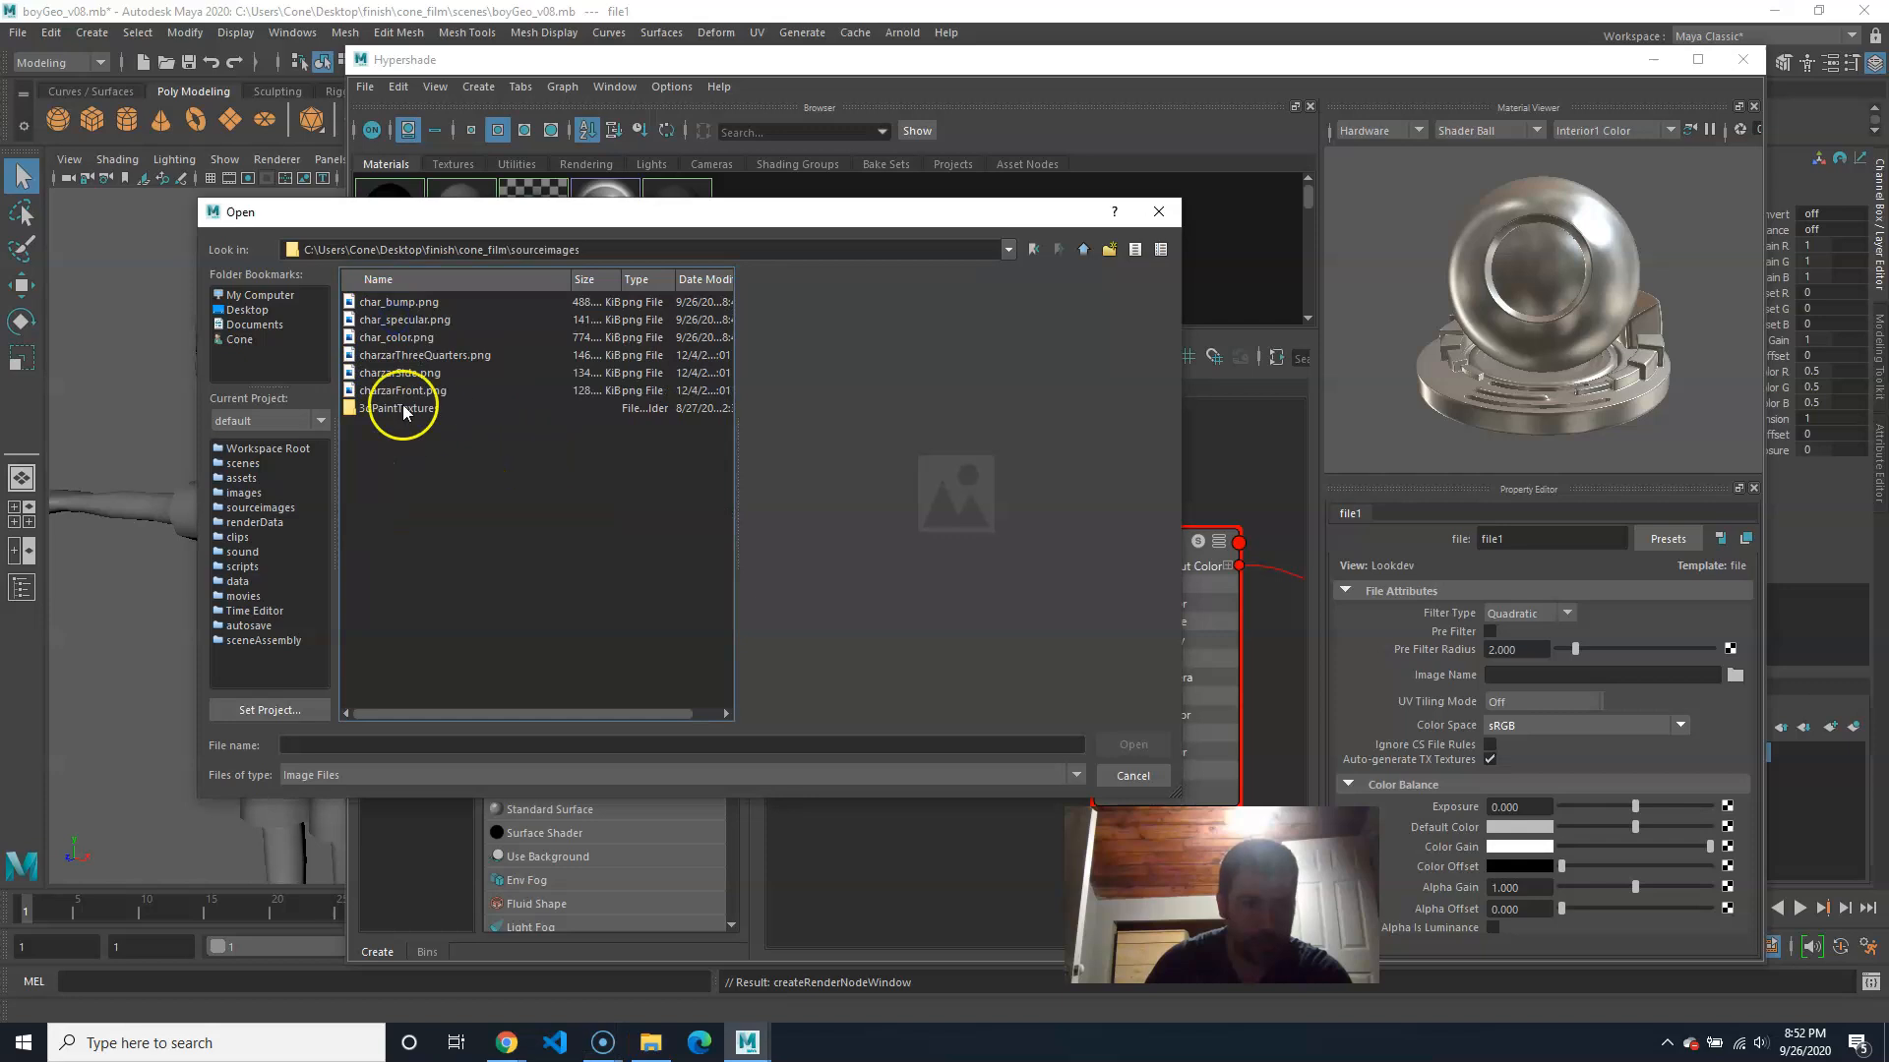
{"action": "left_click", "coordinate": [391, 337]}
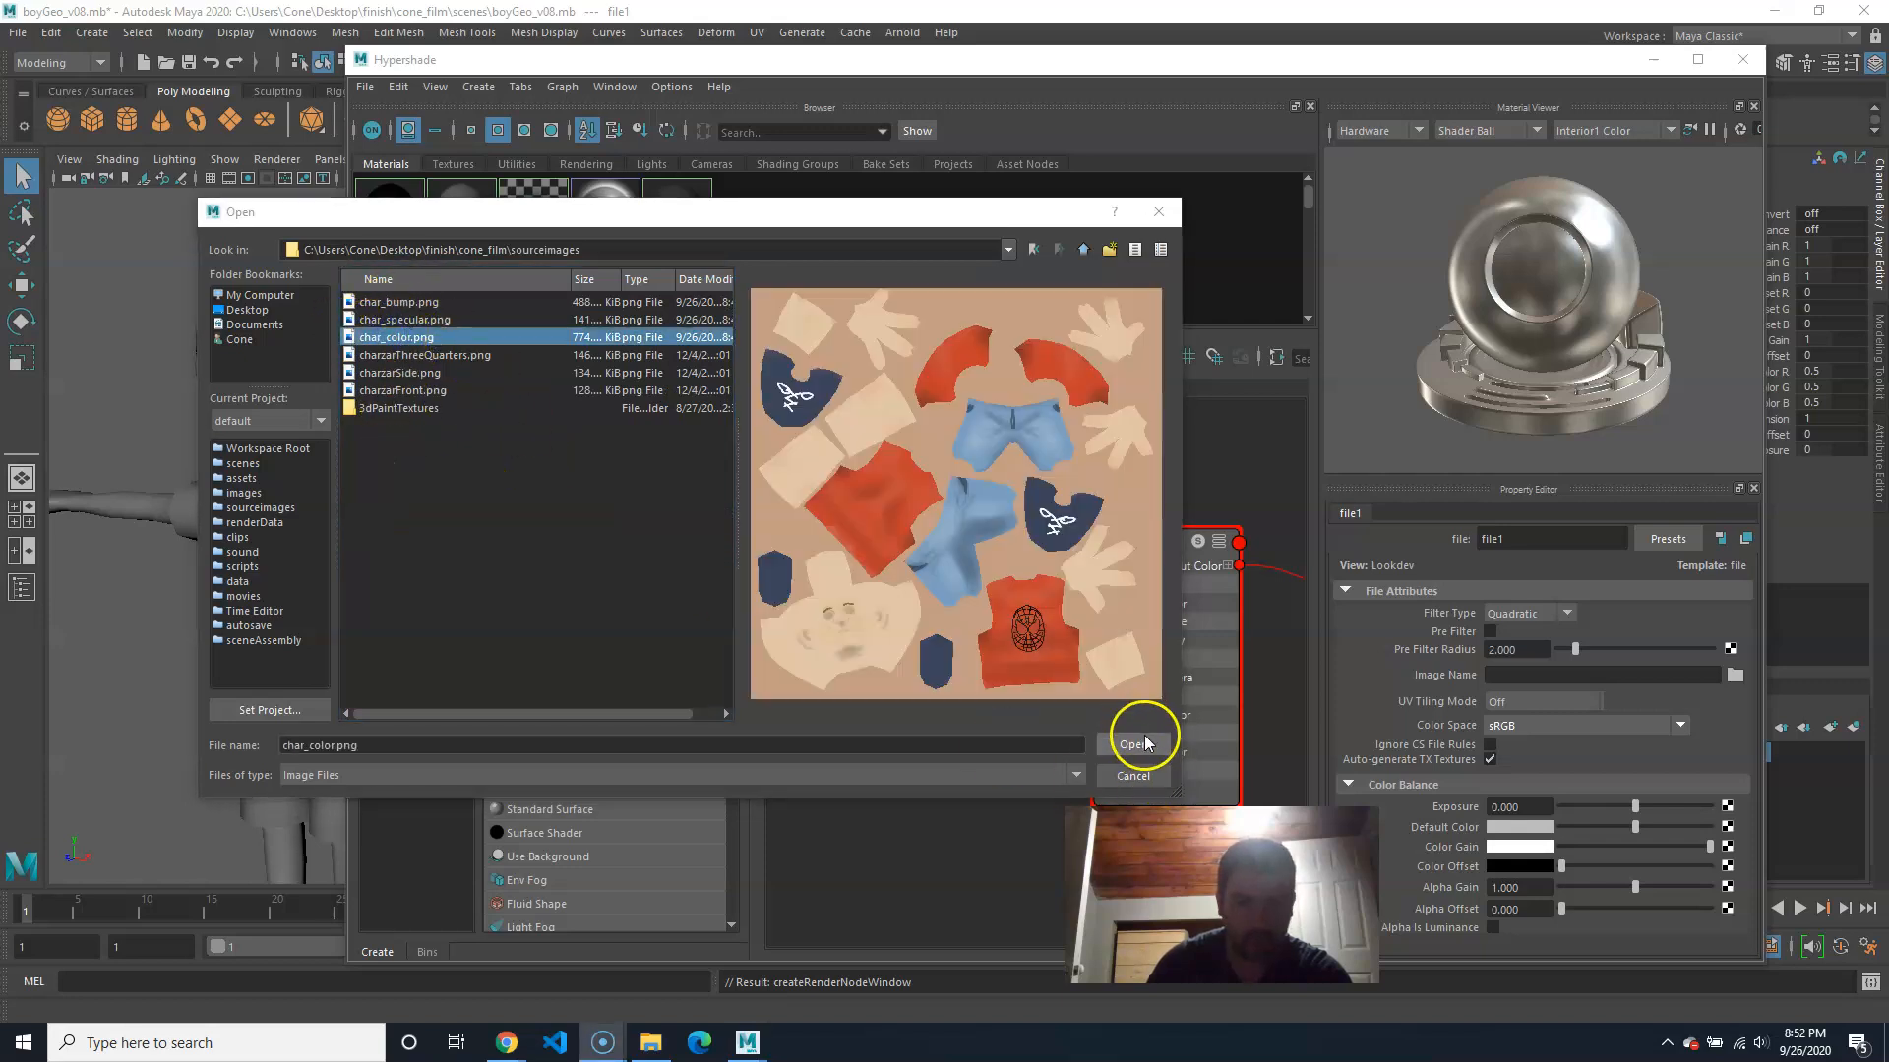
{"action": "left_click", "coordinate": [1133, 745]}
Step: Compare the character in the viewport with textured display off and on
{"action": "left_click_drag", "start_coordinate": [738, 50], "coordinate": [856, 50]}
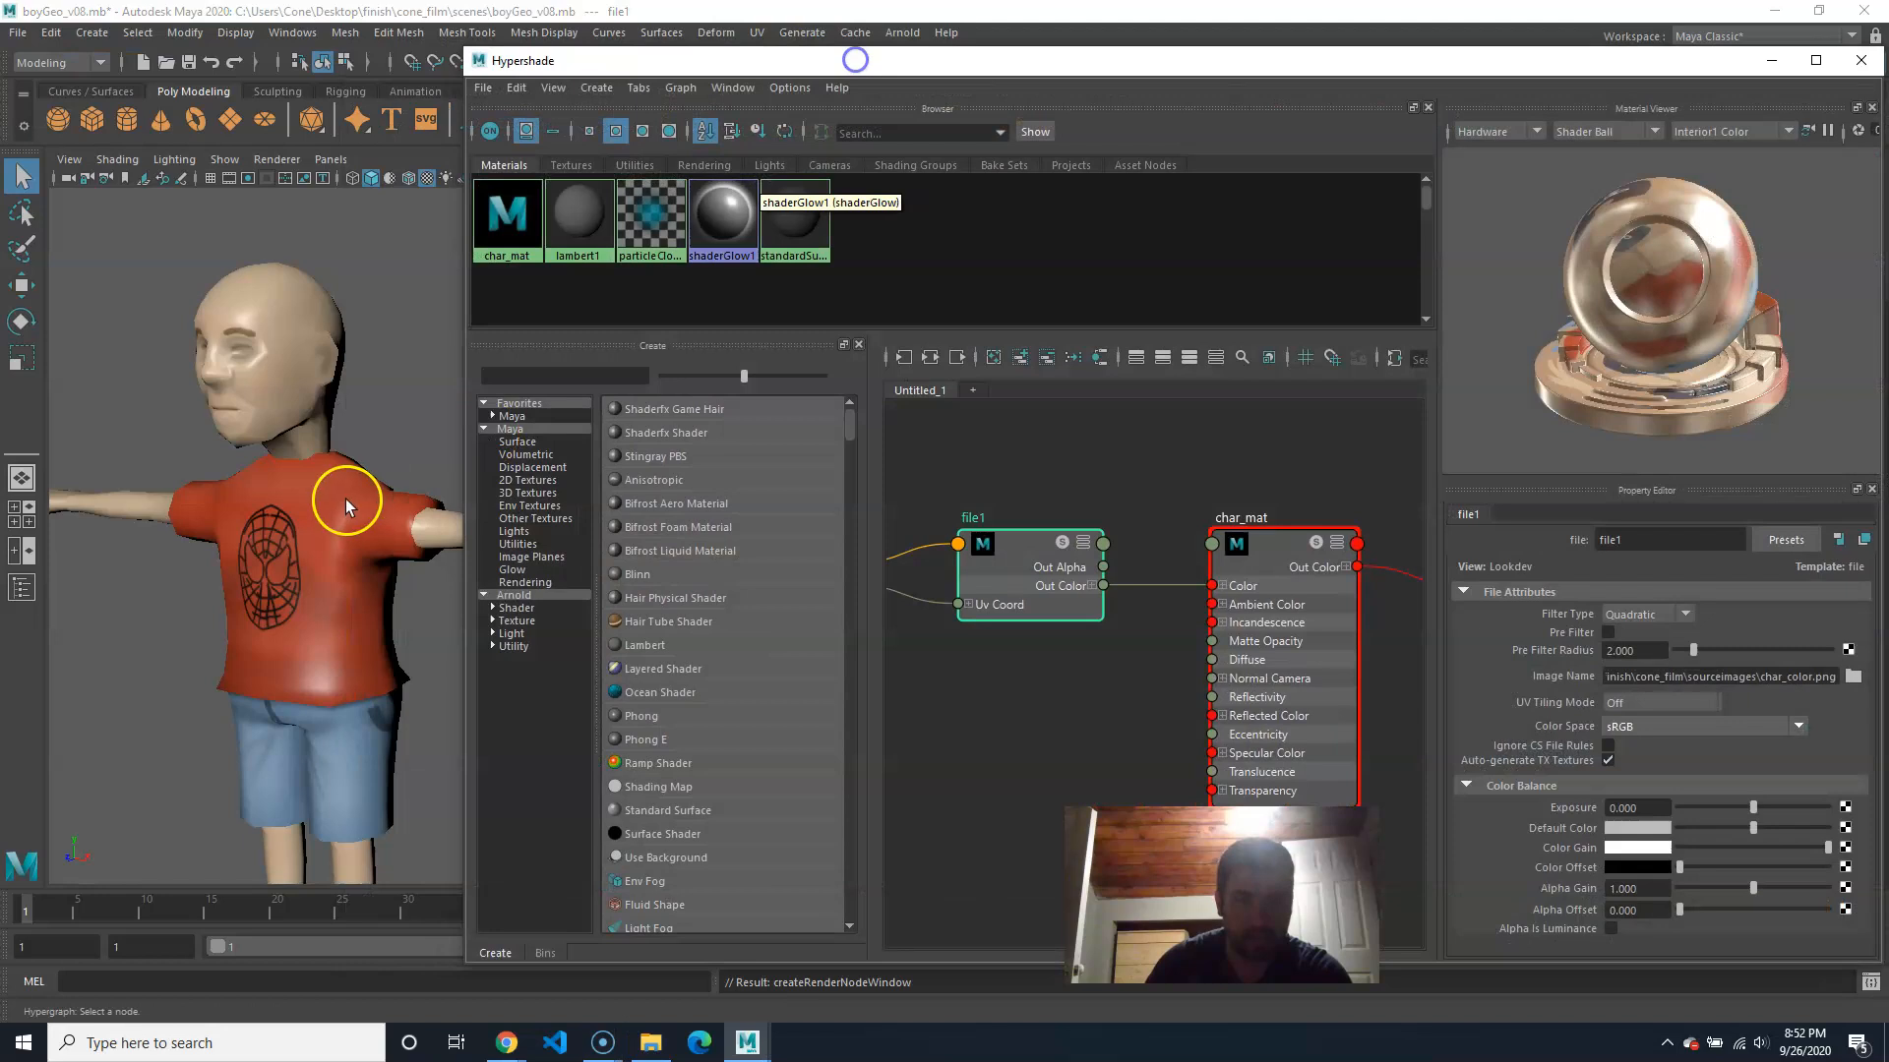
{"action": "left_click", "coordinate": [426, 179]}
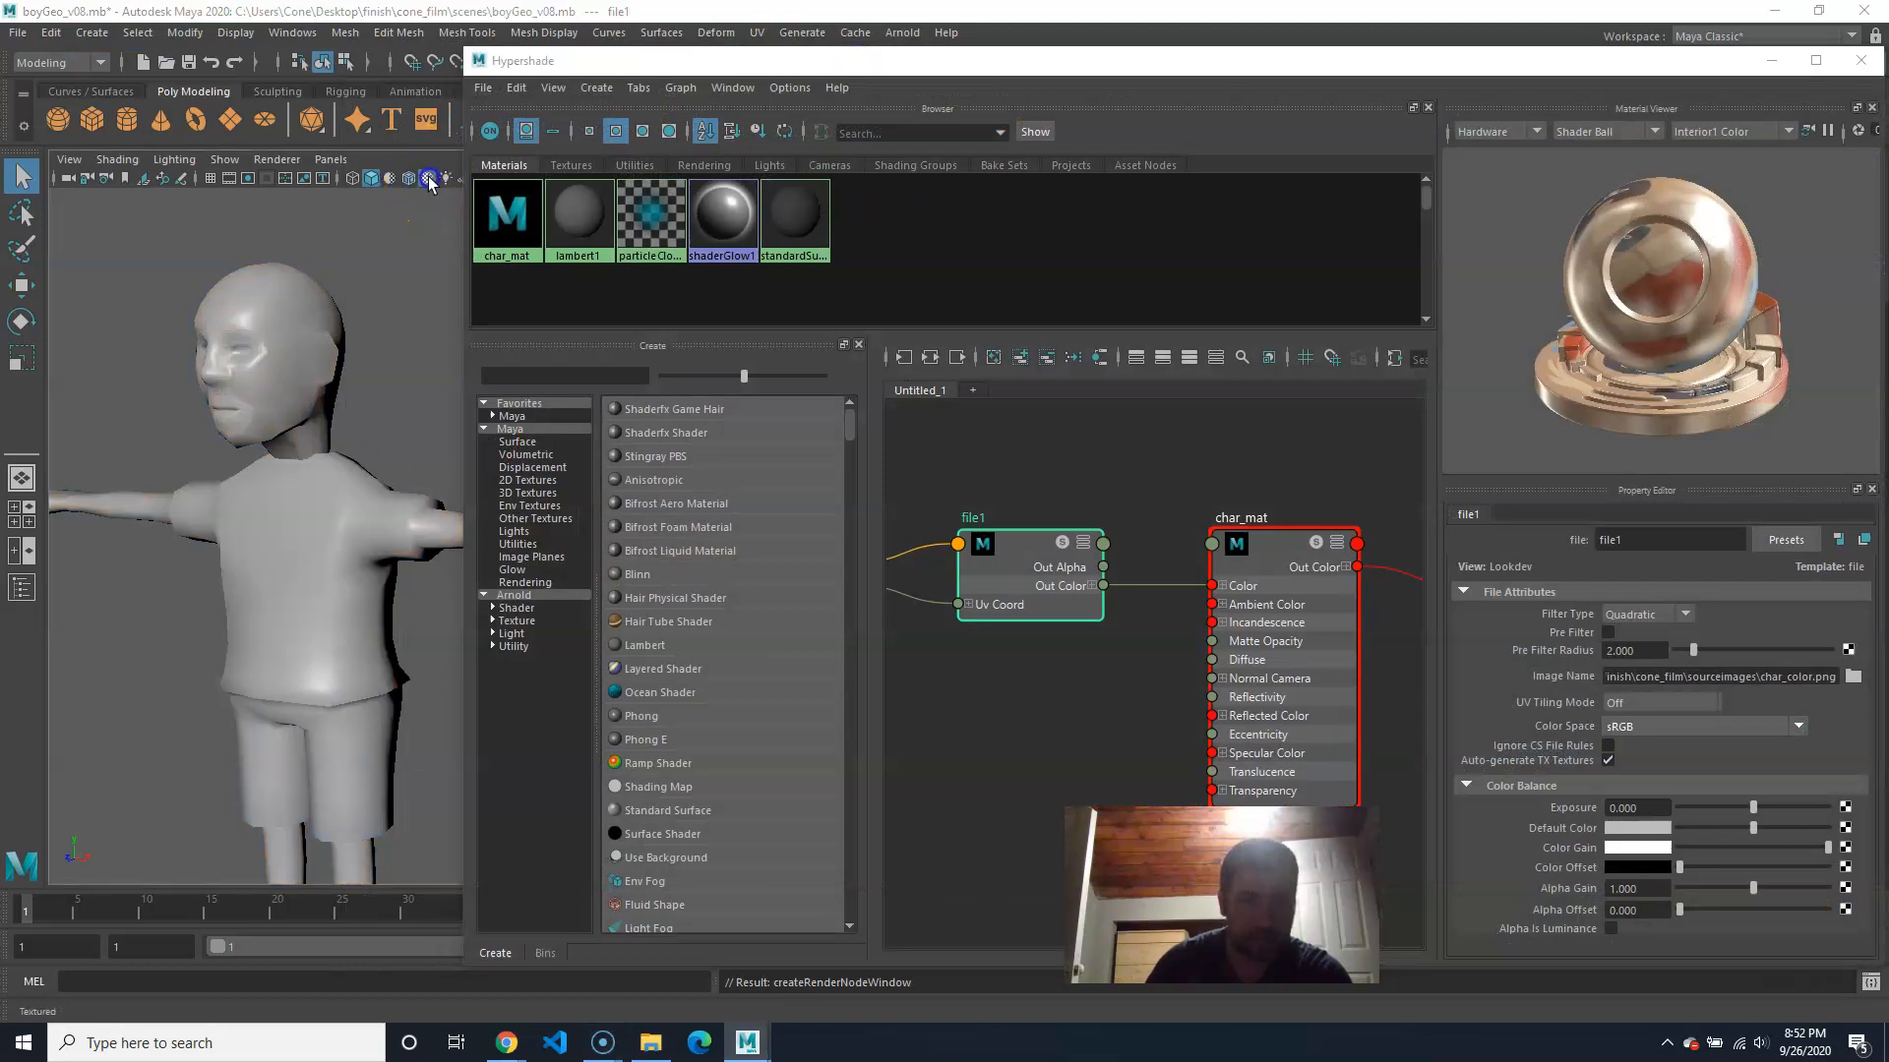
{"action": "left_click", "coordinate": [426, 179]}
{"action": "left_click", "coordinate": [426, 180]}
{"action": "left_click", "coordinate": [426, 180]}
Step: Connect a File texture to char_mat's Specular Color and load char_specular.png from the sourceimages folder
{"action": "left_click_drag", "start_coordinate": [1341, 60], "coordinate": [1054, 92]}
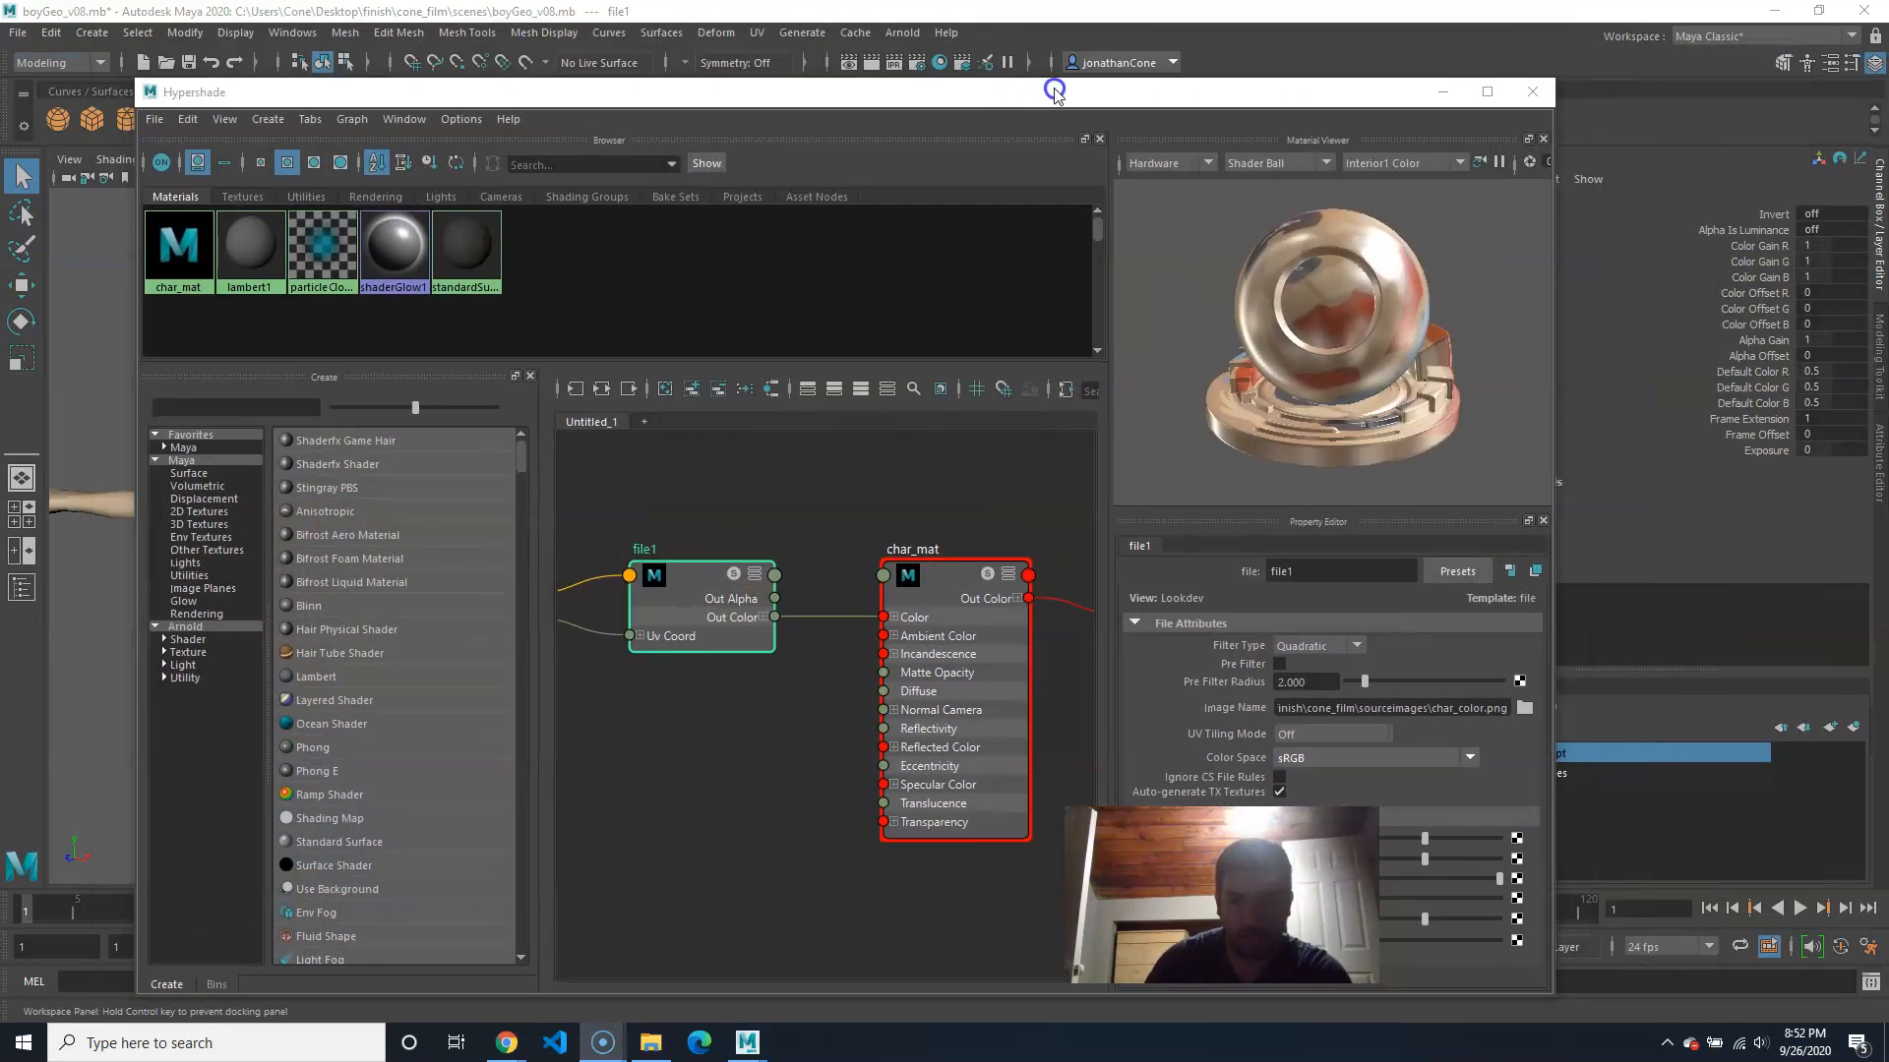
{"action": "left_click", "coordinate": [174, 244]}
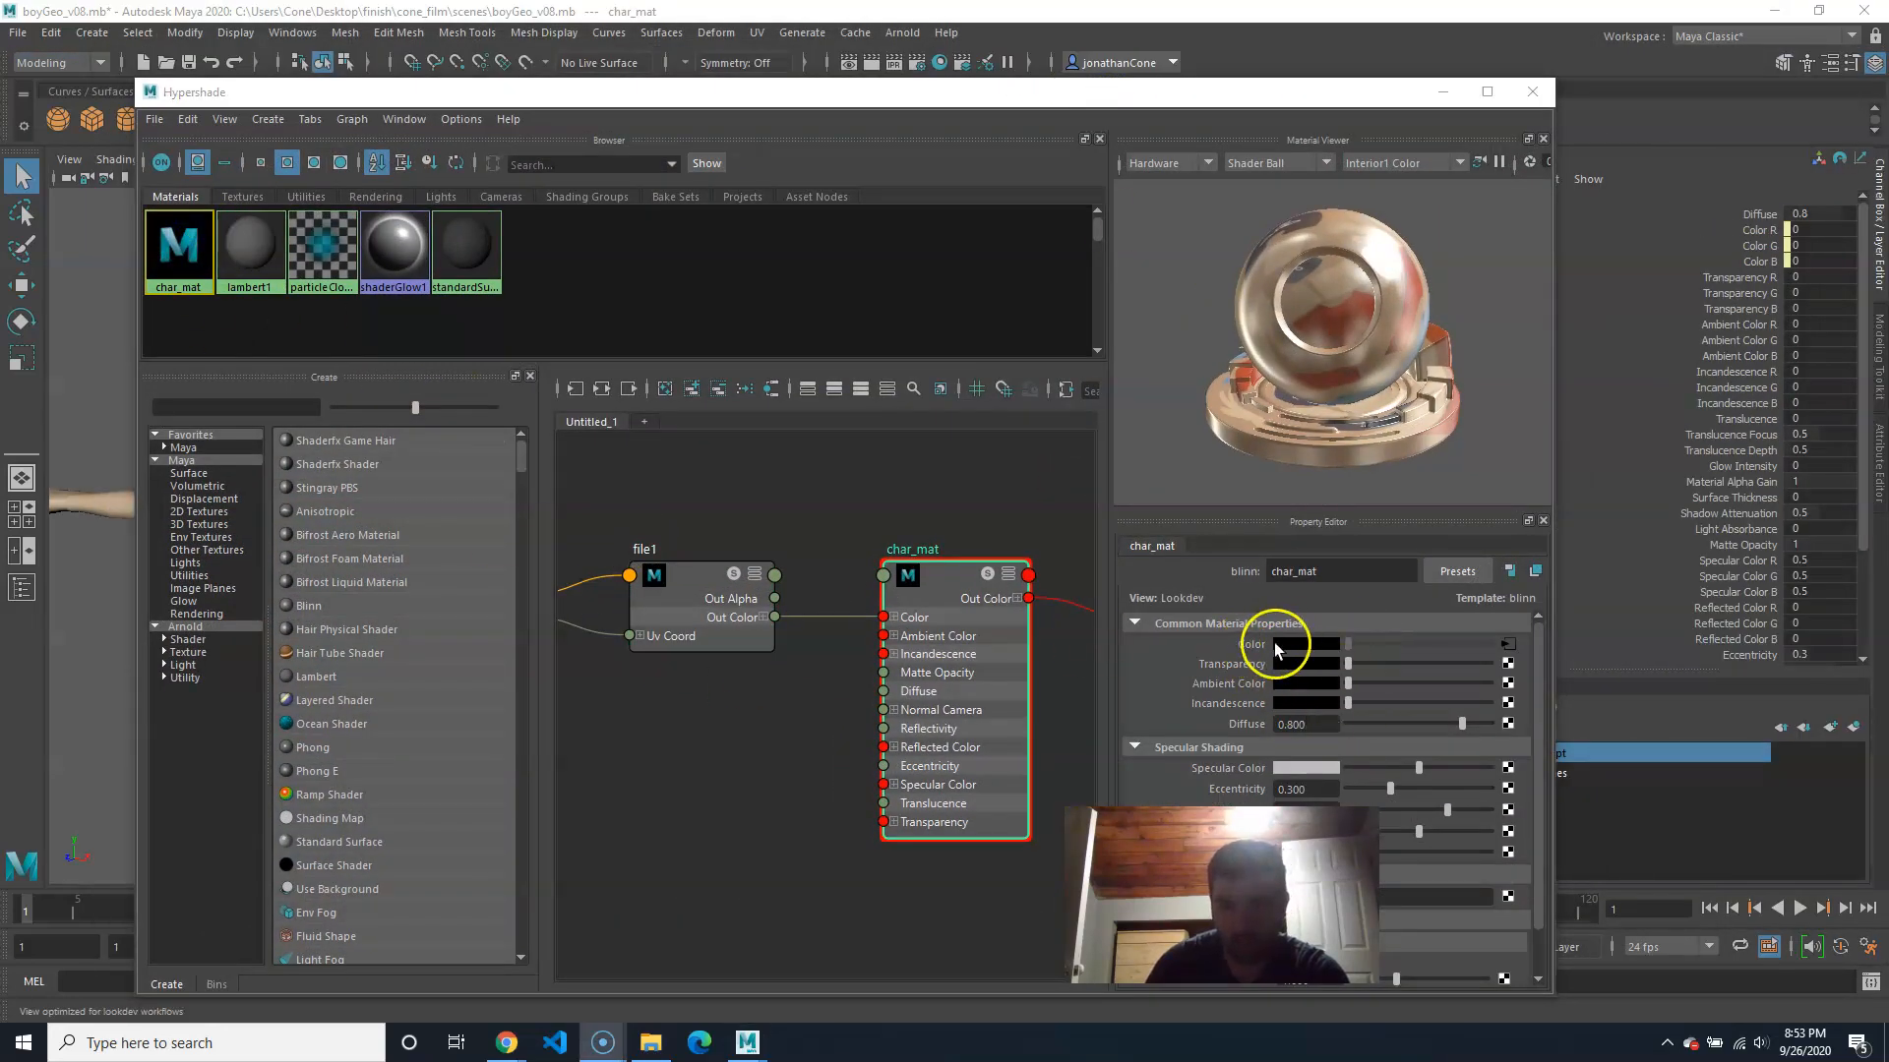
{"action": "left_click_drag", "start_coordinate": [1377, 98], "coordinate": [1288, 130]}
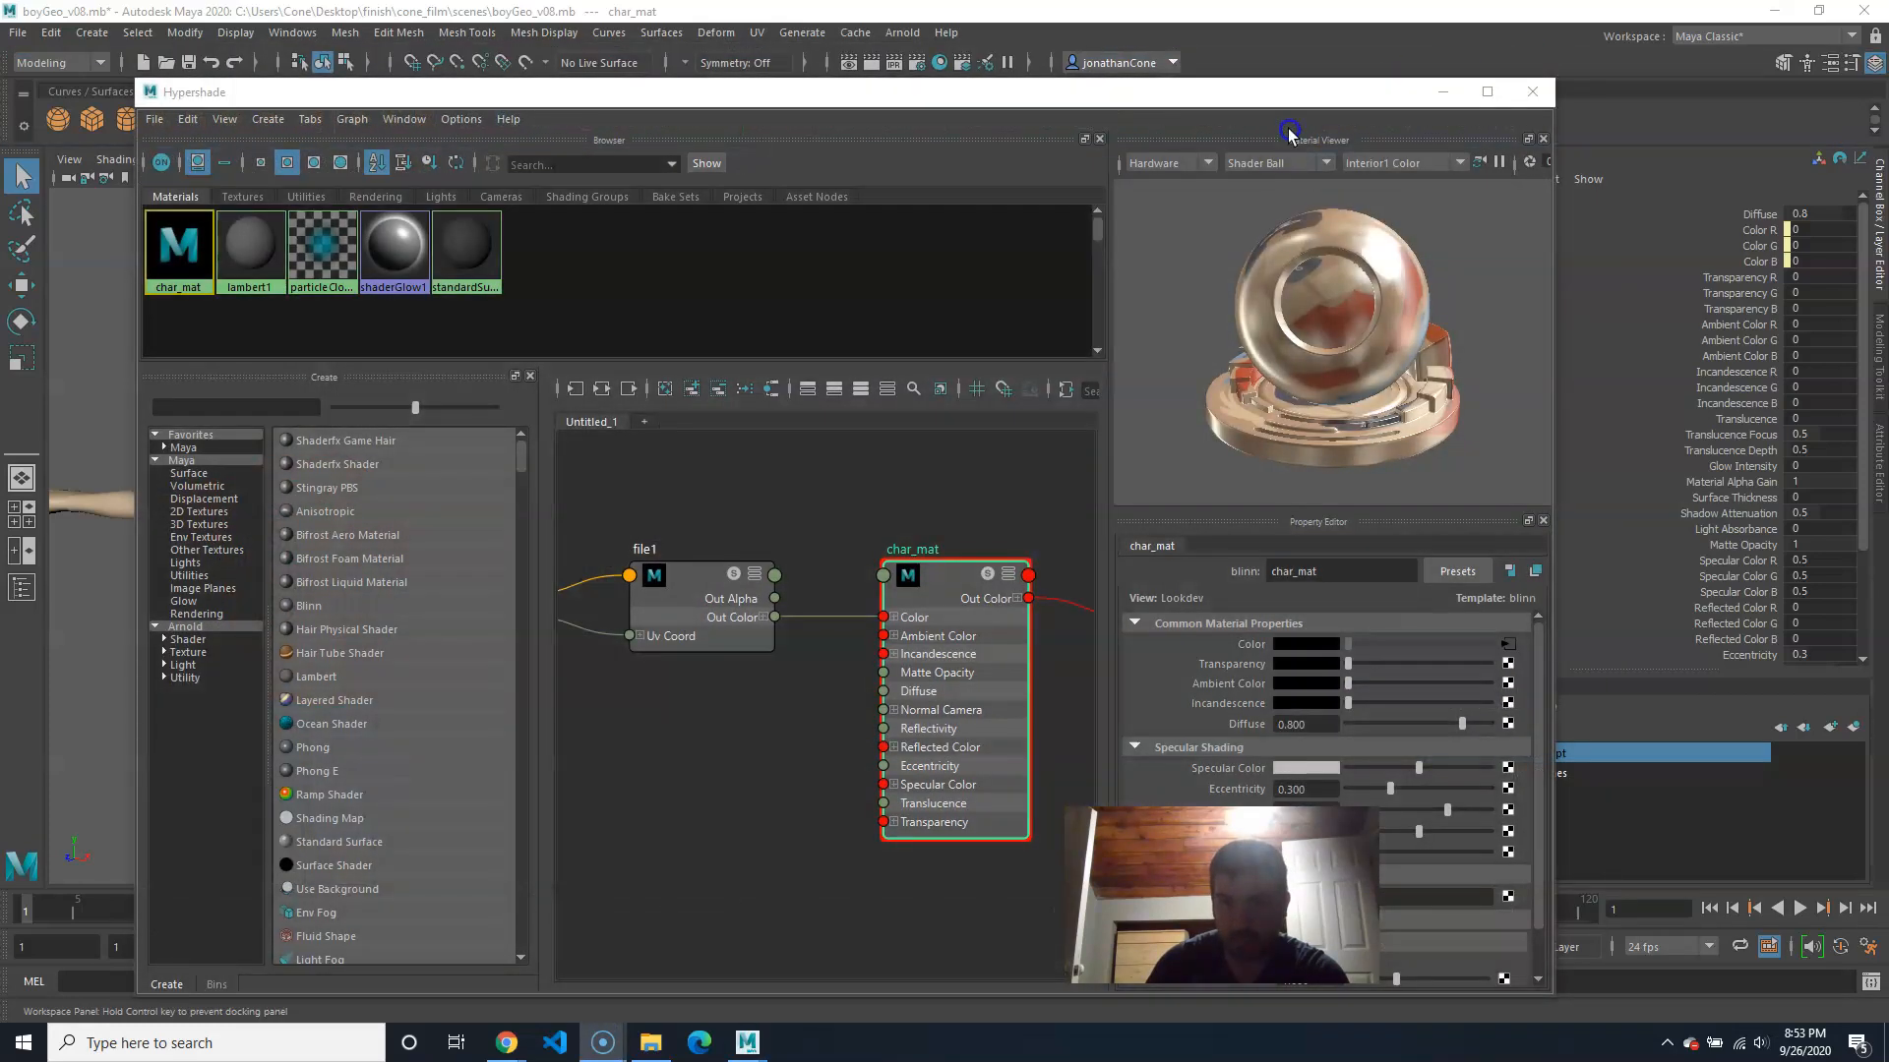
{"action": "scroll", "coordinate": [1442, 686], "scroll_direction": "down", "scroll_amount": 2}
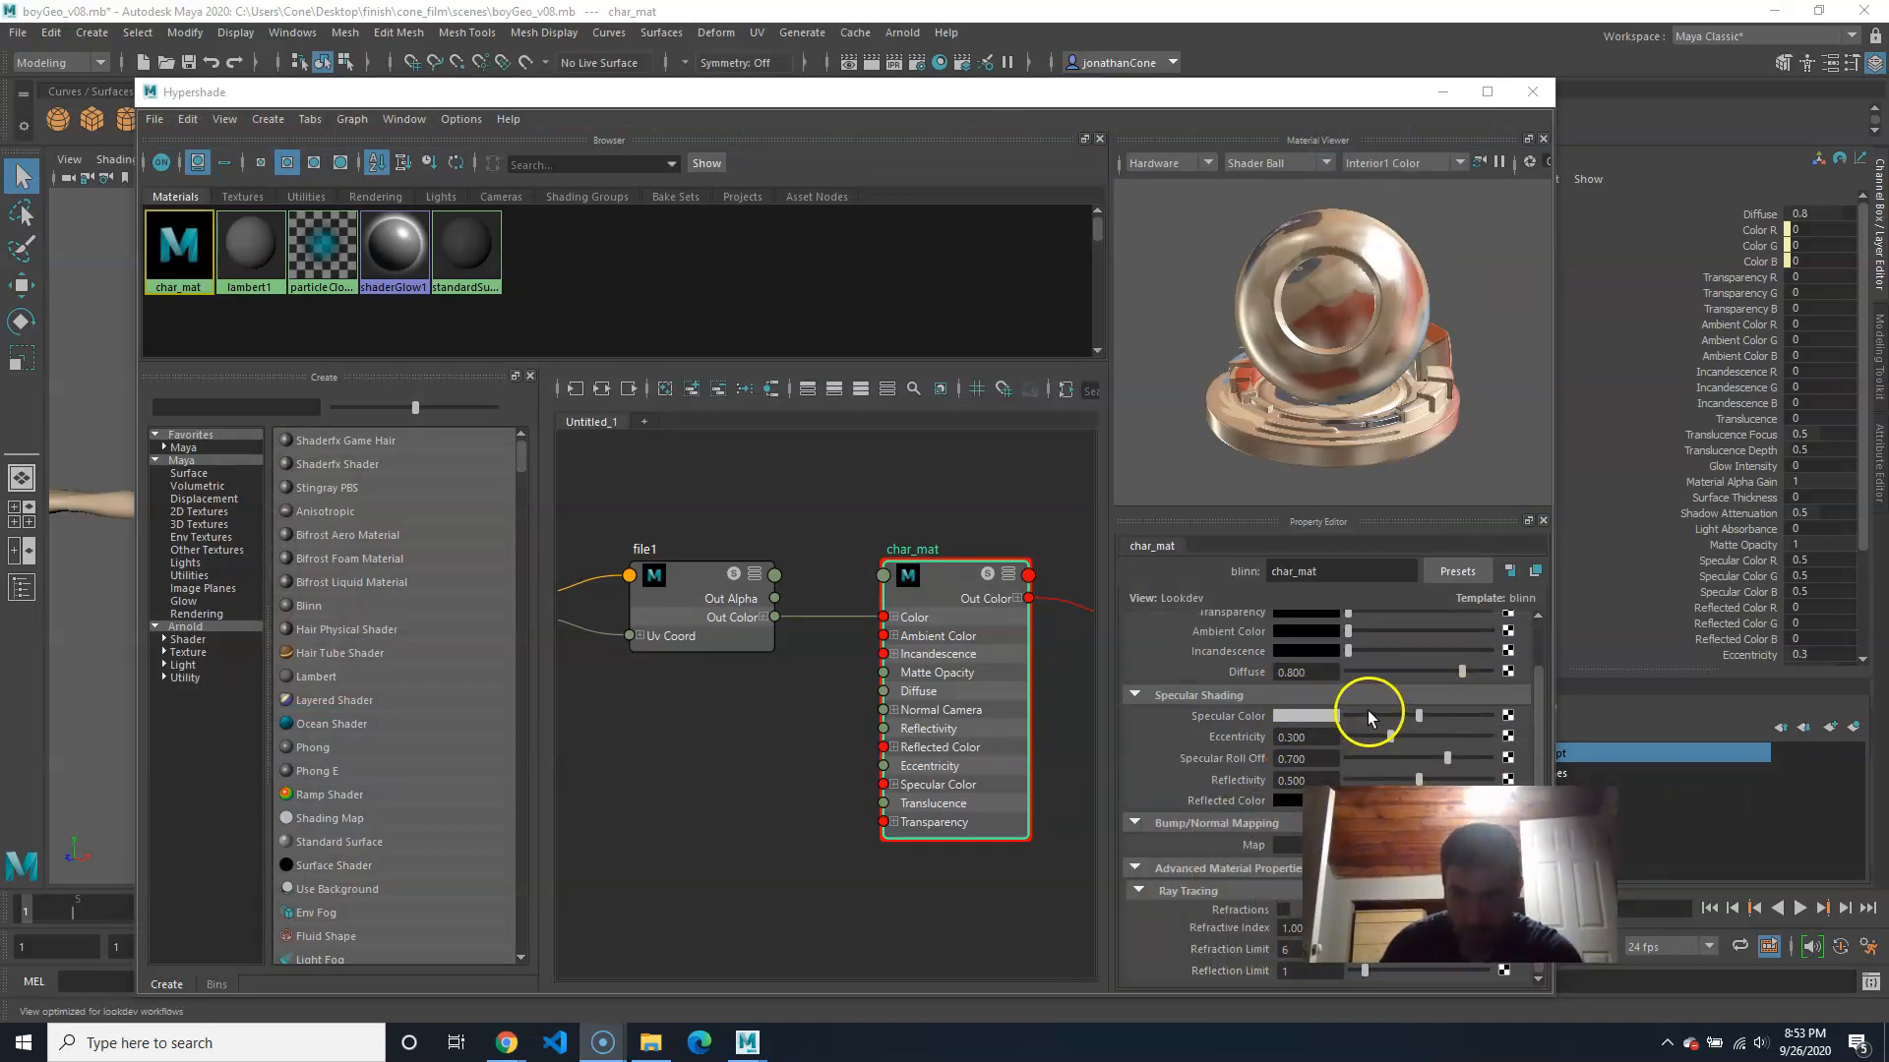
{"action": "mouse_move", "coordinate": [1422, 715]}
{"action": "left_mouse_down"}
{"action": "mouse_move", "coordinate": [1336, 719]}
{"action": "mouse_move", "coordinate": [1511, 721]}
{"action": "mouse_move", "coordinate": [1417, 721]}
{"action": "left_mouse_up"}
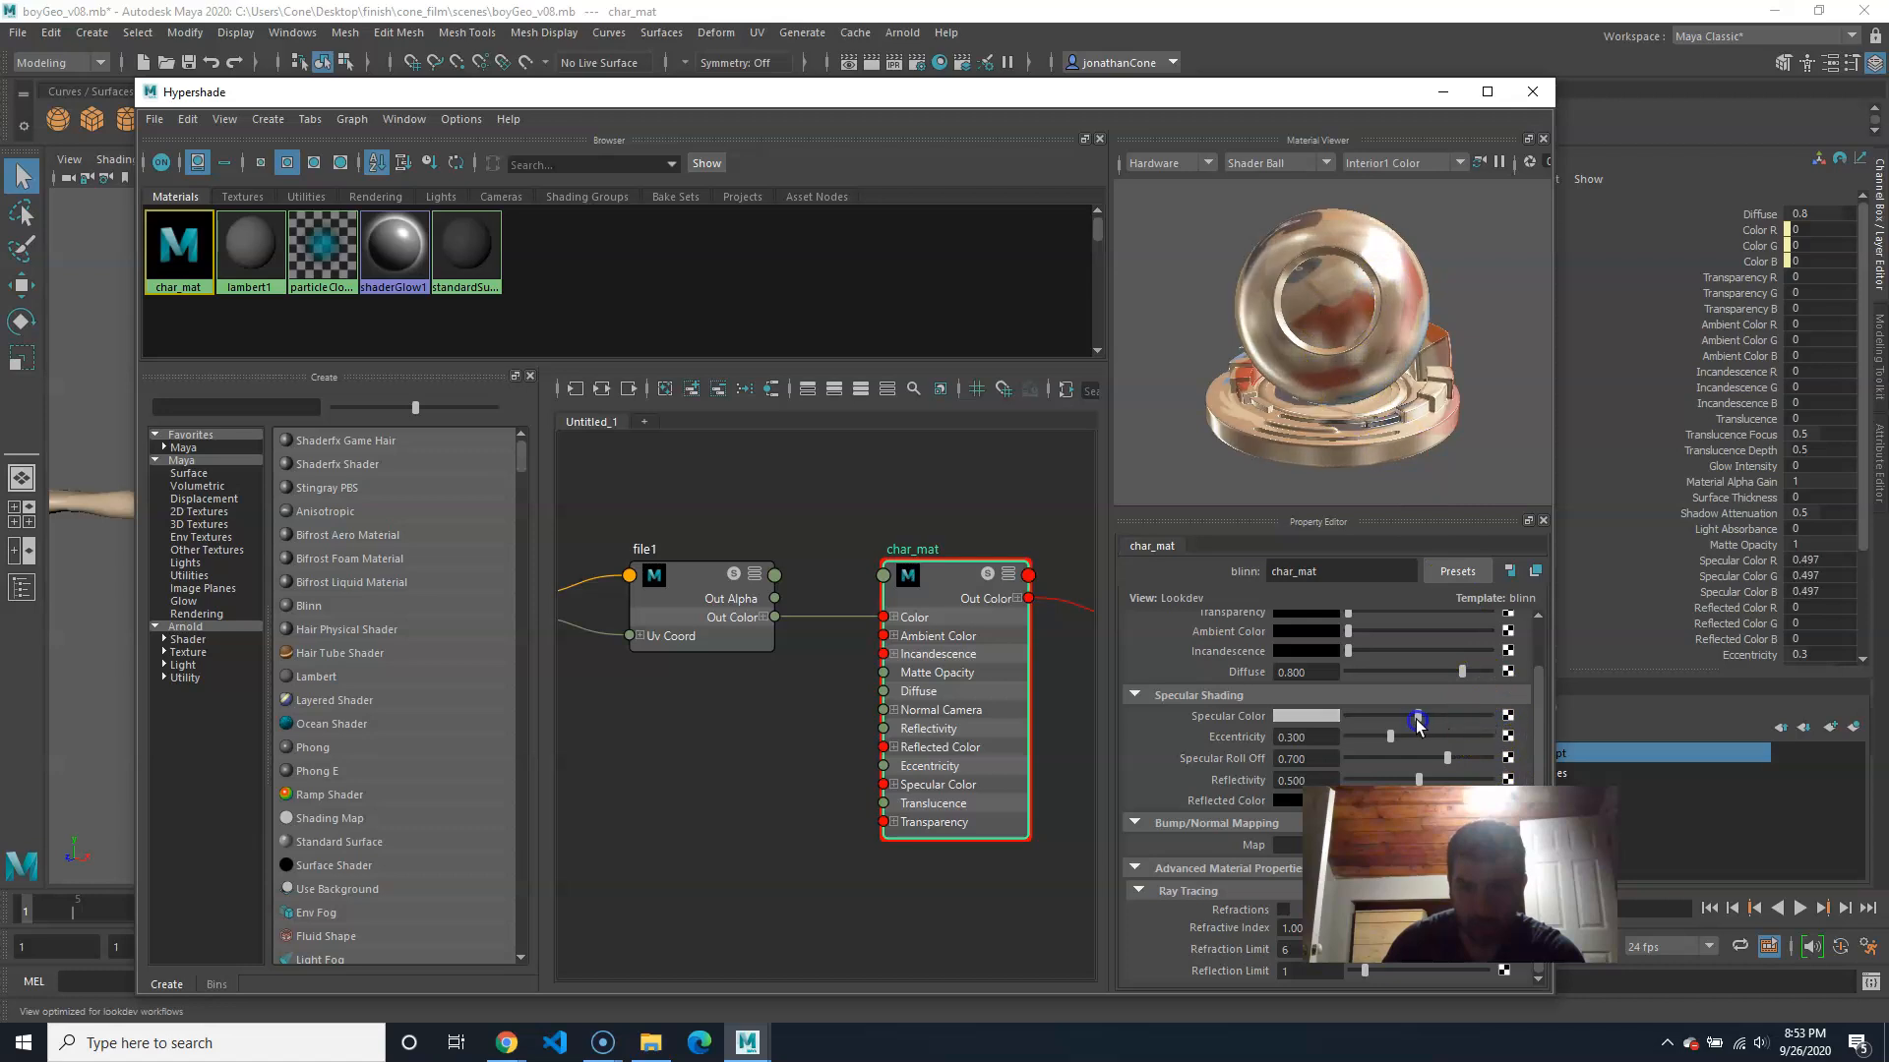
{"action": "left_click", "coordinate": [1508, 717]}
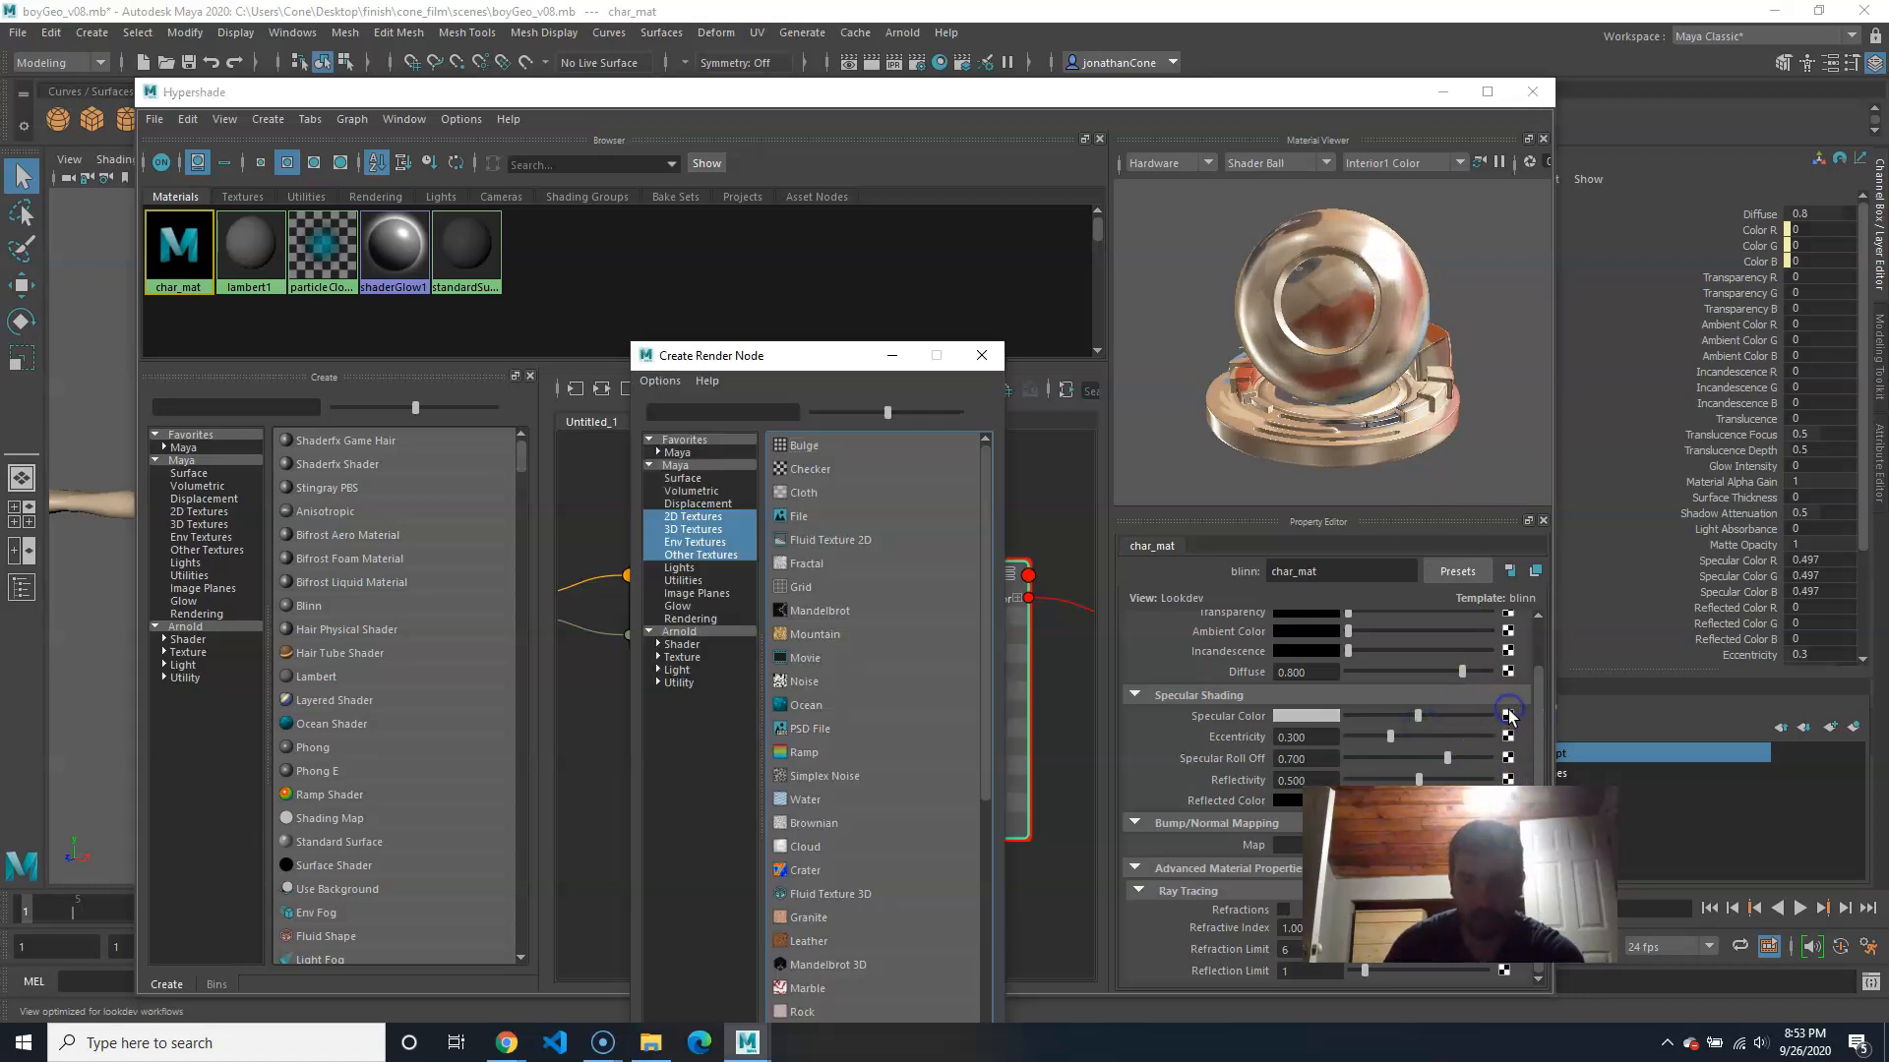
{"action": "left_click", "coordinate": [816, 512]}
{"action": "left_click", "coordinate": [1524, 707]}
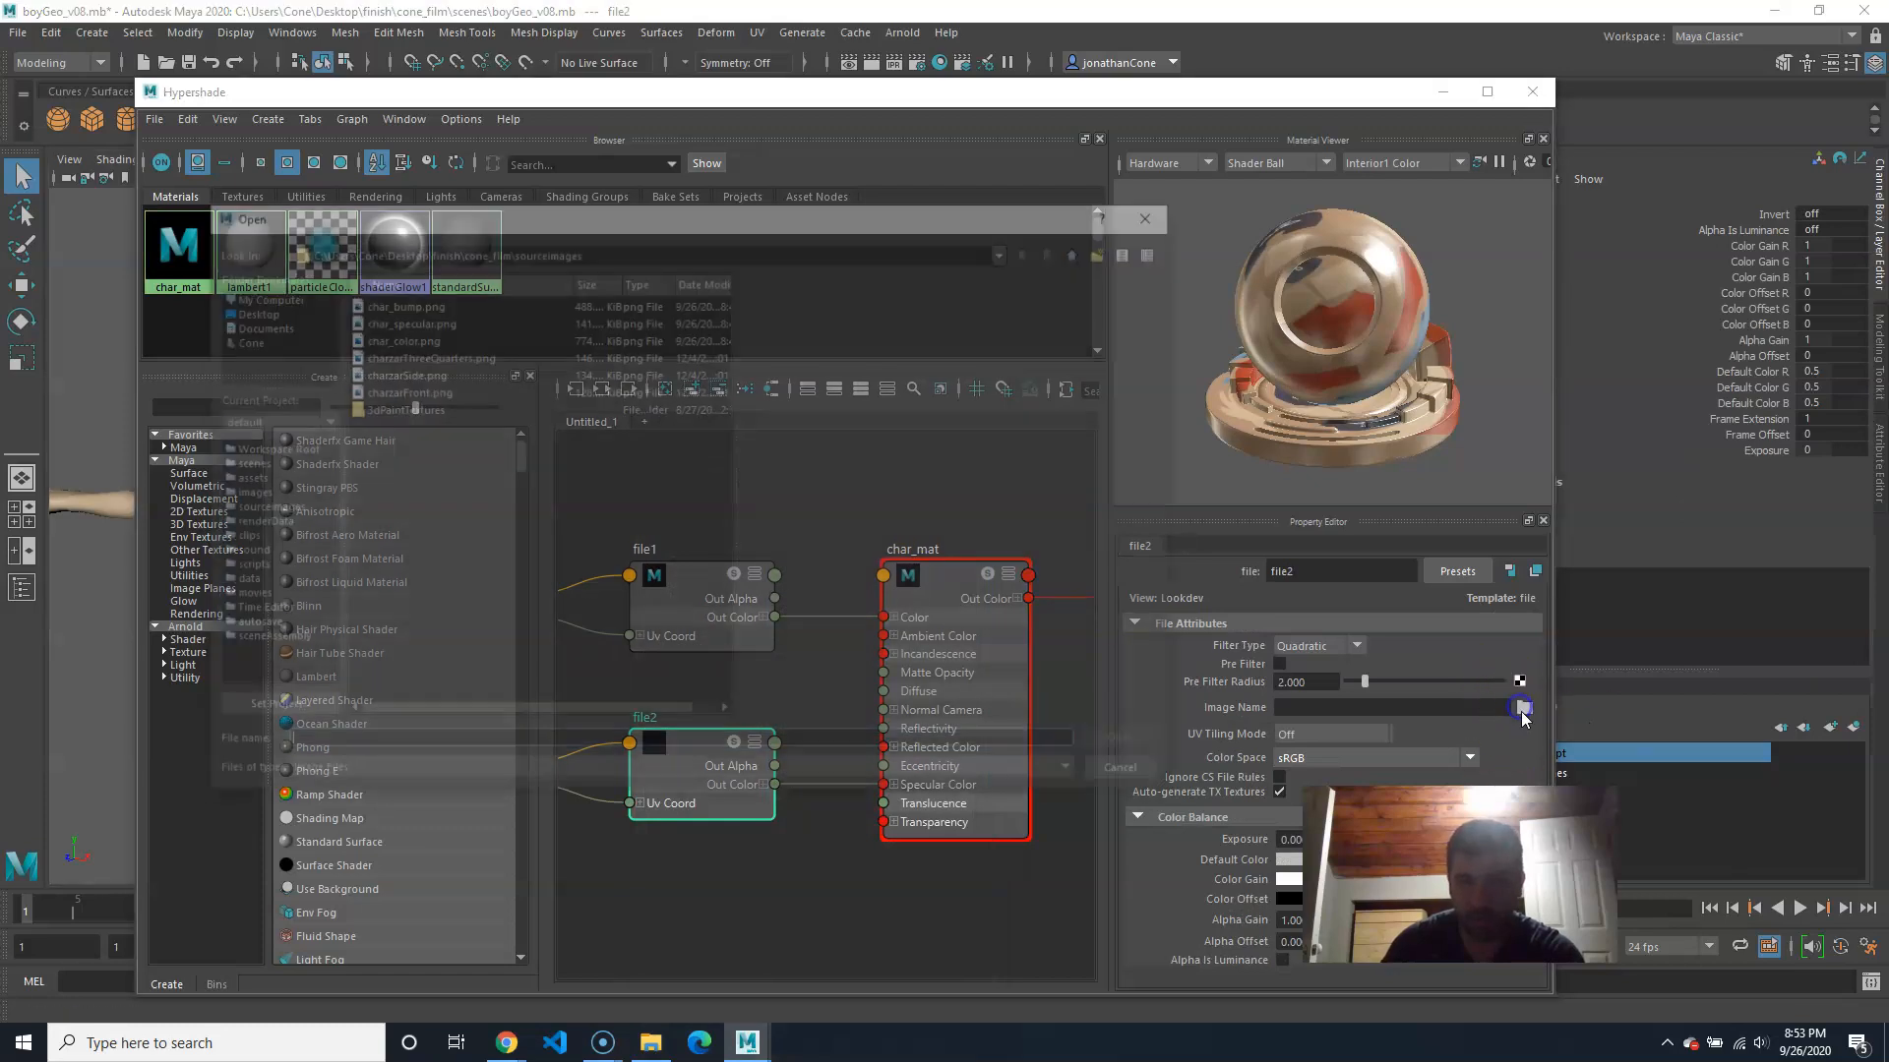
{"action": "left_click", "coordinate": [408, 320]}
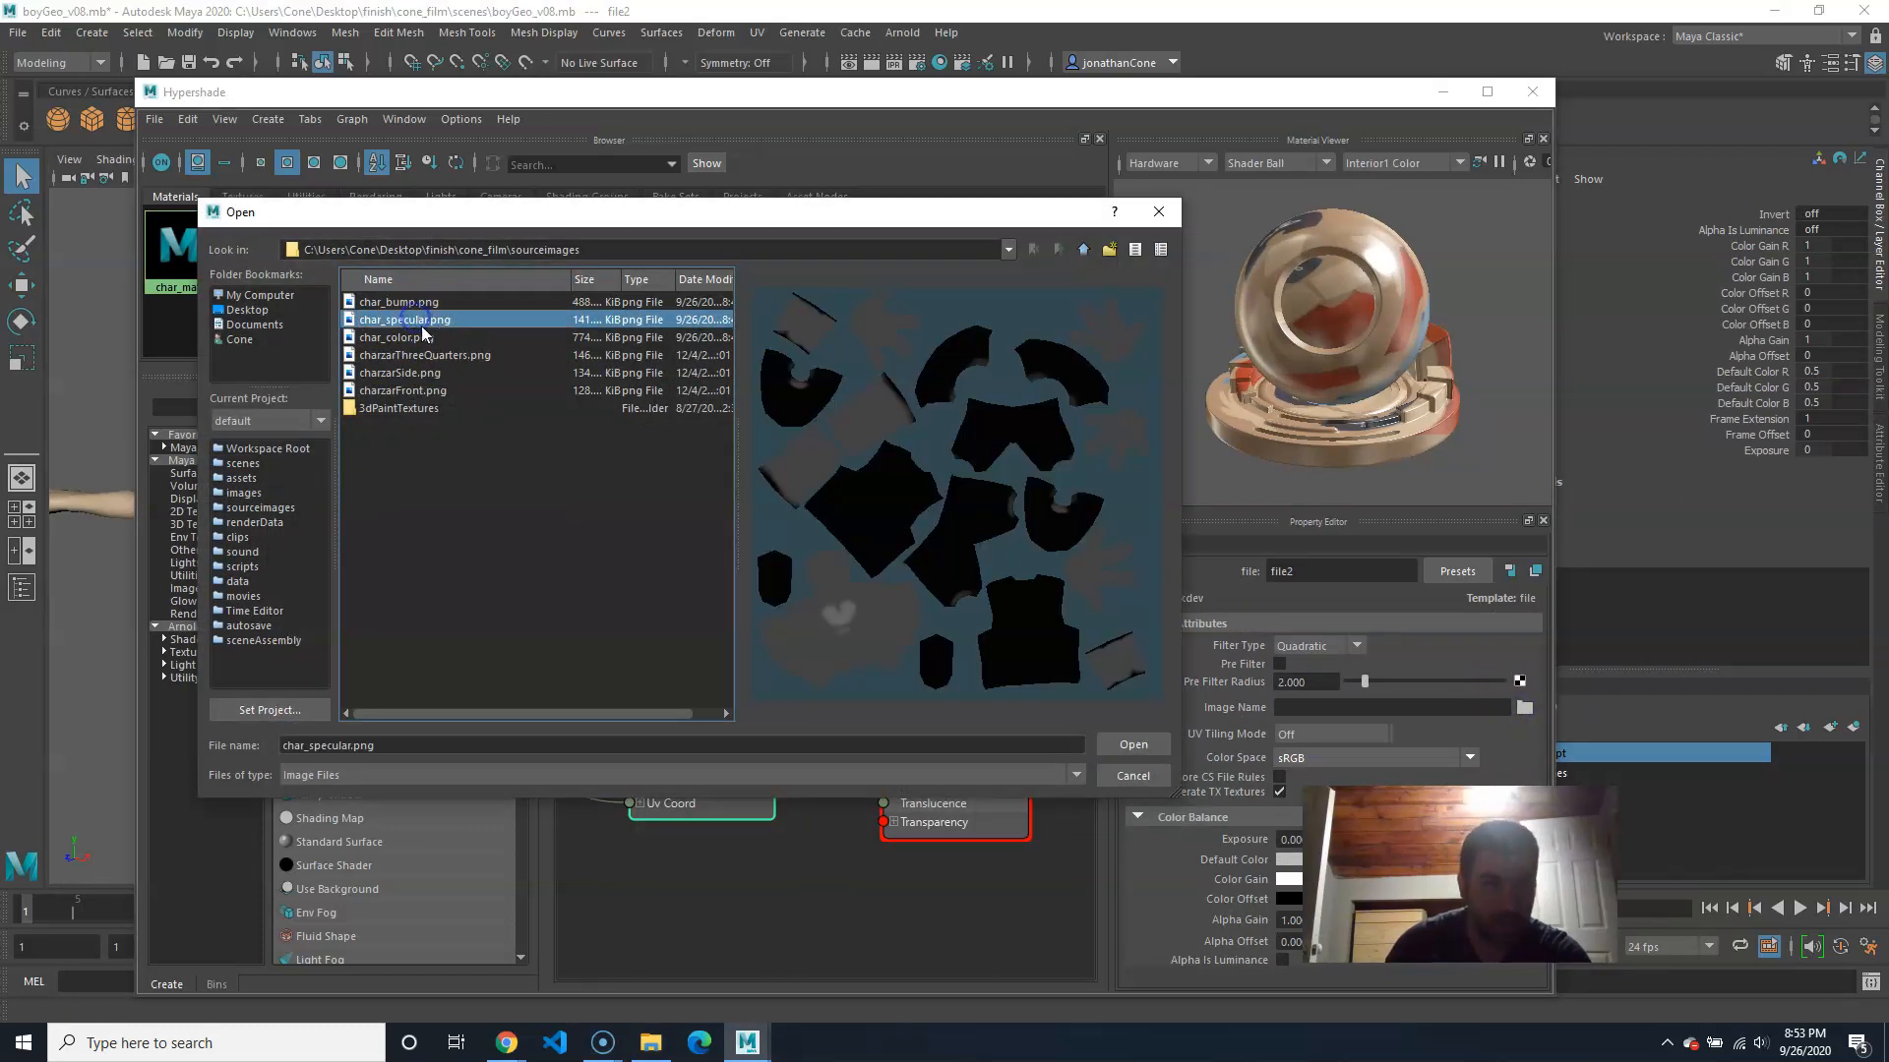
{"action": "left_click", "coordinate": [1134, 745]}
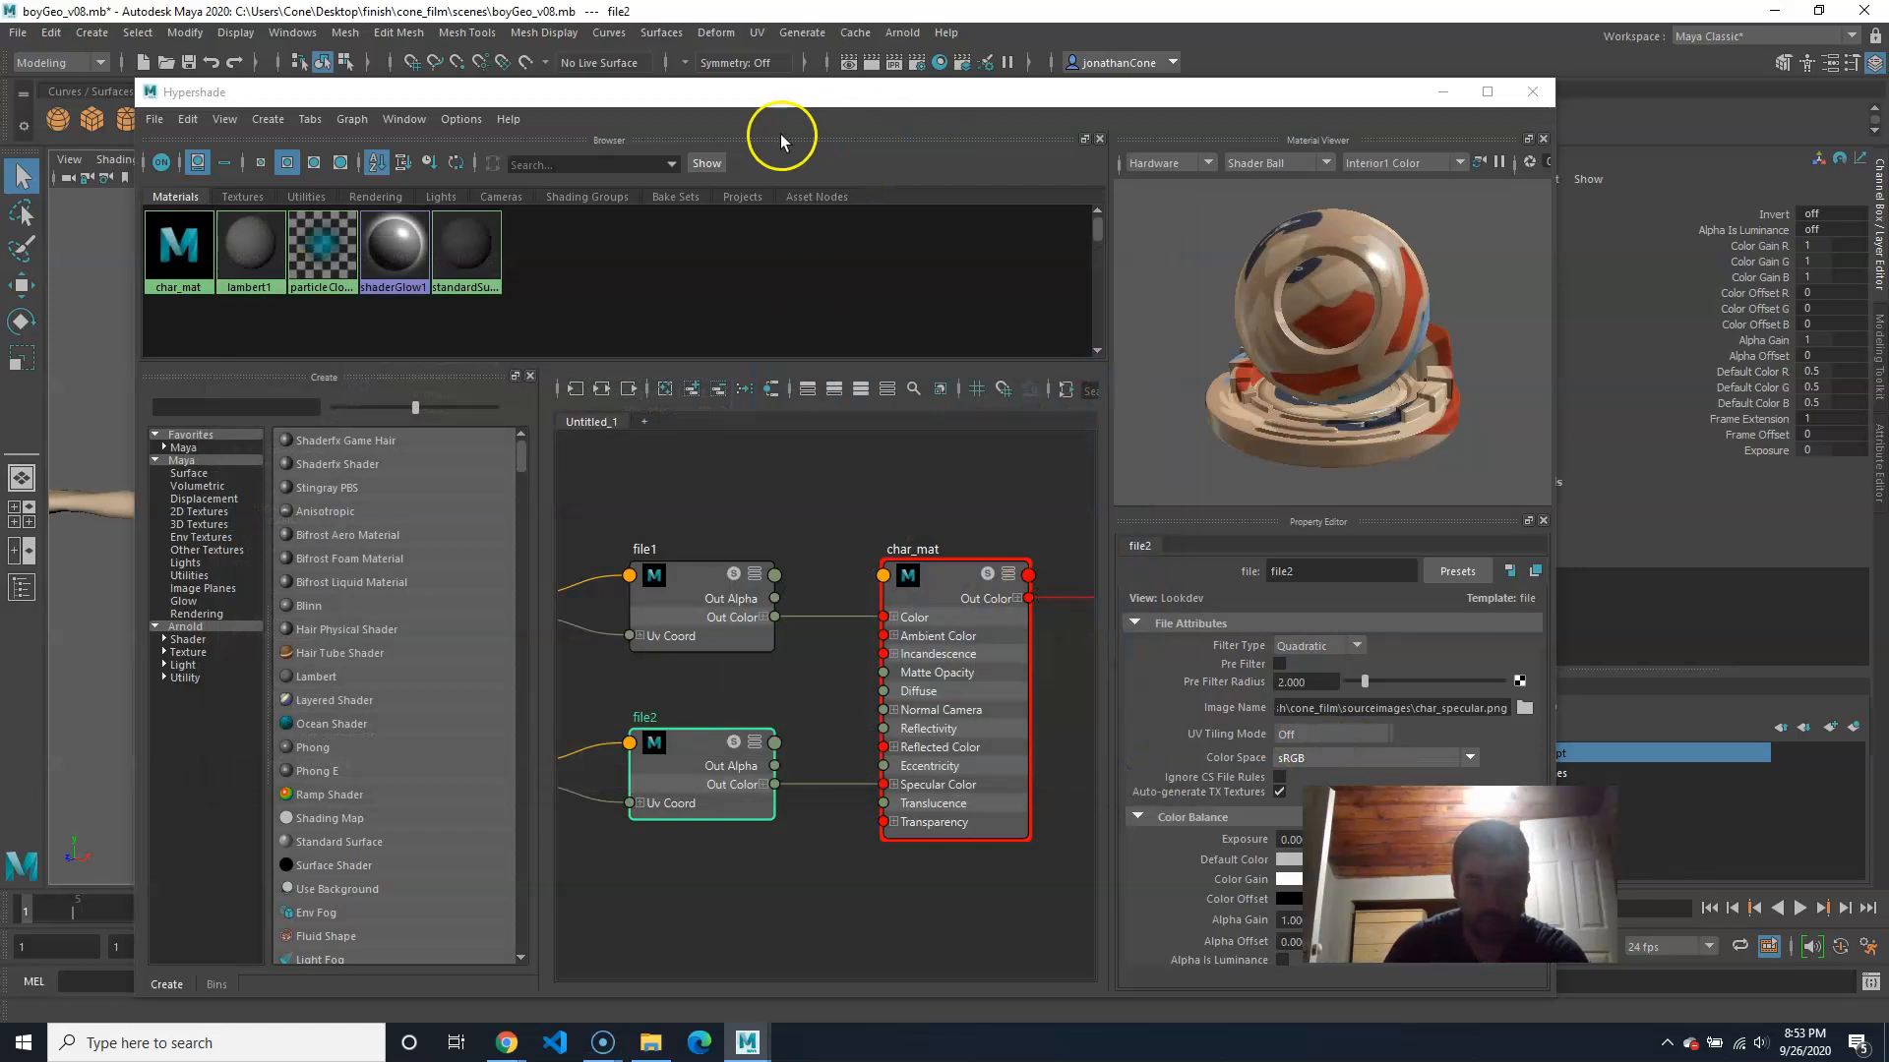
Step: Connect a File texture to char_mat's Bump/Normal Mapping and load char_bump.png from the sourceimages folder
{"action": "left_click", "coordinate": [178, 246]}
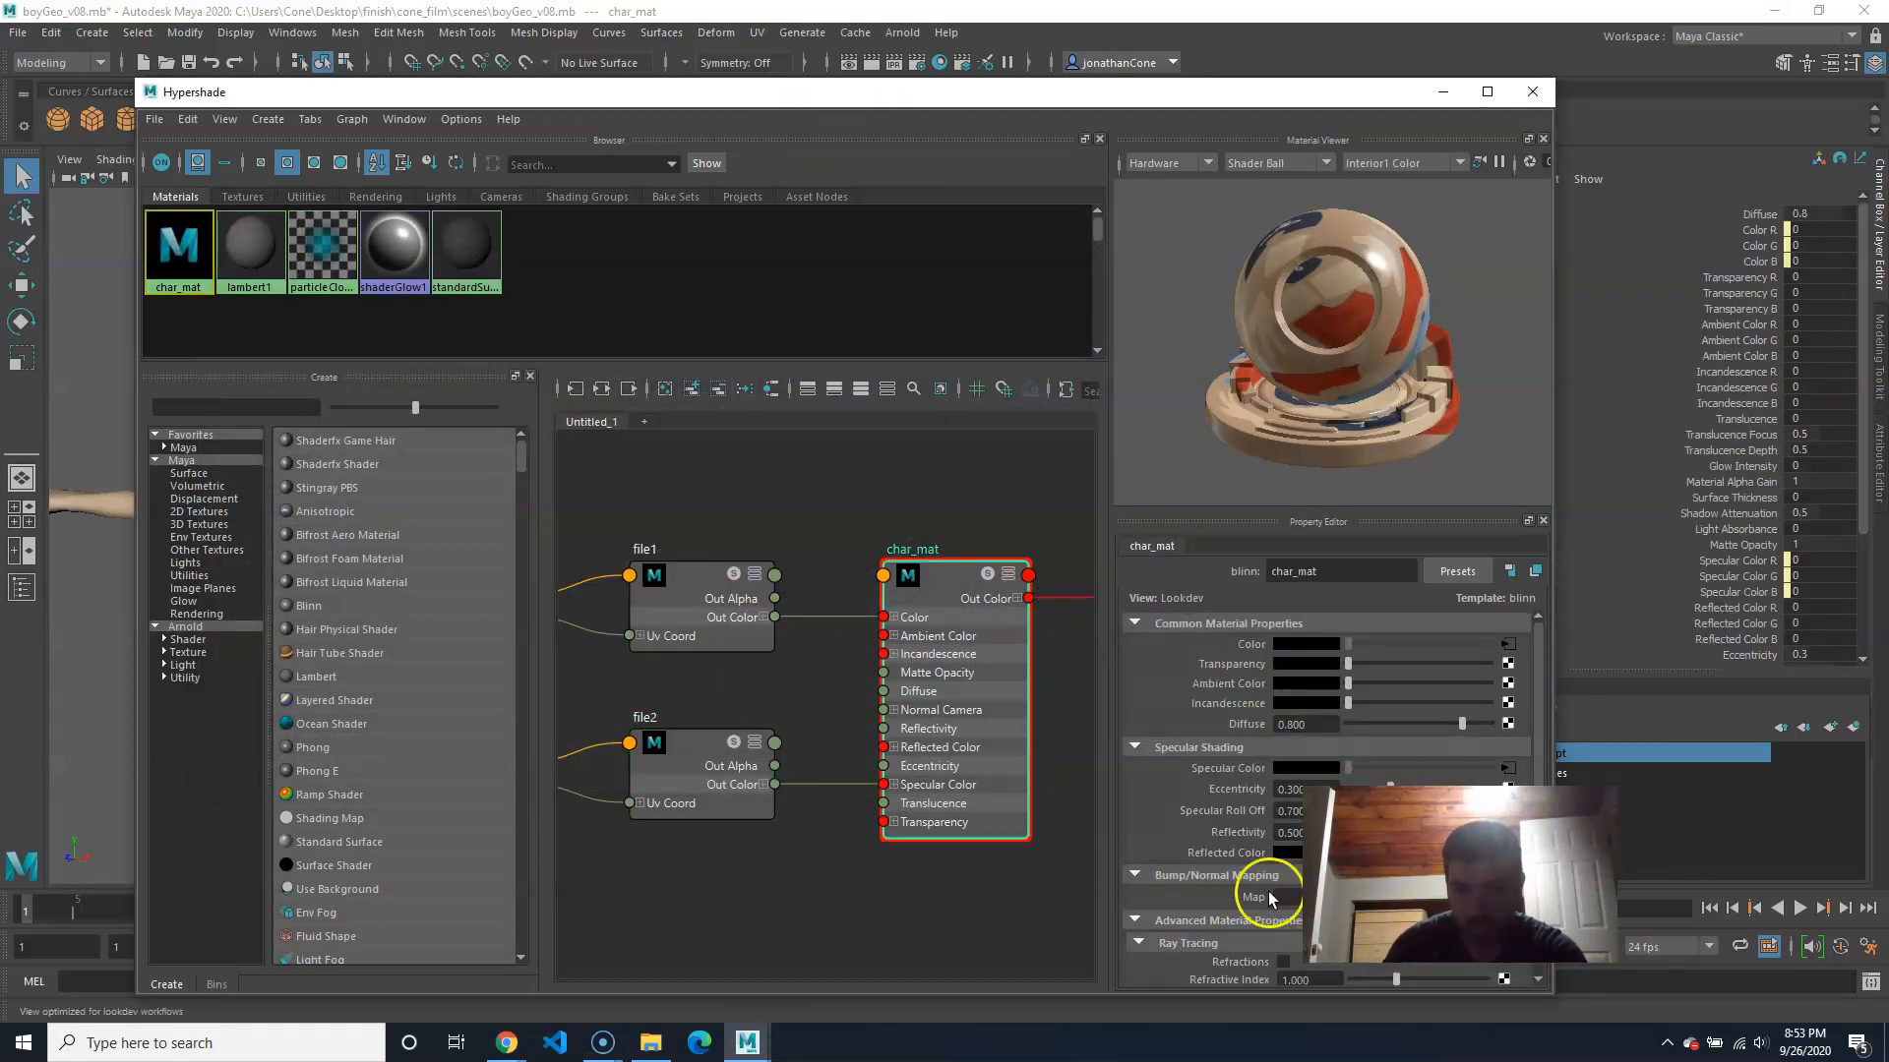
{"action": "left_click", "coordinate": [1217, 787]}
{"action": "left_click", "coordinate": [843, 515]}
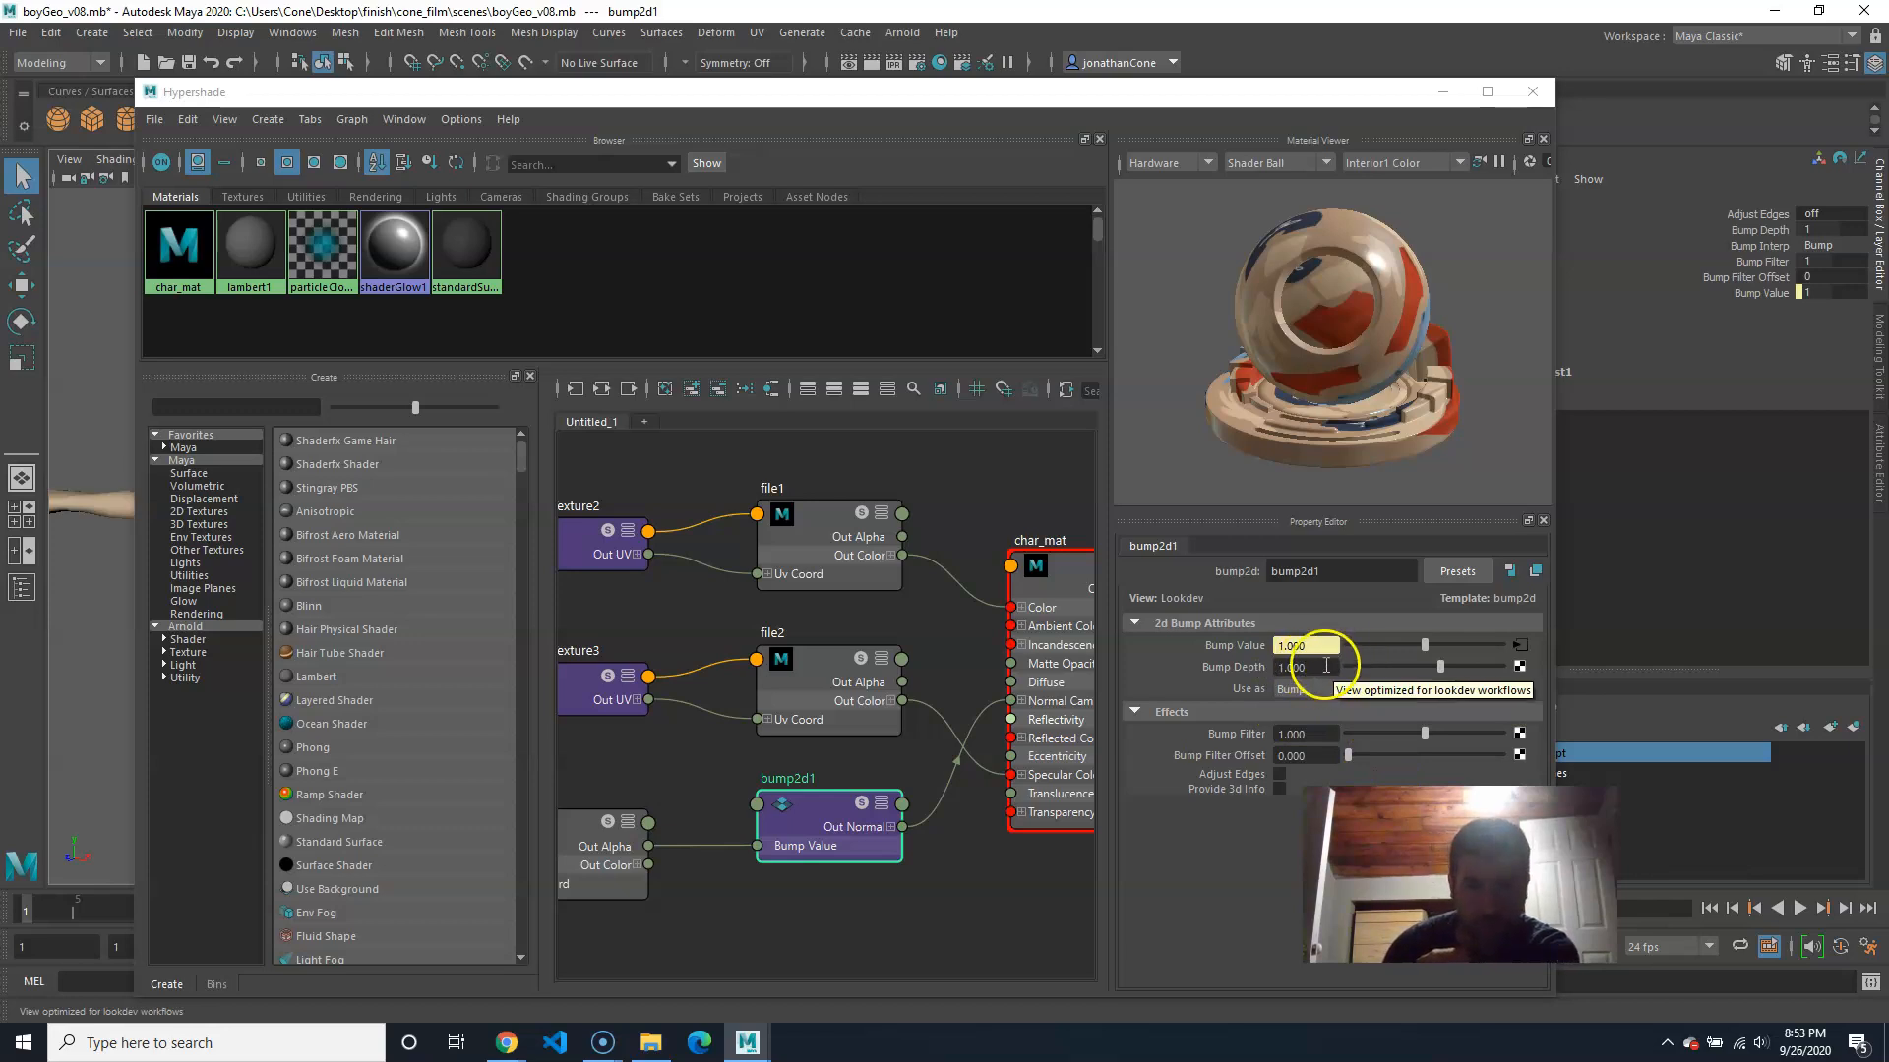
{"action": "left_click", "coordinate": [1519, 646]}
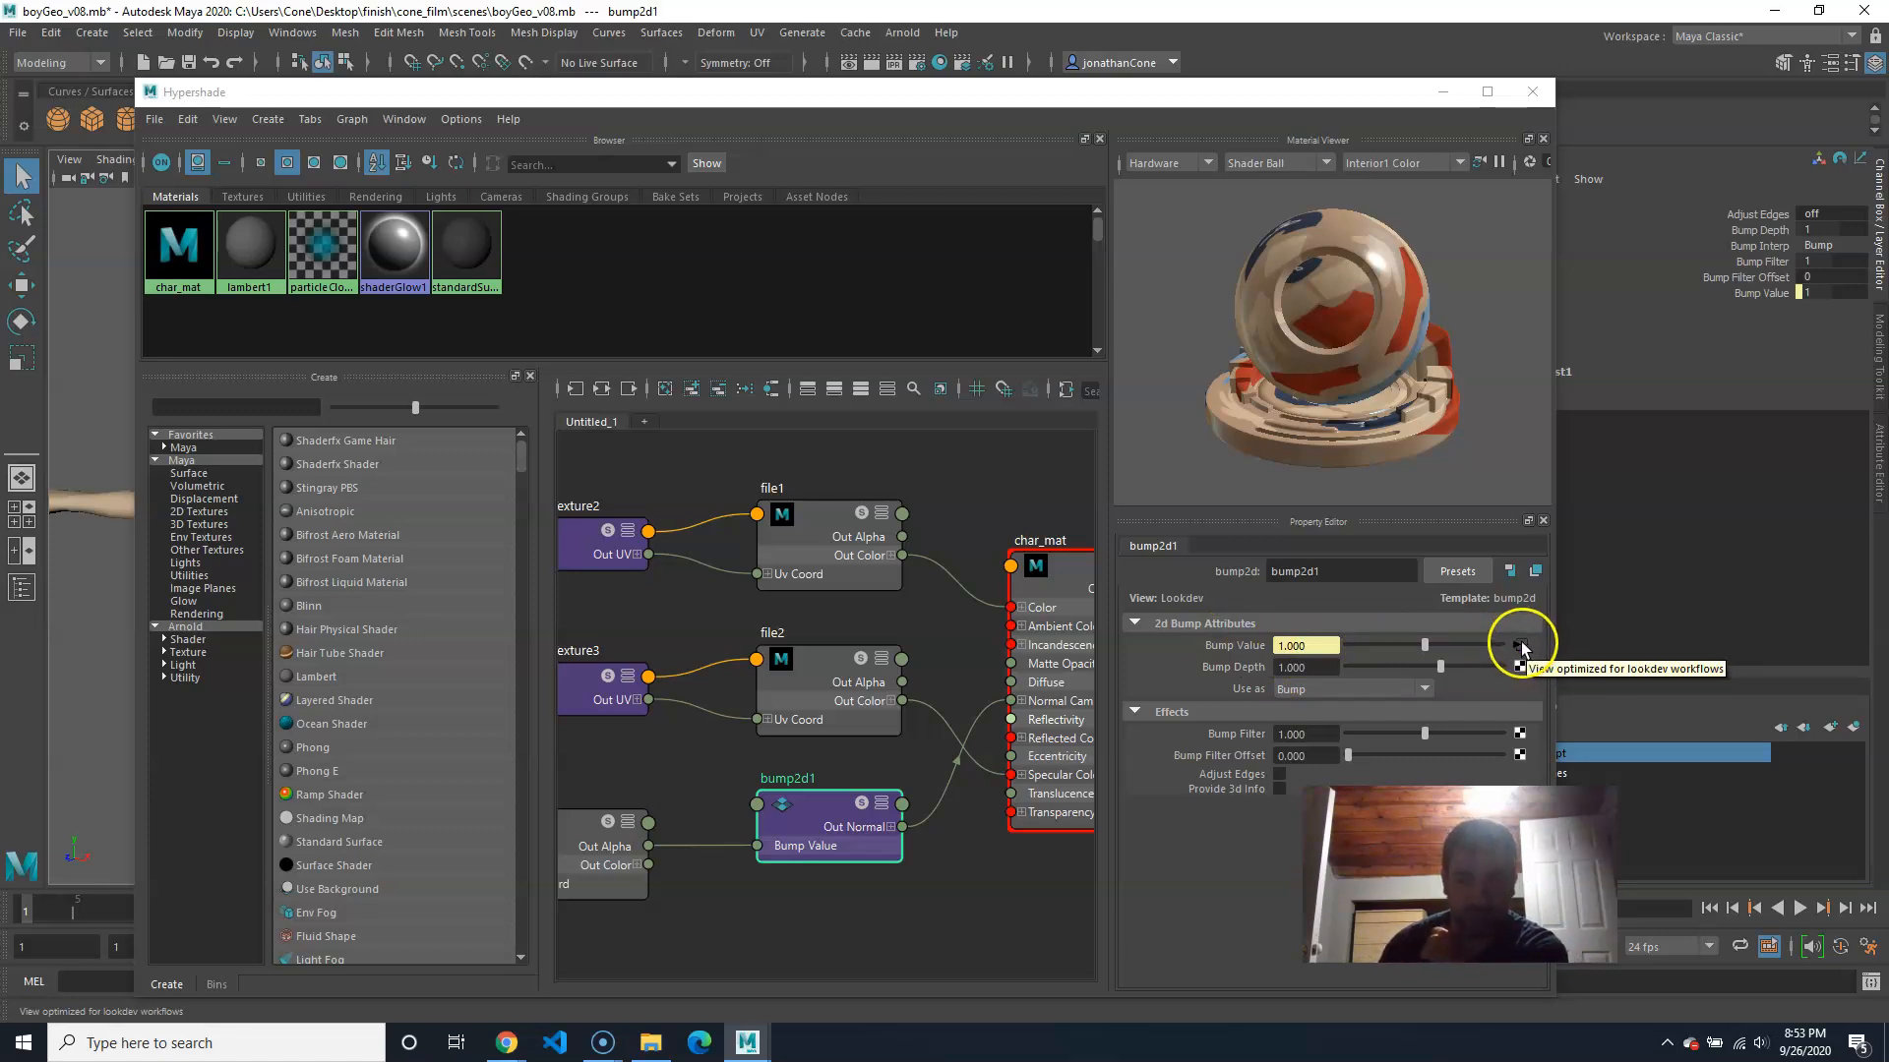
{"action": "left_click", "coordinate": [1525, 707]}
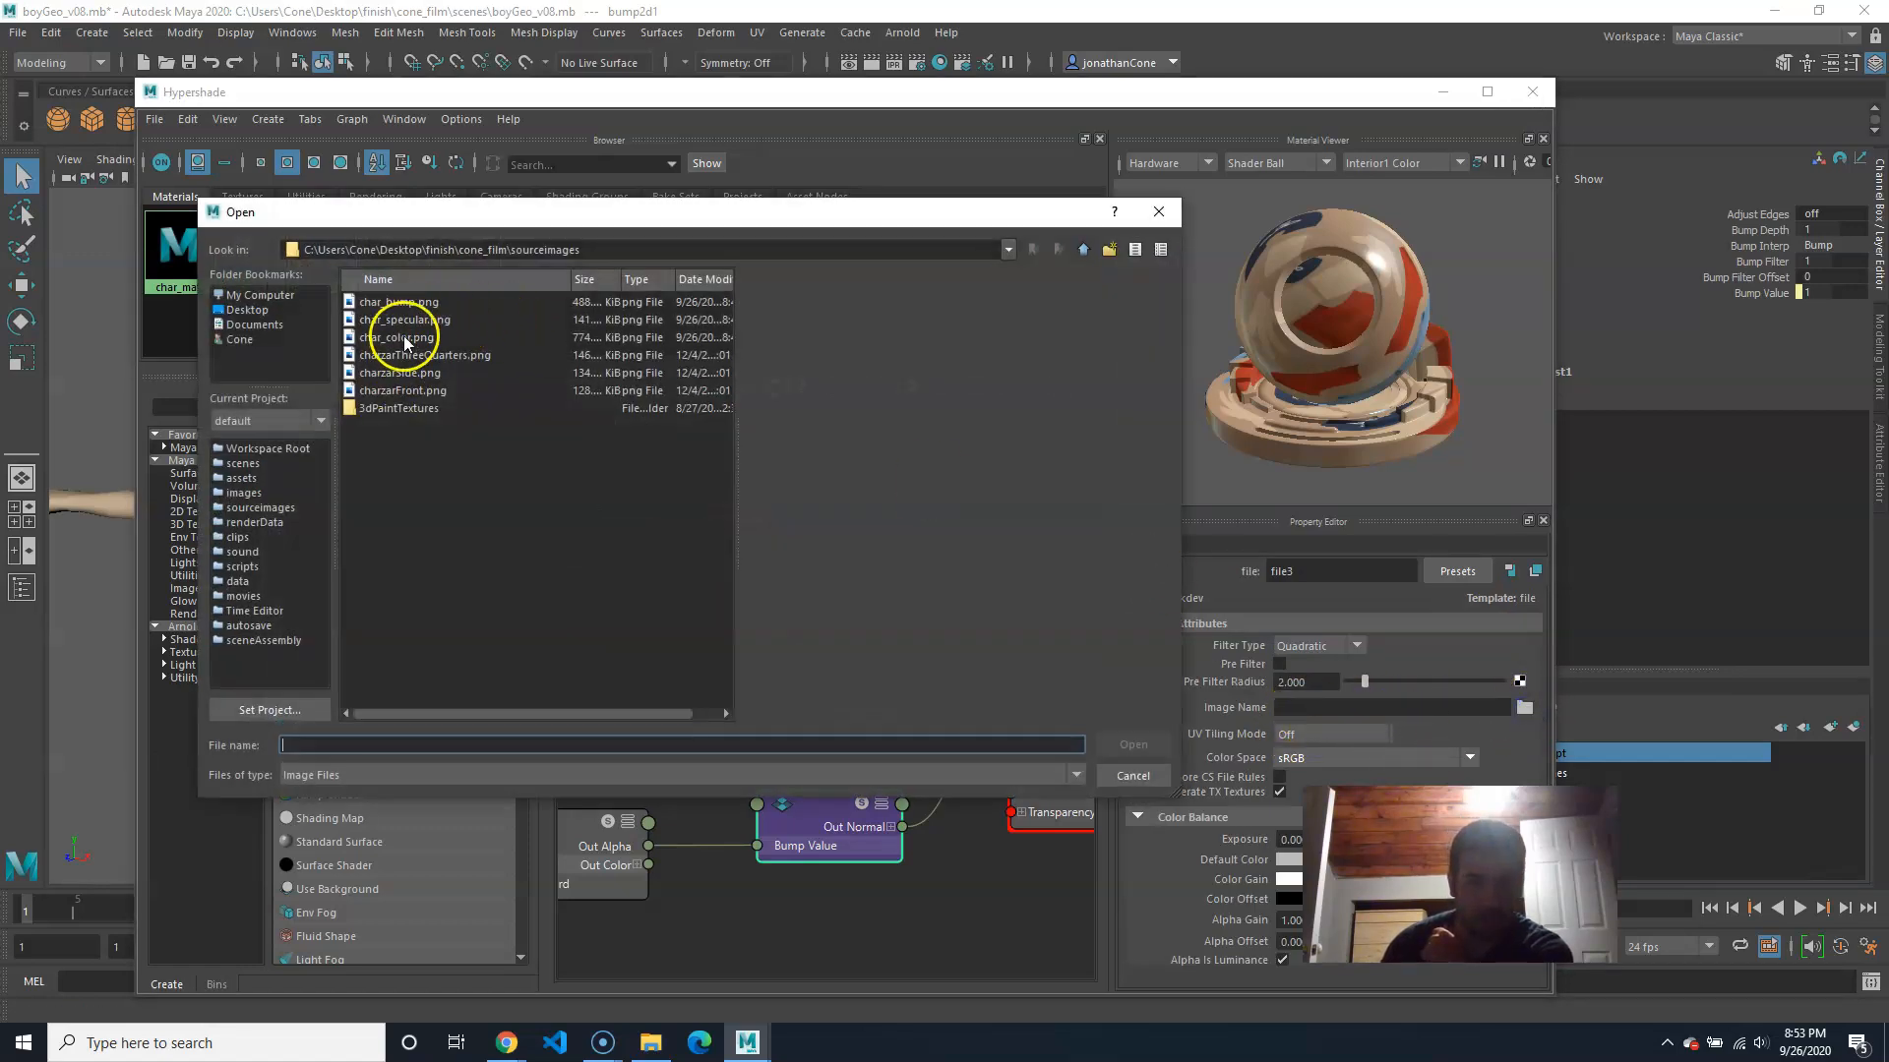
{"action": "left_click", "coordinate": [413, 302]}
{"action": "left_click", "coordinate": [1136, 746]}
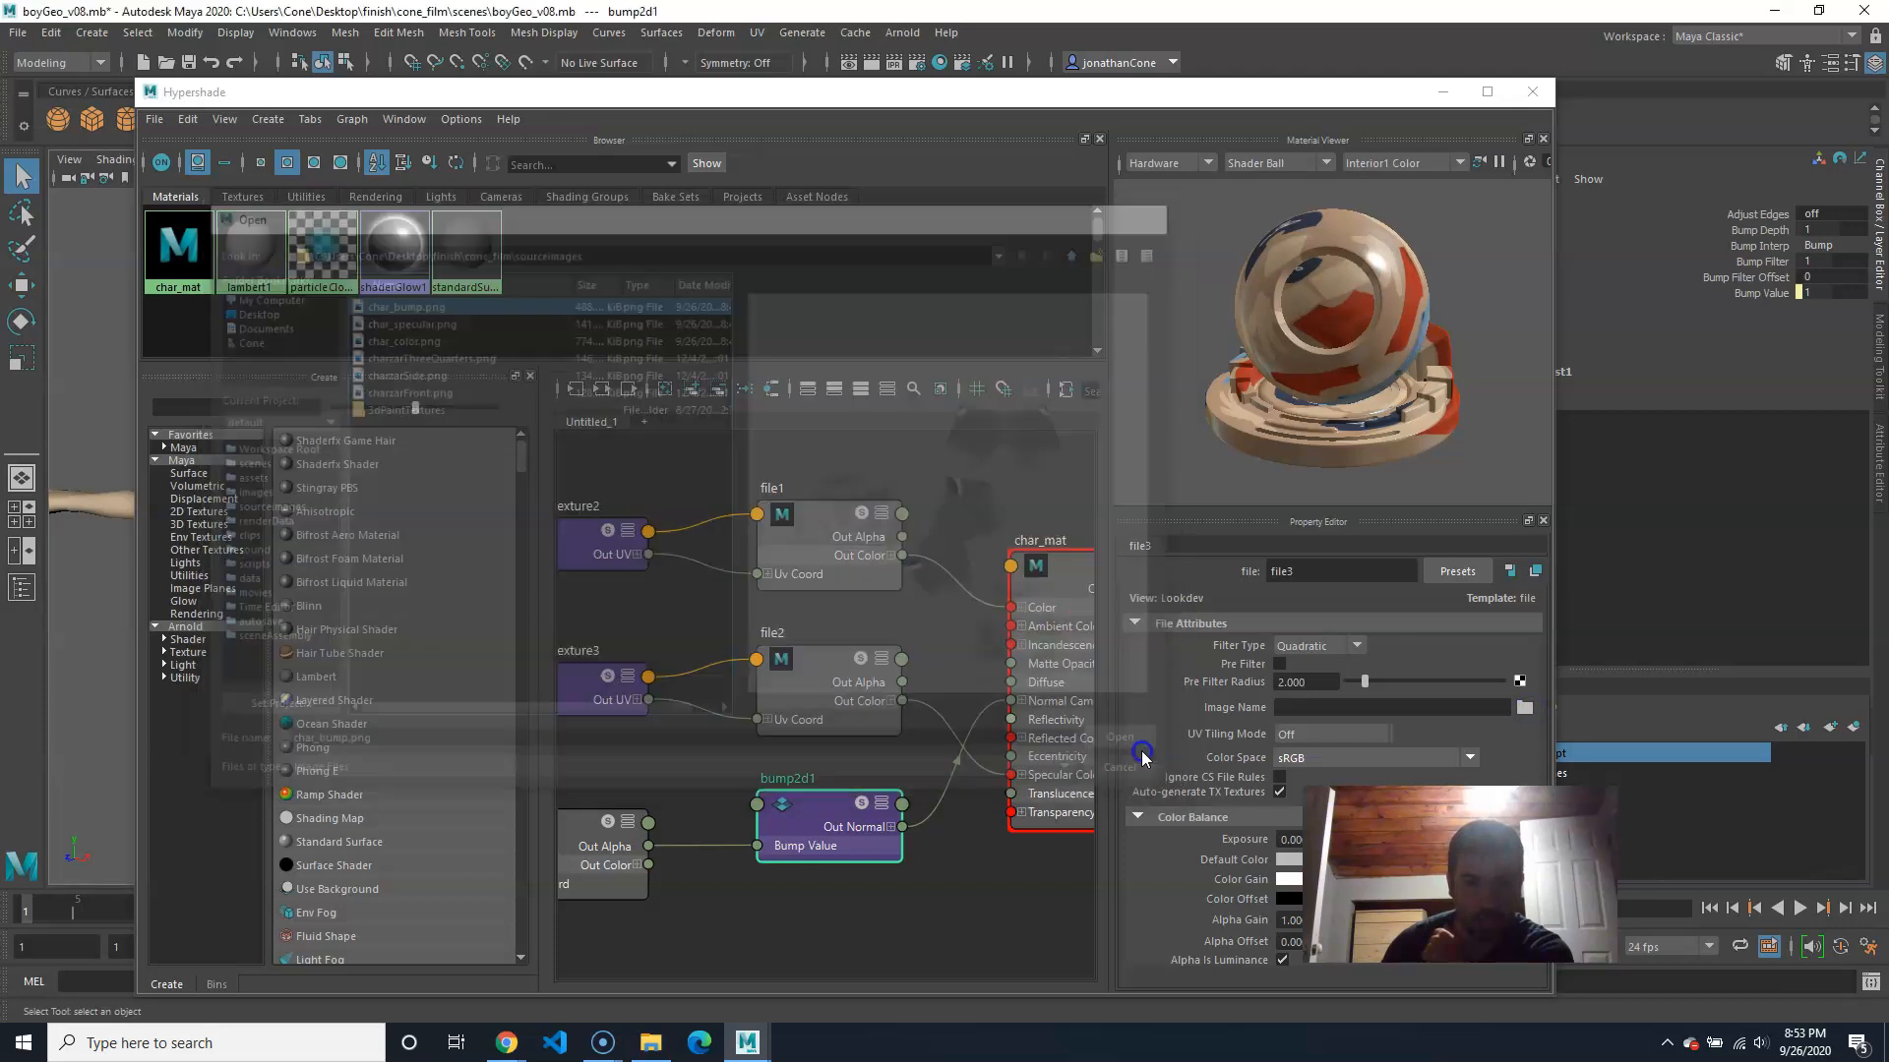
Step: Uncover the viewport and examine the textured character's head, shirt and arm from several angles
{"action": "left_click_drag", "start_coordinate": [760, 98], "coordinate": [1136, 89]}
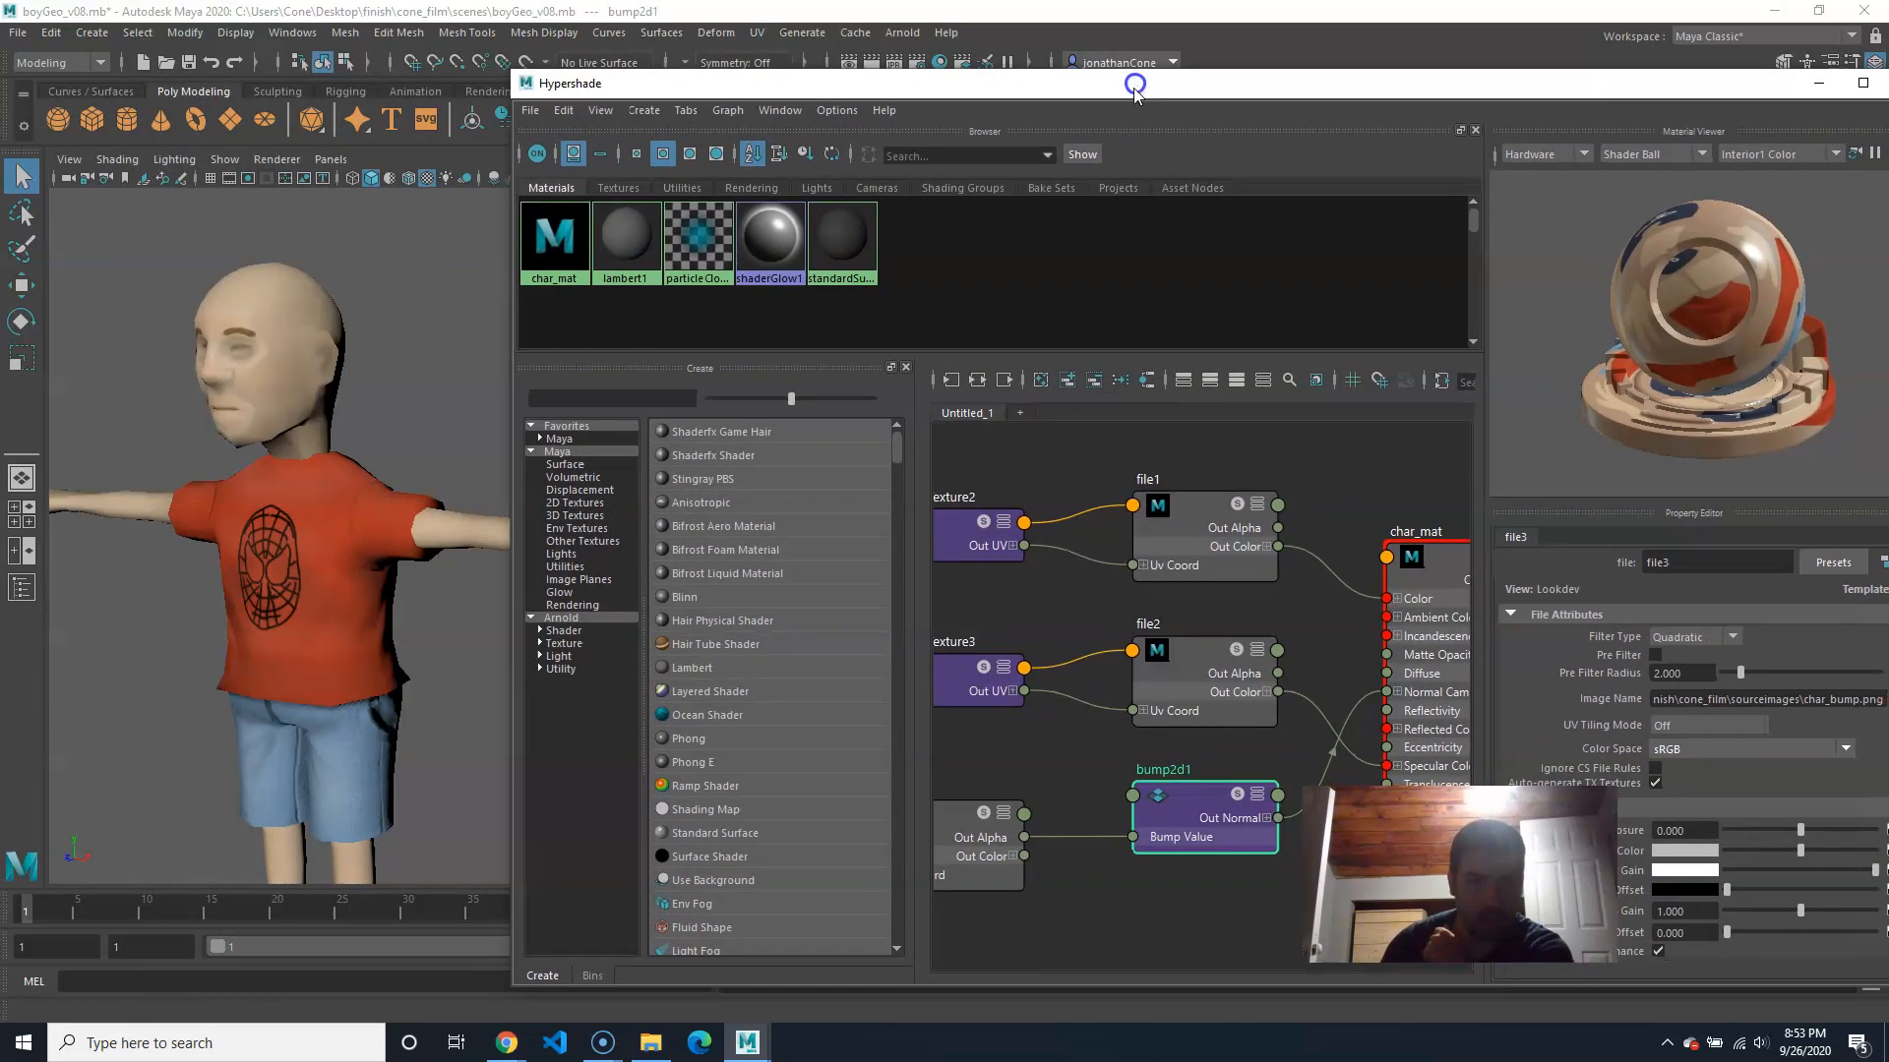
{"action": "left_click_drag", "start_coordinate": [413, 561], "coordinate": [236, 596], "text": "alt"}
{"action": "right_click_drag", "start_coordinate": [236, 596], "coordinate": [388, 536], "text": "alt"}
{"action": "middle_click_drag", "start_coordinate": [387, 536], "coordinate": [396, 476], "text": "alt"}
{"action": "left_click_drag", "start_coordinate": [396, 476], "coordinate": [359, 433], "text": "alt"}
{"action": "middle_click_drag", "start_coordinate": [359, 433], "coordinate": [358, 460], "text": "alt"}
{"action": "right_click_drag", "start_coordinate": [358, 459], "coordinate": [295, 485], "text": "alt"}
{"action": "left_click_drag", "start_coordinate": [295, 485], "coordinate": [217, 477], "text": "alt"}
{"action": "middle_click_drag", "start_coordinate": [216, 477], "coordinate": [75, 442], "text": "alt"}
{"action": "left_click_drag", "start_coordinate": [159, 461], "coordinate": [77, 481], "text": "alt"}
{"action": "middle_click_drag", "start_coordinate": [257, 522], "coordinate": [426, 485], "text": "alt"}
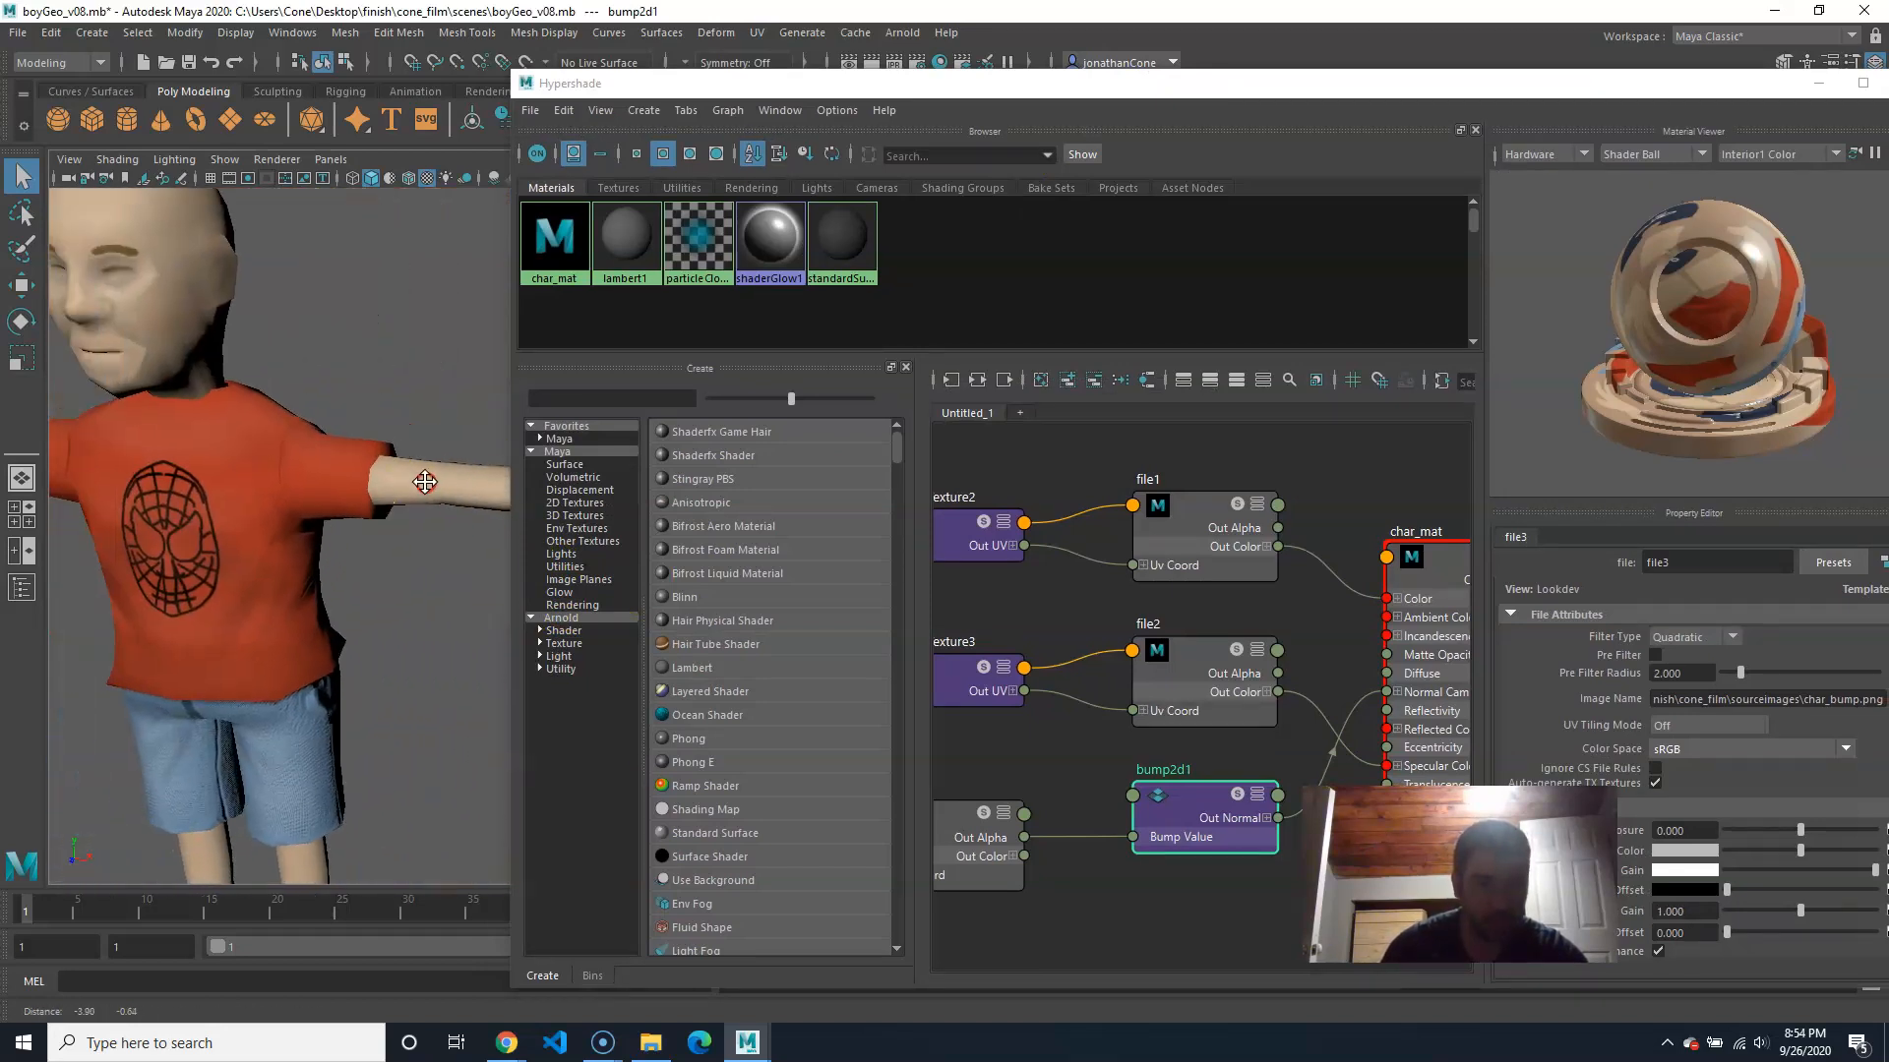
Step: Select char_mat and examine the bump detail on the character's shorts, legs and shoes up close
{"action": "left_click", "coordinate": [588, 228]}
{"action": "right_click_drag", "start_coordinate": [219, 656], "coordinate": [261, 675], "text": "alt"}
{"action": "middle_click_drag", "start_coordinate": [261, 675], "coordinate": [357, 502], "text": "alt"}
{"action": "right_click_drag", "start_coordinate": [236, 630], "coordinate": [280, 644], "text": "alt"}
{"action": "middle_click_drag", "start_coordinate": [280, 644], "coordinate": [320, 576], "text": "alt"}
{"action": "left_click_drag", "start_coordinate": [320, 575], "coordinate": [371, 570], "text": "alt"}
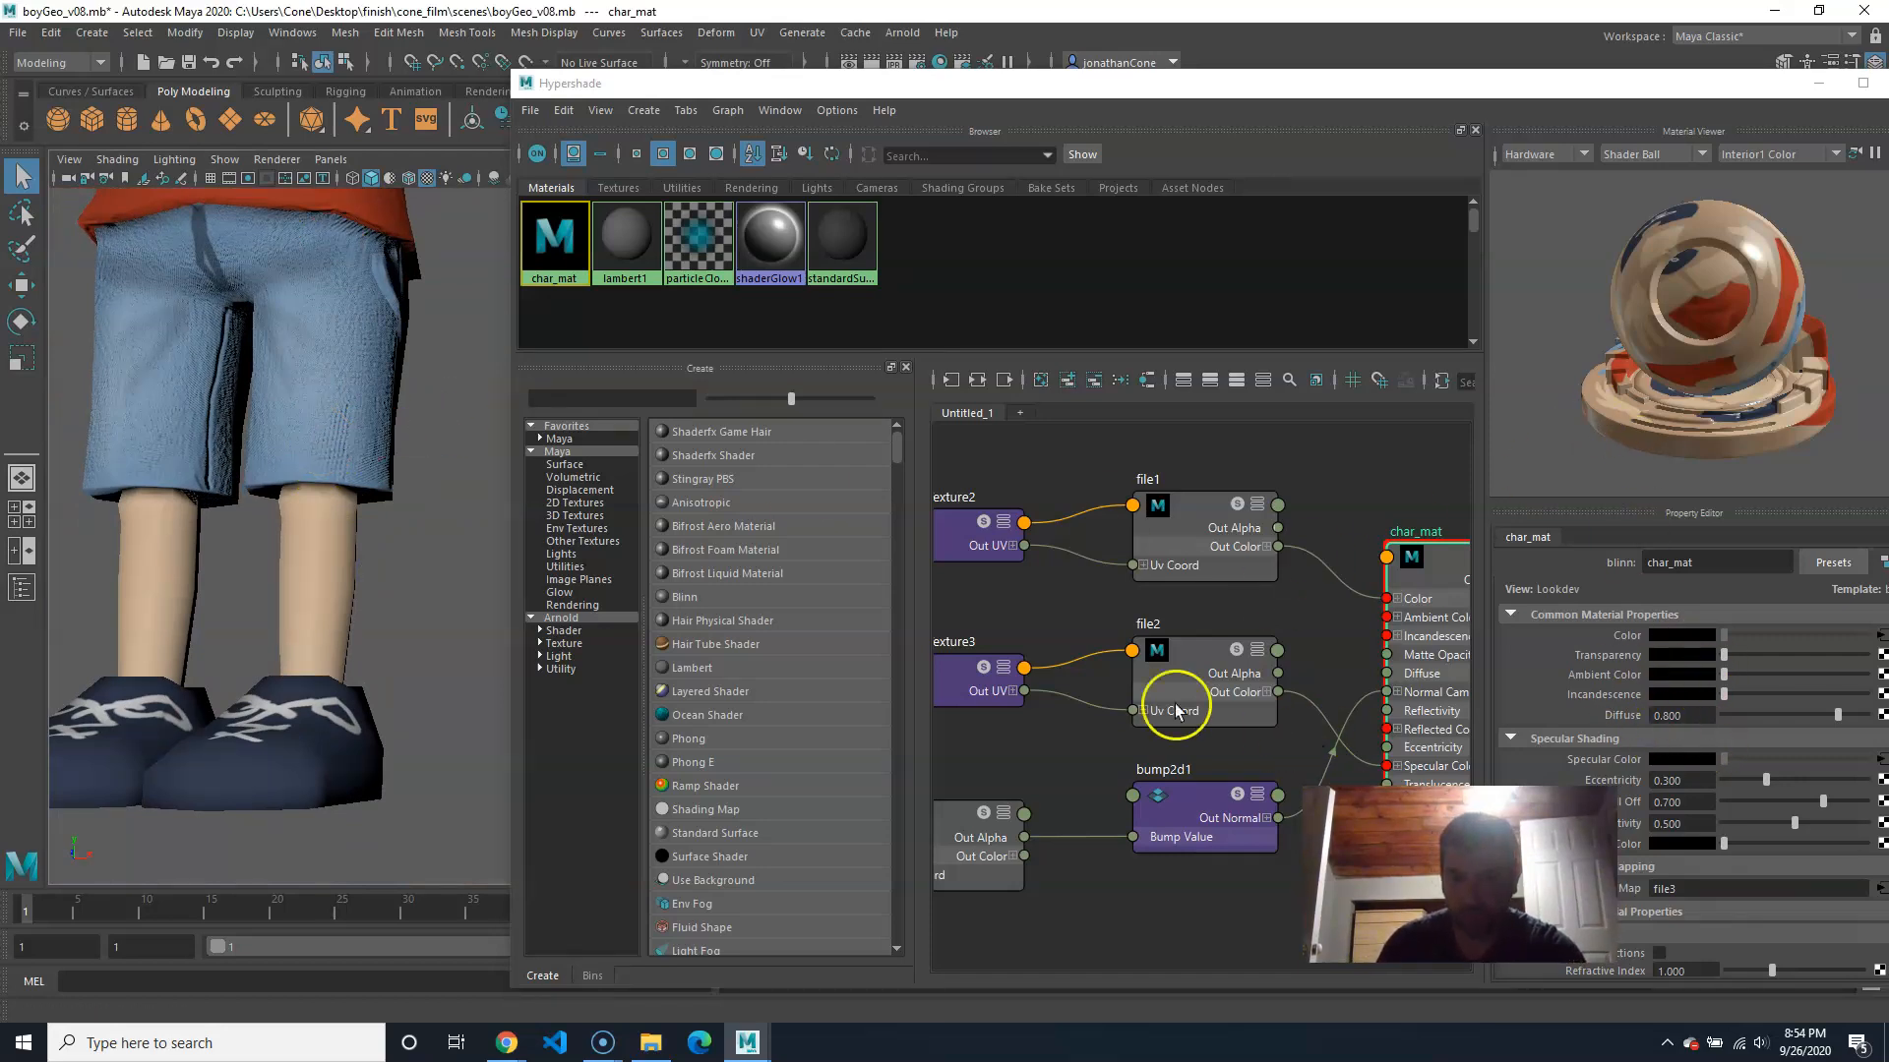
Step: Graph char_mat's input and output connections in the Hypershade and focus on the char_bump.png node
{"action": "middle_click_drag", "start_coordinate": [554, 239], "coordinate": [578, 271]}
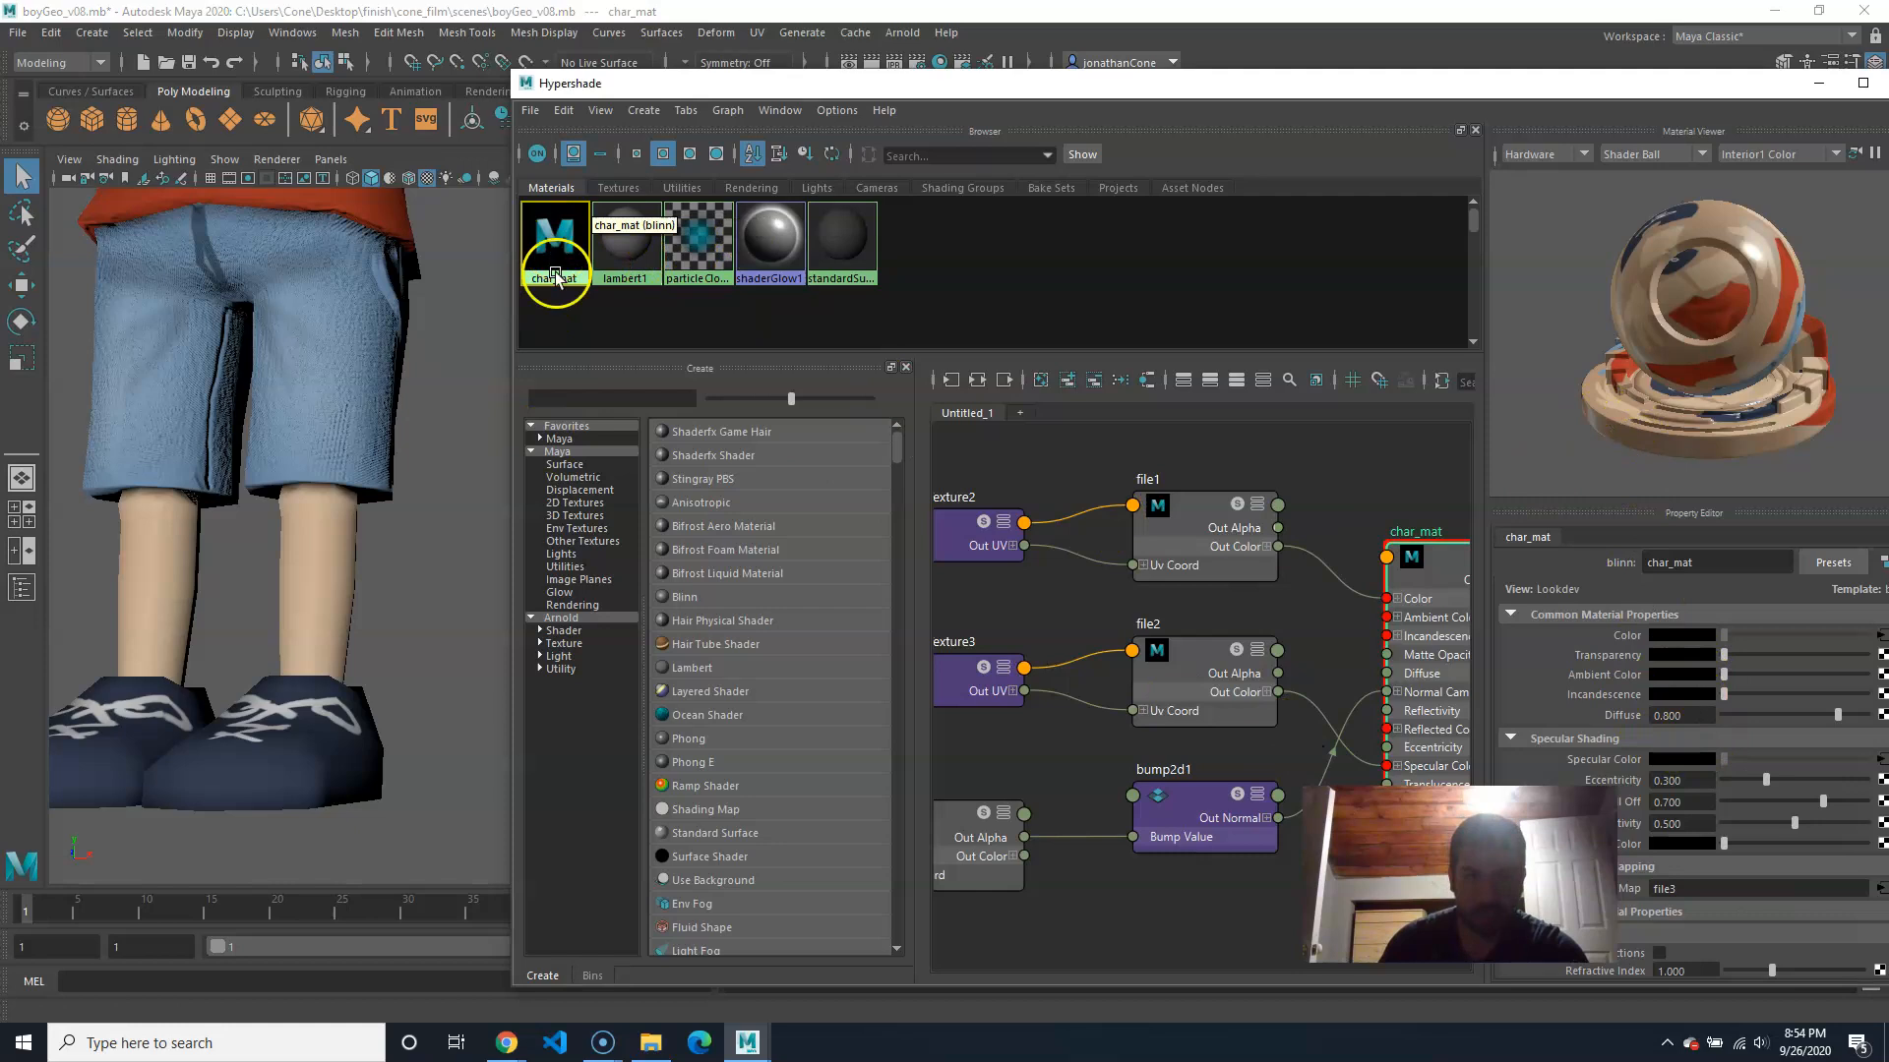
{"action": "left_click_drag", "start_coordinate": [1642, 85], "coordinate": [1501, 67]}
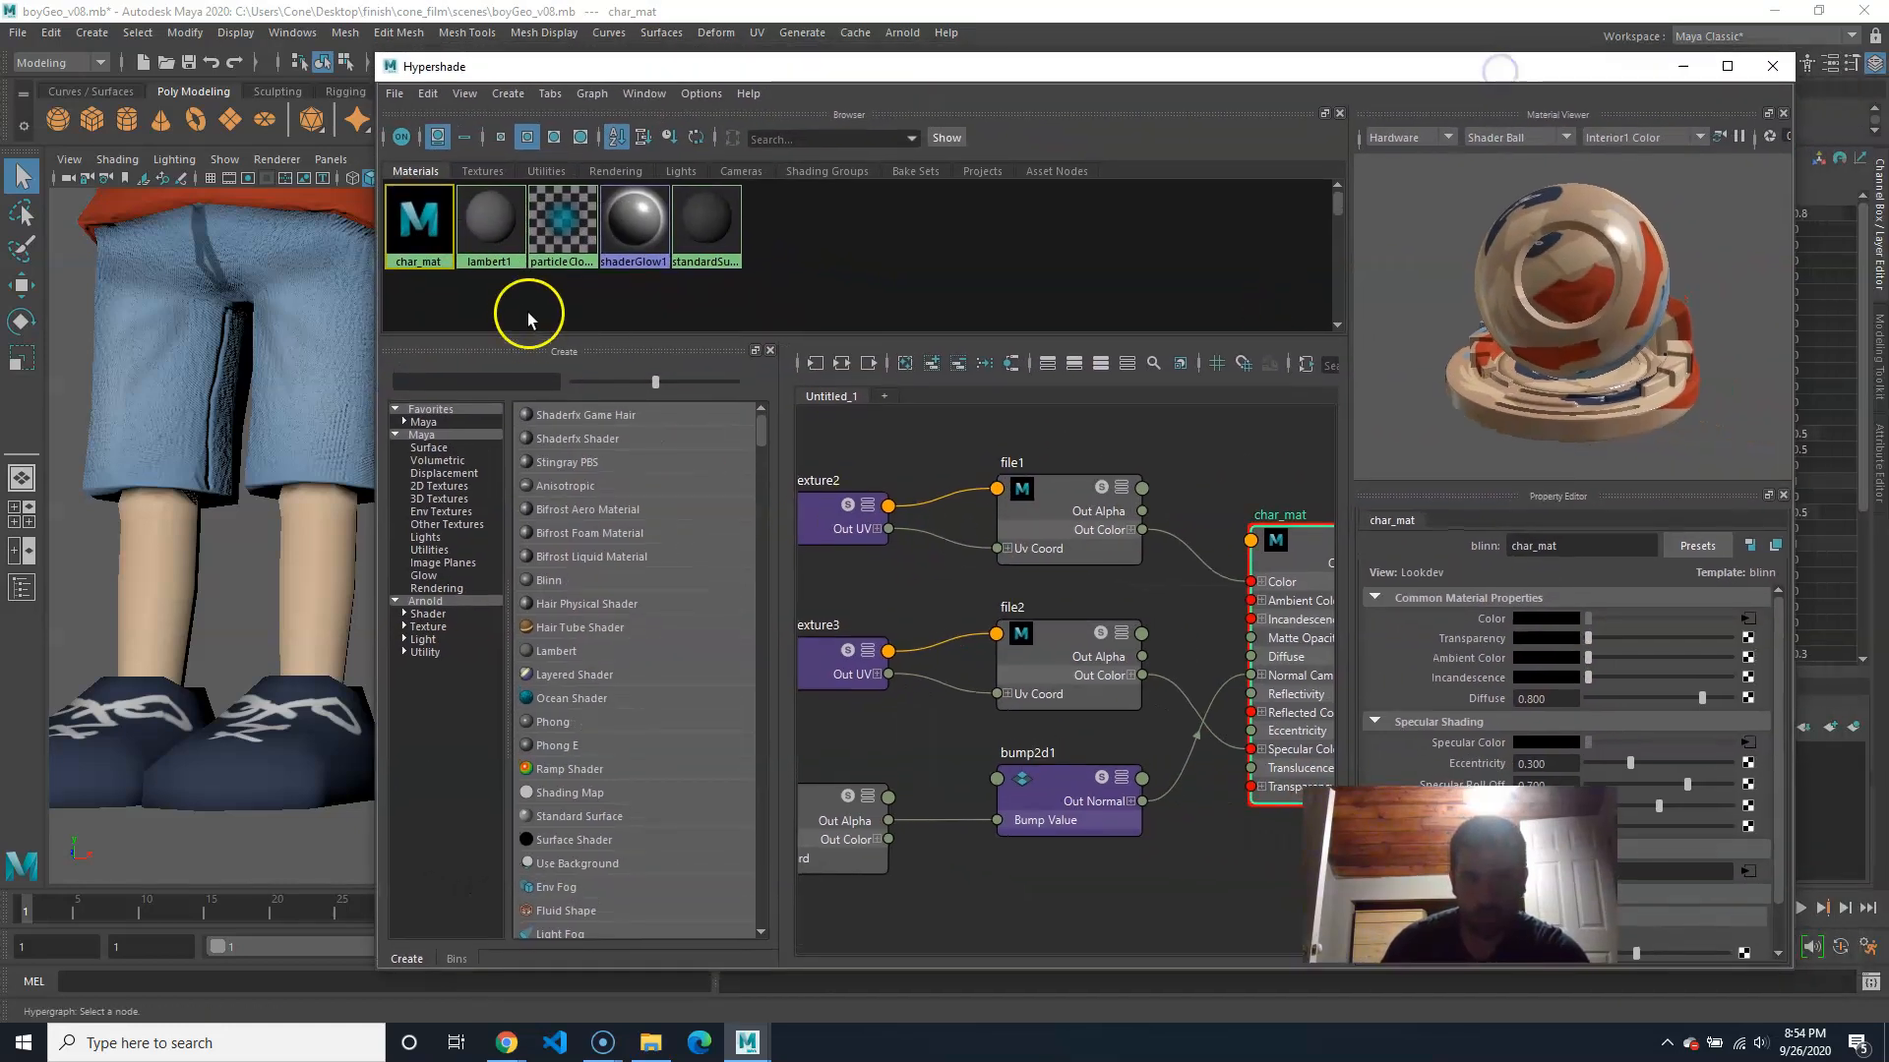
{"action": "left_click", "coordinate": [841, 364]}
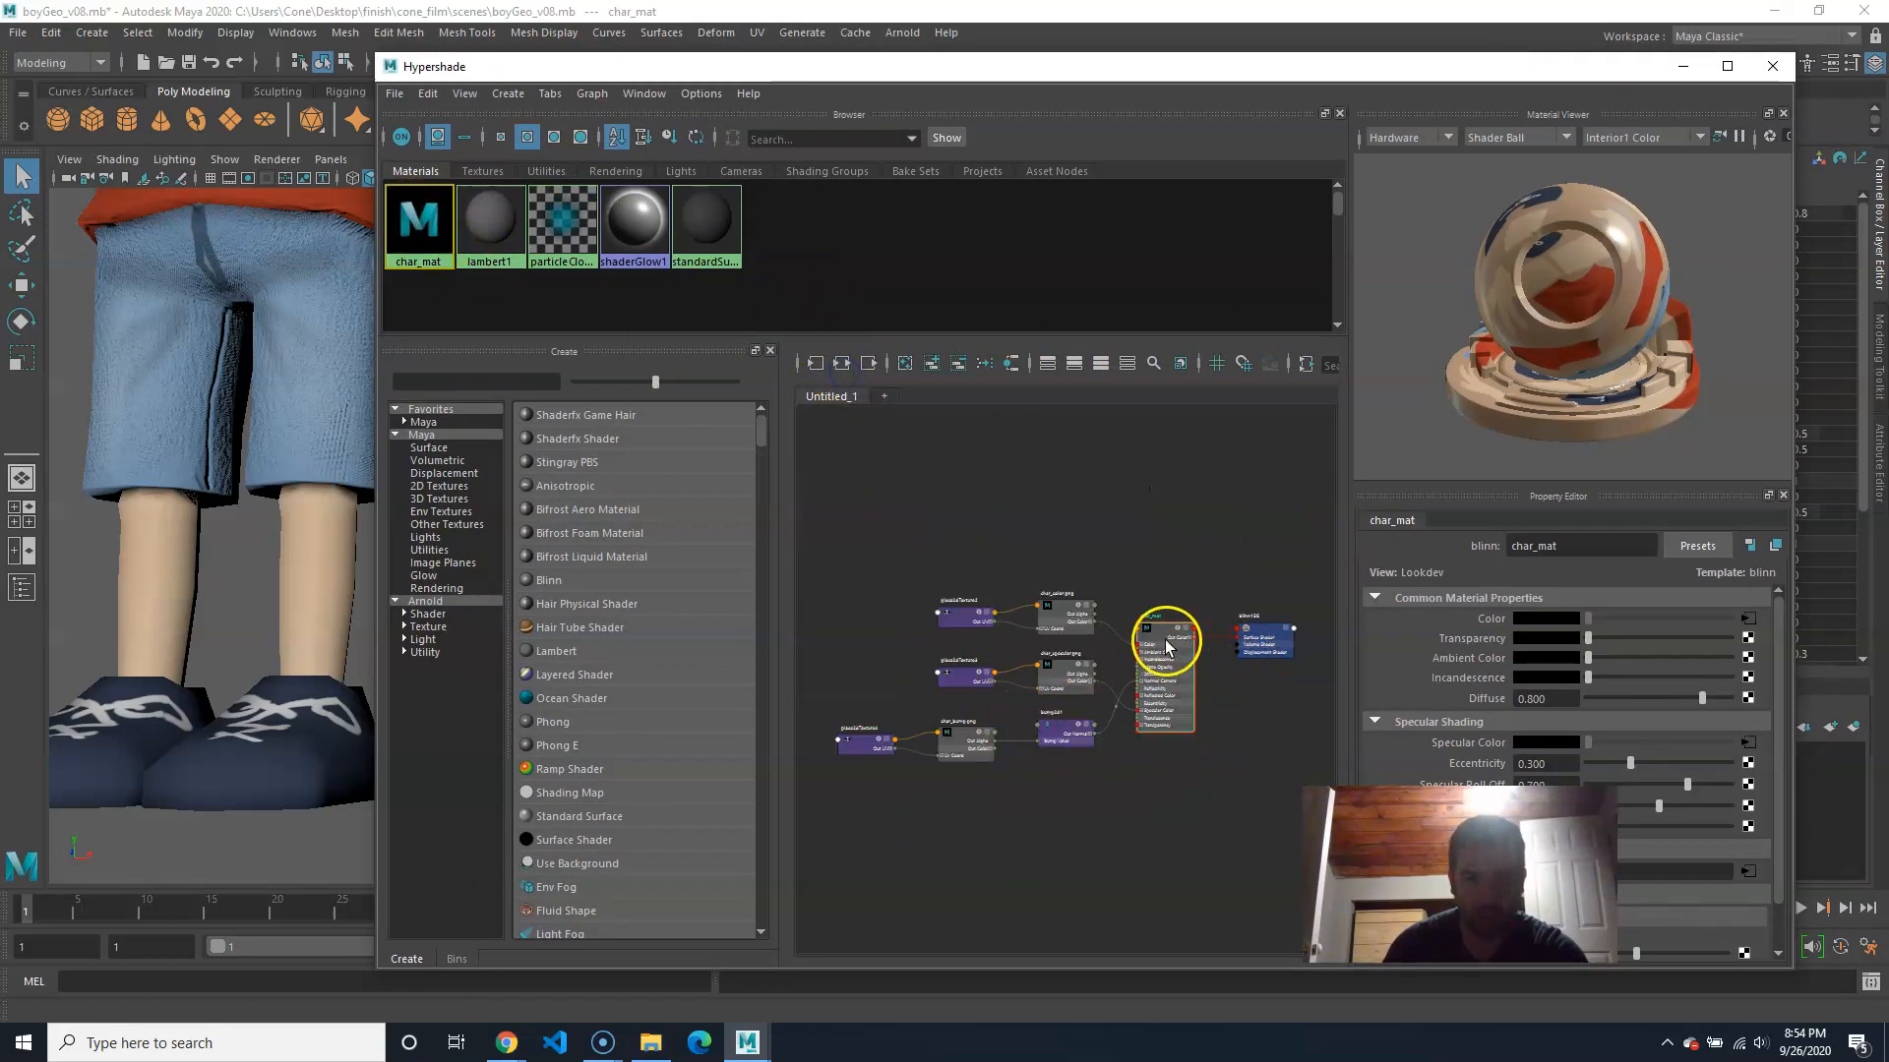
{"action": "scroll", "coordinate": [1146, 693], "scroll_direction": "up", "scroll_amount": 3}
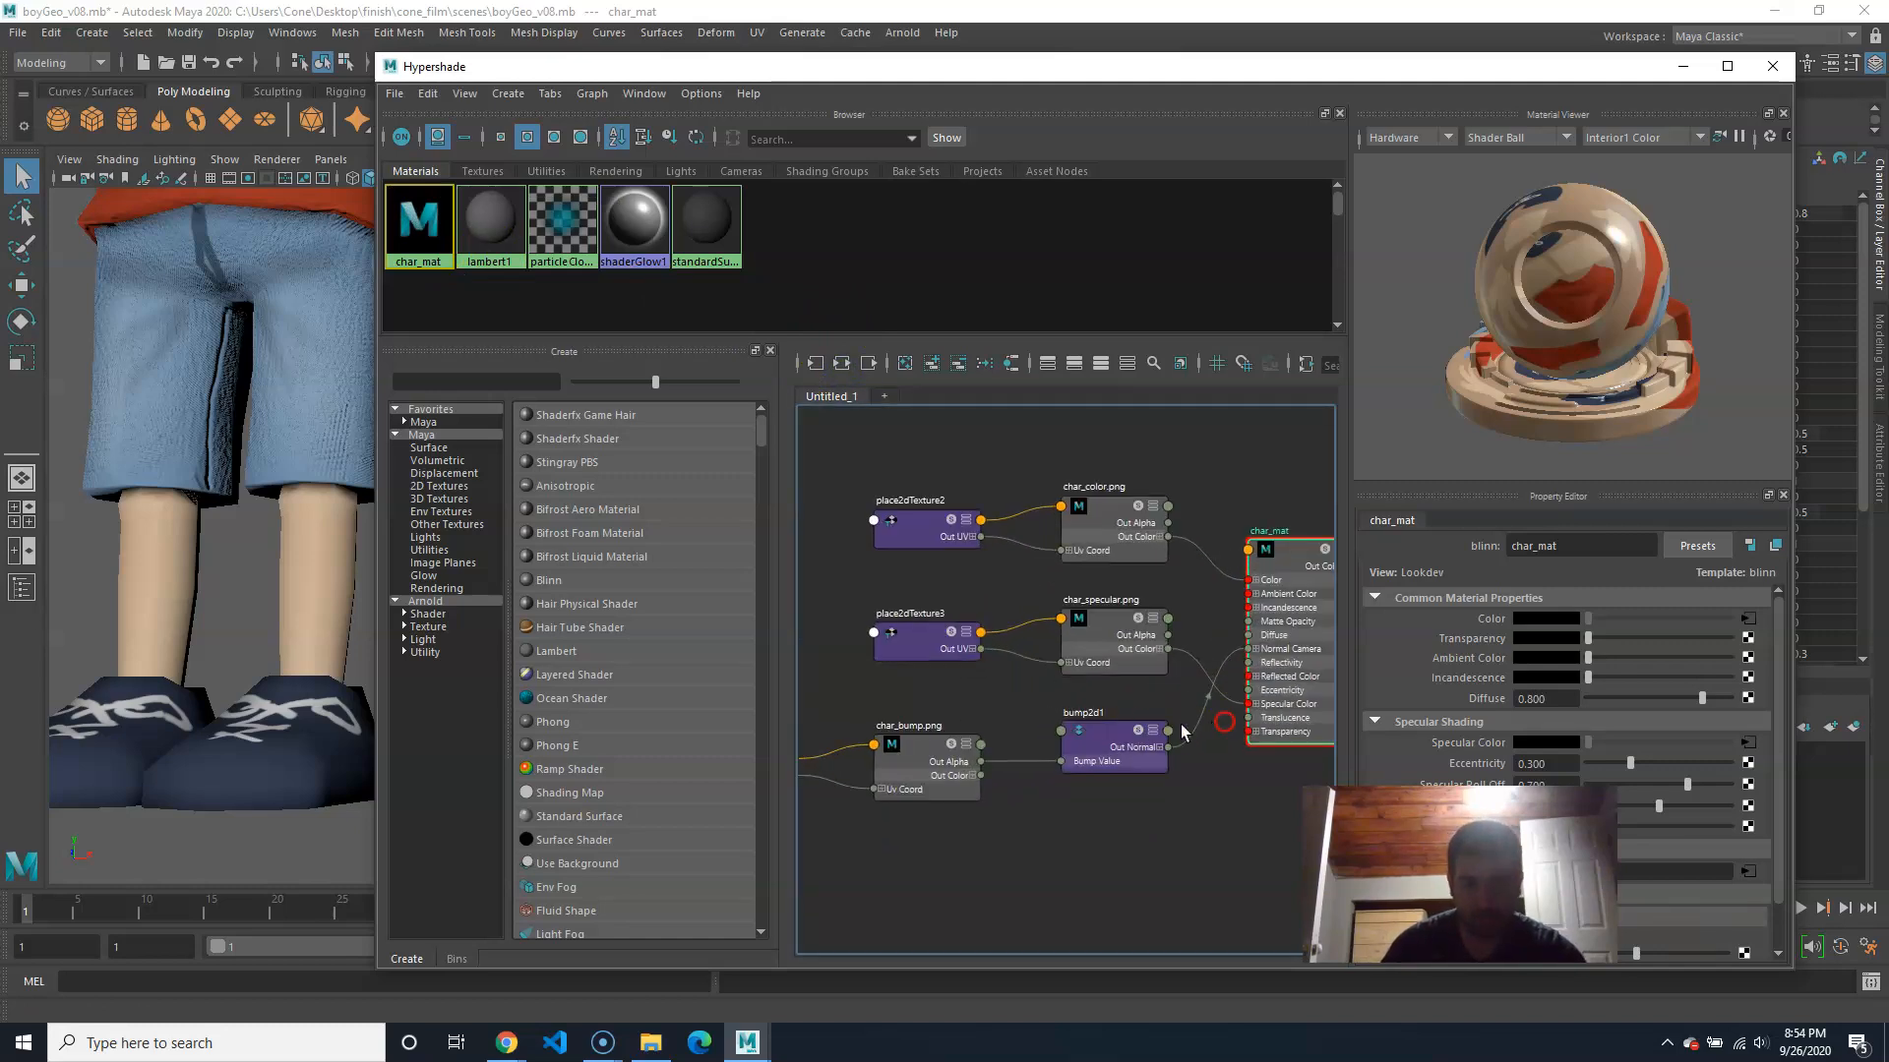
{"action": "middle_click_drag", "start_coordinate": [1035, 695], "coordinate": [1089, 676], "text": "alt"}
{"action": "right_click_drag", "start_coordinate": [934, 727], "coordinate": [1066, 718], "text": "alt"}
{"action": "middle_click_drag", "start_coordinate": [1067, 718], "coordinate": [905, 764], "text": "alt"}
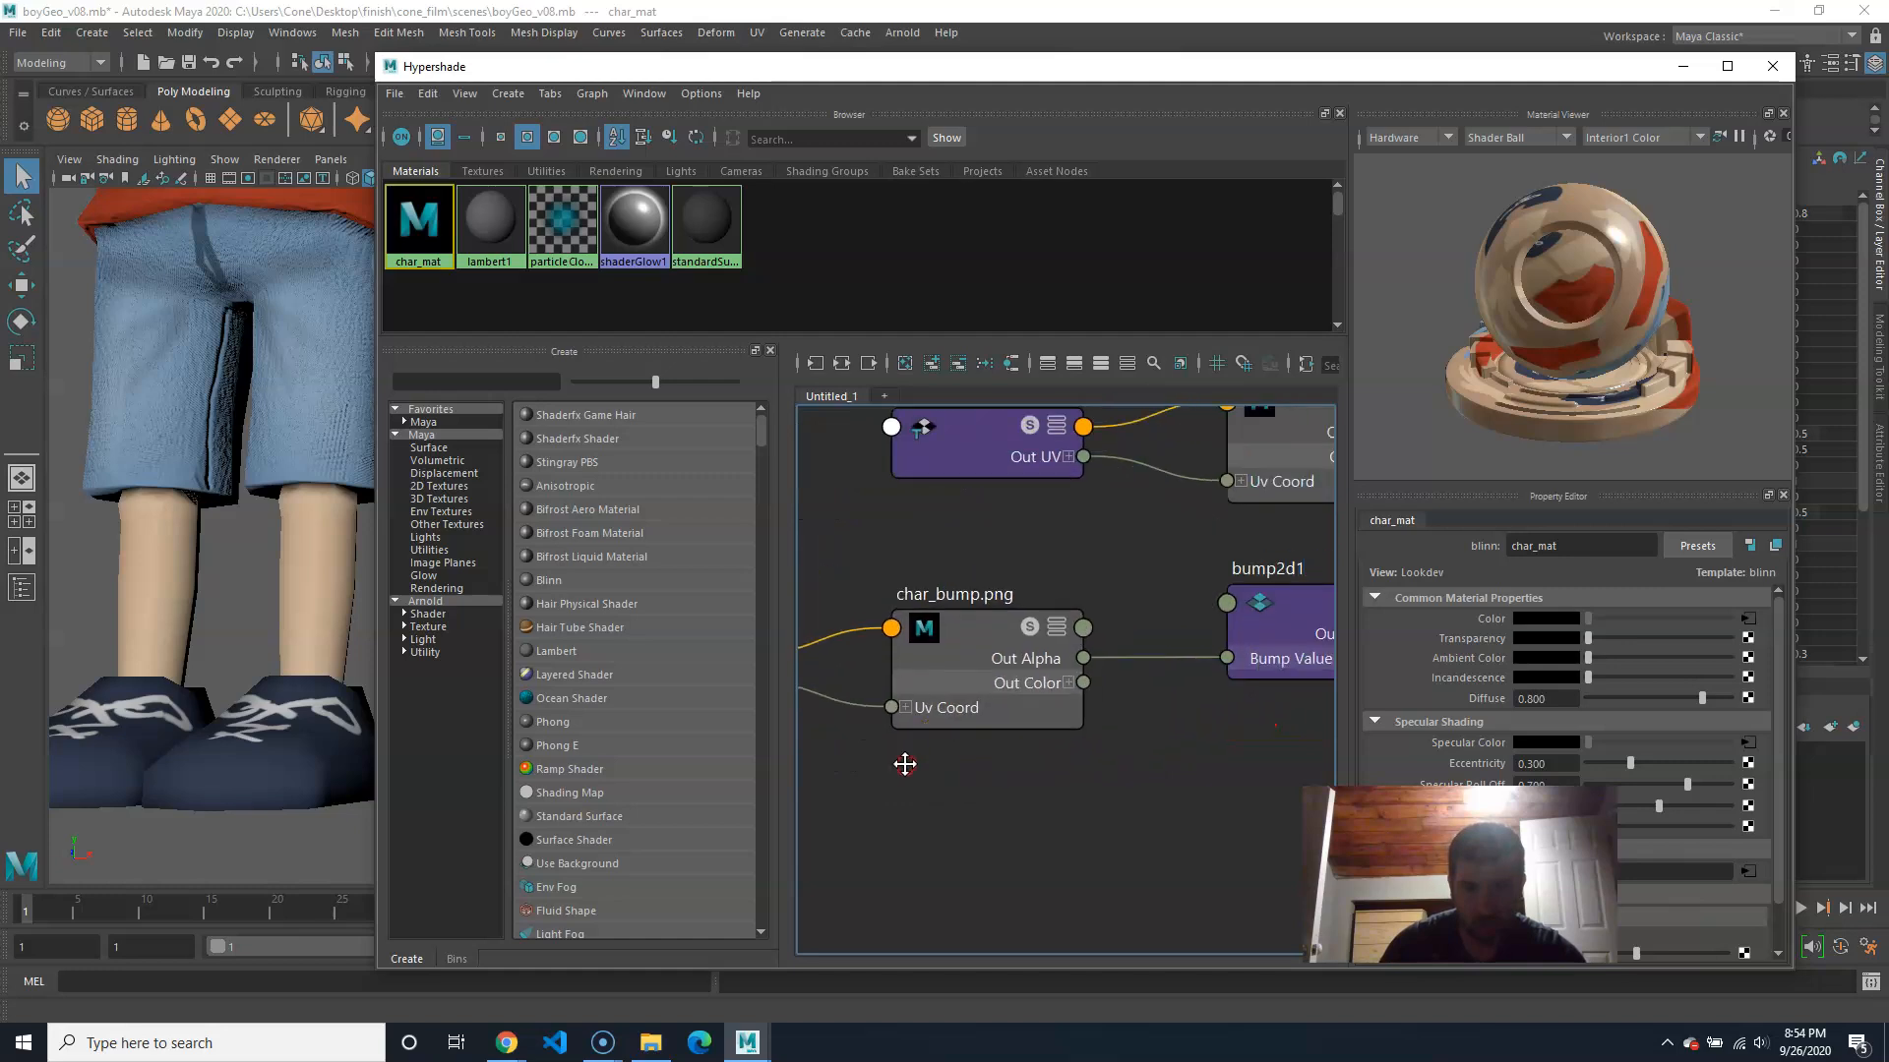
Step: Check the char_bump.png file node's attributes and select the bump2d1 node that it feeds
{"action": "left_click", "coordinate": [967, 625]}
{"action": "middle_click_drag", "start_coordinate": [1033, 687], "coordinate": [822, 704], "text": "alt"}
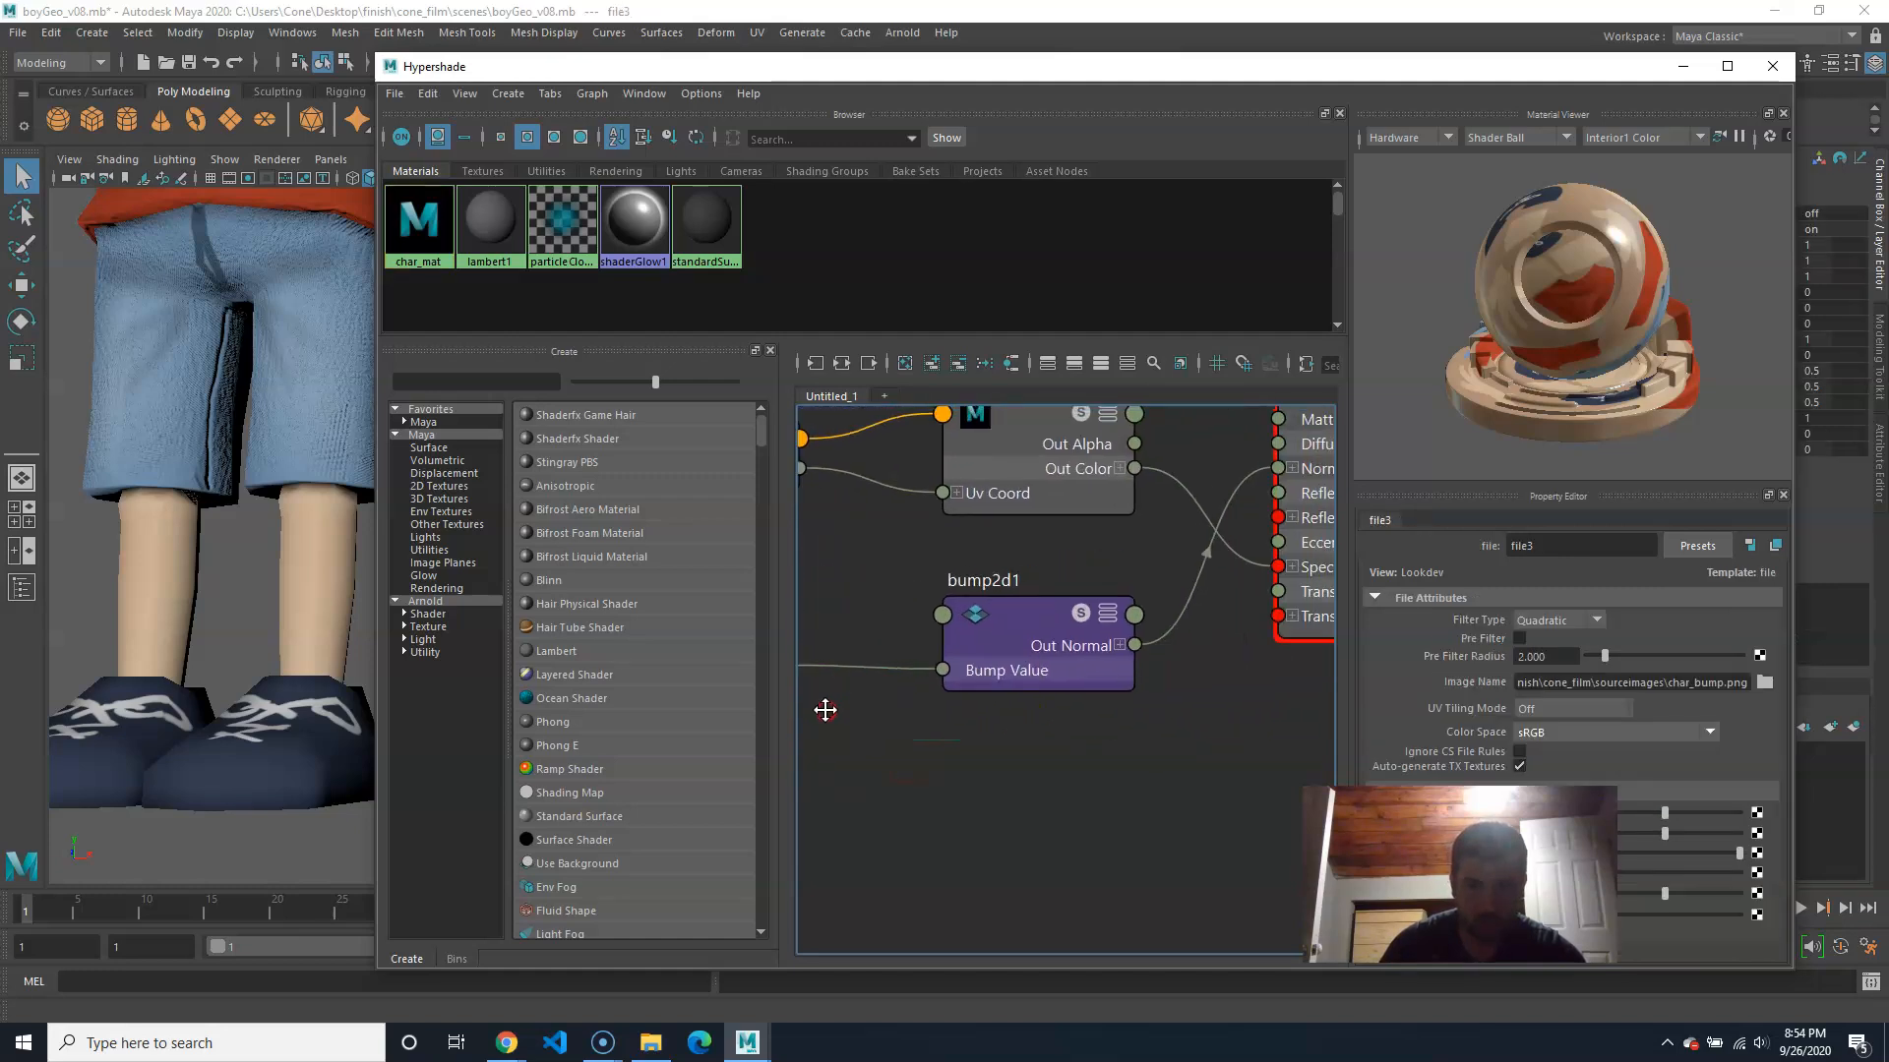
{"action": "left_click_drag", "start_coordinate": [1003, 630], "coordinate": [995, 618]}
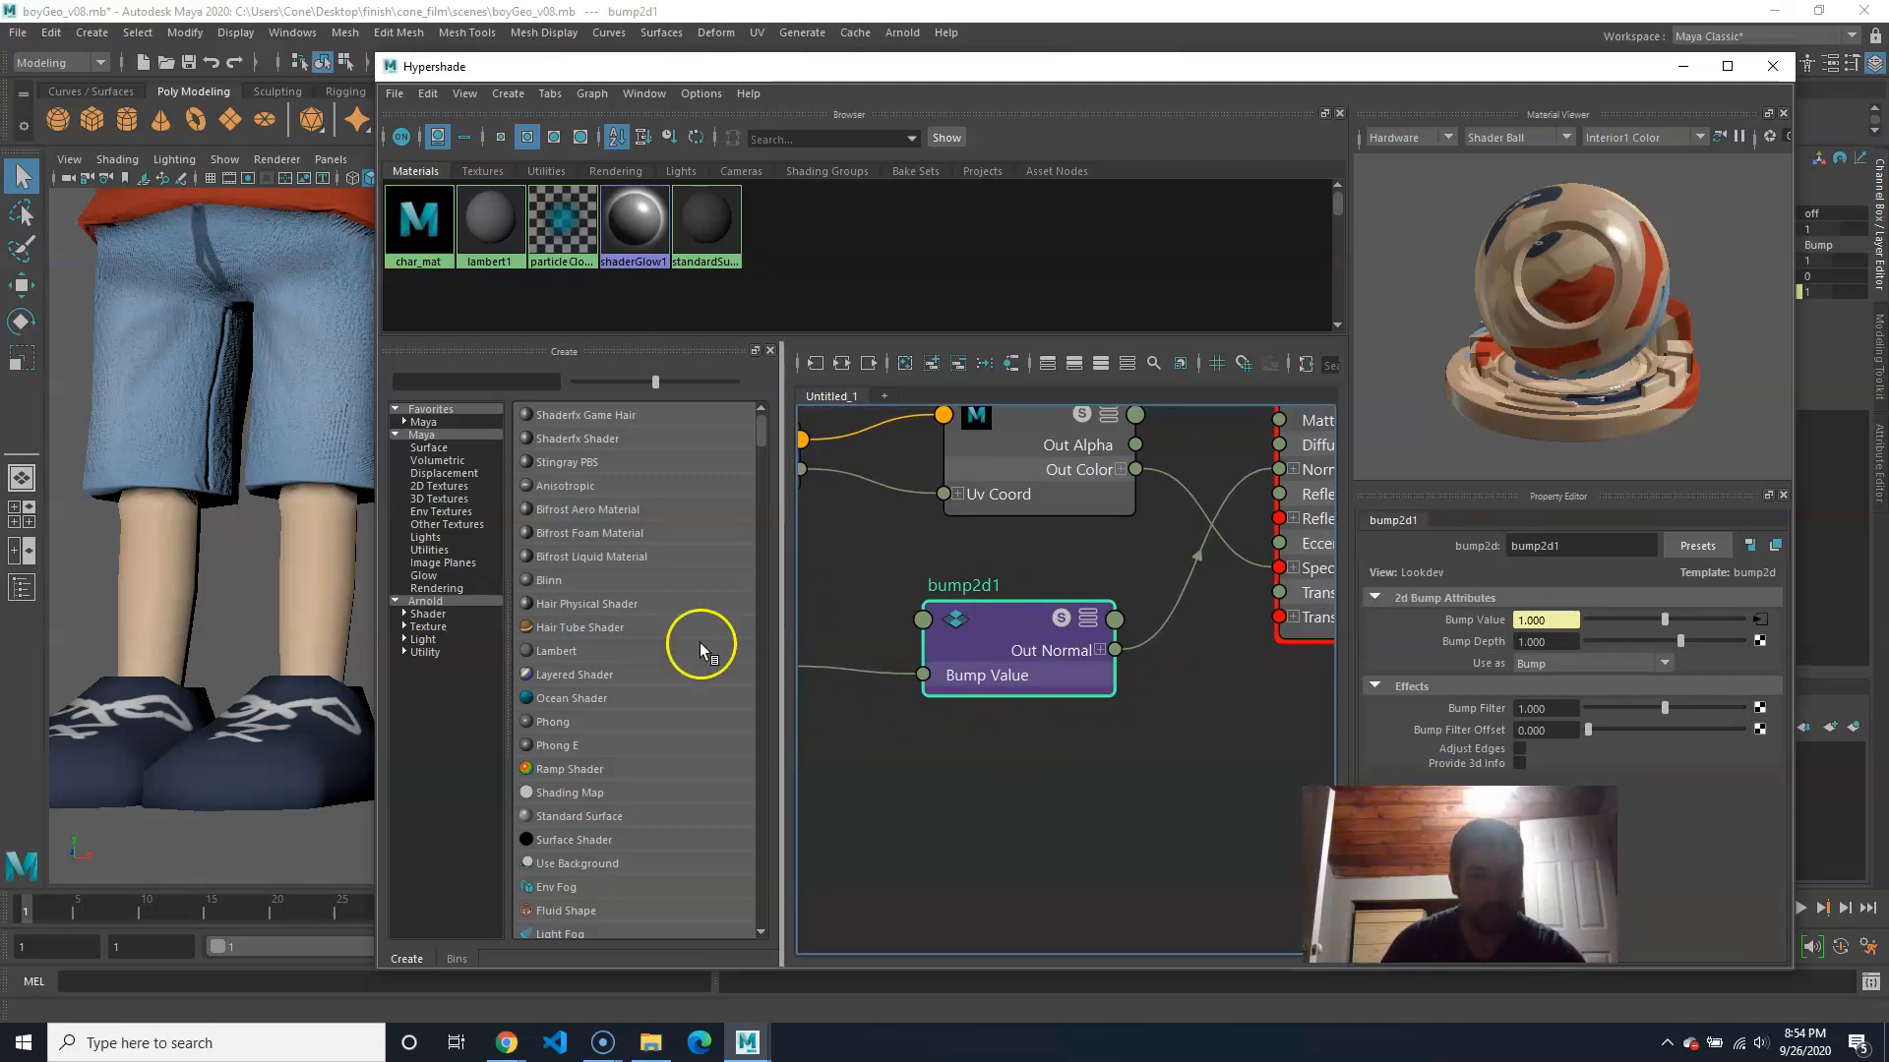
{"action": "mouse_move", "coordinate": [883, 666]}
{"action": "middle_mouse_down", "text": "alt"}
{"action": "mouse_move", "coordinate": [1117, 646]}
{"action": "mouse_move", "coordinate": [874, 651]}
{"action": "middle_mouse_up", "text": "alt"}
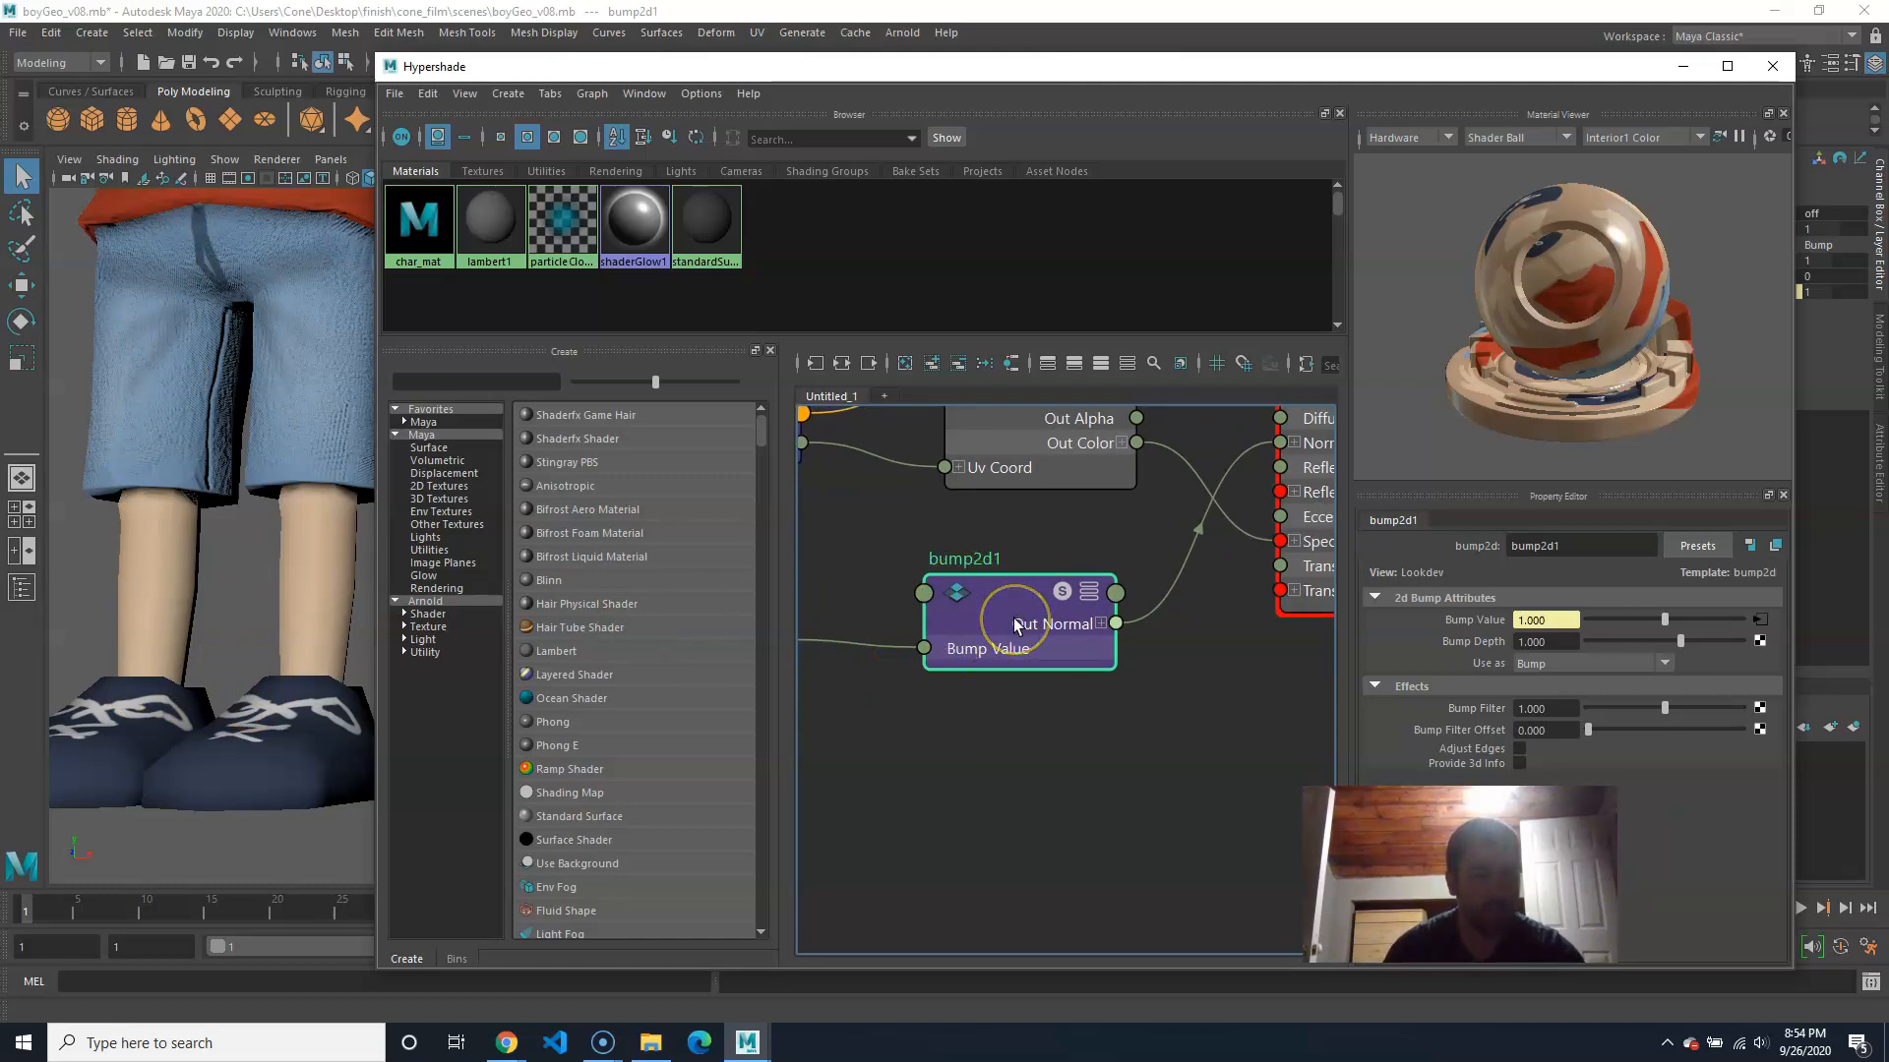
{"action": "left_click_drag", "start_coordinate": [1017, 627], "coordinate": [1020, 626]}
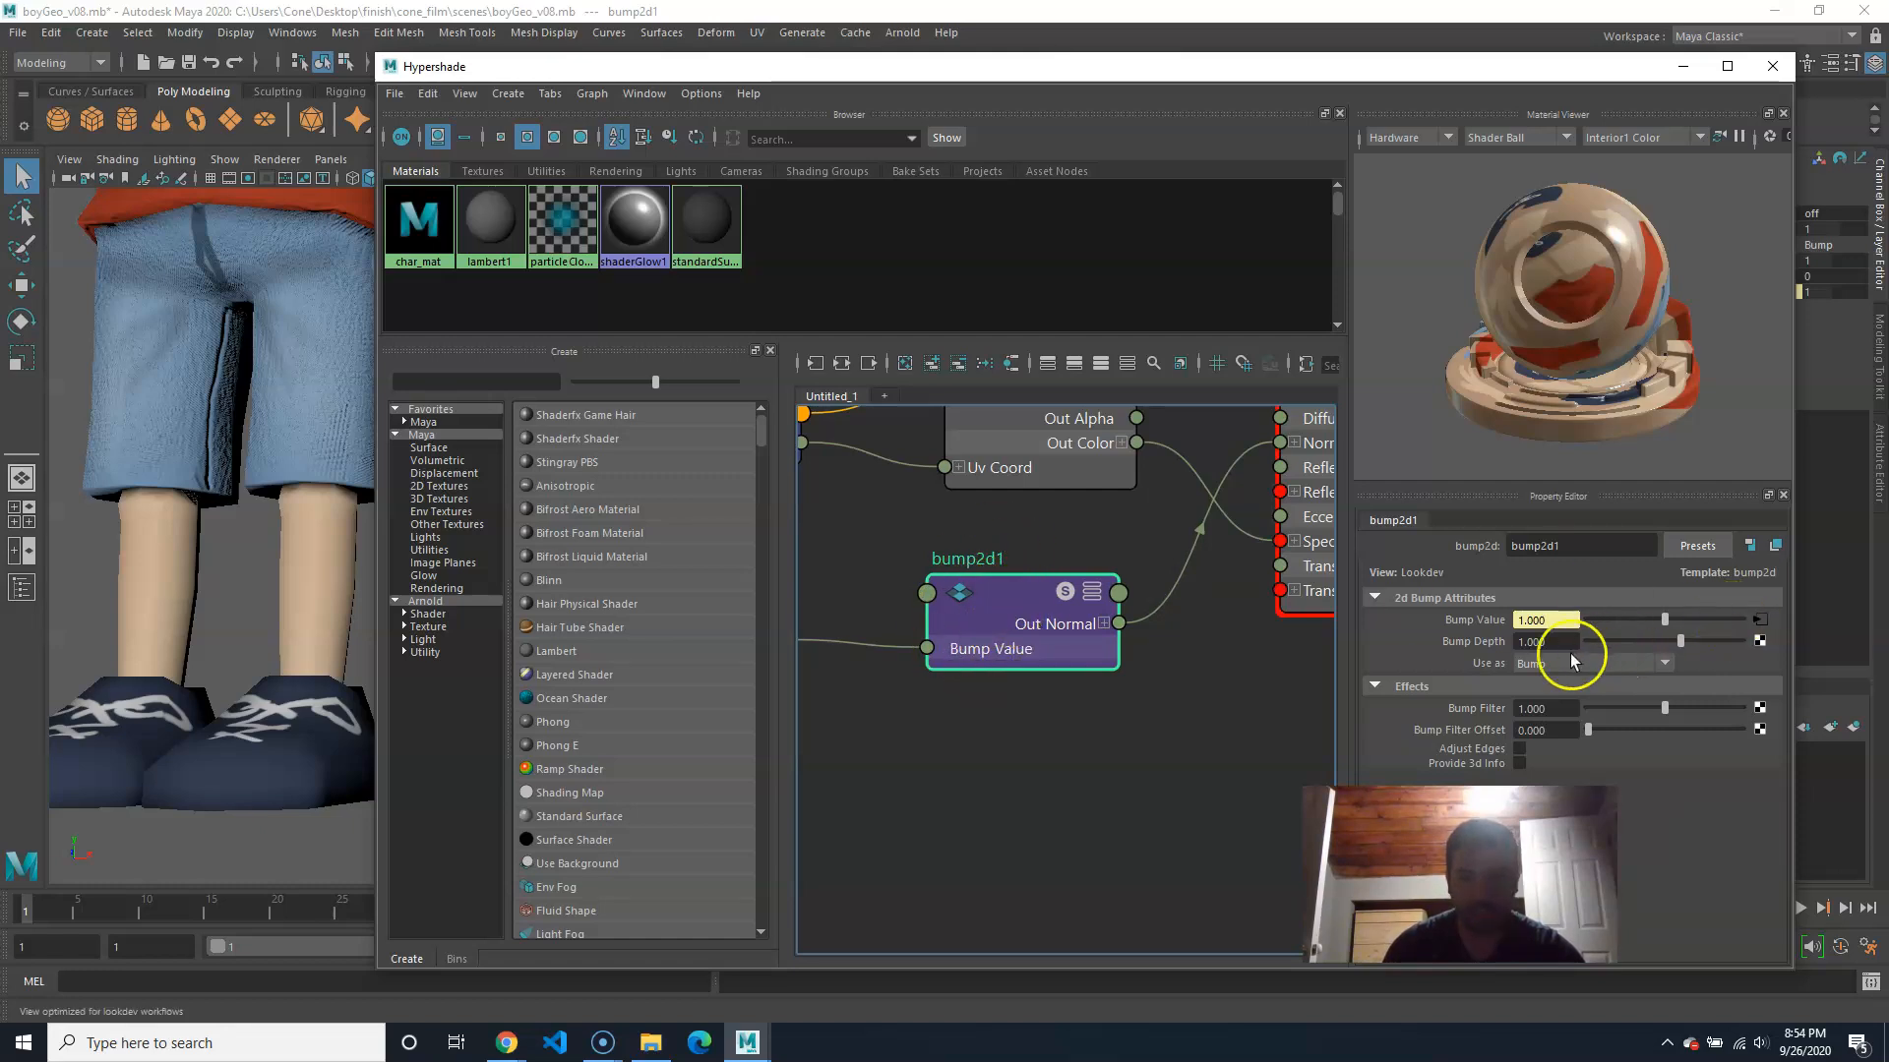
Step: Try Bump Depth values of 10 and 0.1 on bump2d1 to compare their effect on the shorts
{"action": "left_click_drag", "start_coordinate": [1567, 643], "coordinate": [1433, 631]}
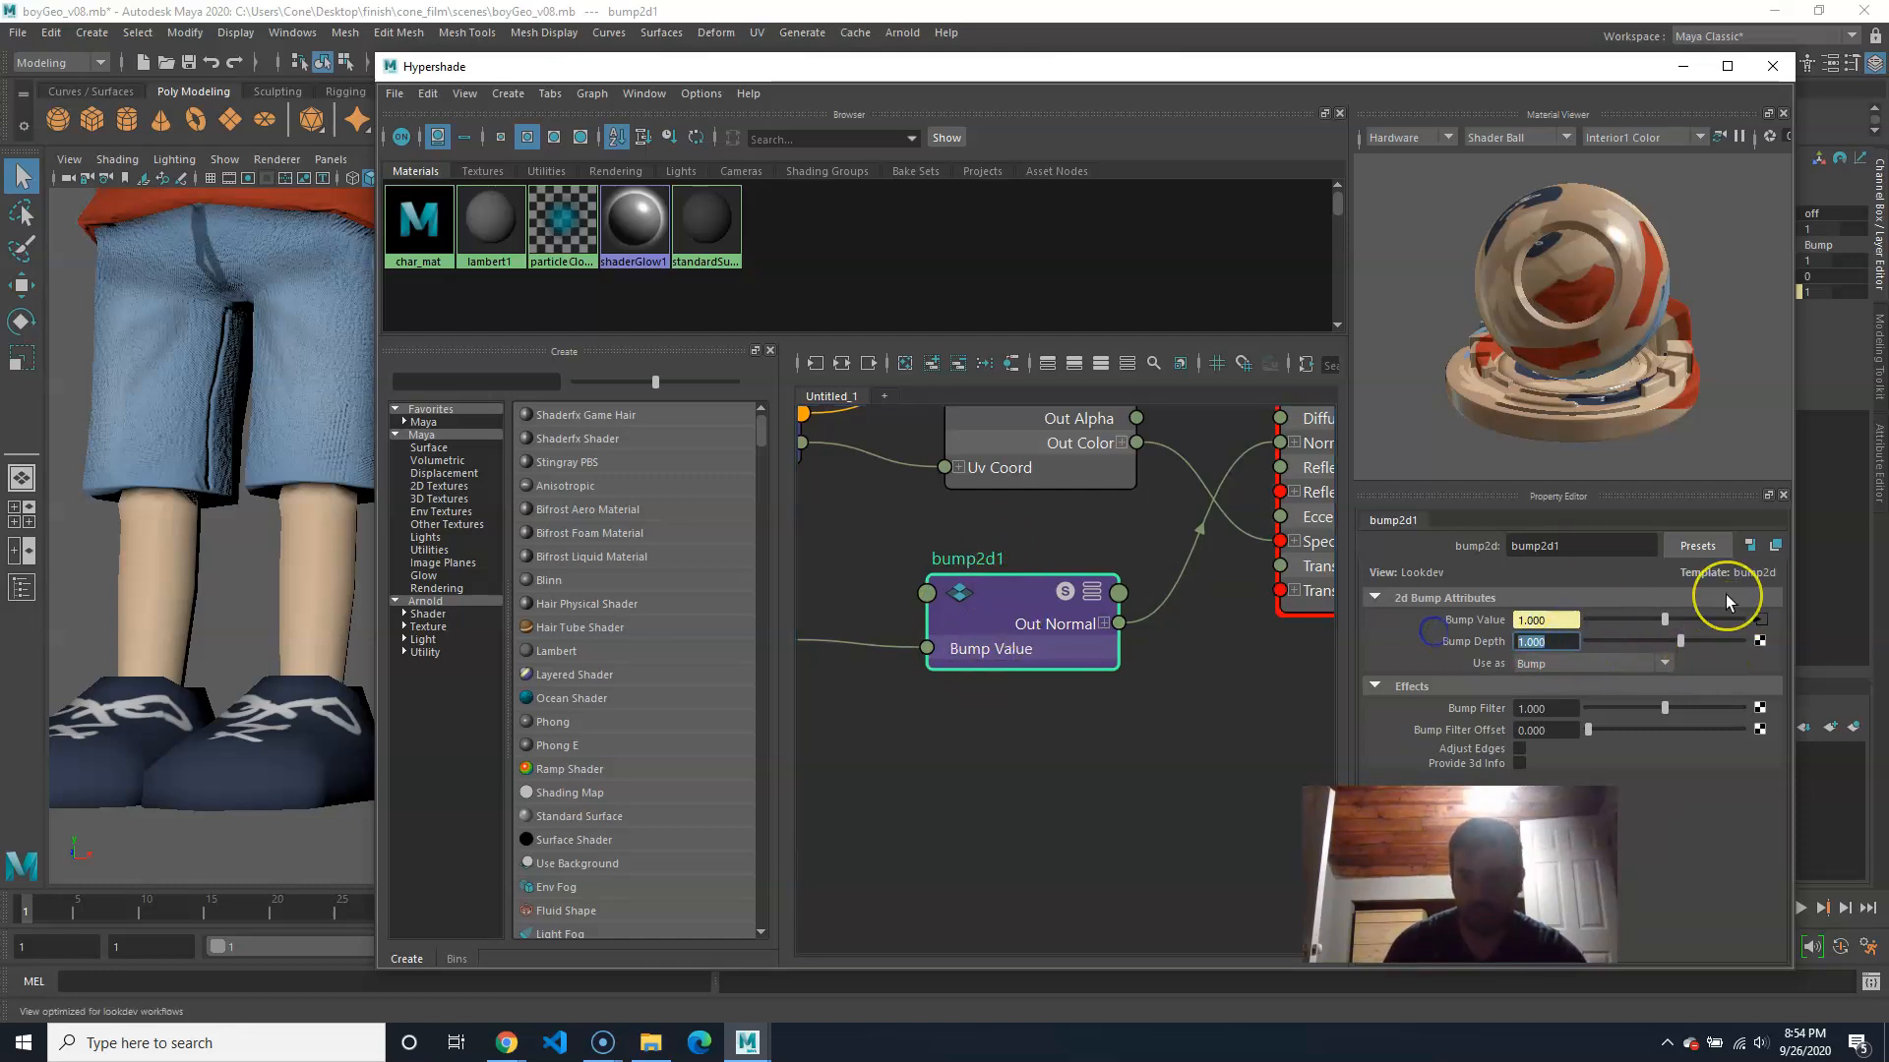
{"action": "type", "text": "10"}
{"action": "key", "text": "Return"}
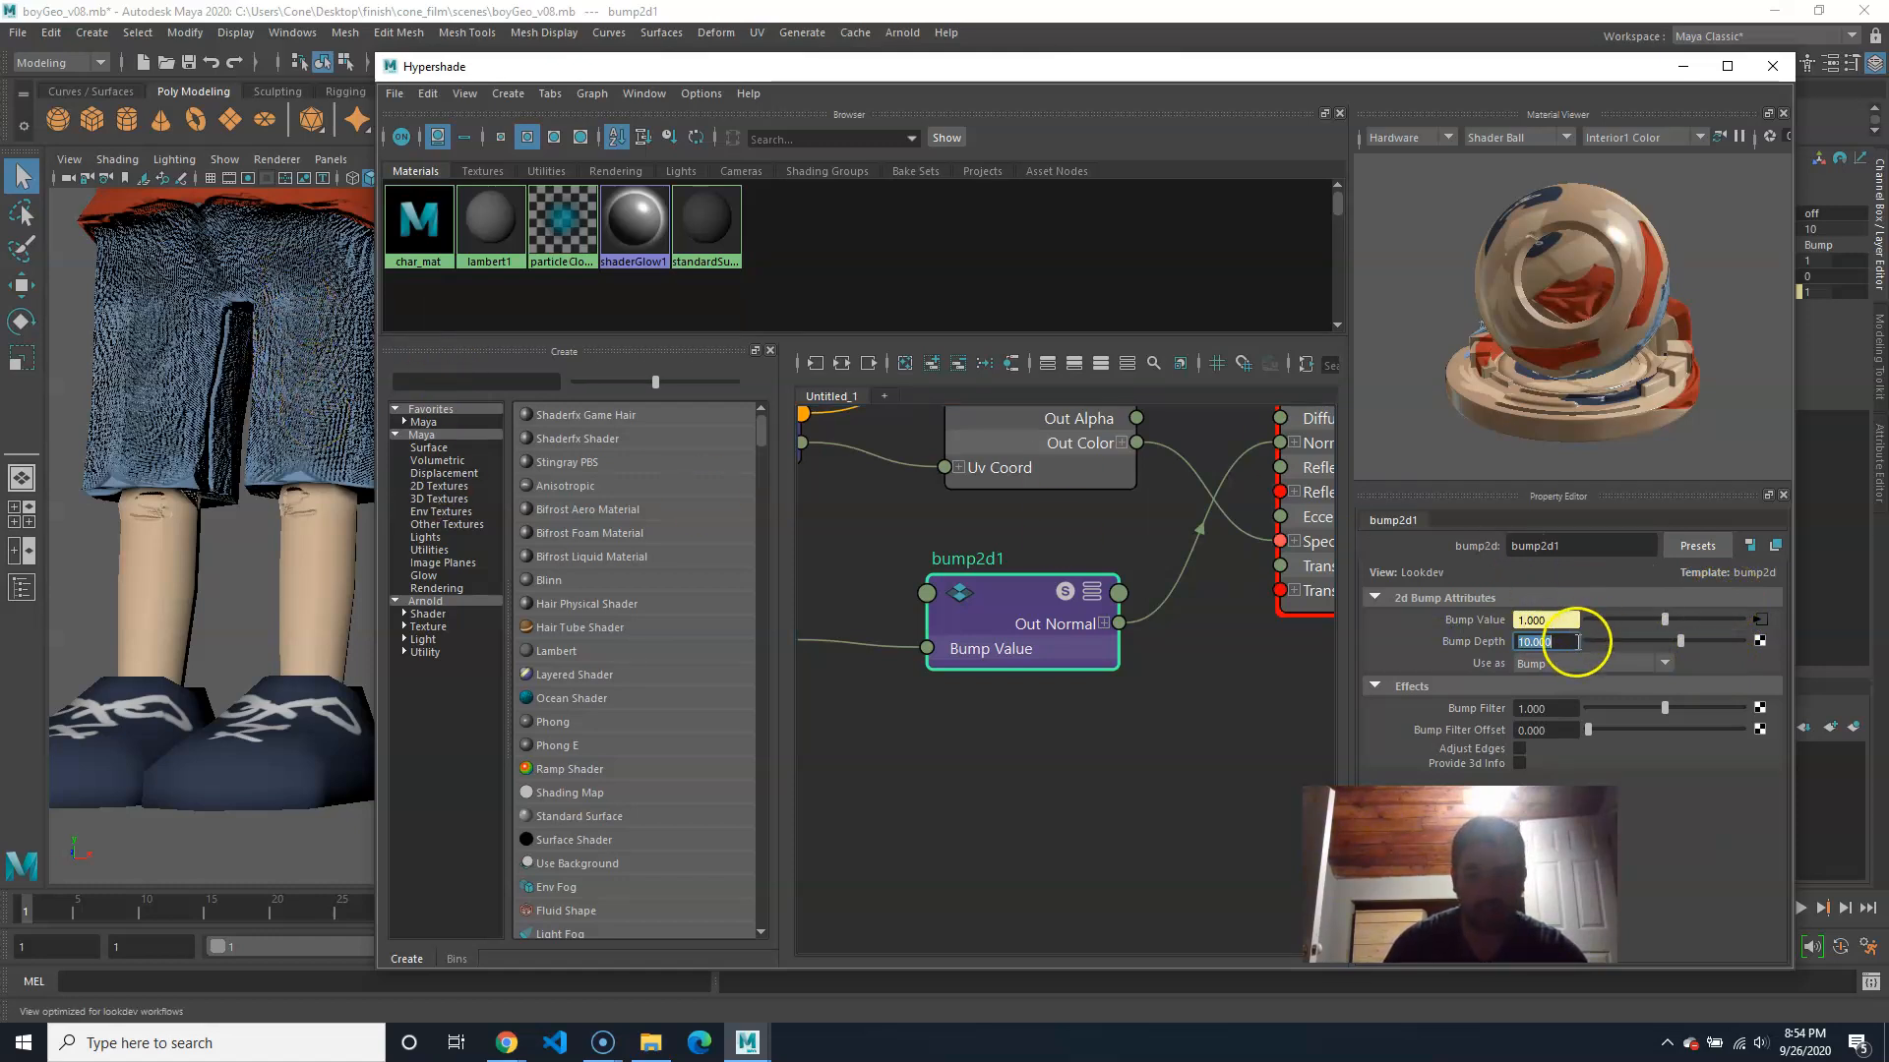
{"action": "key", "text": "Return"}
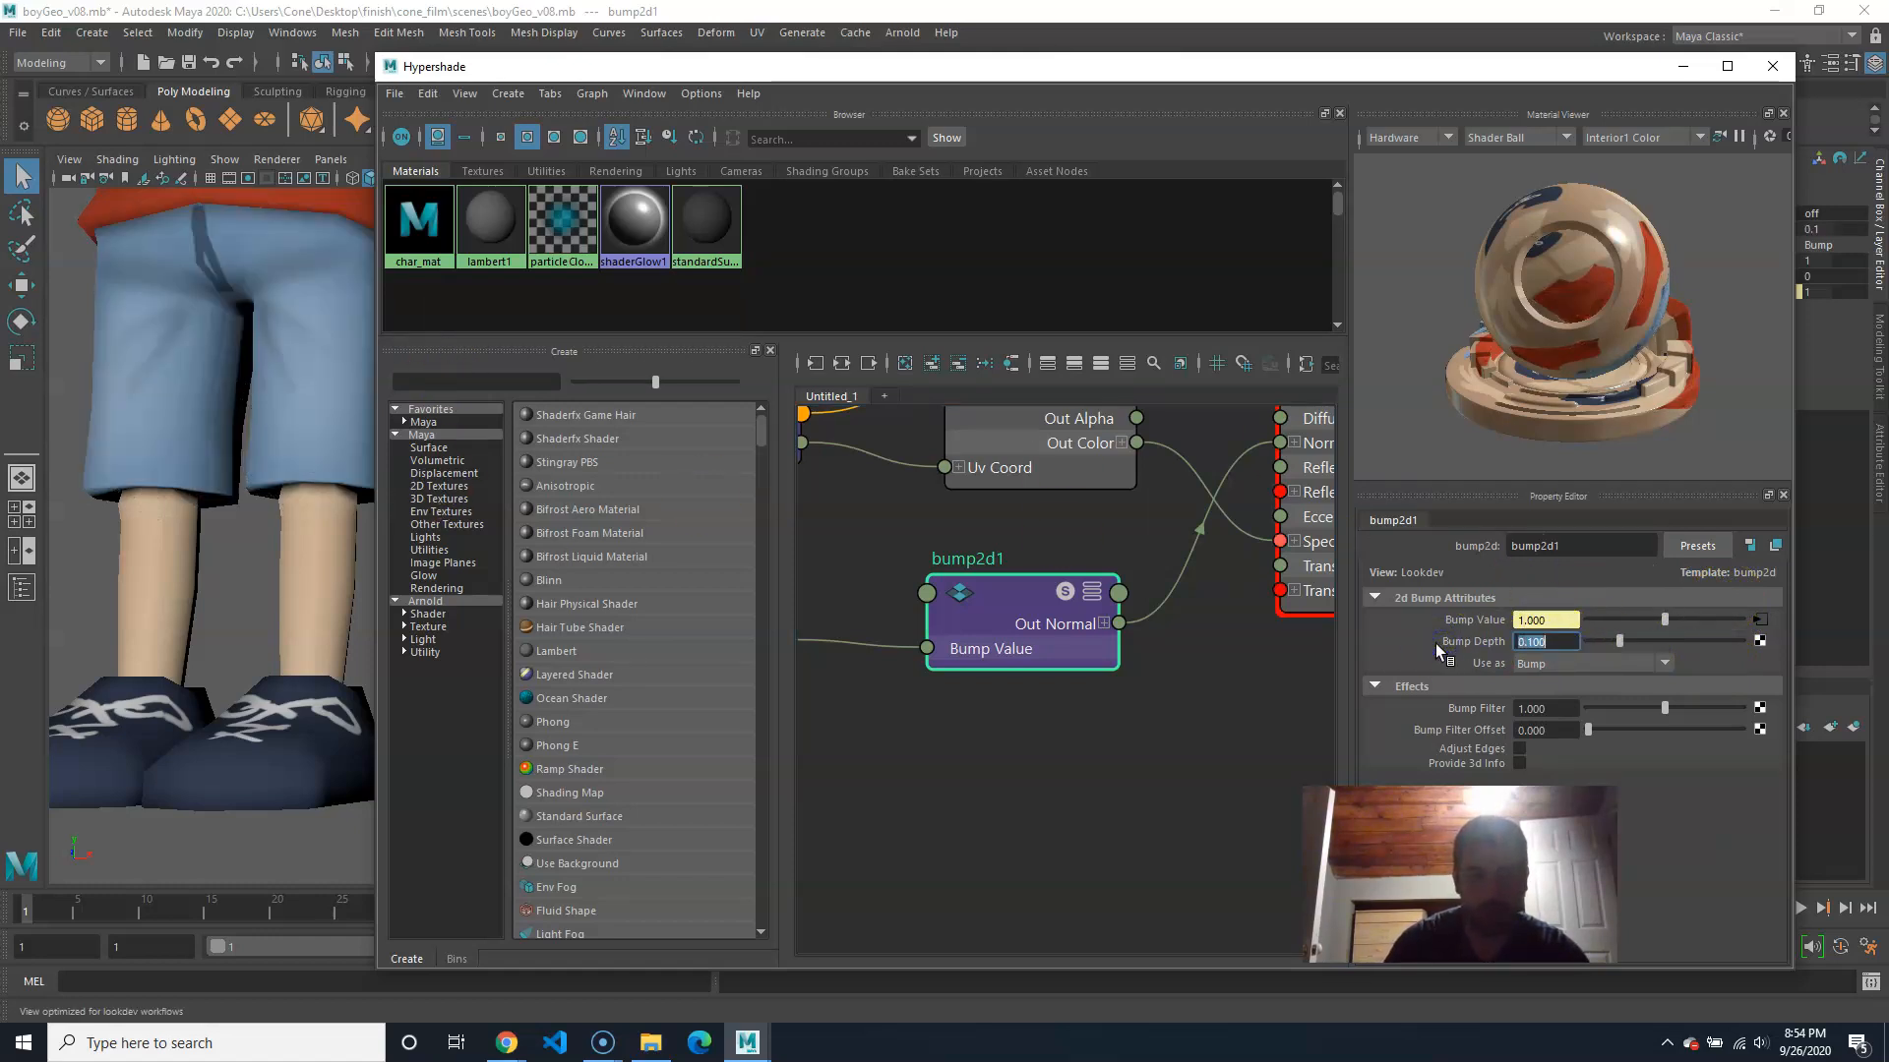
Step: Set bump2d1's Bump Depth to 1 and reduce it to 0.5 while checking a close-up of the shorts
{"action": "right_click_drag", "start_coordinate": [178, 651], "coordinate": [102, 535], "text": "alt"}
{"action": "middle_click_drag", "start_coordinate": [102, 536], "coordinate": [198, 569], "text": "alt"}
{"action": "right_click_drag", "start_coordinate": [198, 570], "coordinate": [257, 544], "text": "alt"}
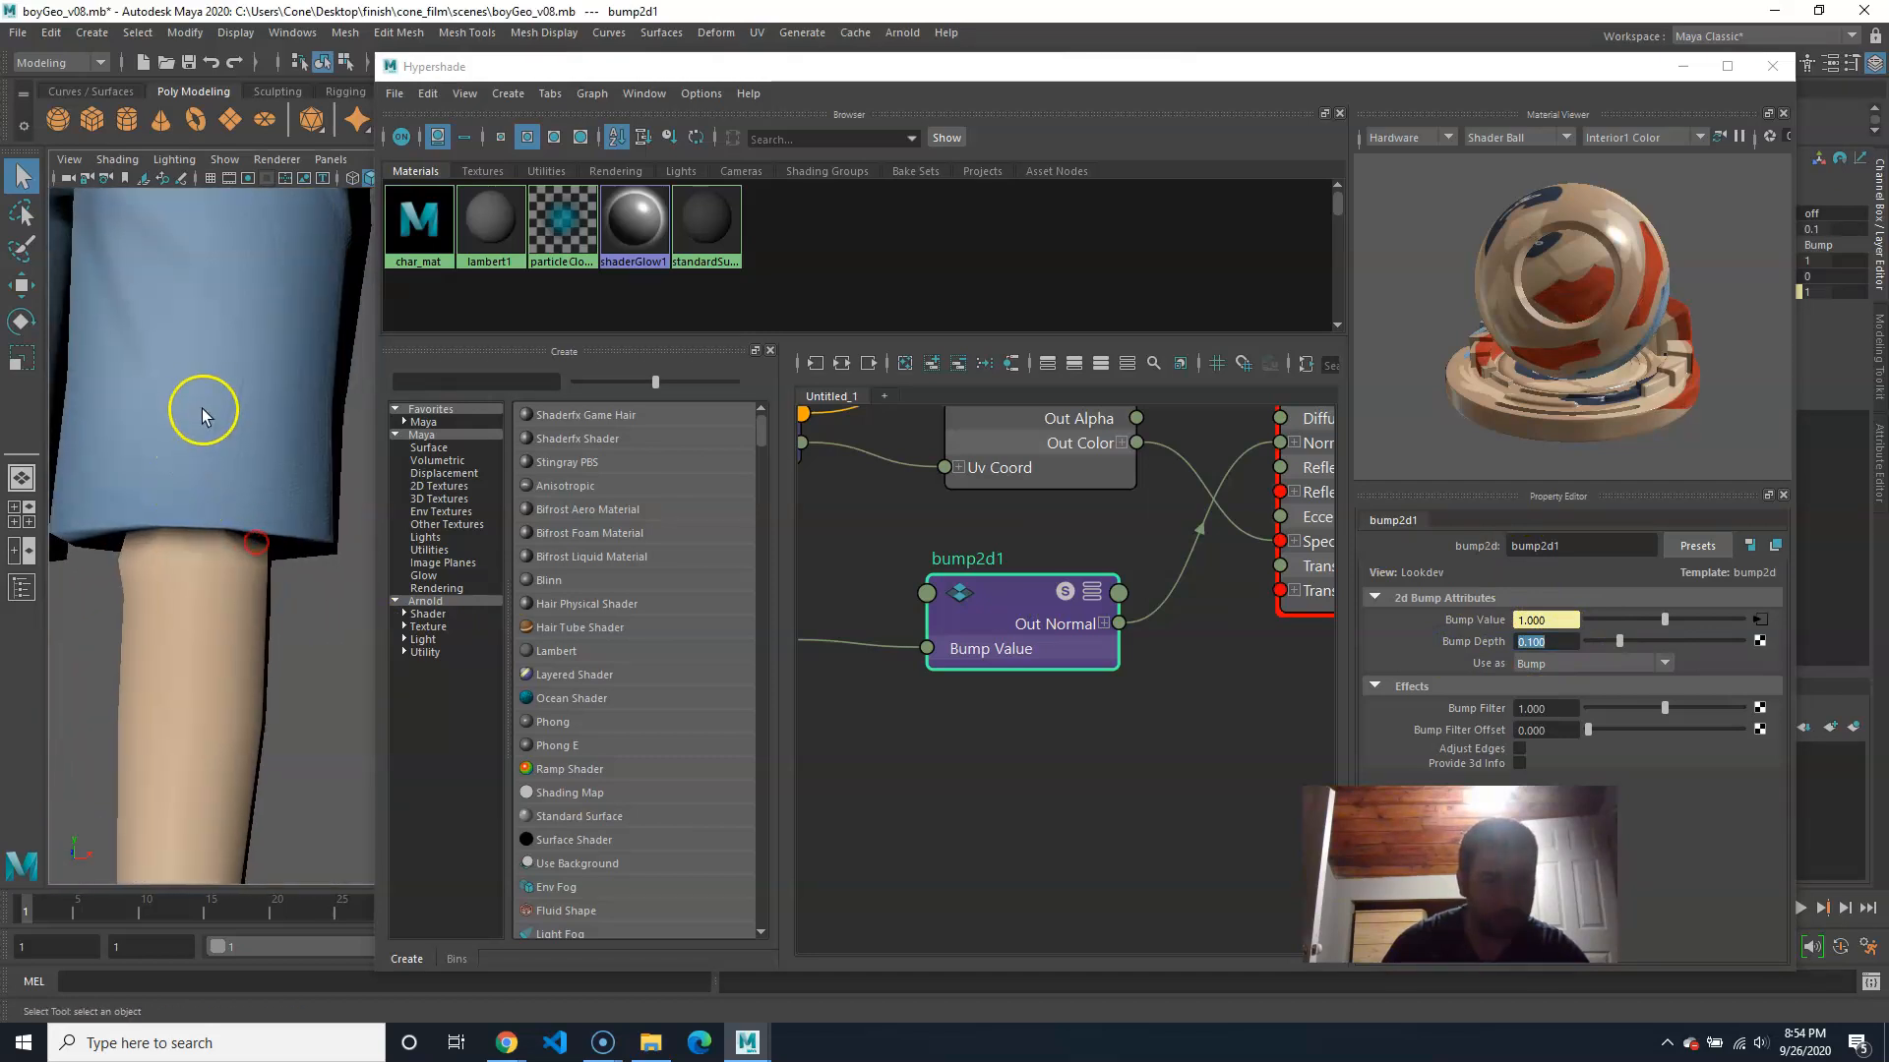
{"action": "left_click_drag", "start_coordinate": [1571, 643], "coordinate": [1458, 635]}
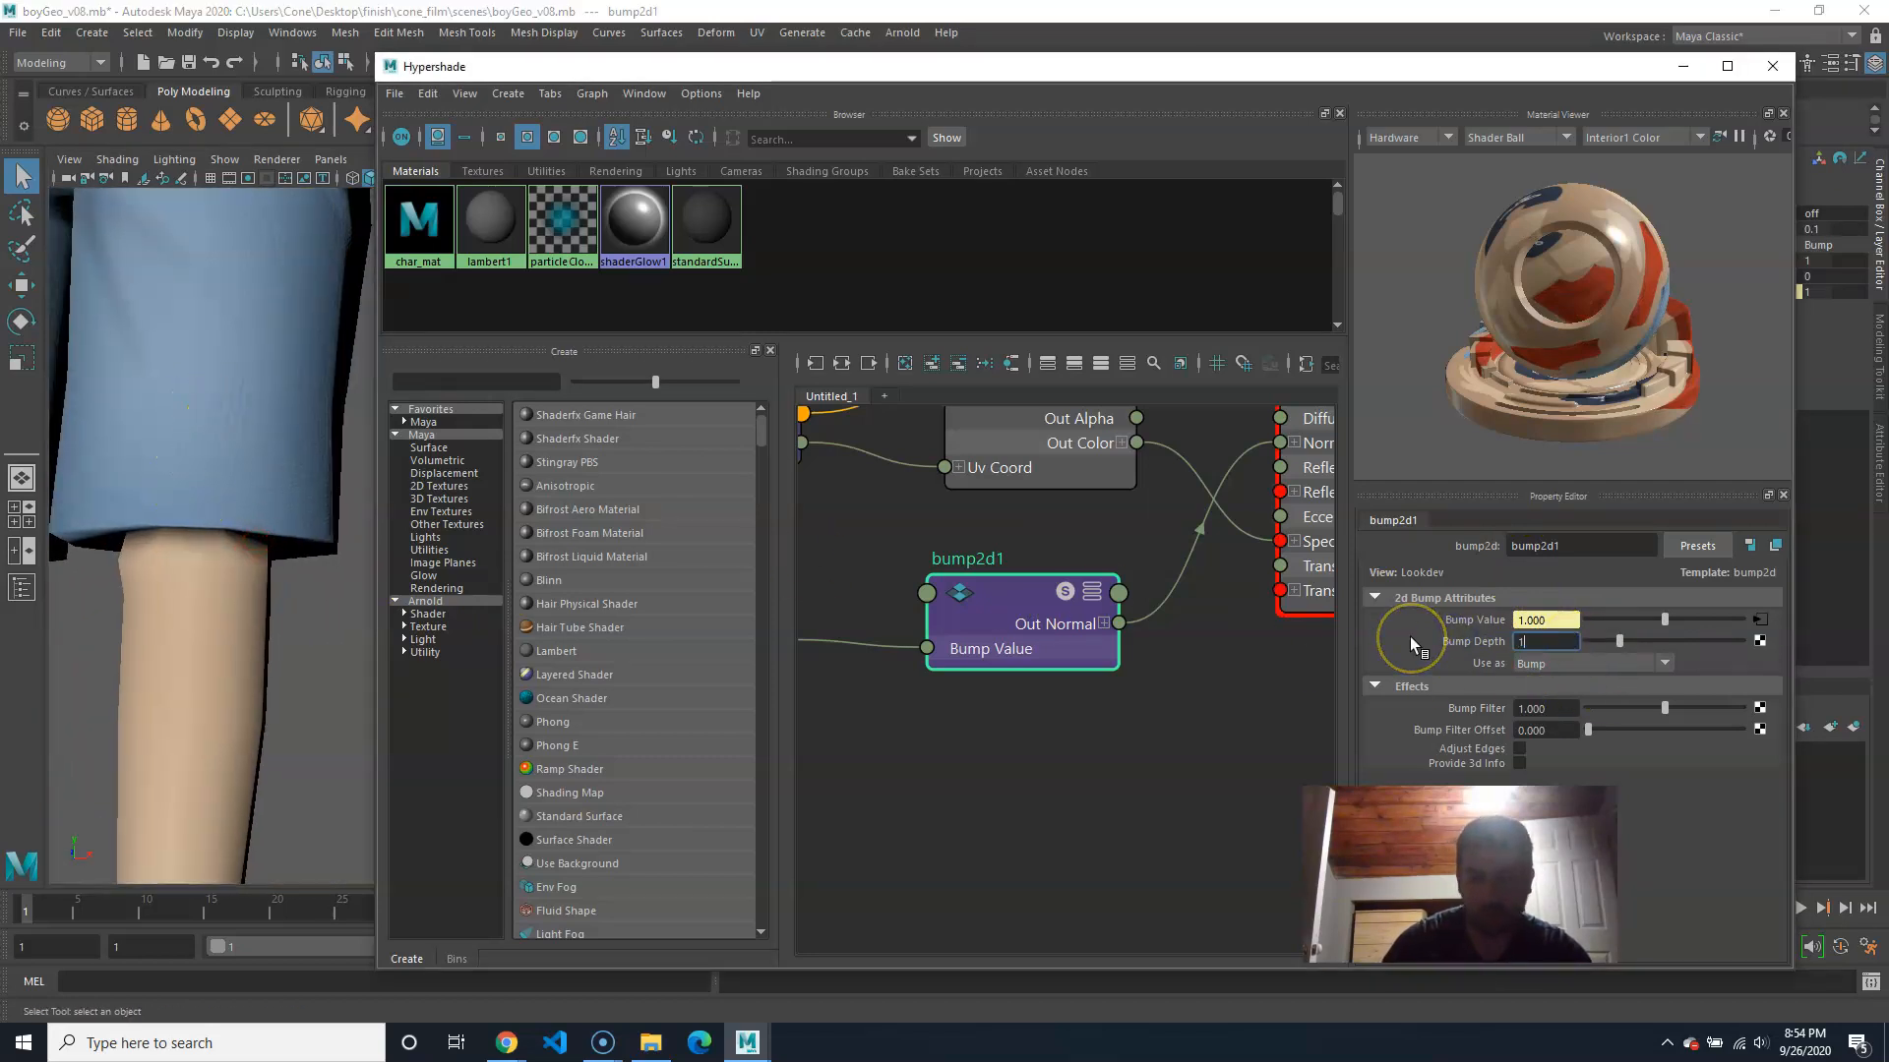
{"action": "type", "text": "1"}
{"action": "key", "text": "Return"}
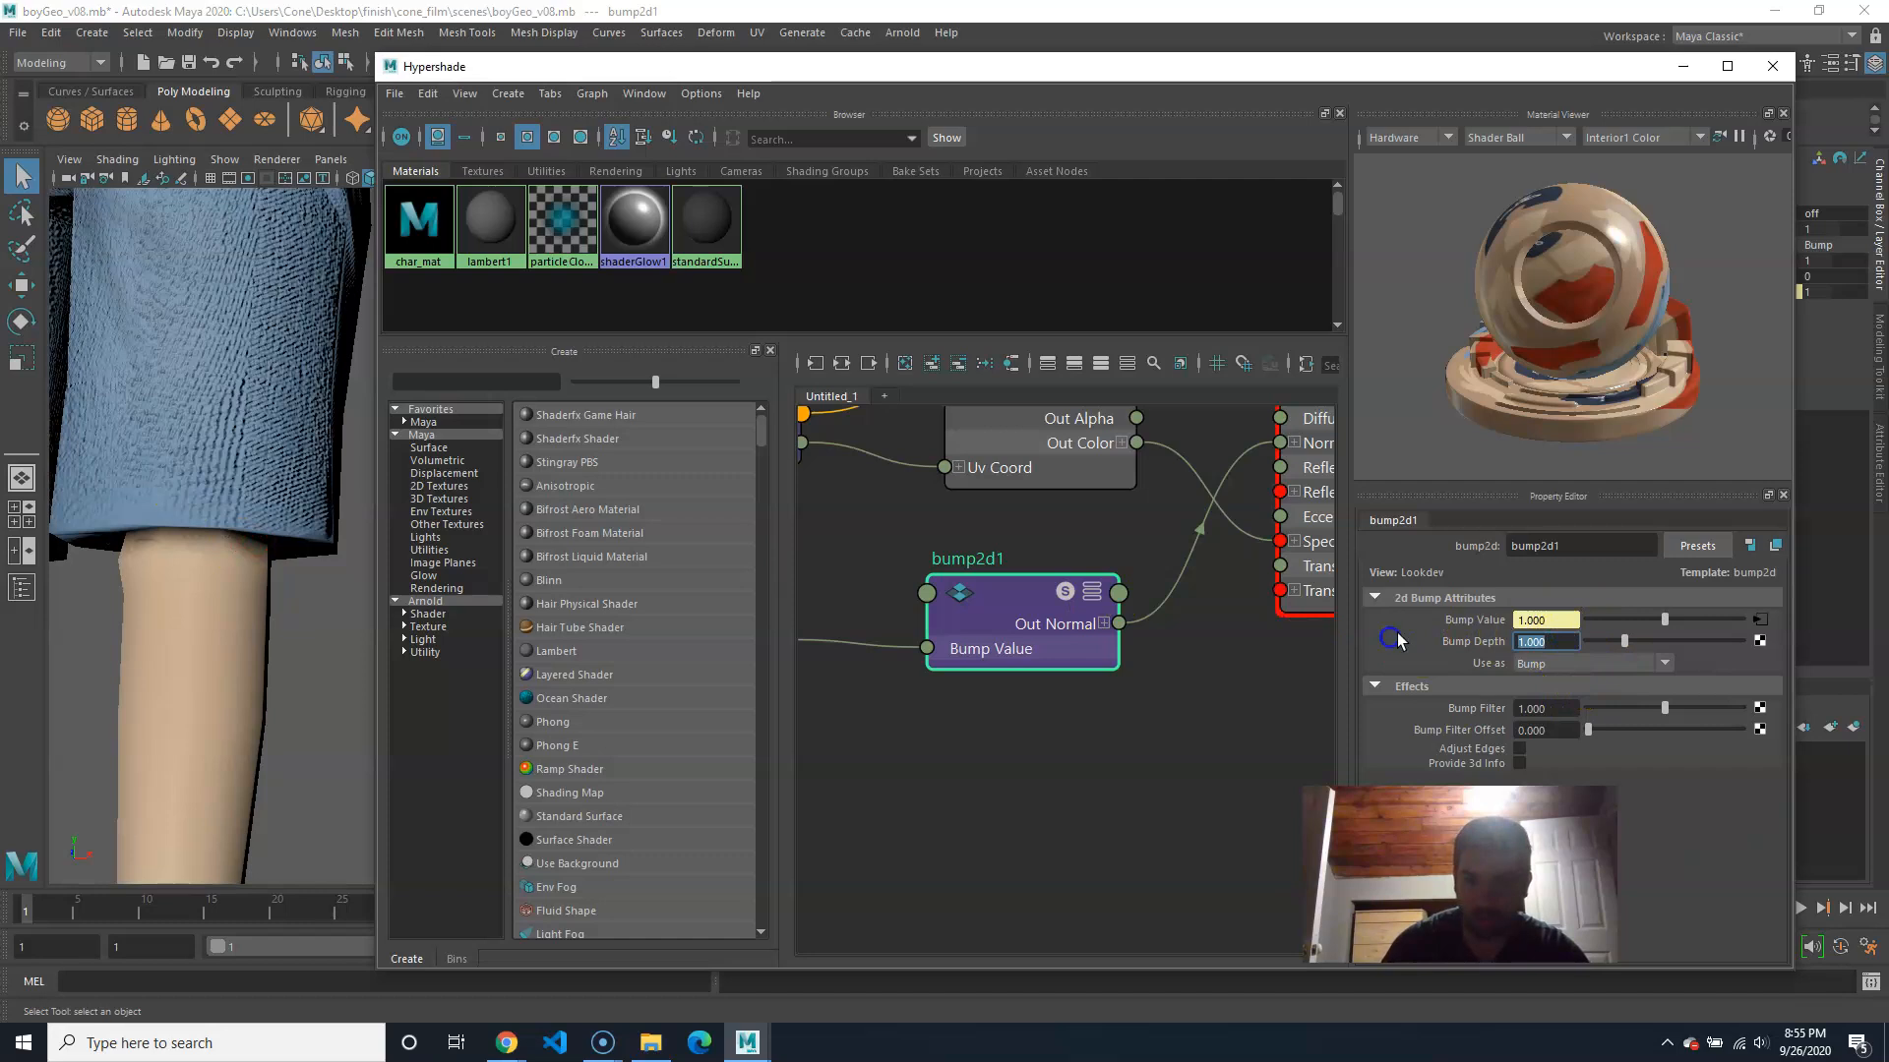
{"action": "key", "text": "Return"}
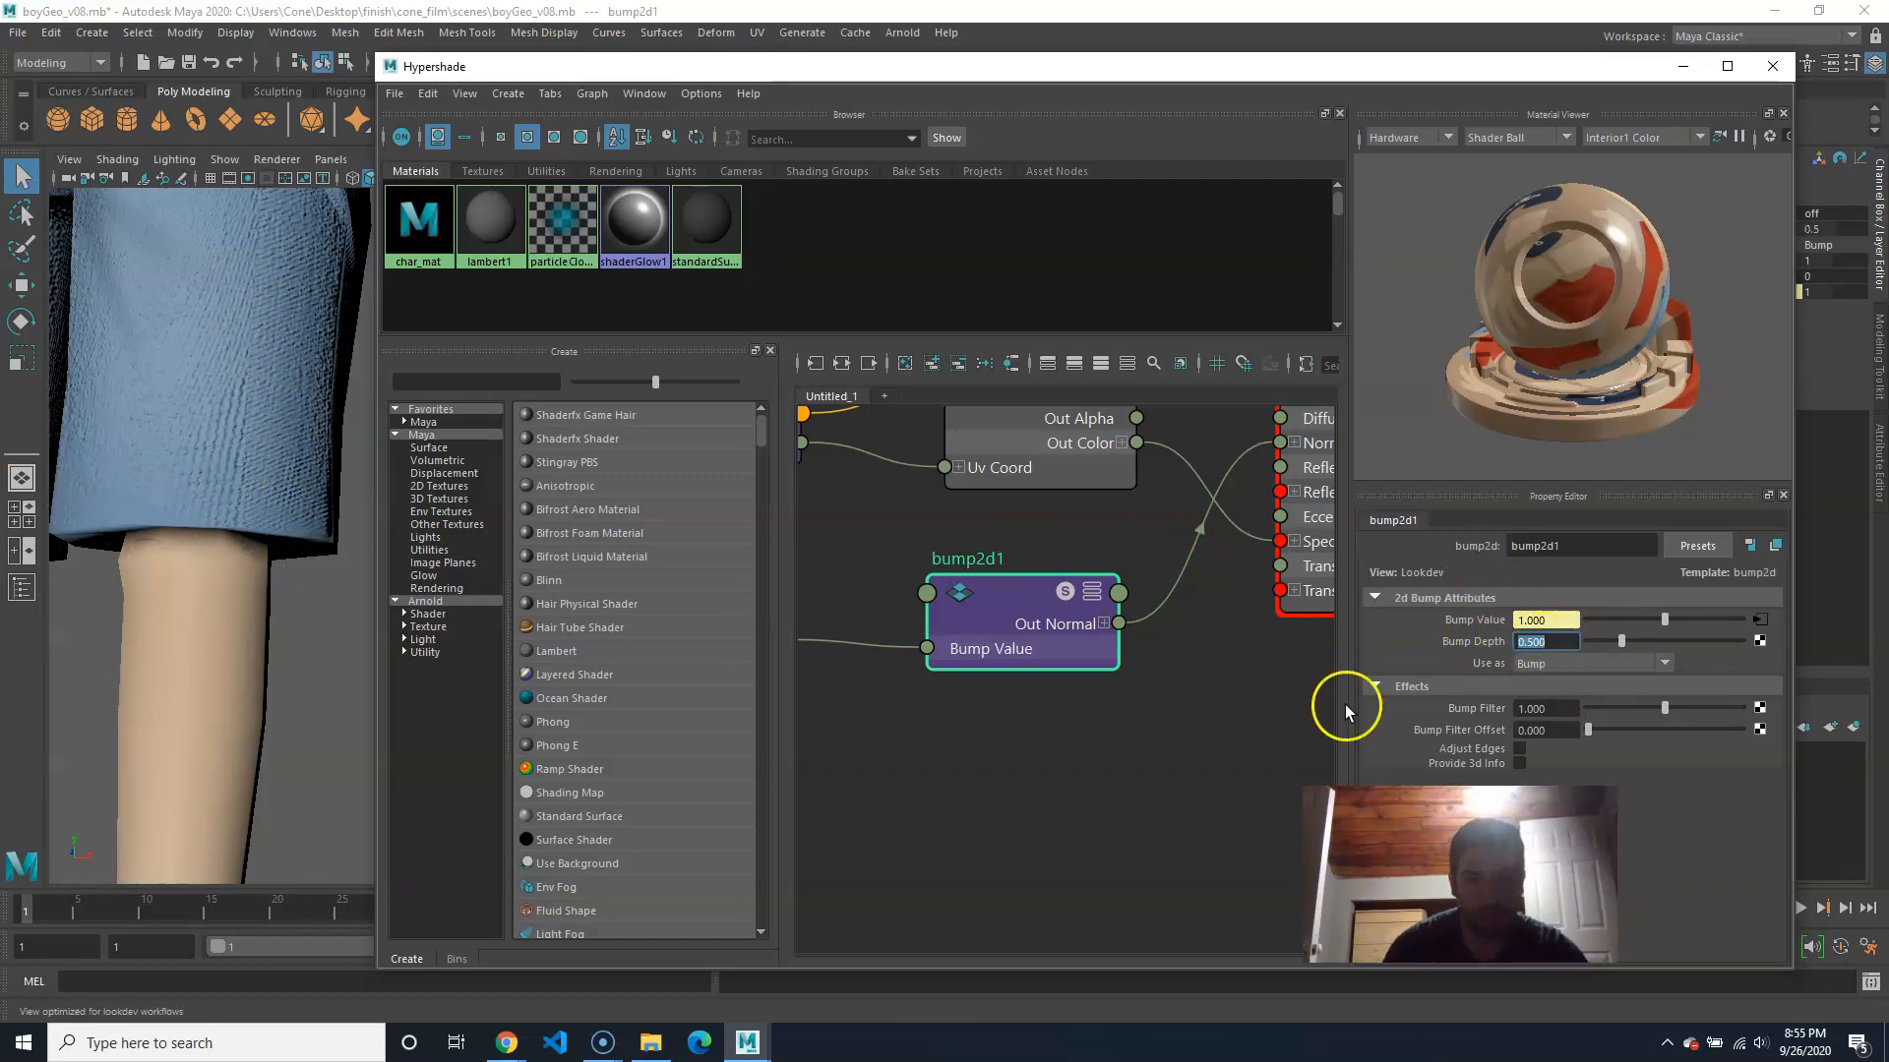
Step: Examine how the color, specular and bump texture nodes connect to char_mat in the node graph
{"action": "scroll", "coordinate": [1031, 765], "scroll_direction": "down", "scroll_amount": 3}
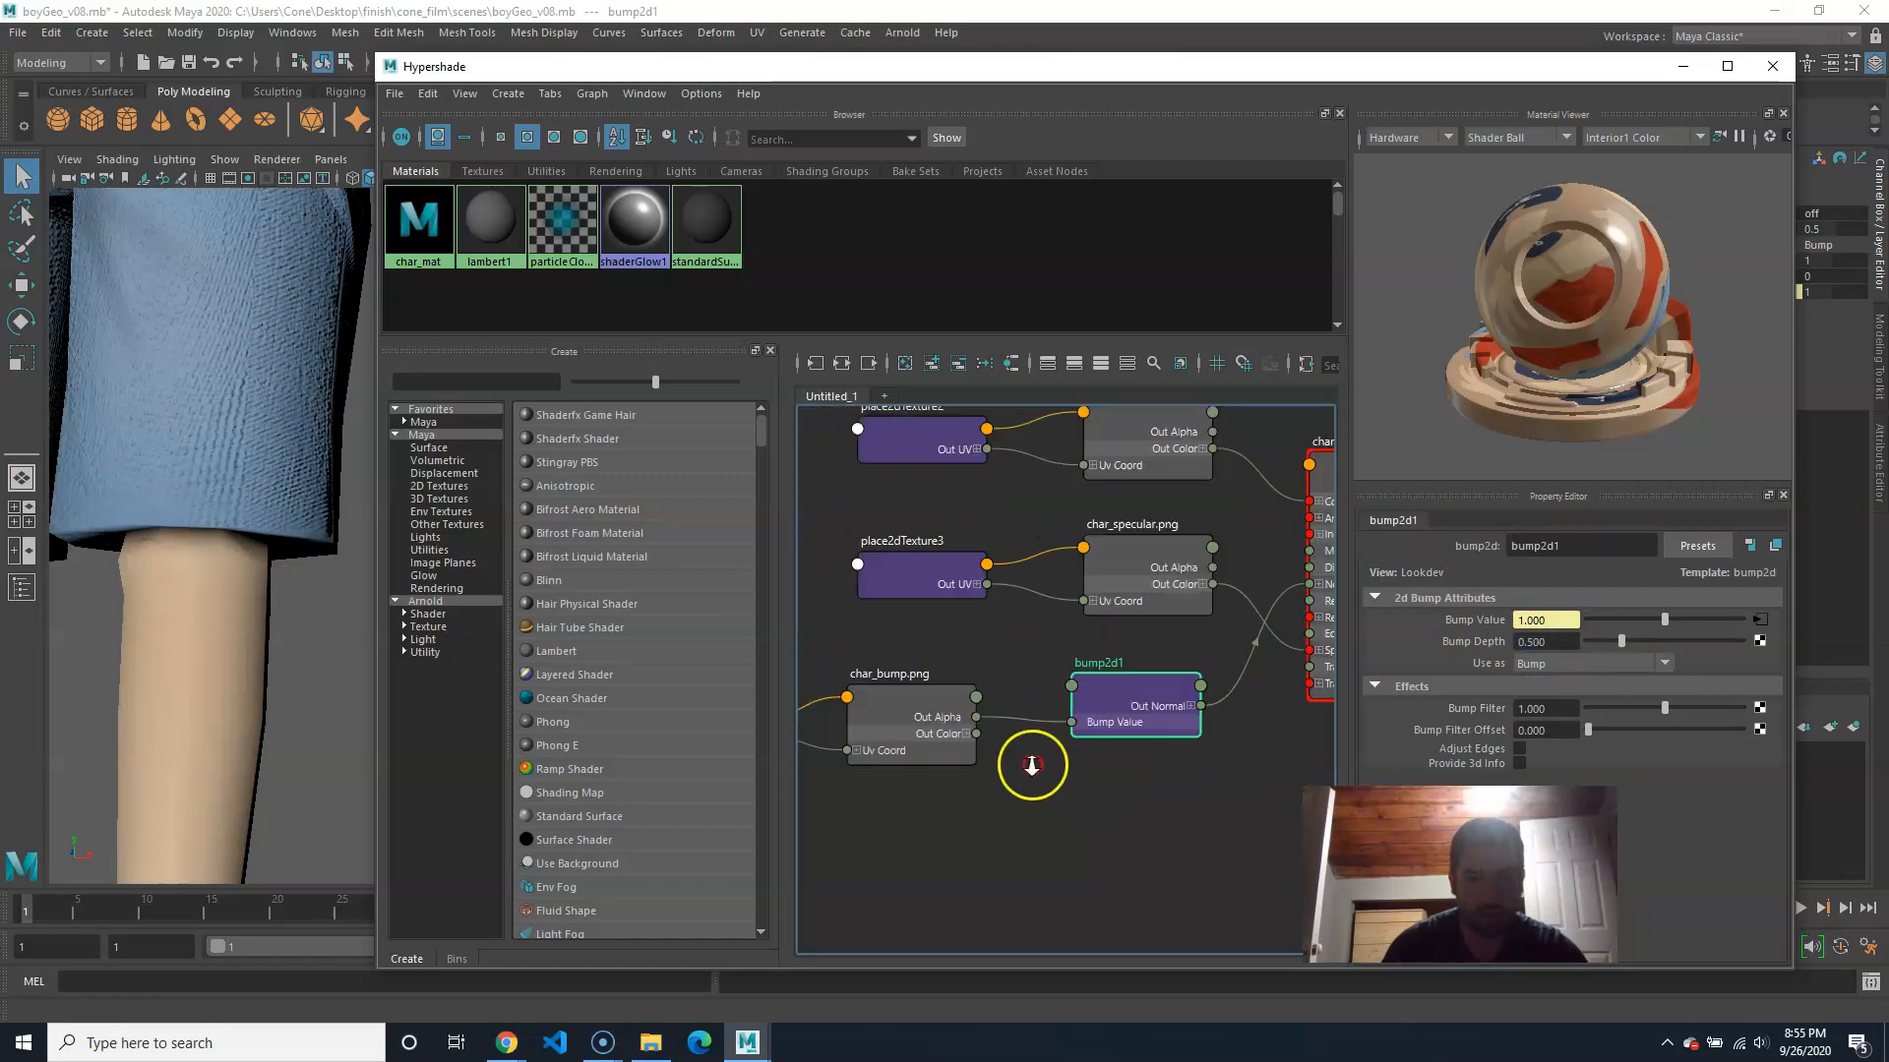
{"action": "scroll", "coordinate": [1031, 765], "scroll_direction": "down", "scroll_amount": 2}
{"action": "scroll", "coordinate": [1013, 748], "scroll_direction": "up", "scroll_amount": 2}
{"action": "left_click", "coordinate": [1050, 712]}
{"action": "left_click", "coordinate": [1224, 700]}
{"action": "middle_click_drag", "start_coordinate": [1240, 782], "coordinate": [1050, 781], "text": "alt"}
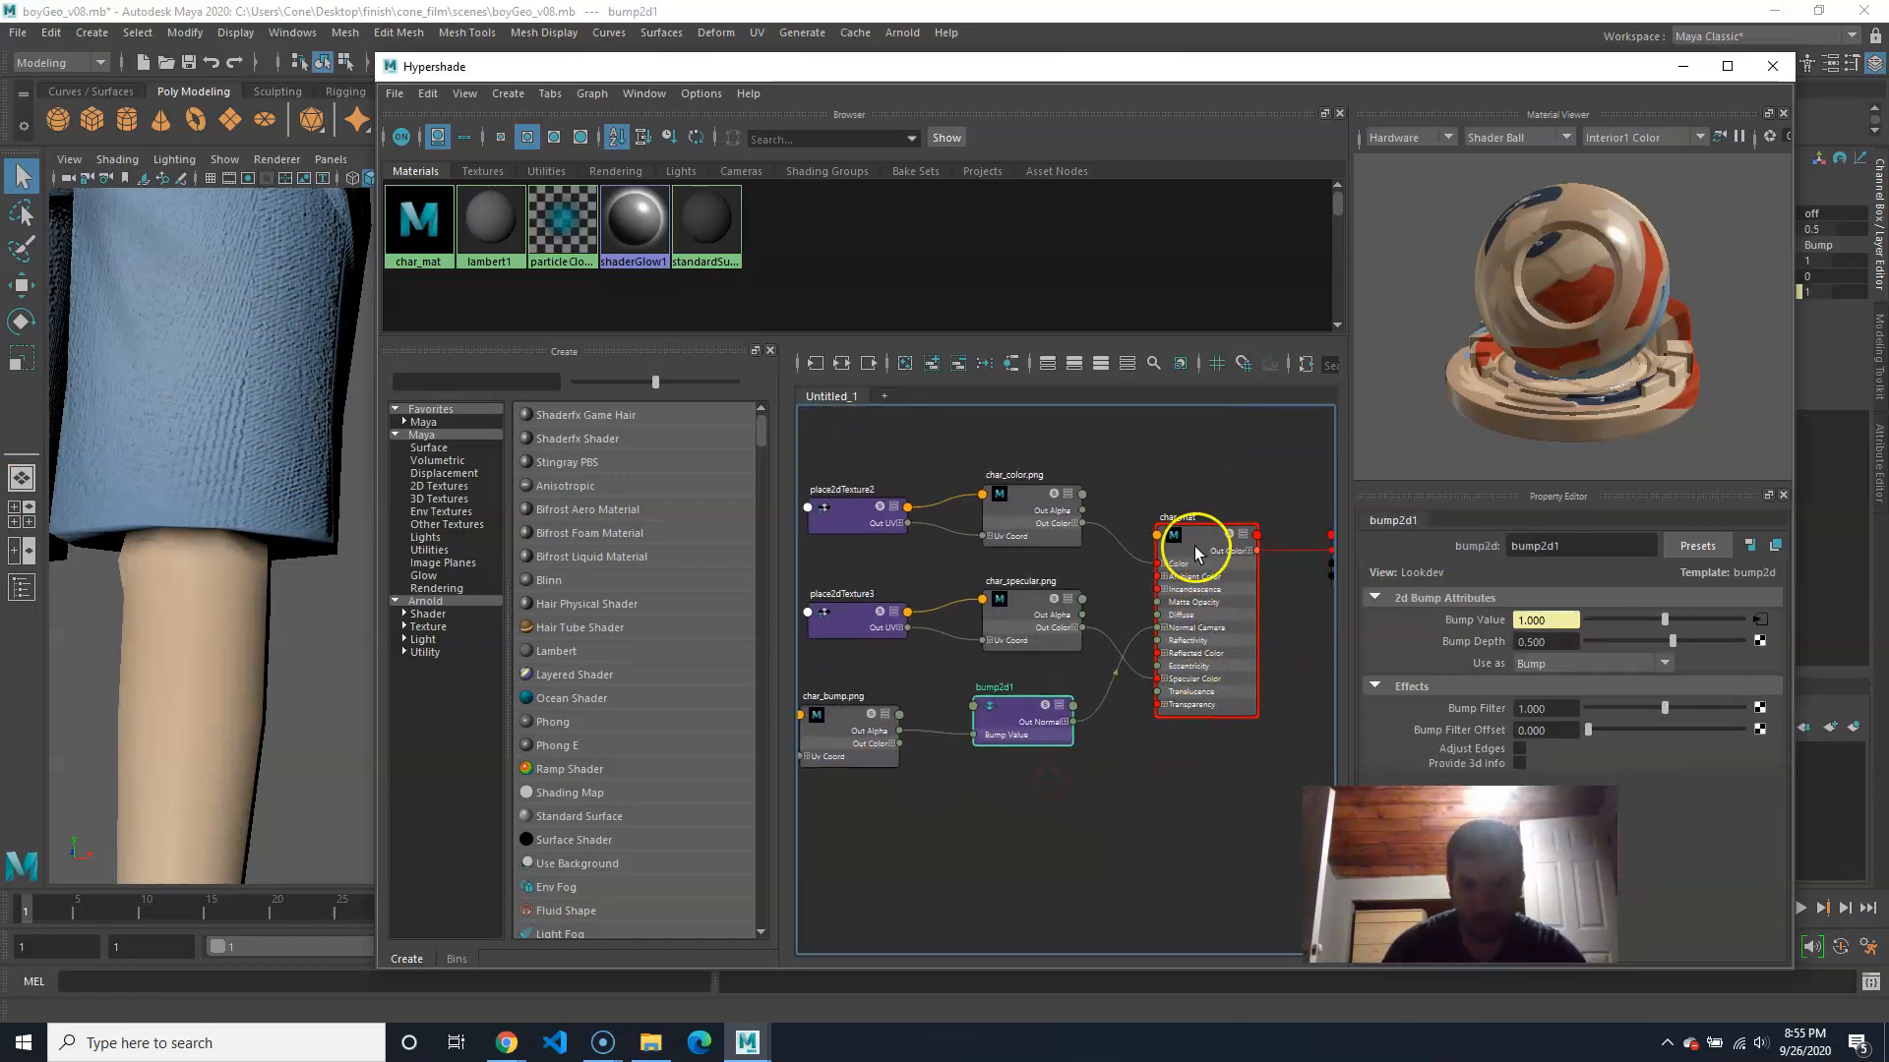
Step: Examine how the char_specular.png file node connects to char_mat's Specular Color input
{"action": "middle_click_drag", "start_coordinate": [1058, 691], "coordinate": [1025, 728], "text": "alt"}
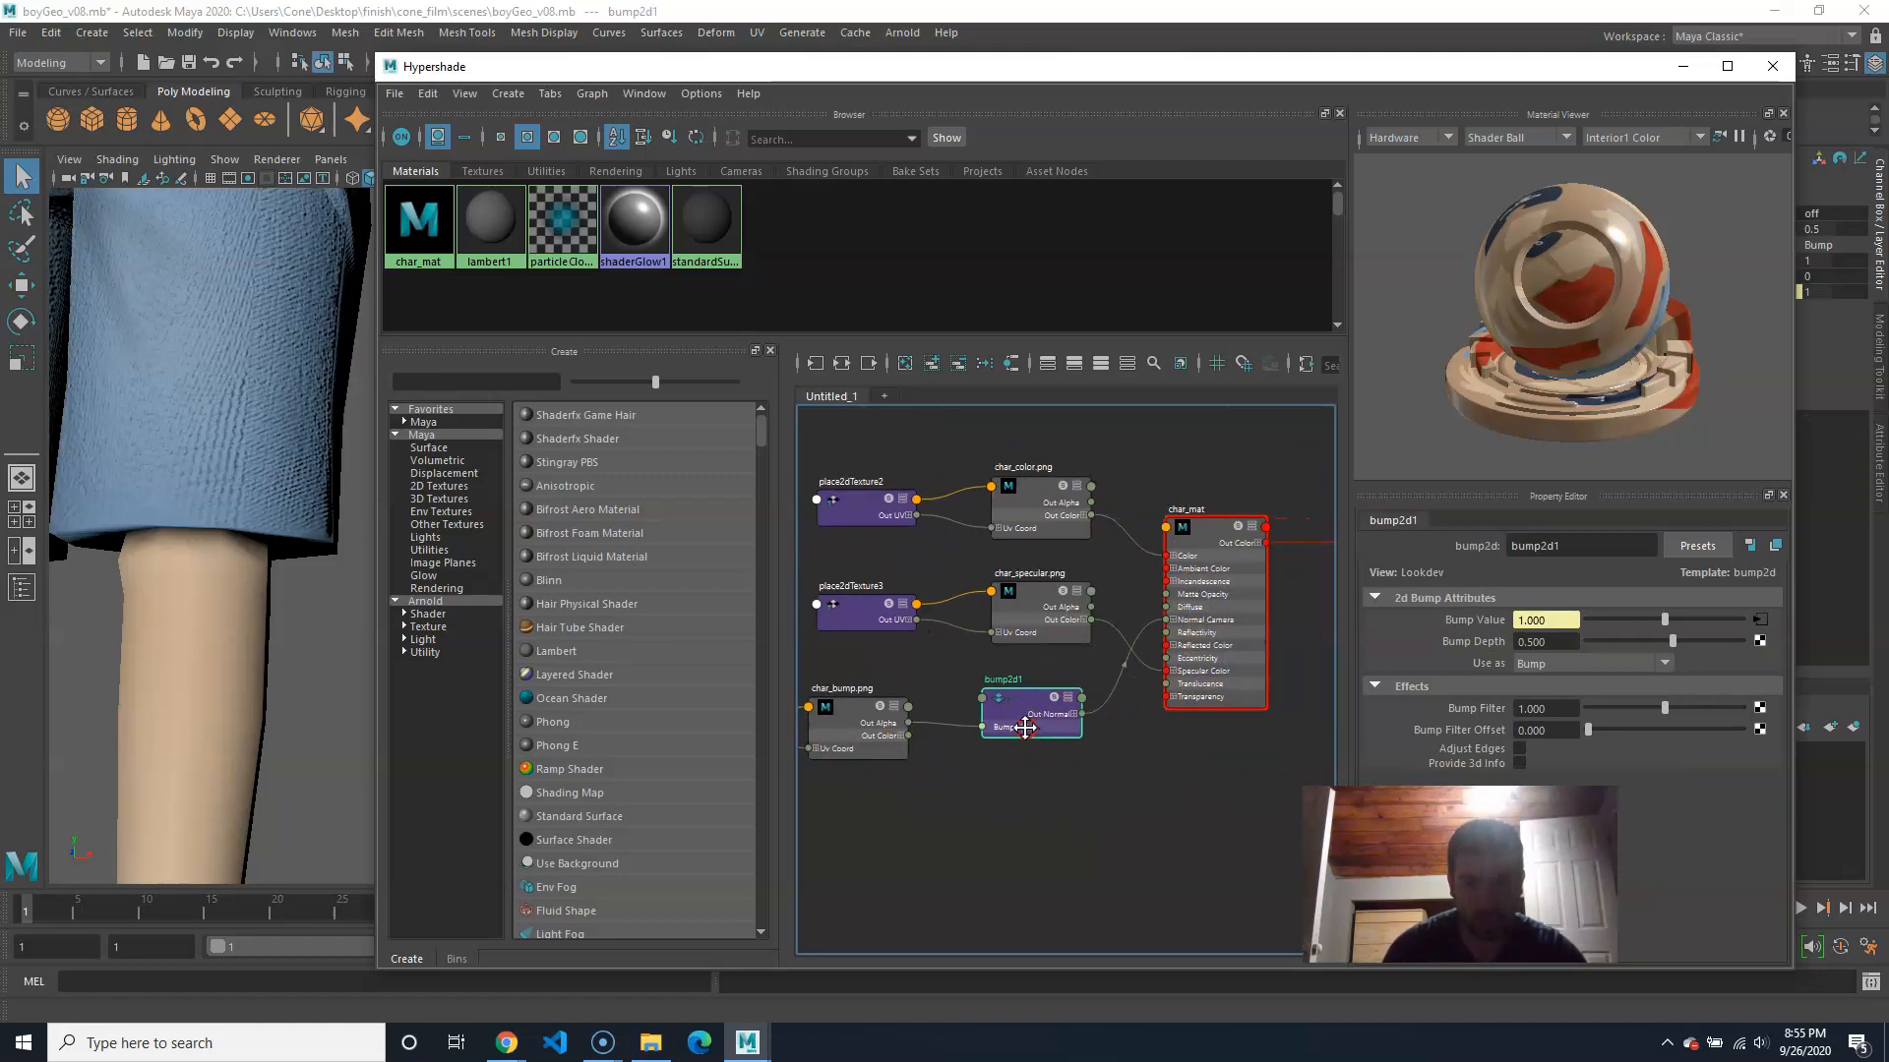
{"action": "left_click", "coordinate": [1033, 596]}
{"action": "scroll", "coordinate": [1277, 674], "scroll_direction": "up", "scroll_amount": 5}
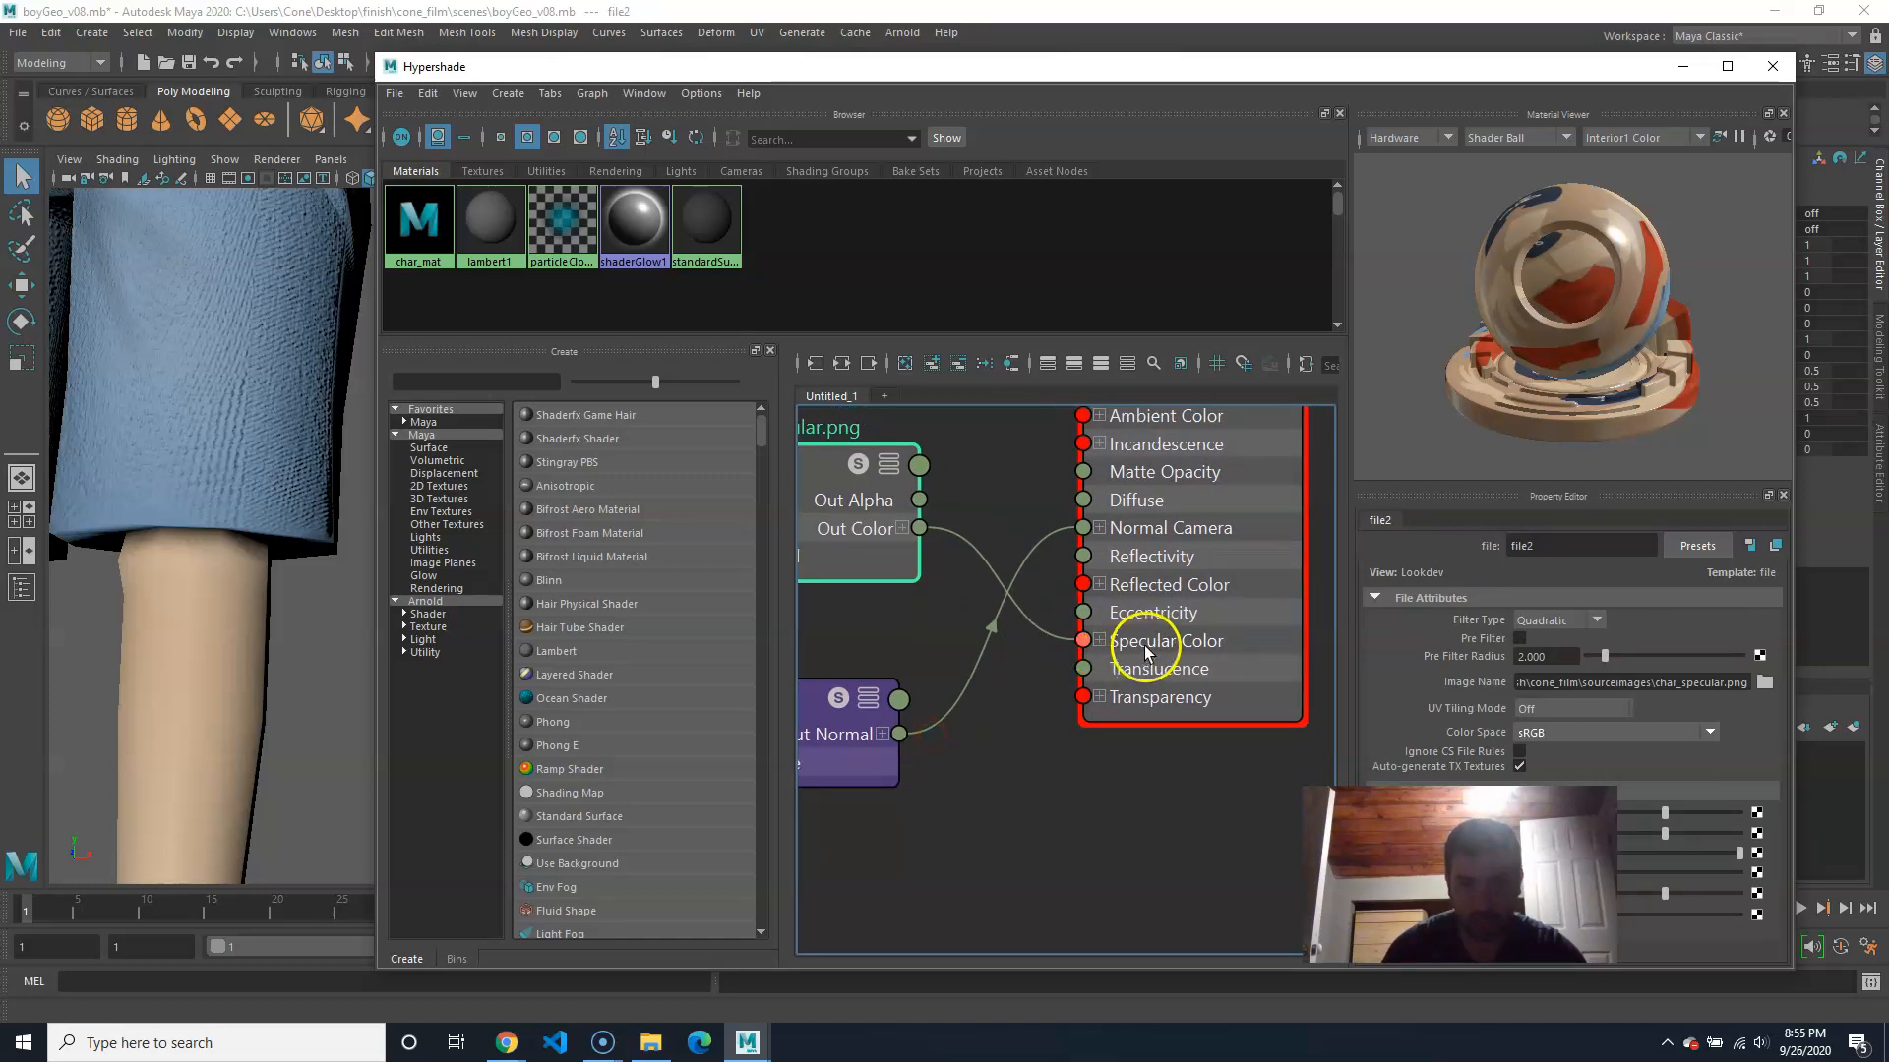
{"action": "middle_click_drag", "start_coordinate": [1155, 483], "coordinate": [1139, 574], "text": "alt"}
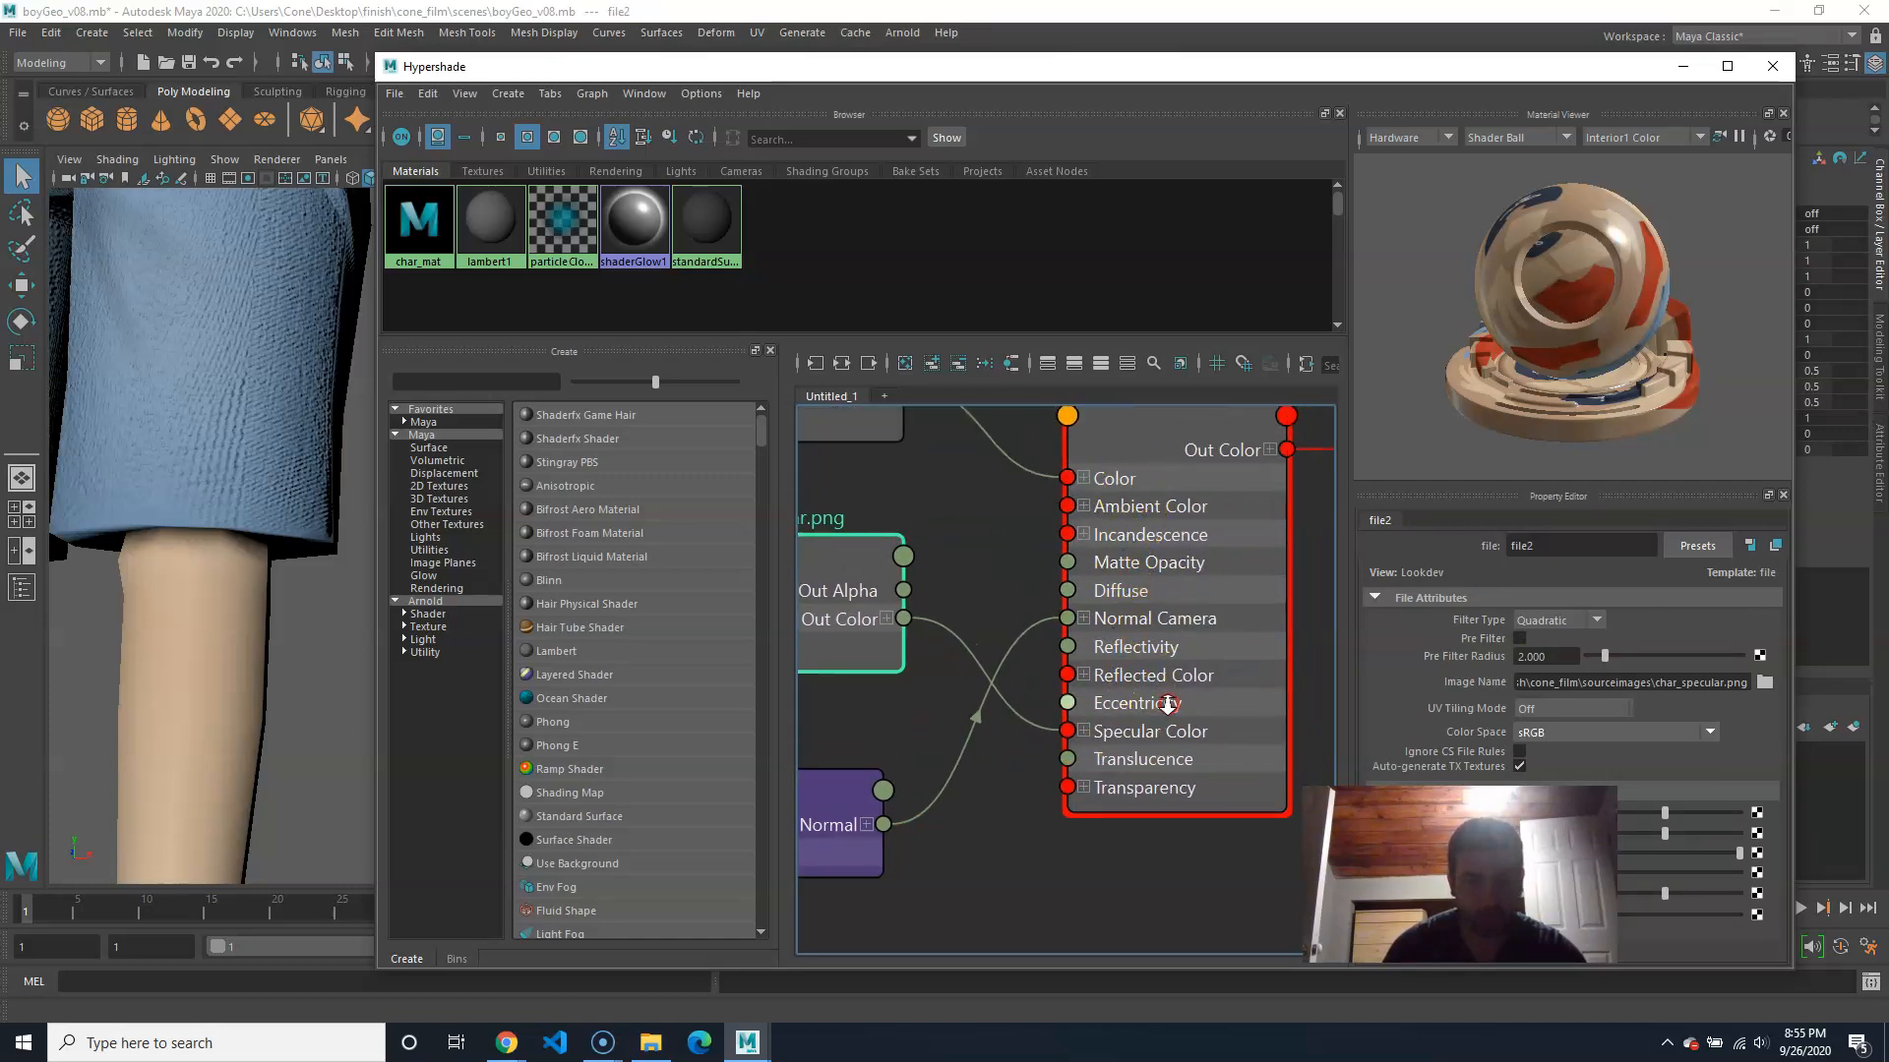
{"action": "right_click_drag", "start_coordinate": [1141, 710], "coordinate": [978, 714], "text": "alt"}
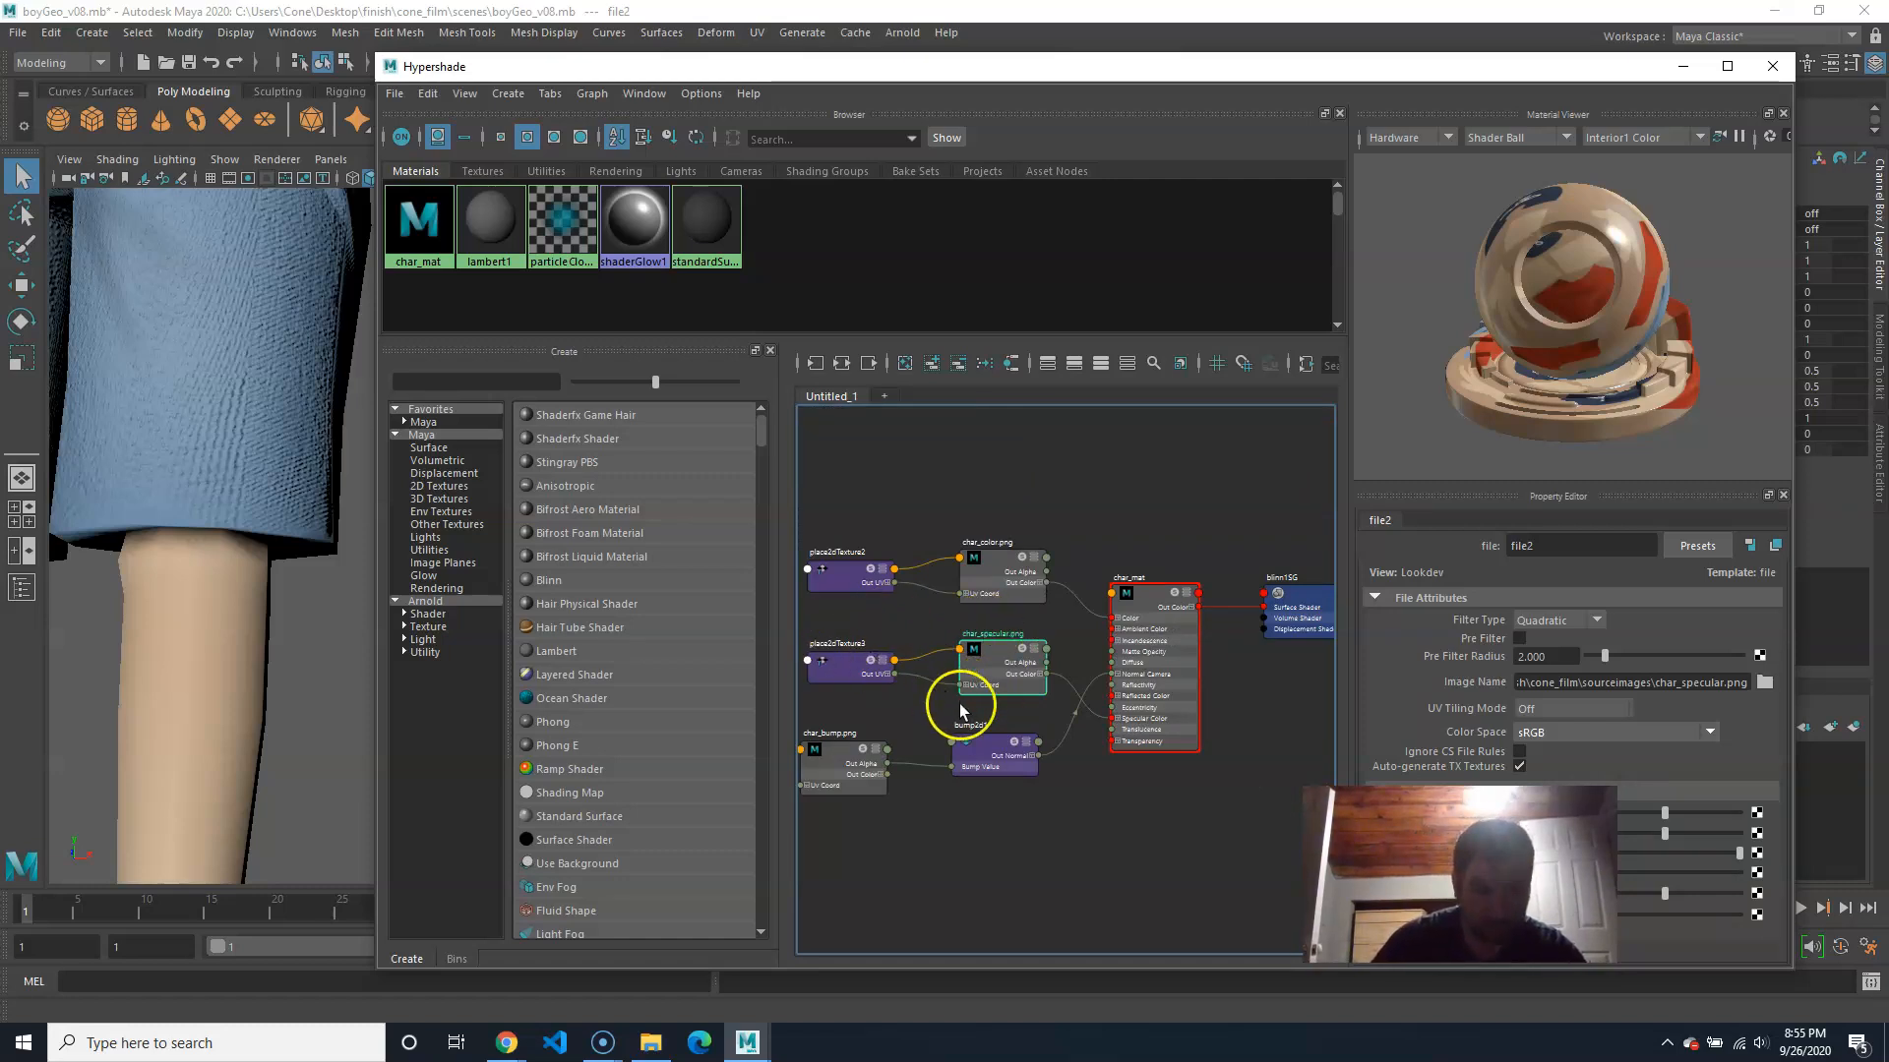
Step: Close the Hypershade and switch the viewport to shaded display without textures, with the character's upper body in view
{"action": "left_click", "coordinate": [1771, 65]}
{"action": "scroll", "coordinate": [759, 482], "scroll_direction": "down", "scroll_amount": 5}
{"action": "key", "text": "5"}
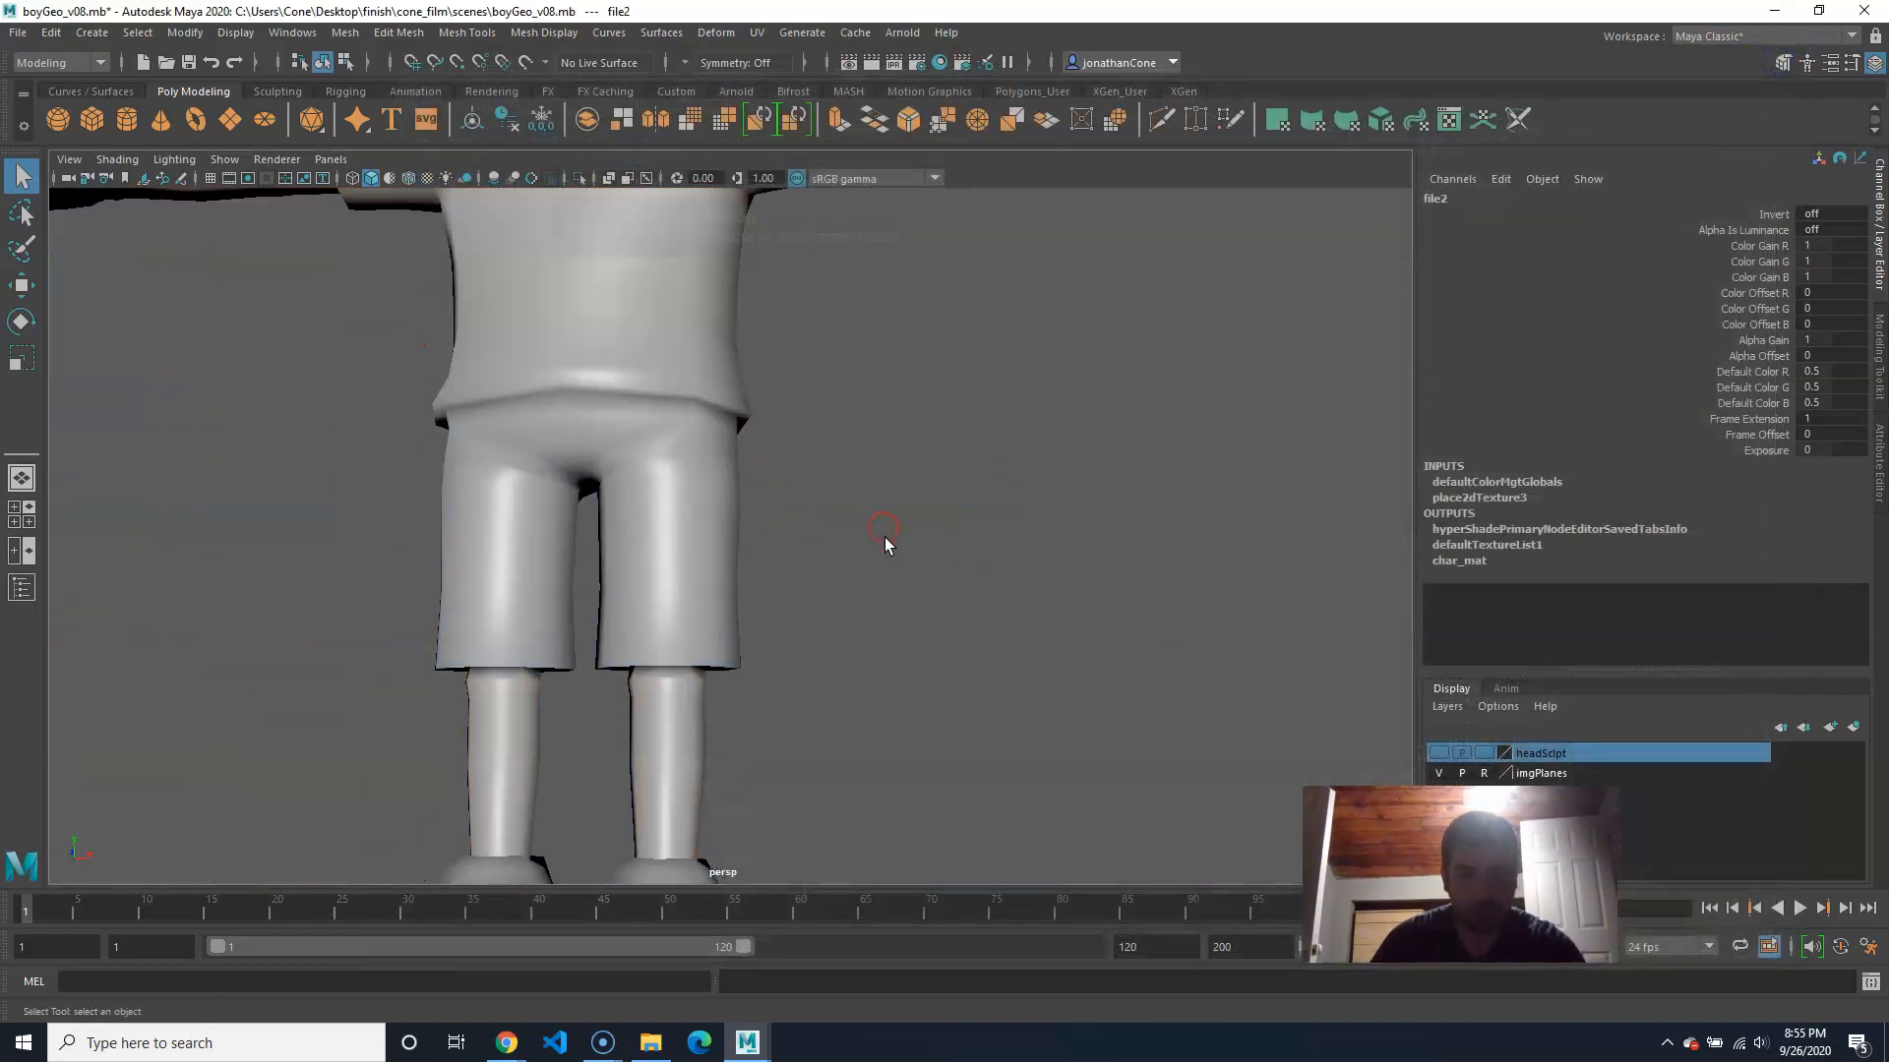
{"action": "scroll", "coordinate": [915, 488], "scroll_direction": "down", "scroll_amount": 3}
{"action": "scroll", "coordinate": [844, 583], "scroll_direction": "up", "scroll_amount": 5}
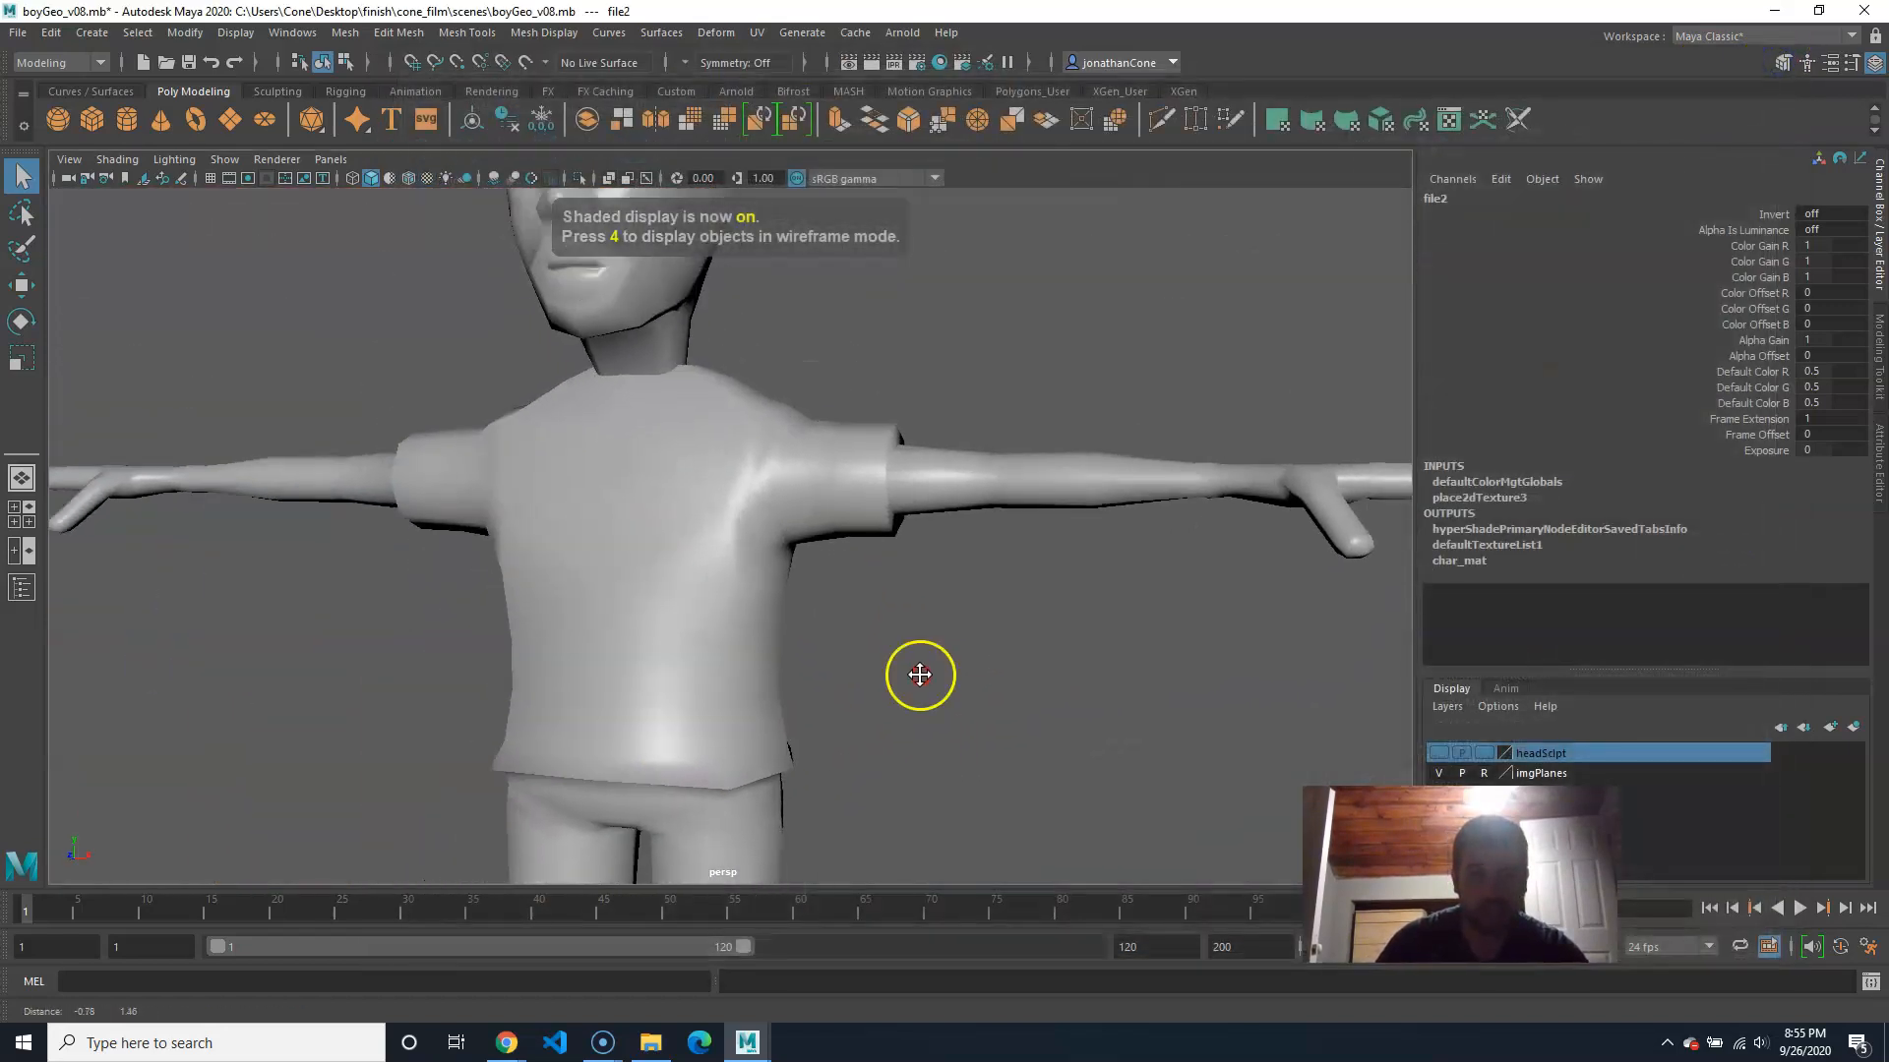
{"action": "middle_click_drag", "start_coordinate": [920, 675], "coordinate": [931, 725], "text": "alt"}
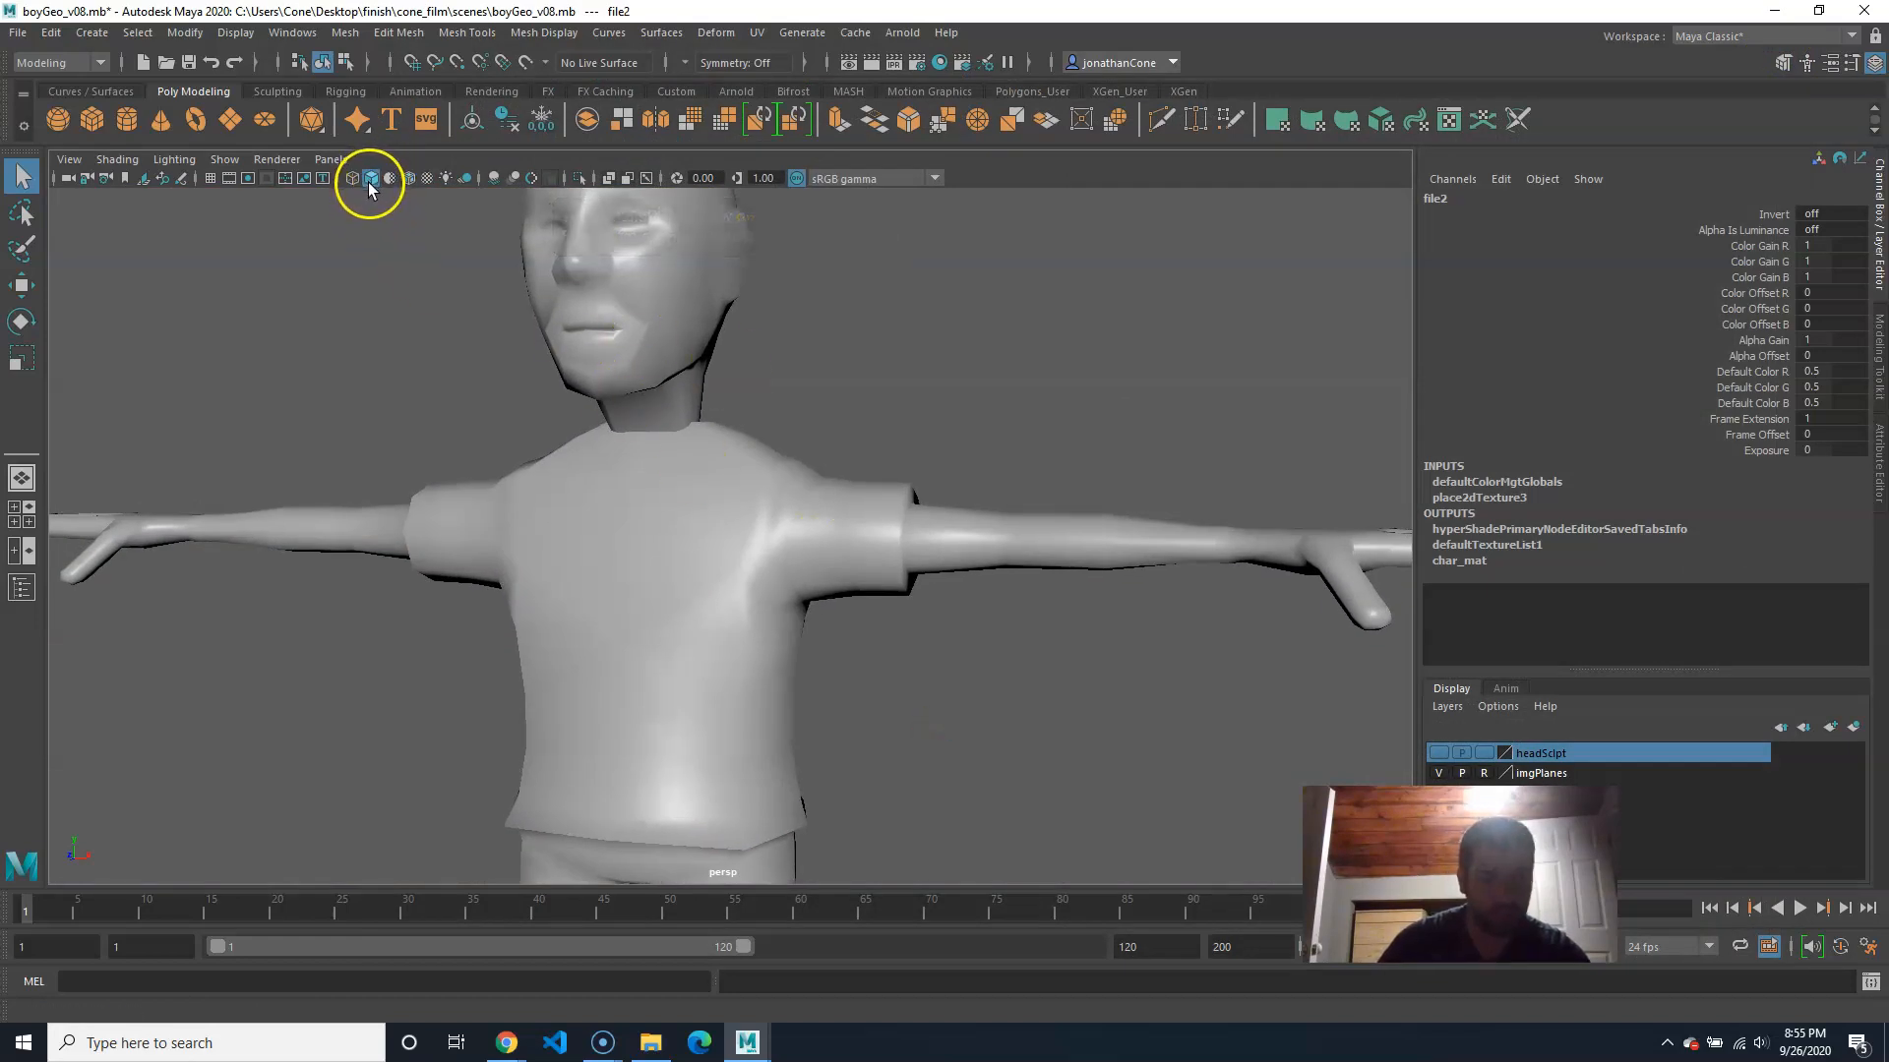
Step: Compare the character in wireframe, shaded, textured and all-lights display, finishing in textured display
{"action": "key", "text": "4"}
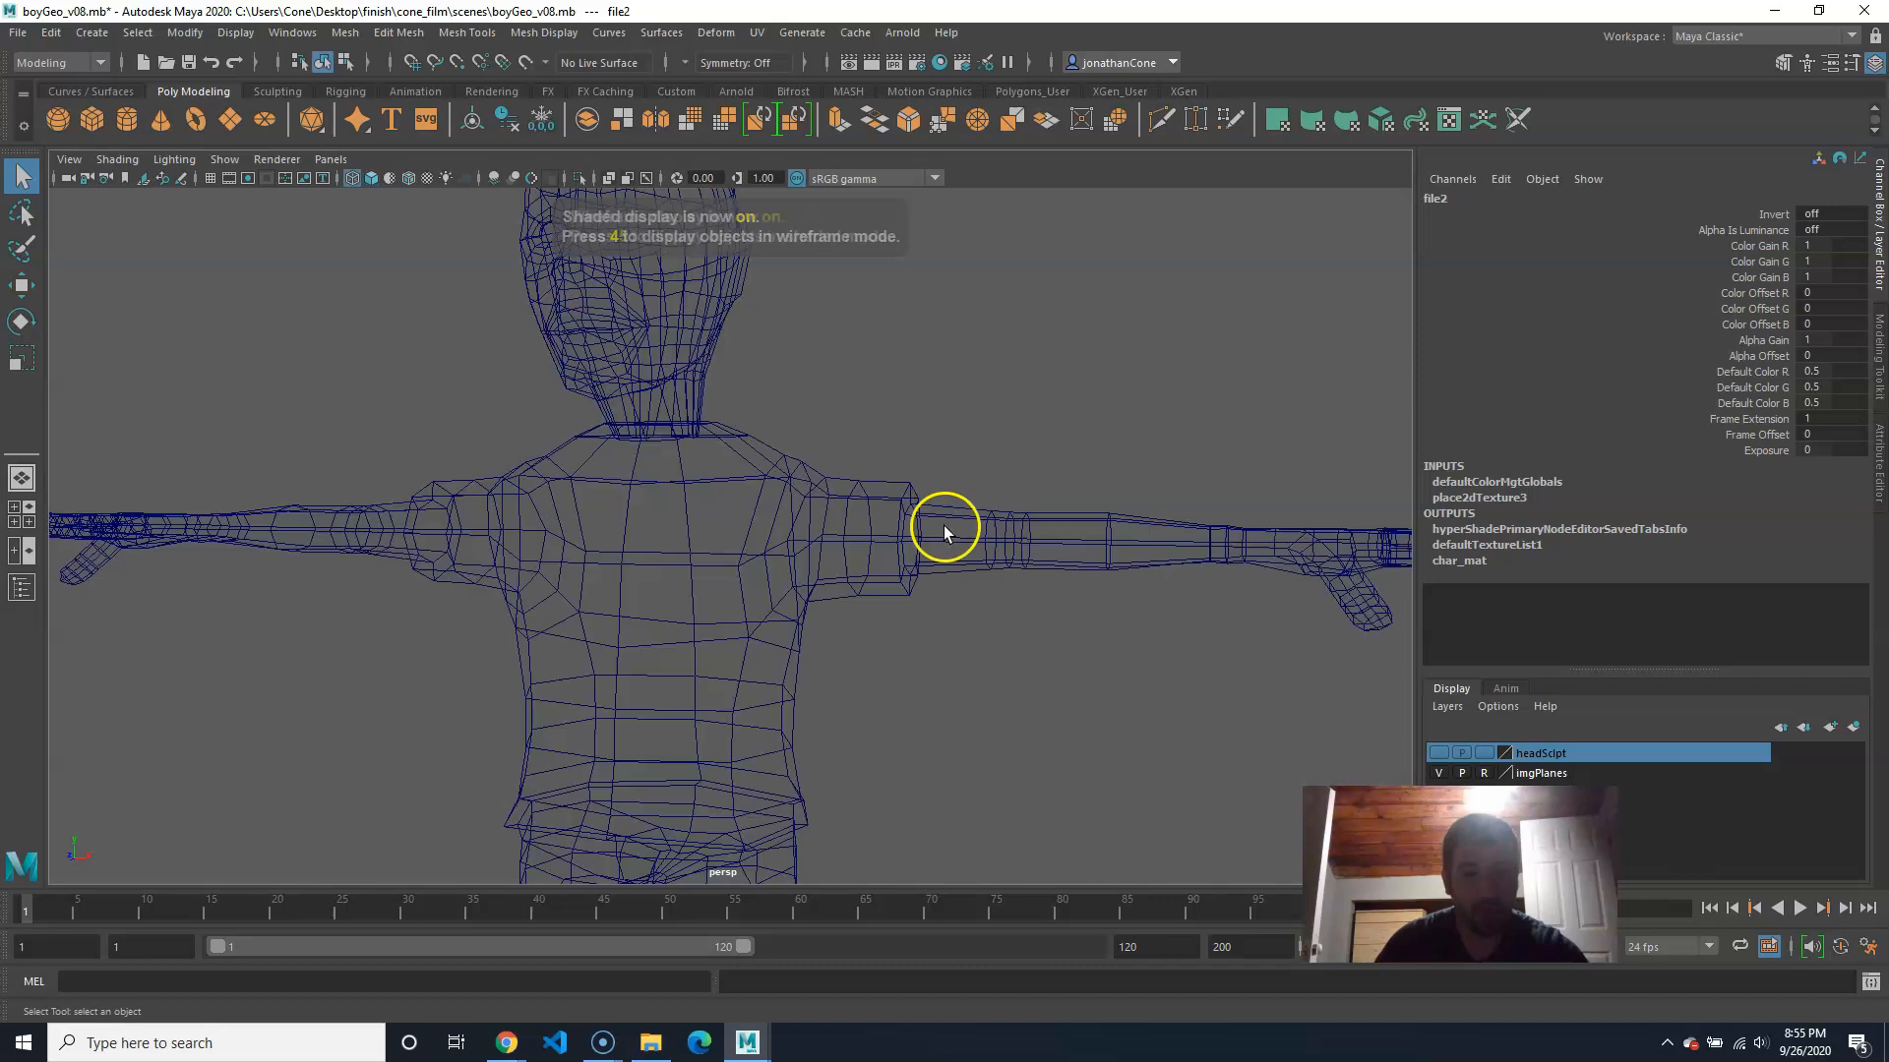
{"action": "key", "text": "5"}
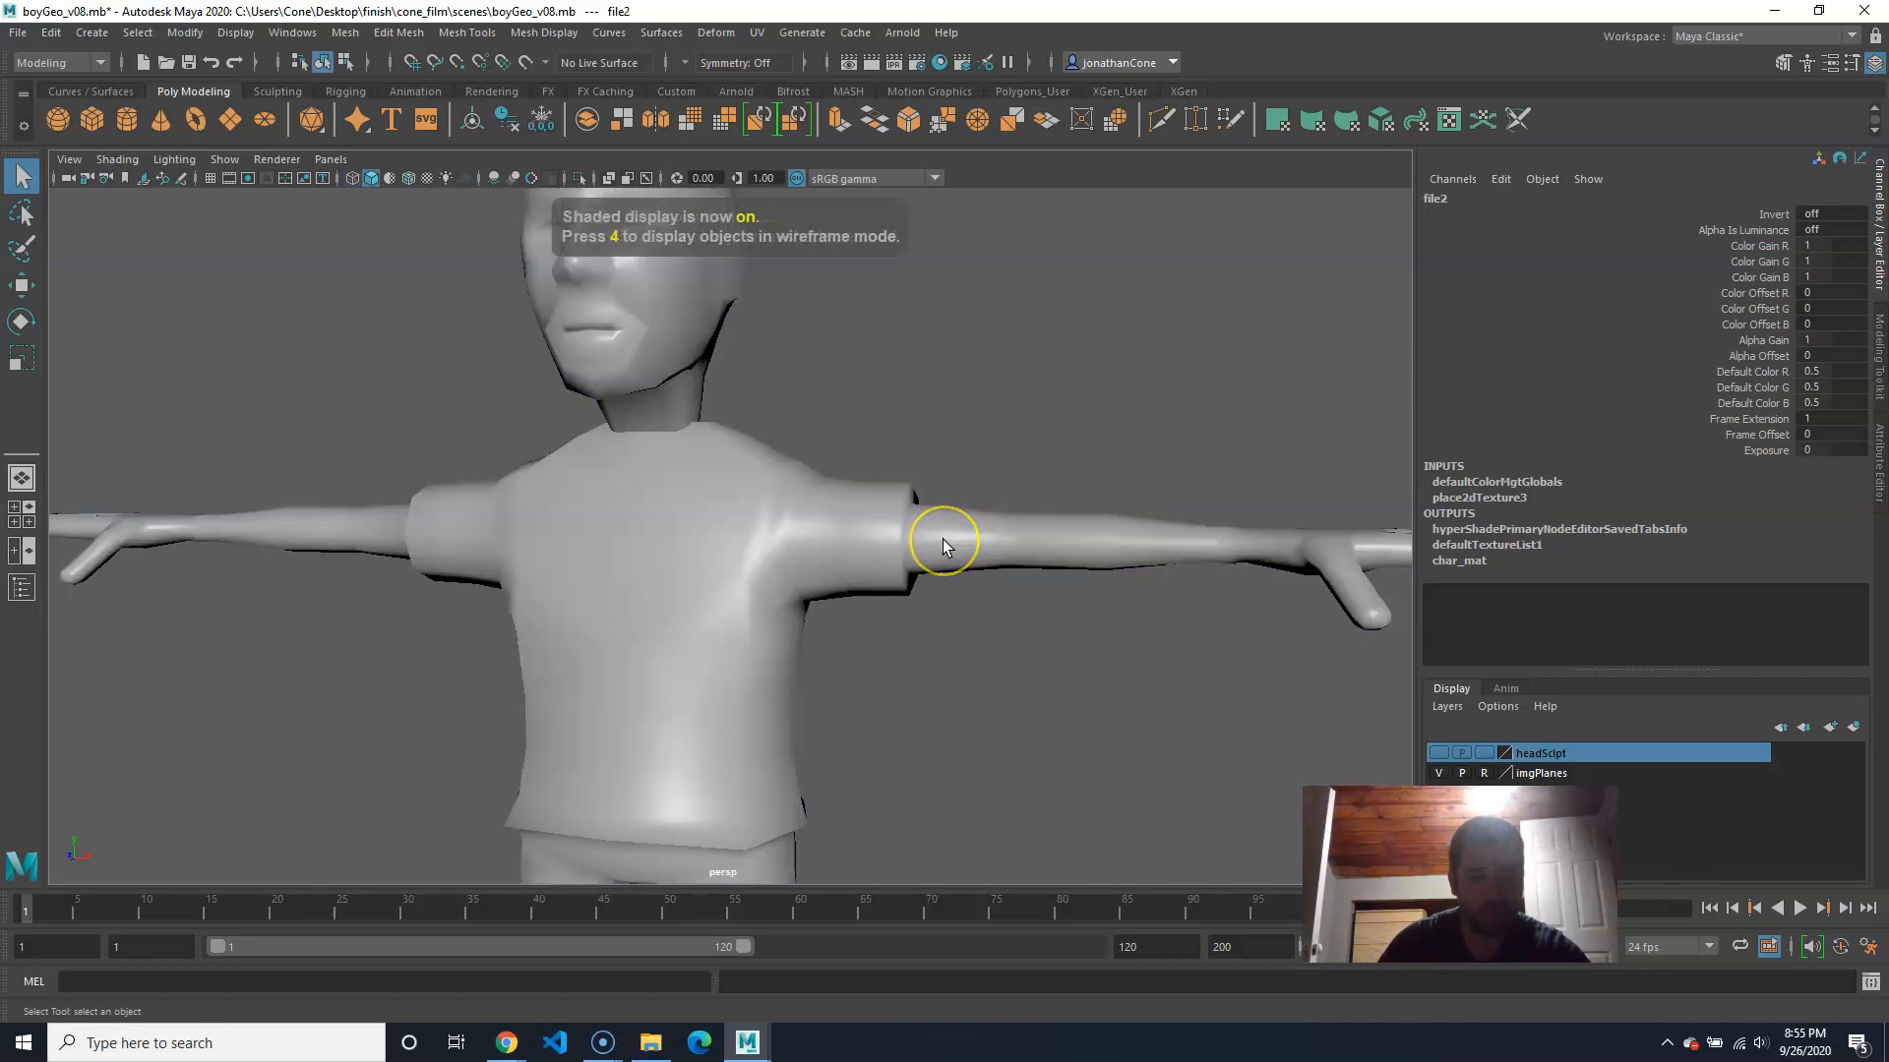
{"action": "key", "text": "6"}
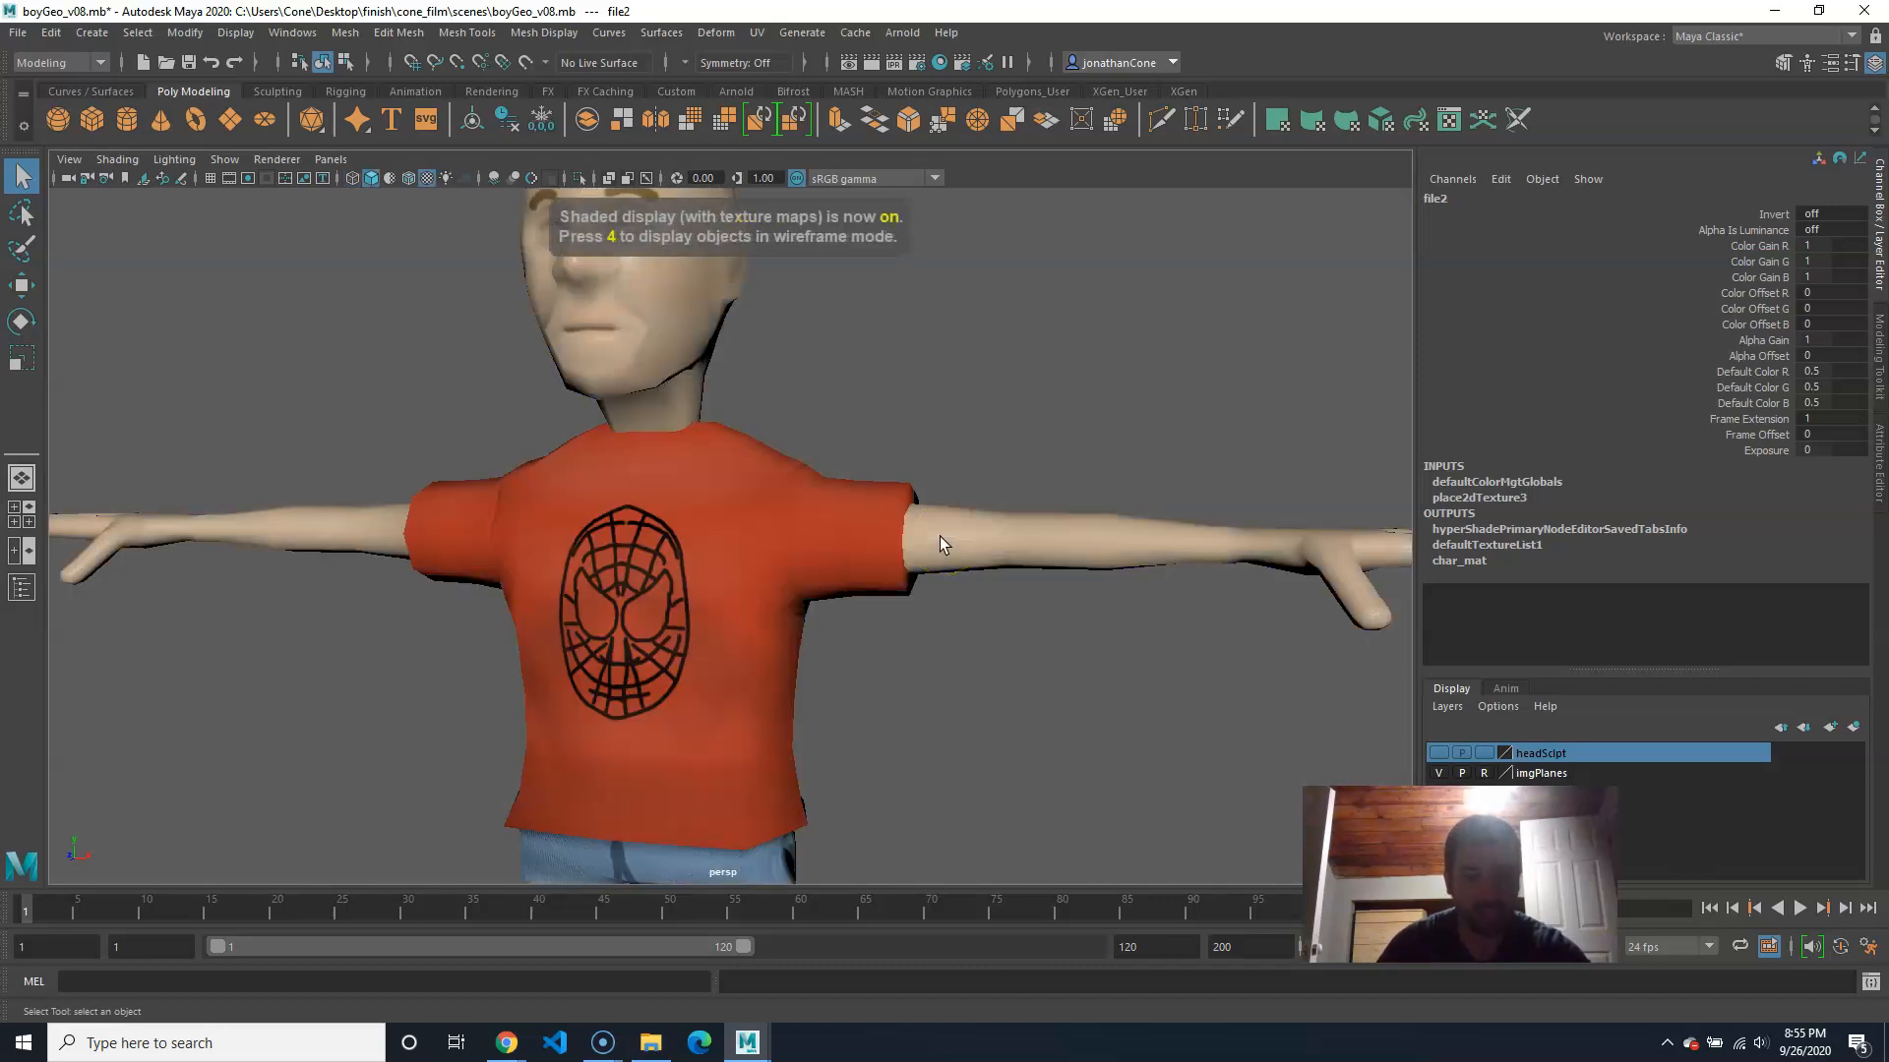
{"action": "key", "text": "7"}
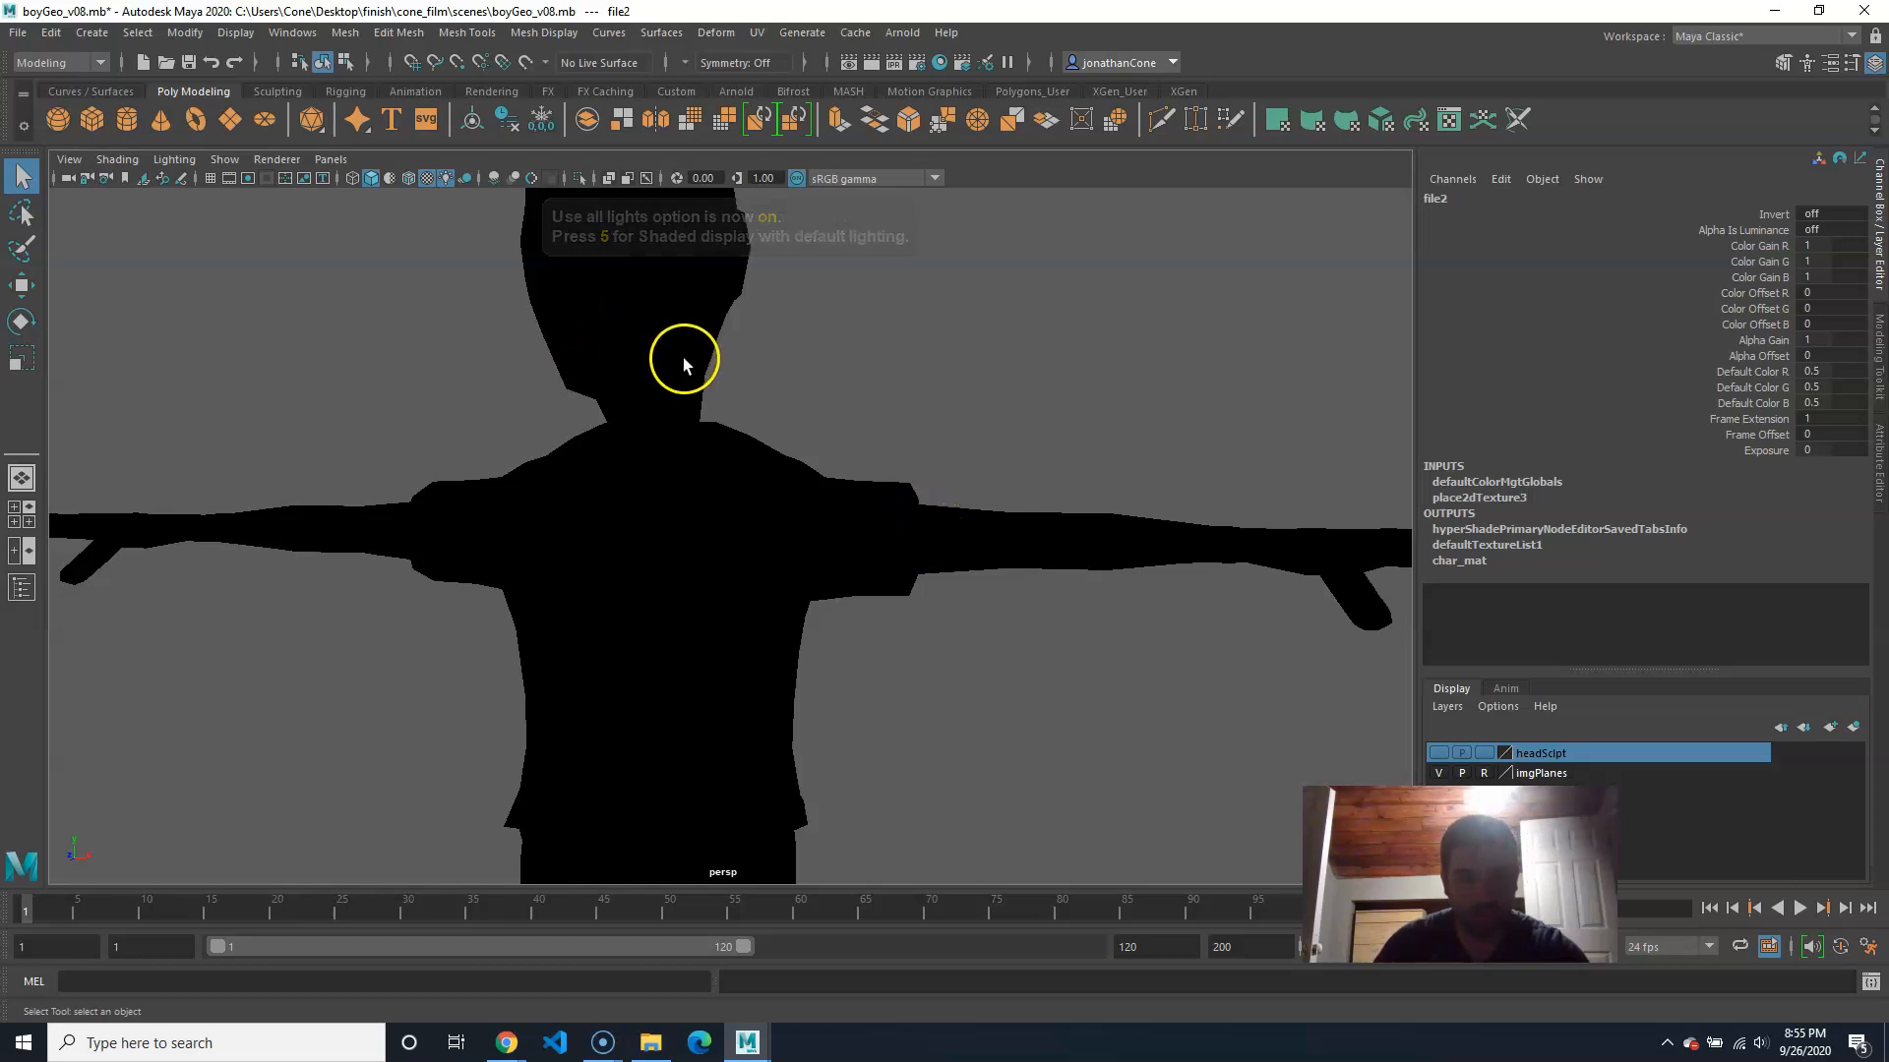
{"action": "key", "text": "6"}
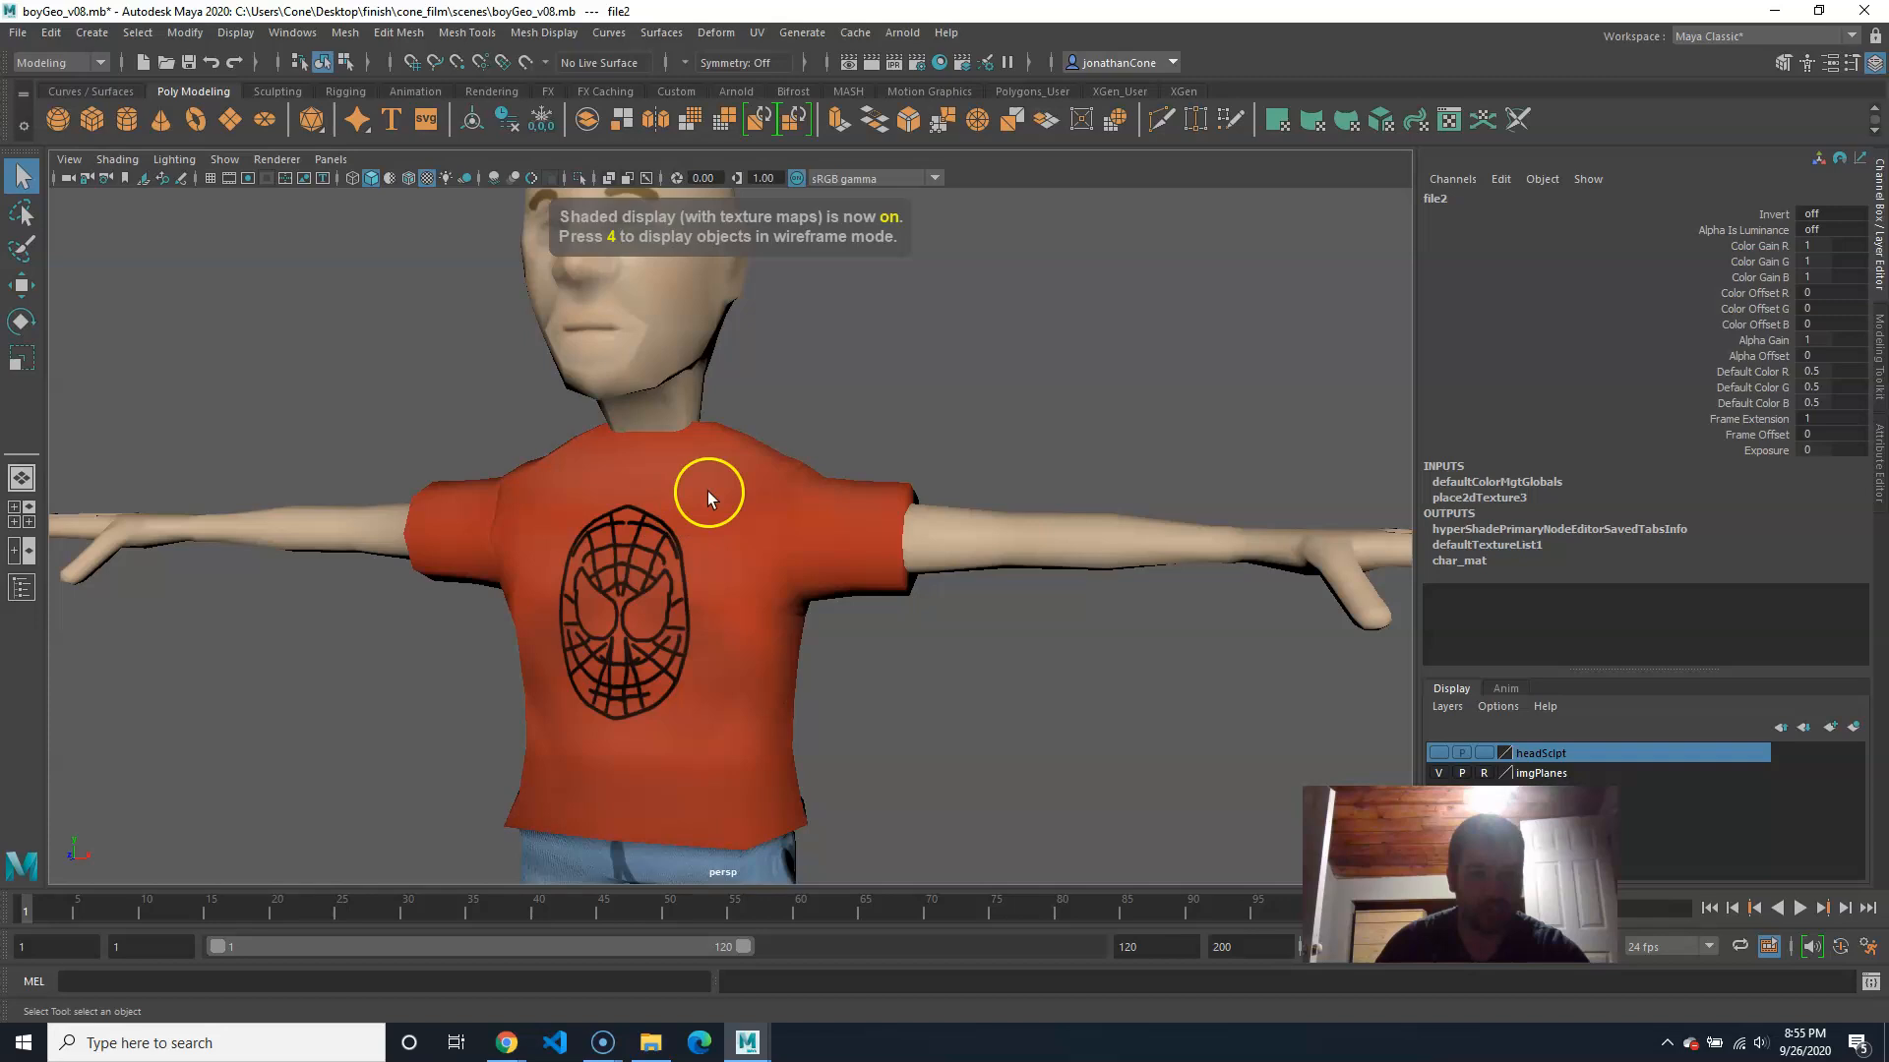
Step: Turn the viewport's default material option on and off again to compare the character without and with its textures
{"action": "left_click_drag", "start_coordinate": [1019, 578], "coordinate": [830, 578], "text": "alt"}
{"action": "scroll", "coordinate": [831, 571], "scroll_direction": "up", "scroll_amount": 5}
{"action": "middle_click_drag", "start_coordinate": [807, 590], "coordinate": [778, 644], "text": "alt"}
{"action": "left_click_drag", "start_coordinate": [751, 610], "coordinate": [772, 492], "text": "alt"}
{"action": "middle_click_drag", "start_coordinate": [772, 491], "coordinate": [753, 552], "text": "alt"}
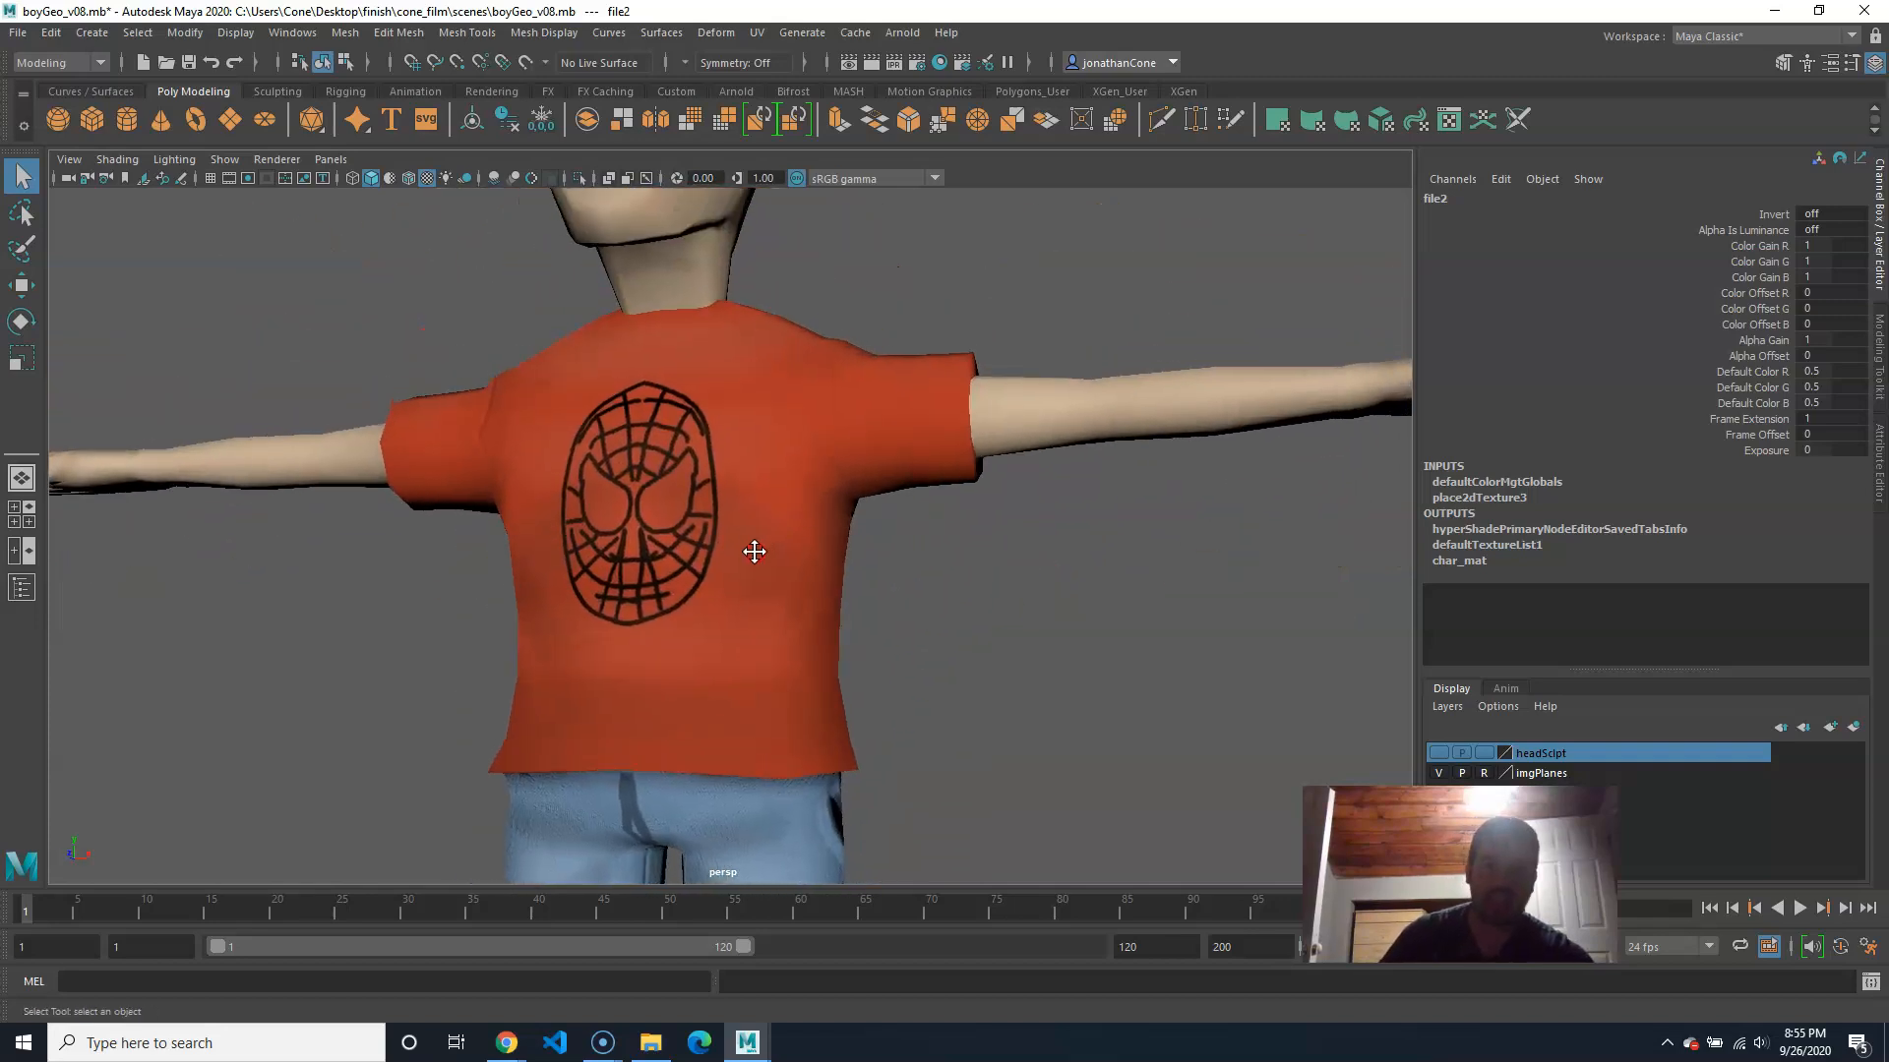
{"action": "left_click", "coordinate": [117, 158]}
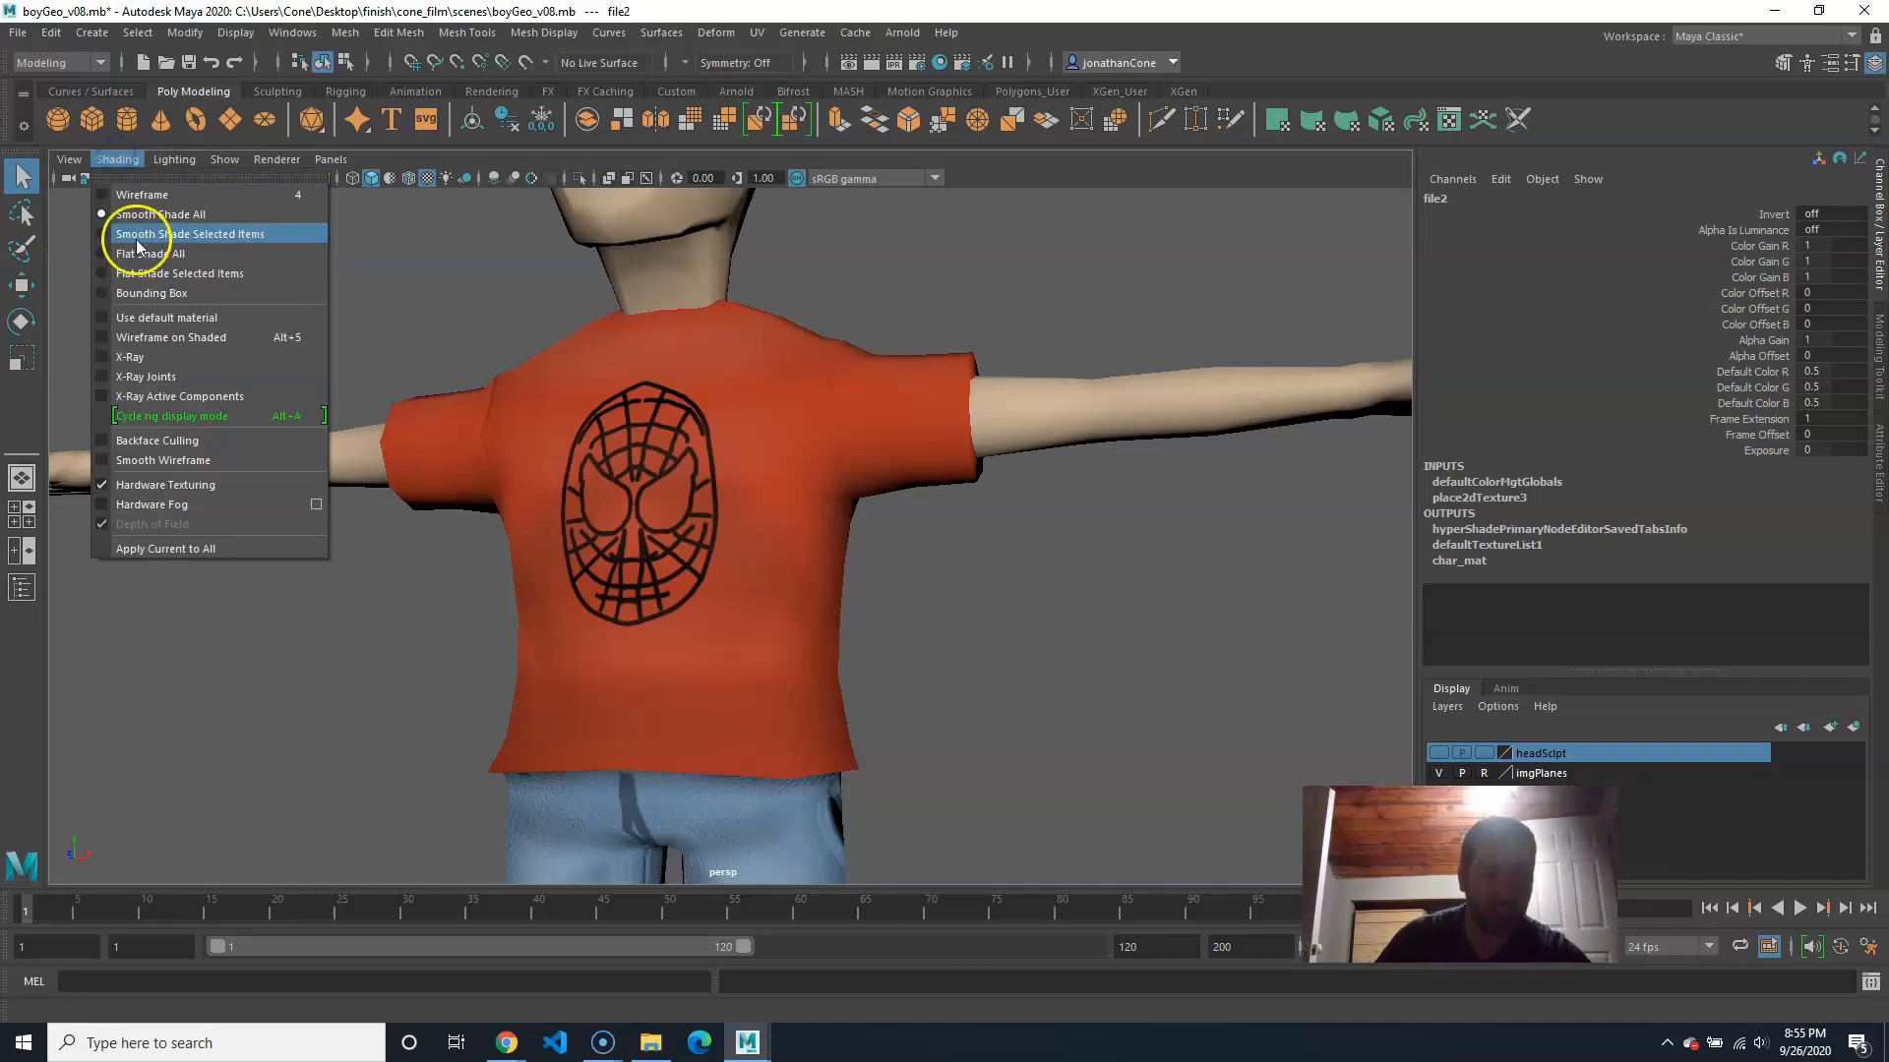
{"action": "left_click", "coordinate": [151, 319]}
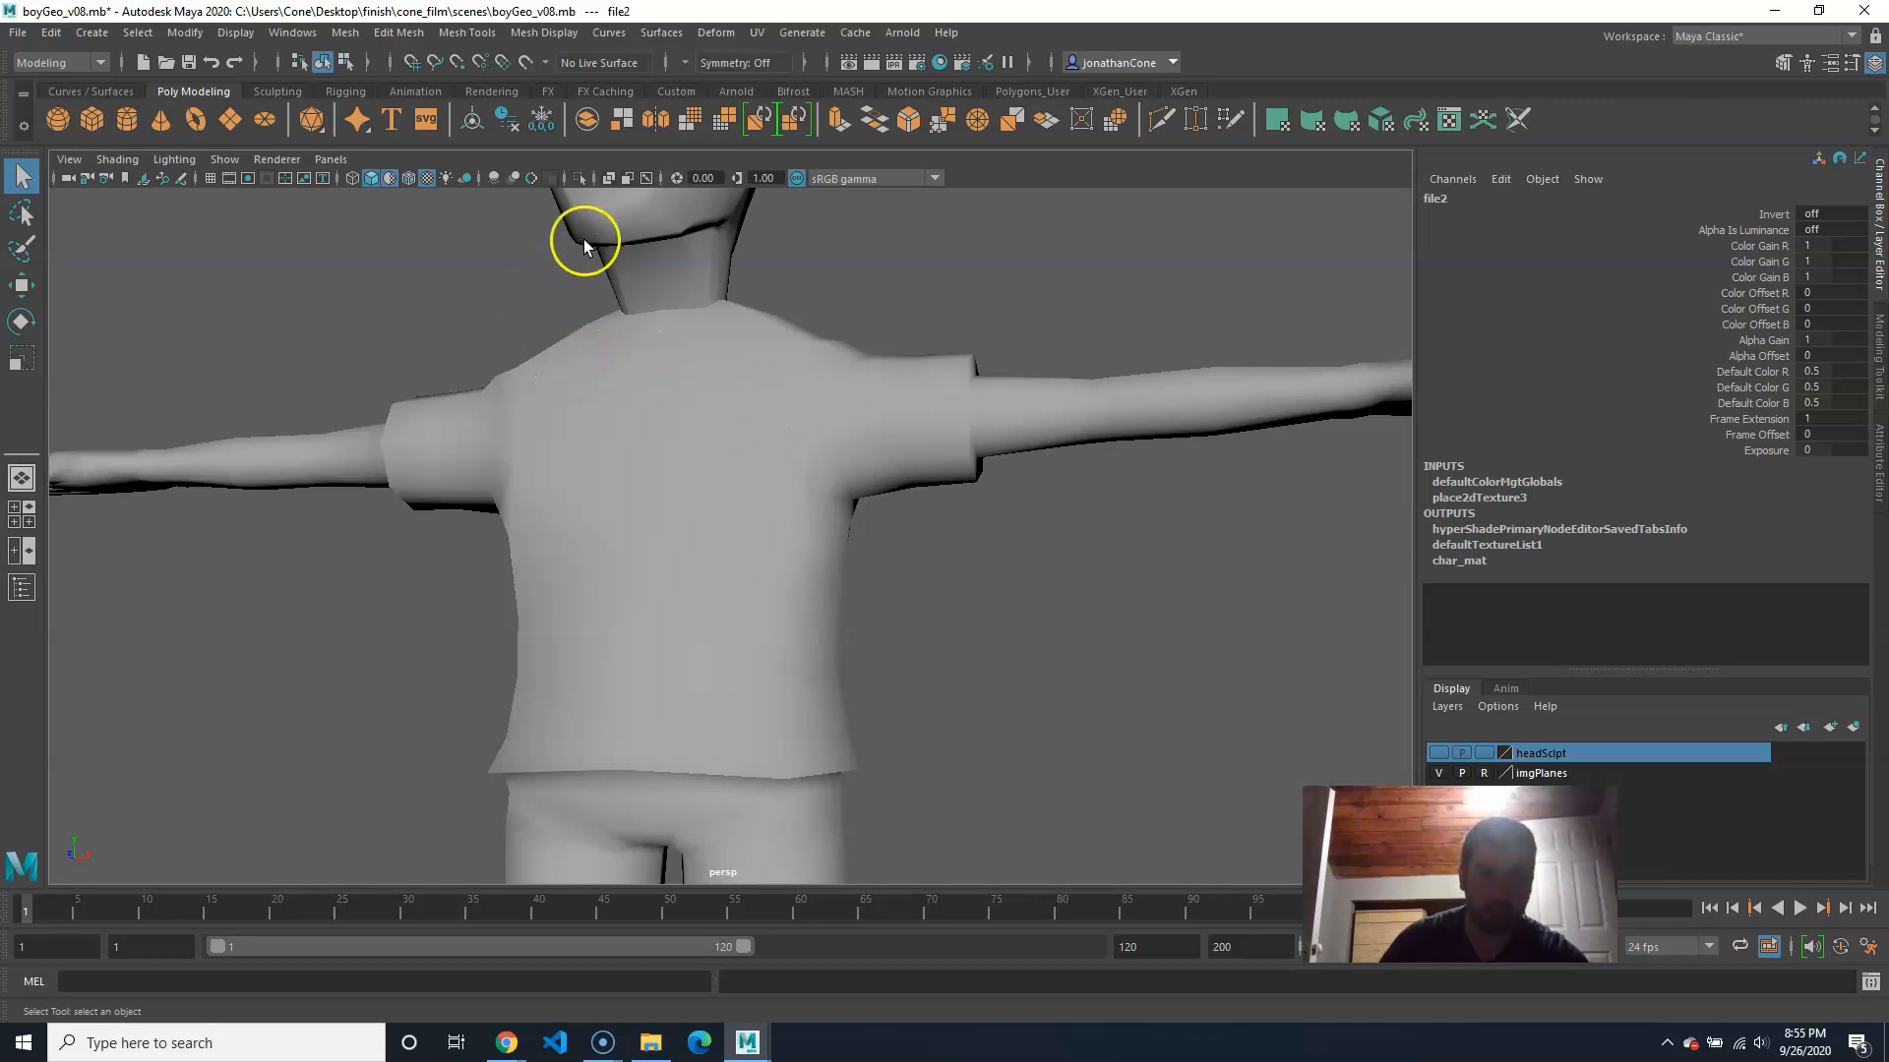
{"action": "left_click", "coordinate": [116, 159]}
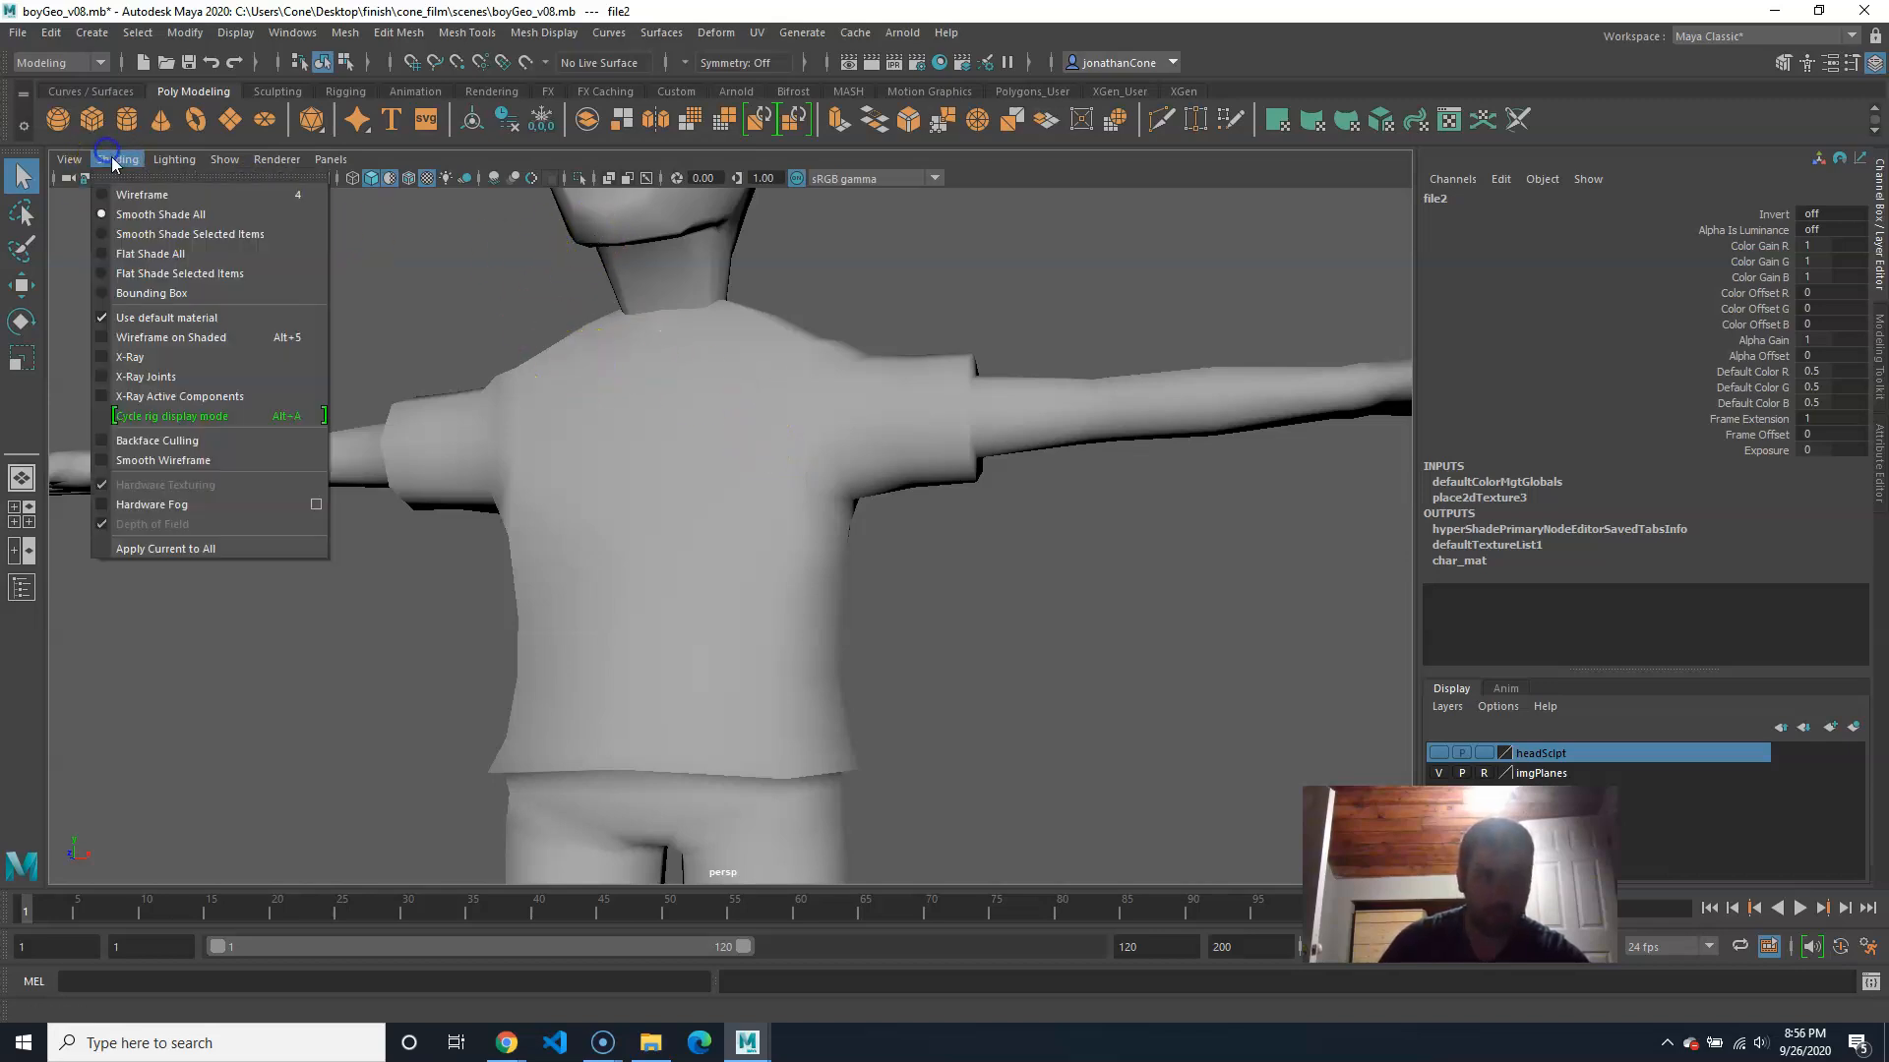
{"action": "left_click", "coordinate": [155, 317]}
Step: Look over the textured character from several sides and select its mesh
{"action": "scroll", "coordinate": [671, 515], "scroll_direction": "down", "scroll_amount": 5}
{"action": "left_click_drag", "start_coordinate": [671, 515], "coordinate": [1002, 570], "text": "alt"}
{"action": "right_click_drag", "start_coordinate": [1002, 569], "coordinate": [868, 611], "text": "alt"}
{"action": "left_click_drag", "start_coordinate": [869, 610], "coordinate": [721, 587], "text": "alt"}
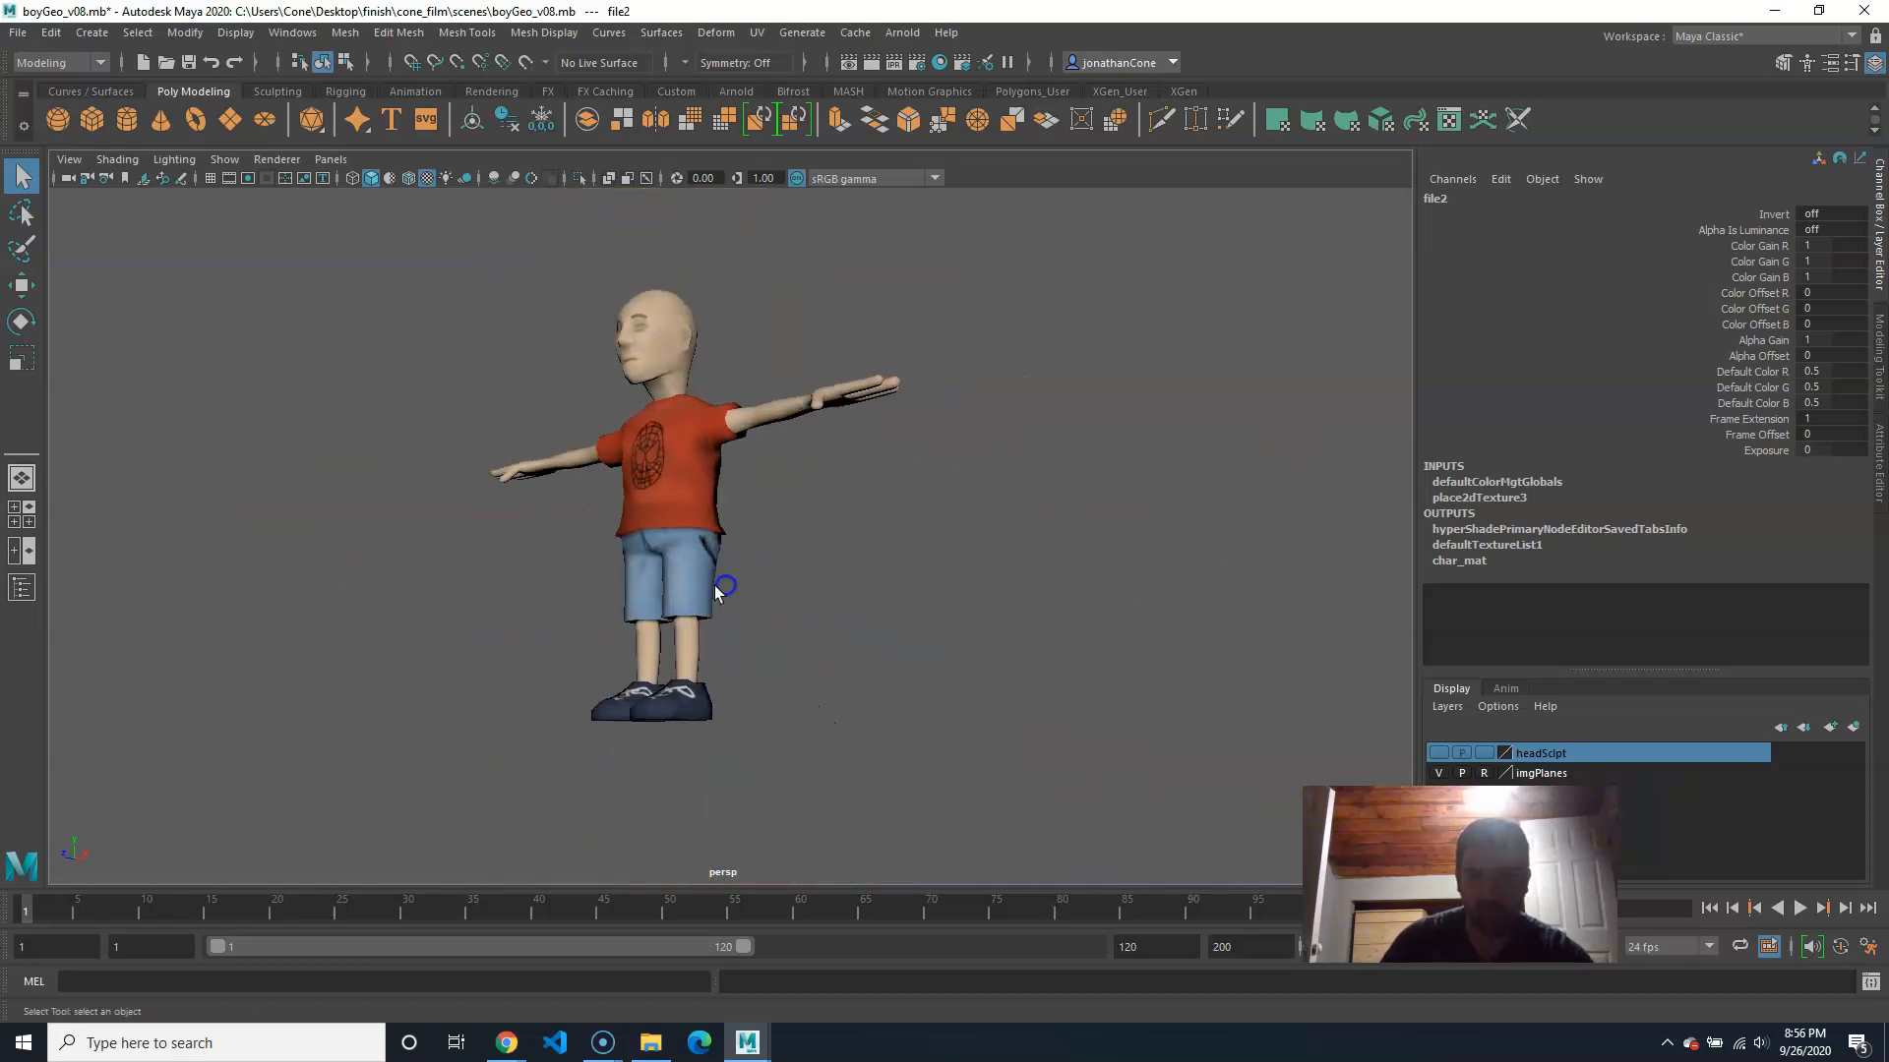
{"action": "right_click_drag", "start_coordinate": [721, 586], "coordinate": [824, 608], "text": "alt"}
{"action": "left_click_drag", "start_coordinate": [728, 590], "coordinate": [780, 590], "text": "alt"}
{"action": "right_click_drag", "start_coordinate": [780, 590], "coordinate": [829, 605], "text": "alt"}
{"action": "middle_click_drag", "start_coordinate": [829, 605], "coordinate": [870, 644], "text": "alt"}
{"action": "left_click", "coordinate": [726, 485]}
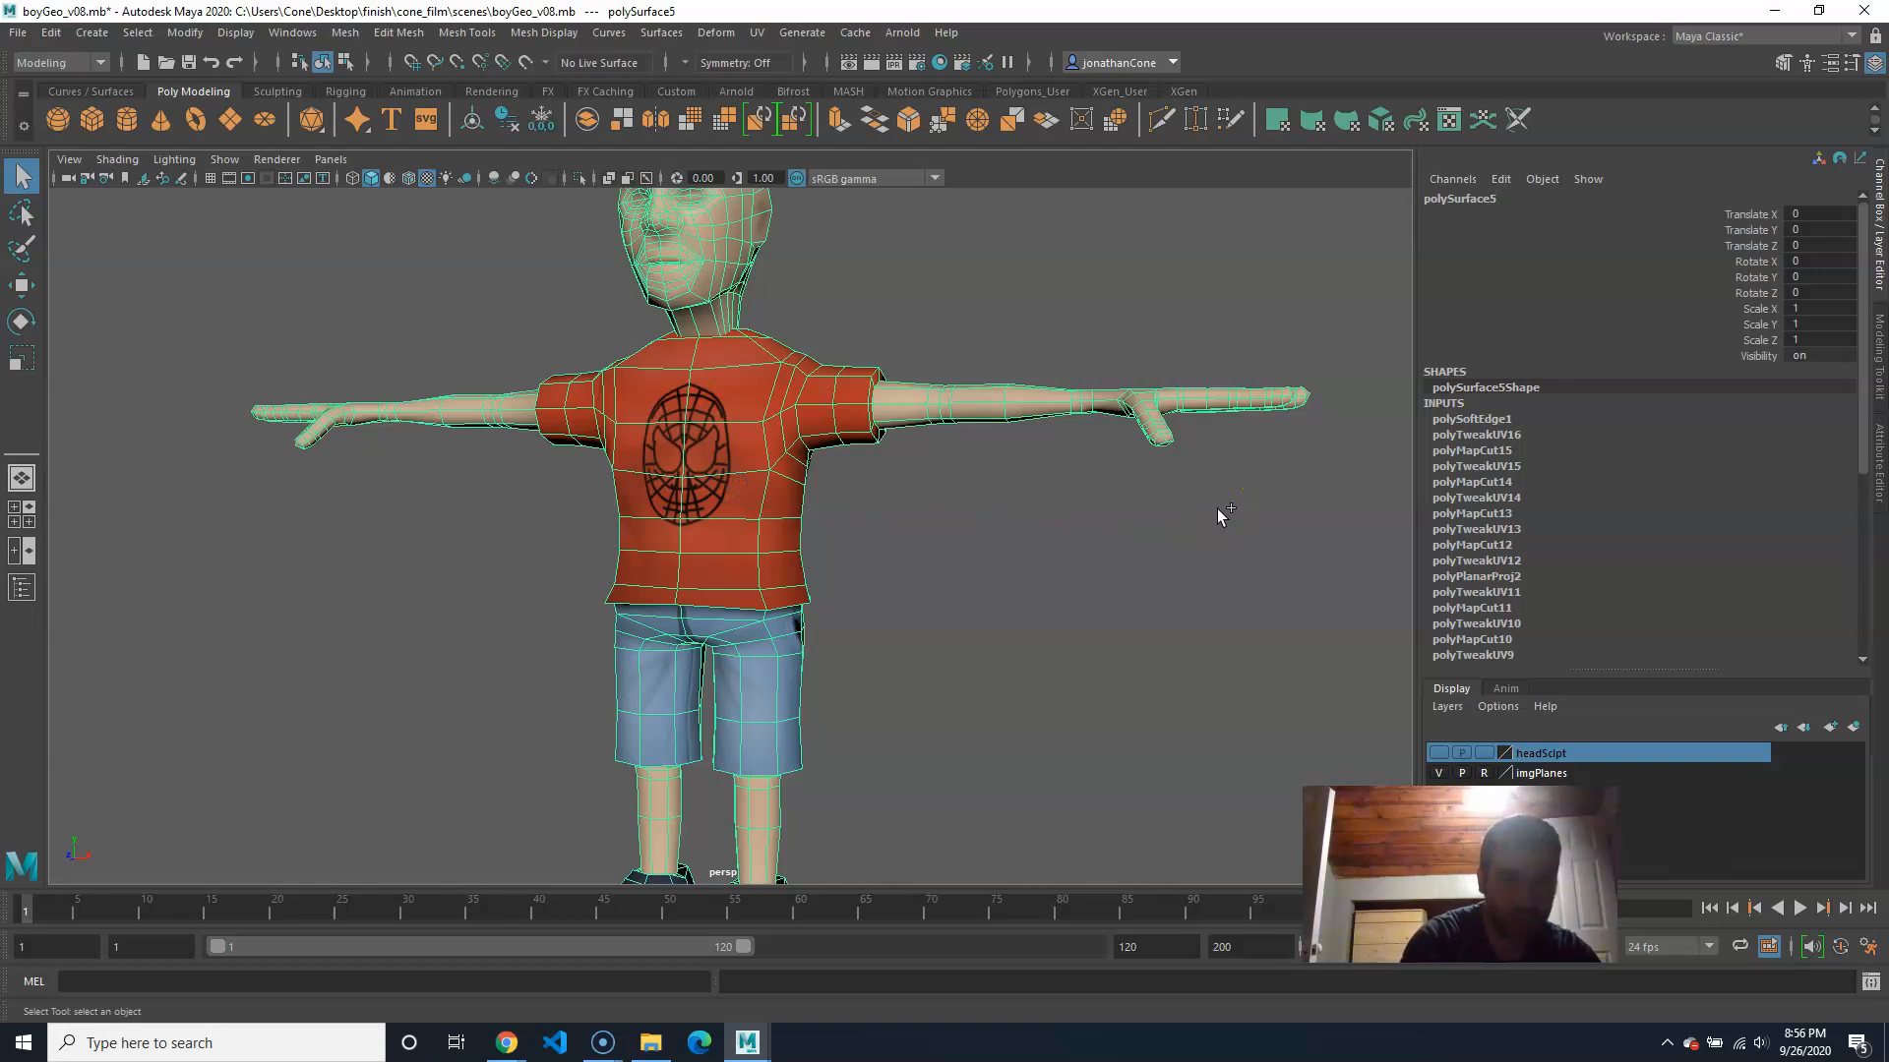
Step: Save the scene as a new version named boyGeo_v09.mb in the scenes folder
{"action": "key", "text": "ctrl+shift+s"}
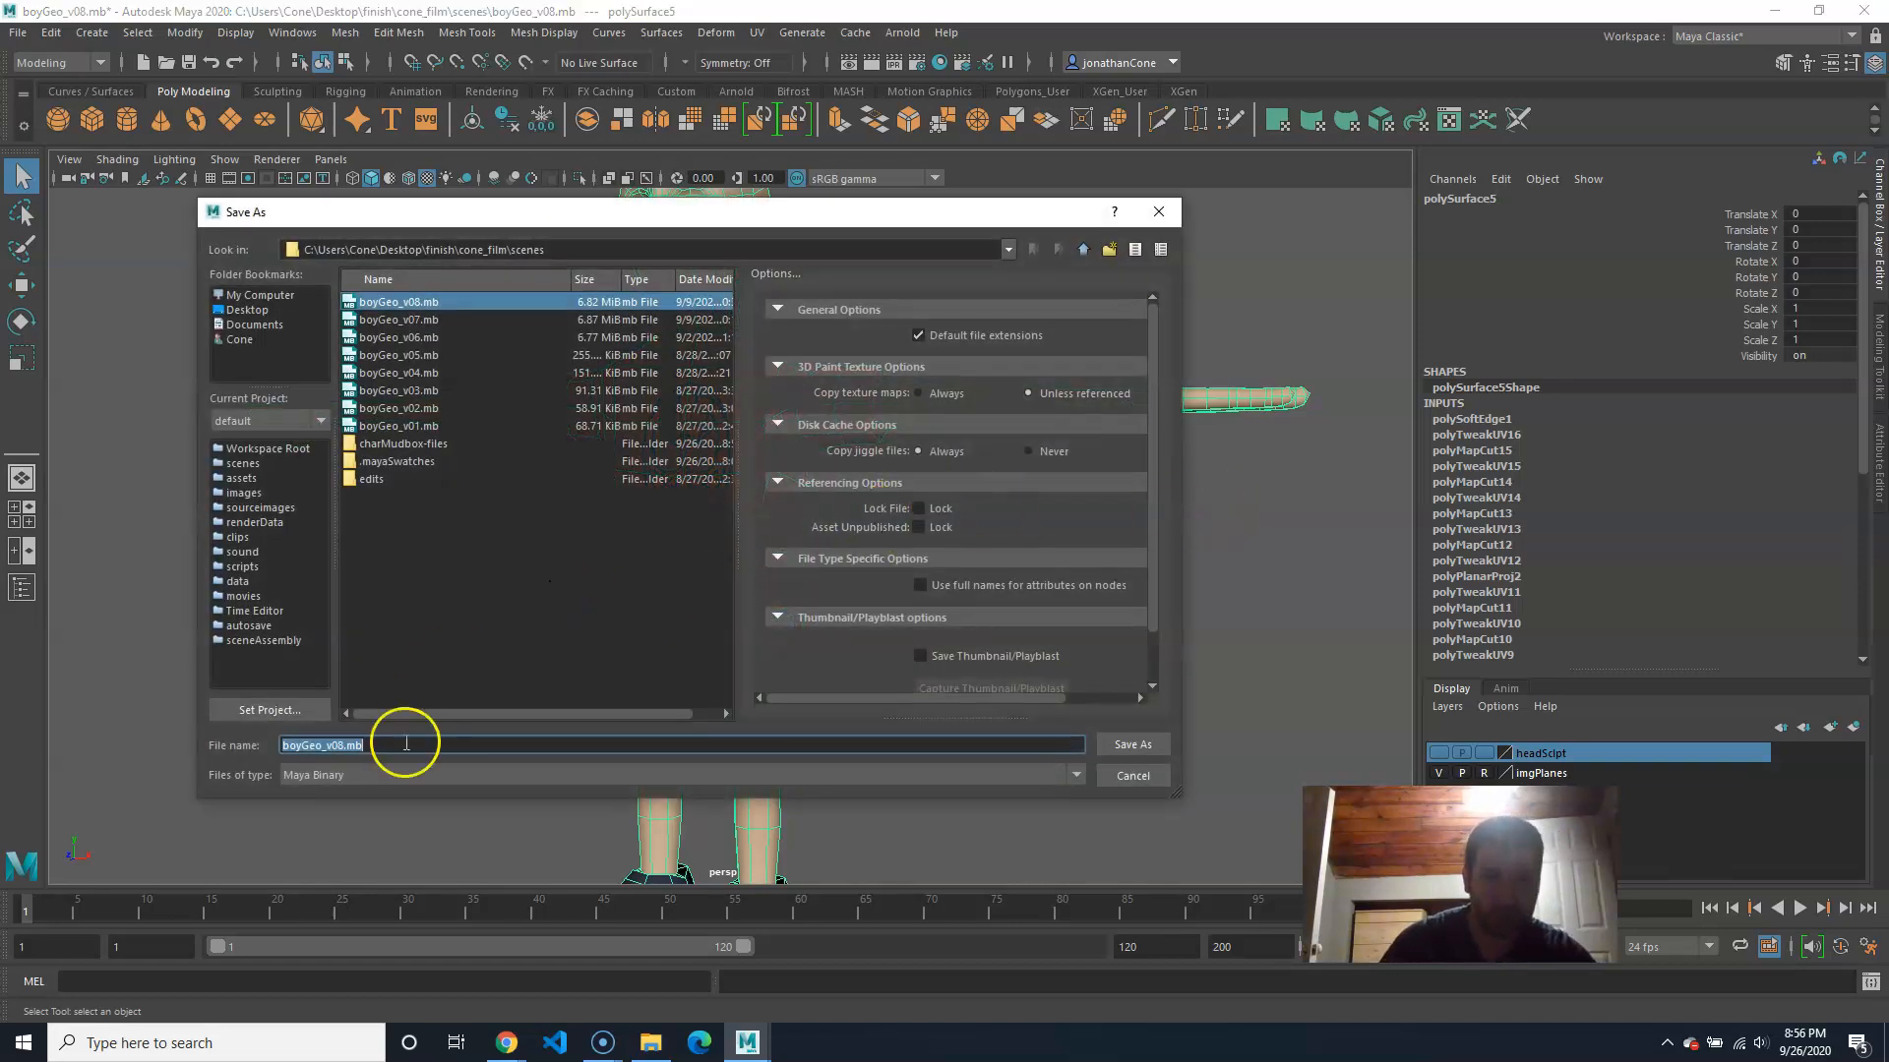
{"action": "left_click", "coordinate": [344, 744]}
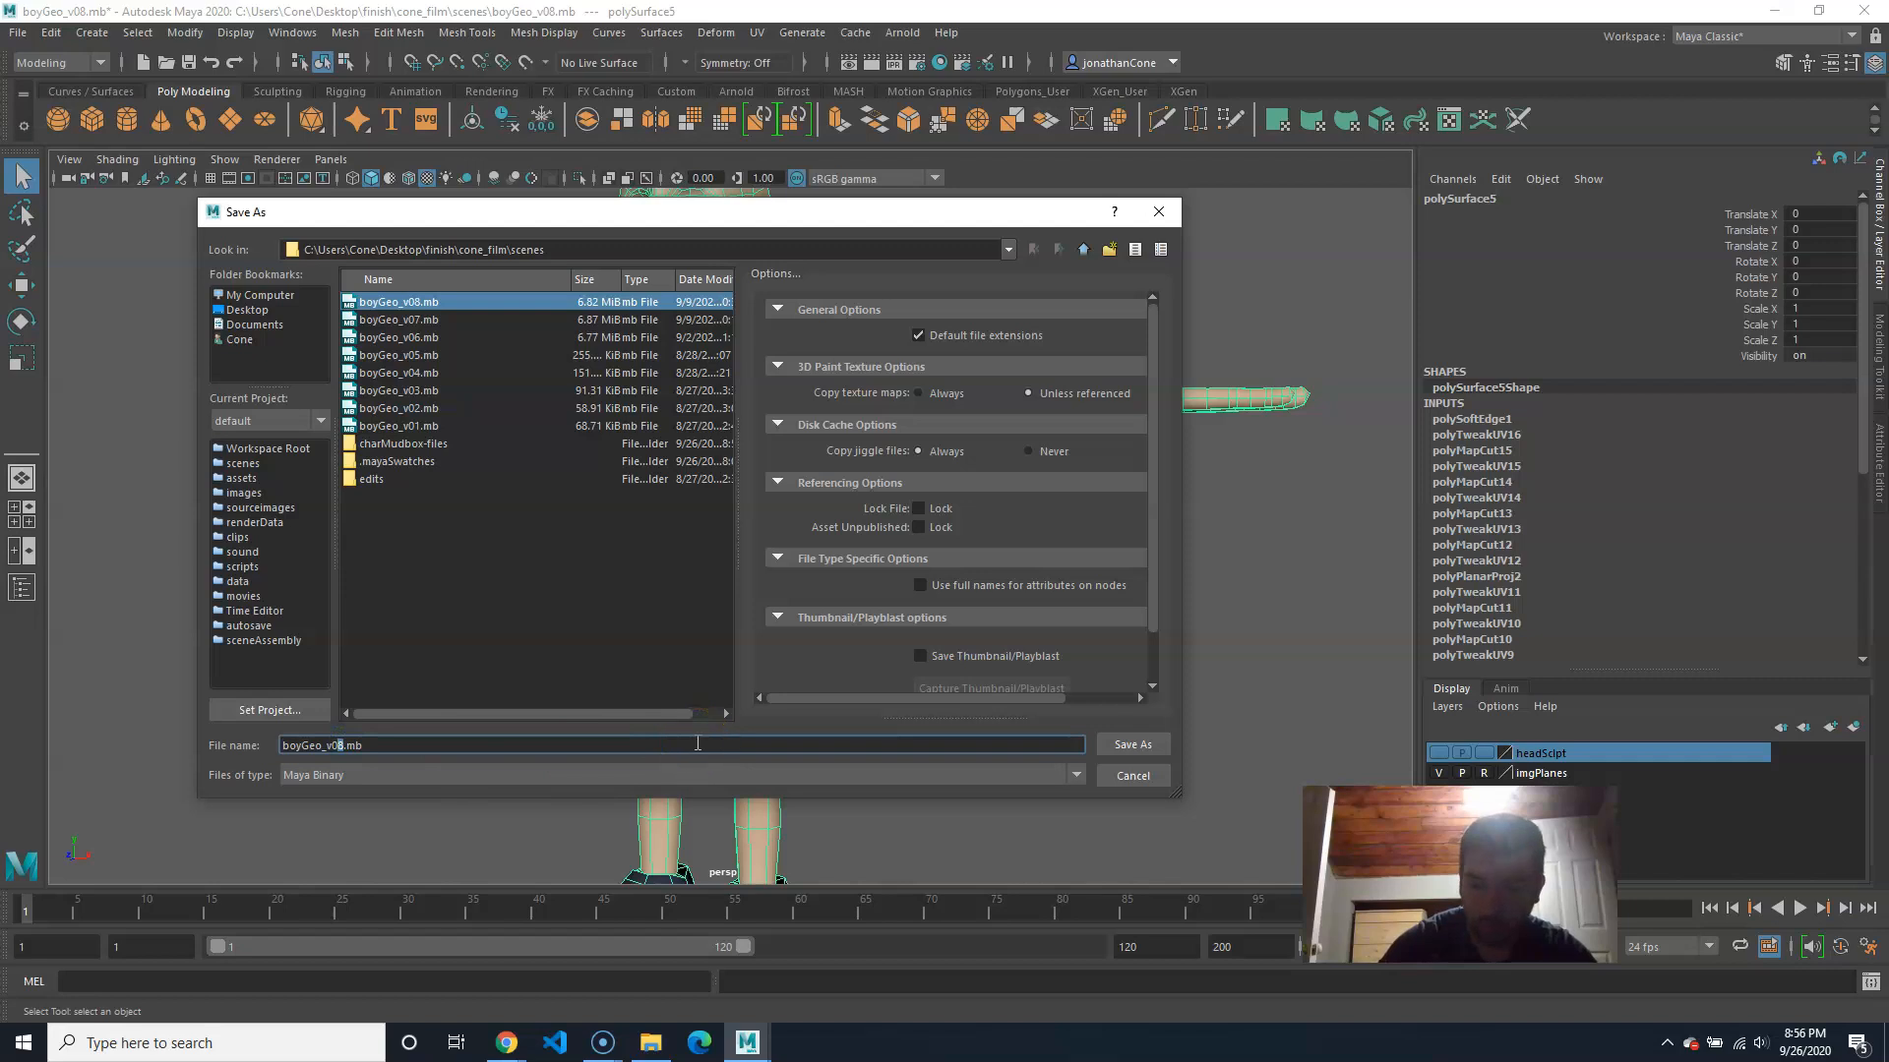
{"action": "key", "text": "BackSpace"}
{"action": "type", "text": "9"}
{"action": "key", "text": "Return"}
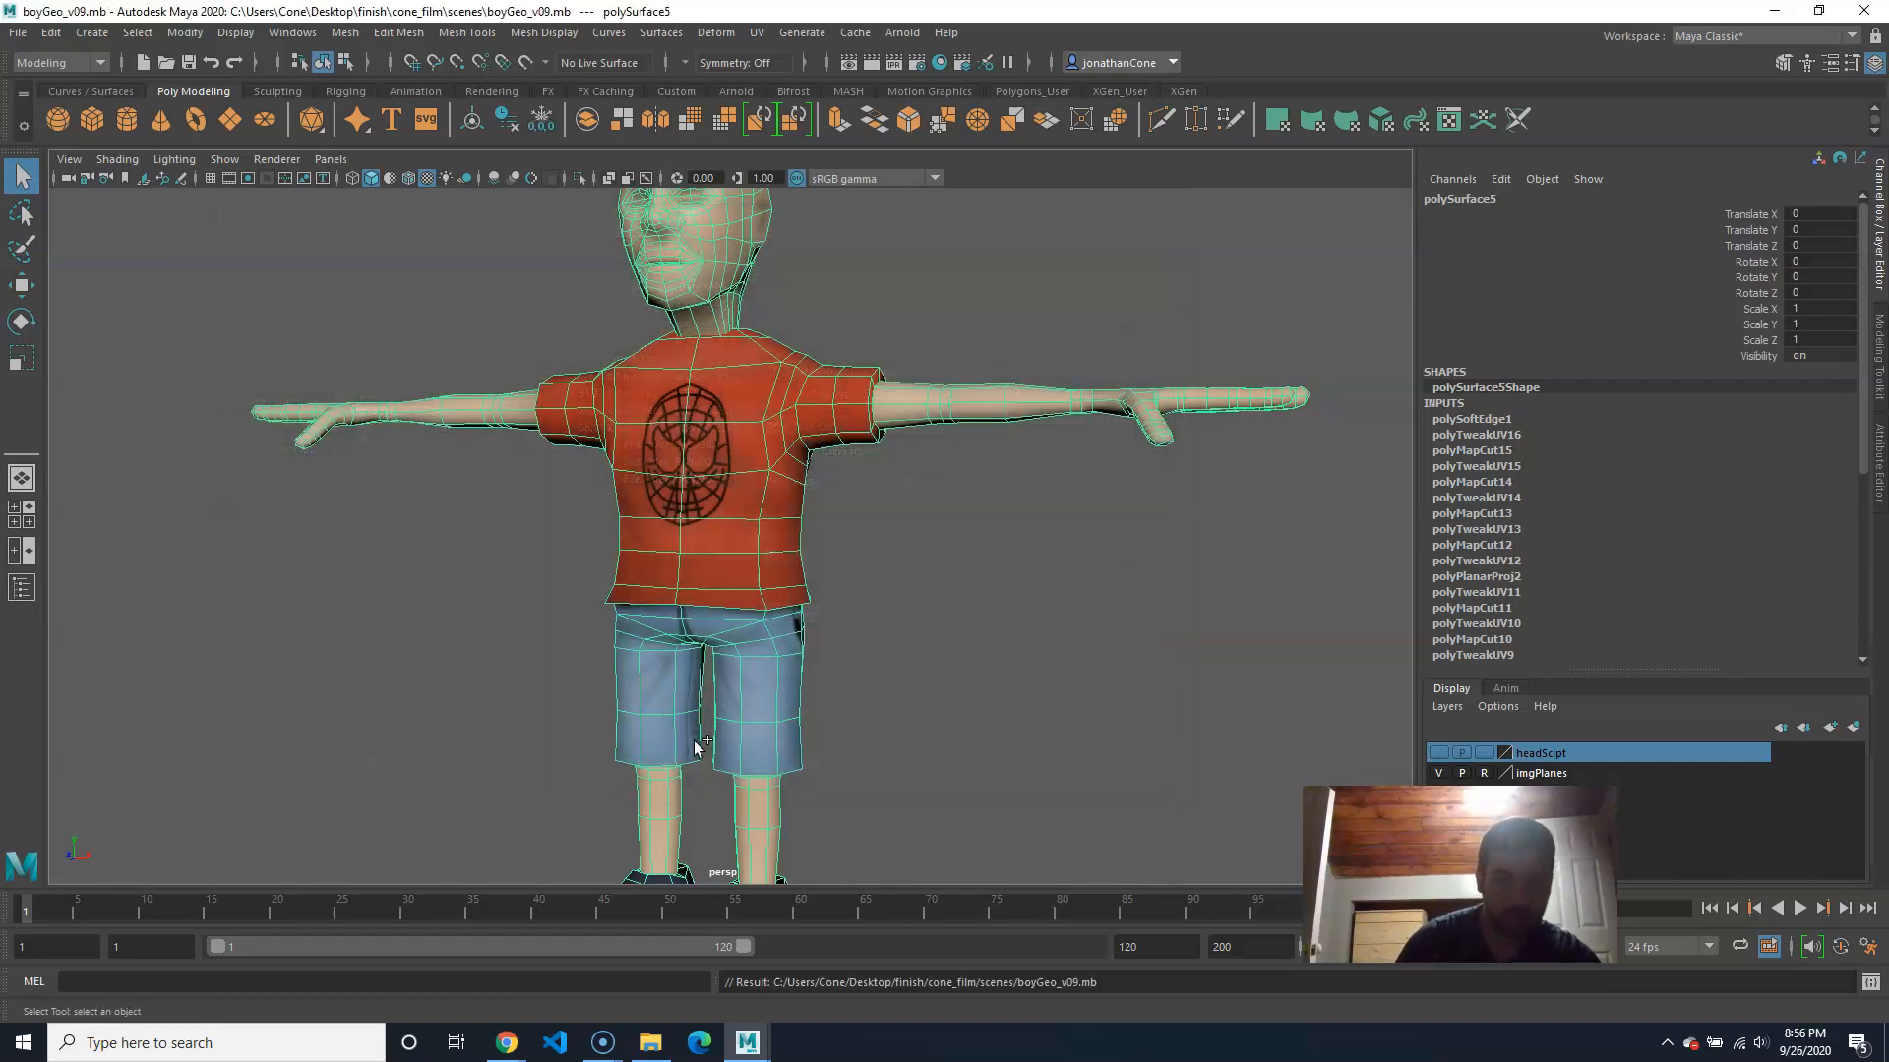
Step: Deselect the character and inspect the finished textures on the whole figure from several angles
{"action": "right_click_drag", "start_coordinate": [930, 624], "coordinate": [799, 623], "text": "alt"}
{"action": "left_click_drag", "start_coordinate": [799, 623], "coordinate": [893, 625], "text": "alt"}
{"action": "left_click", "coordinate": [935, 569]}
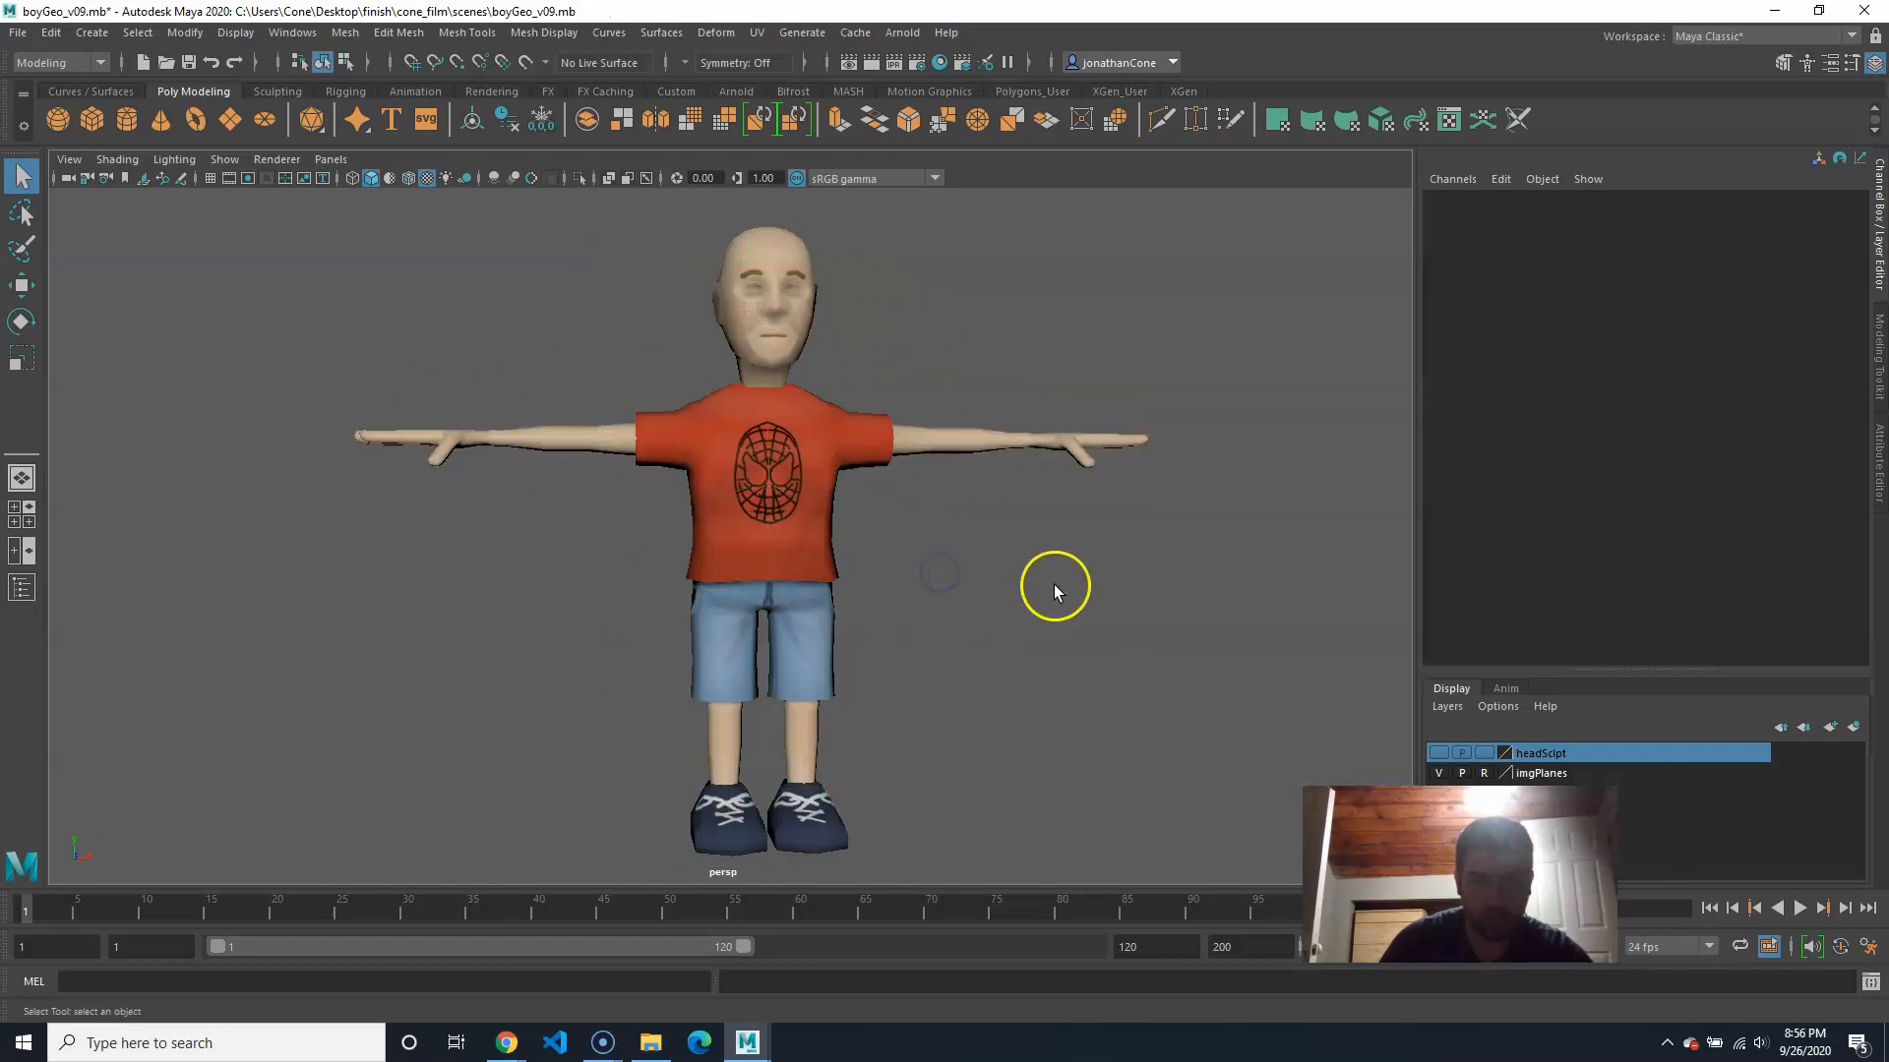
{"action": "left_click_drag", "start_coordinate": [1054, 590], "coordinate": [923, 587], "text": "alt"}
{"action": "right_click_drag", "start_coordinate": [924, 586], "coordinate": [949, 607], "text": "alt"}
{"action": "middle_click_drag", "start_coordinate": [949, 607], "coordinate": [960, 482], "text": "alt"}
{"action": "left_click_drag", "start_coordinate": [1082, 503], "coordinate": [1143, 540], "text": "alt"}
{"action": "right_click_drag", "start_coordinate": [1143, 540], "coordinate": [740, 547], "text": "alt"}
{"action": "left_click_drag", "start_coordinate": [836, 534], "coordinate": [849, 575], "text": "alt"}
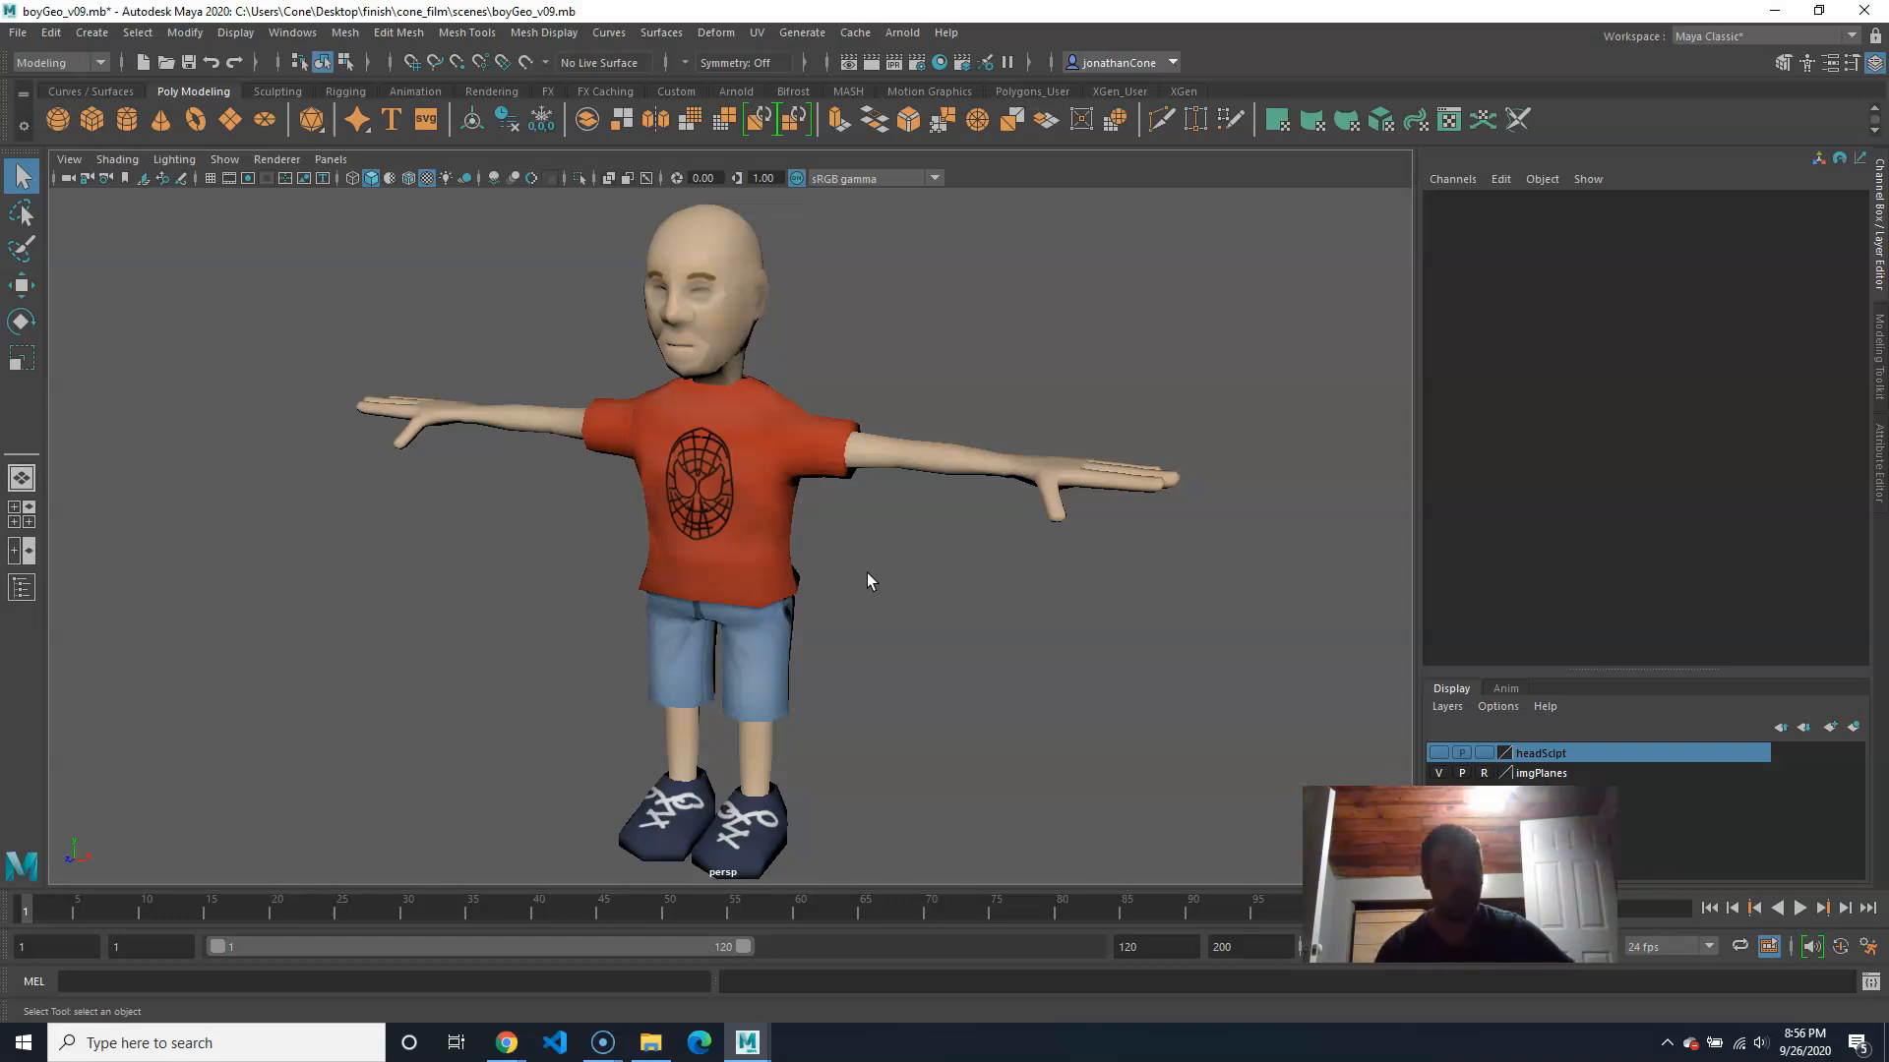
Step: Close Maya and the open sourceimages folder window
{"action": "left_click", "coordinate": [1866, 10]}
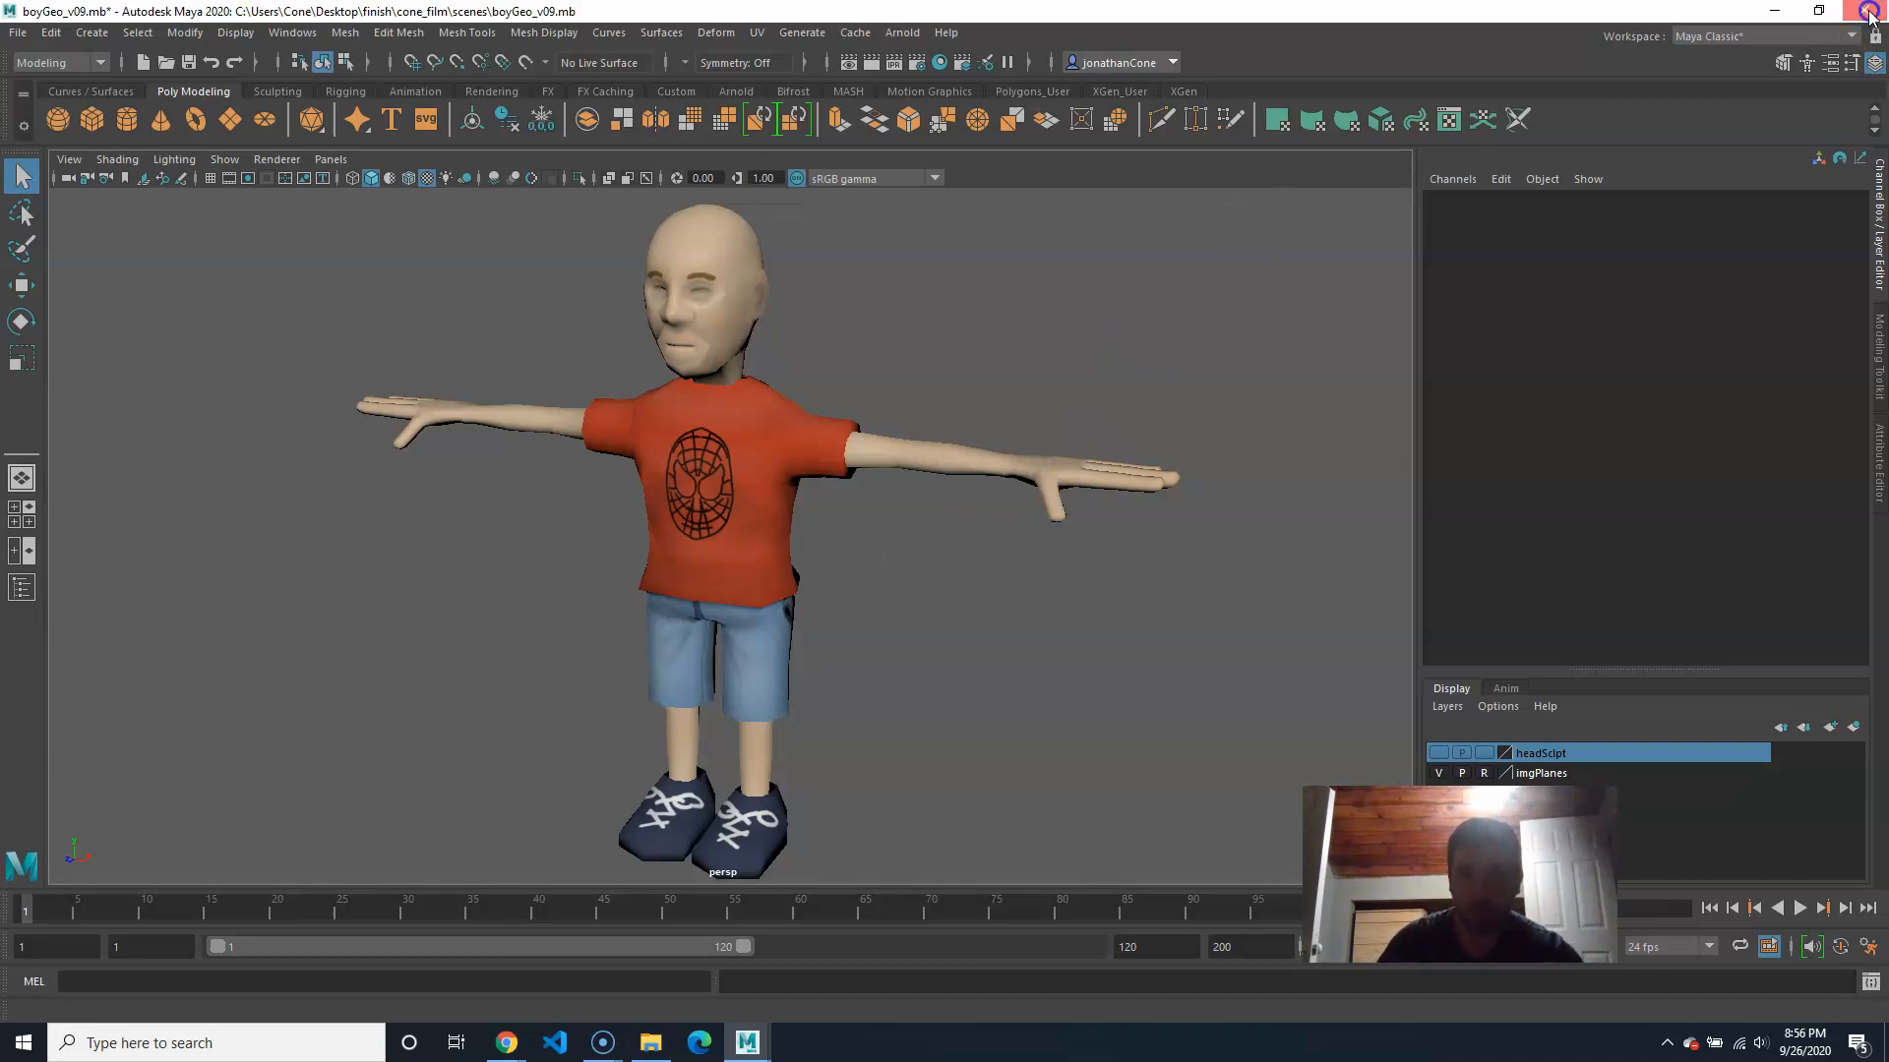
{"action": "left_click", "coordinate": [864, 527]}
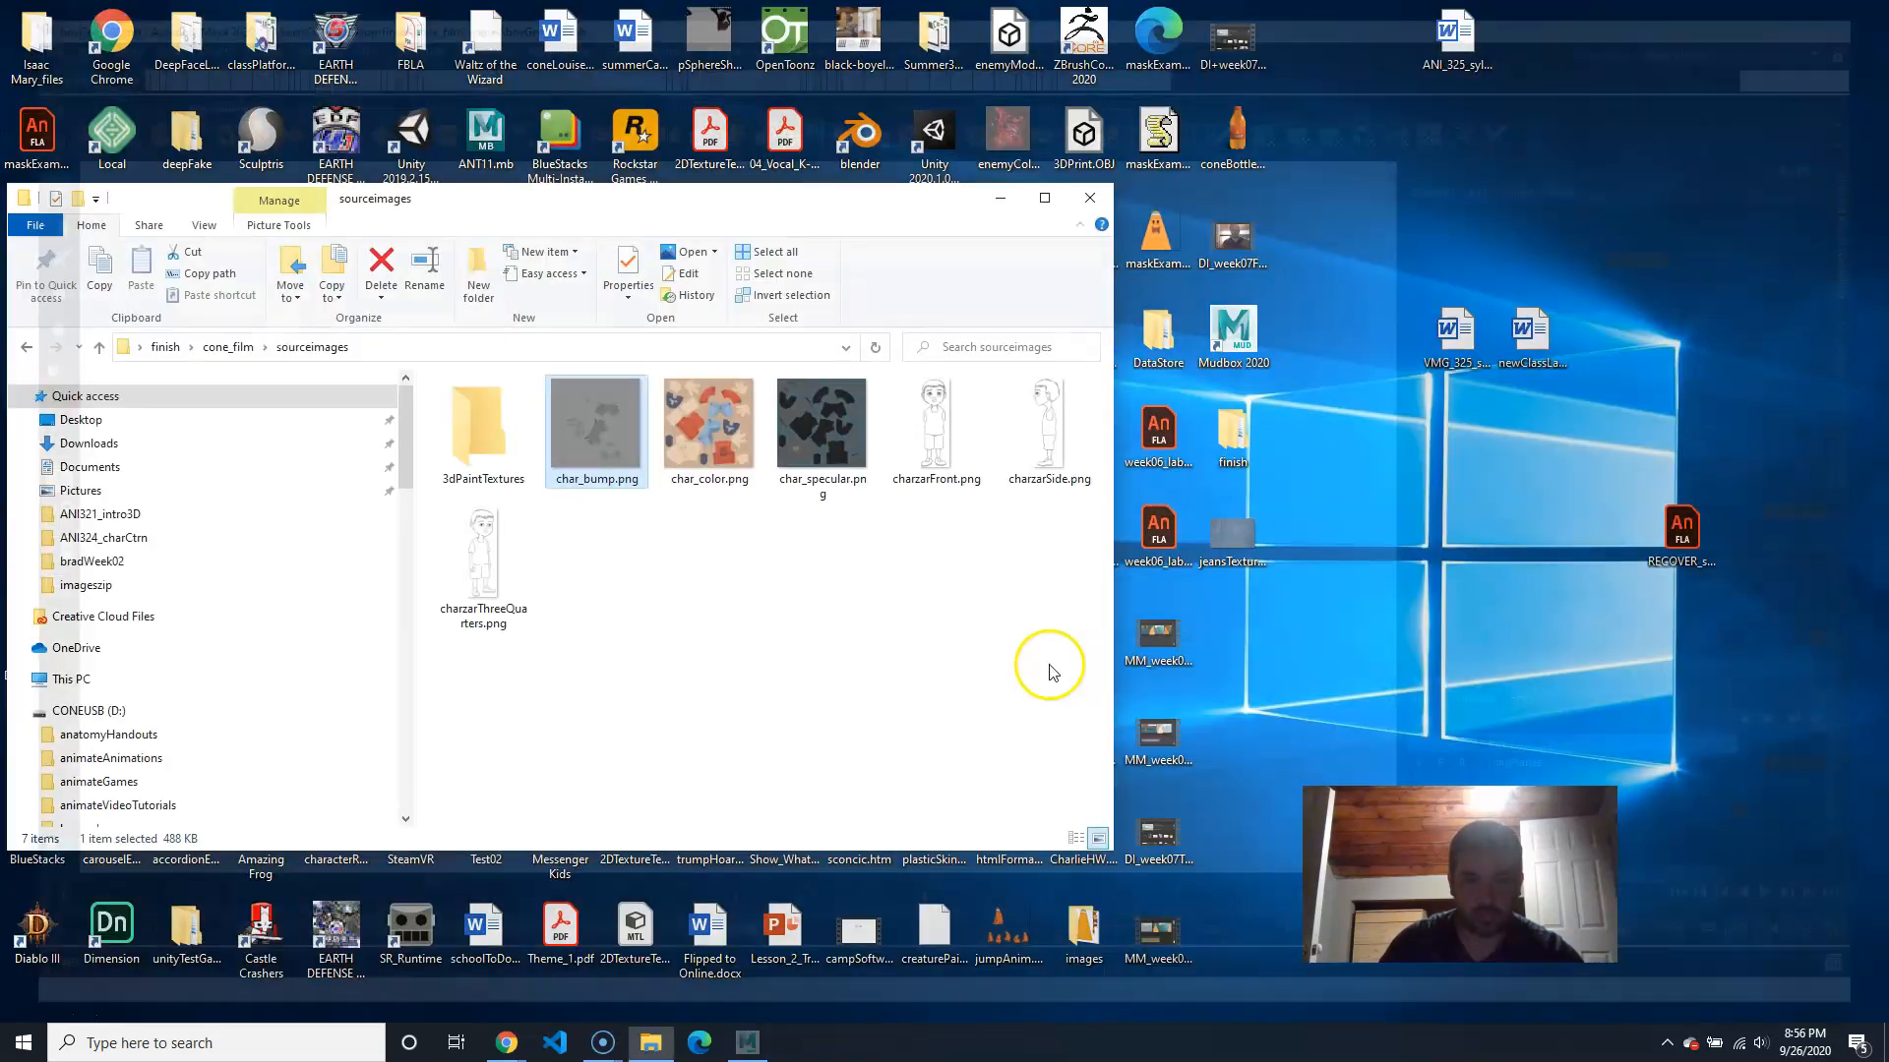
{"action": "left_click", "coordinate": [1083, 172]}
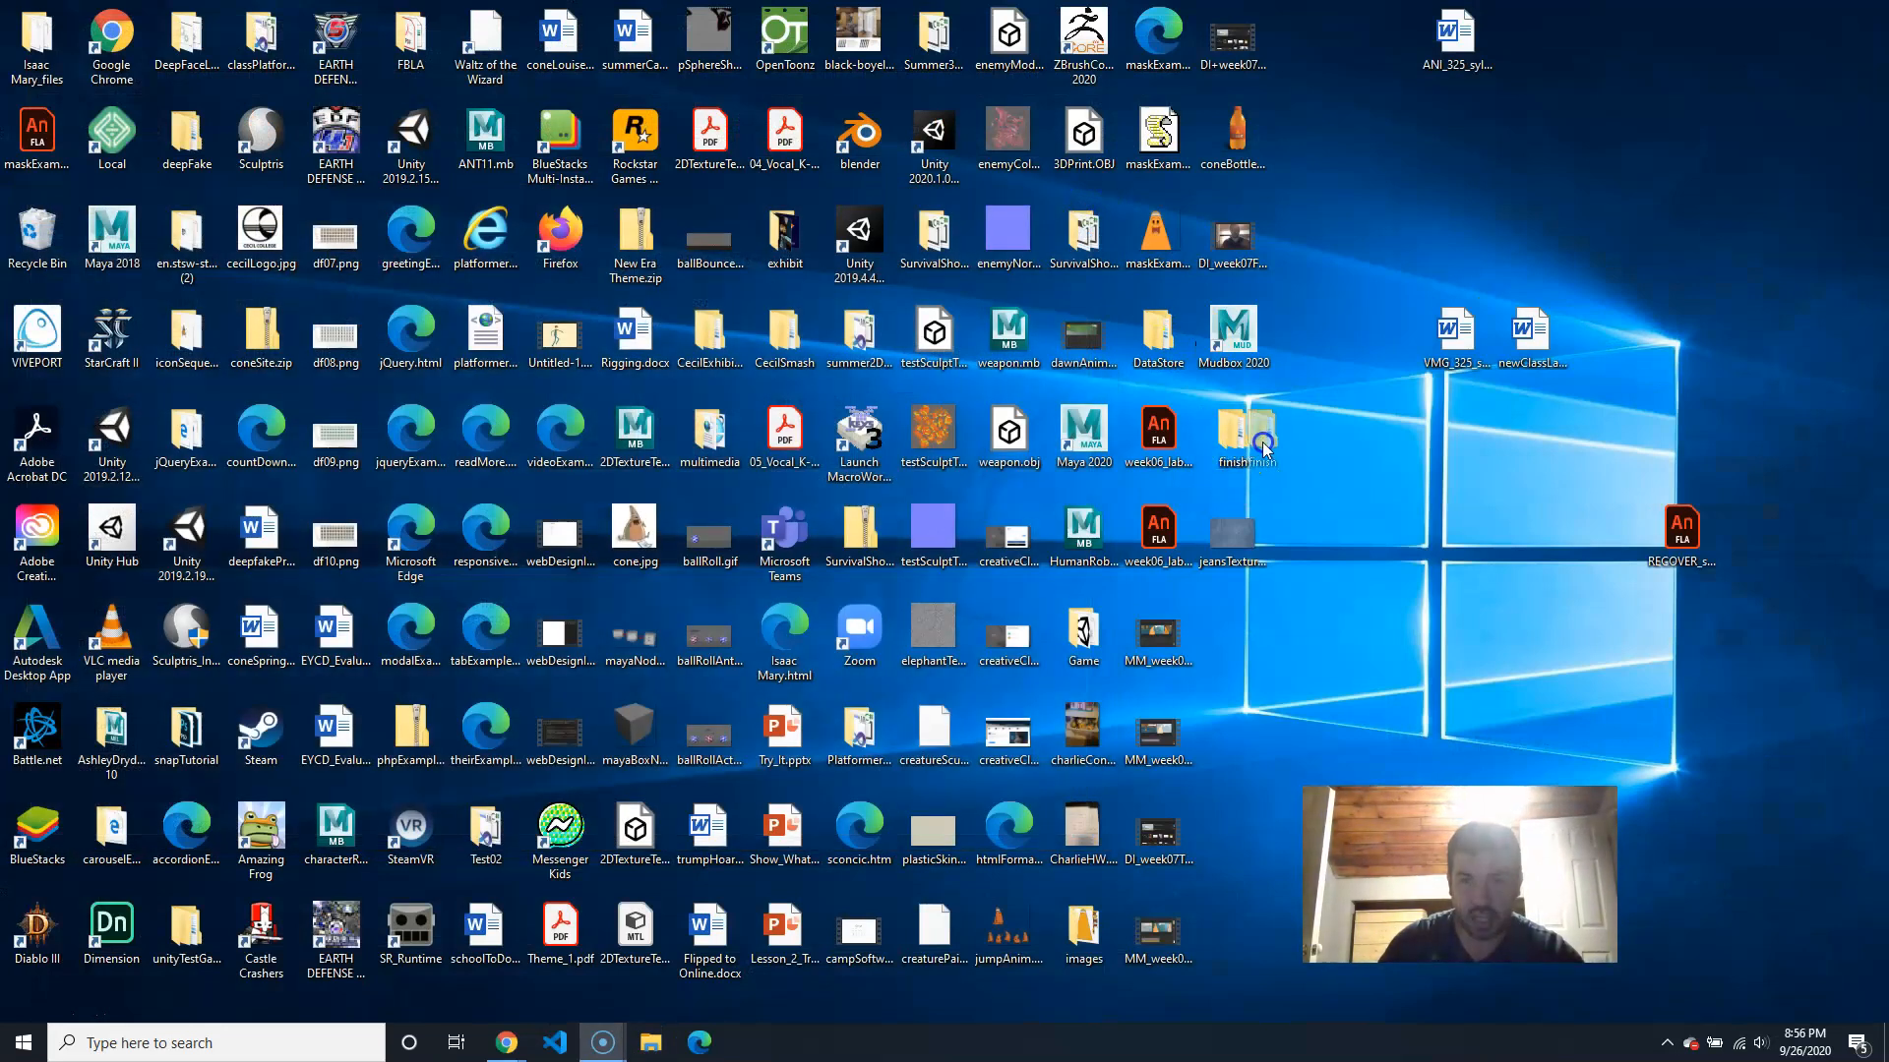
Step: Move the finish folder to an empty spot on the desktop and open the cone_film project inside it
{"action": "left_click_drag", "start_coordinate": [1231, 432], "coordinate": [1306, 432]}
{"action": "double_click", "coordinate": [1306, 433]}
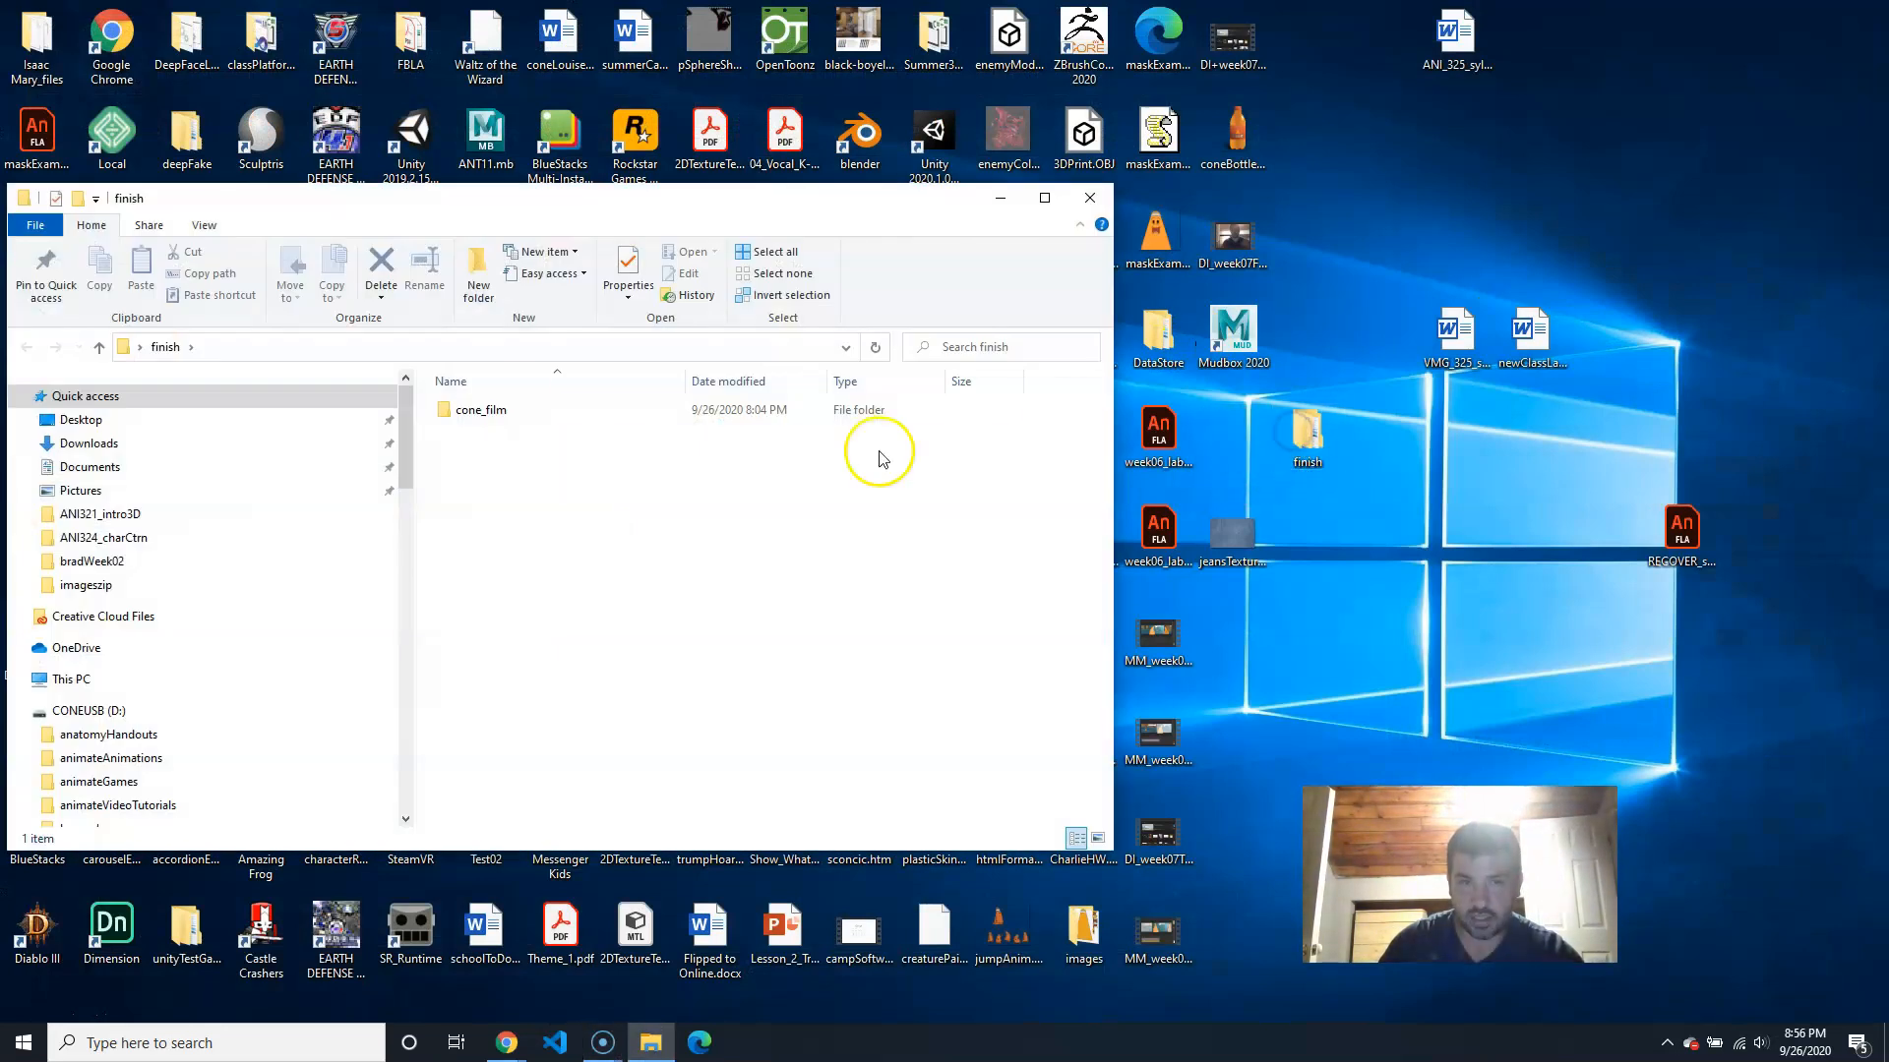
{"action": "double_click", "coordinate": [488, 409]}
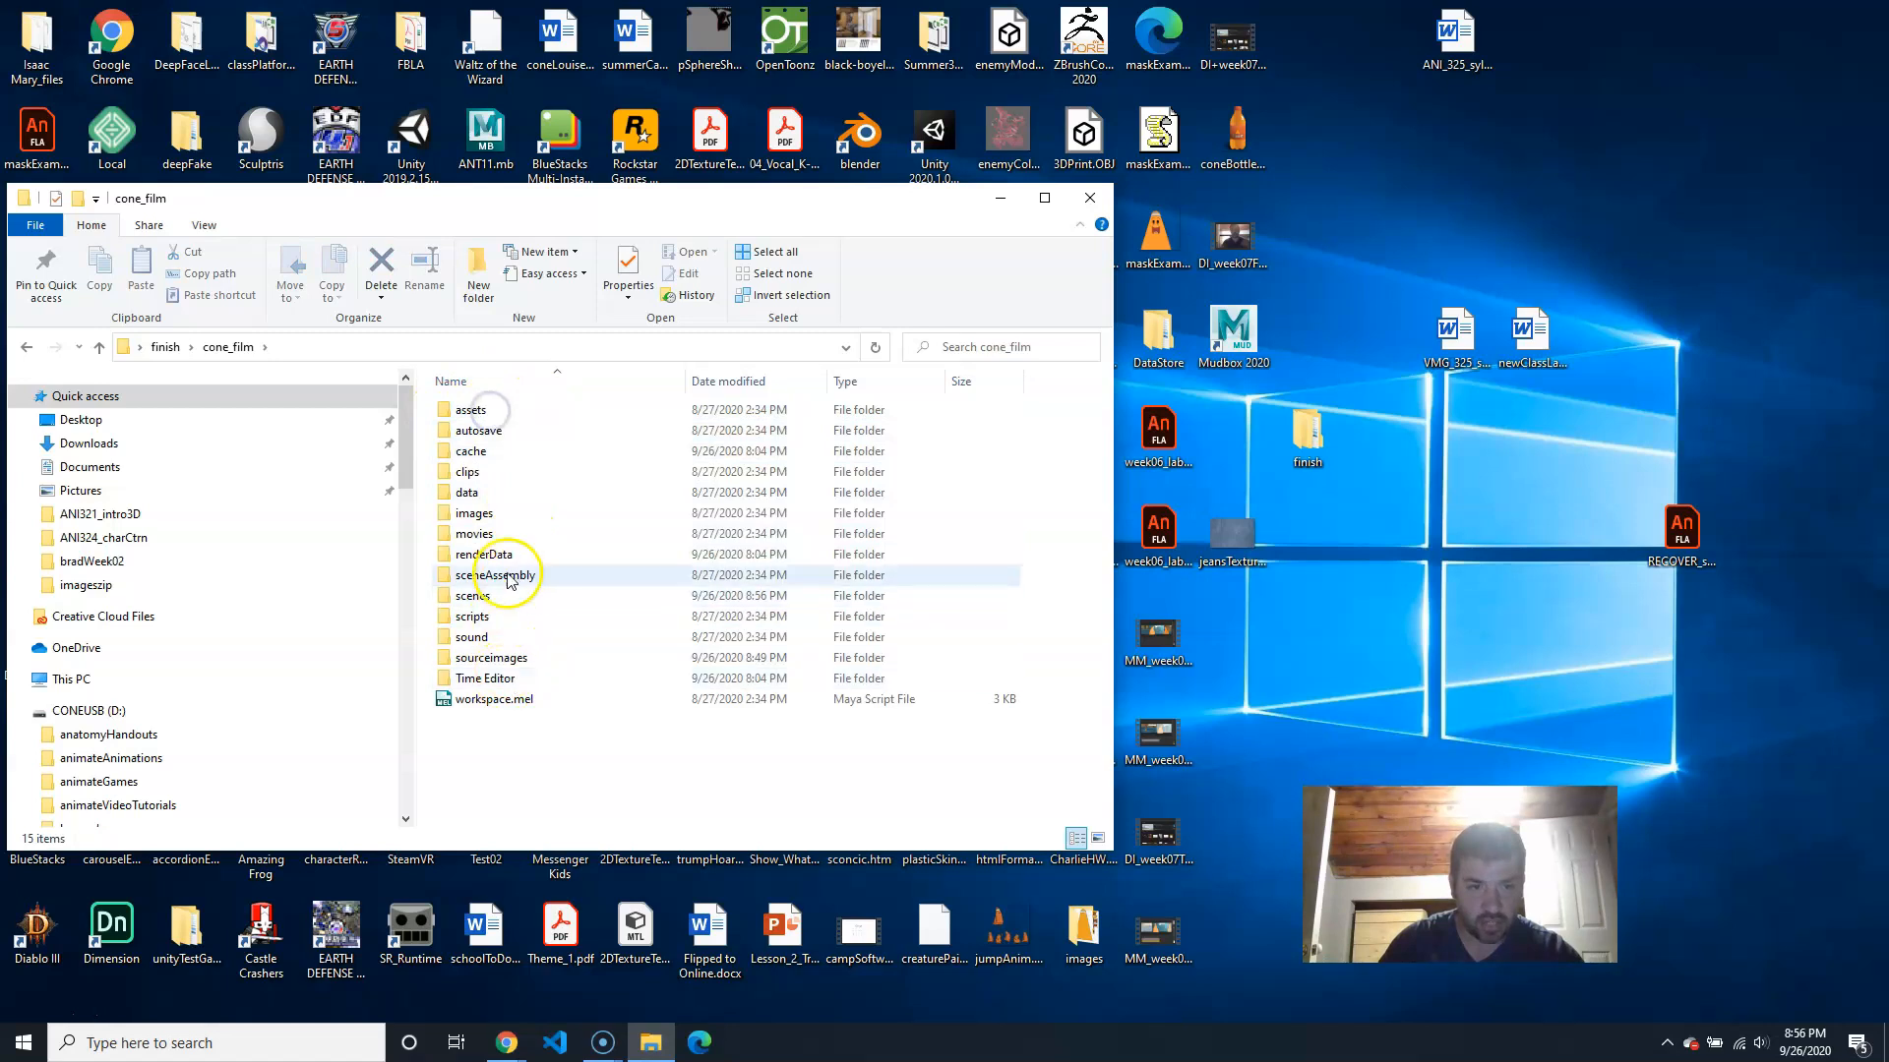
Step: Check the project's scenes folder and the texture files in sourceimages, including char_specular.png, and return to cone_film
{"action": "double_click", "coordinate": [473, 595]}
{"action": "left_click", "coordinate": [228, 346]}
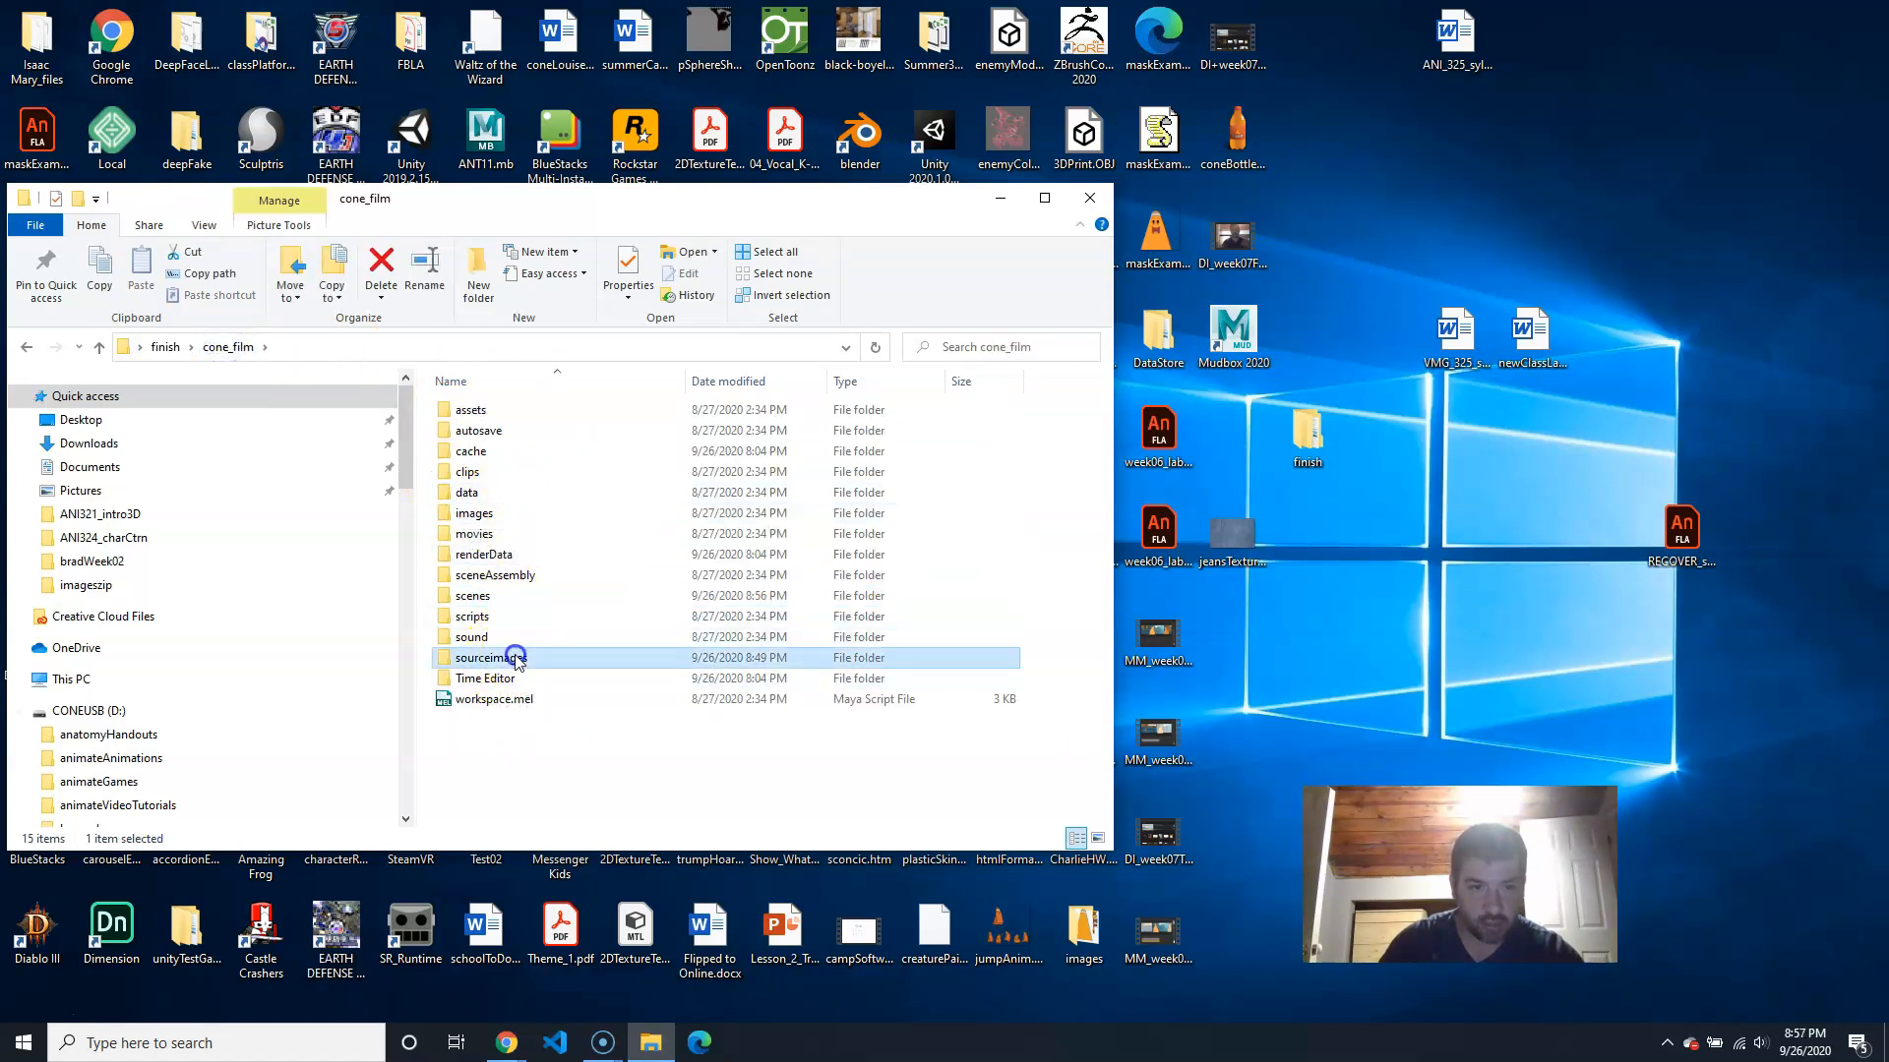
{"action": "double_click", "coordinate": [492, 657]}
{"action": "left_click", "coordinate": [799, 433]}
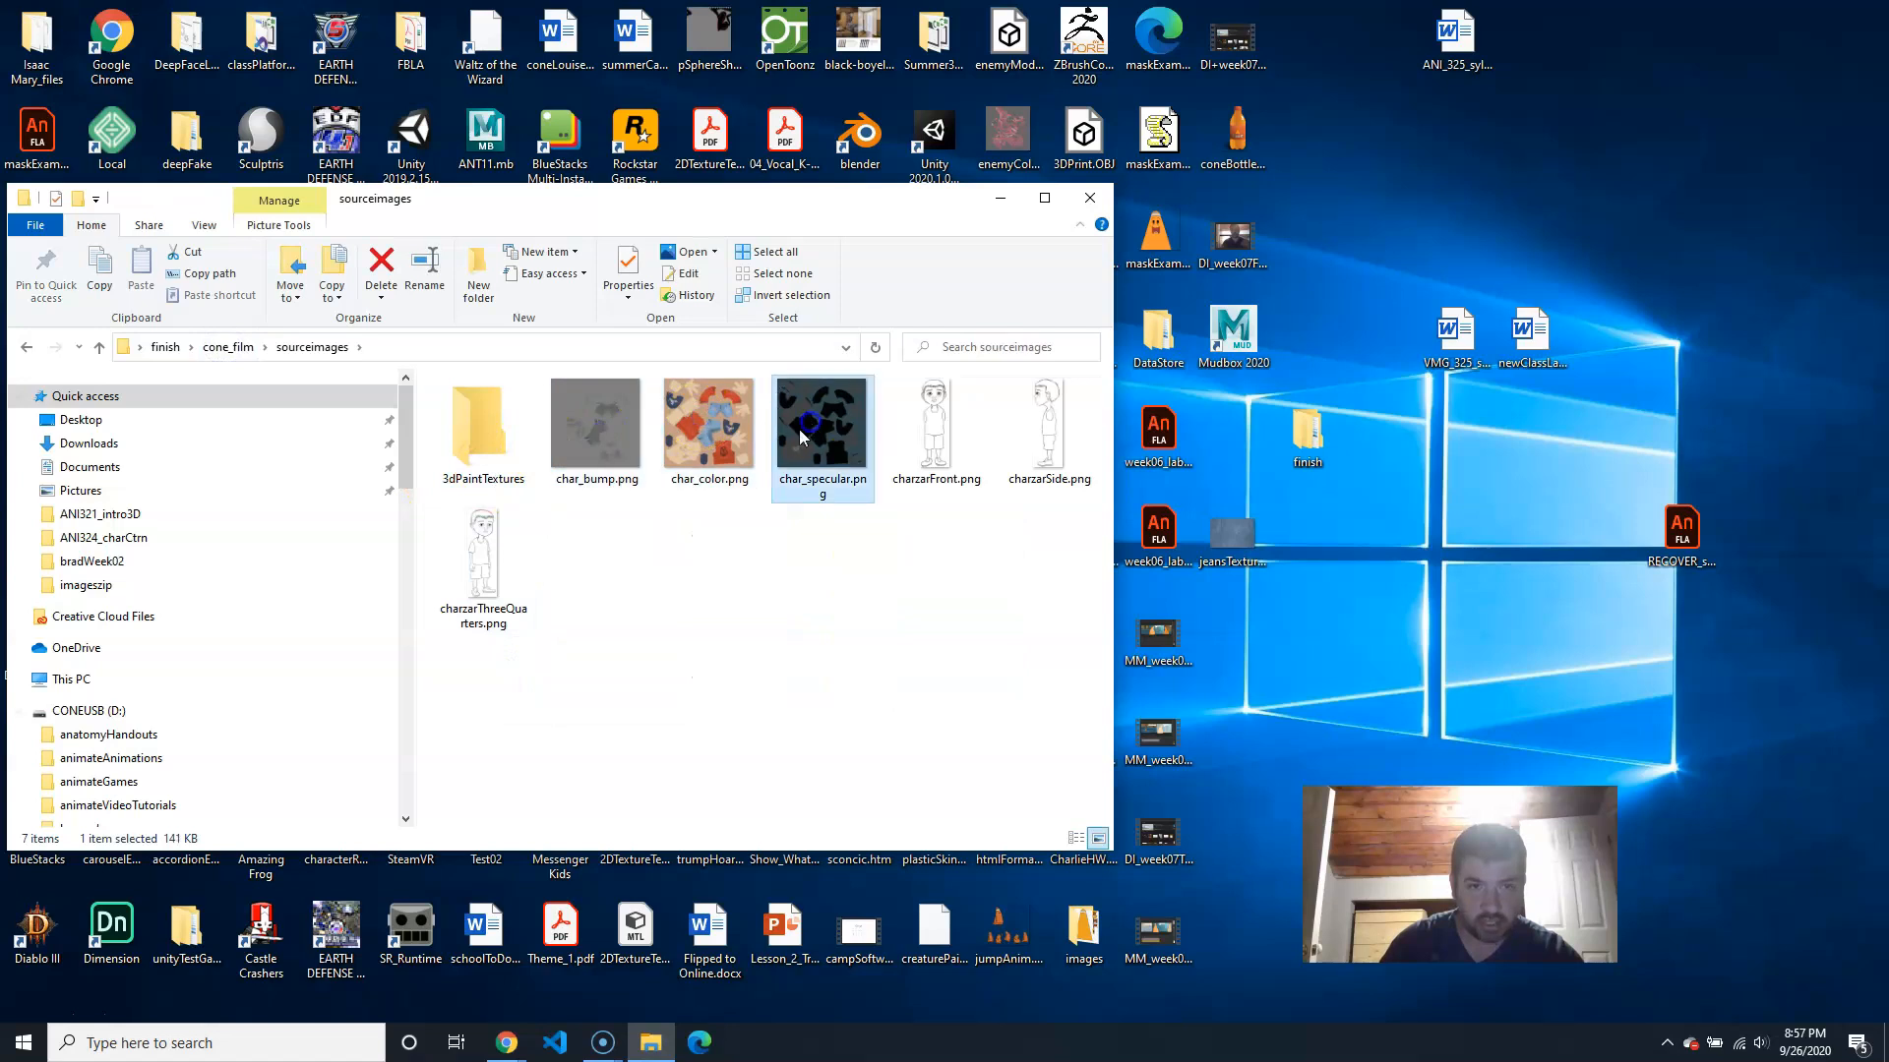
{"action": "left_click", "coordinate": [229, 346]}
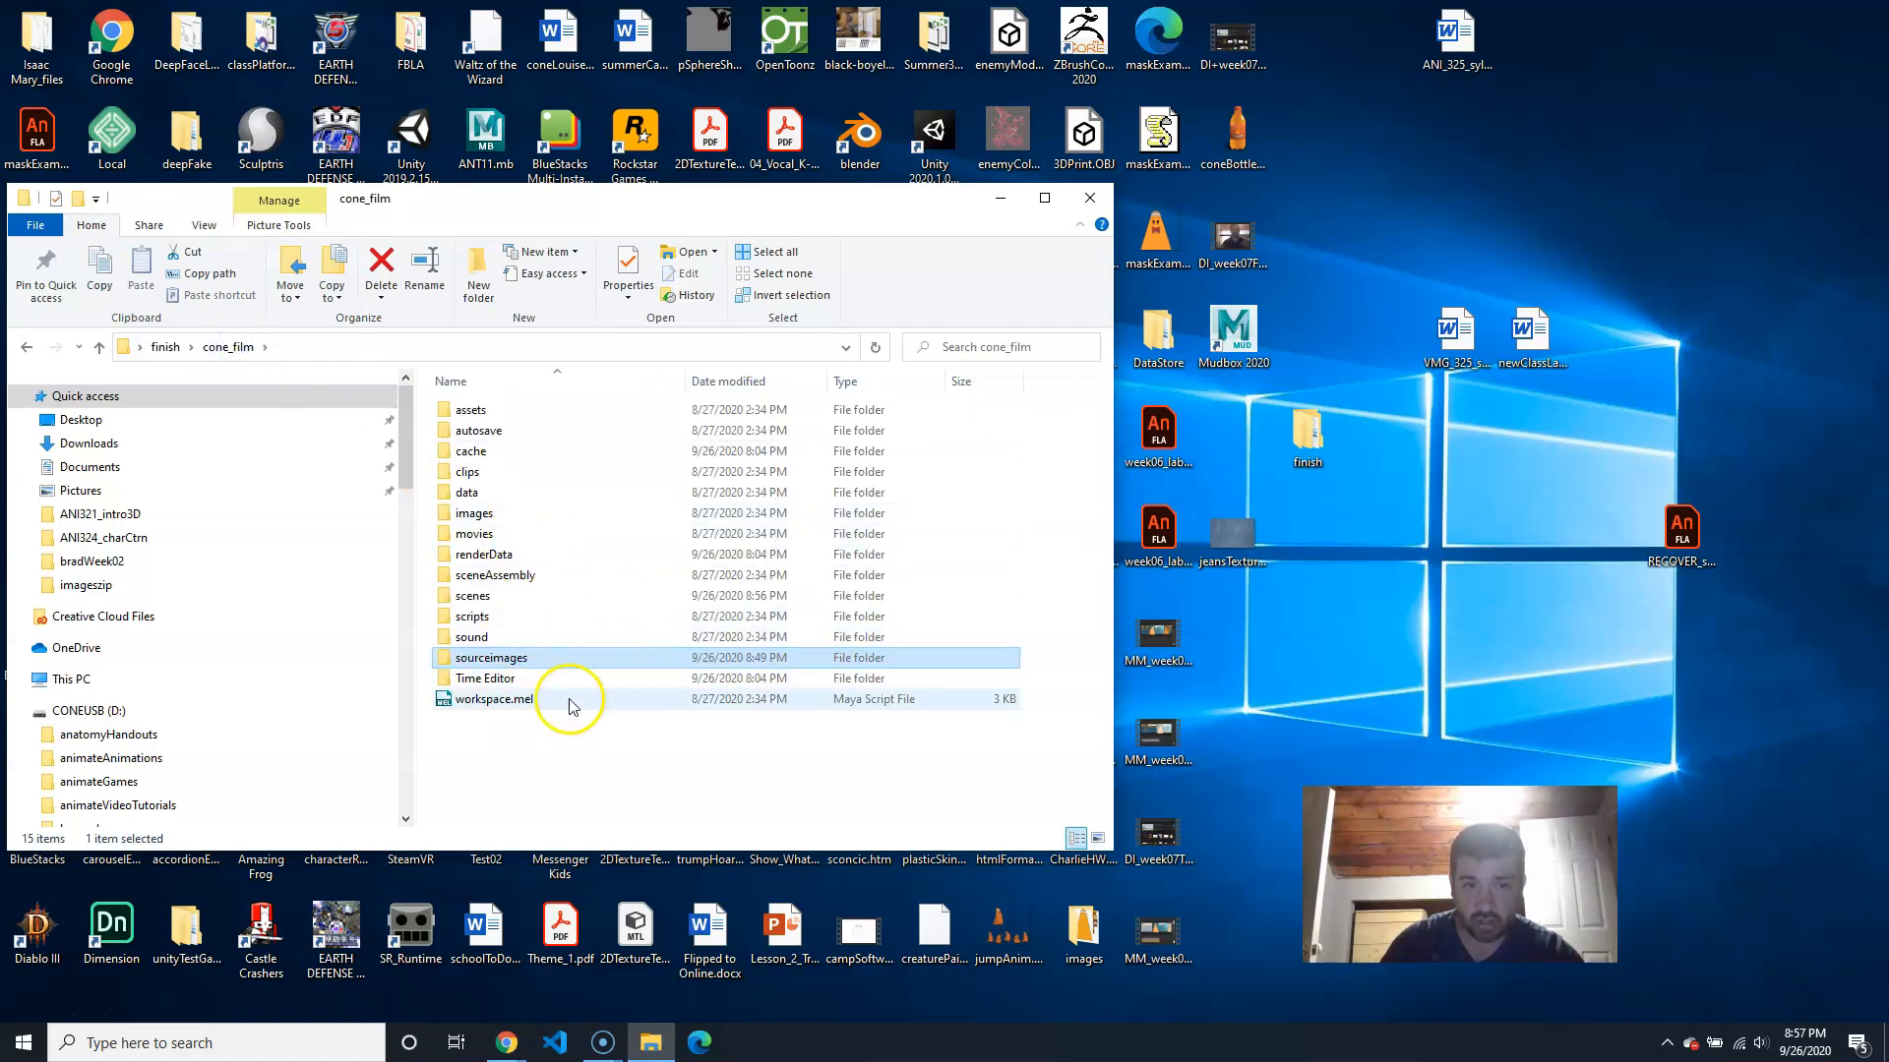
Step: Check the mayaToMudbox.obj and charMudbox.mud files in the scenes folder and return to cone_film
{"action": "left_click", "coordinate": [518, 616]}
{"action": "double_click", "coordinate": [514, 596]}
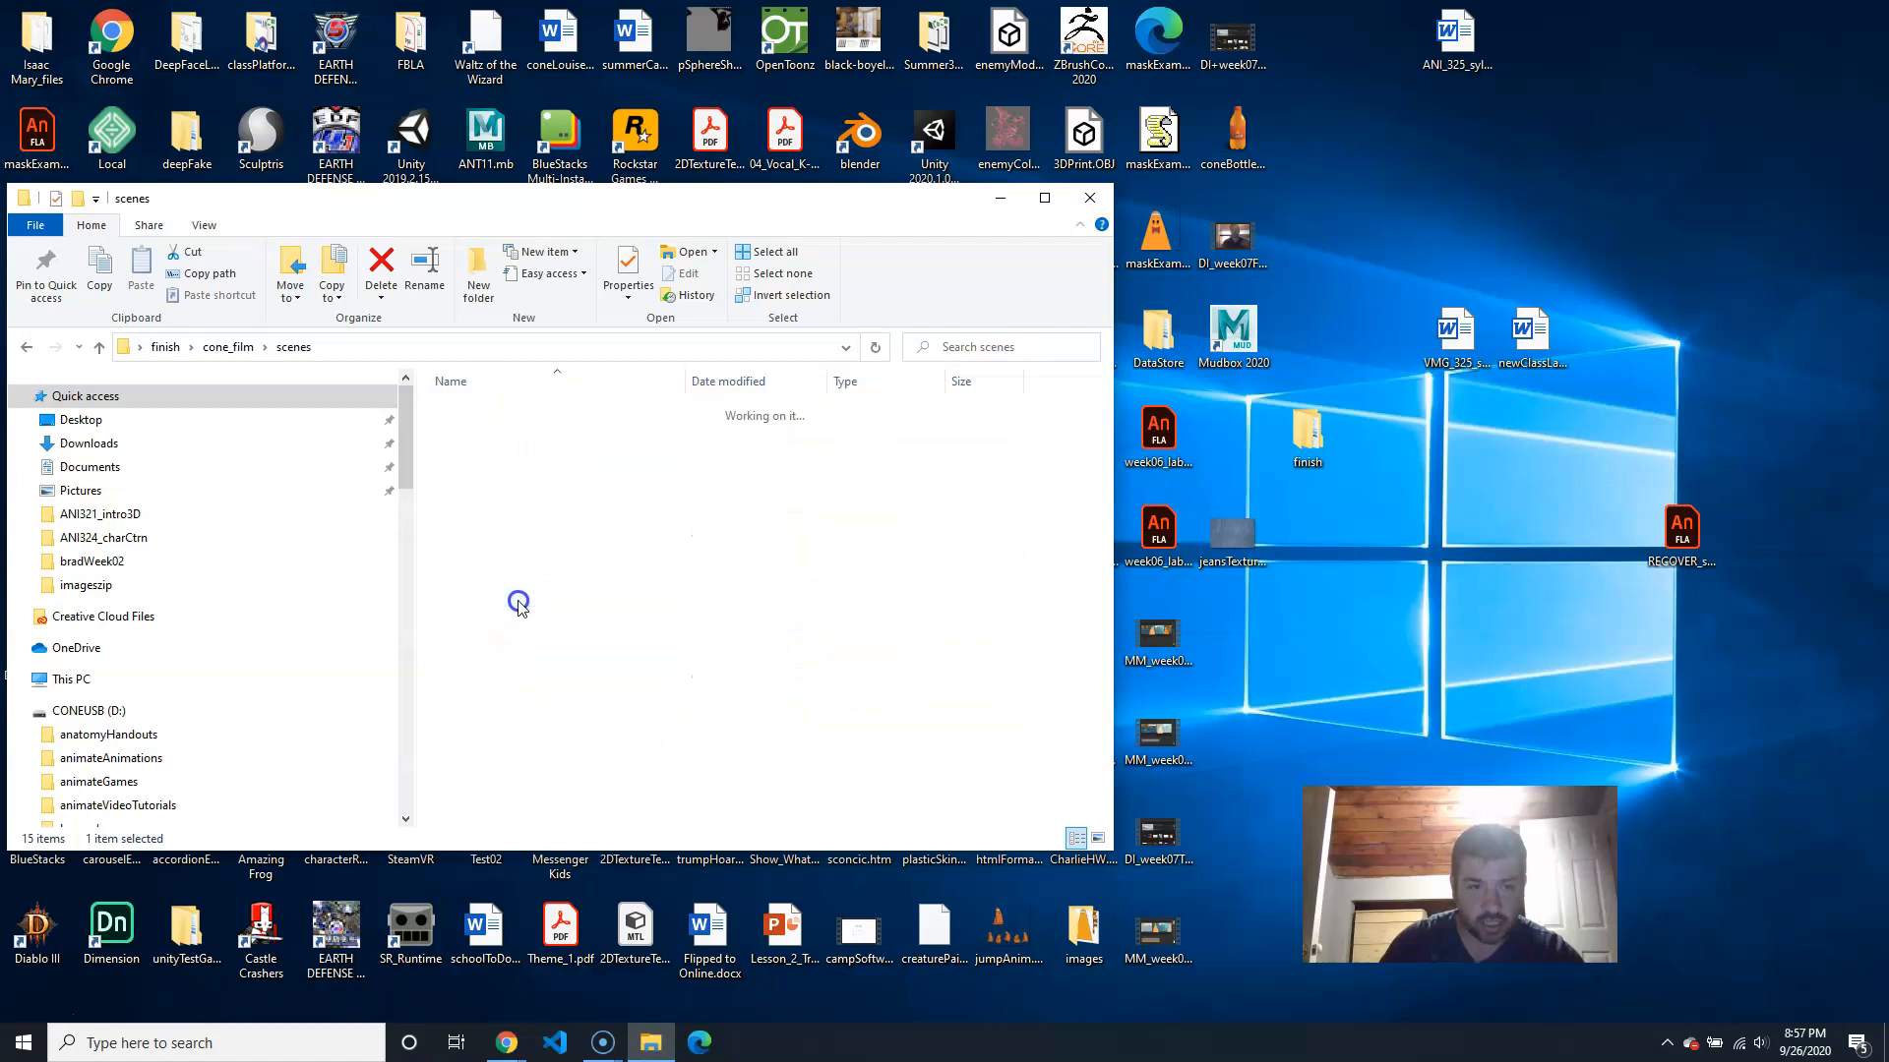
{"action": "left_click", "coordinate": [486, 679]}
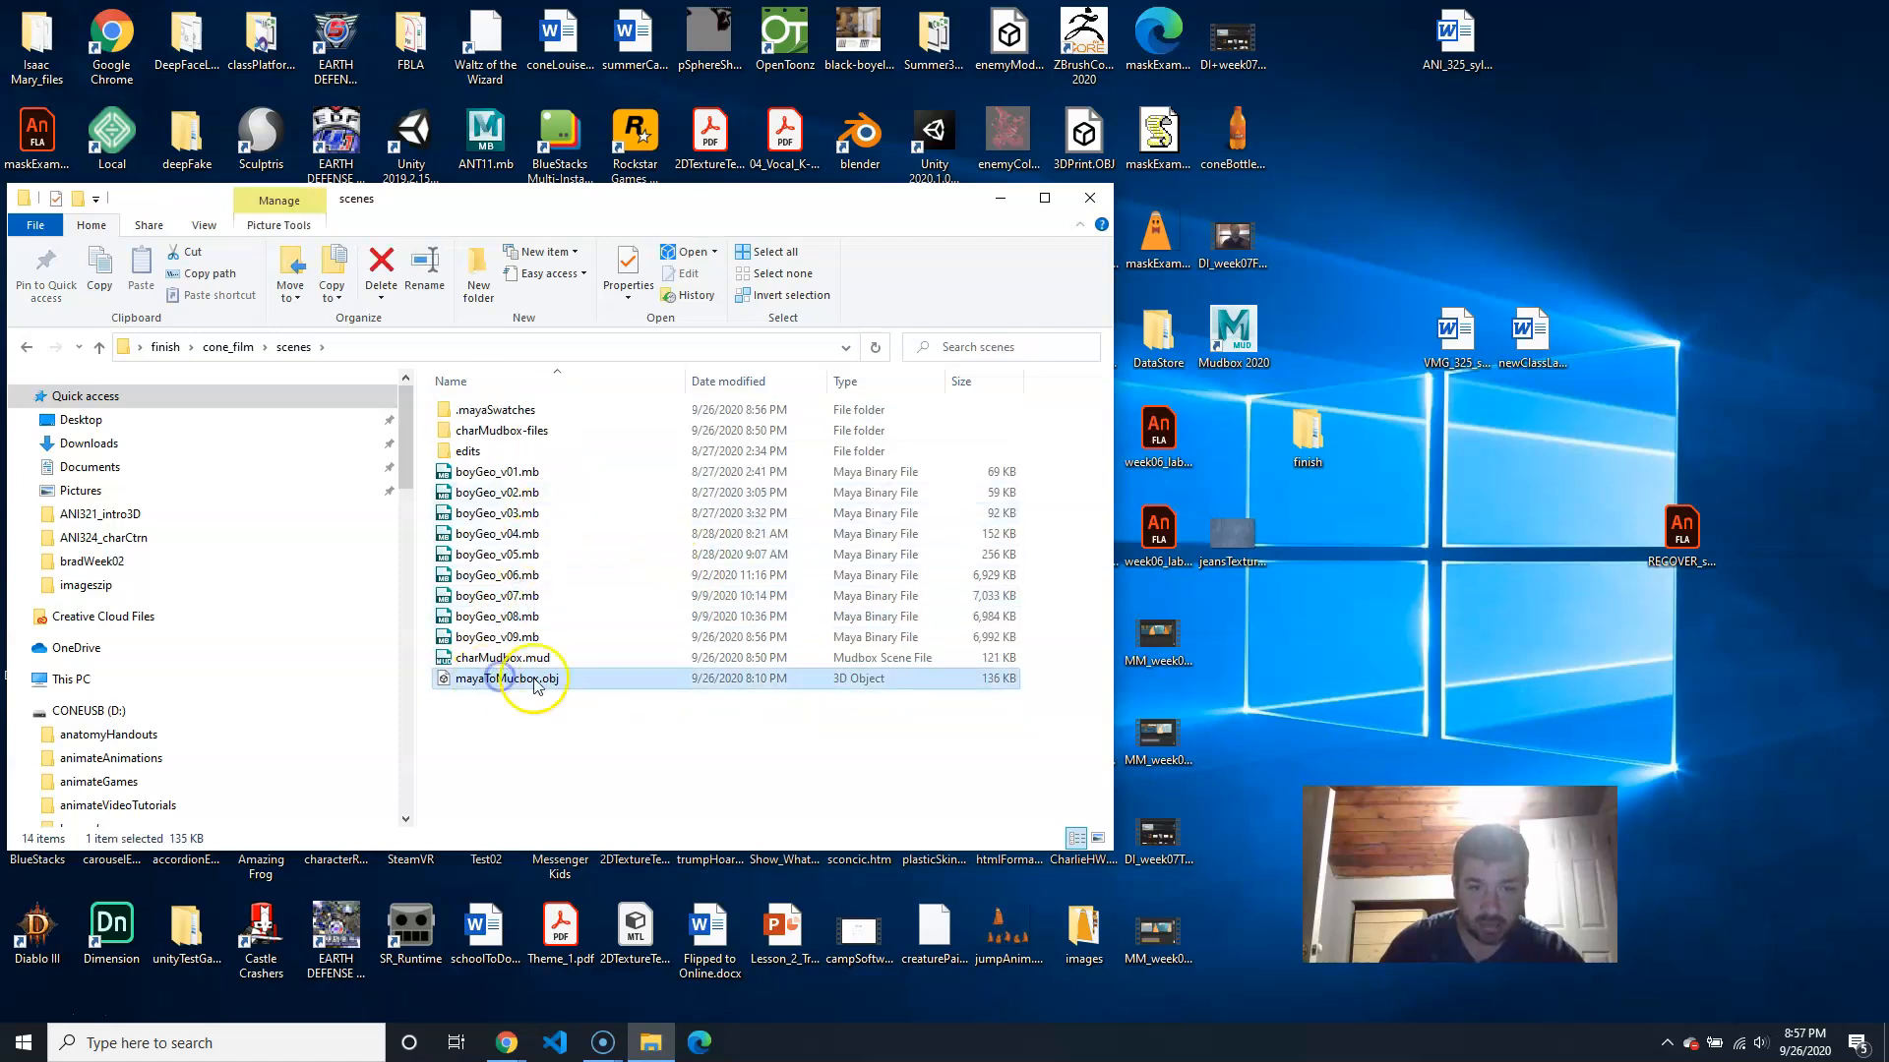
{"action": "left_click", "coordinate": [568, 657]}
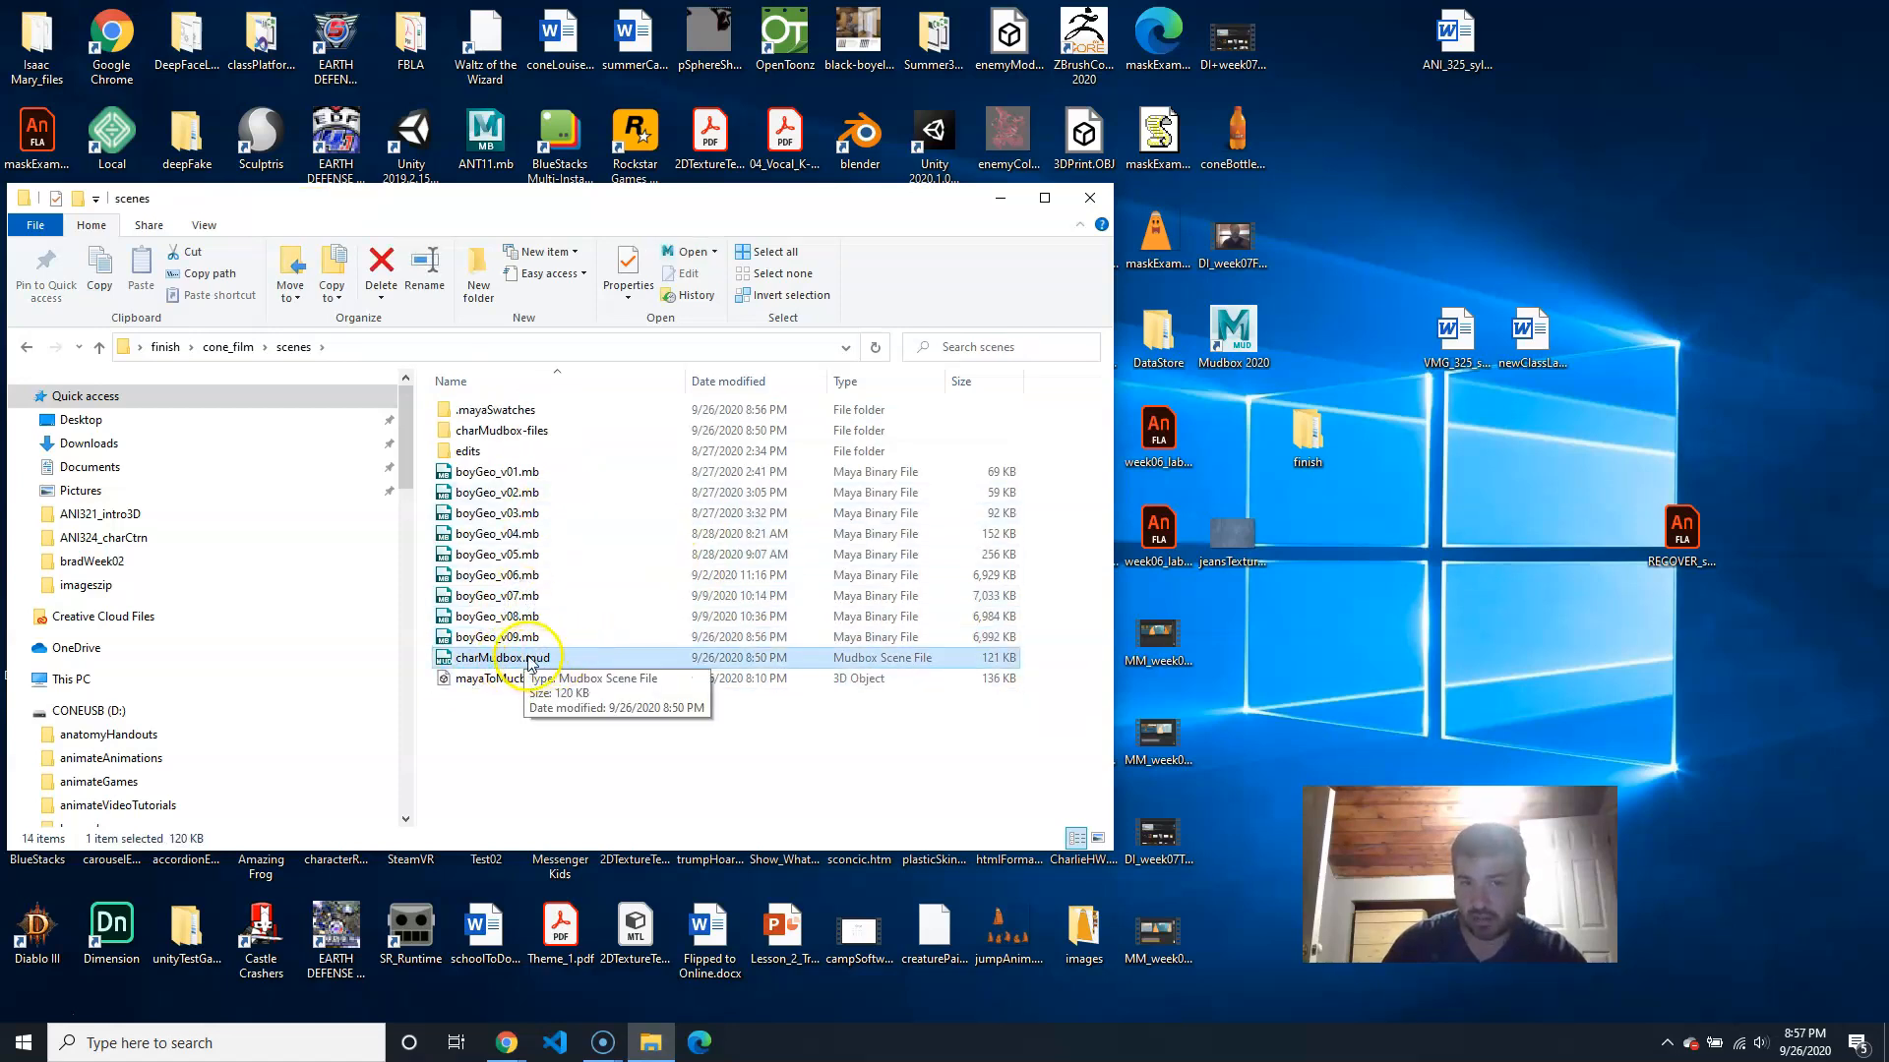
{"action": "left_click", "coordinate": [245, 347]}
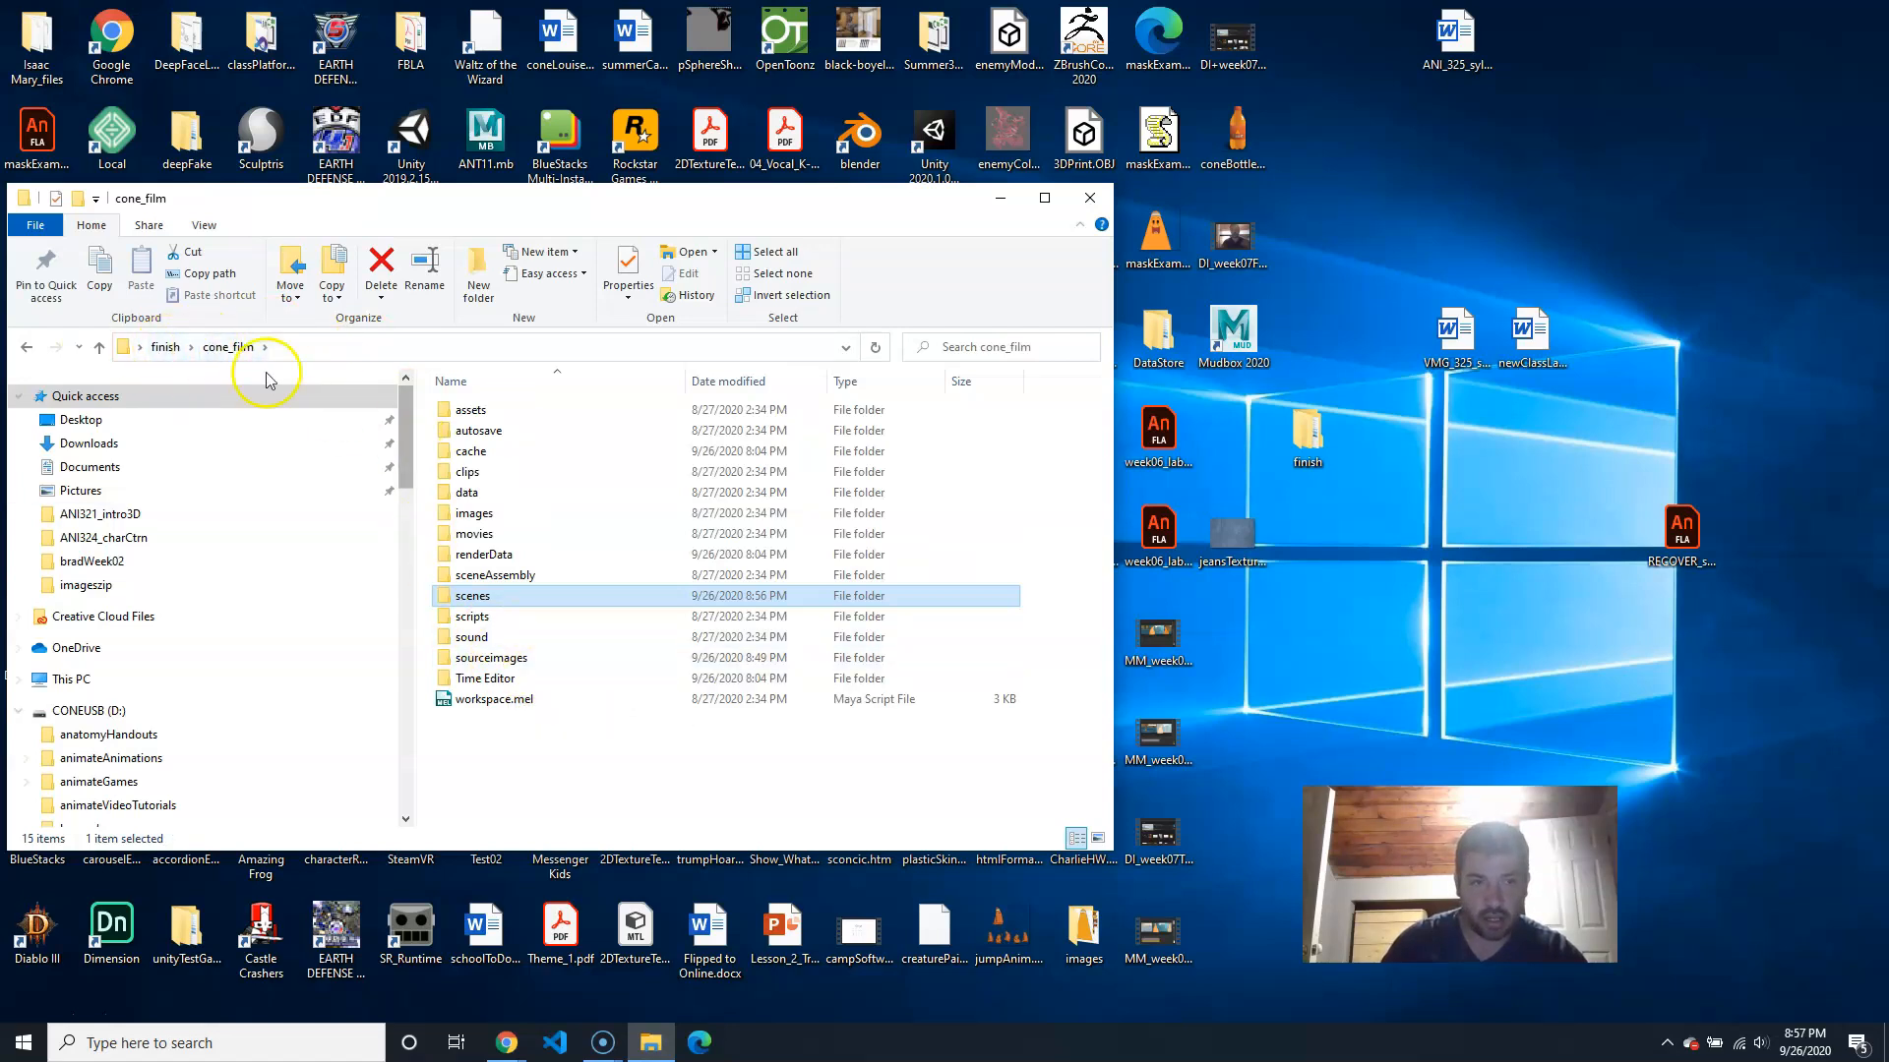
Step: Go back to the finish folder and compress the cone_film project folder into a zip archive
{"action": "left_click", "coordinate": [146, 347]}
{"action": "left_click", "coordinate": [176, 347]}
{"action": "right_click", "coordinate": [487, 419]}
{"action": "mouse_move", "coordinate": [583, 787]}
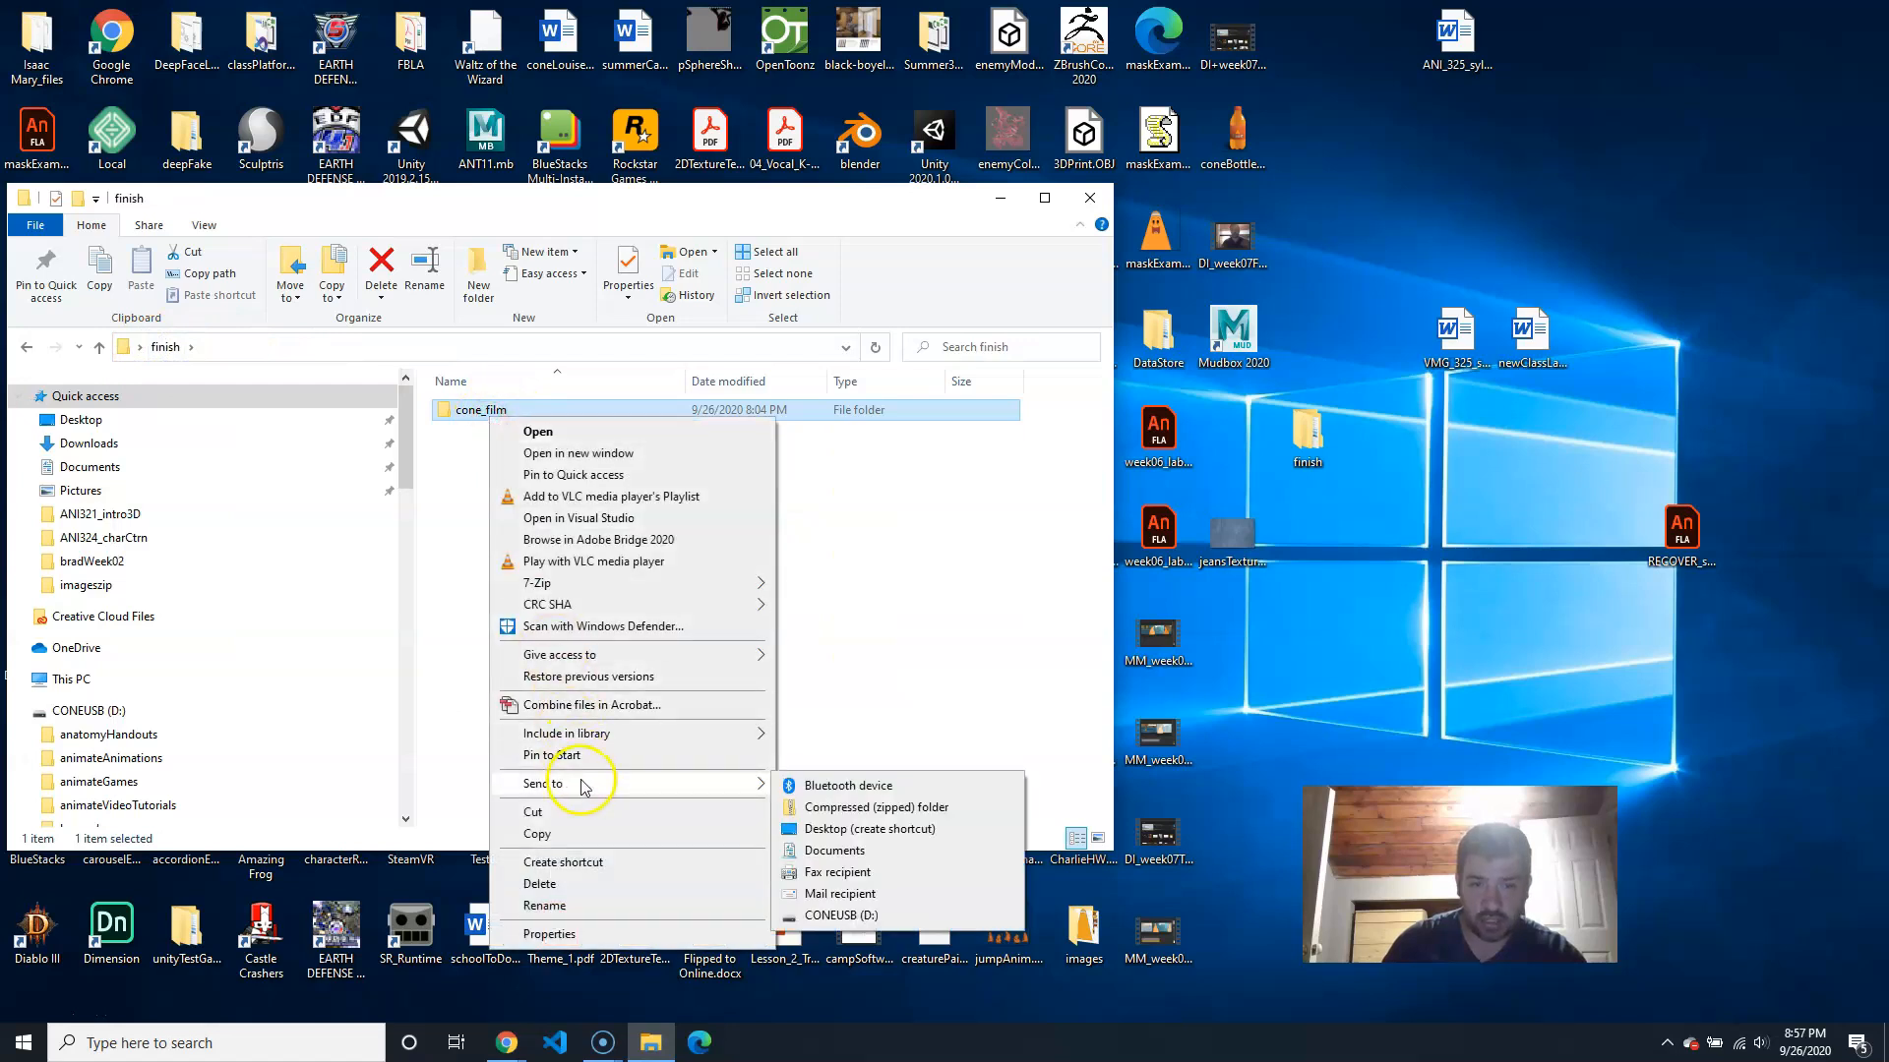
{"action": "left_click", "coordinate": [866, 801]}
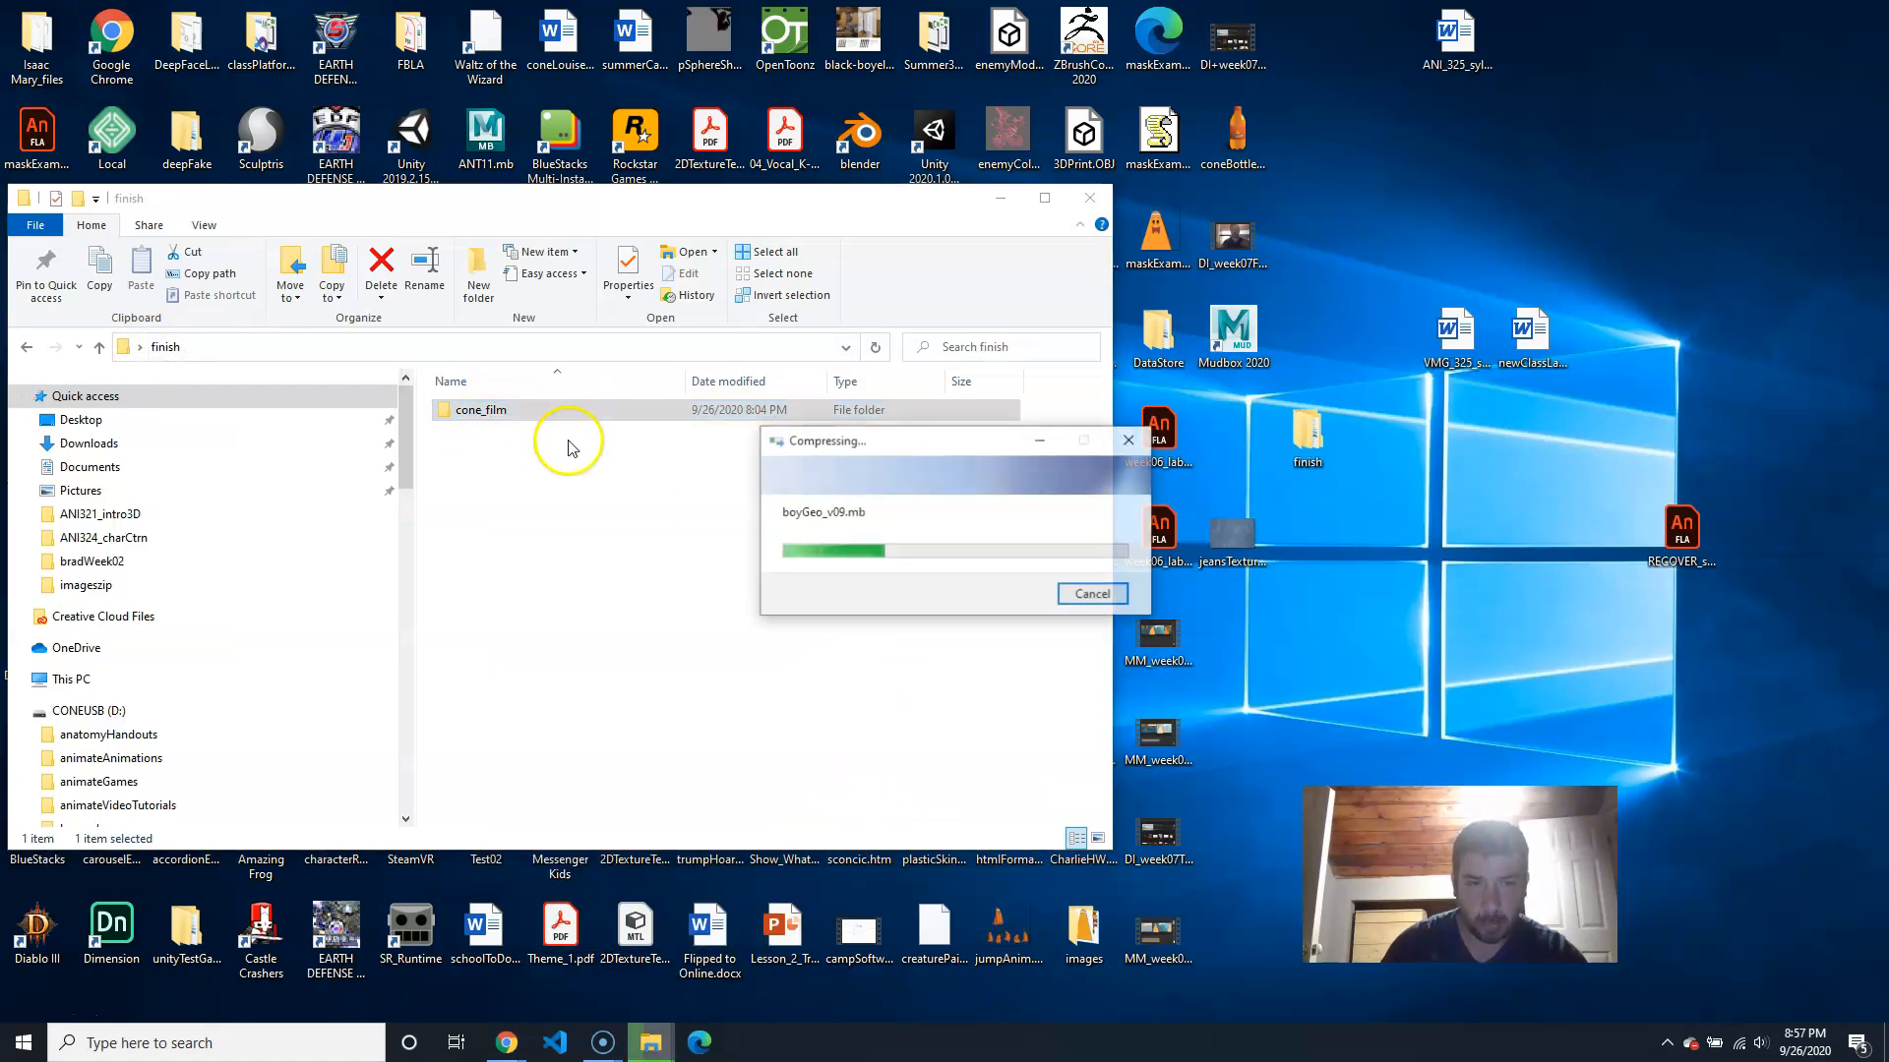
{"action": "left_click", "coordinate": [492, 457]}
{"action": "left_click_drag", "start_coordinate": [489, 433], "coordinate": [455, 468]}
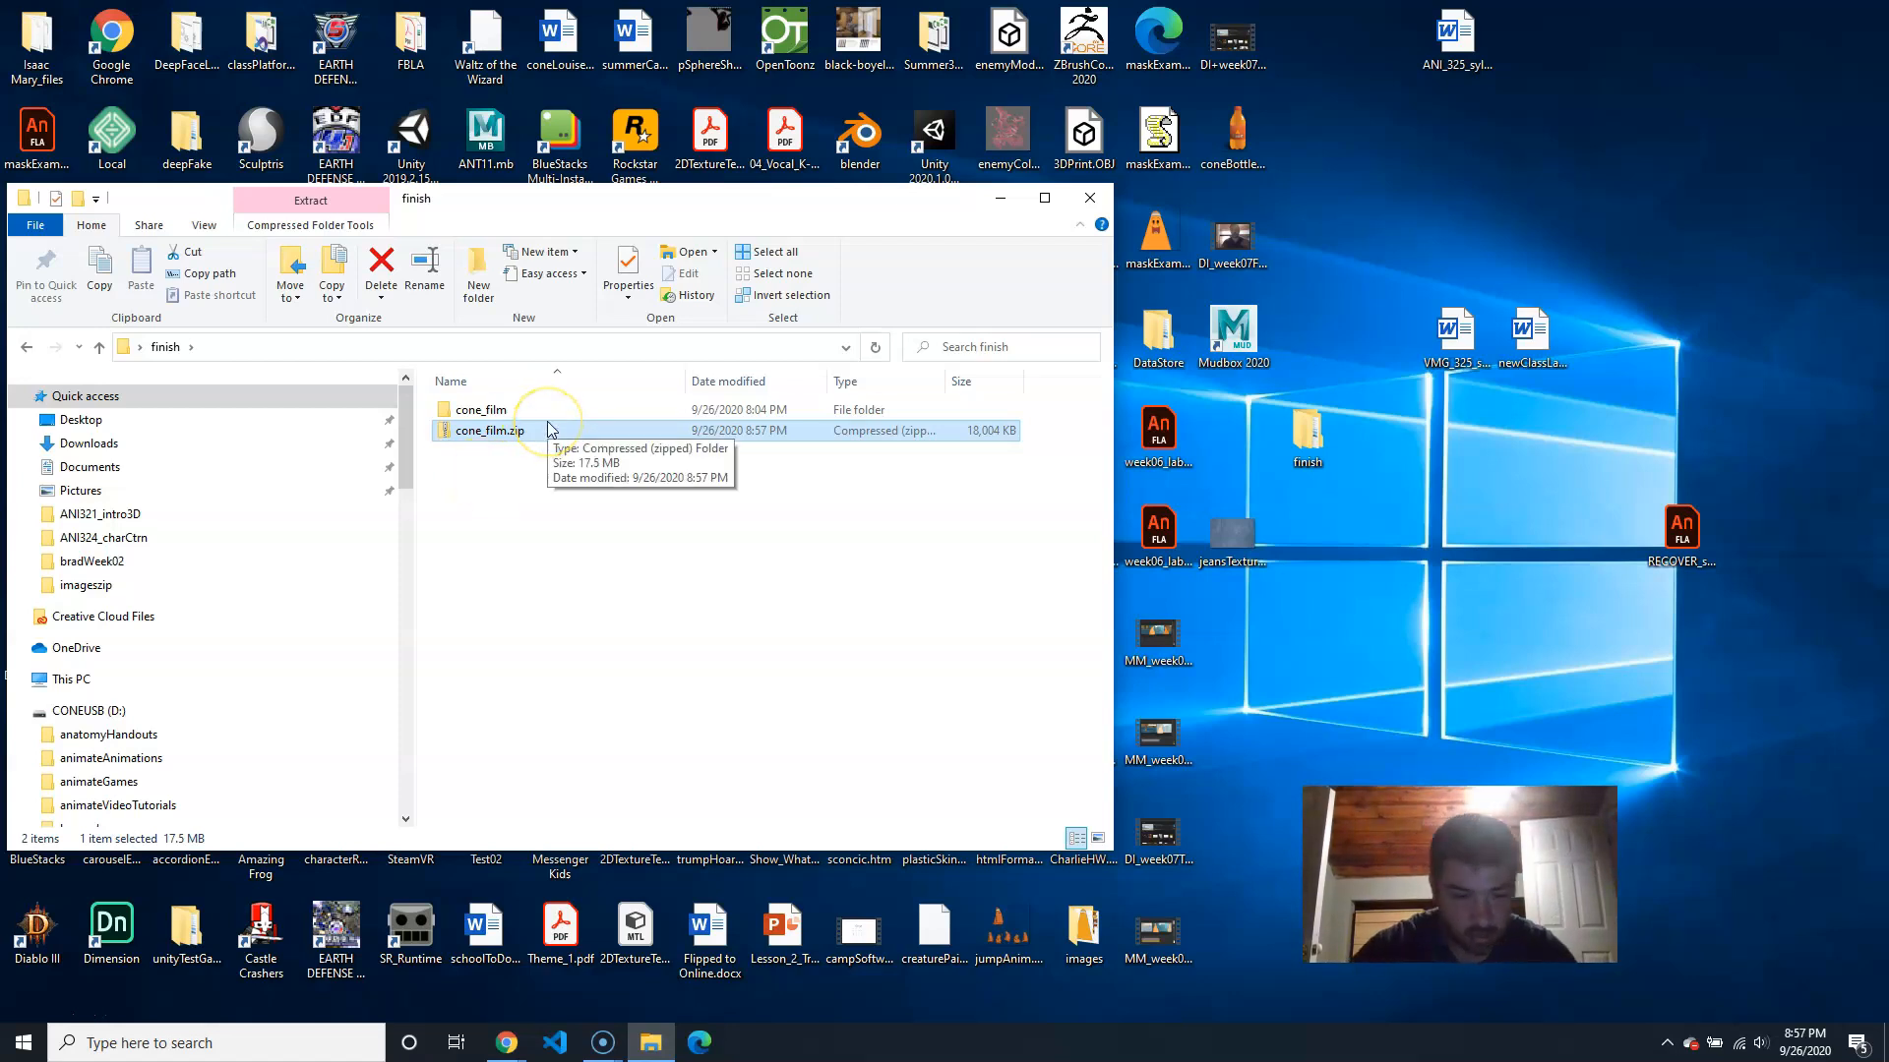
Step: Check boyGeo_v09.mb in the scenes folder of cone_film, return to the finish folder and maximize its window
{"action": "left_click_drag", "start_coordinate": [548, 432], "coordinate": [482, 410]}
{"action": "double_click", "coordinate": [481, 410]}
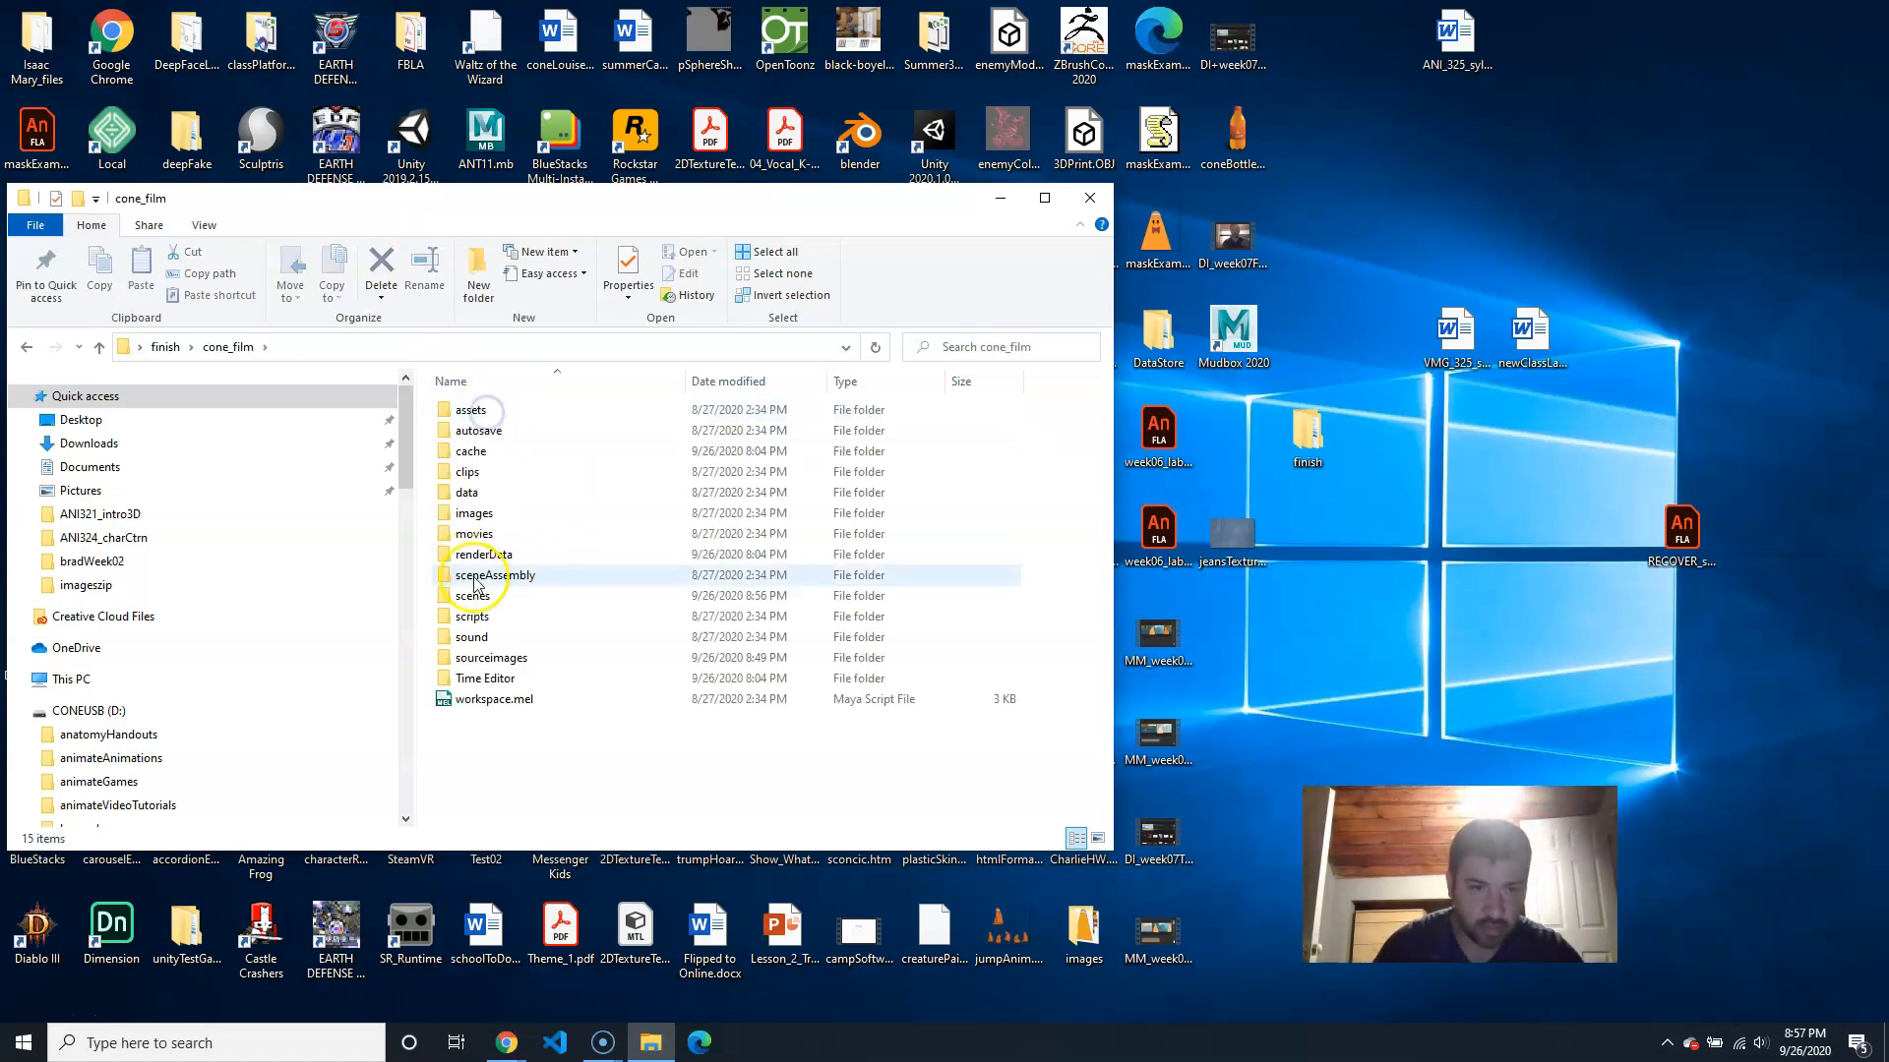
{"action": "double_click", "coordinate": [477, 595]}
{"action": "left_click", "coordinate": [487, 637]}
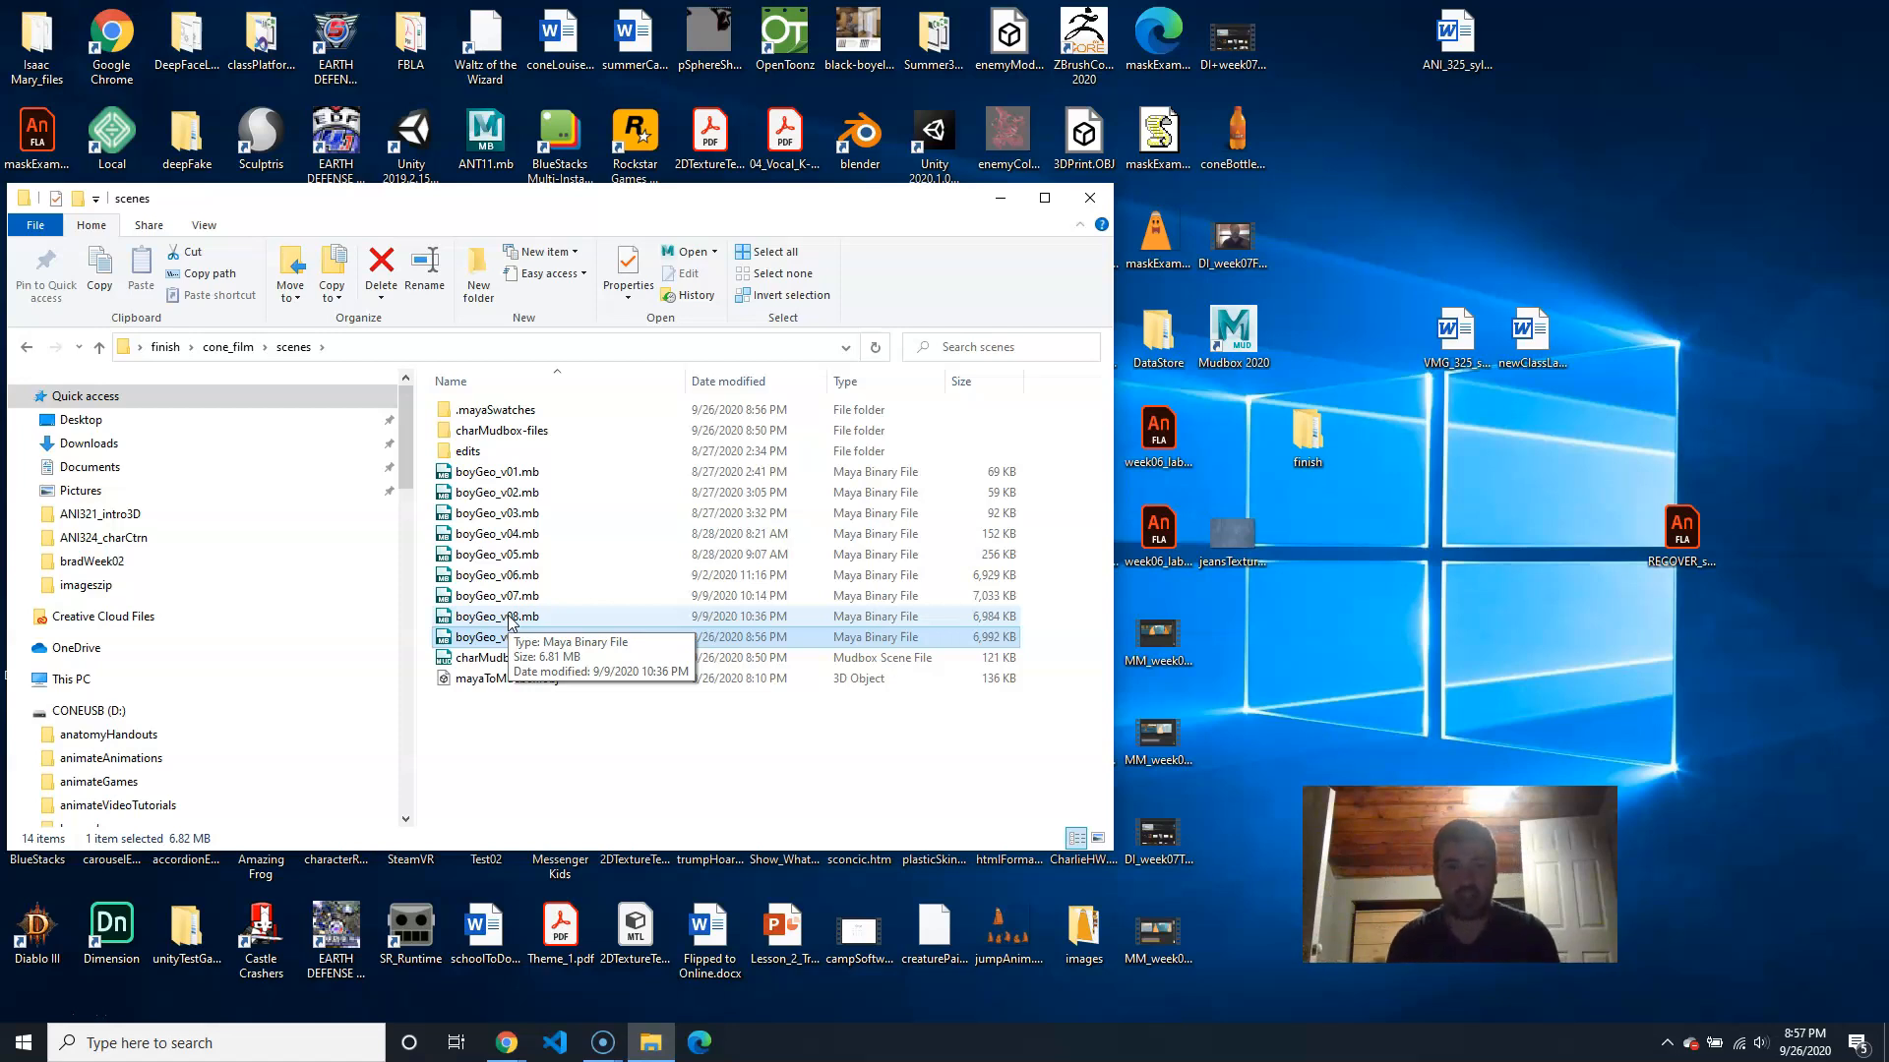
{"action": "left_click", "coordinate": [165, 347]}
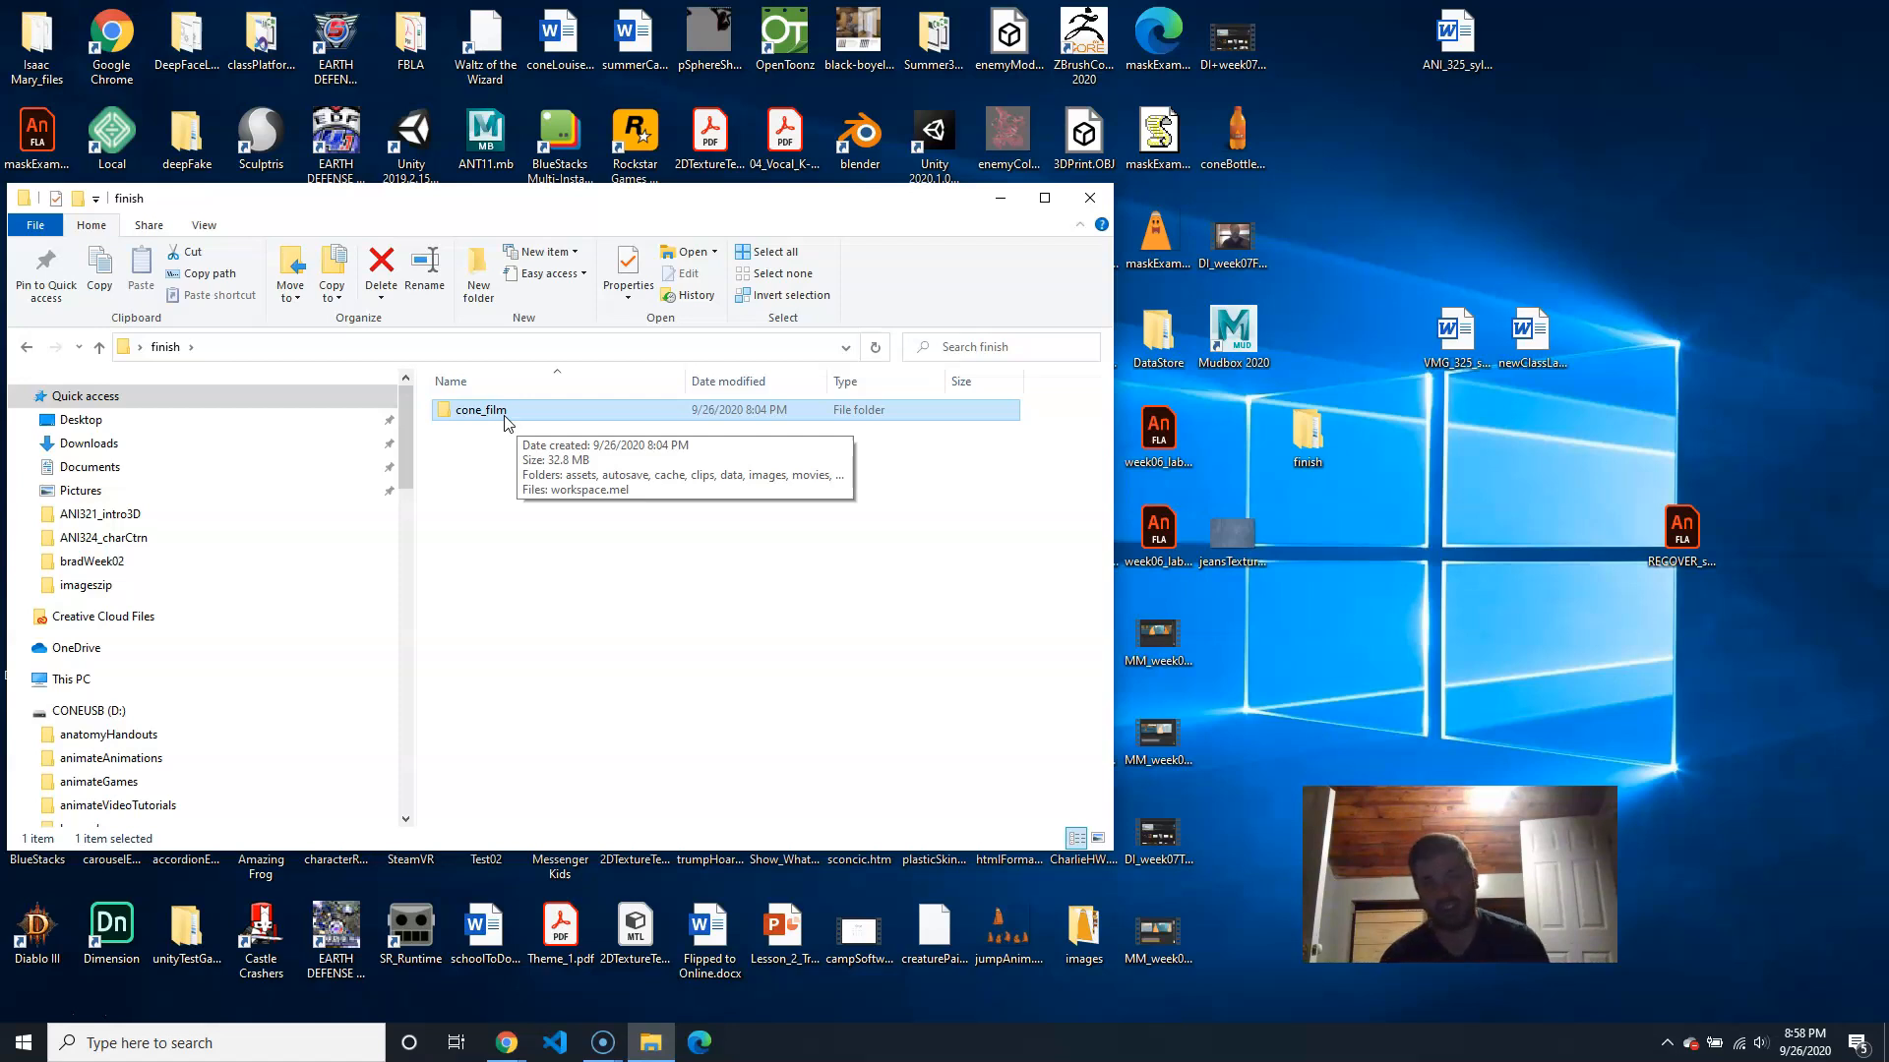
{"action": "left_click", "coordinate": [1057, 205]}
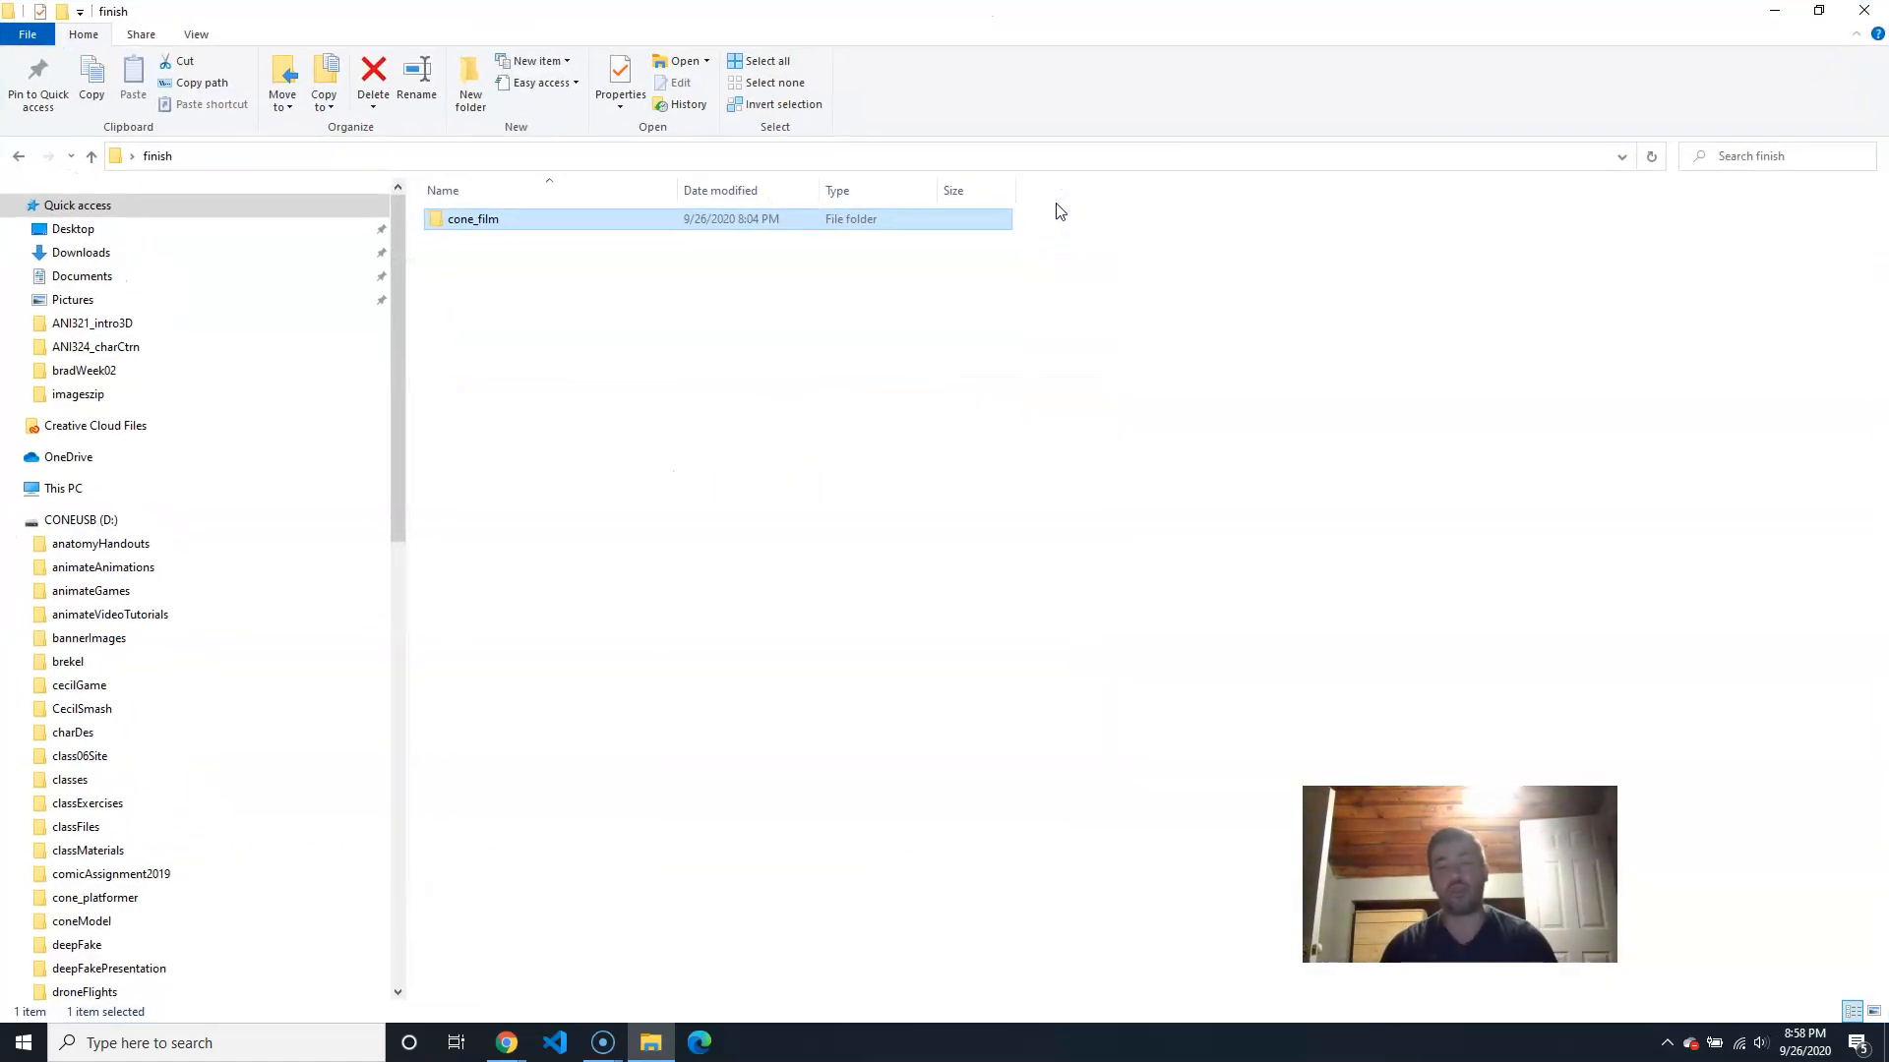